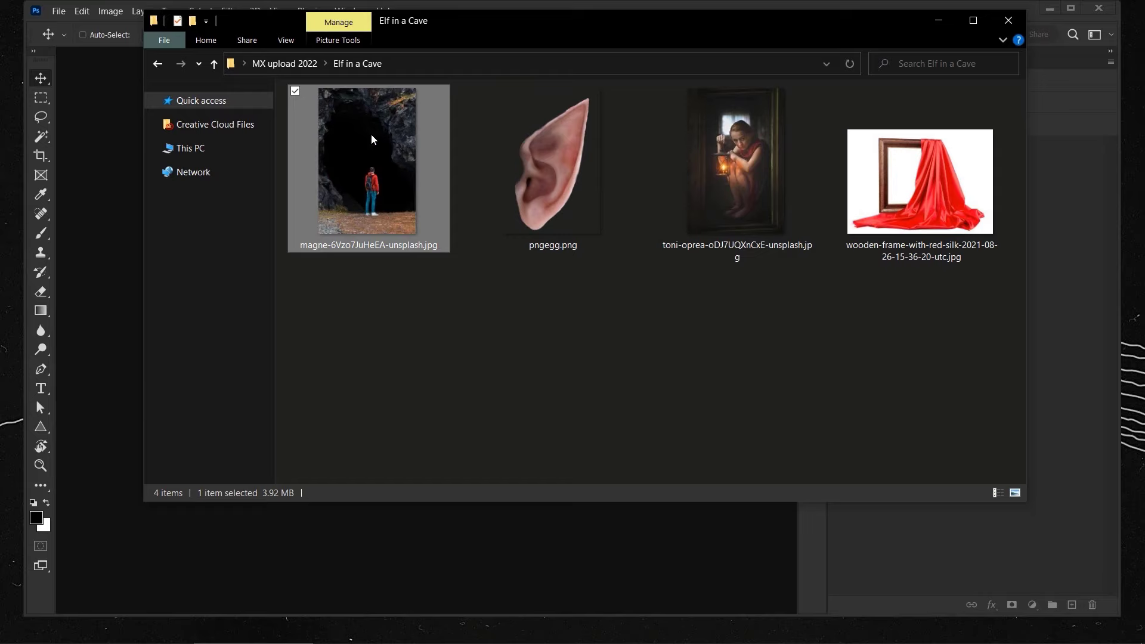
Open magne-6Vzo7JuHeEA-unsplash.jpg from the Elf in a Cave folder in Photoshop.
drag(371, 140, 537, 588)
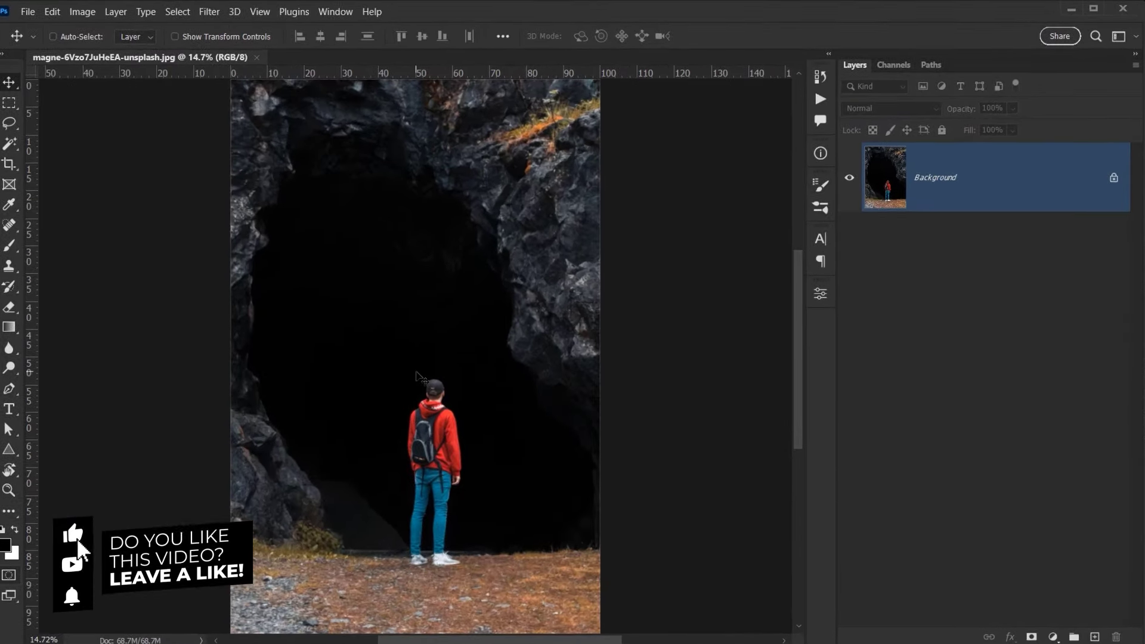
Examine the man in the red hoodie and the dark cave around him, from his cap down to his shoes.
scroll(416, 371, up, 5)
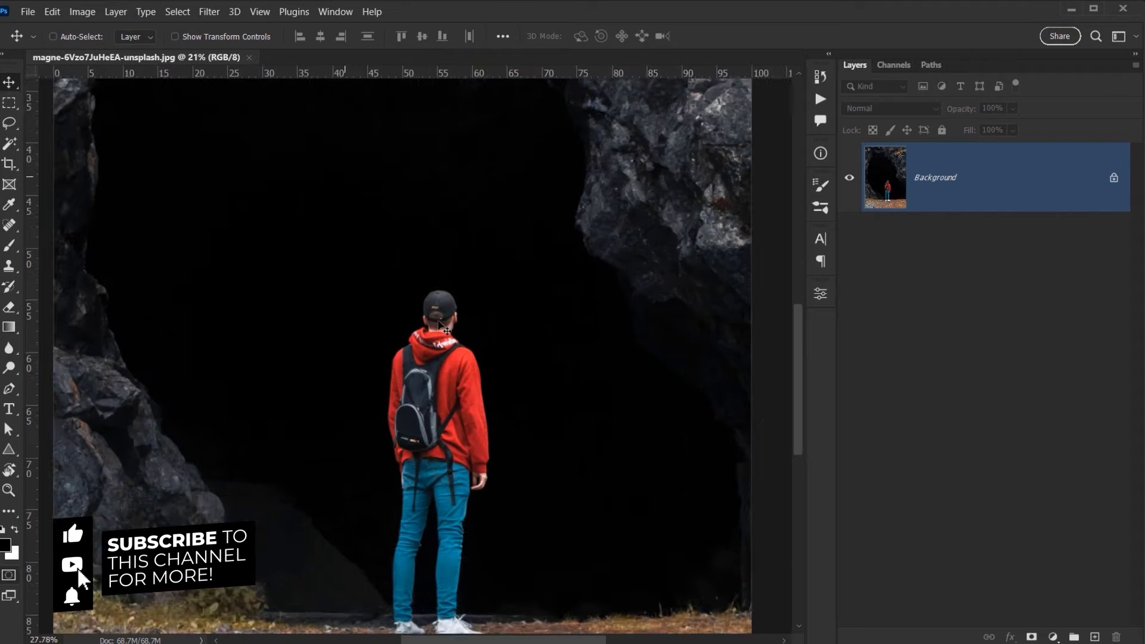
scroll(485, 306, down, 3)
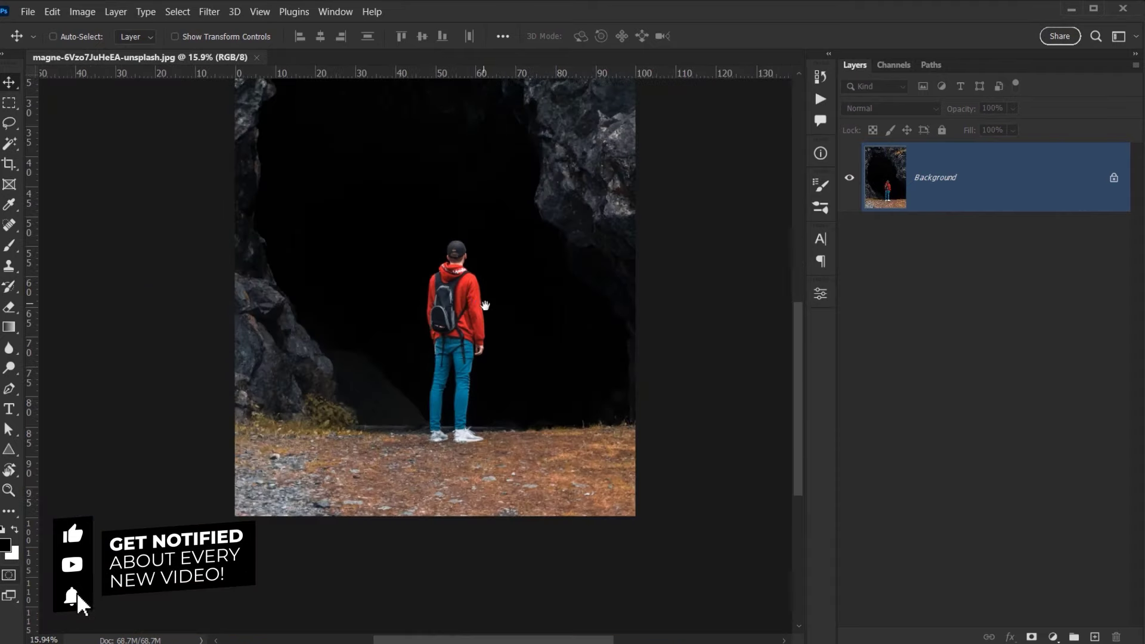
scroll(485, 305, up, 2)
scroll(426, 329, up, 2)
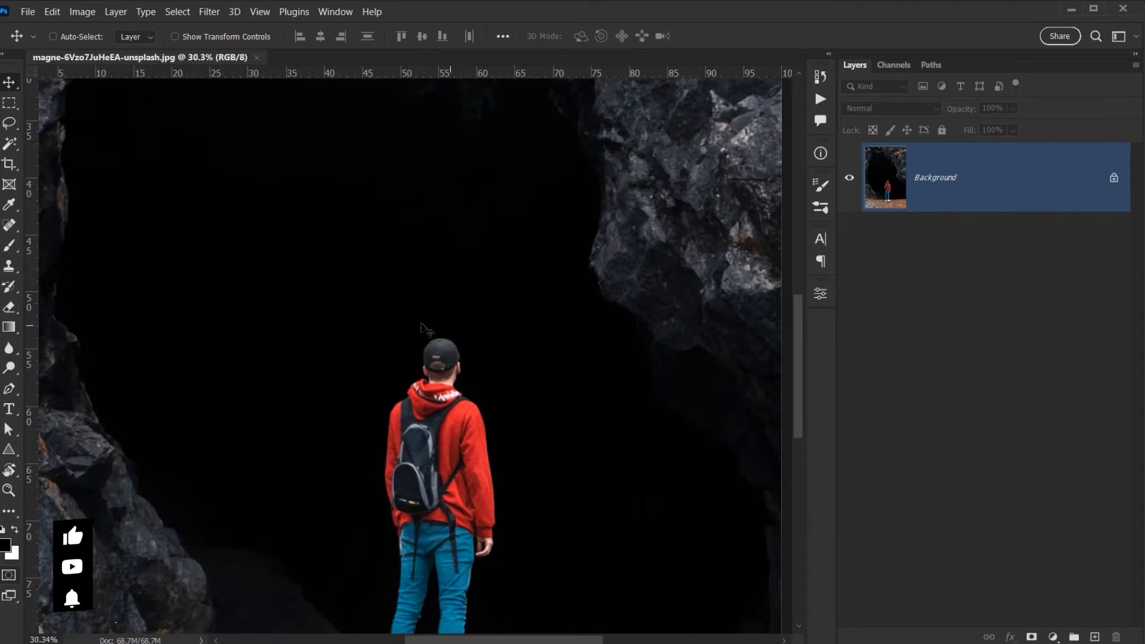
drag(519, 439, 487, 230)
drag(446, 277, 388, 385)
drag(321, 398, 449, 403)
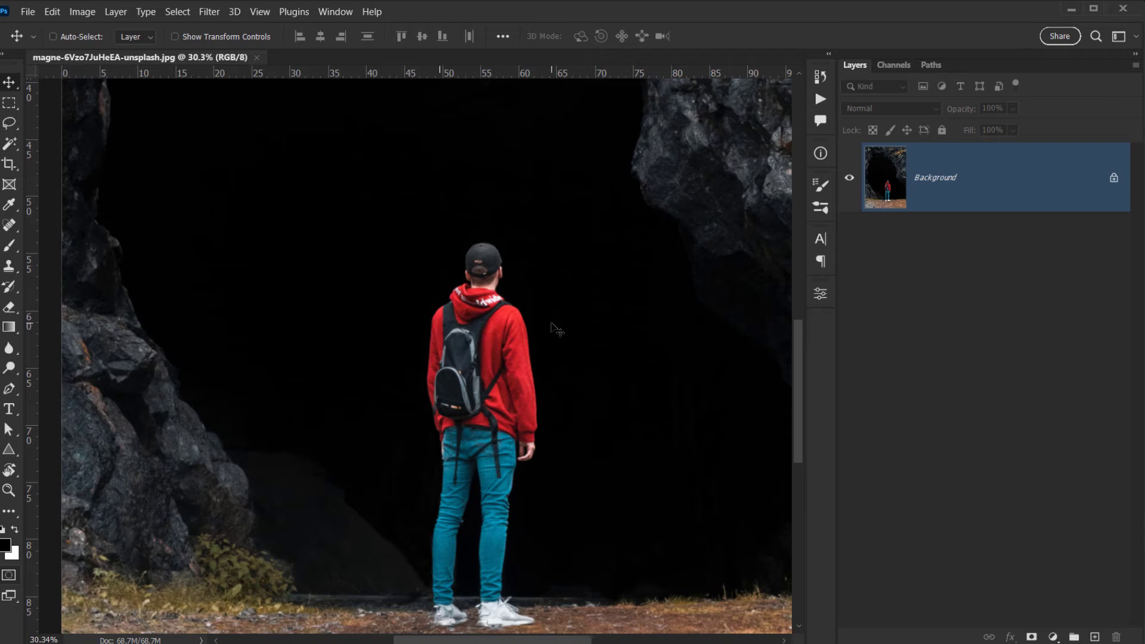
scroll(549, 318, down, 3)
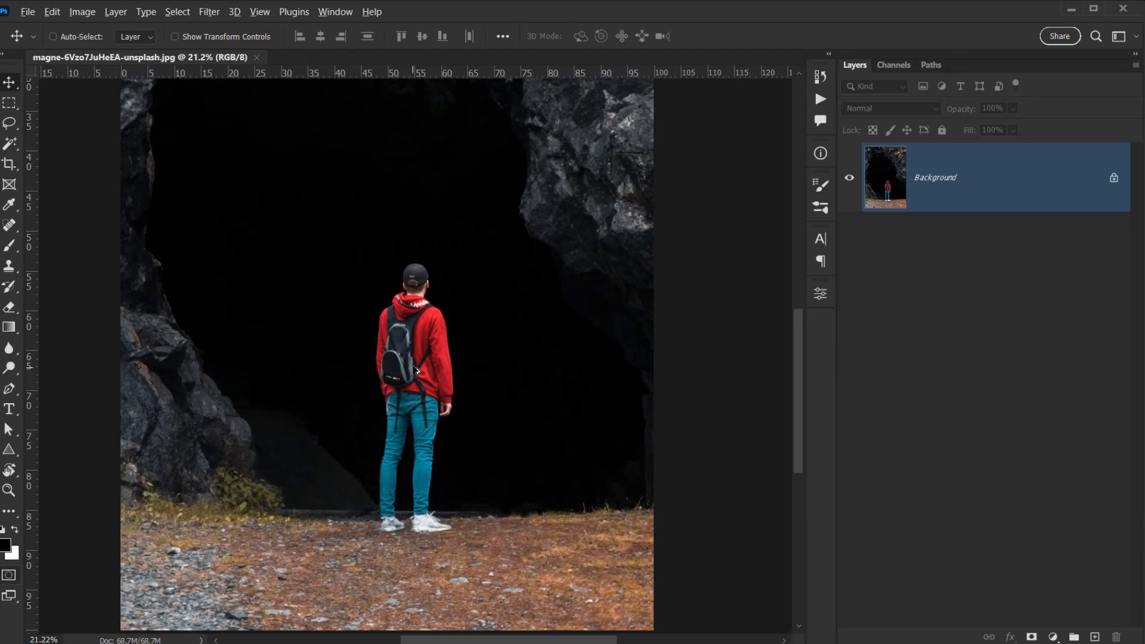
scroll(415, 370, up, 2)
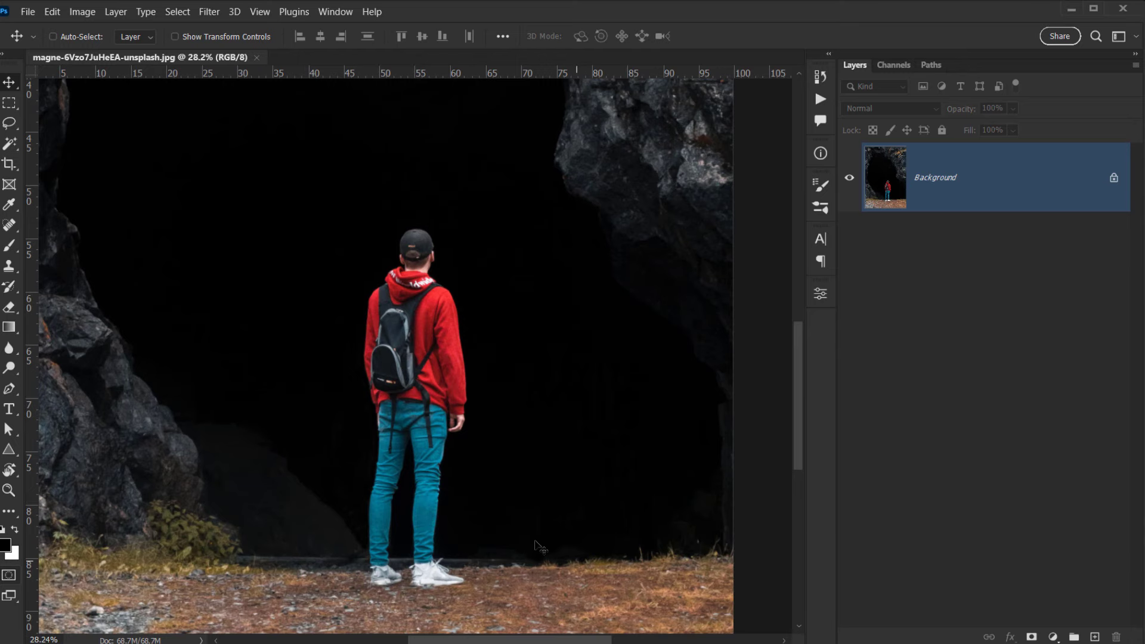
scroll(495, 483, down, 4)
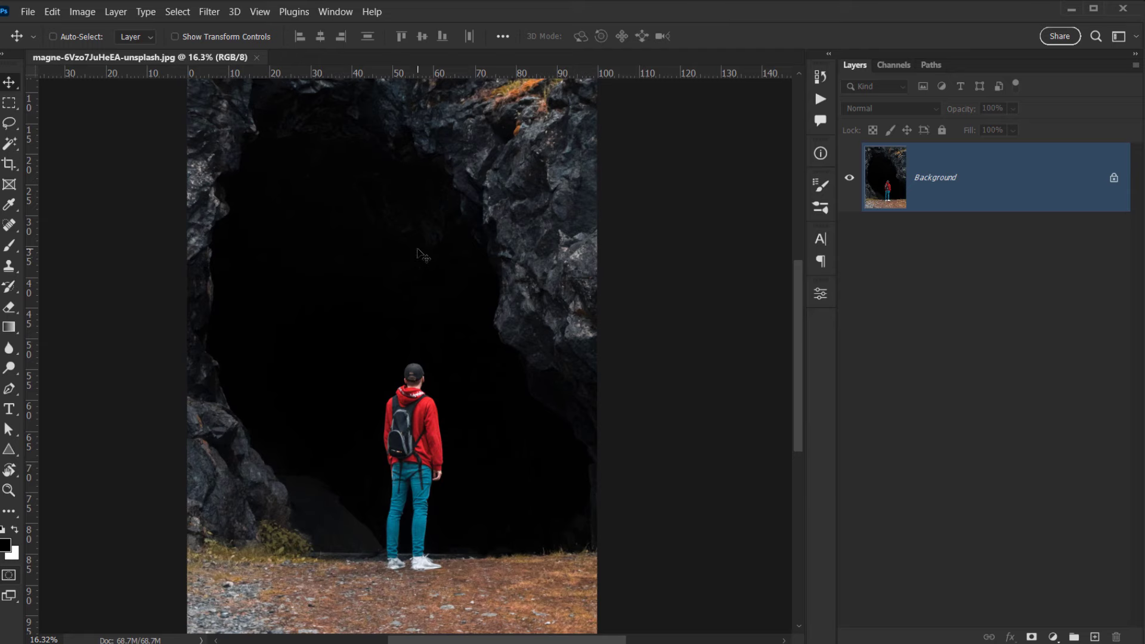
scroll(425, 281, up, 4)
scroll(418, 358, down, 3)
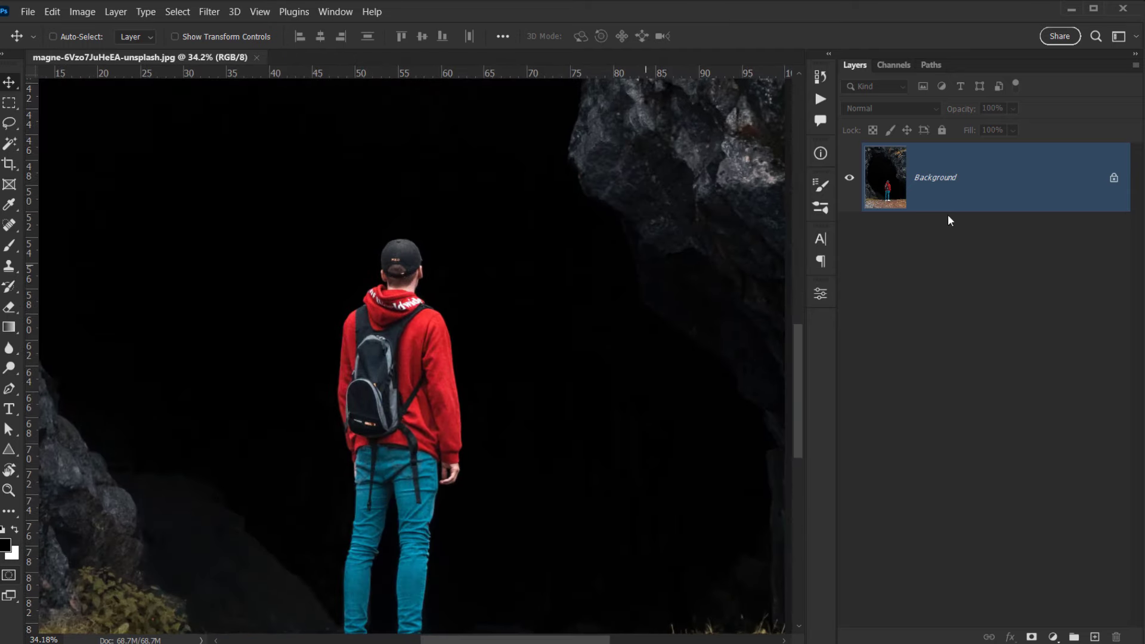
scroll(397, 245, down, 3)
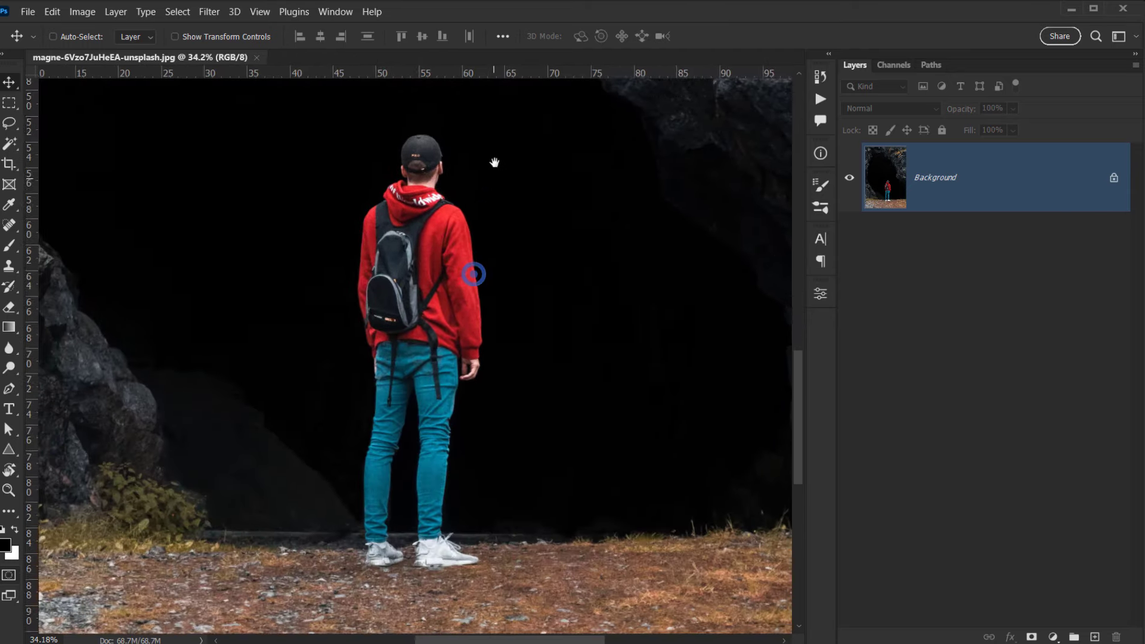
Select the man automatically with Select Subject.
click(184, 13)
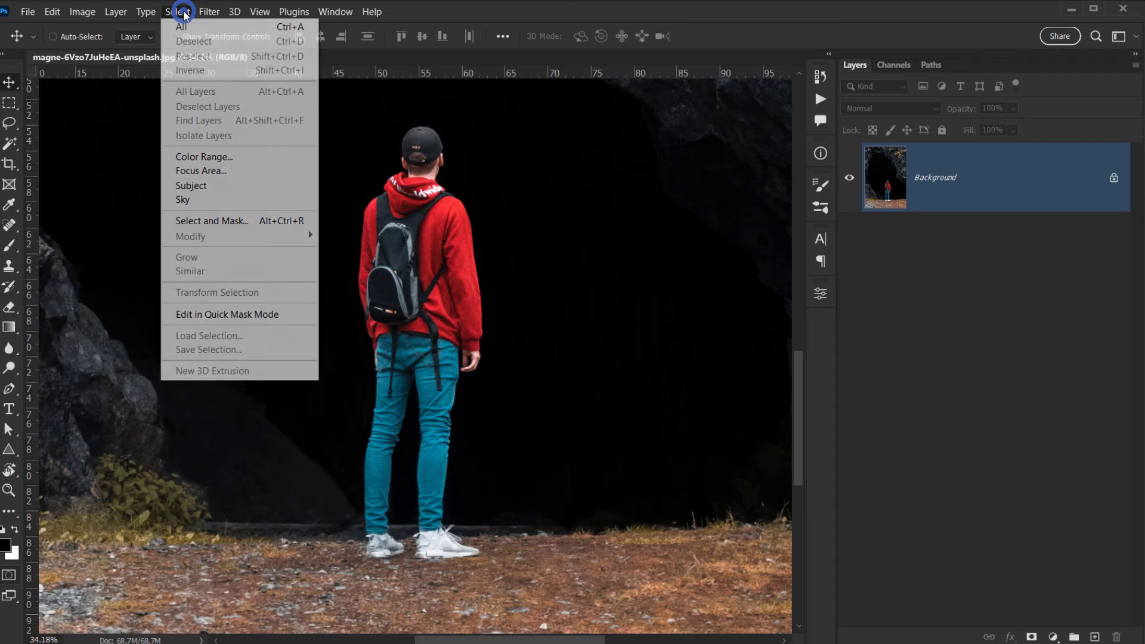
click(203, 186)
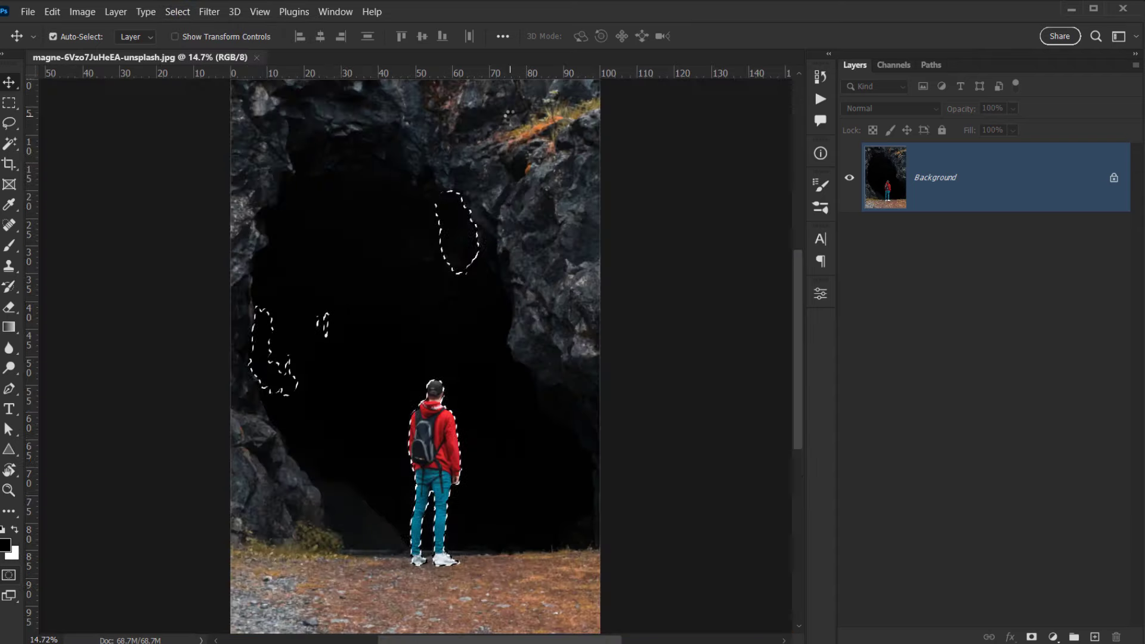
Inspect the selection edges around the man's hand, legs, hood and head for badly selected areas.
key(ctrl+0)
scroll(409, 344, up, 8)
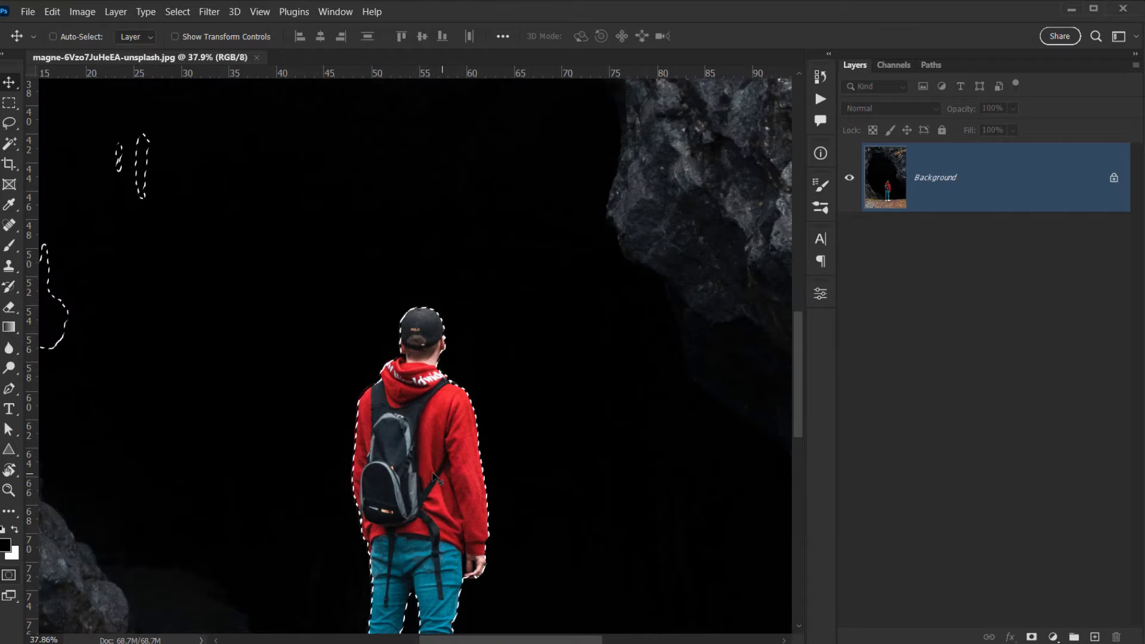
scroll(383, 460, up, 7)
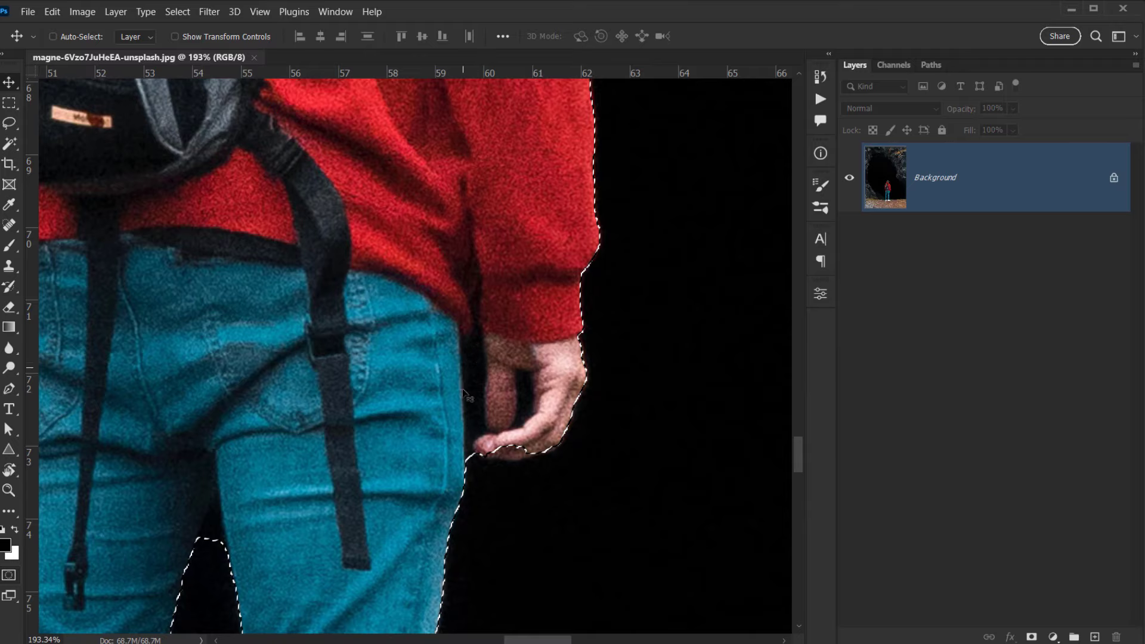
drag(593, 326, 540, 537)
drag(259, 275, 761, 429)
drag(524, 335, 384, 603)
drag(473, 195, 431, 281)
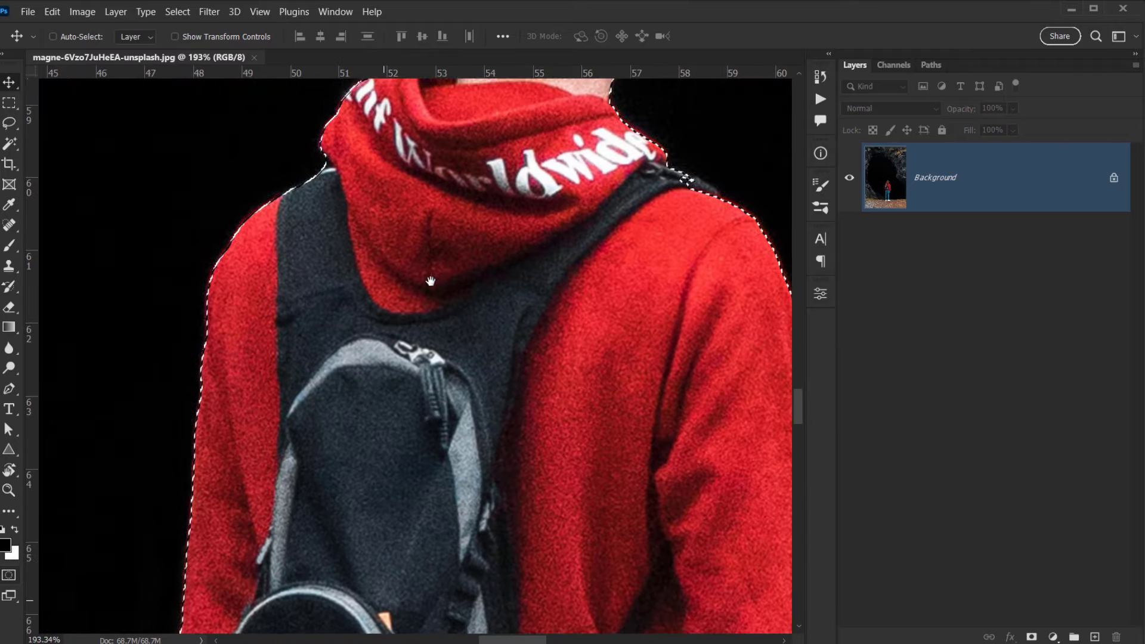
scroll(431, 281, down, 6)
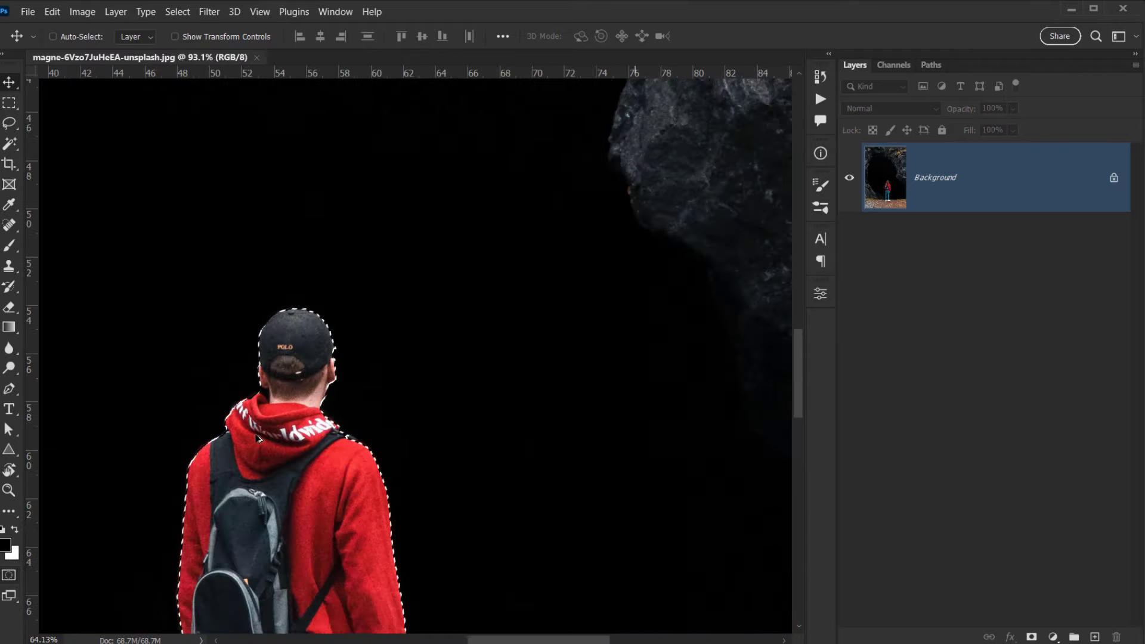
scroll(256, 440, down, 2)
drag(351, 467, 486, 238)
Turn on Quick Mask mode and paint with black over the stray patch in the upper part of the cave.
key(q)
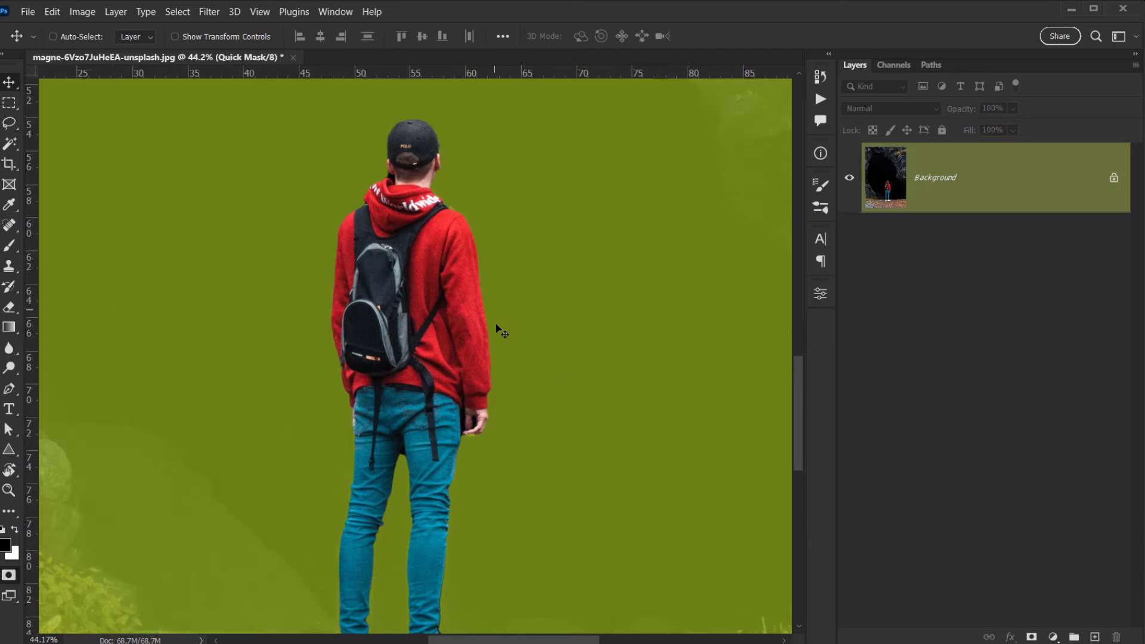
drag(500, 331, 448, 499)
scroll(453, 262, down, 4)
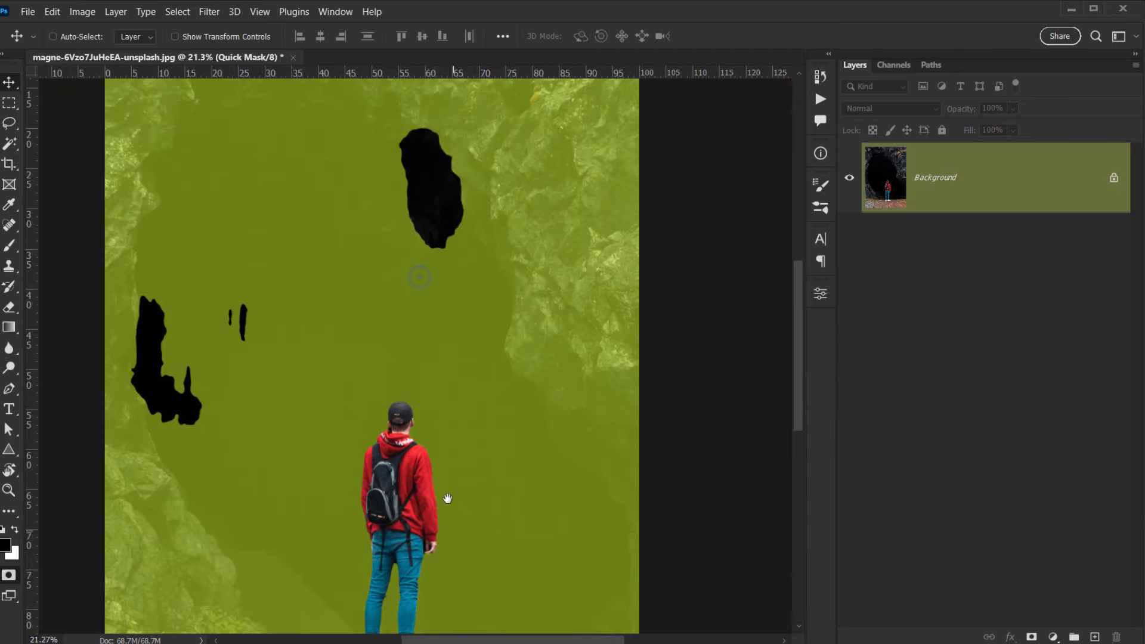
click(10, 249)
drag(175, 285, 245, 296)
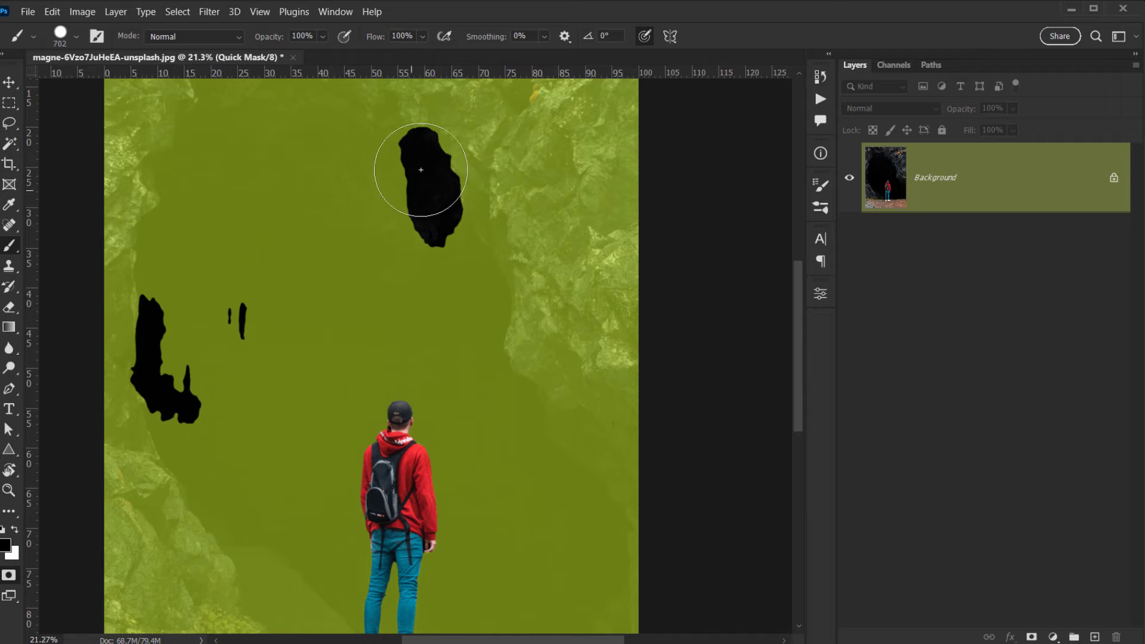
drag(422, 170, 430, 162)
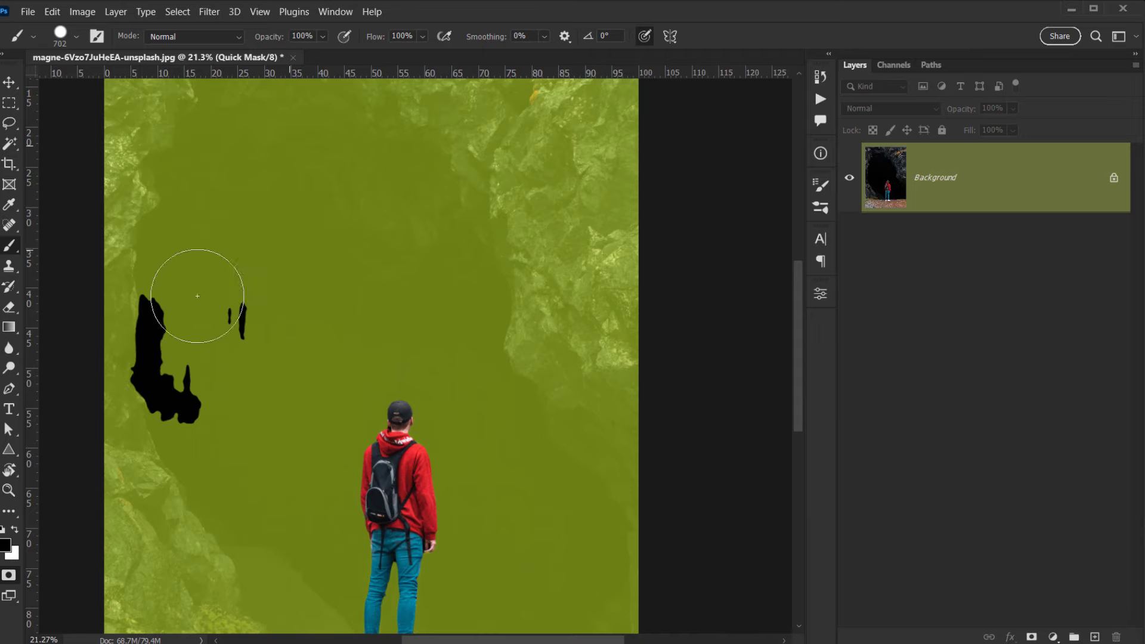
Try painting with white around the two small slivers inside the cave, undoing the first stroke before painting again.
click(18, 531)
drag(332, 205, 533, 299)
key(ctrl+z)
mouse_move(248, 302)
mouse_down()
mouse_move(223, 356)
mouse_move(242, 324)
mouse_up()
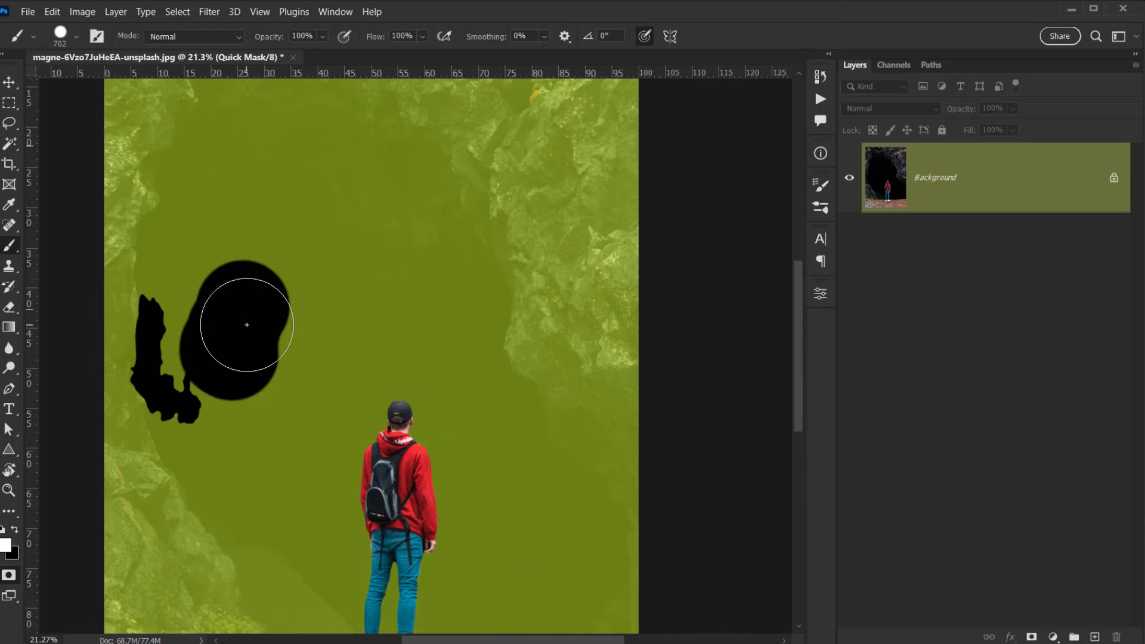
Switch back to black and paint over all remaining unmasked patches on the cave's left side.
key(x)
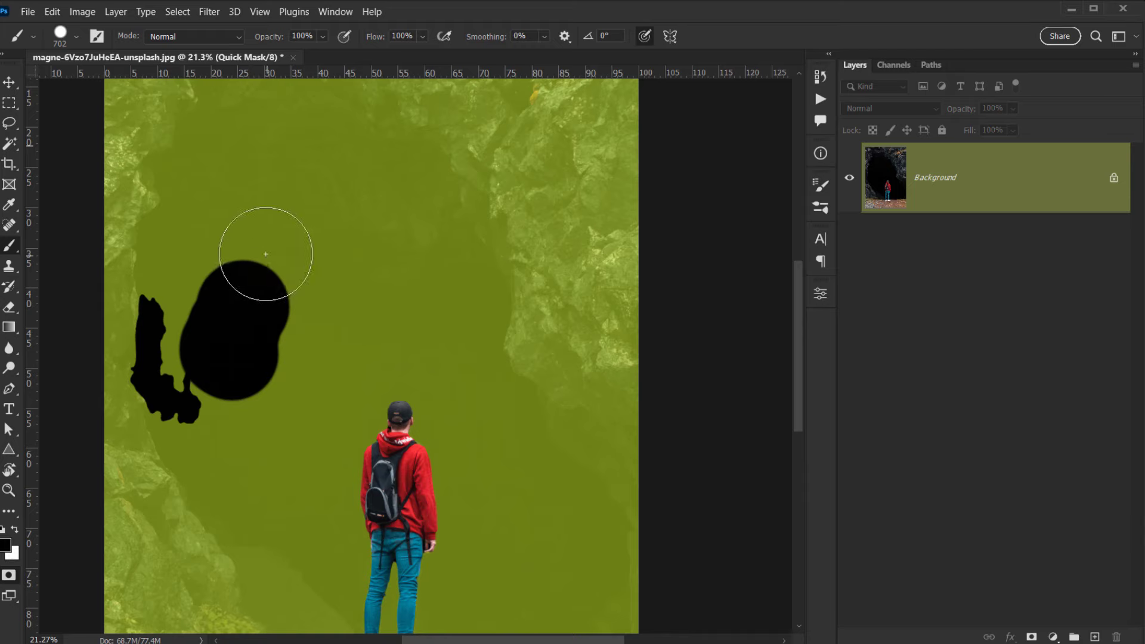
mouse_move(269, 243)
mouse_down()
mouse_move(213, 297)
mouse_move(251, 328)
mouse_move(224, 390)
mouse_move(218, 366)
mouse_move(176, 378)
mouse_up()
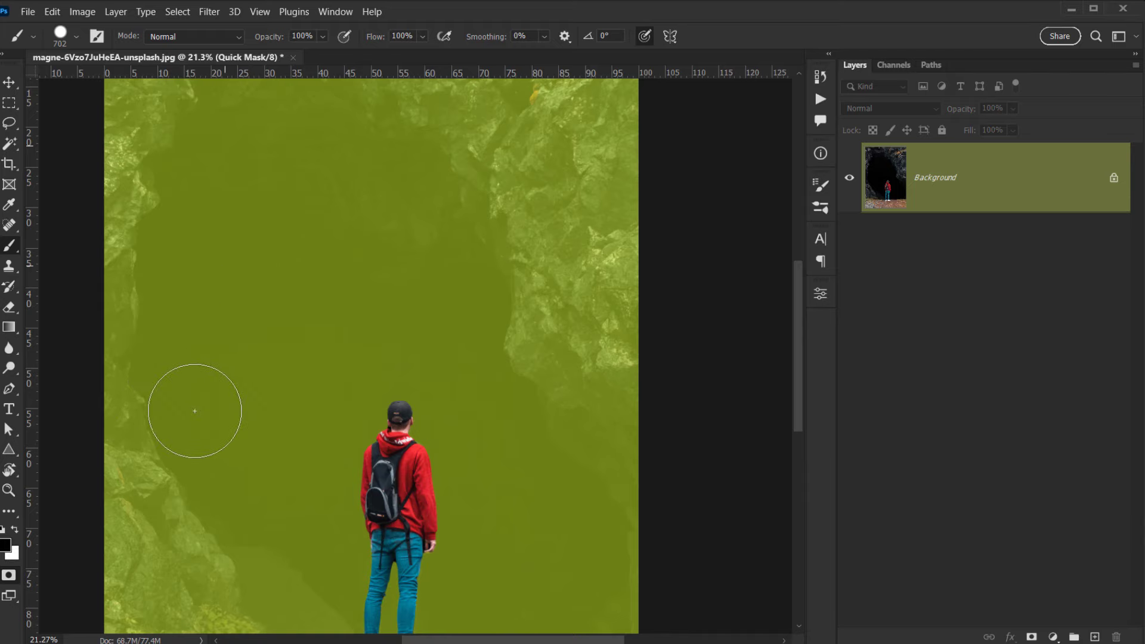
drag(290, 373, 276, 279)
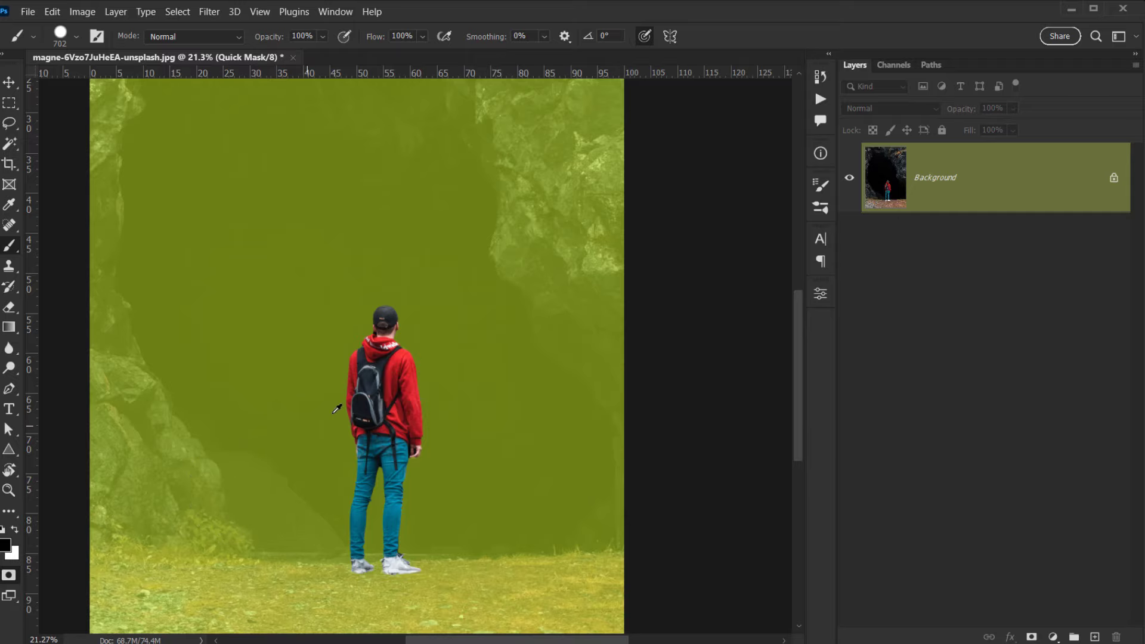
Mask the dark gap between the left ear, neck and hood, outlining it with a 6 px brush at 94% hardness and filling it at 9 px.
scroll(412, 363, up, 6)
scroll(394, 307, up, 6)
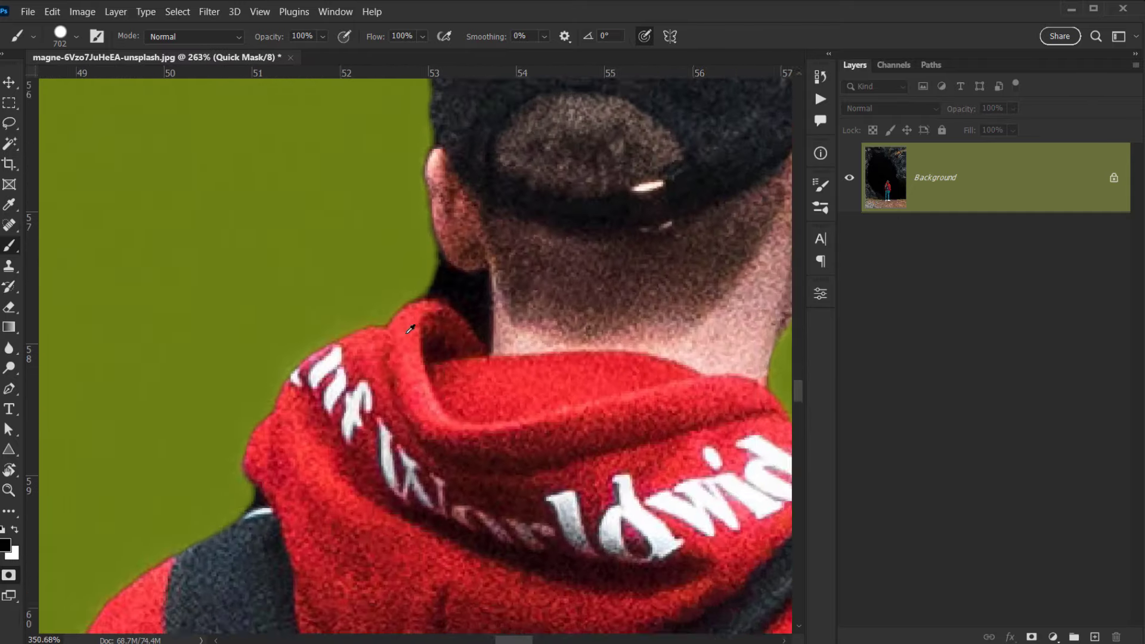
alt+right_click(404, 315)
right_click(408, 308)
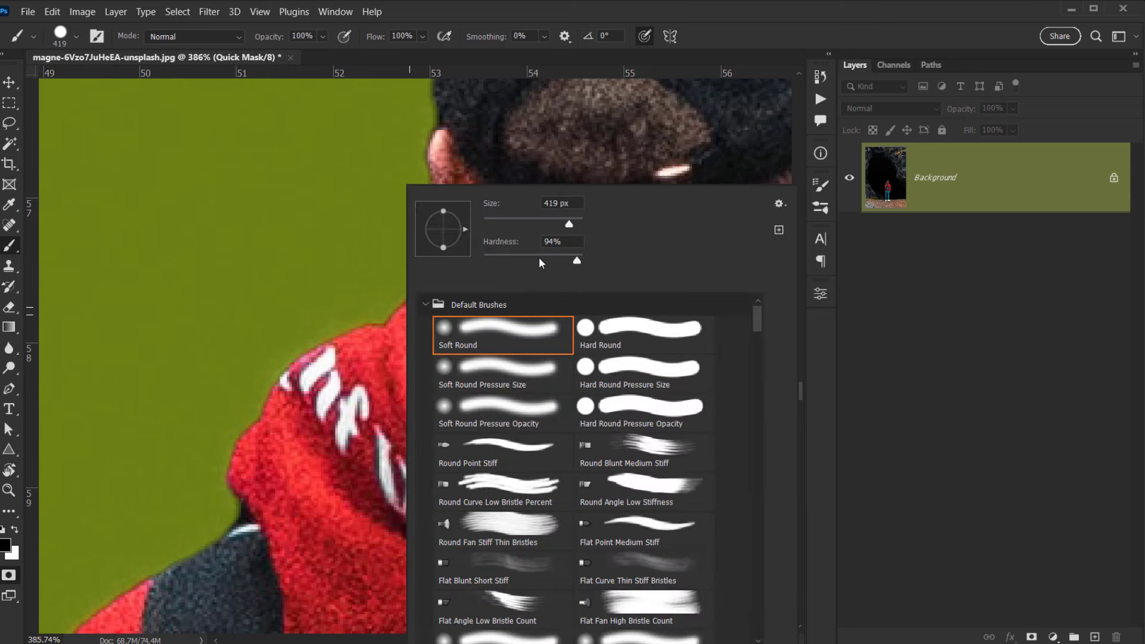
click(758, 14)
alt+right_click(434, 284)
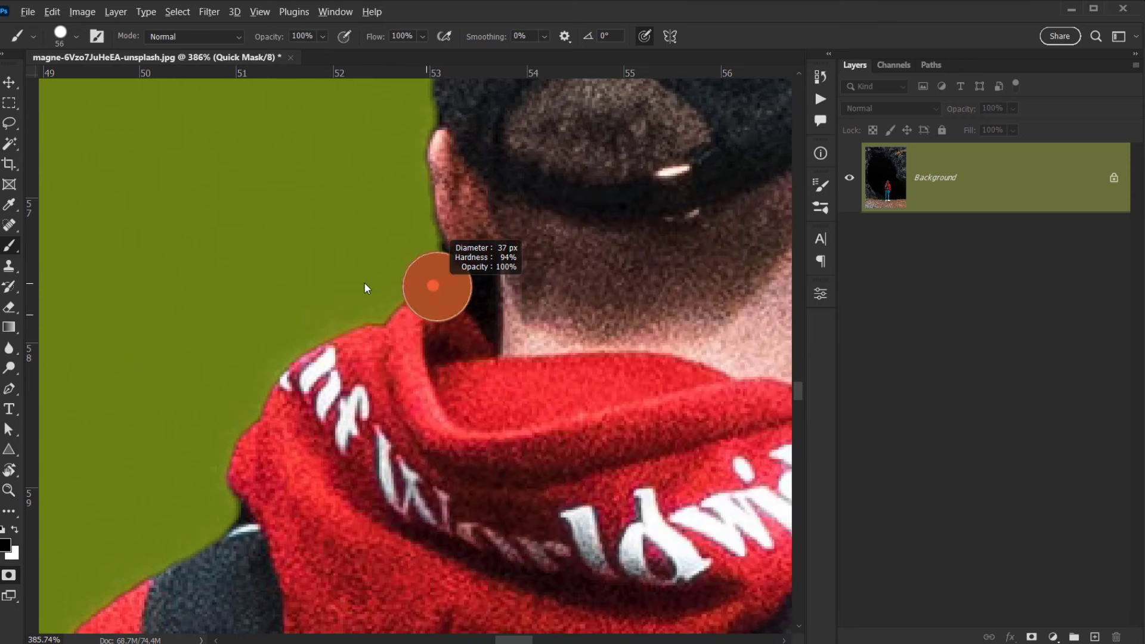
alt+right_click(435, 248)
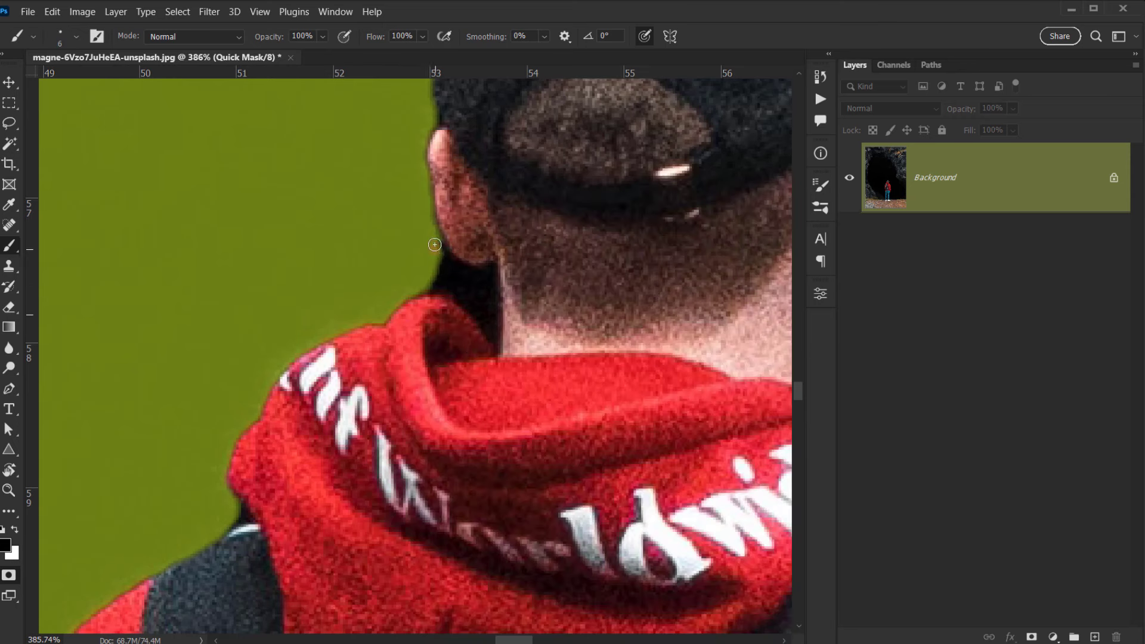
scroll(473, 285, up, 4)
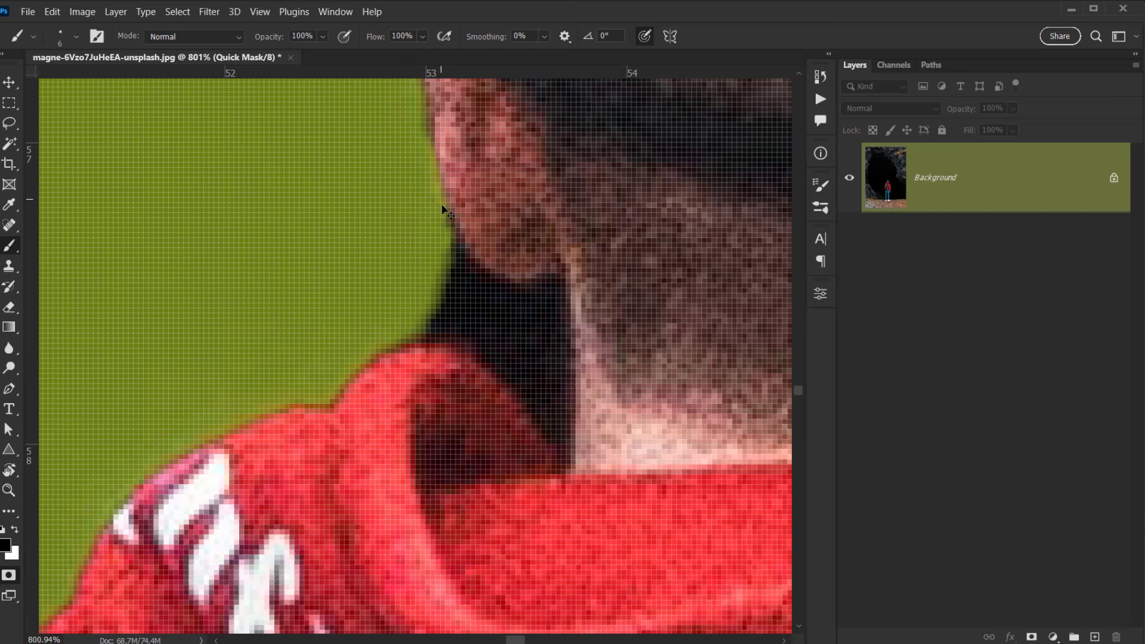
mouse_move(454, 228)
mouse_down()
mouse_move(462, 261)
mouse_move(524, 297)
mouse_up()
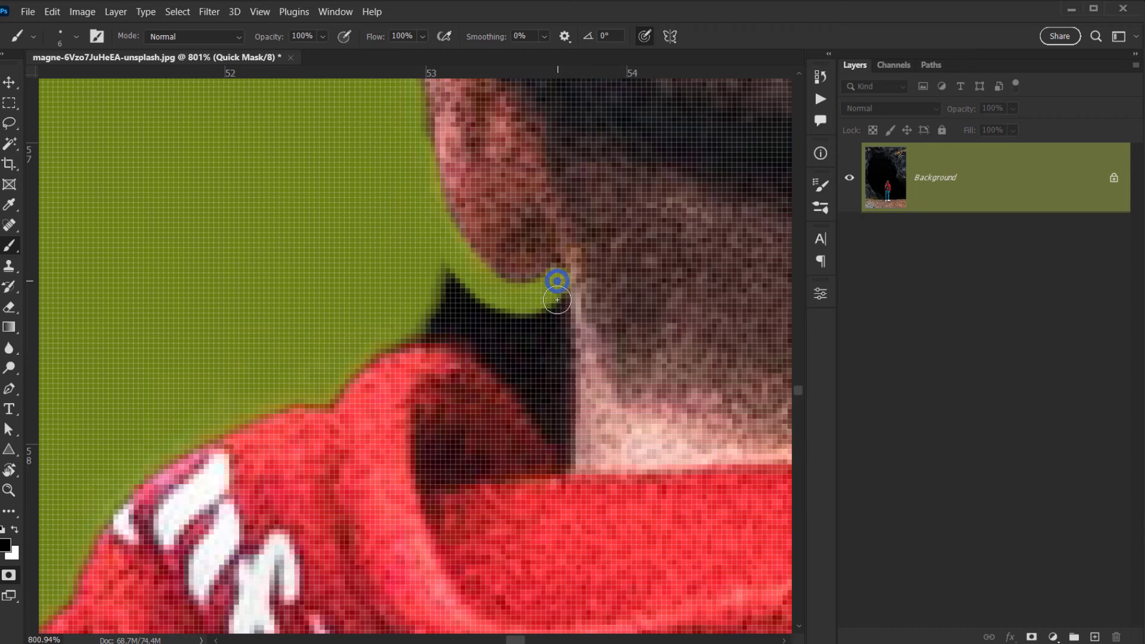
shift+click(559, 344)
shift+click(557, 429)
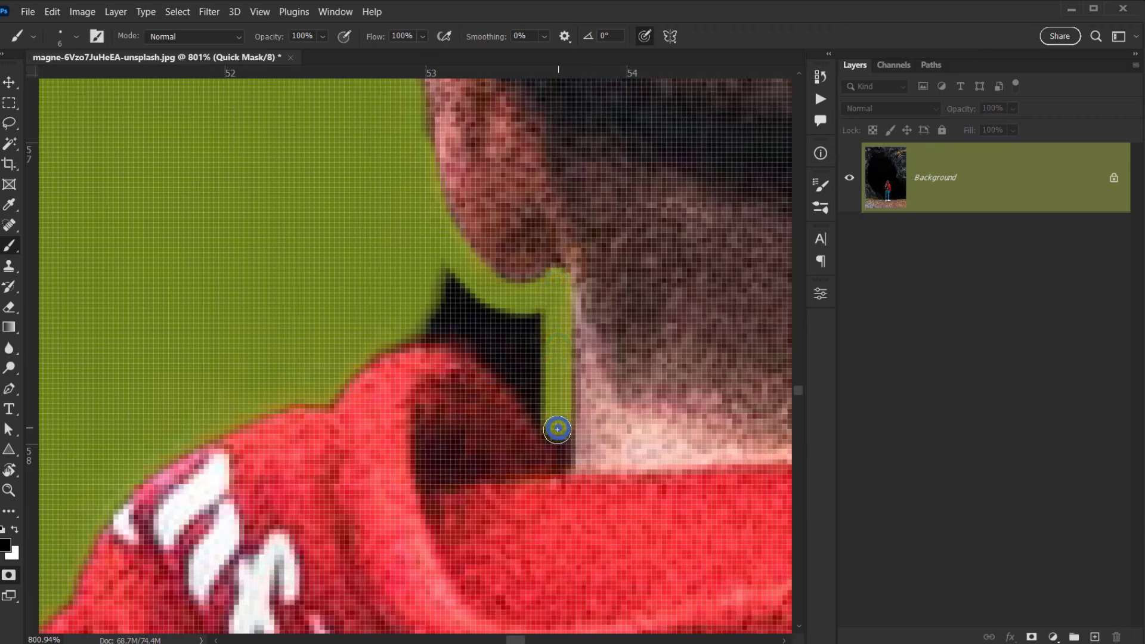
mouse_move(508, 368)
mouse_down()
mouse_move(471, 331)
mouse_move(395, 316)
mouse_move(417, 315)
mouse_move(429, 289)
mouse_move(524, 333)
mouse_up()
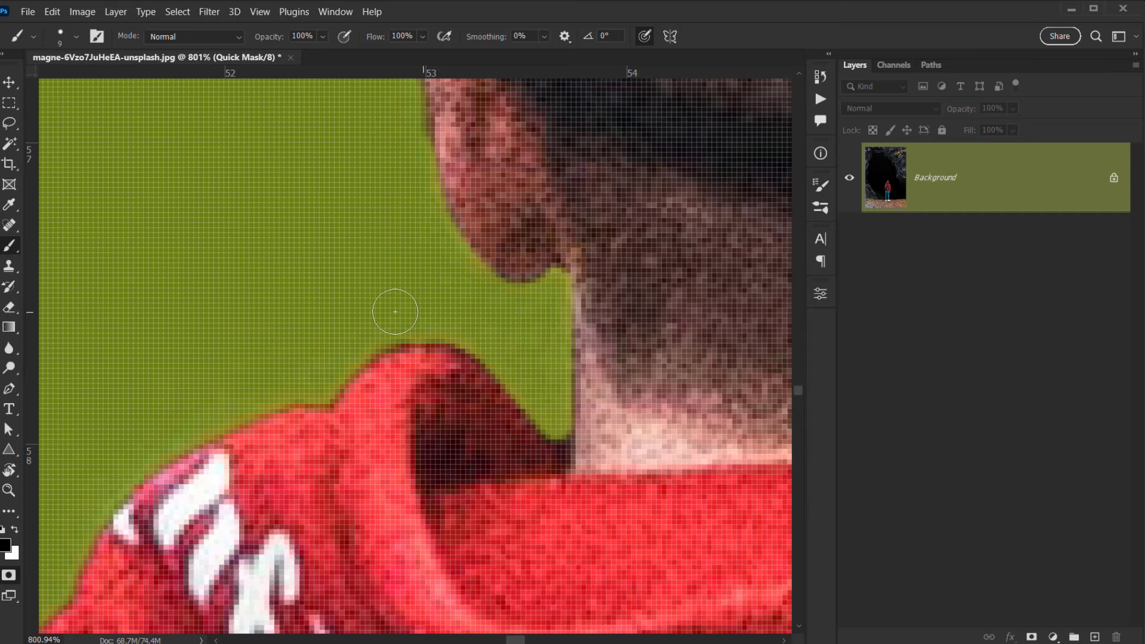
Clean up the ear's lower edge and the narrow corner between neck and hood, reducing the brush to 2 px.
scroll(395, 312, down, 6)
scroll(399, 337, up, 8)
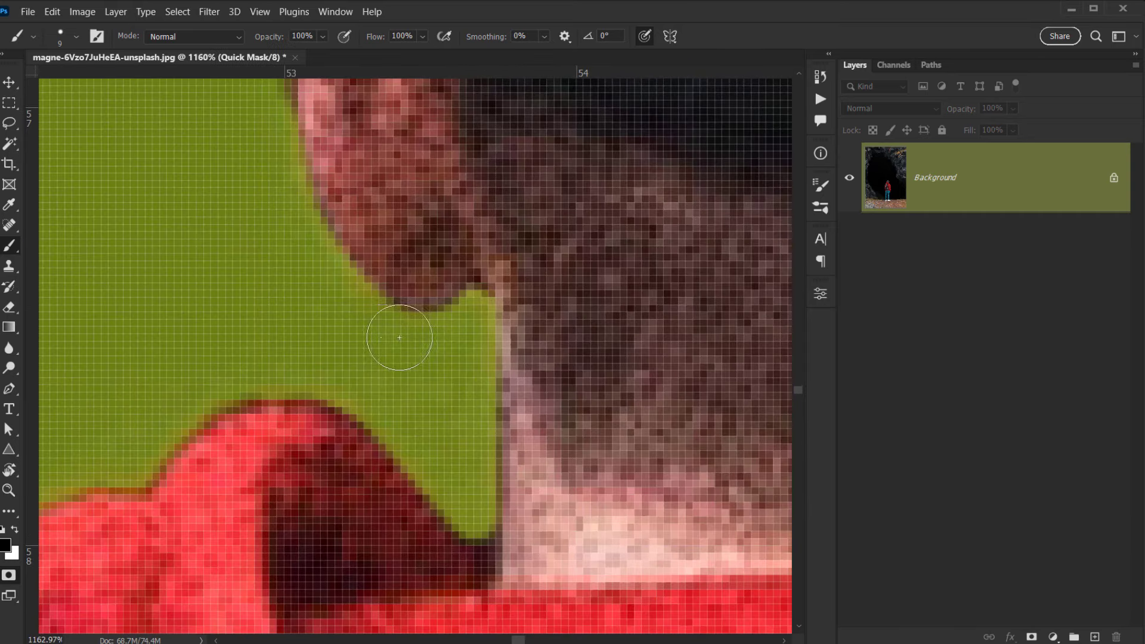
click(370, 332)
key(bracketleft)
key(bracketleft)
key(bracketleft)
key(bracketleft)
key(bracketleft)
key(bracketleft)
key(bracketleft)
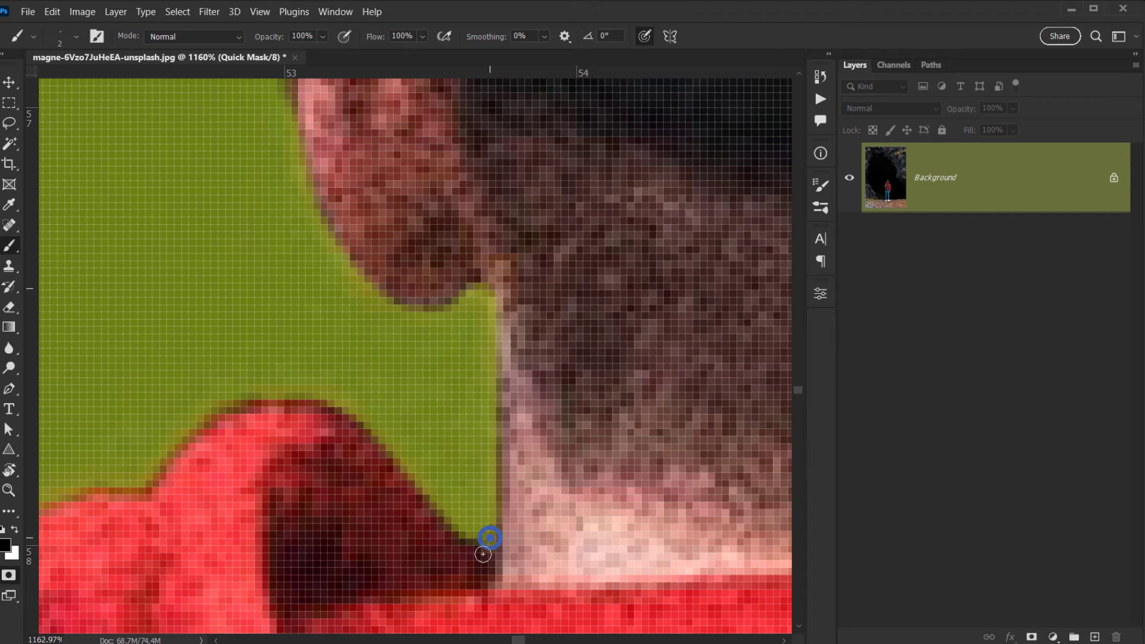
scroll(484, 508, down, 10)
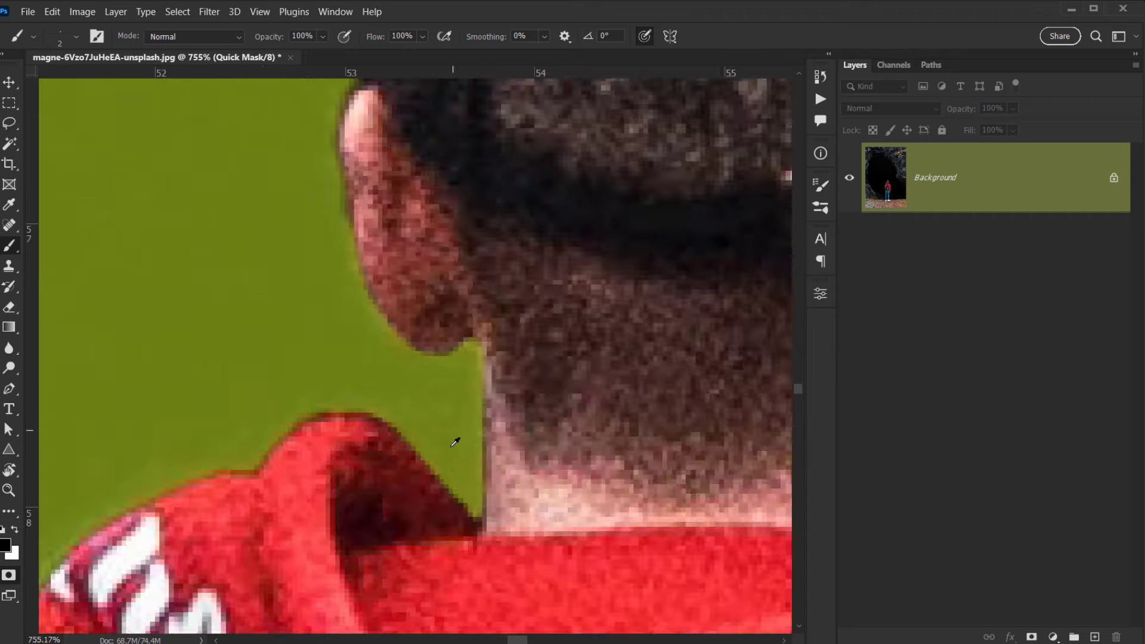
Restore the backpack strap's end on the right shoulder and clean the mask around it, alternating white and black with a 12 px brush.
drag(507, 452, 217, 237)
scroll(334, 298, up, 6)
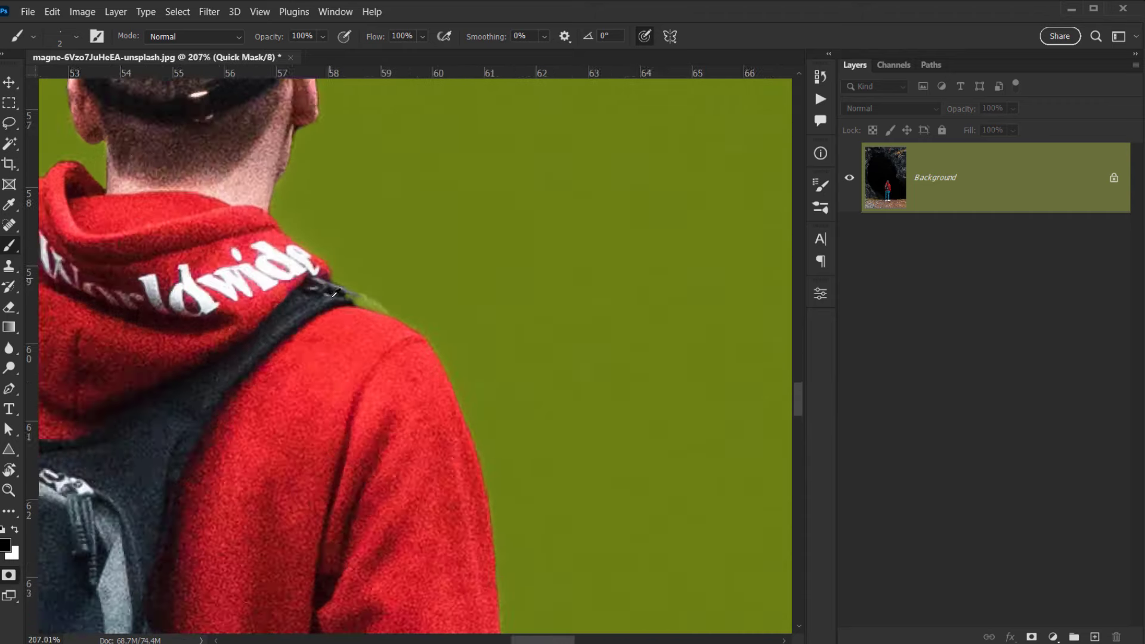
alt+right_click(345, 291)
drag(397, 317, 411, 324)
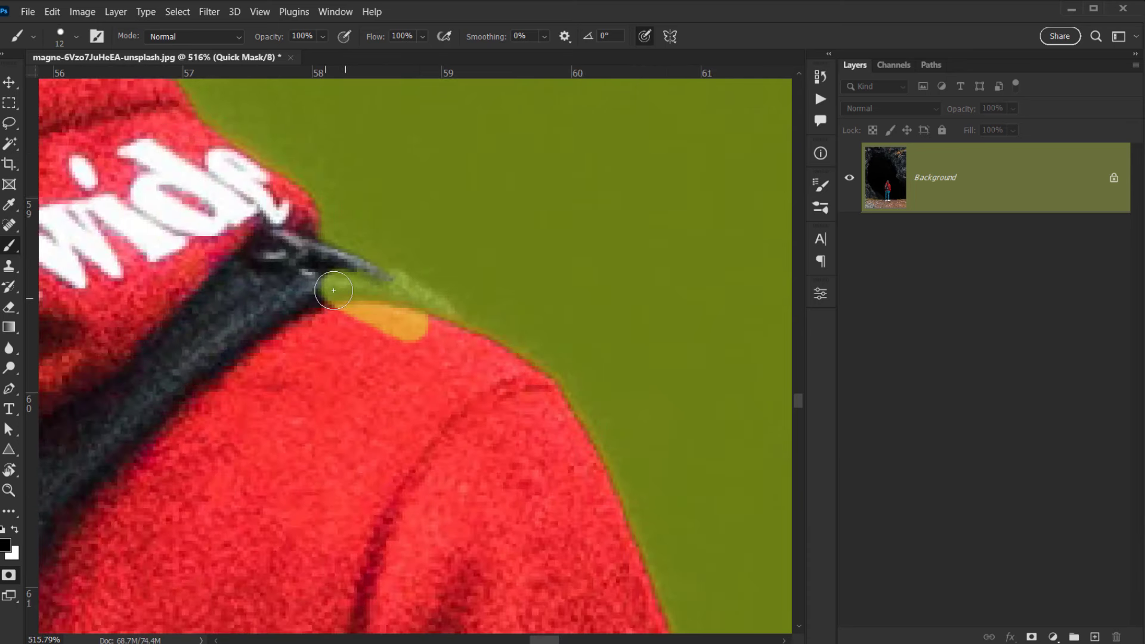
key(x)
mouse_move(325, 288)
mouse_down()
mouse_move(370, 316)
mouse_move(311, 276)
mouse_move(352, 276)
mouse_move(446, 323)
mouse_up()
key(x)
mouse_move(445, 319)
mouse_down()
mouse_move(351, 290)
mouse_move(406, 317)
mouse_up()
key(x)
mouse_move(343, 289)
mouse_down()
mouse_move(391, 310)
mouse_move(386, 323)
mouse_move(350, 285)
mouse_move(440, 329)
mouse_up()
scroll(510, 387, down, 3)
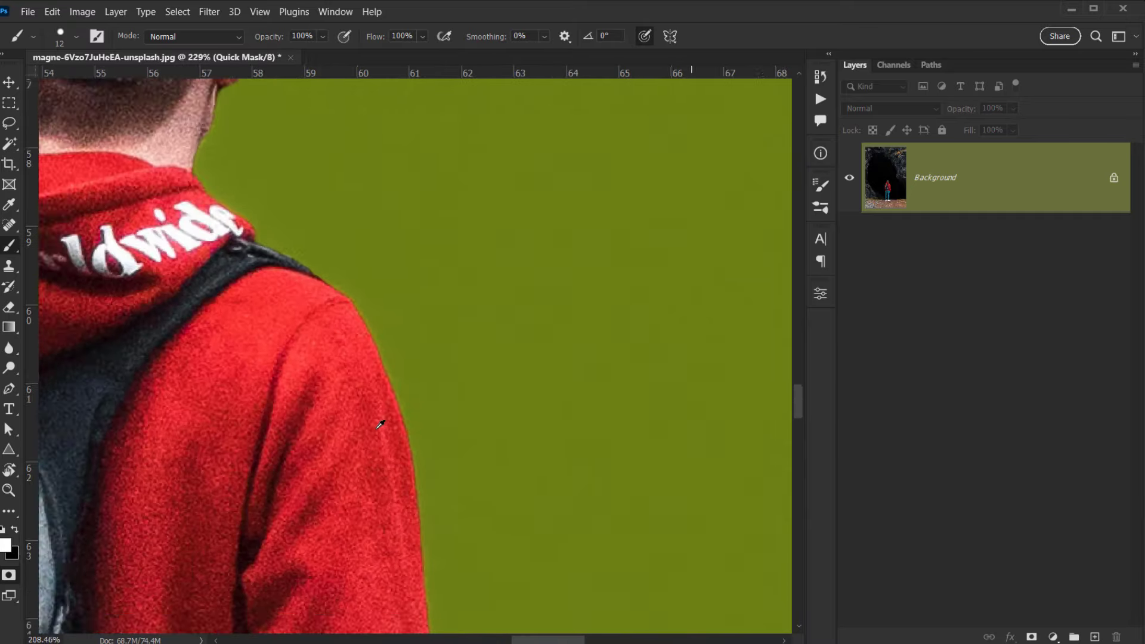
Mask the dark gap between the thumb and fingers of the right hand, outlining it at 4 px and filling it at 6 px.
scroll(429, 429, down, 5)
scroll(428, 472, up, 3)
drag(428, 473, 484, 412)
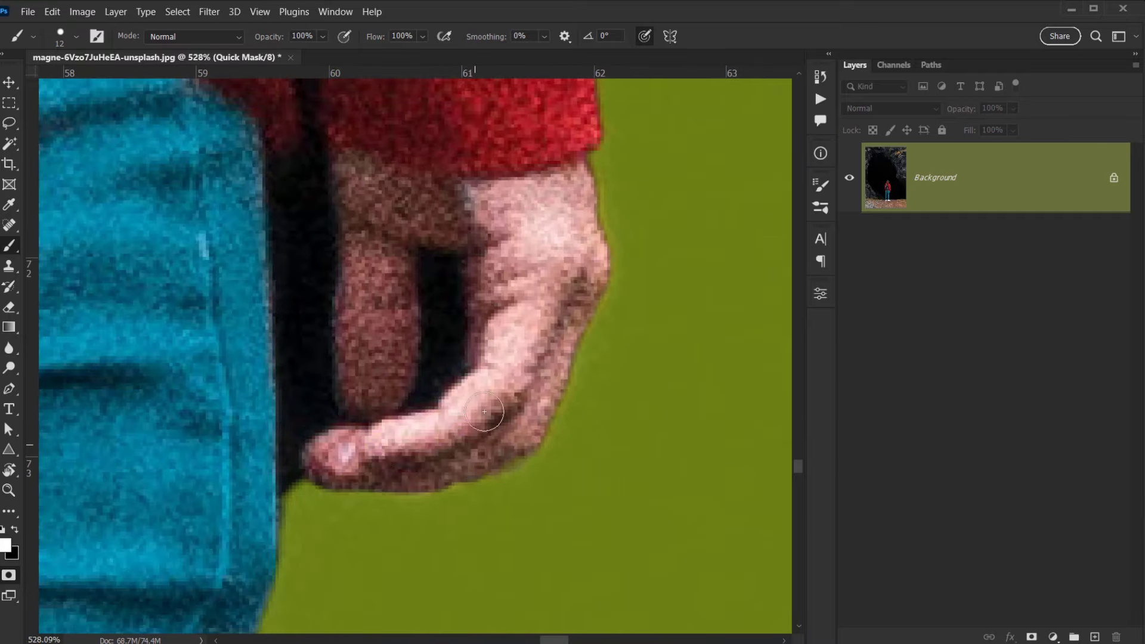
scroll(423, 279, up, 3)
drag(423, 389, 418, 456)
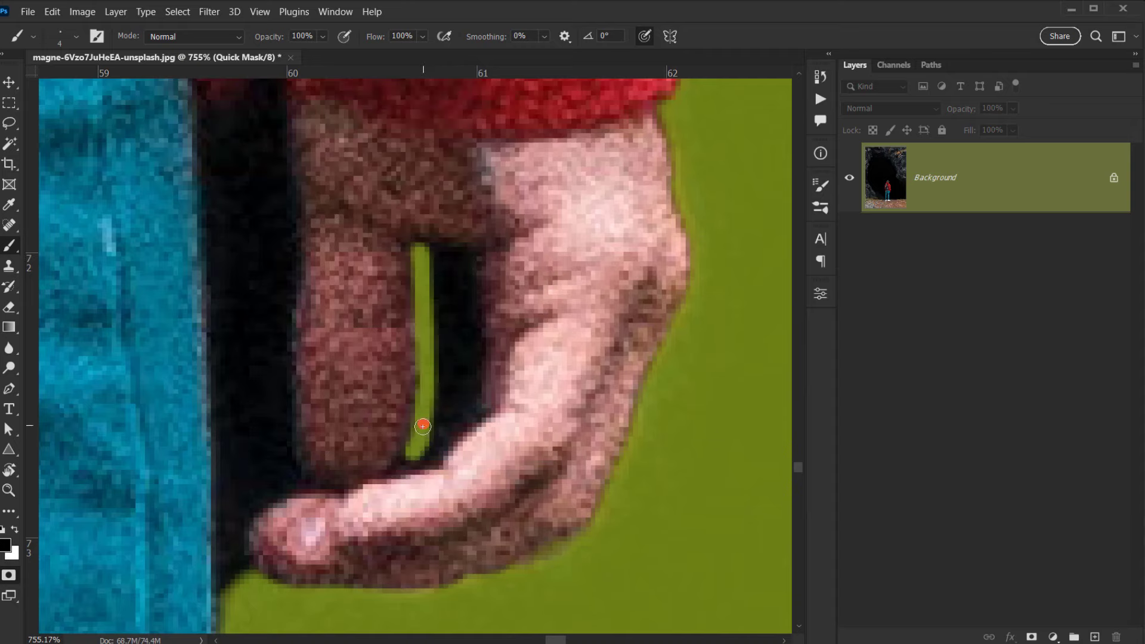
key(bracketright)
key(bracketright)
mouse_move(420, 256)
mouse_down()
mouse_move(459, 264)
mouse_move(473, 361)
mouse_move(433, 442)
mouse_move(445, 269)
mouse_move(438, 328)
mouse_up()
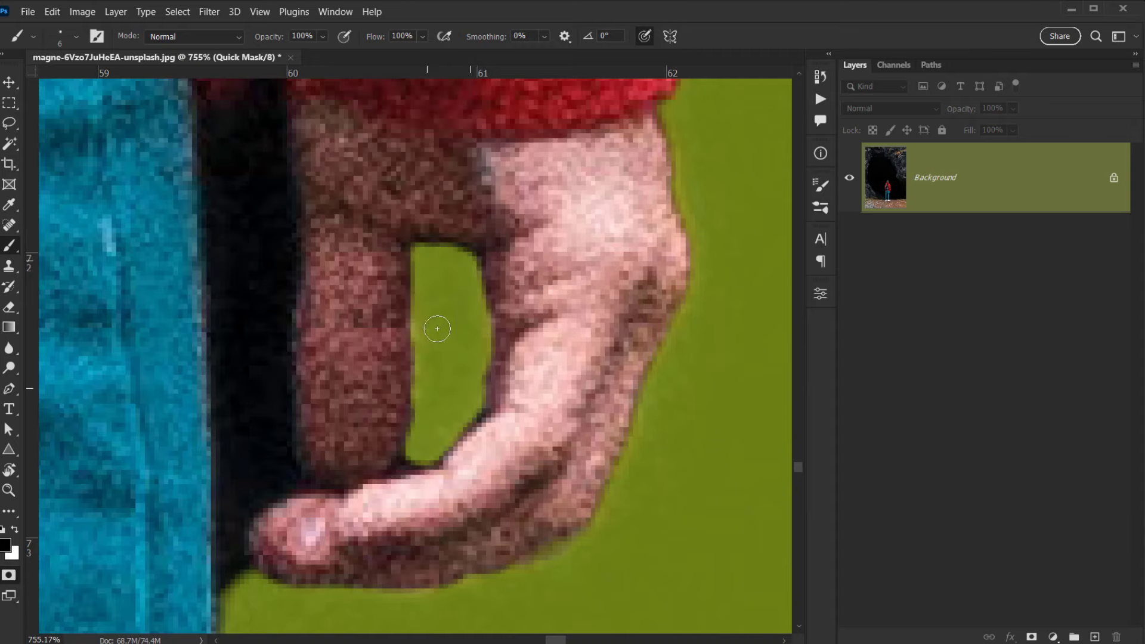
Outline the dark gap between the jeans and the right hand with black, correcting the edge near the fingertips with white.
drag(273, 99, 336, 193)
click(272, 221)
drag(298, 435, 283, 174)
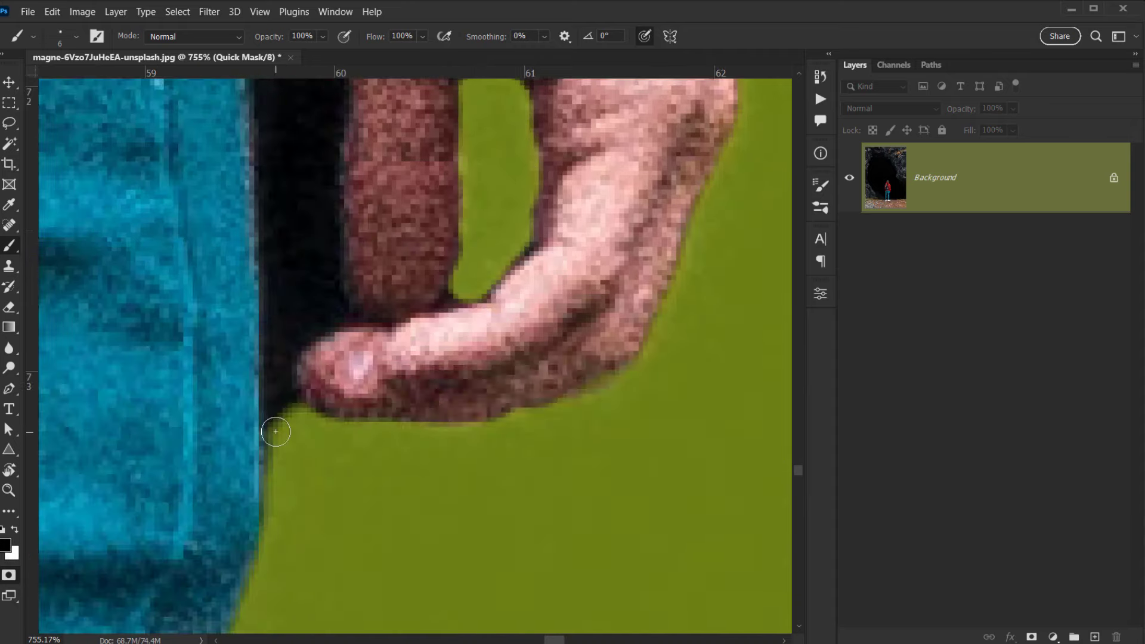
shift+click(275, 433)
mouse_move(299, 220)
mouse_down()
mouse_move(309, 269)
mouse_move(306, 221)
mouse_up()
drag(317, 179, 352, 347)
mouse_move(361, 118)
mouse_down()
mouse_move(378, 289)
mouse_move(366, 452)
mouse_move(333, 578)
mouse_move(376, 450)
mouse_move(386, 266)
mouse_move(415, 468)
mouse_up()
key(x)
drag(383, 463, 377, 463)
key(x)
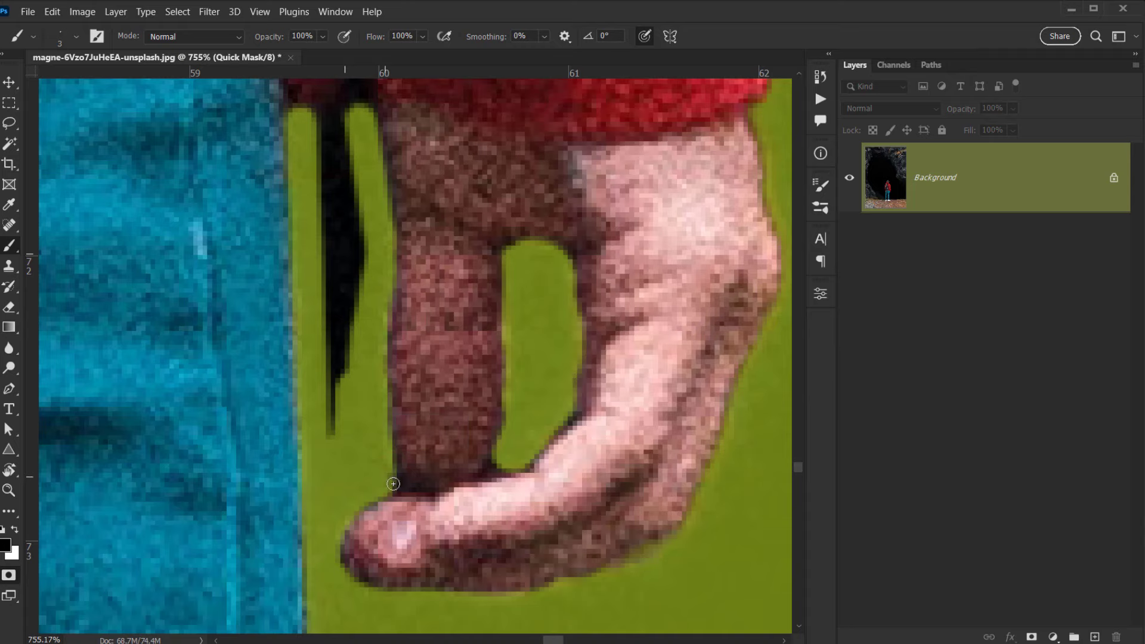
Fill the rest of the gap beside the jeans and mask it up to the hoodie's hem with a finer brush.
drag(330, 349, 346, 349)
mouse_move(327, 151)
mouse_down()
mouse_move(332, 131)
mouse_move(330, 439)
mouse_up()
drag(354, 166, 378, 380)
drag(391, 322, 368, 325)
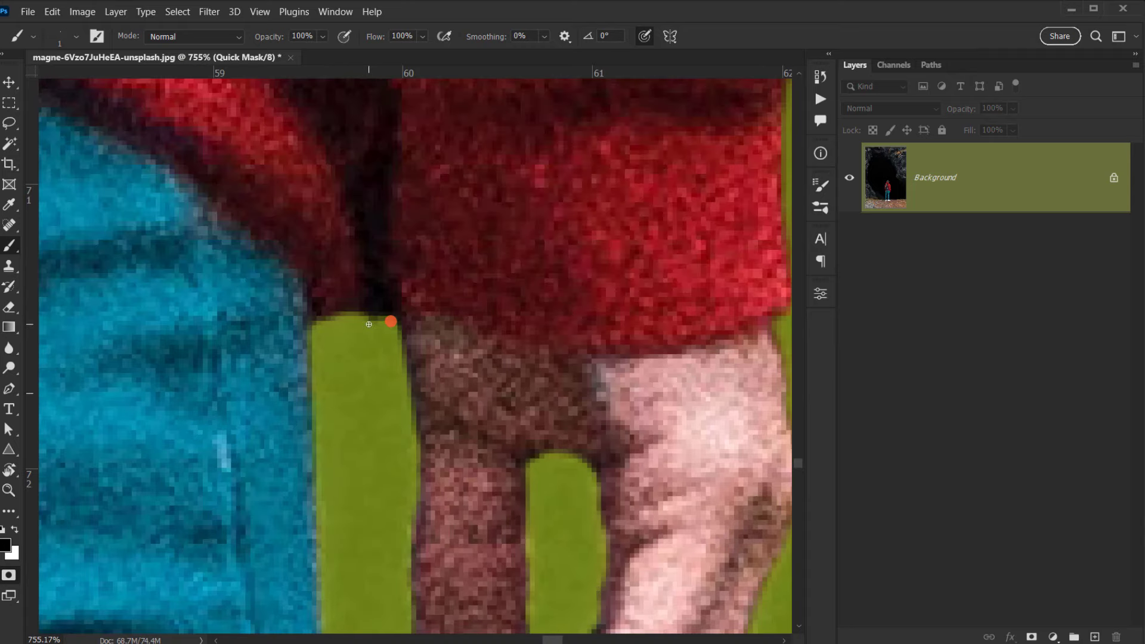
scroll(377, 299, down, 8)
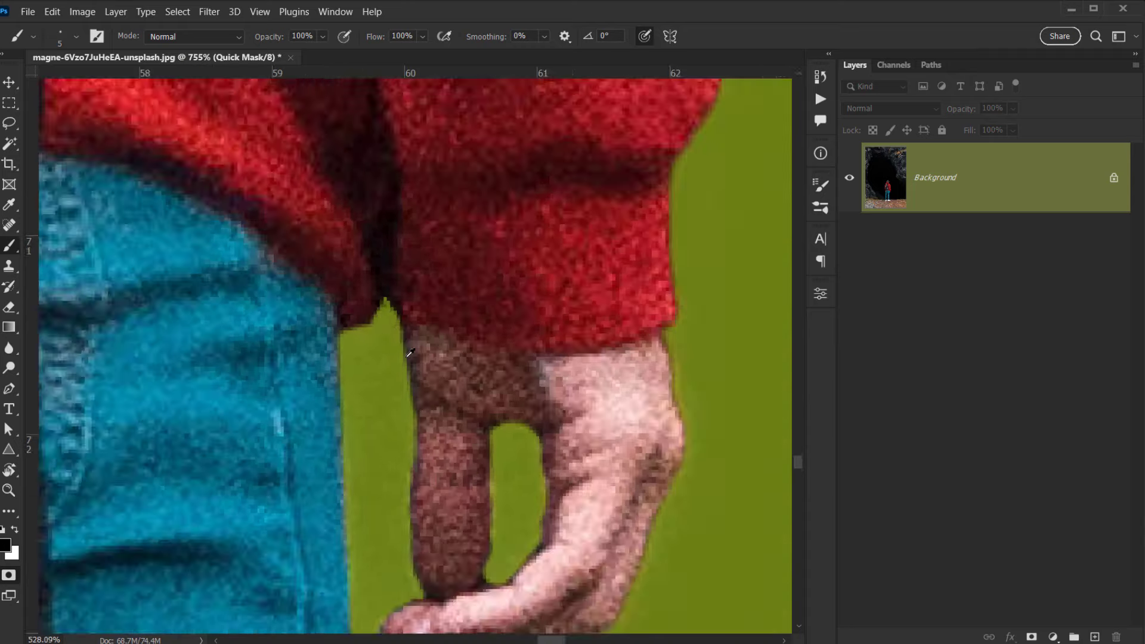
Examine the mask edges along the hips, jeans and right sleeve for leftover flaws, enlarging the brush to 14 px.
scroll(467, 230, up, 6)
key(bracketright)
key(bracketright)
key(bracketright)
mouse_move(467, 230)
mouse_down()
mouse_move(415, 354)
mouse_move(446, 308)
mouse_move(473, 216)
mouse_move(502, 366)
mouse_move(473, 271)
mouse_move(410, 440)
mouse_up()
key(bracketright)
key(bracketright)
key(bracketright)
key(bracketright)
key(bracketright)
key(bracketright)
scroll(450, 318, down, 8)
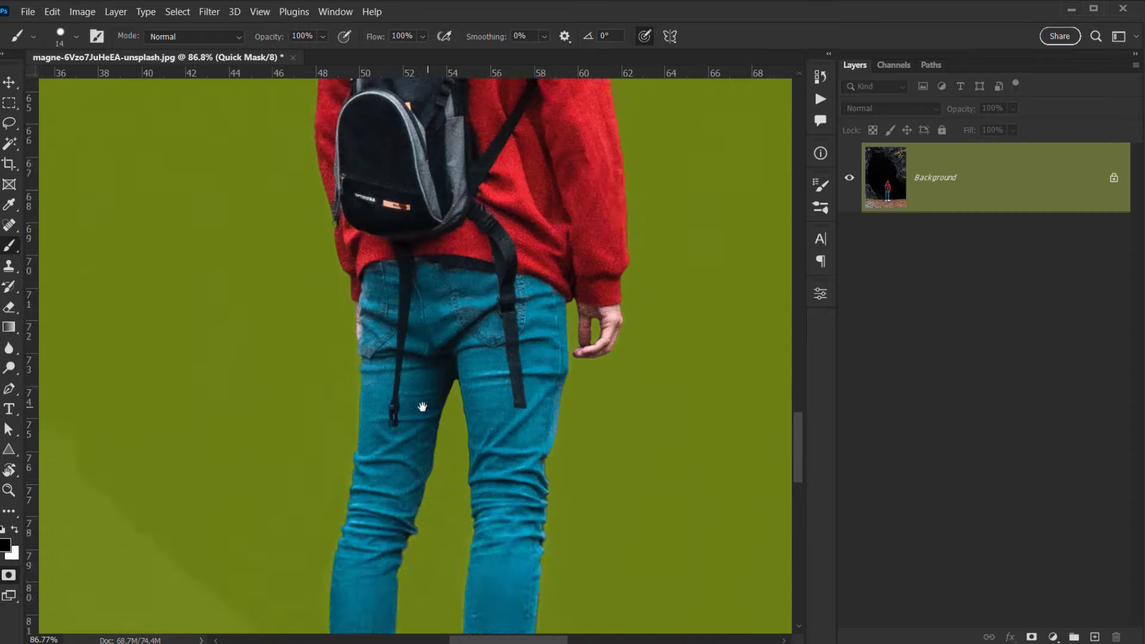
scroll(358, 447, up, 8)
key(x)
scroll(366, 452, up, 3)
scroll(270, 283, down, 6)
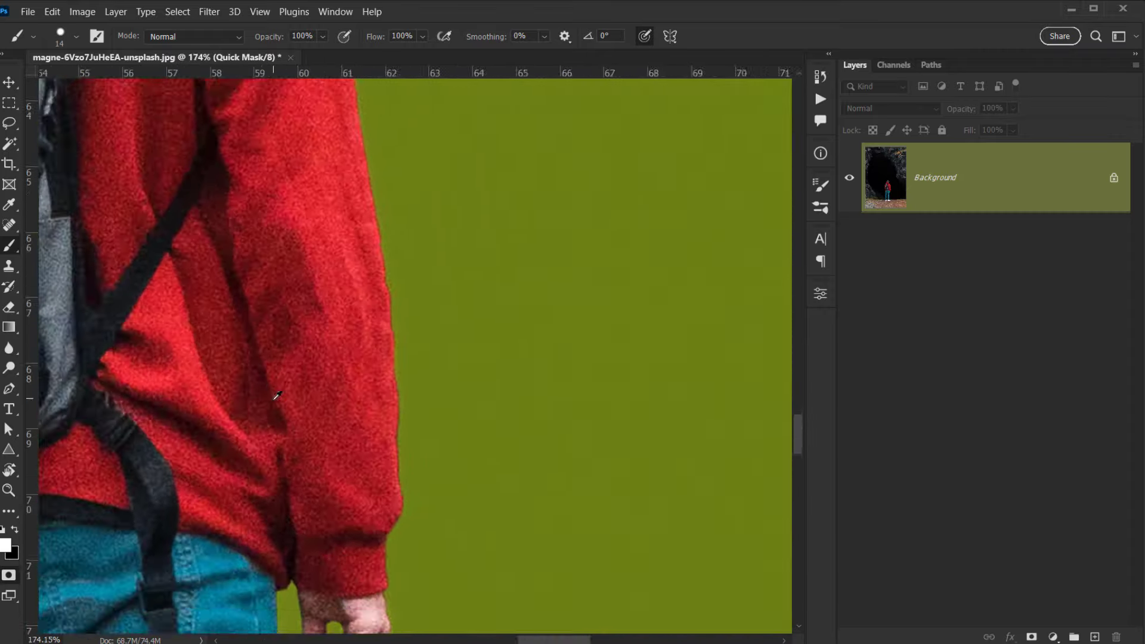
Mask the notch between the hood and the backpack strap on the left shoulder with a 6 px black brush.
scroll(270, 284, up, 8)
key(bracketleft)
key(bracketleft)
key(bracketleft)
key(bracketleft)
key(bracketleft)
key(bracketleft)
key(bracketleft)
key(bracketleft)
key(x)
drag(270, 283, 281, 302)
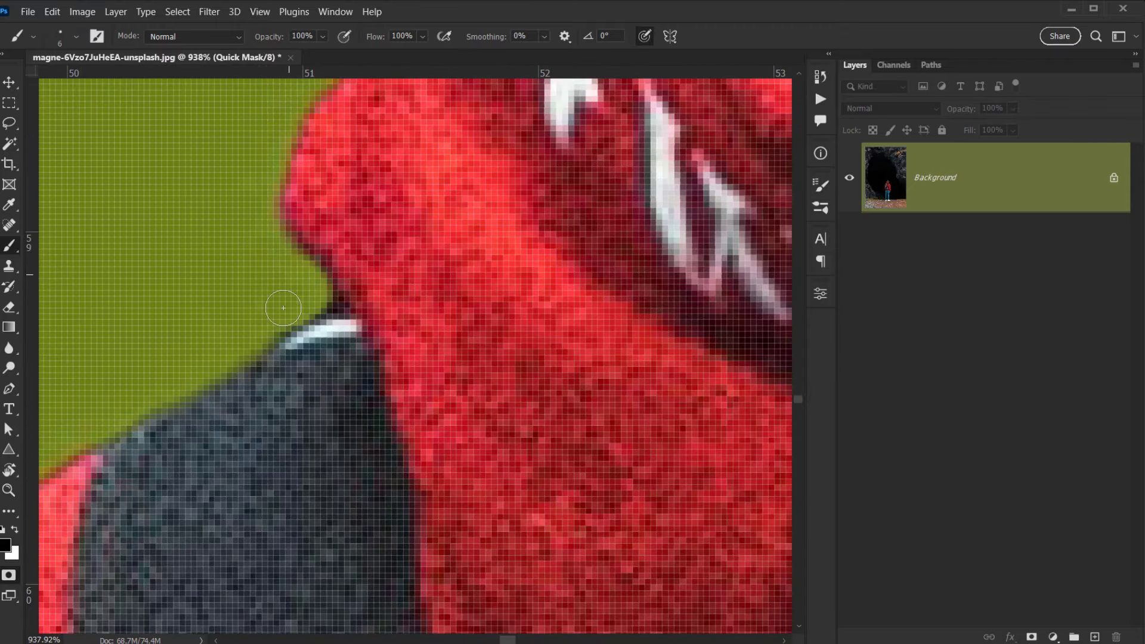
Paint along the right shoe's sole with an enlarged brush, switching between black and white.
scroll(281, 301, down, 6)
scroll(401, 339, down, 5)
scroll(444, 413, up, 2)
scroll(444, 413, up, 5)
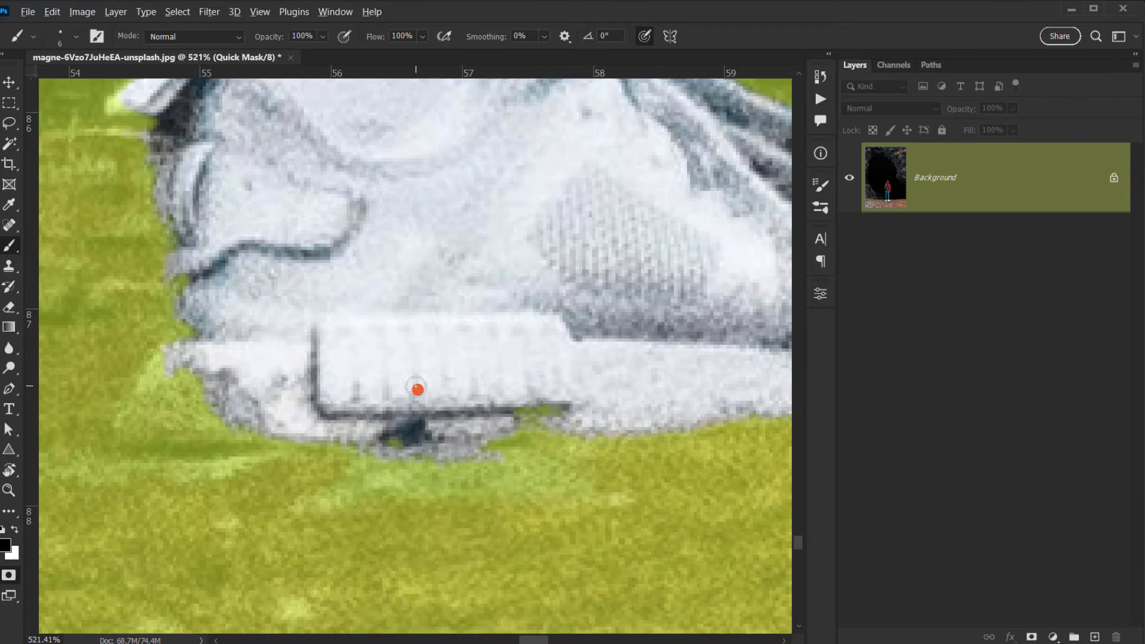
key(bracketright)
key(bracketright)
key(bracketright)
key(bracketright)
key(bracketright)
key(bracketright)
key(bracketright)
key(bracketright)
mouse_move(417, 388)
mouse_down()
mouse_move(615, 388)
mouse_move(404, 427)
mouse_move(151, 430)
mouse_move(197, 281)
mouse_move(128, 412)
mouse_move(116, 368)
mouse_move(123, 457)
mouse_move(186, 477)
mouse_up()
key(x)
key(x)
key(x)
key(x)
Reveal the dark heel end of the right shoe's sole with a 21 px brush.
key(bracketright)
key(bracketright)
key(bracketright)
key(bracketright)
key(bracketright)
key(bracketright)
key(bracketright)
mouse_move(98, 367)
mouse_down()
mouse_move(144, 498)
mouse_move(77, 435)
mouse_up()
scroll(320, 448, down, 4)
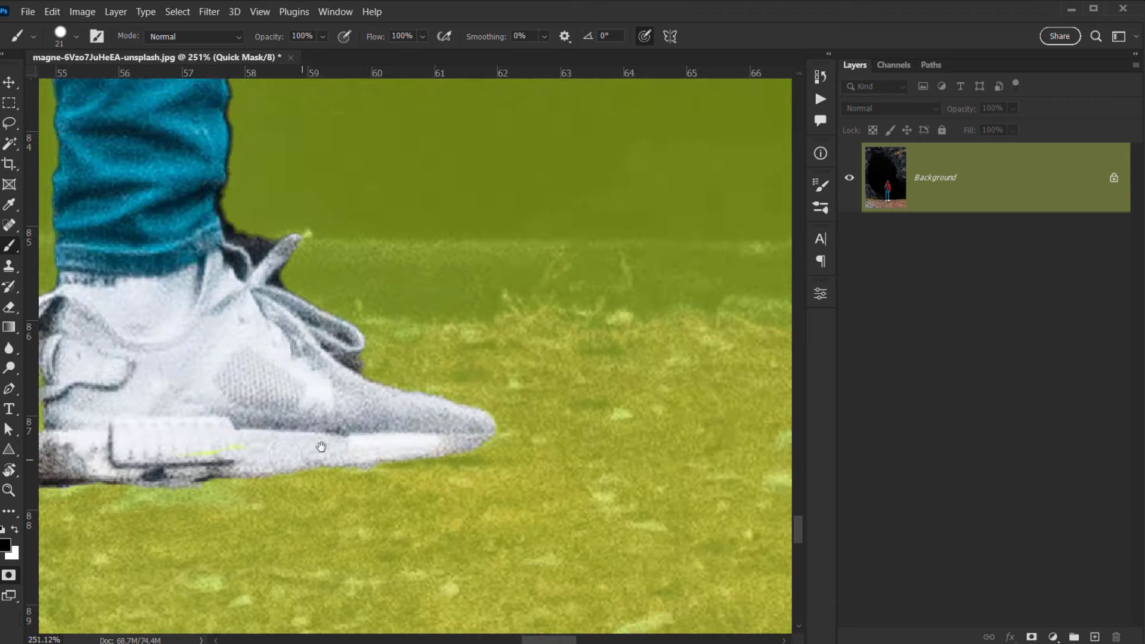
Restore the dark underside of the right shoe's toe with a 17 px white brush.
scroll(460, 455, up, 5)
key(bracketleft)
key(bracketleft)
key(bracketleft)
key(bracketleft)
key(x)
mouse_move(460, 455)
mouse_down()
mouse_move(358, 493)
mouse_move(260, 500)
mouse_move(349, 503)
mouse_move(449, 487)
mouse_up()
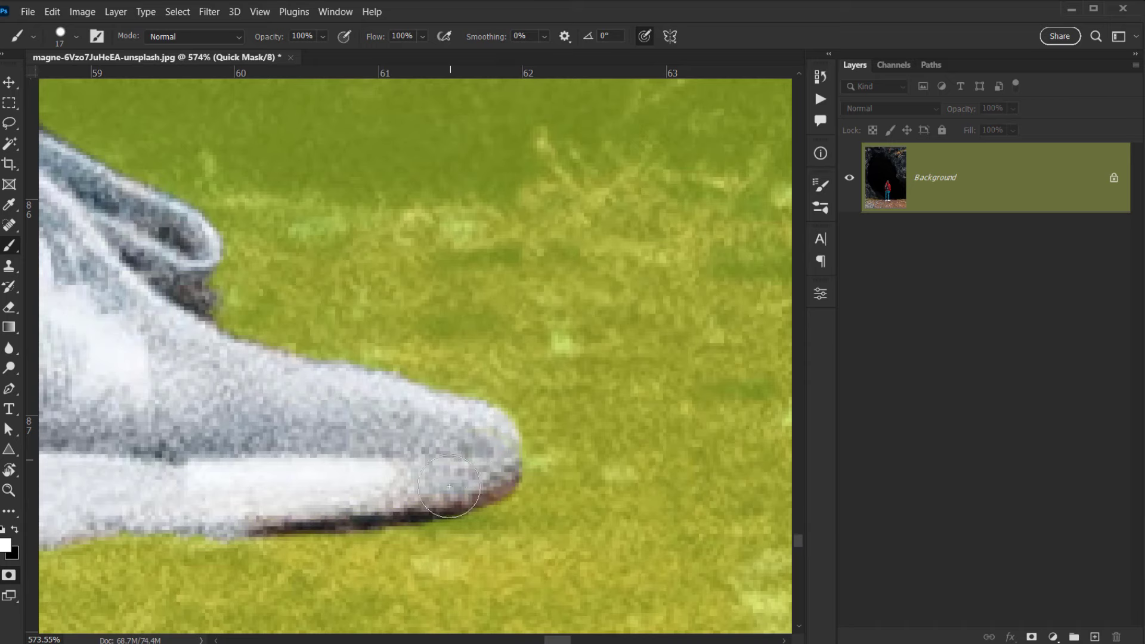
Refine the mask around the right shoe's laces and ankle, alternating white and black with a 12 px brush.
drag(111, 145, 380, 427)
drag(380, 427, 360, 416)
mouse_move(314, 364)
mouse_down()
mouse_move(289, 358)
mouse_move(329, 345)
mouse_move(299, 399)
mouse_up()
key(x)
mouse_move(272, 308)
mouse_down()
mouse_move(244, 331)
mouse_move(182, 253)
mouse_move(186, 217)
mouse_move(270, 449)
mouse_up()
scroll(225, 409, down, 3)
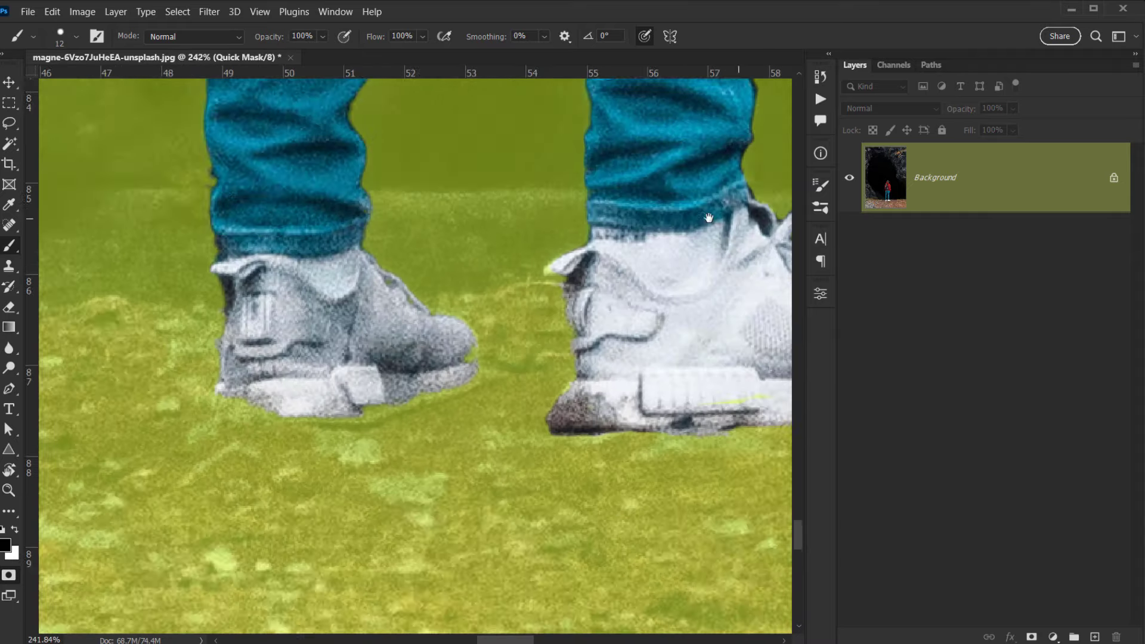
Restore the dark heel and underside of the left shoe's sole with a 20 px white brush, then switch back to black.
scroll(545, 268, up, 3)
drag(537, 268, 545, 268)
key(x)
mouse_move(405, 333)
mouse_down()
mouse_move(77, 382)
mouse_move(352, 382)
mouse_move(358, 367)
mouse_up()
key(x)
scroll(138, 442, down, 3)
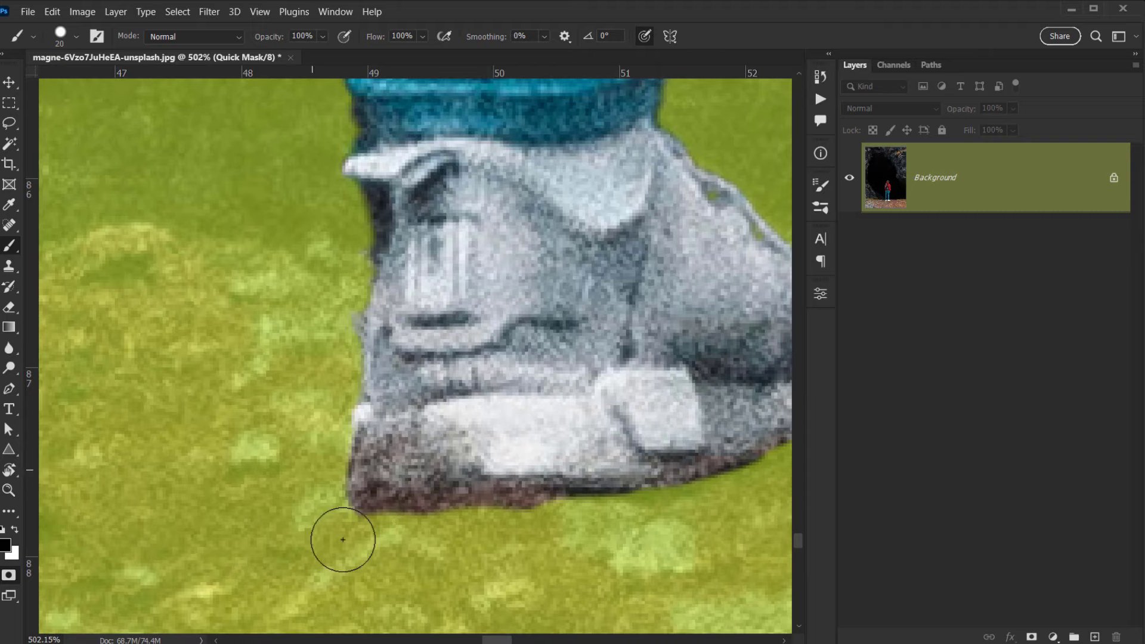
scroll(340, 537, down, 5)
scroll(604, 465, down, 5)
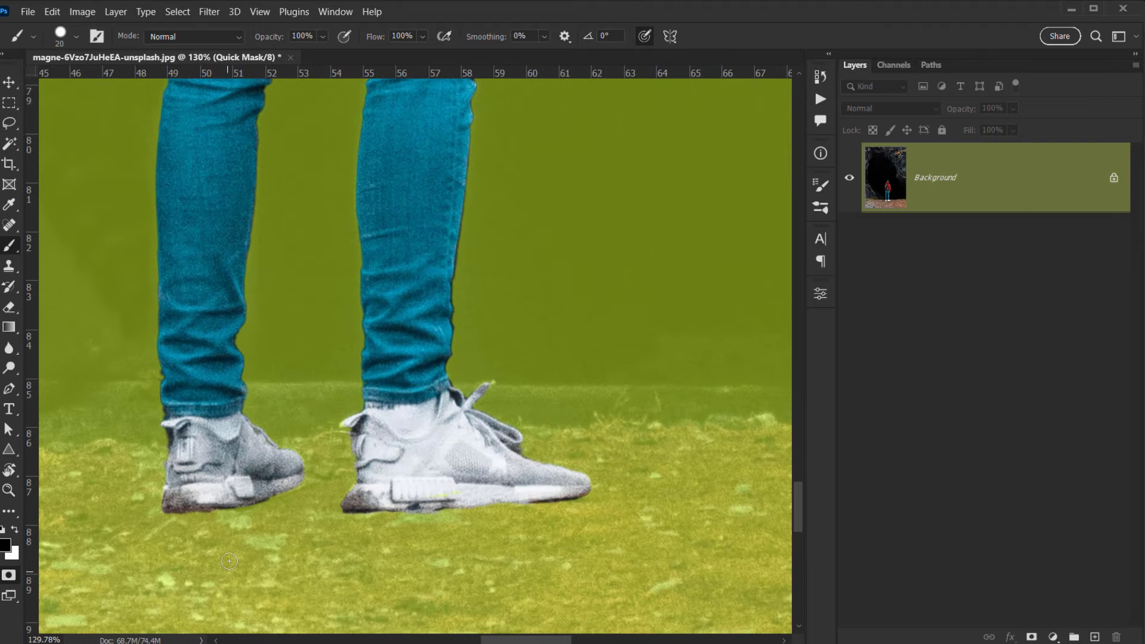
Mask the dark area behind the left shoe's heel, under its pull tab, with a 14 px black brush.
scroll(312, 426, down, 3)
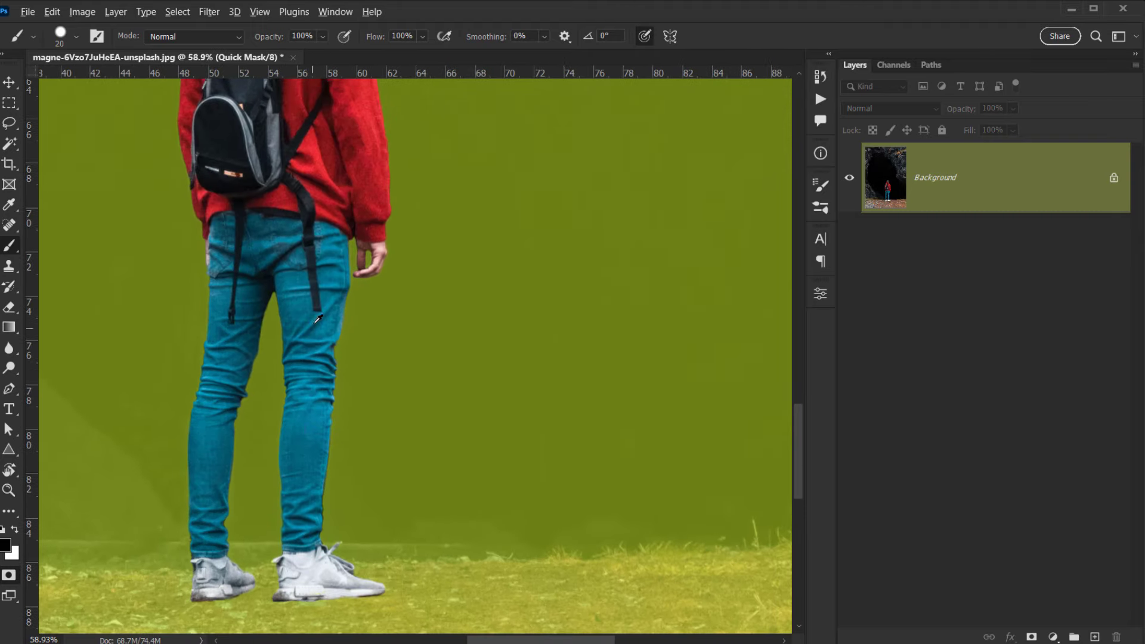
scroll(255, 419, down, 5)
scroll(254, 419, up, 10)
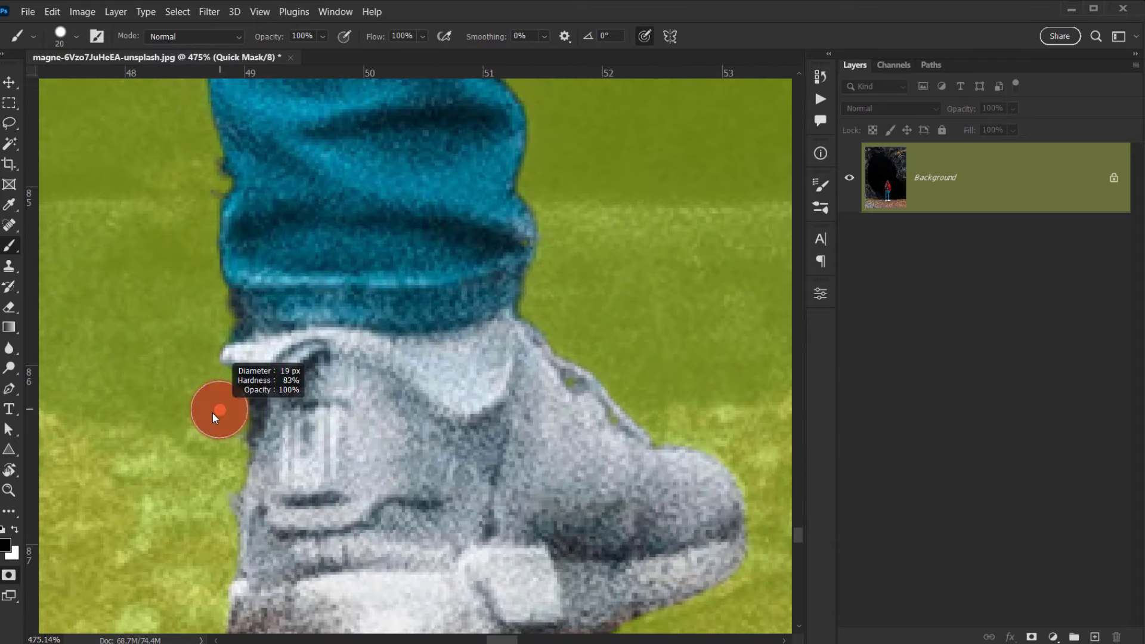
mouse_move(215, 416)
mouse_down()
mouse_move(238, 389)
mouse_move(209, 393)
mouse_move(251, 417)
mouse_up()
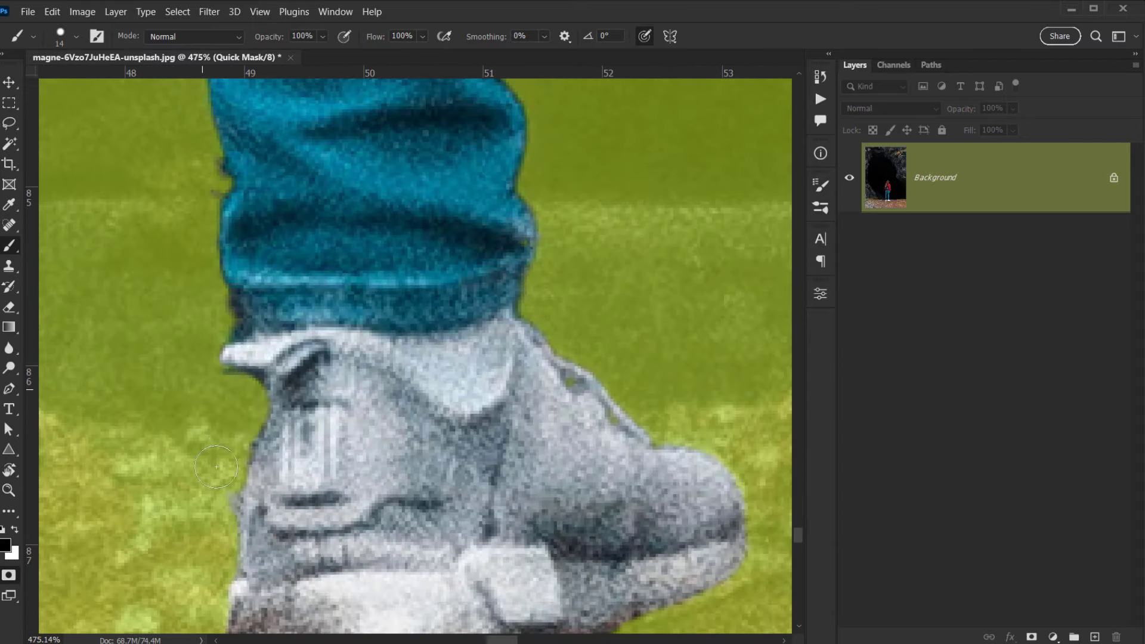
scroll(204, 321, down, 4)
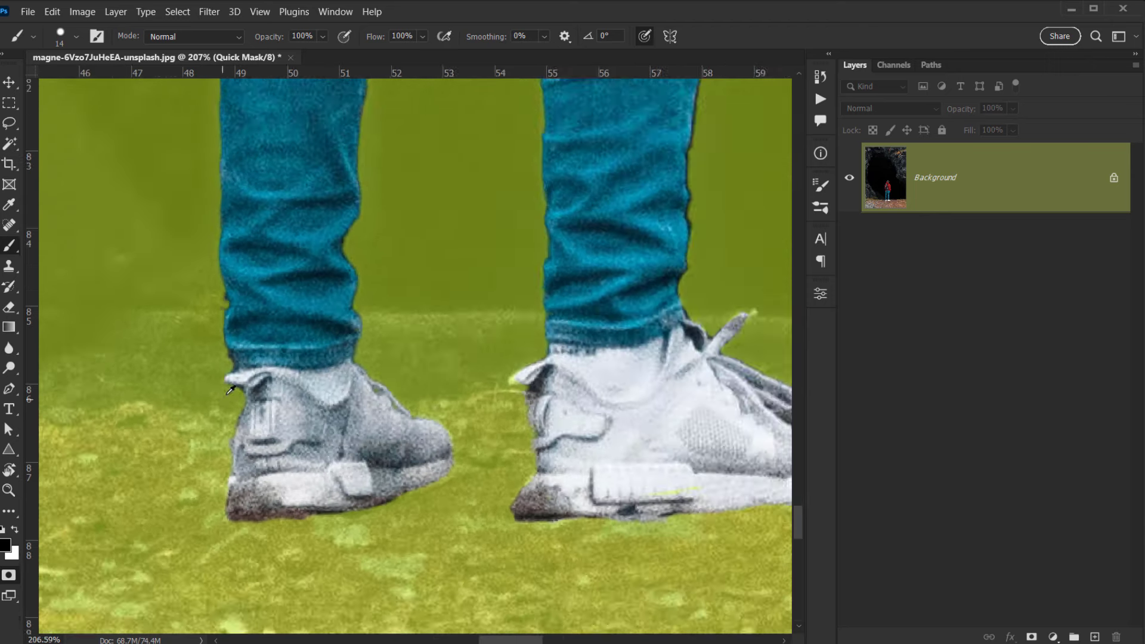
Check the finished mask on the whole image and exit Quick Mask to turn it into a selection of the man.
scroll(230, 391, down, 4)
scroll(386, 468, up, 3)
drag(236, 487, 388, 471)
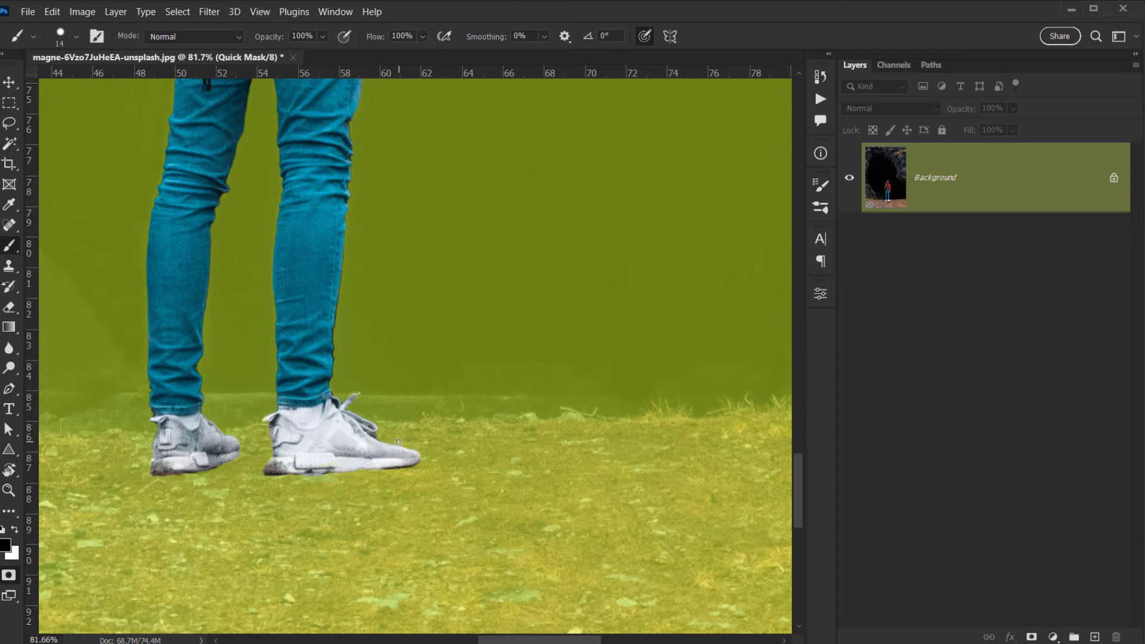
key(ctrl+0)
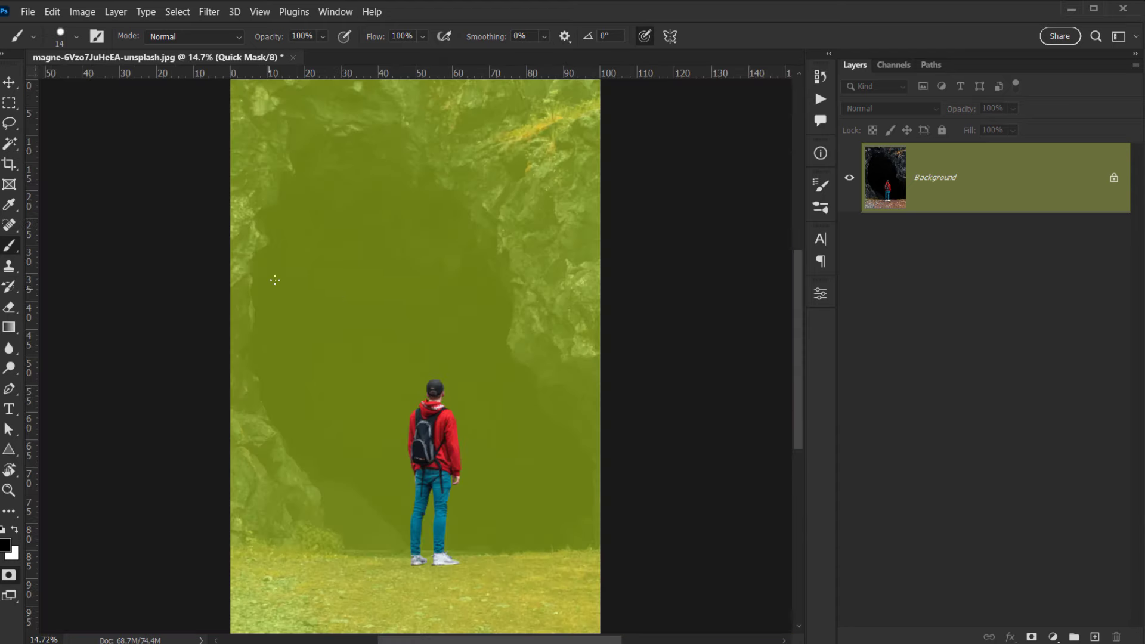
key(q)
scroll(440, 407, up, 4)
drag(439, 440, 386, 245)
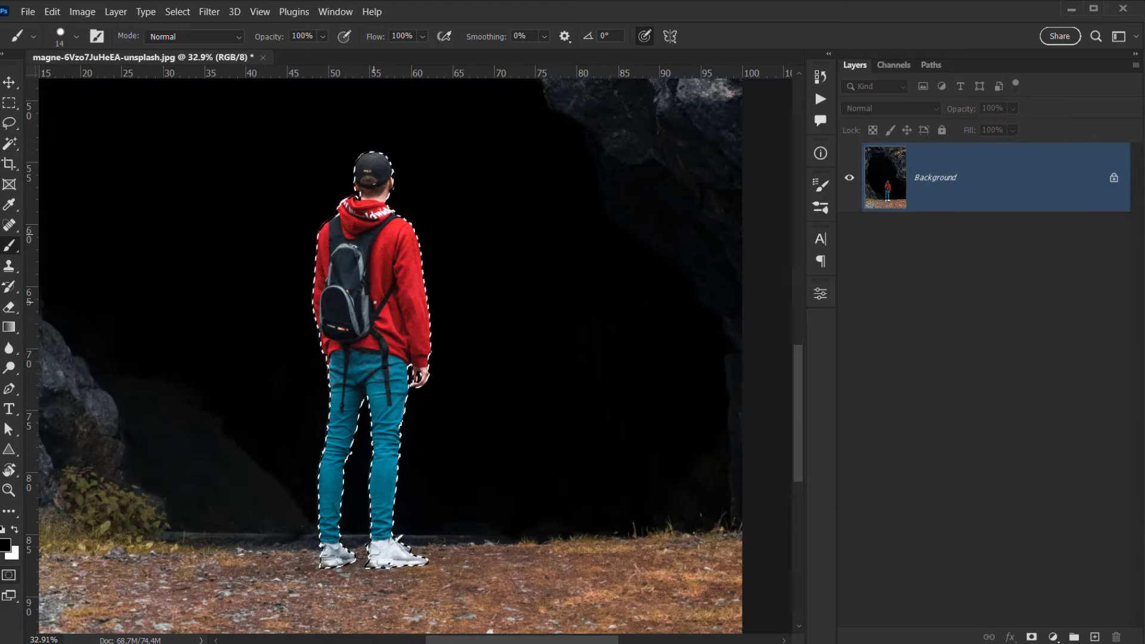
Open the man's selection in the Select and Mask workspace.
scroll(374, 302, down, 3)
drag(413, 358, 380, 419)
scroll(349, 363, up, 3)
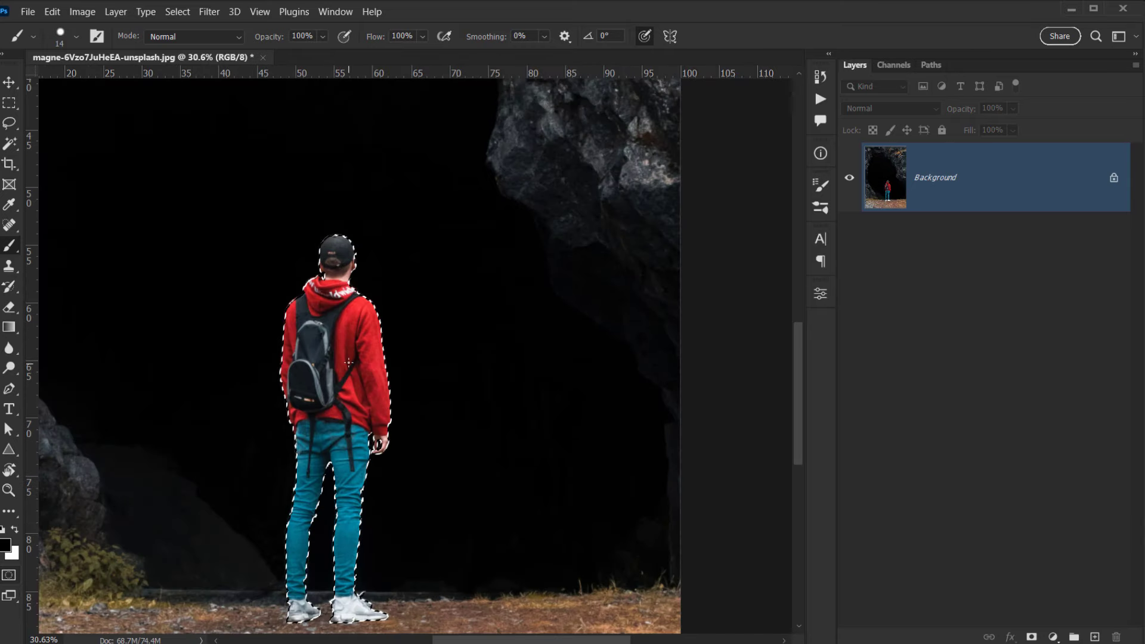
drag(349, 362, 399, 350)
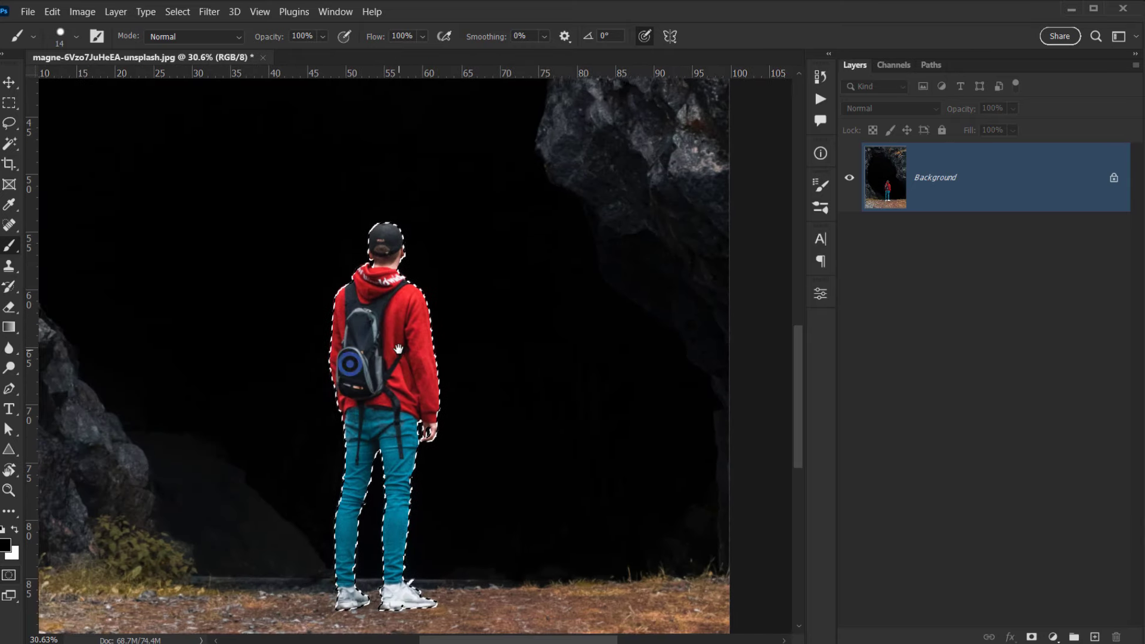
click(182, 11)
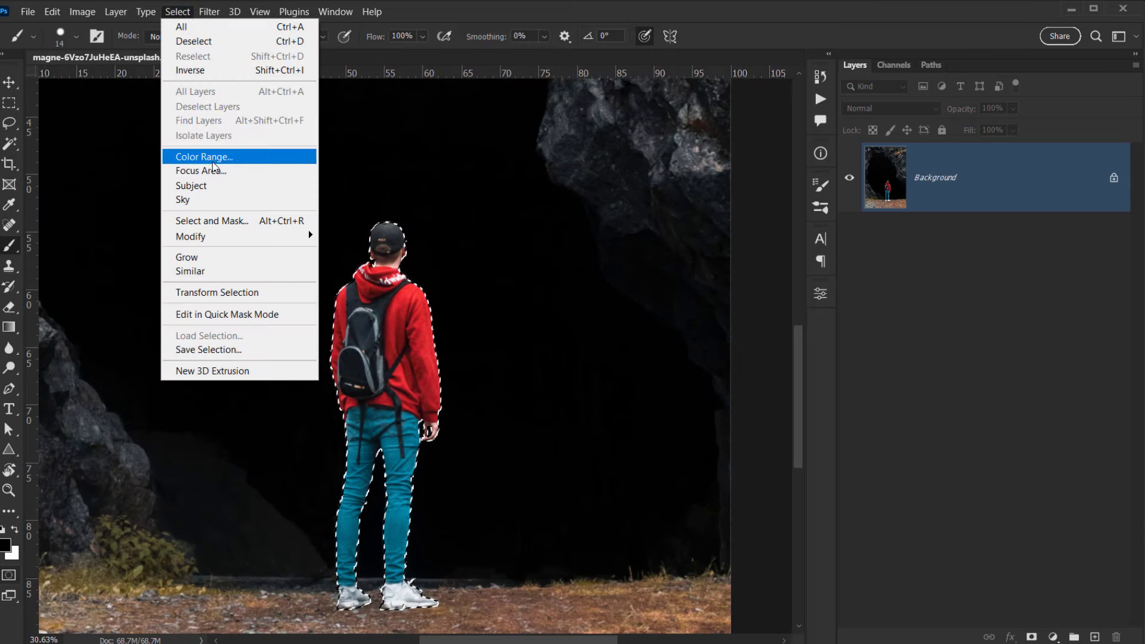
click(219, 224)
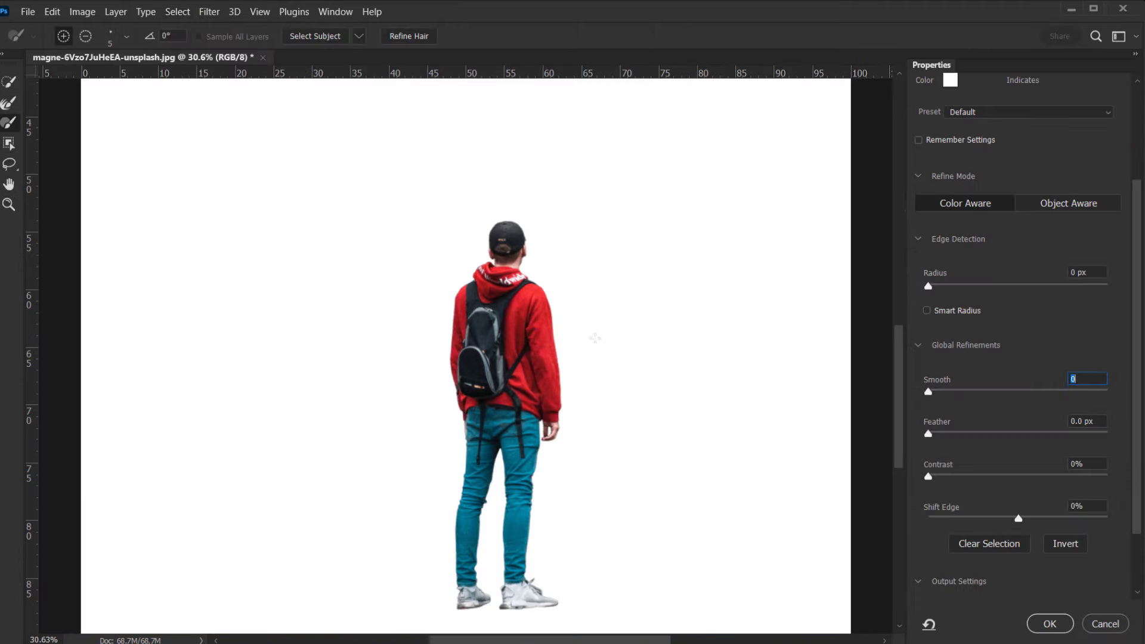
drag(580, 301, 473, 261)
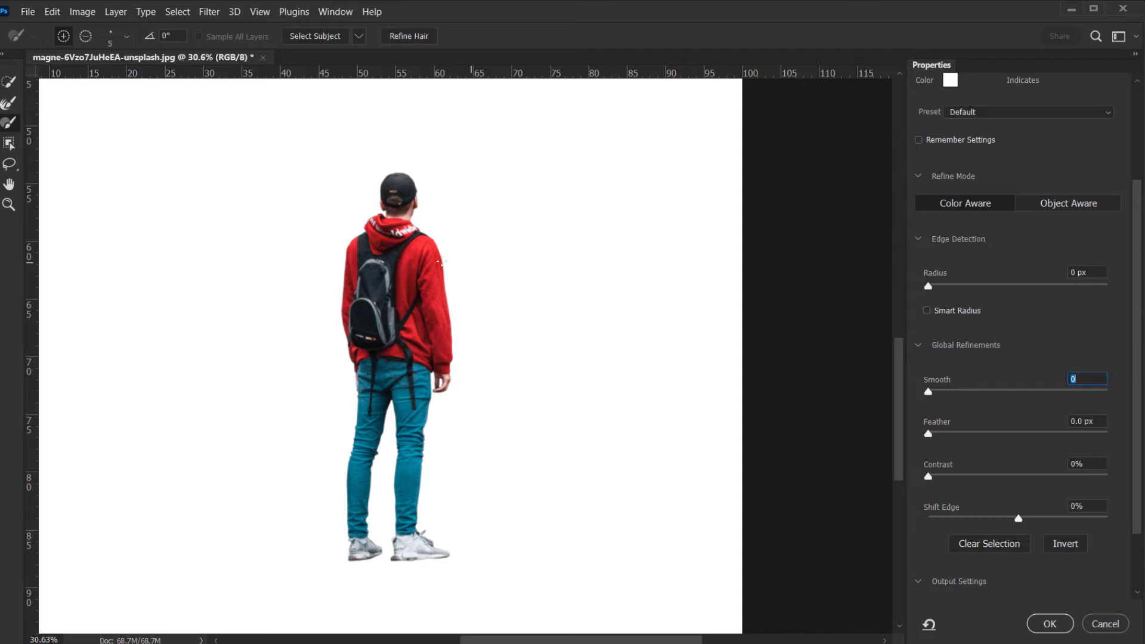
Change the overlay colour for masked areas to a medium green.
scroll(1014, 158, up, 3)
click(950, 129)
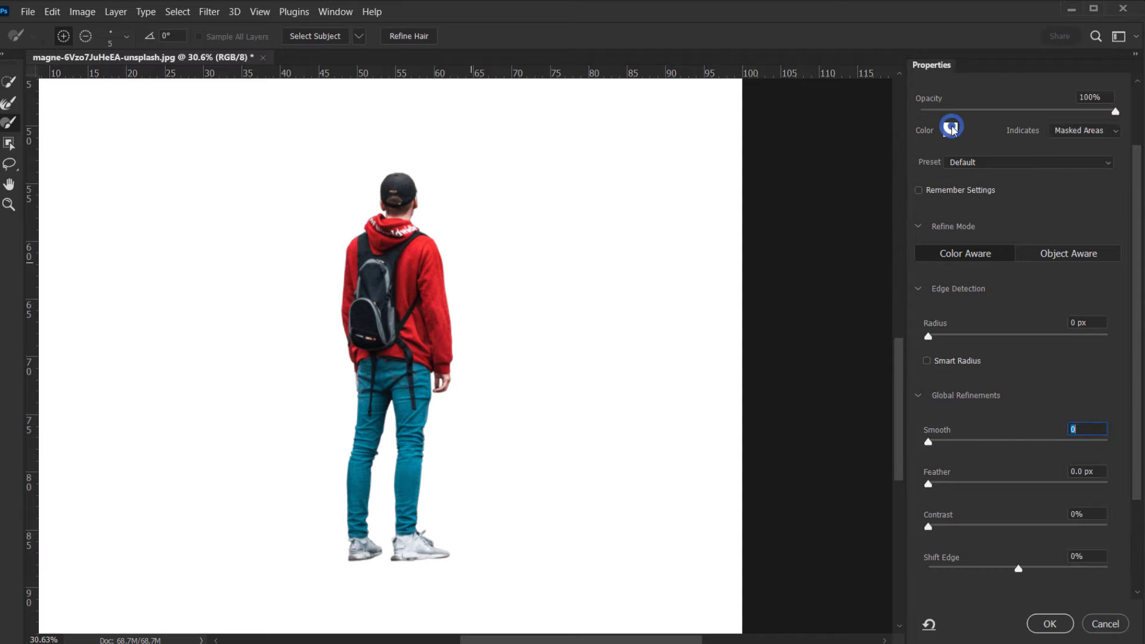
mouse_move(885, 371)
mouse_down()
mouse_move(884, 515)
mouse_move(888, 415)
mouse_up()
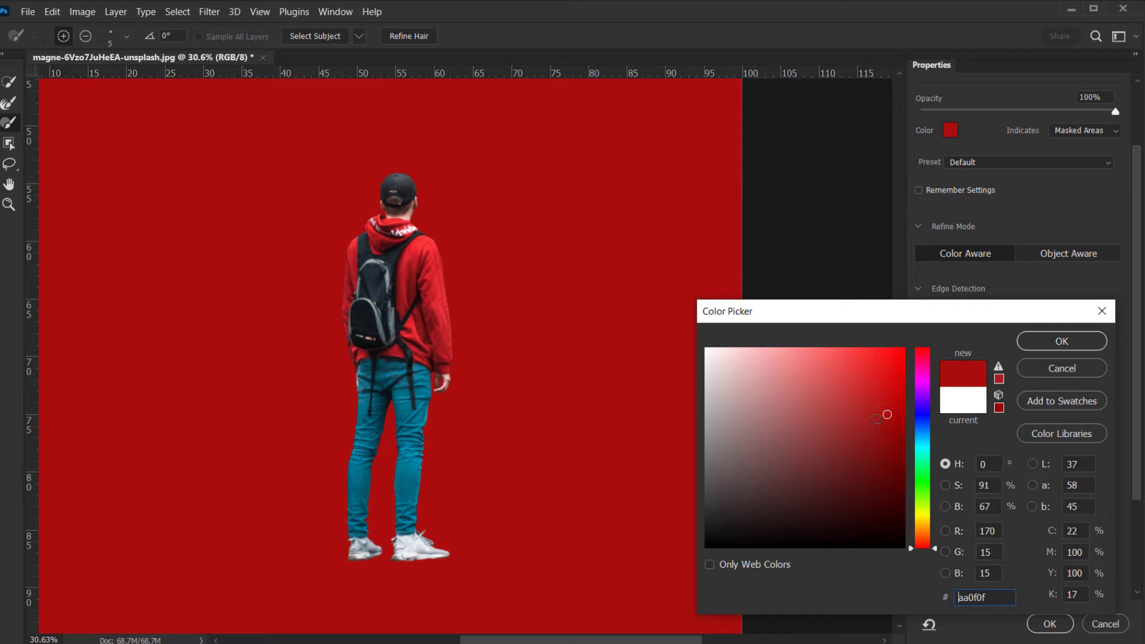
click(829, 388)
drag(923, 548, 923, 488)
click(890, 433)
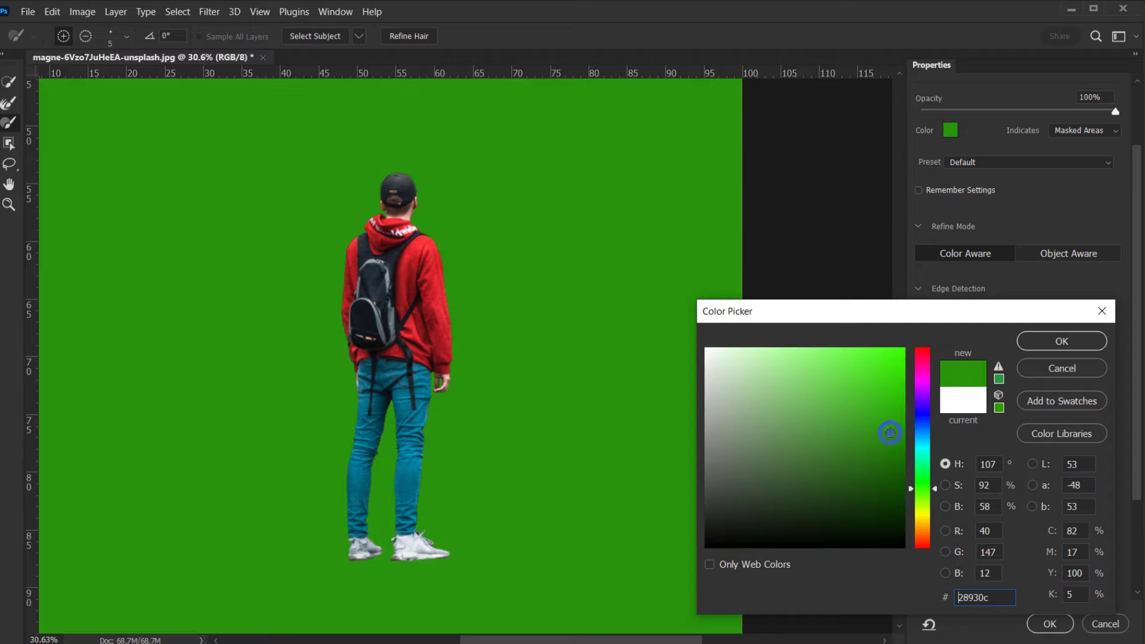
drag(890, 433, 880, 412)
click(1063, 339)
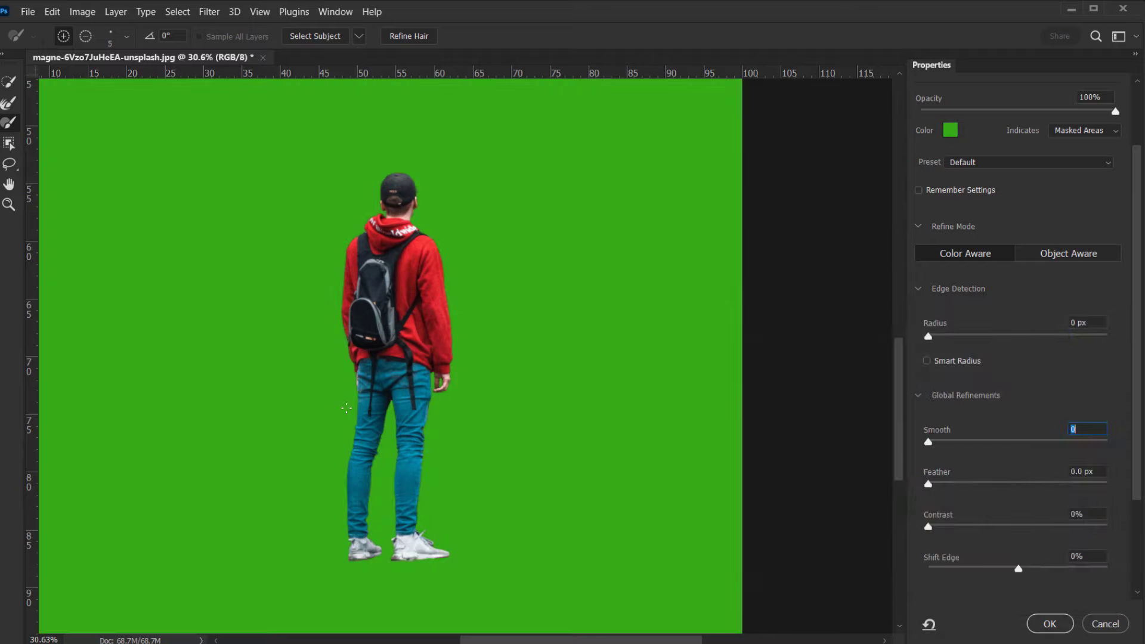
Check the cutout edges along the hoodie, jeans and shoes, then contract the selection with Shift Edge at -53% and apply the refinement.
scroll(449, 276, up, 10)
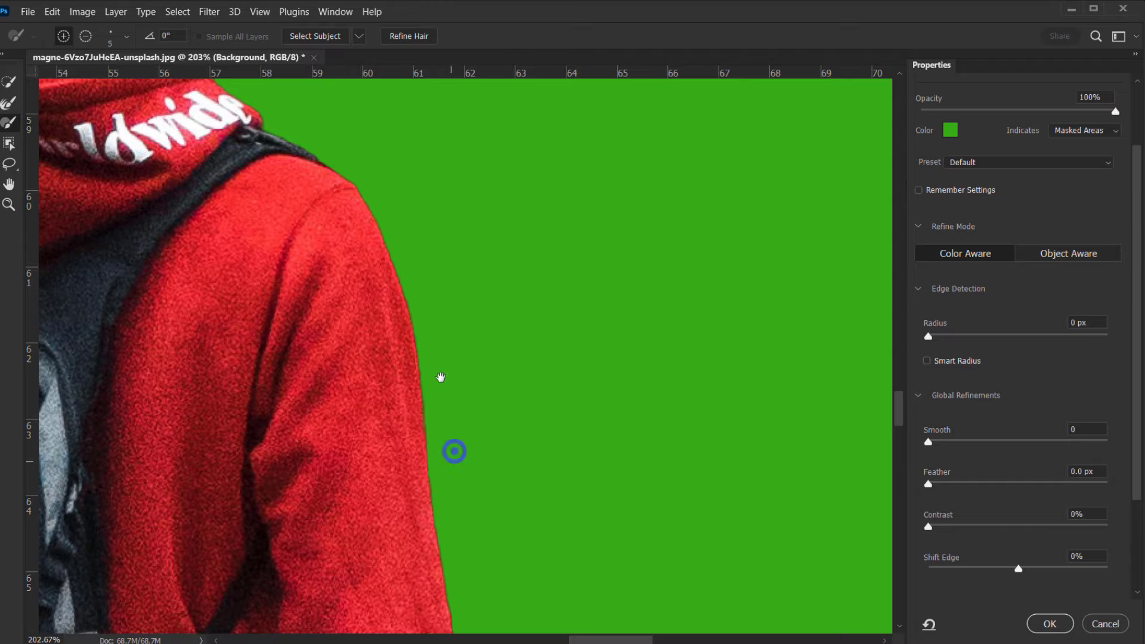
drag(441, 377, 554, 177)
drag(455, 455, 536, 145)
drag(276, 407, 306, 163)
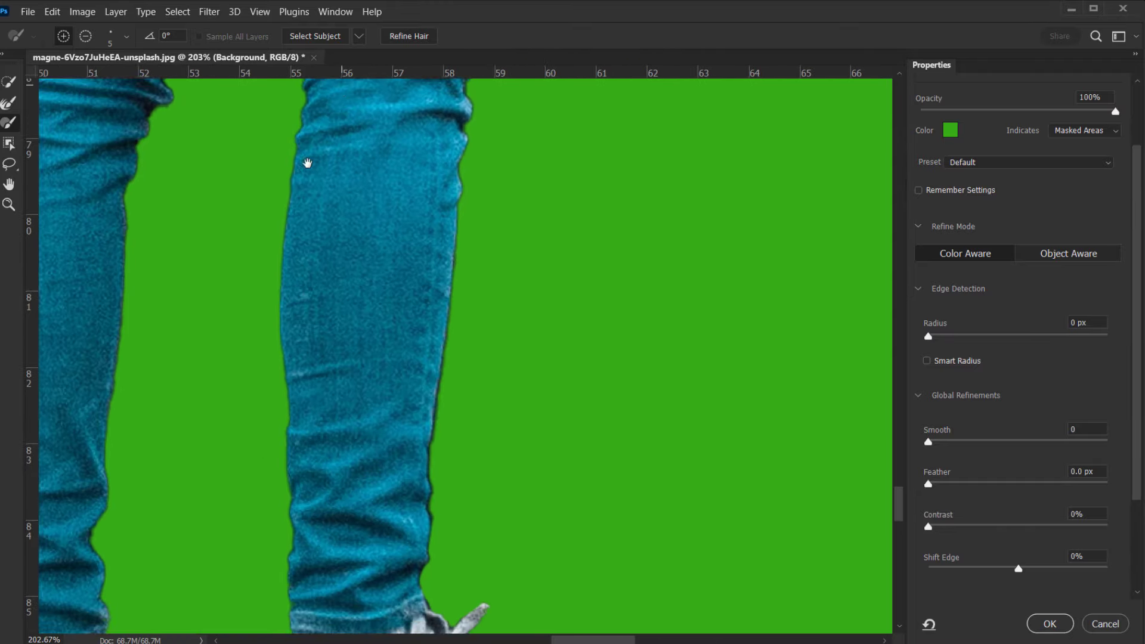
mouse_move(312, 469)
mouse_down()
mouse_move(312, 266)
mouse_move(214, 228)
mouse_move(455, 171)
mouse_move(472, 352)
mouse_up()
scroll(964, 346, down, 3)
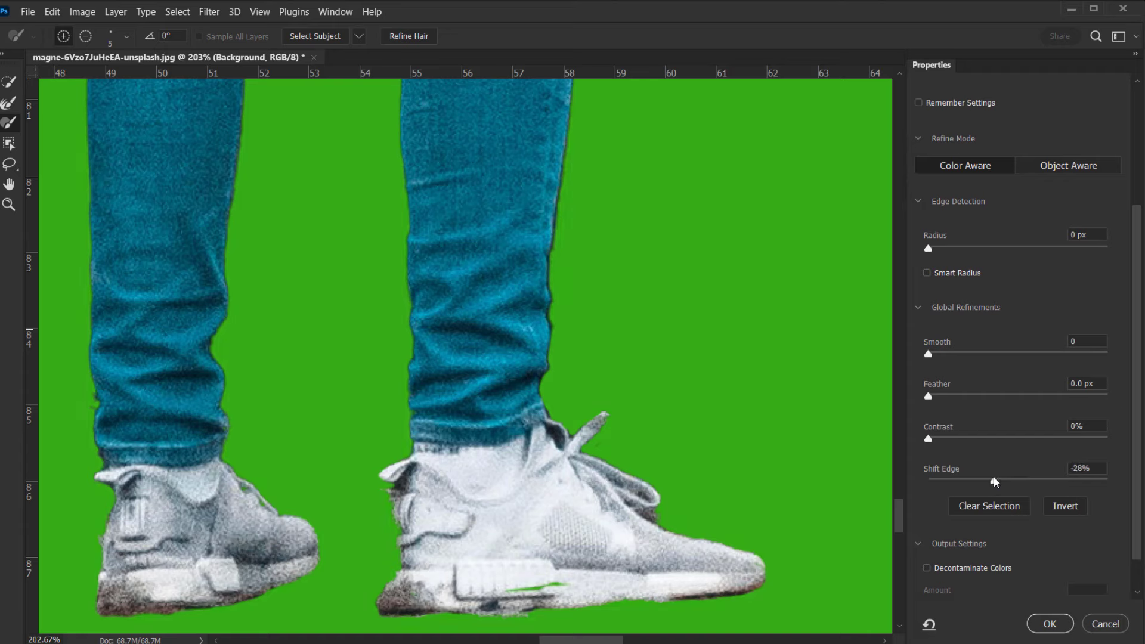
drag(986, 476, 983, 476)
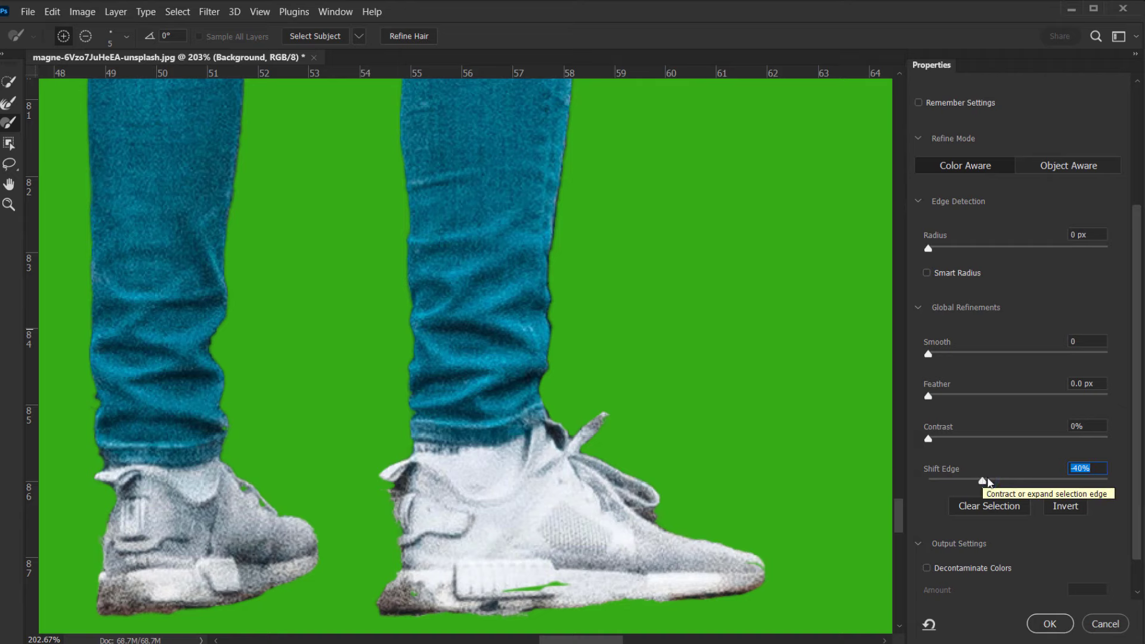
drag(983, 478, 984, 480)
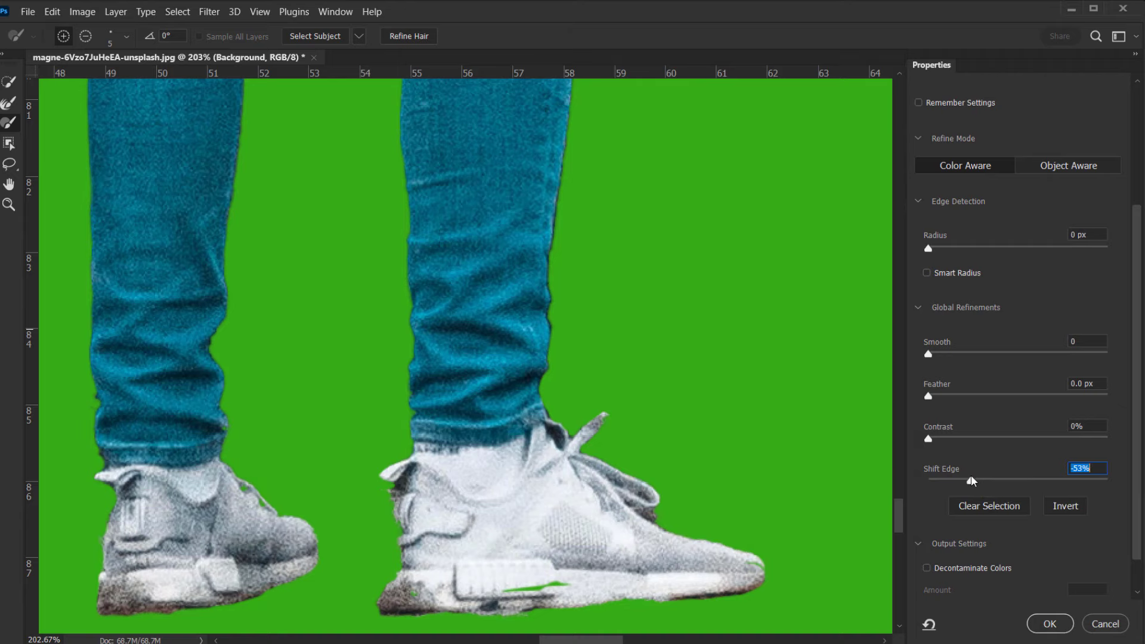
mouse_move(498, 166)
mouse_down()
mouse_move(450, 366)
mouse_move(454, 450)
mouse_up()
mouse_move(447, 302)
mouse_down()
mouse_move(445, 368)
mouse_move(416, 389)
mouse_up()
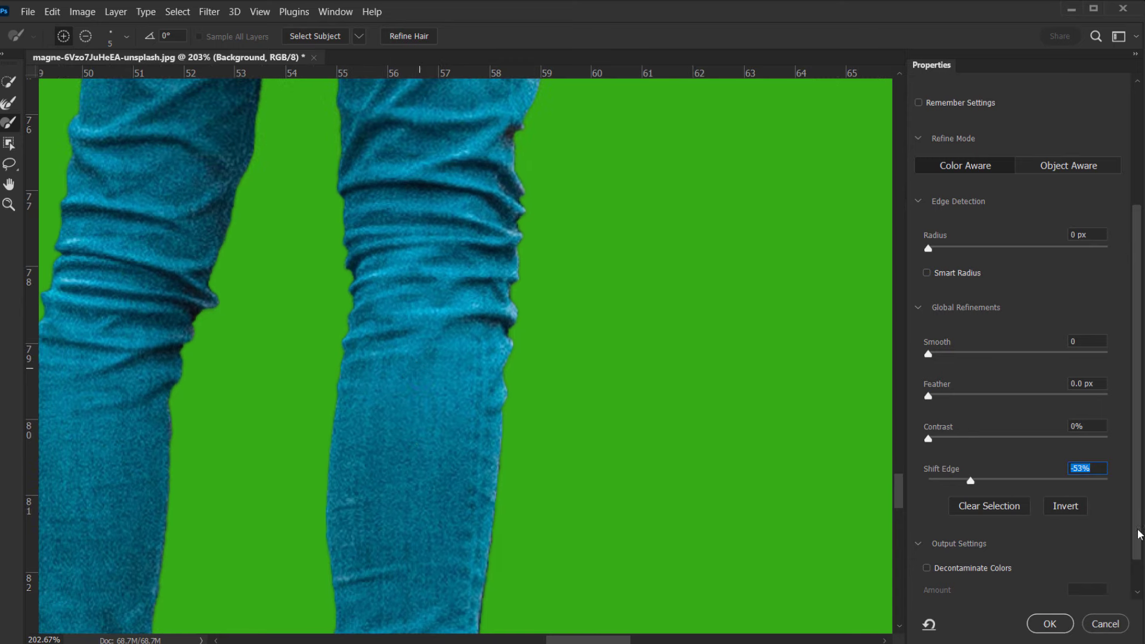
drag(971, 480, 975, 482)
click(1049, 624)
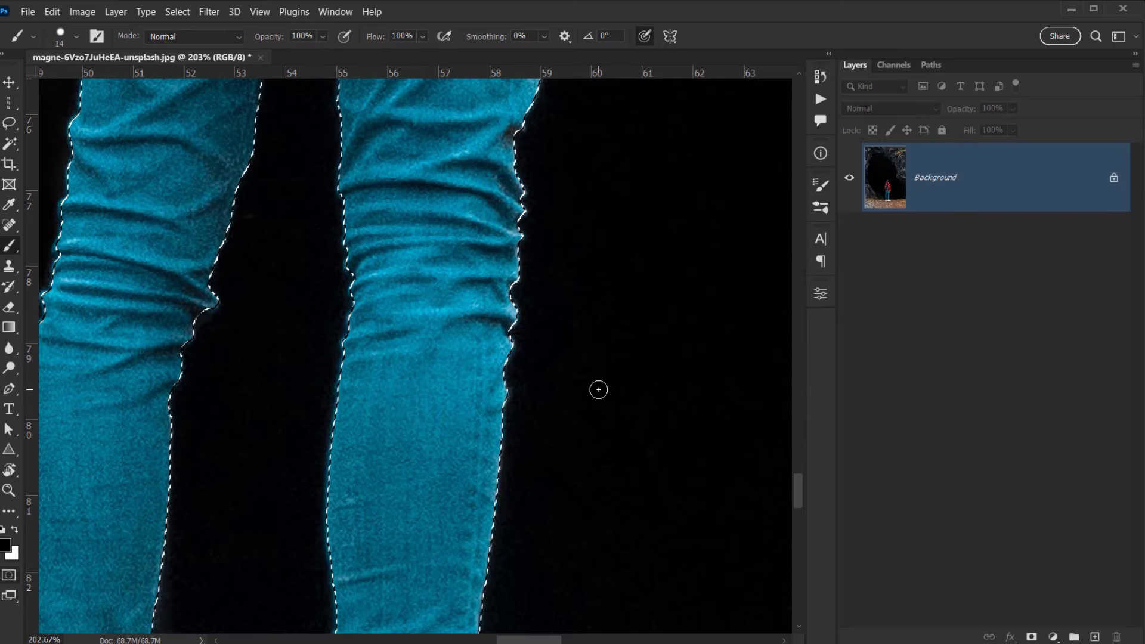
Duplicate the Background layer and add a layer mask to the copy from the man's selection.
key(ctrl+0)
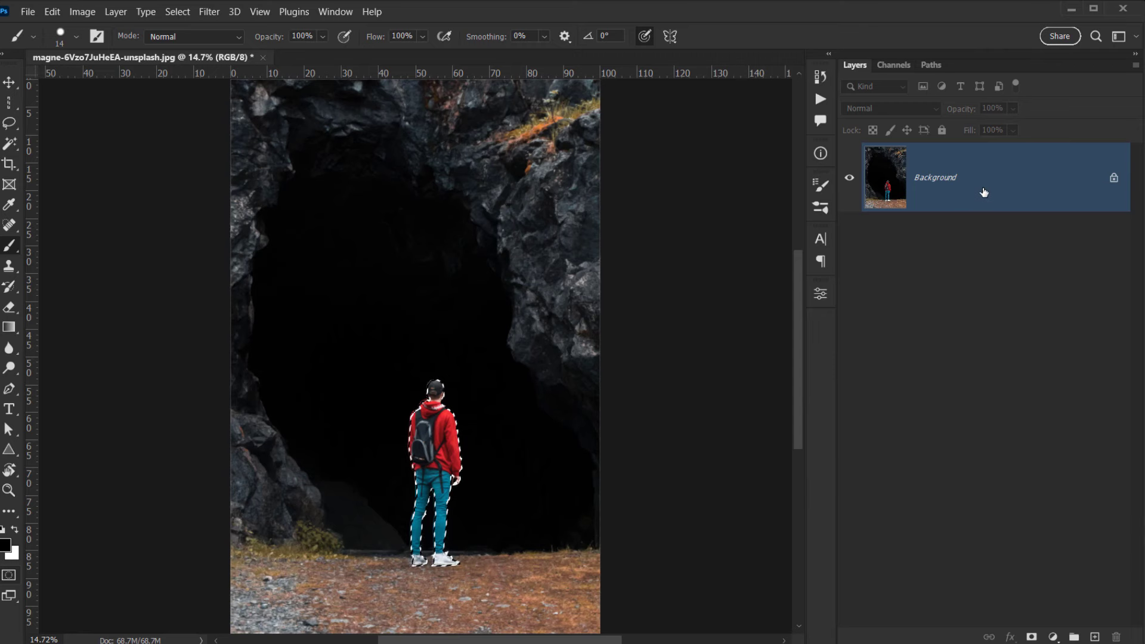
scroll(377, 364, up, 3)
drag(513, 374, 397, 226)
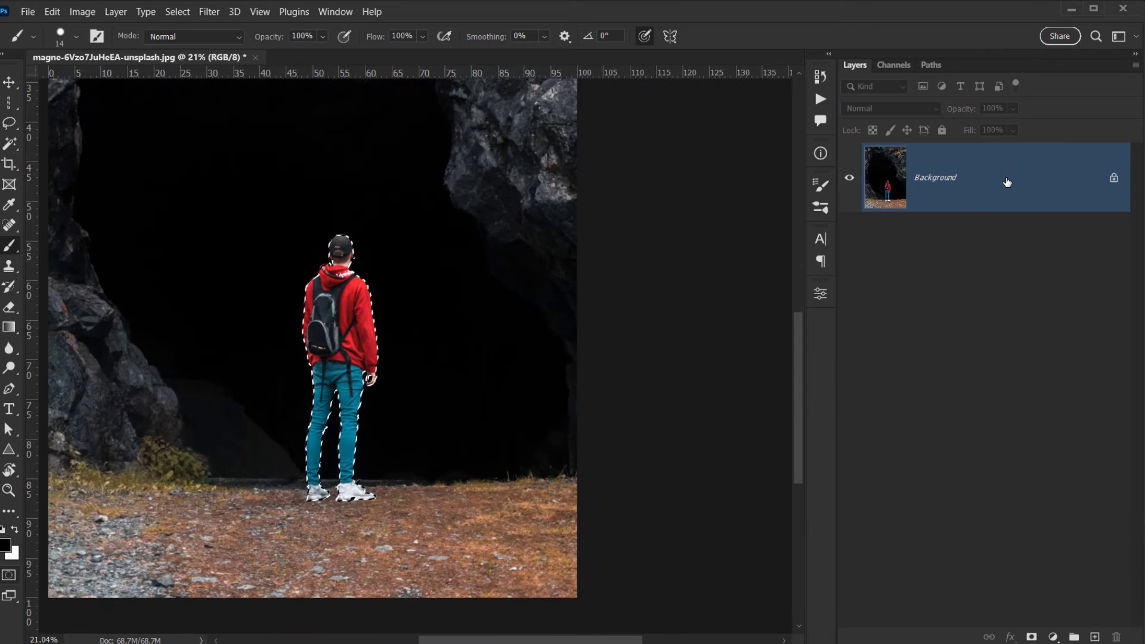
drag(1007, 182, 1097, 637)
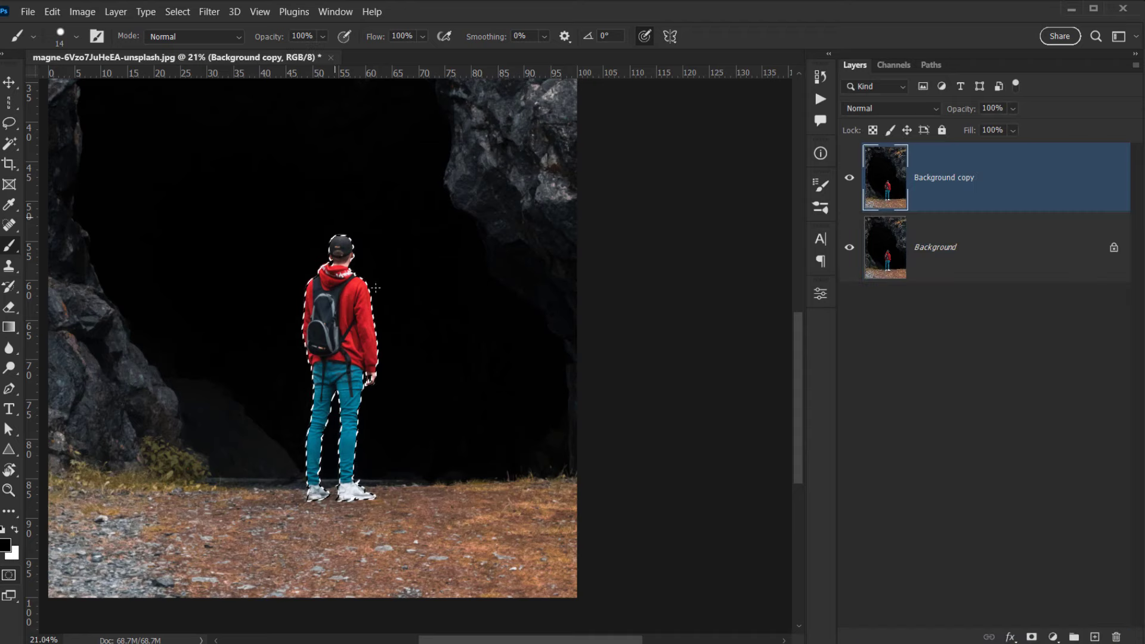
drag(426, 303, 437, 328)
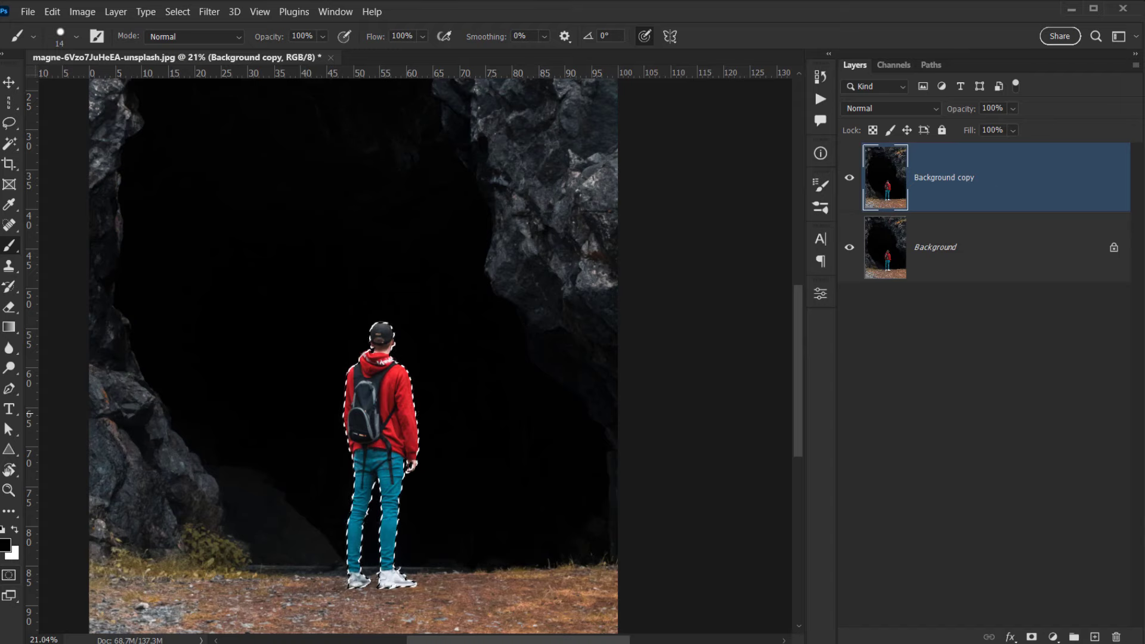
click(1032, 637)
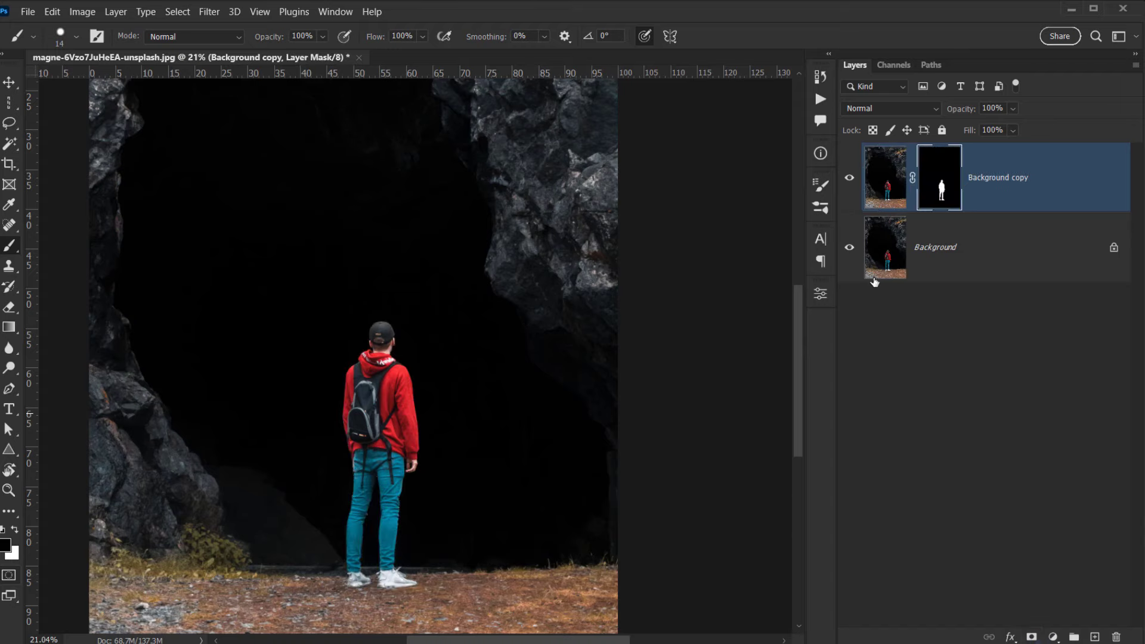
Check the cutout with the original photo hidden, show the photo again and unlock it as a regular layer.
click(850, 247)
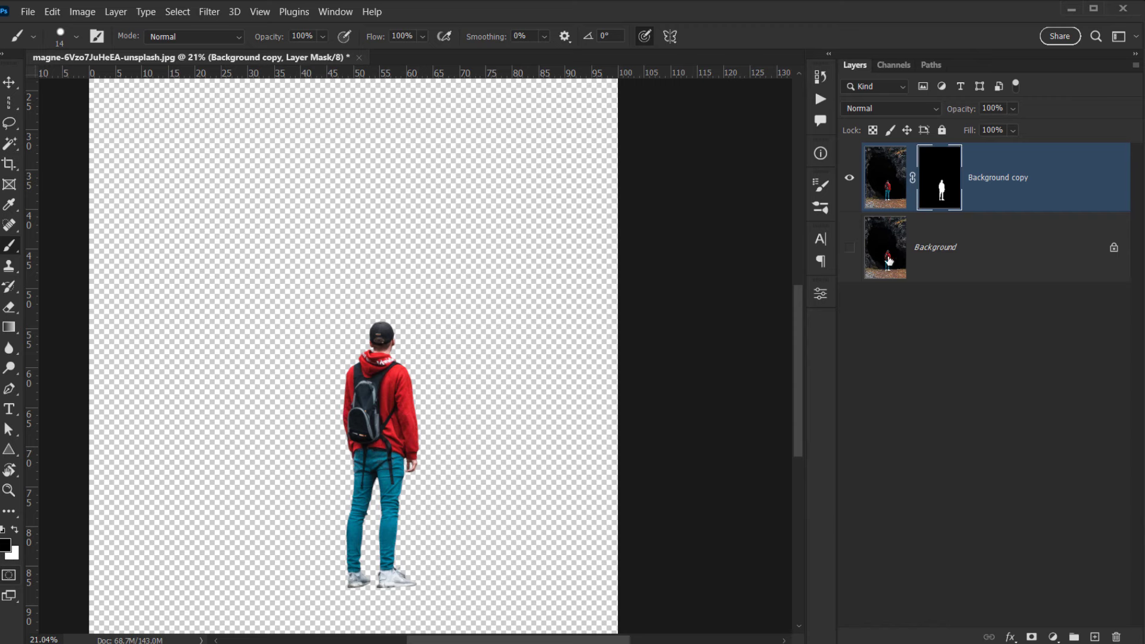
click(849, 245)
click(951, 241)
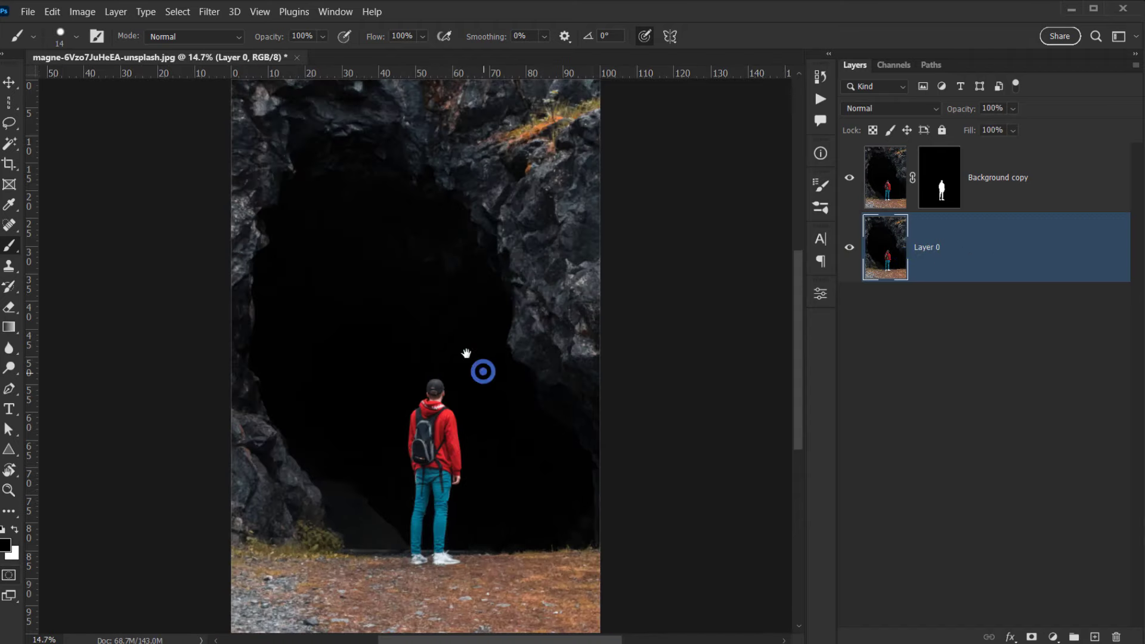
Hide the masked copy and load its layer mask as a selection of the man while Layer 0 stays active.
scroll(477, 370, right, 1)
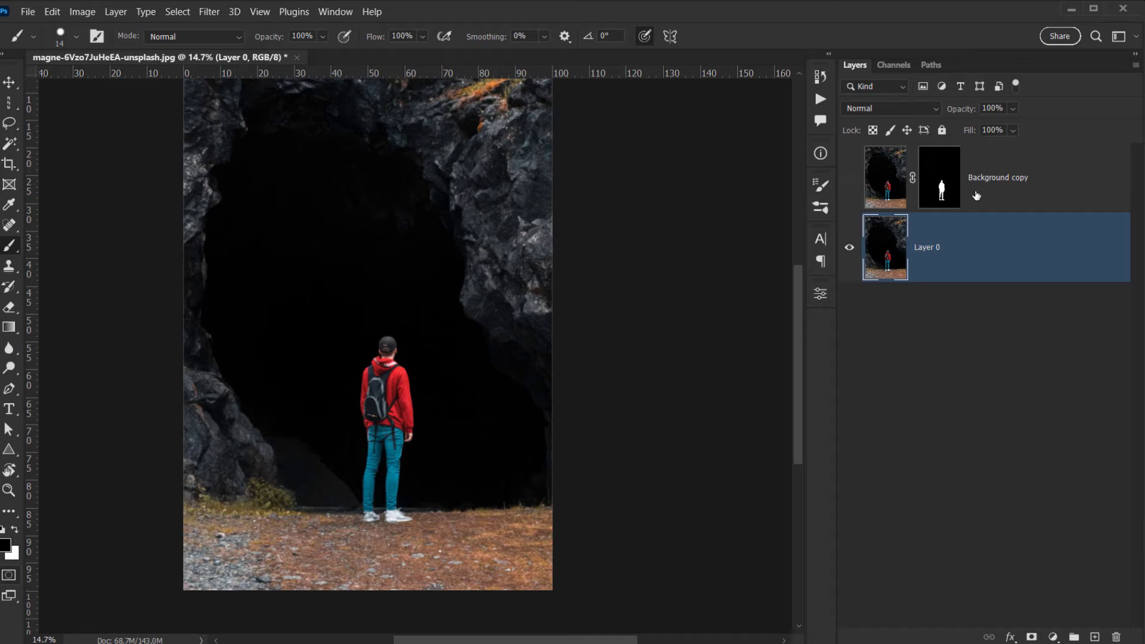
ctrl+click(942, 182)
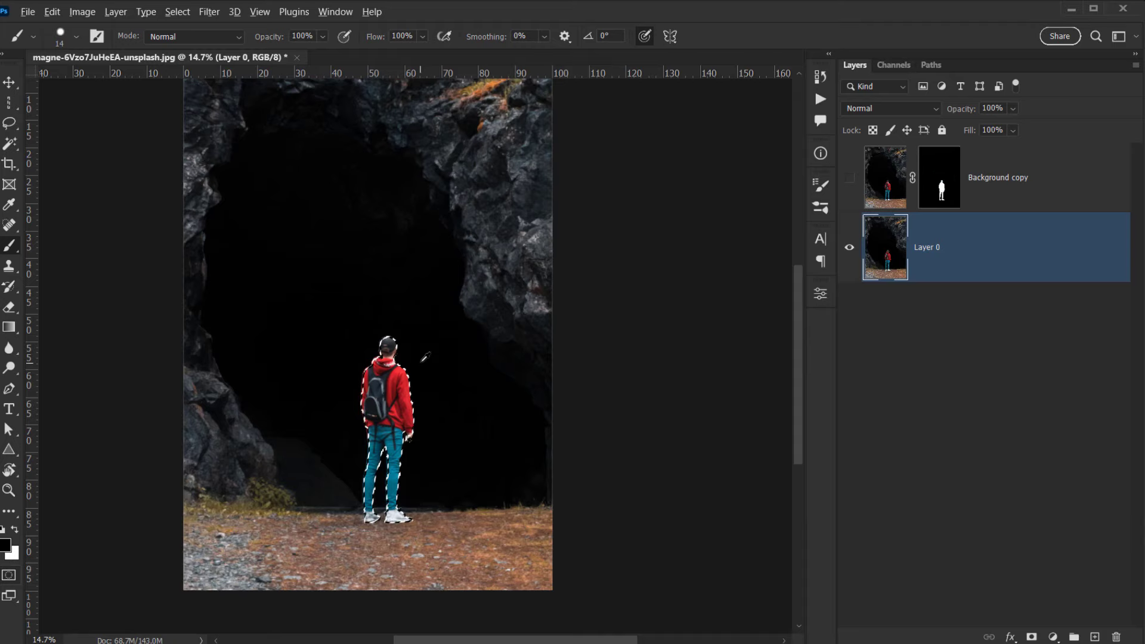
scroll(420, 357, up, 6)
scroll(391, 234, down, 3)
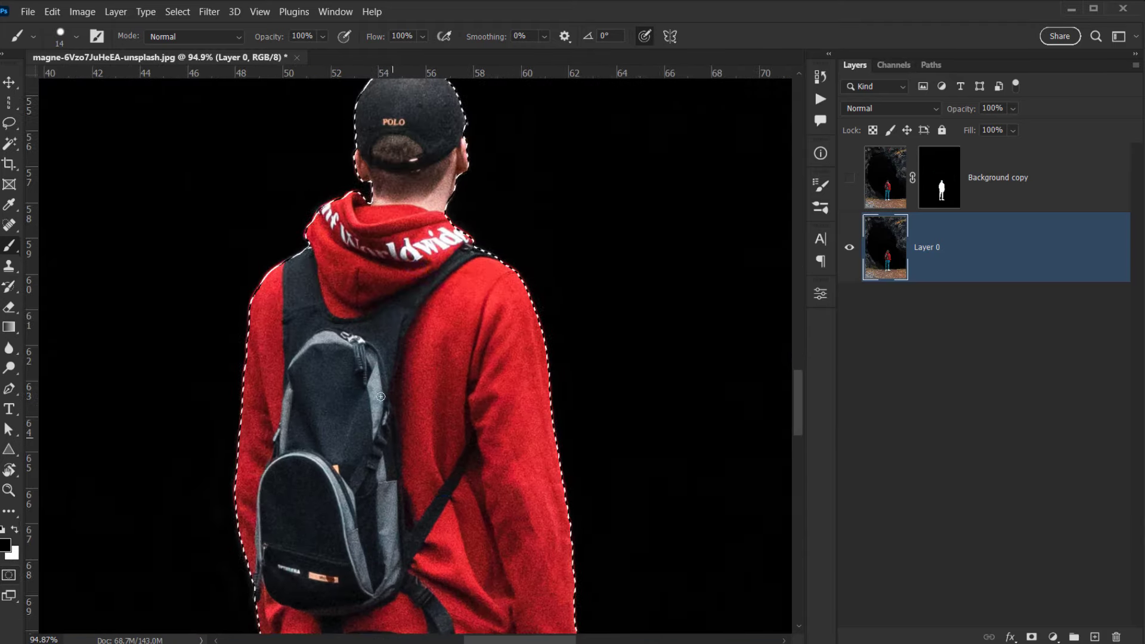
scroll(452, 406, down, 3)
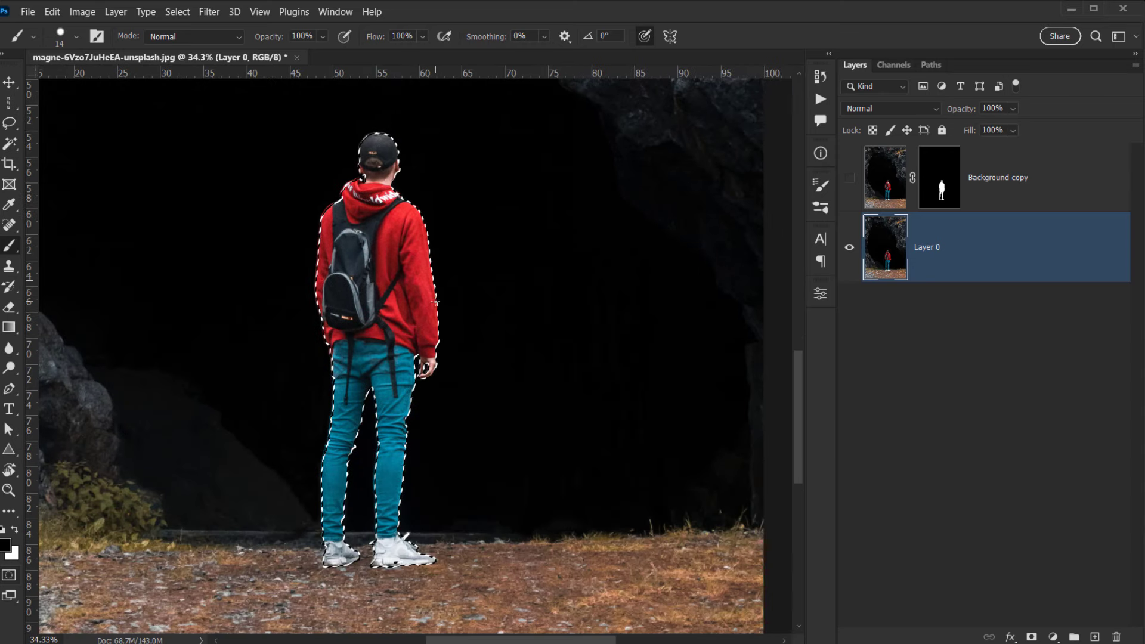
scroll(429, 330, up, 1)
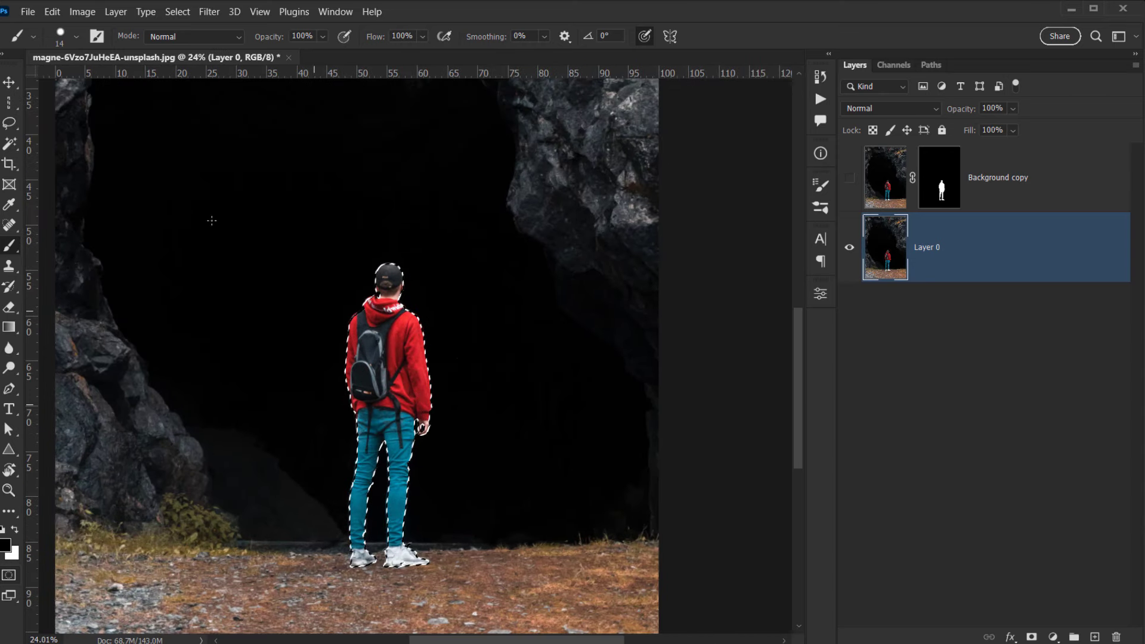
Expand the selection around the man by 60 pixels.
click(178, 11)
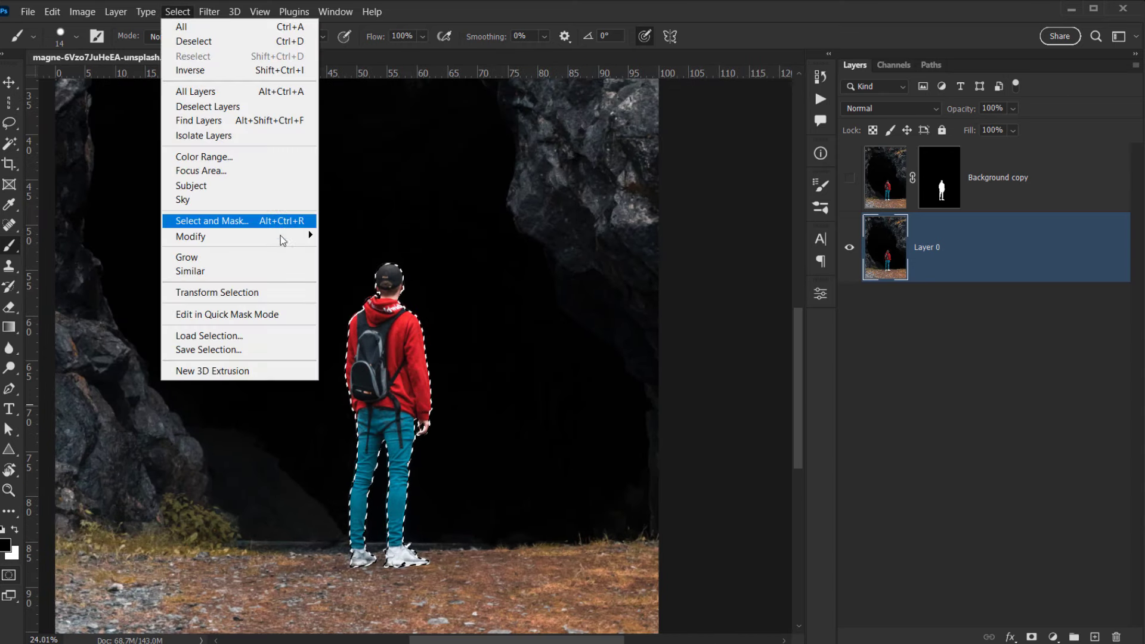
mouse_move(282, 232)
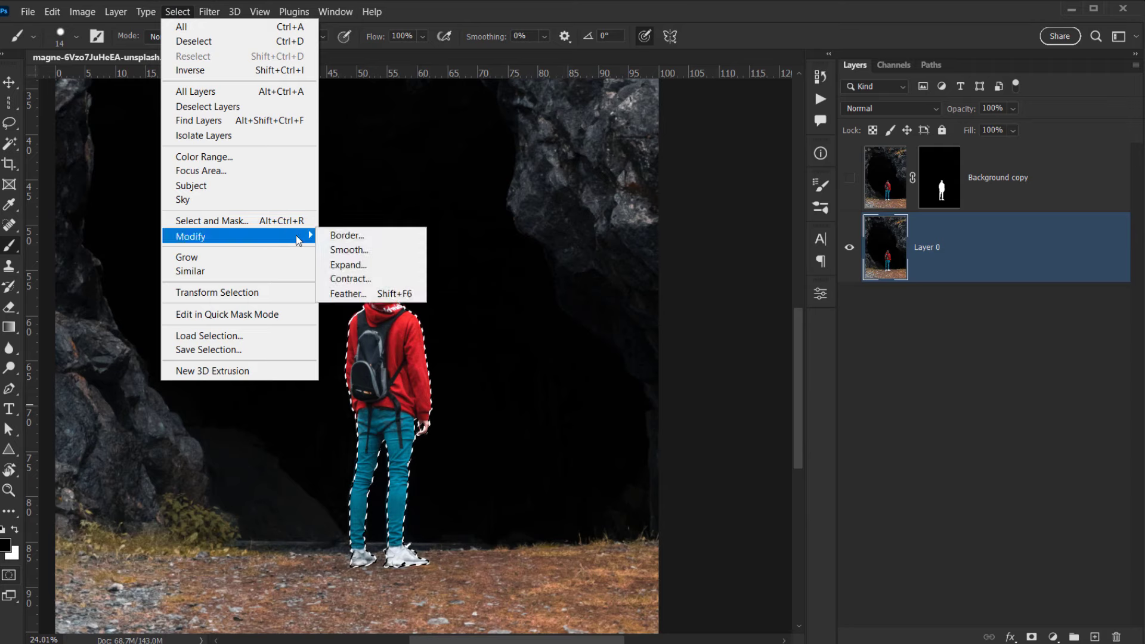
click(373, 269)
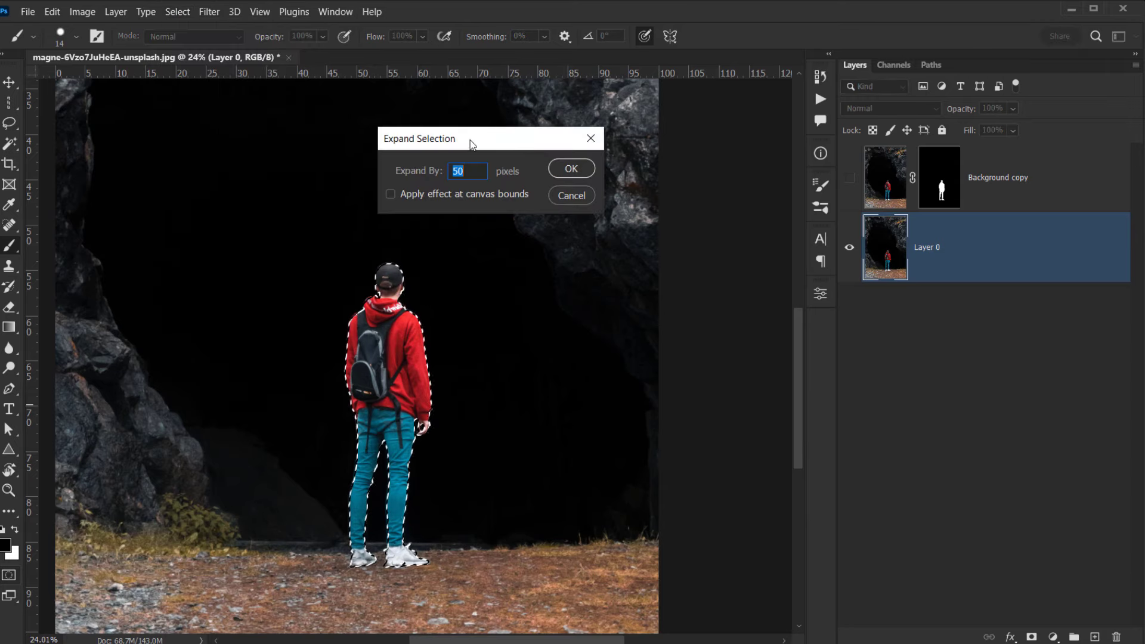
drag(471, 139, 503, 144)
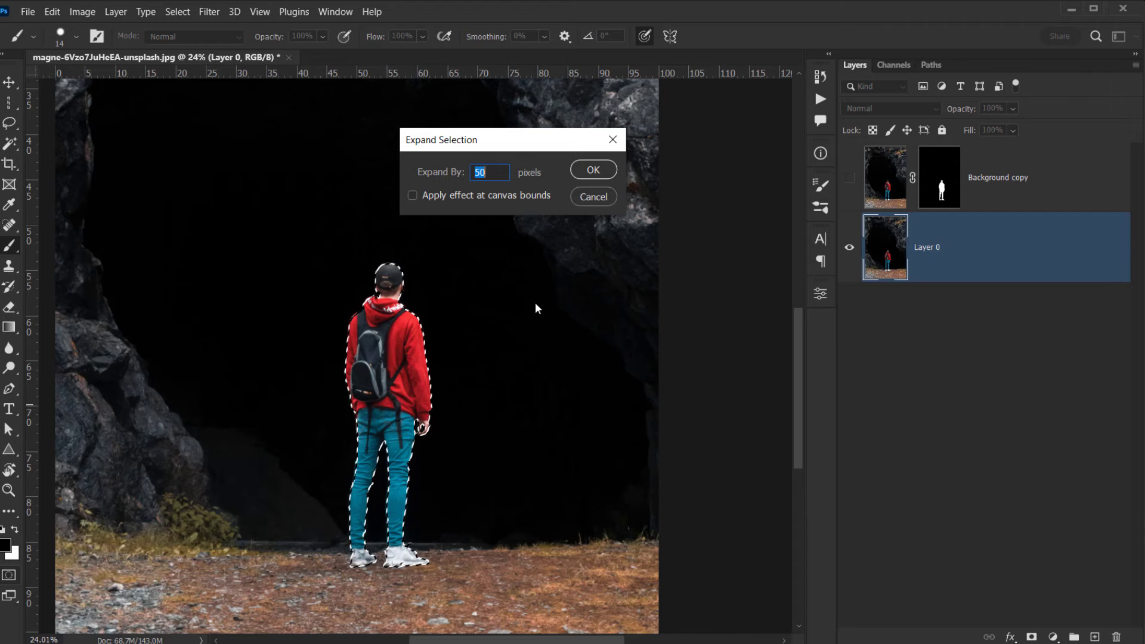
drag(486, 143, 503, 145)
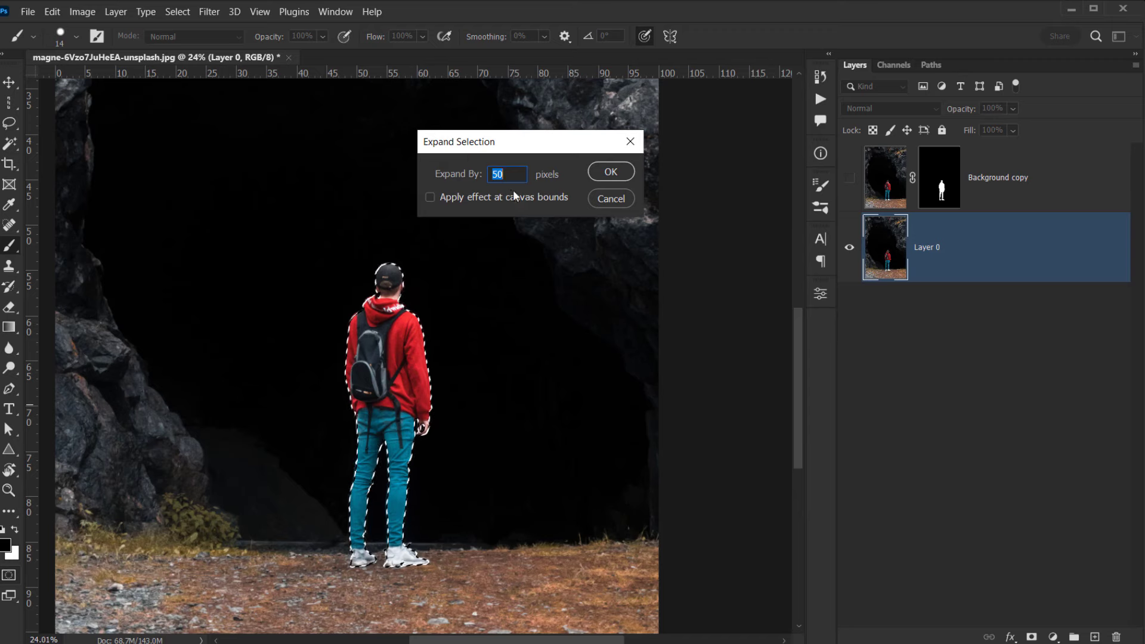
text(60)
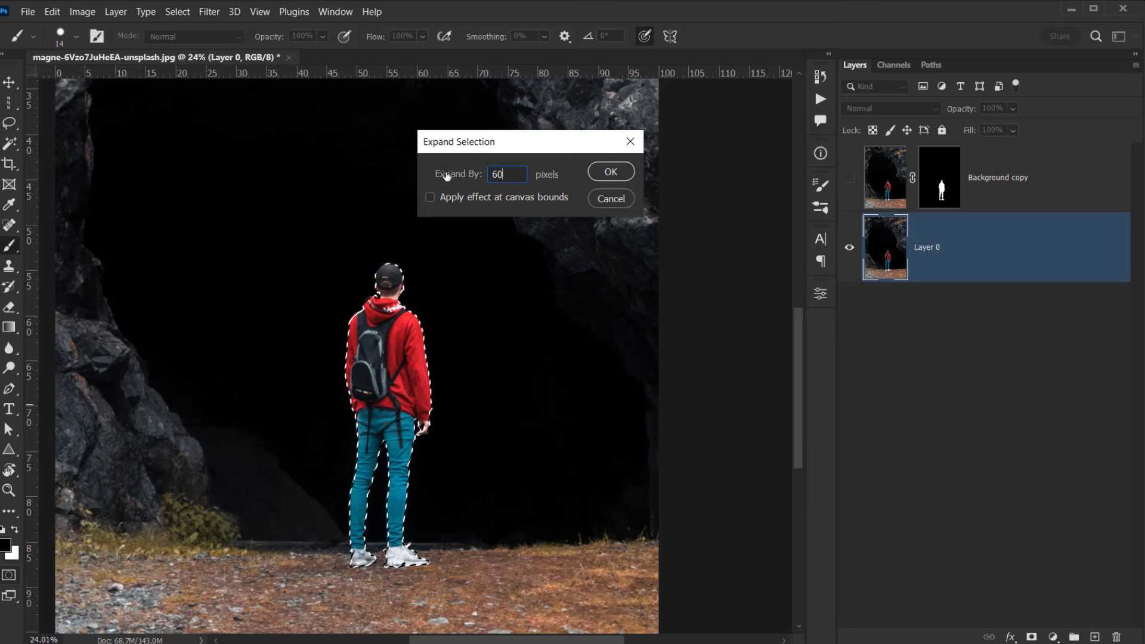
click(611, 172)
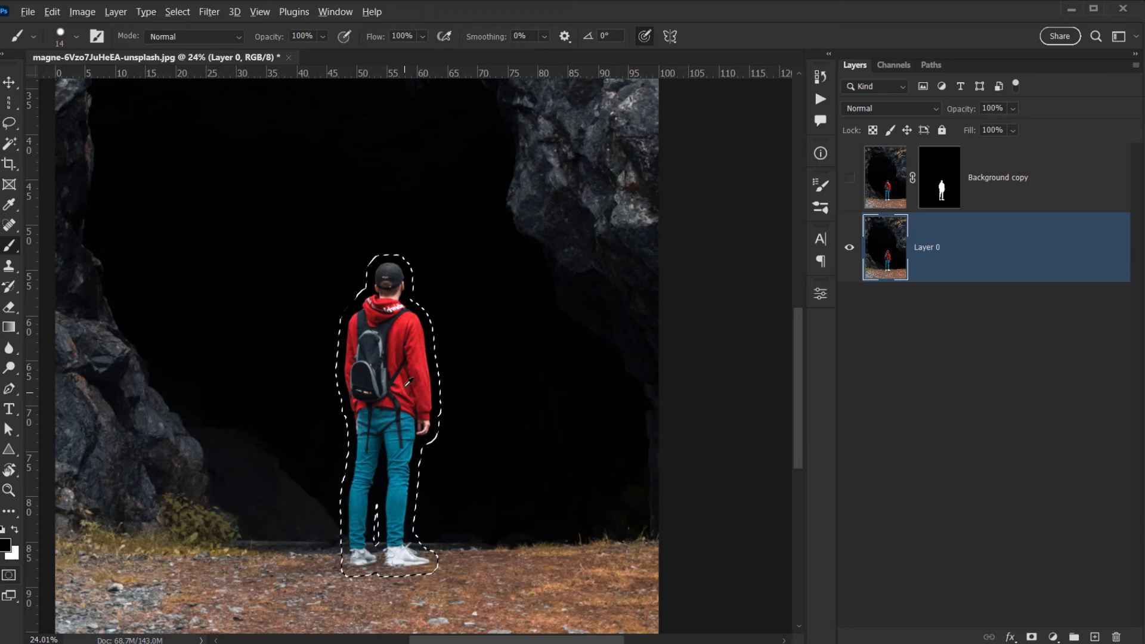
Add the unselected gap between the man's lower legs to the selection with the Lasso tool.
scroll(410, 382, up, 3)
scroll(417, 390, down, 2)
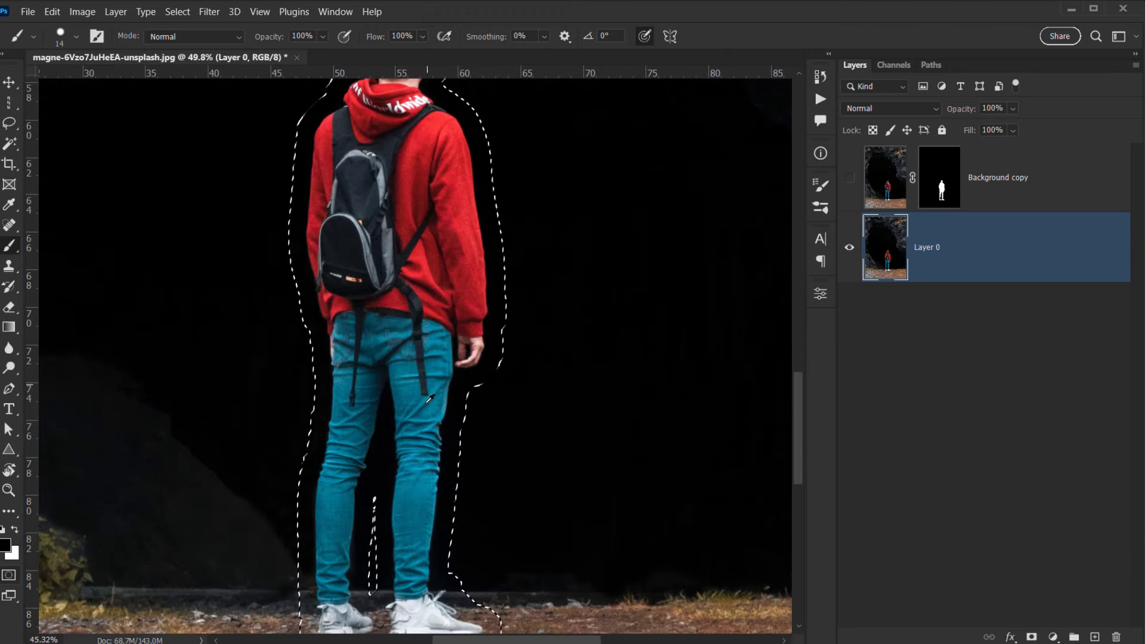
scroll(428, 399, down, 3)
scroll(379, 409, up, 4)
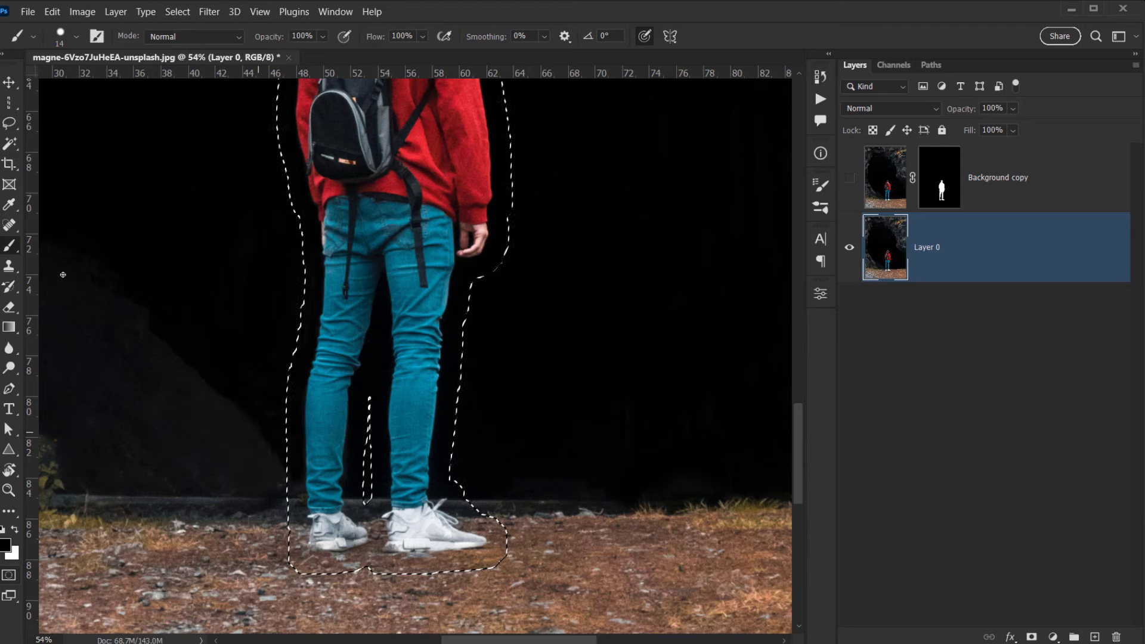
drag(9, 123, 61, 129)
mouse_move(366, 373)
mouse_down()
mouse_move(355, 454)
mouse_move(400, 462)
mouse_up()
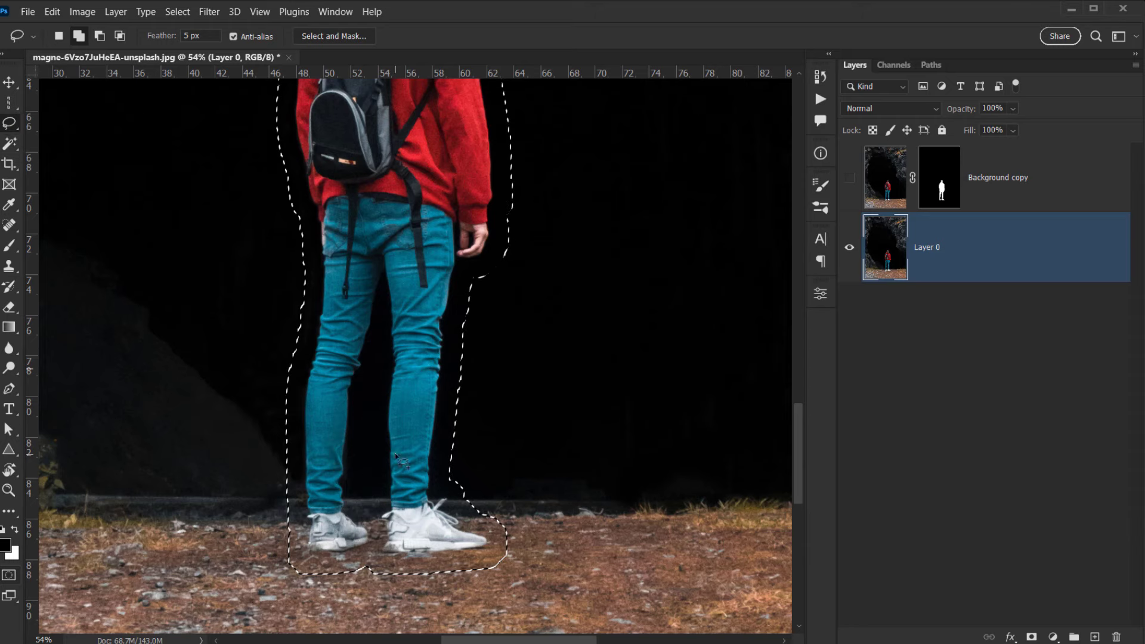
Remove the man from Layer 0 with Content-Aware Fill using automatic sampling and output to a new layer.
scroll(404, 405, up, 5)
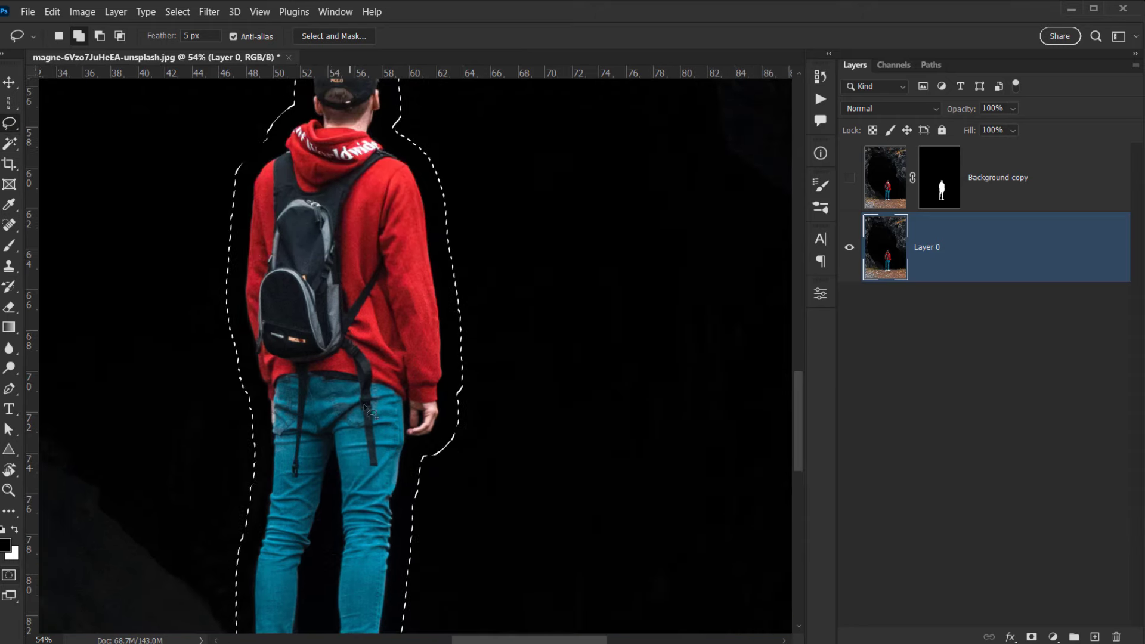
click(52, 11)
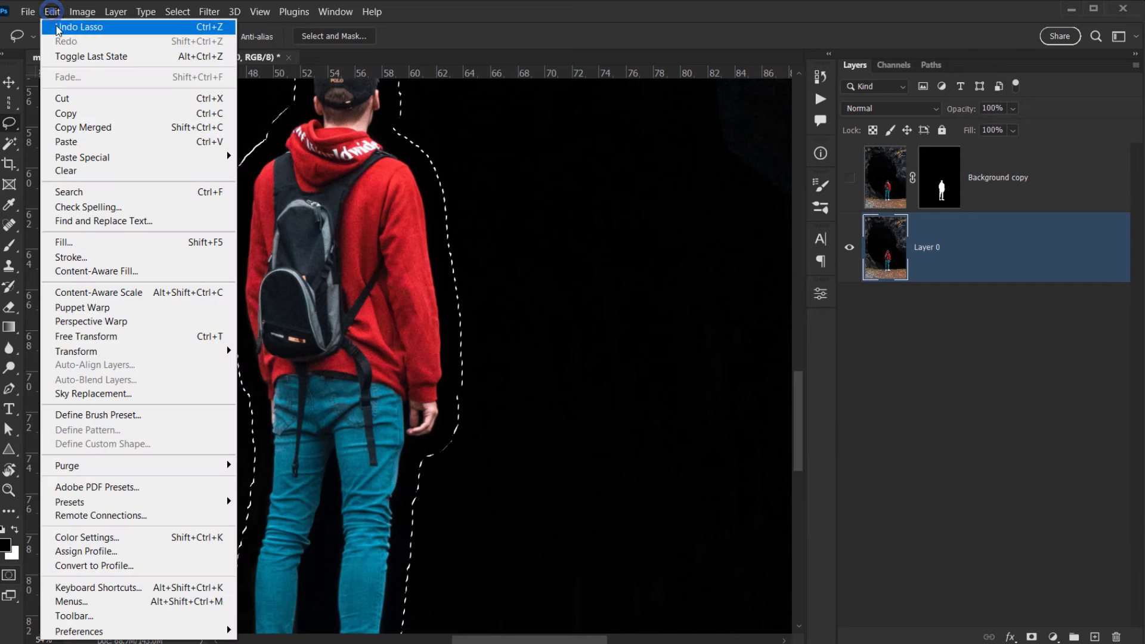
click(93, 277)
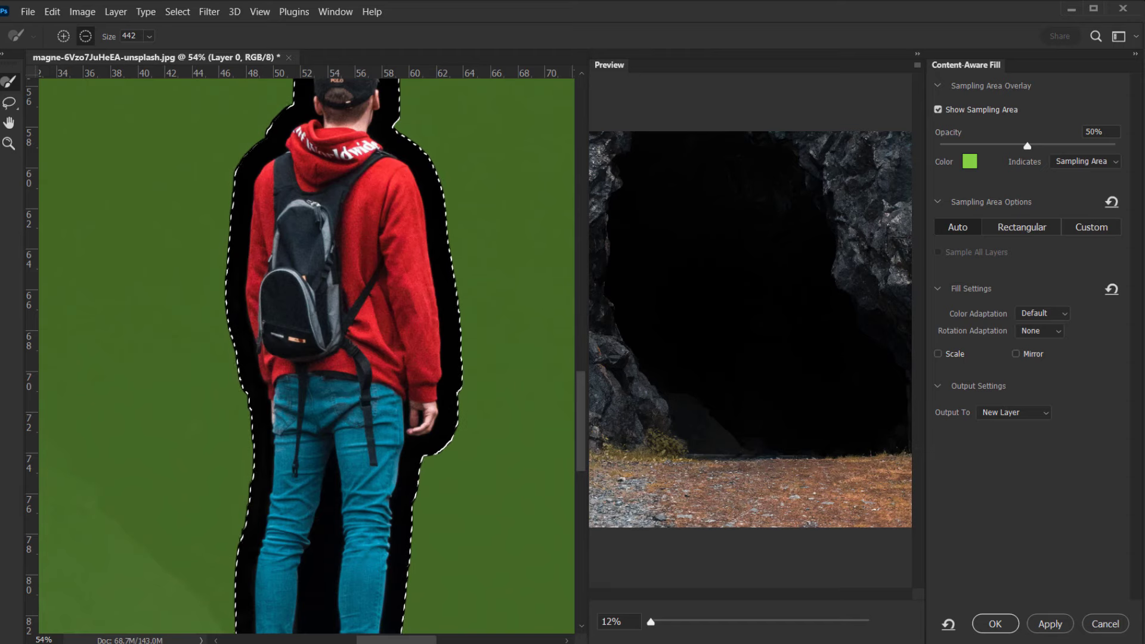
click(1051, 624)
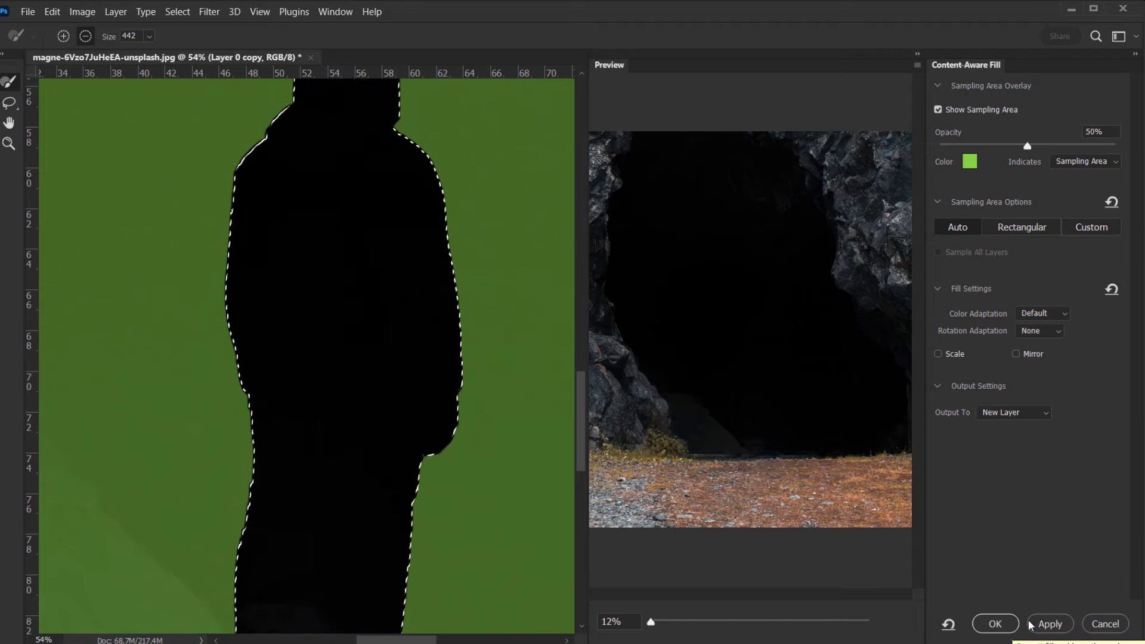
click(1010, 624)
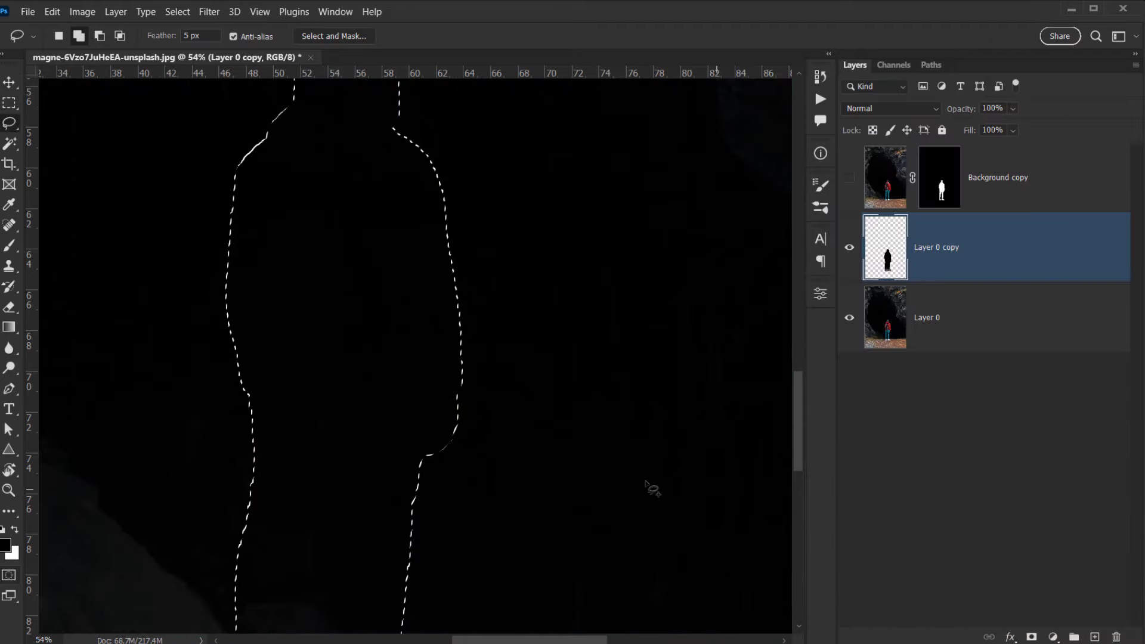
scroll(366, 427, down, 8)
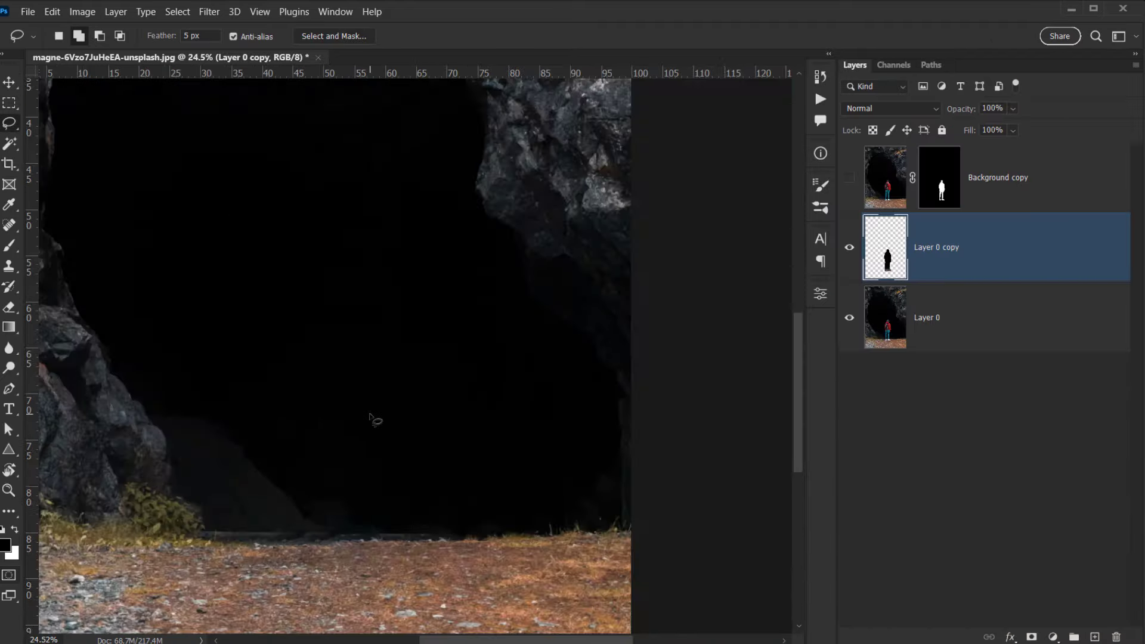
Merge the content-aware fill layer with Layer 0 and rename the merged layer BG.
drag(555, 421, 493, 427)
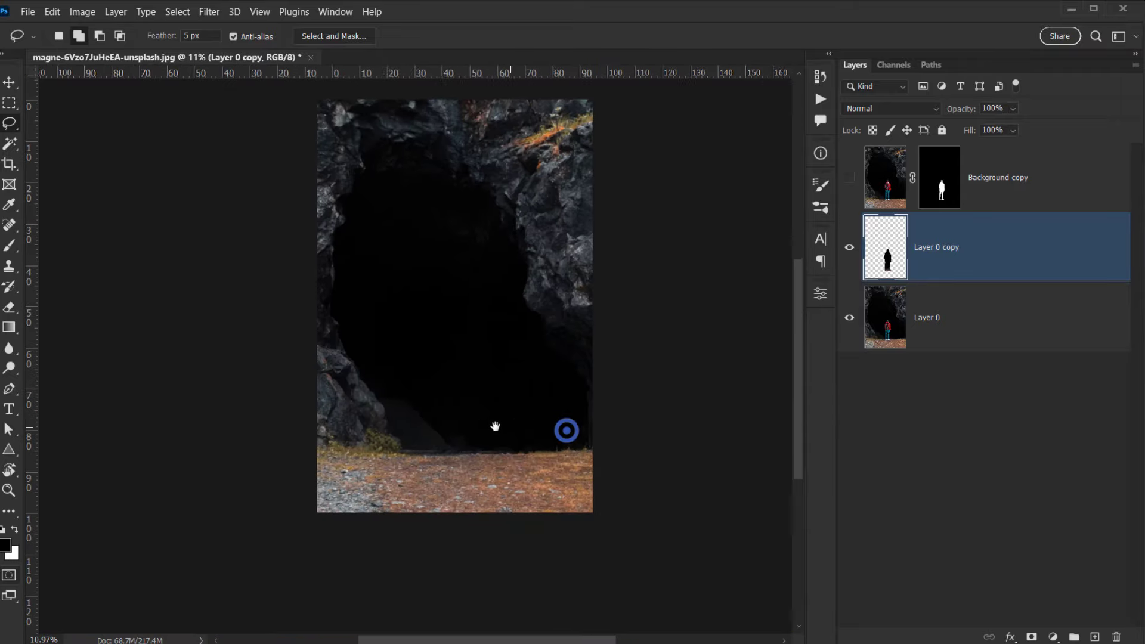
scroll(494, 427, up, 8)
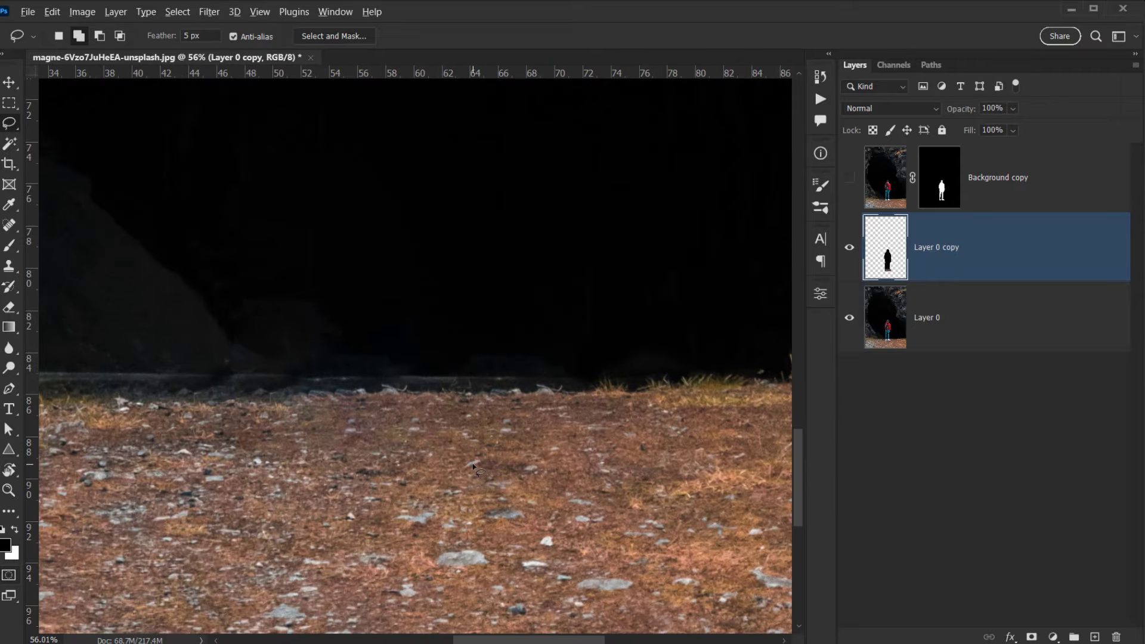
scroll(475, 464, down, 8)
drag(429, 487, 422, 493)
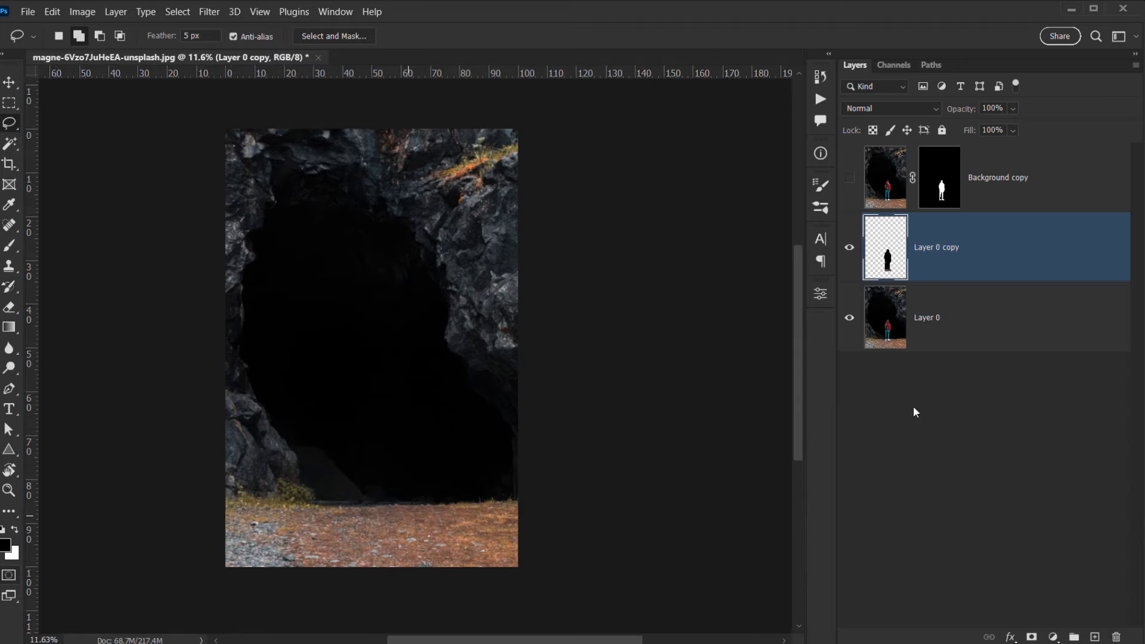
ctrl+click(971, 301)
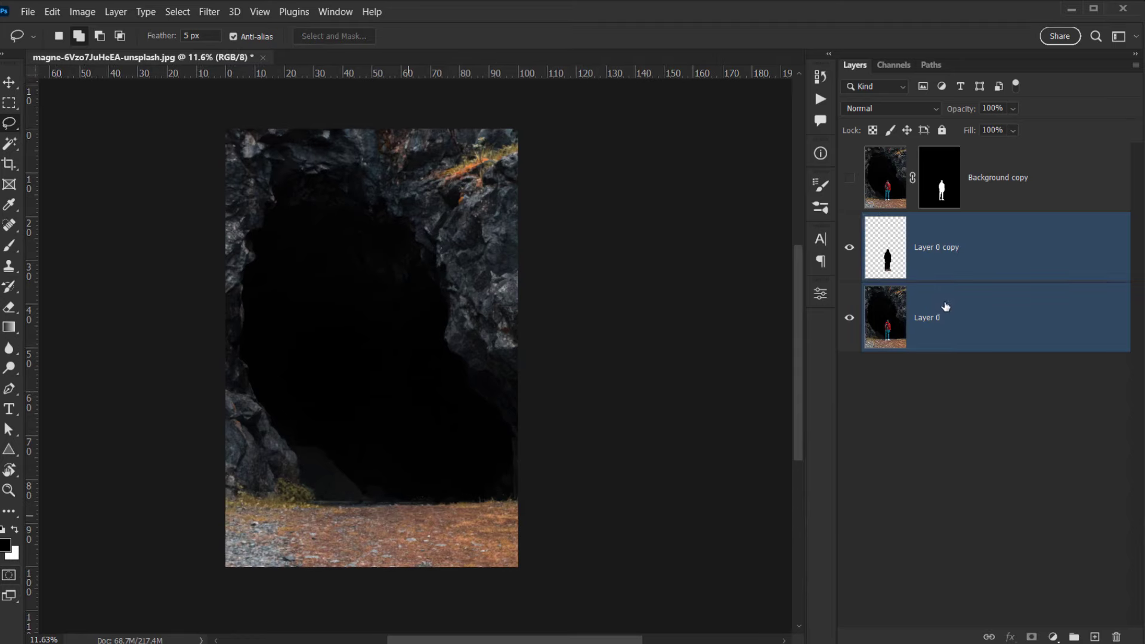
click(948, 332)
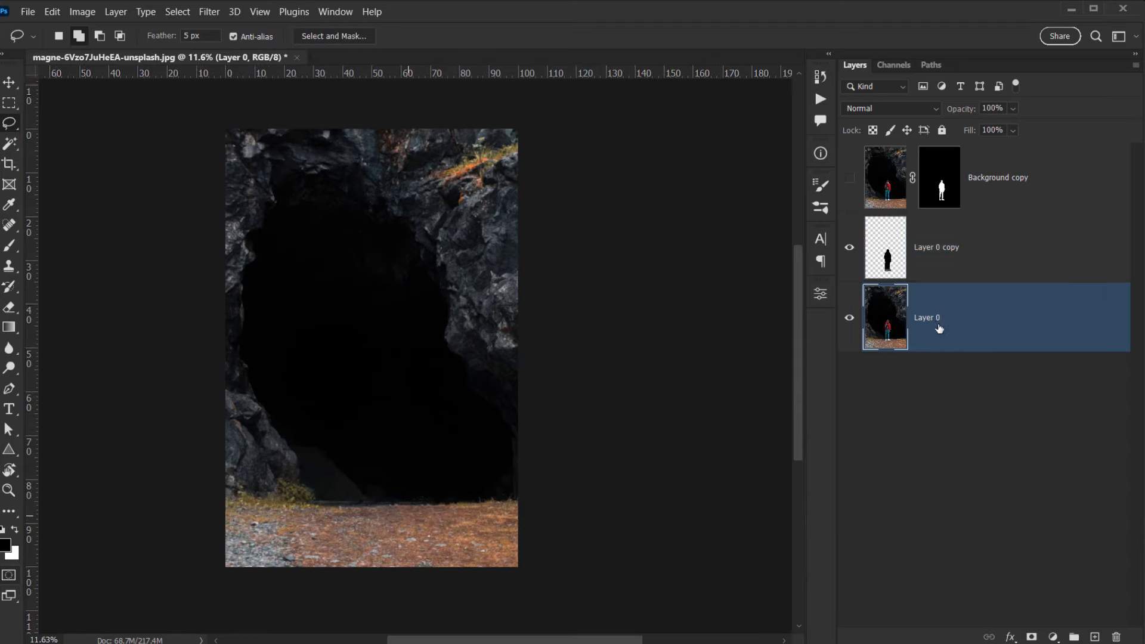
ctrl+click(956, 254)
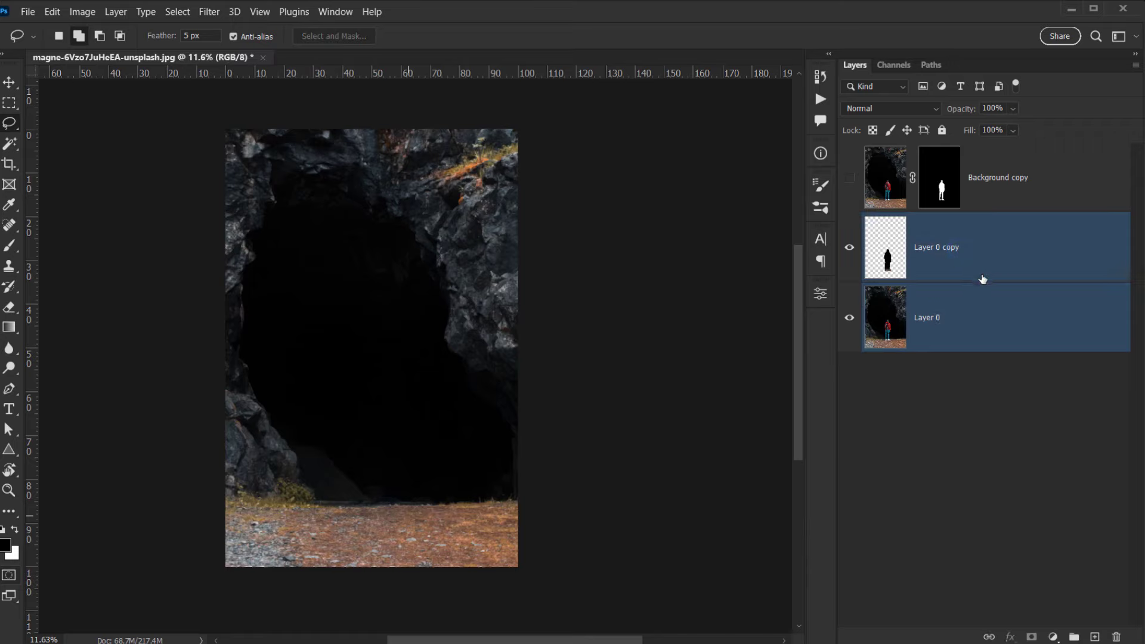
key(ctrl+e)
double_click(936, 246)
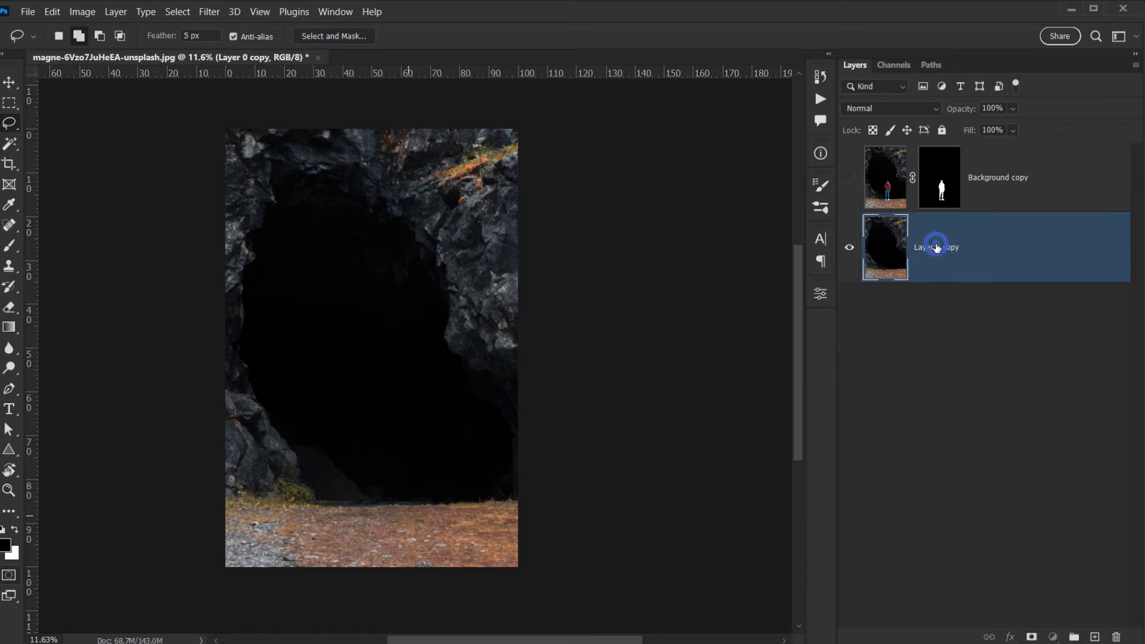
text(BG)
key(Return)
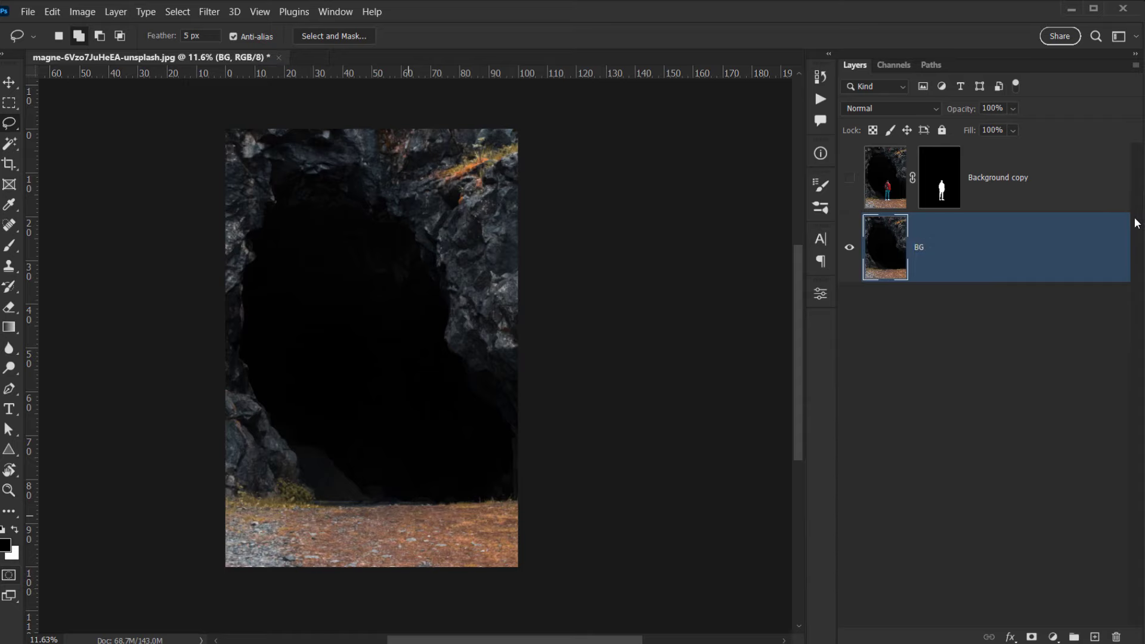
Toggle the two layers' visibility to compare the man with the clean background, leaving the masked Background copy shown.
click(850, 178)
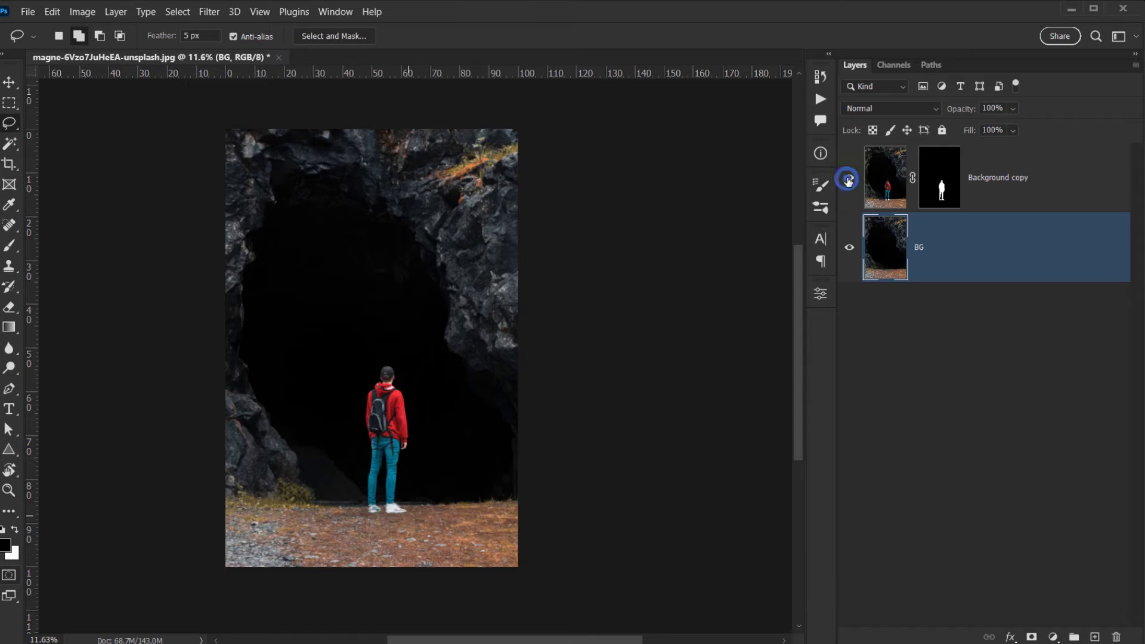
click(851, 178)
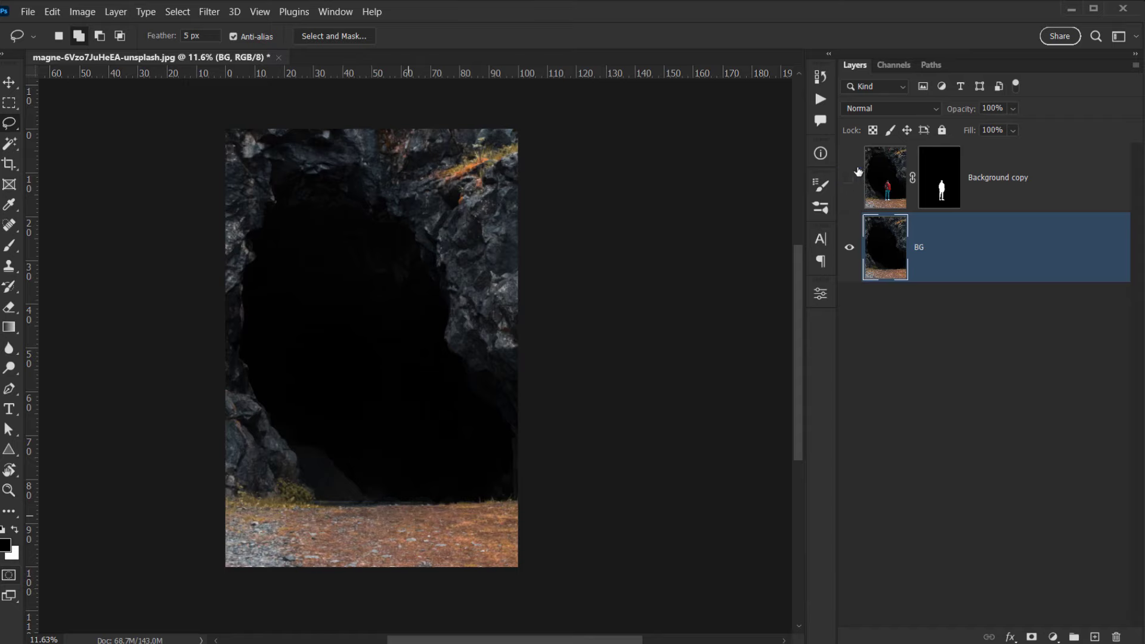
click(850, 178)
click(850, 247)
click(850, 247)
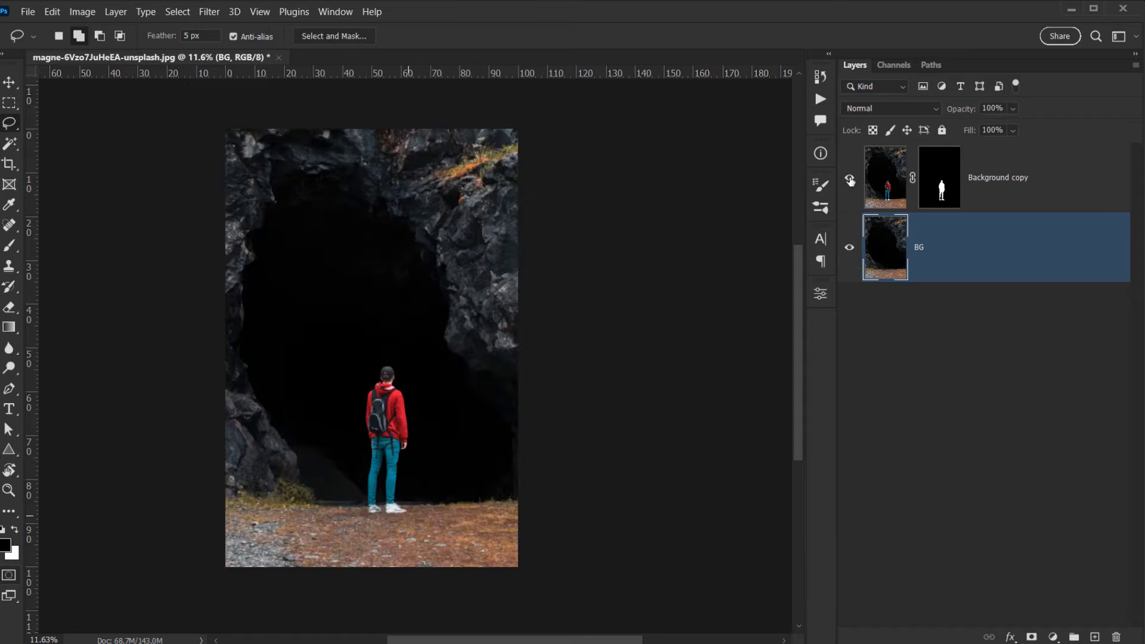
click(853, 178)
Convert the masked Background copy layer to a smart object and rename it Model.
right_click(1029, 195)
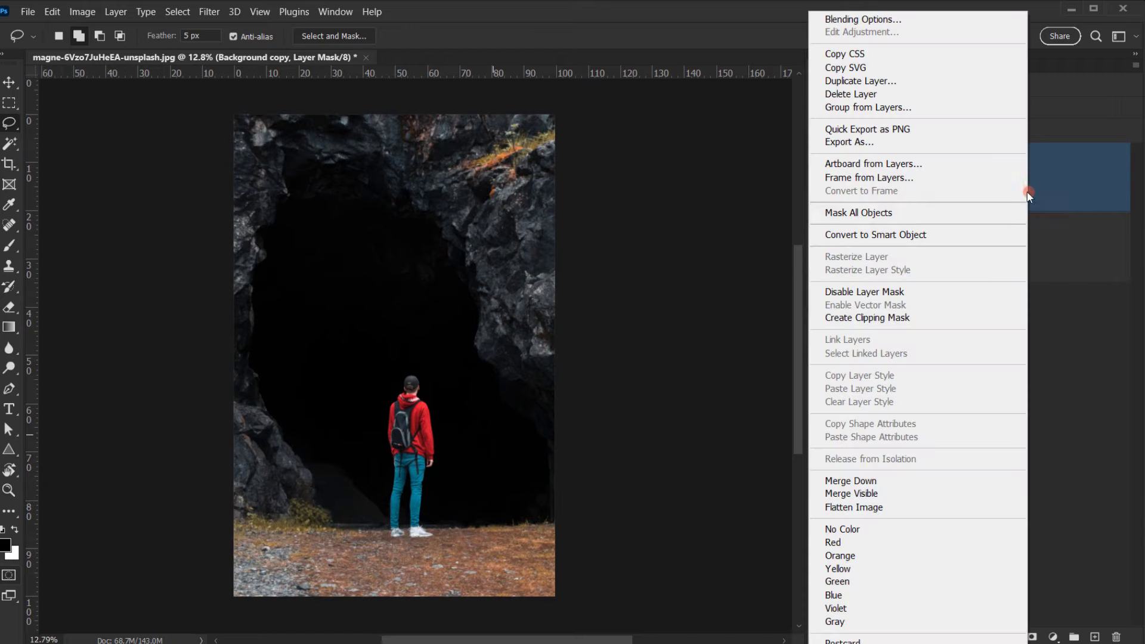
click(911, 234)
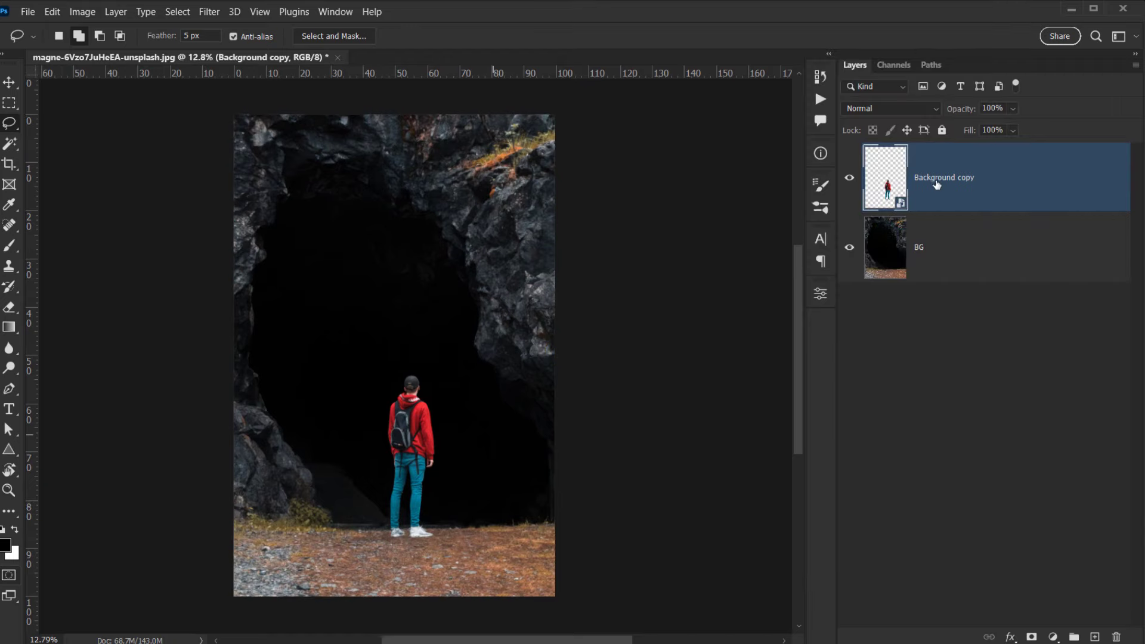
double_click(937, 179)
text(Model)
key(Return)
Extend the canvas with the Crop tool by about 6% of the image width on both the left and right sides.
scroll(378, 273, up, 3)
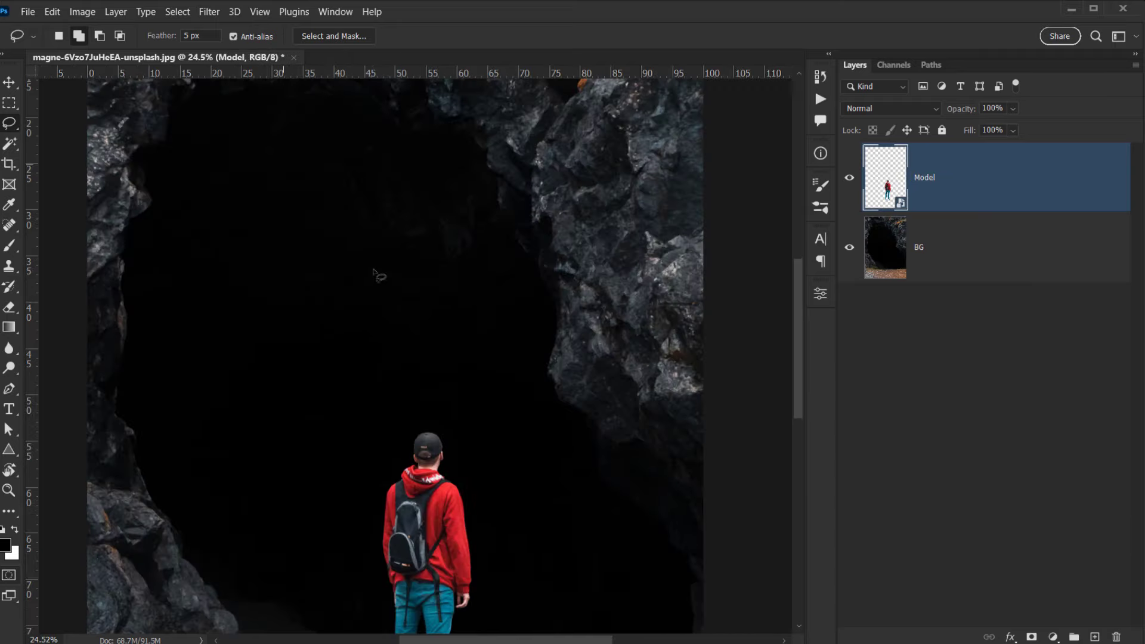
drag(525, 327, 472, 228)
drag(348, 304, 367, 174)
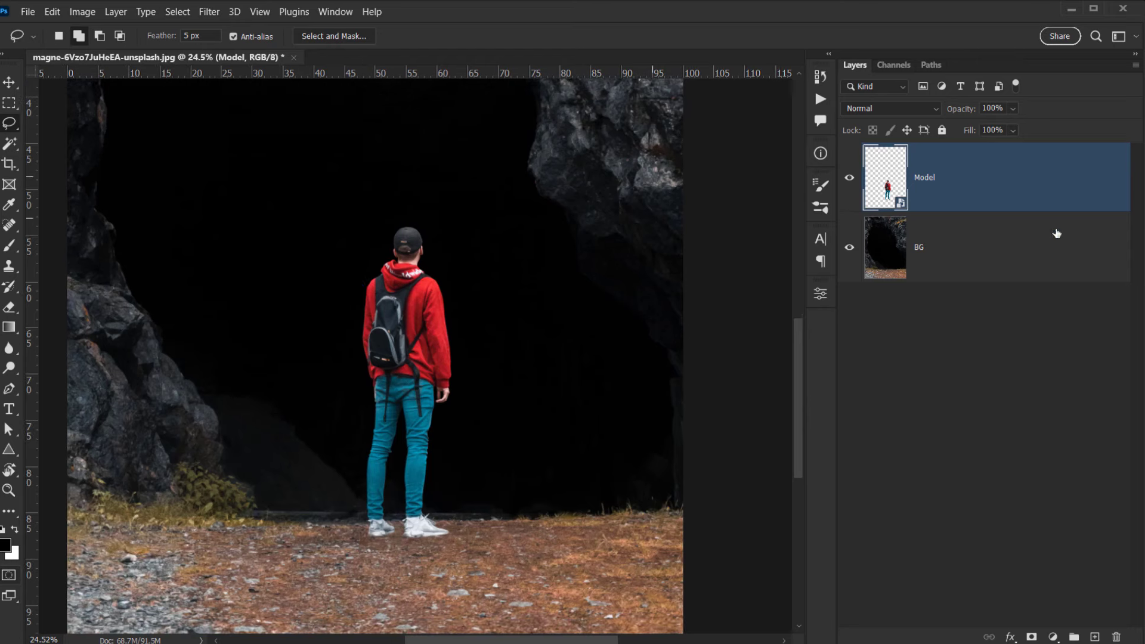
click(947, 249)
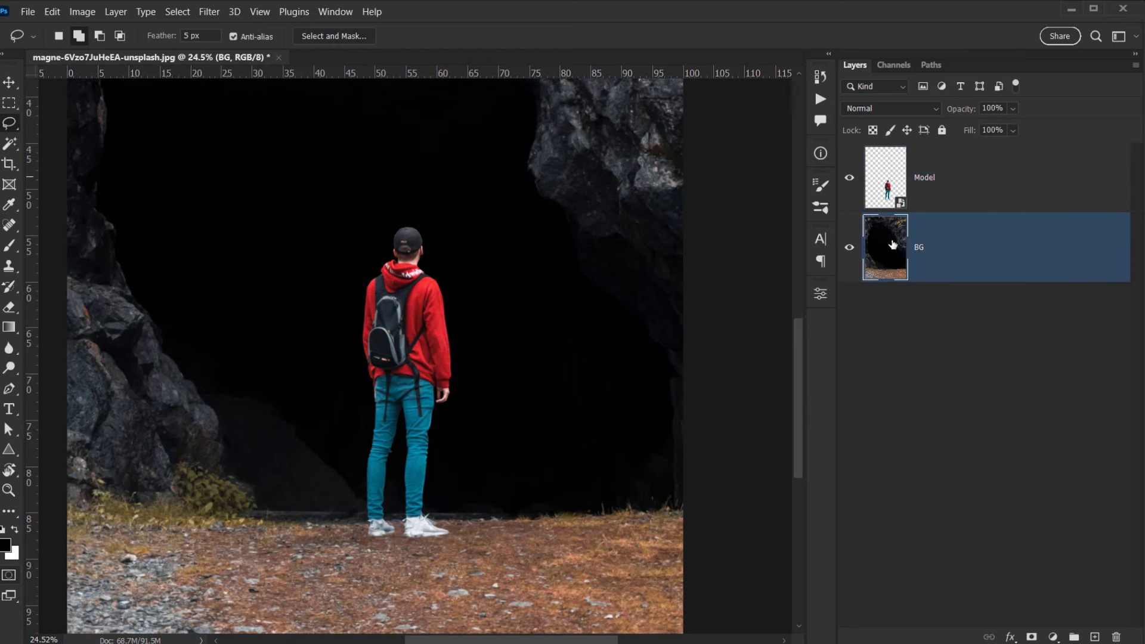
scroll(504, 328, down, 3)
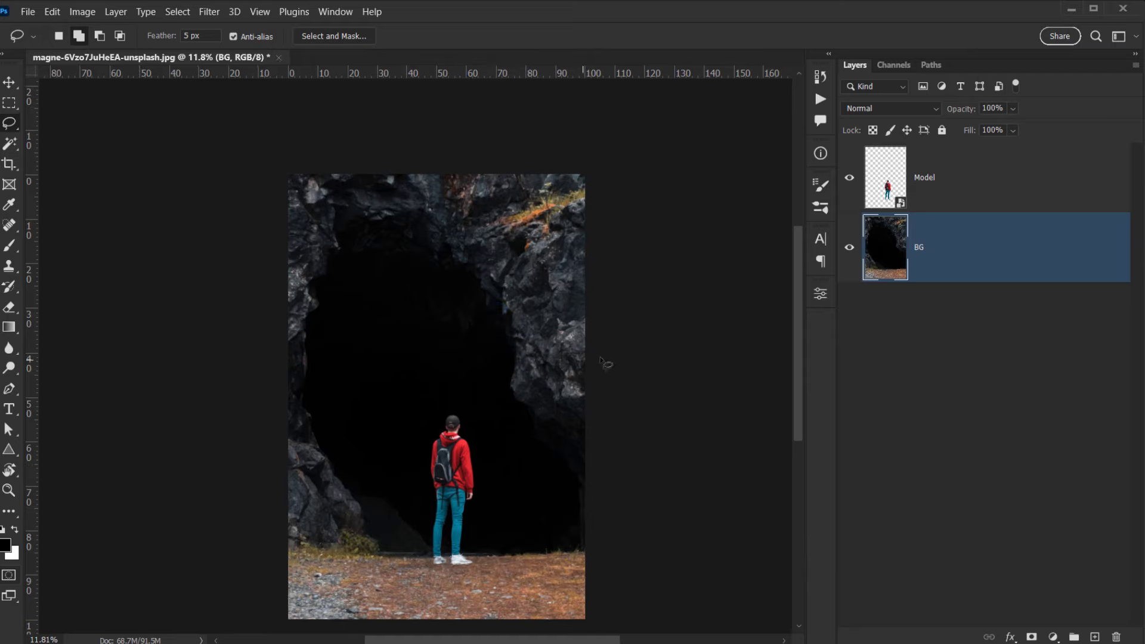
key(v)
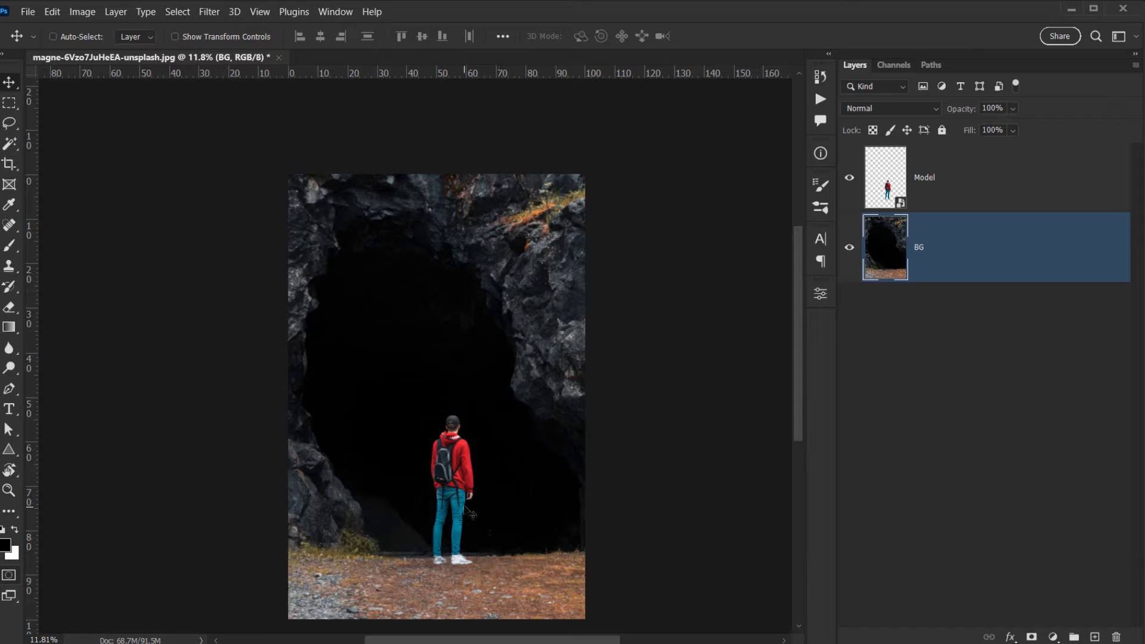
click(9, 164)
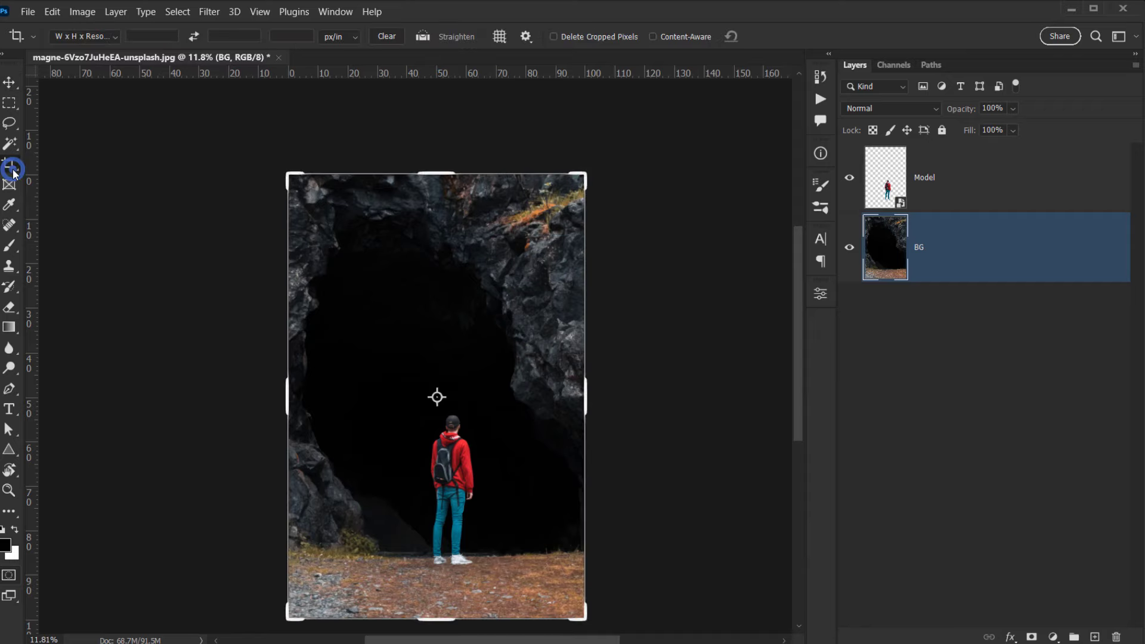
right_click(9, 166)
click(78, 163)
drag(589, 395, 596, 395)
drag(279, 398, 270, 400)
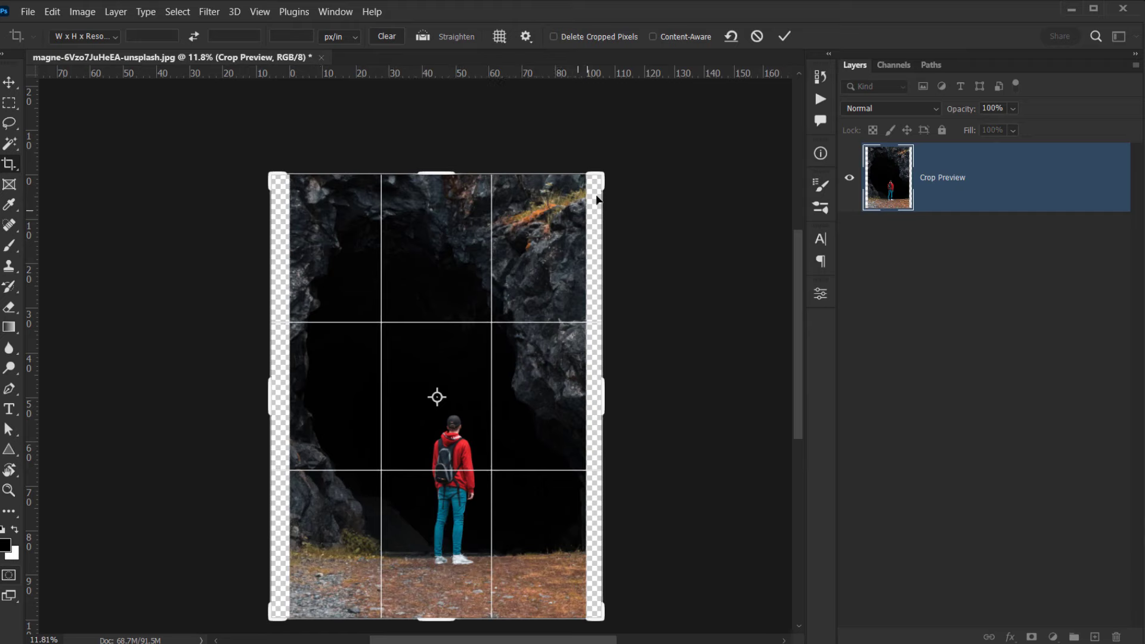
click(785, 35)
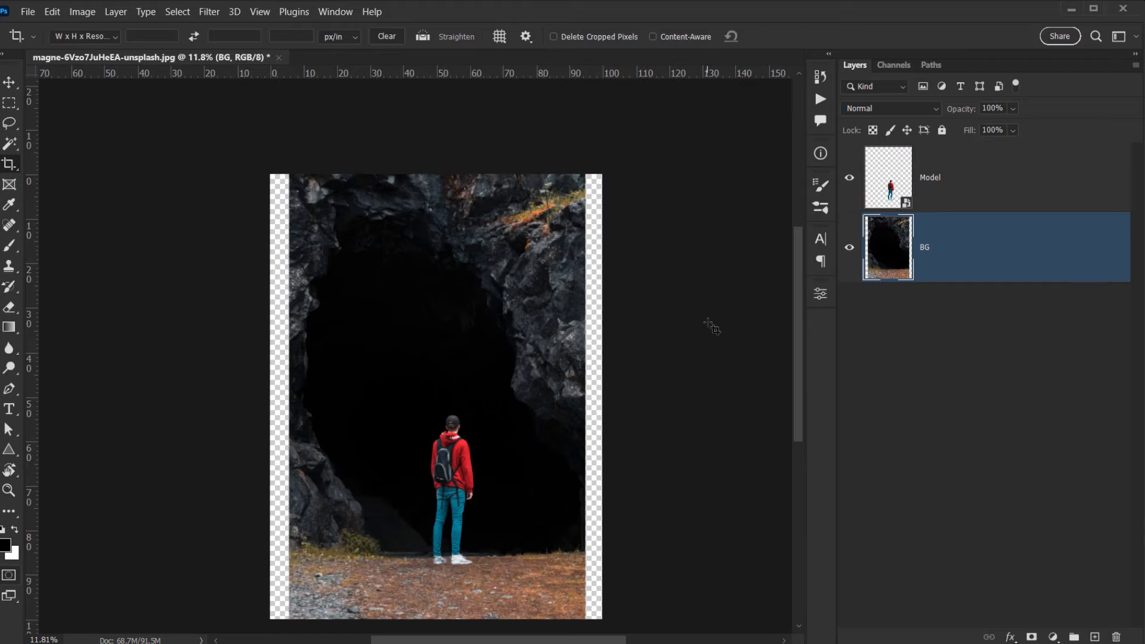
Stretch the BG layer horizontally with Free Transform to about 111.85% width so it covers the empty canvas strips on both sides.
click(937, 241)
key(ctrl+t)
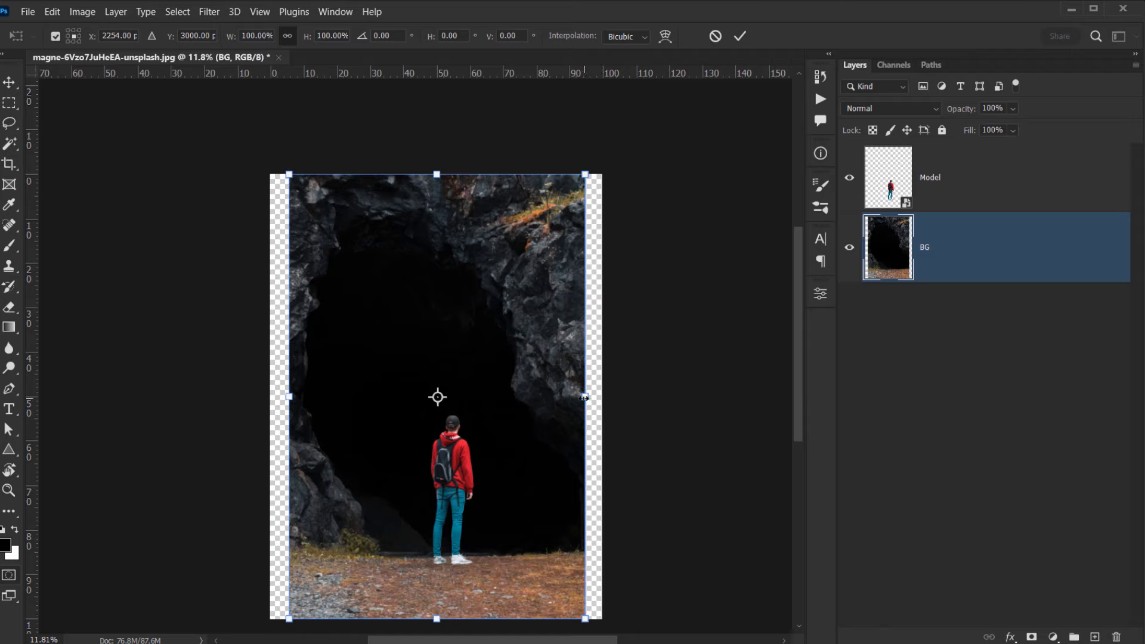
drag(585, 397, 601, 397)
drag(273, 397, 270, 397)
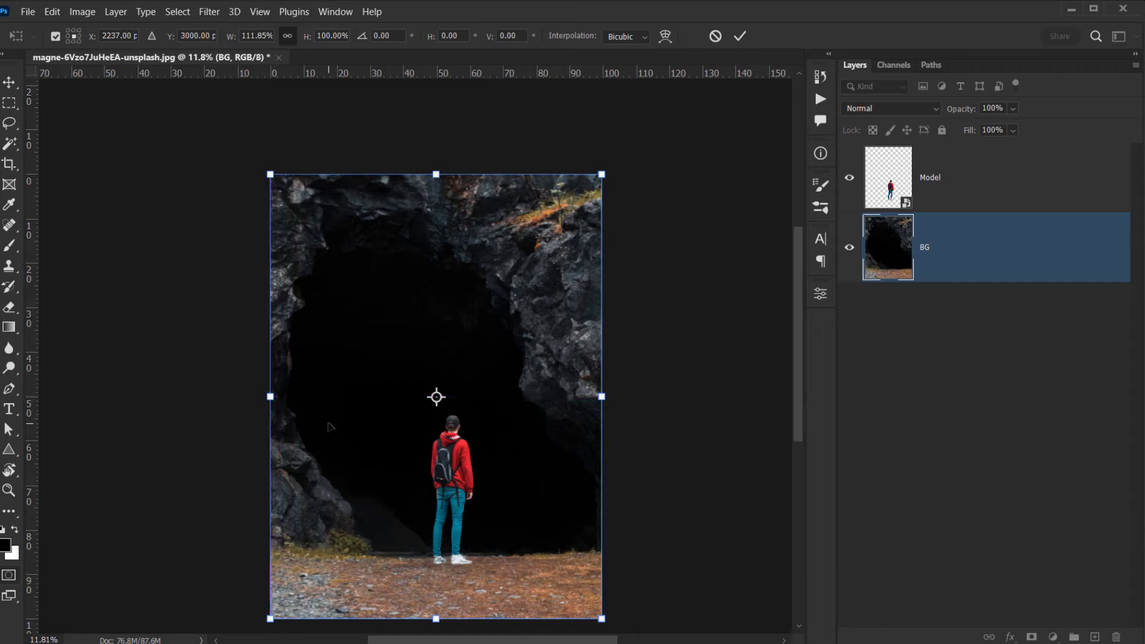
click(740, 37)
key(c)
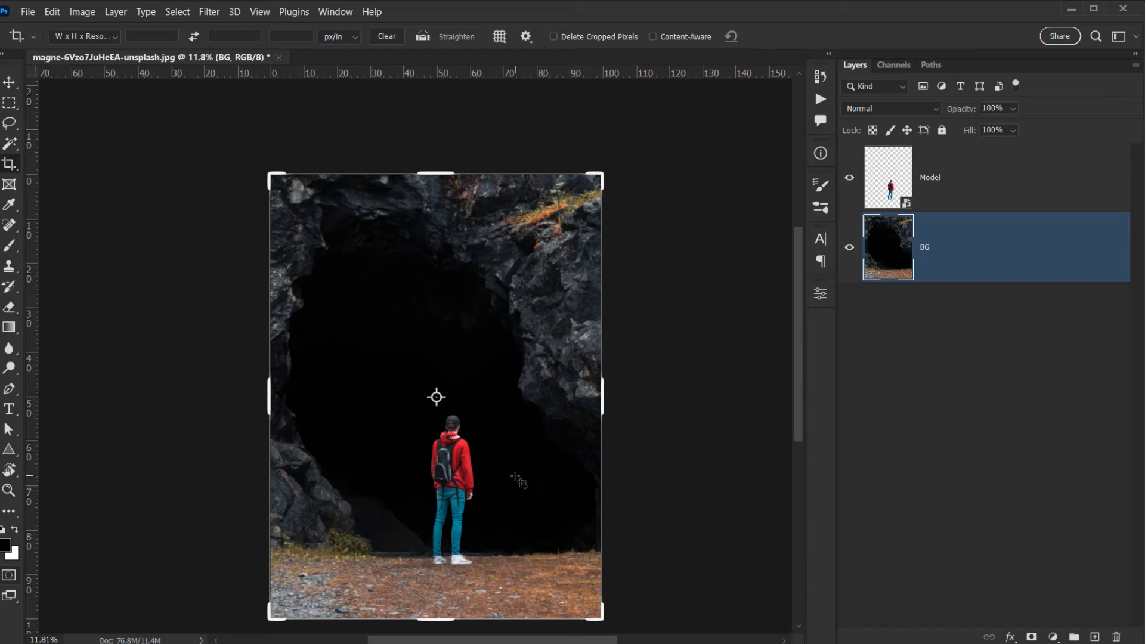
click(8, 87)
Move the Model layer down so the man stands further forward on the gravel, in front of the cave entrance.
scroll(279, 375, up, 5)
drag(545, 422, 389, 263)
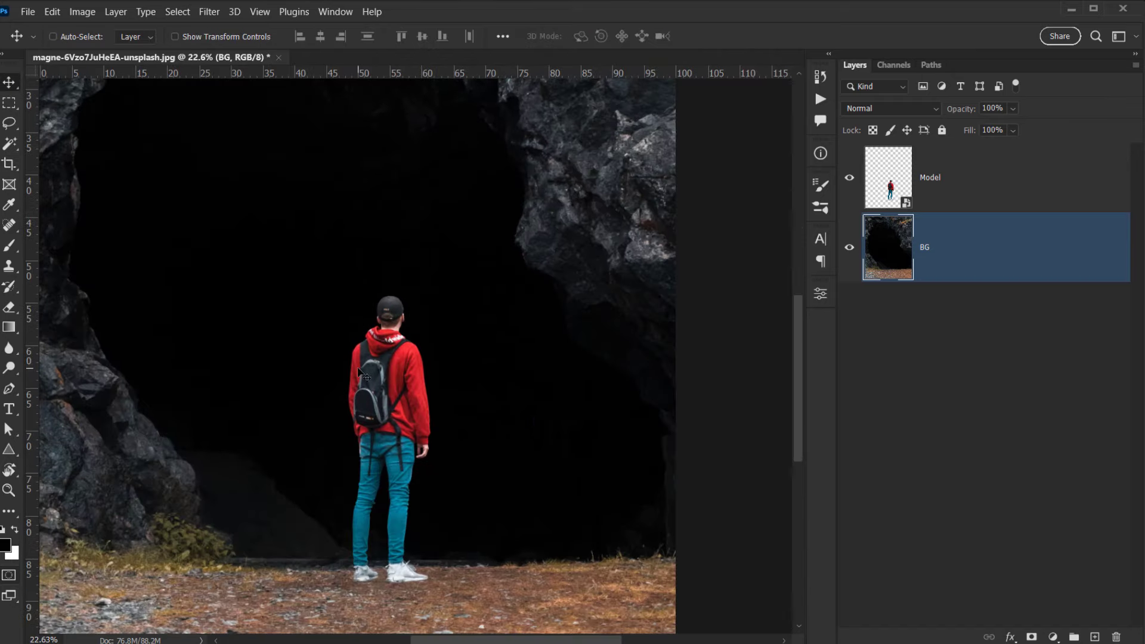
scroll(365, 375, down, 5)
drag(421, 333, 422, 361)
click(955, 184)
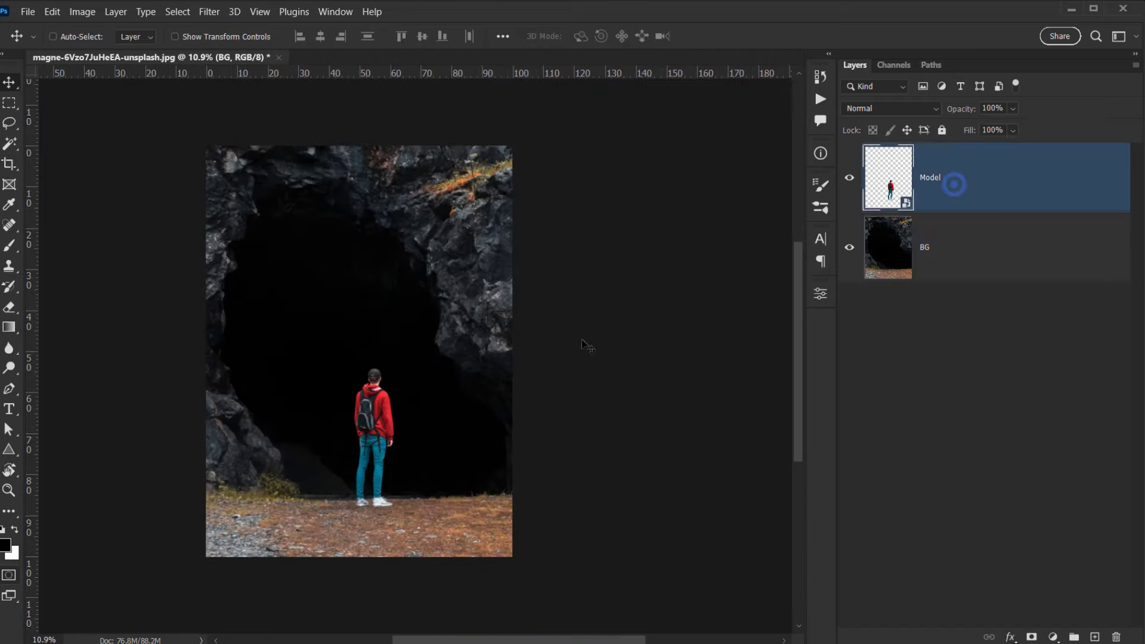
drag(379, 418, 379, 448)
scroll(382, 531, up, 5)
drag(364, 505, 367, 540)
scroll(316, 494, down, 5)
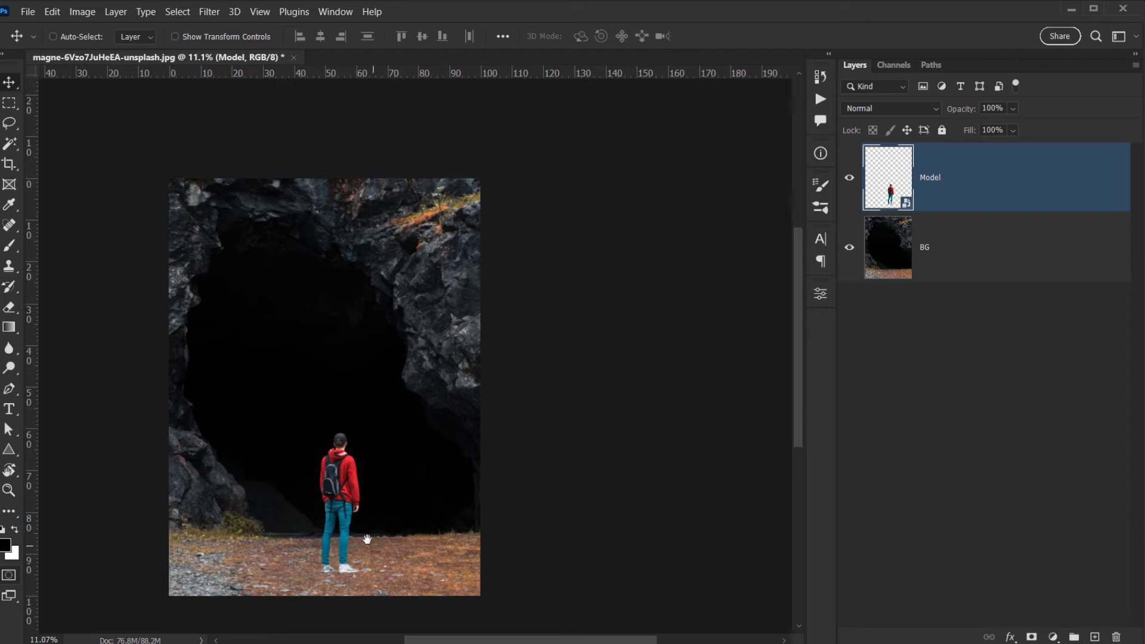
scroll(367, 540, up, 4)
drag(502, 545, 522, 506)
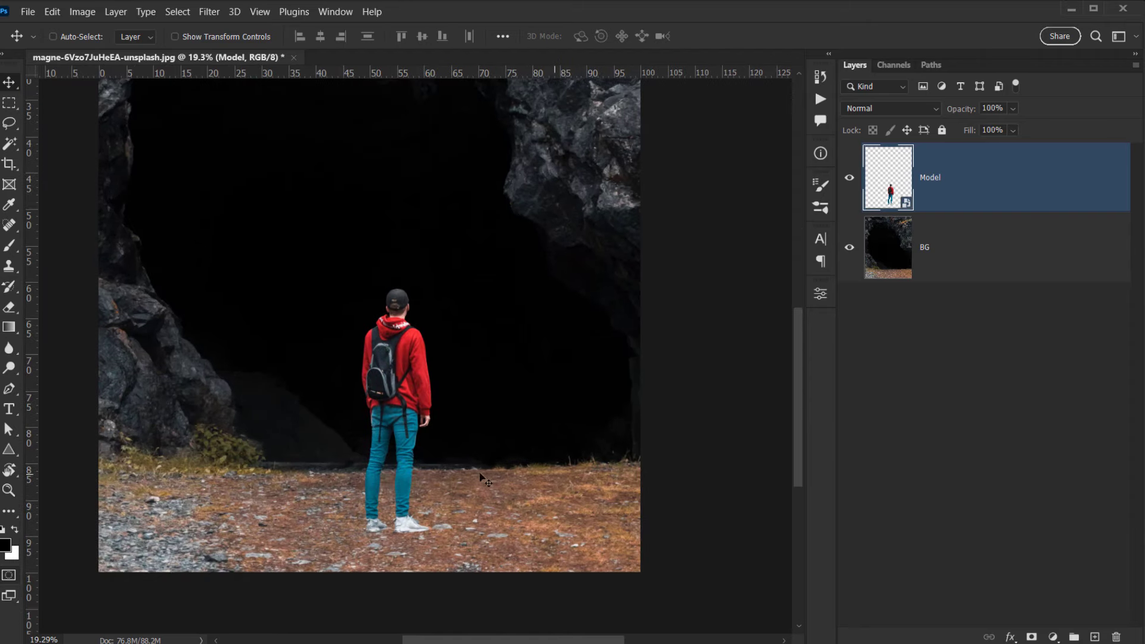
Duplicate the BG layer and squash the copy vertically from its lower edge to about 94.68% height, keeping its top fixed.
click(942, 251)
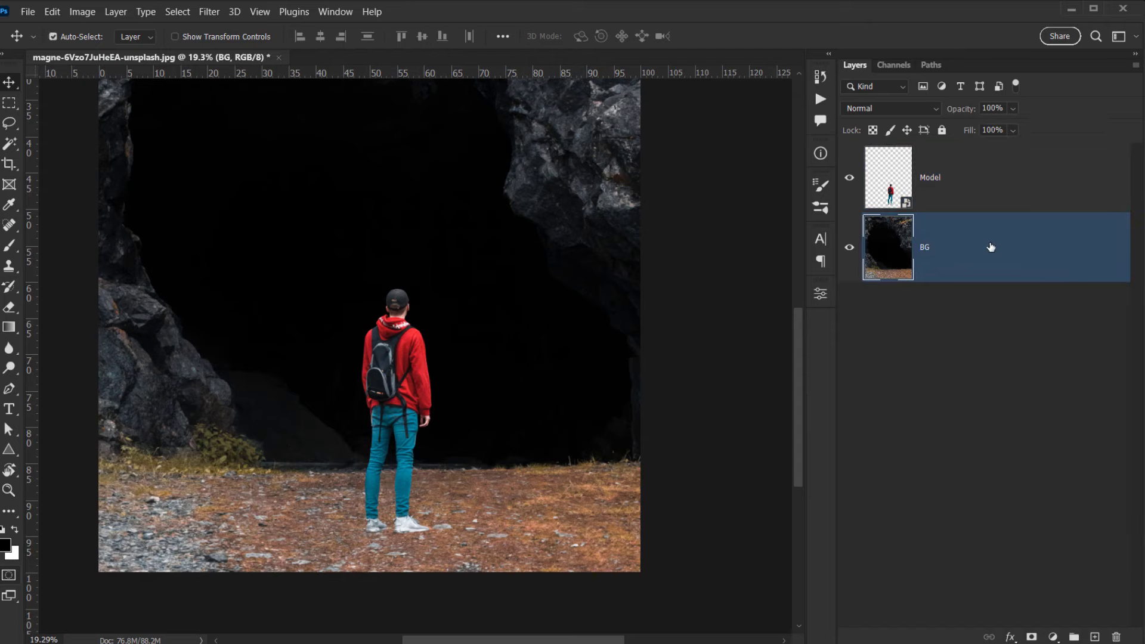
key(ctrl+j)
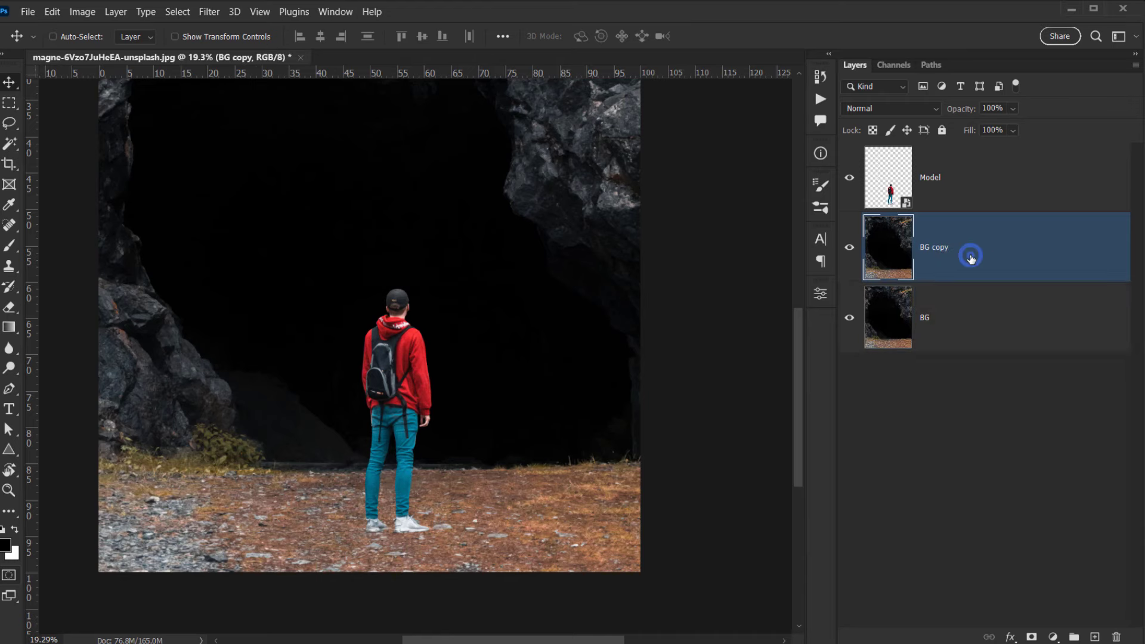
drag(358, 320, 324, 482)
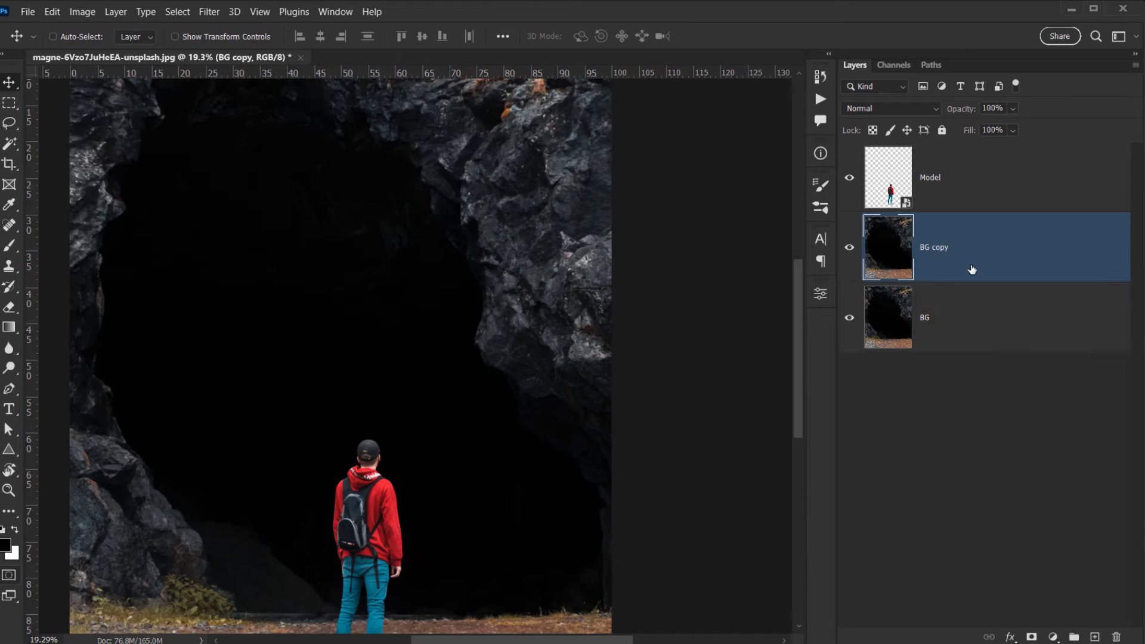
key(ctrl)
key(ctrl+t)
scroll(282, 423, down, 5)
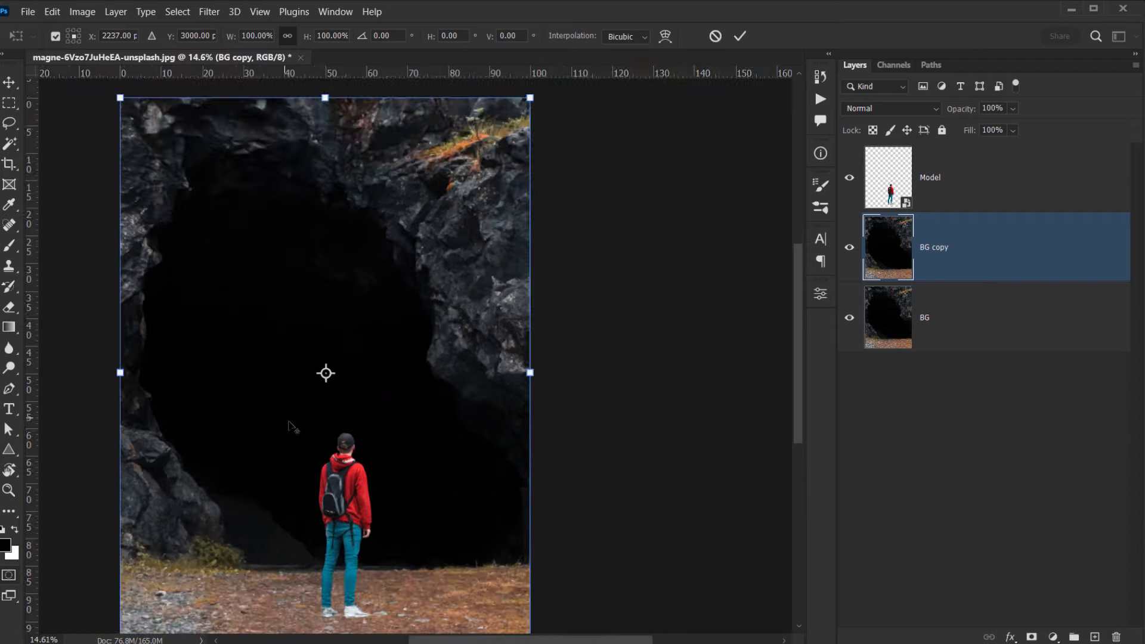
drag(350, 433, 325, 447)
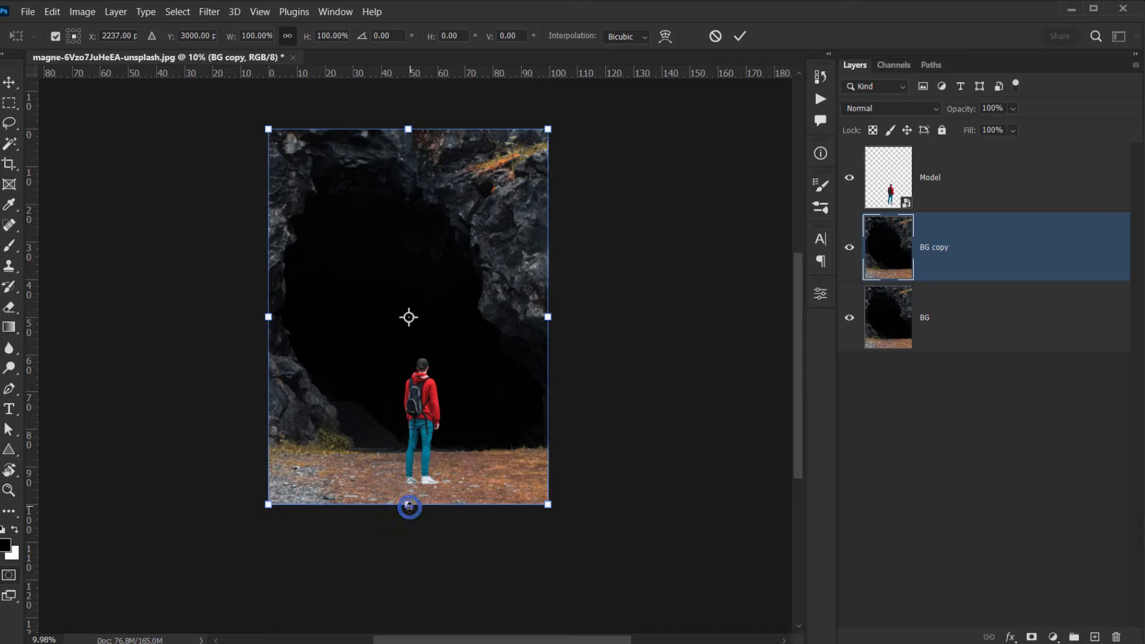
drag(408, 506, 406, 476)
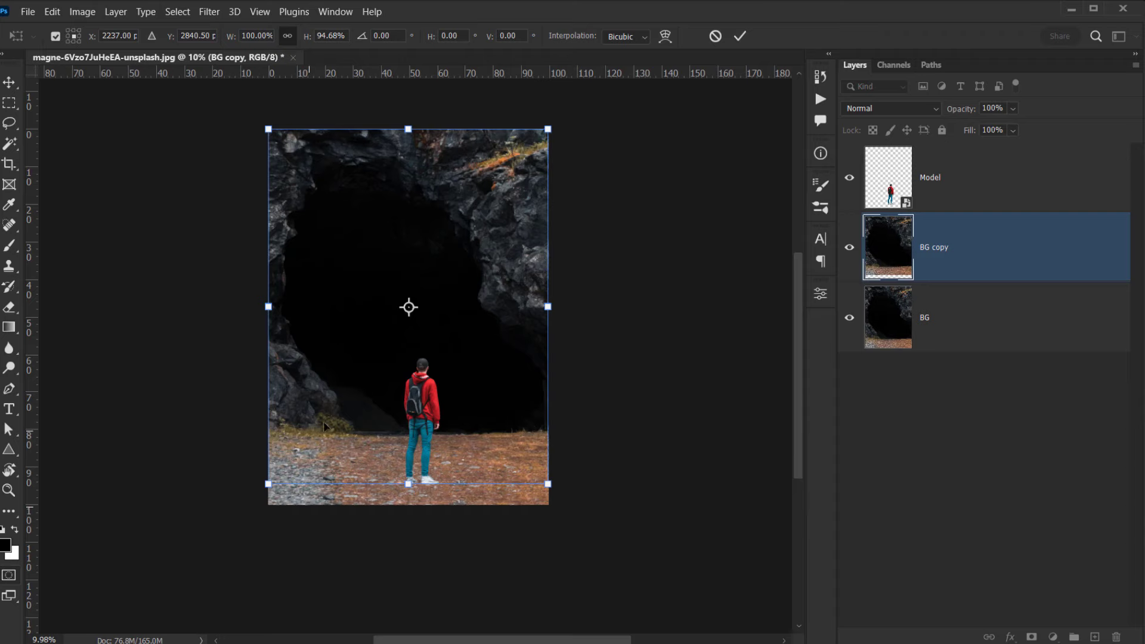
click(740, 37)
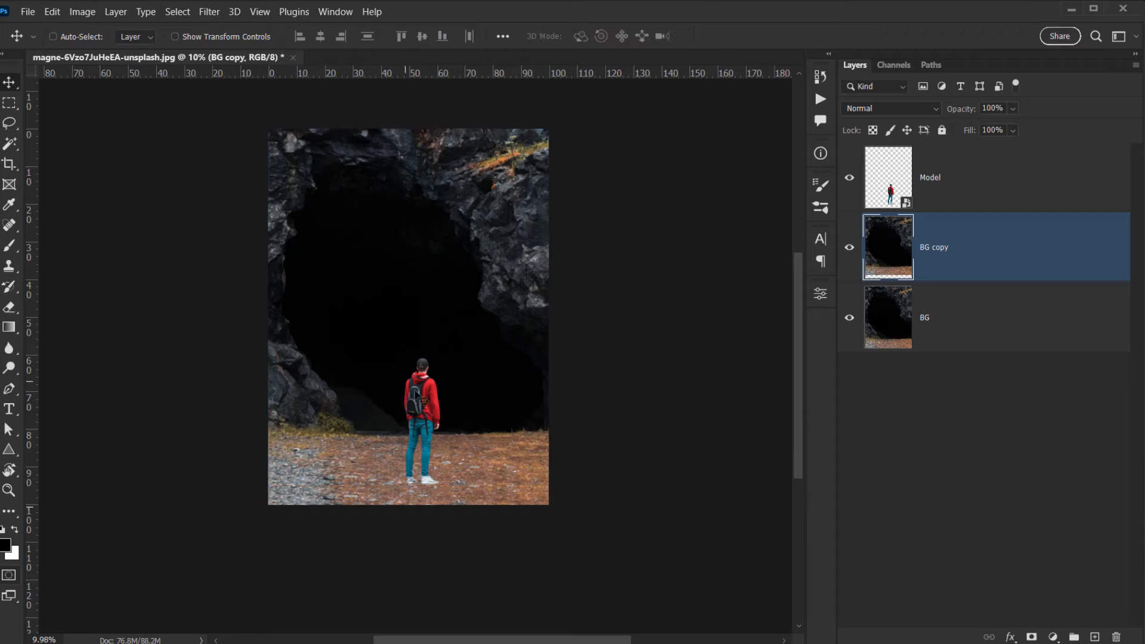
Examine the ground around the man and compare the image with the BG copy layer hidden and shown.
scroll(357, 429, up, 3)
drag(565, 466, 450, 422)
scroll(307, 385, down, 4)
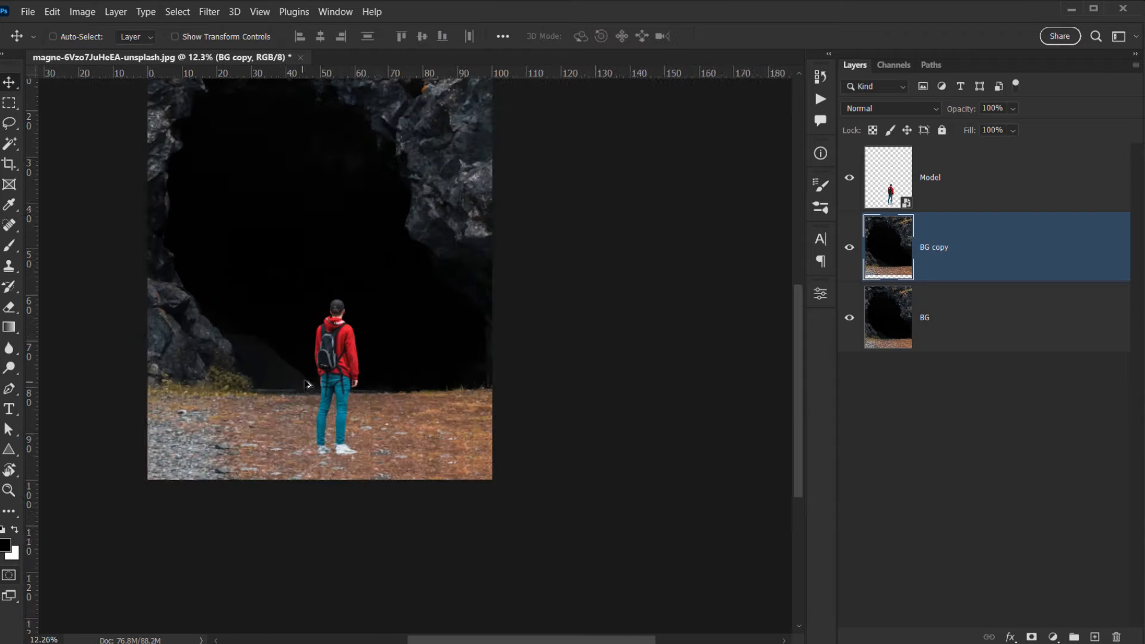
drag(338, 329, 370, 399)
scroll(325, 477, up, 3)
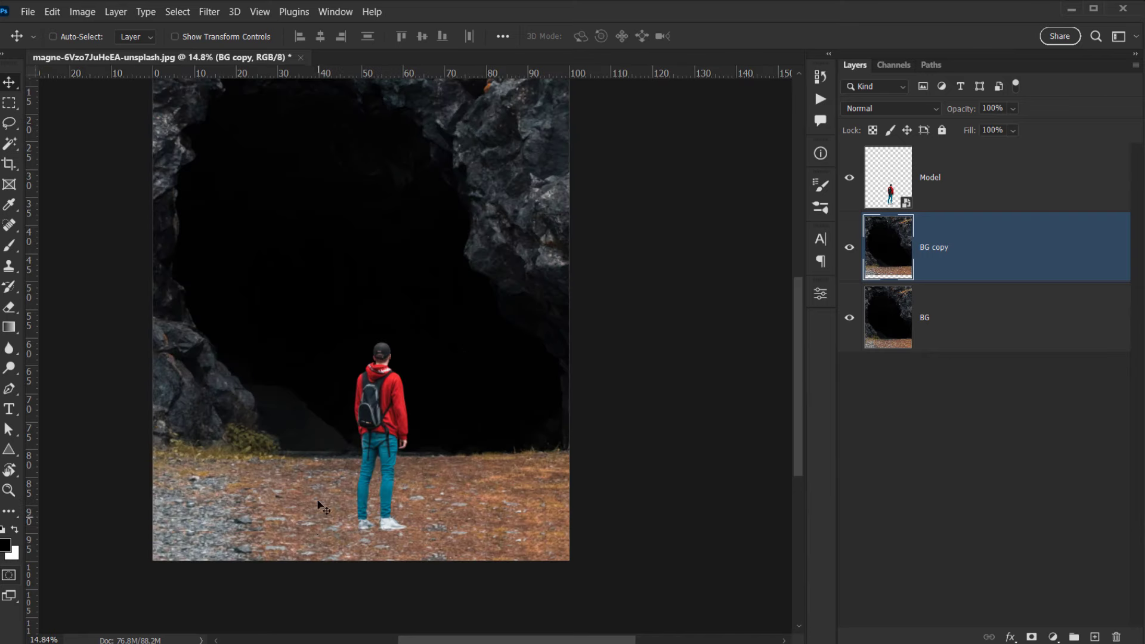
drag(311, 479, 325, 474)
click(849, 247)
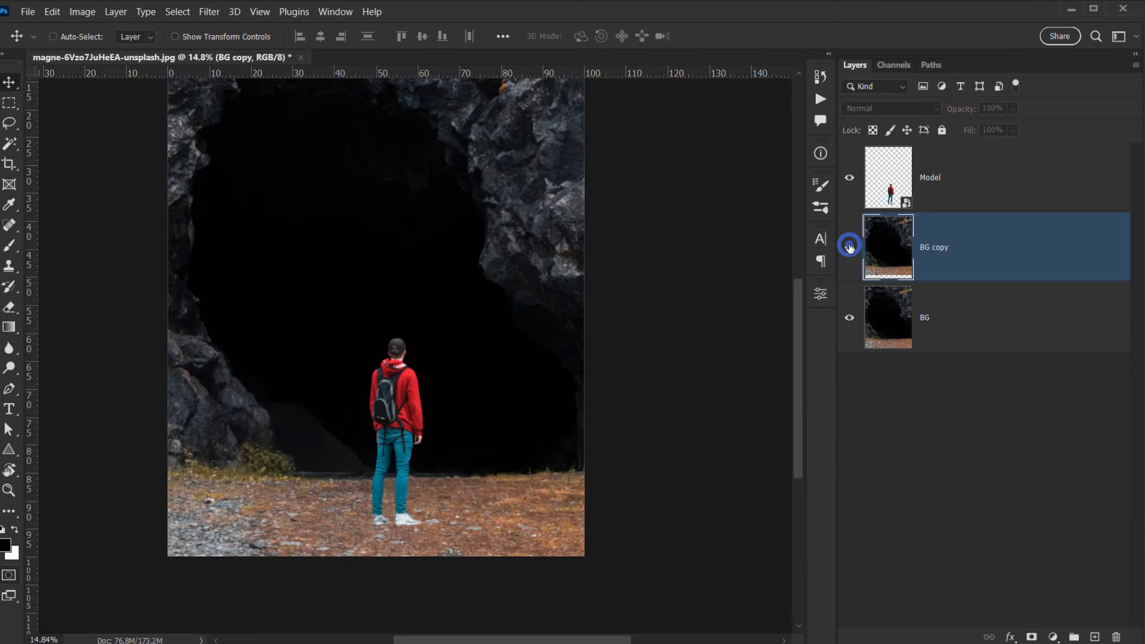
click(850, 247)
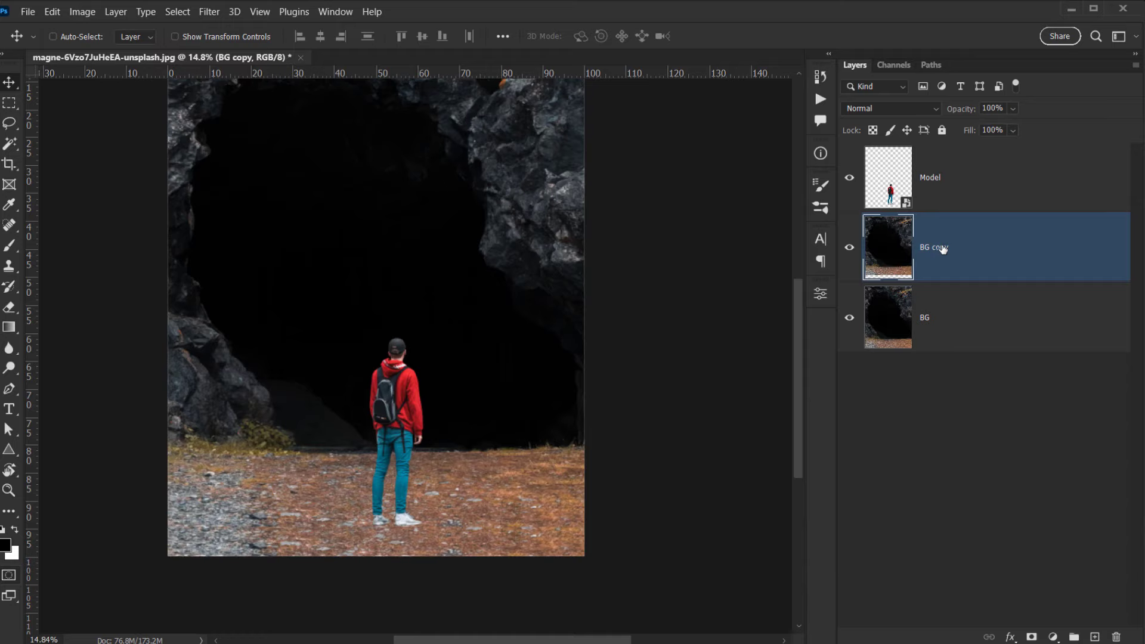
Add a layer mask to BG copy and choose the Gradient tool with the foreground-to-transparent preset from the Basics group.
click(1032, 637)
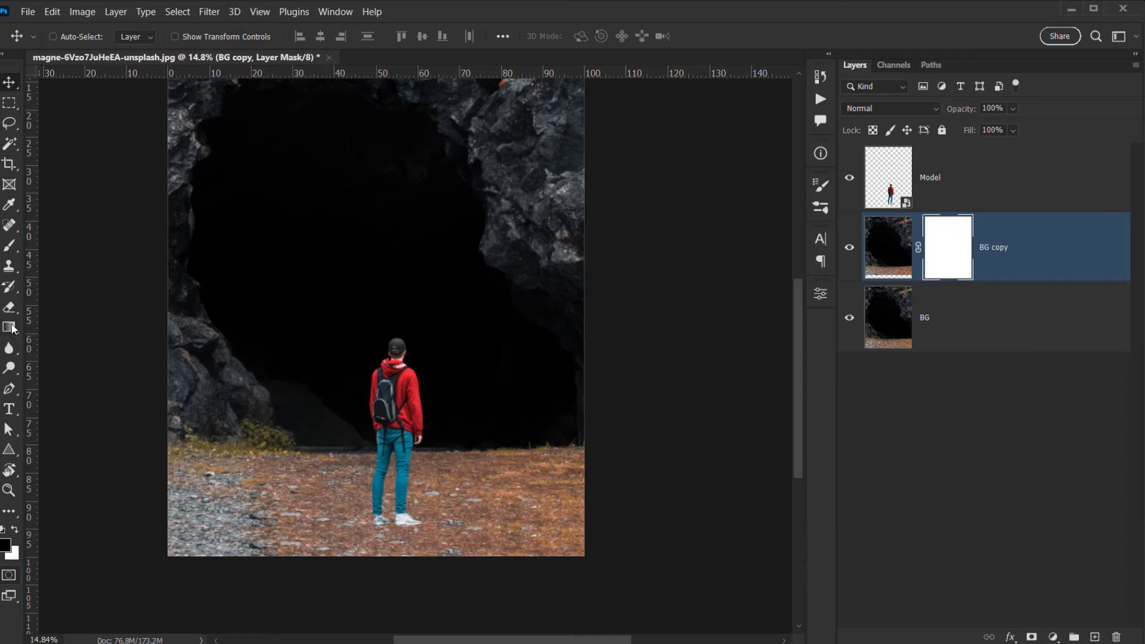
drag(10, 327, 72, 326)
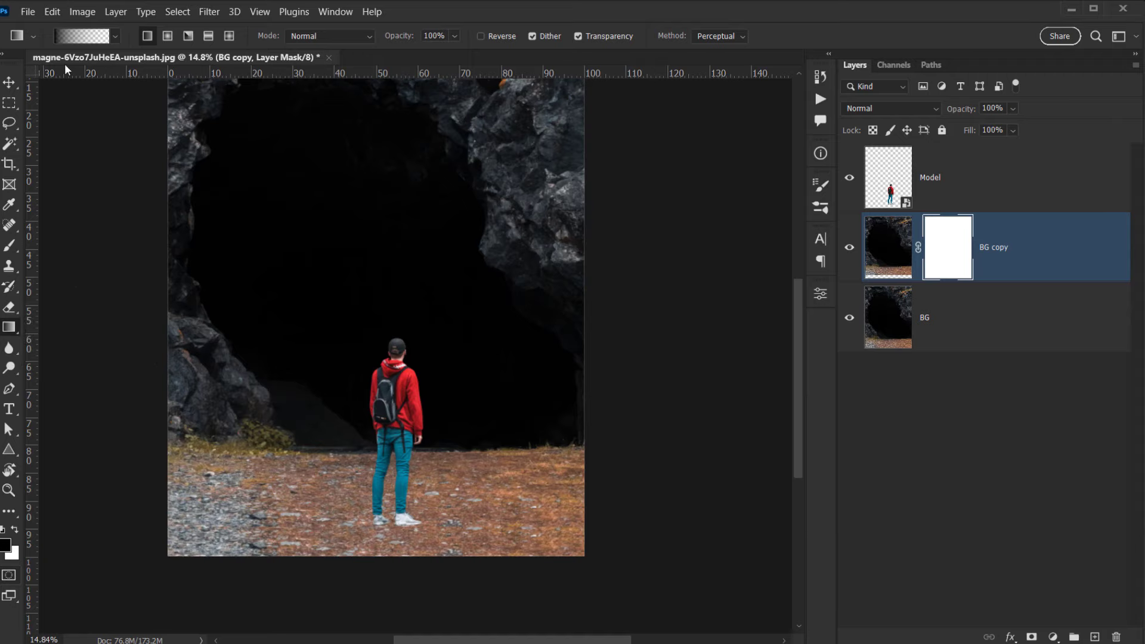
click(115, 36)
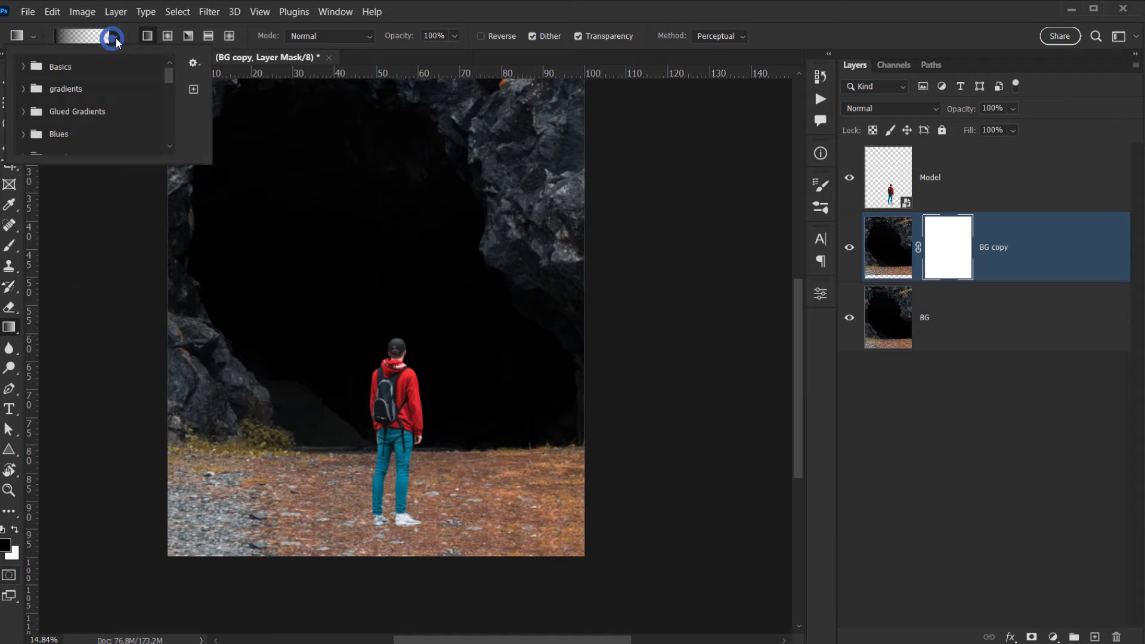
click(23, 66)
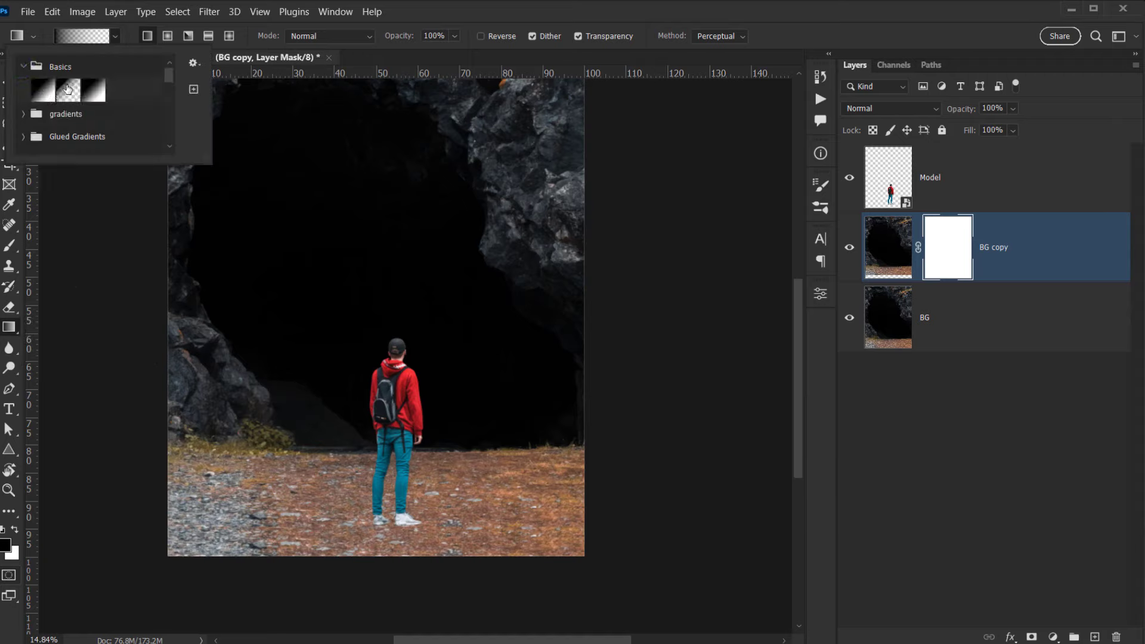
double_click(70, 89)
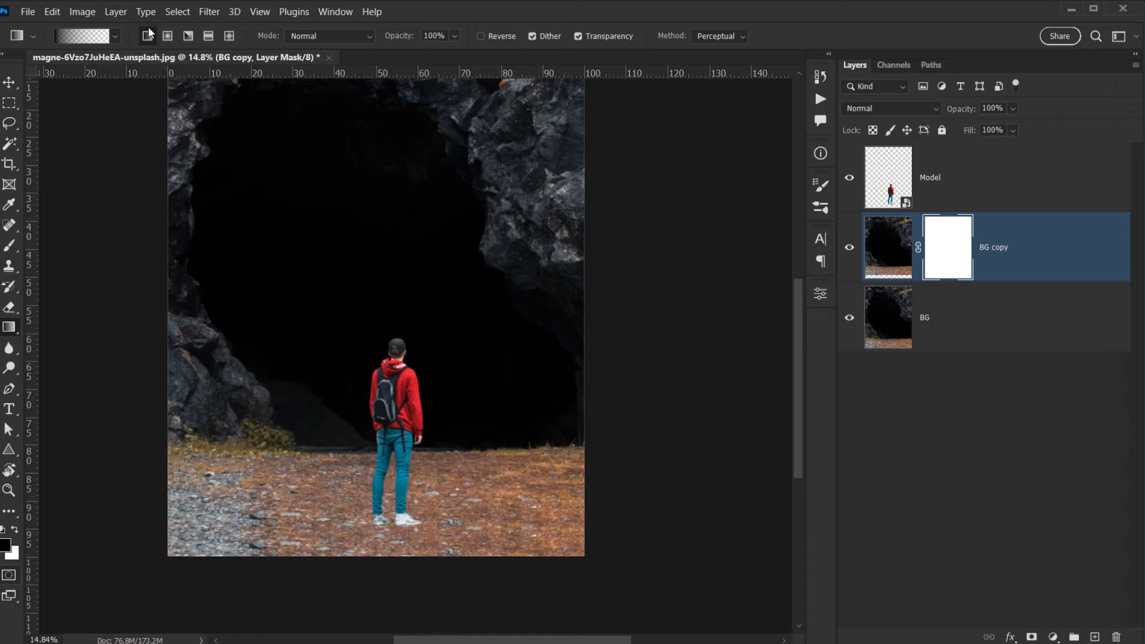
click(114, 37)
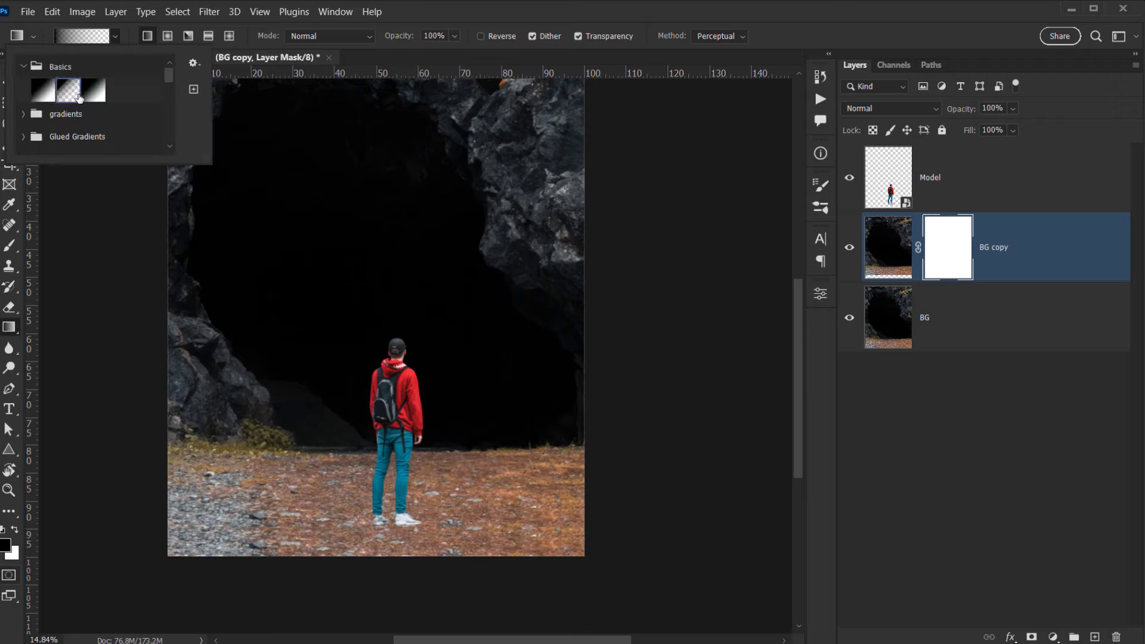
click(496, 20)
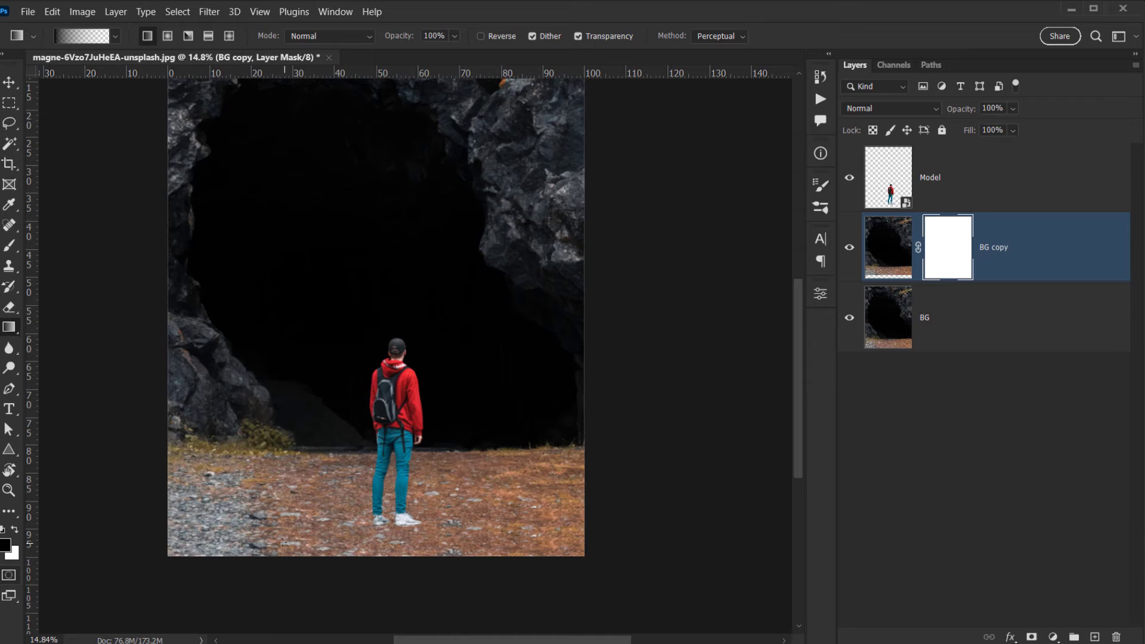
Fade out the lower edge of BG copy by drawing short upward black-to-transparent linear gradients on its mask.
scroll(284, 543, up, 4)
drag(367, 526, 363, 491)
drag(368, 410, 368, 411)
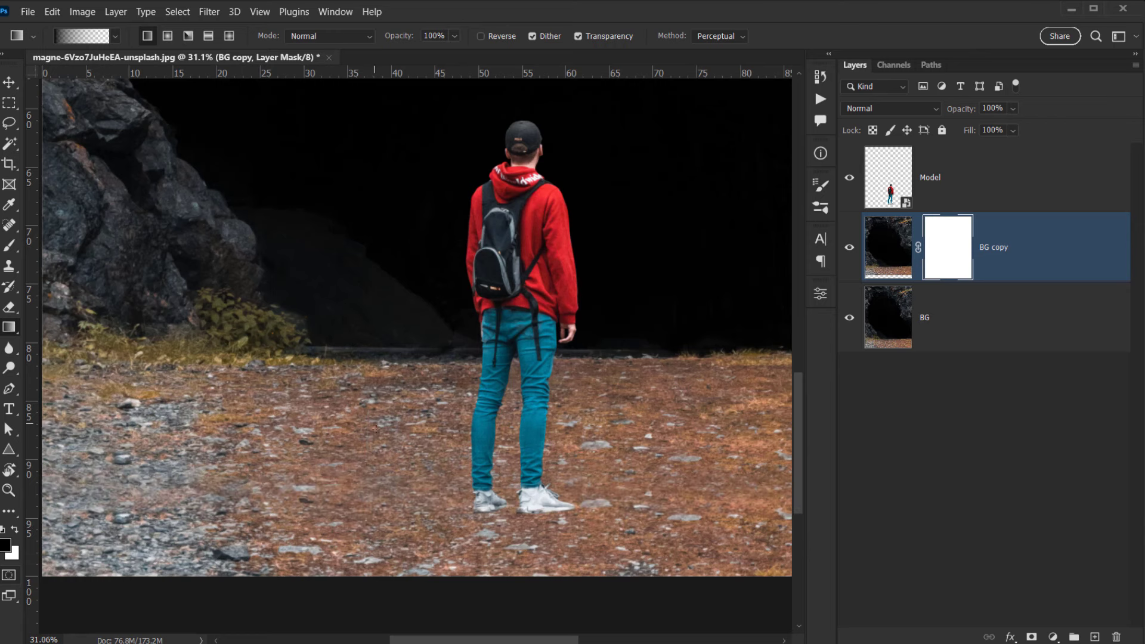
scroll(326, 518, down, 1)
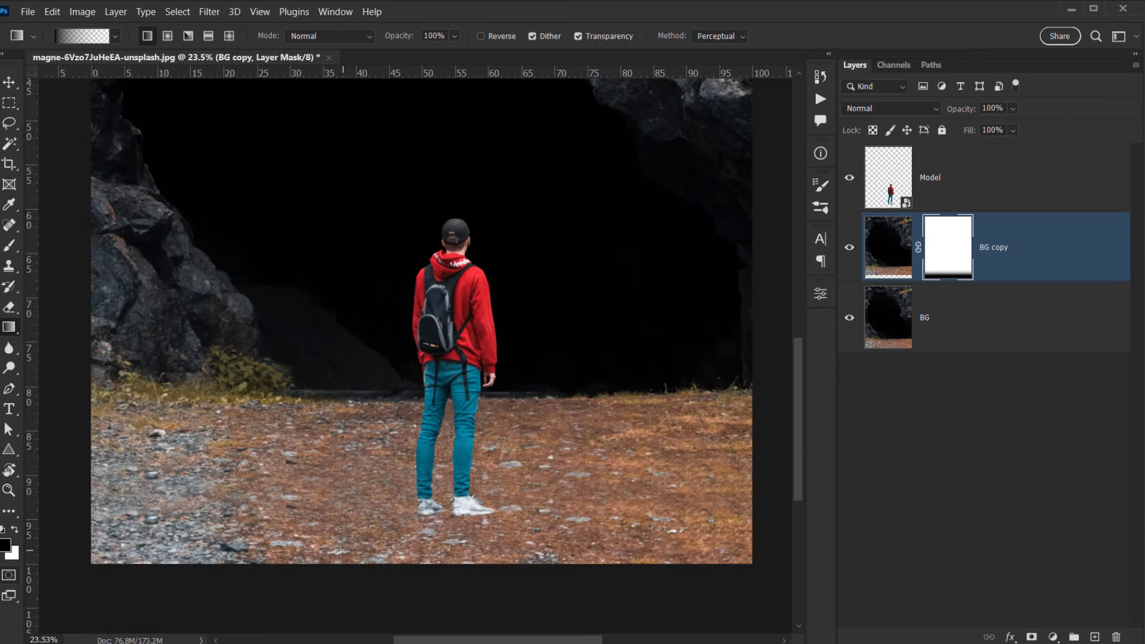
drag(341, 550, 346, 446)
scroll(293, 530, up, 3)
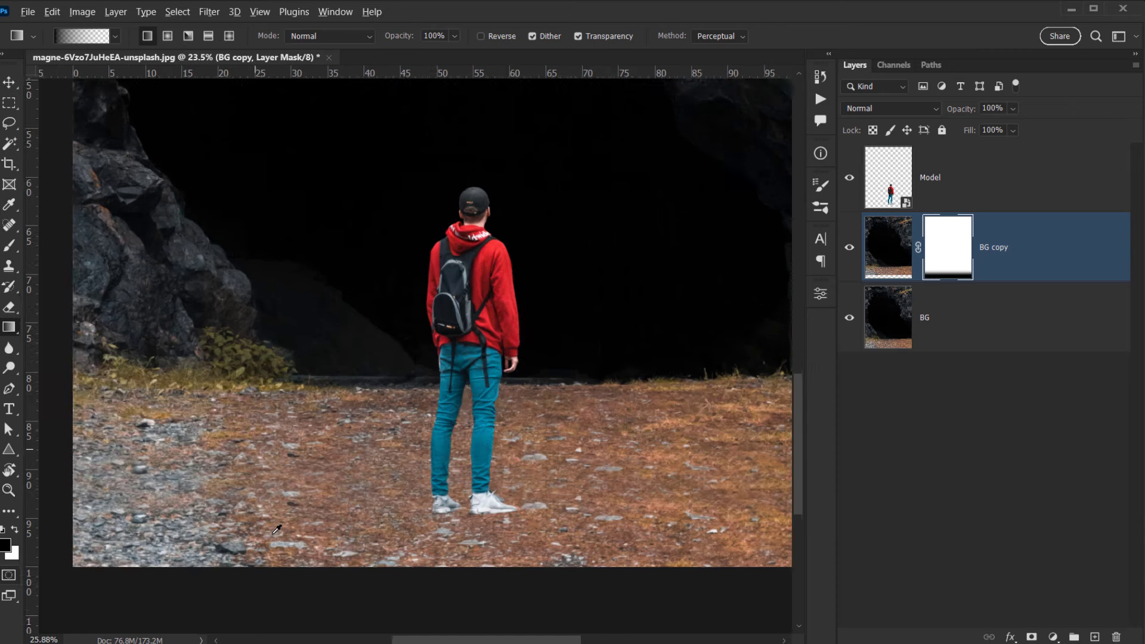
scroll(245, 495, down, 3)
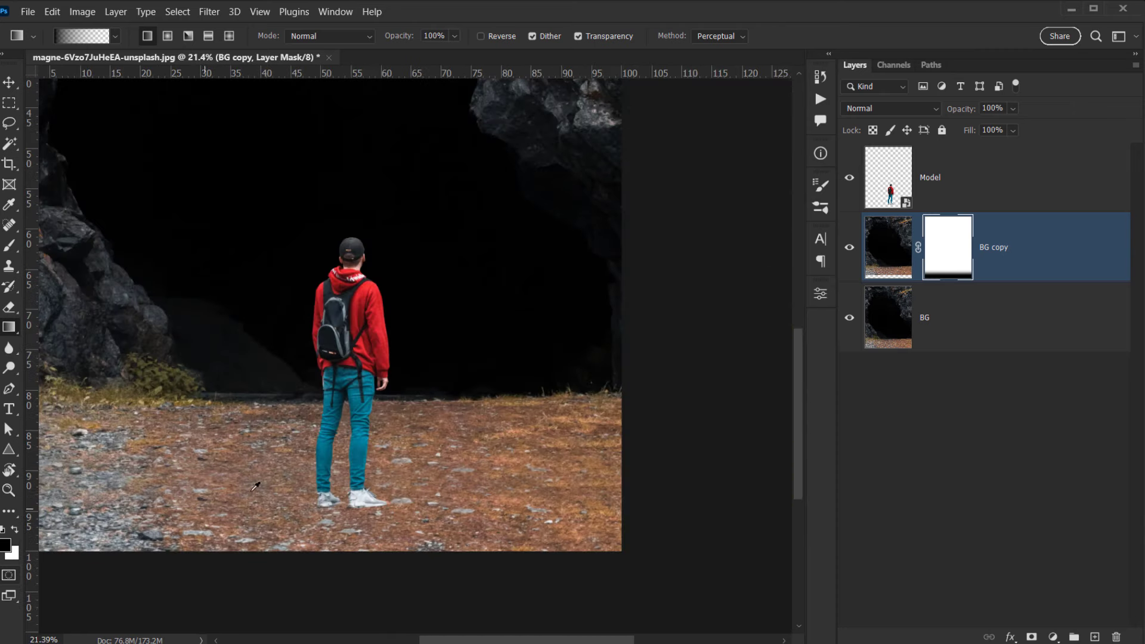
drag(484, 491, 600, 500)
scroll(233, 537, up, 3)
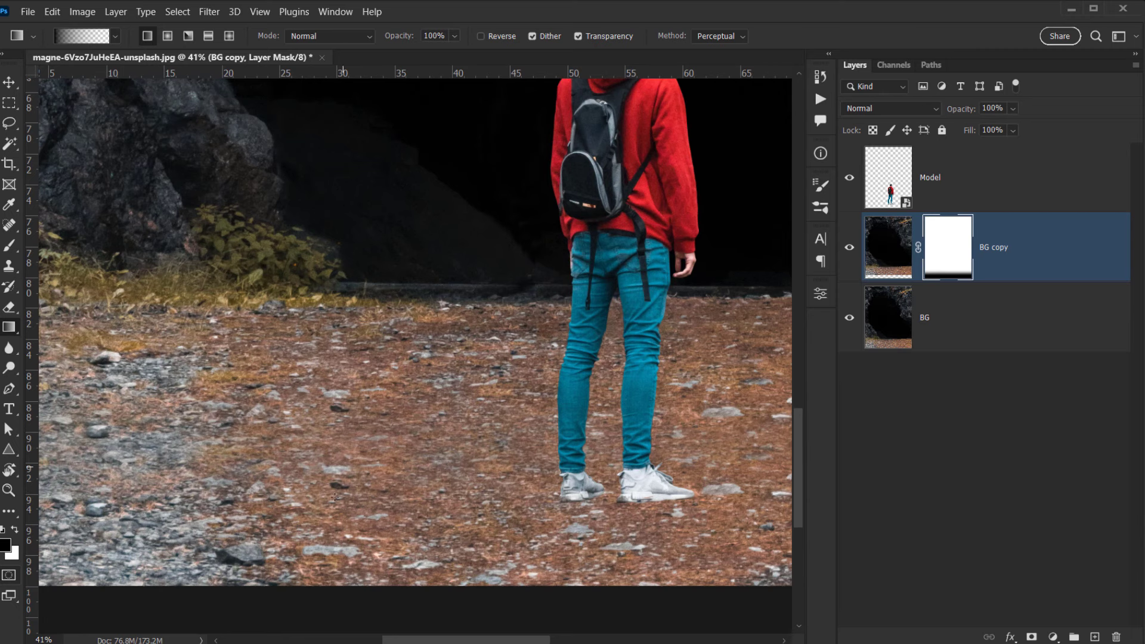
scroll(322, 442, right, 2)
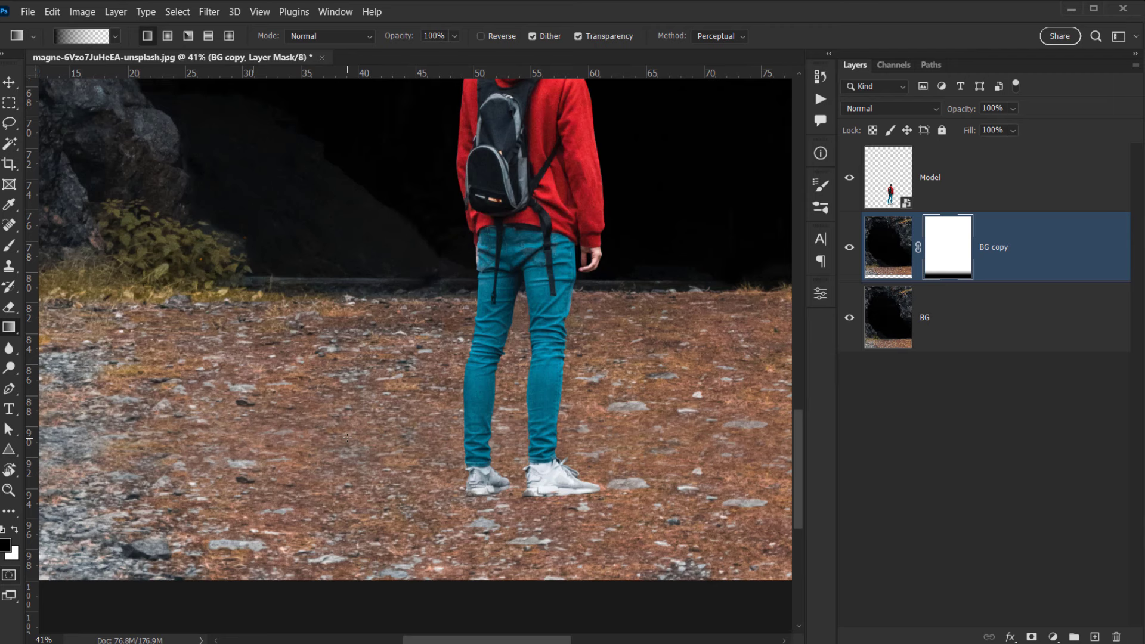
Merge the BG copy and BG layers into a single background layer.
key(ctrl+0)
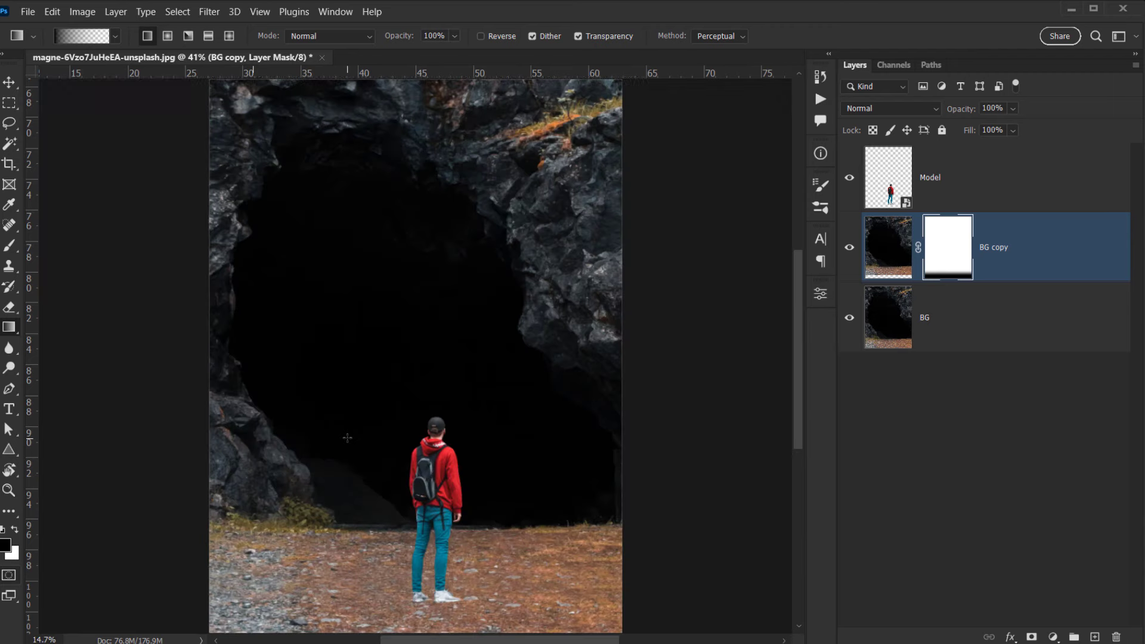
scroll(365, 552, up, 4)
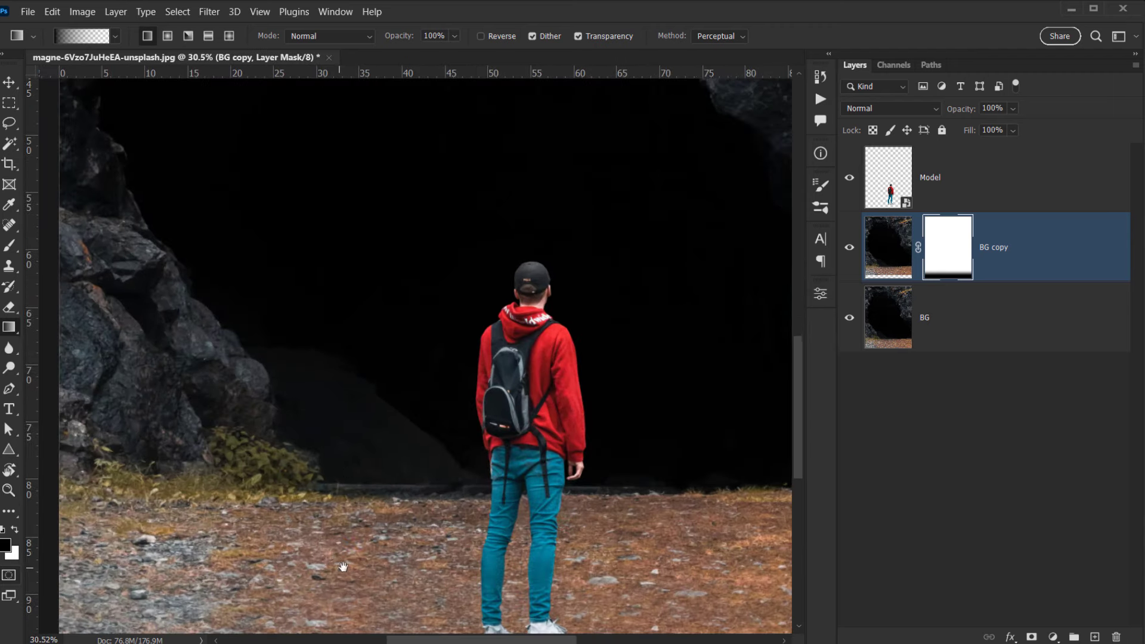
drag(339, 551, 345, 453)
click(1030, 263)
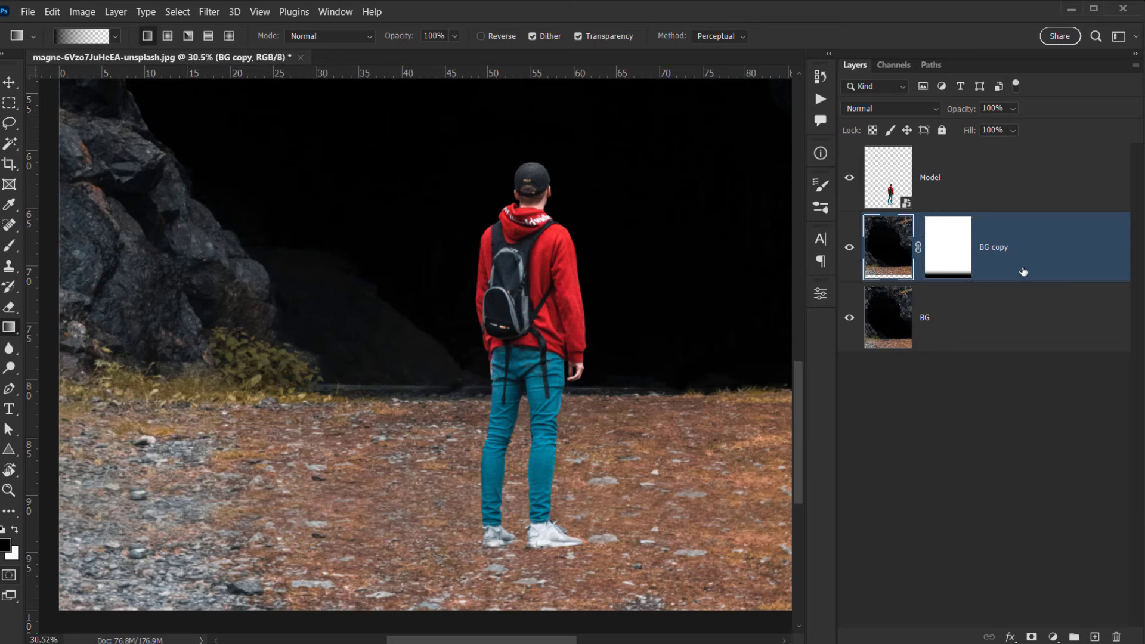
shift+click(1023, 338)
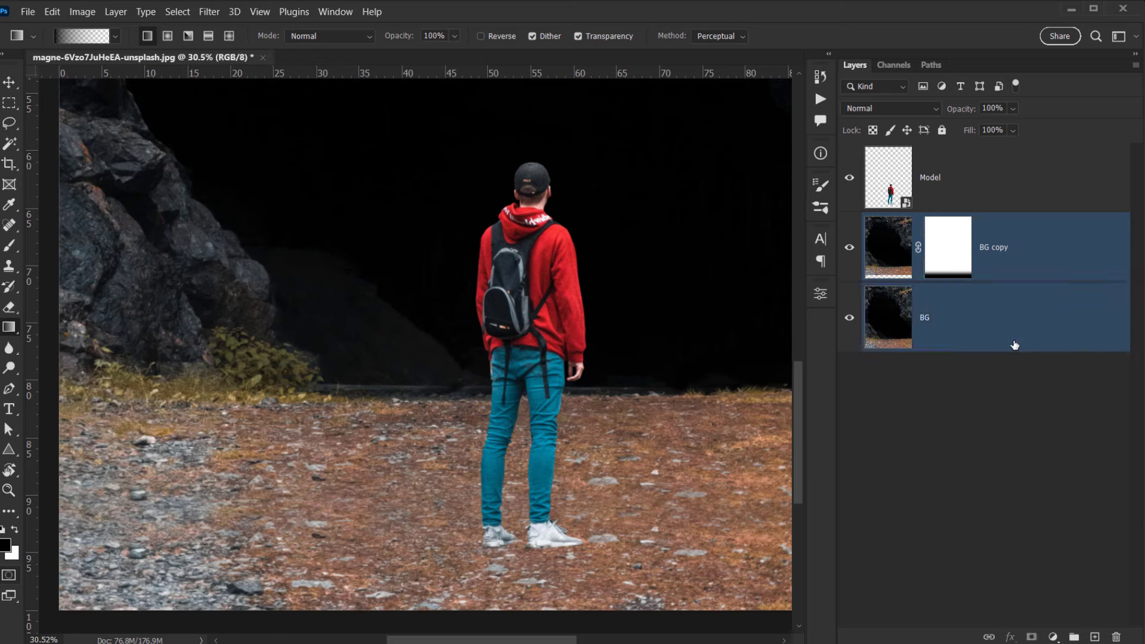
key(ctrl+e)
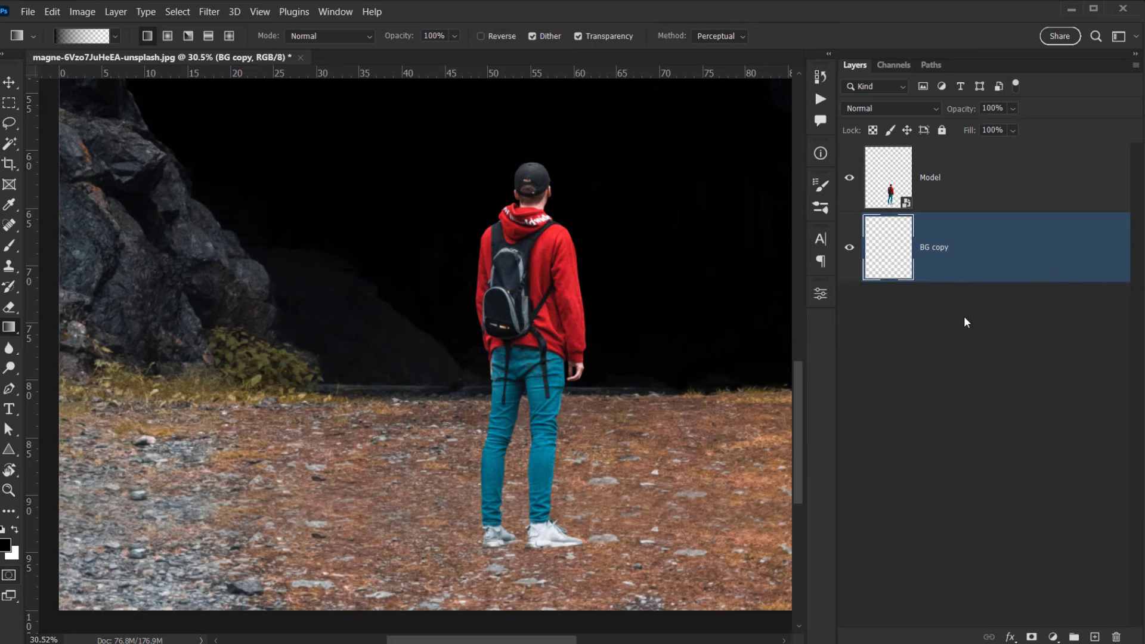
Add an empty layer above the merged background and activate the Clone Stamp tool.
click(939, 251)
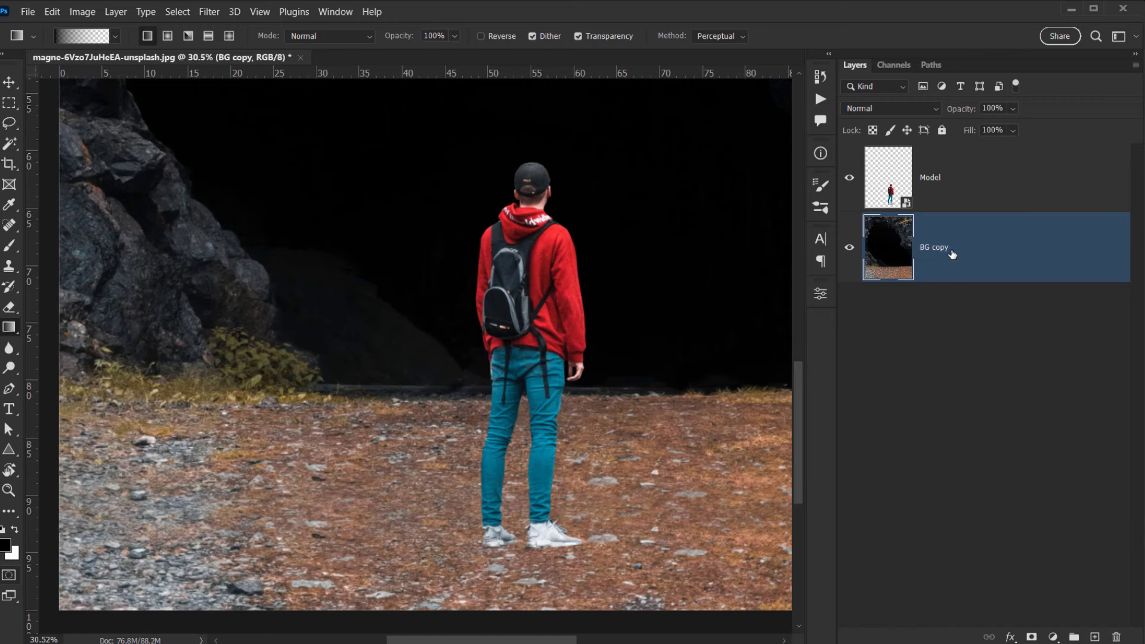
click(1096, 637)
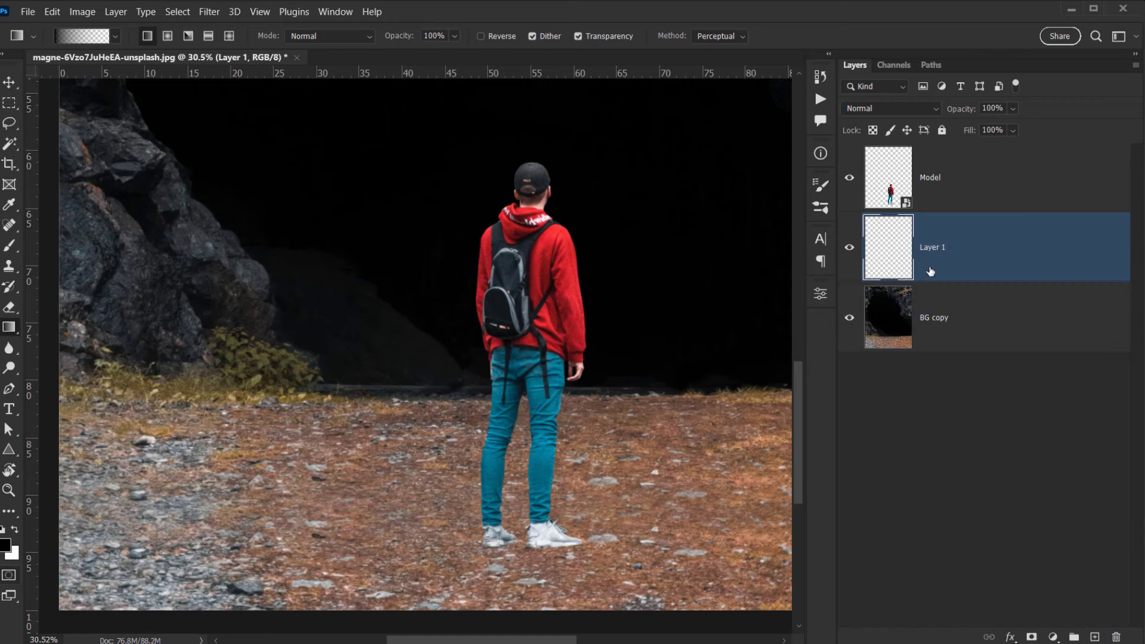
scroll(345, 412, down, 3)
scroll(346, 396, right, 1)
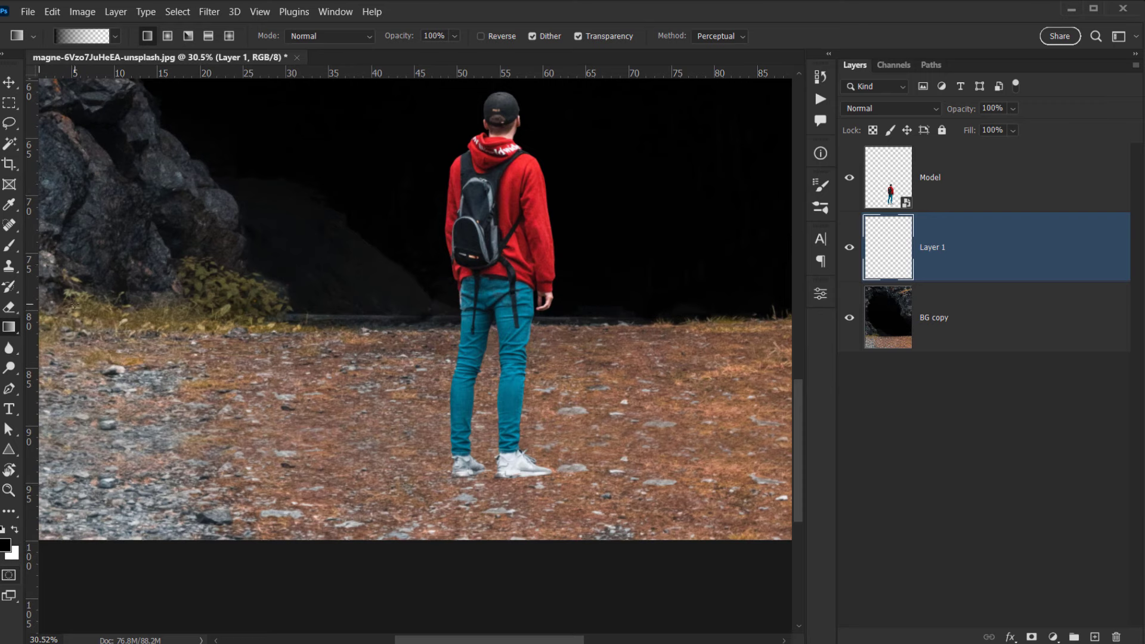
key(s)
drag(13, 267, 82, 272)
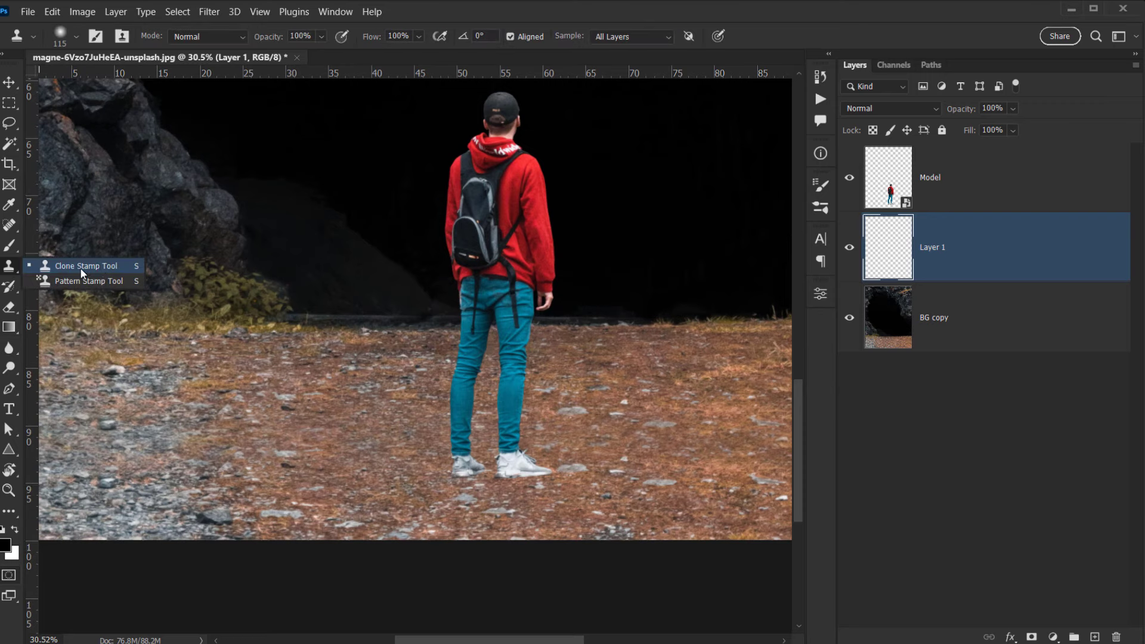
click(85, 270)
scroll(312, 404, left, 2)
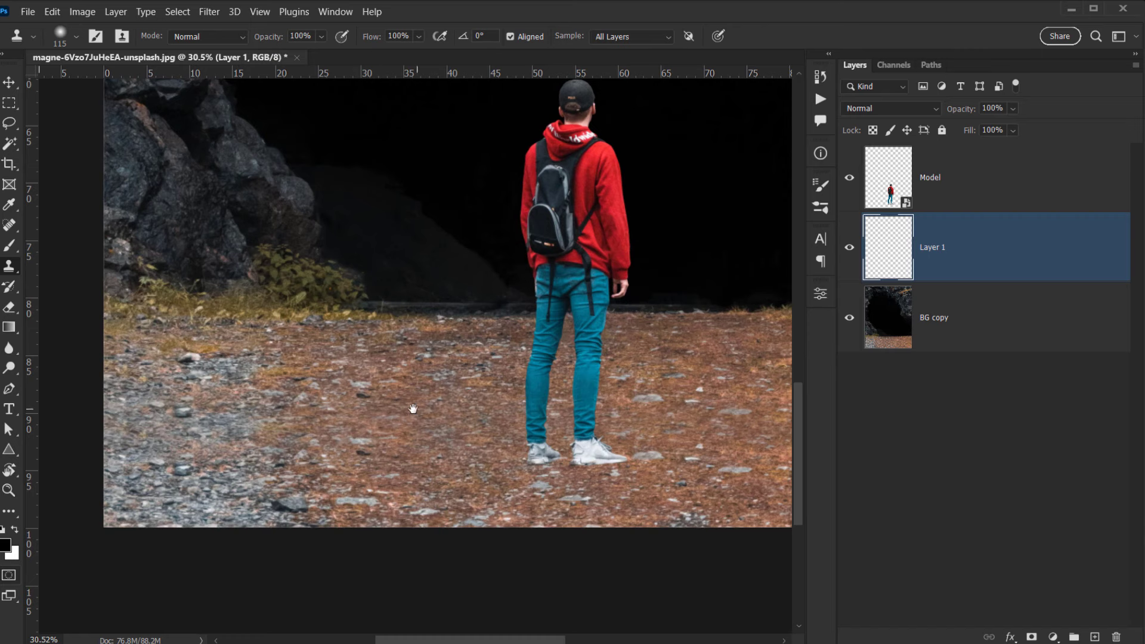
Set the clone brush to about 203 px and cover the lower repeated dark stone beside the man's feet with nearby gravel.
scroll(413, 408, up, 3)
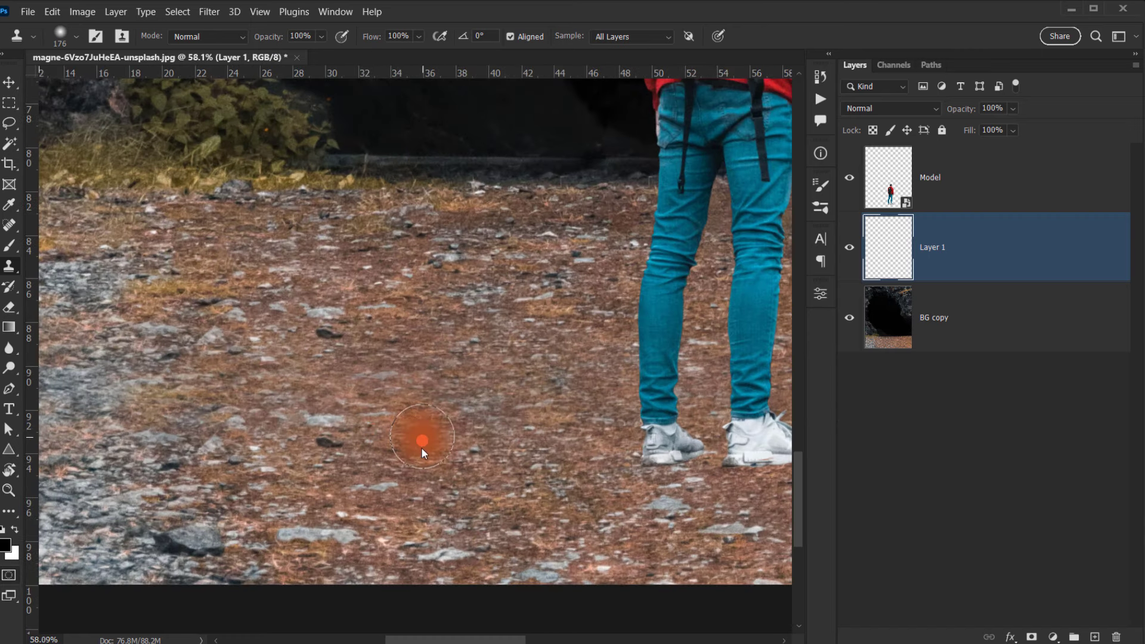
right_click(463, 394)
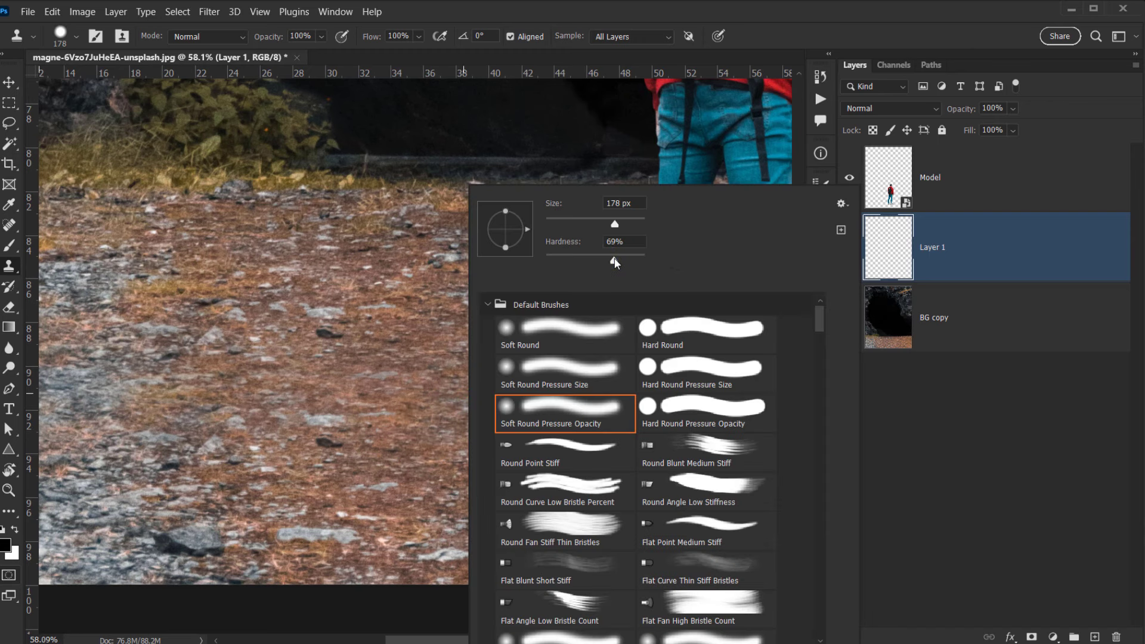
click(617, 260)
click(916, 8)
drag(427, 411, 432, 413)
alt+click(447, 444)
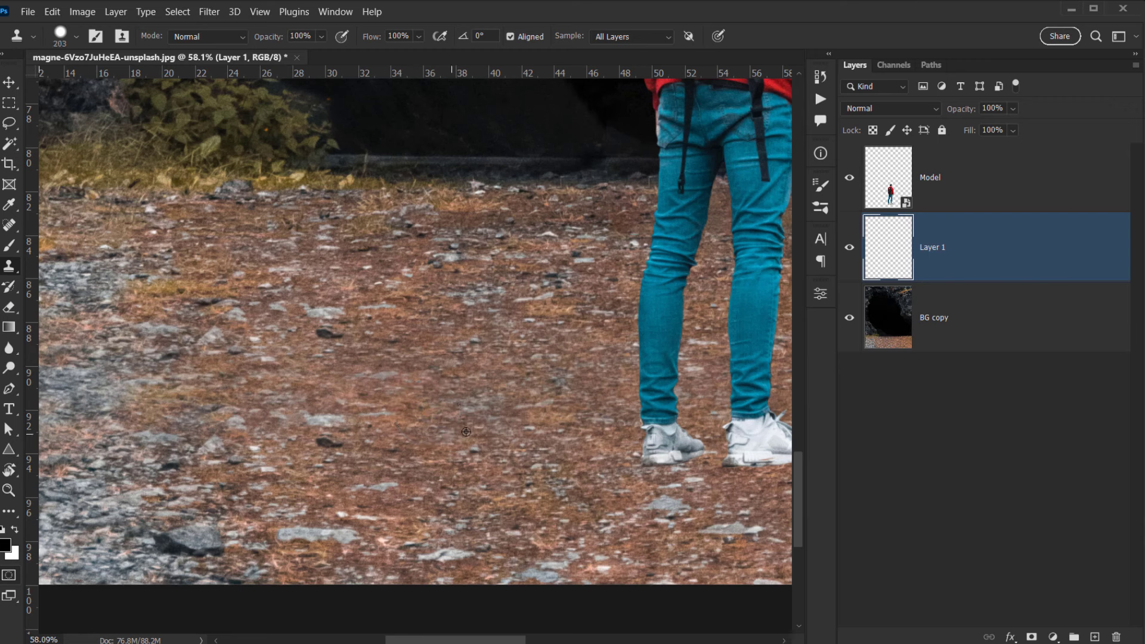
click(340, 440)
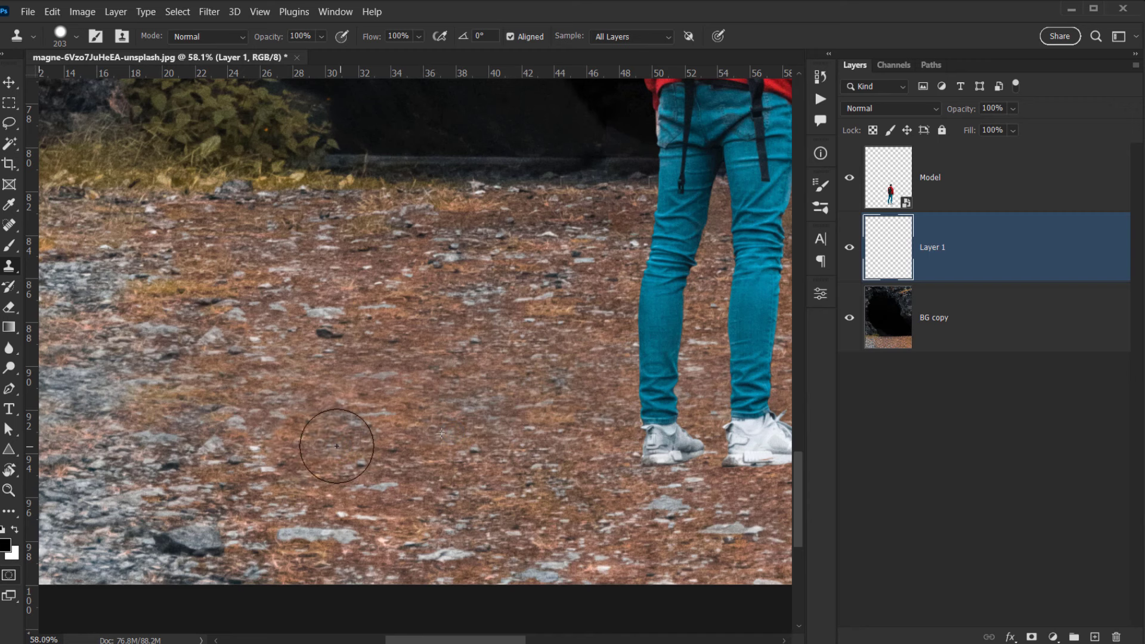
Soften the clone brush to about 24% hardness, resize it to 129 px and clone gravel over the remaining dark stone further back.
drag(350, 452, 350, 550)
mouse_move(350, 500)
mouse_down()
mouse_move(367, 502)
mouse_move(398, 448)
mouse_up()
right_click(396, 435)
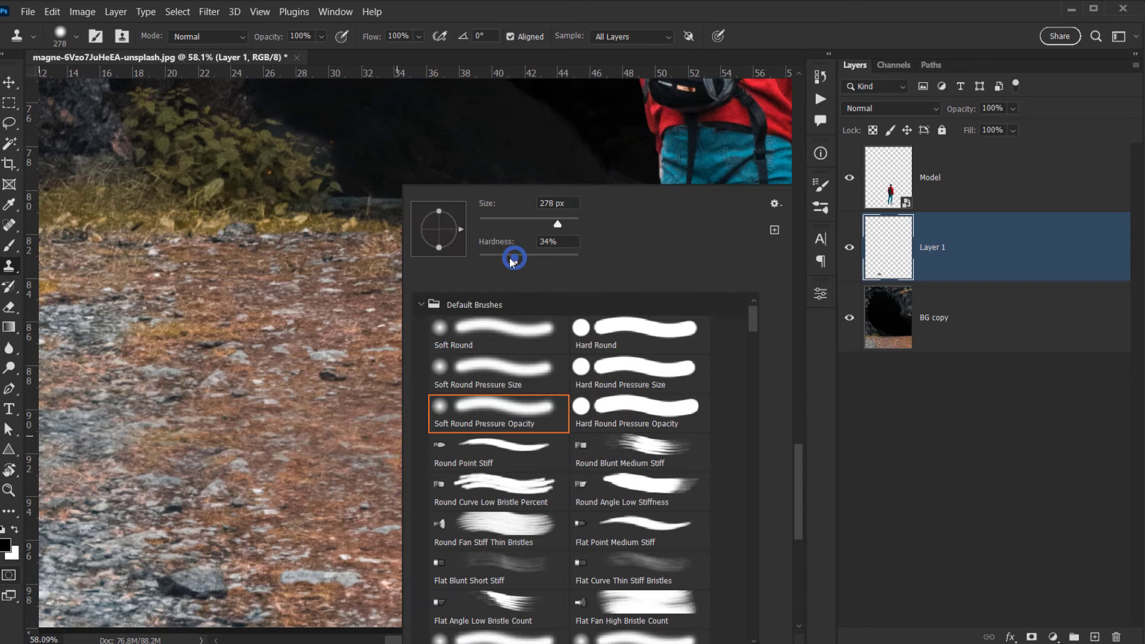
drag(511, 261, 504, 257)
key(Return)
drag(346, 484, 353, 485)
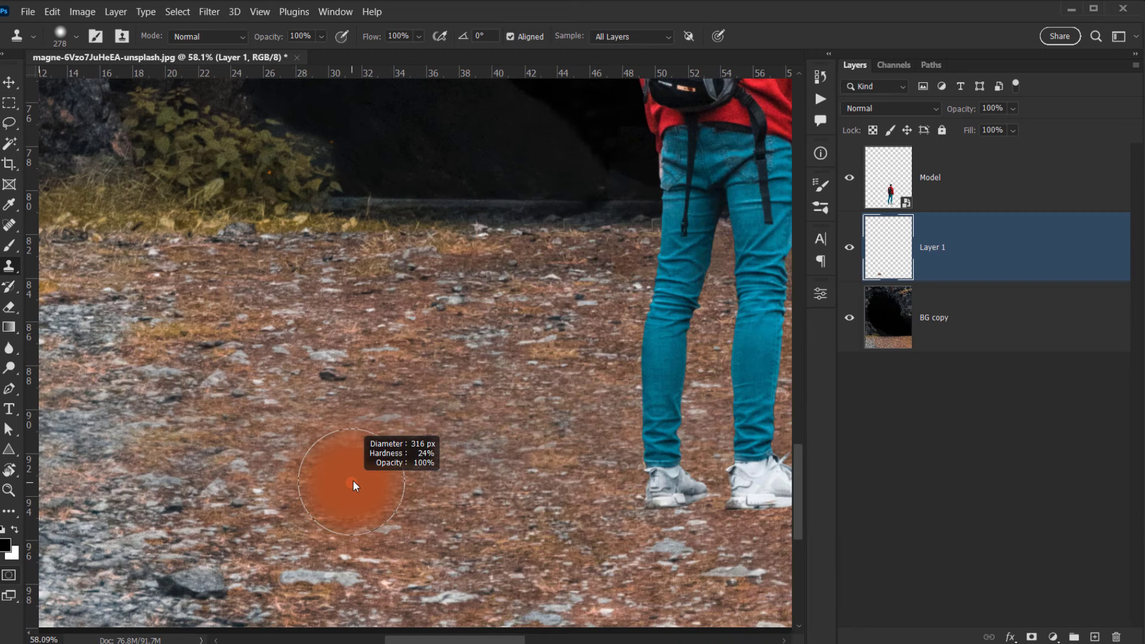
mouse_move(411, 442)
mouse_down()
mouse_move(443, 386)
mouse_move(411, 368)
mouse_up()
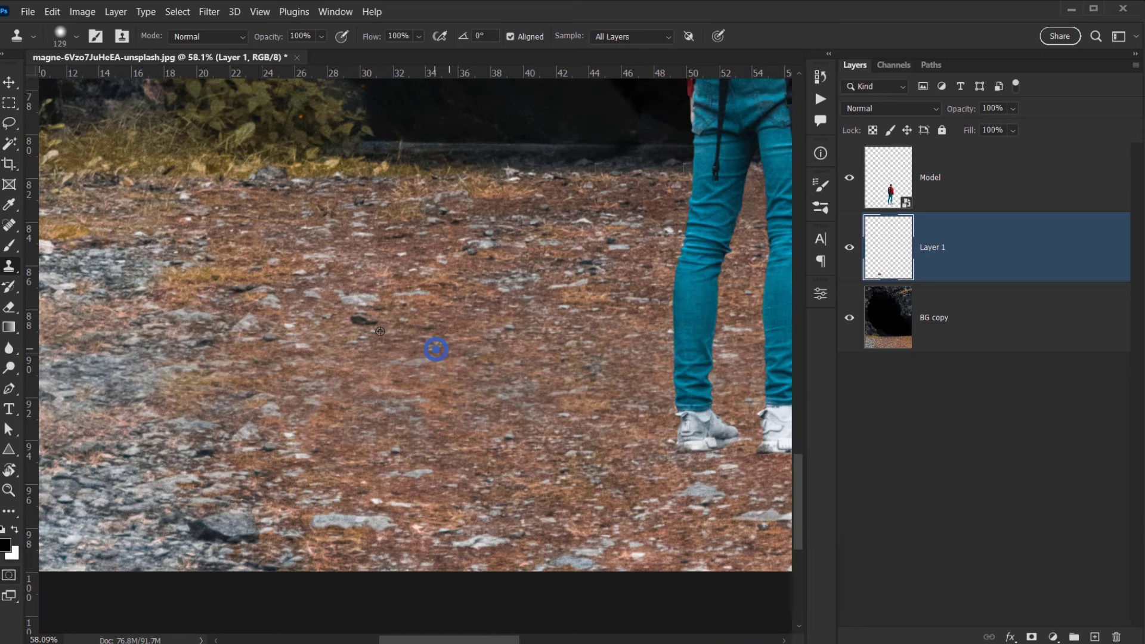
drag(357, 321, 360, 321)
scroll(390, 358, down, 5)
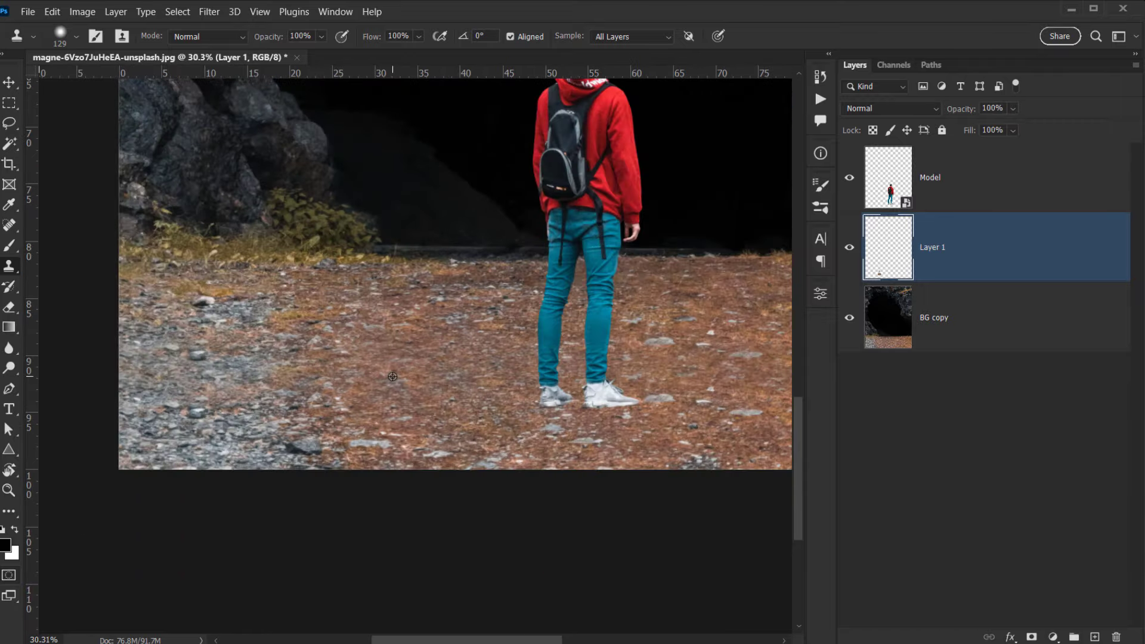
Clone nearby soil over the lower repeated flat stones to the right of the man's feet, using brush sizes of 87 px and 127 px.
drag(452, 409, 123, 422)
scroll(456, 371, up, 1)
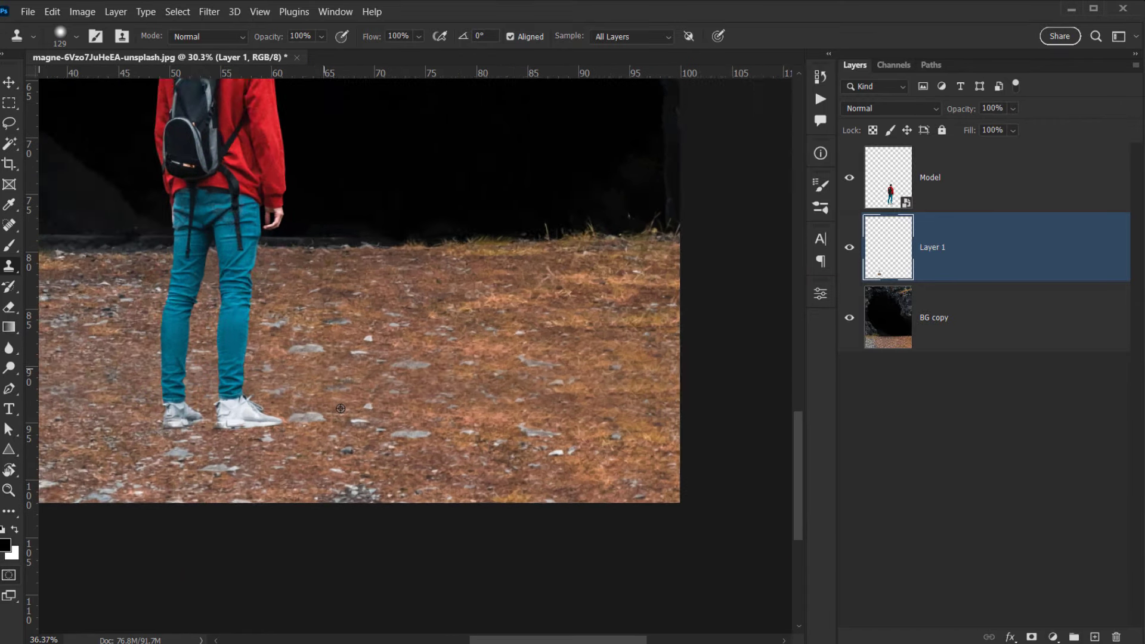
scroll(341, 408, up, 4)
mouse_move(299, 417)
mouse_down()
mouse_move(317, 395)
mouse_move(278, 436)
mouse_move(269, 428)
mouse_move(233, 437)
mouse_up()
scroll(461, 422, down, 3)
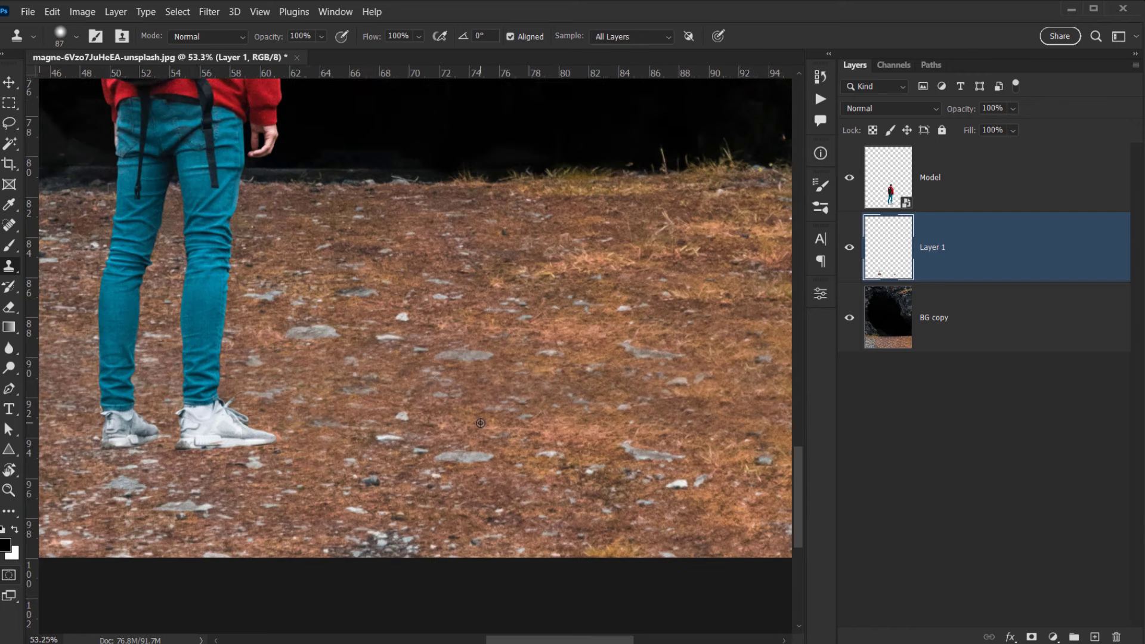
drag(448, 454, 474, 451)
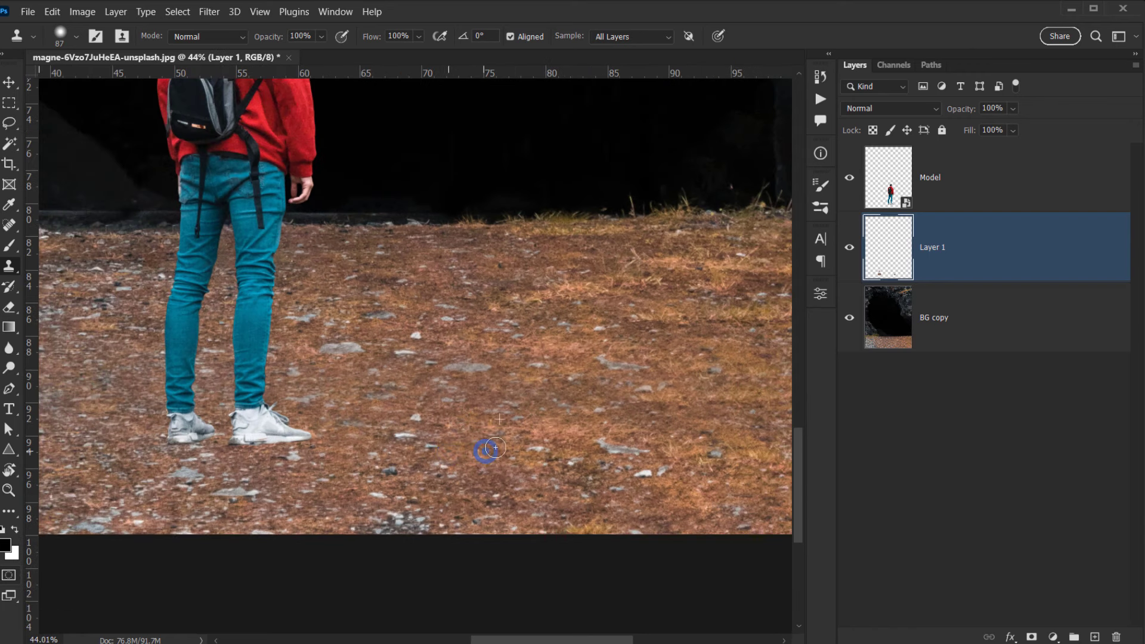
drag(545, 420, 442, 472)
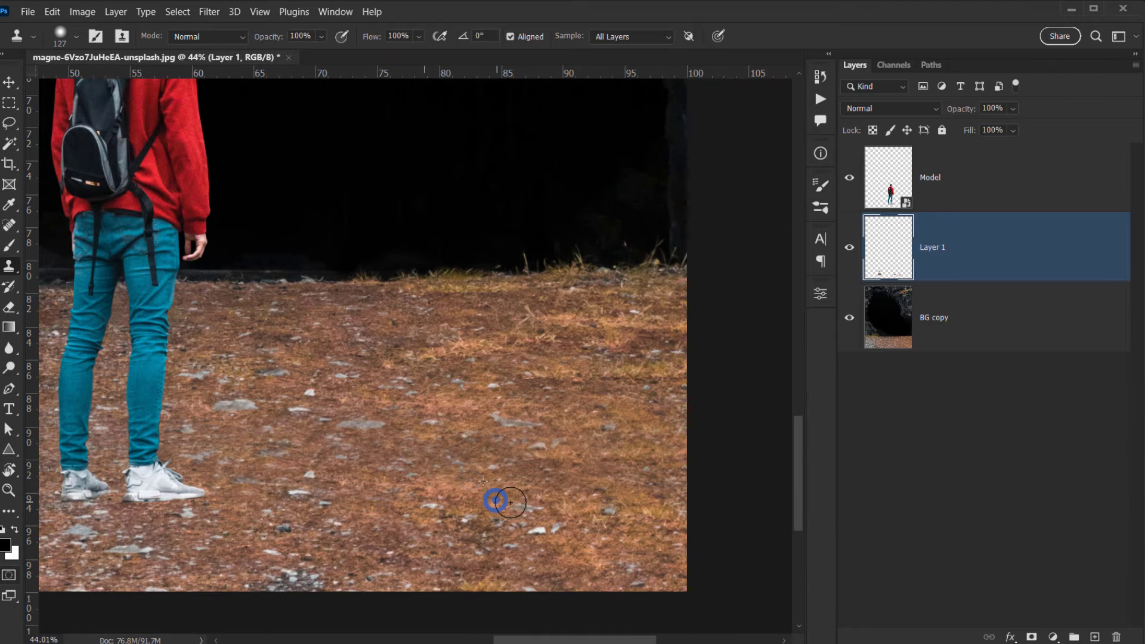
mouse_move(528, 475)
mouse_down()
mouse_move(459, 448)
mouse_move(461, 436)
mouse_up()
Clone nearby soil over the repeated ground details close to the image's right edge with the 127 px brush.
scroll(476, 398, up, 4)
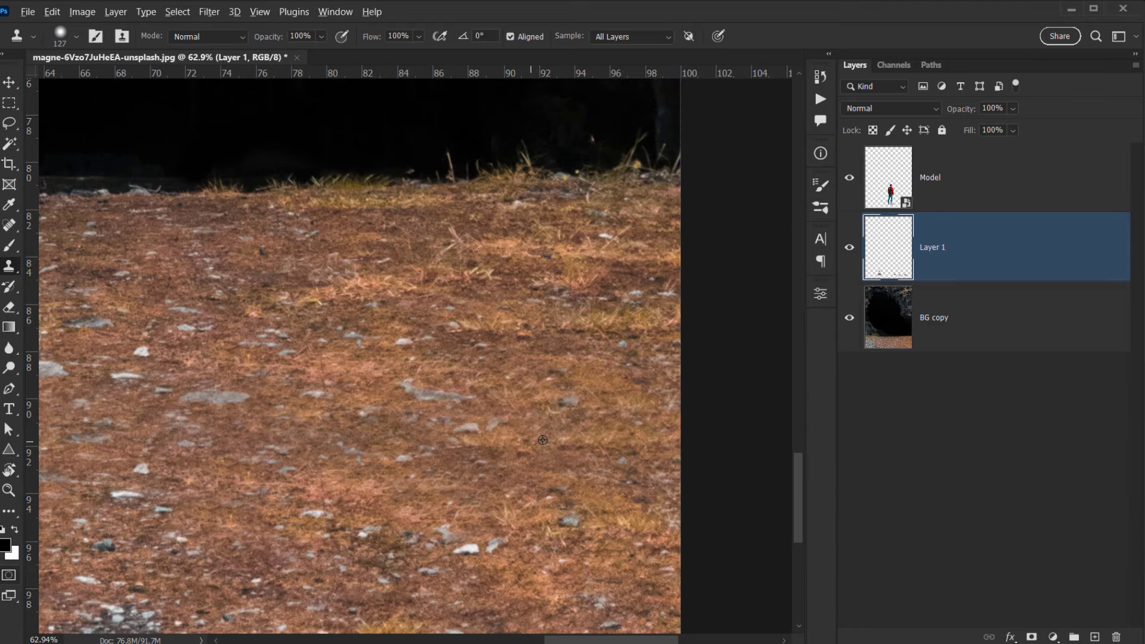
alt+click(560, 419)
mouse_move(562, 444)
mouse_down()
mouse_move(662, 447)
mouse_move(647, 460)
mouse_move(553, 461)
mouse_up()
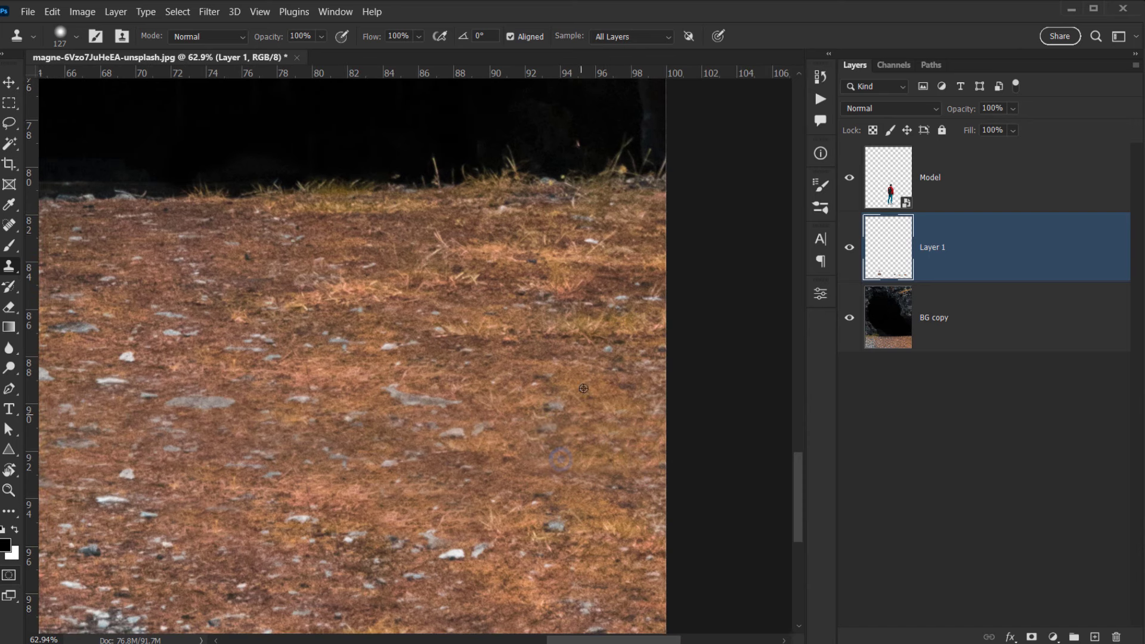
alt+click(586, 370)
drag(622, 373, 634, 404)
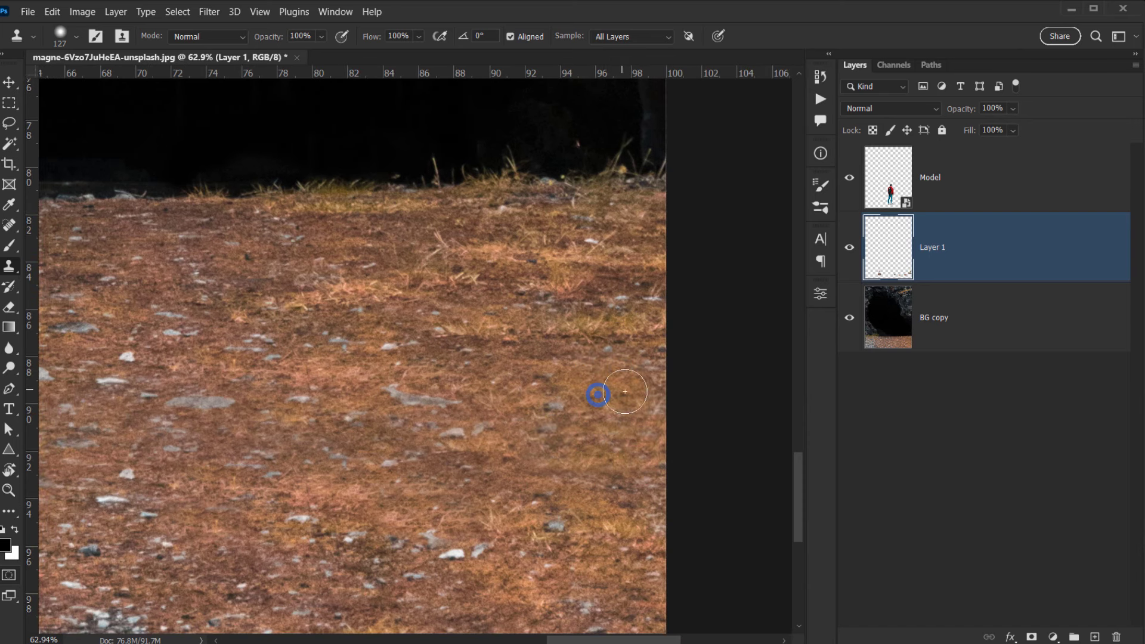
click(614, 468)
click(634, 503)
Enlarge the clone brush to 147 px and cover the small repeated dark stone in the grey gravel left of the man.
scroll(596, 525, down, 4)
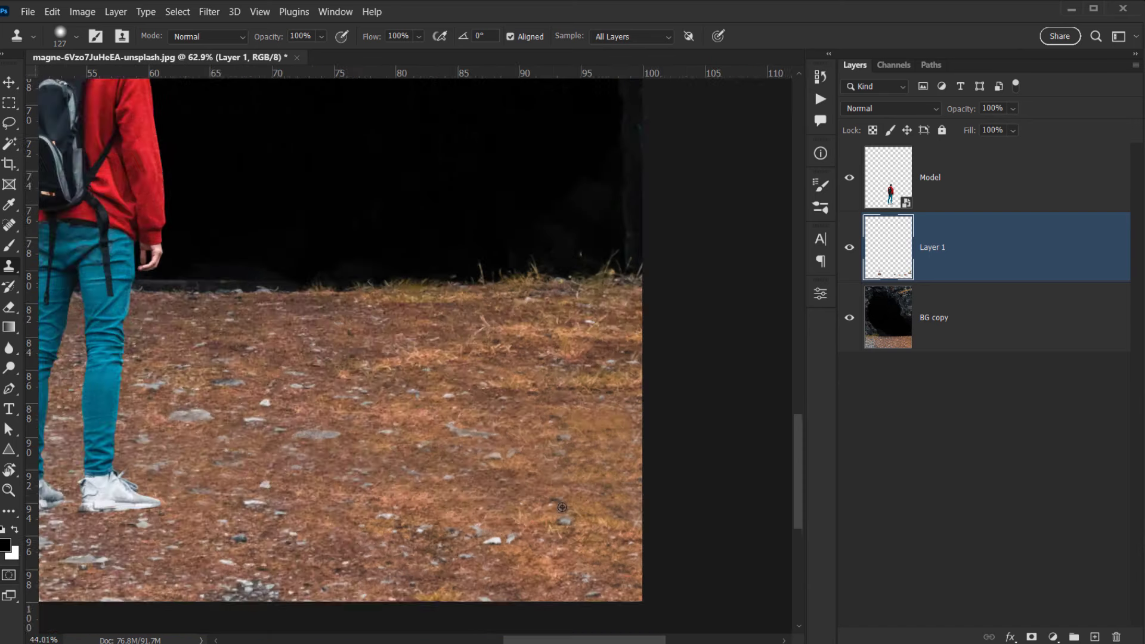
scroll(456, 528, down, 2)
scroll(424, 389, up, 5)
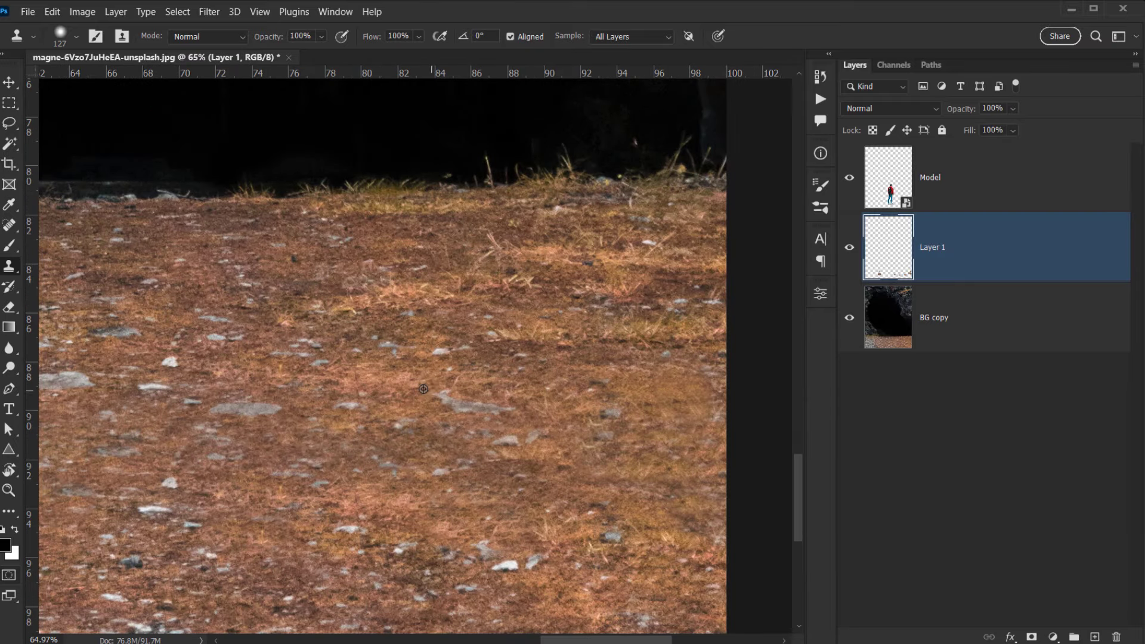
scroll(465, 417, down, 5)
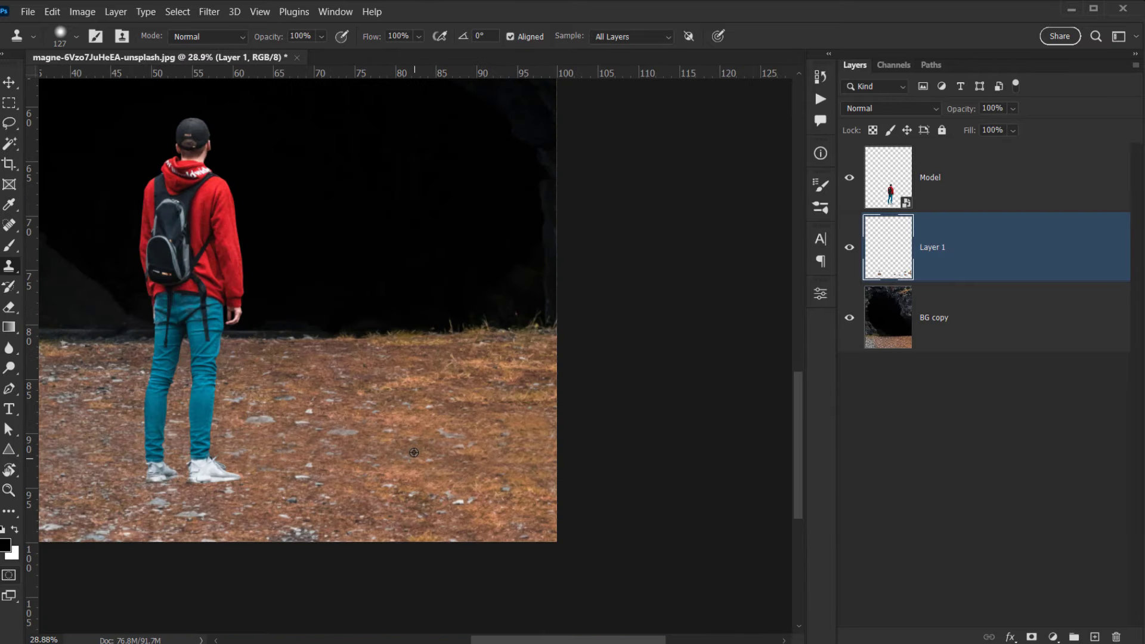
drag(484, 451, 806, 379)
scroll(435, 358, up, 6)
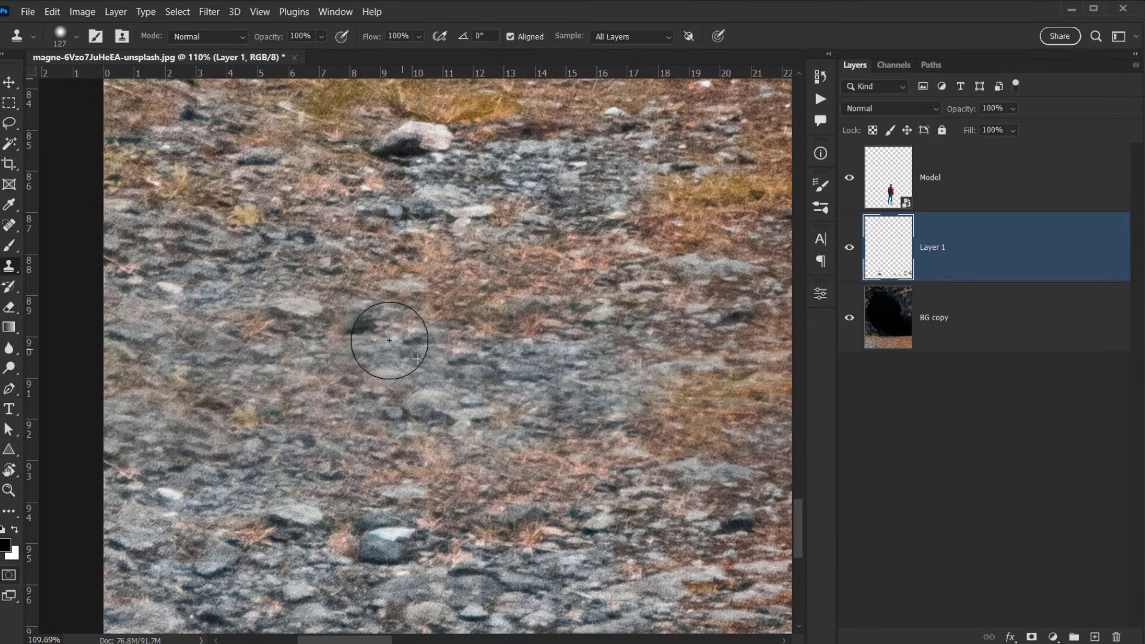
scroll(414, 393, down, 2)
scroll(414, 393, down, 1)
mouse_move(361, 327)
mouse_down()
mouse_move(365, 415)
mouse_move(368, 314)
mouse_up()
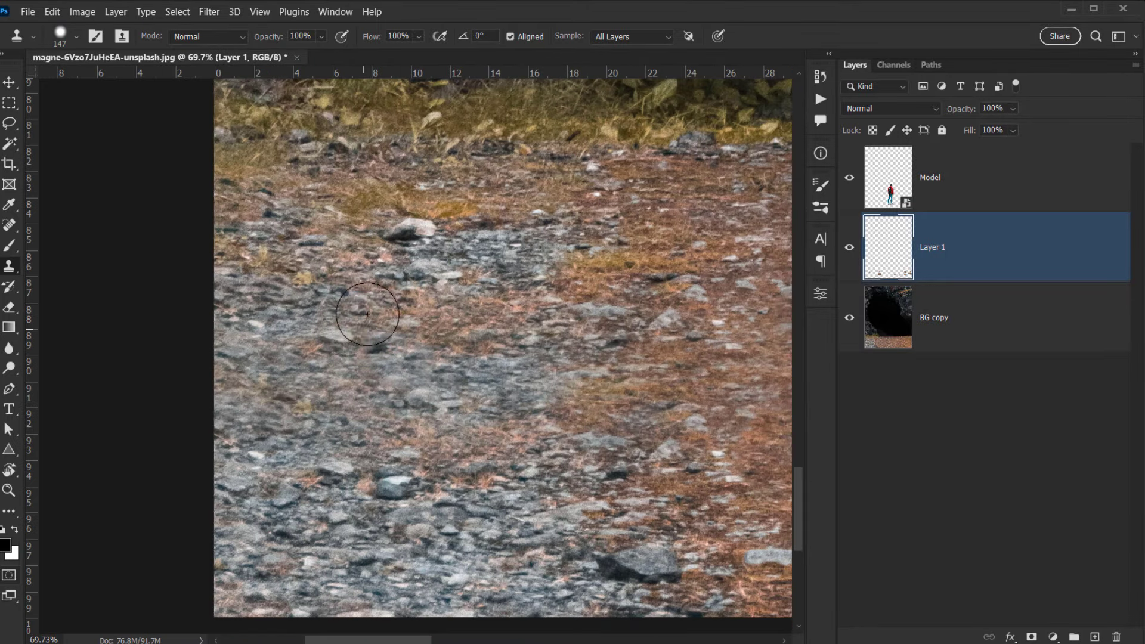
scroll(442, 358, down, 1)
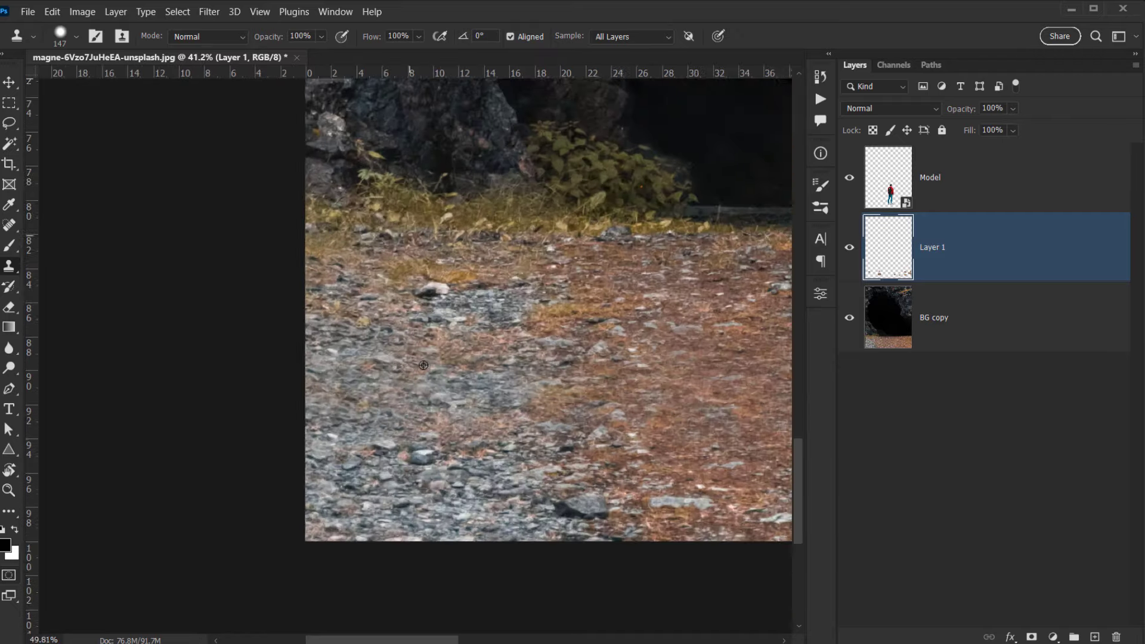
Harden the clone brush to about 87%, resize it to 165 px and cover the large dark stone near the lower left ground edge with gravel.
right_click(495, 339)
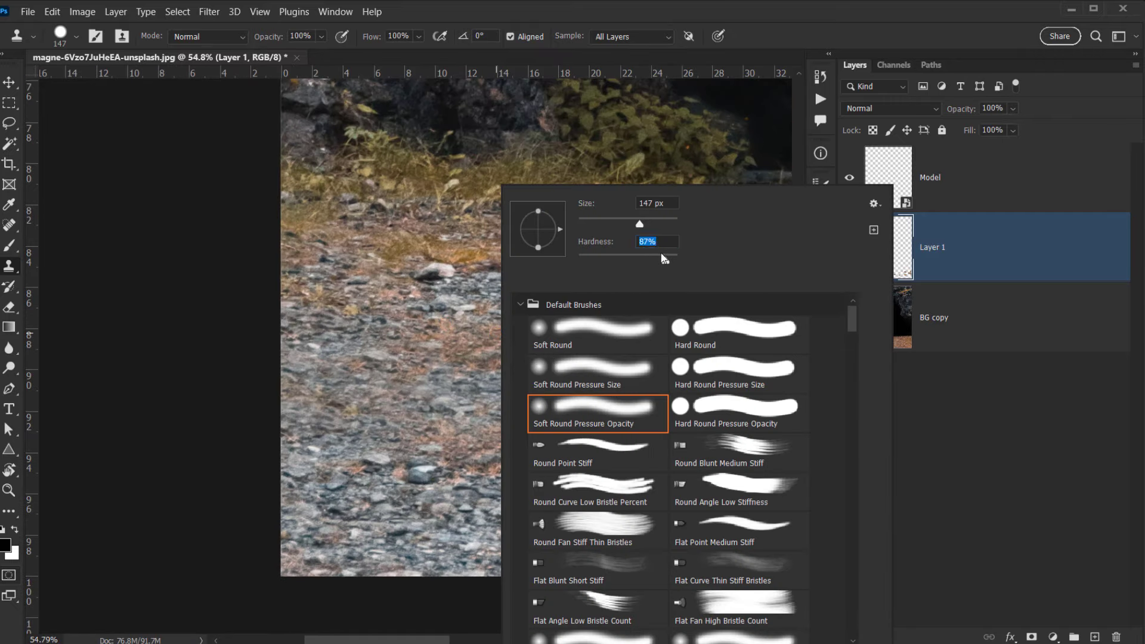
click(829, 54)
scroll(463, 424, up, 3)
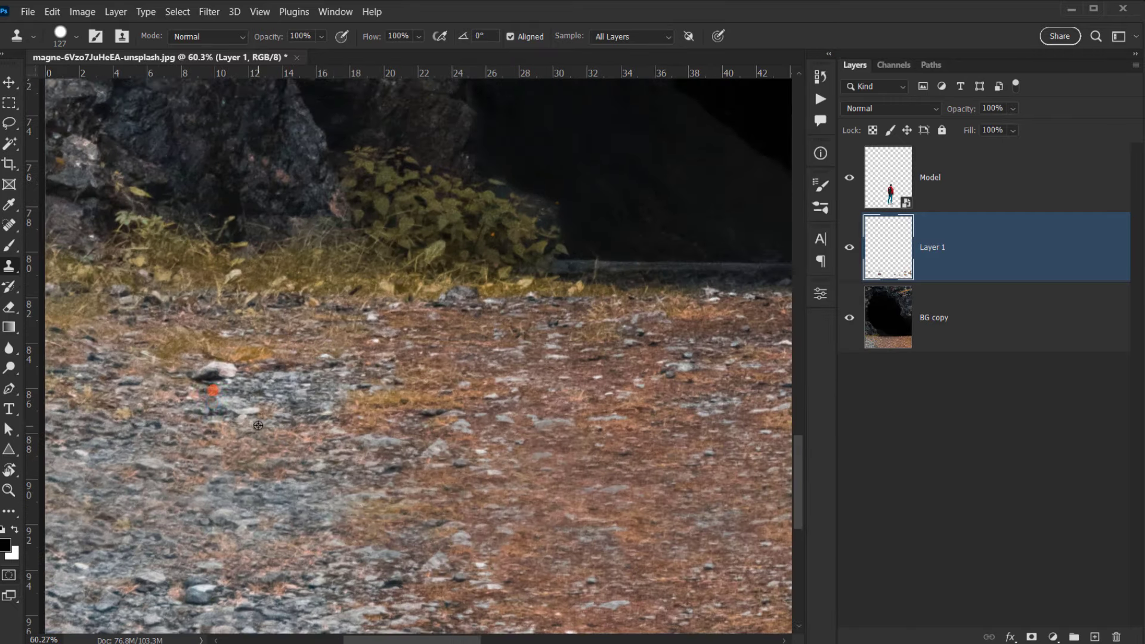
scroll(358, 418, down, 5)
key(bracketleft)
key(bracketleft)
drag(257, 458, 236, 446)
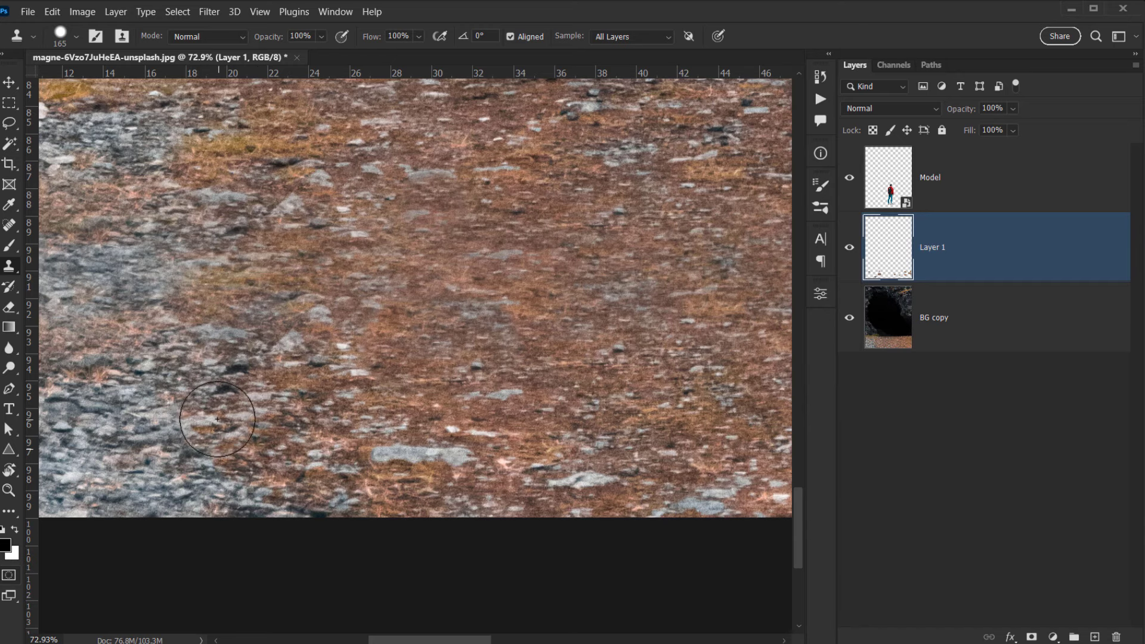
scroll(257, 430, down, 5)
scroll(261, 422, up, 4)
scroll(261, 422, down, 5)
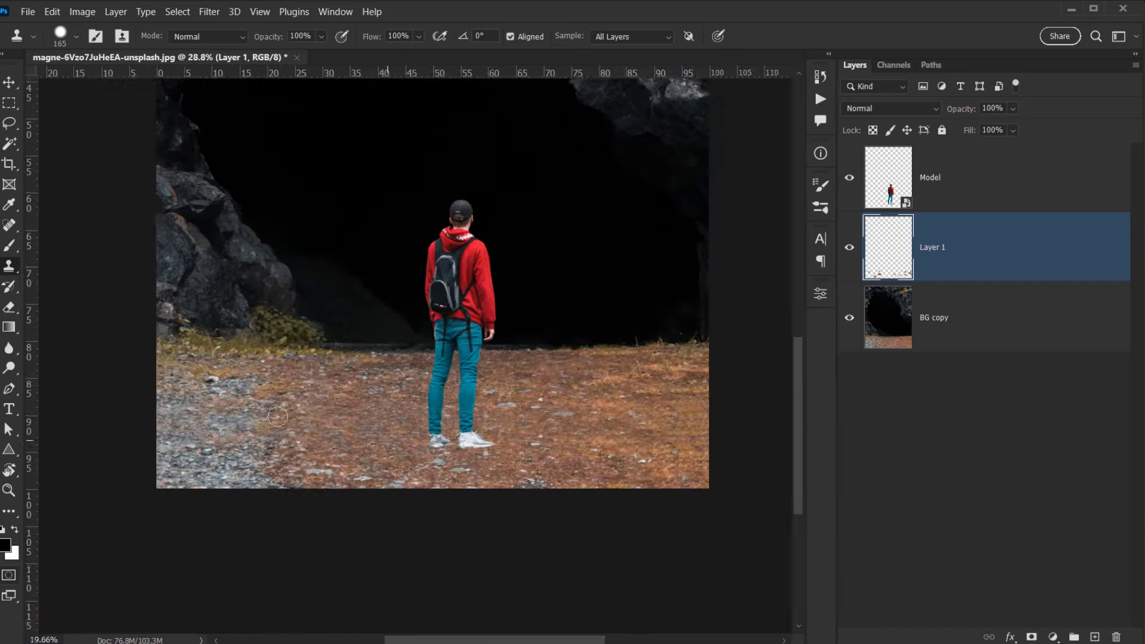
scroll(276, 434, up, 5)
alt+click(277, 434)
scroll(280, 334, down, 5)
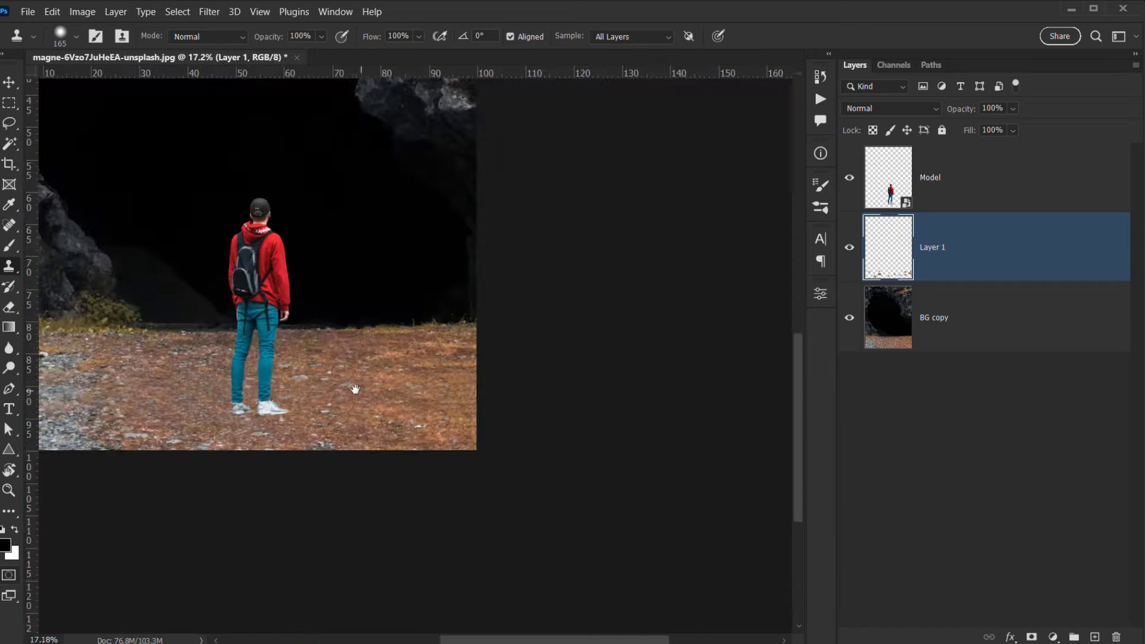
Inspect the retouched ground and compare it with and without the cloned touch-ups on Layer 1.
scroll(352, 388, up, 4)
drag(287, 585, 165, 404)
scroll(166, 404, down, 1)
scroll(166, 404, down, 2)
scroll(191, 411, up, 4)
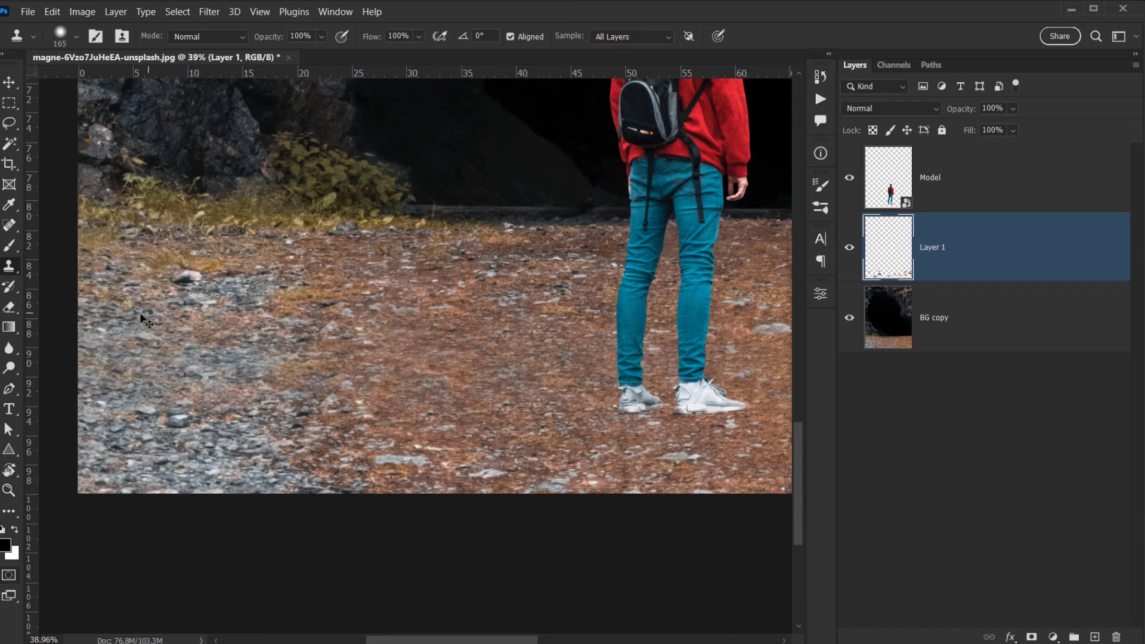
drag(418, 331, 292, 352)
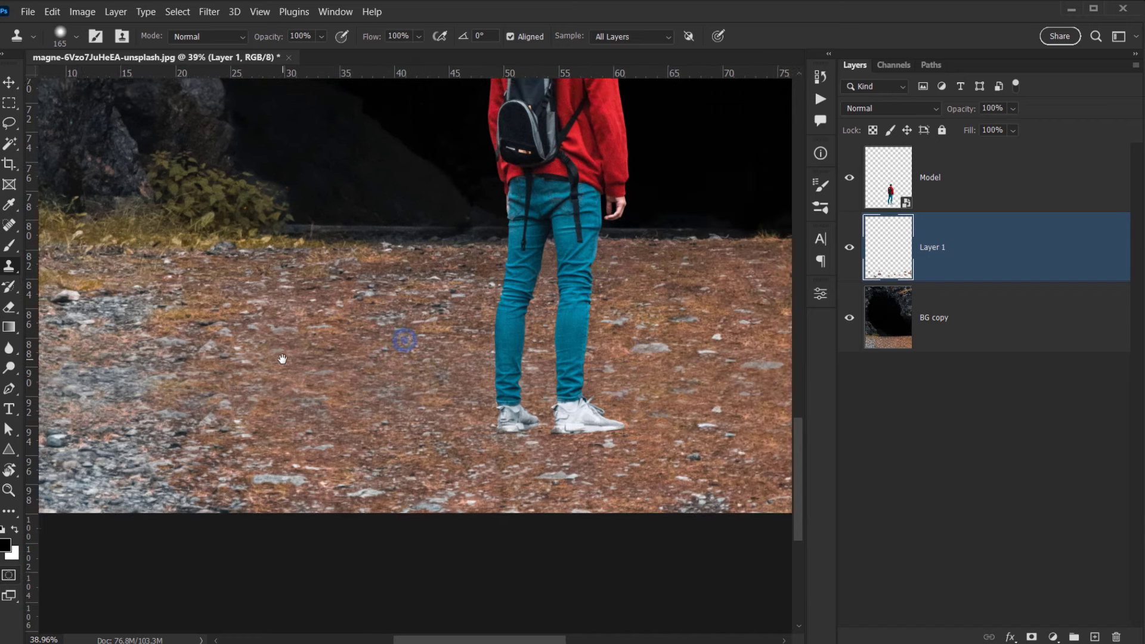
click(852, 251)
scroll(251, 384, down, 3)
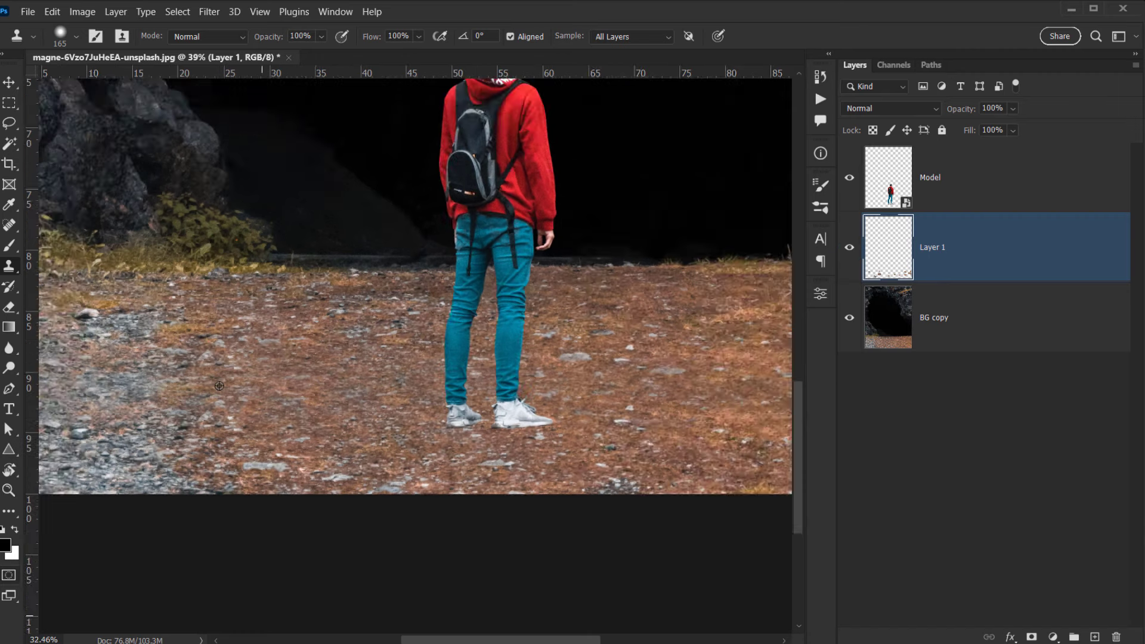
Select the BG copy layer and activate the Lasso tool with a 2 px feather.
click(959, 317)
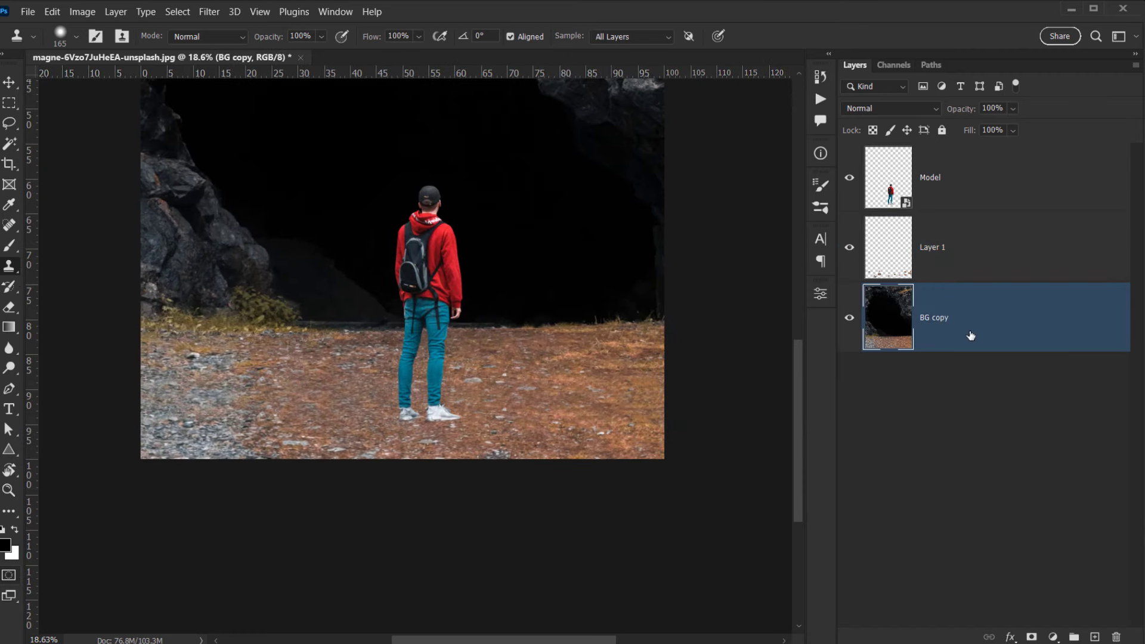
click(9, 122)
click(62, 120)
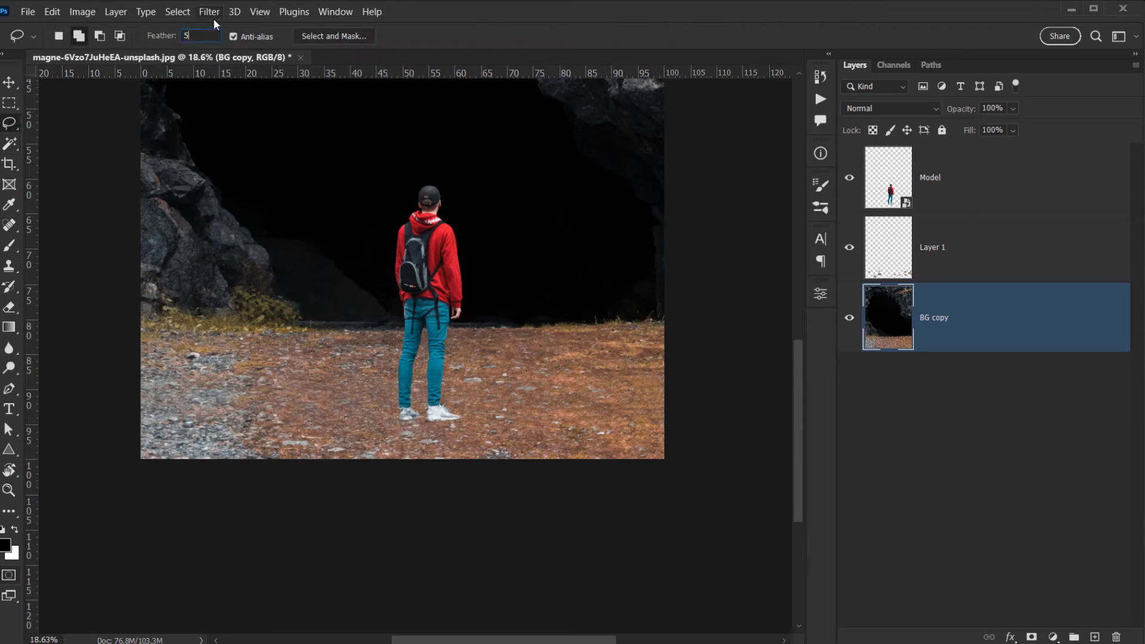
text(2)
key(Return)
Outline a wide patch of brown ground around the man's feet and copy it to a new layer above Layer 1.
scroll(237, 435, up, 5)
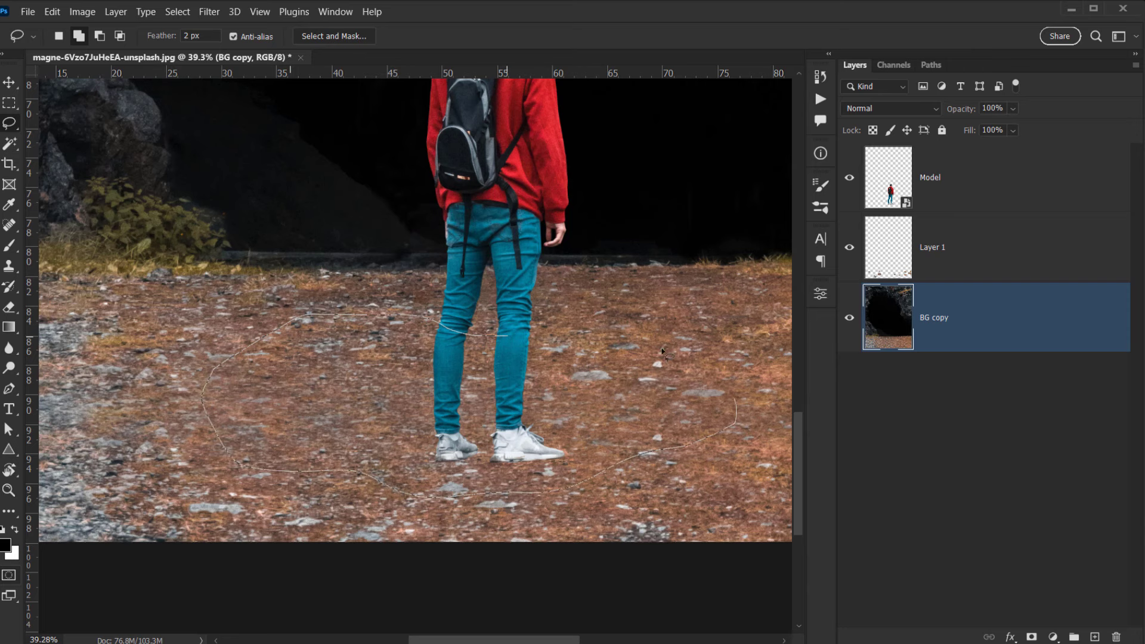
drag(509, 347, 509, 348)
scroll(401, 409, down, 4)
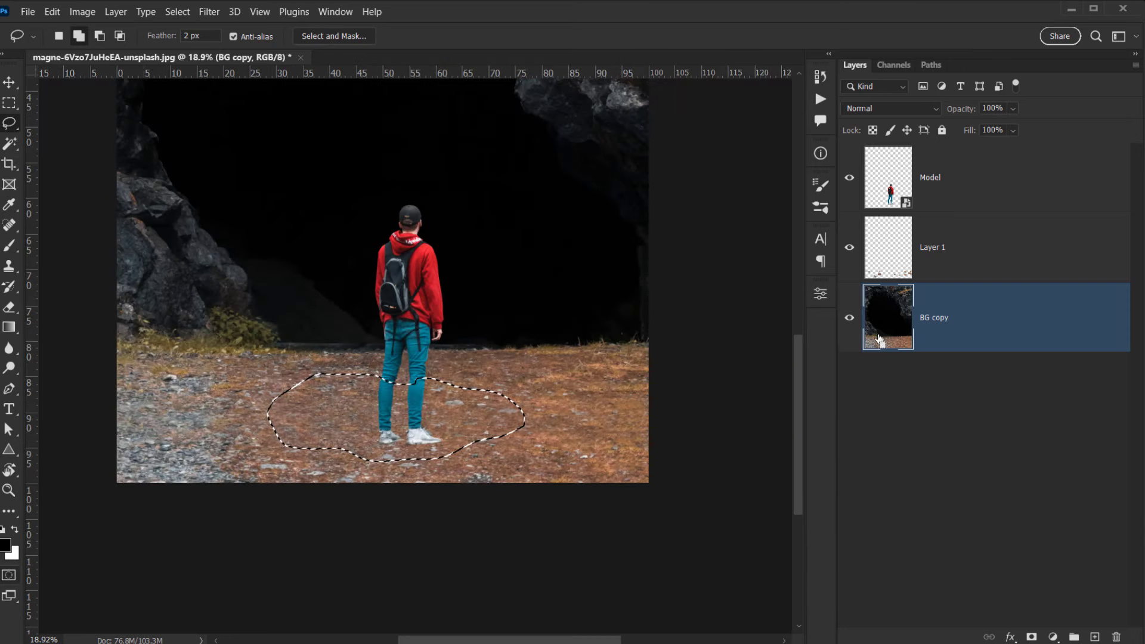
click(981, 256)
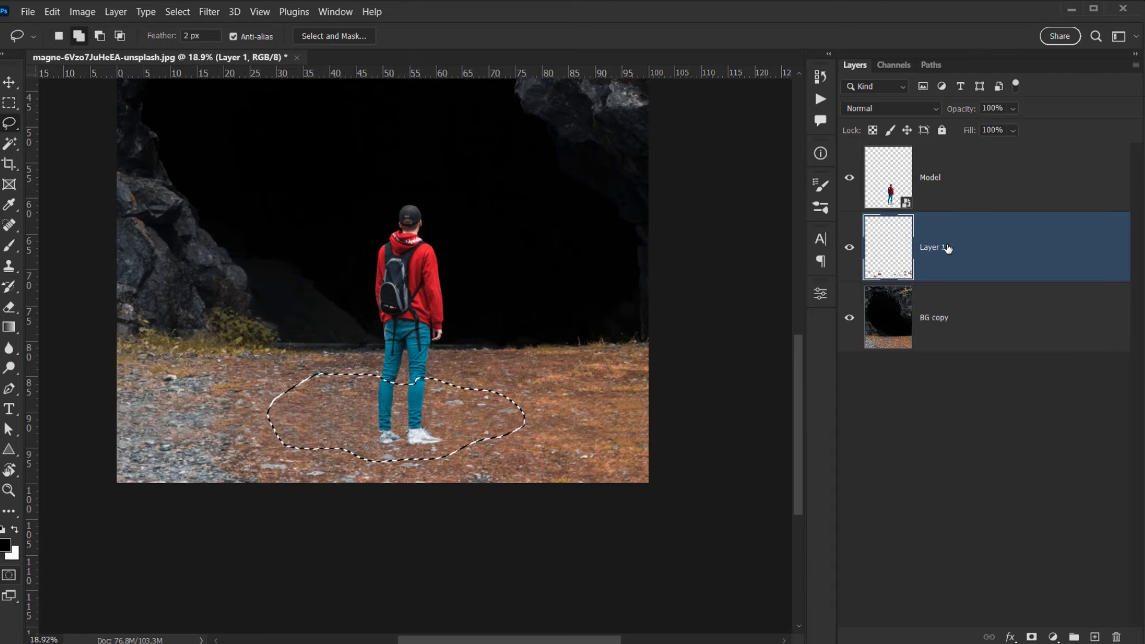
key(ctrl+j)
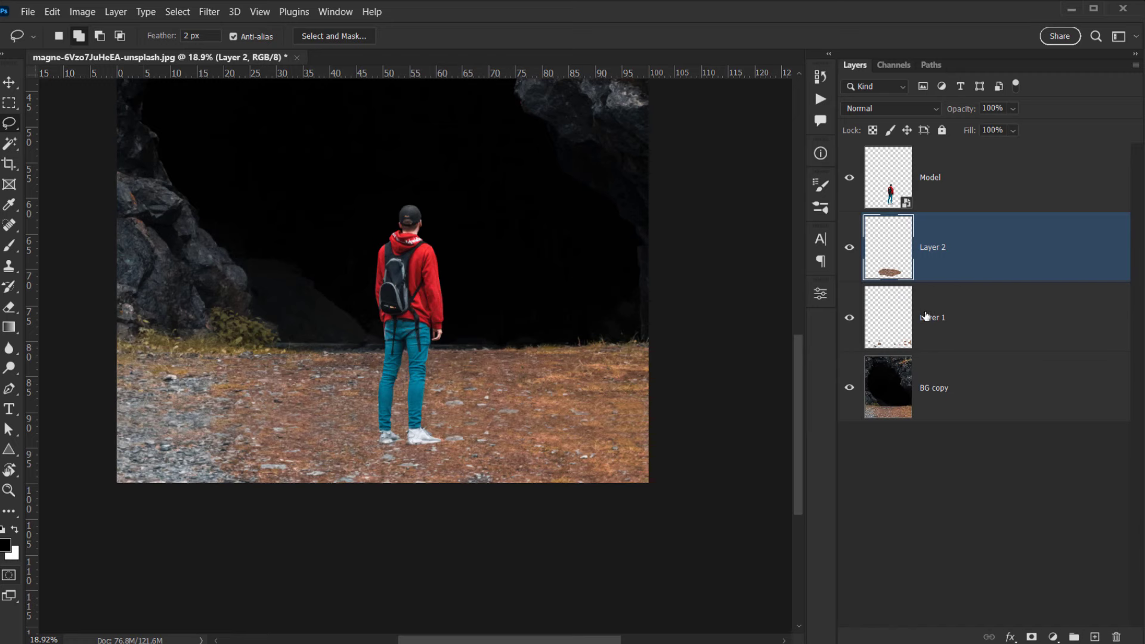
Scale the copied ground patch to about 61.9%, rotate it about -2° and place it over the grey gravel at the image's left edge.
key(ctrl+t)
drag(499, 432, 263, 435)
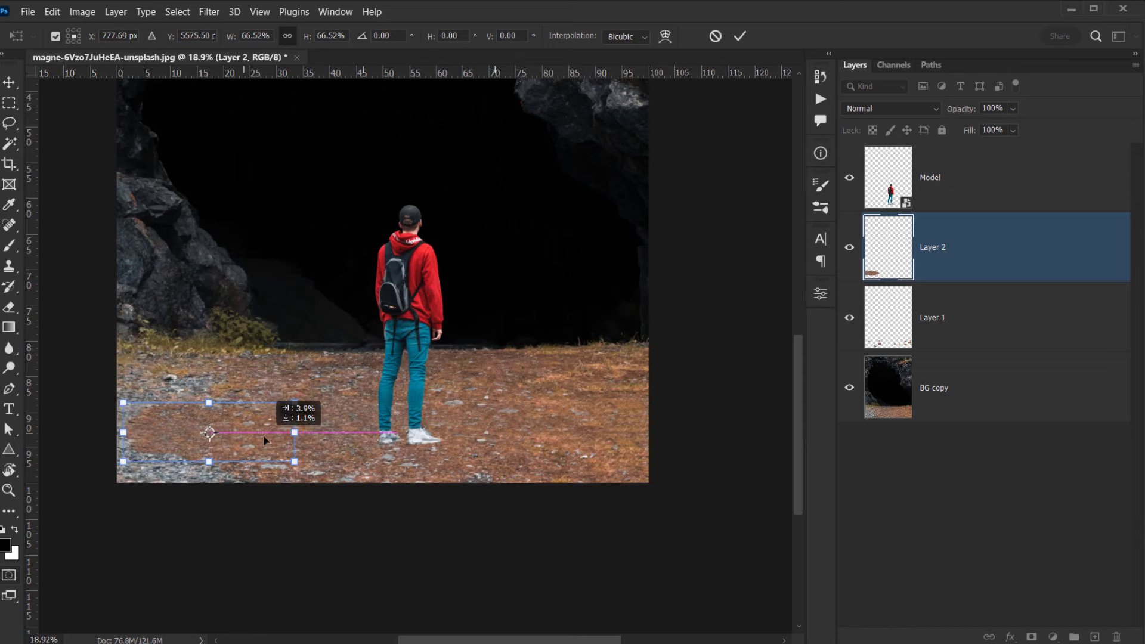
drag(317, 380, 316, 378)
drag(260, 452, 266, 442)
drag(289, 403, 309, 392)
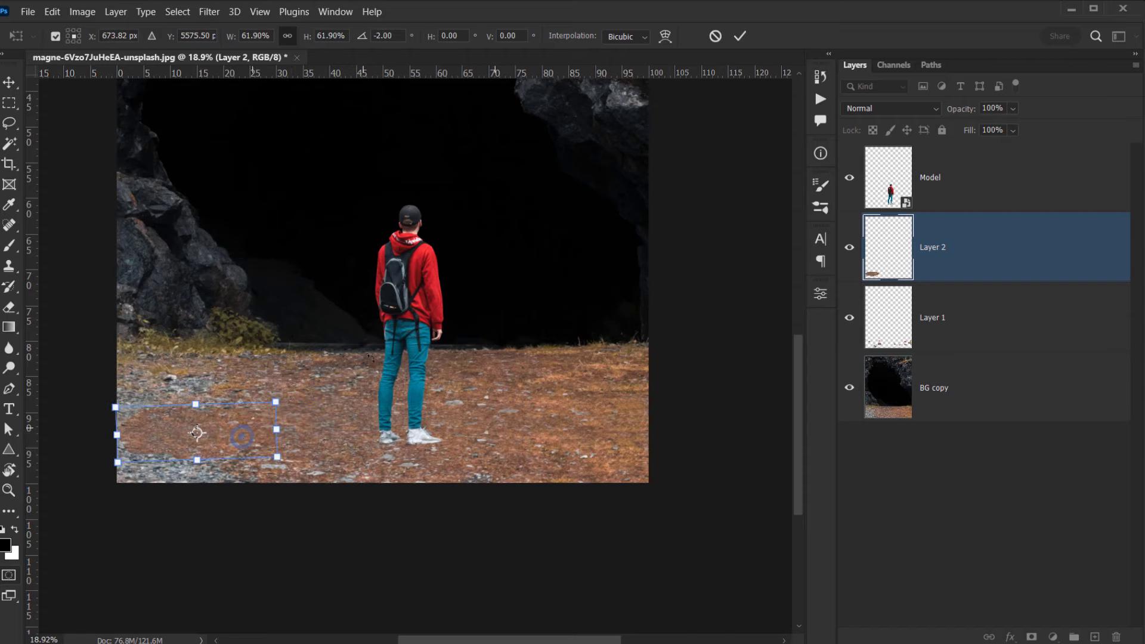
click(740, 37)
Add a layer mask to Layer 2 and set up a soft Brush of 203 px with 13% hardness.
scroll(194, 442, up, 10)
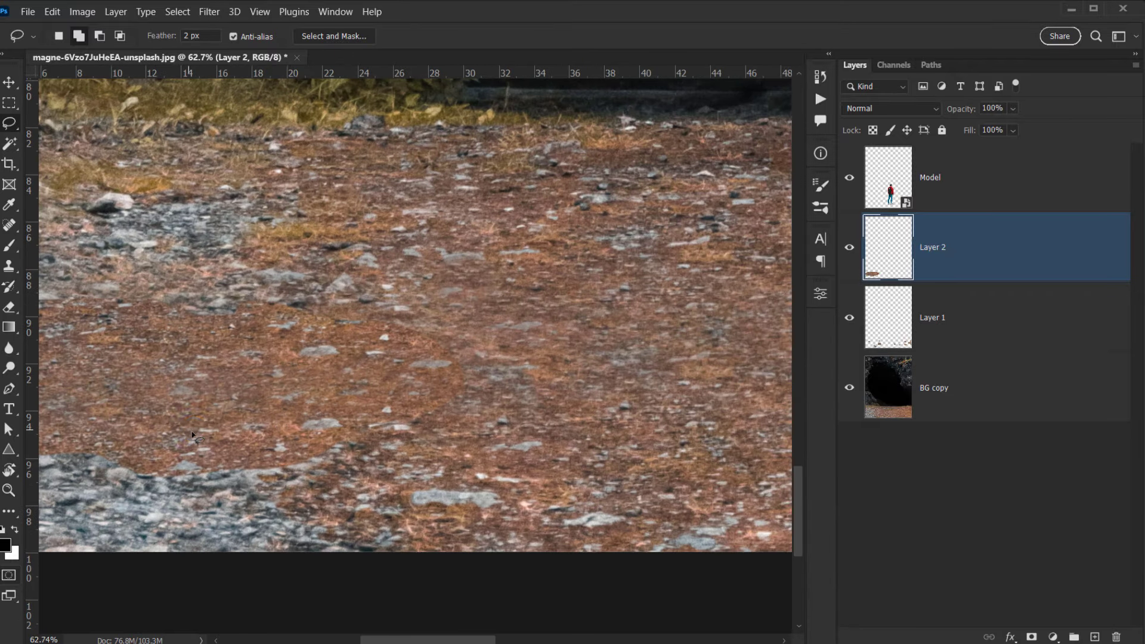
drag(194, 430, 294, 444)
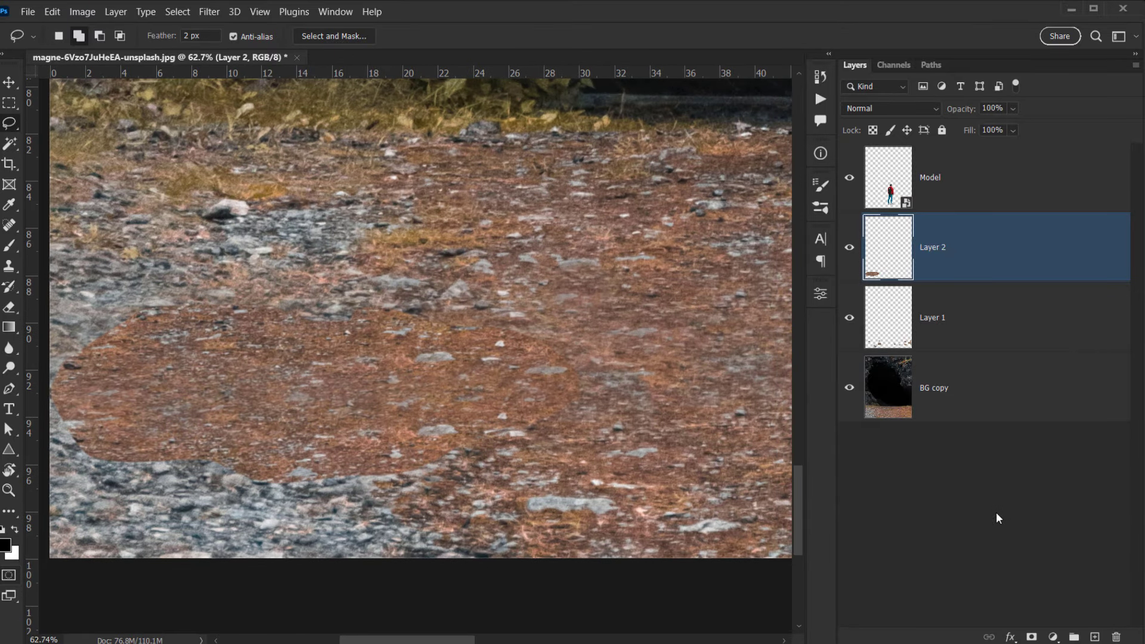
click(1032, 637)
click(9, 246)
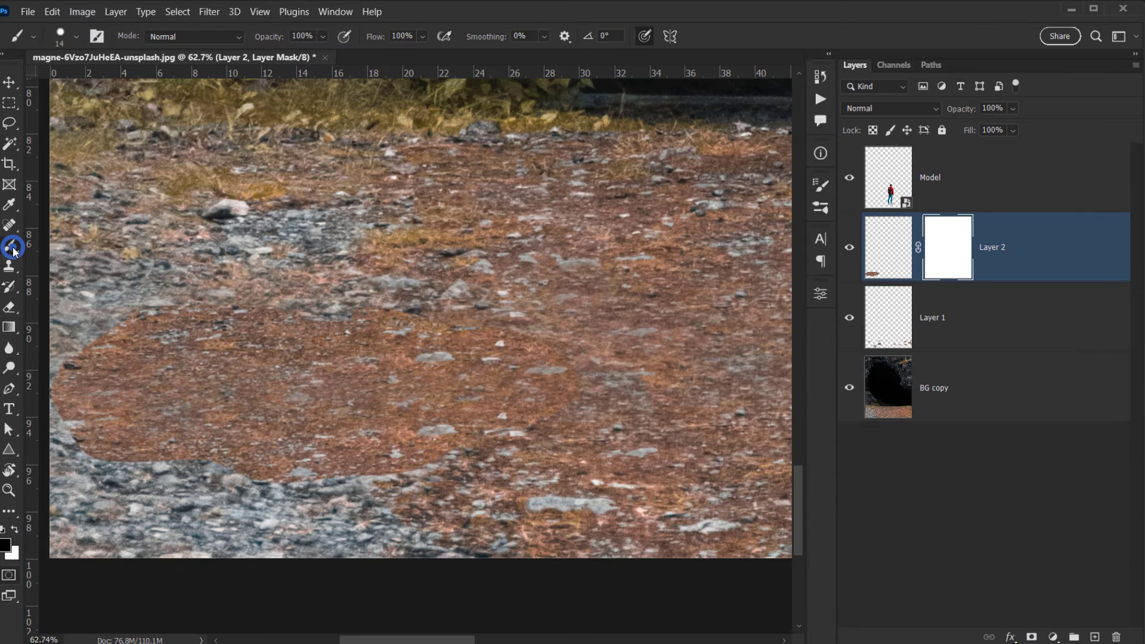
drag(161, 257, 239, 259)
drag(285, 339, 284, 292)
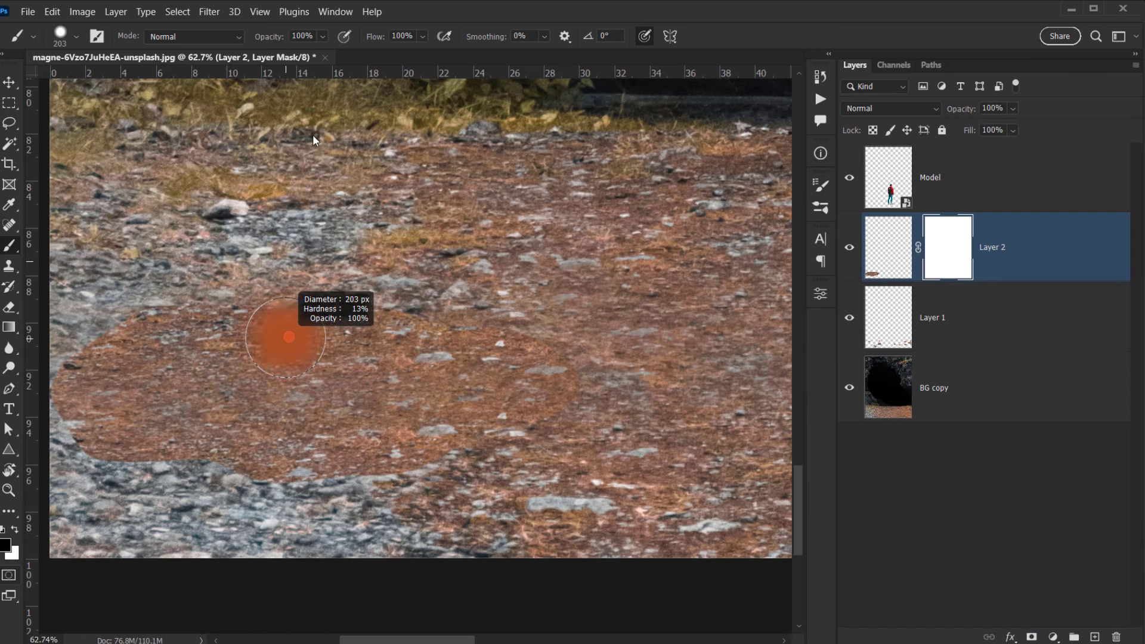
Paint black on Layer 2's mask around the copied ground patch, varying the soft brush up to about 338 px to blend its edges into the gravel.
mouse_move(485, 302)
mouse_down()
mouse_move(519, 309)
mouse_move(559, 340)
mouse_move(570, 421)
mouse_move(519, 439)
mouse_move(503, 379)
mouse_move(460, 358)
mouse_up()
mouse_move(172, 298)
mouse_down()
mouse_move(119, 314)
mouse_move(96, 355)
mouse_move(177, 314)
mouse_move(149, 336)
mouse_move(147, 390)
mouse_move(196, 431)
mouse_move(439, 428)
mouse_move(522, 414)
mouse_move(543, 388)
mouse_up()
mouse_move(543, 388)
mouse_down()
mouse_move(586, 375)
mouse_move(524, 256)
mouse_move(473, 215)
mouse_move(481, 245)
mouse_move(533, 297)
mouse_up()
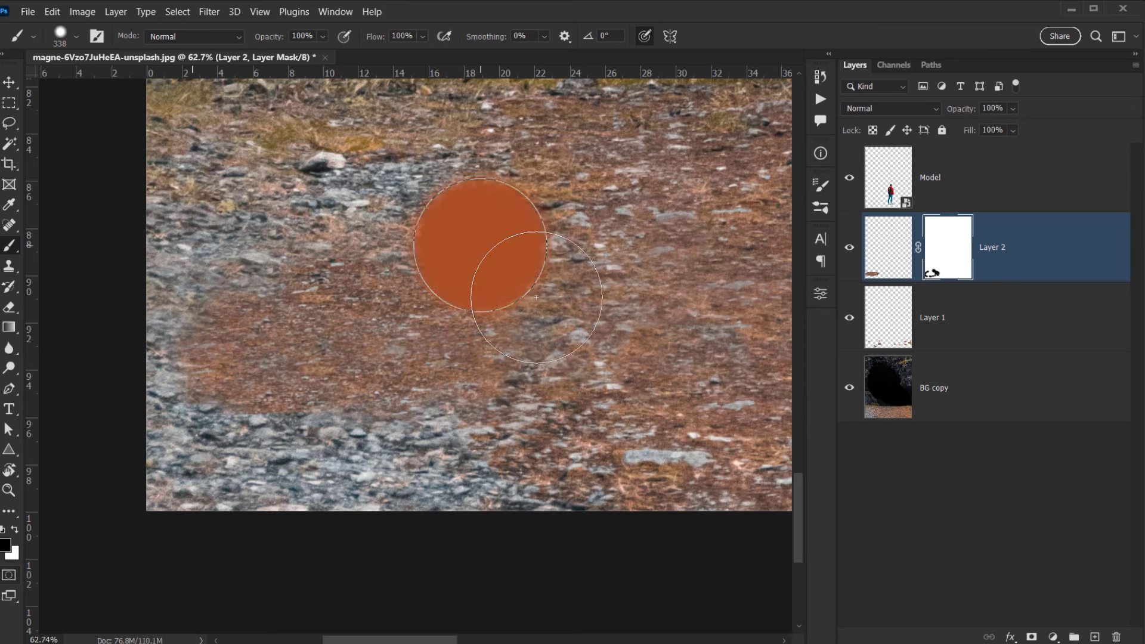
mouse_move(501, 233)
mouse_down()
mouse_move(539, 265)
mouse_move(555, 346)
mouse_up()
drag(551, 350, 513, 394)
drag(363, 335, 340, 332)
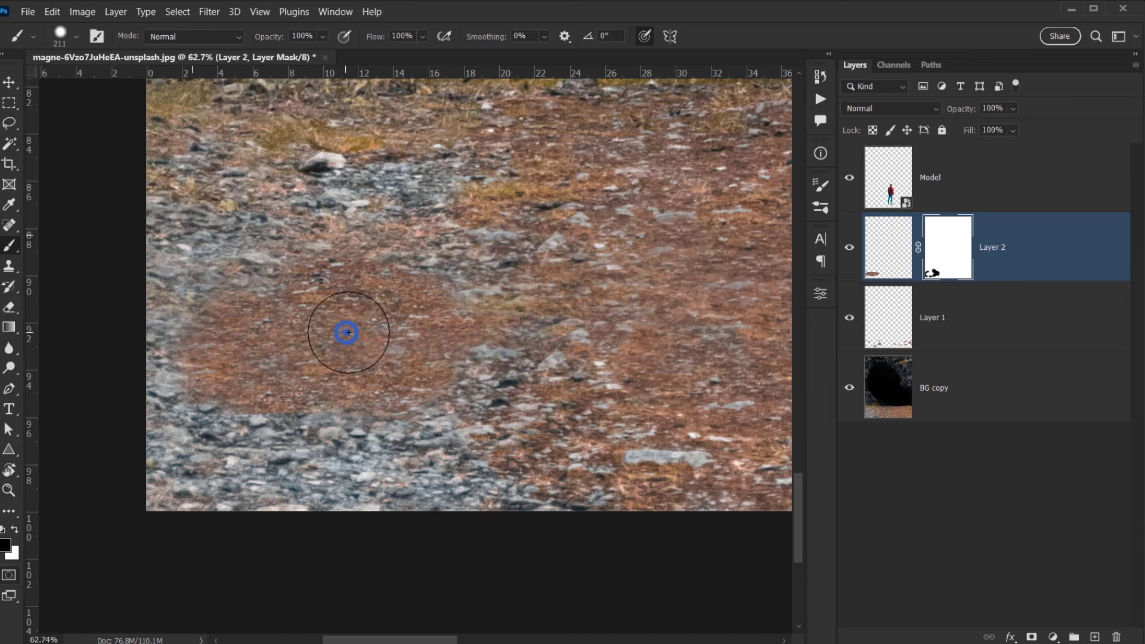
click(345, 326)
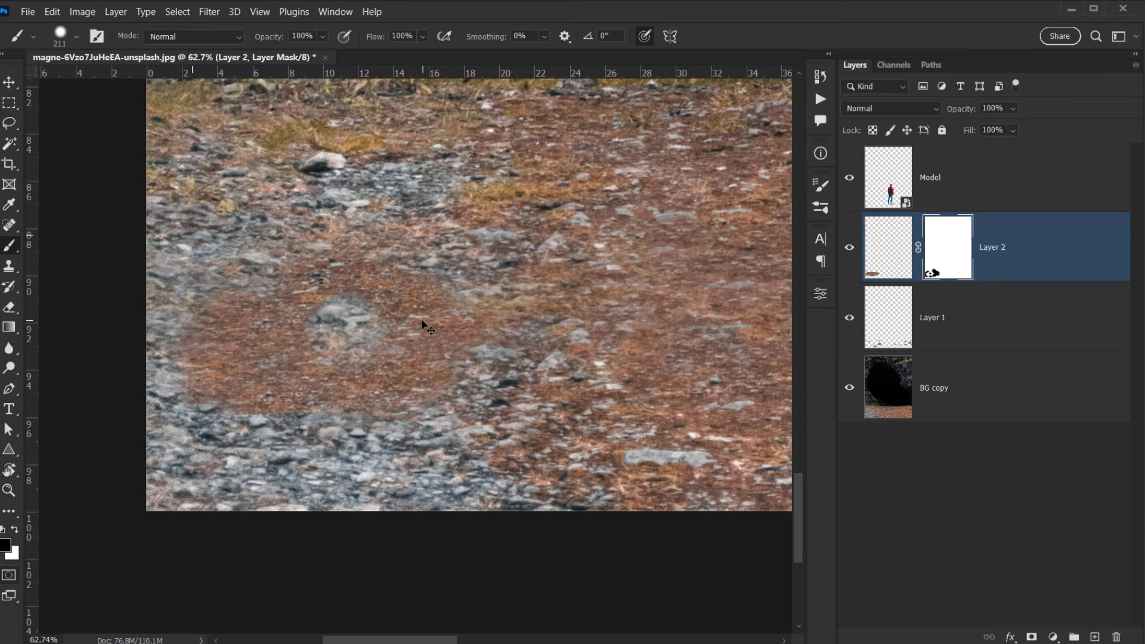
Fade the ground patch further above and below with a 336 px brush on Layer 2's mask, and check the blend across the whole image.
alt+scroll(428, 330, down, 3)
drag(302, 243, 326, 243)
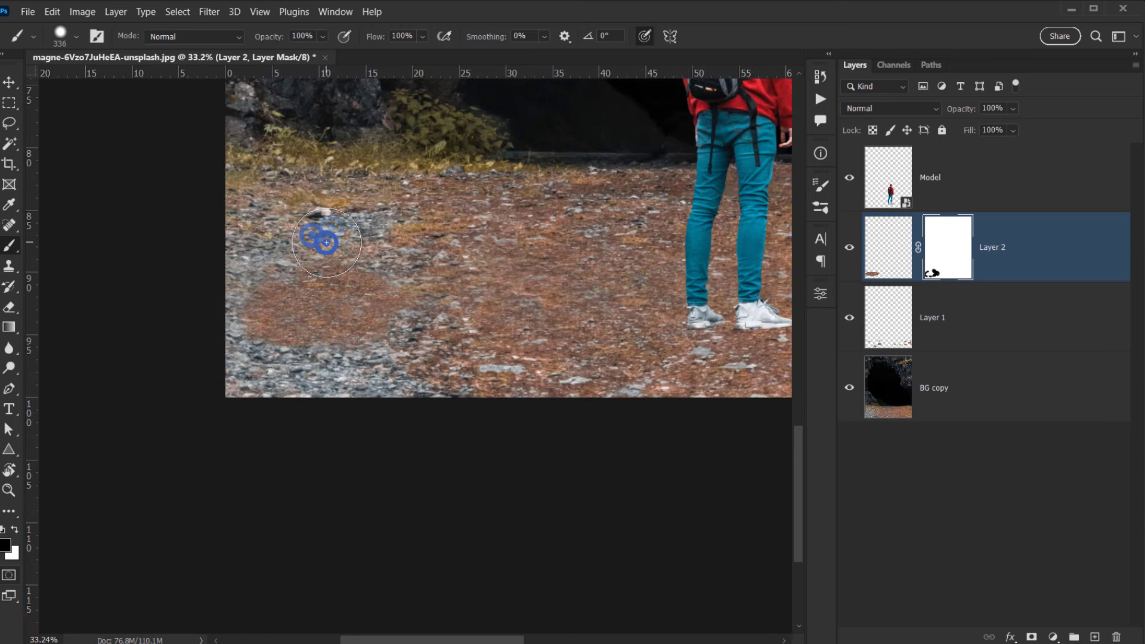
mouse_move(256, 370)
mouse_down()
mouse_move(256, 357)
mouse_move(296, 377)
mouse_up()
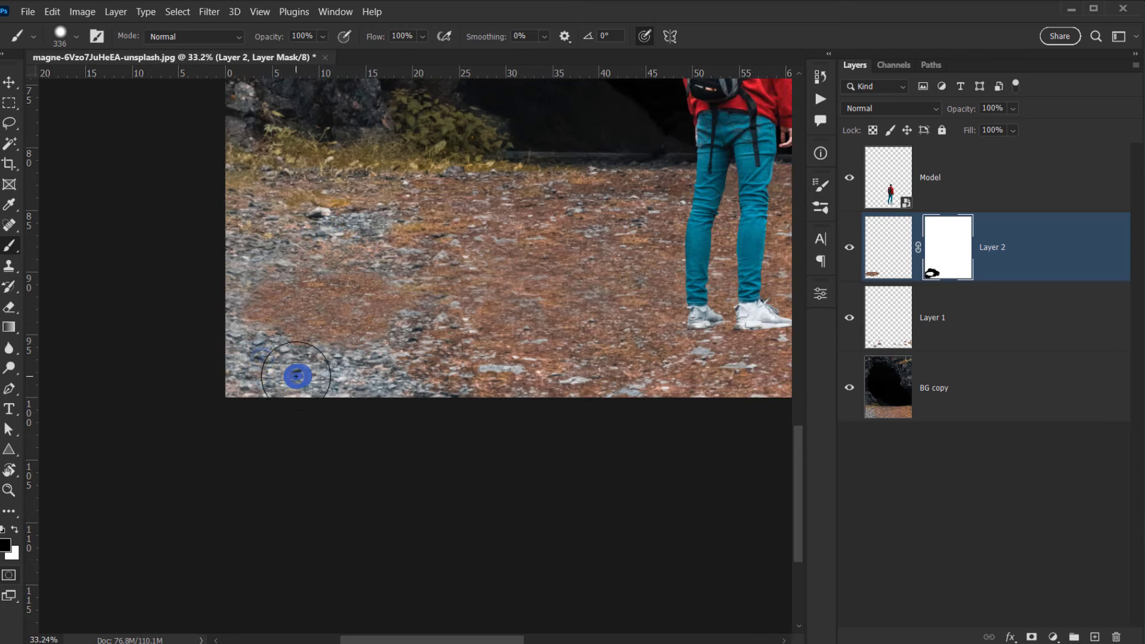
scroll(442, 337, down, 4)
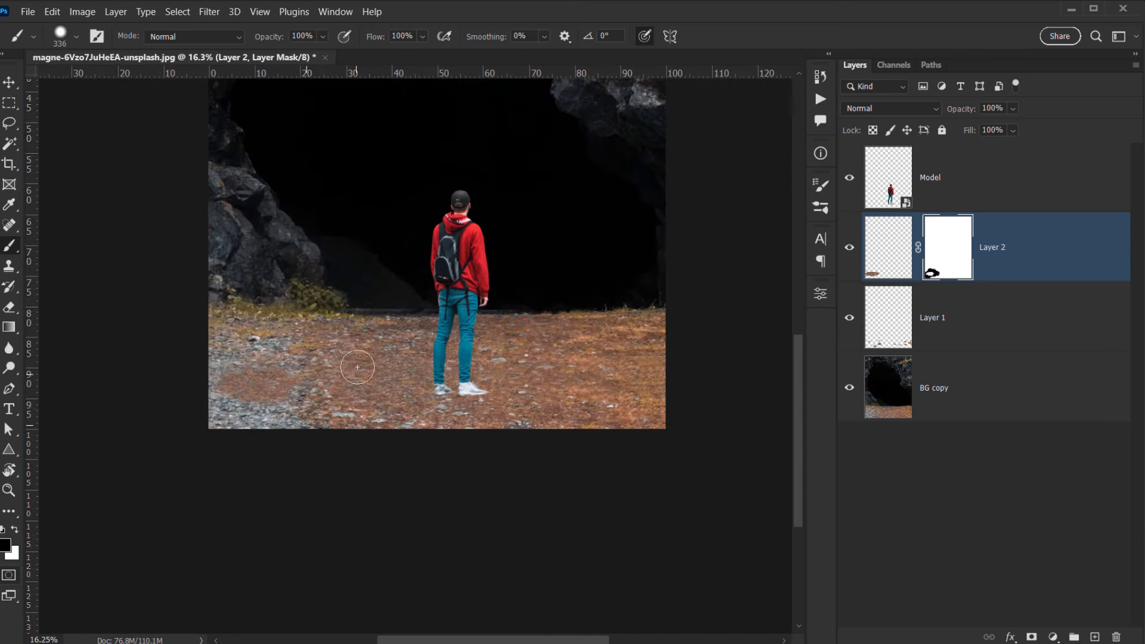
scroll(357, 367, down, 4)
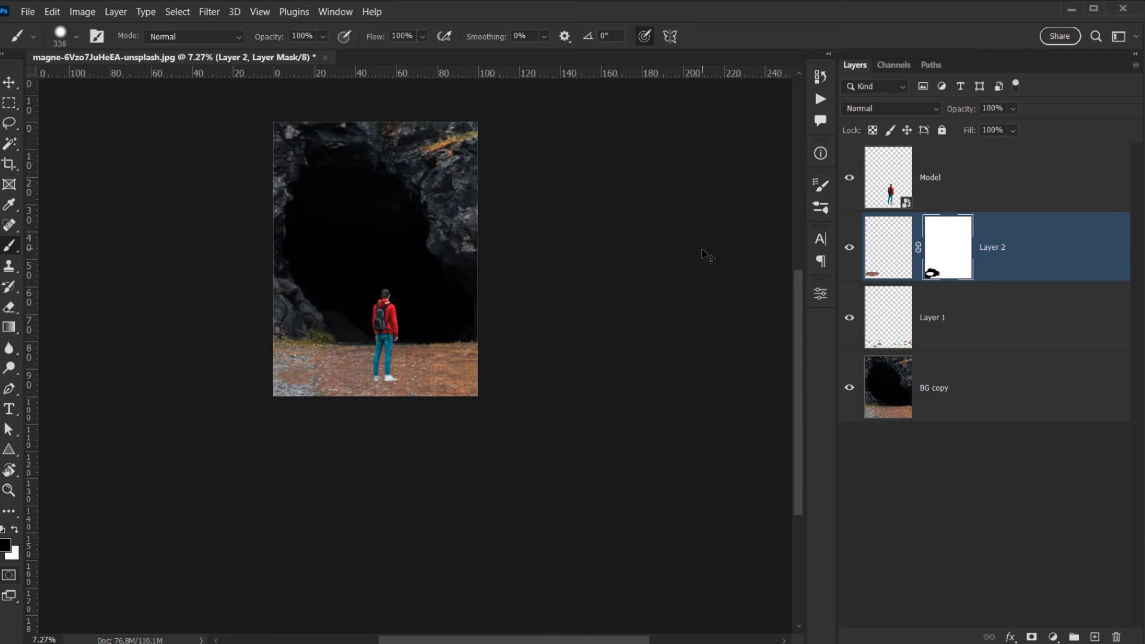
scroll(708, 257, up, 4)
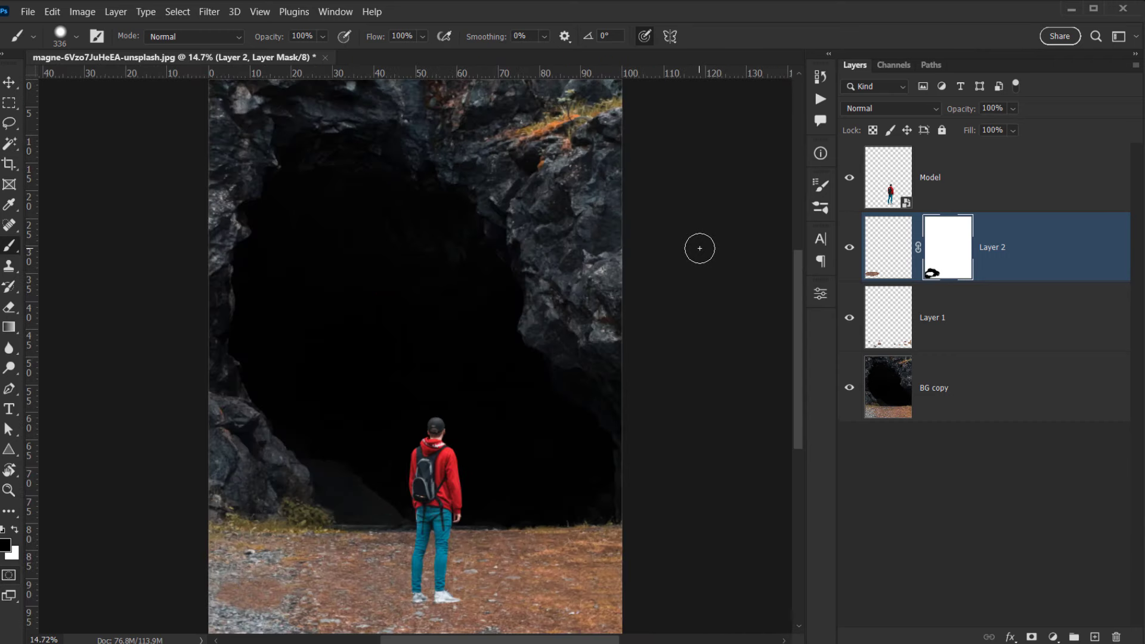
Merge Layer 2, Layer 1 and BG copy into a single layer and rename it BG.
shift+click(1038, 382)
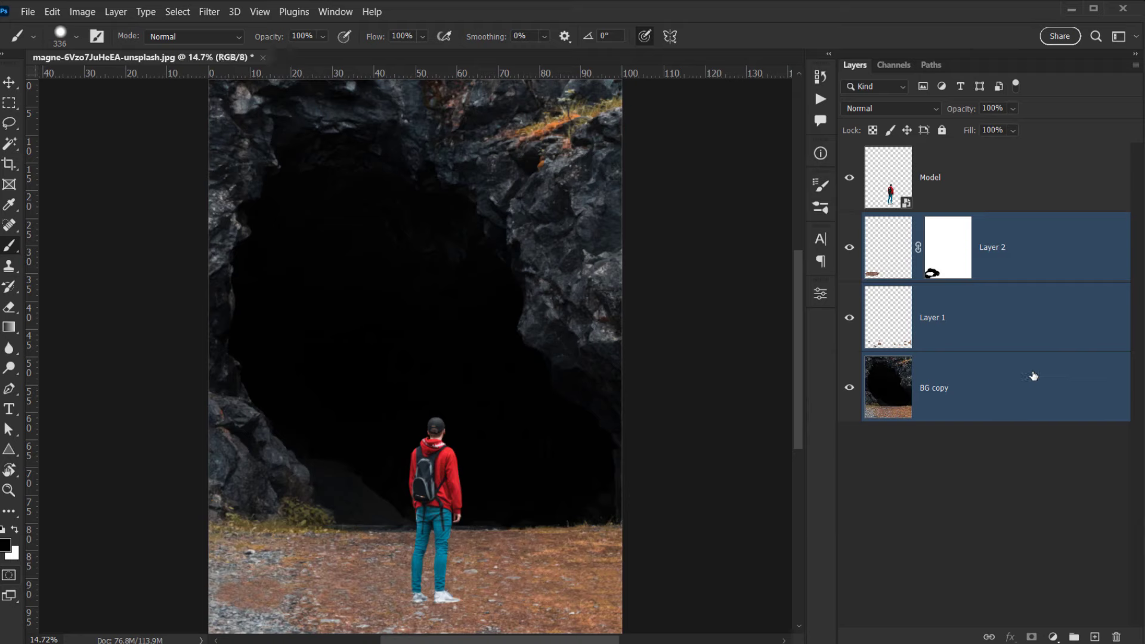
click(1034, 369)
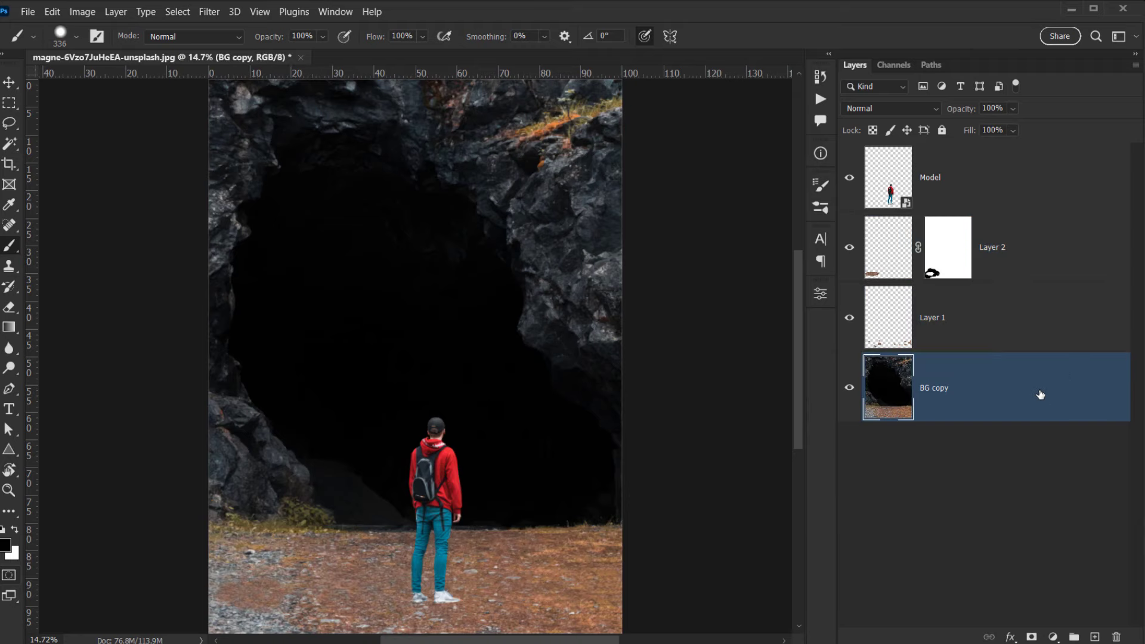
shift+click(1043, 260)
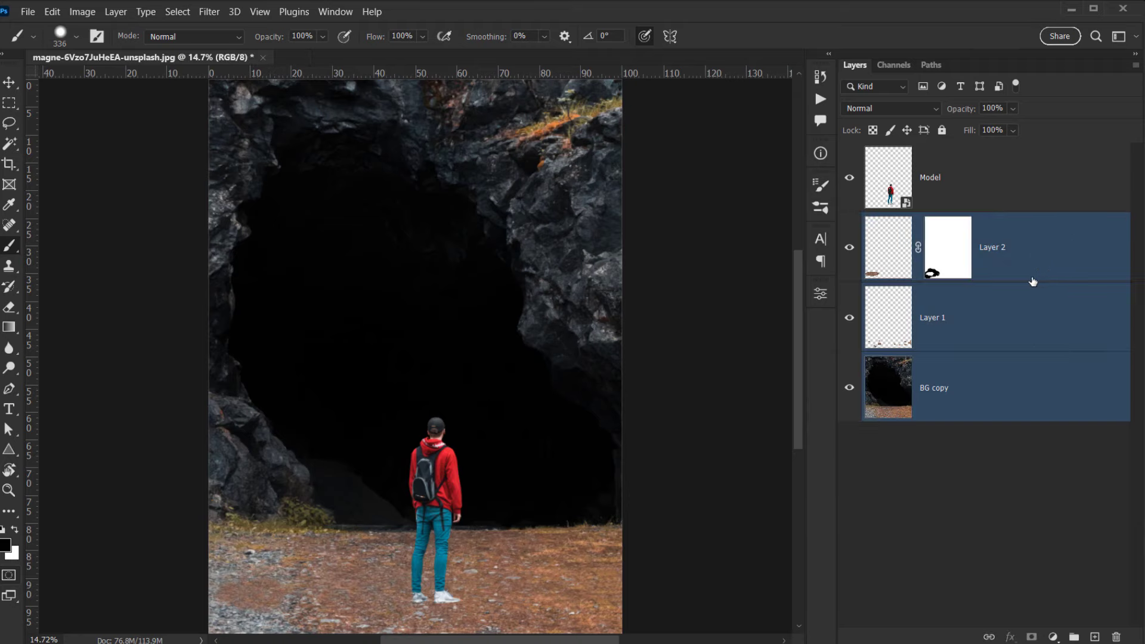
key(ctrl+e)
scroll(458, 340, down, 3)
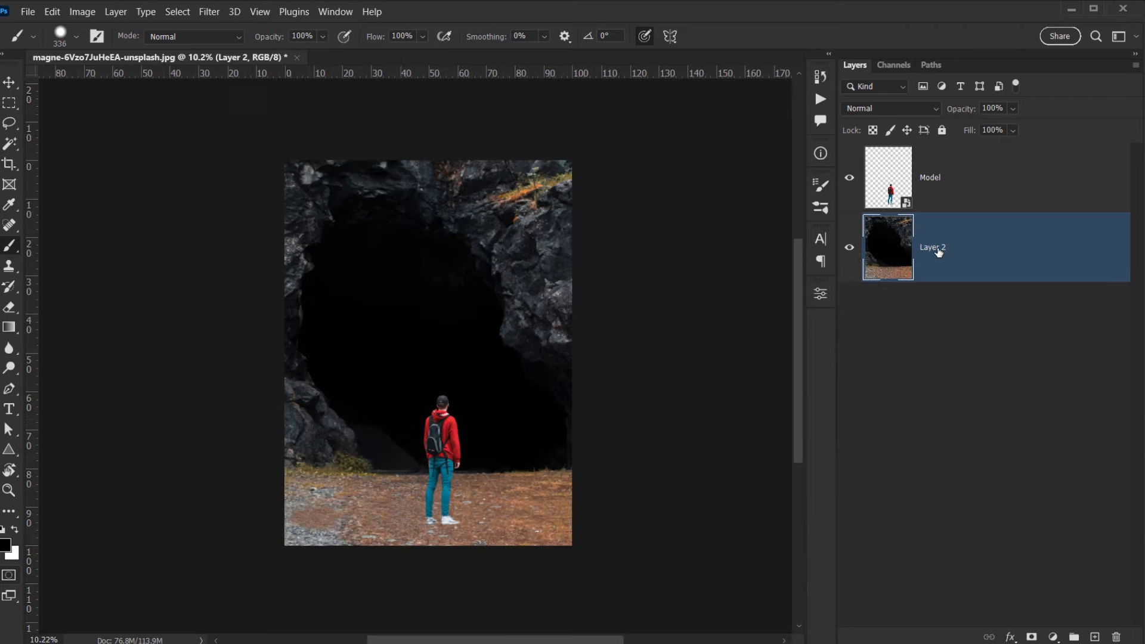
double_click(937, 247)
scroll(430, 491, up, 3)
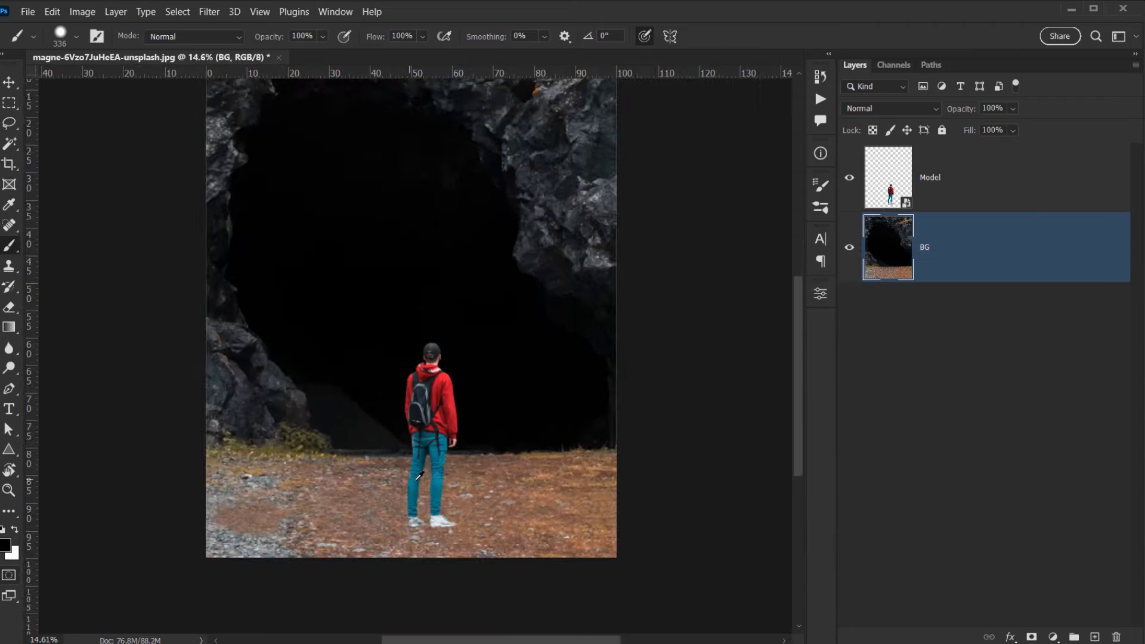
Scale the man on the Model layer to 96.31% and shift him slightly left and down on the ground.
click(985, 187)
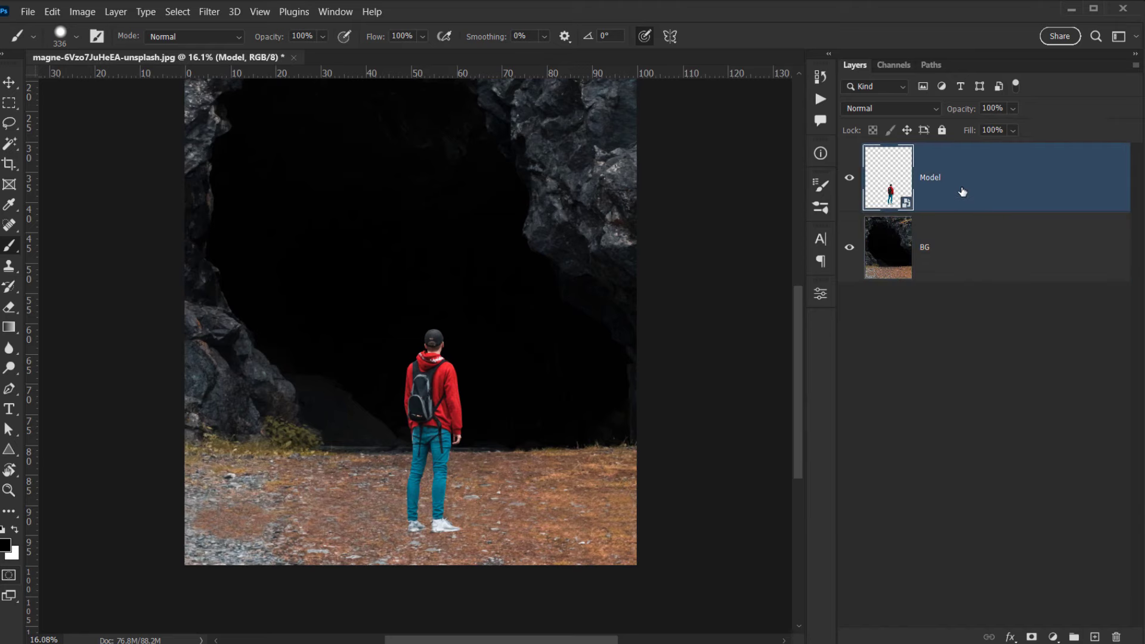
key(ctrl+t)
drag(440, 424, 431, 425)
drag(443, 385, 447, 391)
drag(426, 334, 426, 343)
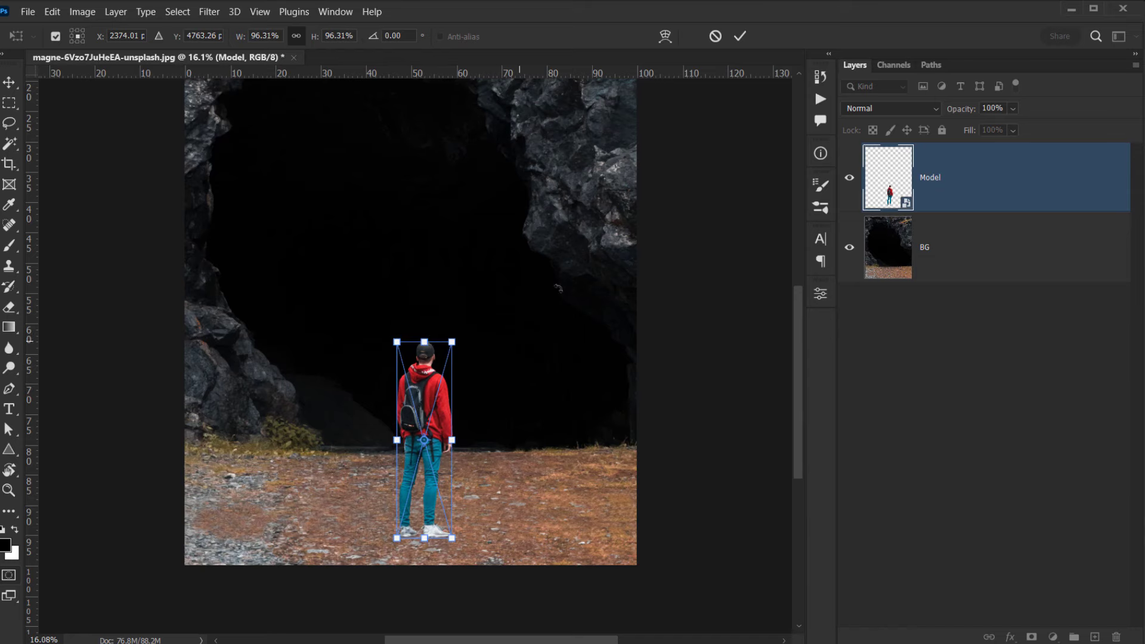
click(739, 34)
drag(548, 292, 483, 309)
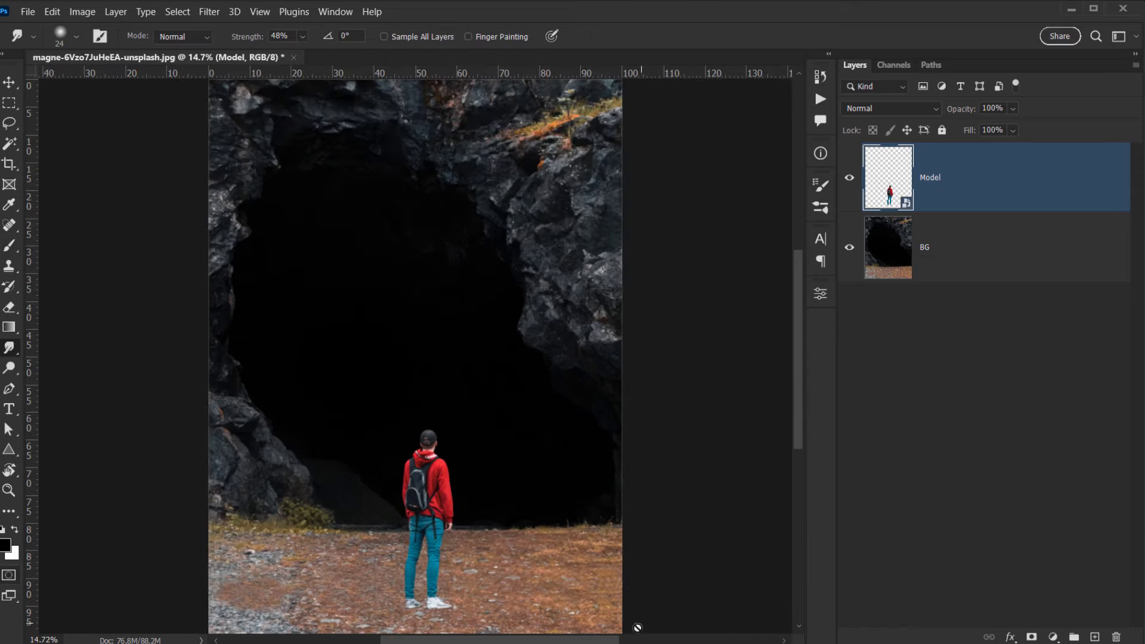
Switch to the Elf in a Cave folder and place the photo of the woman with a lantern into the cave document at 100% scale.
click(307, 642)
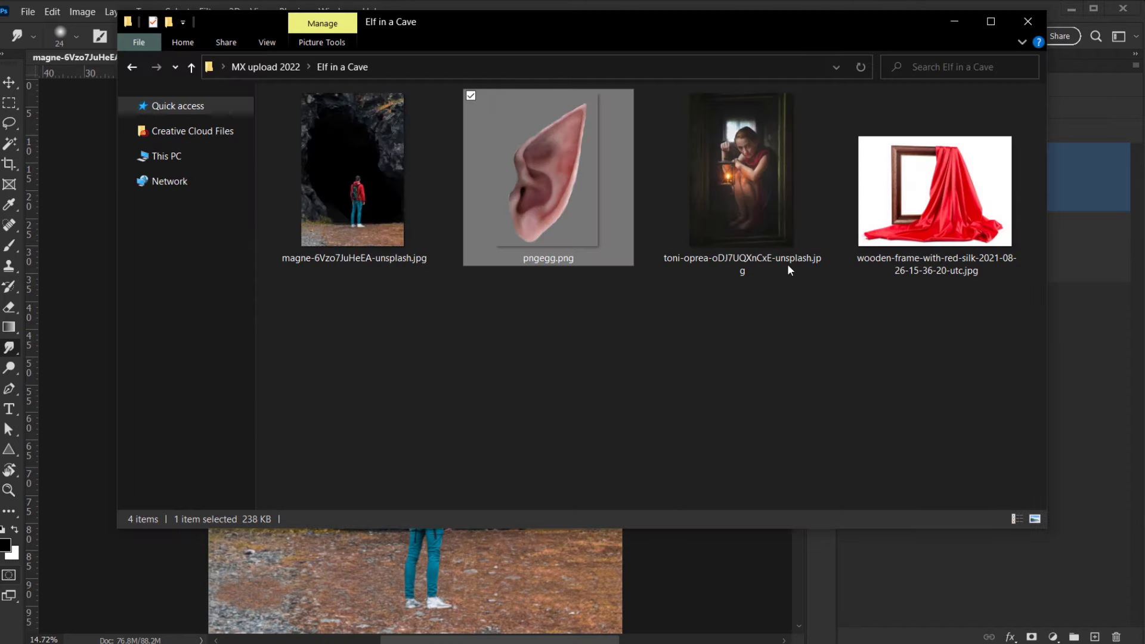
click(767, 215)
drag(743, 198, 468, 567)
drag(436, 572, 438, 567)
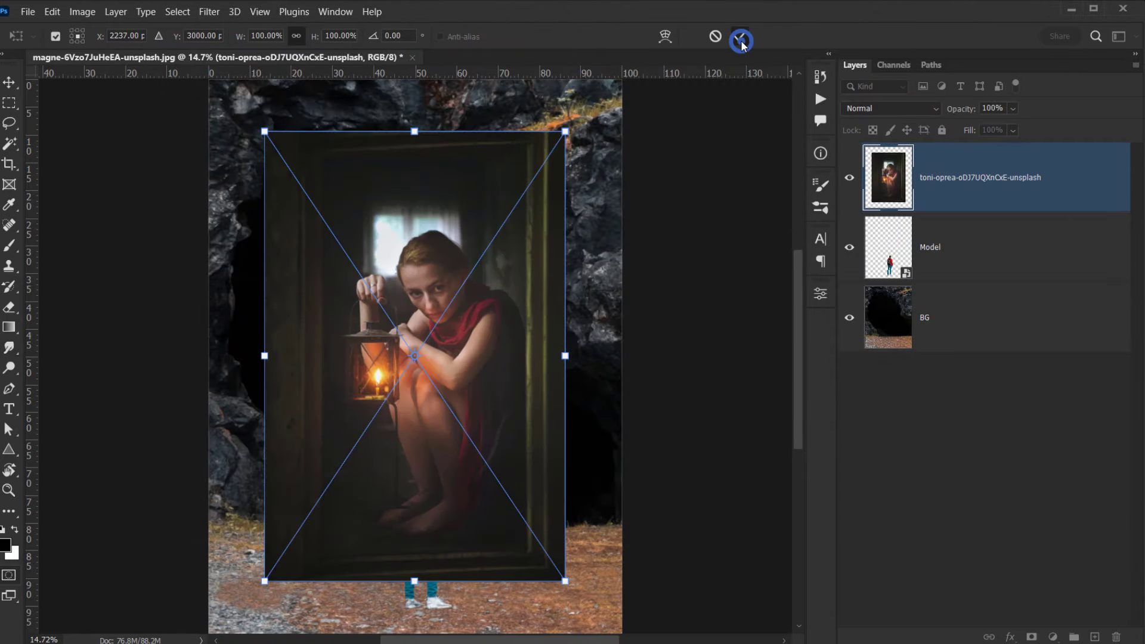
click(742, 40)
scroll(457, 465, up, 3)
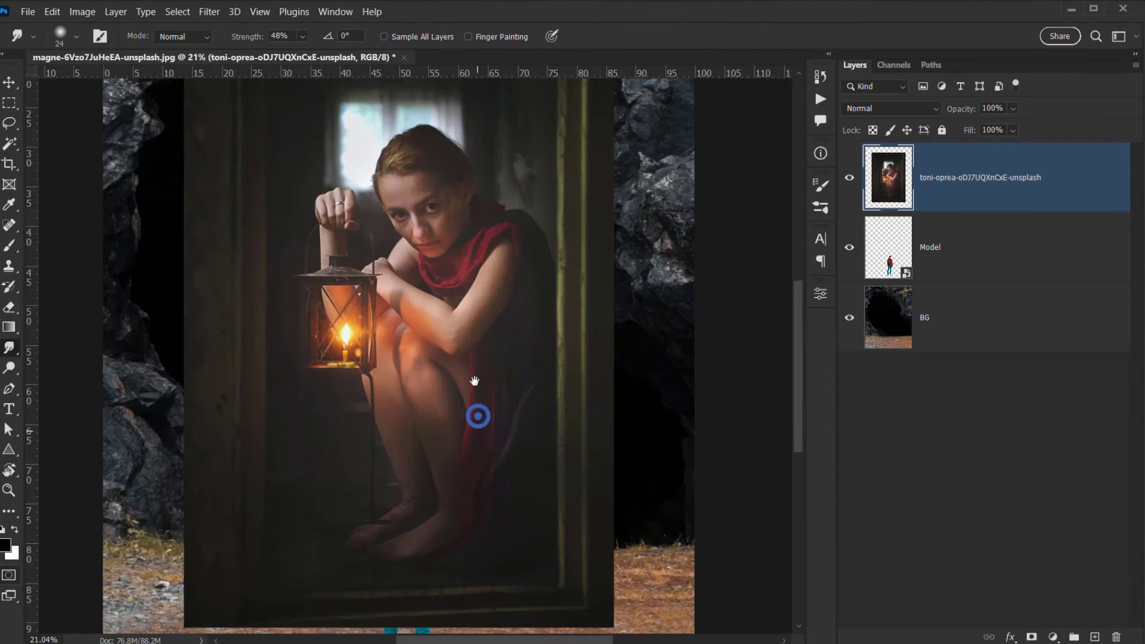
drag(475, 380, 471, 309)
Move the woman's photo layer beneath the Model layer and shift it slightly left and up over the cave opening.
drag(928, 179, 951, 266)
scroll(327, 455, down, 2)
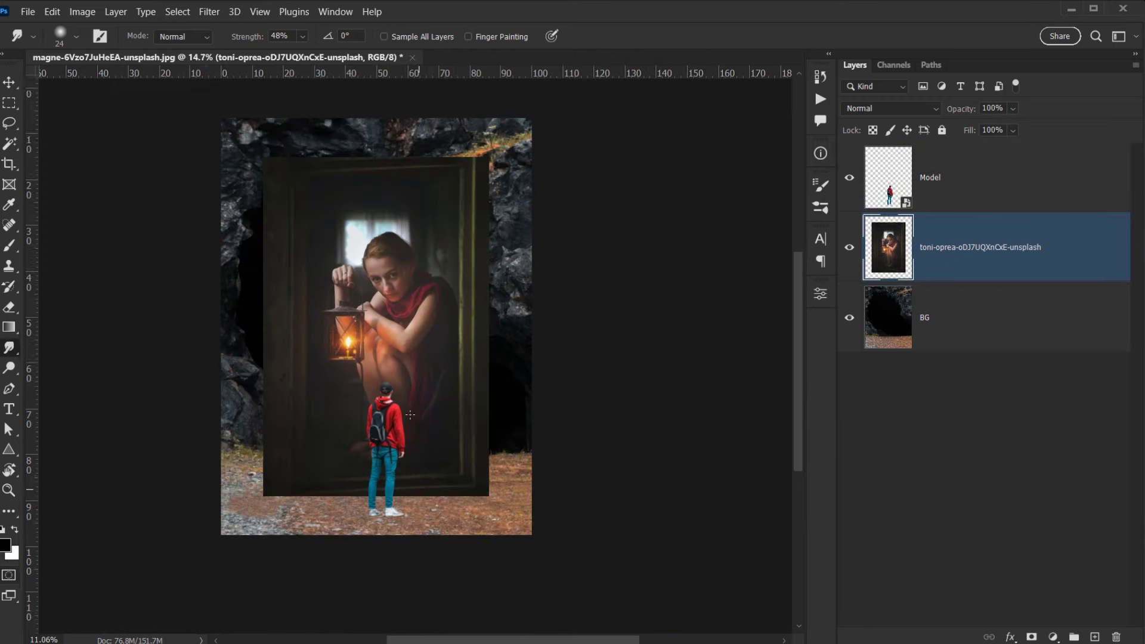
mouse_move(432, 371)
mouse_down()
mouse_move(394, 423)
mouse_move(388, 382)
mouse_move(494, 384)
mouse_move(512, 263)
mouse_move(450, 366)
mouse_move(417, 376)
mouse_move(447, 373)
mouse_up()
key(v)
scroll(463, 322, up, 3)
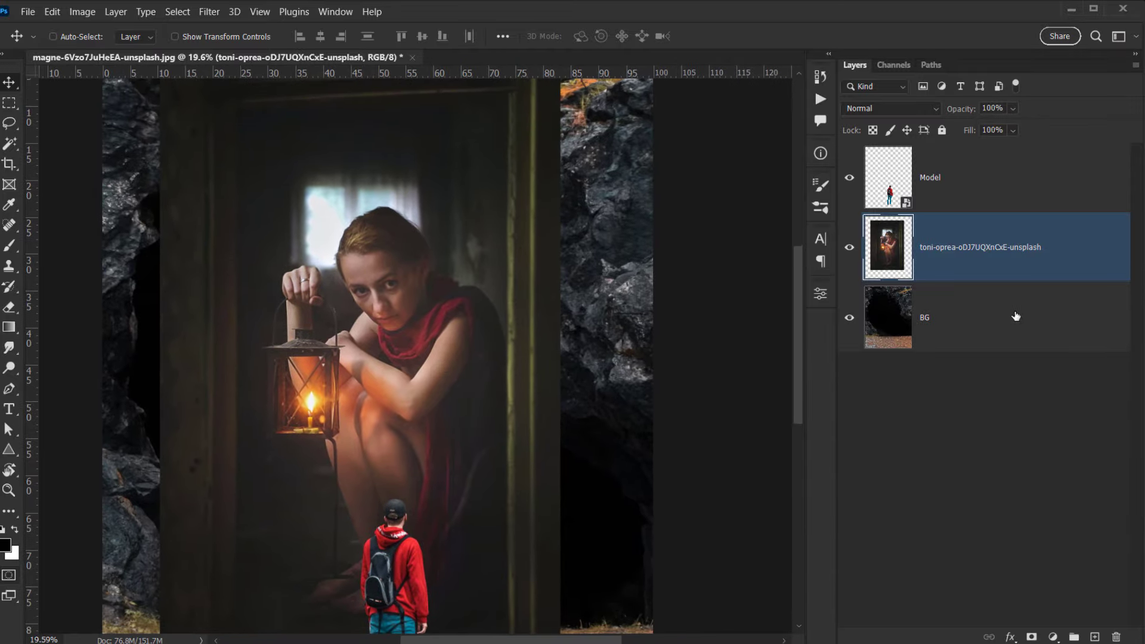
Rename the woman's photo layer as Elf and convert it to a smart object.
double_click(986, 248)
text(Elf)
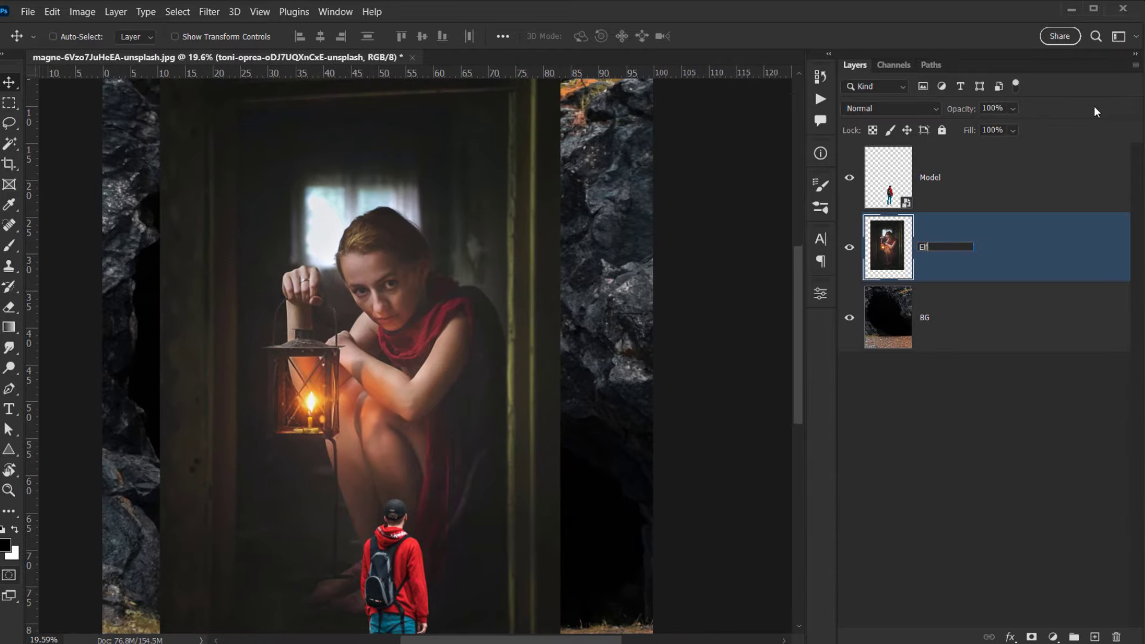
key(Return)
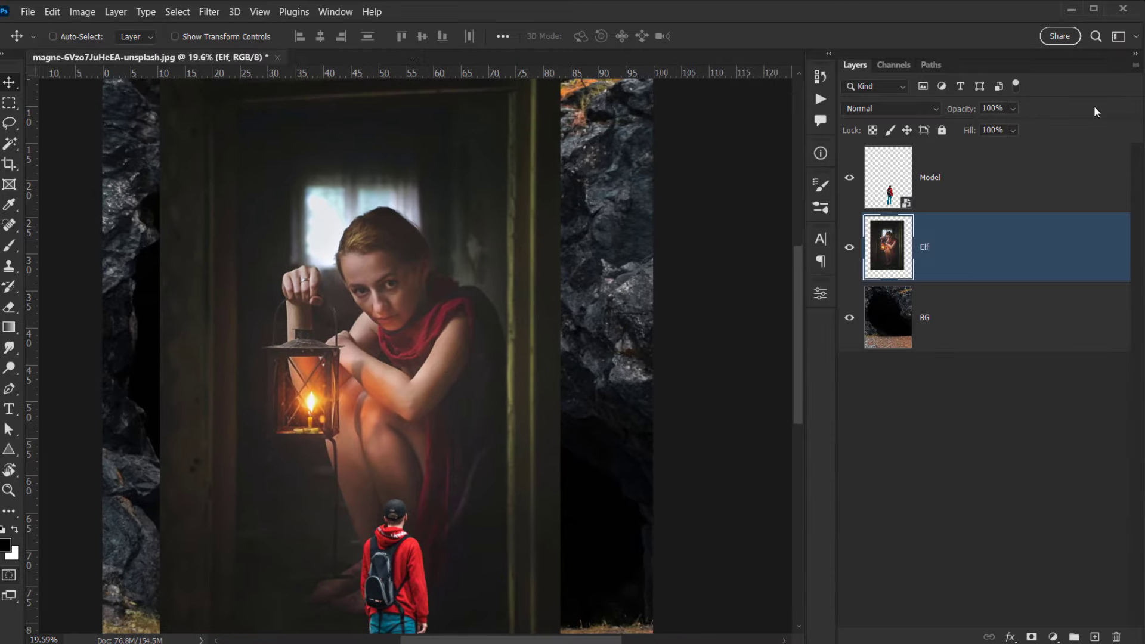
right_click(964, 246)
click(846, 236)
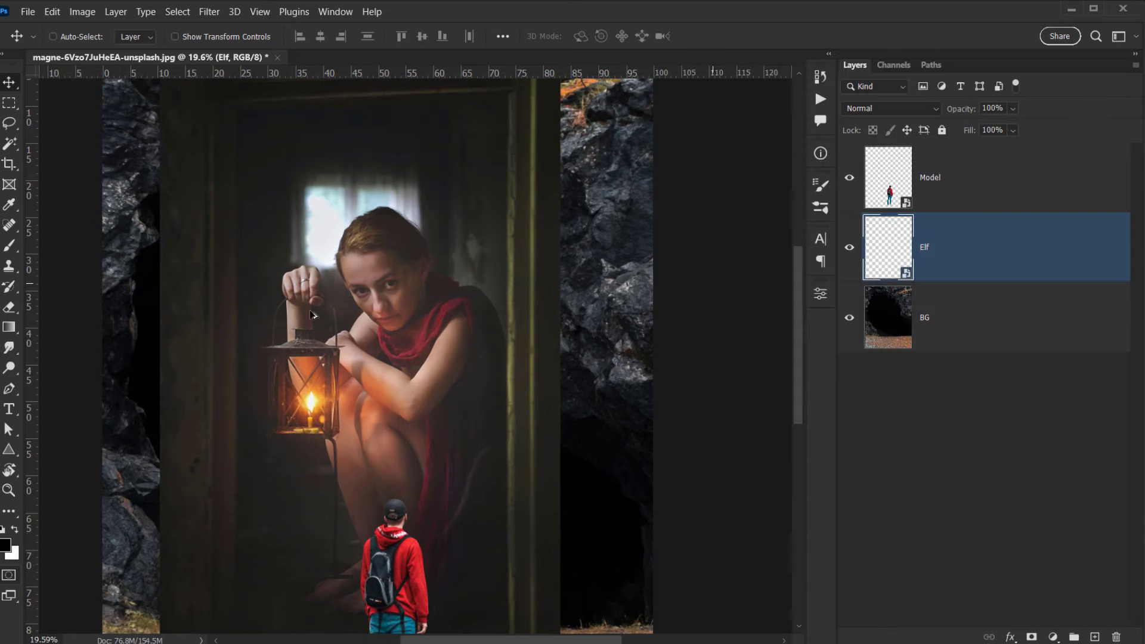
Check the Elf photo's placement behind the man and open the Elf smart object's contents as a separate document.
scroll(458, 309, up, 2)
drag(458, 309, 458, 144)
scroll(458, 144, down, 3)
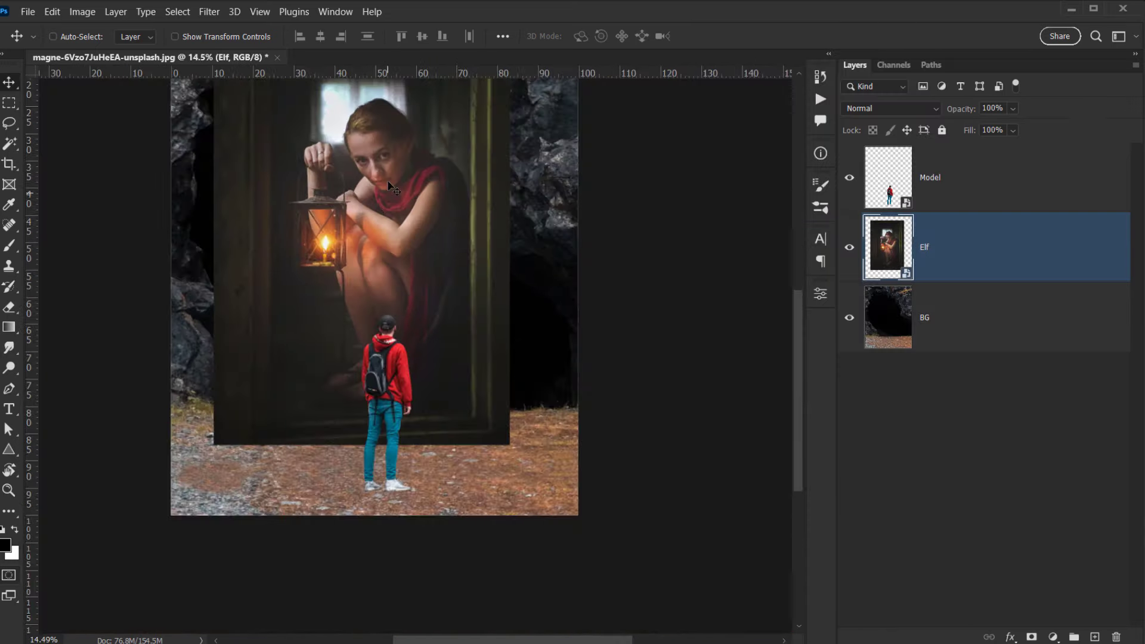
drag(378, 177, 373, 281)
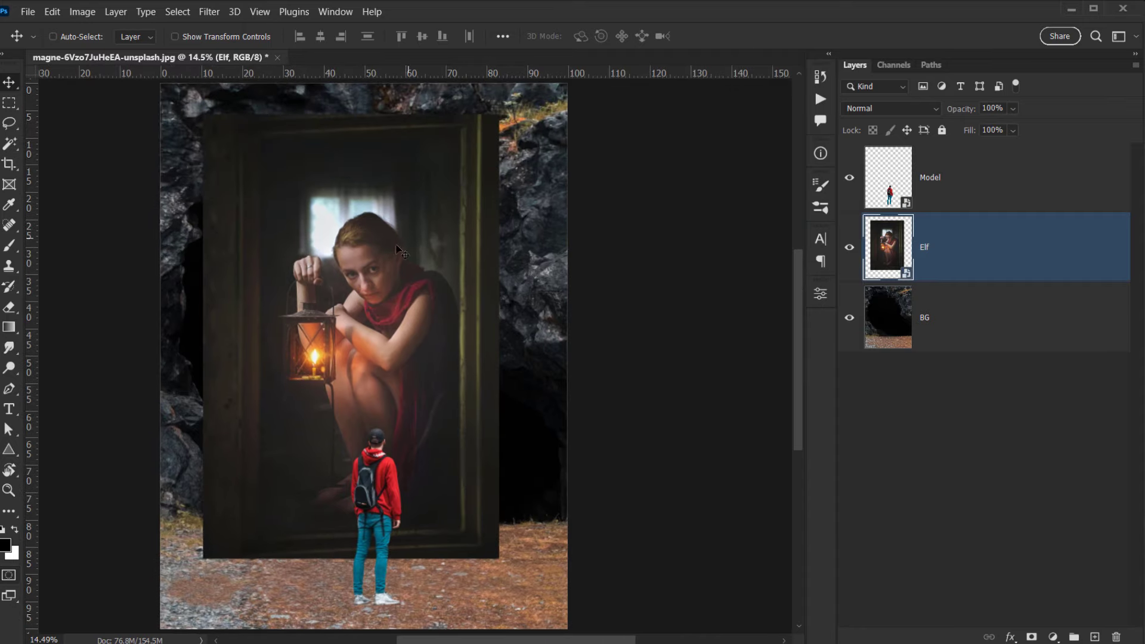
drag(429, 343, 457, 325)
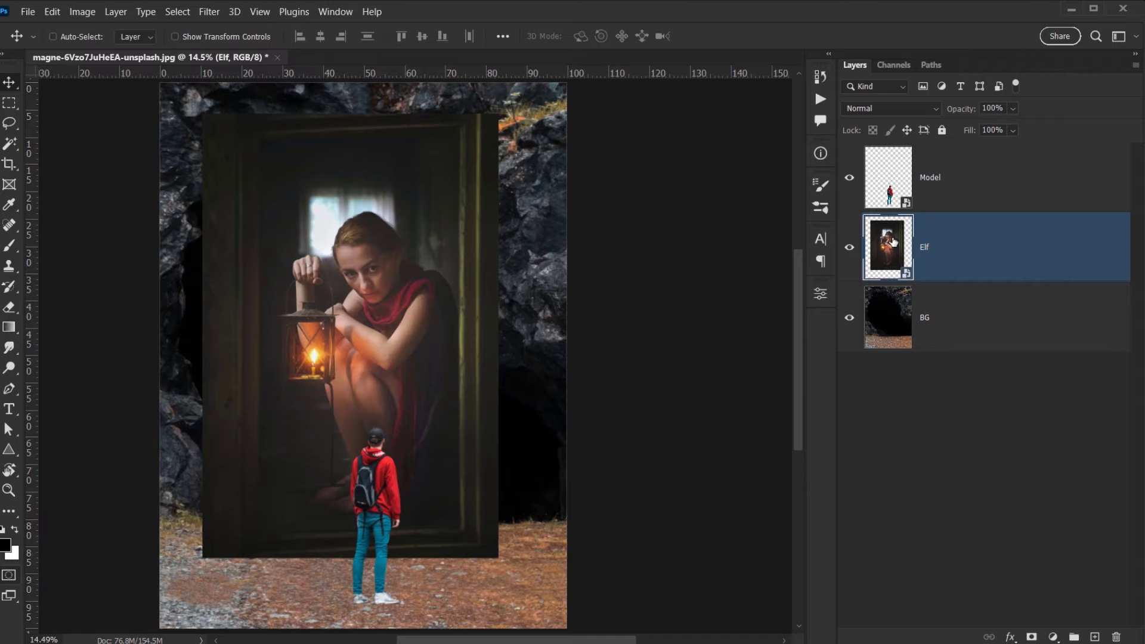
double_click(893, 241)
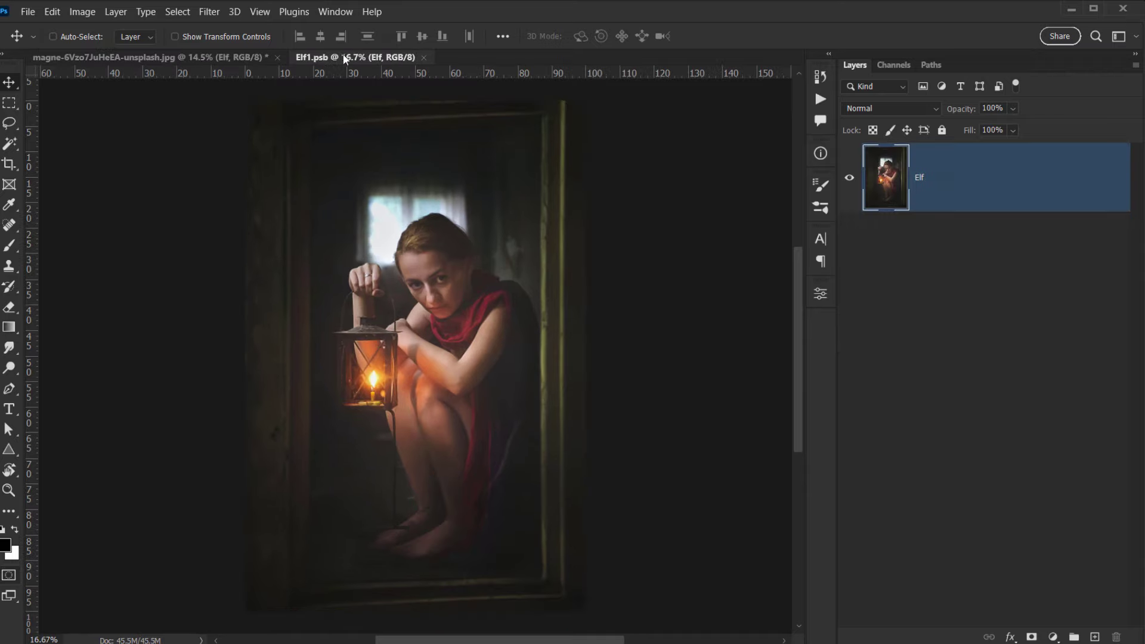
drag(343, 59, 440, 59)
Examine the woman's hair, face, ear, arms, scarf and lantern up close in the opened Elf smart object.
drag(473, 417, 411, 360)
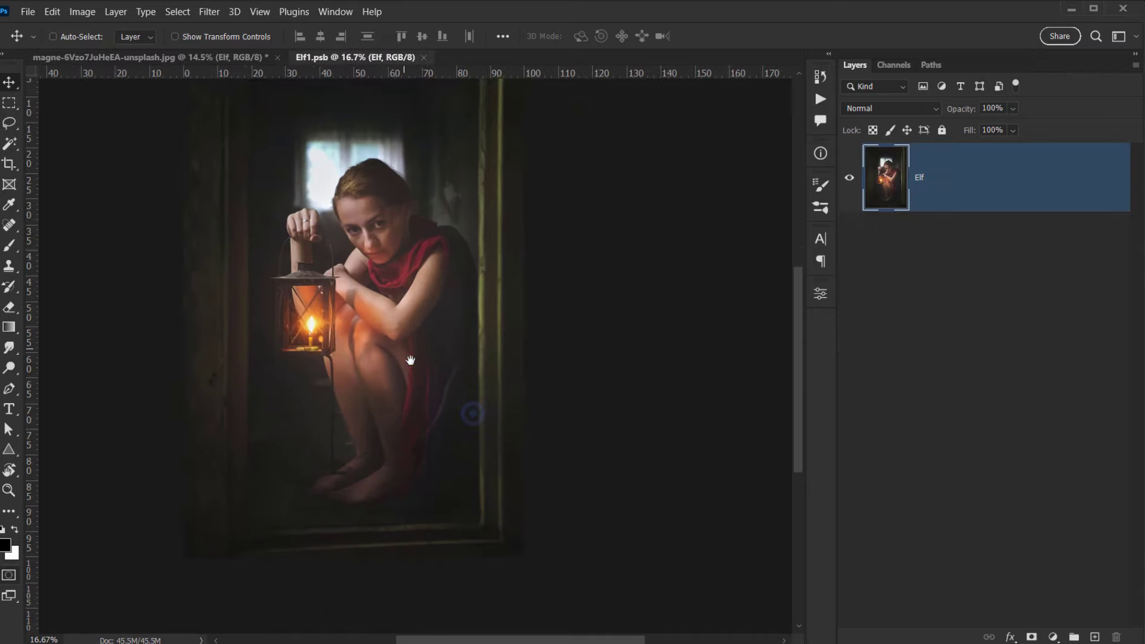
scroll(328, 270, up, 4)
drag(432, 276, 358, 402)
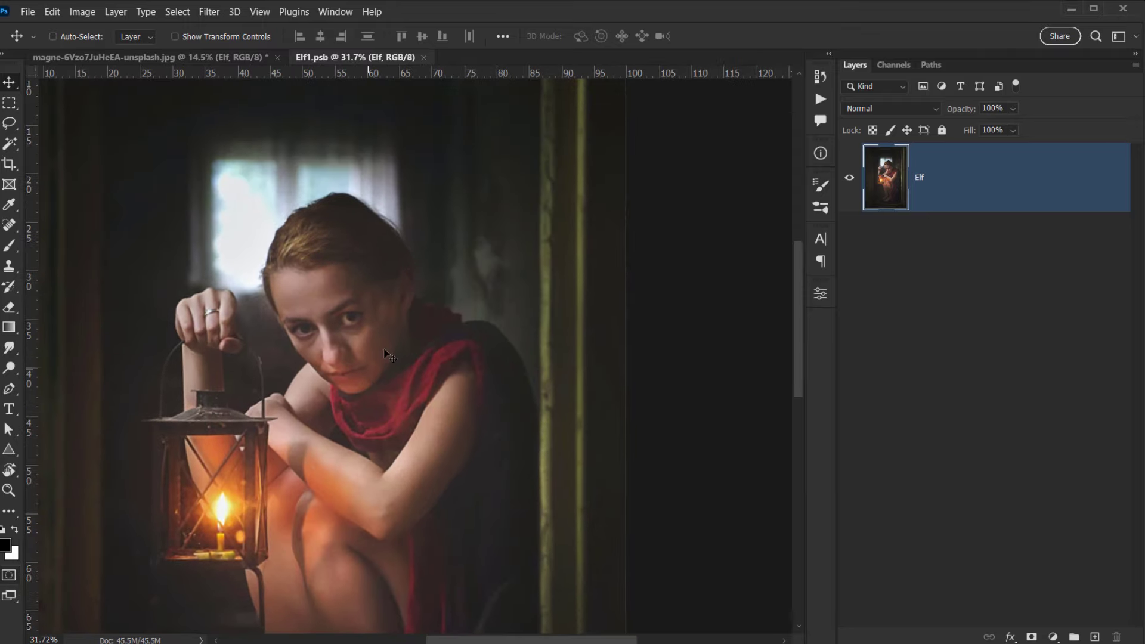
scroll(396, 326, up, 2)
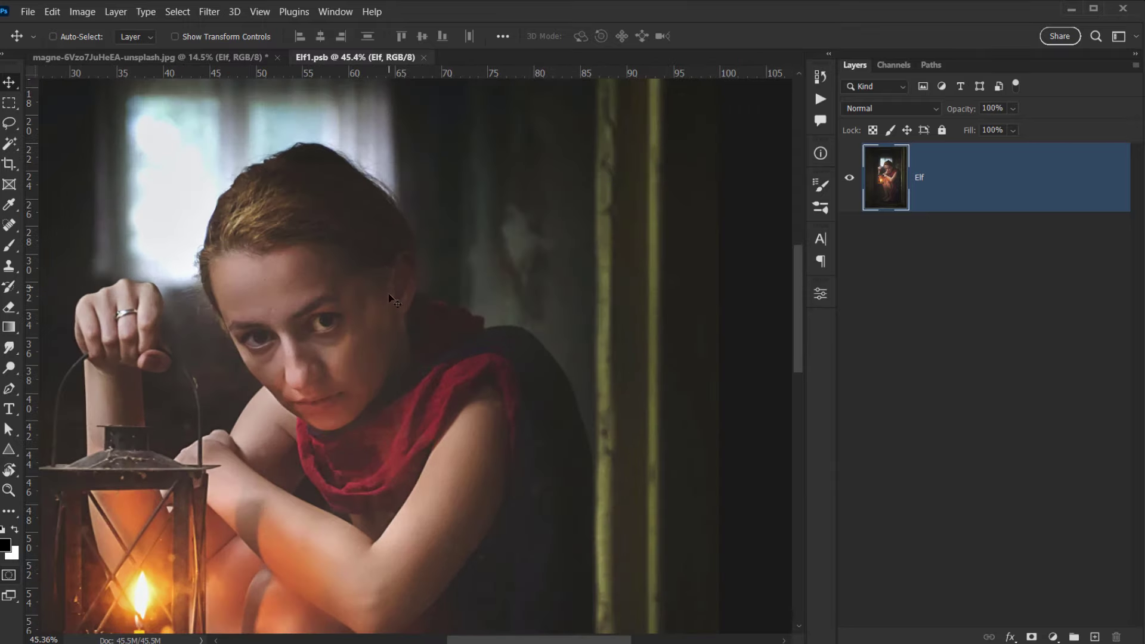
drag(354, 325, 417, 261)
scroll(412, 379, up, 1)
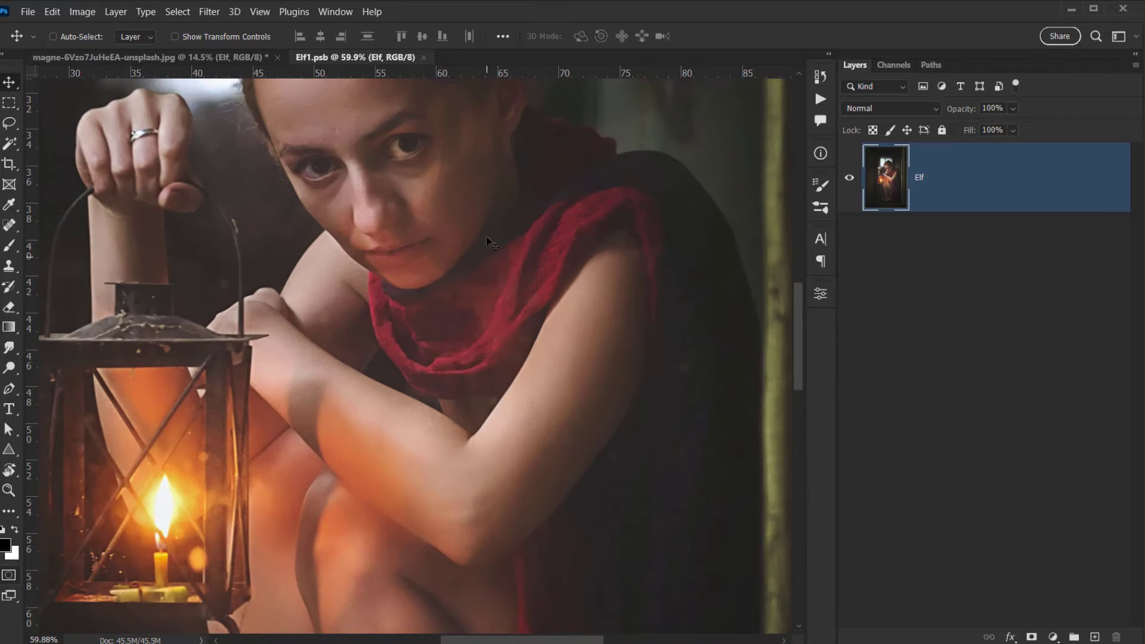
drag(486, 235, 450, 366)
scroll(417, 312, up, 4)
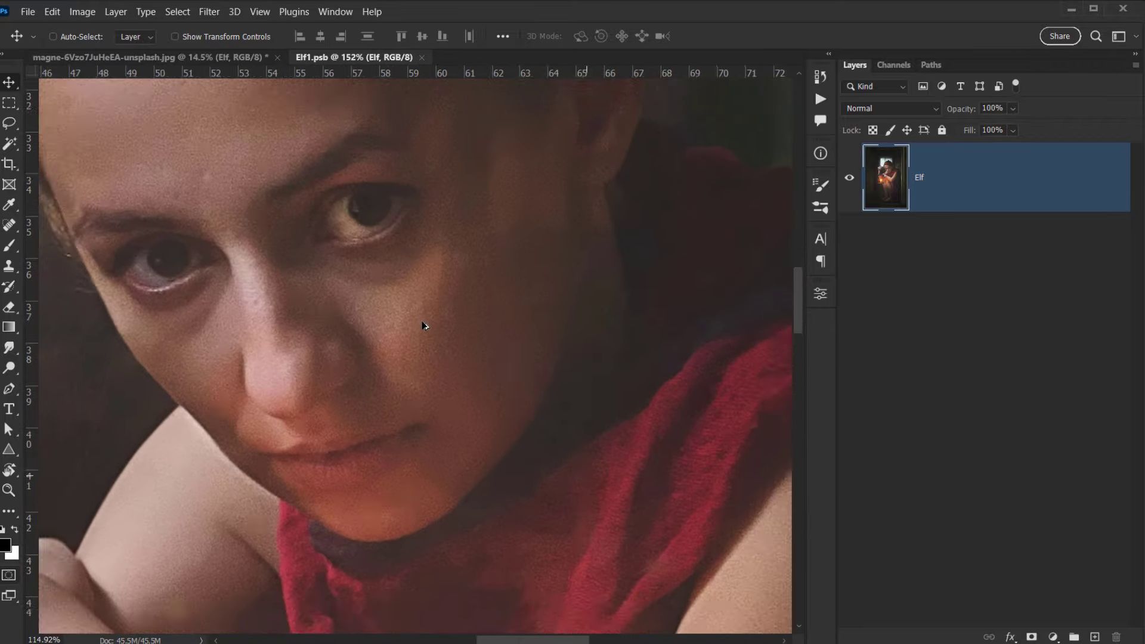
scroll(424, 326, down, 4)
drag(376, 242, 348, 319)
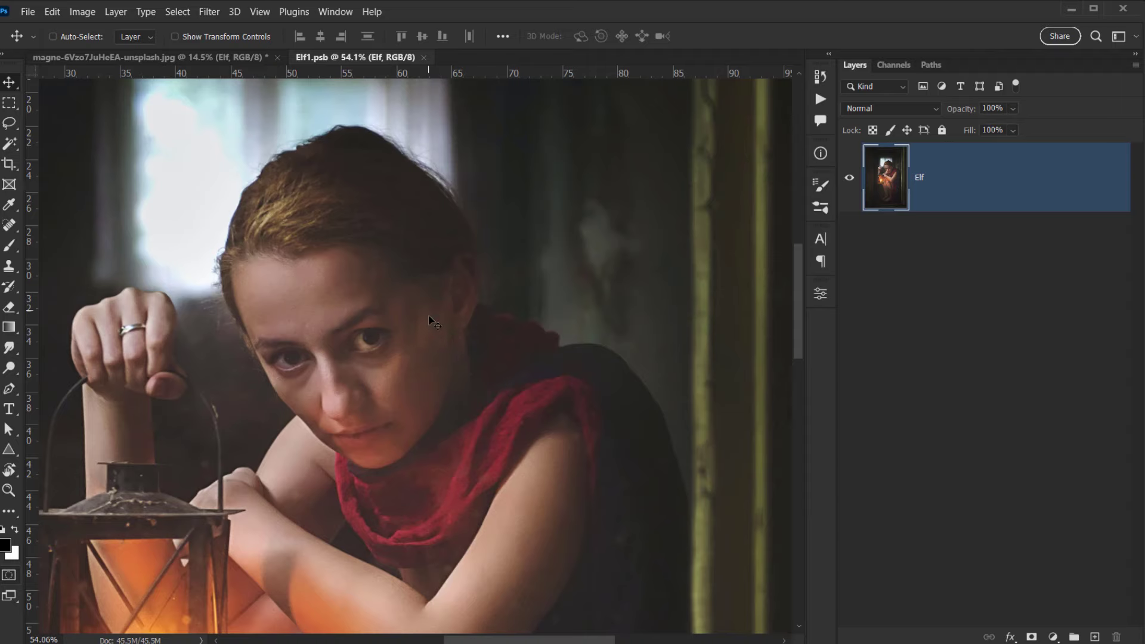
drag(449, 390, 282, 257)
scroll(247, 351, down, 5)
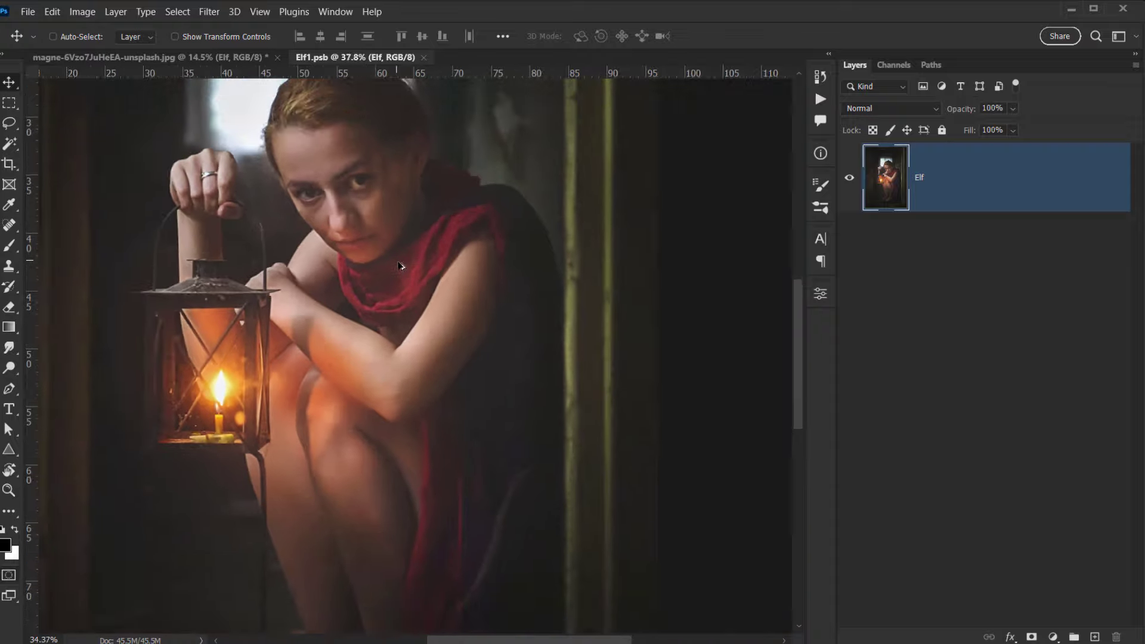
Place pngegg.png from the Elf in a Cave folder into the opened Elf document and lower its opacity to 20%.
key(alt+Tab)
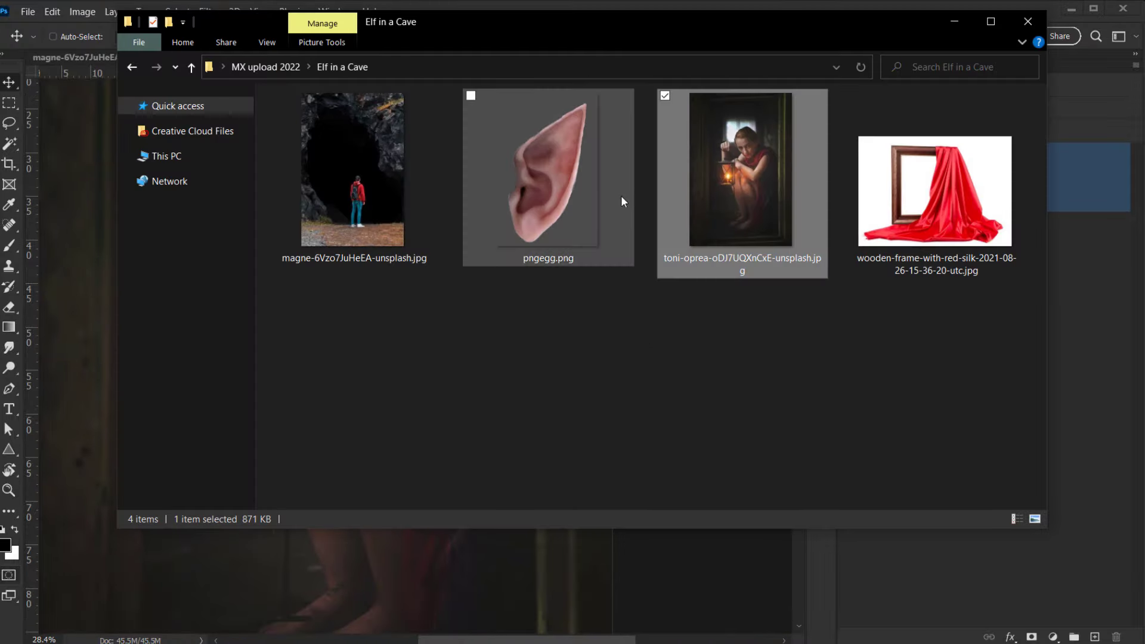
drag(621, 195, 440, 212)
scroll(440, 211, up, 6)
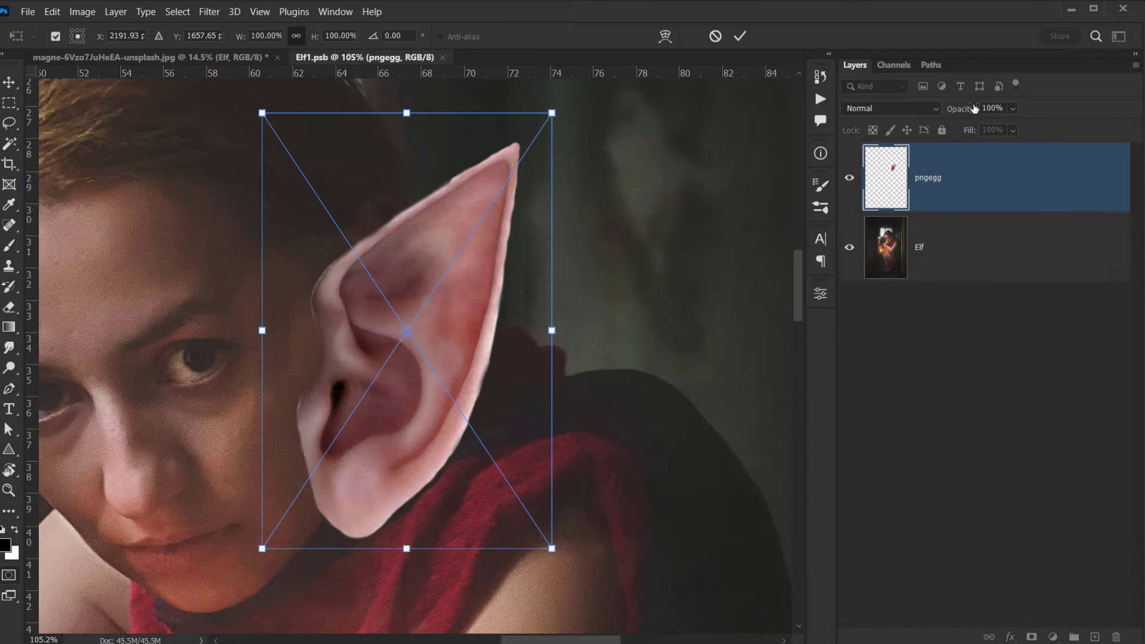
drag(954, 111, 925, 111)
Scale the placed pointed ear down to about 53% and move it over the woman's own ear.
drag(469, 367, 488, 232)
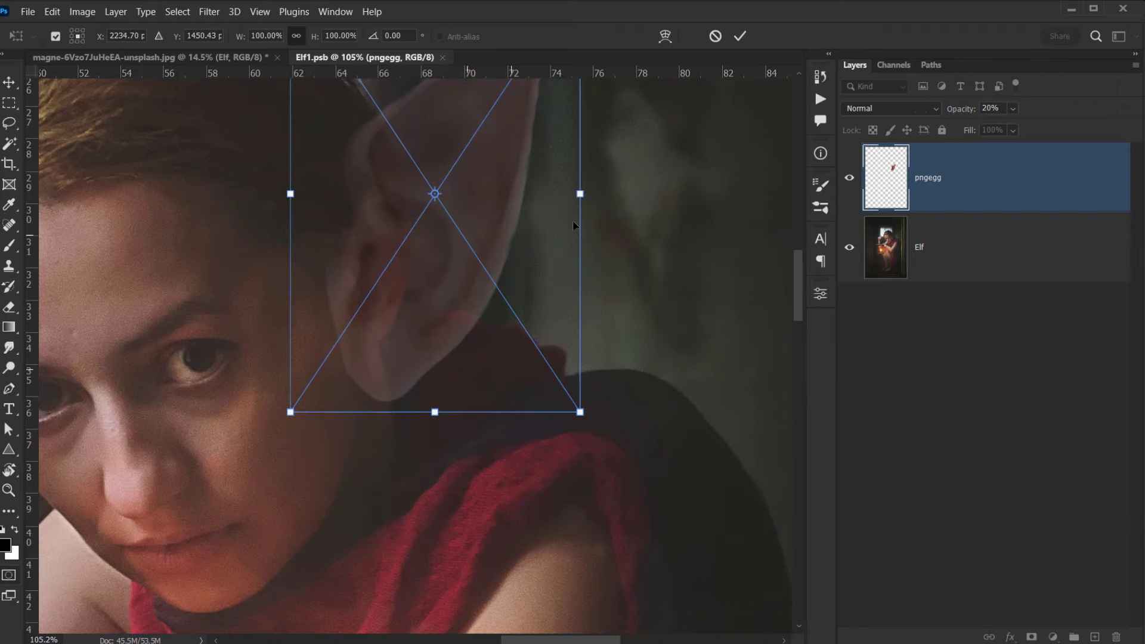
drag(582, 195, 447, 192)
drag(327, 276, 361, 326)
scroll(401, 247, up, 3)
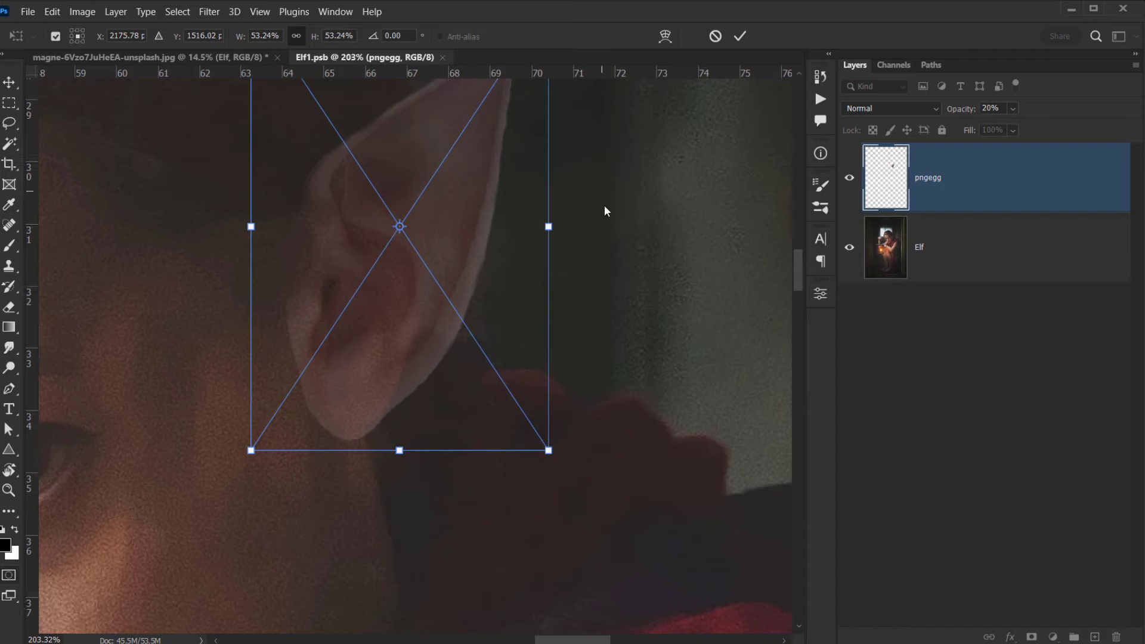
Rotate the pointed ear to about -14 degrees and align it with the woman's own ear.
drag(617, 208, 611, 175)
drag(432, 325, 393, 292)
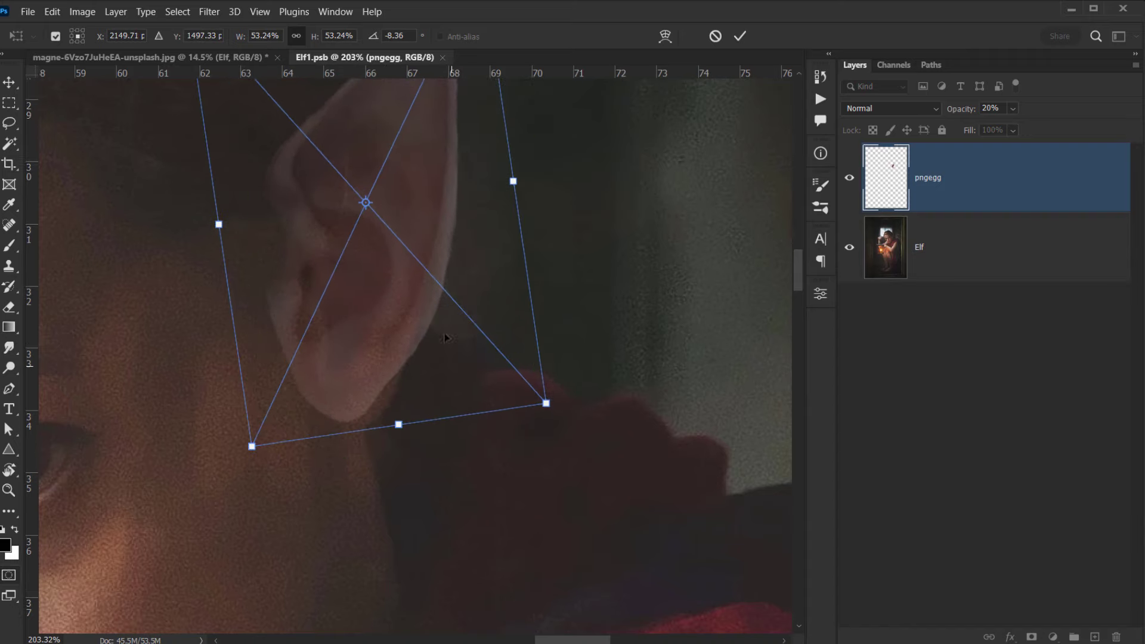
drag(582, 228, 575, 177)
drag(475, 315, 467, 390)
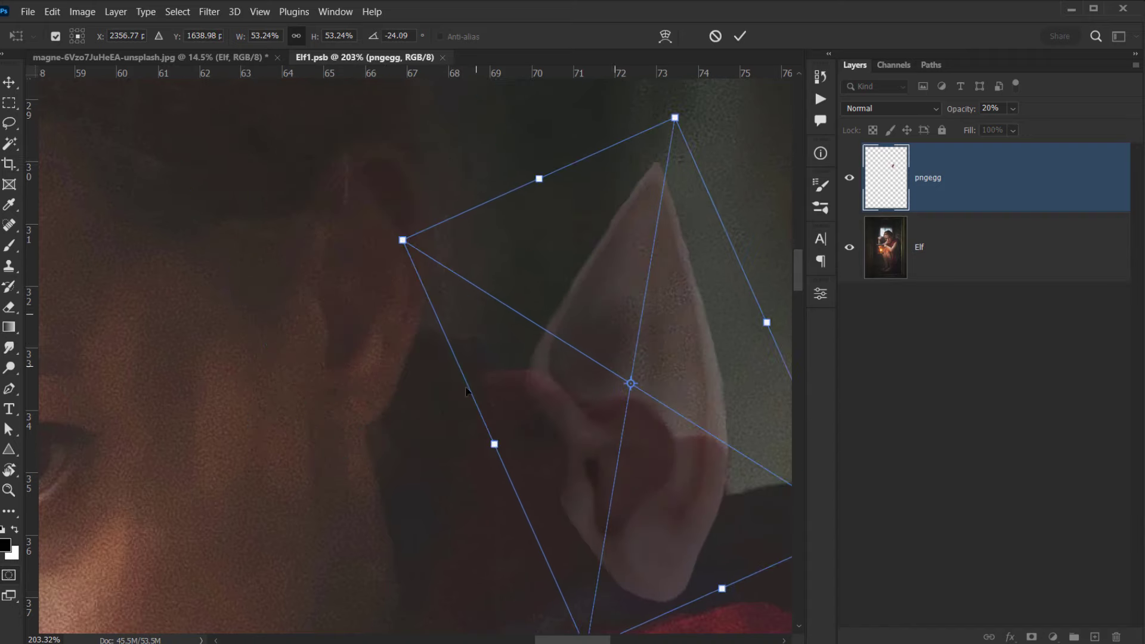
drag(644, 425, 371, 261)
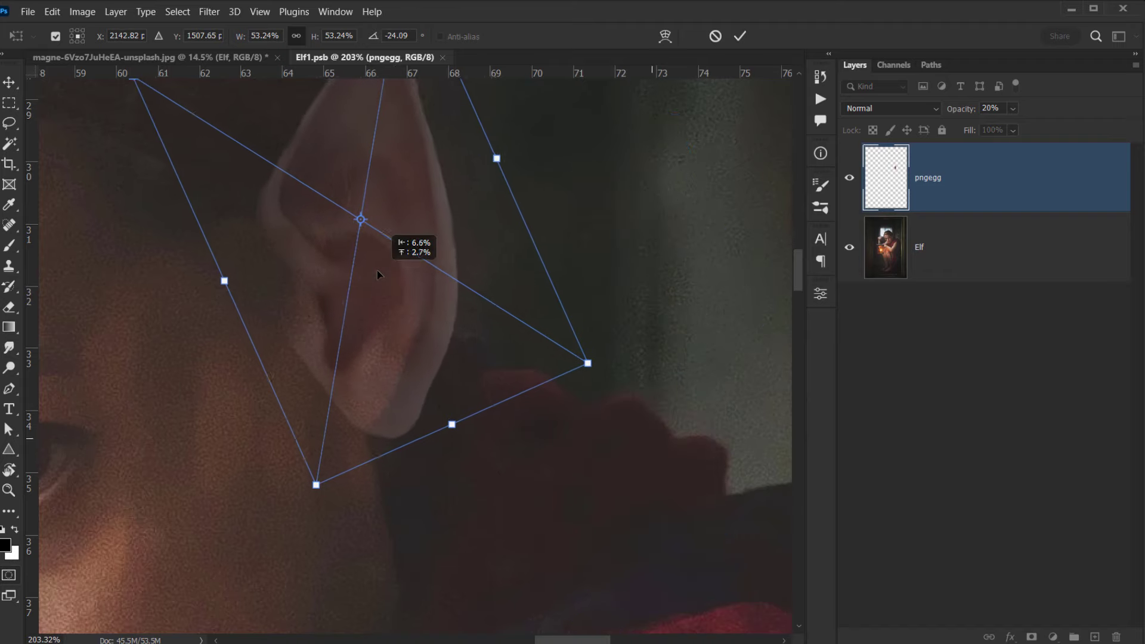
drag(582, 187, 574, 225)
mouse_move(436, 367)
mouse_down()
mouse_move(433, 342)
mouse_move(440, 367)
mouse_up()
scroll(429, 243, up, 3)
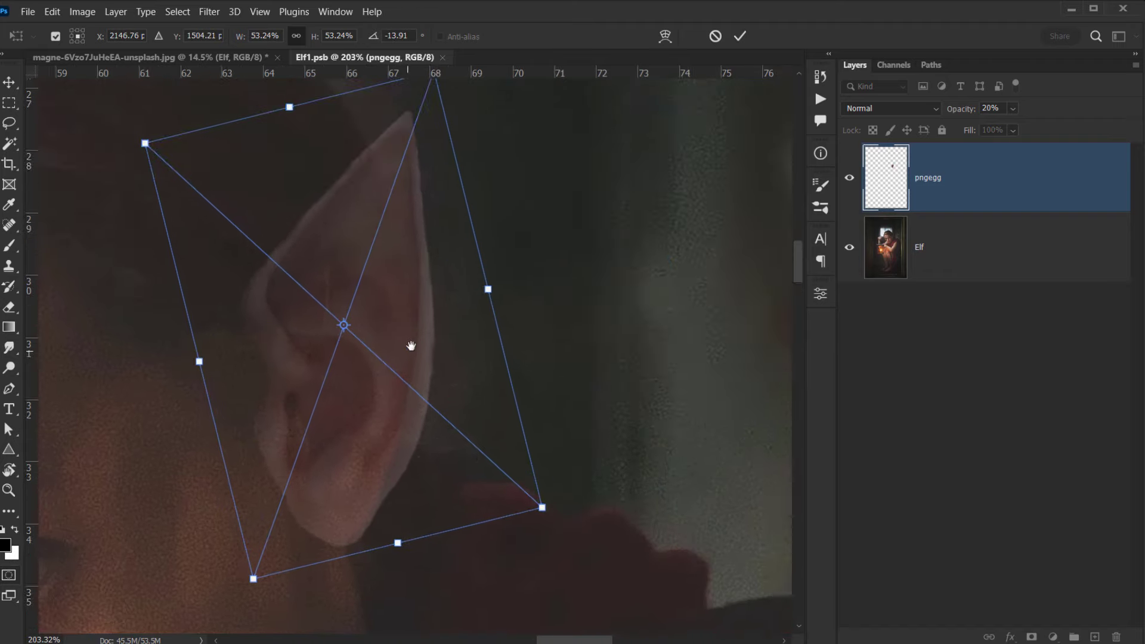
Scale the pointed ear down to about 50% and nudge it slightly left over the woman's ear.
drag(287, 108, 291, 133)
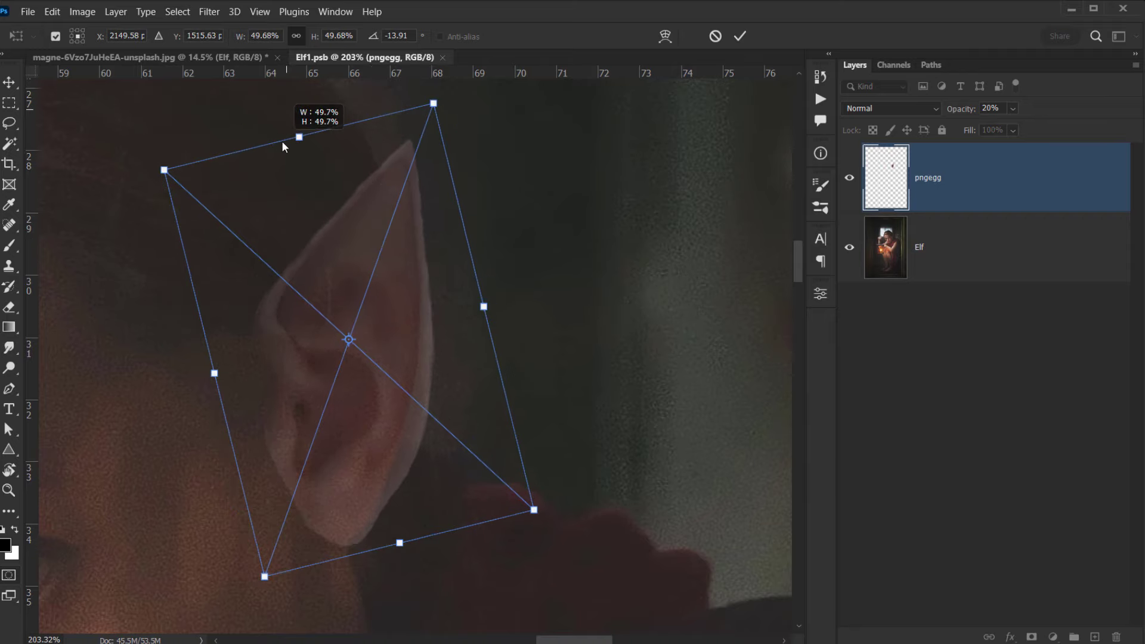
drag(396, 460, 391, 461)
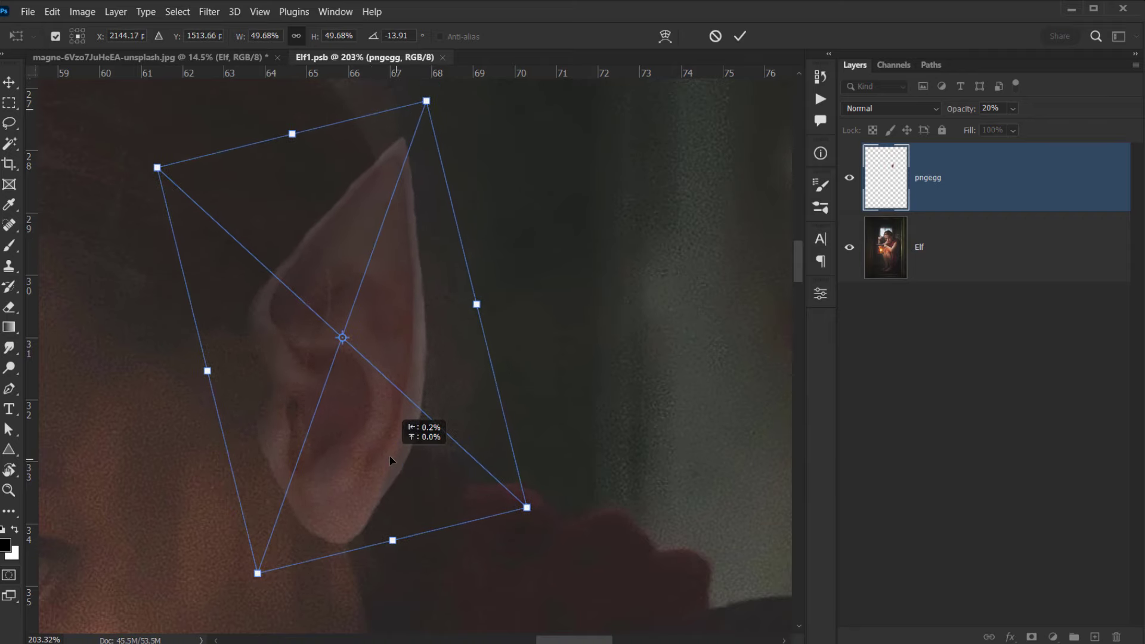
drag(410, 392, 389, 409)
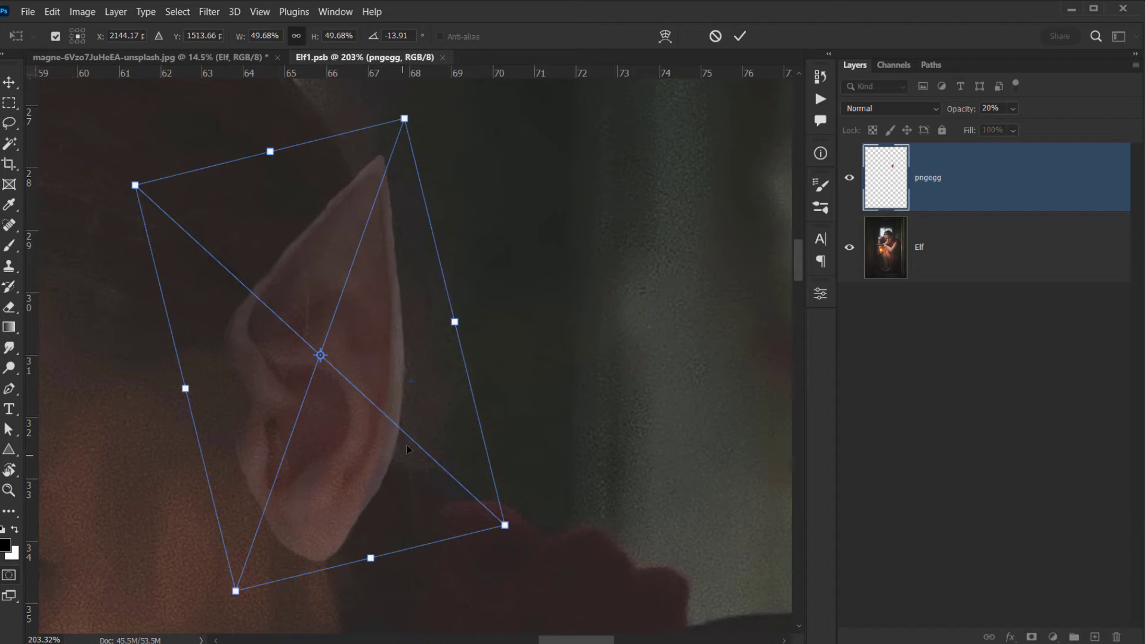
Distort the pointed ear by its corners, raising the tip and fitting the lobe to the woman's real ear.
right_click(386, 276)
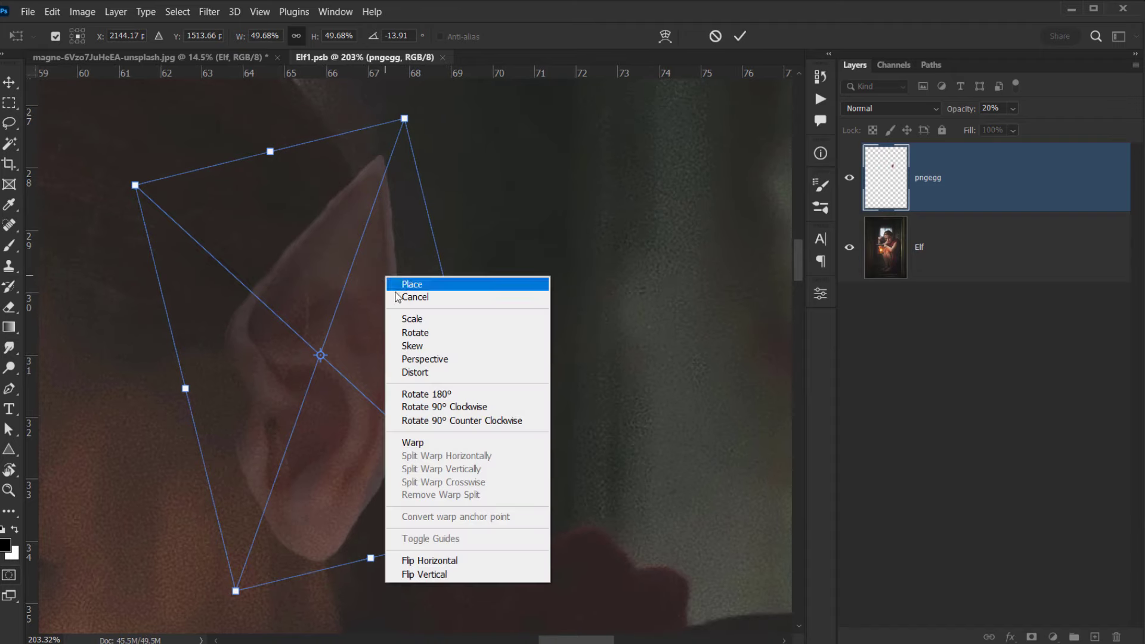
click(425, 376)
drag(406, 121, 394, 95)
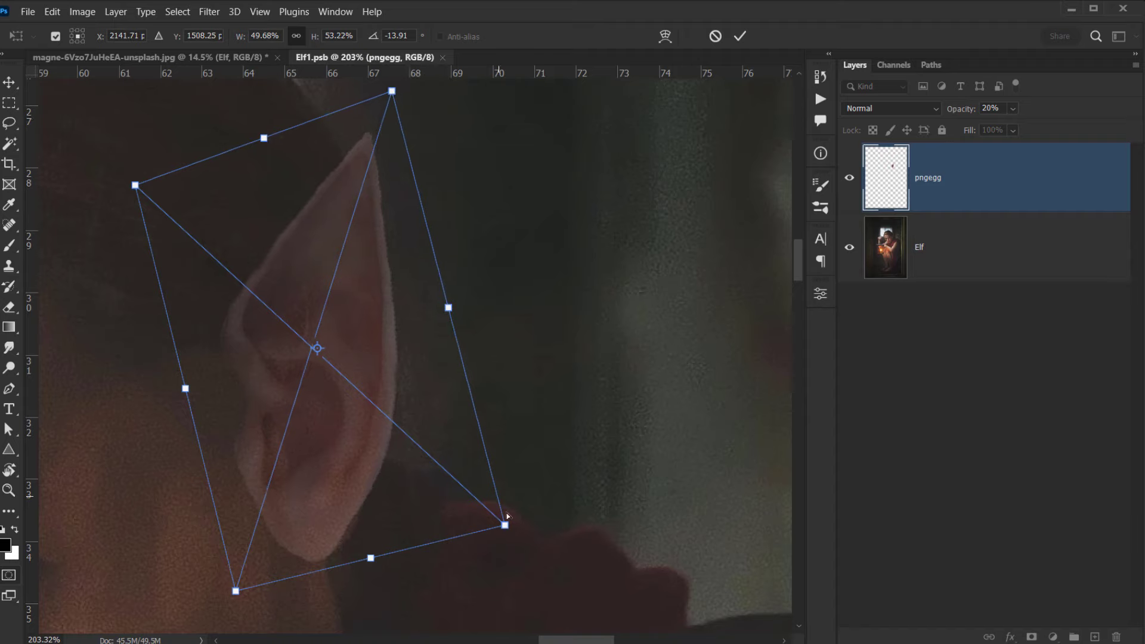
drag(505, 527, 509, 526)
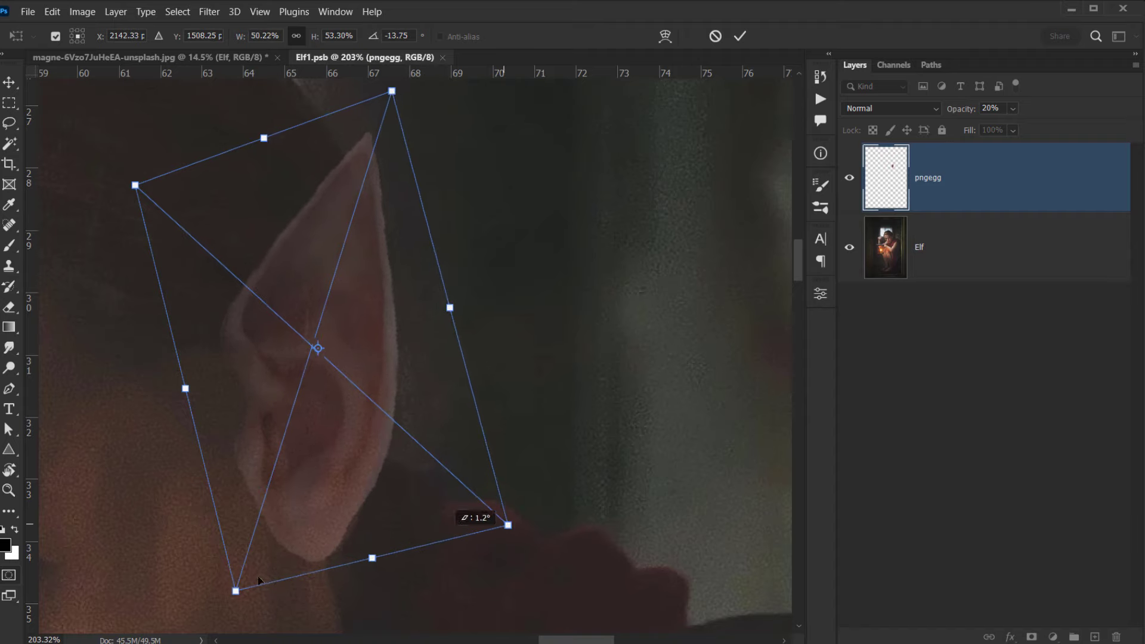
mouse_move(237, 591)
mouse_down()
mouse_move(237, 566)
mouse_move(246, 589)
mouse_up()
drag(506, 520, 498, 520)
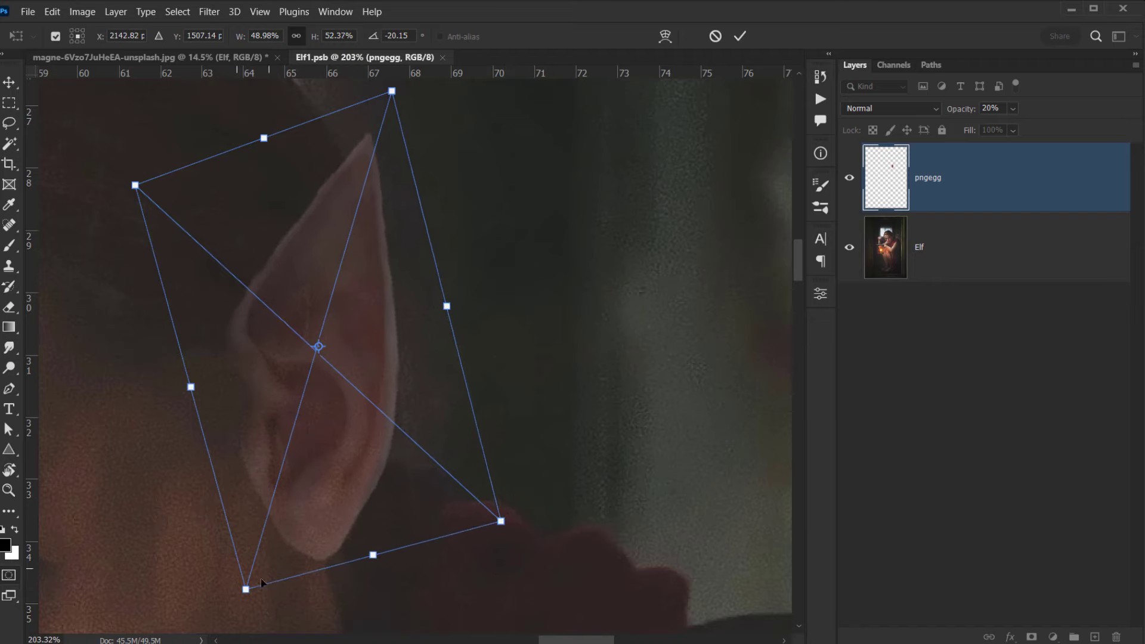
mouse_move(250, 587)
mouse_down()
mouse_move(239, 550)
mouse_move(259, 578)
mouse_move(244, 592)
mouse_up()
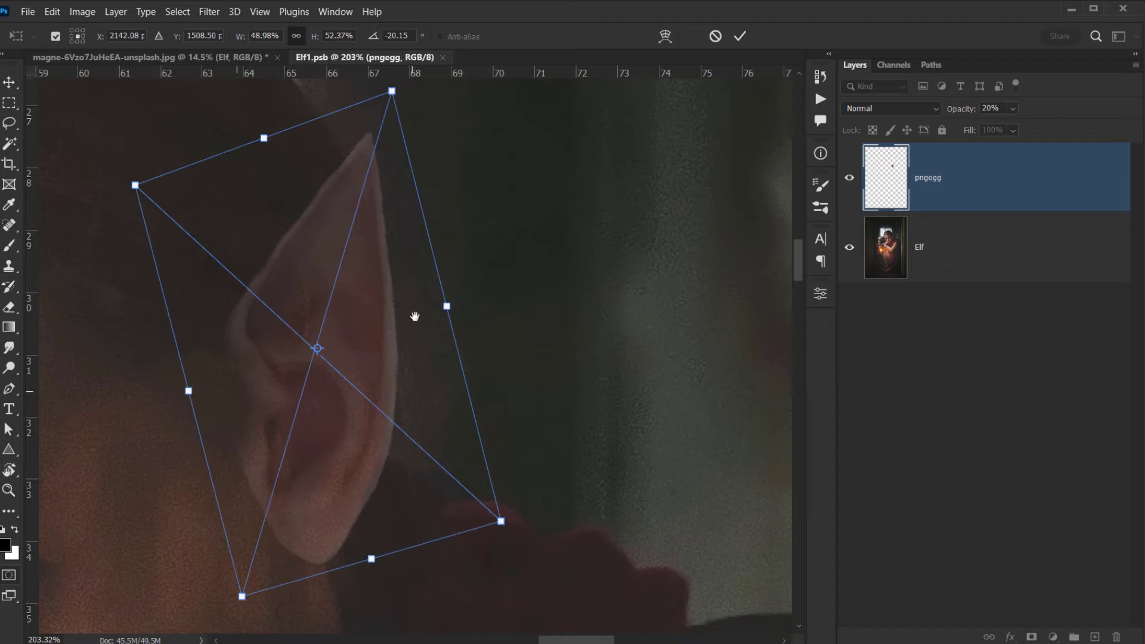
drag(407, 303, 379, 286)
drag(370, 156, 386, 153)
drag(280, 472, 304, 367)
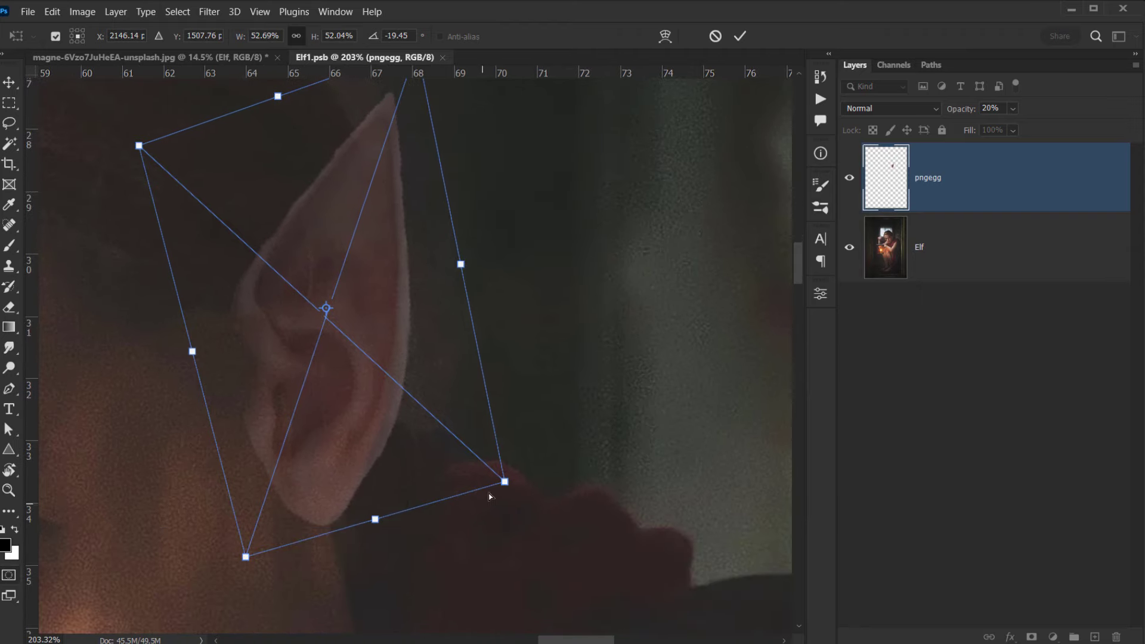
scroll(394, 358, up, 3)
Warp the pointed ear, pulling its outer edge inward and adjusting the lobe and front edge to match the real ear.
right_click(395, 322)
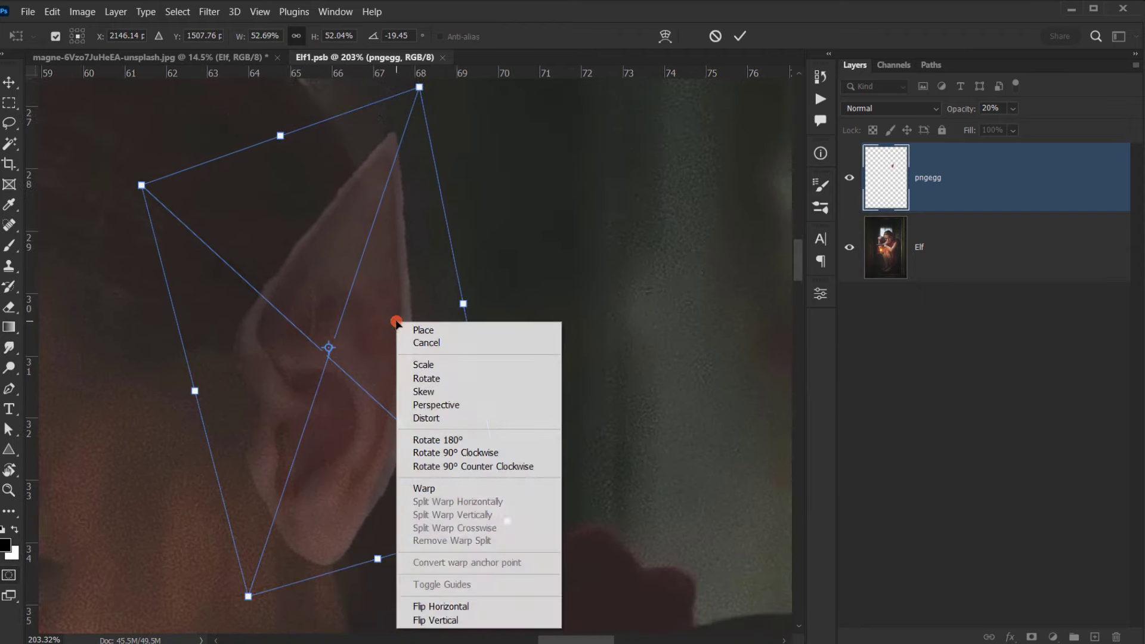
click(459, 489)
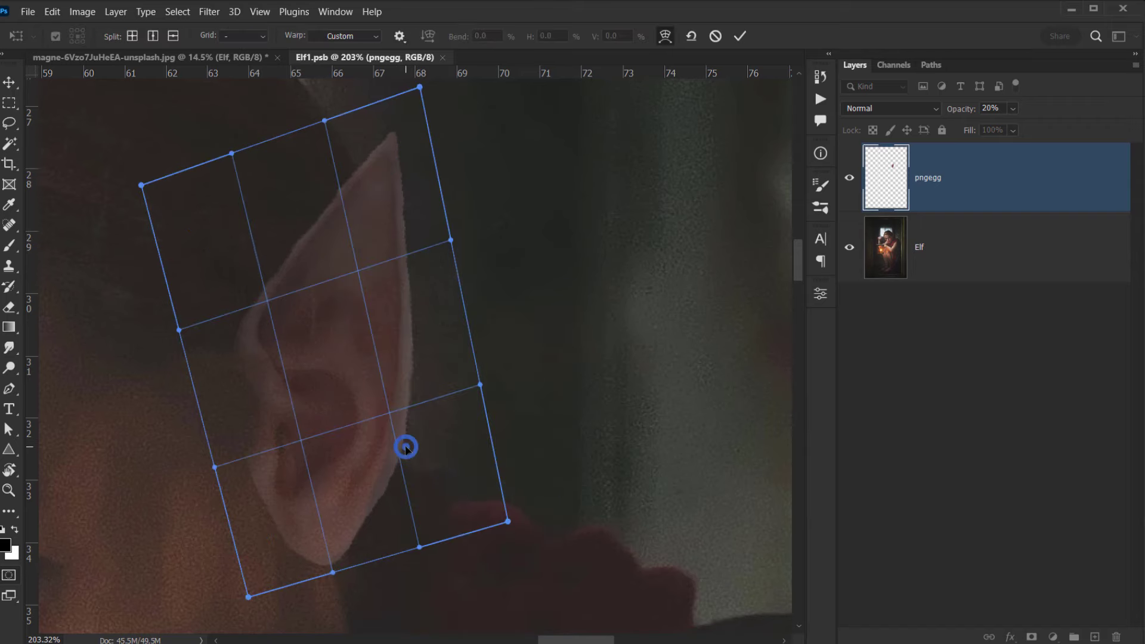
drag(403, 448, 346, 527)
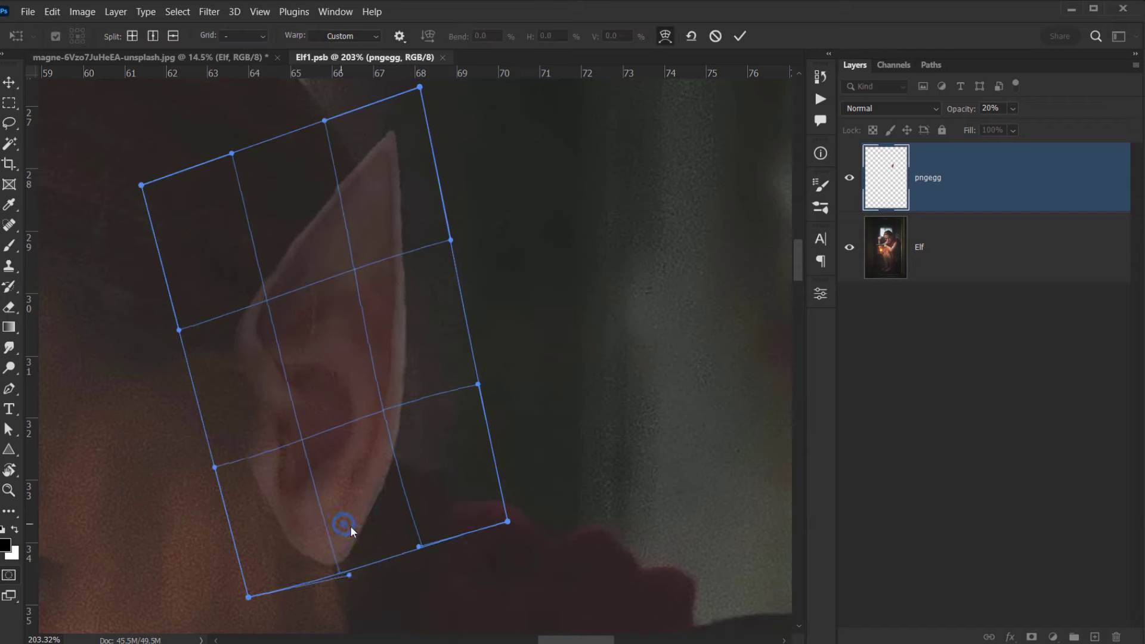
drag(317, 585, 312, 580)
drag(243, 446, 237, 450)
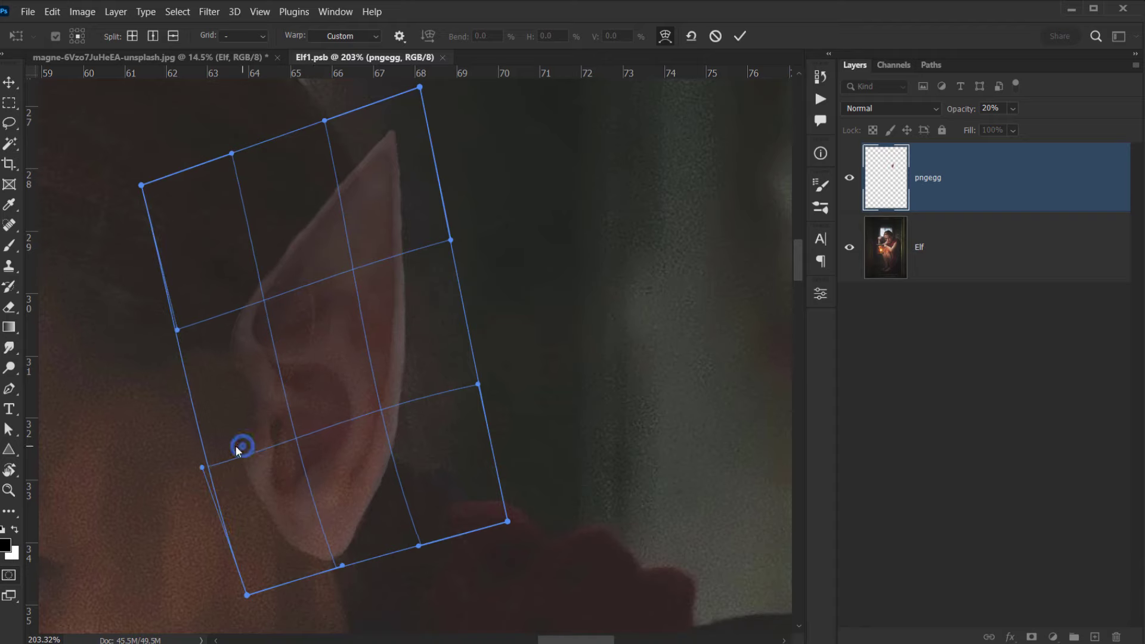
Stretch the warped ear's tip upward to lengthen the point.
scroll(335, 317, up, 3)
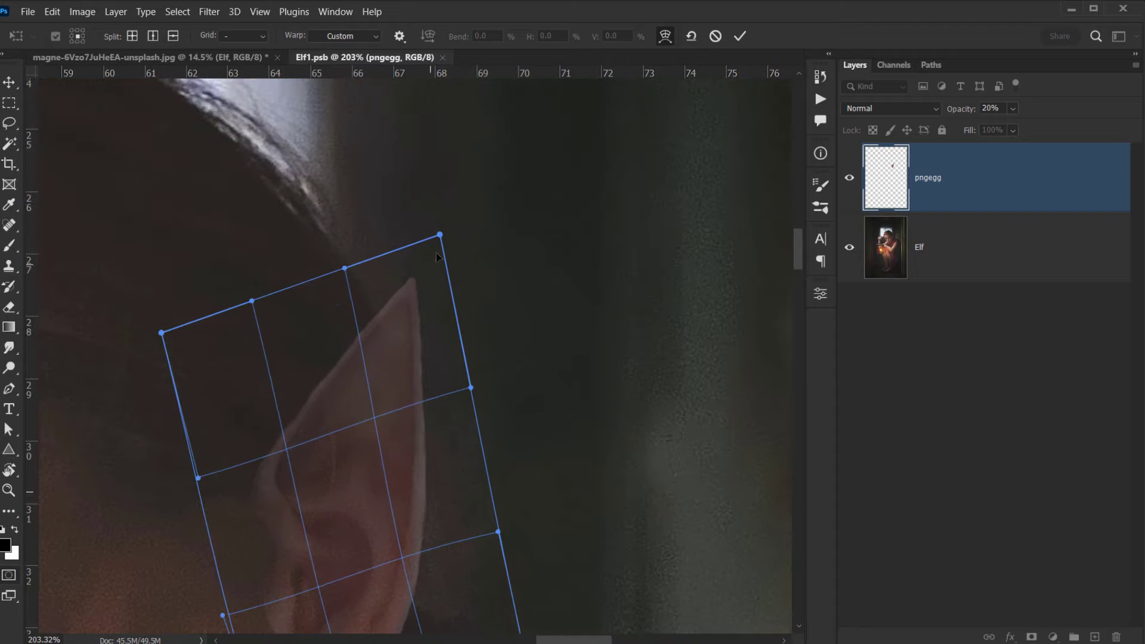
drag(443, 240, 457, 174)
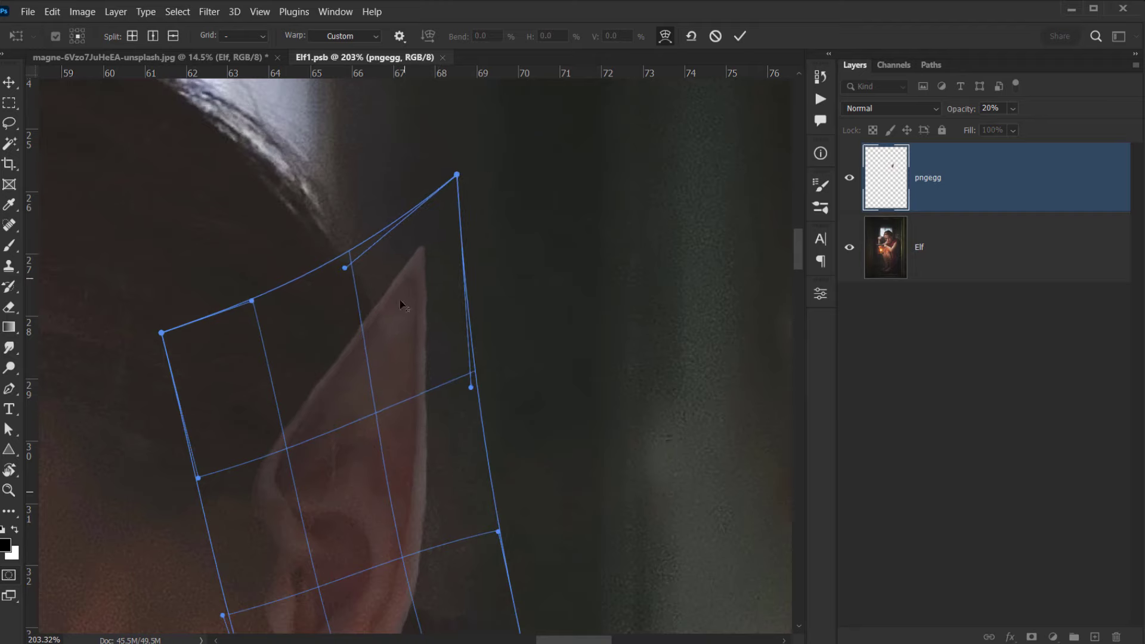
scroll(378, 347, down, 5)
scroll(379, 347, down, 2)
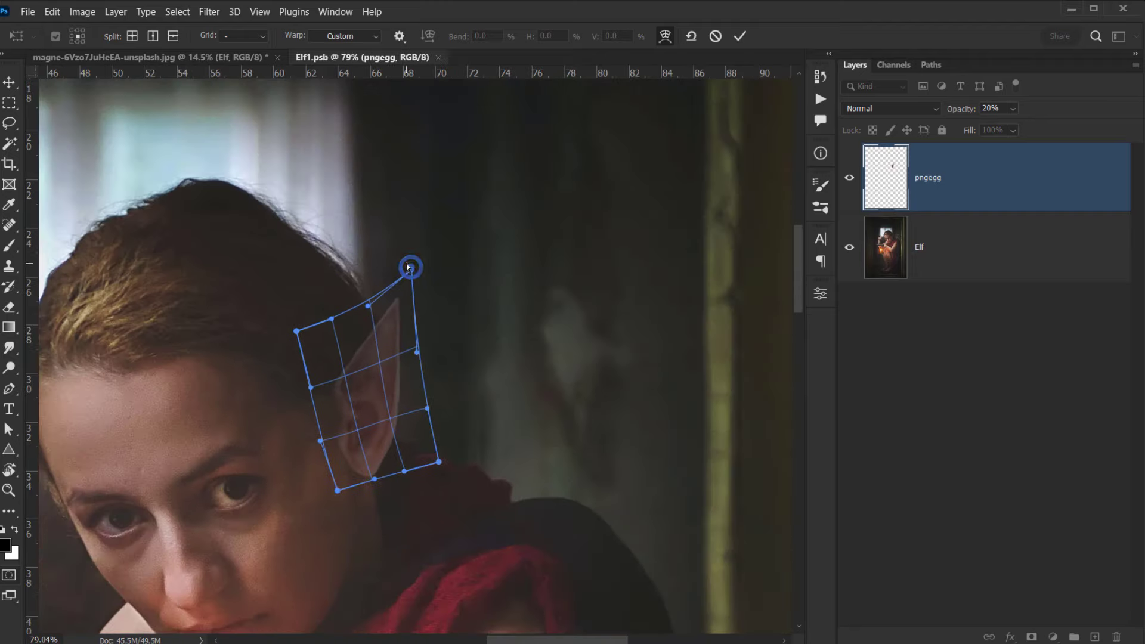
drag(412, 271, 406, 260)
Fine-tune the warp around the earlobe and commit the transformation of the pointed ear.
scroll(399, 382, down, 8)
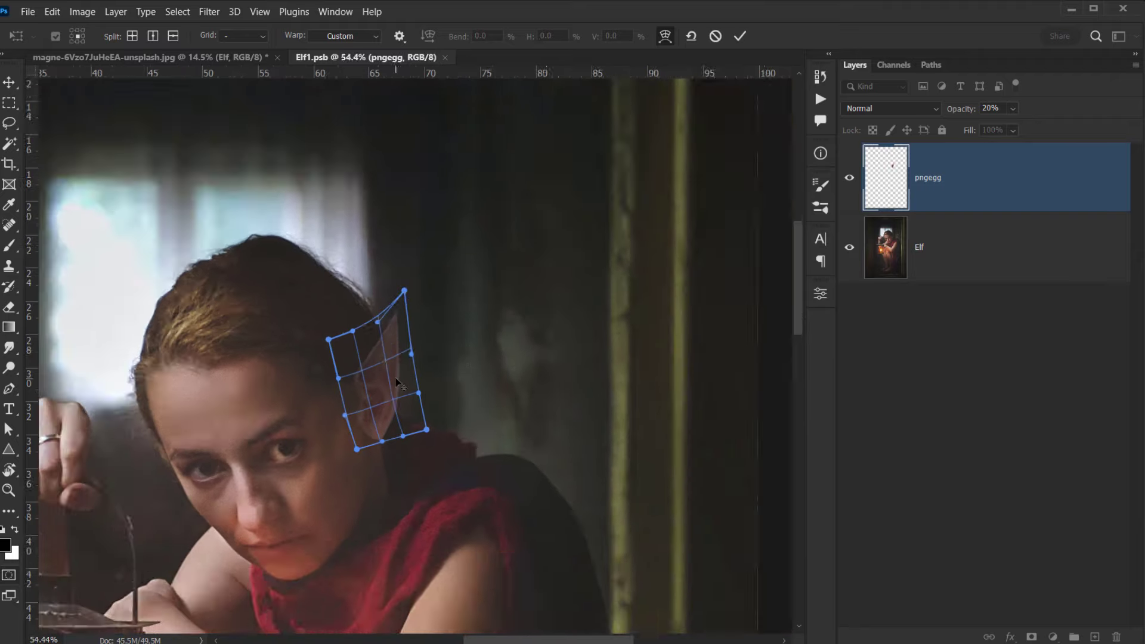
key(alt+space)
scroll(397, 403, up, 6)
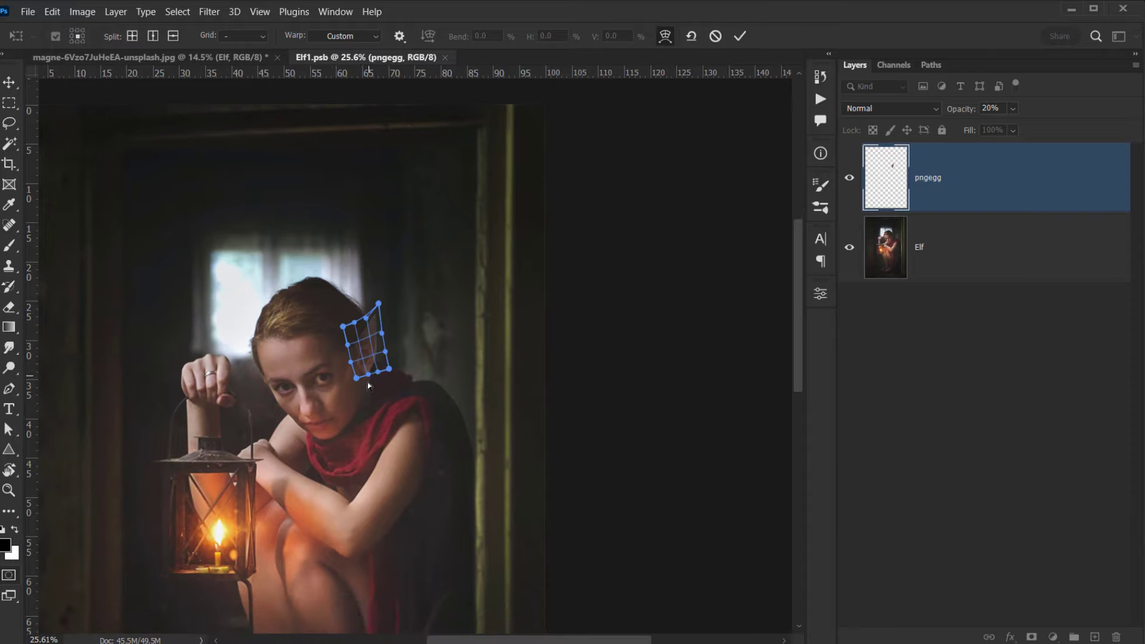
scroll(352, 385, up, 8)
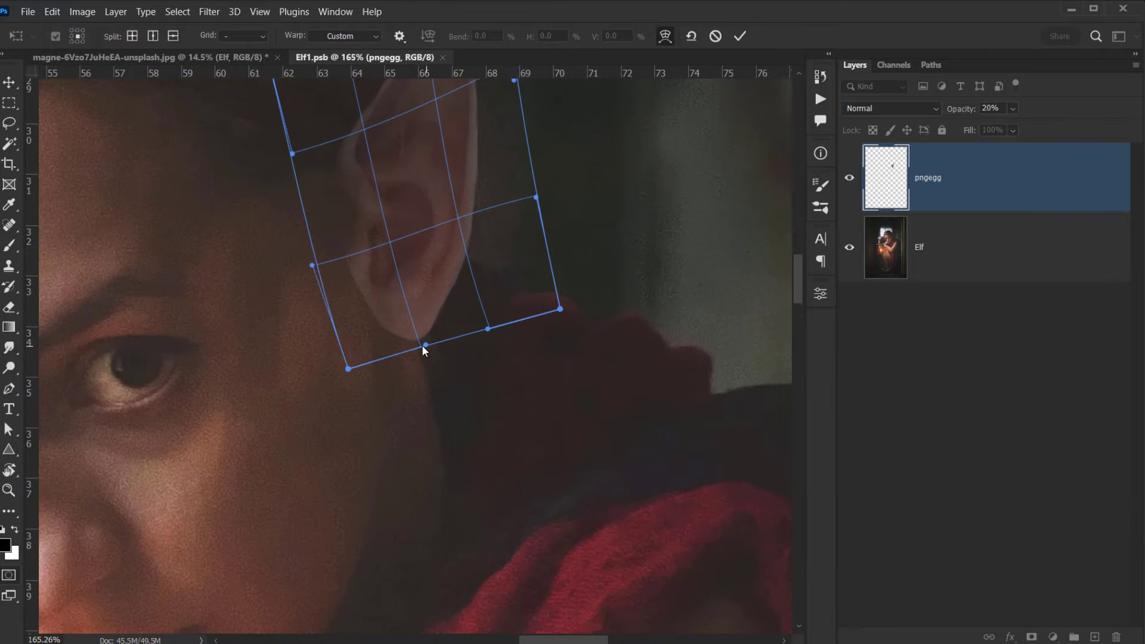
drag(411, 346, 435, 335)
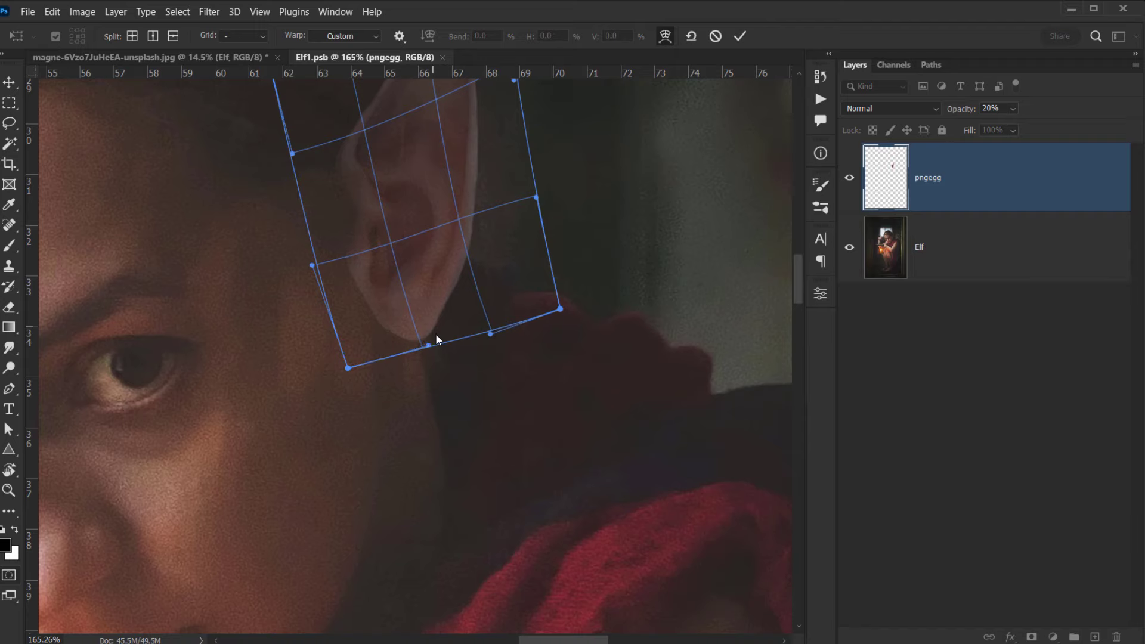
click(457, 291)
drag(459, 291, 459, 291)
click(740, 36)
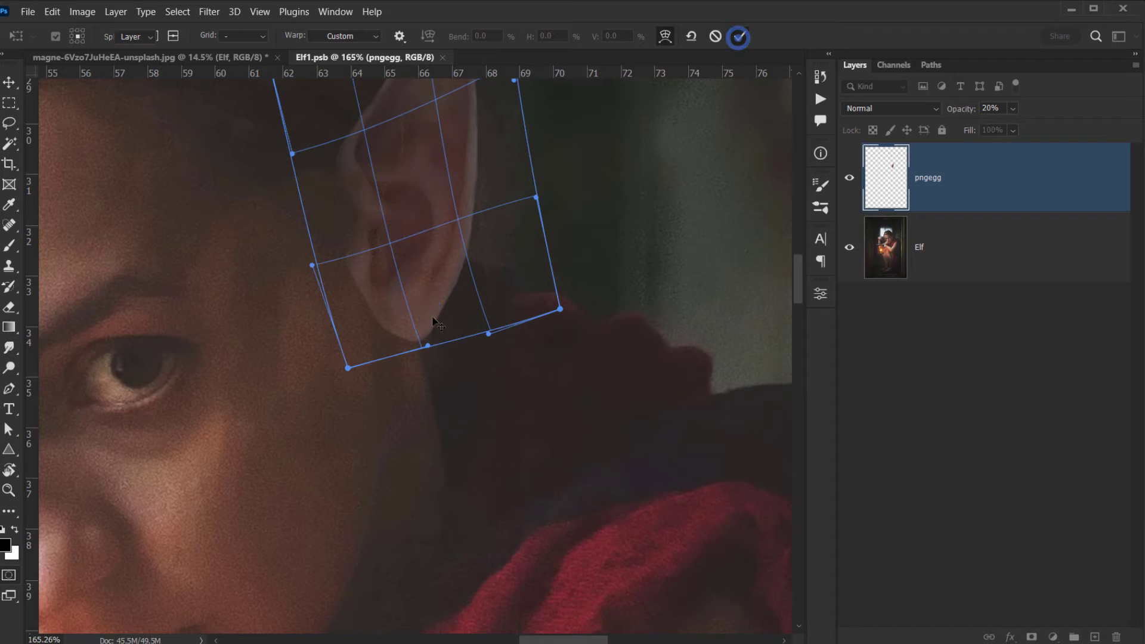
Restore the pointed ear layer's opacity to 100%.
scroll(422, 349, down, 6)
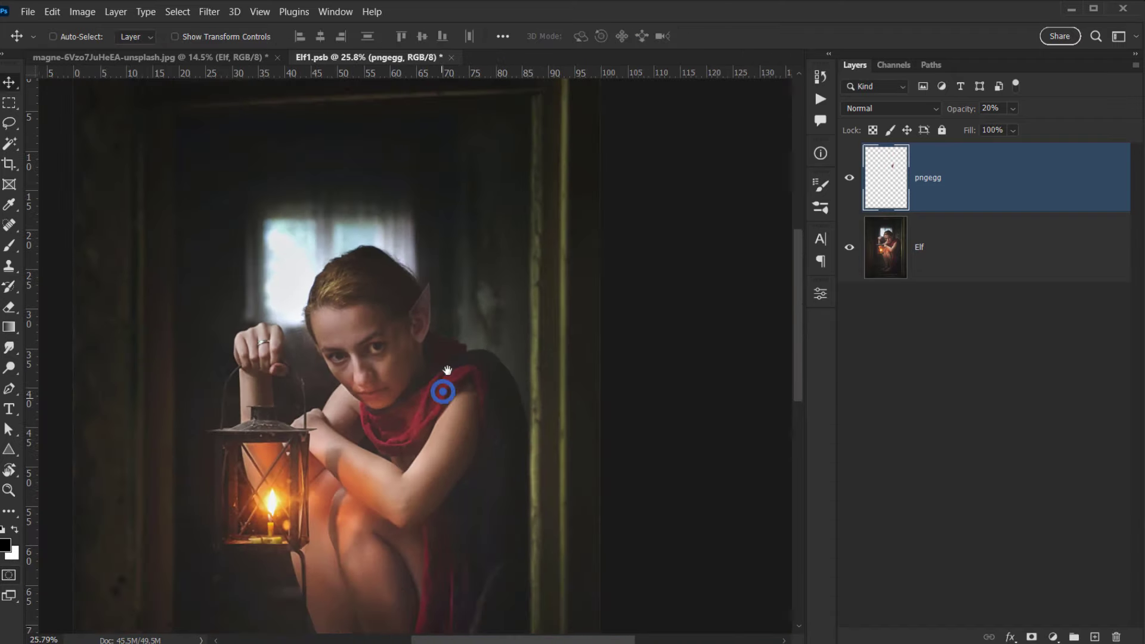
drag(442, 388, 490, 297)
drag(522, 260, 373, 323)
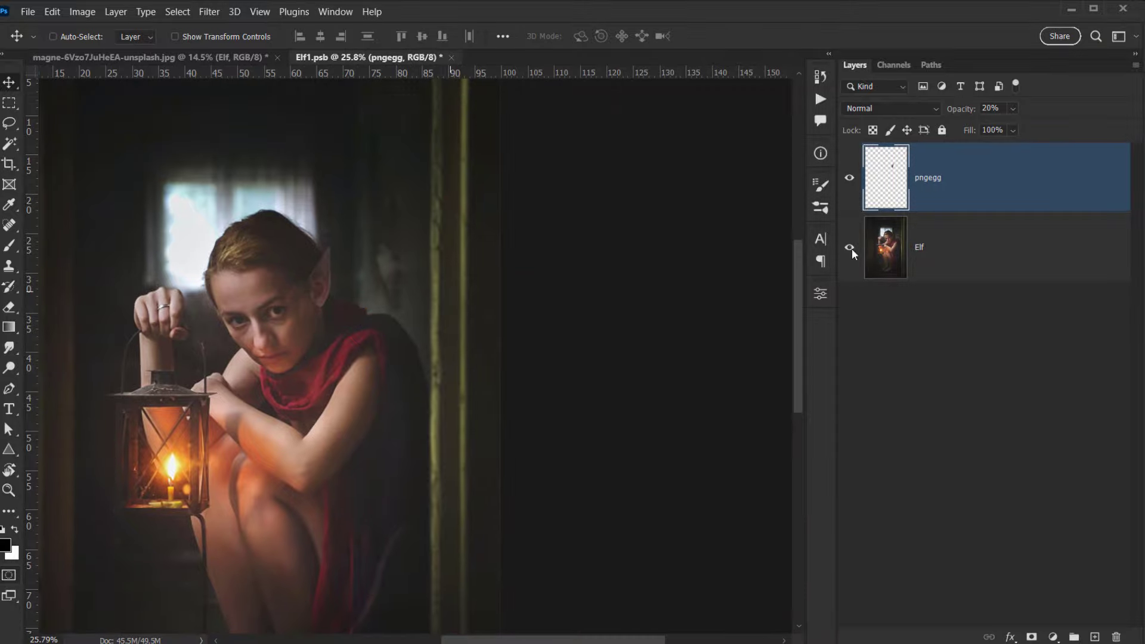
text(100)
key(Return)
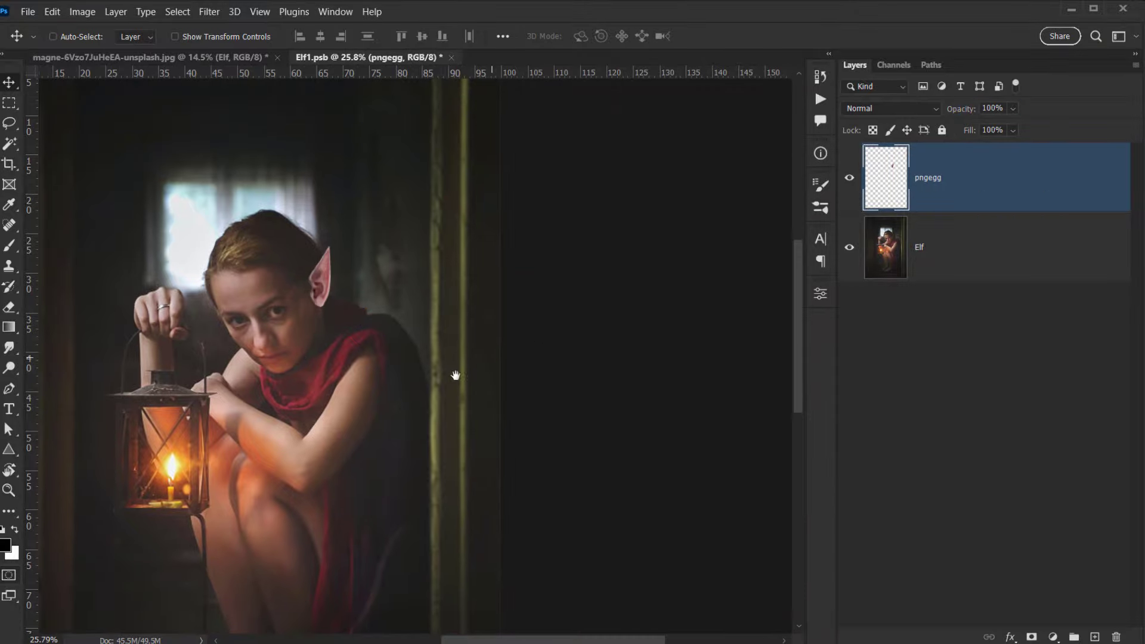
Add a white layer mask to the pointed ear layer and rename the layer as Ear.
scroll(315, 317, up, 4)
scroll(396, 306, up, 2)
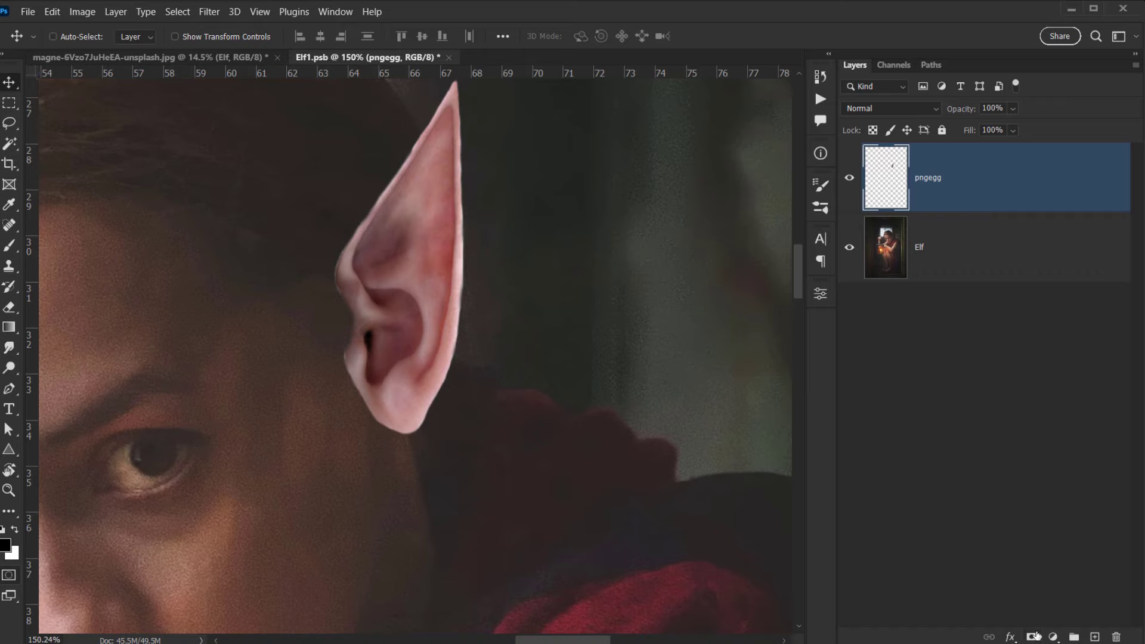
click(1034, 637)
double_click(984, 179)
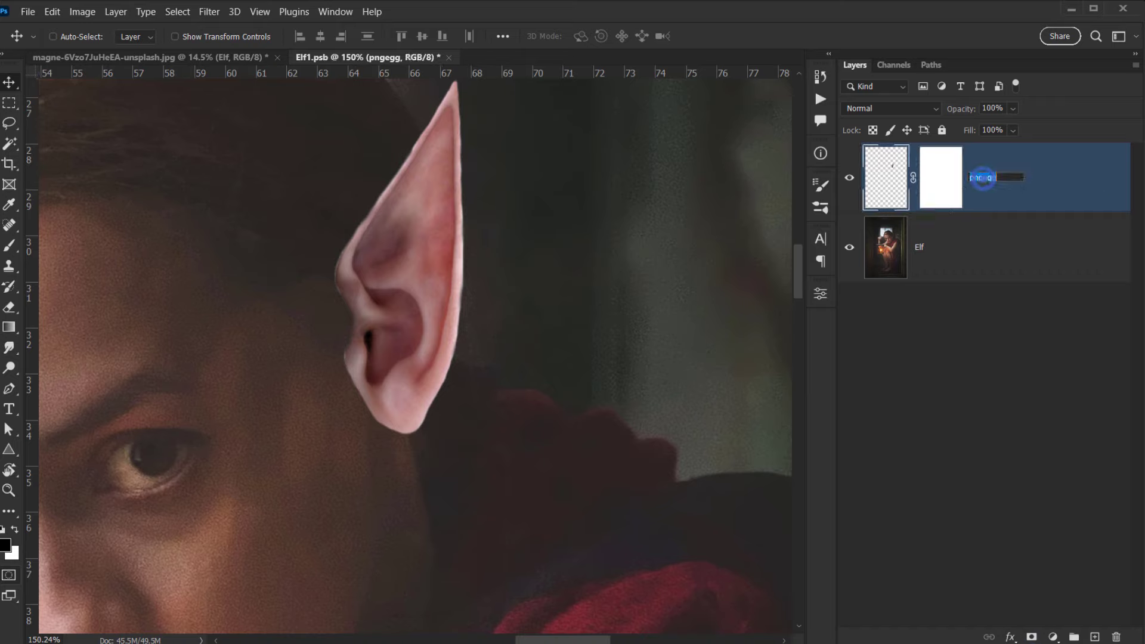
key(Return)
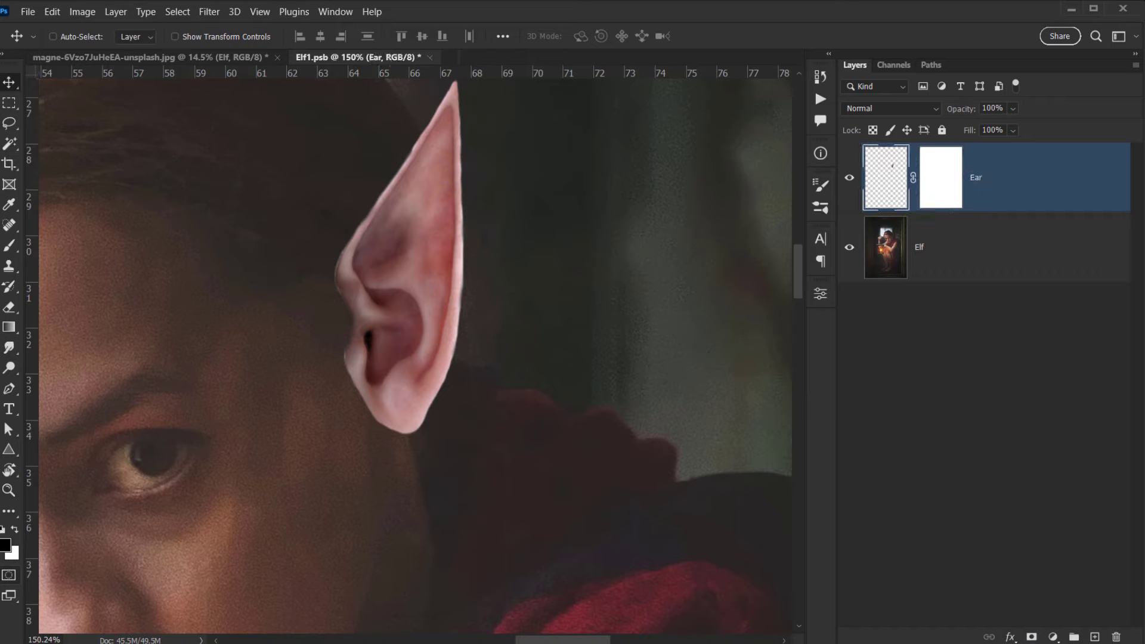
Target the Ear layer's mask and prepare a small black Soft Round brush at 30% opacity.
click(948, 192)
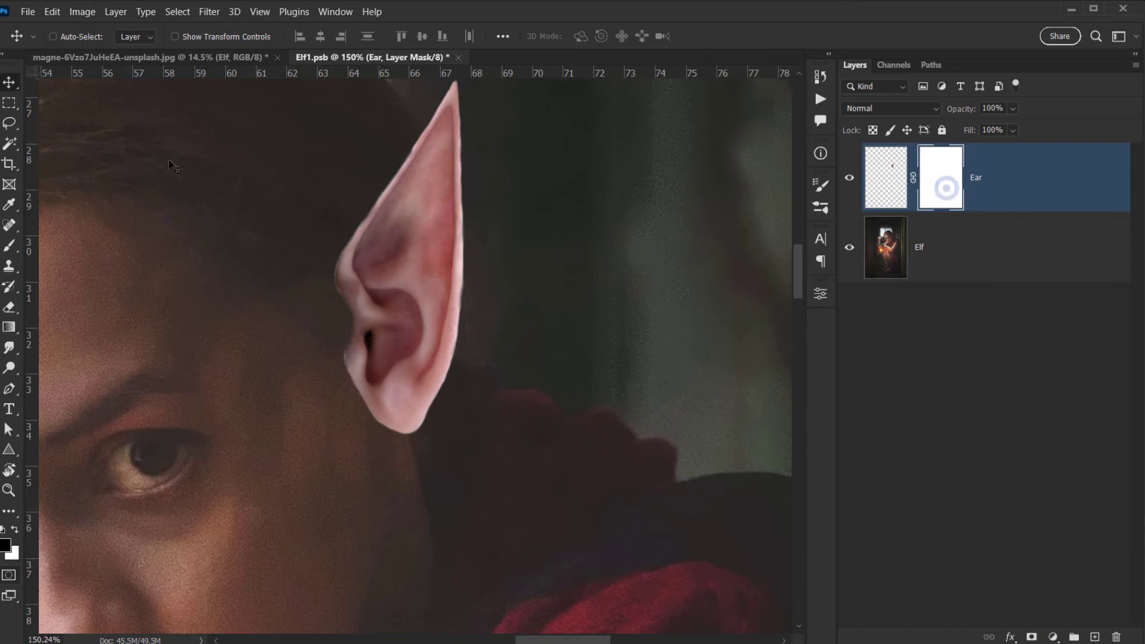
click(9, 247)
right_click(263, 184)
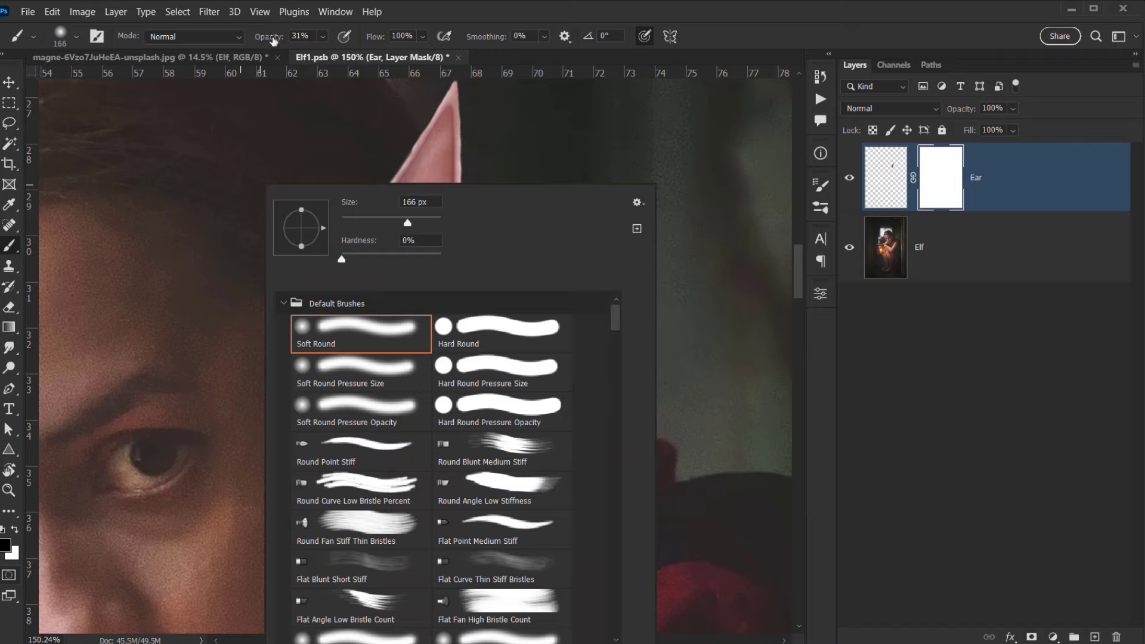
drag(272, 38, 268, 38)
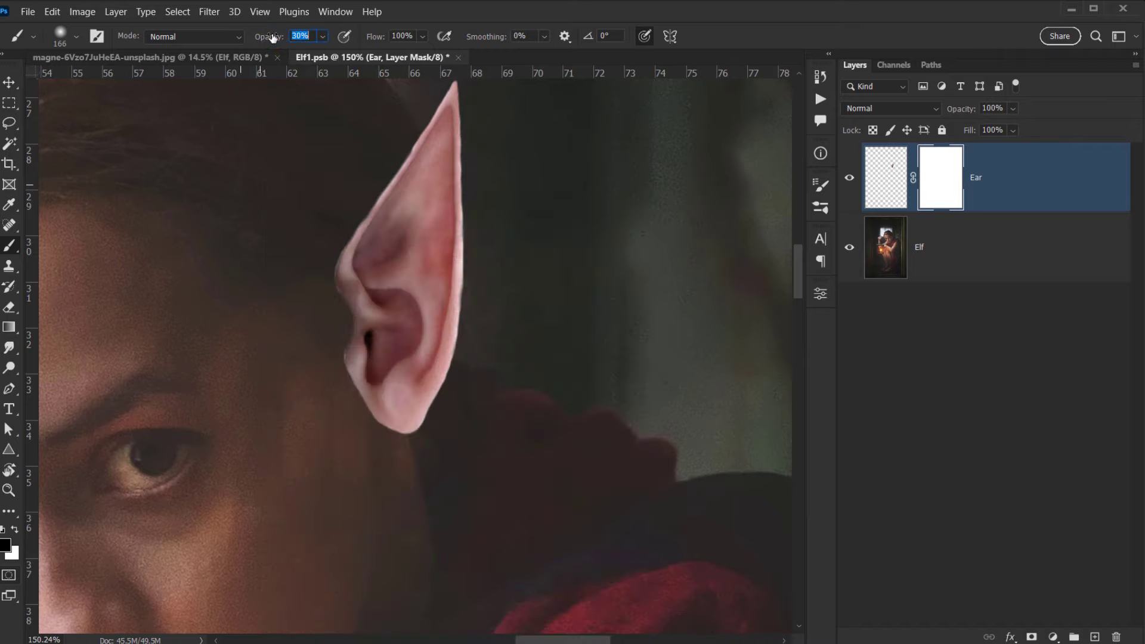
mouse_move(324, 299)
mouse_down()
mouse_move(305, 296)
mouse_move(254, 333)
mouse_up()
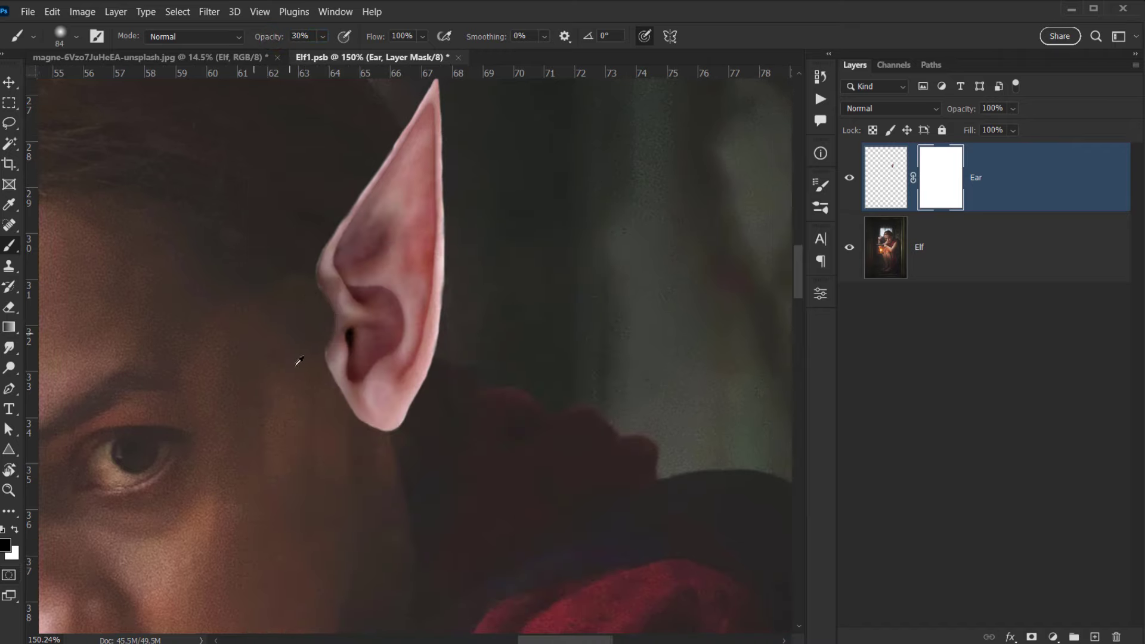
scroll(296, 365, up, 5)
drag(271, 398, 252, 398)
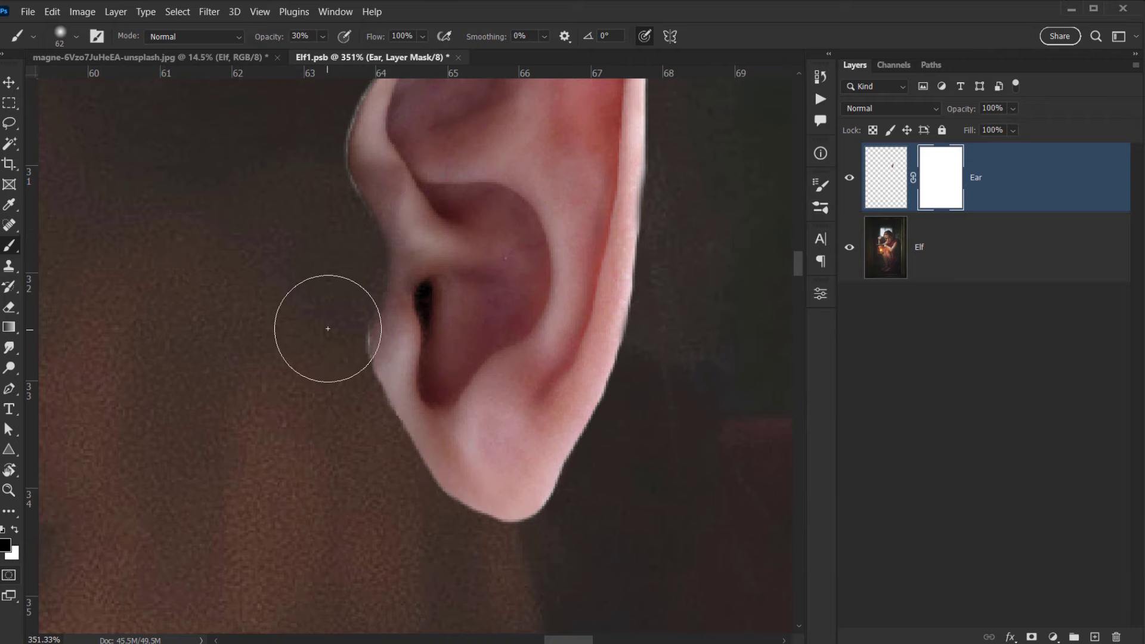
Mask the front edge of the ear with soft black dabs to blend it into the side of the face.
drag(328, 329, 343, 302)
click(340, 324)
click(349, 327)
click(341, 213)
click(334, 199)
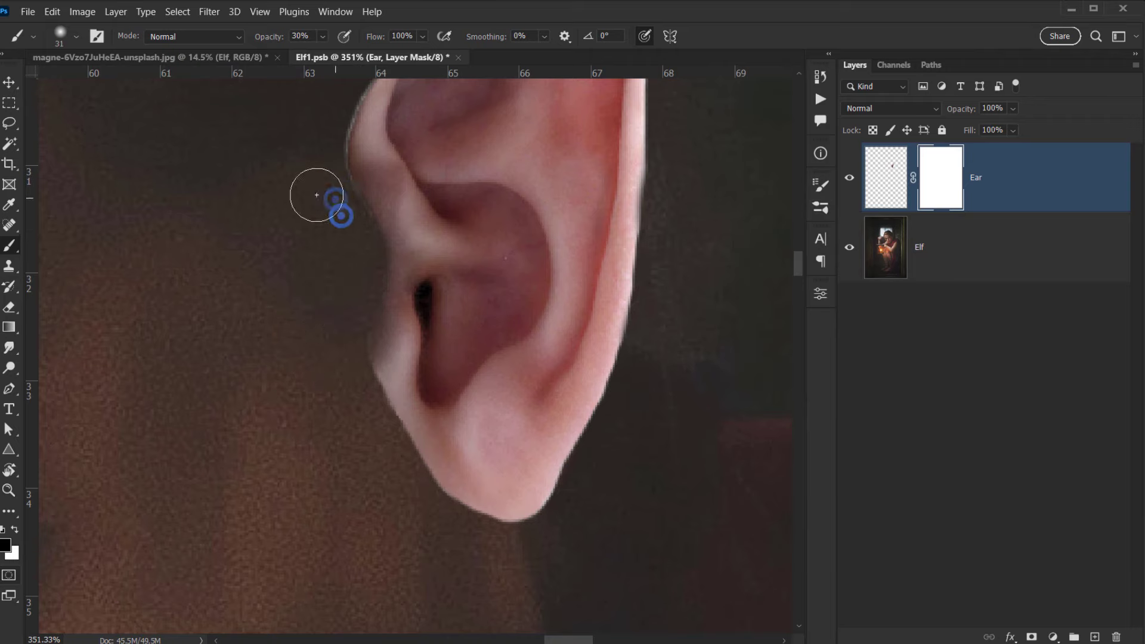
click(328, 169)
click(335, 143)
click(329, 127)
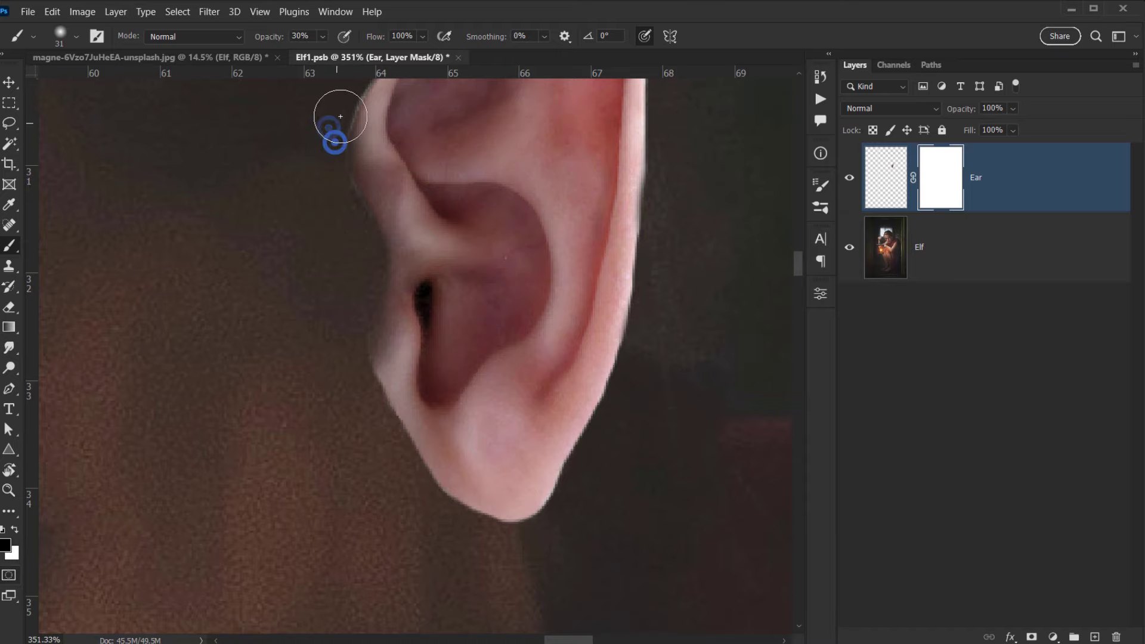
click(338, 125)
click(330, 150)
click(347, 174)
click(347, 187)
click(345, 202)
click(351, 219)
Raise the brush opacity to 56% and soften the ear's upper front edge near the hairline on the mask.
drag(341, 280, 346, 568)
drag(269, 41, 285, 41)
click(336, 175)
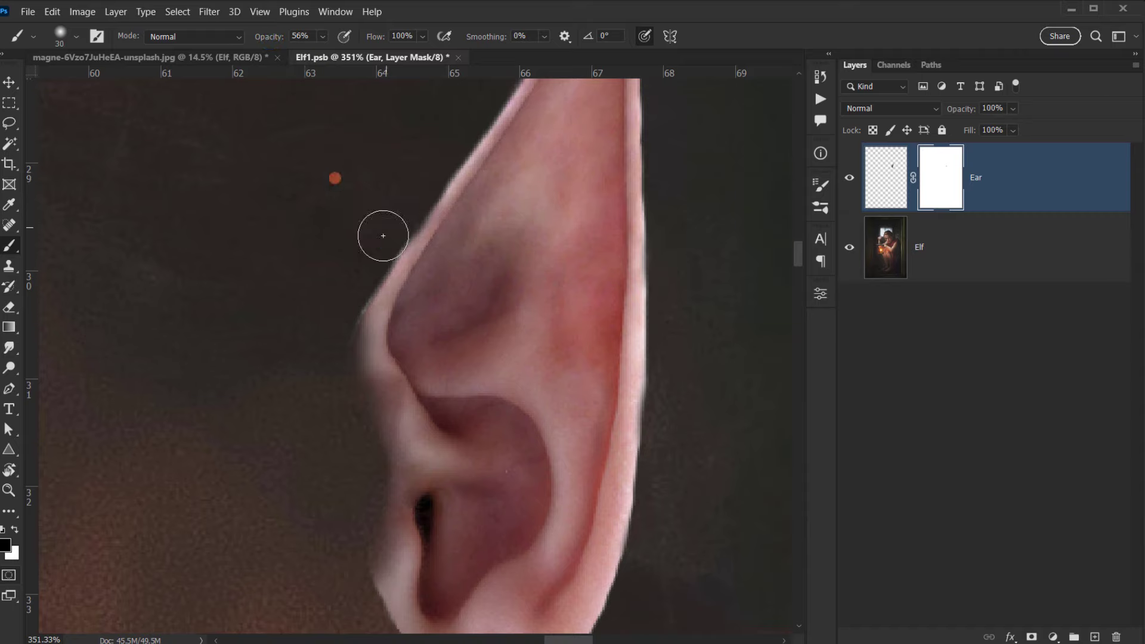
click(361, 257)
click(328, 334)
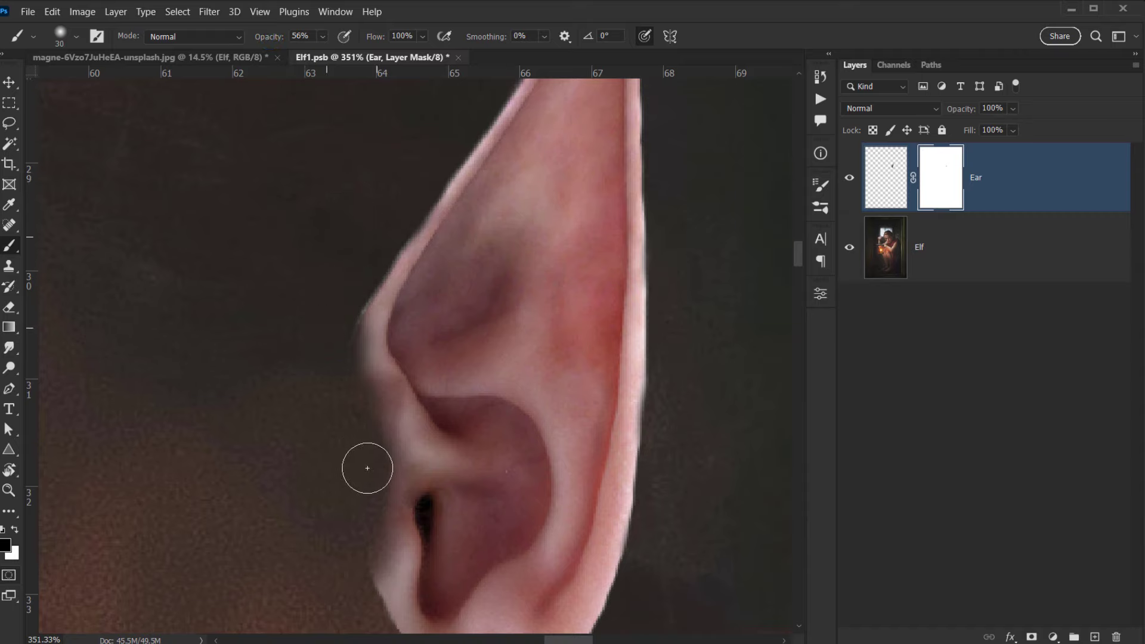
Mask the lower front edge of the ear down to the earlobe, enlarging the soft brush to 71 px.
drag(367, 516, 314, 211)
click(316, 366)
click(307, 307)
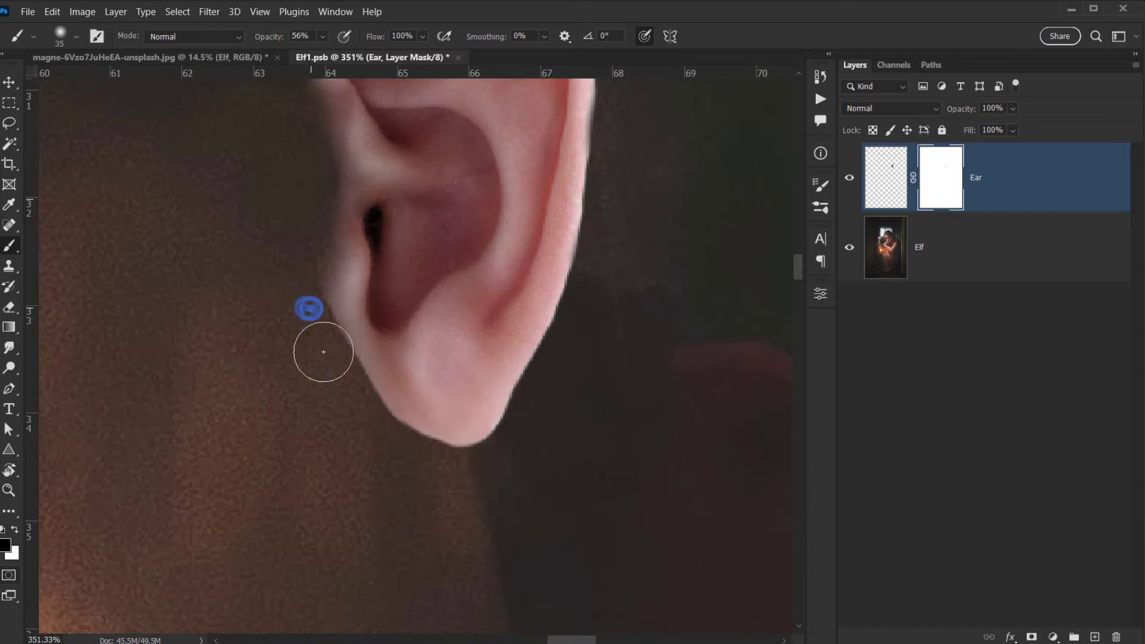
click(314, 335)
click(335, 363)
drag(282, 395, 322, 397)
click(290, 321)
click(299, 363)
click(318, 393)
click(327, 404)
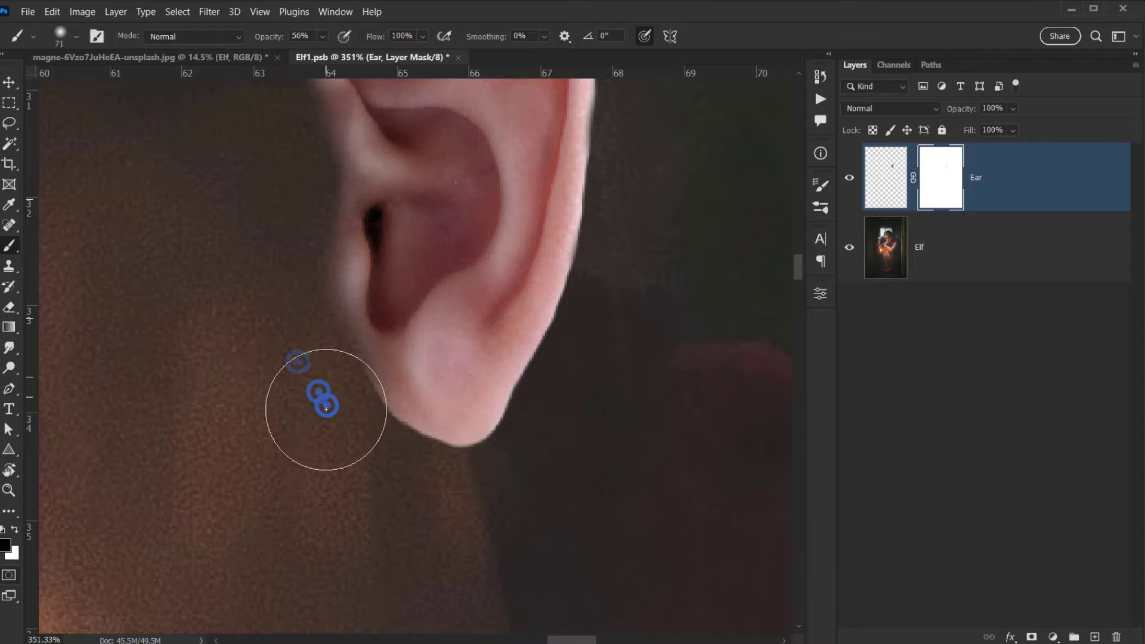
click(314, 410)
click(307, 437)
Check the blended ear against the whole figure and compare it with the Ear layer hidden and shown.
scroll(301, 395, down, 4)
scroll(300, 396, down, 6)
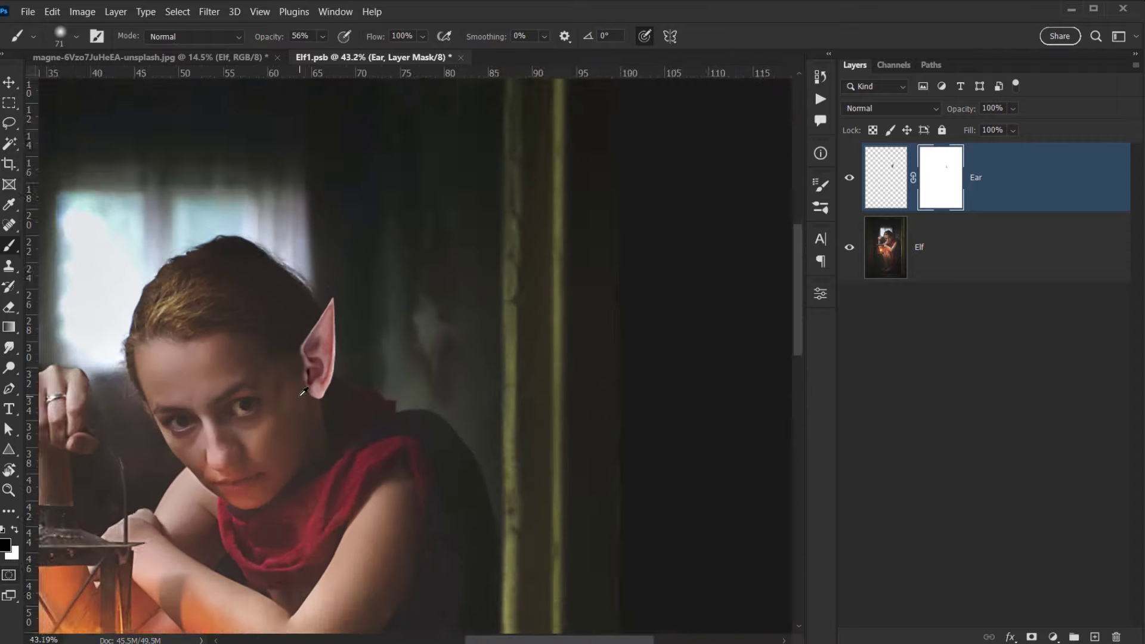
drag(293, 408, 272, 409)
scroll(300, 382, up, 4)
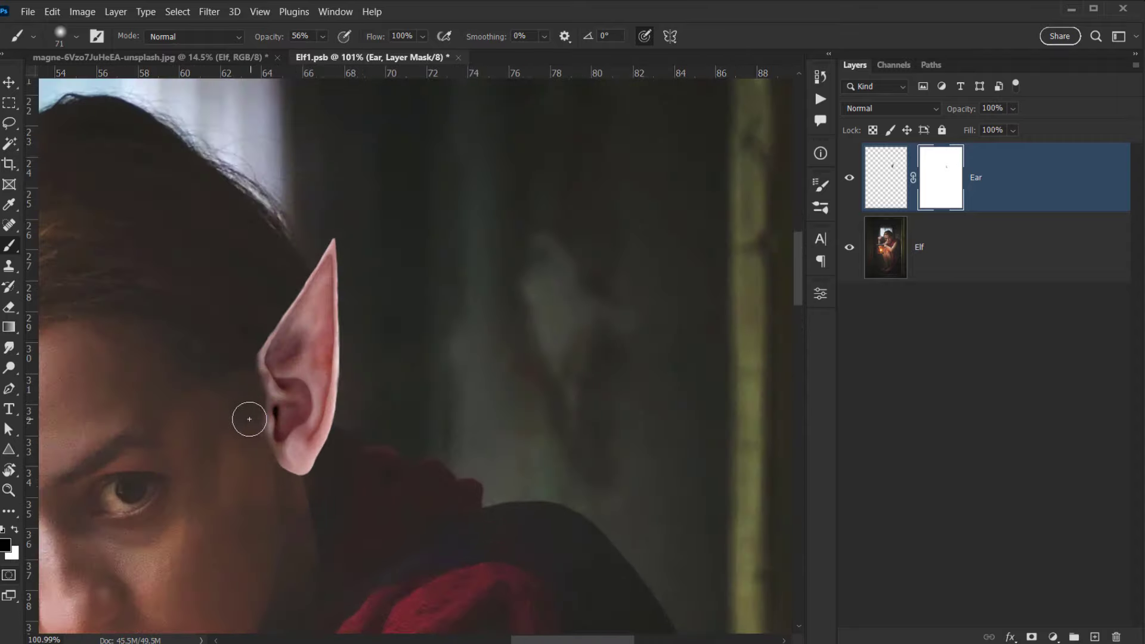
scroll(413, 335, down, 6)
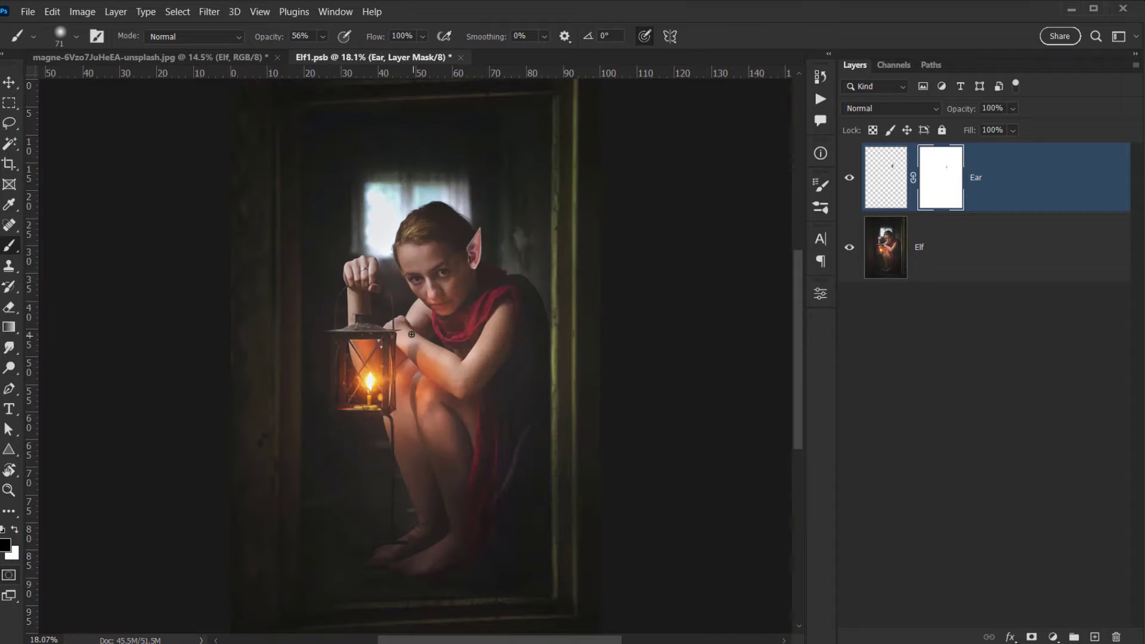
click(850, 179)
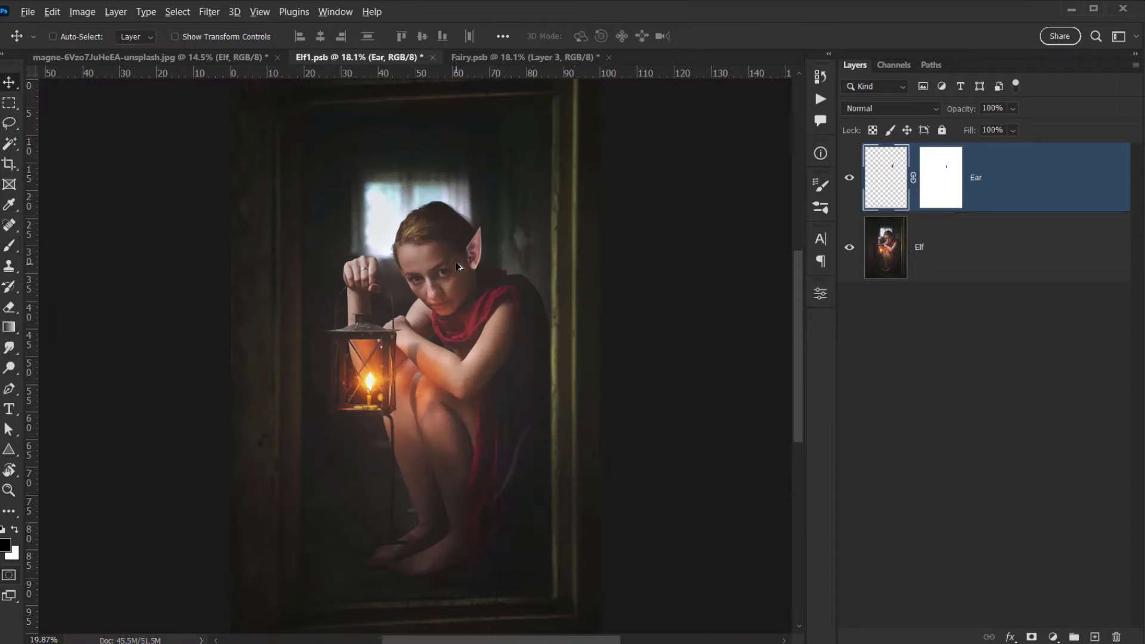
scroll(493, 253, up, 5)
scroll(493, 253, up, 5)
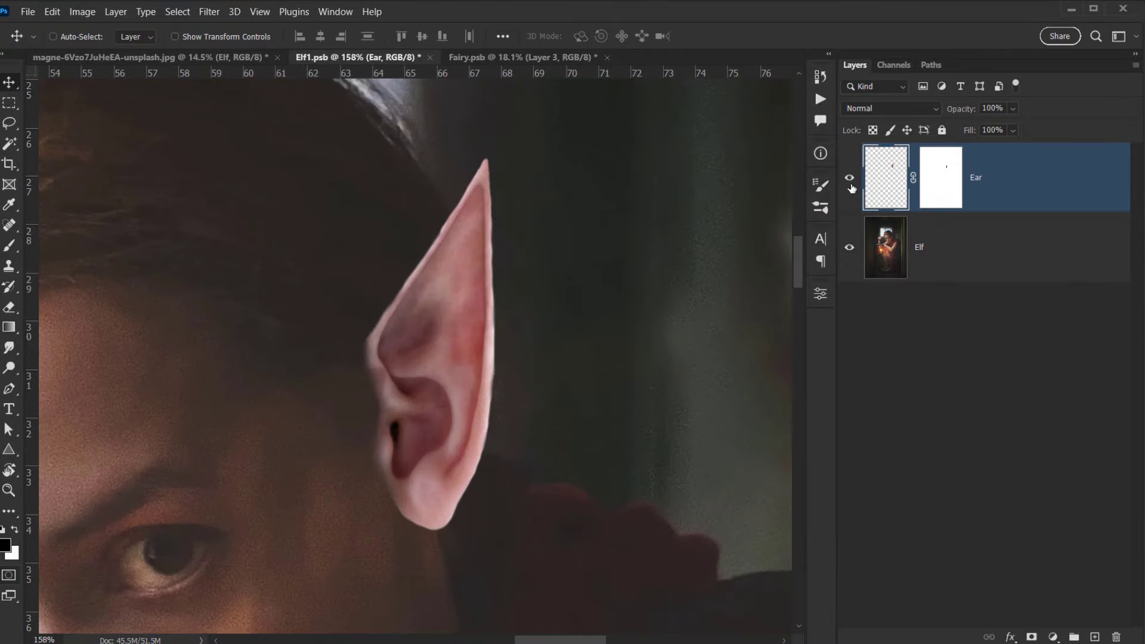
click(850, 178)
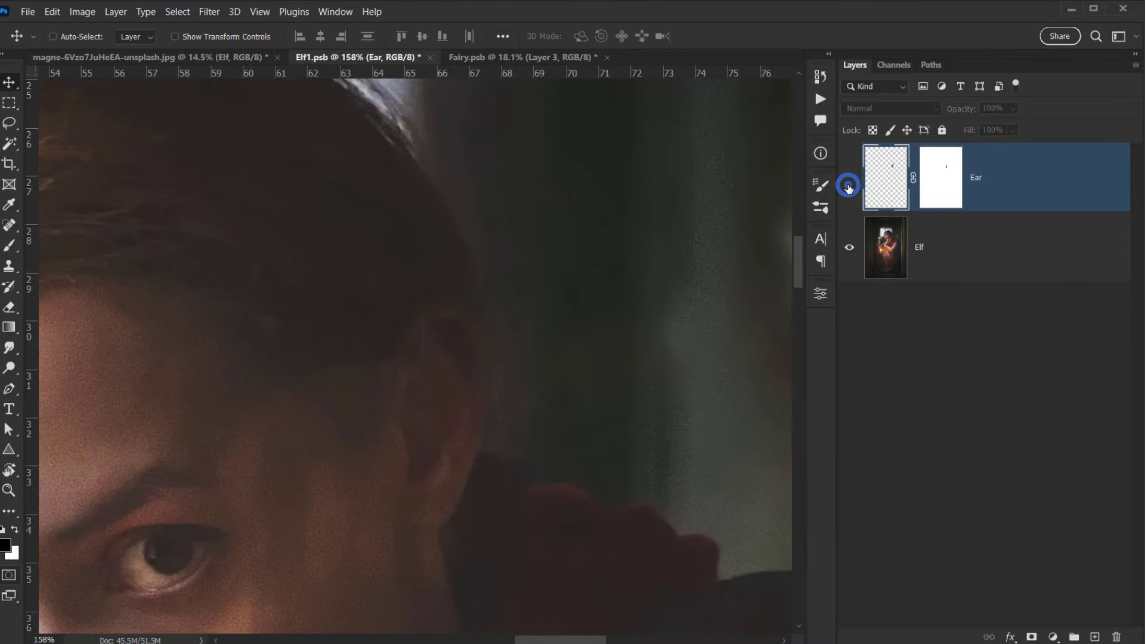
click(850, 178)
scroll(425, 324, down, 2)
Scale the Ear layer's artwork down to about 82.5% with Free Transform.
click(890, 181)
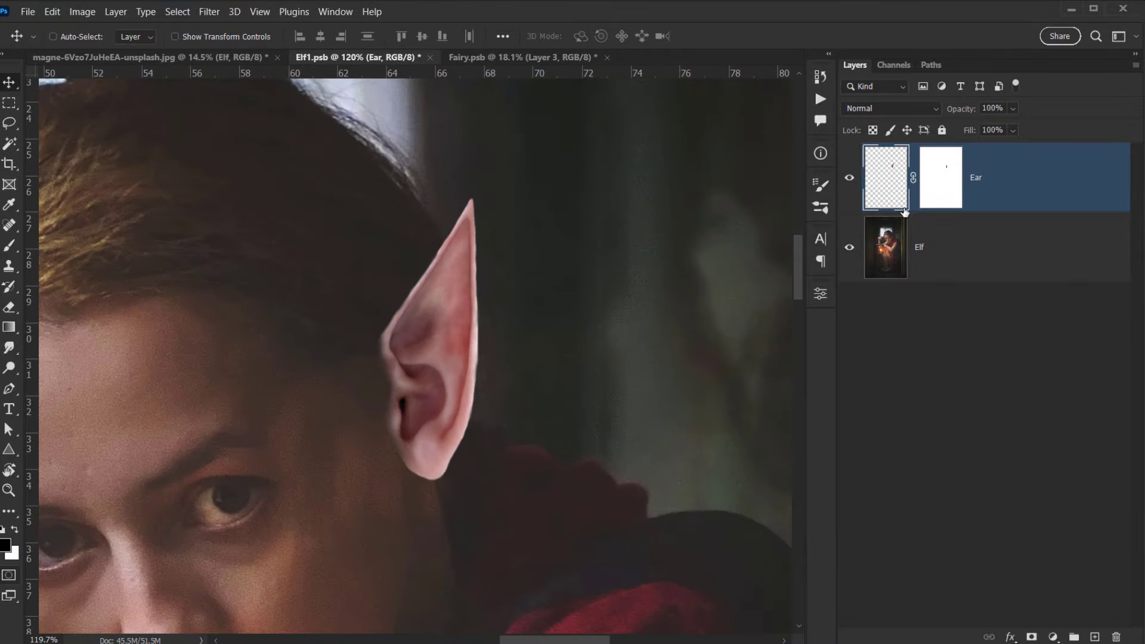
key(ctrl+t)
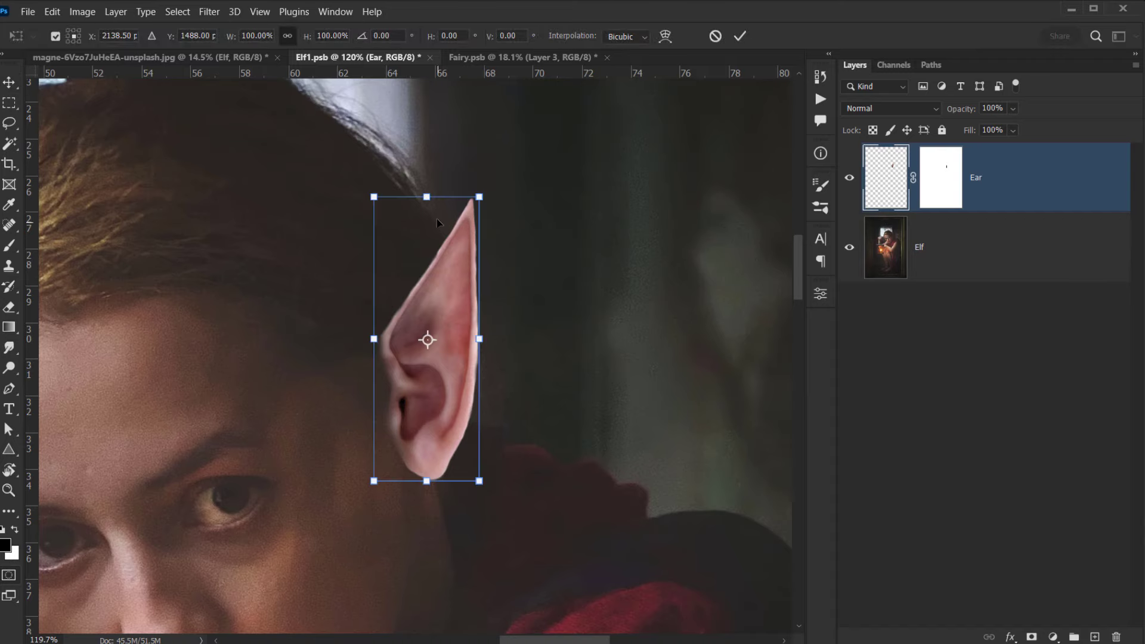
scroll(441, 358, up, 4)
drag(465, 185, 443, 270)
scroll(471, 472, down, 4)
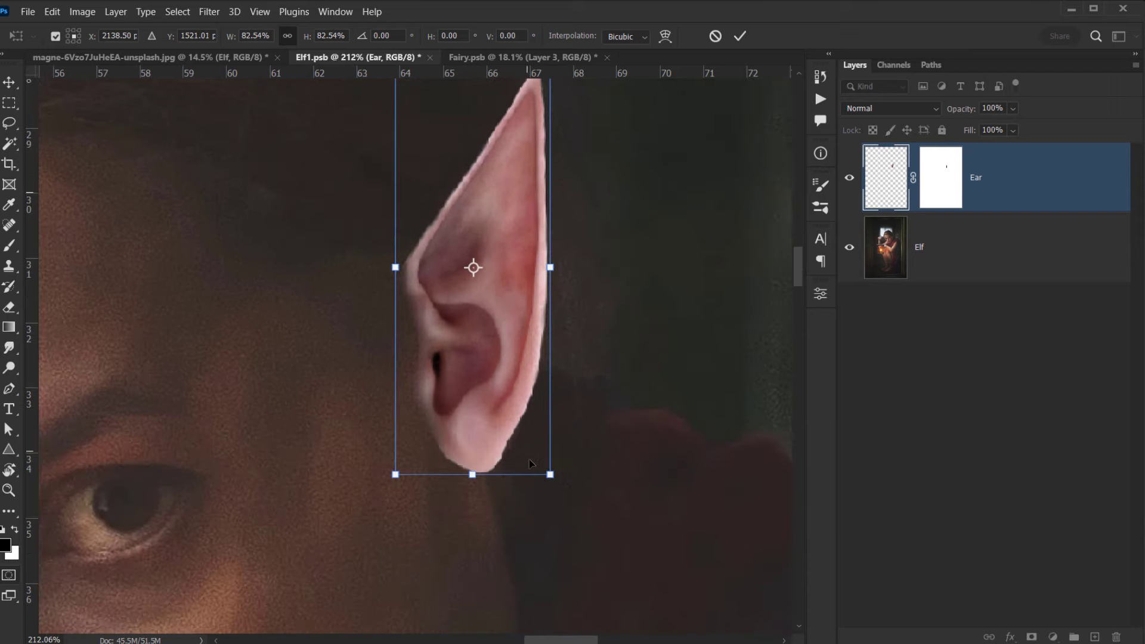
Warp the ear's lower part, pulling the earlobe up toward the cheek and rounding out the outer rim.
right_click(454, 427)
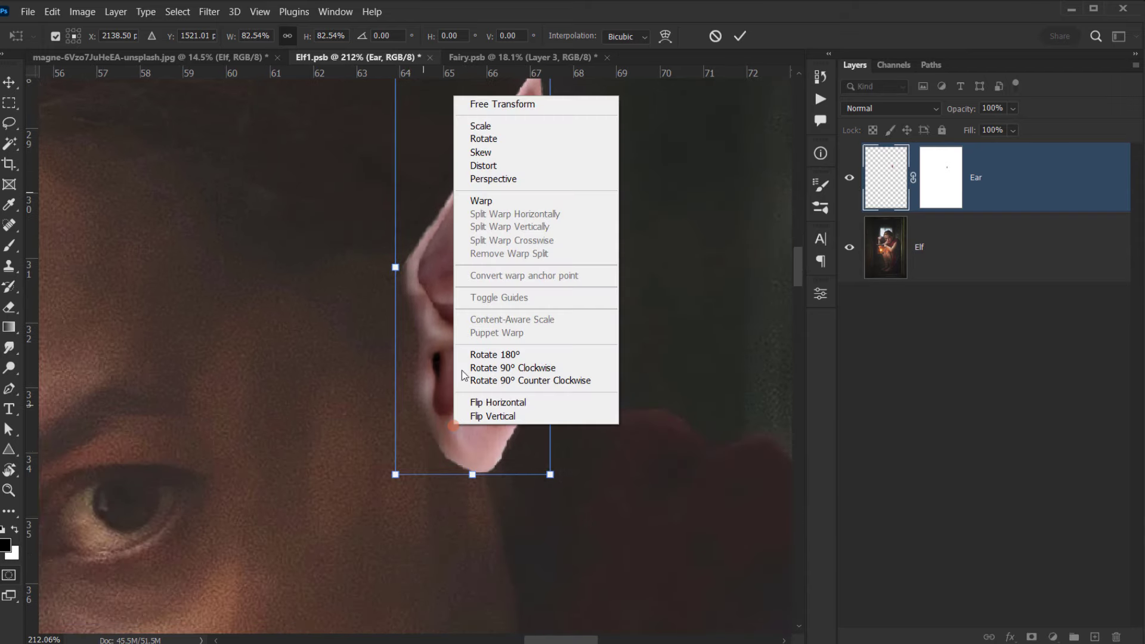
click(483, 202)
drag(473, 466, 455, 450)
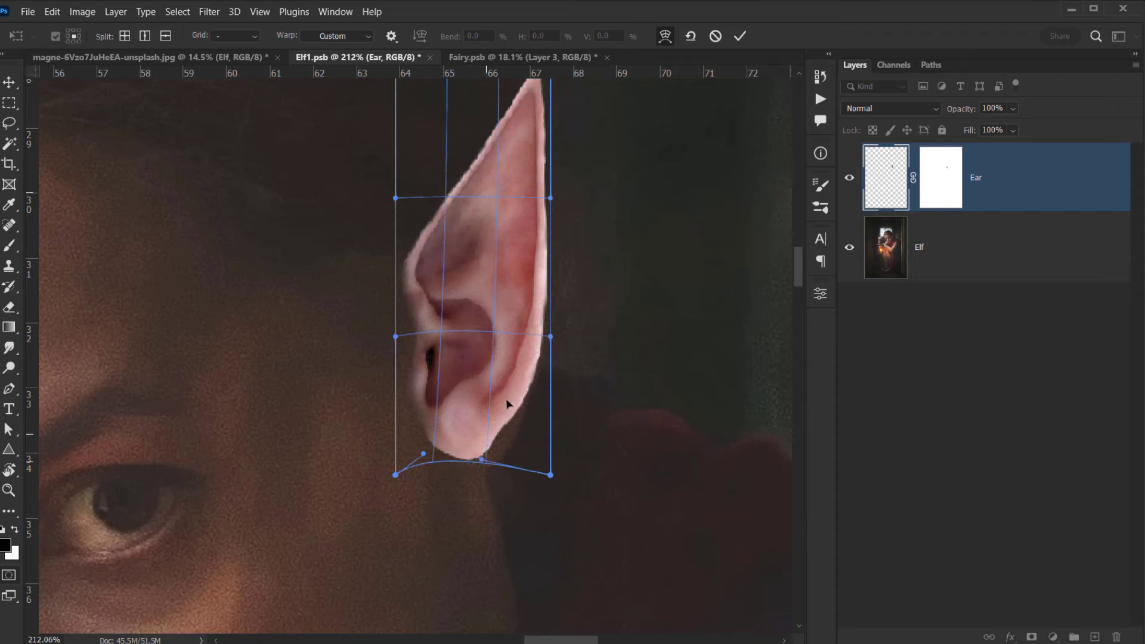
drag(508, 405, 517, 417)
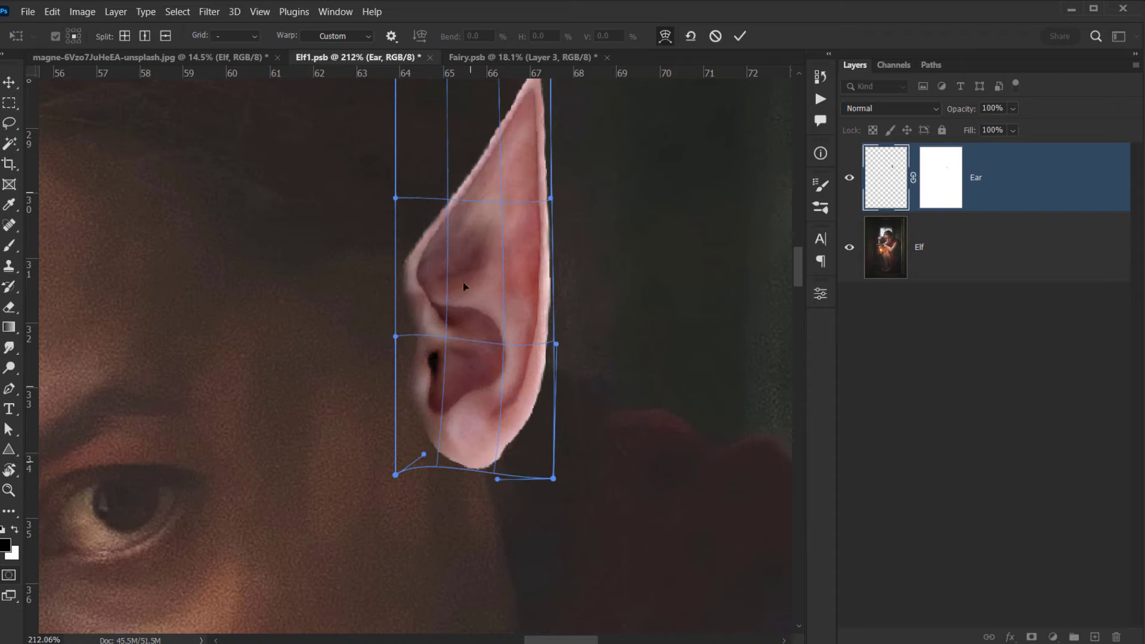
scroll(475, 239, up, 5)
Scale the warped ear up to about 84.7% and commit the transformation.
right_click(508, 250)
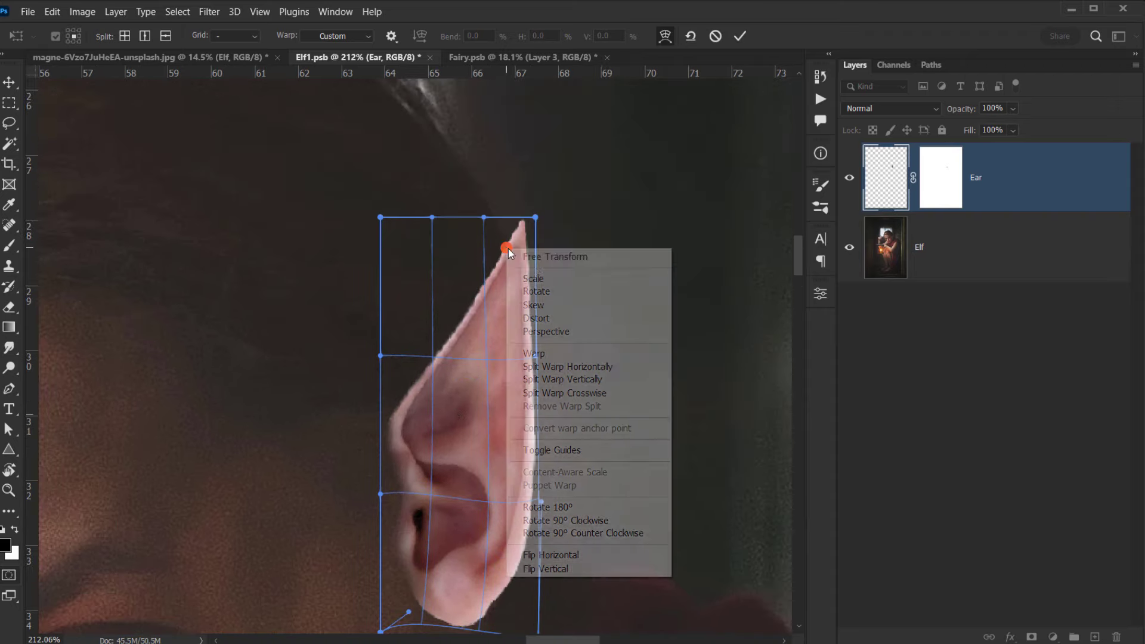
click(525, 276)
drag(545, 217, 544, 207)
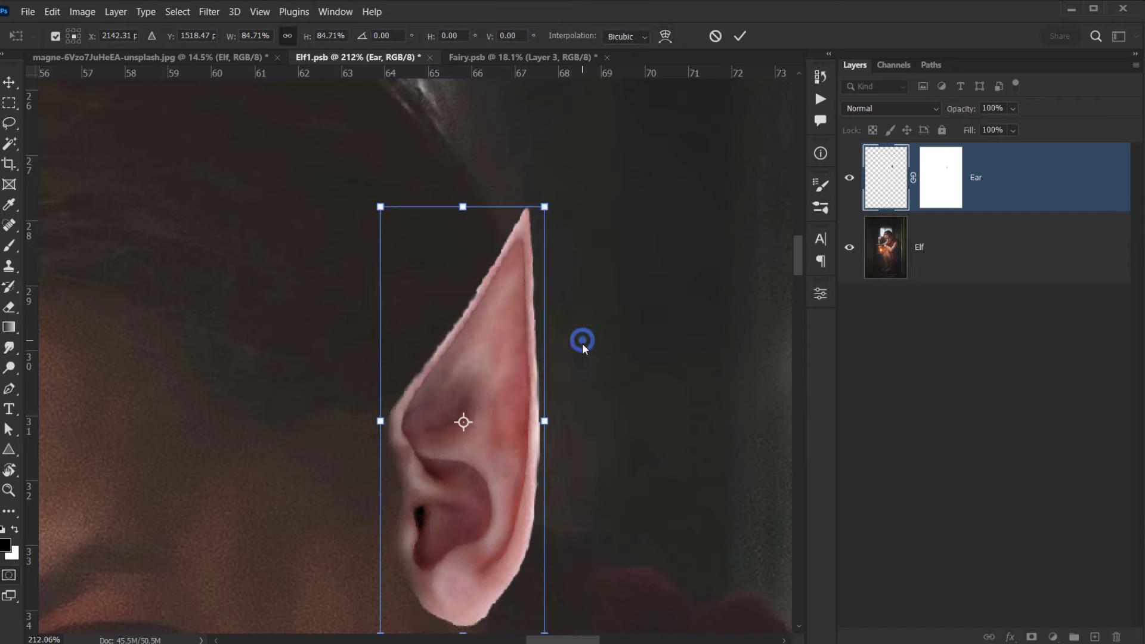
drag(488, 414, 491, 282)
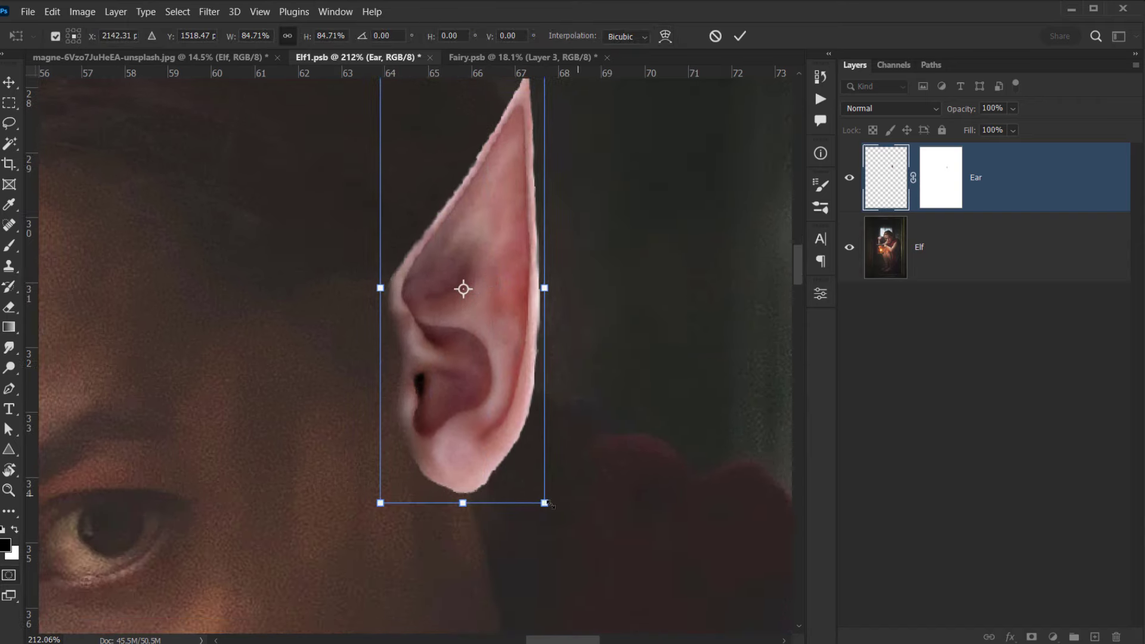
right_click(487, 390)
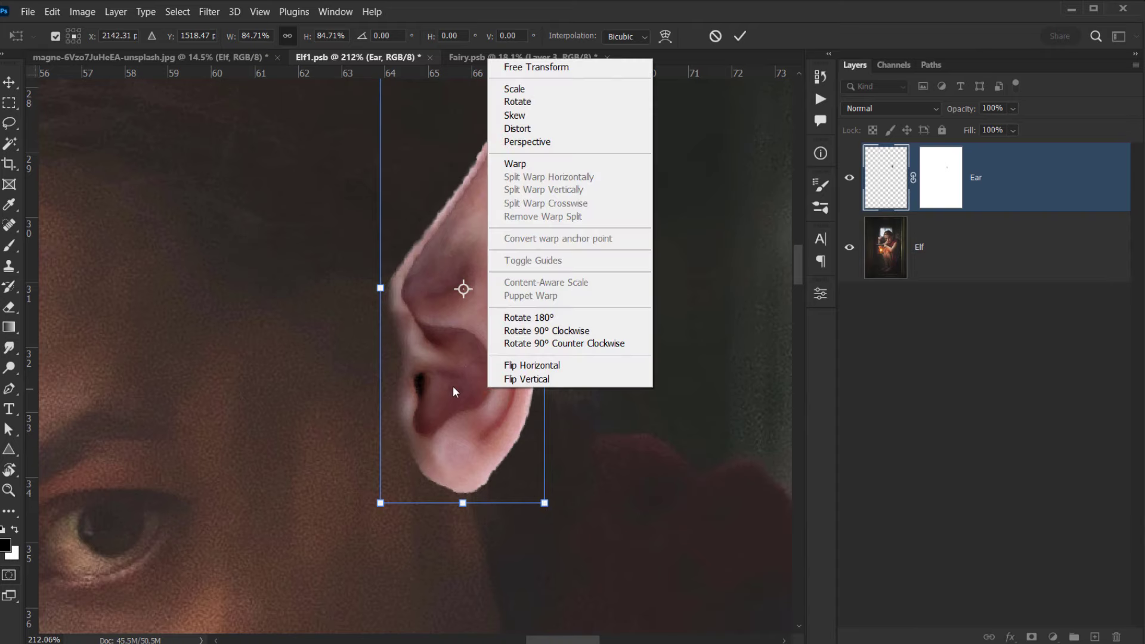
click(739, 37)
click(740, 37)
Examine the resized ear's proportions against the head and its blend around the earlobe.
scroll(388, 358, down, 5)
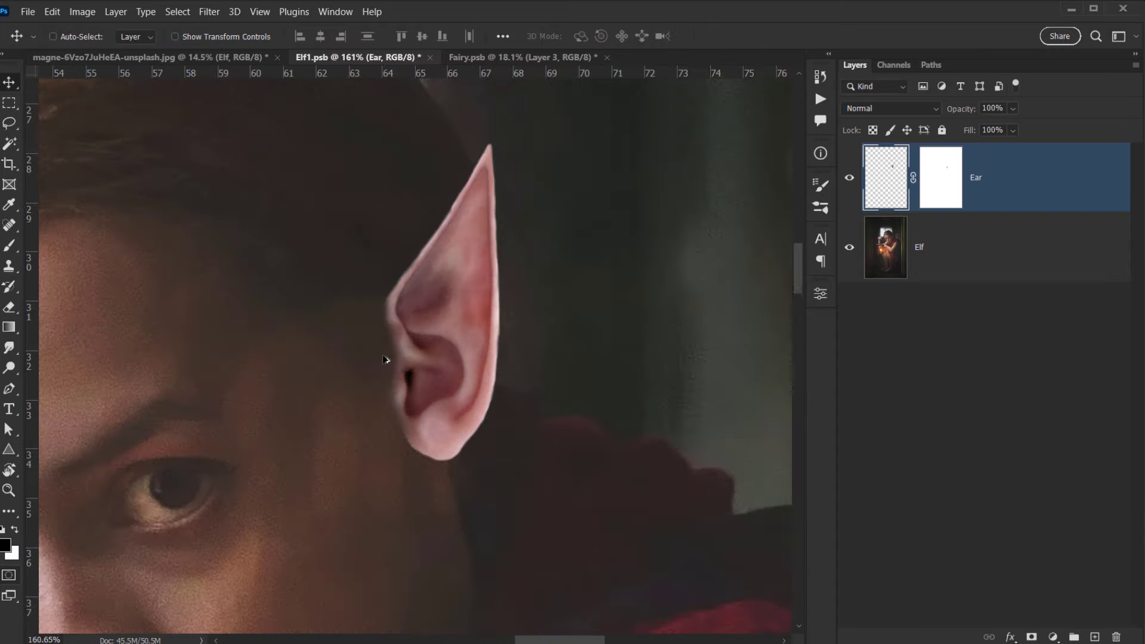
scroll(411, 367, down, 6)
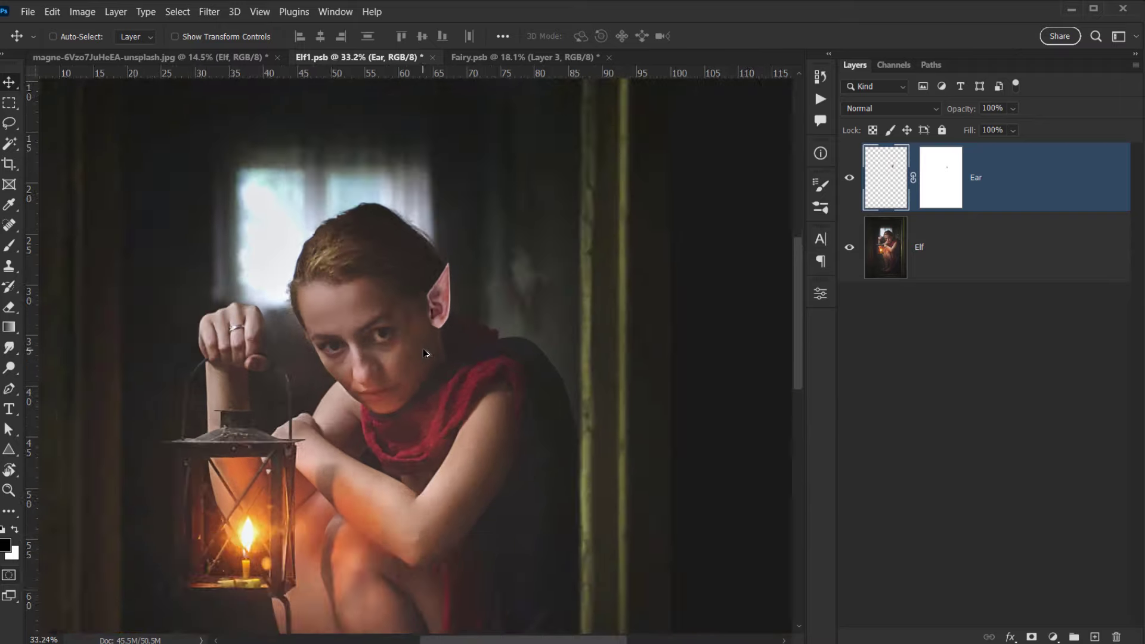
scroll(426, 327, up, 7)
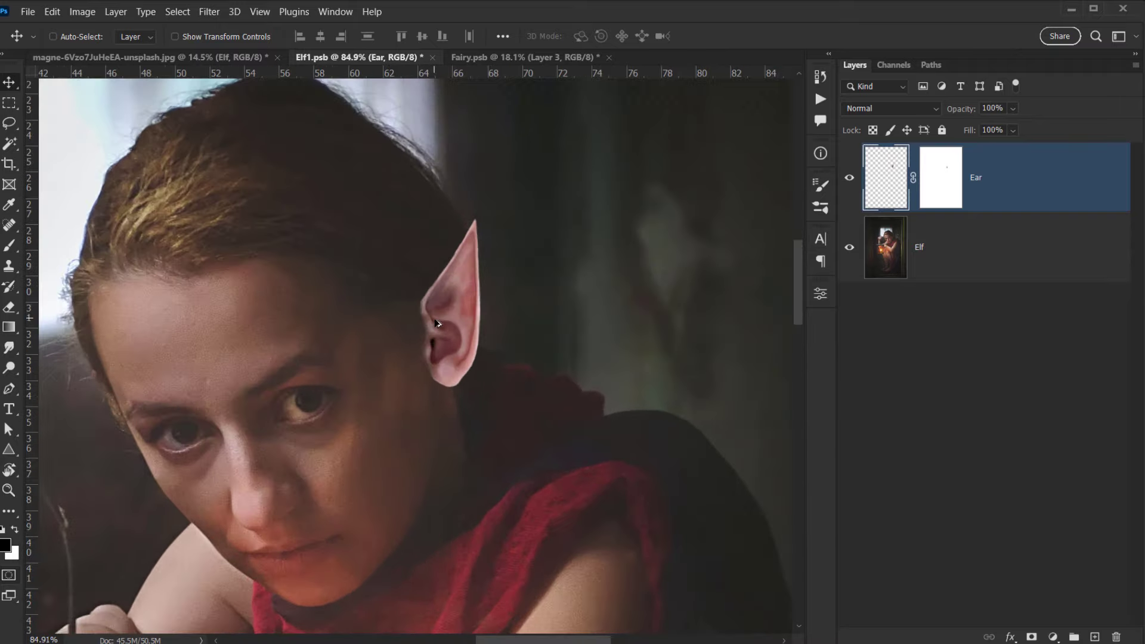
scroll(439, 330, down, 7)
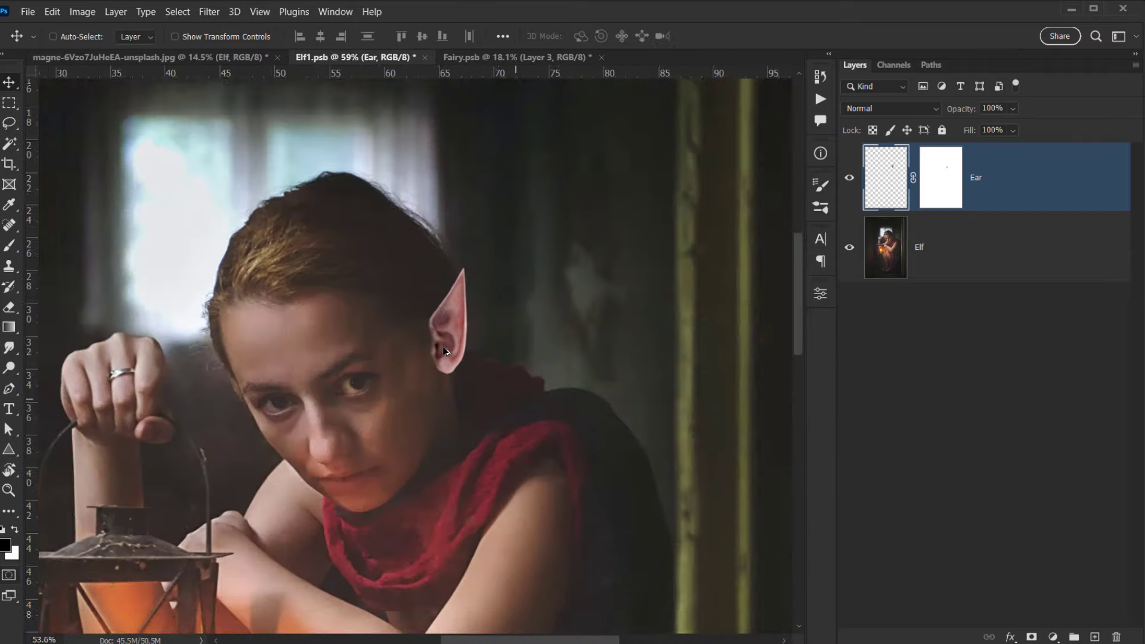
scroll(455, 368, up, 3)
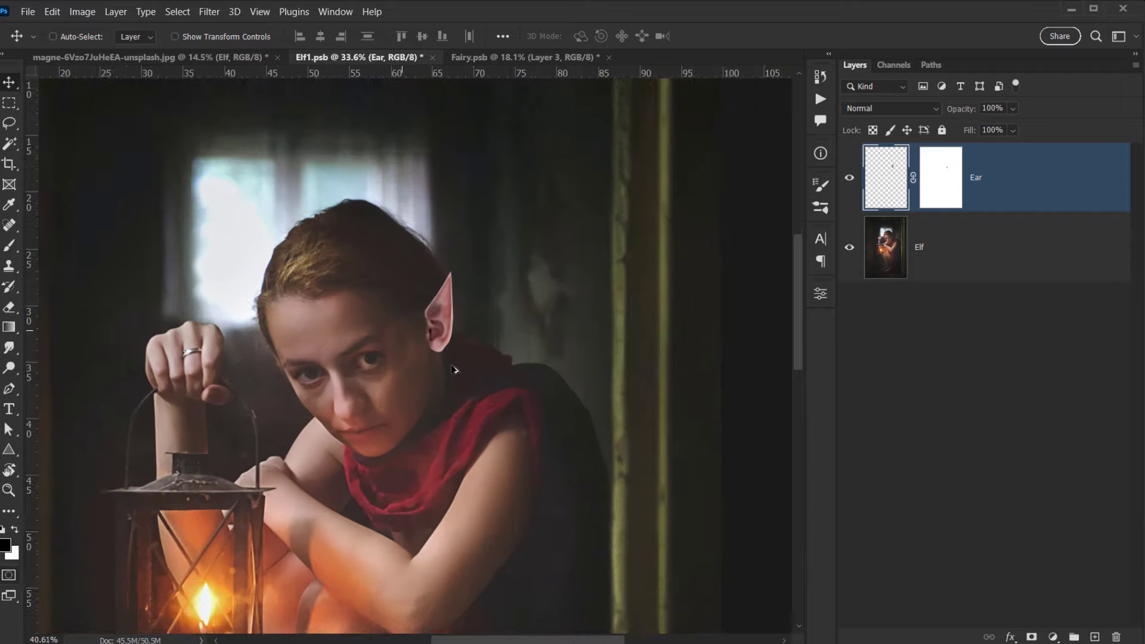
drag(438, 412, 385, 255)
scroll(280, 340, down, 2)
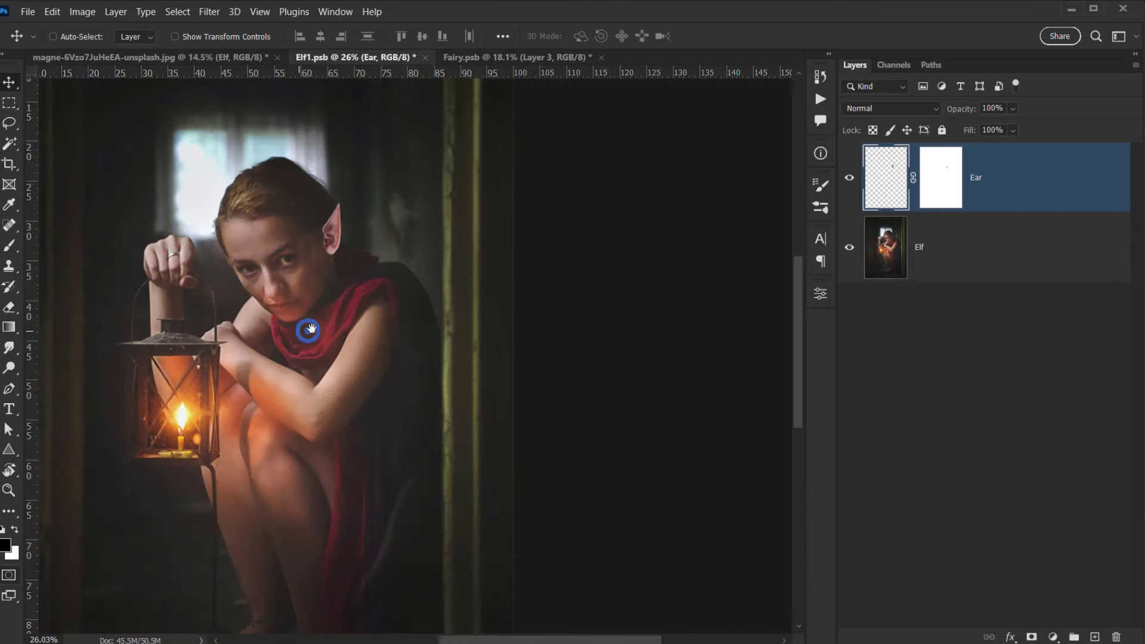
drag(307, 328, 337, 317)
scroll(352, 262, up, 5)
scroll(358, 239, up, 2)
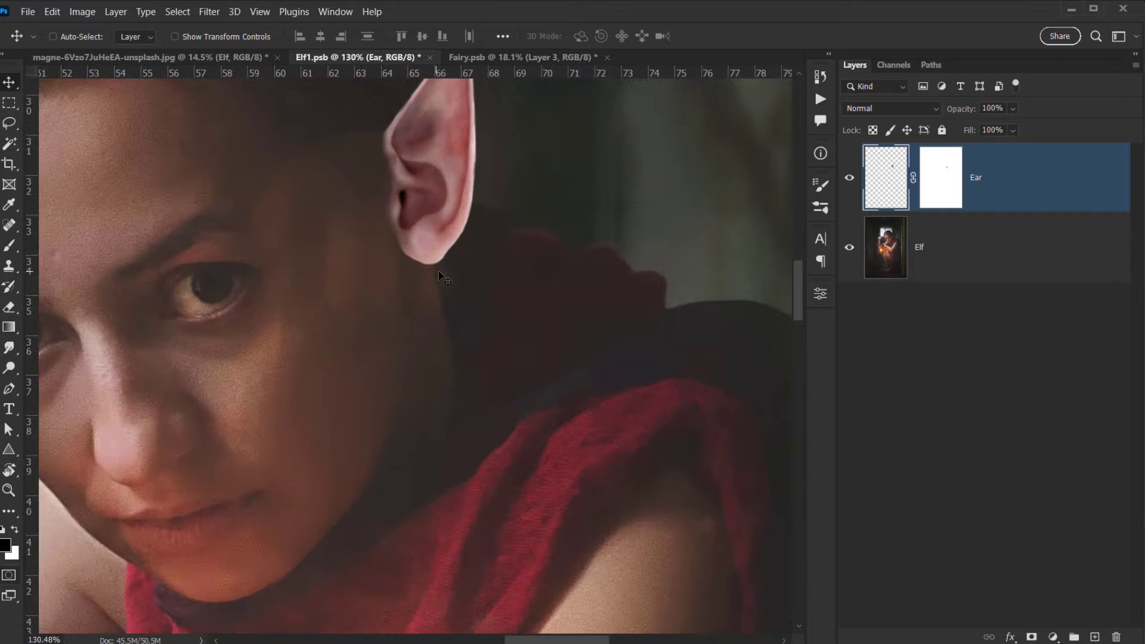
scroll(403, 253, up, 3)
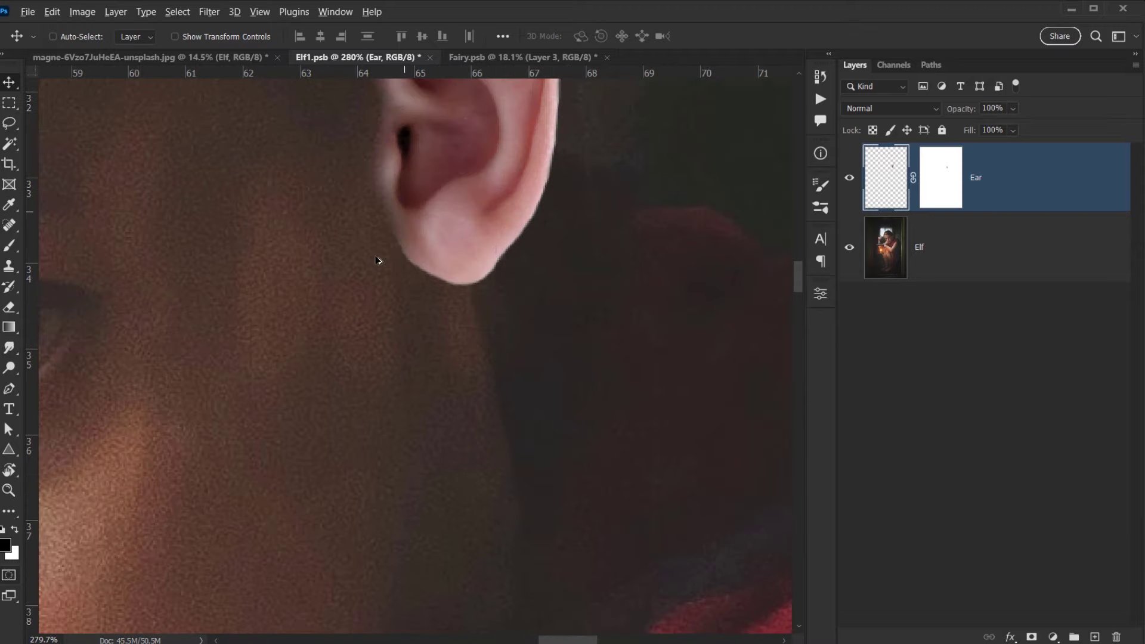
Add a Hue/Saturation adjustment above the Ear layer, set Saturation to -100, and clip it to the ear.
scroll(376, 257, down, 8)
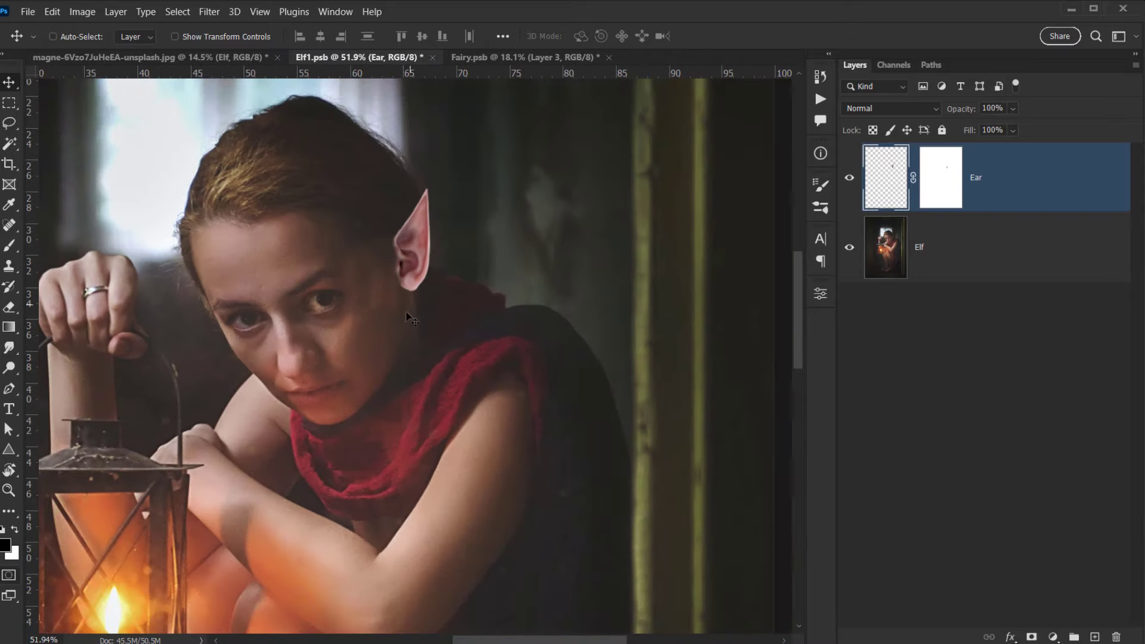
scroll(411, 319, down, 3)
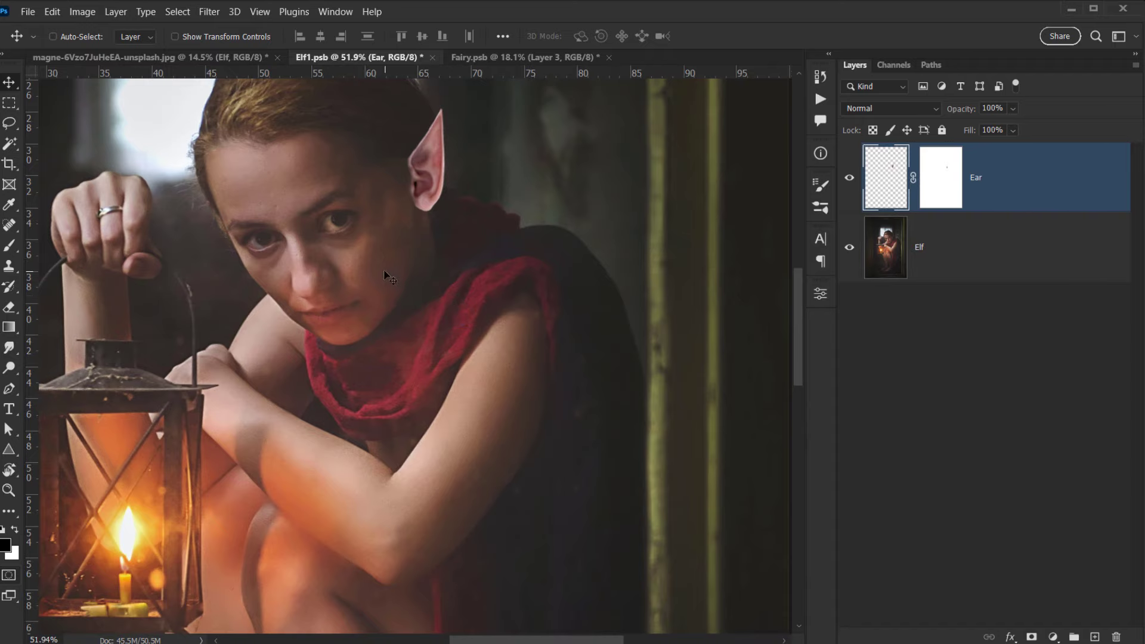
scroll(385, 273, down, 2)
drag(407, 316, 323, 346)
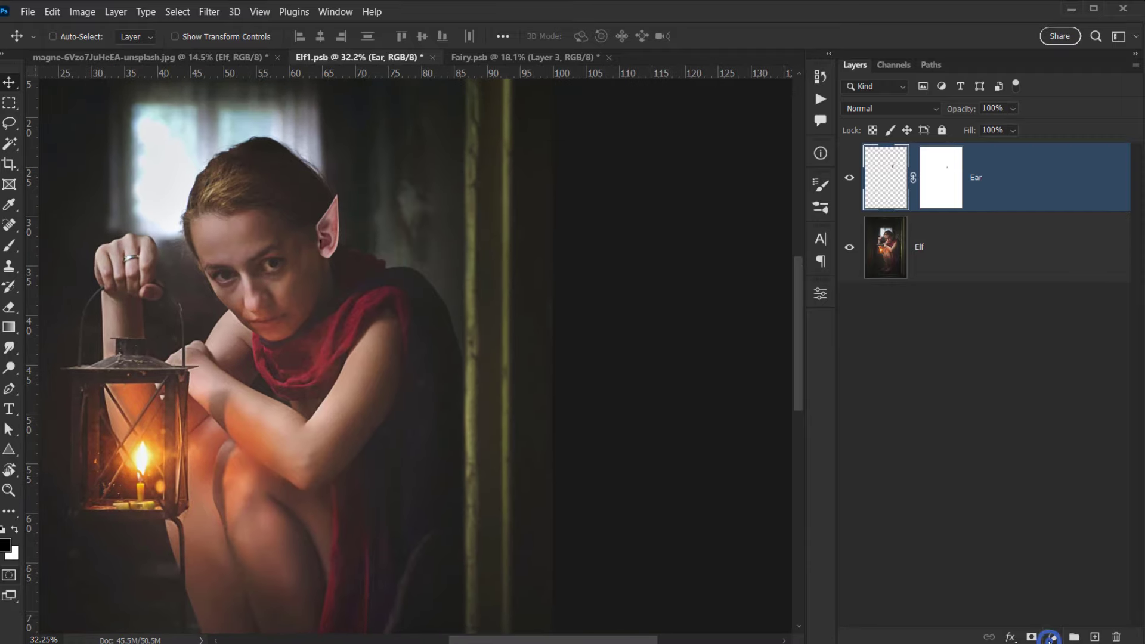
click(1051, 637)
click(1068, 485)
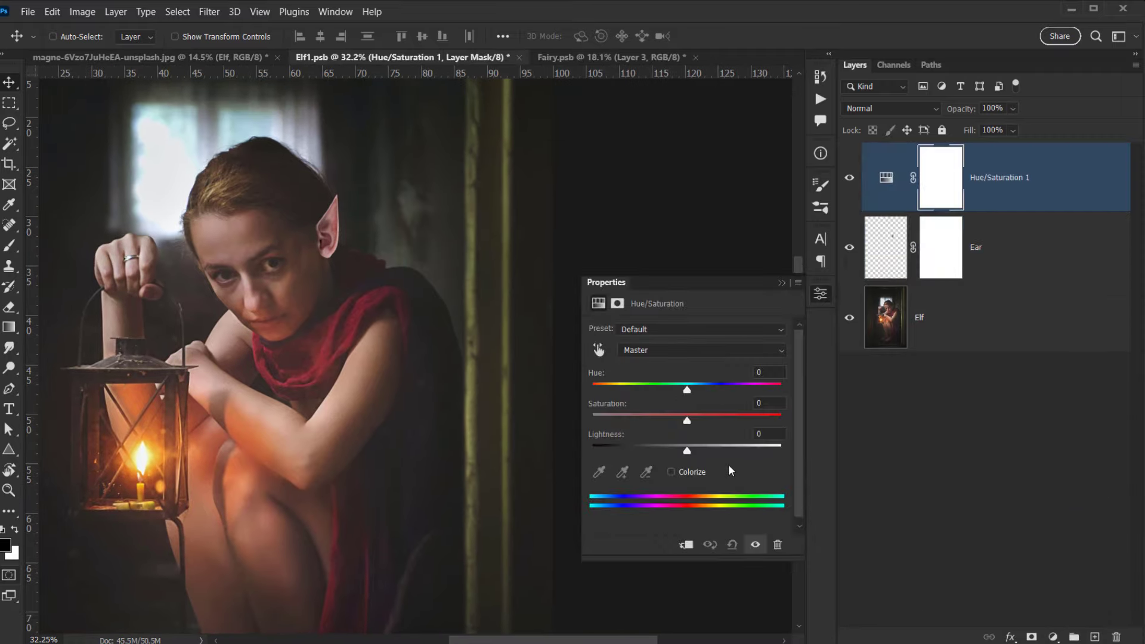
drag(688, 423, 527, 429)
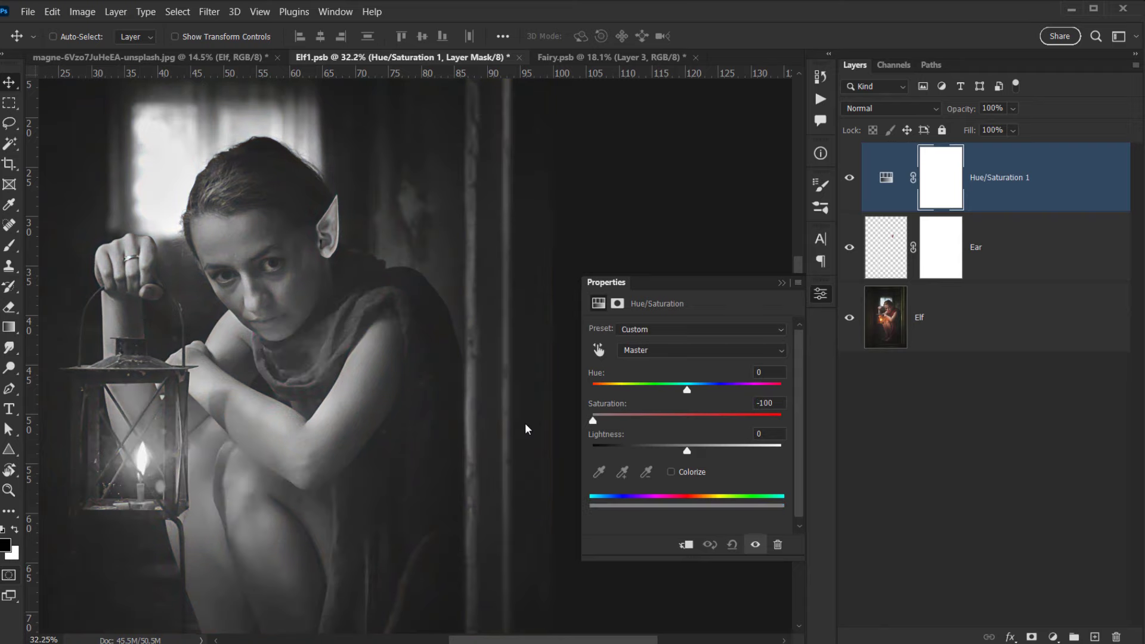
click(686, 545)
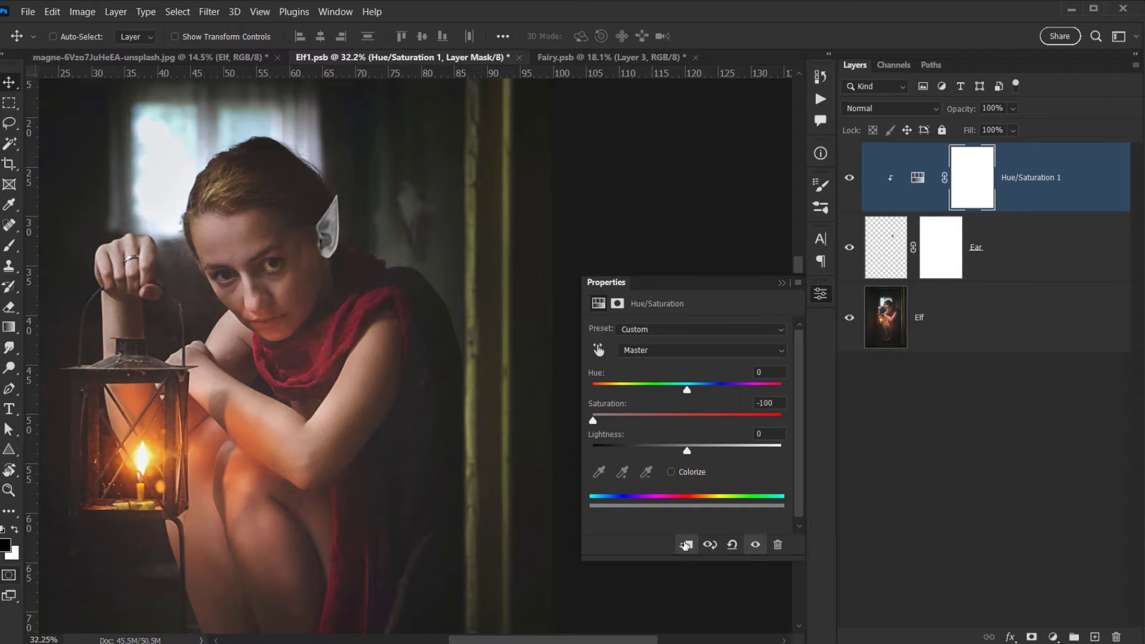
click(783, 283)
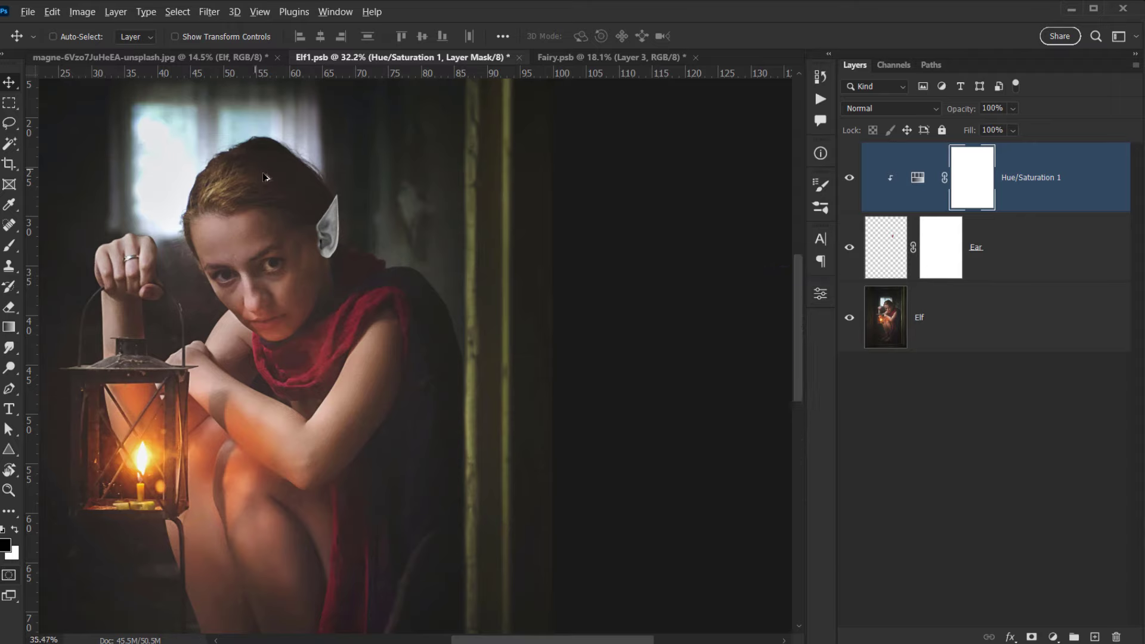
Add a Gradient Map adjustment clipped to the Ear layer and compare the ear with it off and on.
drag(281, 191, 343, 304)
drag(395, 338, 442, 265)
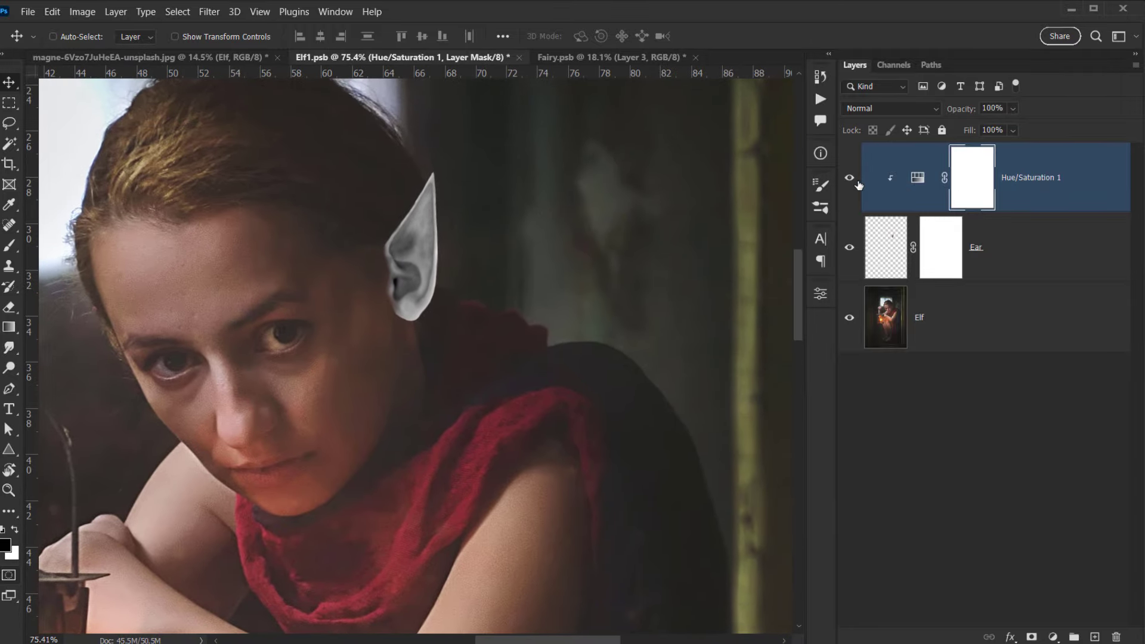
drag(411, 340, 488, 233)
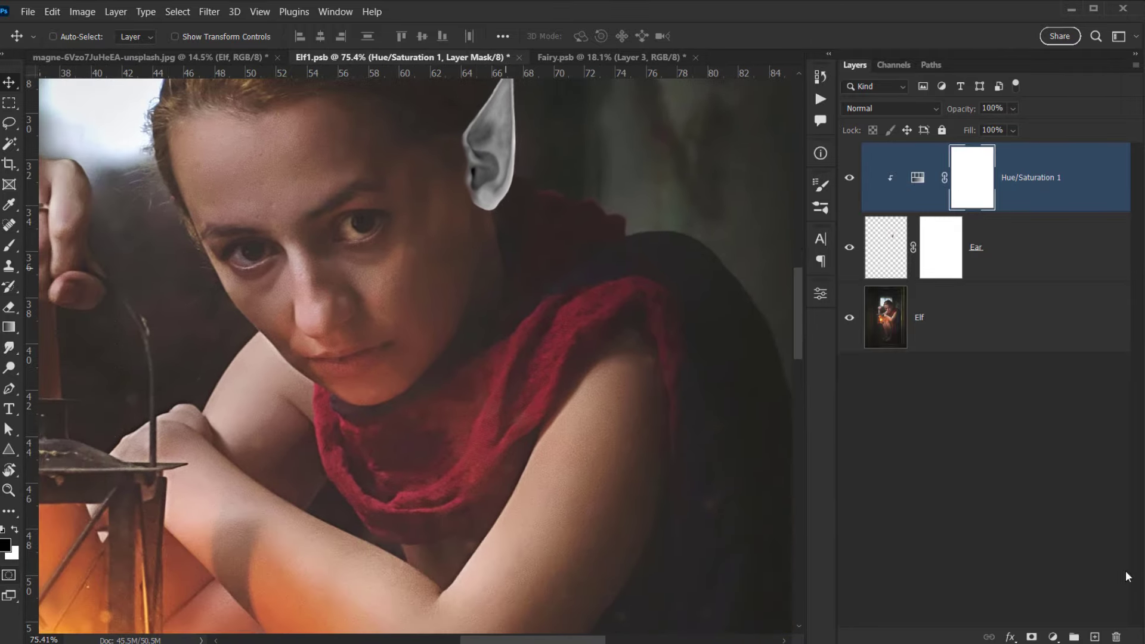
click(1053, 637)
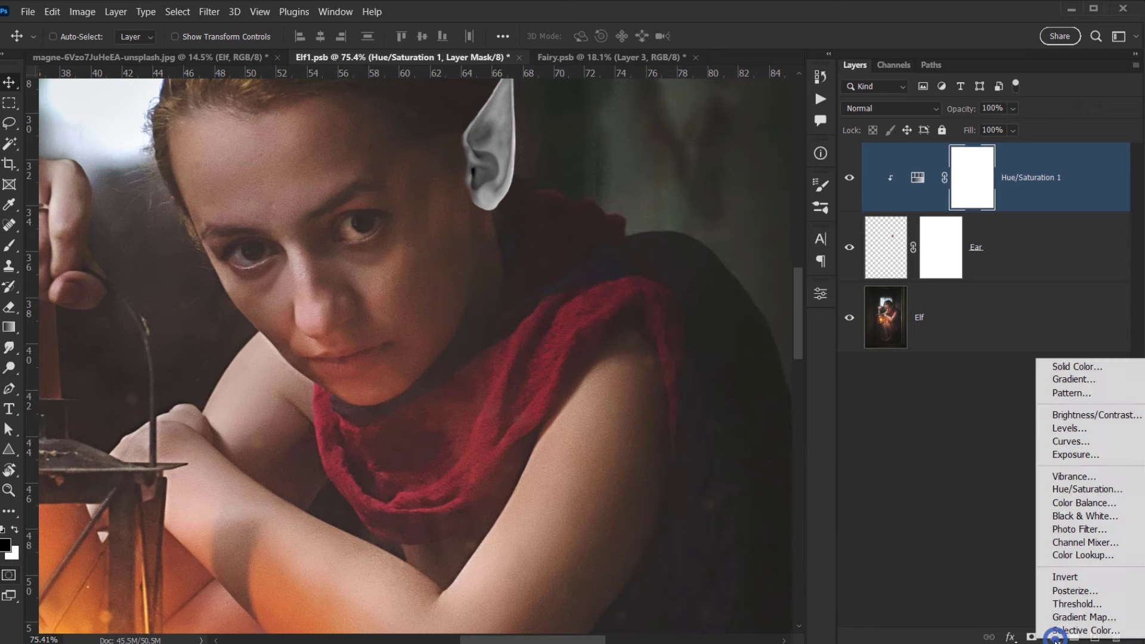
click(1068, 610)
click(686, 545)
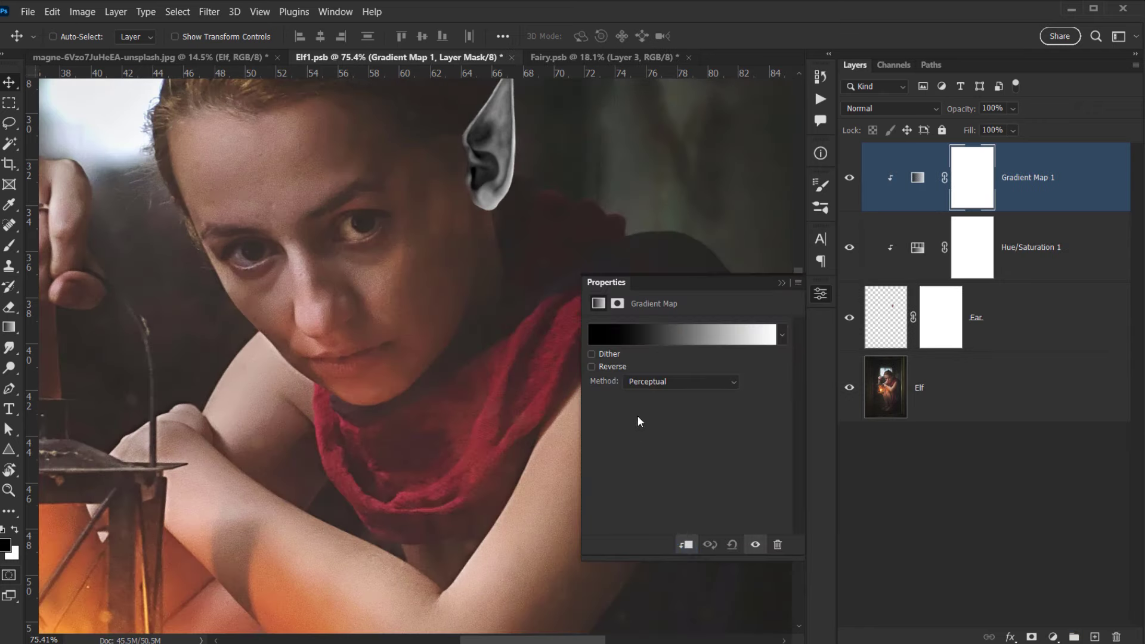
click(853, 178)
click(853, 179)
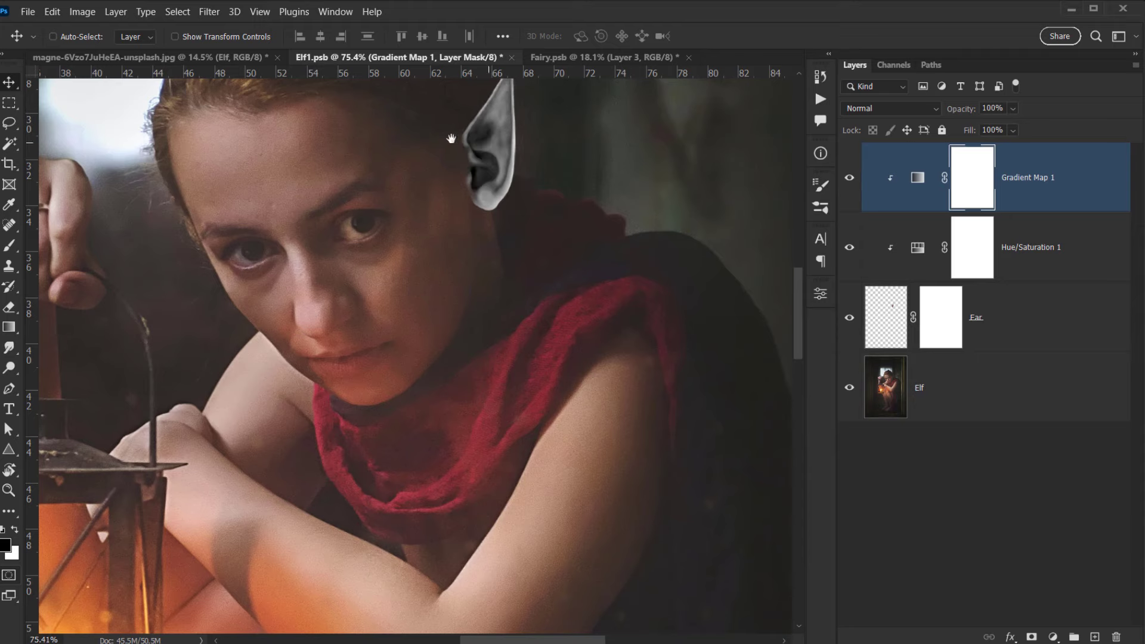
drag(452, 155, 447, 286)
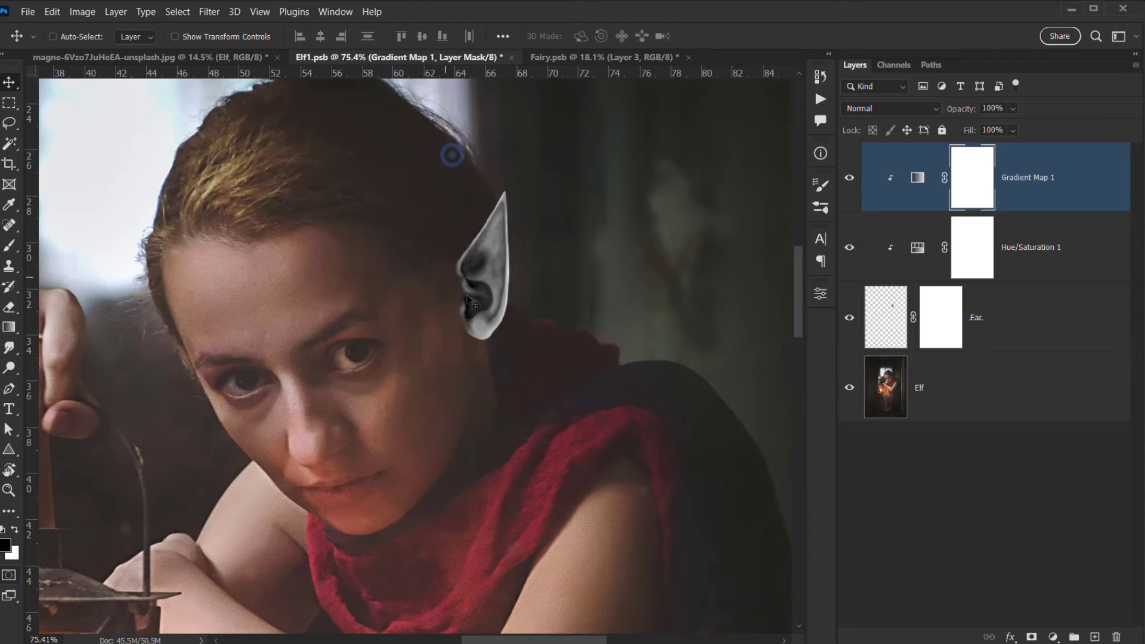
Set the gradient map's black stop to a dark brown sampled from the shadowed skin beside the ear.
double_click(925, 177)
click(675, 336)
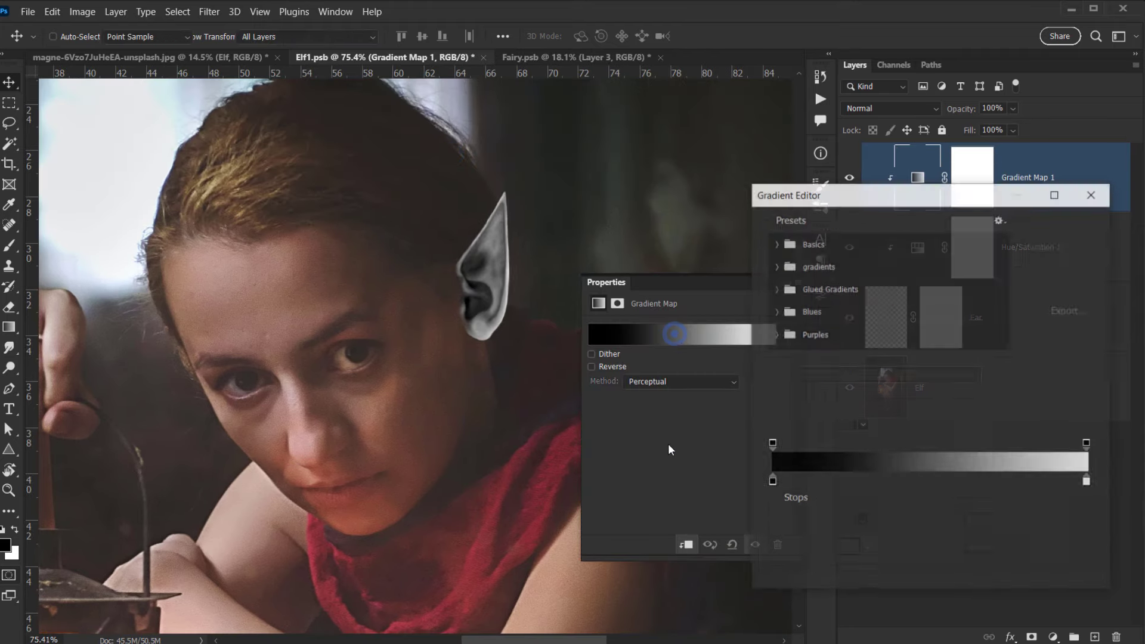
click(772, 482)
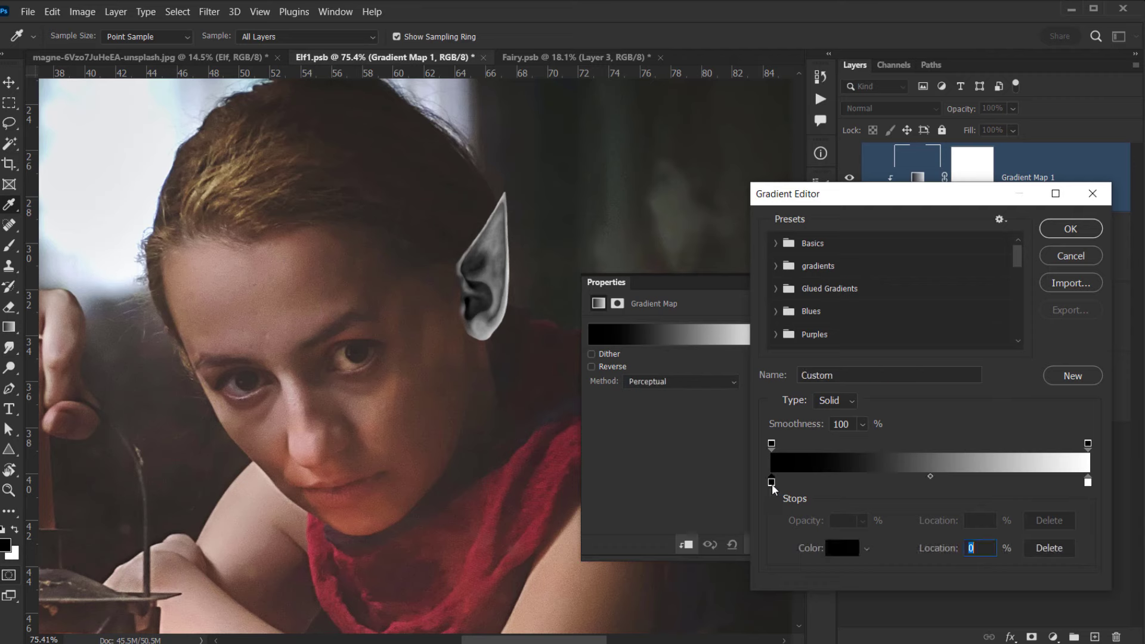
click(854, 556)
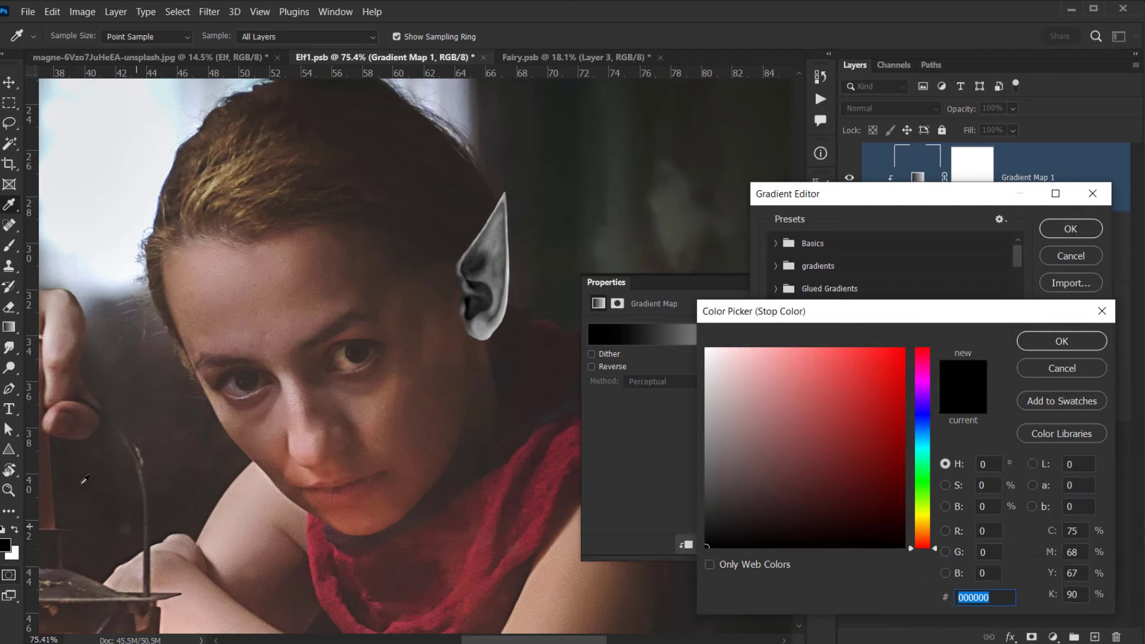
click(442, 273)
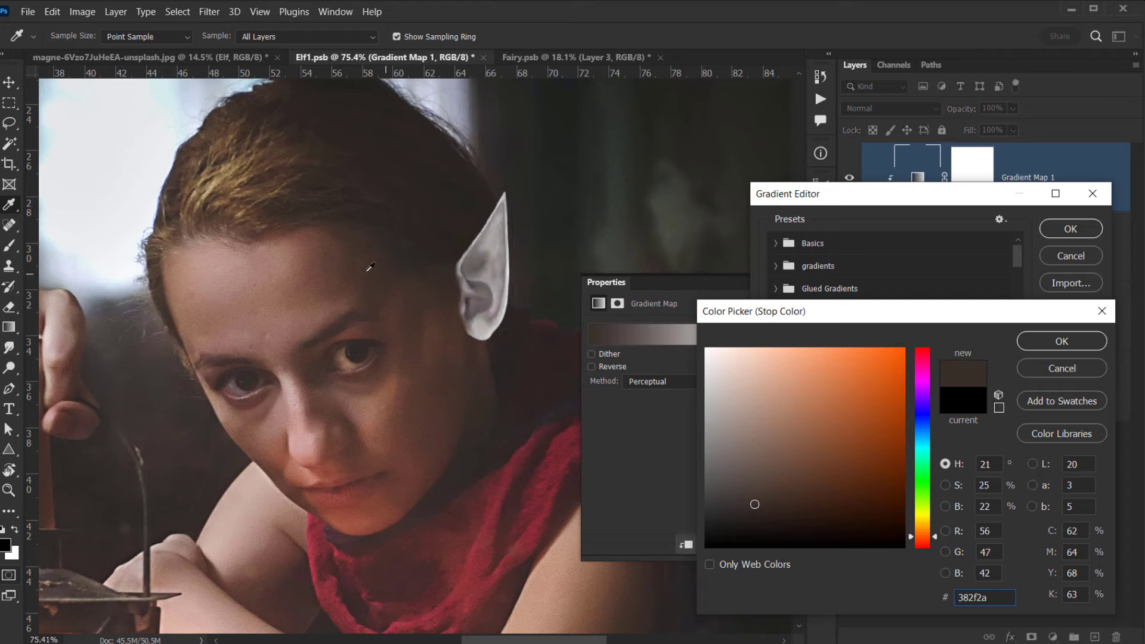
click(1054, 342)
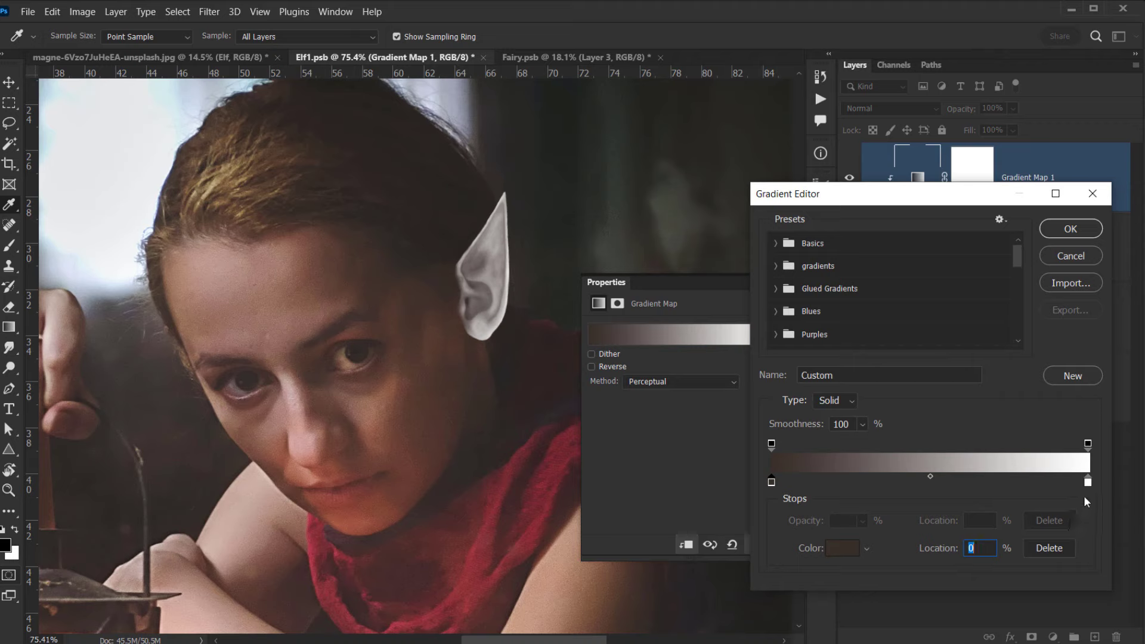
Set the gradient map's white stop at location 100% to the light skin tone b3846b sampled from the woman's face.
click(1089, 482)
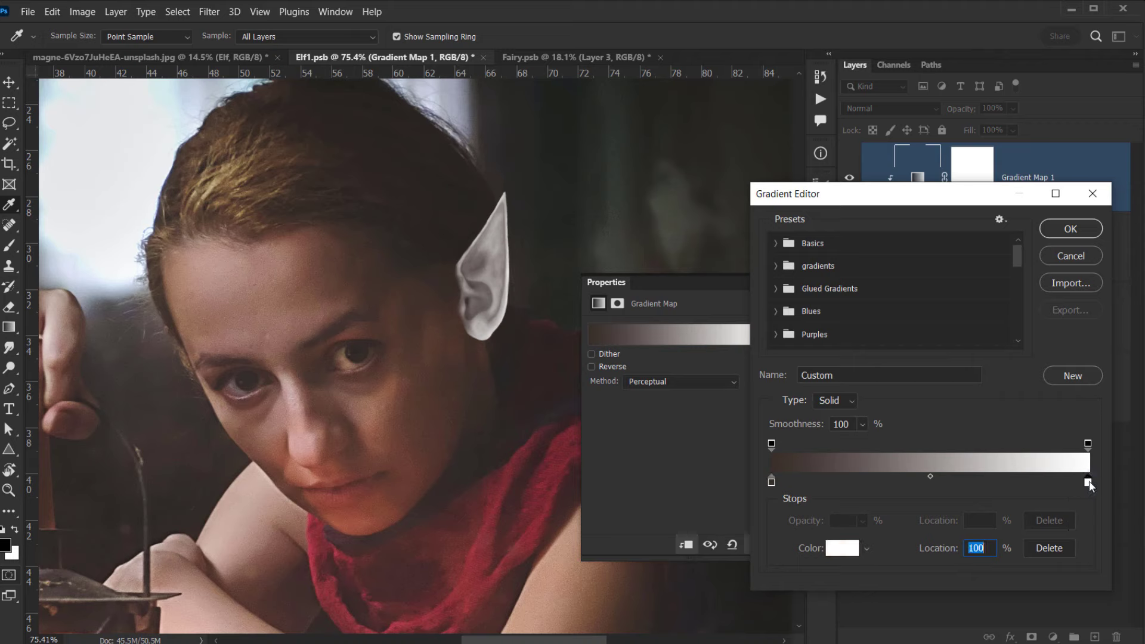
click(1088, 482)
double_click(1088, 482)
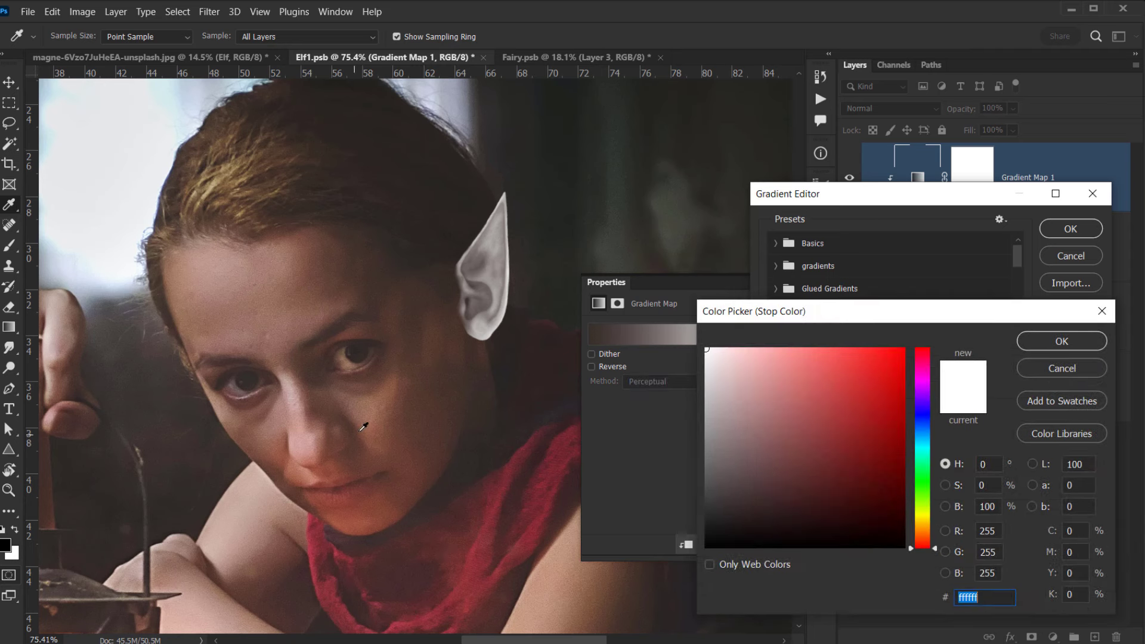
click(367, 407)
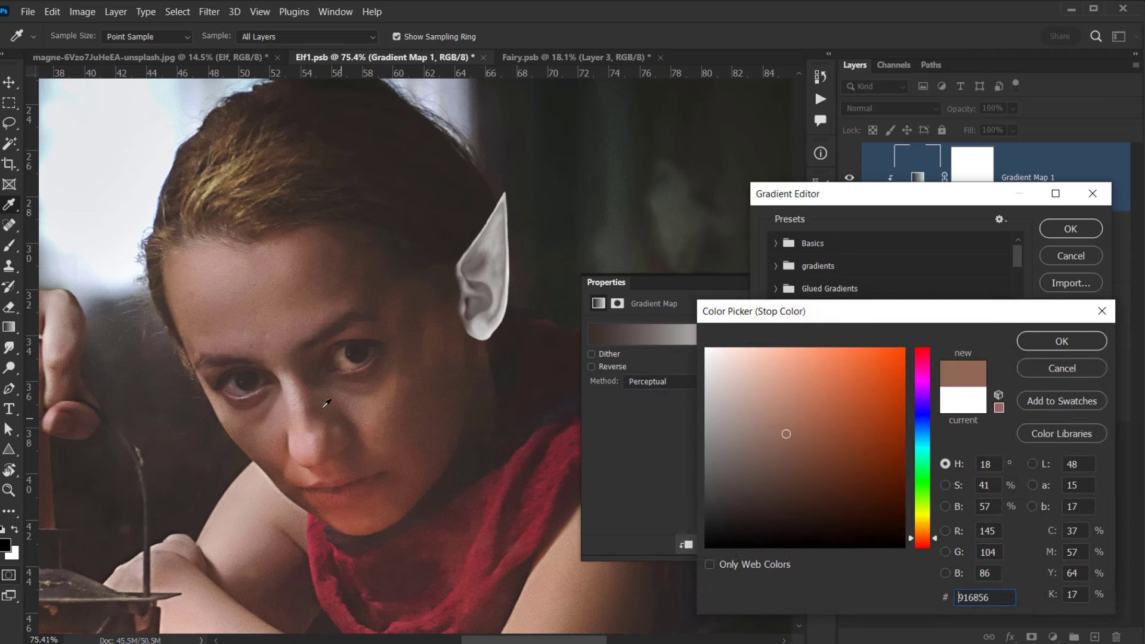
click(309, 435)
click(367, 406)
click(1062, 341)
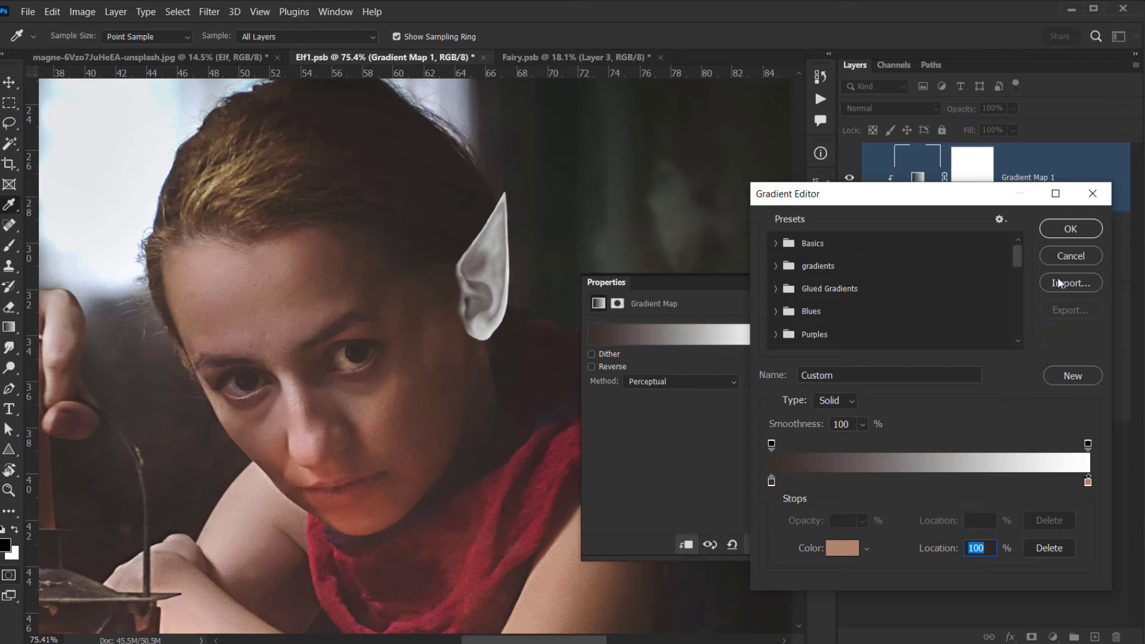
double_click(1088, 480)
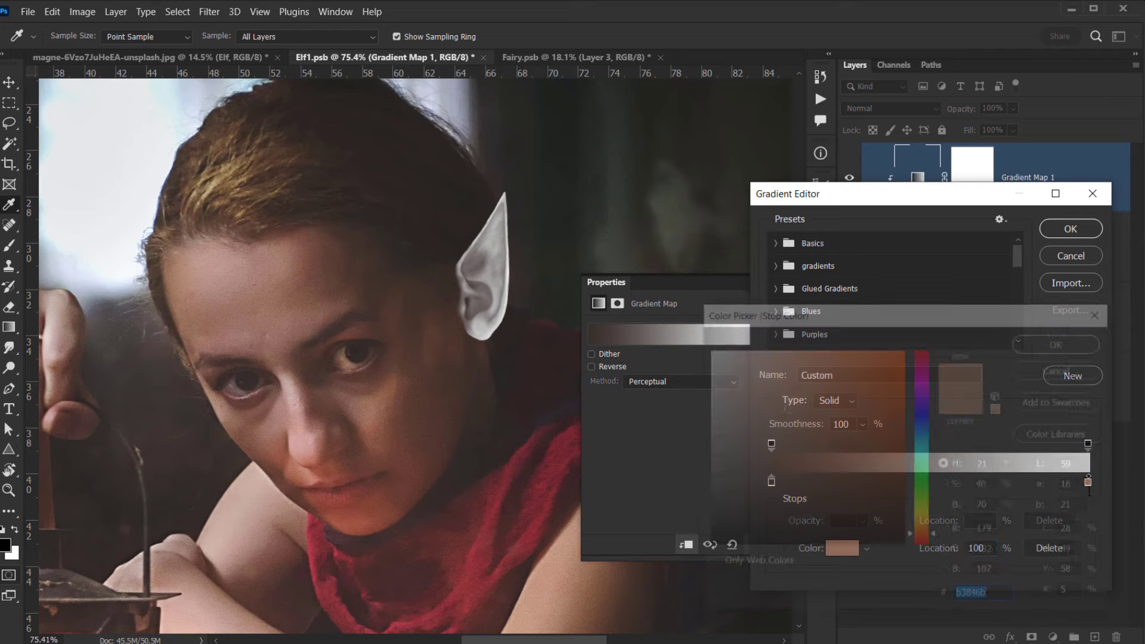
click(1062, 341)
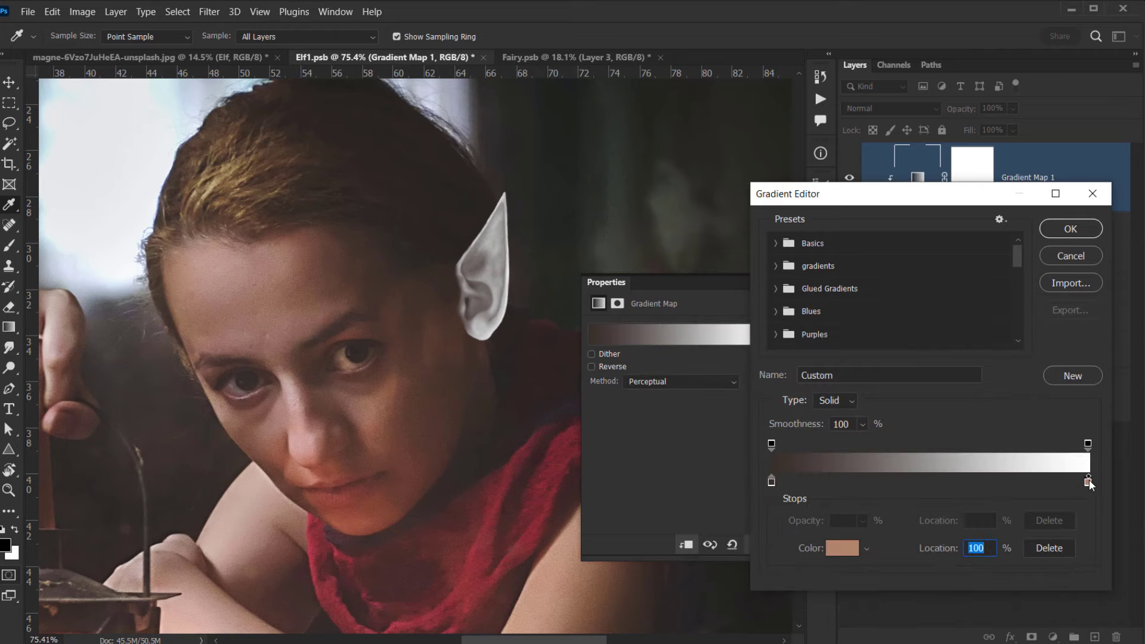
drag(1078, 482, 1048, 500)
double_click(1088, 482)
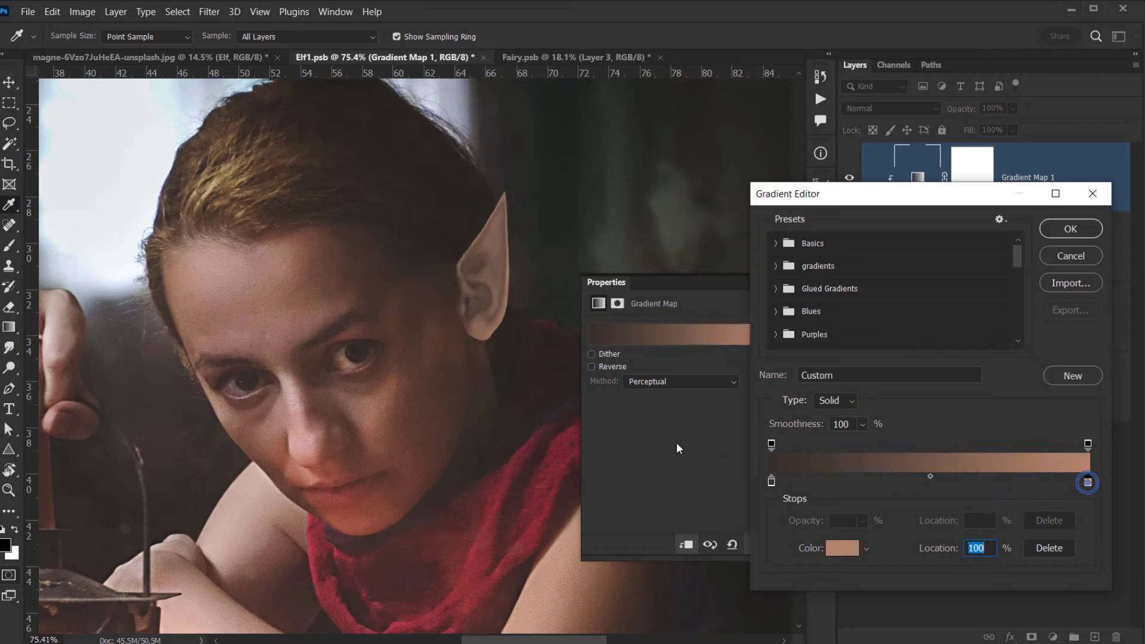
Set the gradient map's light end stop to a pink skin tone (#cc9894) sampled from the face and accept the gradient.
click(279, 300)
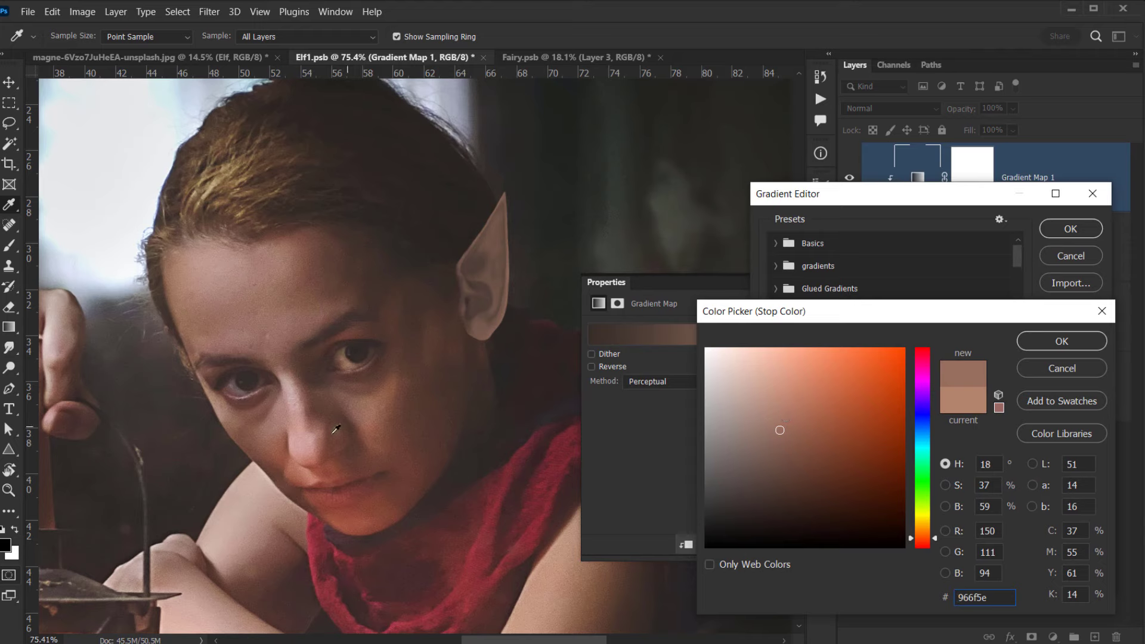
click(306, 444)
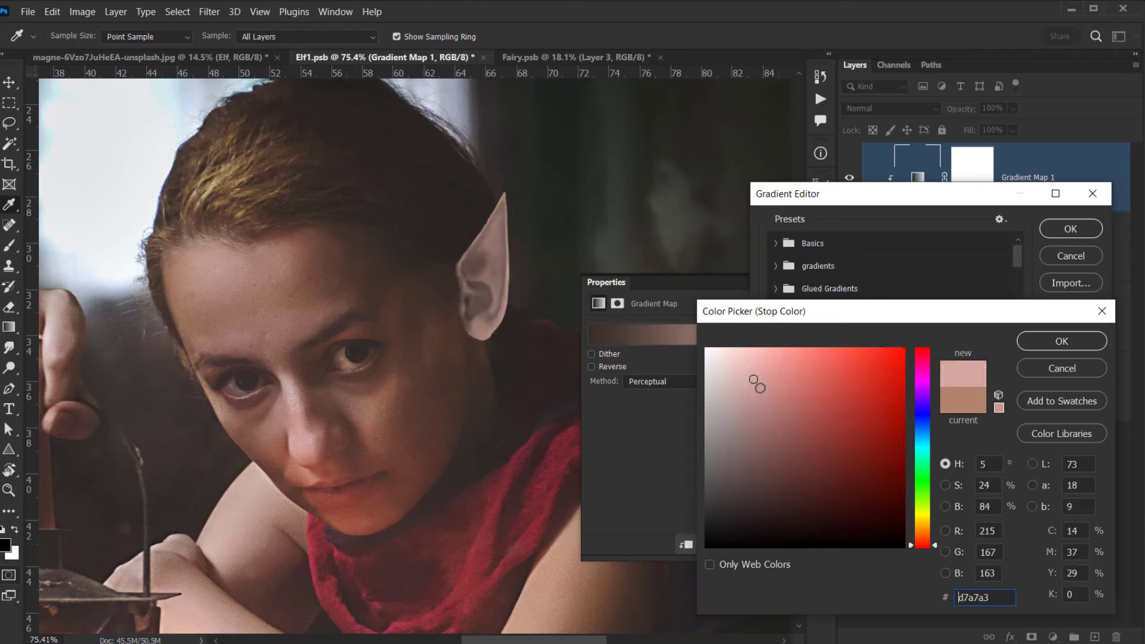
click(1062, 341)
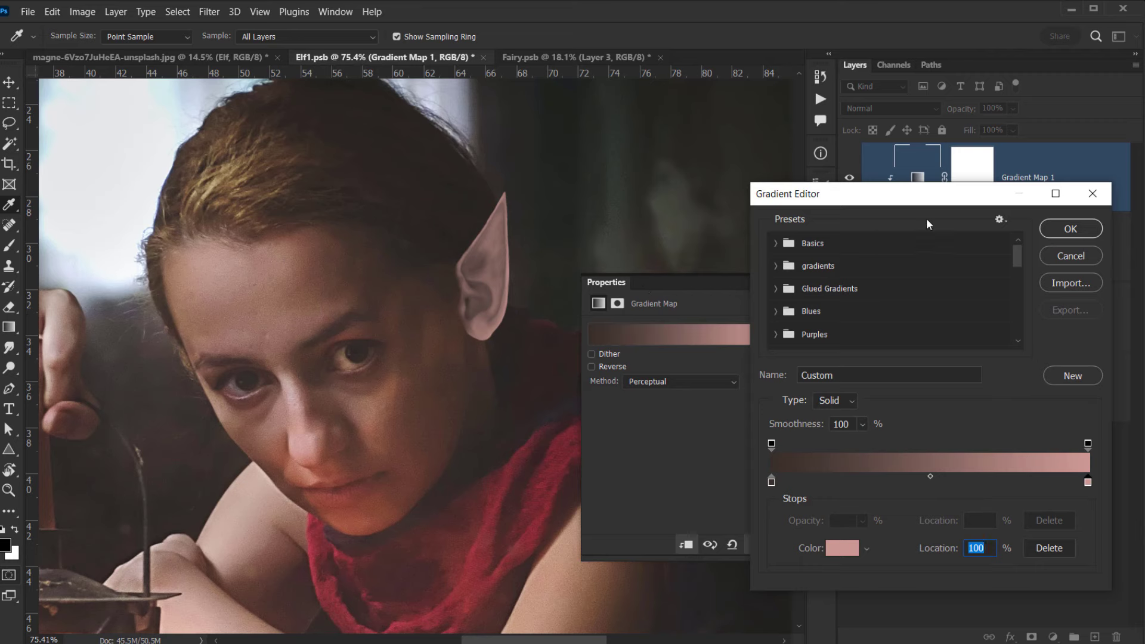
click(1071, 228)
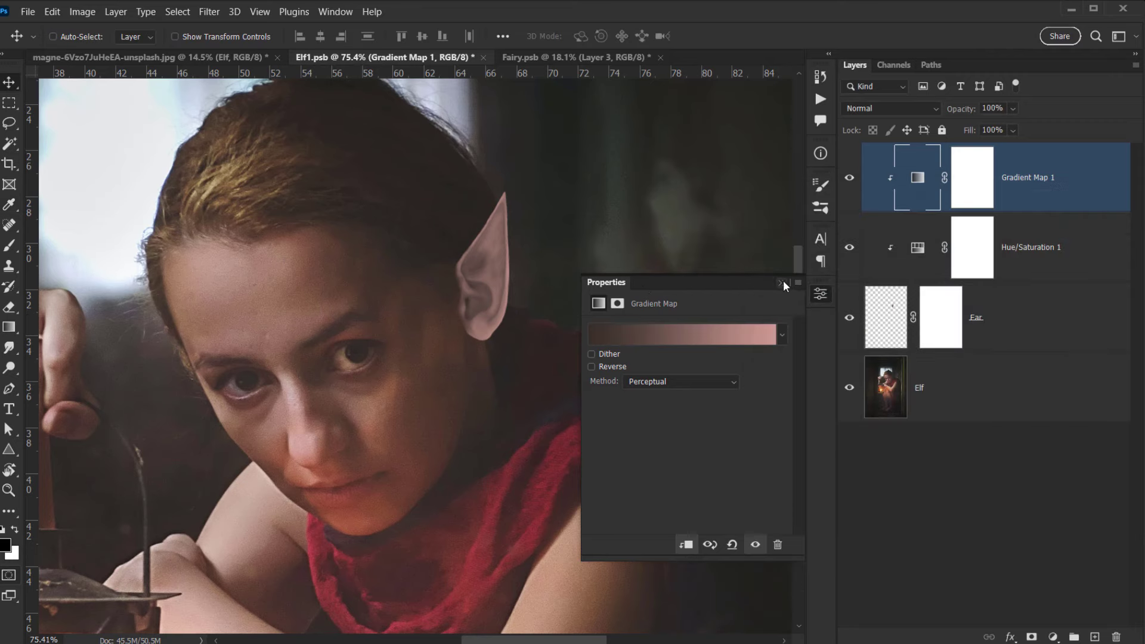
click(782, 282)
Set the blend mode of Gradient Map 1 to Multiply and check the effect on the ear.
click(868, 111)
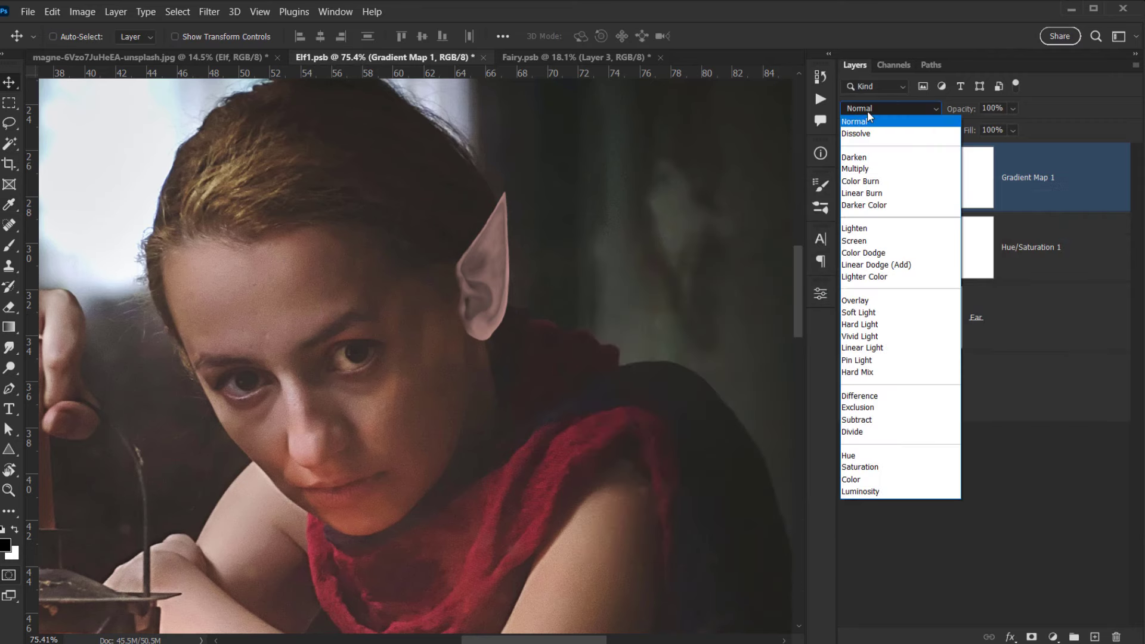
click(865, 171)
scroll(396, 305, up, 5)
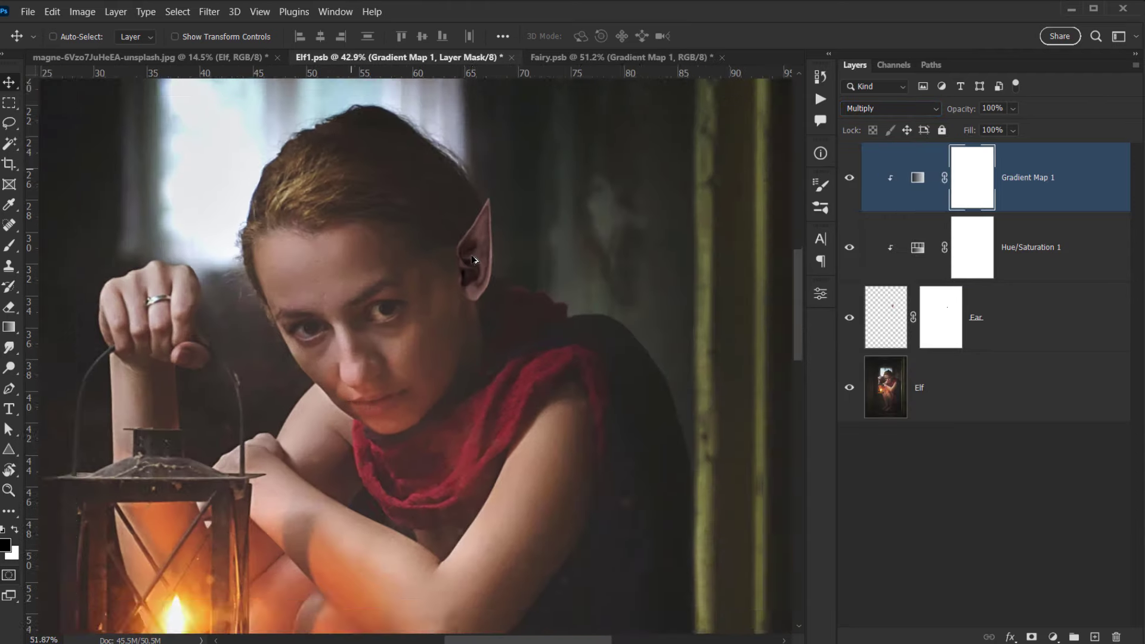
scroll(429, 292, up, 6)
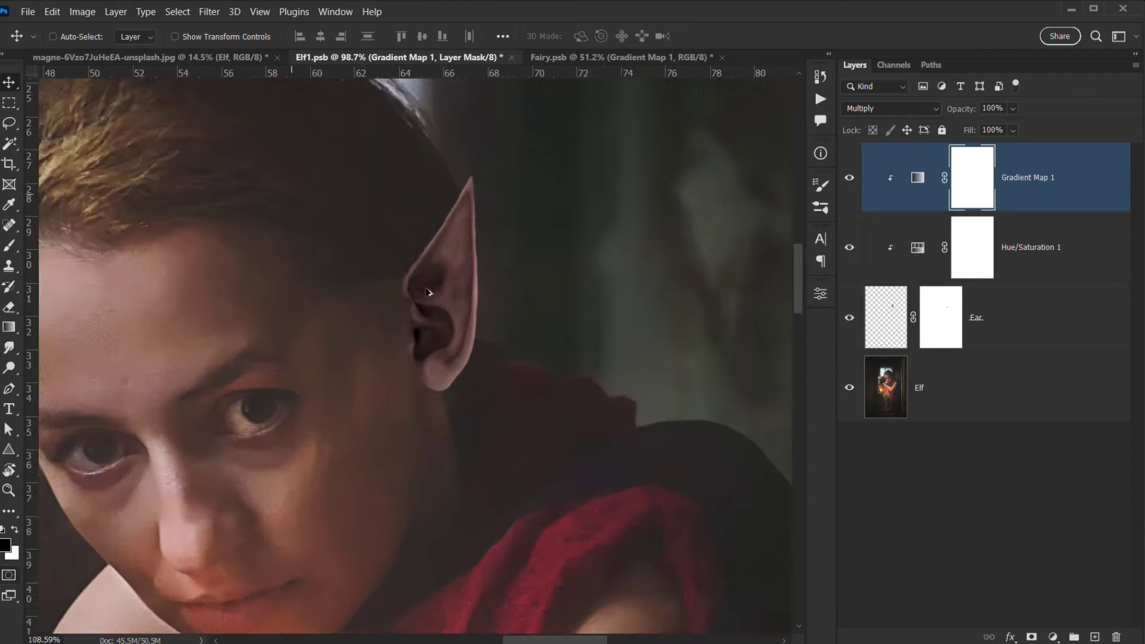
scroll(428, 292, up, 3)
drag(447, 322, 455, 241)
scroll(417, 259, down, 3)
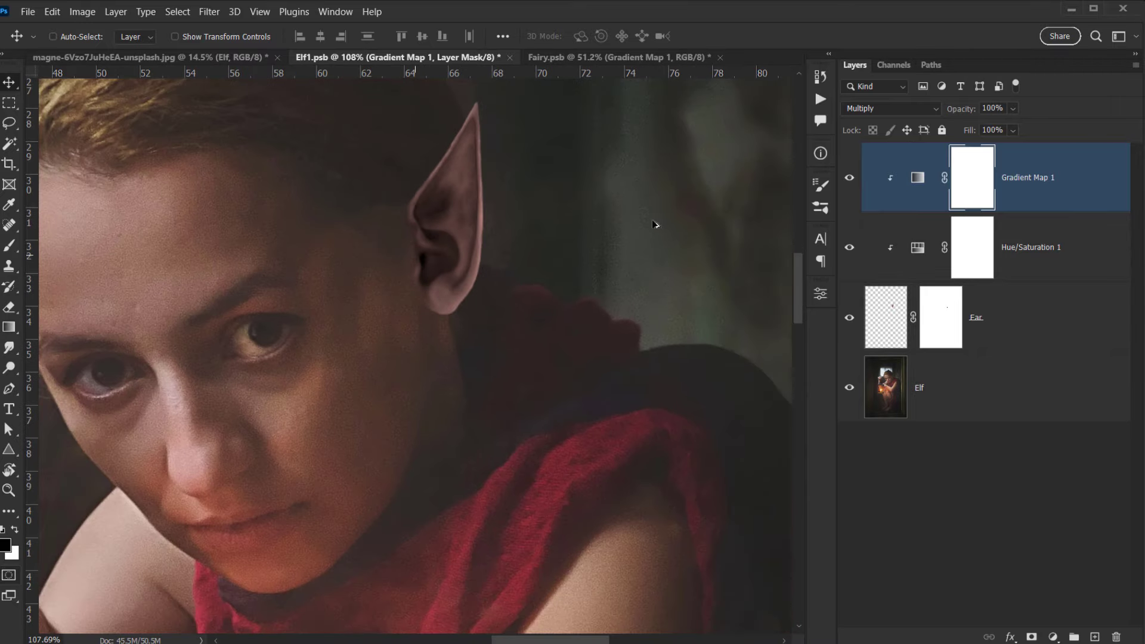
Recolour the dark end stop of Gradient Map 1's gradient to a dark brown based on the shadowed skin below the ear.
double_click(906, 179)
click(703, 325)
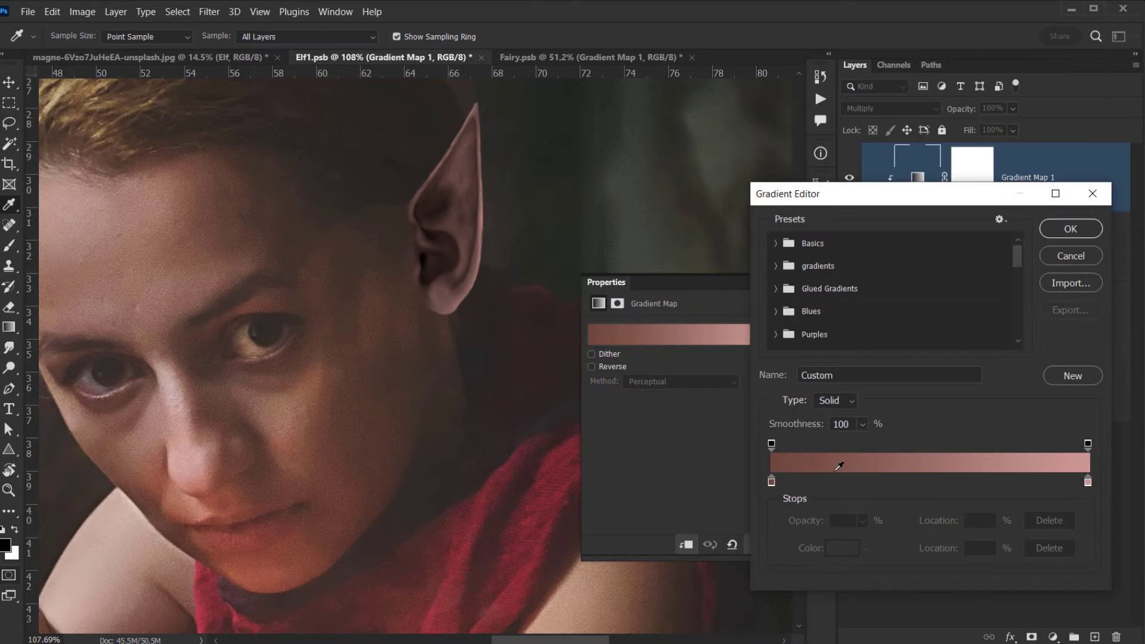
click(772, 482)
click(842, 548)
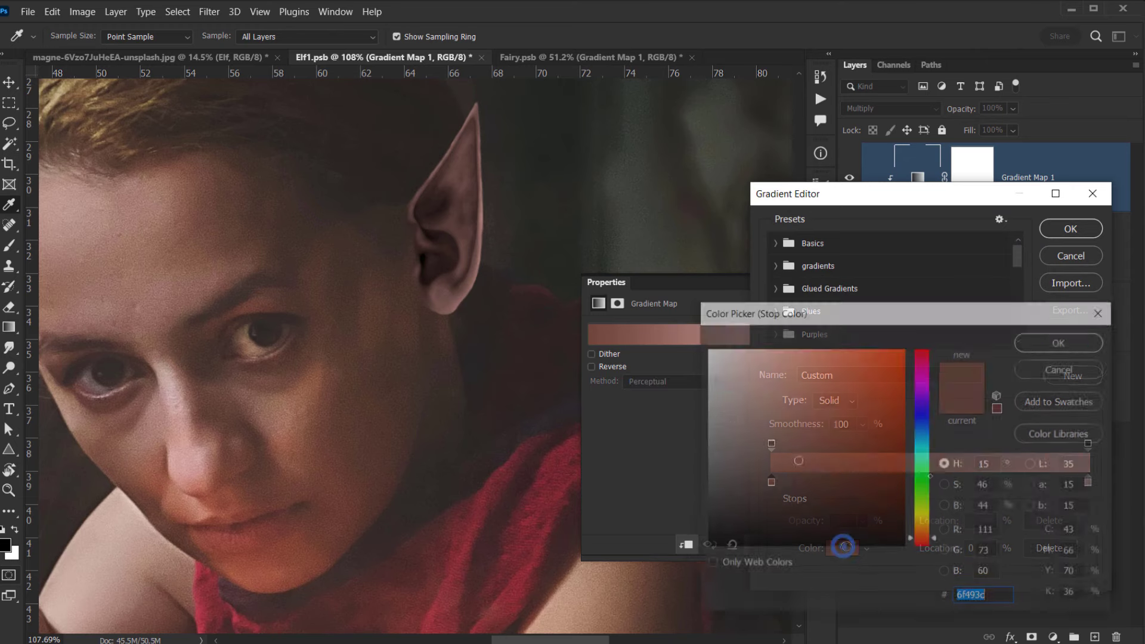
click(781, 479)
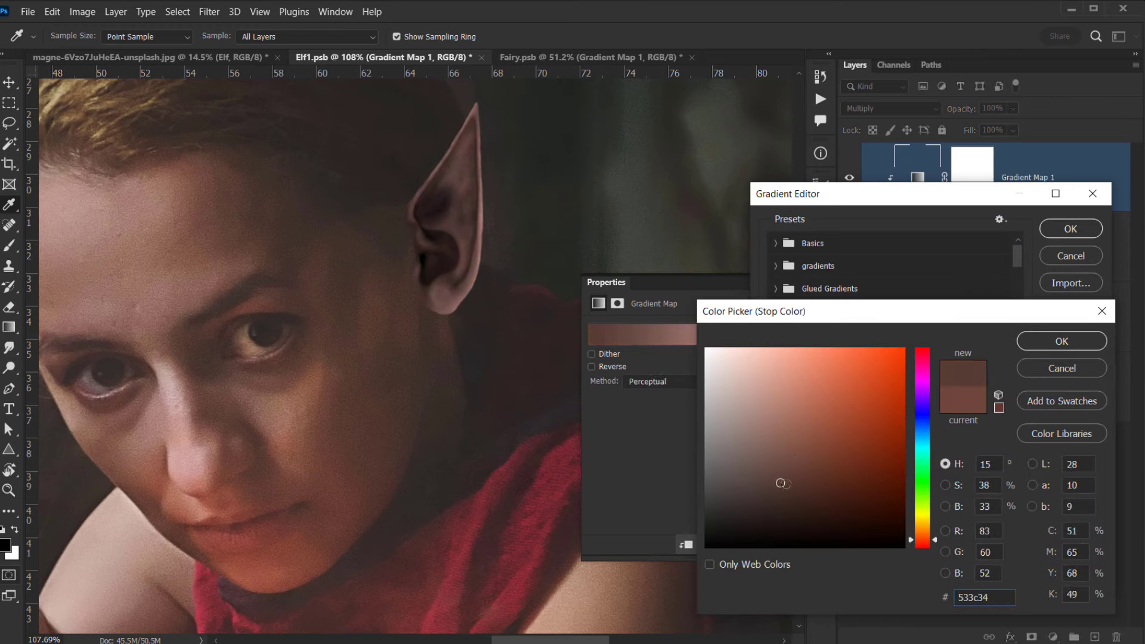
click(787, 488)
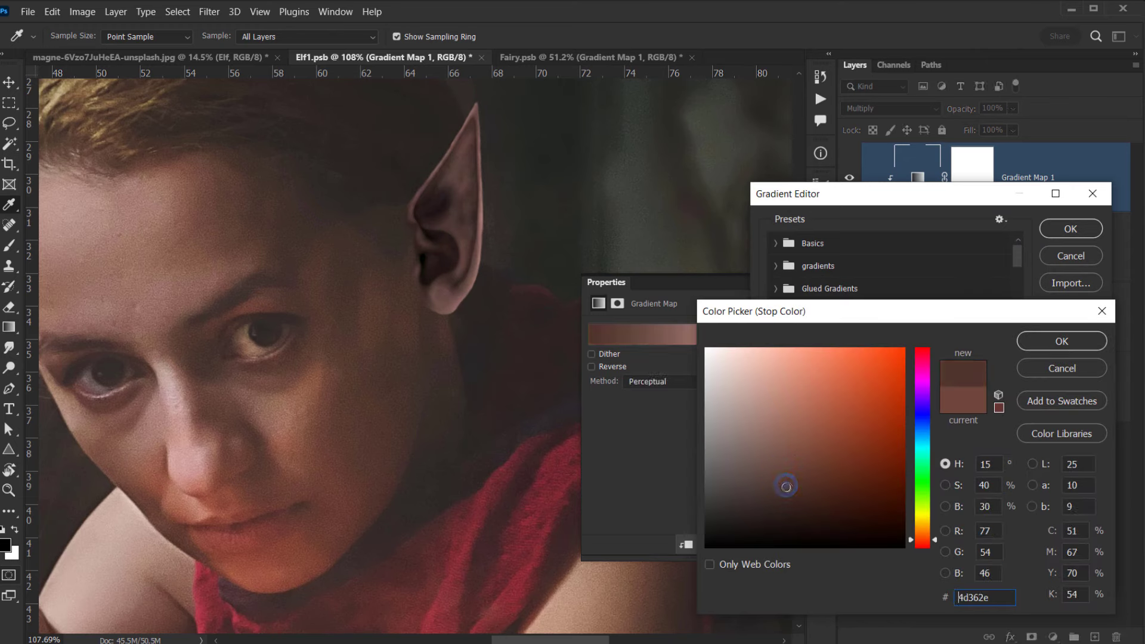
click(430, 364)
click(780, 485)
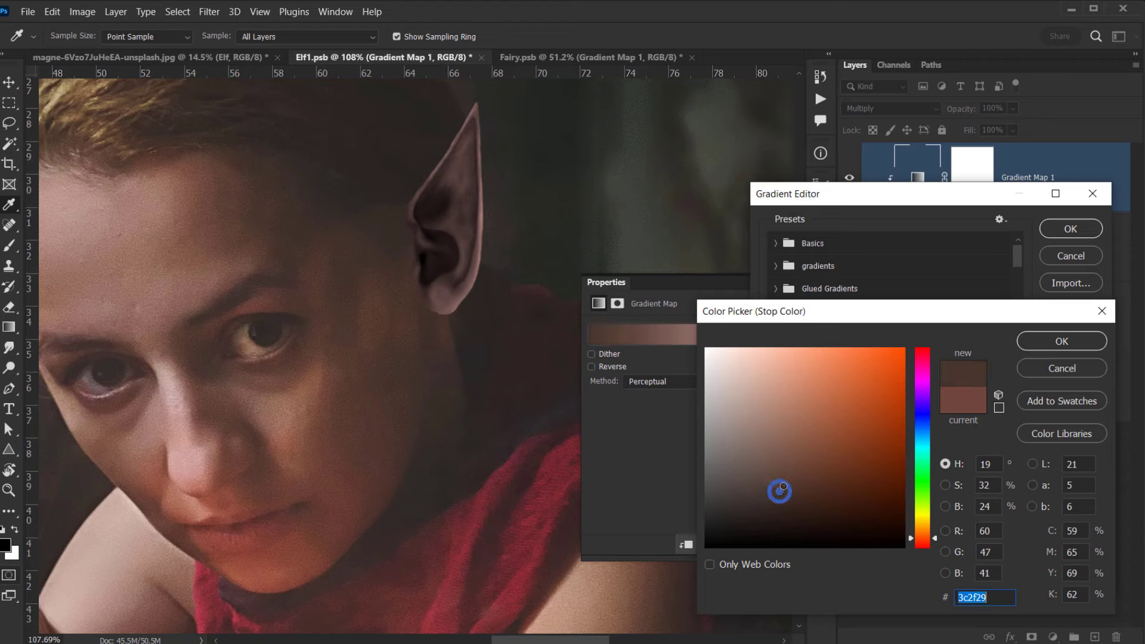
click(786, 487)
click(789, 492)
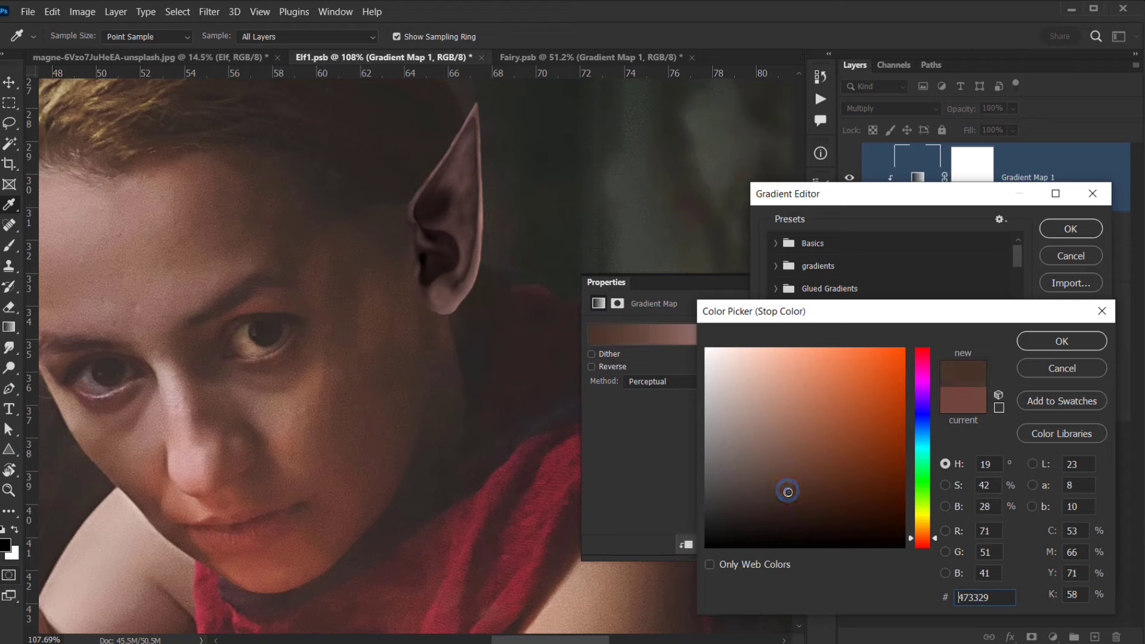
click(764, 490)
click(788, 489)
click(1060, 341)
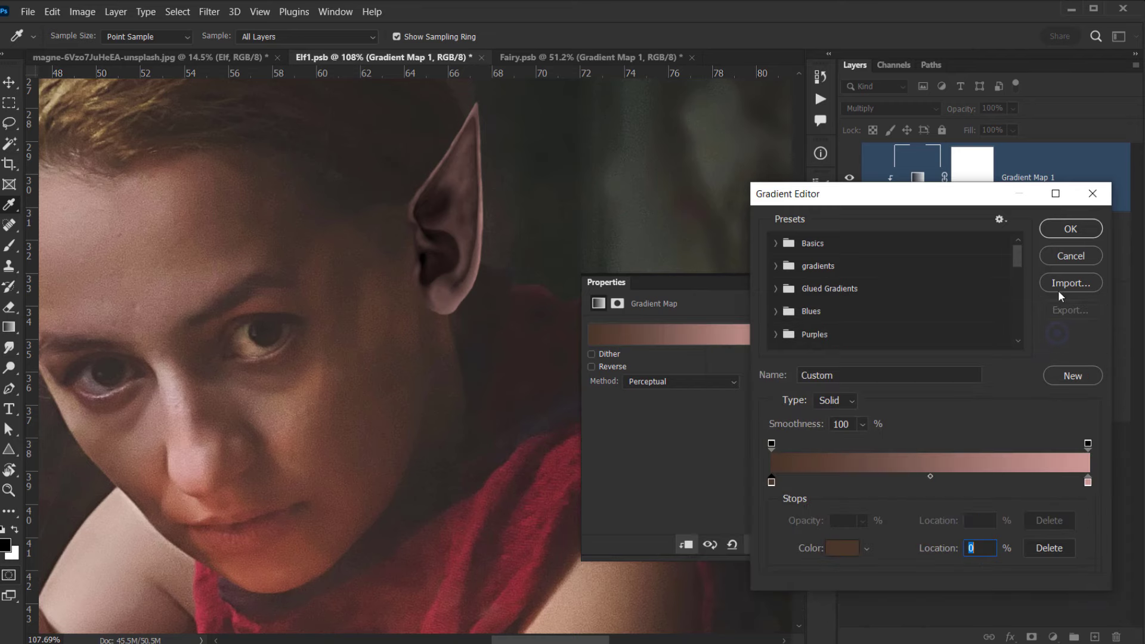
Recolour the gradient's light end stop to reddish brown #956251 sampled from the cheek and accept the gradient.
double_click(1088, 481)
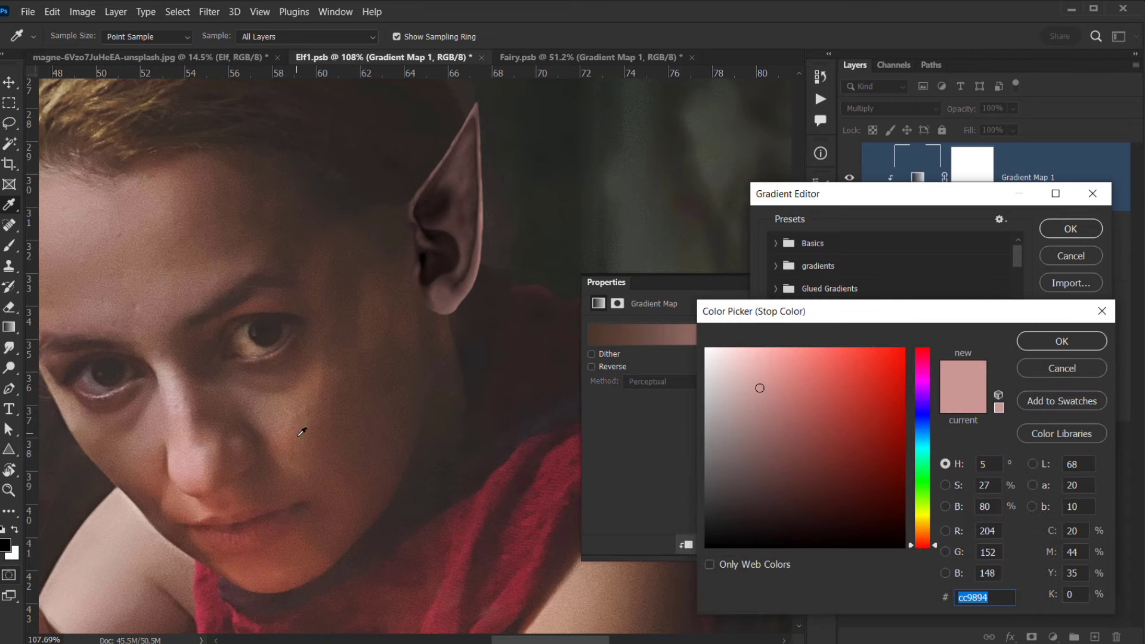
click(283, 429)
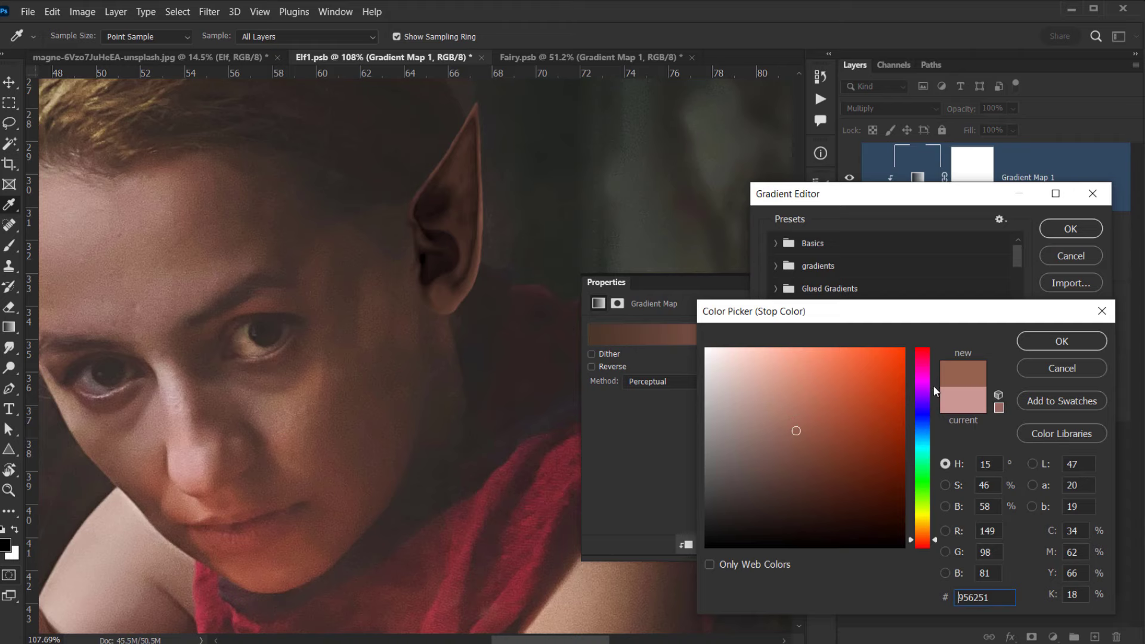
click(1062, 343)
click(1064, 230)
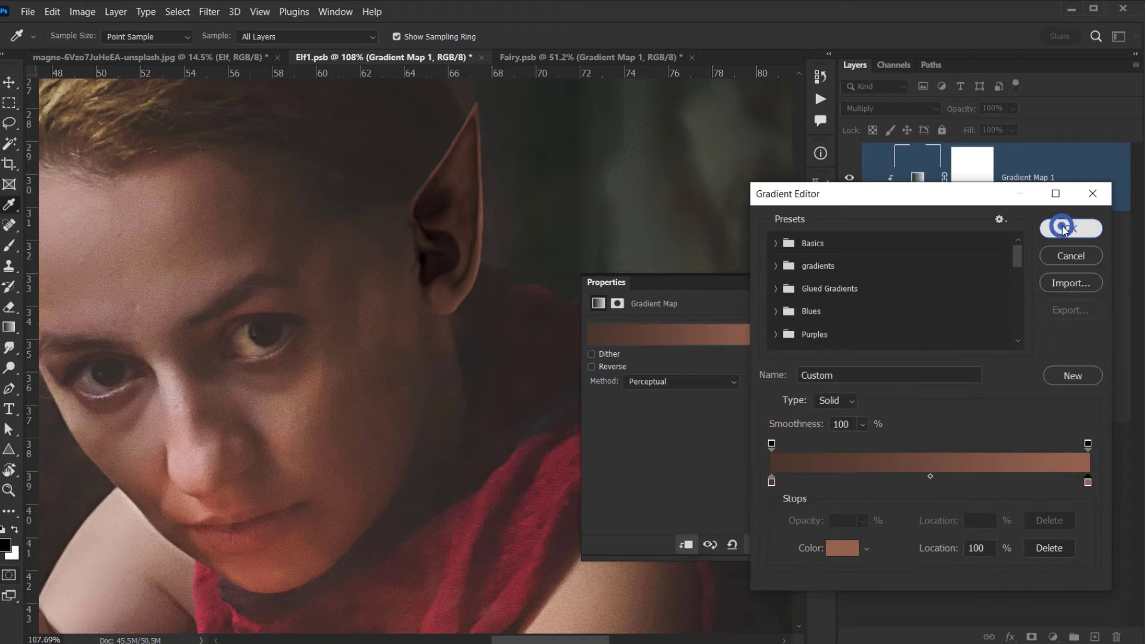
click(781, 284)
Set Gradient Map 1's opacity to 97% and toggle its visibility to compare the ear's colouring.
scroll(442, 361, down, 4)
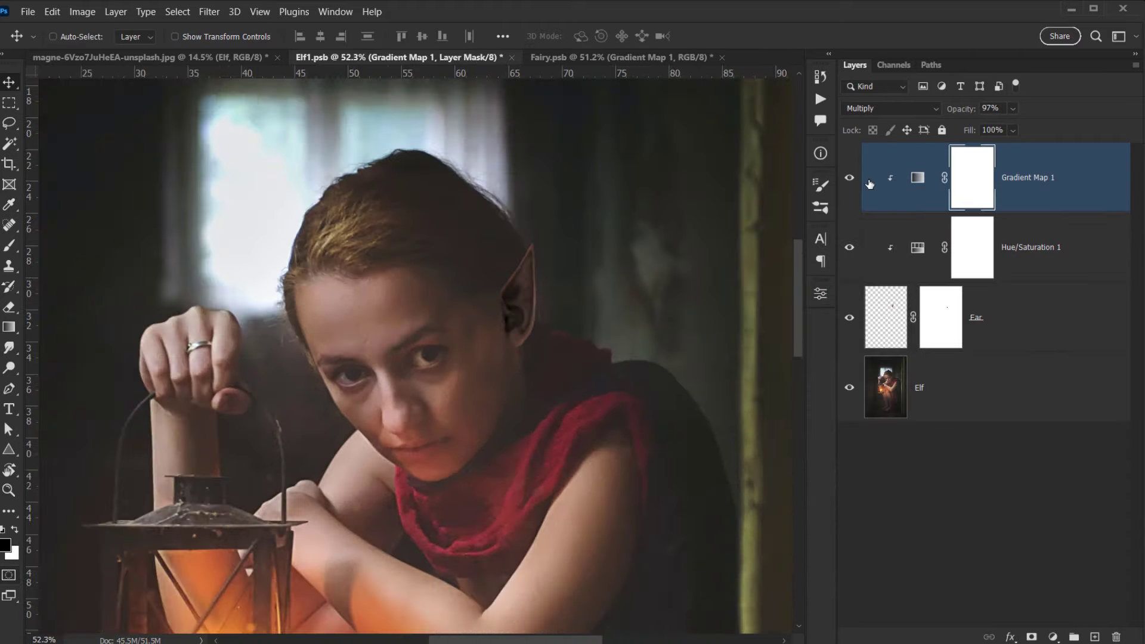
click(855, 180)
click(856, 181)
click(855, 180)
click(855, 180)
Examine how the ear's colour and texture blend with the face and neck, both close up and from farther away.
scroll(496, 316, up, 6)
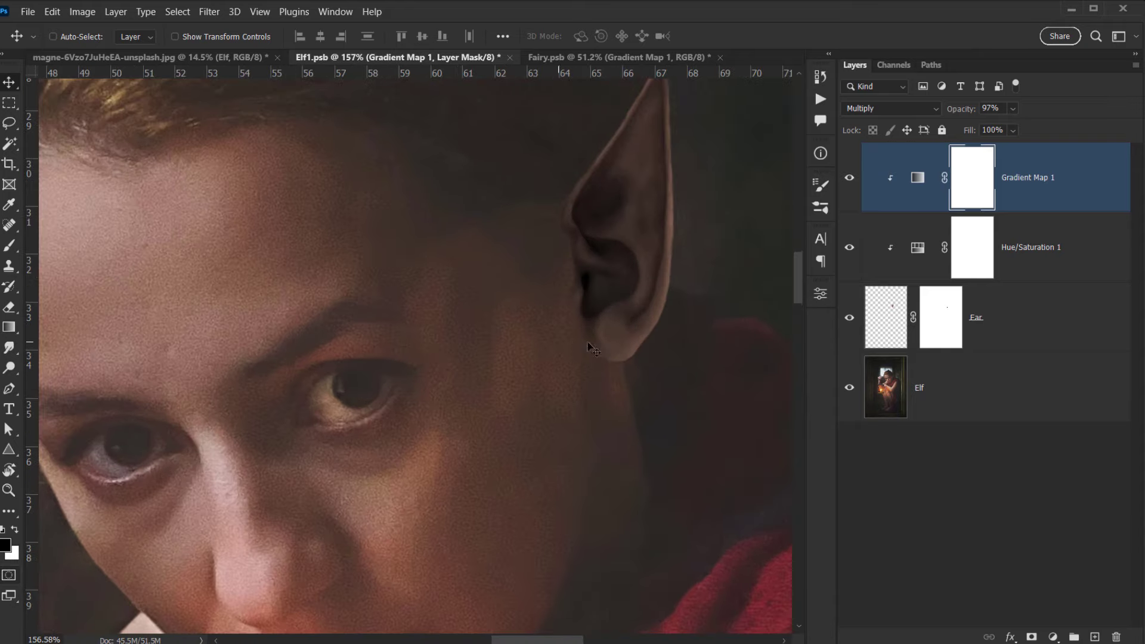
drag(599, 355, 457, 304)
scroll(402, 303, down, 2)
scroll(402, 307, down, 4)
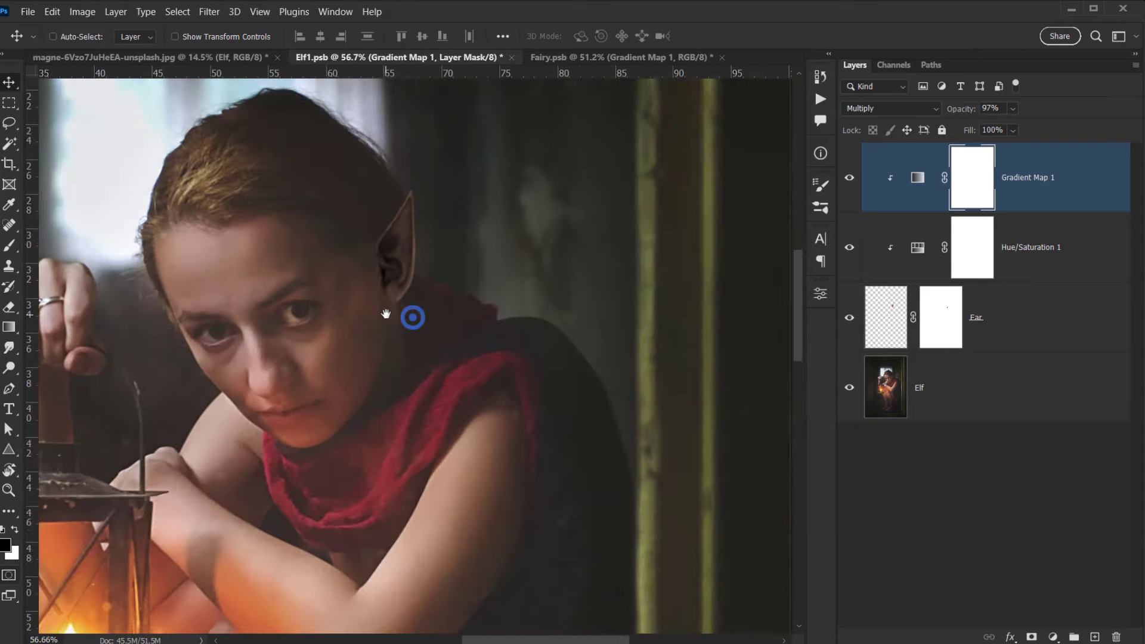
scroll(405, 321, up, 5)
drag(404, 317, 390, 355)
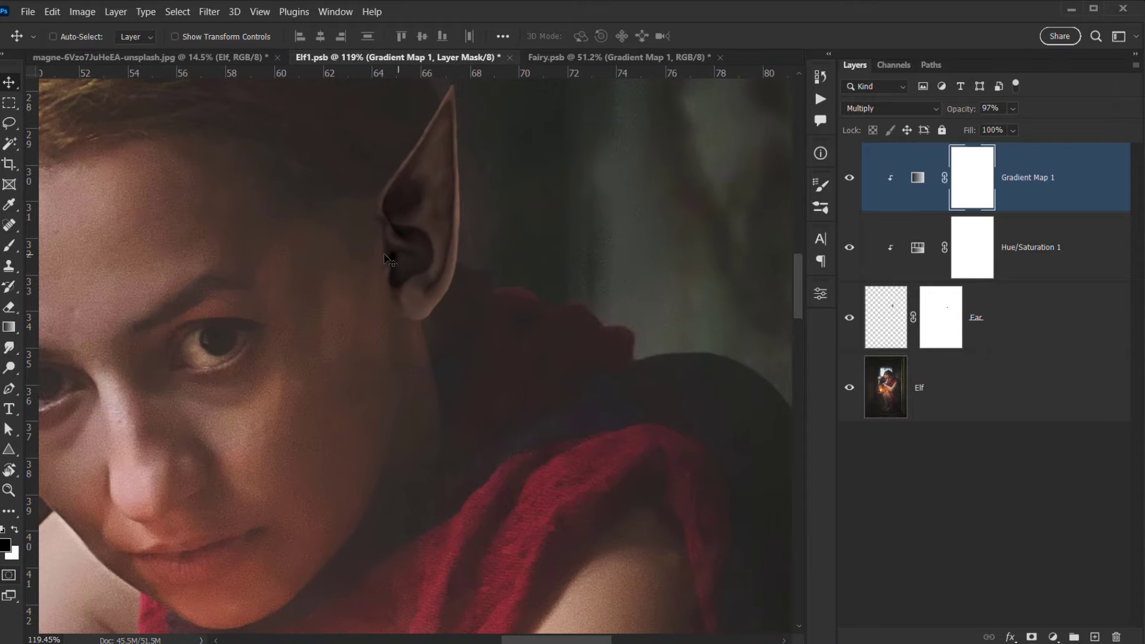
scroll(360, 352, up, 2)
scroll(360, 350, down, 3)
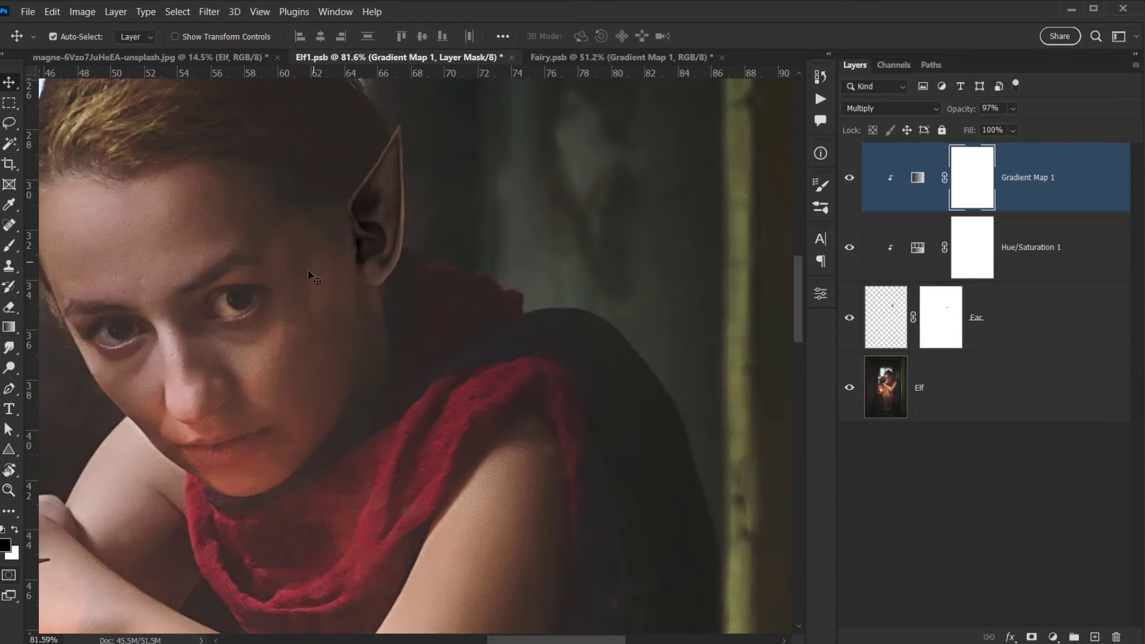
drag(312, 276, 266, 332)
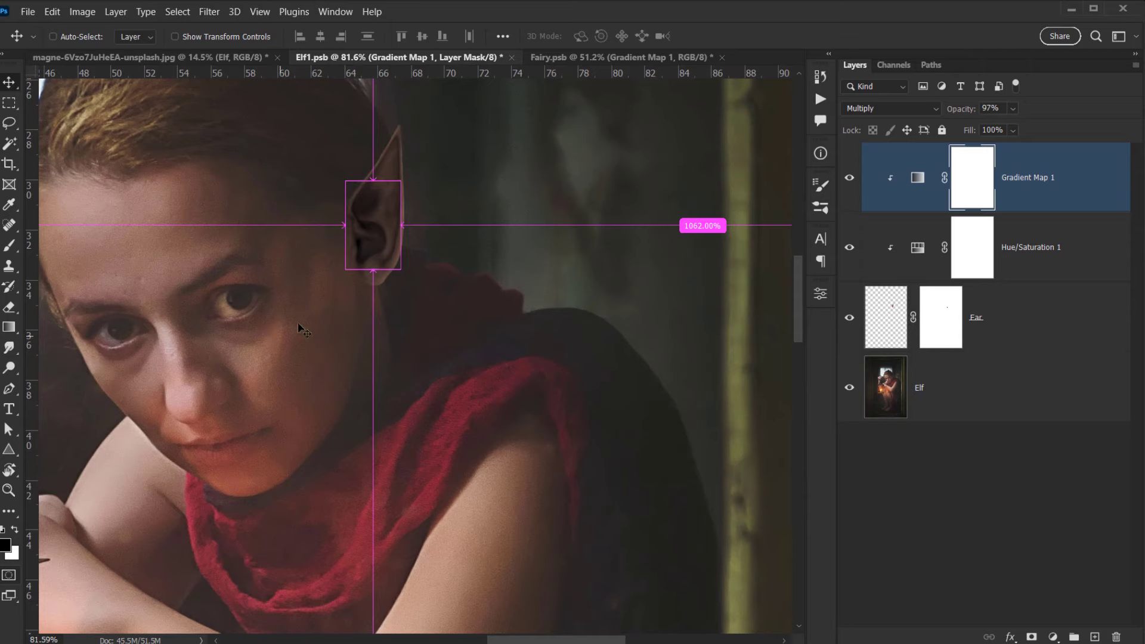
drag(385, 244, 385, 244)
drag(342, 306, 411, 212)
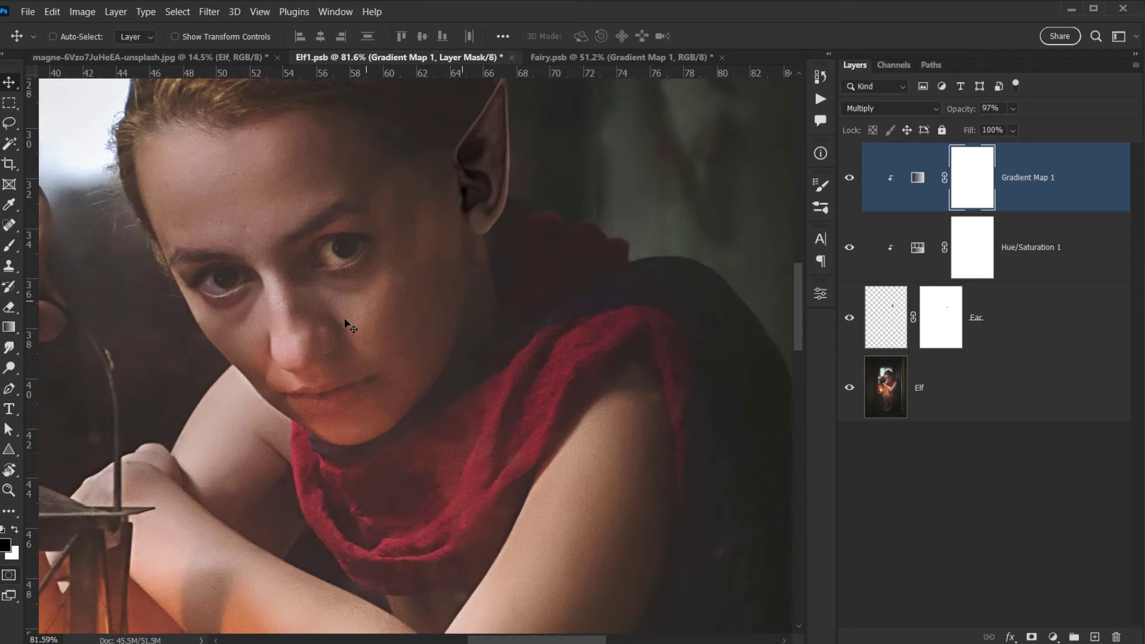
On the Elf layer, select the cheek skin between the eye, mouth and ear with the Lasso tool, extending the selection towards the jaw.
click(893, 384)
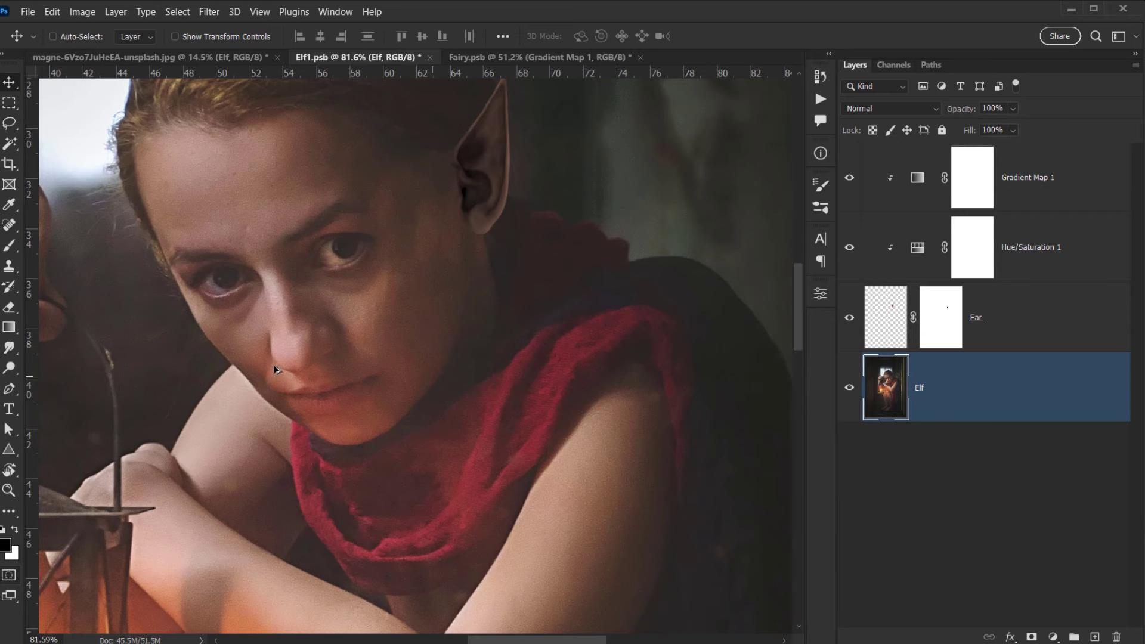
scroll(173, 314, up, 3)
click(11, 125)
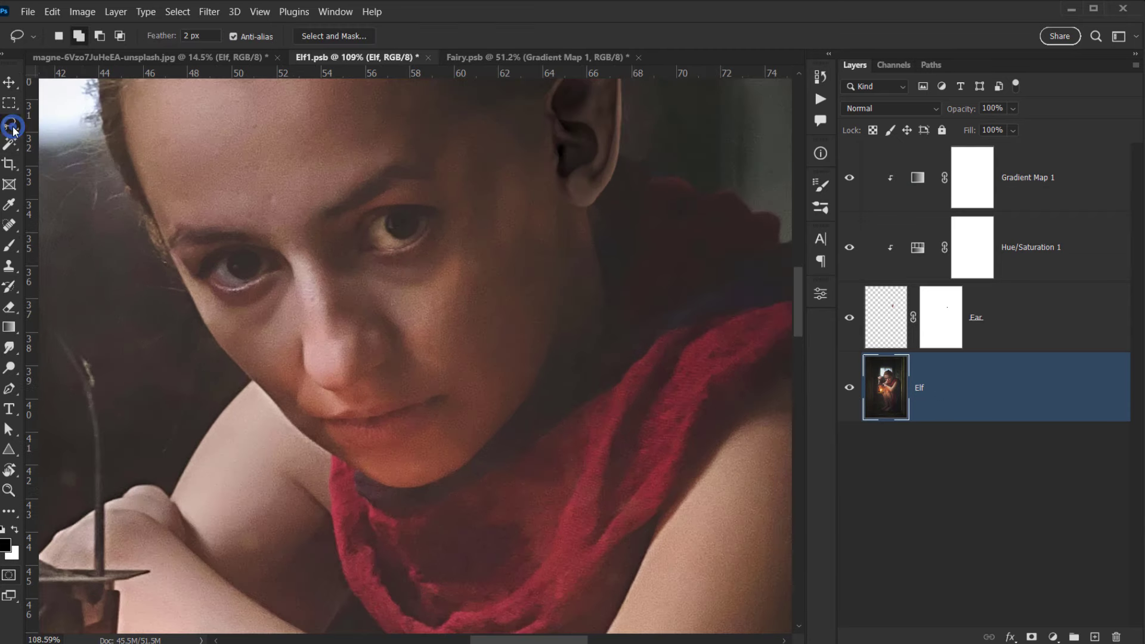
click(66, 123)
mouse_move(507, 233)
mouse_down()
mouse_move(455, 241)
mouse_move(438, 150)
mouse_move(435, 215)
mouse_move(359, 308)
mouse_up()
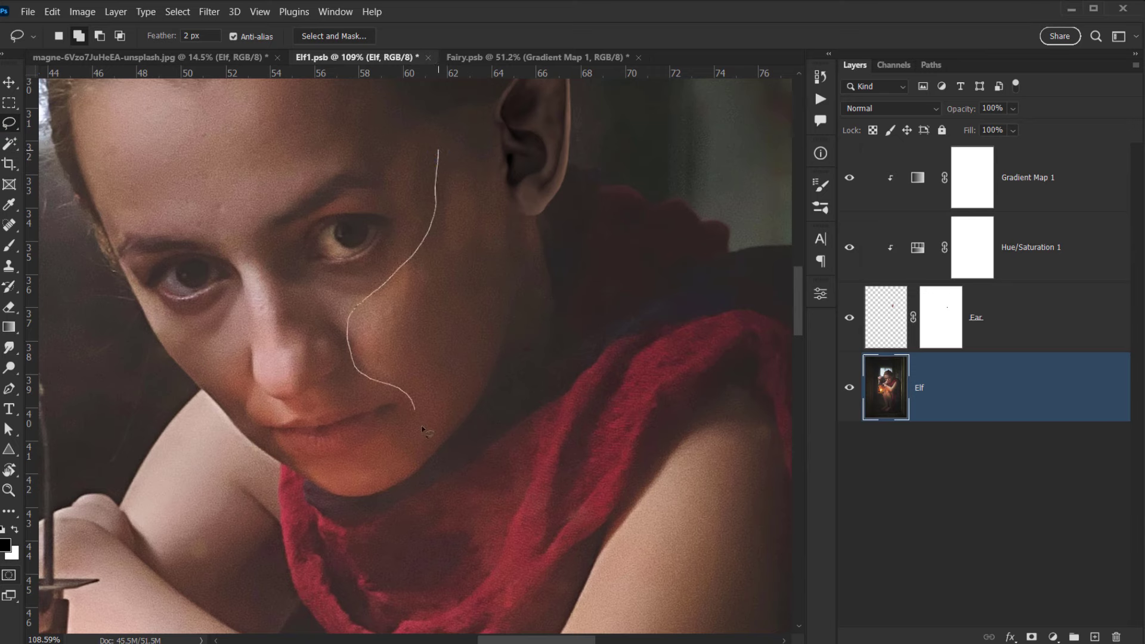
mouse_move(422, 427)
mouse_down()
mouse_move(457, 400)
mouse_move(476, 325)
mouse_up()
drag(452, 169, 454, 170)
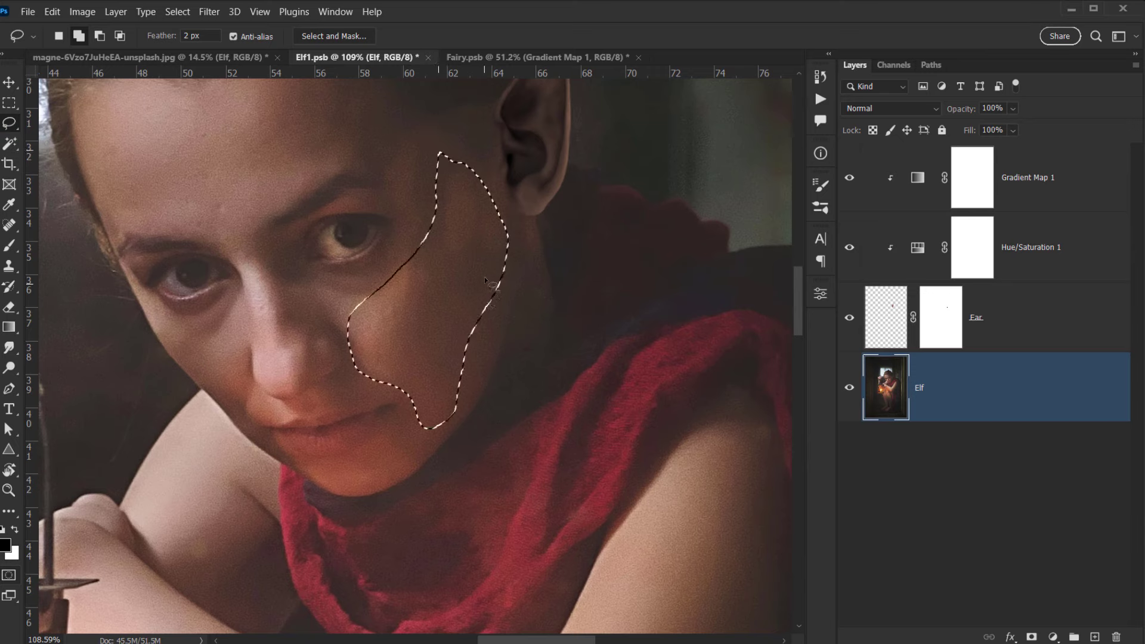
mouse_move(475, 277)
mouse_down()
mouse_move(451, 332)
mouse_move(467, 386)
mouse_up()
drag(482, 275, 484, 276)
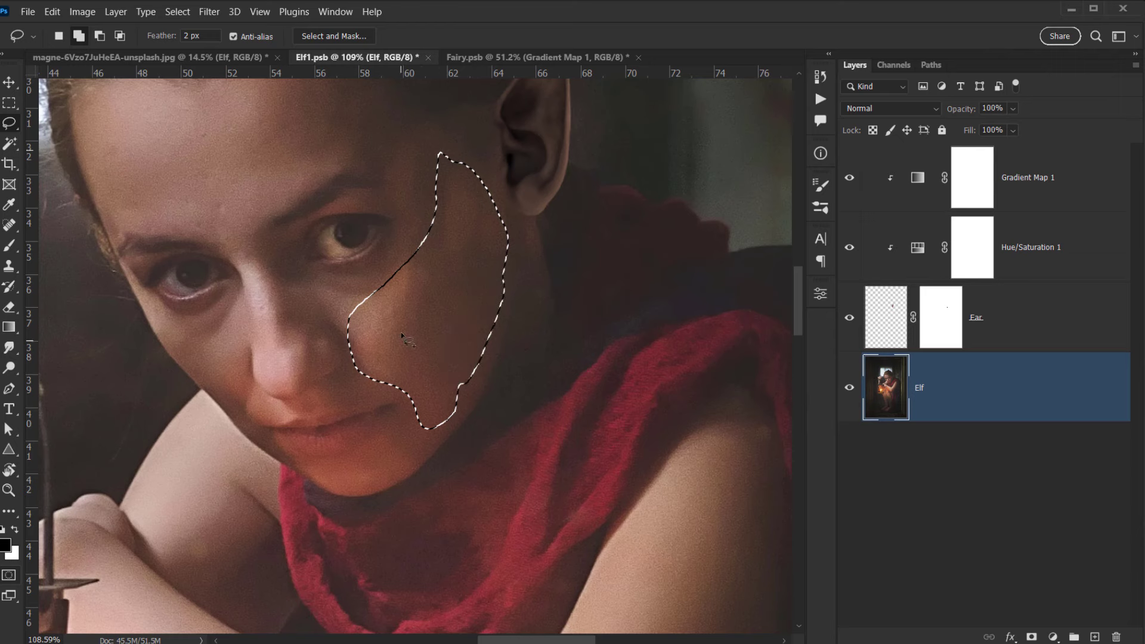
Copy the selected cheek skin to a new layer above Gradient Map 1 and clip it to the ear.
scroll(507, 280, down, 2)
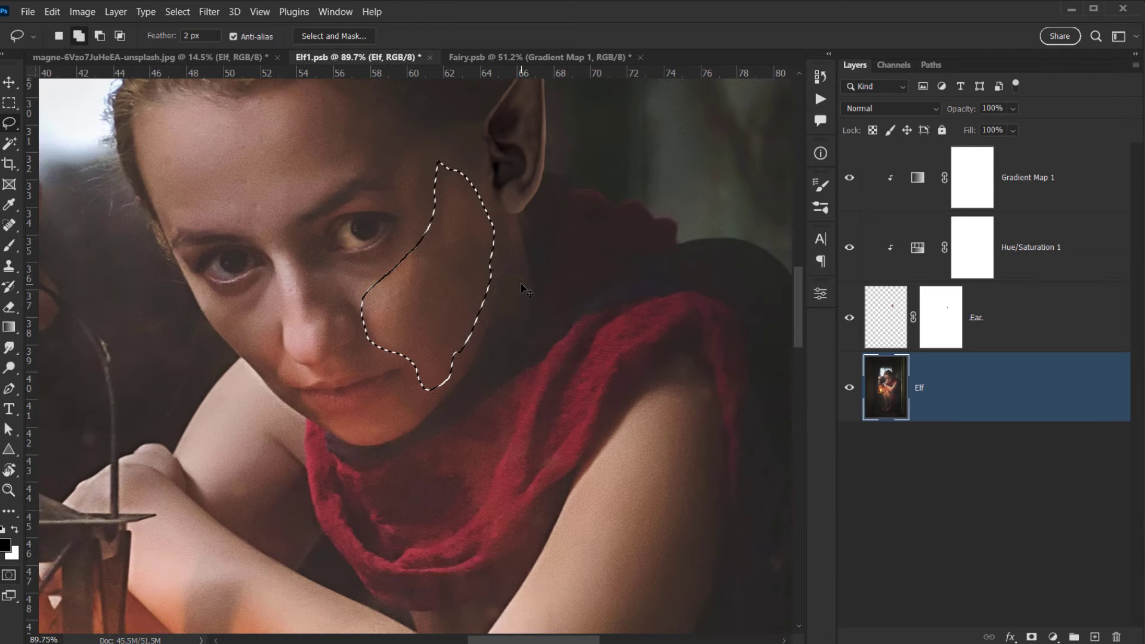
click(1047, 182)
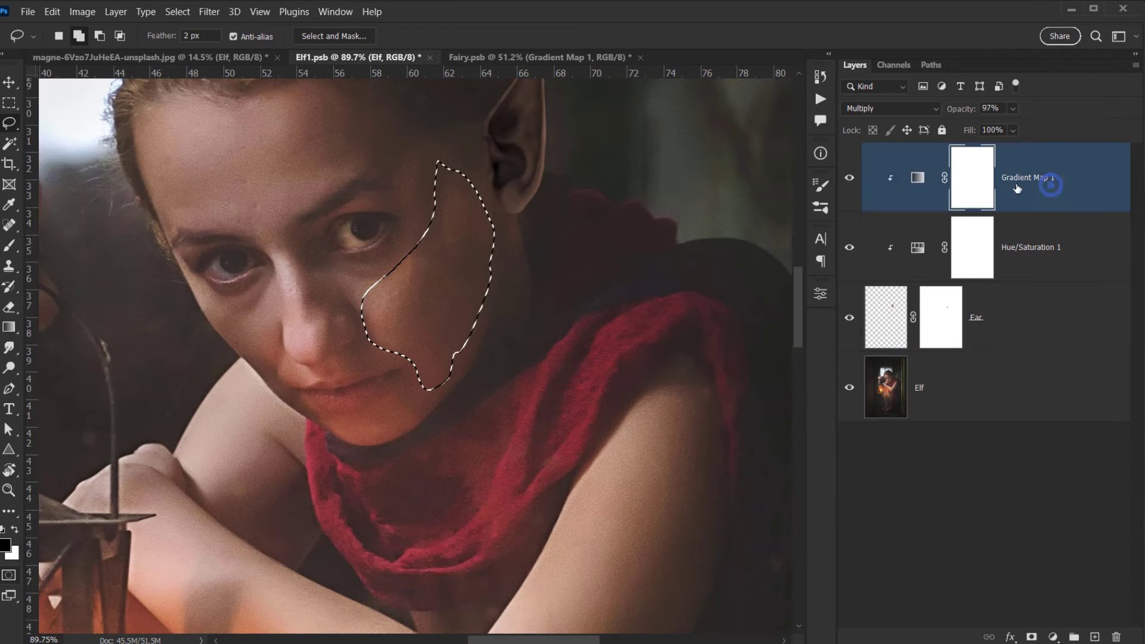
drag(412, 294, 388, 352)
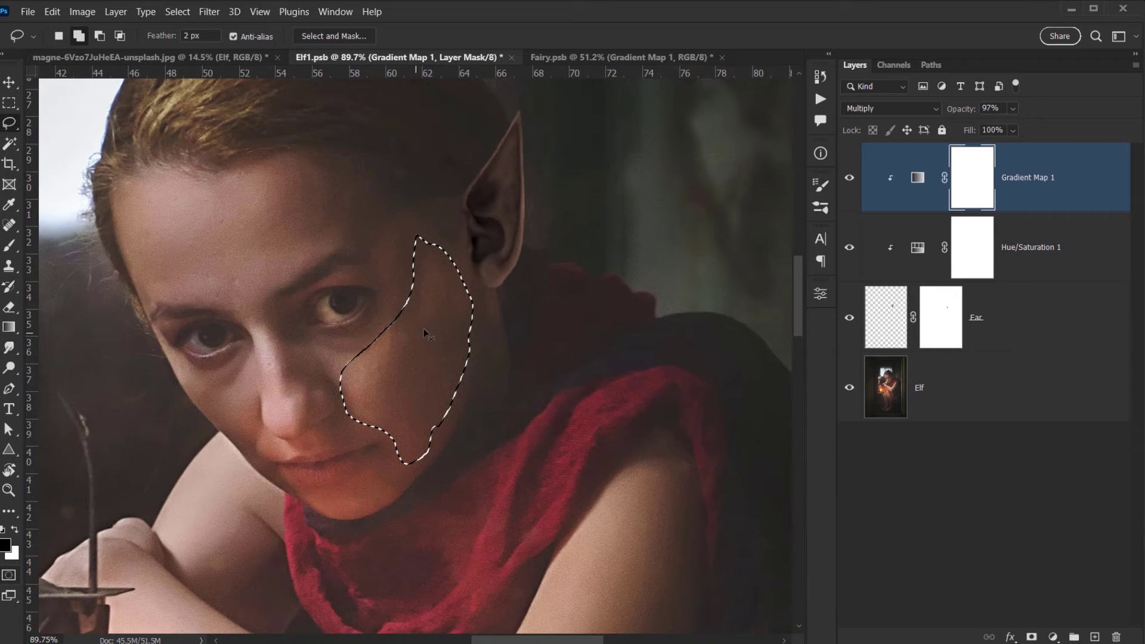
key(ctrl+shift+alt+n)
key(ctrl+d)
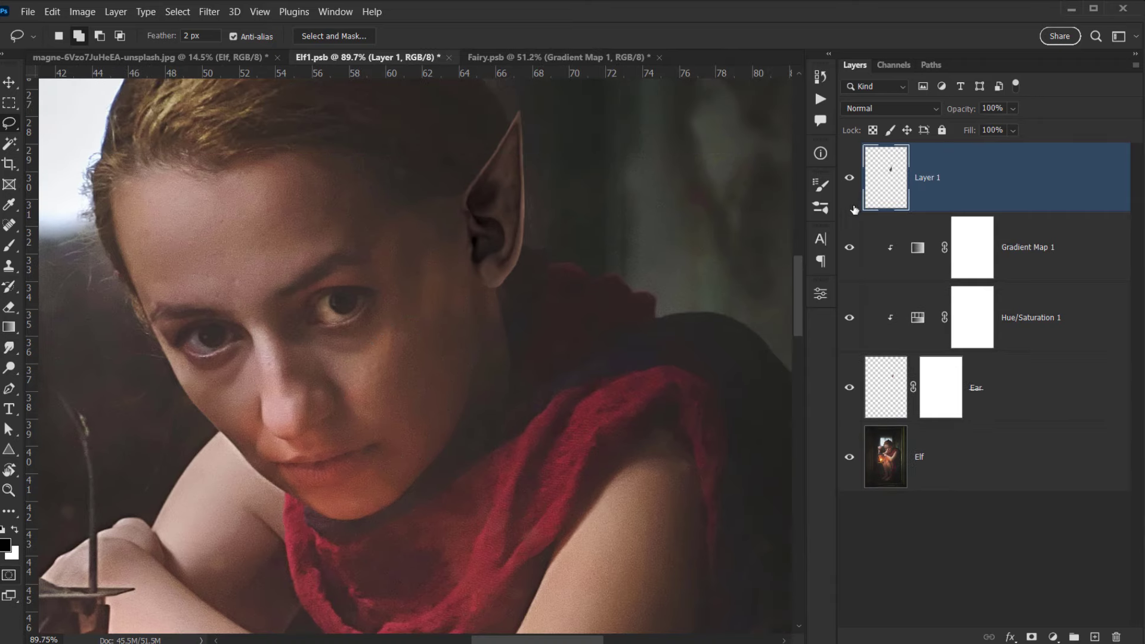
alt+click(1050, 210)
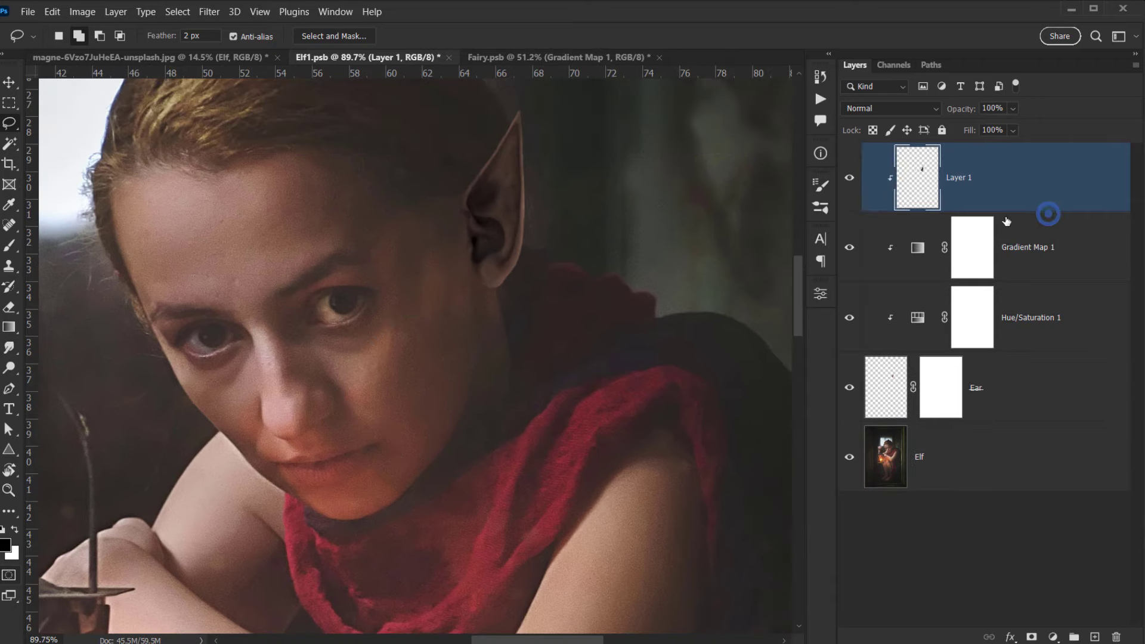
Rename the copied cheek skin layer as Skin.
click(1000, 392)
click(926, 175)
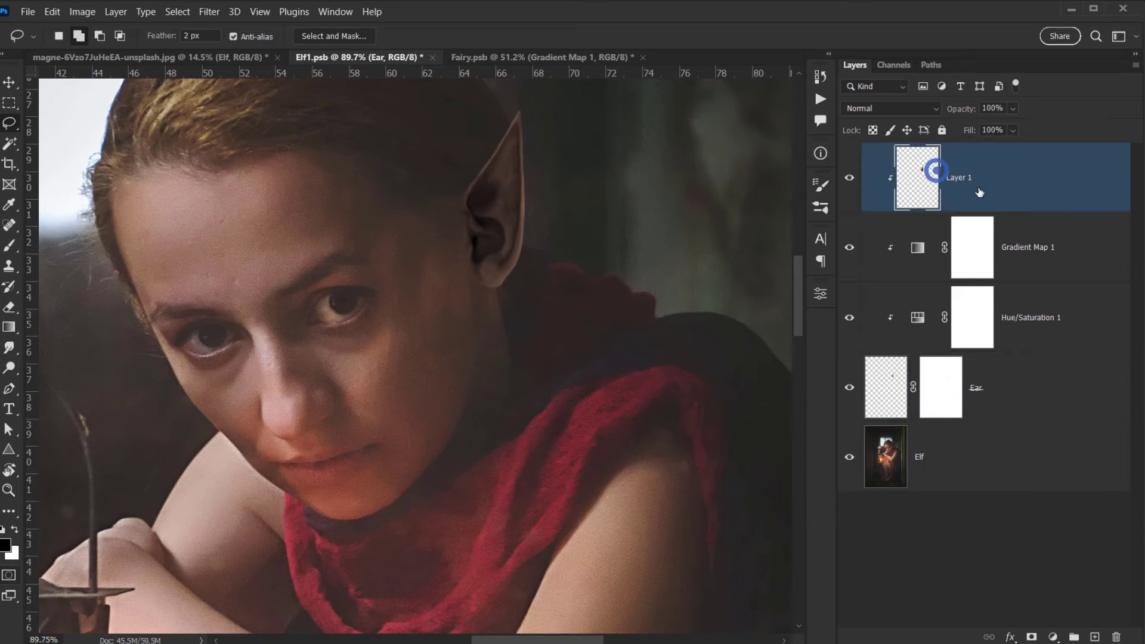
double_click(960, 179)
text(Skin)
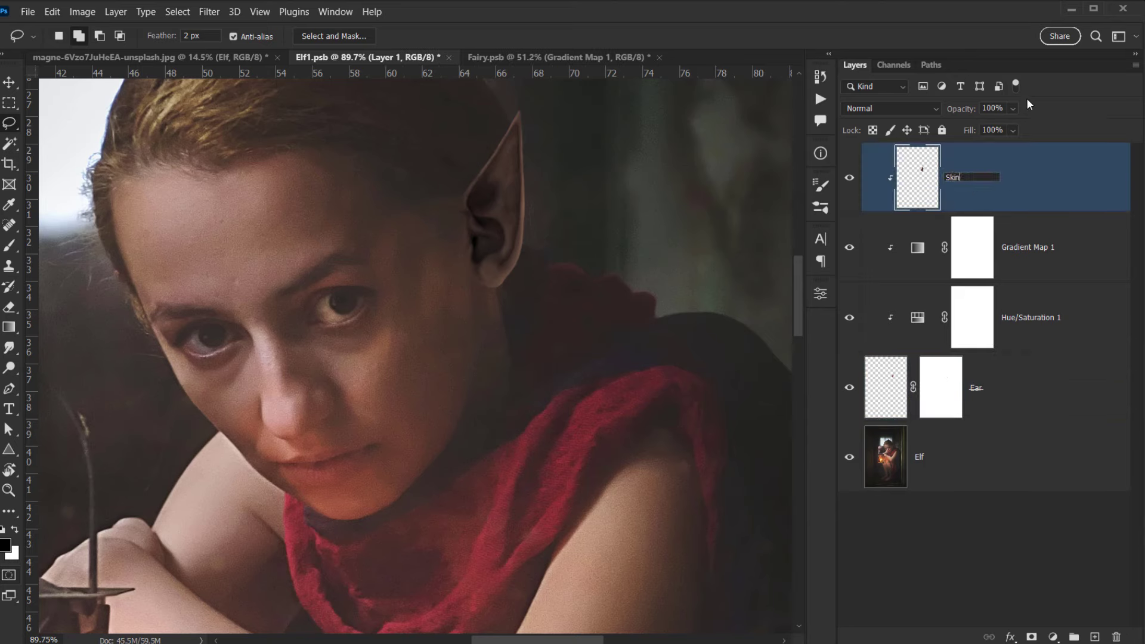
key(Return)
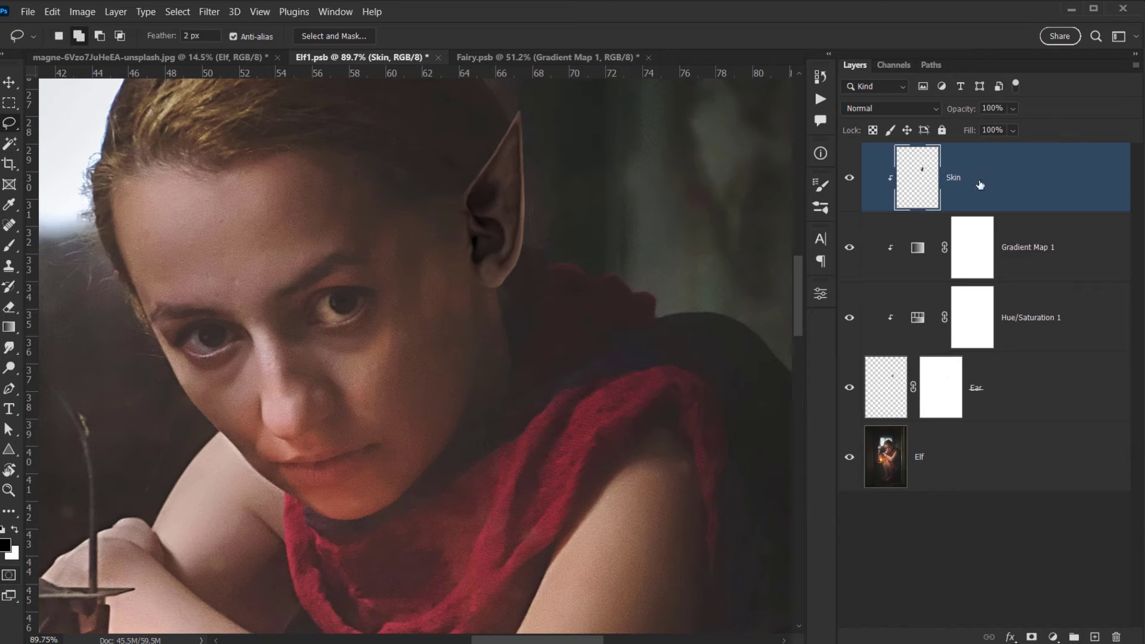
Enlarge the Skin layer to about 119% and place it so the cheek texture covers the whole ear.
key(ctrl+t)
drag(439, 357, 484, 223)
drag(550, 187, 570, 179)
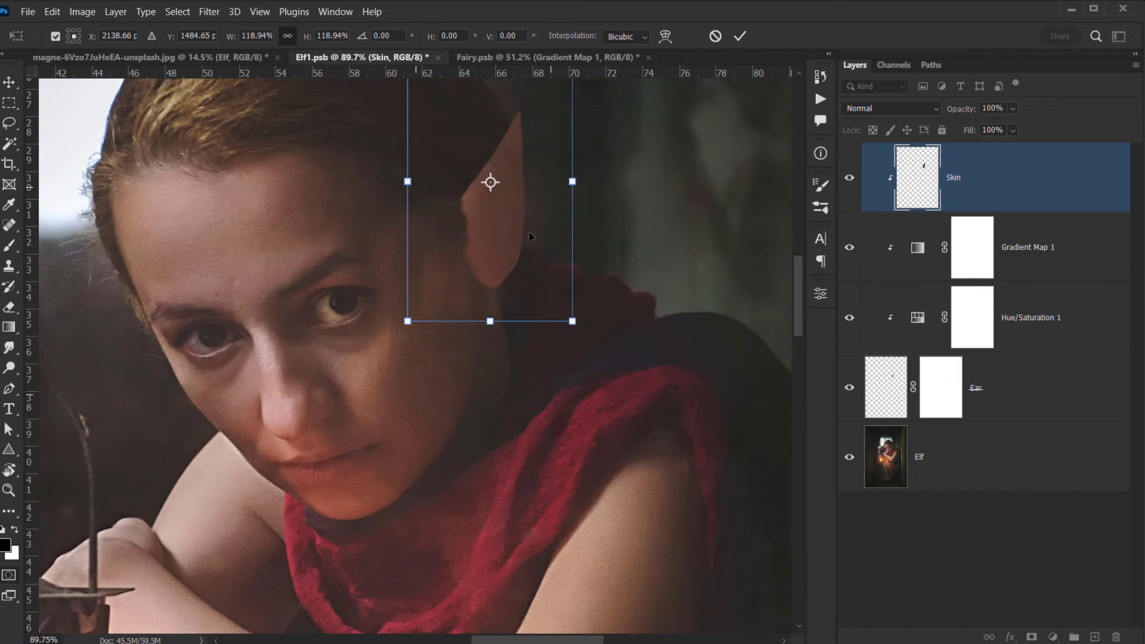
drag(537, 225, 514, 247)
click(740, 35)
In the Skin layer's Blending Options, split the Underlying Layer shadow slider to about 16 / 93 so the ear's shadows show through.
scroll(527, 235, up, 4)
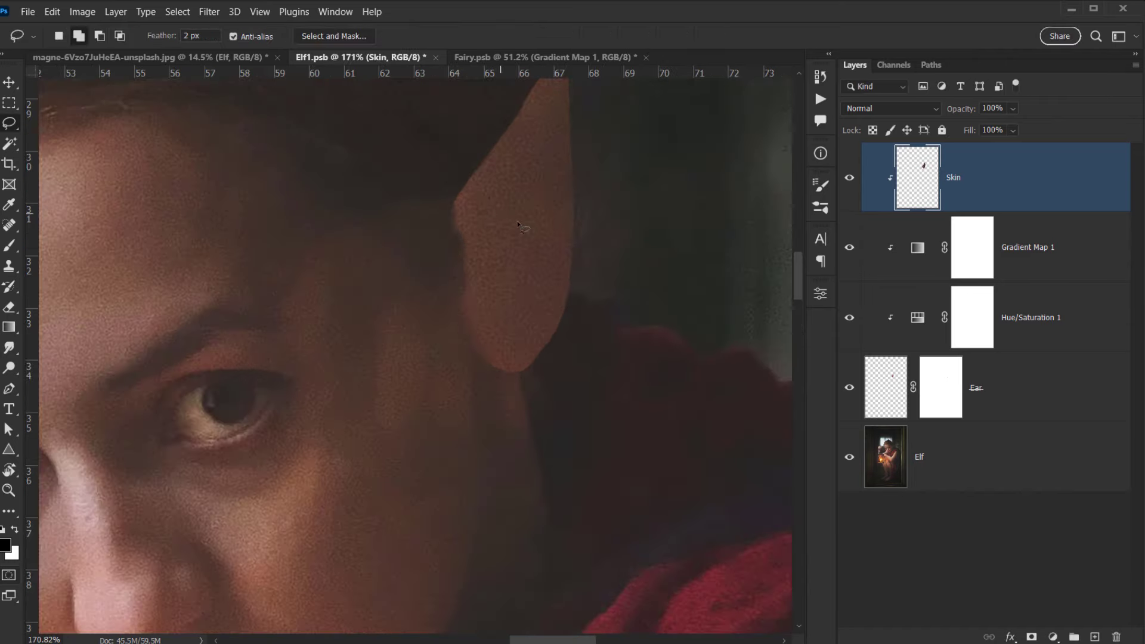
mouse_move(378, 346)
mouse_down()
mouse_move(318, 360)
mouse_move(521, 243)
mouse_move(558, 178)
mouse_up()
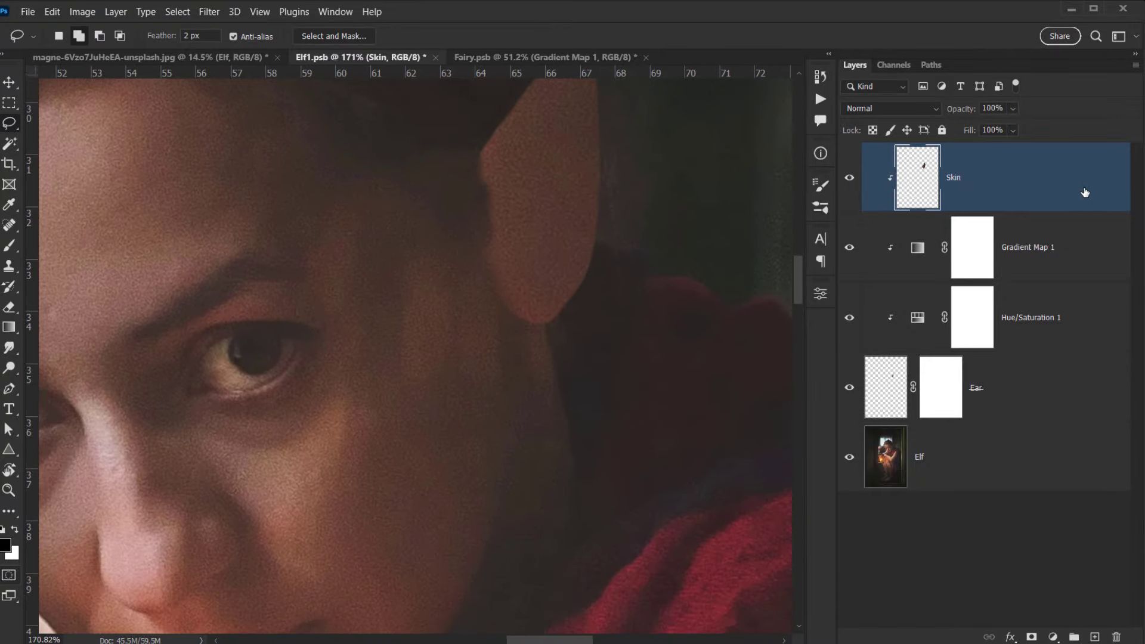
click(1011, 638)
click(1044, 490)
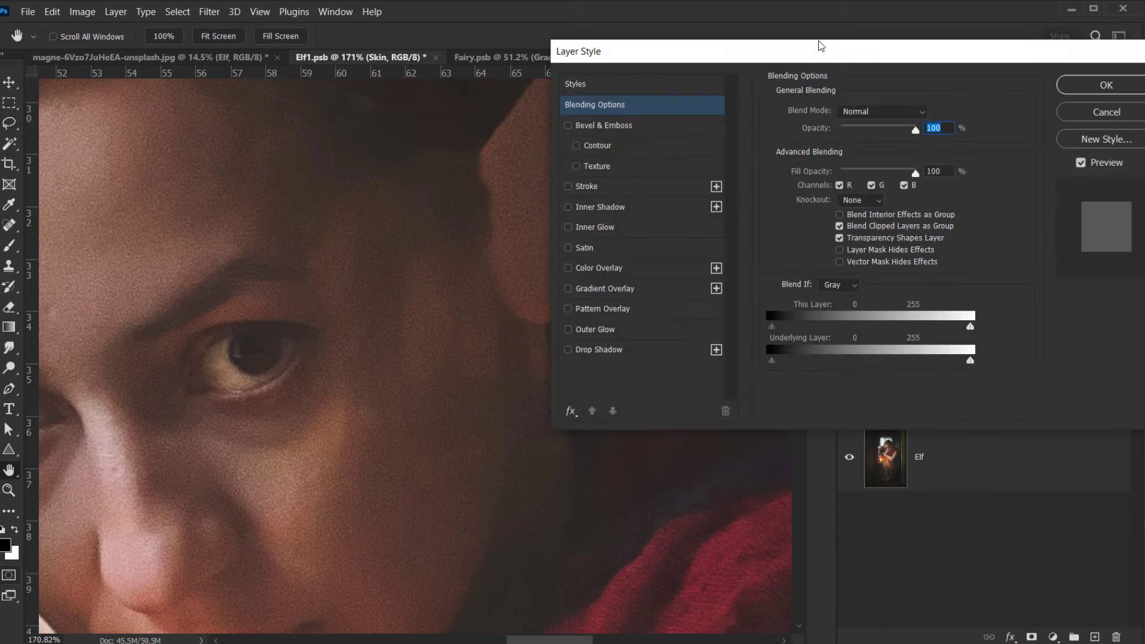
drag(842, 45, 831, 316)
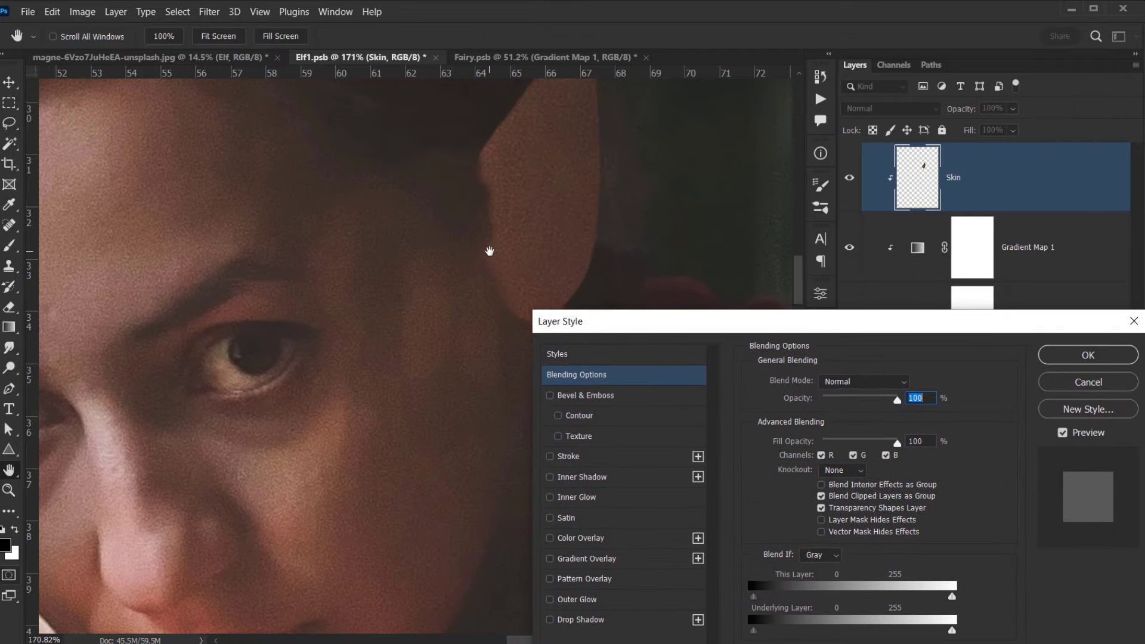
drag(488, 248, 200, 259)
drag(918, 321, 880, 198)
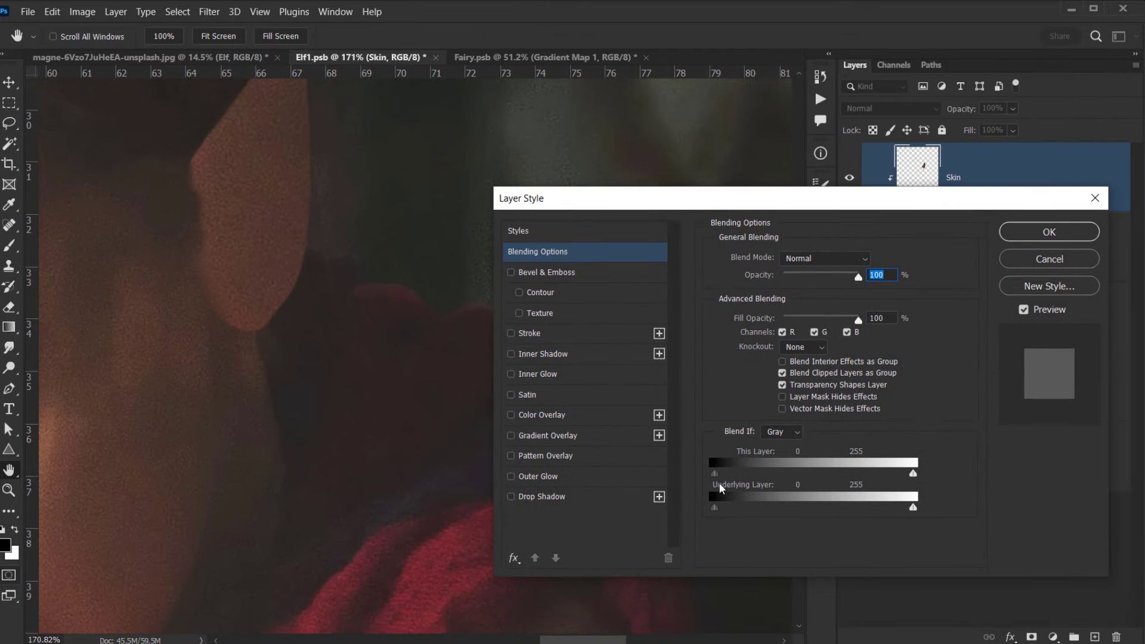
key(alt)
drag(717, 507, 778, 507)
key(alt)
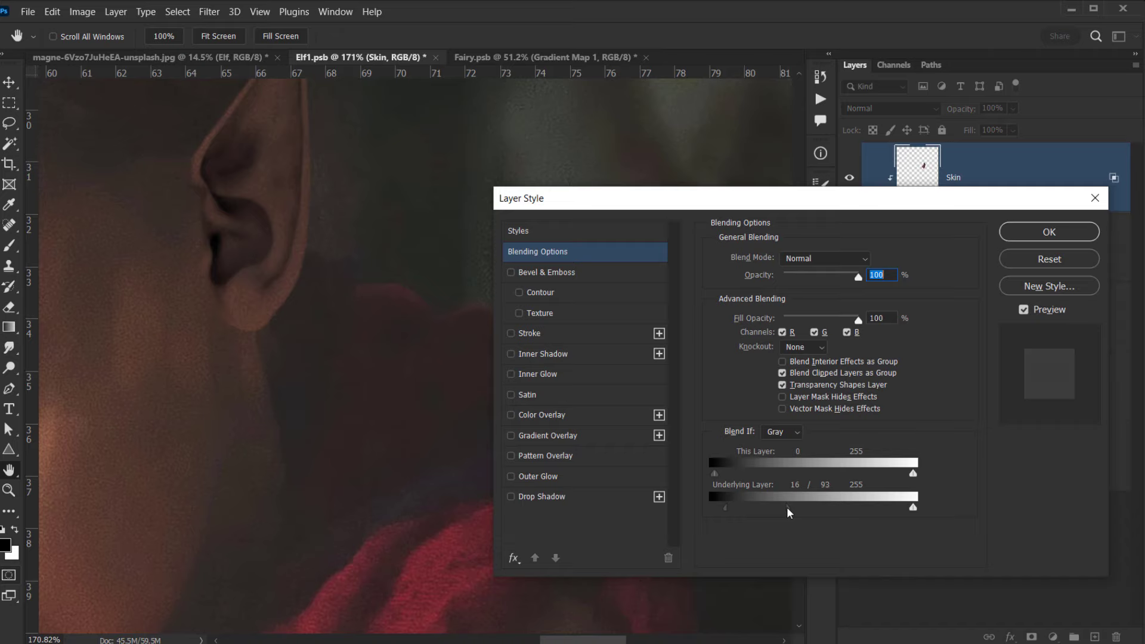
Fine-tune the Skin layer's Underlying Layer shadow split to about 23 / 103 and apply the blending options.
mouse_move(718, 512)
mouse_down()
mouse_move(730, 512)
mouse_move(722, 506)
mouse_up()
drag(737, 509, 731, 511)
mouse_move(726, 510)
mouse_down()
mouse_move(708, 511)
mouse_move(733, 514)
mouse_up()
drag(722, 509, 731, 508)
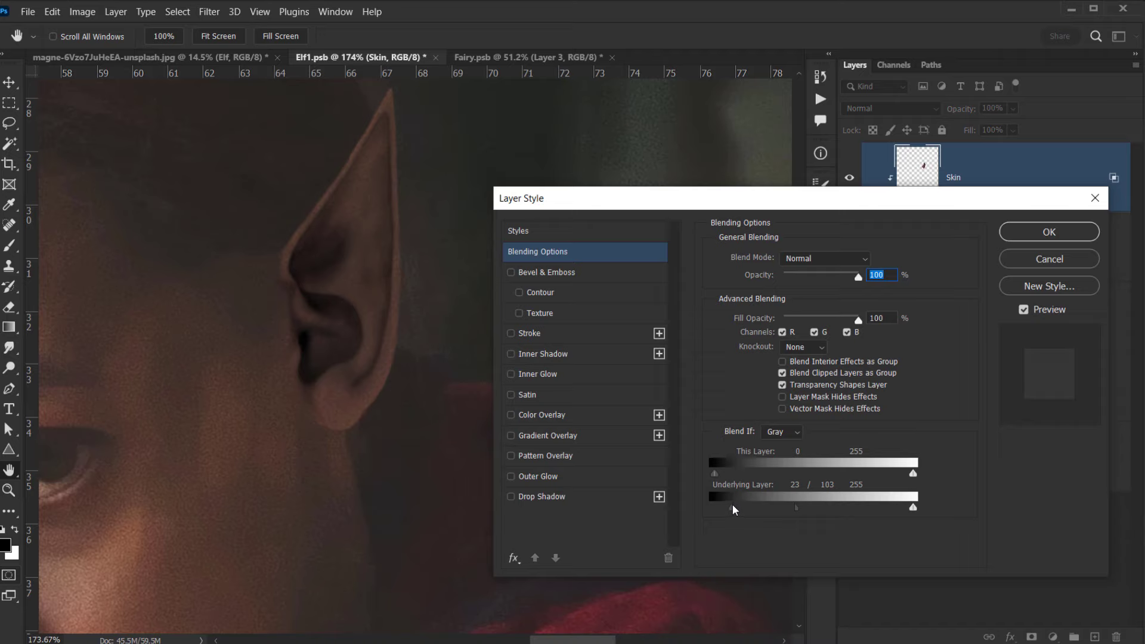
click(1050, 231)
Examine the textured ear from afar and close up, comparing it with the Skin layer hidden and shown.
key(l)
scroll(359, 327, down, 5)
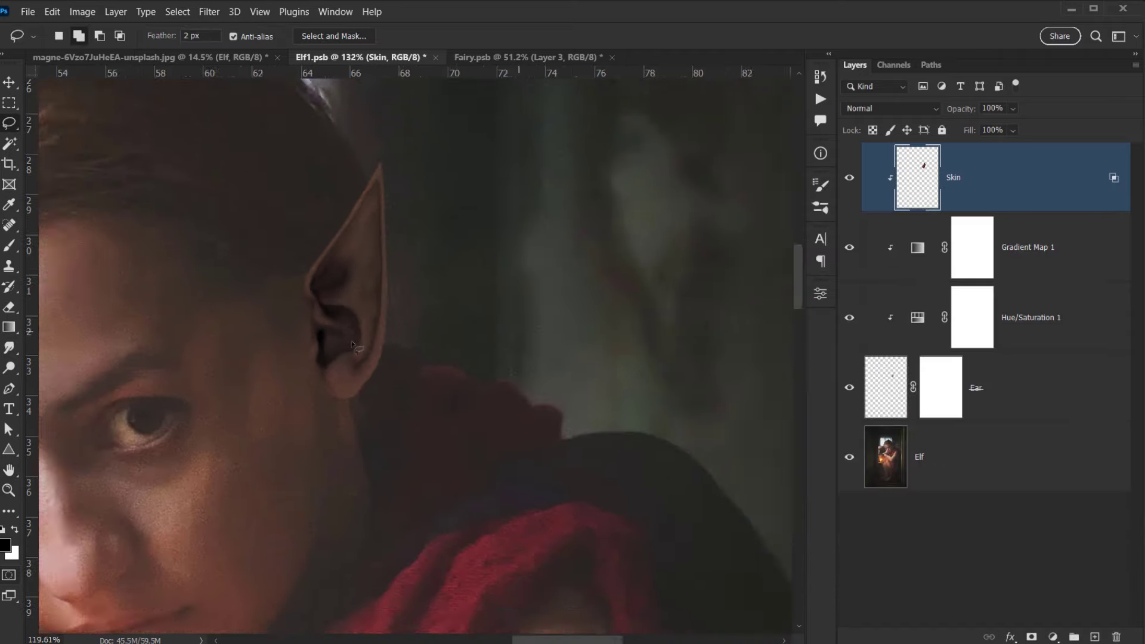
scroll(355, 328, down, 5)
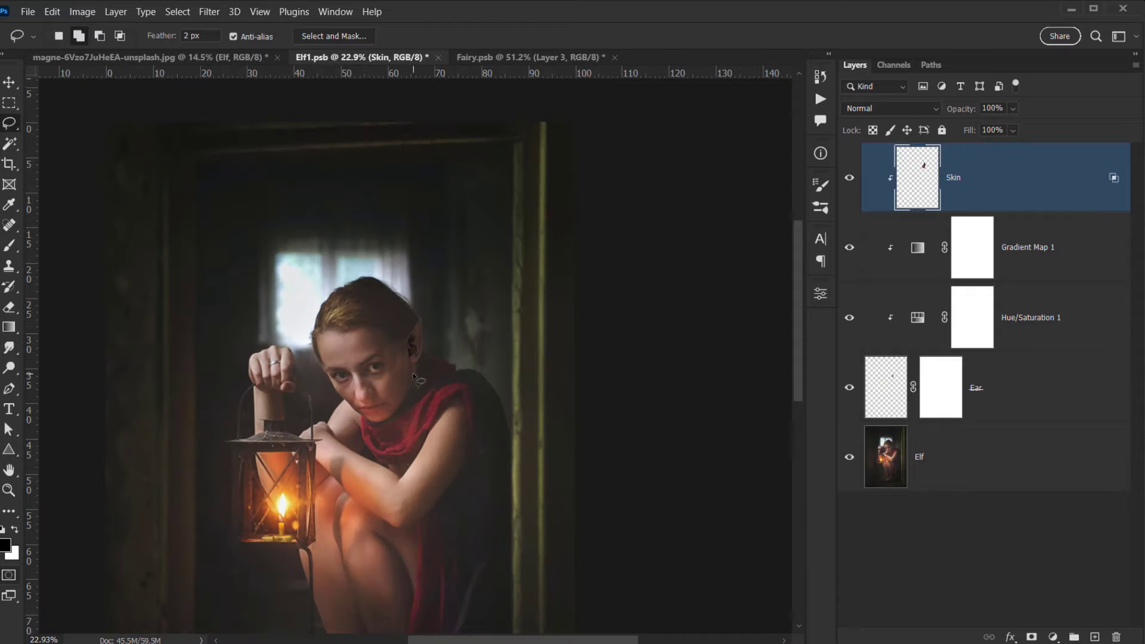
scroll(404, 330, up, 10)
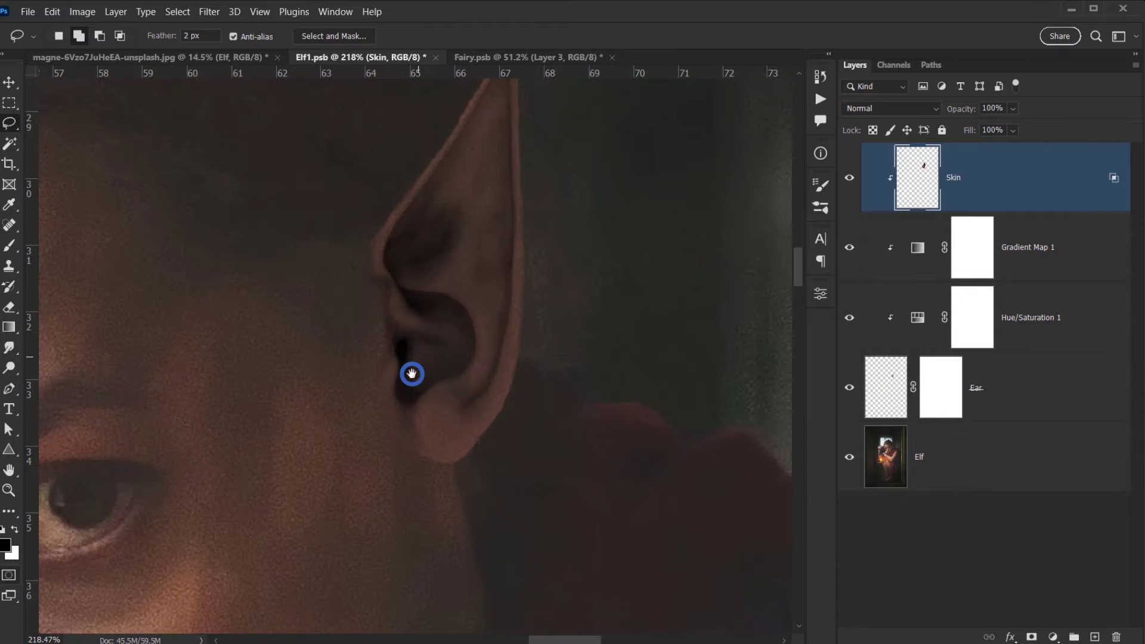
click(850, 178)
click(849, 178)
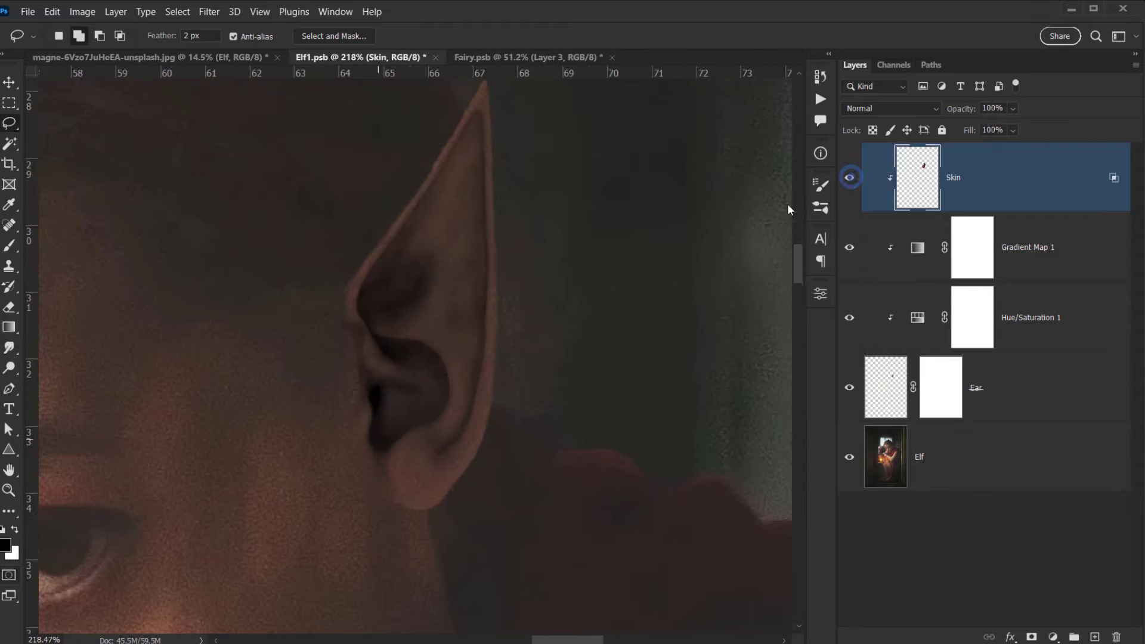
Check the ear's front edge against the cheek with the Ear layer hidden and shown, and make the Ear layer mask active.
scroll(362, 370, up, 2)
scroll(362, 370, up, 2)
click(928, 391)
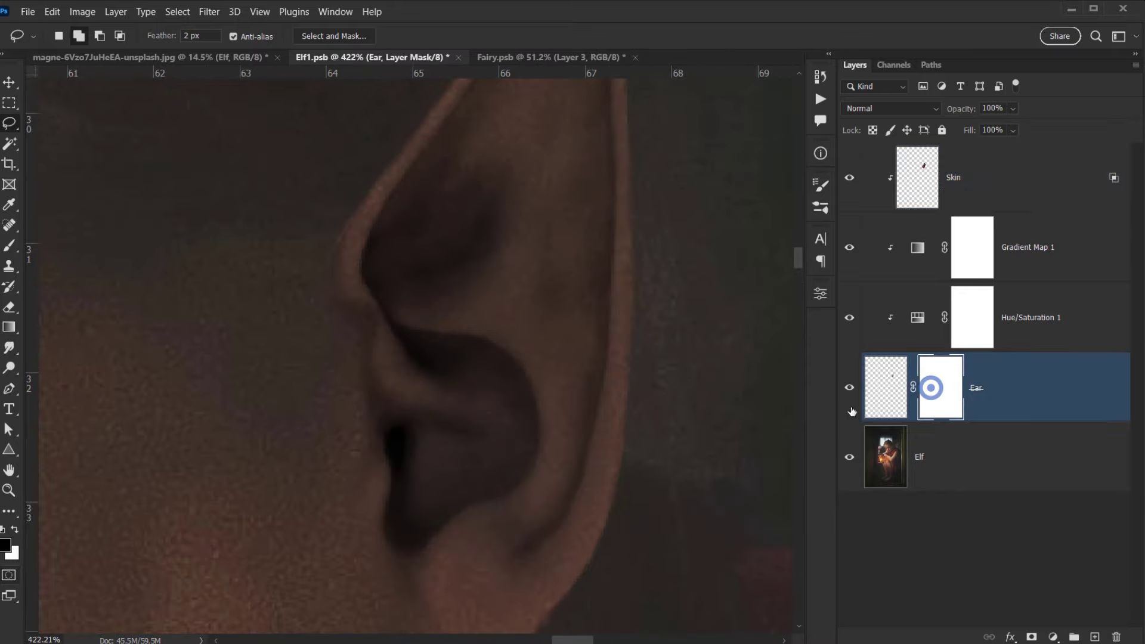
click(849, 387)
click(849, 388)
click(951, 379)
click(955, 399)
drag(491, 340, 475, 400)
click(951, 378)
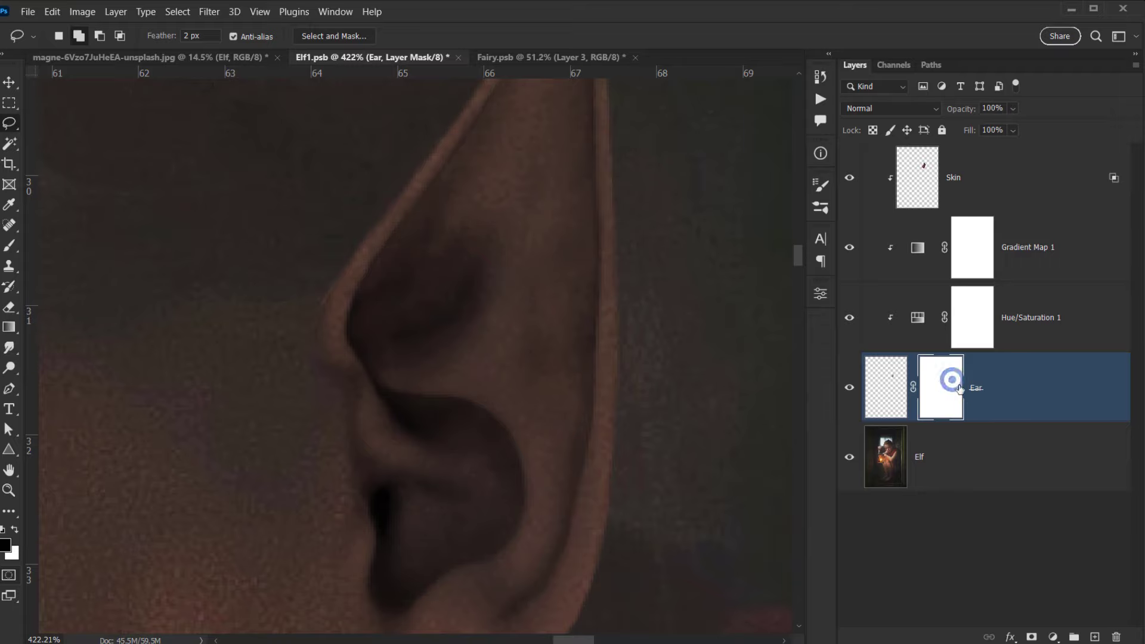
Paint black on the Ear layer mask with a soft brush at 56% opacity to fade the ear's front edge into the cheek.
key(b)
scroll(312, 341, up, 2)
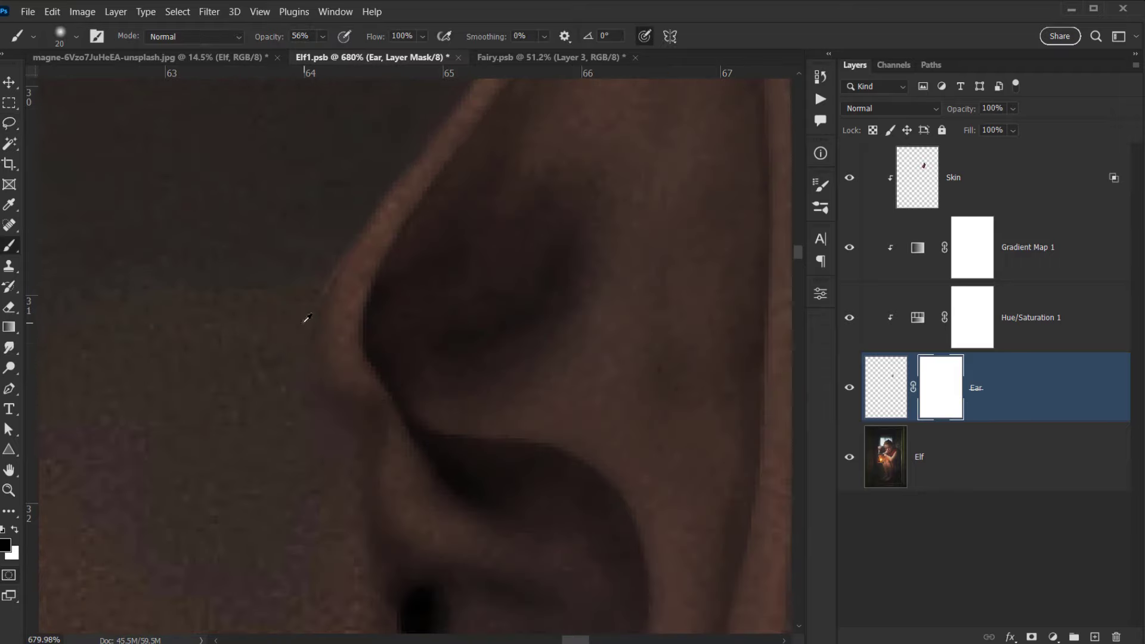
mouse_move(291, 317)
mouse_down()
mouse_move(317, 316)
mouse_move(298, 314)
mouse_move(308, 271)
mouse_up()
click(325, 437)
click(360, 439)
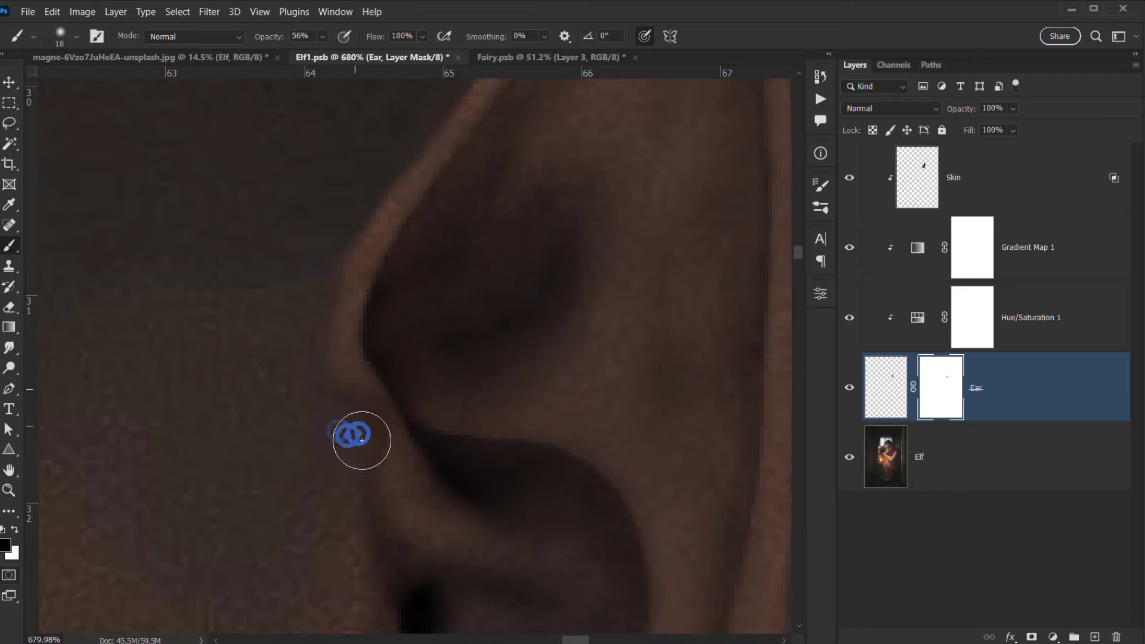
mouse_move(358, 424)
mouse_down()
mouse_move(325, 481)
mouse_move(341, 416)
mouse_up()
click(358, 481)
drag(346, 473, 358, 473)
click(346, 473)
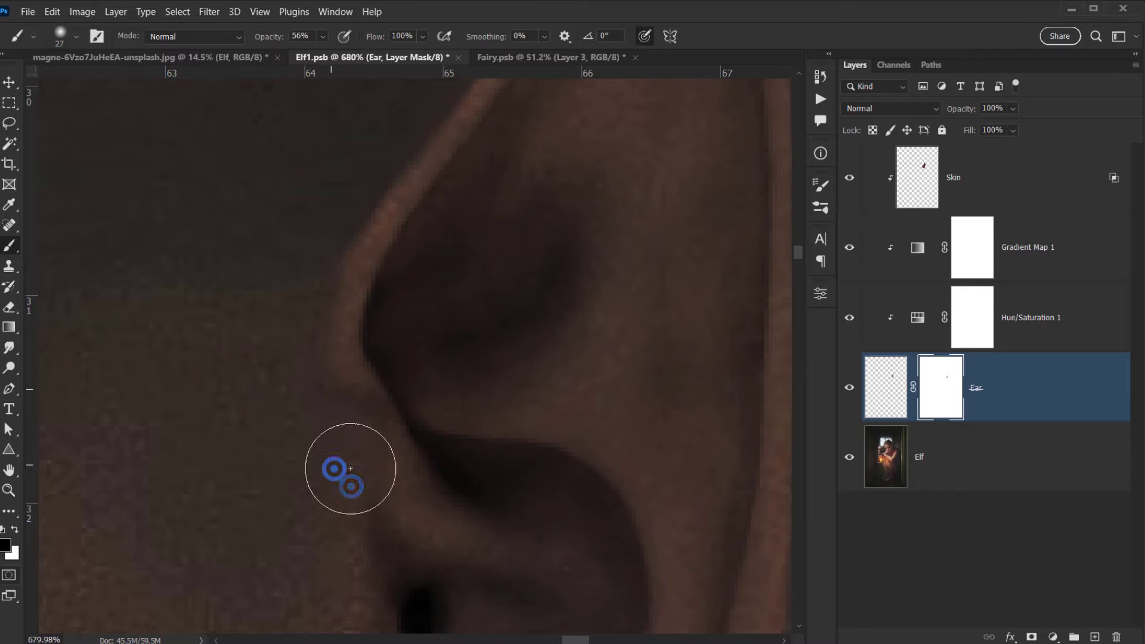
click(379, 524)
drag(340, 524, 361, 381)
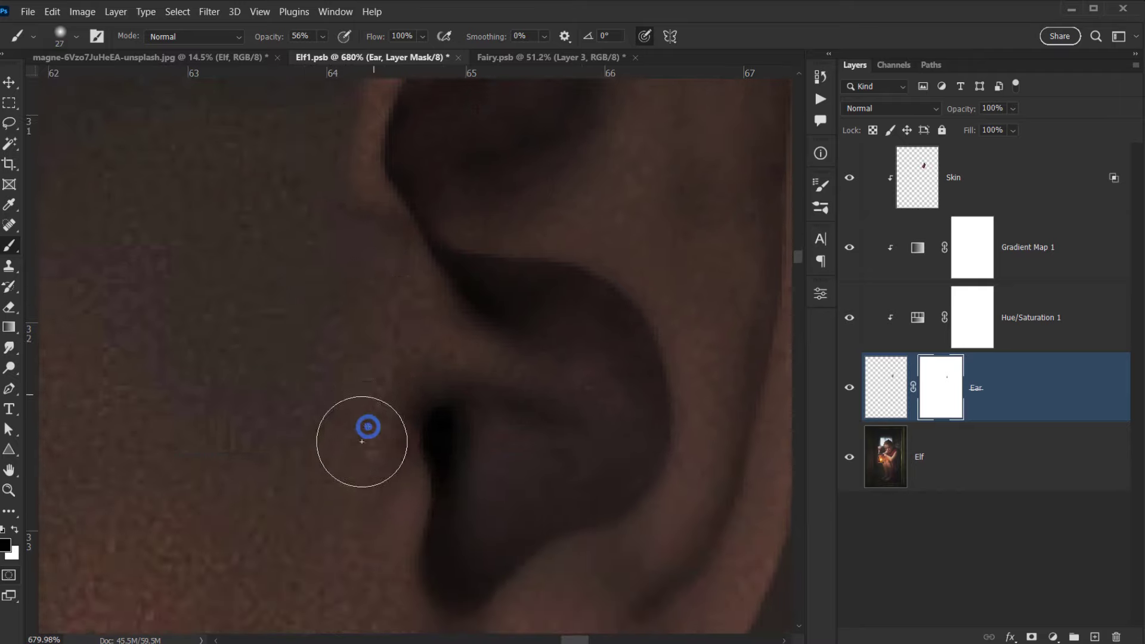
click(345, 473)
click(354, 317)
click(325, 209)
click(314, 190)
click(323, 197)
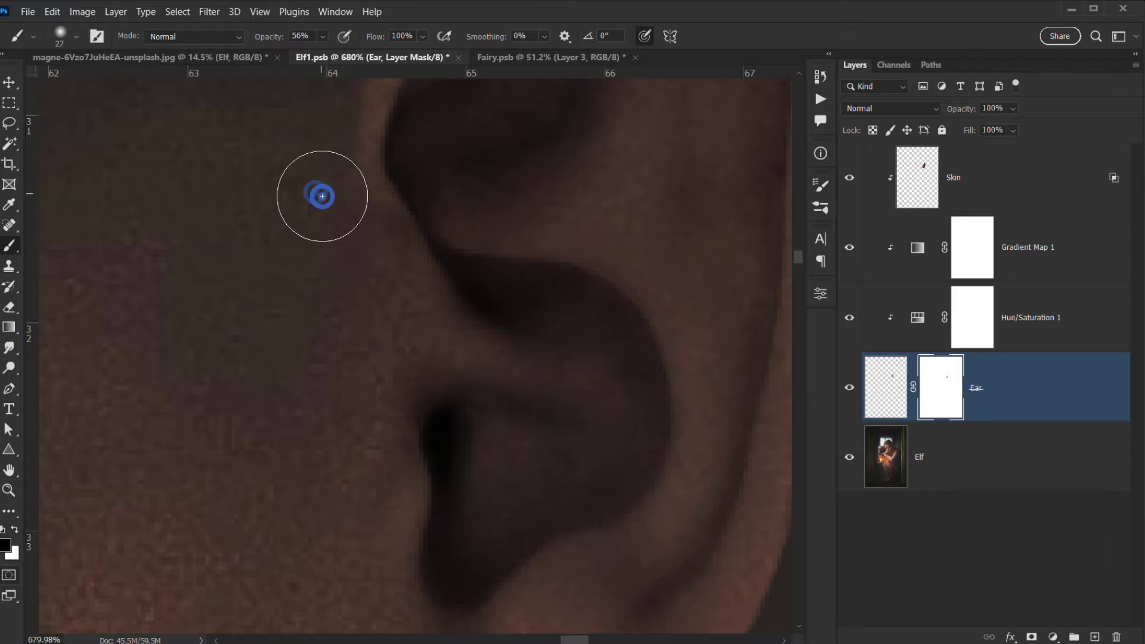
click(318, 203)
Examine the blended ear from several distances, comparing it with the Skin layer hidden and shown.
scroll(255, 331, down, 10)
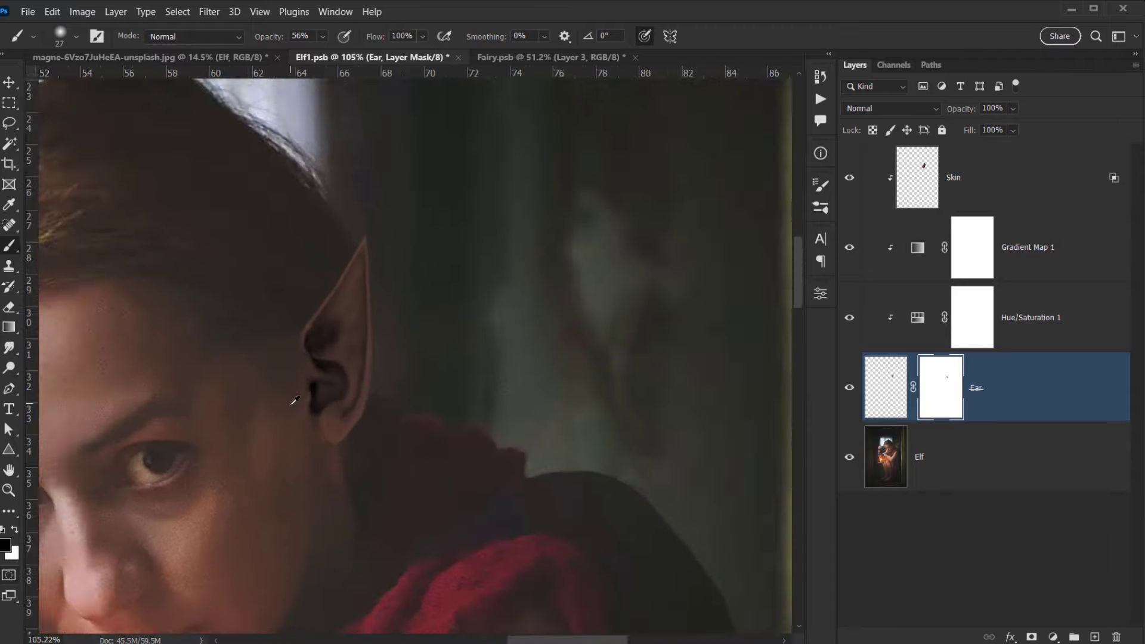
scroll(303, 429, up, 8)
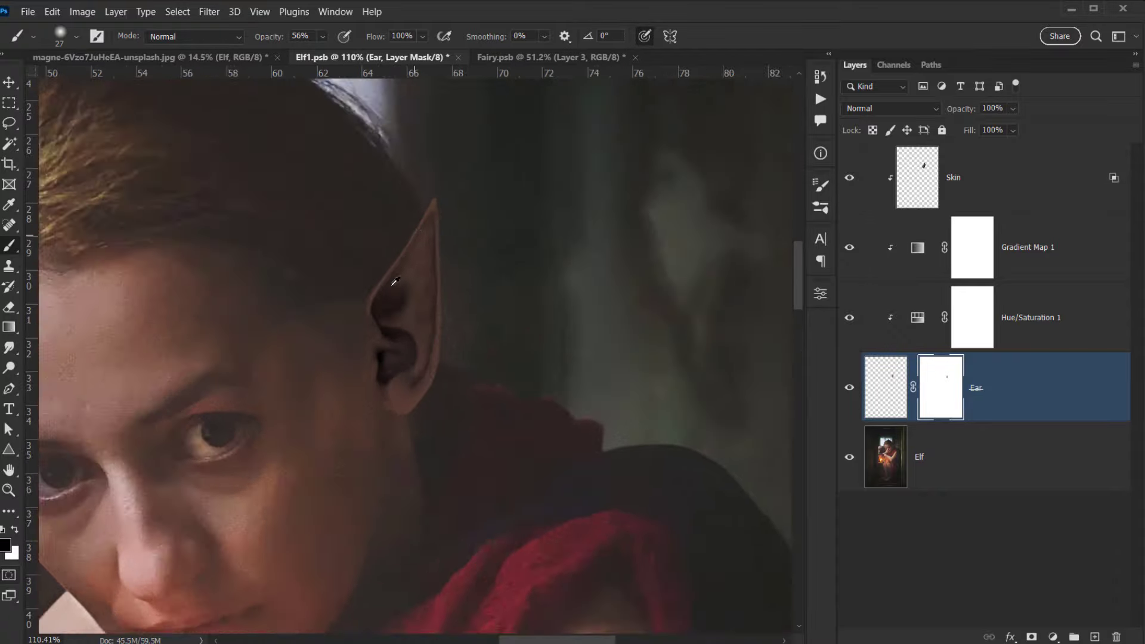
click(850, 179)
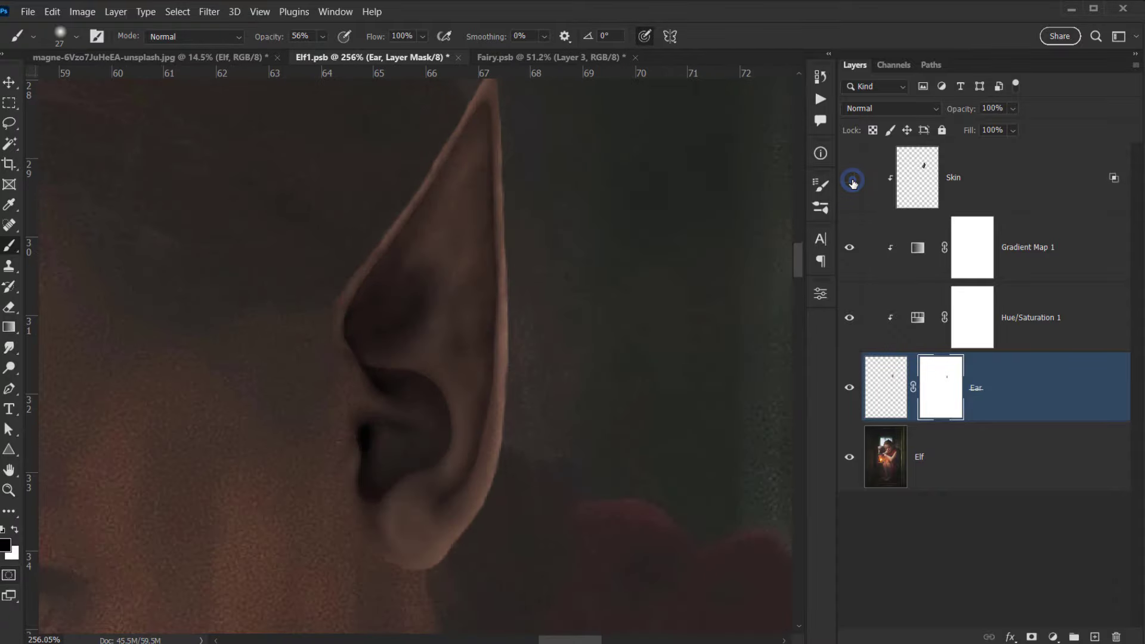
click(851, 179)
click(851, 180)
click(852, 179)
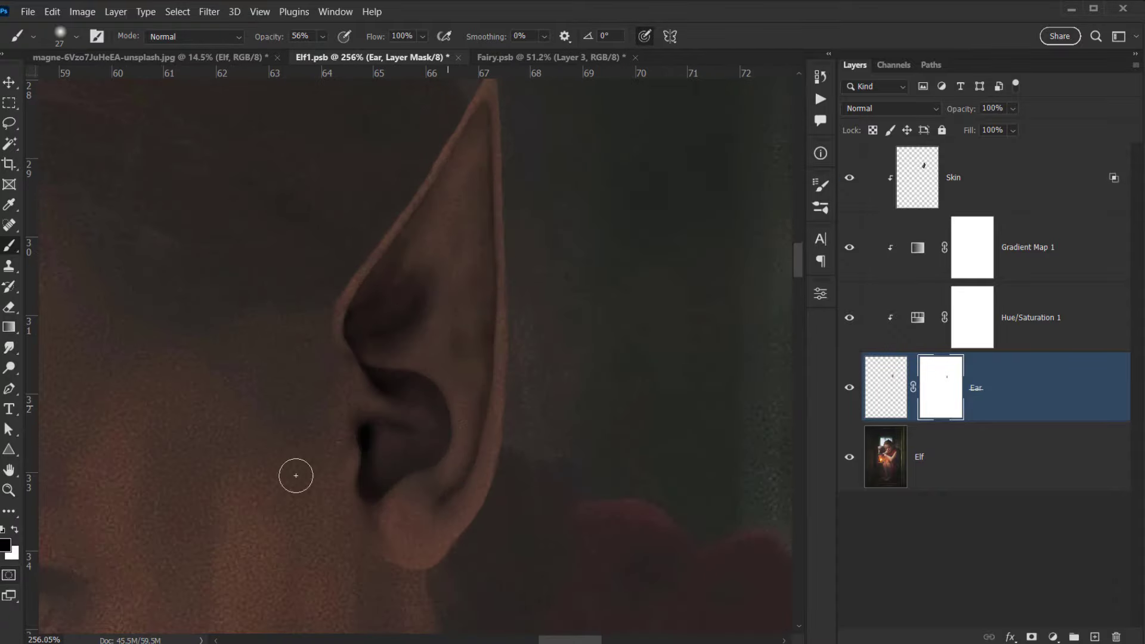
scroll(302, 485, up, 2)
scroll(302, 484, down, 5)
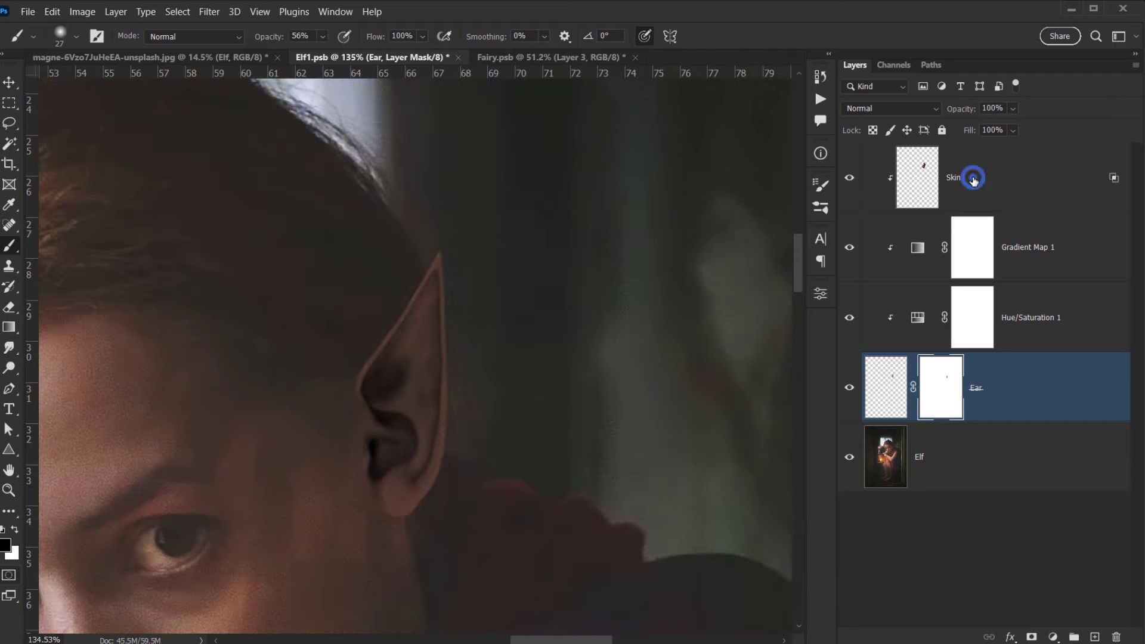
Duplicate the Skin layer and clip the duplicate to the ear.
click(979, 177)
drag(506, 363, 465, 416)
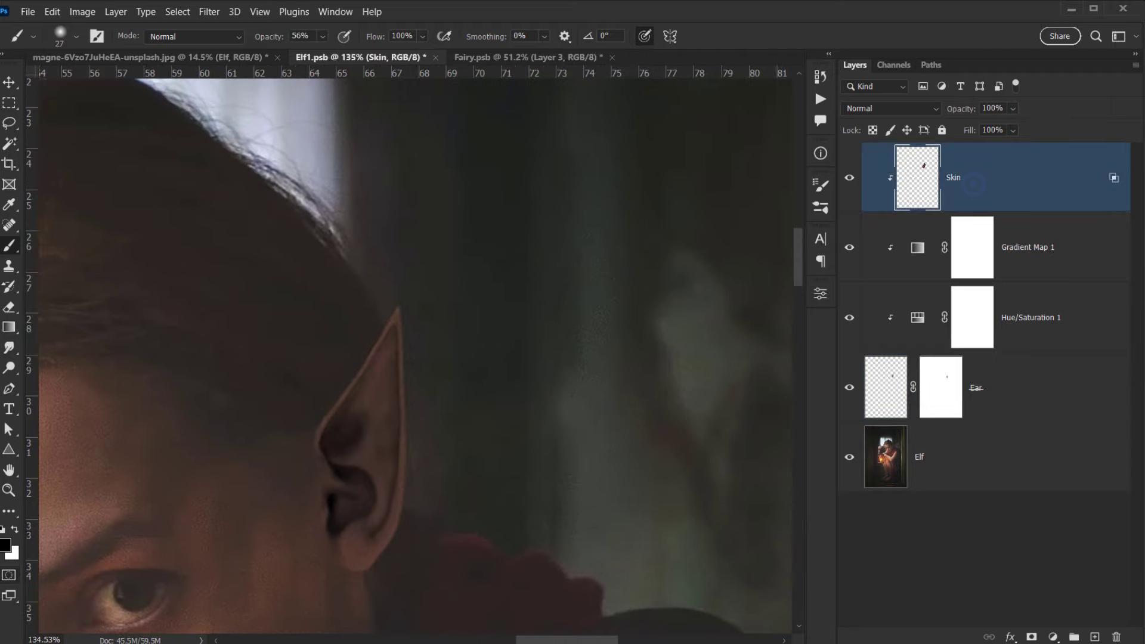
key(ctrl+j)
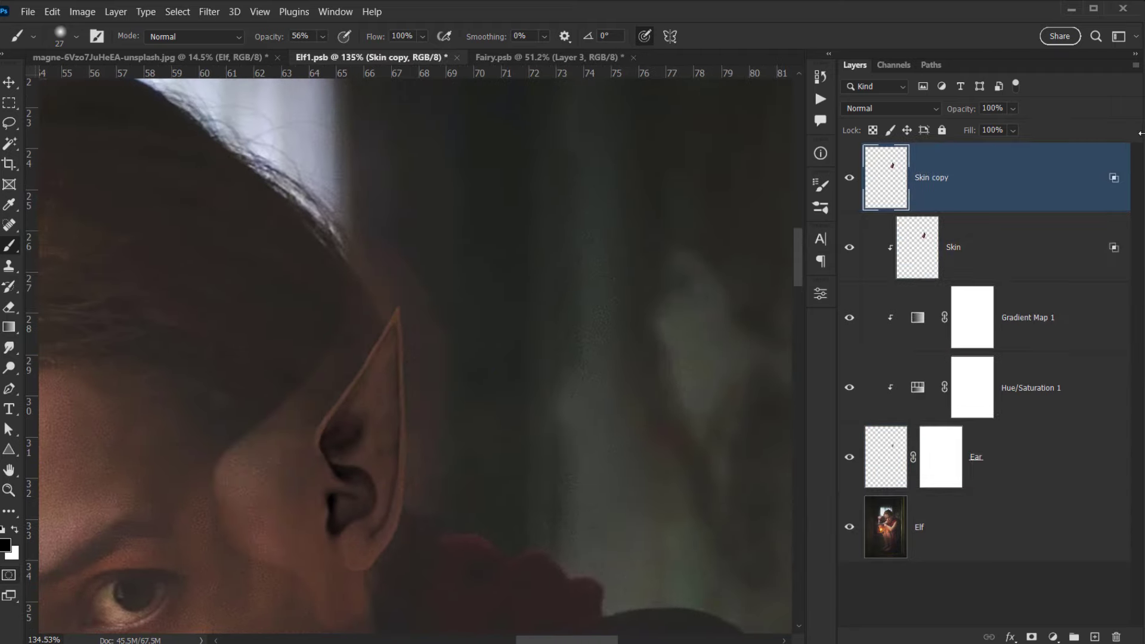
alt+click(1066, 213)
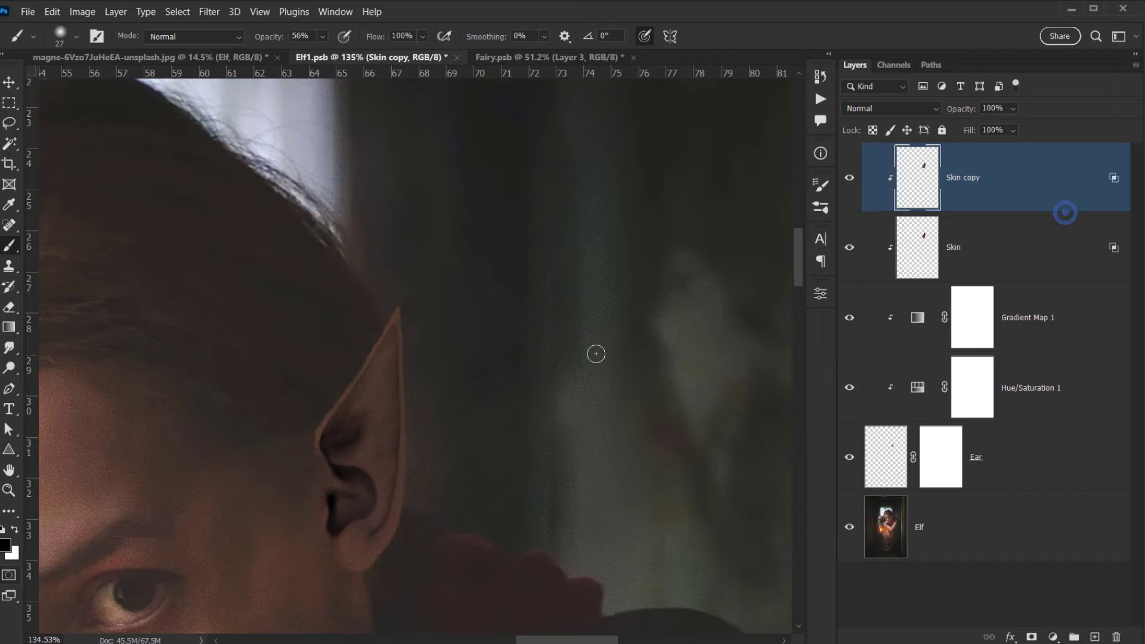
In Skin copy's Blending Options, set the Underlying Layer shadow split's lower half to 16 and its upper half slightly below 78.
drag(372, 418, 357, 362)
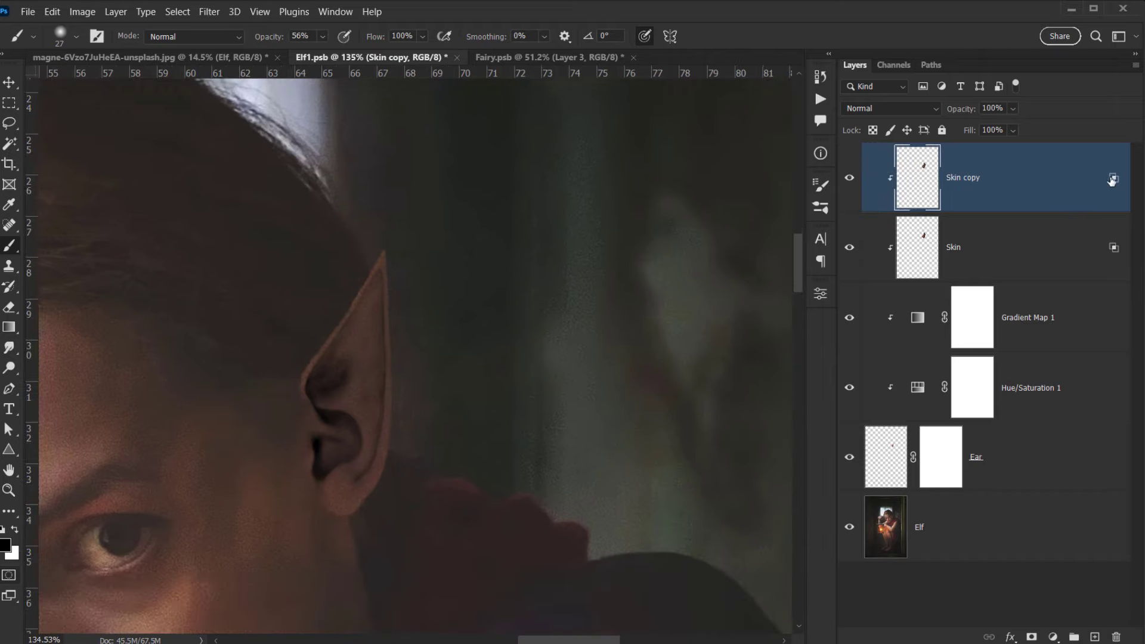
click(1011, 637)
click(1026, 487)
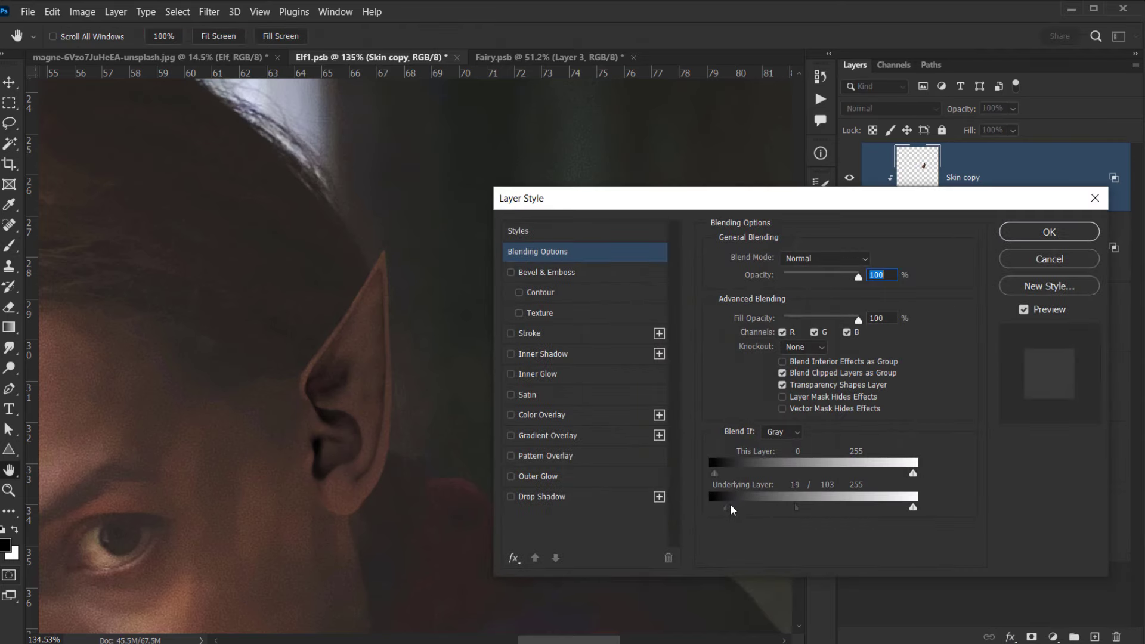
drag(798, 507, 742, 507)
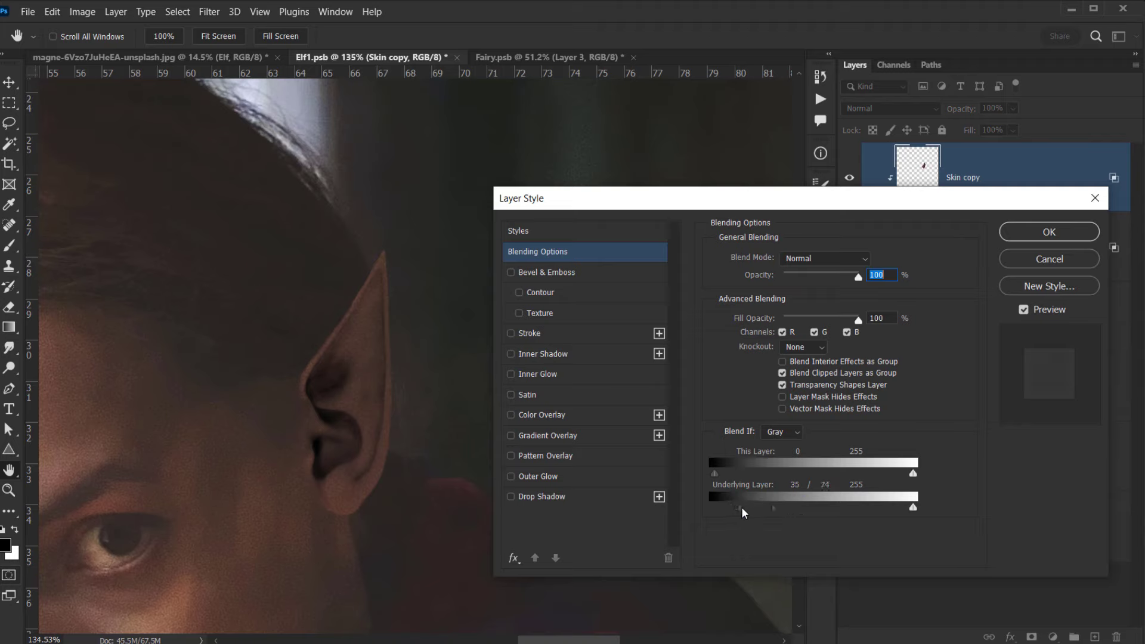
drag(772, 508, 727, 509)
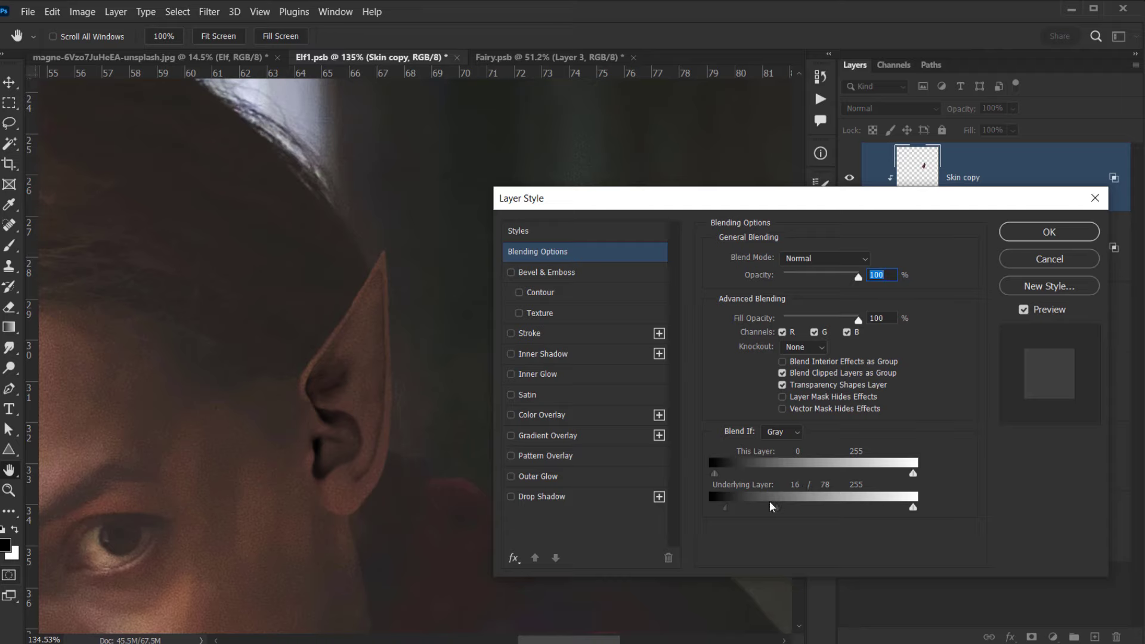
drag(776, 507, 766, 509)
click(1050, 233)
Compare the ear with the Skin copy layer hidden and shown, and reduce that layer's Fill to 41%.
scroll(400, 411, up, 2)
click(852, 178)
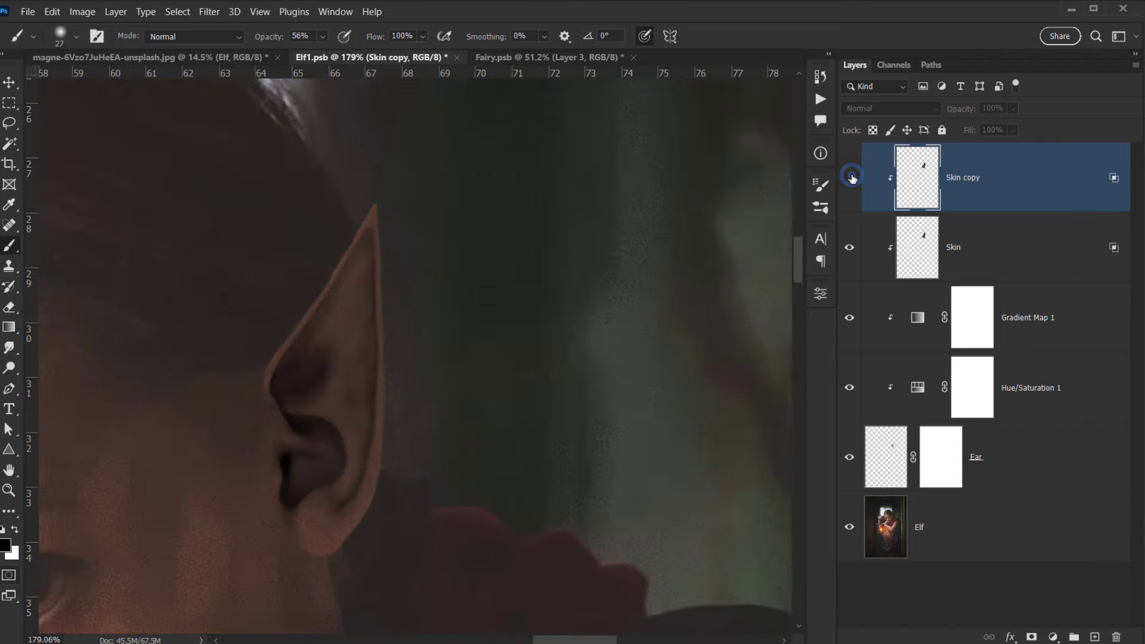
click(851, 178)
drag(965, 112, 1101, 113)
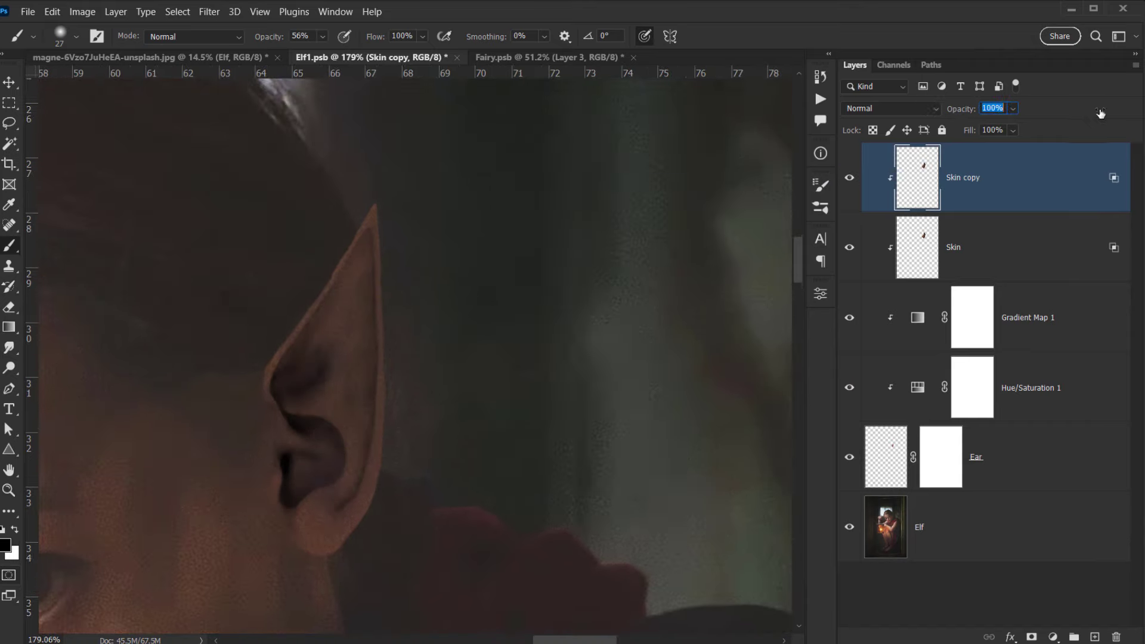
drag(972, 132, 927, 132)
Examine the ear's skin texture close up with the Skin copy layer hidden and shown.
scroll(310, 515, up, 3)
click(847, 181)
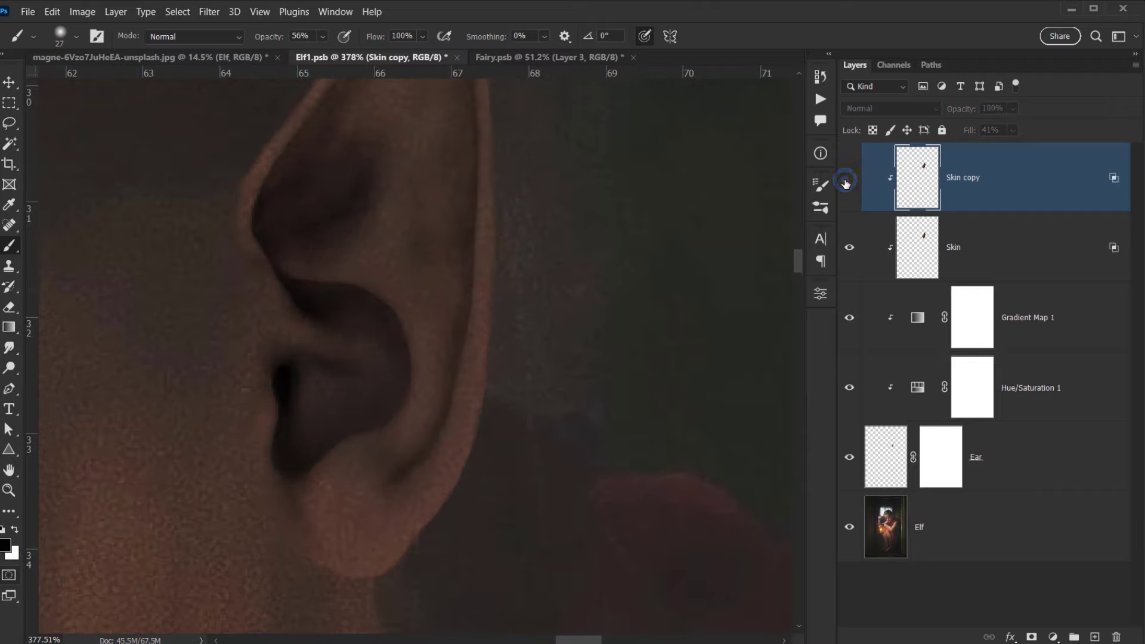
click(847, 181)
click(847, 181)
click(846, 180)
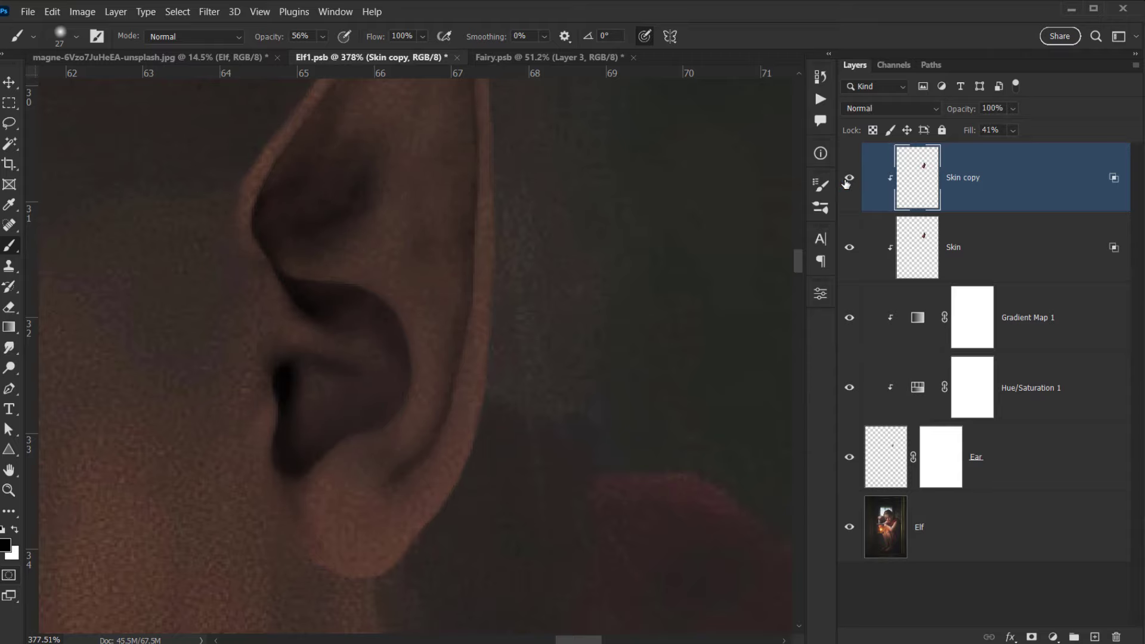
click(846, 180)
click(847, 181)
Set the original Skin layer's opacity to 84% to soften the texture on the ear.
scroll(298, 428, down, 12)
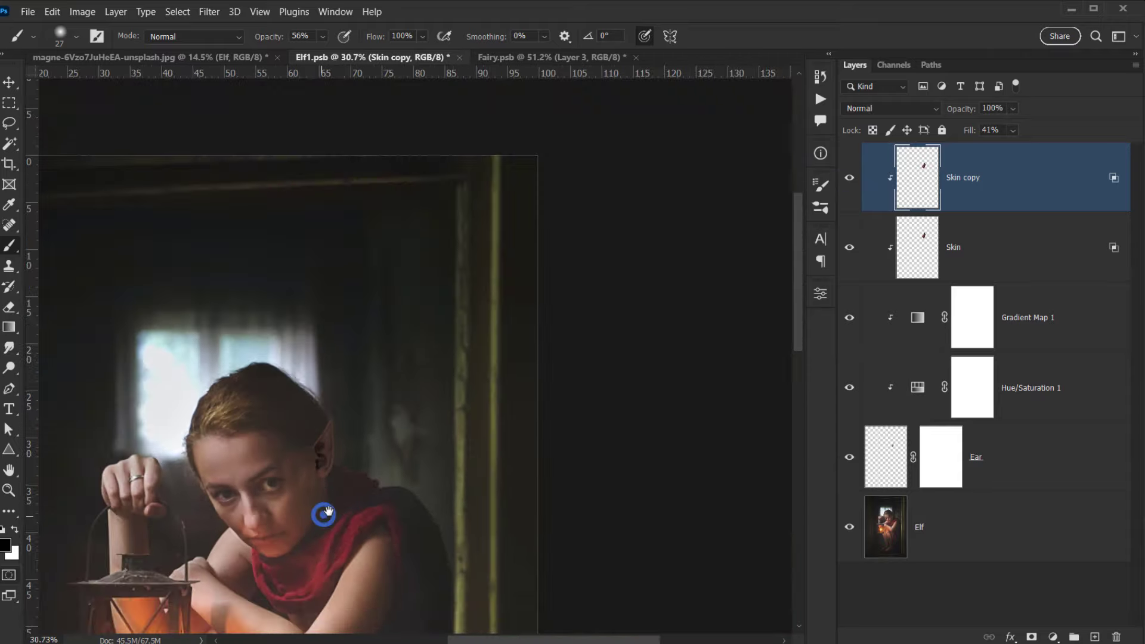
drag(325, 514, 478, 366)
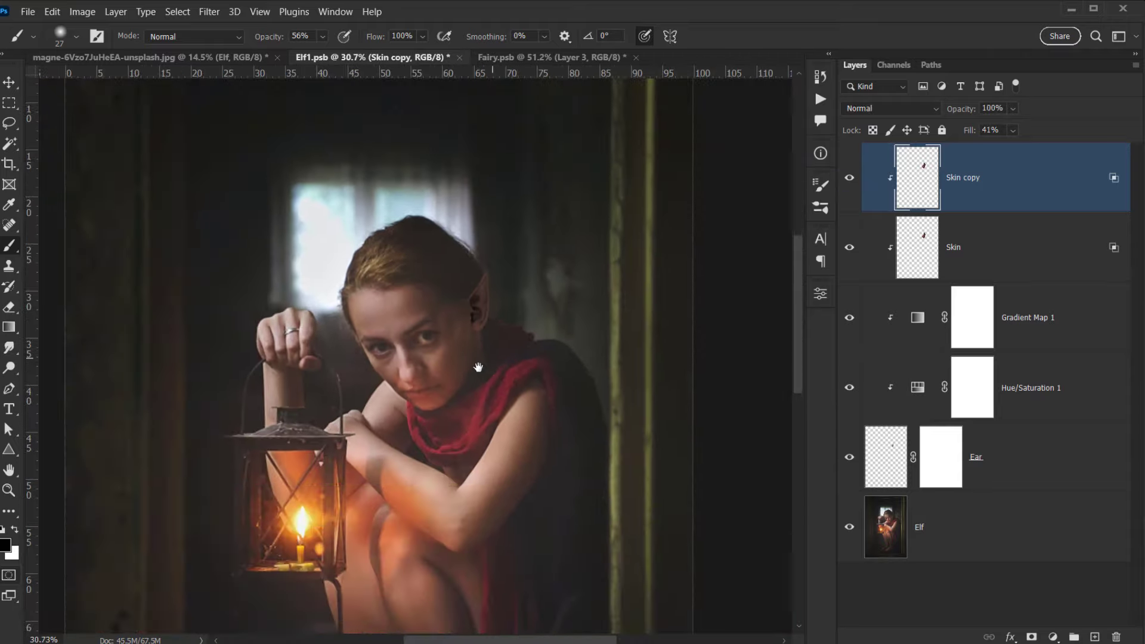
scroll(484, 310, down, 3)
scroll(504, 313, up, 2)
scroll(507, 313, up, 6)
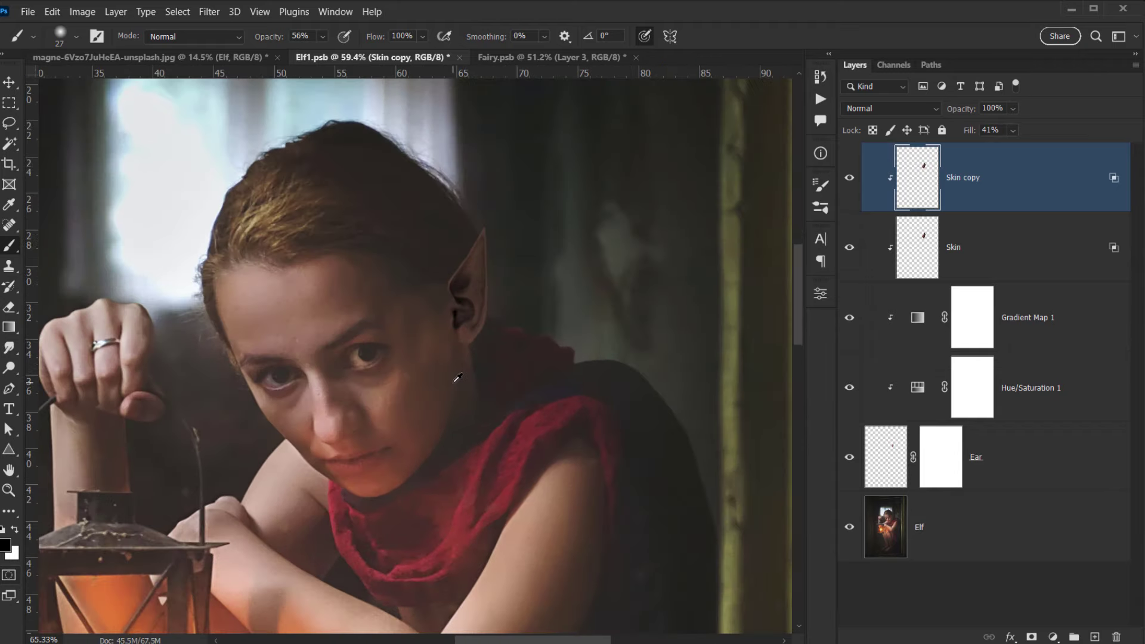
click(958, 238)
drag(966, 110, 953, 109)
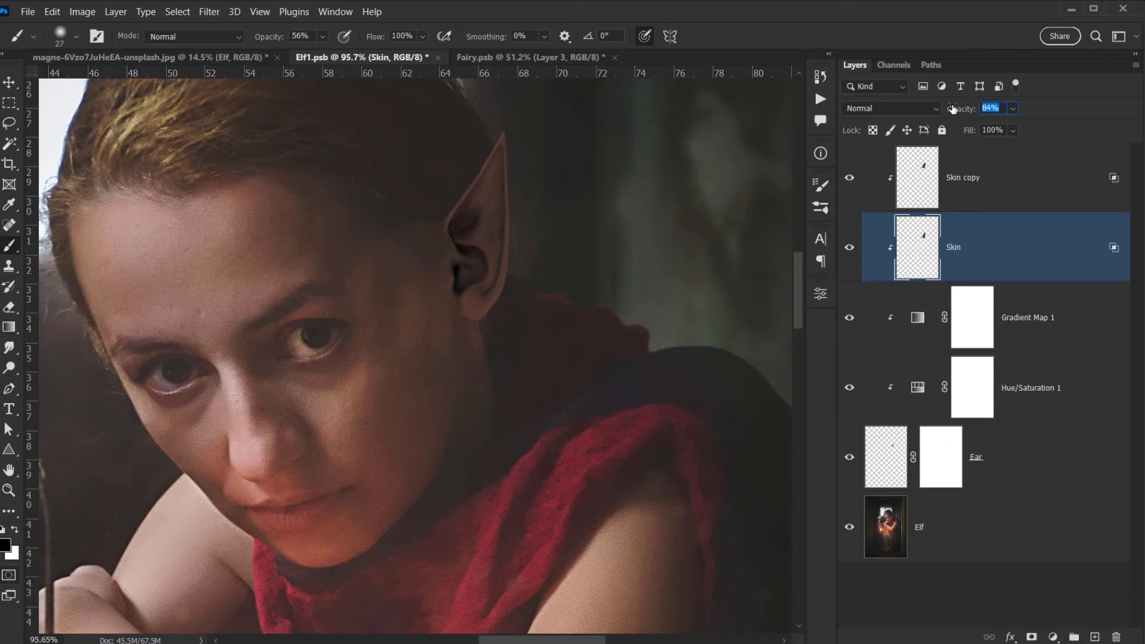
Examine how the ear's colour, texture and edges match the face, both close up and from a distance.
scroll(442, 281, up, 5)
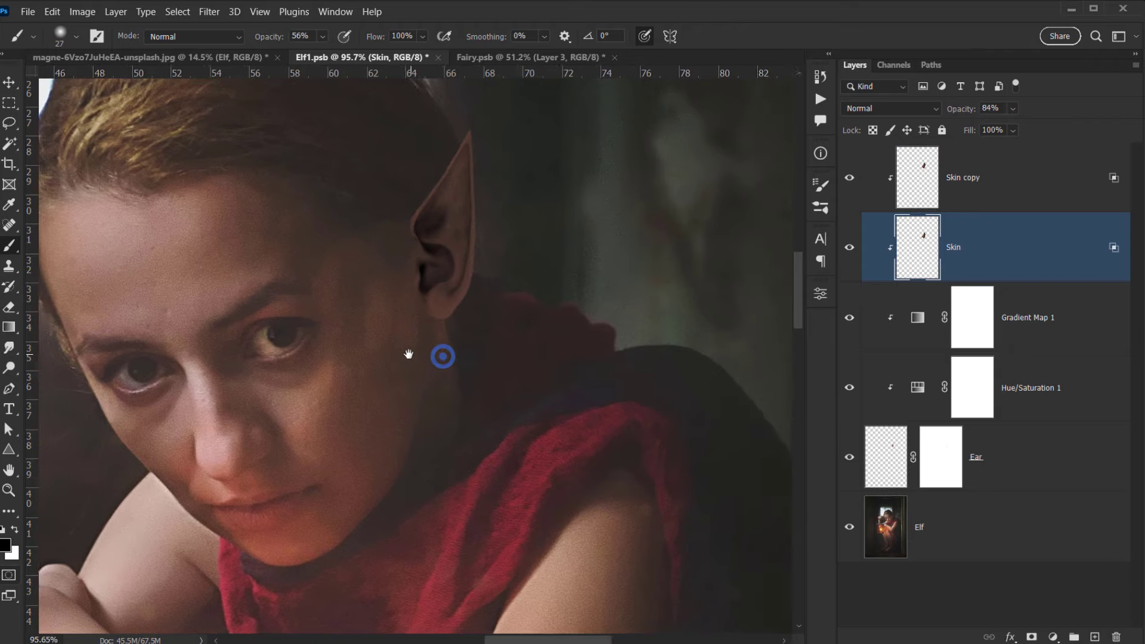
scroll(442, 273, down, 5)
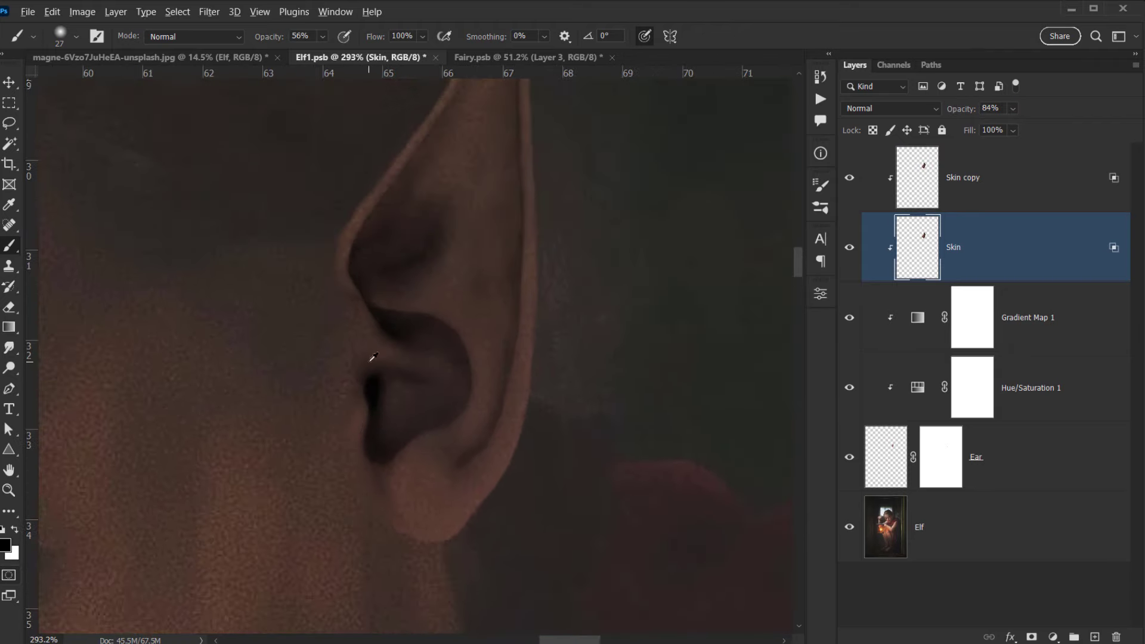
scroll(448, 258, down, 6)
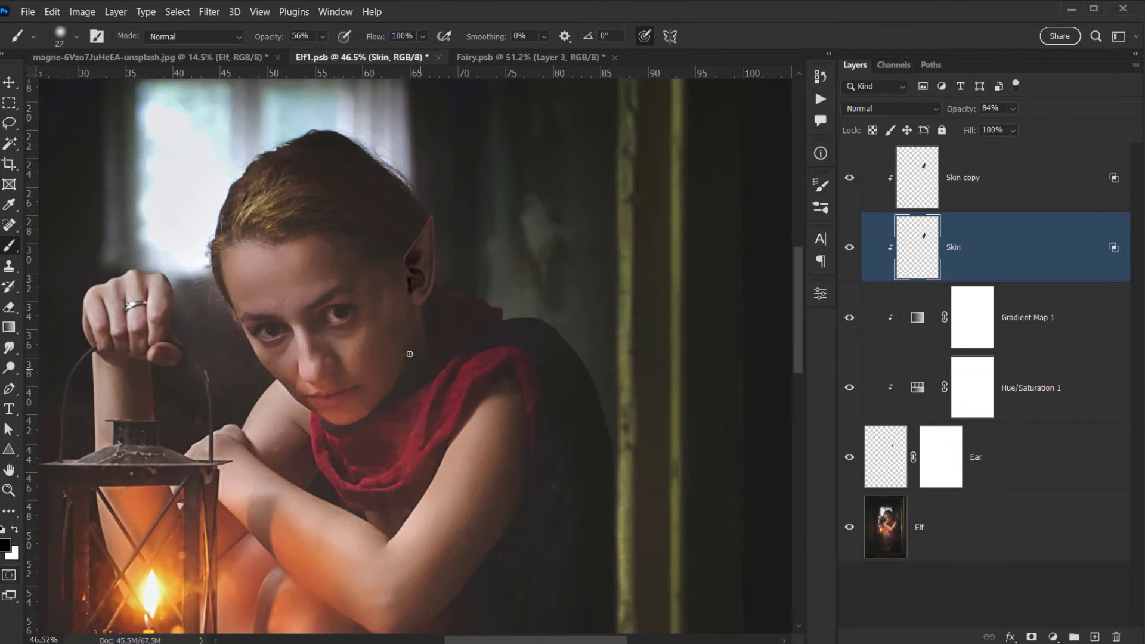
drag(410, 352, 412, 240)
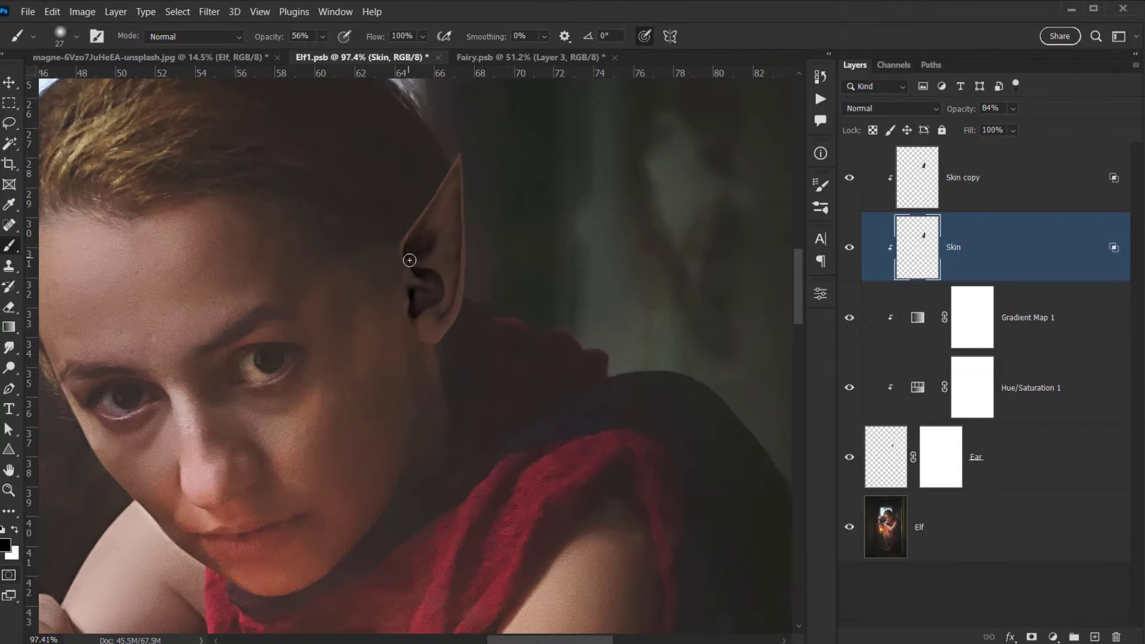
scroll(414, 286, up, 4)
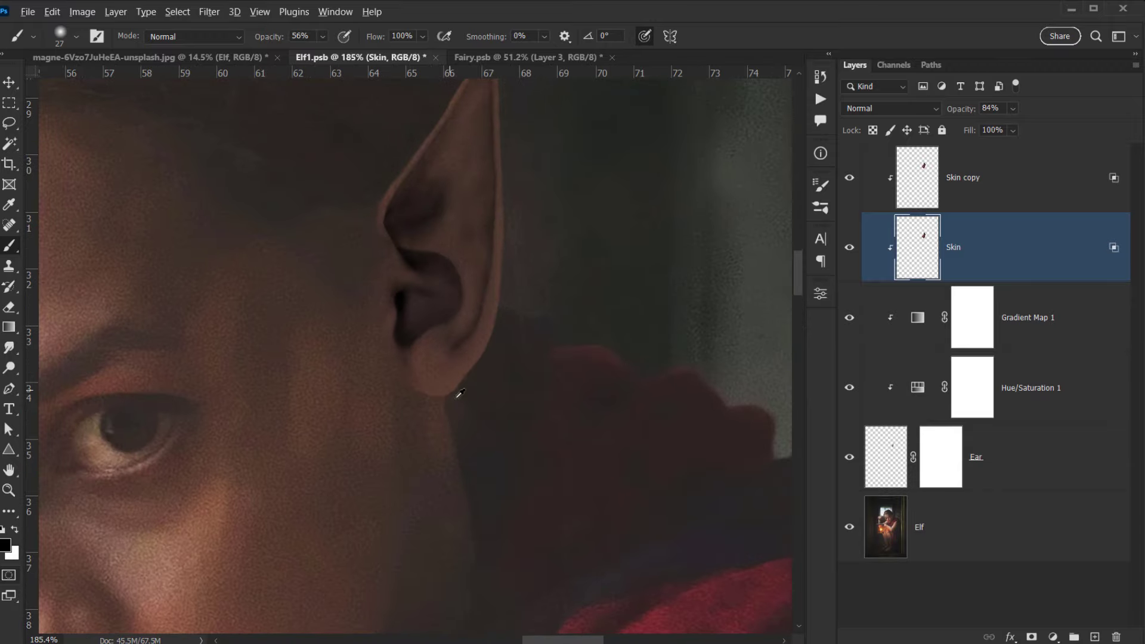
scroll(457, 370, down, 2)
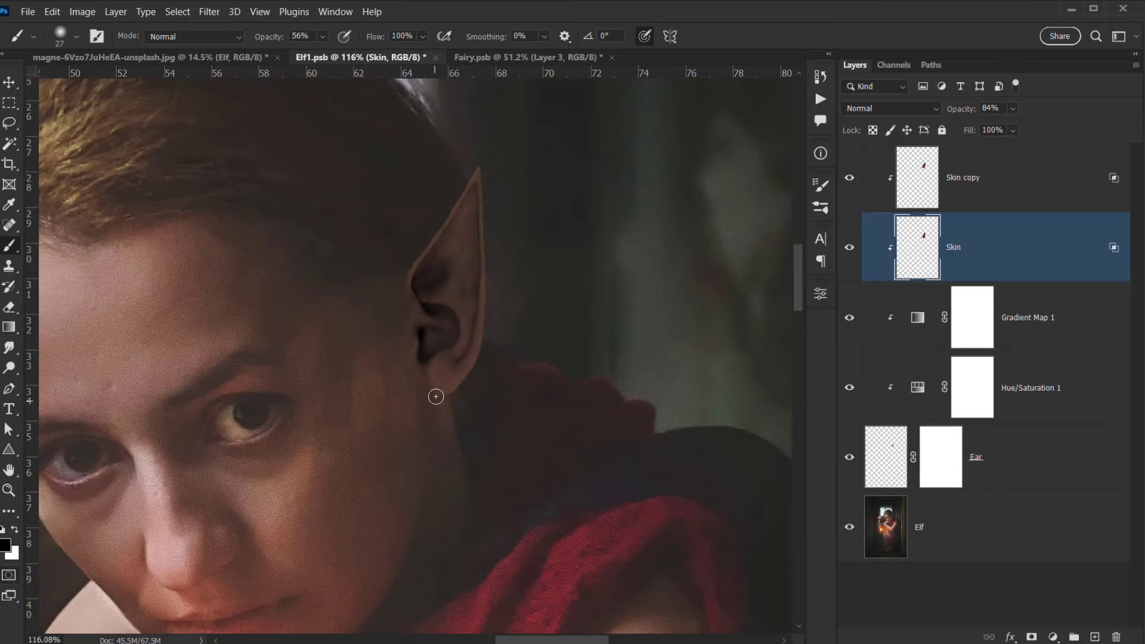
scroll(435, 396, down, 3)
scroll(517, 274, up, 2)
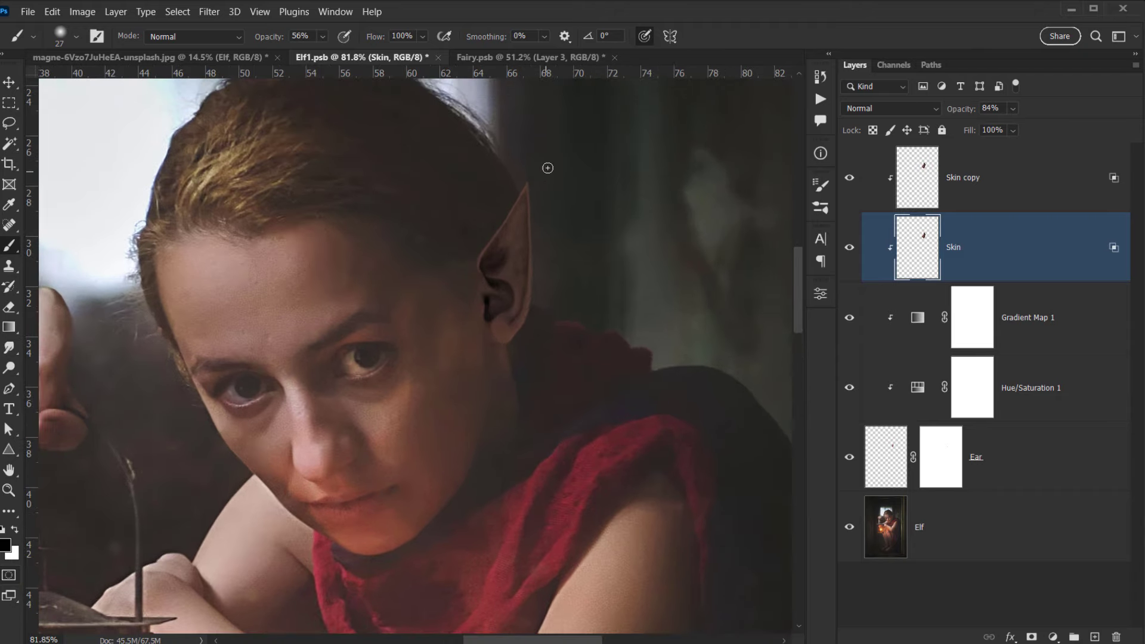
scroll(543, 196, down, 3)
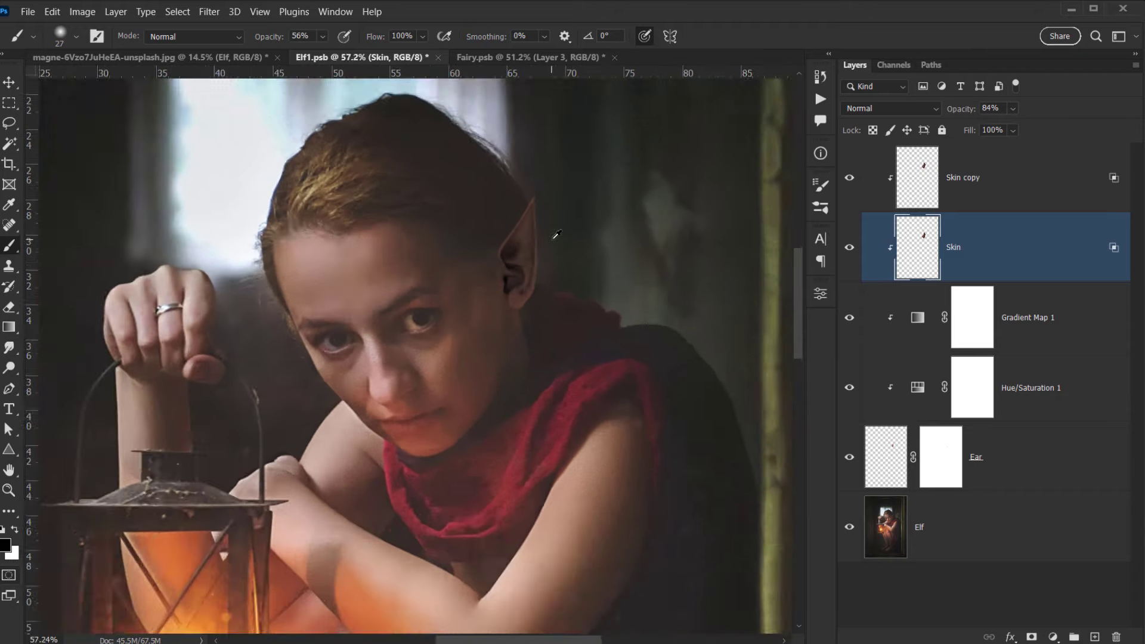
scroll(553, 271, up, 2)
scroll(491, 248, up, 2)
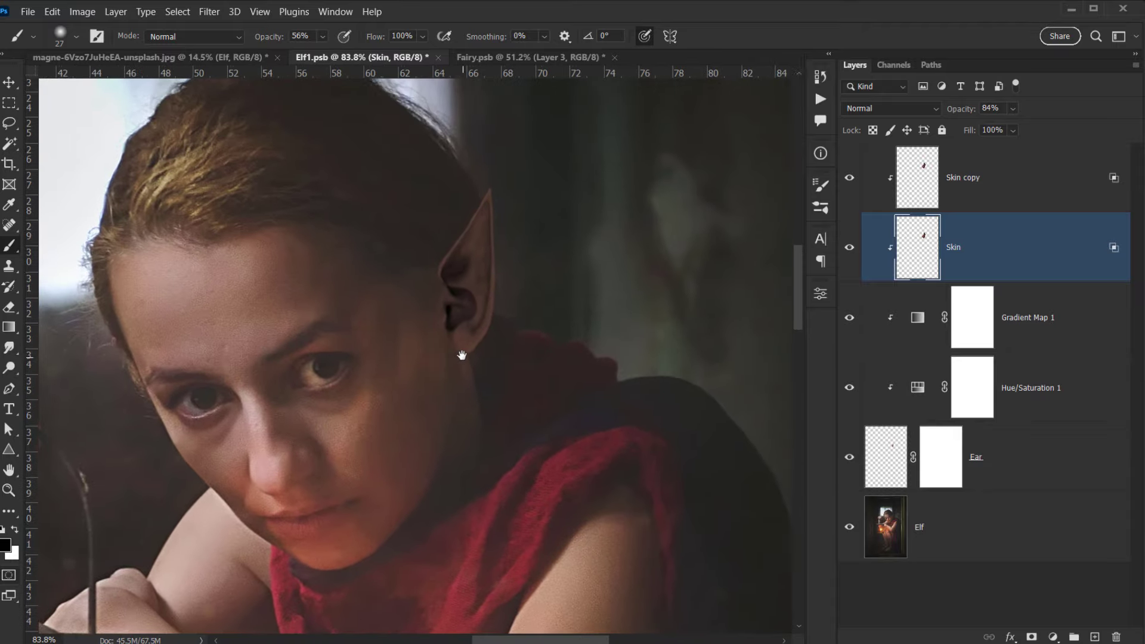
drag(460, 358, 422, 359)
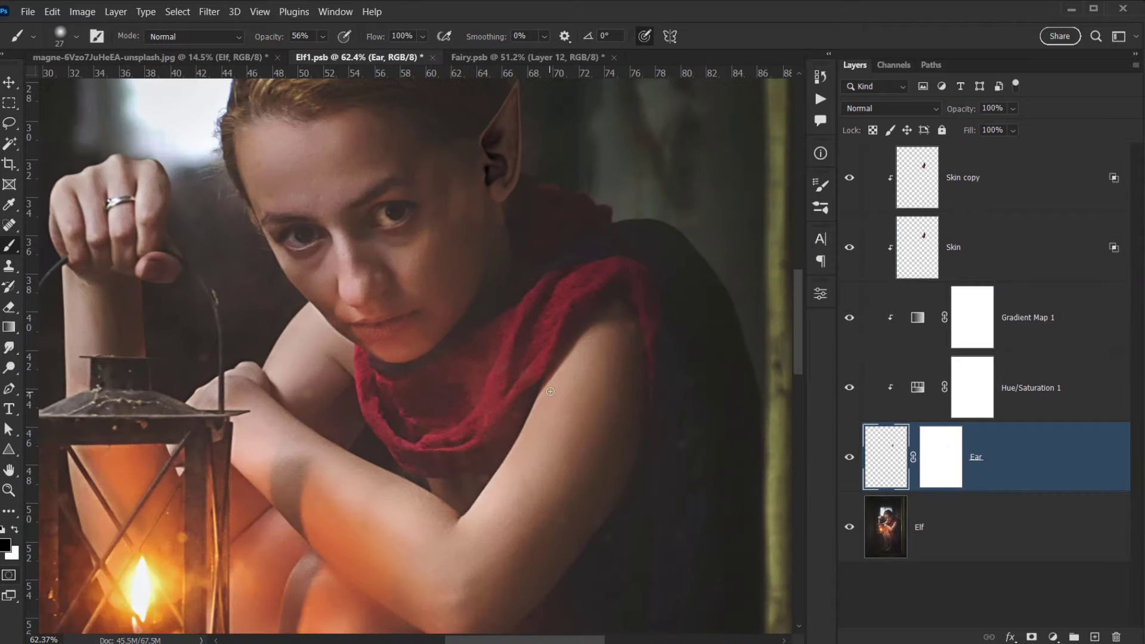
scroll(563, 394, up, 4)
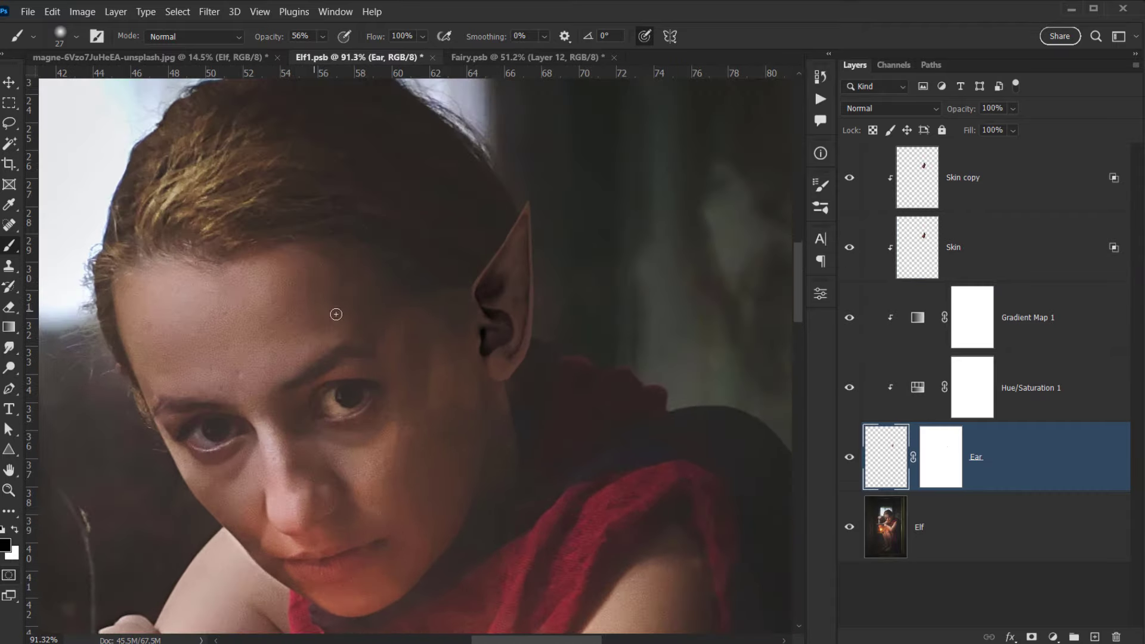
drag(336, 314, 439, 348)
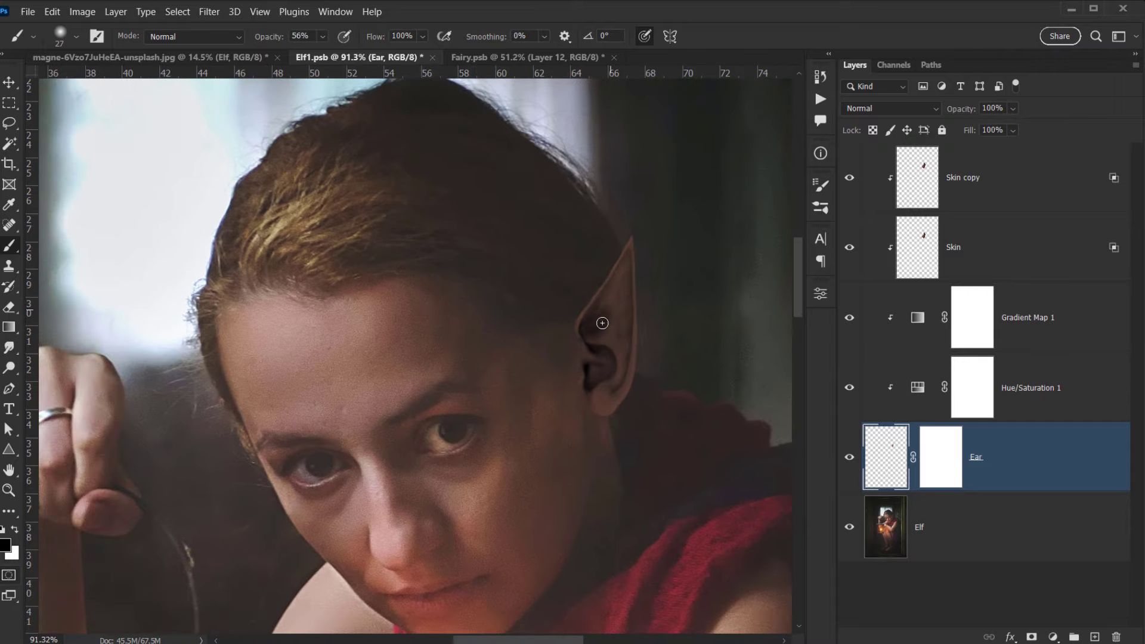
drag(585, 370, 505, 263)
Create a new layer directly above the Elf layer and name it Hair.
click(990, 529)
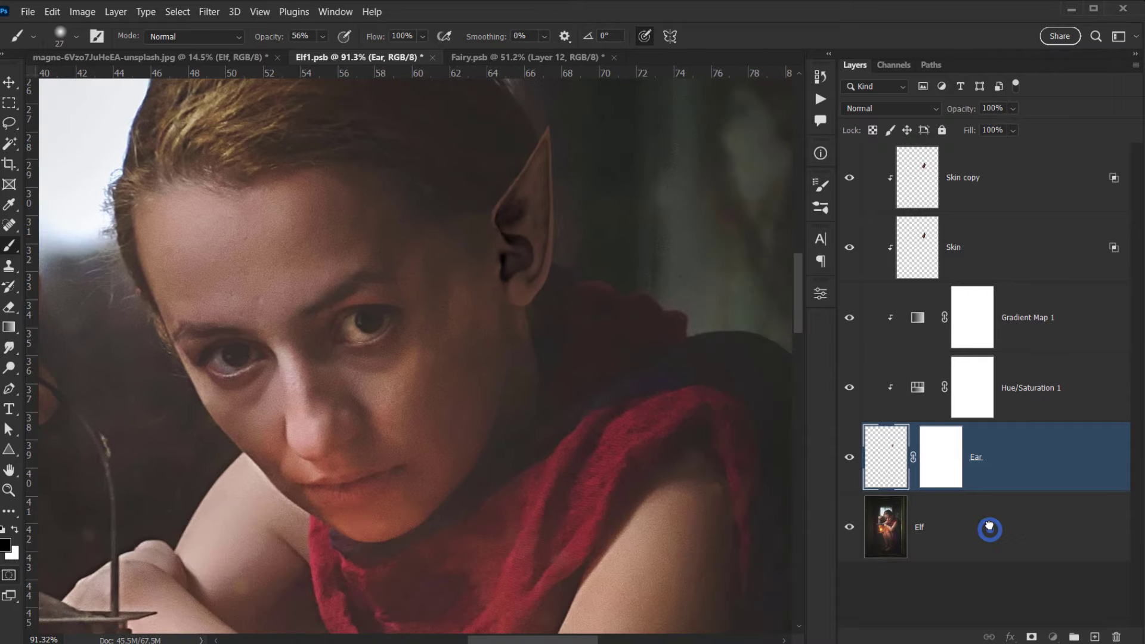
click(849, 526)
click(850, 527)
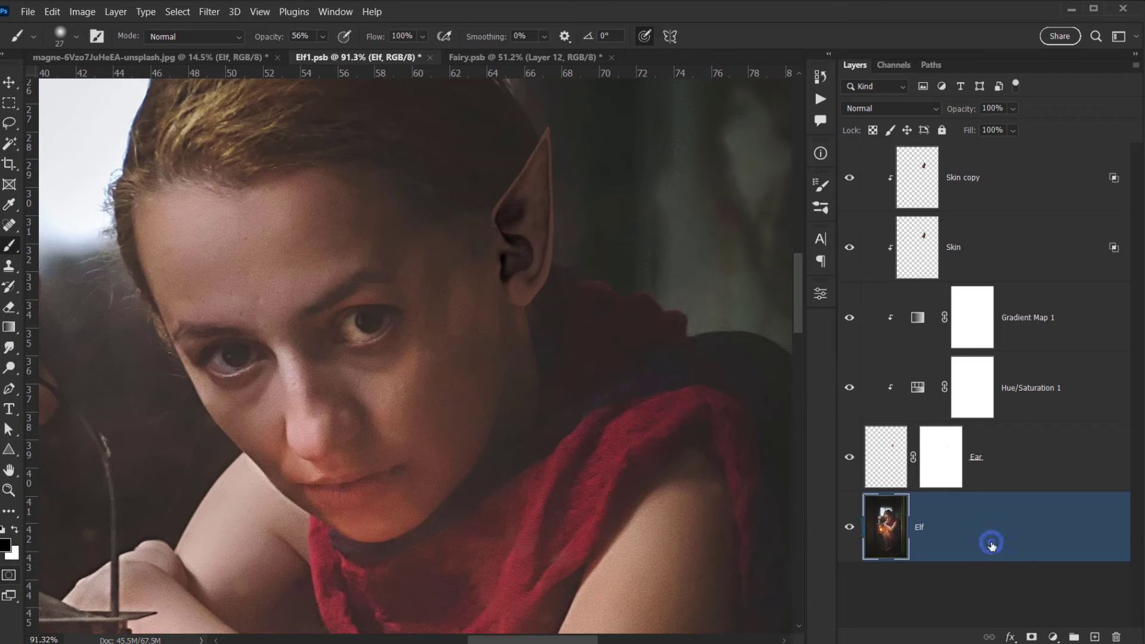
click(1096, 636)
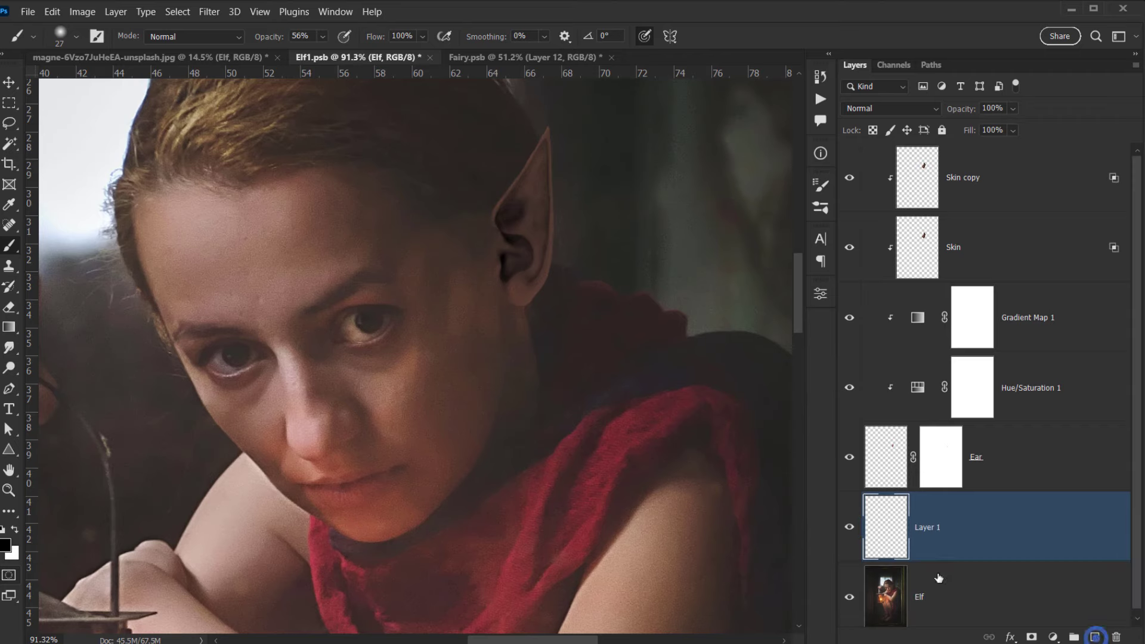
double_click(925, 527)
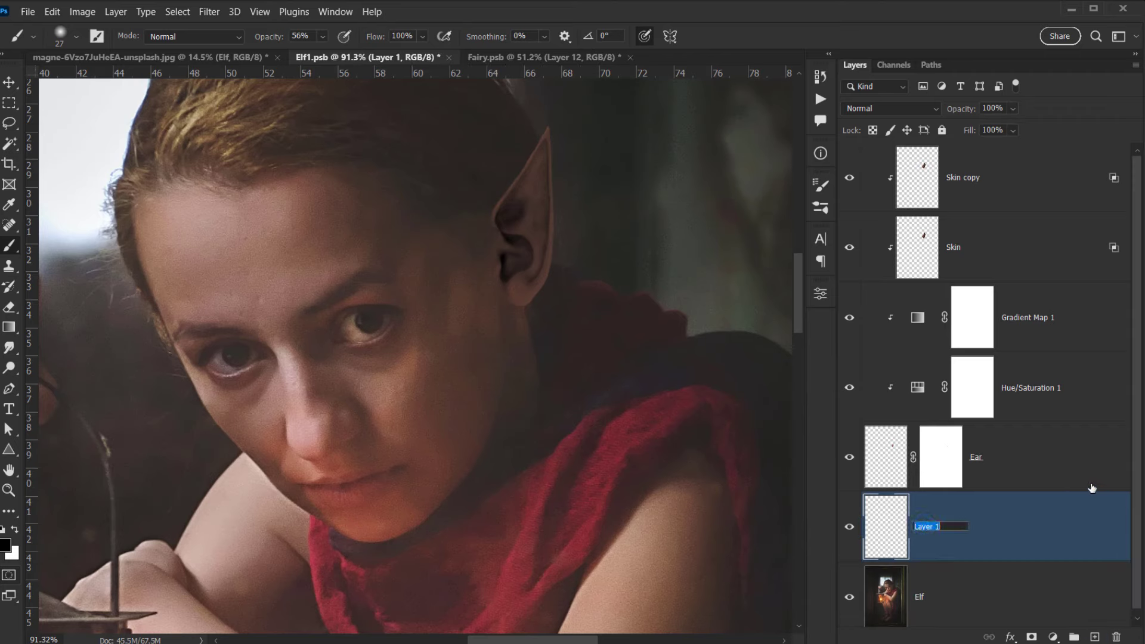
text(Hair)
key(Return)
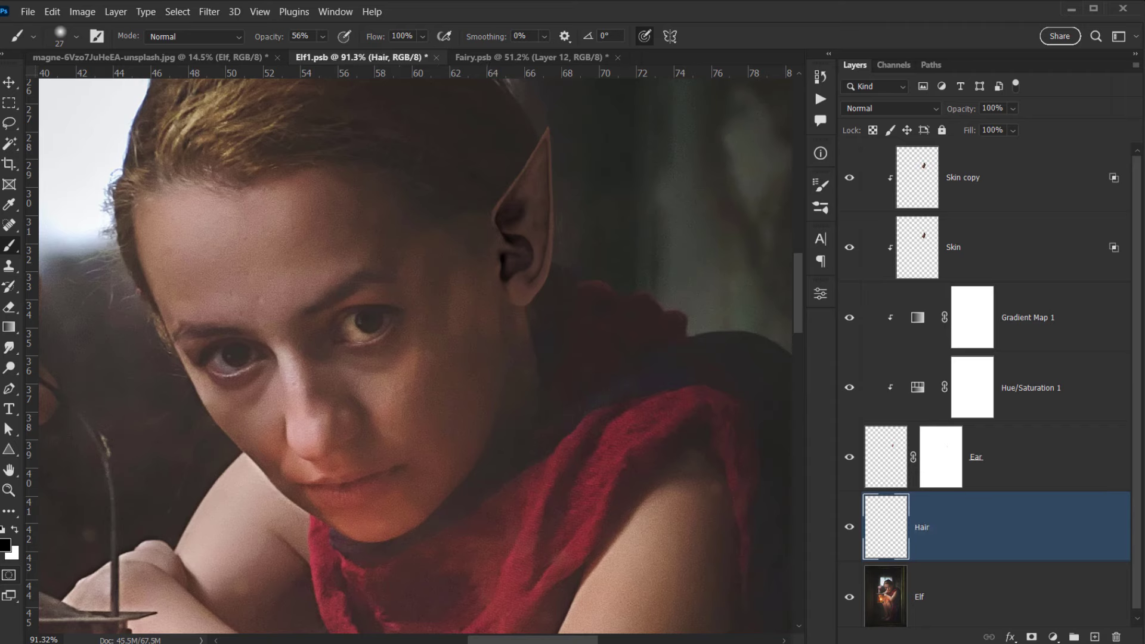
Choose the BD-Hair-brush-1 preset from the BD-Hair-Brushes set for the Brush tool.
right_click(262, 291)
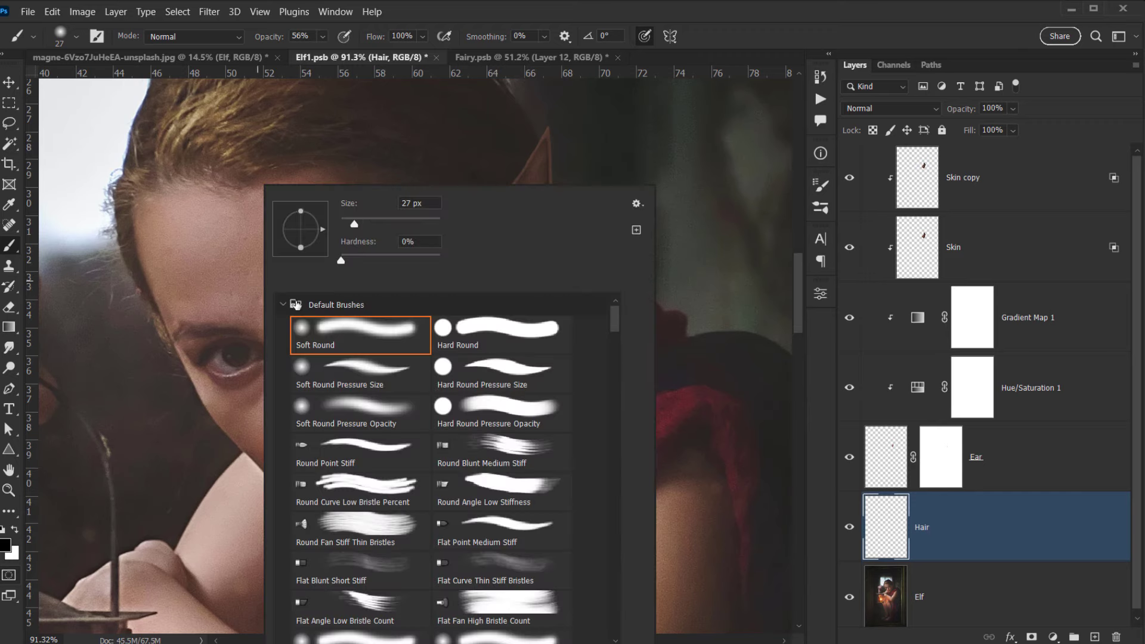
click(296, 305)
click(282, 326)
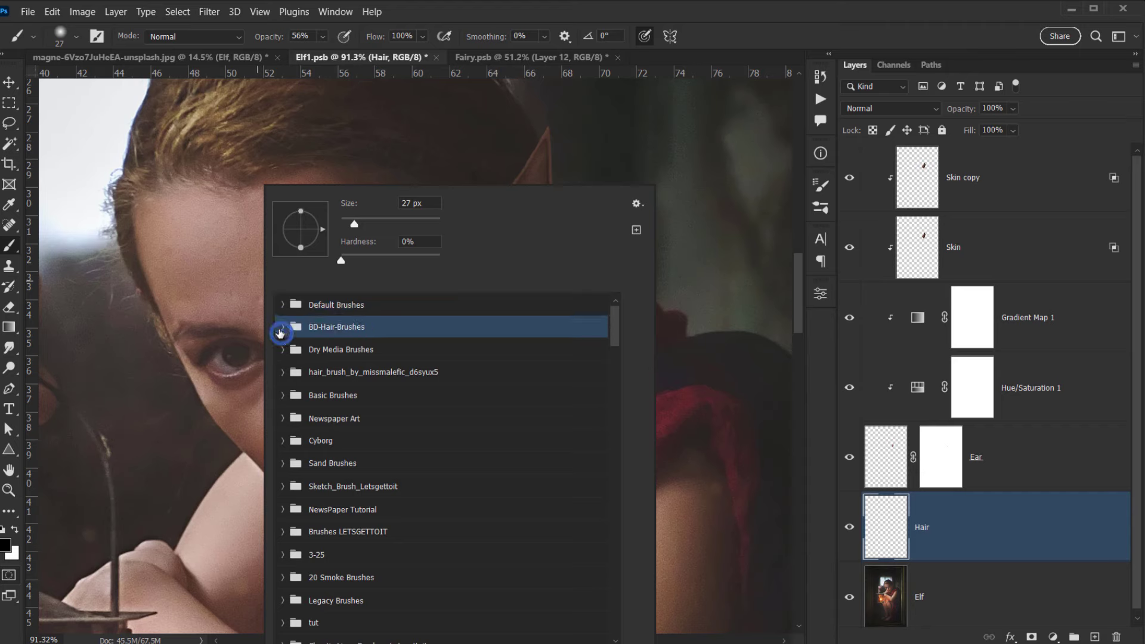
click(282, 326)
click(362, 365)
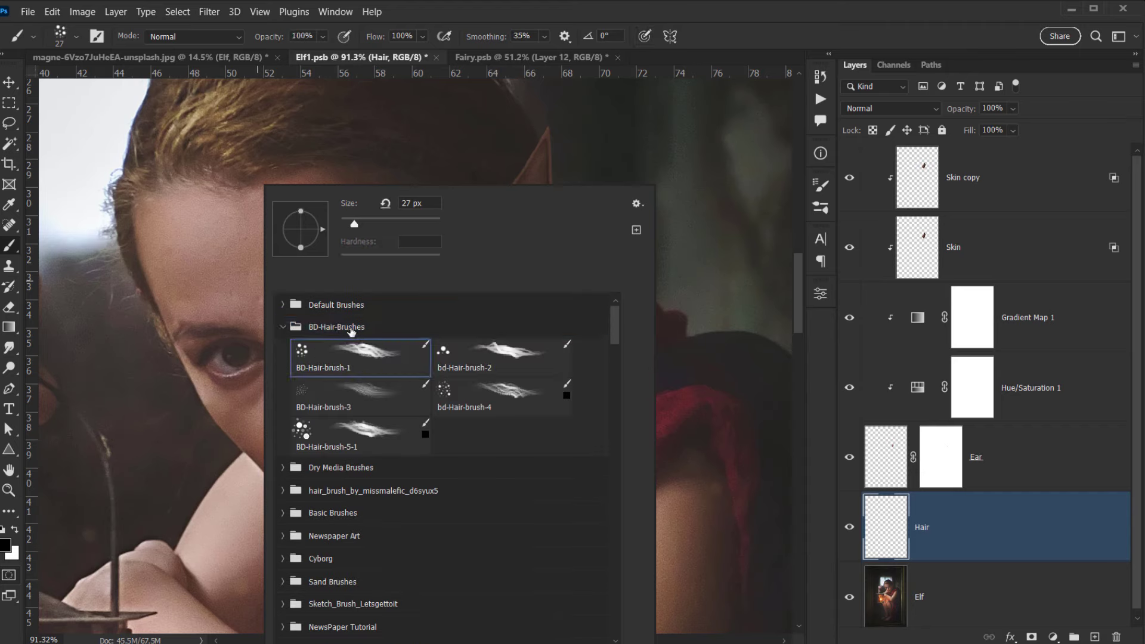
click(787, 37)
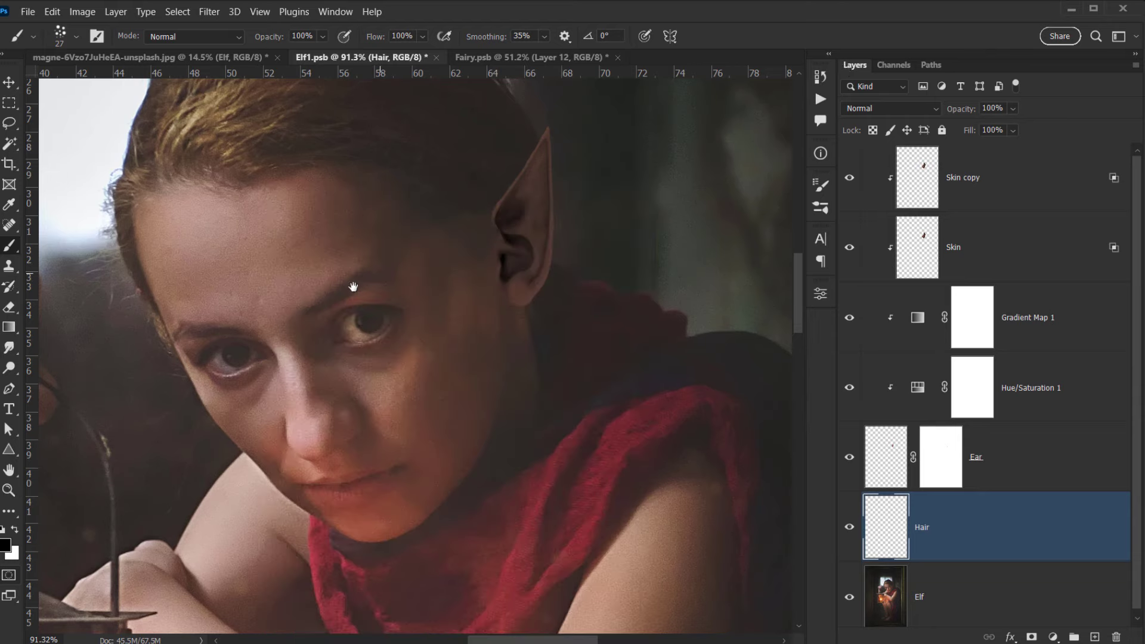
Sample a light blond highlight from the woman's hair above the forehead as the painting colour.
drag(345, 294, 329, 385)
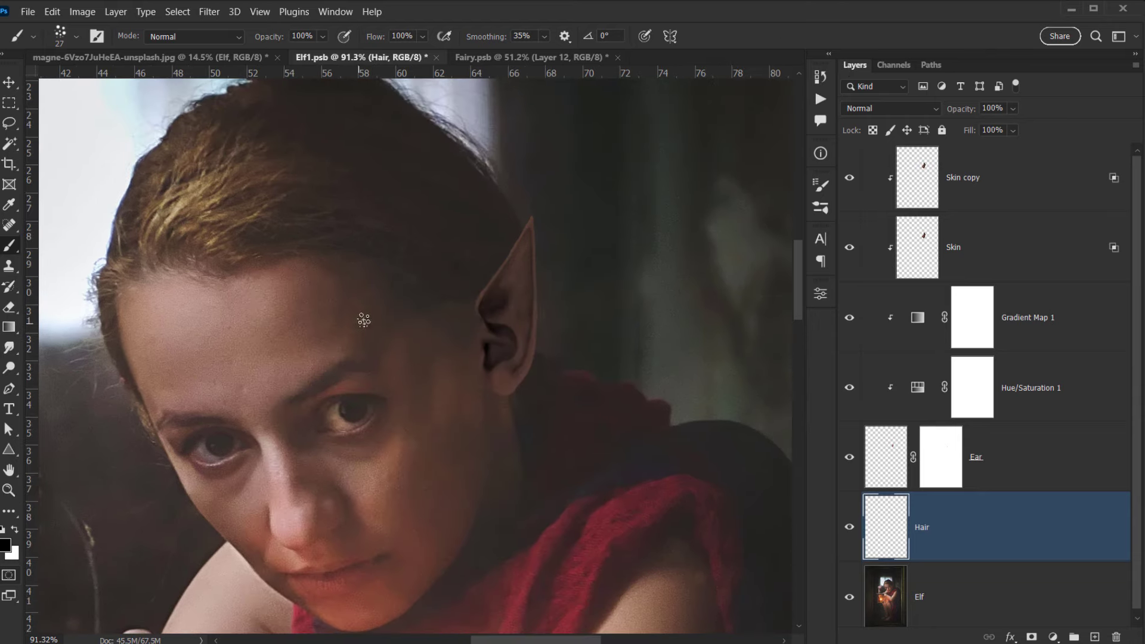
drag(235, 289, 274, 363)
key(alt)
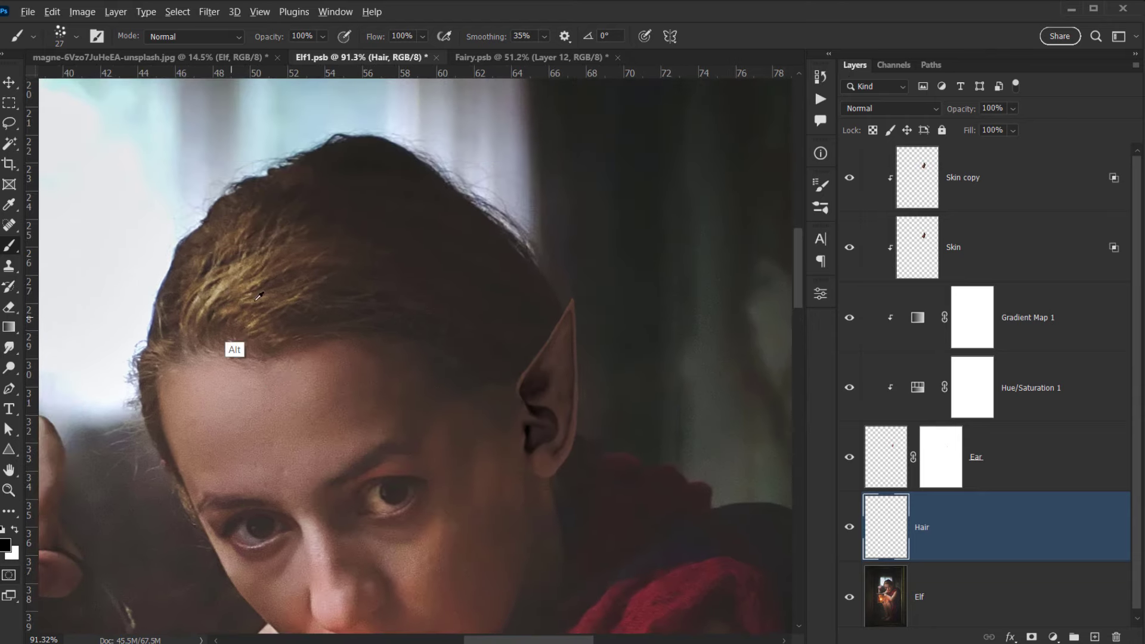
alt+click(228, 284)
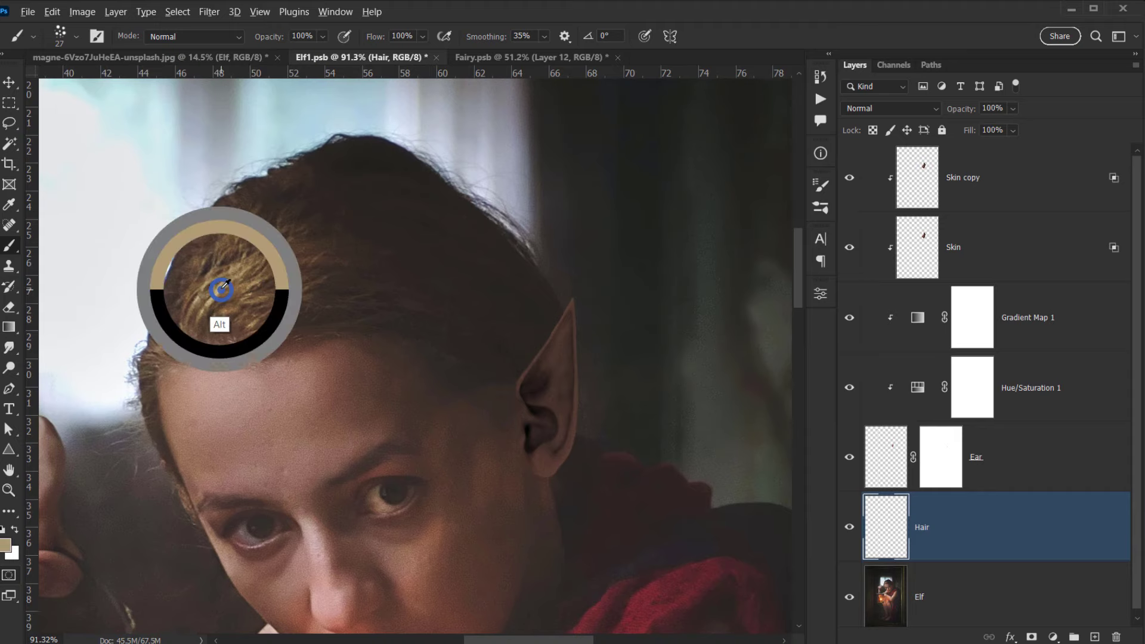
Reduce the hair brush to 7 px for painting fine strands on the woman's head.
drag(286, 317, 276, 324)
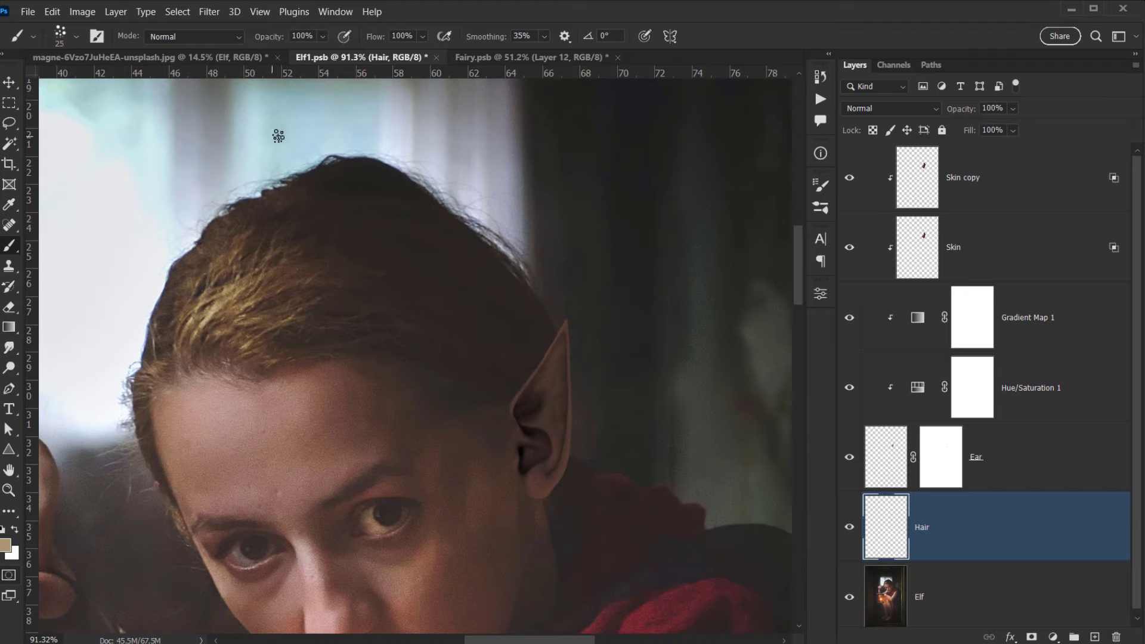
key(bracketleft)
key(bracketleft)
key(bracketleft)
key(bracketleft)
key(bracketleft)
drag(271, 269, 265, 232)
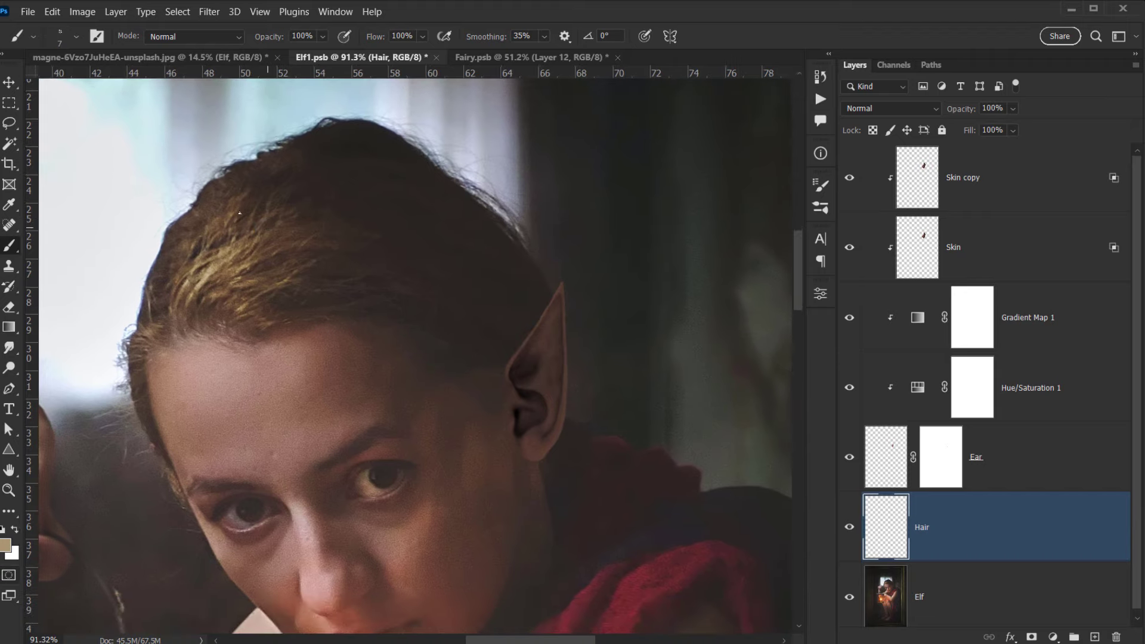
drag(214, 288, 205, 269)
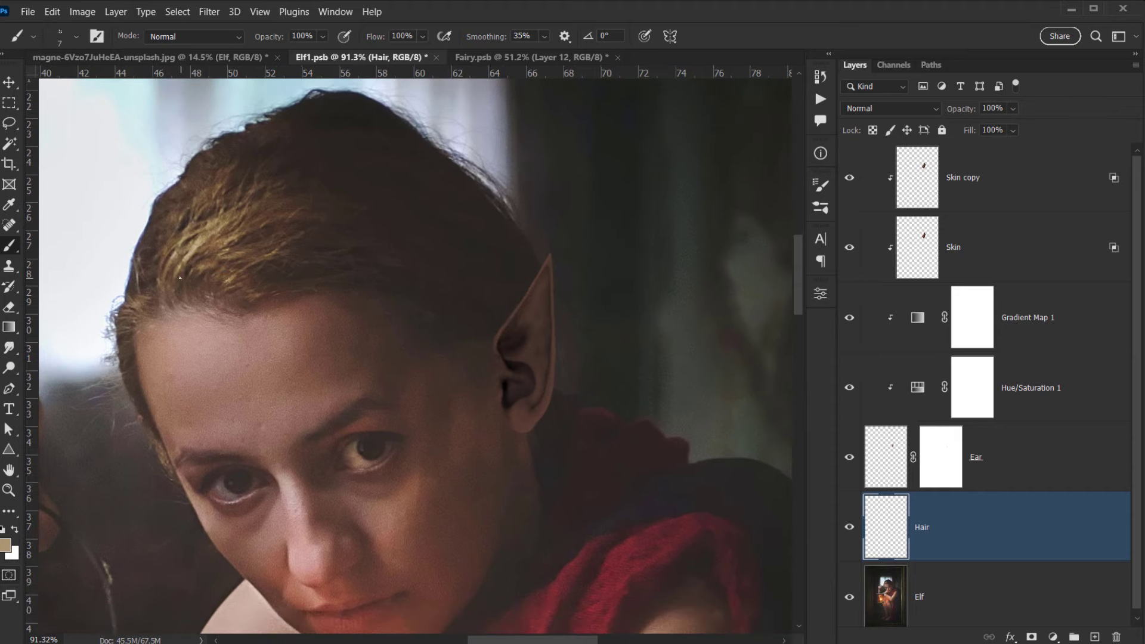
Set the brush smoothing to 0% and paint fine light strands from the temple toward the elf ear.
click(545, 37)
drag(552, 54, 525, 55)
drag(332, 217, 312, 244)
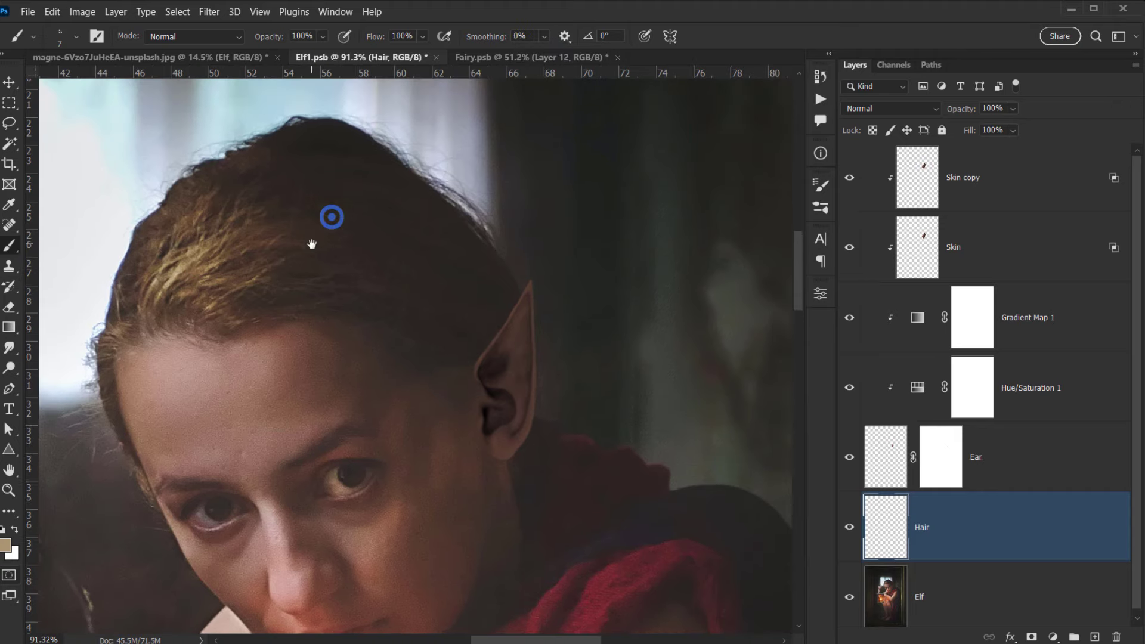
drag(361, 319, 332, 276)
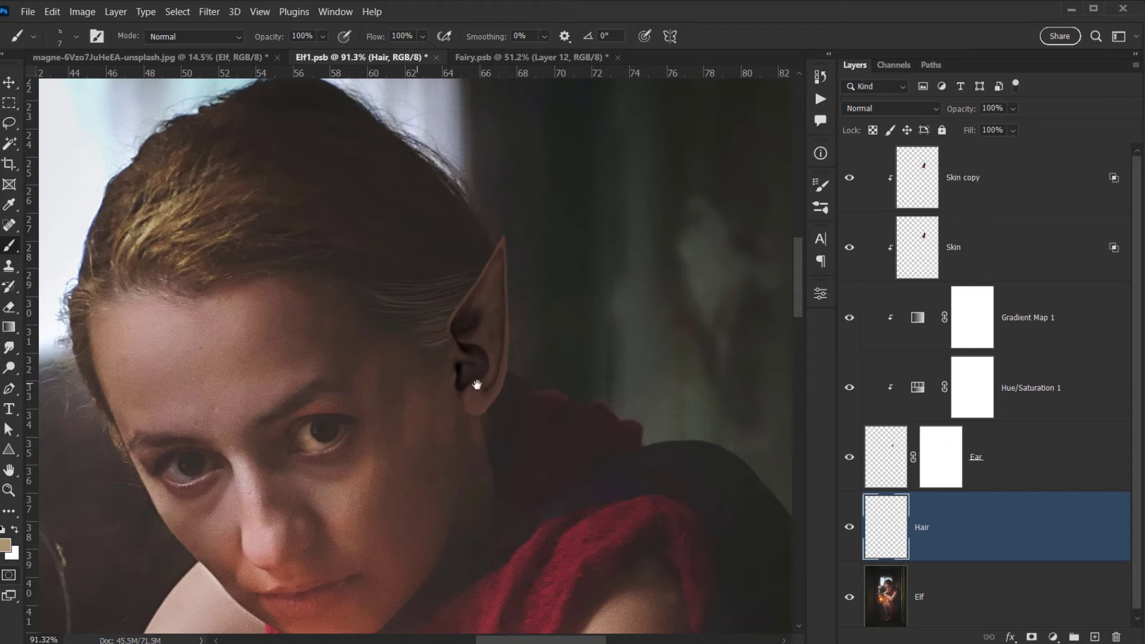
drag(465, 376, 346, 401)
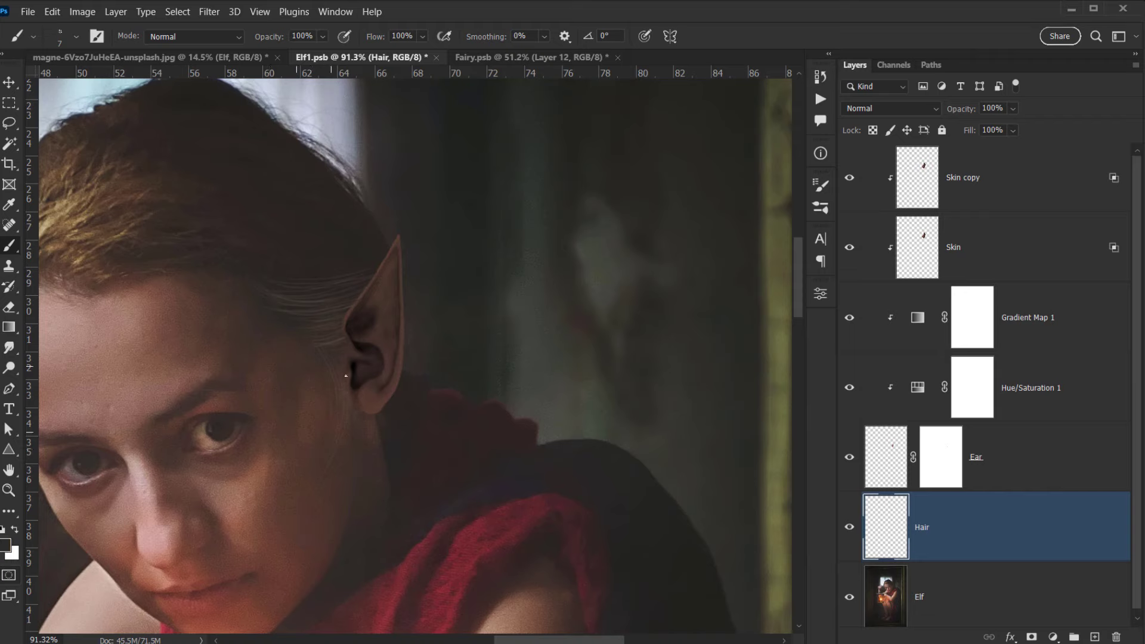
Paint denser strands over the temple and loose blond wisps falling in front of the ear.
drag(311, 289, 361, 289)
drag(269, 298, 346, 307)
drag(331, 350, 194, 277)
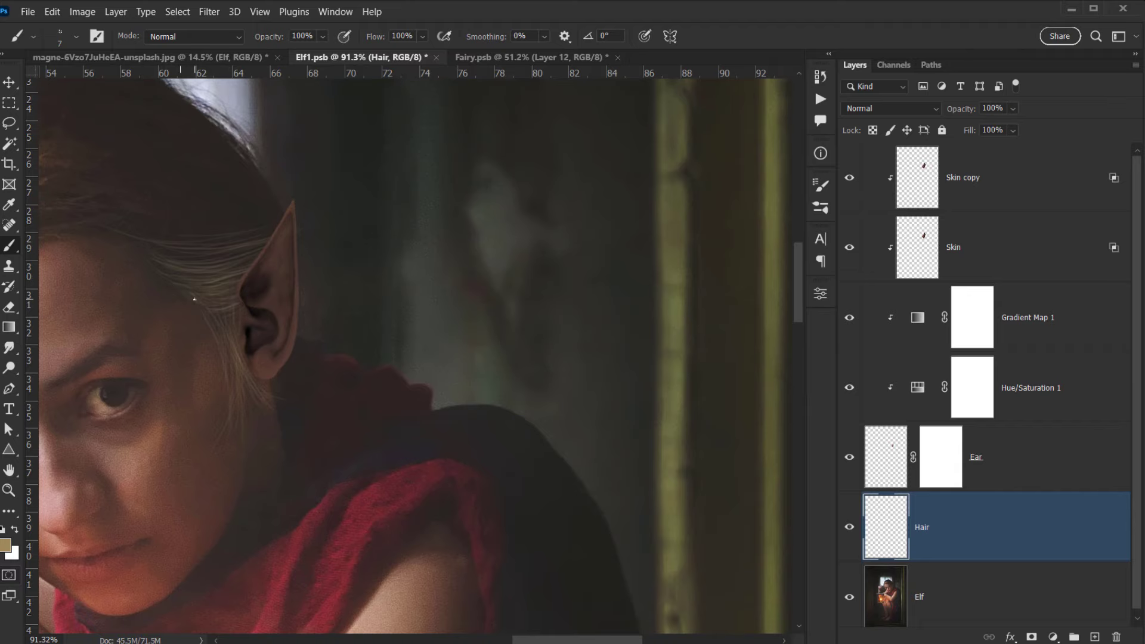
drag(182, 182, 204, 225)
drag(303, 244, 382, 256)
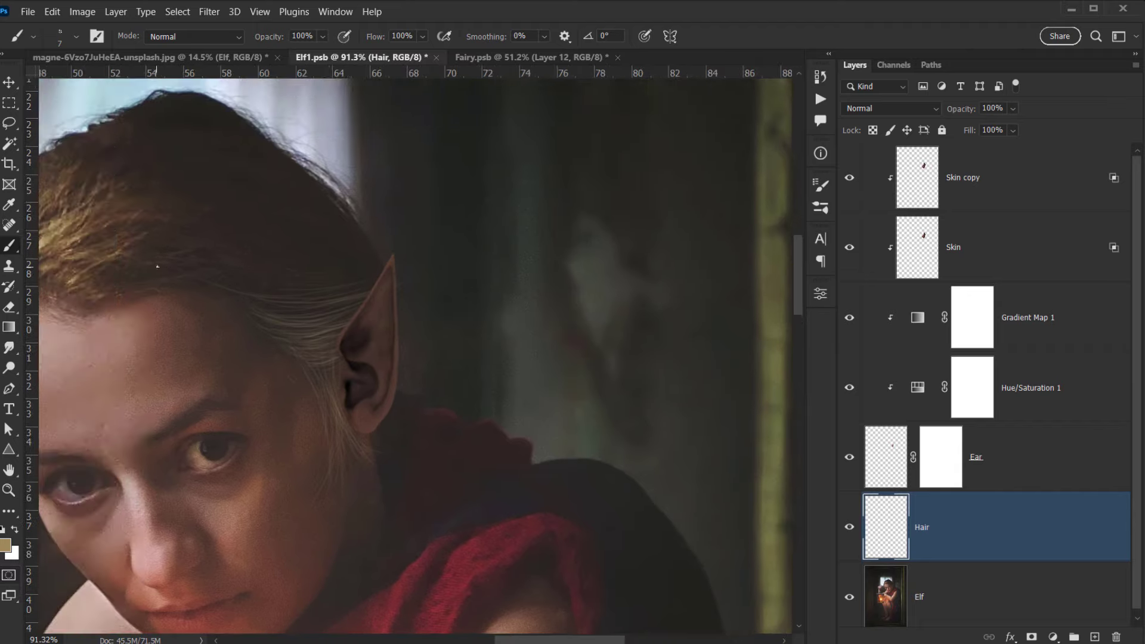
drag(191, 220, 277, 235)
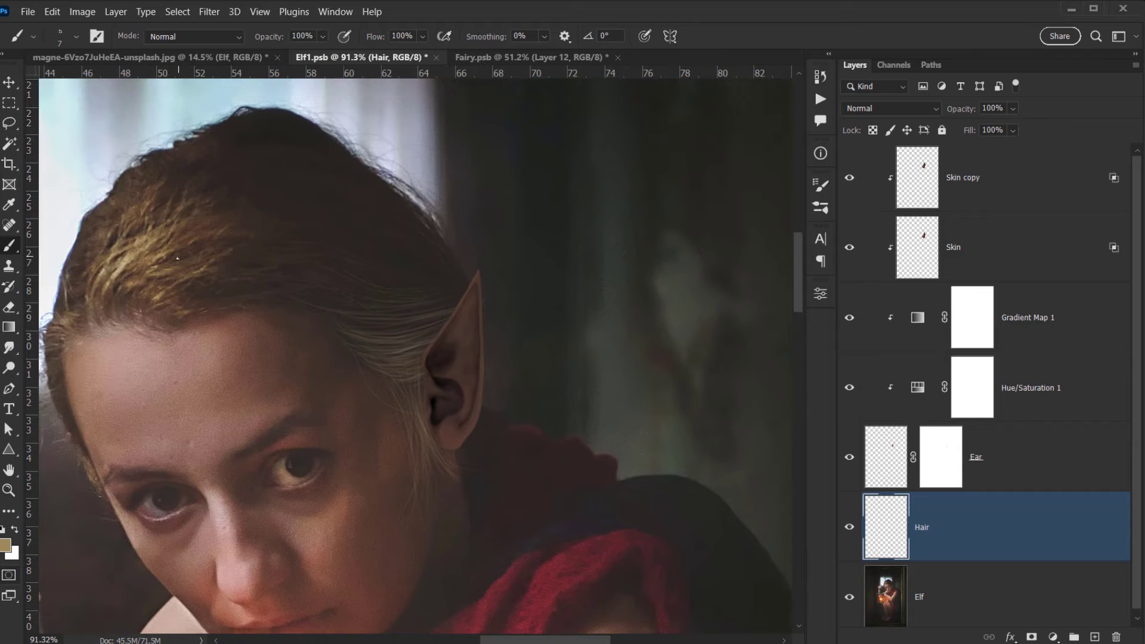
Sample brown and blond tones from the hair and paint strands along the hairline between the forehead and ear.
alt+click(173, 256)
drag(432, 462, 380, 385)
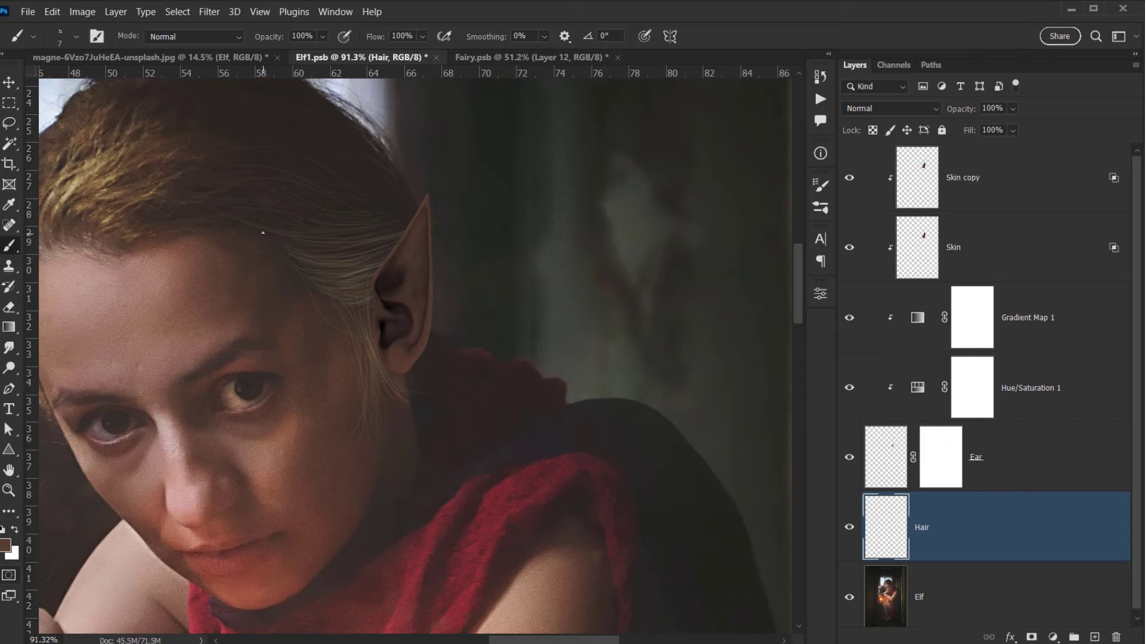
alt+click(133, 244)
scroll(351, 293, up, 3)
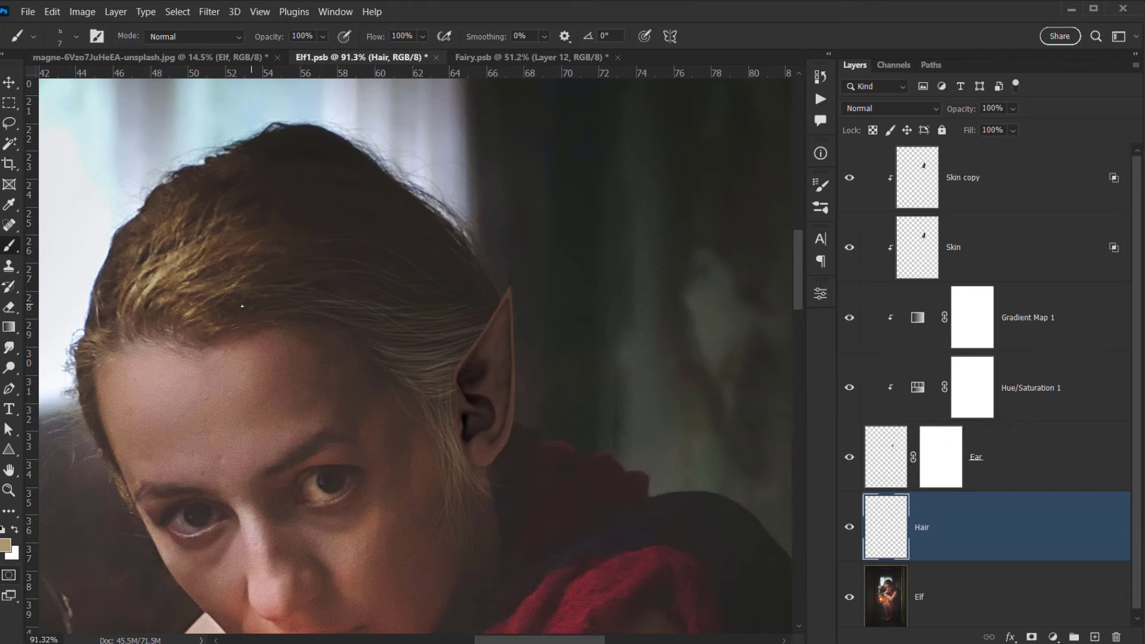
scroll(375, 322, right, 2)
drag(79, 316, 282, 273)
Sample brown and light blond hair tones and paint strands in front of the ear and behind the earlobe.
alt+click(325, 256)
drag(467, 330, 292, 330)
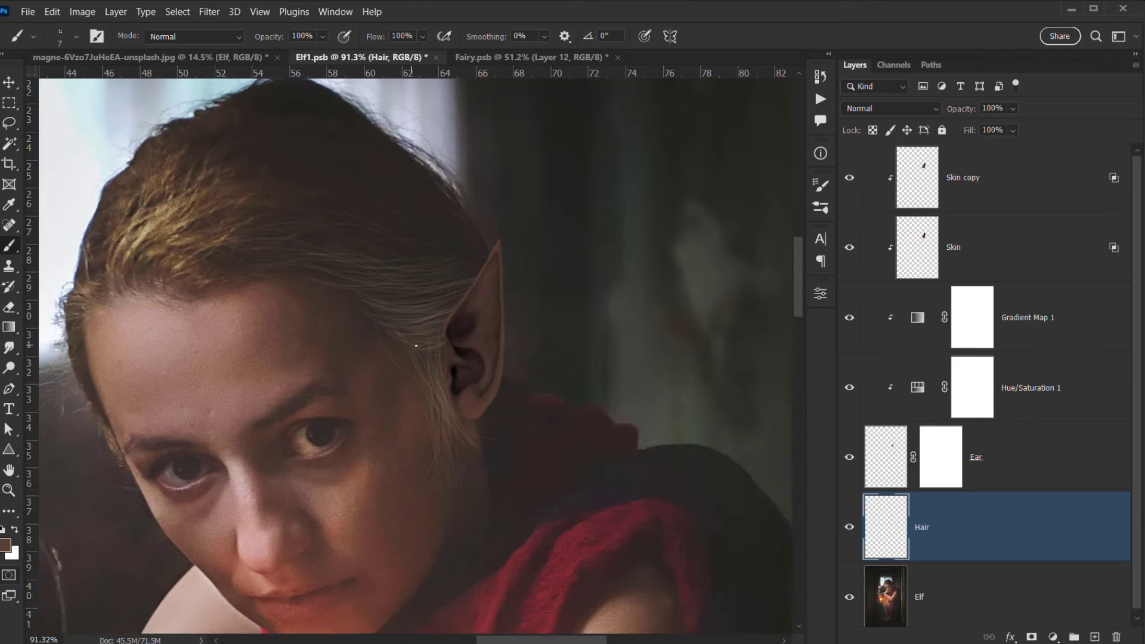
alt+click(294, 329)
scroll(433, 364, right, 3)
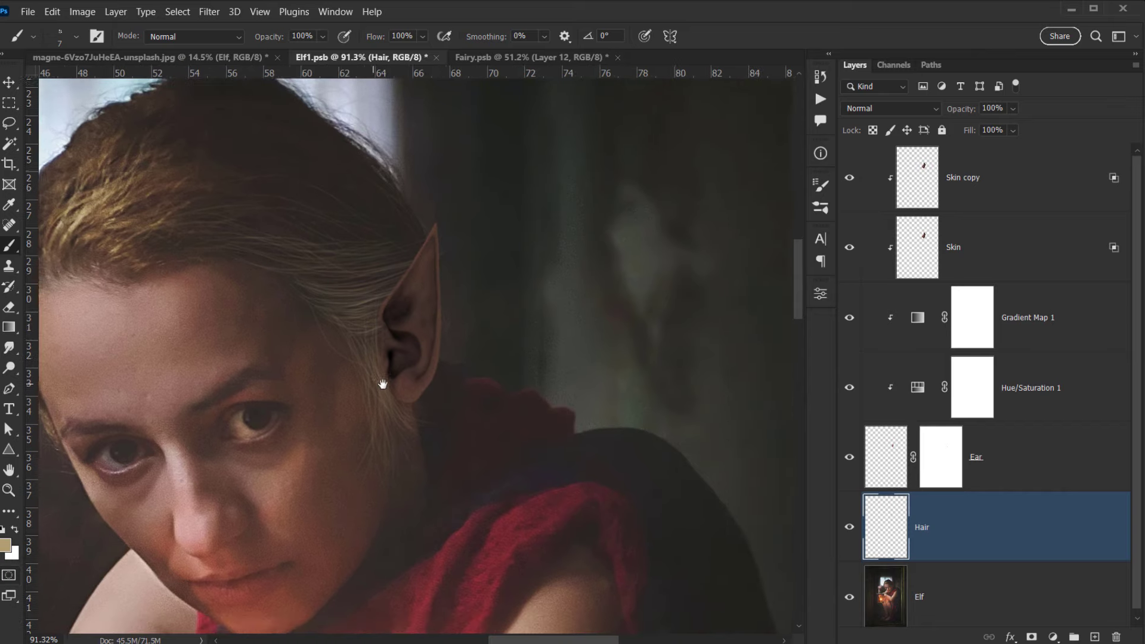
scroll(431, 299, right, 2)
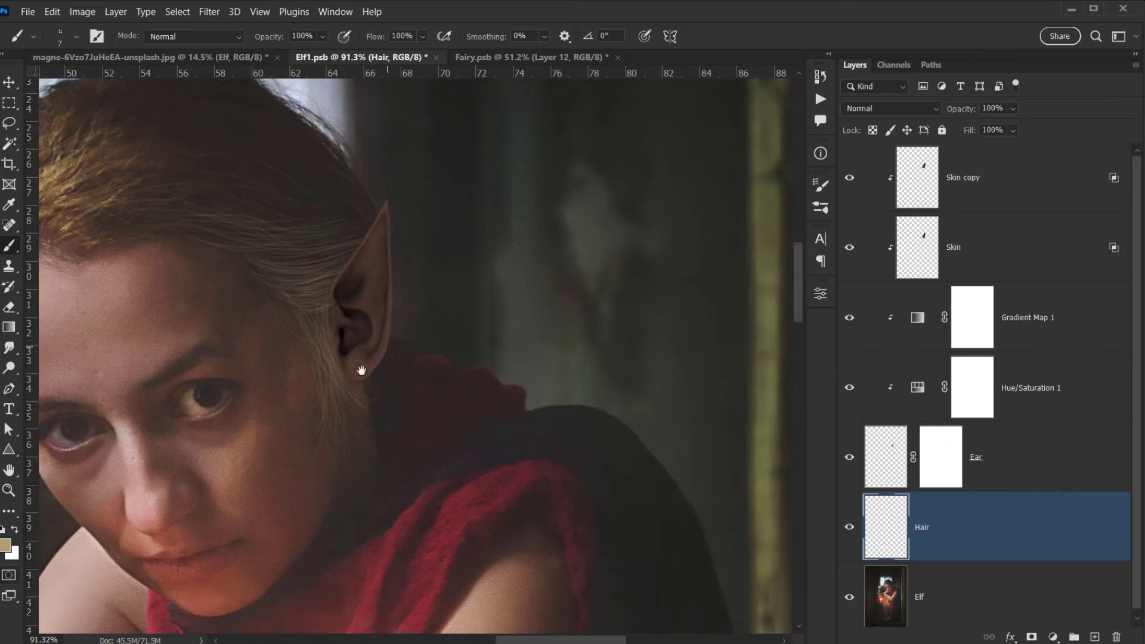
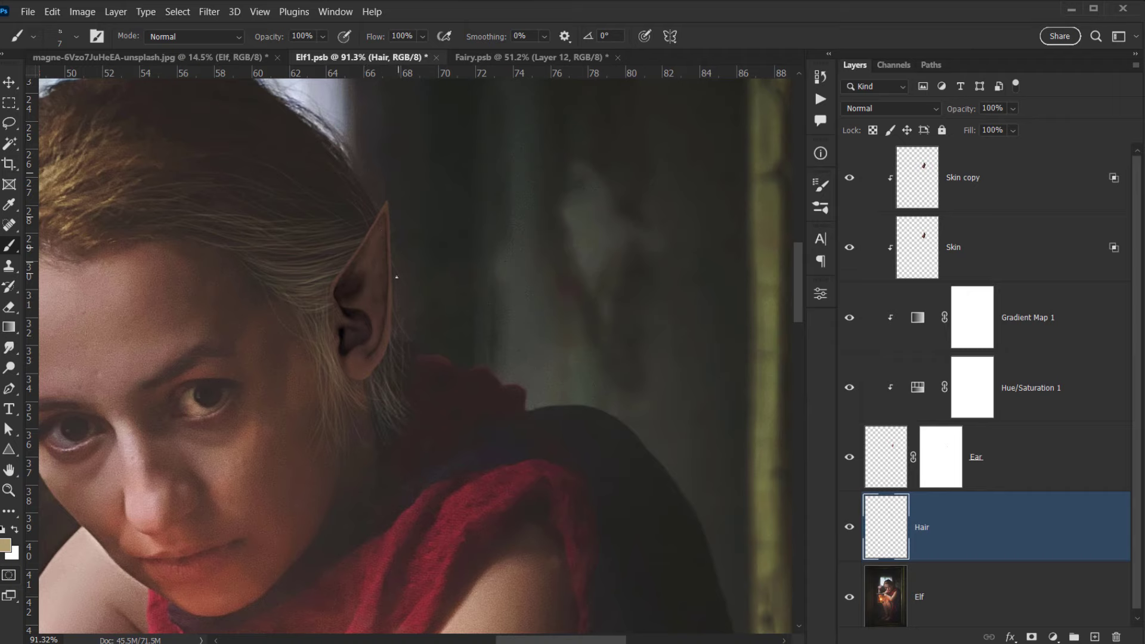
Sample dark hair tones and paint shadow strands on the side of the head and around the ear.
scroll(397, 276, left, 4)
drag(396, 230, 391, 271)
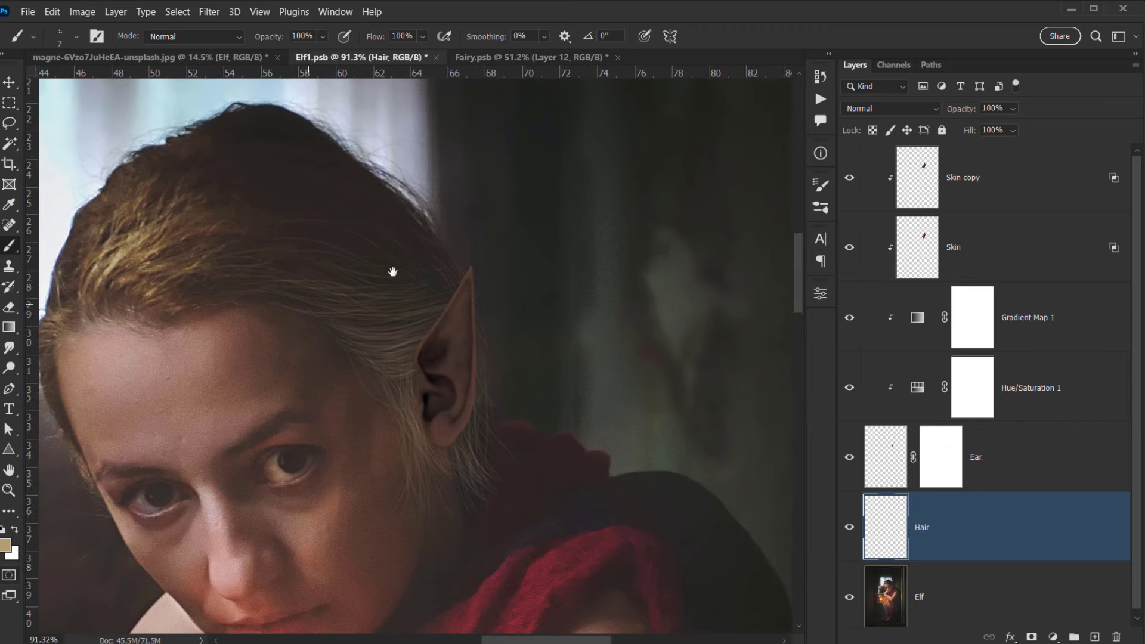
drag(306, 299, 371, 300)
alt+click(287, 306)
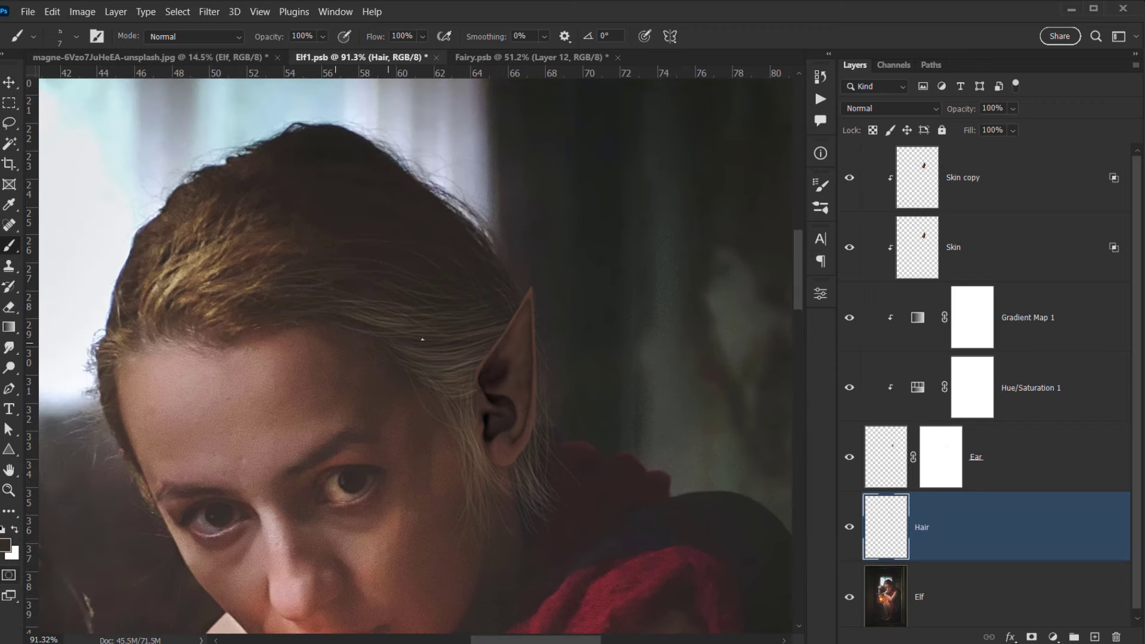
drag(442, 357, 387, 318)
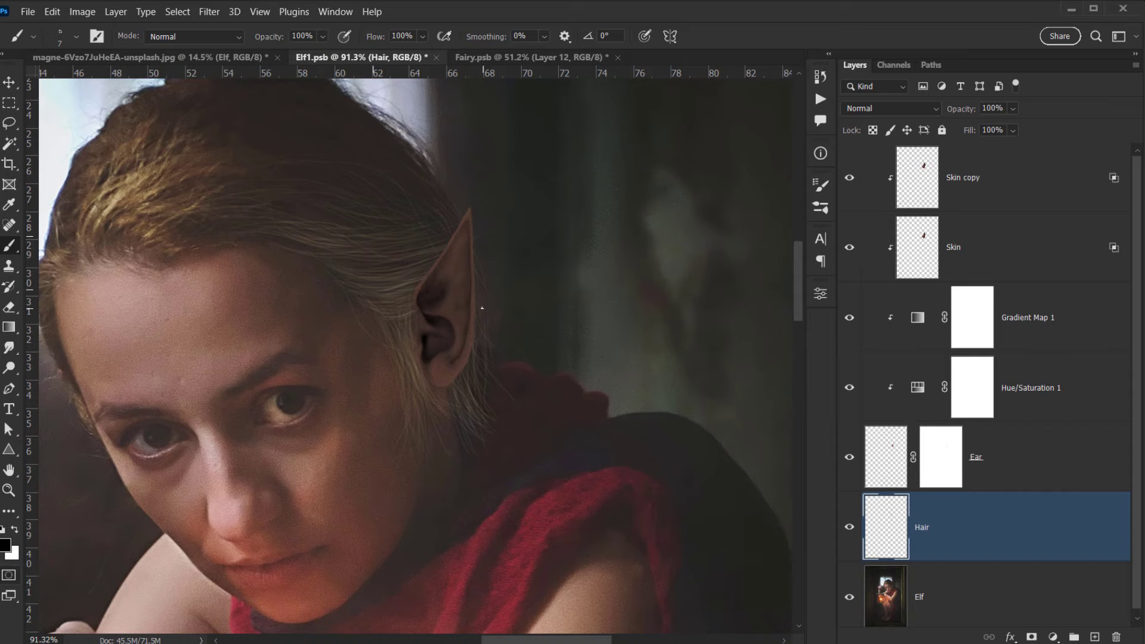
drag(415, 174, 425, 268)
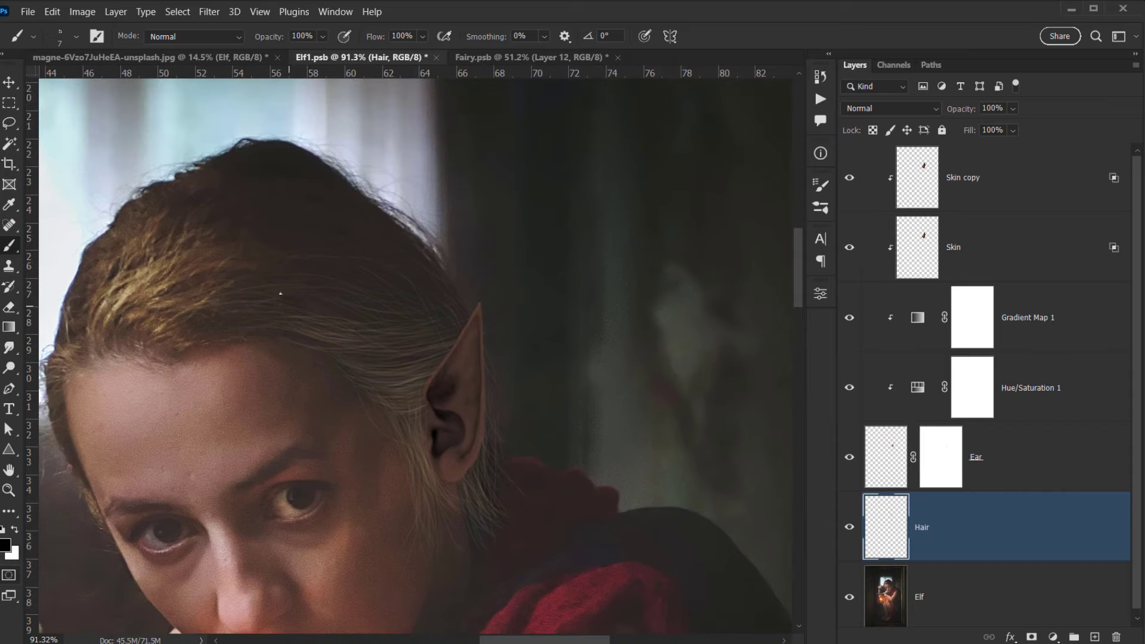
Sample a blond tone from the painted hair and add light strands across the side of the head above the ear.
alt+click(312, 300)
drag(312, 300, 330, 254)
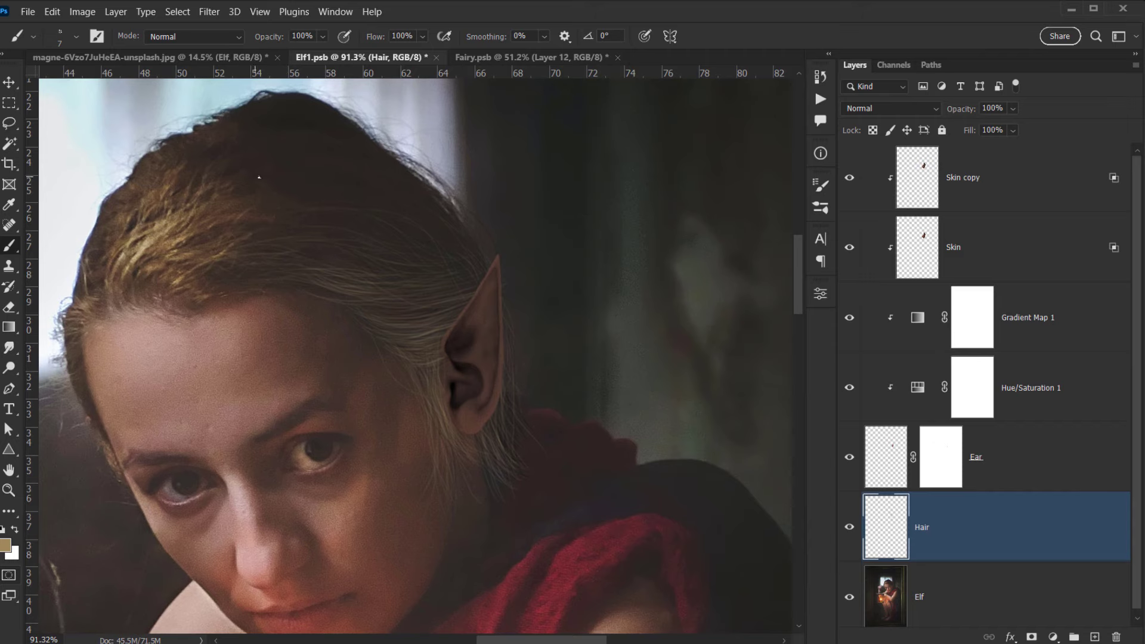
drag(464, 304, 557, 251)
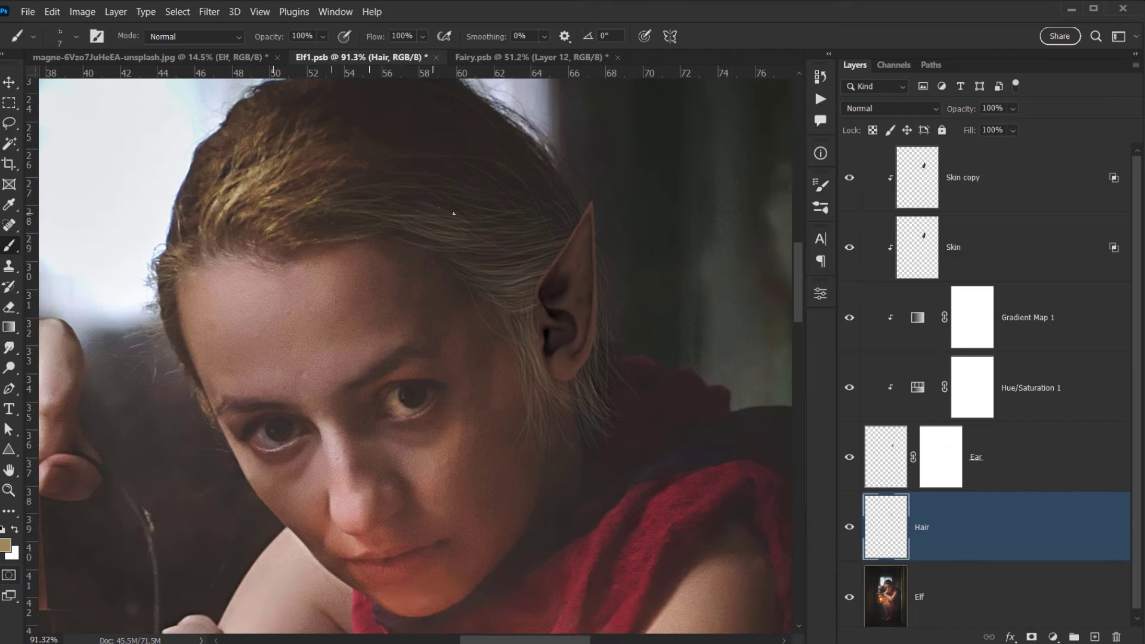
drag(488, 244, 286, 256)
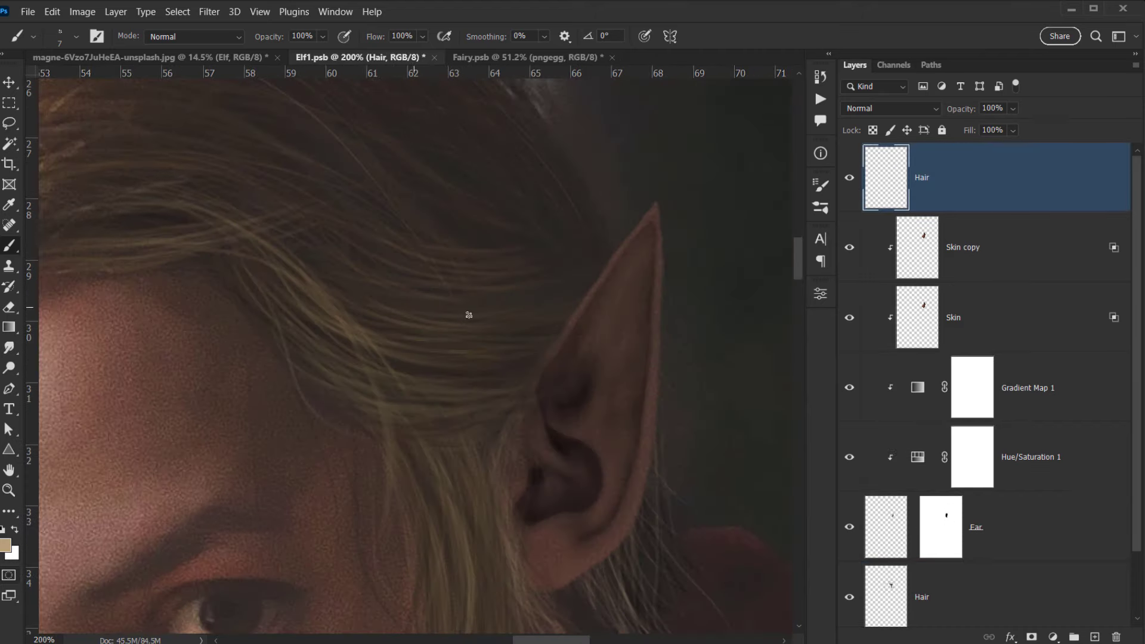
On the upper Hair layer, sample a light blond tone and paint fine loose strands over the crown.
scroll(478, 378, up, 3)
scroll(249, 308, left, 3)
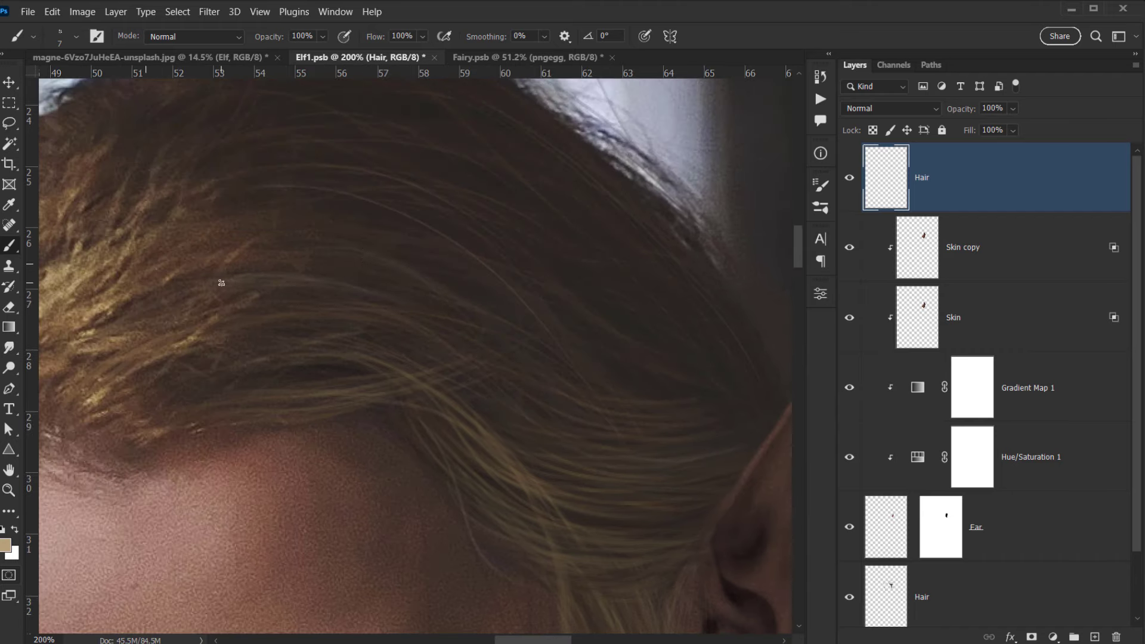
key(ctrl+minus)
key(ctrl+minus)
drag(469, 118, 419, 98)
alt+click(192, 324)
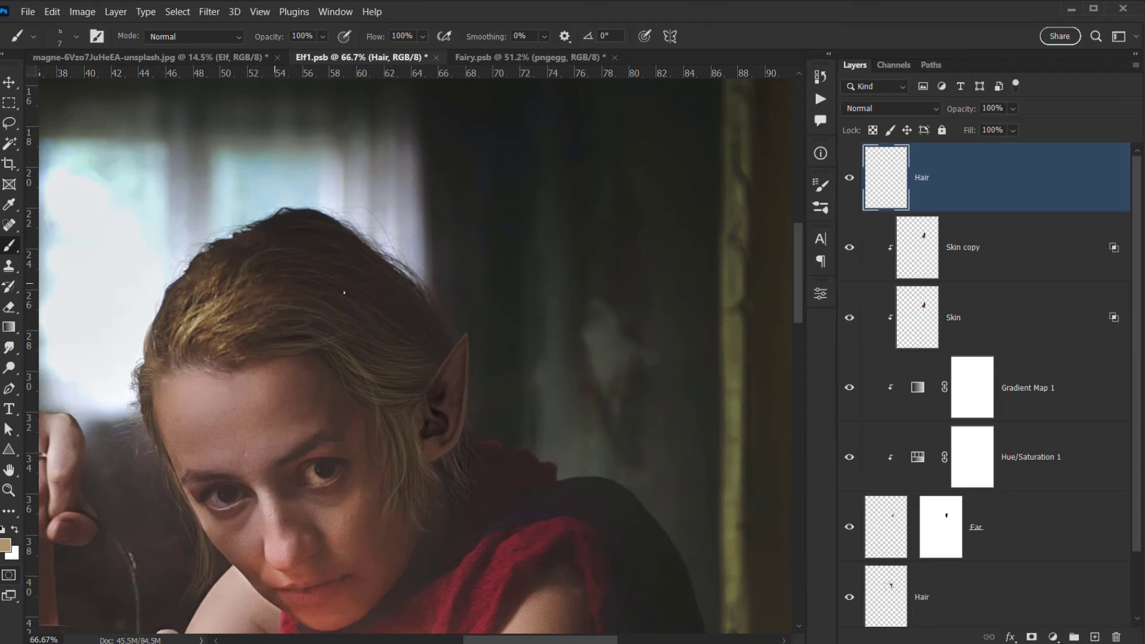
scroll(344, 292, up, 1)
scroll(322, 295, left, 2)
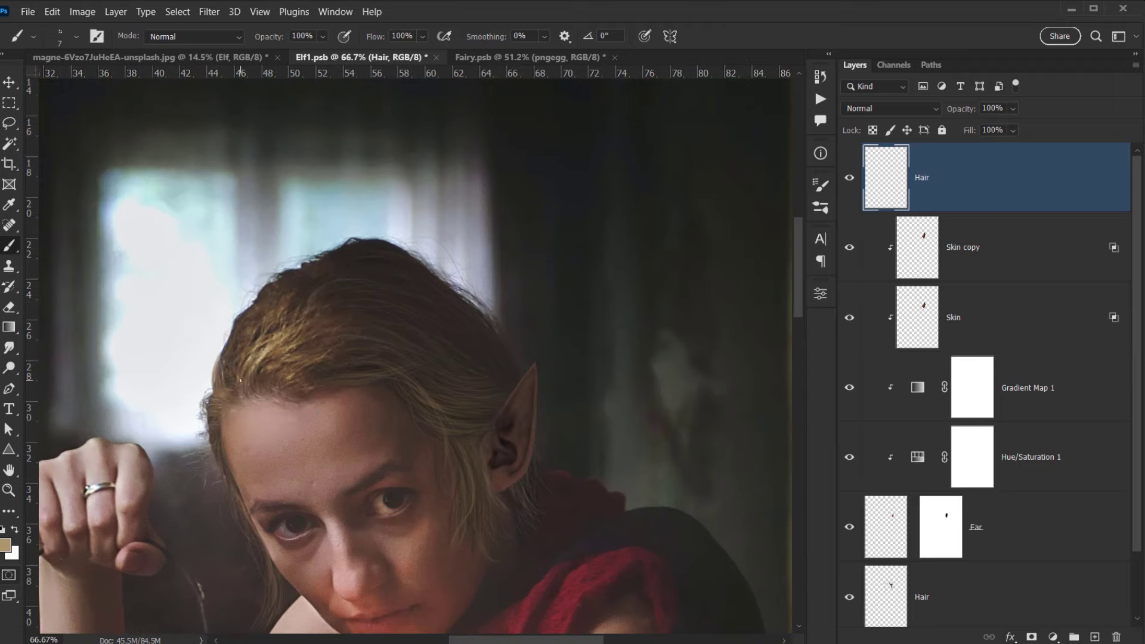
Switch to a dark brown hair tone and paint strands over the hair in front of the ear.
scroll(241, 381, down, 1)
scroll(233, 358, right, 3)
scroll(257, 323, down, 1)
scroll(257, 323, right, 2)
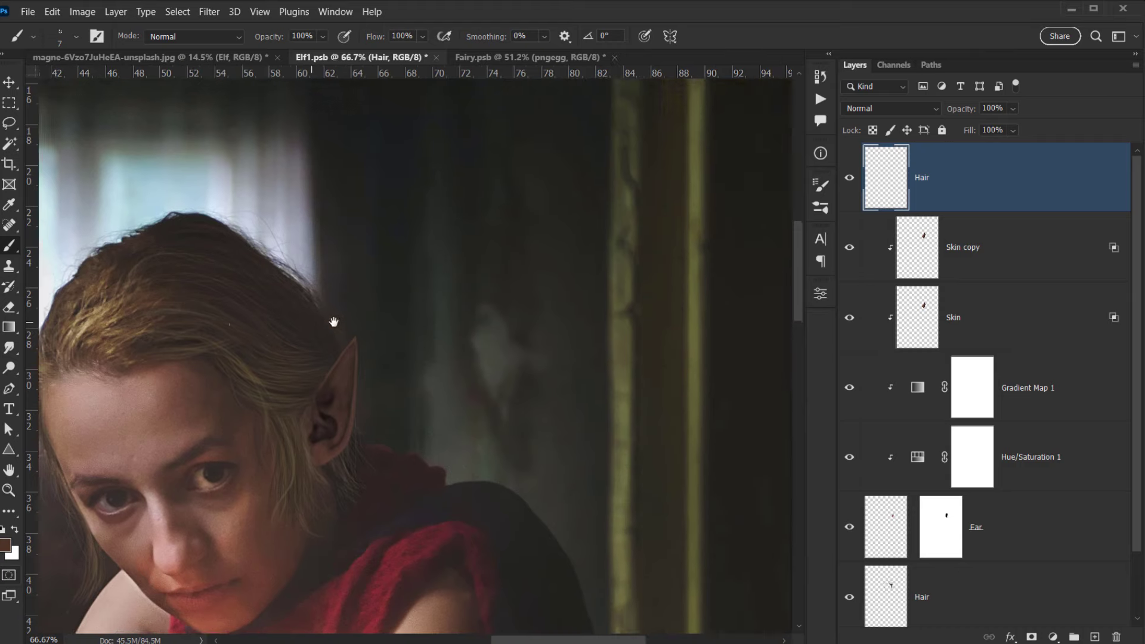
scroll(270, 440, up, 3)
drag(241, 490, 361, 438)
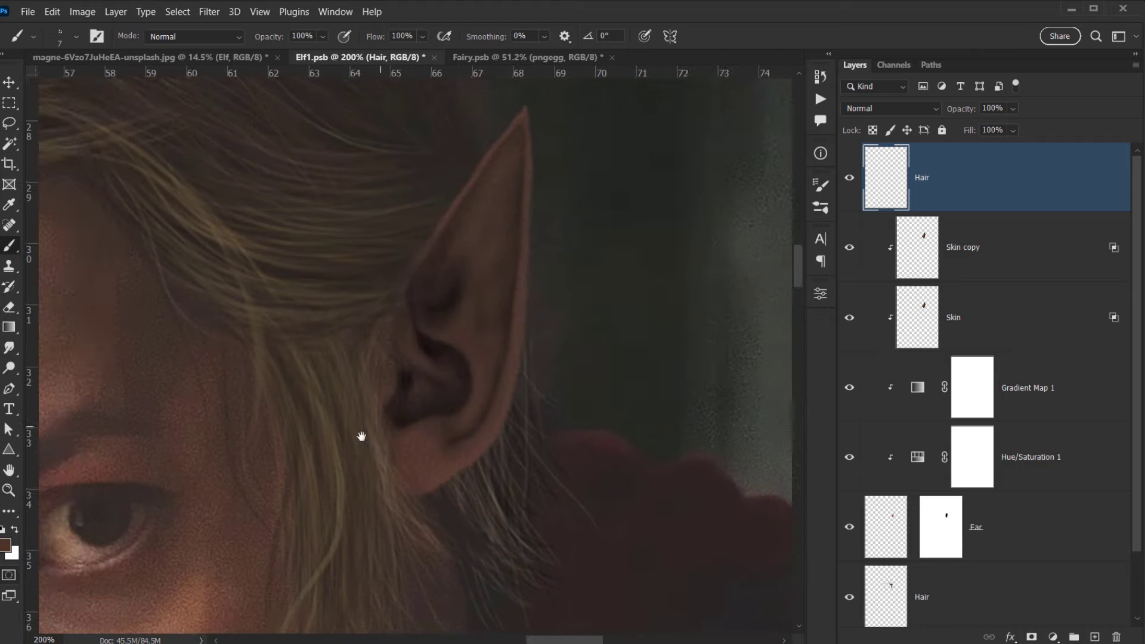
drag(403, 469, 356, 458)
drag(352, 155, 343, 358)
Sample light and near-black tones around the earlobe and paint contrasting strands around the ear and side of the head.
alt+click(356, 430)
drag(418, 515, 368, 465)
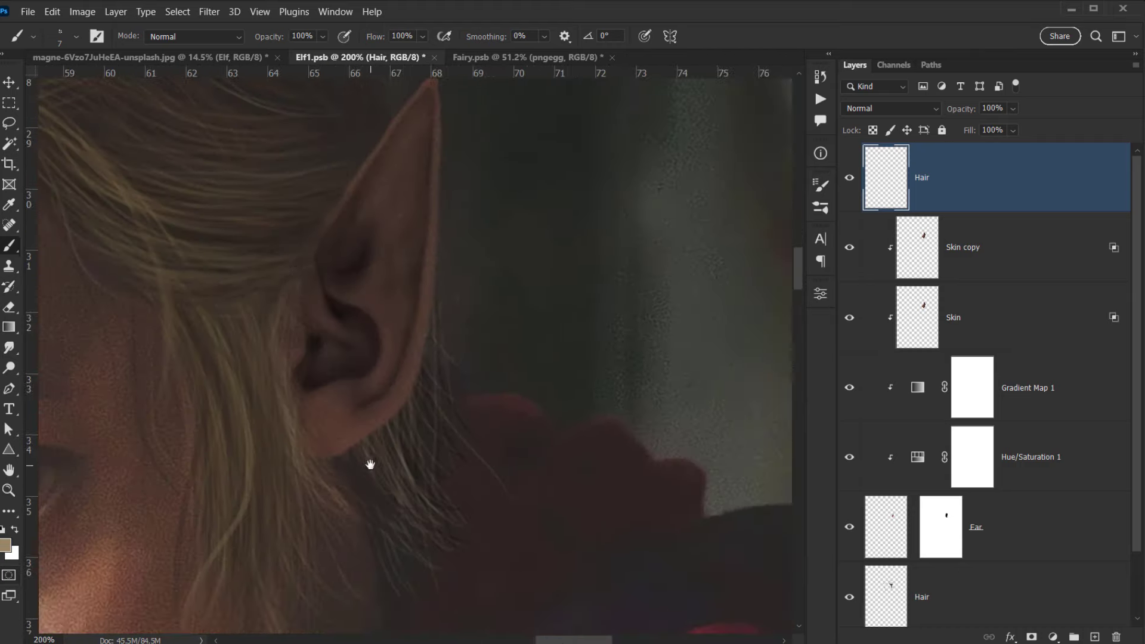
alt+click(368, 465)
drag(343, 416, 353, 448)
drag(339, 331, 654, 567)
drag(455, 421, 453, 491)
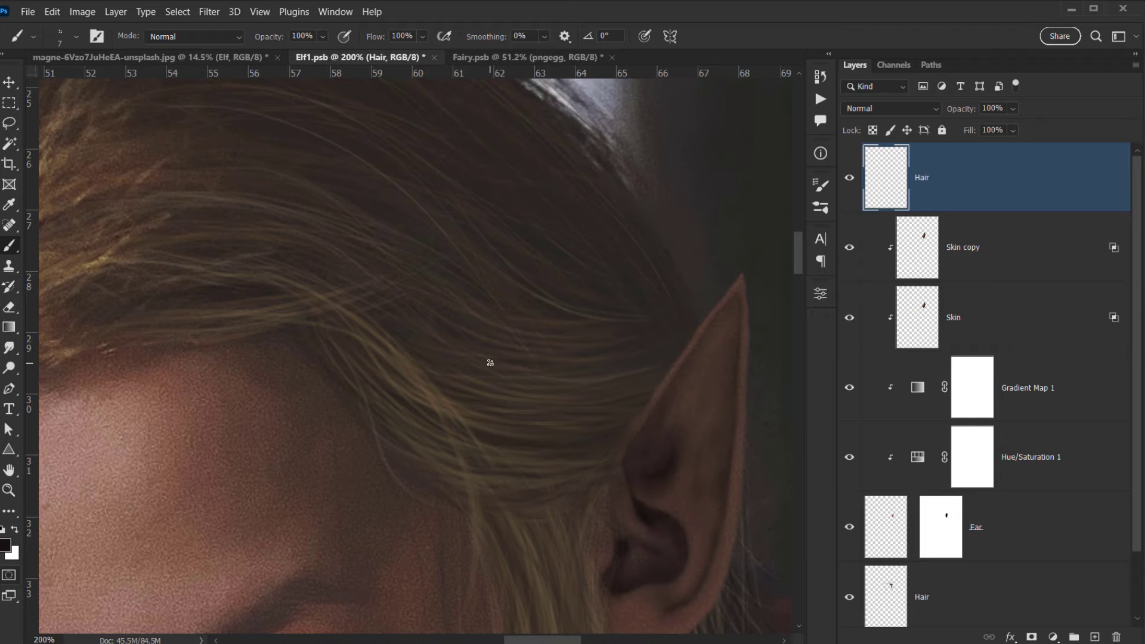
Examine the painted hair in the whole image and close up around the head and ear.
key(ctrl+0)
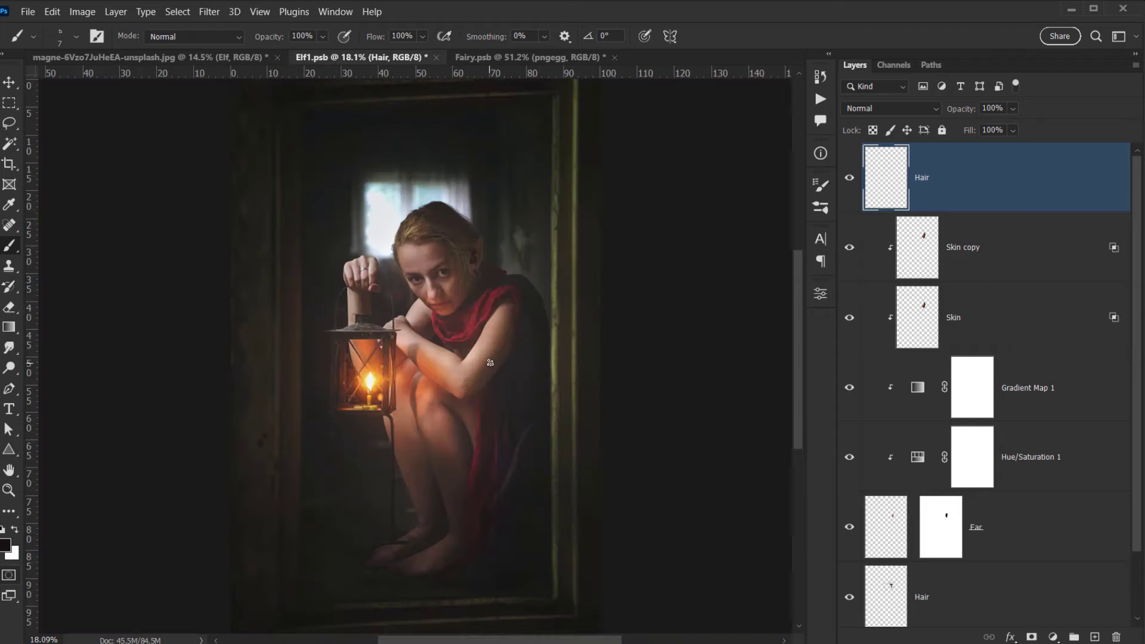
scroll(501, 223, up, 7)
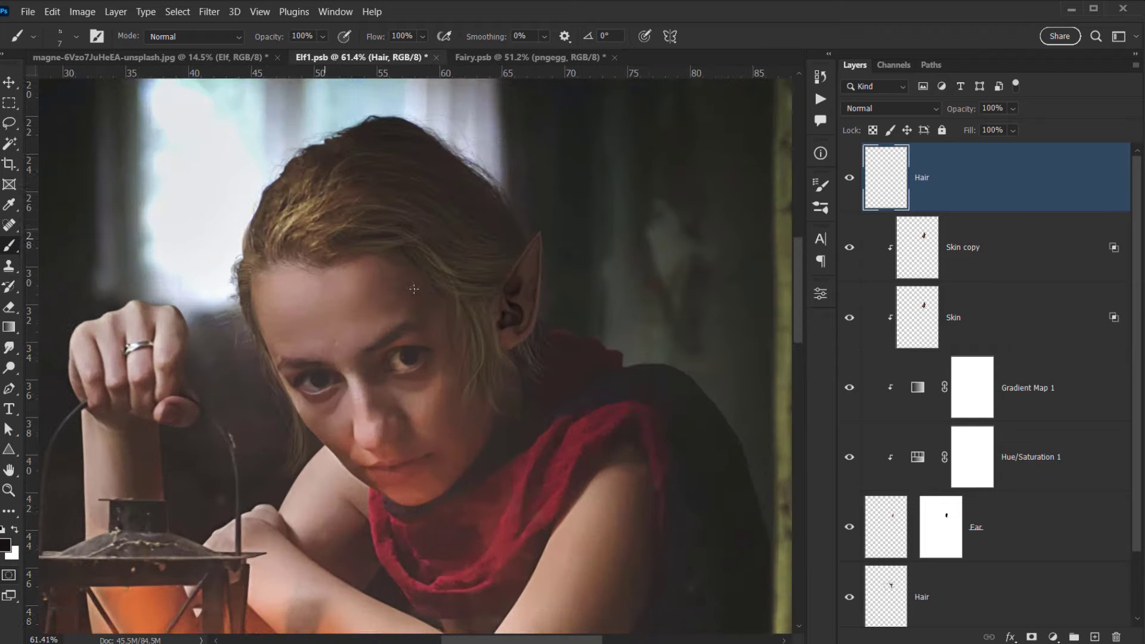
drag(434, 252, 399, 312)
scroll(399, 310, up, 5)
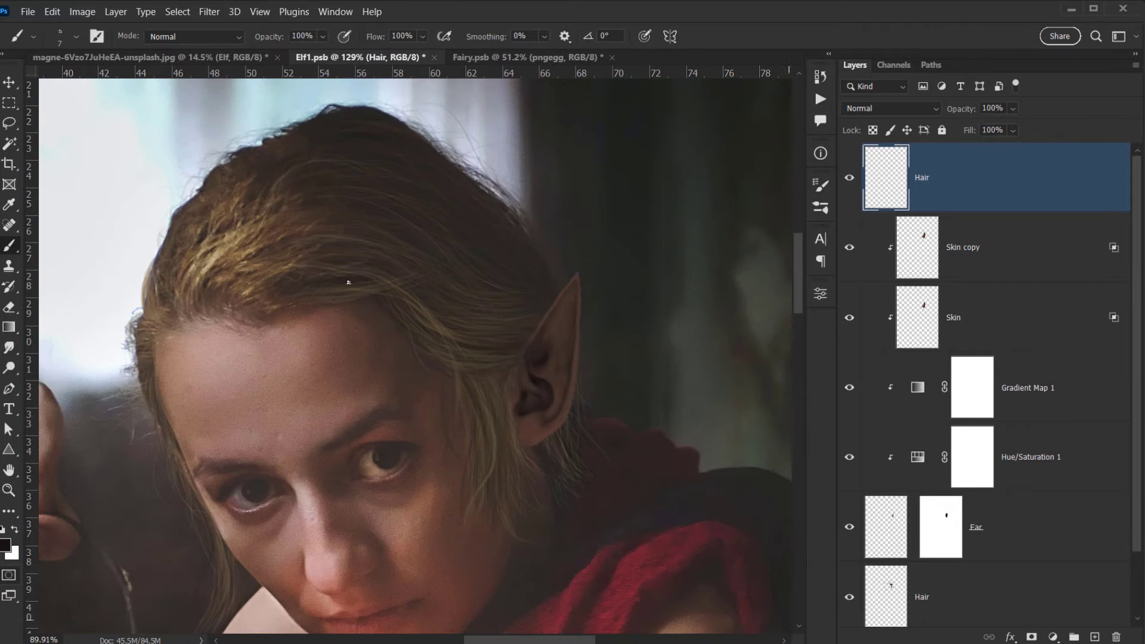
scroll(350, 282, down, 2)
drag(396, 328, 358, 200)
scroll(331, 231, up, 2)
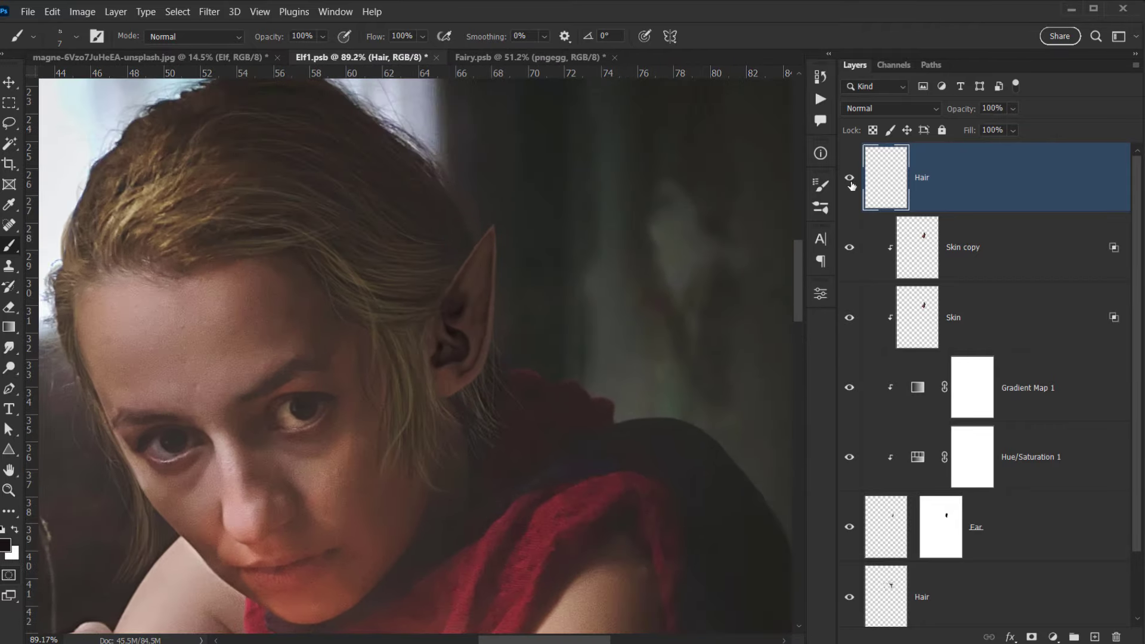
Toggle the upper Hair layer's visibility, then select the lower Hair layer and hide and show it for comparison.
click(850, 179)
drag(397, 292, 397, 239)
scroll(916, 425, down, 1)
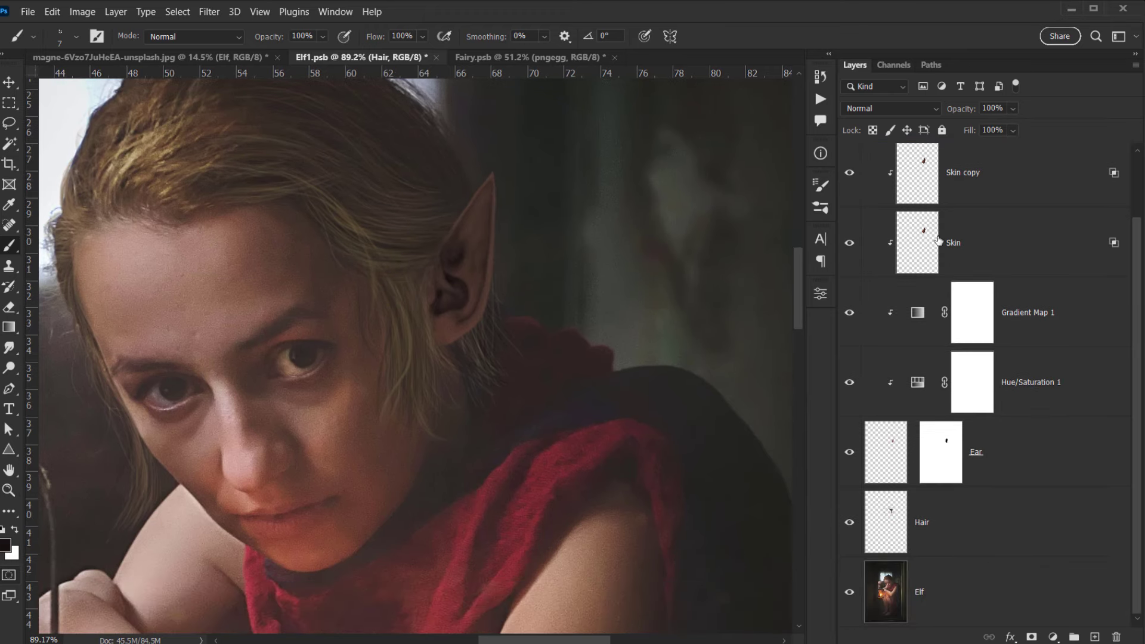
click(936, 521)
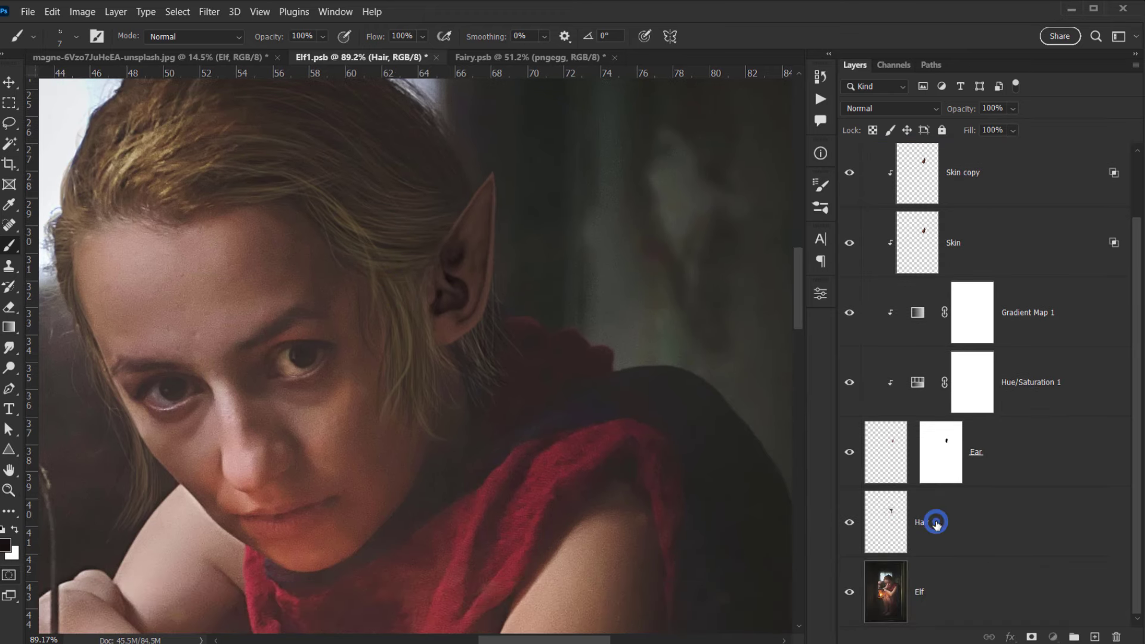
click(851, 523)
click(850, 523)
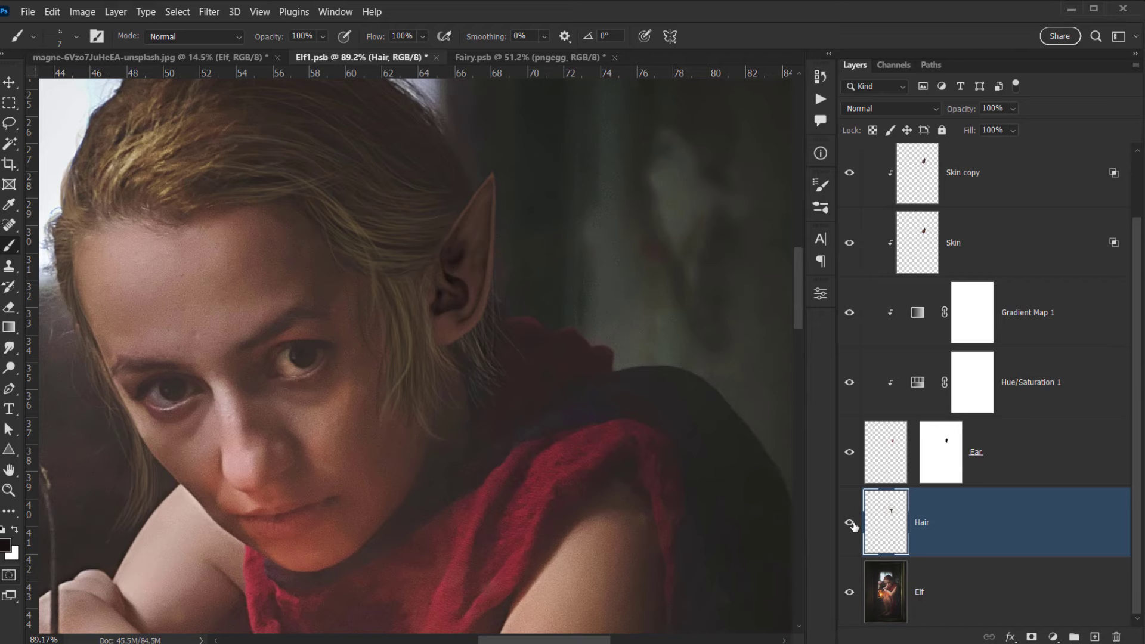
Hide and show the upper Hair layer twice to compare the head with and without its strands.
drag(378, 261, 410, 373)
scroll(1031, 361, up, 2)
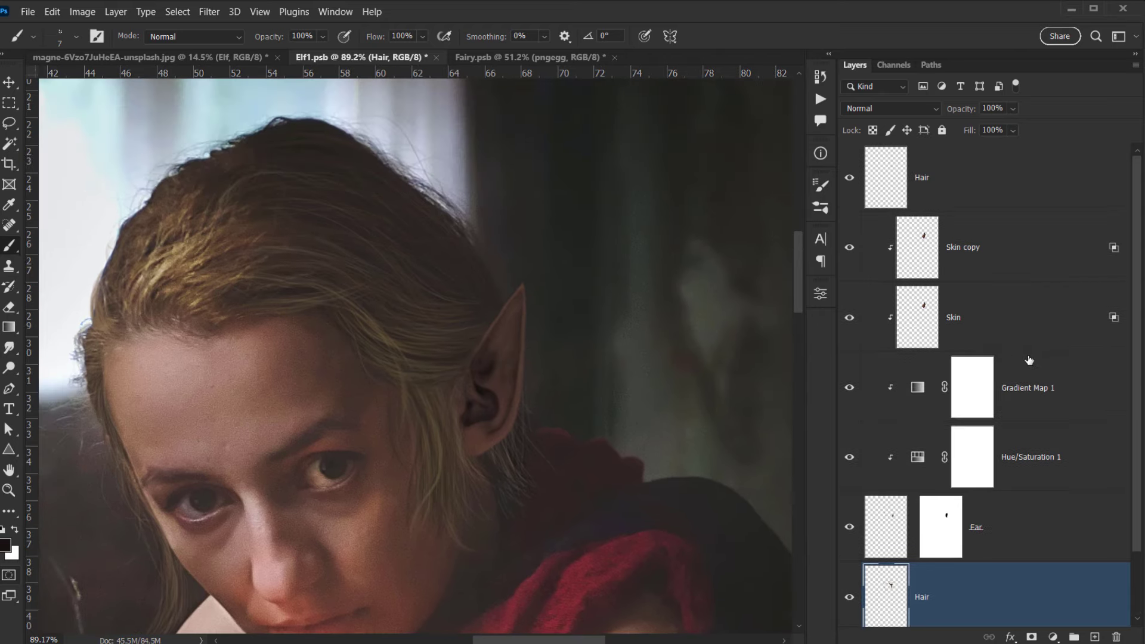
click(850, 177)
click(850, 177)
click(850, 177)
click(850, 177)
drag(411, 382, 443, 265)
scroll(1006, 458, down, 2)
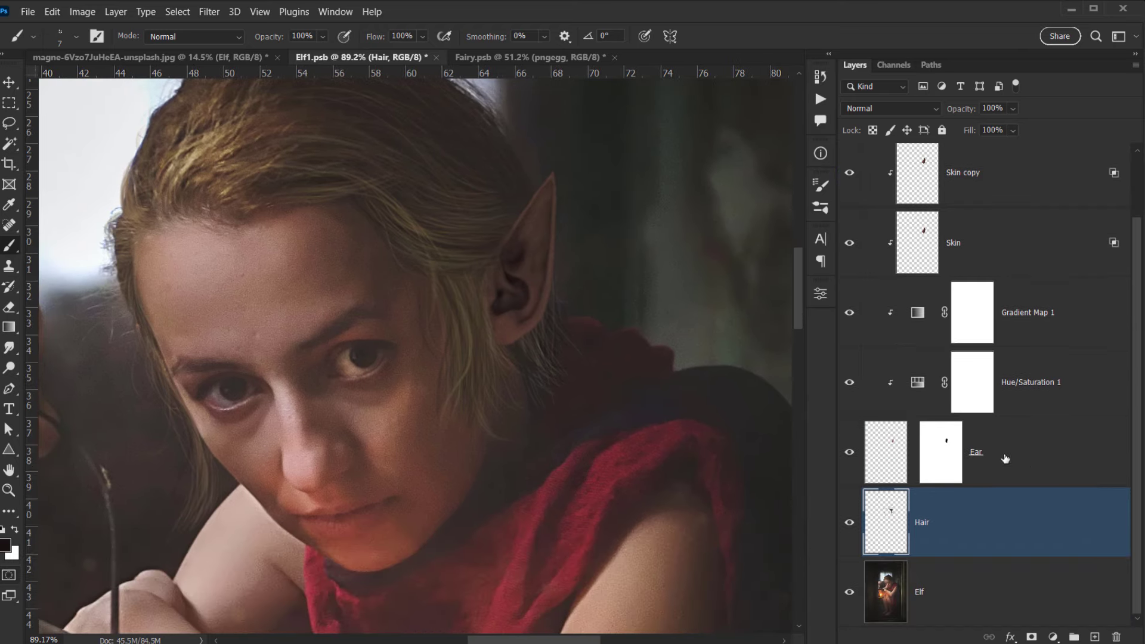
Hide both Hair layers and show them again to compare the head with and without the painted strands.
click(850, 523)
scroll(851, 524, up, 2)
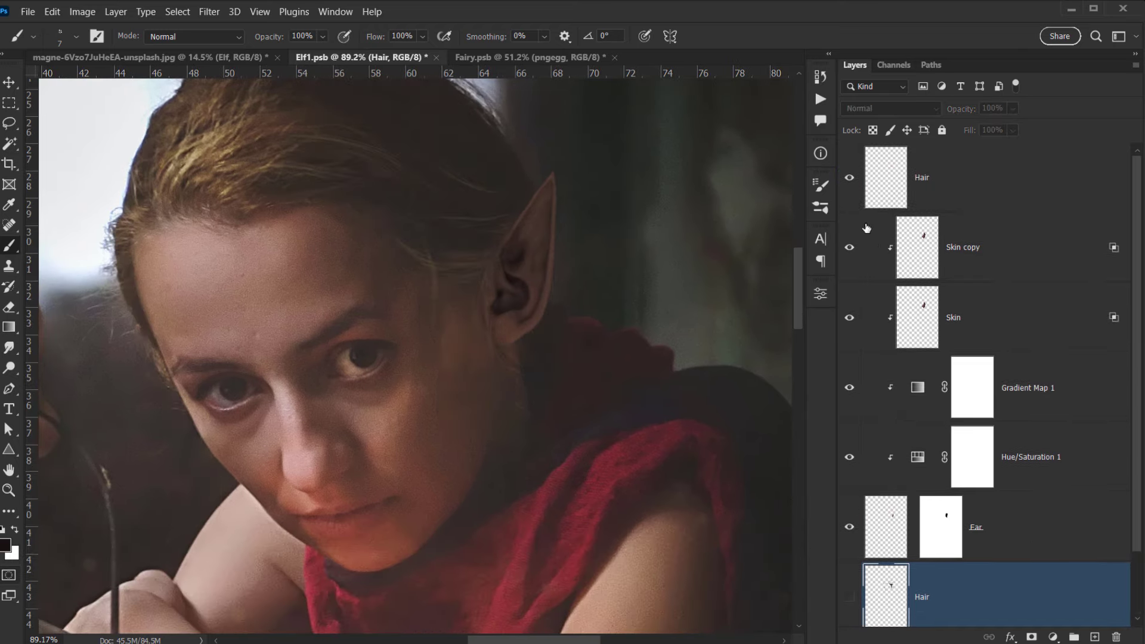
click(851, 179)
scroll(948, 535, down, 1)
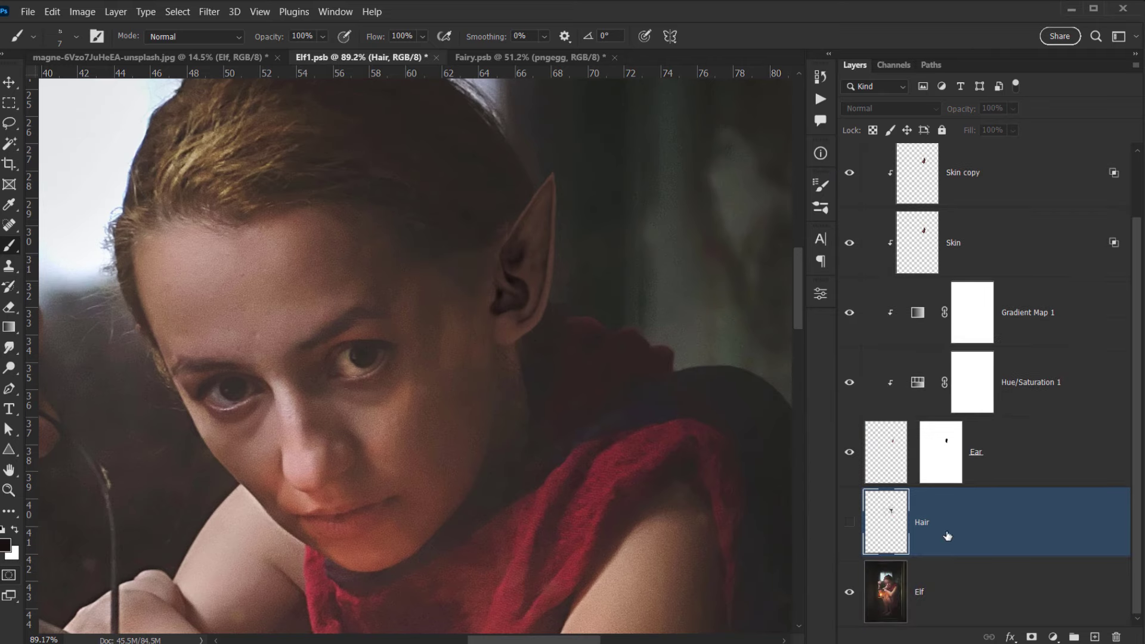
click(851, 523)
scroll(856, 519, up, 1)
click(850, 178)
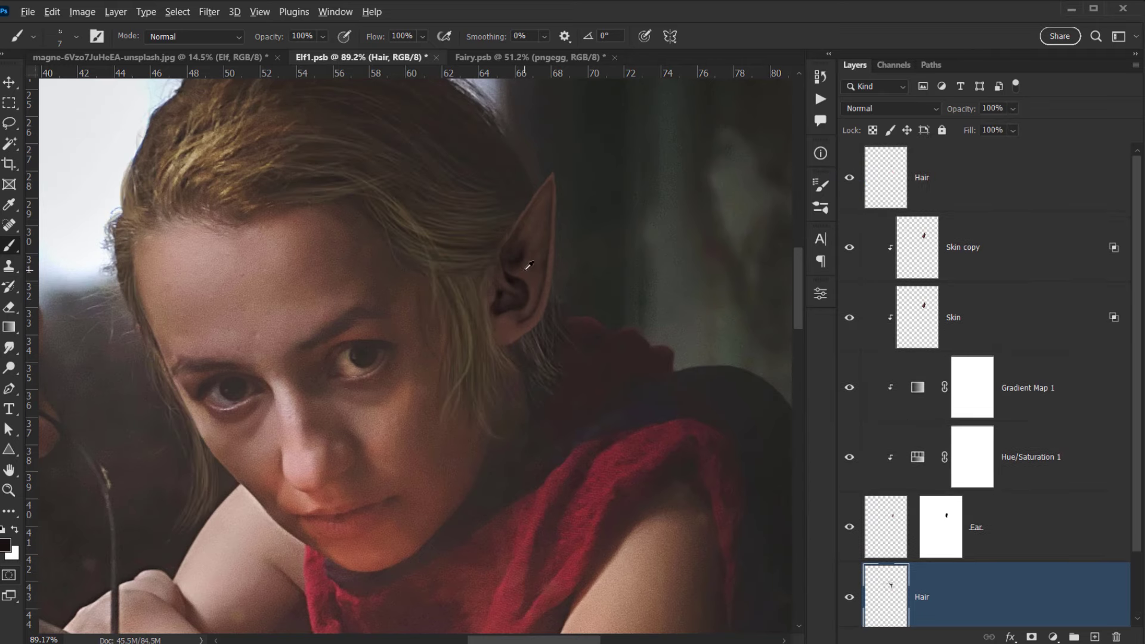
Examine the whole composite, then inspect the skin on the forehead, eyes and nose up close for blemishes.
scroll(529, 264, down, 4)
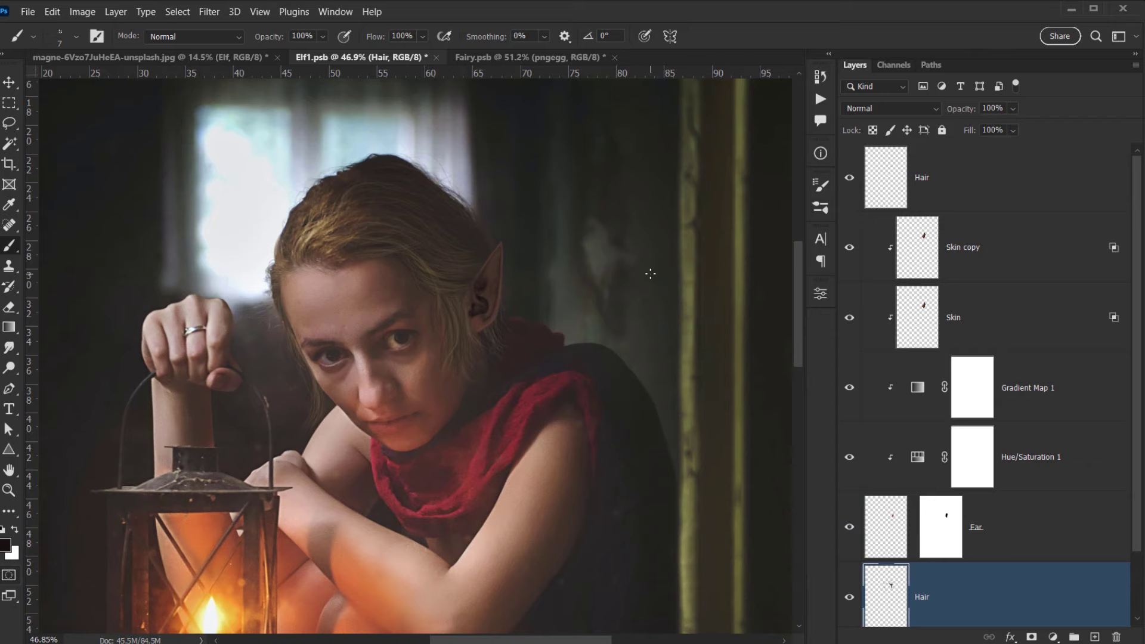
scroll(651, 274, down, 4)
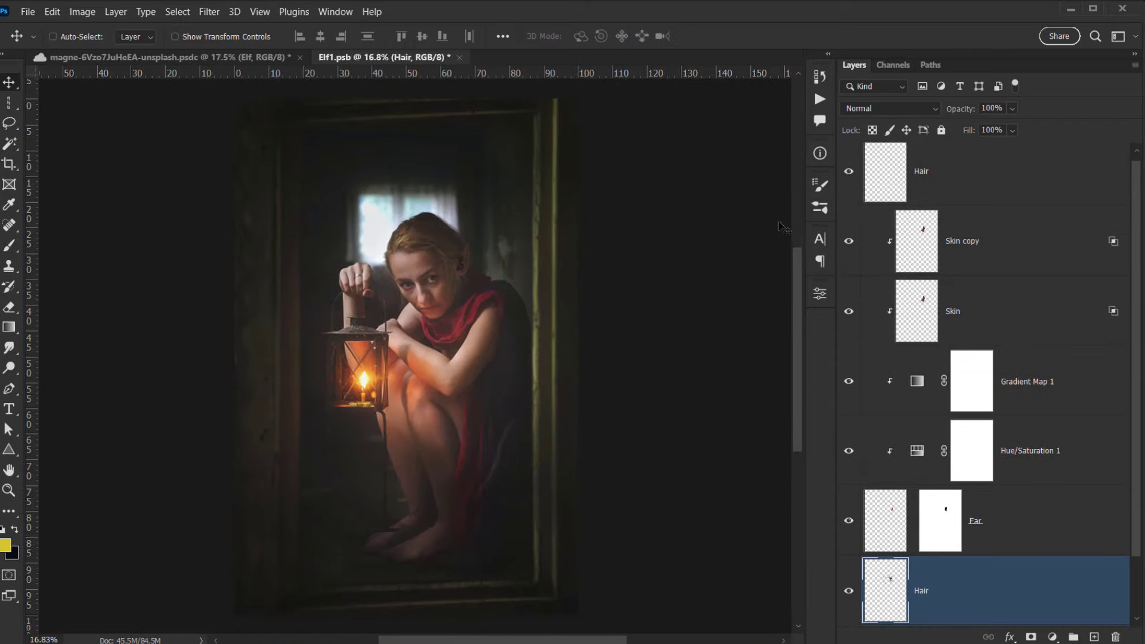
scroll(349, 279, up, 7)
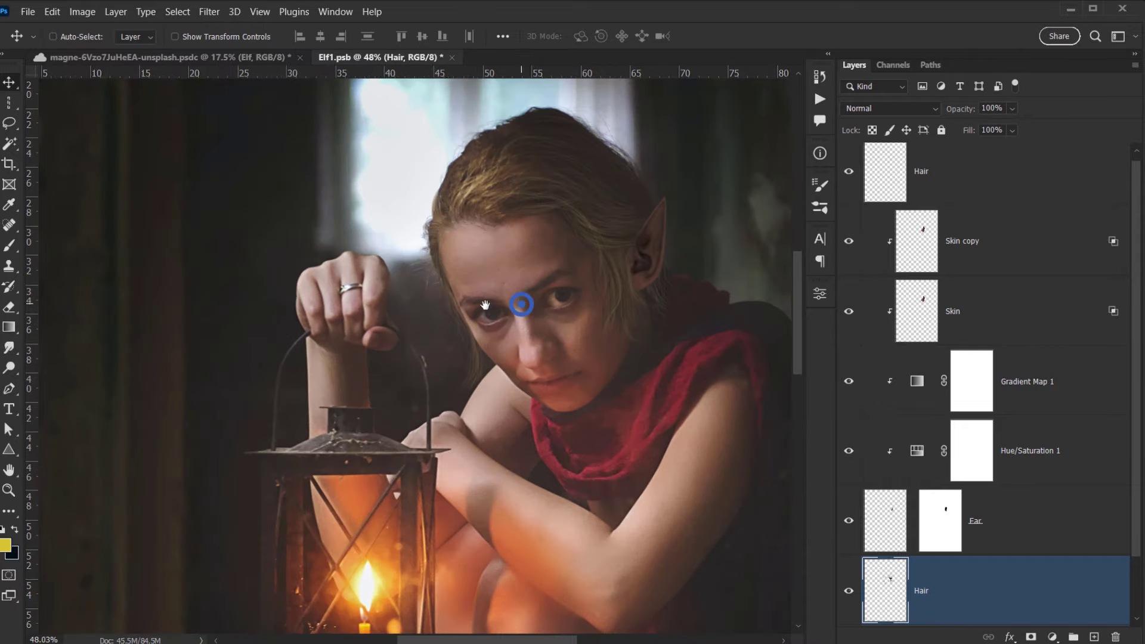
scroll(485, 305, up, 5)
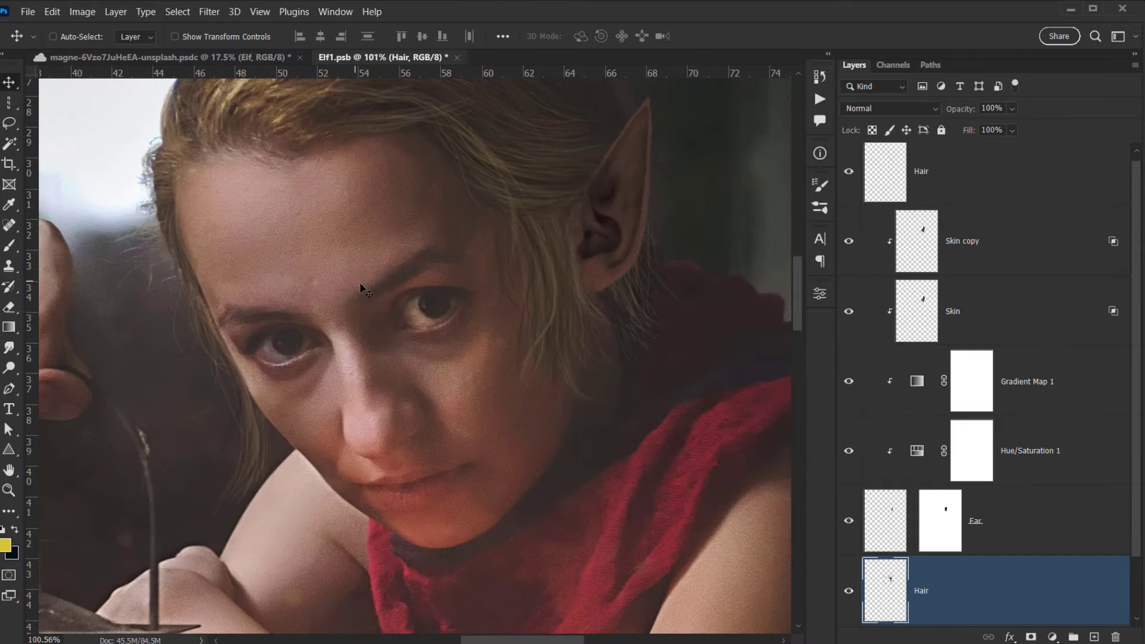
drag(358, 299, 302, 301)
scroll(302, 301, down, 5)
scroll(303, 301, up, 3)
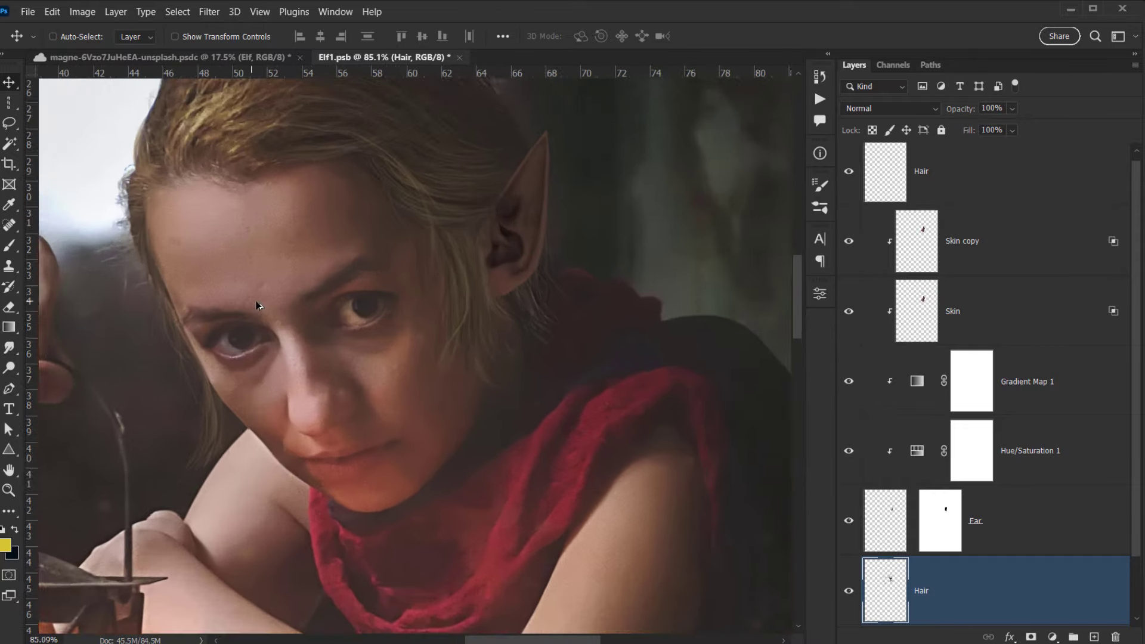
scroll(256, 306, up, 5)
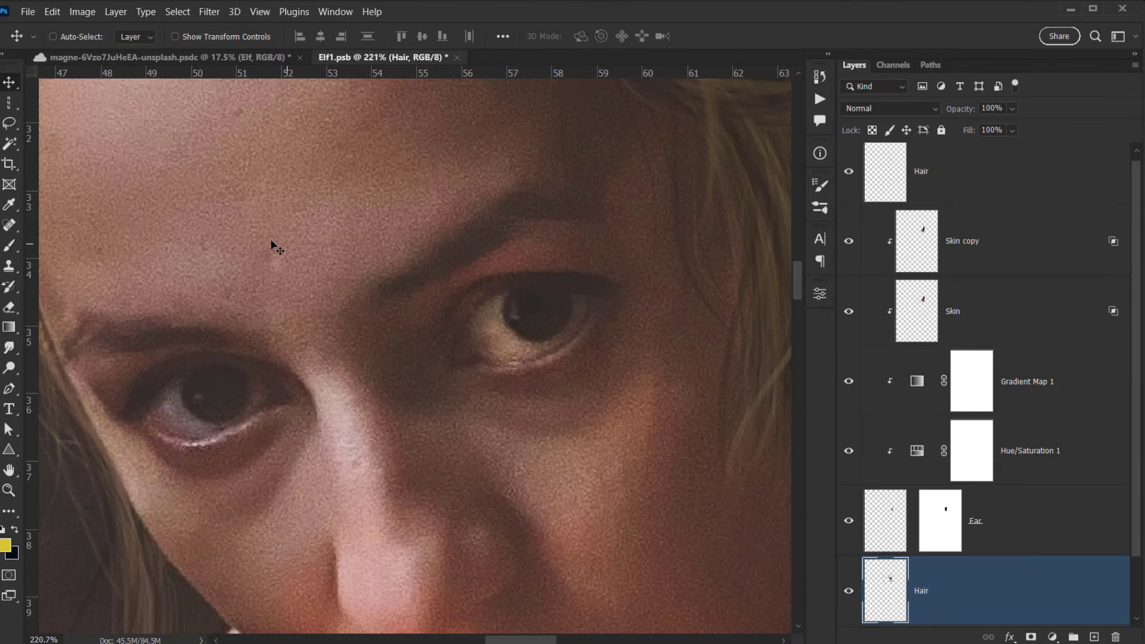
drag(277, 245, 221, 144)
drag(343, 381, 398, 544)
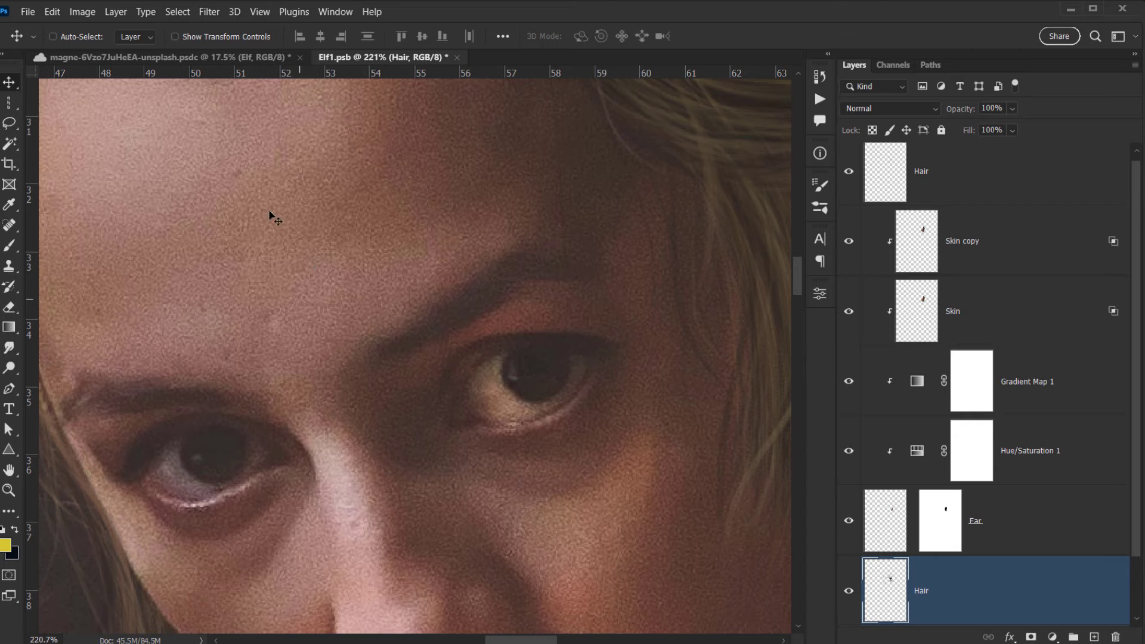
drag(243, 210, 258, 324)
drag(371, 376, 283, 183)
scroll(378, 386, up, 5)
drag(338, 415, 474, 302)
scroll(379, 386, down, 12)
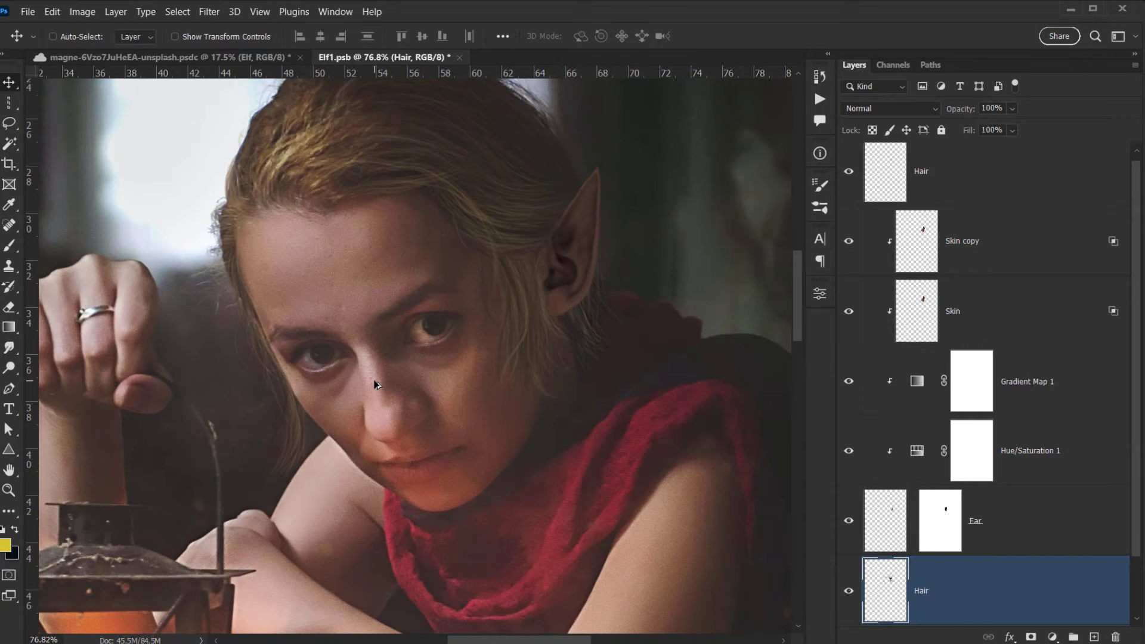
Create a new layer above the upper Hair layer and name it Fix.
click(928, 179)
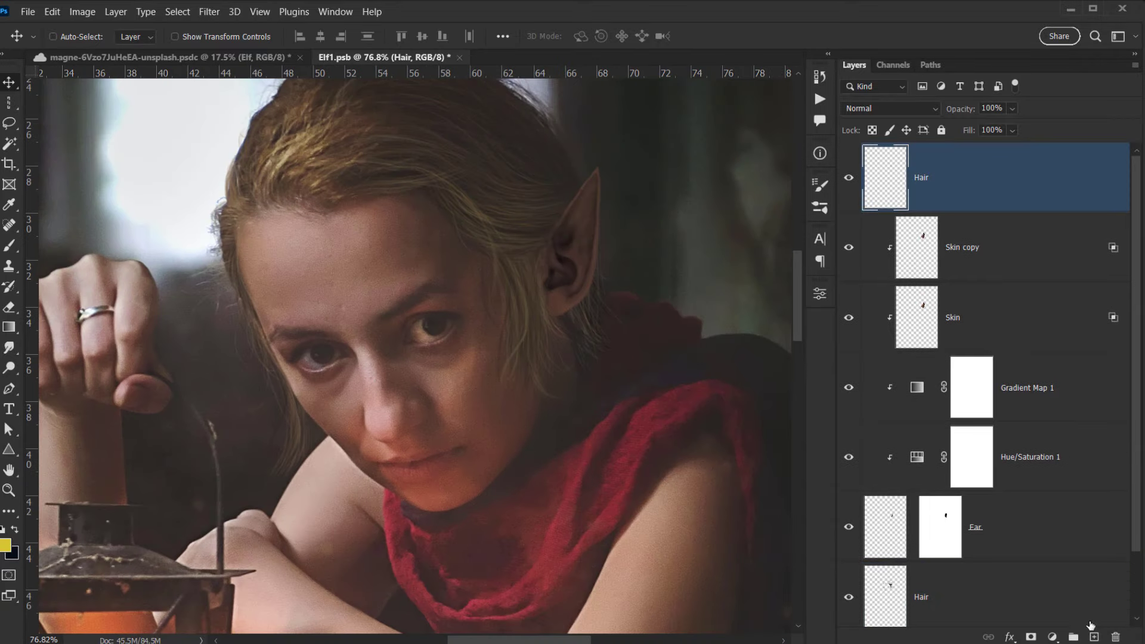
click(1094, 638)
double_click(930, 179)
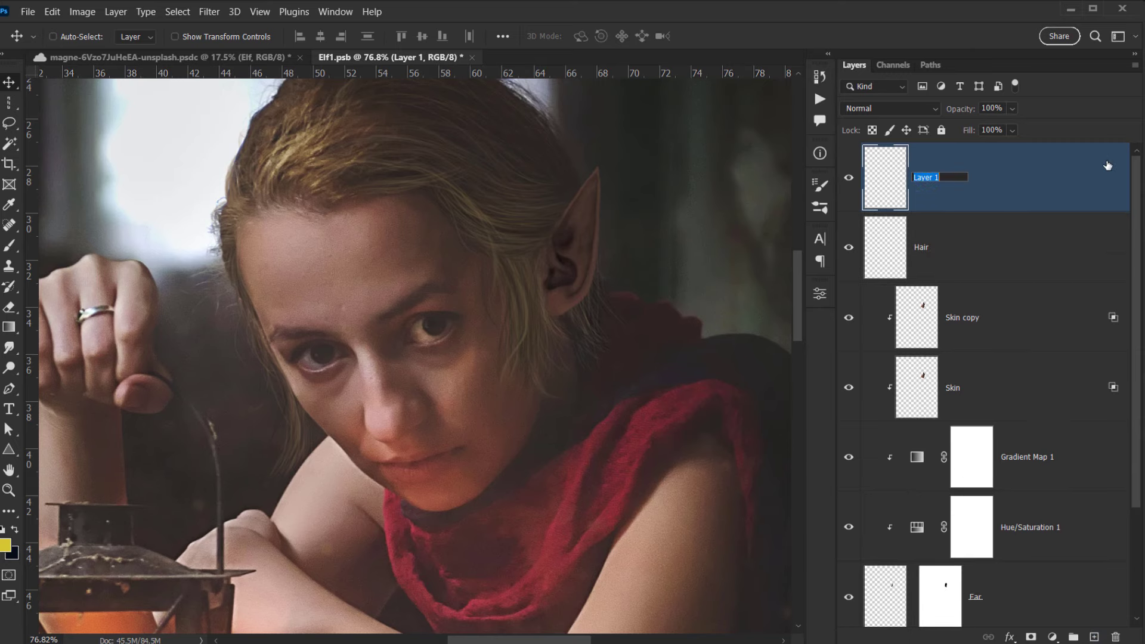
text(Fix)
key(Return)
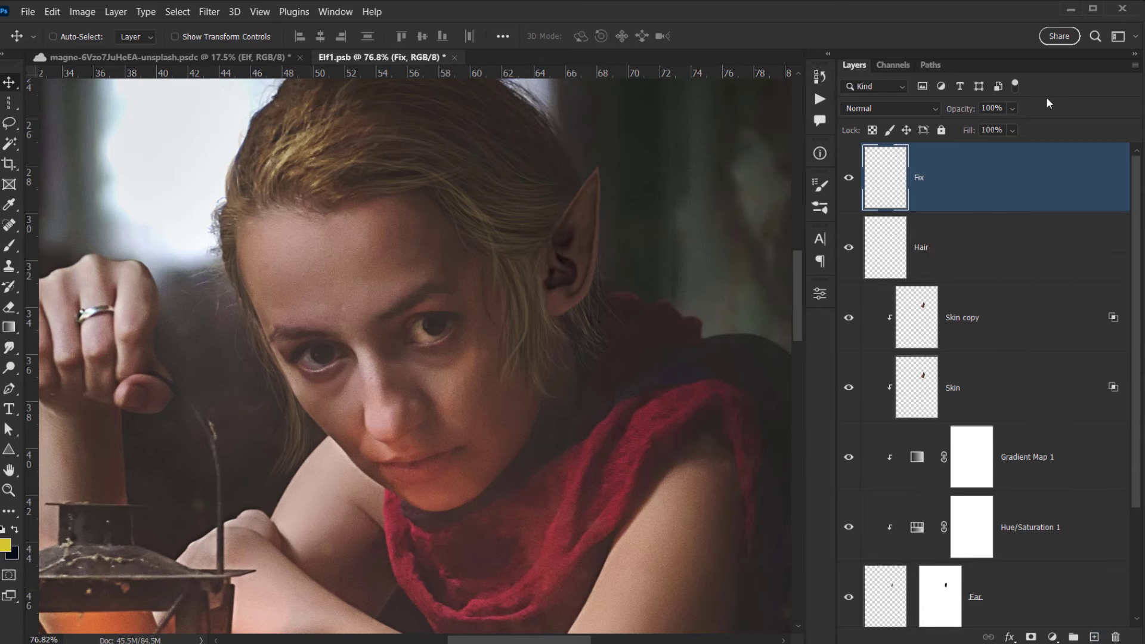
With the Clone Stamp tool at size 31, cover the blemishes on the lower forehead using nearby clean skin.
scroll(250, 246, up, 2)
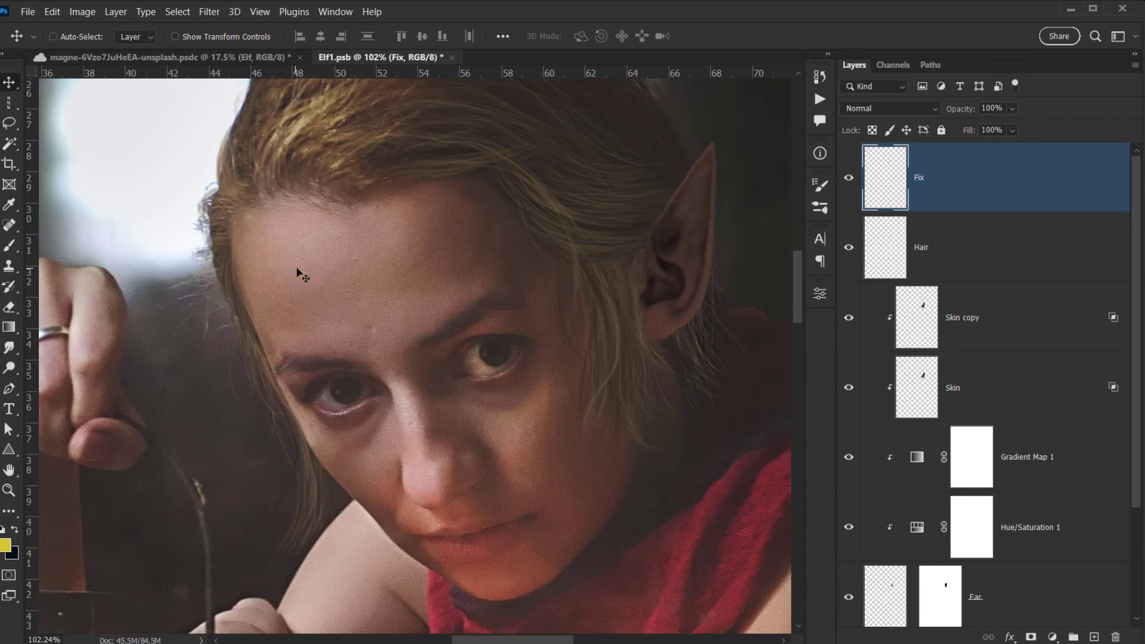
key(s)
right_click(14, 269)
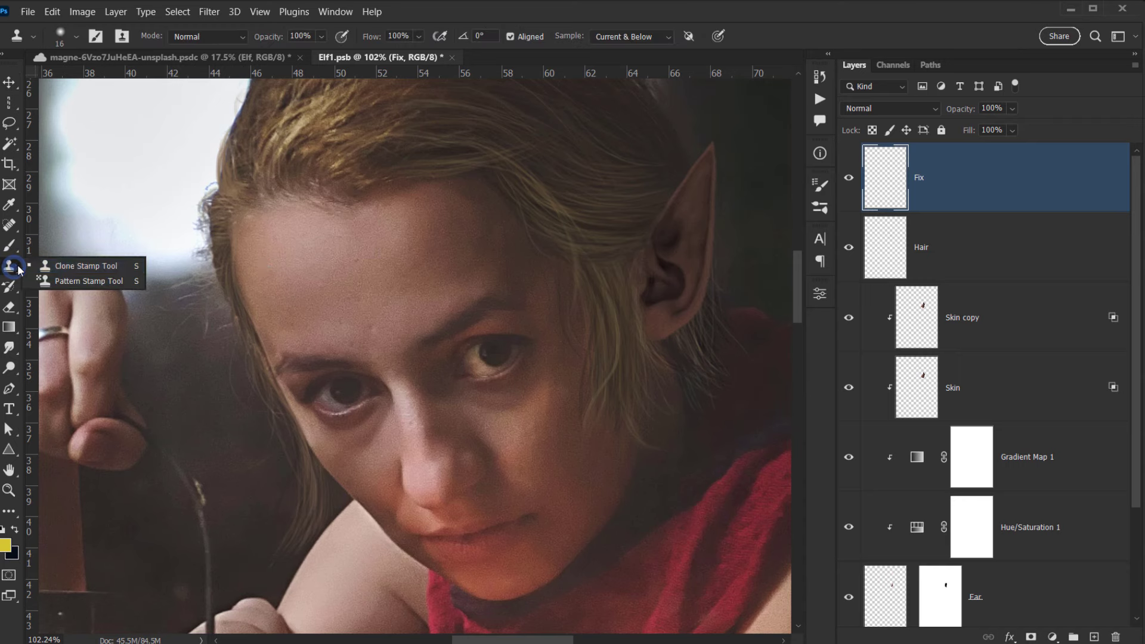
click(69, 267)
scroll(307, 310, up, 3)
scroll(349, 315, up, 2)
key(bracketright)
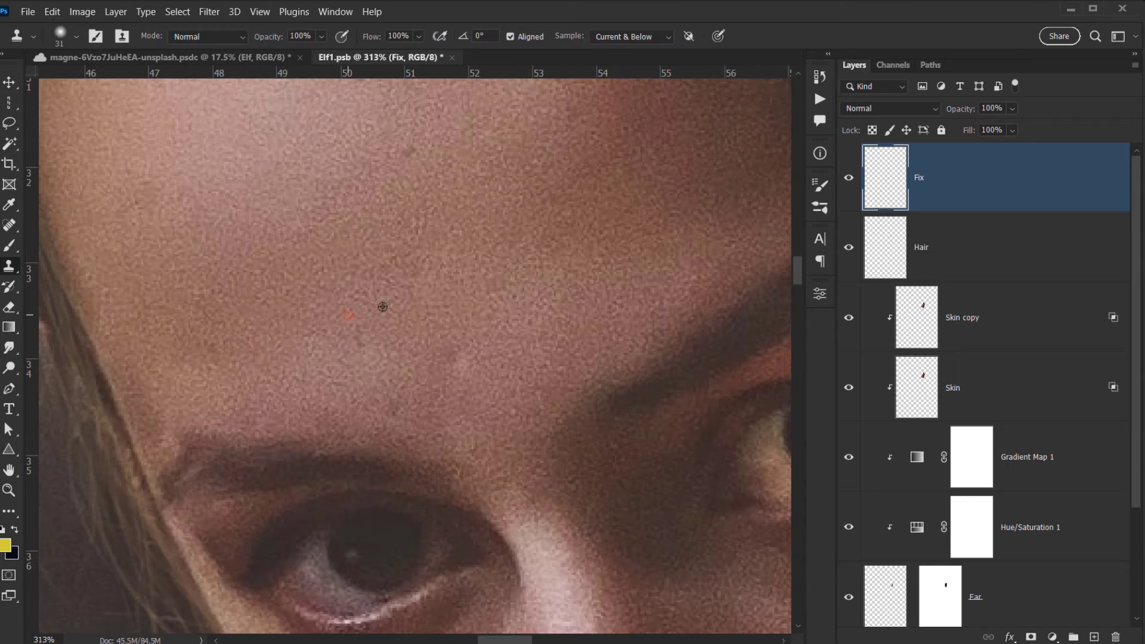
alt+click(487, 270)
click(356, 343)
alt+click(367, 340)
click(367, 338)
Clone clean skin over the spots between the eyebrows and just above the inner end of the brow.
alt+click(509, 307)
click(450, 352)
alt+click(494, 417)
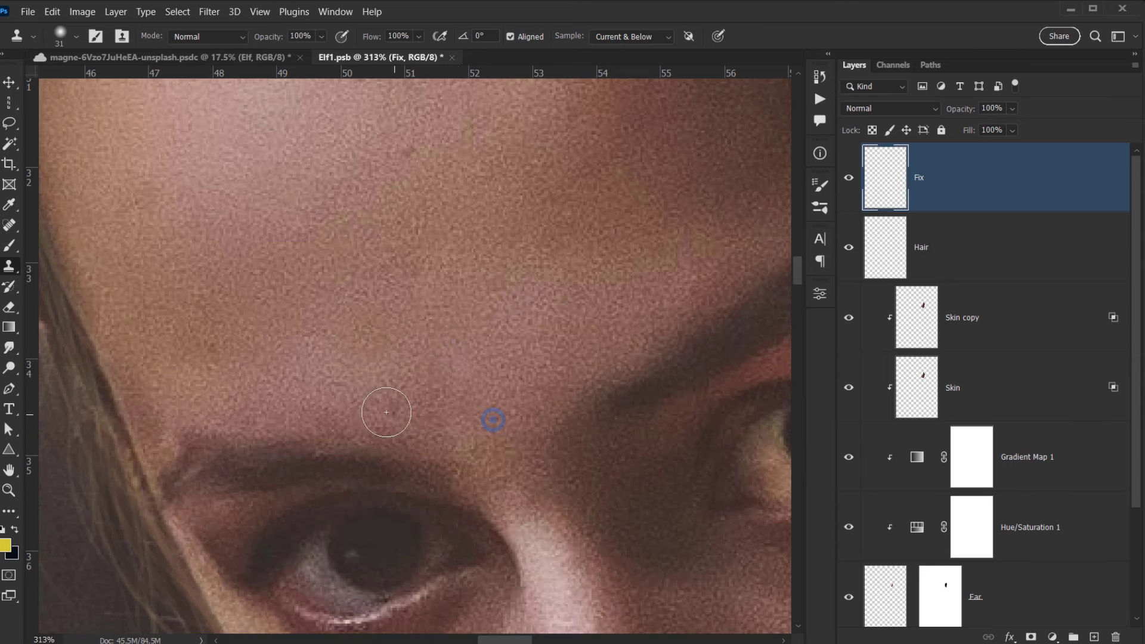
click(387, 412)
Clone with a very small brush along the lower lid below the iris to rebuild the eye white and bright lid edge.
drag(366, 484, 358, 309)
scroll(360, 424, up, 7)
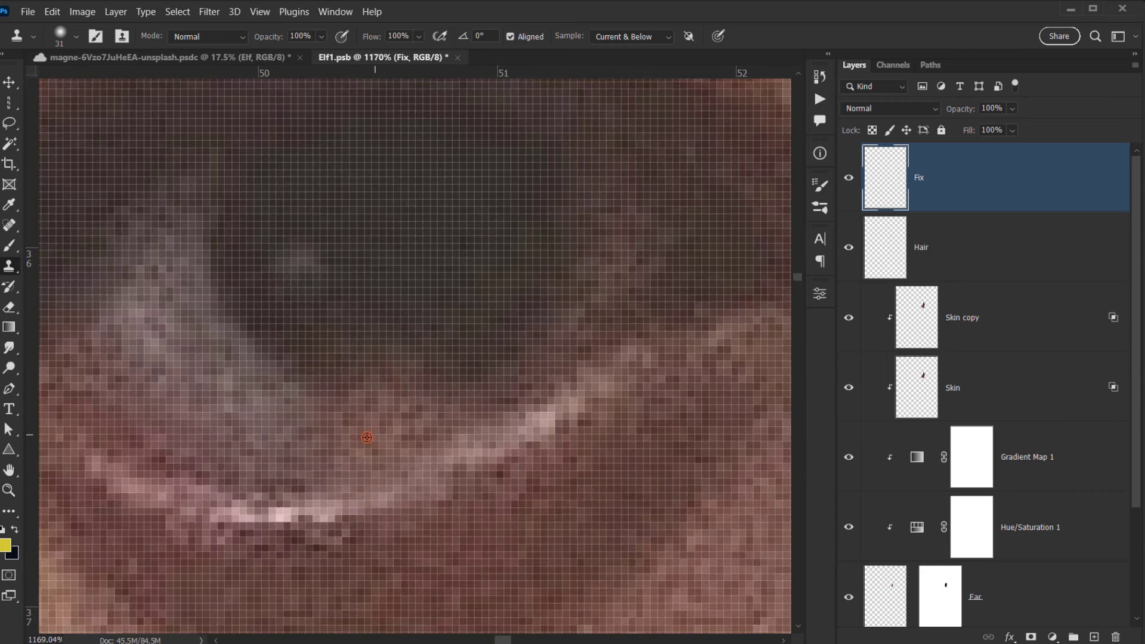
drag(368, 437, 238, 445)
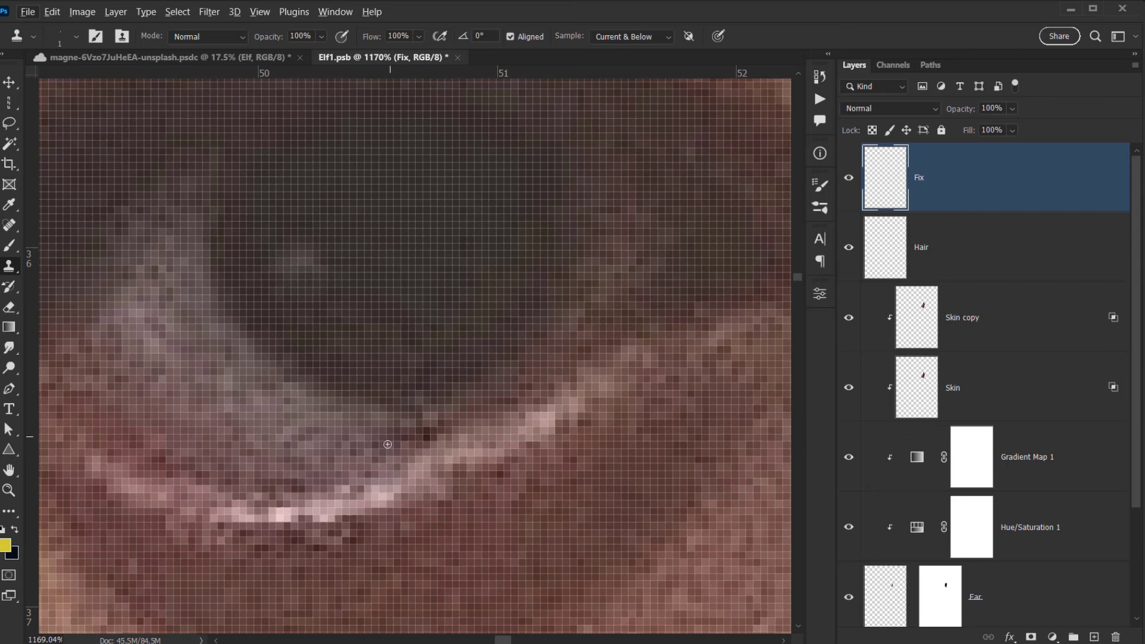
drag(344, 453, 349, 460)
alt+click(424, 437)
alt+scroll(375, 439, down, 2)
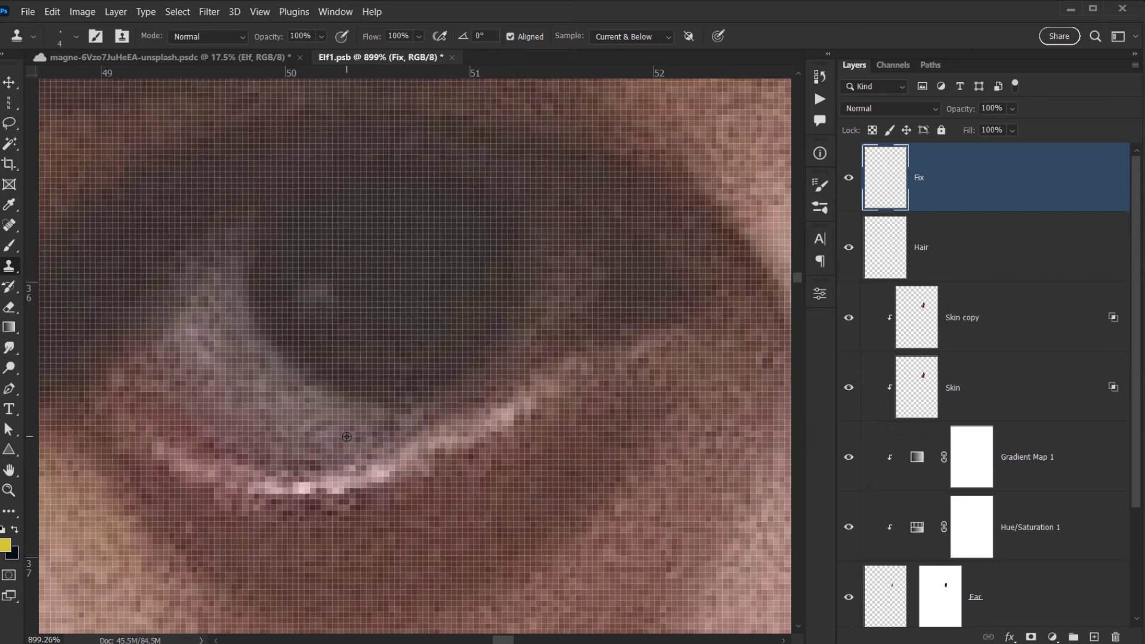
drag(346, 437, 355, 436)
alt+scroll(387, 427, down, 4)
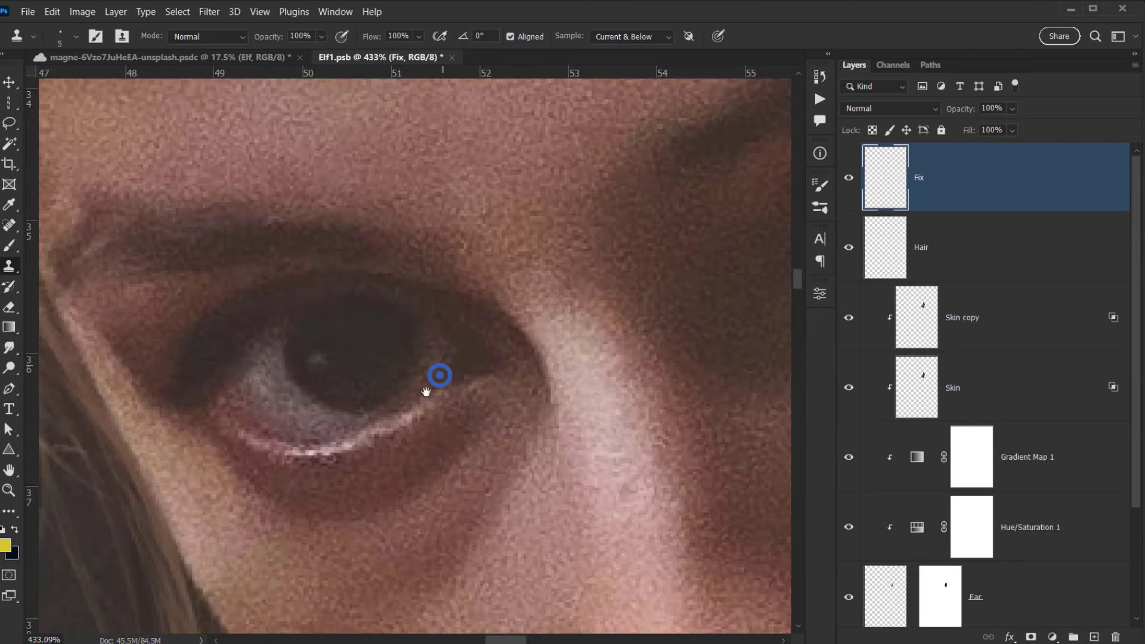
Clone out the small dark mark on the upper forehead with skin sampled beside it, using a size 10 brush.
mouse_move(437, 376)
mouse_down()
mouse_move(147, 404)
mouse_move(530, 399)
mouse_move(439, 473)
mouse_move(290, 515)
mouse_up()
alt+scroll(183, 435, down, 10)
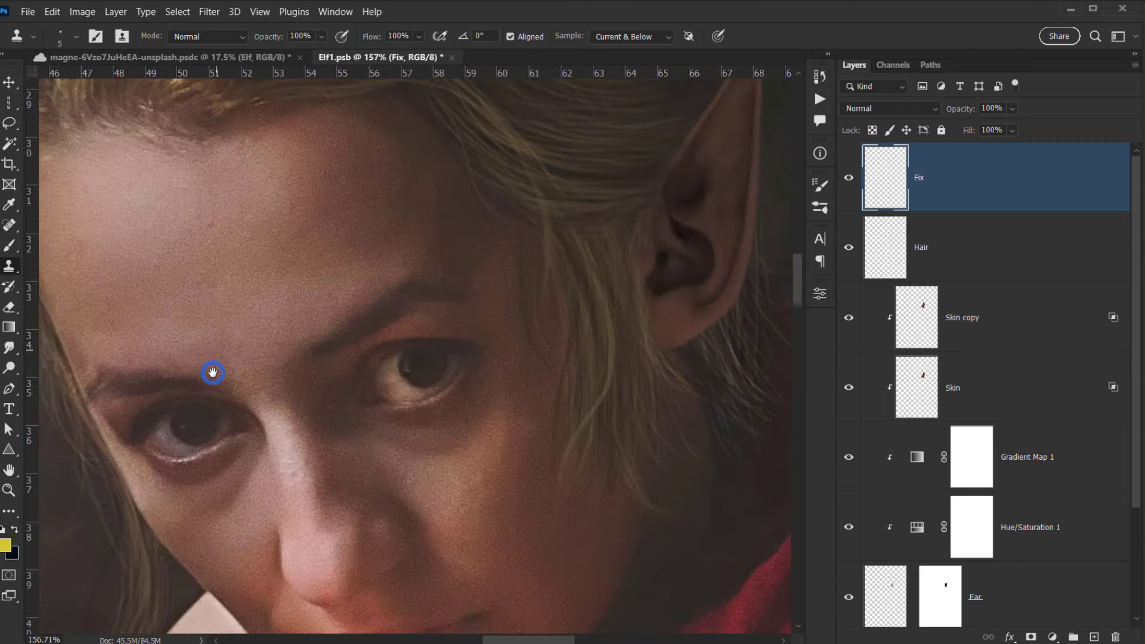
alt+scroll(164, 255, up, 10)
alt+scroll(204, 291, up, 3)
alt+drag(224, 297, 237, 329)
alt+click(300, 270)
alt+scroll(261, 329, down, 12)
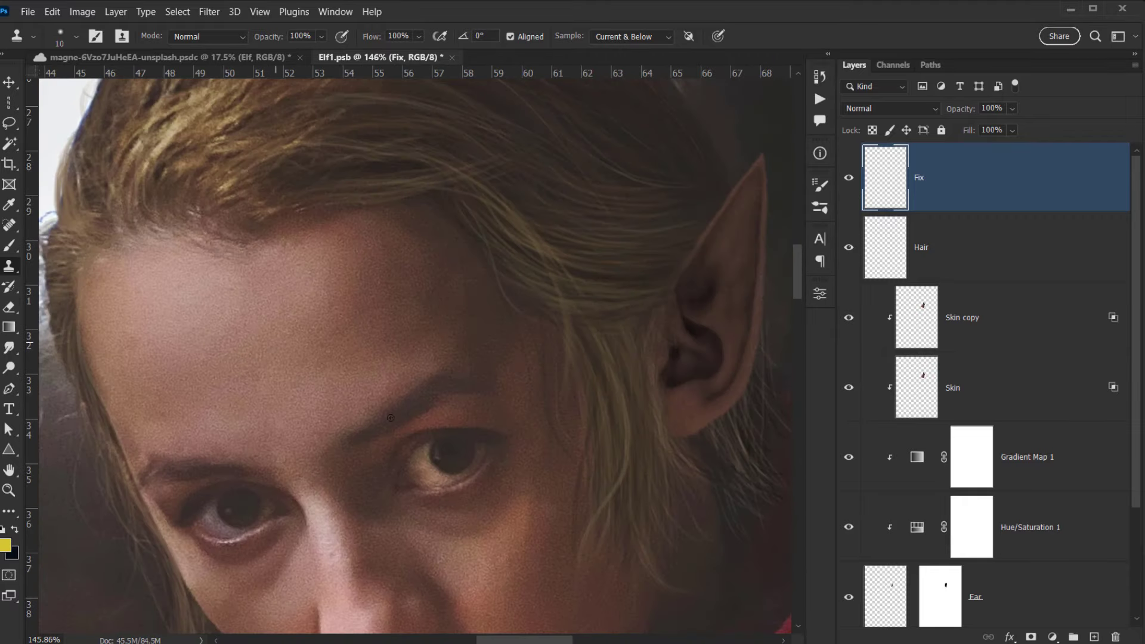
Clone smooth skin sampled from the nose over the marks on the nose bridge.
drag(427, 426, 381, 202)
alt+scroll(291, 325, up, 10)
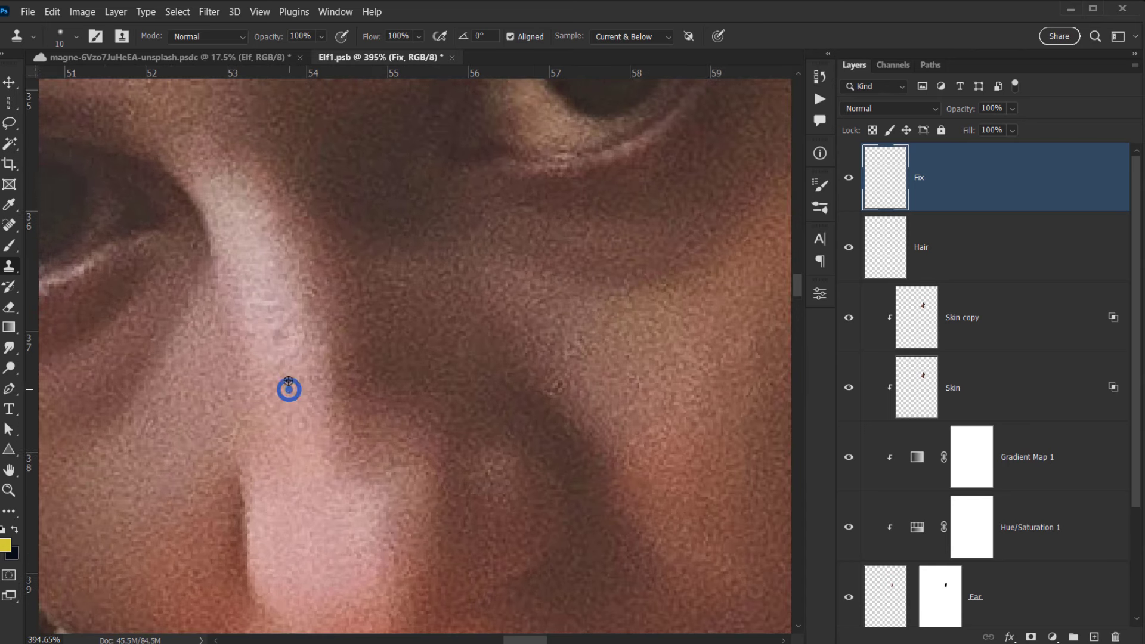
alt+click(294, 385)
drag(285, 328, 288, 347)
mouse_move(286, 382)
alt+mouse_down()
mouse_move(279, 339)
mouse_move(281, 350)
alt+mouse_up()
alt+click(298, 397)
alt+scroll(281, 350, down, 15)
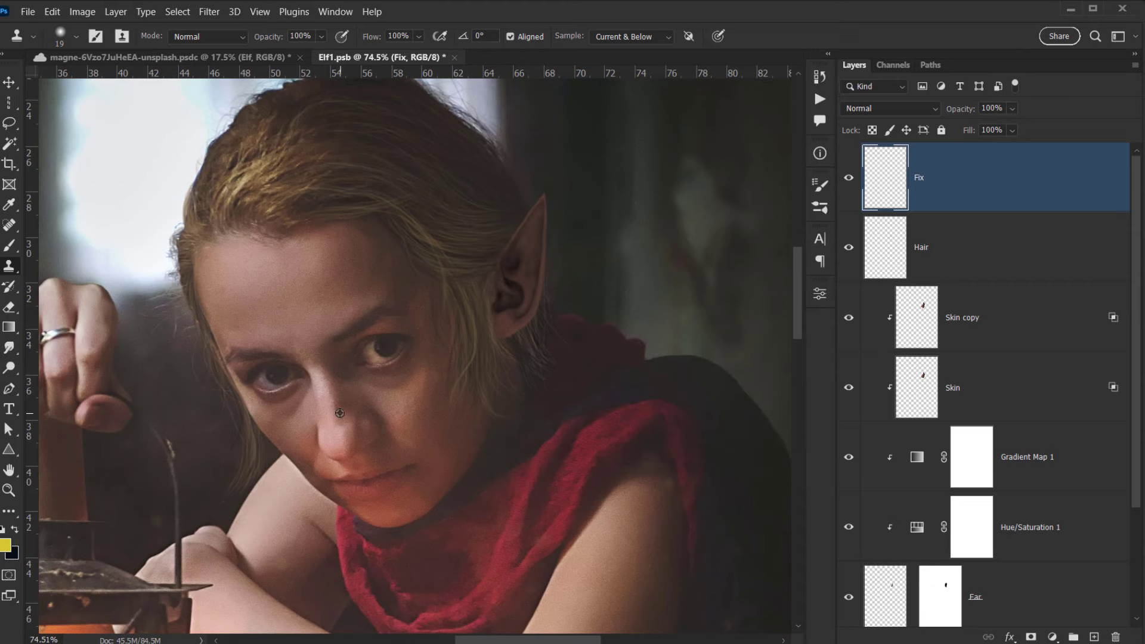
Hide and show the Fix layer twice to compare the face before and after retouching.
drag(354, 367, 338, 365)
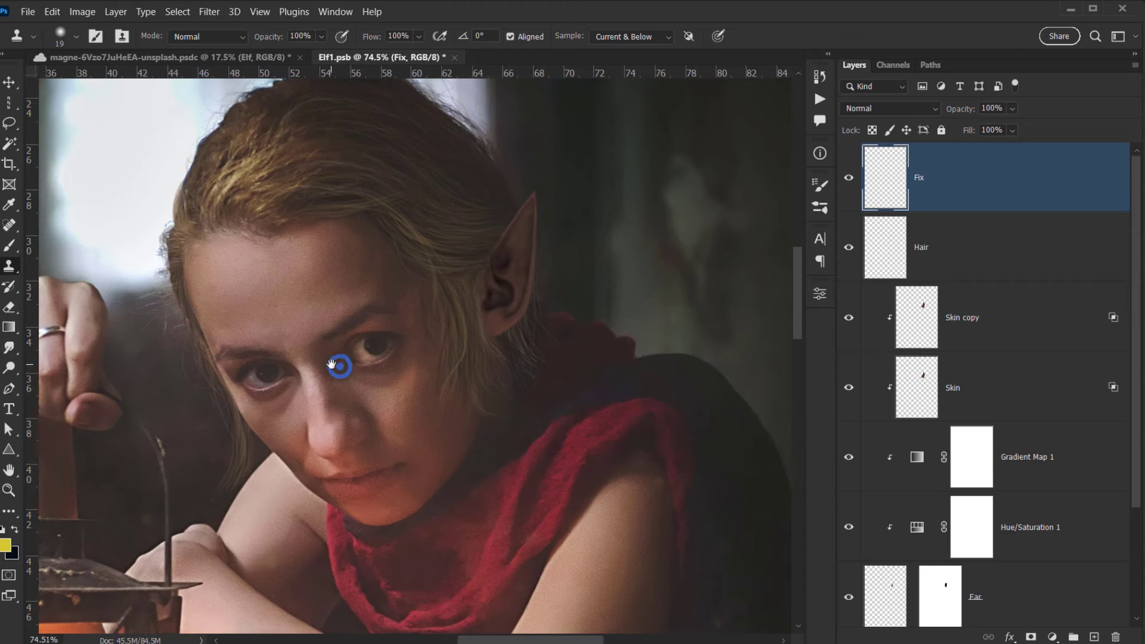
click(848, 174)
click(847, 175)
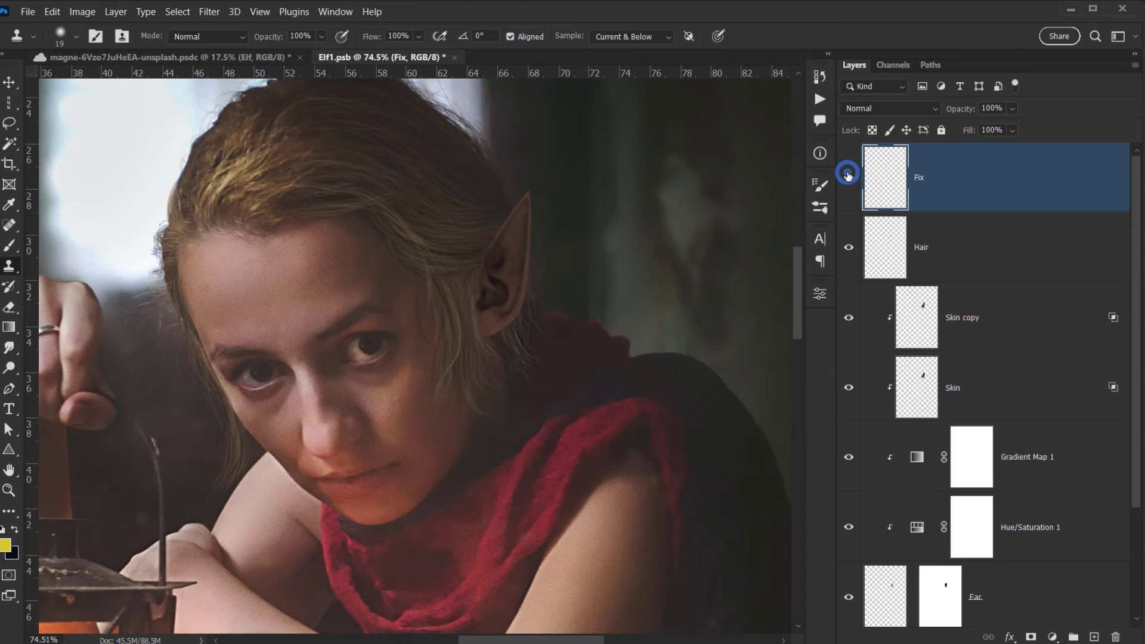
click(848, 174)
click(848, 174)
drag(535, 315, 504, 311)
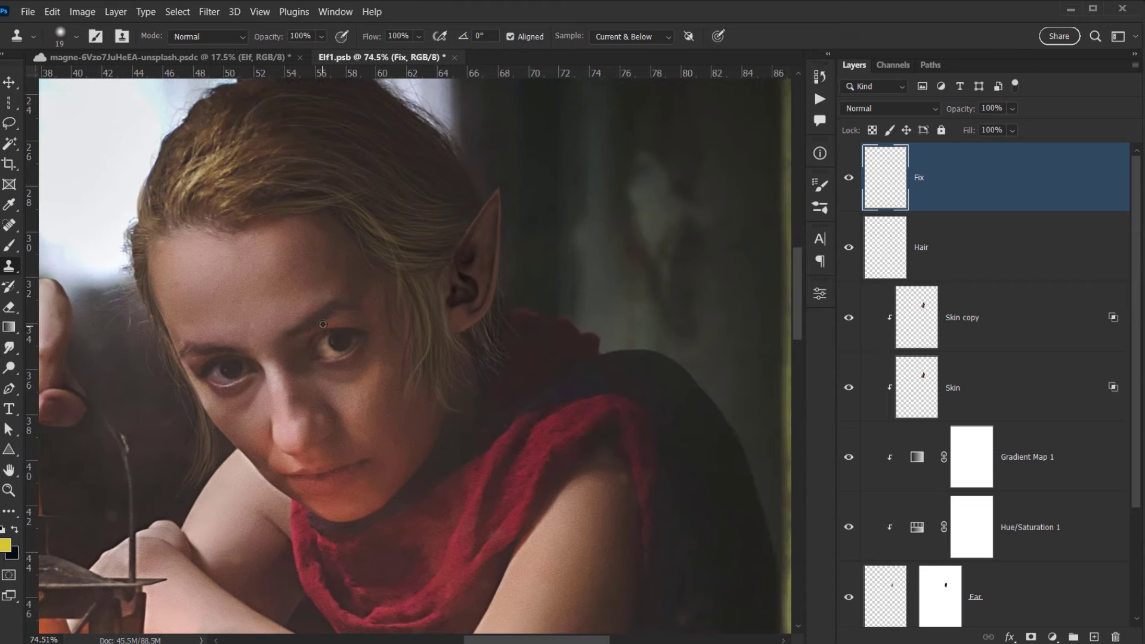
scroll(323, 325, down, 3)
scroll(961, 263, down, 2)
scroll(981, 316, up, 2)
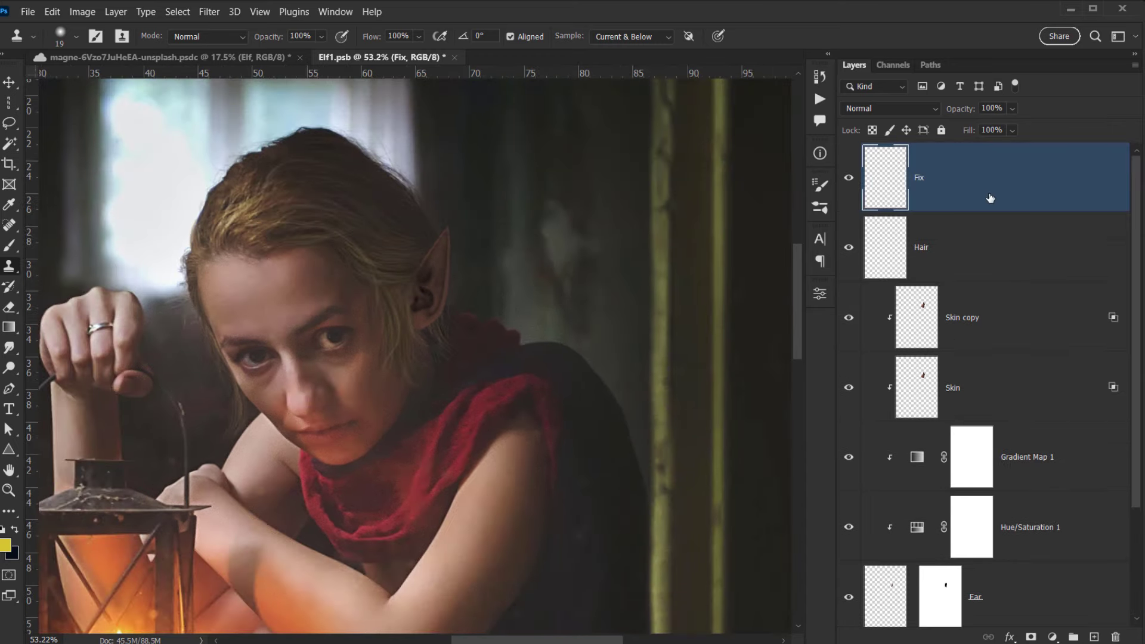
Group all layers from Fix down to the lower Hair layer and name the group Ear and hair.
scroll(976, 197, down, 2)
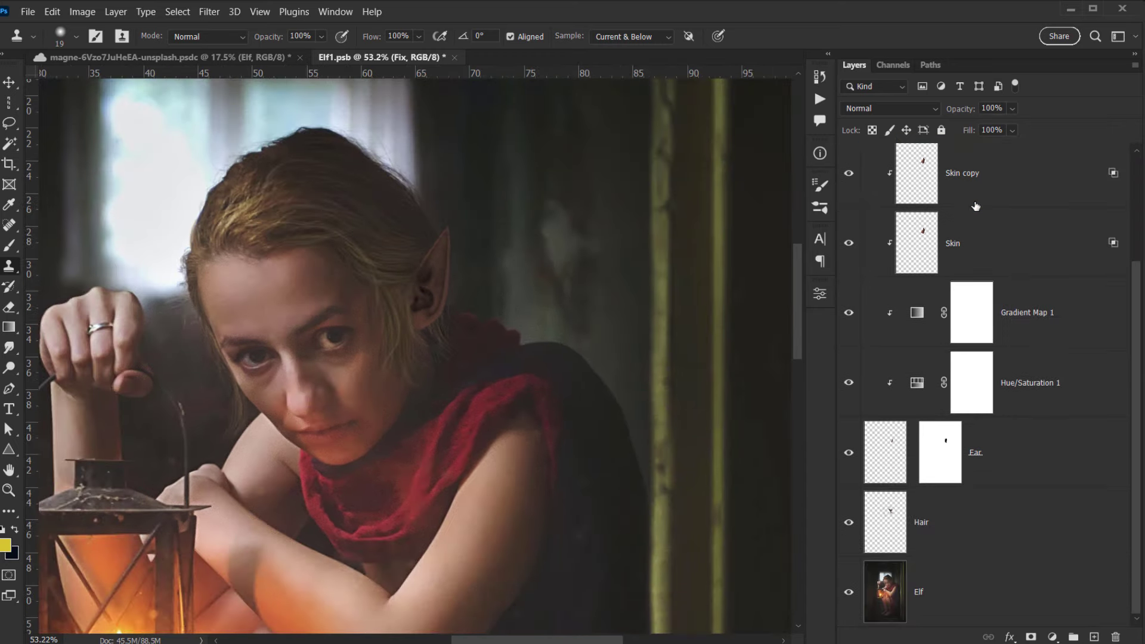
shift+click(975, 519)
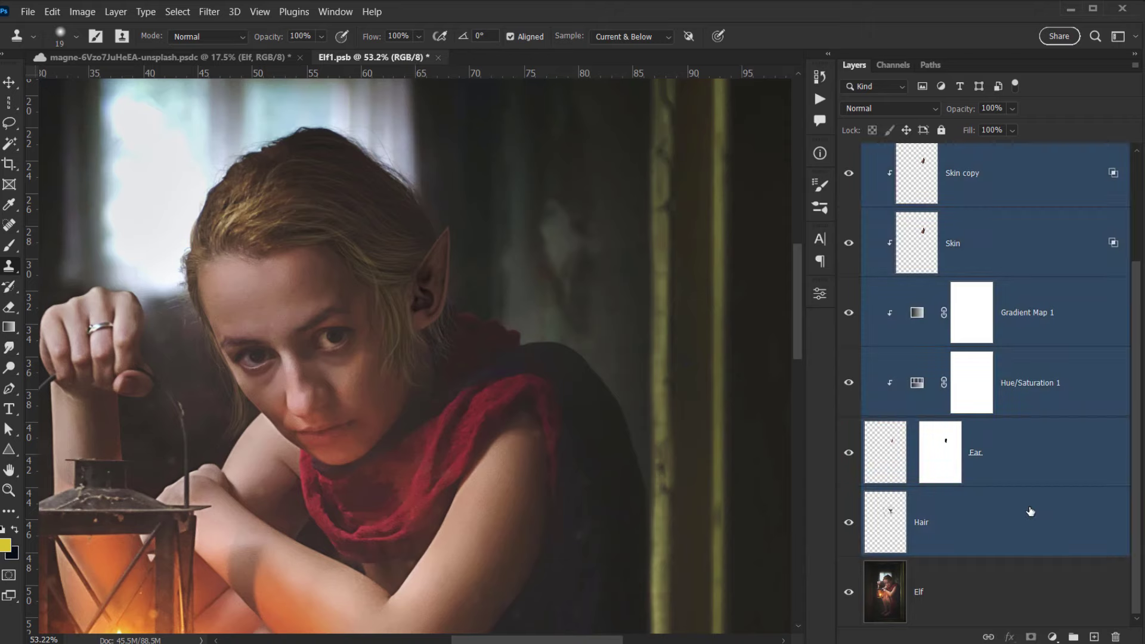
scroll(985, 419, up, 2)
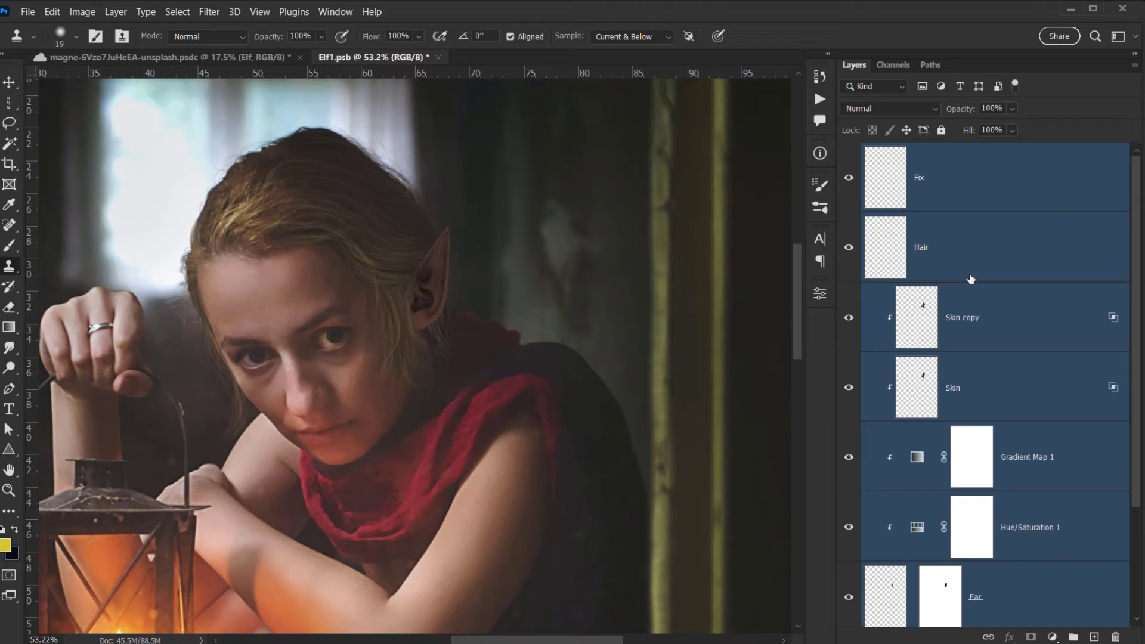
key(ctrl+g)
double_click(906, 152)
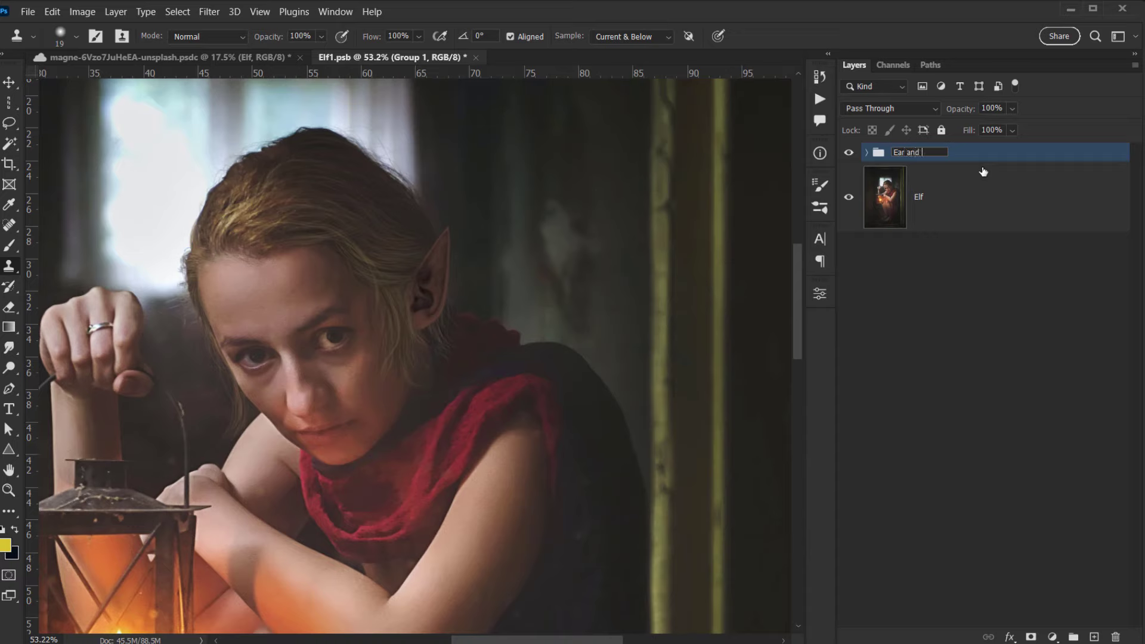
text(Ear and hair)
key(Return)
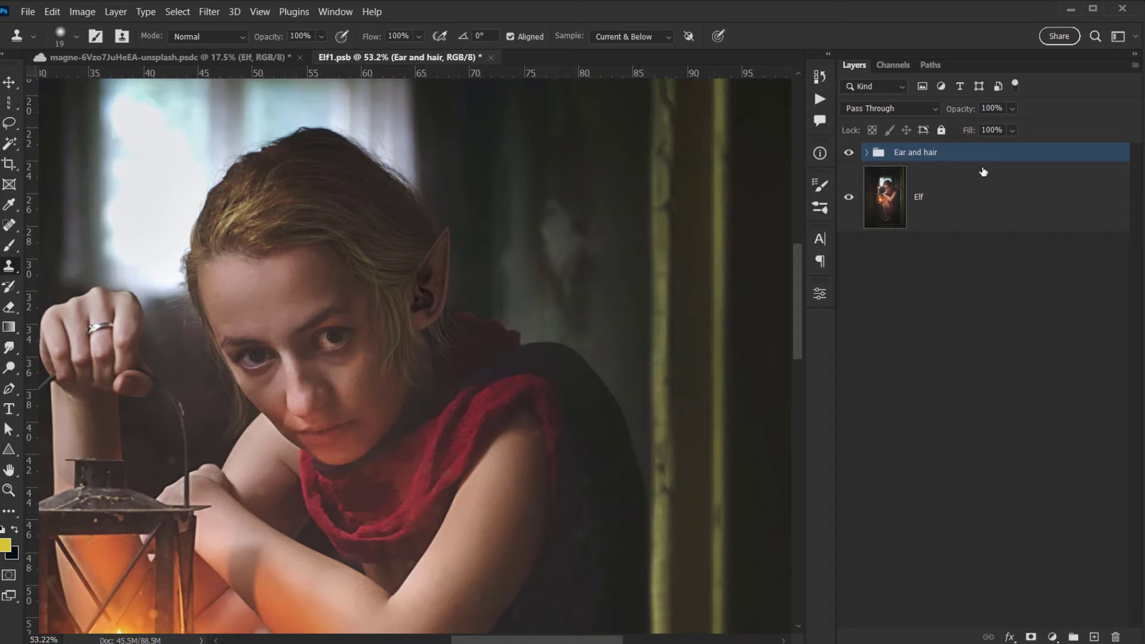
Add a layer named Reduce noise above the Ear and hair group and stamp all visible layers into it.
click(1093, 637)
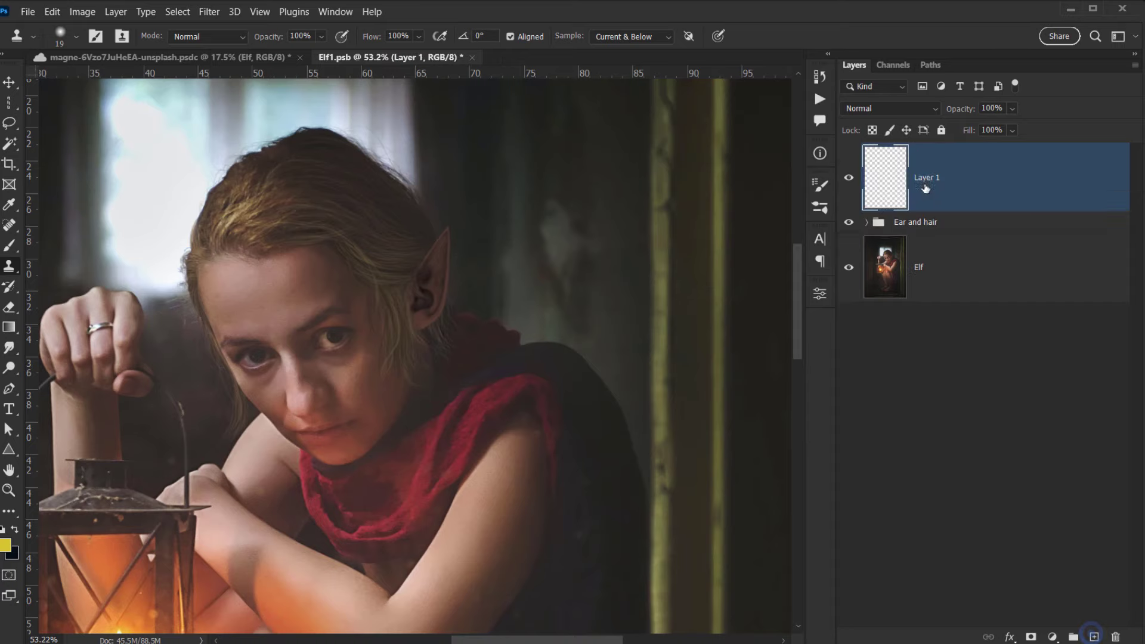
double_click(928, 177)
text(Reduce noise)
key(Return)
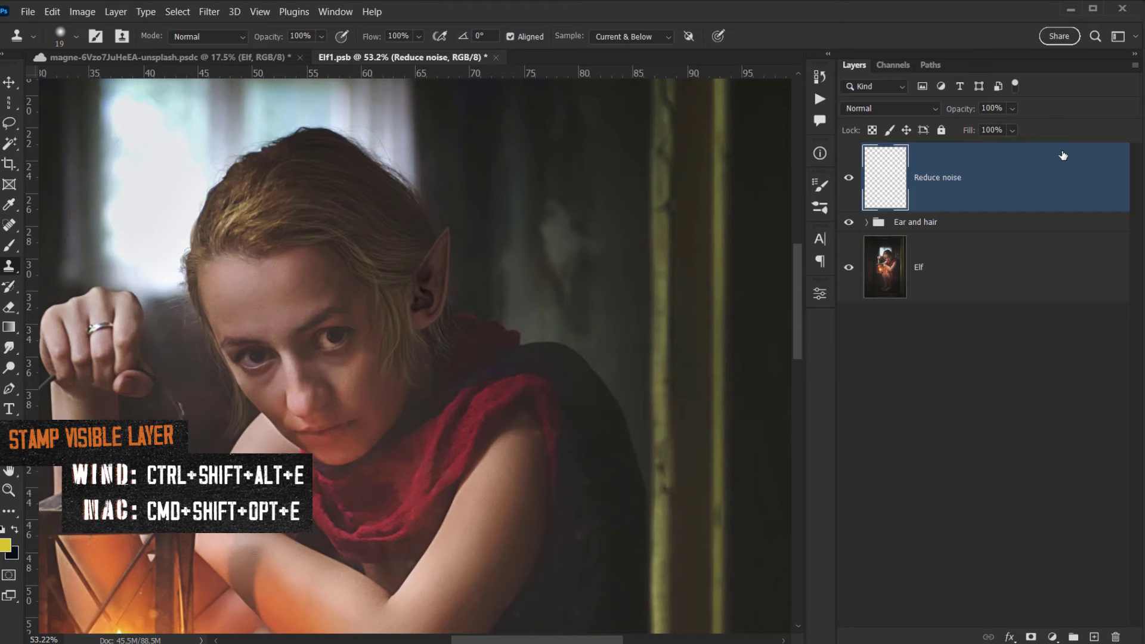
key(ctrl+shift+alt+e)
scroll(444, 273, down, 2)
drag(353, 305, 394, 267)
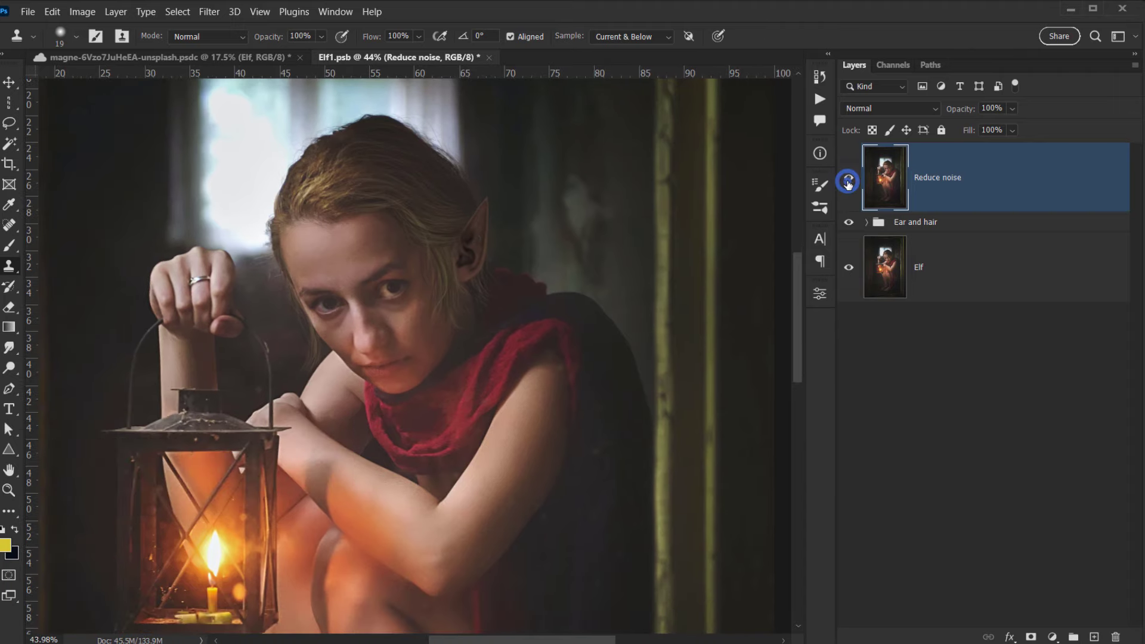
Try shifting the stamped Reduce noise layer sideways, undo back to before the stamp, and restore the stamp.
key(v)
scroll(464, 255, down, 2)
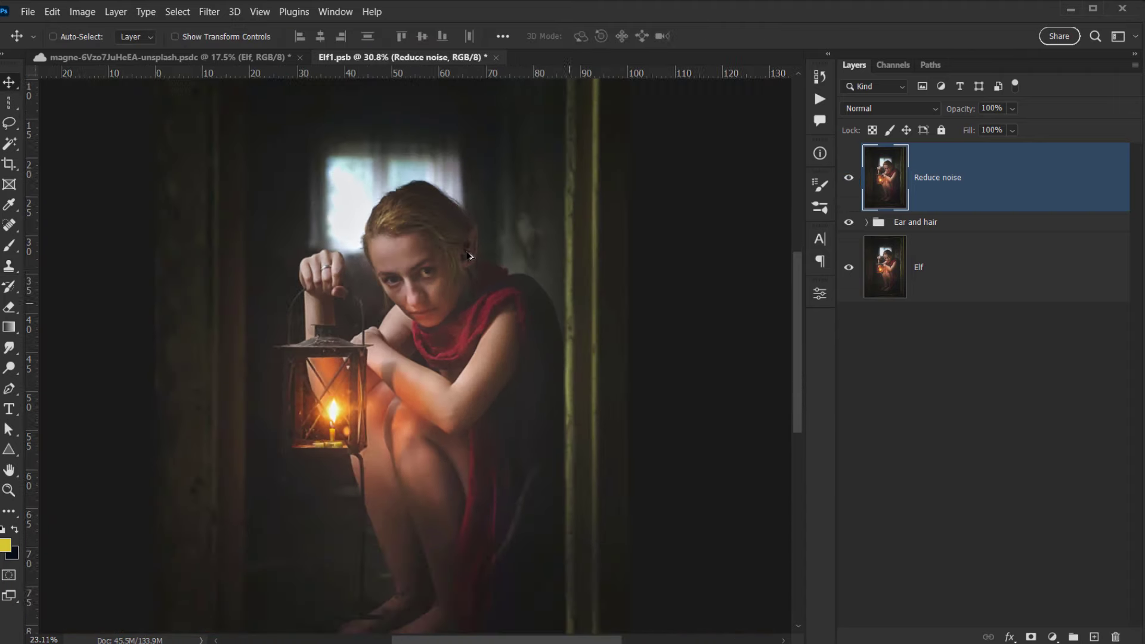
drag(419, 270, 516, 273)
key(ctrl+z)
key(ctrl+z)
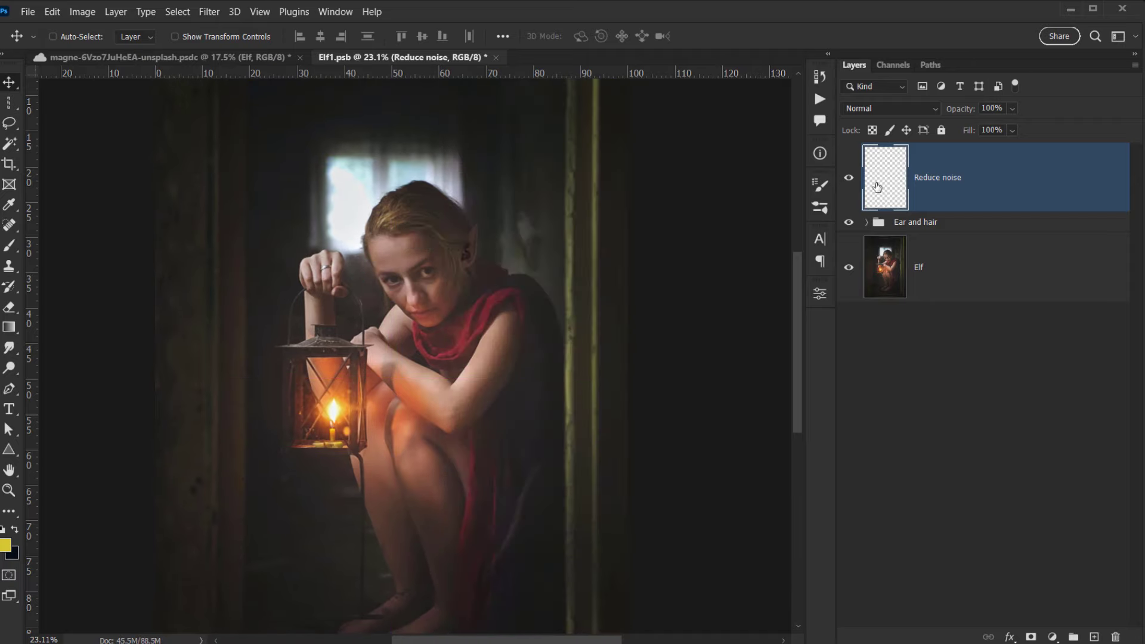
key(ctrl+shift+z)
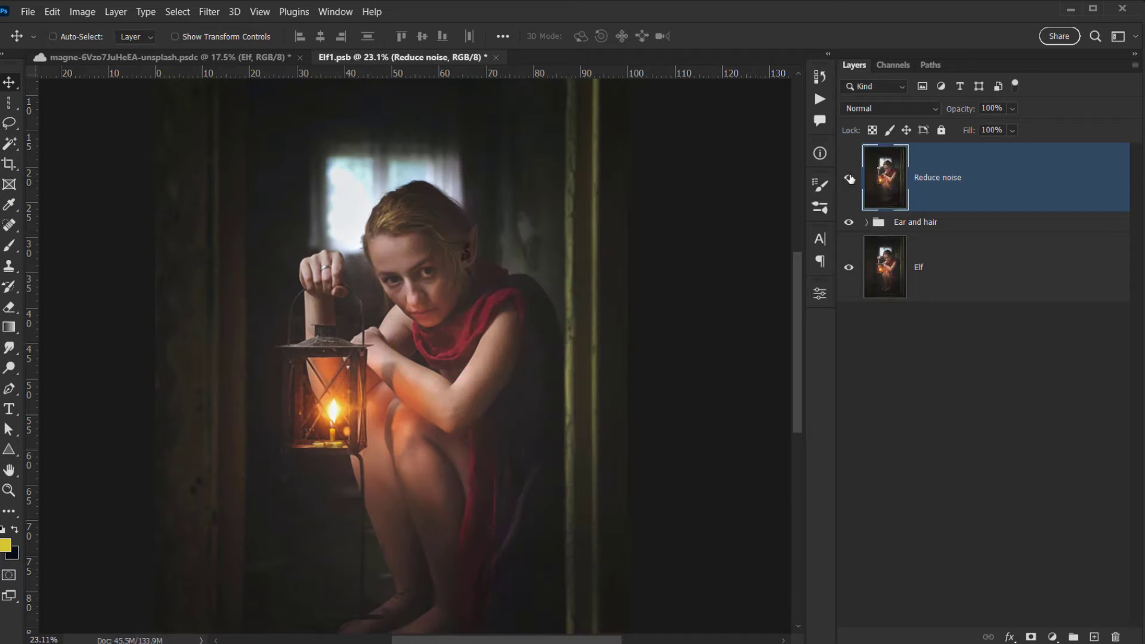
Open the Camera Raw Filter on the Reduce noise layer and set Noise Reduction to 46 in the Detail settings.
scroll(451, 236, up, 1)
scroll(373, 257, up, 1)
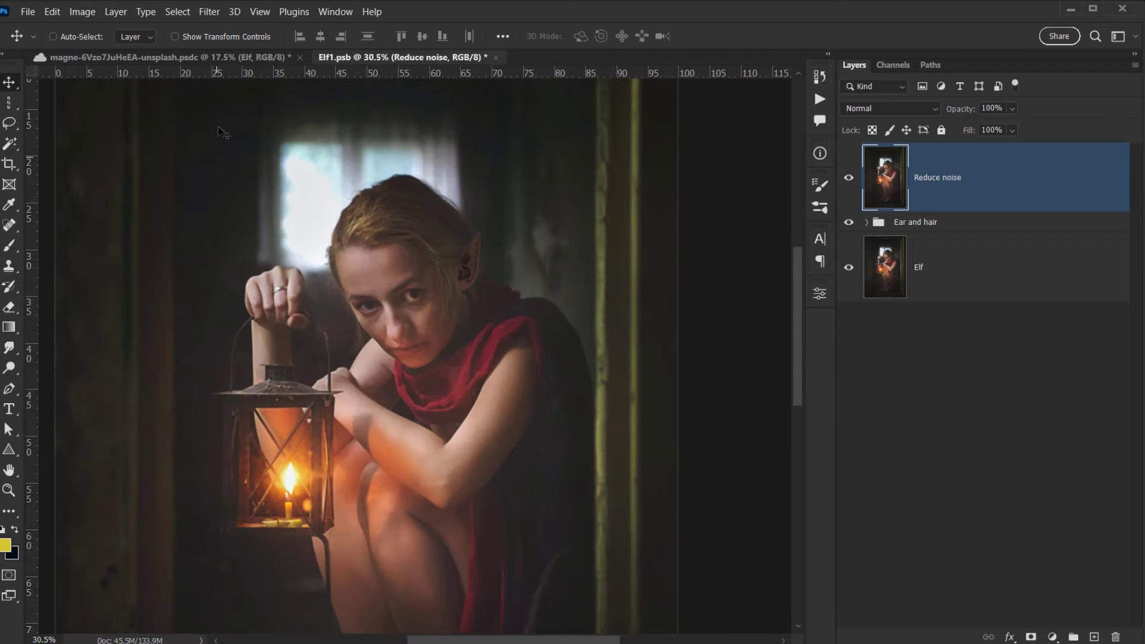
click(210, 12)
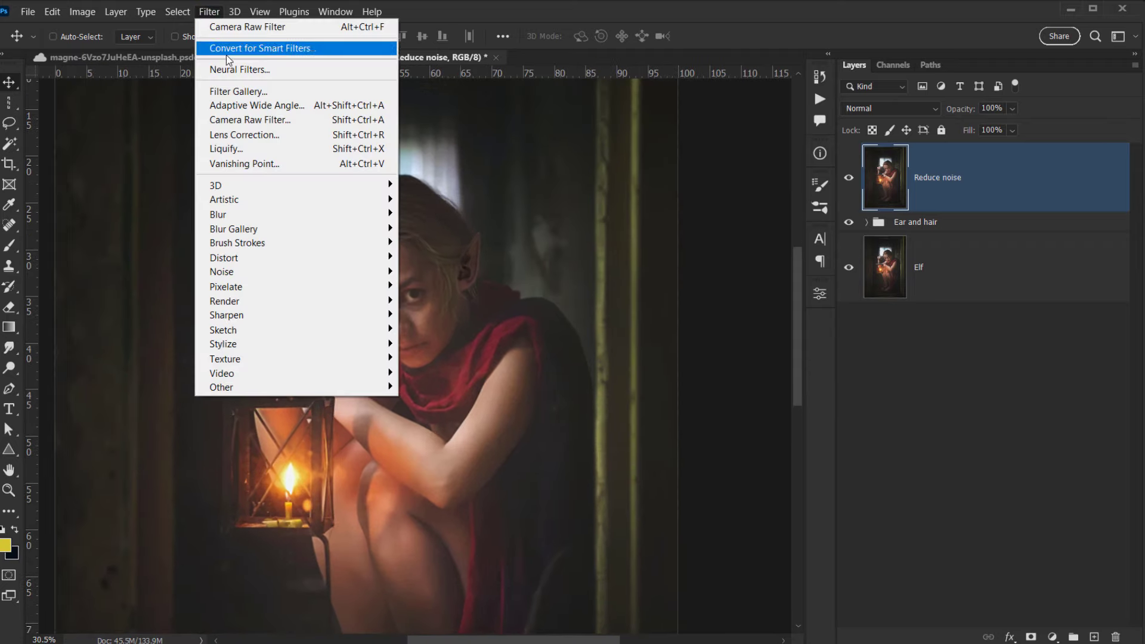
click(250, 120)
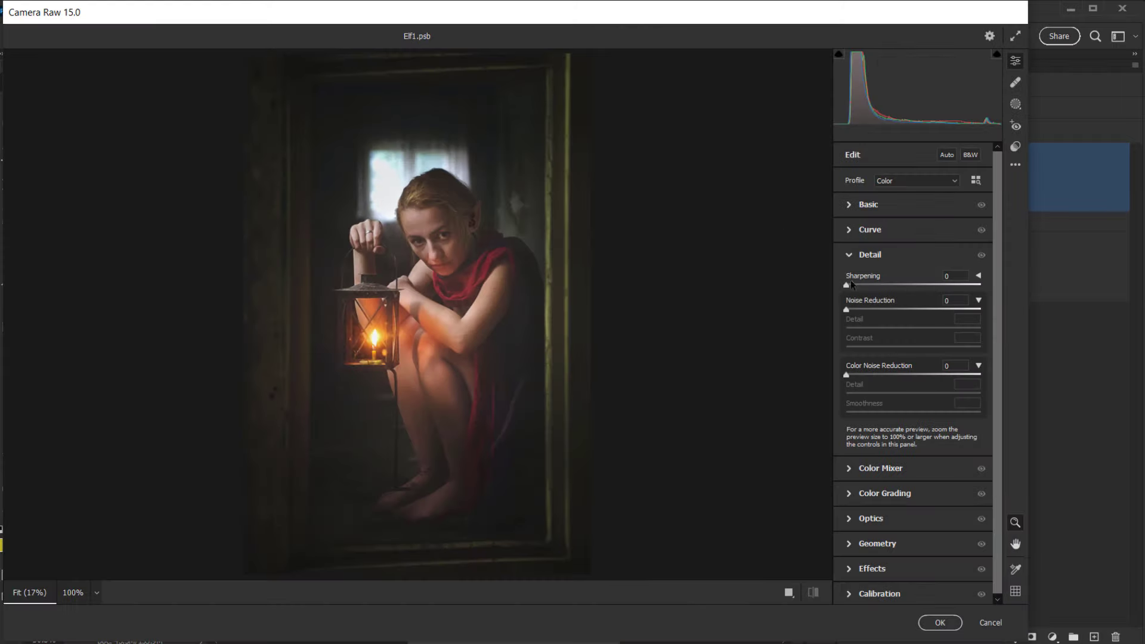
click(851, 256)
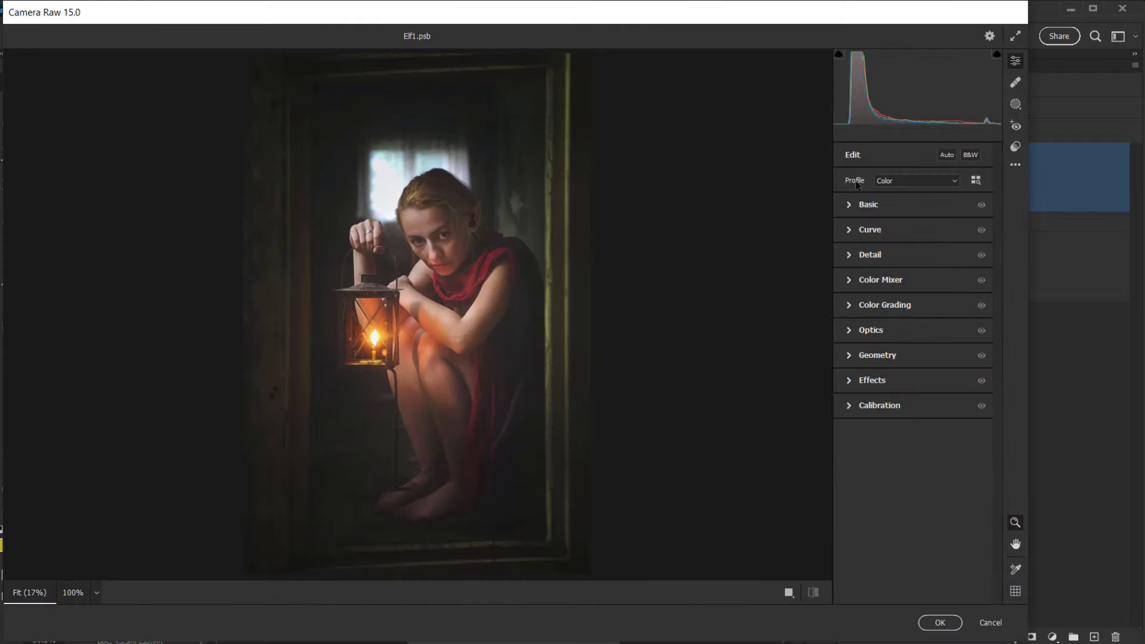
click(850, 255)
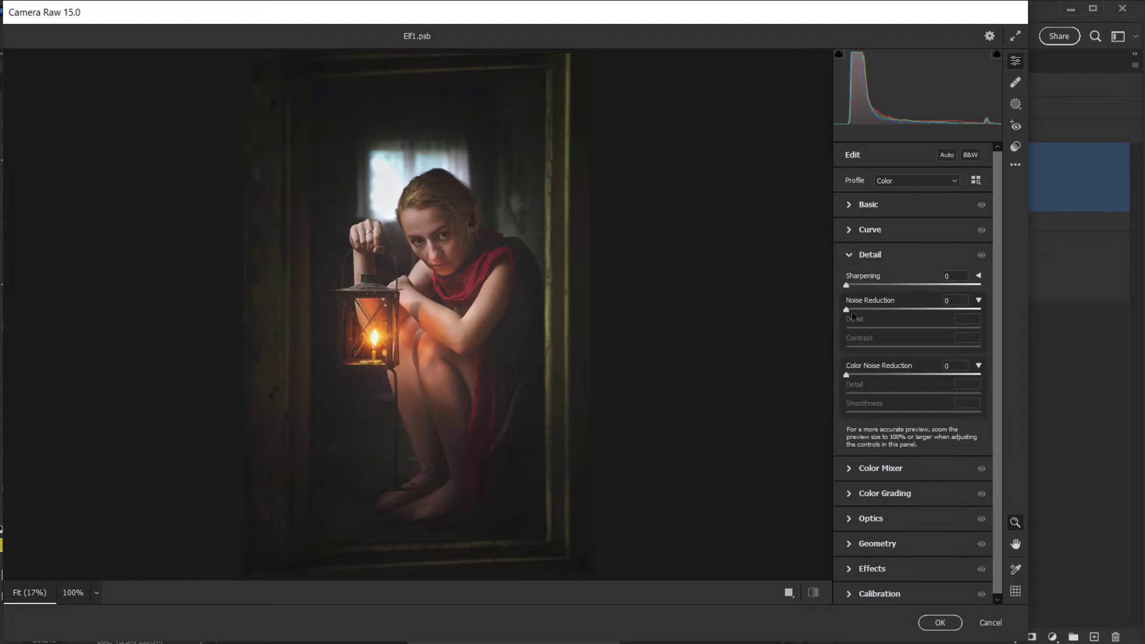
drag(849, 309, 882, 313)
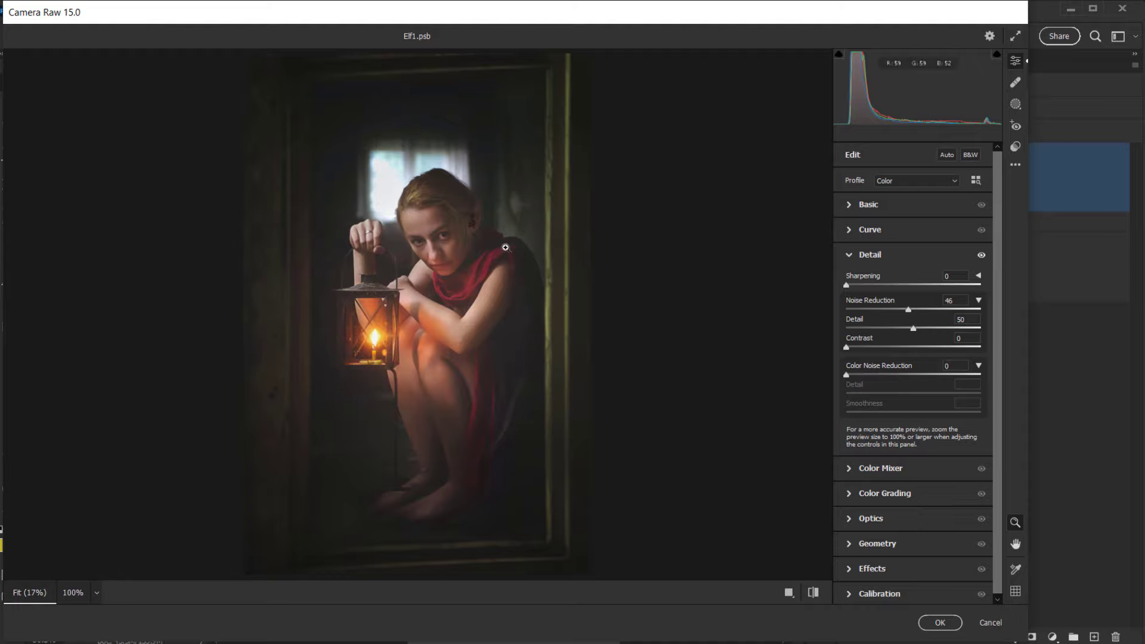
Examine the face and ear up close, comparing the noise-reduced preview with the default settings twice.
scroll(472, 248, up, 4)
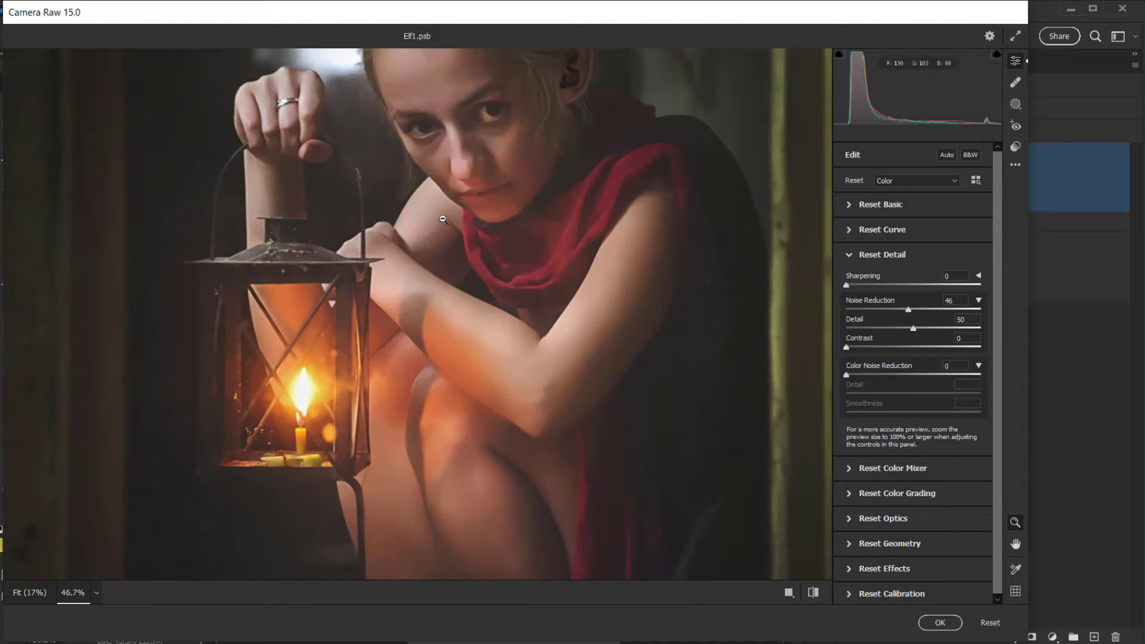
scroll(444, 286, up, 2)
scroll(450, 274, up, 5)
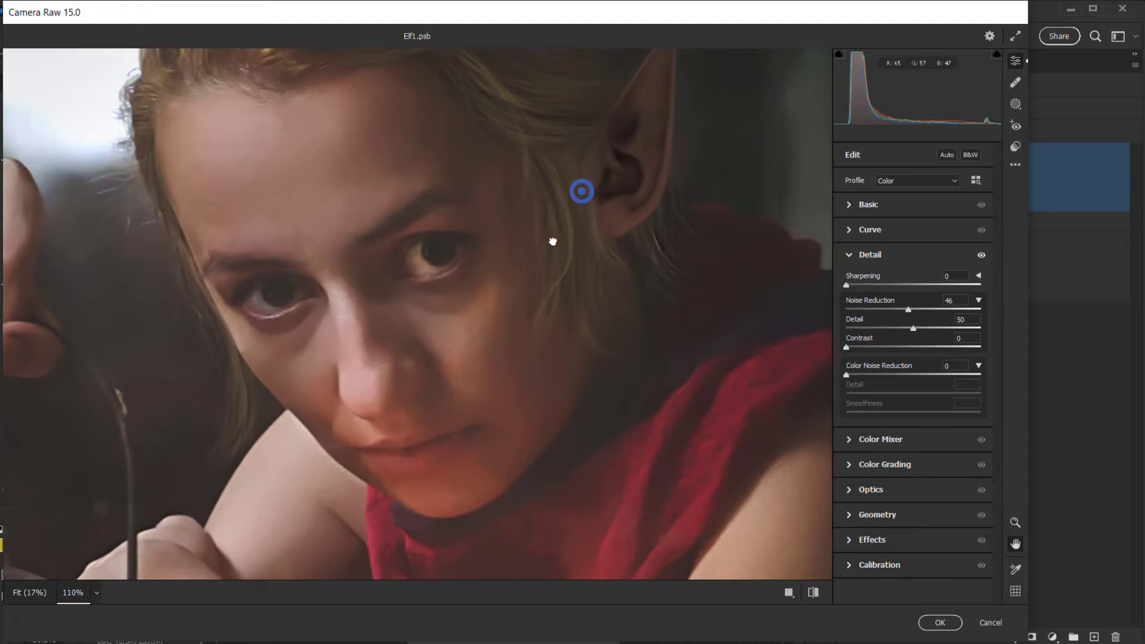
drag(553, 242, 512, 299)
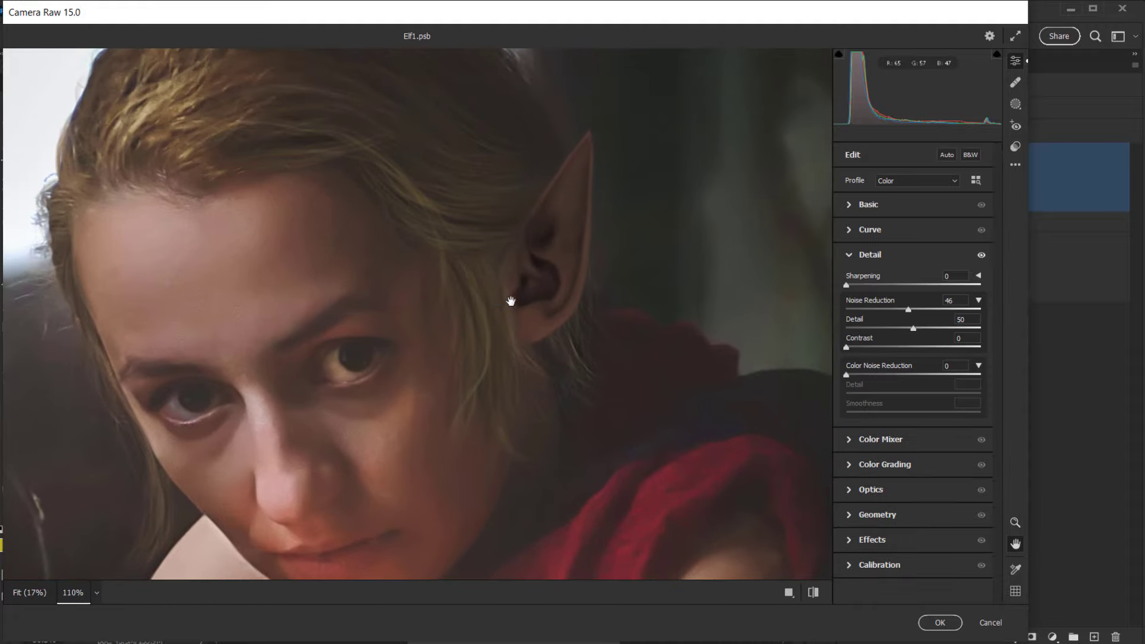
click(814, 594)
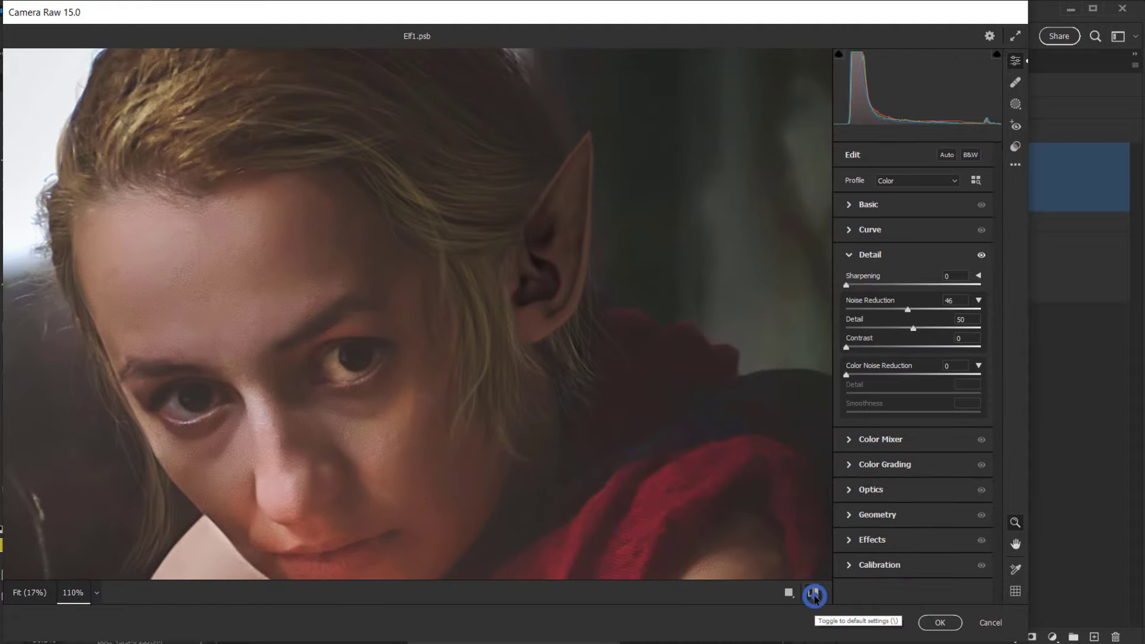
click(814, 593)
scroll(327, 356, up, 3)
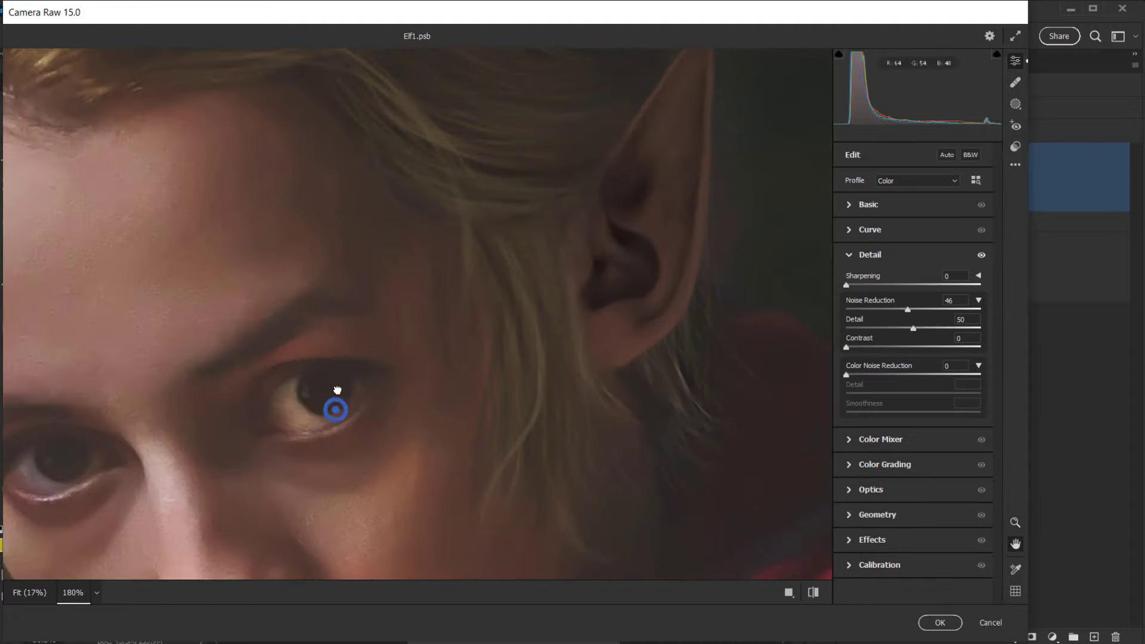
drag(336, 394, 407, 320)
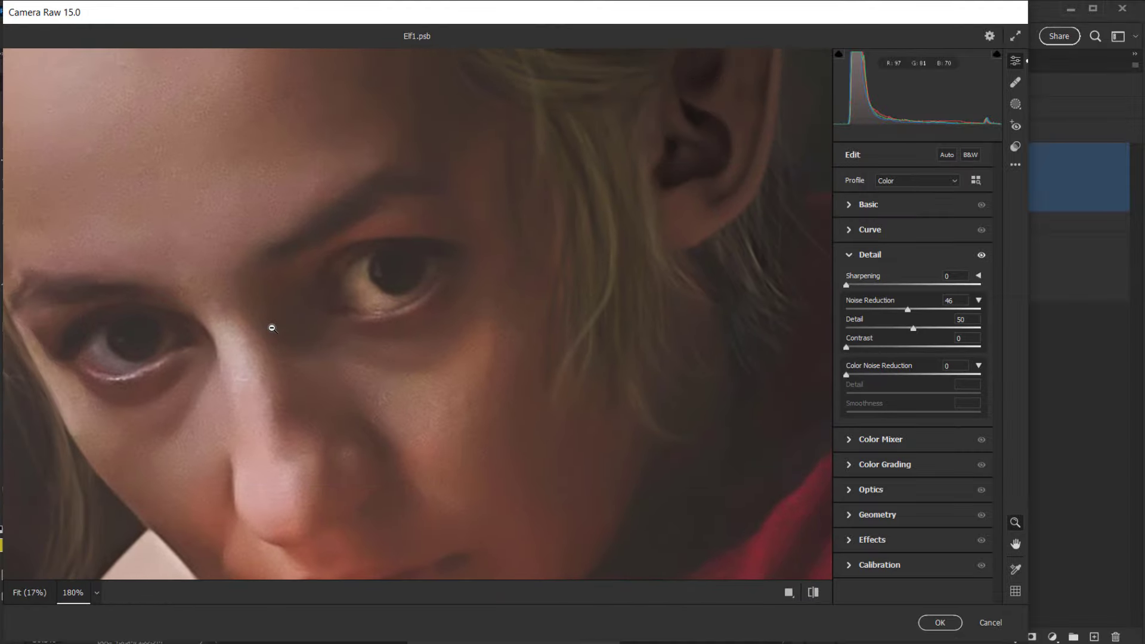
click(812, 592)
click(809, 590)
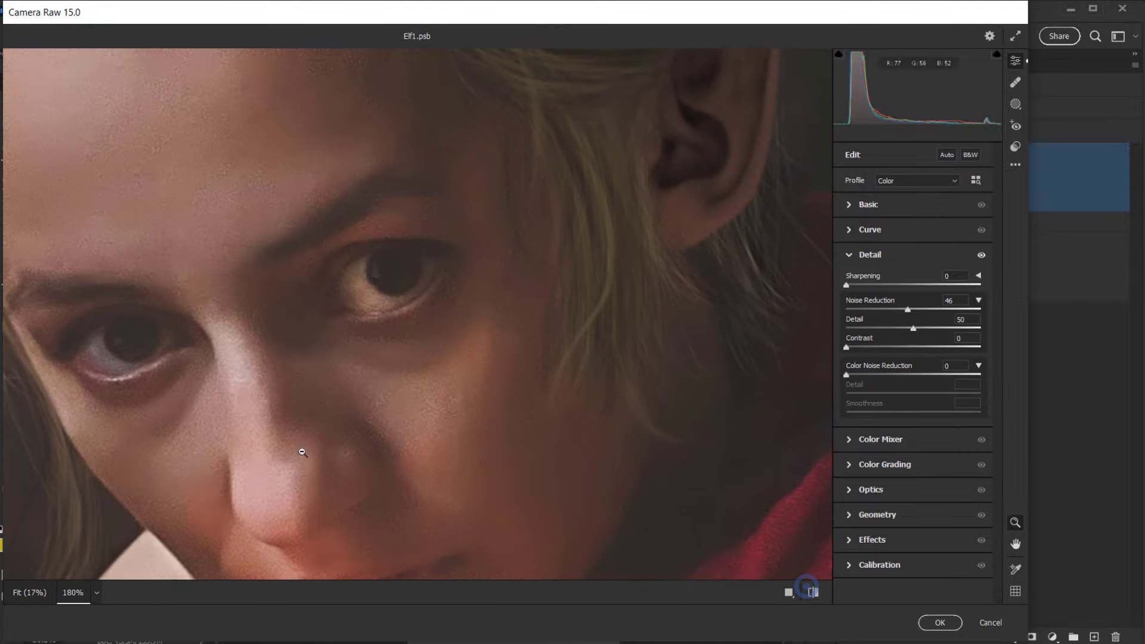
scroll(266, 442, up, 4)
Raise the Noise Reduction slightly and apply the Camera Raw Filter to the Reduce noise layer.
key(z)
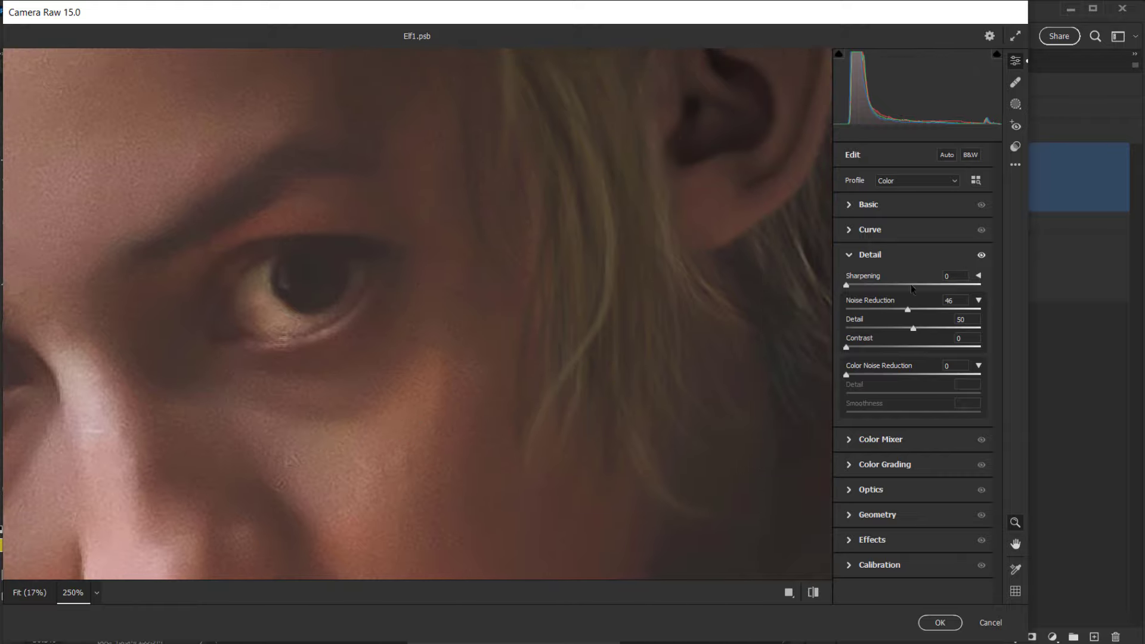
drag(908, 311, 912, 311)
click(935, 625)
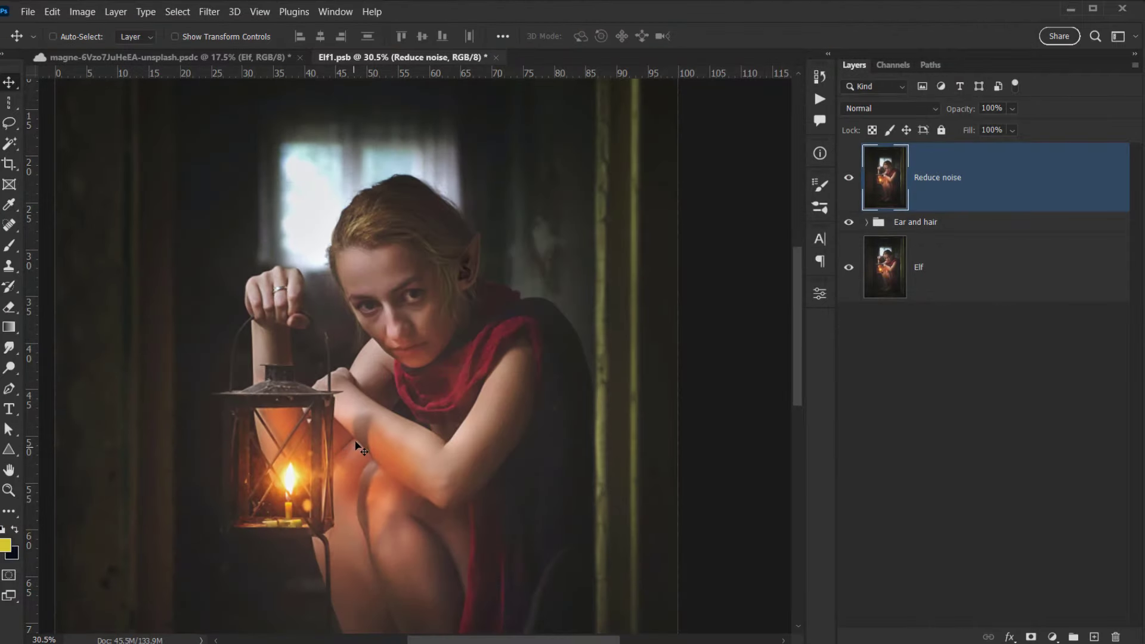
Hide and show the Reduce noise layer to compare the hair and ear before and after noise reduction.
scroll(360, 449, down, 5)
scroll(320, 297, up, 3)
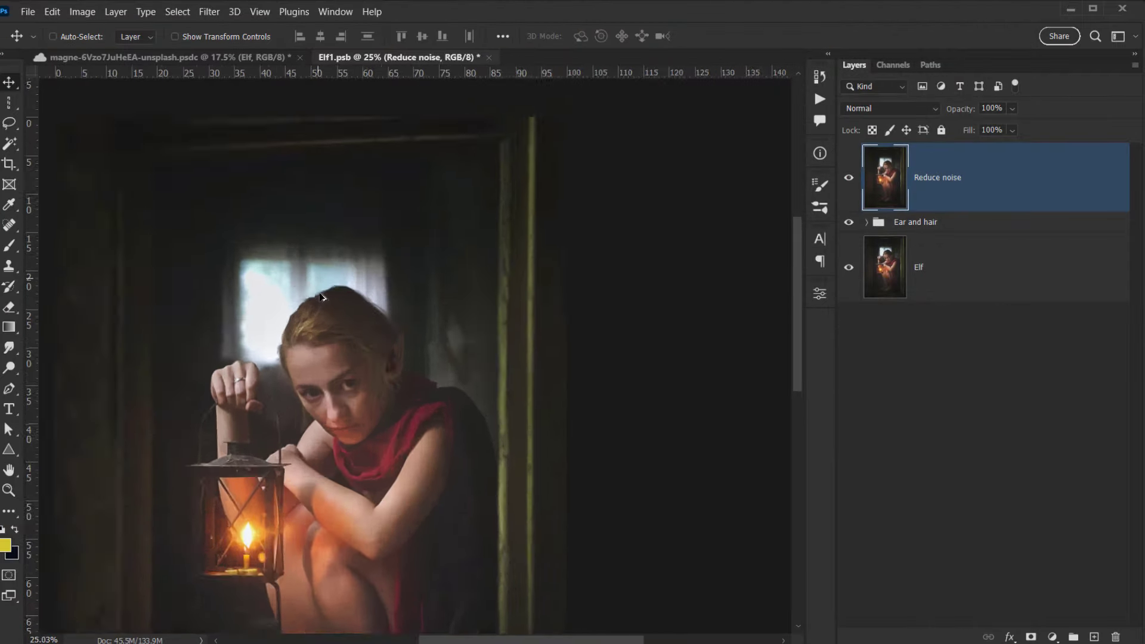
scroll(320, 297, up, 6)
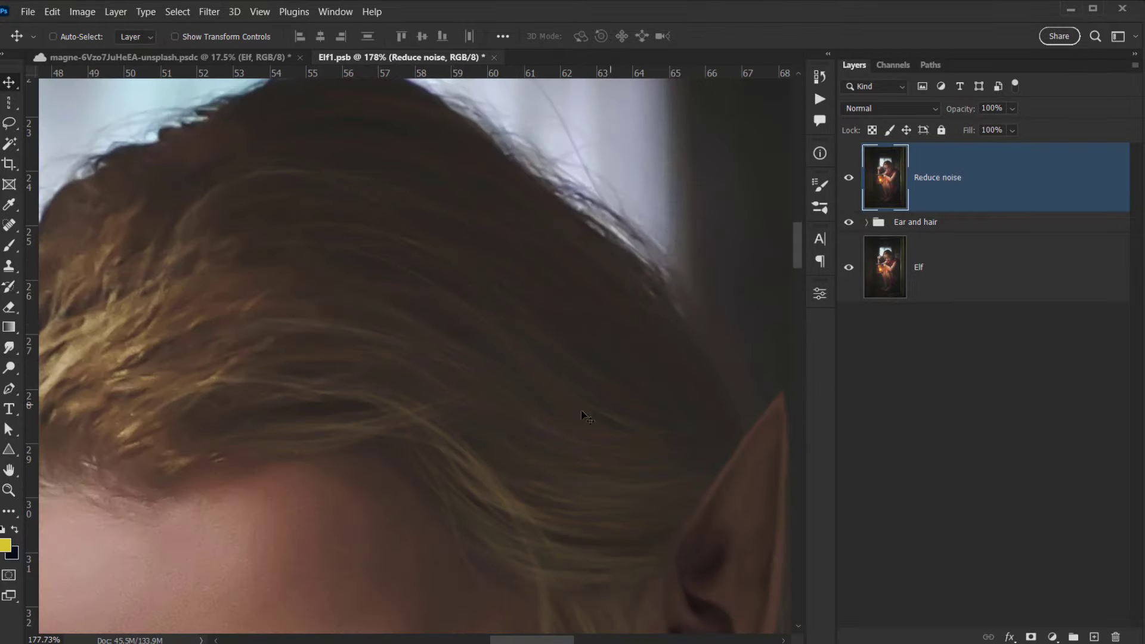
drag(588, 406, 511, 267)
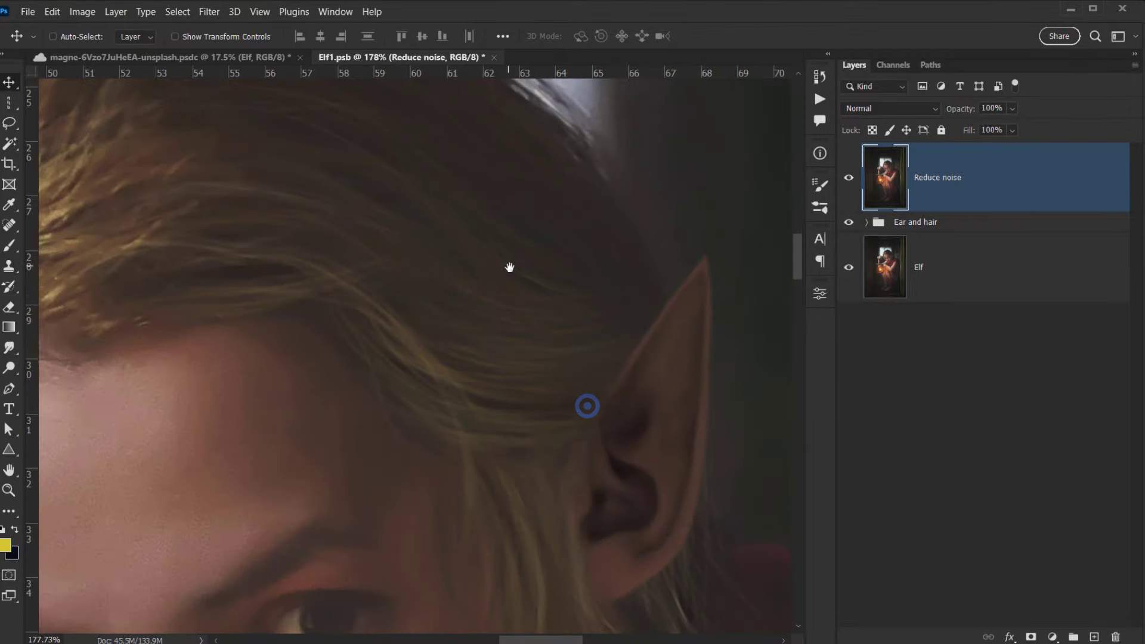
click(850, 179)
click(850, 179)
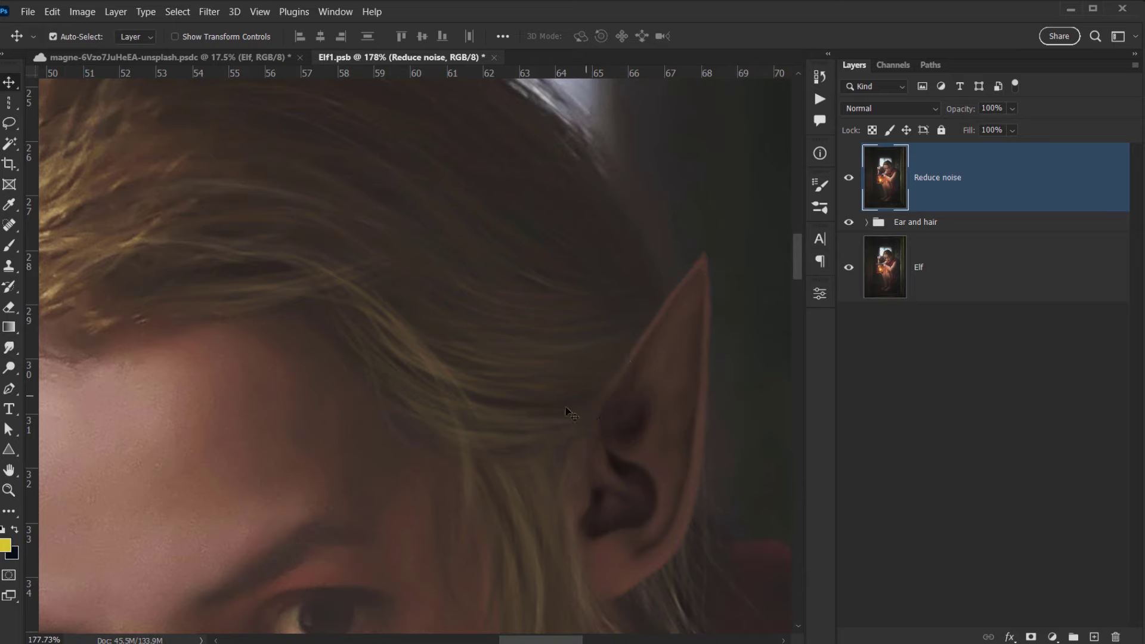
scroll(409, 353, down, 6)
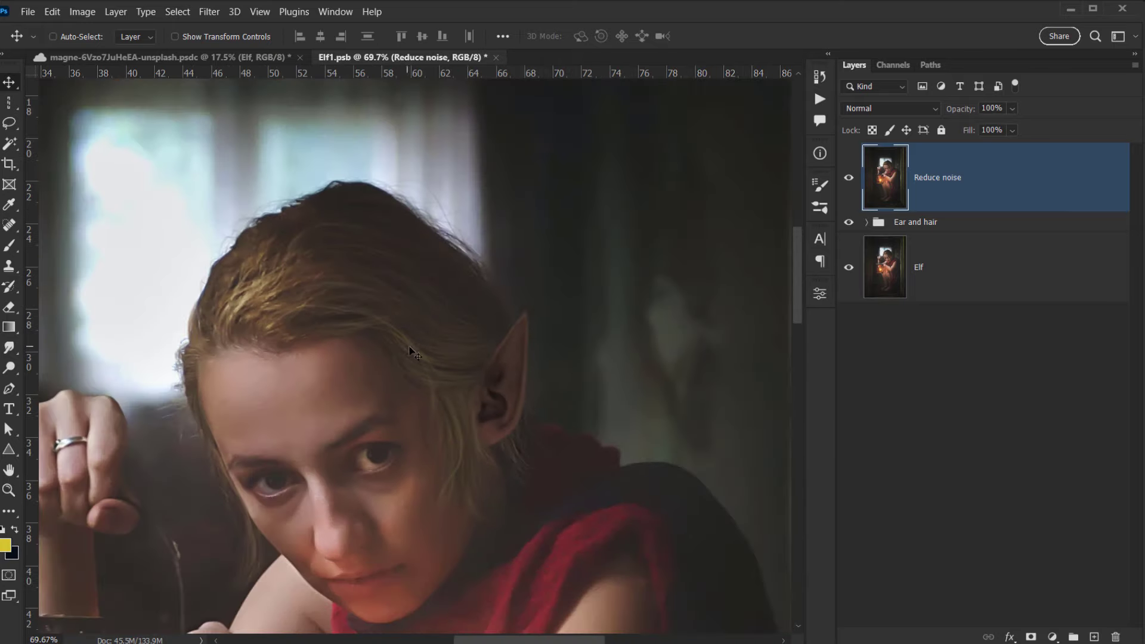
drag(421, 337, 383, 316)
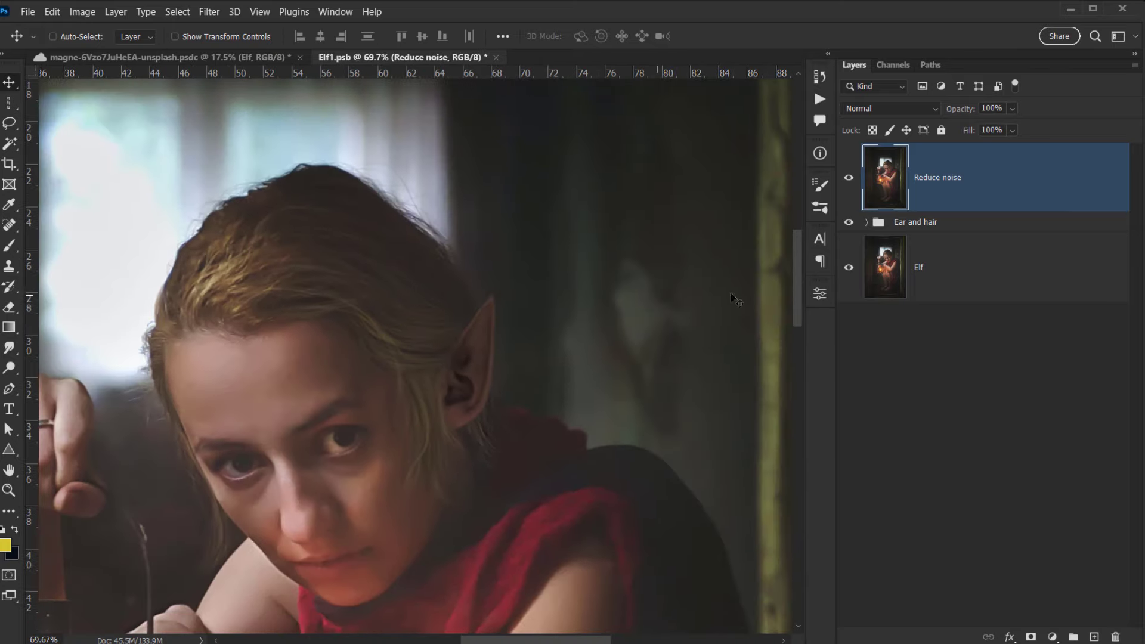
Expand the Ear and hair group and select both its upper and lower Hair layers together.
click(867, 224)
click(983, 345)
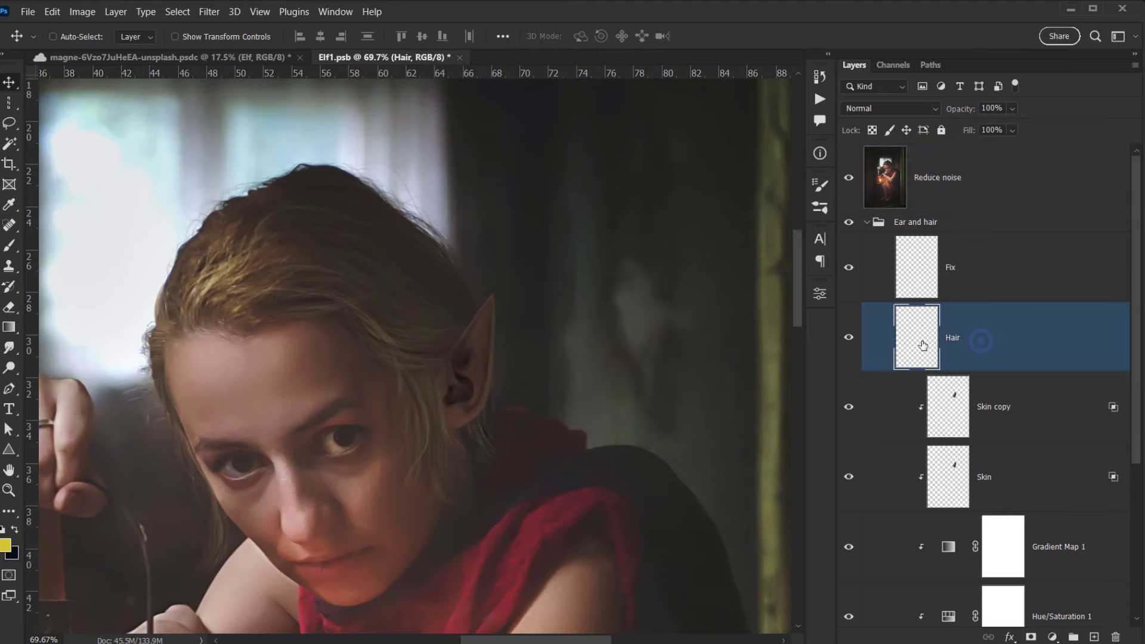
scroll(1012, 291, down, 4)
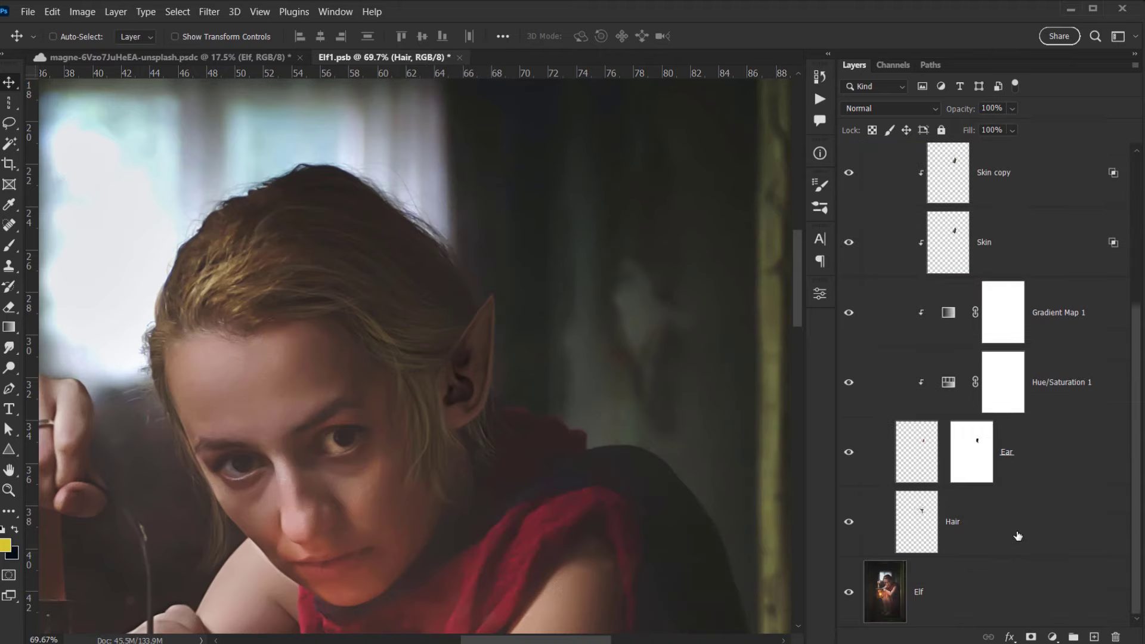
click(1019, 536)
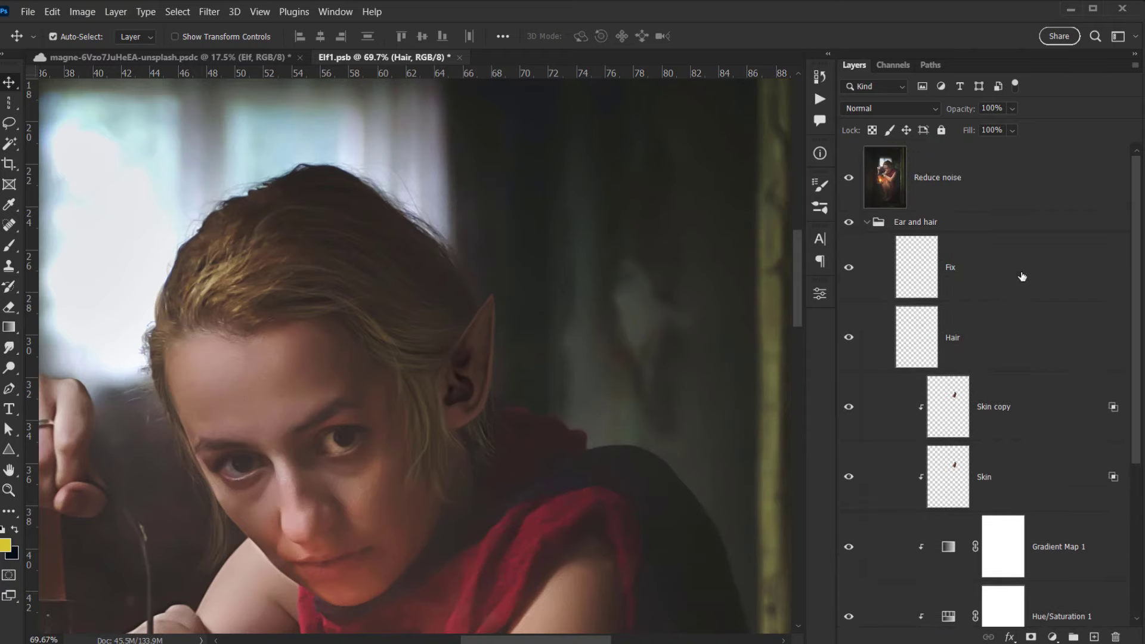
click(1022, 271)
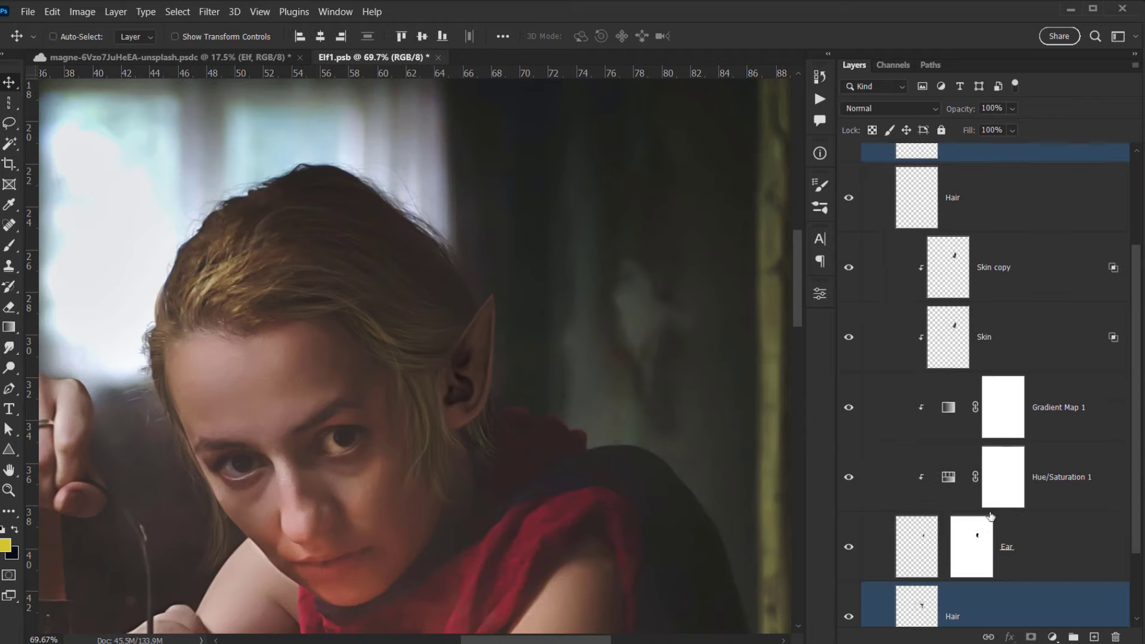
scroll(959, 456, down, 2)
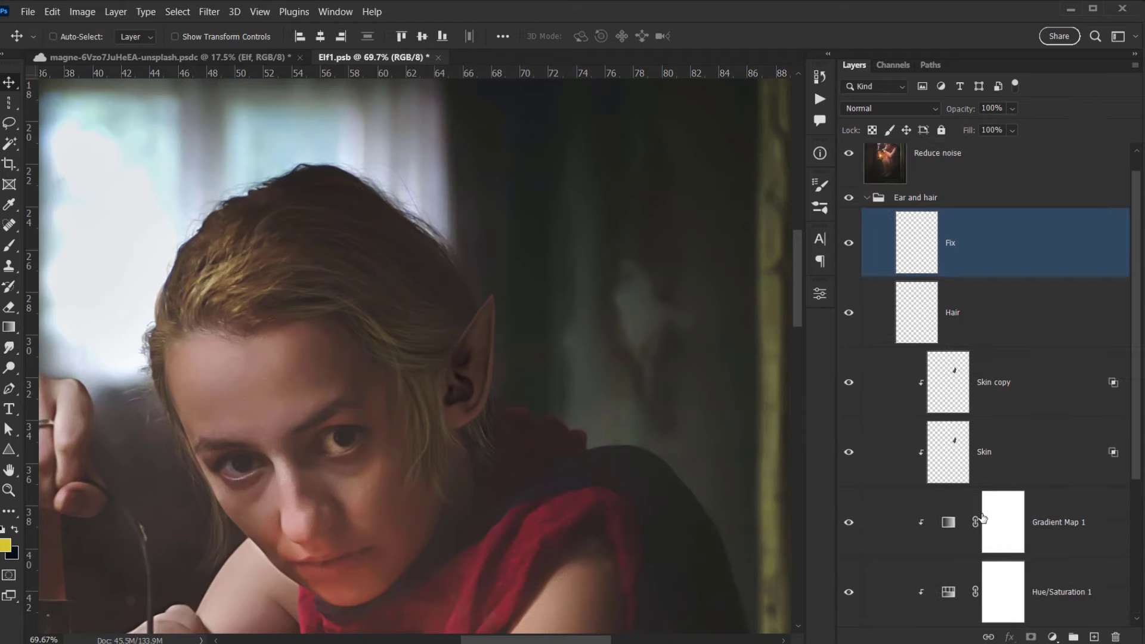
scroll(985, 256, up, 1)
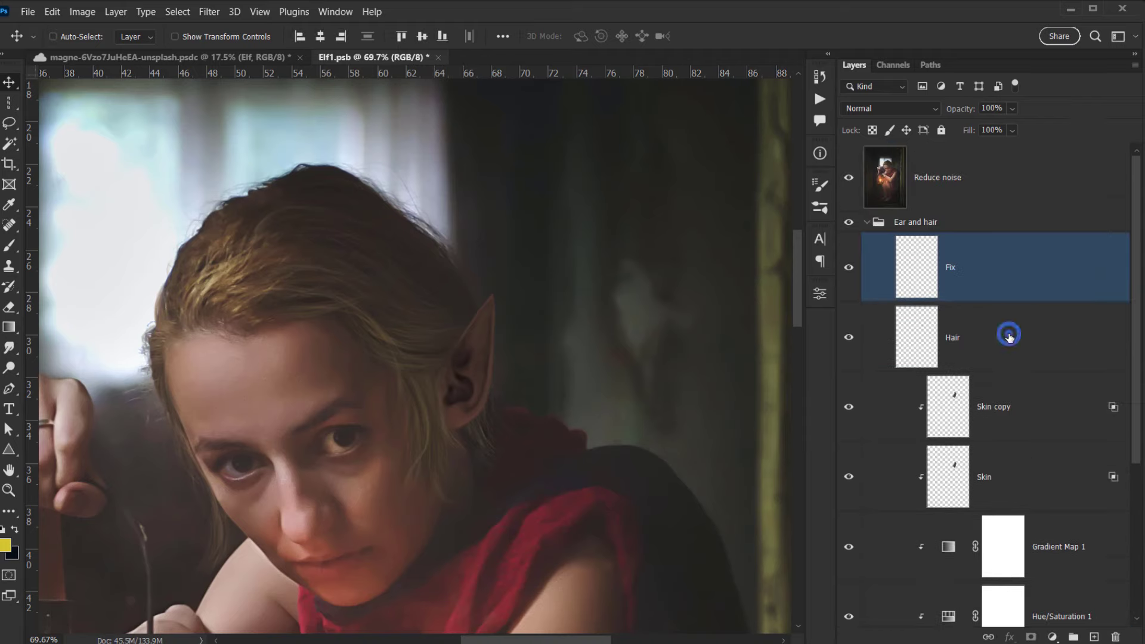
click(1011, 334)
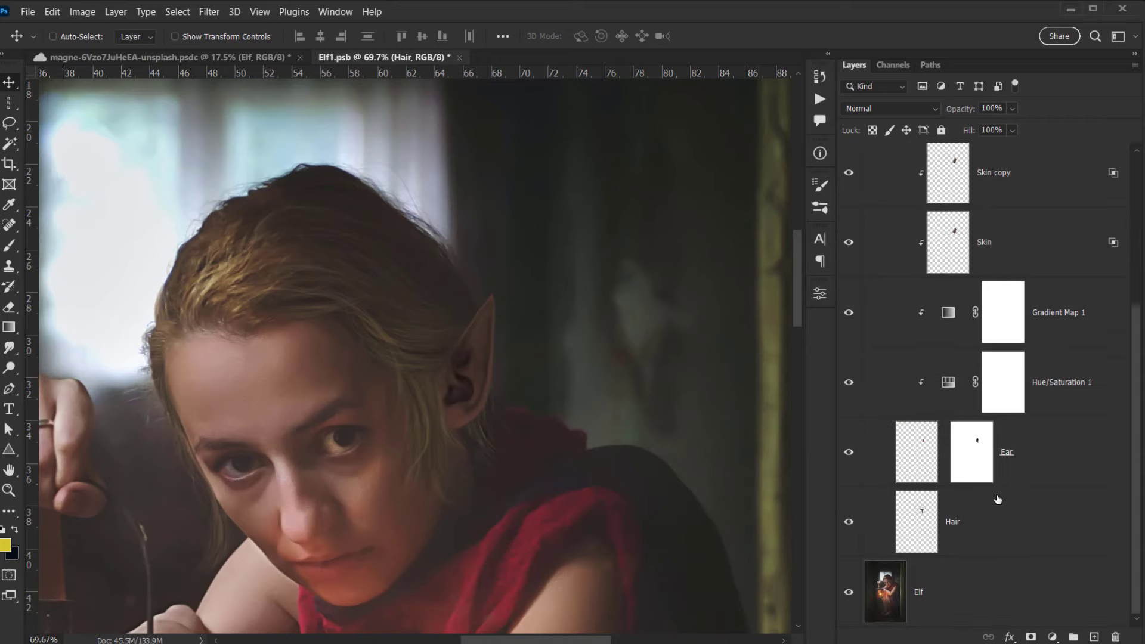
click(997, 521)
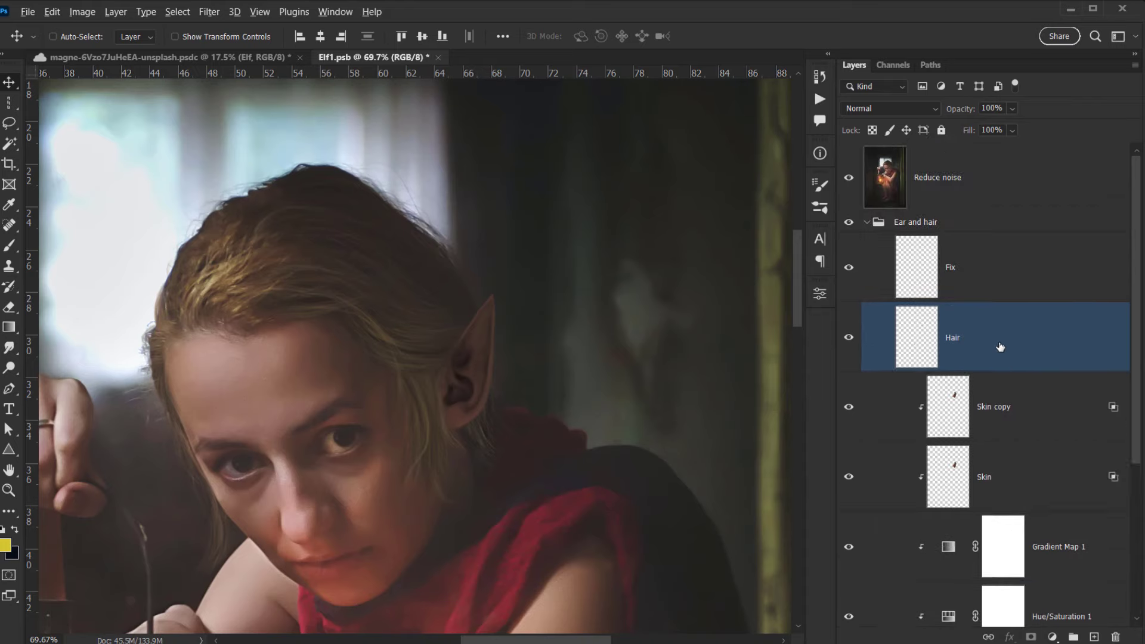
Place copies of the two selected Hair layers above the Reduce noise layer.
drag(1000, 345, 938, 156)
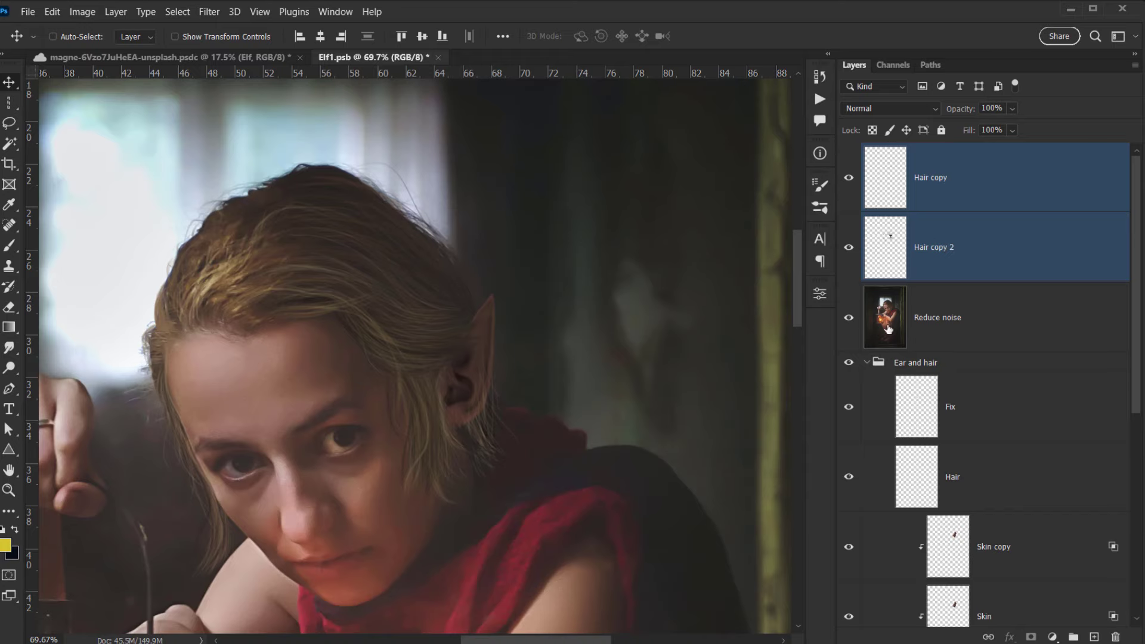
click(850, 248)
click(849, 248)
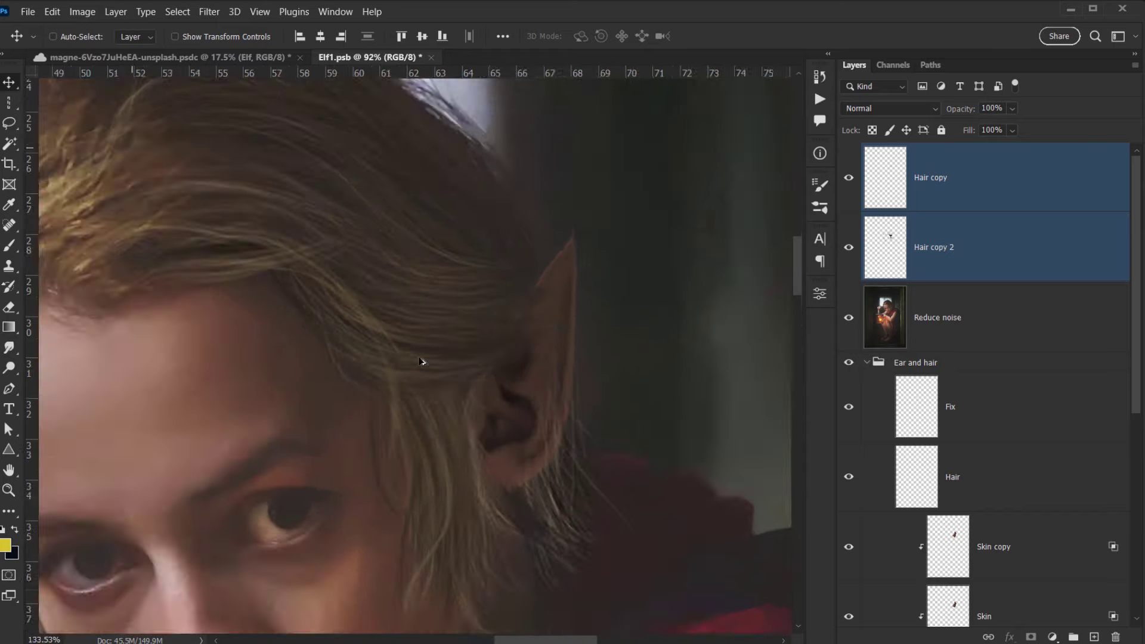
Select the Hair copy 2 layer, then hide and show it to examine the strands overlapping the ear.
scroll(416, 352, up, 5)
click(946, 250)
click(849, 248)
click(849, 247)
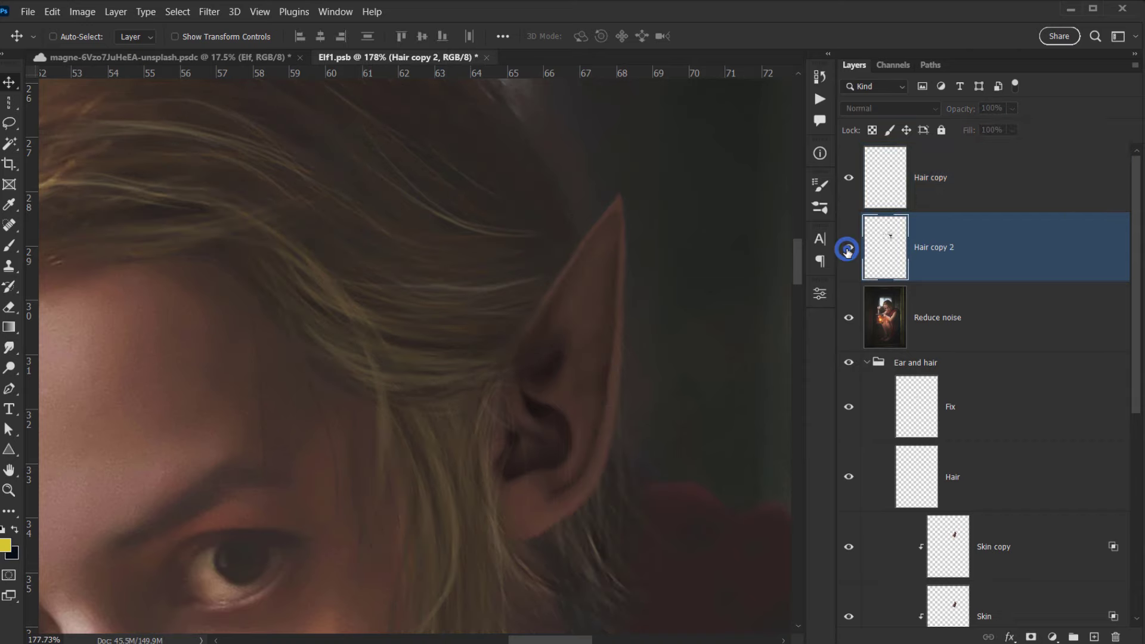
drag(593, 260, 577, 281)
drag(589, 392, 590, 392)
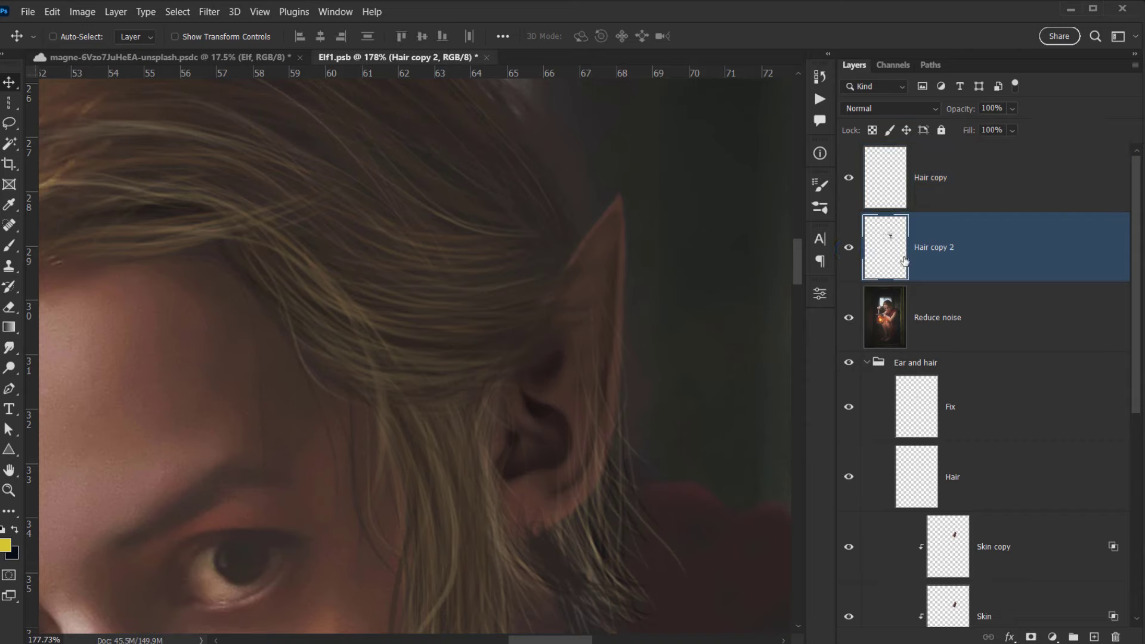
Load the Ear layer's shape inside the Ear and hair group as a selection.
scroll(944, 355, down, 3)
scroll(943, 355, down, 2)
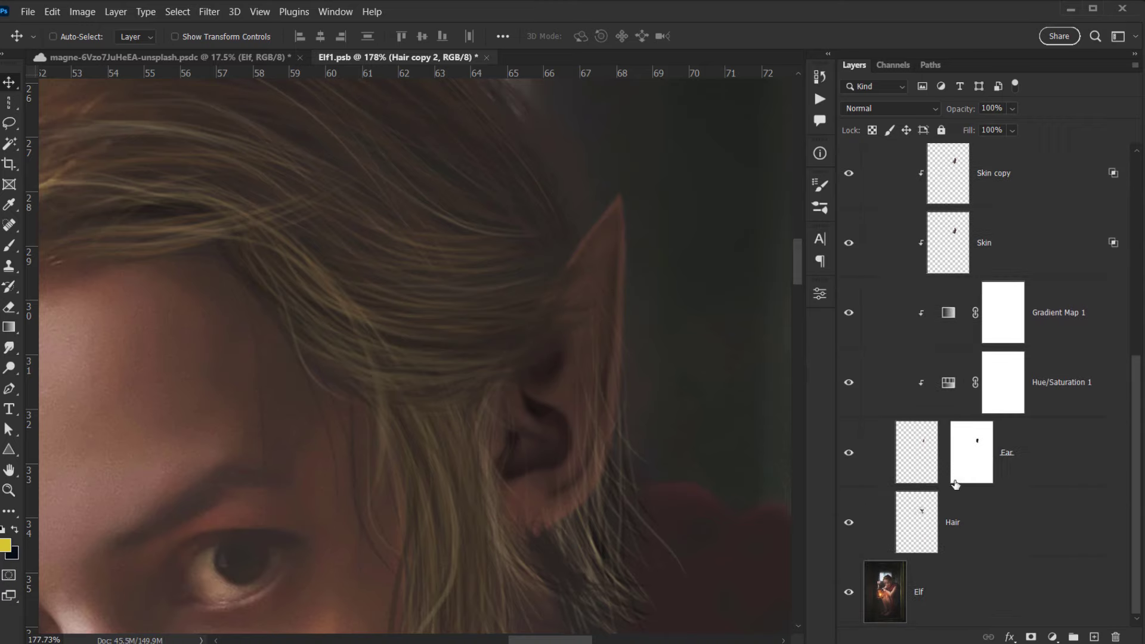
click(850, 454)
key(ctrl)
ctrl+click(923, 464)
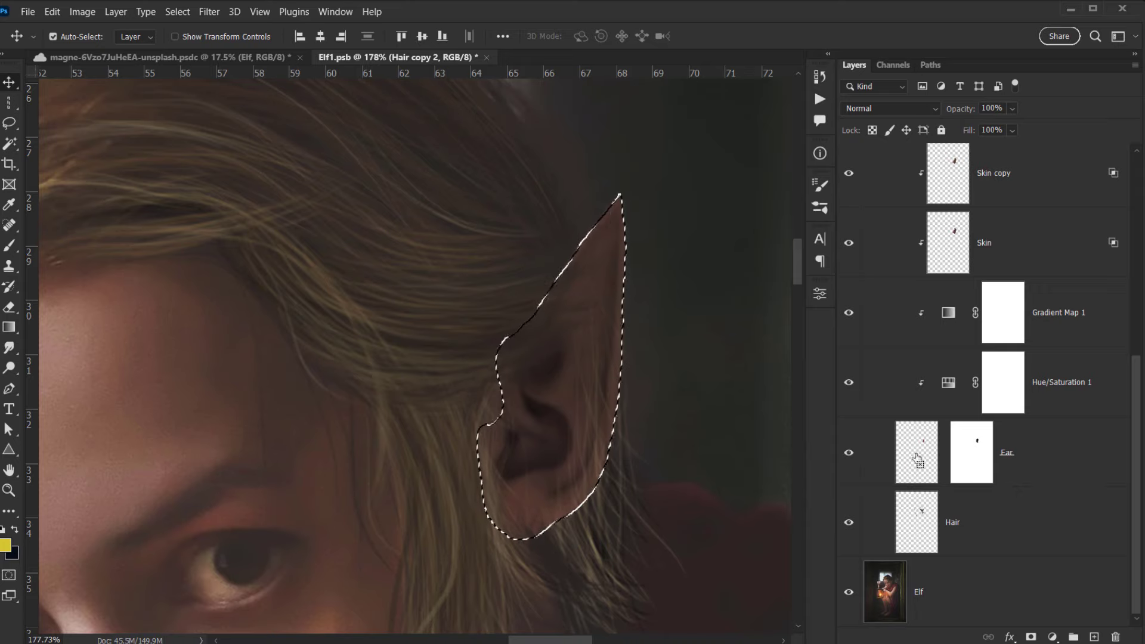
Mask the Hair copy 2 layer with the ear selection, invert the mask to hide hair over the ear, and compare the layer hidden and shown.
scroll(924, 412, up, 6)
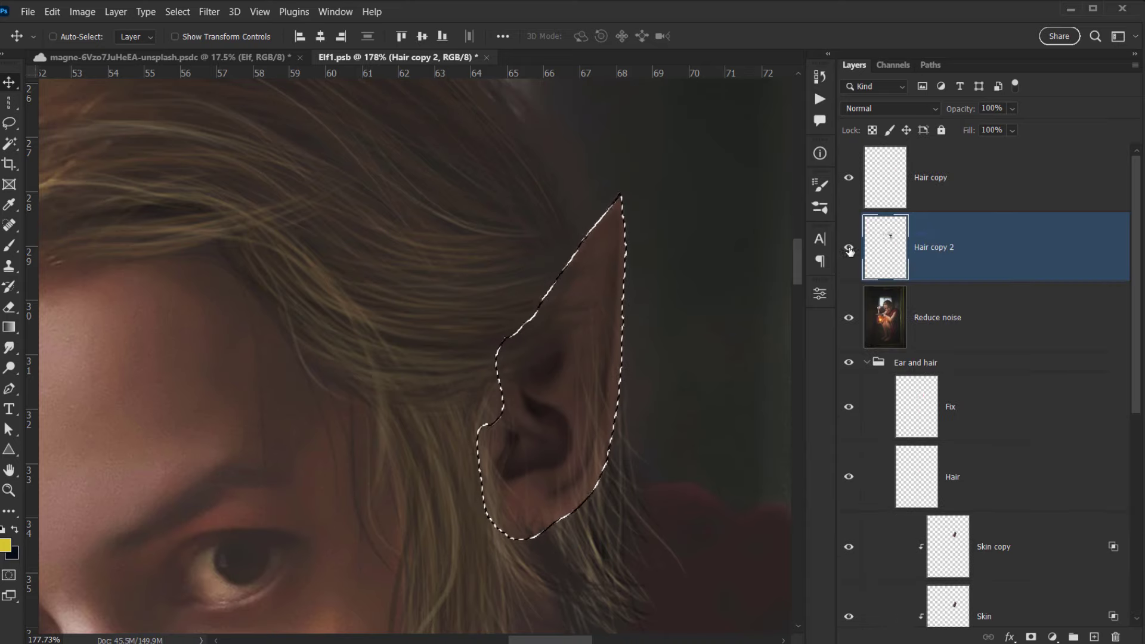
click(849, 249)
click(849, 248)
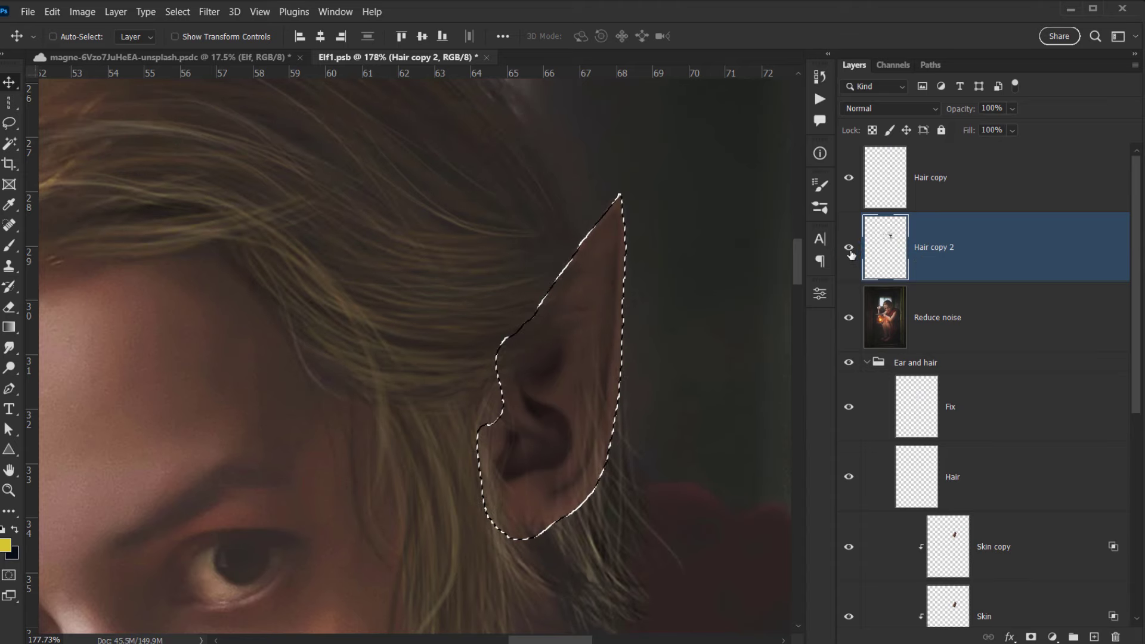
click(1030, 637)
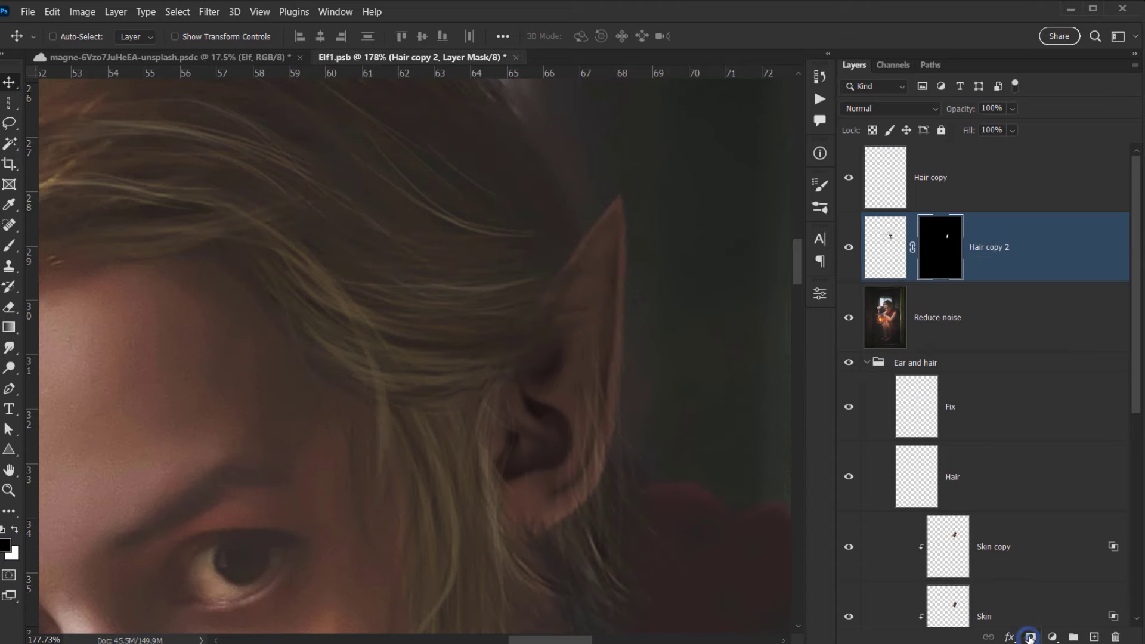
click(942, 258)
key(ctrl+i)
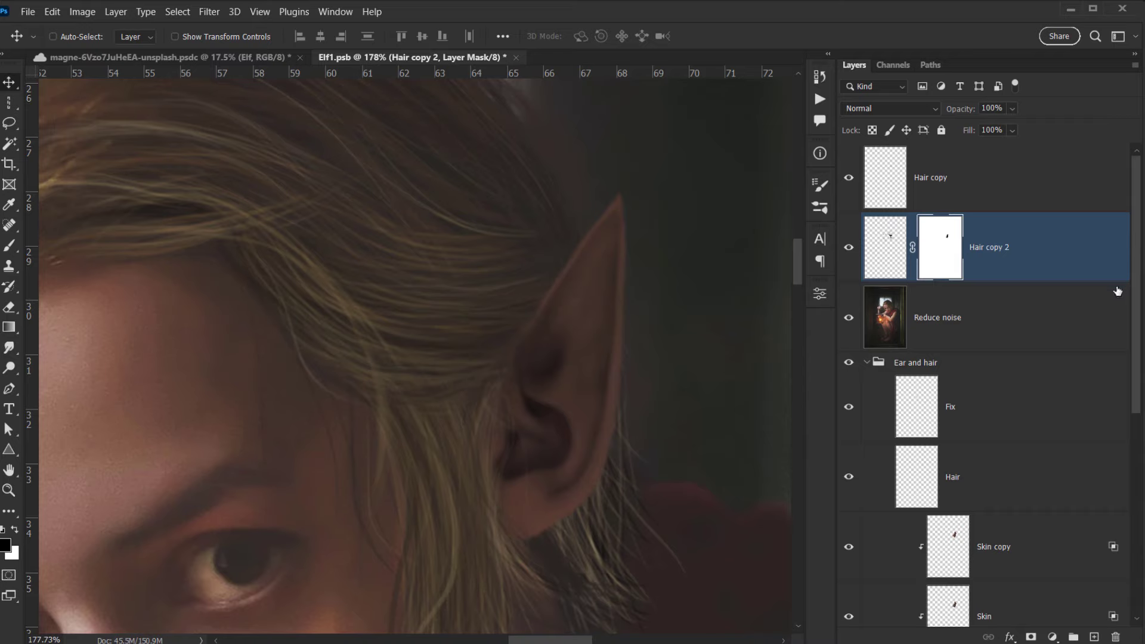
click(850, 249)
click(850, 249)
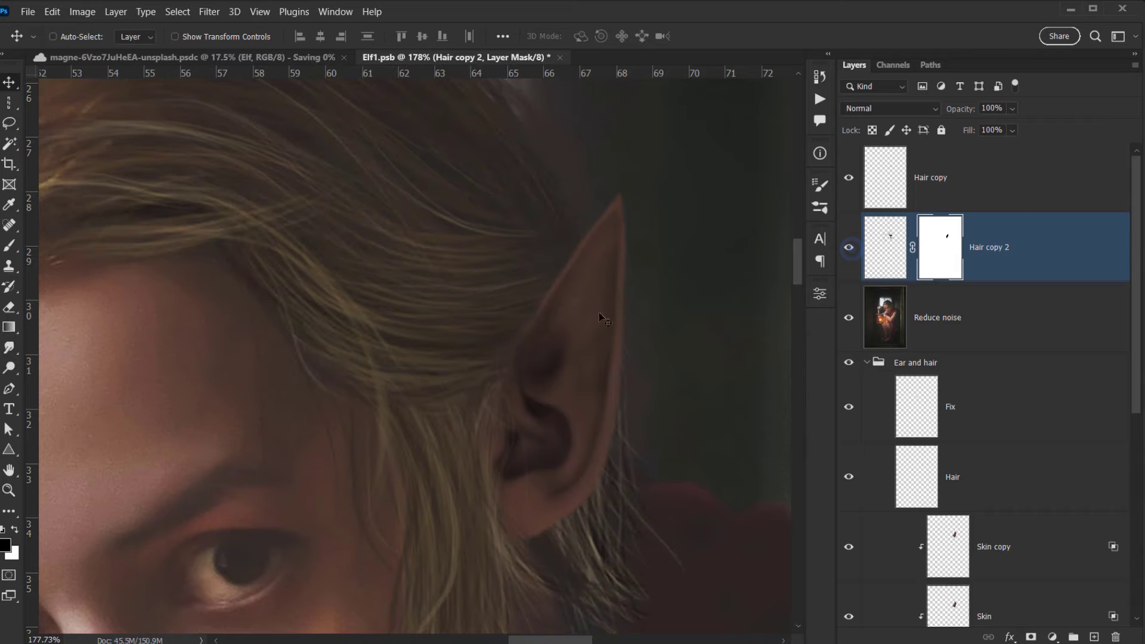
Merge the Hair copy and Hair copy 2 layers, and collapse the Ear and hair group.
scroll(637, 363, down, 2)
scroll(638, 363, down, 5)
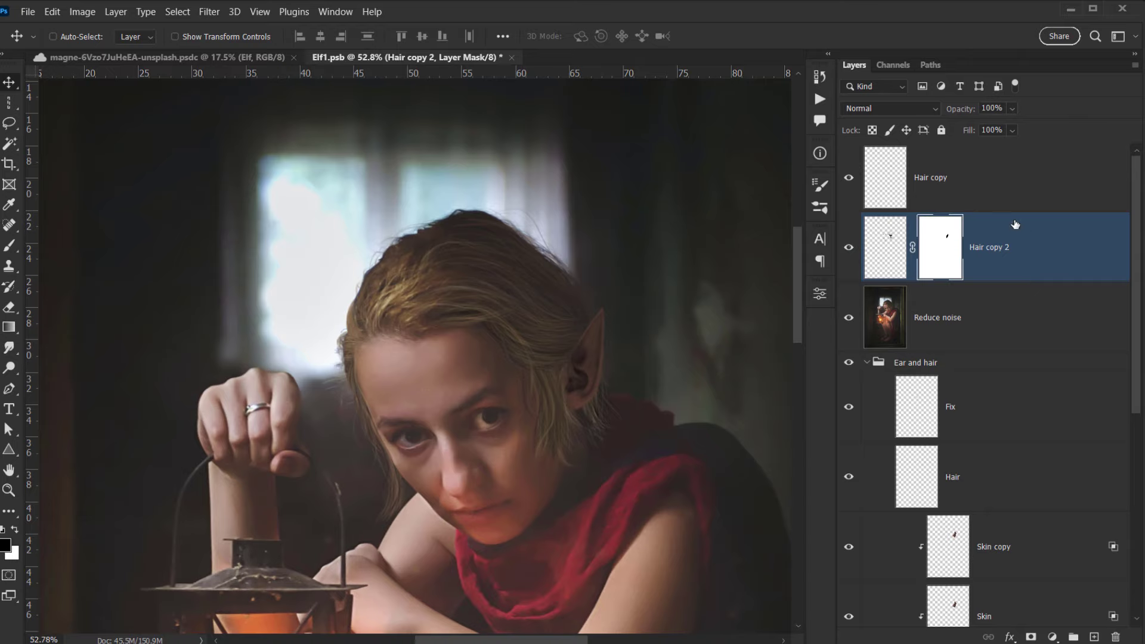
key(ctrl)
ctrl+click(1042, 192)
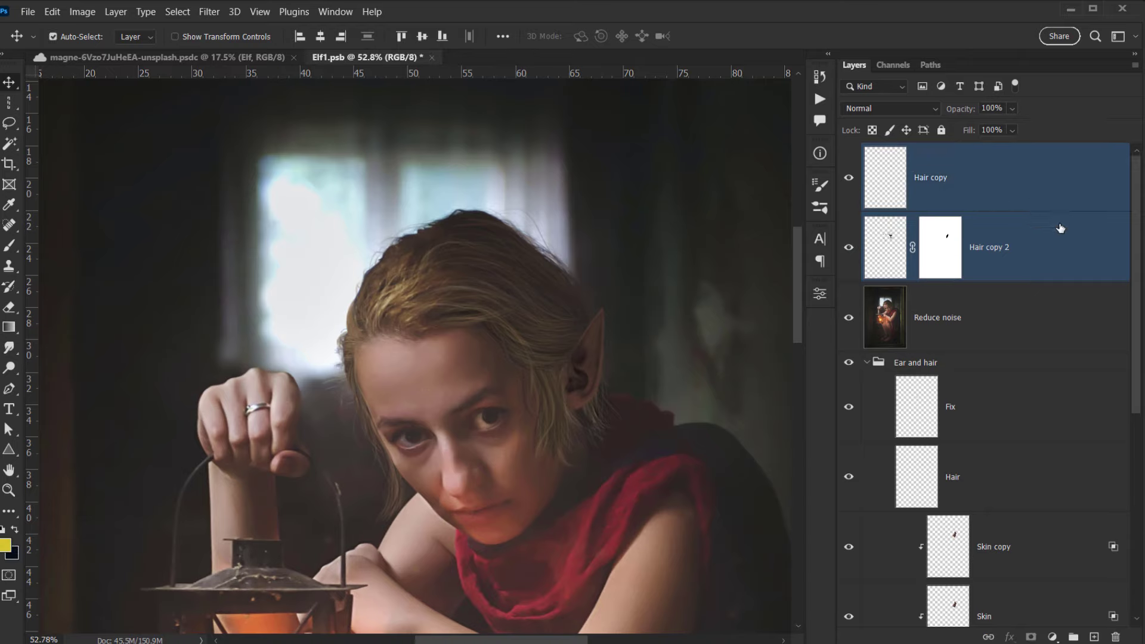
key(ctrl+e)
click(867, 292)
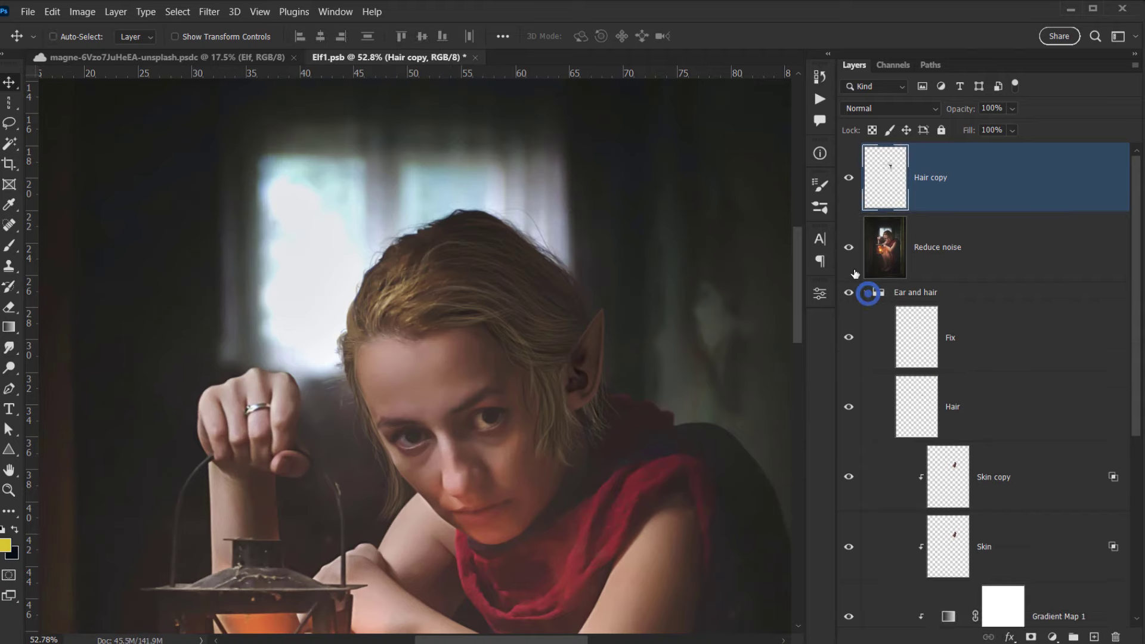
Lower the merged Hair copy layer's opacity to 64% and compare the hair with the layer hidden and shown.
click(849, 179)
key(ctrl+plus)
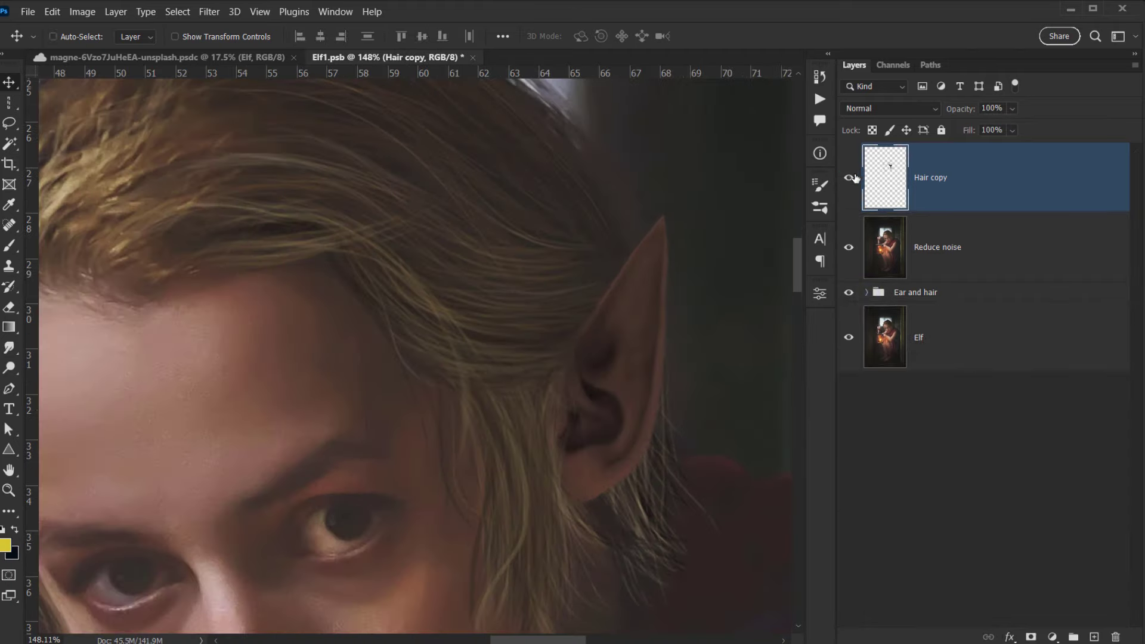
click(851, 179)
drag(961, 108, 934, 113)
click(850, 179)
click(850, 179)
click(850, 178)
click(849, 178)
Hide the Ear and hair group, and compare the arm's skin with the Reduce noise layer hidden and shown.
scroll(334, 440, down, 5)
scroll(578, 237, down, 3)
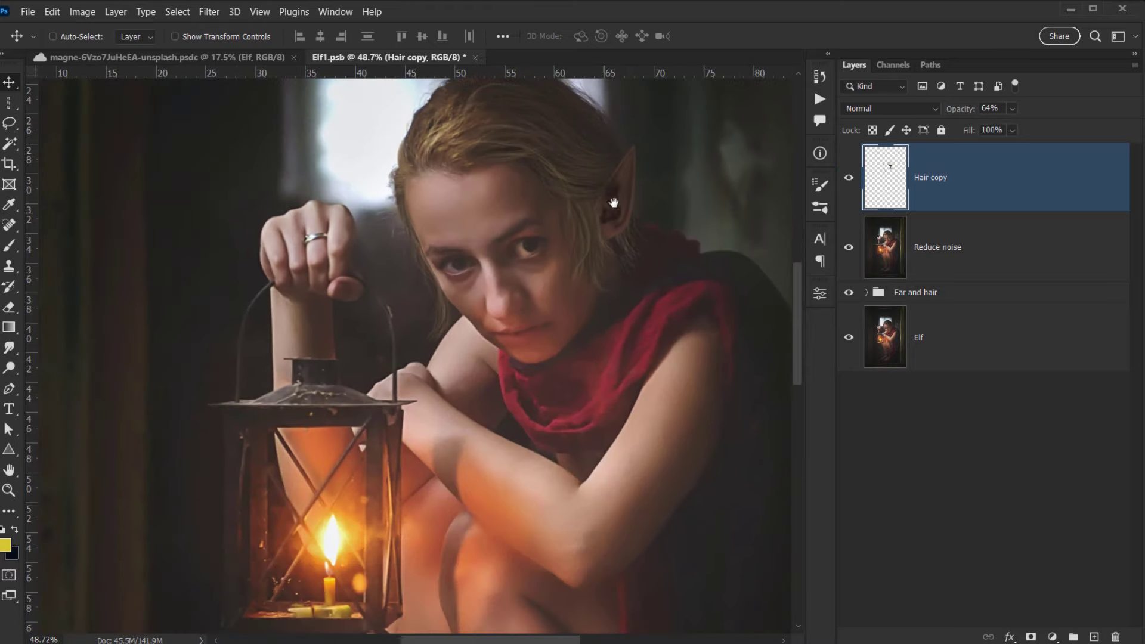
scroll(630, 199, down, 1)
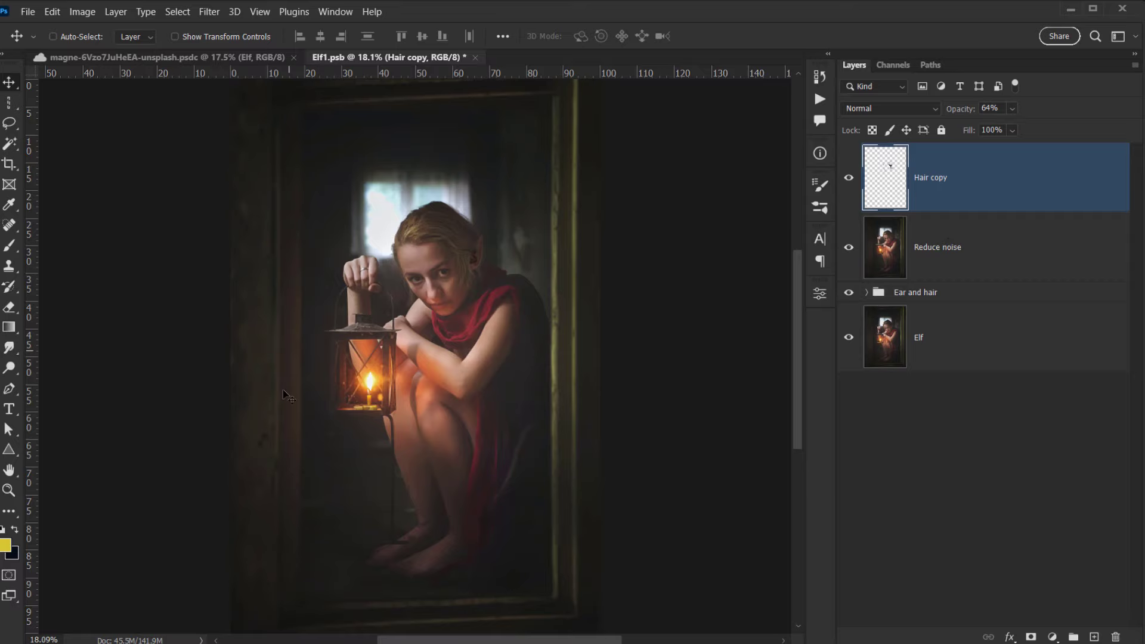
scroll(448, 357, up, 6)
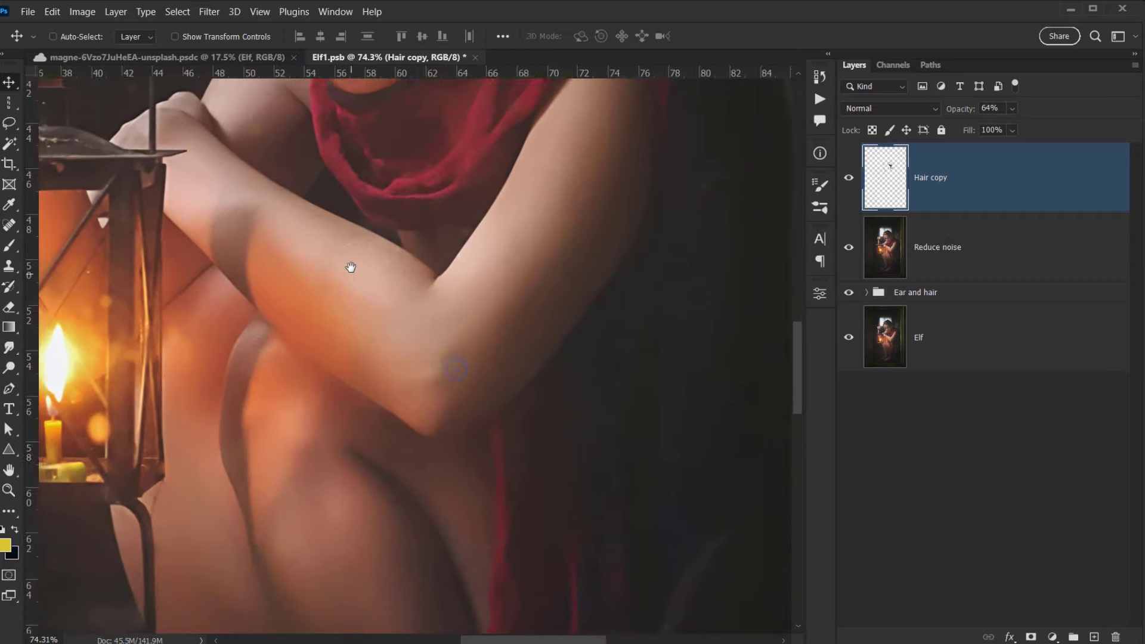
drag(351, 267, 407, 262)
scroll(384, 307, up, 3)
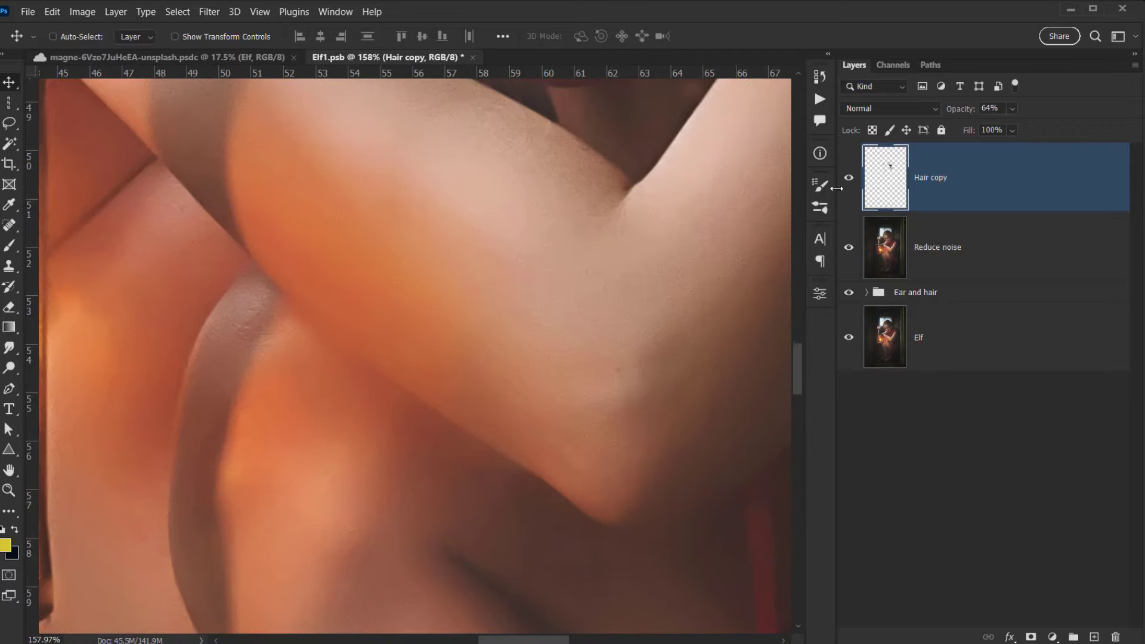
click(849, 292)
click(849, 247)
click(849, 247)
Compare the whole figure with and without the Reduce noise layer, and hide the original Elf layer beneath it.
scroll(306, 215, down, 3)
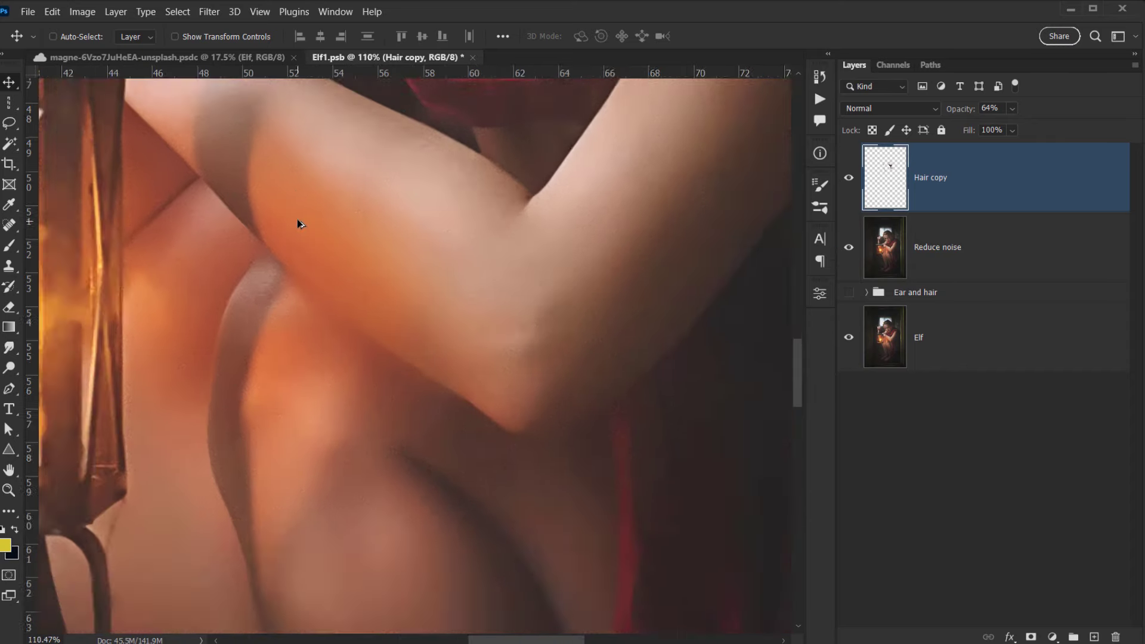
scroll(306, 214, down, 3)
scroll(373, 338, up, 2)
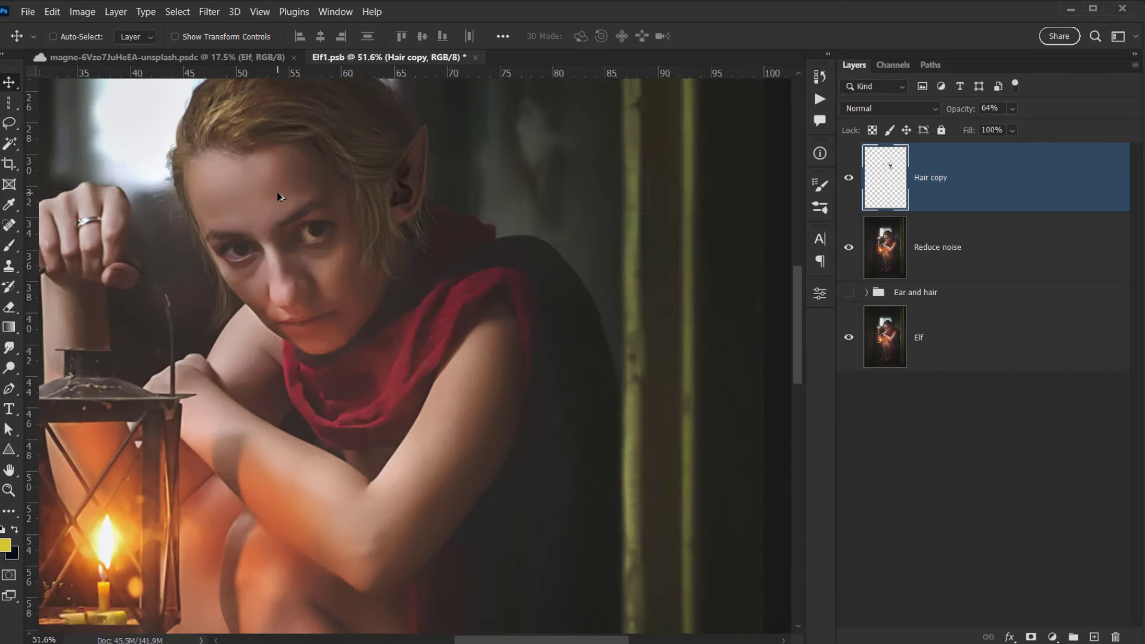
click(849, 247)
click(848, 247)
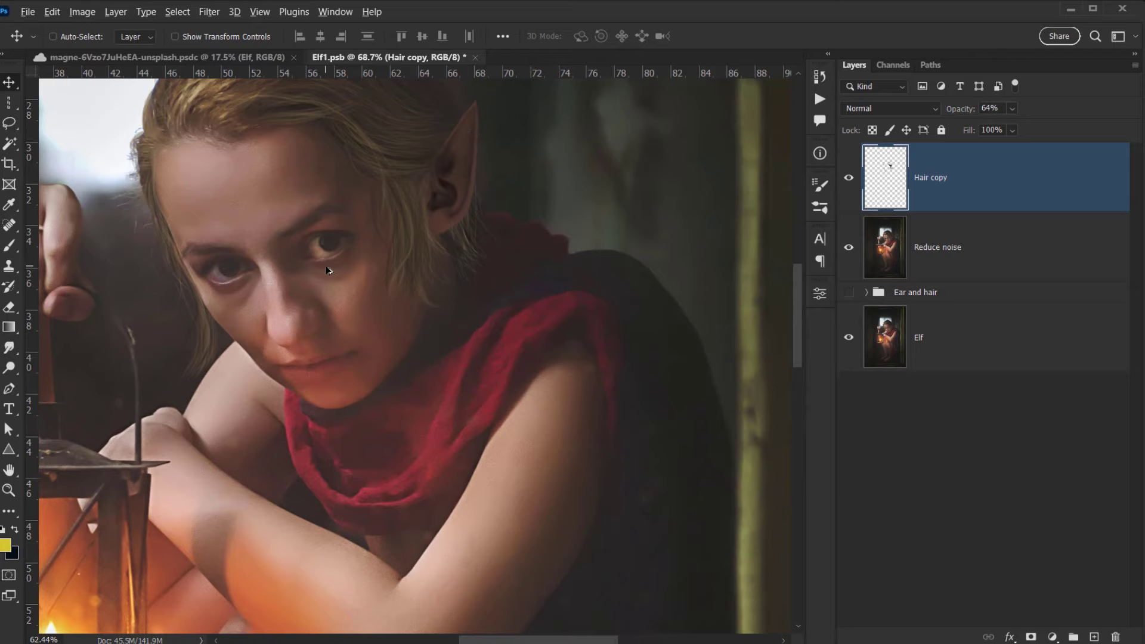
scroll(442, 180, down, 3)
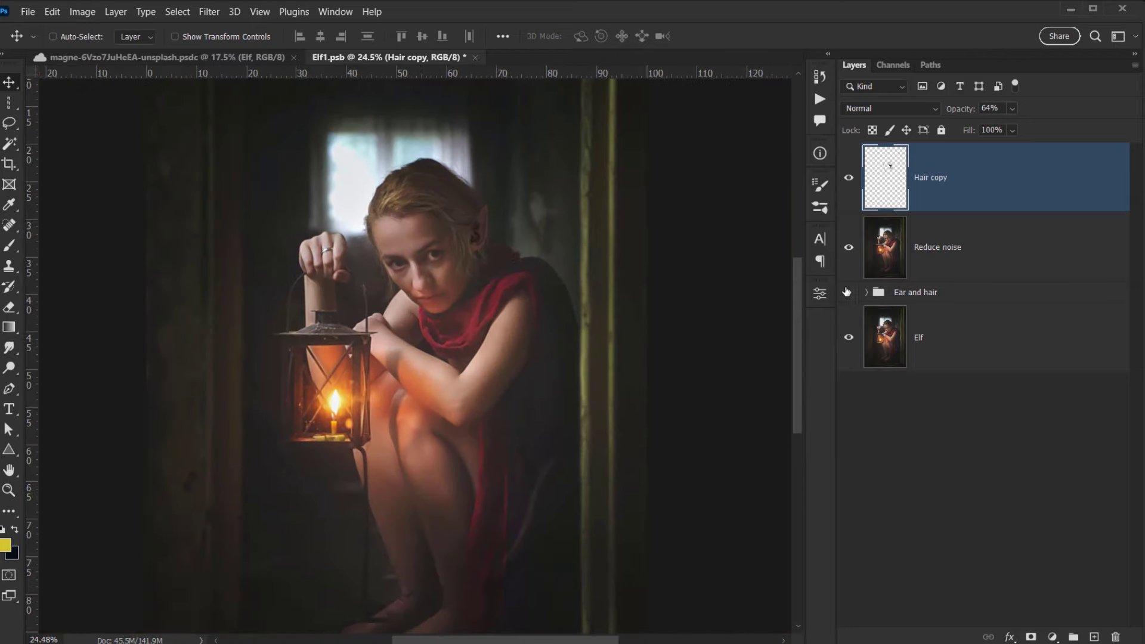
click(849, 337)
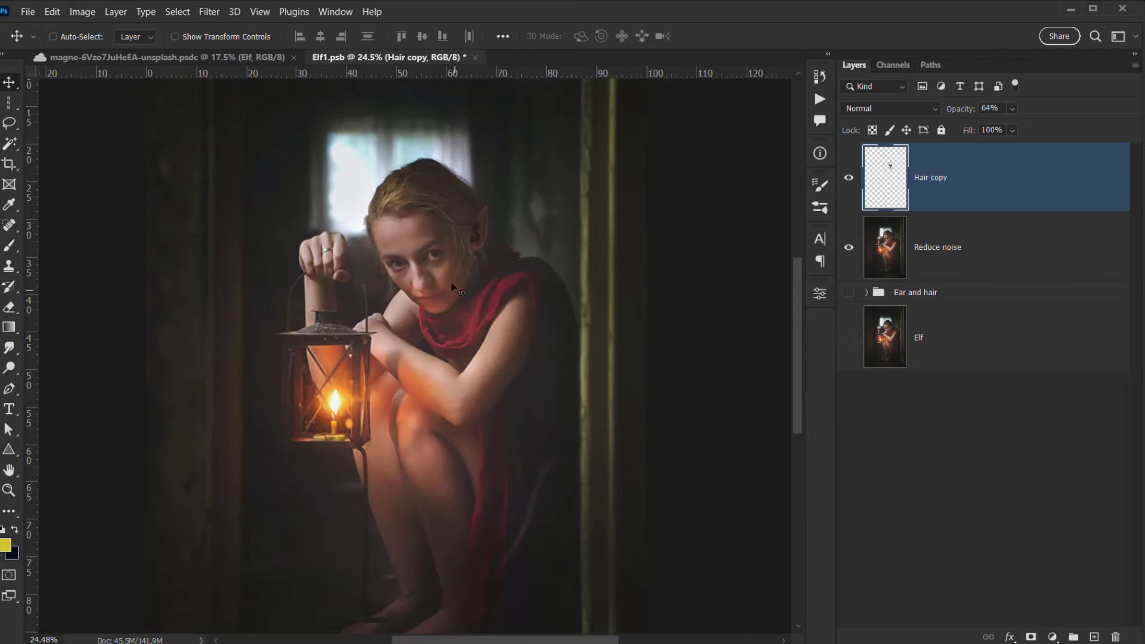
Close Elf1.psb with its changes saved, and hide and show the Elf layer in the cave composition.
click(475, 58)
click(504, 256)
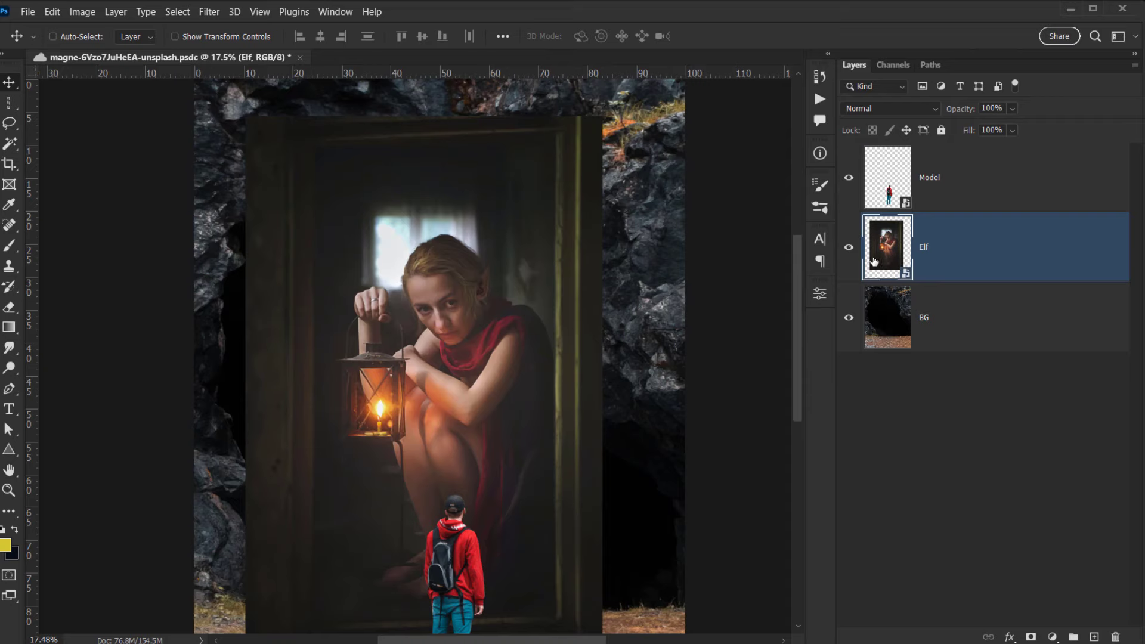
click(851, 248)
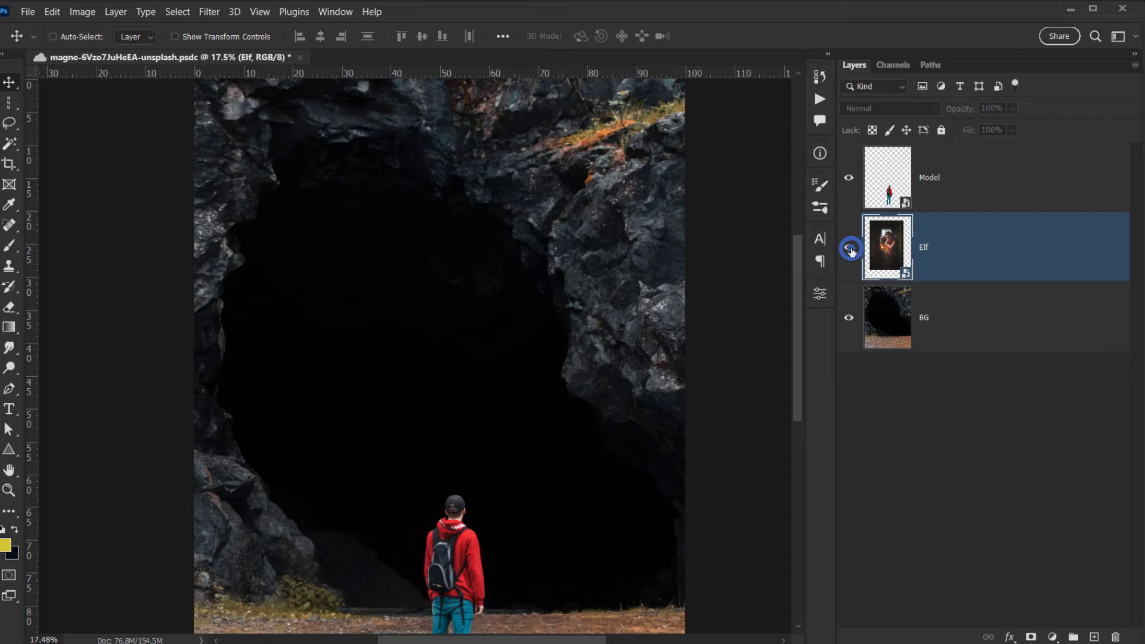
click(851, 249)
scroll(501, 375, up, 5)
scroll(387, 317, down, 5)
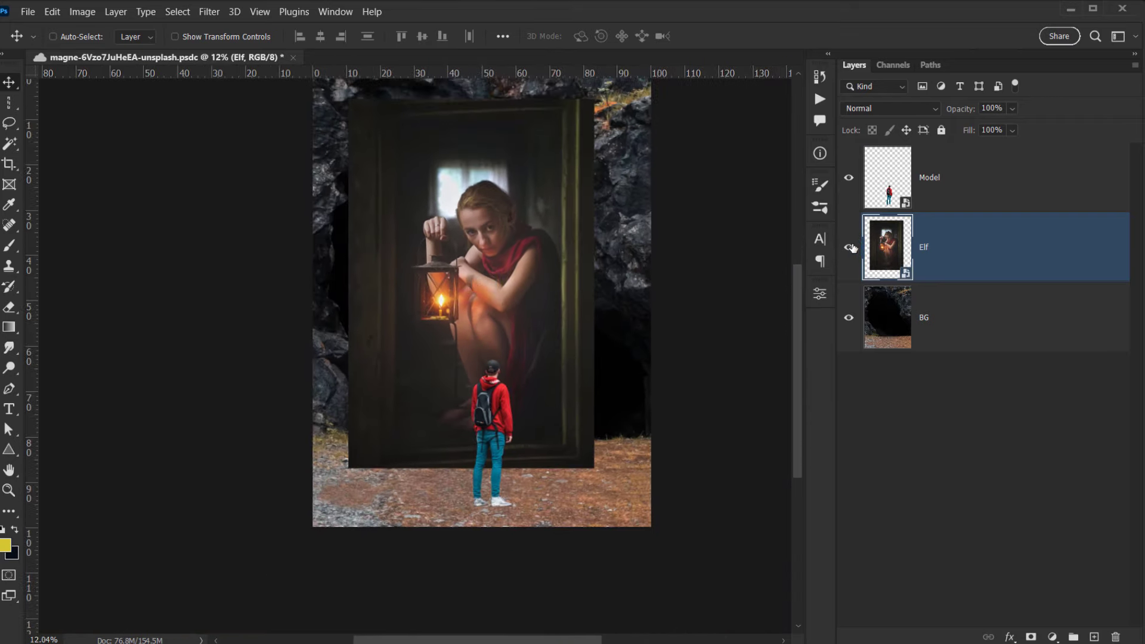
Hide the Elf and Model layers, and select the BG layer.
click(849, 246)
click(947, 181)
click(849, 177)
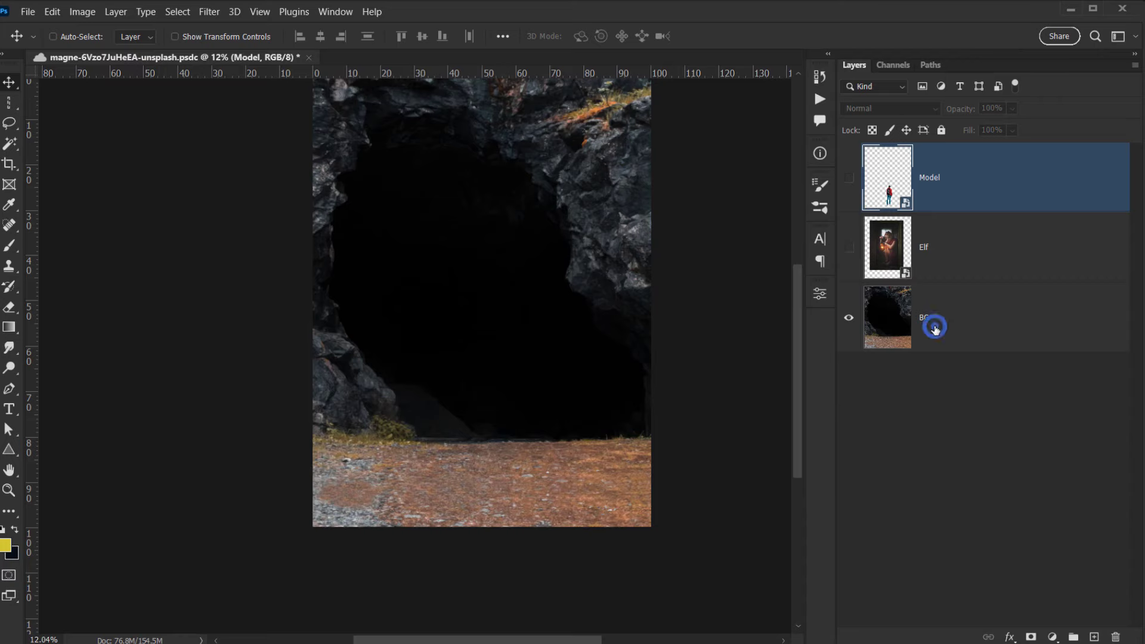
click(933, 326)
drag(562, 286, 488, 338)
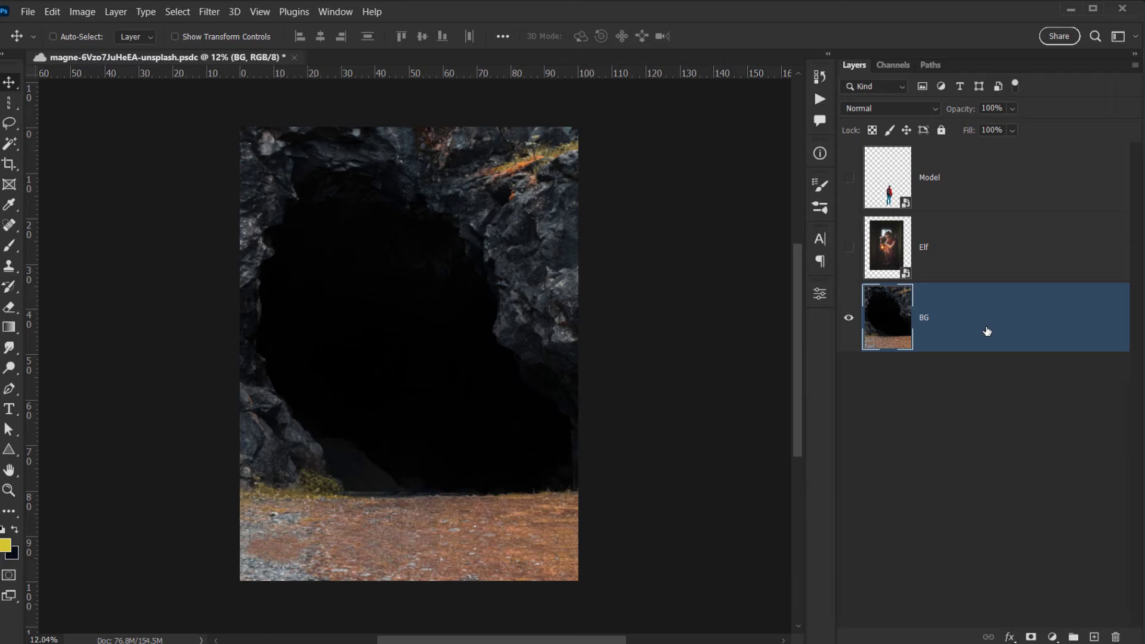
Convert the BG layer to a Smart Object, and hide and show it to check the cave background.
right_click(966, 319)
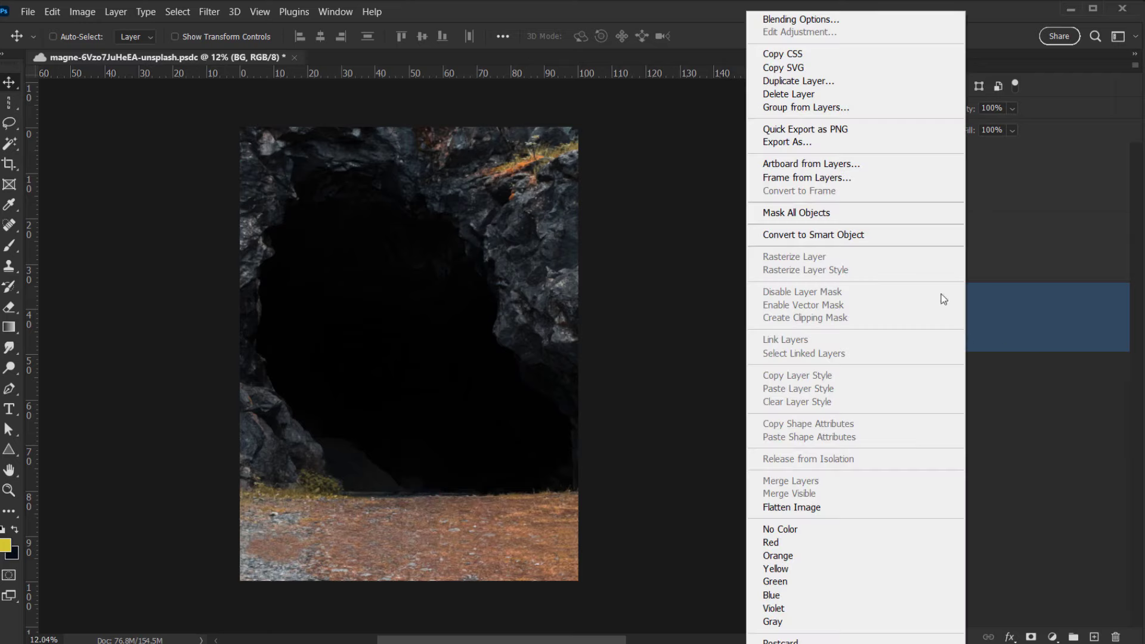
click(863, 234)
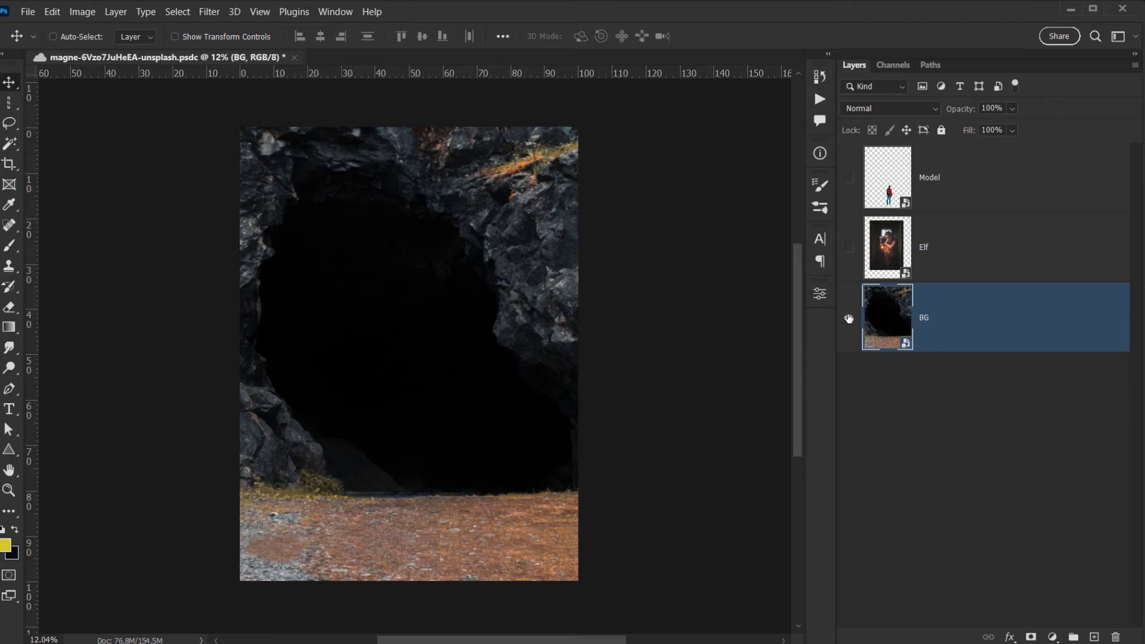
click(849, 318)
click(849, 318)
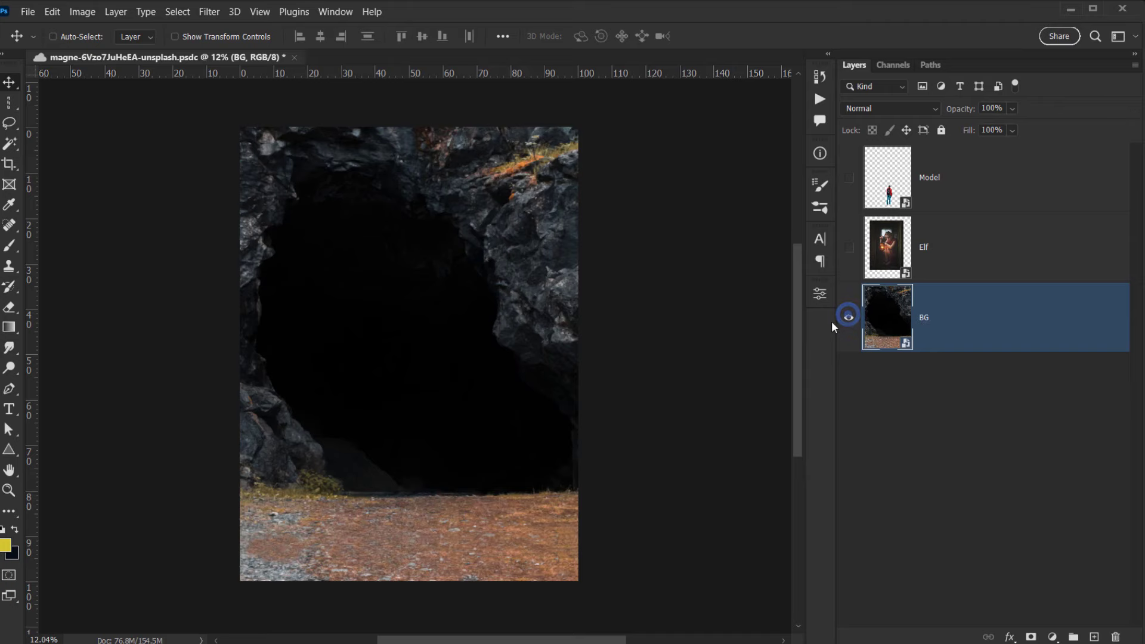
Darken and cool the BG layer with a Camera Raw filter: Temperature -10, Tint -9 and Exposure -2.25.
click(210, 13)
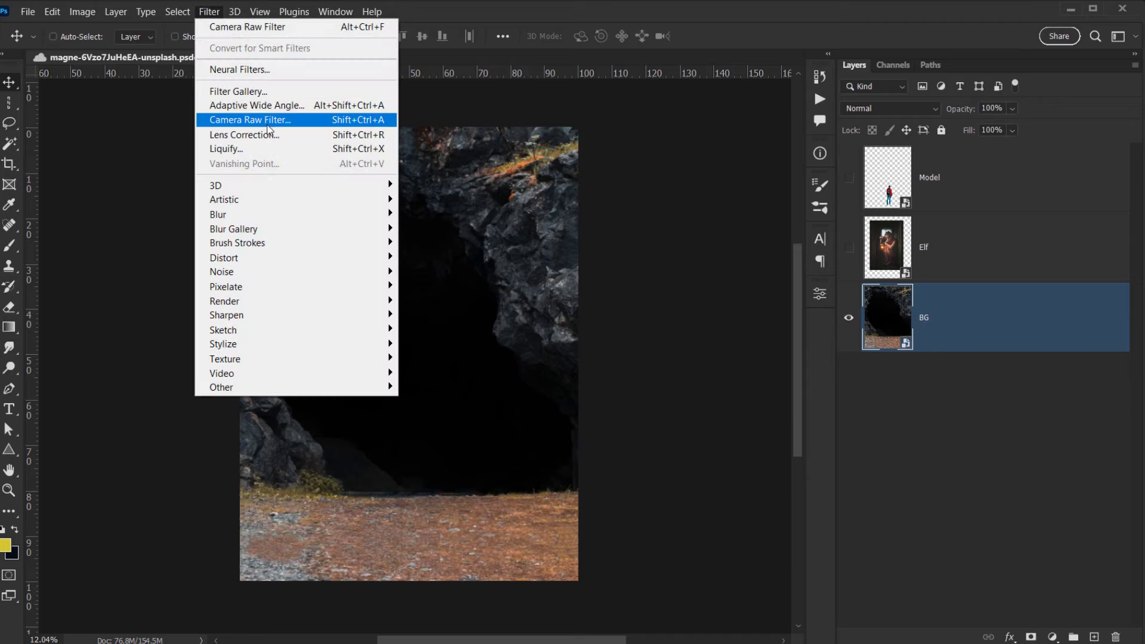
click(268, 123)
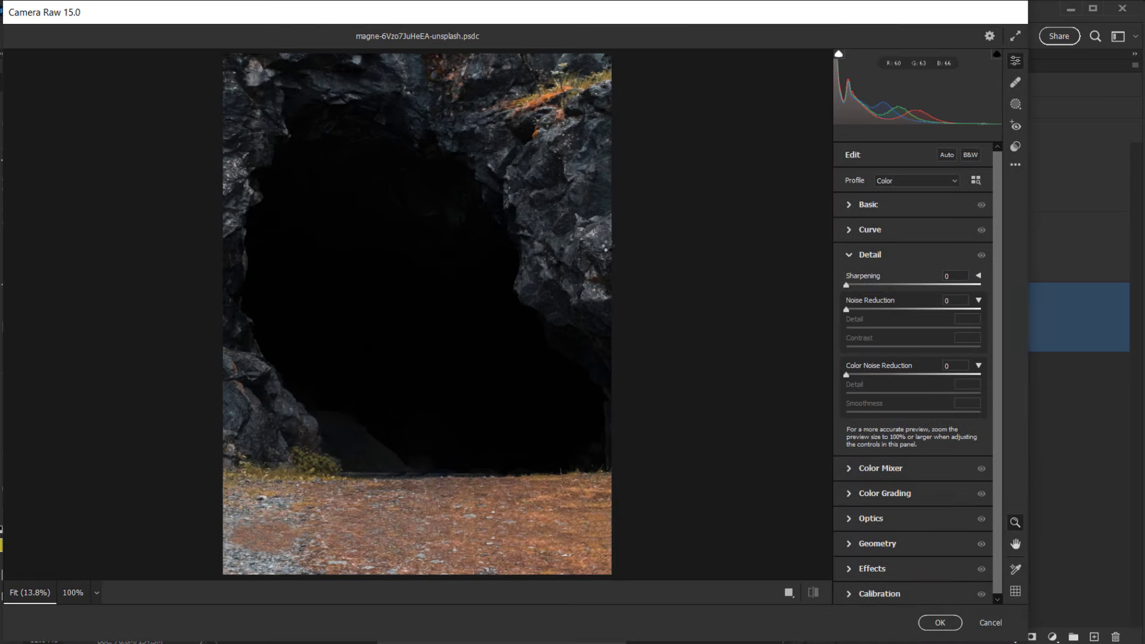
click(851, 255)
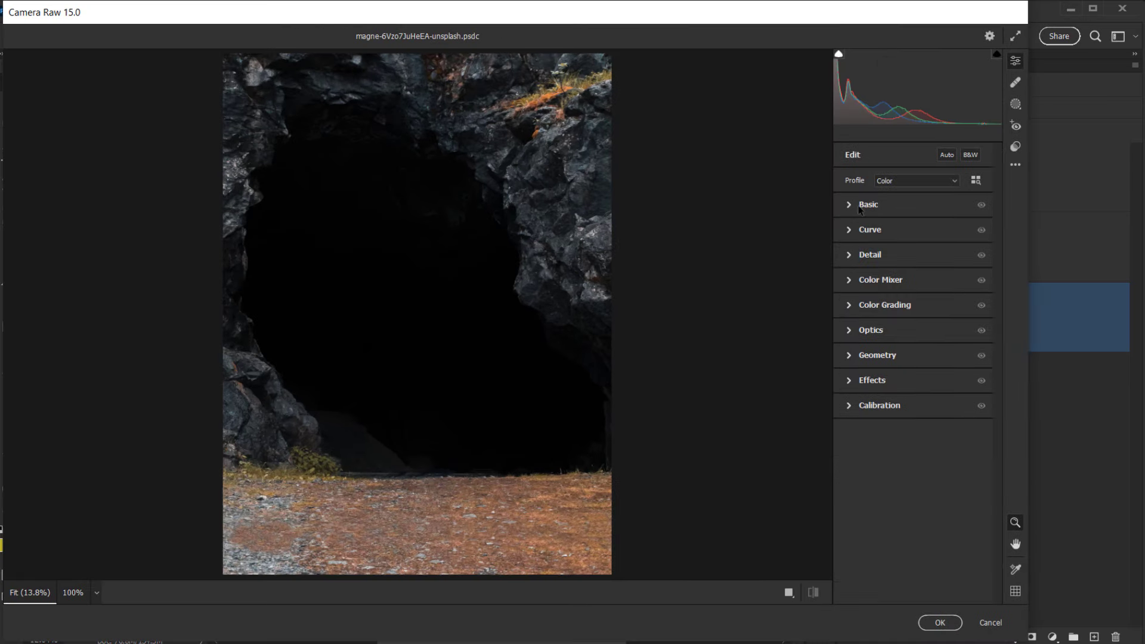
click(852, 206)
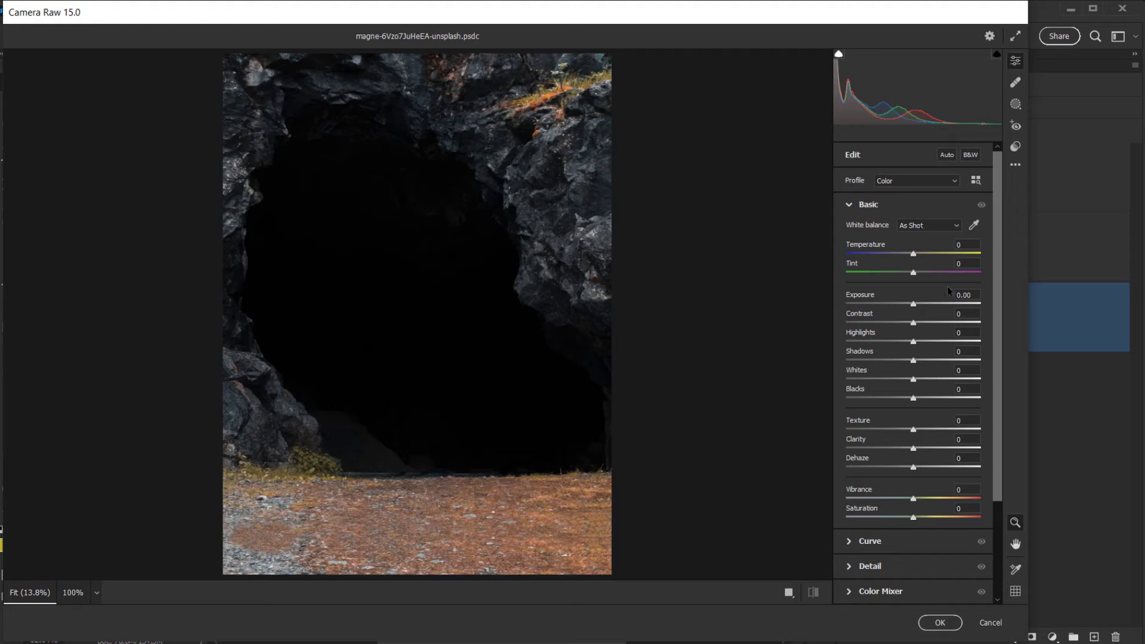
drag(911, 257, 908, 257)
drag(913, 272, 902, 255)
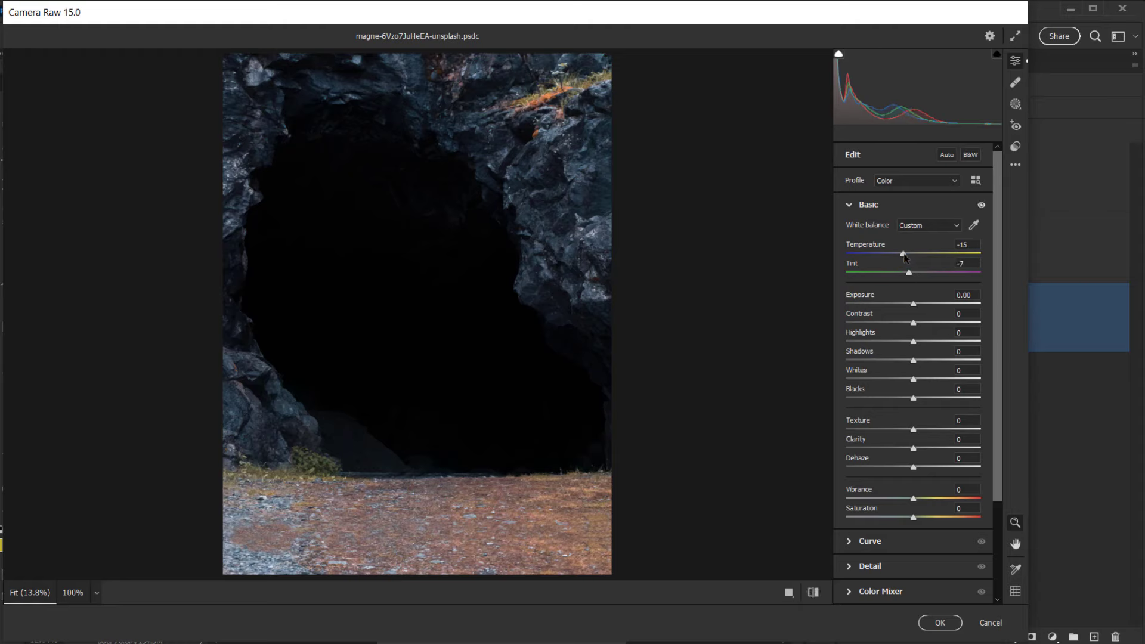
drag(914, 304, 885, 305)
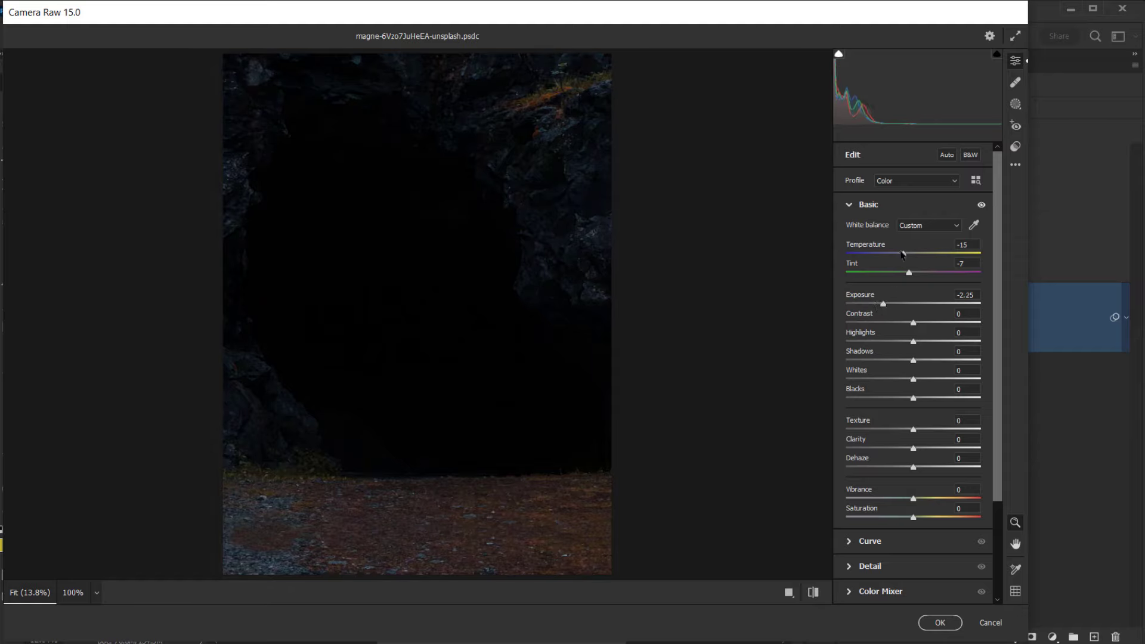
drag(901, 255, 904, 260)
mouse_move(913, 274)
mouse_down()
mouse_move(900, 273)
mouse_move(948, 272)
mouse_move(901, 273)
mouse_up()
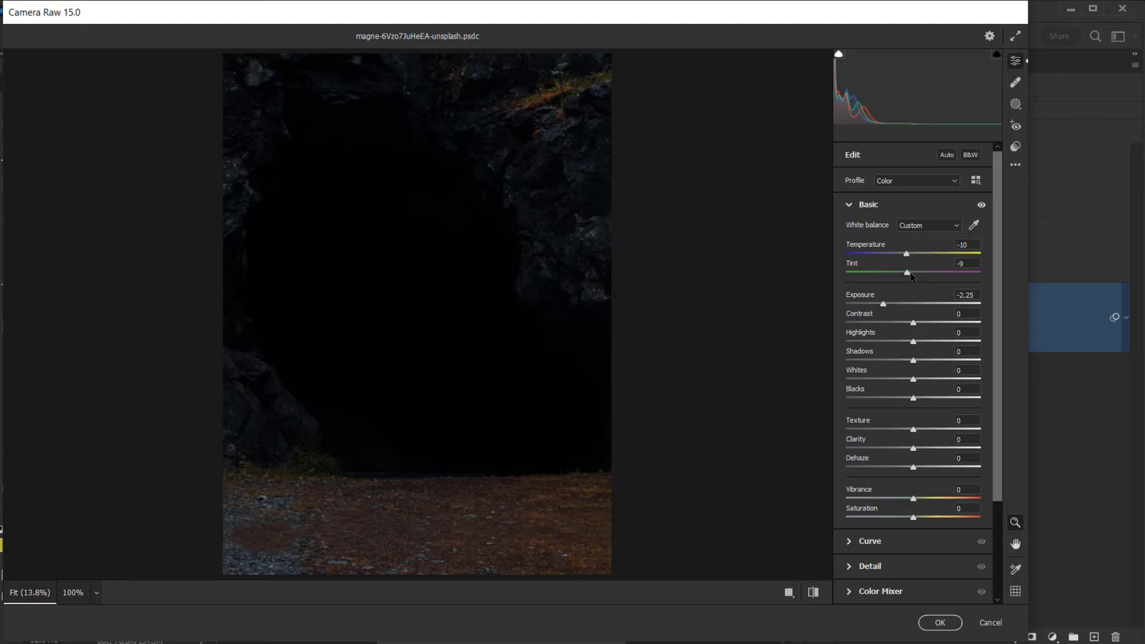
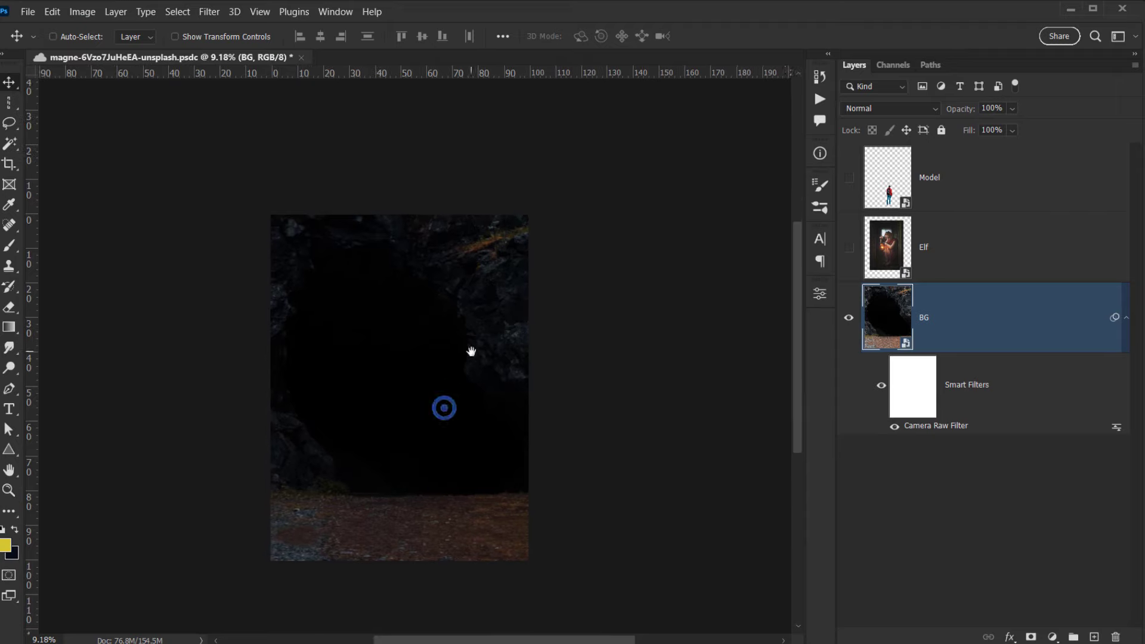
Delete the Smart Filters mask from the BG layer.
drag(912, 388, 1118, 630)
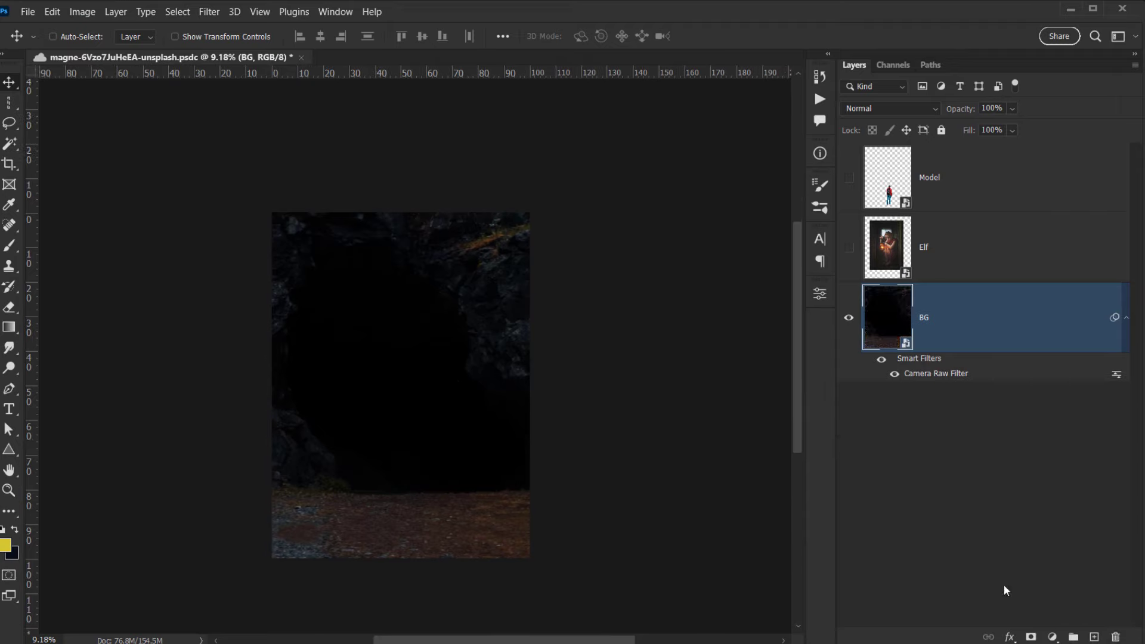
scroll(309, 409, up, 4)
drag(468, 395, 436, 418)
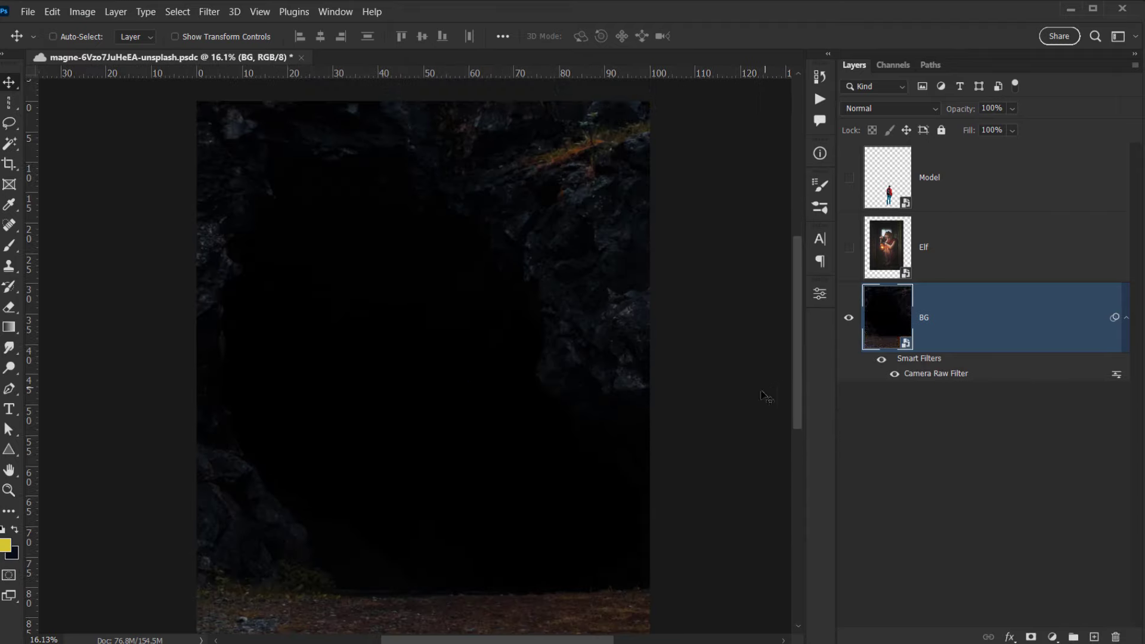
scroll(417, 355, down, 1)
drag(486, 340, 601, 343)
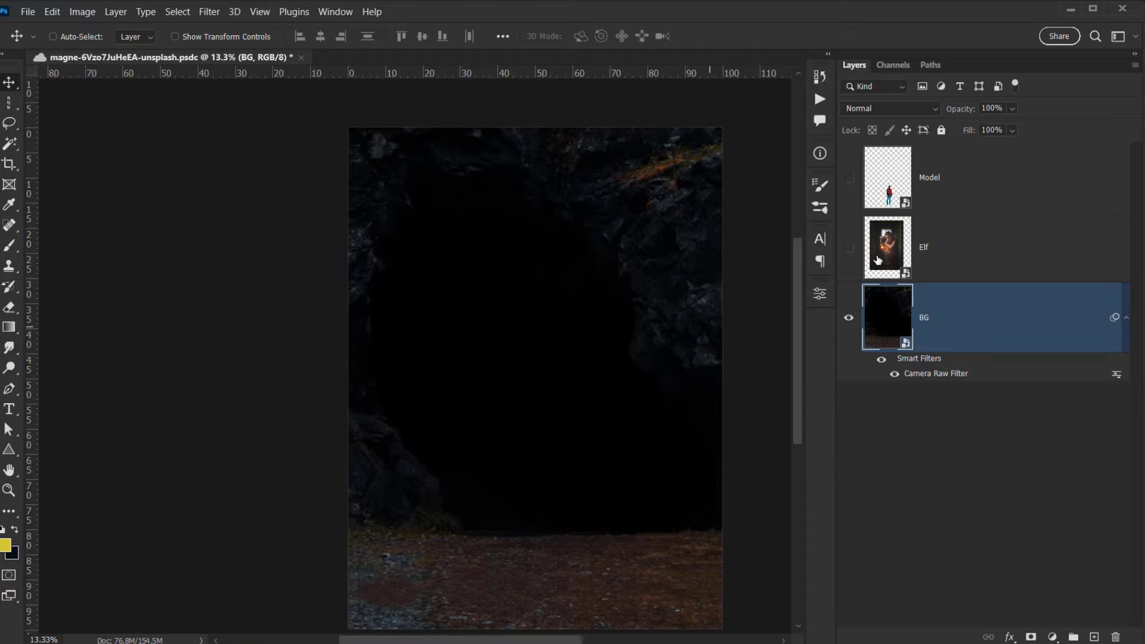
Show the Model layer, copy the BG layer's Camera Raw smart filter onto it, and hide and show it to check.
click(964, 181)
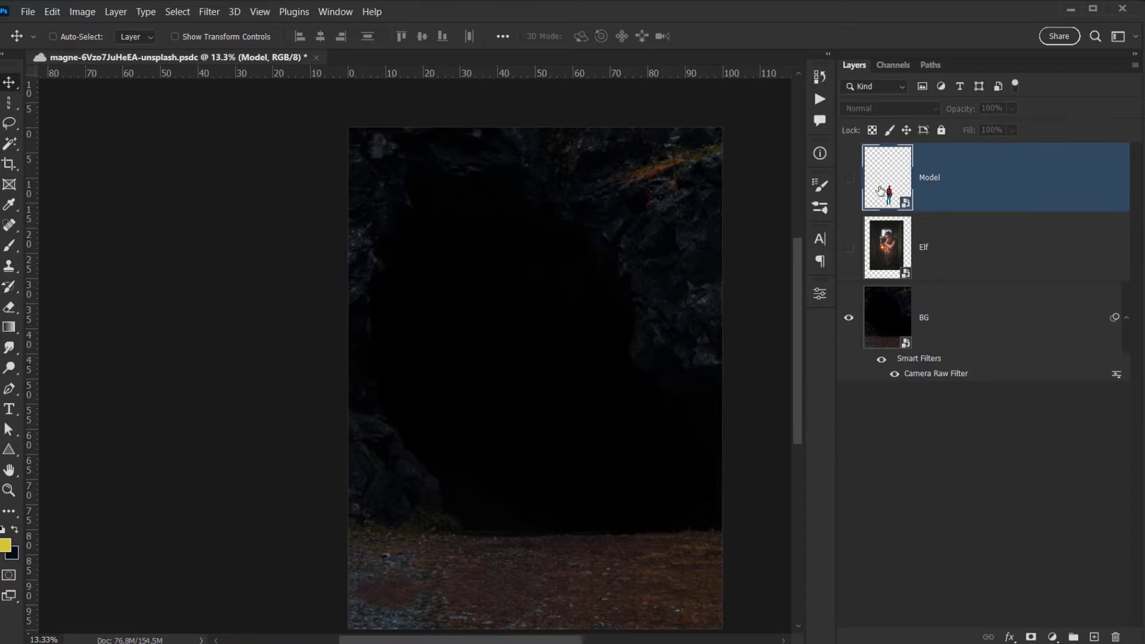
click(849, 179)
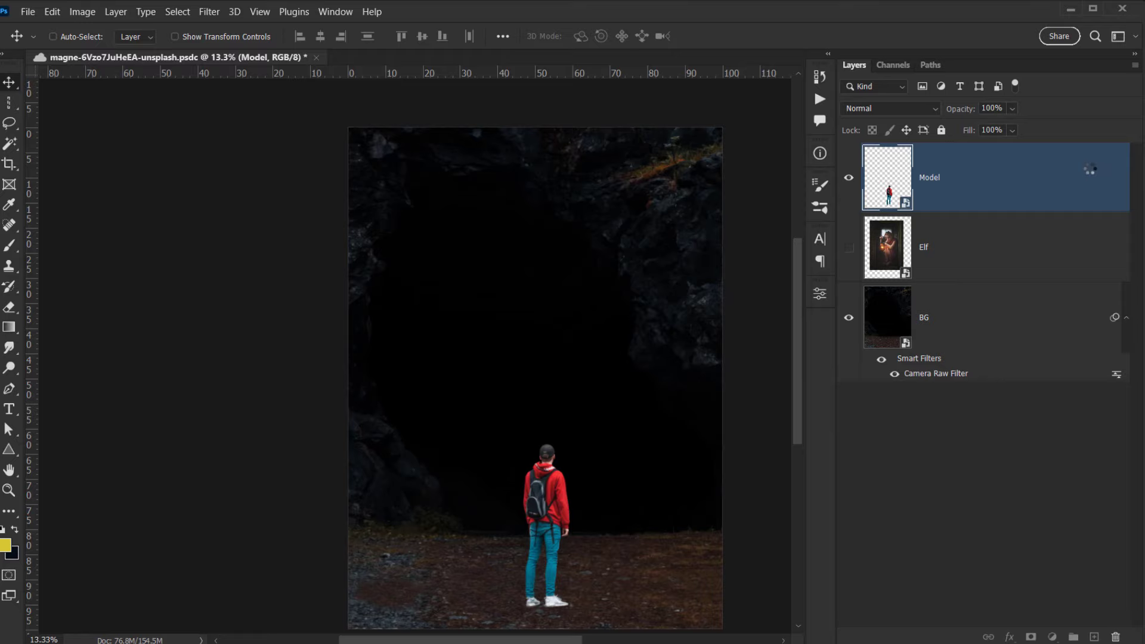
click(1027, 173)
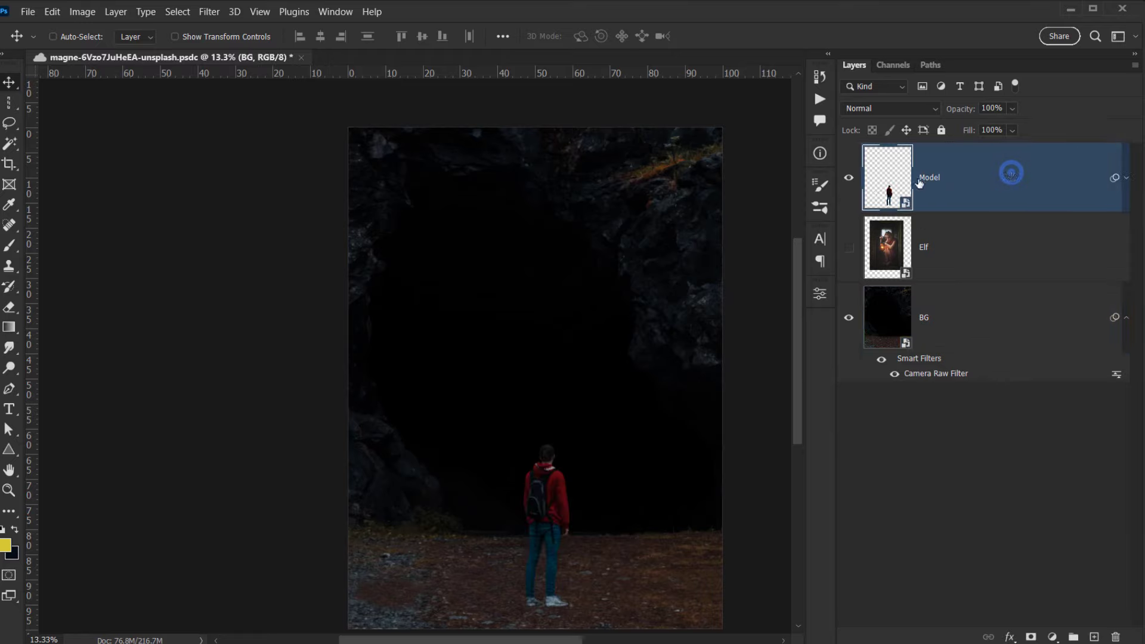
click(850, 178)
click(849, 178)
Collapse the BG layer's smart filter list and check how the darkened model blends with the cave.
scroll(491, 482, up, 3)
drag(639, 455, 542, 362)
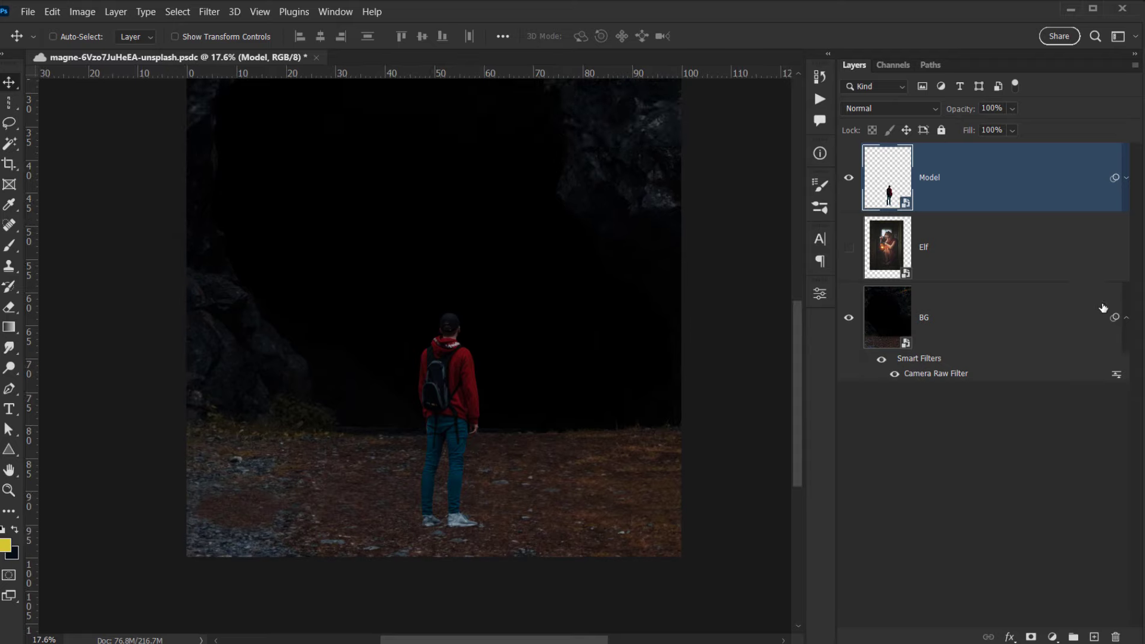
click(1124, 321)
scroll(504, 405, up, 3)
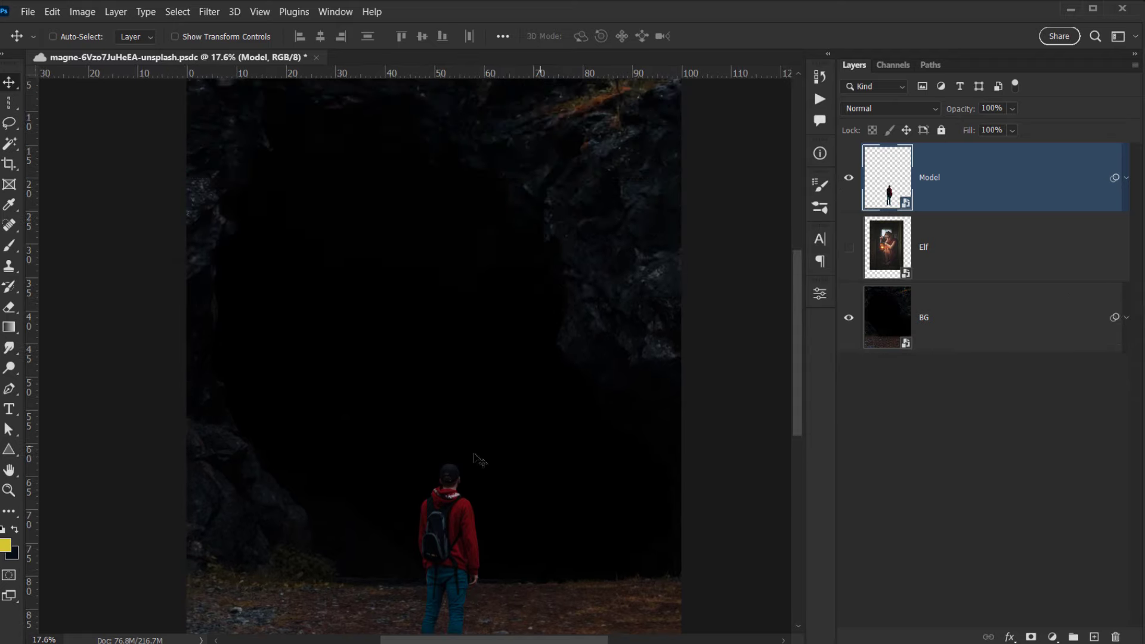
scroll(515, 451, down, 2)
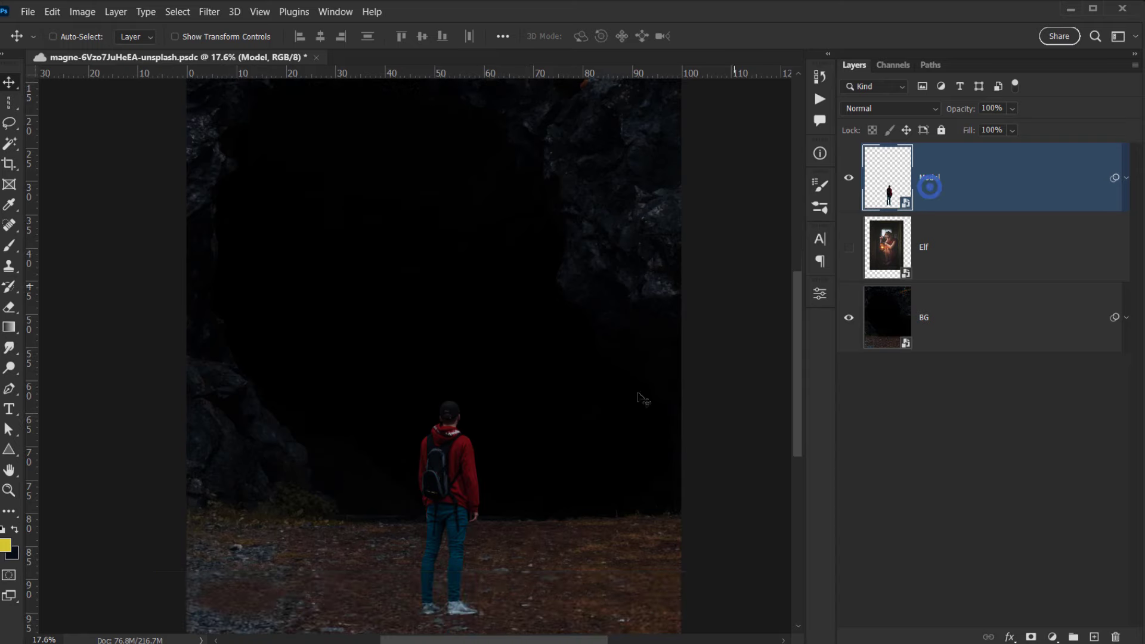
Shift the Model layer slightly left in the cave and scale it to 99.12%.
key(ctrl)
key(ctrl+t)
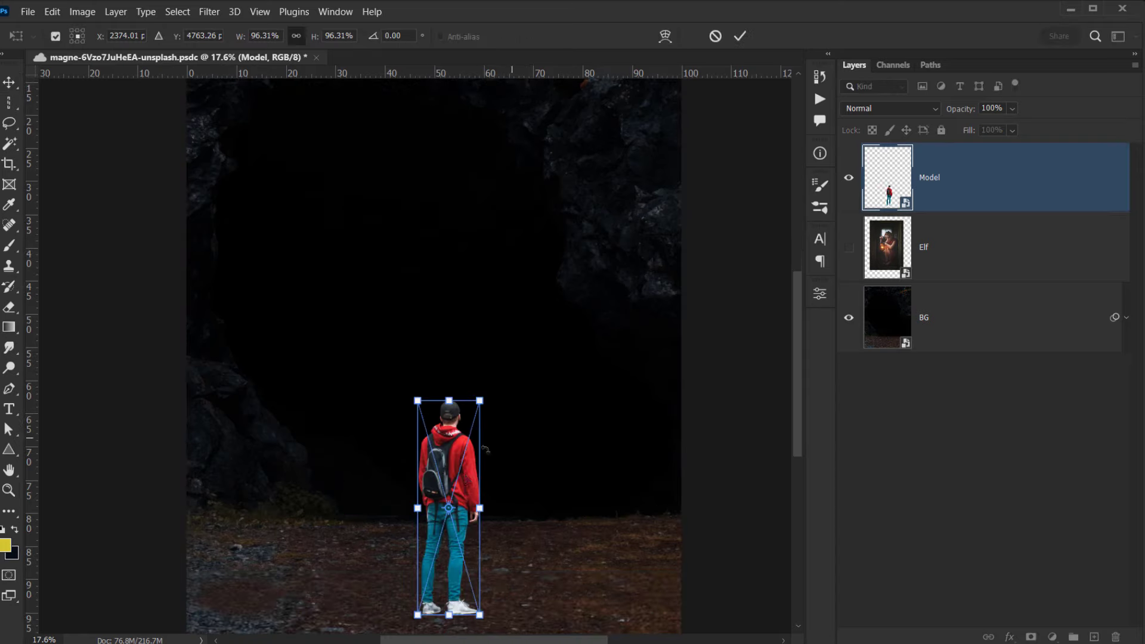
drag(455, 513, 458, 519)
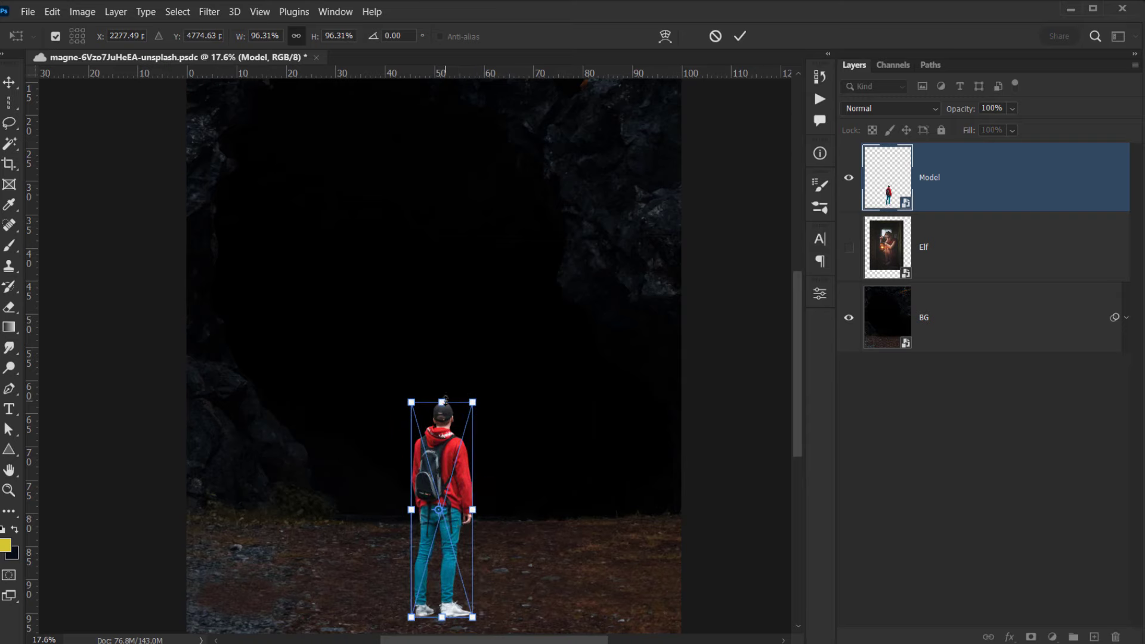
drag(442, 401, 442, 394)
click(739, 35)
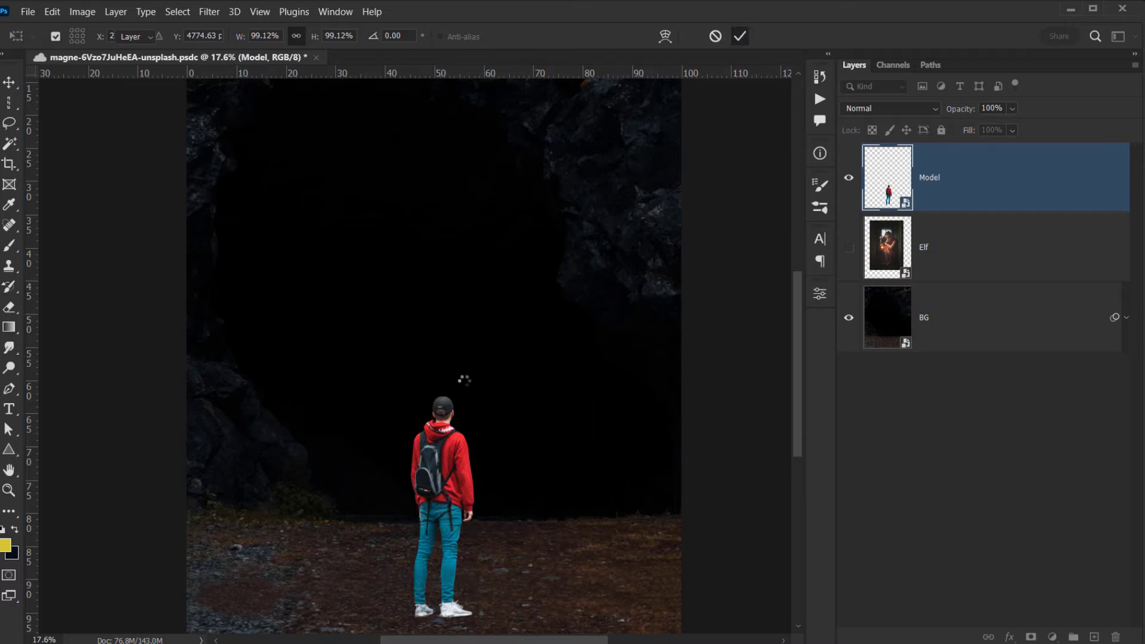
scroll(474, 489, down, 2)
drag(452, 496, 459, 496)
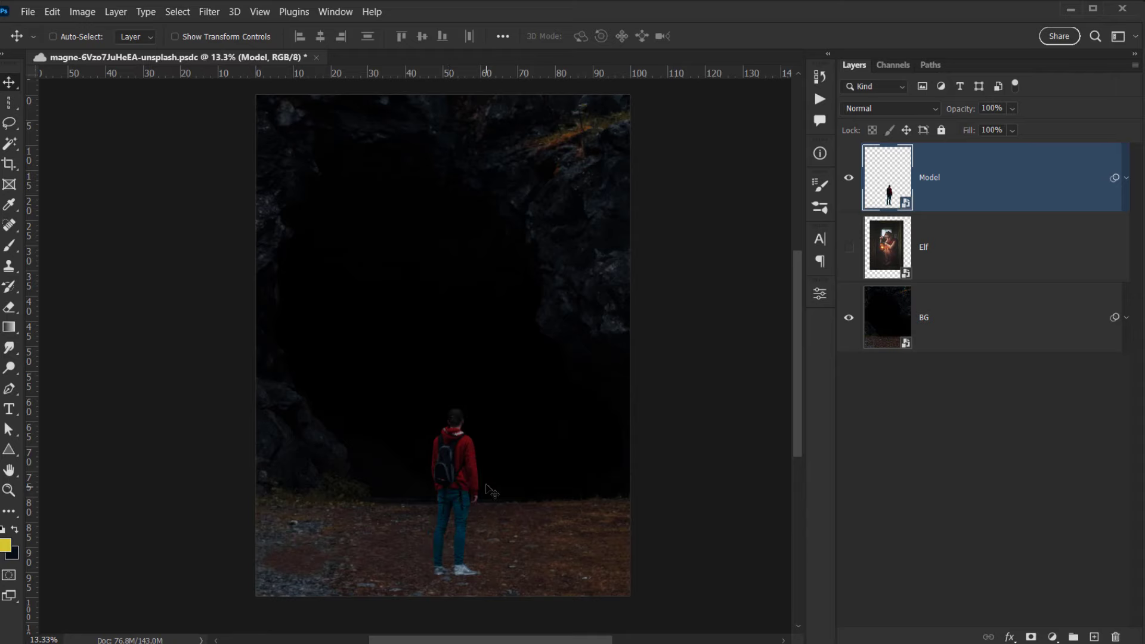
scroll(489, 477, down, 2)
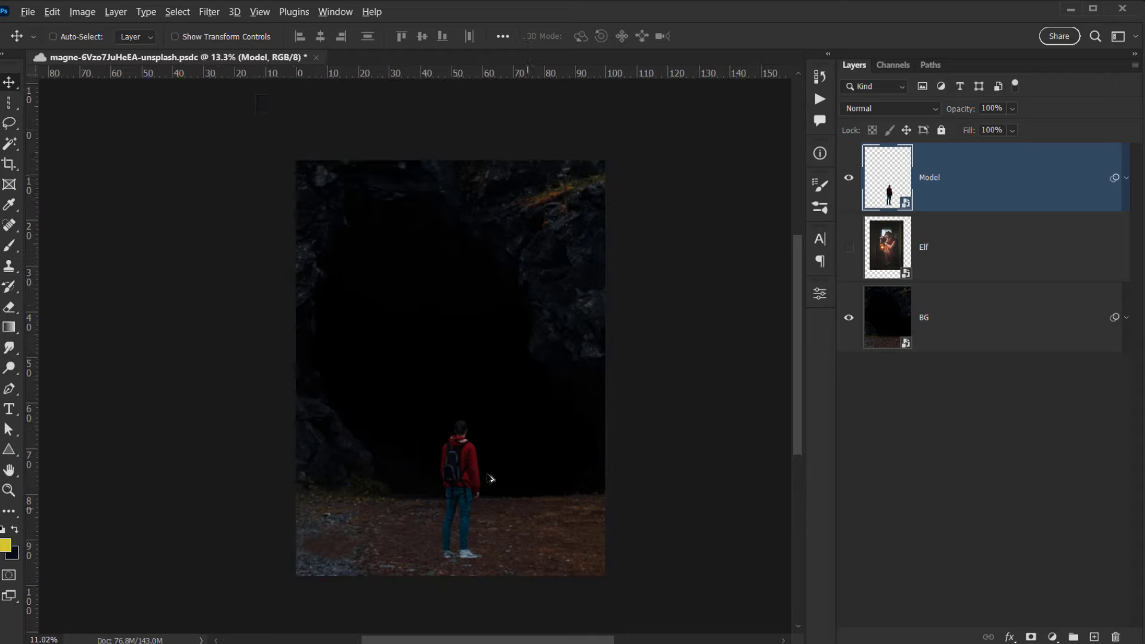
Show the Elf layer, copy the Model layer's Camera Raw smart filter onto it, and select it.
click(848, 251)
click(937, 249)
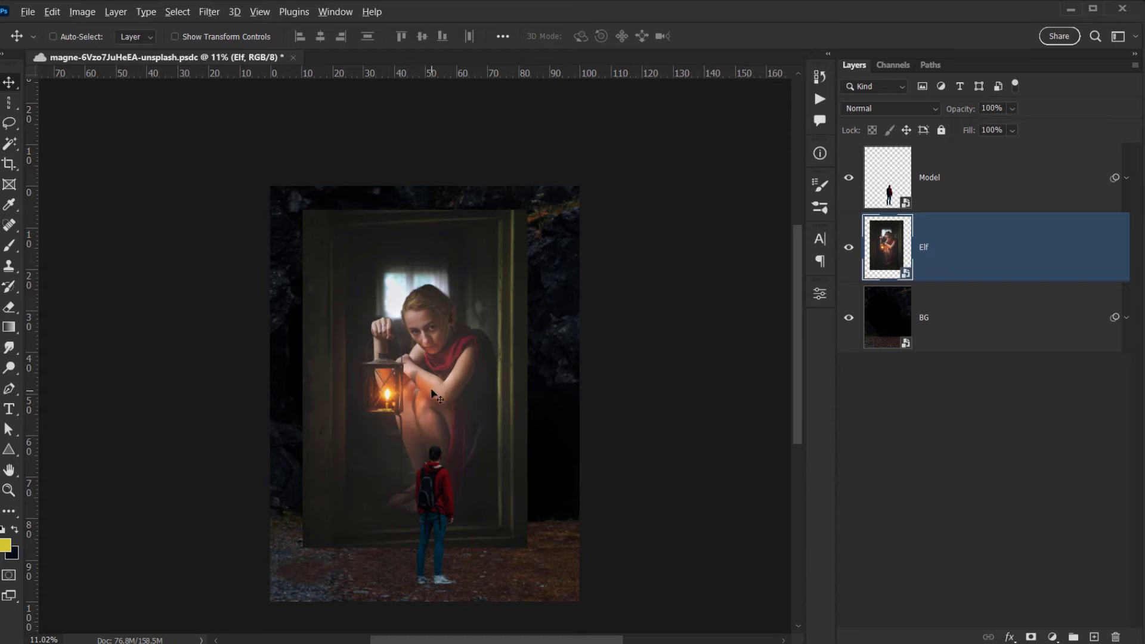
scroll(434, 395, up, 2)
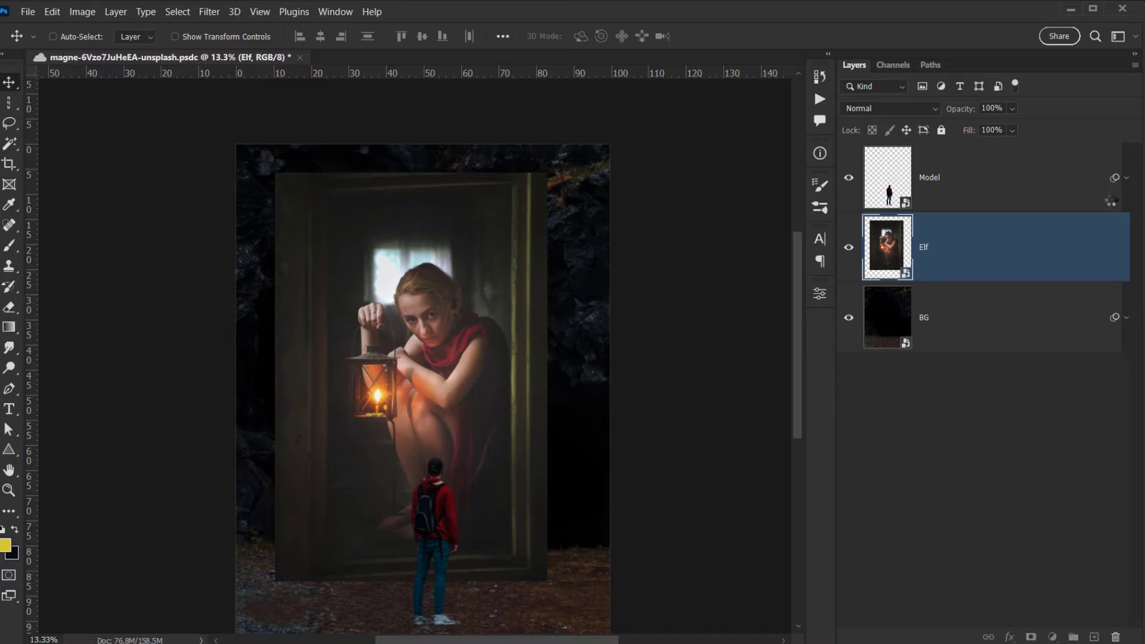
drag(1116, 179, 972, 260)
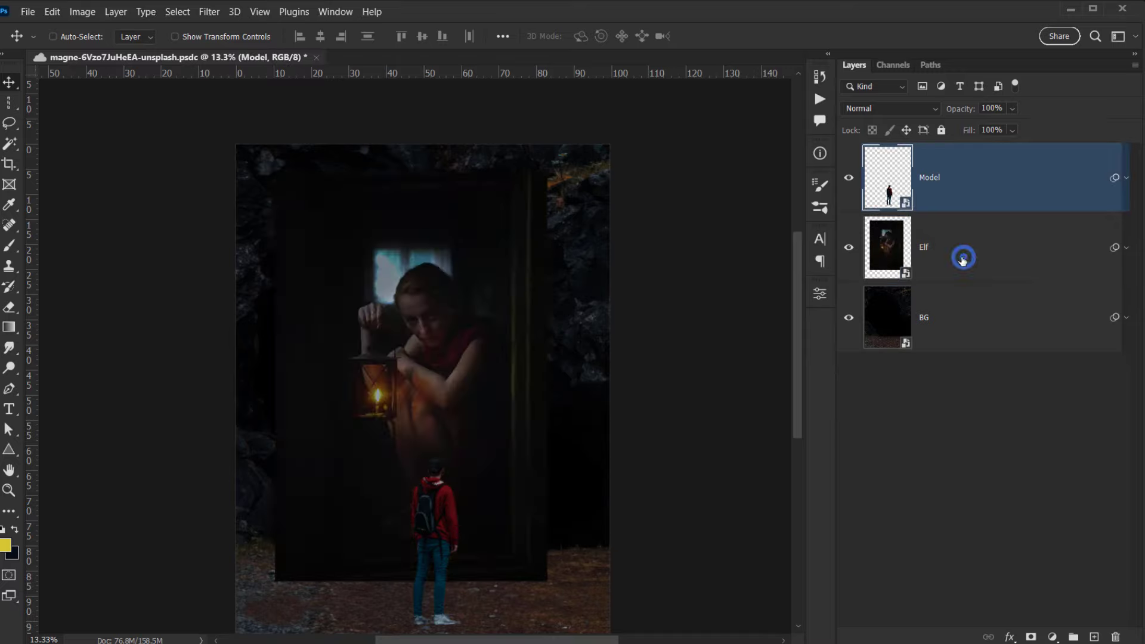
click(964, 260)
Examine the darkened elf and lantern up close, and hide and show the Elf layer.
scroll(348, 331, up, 2)
scroll(483, 296, up, 10)
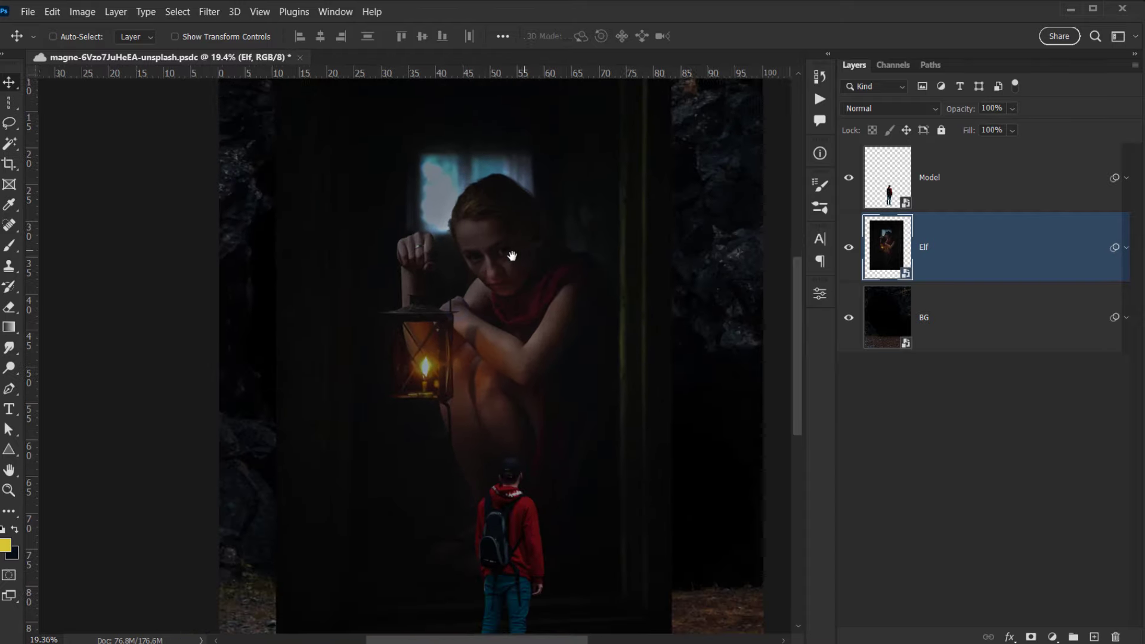
scroll(486, 265, down, 10)
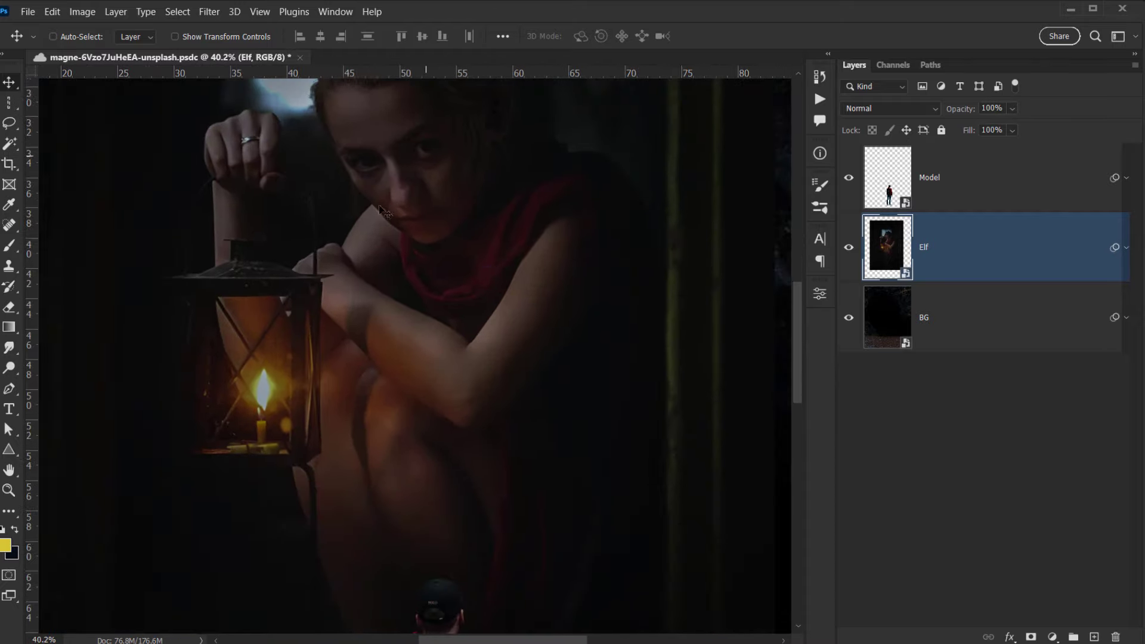
drag(435, 290, 459, 289)
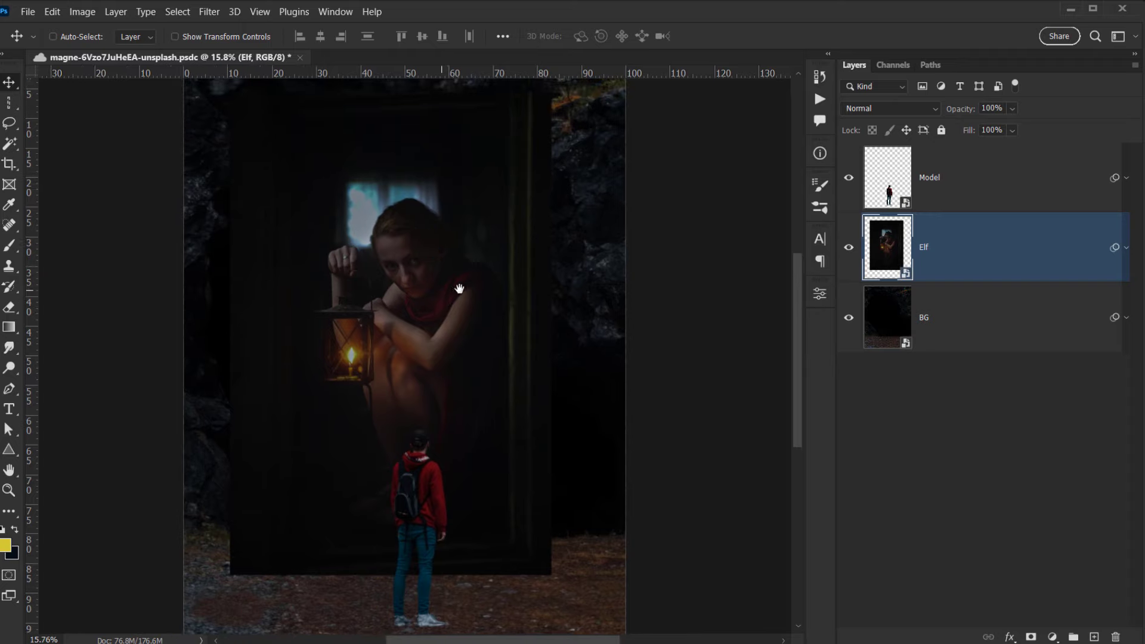
click(851, 250)
click(851, 249)
Try an opacity of 50% on the Elf layer and look over its blend with the cave and model.
drag(960, 113, 933, 113)
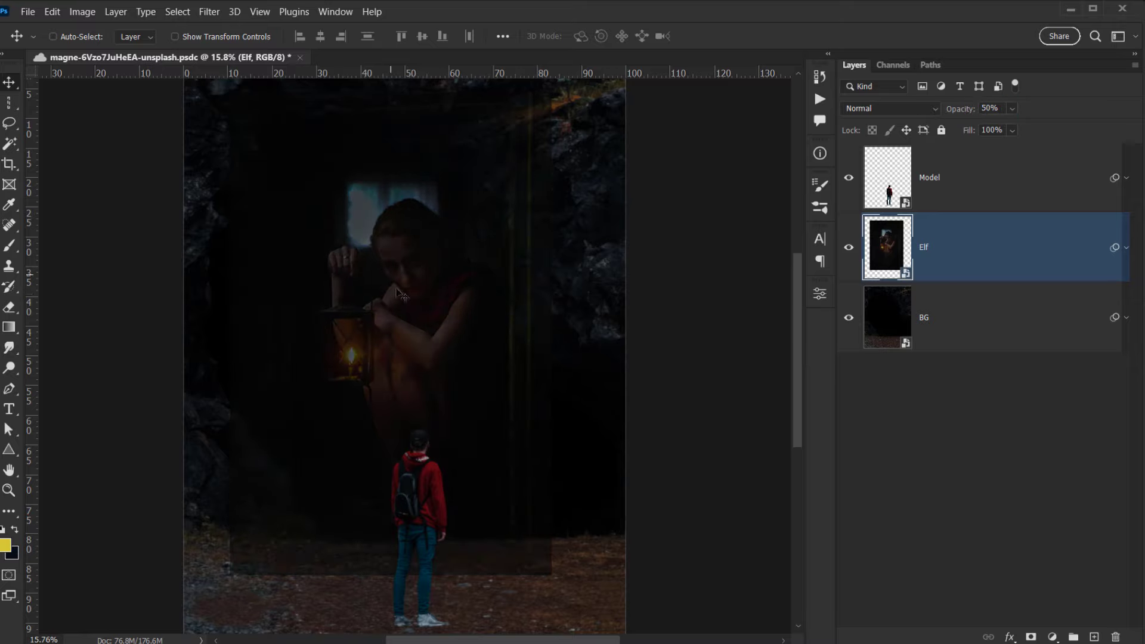
scroll(404, 334, up, 3)
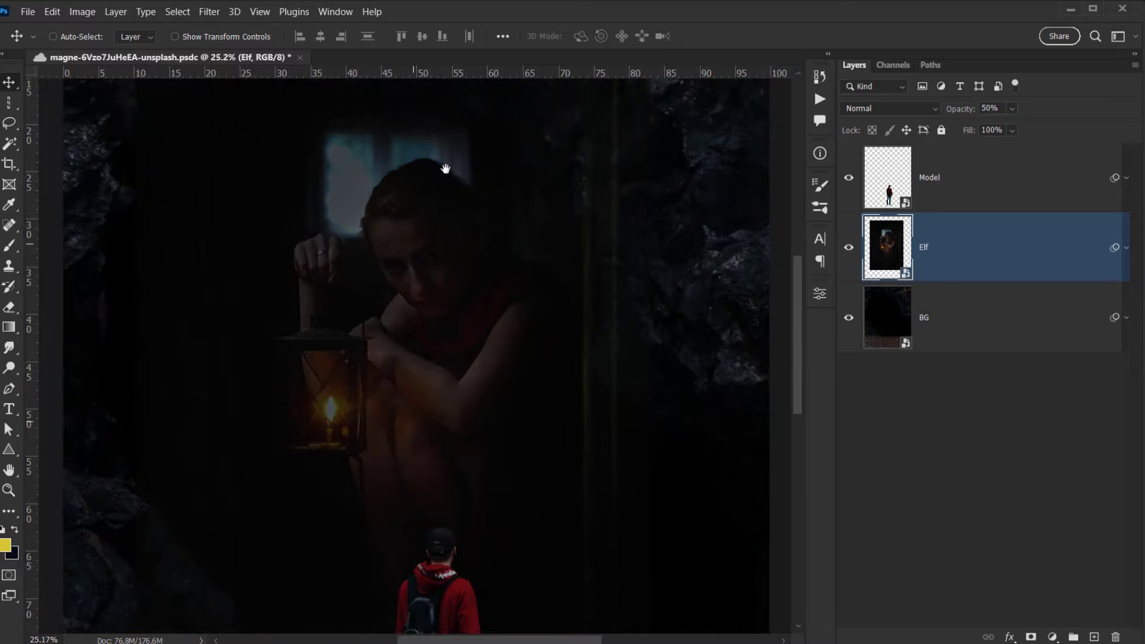
scroll(447, 199, up, 3)
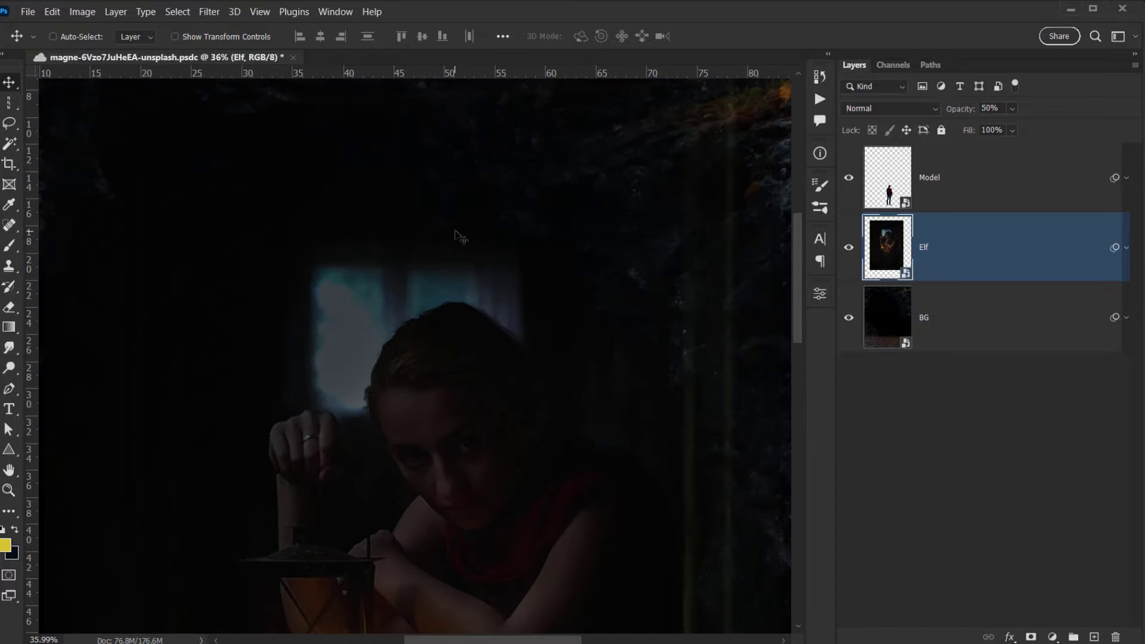
scroll(417, 358, down, 10)
scroll(418, 358, left, 2)
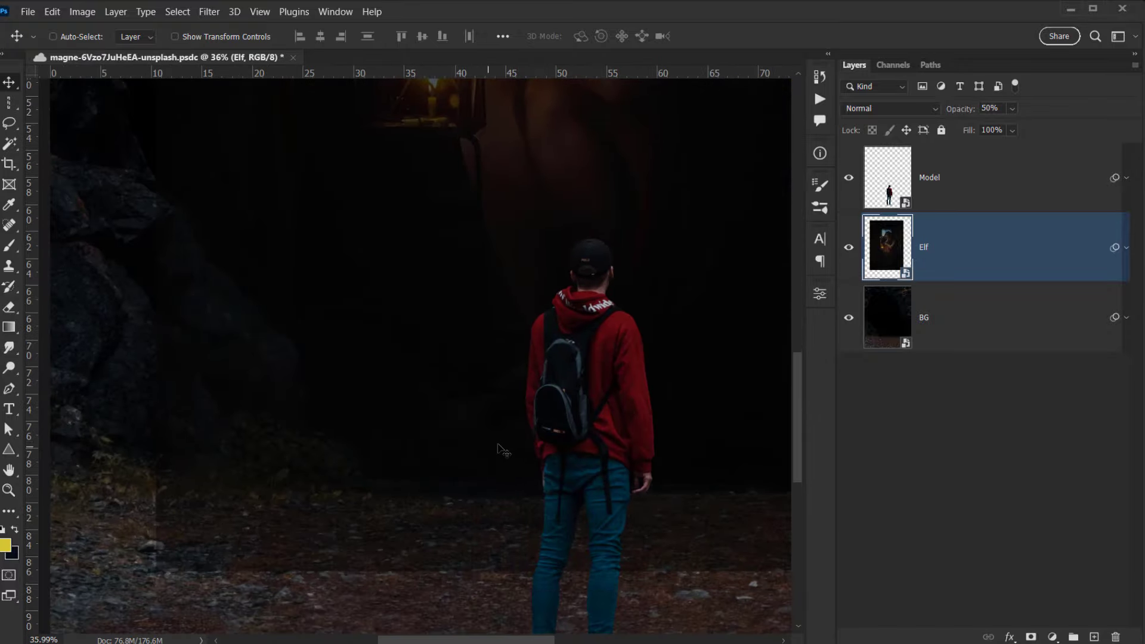
Set the Elf layer's opacity to 76%.
scroll(986, 108, up, 5)
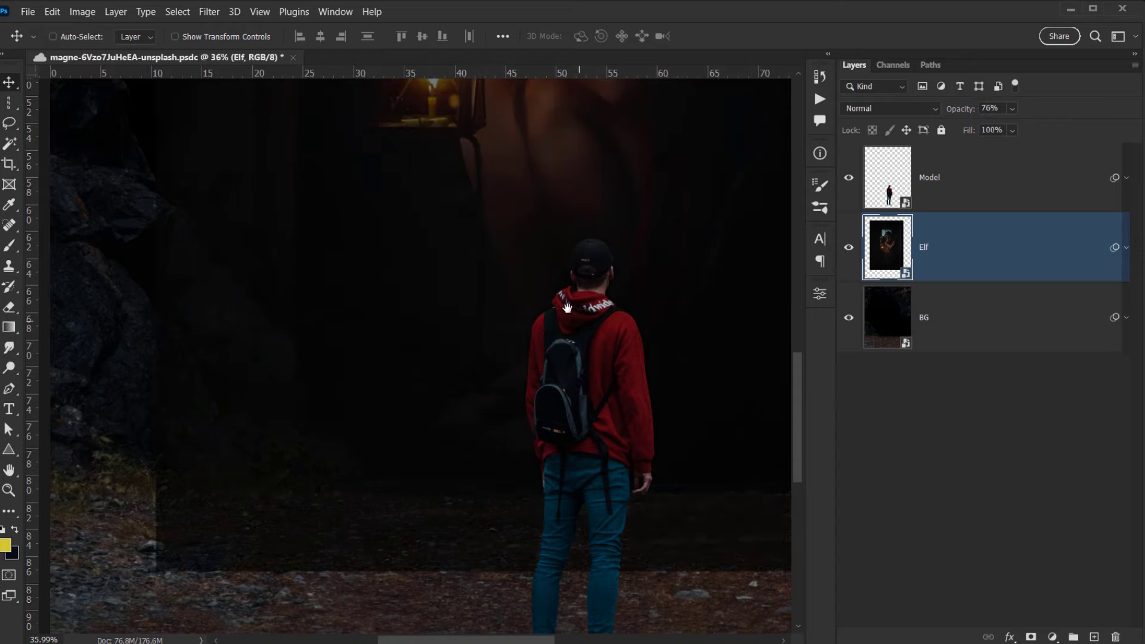
scroll(563, 317, up, 3)
scroll(447, 323, down, 4)
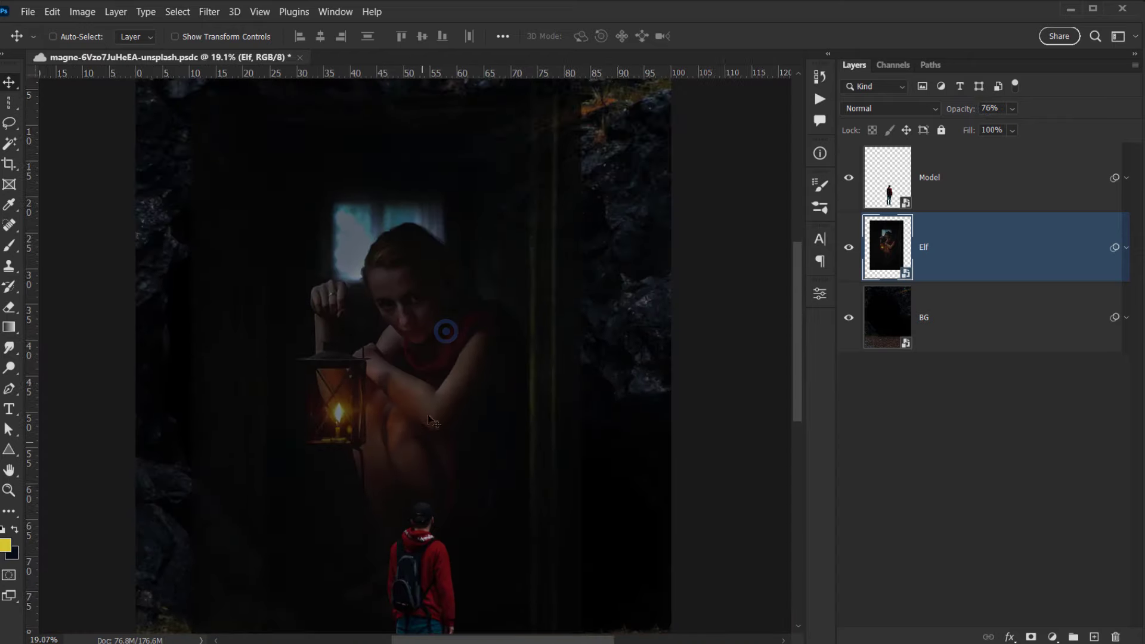
Scale the Elf layer up to about 107% and shift it towards the left side of the cave.
key(ctrl+t)
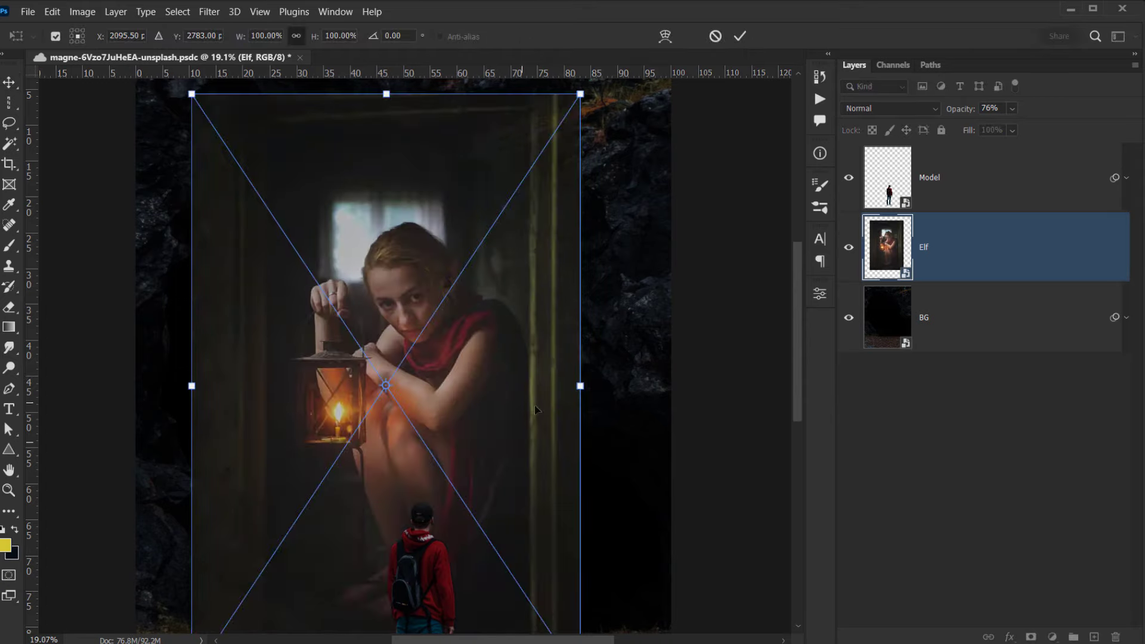
mouse_move(393, 91)
mouse_down()
mouse_move(388, 67)
mouse_move(381, 92)
mouse_move(381, 79)
mouse_up()
drag(417, 510, 499, 315)
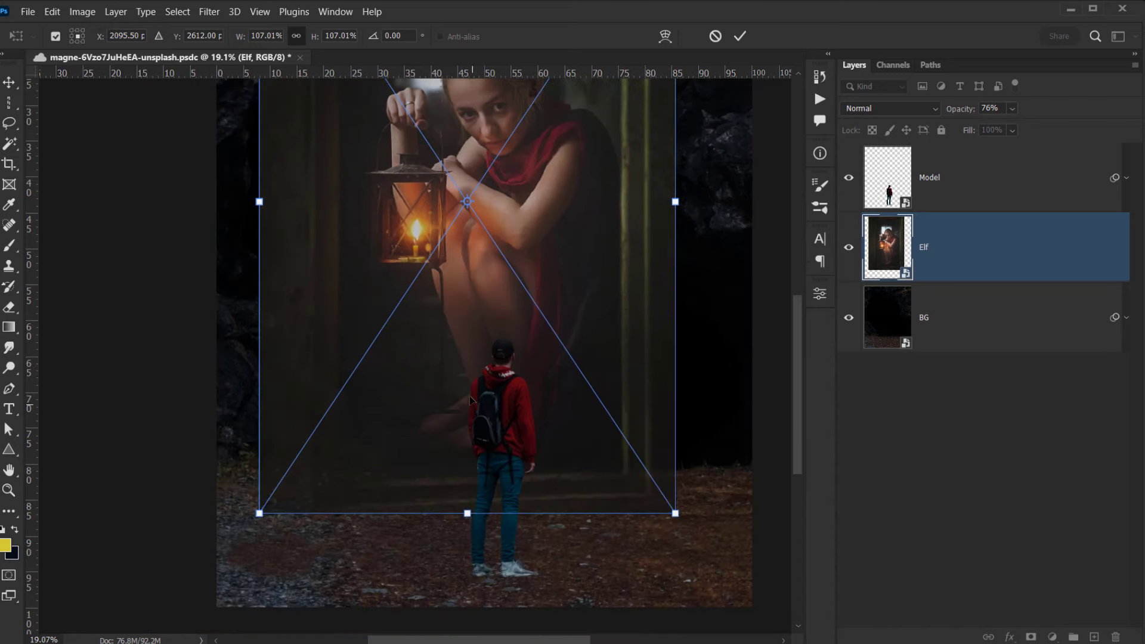
drag(468, 400, 445, 417)
drag(529, 332, 496, 541)
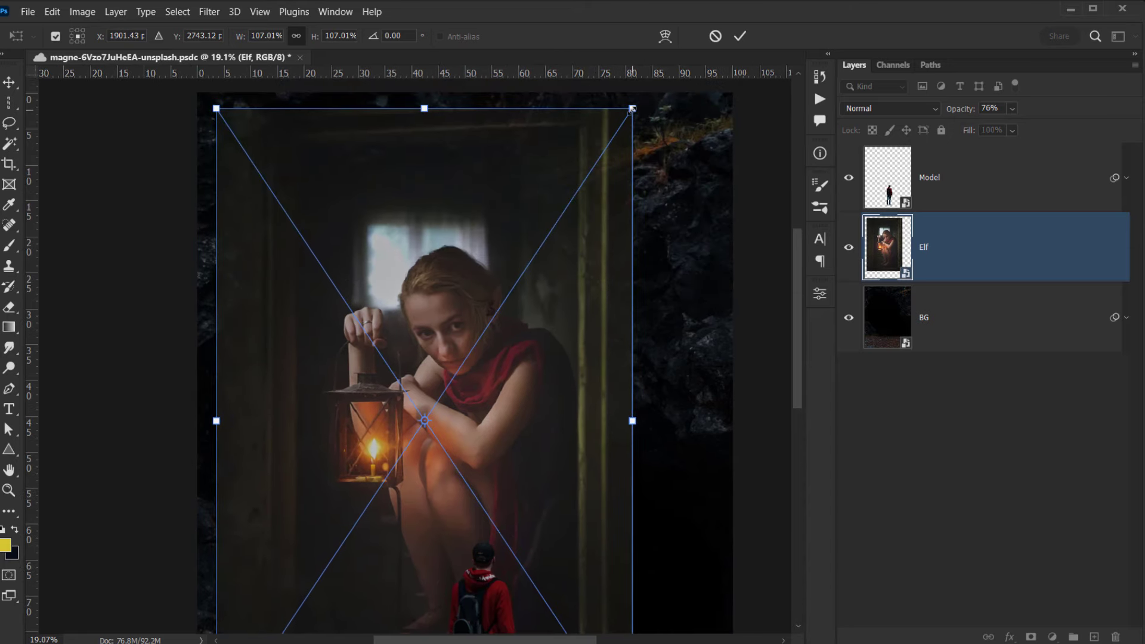
Lower the Elf layer's opacity to 8% and enlarge it to about 109.73% against the cave backdrop.
drag(633, 109, 648, 93)
drag(959, 111, 915, 117)
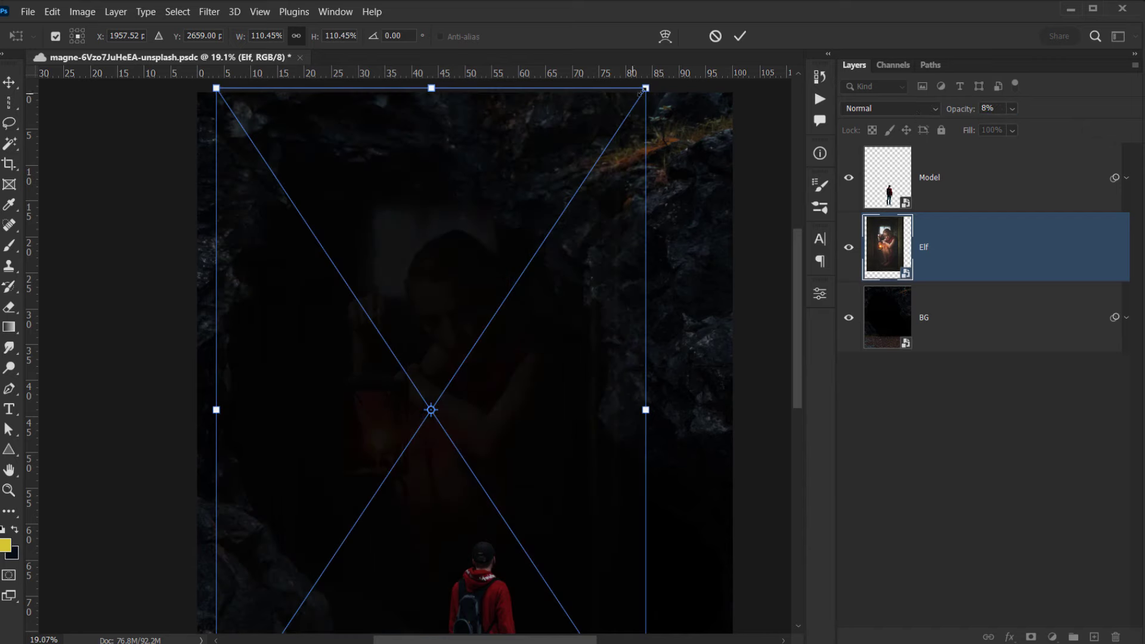
drag(647, 89, 644, 92)
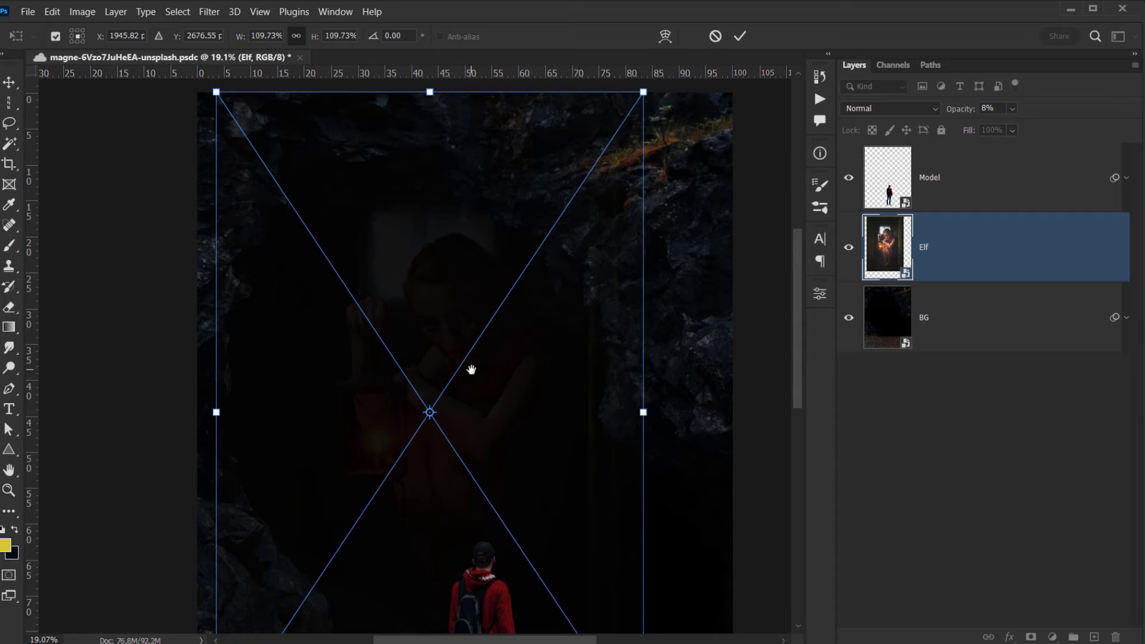
scroll(471, 370, down, 5)
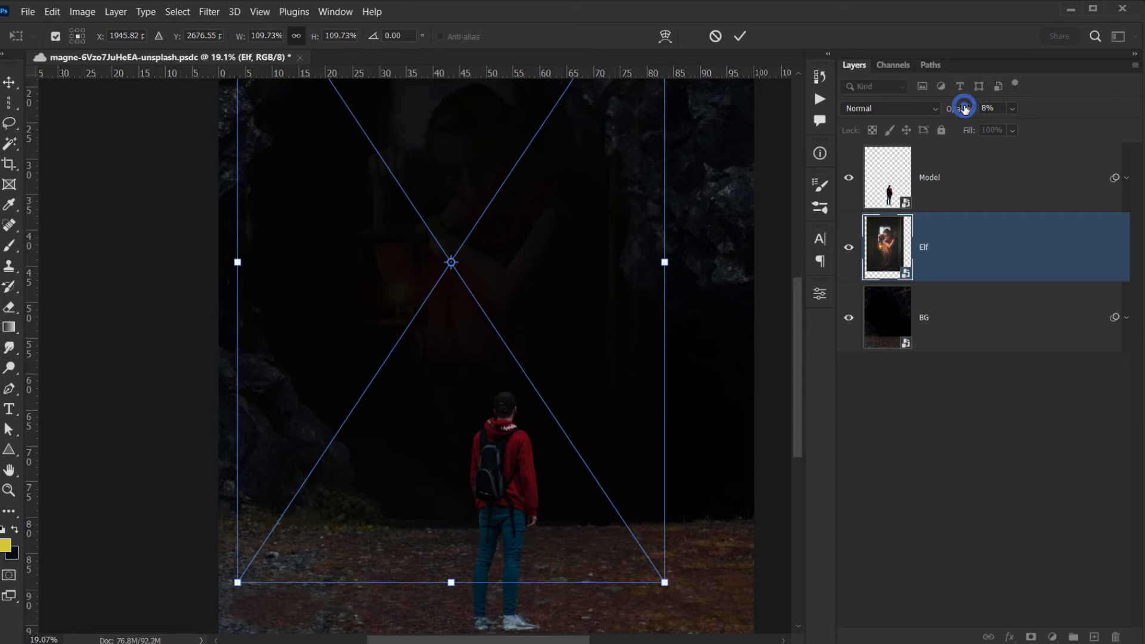
Set the Elf layer's opacity to 100% and apply the transform.
drag(965, 108, 1020, 108)
drag(525, 334, 502, 414)
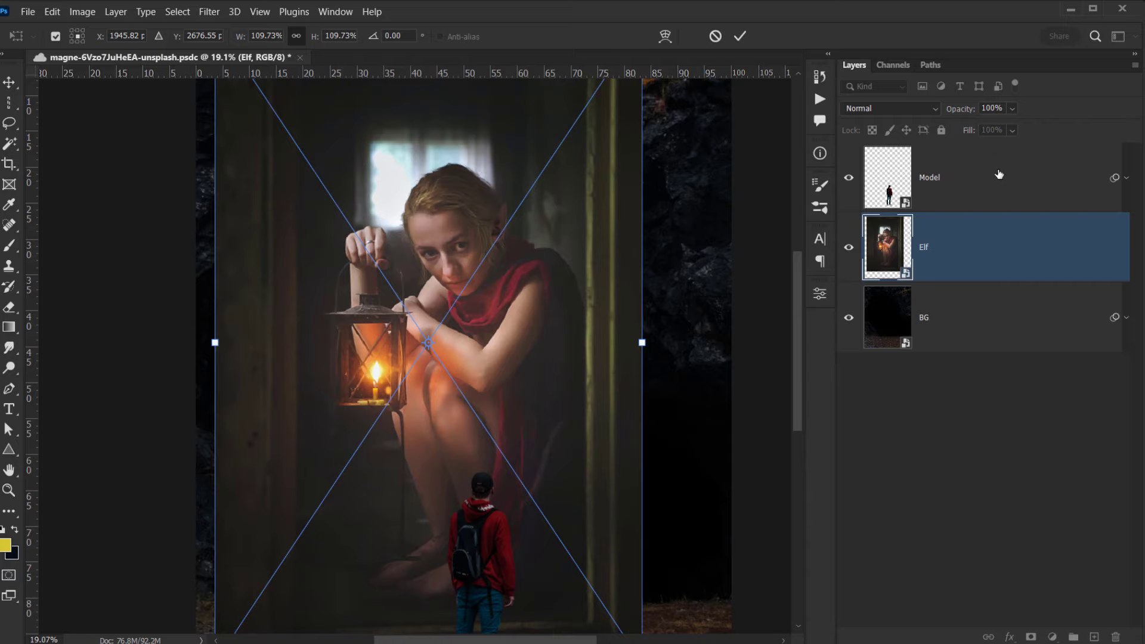
click(746, 37)
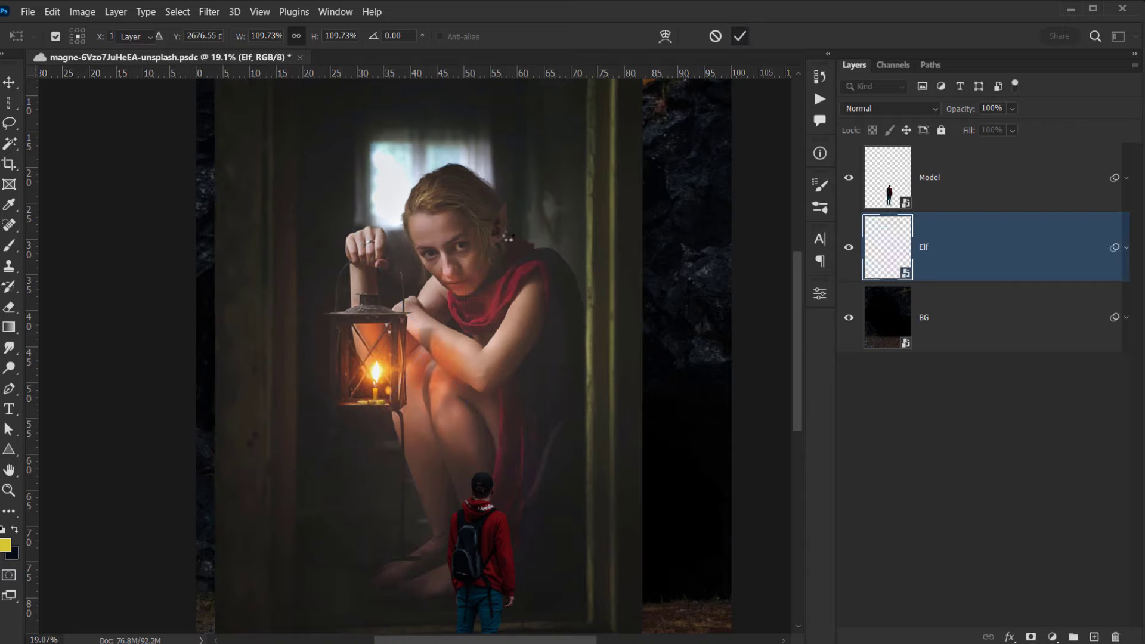
scroll(475, 310, down, 4)
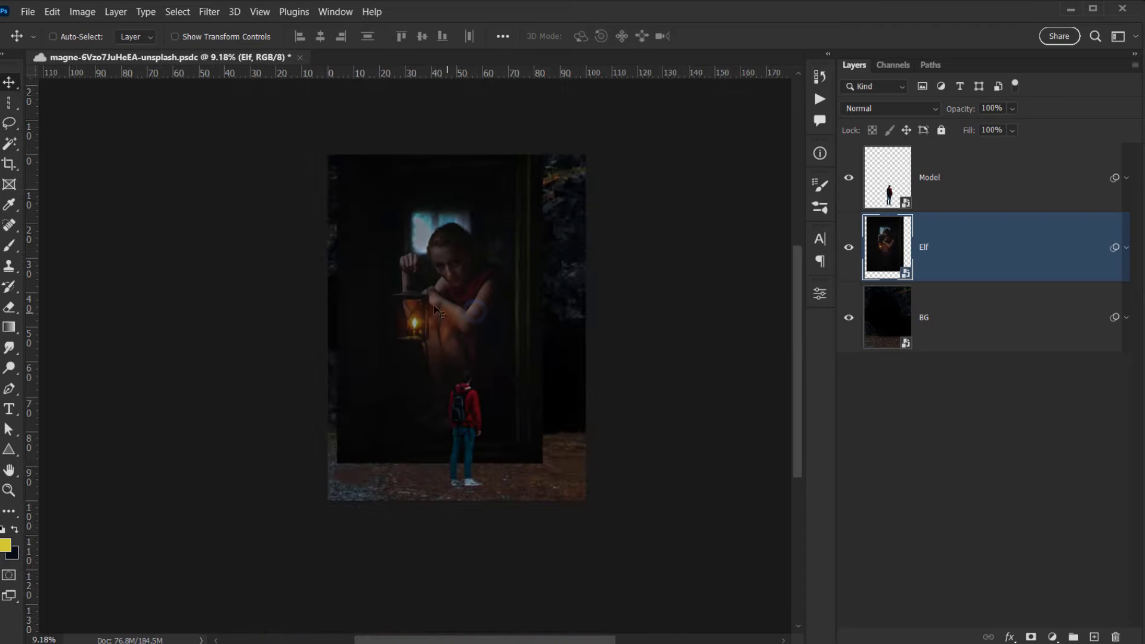
scroll(476, 311, up, 5)
scroll(455, 345, down, 1)
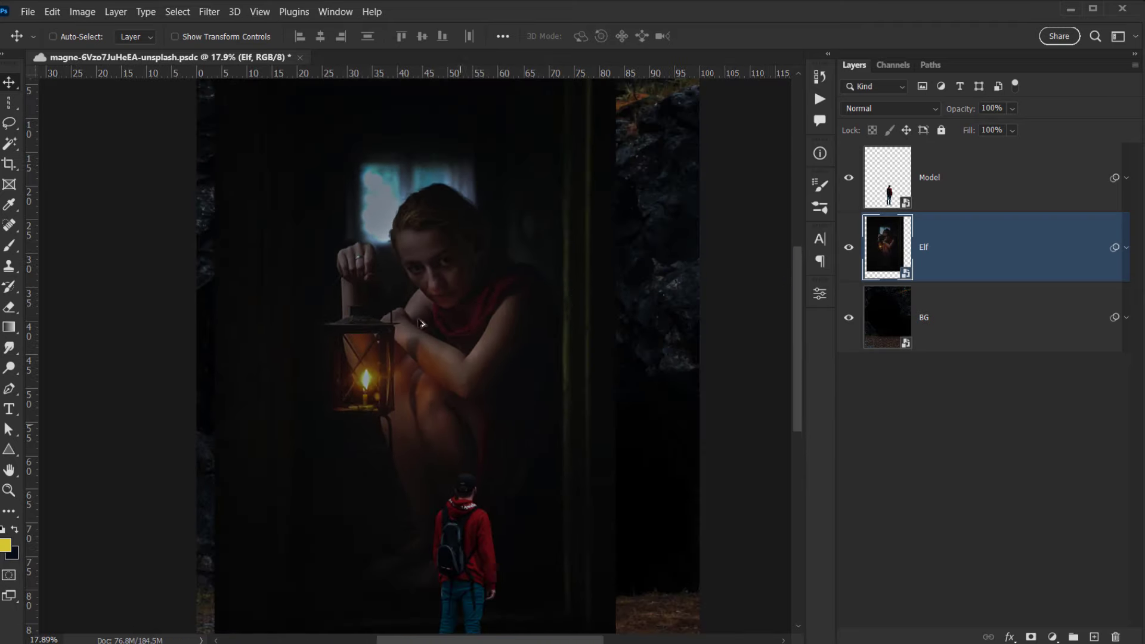
Add a layer mask to the Elf layer and ready a soft black brush of about 947 px at 97% opacity.
click(1031, 637)
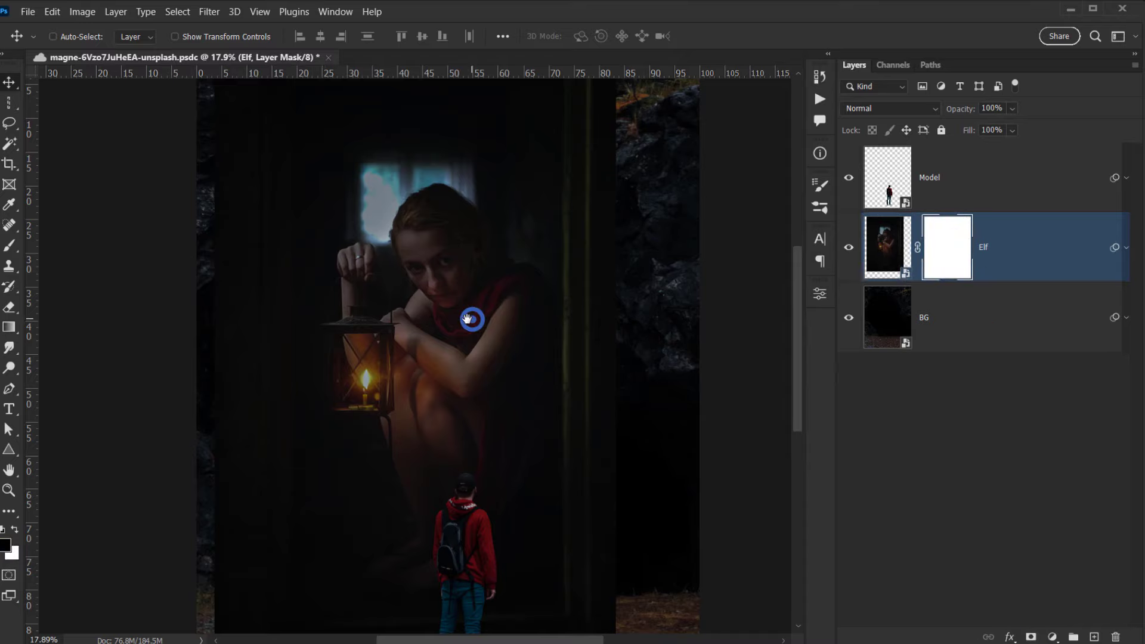
drag(469, 320, 508, 406)
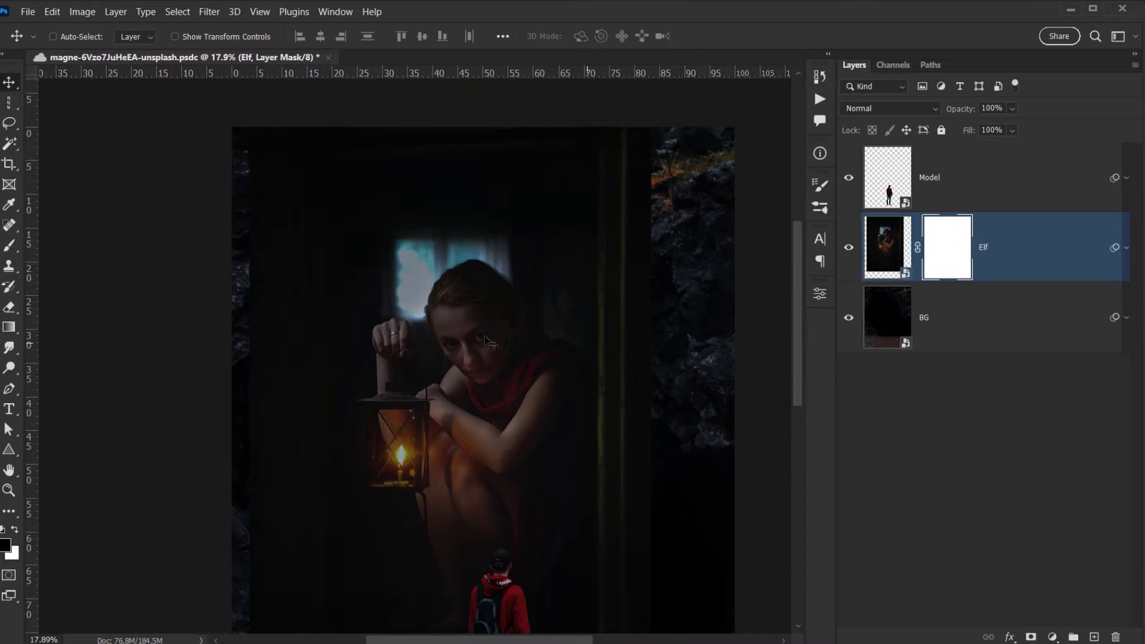
right_click(9, 246)
click(74, 244)
mouse_move(320, 379)
mouse_down()
mouse_move(364, 295)
mouse_move(335, 184)
mouse_up()
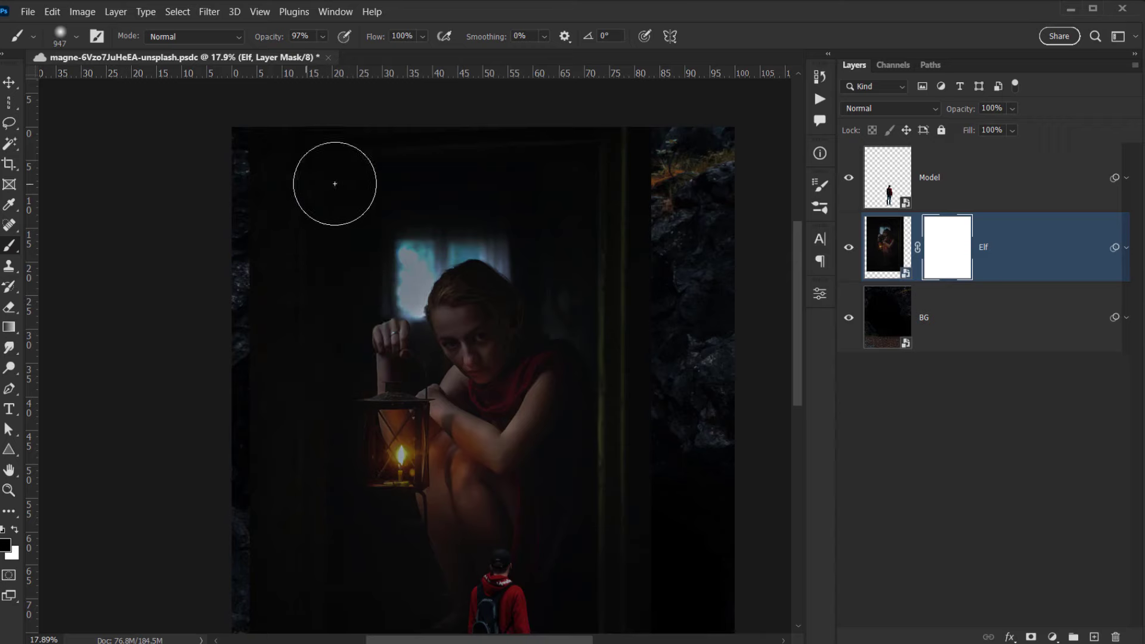
Paint black on the Elf mask around the photo's outer edges so its rectangular border fades into the cave.
mouse_move(274, 158)
mouse_down()
mouse_move(597, 151)
mouse_move(626, 169)
mouse_move(665, 288)
mouse_up()
mouse_move(476, 179)
mouse_down()
mouse_move(367, 166)
mouse_move(280, 275)
mouse_move(291, 242)
mouse_move(348, 208)
mouse_move(420, 193)
mouse_move(255, 349)
mouse_up()
mouse_move(274, 438)
mouse_down()
mouse_move(273, 546)
mouse_move(313, 509)
mouse_up()
scroll(309, 410, down, 4)
mouse_move(261, 354)
mouse_down()
mouse_move(319, 379)
mouse_move(302, 478)
mouse_move(481, 512)
mouse_move(348, 481)
mouse_up()
mouse_move(622, 497)
mouse_down()
mouse_move(653, 389)
mouse_move(674, 224)
mouse_move(667, 251)
mouse_move(657, 234)
mouse_move(627, 398)
mouse_up()
Mask out more of the room around the elf and the upper window with a larger soft brush of about 1322 px.
alt+right_click(636, 358)
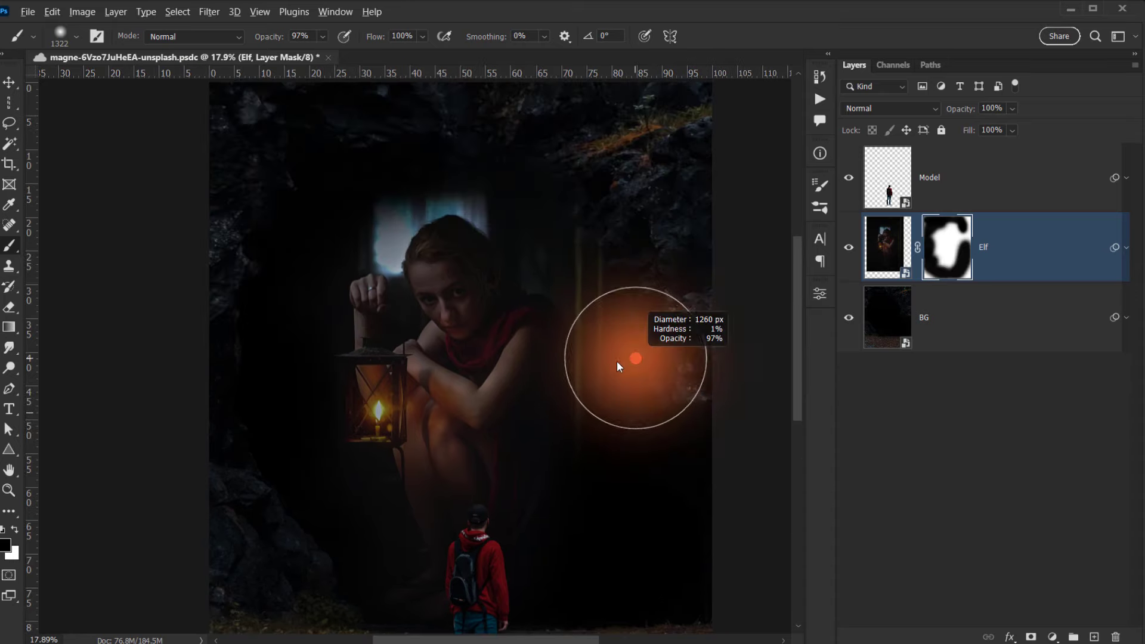
mouse_move(596, 215)
mouse_down()
mouse_move(633, 351)
mouse_move(626, 420)
mouse_move(620, 354)
mouse_move(638, 325)
mouse_move(608, 215)
mouse_move(557, 209)
mouse_move(565, 229)
mouse_move(476, 138)
mouse_move(296, 216)
mouse_up()
alt+right_click(629, 363)
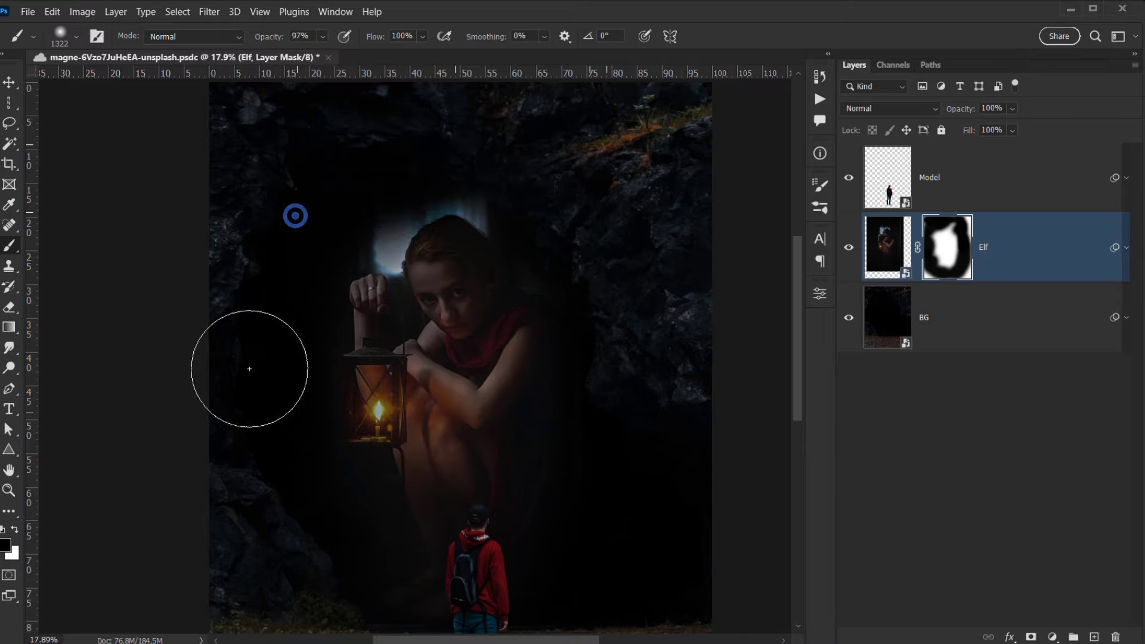
alt+right_click(322, 539)
Hide the dark background beneath the lantern and beside the elf's leg on the mask with smaller brushes.
scroll(321, 518, up, 8)
alt+right_click(417, 445)
alt+right_click(399, 411)
mouse_move(433, 349)
mouse_down()
mouse_move(545, 381)
mouse_move(528, 468)
mouse_up()
drag(459, 318, 431, 318)
alt+right_click(527, 332)
mouse_move(495, 283)
mouse_down()
mouse_move(548, 319)
mouse_move(562, 475)
mouse_up()
mouse_move(585, 437)
mouse_down()
mouse_move(541, 382)
mouse_move(540, 540)
mouse_up()
Outline the elf's lower leg with straight black mask strokes and fill in the area between them.
alt+right_click(584, 437)
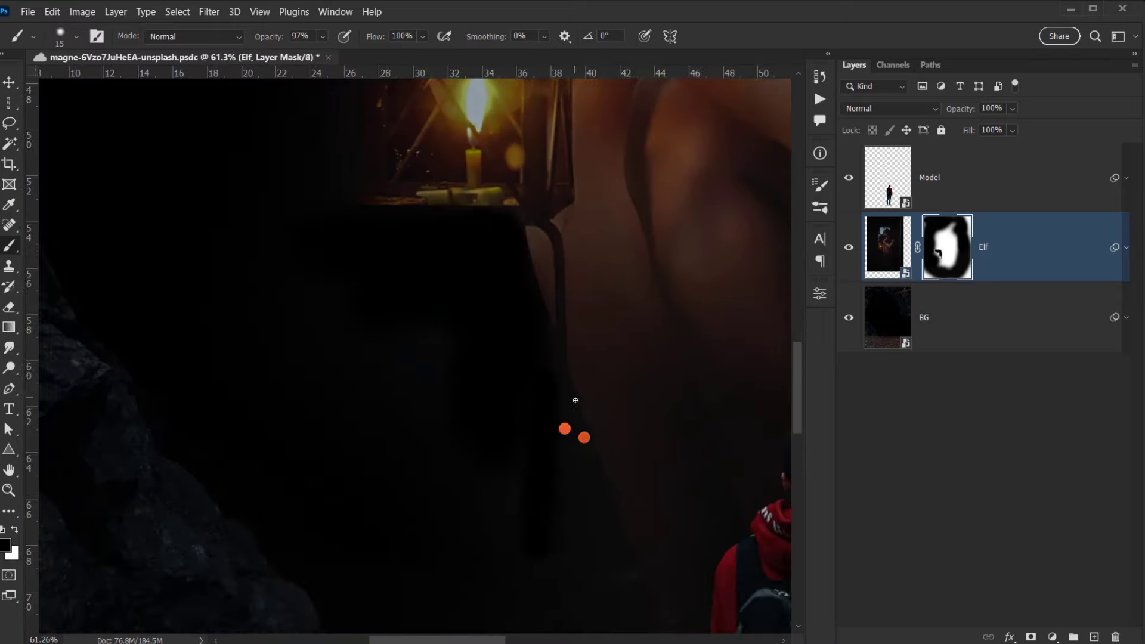
shift+click(633, 560)
drag(633, 560, 506, 291)
shift+click(527, 351)
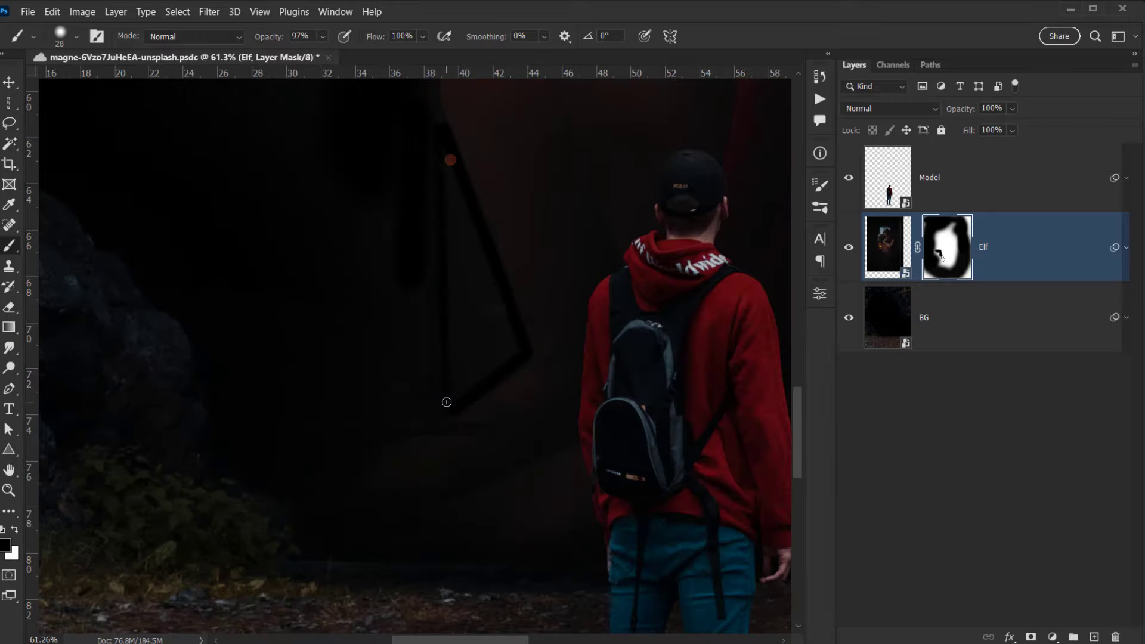
alt+right_click(448, 163)
mouse_move(448, 163)
mouse_down()
mouse_move(460, 335)
mouse_move(478, 370)
mouse_up()
alt+right_click(358, 344)
drag(358, 343, 270, 463)
Refine the mask with a fine brush along the leg and the dark strip hanging below the lantern.
scroll(287, 460, down, 6)
scroll(337, 268, up, 8)
alt+right_click(364, 421)
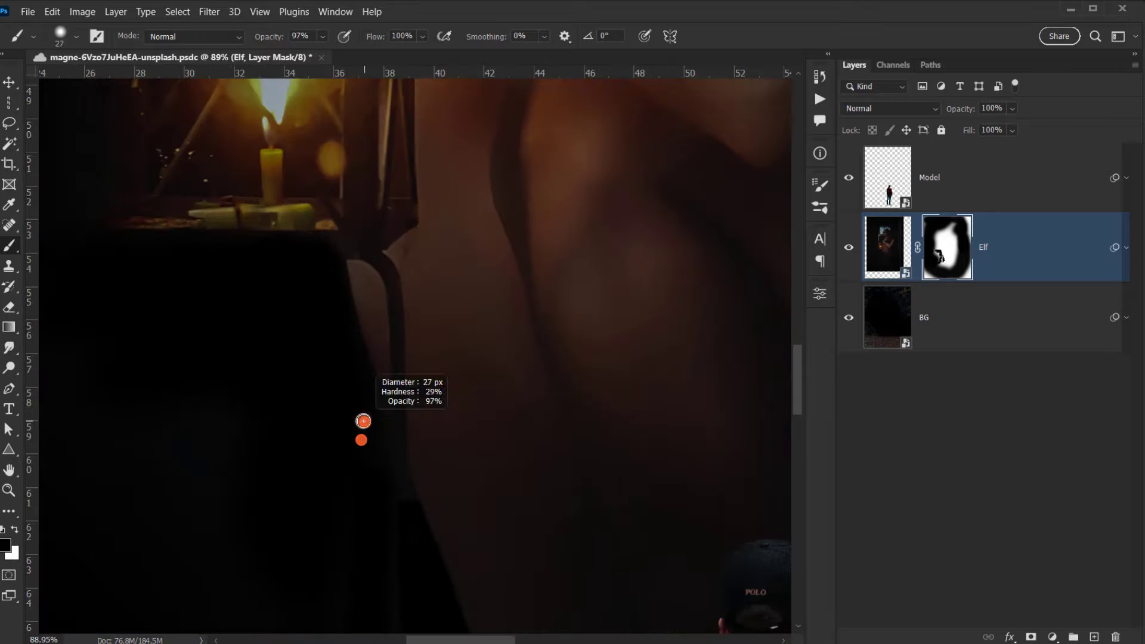
drag(406, 512, 405, 515)
scroll(412, 484, up, 4)
scroll(401, 438, down, 6)
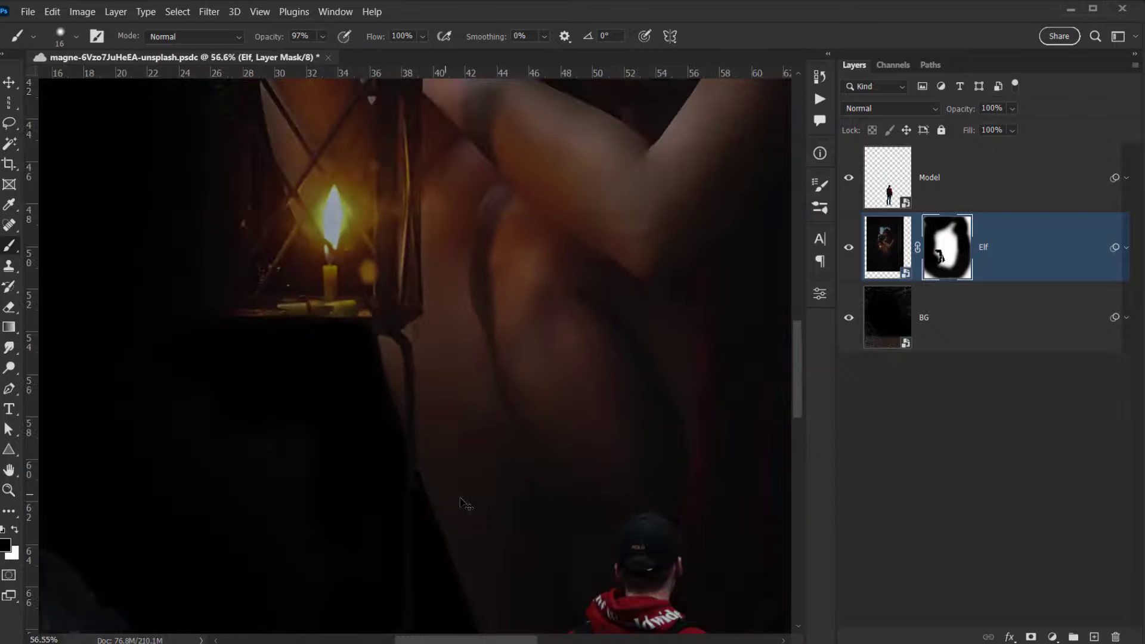
scroll(405, 445, up, 7)
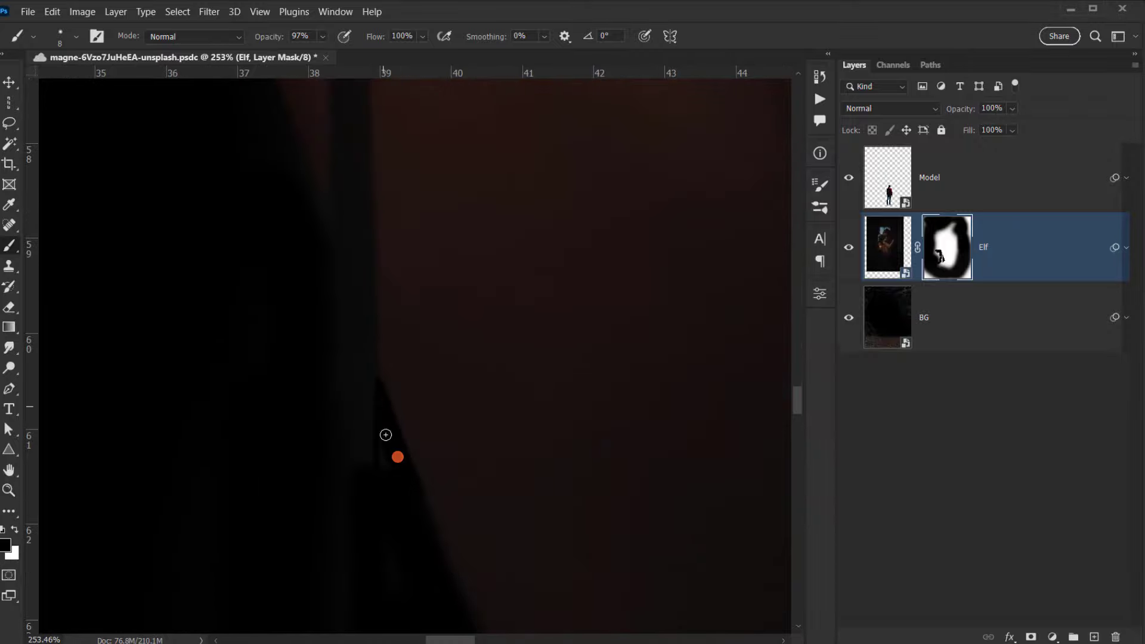
scroll(386, 435, down, 8)
drag(397, 382, 430, 478)
Mask out the background inside the lantern's handle on both sides of the forearm, keeping the lantern top.
scroll(363, 358, up, 5)
alt+right_click(352, 311)
mouse_move(339, 313)
mouse_down()
mouse_move(361, 239)
mouse_move(333, 382)
mouse_up()
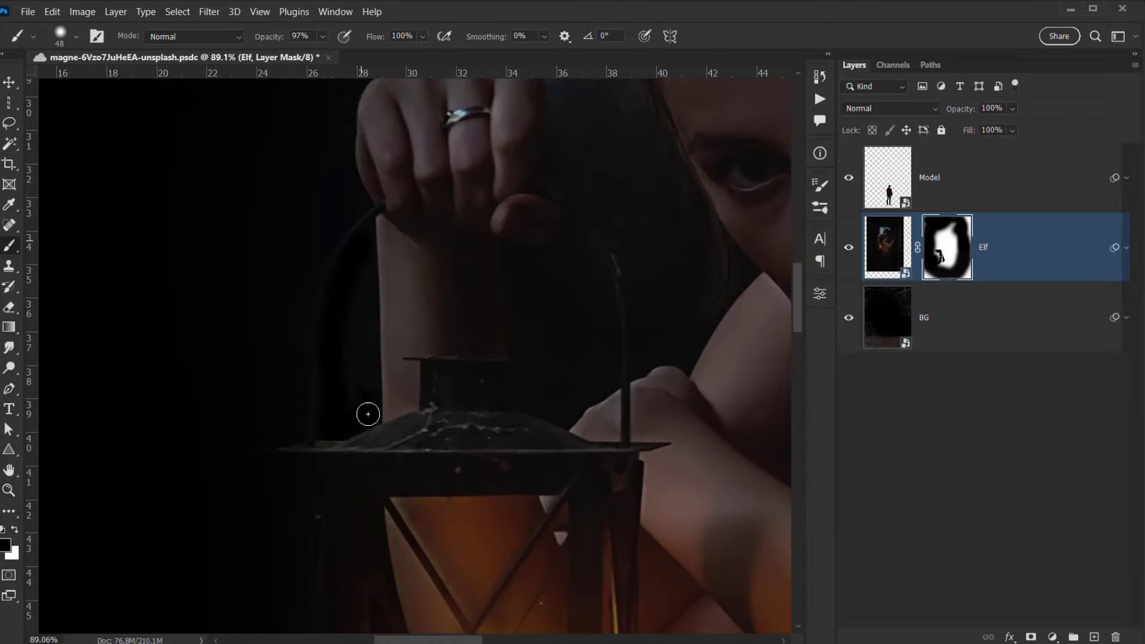
mouse_move(539, 292)
mouse_down()
mouse_move(578, 253)
mouse_move(591, 391)
mouse_move(516, 322)
mouse_move(557, 251)
mouse_move(549, 288)
mouse_up()
scroll(540, 358, up, 4)
alt+right_click(489, 330)
key(x)
alt+right_click(463, 136)
key(x)
scroll(471, 195, down, 3)
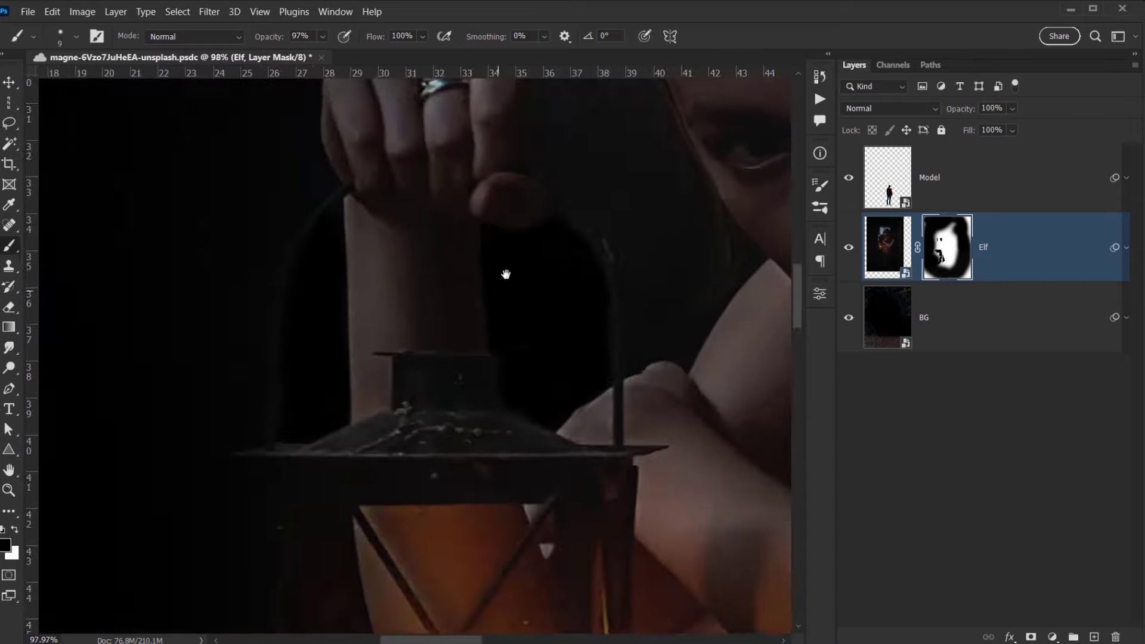
Hide the background outside the lantern handle, between the hand and the elf's hair, with brushes up to about 95 px.
scroll(511, 307, up, 5)
alt+right_click(525, 286)
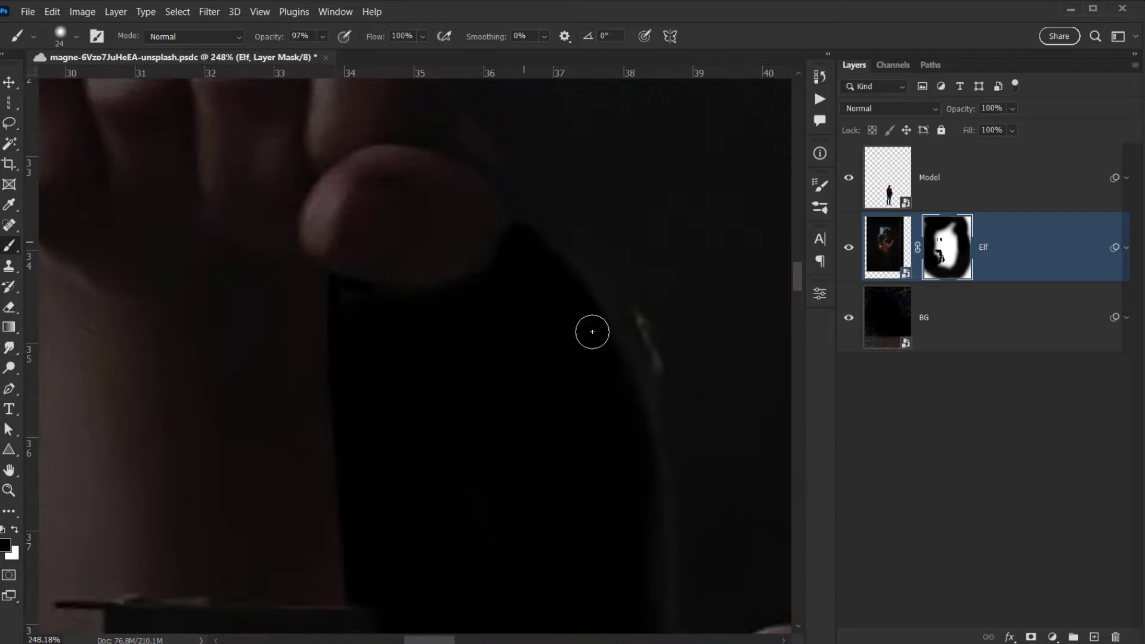
scroll(668, 352, down, 5)
scroll(595, 223, down, 3)
alt+right_click(583, 414)
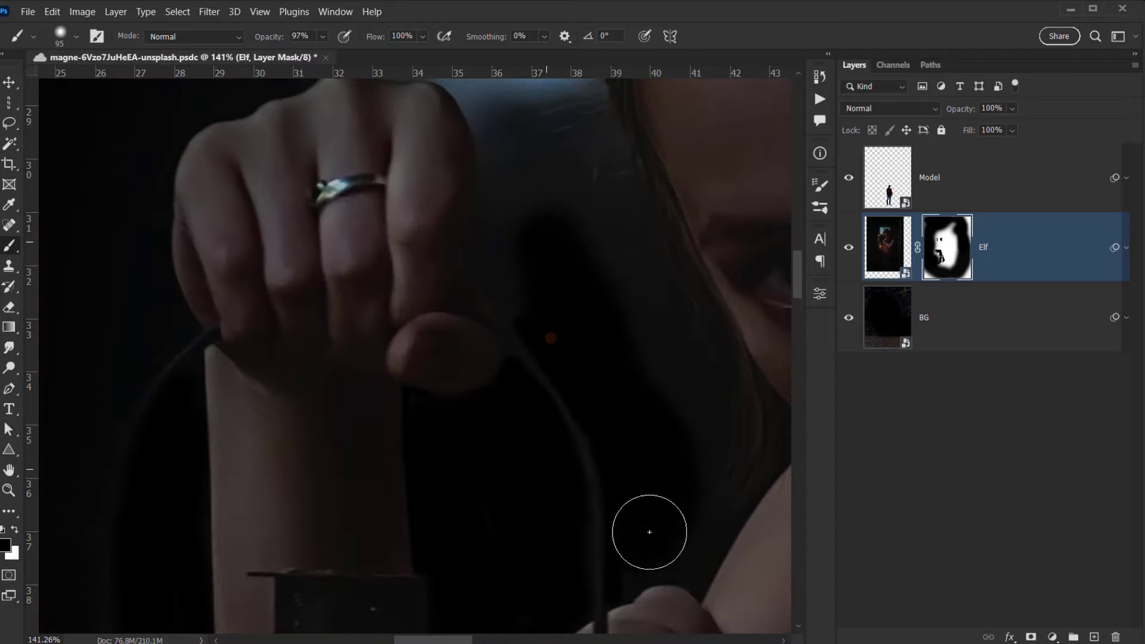
alt+right_click(608, 460)
Clean up the mask around the thumb and the upper lantern handle with the brush at 70% opacity.
scroll(540, 336, up, 3)
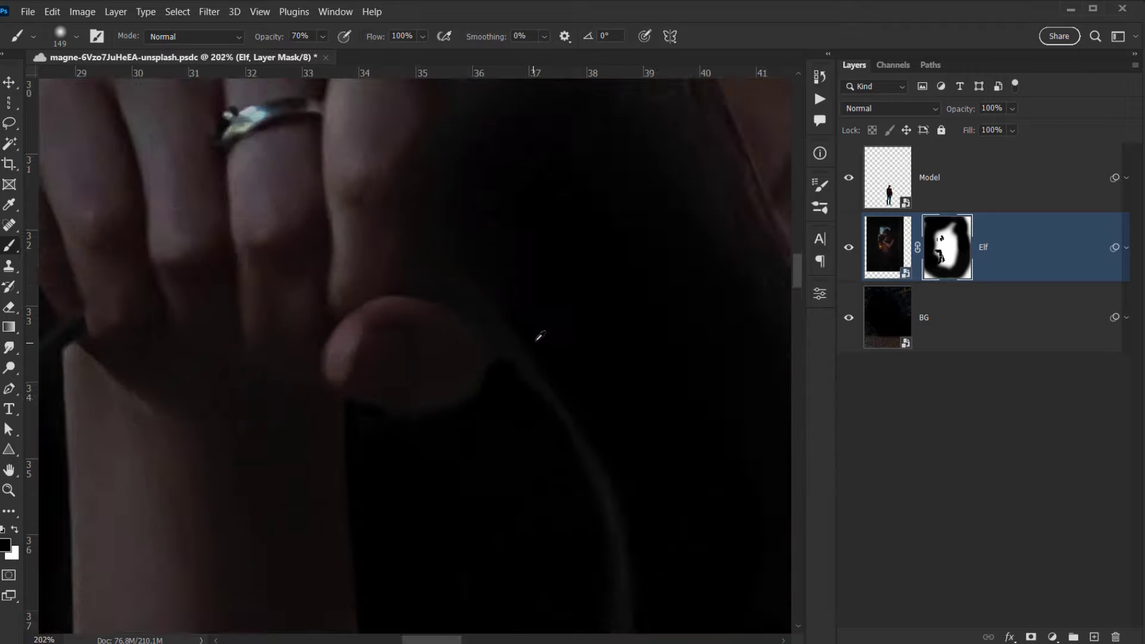
scroll(518, 369, up, 3)
alt+right_click(496, 417)
alt+right_click(492, 376)
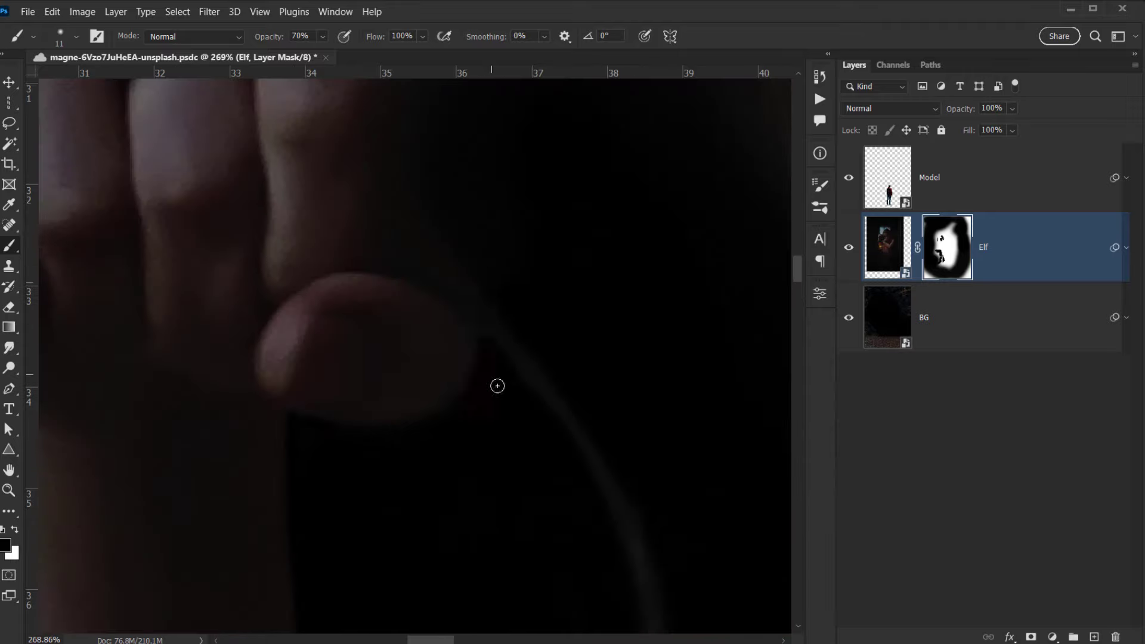
scroll(497, 386, down, 3)
scroll(519, 358, up, 5)
alt+right_click(469, 357)
scroll(511, 315, down, 4)
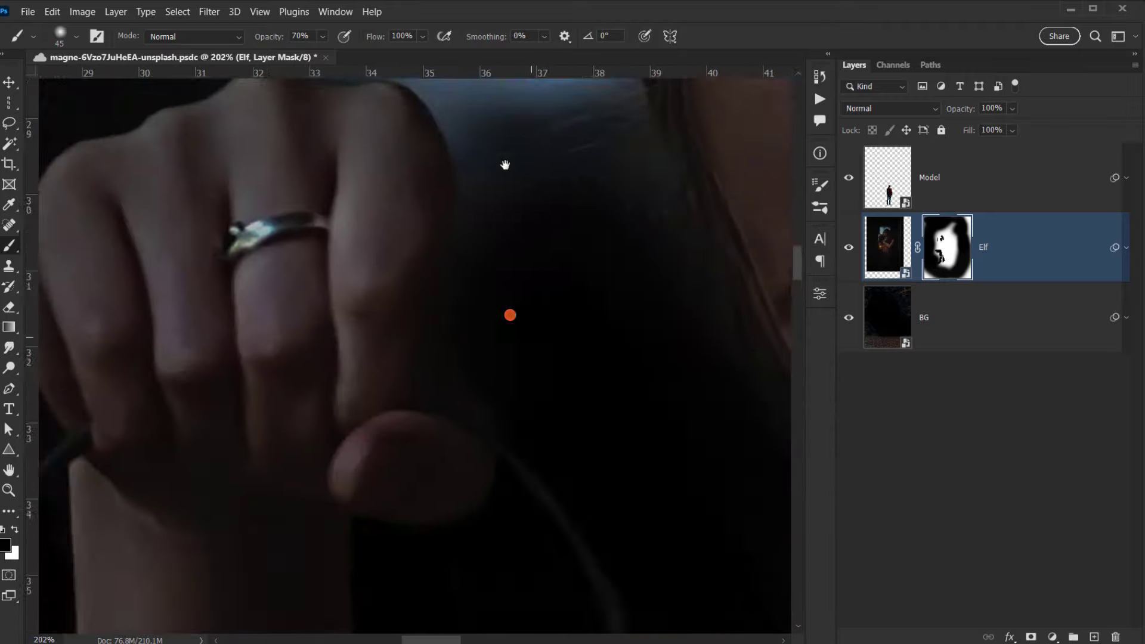
Soften the window light between the hand and the hair using a 169 px mask brush at 28% opacity.
alt+right_click(517, 332)
alt+right_click(469, 182)
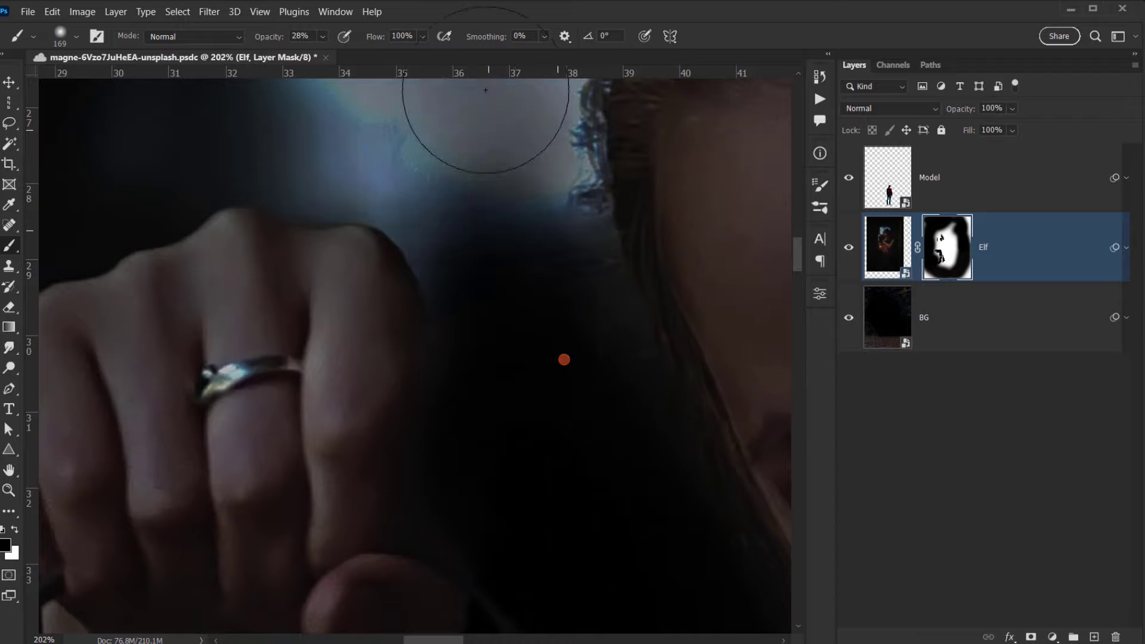
scroll(378, 251, down, 4)
scroll(397, 243, up, 2)
Mask out the window area above the hand and beside the elf's hair with the brush at 100% opacity.
key(0)
drag(347, 275, 532, 358)
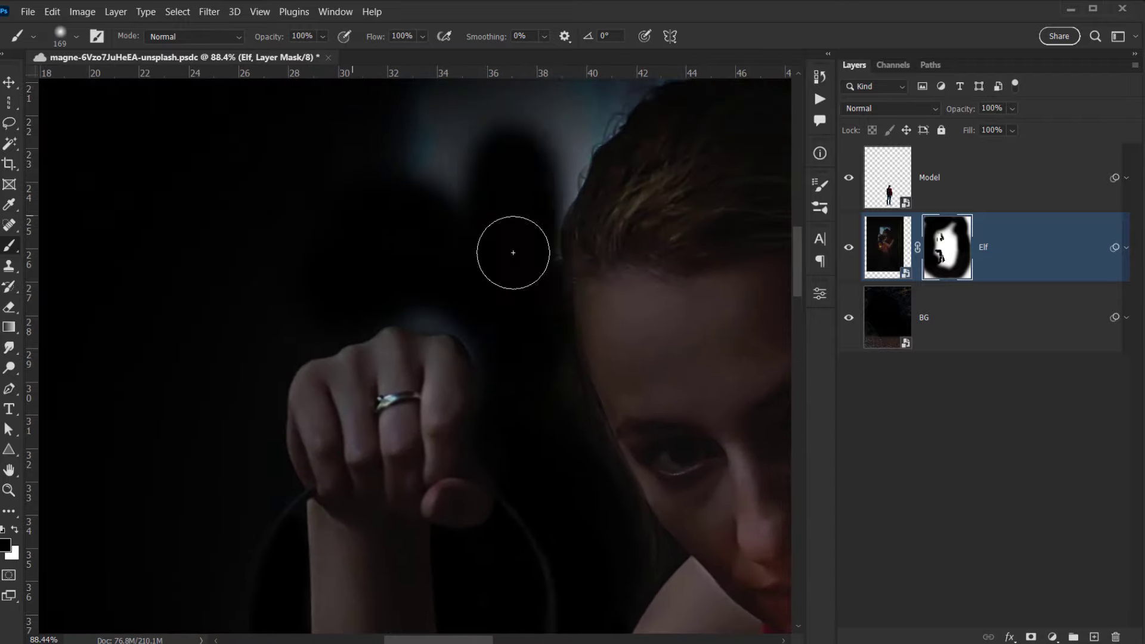
drag(470, 144, 409, 287)
alt+right_click(412, 289)
drag(473, 399, 352, 458)
Hide the remaining window light above the elf's head with a 245 px mask brush at 71% opacity.
alt+right_click(376, 309)
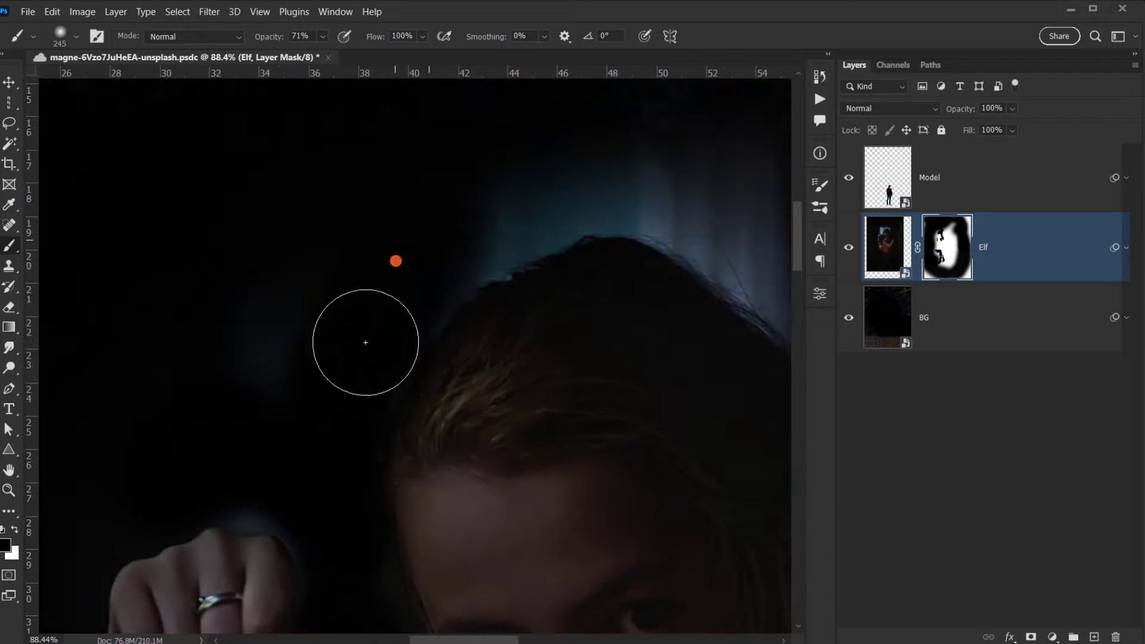
drag(523, 234, 724, 225)
drag(733, 309, 542, 289)
drag(542, 288, 572, 179)
drag(216, 224, 382, 223)
drag(235, 334, 346, 277)
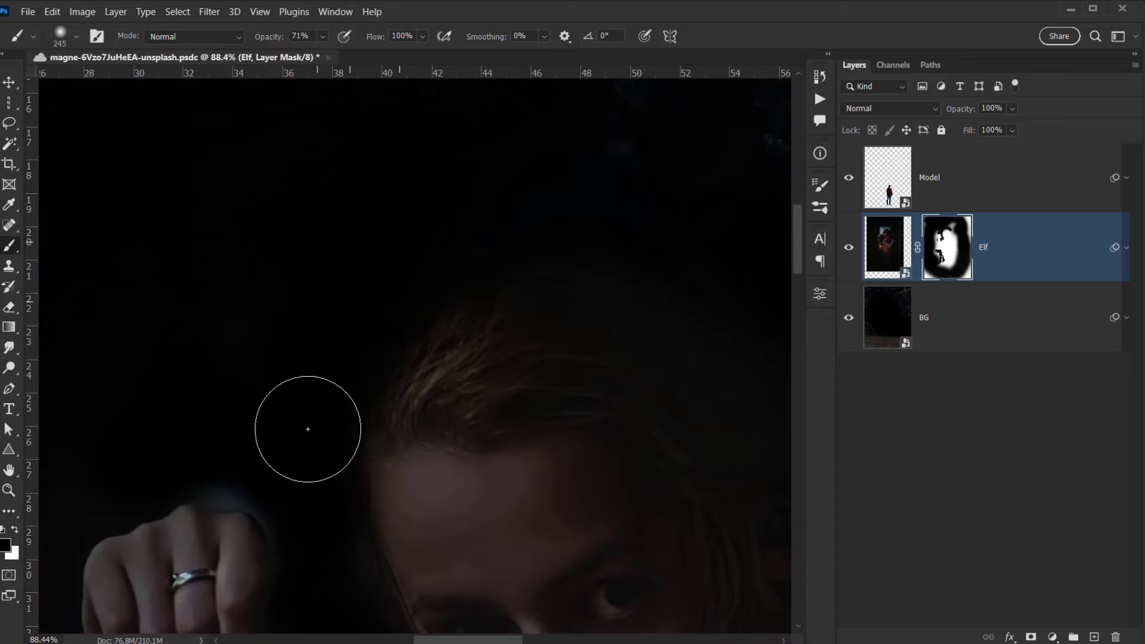
drag(307, 430, 281, 235)
Remove the bluish window fringe above the knuckles on the mask with a smaller brush of about 72 px.
alt+right_click(312, 304)
alt+right_click(314, 366)
alt+right_click(351, 468)
scroll(188, 256, up, 4)
alt+right_click(230, 321)
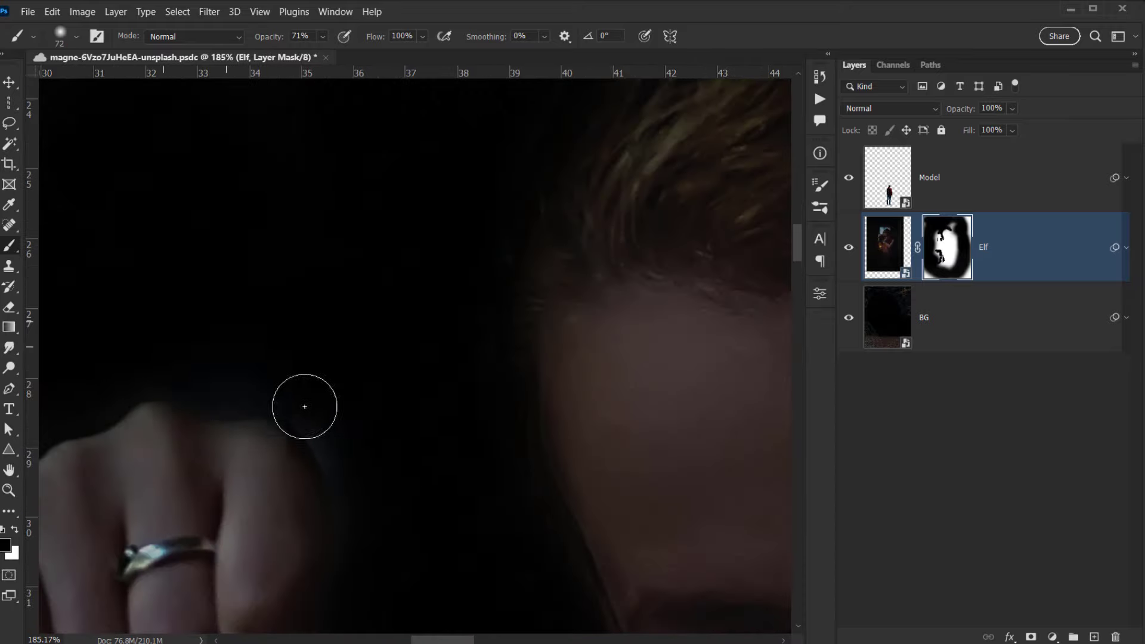
alt+right_click(320, 396)
Paint white on the Elf mask to restore the knuckles and the outer edge of the index finger.
key(x)
drag(151, 424, 169, 428)
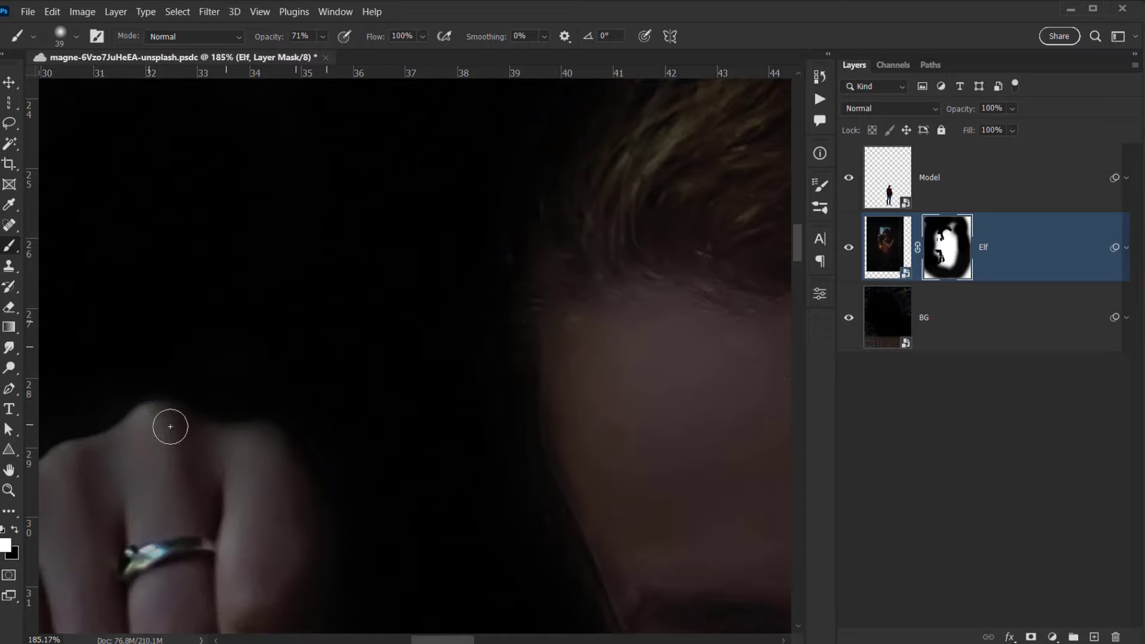
drag(241, 440, 286, 480)
drag(287, 606, 284, 447)
scroll(272, 280, up, 2)
key(x)
alt+right_click(256, 305)
key(x)
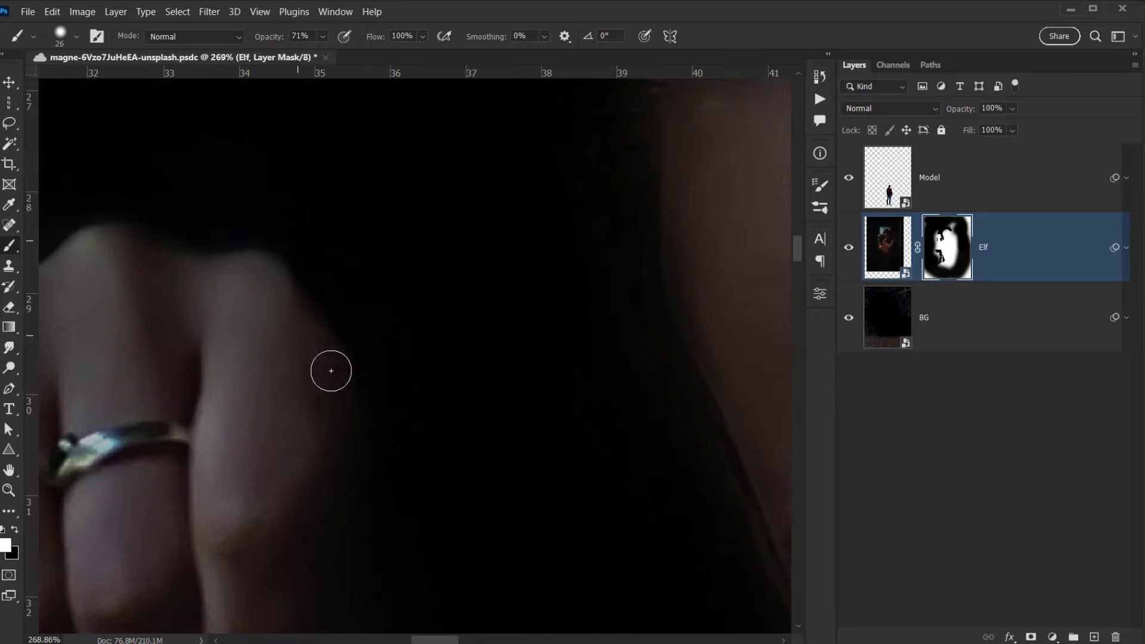
scroll(94, 298, down, 8)
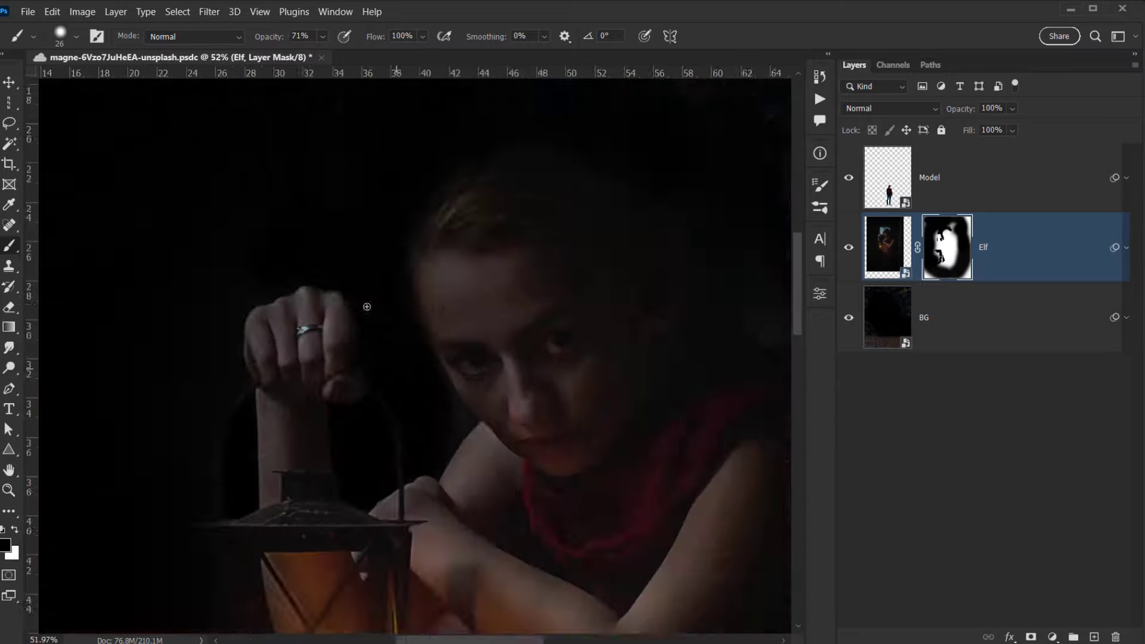
Touch up the Elf layer mask along the top of the hair with a soft 80 px brush at 71% opacity.
key(x)
alt+right_click(499, 222)
alt+right_click(524, 232)
scroll(467, 231, up, 3)
key(x)
Examine the masked elf in the full composition and up close around the hand, face and hair.
scroll(417, 392, down, 5)
drag(417, 393, 435, 306)
scroll(310, 310, up, 5)
mouse_move(298, 307)
mouse_down()
mouse_move(322, 310)
mouse_move(231, 529)
mouse_up()
scroll(320, 420, down, 5)
drag(434, 476, 481, 199)
drag(547, 388, 494, 212)
scroll(438, 304, down, 4)
scroll(438, 304, down, 2)
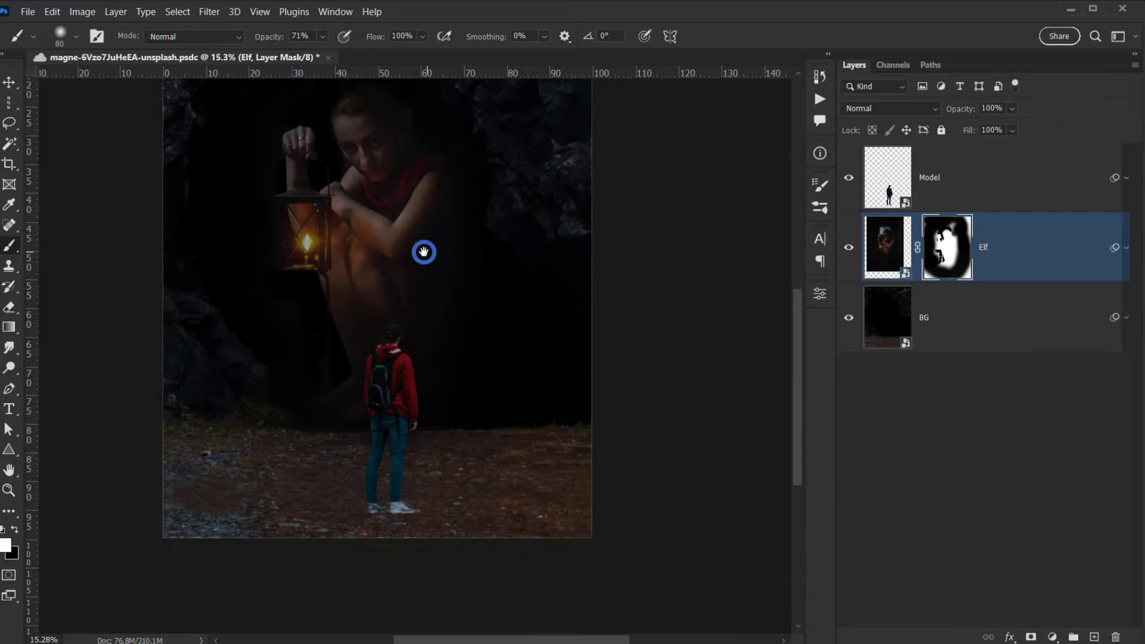
scroll(421, 250, up, 6)
drag(329, 340, 327, 337)
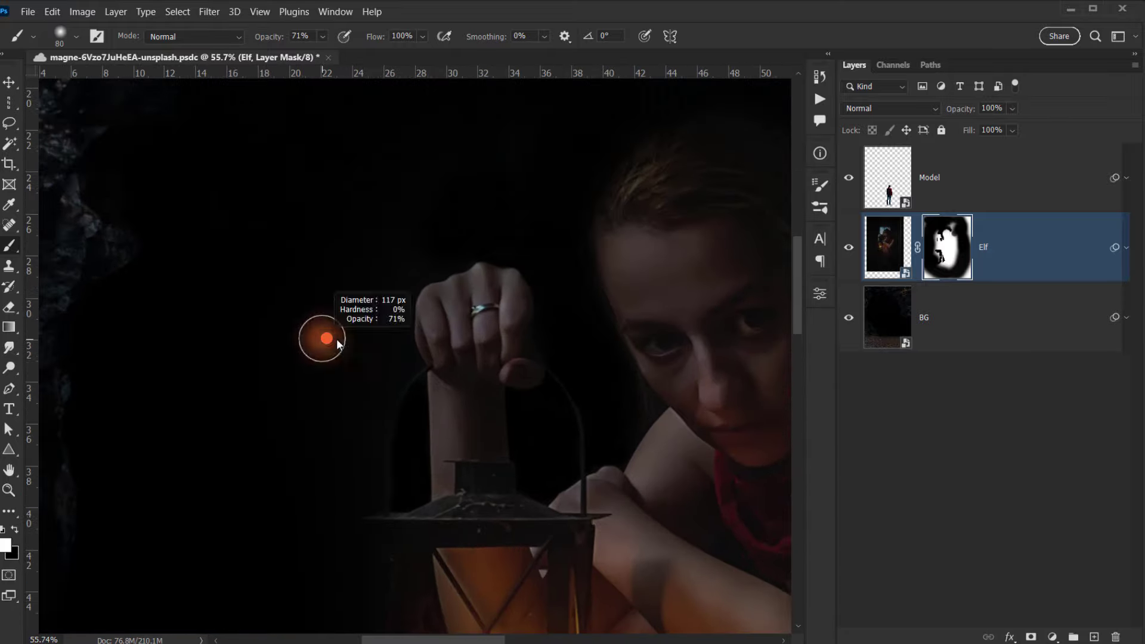
scroll(329, 337, up, 4)
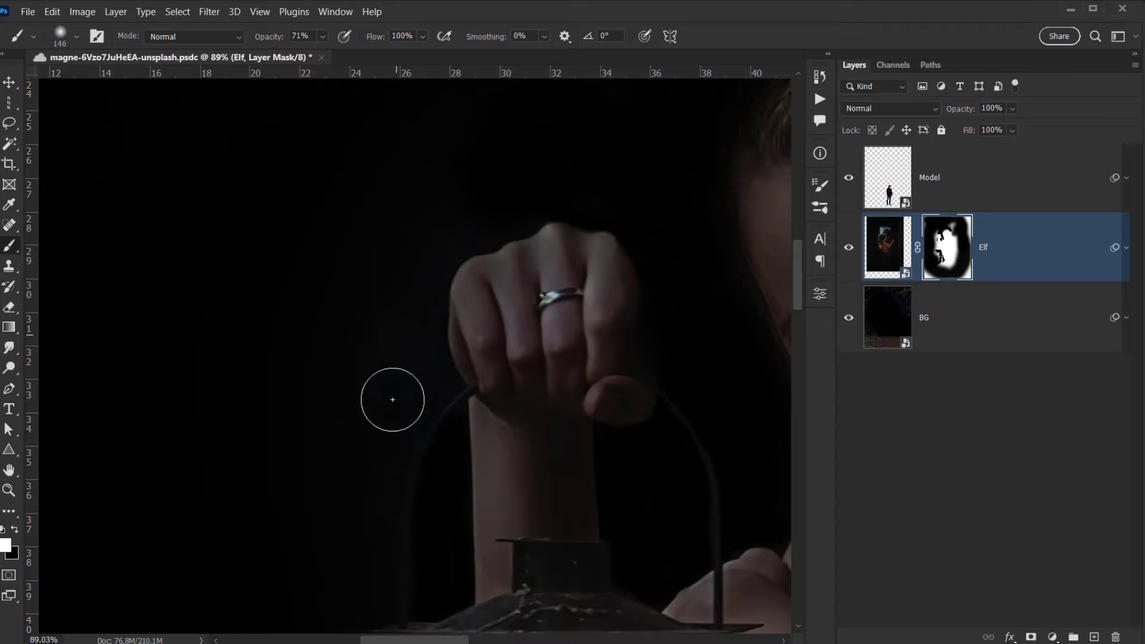
drag(671, 324, 519, 427)
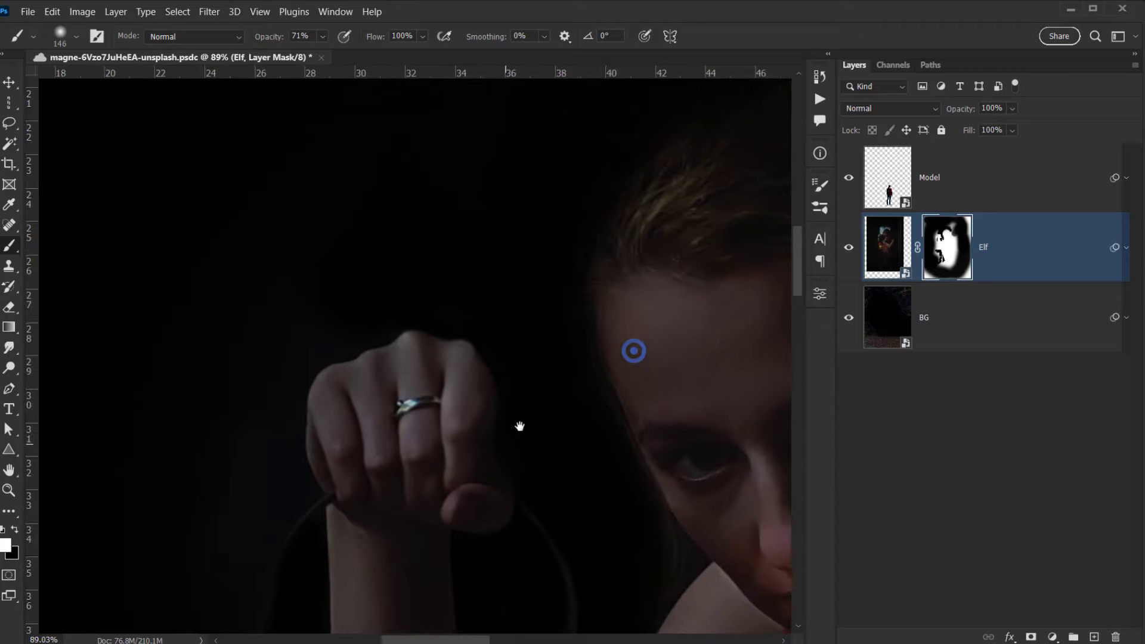
scroll(514, 370, down, 8)
drag(623, 386, 469, 293)
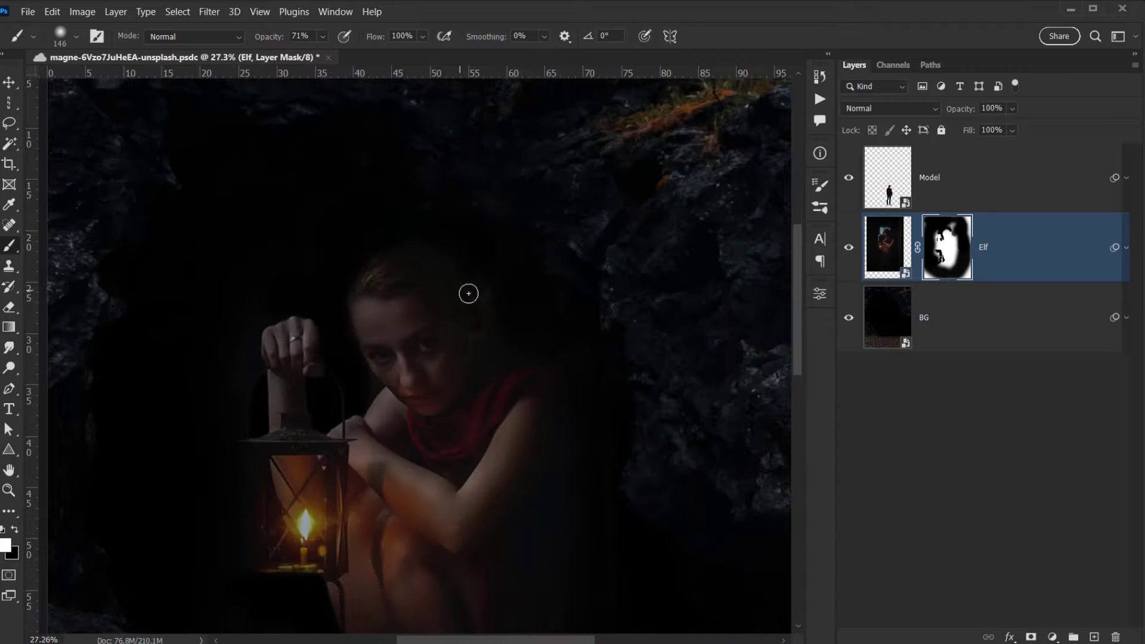
Examine the lantern base and the leg behind it up close, toggling the Elf layer's visibility for comparison.
scroll(476, 338, up, 2)
drag(468, 352, 439, 258)
drag(394, 369, 422, 278)
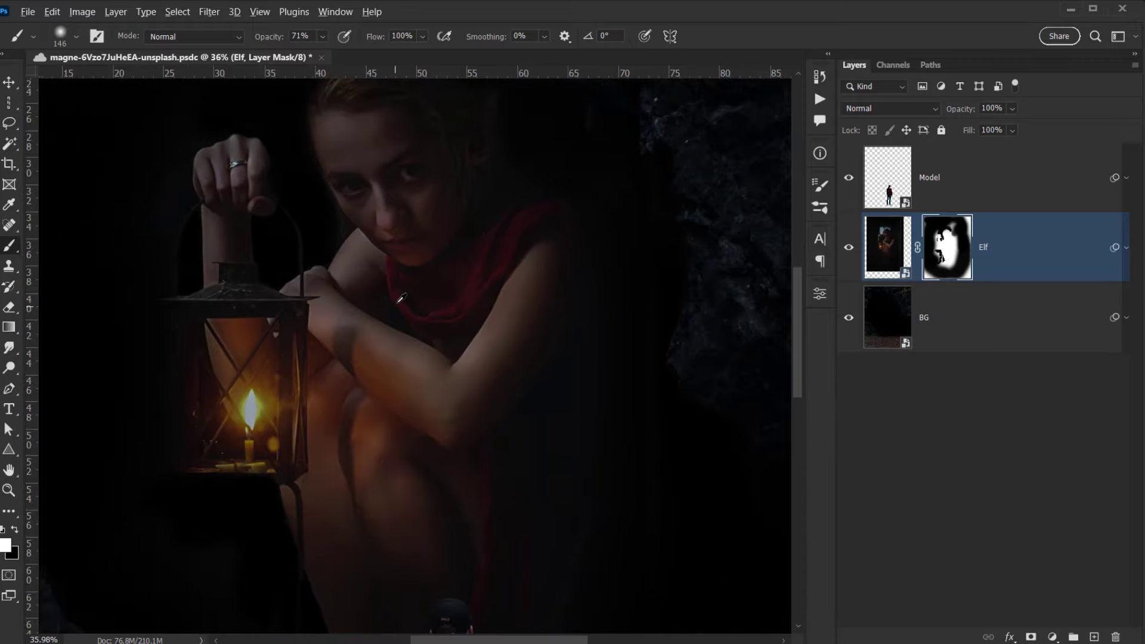
scroll(400, 299, down, 4)
scroll(363, 401, up, 5)
scroll(334, 438, up, 7)
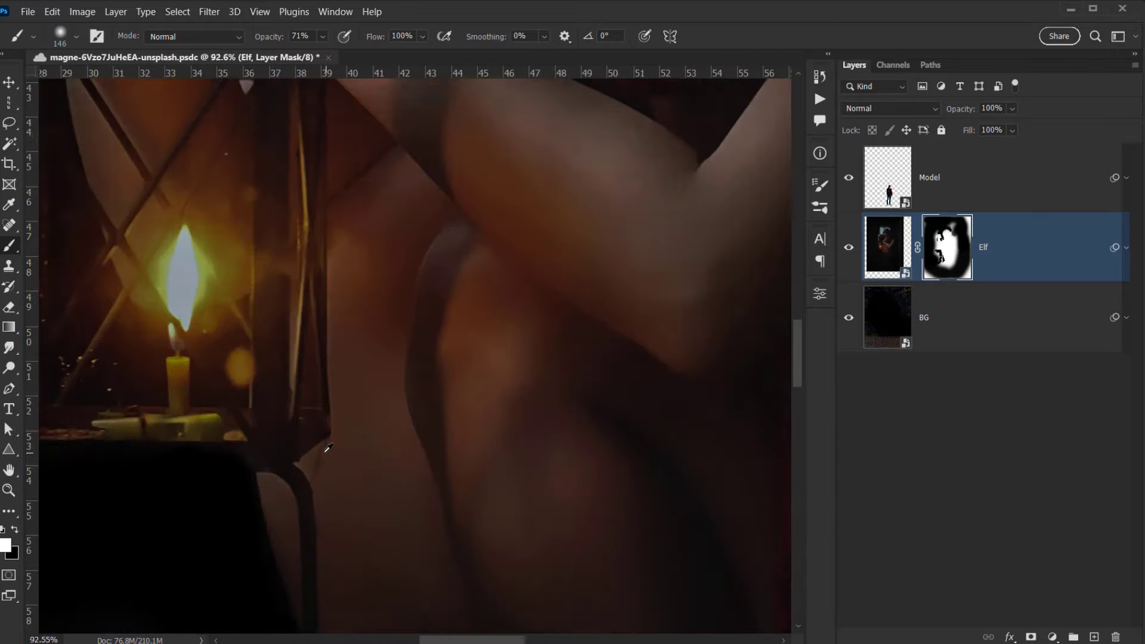
scroll(344, 428, down, 2)
drag(369, 436, 354, 379)
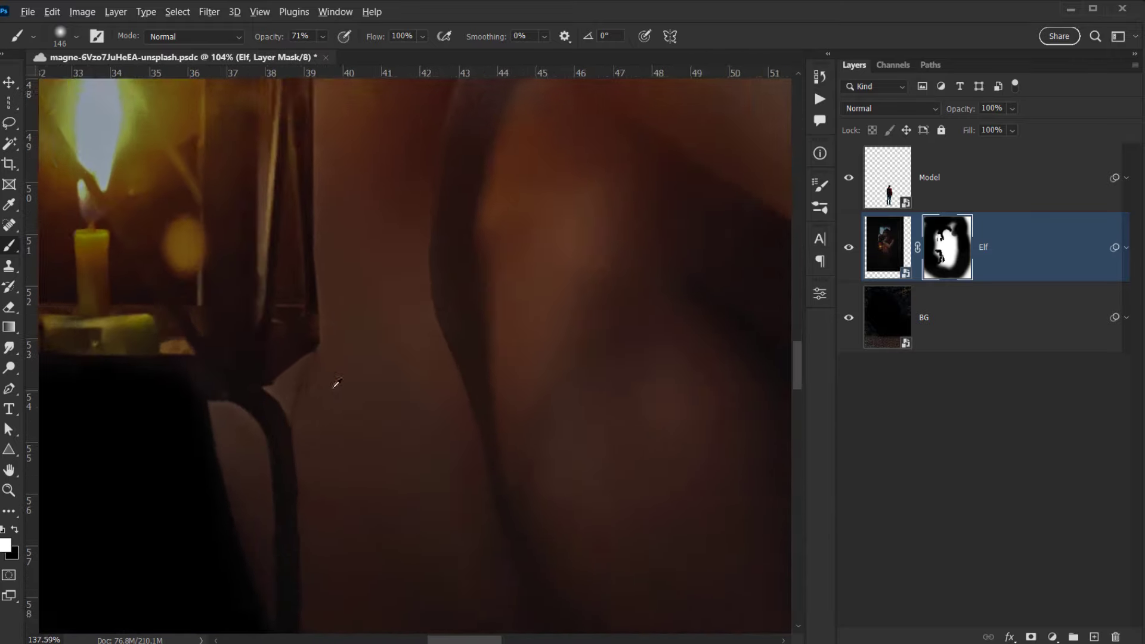
scroll(325, 393, up, 3)
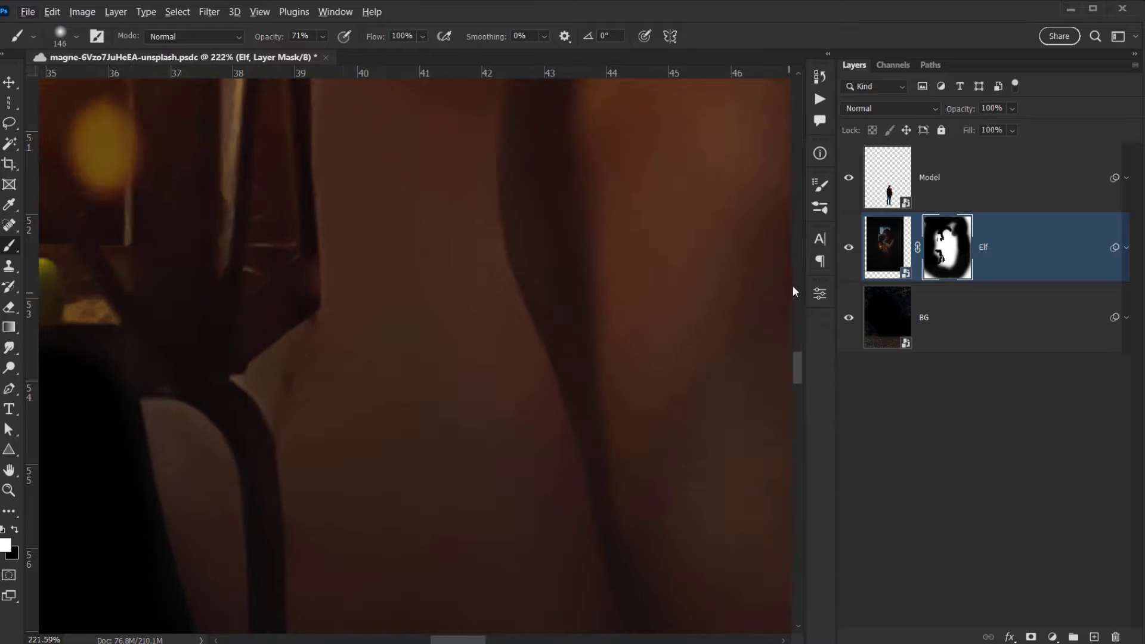
click(850, 250)
click(850, 250)
click(850, 249)
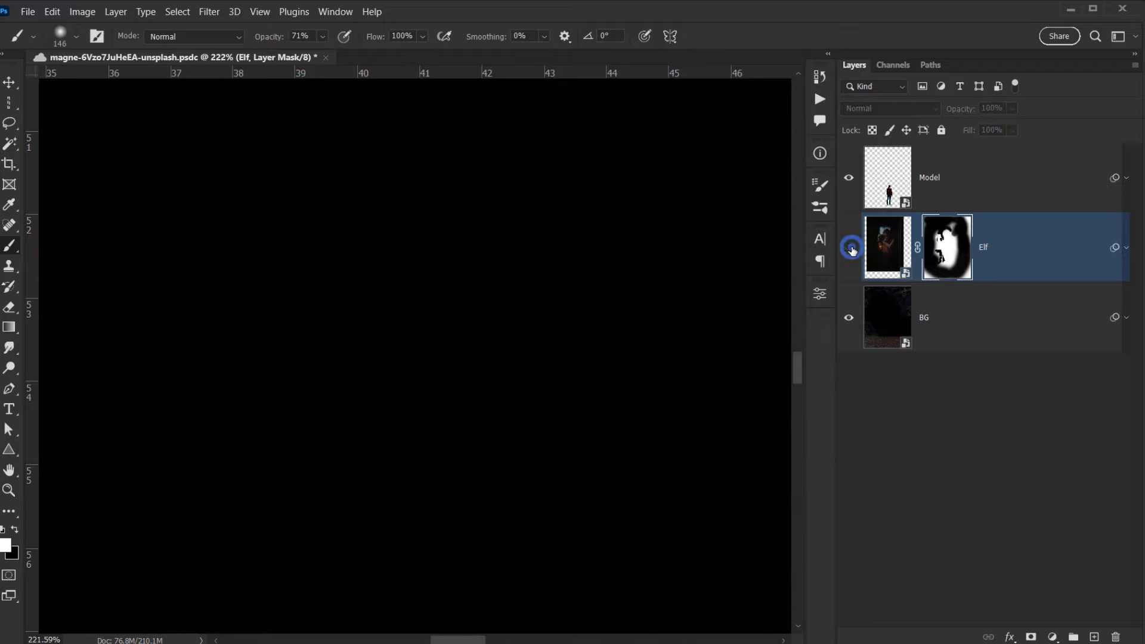
click(851, 249)
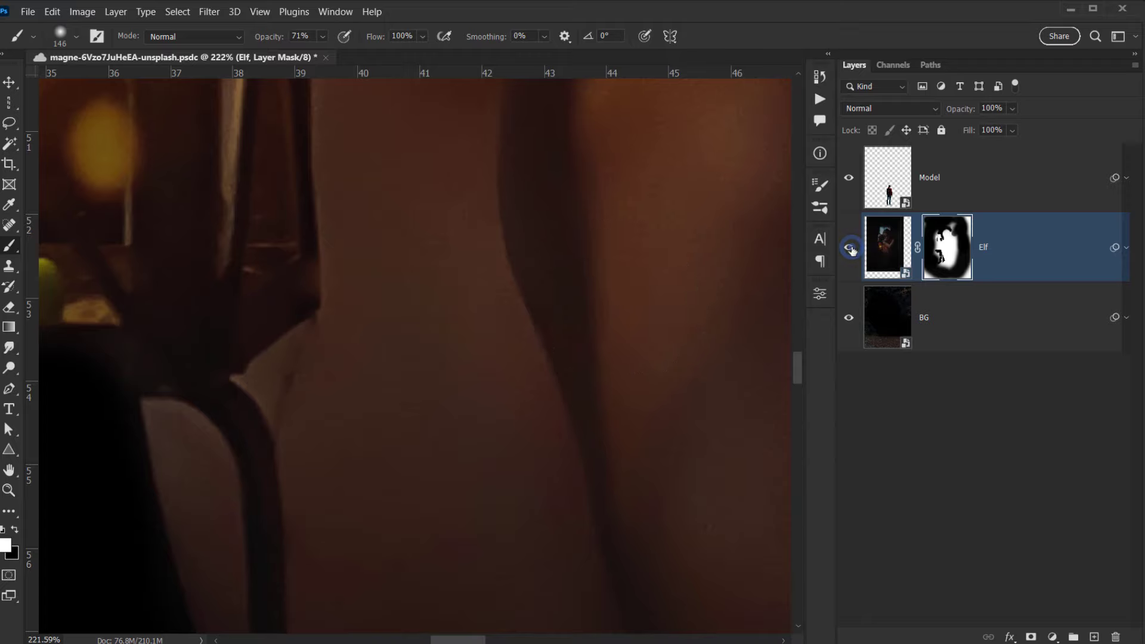
Open the Elf smart object's contents and add a new empty layer above Hair copy for retouching the lantern area.
double_click(886, 245)
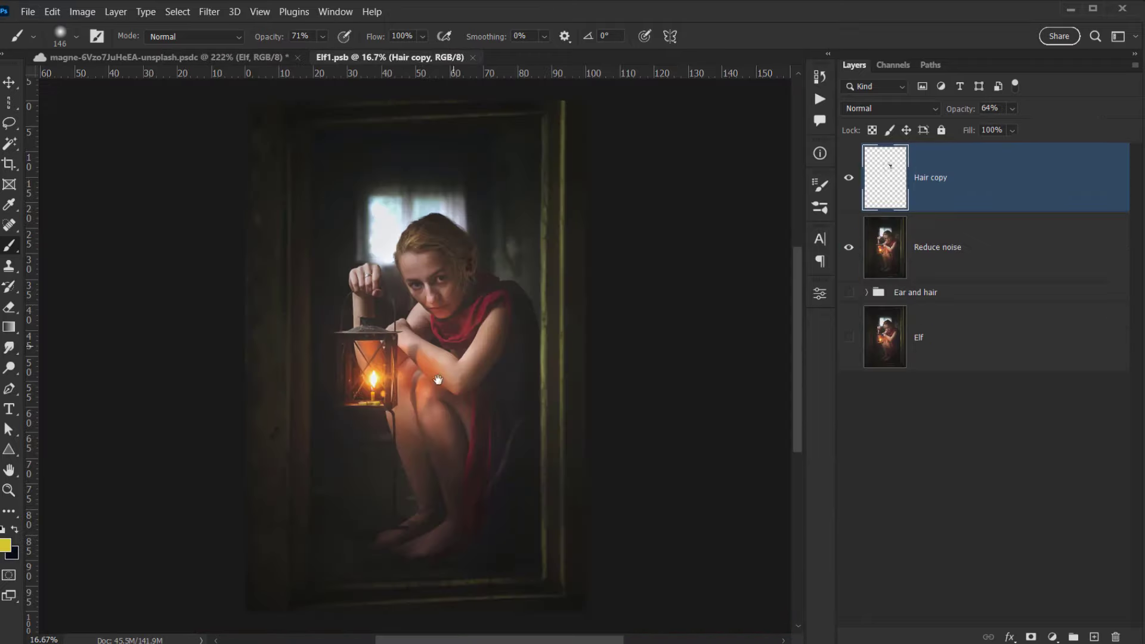
drag(440, 393, 406, 387)
scroll(426, 451, up, 9)
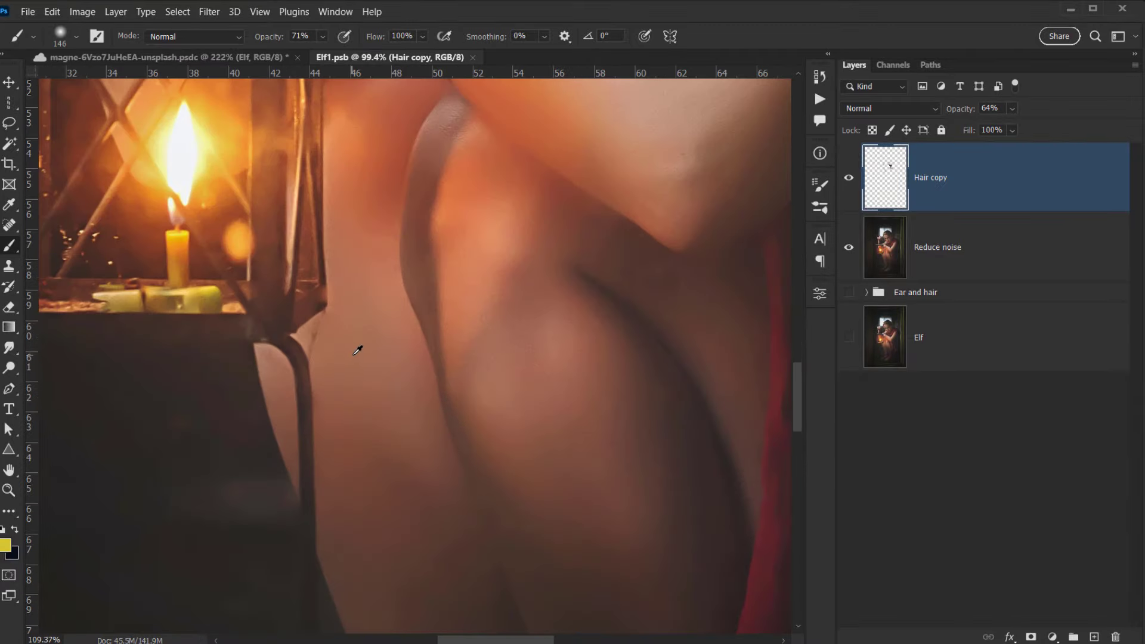
scroll(357, 351, up, 2)
click(1095, 637)
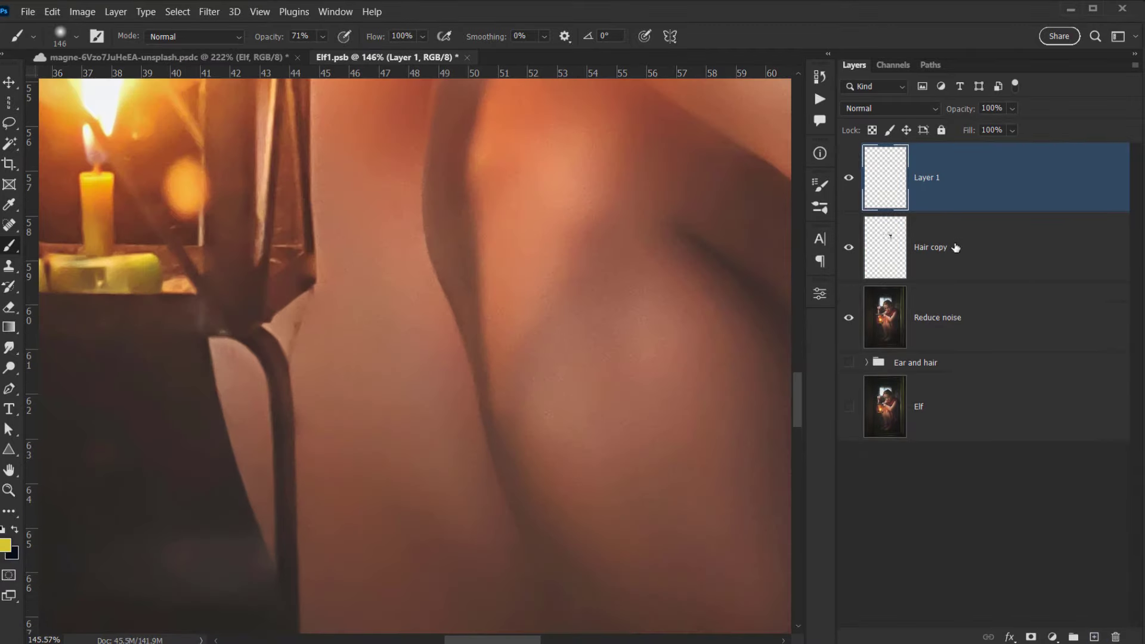
scroll(343, 322, up, 3)
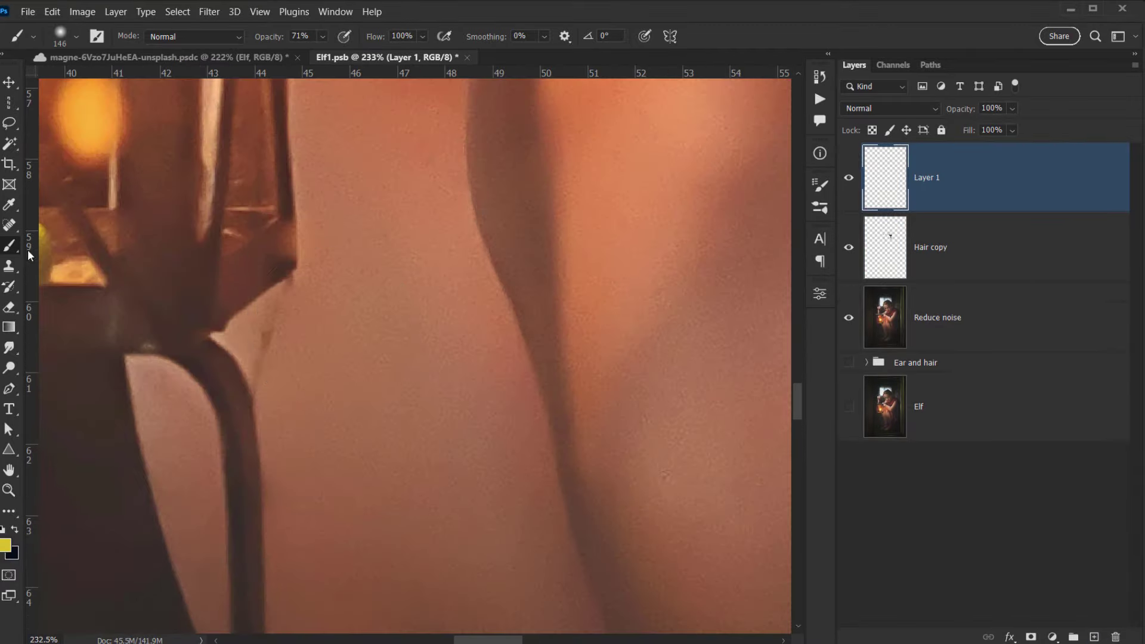
Clone clean skin over the dark mark beside the lantern's lower corner with the Clone Stamp at 11 to 31 px.
click(9, 266)
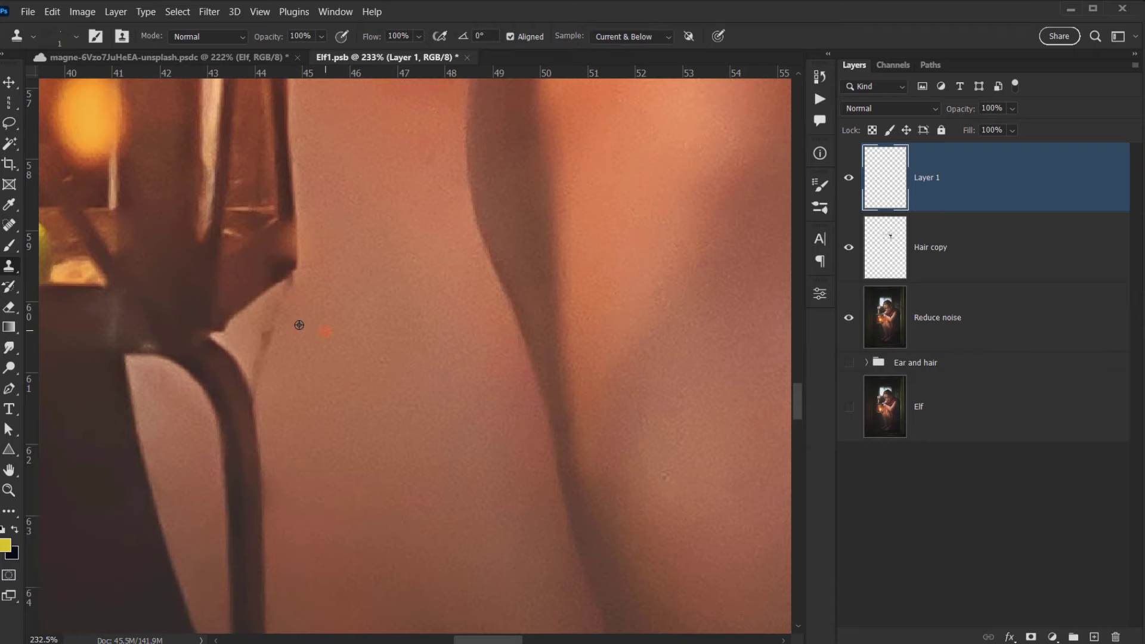
scroll(304, 310, up, 3)
alt+right_click(302, 296)
alt+click(321, 267)
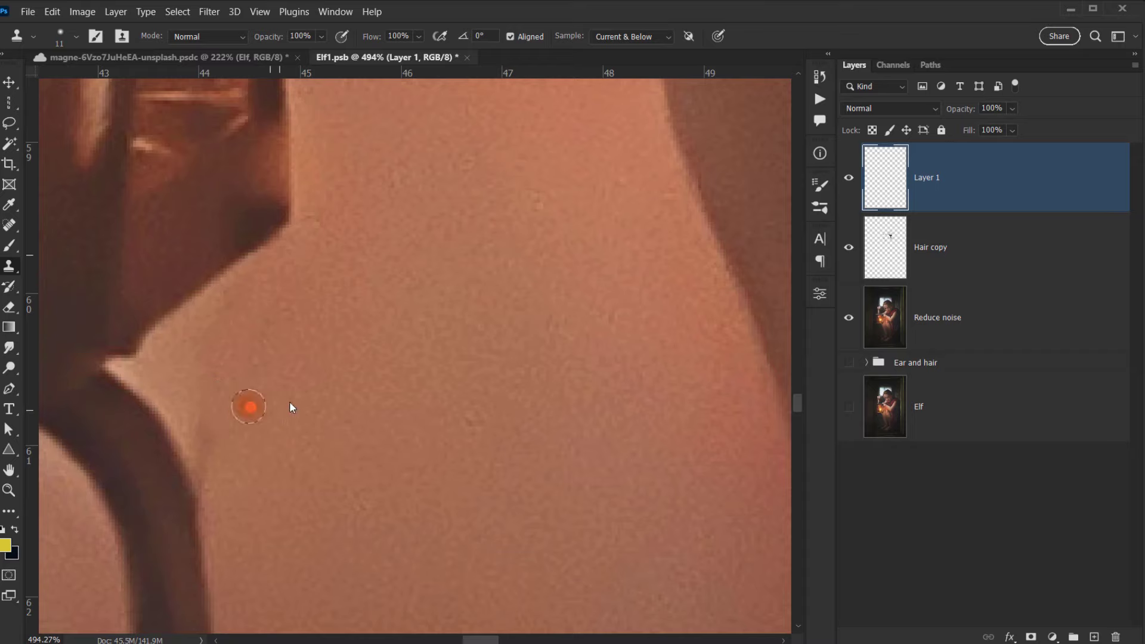
drag(221, 424, 252, 473)
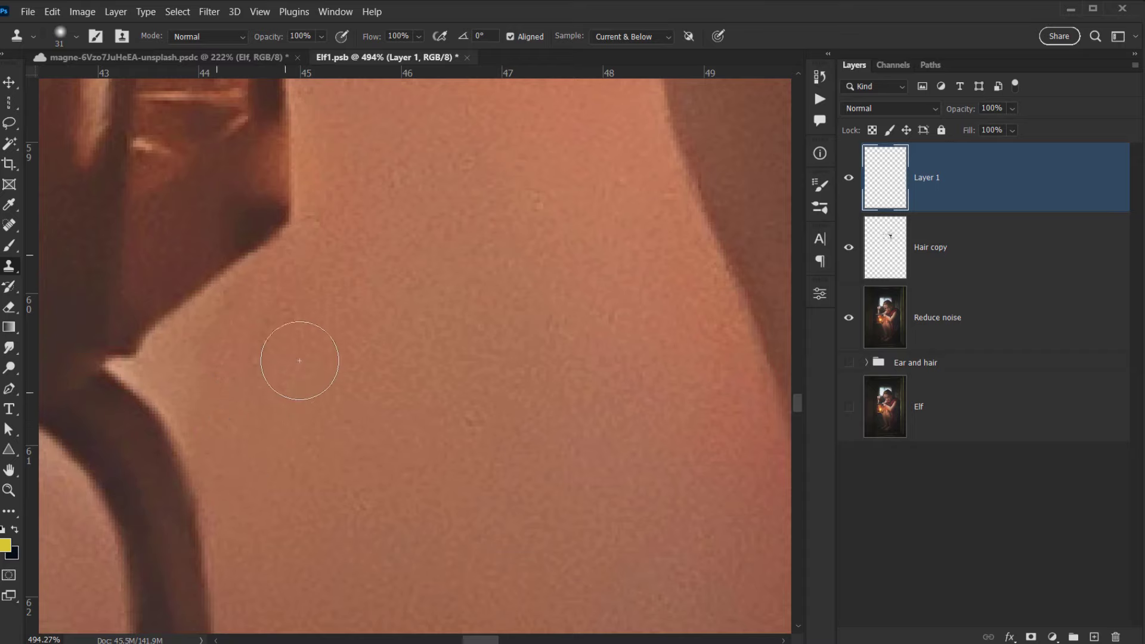
drag(295, 360, 285, 446)
Clone brown lantern texture over the dark spot inside its lower corner with a small stamp of 11 to 14 px.
scroll(199, 339, up, 3)
alt+right_click(207, 303)
alt+click(177, 325)
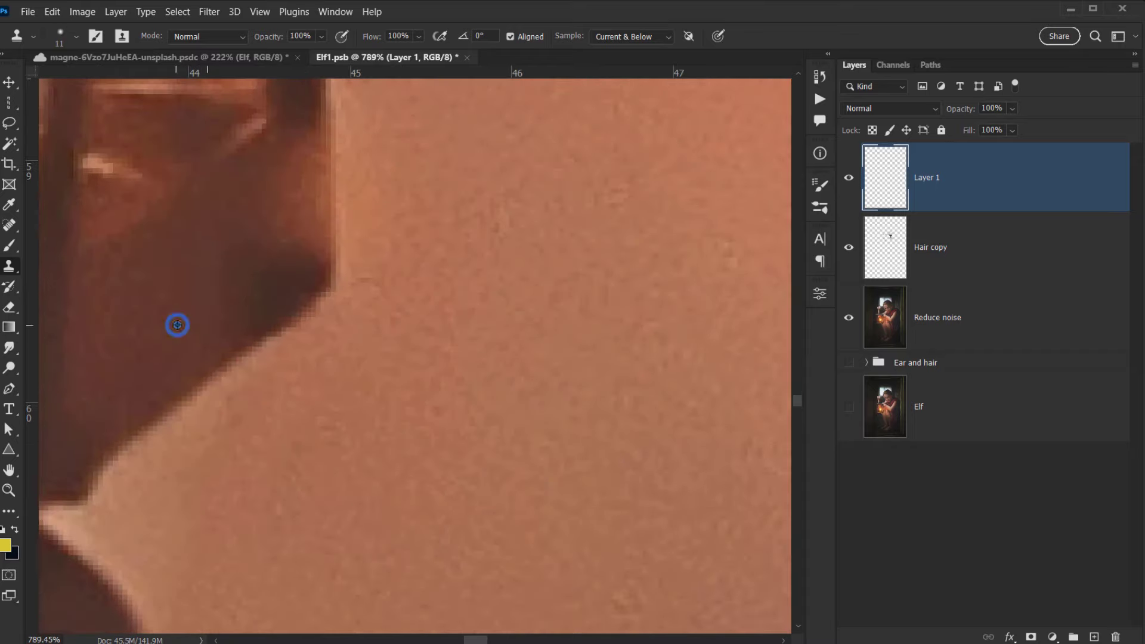
mouse_move(252, 289)
mouse_down()
mouse_move(276, 269)
mouse_move(304, 275)
mouse_move(257, 302)
mouse_up()
mouse_move(250, 262)
mouse_down()
mouse_move(232, 241)
mouse_move(261, 248)
mouse_move(259, 279)
mouse_move(224, 297)
mouse_move(262, 311)
mouse_up()
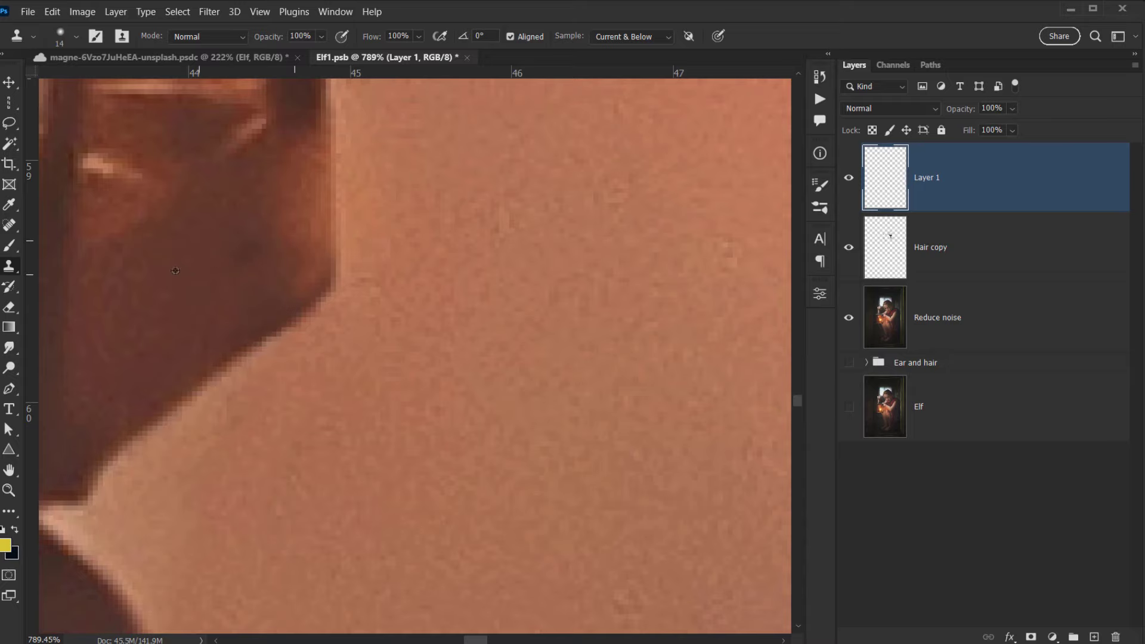
drag(271, 222, 250, 266)
scroll(267, 323, down, 15)
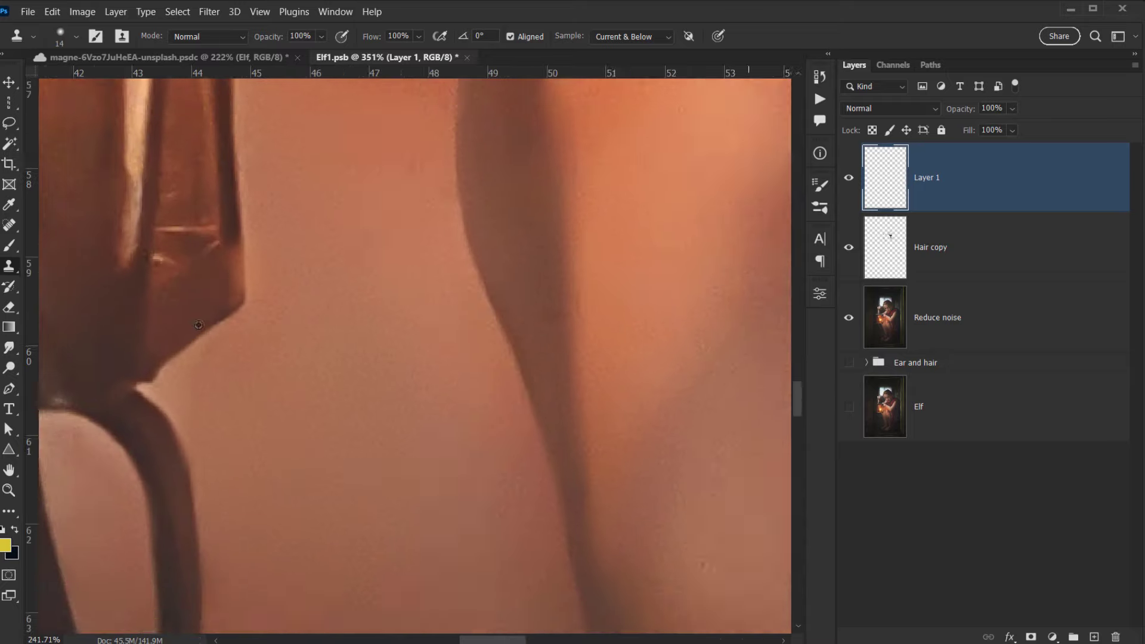
Clone skin over the dark smudge next to the curved rod below the lantern with a 9 px stamp.
scroll(266, 323, up, 12)
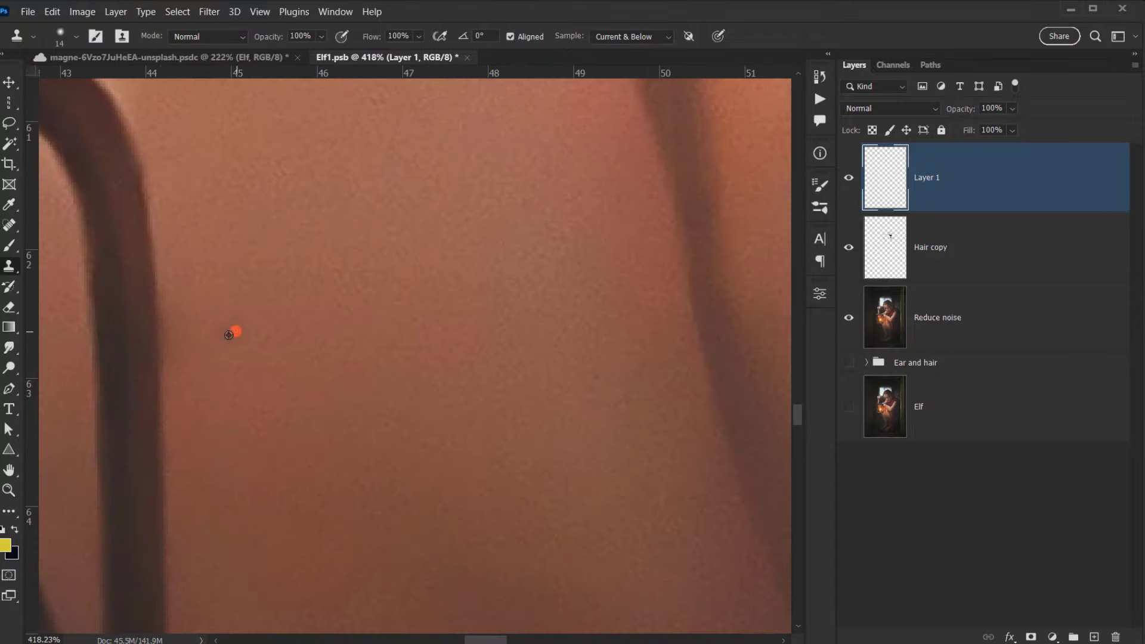
mouse_move(262, 345)
mouse_down()
mouse_move(249, 347)
mouse_move(252, 320)
mouse_up()
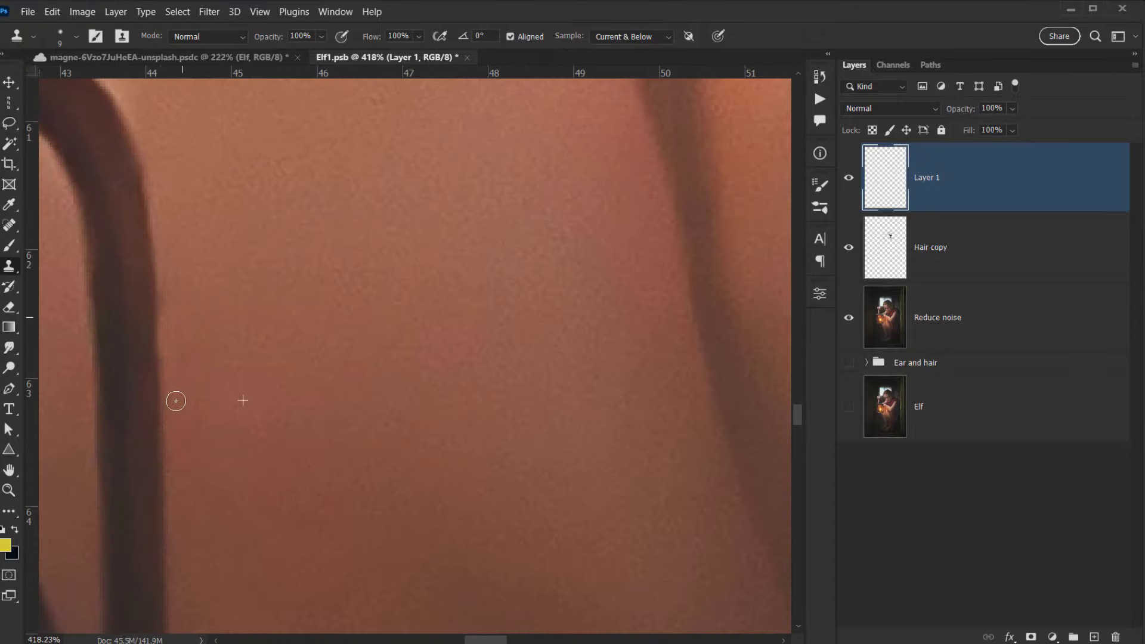
scroll(206, 305, down, 2)
scroll(217, 314, down, 8)
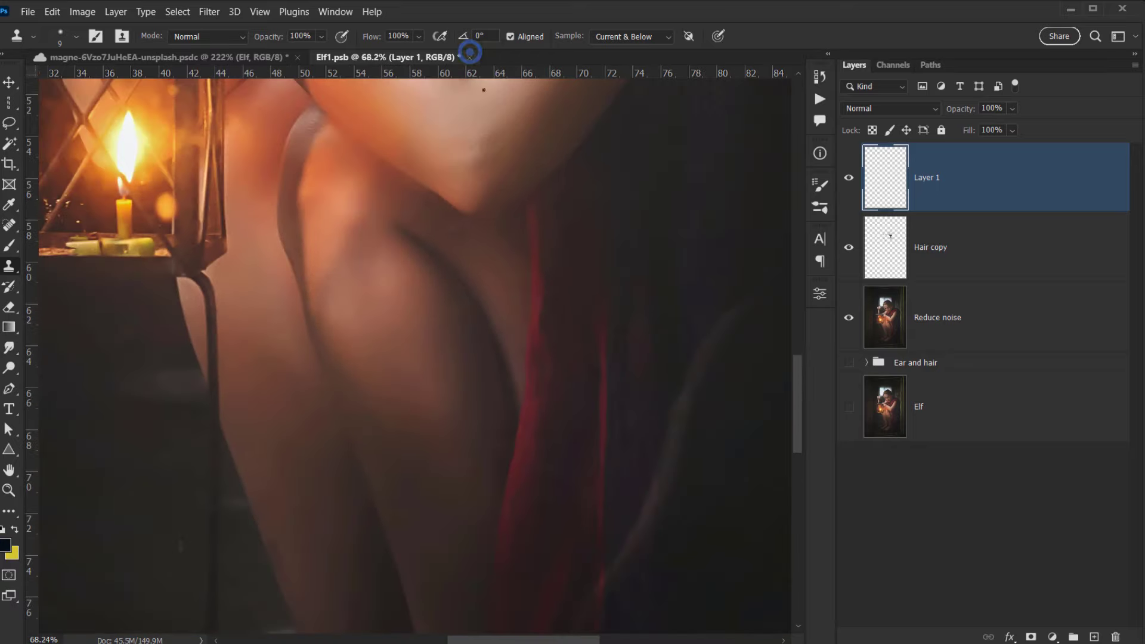
Close Elf1.psb with its changes saved and check the retouched elf in the cave composition.
click(467, 58)
click(519, 260)
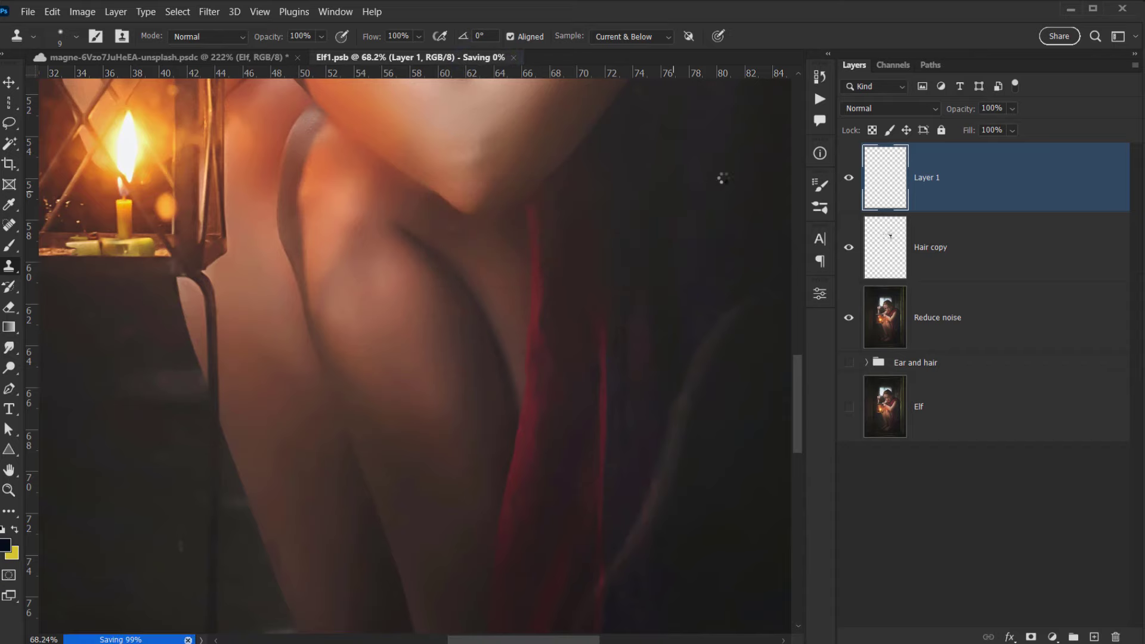
key(ctrl+0)
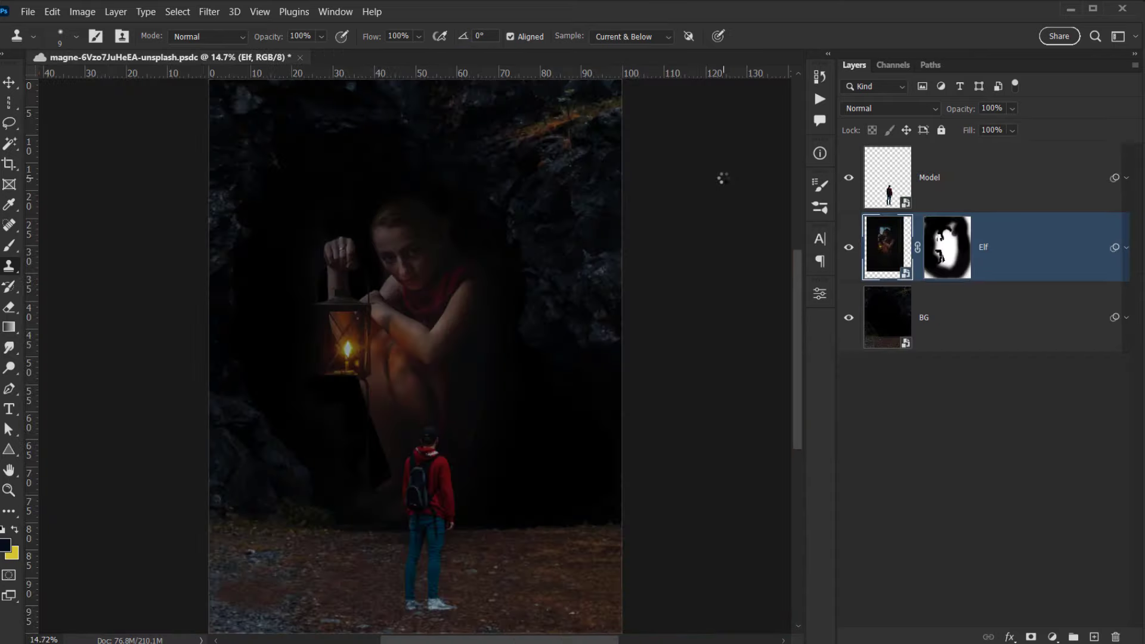
scroll(427, 369, up, 8)
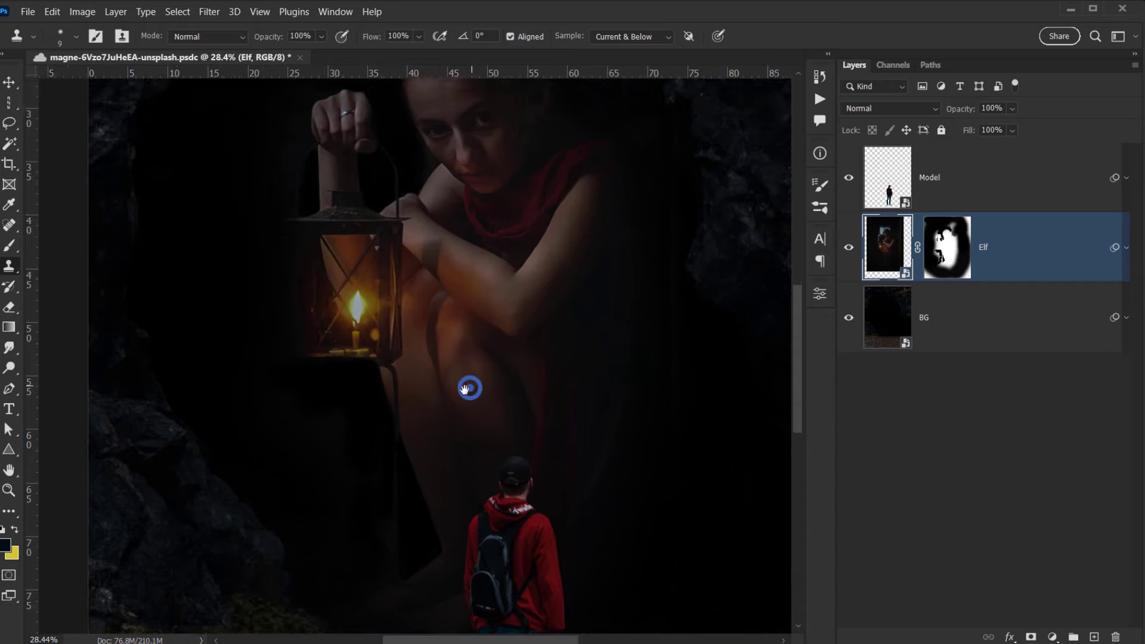
scroll(399, 411, down, 3)
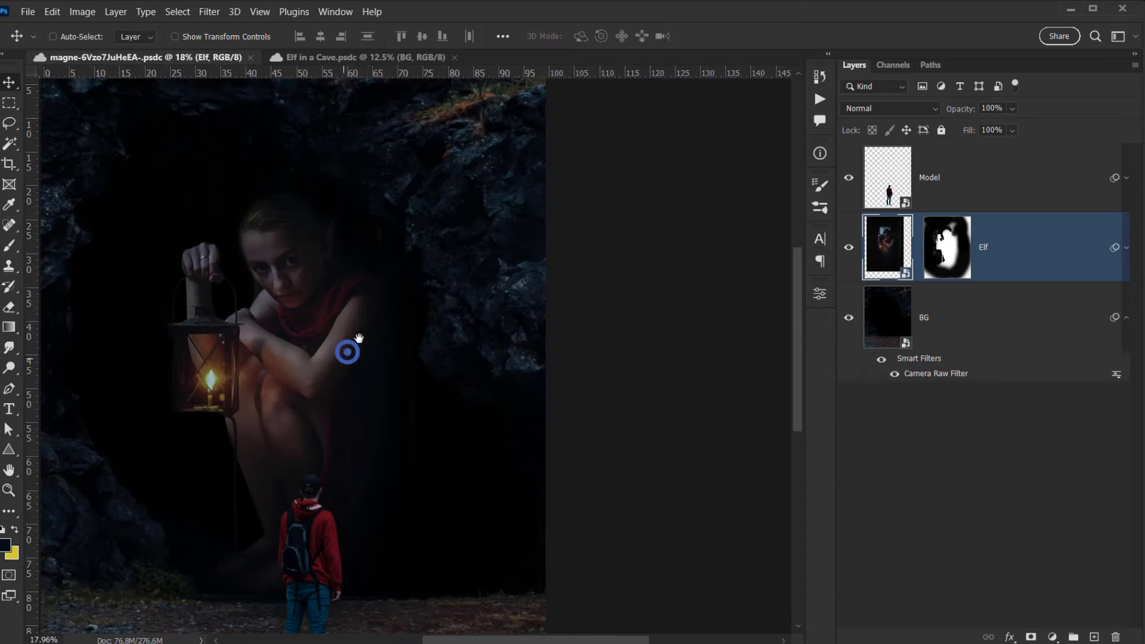
Link the Elf layer to its layer mask.
scroll(348, 351, up, 3)
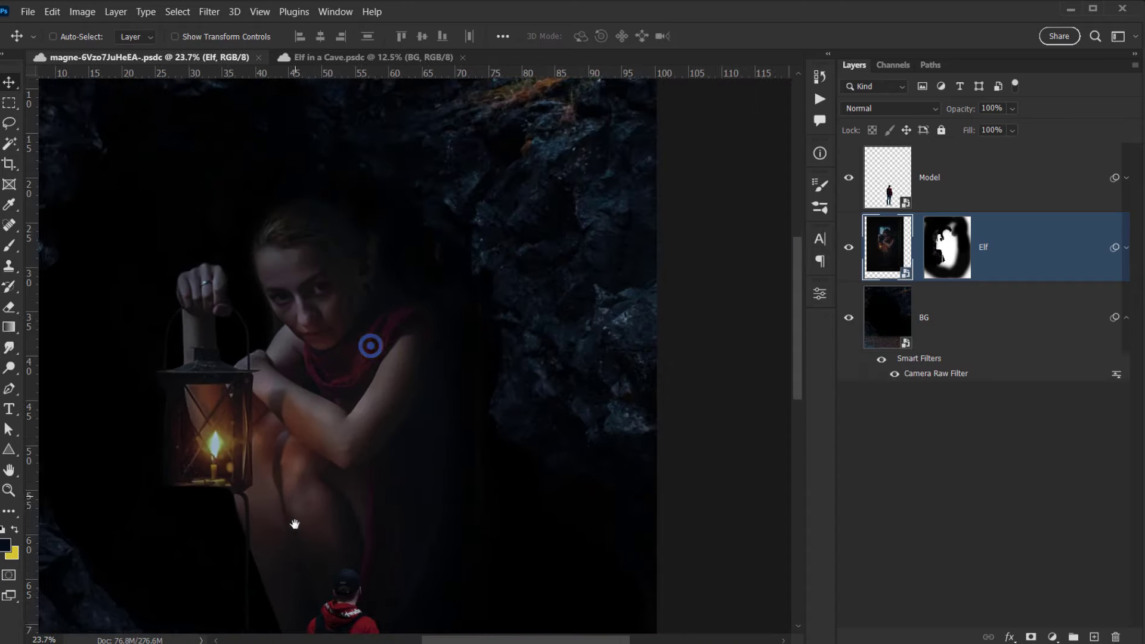
drag(295, 524, 292, 547)
drag(399, 393, 500, 305)
click(918, 248)
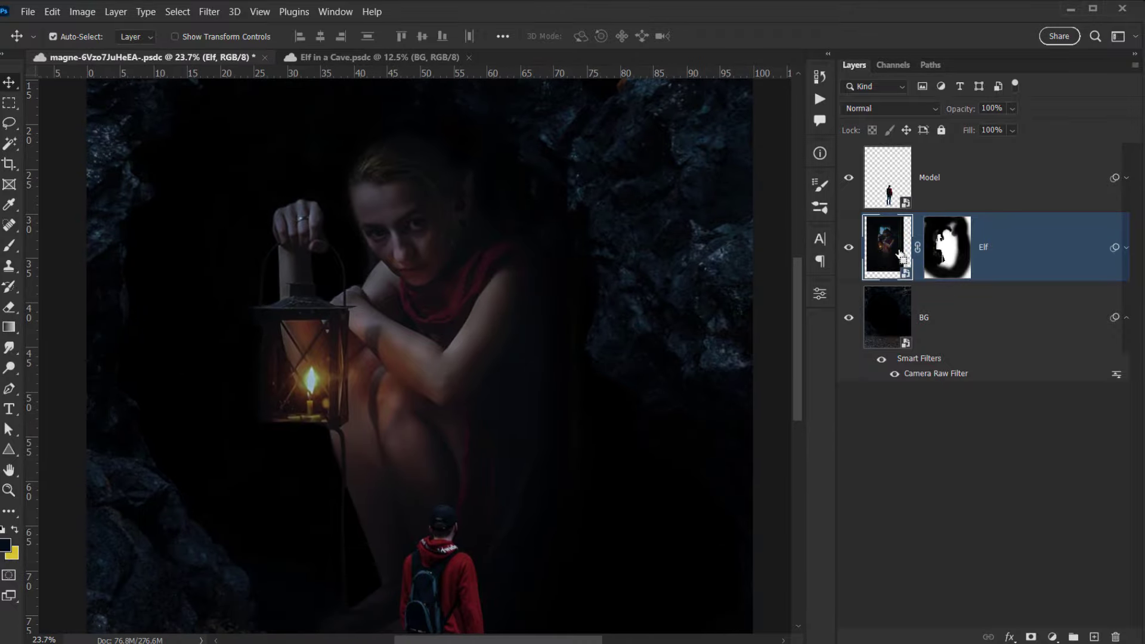
Scale the linked Elf layer and mask proportionally to about 105.85%.
key(ctrl+t)
scroll(478, 251, down, 4)
drag(481, 216, 462, 289)
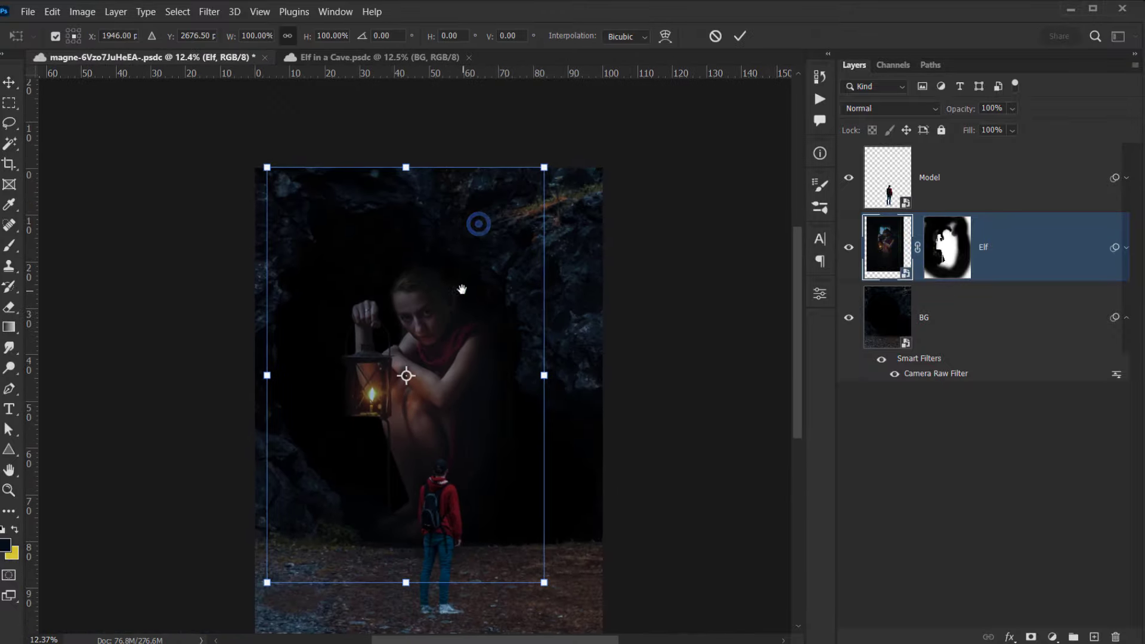
drag(545, 166, 553, 150)
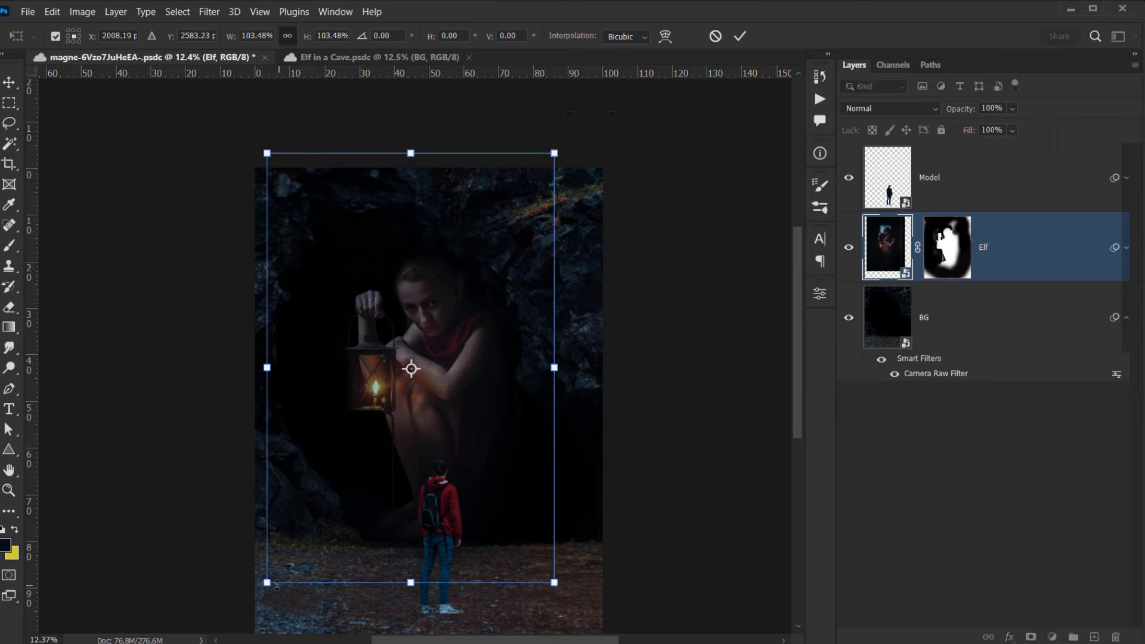
drag(275, 583, 260, 594)
Shift the enlarged elf slightly left to X 1953.10 px behind the man and commit the transform.
scroll(442, 492, up, 3)
drag(420, 571, 404, 572)
drag(383, 550, 397, 552)
scroll(385, 566, up, 3)
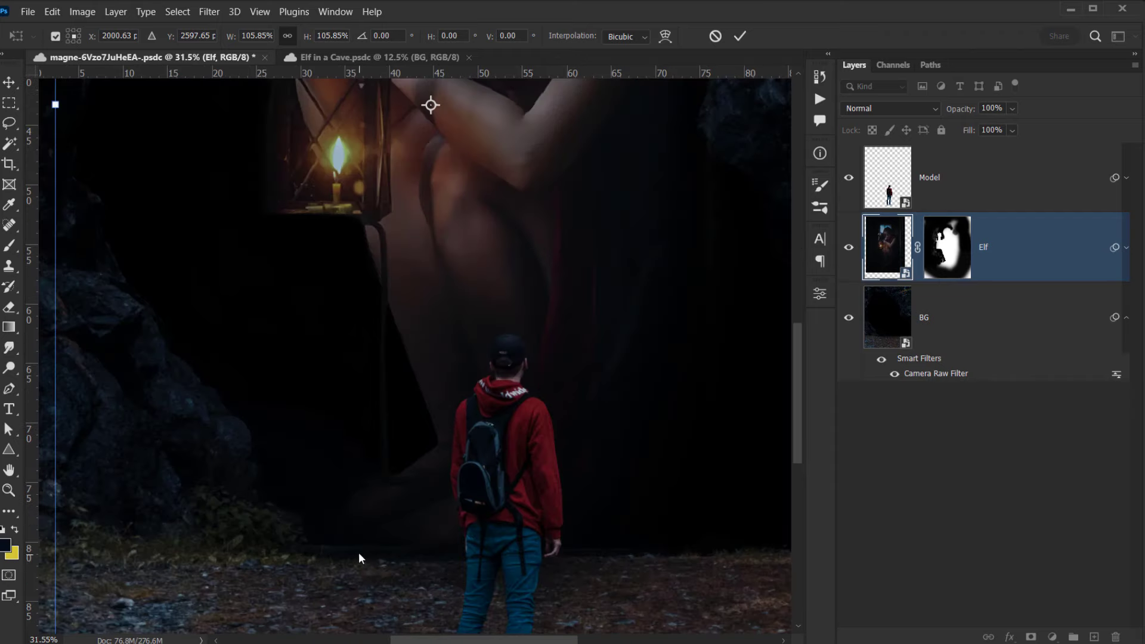
drag(438, 541, 434, 542)
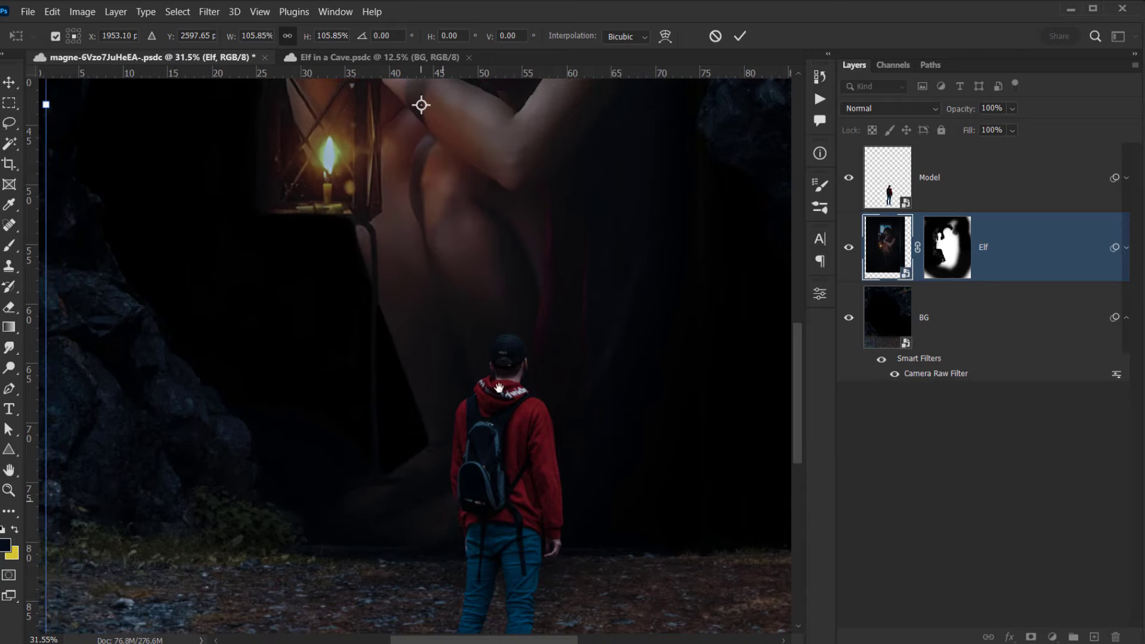
drag(496, 340, 417, 615)
drag(440, 476, 427, 579)
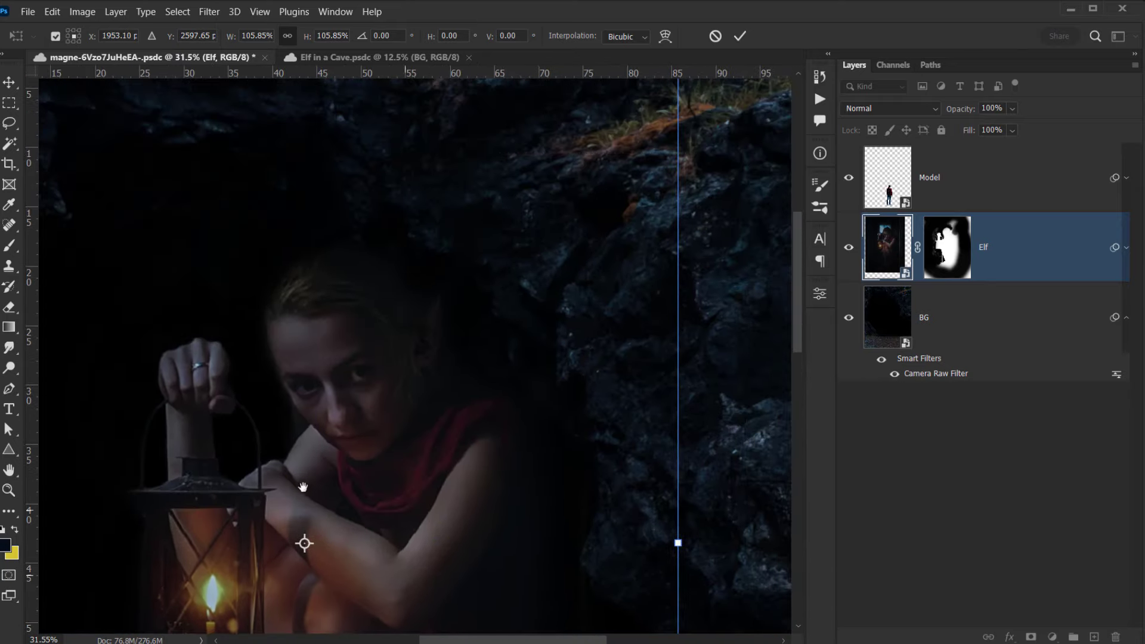
scroll(517, 463, down, 5)
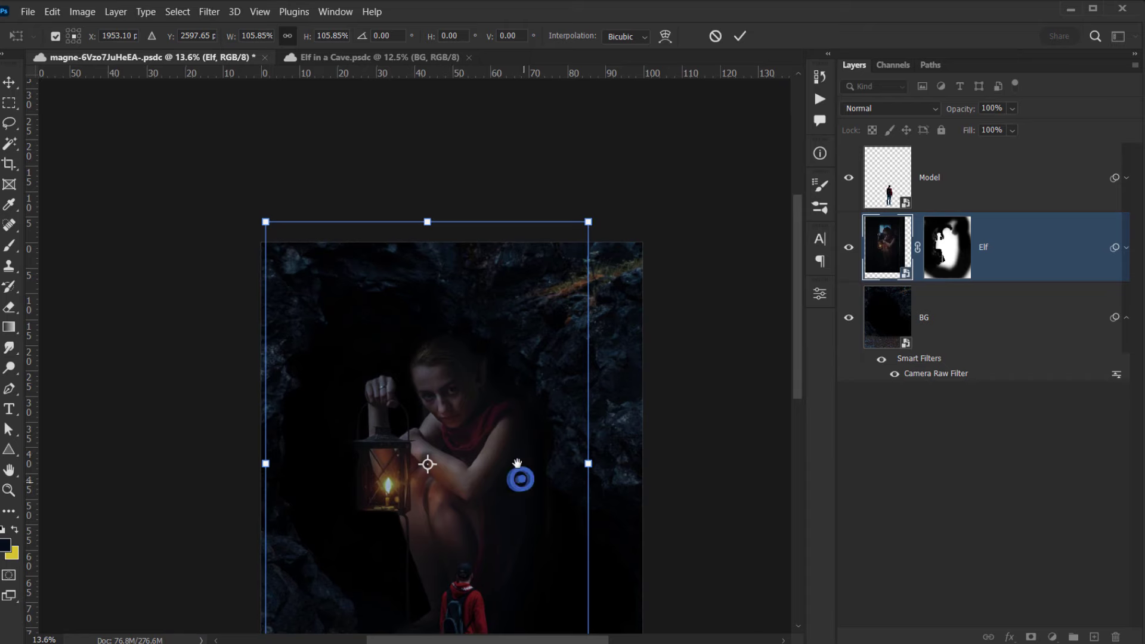
drag(518, 464, 497, 360)
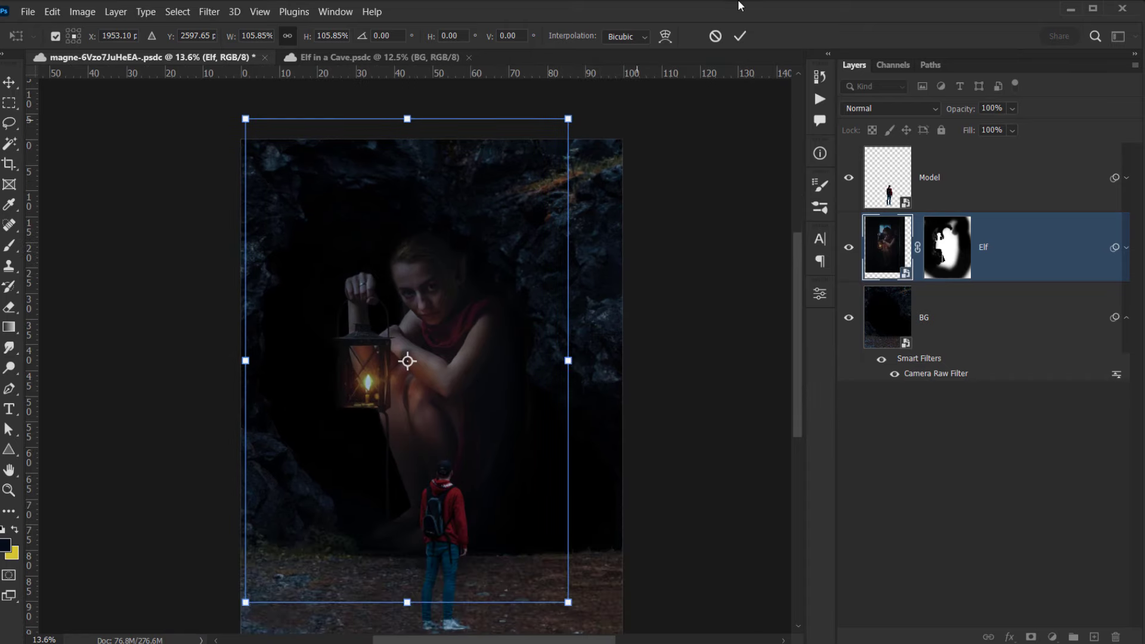
click(741, 35)
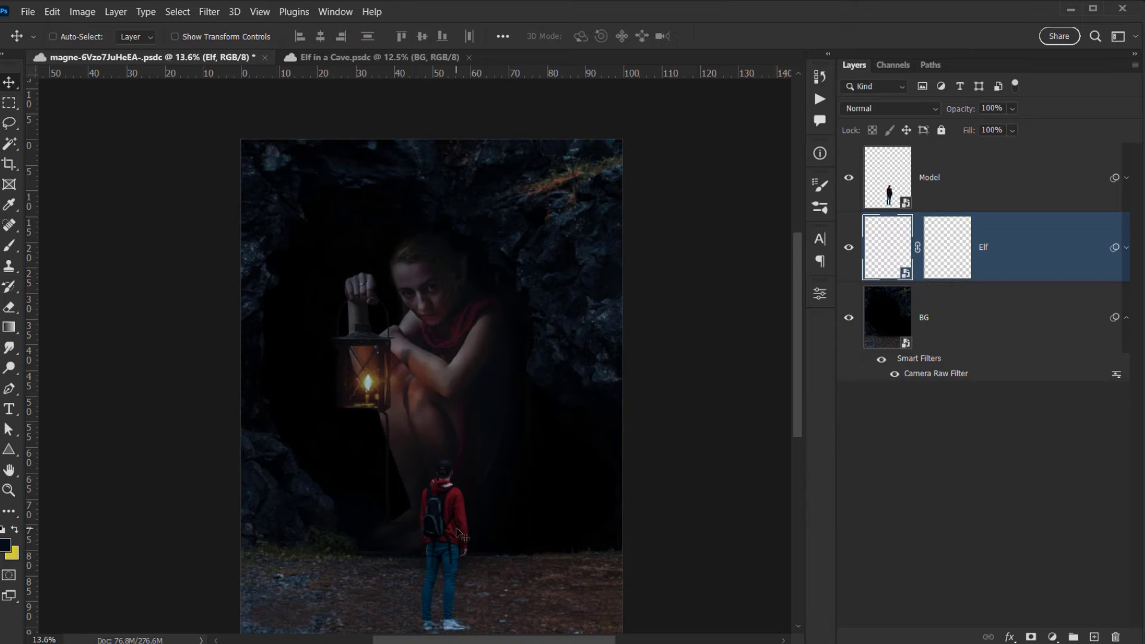
Brush white at 14% opacity on the Elf layer mask to reveal more of the elf's foot beside the man.
scroll(452, 531, up, 3)
click(955, 251)
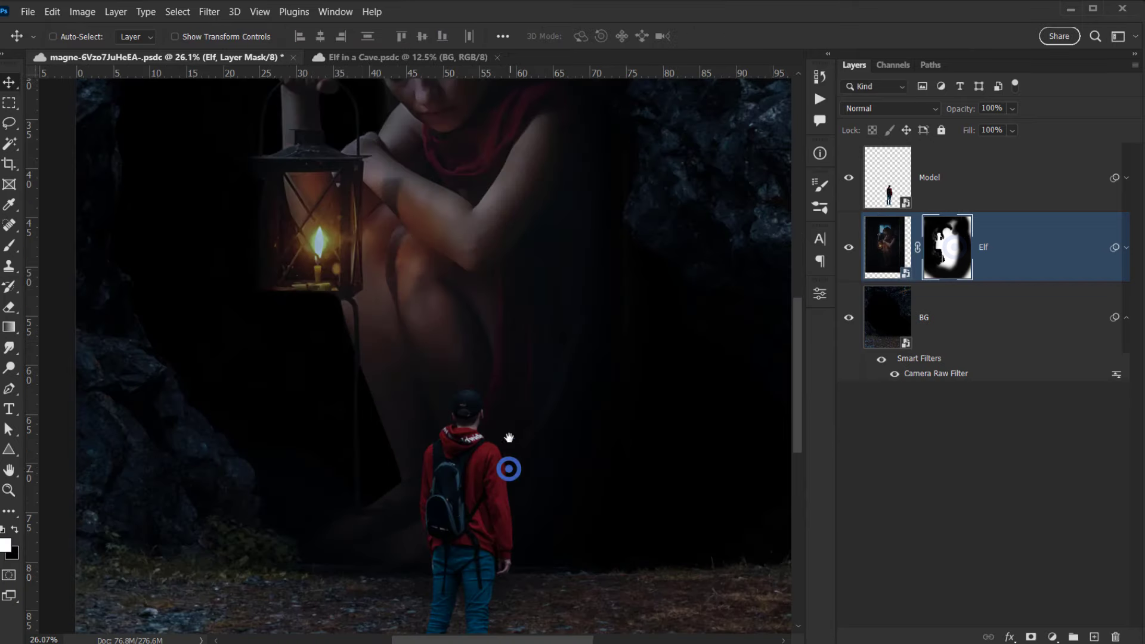
key(b)
scroll(511, 465, up, 4)
drag(417, 364, 475, 364)
scroll(361, 442, up, 5)
mouse_move(514, 444)
mouse_down()
mouse_move(453, 460)
mouse_move(471, 453)
mouse_up()
right_click(467, 370)
double_click(572, 339)
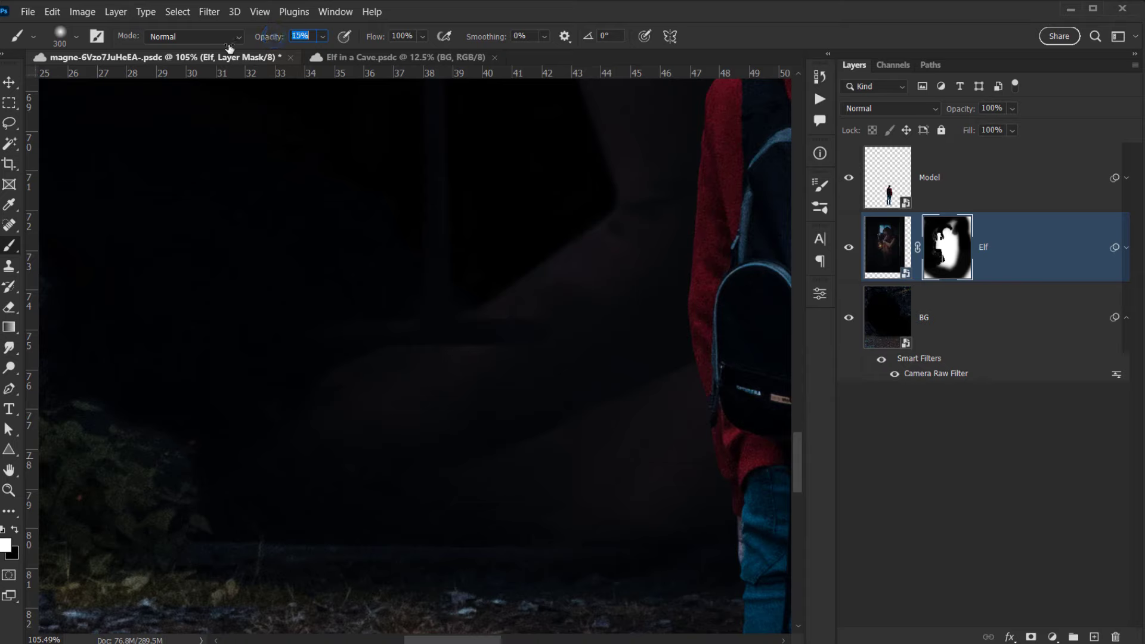
drag(230, 47, 229, 49)
drag(485, 344, 487, 344)
mouse_move(602, 469)
mouse_down()
mouse_move(467, 470)
mouse_move(589, 445)
mouse_move(464, 450)
mouse_move(464, 439)
mouse_move(454, 449)
mouse_up()
mouse_move(481, 456)
mouse_down()
mouse_move(268, 430)
mouse_move(376, 412)
mouse_move(286, 430)
mouse_move(322, 424)
mouse_up()
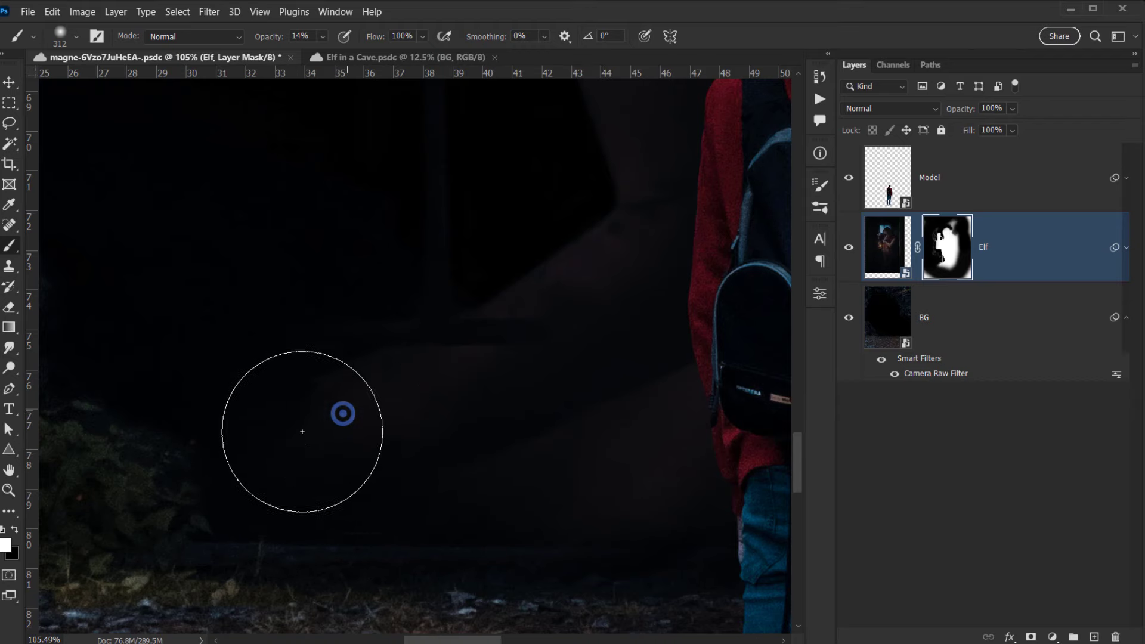
Examine how the elf blends into the cave around her feet, face and arms.
scroll(624, 410, down, 5)
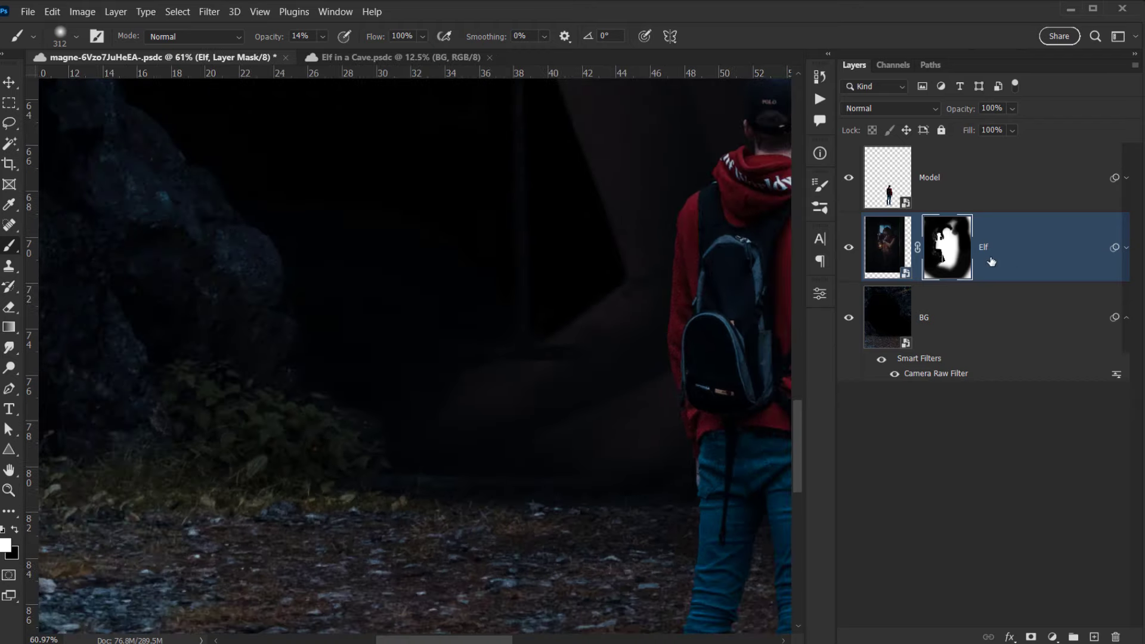
shift+click(962, 255)
scroll(475, 322, down, 5)
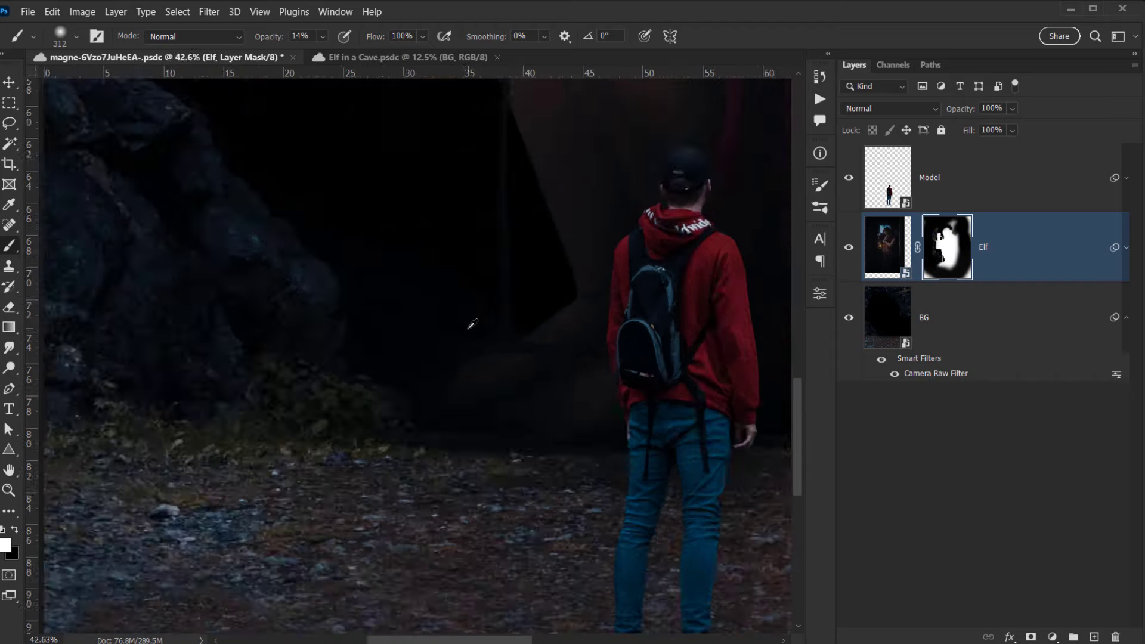
scroll(474, 322, up, 6)
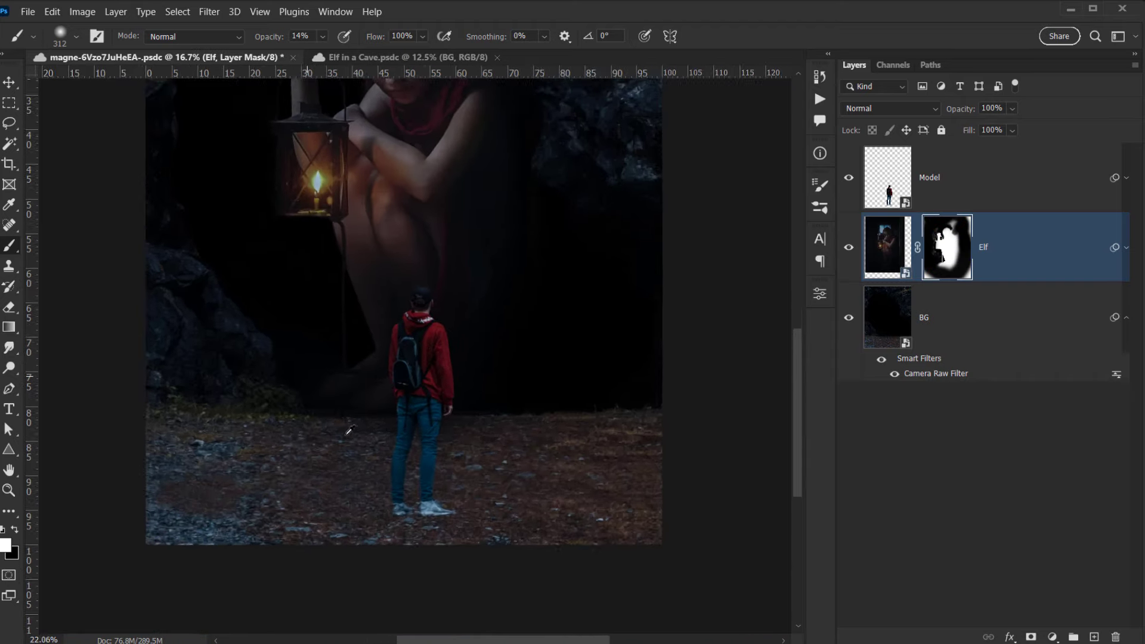
key(x)
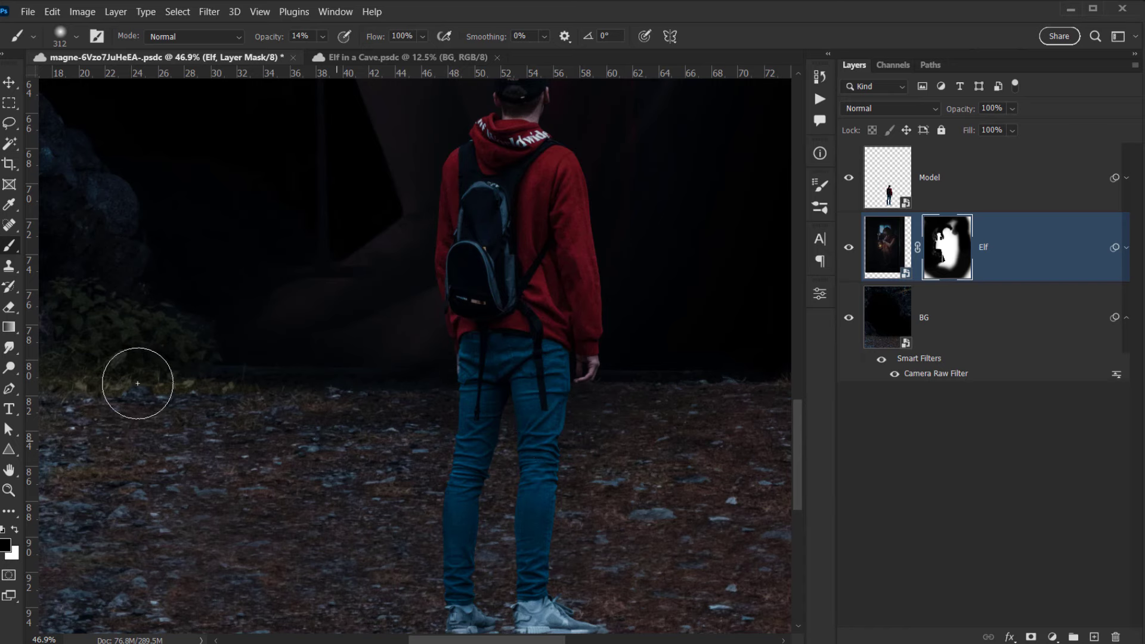
scroll(262, 322, down, 8)
drag(281, 276, 392, 400)
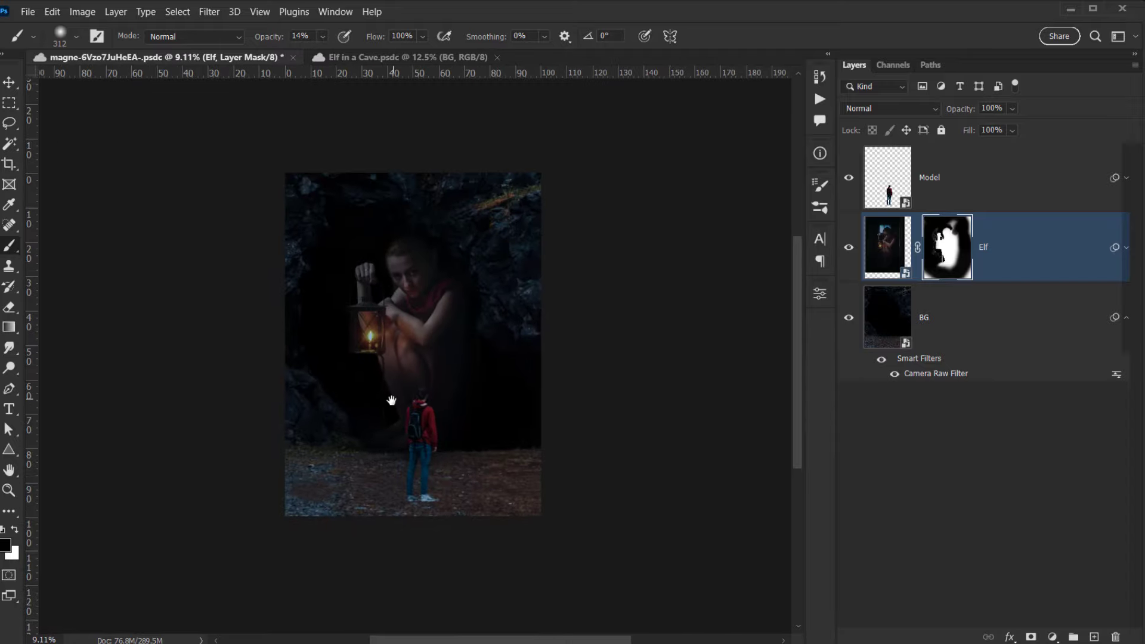
scroll(428, 271, up, 8)
drag(414, 277, 412, 343)
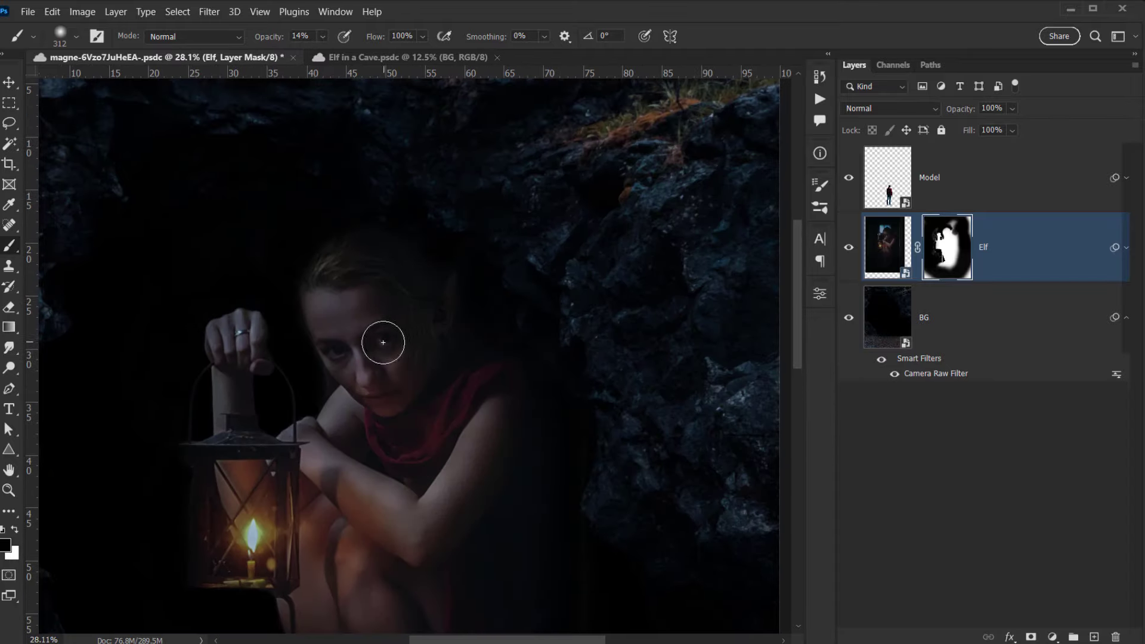
scroll(394, 322, up, 3)
drag(342, 402, 301, 380)
drag(257, 263, 156, 120)
drag(440, 484, 464, 291)
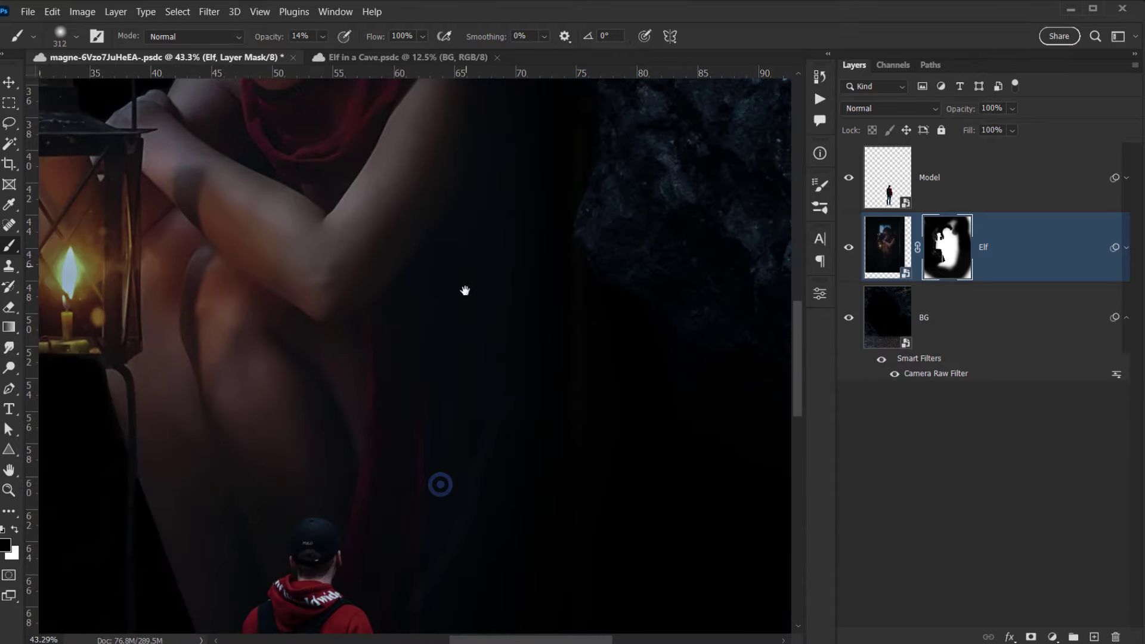
scroll(472, 317, down, 5)
Move the man on the Model layer slightly left in front of the elf.
click(989, 176)
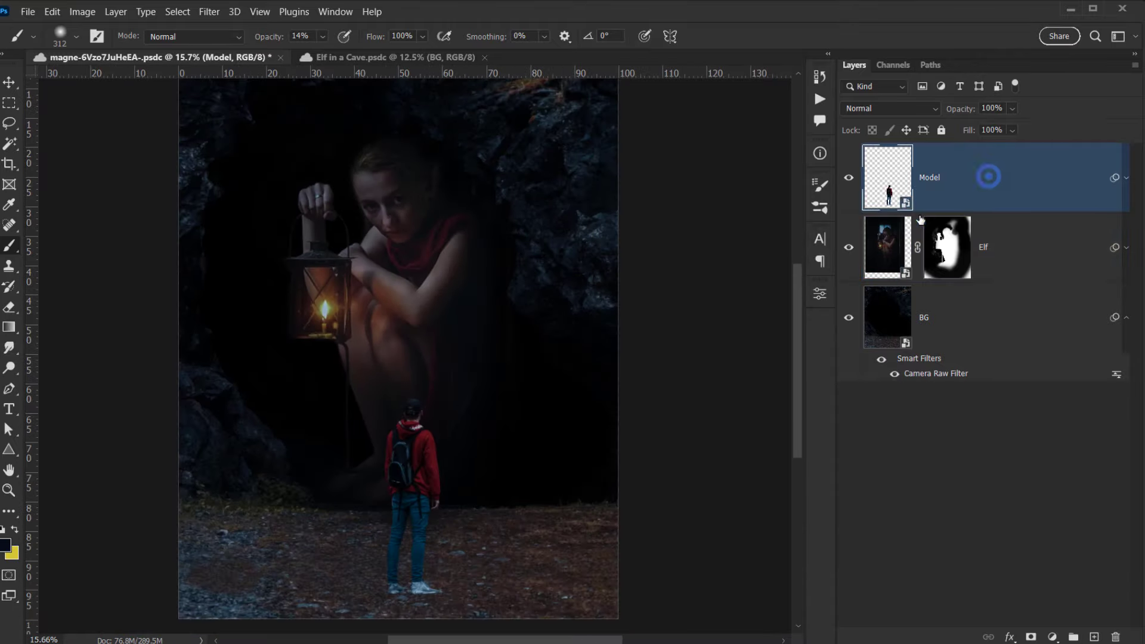
drag(410, 447, 417, 410)
key(v)
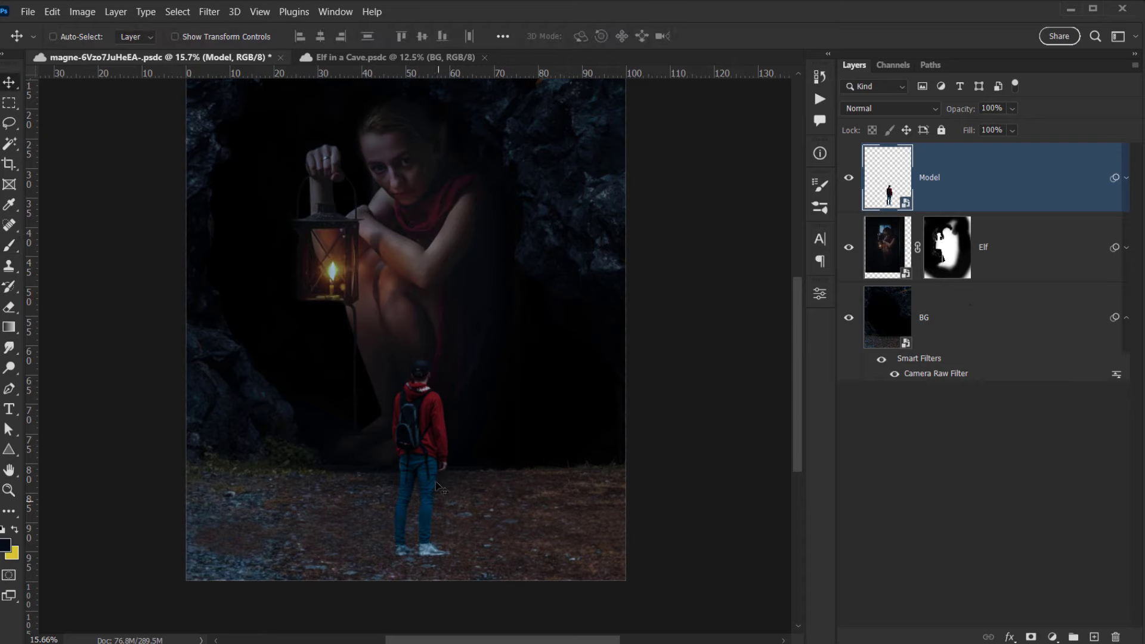
mouse_move(445, 470)
mouse_down()
mouse_move(419, 462)
mouse_move(430, 493)
mouse_up()
scroll(429, 477, down, 3)
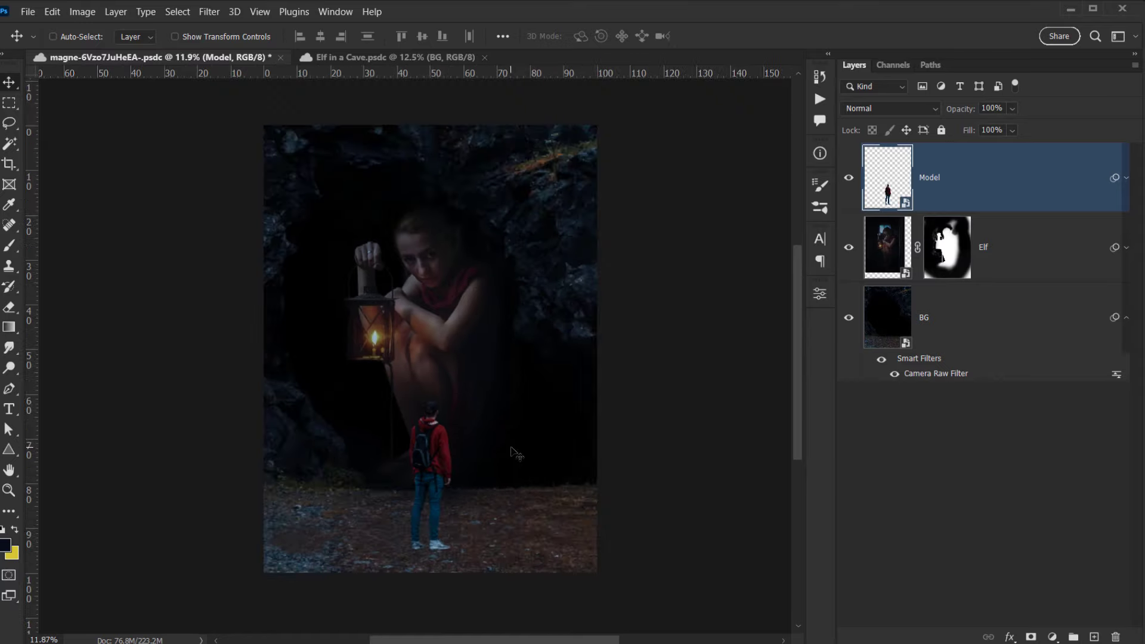
scroll(429, 453, up, 3)
scroll(626, 371, down, 1)
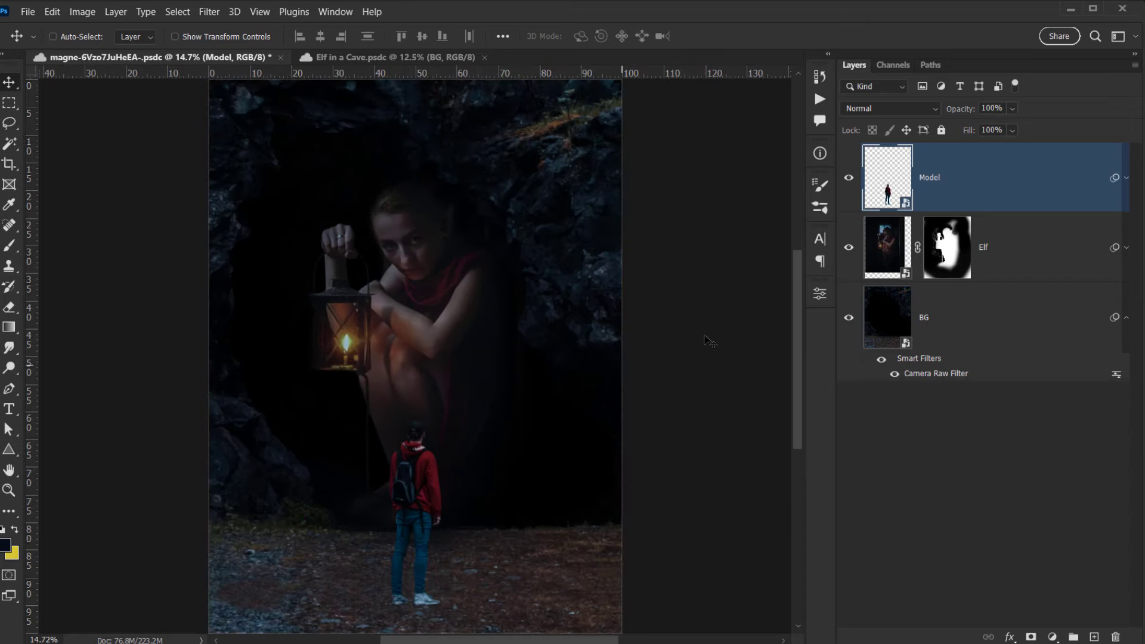
click(1070, 255)
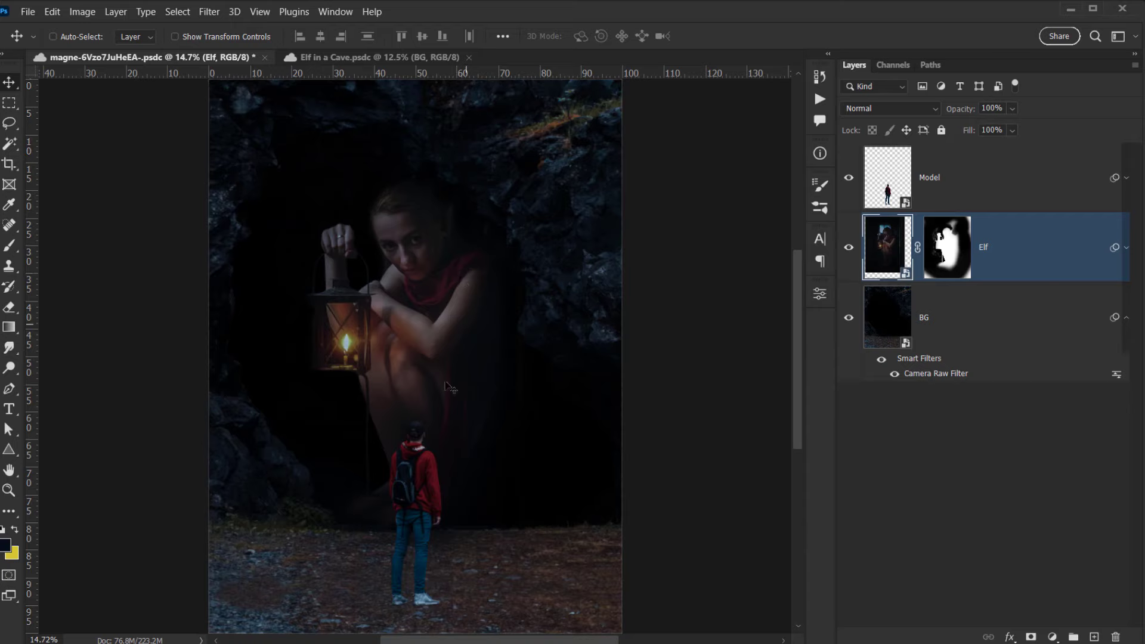
key(alt+Tab)
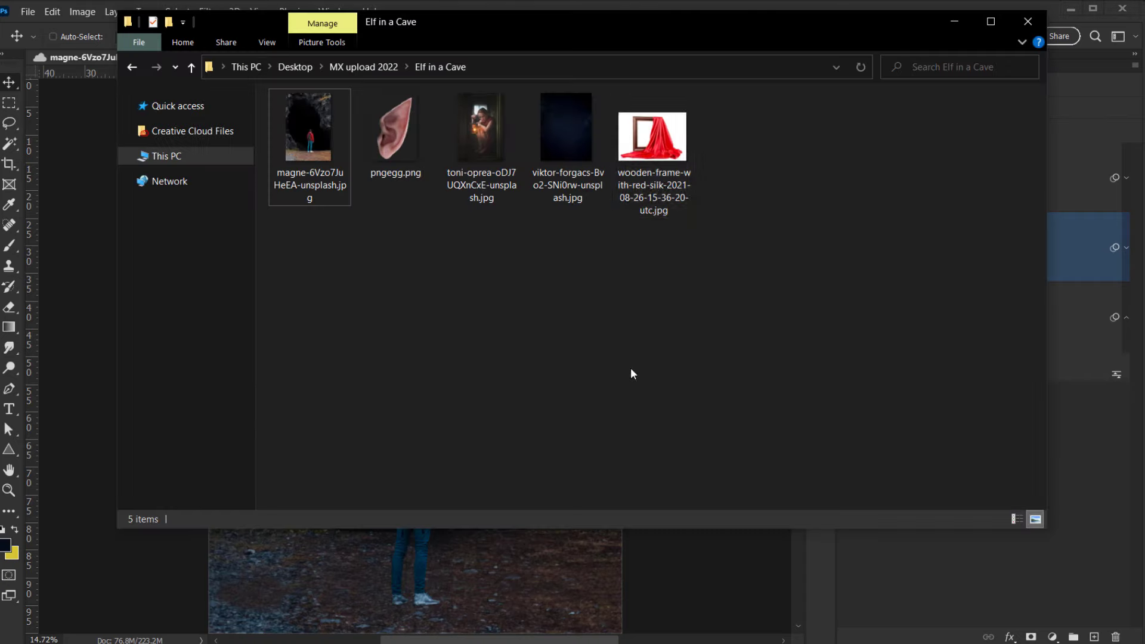
click(668, 168)
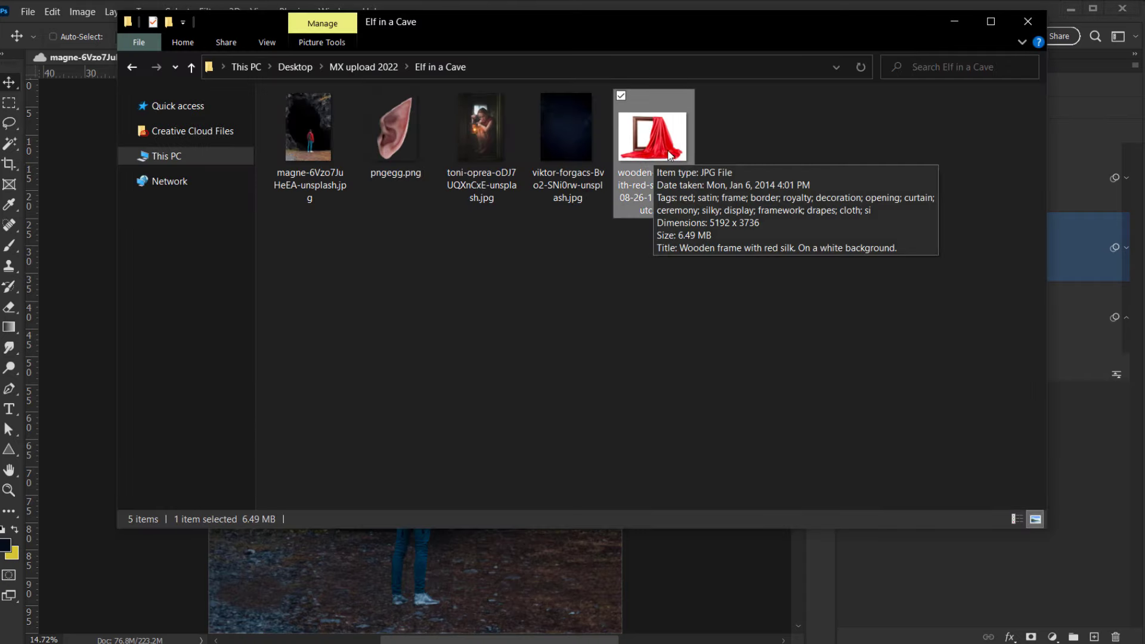
drag(648, 184, 16, 609)
drag(660, 151, 14, 620)
scroll(502, 410, up, 2)
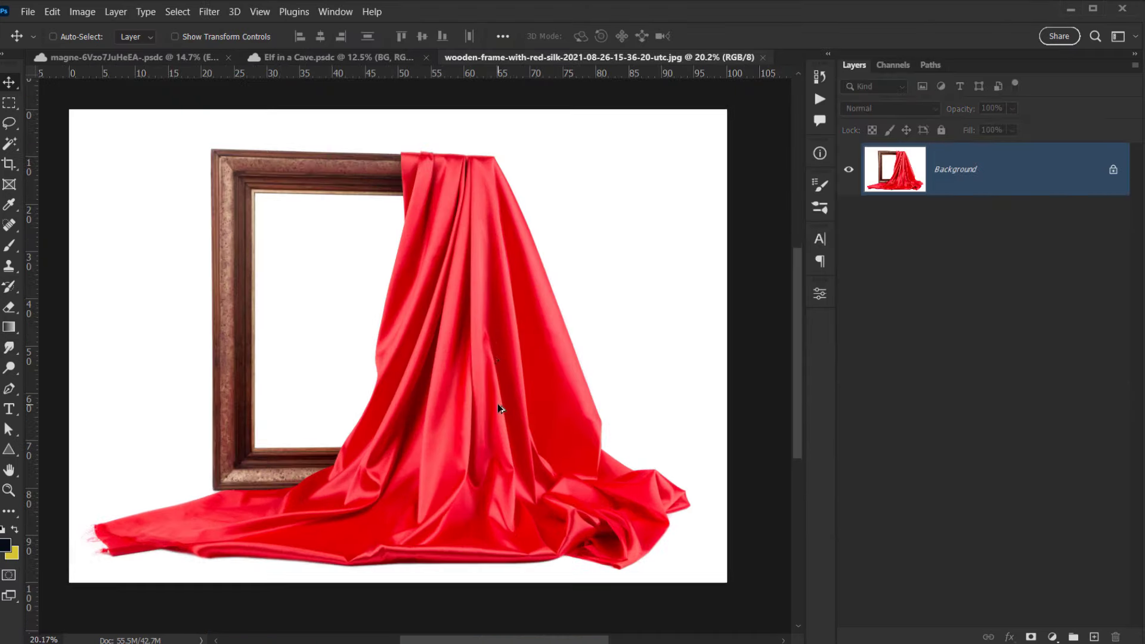
Add a new empty layer above the silk photo's Background for painting with the Brush tool.
drag(547, 318, 439, 421)
scroll(463, 238, up, 3)
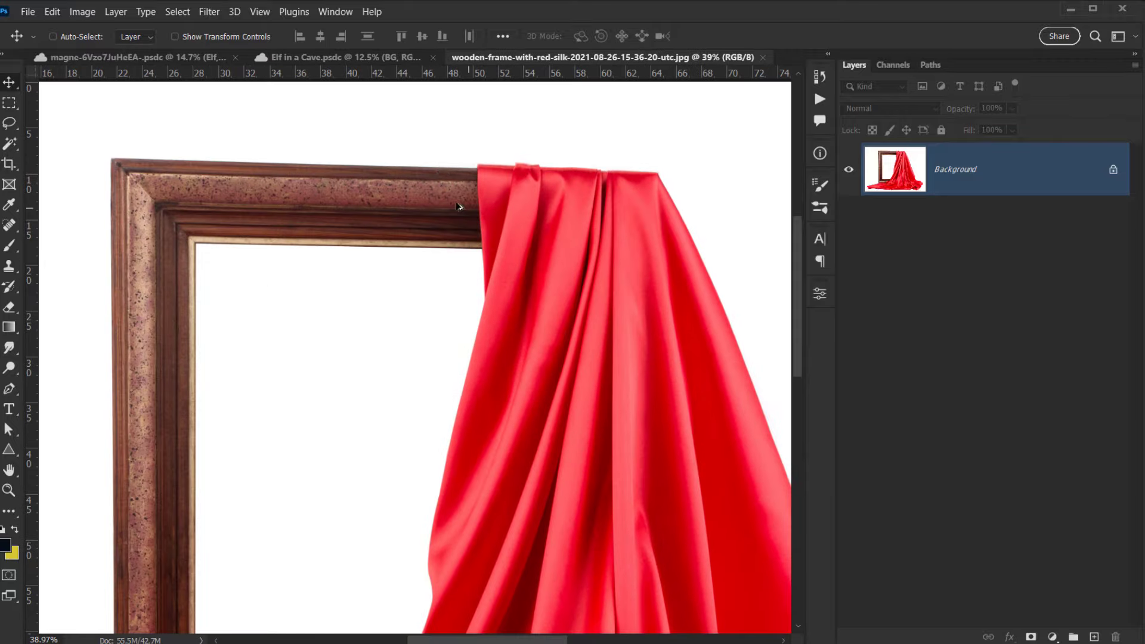
drag(423, 338, 378, 455)
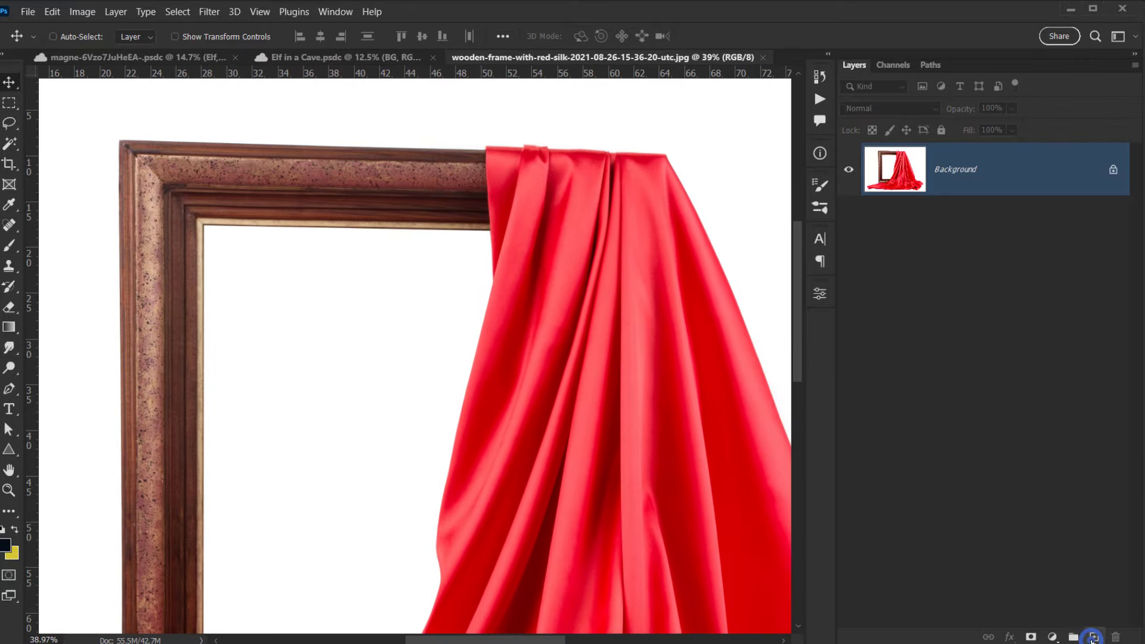
click(1093, 637)
drag(392, 365, 480, 349)
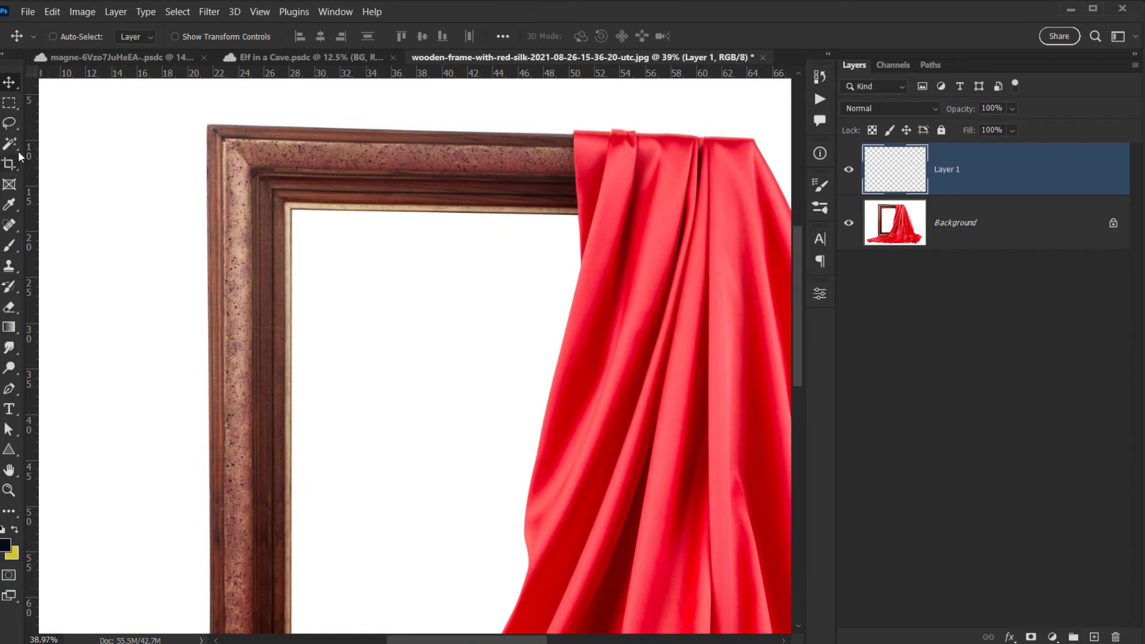
click(9, 243)
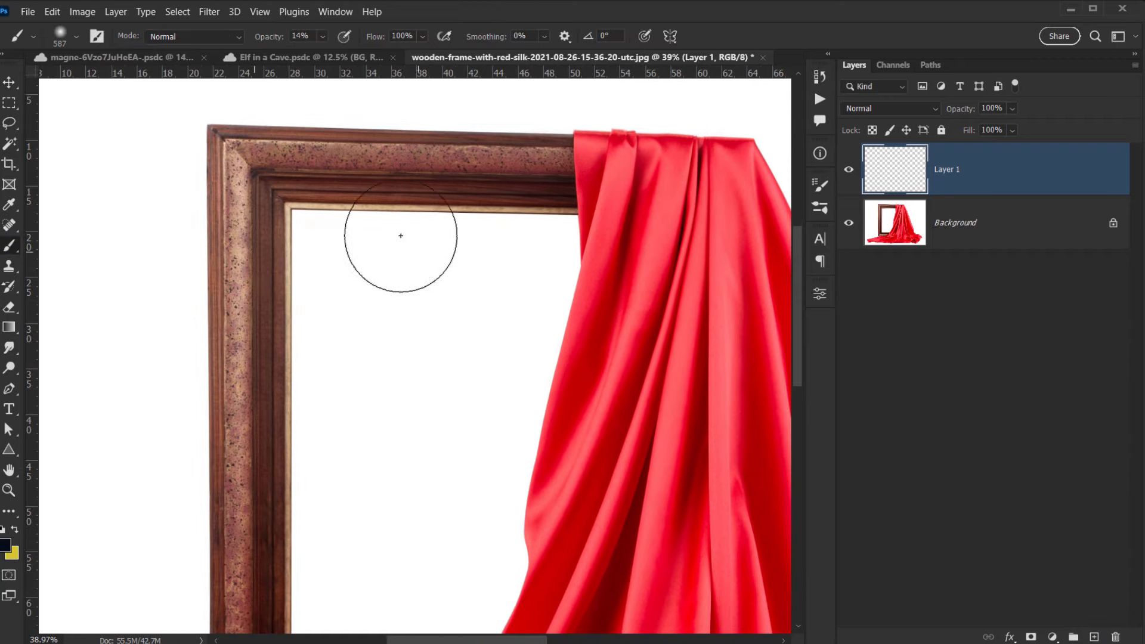
Sample the photo's white, set the brush opacity to 100%, and paint over the frame's upper beam beside the silk.
alt+click(435, 313)
drag(271, 43, 335, 48)
click(448, 223)
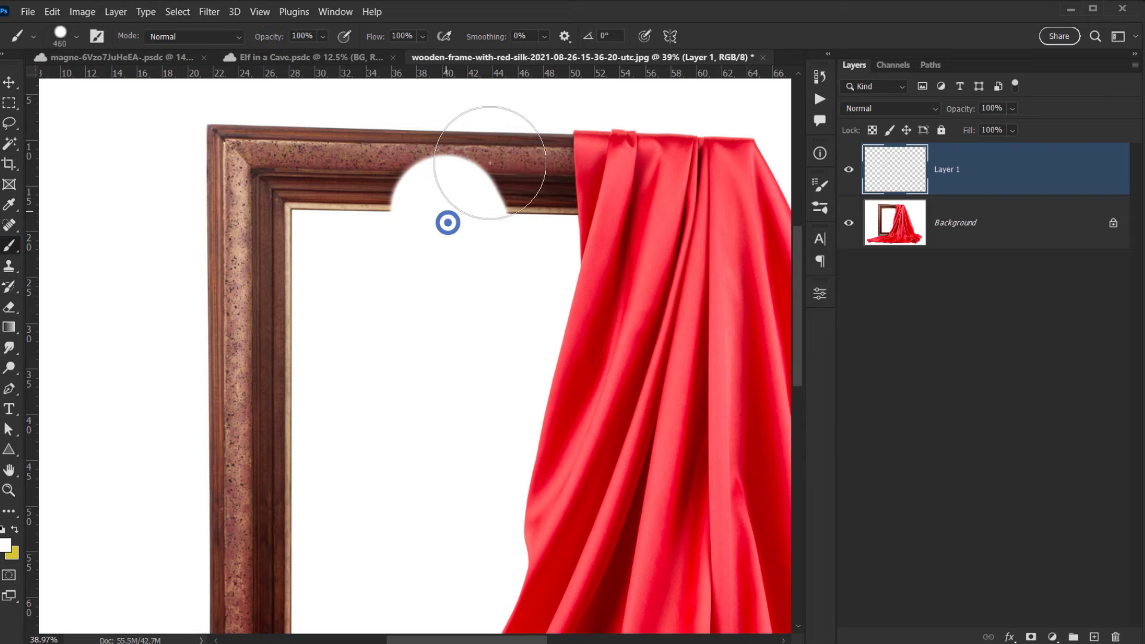
mouse_move(490, 163)
mouse_down()
mouse_move(495, 182)
mouse_move(439, 253)
mouse_move(351, 267)
mouse_up()
scroll(522, 179, up, 3)
scroll(477, 217, up, 2)
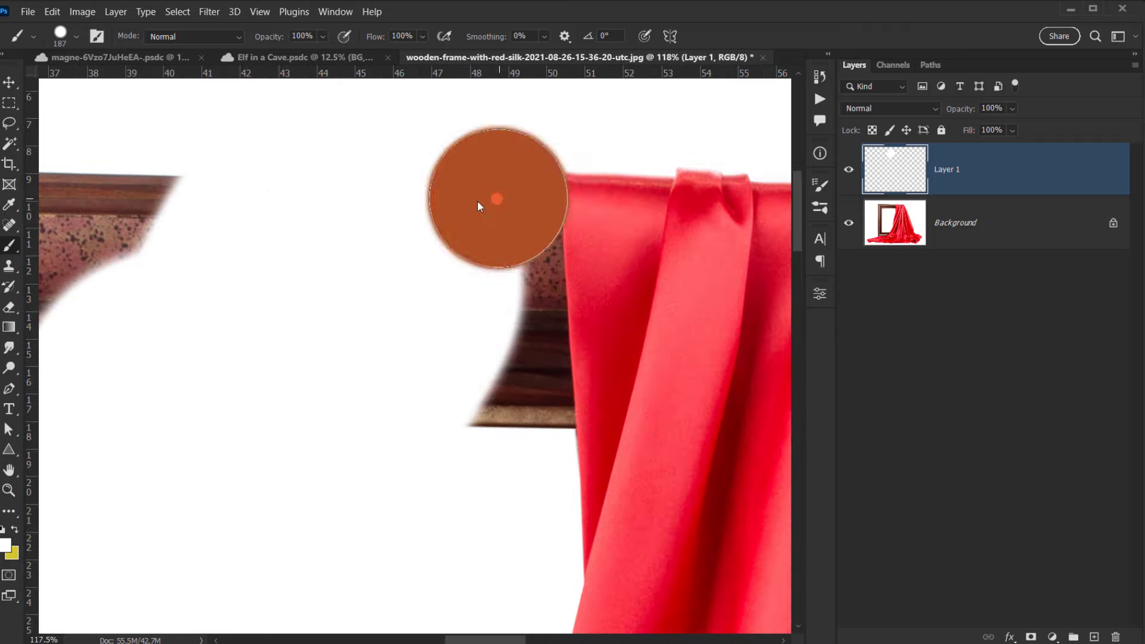
Paint white strokes with a smaller brush along the silk's upper left edge to cover the remaining piece of frame.
scroll(529, 180, up, 4)
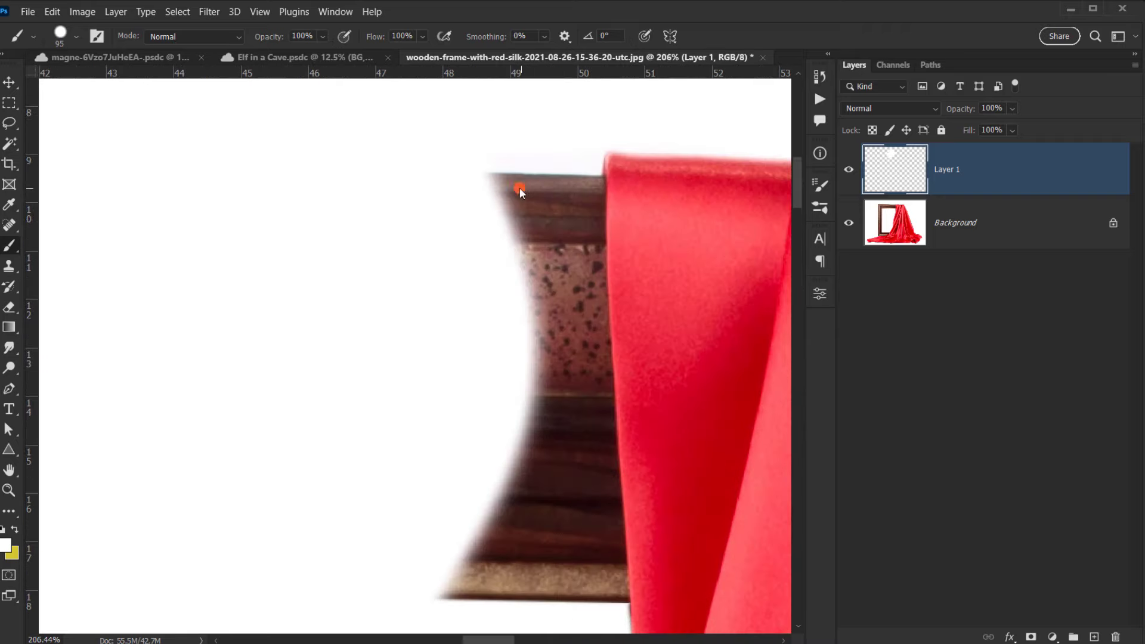
click(572, 166)
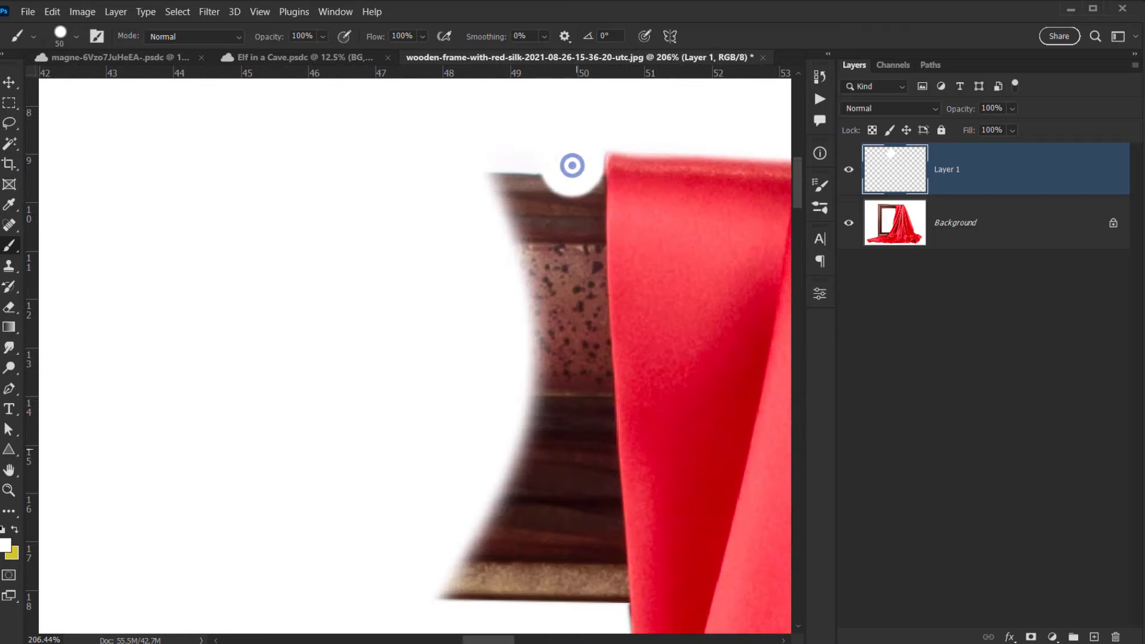
shift+click(594, 544)
scroll(585, 524, down, 3)
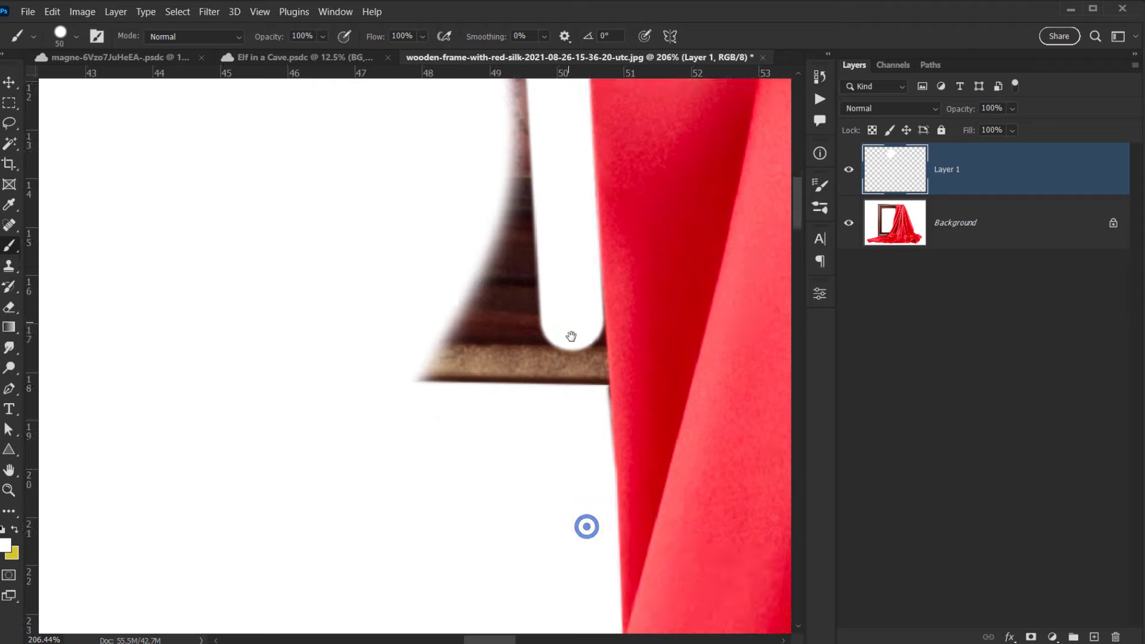
shift+click(577, 400)
scroll(578, 376, up, 1)
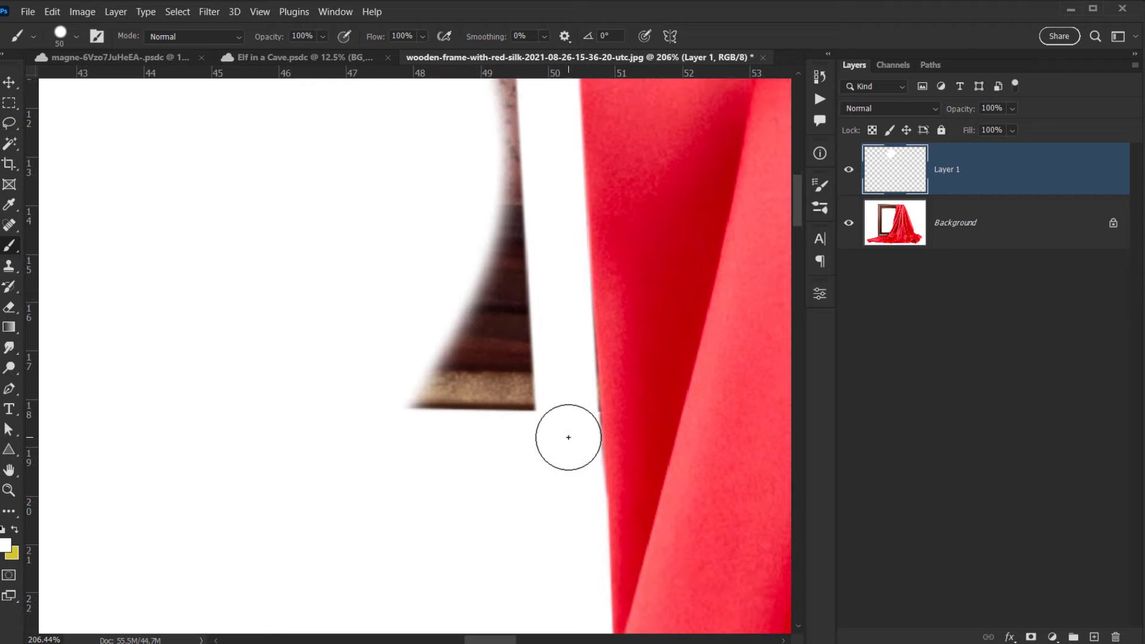
scroll(564, 423, up, 2)
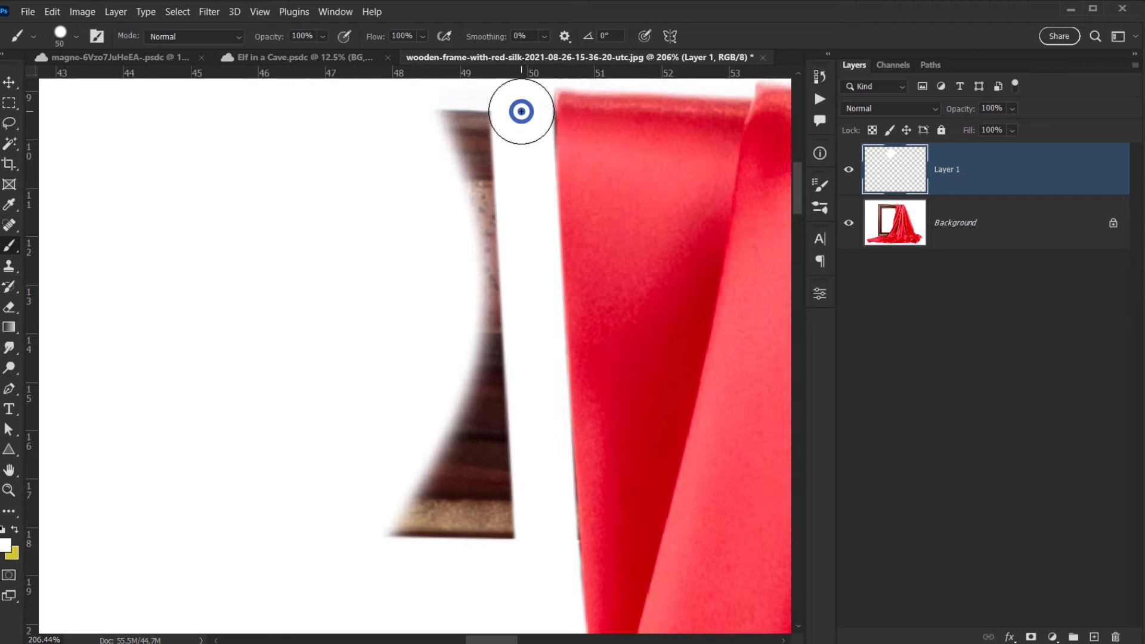
scroll(519, 113, up, 2)
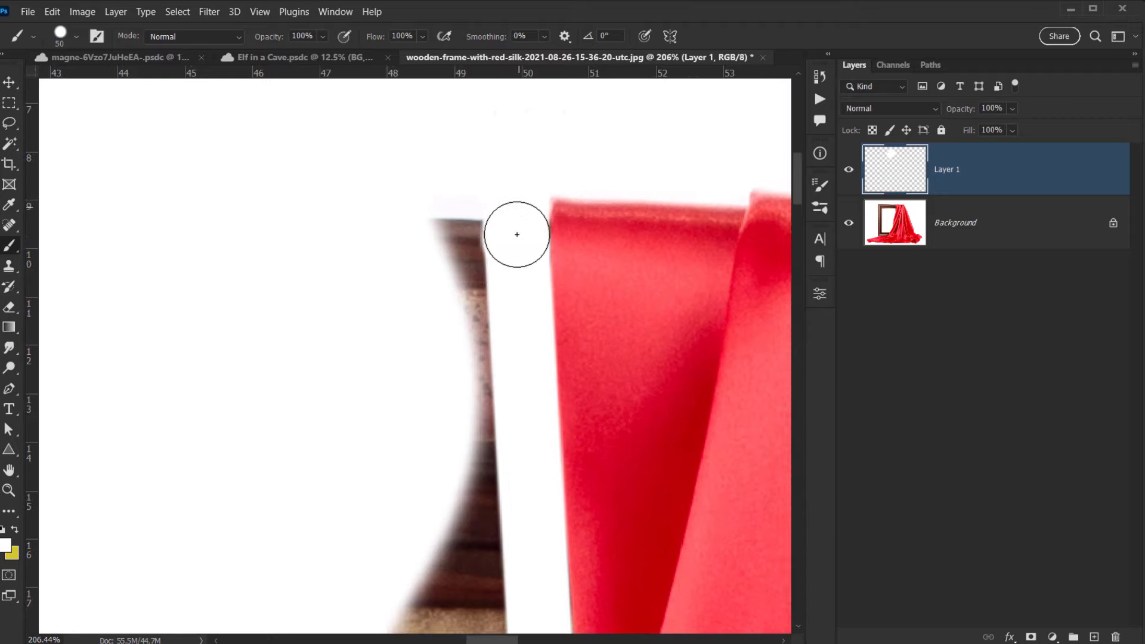
scroll(460, 287, down, 5)
drag(452, 240, 440, 529)
Examine the silk's left edge down to where the cloth overlaps the frame's lower beam.
mouse_move(368, 577)
mouse_down()
mouse_move(473, 133)
mouse_move(555, 71)
mouse_up()
drag(457, 590, 519, 230)
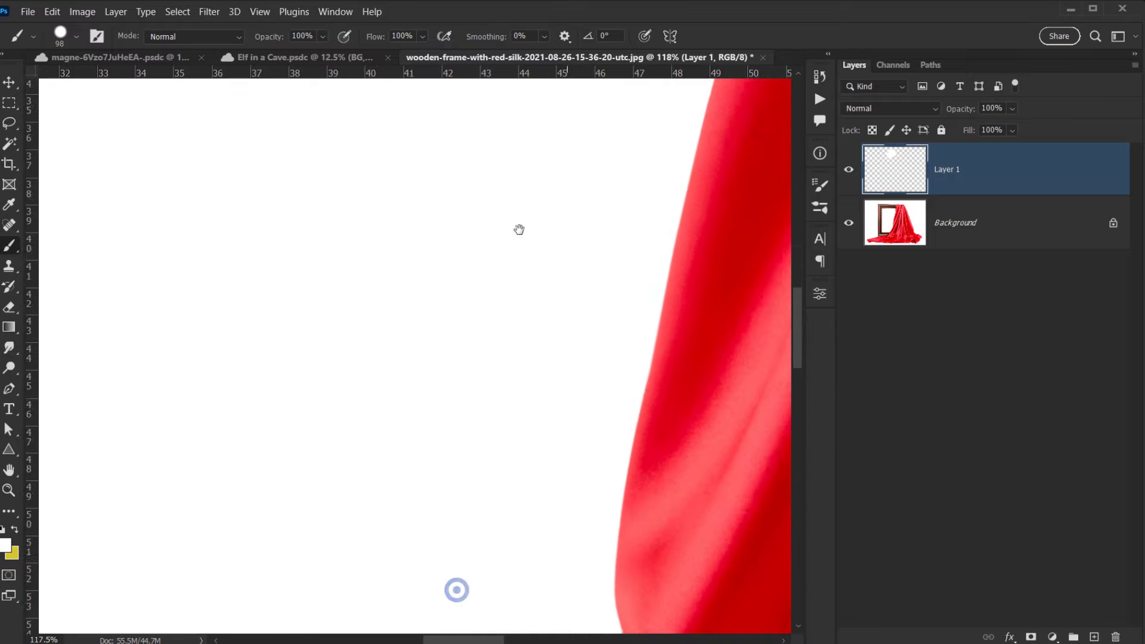
scroll(519, 229, down, 5)
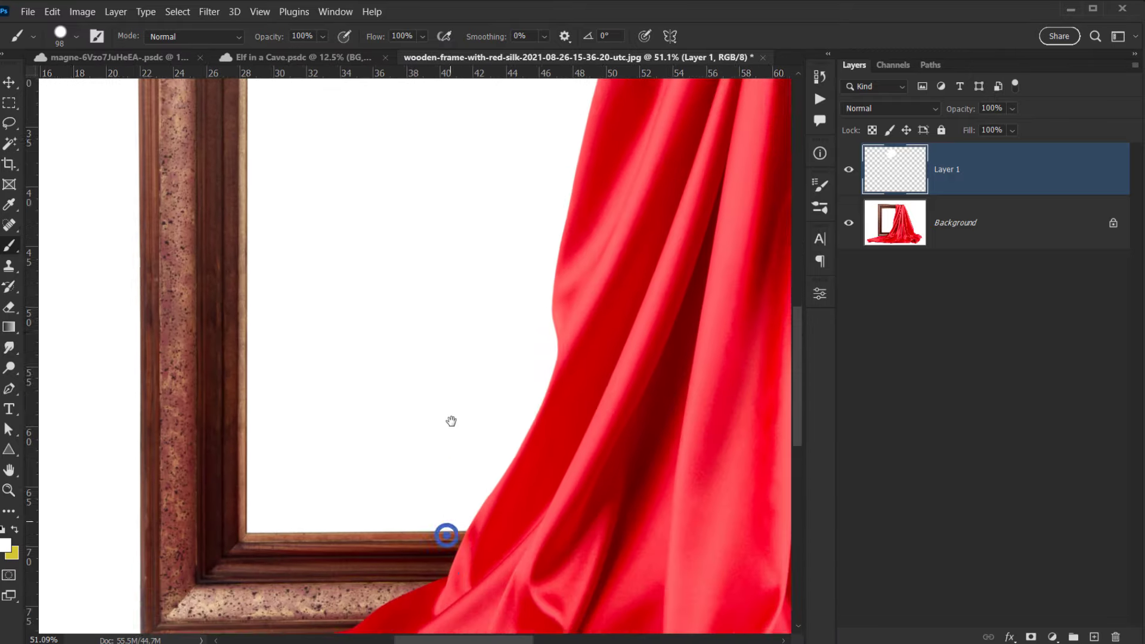
scroll(451, 421, down, 3)
scroll(448, 374, up, 3)
key(bracketright)
key(bracketright)
key(bracketright)
key(bracketright)
mouse_move(461, 353)
mouse_down()
mouse_move(461, 374)
mouse_move(406, 391)
mouse_up()
alt+right_click(453, 374)
scroll(426, 382, up, 2)
alt+right_click(455, 379)
mouse_move(375, 433)
mouse_down()
mouse_move(678, 163)
mouse_move(785, 167)
mouse_move(822, 241)
mouse_up()
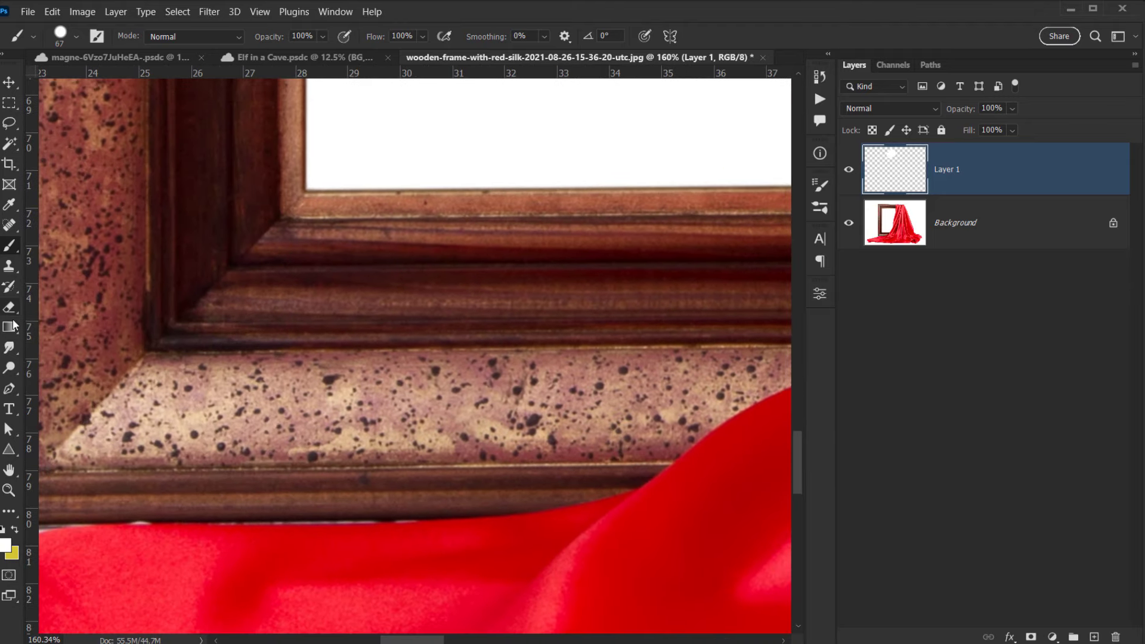
Start a Pen path on the silk's edge below the frame's lower left corner and trace it along the lower beam.
key(p)
mouse_move(179, 504)
mouse_down()
mouse_move(509, 383)
mouse_move(485, 383)
mouse_up()
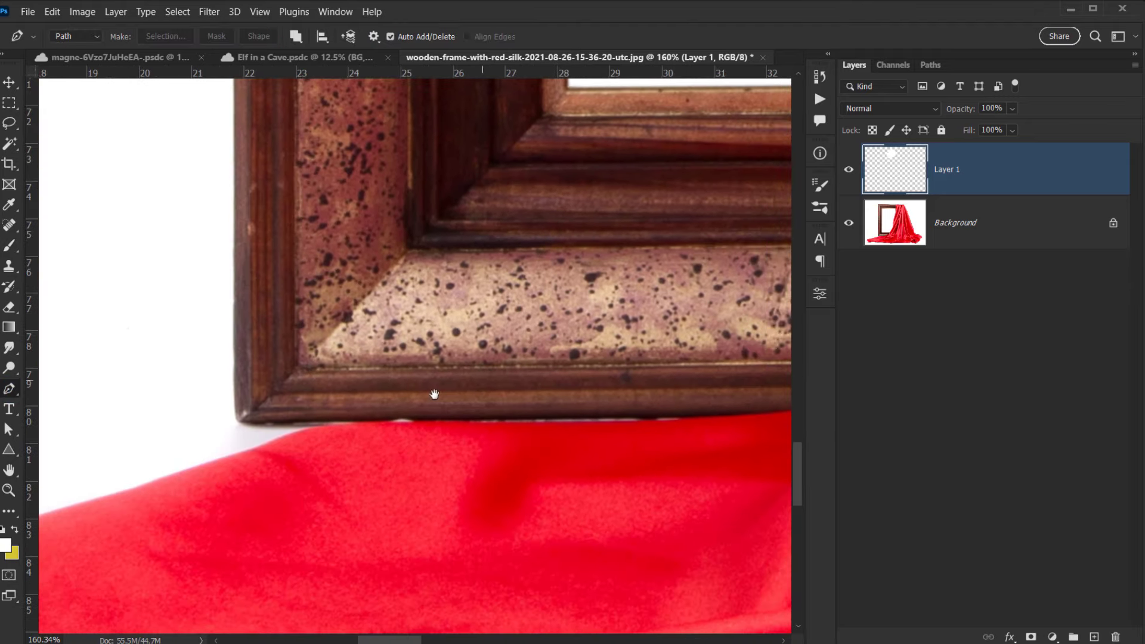
click(299, 431)
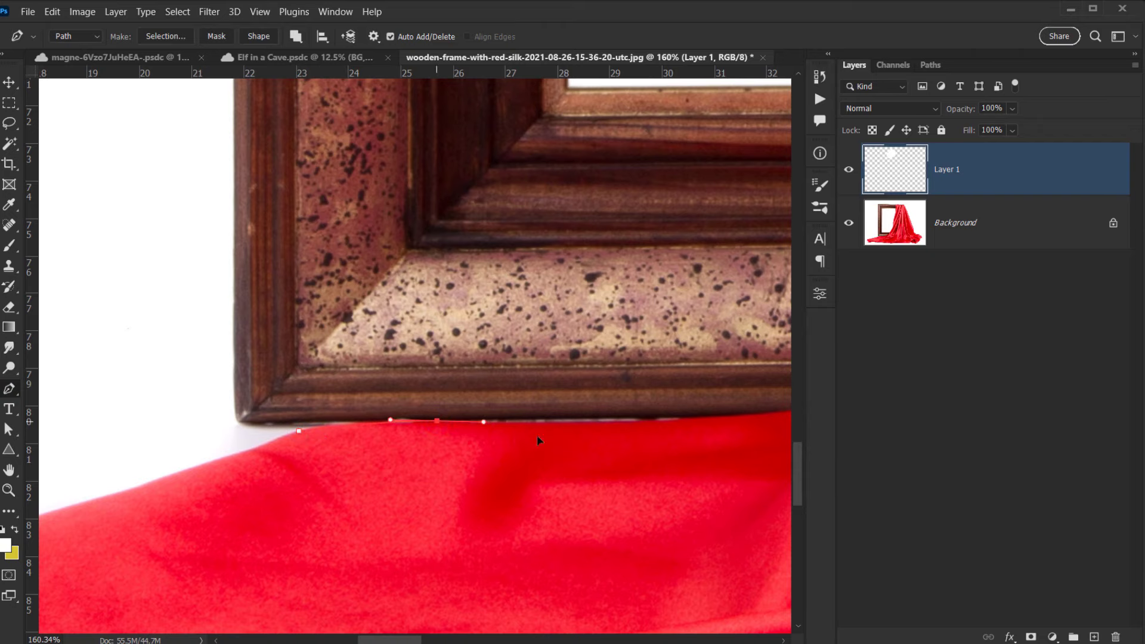
drag(595, 449, 386, 442)
drag(656, 395, 446, 419)
drag(478, 406, 506, 389)
drag(657, 295, 722, 284)
drag(706, 312, 491, 414)
alt+click(442, 398)
Continue the path up the silk's slope across the speckled beam to where it meets the upright fold.
scroll(452, 395, up, 5)
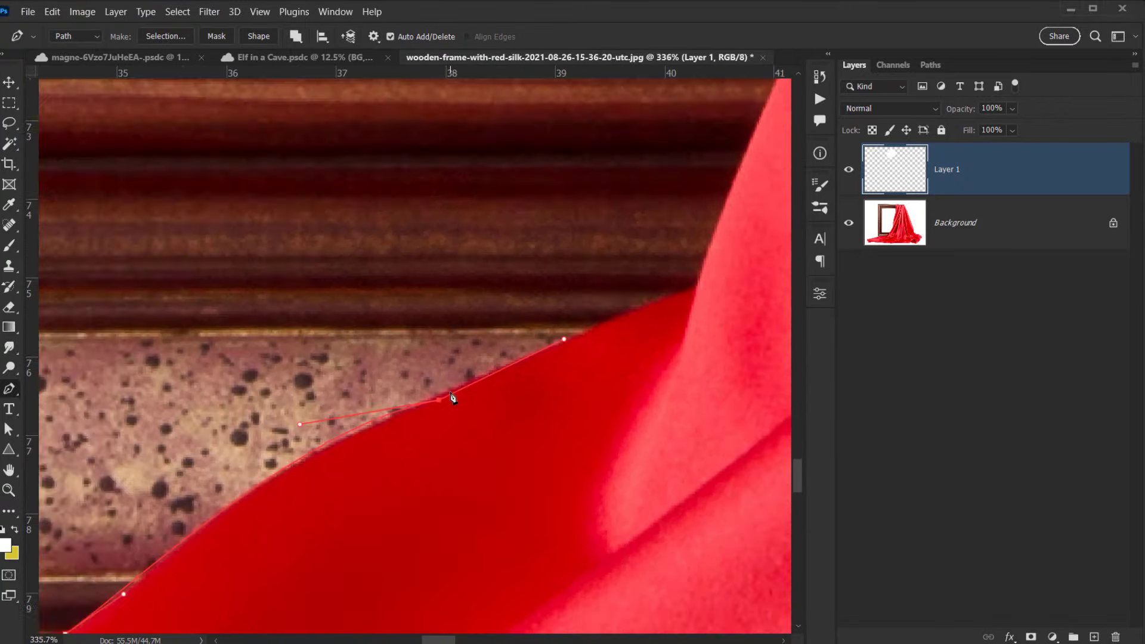
drag(260, 432, 564, 191)
drag(427, 342, 456, 330)
mouse_move(642, 235)
mouse_down()
mouse_move(524, 348)
mouse_move(319, 474)
mouse_up()
drag(183, 477, 333, 413)
drag(502, 342, 519, 298)
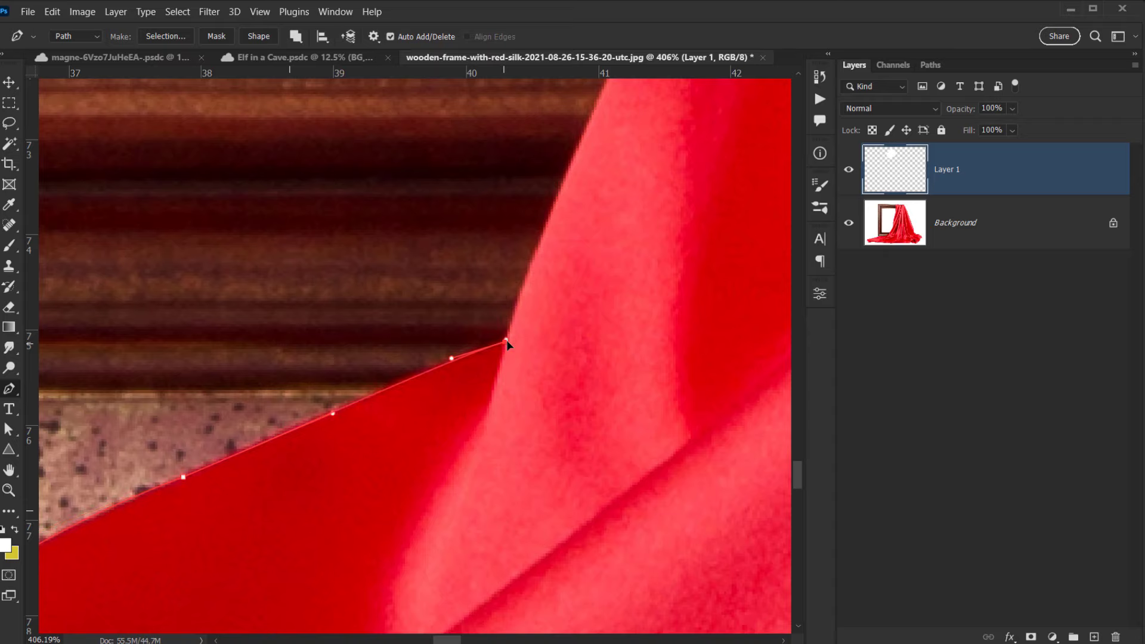
Trace the path up the upright silk fold past the lower beam and into the frame's white opening.
drag(549, 250, 450, 515)
drag(552, 248, 565, 225)
drag(371, 315, 455, 350)
drag(383, 248, 284, 232)
scroll(269, 280, down, 4)
drag(227, 314, 259, 494)
Carry the path up between the frame and the silk and curve it over the frame's upper edge.
scroll(262, 417, down, 5)
scroll(266, 413, down, 2)
drag(330, 350, 374, 522)
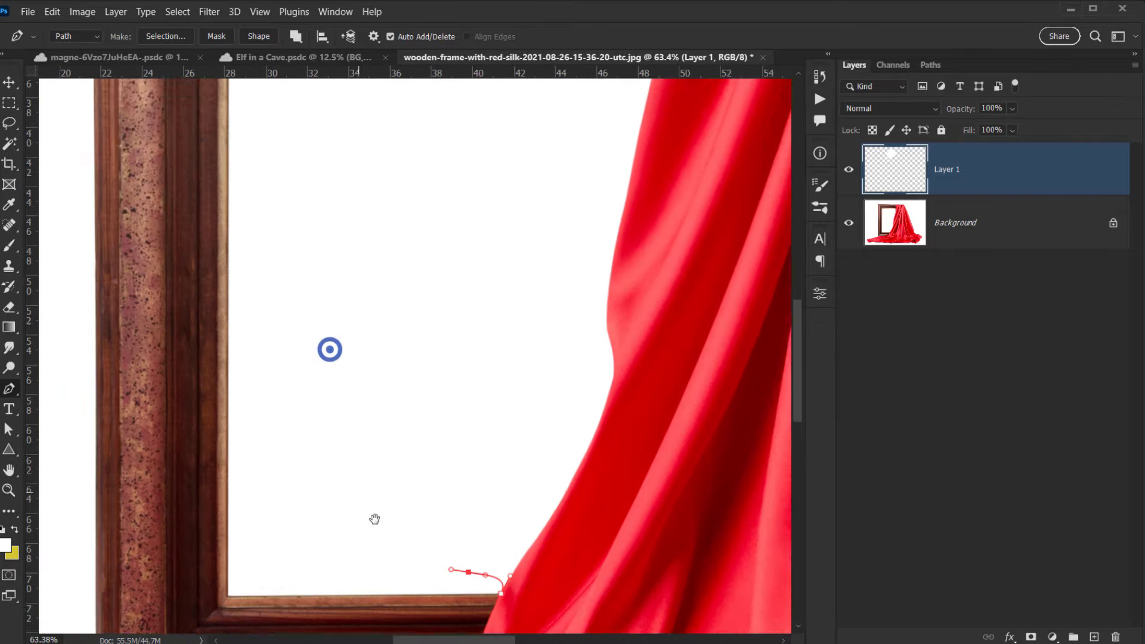
drag(352, 268, 380, 537)
drag(393, 363, 385, 373)
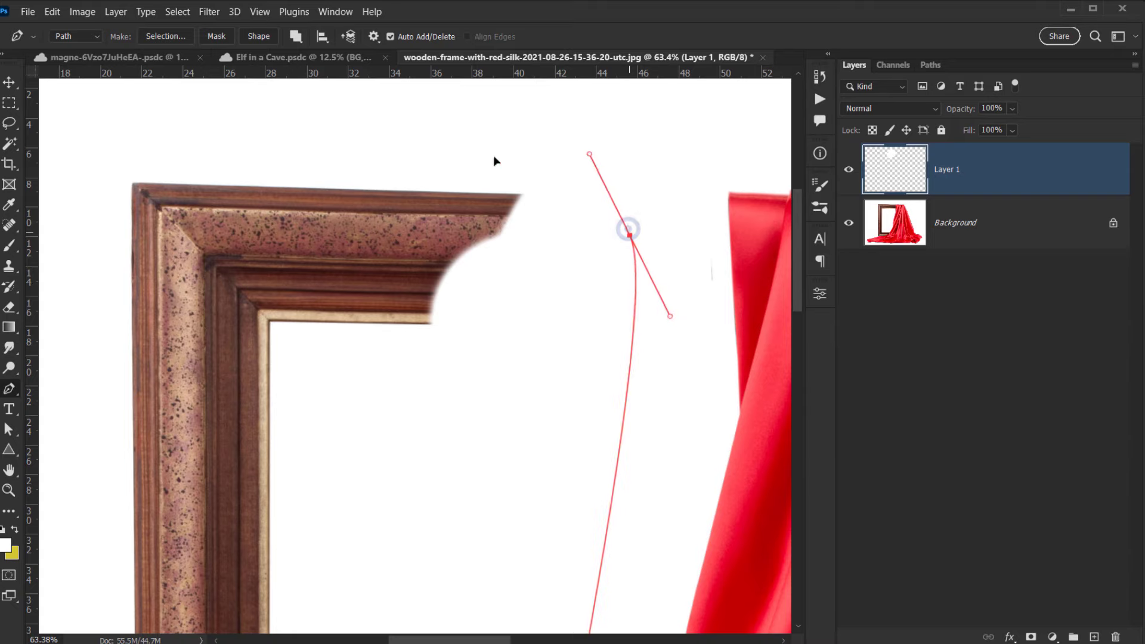
drag(231, 148, 53, 223)
drag(236, 289, 434, 351)
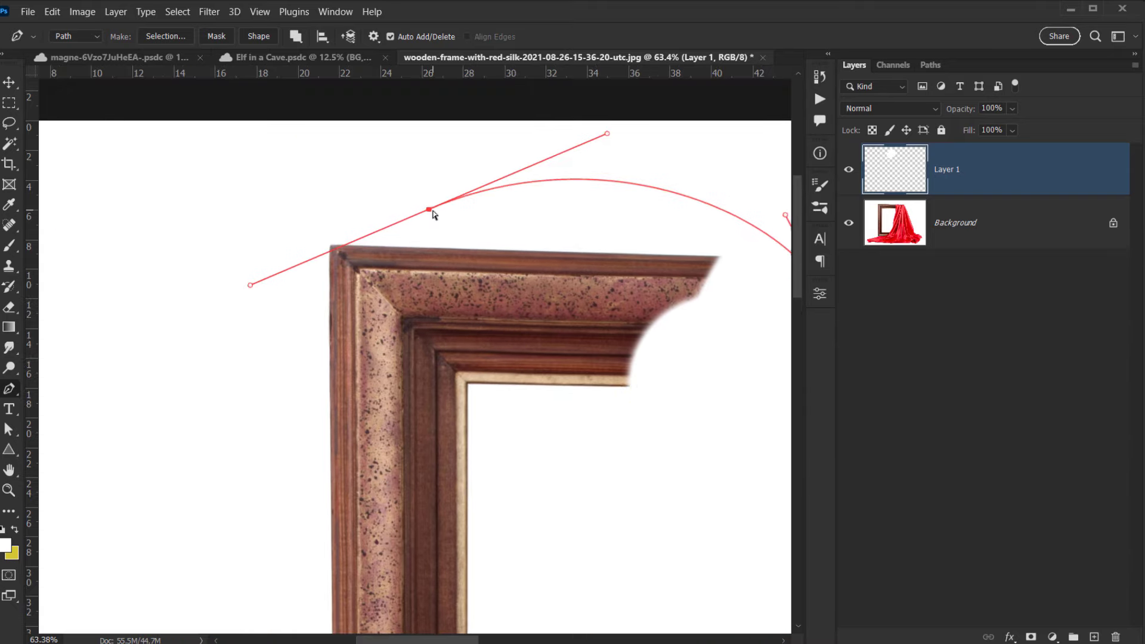
Bring the path down outside the frame's left side and close it at its starting point on the silk.
drag(433, 214, 238, 185)
scroll(235, 391, down, 4)
drag(406, 490, 577, 81)
drag(402, 306, 444, 390)
scroll(456, 369, up, 6)
scroll(442, 392, up, 3)
click(498, 380)
scroll(377, 395, down, 6)
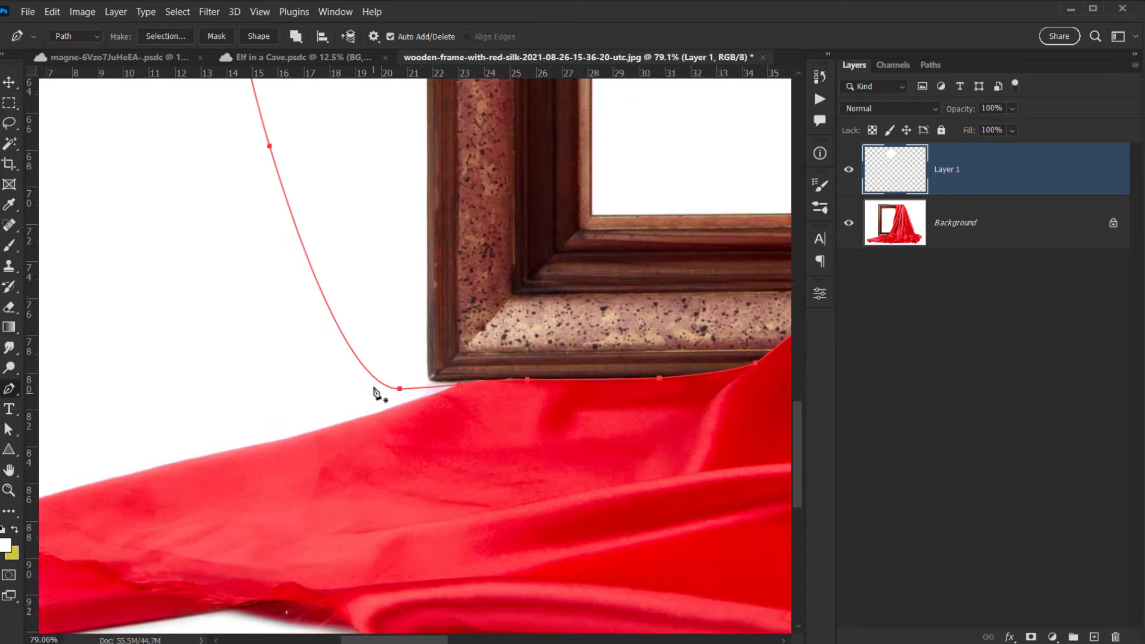
drag(614, 185, 428, 440)
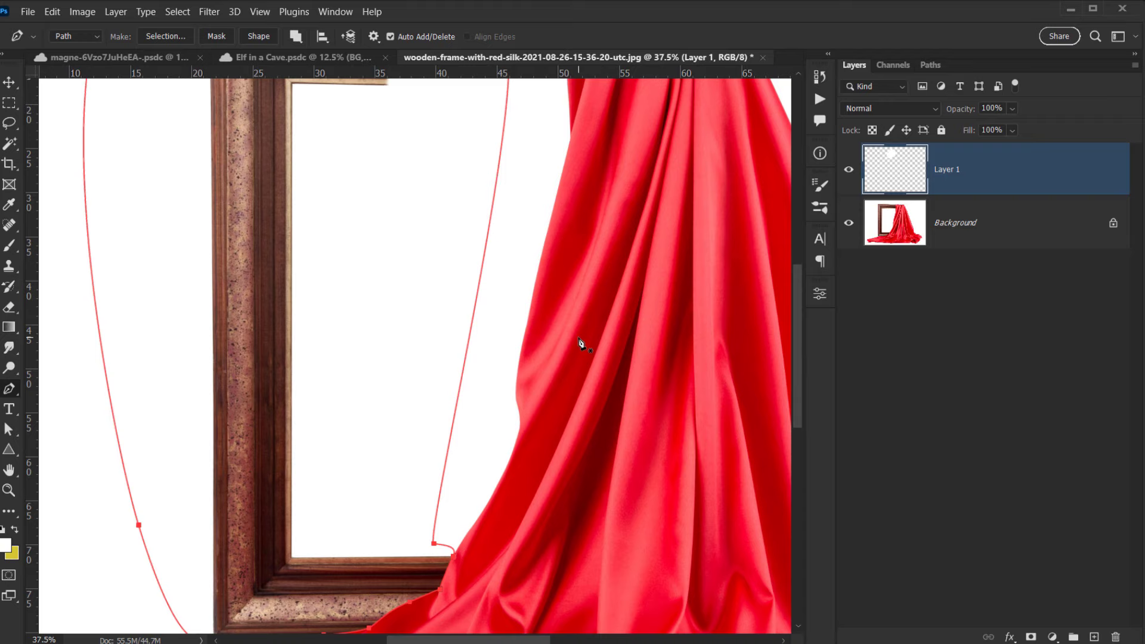
Convert the closed path to a selection, fill it with white on Layer 1 to hide the frame, and deselect.
key(ctrl+Return)
scroll(366, 250, down, 2)
click(901, 165)
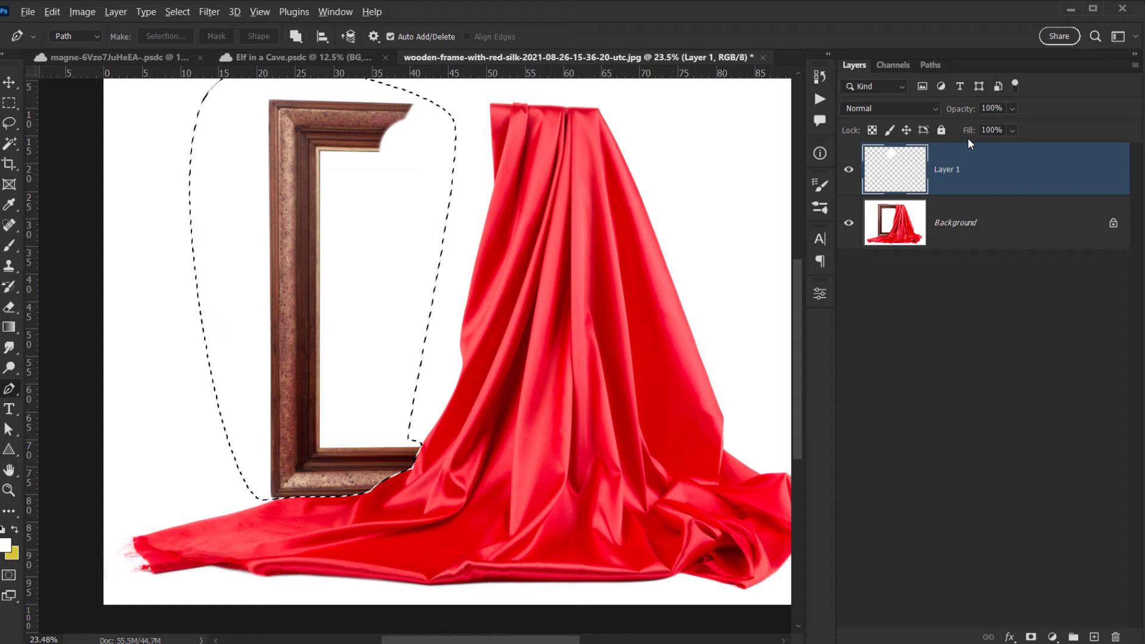
key(alt+BackSpace)
key(ctrl+d)
scroll(568, 274, down, 1)
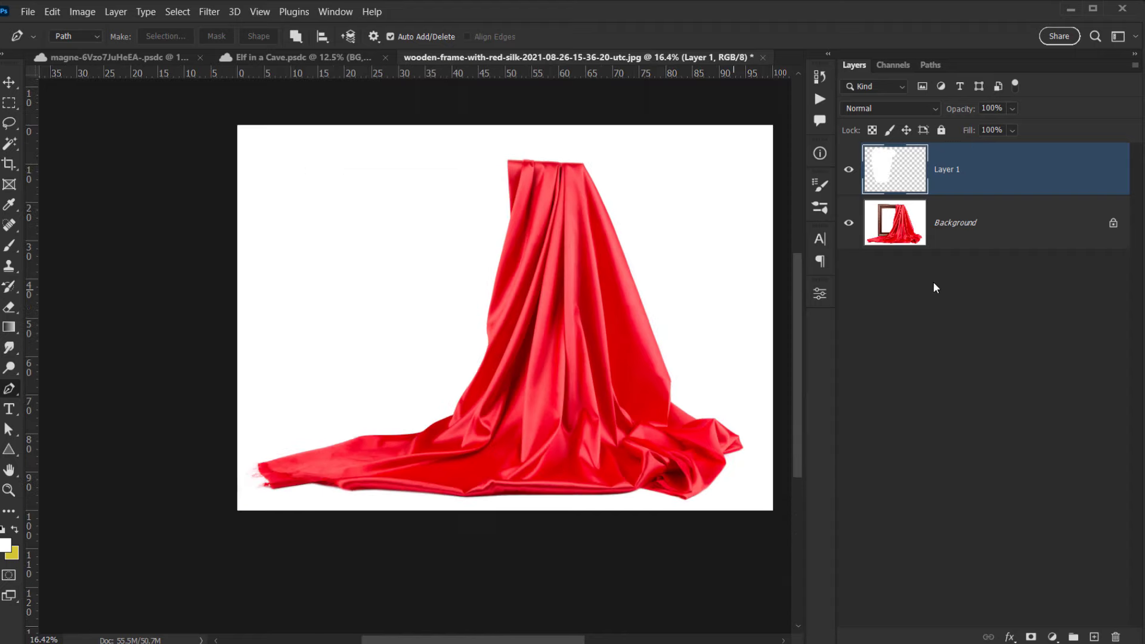
Merge Layer 1 with the Background layer.
shift+click(1041, 239)
key(ctrl+e)
scroll(583, 325, up, 2)
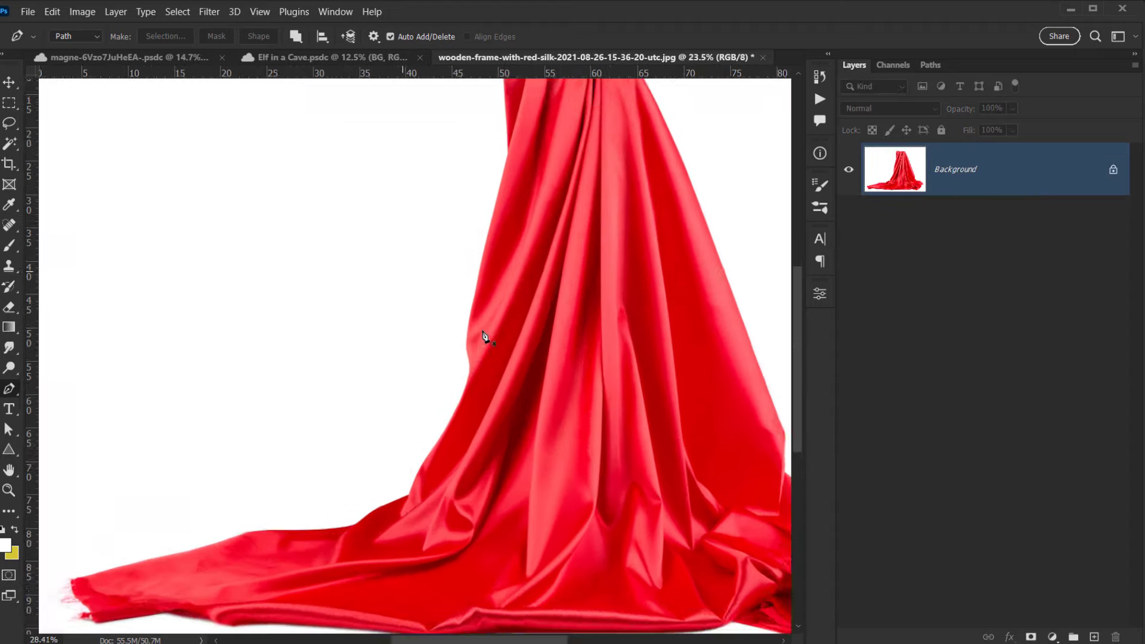
Try selecting the white background with Color Range at Fuzziness 26 and check the outline along the silk's lower edge.
scroll(485, 338, down, 5)
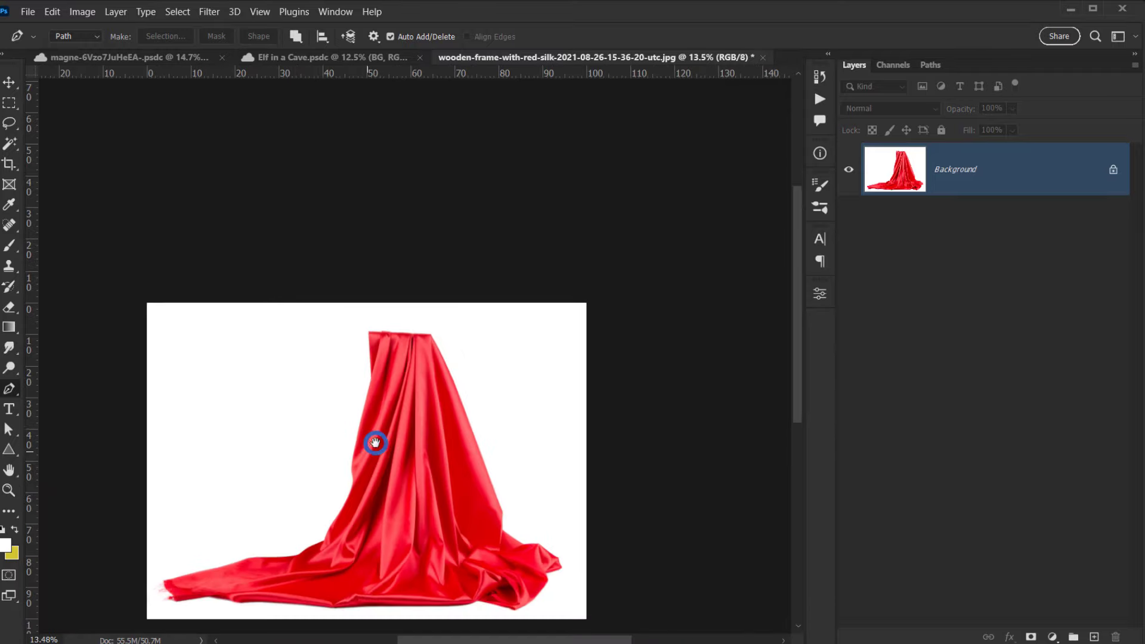
drag(368, 452, 424, 374)
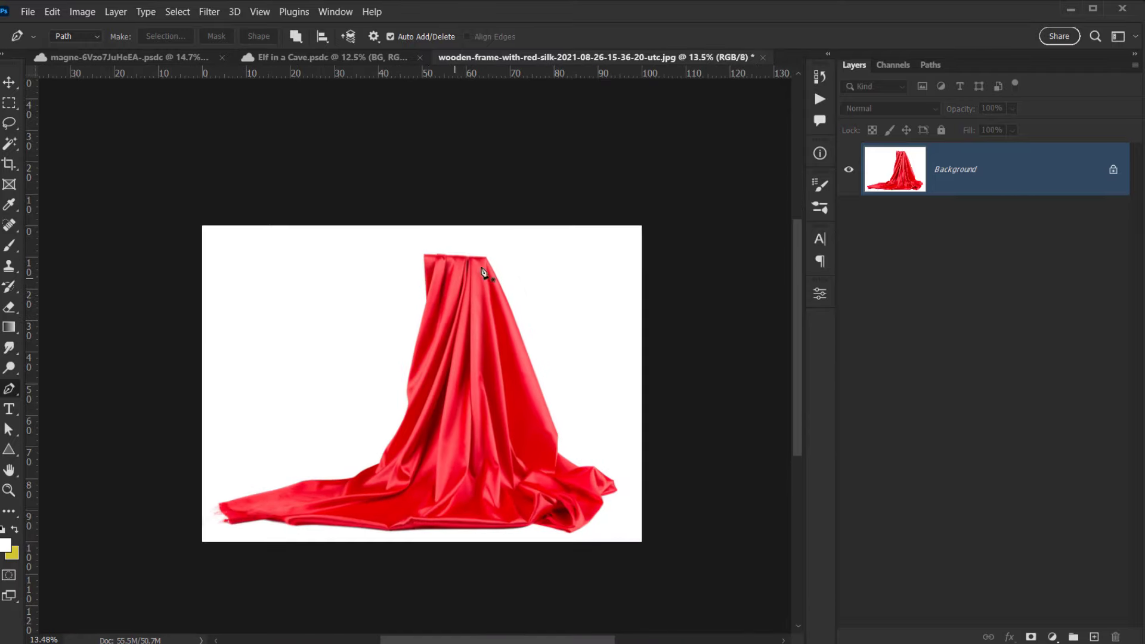
click(176, 12)
click(240, 160)
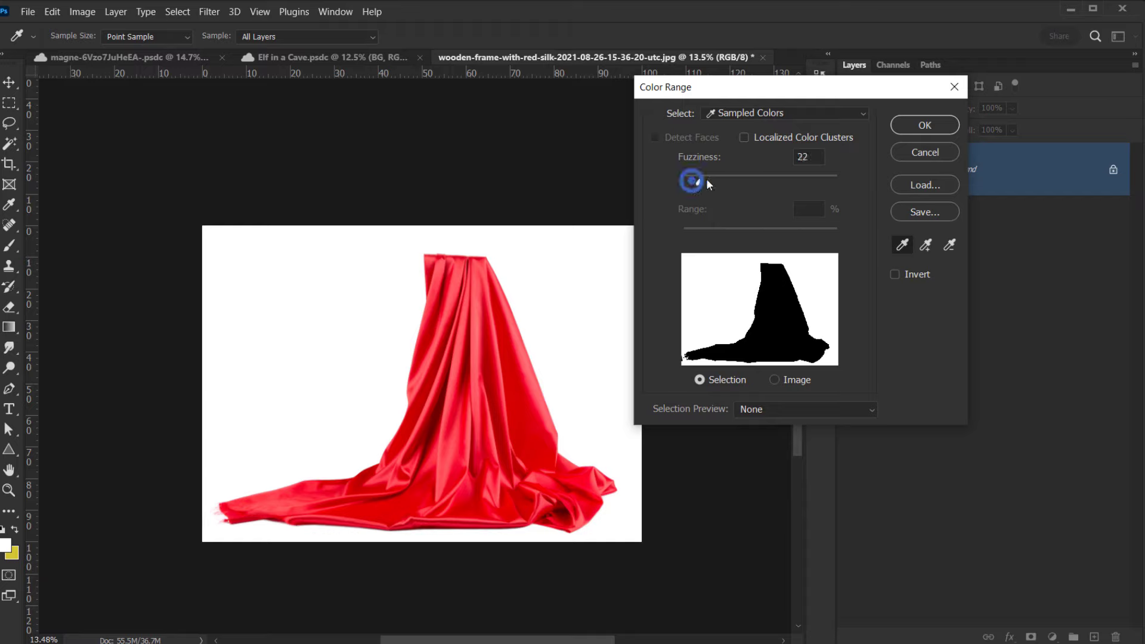
drag(734, 174, 703, 183)
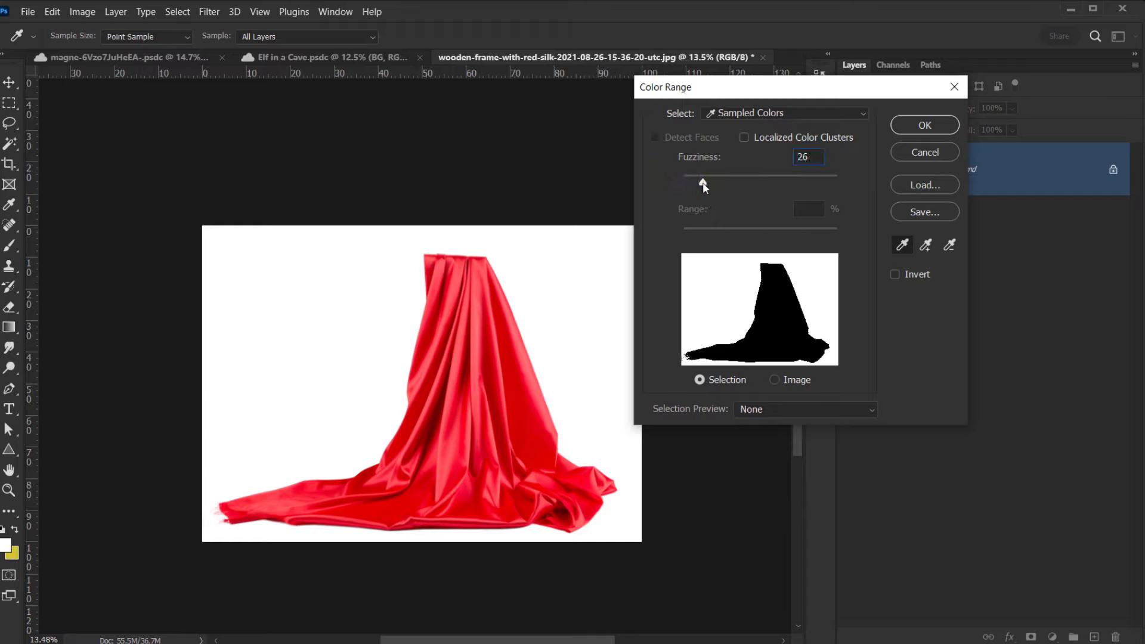
click(908, 127)
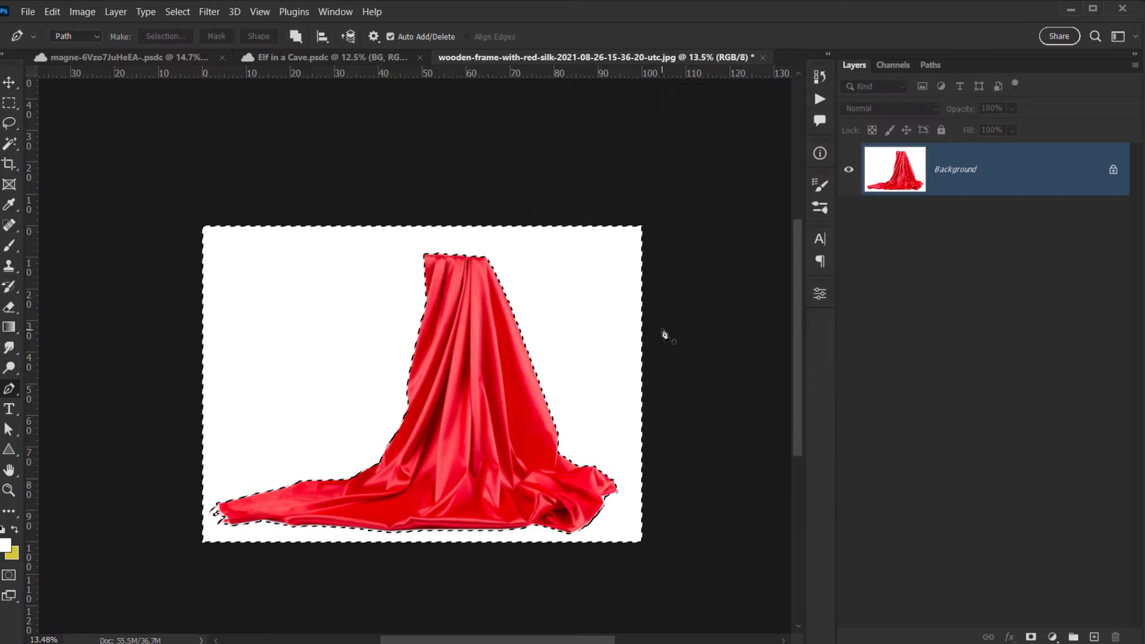
scroll(406, 530, up, 8)
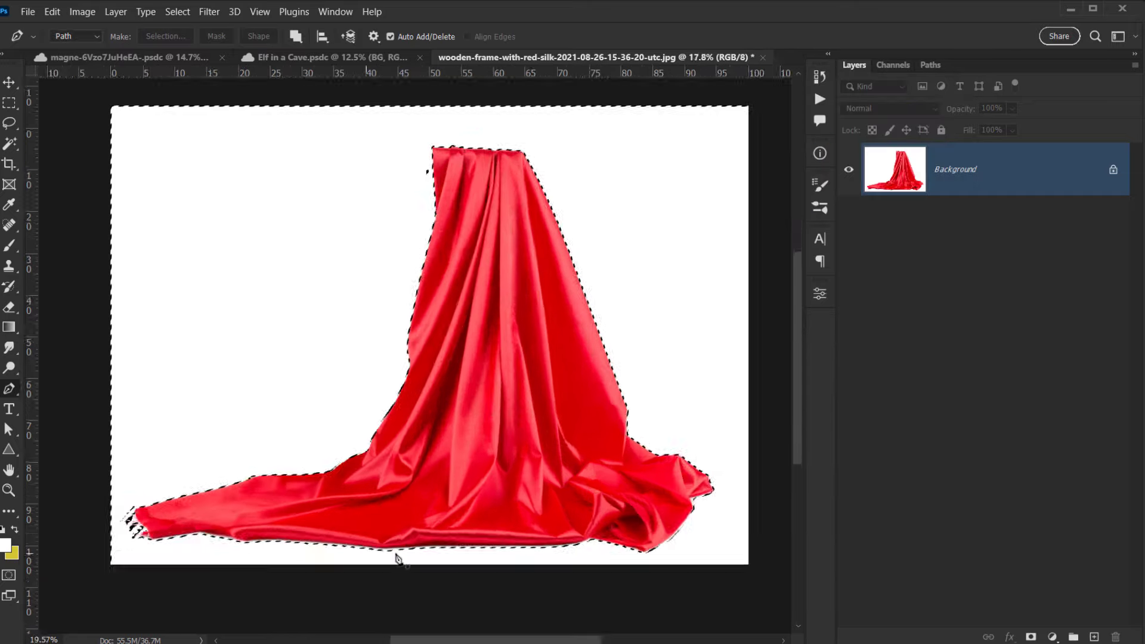
drag(384, 550, 448, 530)
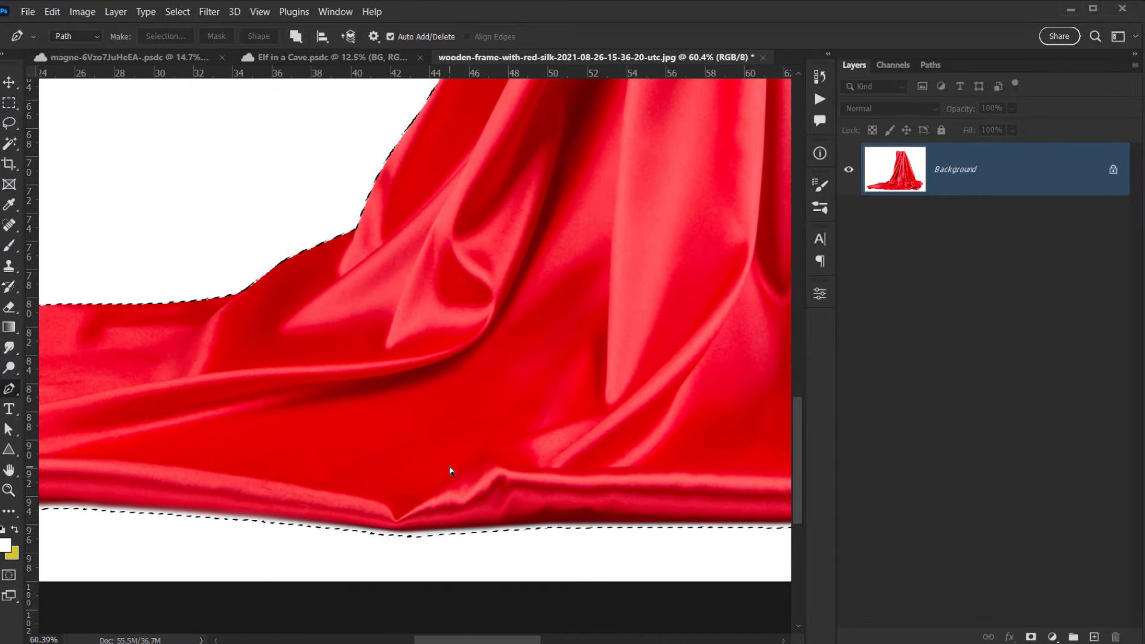
key(ctrl+d)
Select the white background around the silk with Color Range at a higher Fuzziness and check the outline around the cloth.
click(178, 12)
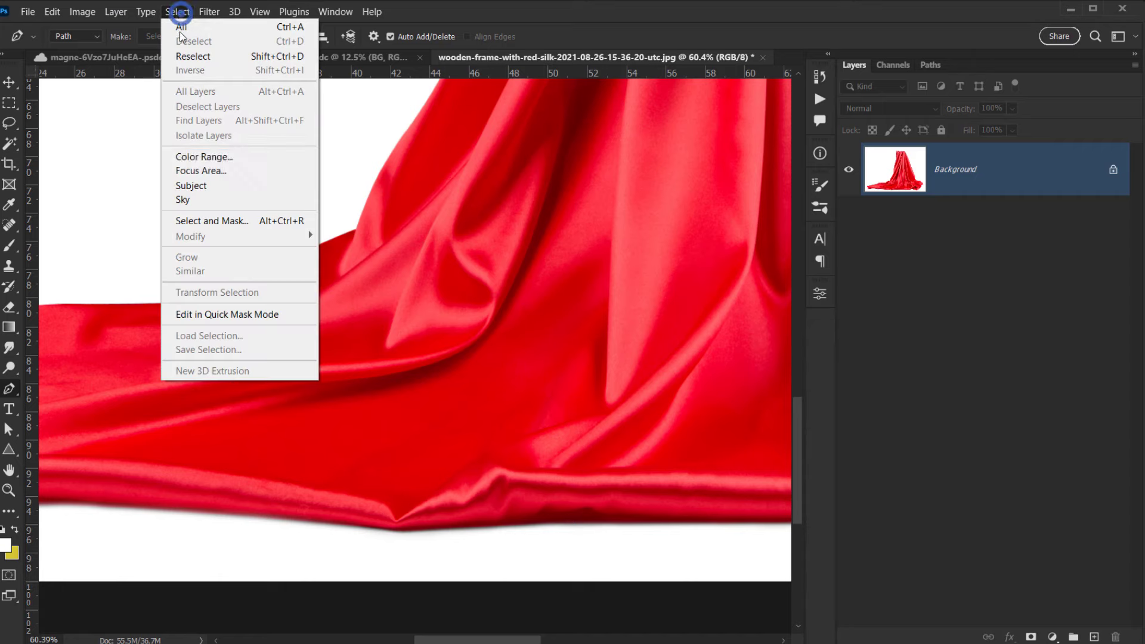
click(200, 154)
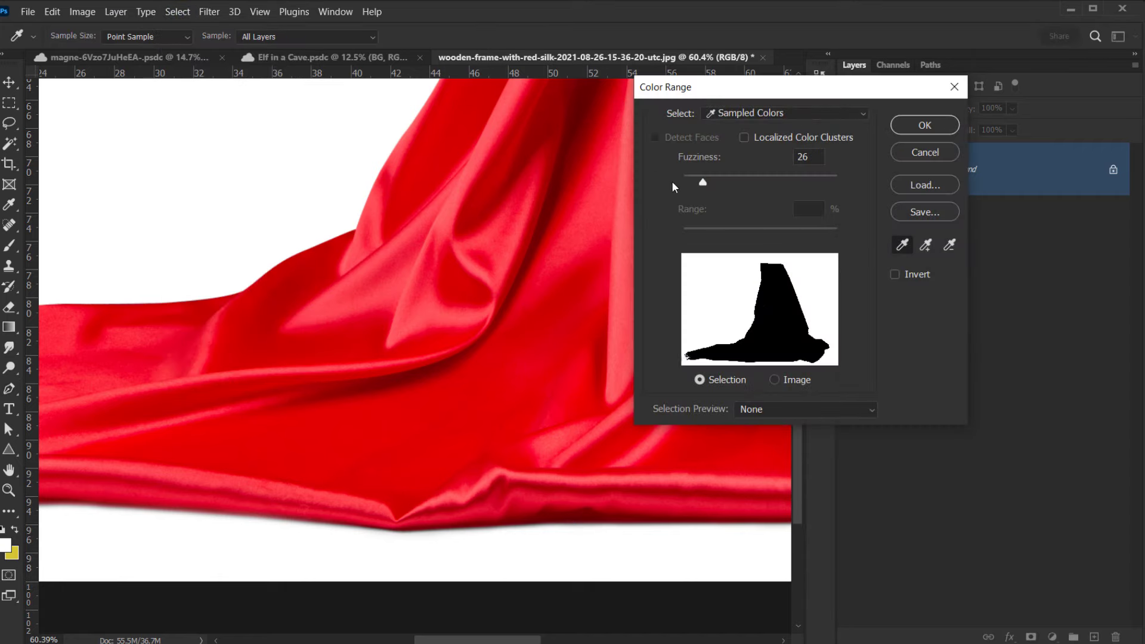
drag(704, 180, 721, 177)
click(913, 125)
key(p)
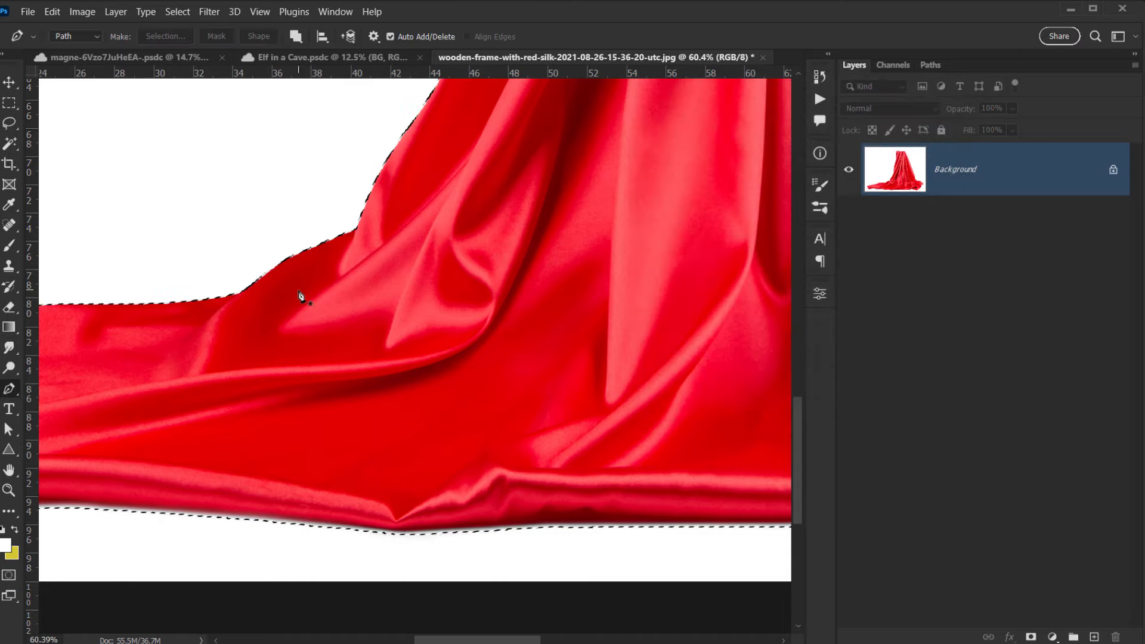
scroll(245, 335, down, 5)
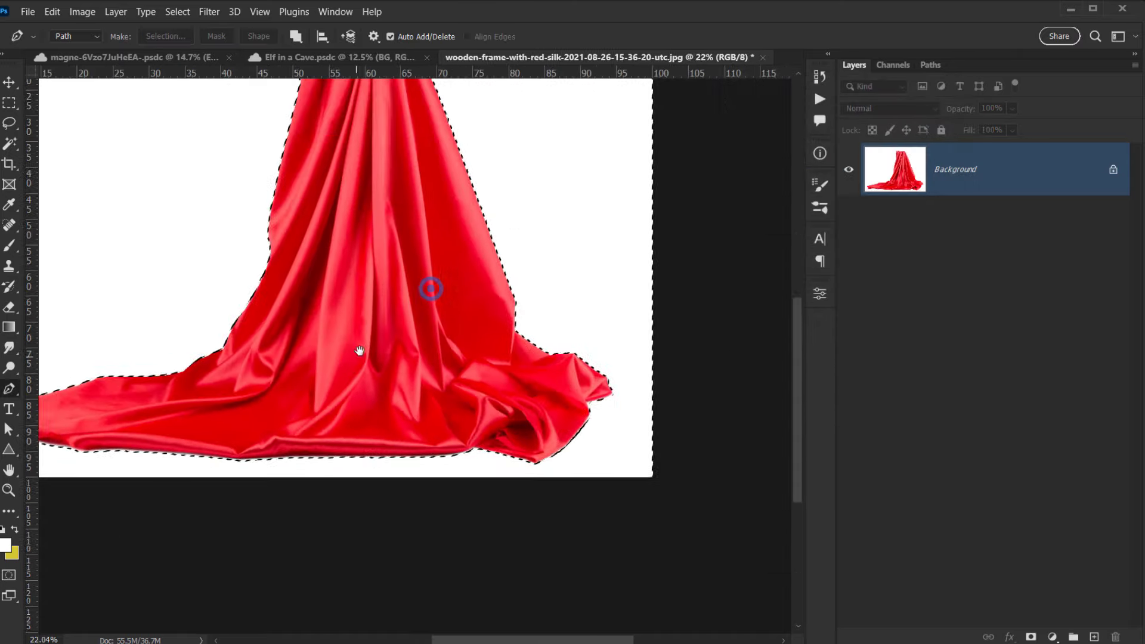
scroll(334, 341, up, 3)
drag(335, 274, 355, 375)
scroll(355, 374, down, 5)
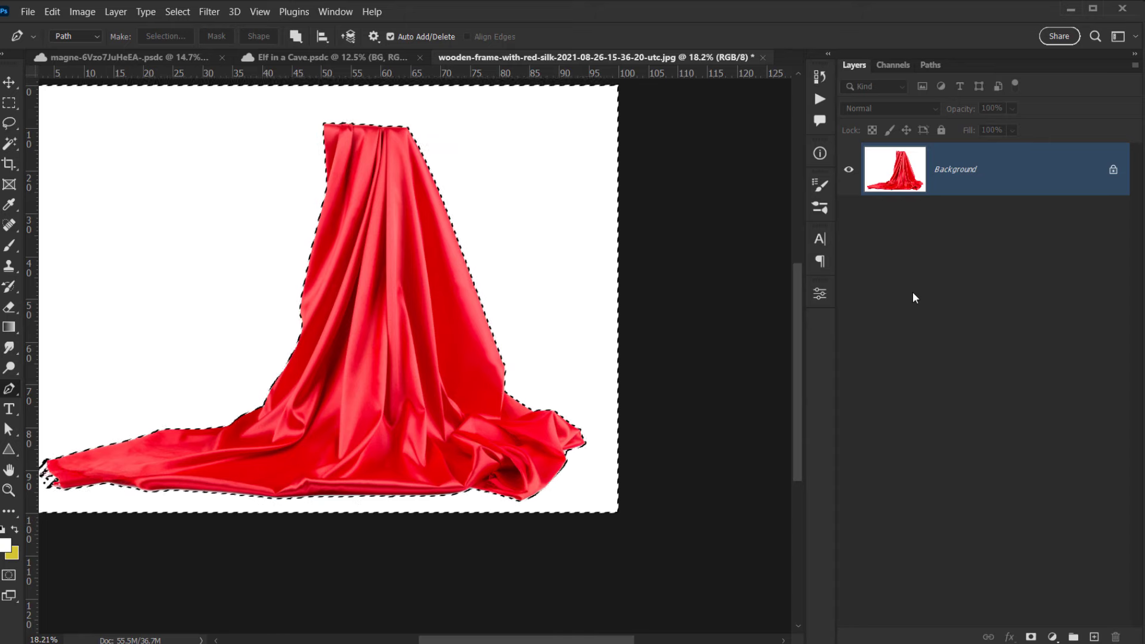
Invert the selection and add a layer mask that hides the white background, then check the cut-out silk's edges.
key(ctrl+shift+i)
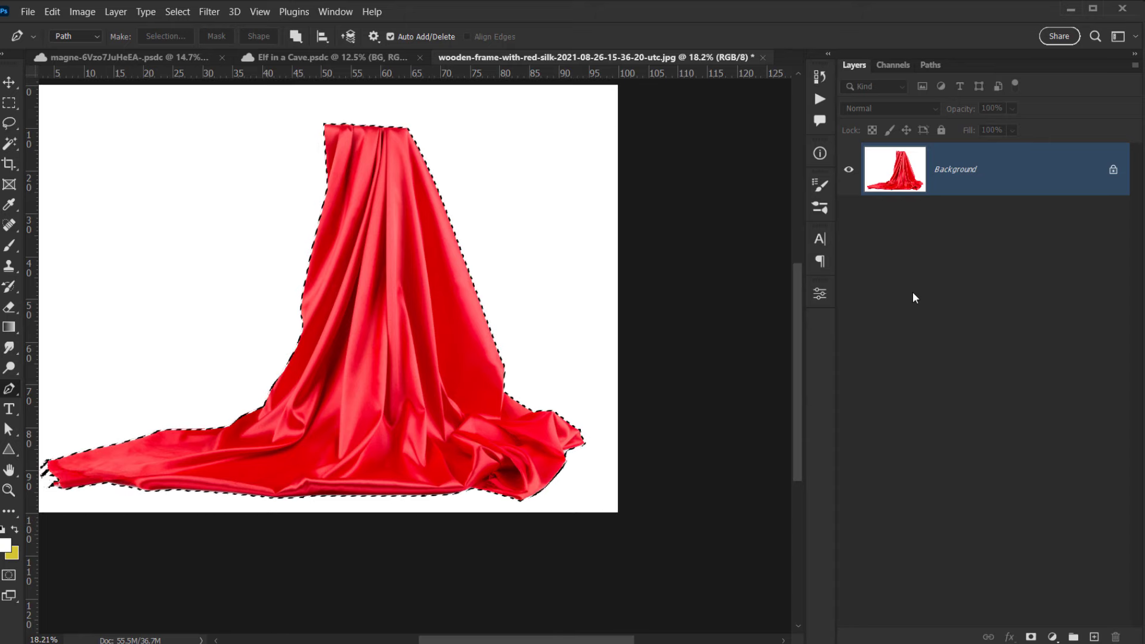
click(1031, 637)
scroll(319, 477, up, 4)
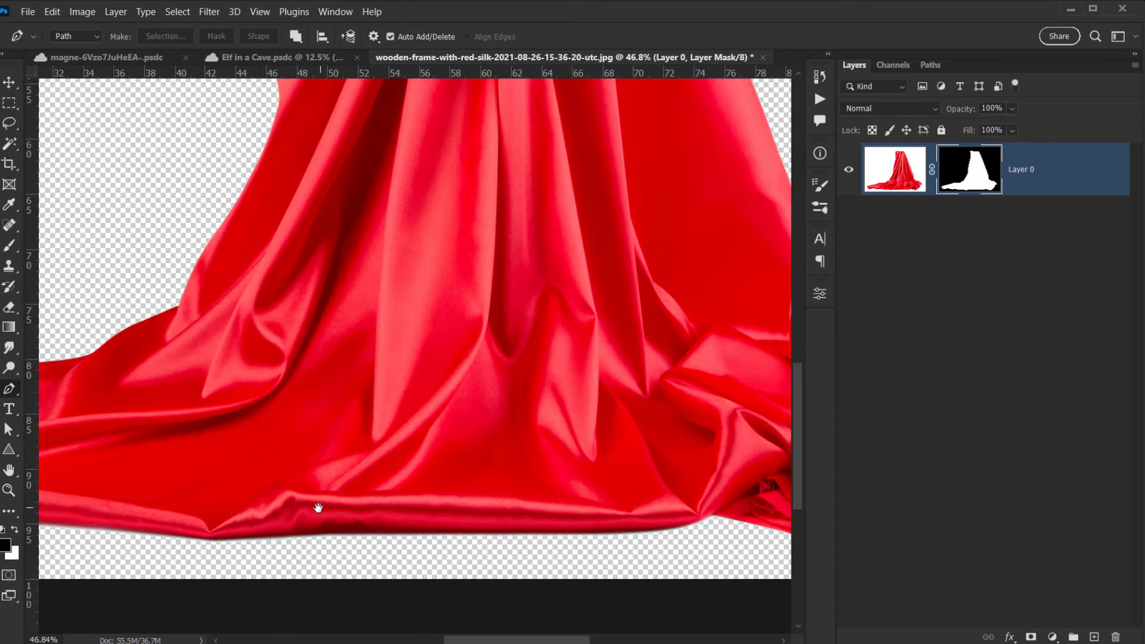
drag(322, 508, 576, 406)
scroll(266, 435, down, 4)
drag(406, 343, 262, 417)
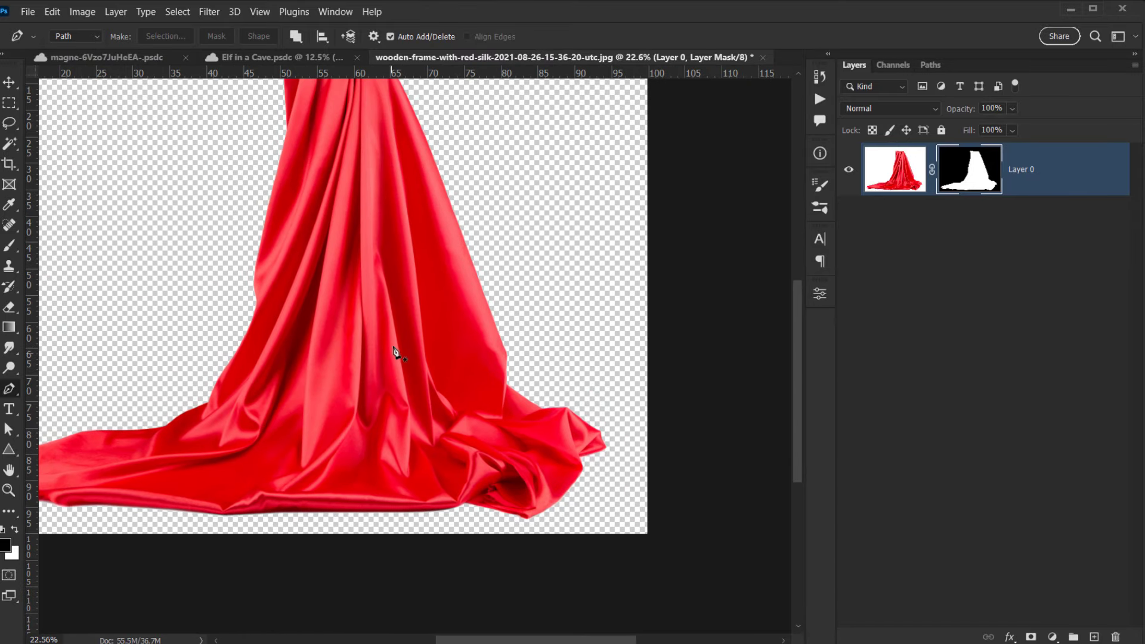
Move the masked silk layer into the magne-6Vzo7JuHeEA-.psdc composite and place it between the Model and Elf layers.
key(v)
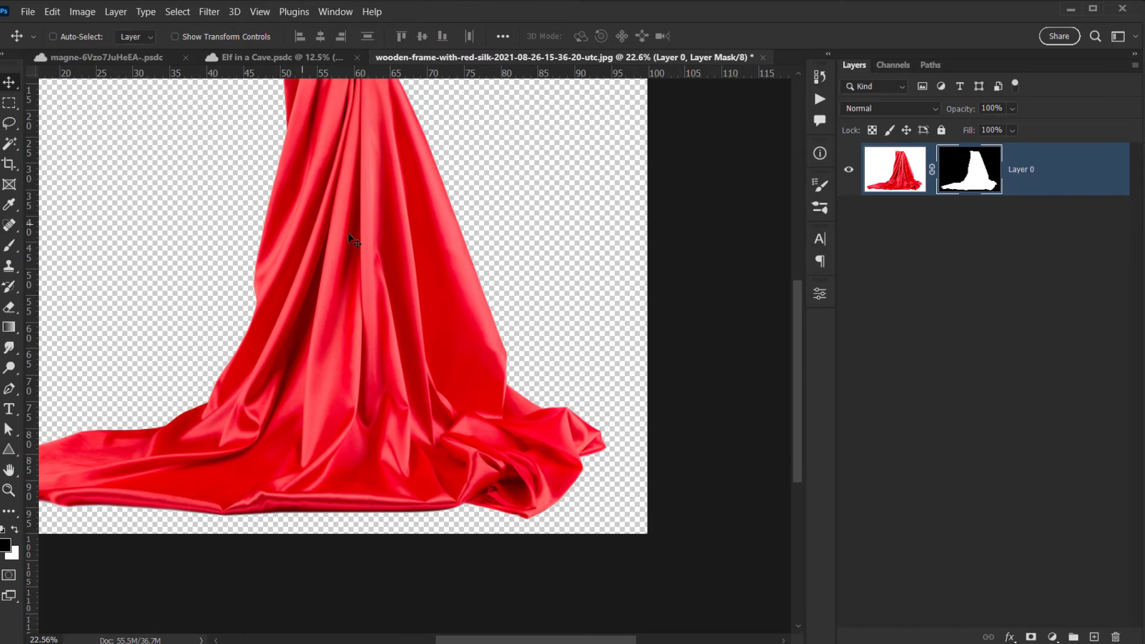
drag(373, 241, 236, 43)
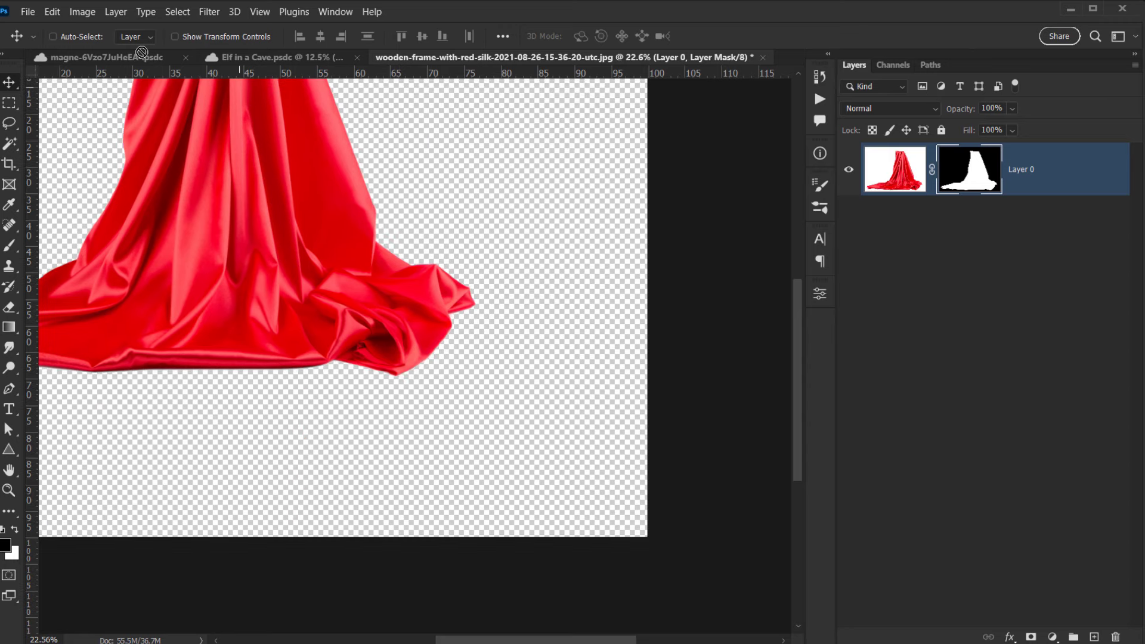
drag(141, 53, 141, 53)
drag(418, 338, 412, 420)
scroll(375, 395, down, 3)
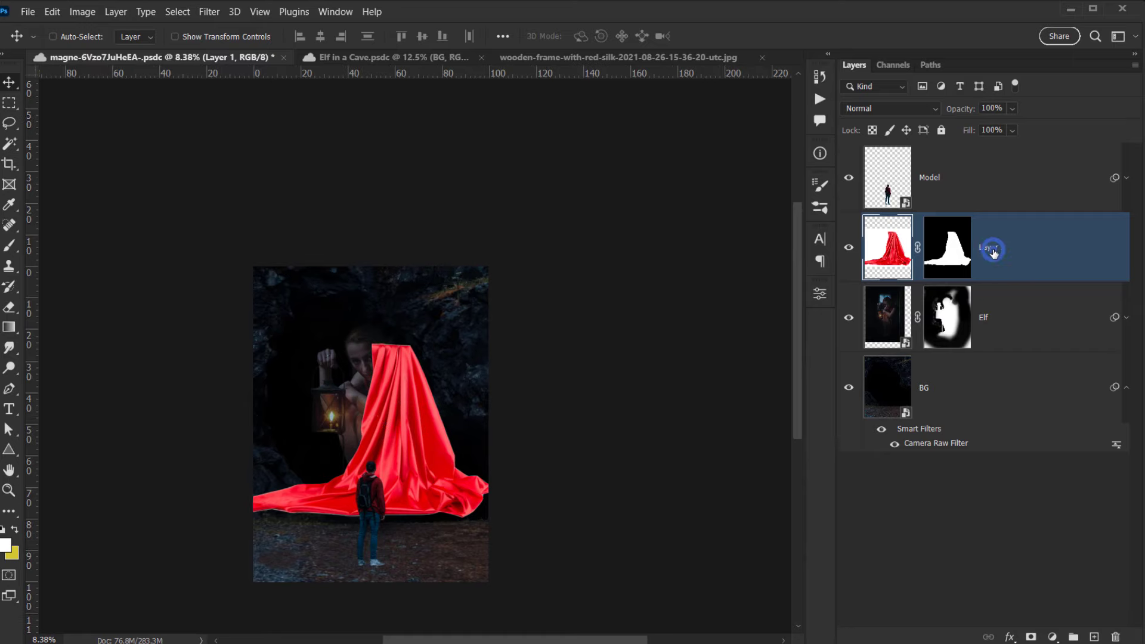
Rename the new layer as Silk and convert it to a smart object.
text(Silk)
key(Return)
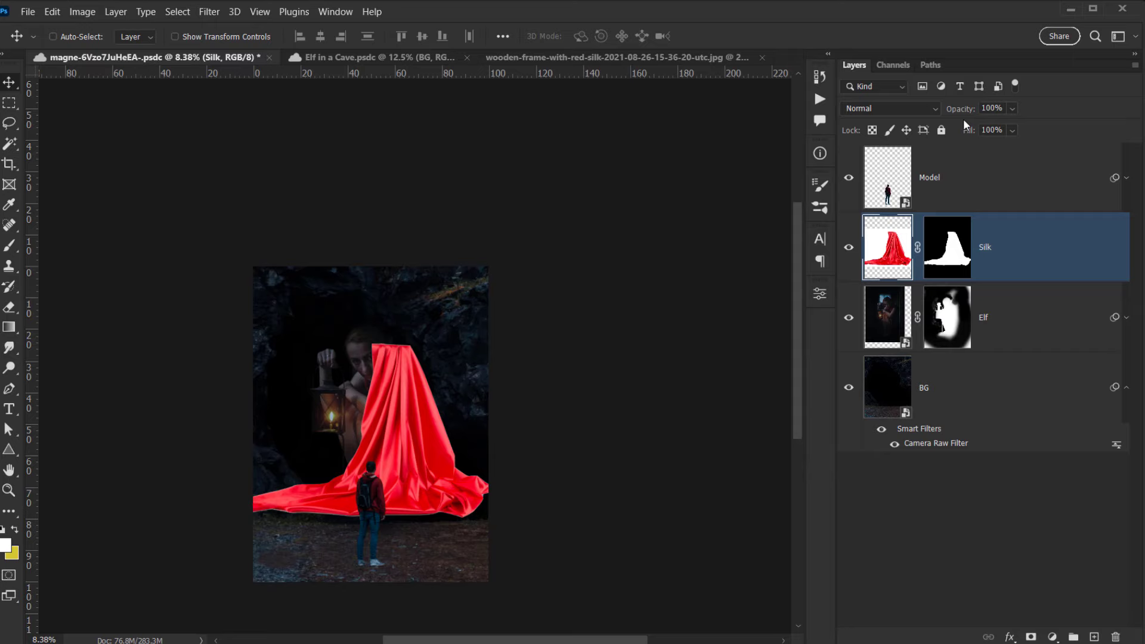
right_click(1033, 255)
click(946, 234)
drag(460, 464, 468, 485)
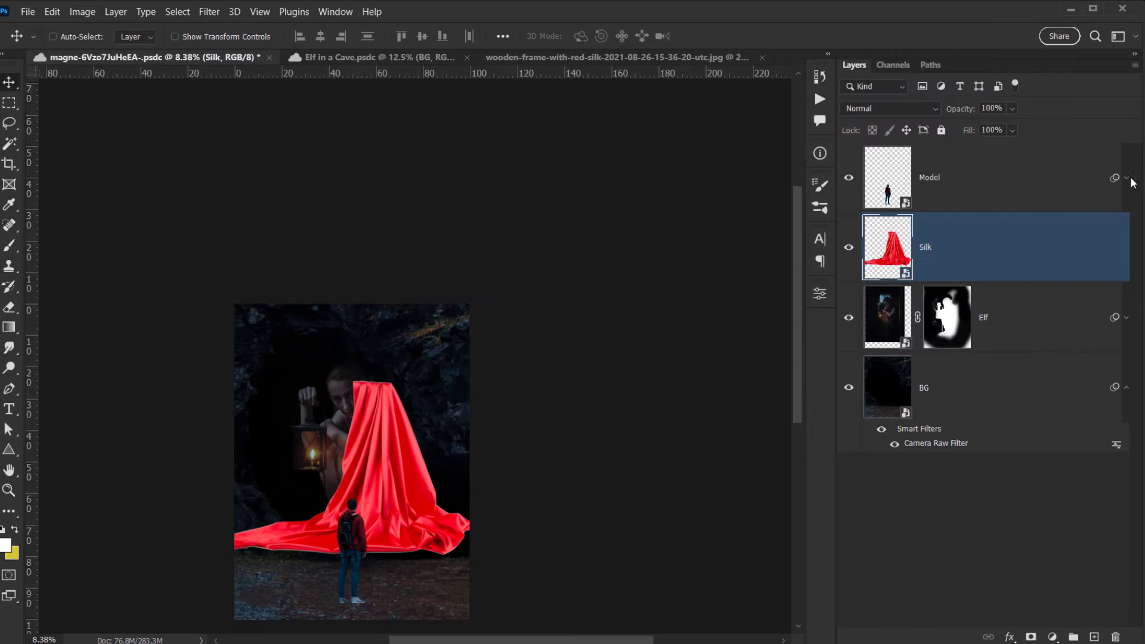
Copy the Model layer's smart filters onto the Silk layer.
drag(1115, 179, 1111, 251)
drag(385, 489, 470, 454)
drag(417, 503, 513, 495)
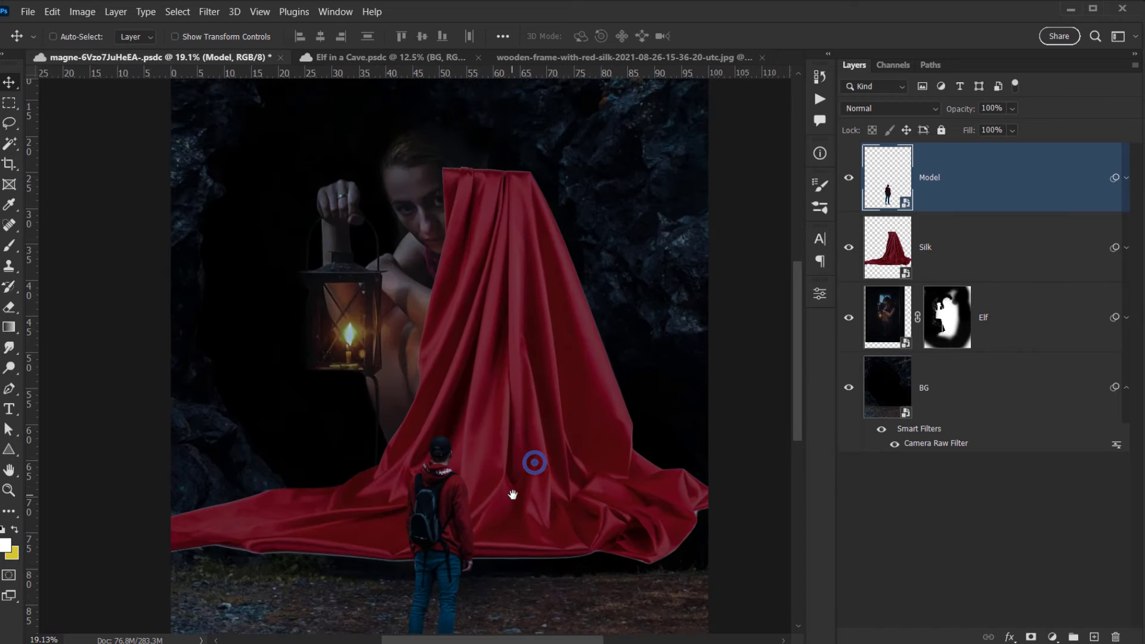
Free-transform the Silk layer, scaling it to about 98.4% and moving it down beside the elf's shoulder to uncover her face.
click(985, 264)
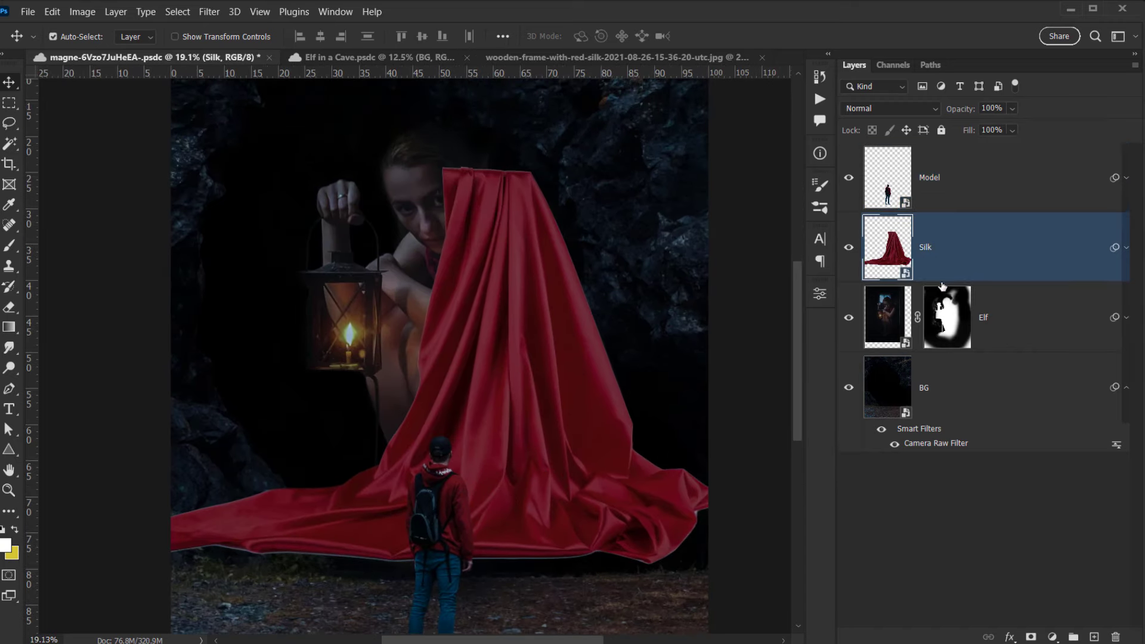
key(ctrl+t)
drag(495, 380, 567, 425)
drag(498, 213, 499, 265)
drag(614, 352, 609, 312)
drag(493, 568, 512, 592)
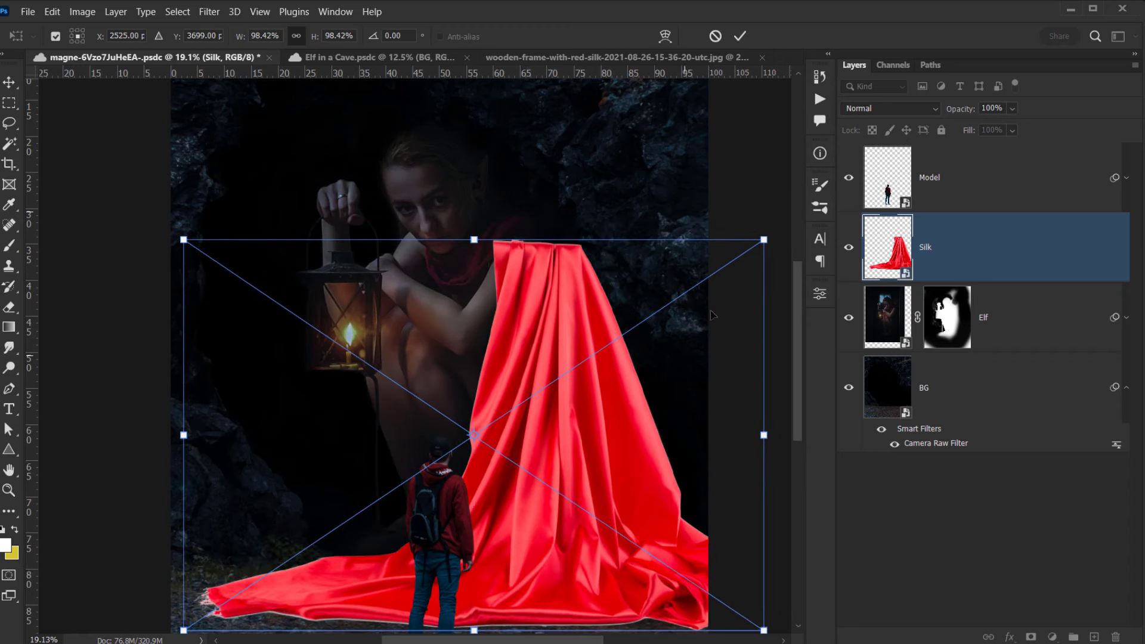
Rotate the silk to about -1.27°, enlarge it to about 102.3%, and position its top edge near the elf's shoulder.
drag(775, 231, 775, 222)
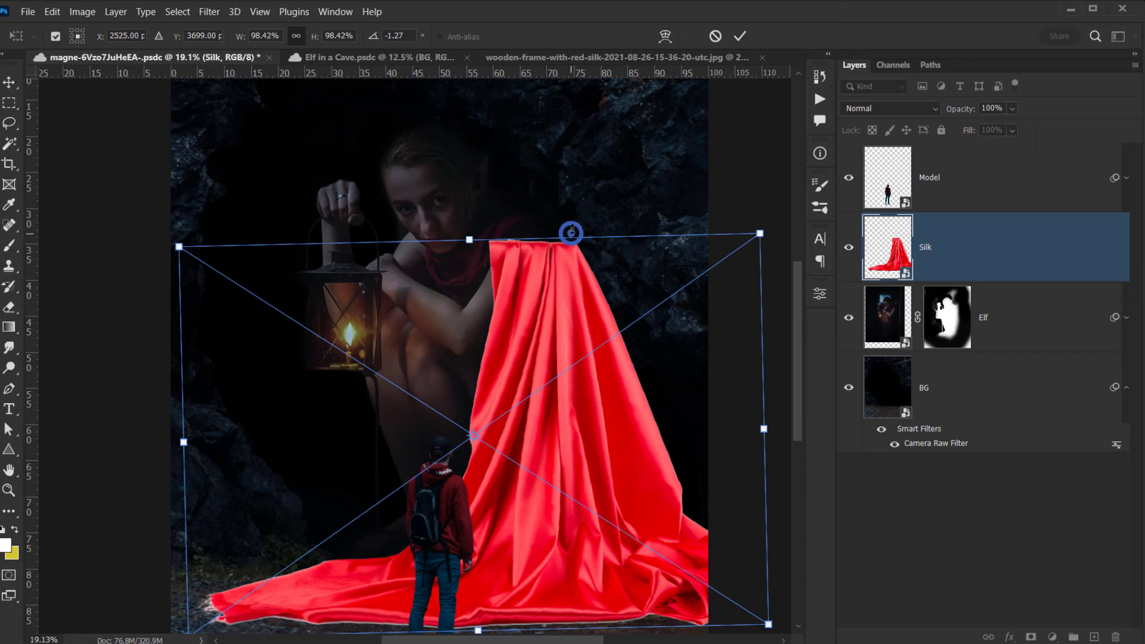
drag(572, 233, 574, 220)
drag(594, 434, 594, 430)
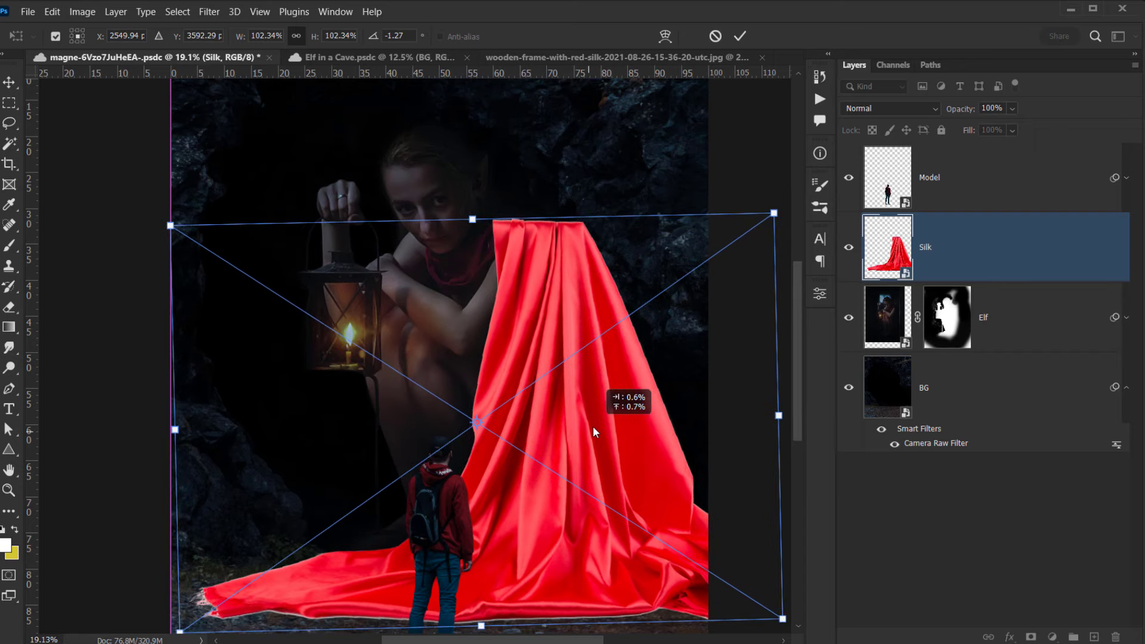
drag(593, 426, 600, 417)
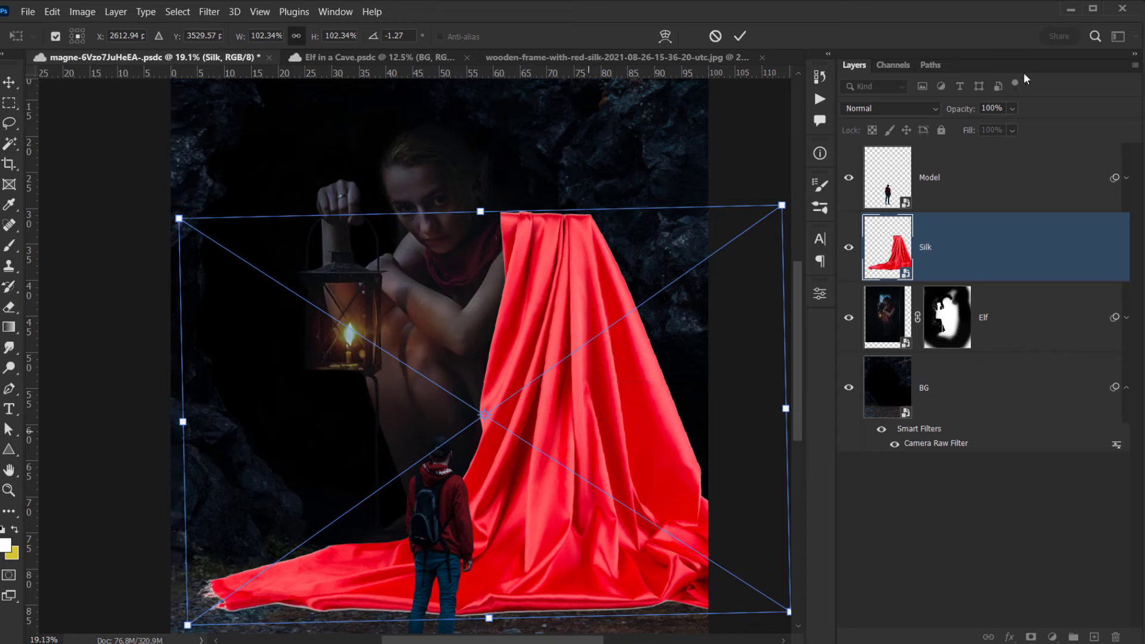
Lower the Silk layer's opacity to 21% and scale the cloth to about 104.4% while aligning it with the elf's shoulder.
click(960, 109)
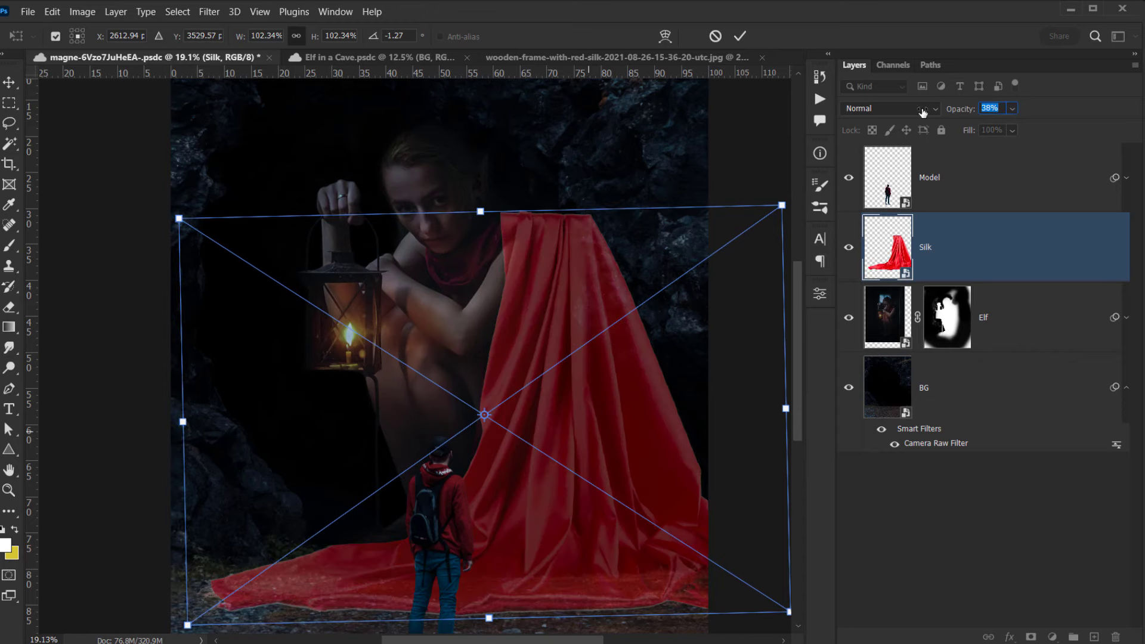
drag(923, 112, 907, 120)
drag(506, 210, 506, 204)
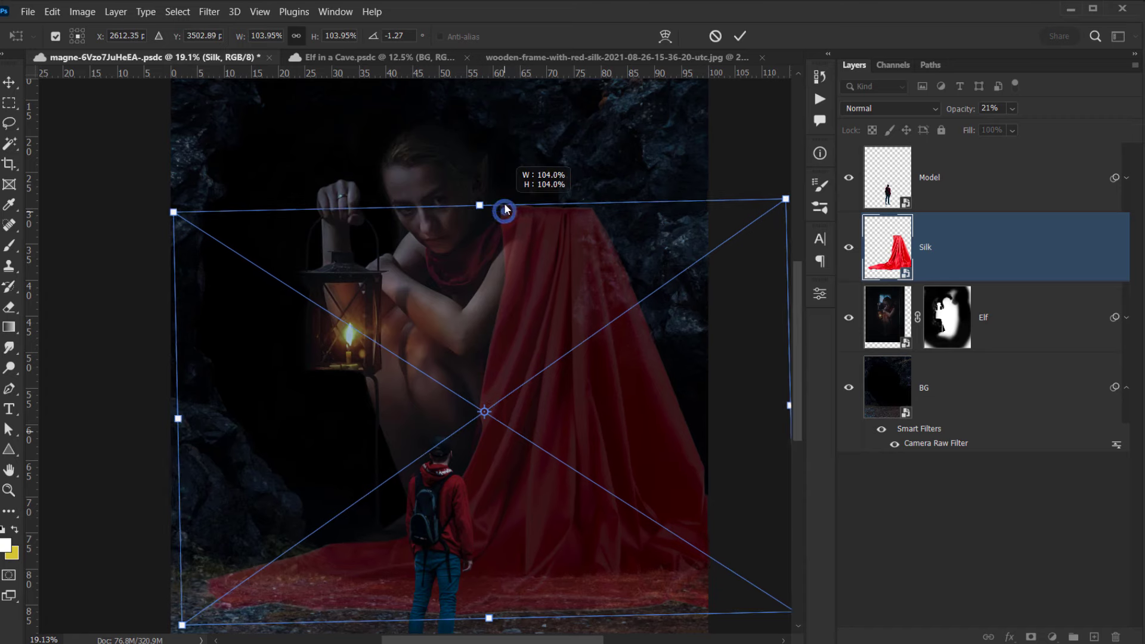
mouse_move(573, 254)
mouse_down()
mouse_move(585, 260)
mouse_move(557, 266)
mouse_up()
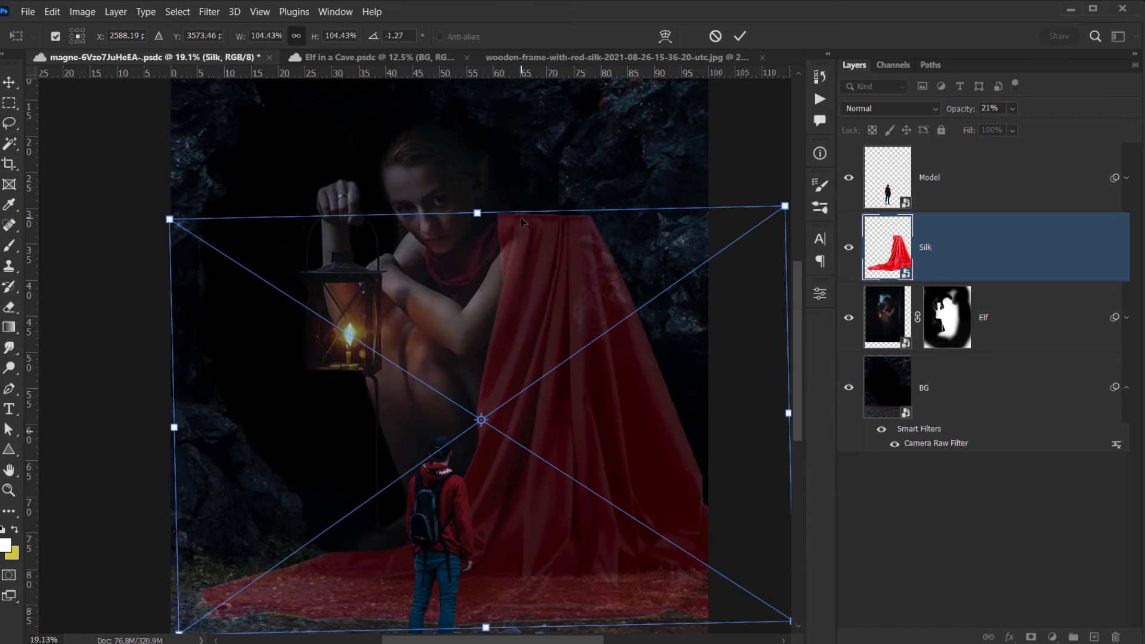
Warp the upper part of the silk so it drapes over the elf's shoulder and narrows toward her neck.
right_click(623, 245)
click(696, 416)
drag(550, 243, 525, 299)
drag(487, 225, 471, 231)
drag(587, 222, 566, 214)
drag(494, 266, 499, 271)
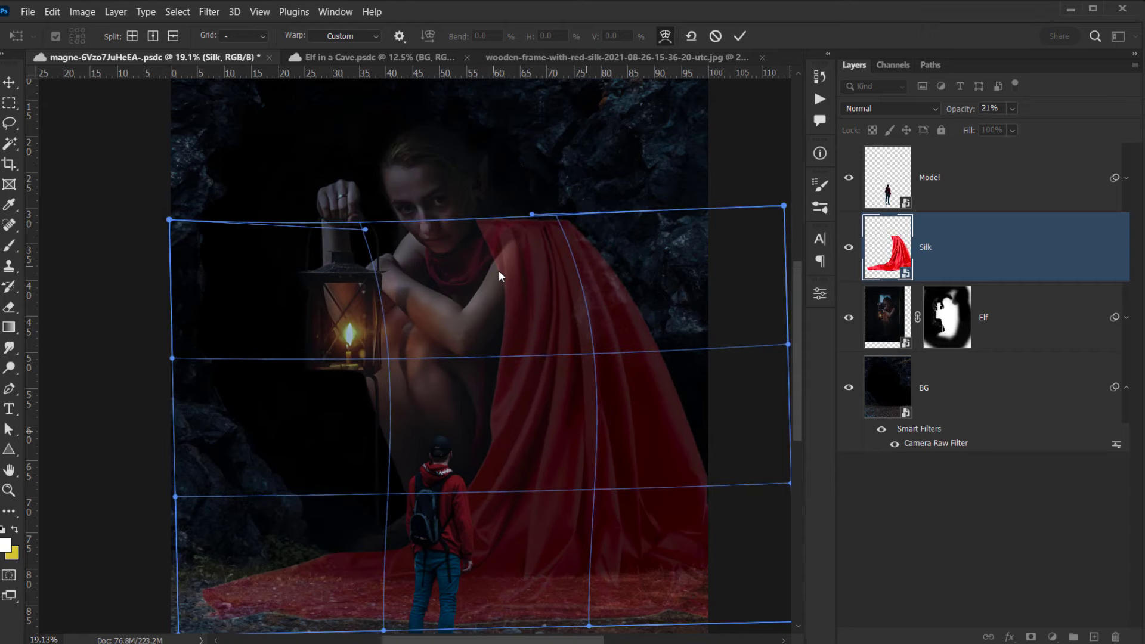
drag(594, 244, 574, 249)
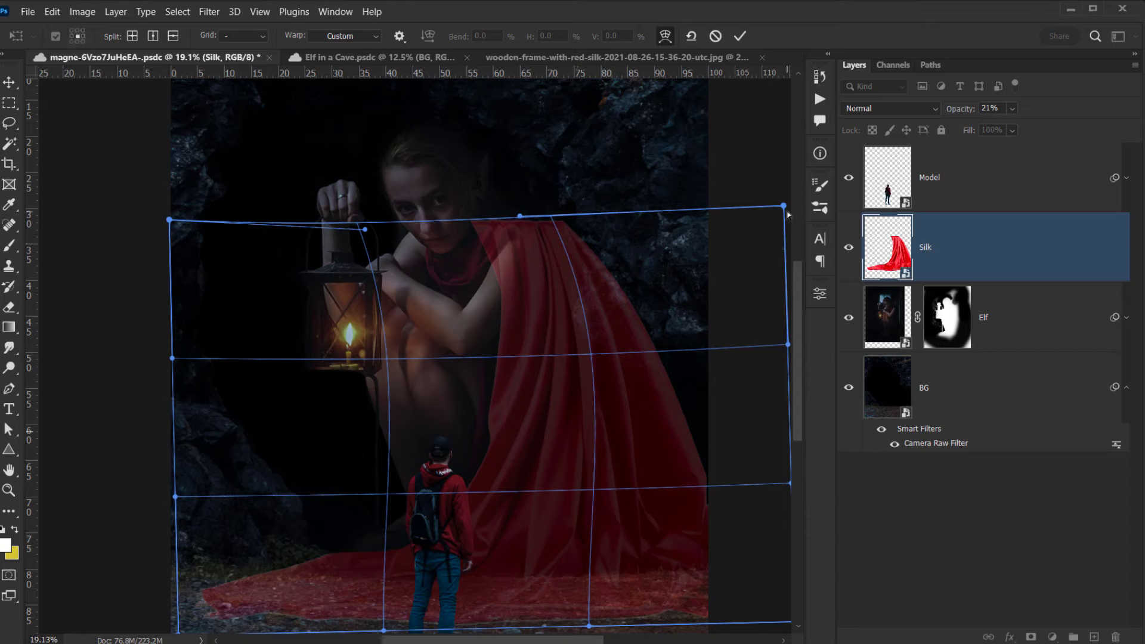
drag(786, 206, 721, 201)
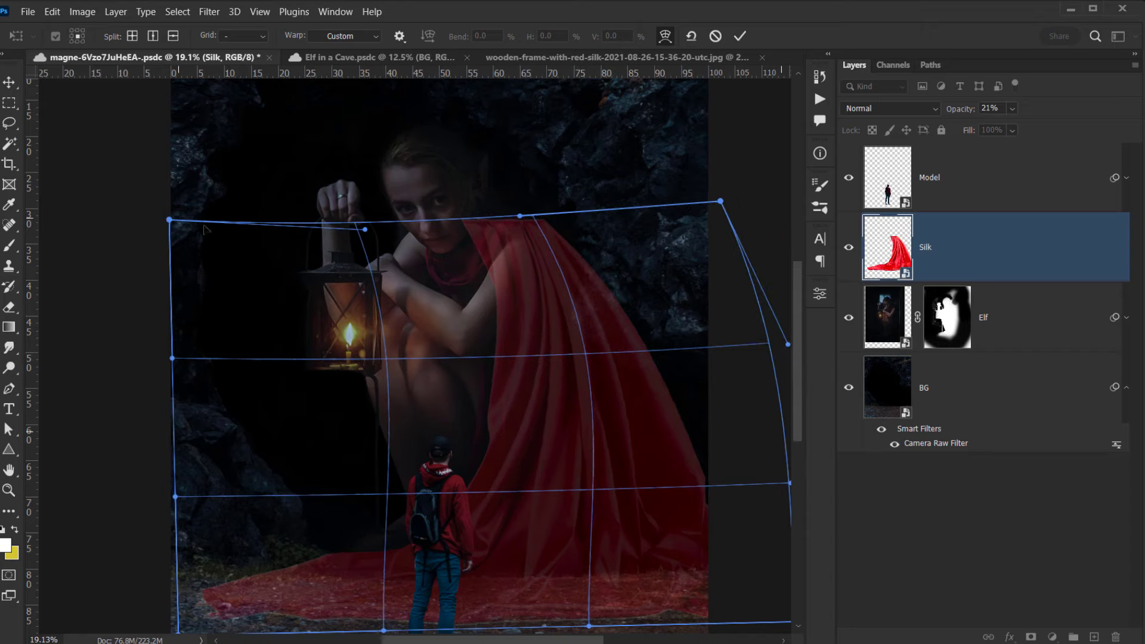
drag(366, 230, 426, 237)
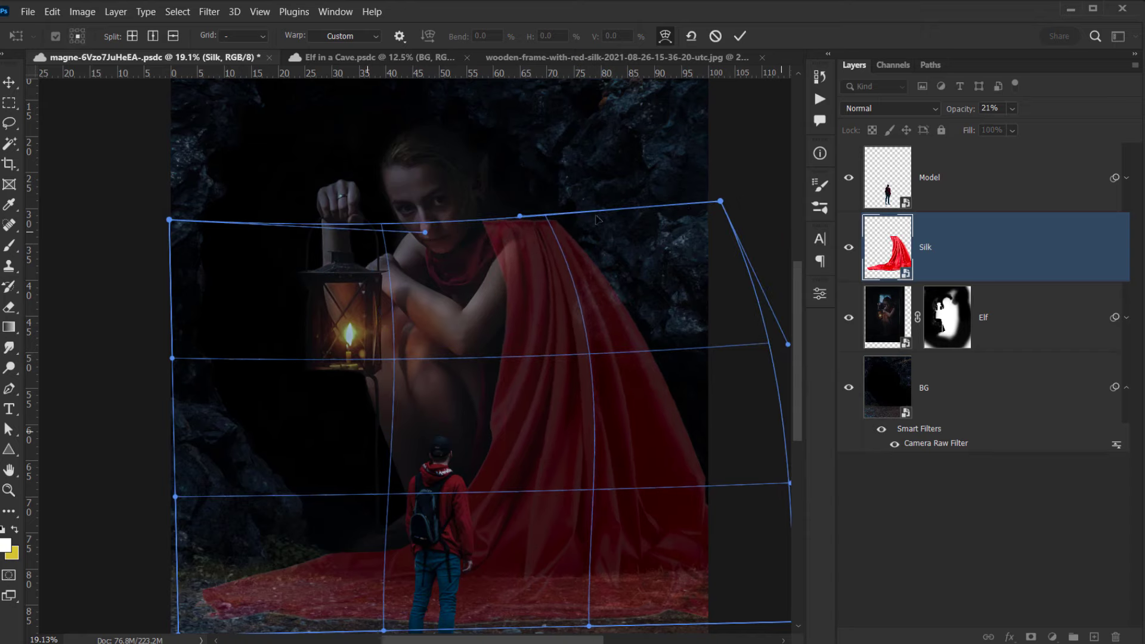
drag(572, 219, 567, 224)
Warp the silk's lower part so its hem and trailing end lie along the ground behind the model.
drag(471, 549, 448, 487)
drag(340, 550, 409, 299)
drag(284, 345, 300, 375)
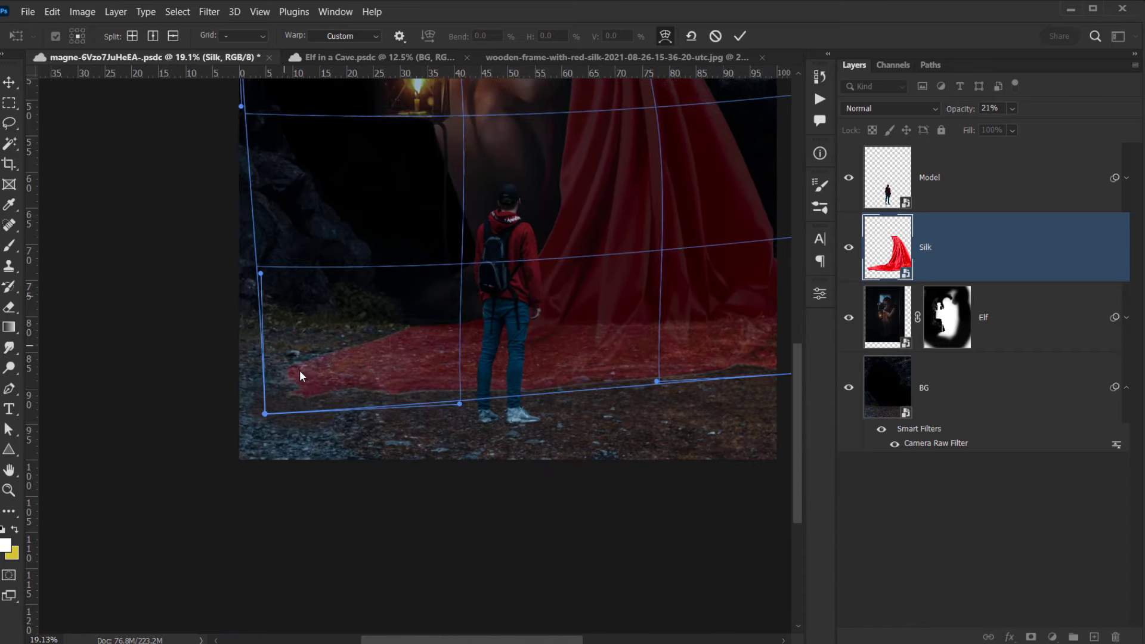
drag(626, 378, 501, 399)
drag(630, 382, 630, 387)
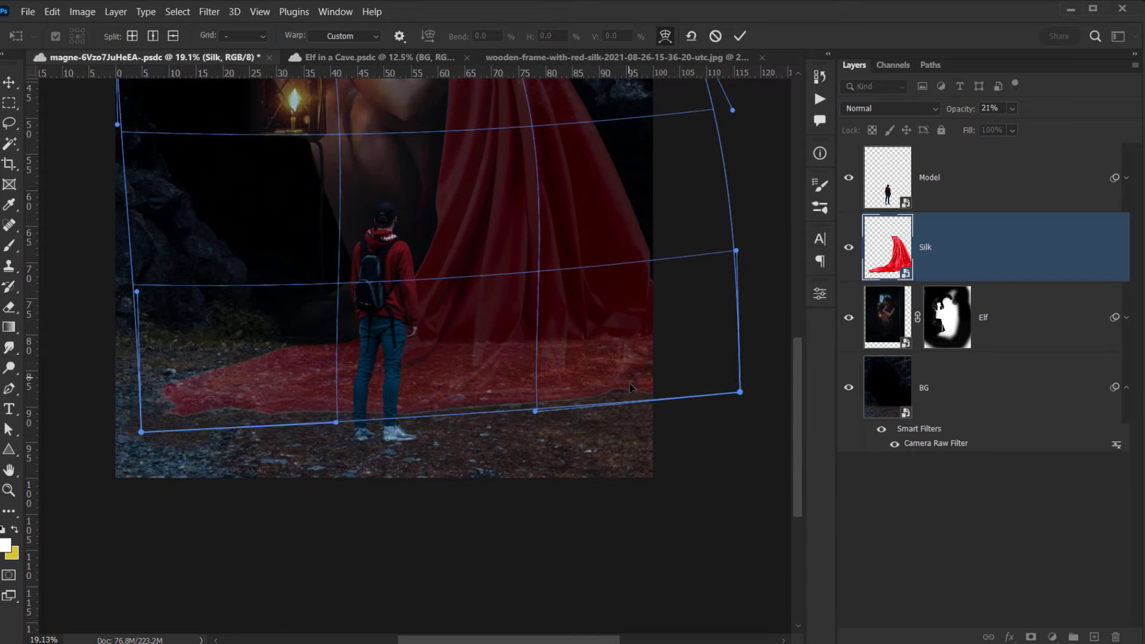
drag(367, 408, 369, 405)
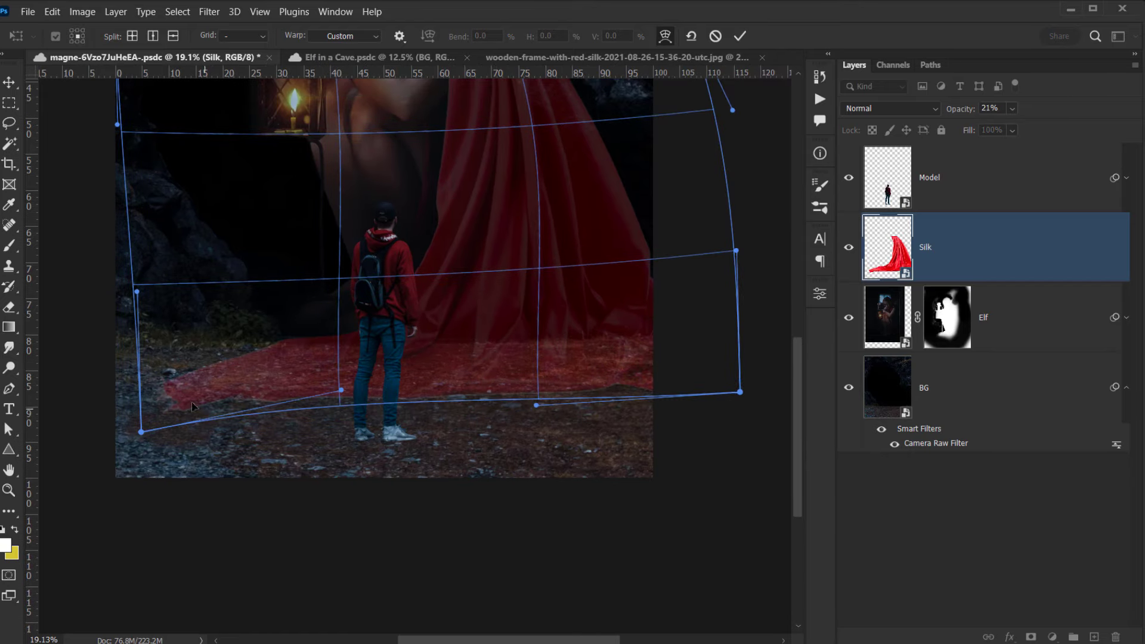
drag(191, 402, 187, 400)
mouse_move(330, 336)
mouse_down()
mouse_move(320, 332)
mouse_move(323, 349)
mouse_up()
mouse_move(421, 346)
mouse_down()
mouse_move(416, 375)
mouse_move(413, 349)
mouse_up()
Fine-tune the warp along the elf's arm, apply it, and restore the Silk layer's opacity to 100%.
drag(478, 289, 455, 414)
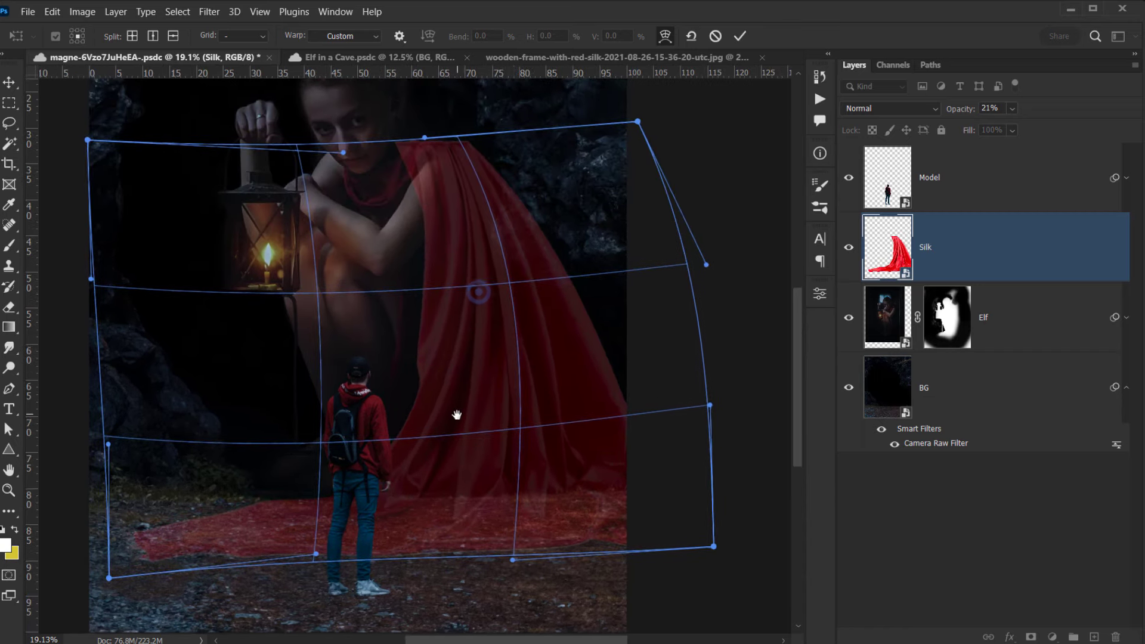
click(464, 251)
drag(462, 255, 461, 258)
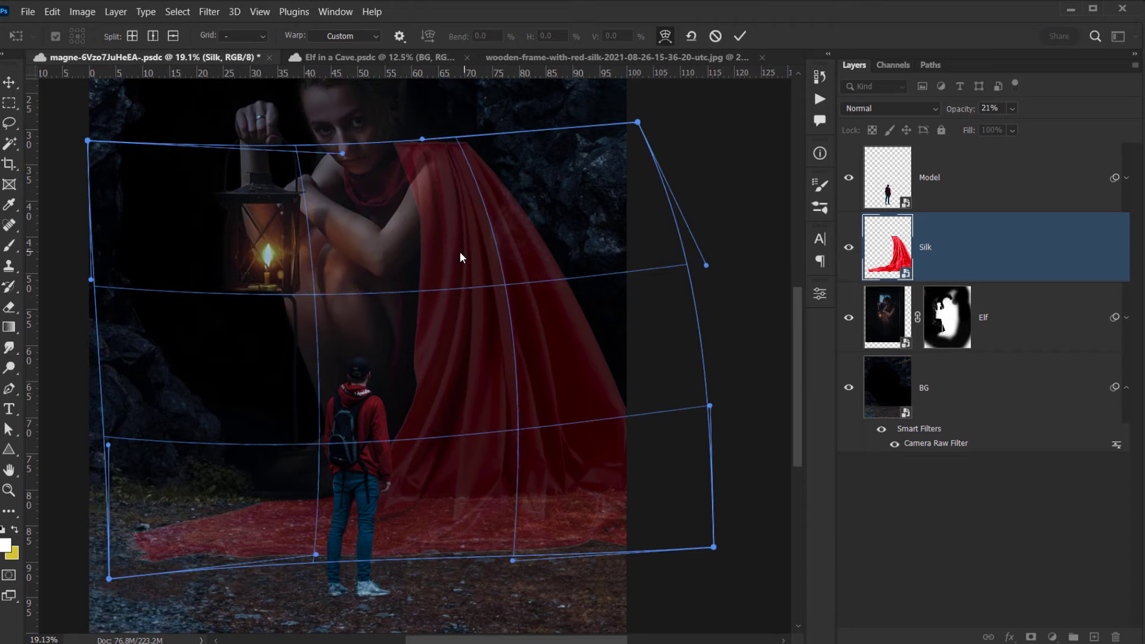
click(744, 37)
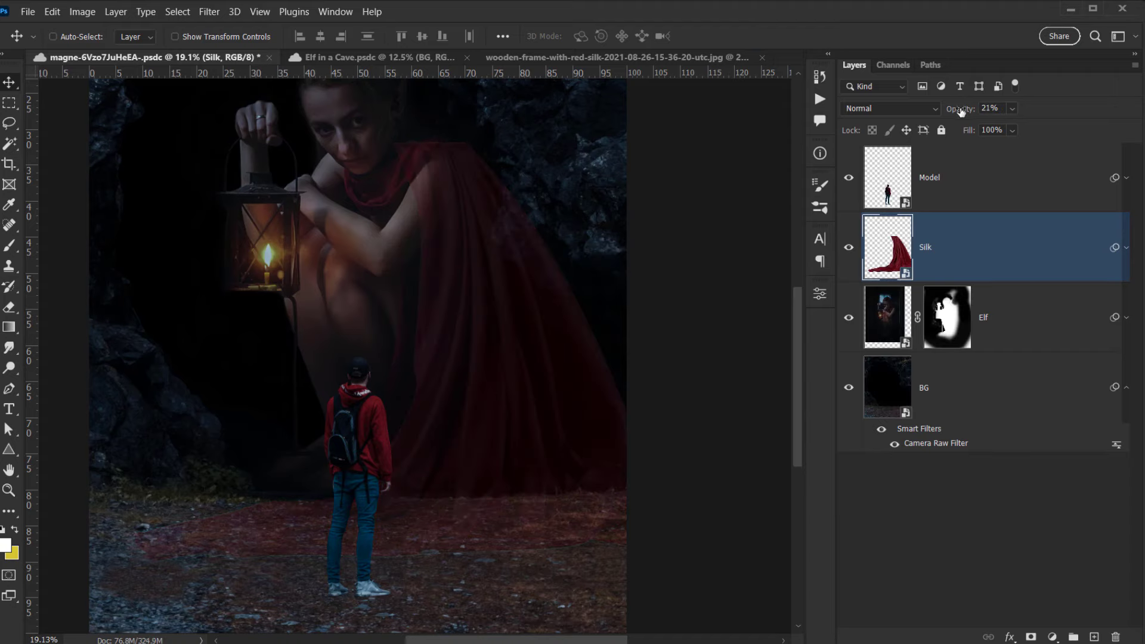
drag(959, 108, 1056, 109)
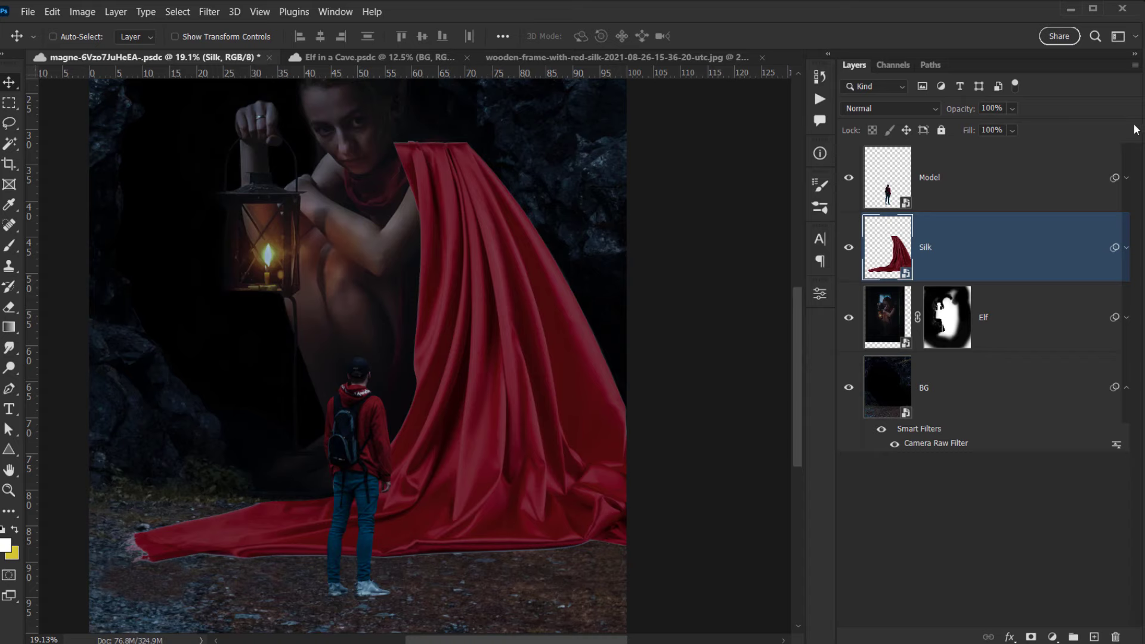
Examine the silk's fit and edges around the elf's shoulder, comparing the composite with the Silk layer hidden and shown.
key(ctrl+minus)
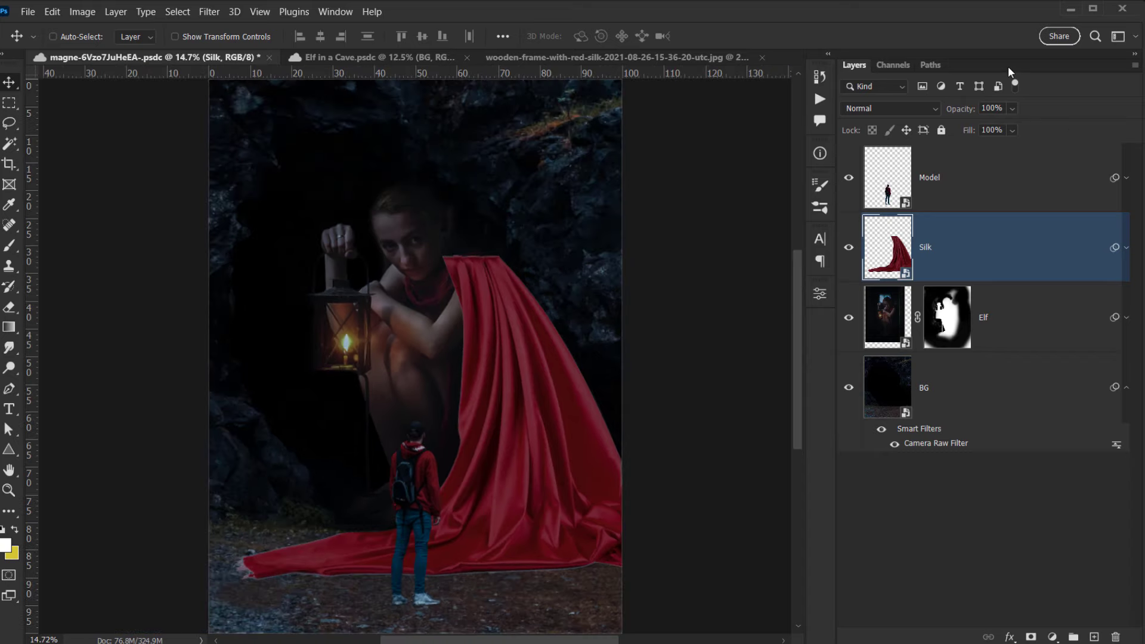
scroll(484, 283, up, 2)
scroll(484, 283, up, 4)
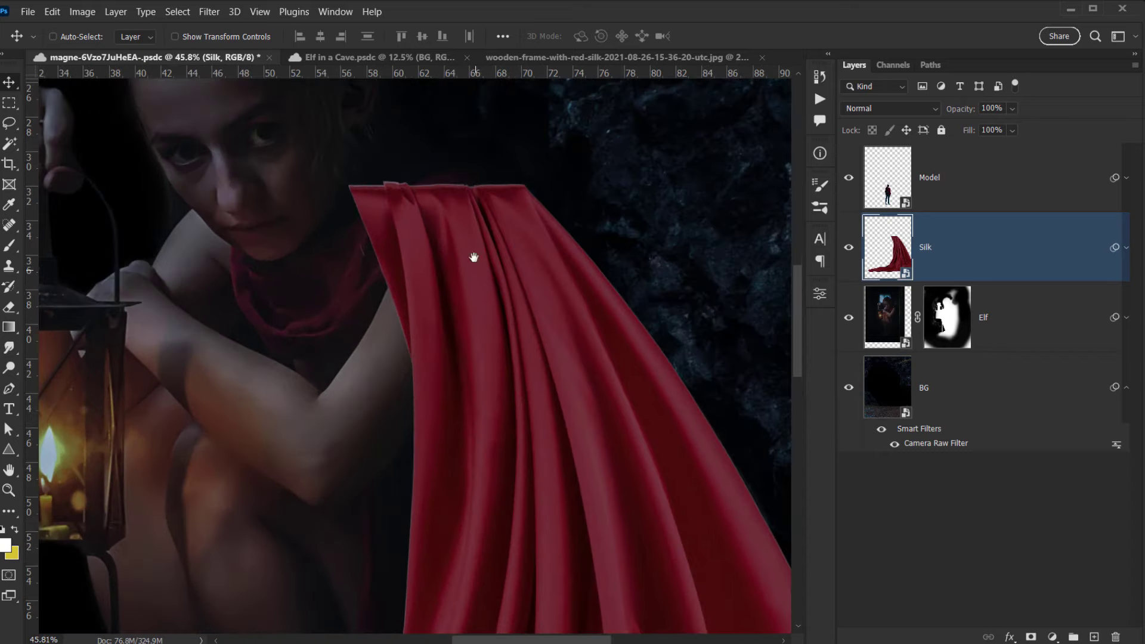
scroll(393, 266, down, 3)
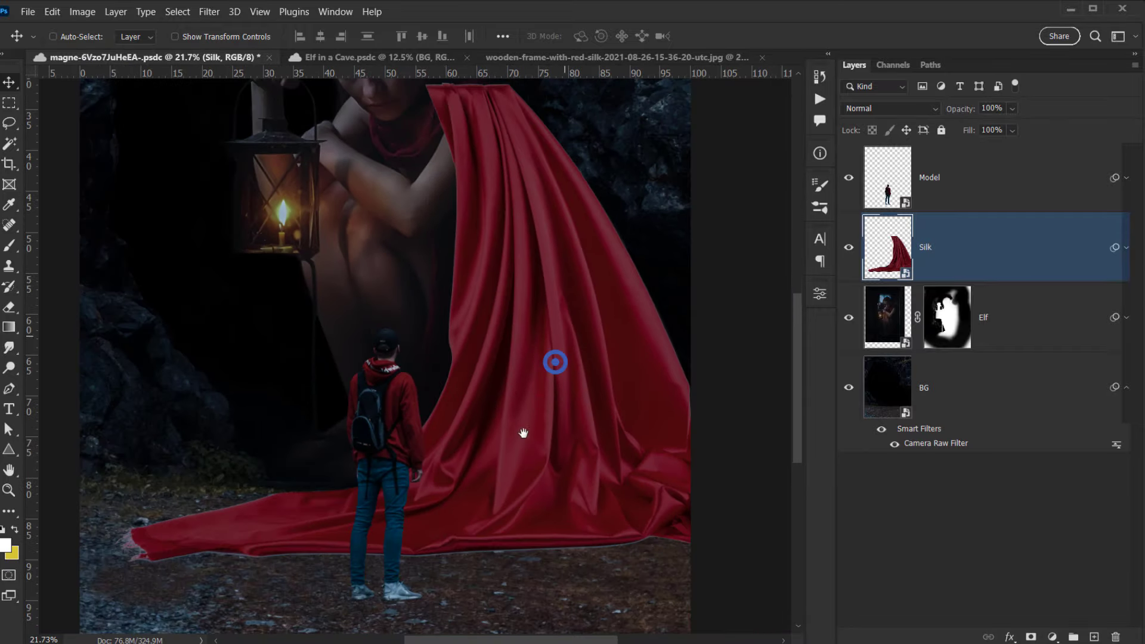
scroll(455, 445, up, 2)
scroll(374, 310, up, 2)
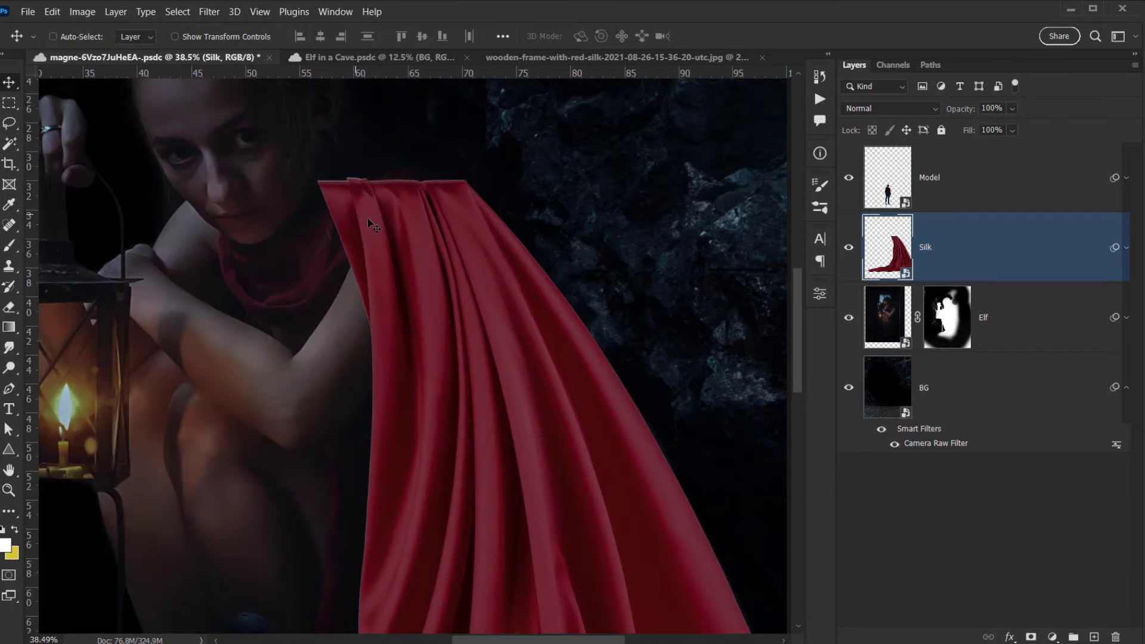
click(849, 247)
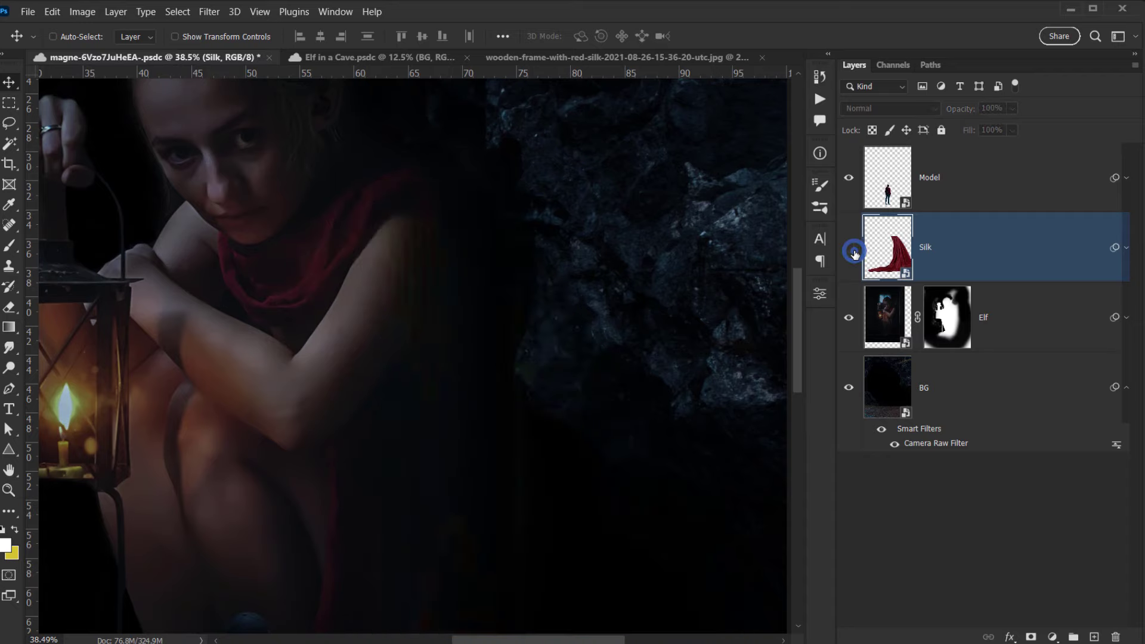
click(849, 247)
scroll(480, 207, up, 3)
drag(480, 207, 423, 390)
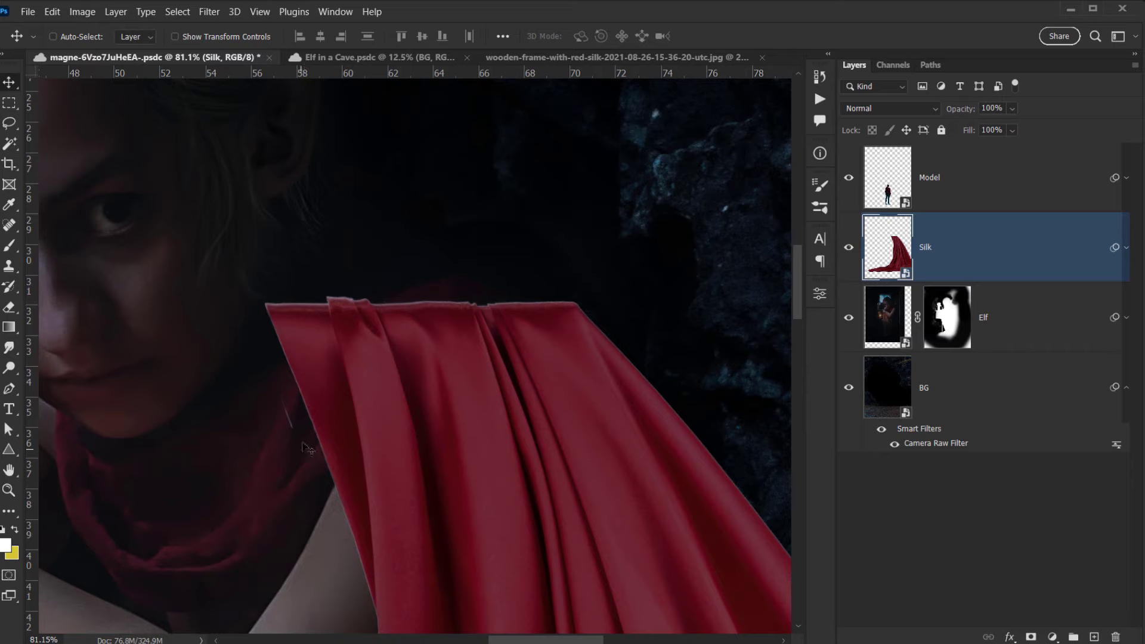
Add a layer mask to the Silk layer and paint black with a soft brush along the silk's top edge over the shoulder.
click(1031, 638)
scroll(410, 384, up, 2)
key(b)
key(d)
key(x)
alt+right_click(335, 356)
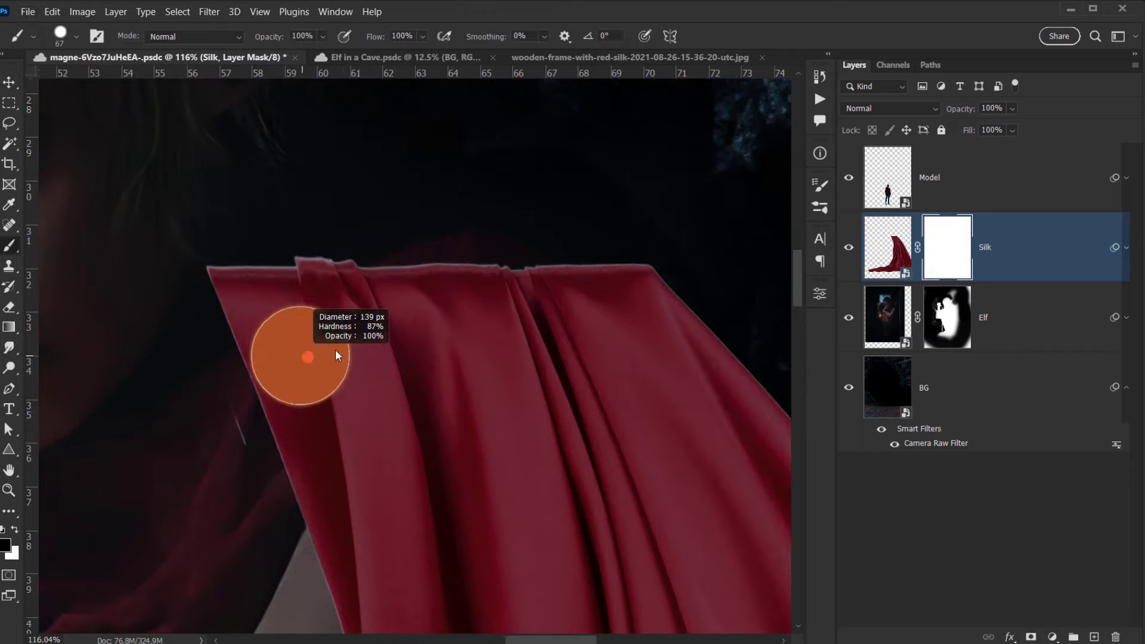
mouse_move(242, 243)
mouse_down()
mouse_move(232, 268)
mouse_move(258, 294)
mouse_move(513, 208)
mouse_move(387, 251)
mouse_move(277, 352)
mouse_move(298, 378)
mouse_move(332, 331)
mouse_up()
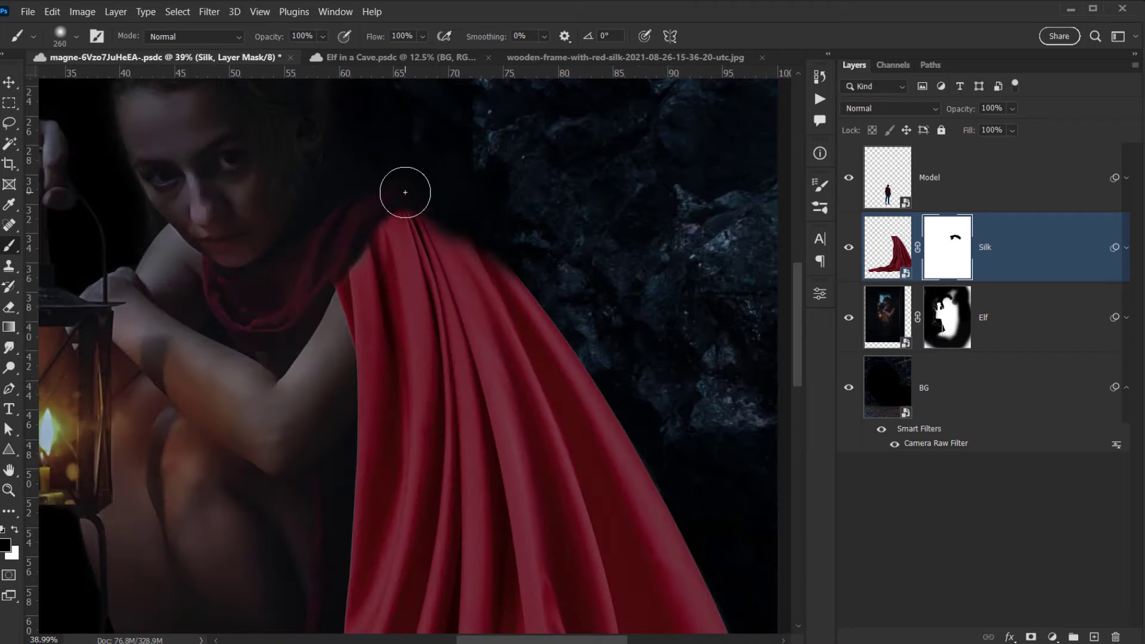
Refine the Silk mask where the cape meets the elf's scarf, painting with black and white, and save the document.
scroll(405, 192, up, 5)
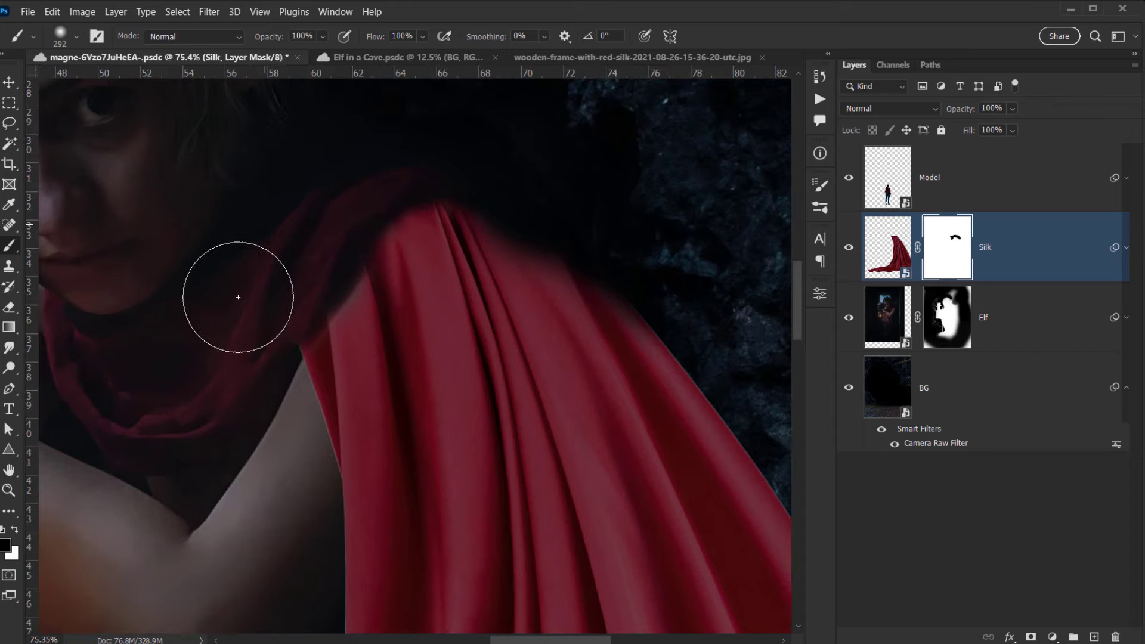
scroll(337, 295, up, 1)
mouse_move(362, 293)
mouse_down()
mouse_move(336, 295)
mouse_move(373, 289)
mouse_move(386, 268)
mouse_up()
scroll(340, 290, up, 3)
key(x)
drag(420, 207, 317, 408)
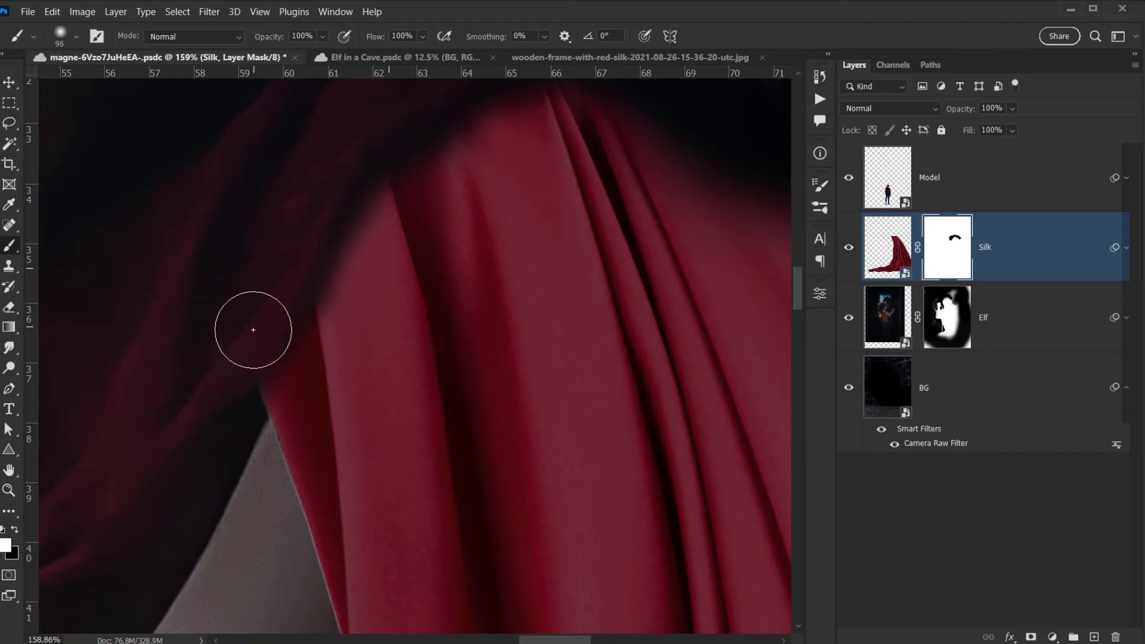
key(x)
key(ctrl+s)
click(283, 235)
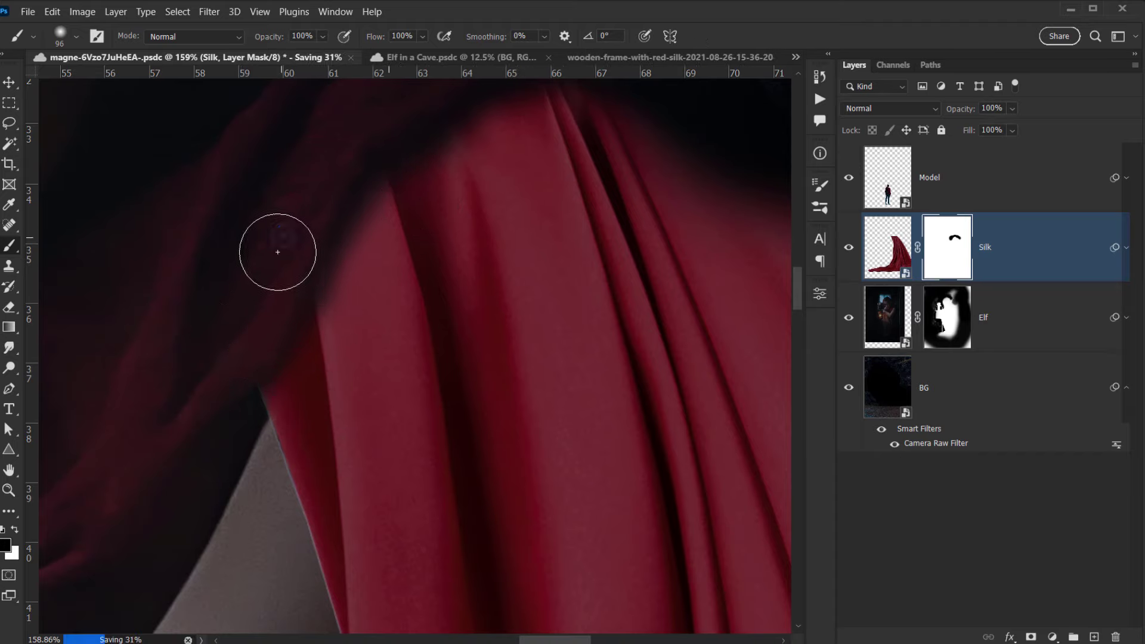
drag(306, 229, 265, 333)
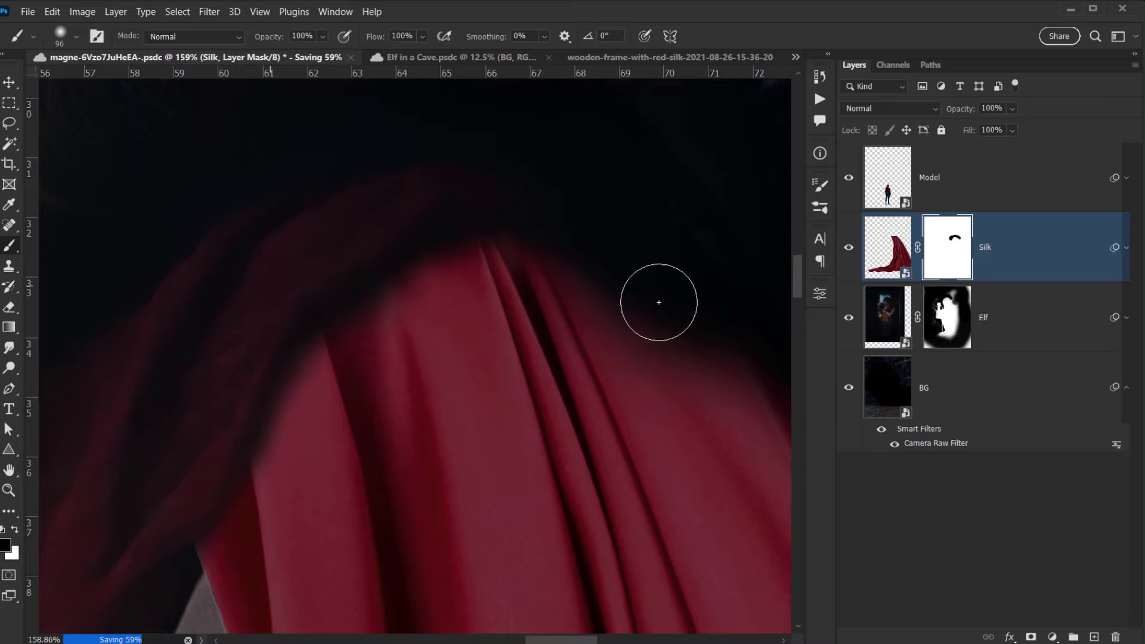
Mask away the cape's outer edge from the back of the shoulder down toward the rocks, using a much larger soft brush.
scroll(678, 265, down, 2)
scroll(673, 271, down, 5)
drag(767, 389, 431, 293)
mouse_move(415, 231)
mouse_down()
mouse_move(476, 232)
mouse_move(474, 299)
mouse_move(451, 216)
mouse_move(467, 328)
mouse_move(455, 312)
mouse_move(437, 347)
mouse_move(572, 413)
mouse_move(634, 486)
mouse_move(540, 430)
mouse_move(458, 429)
mouse_move(446, 385)
mouse_move(460, 455)
mouse_move(478, 307)
mouse_move(438, 261)
mouse_move(417, 203)
mouse_up()
scroll(470, 234, down, 6)
mouse_move(520, 351)
mouse_down()
mouse_move(440, 330)
mouse_move(554, 286)
mouse_up()
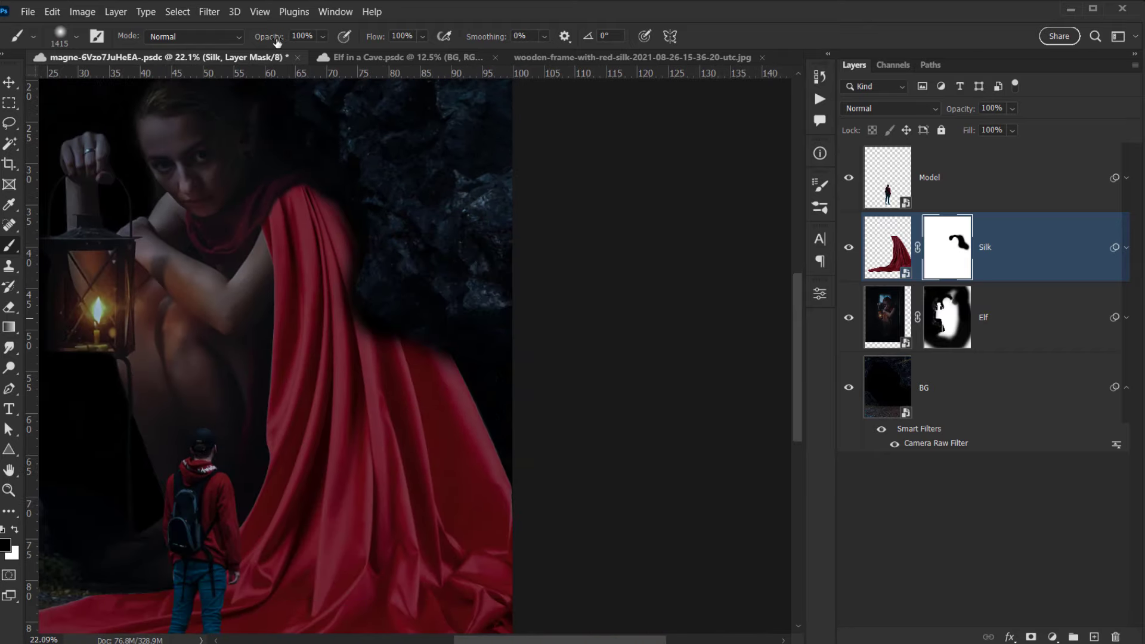
Set the brush opacity to 57% and fade the cape's outer side into the dark cave down to the canvas edge.
text(57)
mouse_move(535, 362)
mouse_down()
mouse_move(615, 511)
mouse_move(583, 514)
mouse_up()
click(463, 299)
click(483, 314)
click(447, 299)
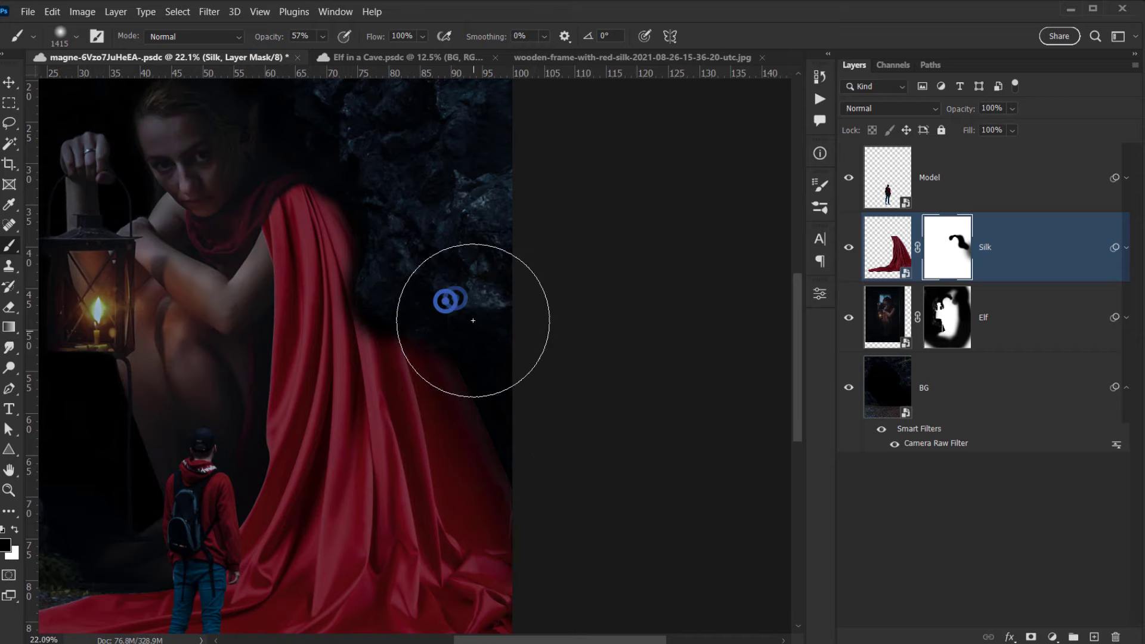
click(487, 348)
click(542, 409)
click(591, 475)
click(613, 519)
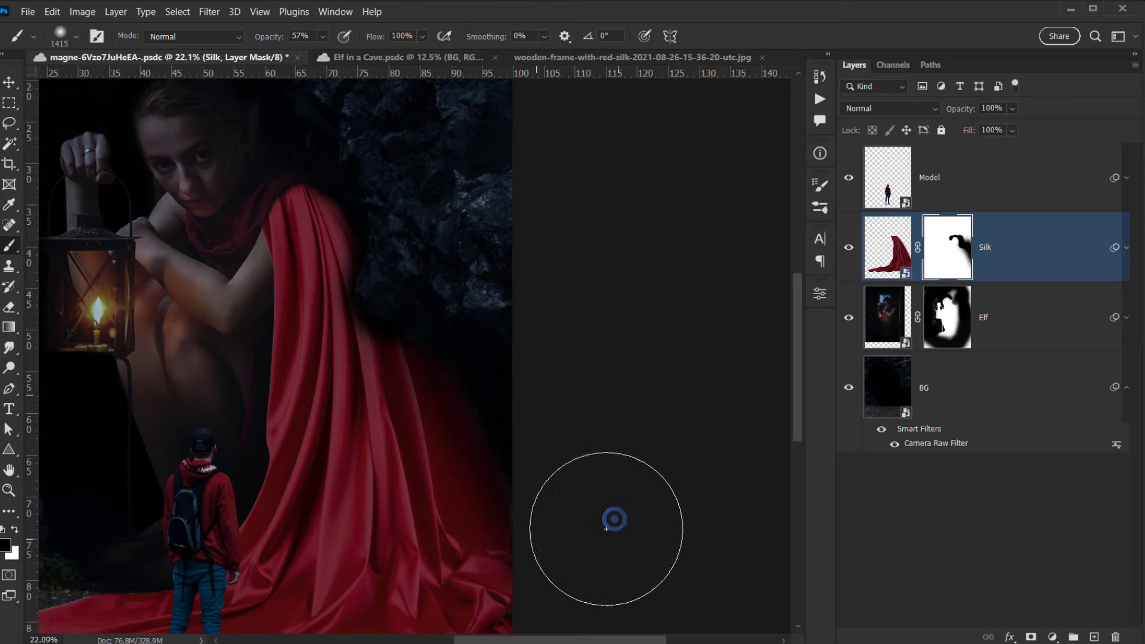
click(596, 547)
click(586, 553)
scroll(586, 553, down, 5)
scroll(499, 345, down, 4)
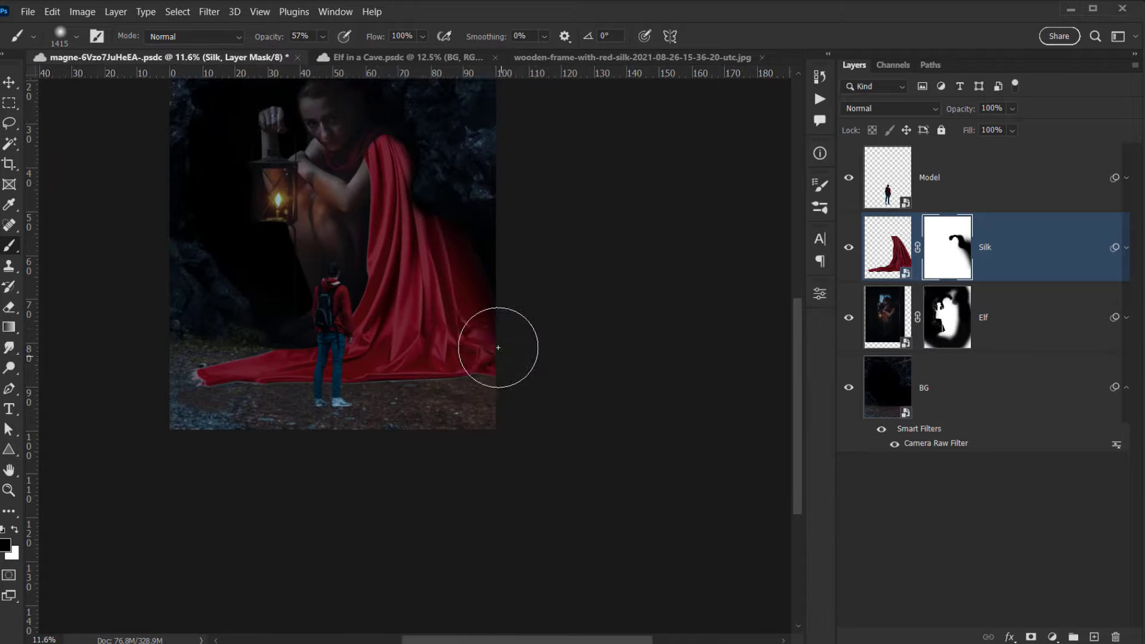
Restore some of the cape's folds beside the rock by painting white on the Silk mask with a 360 px soft brush.
scroll(424, 310, up, 5)
alt+right_click(401, 307)
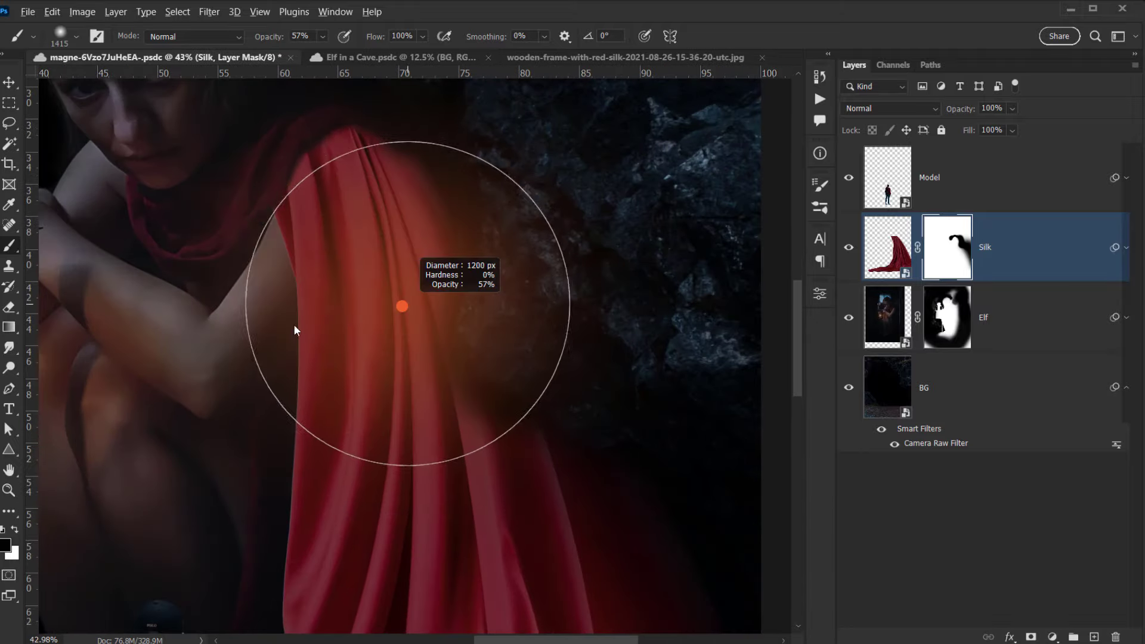
scroll(447, 287, up, 4)
alt+right_click(408, 278)
alt+right_click(393, 294)
key(x)
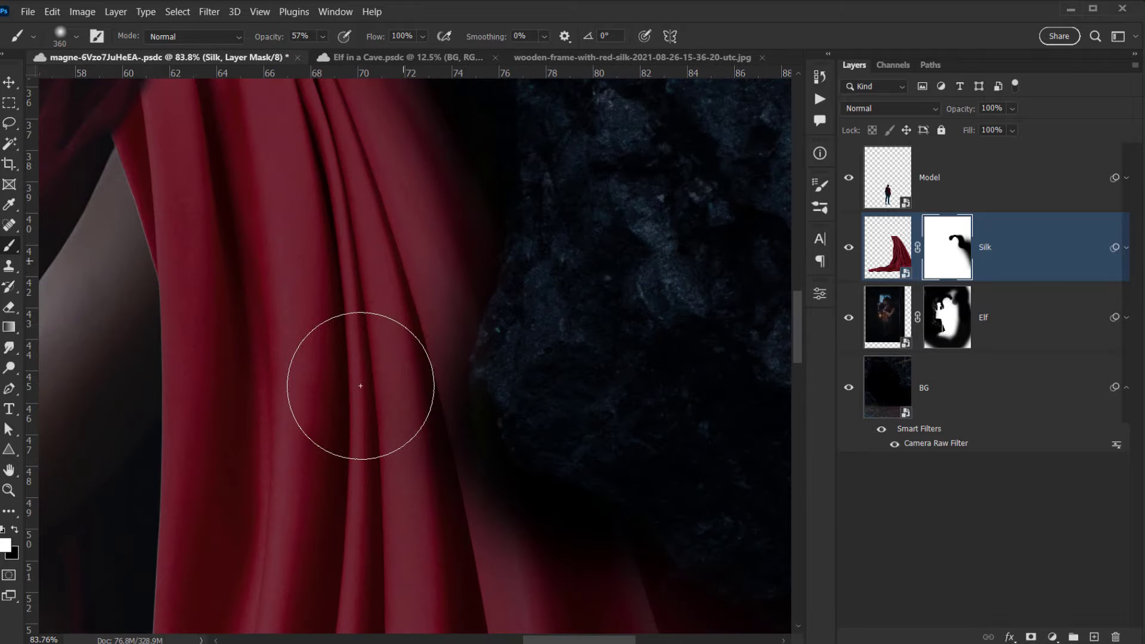
drag(449, 574, 360, 424)
Refine the cape's restored edge against the rock with a 50 px brush, undo the last stroke, and return to black.
key(x)
alt+right_click(356, 284)
scroll(412, 226, up, 4)
key(x)
drag(387, 261, 411, 307)
key(ctrl+z)
key(x)
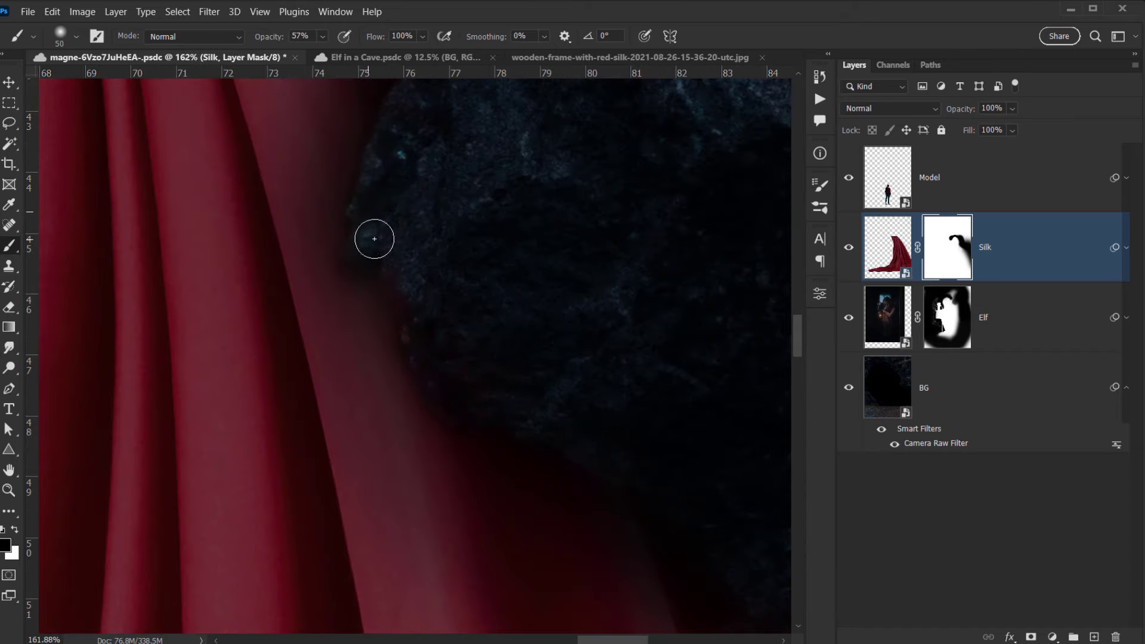
Review how the cape blends in the full composite, and compare the shoulder area with the Silk layer hidden and shown.
scroll(583, 434, down, 10)
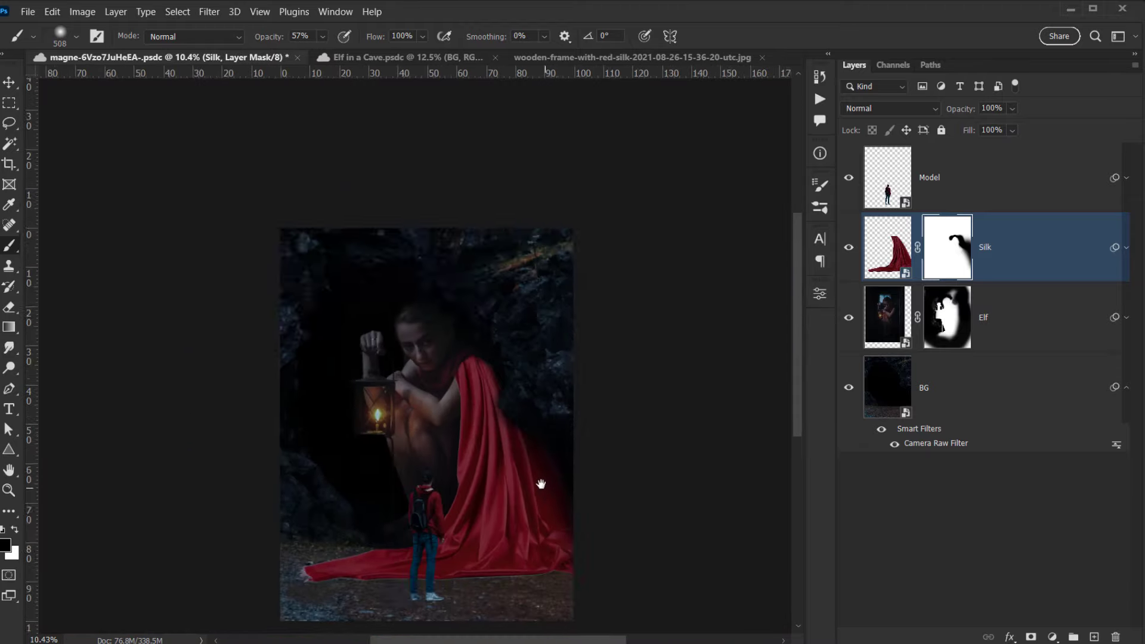
scroll(320, 376, up, 1)
scroll(321, 376, down, 2)
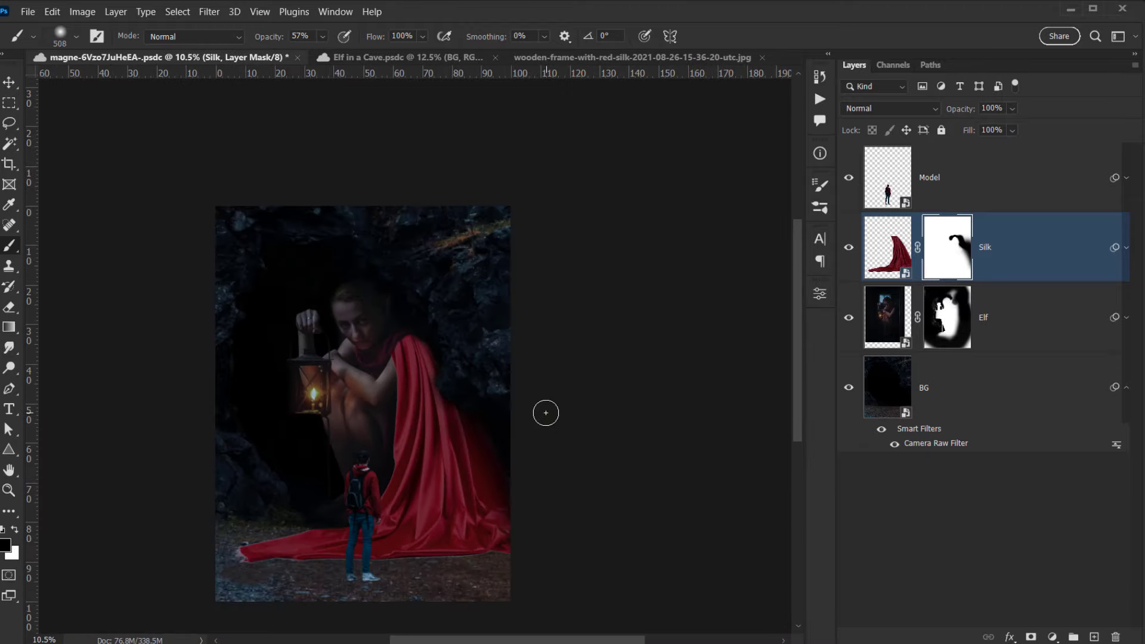
scroll(546, 413, up, 2)
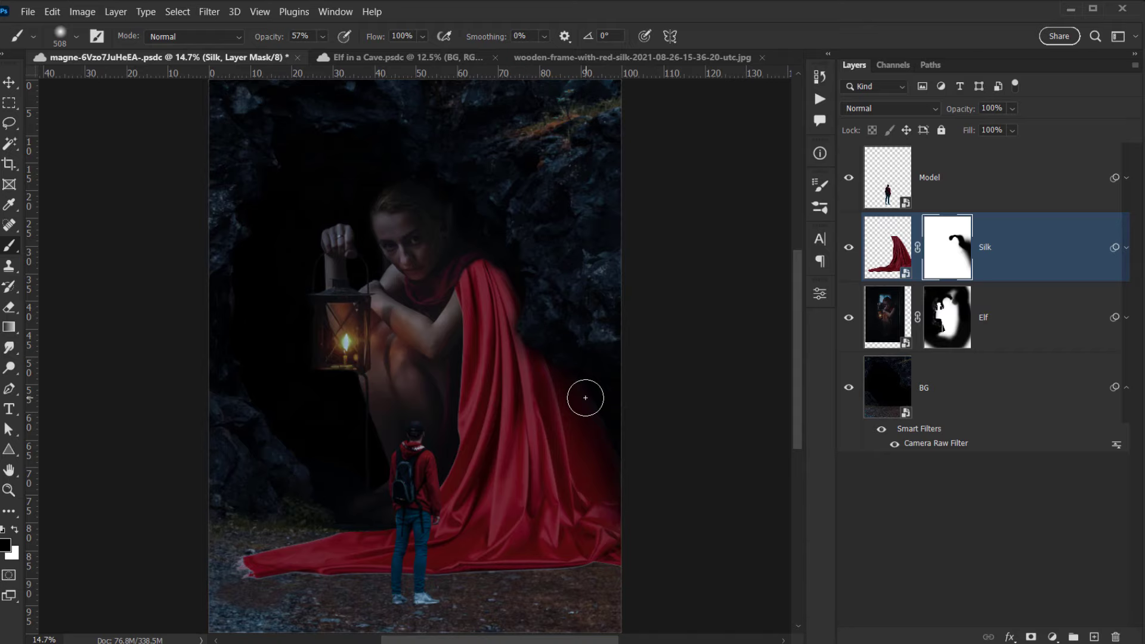
scroll(540, 467, down, 4)
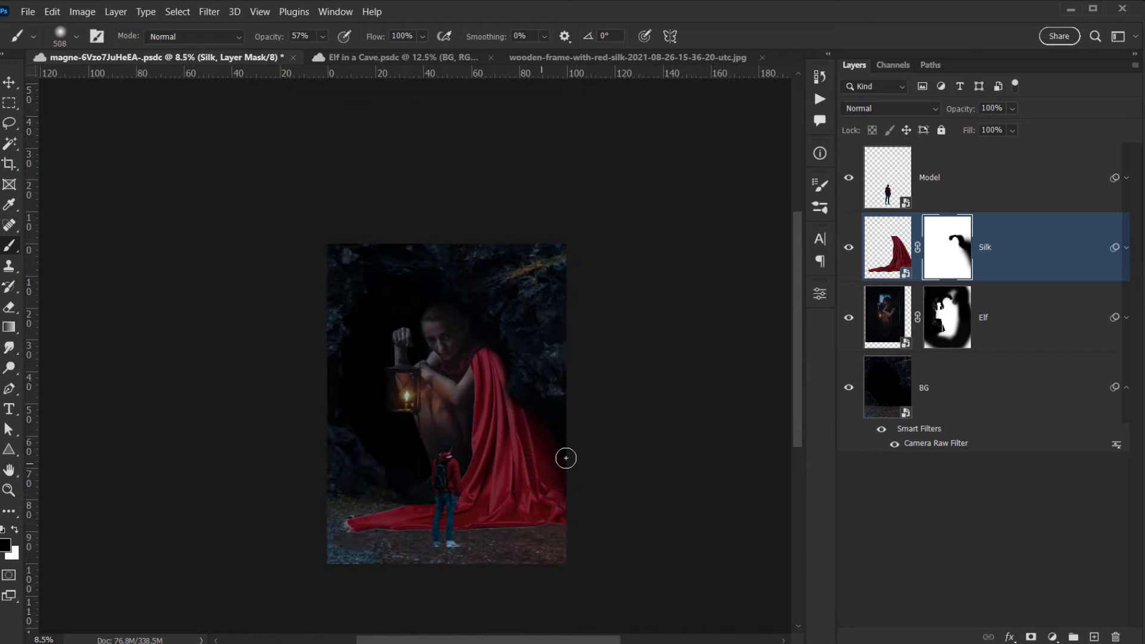
scroll(549, 461, up, 5)
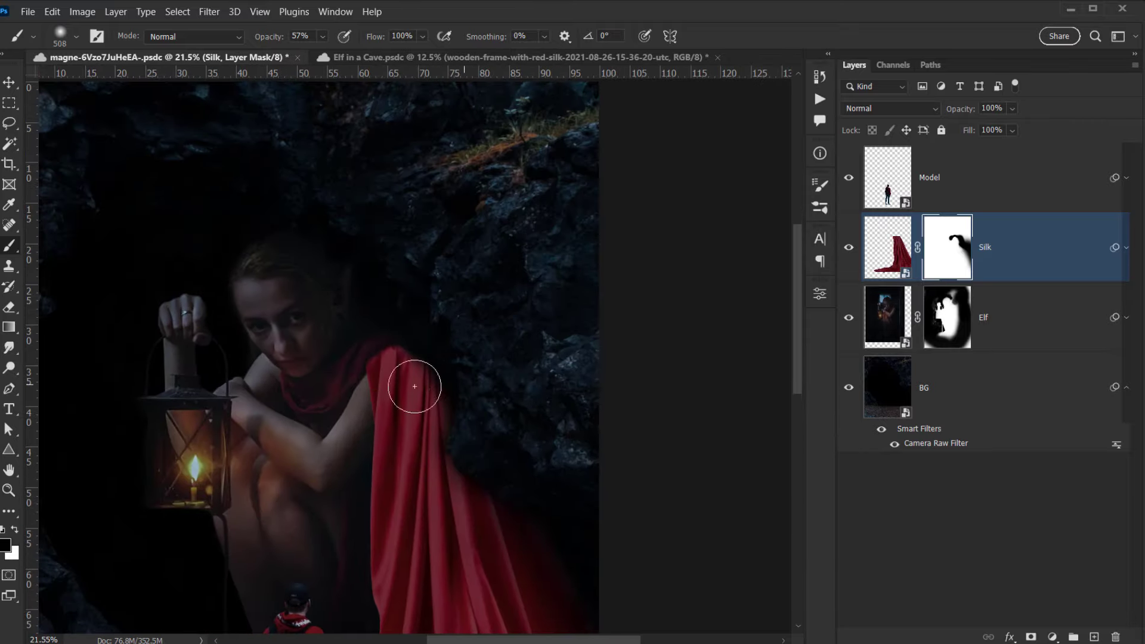
scroll(367, 369, up, 7)
drag(358, 346, 255, 378)
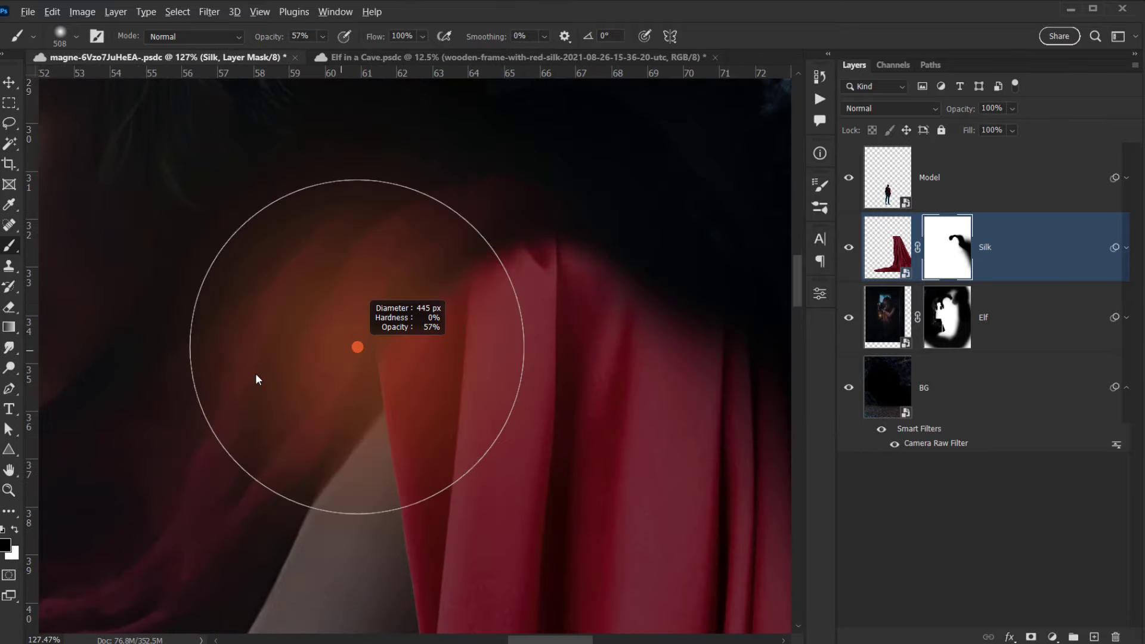
click(855, 250)
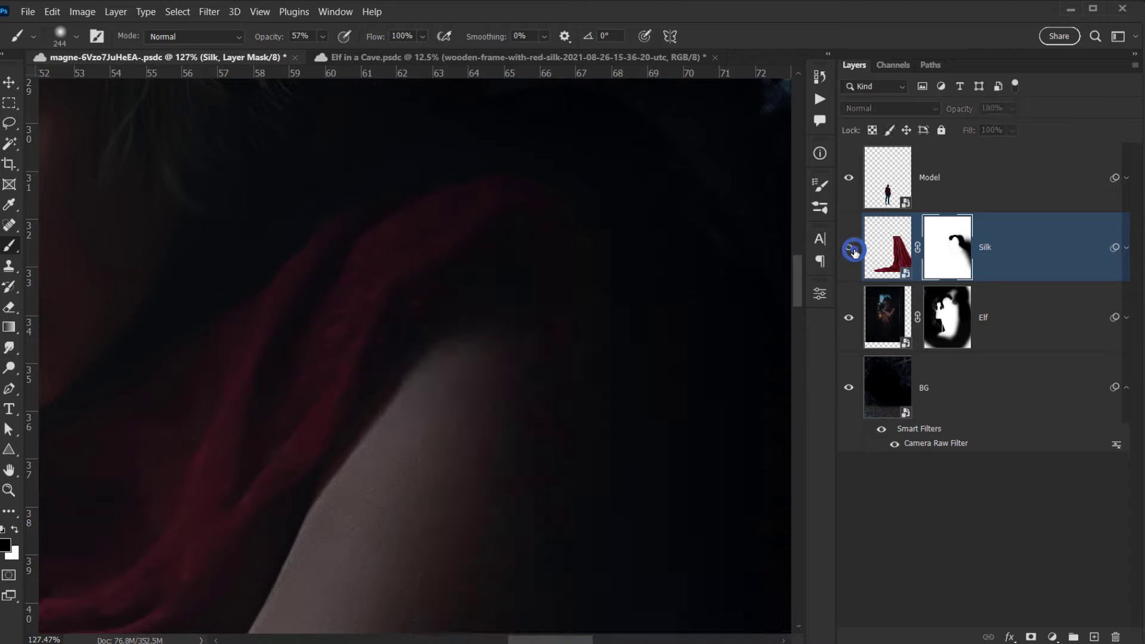
click(855, 251)
Set the brush opacity to 30% and gently mask the silk's inner edge where it meets the scarf above her arm.
scroll(383, 302, up, 3)
mouse_move(449, 304)
mouse_down()
mouse_move(375, 325)
mouse_move(432, 302)
mouse_up()
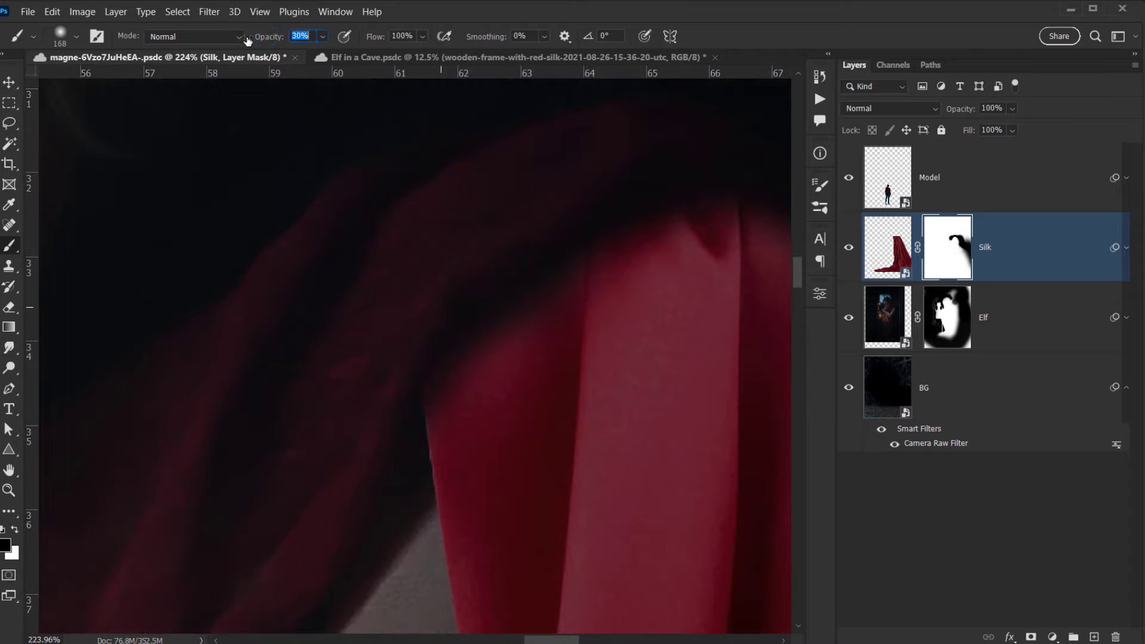
drag(529, 316, 547, 325)
drag(388, 303, 347, 345)
click(422, 331)
drag(415, 323, 379, 349)
click(399, 361)
click(361, 389)
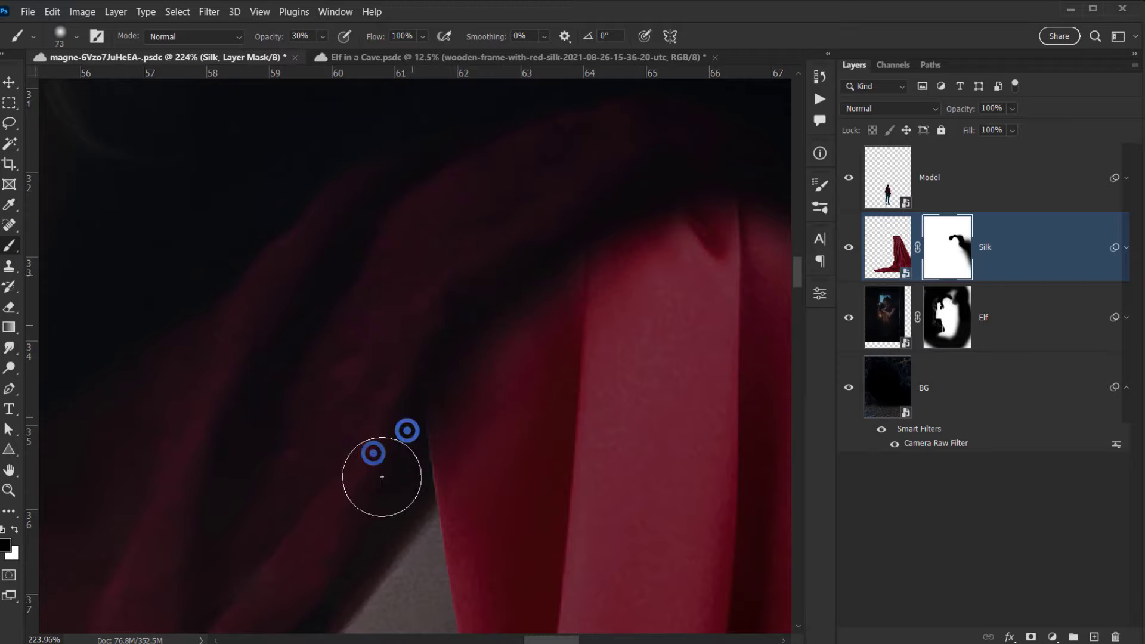
Build up more soft dabs on the Silk mask beneath the scarf's folds, from the shoulder top down to the arm.
click(540, 279)
click(476, 363)
click(453, 360)
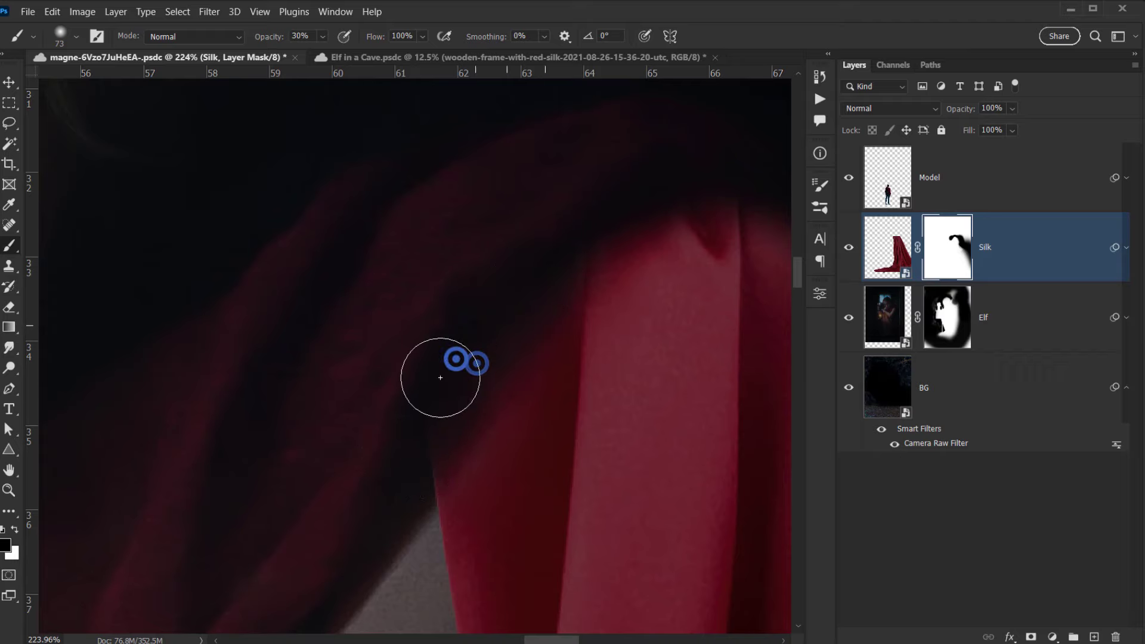
click(409, 370)
click(550, 245)
drag(478, 261, 491, 261)
click(442, 260)
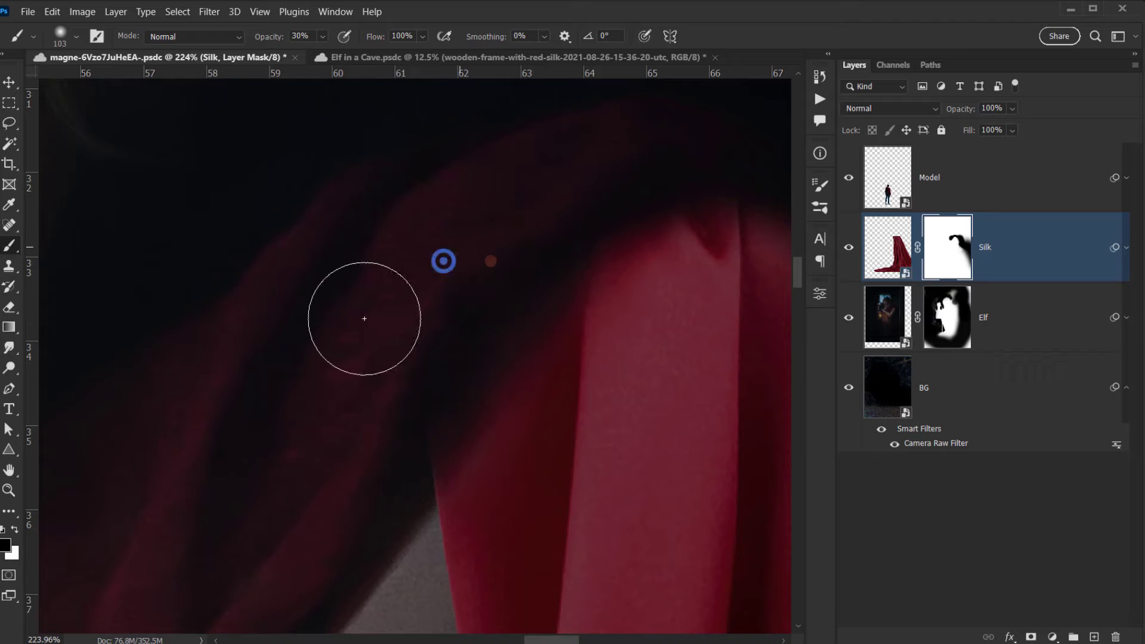
click(394, 317)
drag(410, 445, 388, 460)
click(383, 466)
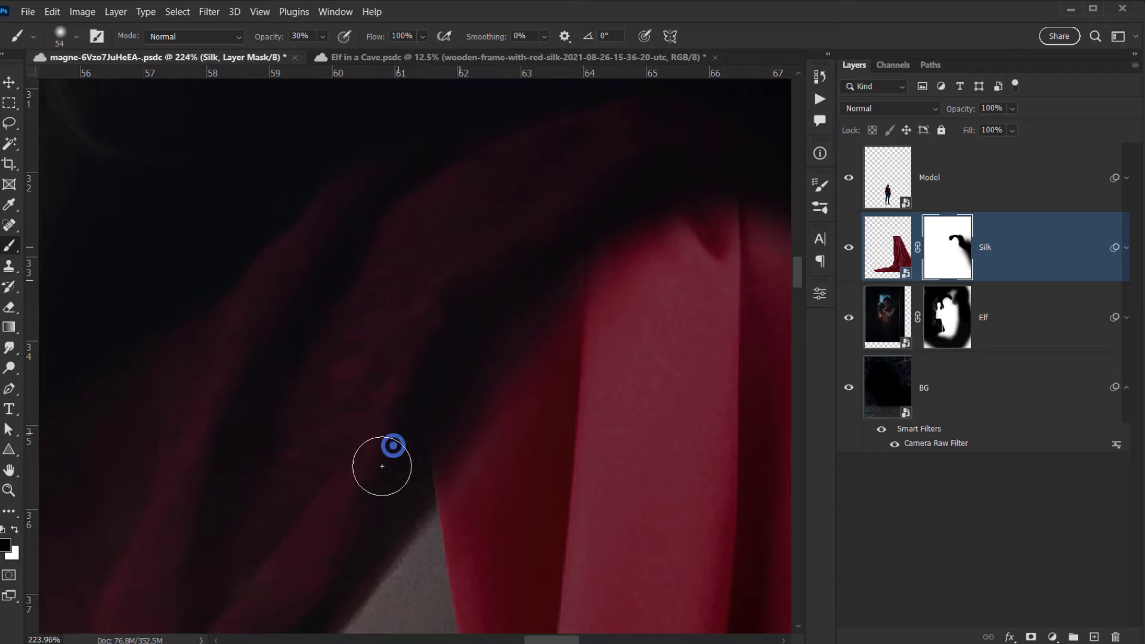
Inspect the cape from shoulder to hem, and compare its edge beside the rock with the Silk layer hidden and shown.
scroll(394, 457, down, 10)
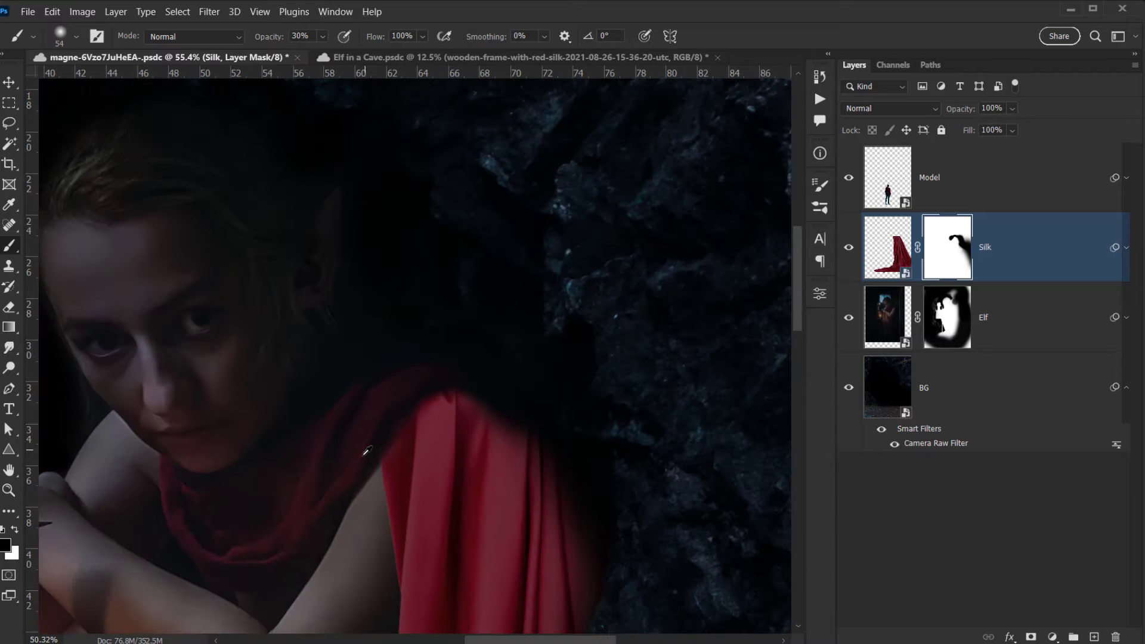
scroll(369, 460, down, 3)
drag(439, 519, 467, 244)
scroll(445, 337, up, 3)
drag(460, 365, 489, 352)
scroll(430, 575, up, 5)
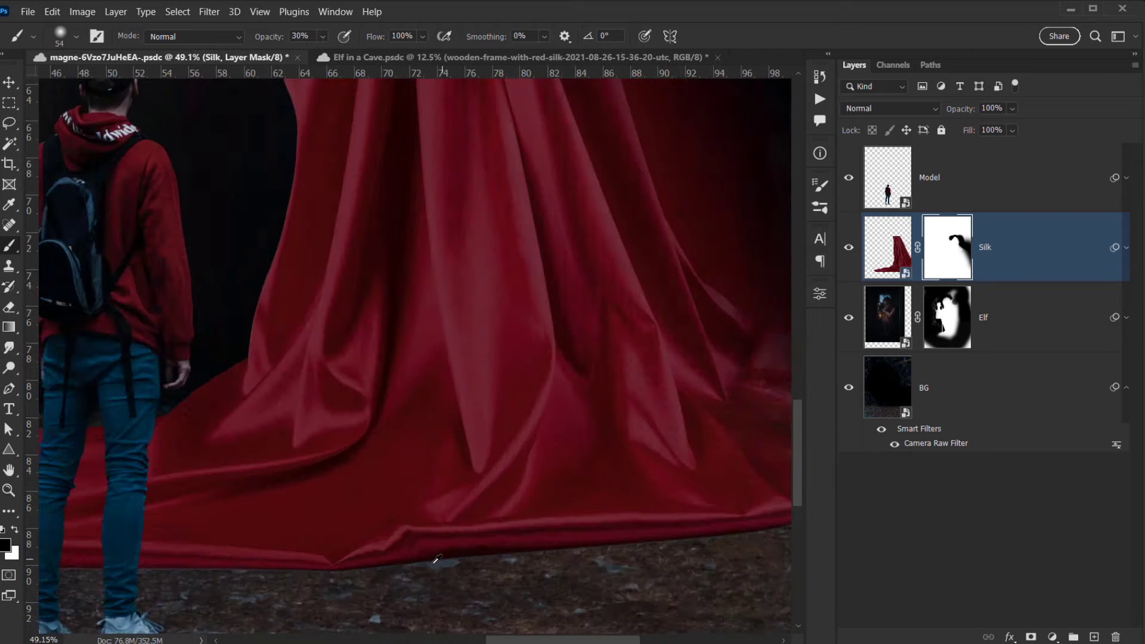
scroll(389, 547, down, 3)
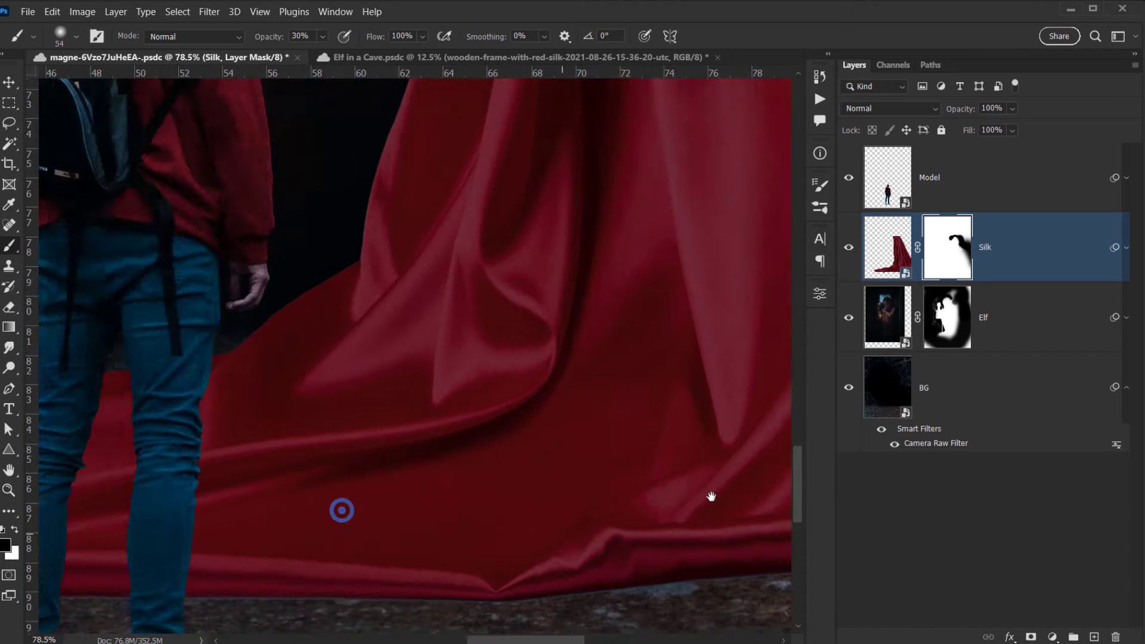
scroll(506, 578, up, 1)
scroll(326, 524, down, 1)
scroll(327, 524, down, 3)
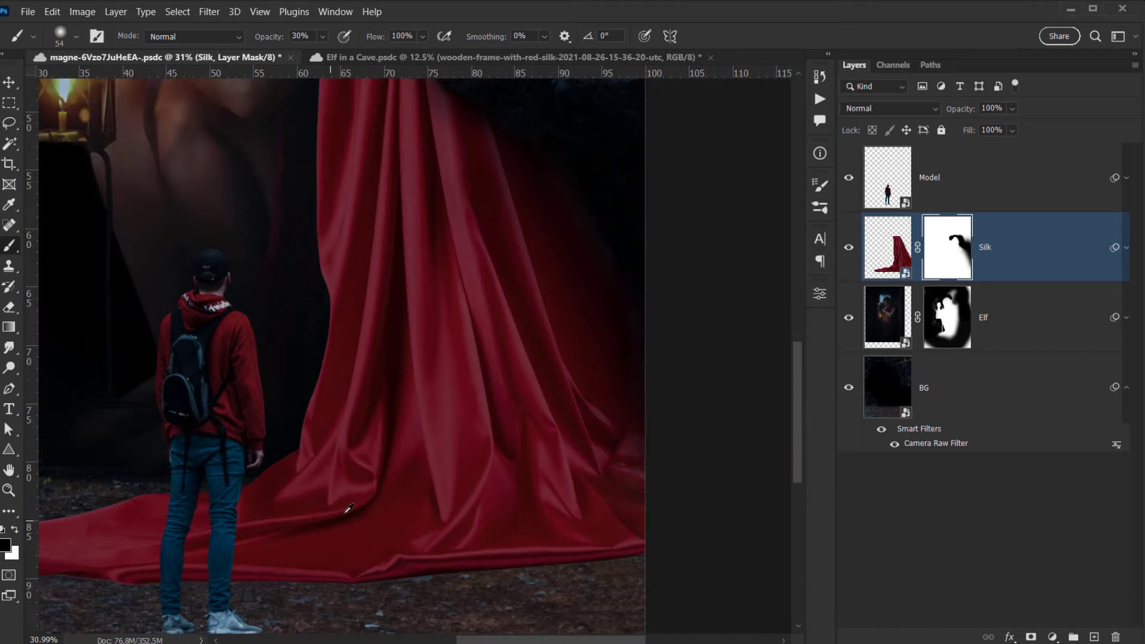
scroll(424, 579, up, 3)
scroll(380, 516, up, 7)
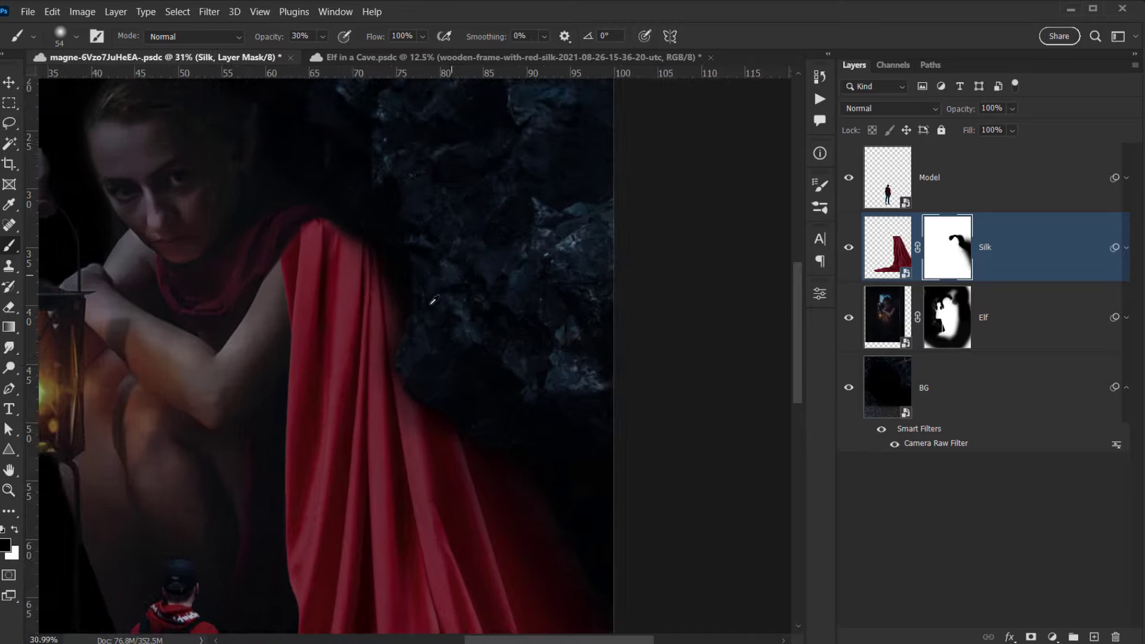
scroll(391, 373, up, 1)
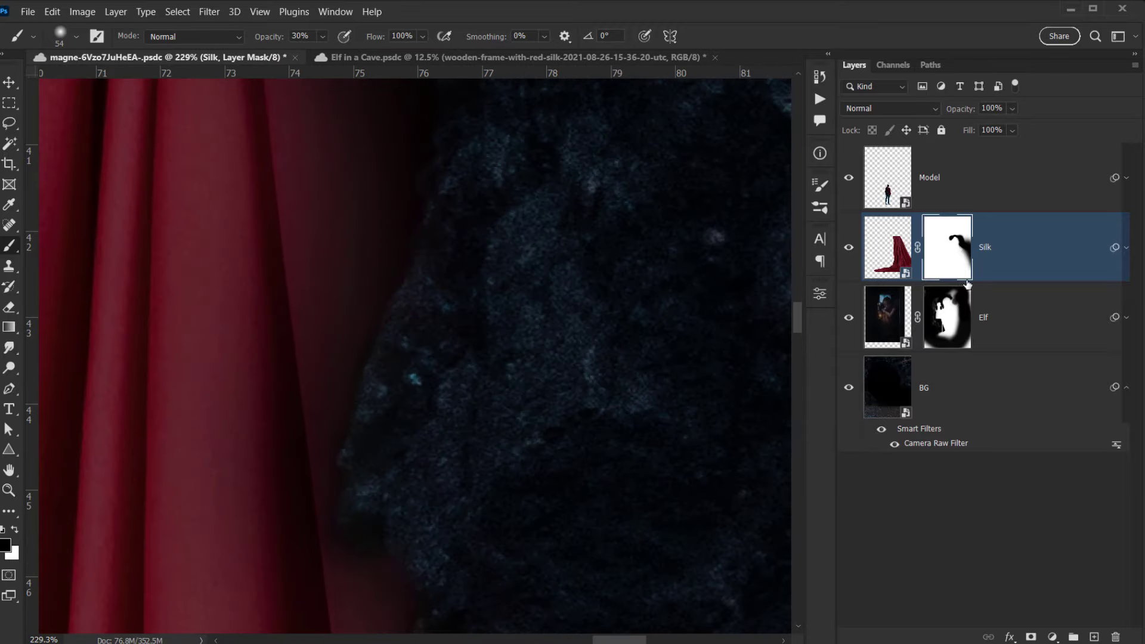
click(848, 248)
click(848, 247)
click(848, 248)
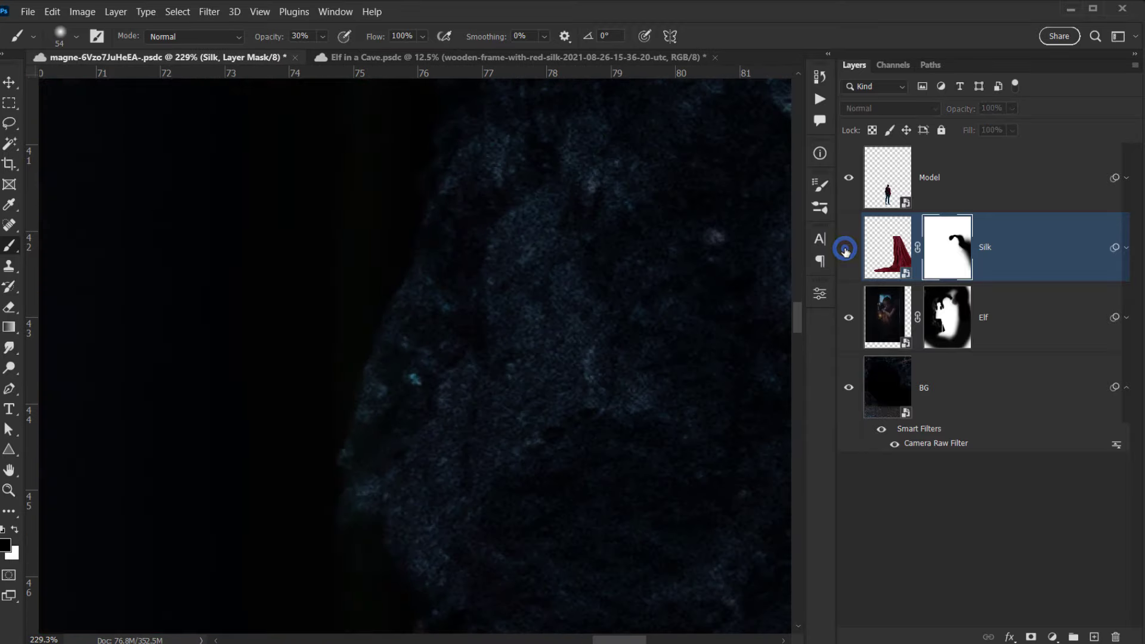
click(849, 248)
Set the brush opacity to 46% and dab the Silk mask with a small brush along the cape's edge beside the rock's protruding bulge.
click(955, 260)
scroll(379, 490, up, 8)
drag(371, 514, 395, 426)
drag(421, 439, 361, 453)
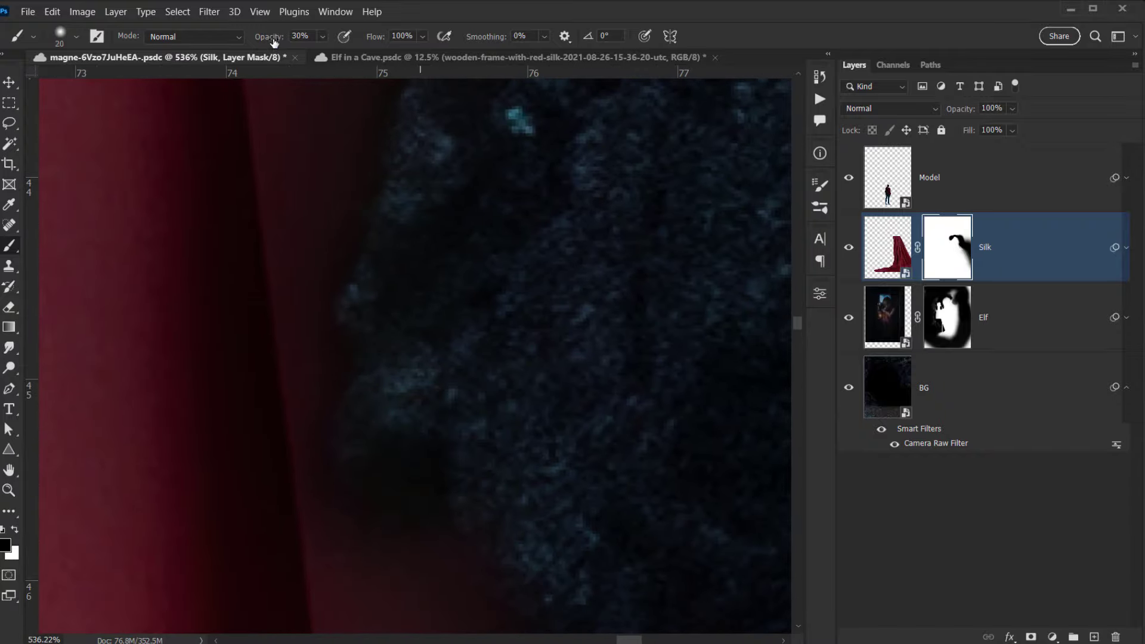
drag(388, 516, 382, 516)
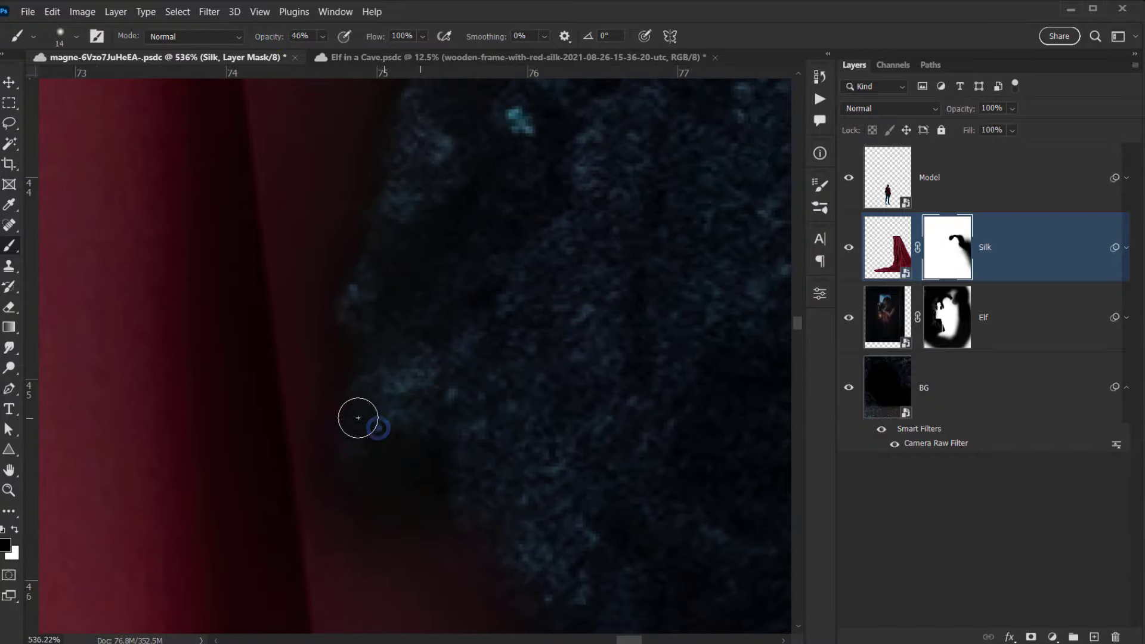
click(381, 391)
key(ctrl+z)
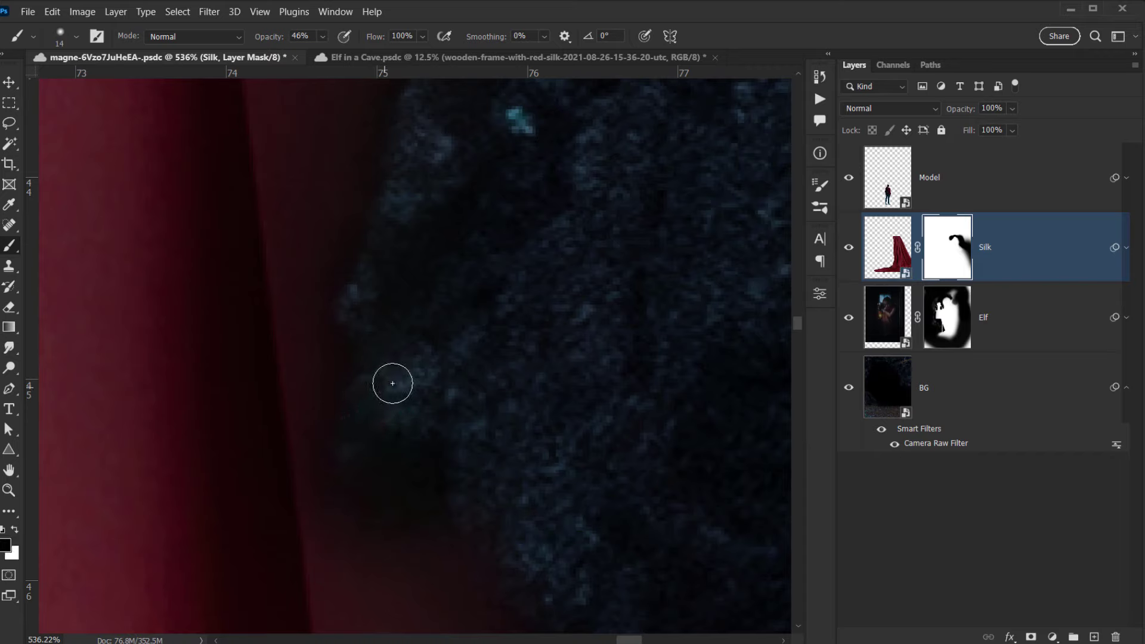
click(368, 518)
click(409, 508)
drag(509, 509, 447, 376)
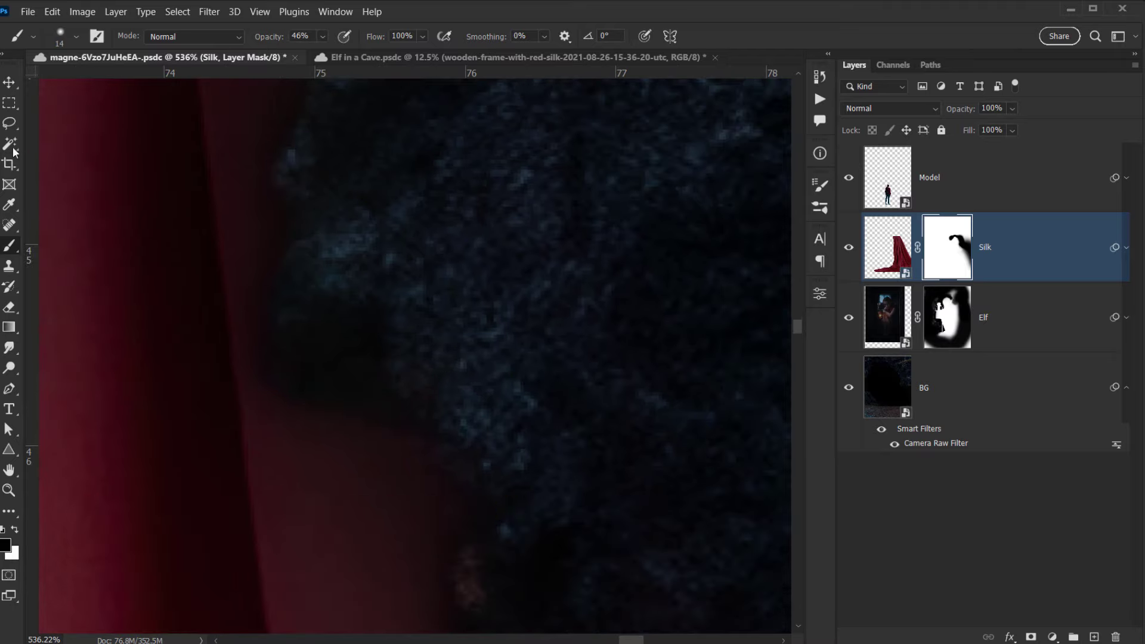
Outline the rock's protruding edge beside the cape with the Lasso at 2 px feather, fill it black on the Silk mask and deselect.
click(10, 123)
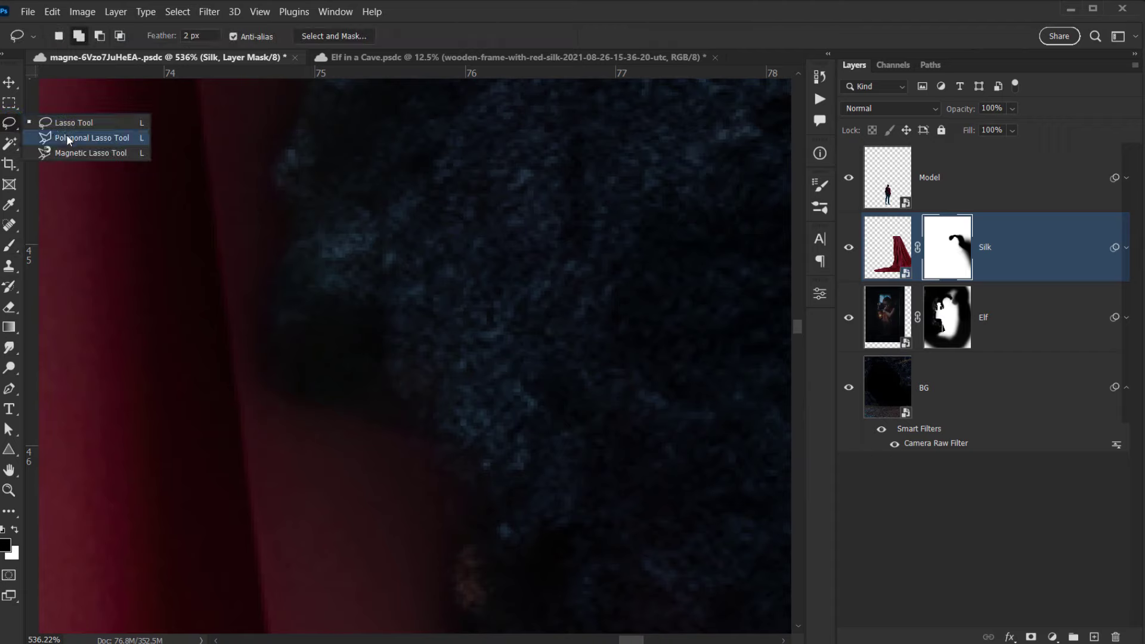
click(63, 129)
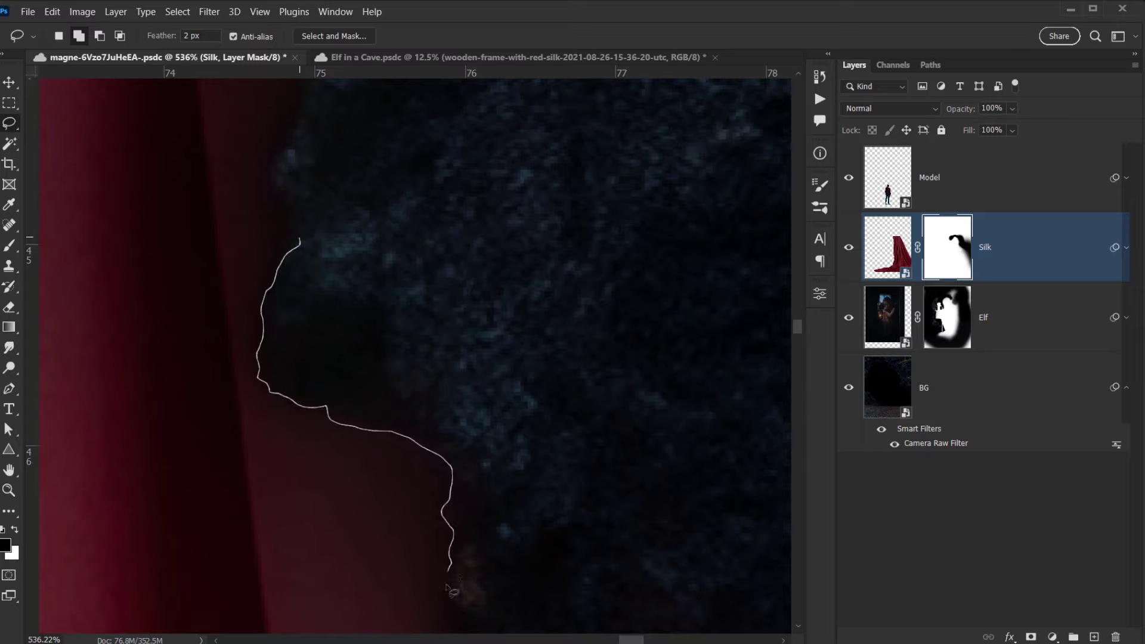
mouse_move(452, 591)
mouse_down()
mouse_move(468, 587)
mouse_move(439, 416)
mouse_up()
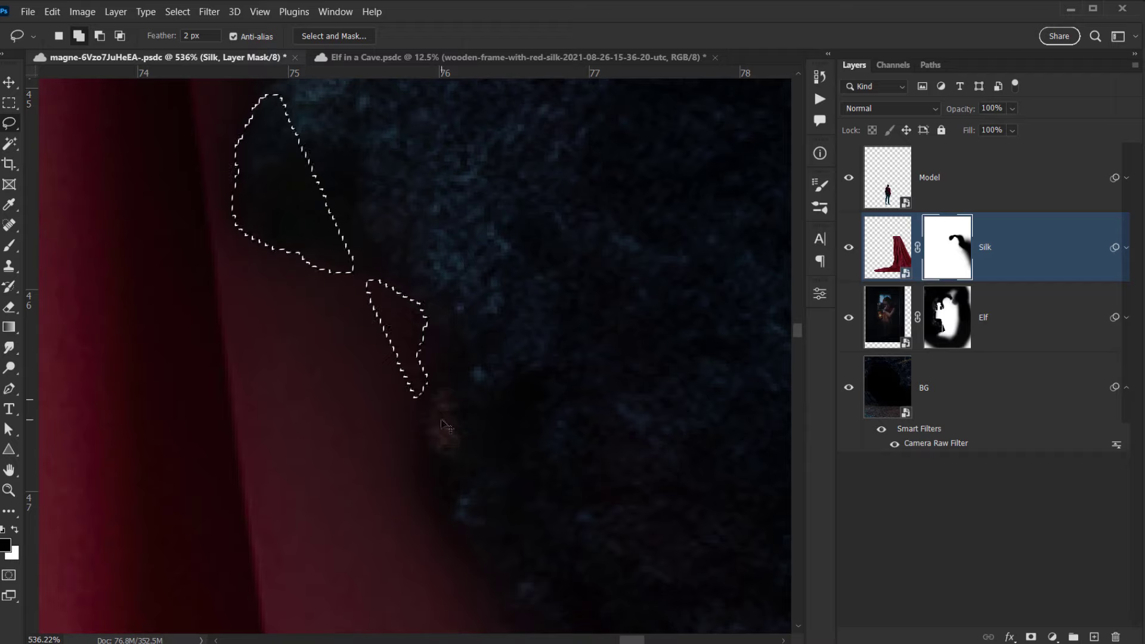
drag(338, 364, 362, 520)
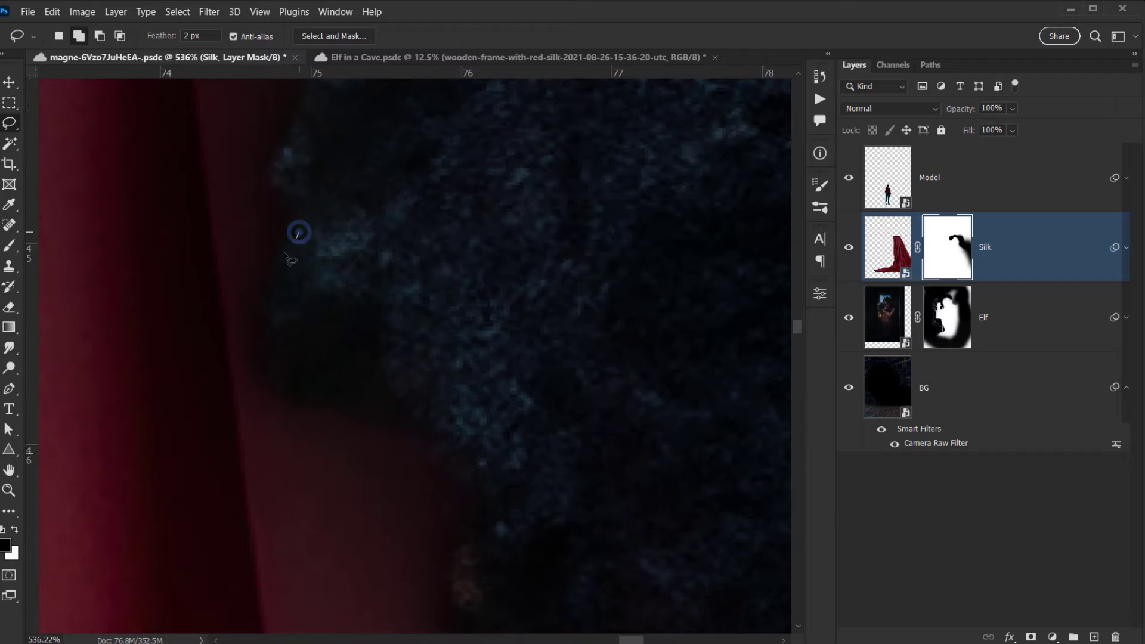
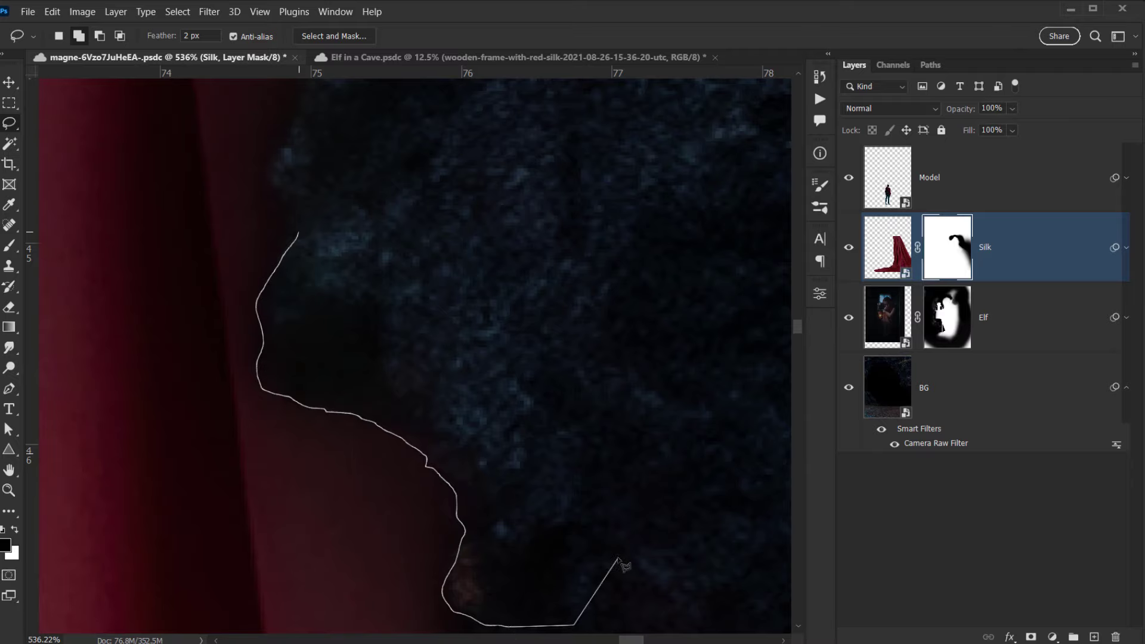
click(466, 225)
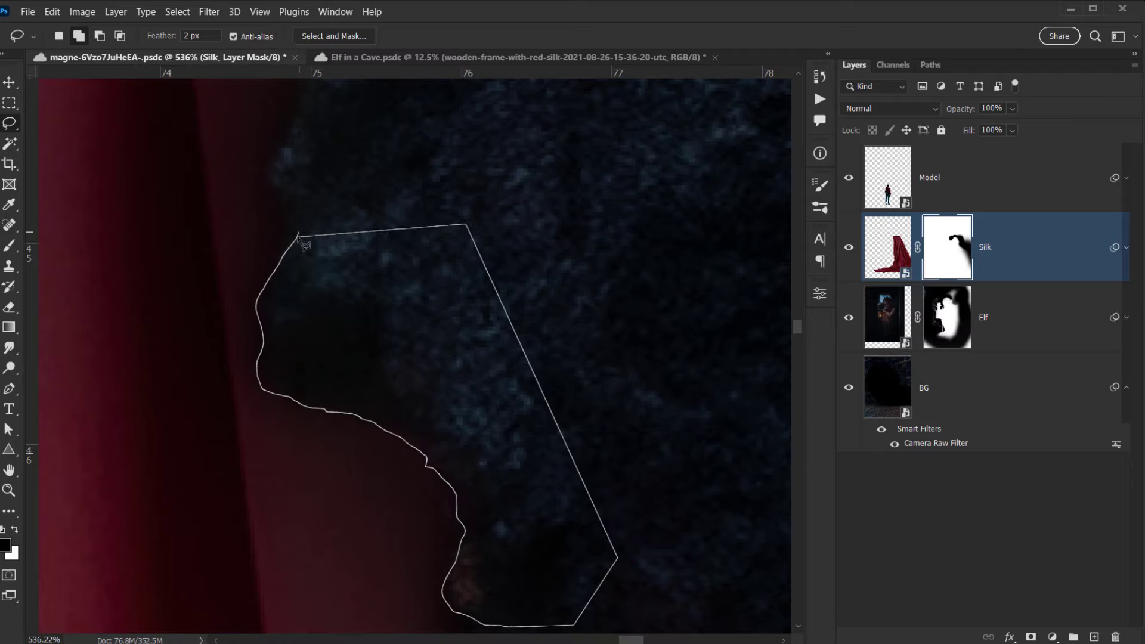
click(297, 233)
scroll(441, 298, down, 3)
drag(451, 356, 426, 362)
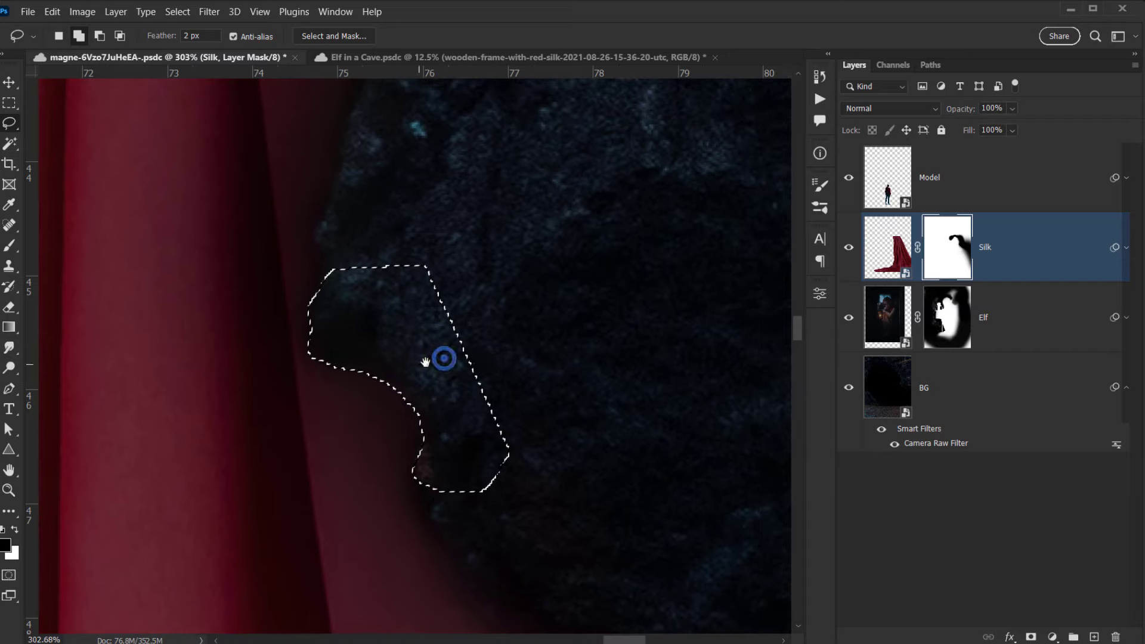
click(961, 262)
key(x)
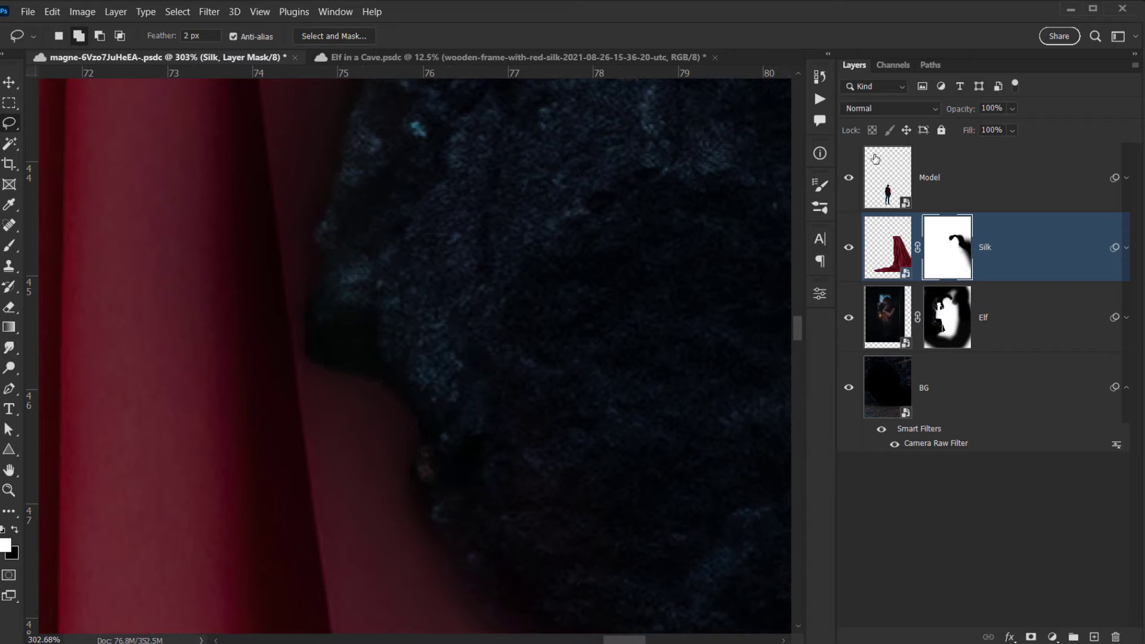
Inspect the cape's masked edge beside the rock up close and in the full composite, comparing with the Silk layer hidden and shown.
scroll(504, 283, down, 10)
scroll(453, 292, up, 10)
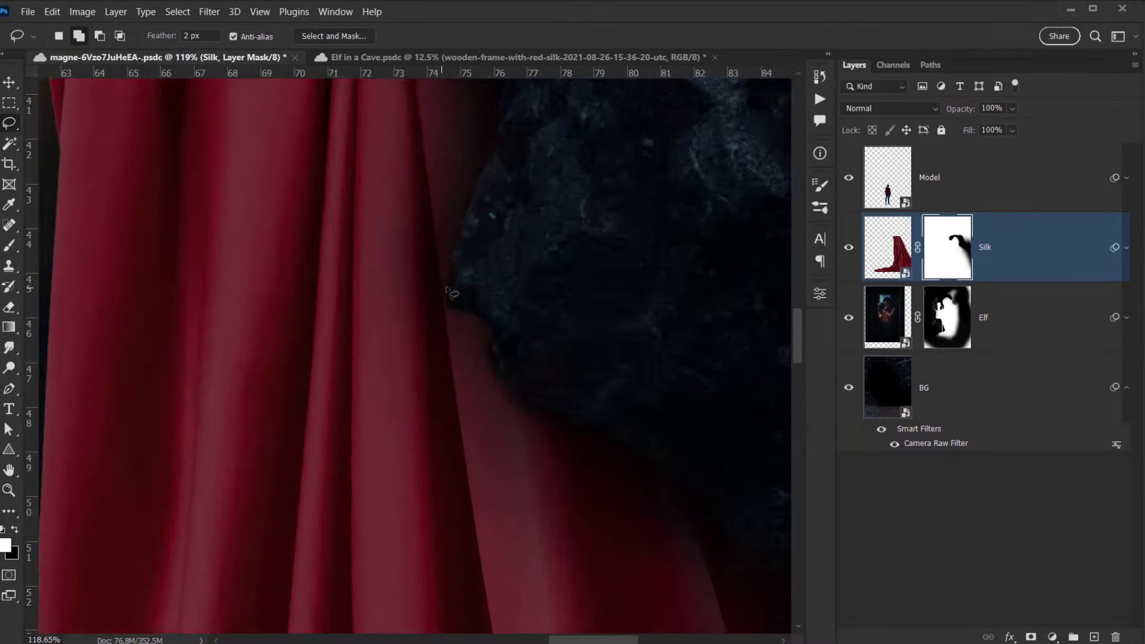
scroll(460, 300, up, 3)
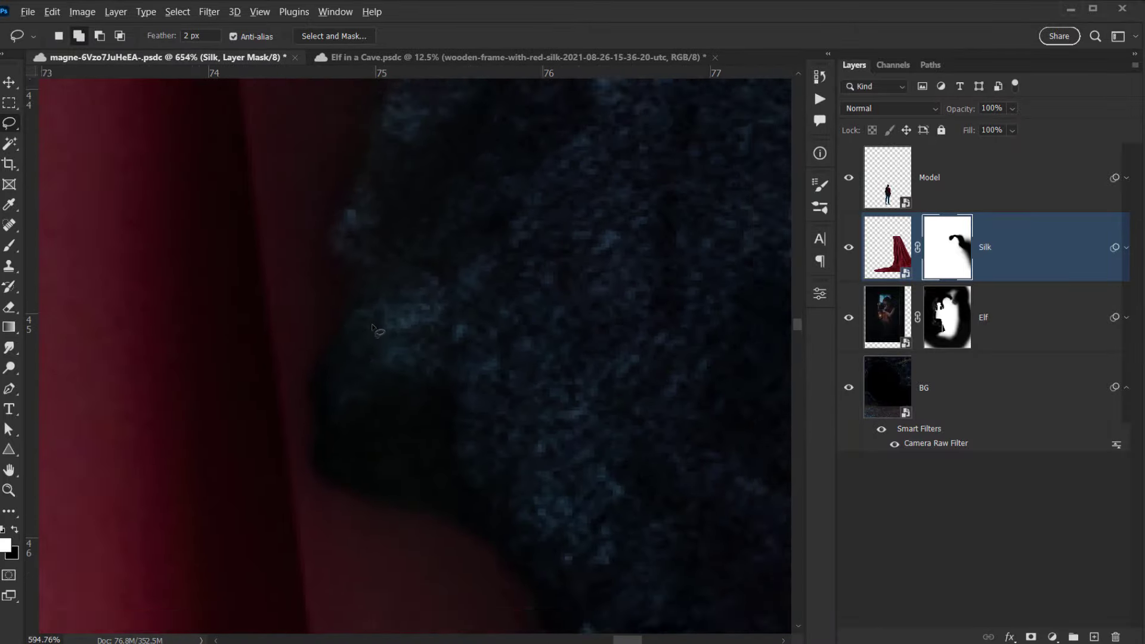
scroll(394, 327, down, 12)
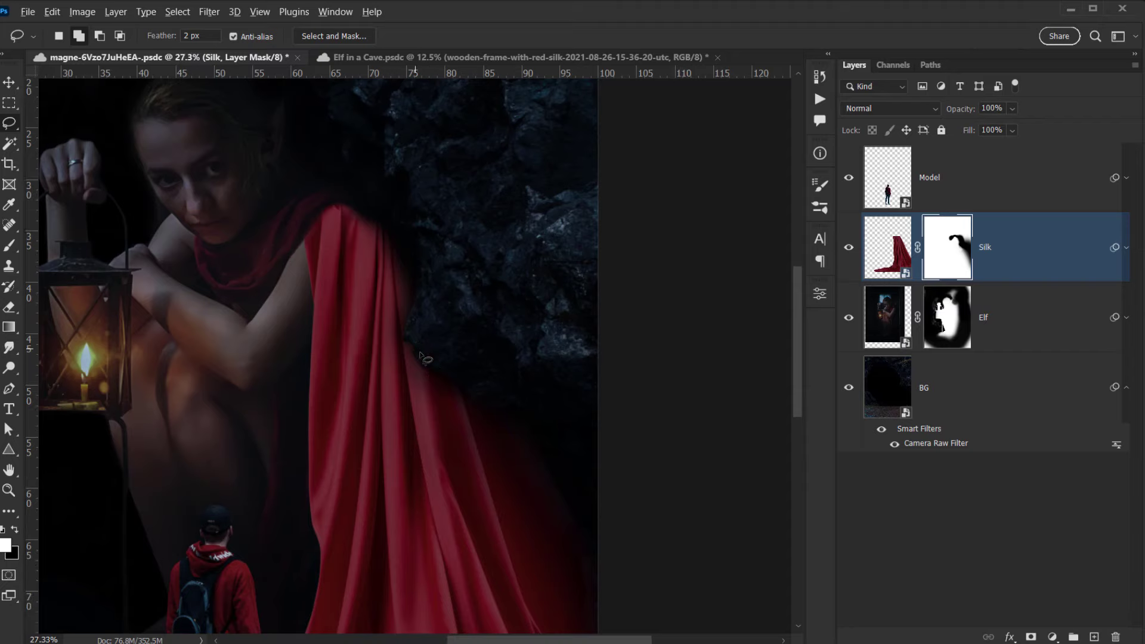
scroll(425, 358, down, 4)
scroll(406, 329, up, 12)
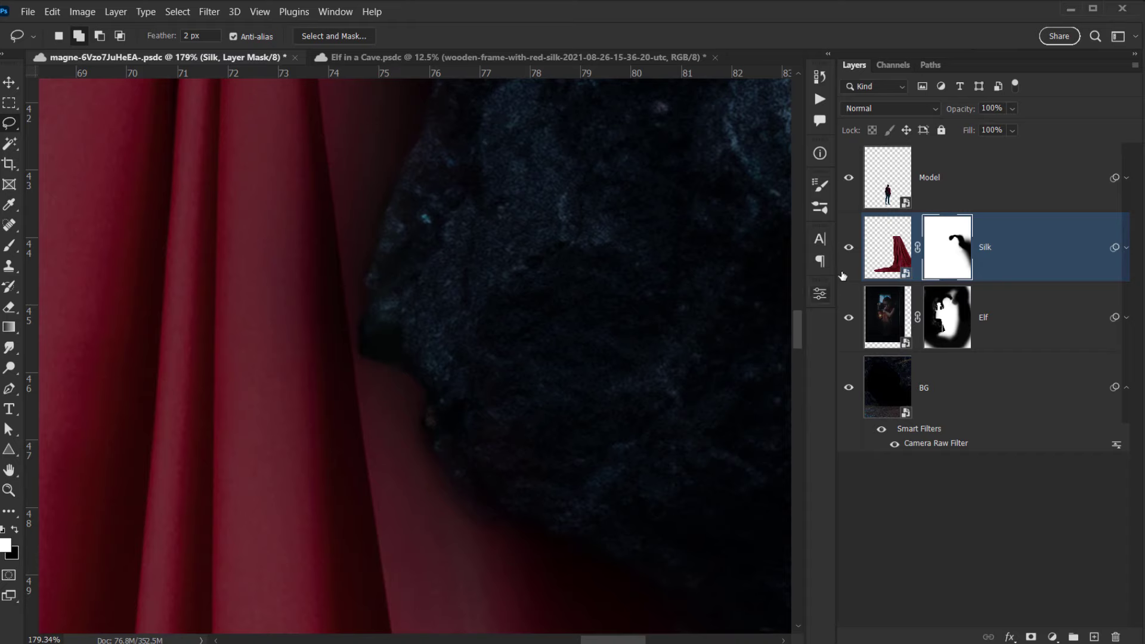
click(849, 248)
click(850, 247)
scroll(336, 312, down, 10)
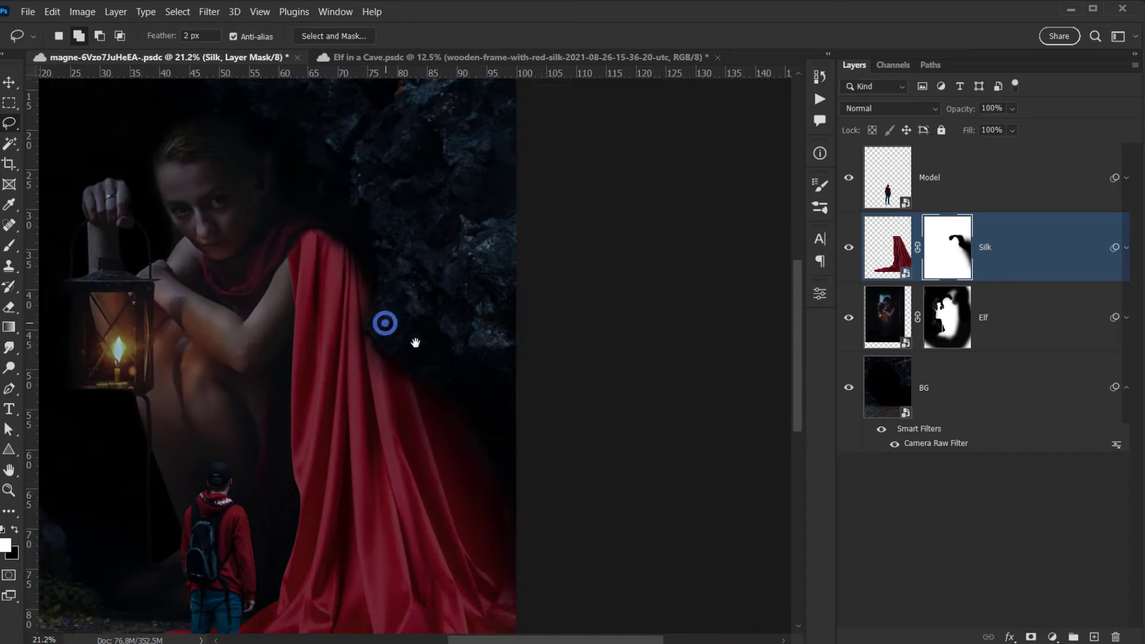
mouse_move(415, 343)
mouse_down()
mouse_move(601, 447)
mouse_move(614, 401)
mouse_move(621, 408)
mouse_up()
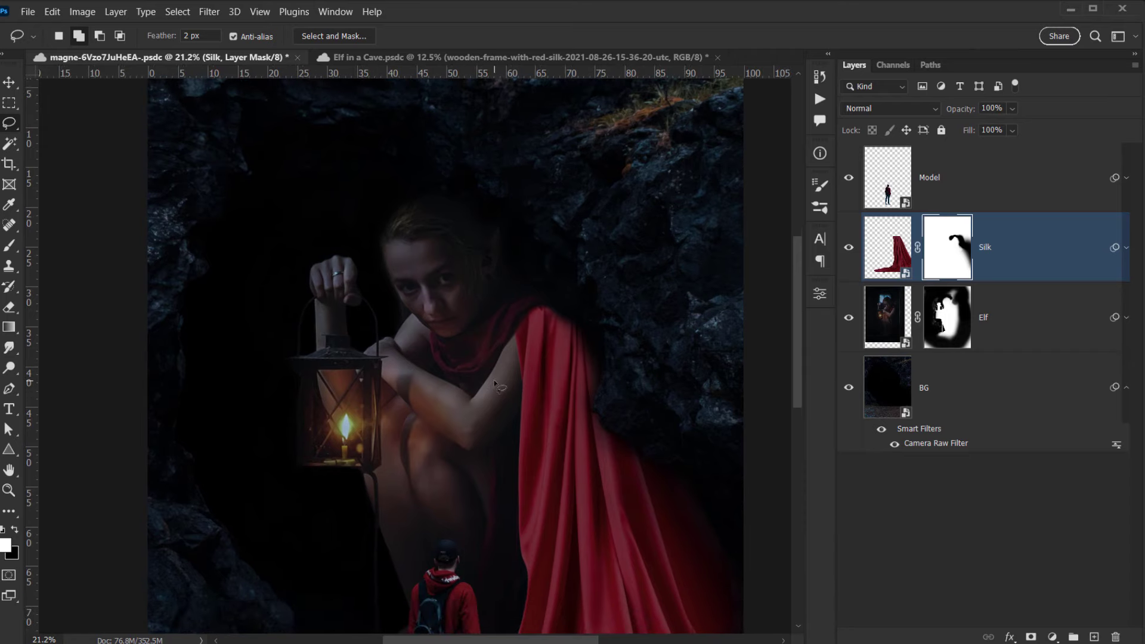
scroll(496, 385, down, 2)
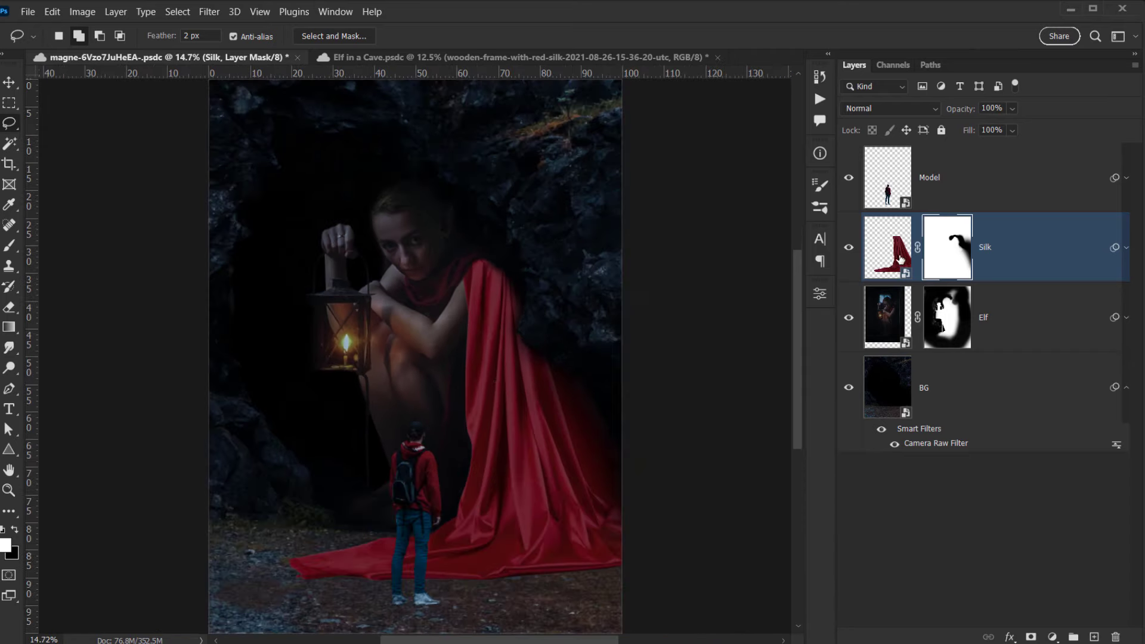
click(852, 247)
click(852, 247)
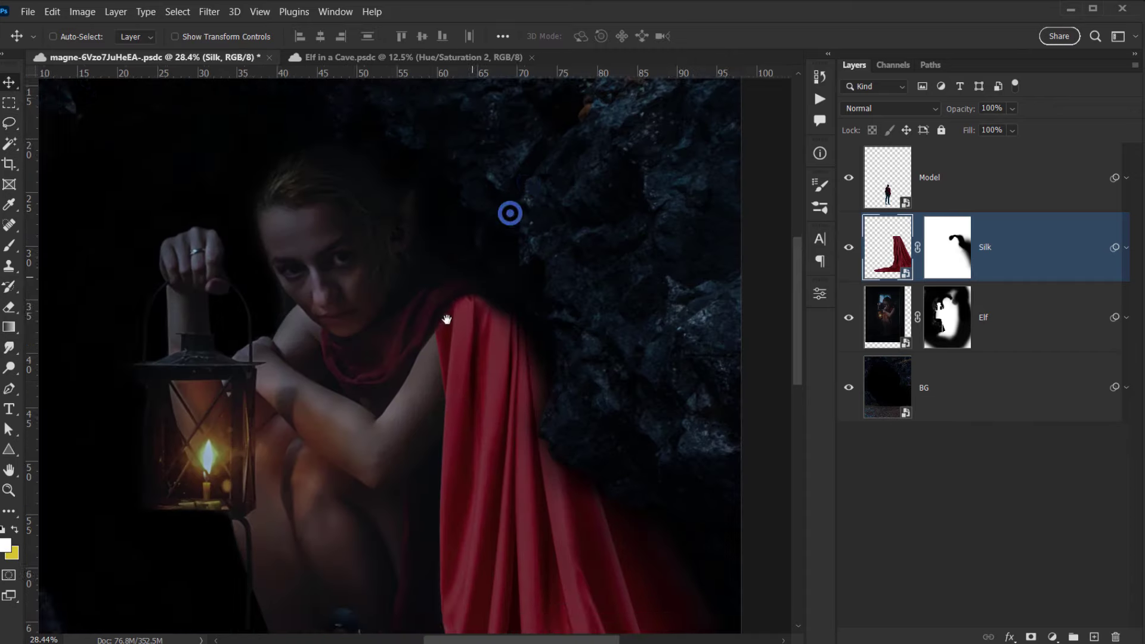
scroll(481, 237, down, 5)
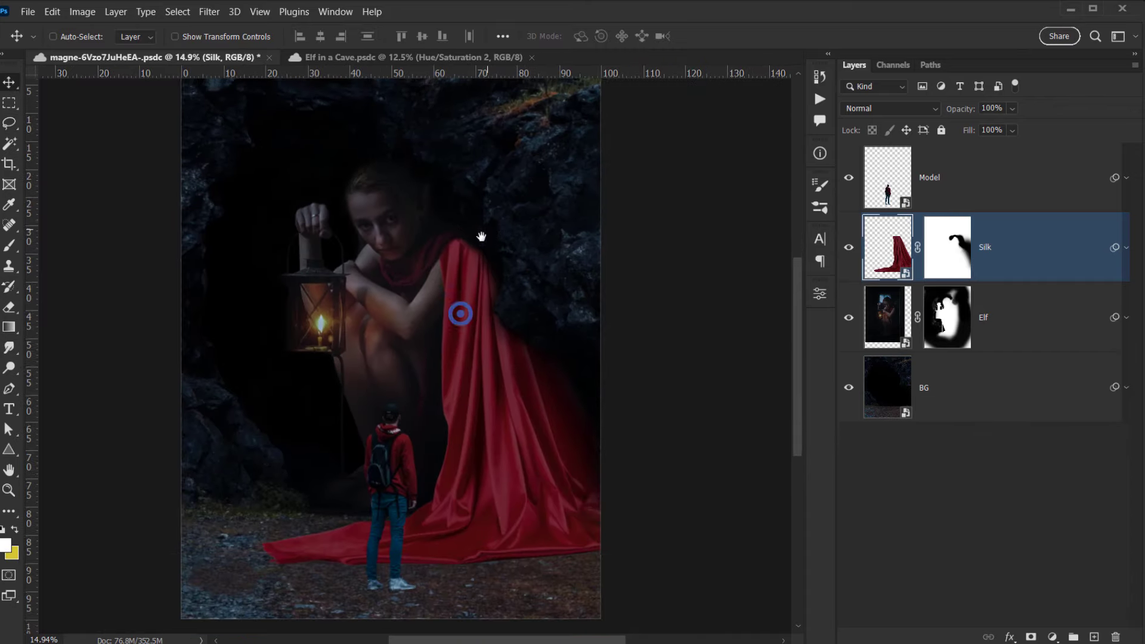
Add a Color Lookup adjustment above the Model layer and load the NightFromDay.CUBE 3D LUT.
click(950, 181)
scroll(389, 265, down, 3)
scroll(427, 289, up, 4)
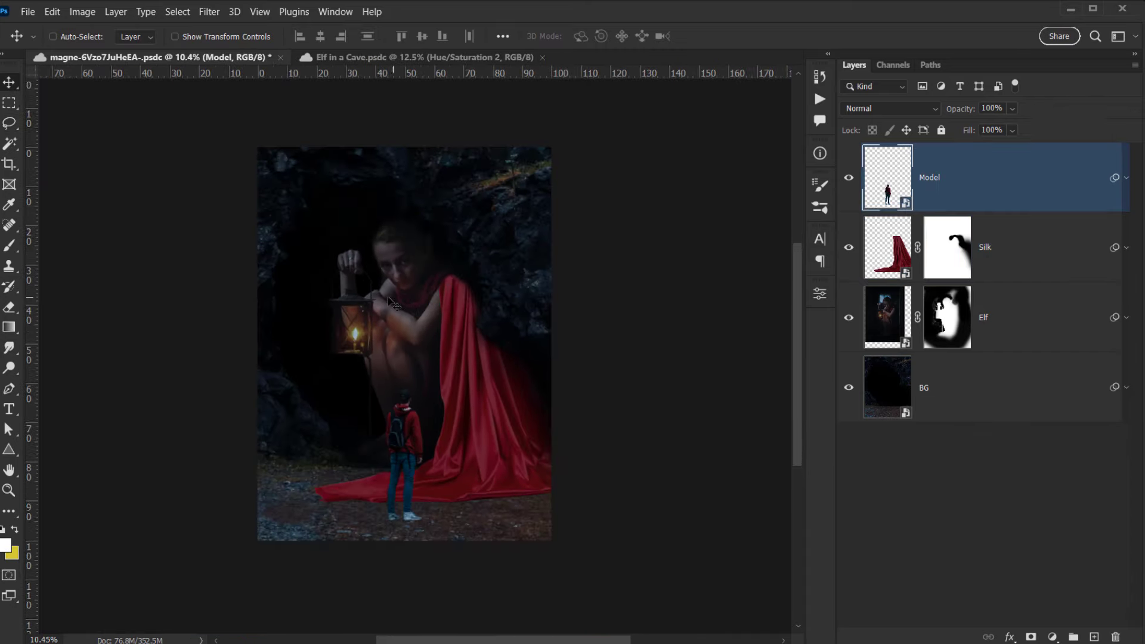
scroll(496, 265, down, 3)
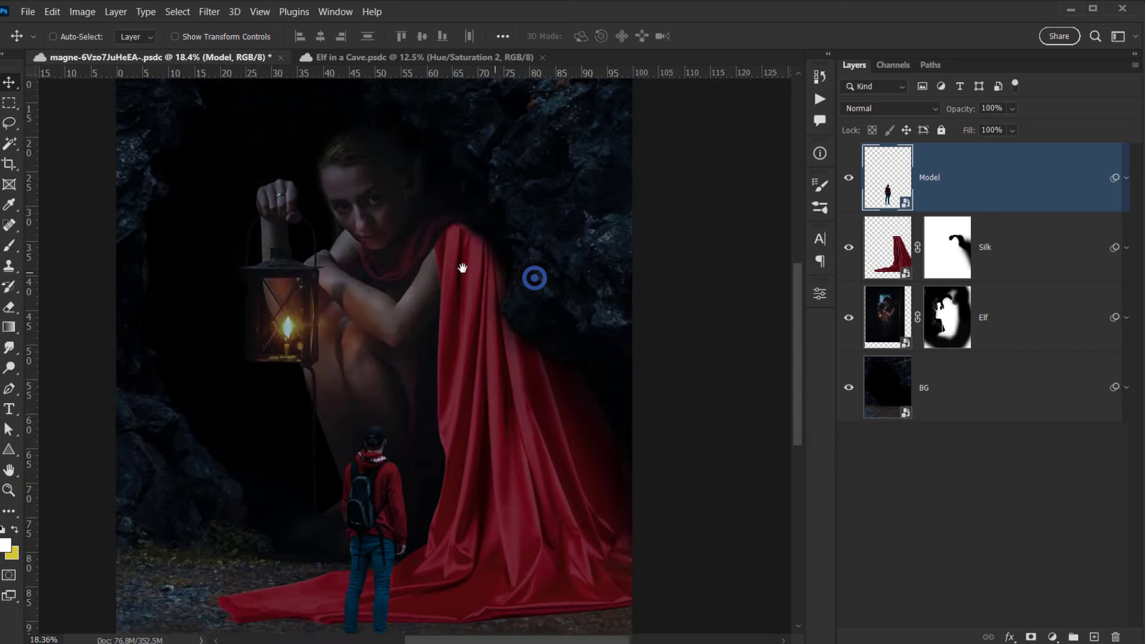
drag(377, 326, 397, 362)
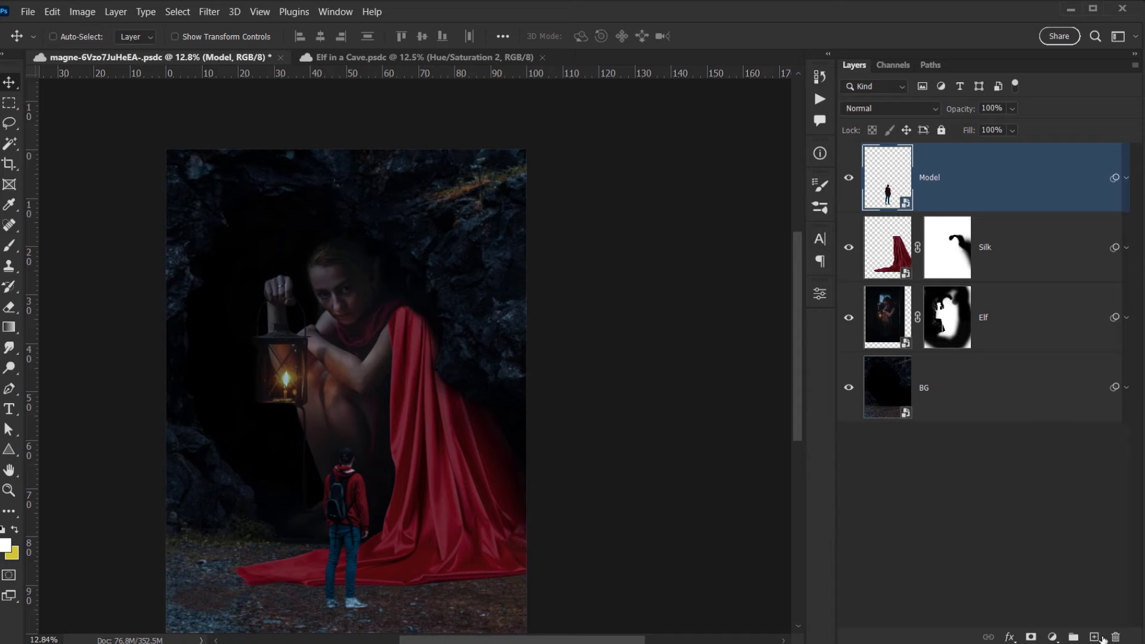
click(1053, 637)
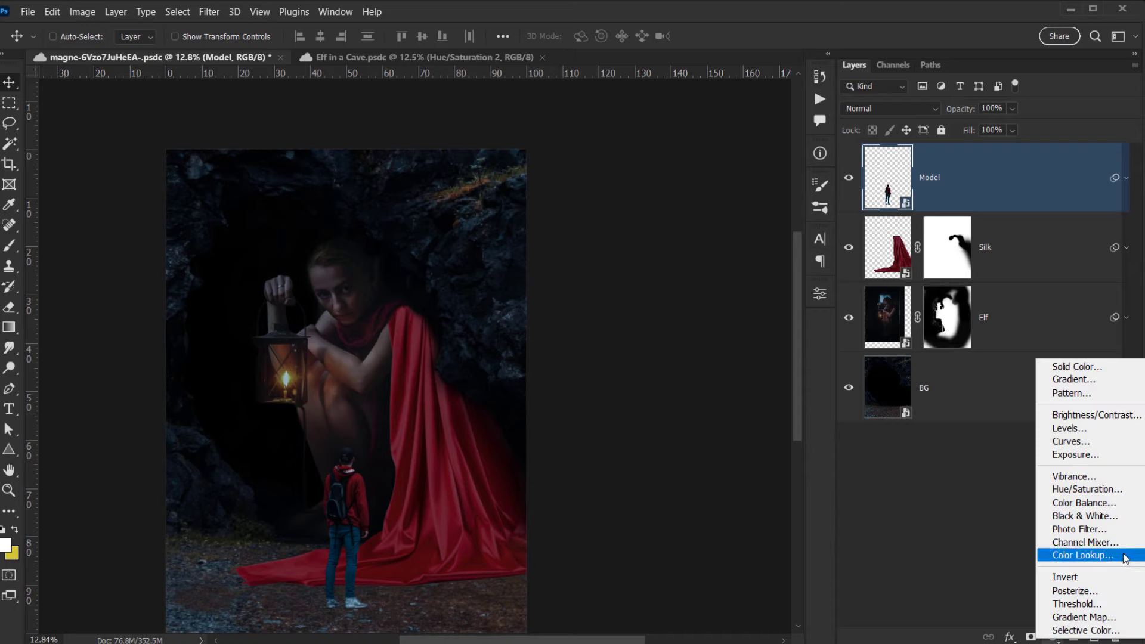
click(1088, 556)
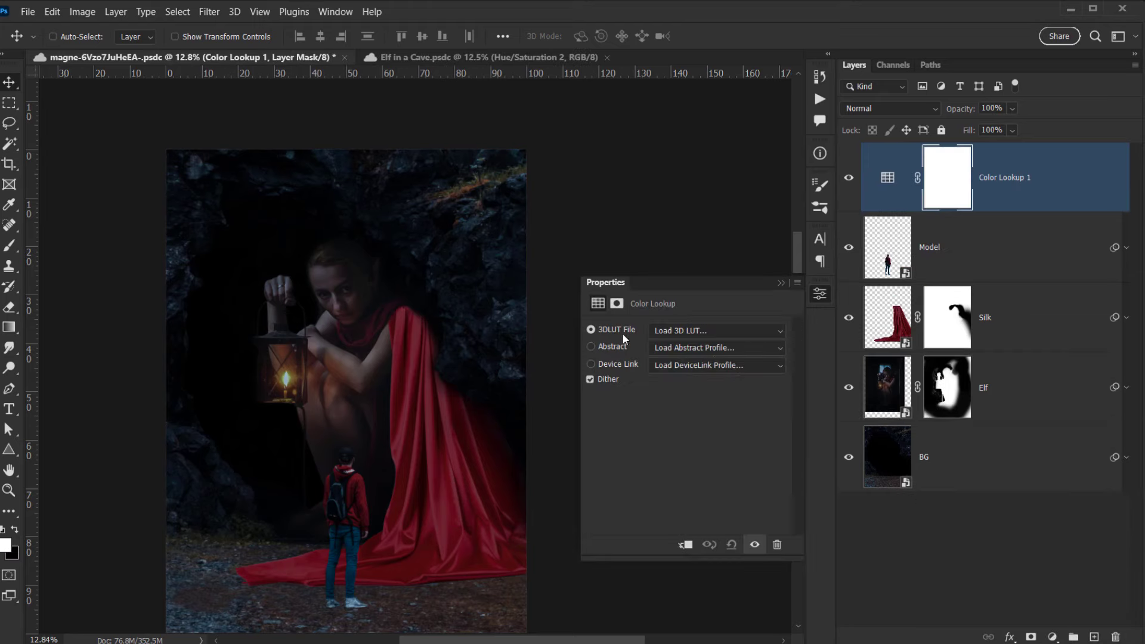
click(671, 330)
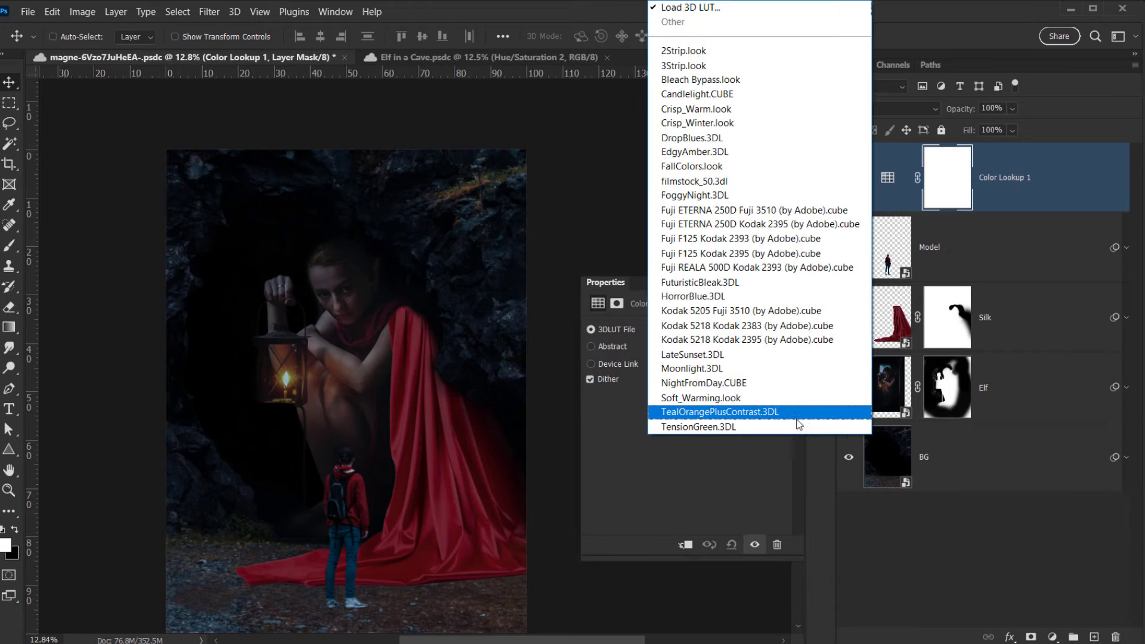
click(687, 385)
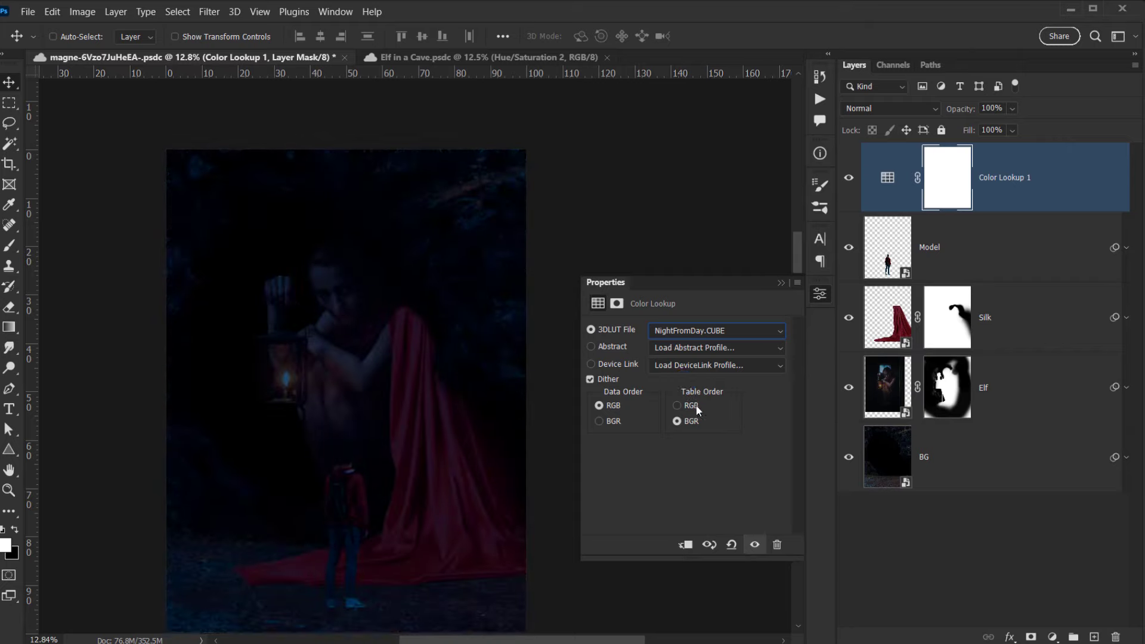
click(781, 281)
Compare the full composite with the Color Lookup adjustment hidden and shown, checking the night grading across the elf, cape and cave.
click(849, 177)
click(849, 177)
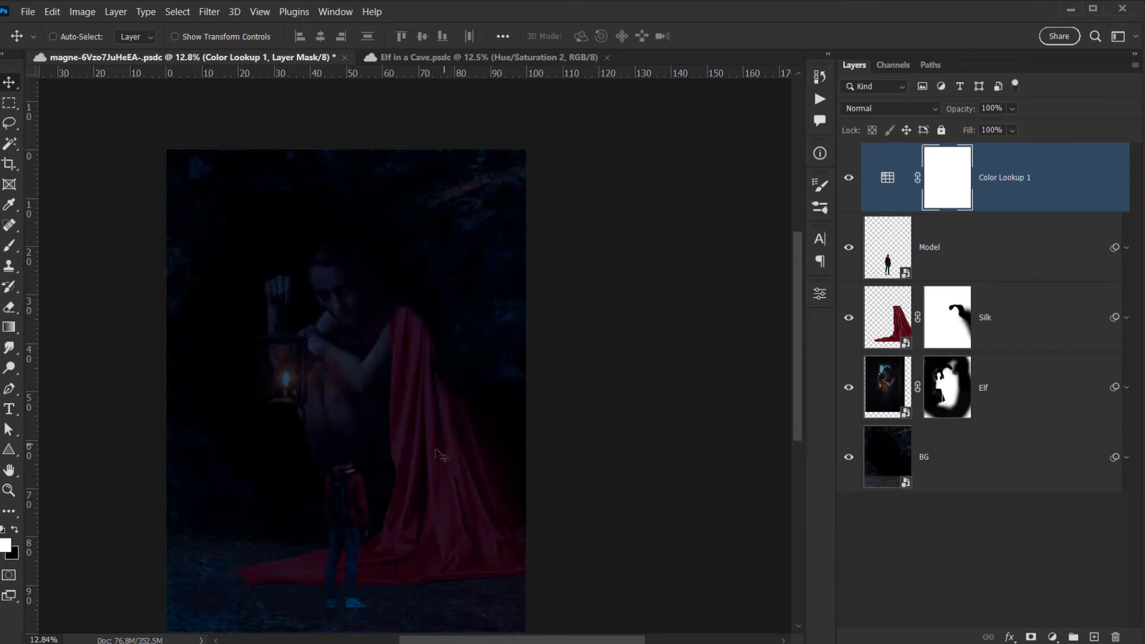
drag(391, 442, 454, 424)
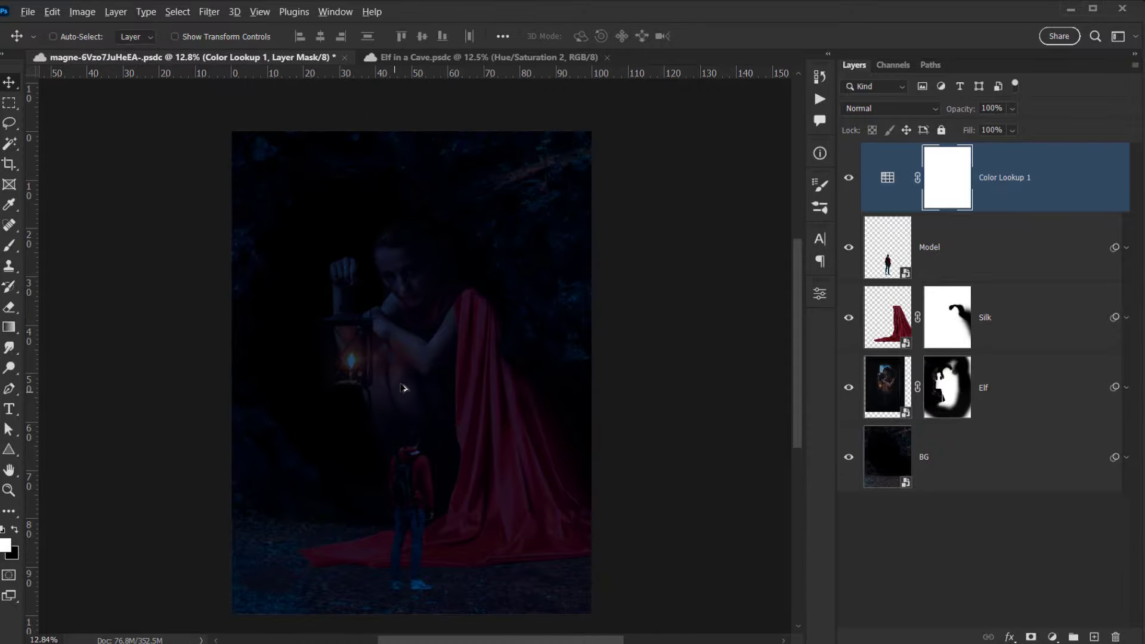
scroll(403, 389, up, 2)
drag(453, 375, 429, 386)
scroll(422, 353, down, 3)
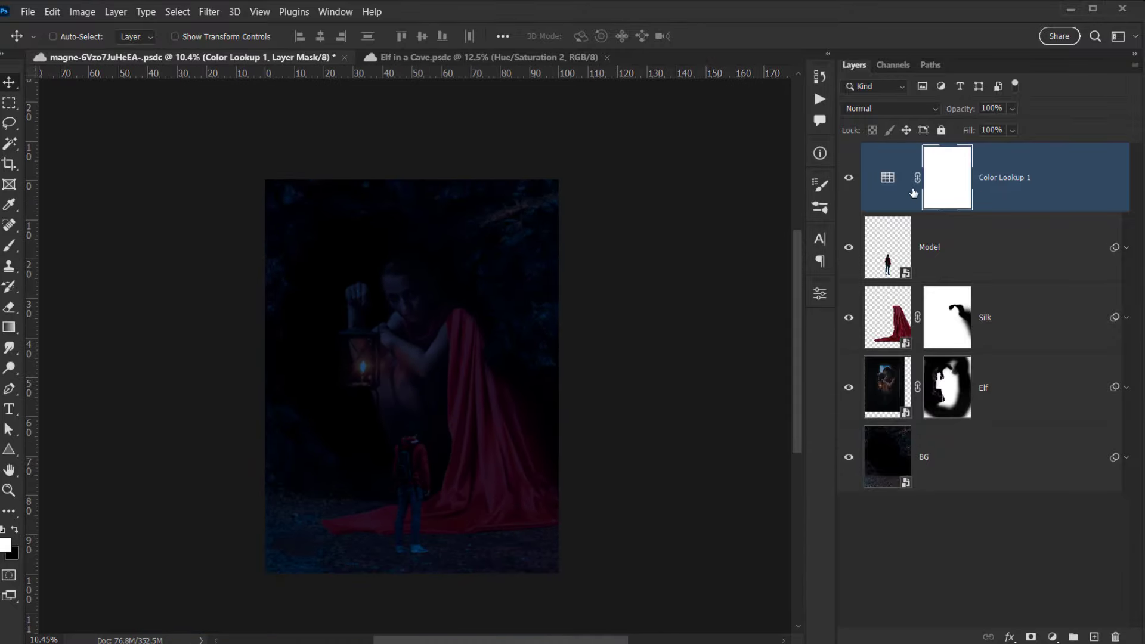
Add a Hue/Saturation adjustment above the Color Lookup layer and set the Blues saturation to -53.
click(1059, 638)
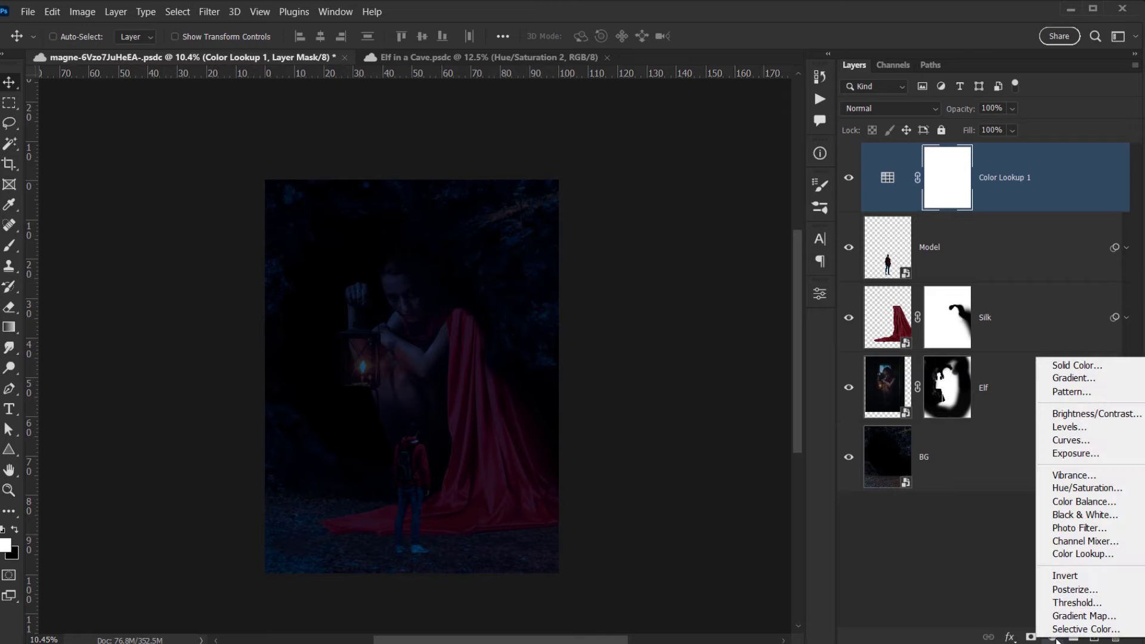
click(1060, 490)
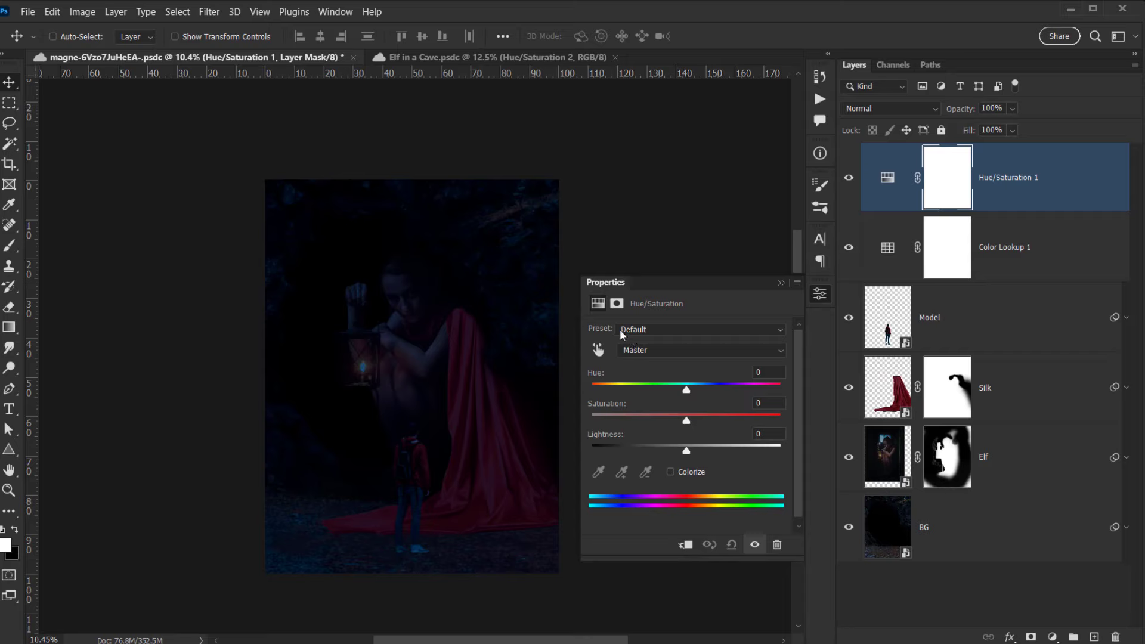
click(654, 349)
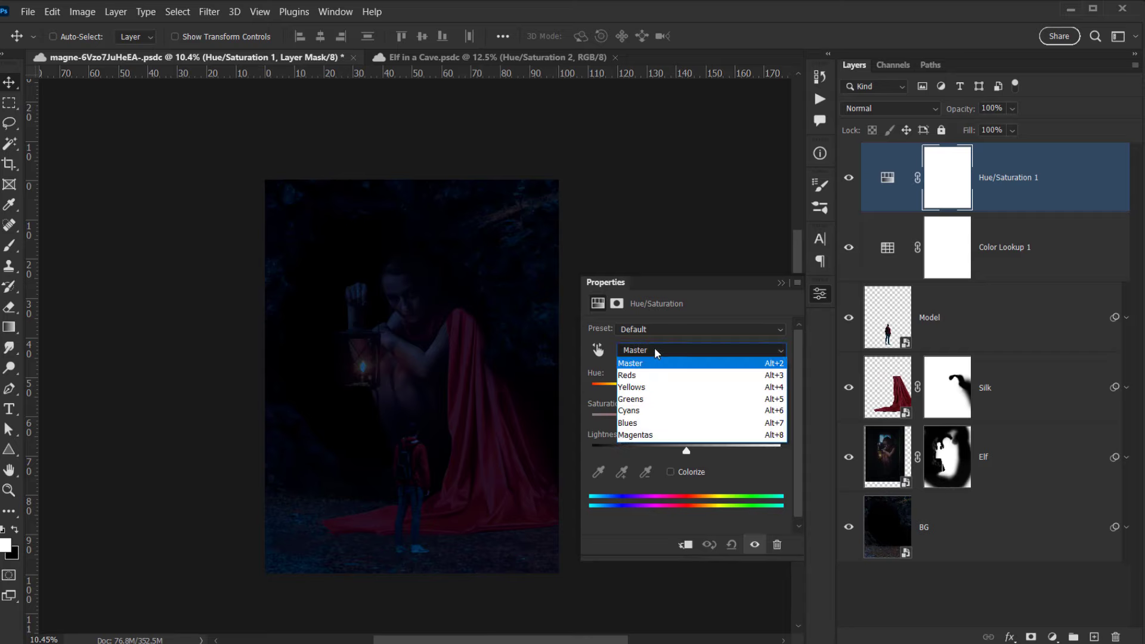
click(636, 423)
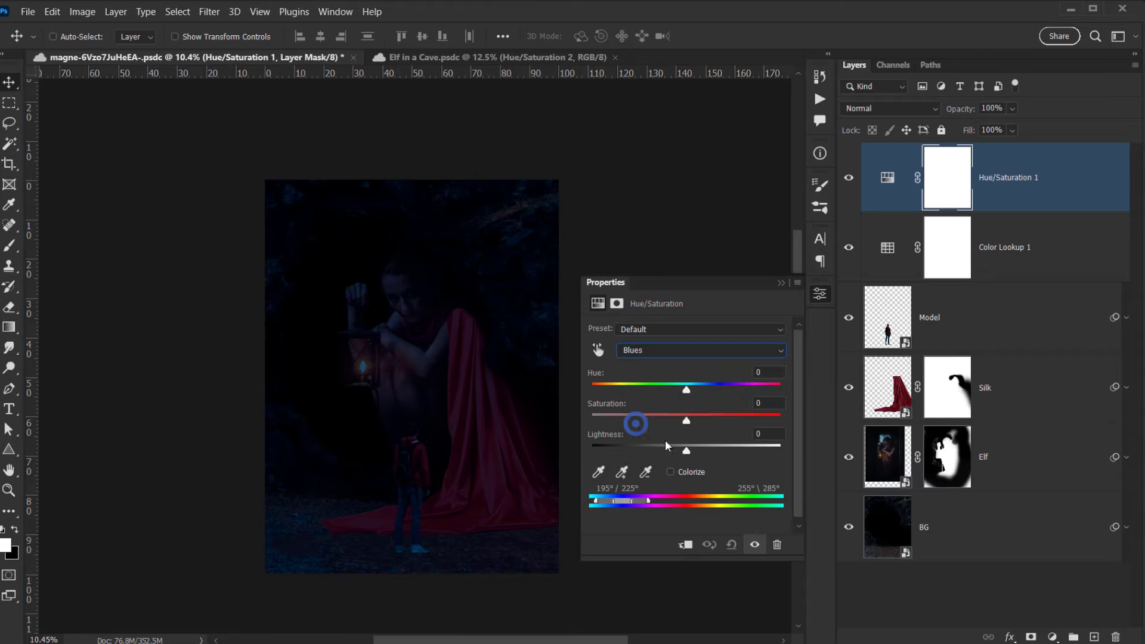
drag(688, 421, 637, 424)
drag(636, 425, 636, 421)
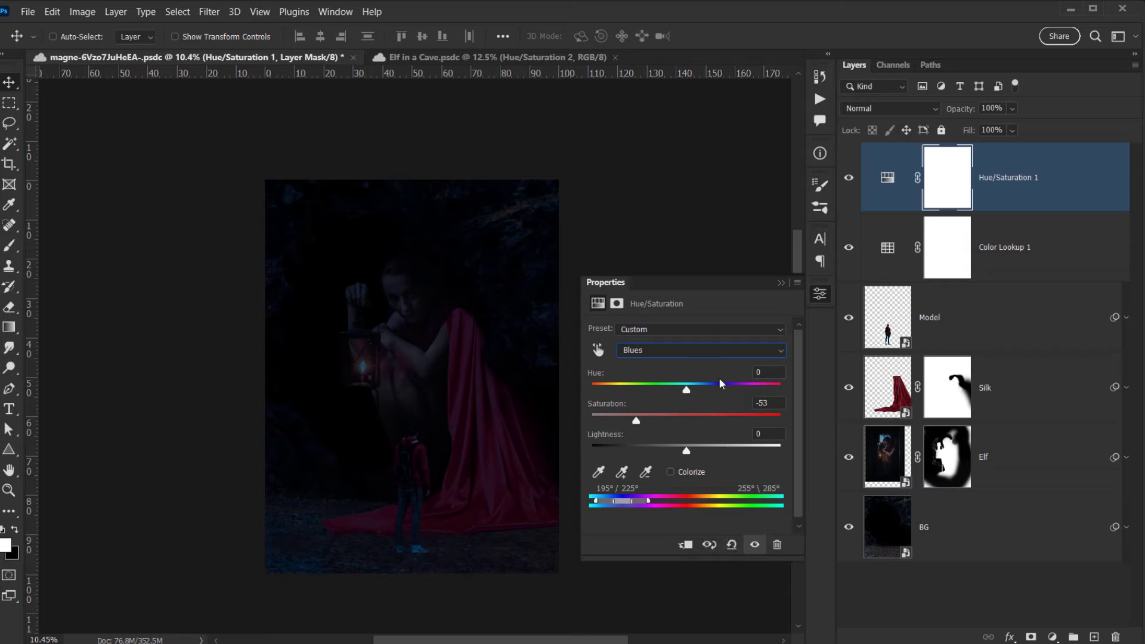
click(782, 282)
Compare the composite with the Hue/Saturation and Color Lookup adjustments hidden and shown, checking the blue tones on the elf, cape and model.
click(854, 180)
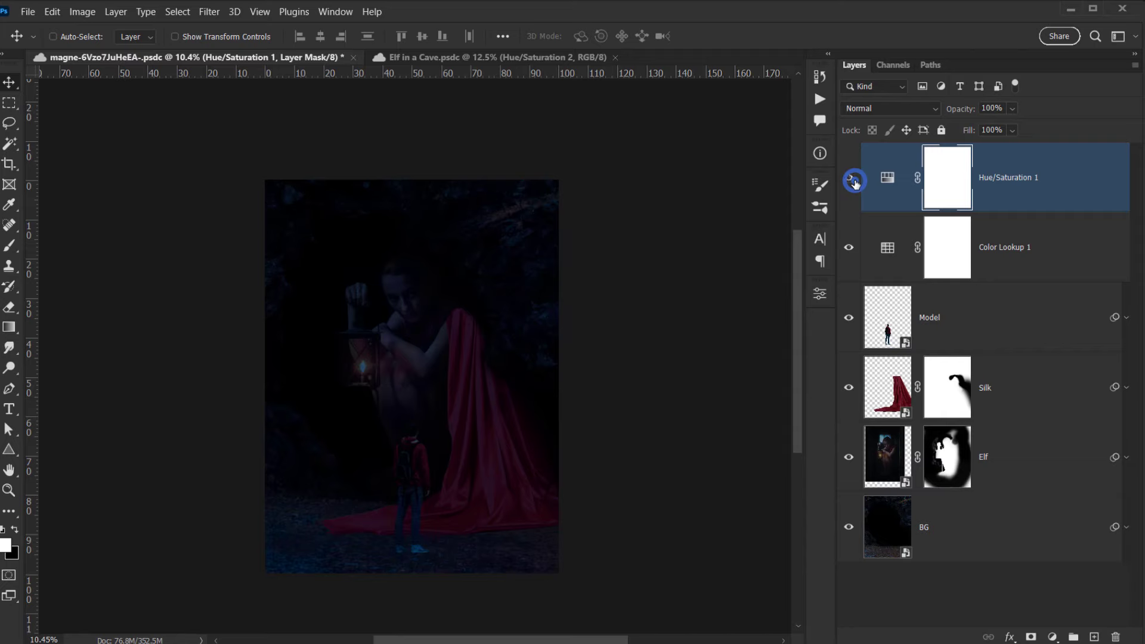
scroll(418, 457, up, 3)
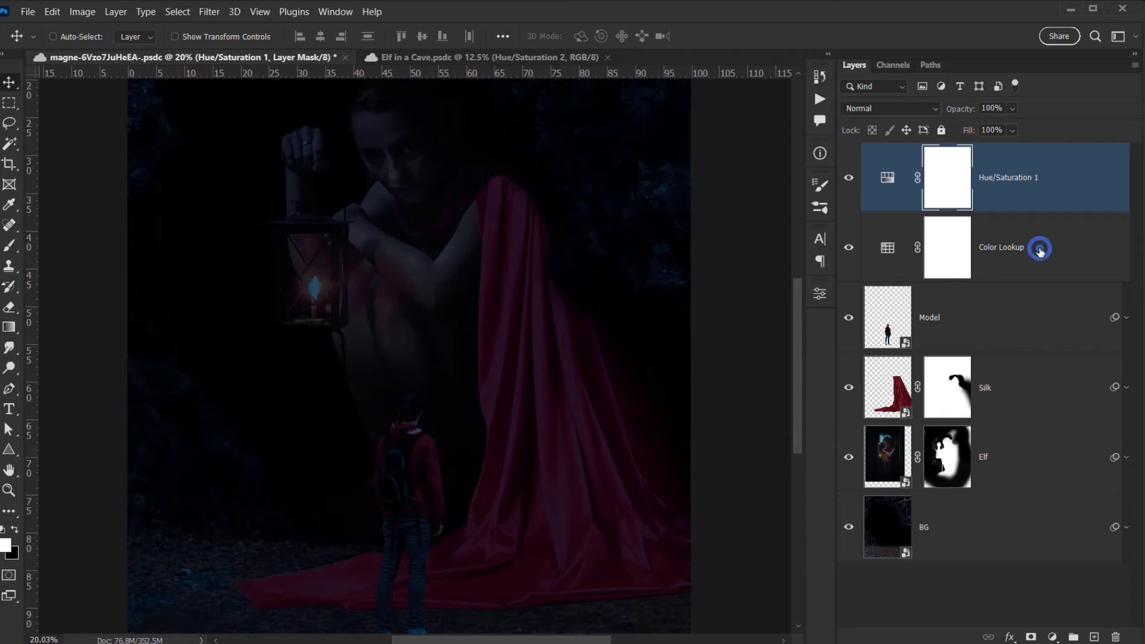
click(868, 273)
click(849, 178)
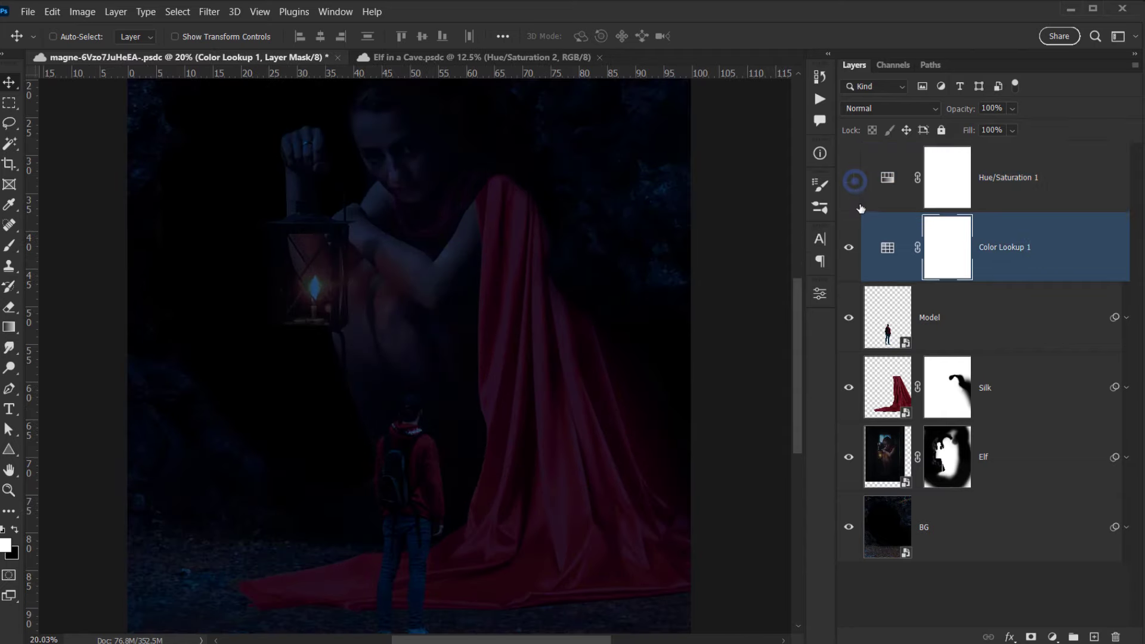
click(849, 248)
click(849, 248)
drag(460, 287, 431, 483)
click(849, 178)
drag(388, 427, 533, 211)
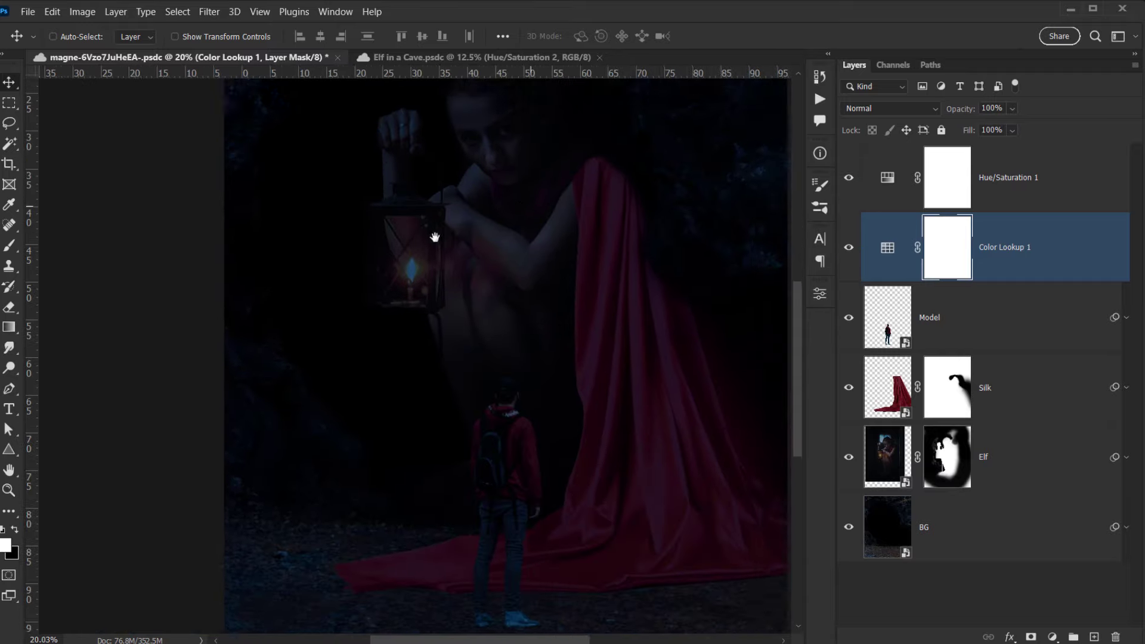
scroll(413, 246, down, 2)
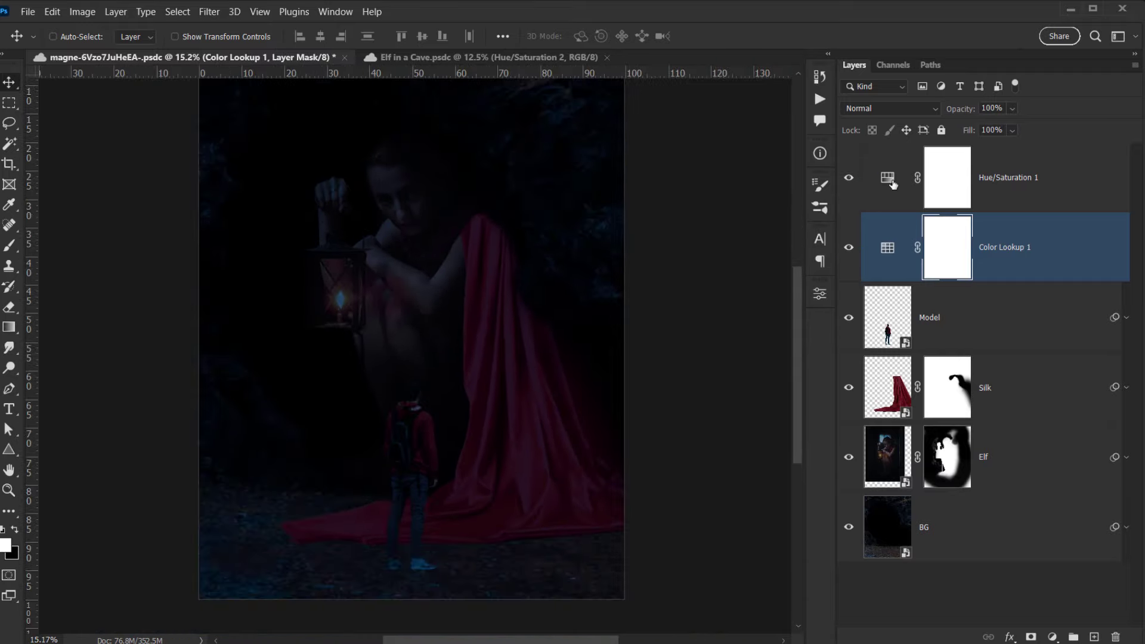
Lower the Hue/Saturation adjustment layer's opacity to 83%.
click(893, 184)
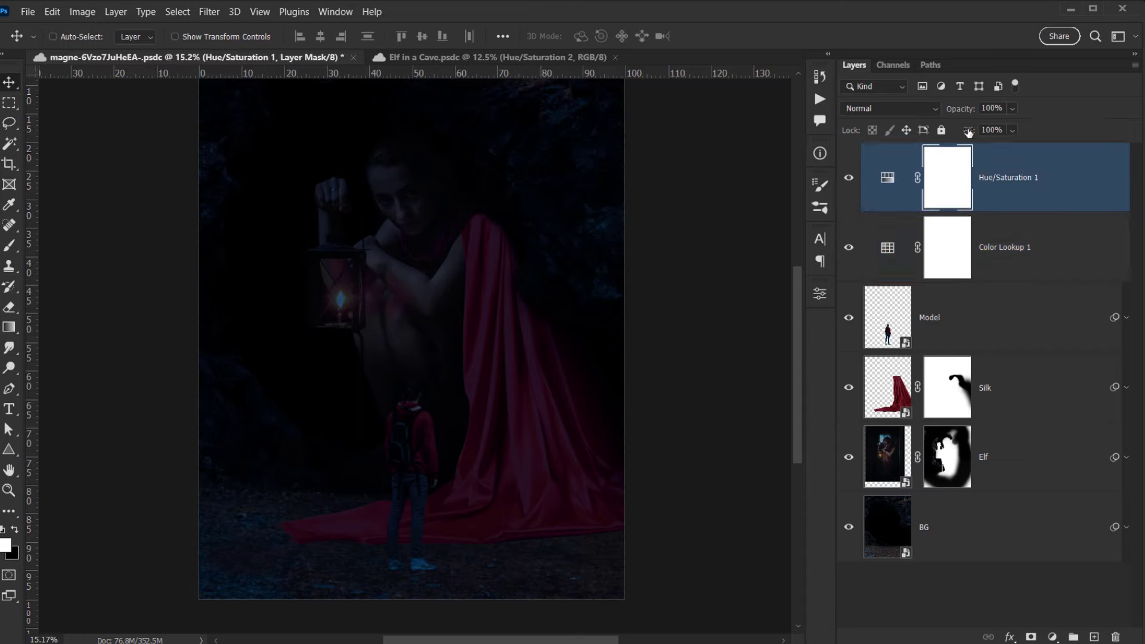
drag(966, 107, 961, 113)
drag(553, 305, 530, 351)
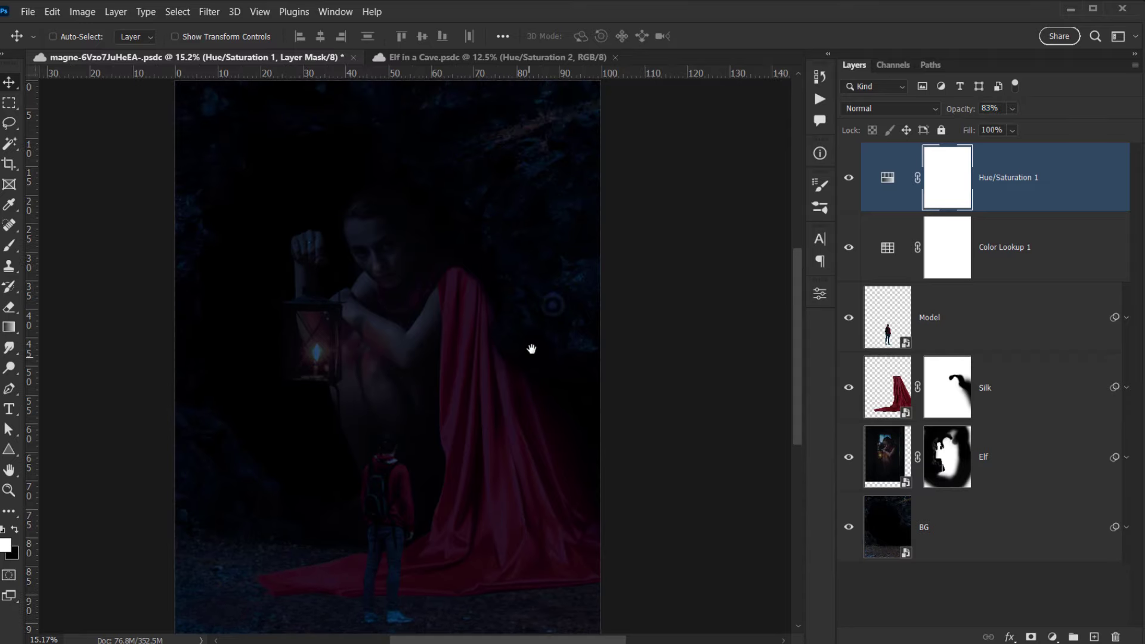
drag(404, 339, 409, 339)
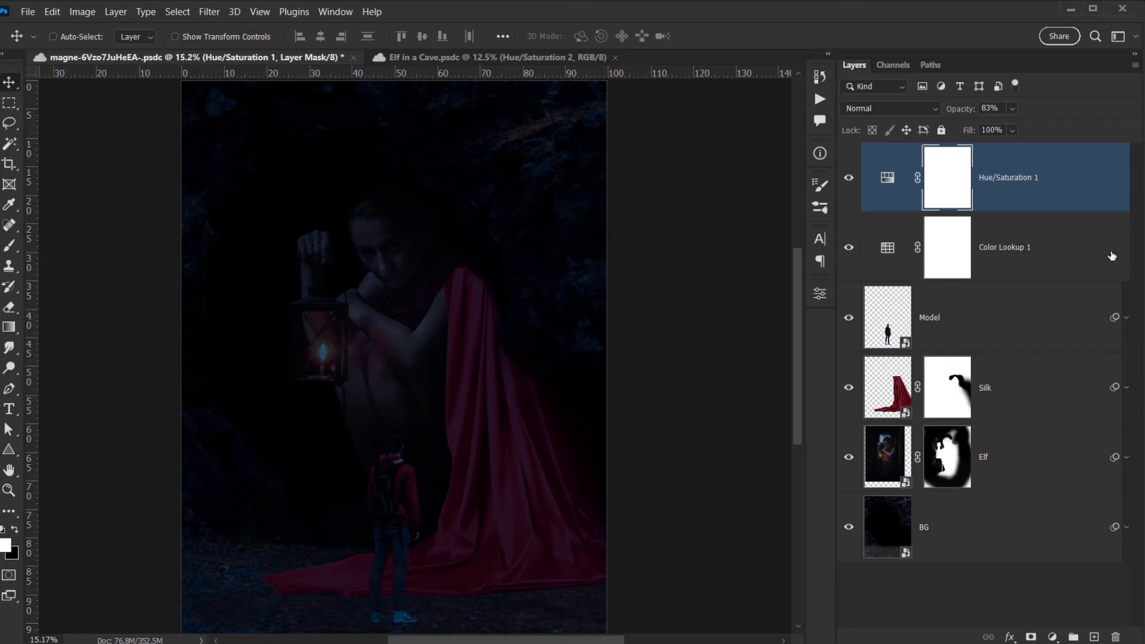
Group the Hue/Saturation and Color Lookup adjustment layers and name the group Night.
shift+click(1086, 250)
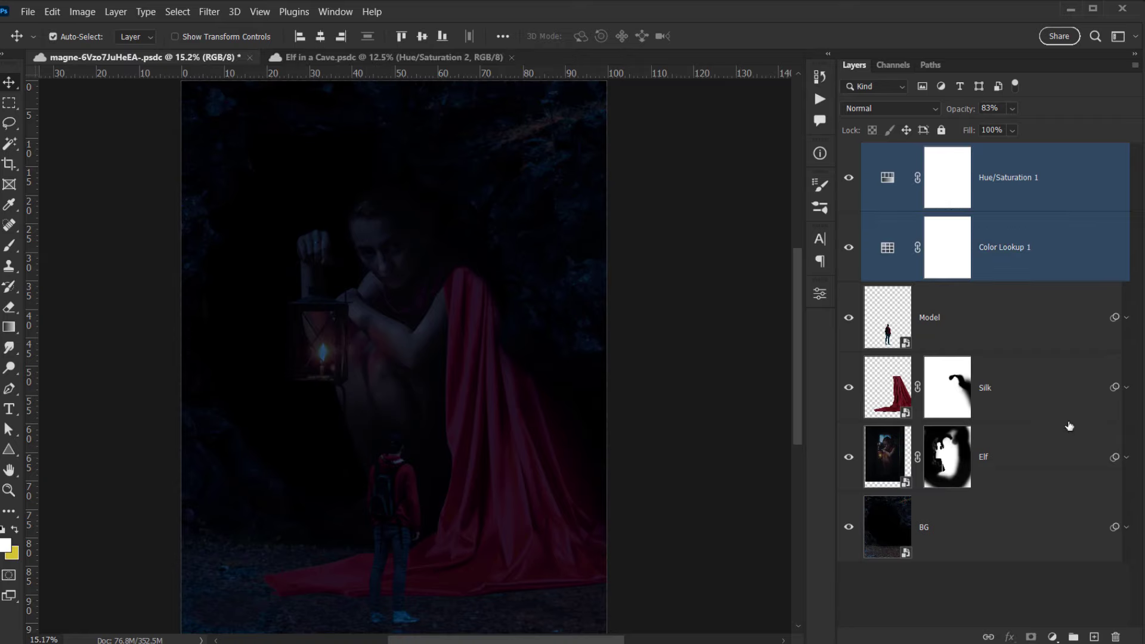
key(ctrl+g)
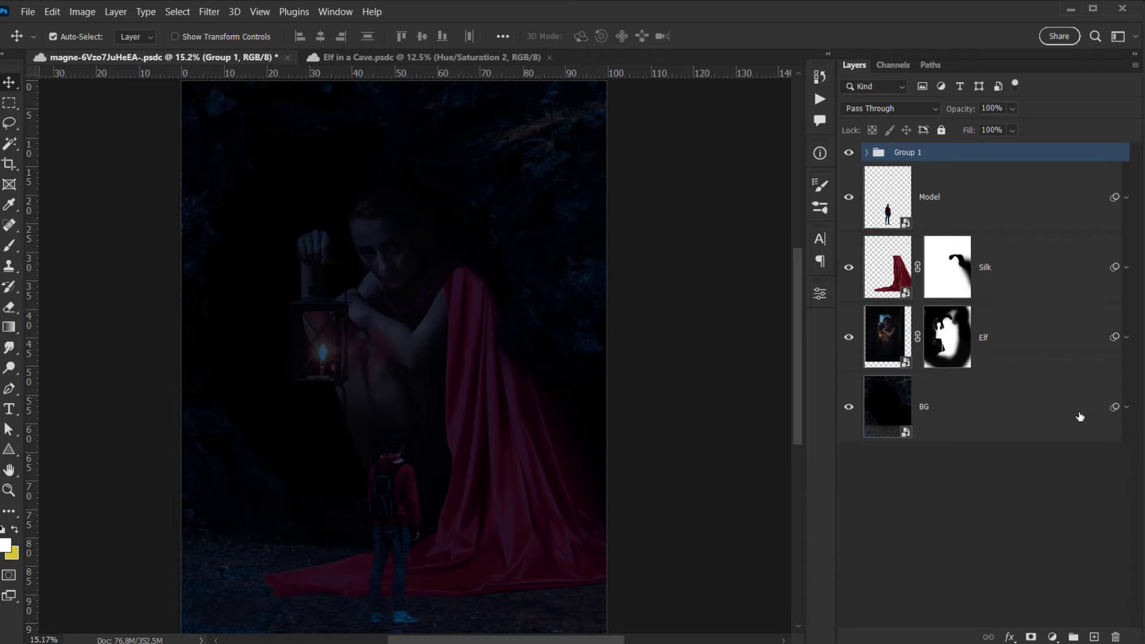
double_click(919, 153)
text(Night)
key(Return)
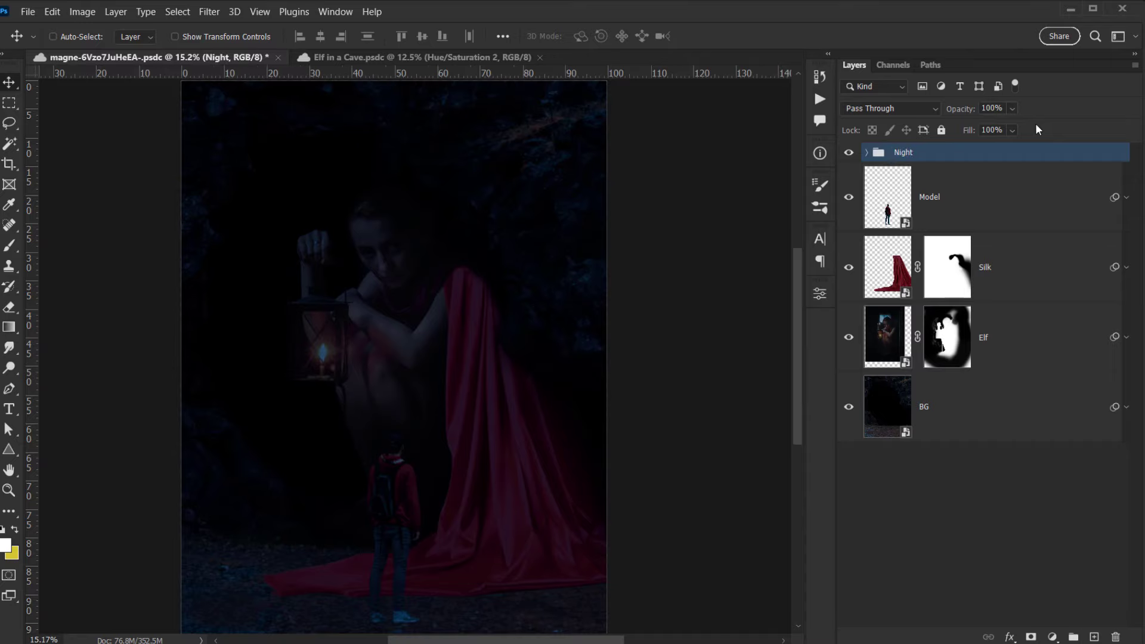
Compare the composite with the Night group hidden and shown, and examine the lantern, elf and model up close.
scroll(404, 302, down, 4)
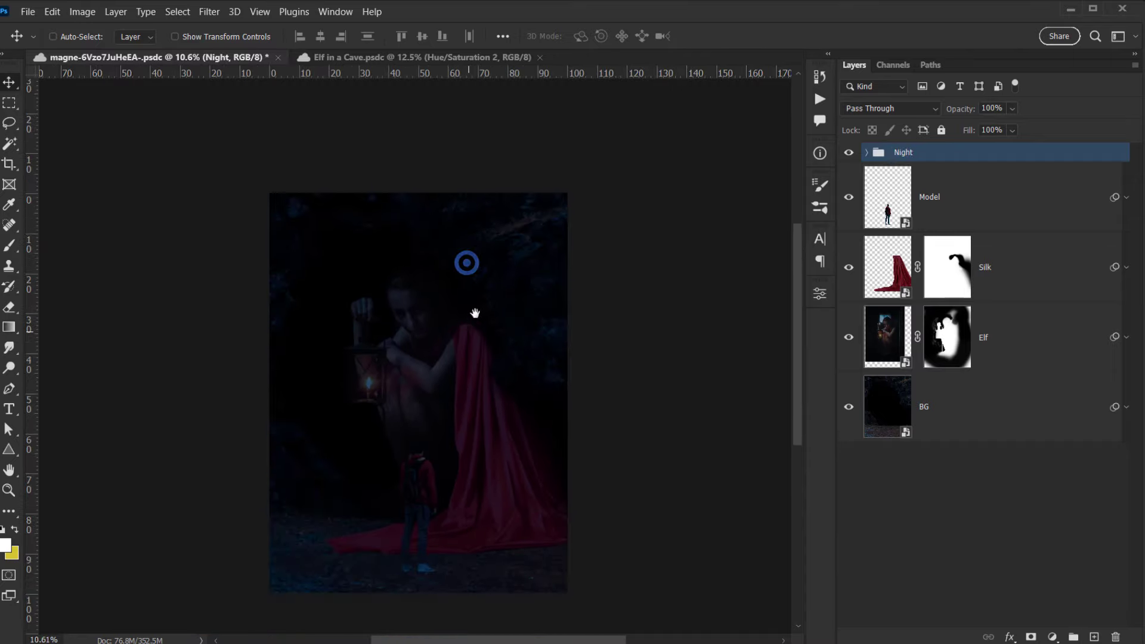
click(849, 153)
click(849, 153)
scroll(476, 345, up, 3)
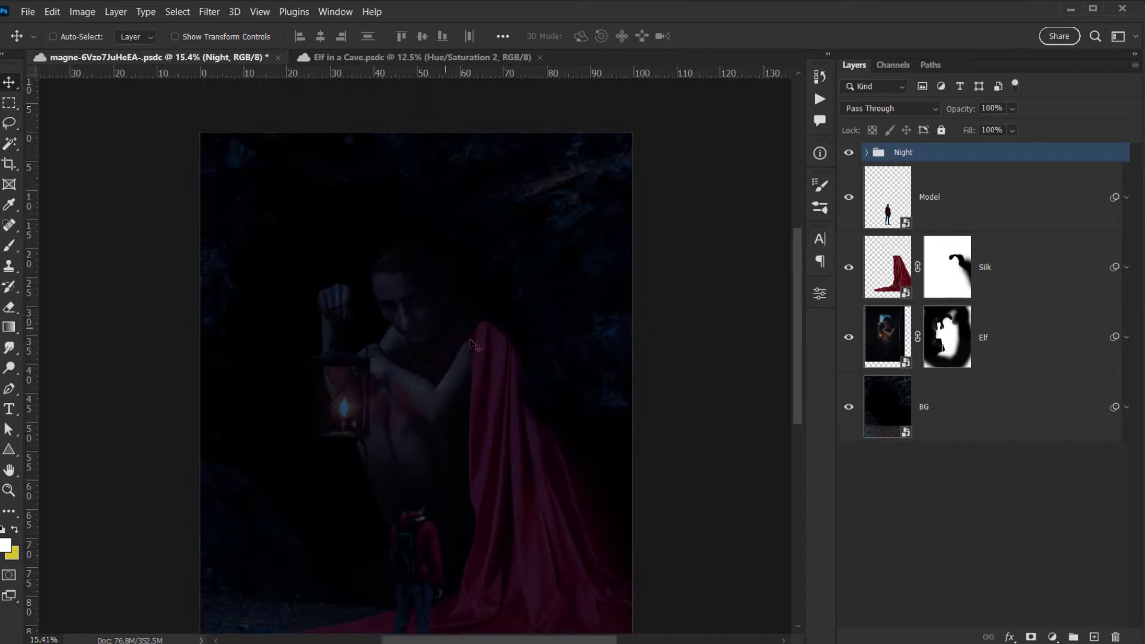
drag(476, 345, 508, 305)
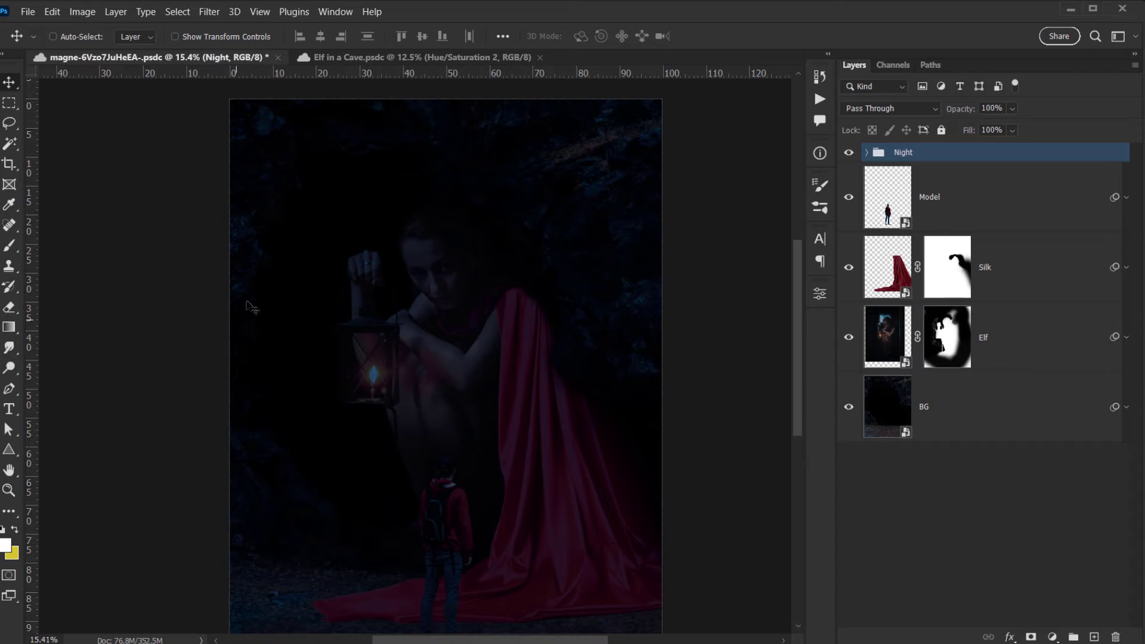
scroll(411, 329, up, 2)
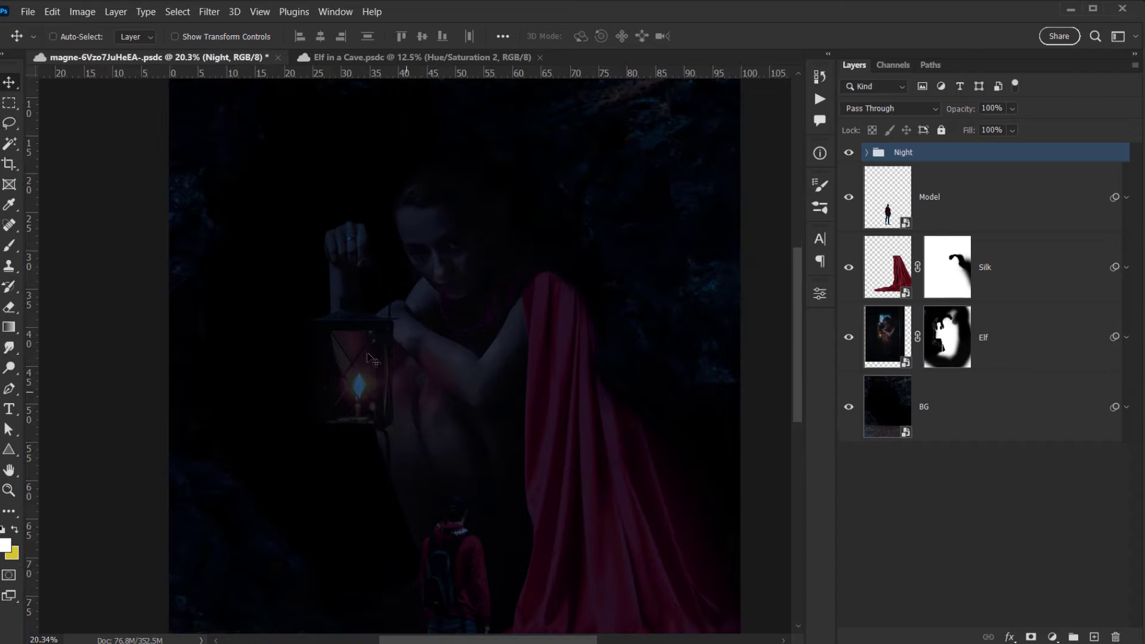
scroll(410, 413, down, 3)
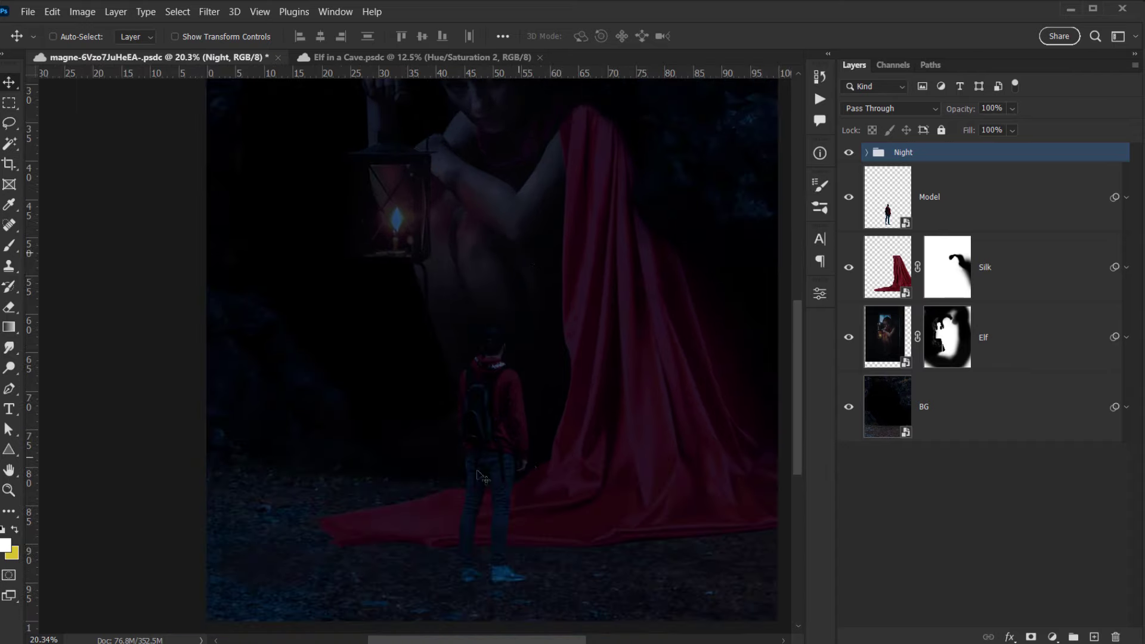
drag(540, 304, 506, 444)
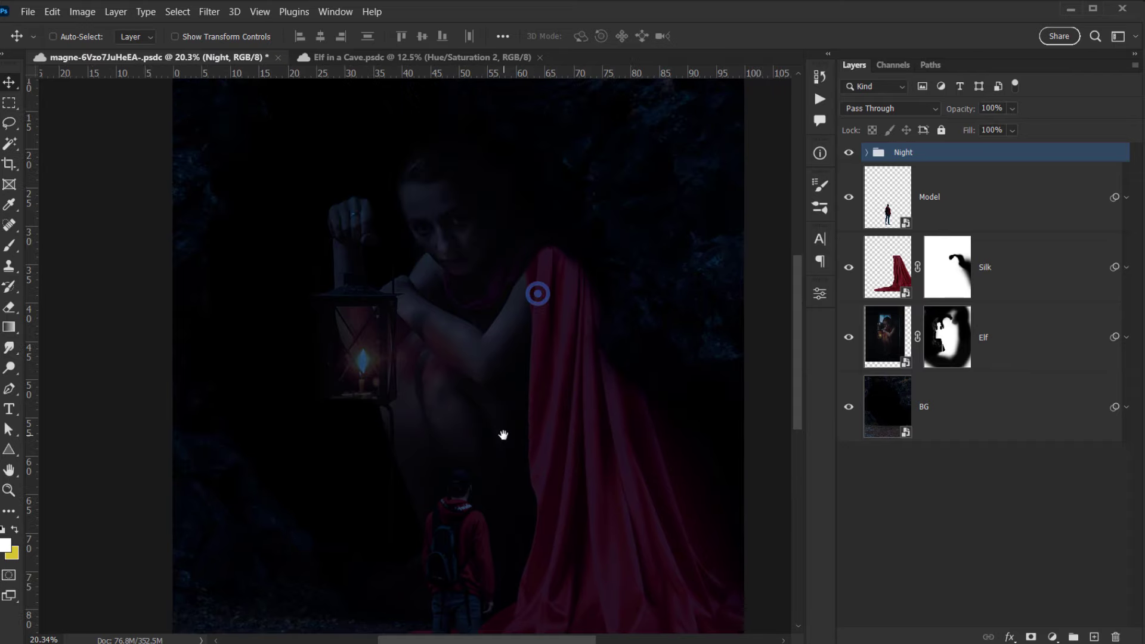
Add a layer mask to the Night group and set the Brush to 1470 px, 11% hardness and 32% opacity.
click(1039, 637)
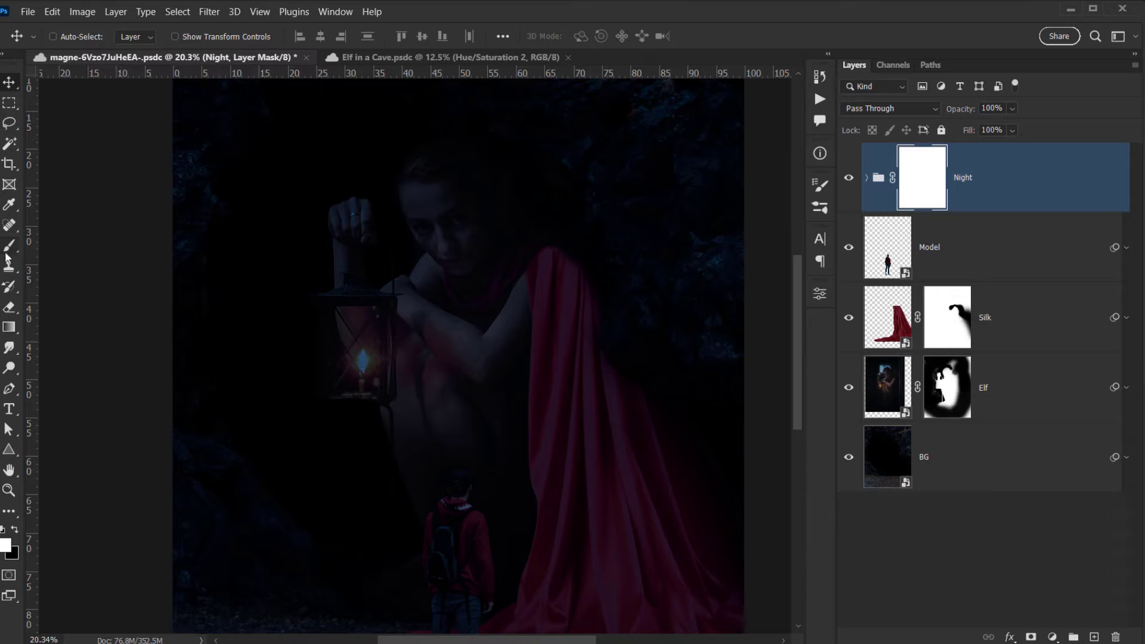
drag(9, 246, 54, 238)
drag(314, 214, 414, 215)
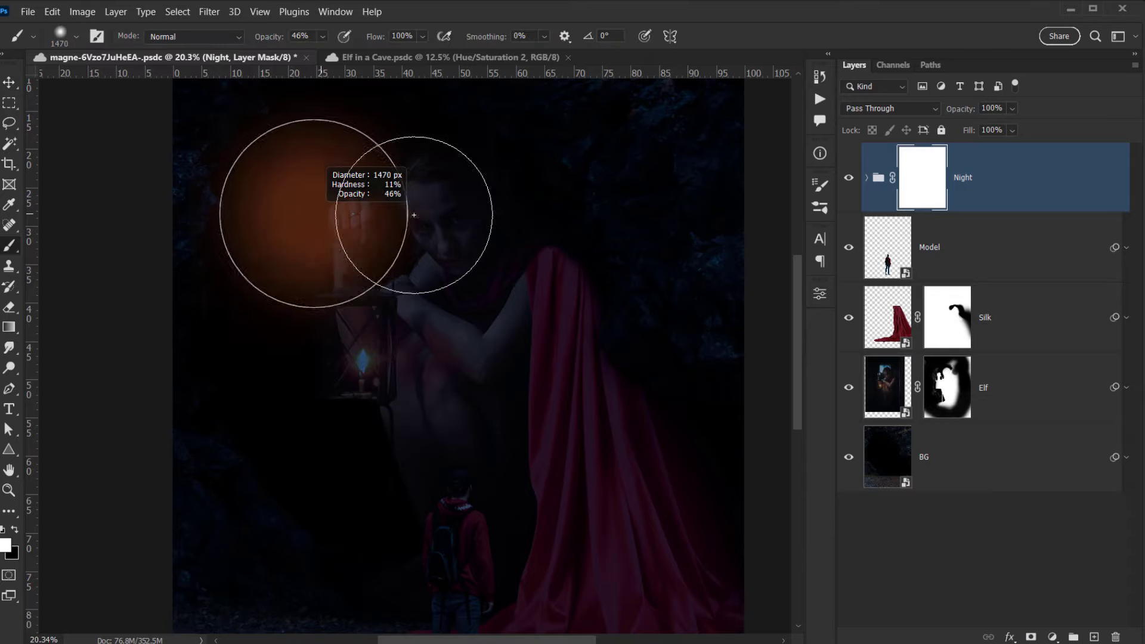
drag(275, 41, 264, 40)
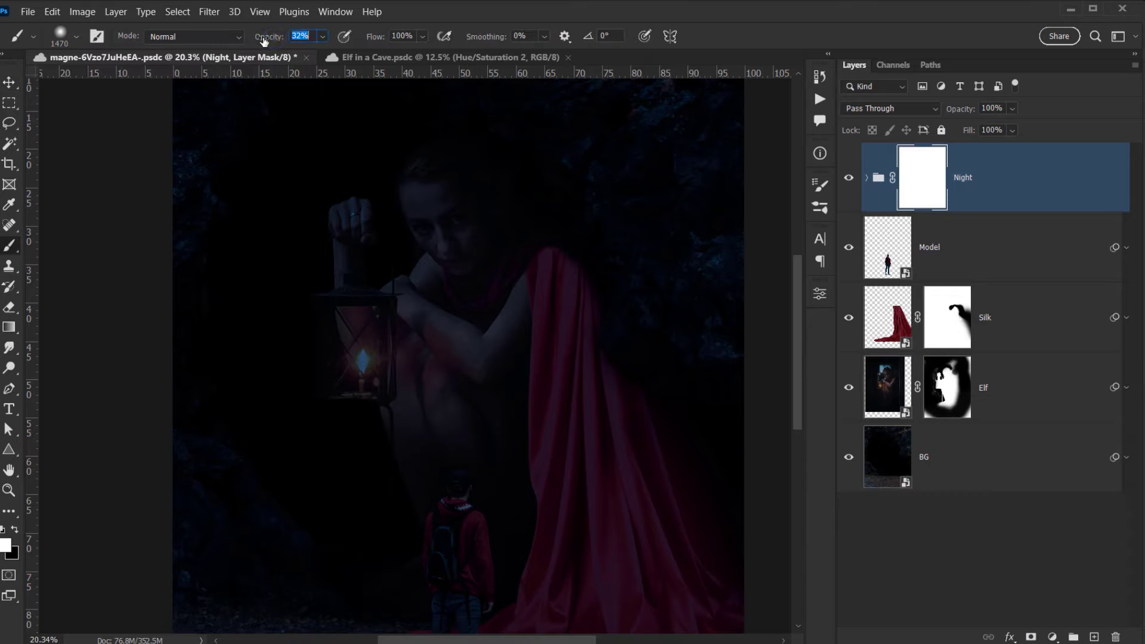
Paint black with a soft brush of about 2257 px on the Night mask over the elf's body and lantern area.
scroll(383, 249, down, 5)
mouse_move(341, 320)
mouse_down()
mouse_move(399, 327)
mouse_move(361, 297)
mouse_move(379, 295)
mouse_move(384, 392)
mouse_move(367, 405)
mouse_move(385, 400)
mouse_move(358, 408)
mouse_up()
key(x)
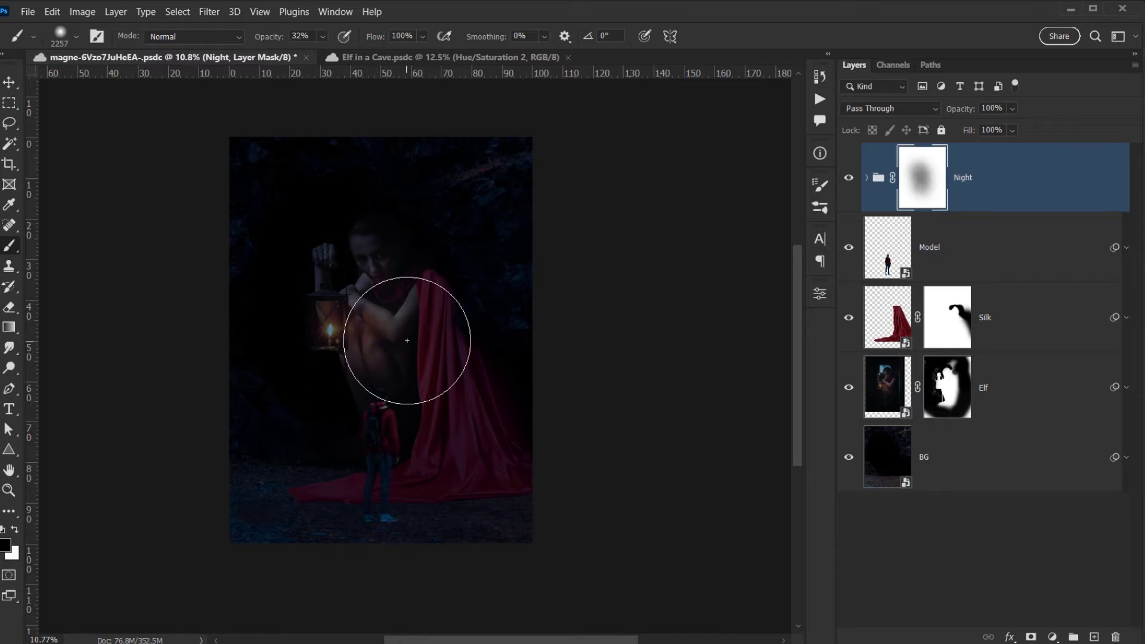
click(378, 282)
scroll(402, 261, up, 2)
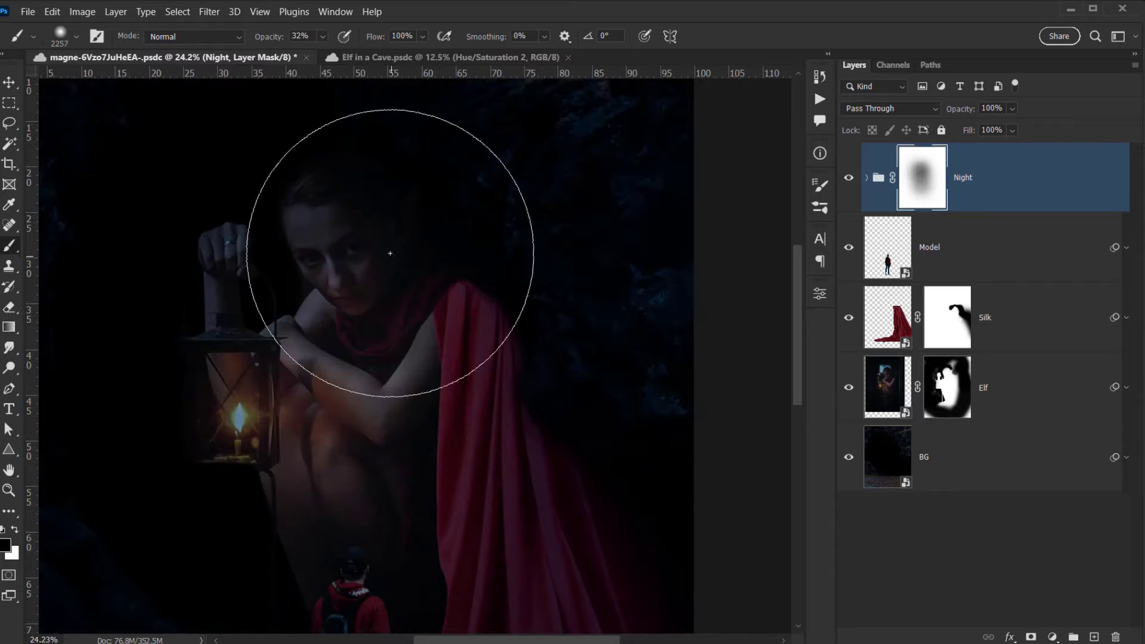
Reveal more light on the elf's face and neck by painting black on the Night mask with a brush of about 759 px.
mouse_move(375, 235)
mouse_down()
mouse_move(352, 217)
mouse_move(302, 294)
mouse_up()
scroll(406, 220, up, 2)
mouse_move(362, 186)
mouse_down()
mouse_move(304, 344)
mouse_move(310, 318)
mouse_move(274, 358)
mouse_move(275, 346)
mouse_up()
scroll(278, 336, down, 3)
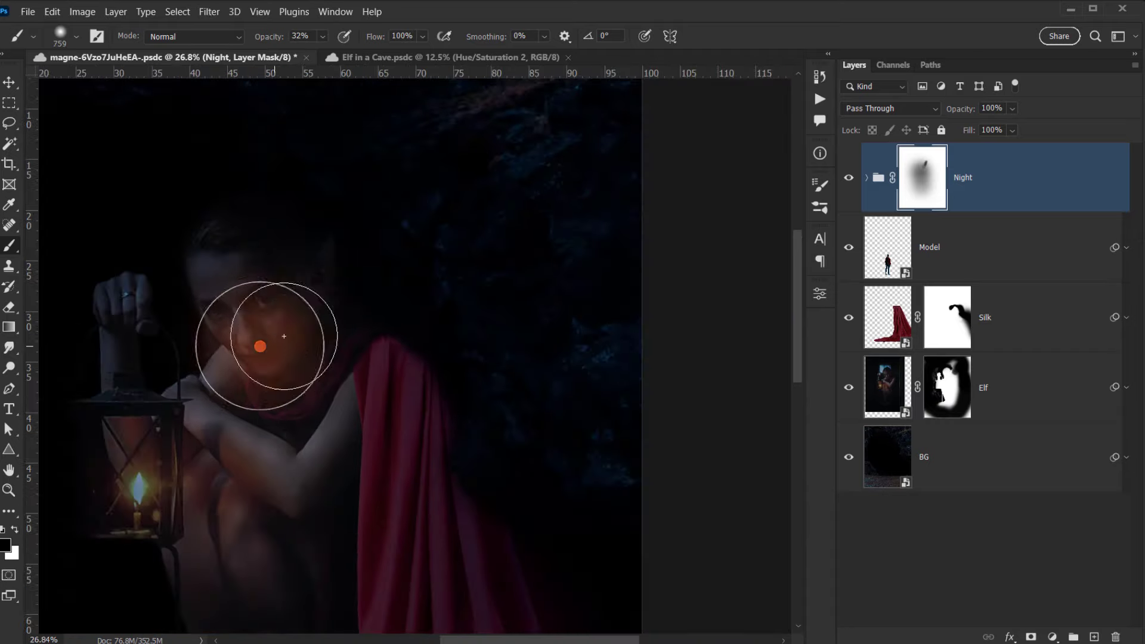
drag(256, 277, 238, 289)
drag(251, 328, 281, 409)
drag(287, 304, 276, 396)
mouse_move(310, 270)
mouse_down()
mouse_move(262, 392)
mouse_move(270, 386)
mouse_up()
Brighten the lantern and the arm beside it with black strokes on the Night mask.
mouse_move(181, 394)
mouse_down()
mouse_move(173, 445)
mouse_move(149, 483)
mouse_up()
mouse_move(167, 478)
mouse_down()
mouse_move(154, 490)
mouse_move(155, 461)
mouse_move(227, 485)
mouse_up()
scroll(155, 472, down, 3)
Paint white with a brush of about 2113 px on the Night mask to darken the cape's outer edge.
drag(240, 524, 328, 351)
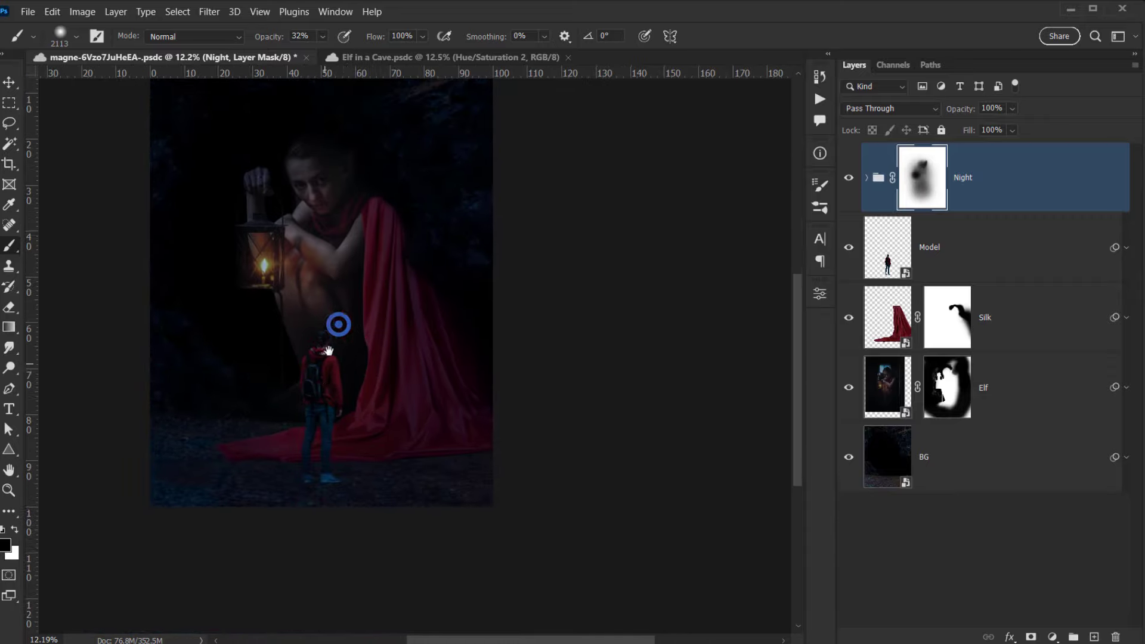
key(x)
click(470, 284)
drag(491, 380, 510, 430)
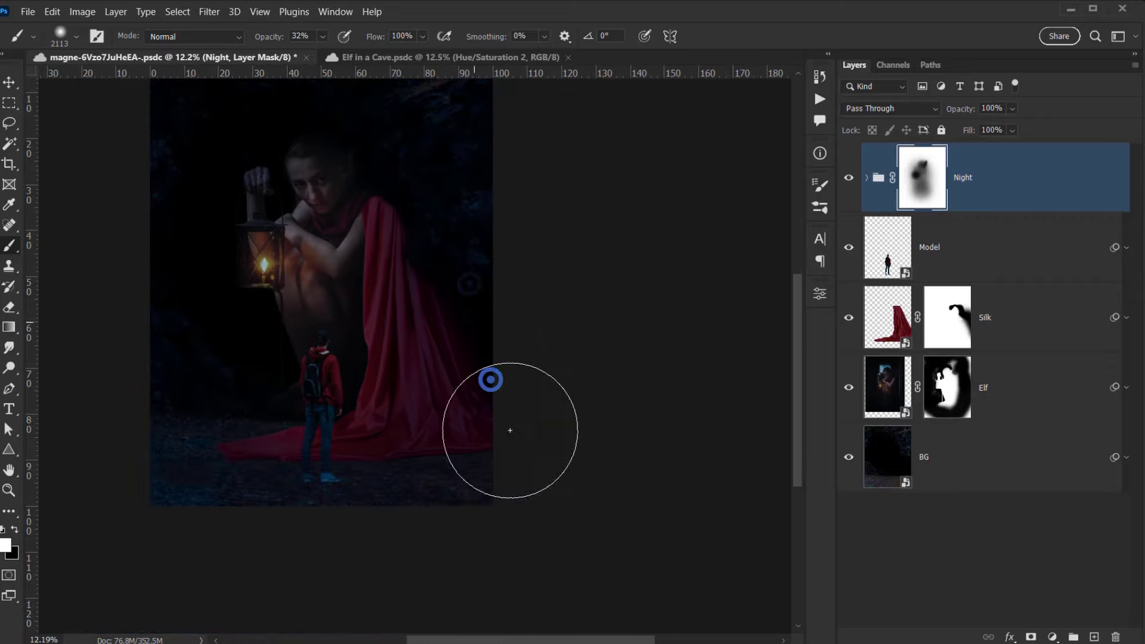
drag(435, 342, 458, 426)
Dab black on the Night mask over the elf's face, raised hand and lantern, enlarging the brush to about 2533 px.
key(x)
drag(333, 286, 337, 268)
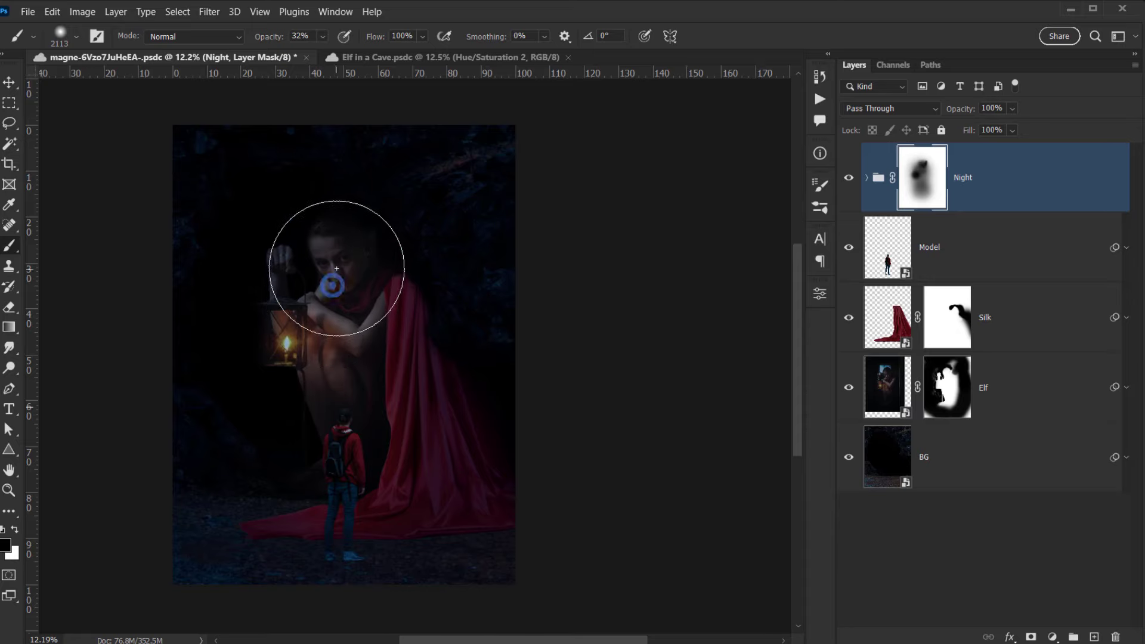
click(338, 263)
click(338, 247)
alt+right_click(315, 315)
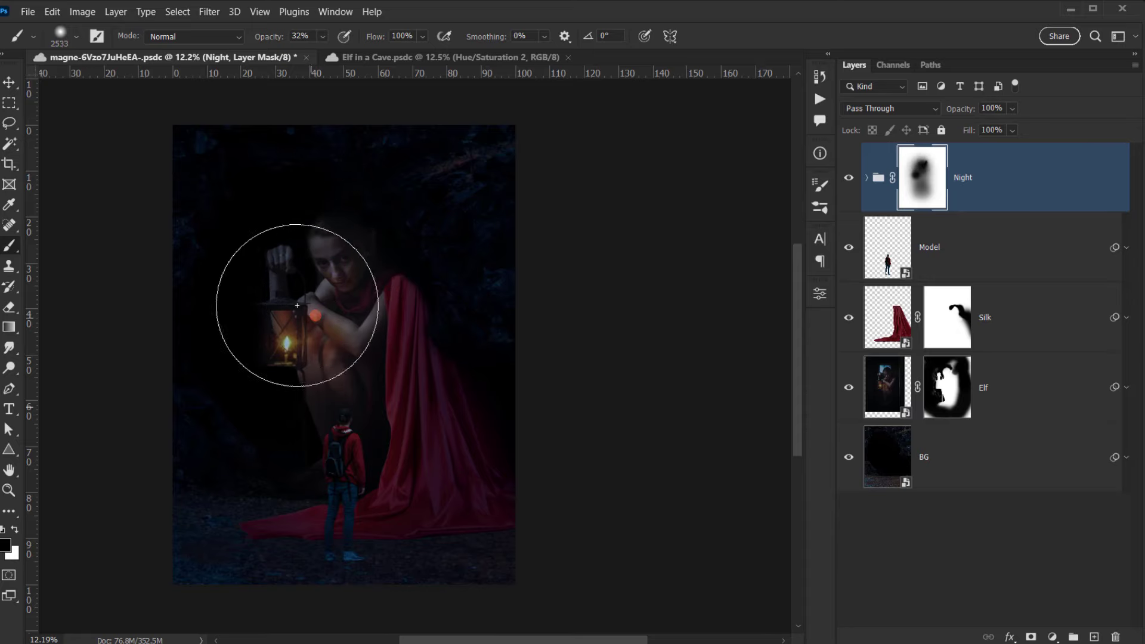
click(290, 298)
click(278, 299)
click(281, 286)
Enlarge the brush to about 3177 px and dab black on the Night mask over the lantern's lower part and the elf's legs.
alt+right_click(302, 335)
click(300, 358)
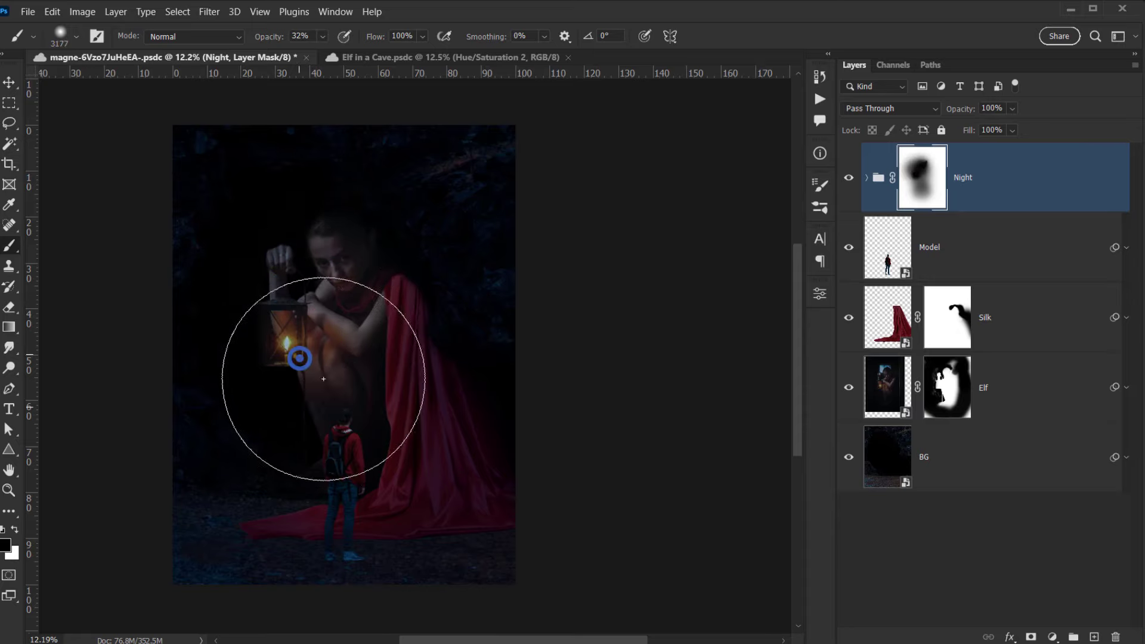
click(325, 391)
Compare the composite with the masked Night group hidden and shown, and inspect the lit area around the lantern and model.
click(849, 179)
click(850, 179)
click(850, 179)
click(849, 179)
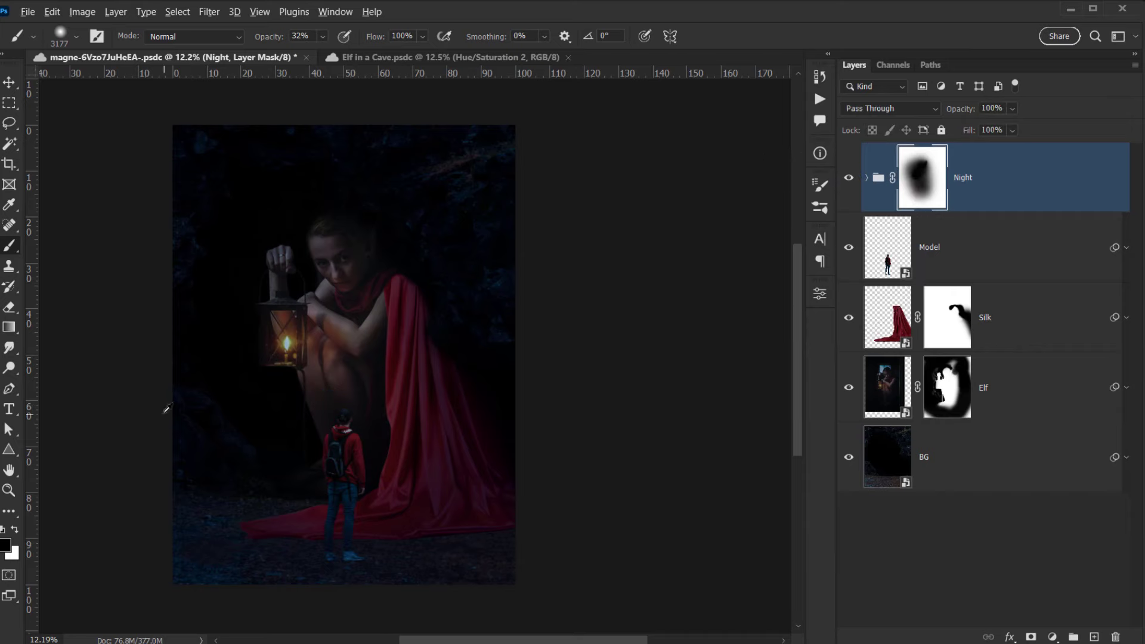
scroll(381, 407, down, 3)
scroll(380, 407, up, 6)
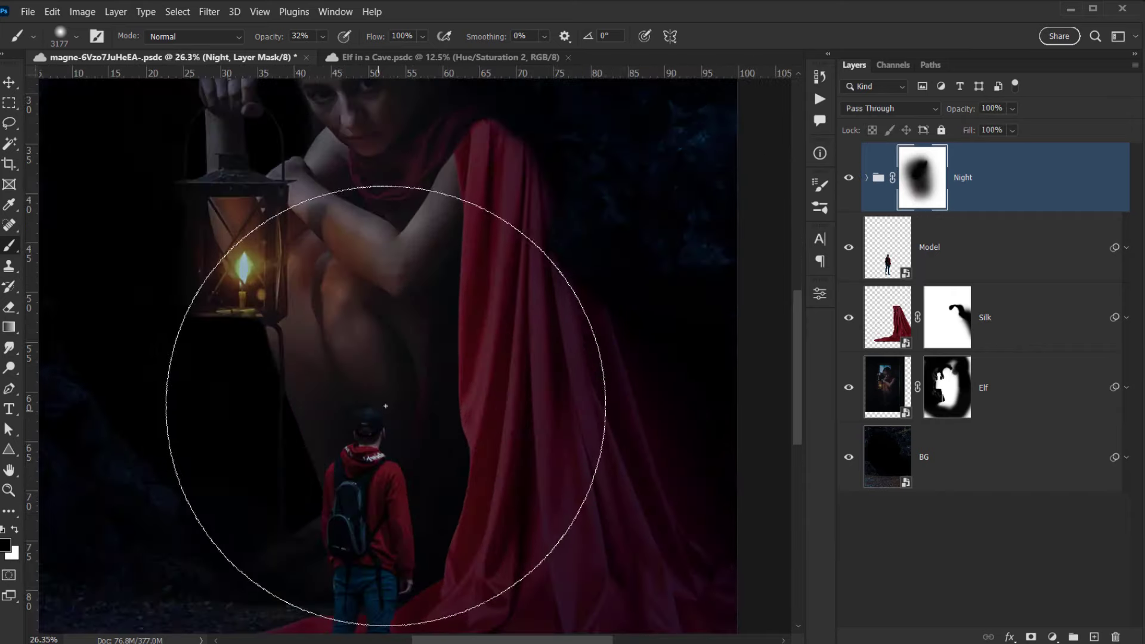
Compare the whole composite with the Night group hidden and shown, examining how the lantern light falls across the elf and cape.
scroll(337, 382, down, 2)
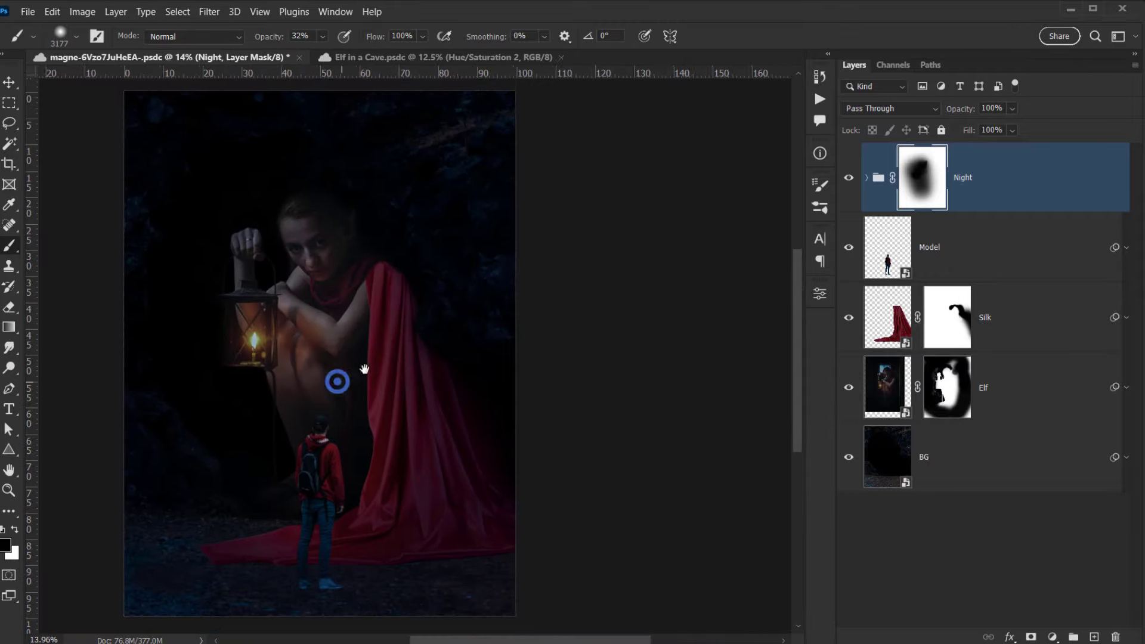
drag(365, 369, 391, 365)
click(849, 177)
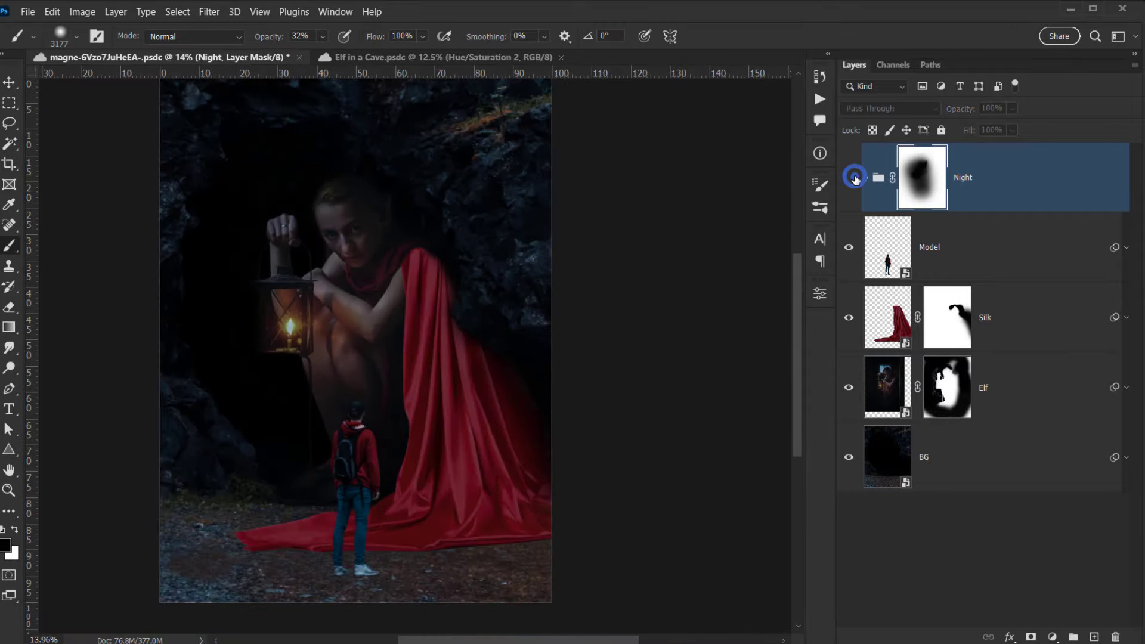
click(849, 178)
scroll(479, 302, down, 1)
scroll(376, 409, up, 1)
scroll(375, 410, up, 3)
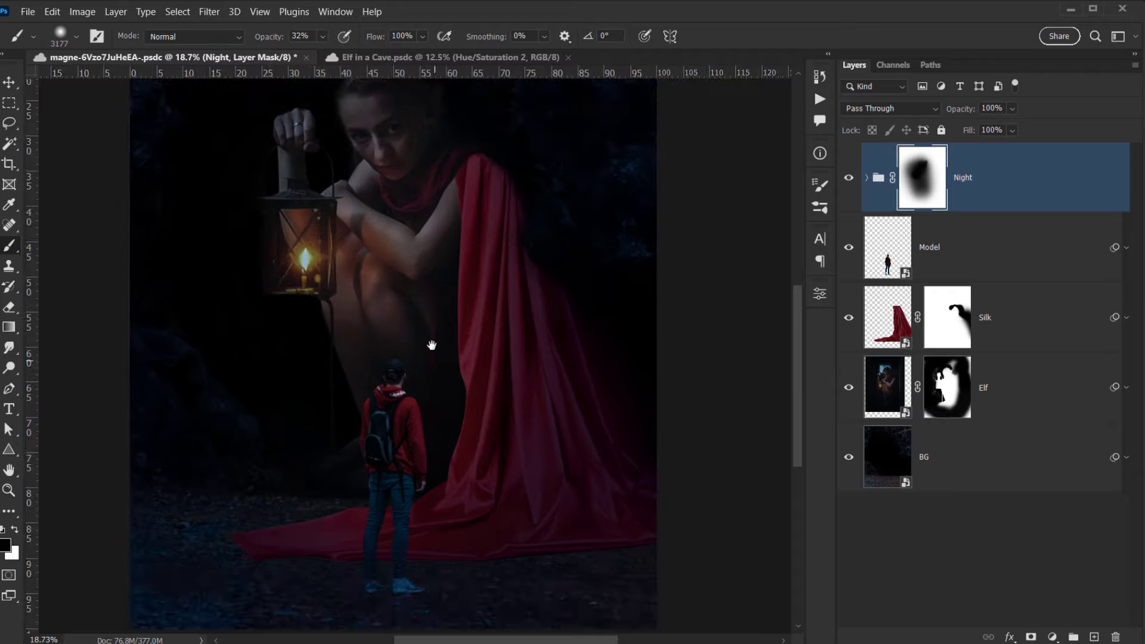
scroll(381, 417, down, 4)
scroll(387, 409, down, 1)
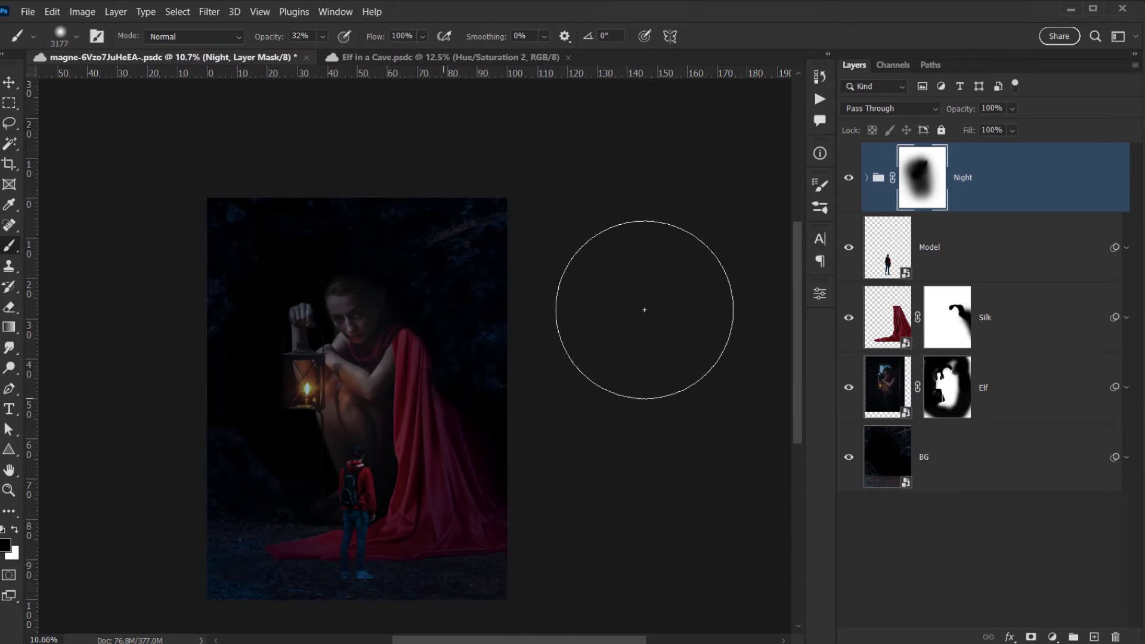
click(852, 182)
click(852, 182)
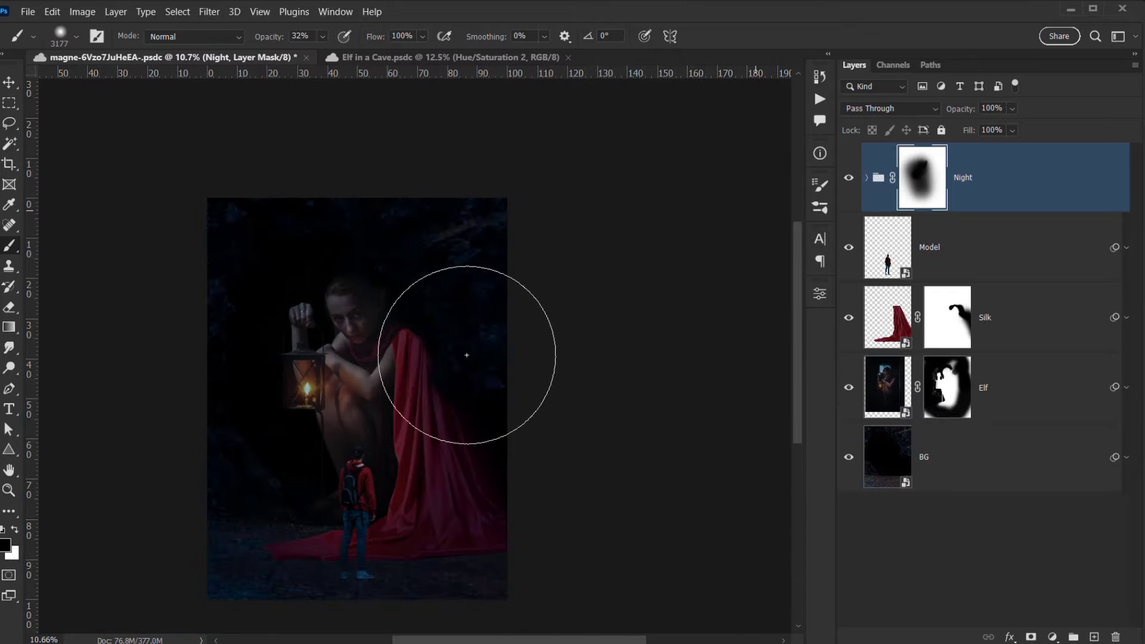
Reduce the brush to about 1736 px and compare the lower scene with the Model layer hidden and shown.
alt+right_click(313, 495)
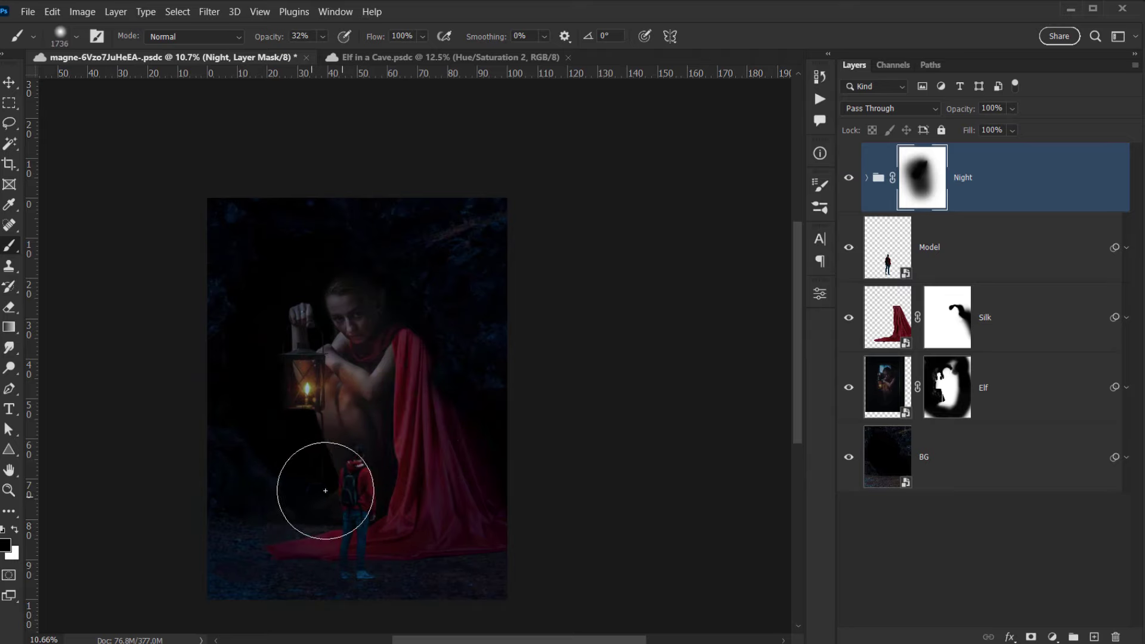
scroll(369, 504, up, 3)
drag(350, 497, 392, 378)
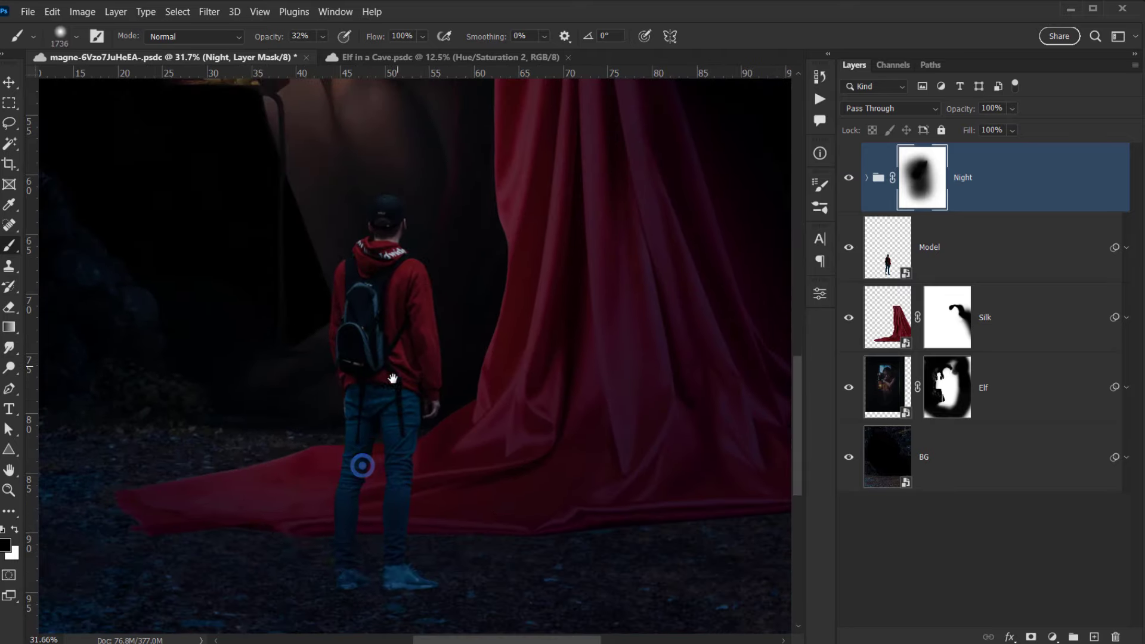
scroll(407, 525, down, 5)
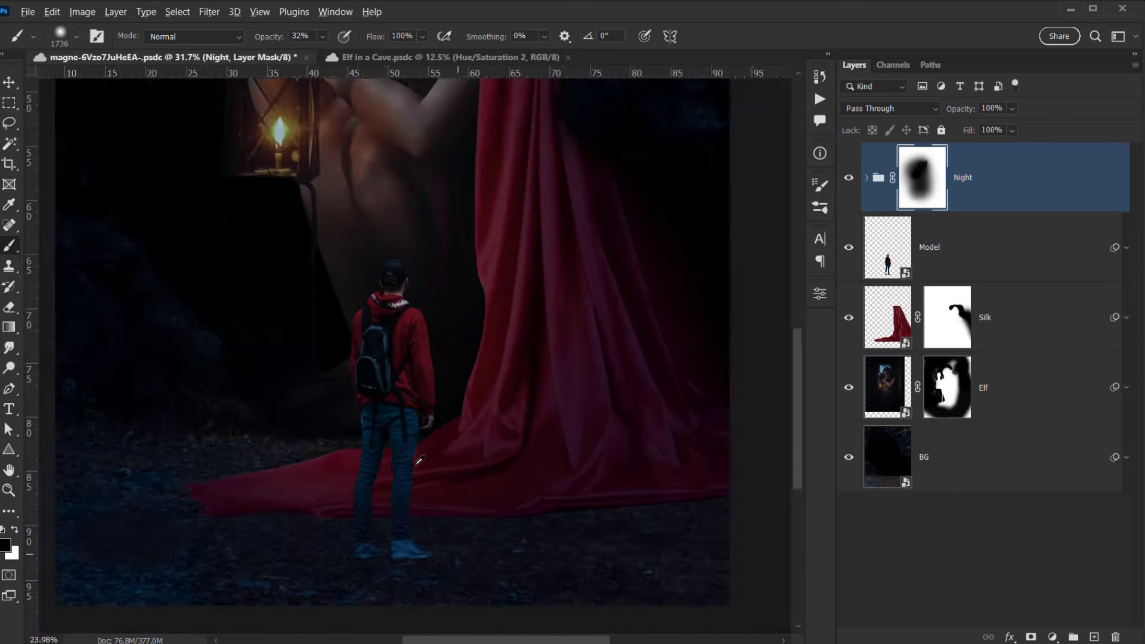
click(849, 247)
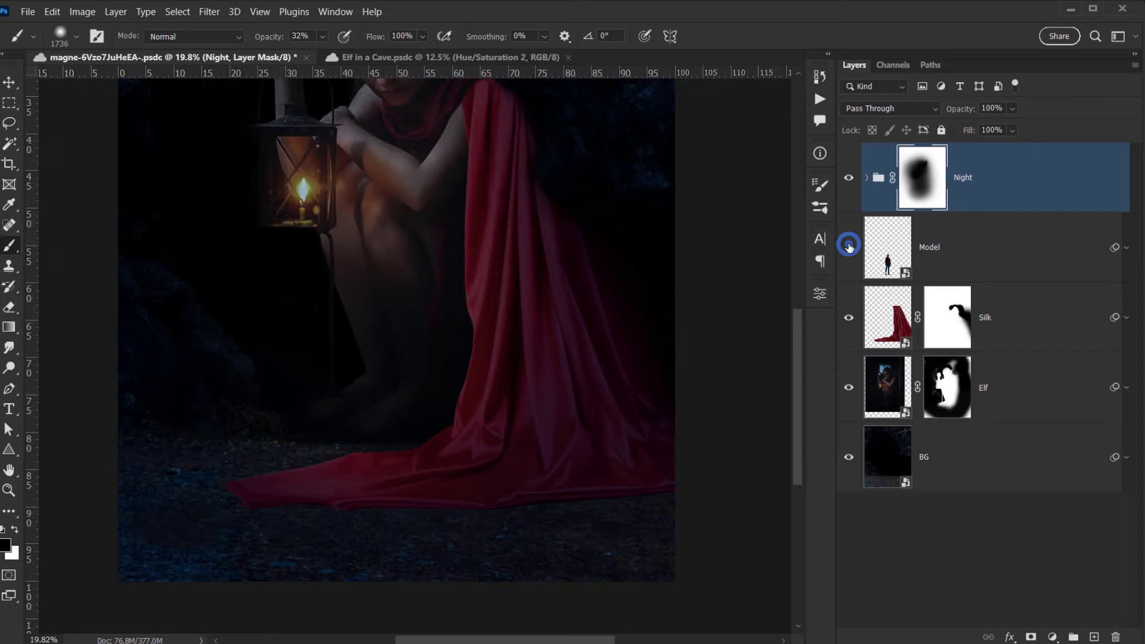
click(849, 246)
Scale the Model layer down to about 91% and move the figure slightly lower on the ground.
click(967, 248)
scroll(503, 411, down, 3)
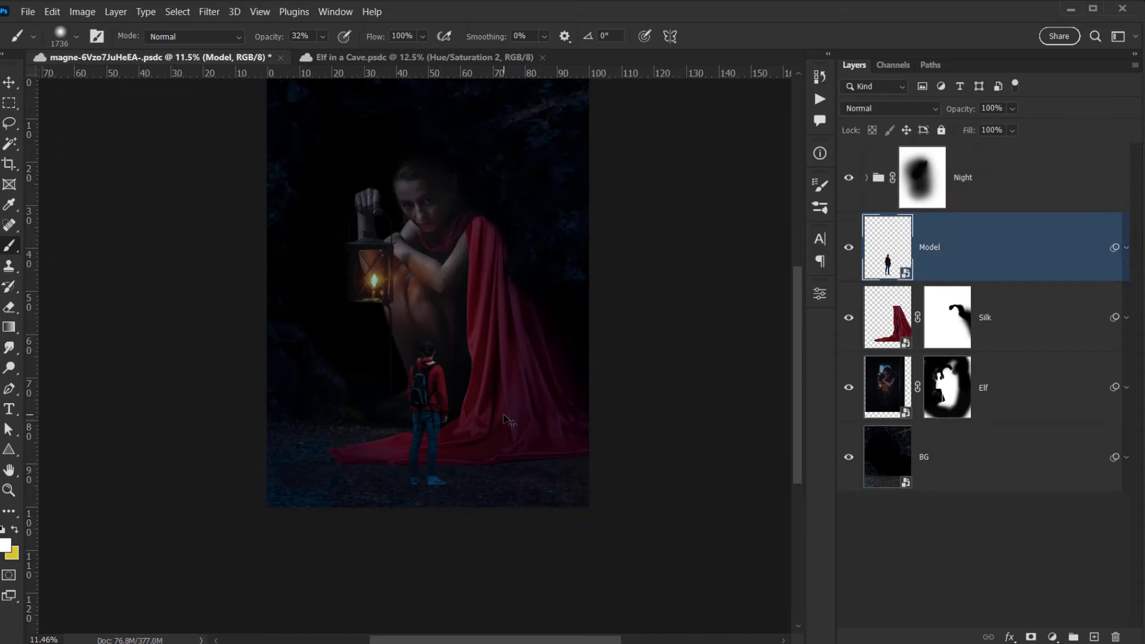
key(ctrl+t)
scroll(435, 371, up, 4)
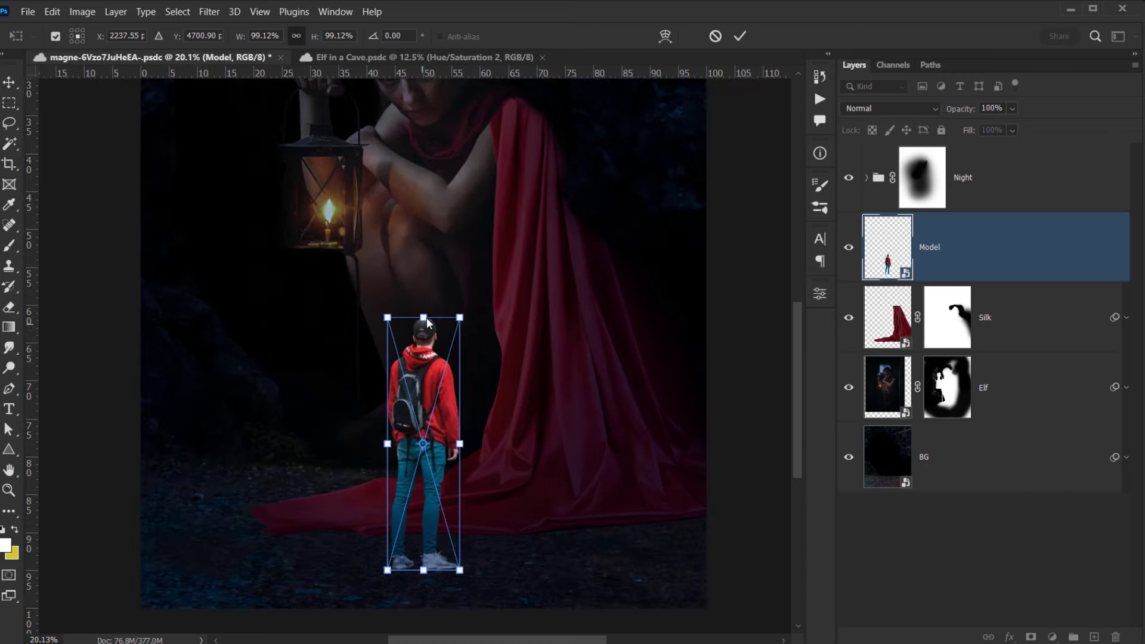
drag(424, 317, 425, 337)
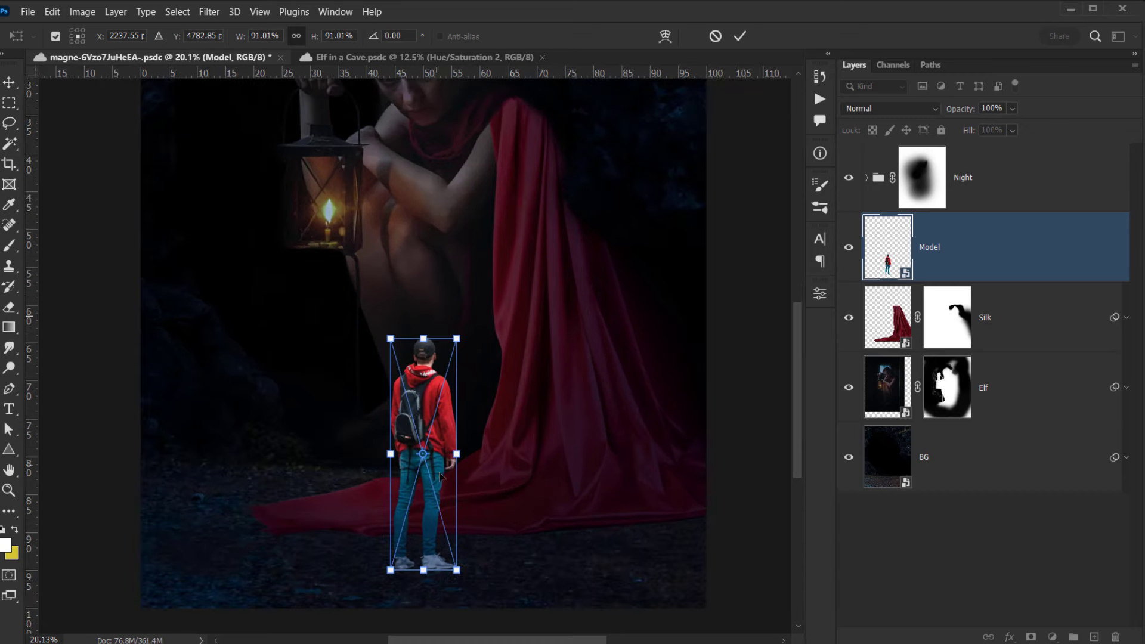
drag(434, 477, 436, 504)
click(740, 36)
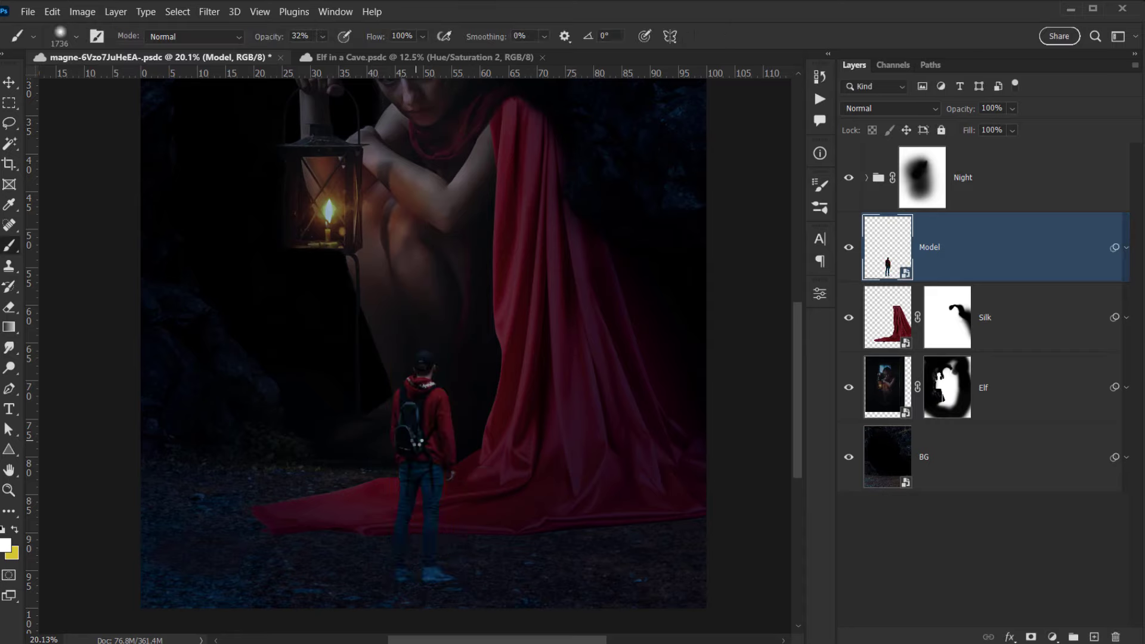
Load the Model layer's outline as a selection, target the Night mask, set the brush to about 1413 px and remove the selection outline from view.
scroll(471, 412, up, 3)
scroll(465, 417, down, 2)
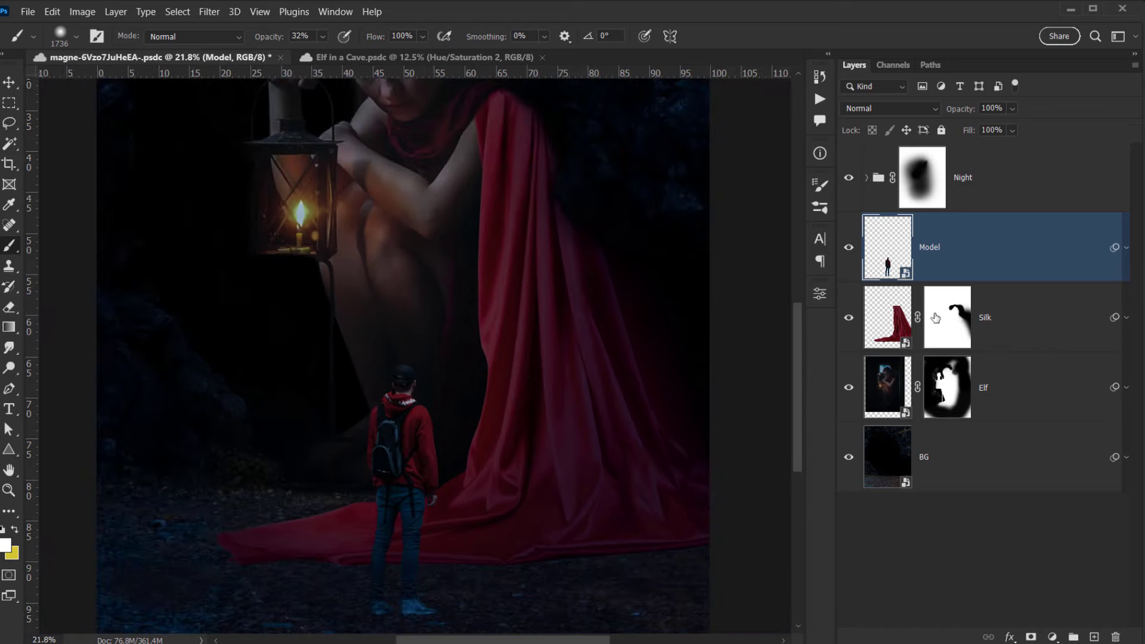
ctrl+click(889, 250)
scroll(422, 447, right, 1)
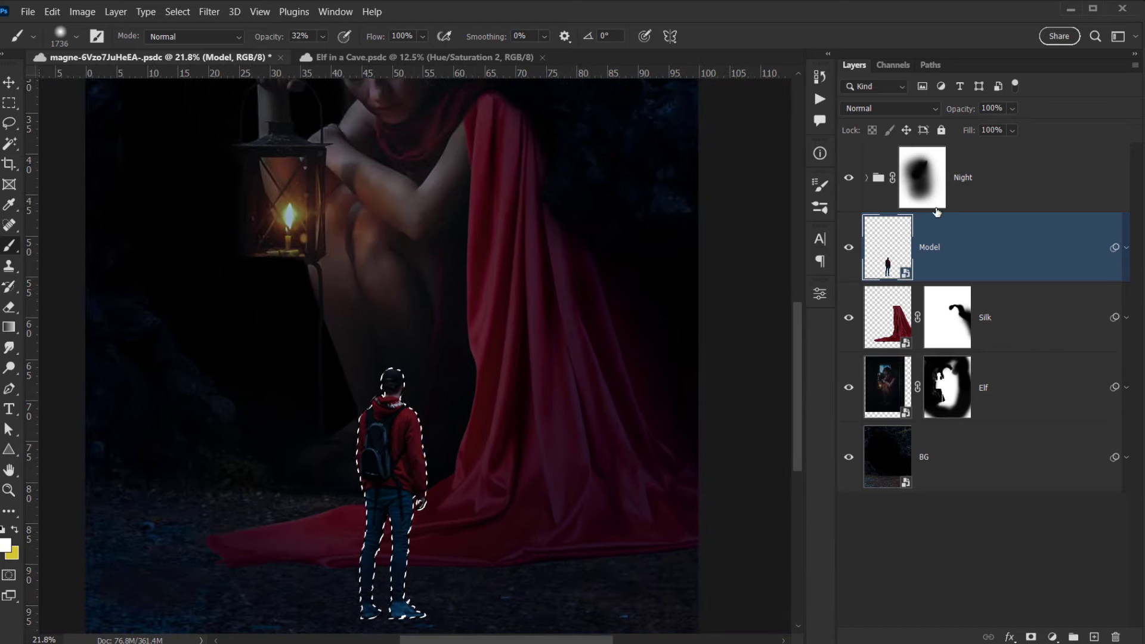
click(927, 186)
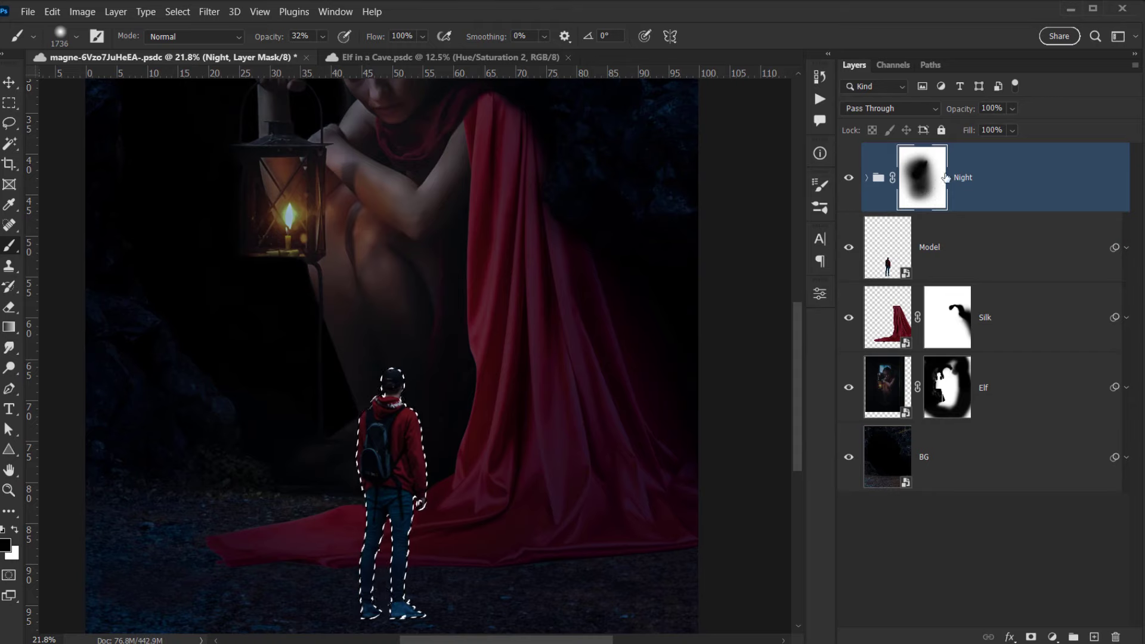
drag(436, 399, 425, 397)
drag(334, 393, 337, 396)
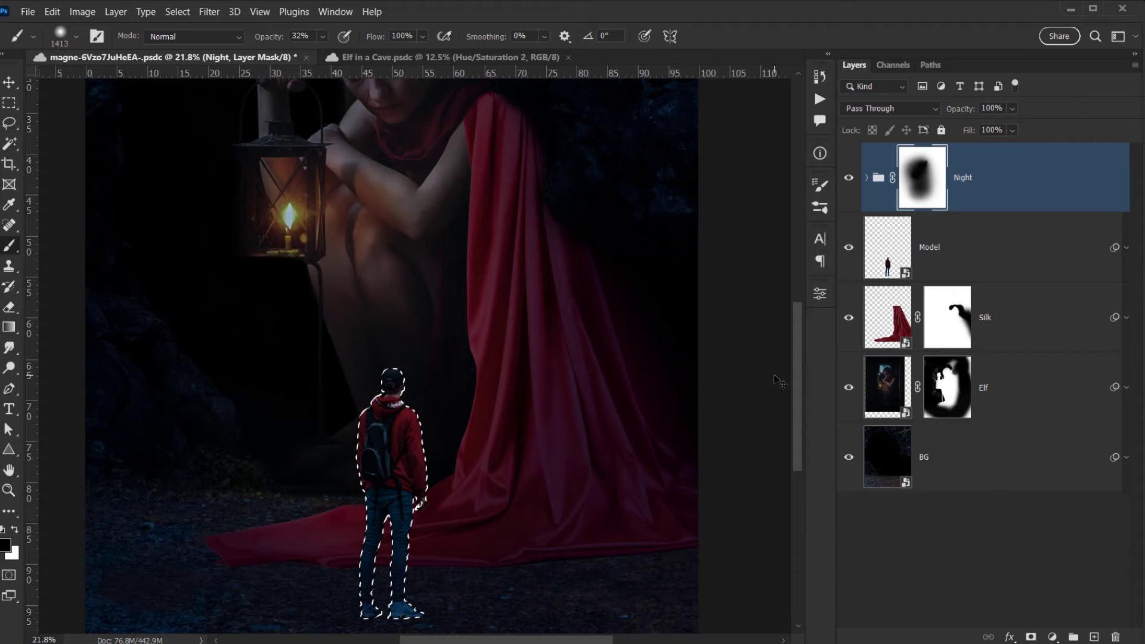
key(ctrl+d)
scroll(431, 422, up, 3)
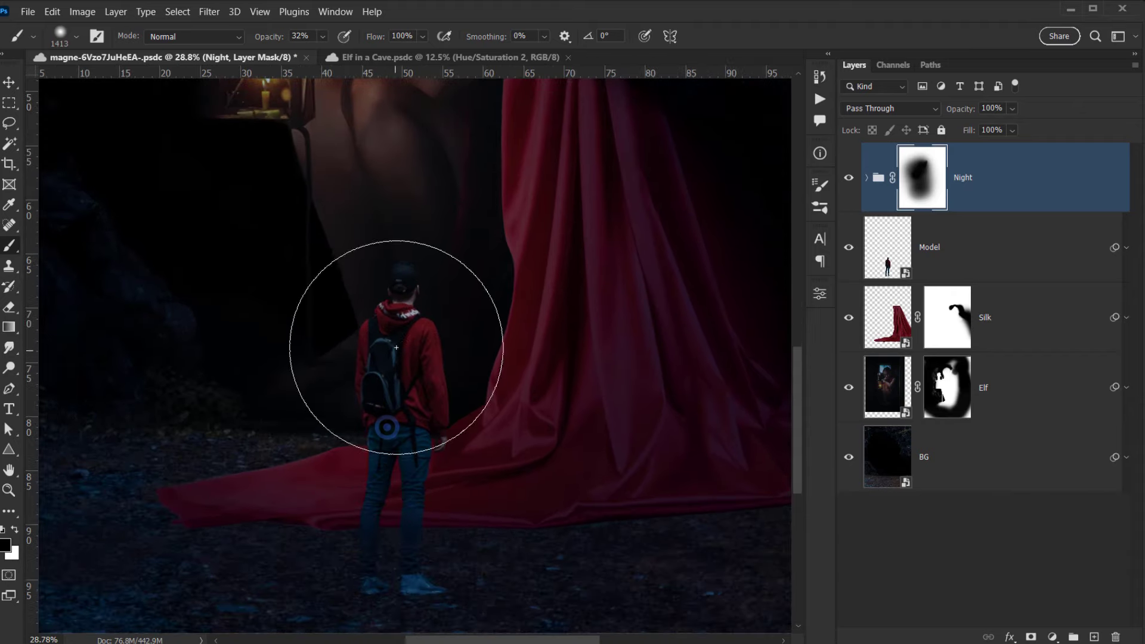
Reduce the brush to about 729 px and paint white on the Night mask over the model's legs, backpack and jacket.
mouse_move(389, 340)
mouse_down()
mouse_move(359, 374)
mouse_move(389, 389)
mouse_up()
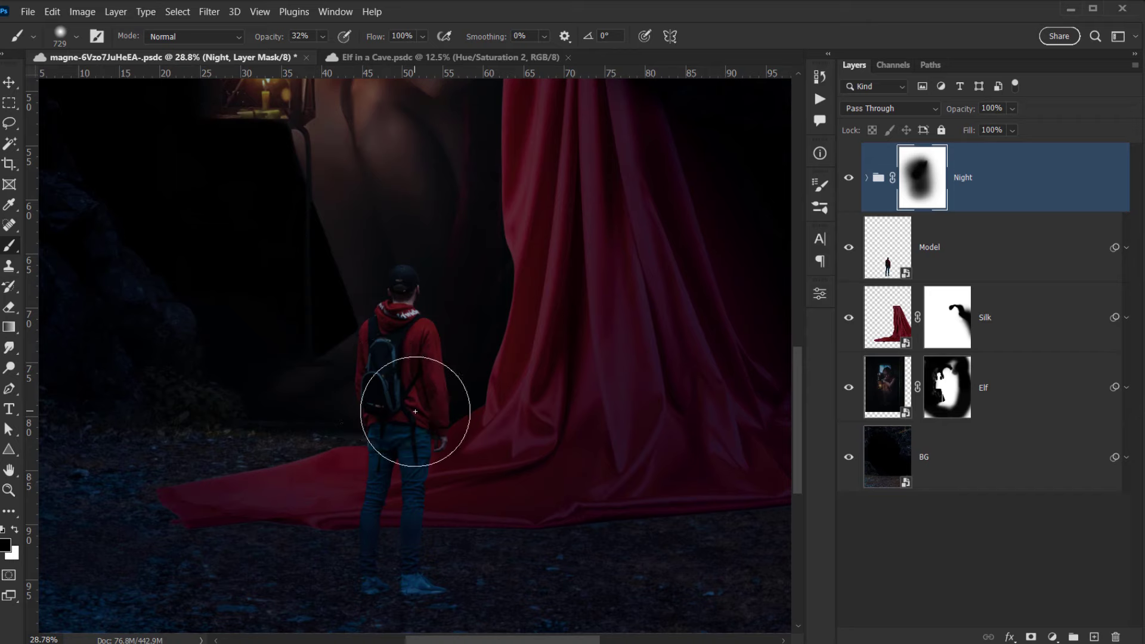
key(x)
mouse_move(366, 536)
mouse_down()
mouse_move(402, 340)
mouse_move(405, 363)
mouse_move(401, 317)
mouse_move(389, 319)
mouse_move(399, 386)
mouse_up()
mouse_move(392, 373)
mouse_down()
mouse_move(399, 407)
mouse_move(399, 384)
mouse_up()
drag(394, 348, 401, 442)
drag(398, 368, 408, 409)
drag(406, 382, 417, 496)
Dab white on the Night mask over the model's head, legs, arm and shoulders, reducing the brush to about 240 px and 116 px.
alt+right_click(410, 398)
drag(389, 307, 390, 302)
scroll(384, 399, down, 3)
alt+right_click(394, 403)
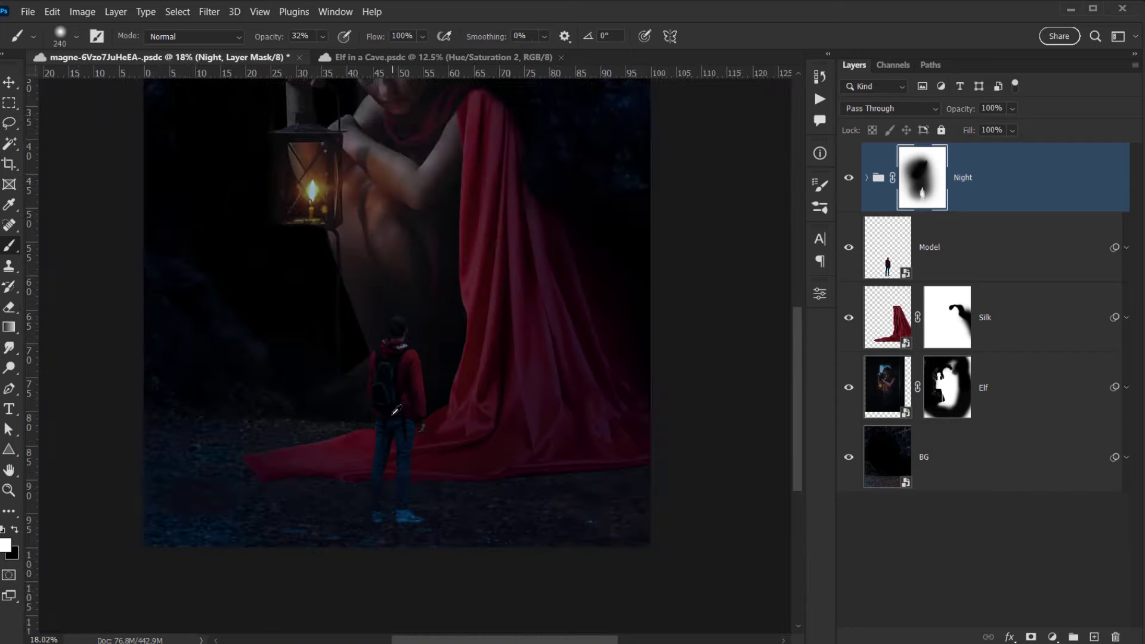
alt+right_click(377, 451)
click(378, 454)
click(392, 421)
drag(397, 415, 388, 433)
click(416, 401)
drag(416, 385, 417, 401)
click(410, 365)
click(408, 358)
click(389, 357)
Check the darkened model with the Night group hidden and shown, and deselect the model's outline.
scroll(408, 401, down, 3)
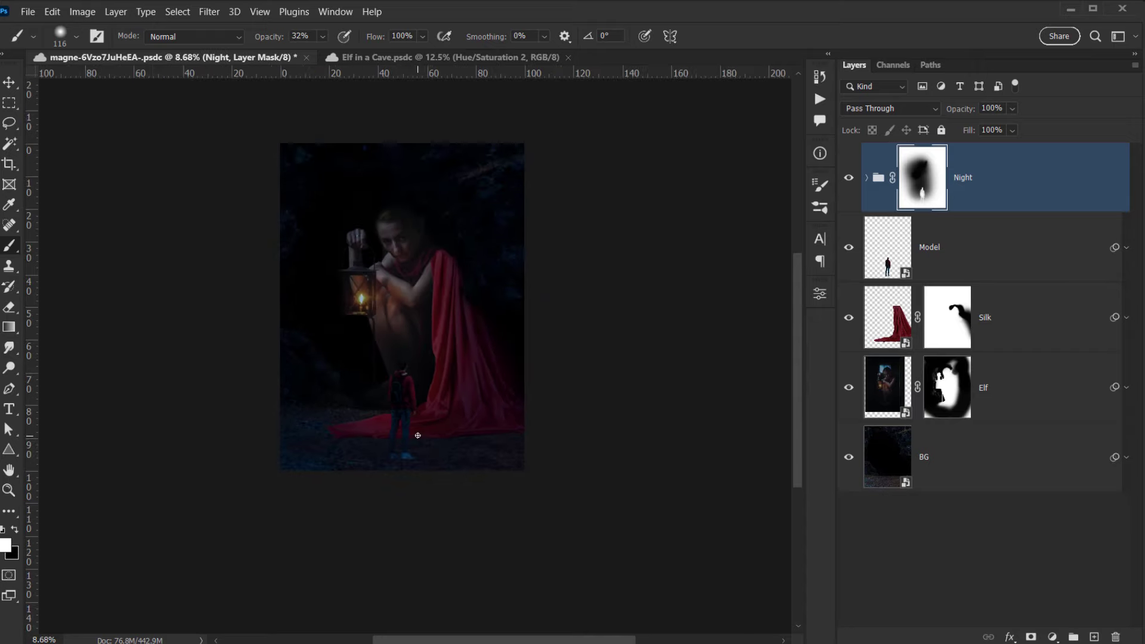
click(850, 179)
click(850, 178)
click(849, 179)
click(849, 178)
scroll(394, 330, up, 1)
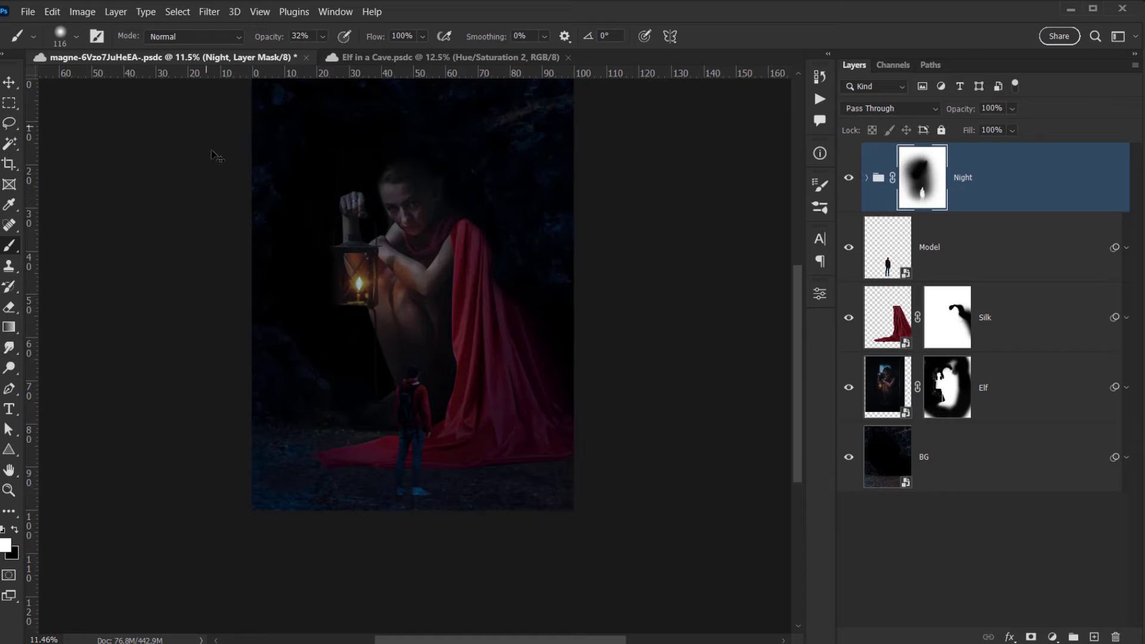
key(ctrl+z)
key(ctrl+d)
Compare the full image with and without the Night group, and examine the elf, lantern and cape up close.
scroll(393, 391, up, 1)
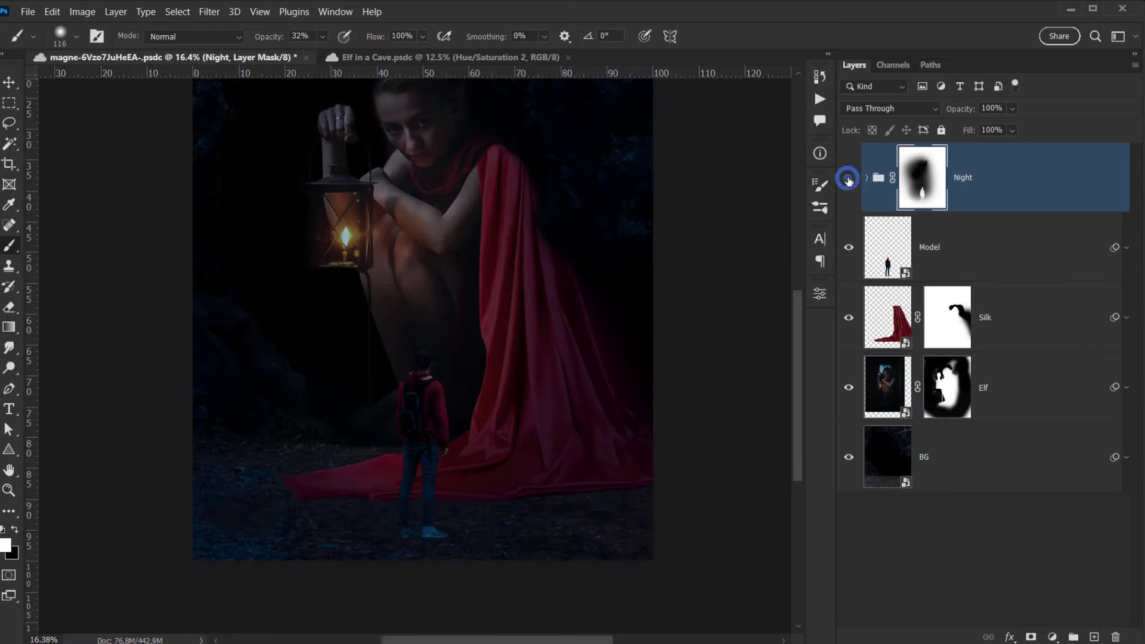
click(848, 177)
click(849, 177)
key(ctrl+0)
scroll(458, 286, up, 3)
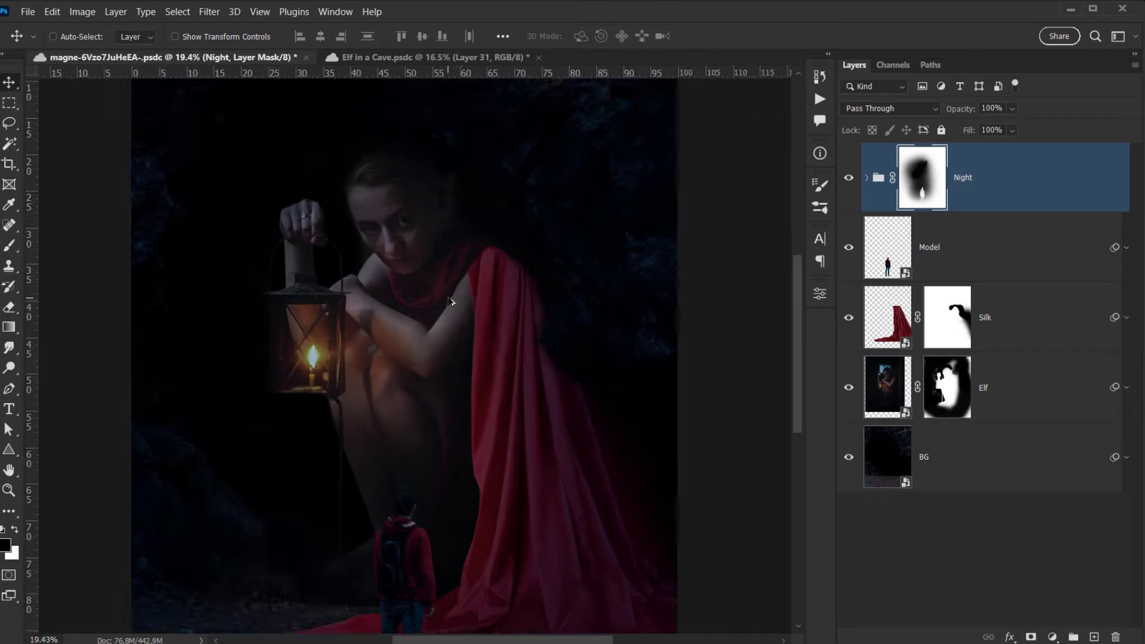
drag(462, 263, 492, 263)
scroll(492, 263, down, 2)
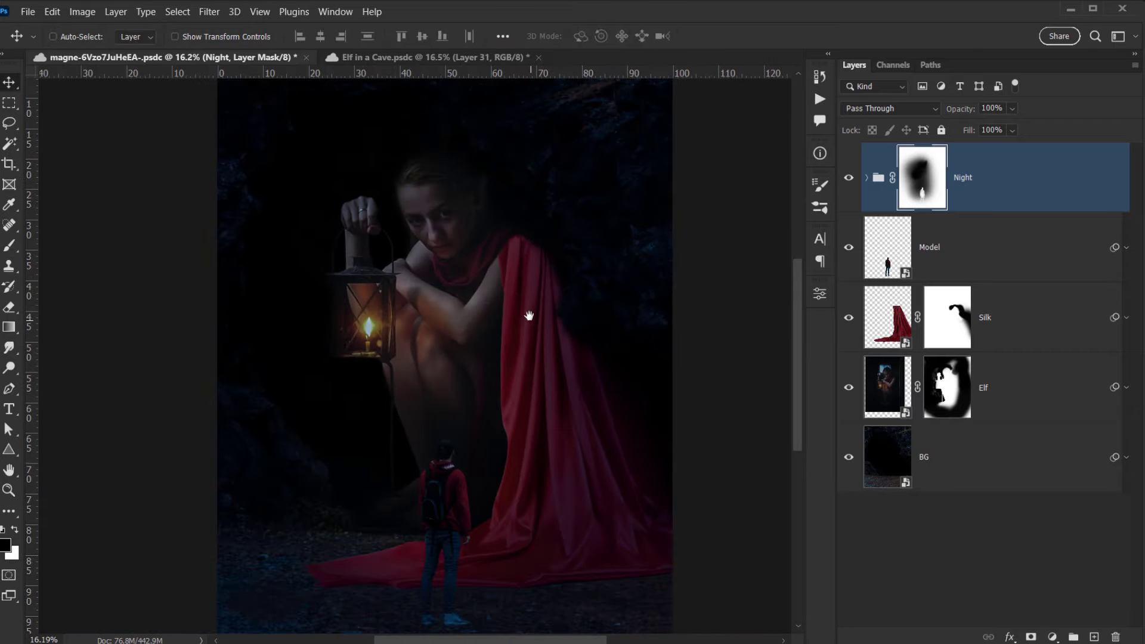
drag(524, 315, 468, 245)
scroll(459, 269, down, 2)
drag(460, 294, 536, 348)
Select the Silk layer, compare the composite with it hidden and shown, and examine the cape's color against the elf's scarf.
click(875, 328)
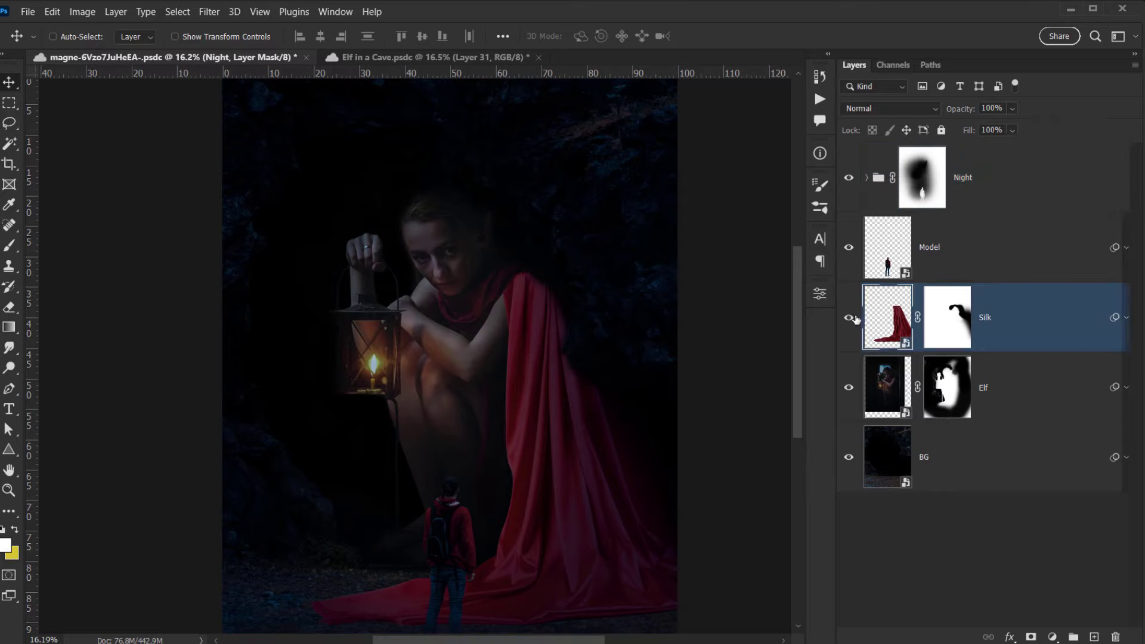
click(849, 317)
click(849, 317)
scroll(529, 401, up, 4)
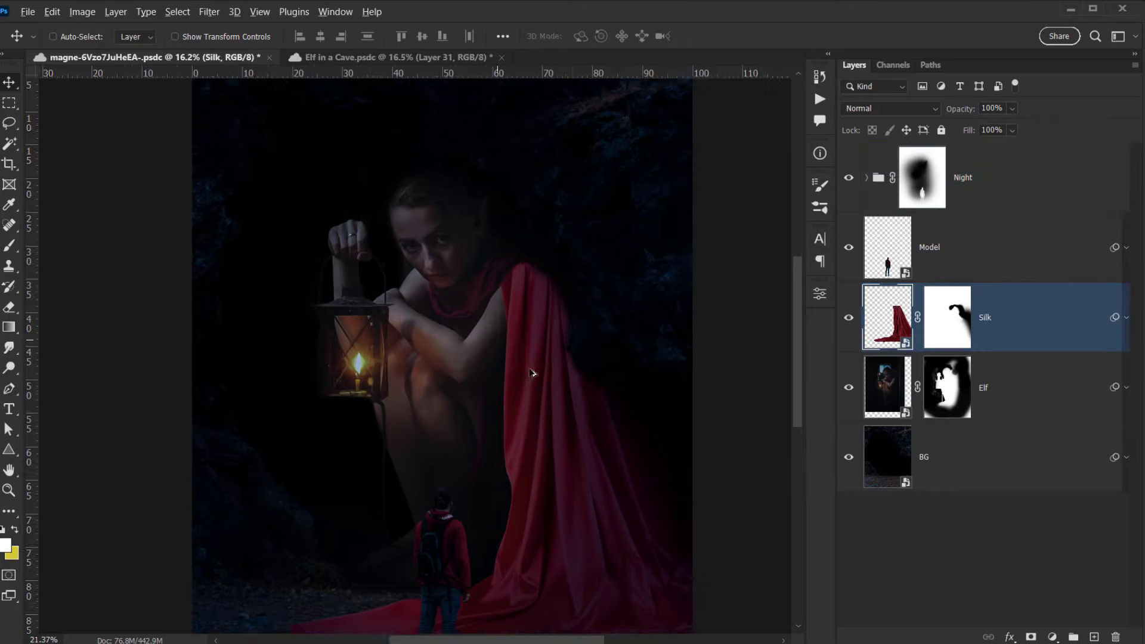
scroll(525, 394, up, 3)
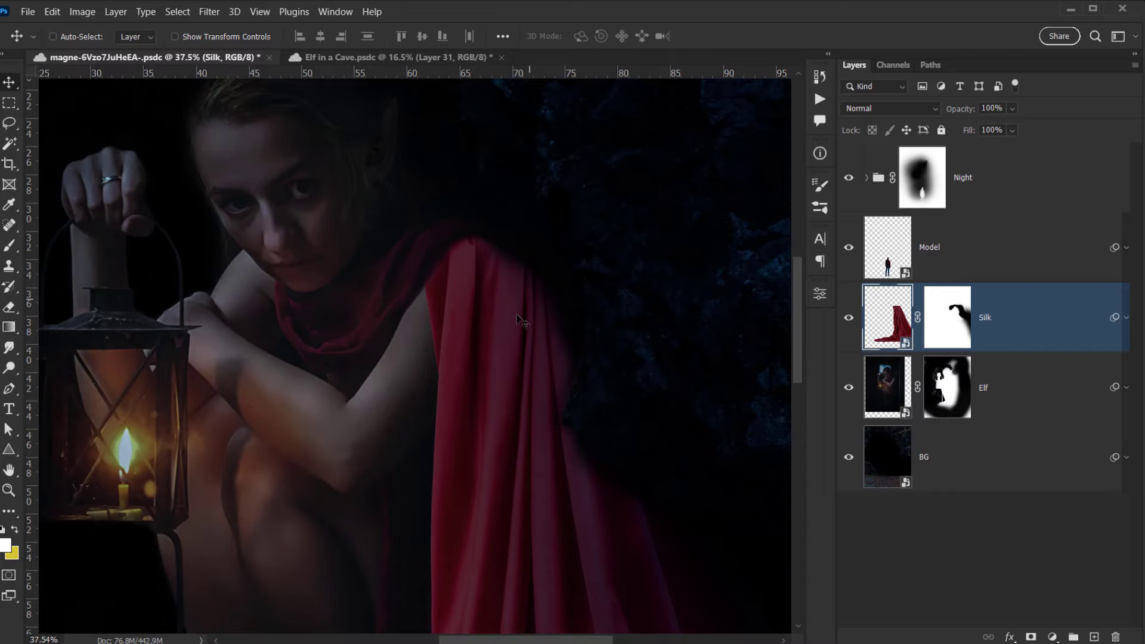
scroll(507, 342, down, 8)
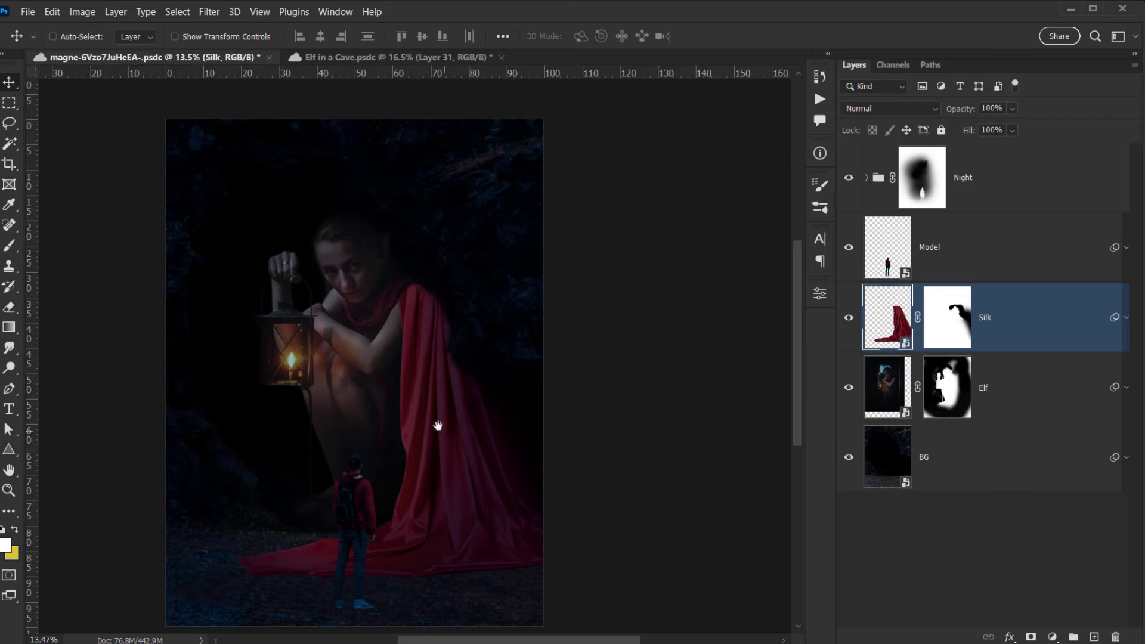
drag(440, 426, 485, 376)
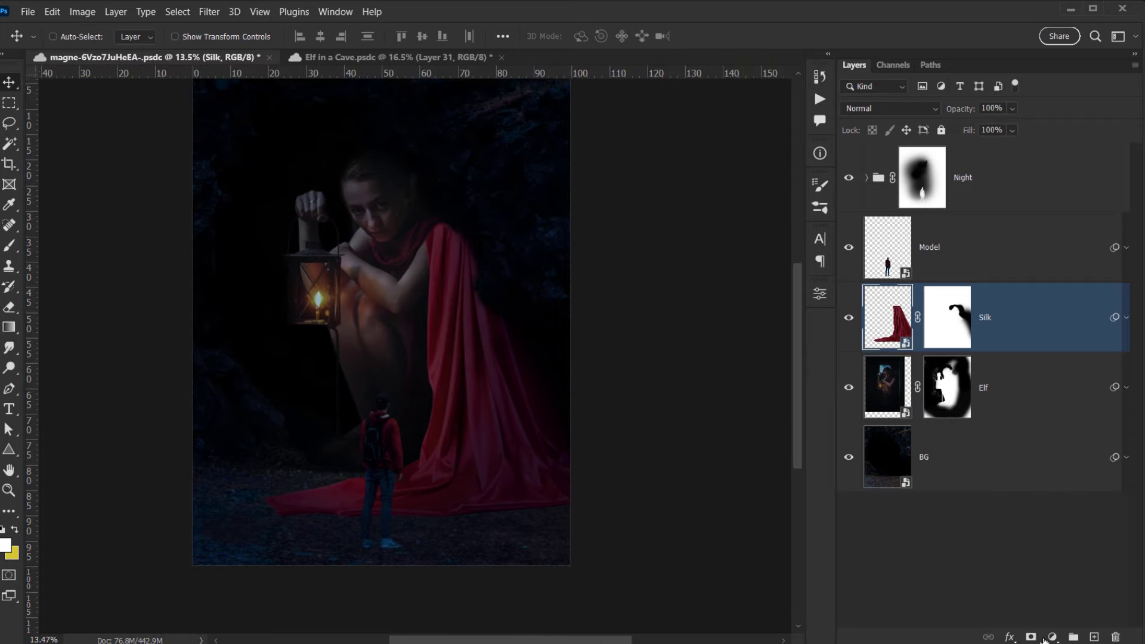
Add a Hue/Saturation adjustment clipped to the Silk layer and save the document.
click(1053, 638)
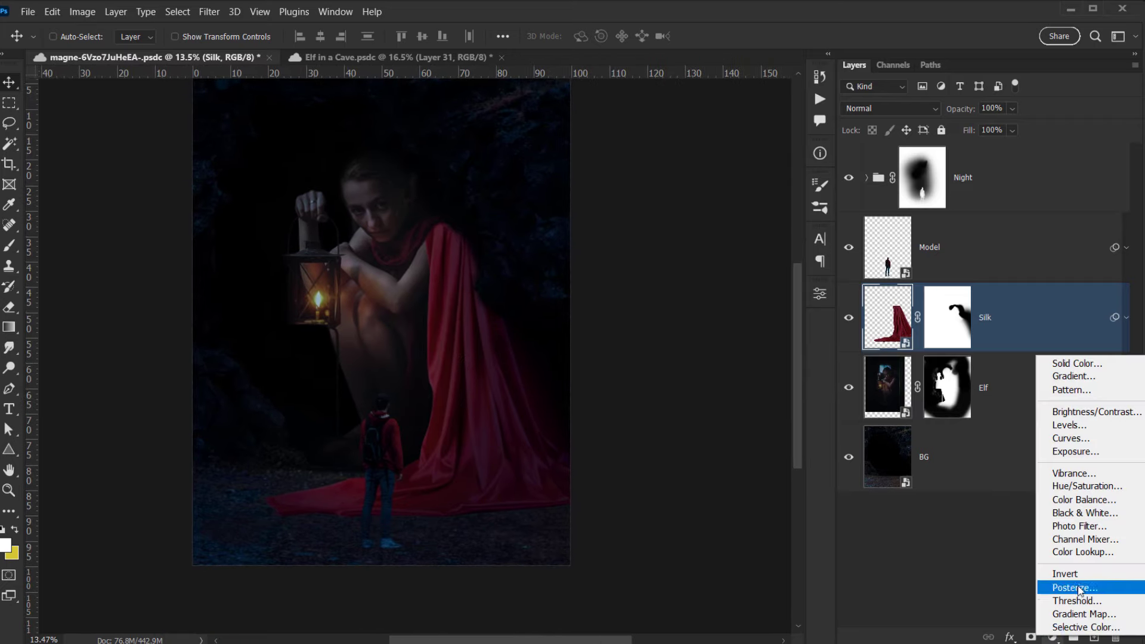
click(1081, 486)
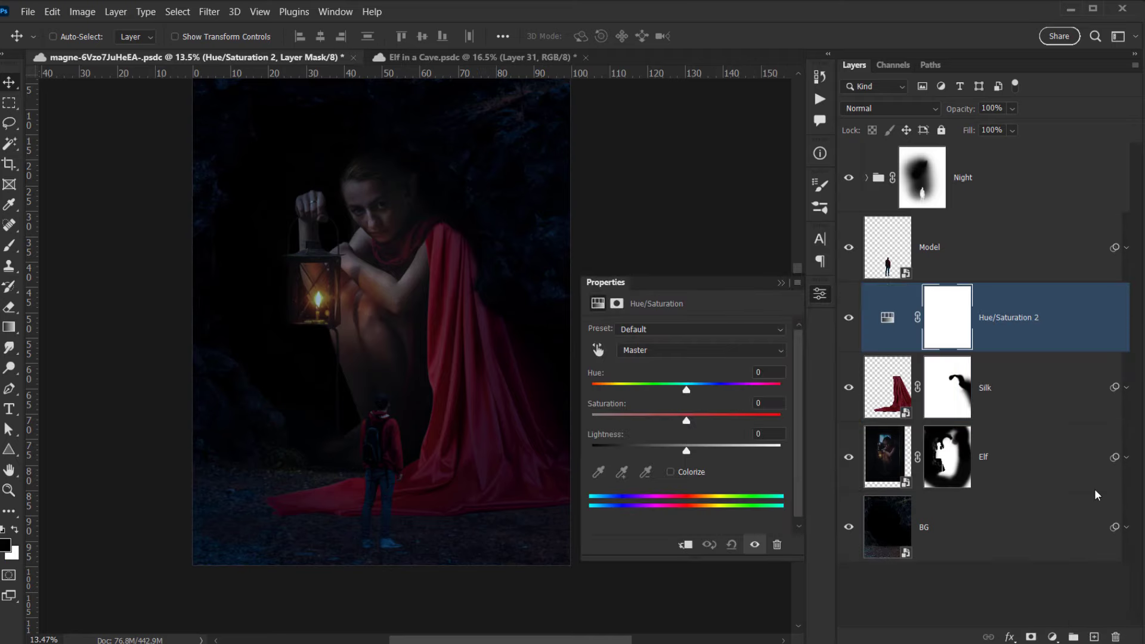
click(684, 543)
key(ctrl+s)
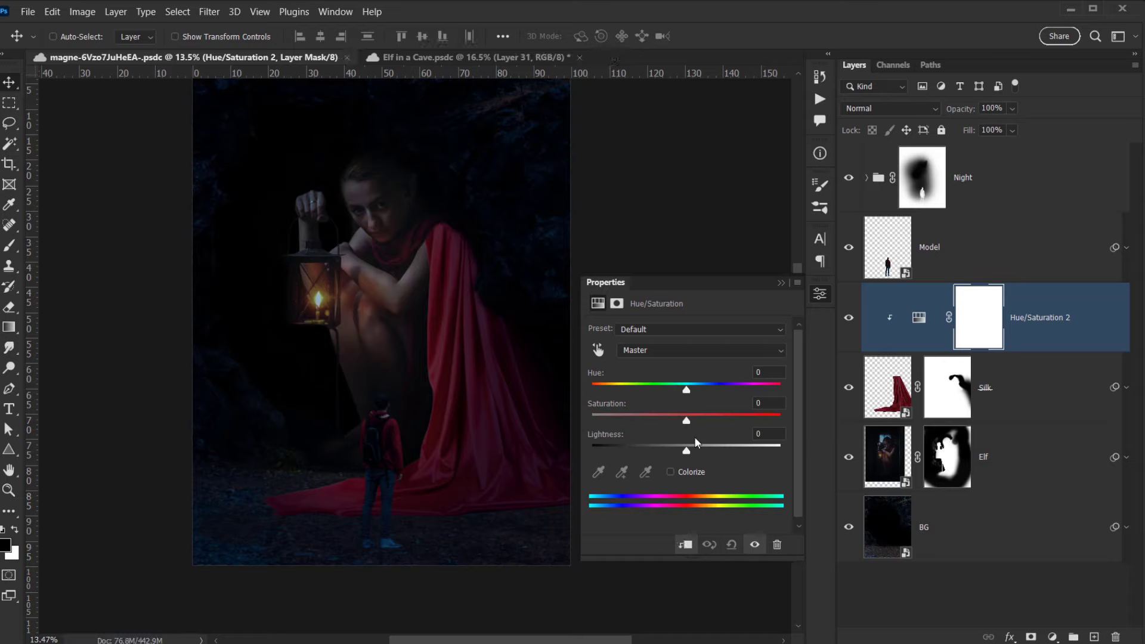
Set the cape's Hue/Saturation adjustment to Hue +9, Saturation -42 and Lightness -17.
drag(688, 422, 658, 422)
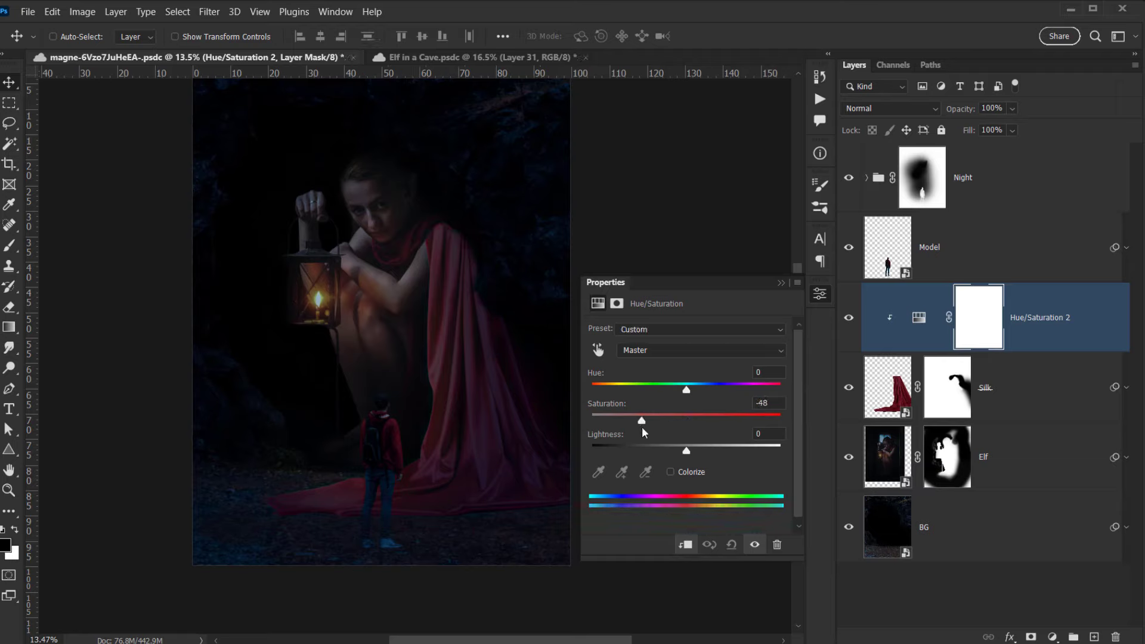
drag(640, 430, 644, 429)
drag(689, 391, 692, 391)
drag(690, 389, 696, 397)
drag(646, 420, 670, 449)
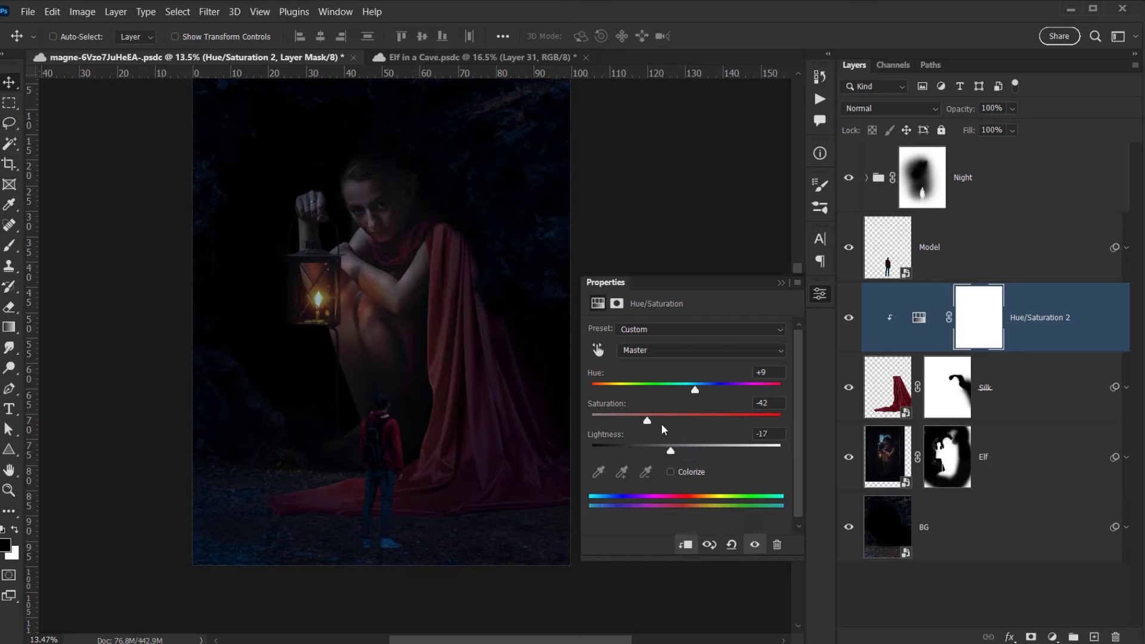
Refine the cape's Hue/Saturation adjustment to Saturation -40 and Lightness -12.
drag(649, 424, 650, 424)
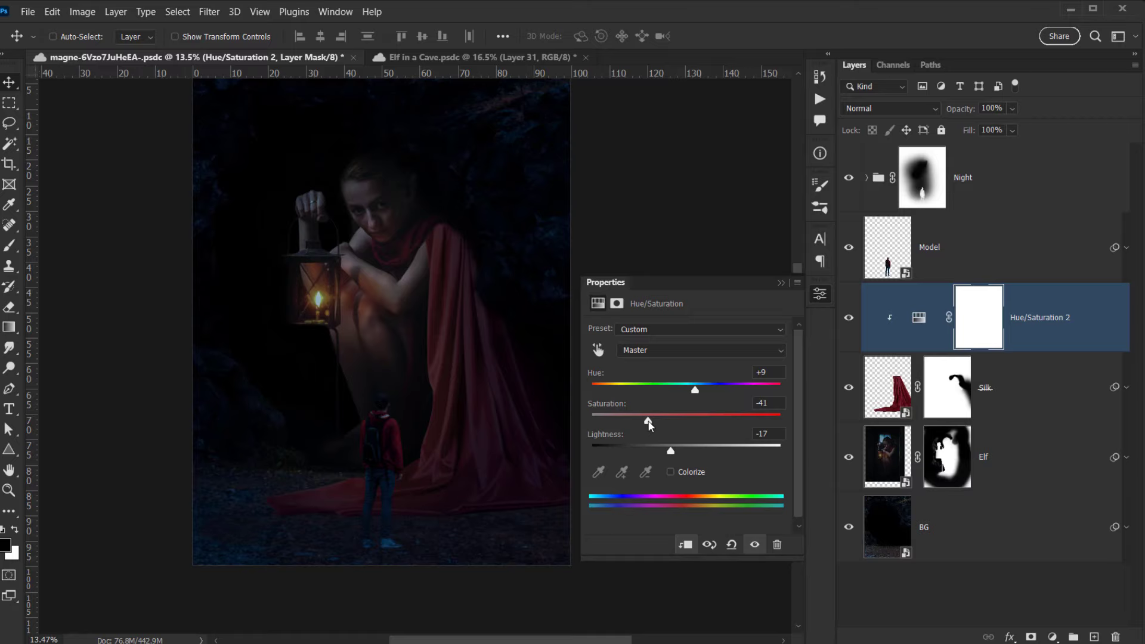
click(676, 450)
click(785, 284)
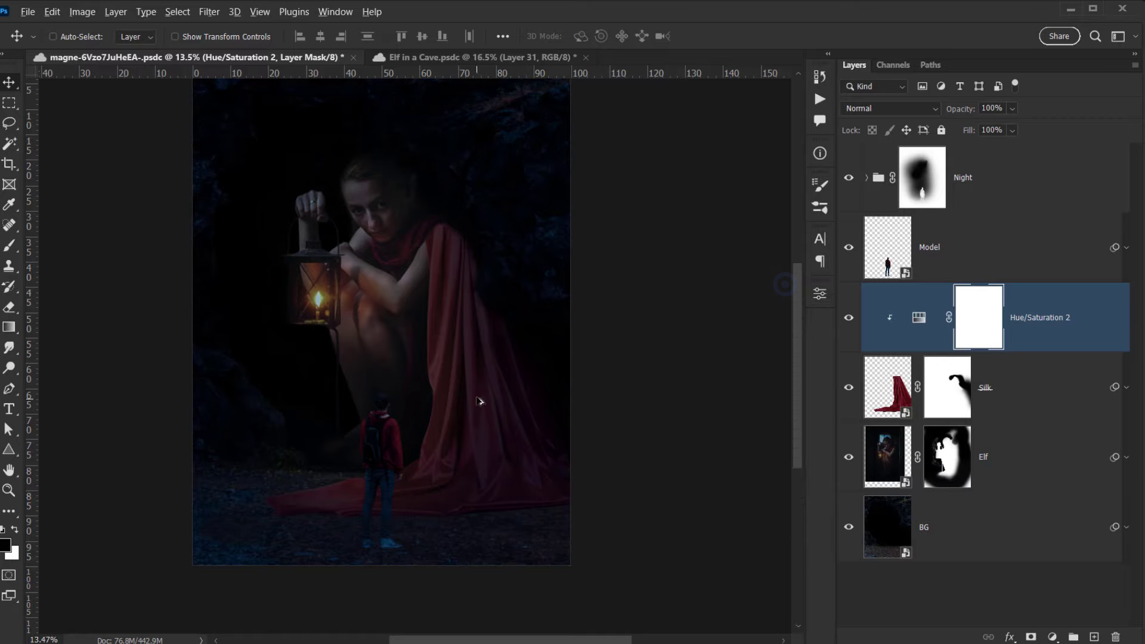
scroll(477, 396, up, 4)
scroll(485, 472, down, 4)
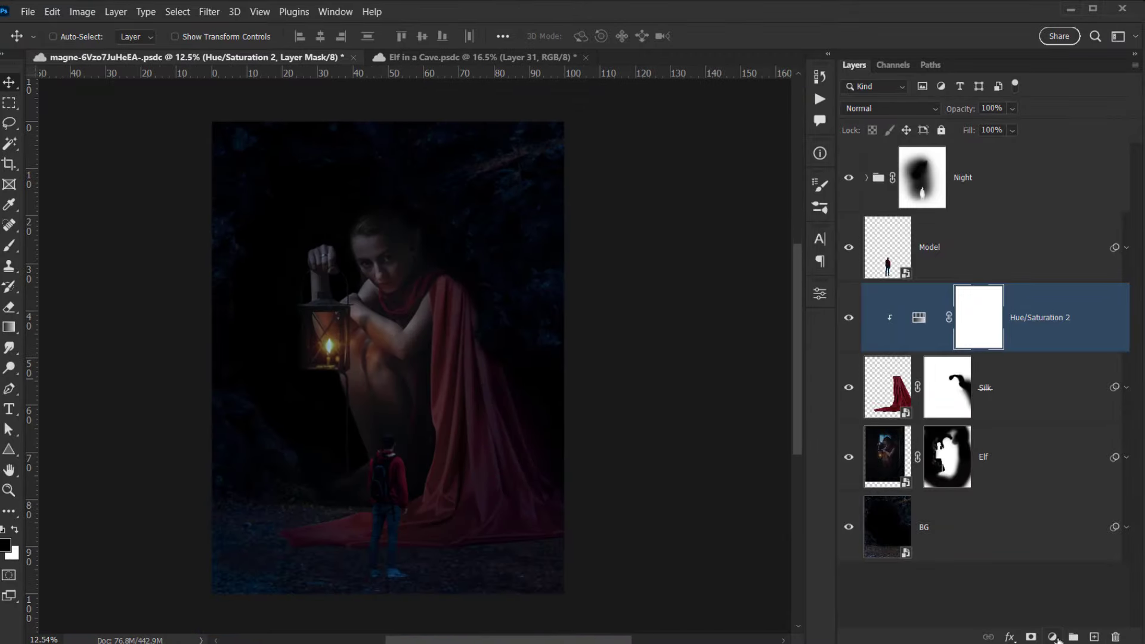
Add a Levels adjustment above the cape's Hue/Saturation layer and clip it to the Silk layer.
click(1054, 637)
click(1078, 427)
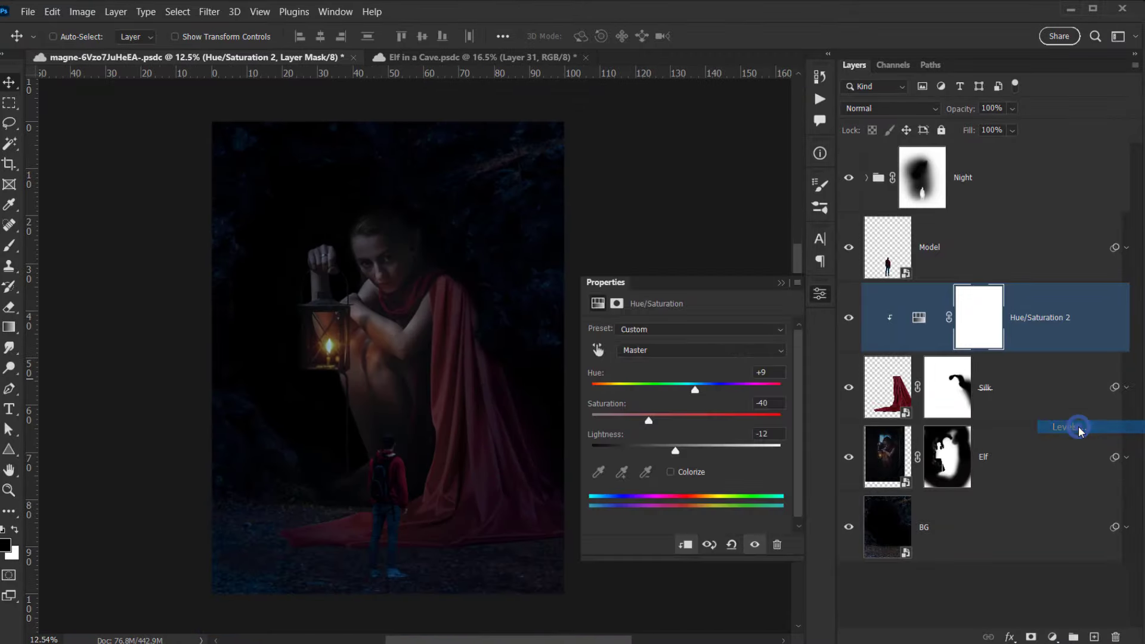
click(687, 545)
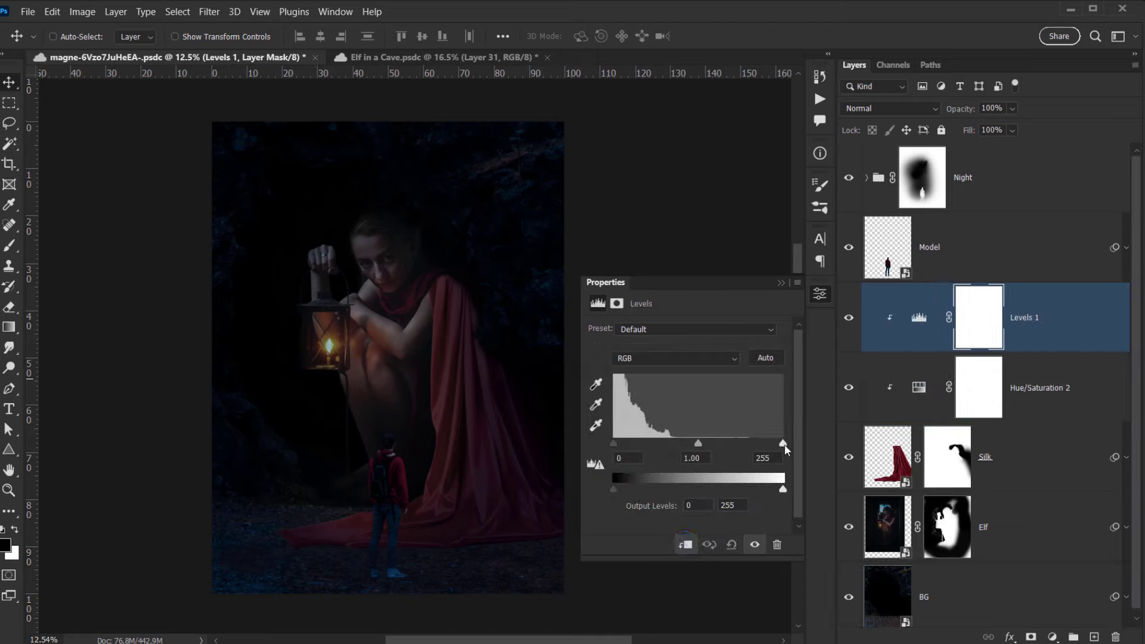
Darken the cape's Levels midtones to 0.83, move the white input point slightly inward, and check the cape up close.
mouse_move(783, 444)
mouse_down()
mouse_move(761, 446)
mouse_move(784, 446)
mouse_up()
drag(699, 444, 711, 448)
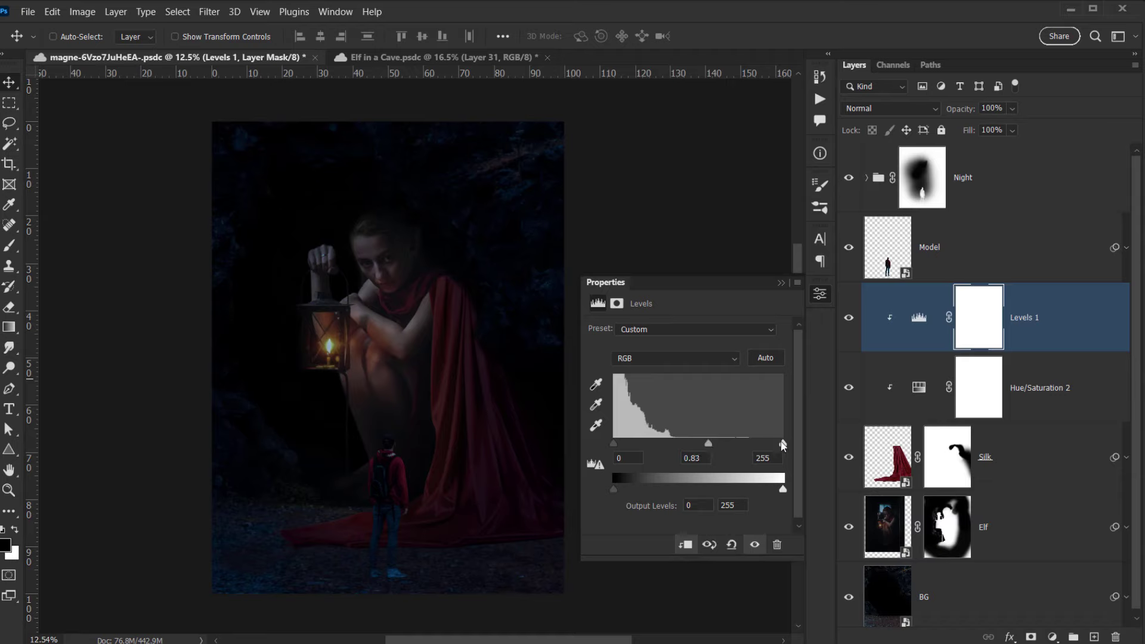
drag(775, 443, 772, 444)
click(781, 283)
scroll(428, 349, up, 3)
scroll(428, 349, up, 1)
drag(456, 366, 409, 264)
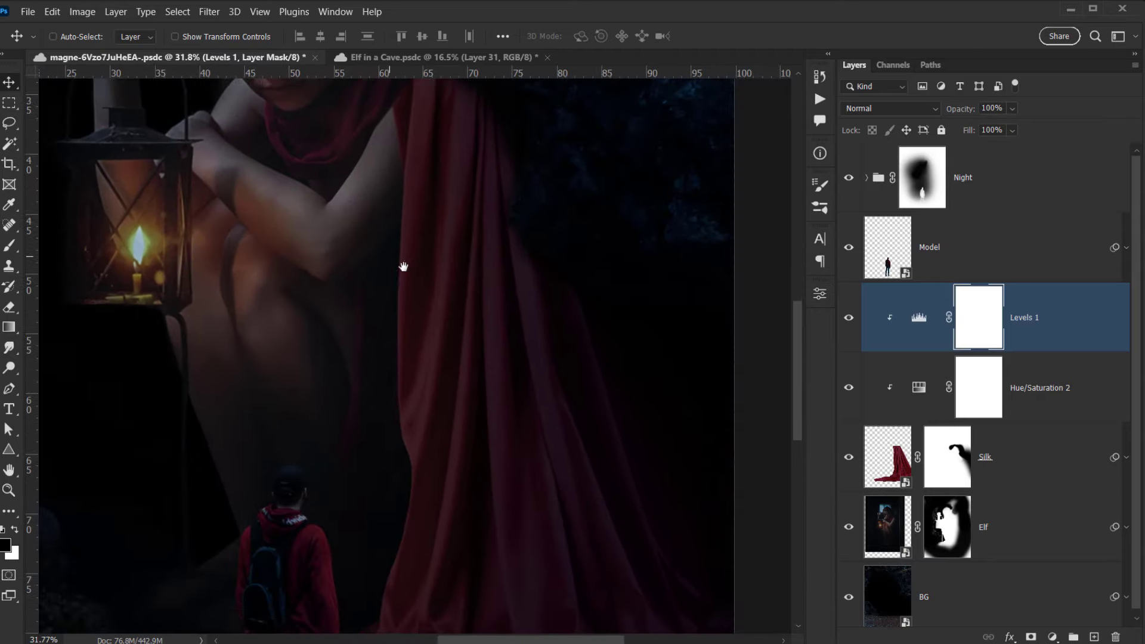
scroll(409, 264, down, 4)
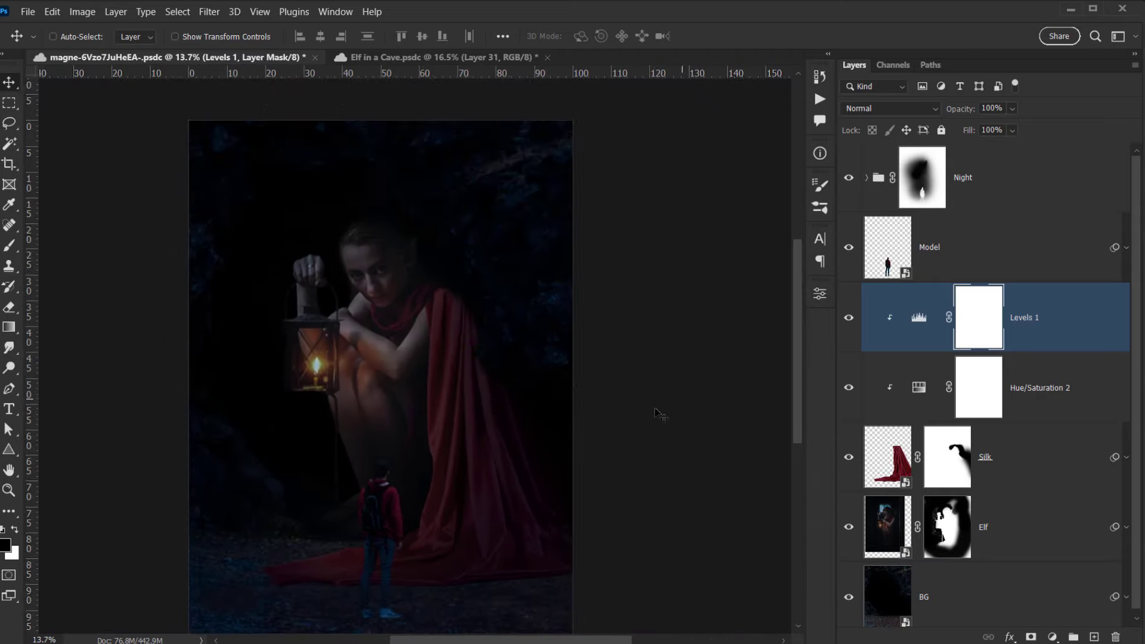
Fine-tune the cape's Hue/Saturation adjustment by raising Saturation slightly and lowering Hue and Lightness a little.
scroll(498, 445, up, 1)
double_click(921, 388)
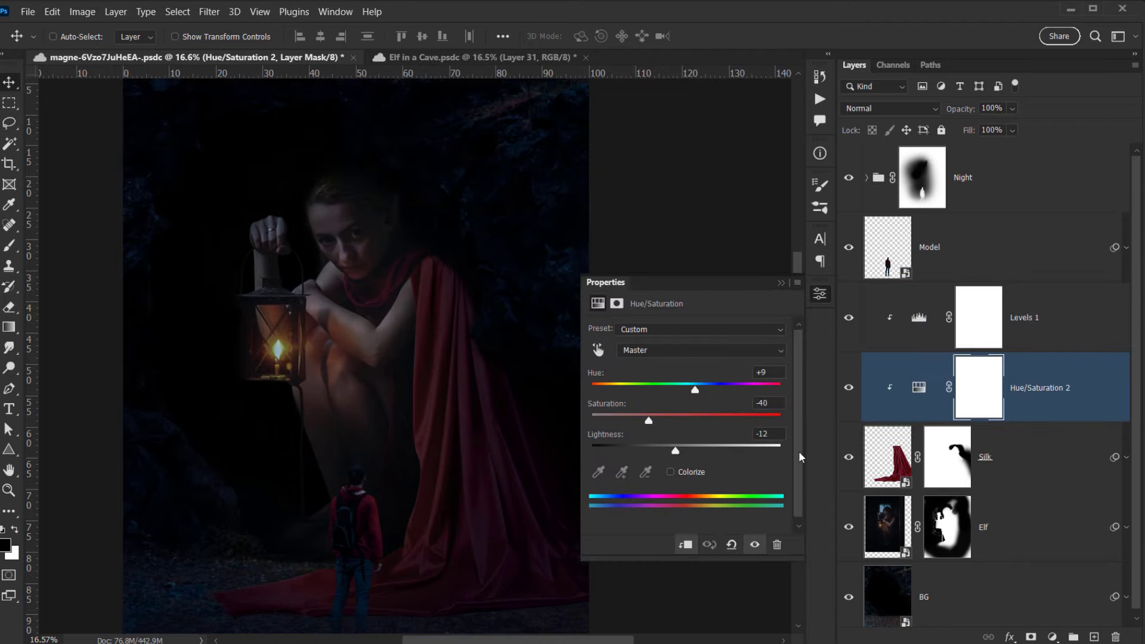
drag(649, 421, 652, 421)
drag(655, 418, 659, 420)
drag(676, 450, 676, 450)
drag(695, 389, 688, 392)
drag(673, 451, 672, 452)
click(780, 283)
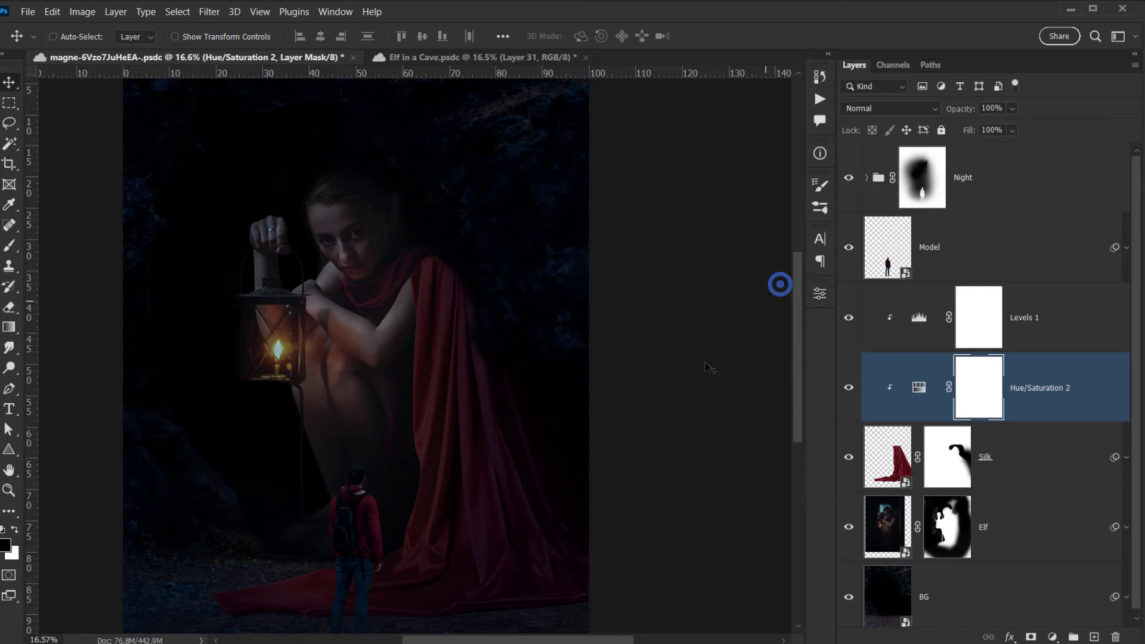
Return the cape's Levels white input to 255 and keep the midtones at 0.76.
scroll(507, 481, down, 3)
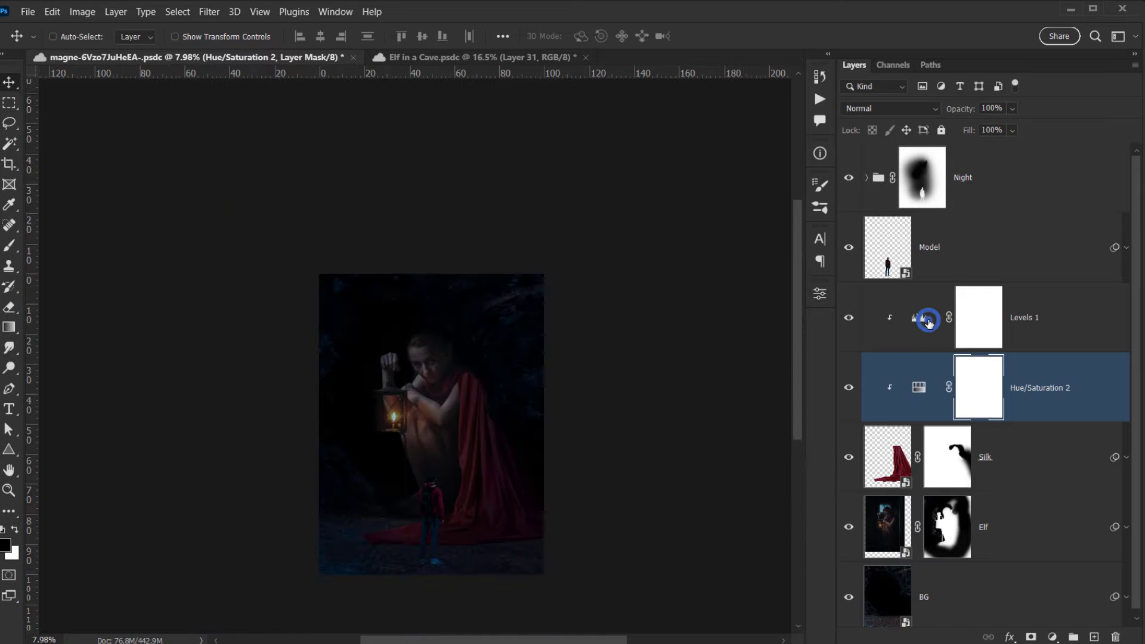
double_click(928, 321)
drag(771, 443, 801, 437)
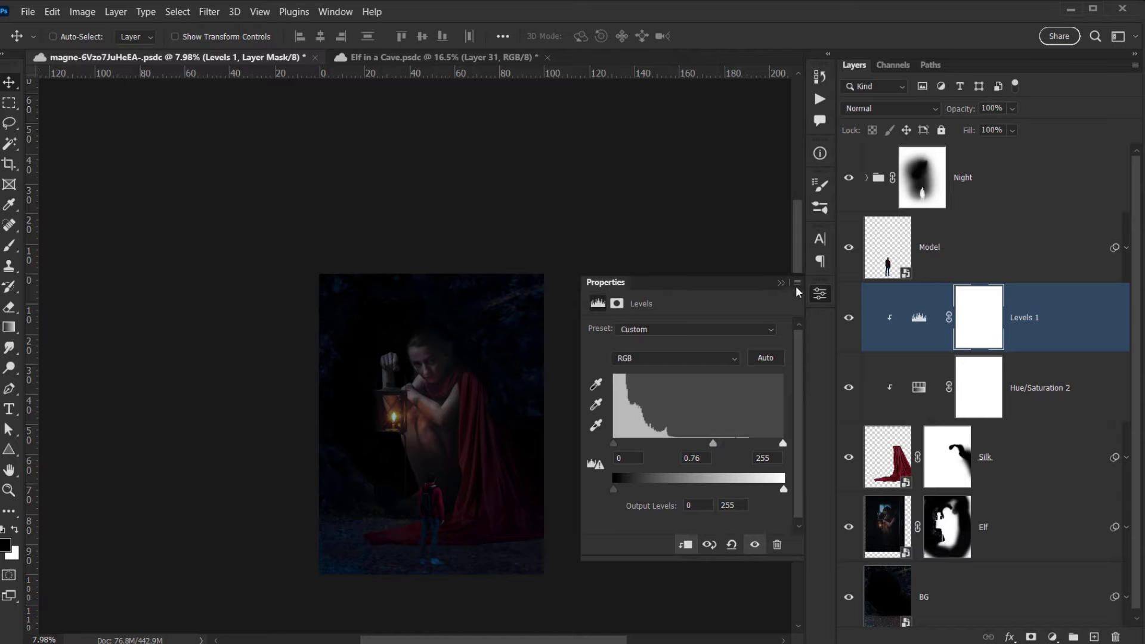
click(781, 283)
Examine the cape's color against the elf and model, and inspect where its lower edge meets the ground.
scroll(504, 487, up, 6)
drag(534, 435, 495, 404)
scroll(478, 468, down, 2)
scroll(480, 470, down, 2)
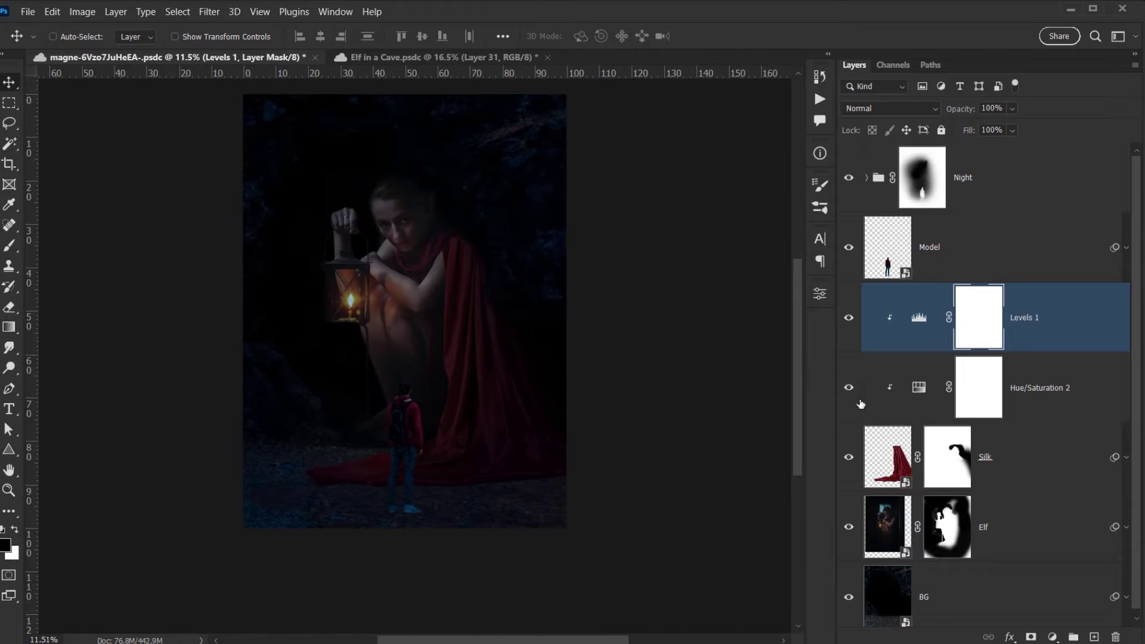
scroll(406, 397, up, 1)
scroll(657, 379, up, 1)
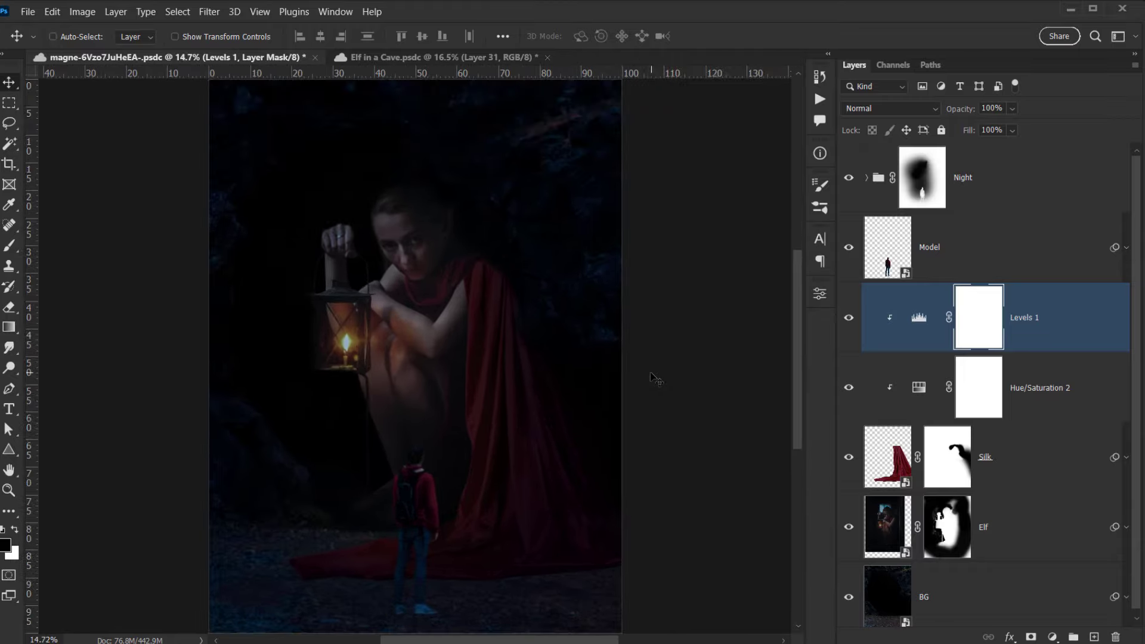
scroll(525, 509, up, 4)
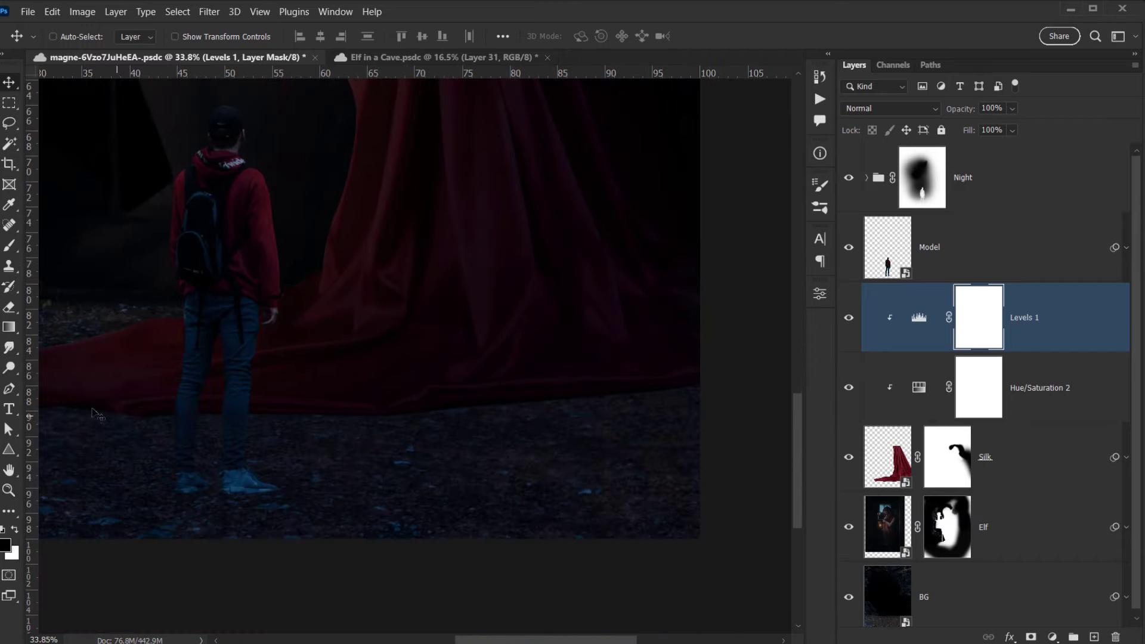
drag(103, 417, 188, 462)
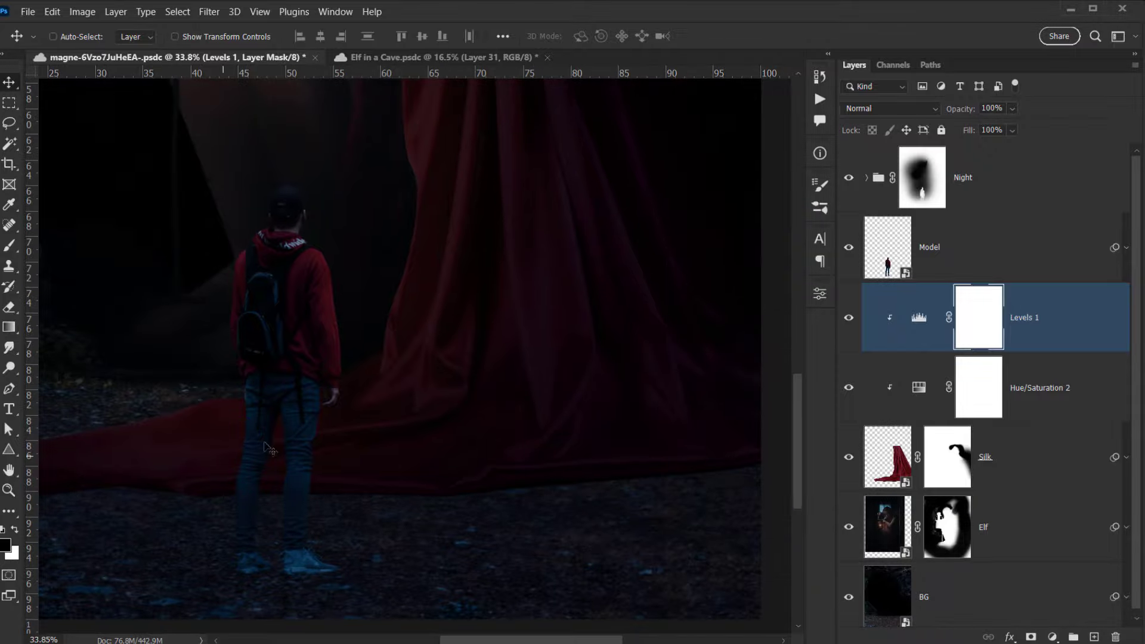
scroll(264, 442, down, 3)
mouse_move(445, 432)
mouse_down()
mouse_move(491, 439)
mouse_move(456, 430)
mouse_up()
drag(382, 449, 483, 477)
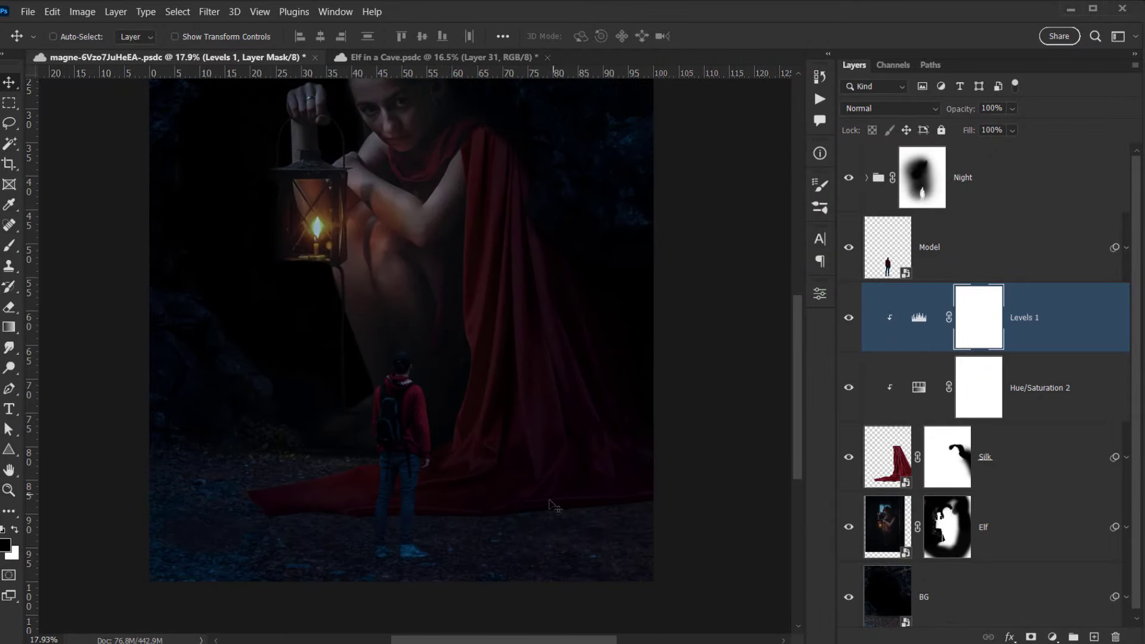
drag(523, 453, 531, 487)
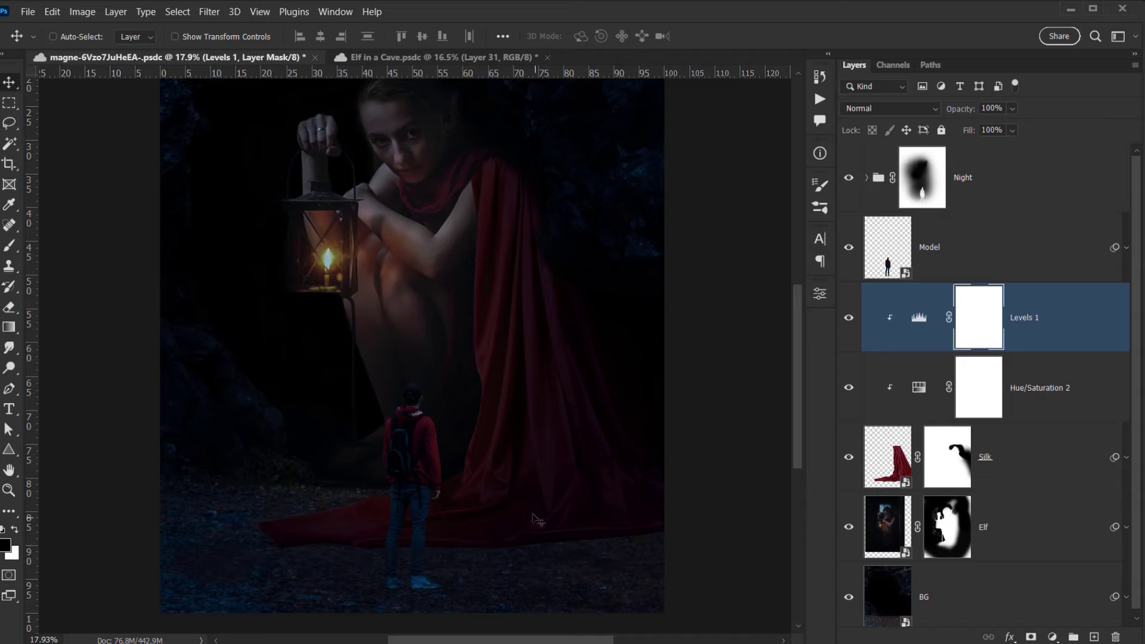
Create a new layer named Shadow between the Levels adjustment and the Model layer.
click(1096, 637)
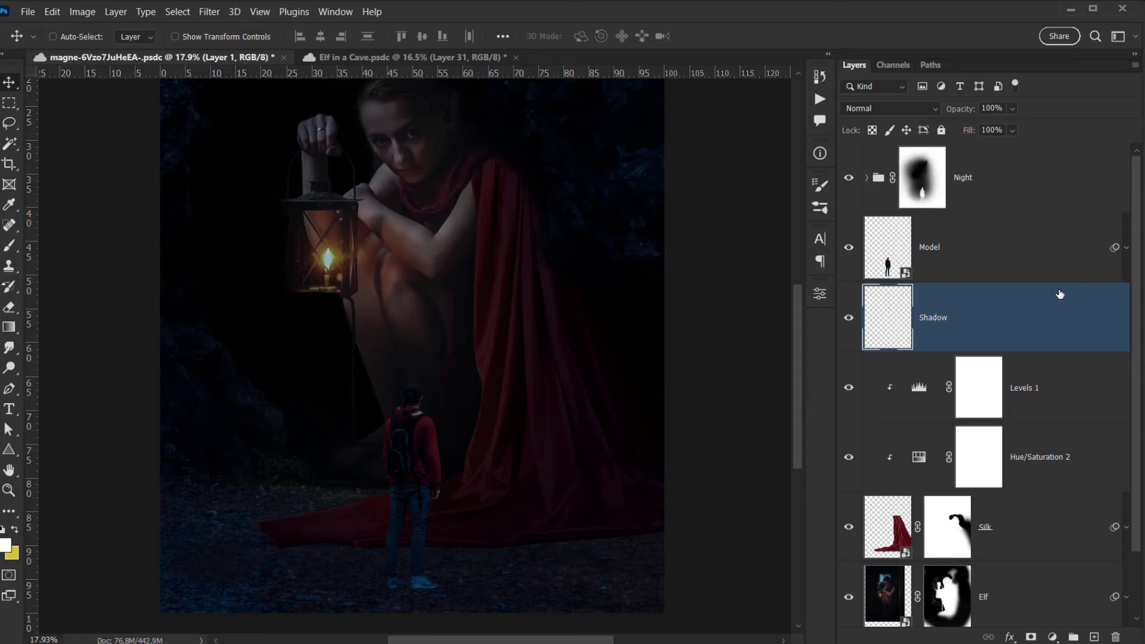
mouse_move(384, 482)
mouse_down()
mouse_move(401, 476)
mouse_move(371, 466)
mouse_up()
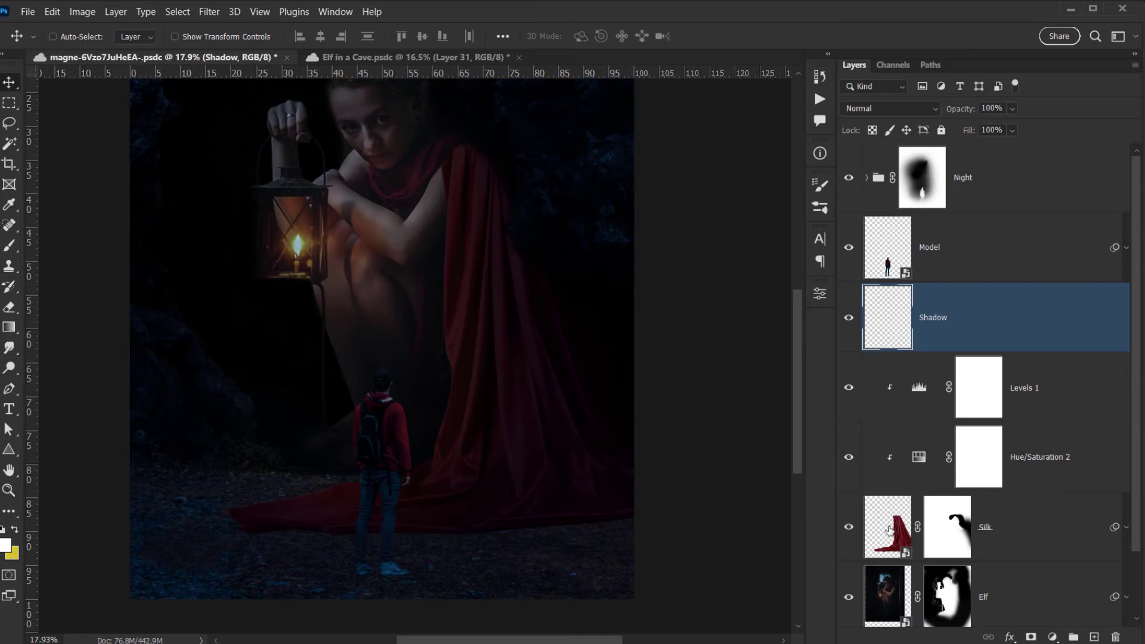
Load the Silk layer's outline as a selection, invert it with the Shadow layer active, and hide the selection edges.
click(1063, 546)
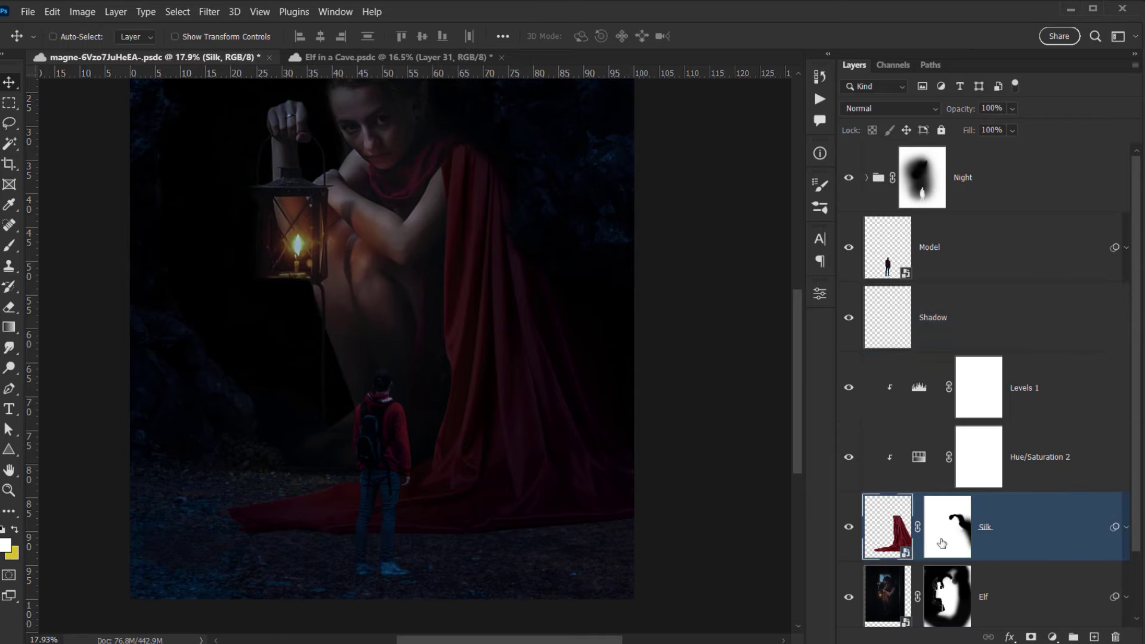
ctrl+click(891, 521)
drag(494, 426, 485, 448)
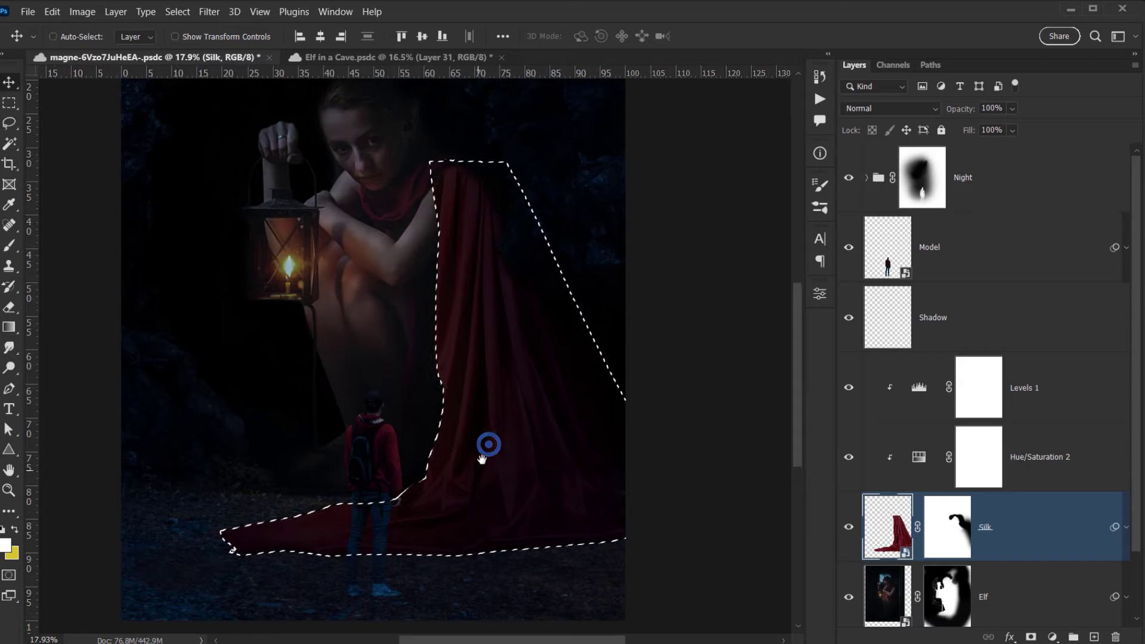
click(957, 305)
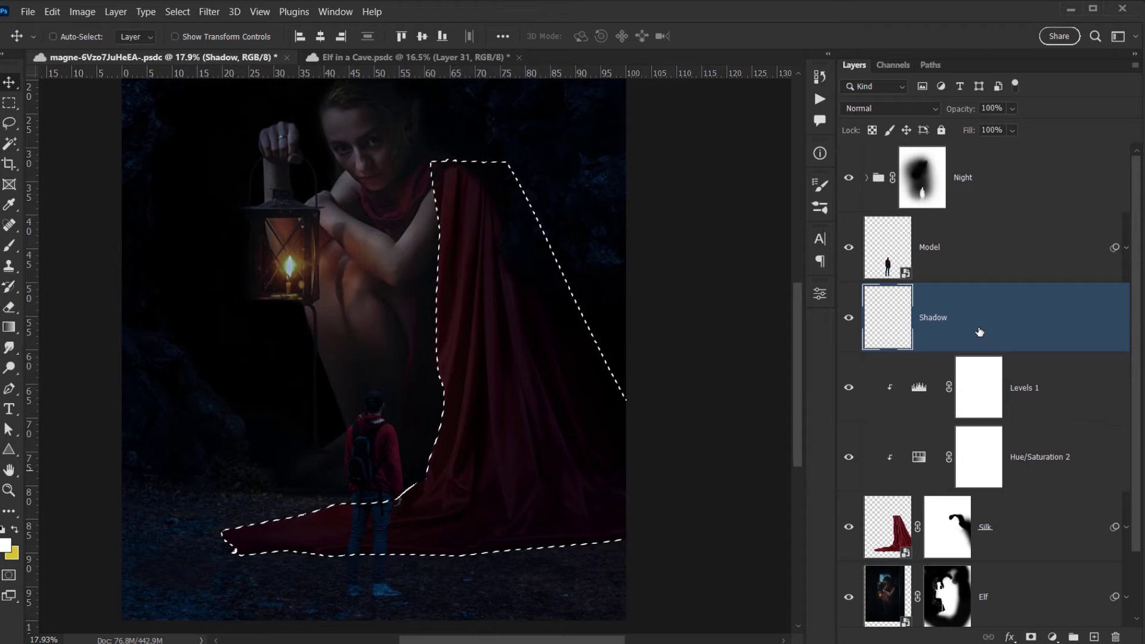
key(ctrl)
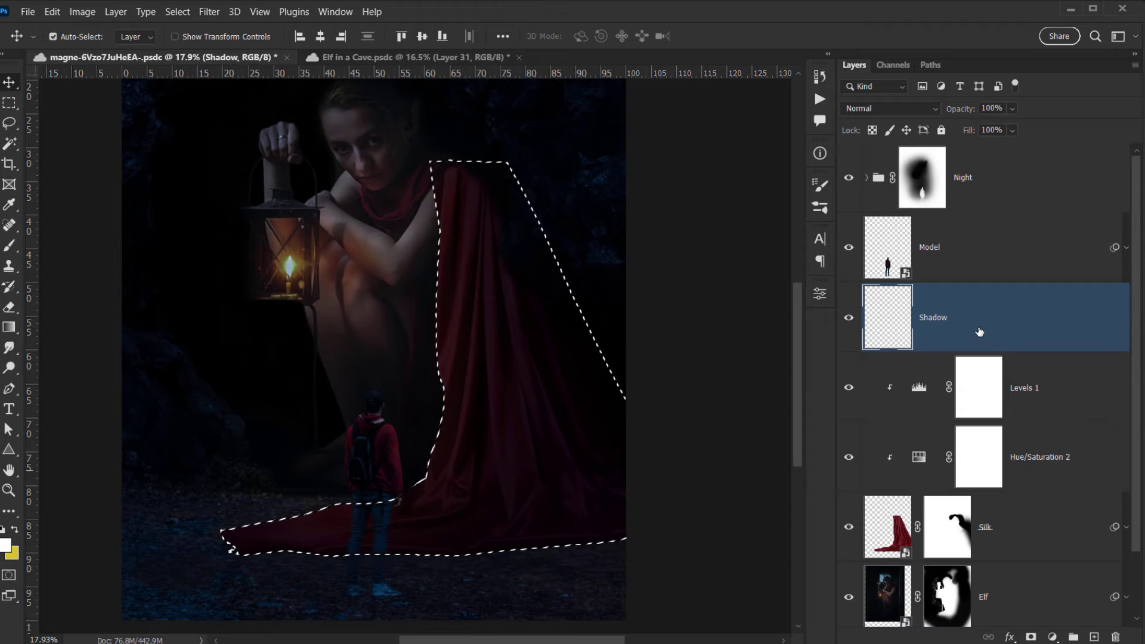
key(ctrl+shift+i)
scroll(490, 417, down, 2)
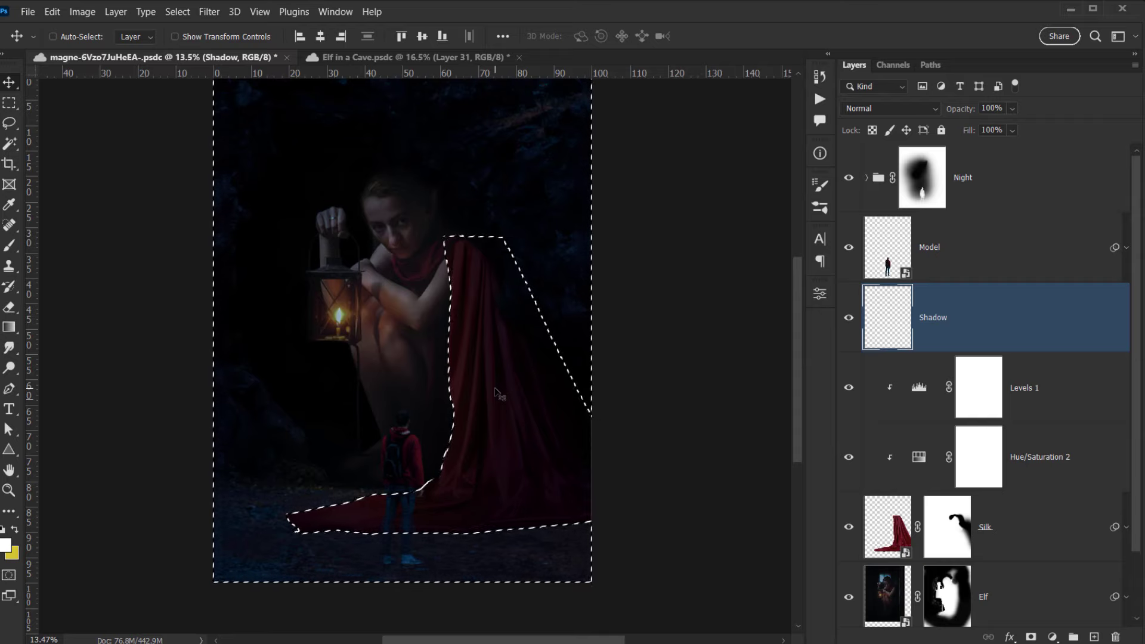
key(ctrl+d)
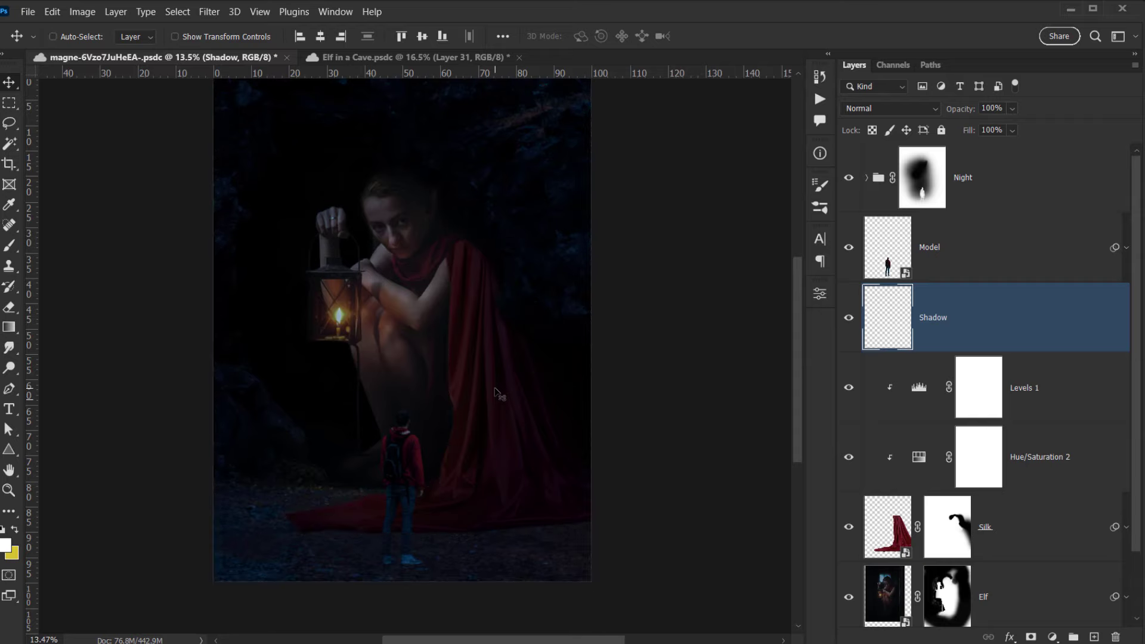
Brush a sampled dark tone at 14% opacity and 60% flow along the cape's hem near the image edge.
scroll(500, 429, up, 3)
drag(463, 427, 545, 326)
click(9, 246)
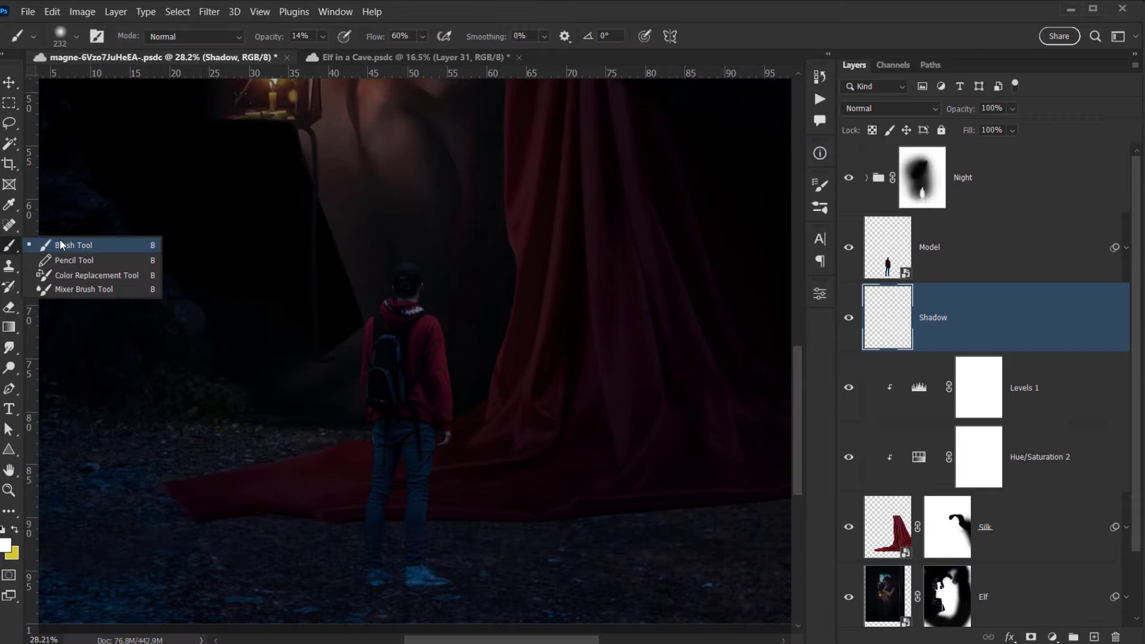
click(61, 245)
scroll(577, 518, up, 3)
scroll(615, 519, up, 3)
alt+click(619, 524)
drag(590, 529, 64, 532)
drag(303, 483, 321, 490)
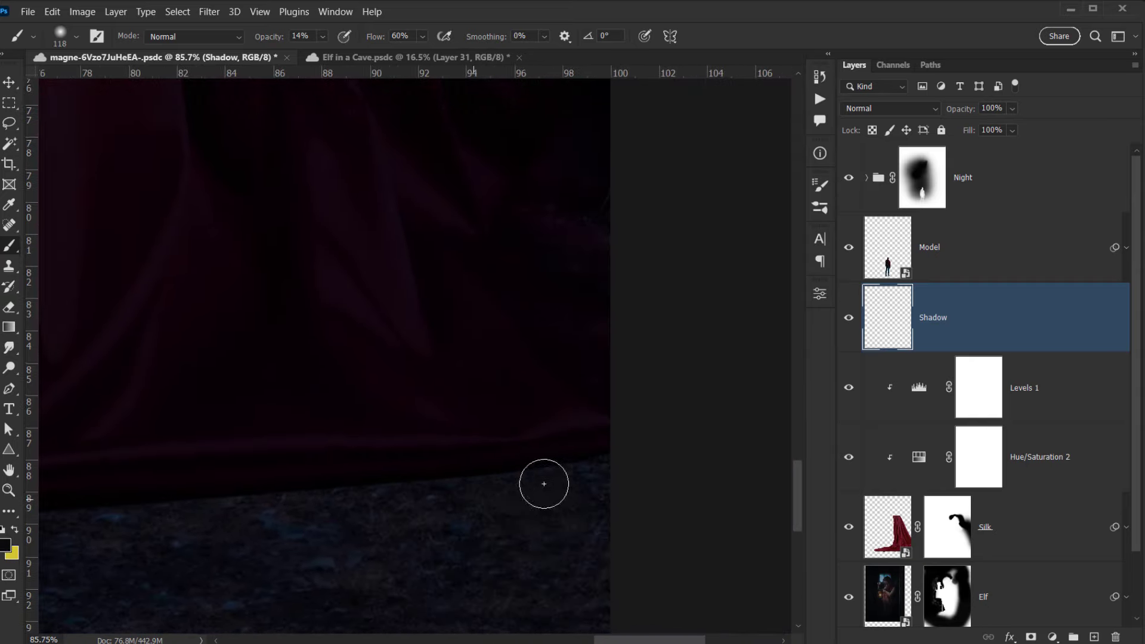
alt+right_click(541, 481)
drag(624, 440, 526, 457)
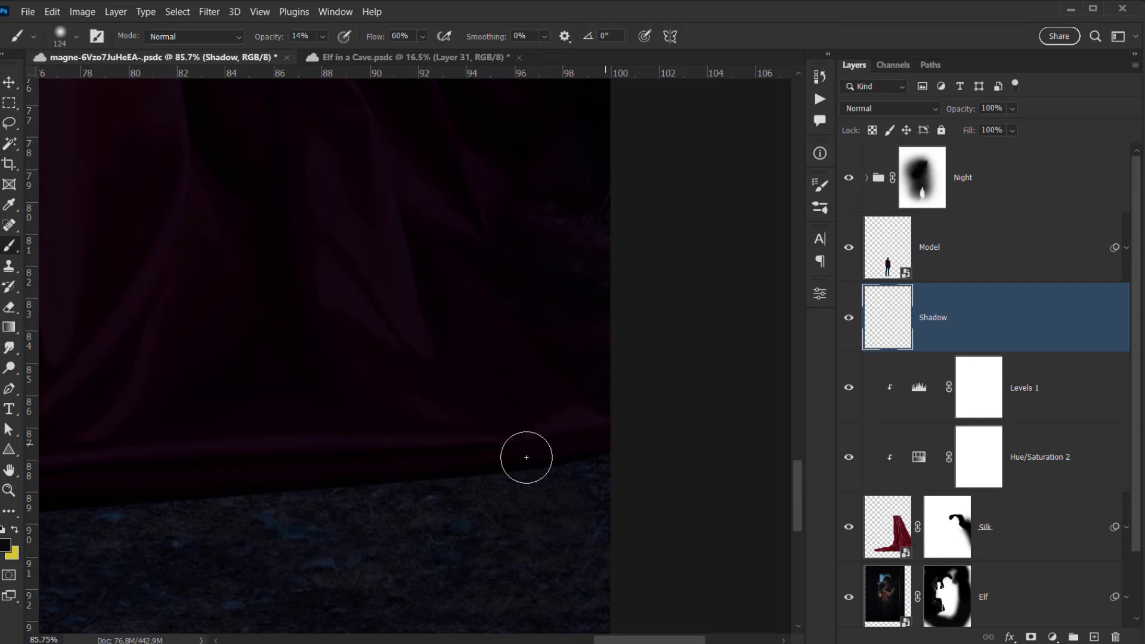
click(603, 447)
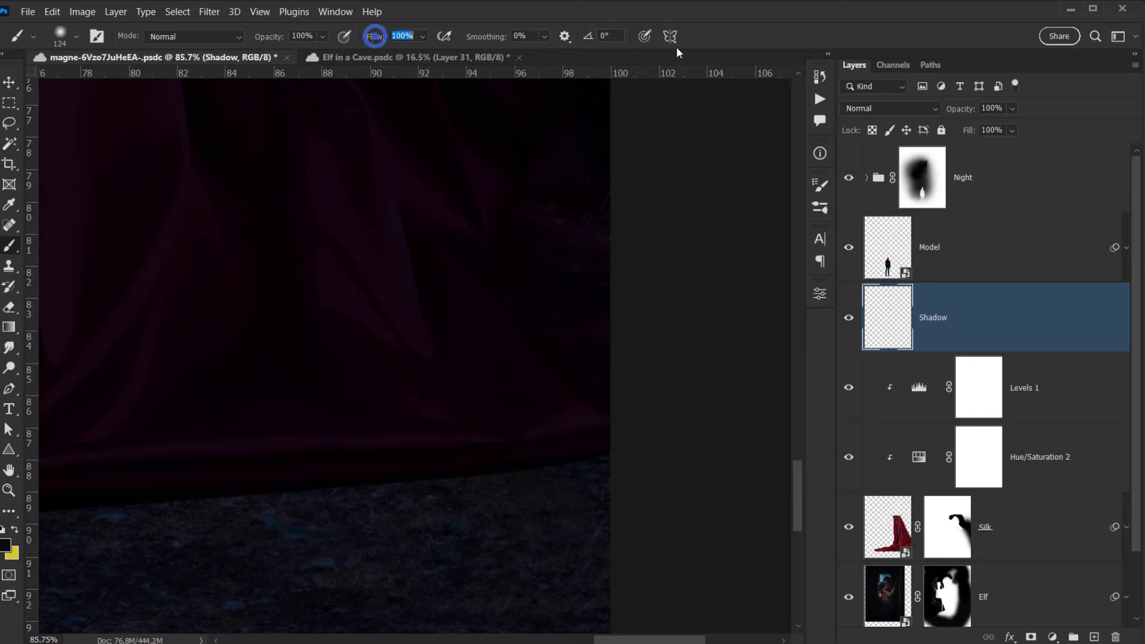
Brush the cape's contact shadow along the hem inward from the image edge with a 148 px brush at 100% opacity and flow.
alt+right_click(525, 404)
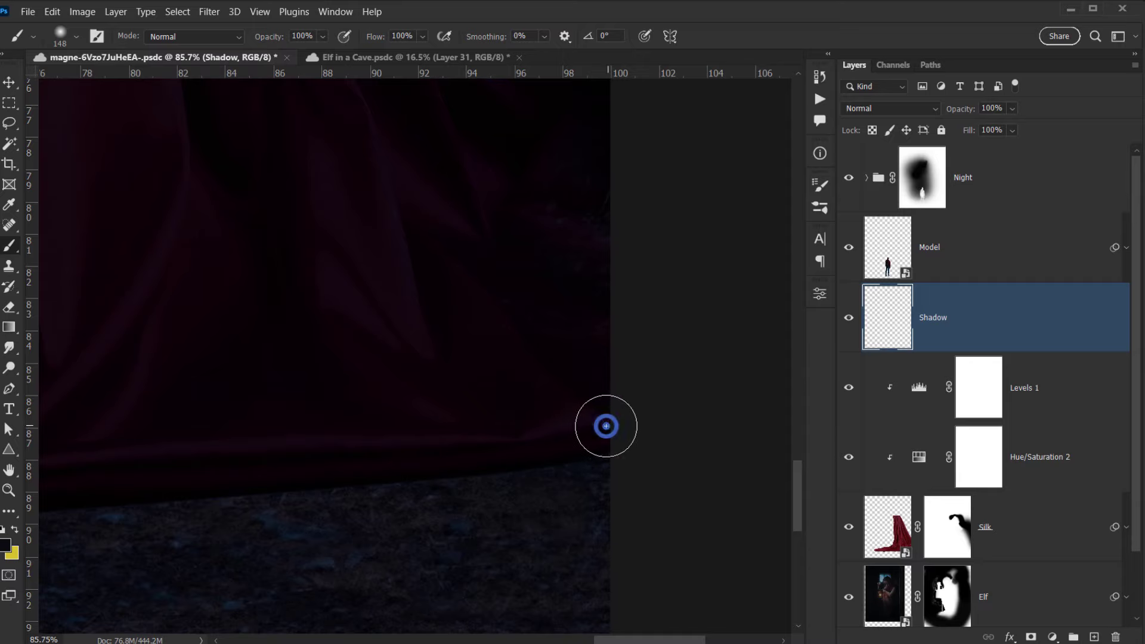
click(578, 435)
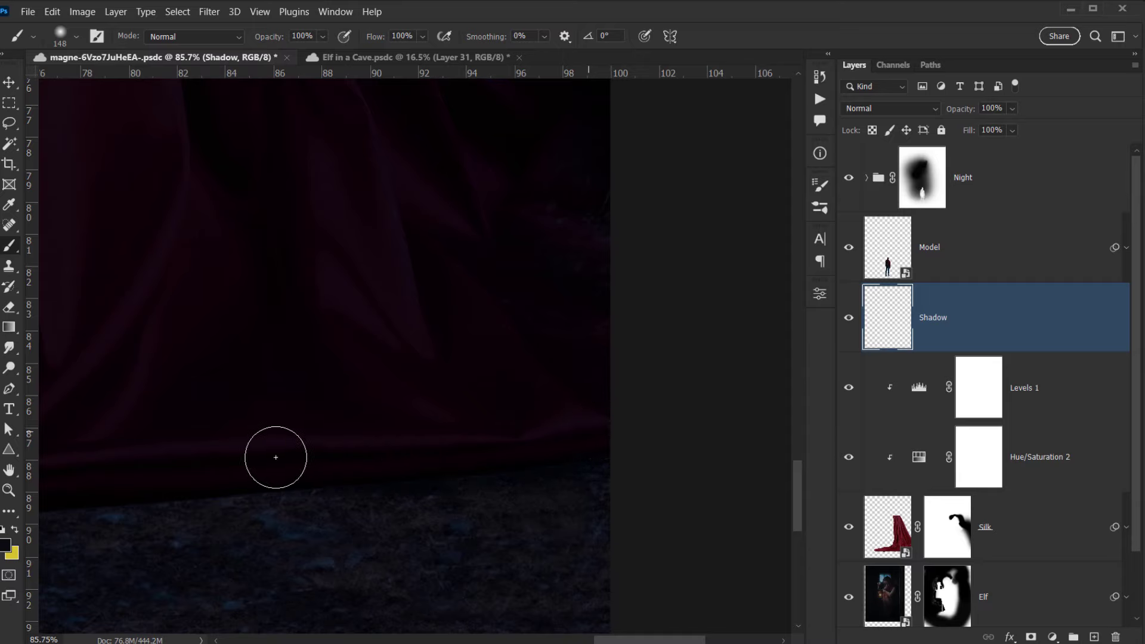
drag(213, 479, 573, 429)
click(628, 411)
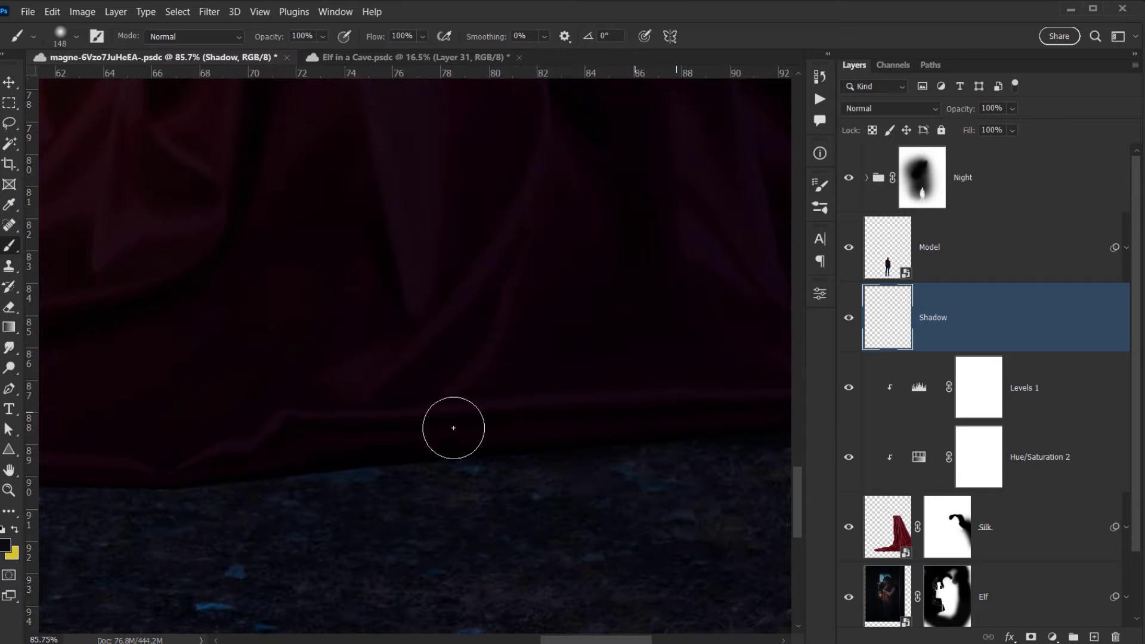
mouse_move(201, 467)
mouse_down()
mouse_move(672, 429)
mouse_move(263, 471)
mouse_up()
drag(669, 430, 317, 496)
drag(764, 399, 805, 381)
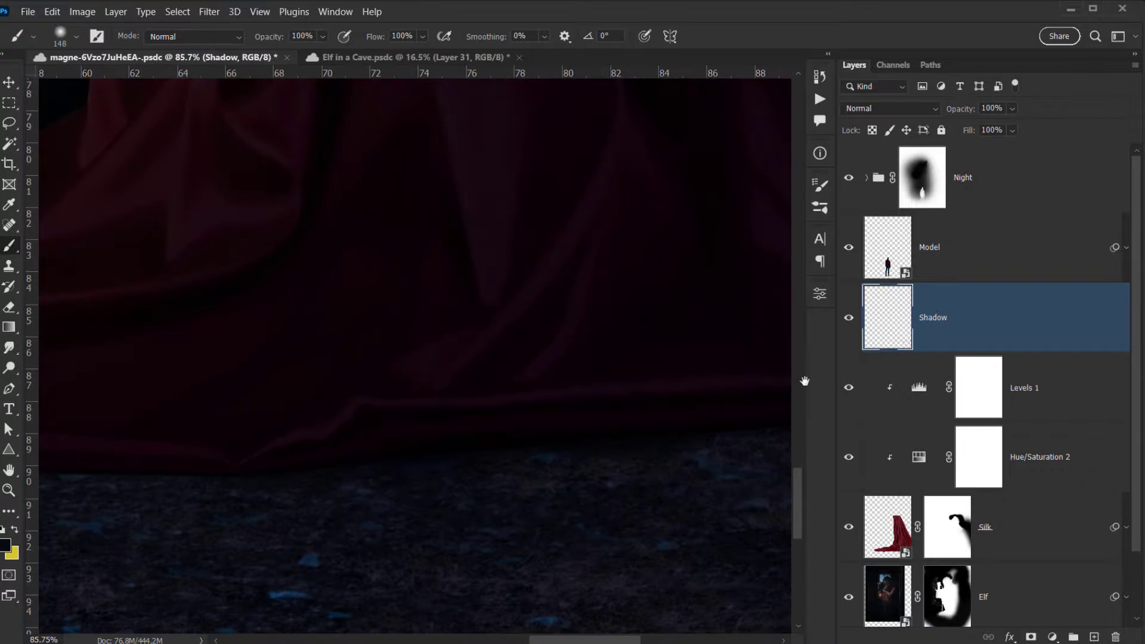
Extend the painted contact shadow along the cape's hem behind the model's legs toward the cape's trailing end.
drag(158, 461, 577, 456)
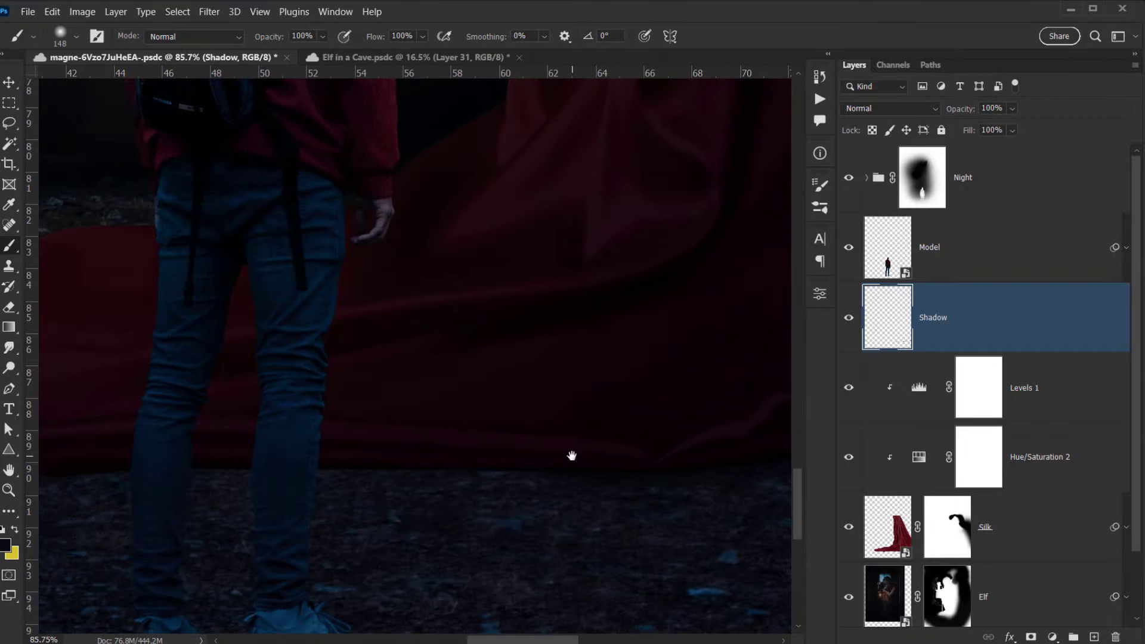
drag(234, 439, 494, 439)
drag(250, 450, 434, 454)
drag(171, 453, 461, 457)
drag(369, 454, 360, 449)
drag(335, 409, 298, 409)
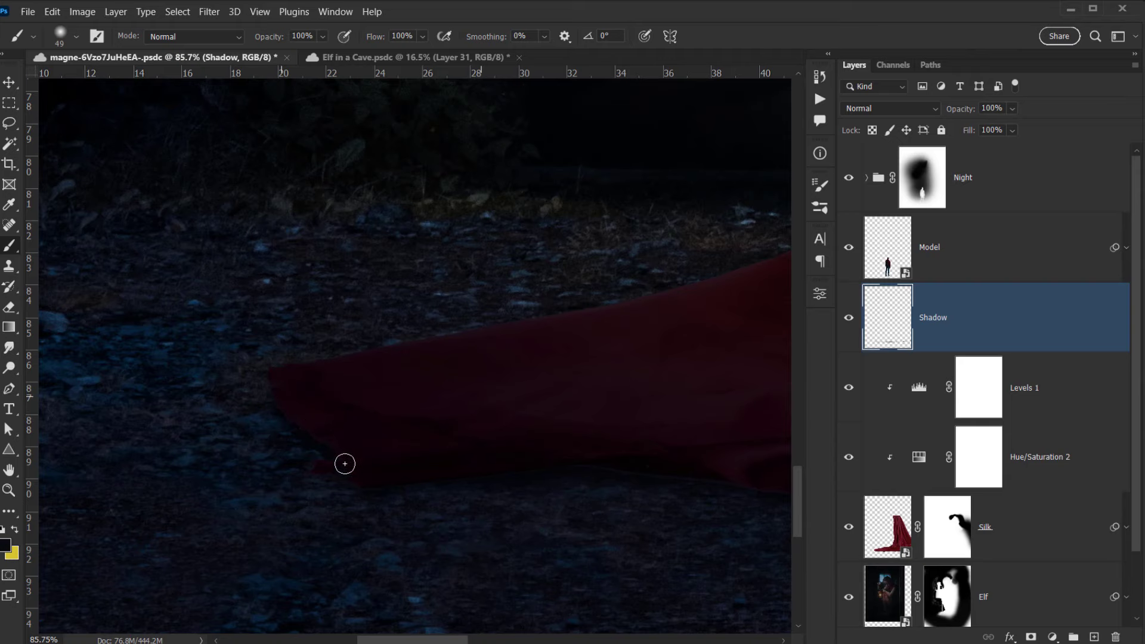
Paint the contact shadow under the cape's trailing tip and lower edge, enlarging the brush from 49 to 77 px.
mouse_move(450, 478)
mouse_down()
mouse_move(250, 442)
mouse_move(279, 435)
mouse_up()
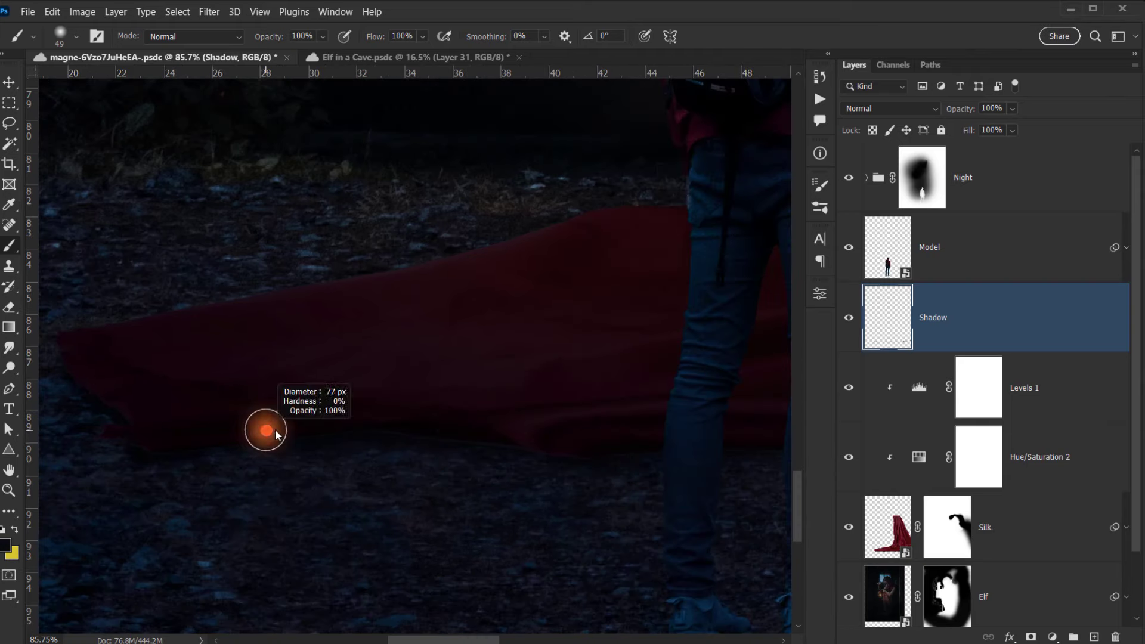
click(394, 417)
scroll(572, 451, right, 5)
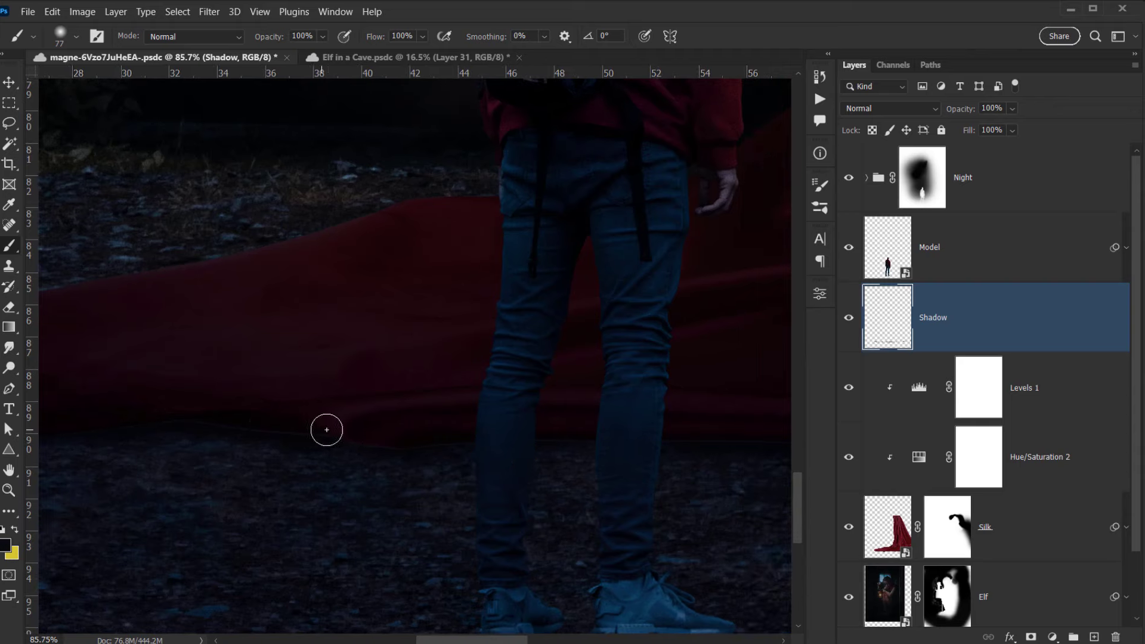
scroll(537, 430, down, 5)
drag(565, 437, 129, 579)
drag(436, 529, 426, 532)
scroll(596, 489, up, 4)
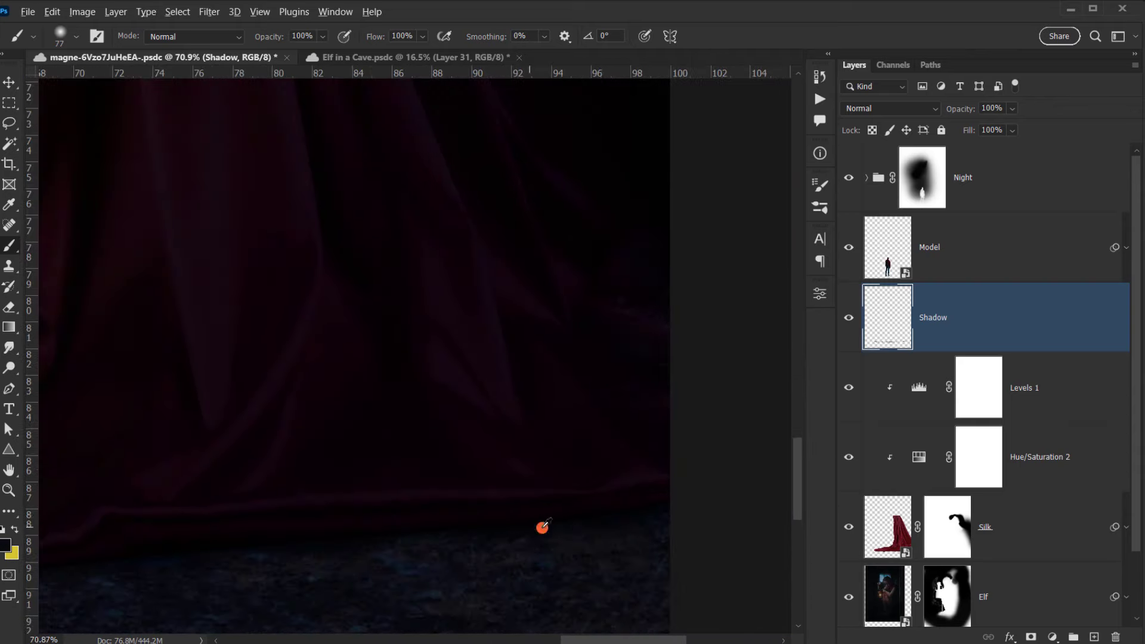
Touch up the shadow along the hem near the image edge with a 170 px brush, and clear the selection.
drag(542, 527, 566, 527)
mouse_move(679, 487)
mouse_down()
mouse_move(434, 520)
mouse_move(787, 475)
mouse_up()
mouse_move(409, 478)
mouse_down()
mouse_move(344, 483)
mouse_move(385, 480)
mouse_move(352, 542)
mouse_move(473, 485)
mouse_move(475, 471)
mouse_up()
scroll(411, 471, down, 9)
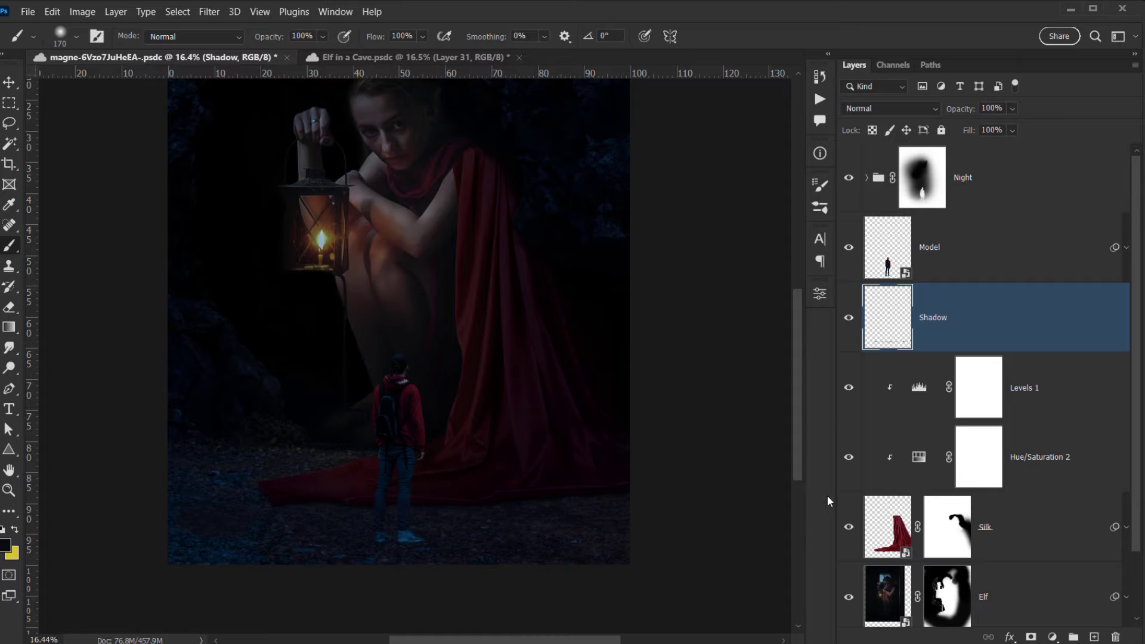
key(ctrl+shift+d)
key(ctrl+d)
scroll(734, 428, down, 2)
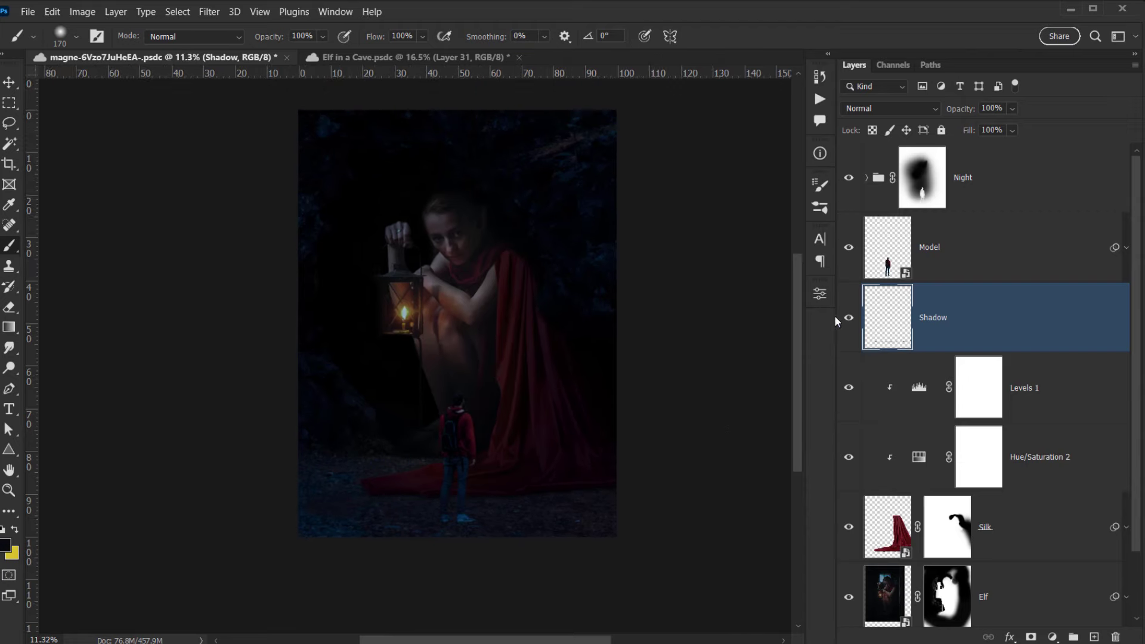
Set the Shadow layer's opacity to 85%, checking the cape's hem against the ground.
scroll(528, 507, up, 8)
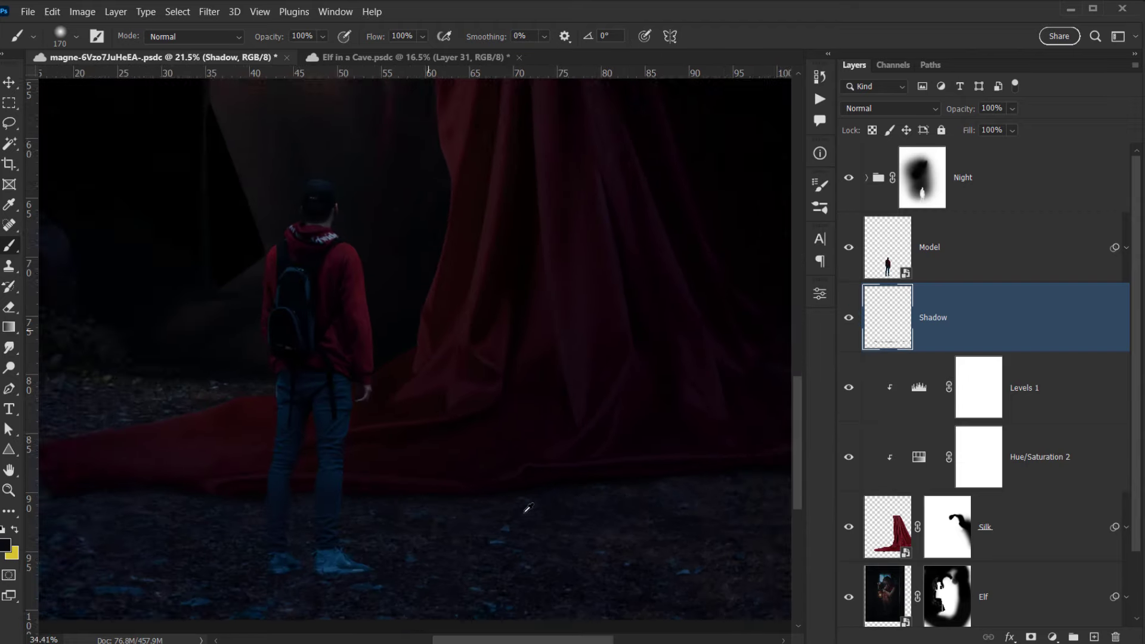
drag(525, 509, 425, 553)
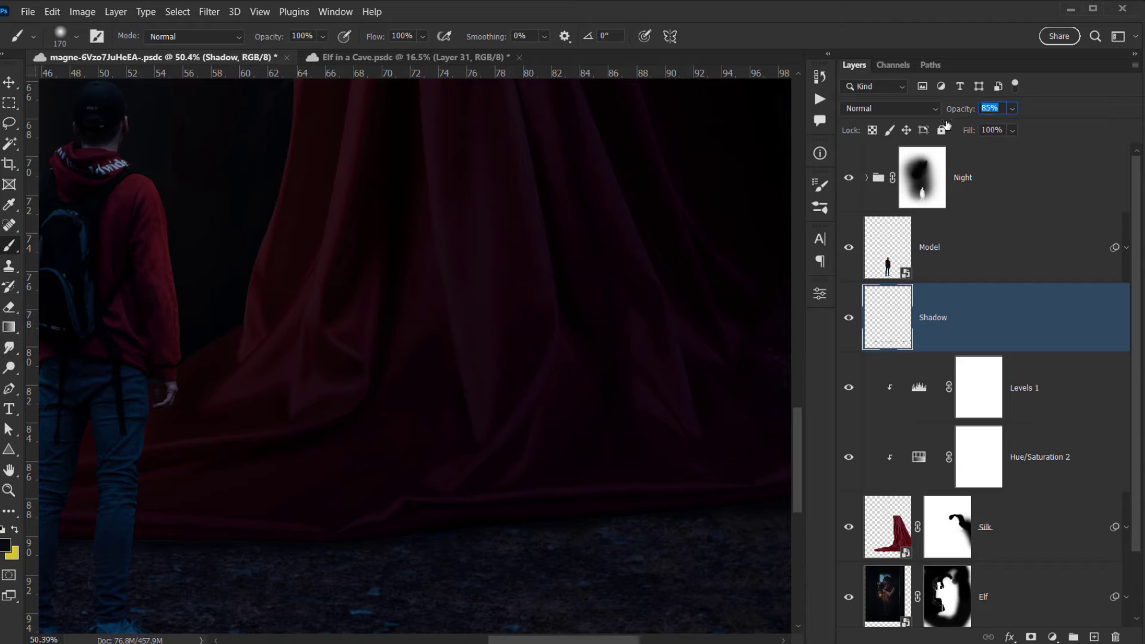
drag(523, 486, 683, 401)
scroll(525, 423, down, 3)
drag(528, 409, 484, 524)
scroll(537, 554, down, 4)
scroll(450, 525, up, 4)
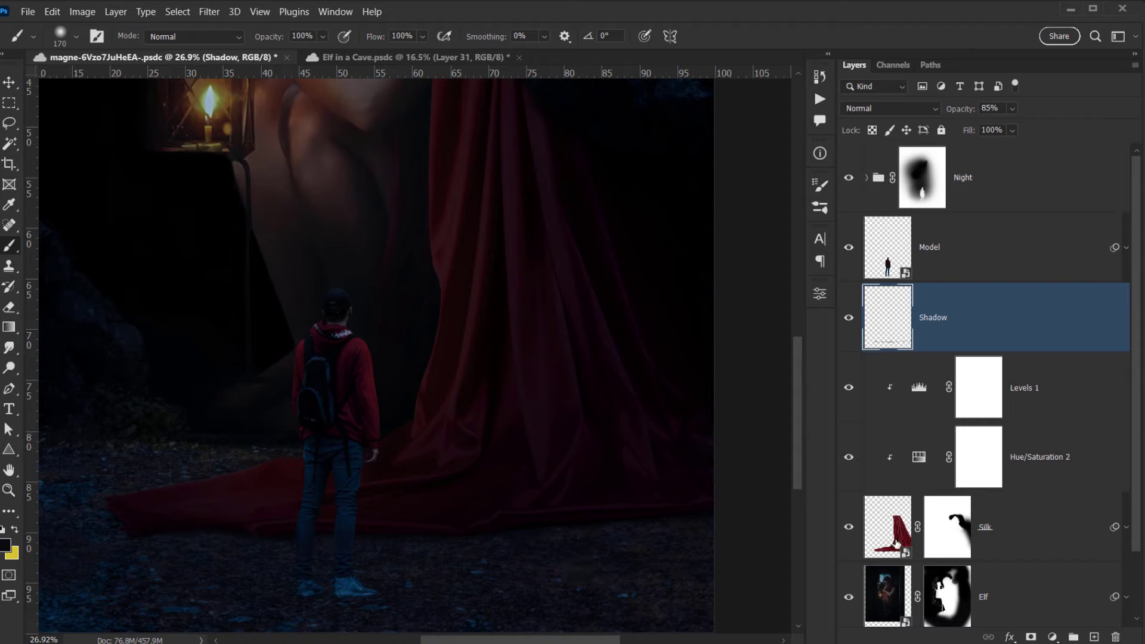
Load the Silk layer's outline as a selection and create a new layer named Gradients above the Shadow layer.
click(1035, 529)
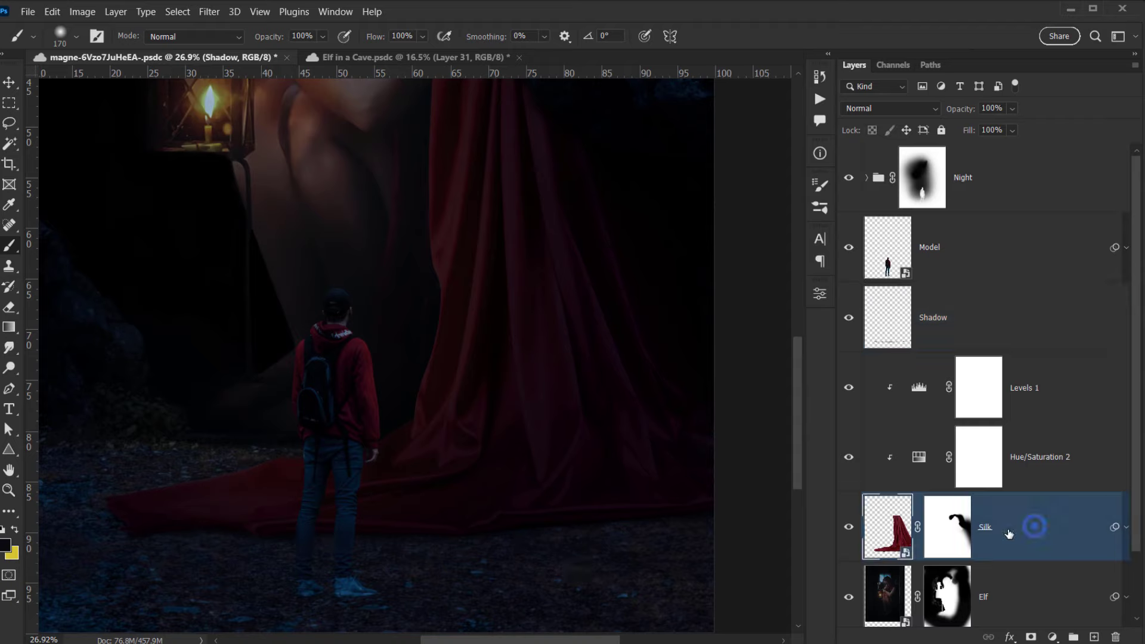
ctrl+click(889, 521)
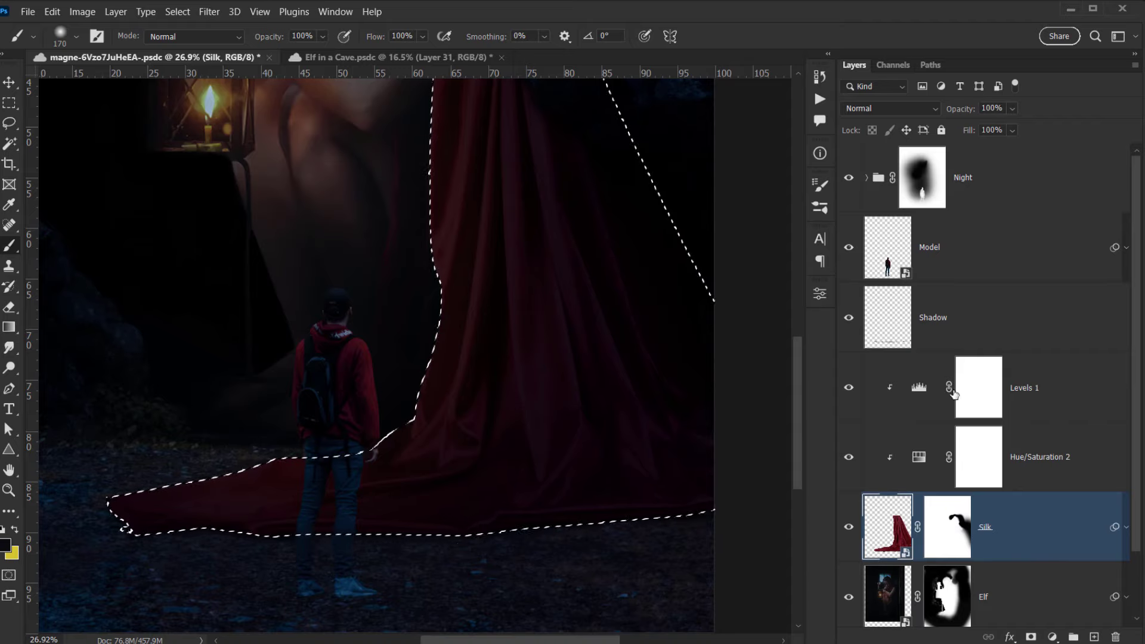
click(1019, 321)
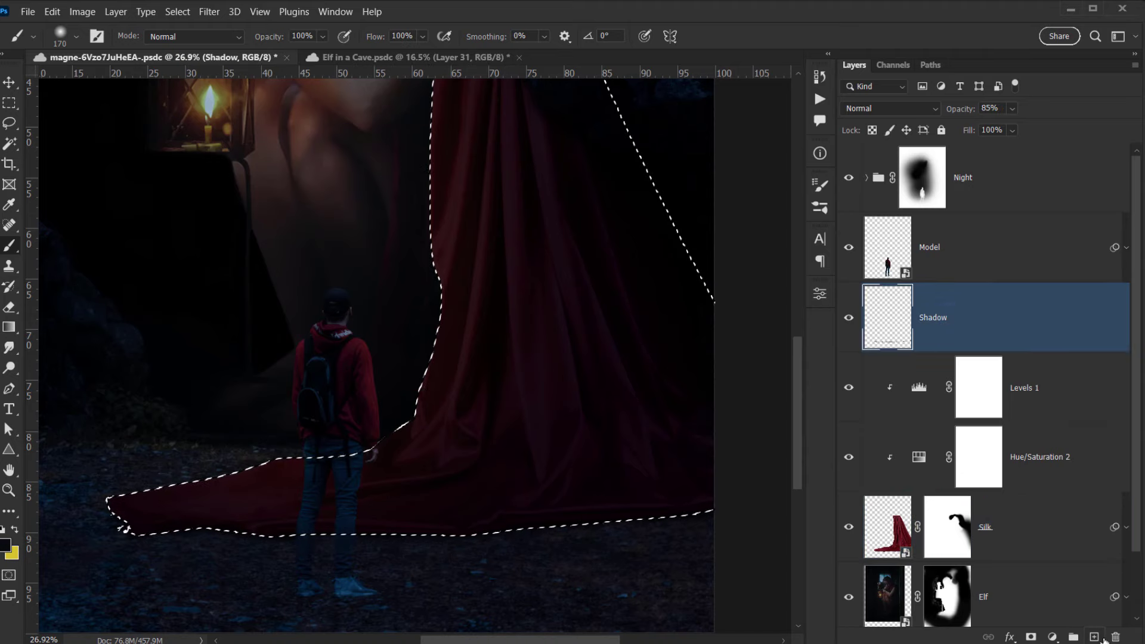
click(1095, 637)
double_click(939, 318)
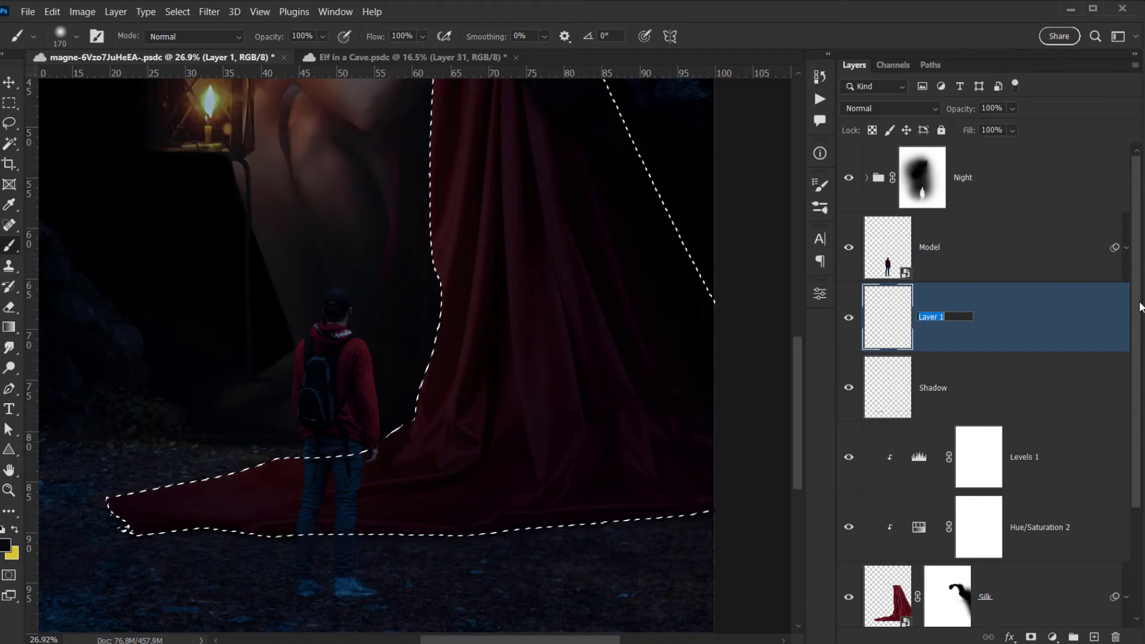
text(Gradients)
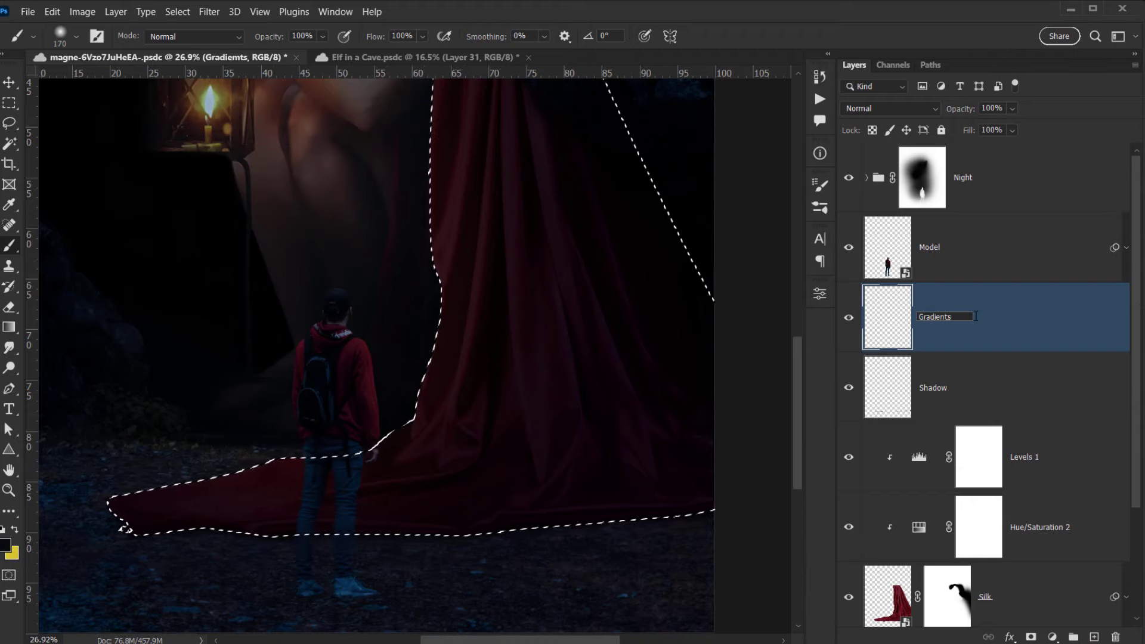
key(Return)
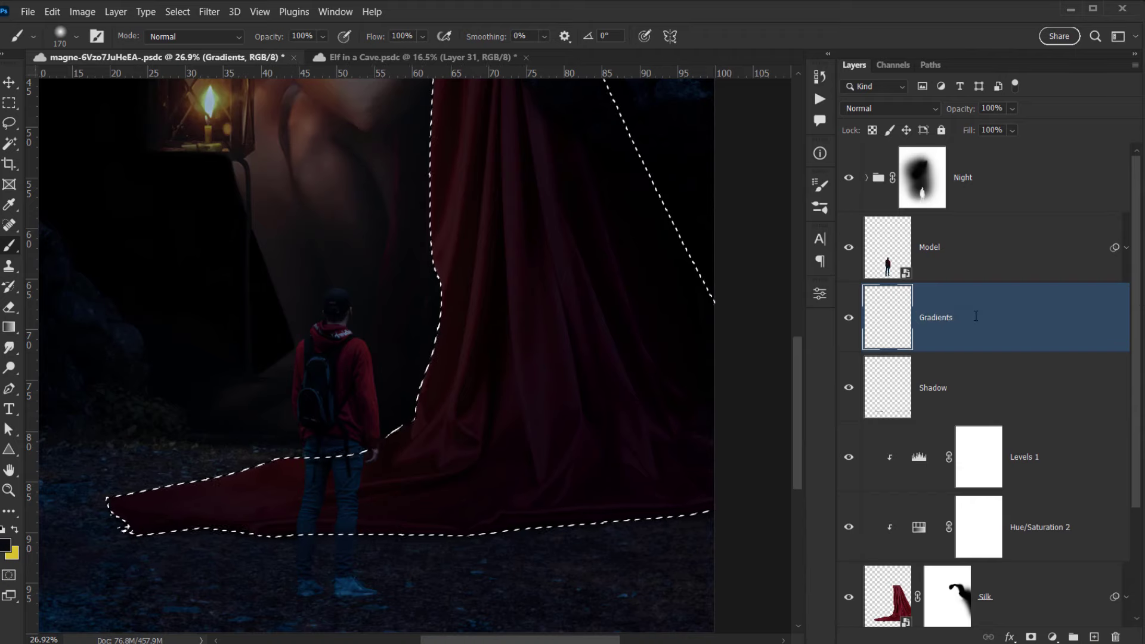
Set up the Gradient tool with a linear foreground-to-transparent gradient from the Basics presets.
scroll(483, 379, down, 2)
scroll(483, 379, down, 2)
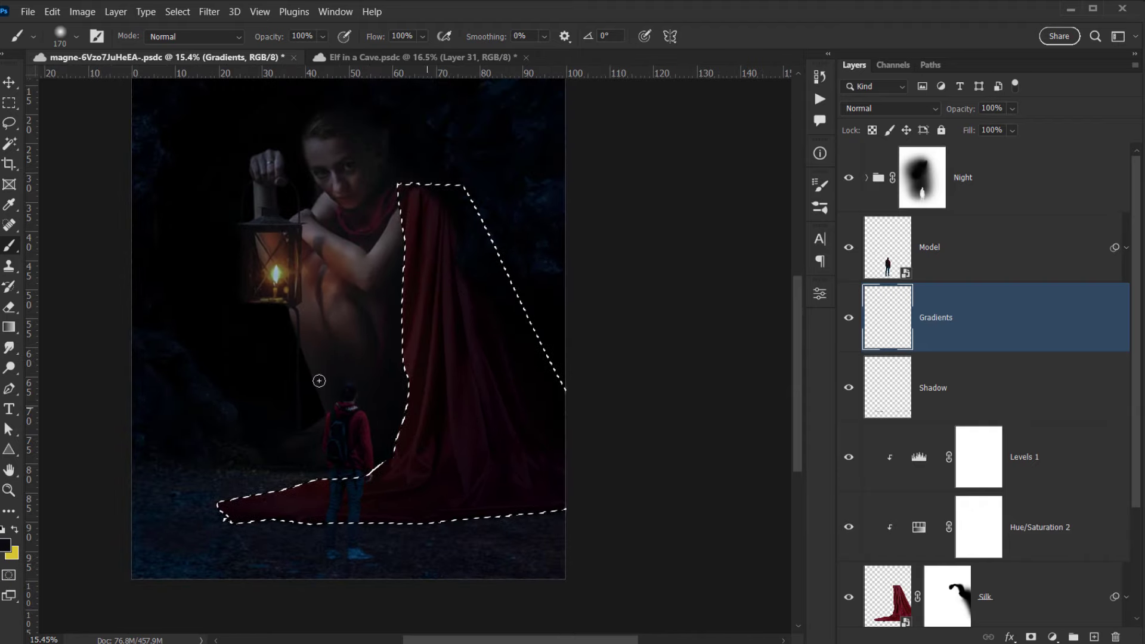
drag(9, 327, 45, 326)
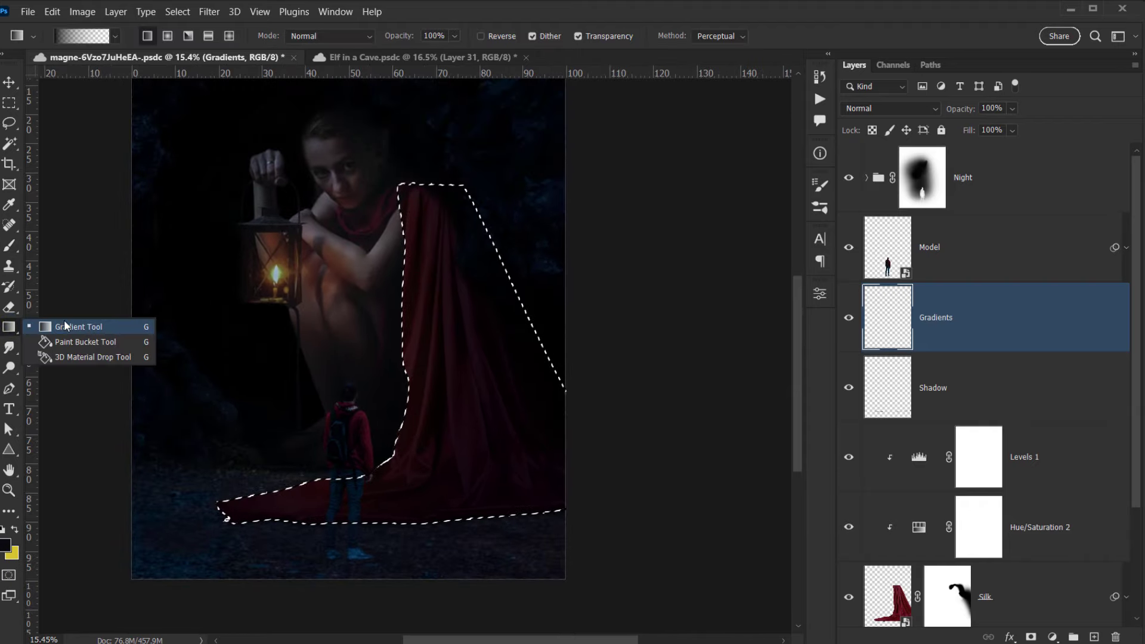
click(65, 326)
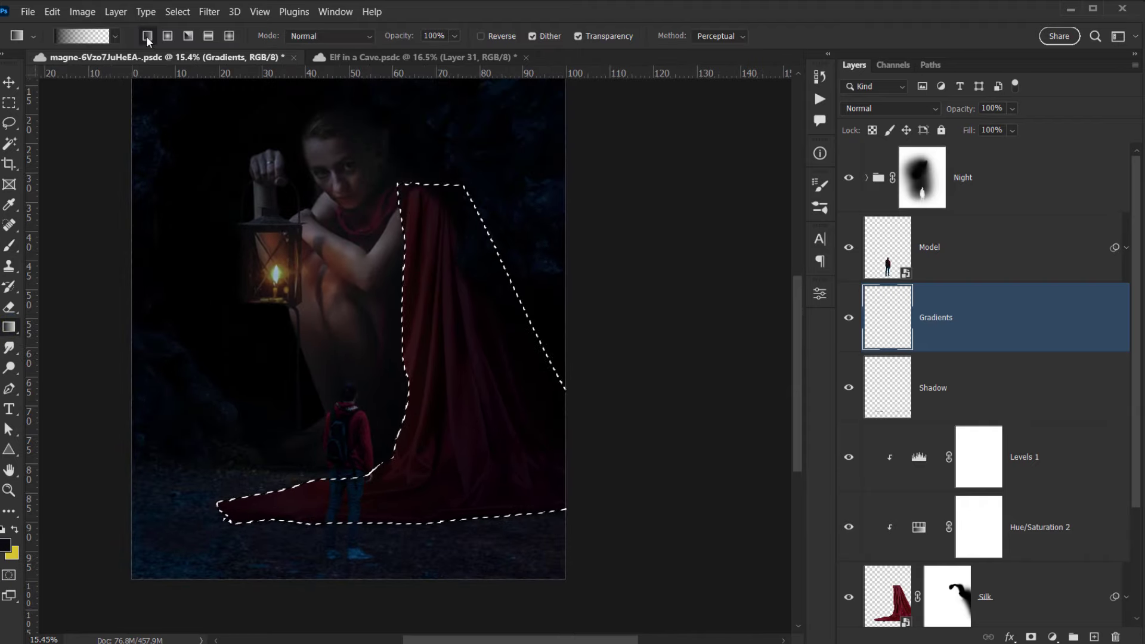
click(115, 37)
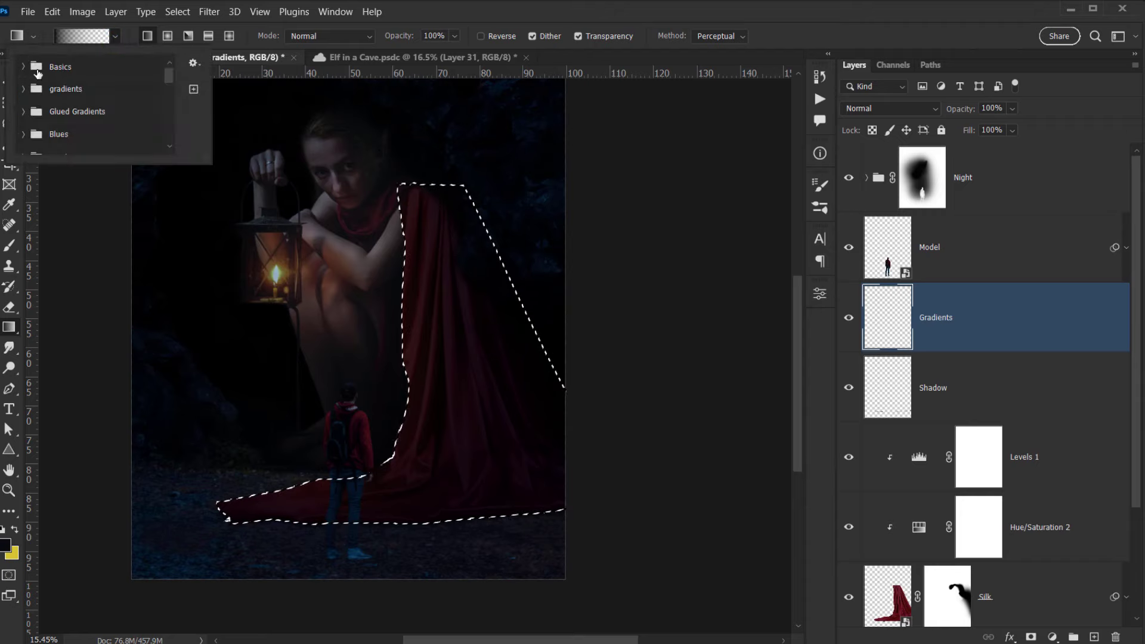
click(23, 67)
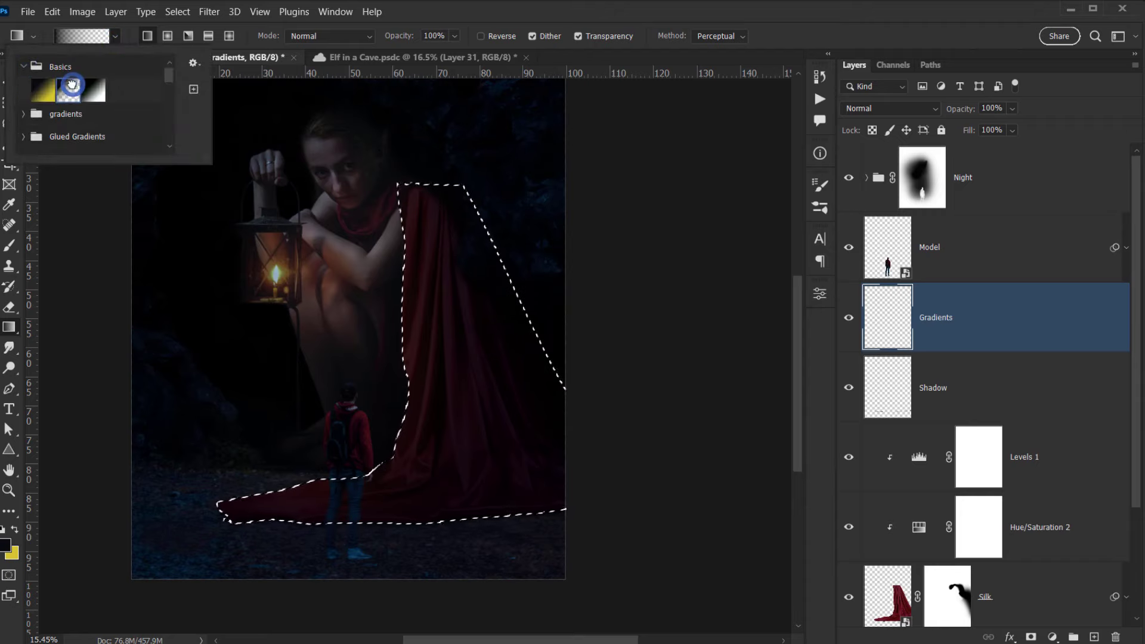
double_click(75, 88)
Sample a dark tone from the ground just below the cape's hem as the foreground color.
scroll(504, 545, up, 5)
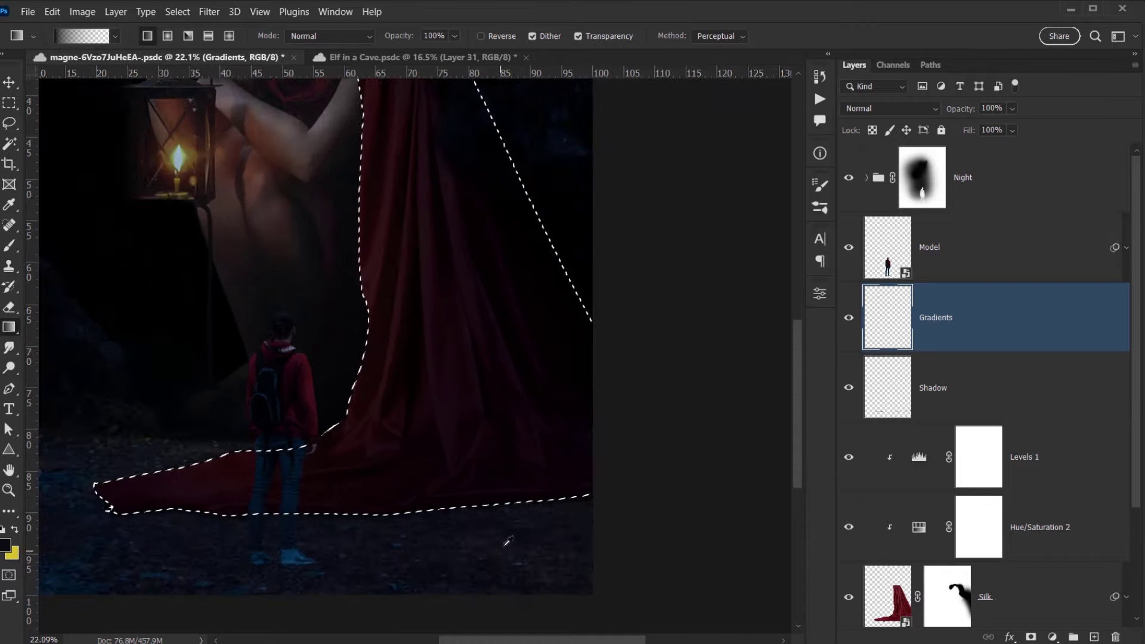
drag(414, 518, 505, 505)
scroll(532, 502, up, 6)
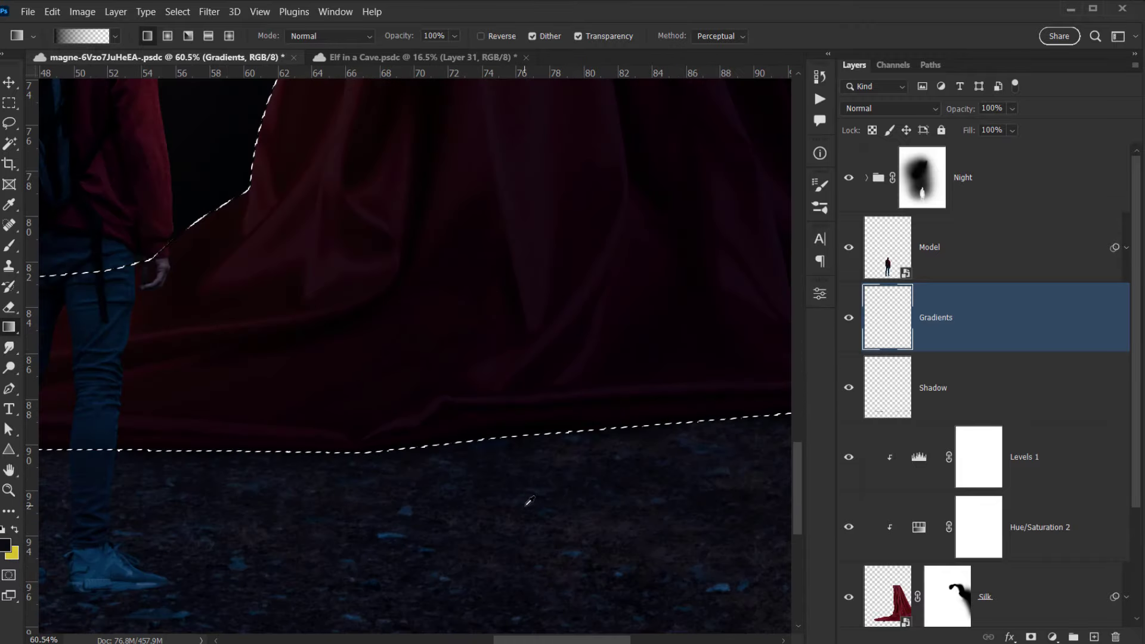
click(549, 470)
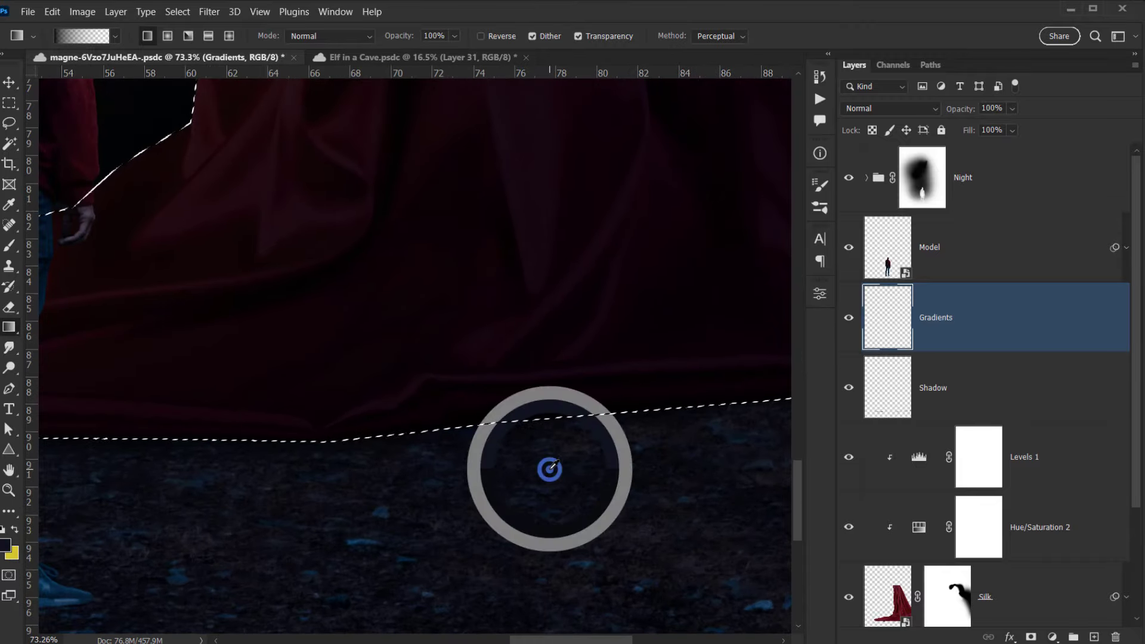
drag(553, 466, 582, 444)
Draw several dark linear gradients upward across the lower cape within the selection on the Gradients layer.
scroll(464, 489, down, 6)
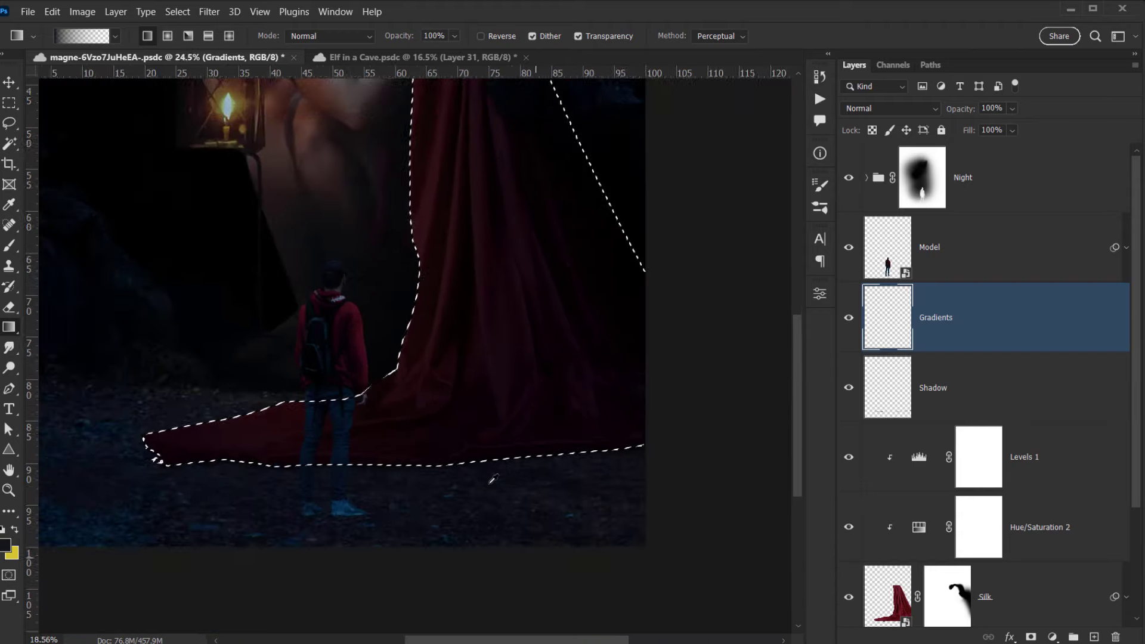
drag(465, 489, 440, 493)
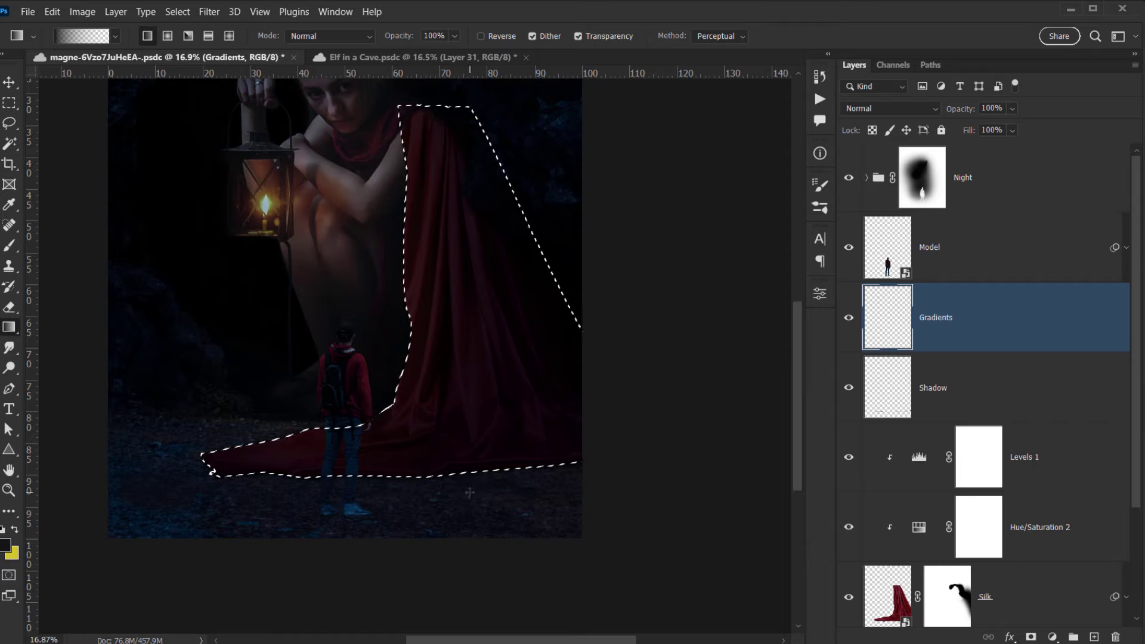
drag(471, 490, 477, 453)
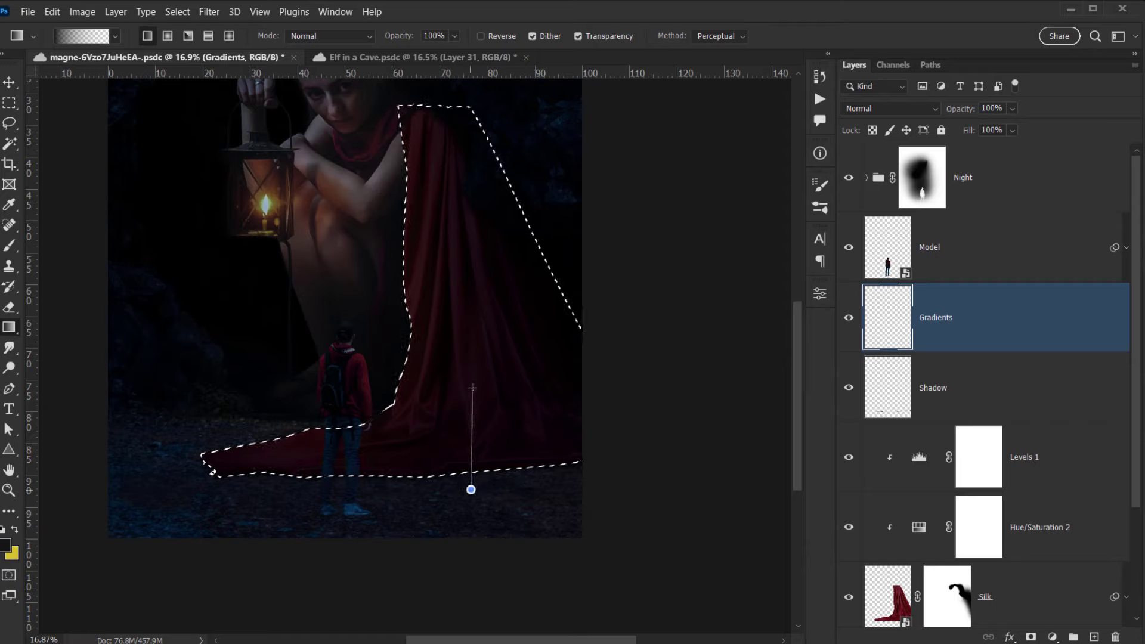
drag(472, 388, 482, 421)
drag(586, 476, 573, 423)
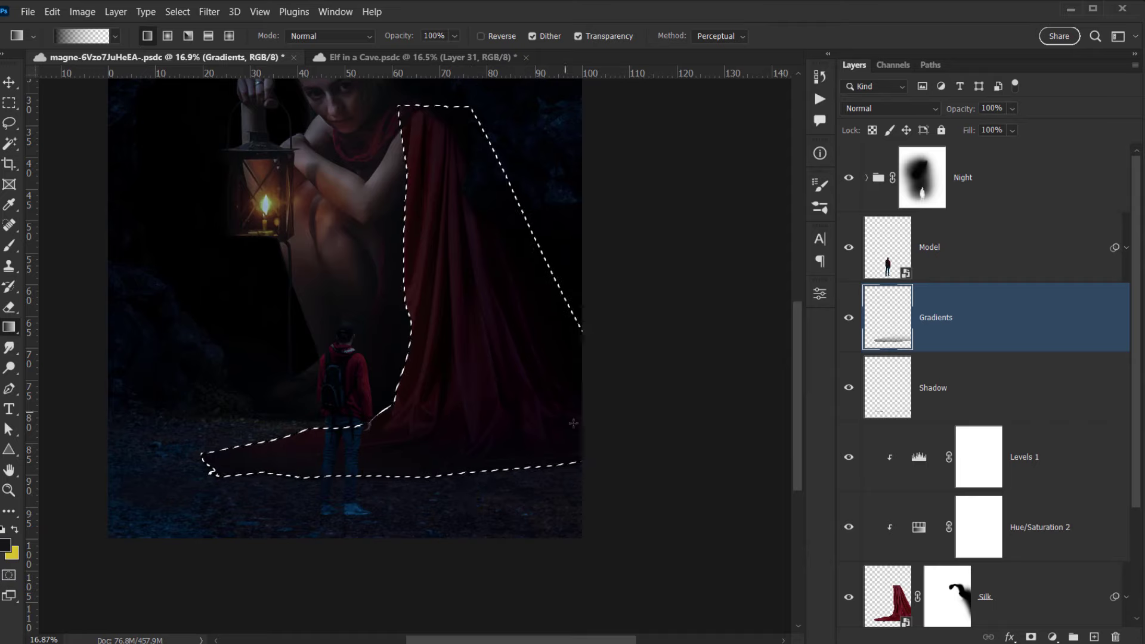
drag(296, 423, 297, 425)
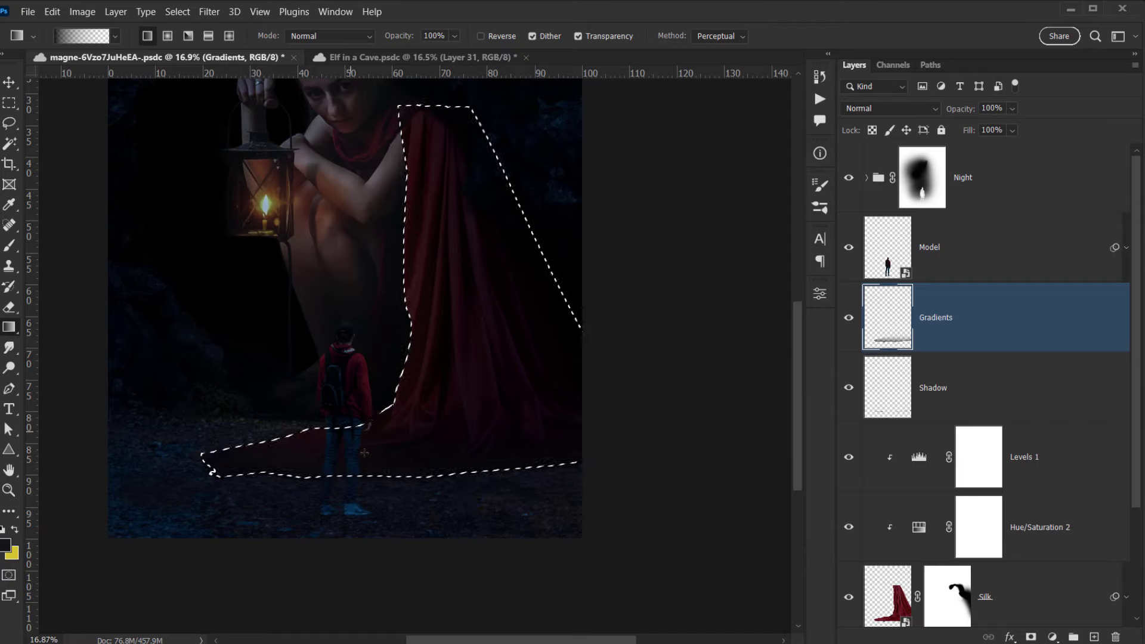
drag(508, 362, 484, 276)
scroll(491, 412, down, 1)
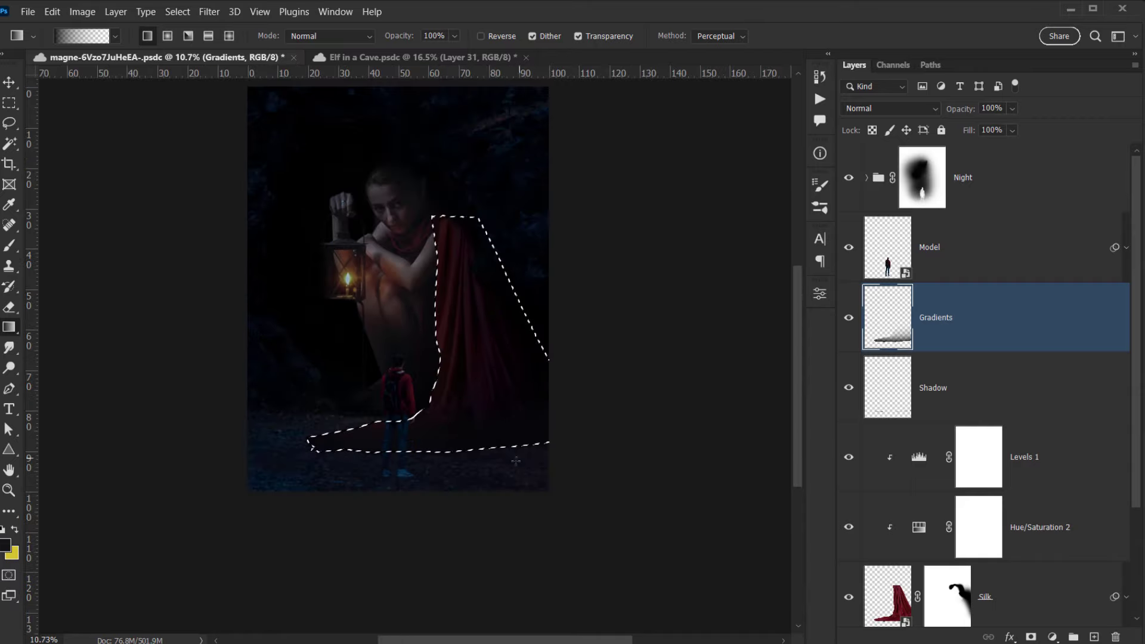
scroll(485, 431, up, 3)
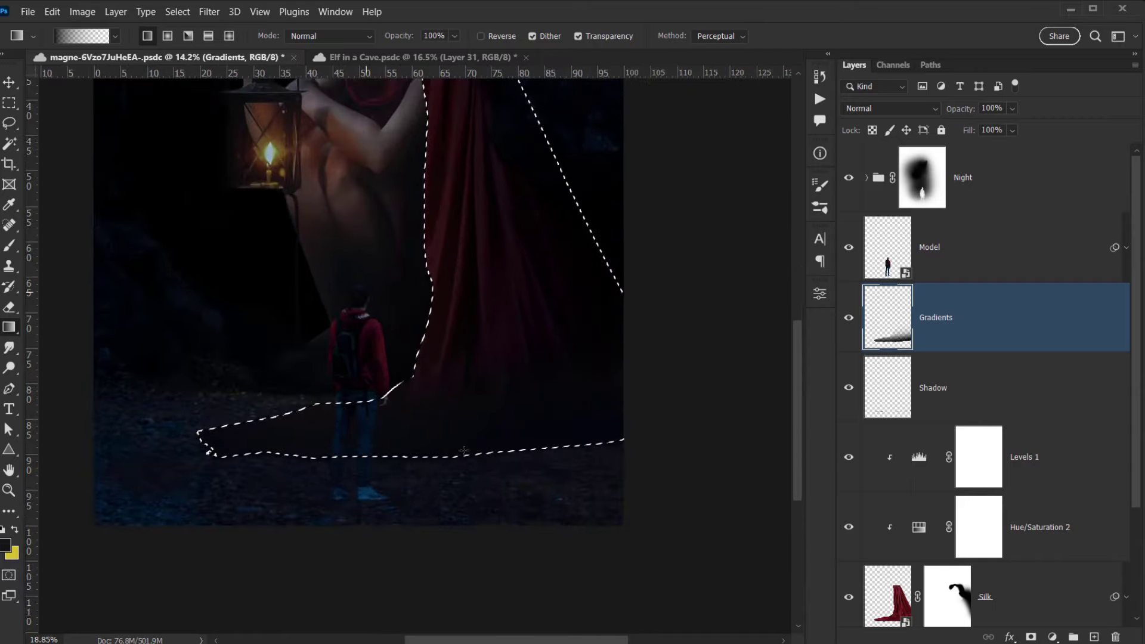
Clear the selection, compare the image with the Gradients layer hidden and shown, and set its blend mode to Color.
key(ctrl+d)
click(852, 322)
click(852, 323)
click(852, 322)
click(852, 322)
click(912, 109)
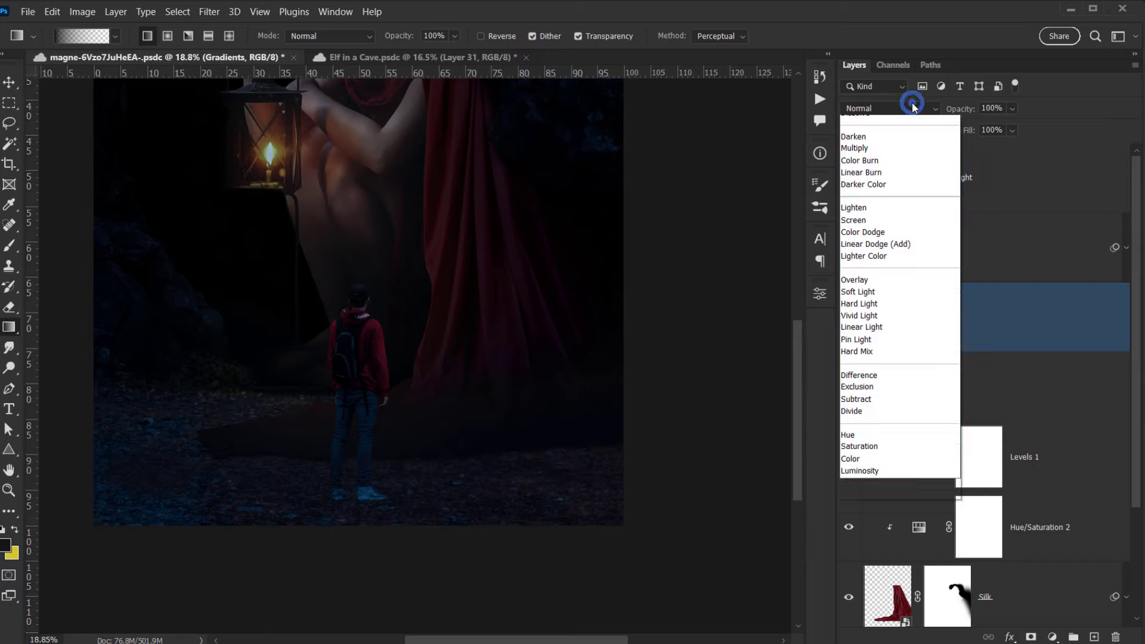
click(864, 481)
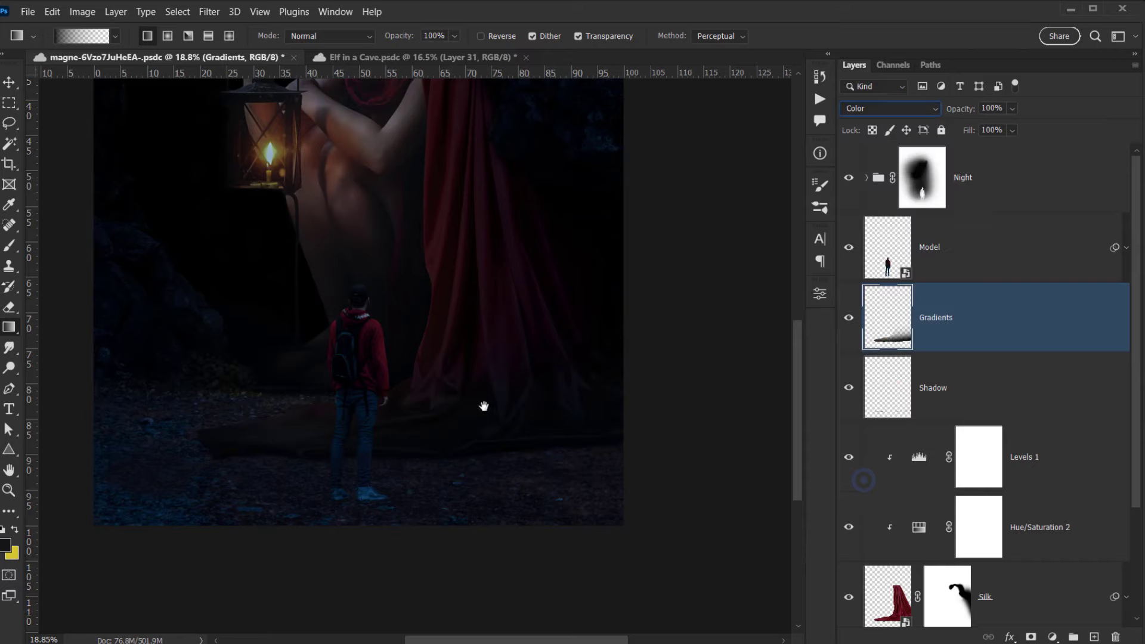
Lower the Gradients layer's opacity to 36%, checking the cape with the layer hidden and shown.
drag(483, 405, 381, 466)
scroll(381, 466, up, 4)
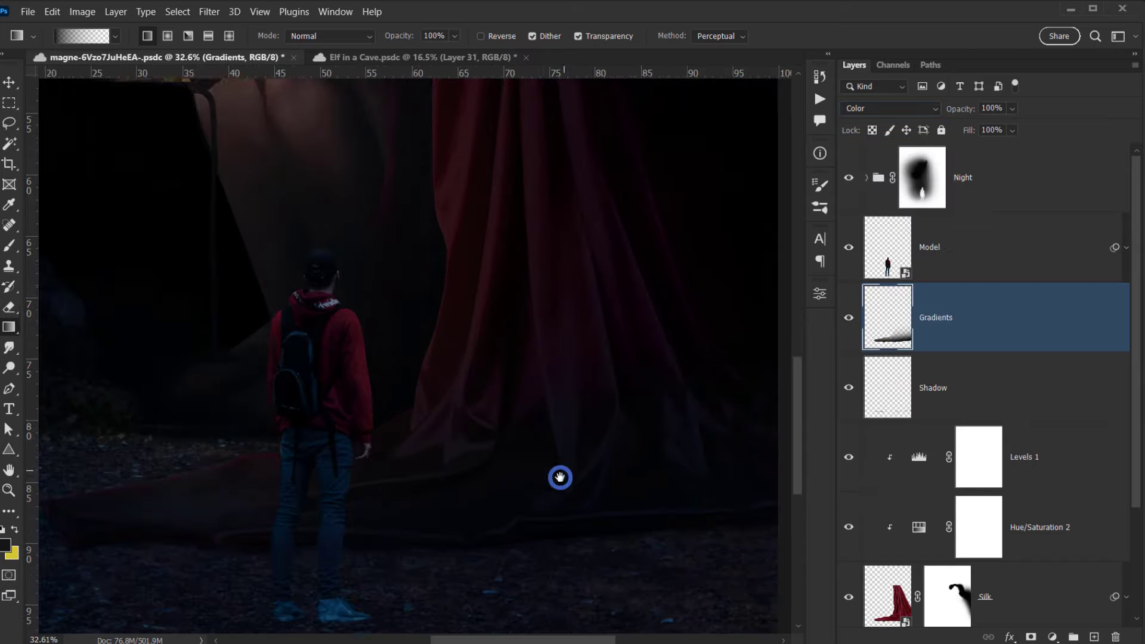
scroll(369, 527, down, 5)
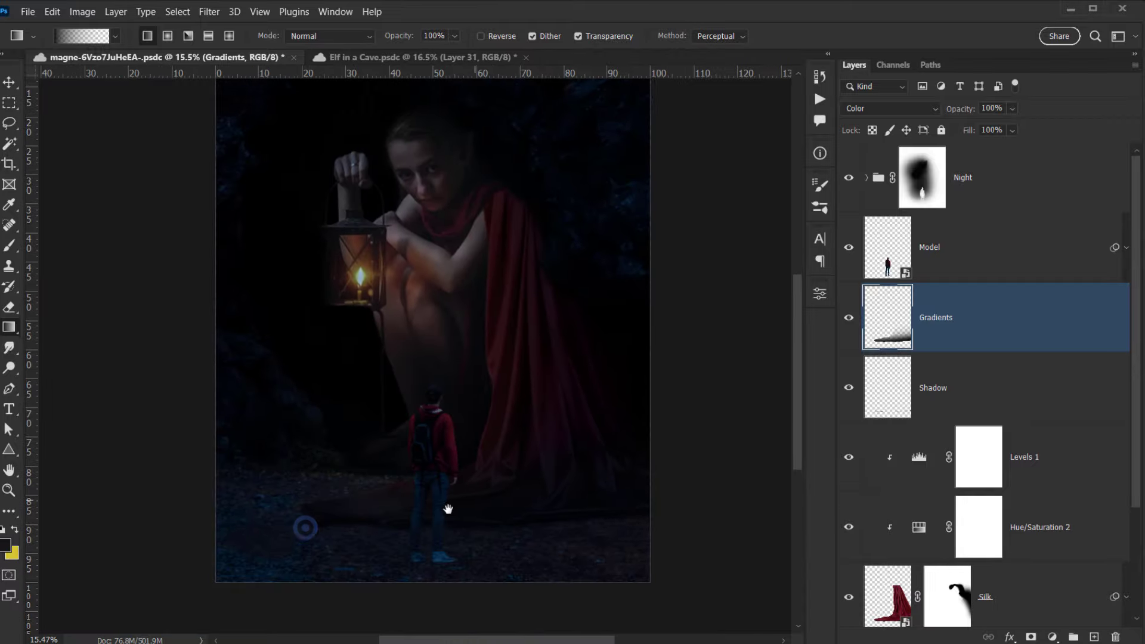
drag(973, 110, 949, 110)
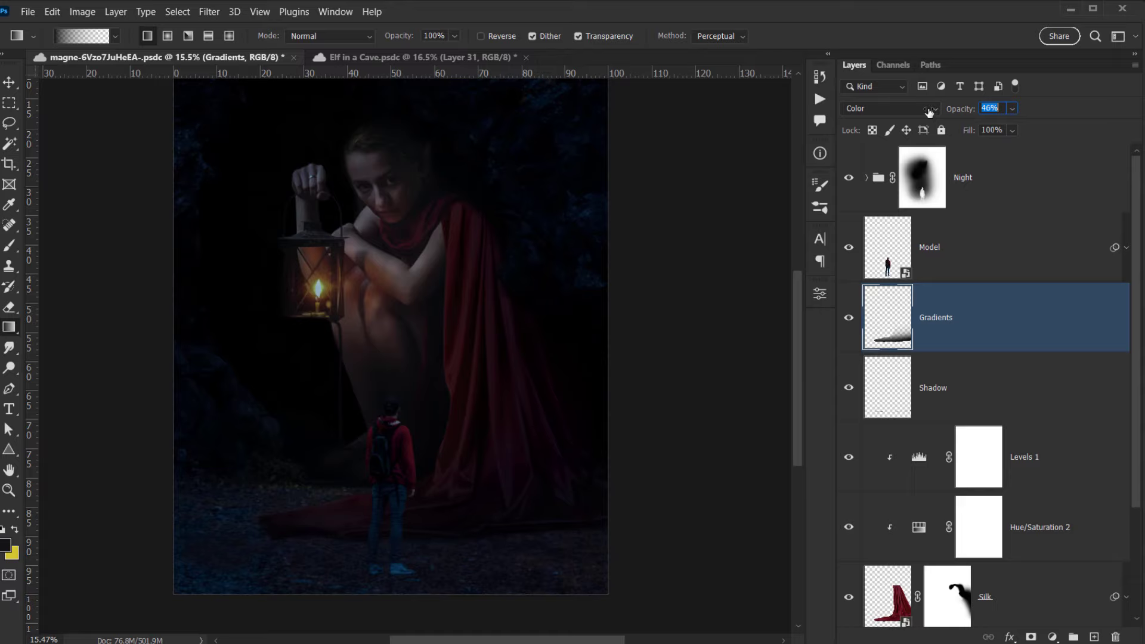
scroll(494, 468, up, 6)
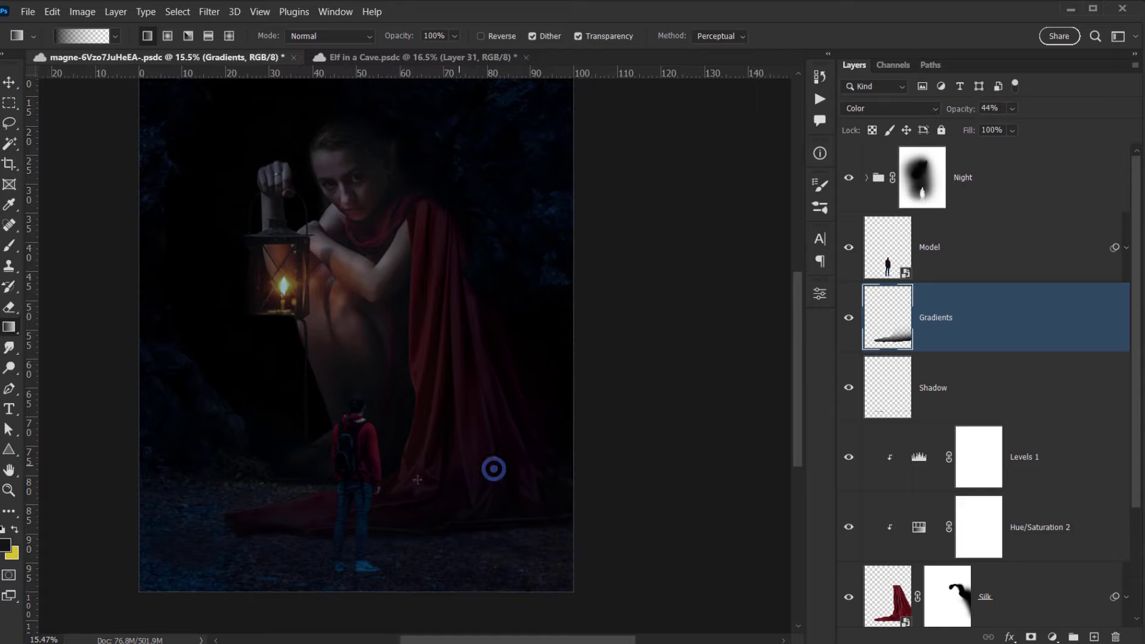
drag(460, 547, 592, 420)
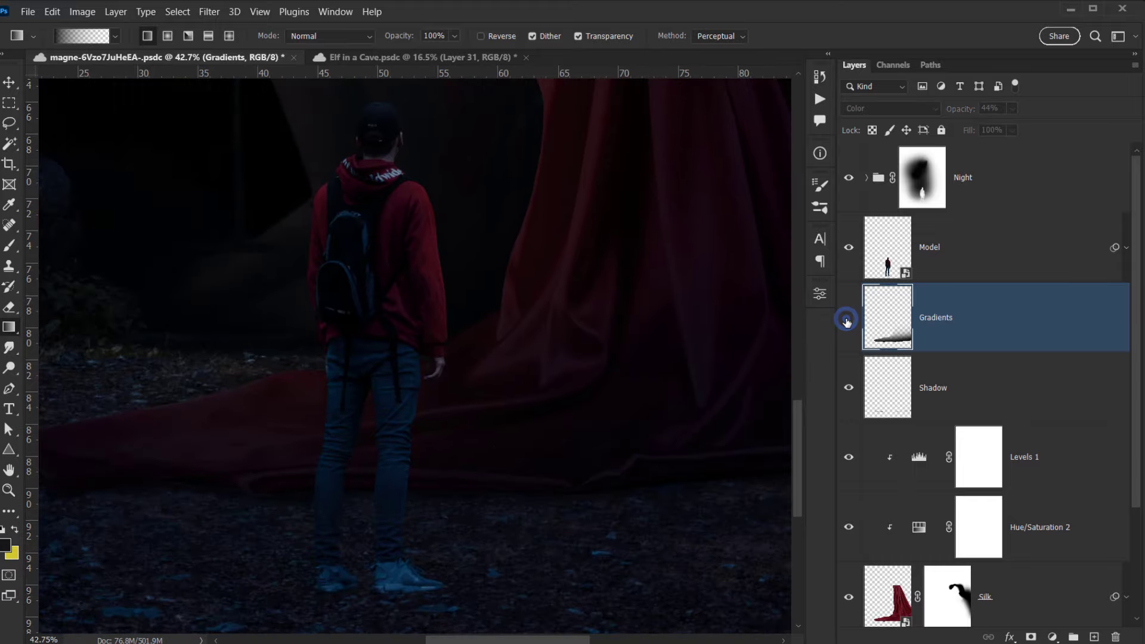
drag(584, 312, 329, 382)
scroll(329, 382, down, 6)
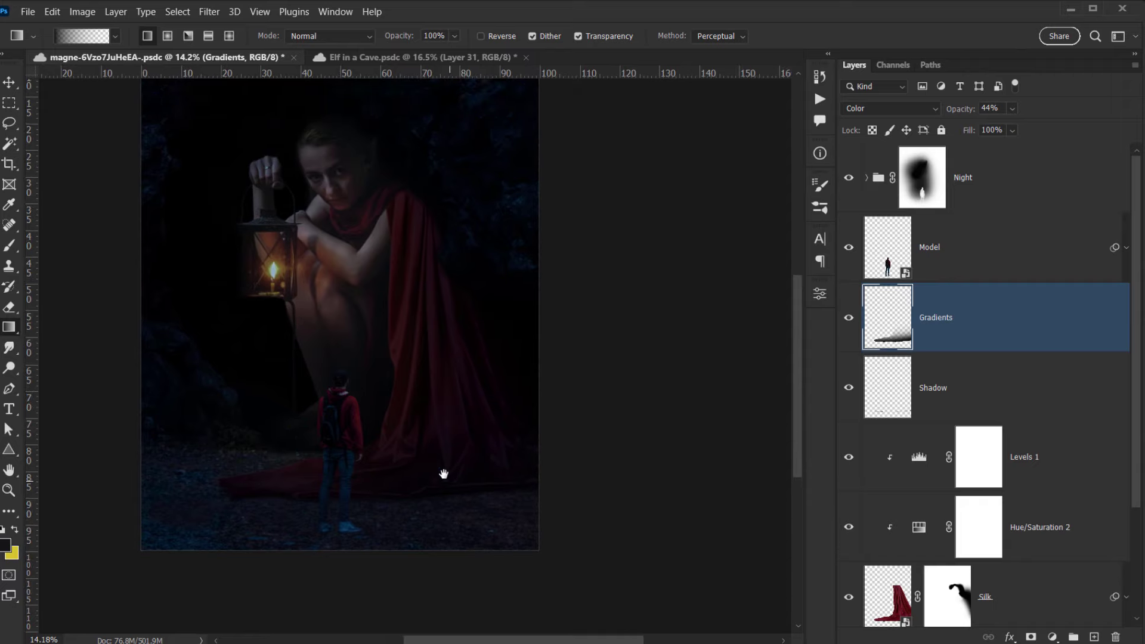
drag(447, 476, 469, 511)
click(850, 317)
click(851, 318)
drag(973, 114, 962, 112)
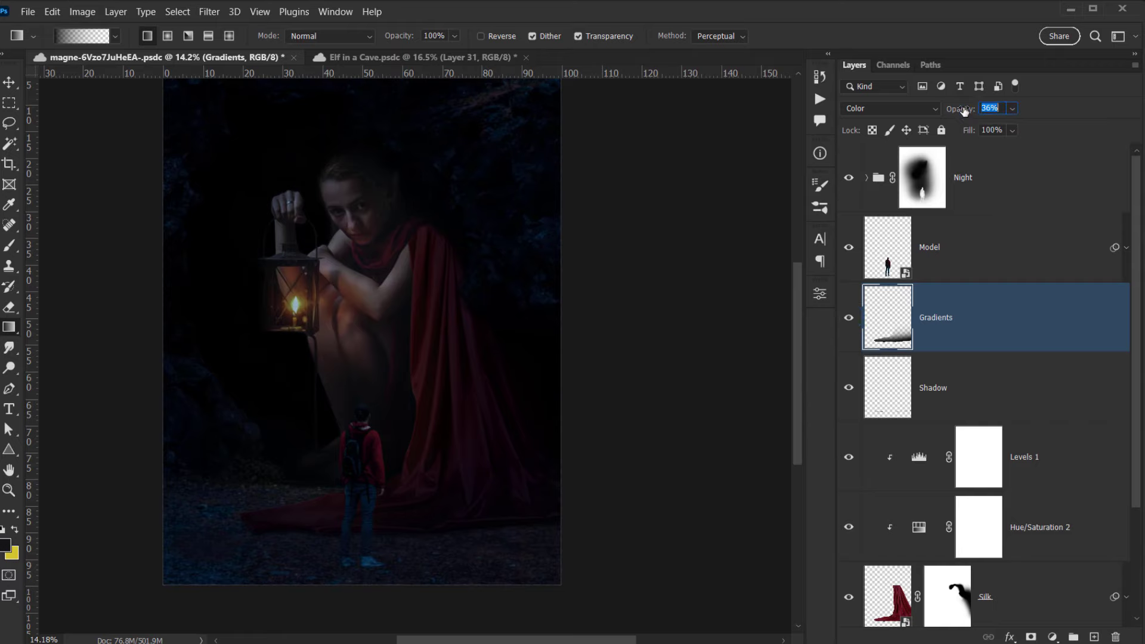
drag(428, 481, 411, 451)
scroll(1005, 402, down, 3)
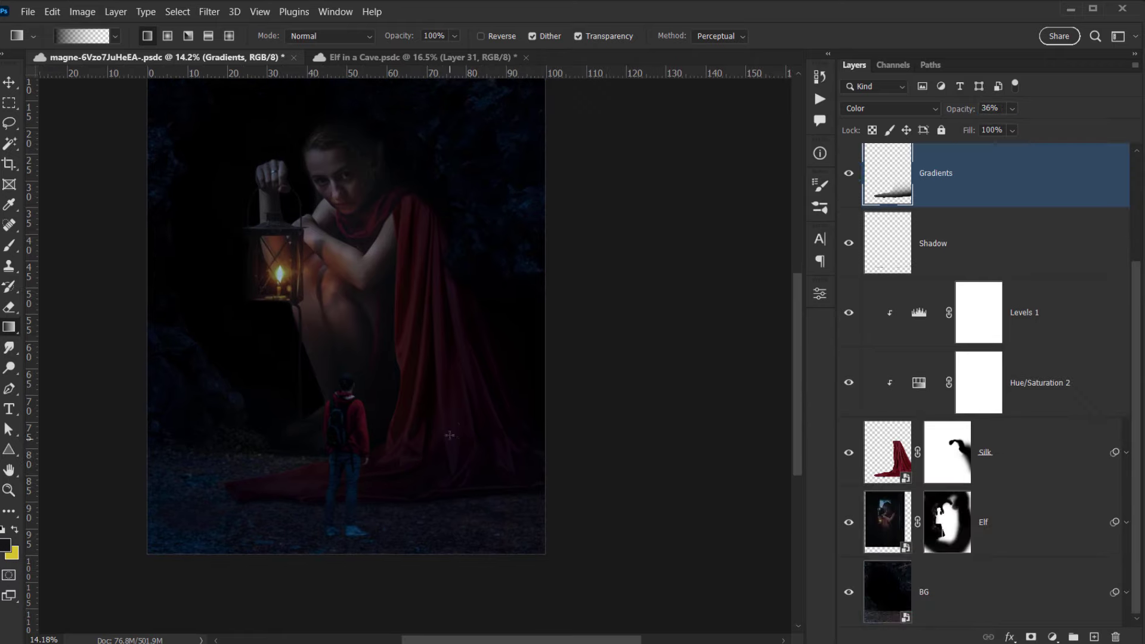
scroll(447, 414, down, 3)
scroll(933, 337, up, 2)
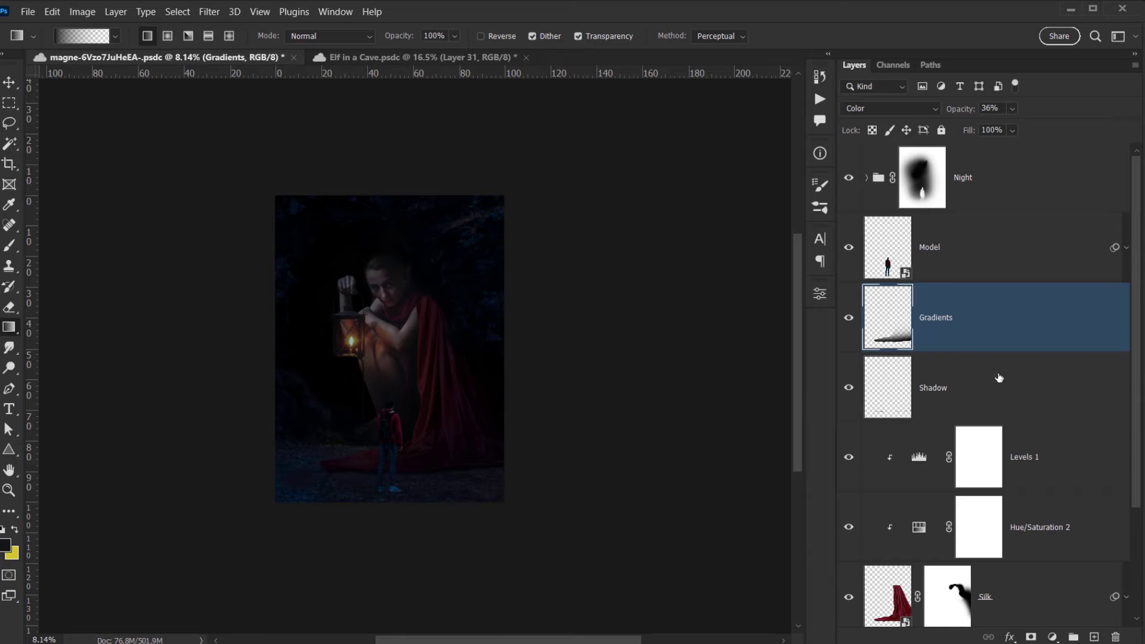
scroll(1025, 432, down, 2)
scroll(1062, 453, up, 2)
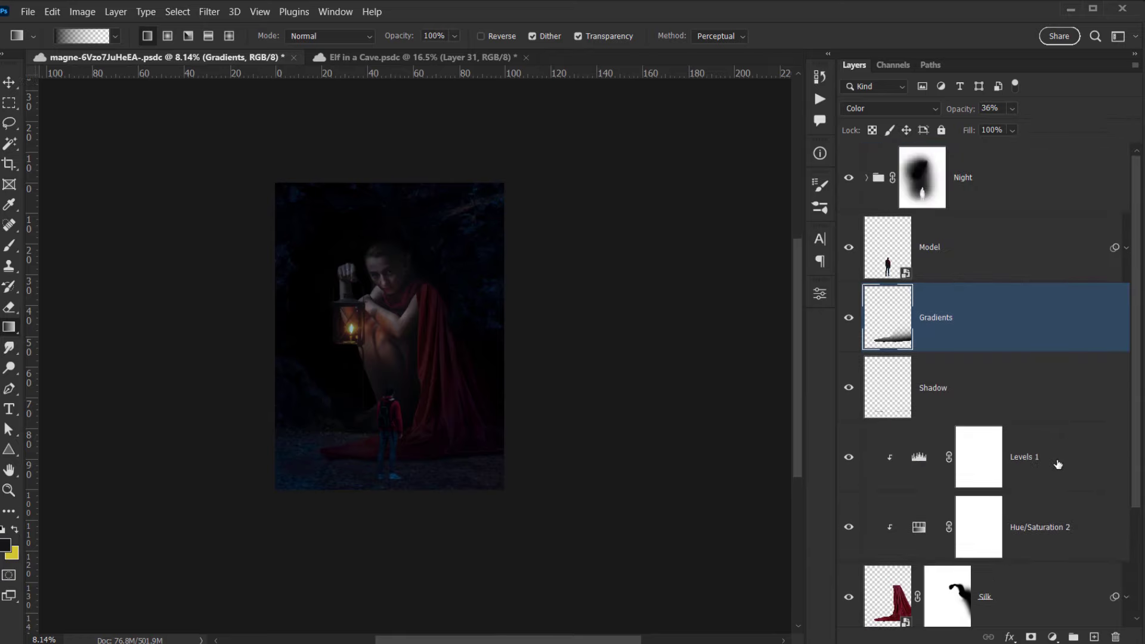
scroll(1027, 358, down, 2)
scroll(1007, 290, up, 2)
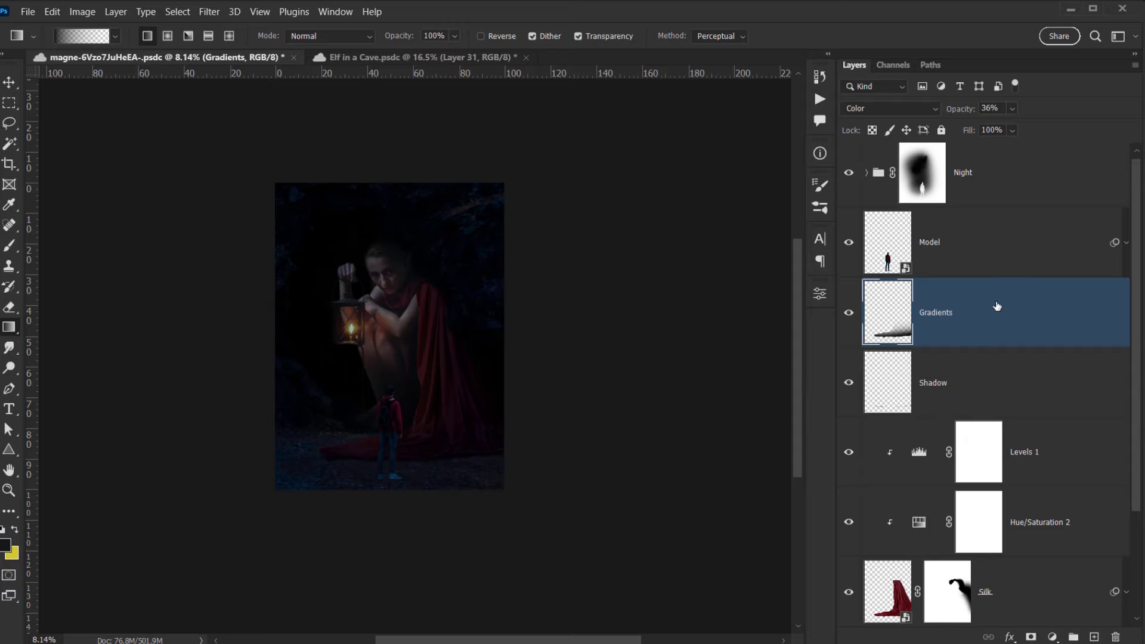
Group the layers from Gradients down to the cape's Silk layer and name the group Silk.
scroll(998, 306, down, 2)
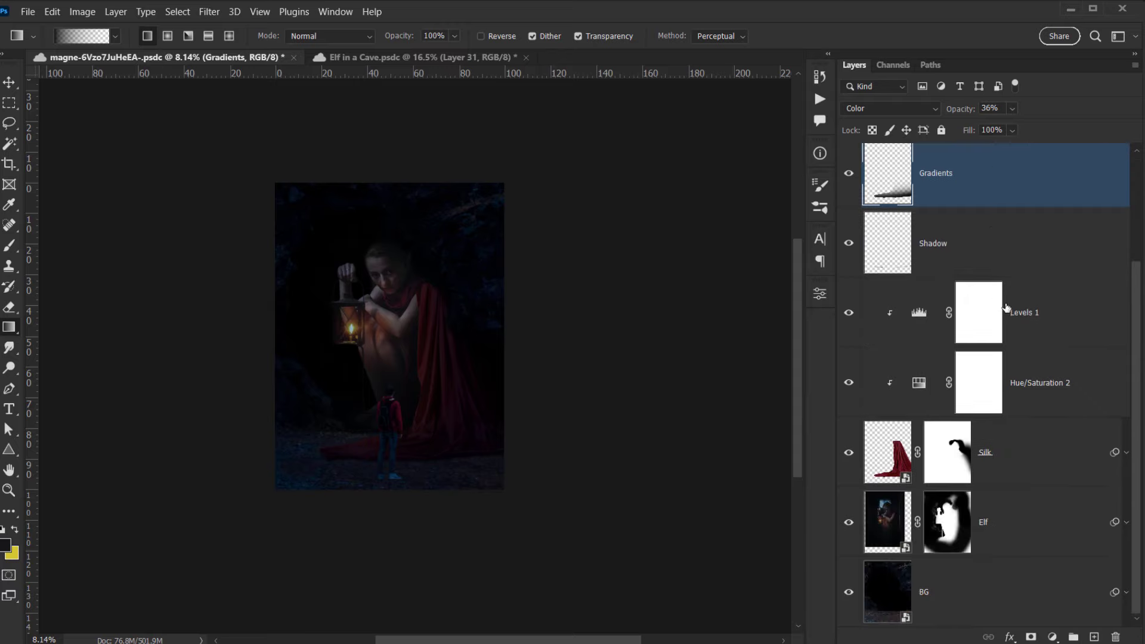
shift+click(1013, 454)
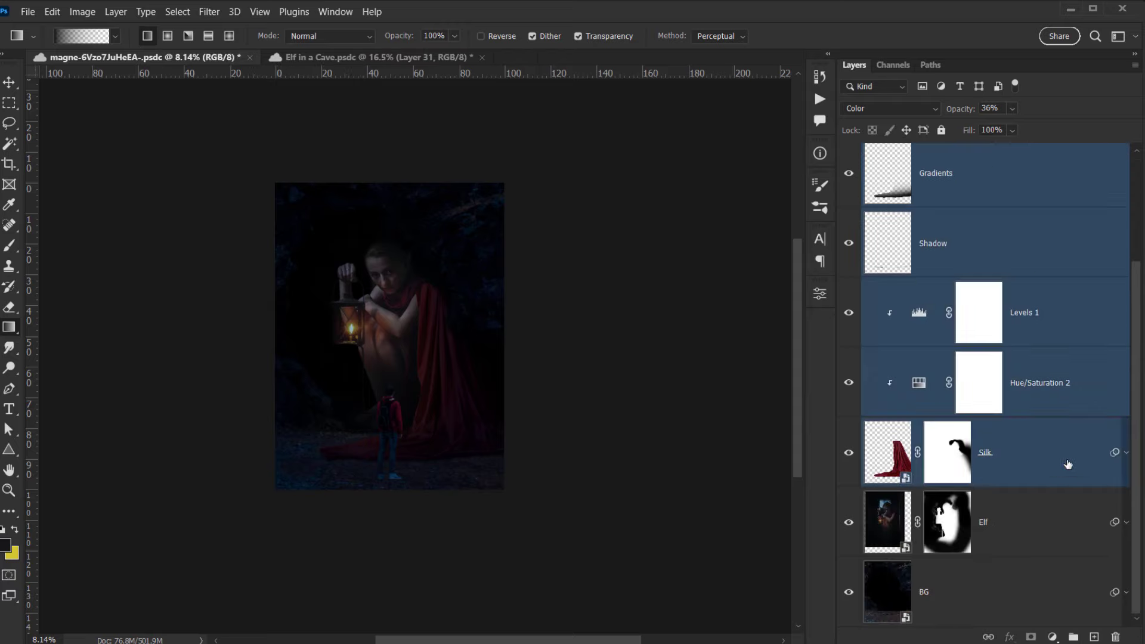
key(ctrl+g)
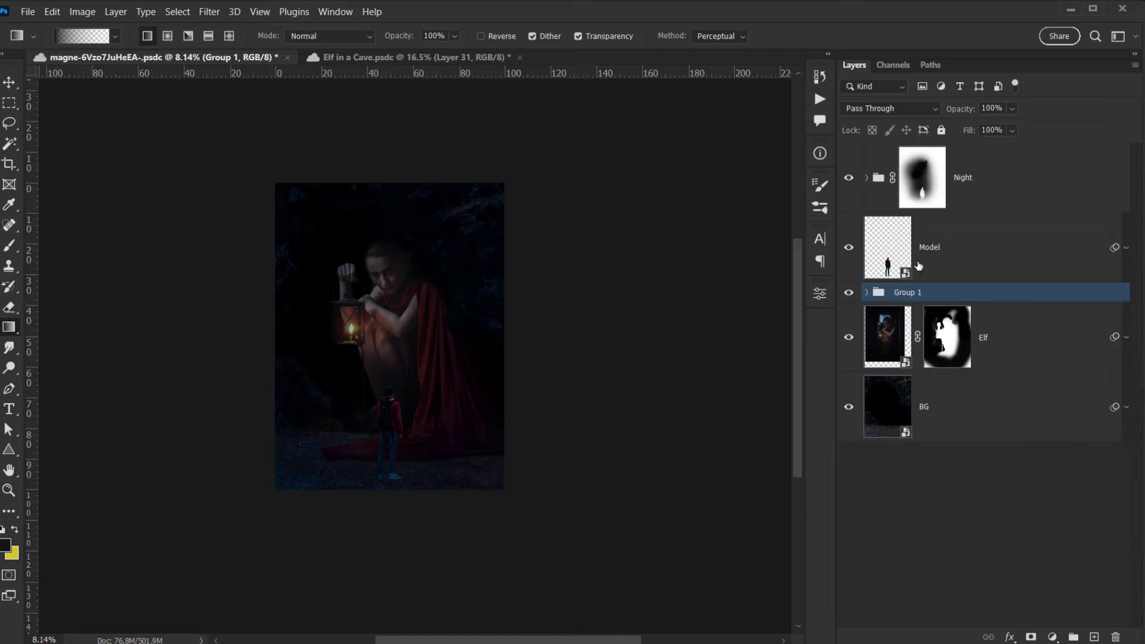
double_click(904, 291)
text(Silk)
key(Return)
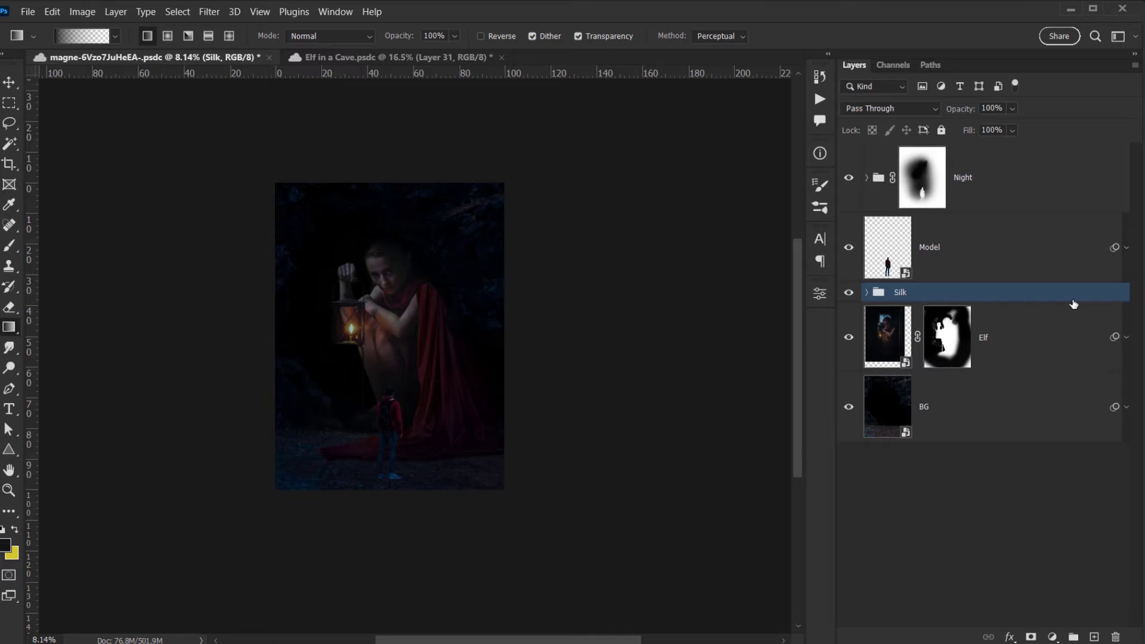
Fit the whole image in view and compare it with the Silk group hidden and shown.
key(ctrl+0)
click(845, 299)
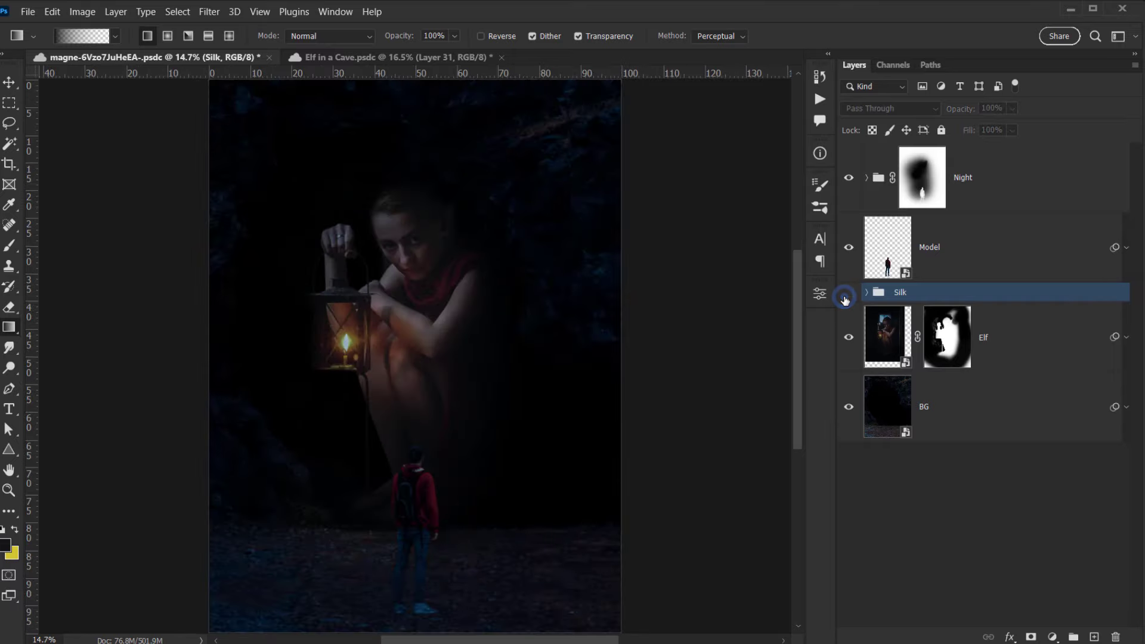
click(846, 299)
click(846, 299)
click(845, 298)
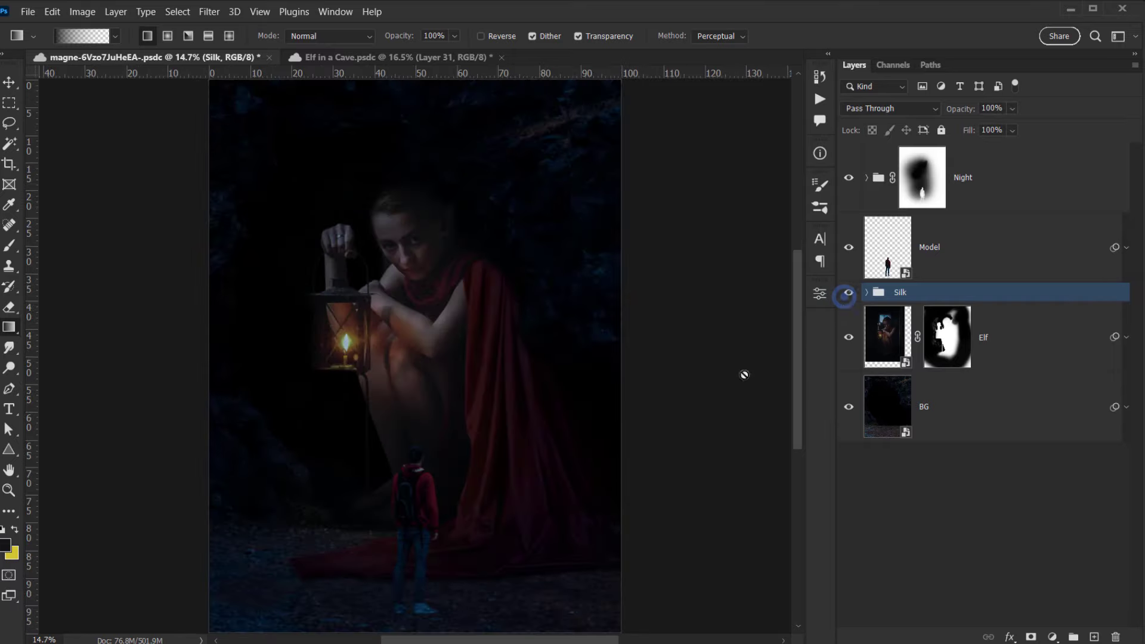
Create a new layer named Lips directly above the Elf layer.
scroll(492, 503, down, 2)
scroll(432, 312, up, 4)
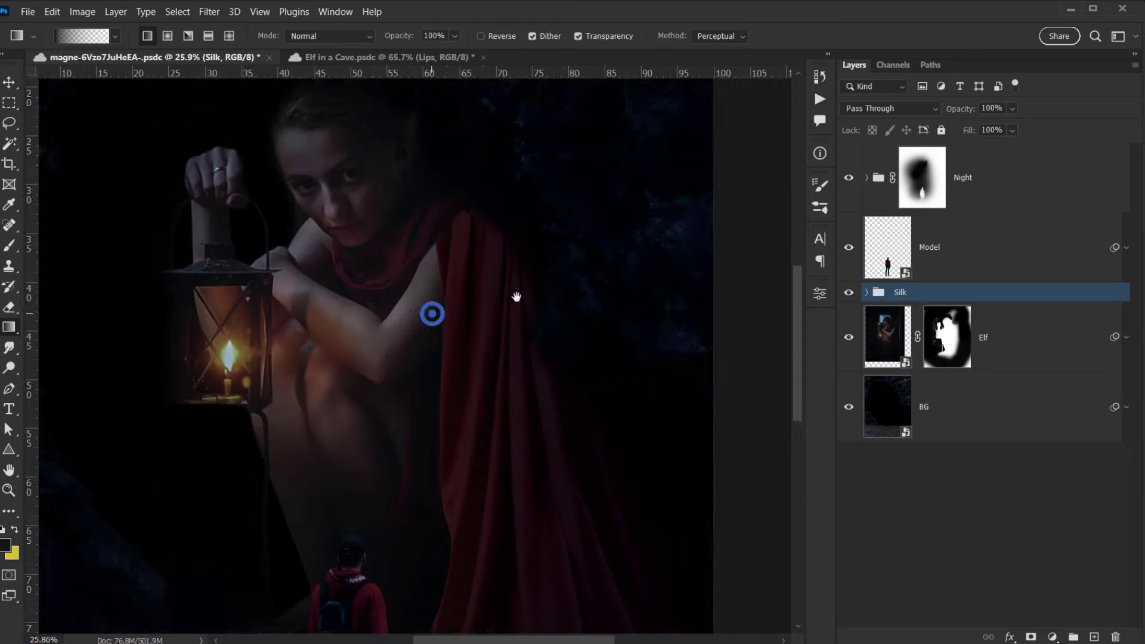
click(1013, 335)
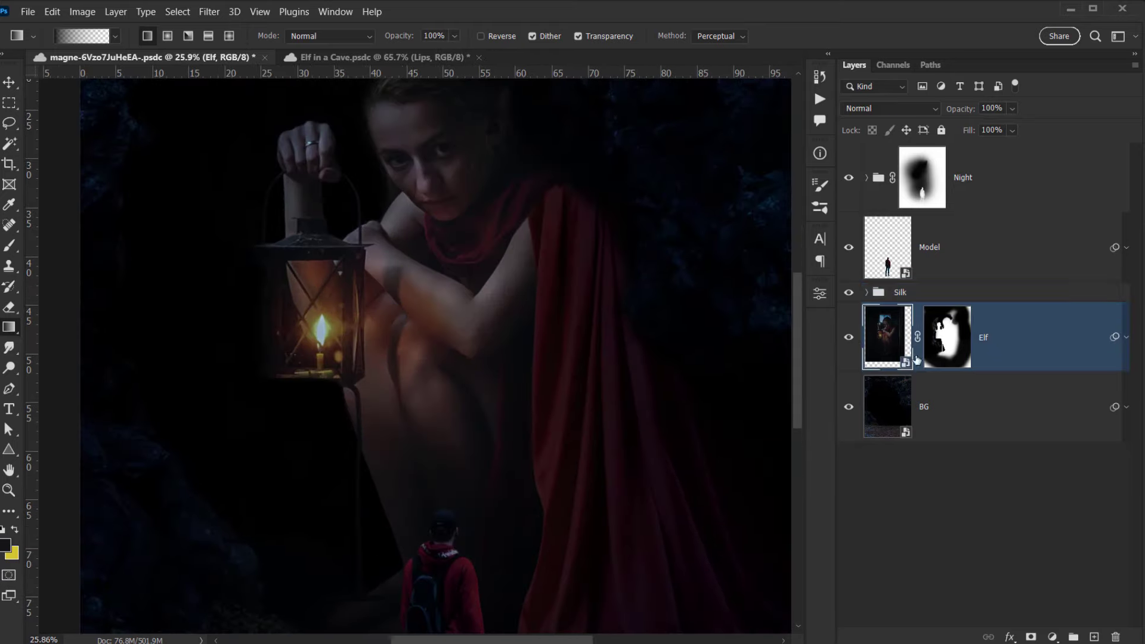
drag(479, 322, 431, 406)
scroll(431, 406, down, 3)
scroll(437, 417, up, 4)
scroll(383, 256, up, 5)
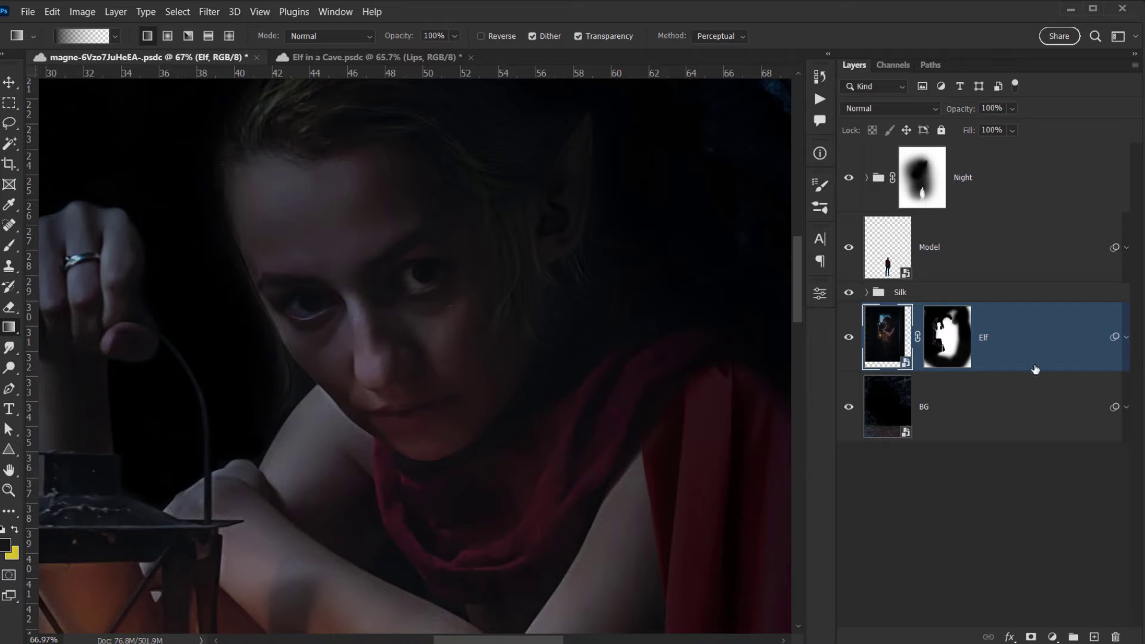
scroll(484, 287, down, 2)
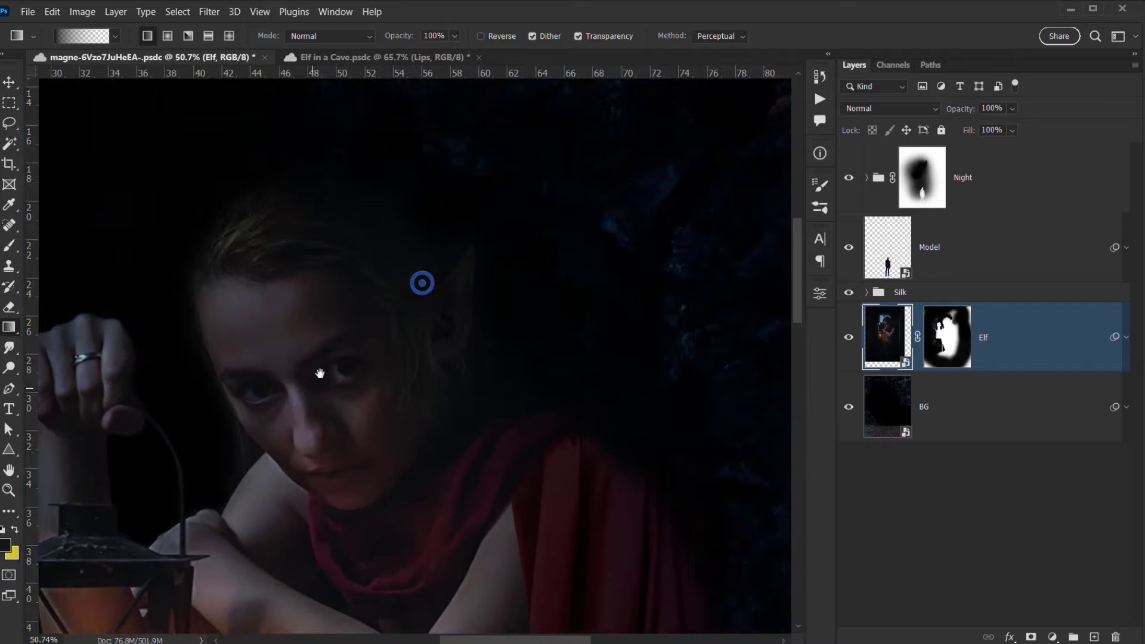
click(1094, 636)
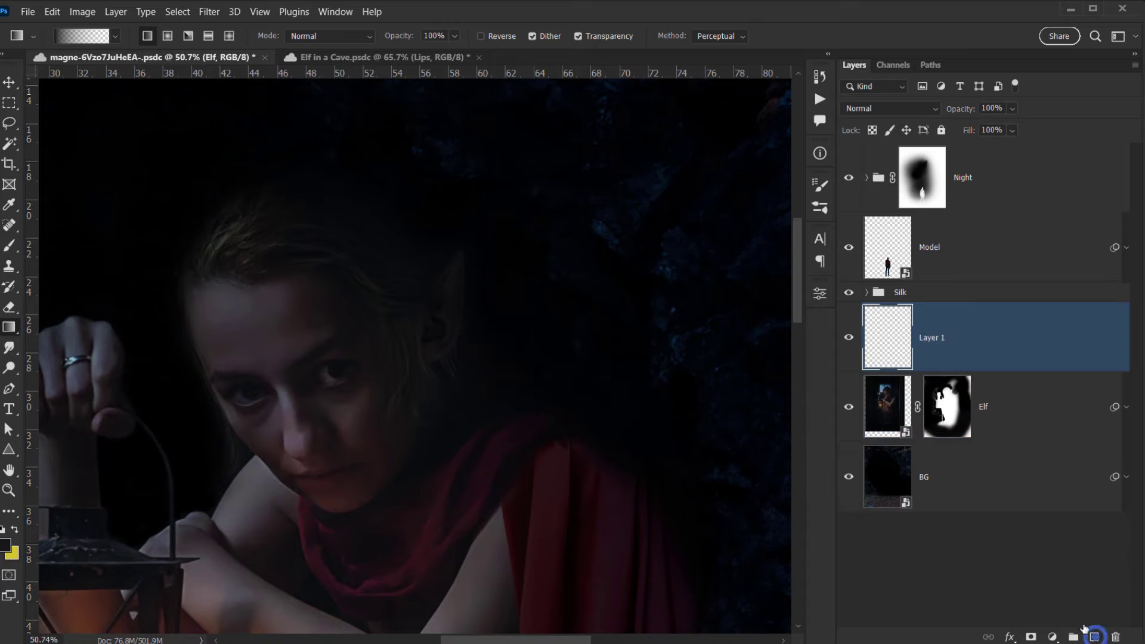
double_click(932, 336)
text(L)
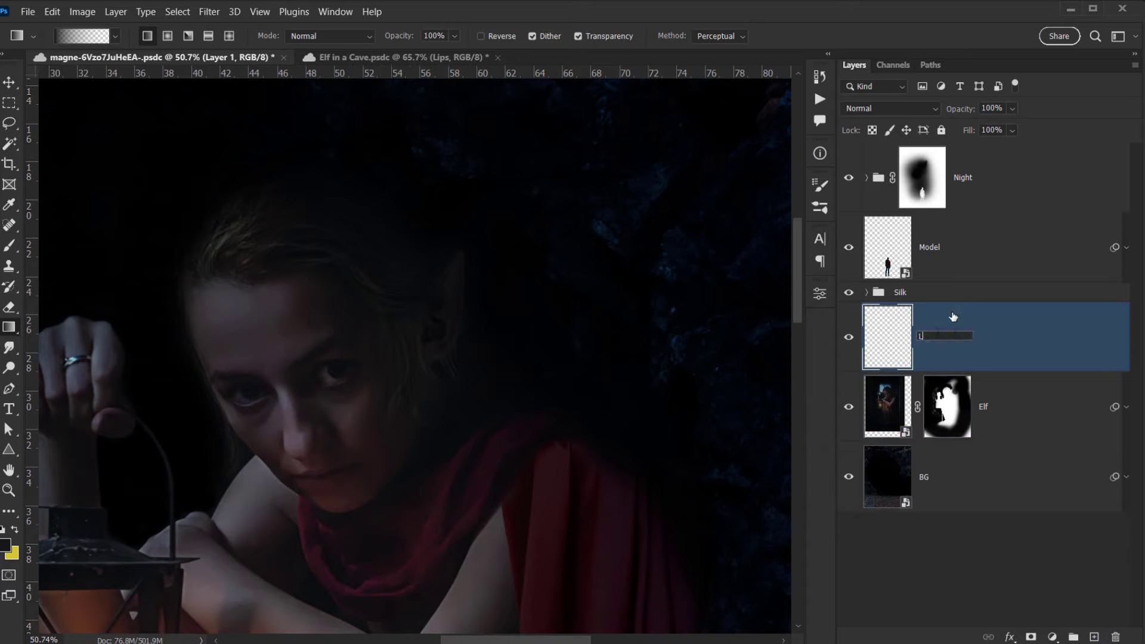
text(ips)
key(Return)
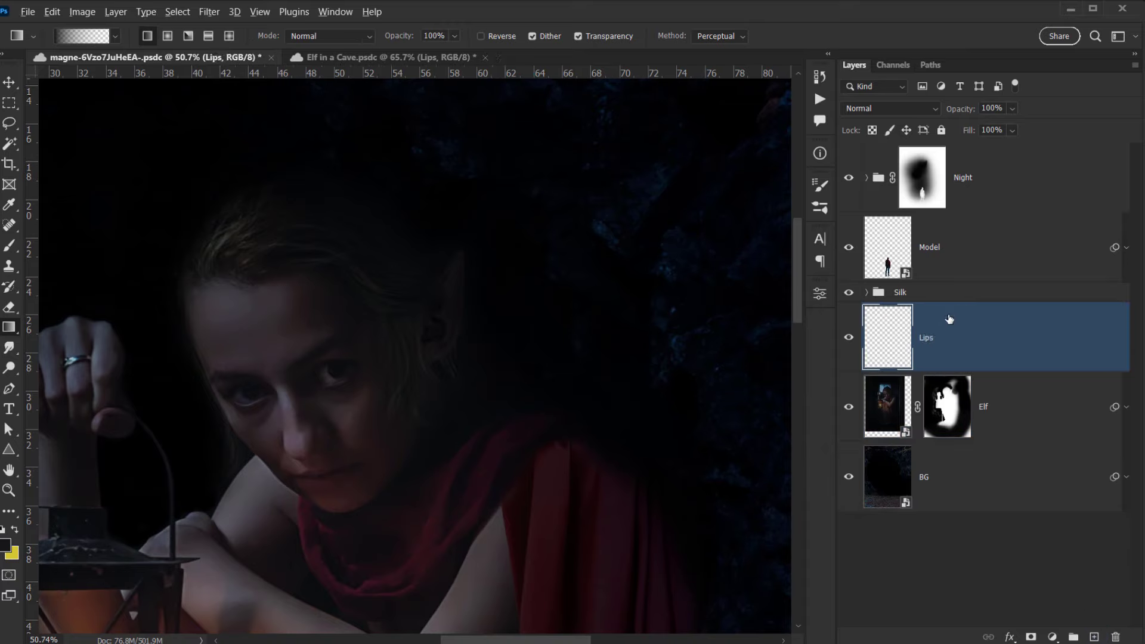
Clip the Lips layer to the Elf layer and keep the Lips layer active.
alt+click(1045, 368)
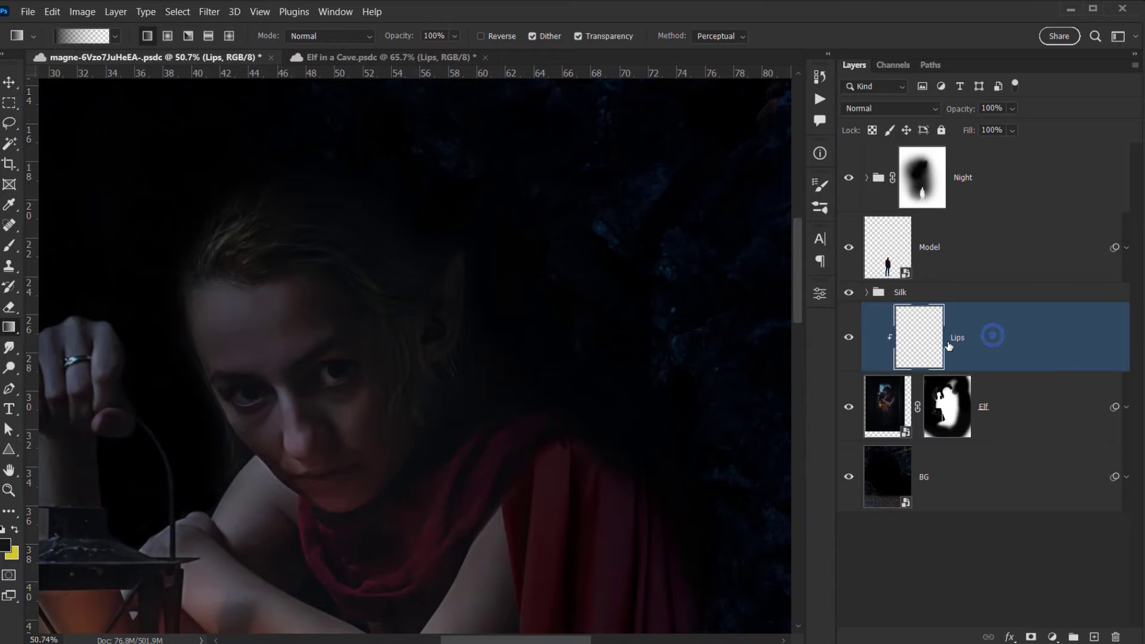
click(1038, 409)
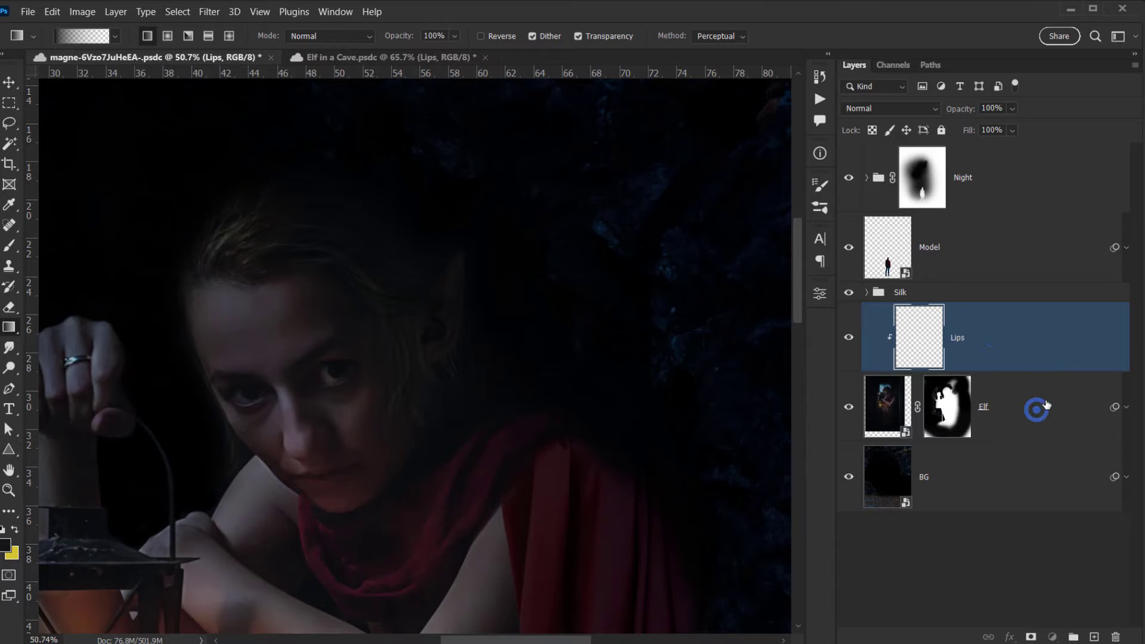
click(1009, 351)
Choose the Brush tool and set the foreground color to the dark red 6c0303, starting from a sample of the cape.
drag(482, 384, 522, 380)
click(9, 245)
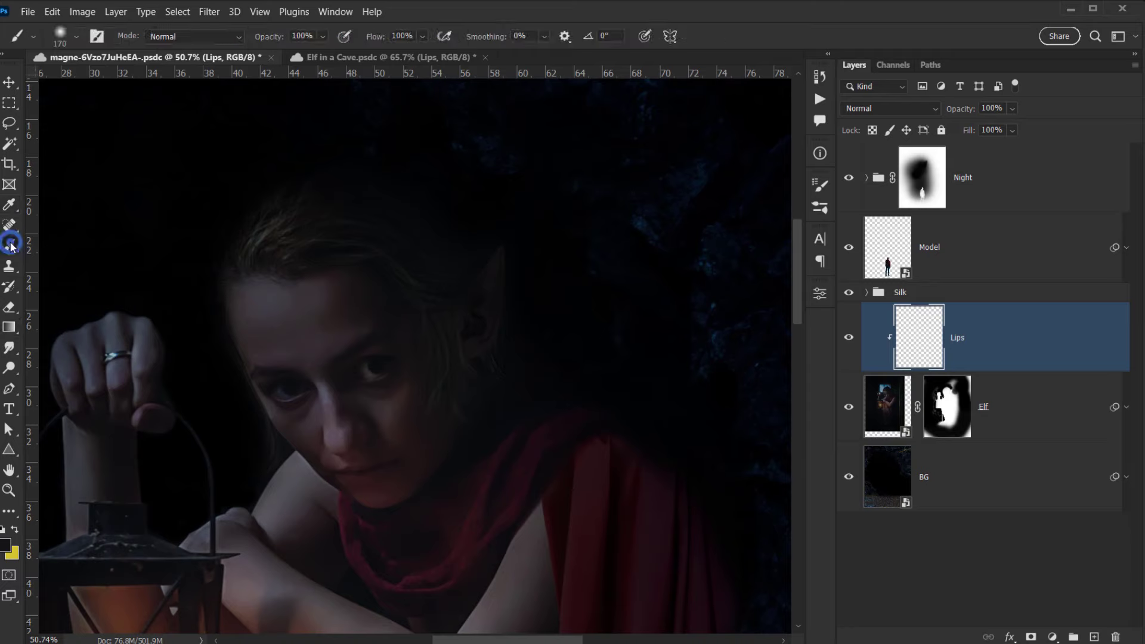
scroll(434, 367, up, 1)
scroll(433, 367, up, 1)
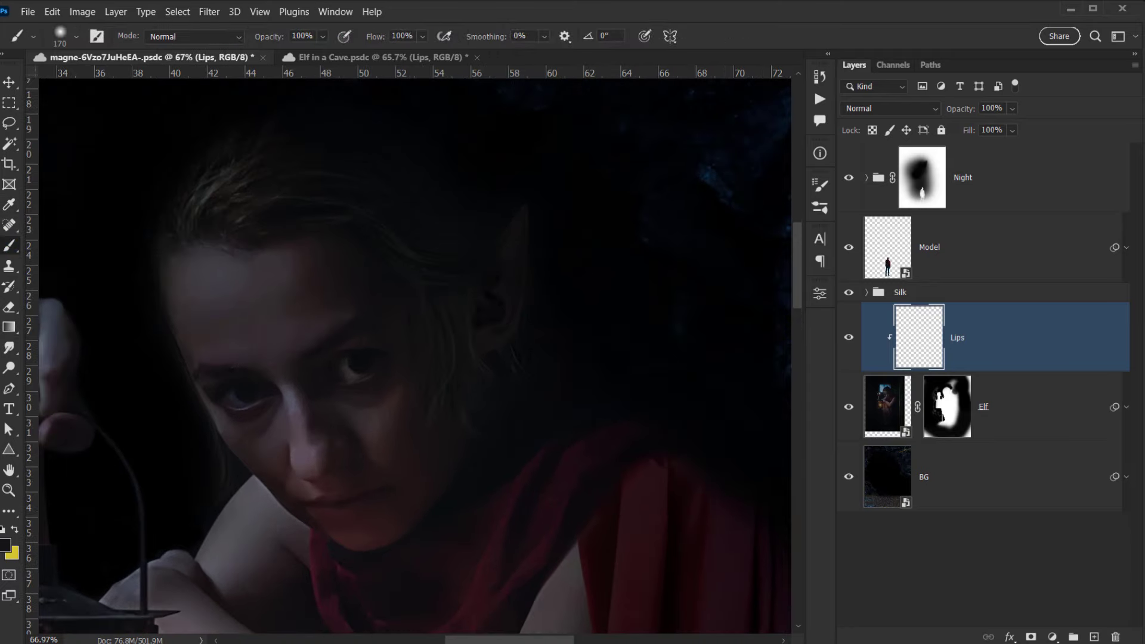
click(6, 545)
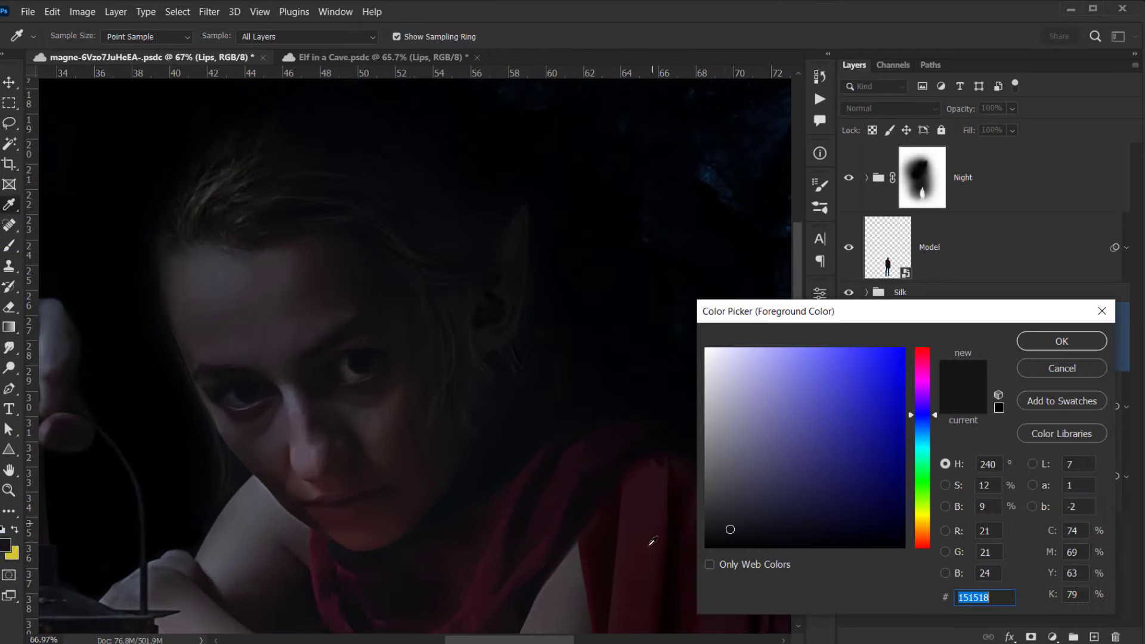
click(649, 544)
mouse_move(847, 494)
mouse_down()
mouse_move(901, 478)
mouse_move(901, 463)
mouse_up()
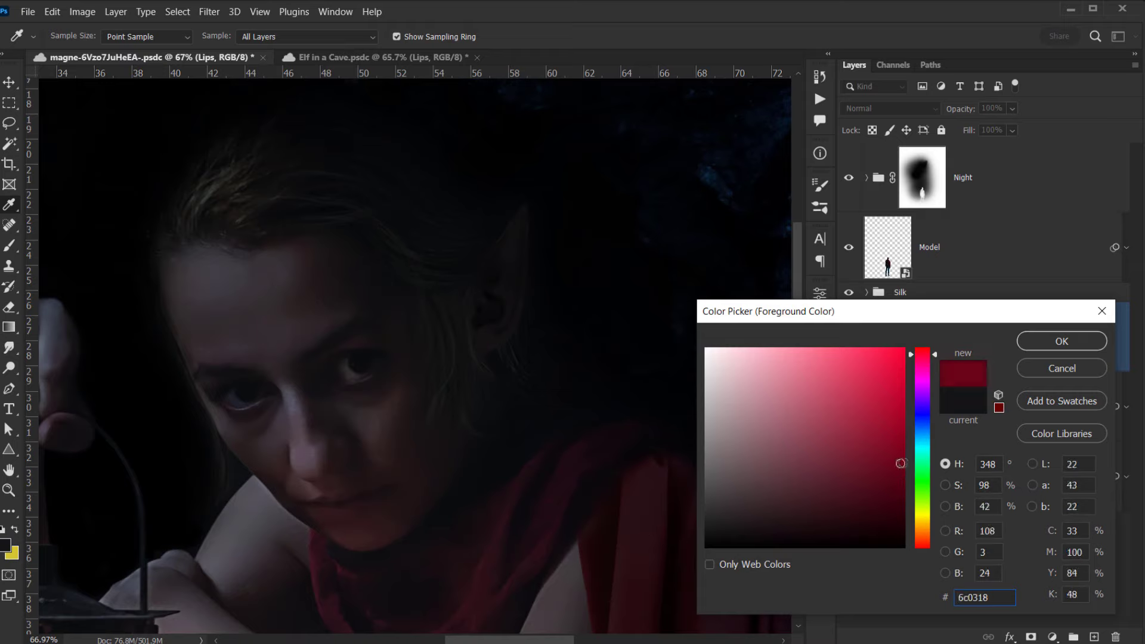
drag(924, 356, 927, 341)
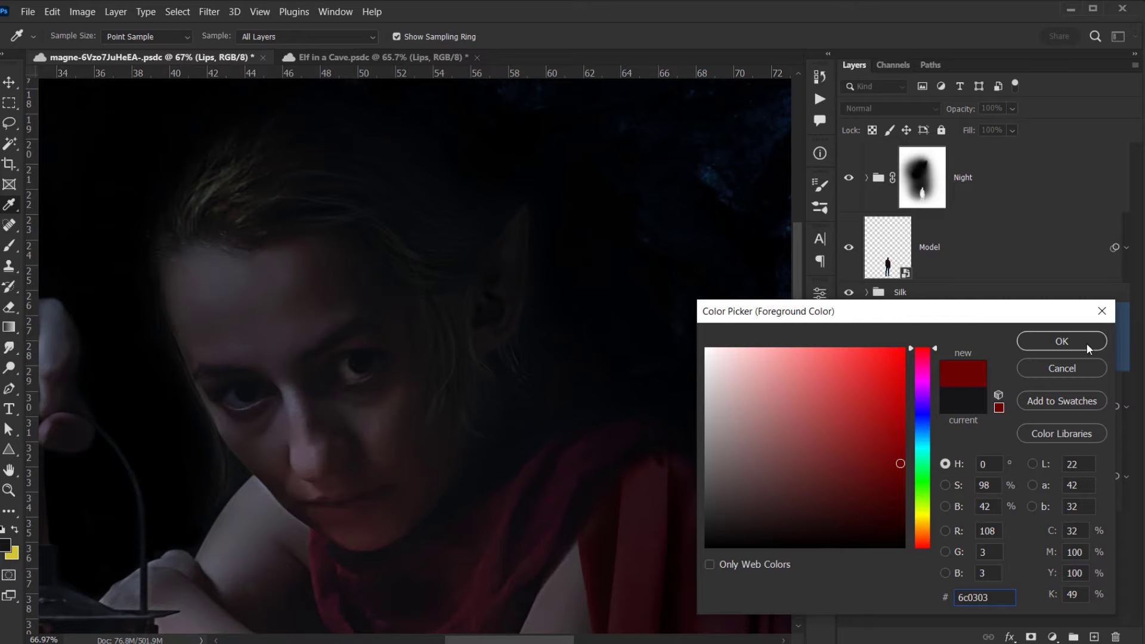
click(1065, 338)
Reduce the brush size to 25 pixels to fit the elf's lips at 200% magnification.
key(b)
drag(599, 409, 525, 409)
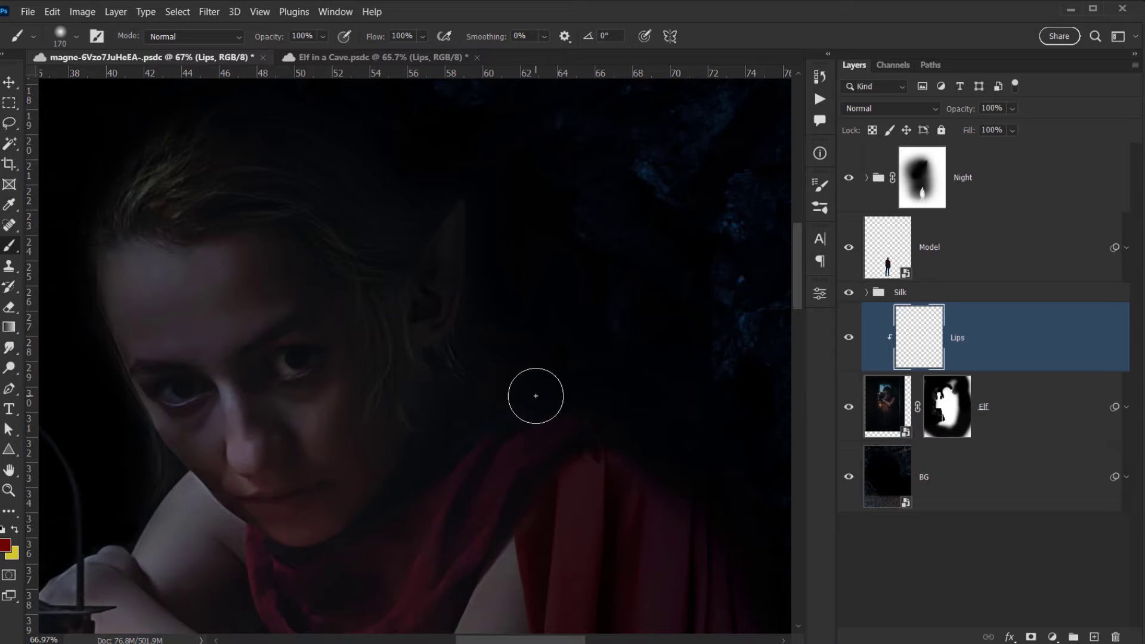
drag(304, 440, 416, 403)
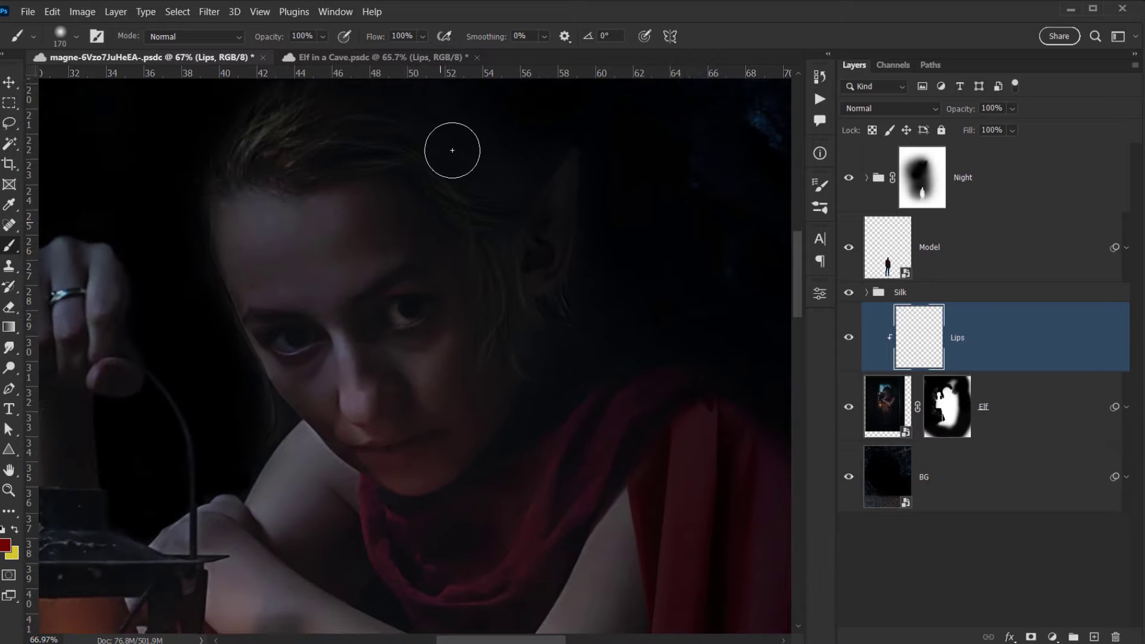
key(ctrl+plus)
key(ctrl+plus)
drag(350, 486, 388, 251)
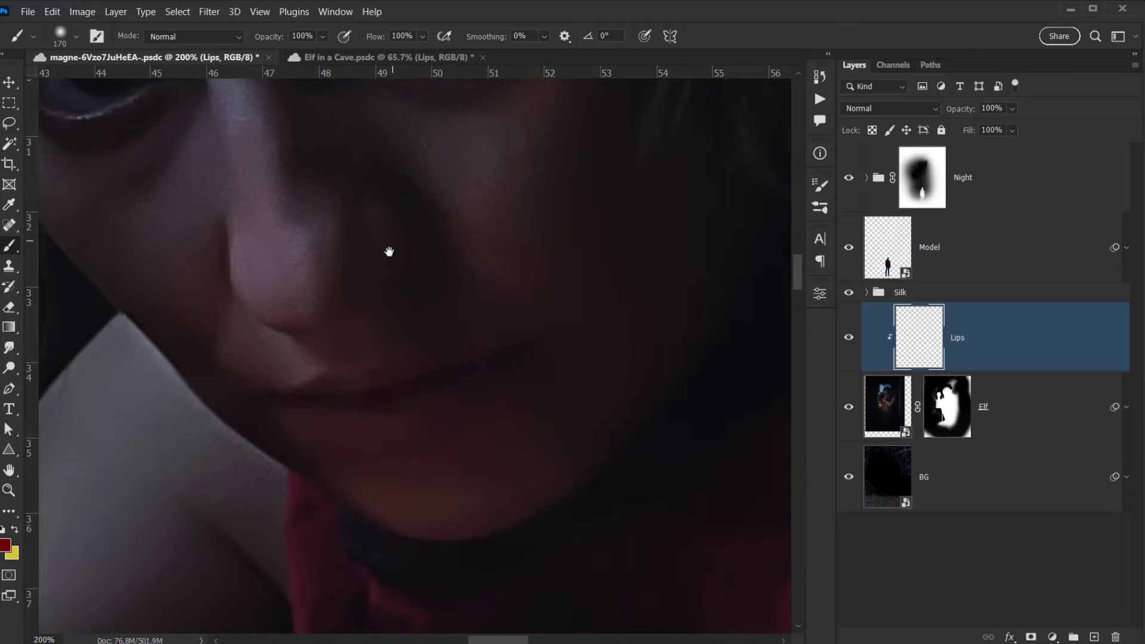
key(bracketleft)
key(bracketleft)
key(bracketleft)
key(bracketleft)
key(bracketleft)
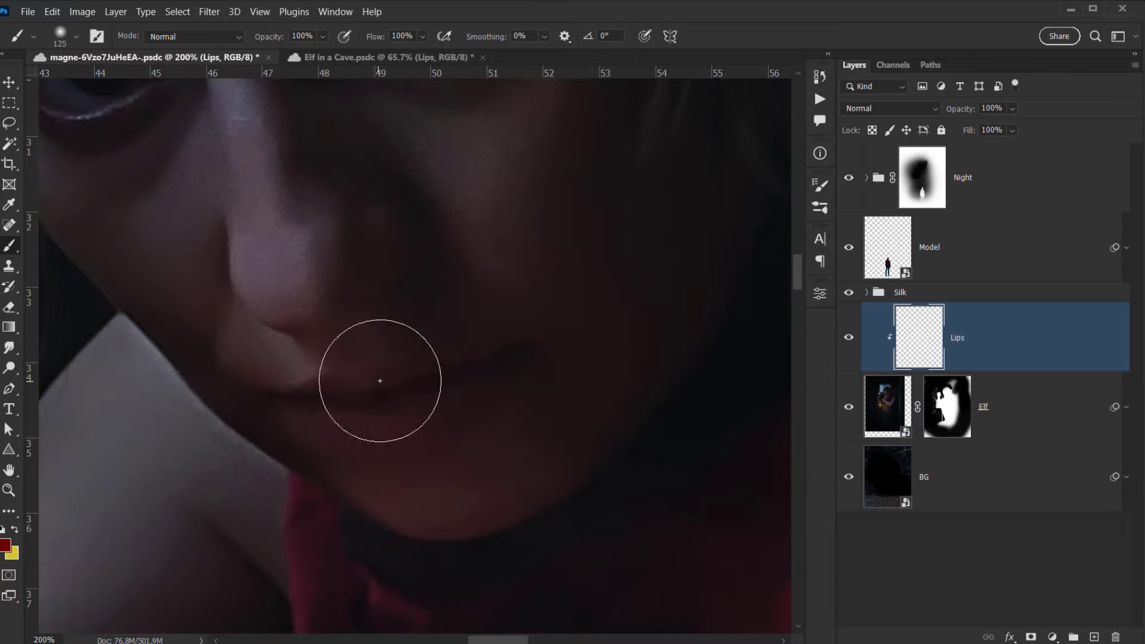
key(bracketleft)
key(bracketleft)
key(bracketleft)
key(bracketleft)
key(bracketleft)
key(bracketleft)
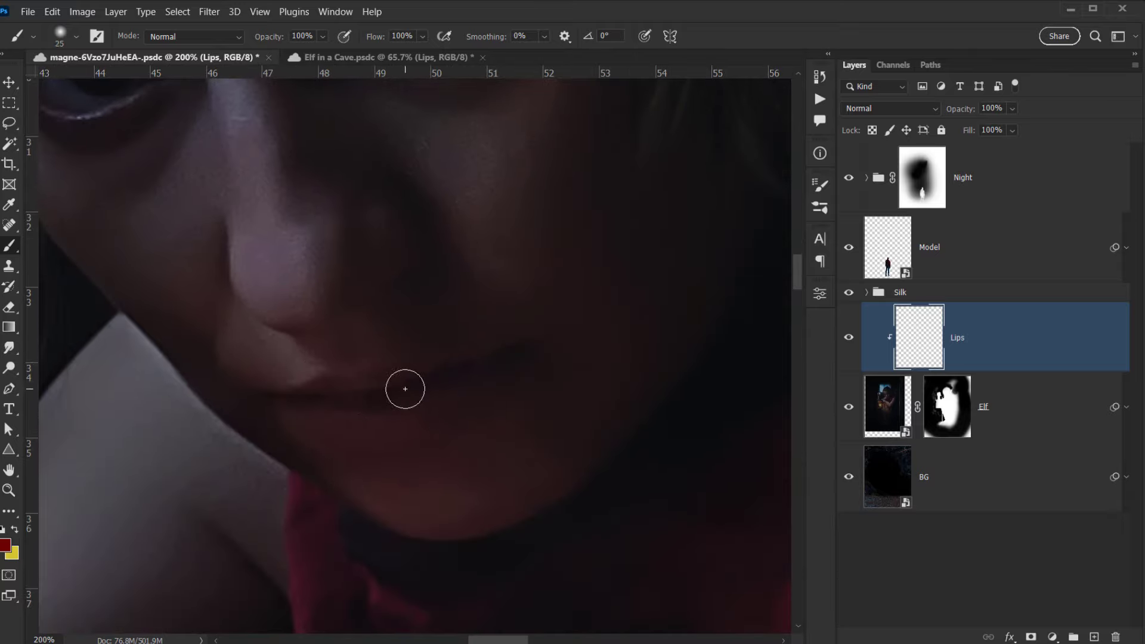
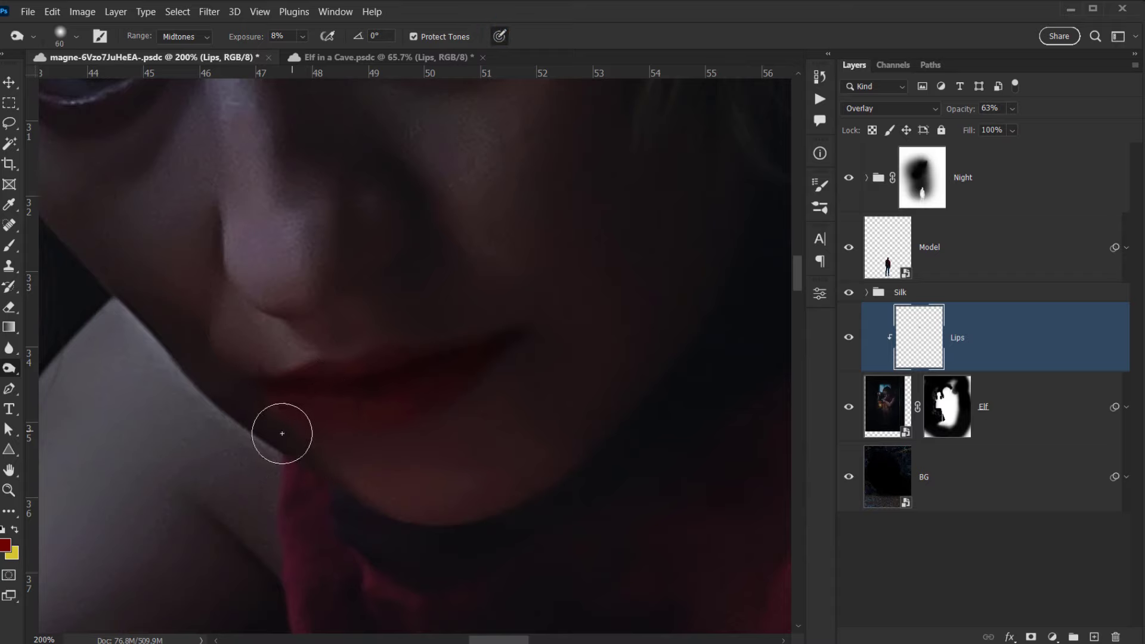
Burn the lip paint on the Lips layer with a size 30 brush at 28% exposure in the midtones.
key(bracketleft)
key(bracketleft)
drag(463, 430, 414, 403)
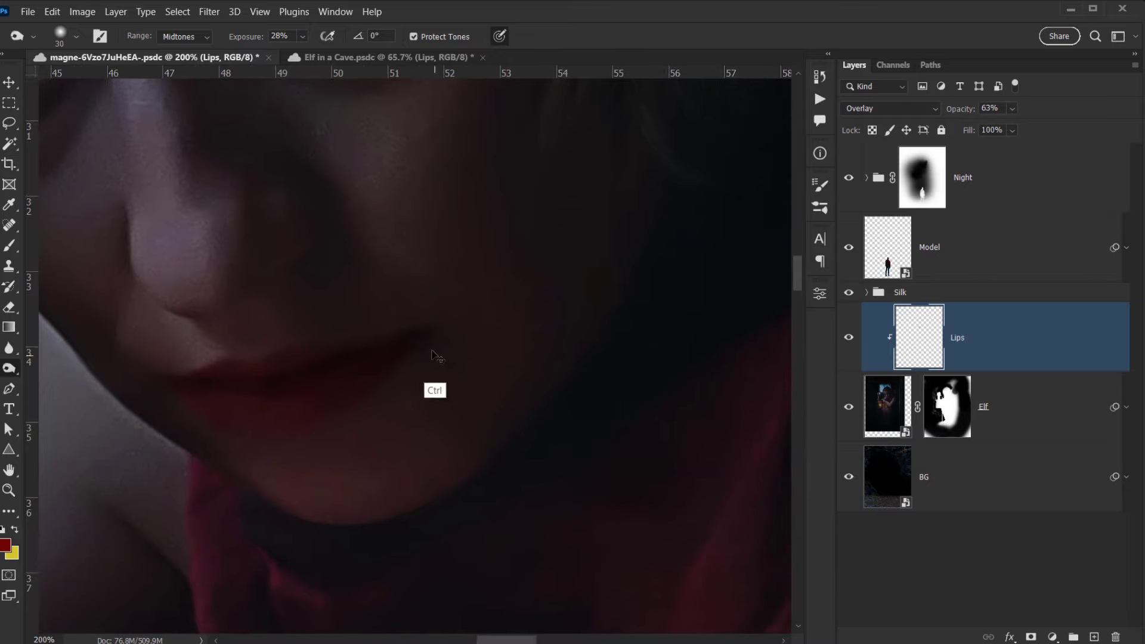
Smudge the lip paint's edges at 25% strength, sampling only the Lips layer and using pen pressure for brush size.
click(9, 370)
click(9, 348)
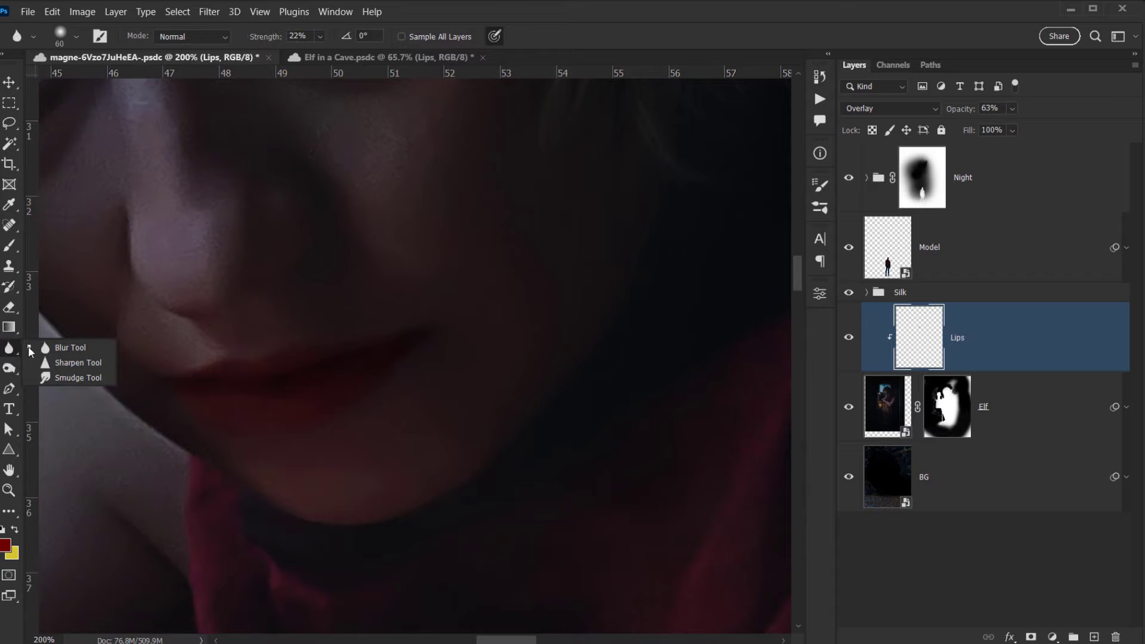
click(71, 378)
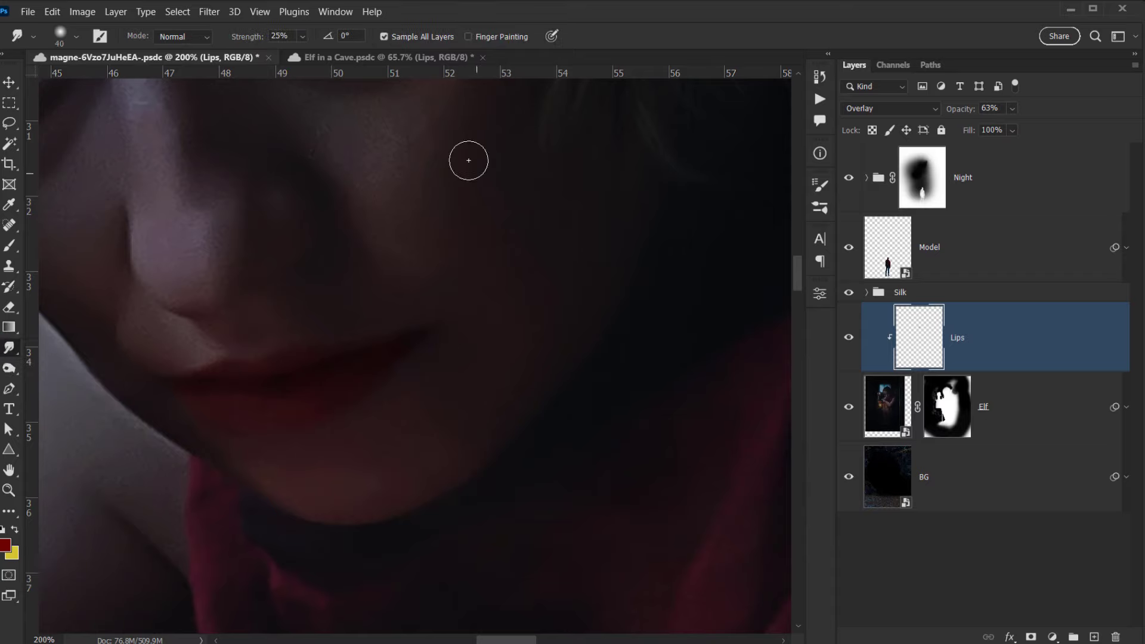
click(553, 38)
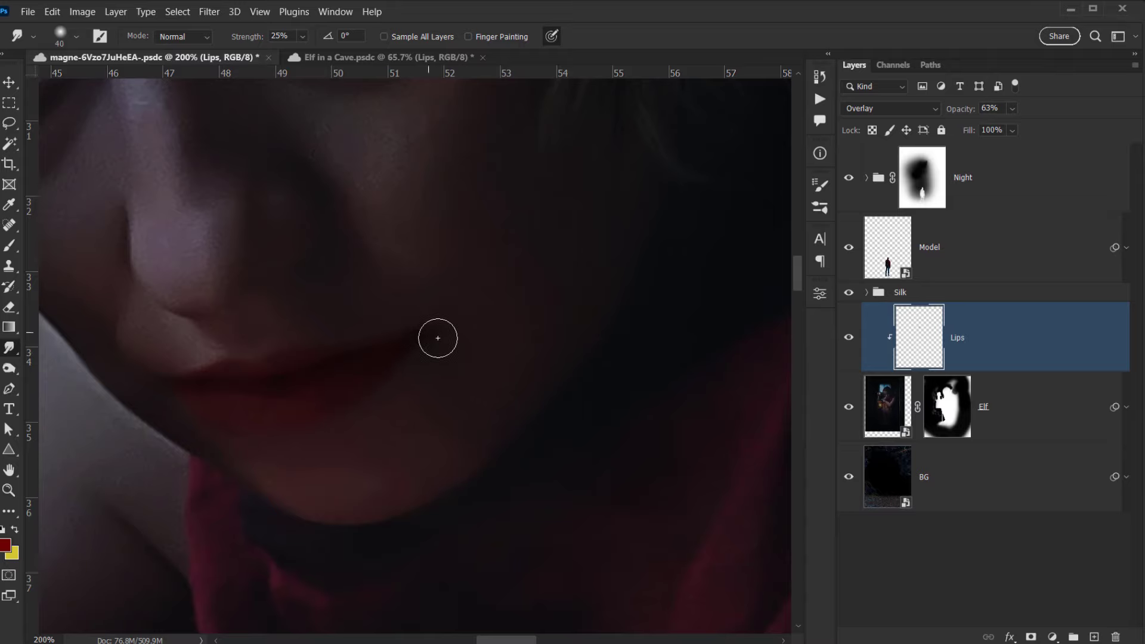
drag(353, 411, 560, 384)
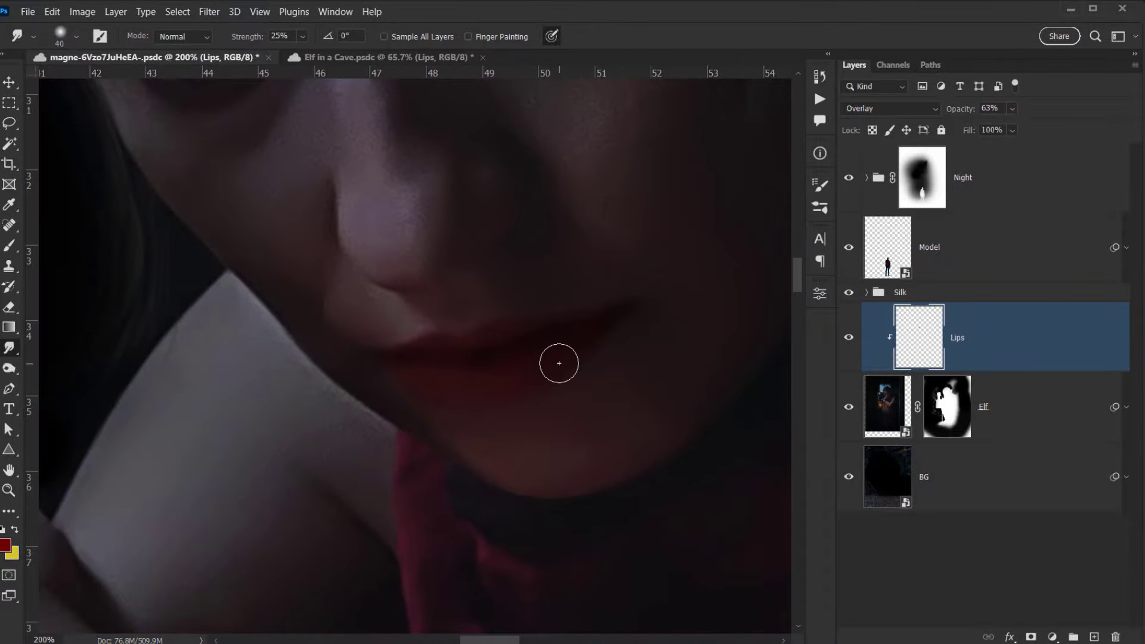
key(ctrl+0)
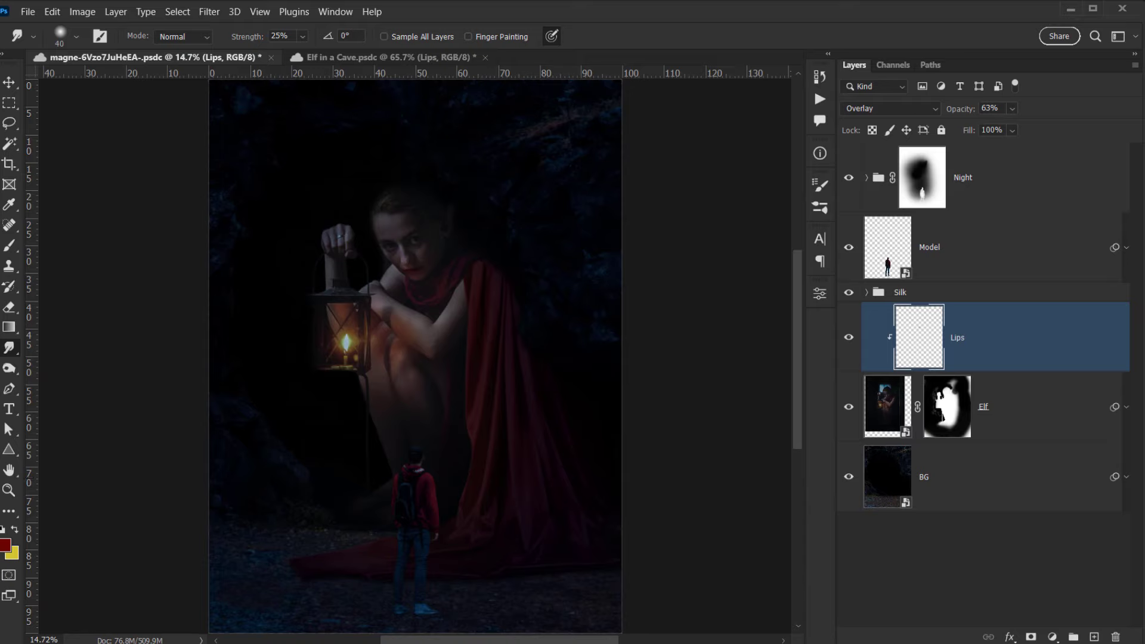
Add a new layer above Lips, clip it to the Elf layer and name it Eyes.
click(1094, 636)
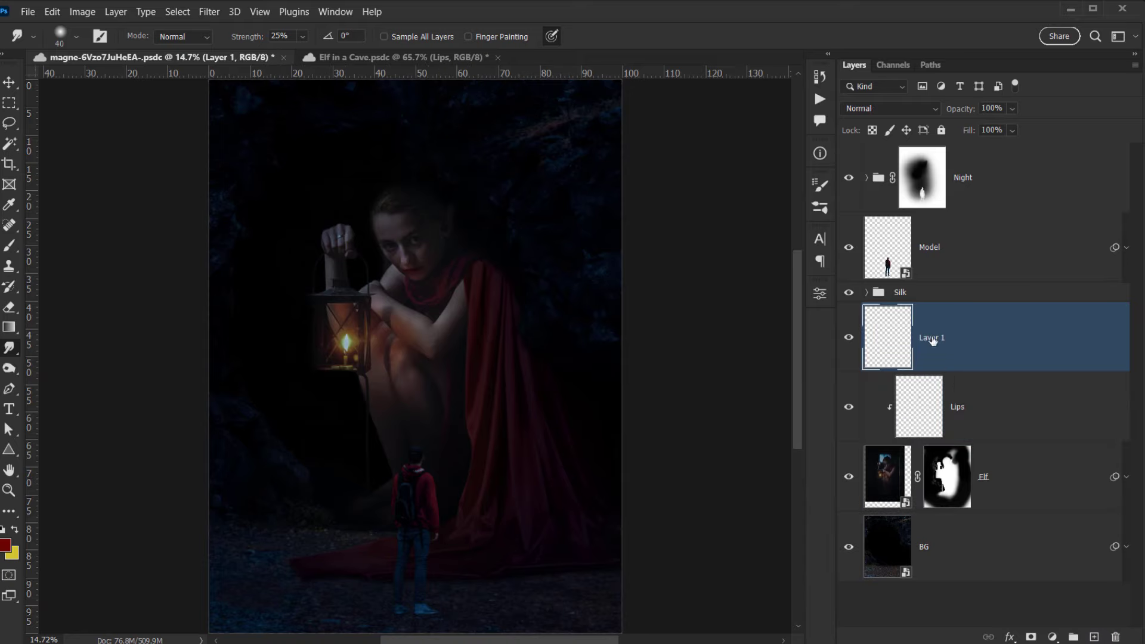
alt+click(1002, 367)
double_click(962, 338)
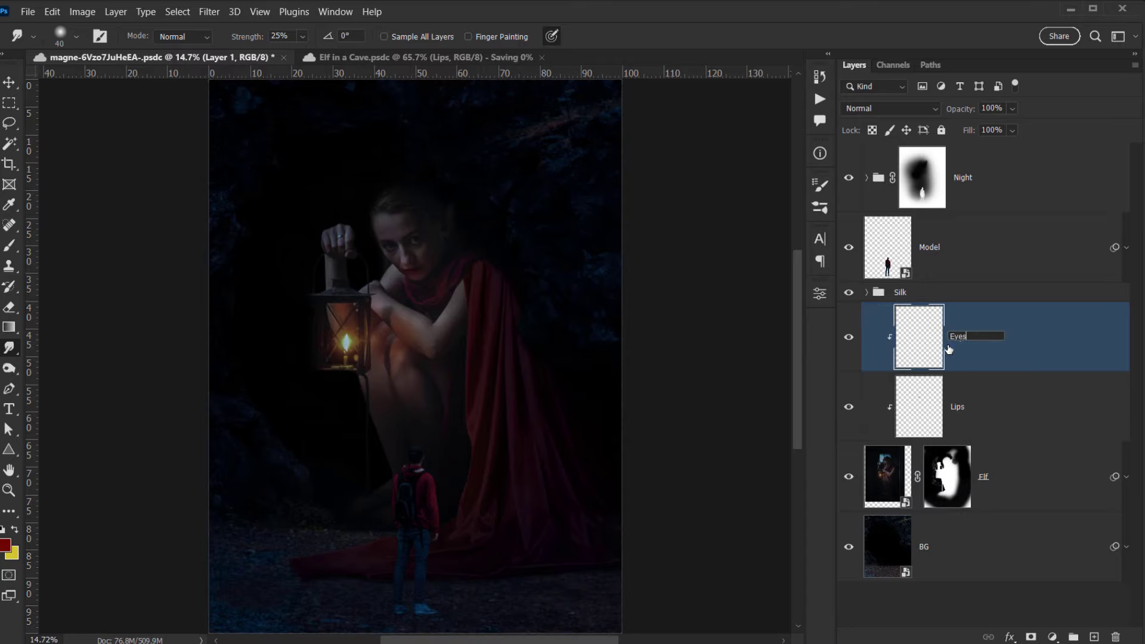
key(Return)
Paint a dark red outline around the elf's right-hand eye in the image with a soft size 45 brush at 35% opacity.
key(ctrl+plus)
key(ctrl+plus)
key(ctrl+plus)
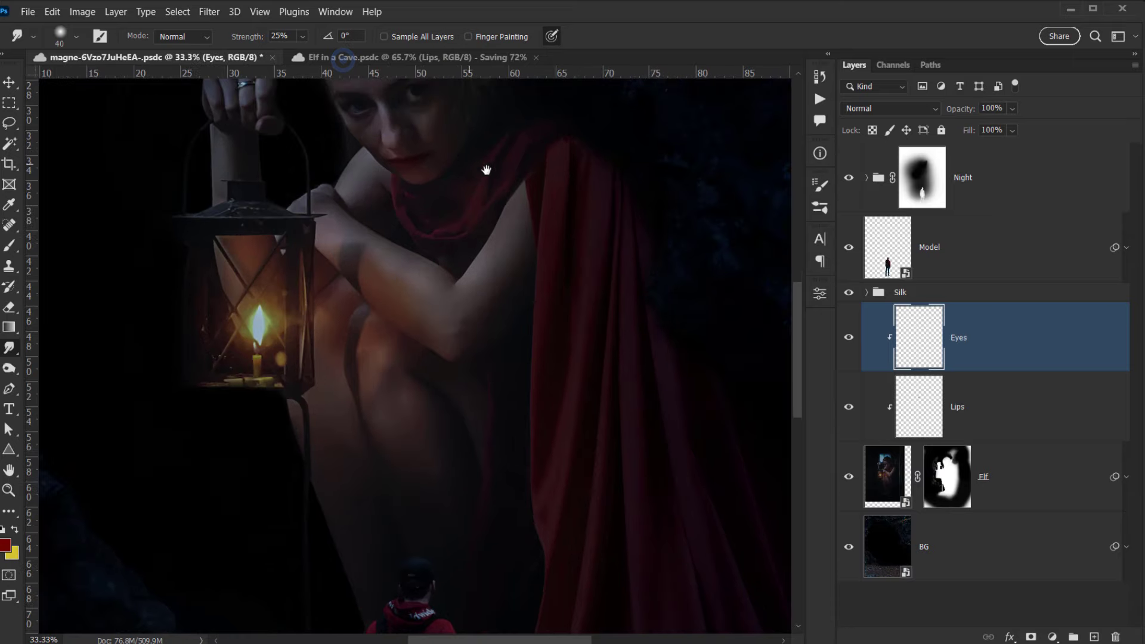
scroll(495, 153, down, 1)
scroll(470, 256, up, 3)
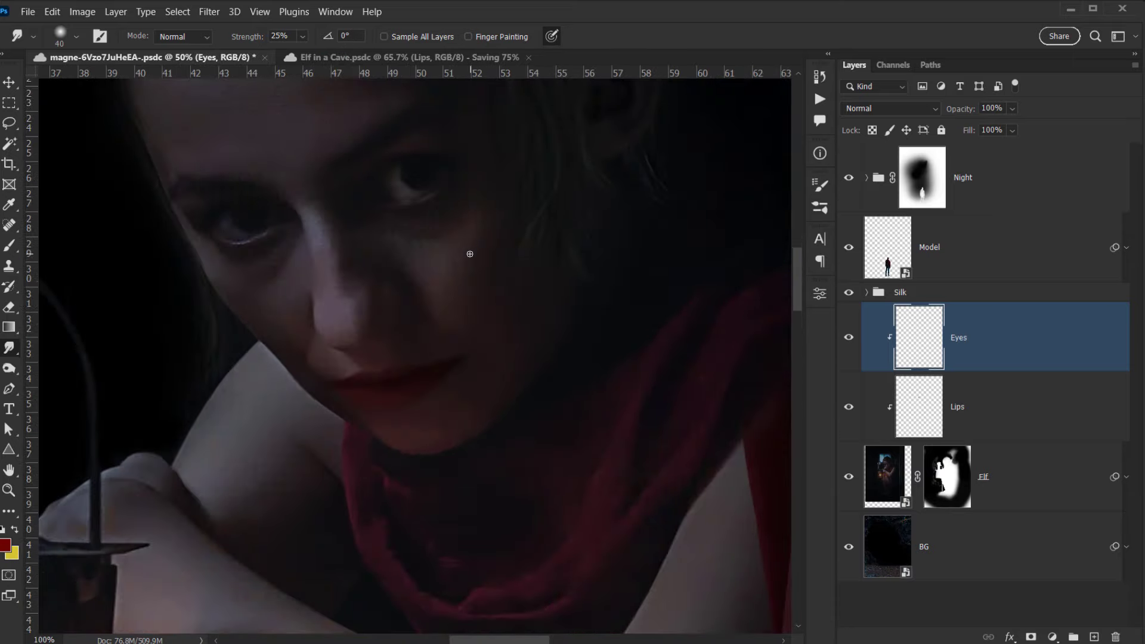
drag(456, 247, 444, 426)
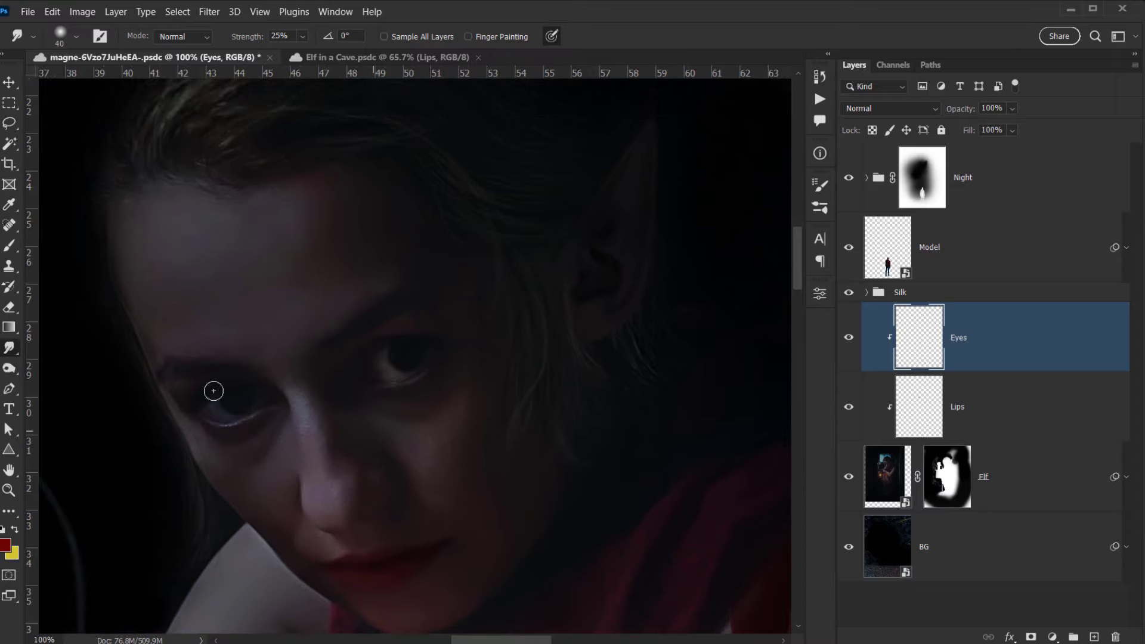
key(b)
scroll(458, 95, up, 2)
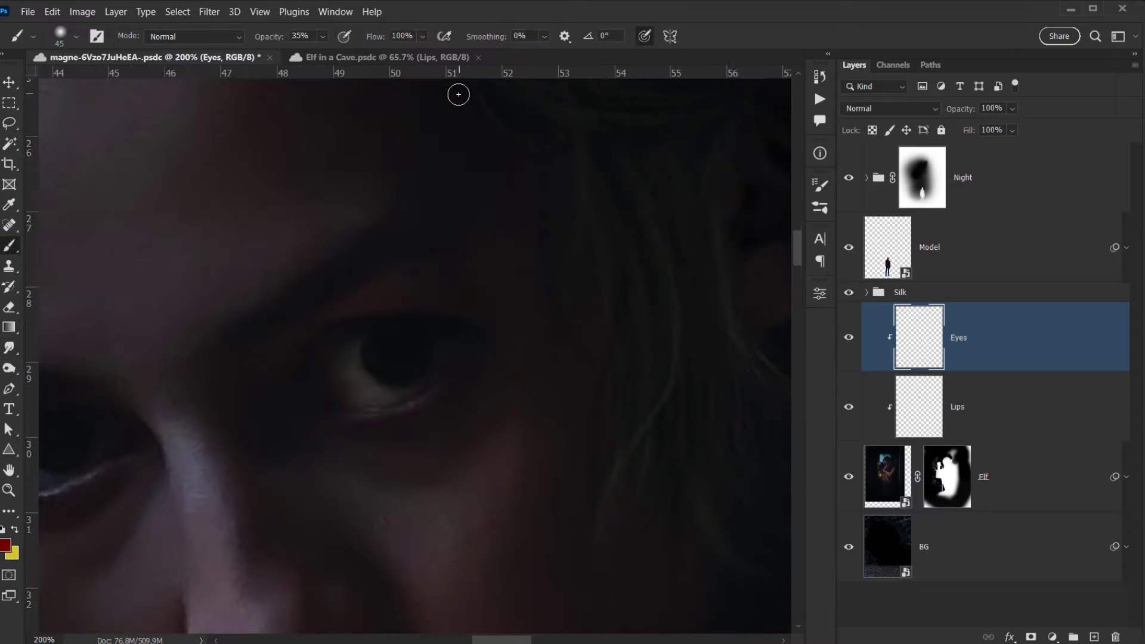
drag(407, 466, 422, 453)
mouse_move(474, 397)
mouse_down()
mouse_move(519, 343)
mouse_move(458, 414)
mouse_move(347, 446)
mouse_move(522, 312)
mouse_move(549, 312)
mouse_move(228, 373)
mouse_move(268, 310)
mouse_move(581, 267)
mouse_move(578, 302)
mouse_move(365, 455)
mouse_move(223, 358)
mouse_move(394, 235)
mouse_move(296, 271)
mouse_move(294, 473)
mouse_move(327, 478)
mouse_move(326, 488)
mouse_move(509, 384)
mouse_move(475, 465)
mouse_up()
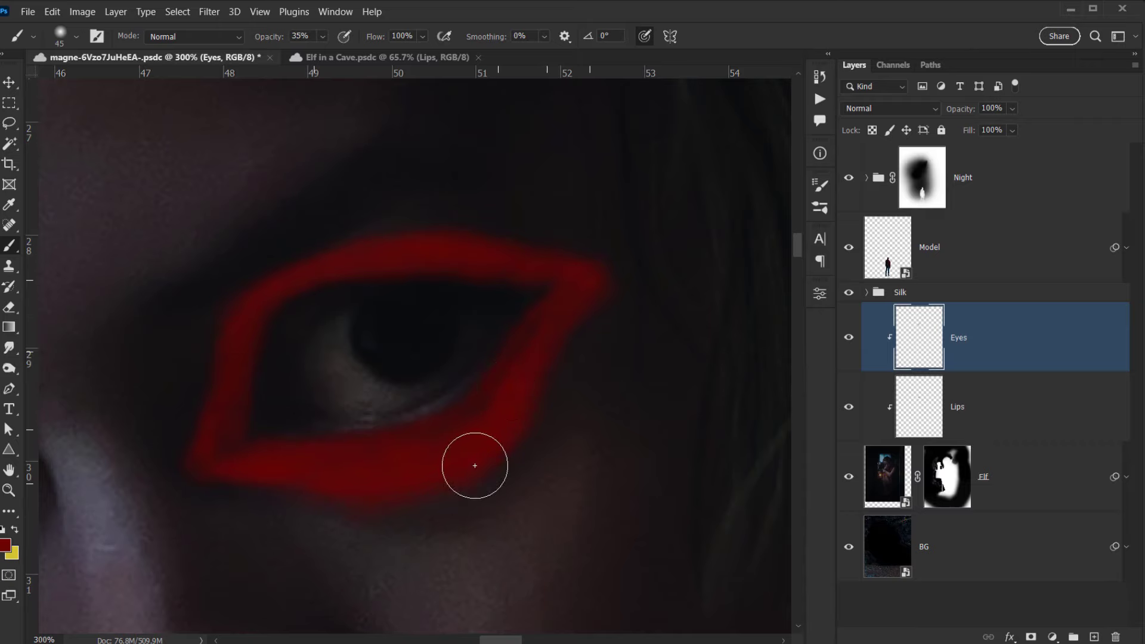
Paint a matching dark red outline around the elf's left-hand eye in the image.
drag(327, 446, 716, 378)
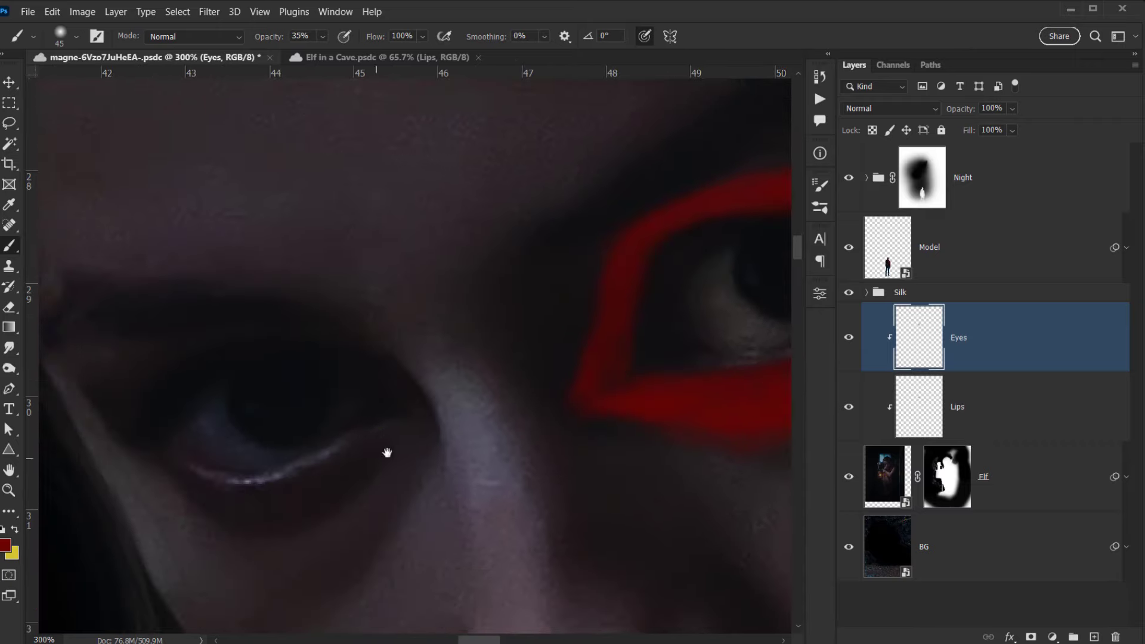
mouse_move(395, 445)
mouse_down()
mouse_move(331, 474)
mouse_move(325, 503)
mouse_move(376, 463)
mouse_up()
mouse_move(425, 413)
mouse_down()
mouse_move(340, 362)
mouse_move(156, 360)
mouse_move(102, 409)
mouse_up()
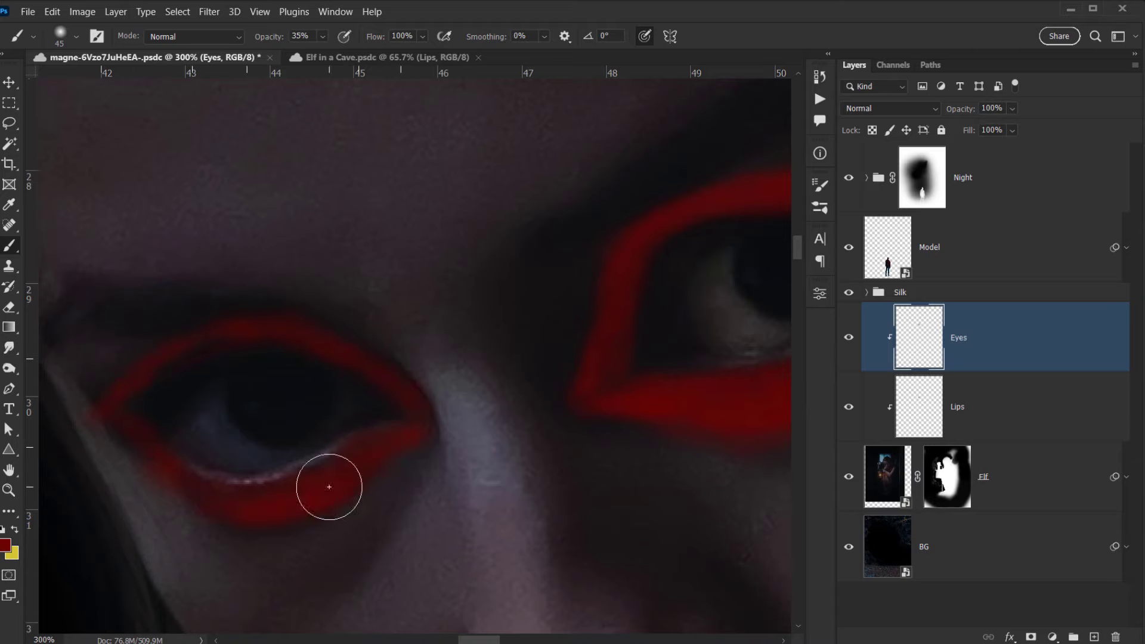
Erase the red paint spilling inside both eye outlines with a size 13 eraser.
key(e)
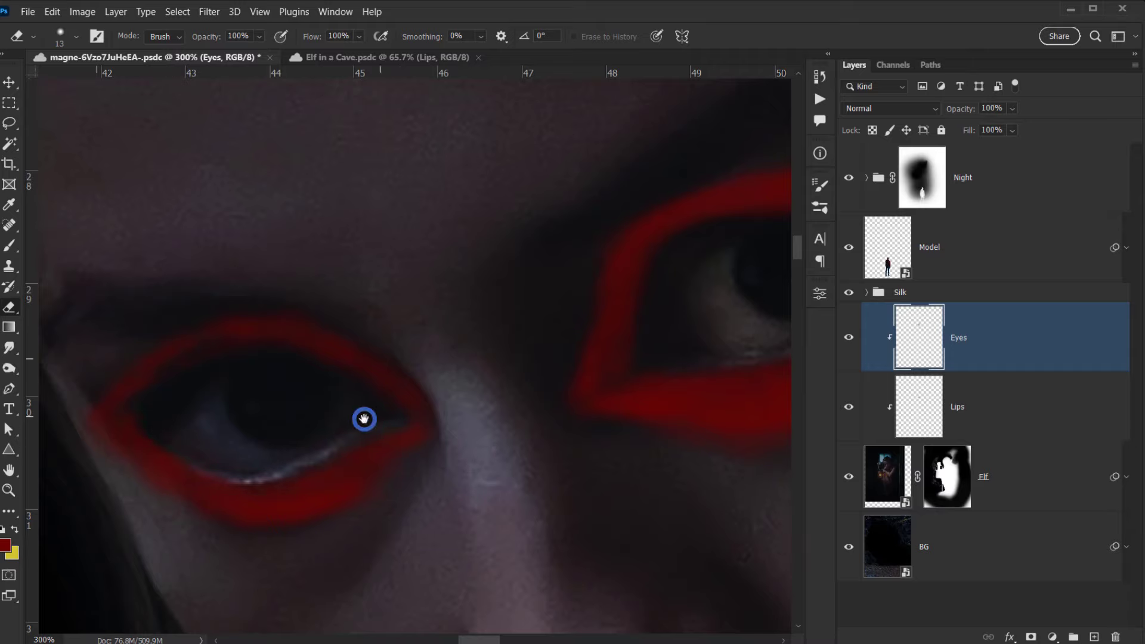
drag(364, 419, 145, 497)
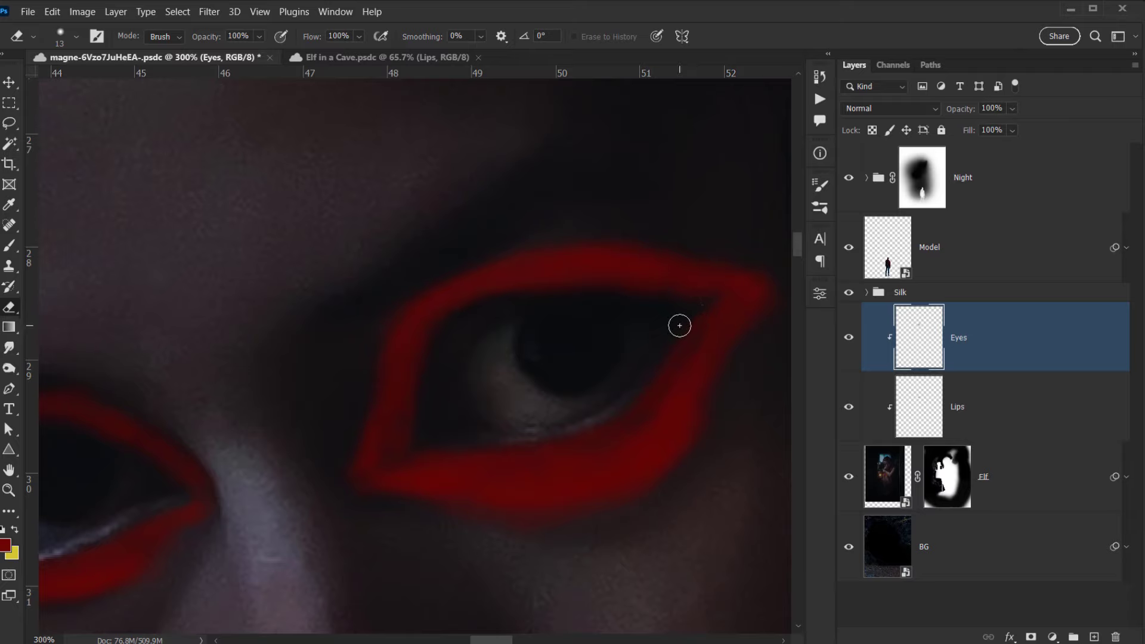
drag(550, 376, 447, 383)
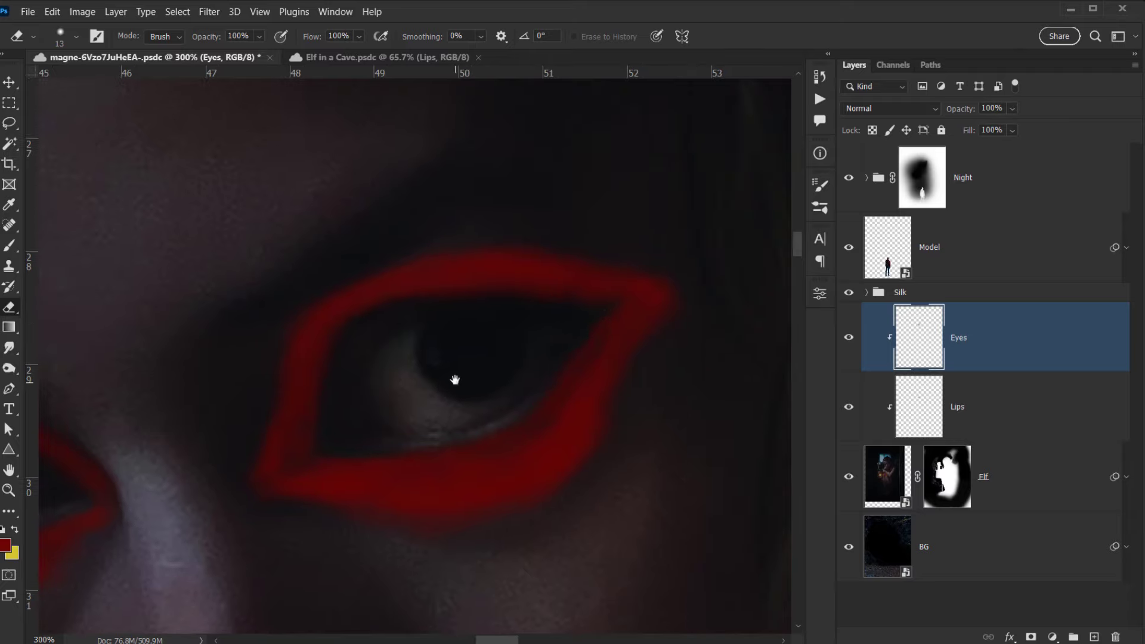
Set the Eyes layer's blend mode to Overlay and its opacity to 42%.
click(911, 111)
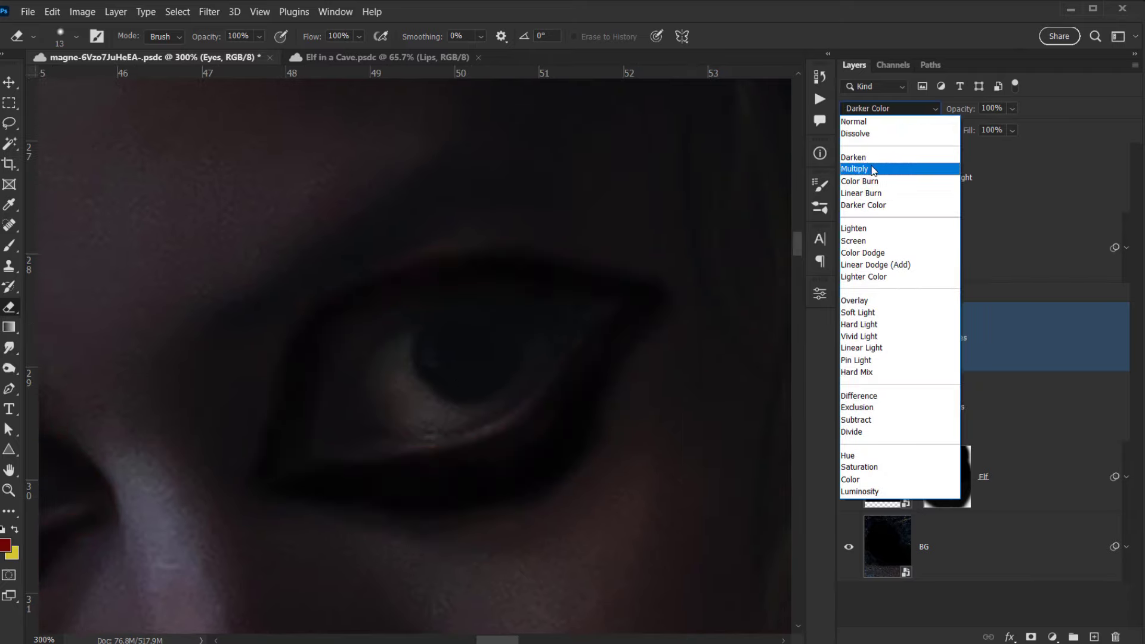
click(879, 303)
drag(472, 417, 755, 322)
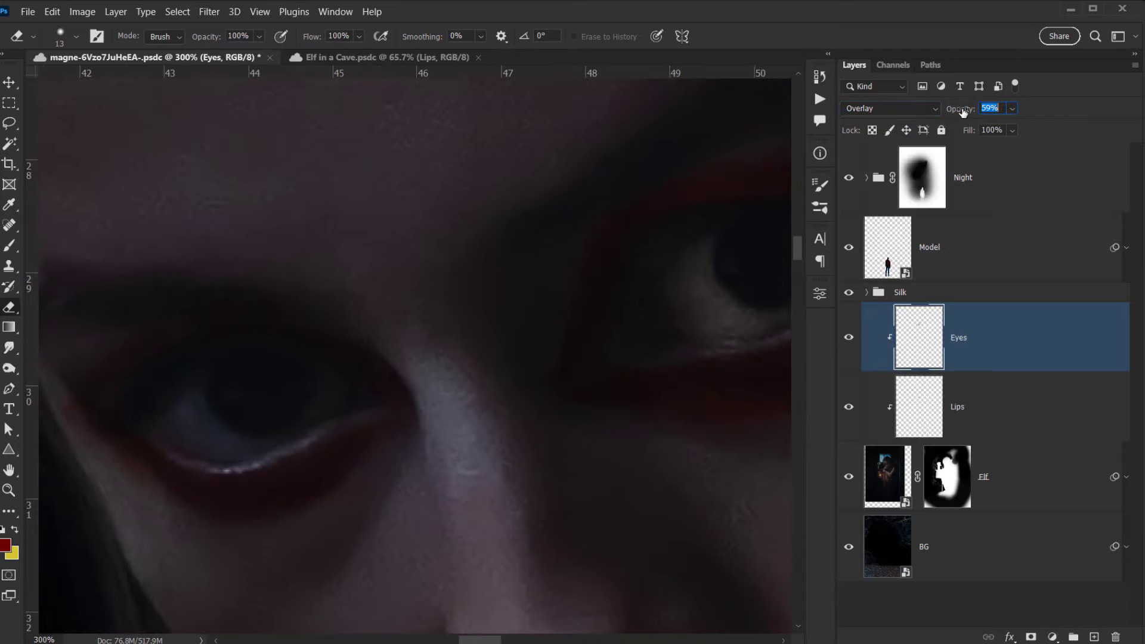
drag(549, 353, 271, 409)
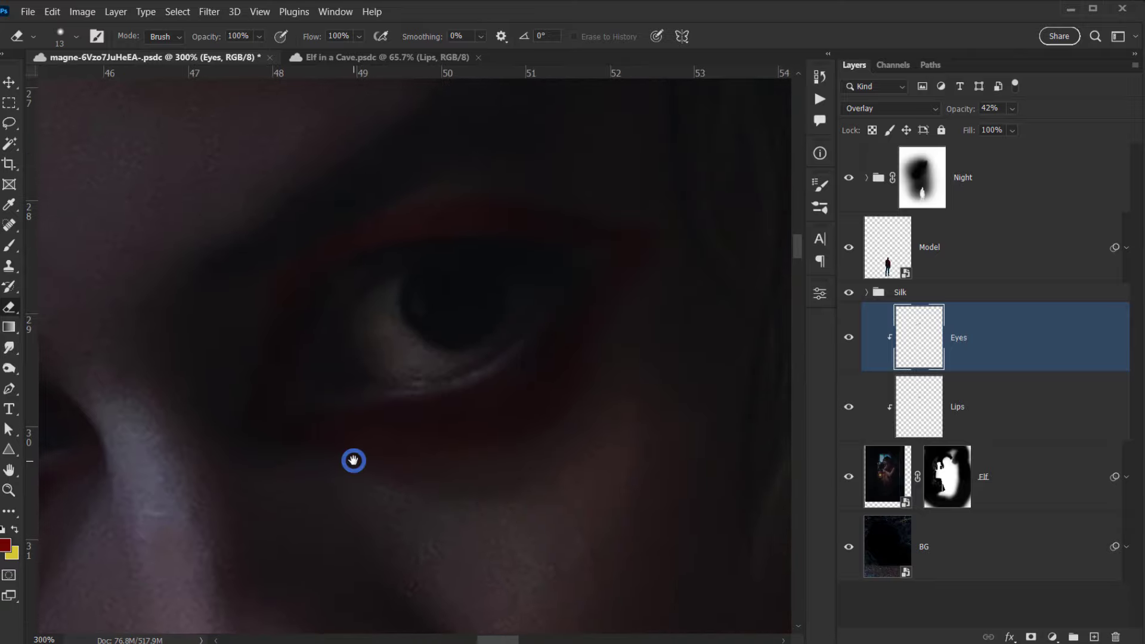
drag(354, 460, 554, 425)
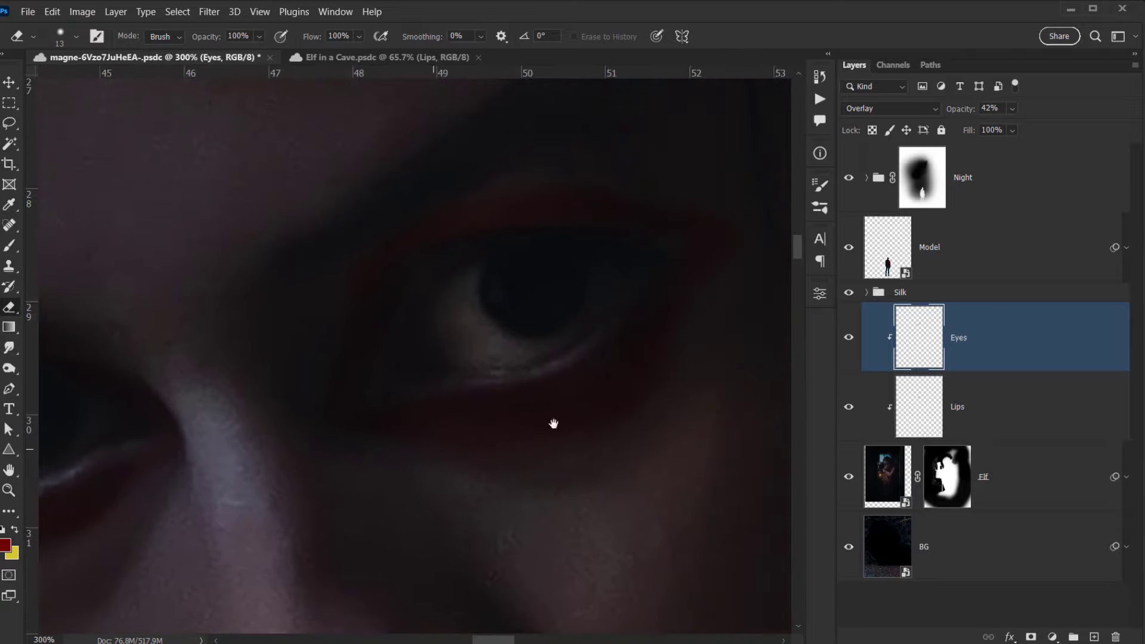
Extend the red eyeshadow over the upper lid and outer corner of the right-hand eye with the size 45 brush.
key(b)
drag(567, 235, 554, 293)
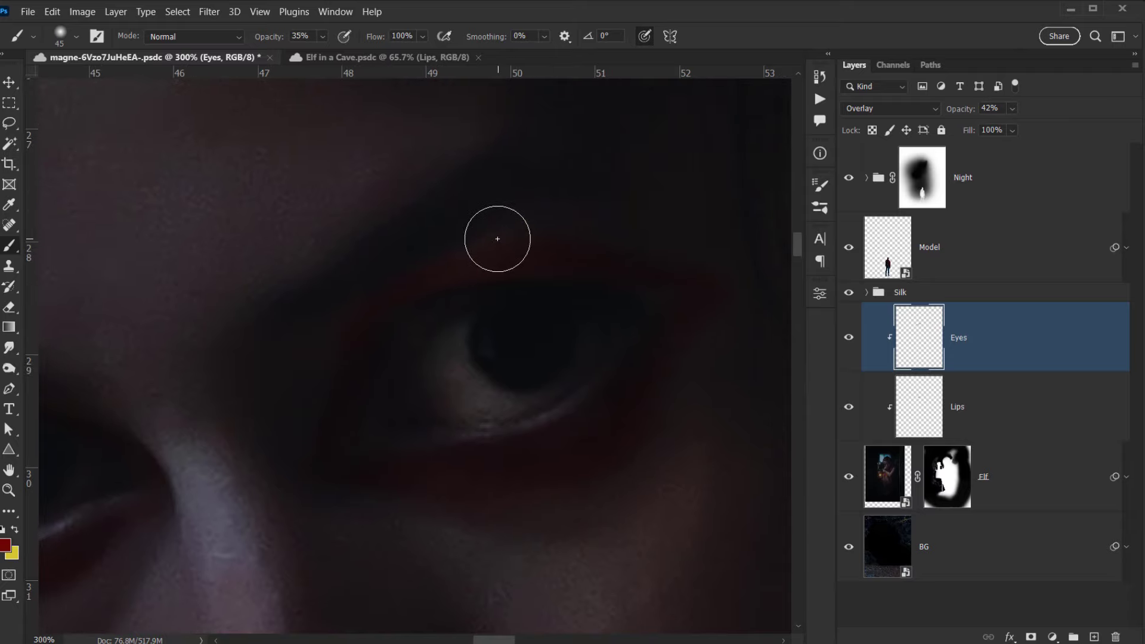
mouse_move(498, 238)
mouse_down()
mouse_move(511, 247)
mouse_move(349, 329)
mouse_move(358, 435)
mouse_move(343, 455)
mouse_move(501, 494)
mouse_move(610, 469)
mouse_move(721, 327)
mouse_move(675, 333)
mouse_move(652, 296)
mouse_move(713, 271)
mouse_up()
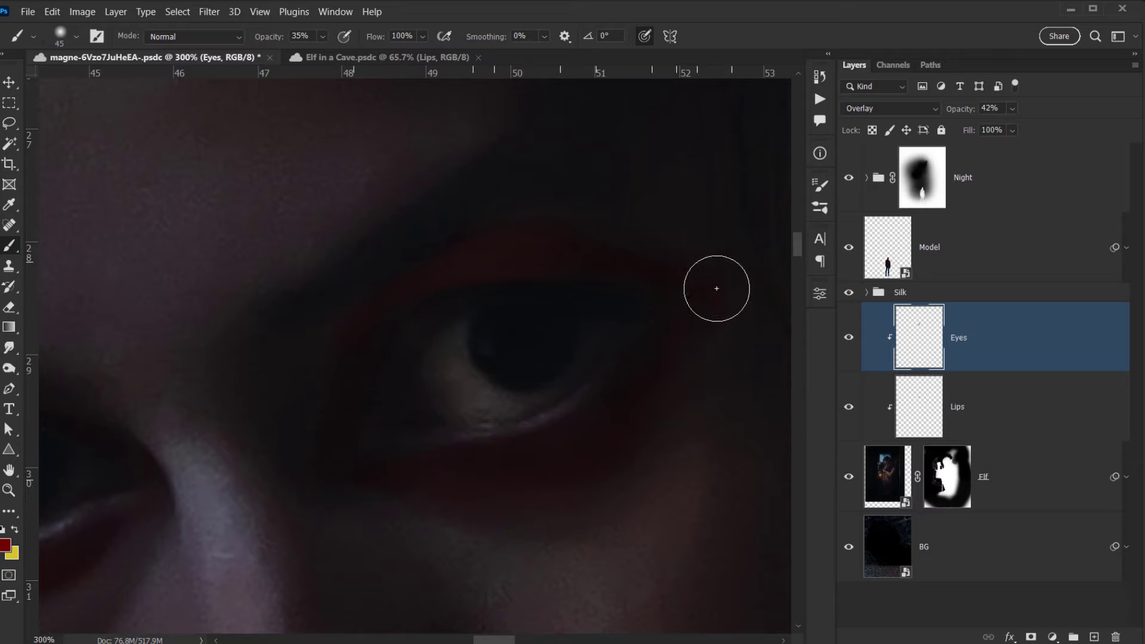
Add more red eyeshadow under and at the outer corner of the left-hand eye.
drag(557, 491, 759, 372)
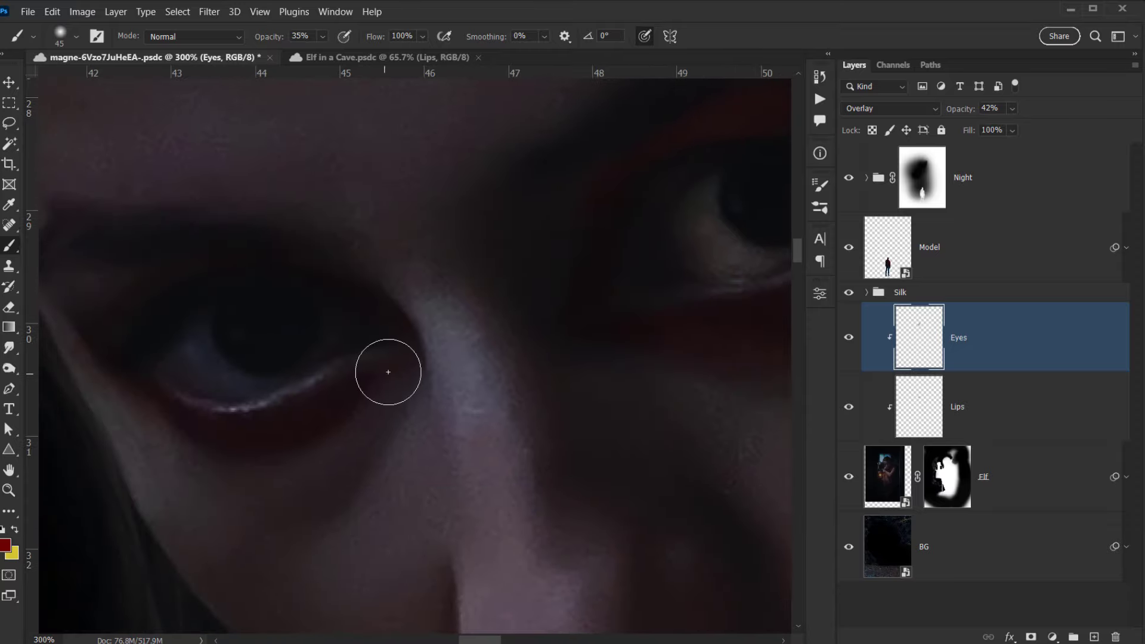
drag(209, 414, 360, 417)
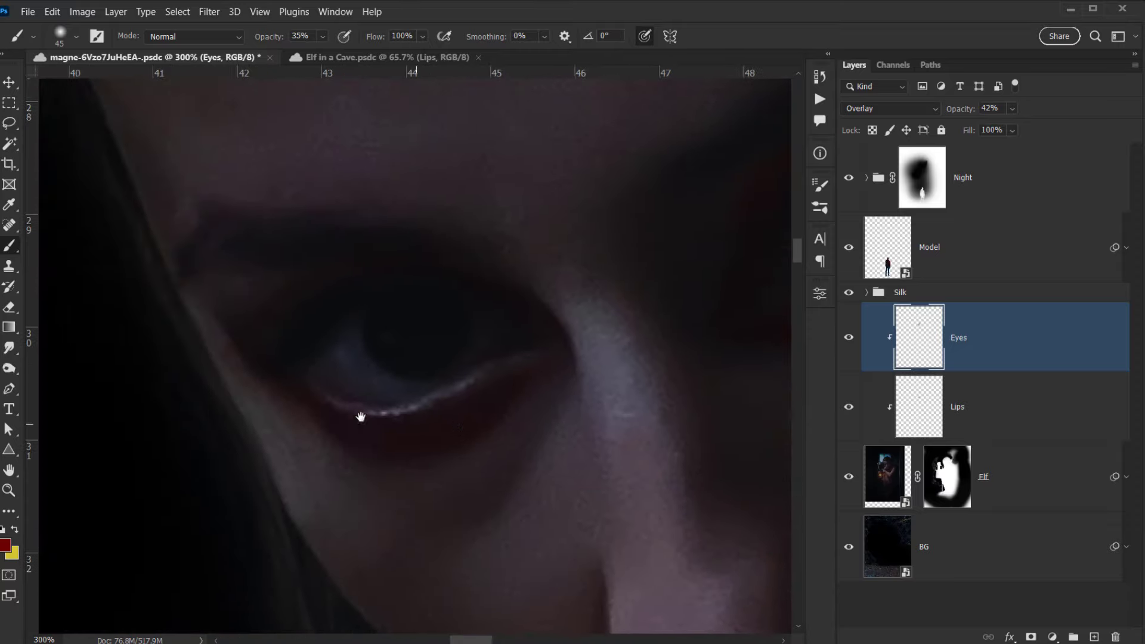
mouse_move(210, 316)
mouse_down()
mouse_move(247, 371)
mouse_move(226, 327)
mouse_move(238, 306)
mouse_up()
Build up the red eyeshadow at the outer corner and beneath the right-hand eye.
mouse_move(495, 474)
mouse_down()
mouse_move(93, 472)
mouse_move(48, 460)
mouse_up()
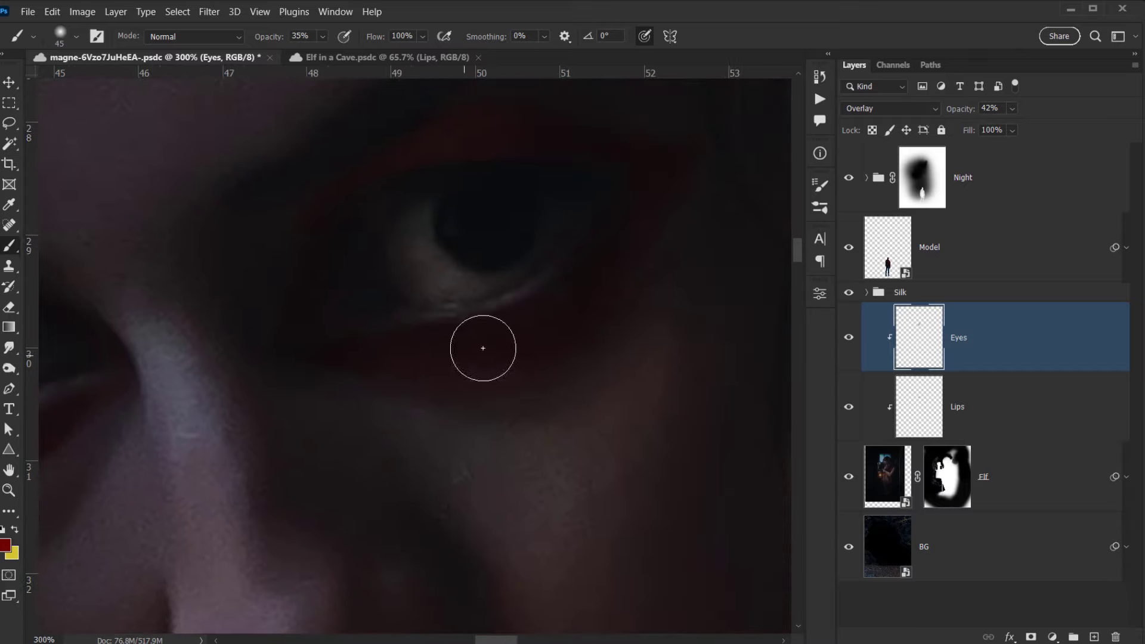
drag(573, 356, 522, 409)
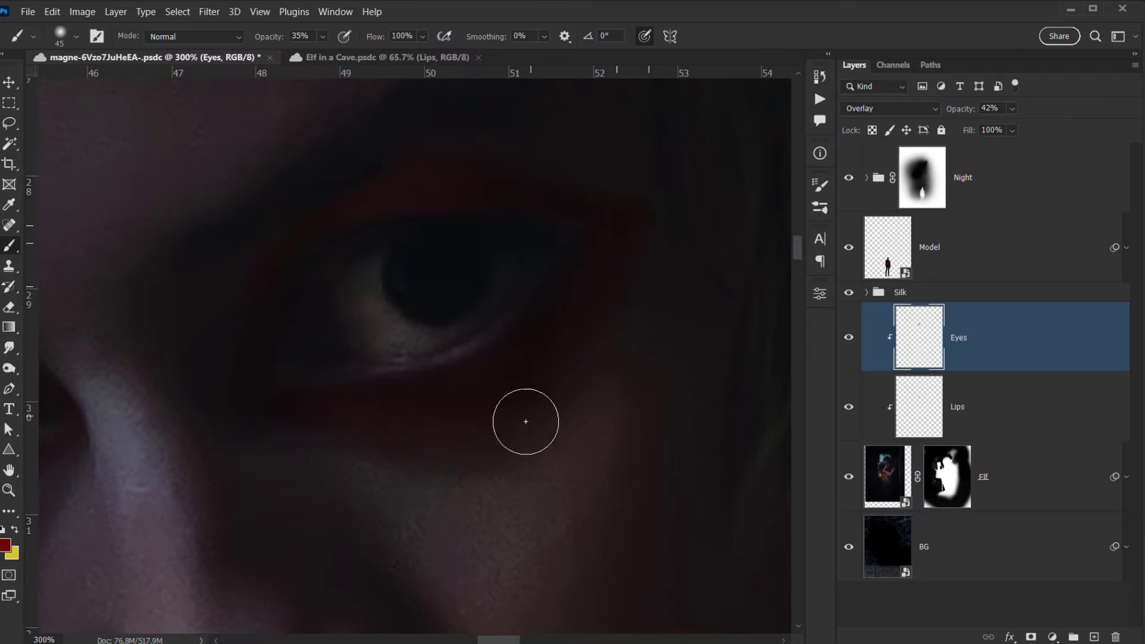
drag(476, 443, 527, 440)
key(ctrl+0)
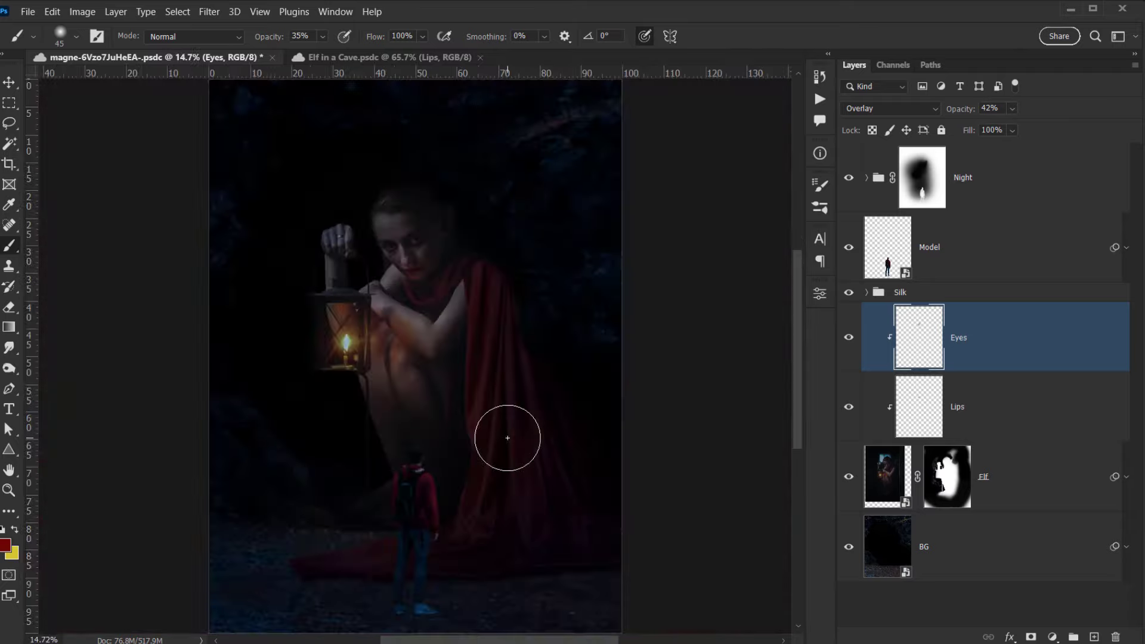
Compare the face with the Eyes layer hidden and shown, and reduce that layer's opacity to 34%.
scroll(420, 222, up, 10)
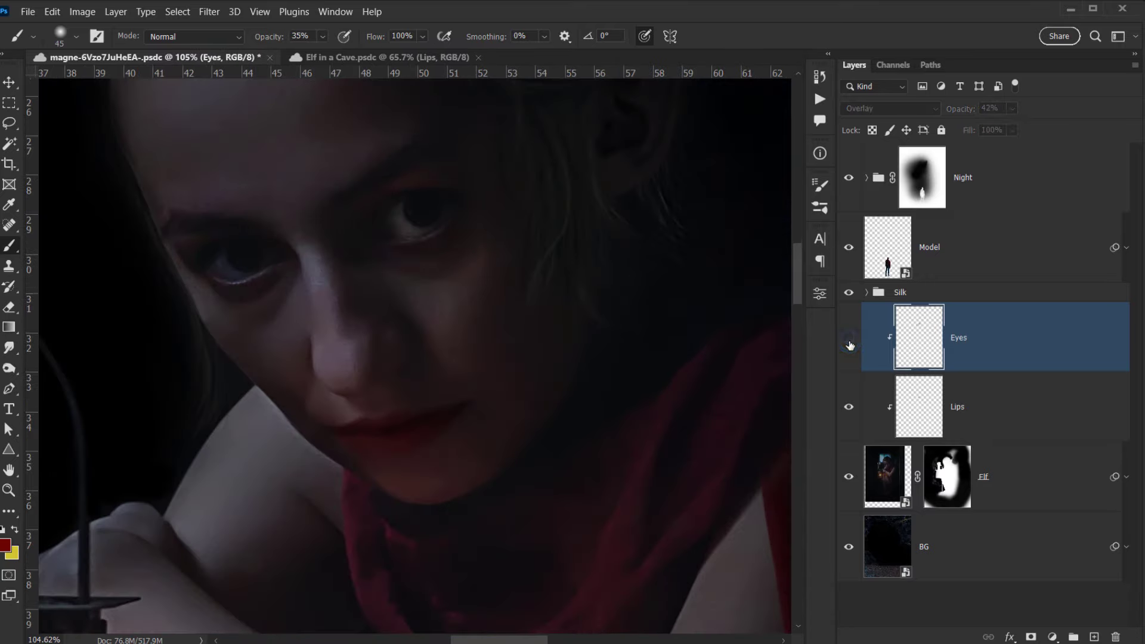
click(849, 343)
click(849, 343)
key(ctrl+comma)
drag(309, 298, 314, 401)
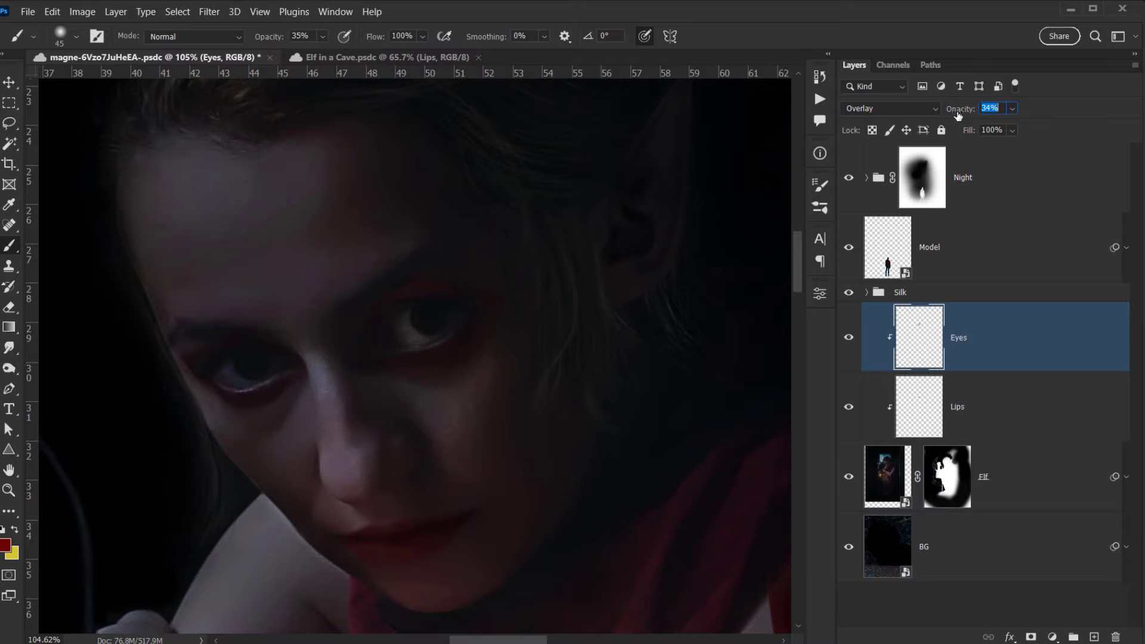
mouse_move(399, 357)
mouse_down()
mouse_move(440, 363)
mouse_move(396, 374)
mouse_up()
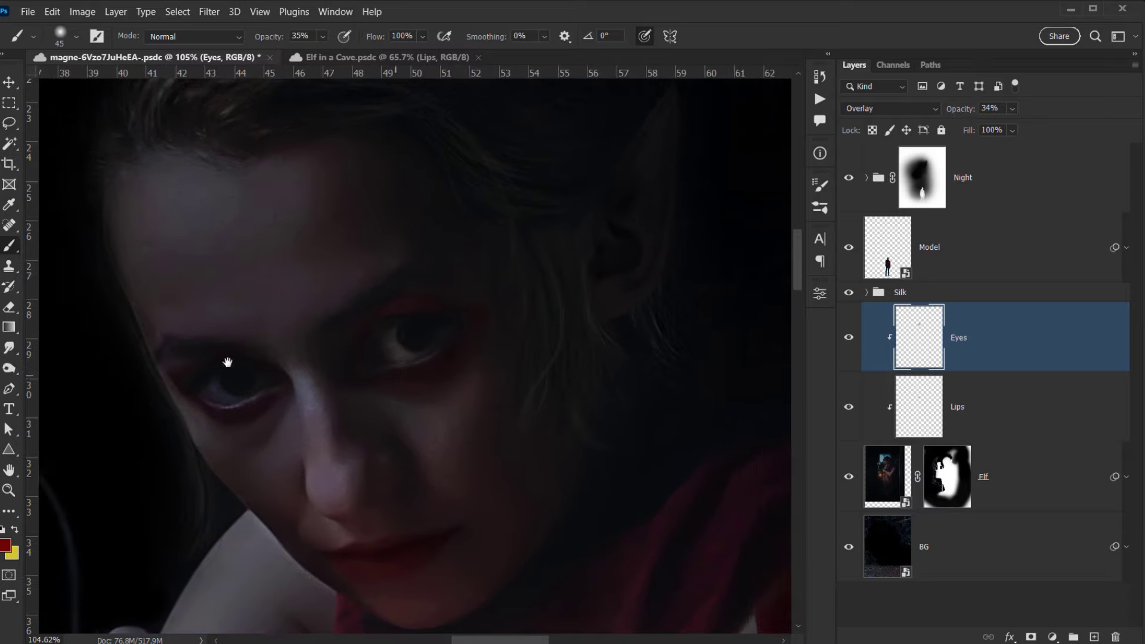
Soften the red eyeshadow around both eyes on the Eyes layer using the Blur tool at size 71 and 22% strength.
click(8, 368)
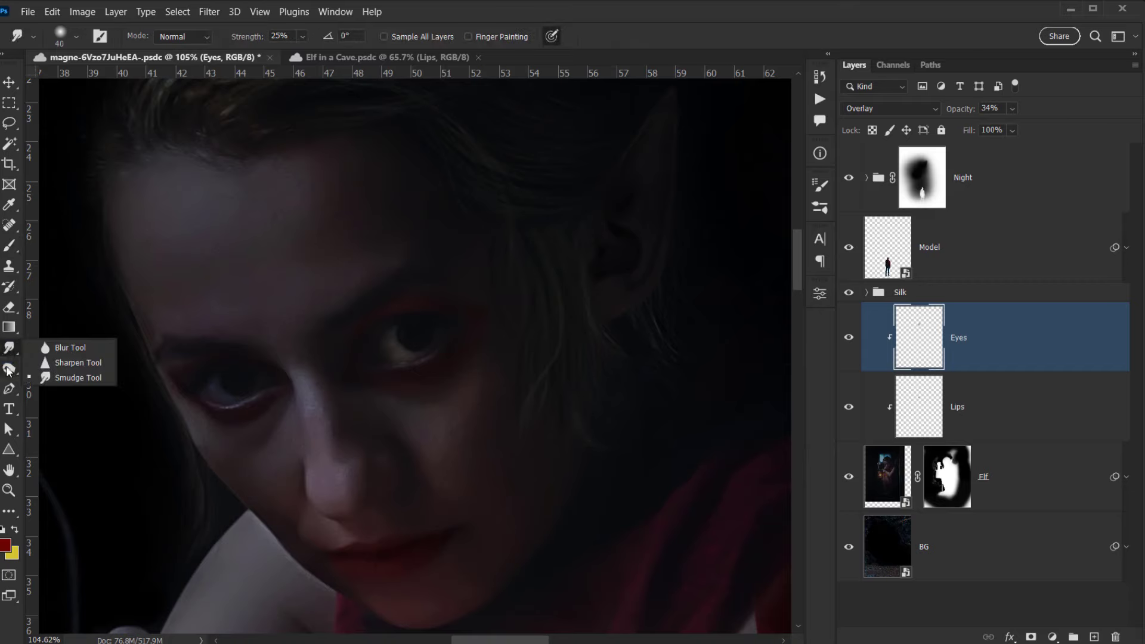
right_click(8, 369)
click(56, 366)
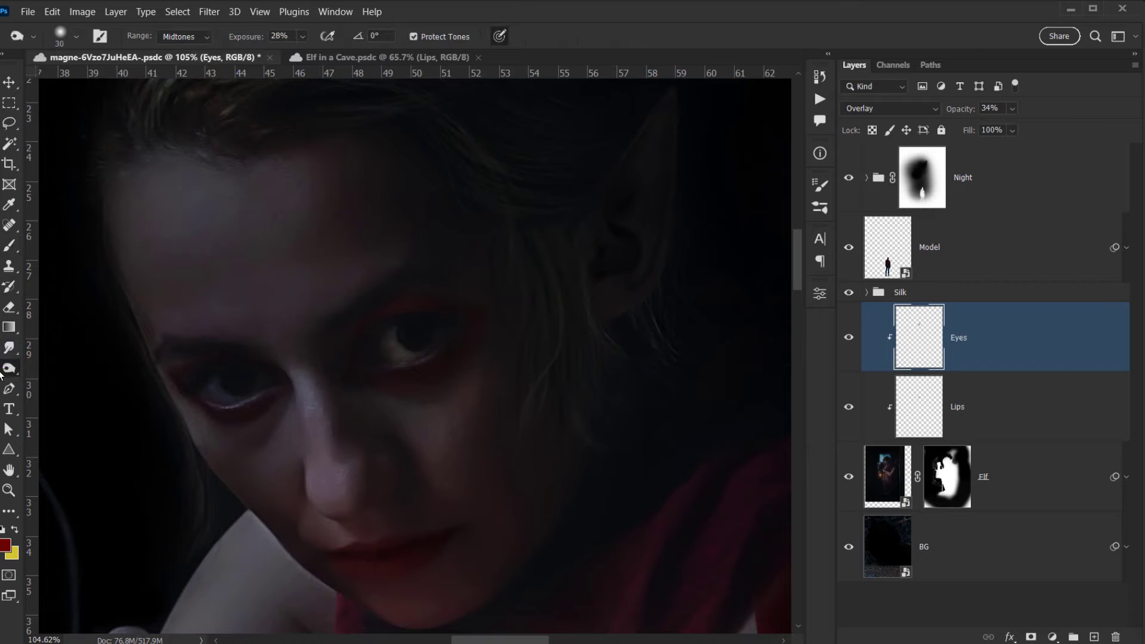
click(10, 348)
click(45, 349)
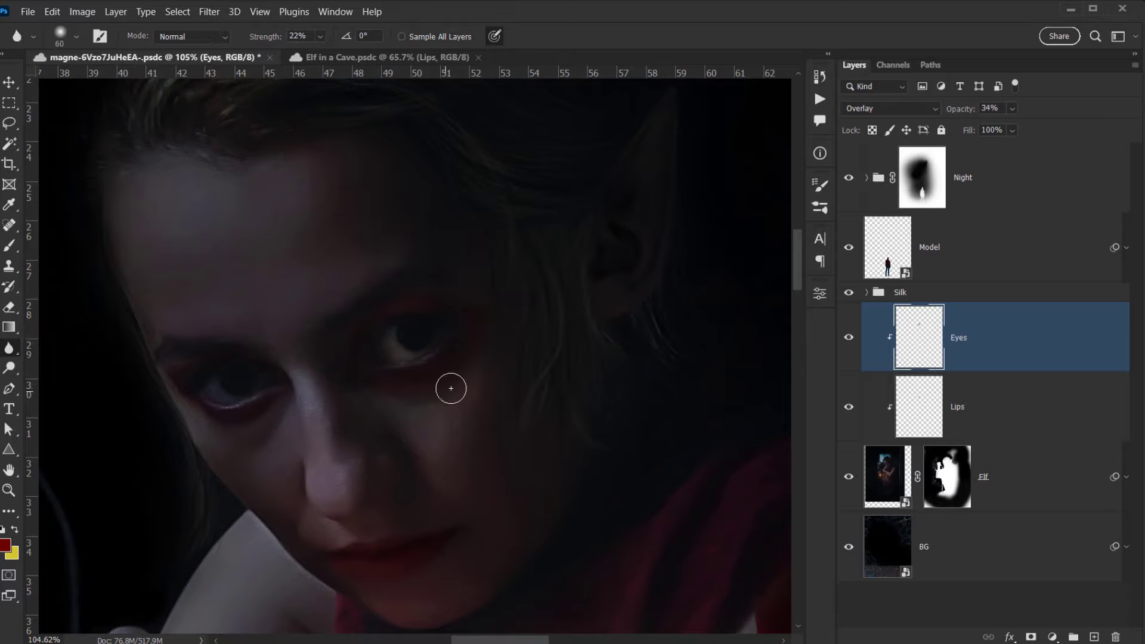
scroll(451, 389, up, 5)
click(414, 404)
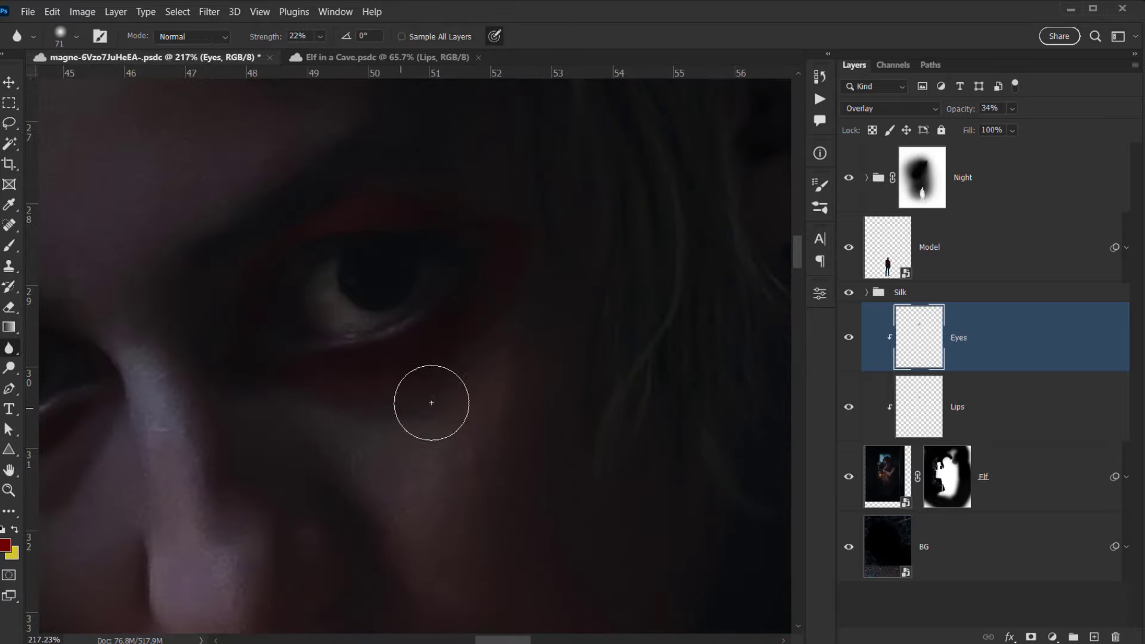
mouse_move(432, 403)
mouse_down()
mouse_move(499, 363)
mouse_move(524, 307)
mouse_move(529, 256)
mouse_move(530, 266)
mouse_move(439, 174)
mouse_move(322, 187)
mouse_move(251, 224)
mouse_move(204, 358)
mouse_move(266, 402)
mouse_move(344, 411)
mouse_move(374, 399)
mouse_move(465, 340)
mouse_move(524, 260)
mouse_move(453, 397)
mouse_move(708, 407)
mouse_up()
mouse_move(357, 446)
mouse_down()
mouse_move(315, 473)
mouse_move(239, 478)
mouse_move(188, 461)
mouse_move(149, 404)
mouse_up()
mouse_move(127, 340)
mouse_down()
mouse_move(226, 321)
mouse_move(357, 342)
mouse_move(387, 399)
mouse_move(351, 450)
mouse_move(309, 482)
mouse_move(243, 481)
mouse_up()
mouse_move(703, 422)
mouse_down()
mouse_move(596, 420)
mouse_move(693, 401)
mouse_up()
mouse_move(531, 412)
mouse_down()
mouse_move(402, 473)
mouse_move(261, 446)
mouse_move(507, 399)
mouse_up()
Examine the softened eye makeup close up and in the whole composite.
scroll(514, 380, down, 3)
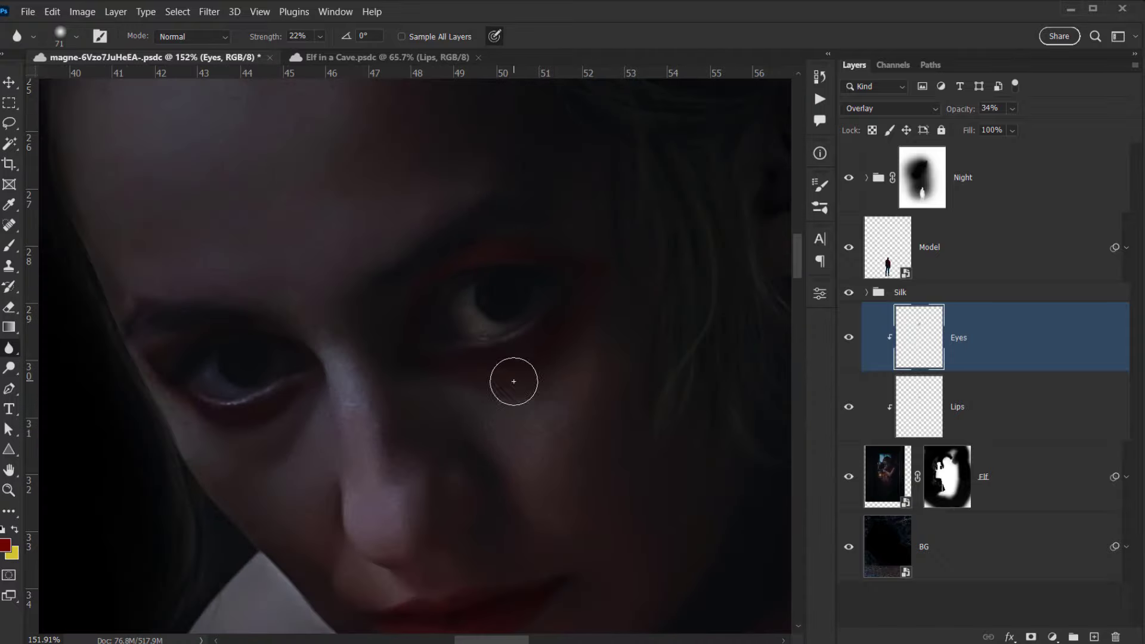
scroll(519, 388, down, 5)
drag(593, 439, 456, 325)
scroll(347, 278, down, 3)
scroll(348, 305, up, 6)
scroll(365, 360, down, 4)
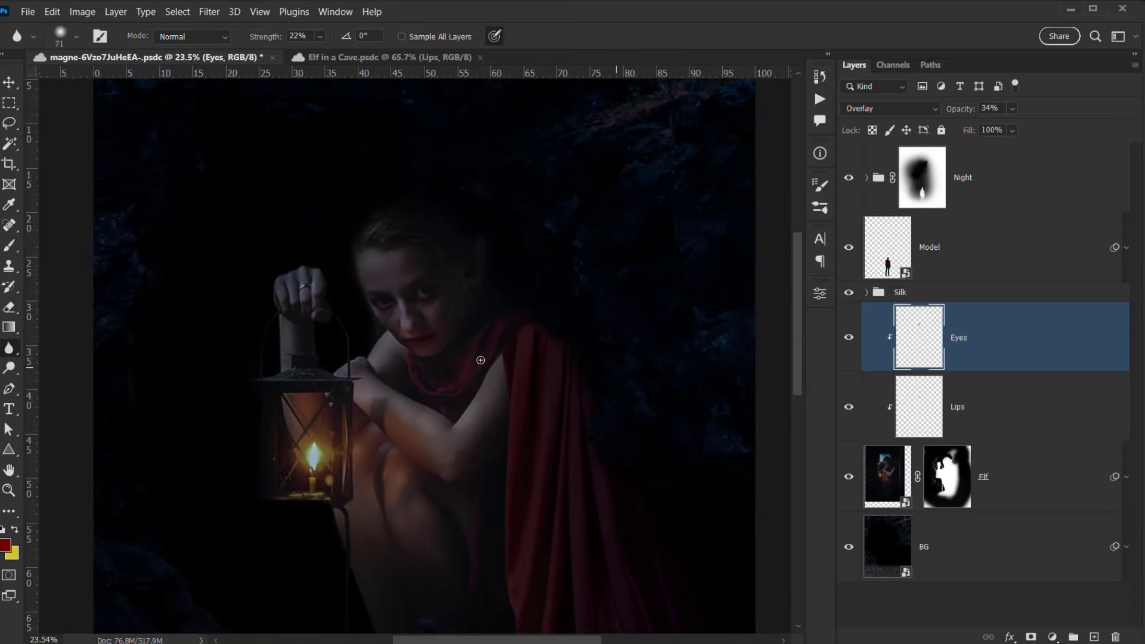
scroll(481, 361, up, 2)
scroll(485, 349, down, 6)
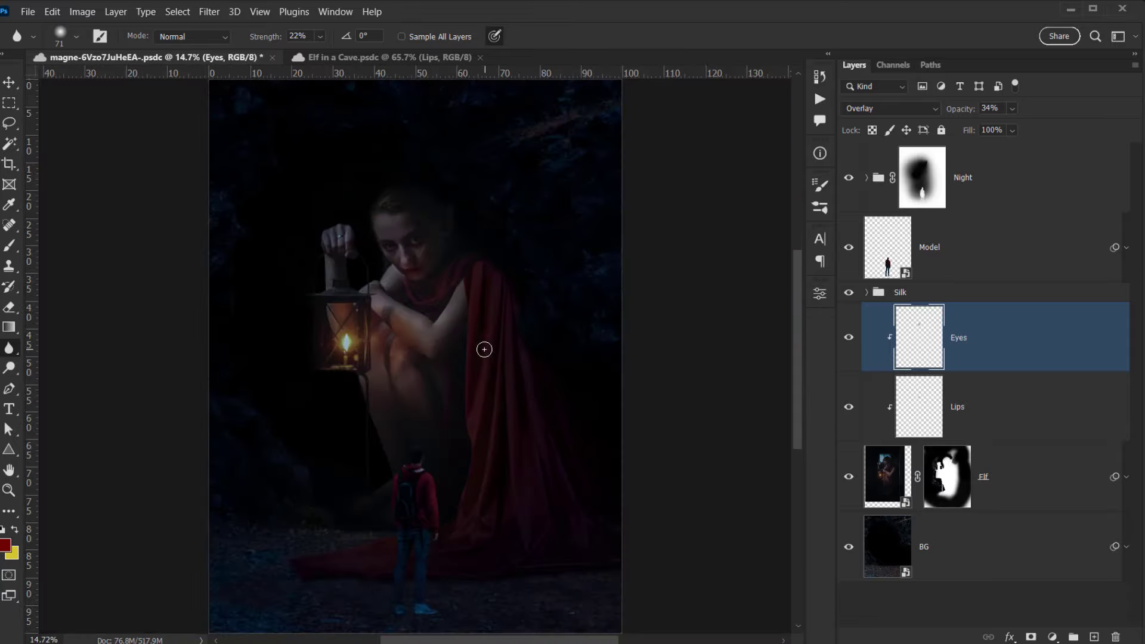
scroll(462, 259, up, 8)
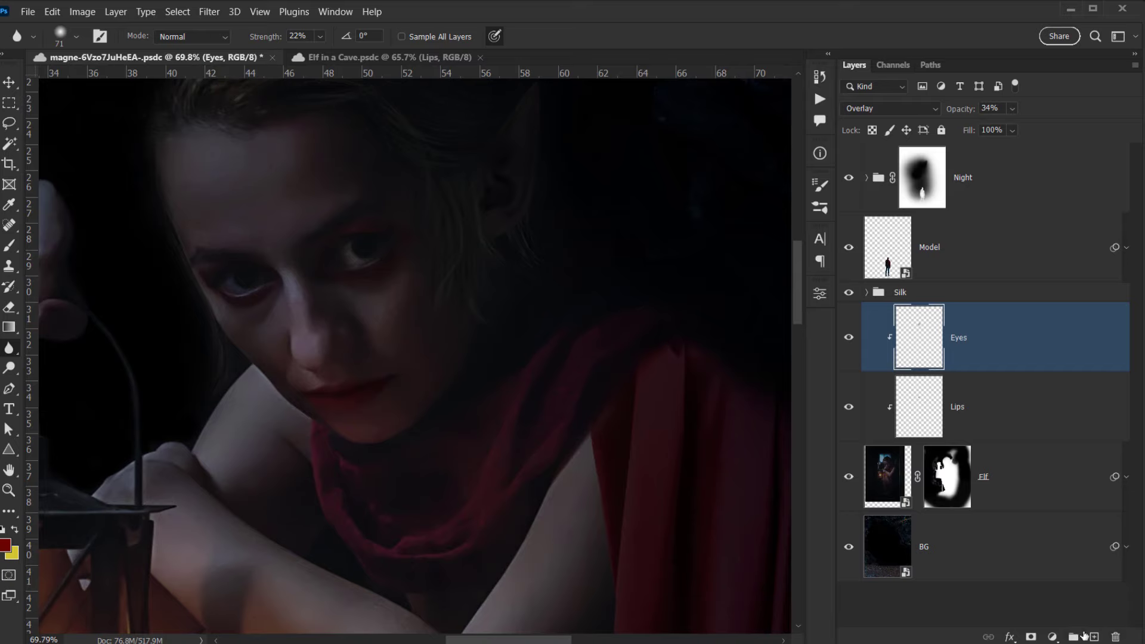
Add a new clipped layer above the Eyes layer and name it Eyes 2.
click(1087, 636)
double_click(965, 338)
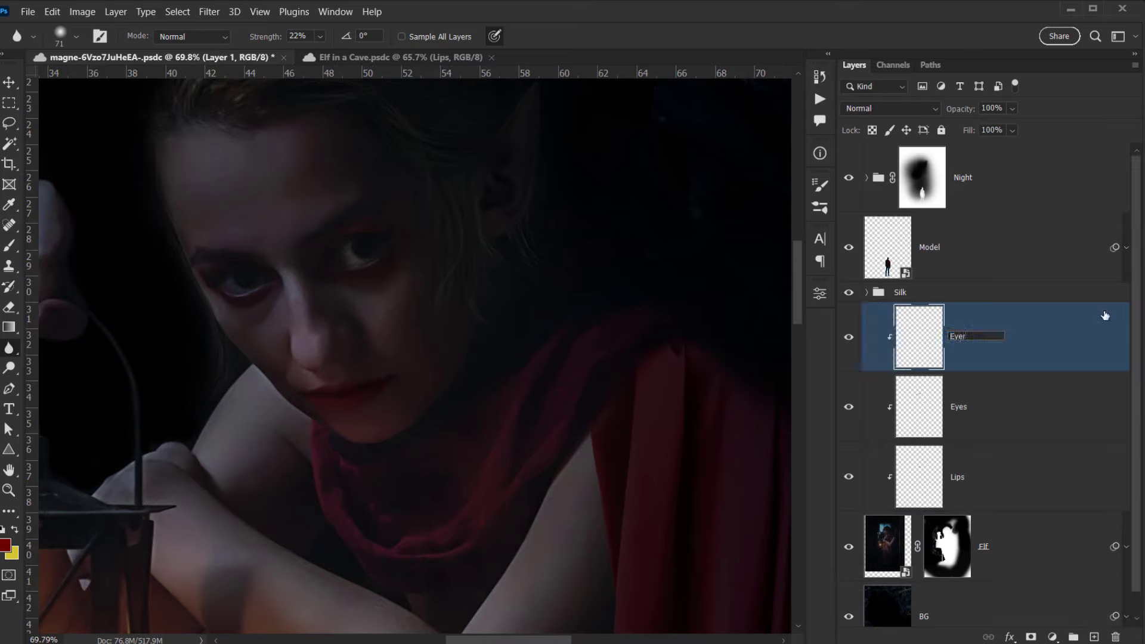
text(Eyes 2)
key(Return)
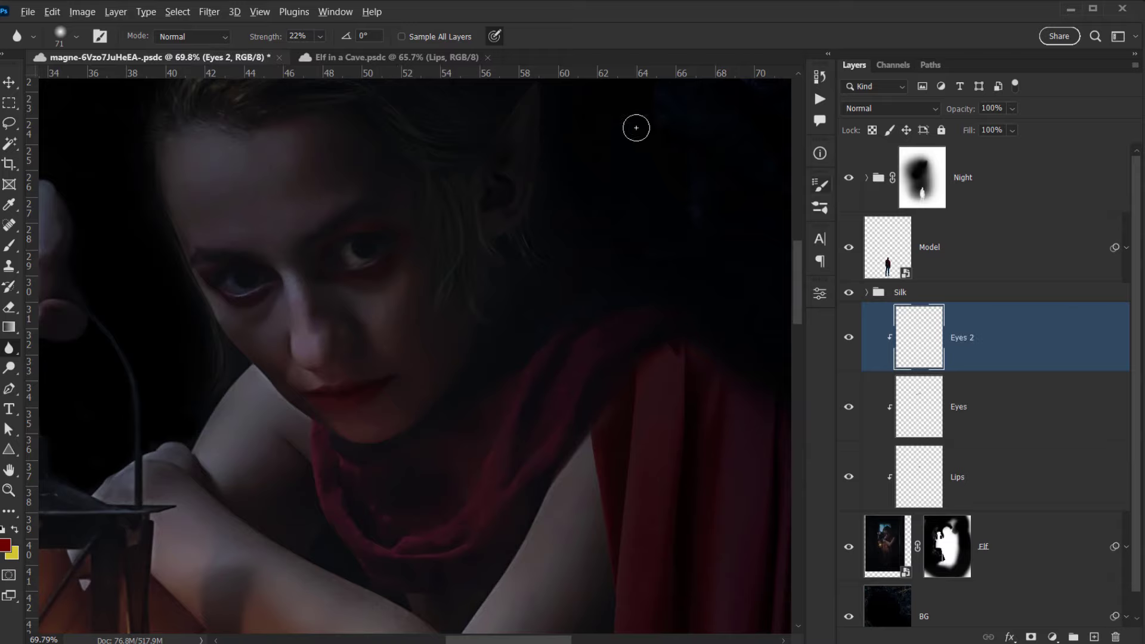
Sample the pale green glow at the edge of the lantern's candle flame as the Brush tool's foreground colour.
scroll(179, 294, up, 7)
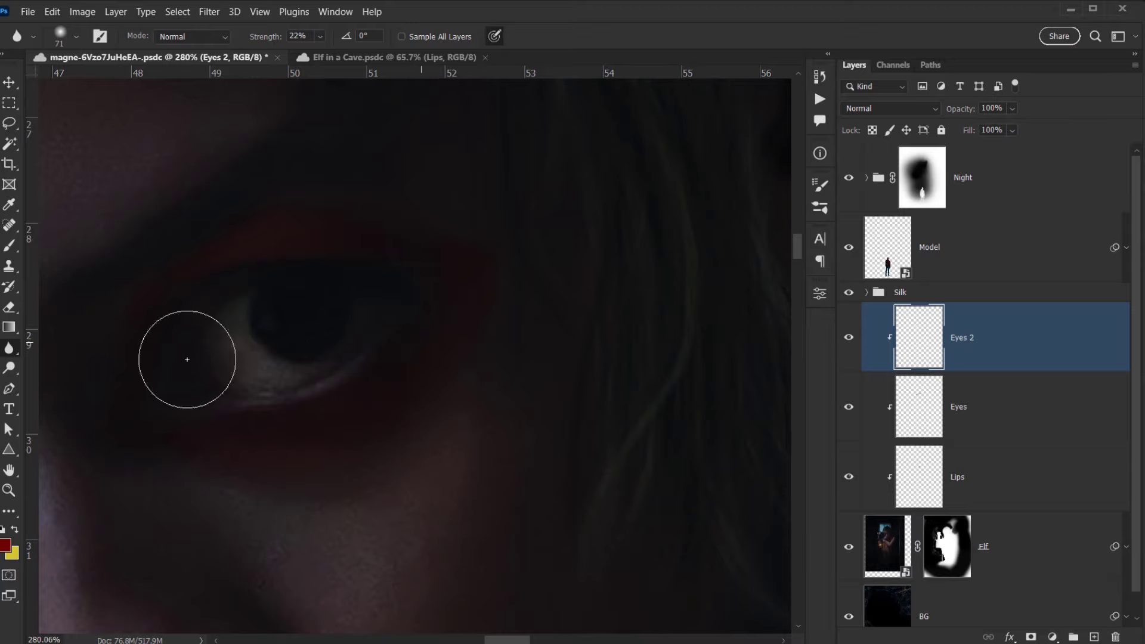
drag(238, 458, 830, 3)
drag(453, 401, 184, 126)
drag(437, 278, 602, 77)
drag(353, 258, 757, 52)
drag(292, 453, 561, 74)
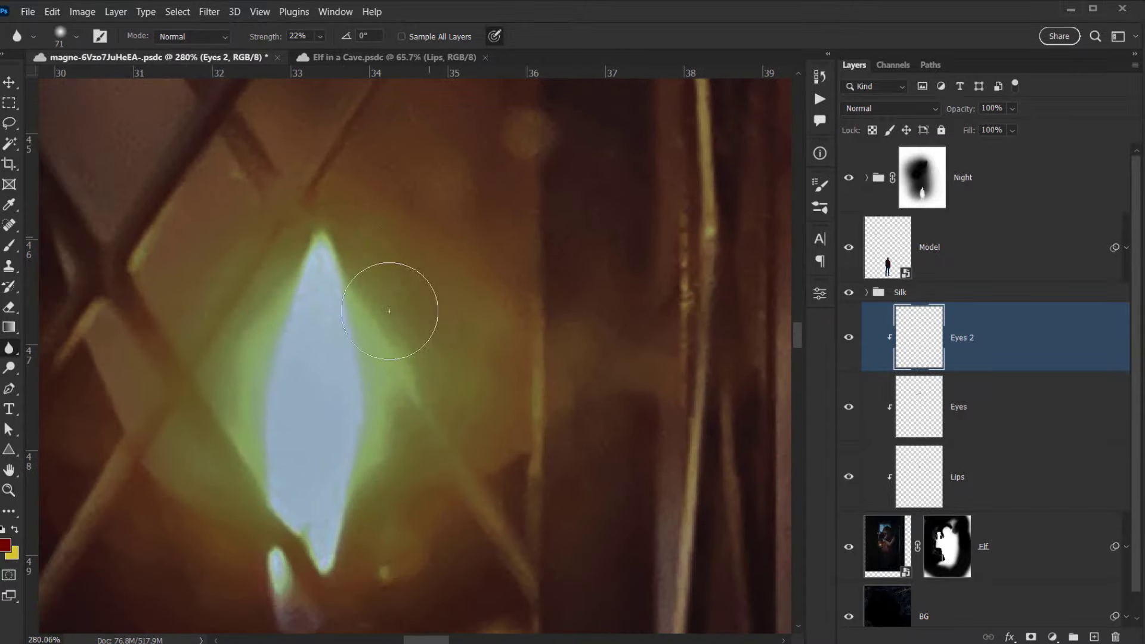
drag(347, 385, 384, 376)
click(12, 247)
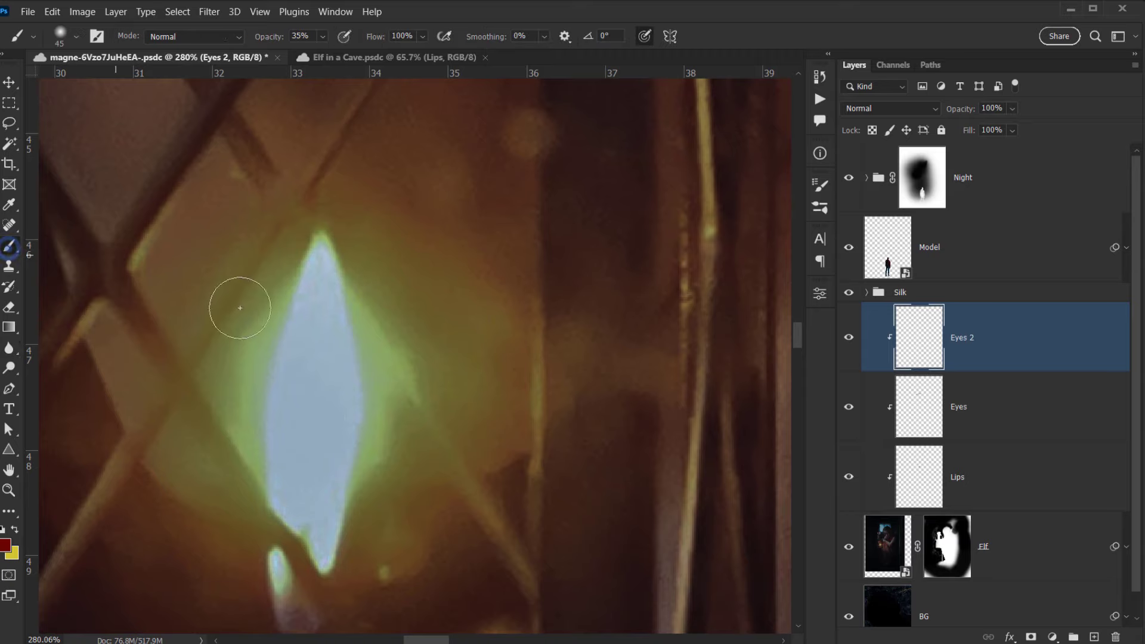
alt+click(367, 358)
Paint a glowing green crescent along the lower rim of the right-hand iris with a size 10 brush at 35% opacity.
scroll(421, 382, down, 5)
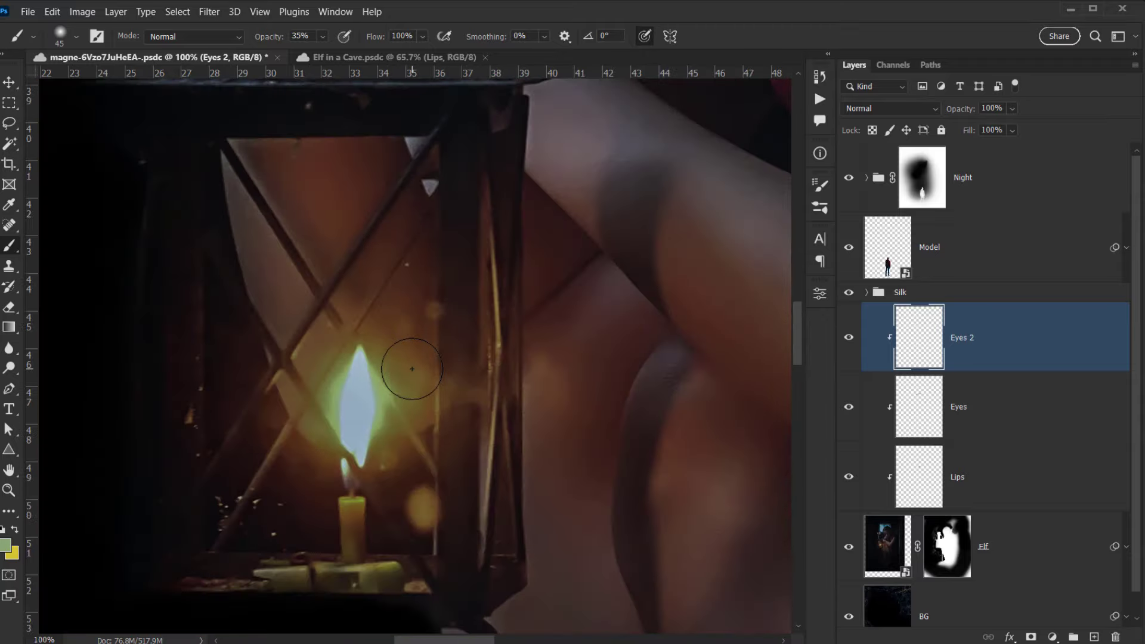
key(space)
drag(565, 192, 110, 596)
drag(563, 326, 718, 316)
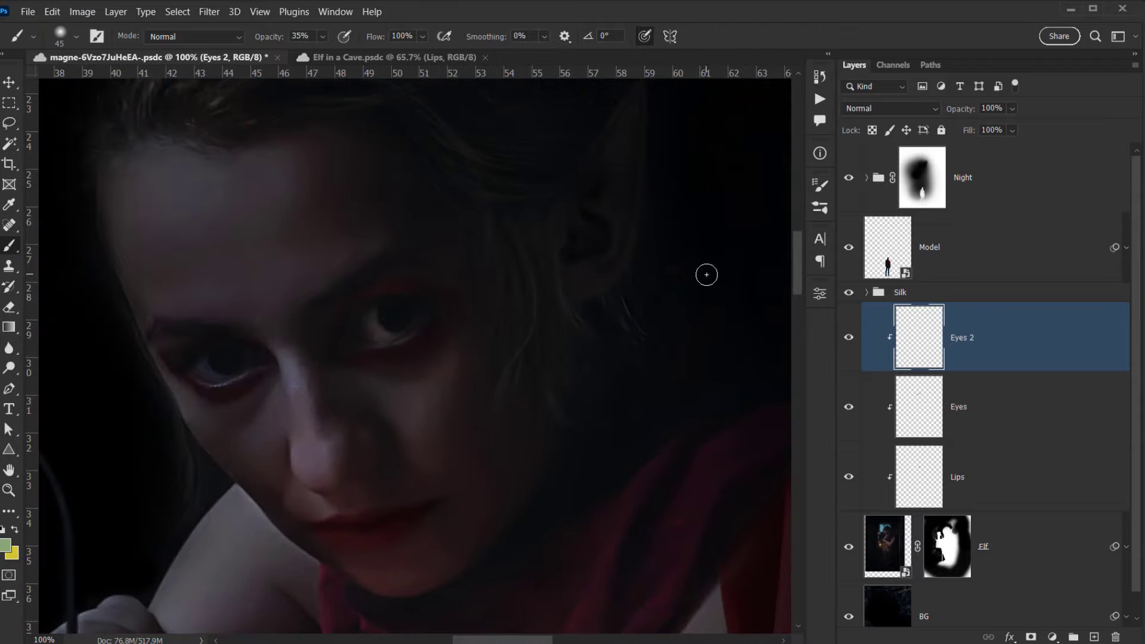
key(ctrl+plus)
key(ctrl+plus)
drag(340, 402, 376, 537)
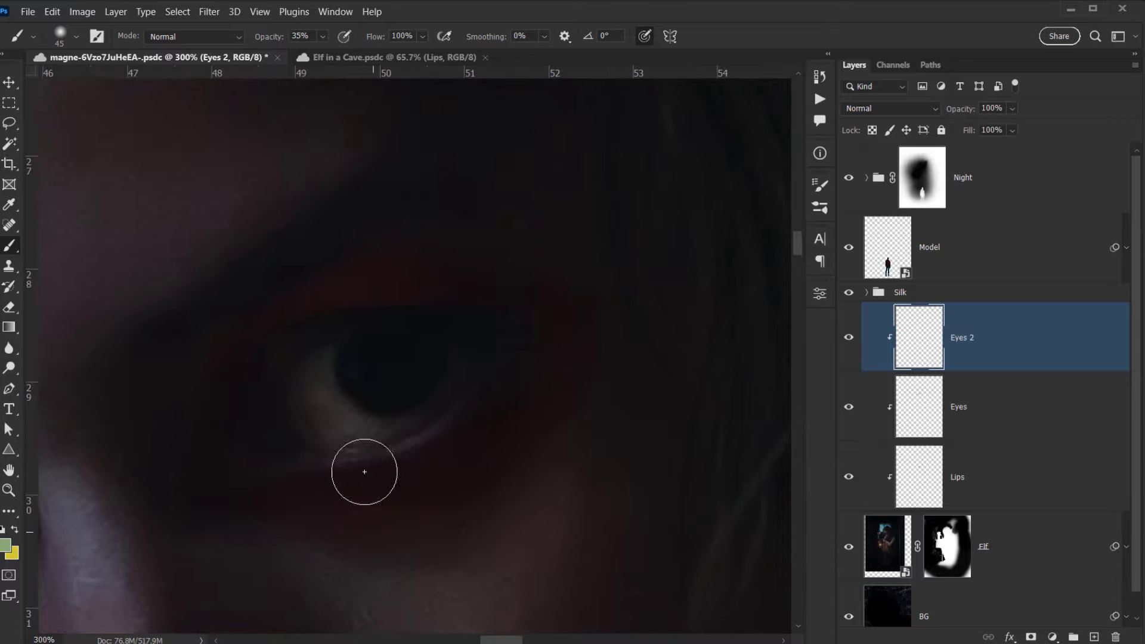
key(bracketleft)
key(bracketleft)
key(bracketleft)
key(bracketleft)
key(bracketleft)
key(bracketleft)
key(bracketleft)
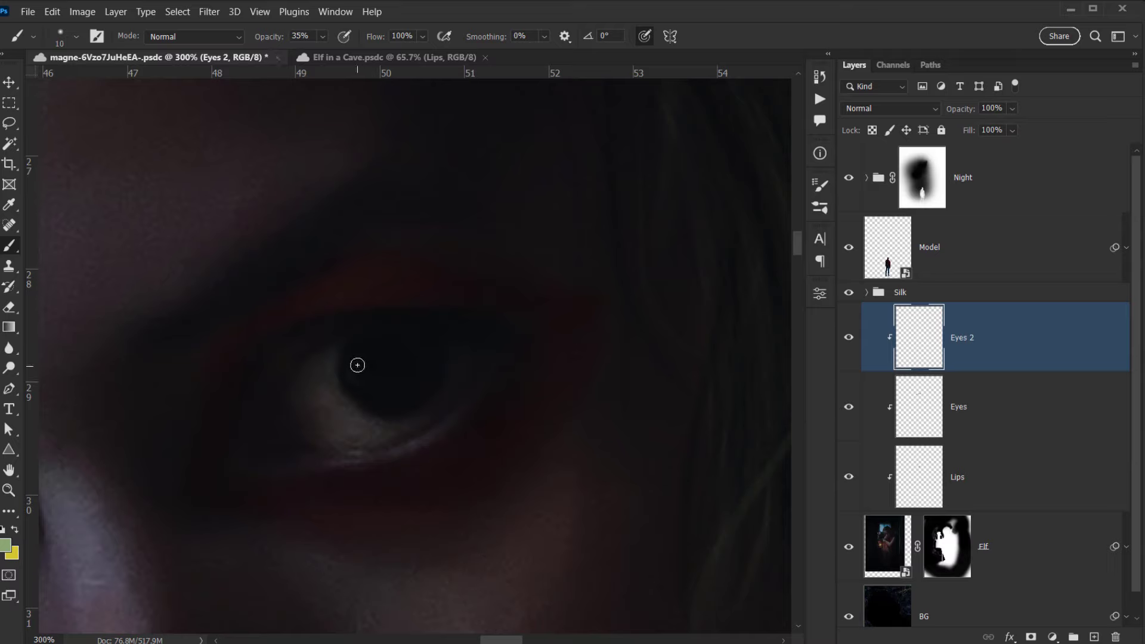
drag(354, 361, 392, 401)
drag(424, 360, 393, 399)
drag(425, 361, 396, 398)
mouse_move(422, 349)
mouse_down()
mouse_move(419, 381)
mouse_move(355, 393)
mouse_move(348, 370)
mouse_move(369, 396)
mouse_move(350, 380)
mouse_move(380, 400)
mouse_move(400, 390)
mouse_move(391, 399)
mouse_move(410, 392)
mouse_move(415, 343)
mouse_move(425, 381)
mouse_move(421, 351)
mouse_move(420, 379)
mouse_move(421, 353)
mouse_move(415, 375)
mouse_move(425, 361)
mouse_move(410, 390)
mouse_move(362, 373)
mouse_move(353, 353)
mouse_move(358, 383)
mouse_move(387, 399)
mouse_move(424, 366)
mouse_move(420, 342)
mouse_up()
key(ctrl+z)
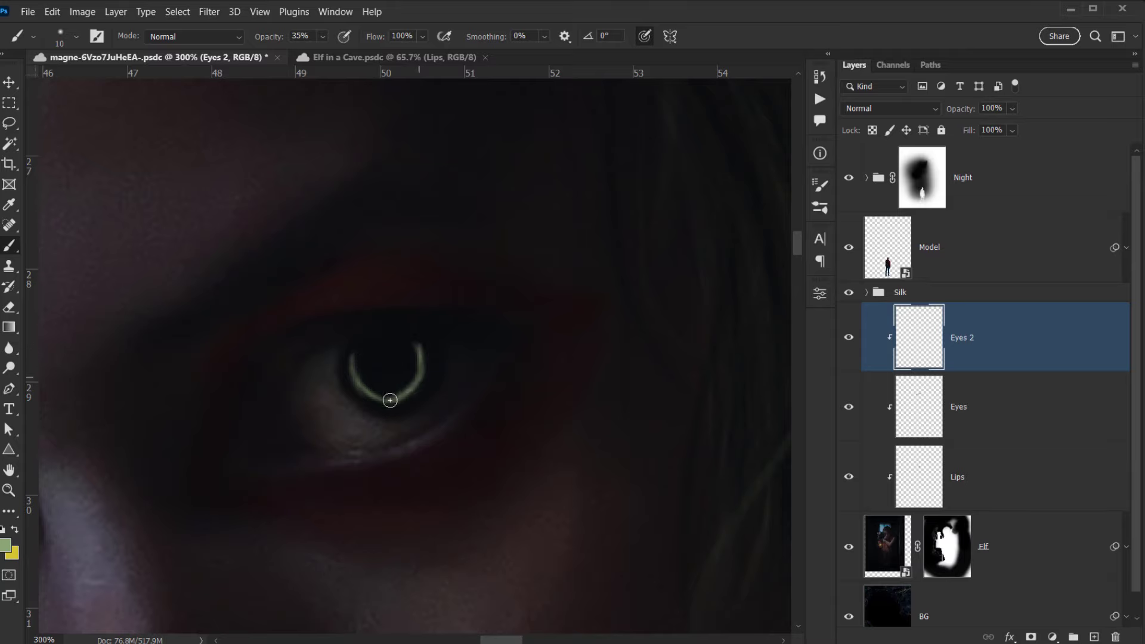
Paint a matching green crescent along the lower rim of the left-hand iris with the size 10 brush.
drag(229, 427, 419, 384)
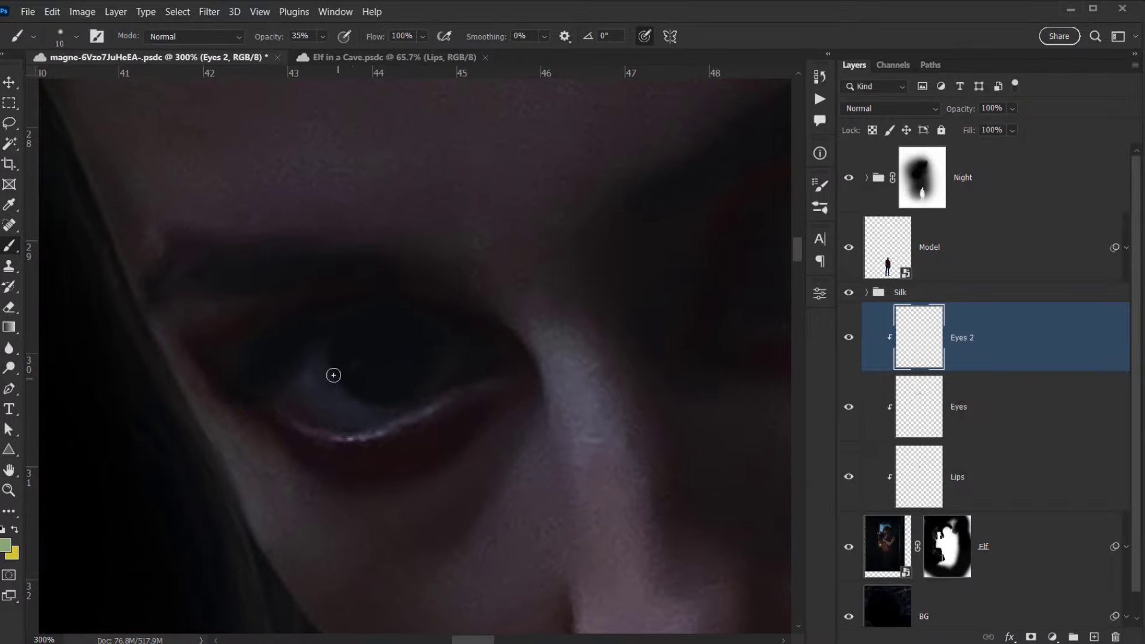
drag(346, 352, 353, 369)
key(ctrl+z)
drag(357, 373, 385, 383)
mouse_move(414, 342)
mouse_down()
mouse_move(387, 383)
mouse_move(342, 372)
mouse_move(346, 359)
mouse_move(368, 383)
mouse_move(350, 366)
mouse_move(398, 382)
mouse_move(373, 383)
mouse_move(396, 379)
mouse_up()
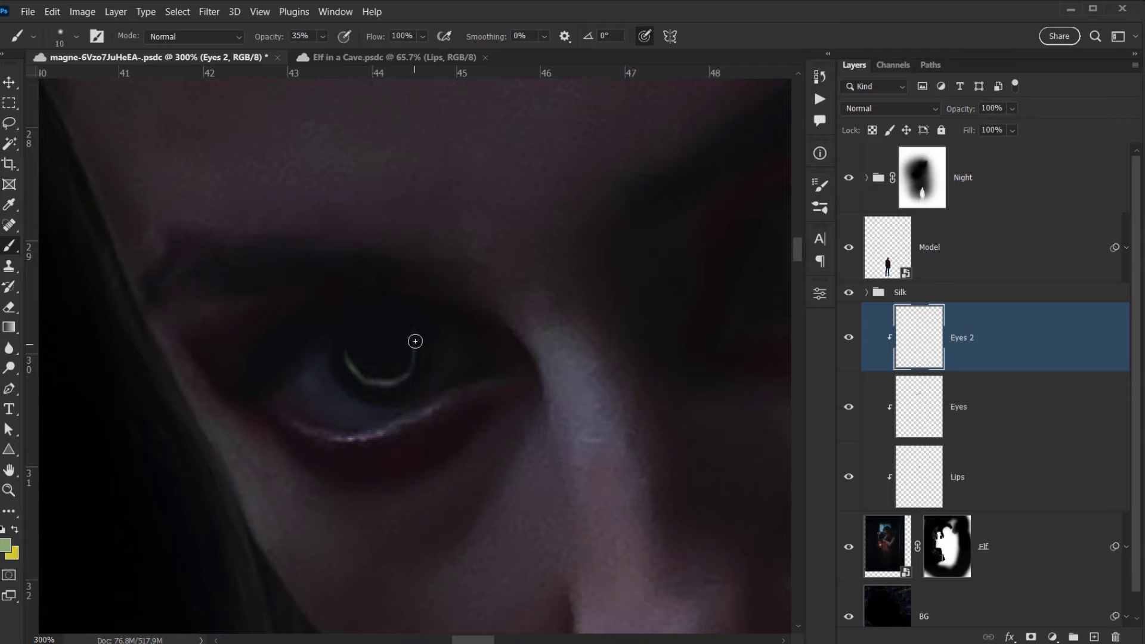
drag(408, 374, 368, 381)
drag(414, 340, 405, 378)
Strengthen the green crescent in the right-hand iris and compare it with the one in the left-hand eye.
drag(563, 312, 114, 440)
mouse_move(463, 370)
mouse_down()
mouse_move(450, 379)
mouse_move(471, 340)
mouse_move(477, 355)
mouse_move(443, 382)
mouse_up()
mouse_move(399, 340)
mouse_down()
mouse_move(404, 373)
mouse_move(398, 360)
mouse_move(430, 385)
mouse_up()
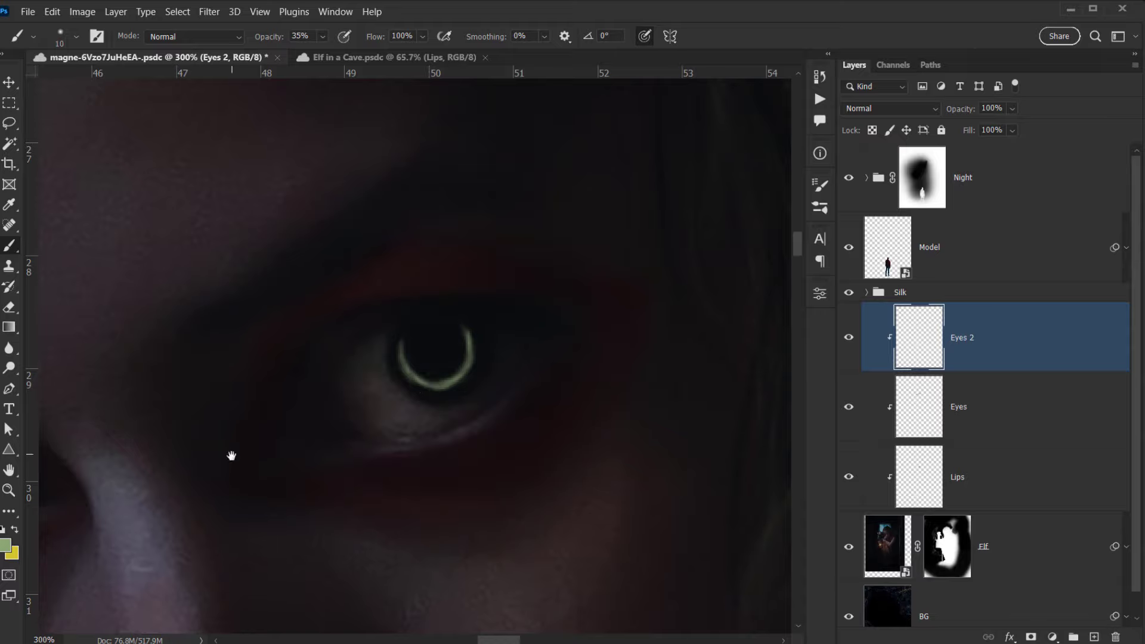
drag(232, 456, 555, 336)
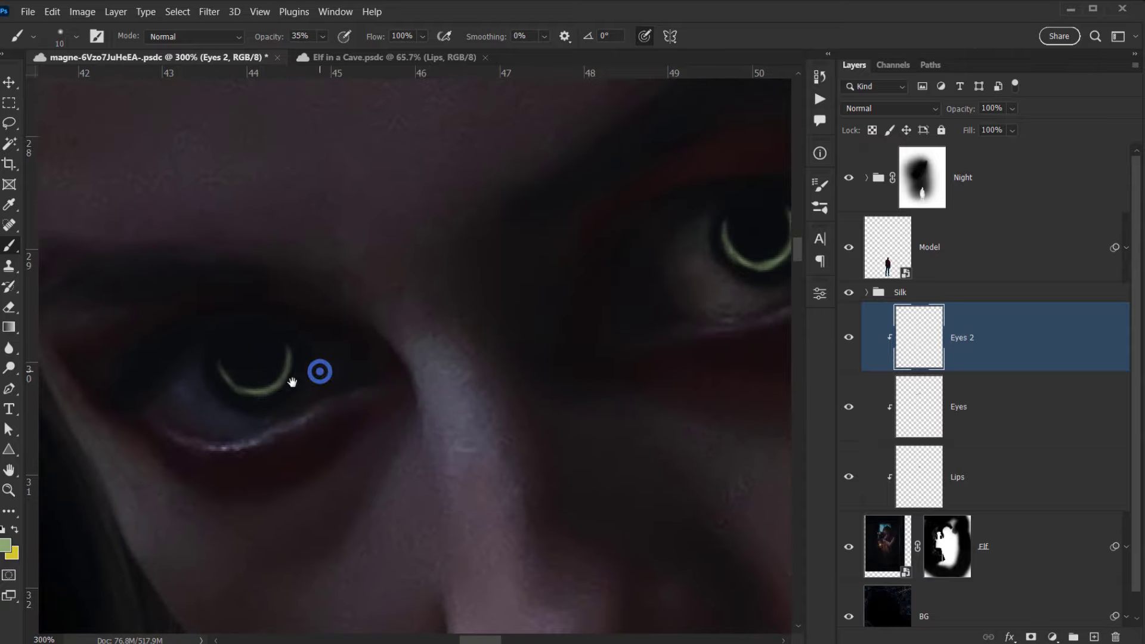
drag(320, 371, 238, 384)
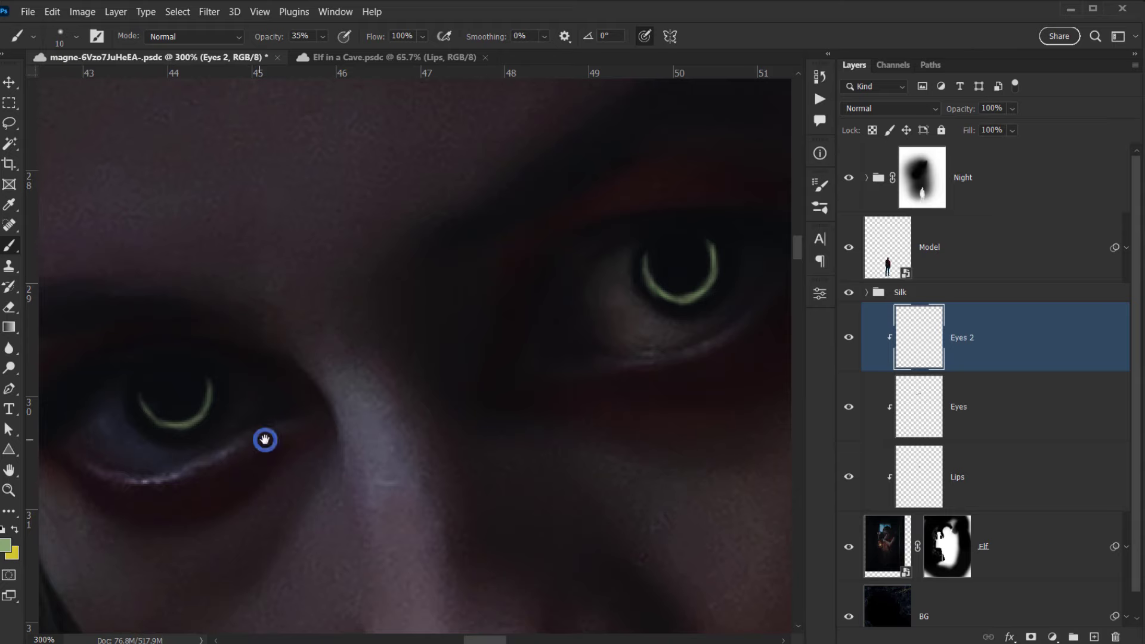
drag(265, 439, 200, 440)
Set the Eyes 2 layer's blend mode to Screen and its opacity to 29%.
click(899, 109)
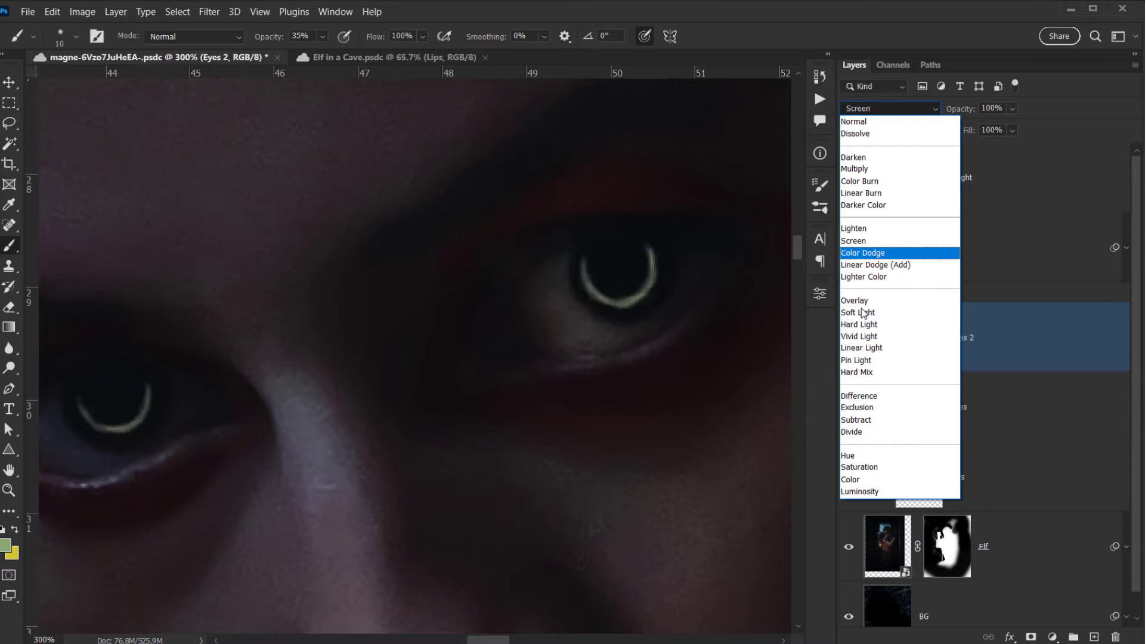
click(870, 245)
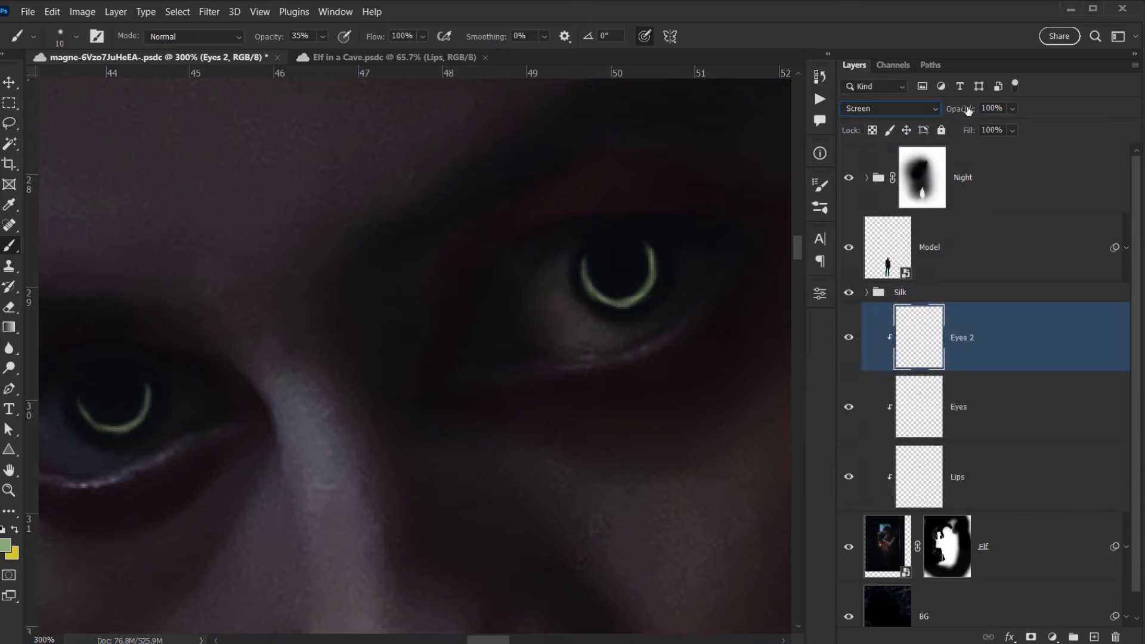
key(Down)
key(Down)
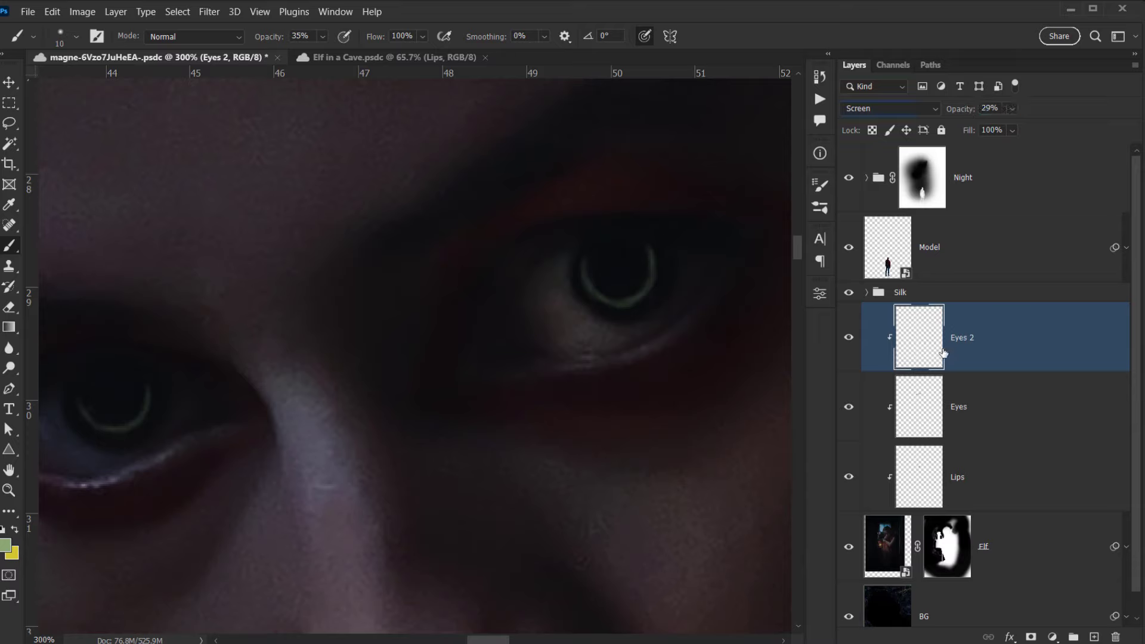
Duplicate the Eyes 2 layer, clip the copy to the layers below, and set its blend mode to Color Dodge.
key(ctrl+j)
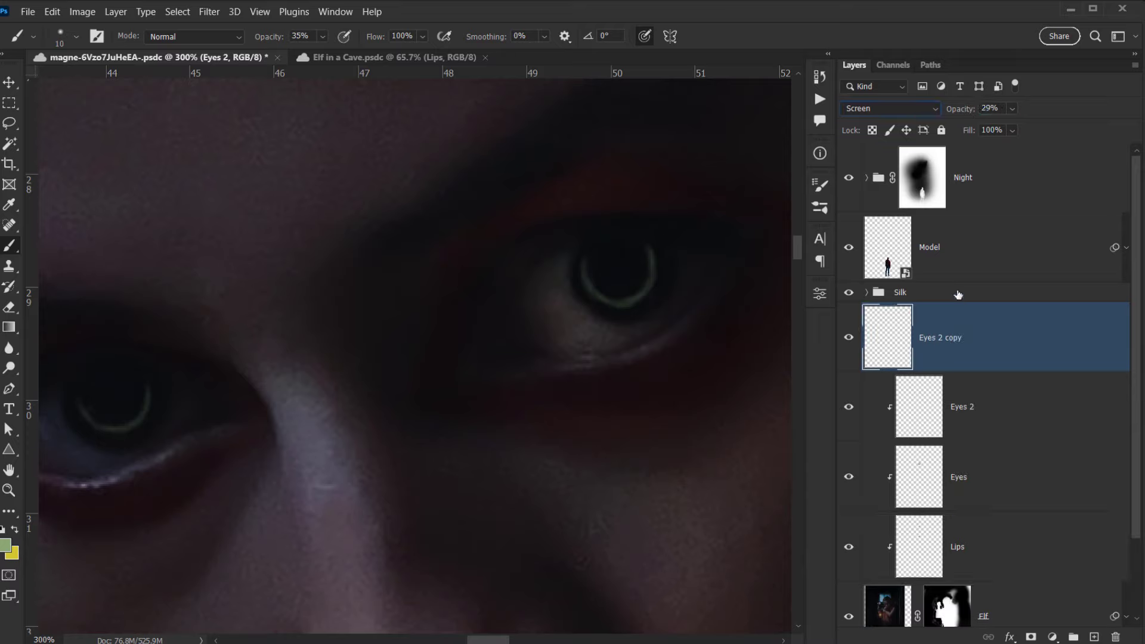
alt+click(1031, 373)
click(899, 108)
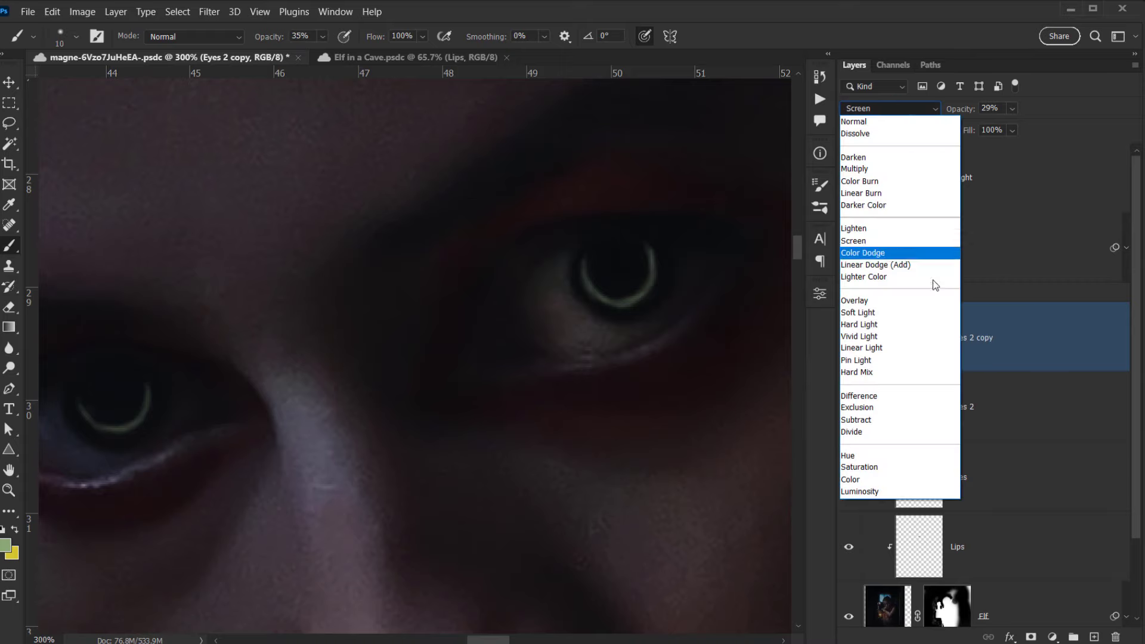
click(876, 257)
mouse_move(474, 422)
mouse_down()
mouse_move(670, 340)
mouse_move(547, 403)
mouse_up()
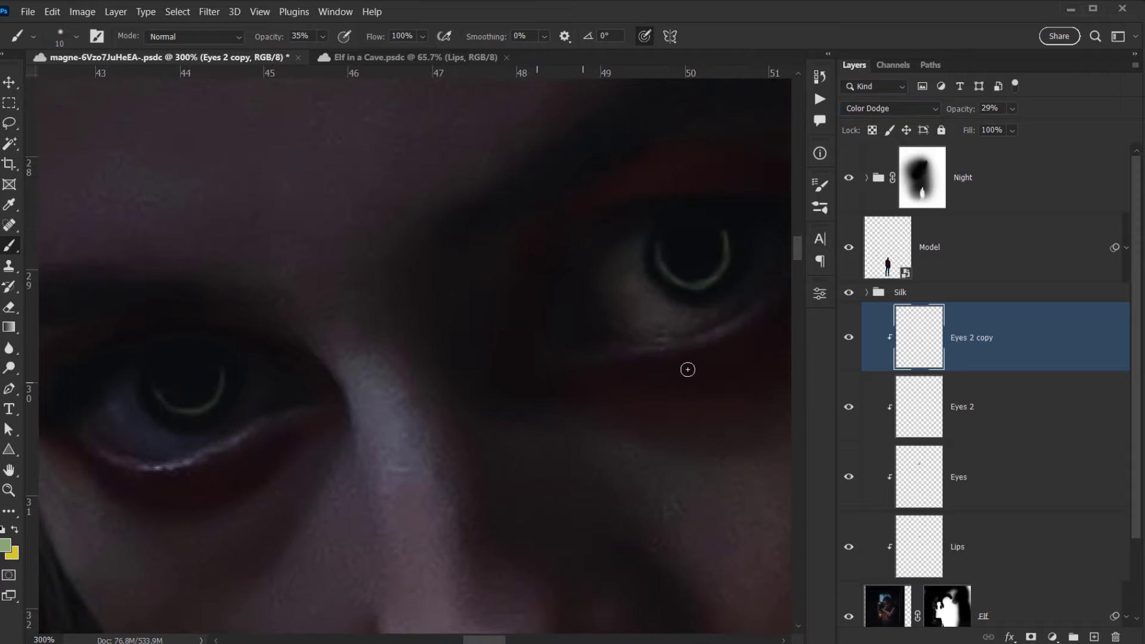
Compare the eyes with the Eyes 2 copy layer hidden and shown, and set that layer's opacity to 52%.
click(847, 339)
click(848, 338)
drag(964, 112, 966, 113)
drag(599, 329, 525, 316)
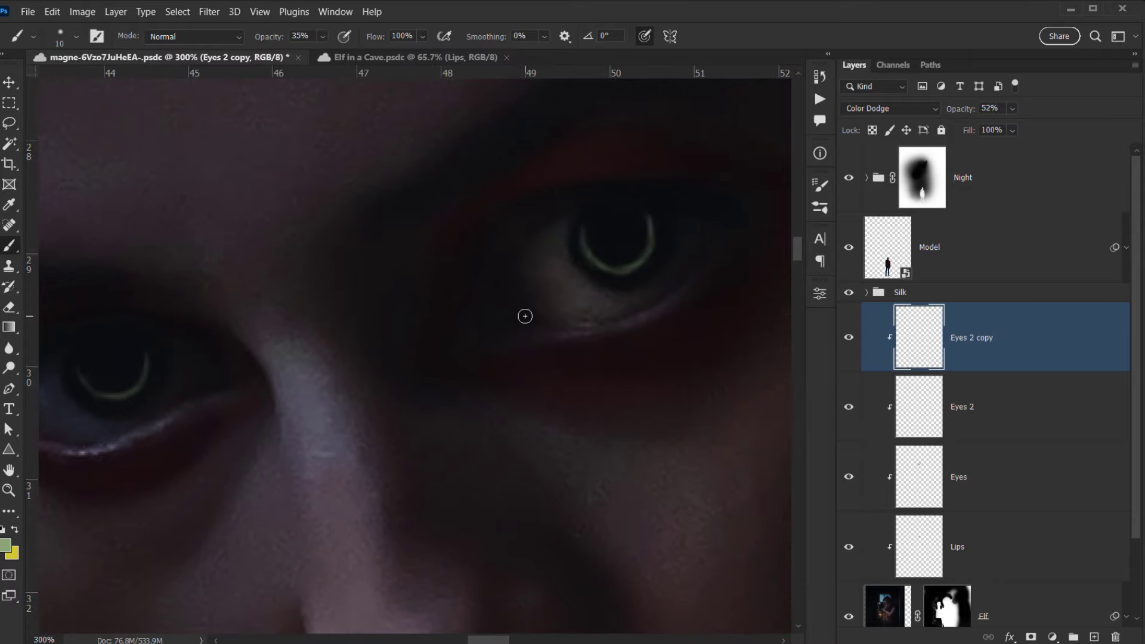
Examine the glowing eyes in the full composite and close up on the elf's face.
key(ctrl+0)
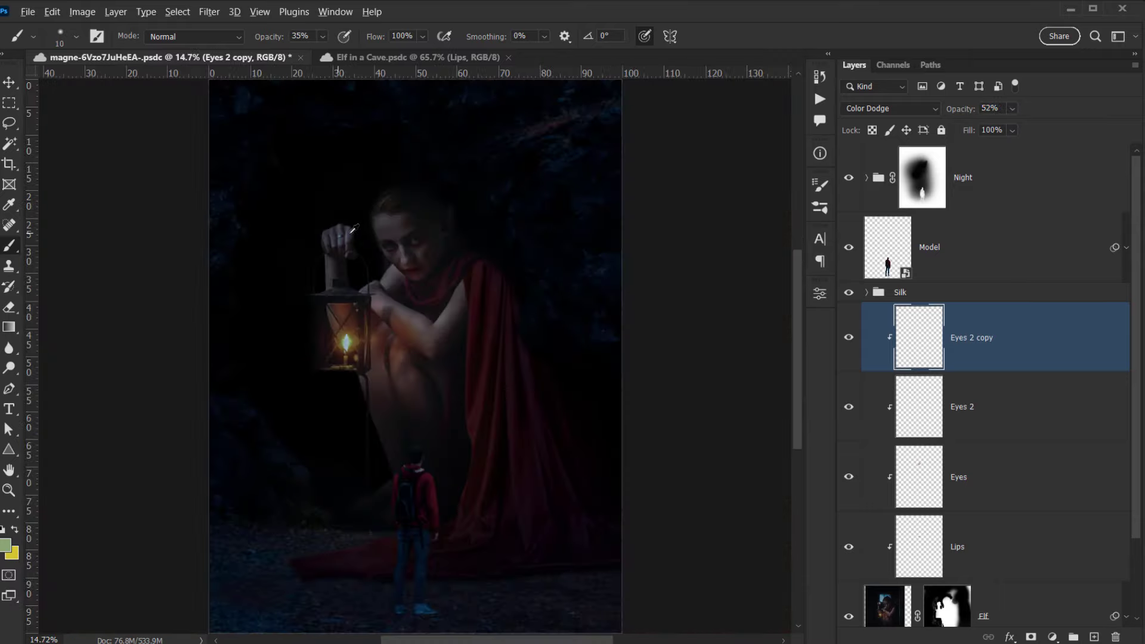
scroll(385, 240, up, 7)
drag(448, 267, 402, 270)
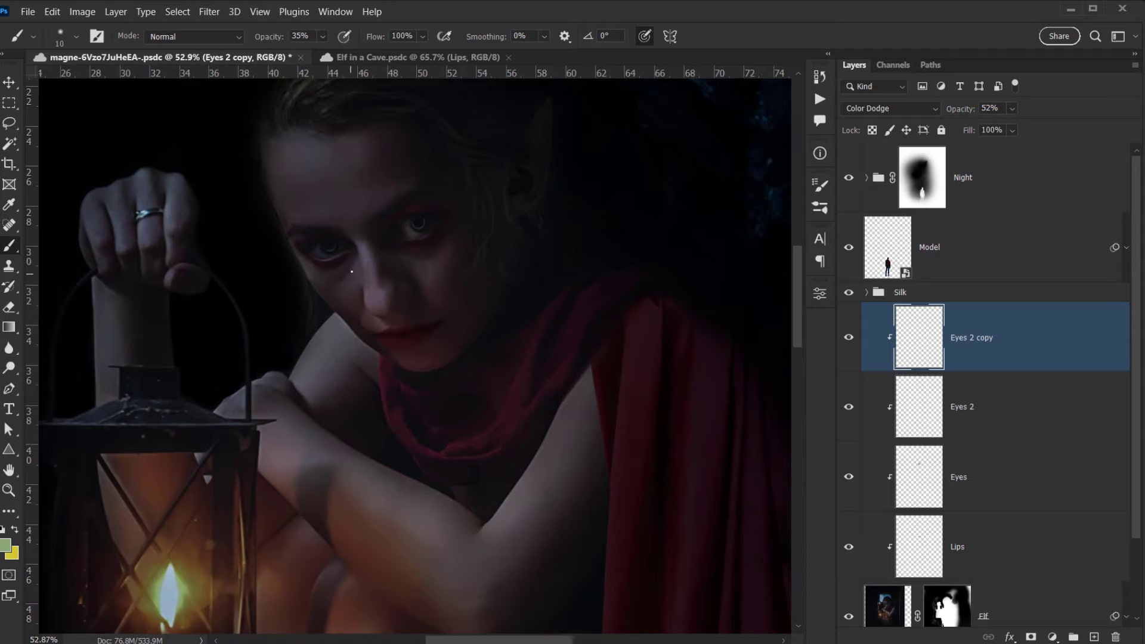
scroll(350, 274, down, 5)
scroll(350, 269, up, 8)
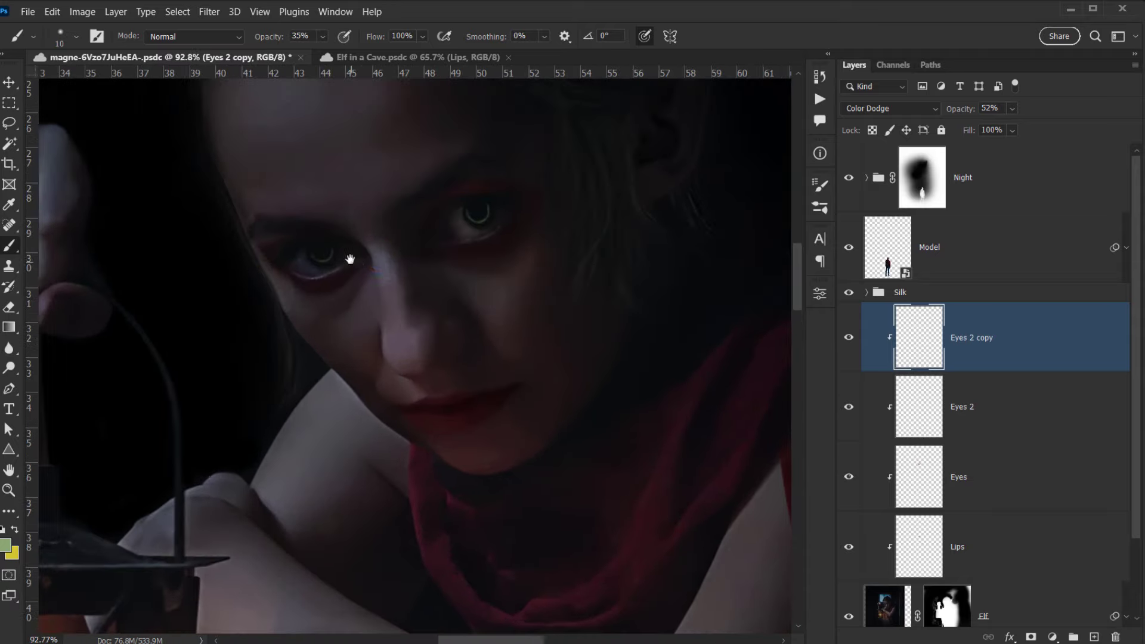
drag(351, 261, 491, 243)
drag(462, 331, 403, 212)
scroll(405, 221, down, 2)
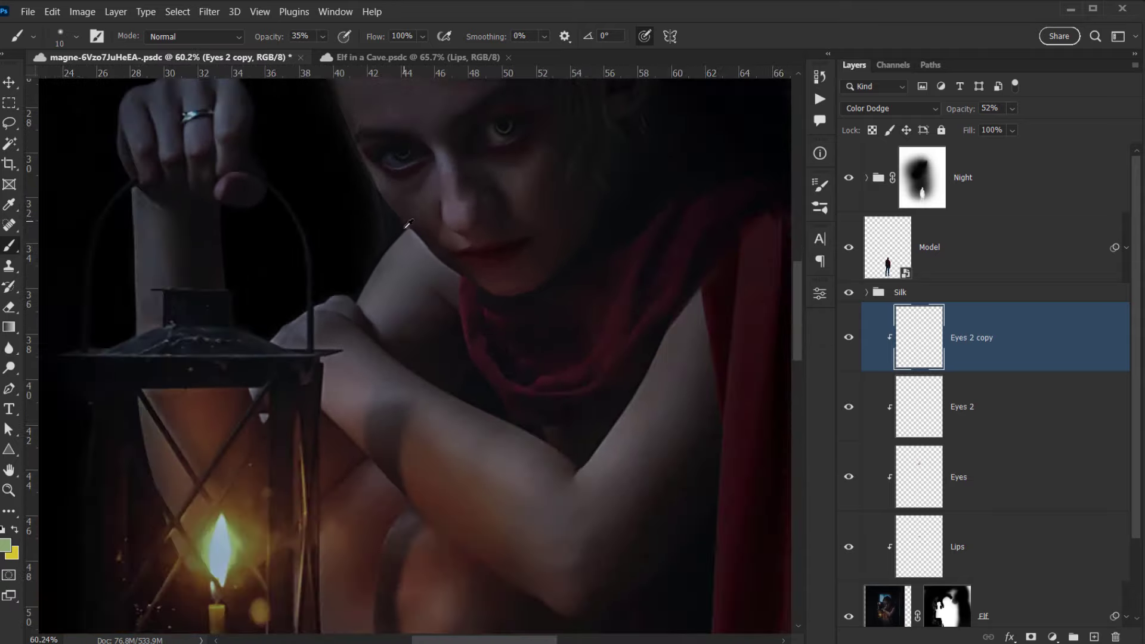
scroll(408, 220, down, 6)
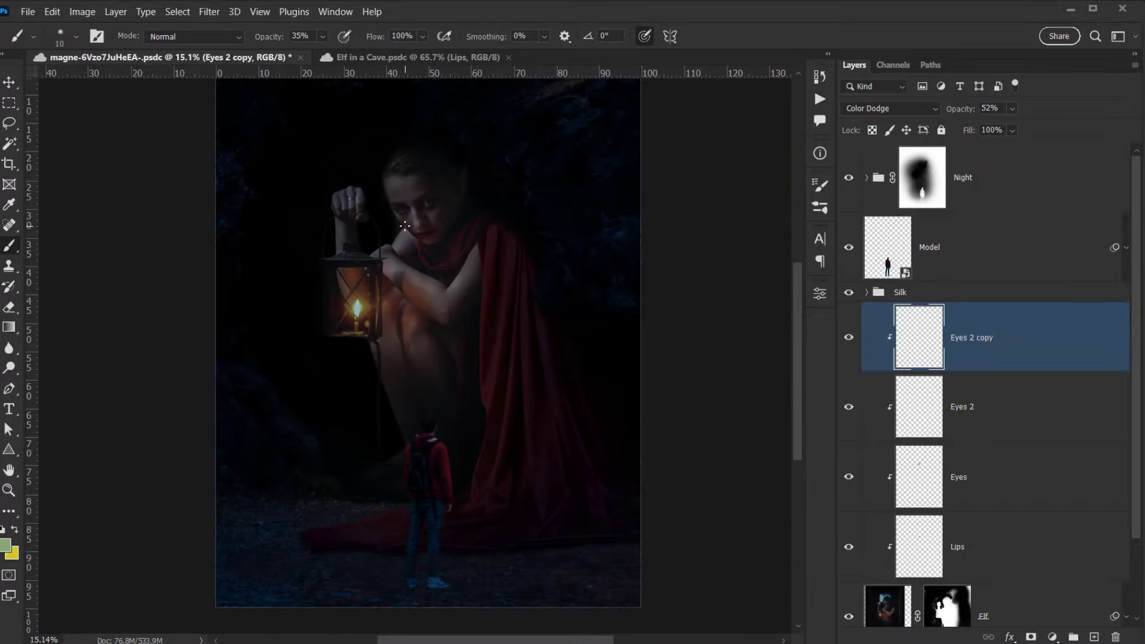
Examine the finished eyes and lips at several magnifications, from the elf's face out to the lantern, cape and small figure.
scroll(405, 226, down, 1)
scroll(384, 233, up, 6)
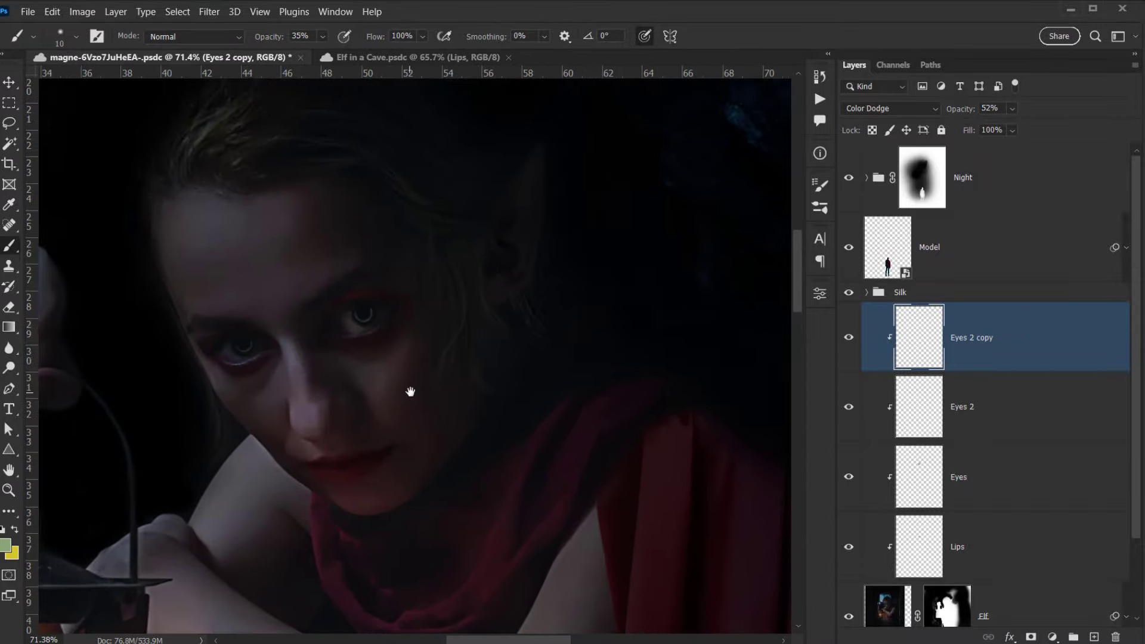
drag(411, 392, 409, 340)
scroll(472, 314, down, 3)
scroll(475, 310, down, 2)
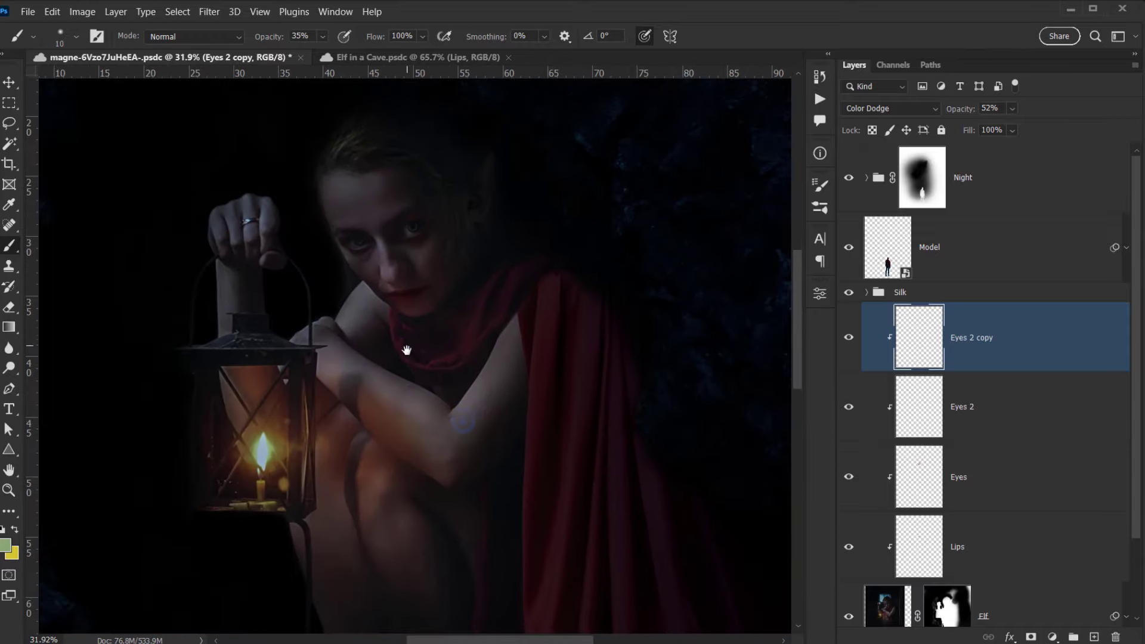
scroll(356, 286, down, 2)
drag(356, 286, 361, 306)
scroll(346, 248, up, 4)
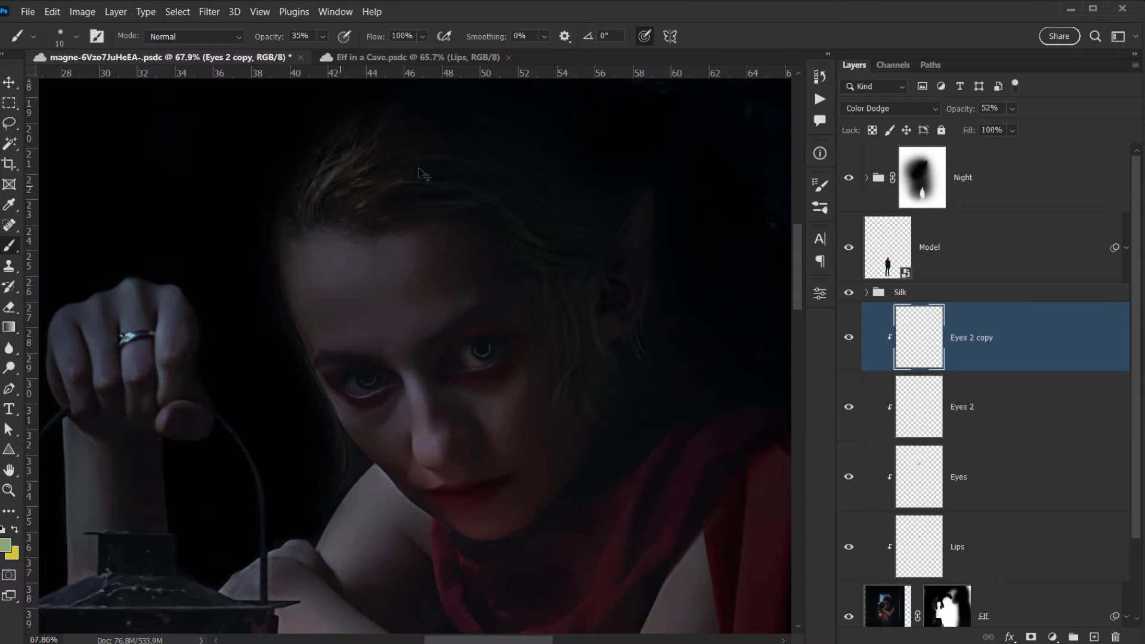
scroll(525, 210, down, 2)
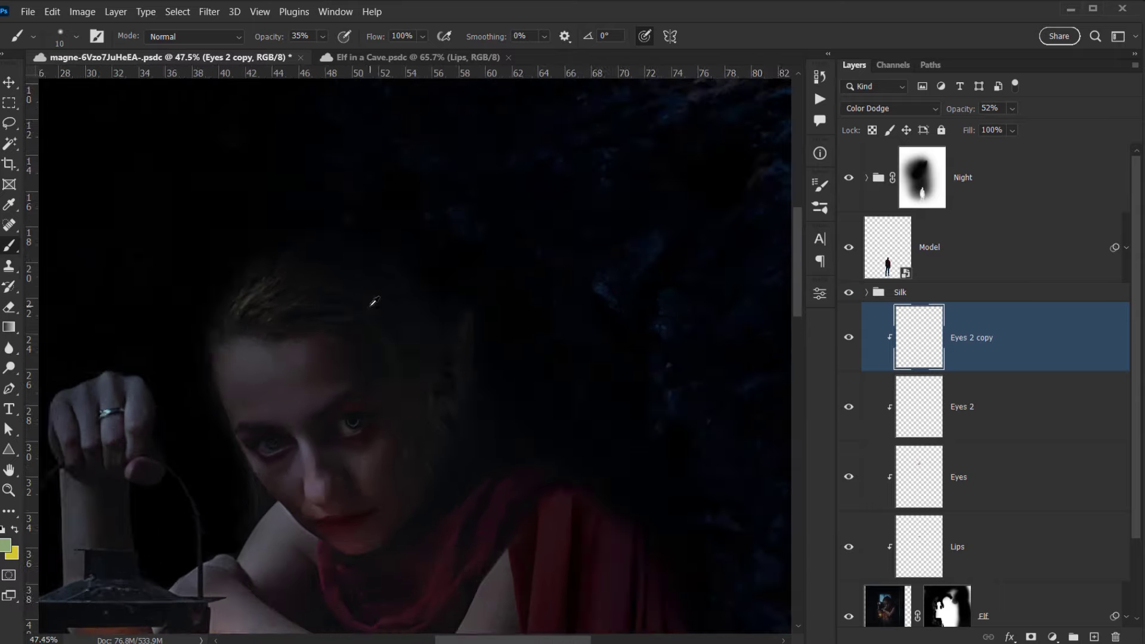
key(ctrl+0)
scroll(370, 284, up, 1)
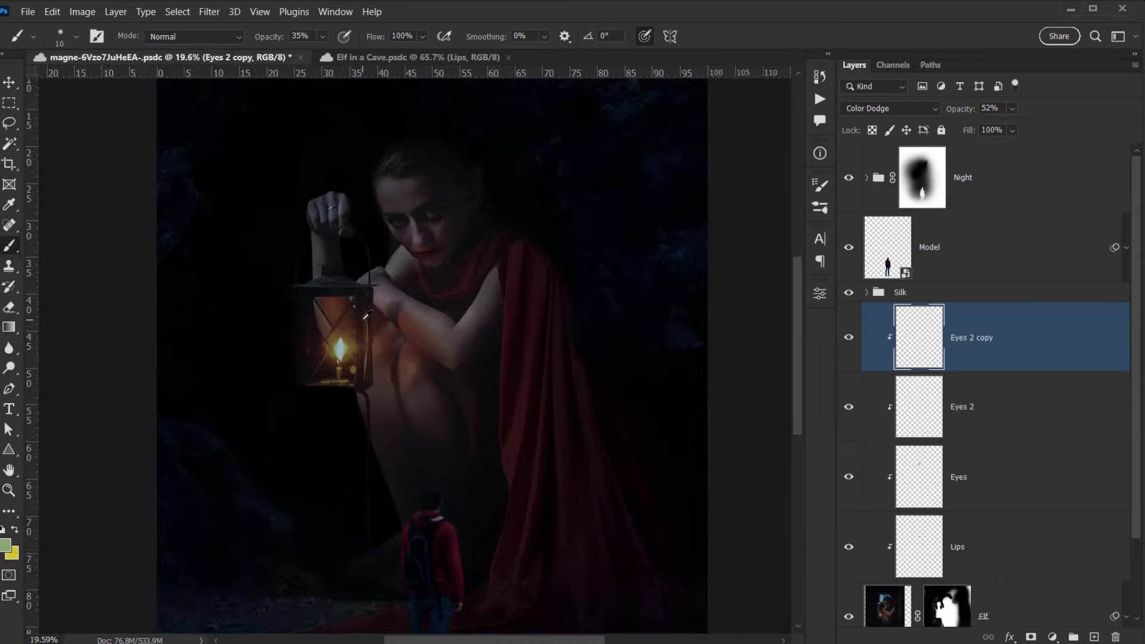
drag(422, 312, 355, 342)
scroll(1024, 337, down, 2)
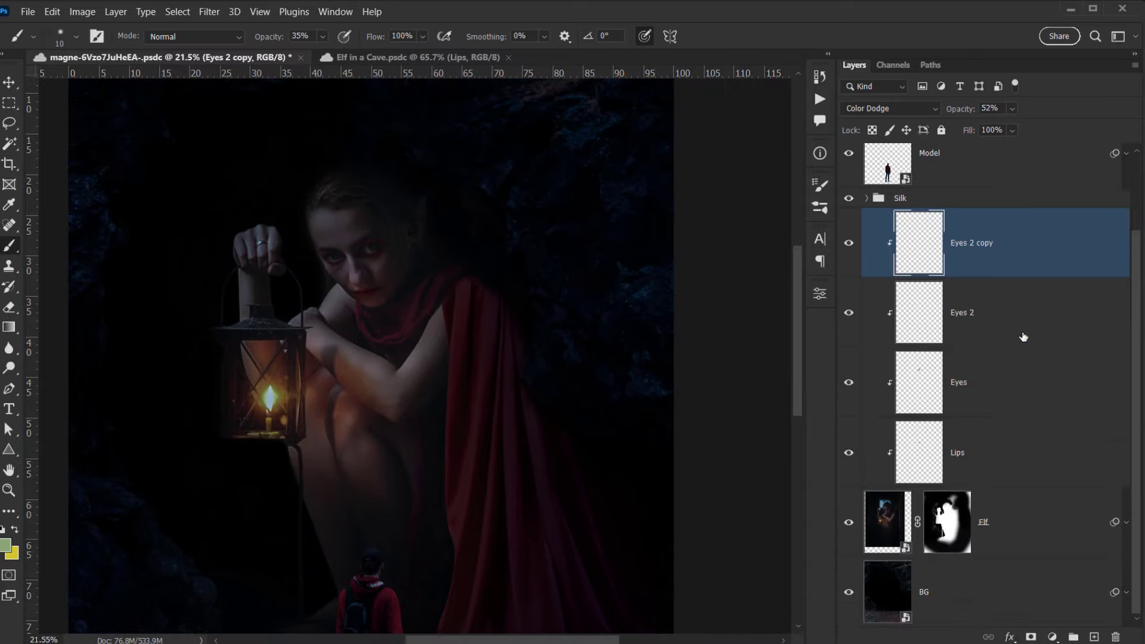
Group the Elf layer with the clipped Lips, Eyes, Eyes 2 and Eyes 2 copy layers and name the group Elf.
shift+click(1045, 504)
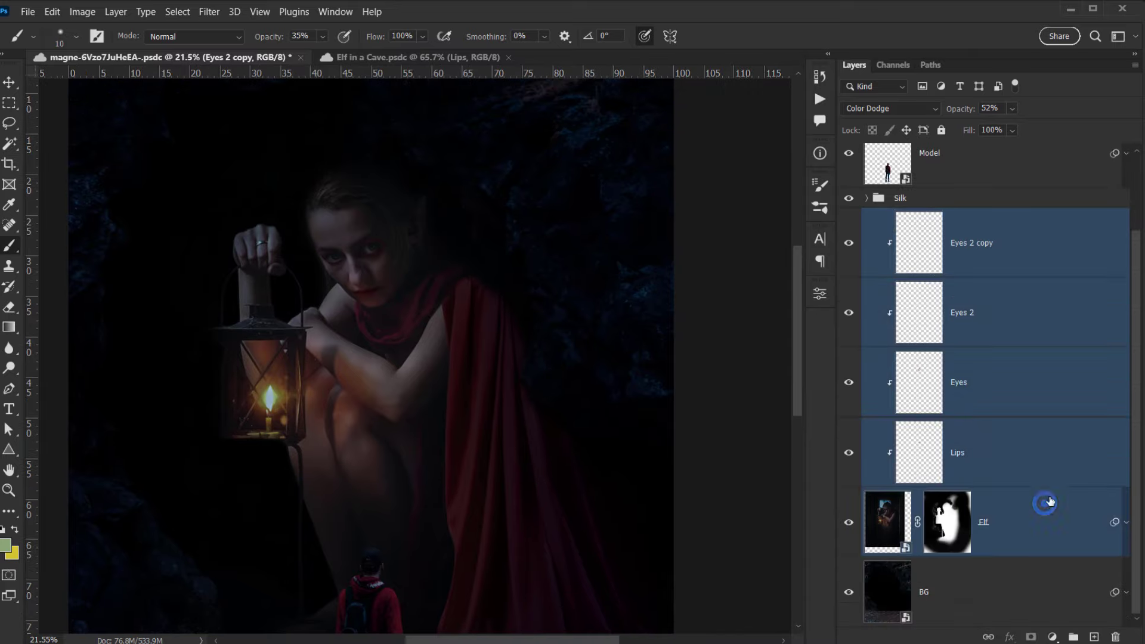
click(1044, 225)
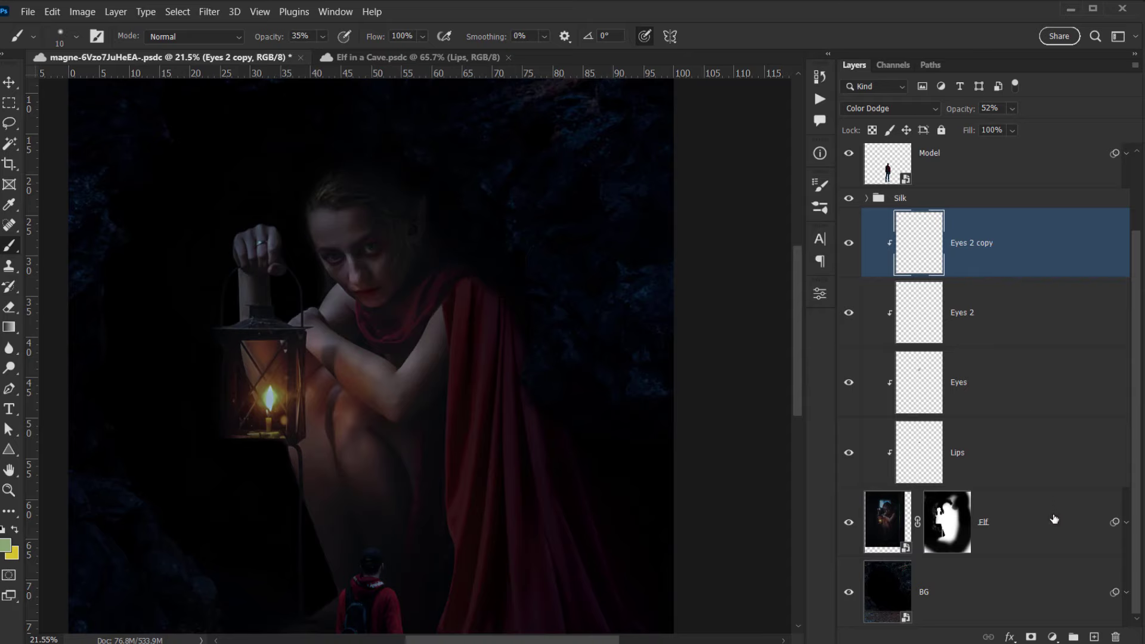
shift+click(1021, 518)
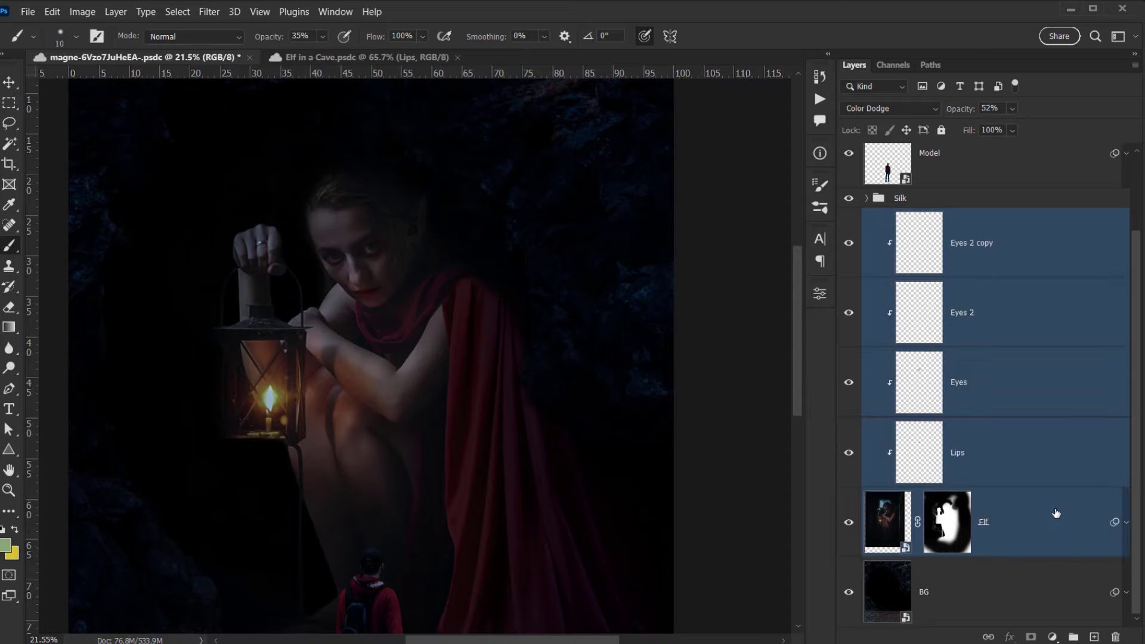
key(ctrl+g)
double_click(905, 312)
text(Elf)
key(Return)
Compare the composite with the Elf group hidden and shown, and examine the elf's hair, face and lantern up close.
key(ctrl+0)
click(851, 312)
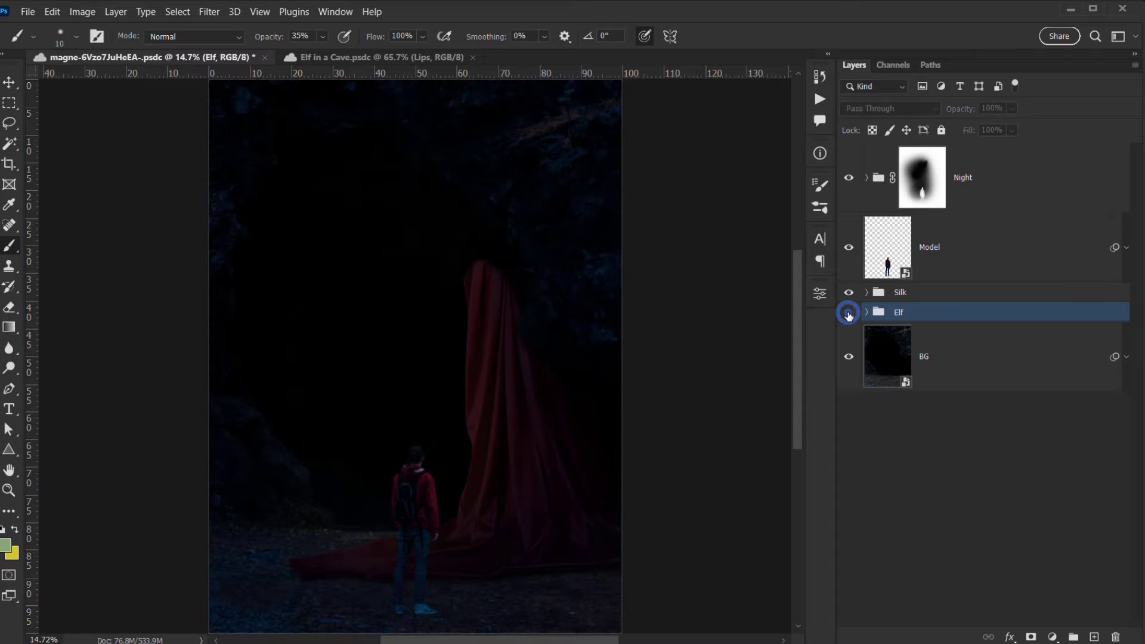
click(852, 311)
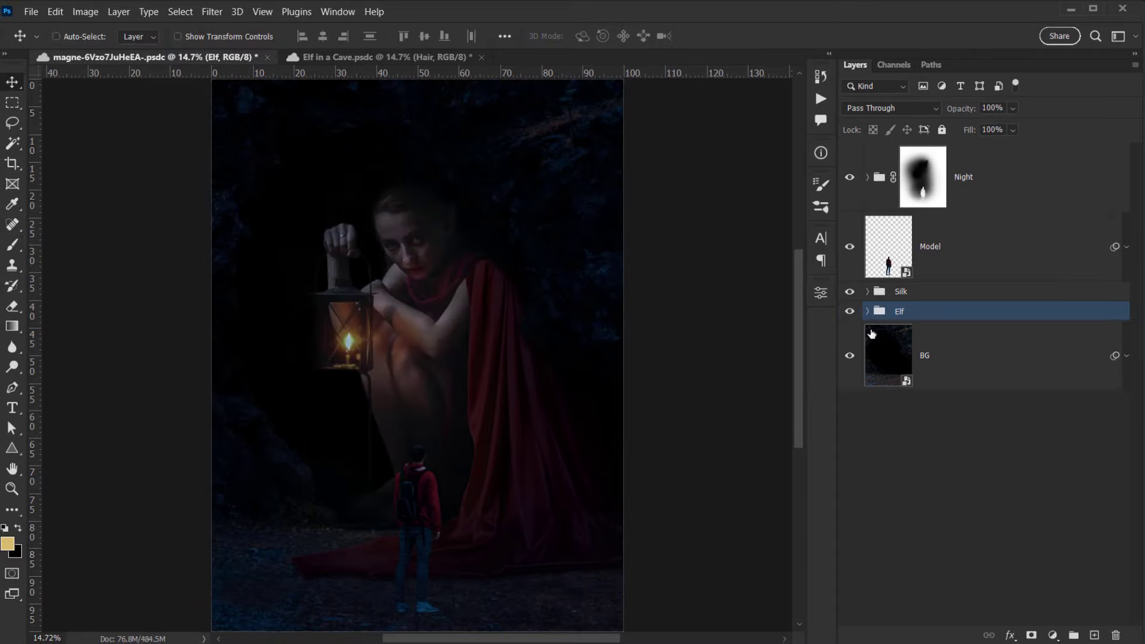
scroll(578, 334, up, 2)
scroll(358, 283, up, 3)
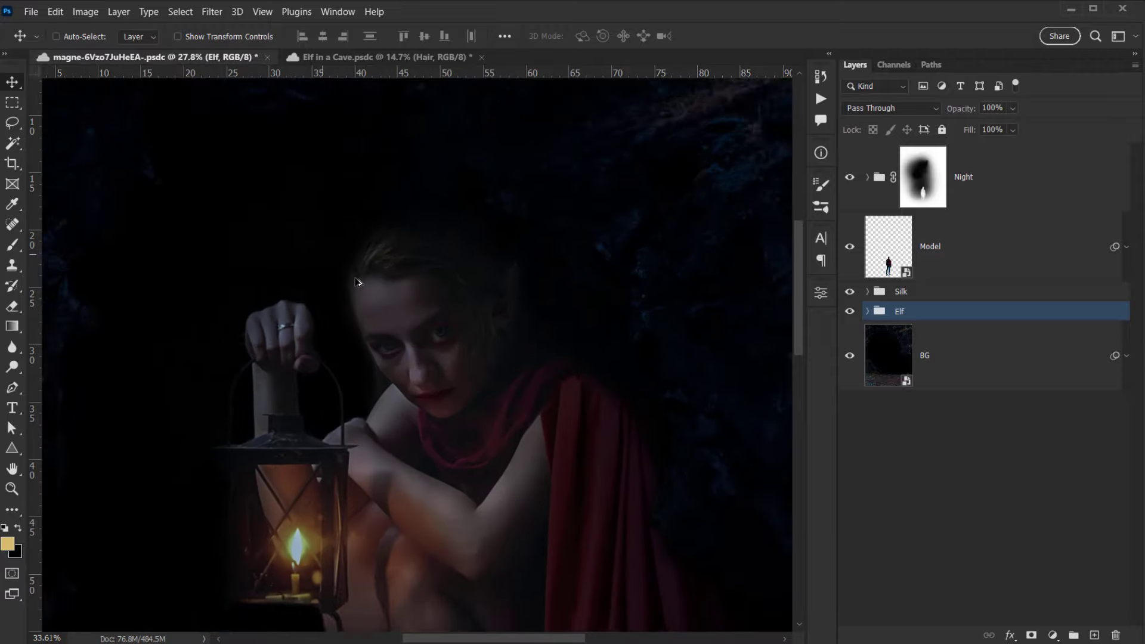
scroll(357, 281, up, 3)
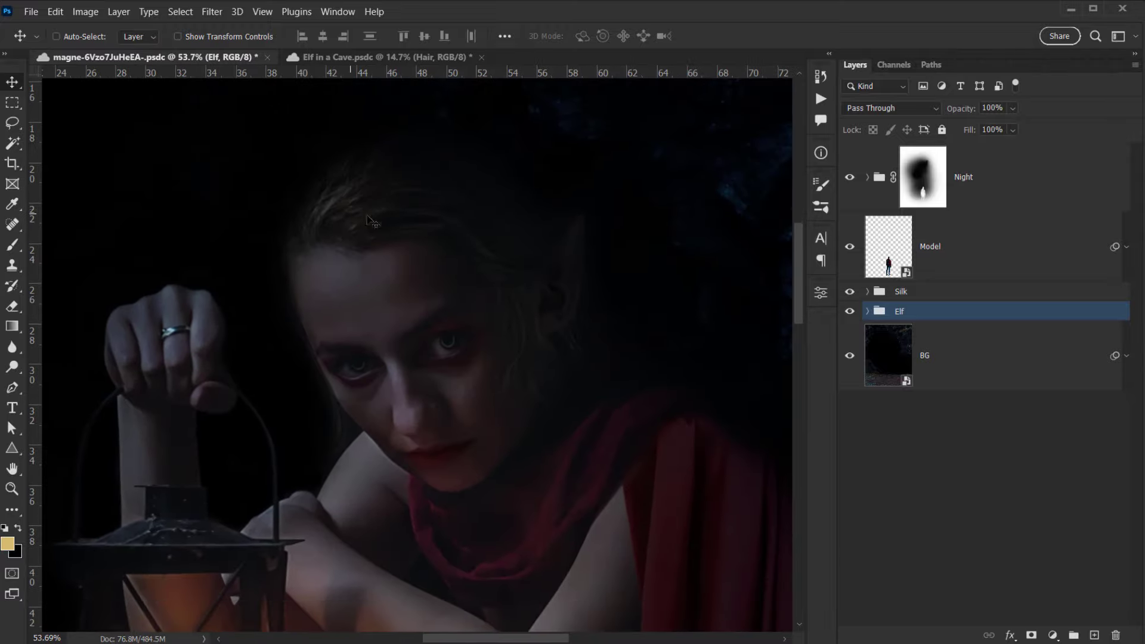
drag(450, 466, 295, 499)
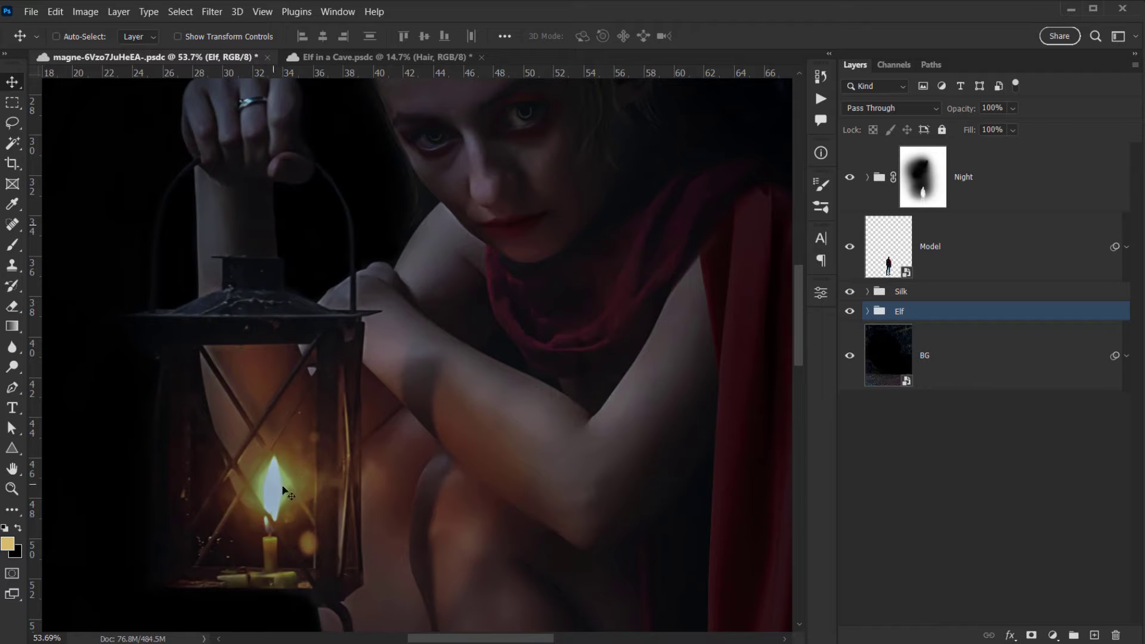
drag(300, 475, 278, 455)
scroll(353, 476, down, 4)
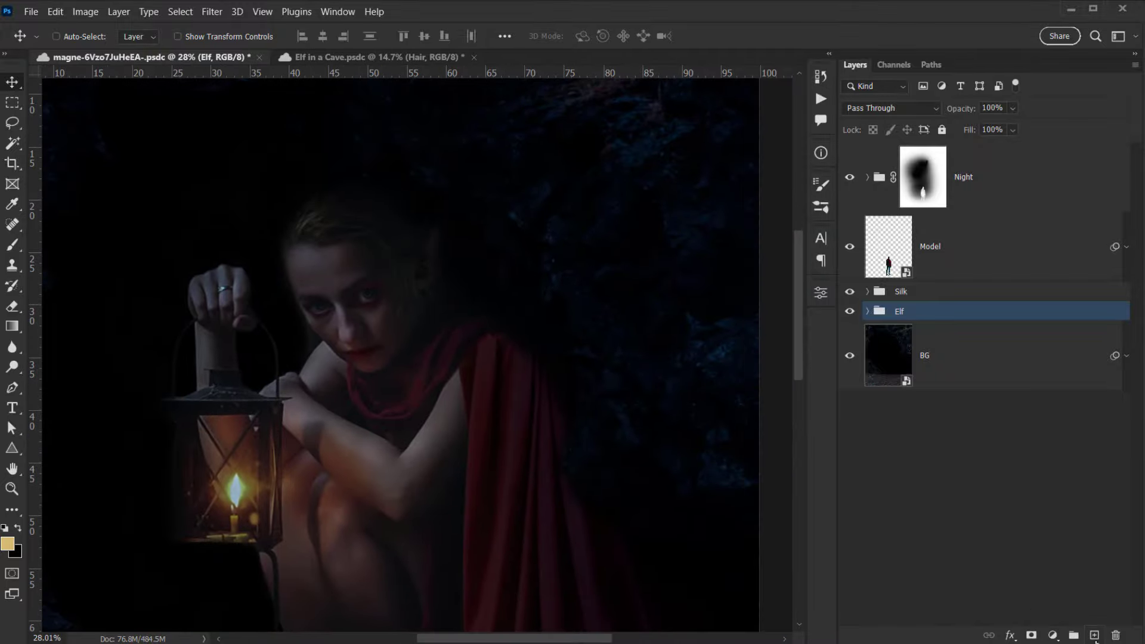
Create a new layer above the Elf group and name it Hair.
click(1097, 635)
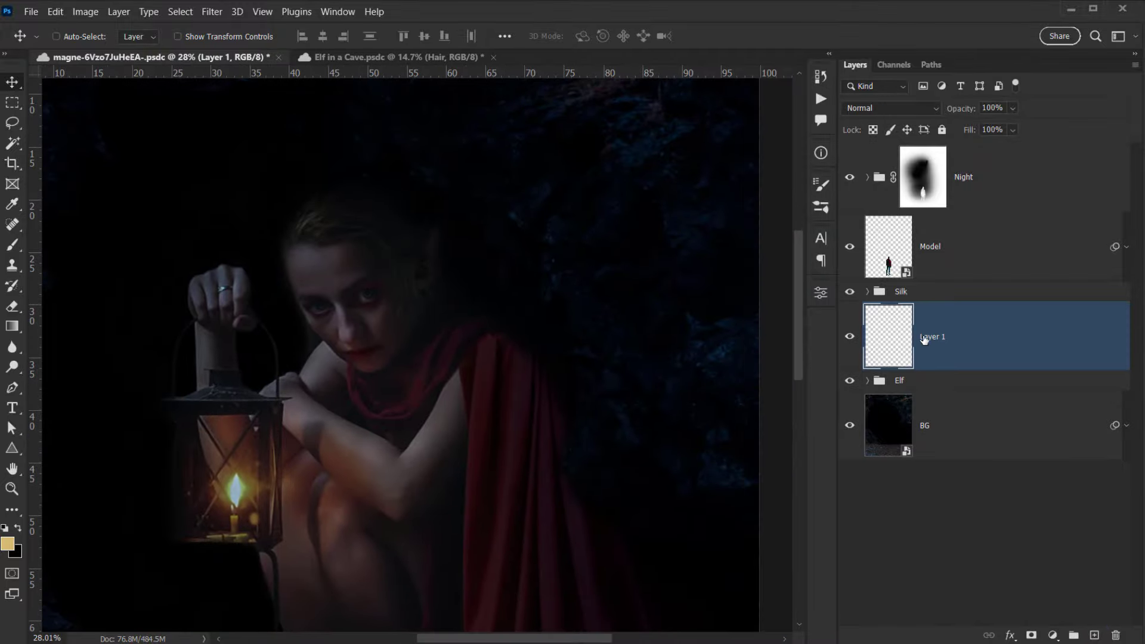
double_click(924, 338)
text(Hair)
key(Return)
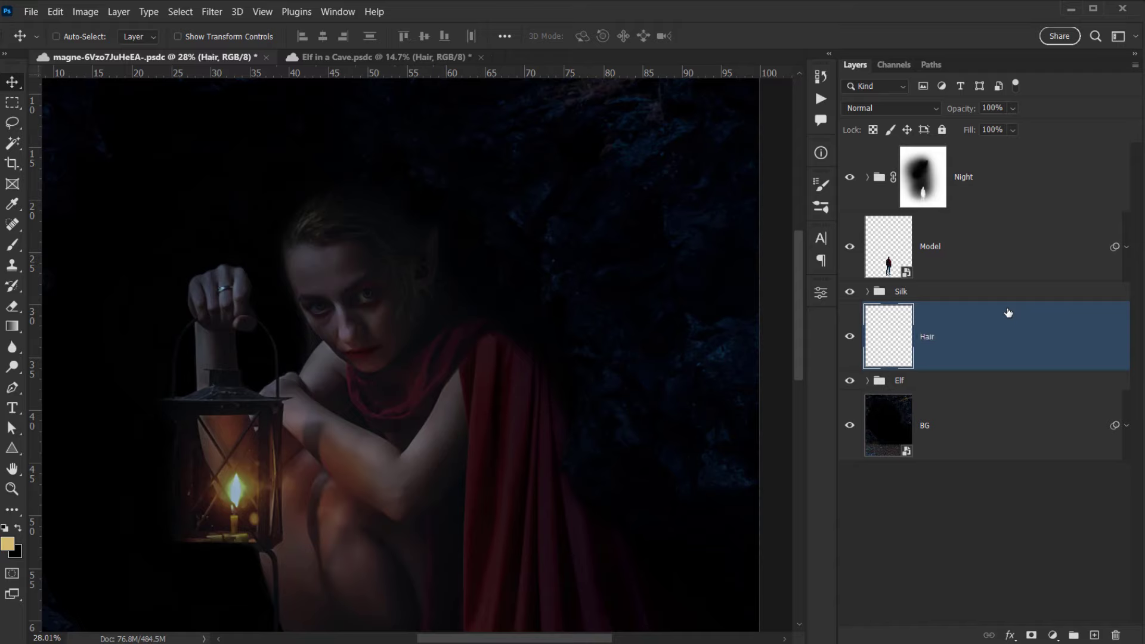
Choose the BD-Hair-brush-1 brush from the BD-Hair-Brushes set and set its smoothing to 0%.
click(12, 245)
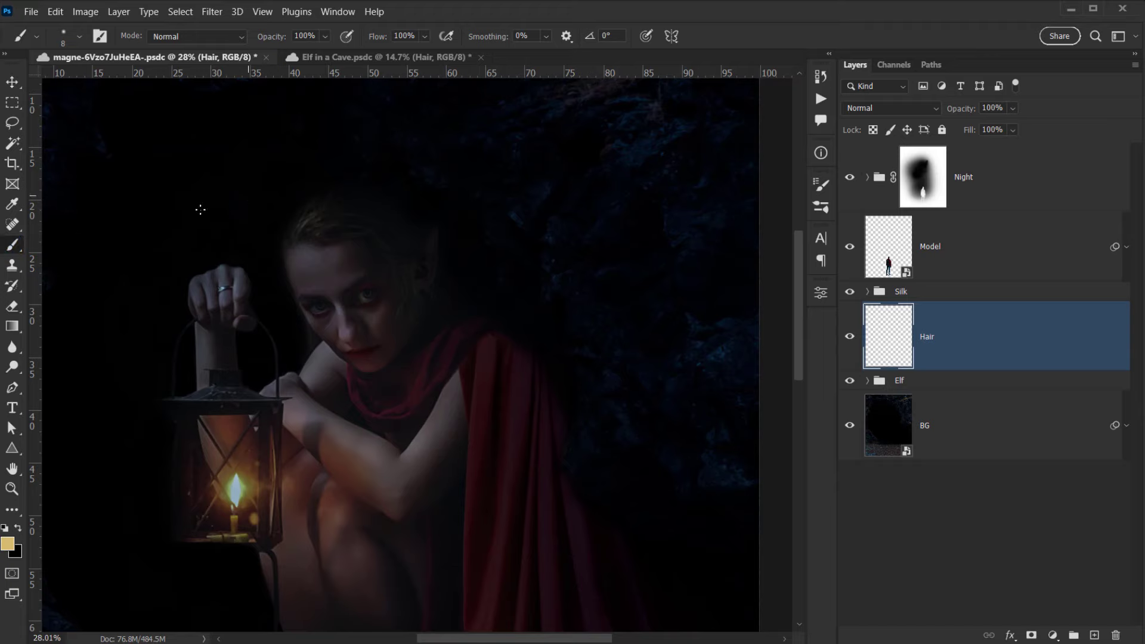
right_click(366, 150)
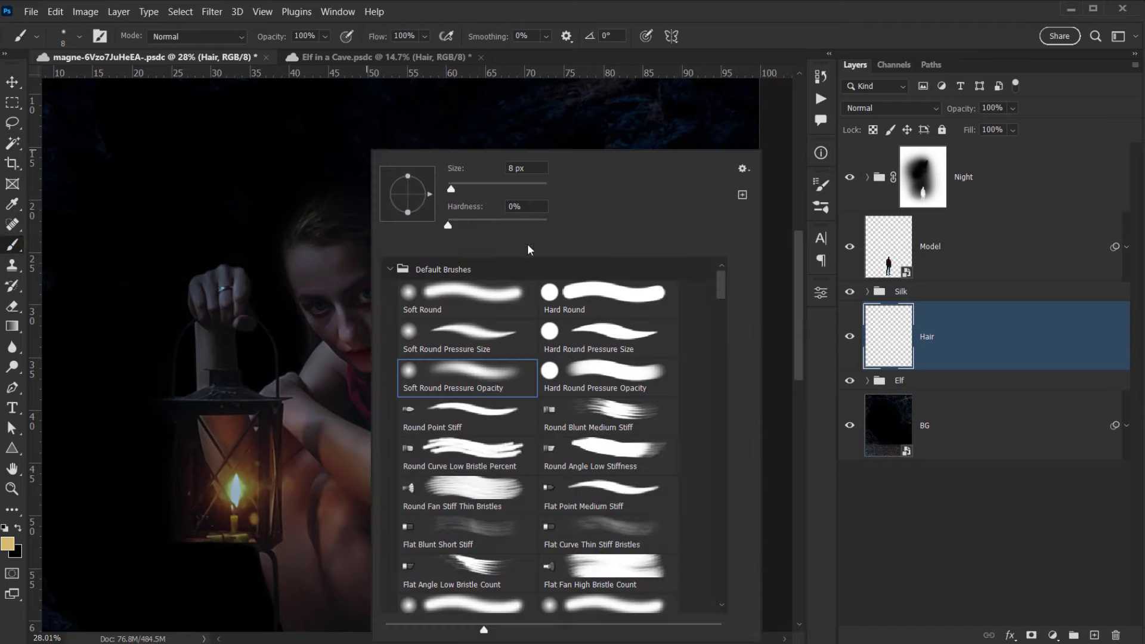
click(391, 270)
click(390, 292)
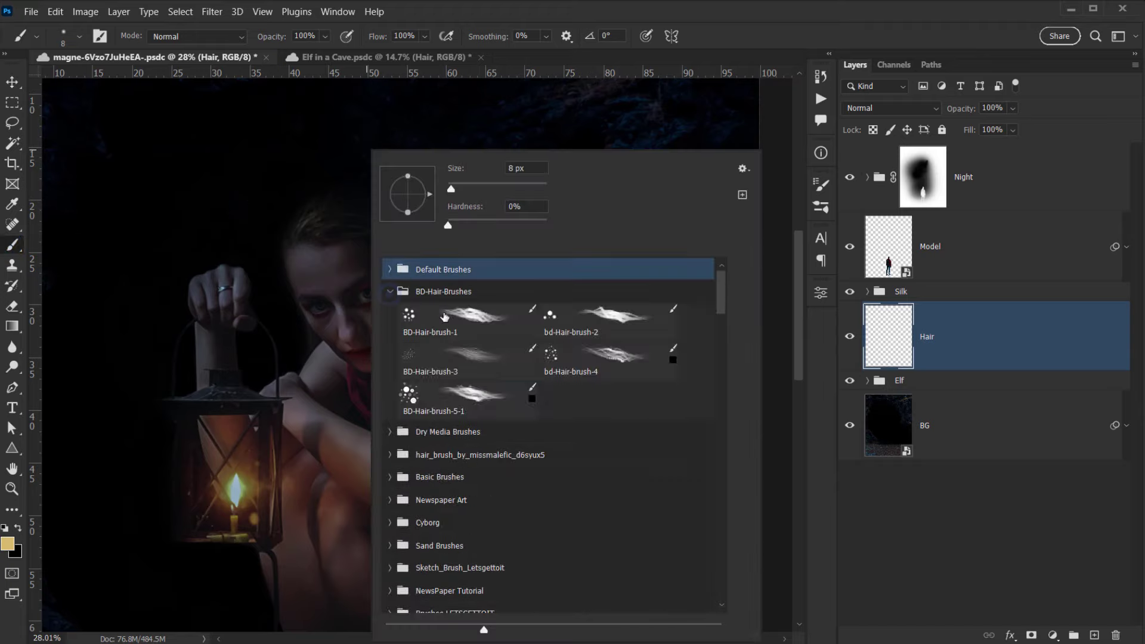
click(425, 316)
key(Return)
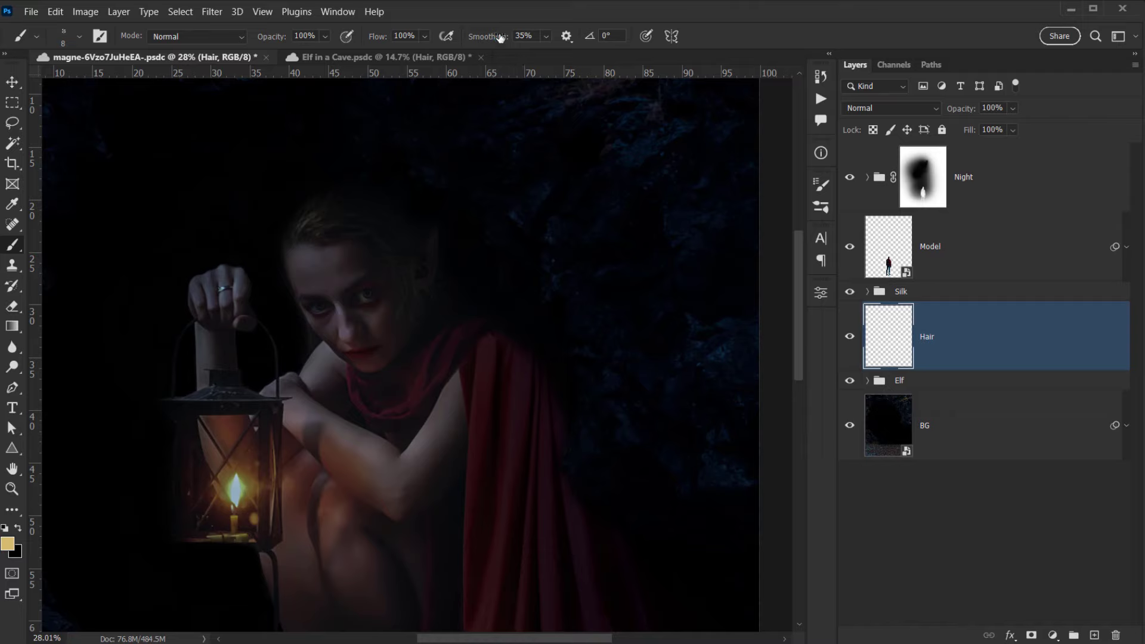
drag(501, 38, 444, 45)
Sample the candle flame's colour and change the foreground colour to the muted beige a7987c.
drag(466, 266, 382, 327)
key(ctrl+plus)
key(ctrl+plus)
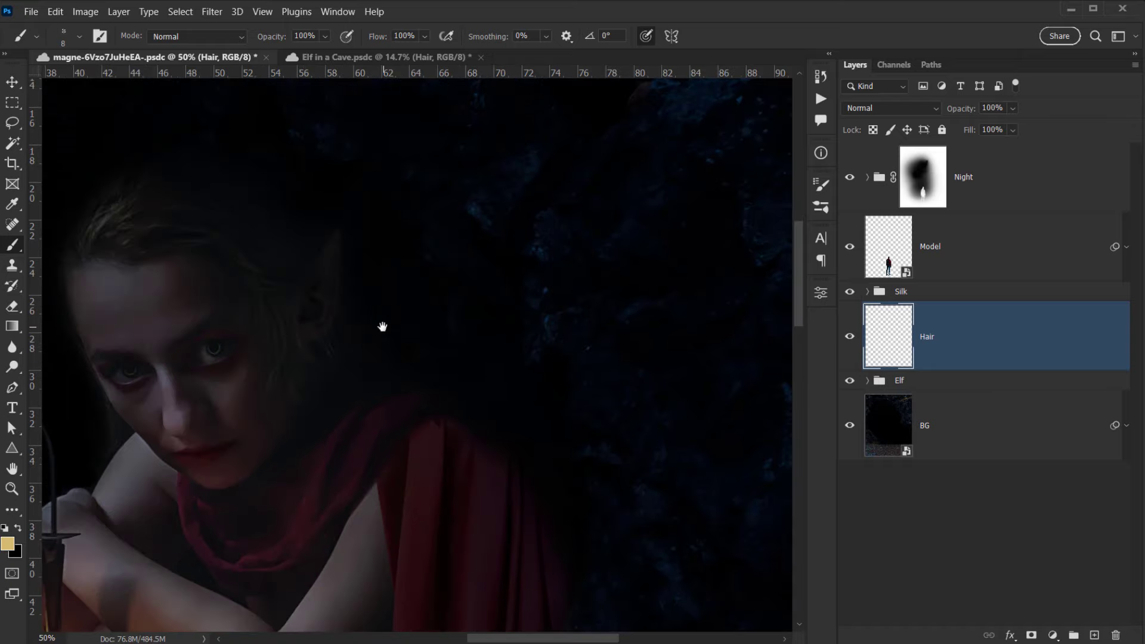
drag(169, 294, 456, 128)
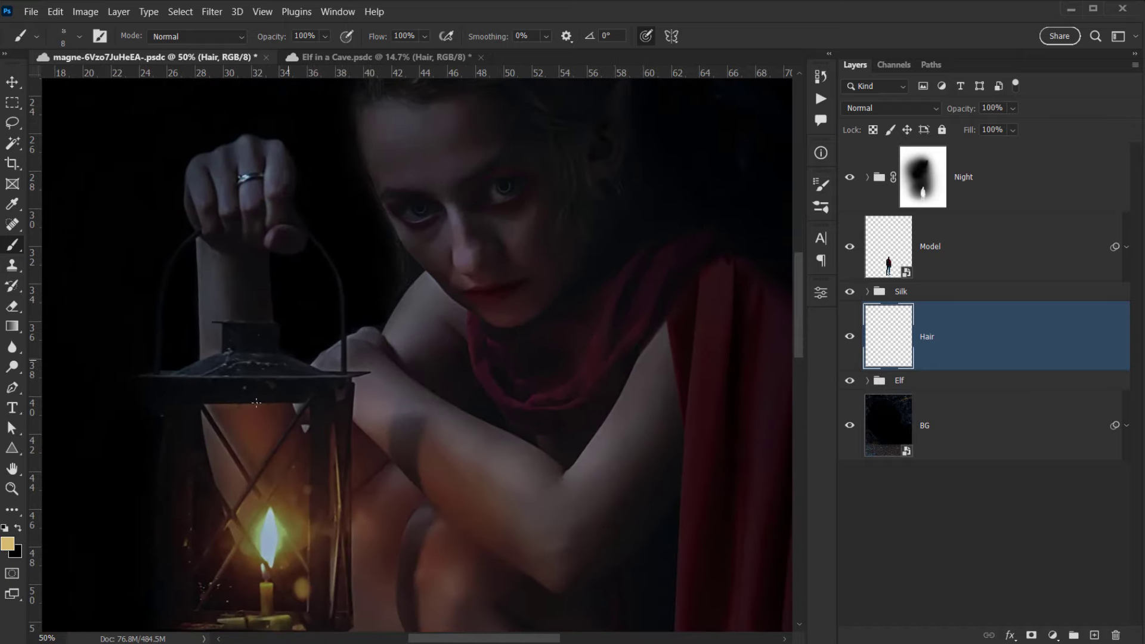
alt+click(267, 528)
click(9, 543)
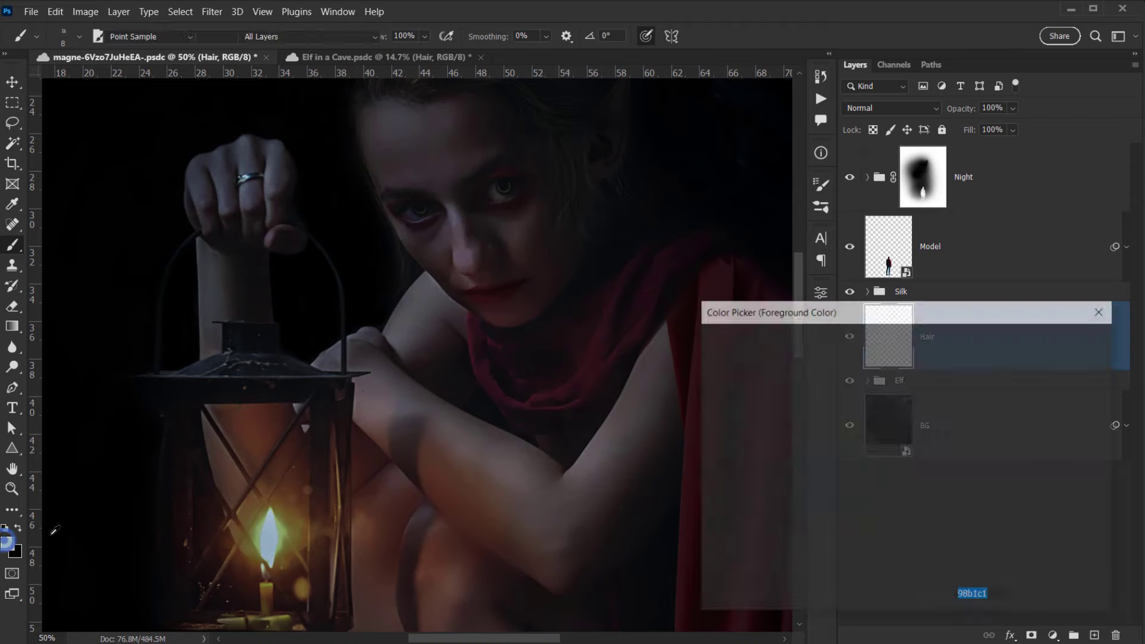
drag(924, 504, 926, 524)
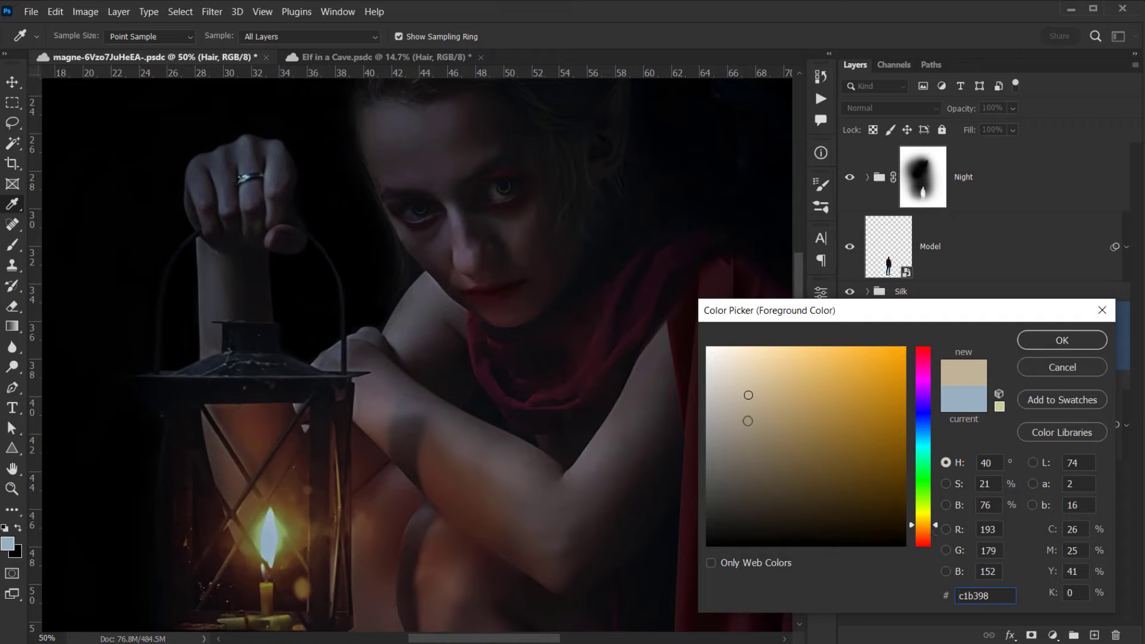
click(753, 395)
mouse_move(753, 395)
mouse_down()
mouse_move(744, 419)
mouse_move(764, 412)
mouse_up()
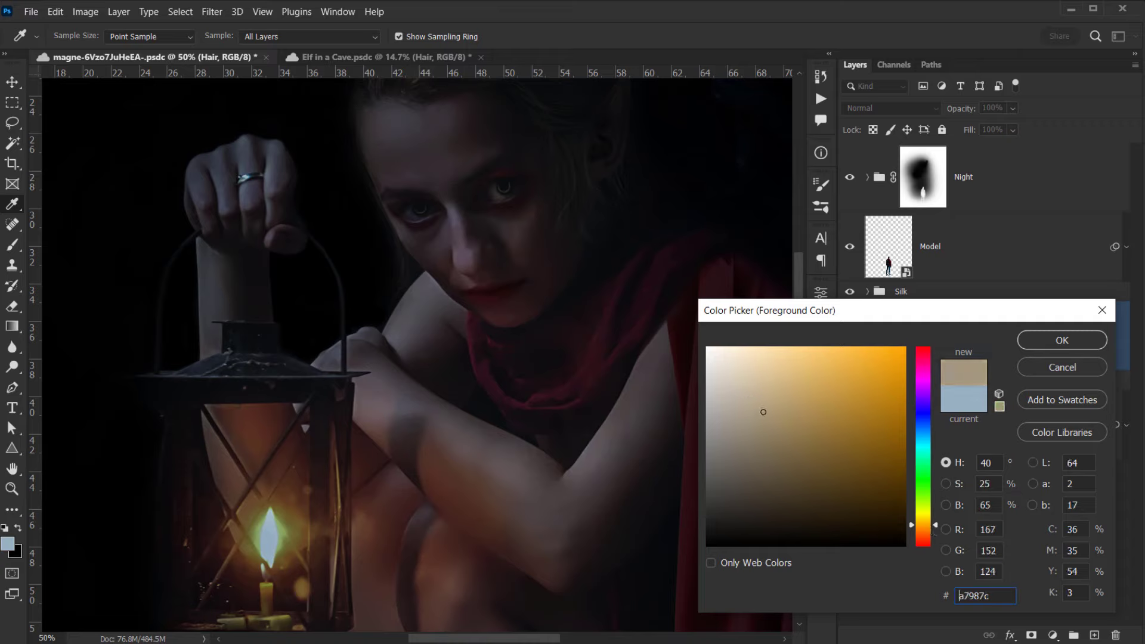
click(1062, 345)
Brush the first strands over the elf's hair and set the Hair layer's blend mode to Screen.
drag(466, 216, 370, 422)
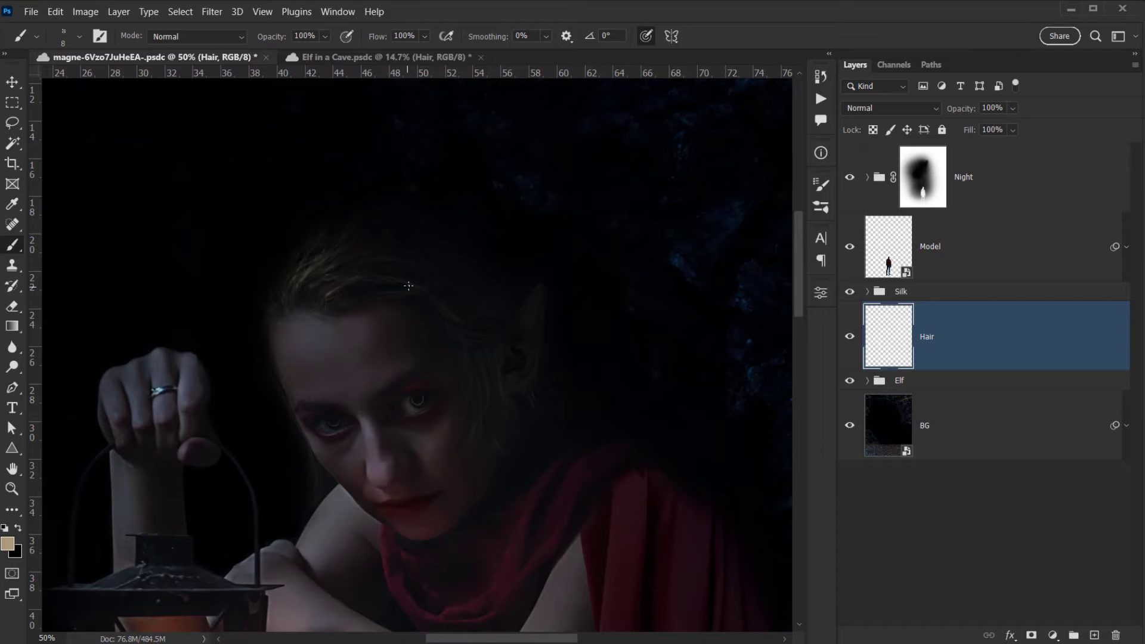
drag(485, 350, 429, 358)
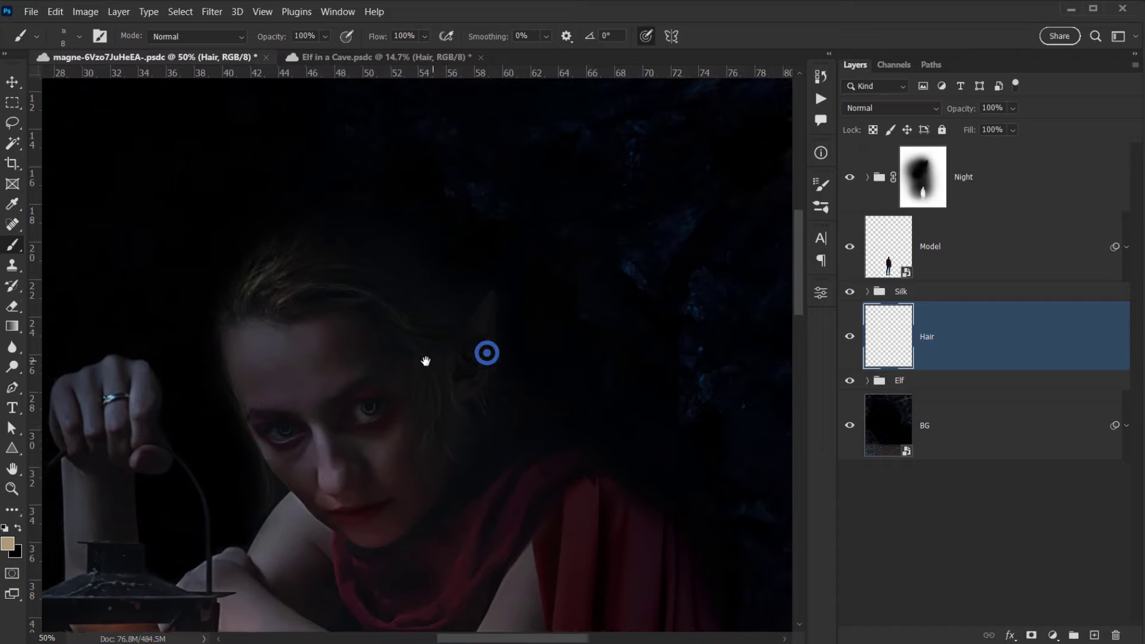
click(901, 107)
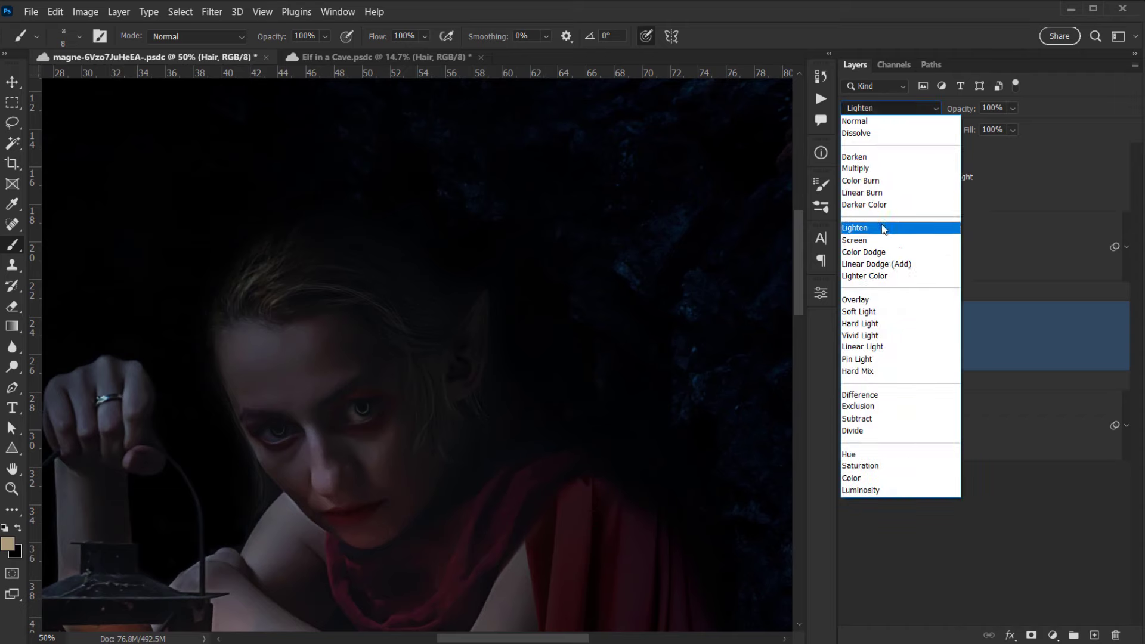
click(883, 241)
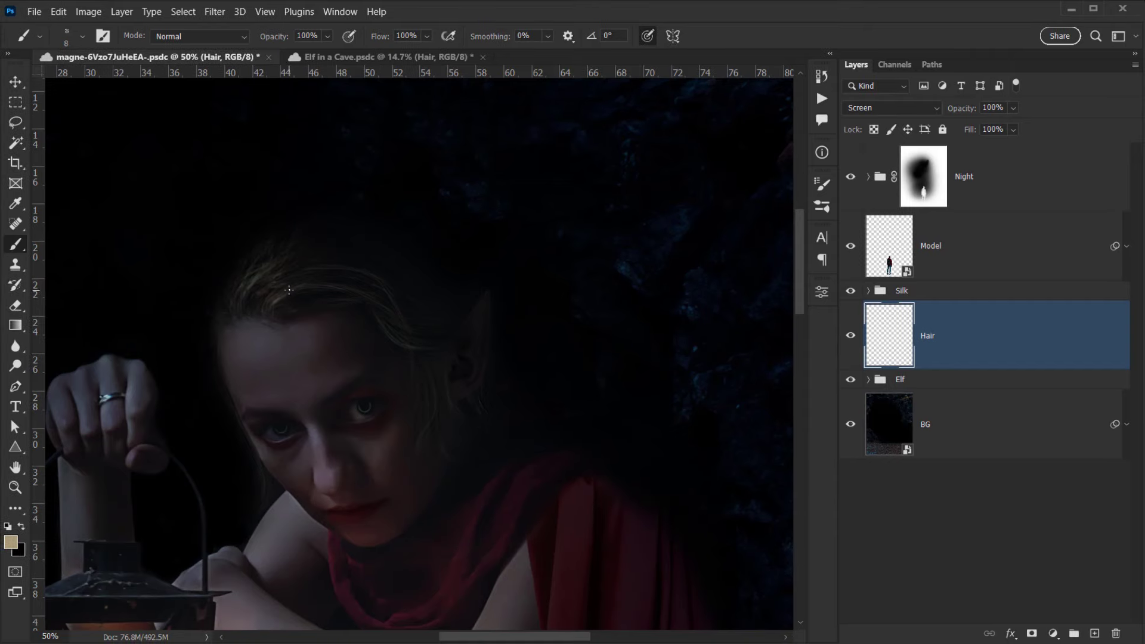
Brush more lantern-lit strands over the crown, hairline and loose locks beside the elf's ear on the Hair layer.
drag(326, 305, 349, 298)
drag(421, 359, 429, 391)
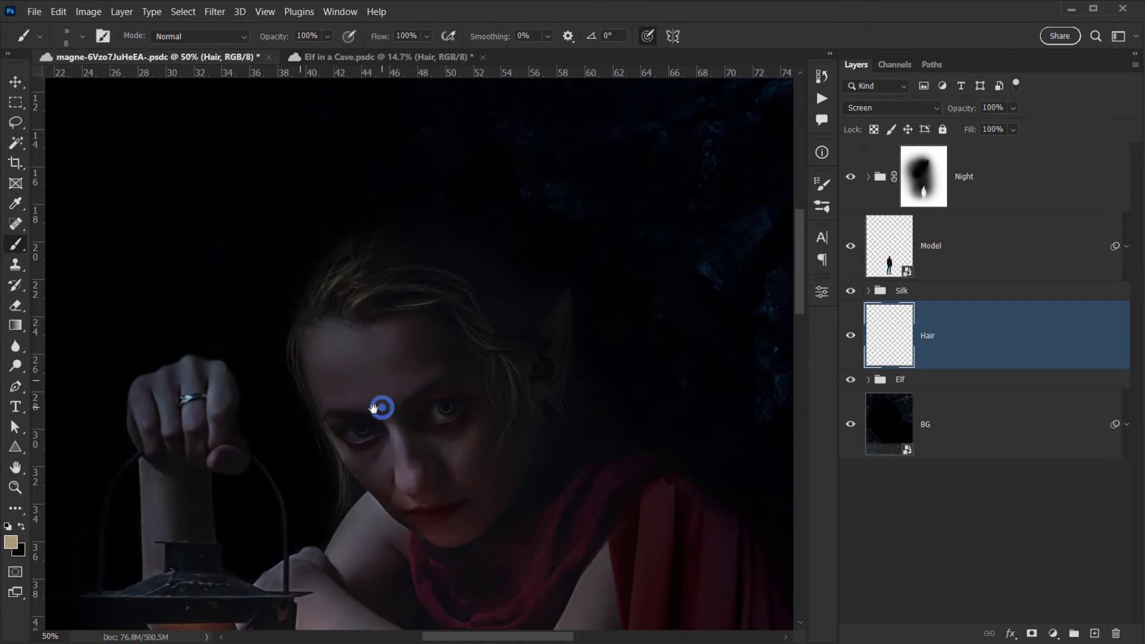
drag(382, 408, 353, 411)
key(e)
key(b)
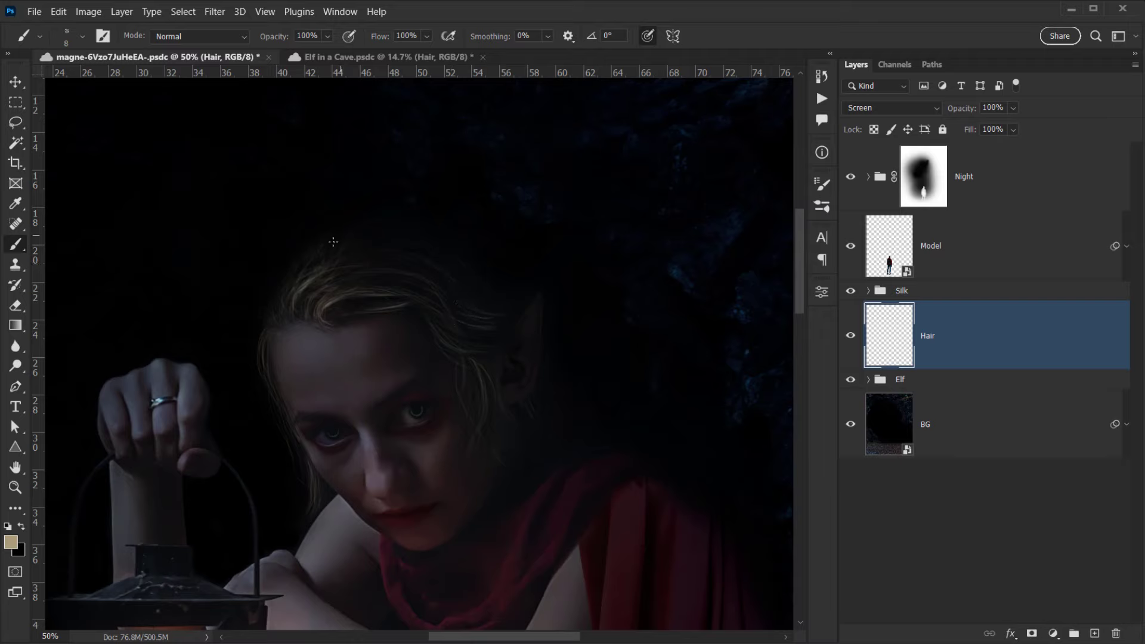
drag(571, 380, 407, 346)
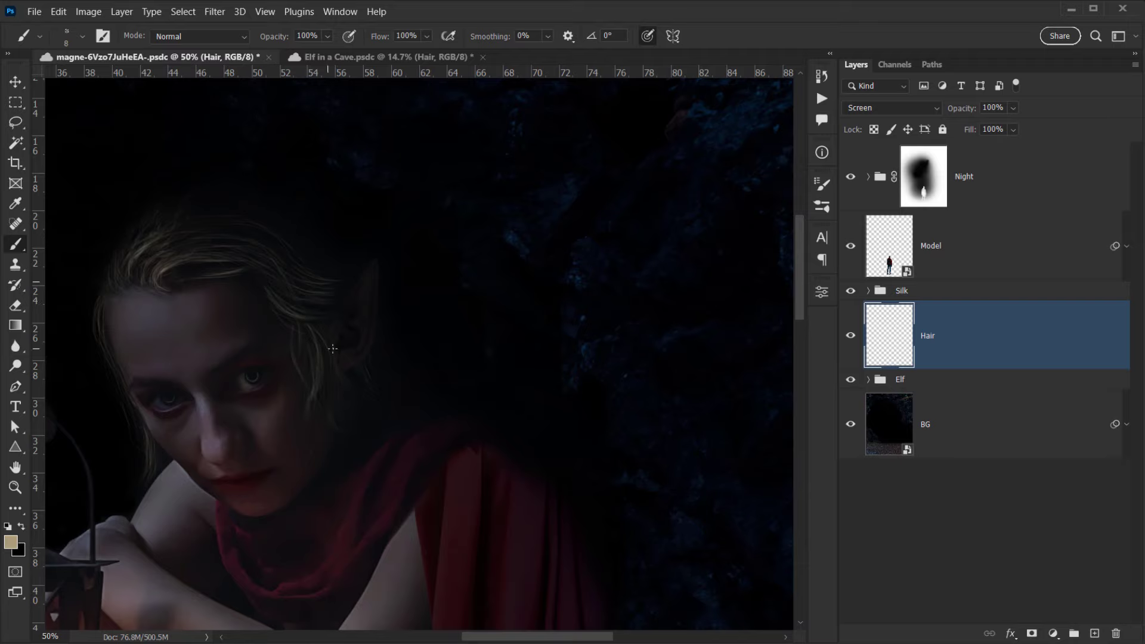
drag(294, 377, 343, 361)
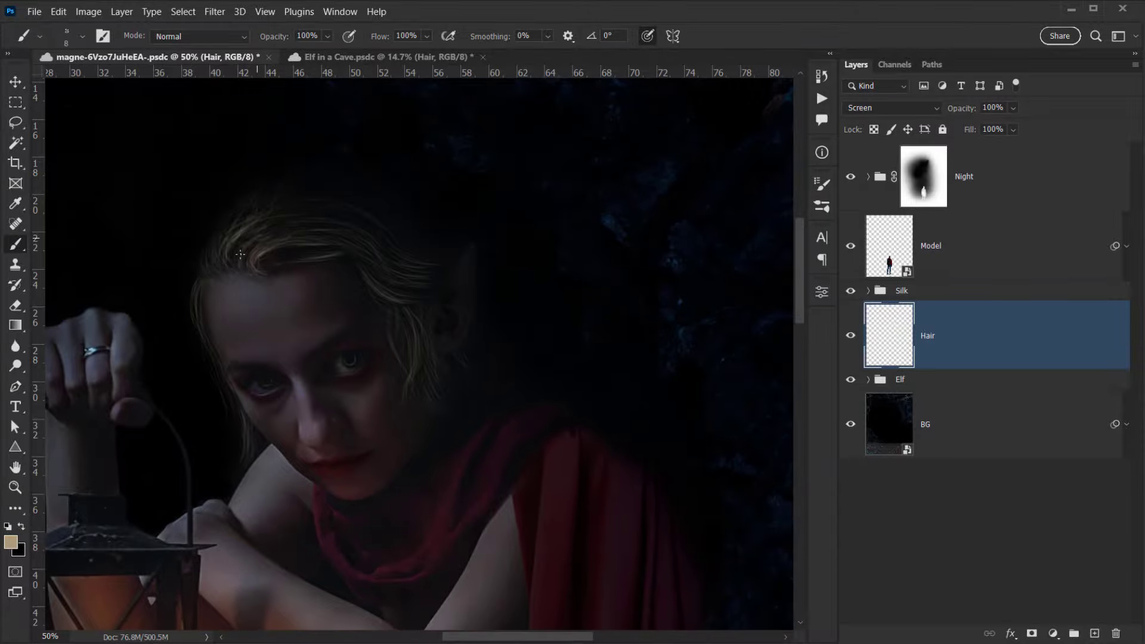
drag(238, 400, 333, 355)
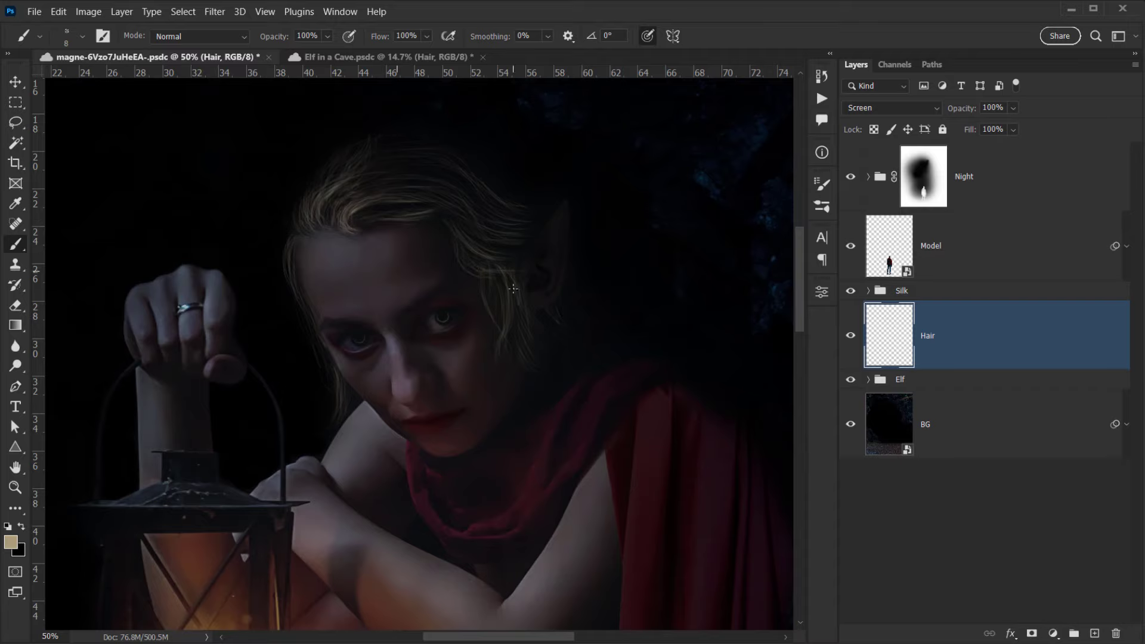
drag(499, 340, 441, 303)
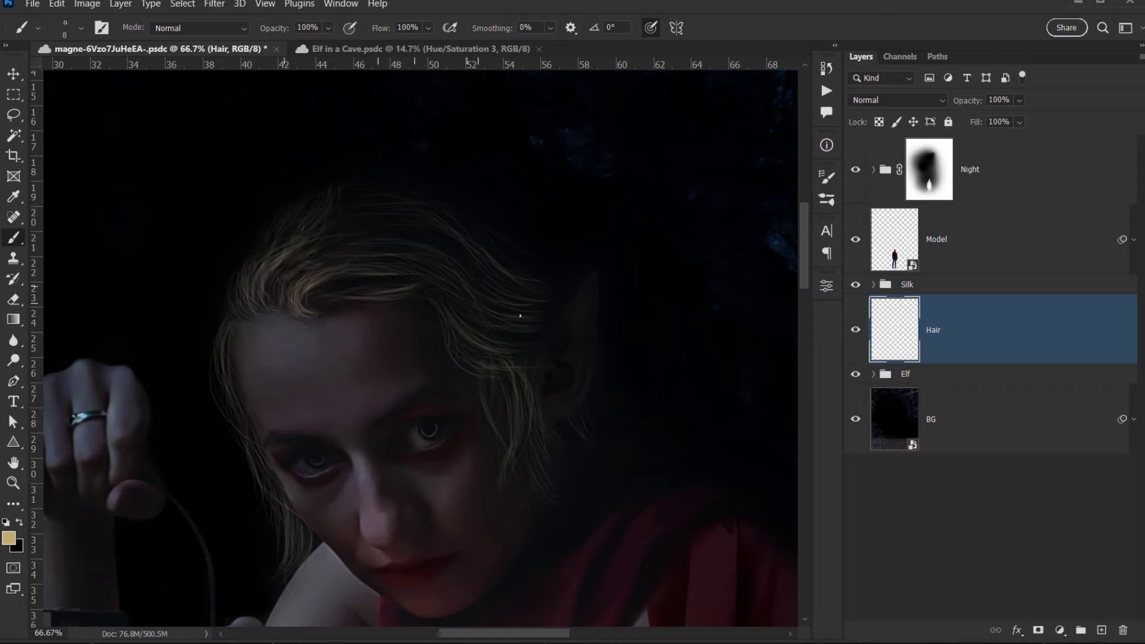
Add golden strands along the elf's fringe and the locks framing the forehead on the Hair layer.
drag(275, 356, 327, 350)
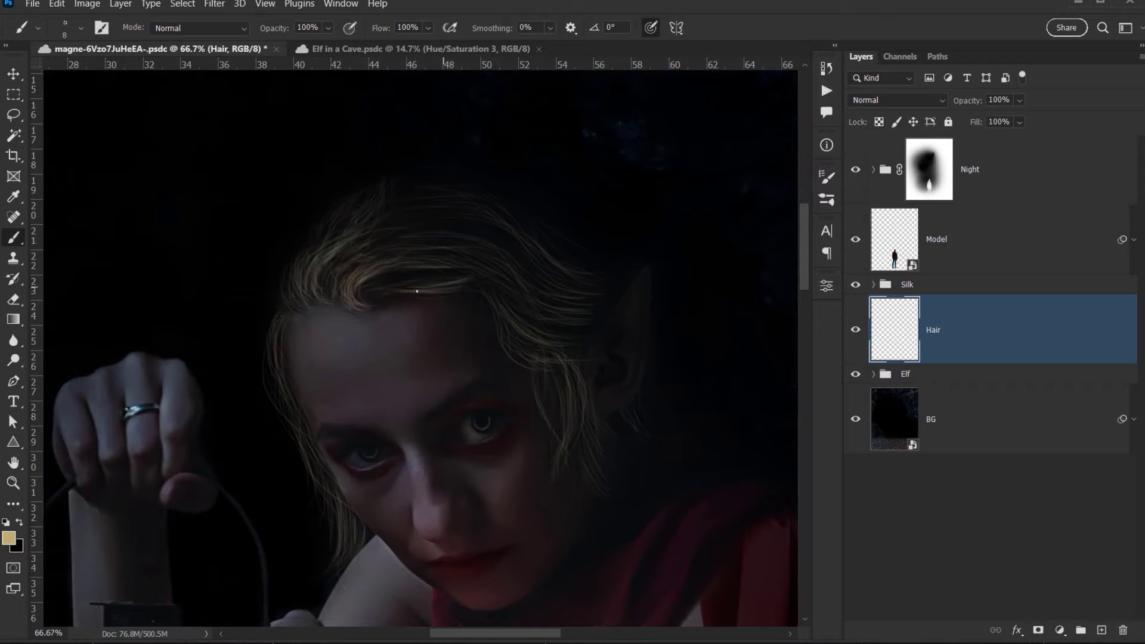
drag(417, 291, 450, 396)
drag(307, 391, 289, 427)
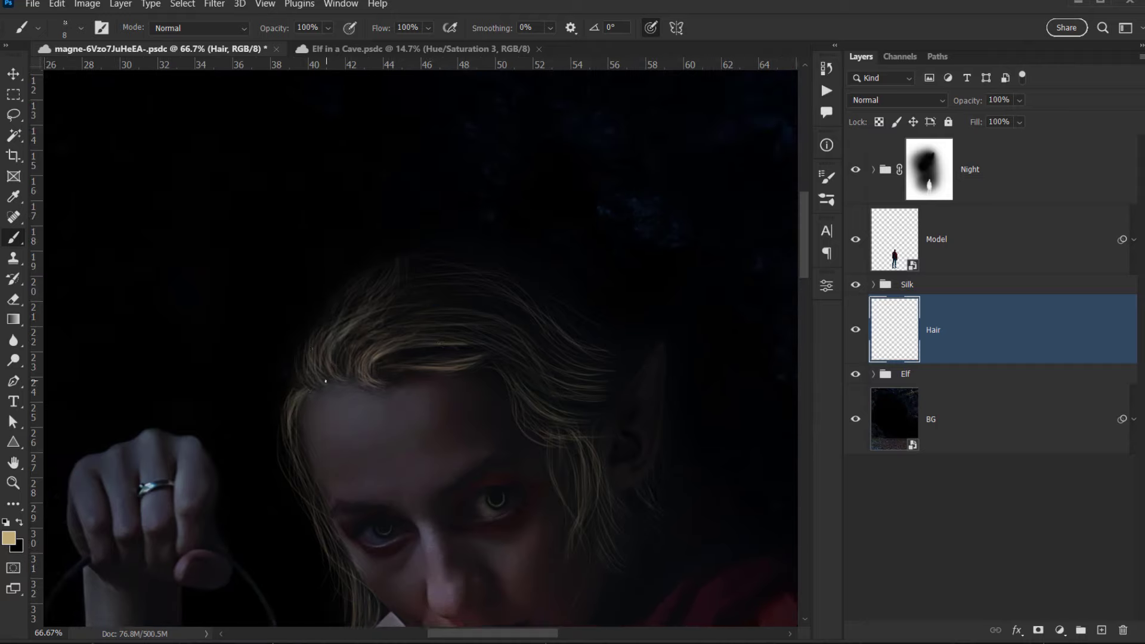
drag(322, 353, 309, 381)
mouse_move(329, 350)
mouse_down()
mouse_move(319, 379)
mouse_move(338, 373)
mouse_move(282, 315)
mouse_up()
Switch to the 25 px hair brush and thicken the highlights at the front hairline.
key(period)
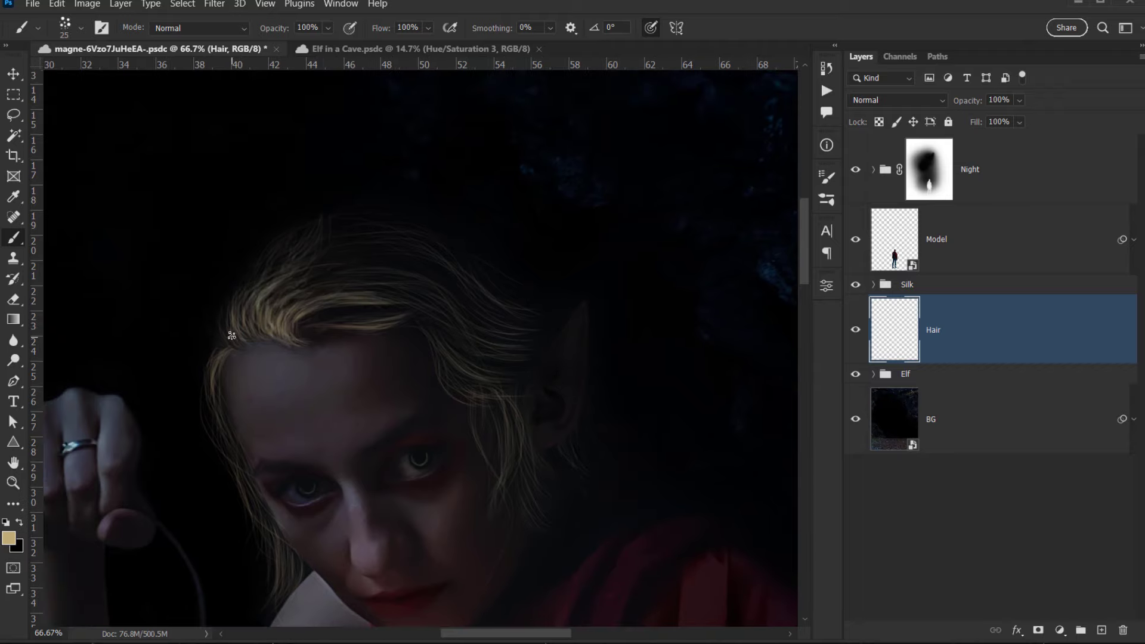
drag(308, 428, 376, 310)
drag(381, 374, 383, 410)
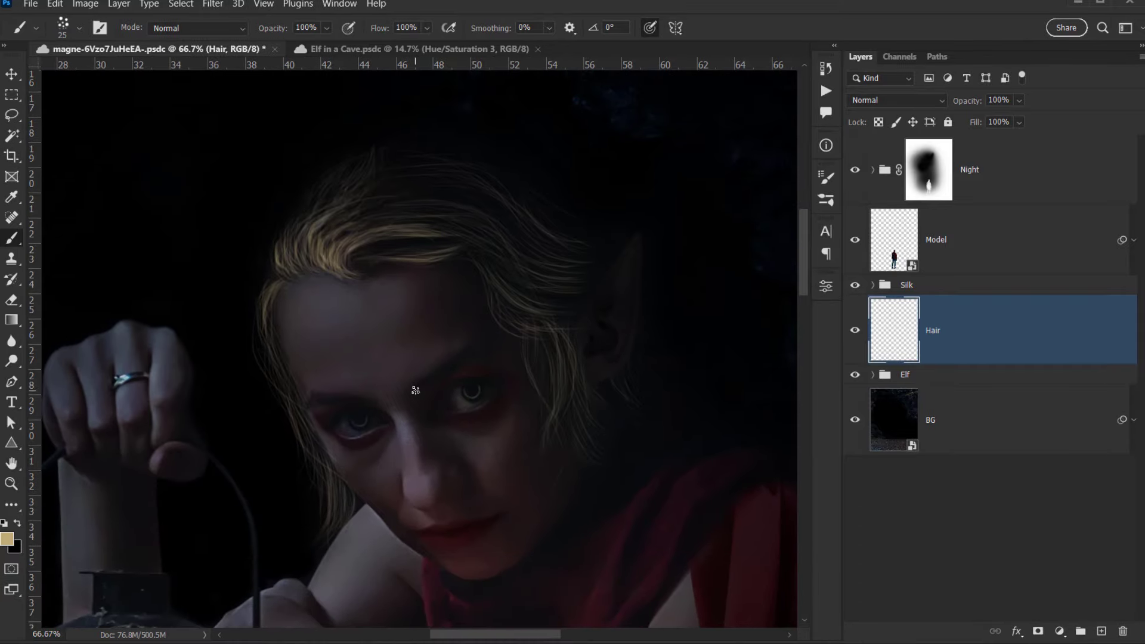
Examine the painted strands up close and in the whole composite, comparing the elf with and without the Hair layer.
key(ctrl+minus)
key(ctrl+minus)
key(ctrl+minus)
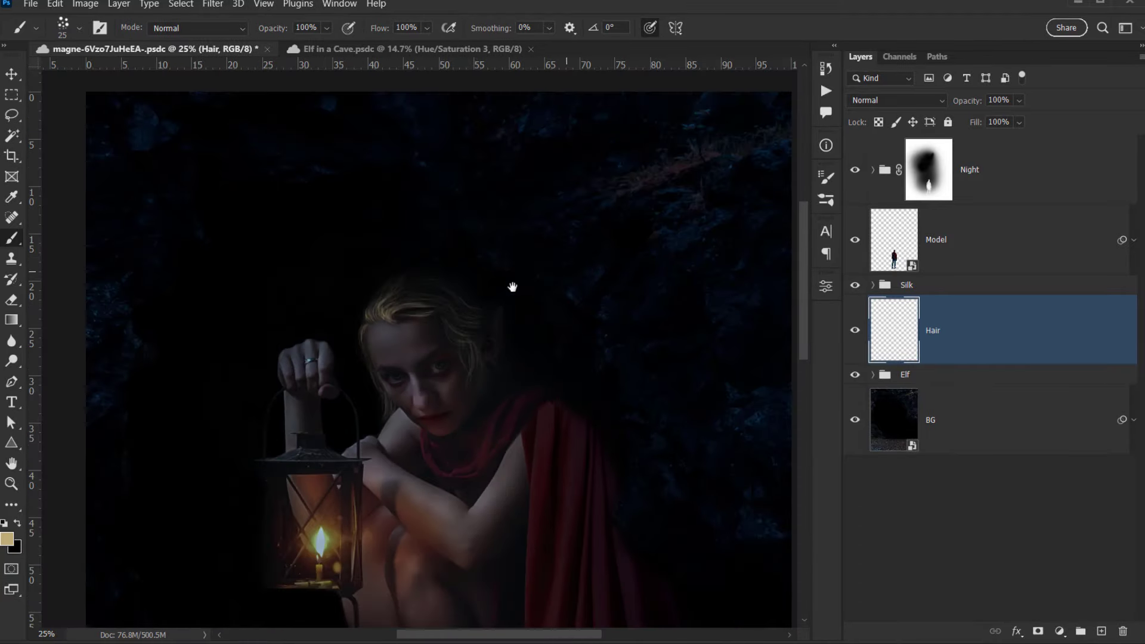
drag(374, 343, 311, 237)
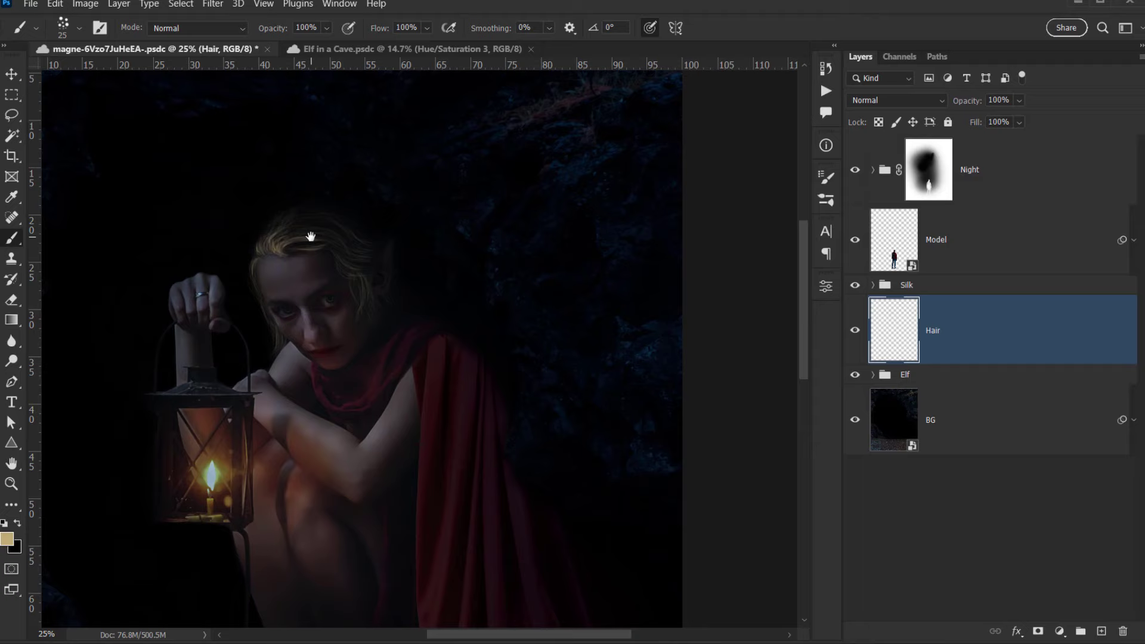
key(ctrl+plus)
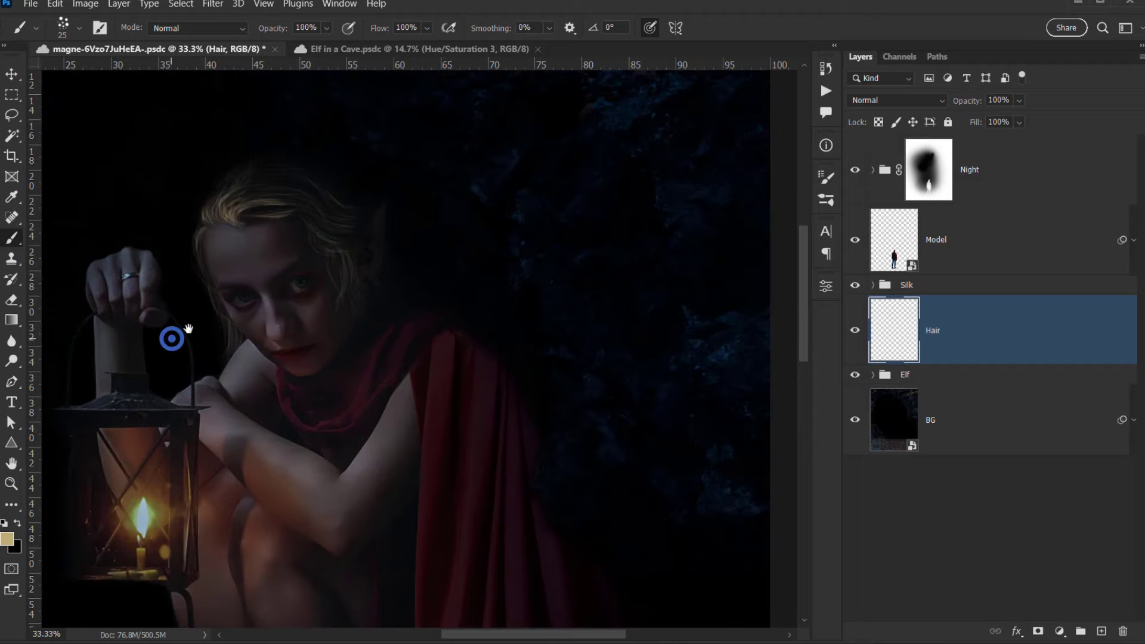
drag(169, 335, 262, 287)
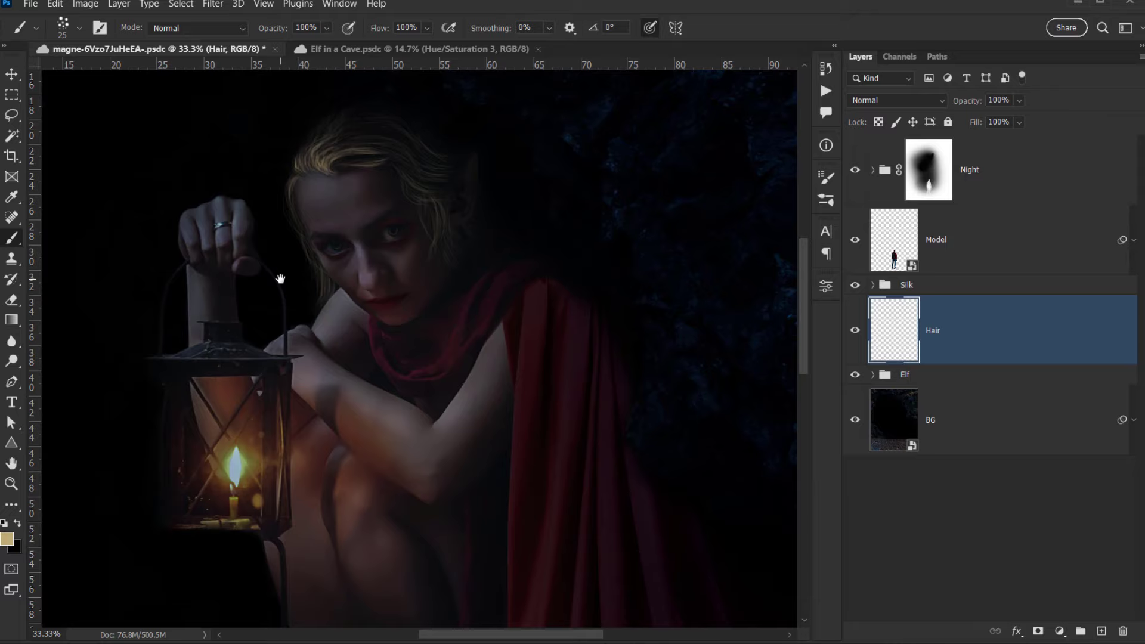
scroll(280, 279, up, 3)
click(849, 332)
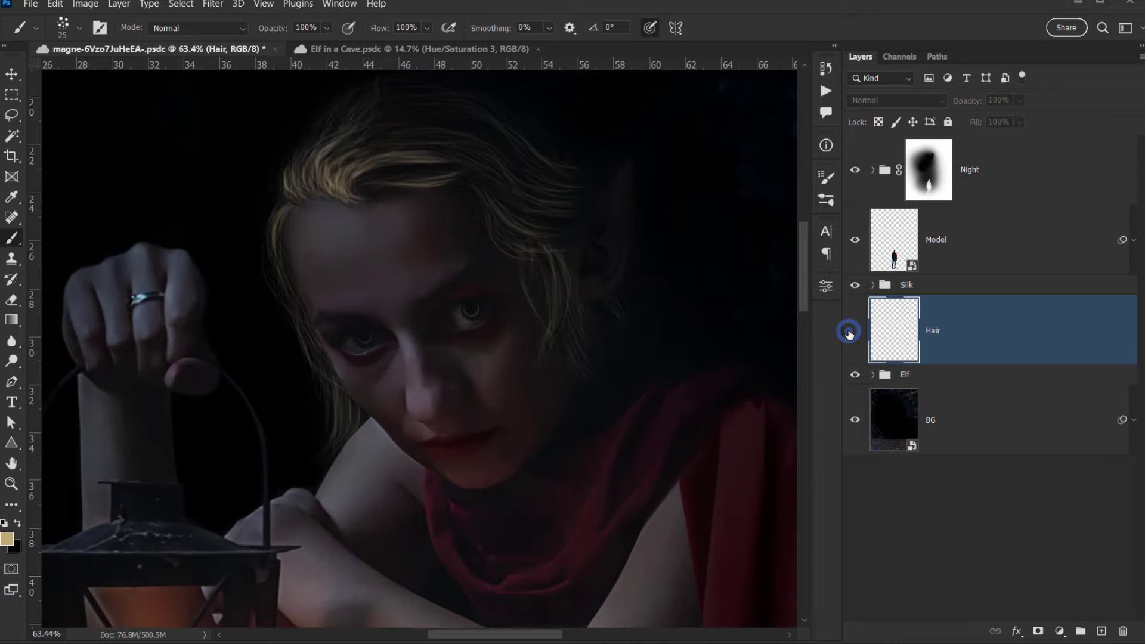
click(849, 332)
scroll(289, 297, down, 5)
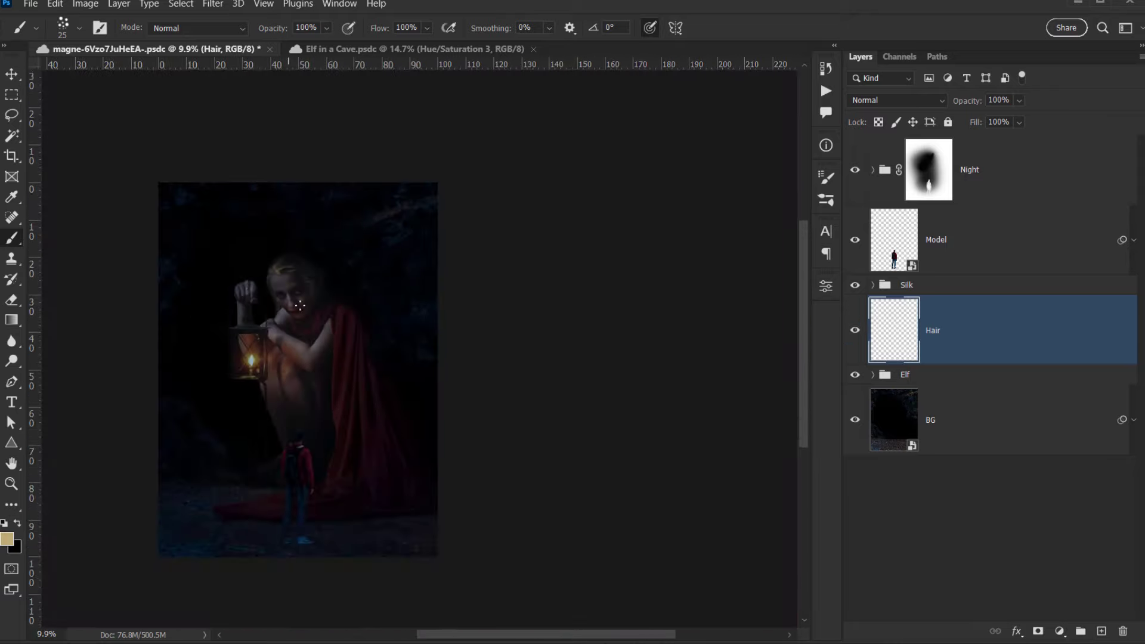
scroll(289, 297, up, 4)
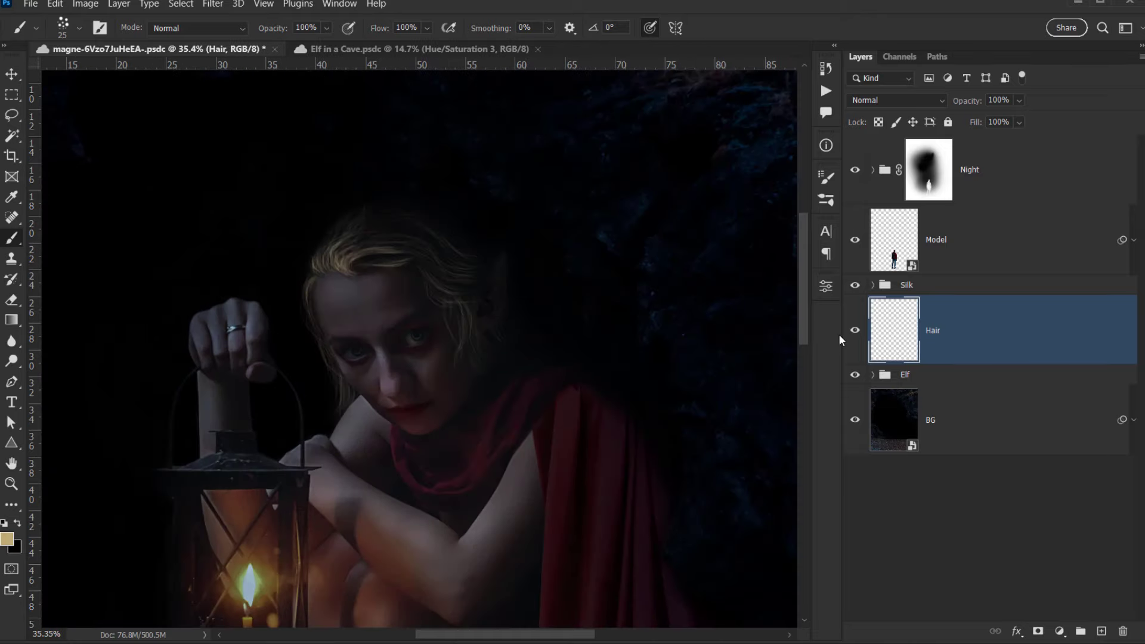
Compare the Hair layer on and off once more and lower its opacity to 72%.
click(855, 332)
click(855, 331)
drag(978, 105, 953, 104)
scroll(370, 334, down, 4)
scroll(369, 323, up, 6)
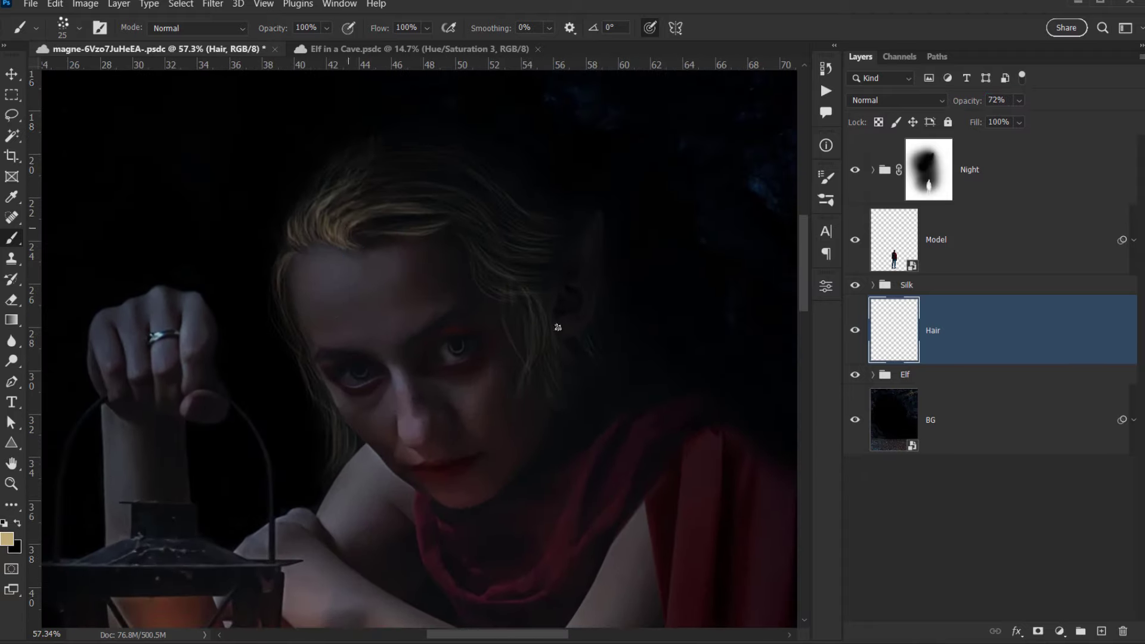
Add a Hue/Saturation adjustment clipped to the Hair layer and shift the strands' hue and saturation toward yellow.
click(1060, 631)
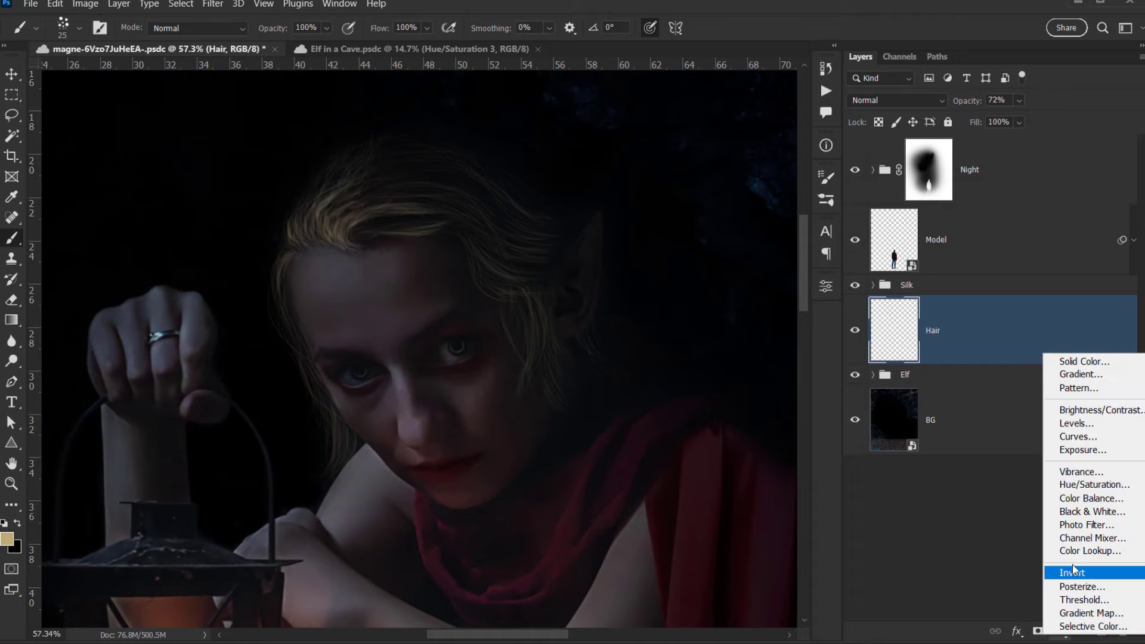
click(1086, 485)
click(692, 538)
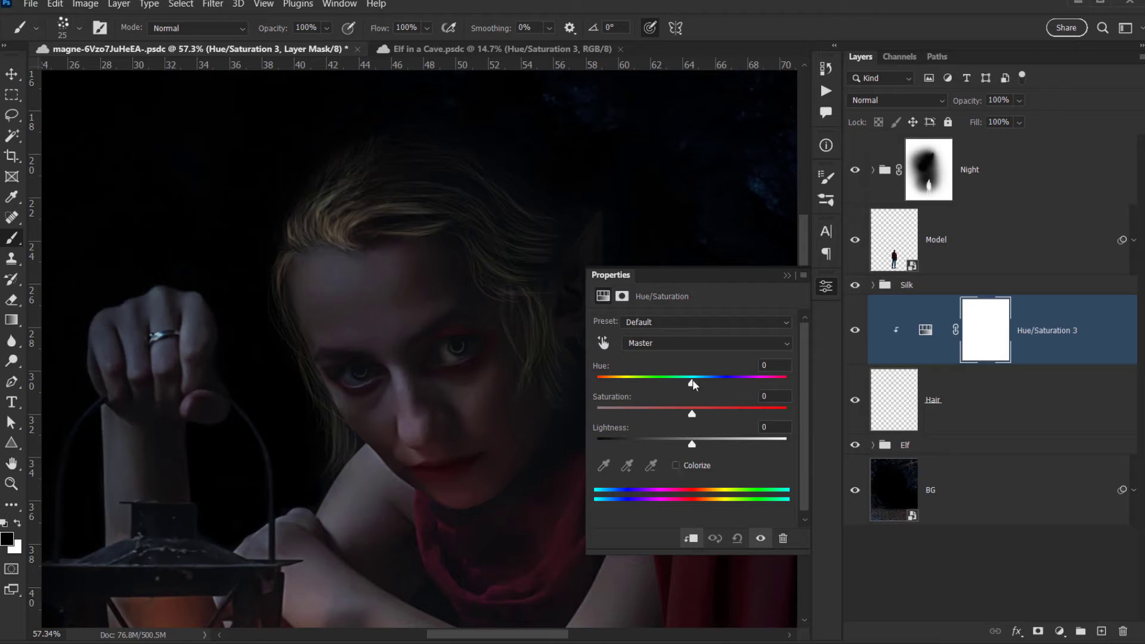
mouse_move(692, 384)
mouse_down()
mouse_move(649, 387)
mouse_move(751, 388)
mouse_move(700, 388)
mouse_move(711, 385)
mouse_up()
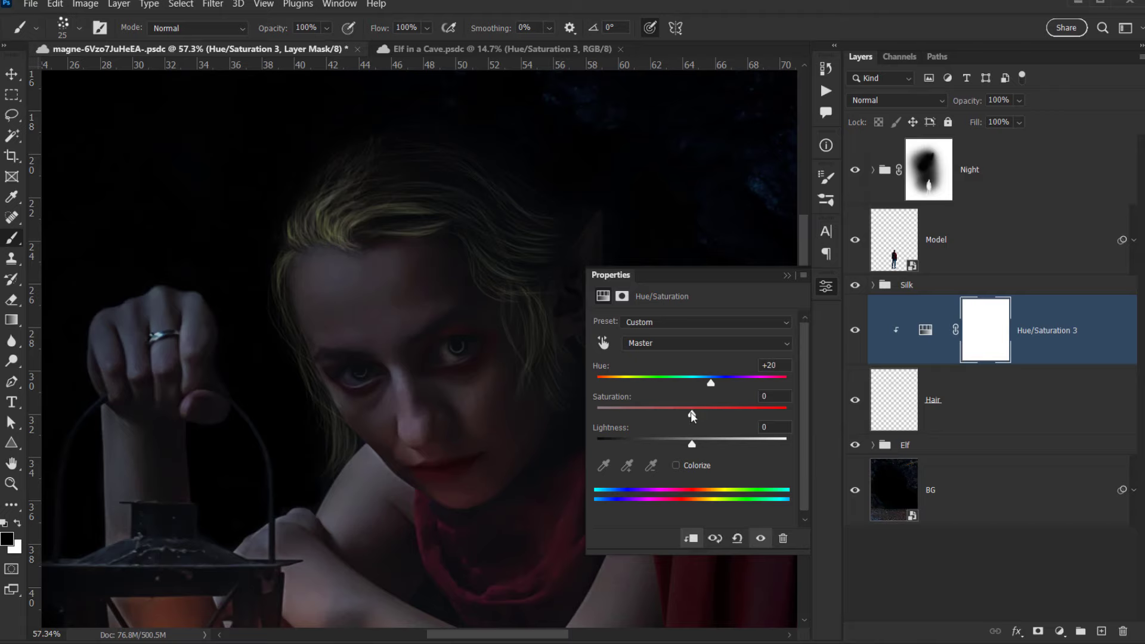
drag(692, 415, 570, 389)
drag(674, 392, 701, 394)
click(787, 275)
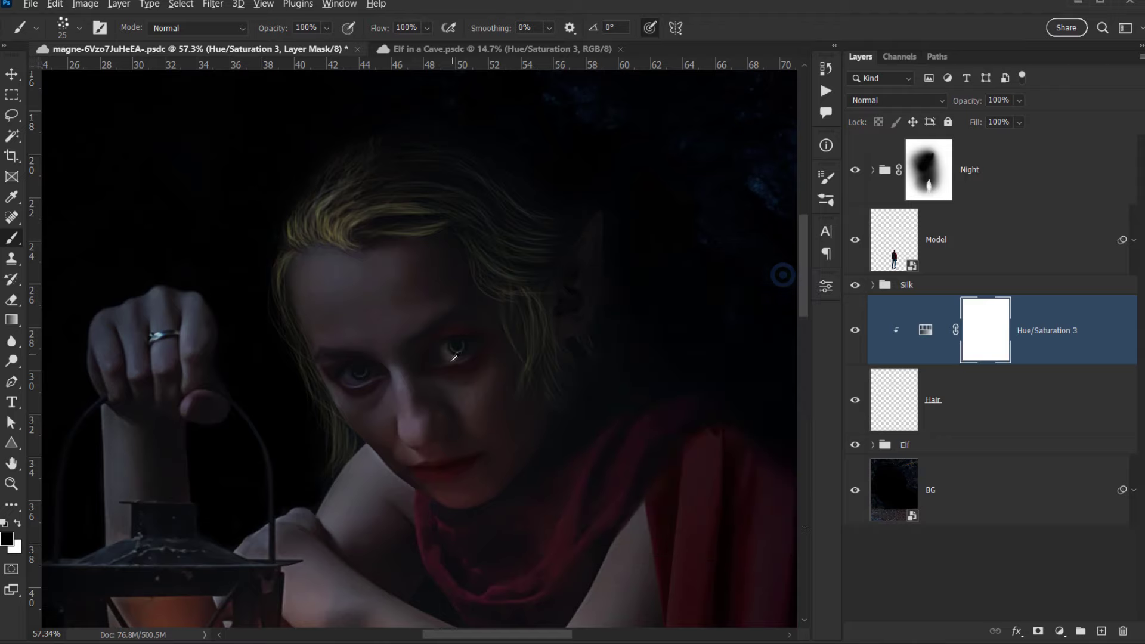
Check the hair in the whole composite with the Hue/Saturation adjustment and the Hair layer each turned off and on.
scroll(469, 394, down, 10)
scroll(400, 328, up, 5)
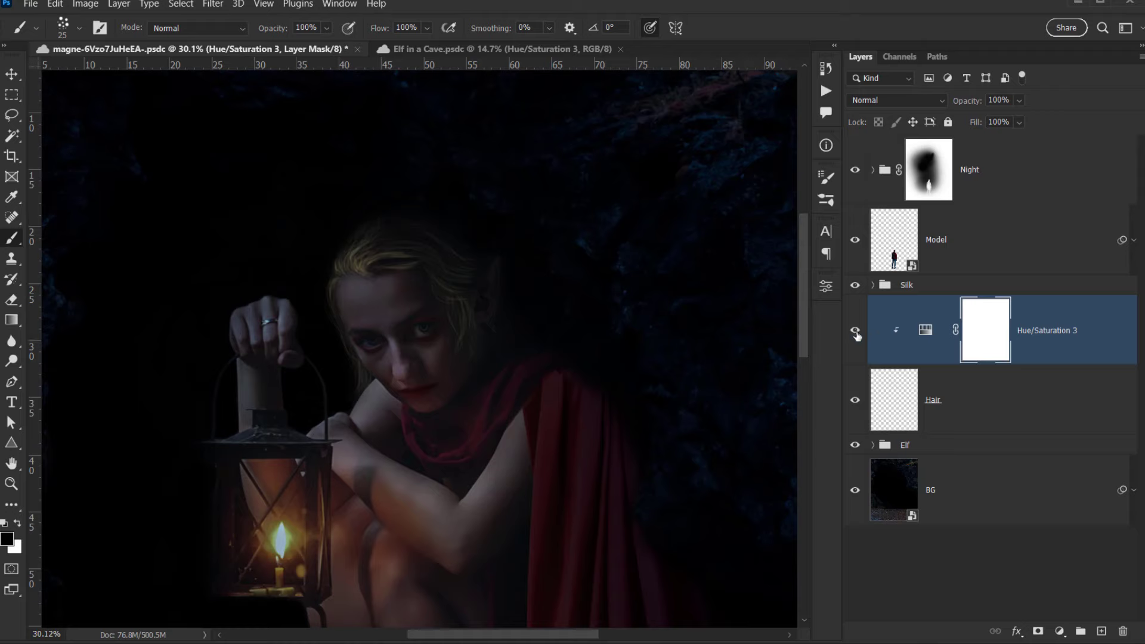
click(856, 331)
click(856, 331)
click(854, 401)
click(853, 402)
click(853, 402)
click(853, 402)
click(855, 401)
click(854, 401)
scroll(358, 352, up, 5)
scroll(384, 391, down, 3)
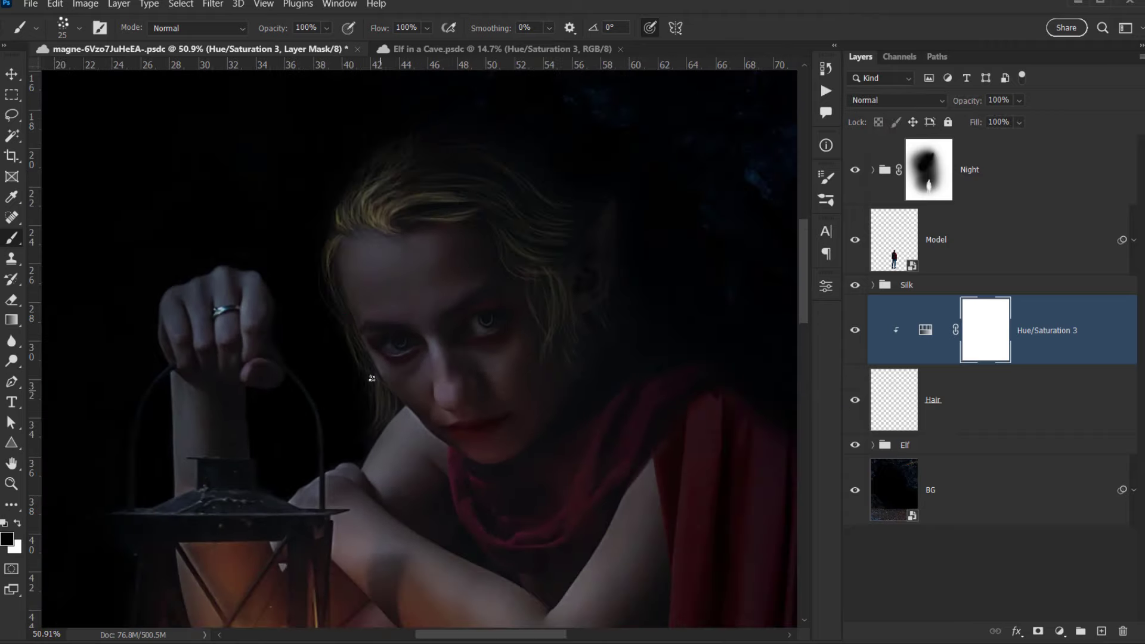
Choose the Soft Round brush from the Default Brushes set and enlarge it to 258 px.
right_click(343, 319)
click(367, 310)
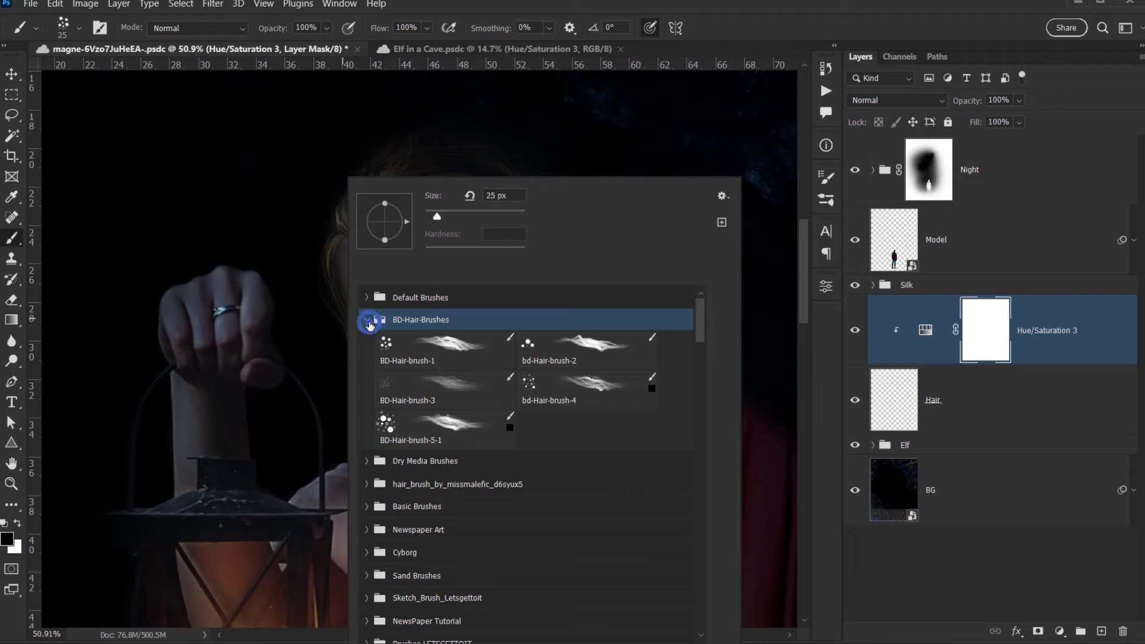
click(368, 311)
click(366, 297)
click(467, 322)
click(817, 37)
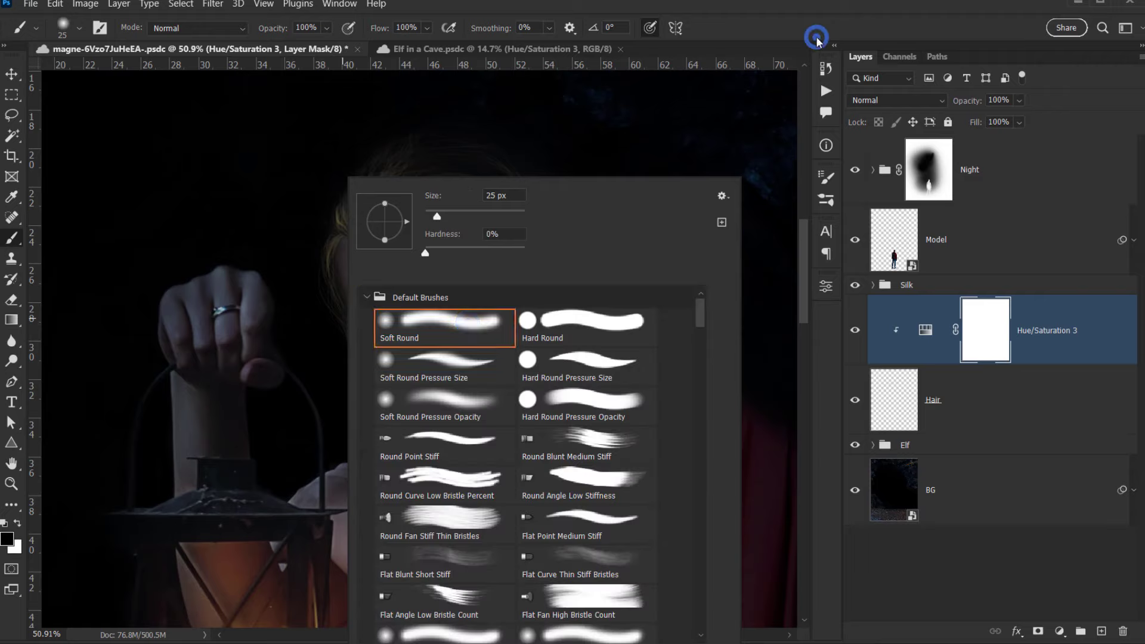
mouse_move(513, 317)
mouse_down()
mouse_move(559, 320)
mouse_move(441, 321)
mouse_up()
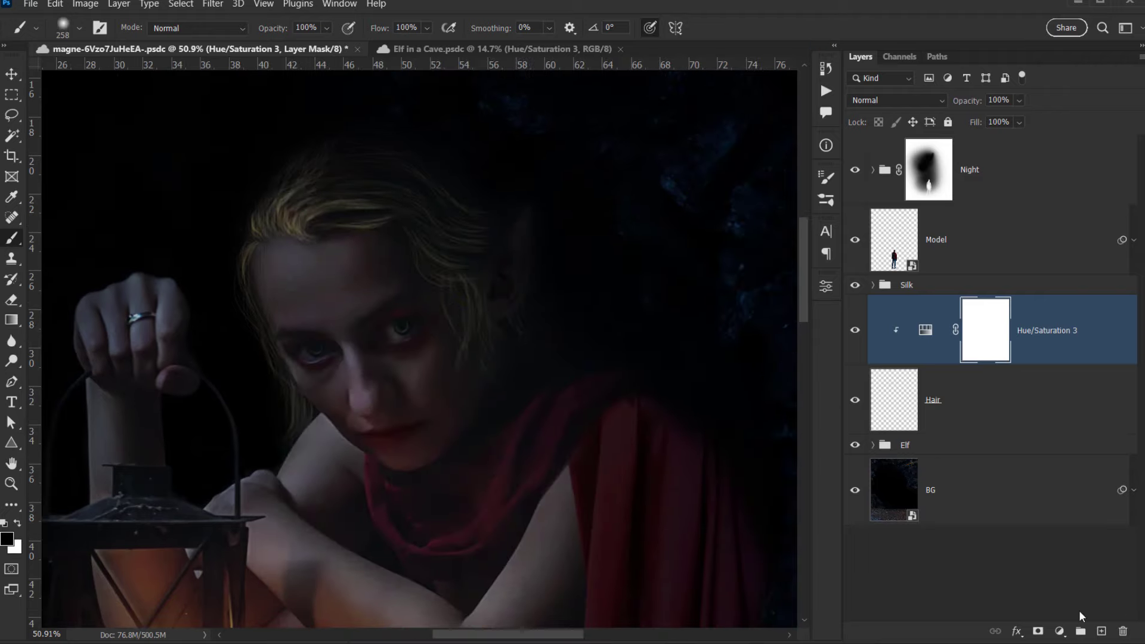
Add a Levels adjustment clipped to the hair and lower its white output level to 131.
click(1060, 631)
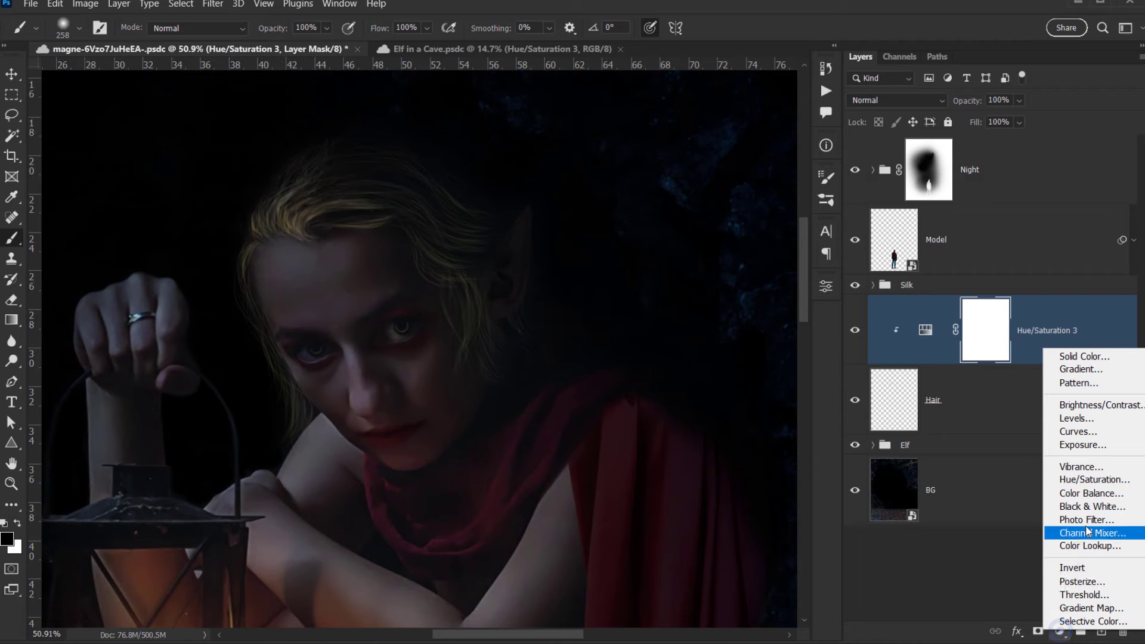
click(1075, 419)
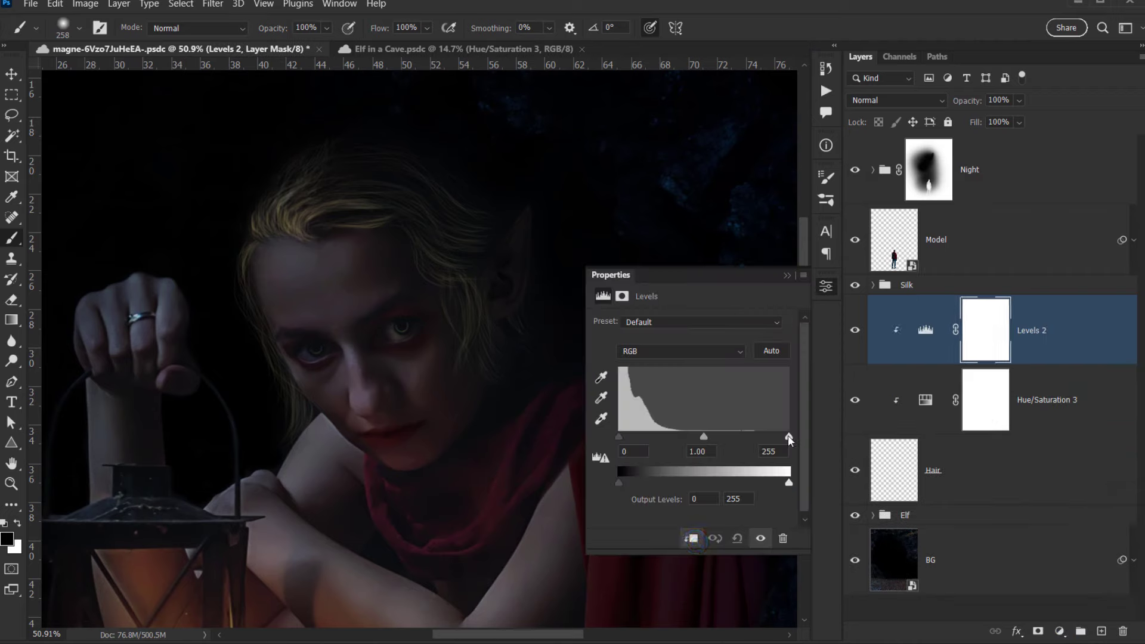
mouse_move(707, 440)
mouse_down()
mouse_move(748, 432)
mouse_move(707, 435)
mouse_up()
click(692, 452)
text(0)
key(Return)
key(Return)
mouse_move(788, 483)
mouse_down()
mouse_move(756, 477)
mouse_move(795, 486)
mouse_move(774, 458)
mouse_move(799, 485)
mouse_up()
text(1)
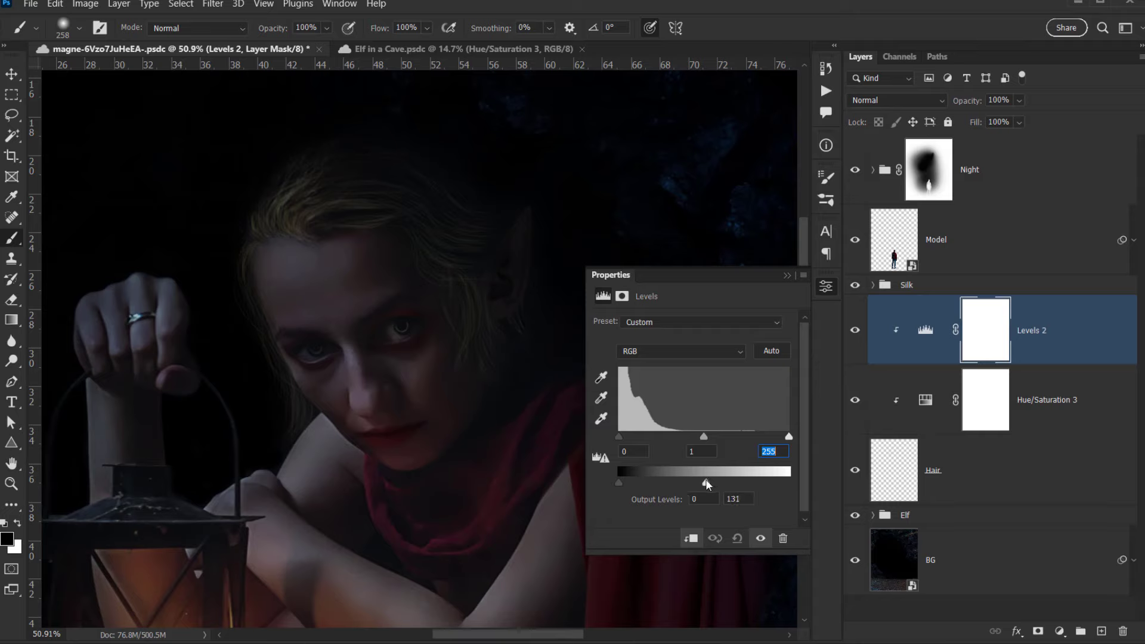
click(787, 275)
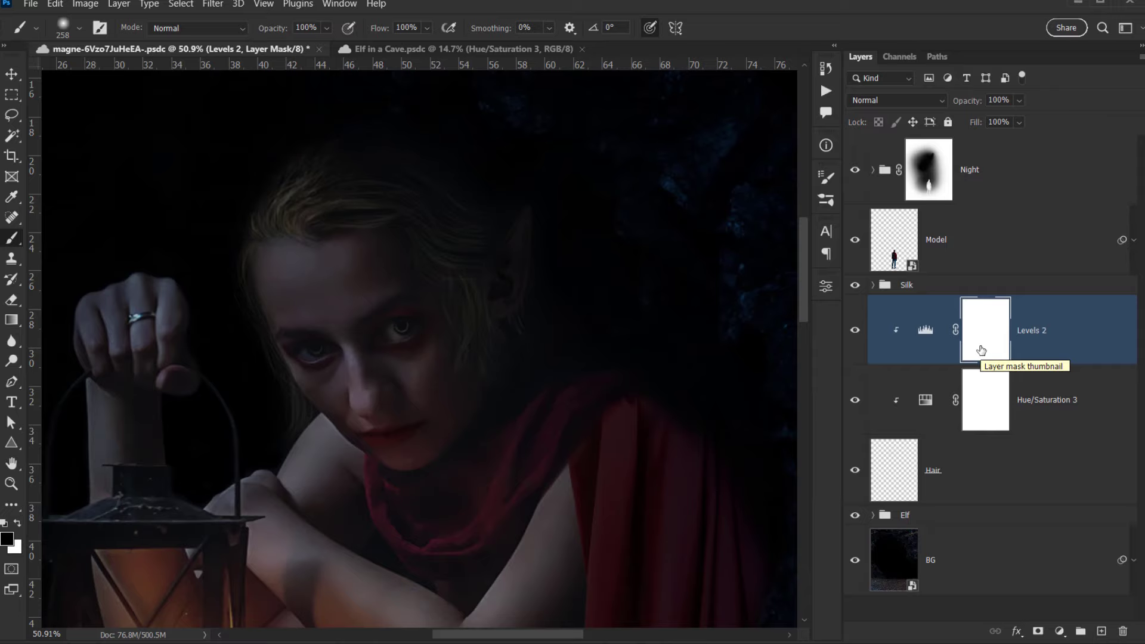
Invert the Levels mask to black and reduce the brush size to 238 px.
key(ctrl+i)
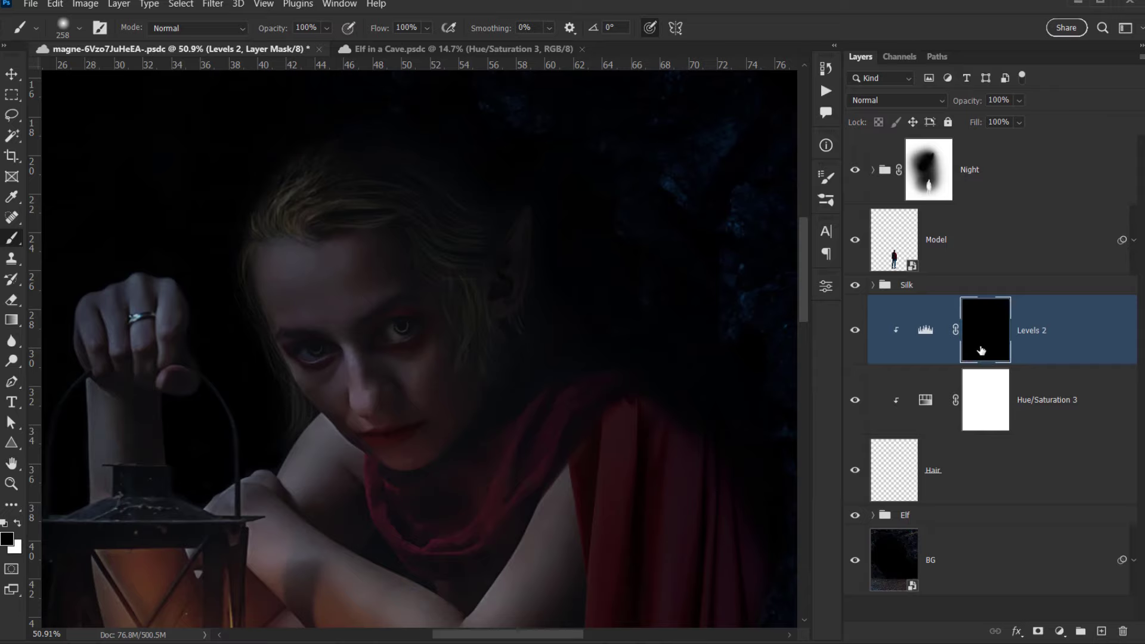
scroll(232, 426, up, 2)
scroll(274, 416, up, 3)
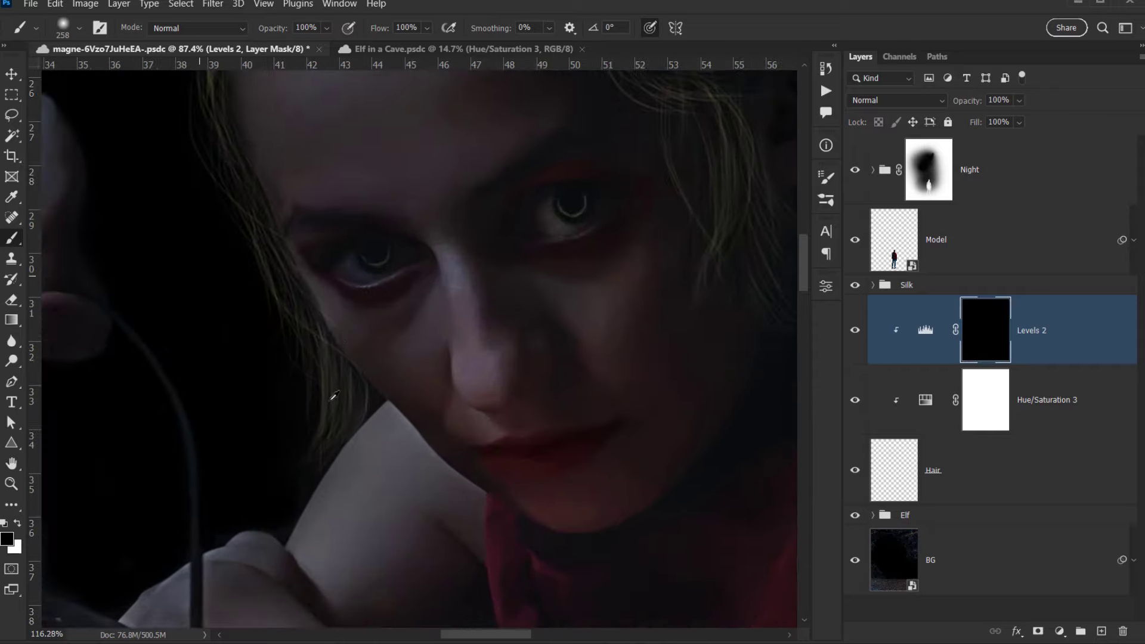
mouse_move(323, 394)
mouse_down()
mouse_move(235, 402)
mouse_move(345, 396)
mouse_move(406, 409)
mouse_up()
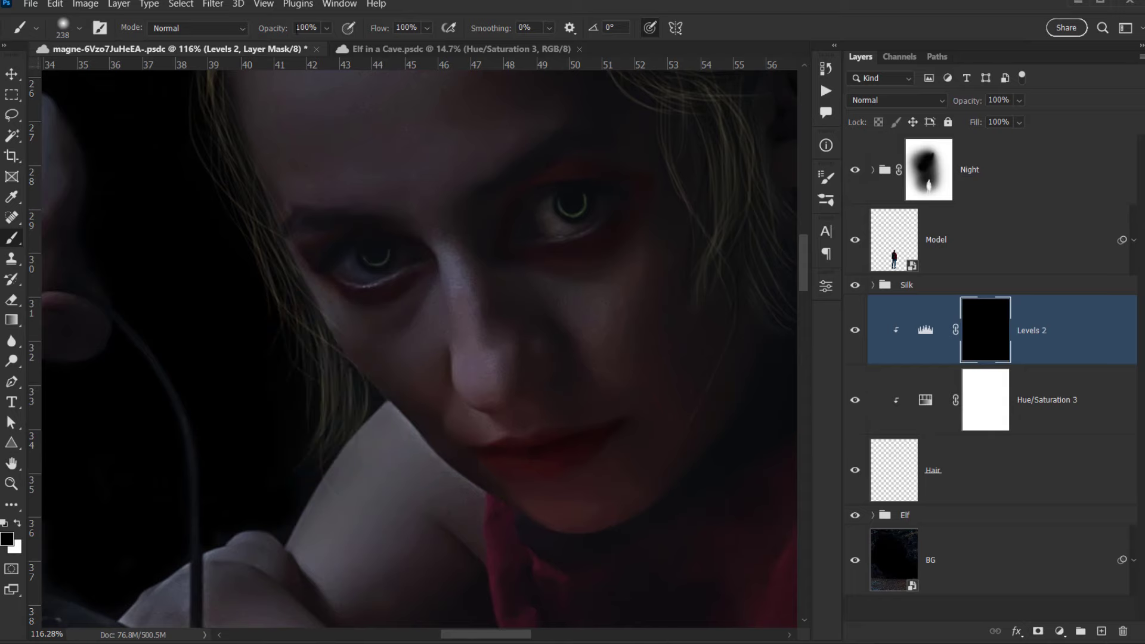
Paint white on the Levels mask over the loose strands beside the cheek with a 132 px brush at 56% opacity.
drag(279, 28, 245, 24)
drag(342, 352, 360, 359)
click(404, 391)
click(401, 389)
drag(390, 396, 328, 402)
key(x)
click(366, 385)
click(368, 398)
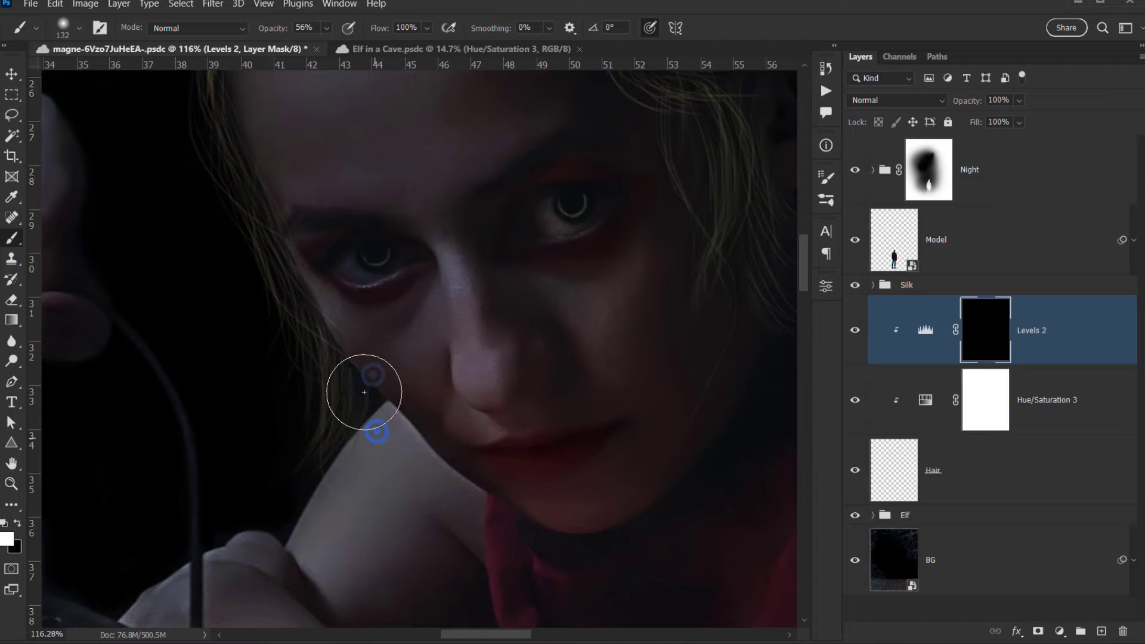
click(363, 419)
click(348, 327)
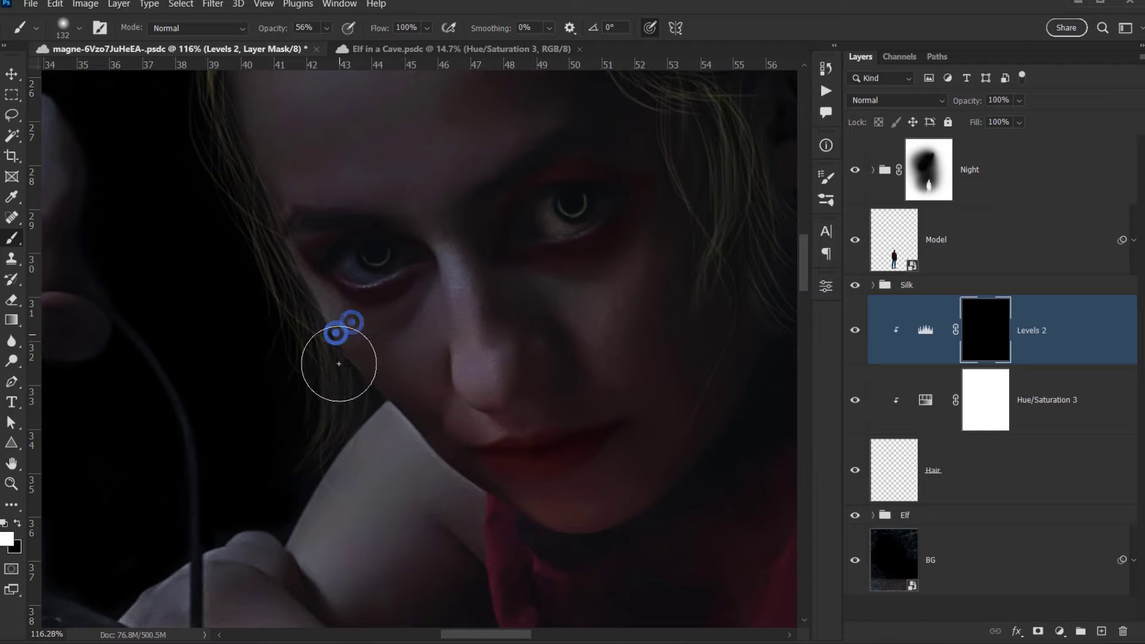
click(320, 292)
click(332, 338)
click(375, 410)
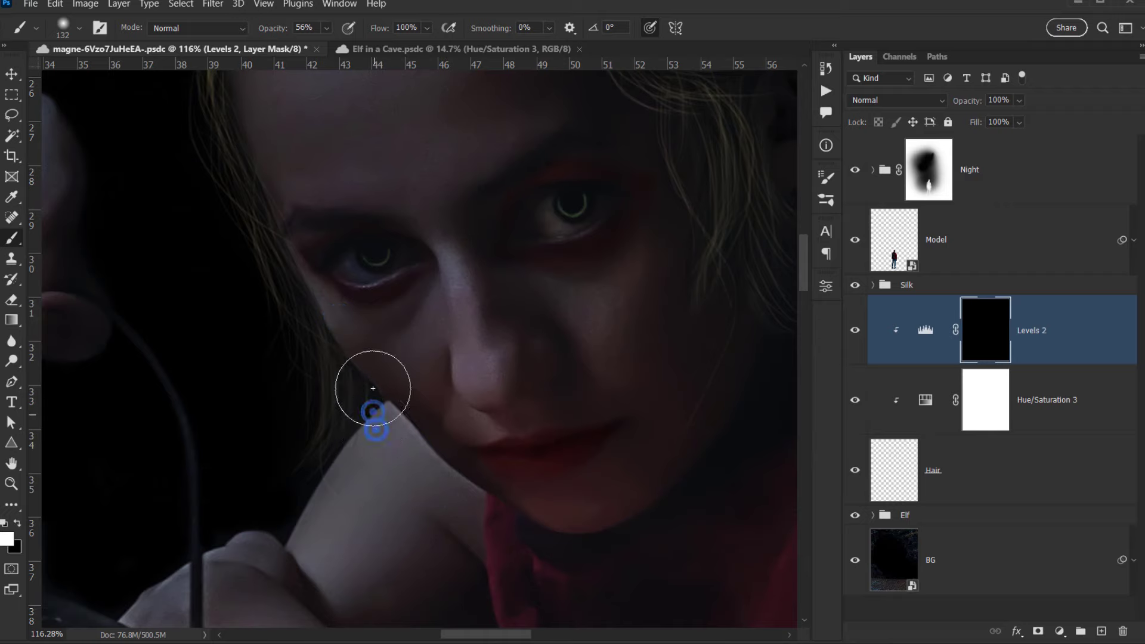
click(365, 422)
click(358, 435)
Compare the hair with the Levels adjustment off and on, and check it in the whole composite.
scroll(371, 435, down, 5)
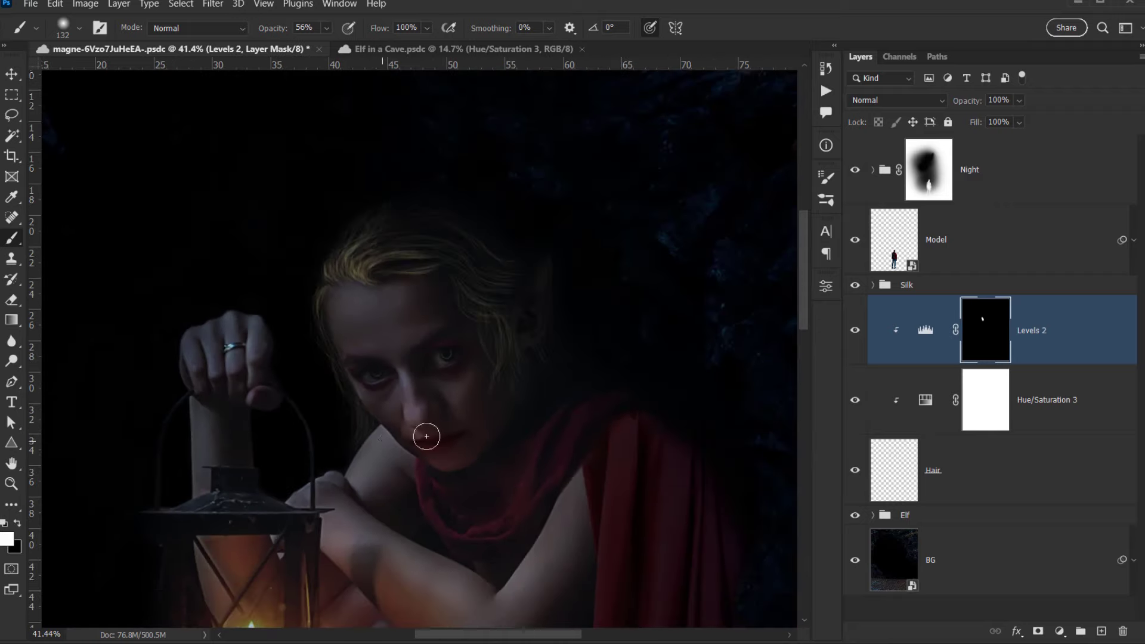
click(853, 332)
click(854, 331)
scroll(351, 366, down, 3)
click(437, 406)
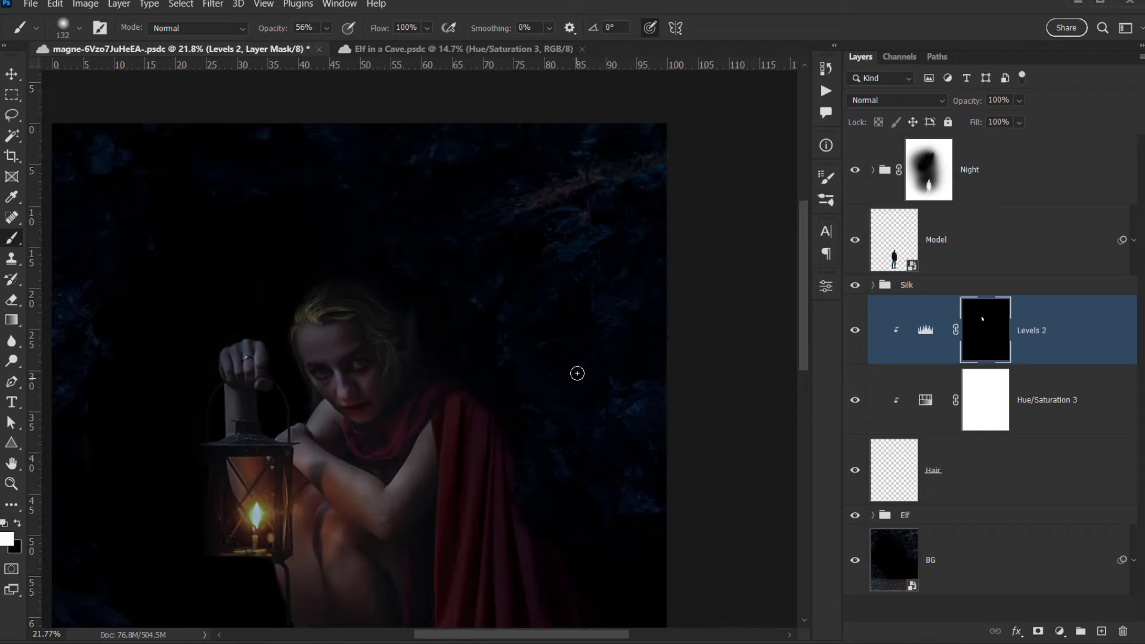
scroll(573, 369, down, 2)
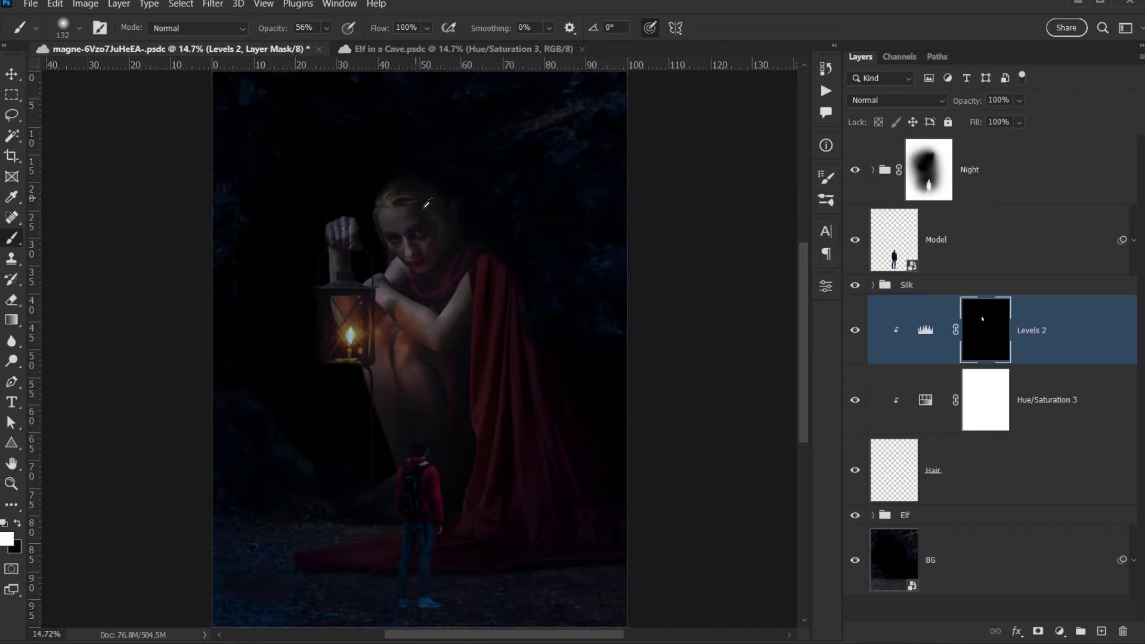
scroll(422, 197, up, 8)
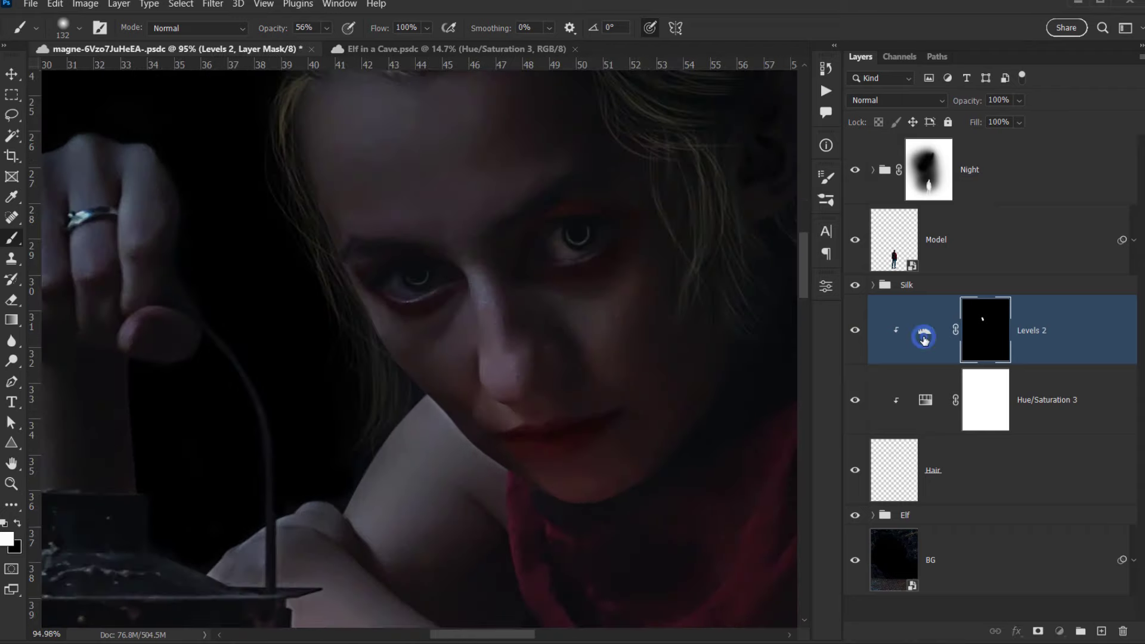
Readjust the clipped Levels 2 tones by moving the black input level and lowering the white output level further.
double_click(924, 339)
click(769, 451)
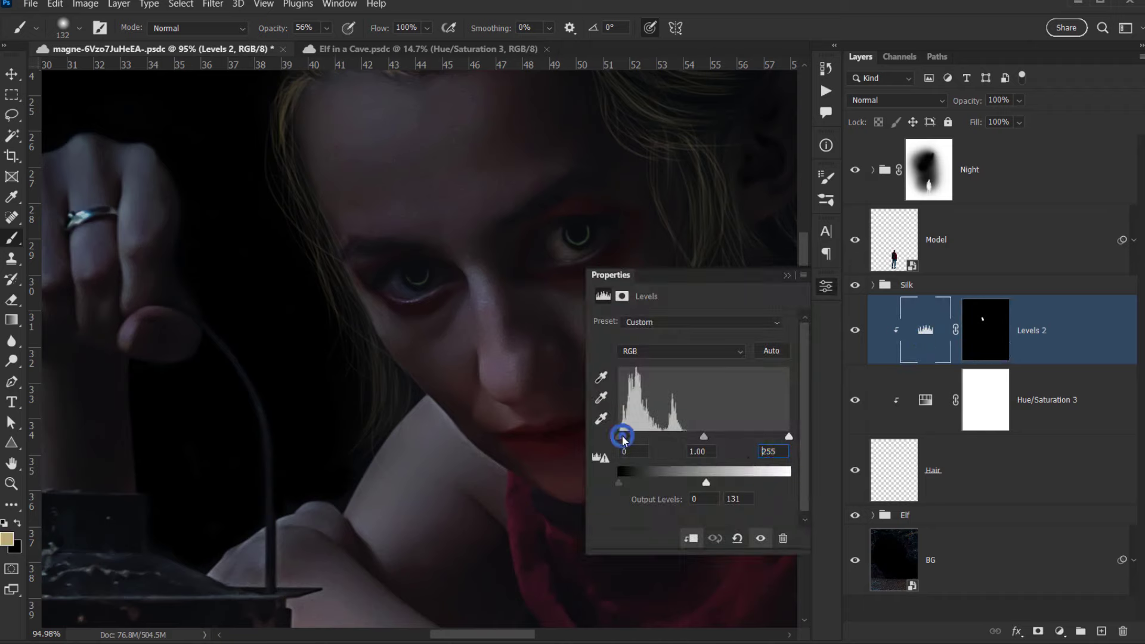
drag(621, 437, 707, 427)
drag(707, 483, 689, 485)
click(791, 279)
key(ctrl+0)
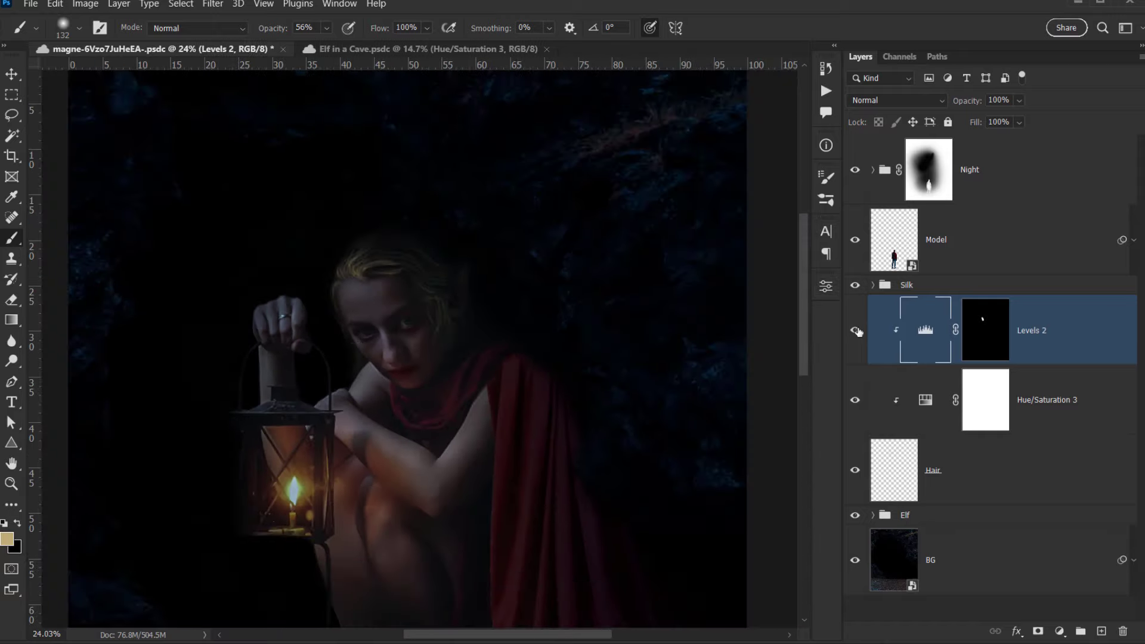
Paint black on the Levels 2 mask around the outer strands beside the eye and cheek with a 168 px brush at 56% opacity.
scroll(363, 336, up, 5)
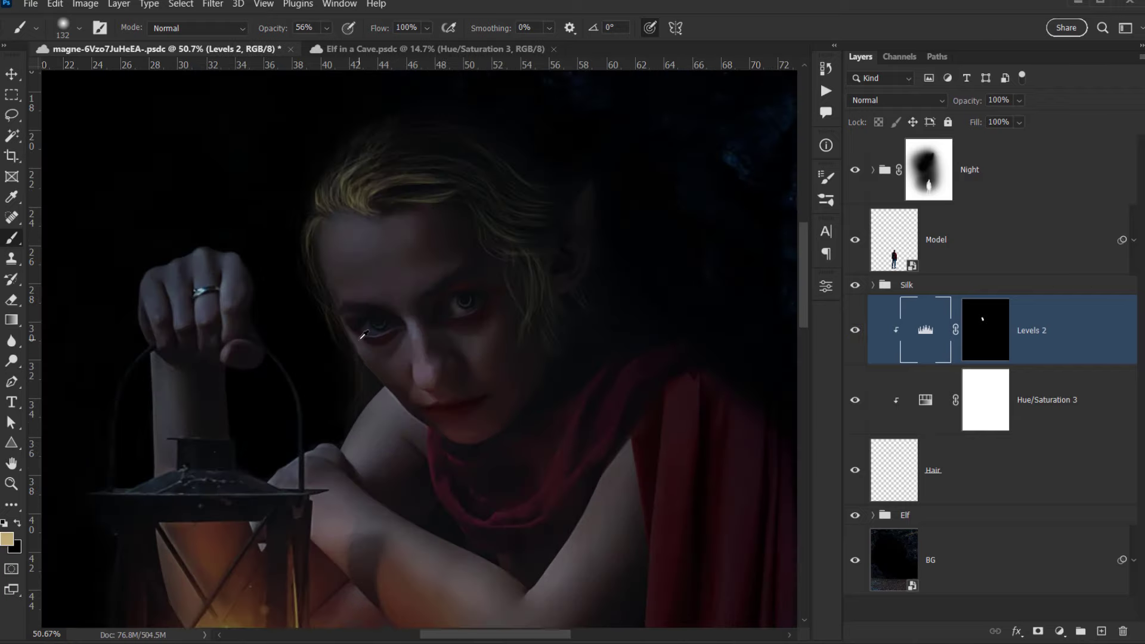
scroll(363, 335, up, 3)
click(986, 330)
key(d)
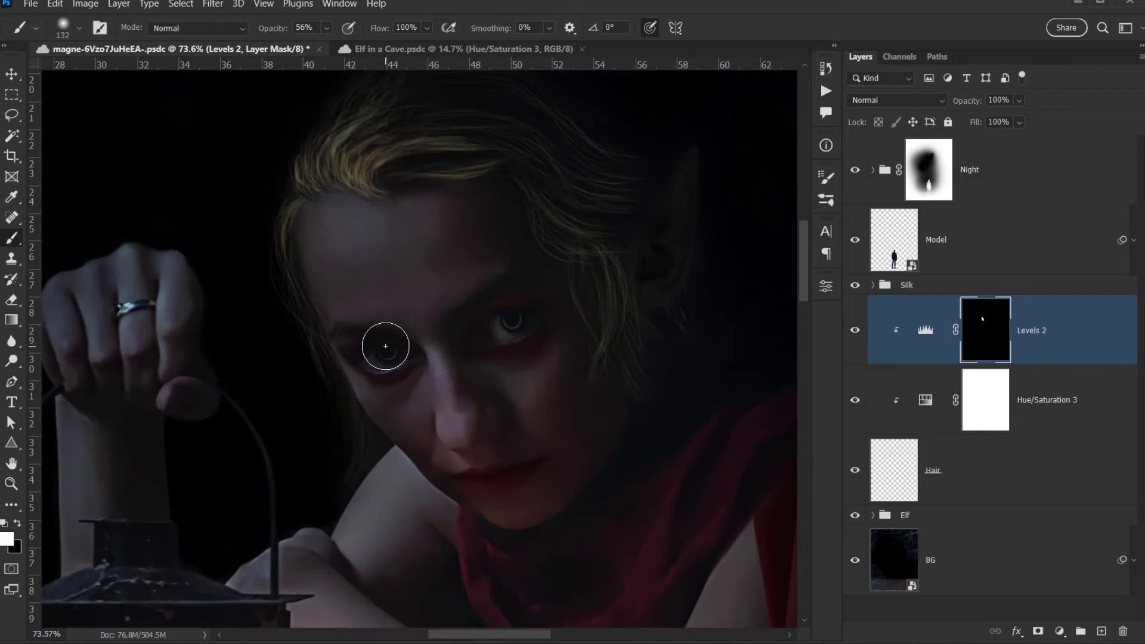
key(x)
scroll(291, 385, up, 5)
drag(322, 368, 335, 378)
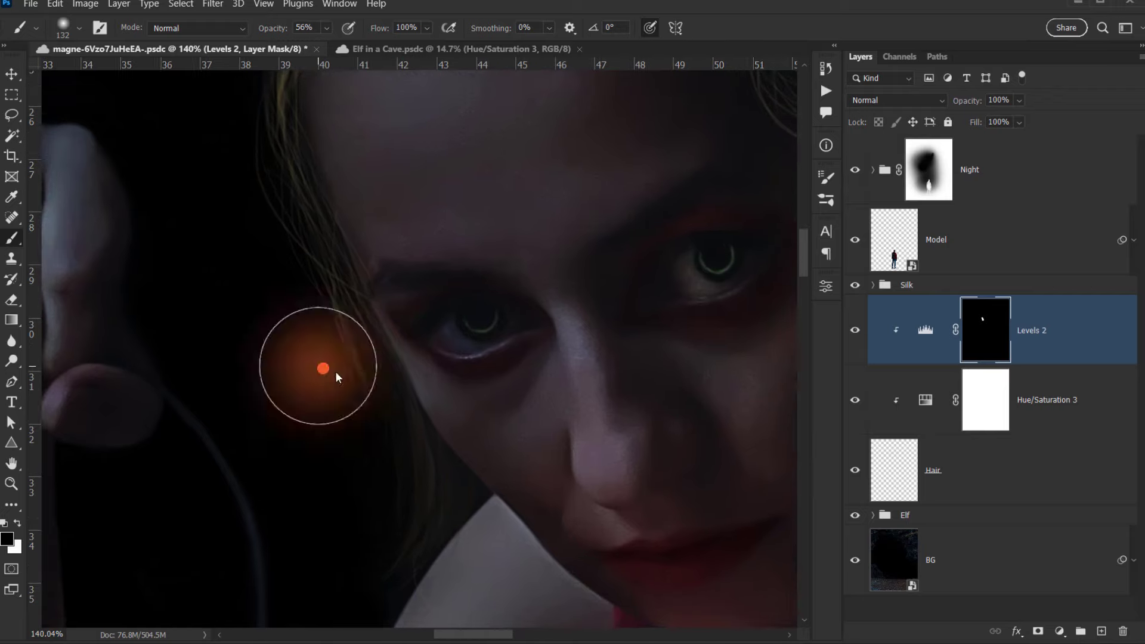
drag(325, 333, 346, 418)
click(345, 391)
click(330, 335)
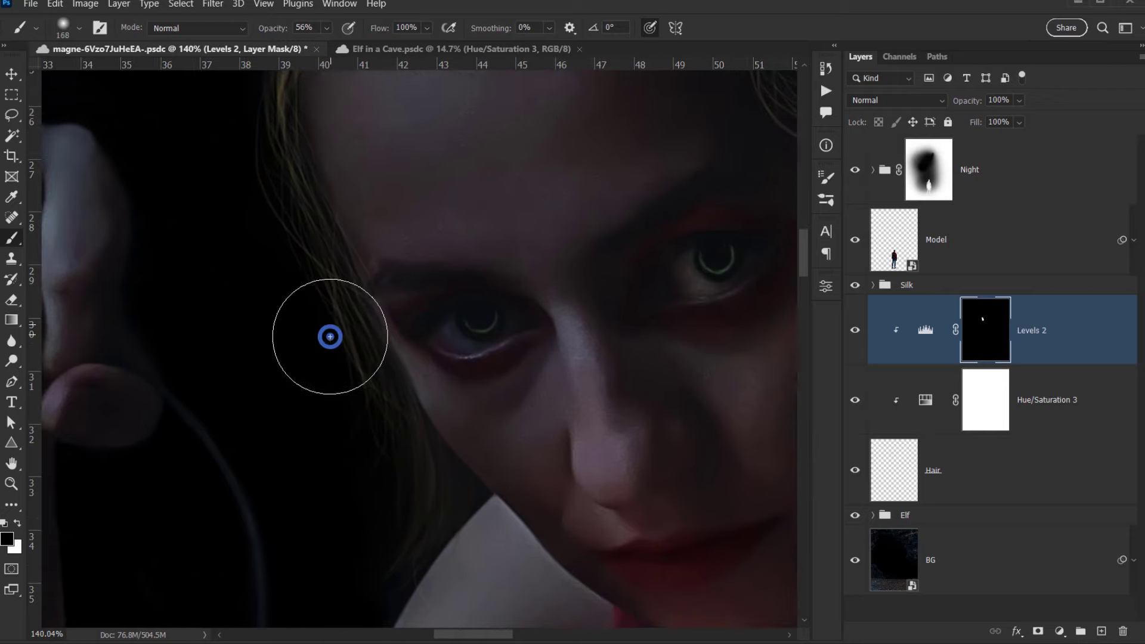
drag(312, 289, 319, 340)
mouse_move(334, 389)
mouse_down()
mouse_move(358, 461)
mouse_move(345, 519)
mouse_up()
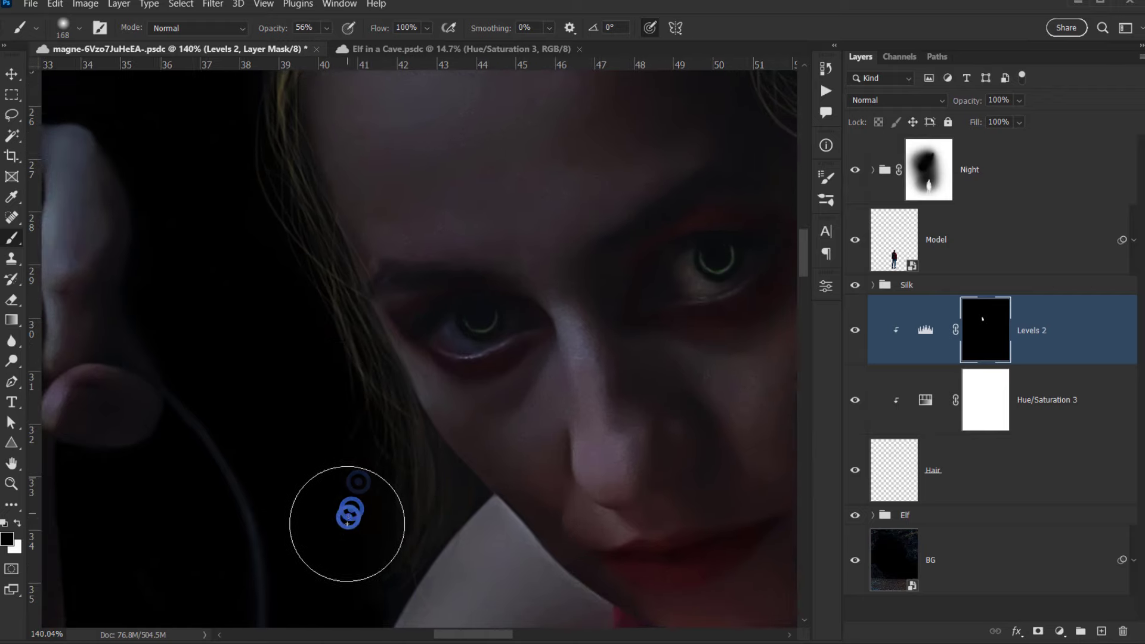
scroll(348, 478, down, 5)
scroll(354, 465, down, 4)
click(451, 461)
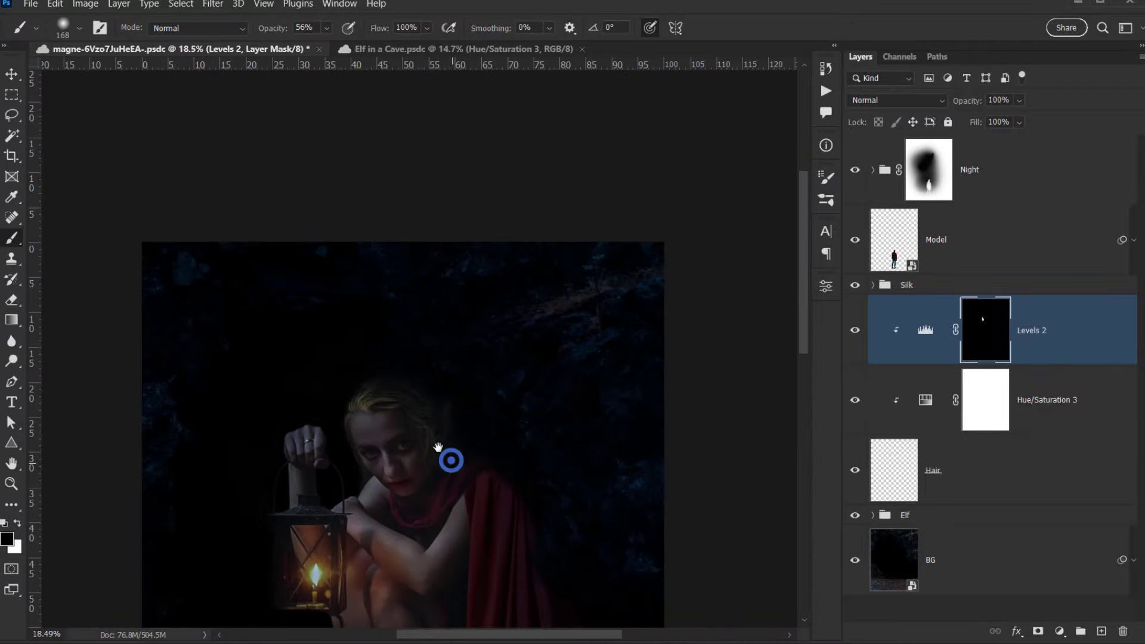
scroll(682, 337, down, 1)
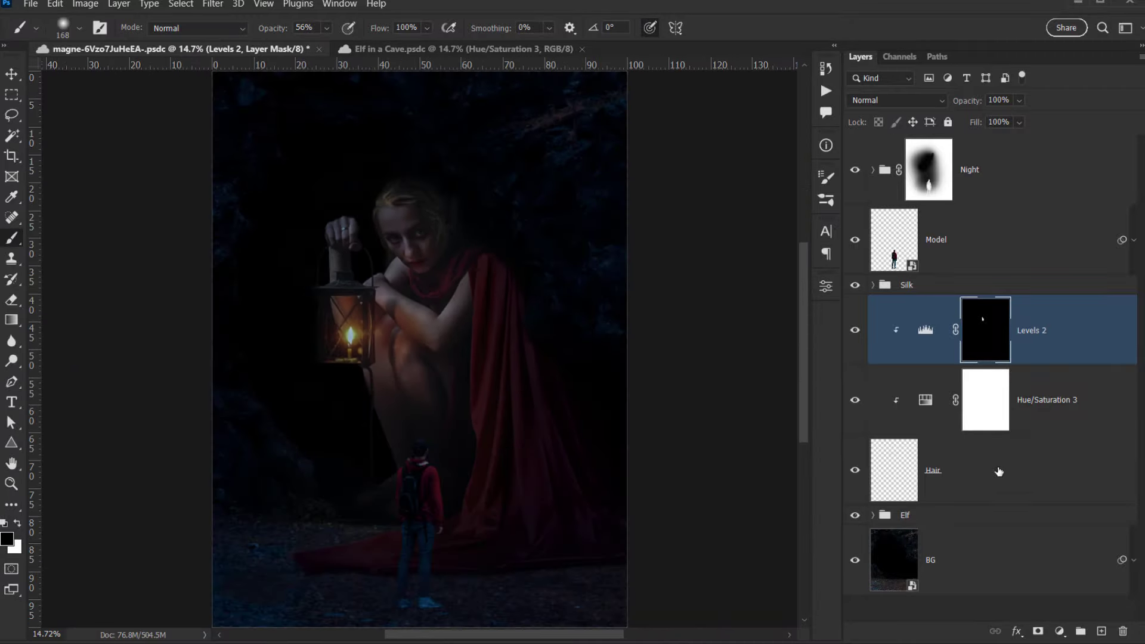
Group the Hair layer with its Levels 2 and Hue/Saturation 3 adjustments and name the group Hairs.
click(1055, 329)
ctrl+click(1007, 477)
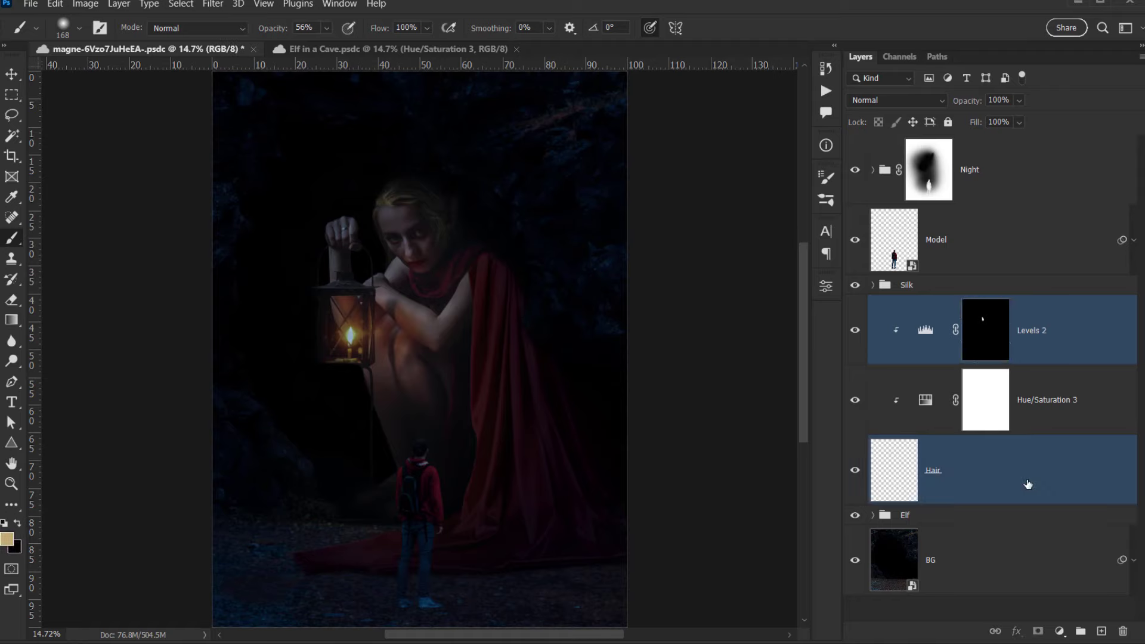
ctrl+click(1061, 416)
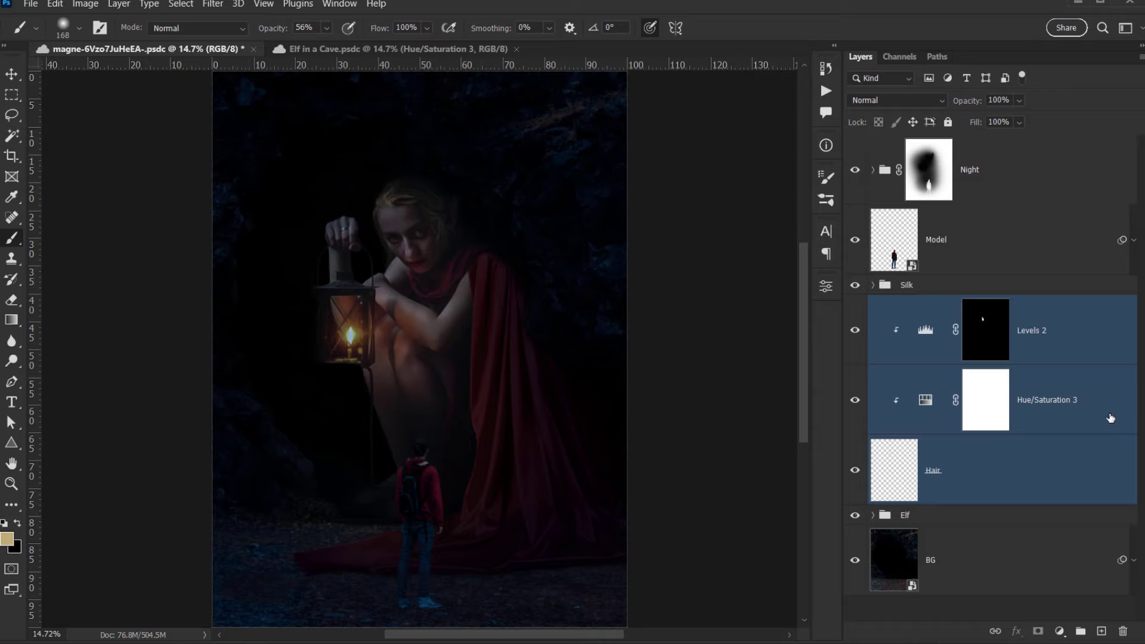
key(ctrl+g)
double_click(908, 304)
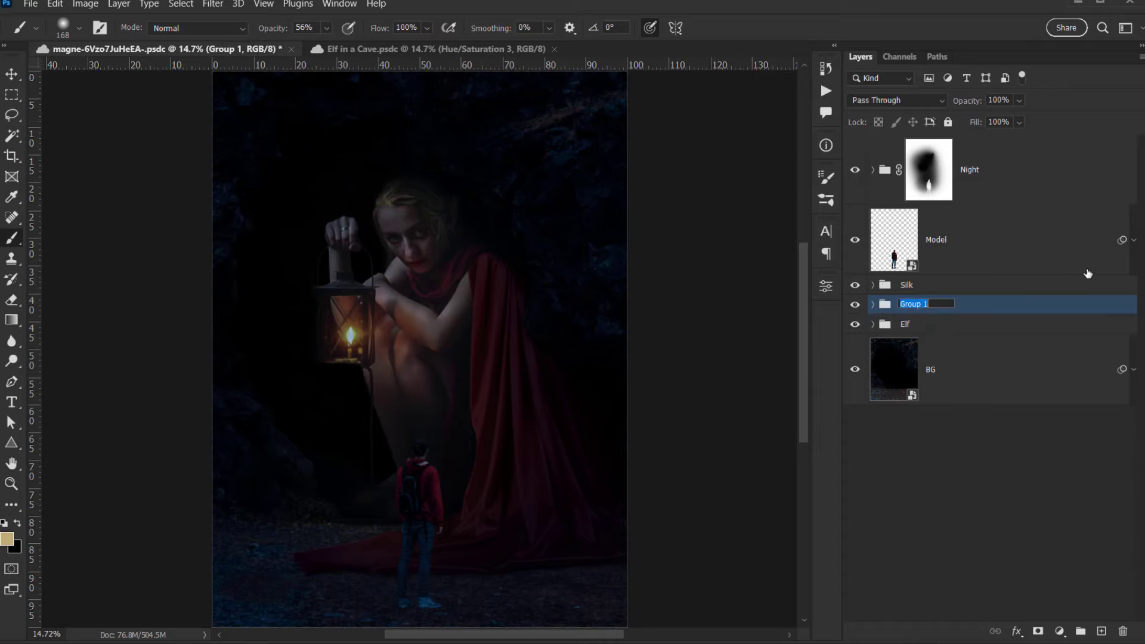
key(Return)
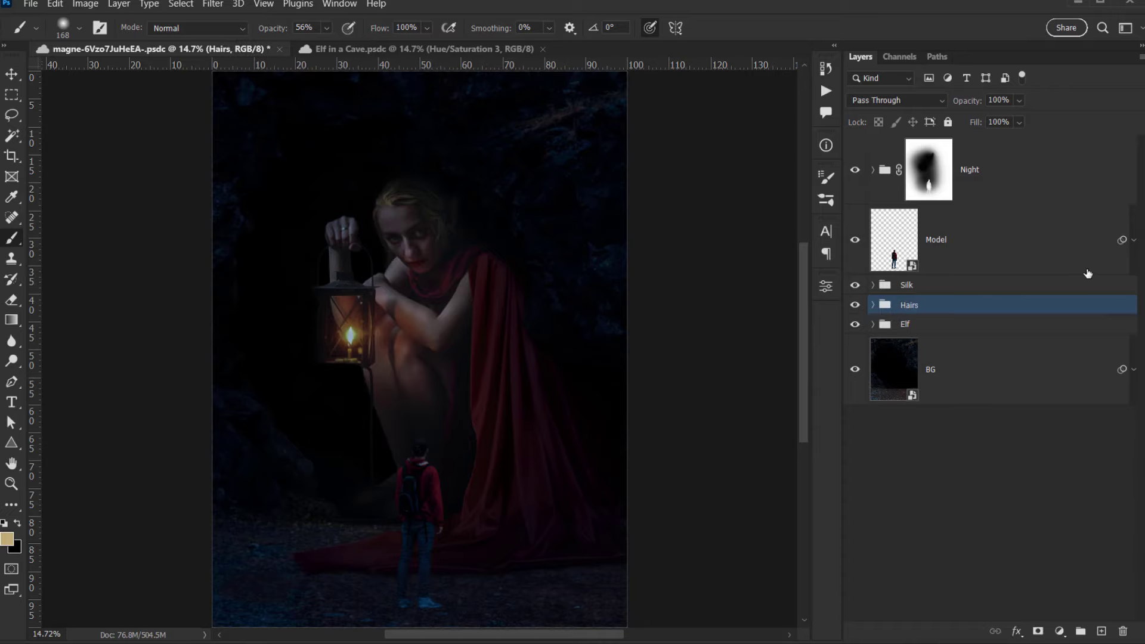
Group the Silk, Hairs and Elf groups together and name the new parent group Elf.
click(911, 326)
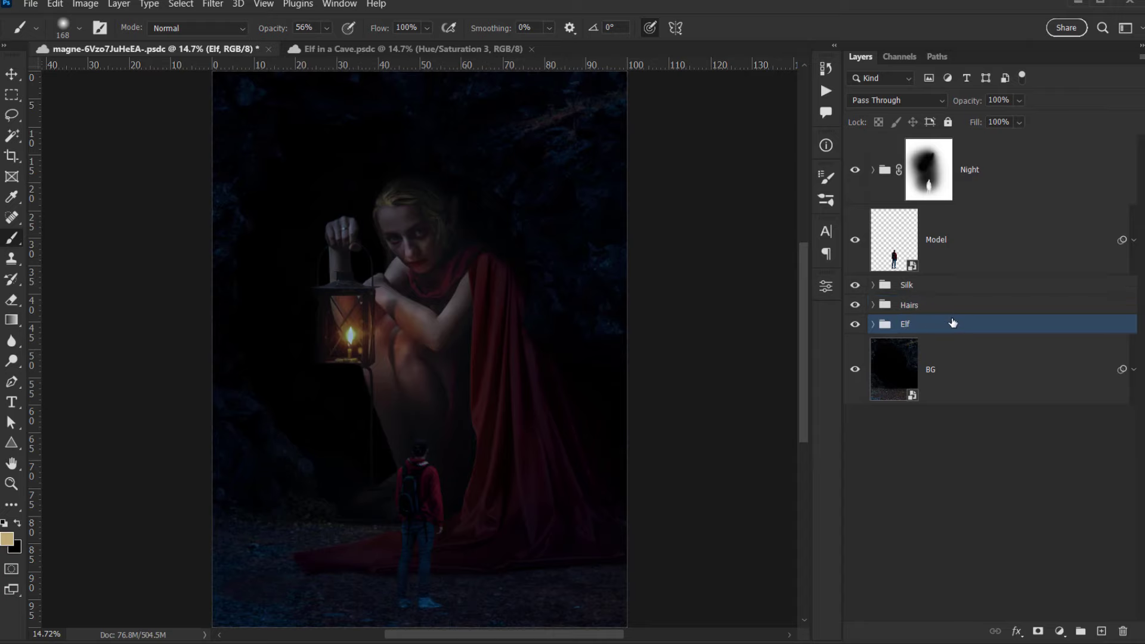
scroll(435, 247, up, 3)
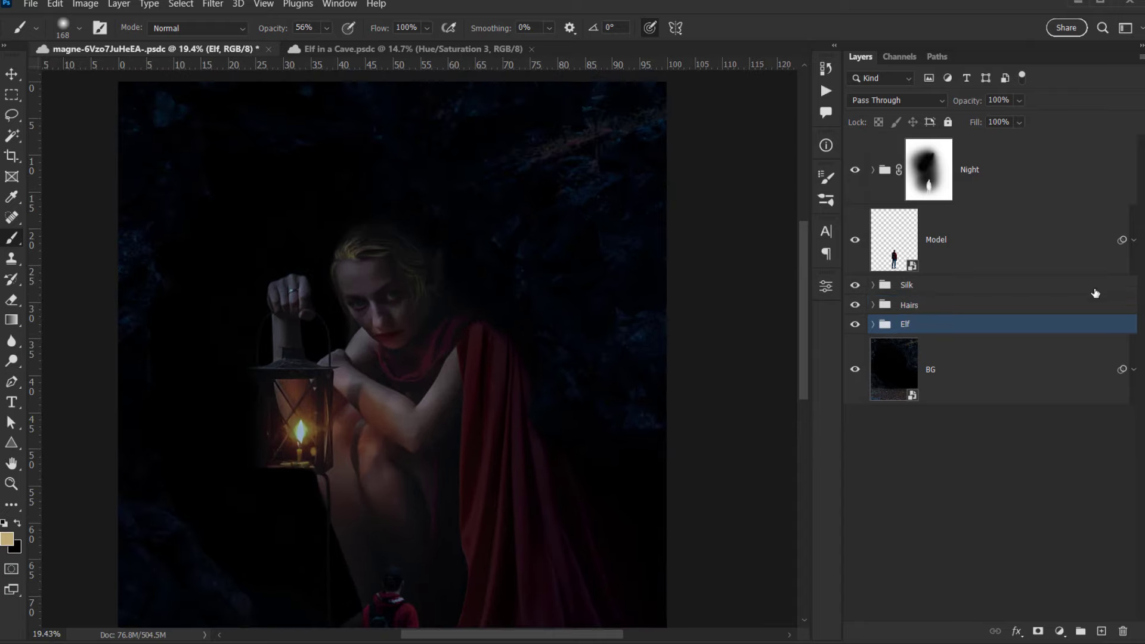
shift+click(919, 286)
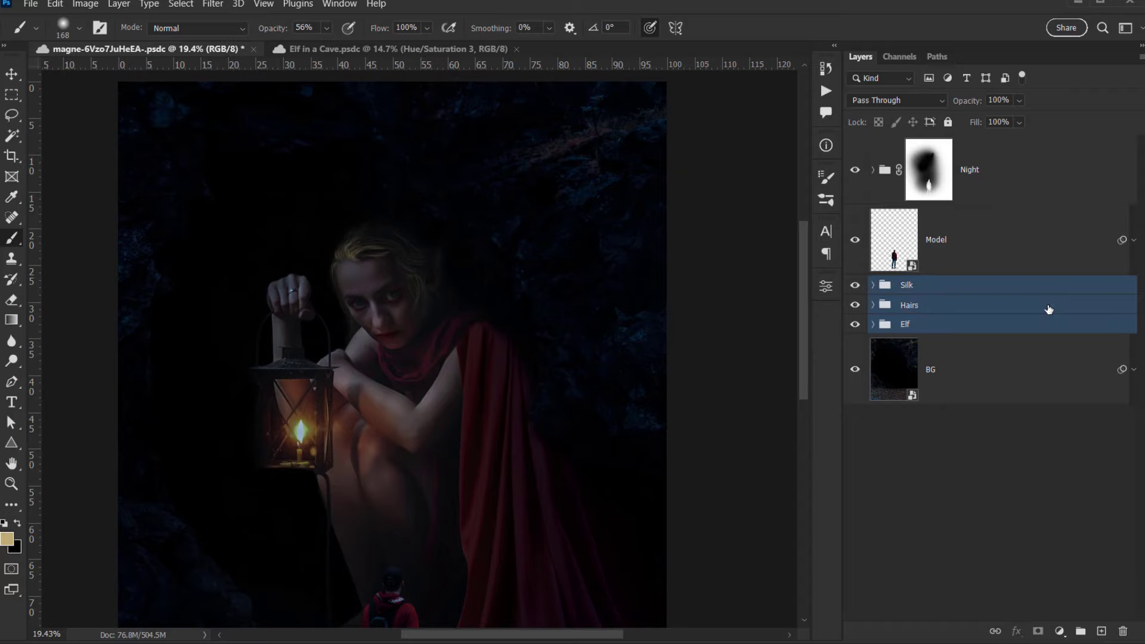
key(ctrl+g)
double_click(917, 285)
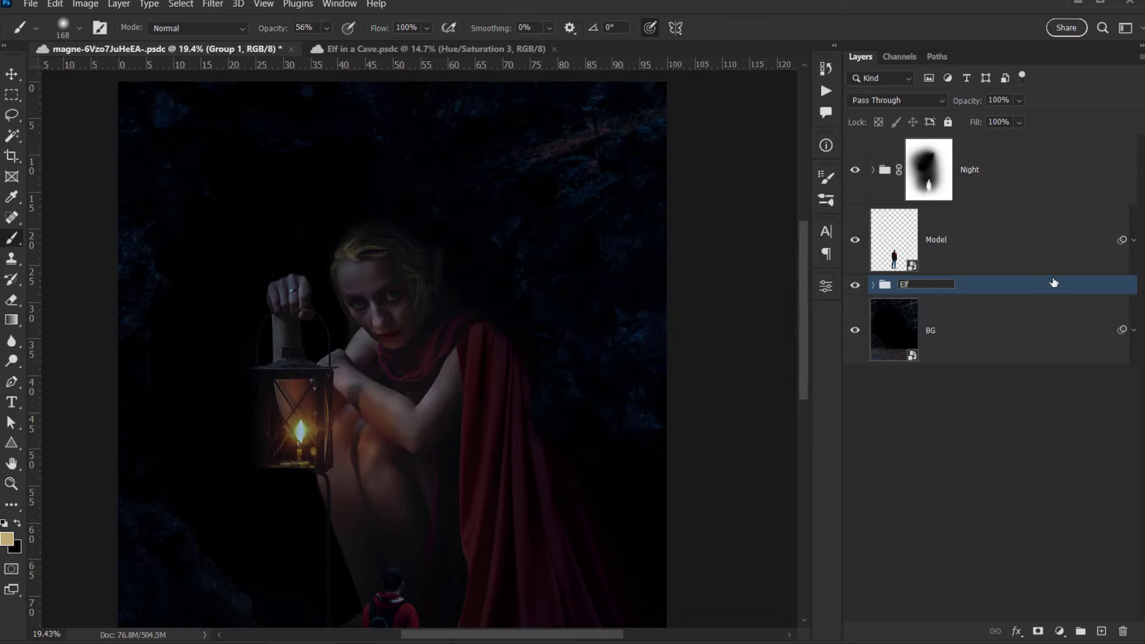
key(Return)
Compare the composite with the combined Elf group hidden and shown, examining the ground in the image's lower-left corner.
scroll(483, 463, down, 5)
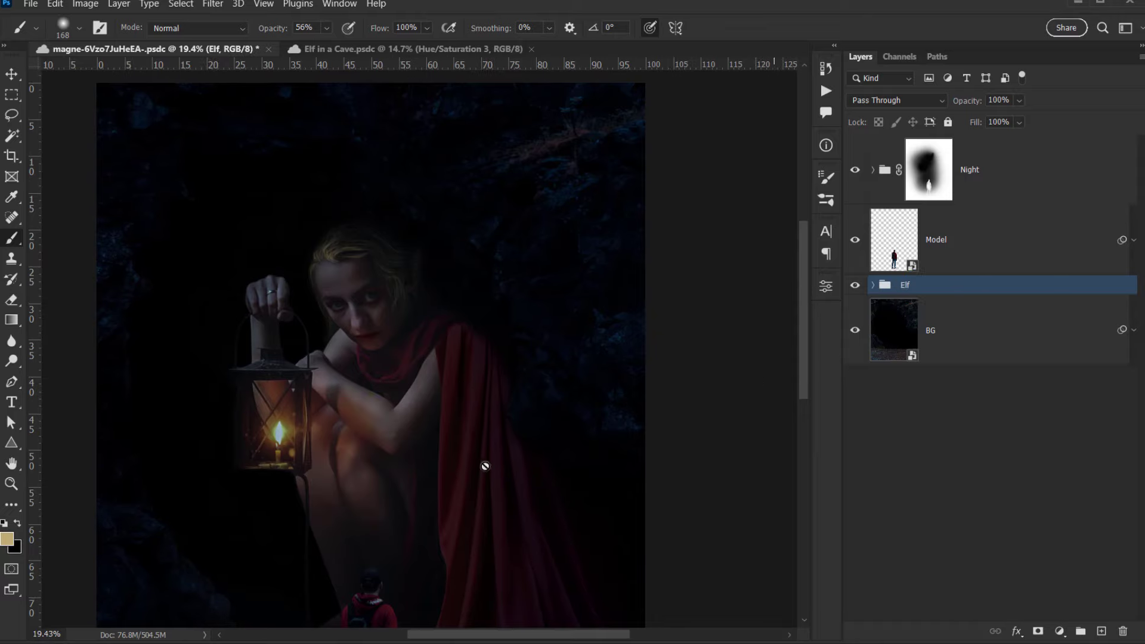
click(855, 286)
click(852, 291)
click(851, 291)
click(852, 291)
click(851, 292)
click(851, 292)
scroll(263, 596, up, 5)
drag(265, 599, 298, 488)
click(858, 287)
click(858, 287)
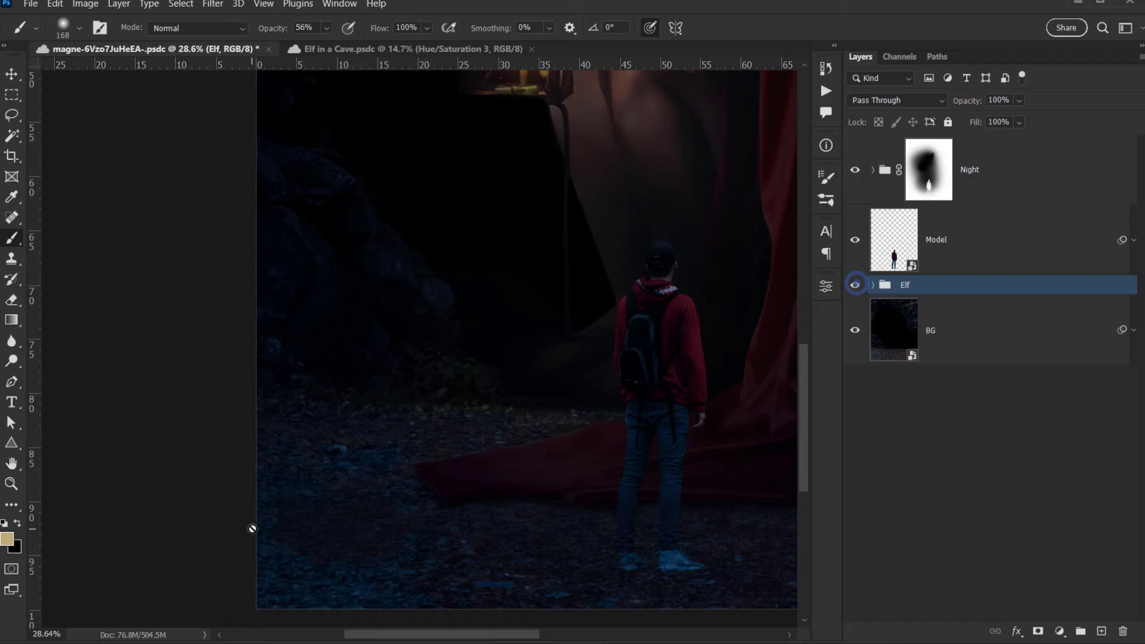
Add a mask to the Elf group and paint black over the lower-left ground with a 581 px brush at 100% opacity.
click(930, 285)
click(1039, 631)
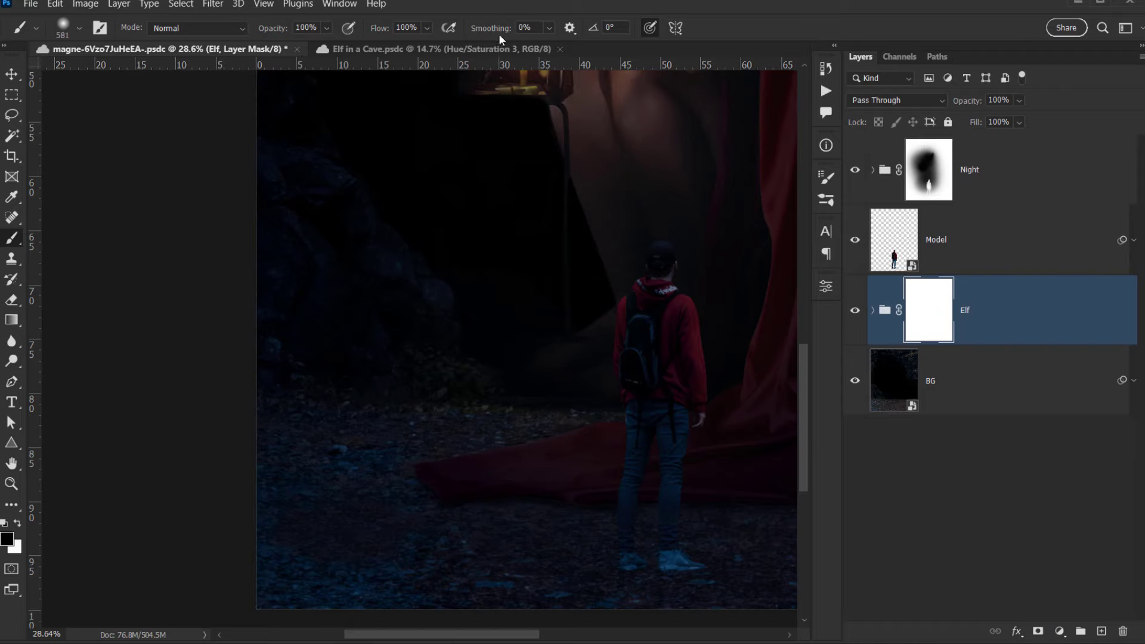
click(274, 506)
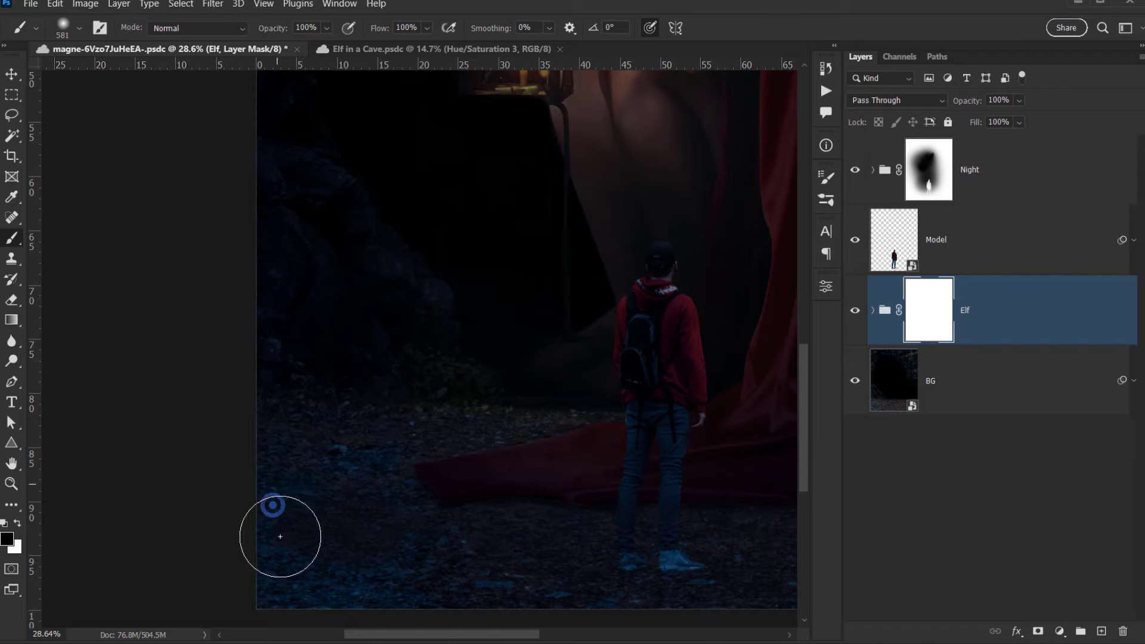
click(289, 527)
click(249, 453)
click(265, 461)
click(310, 544)
click(299, 539)
Compare the lower-left ground and the whole composite with the masked Elf group hidden and shown.
click(855, 310)
click(854, 311)
click(854, 310)
click(854, 310)
drag(429, 253, 207, 524)
click(448, 379)
scroll(441, 375, down, 5)
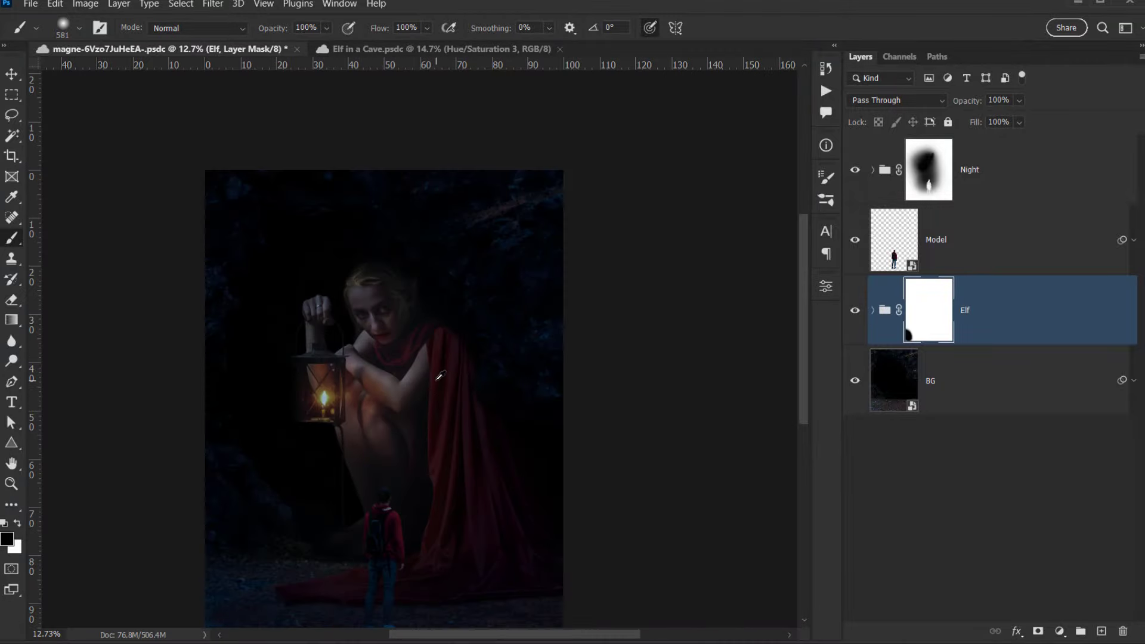
click(856, 311)
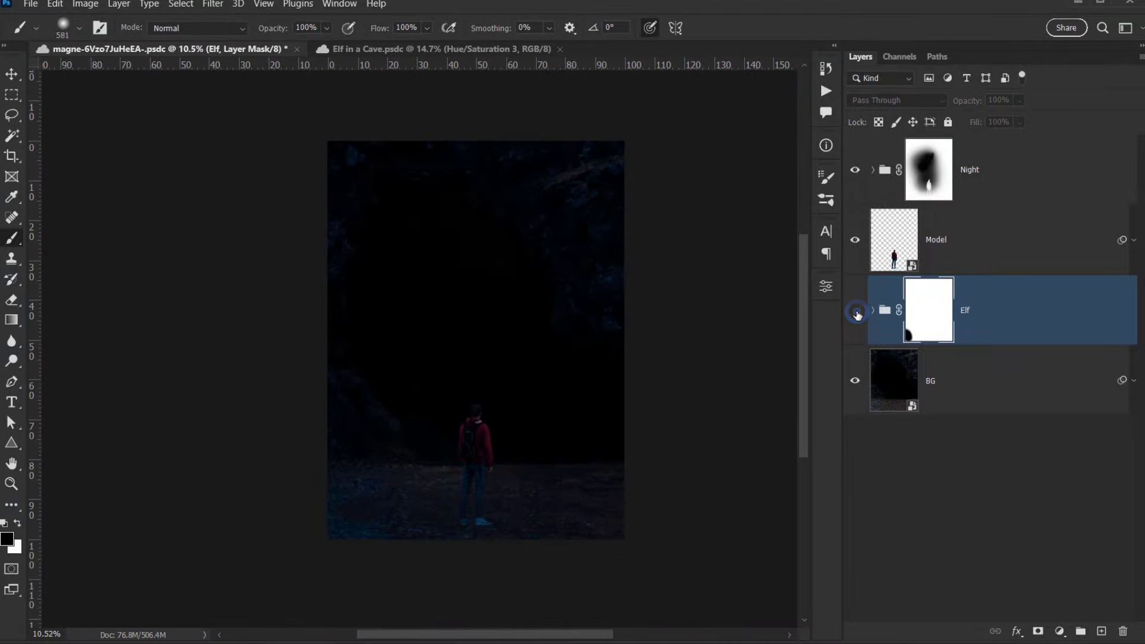
click(857, 312)
click(856, 311)
click(856, 312)
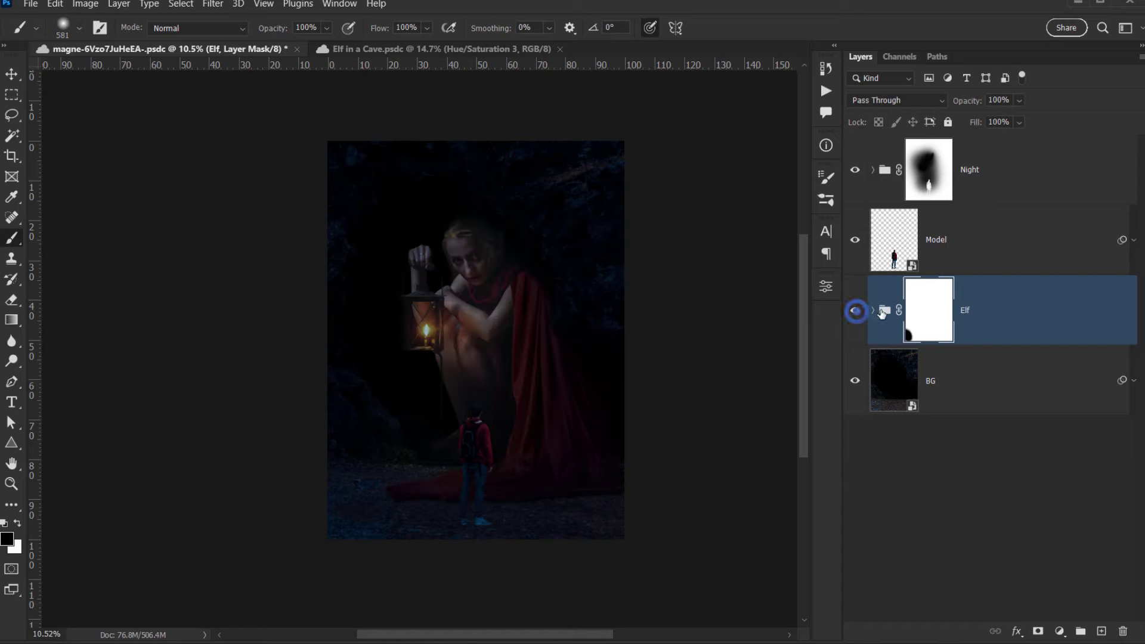
key(ctrl+0)
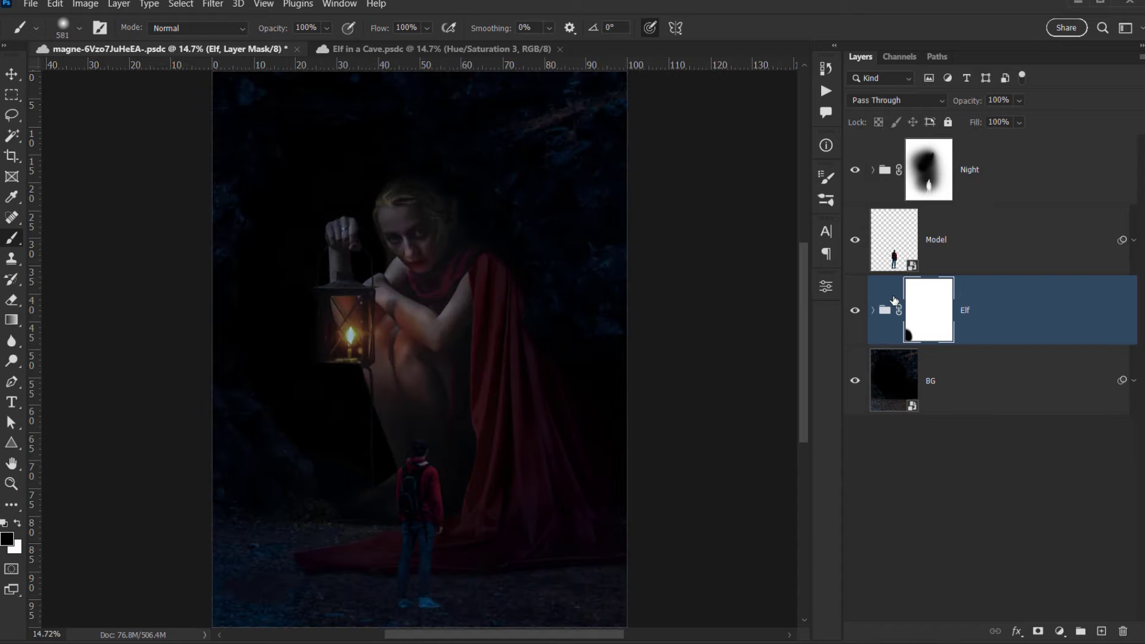
Select the Model layer with the Move tool and save the document.
scroll(485, 267, up, 3)
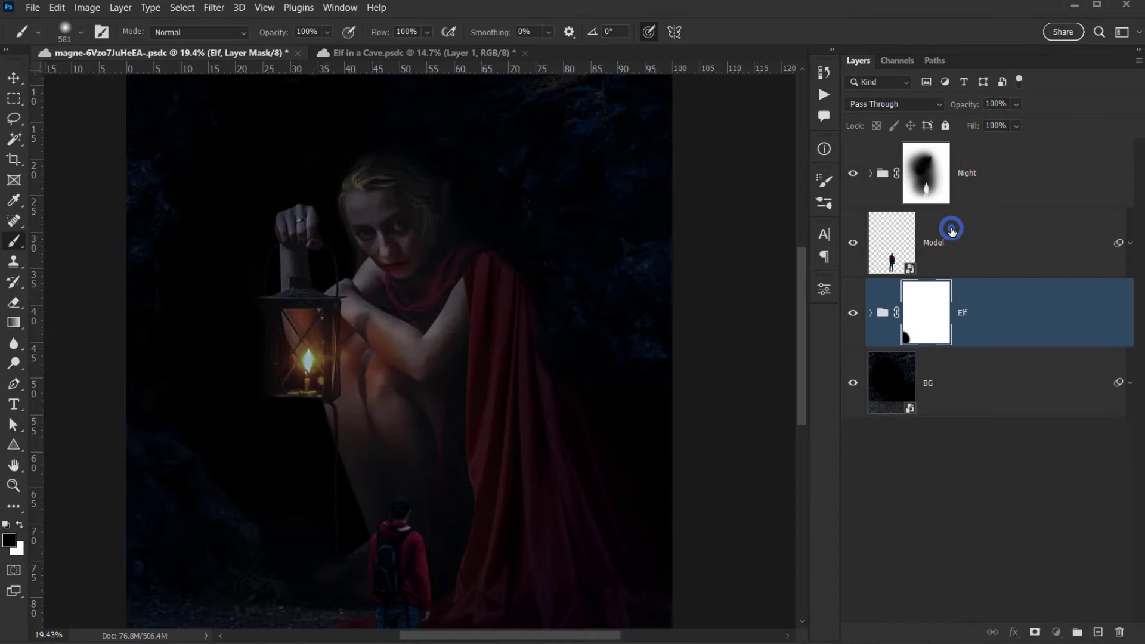
click(951, 231)
key(v)
scroll(450, 332, up, 3)
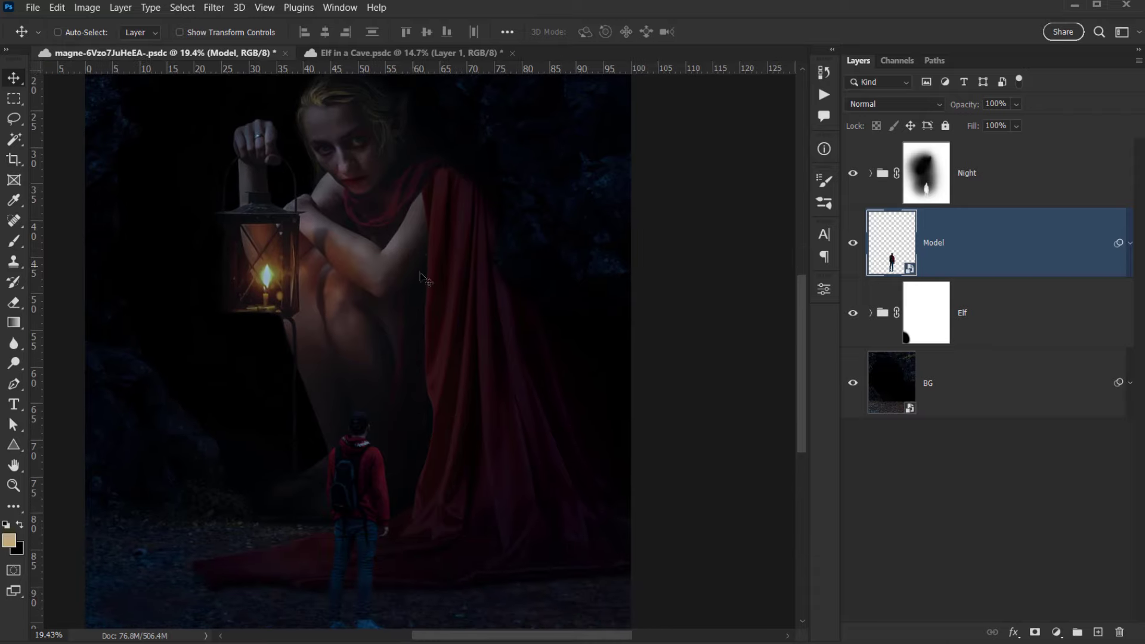
scroll(459, 422, down, 3)
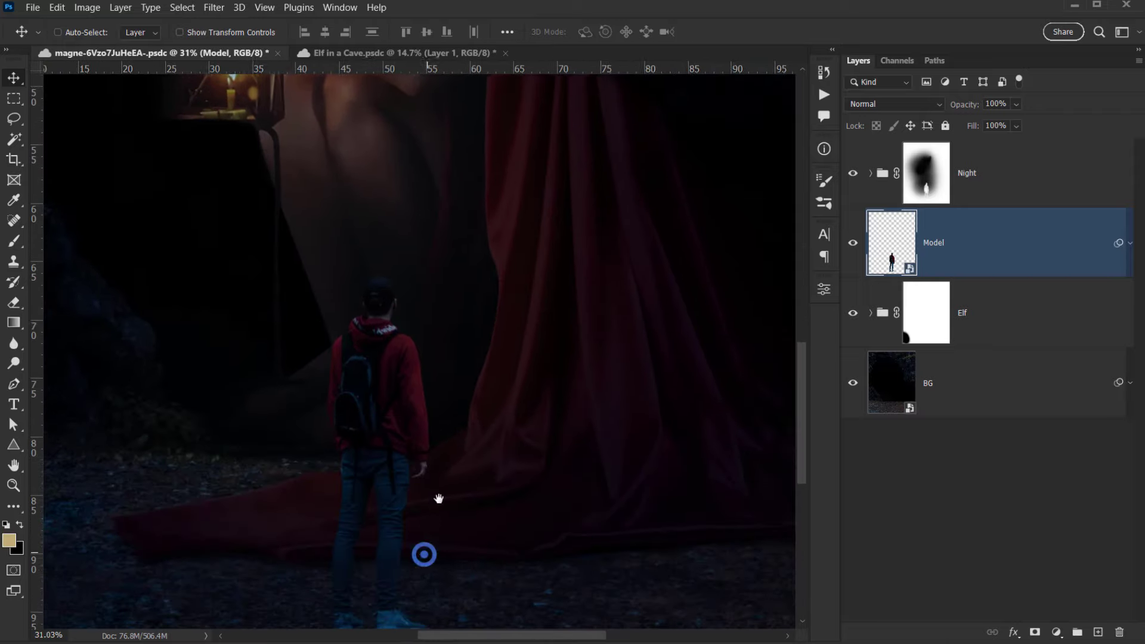
scroll(424, 555, down, 2)
scroll(516, 502, right, 2)
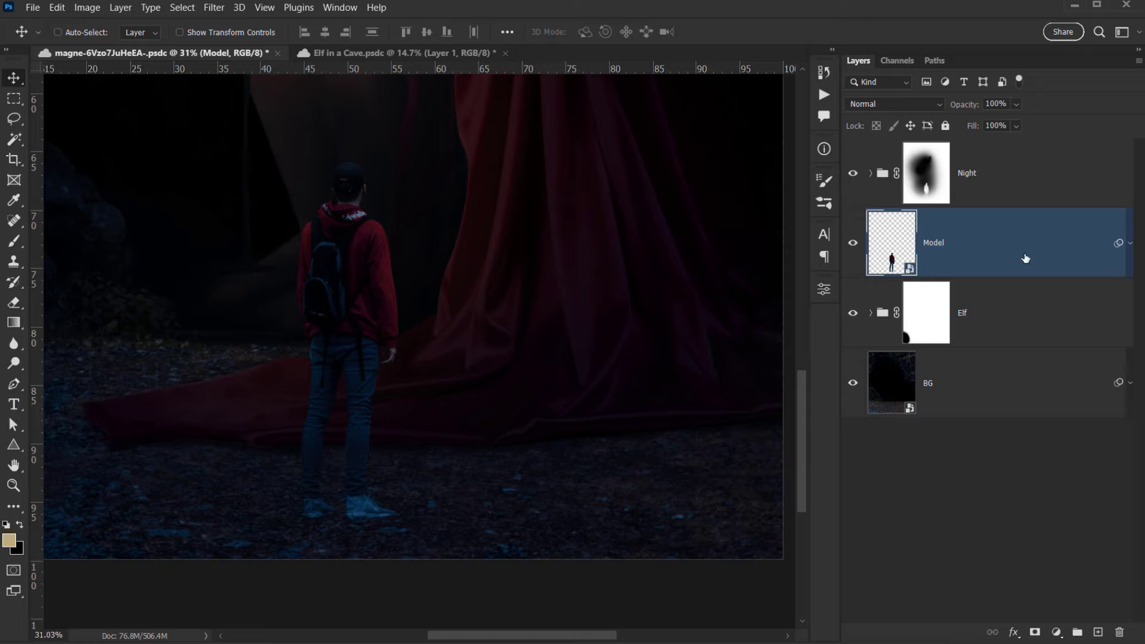
key(ctrl+s)
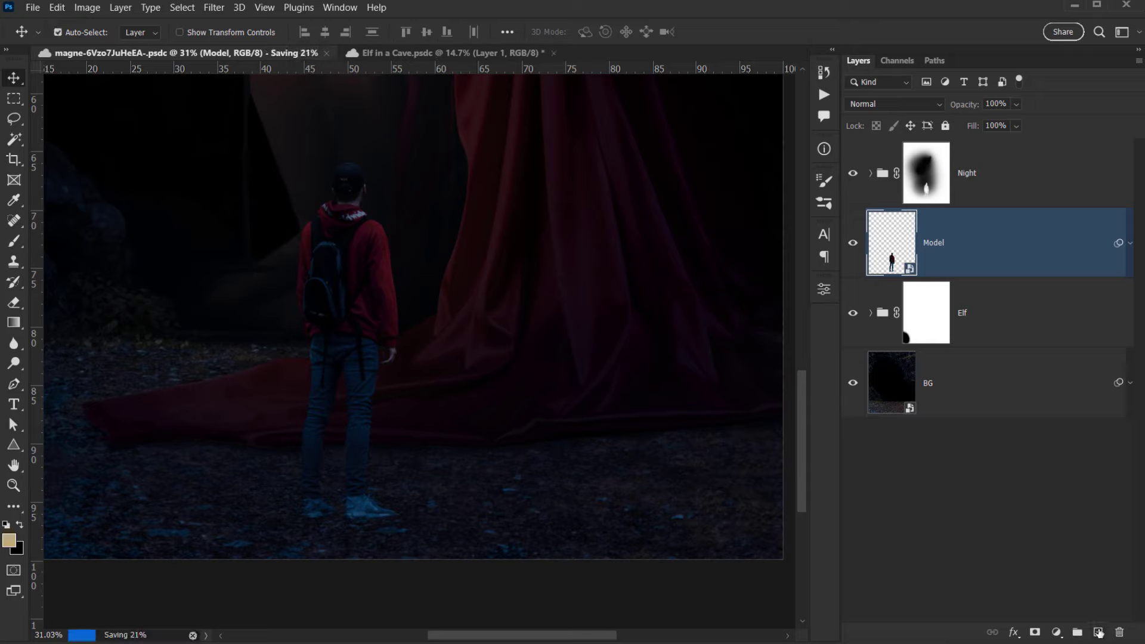
Create an empty layer directly beneath the Model layer and name it Shadow.
ctrl+click(1101, 634)
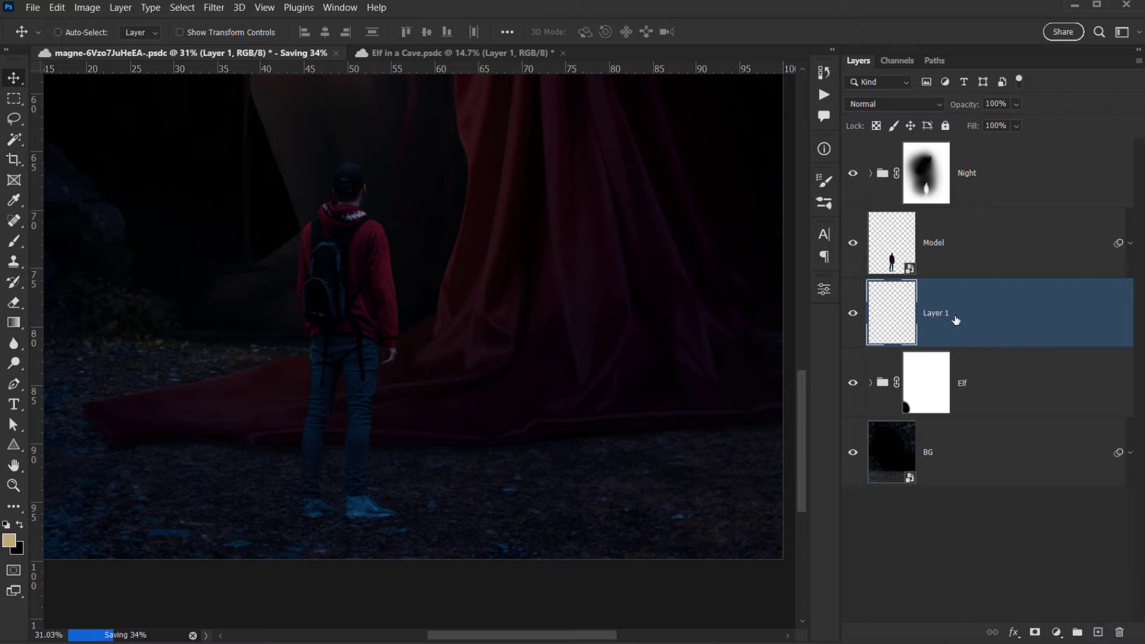
double_click(941, 312)
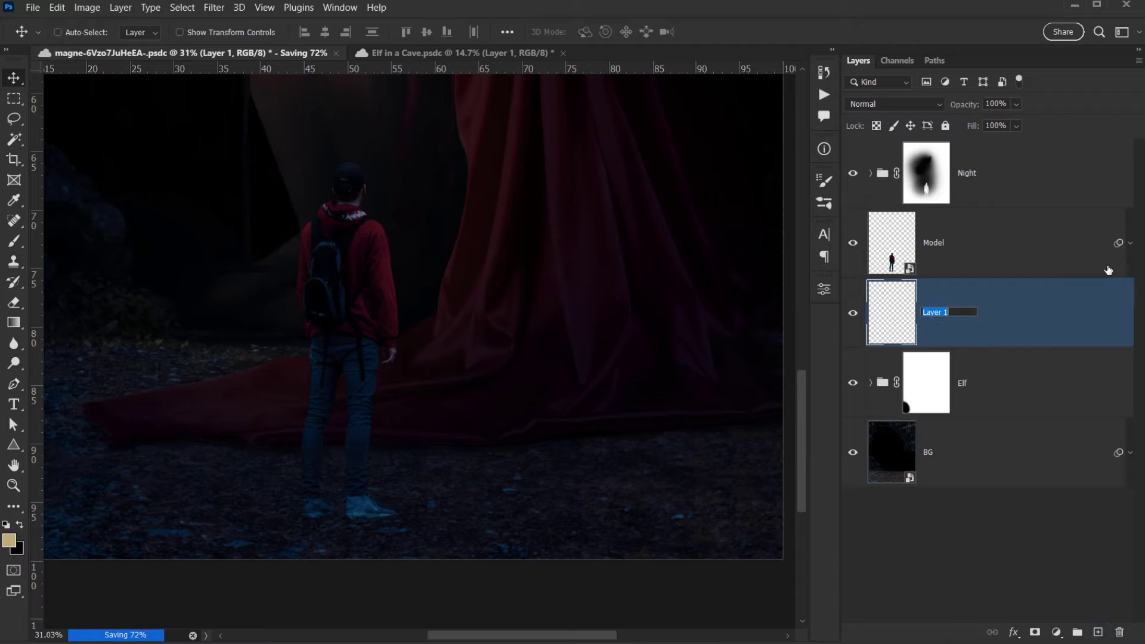
text(Shadow)
key(Return)
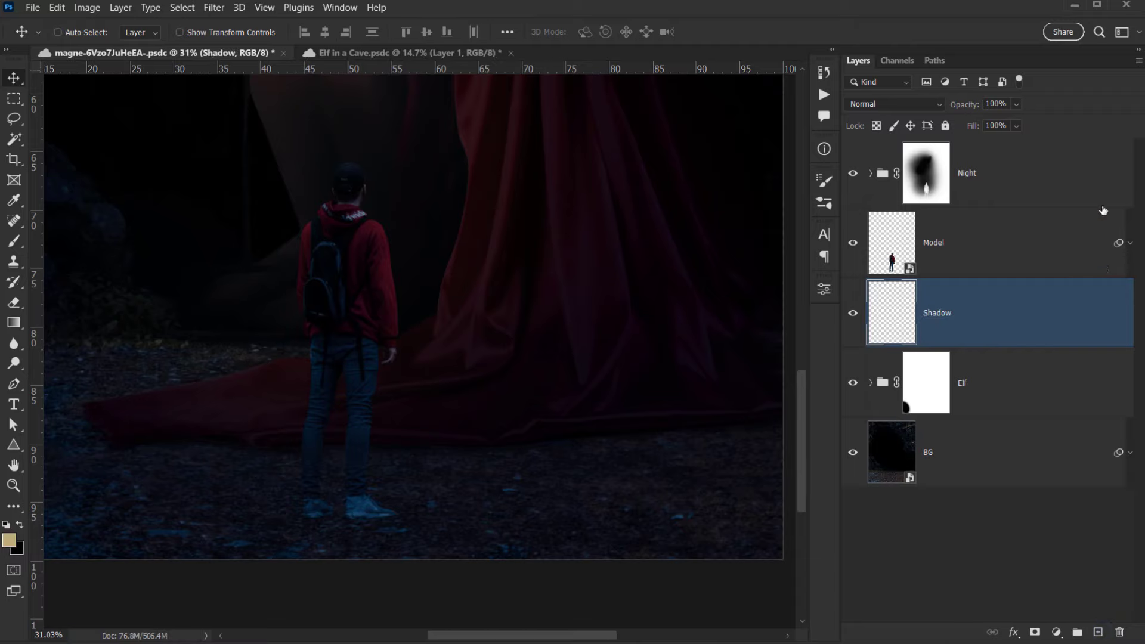
Choose a dark navy Brush colour suited to shading the ground near the model's feet.
drag(527, 273, 535, 269)
click(18, 242)
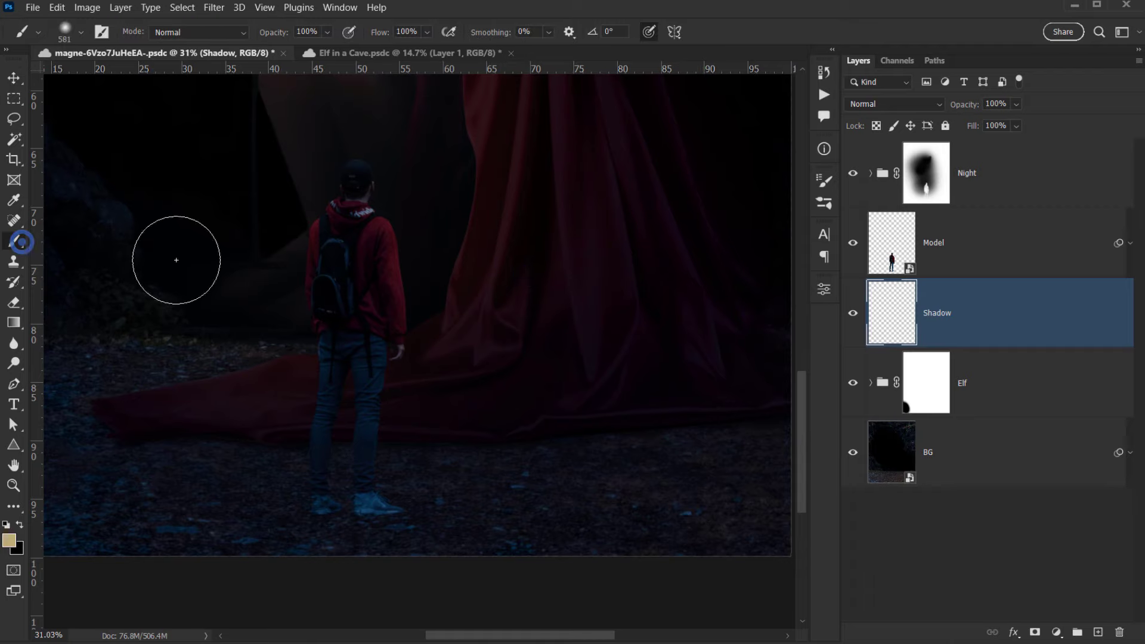
scroll(484, 321, up, 8)
alt+click(444, 410)
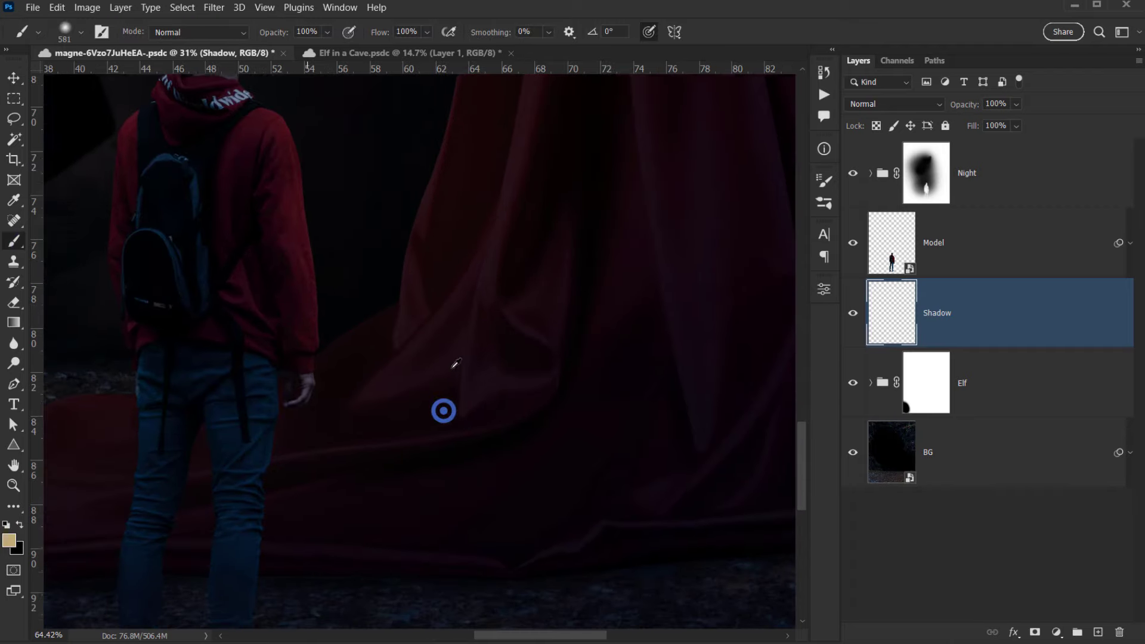
drag(451, 382, 529, 172)
alt+shift+right_click(421, 481)
alt+right_click(383, 496)
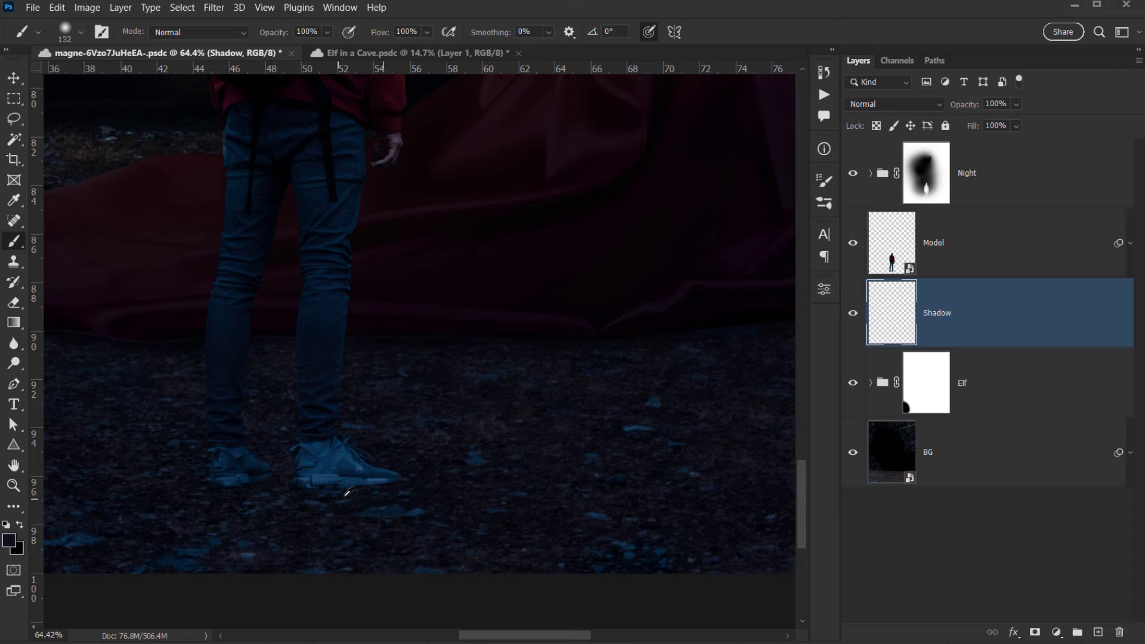
Set the Brush tool to about 43 px, 0% hardness and 67% opacity for shading the model's front shoe.
scroll(349, 480, up, 8)
alt+right_click(384, 467)
scroll(381, 468, up, 4)
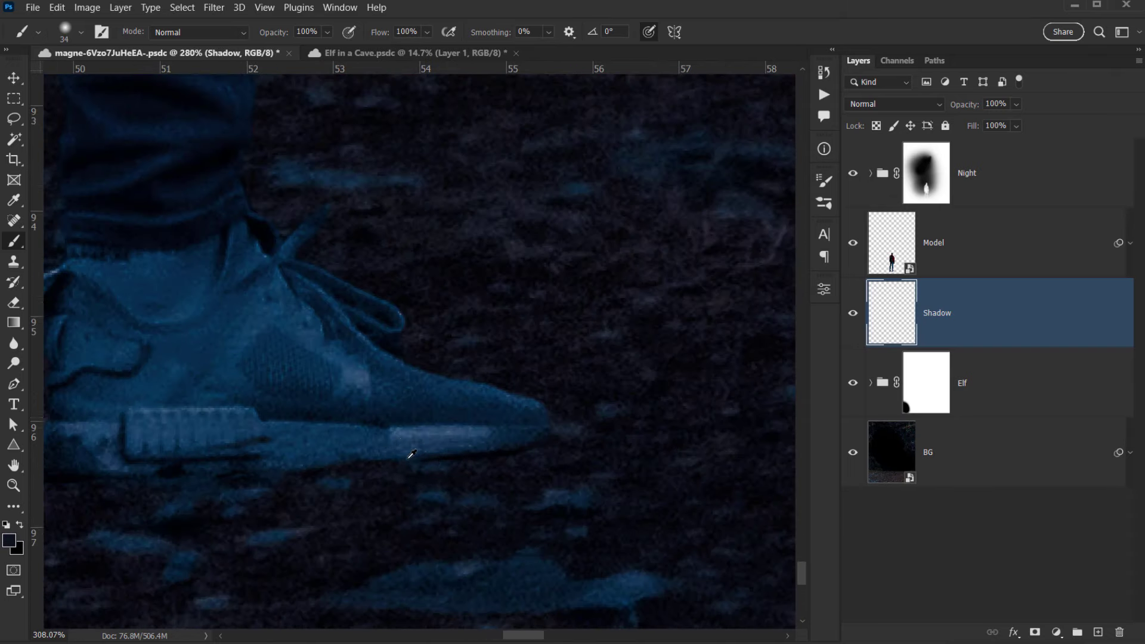
alt+right_click(417, 463)
alt+right_click(519, 445)
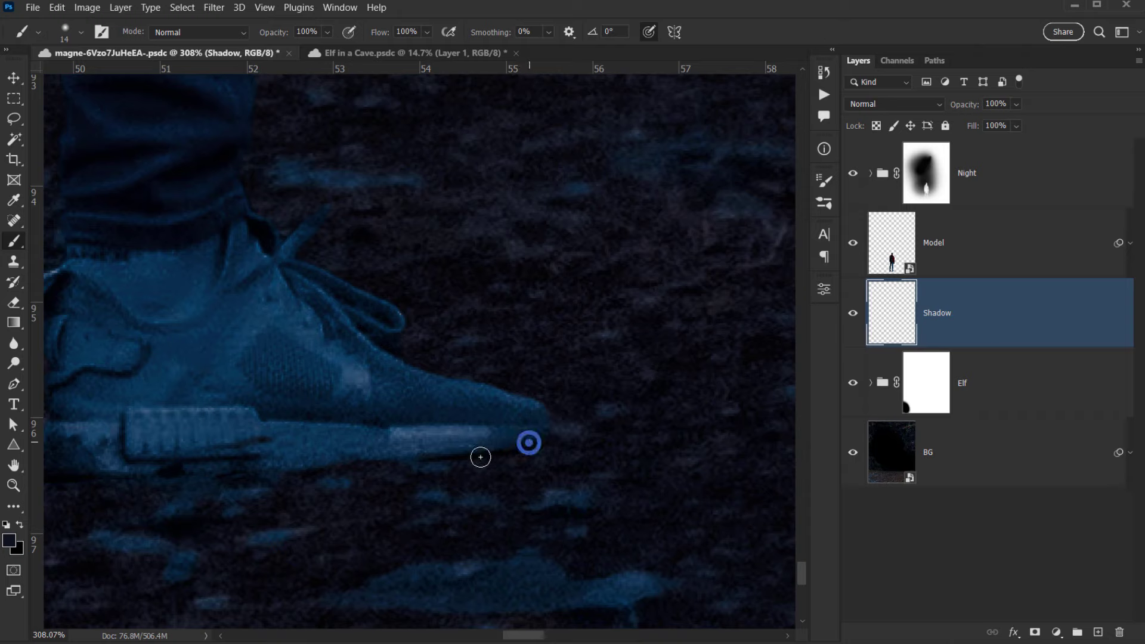
alt+right_click(322, 466)
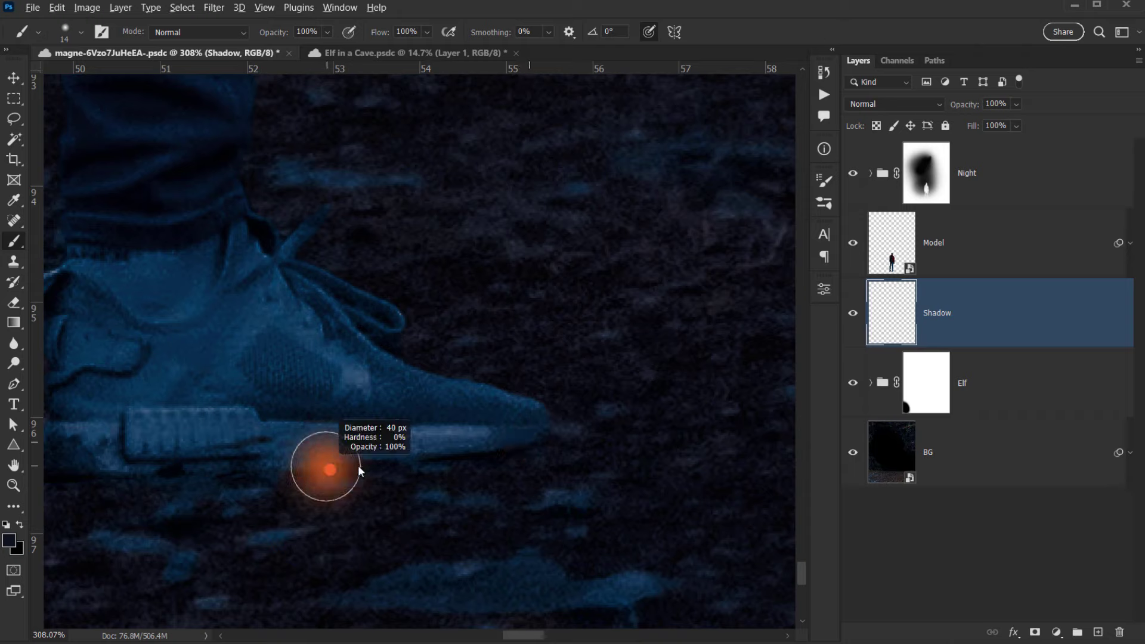
alt+right_click(383, 441)
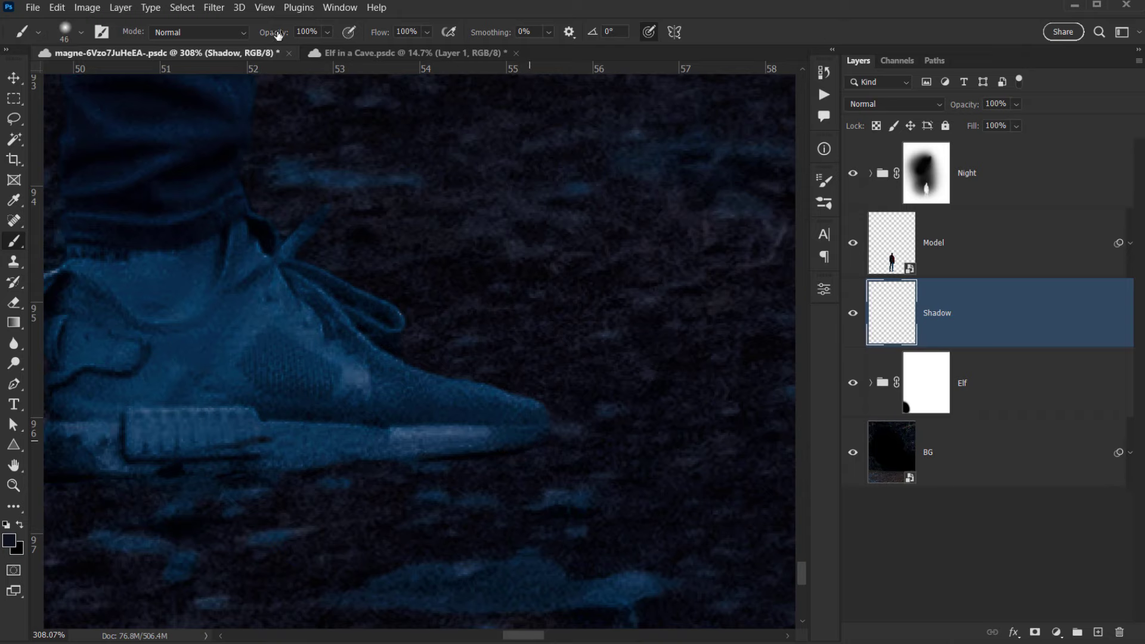
drag(275, 32, 254, 37)
alt+right_click(427, 442)
alt+right_click(302, 465)
Paint a contact shadow on the Shadow layer beneath the front shoe's sole, using a smaller 8 px brush at the heel.
mouse_move(171, 455)
mouse_down()
mouse_move(319, 444)
mouse_move(333, 457)
mouse_up()
drag(251, 448, 483, 509)
mouse_move(310, 461)
mouse_down()
mouse_move(484, 509)
mouse_move(369, 466)
mouse_move(453, 477)
mouse_move(466, 466)
mouse_move(457, 455)
mouse_move(534, 443)
mouse_move(644, 466)
mouse_move(623, 447)
mouse_move(680, 447)
mouse_move(624, 449)
mouse_move(657, 440)
mouse_up()
mouse_move(481, 481)
mouse_down()
mouse_move(662, 519)
mouse_move(554, 486)
mouse_up()
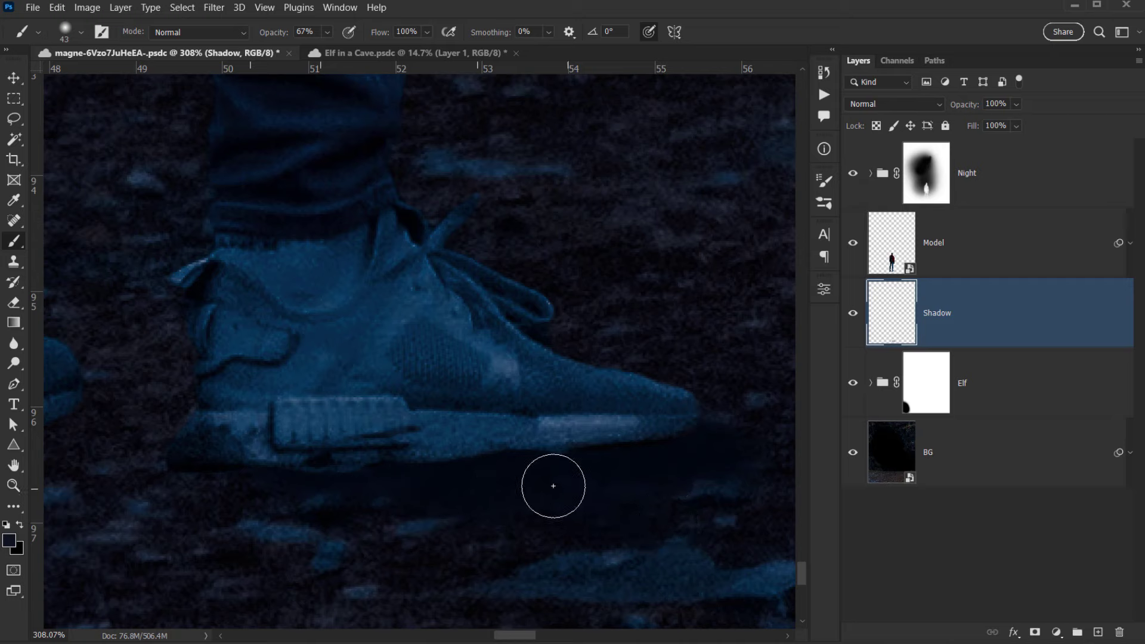
drag(379, 464, 435, 470)
mouse_move(227, 446)
mouse_down()
mouse_move(287, 454)
mouse_move(240, 475)
mouse_up()
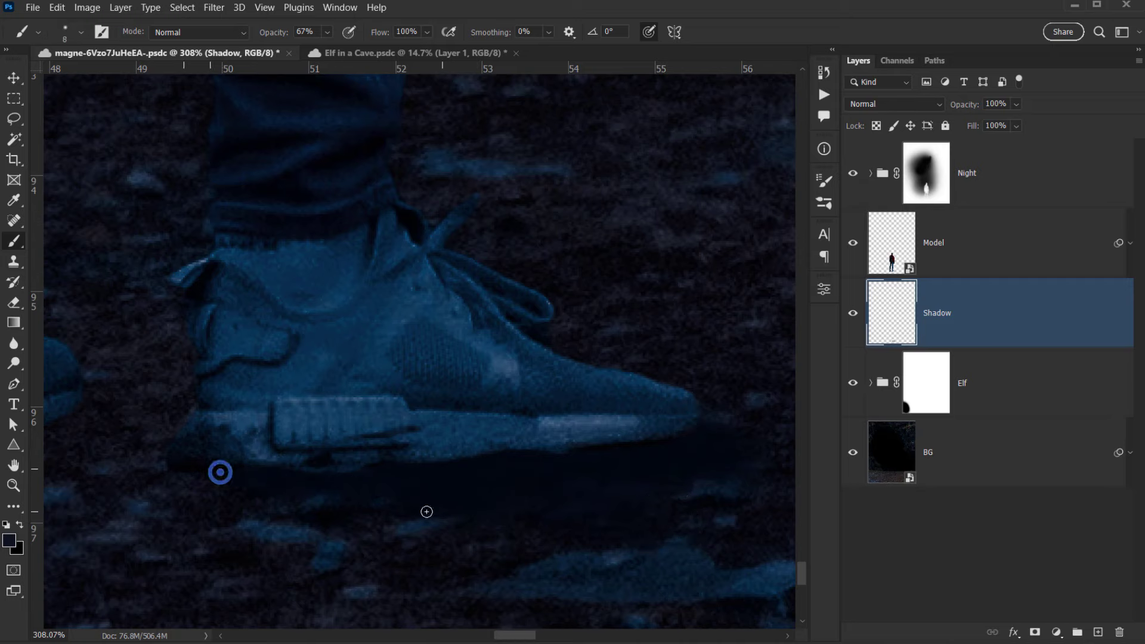
Soften and extend the shadow beyond the front shoe's toe with 42 px and 69 px brushes at 14% opacity.
mouse_move(663, 519)
mouse_down()
mouse_move(465, 457)
mouse_move(490, 456)
mouse_up()
drag(282, 31, 251, 33)
click(508, 472)
mouse_move(505, 450)
mouse_down()
mouse_move(652, 491)
mouse_move(642, 519)
mouse_move(499, 486)
mouse_move(313, 483)
mouse_move(659, 579)
mouse_move(631, 539)
mouse_up()
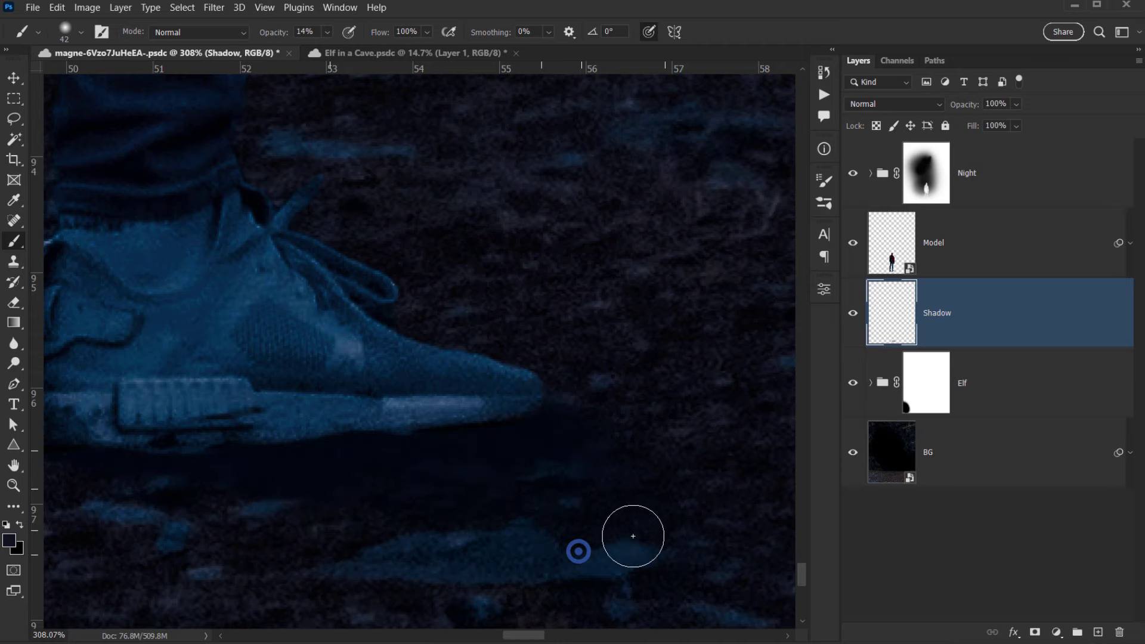
scroll(517, 440, down, 3)
scroll(529, 451, down, 1)
drag(506, 452, 522, 455)
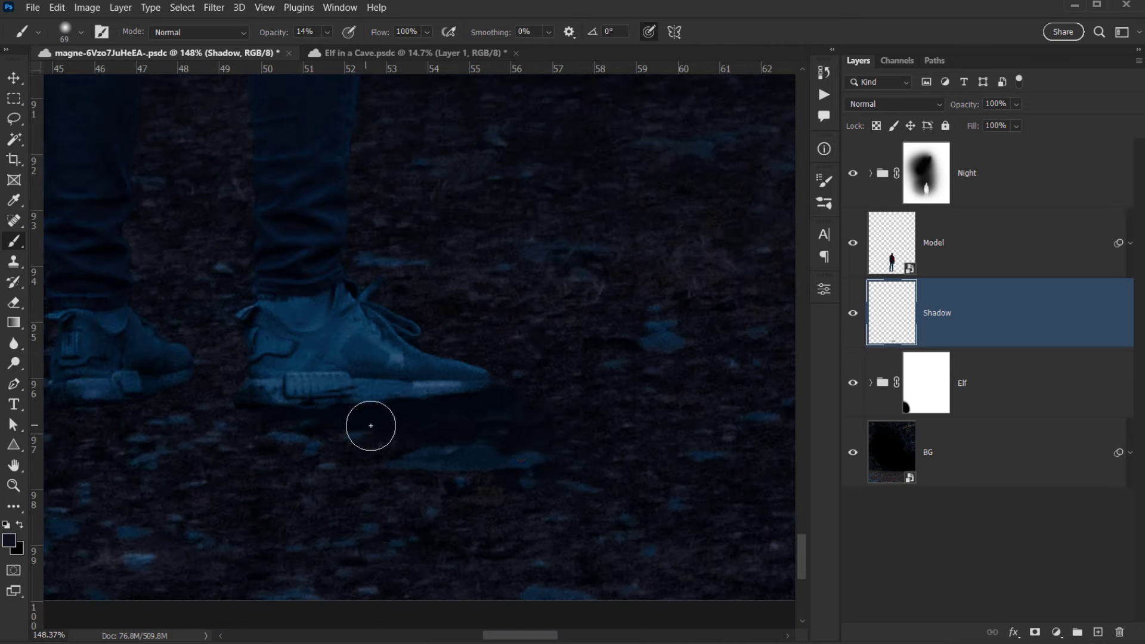
drag(375, 427, 594, 498)
drag(561, 462, 613, 485)
drag(421, 456, 572, 508)
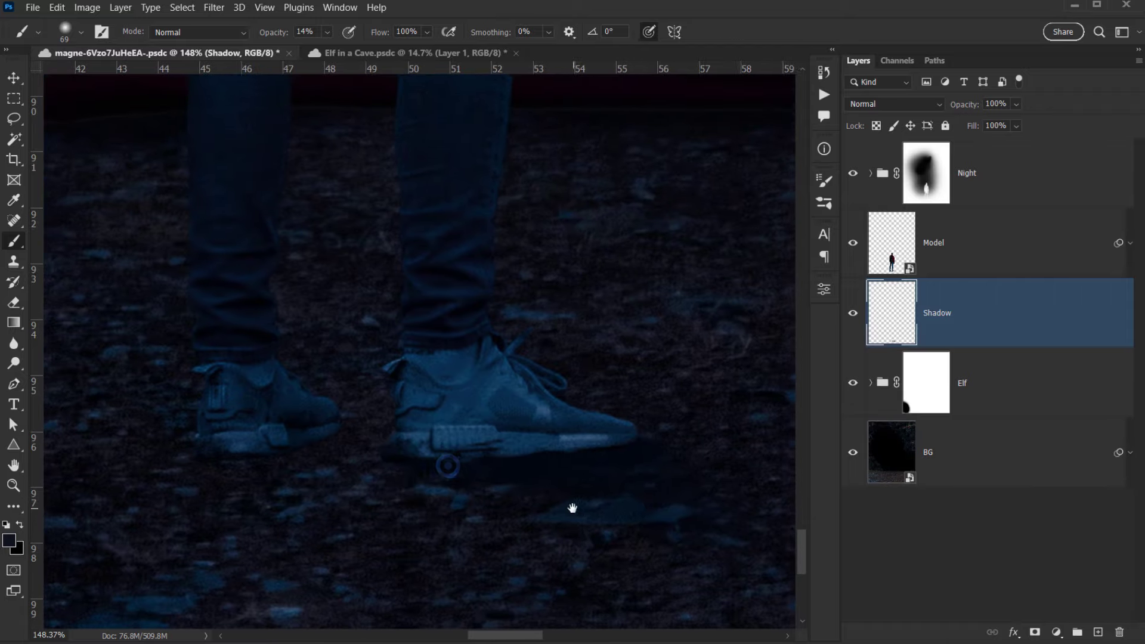
Paint a faint shadow beneath the rear shoe and between both feet with a small brush at 14% opacity.
scroll(347, 421, up, 5)
mouse_move(332, 450)
mouse_down()
mouse_move(270, 456)
mouse_move(300, 441)
mouse_up()
mouse_move(374, 442)
mouse_down()
mouse_move(414, 455)
mouse_move(426, 442)
mouse_up()
drag(402, 432, 506, 438)
mouse_move(289, 447)
mouse_down()
mouse_move(250, 450)
mouse_move(281, 471)
mouse_up()
click(271, 465)
mouse_move(200, 460)
mouse_down()
mouse_move(355, 476)
mouse_move(327, 473)
mouse_up()
mouse_move(366, 478)
mouse_down()
mouse_move(288, 460)
mouse_move(241, 475)
mouse_up()
mouse_move(132, 470)
mouse_down()
mouse_move(278, 489)
mouse_move(472, 466)
mouse_move(127, 479)
mouse_up()
Spread the faint shadow over the ground in front of the shoes with a 63 px brush at 14% opacity.
scroll(364, 446, down, 5)
scroll(384, 450, down, 2)
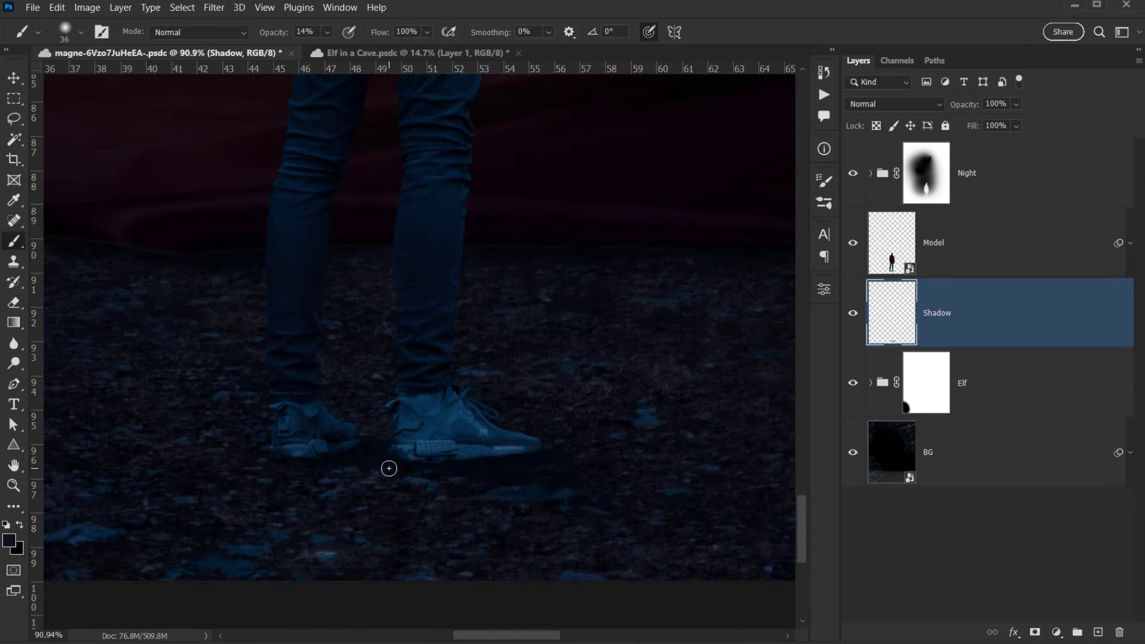
mouse_move(319, 469)
mouse_down()
mouse_move(391, 481)
mouse_move(342, 462)
mouse_move(432, 460)
mouse_move(629, 527)
mouse_move(568, 476)
mouse_move(648, 509)
mouse_move(526, 494)
mouse_move(453, 429)
mouse_up()
mouse_move(506, 461)
mouse_down()
mouse_move(440, 447)
mouse_move(463, 459)
mouse_up()
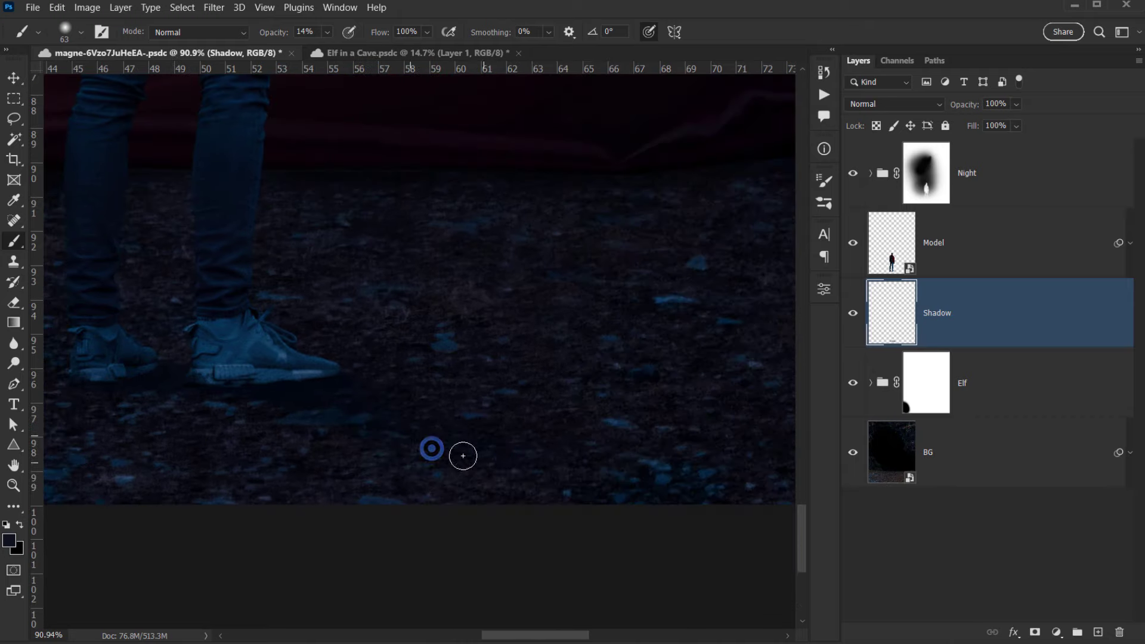
scroll(597, 477, down, 2)
scroll(619, 483, down, 3)
drag(484, 523, 559, 538)
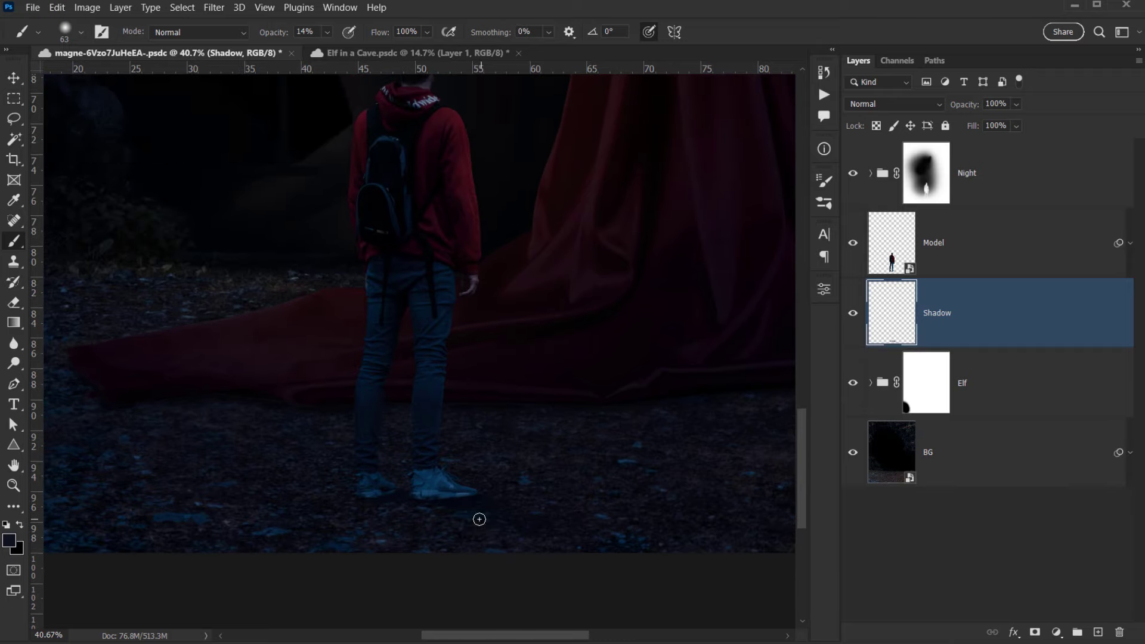
Set the Shadow layer's blend mode to Multiply and its opacity to 62%.
click(908, 106)
click(889, 160)
drag(614, 408, 579, 412)
drag(973, 104, 965, 106)
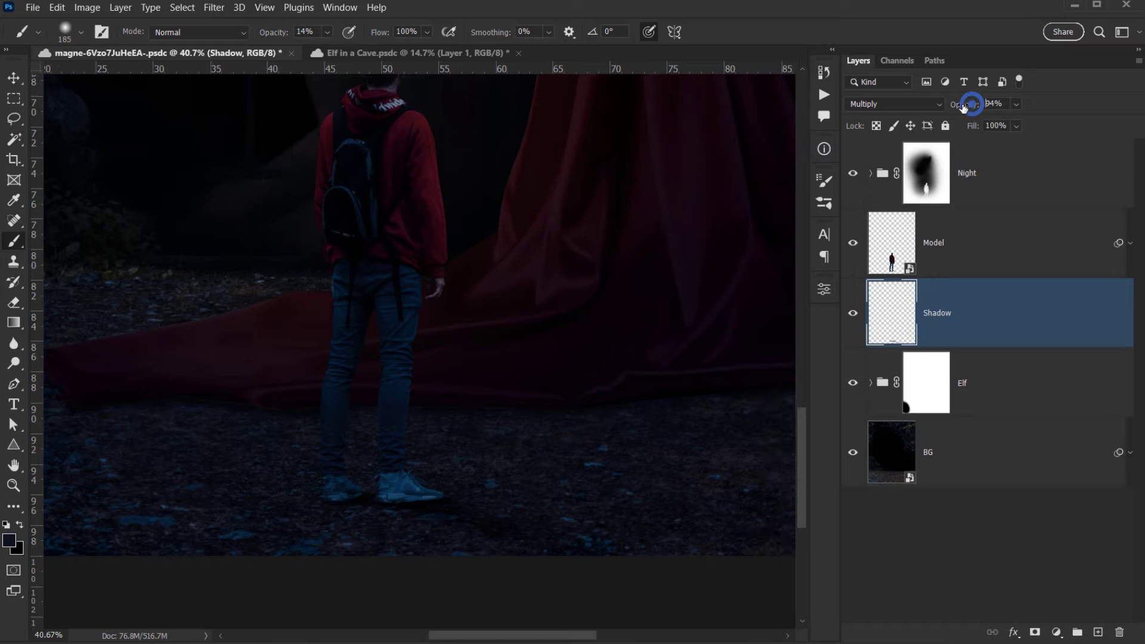
drag(568, 427, 550, 430)
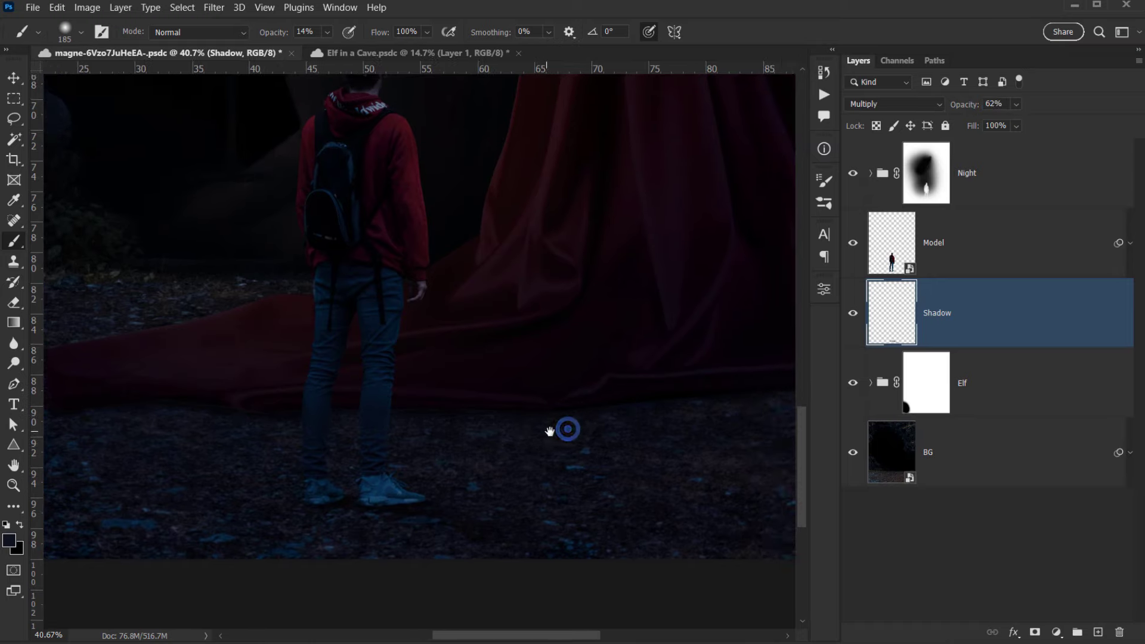
Compare the model's grounding with the Shadow layer hidden and shown.
scroll(542, 444, down, 4)
click(853, 313)
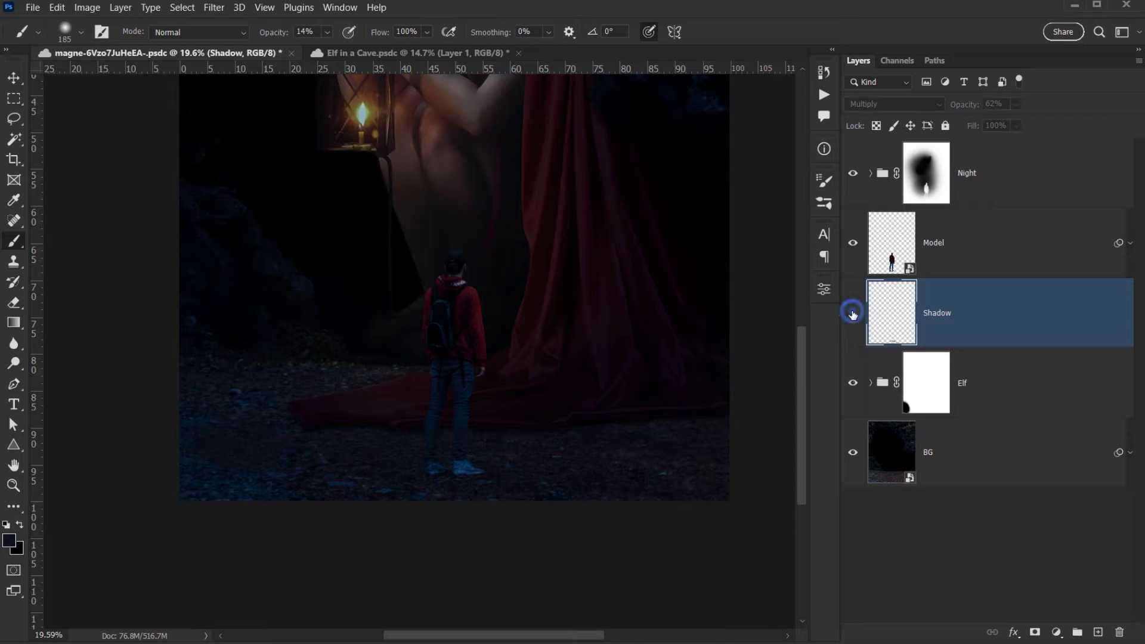
click(854, 313)
click(853, 313)
click(853, 313)
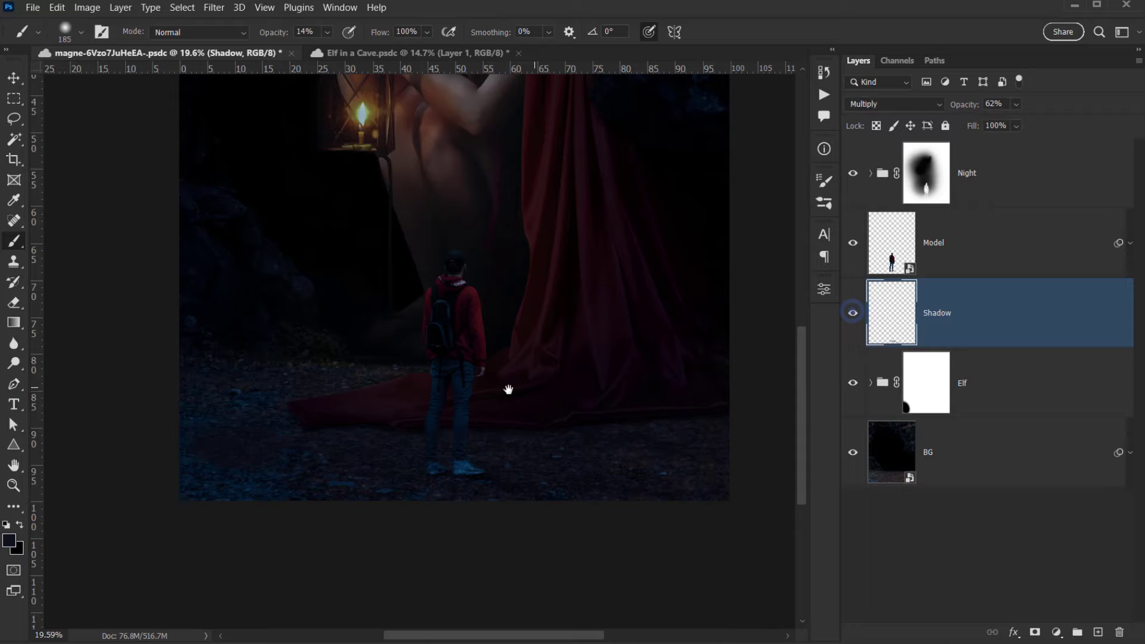
Reduce the Shadow layer's opacity to 42%, comparing the shoes with the shadow hidden and shown along the way.
drag(506, 392, 502, 403)
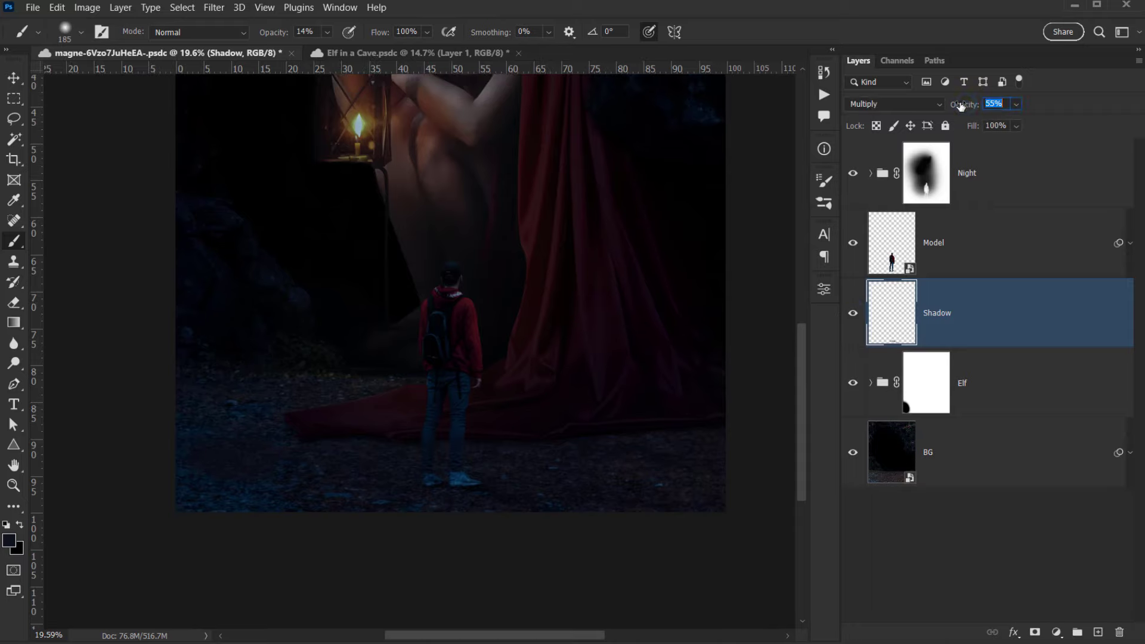
click(851, 316)
click(852, 316)
scroll(557, 448, up, 3)
scroll(457, 479, up, 8)
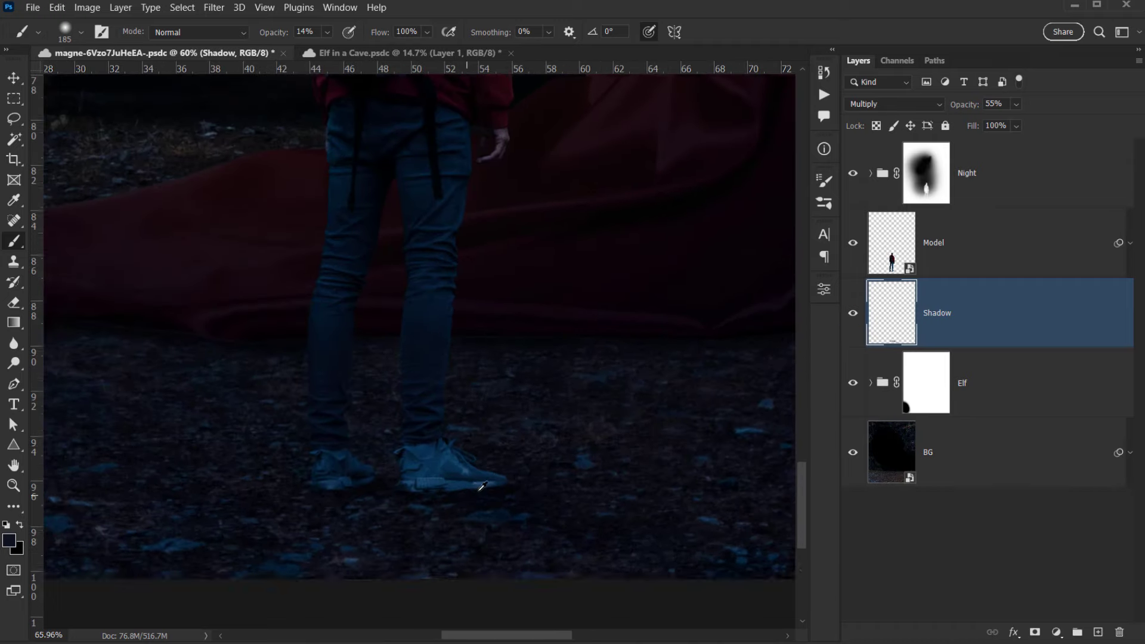
scroll(345, 464, up, 2)
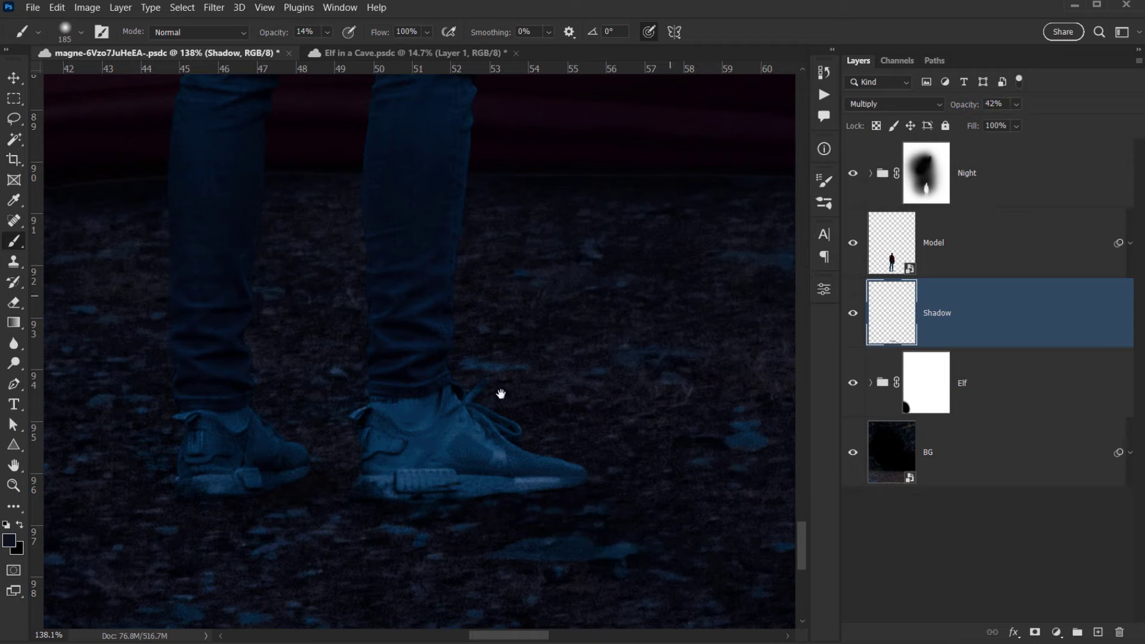
Add a new layer above the Model layer, clip it to Model and name it Gradients.
scroll(396, 473, down, 10)
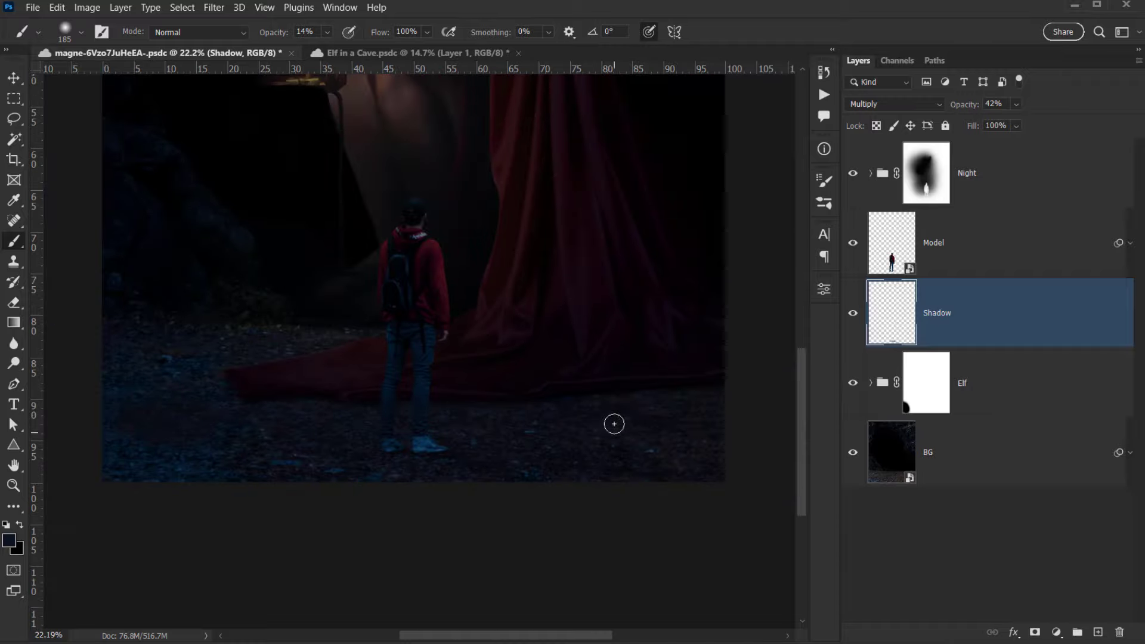
drag(614, 424, 581, 554)
scroll(418, 394, up, 3)
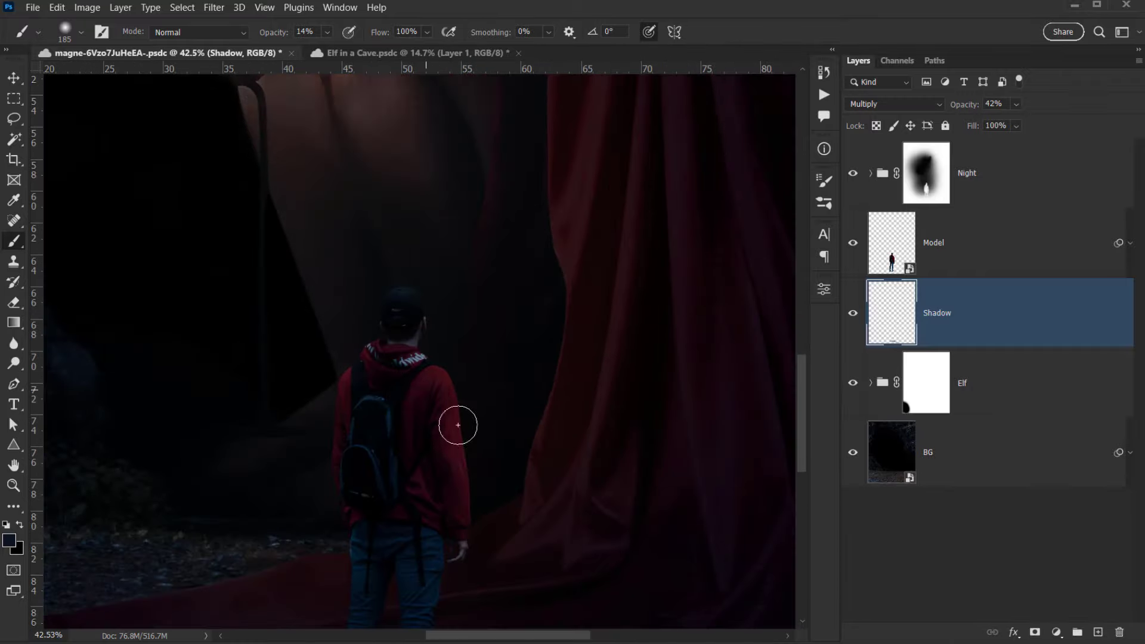
drag(455, 421, 450, 395)
click(1038, 259)
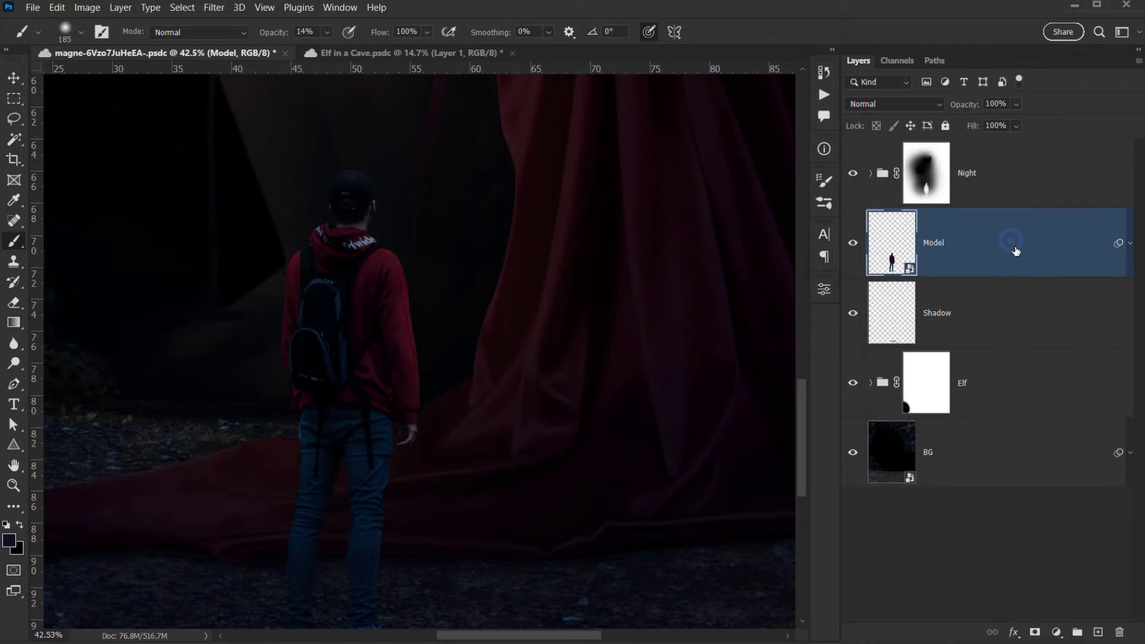
click(1099, 633)
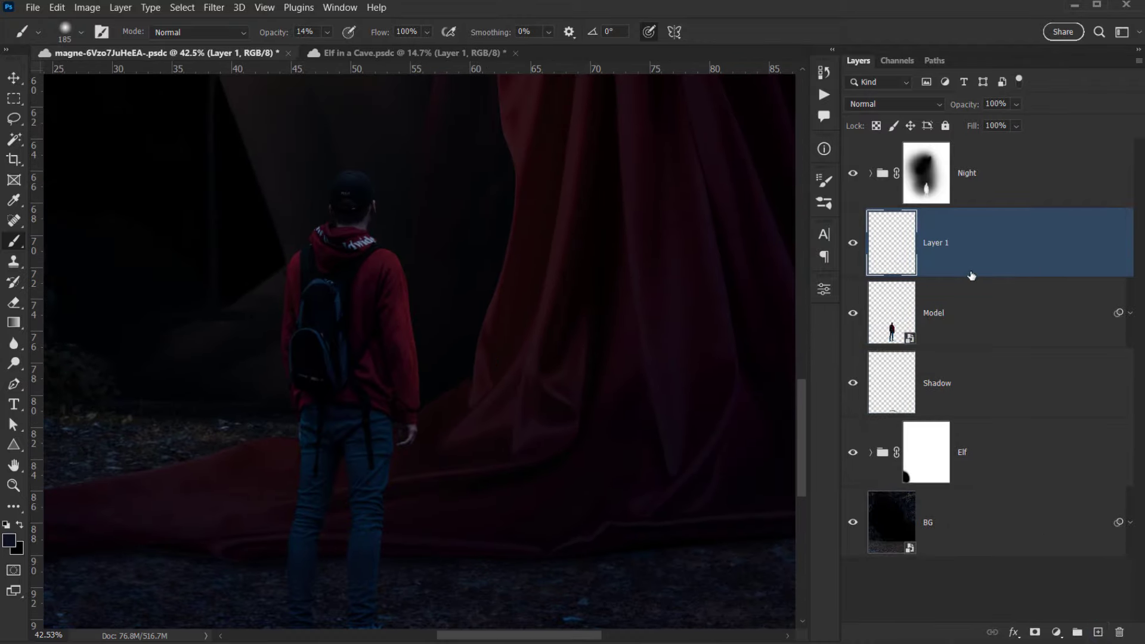
alt+click(1021, 274)
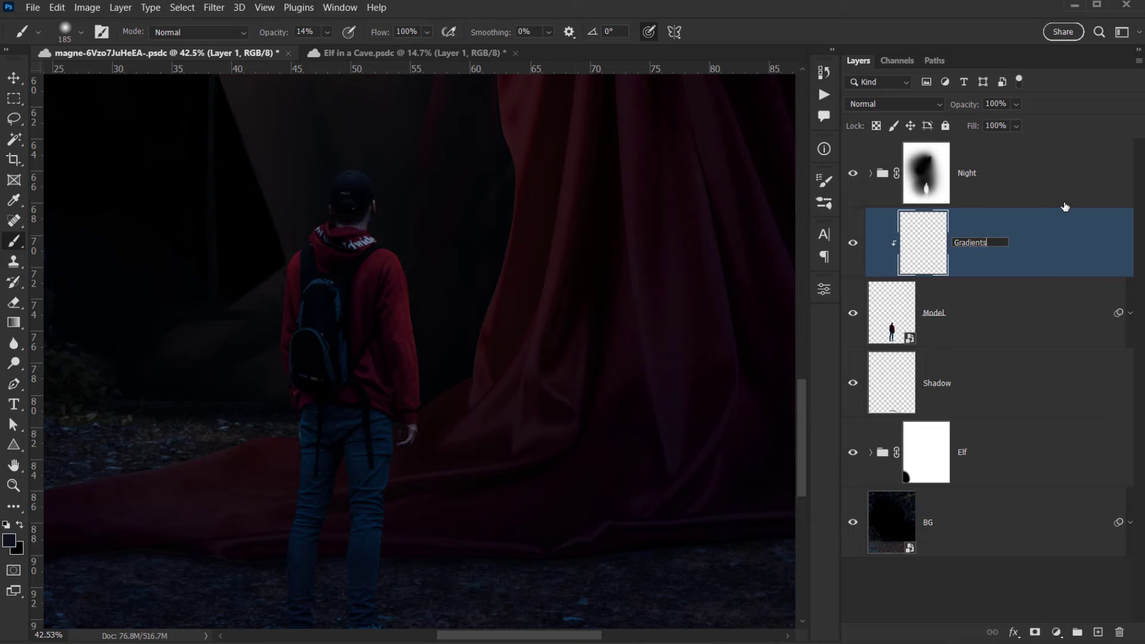
key(Return)
Set the foreground color to the dark blue 0d0f15 sampled from the ground beside the model's shoes.
drag(223, 292, 309, 143)
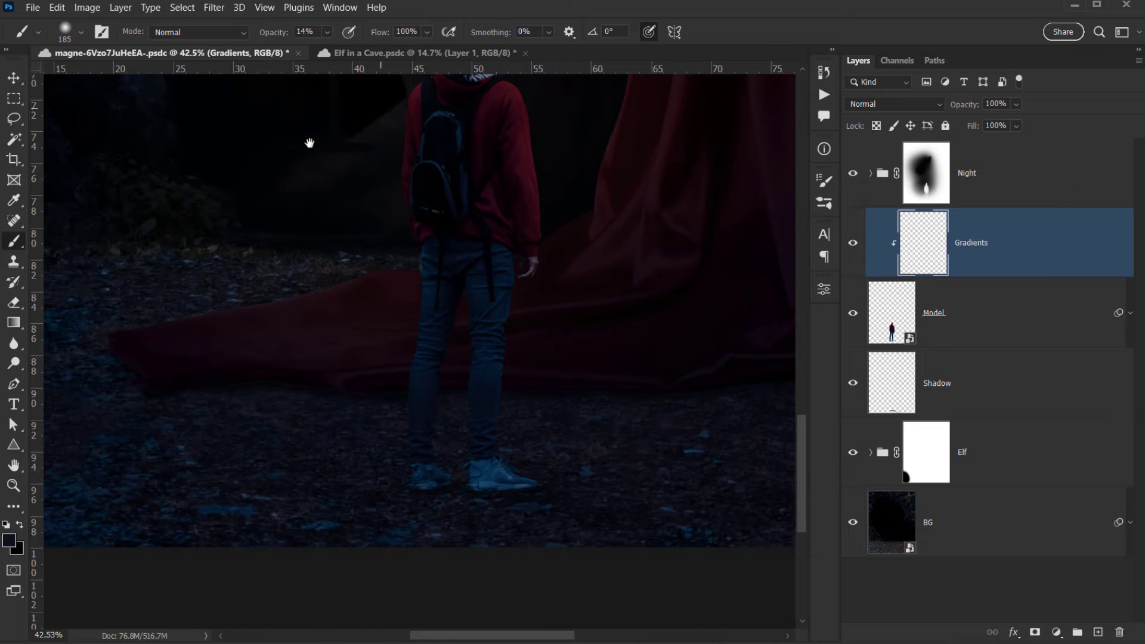
click(11, 544)
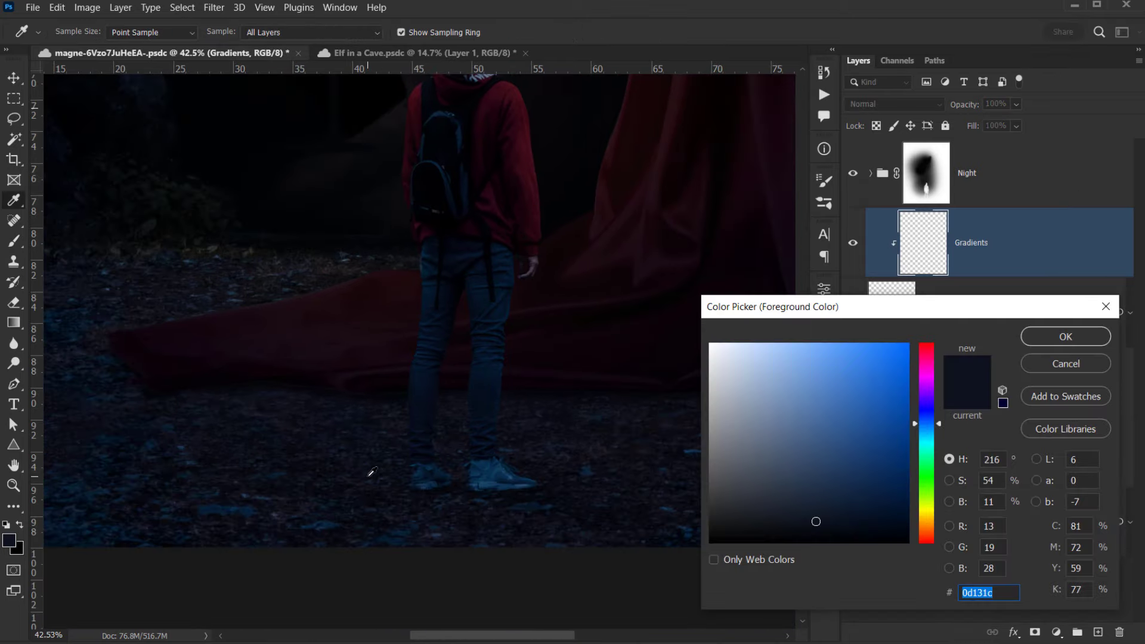
click(359, 463)
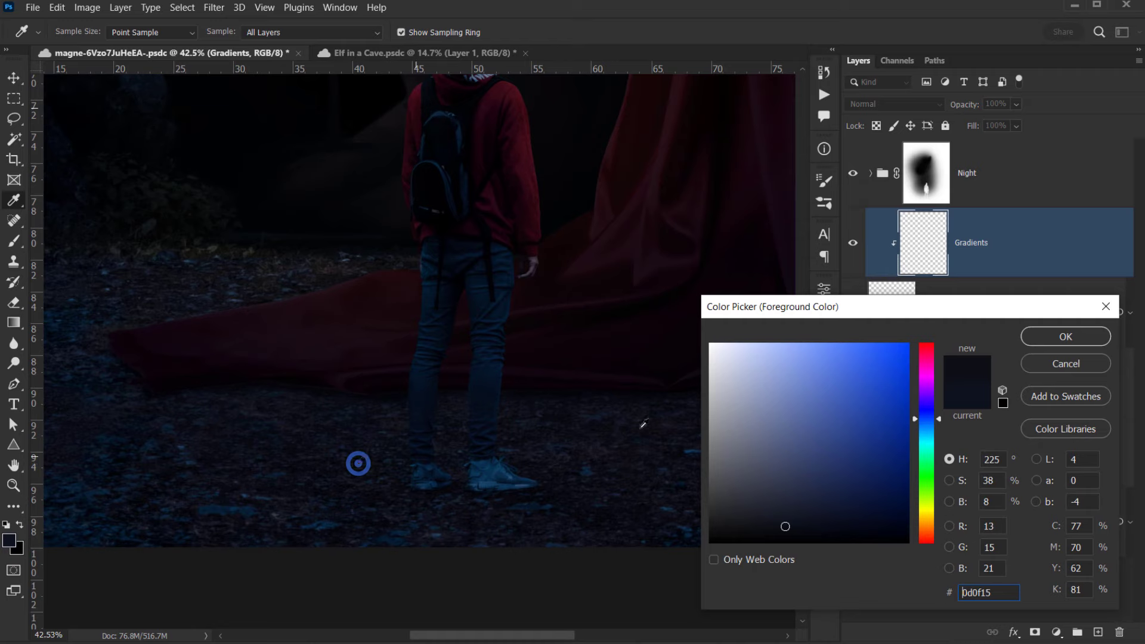
click(1030, 336)
Draw a linear foreground-to-transparent gradient on the Gradients layer, from just below the shoes straight up to the model's thighs.
click(14, 325)
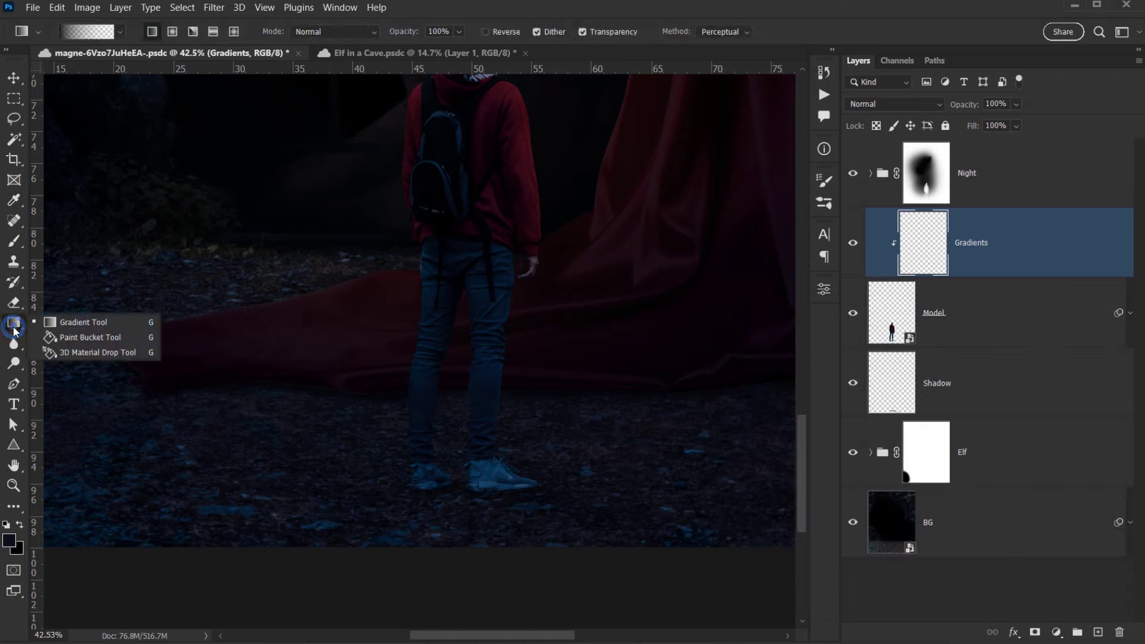
click(66, 322)
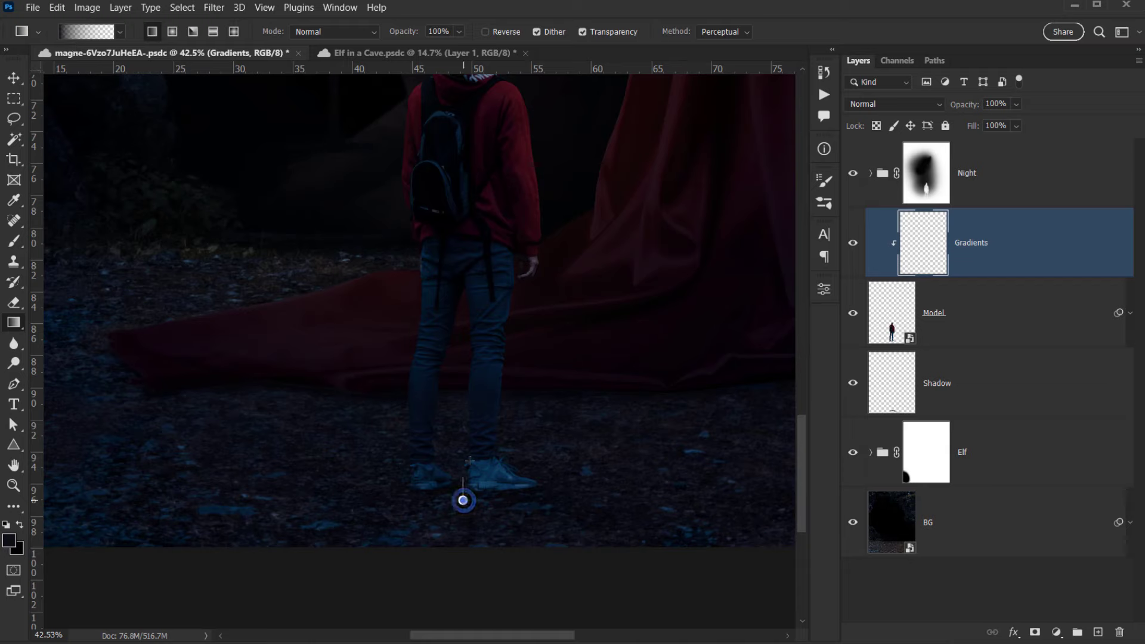
drag(469, 461, 468, 373)
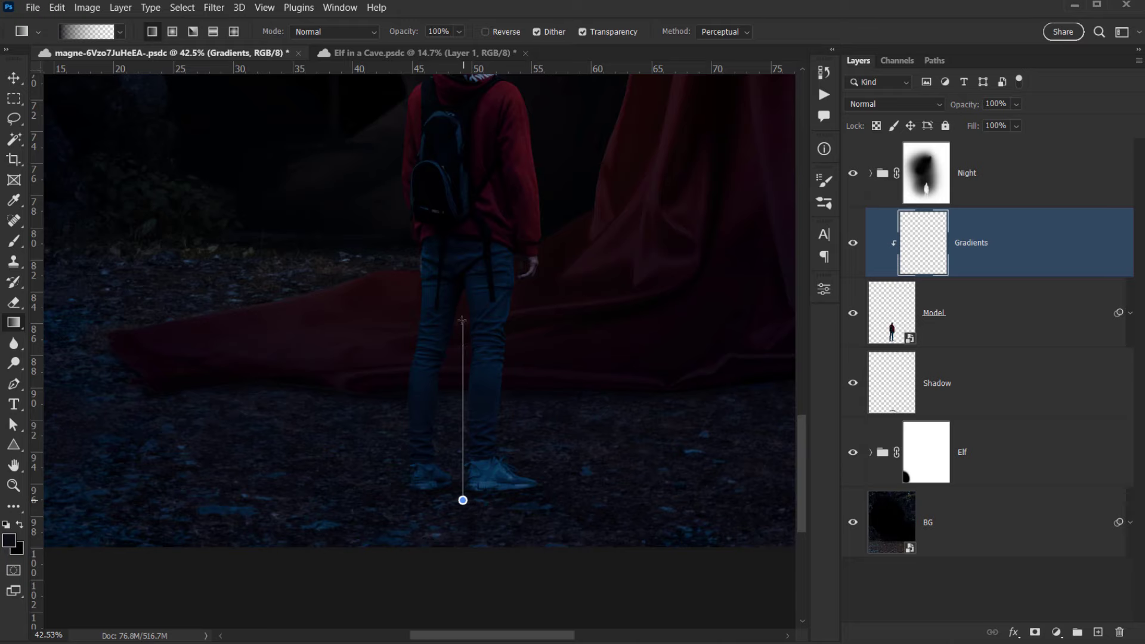
drag(463, 319, 463, 320)
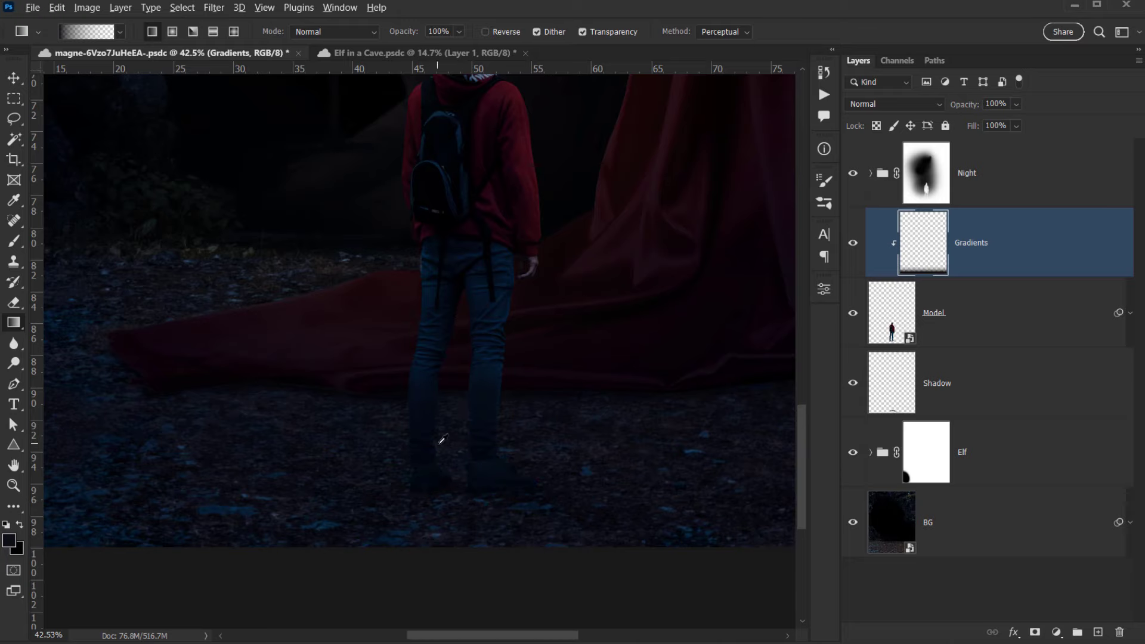
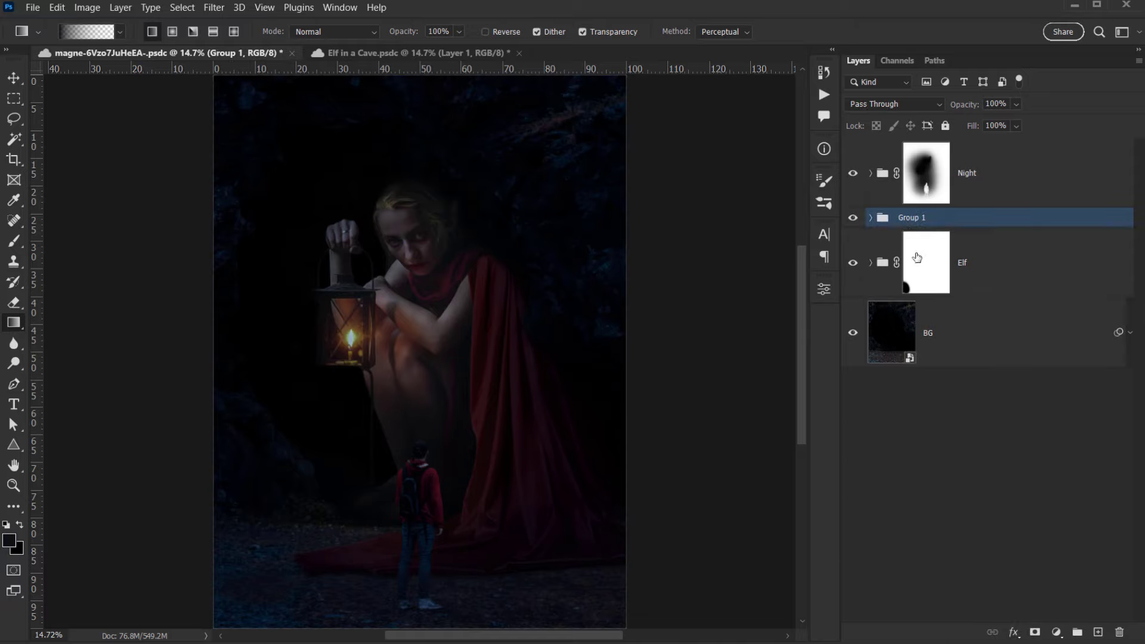
Rename the model's layer group as Human and compare the scene with that group hidden and shown.
double_click(909, 220)
key(Return)
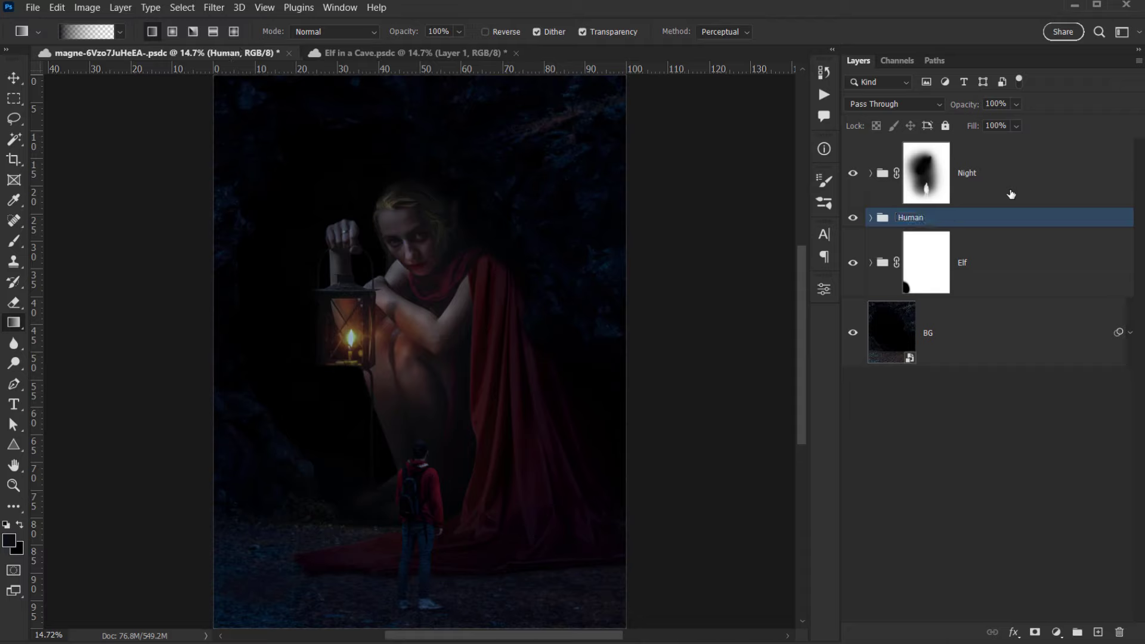
click(853, 220)
click(853, 221)
click(853, 220)
click(852, 221)
Compare the composite with the Night group hidden and shown, and examine the lantern, the standing model and the red cape.
click(853, 174)
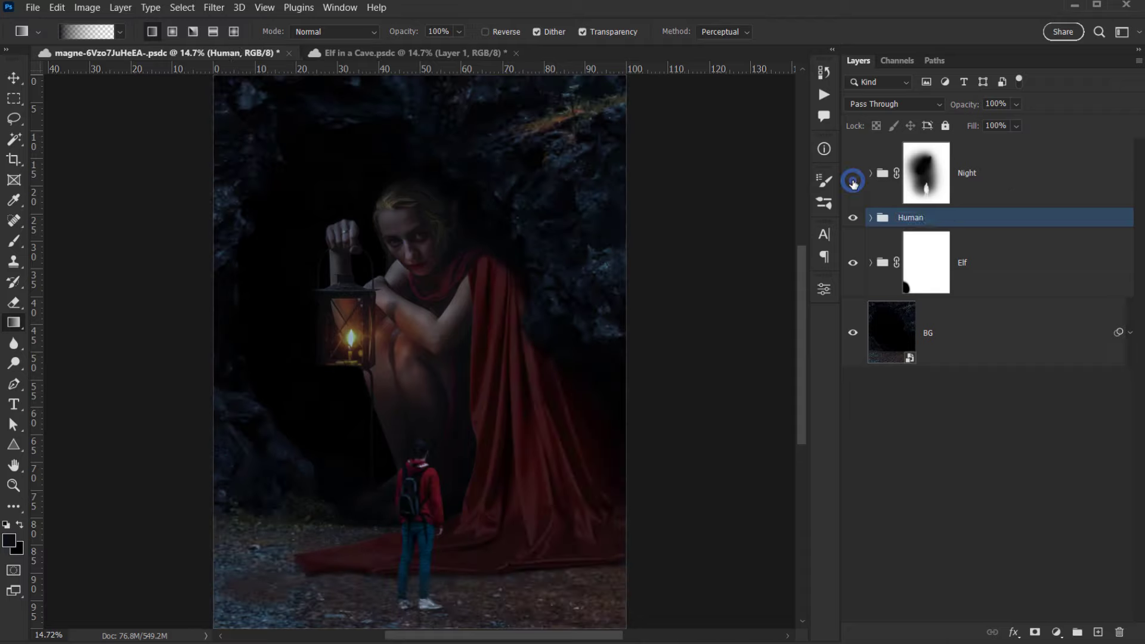
click(853, 179)
click(853, 178)
click(853, 179)
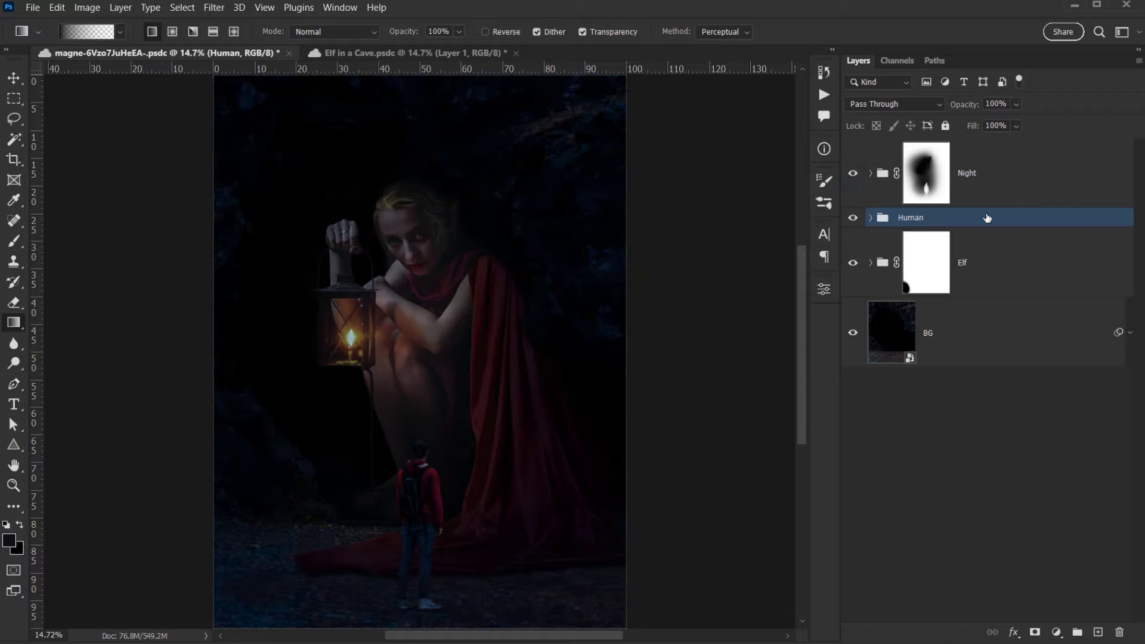
drag(422, 375, 391, 340)
scroll(335, 382, up, 3)
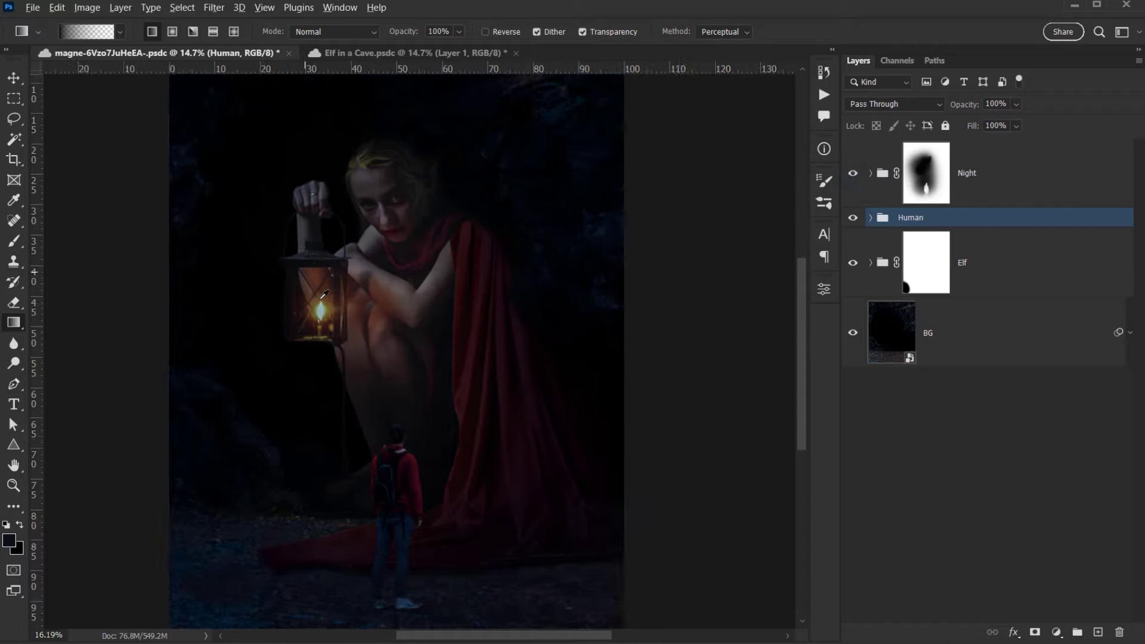
drag(464, 343, 499, 290)
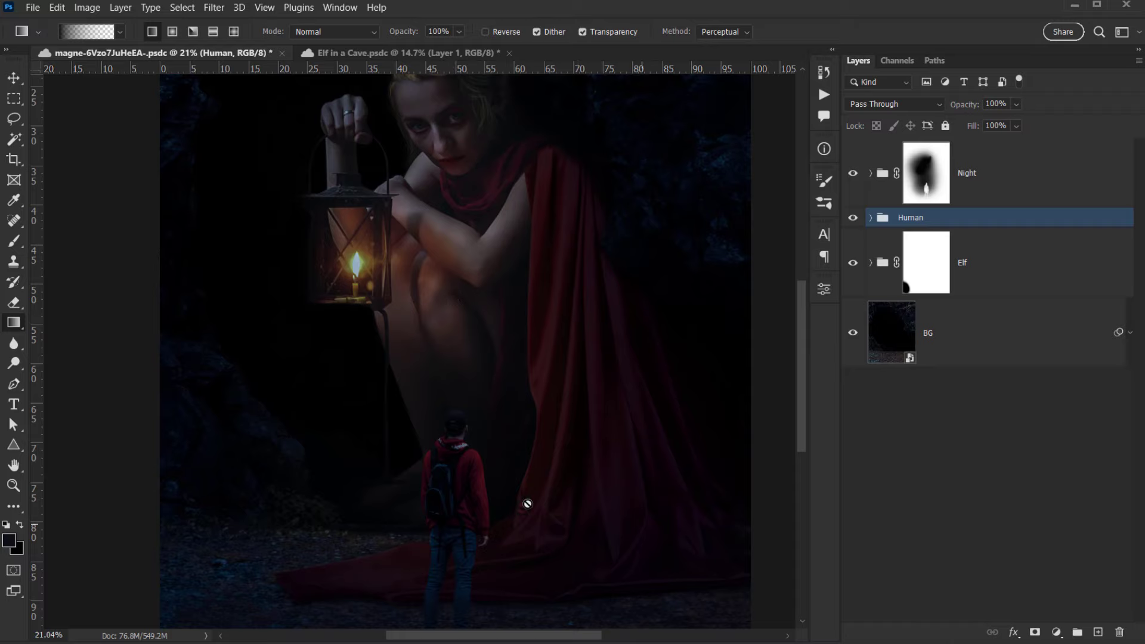
mouse_move(521, 501)
mouse_down()
mouse_move(507, 450)
mouse_move(512, 487)
mouse_up()
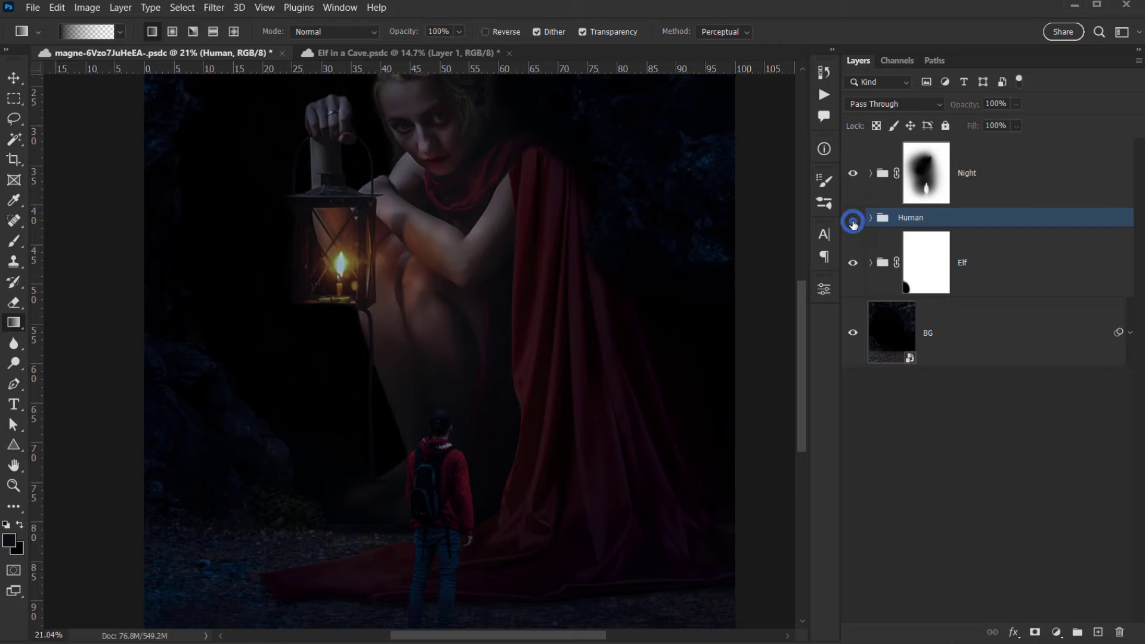
drag(568, 353, 448, 479)
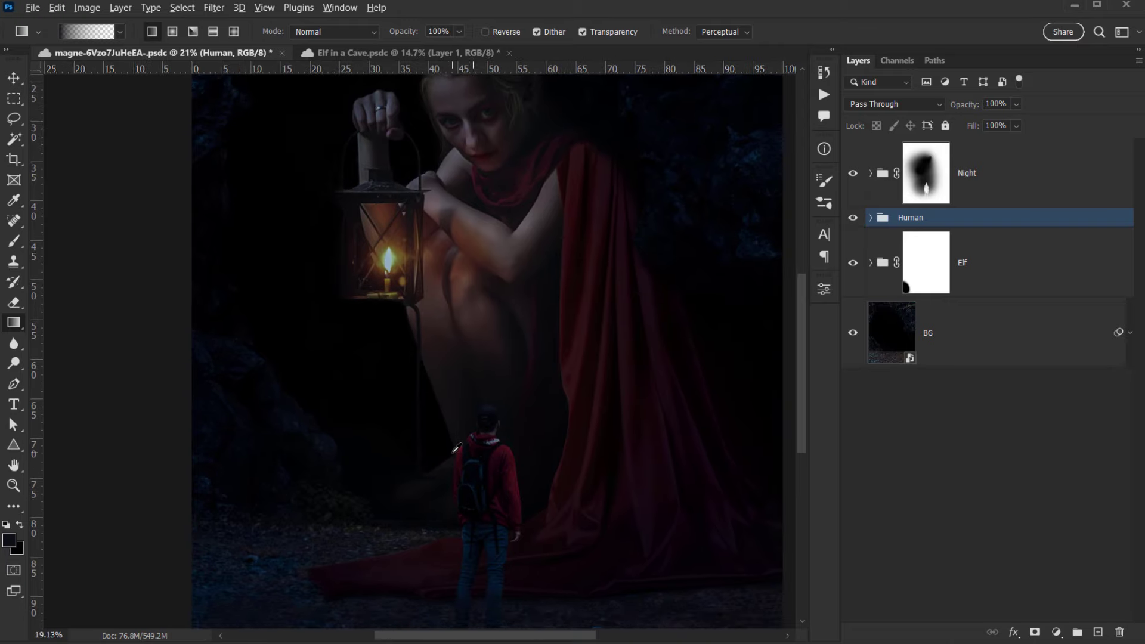
scroll(554, 427, down, 2)
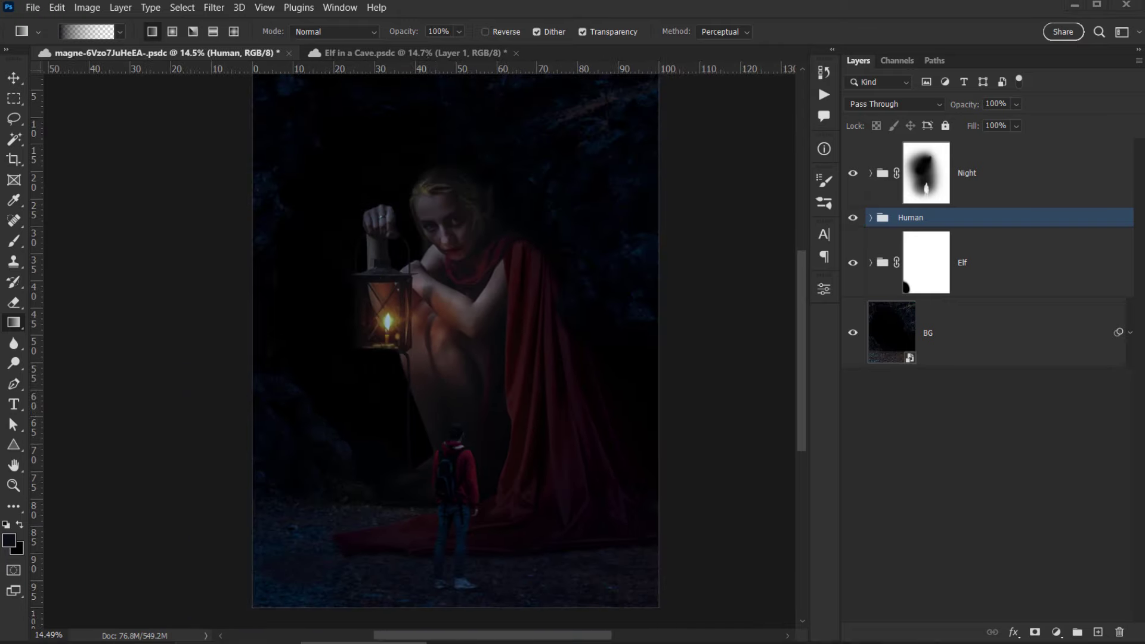
Bring the starry-sky photo in from another window above the Human group and position it over nearly the whole canvas.
key(alt+Tab)
drag(918, 196, 529, 566)
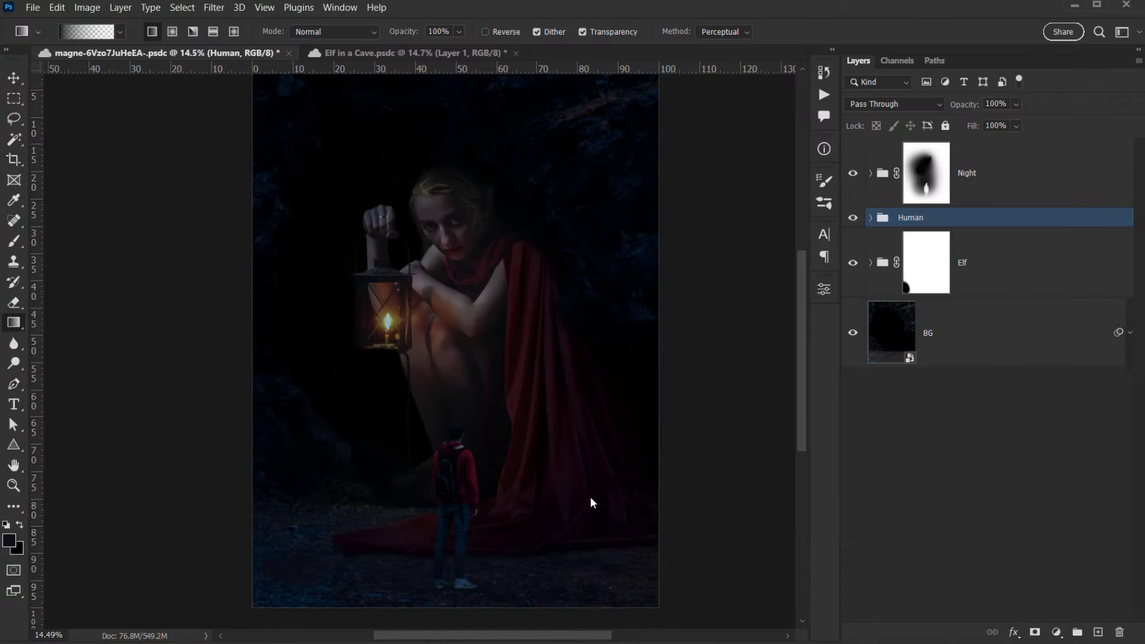
drag(454, 160, 464, 81)
drag(623, 304, 607, 325)
click(746, 29)
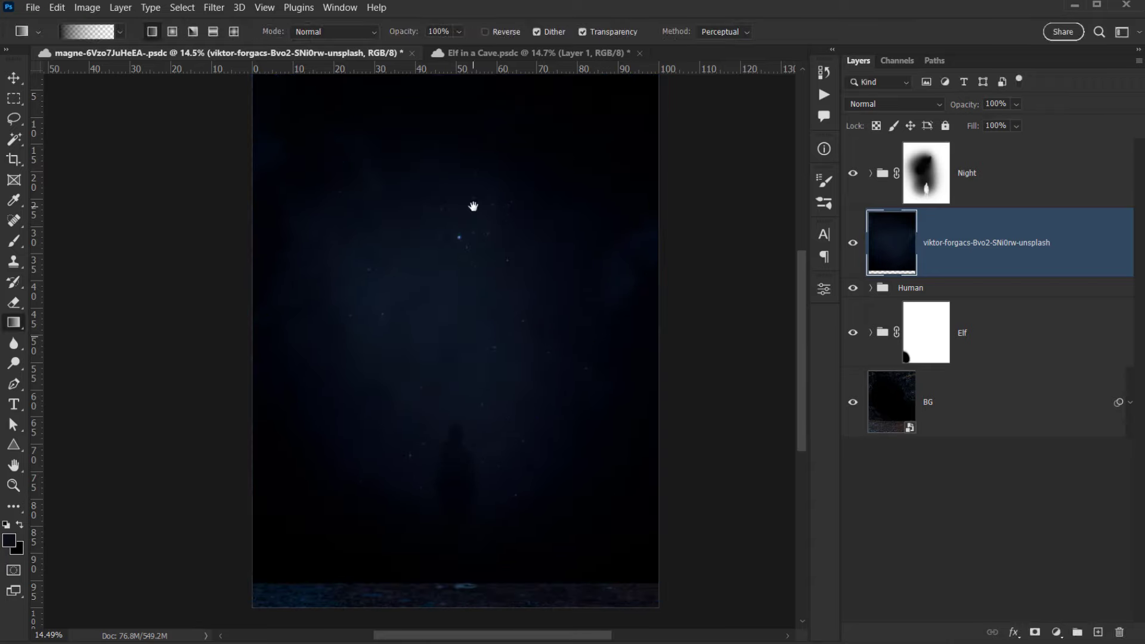
drag(473, 207, 453, 269)
drag(461, 322, 477, 295)
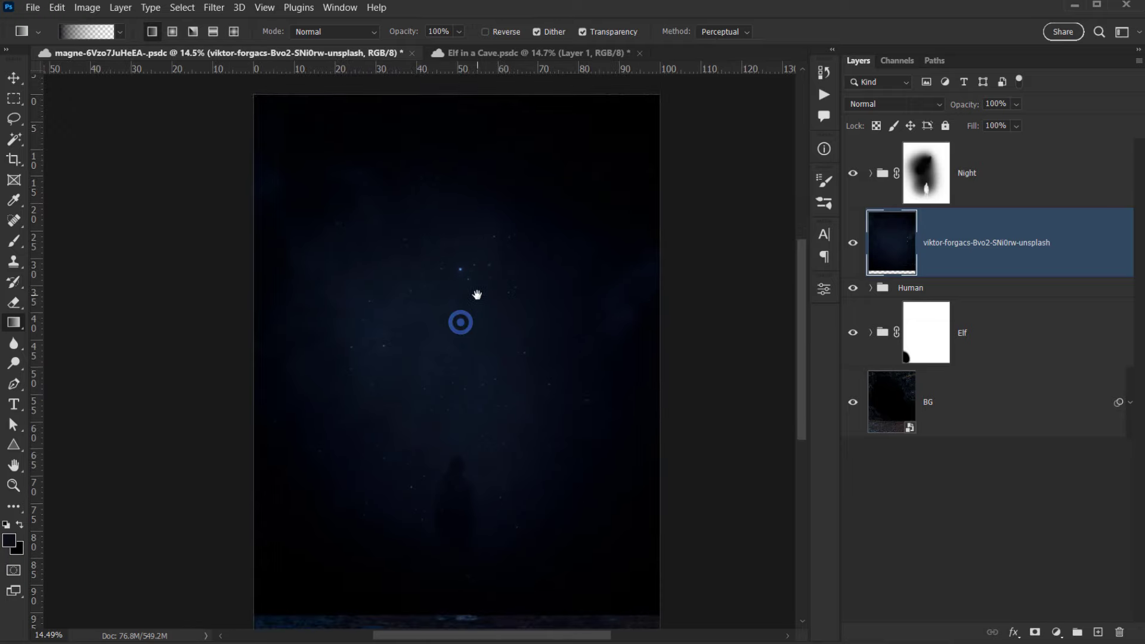
Rename the starry-sky photo layer as Particles and desaturate it.
double_click(966, 244)
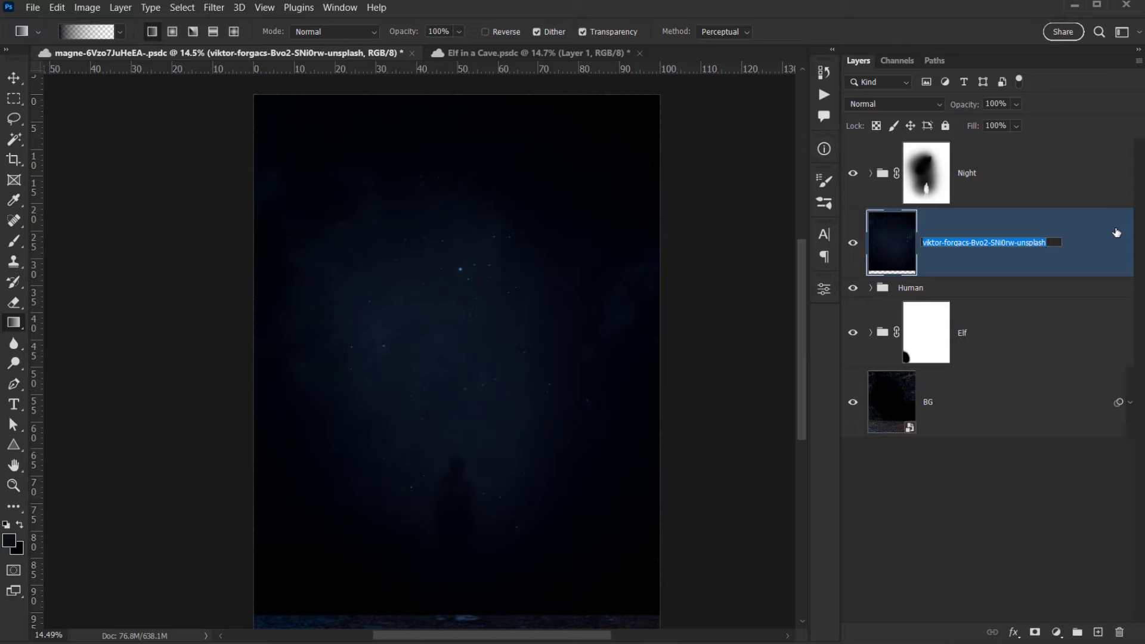
text(Particles)
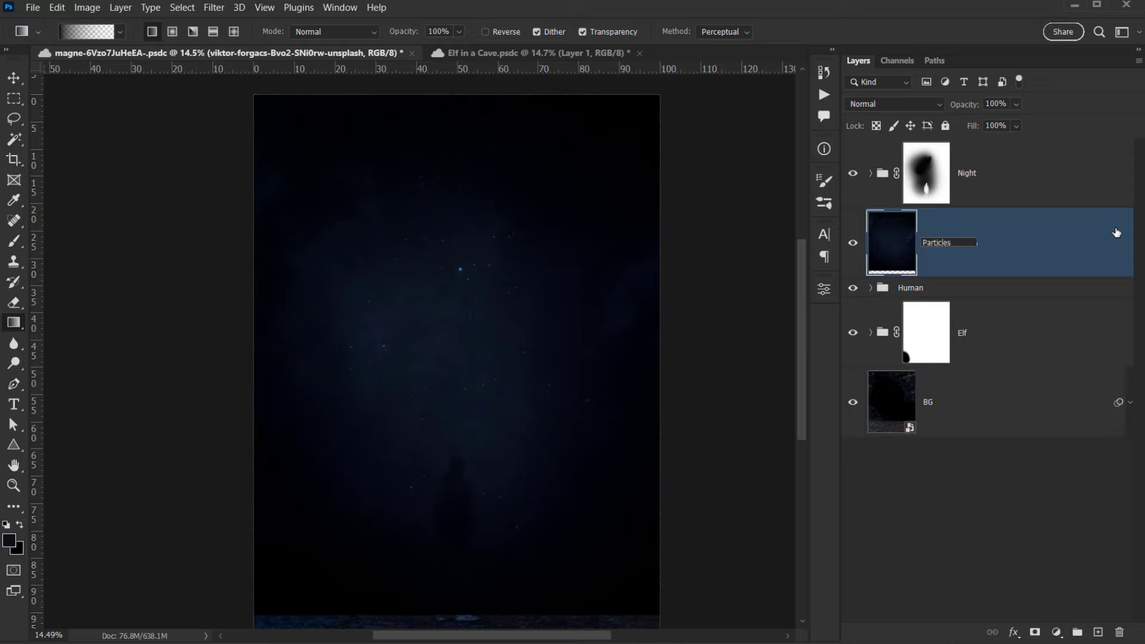
key(Return)
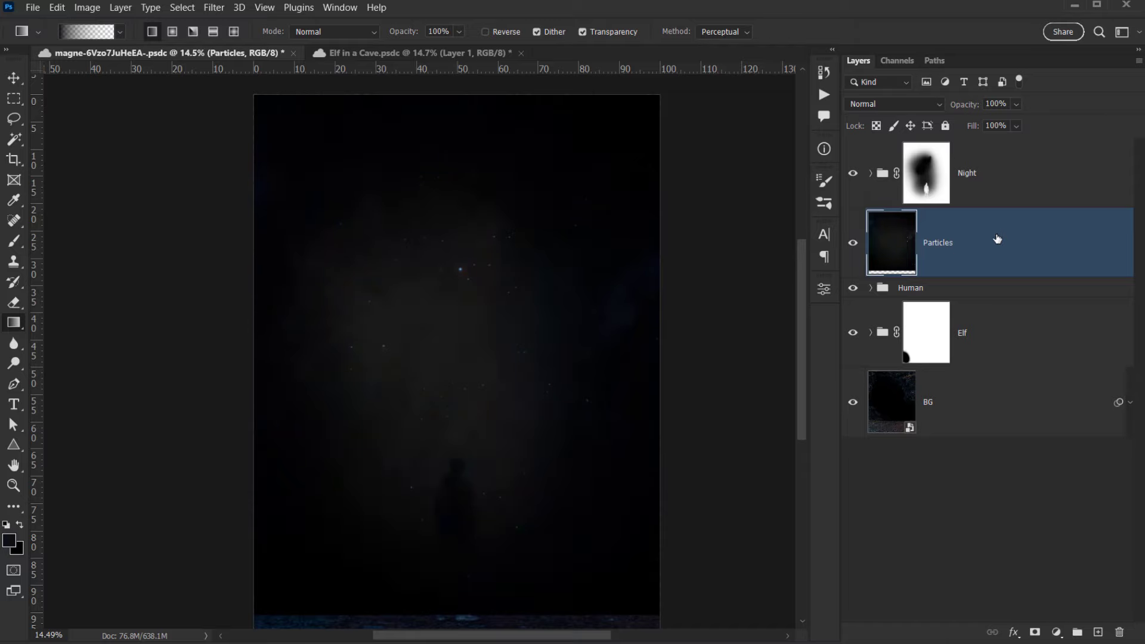
Apply Levels to the Particles layer, setting the black point by sampling the dark sky between the stars.
key(ctrl+l)
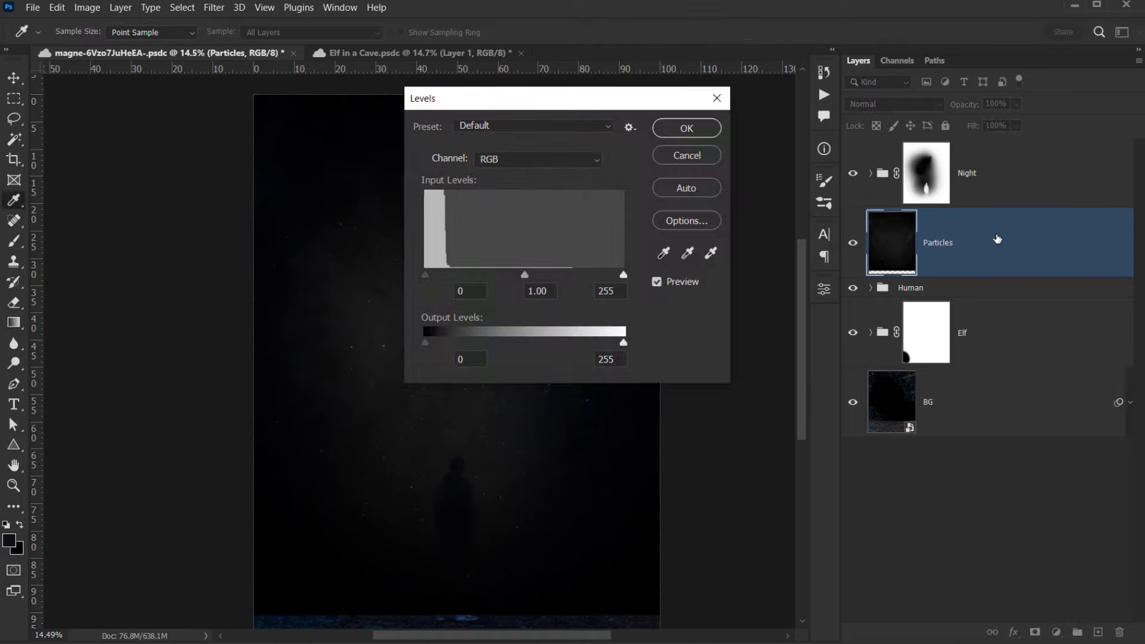
drag(513, 100, 655, 108)
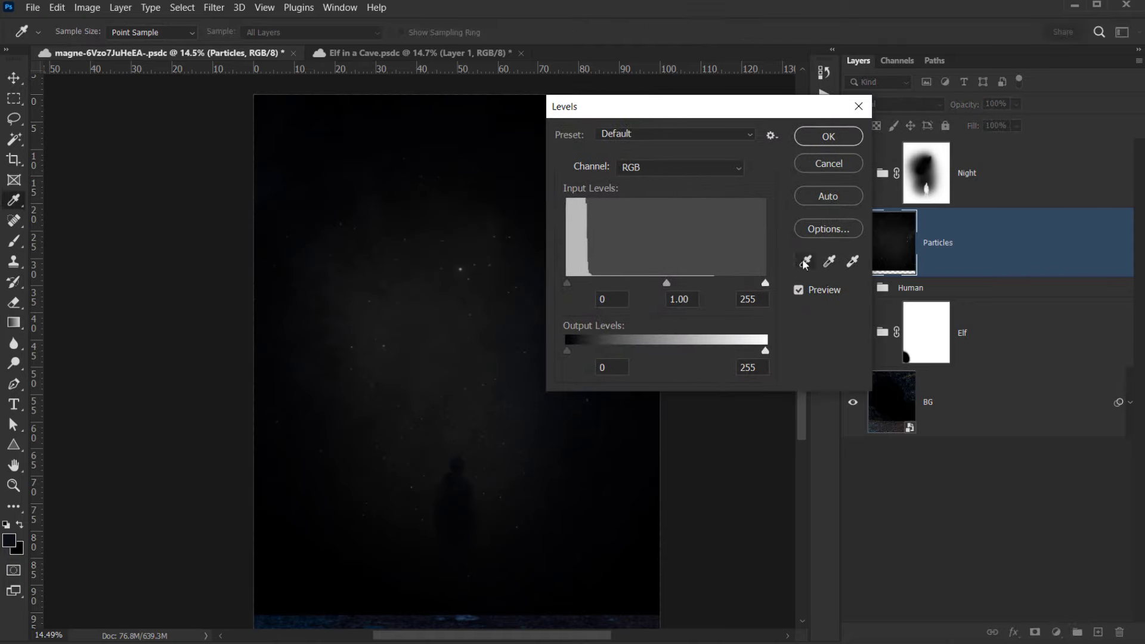
click(805, 262)
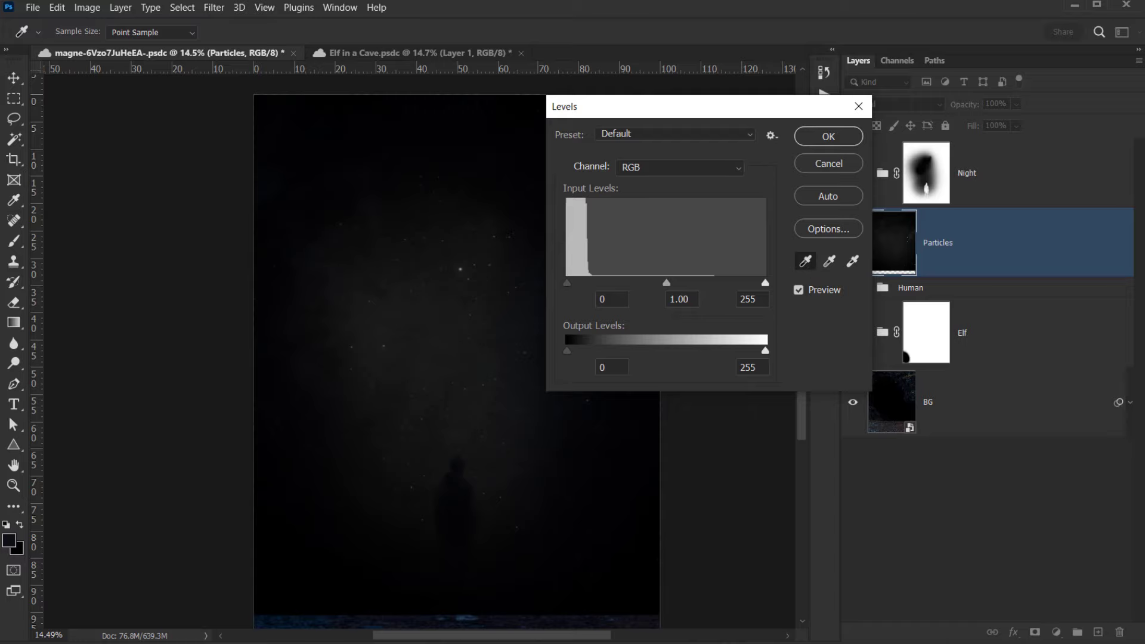
scroll(434, 276, up, 6)
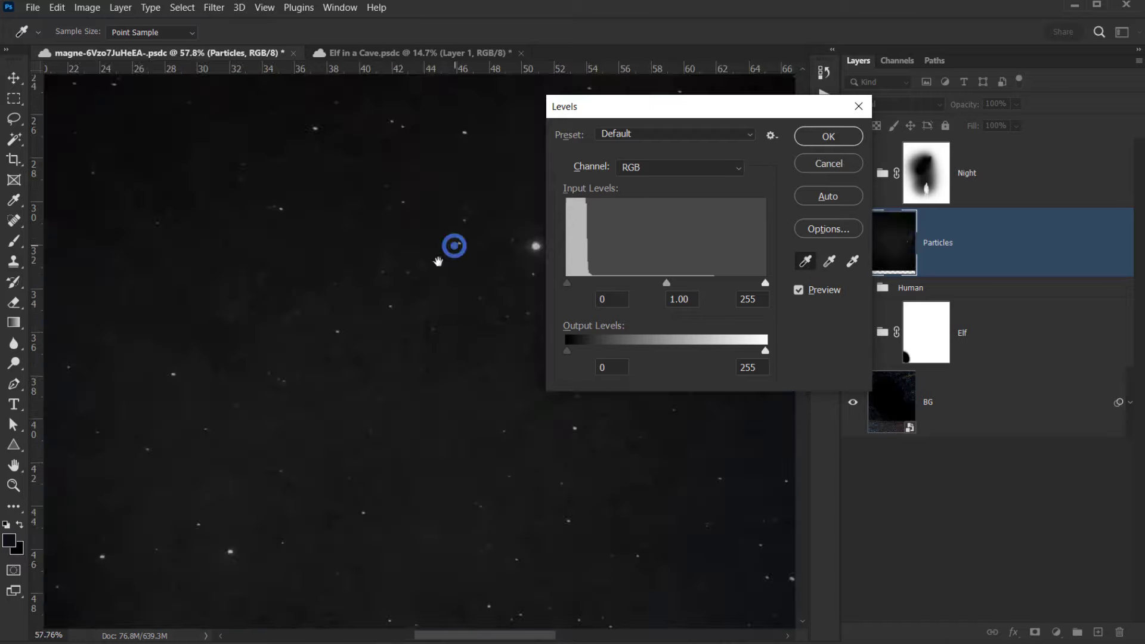
scroll(376, 279, up, 4)
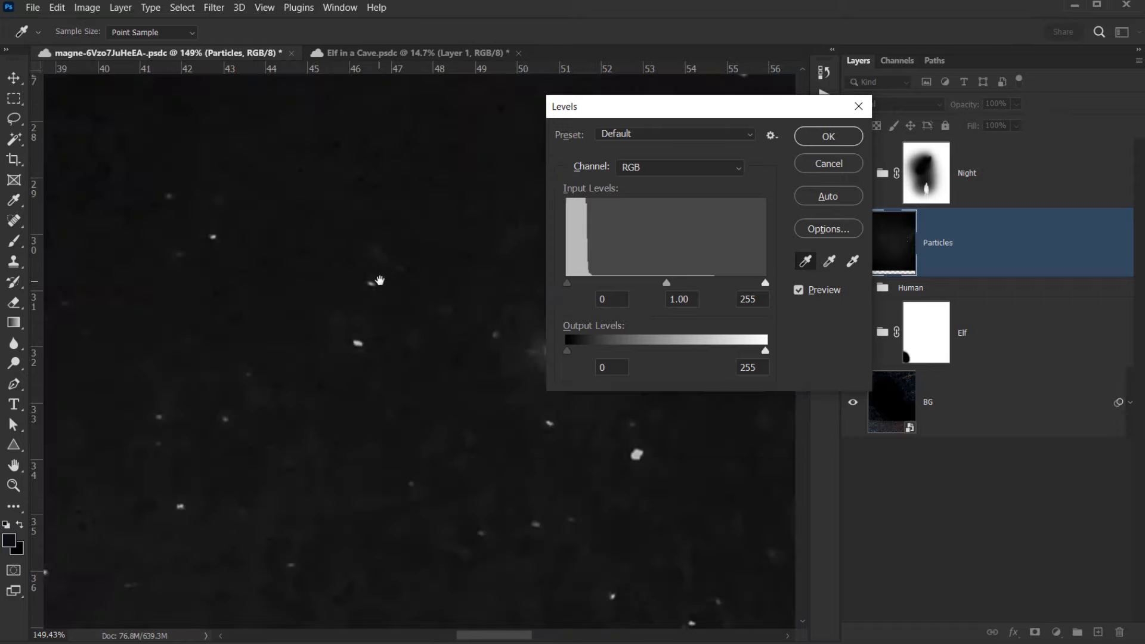
drag(380, 281, 295, 360)
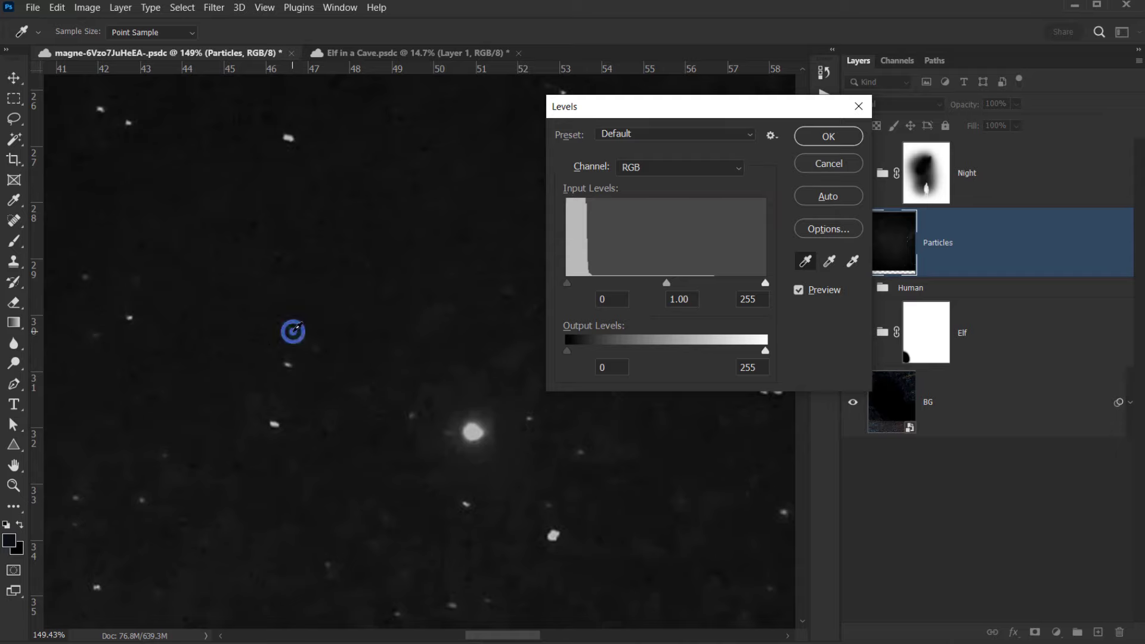
click(295, 330)
drag(417, 479, 522, 367)
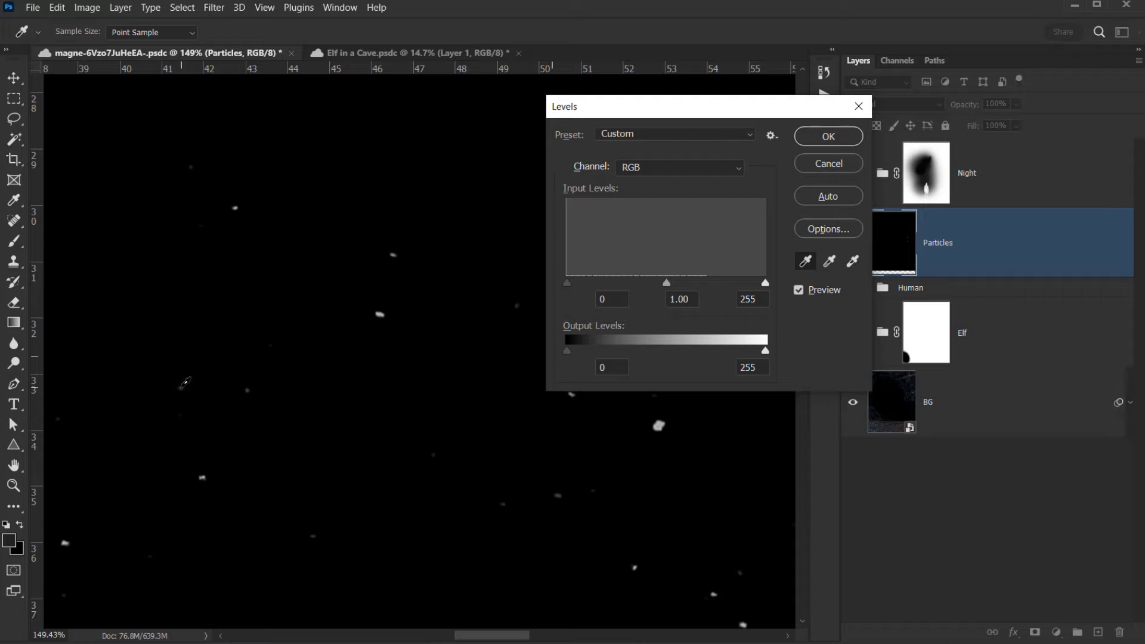
scroll(266, 347, down, 2)
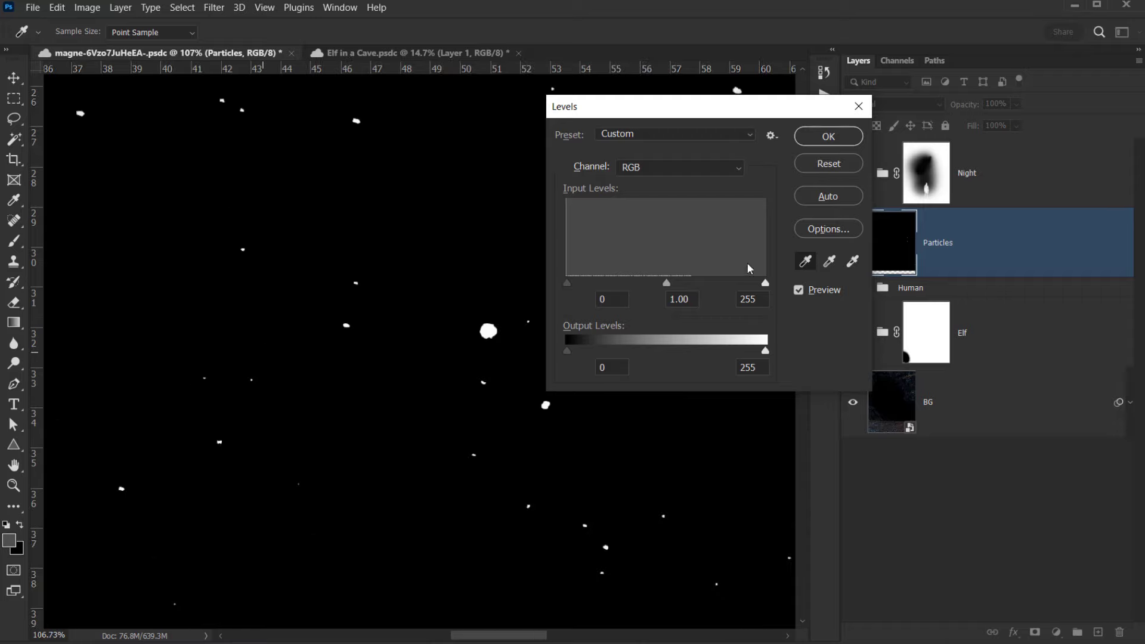
click(830, 137)
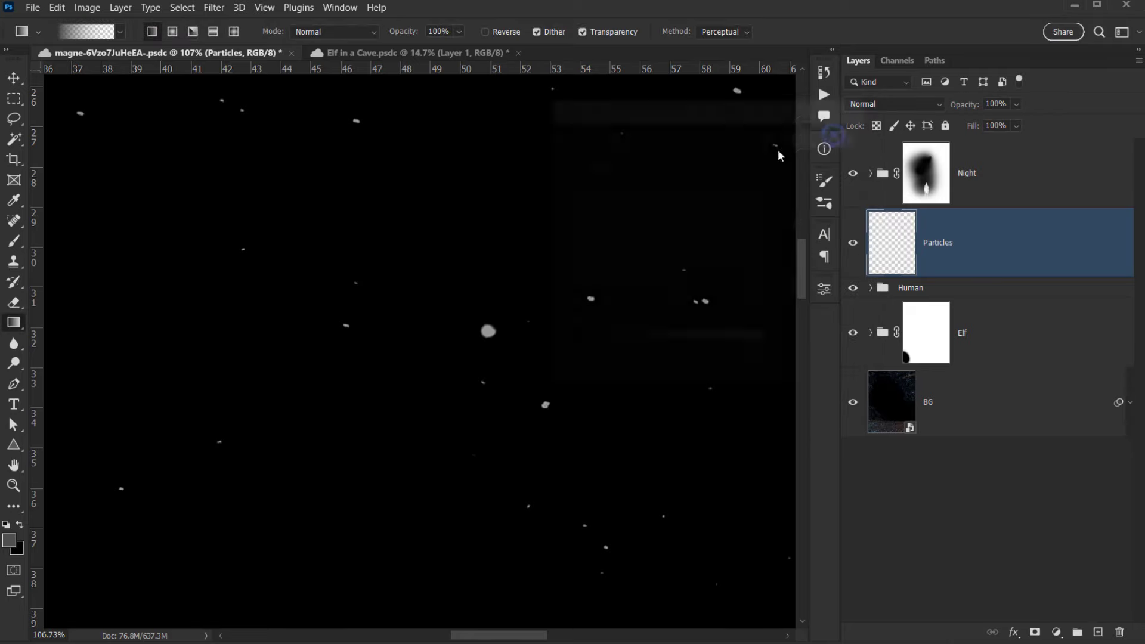
Set the Particles layer's blend mode to Screen and check the specks over the lantern and the elf.
scroll(377, 317, down, 5)
scroll(377, 319, down, 2)
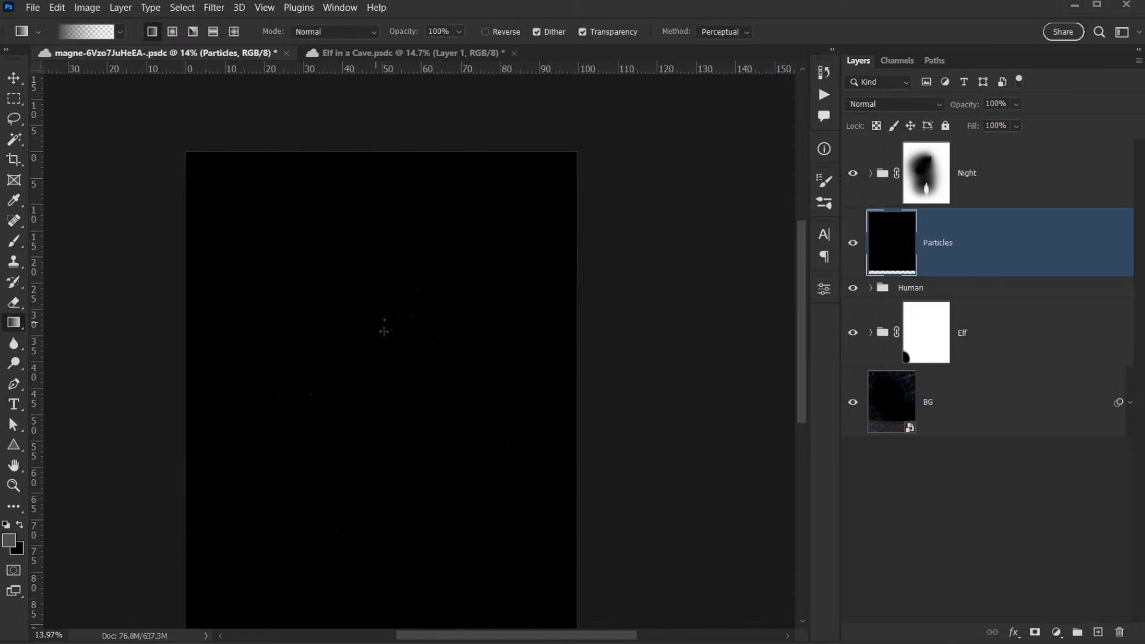
drag(324, 378, 346, 305)
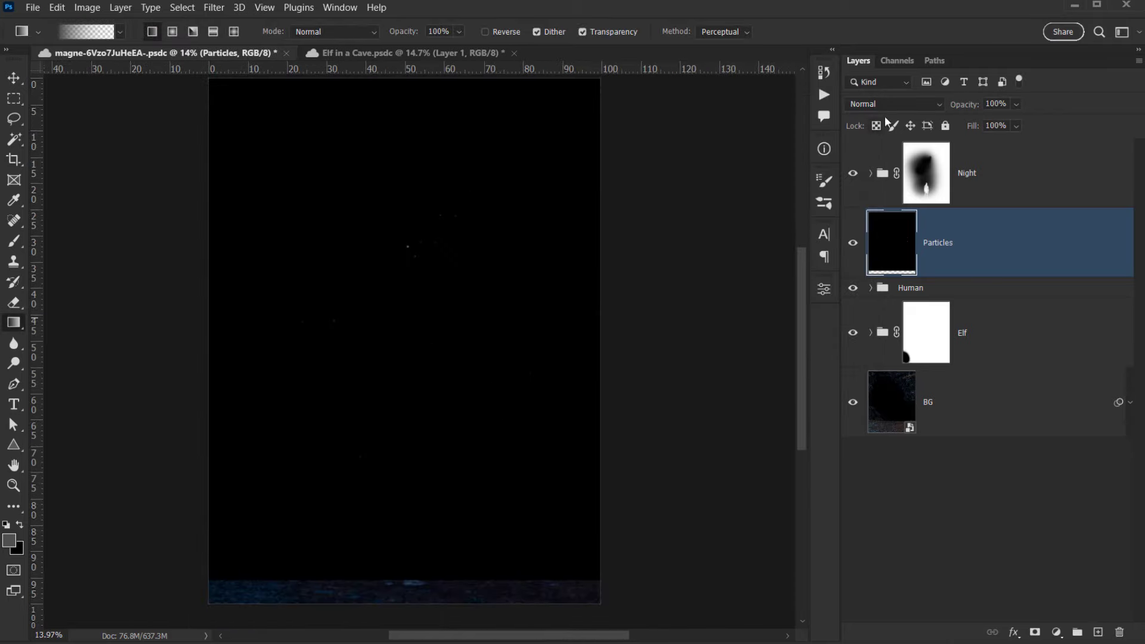
click(883, 104)
click(869, 237)
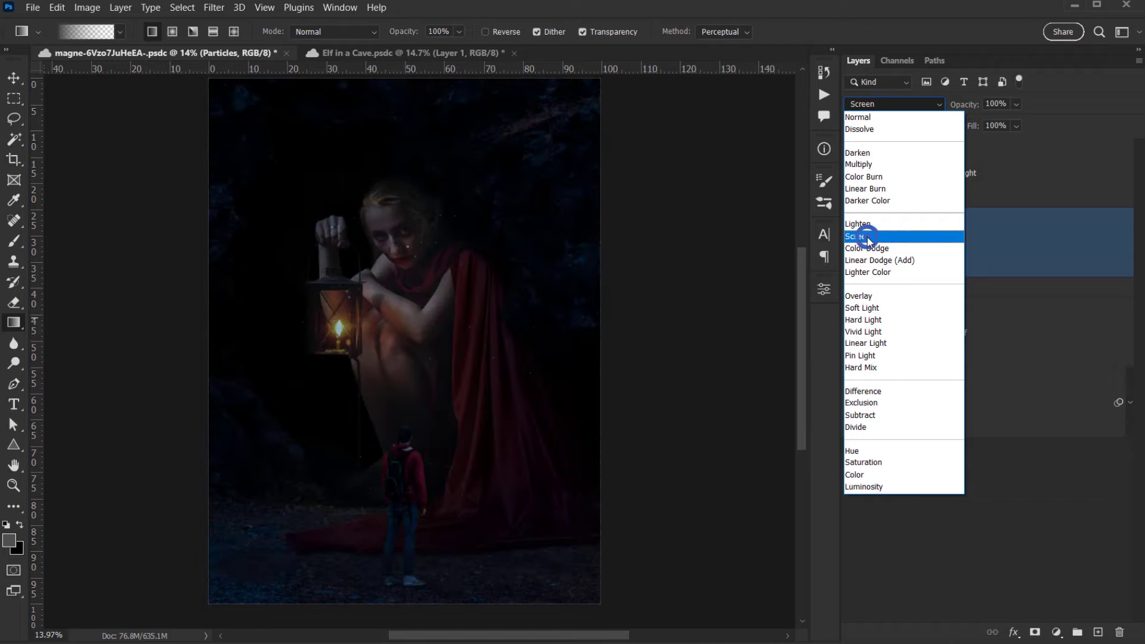
scroll(481, 278, up, 5)
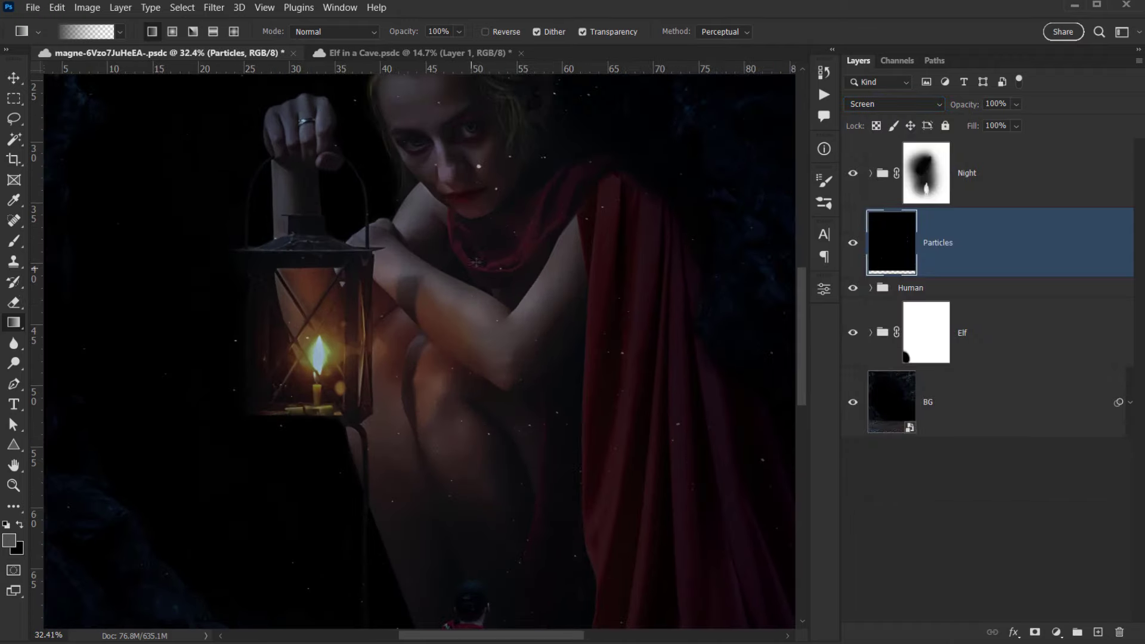
scroll(476, 261, down, 6)
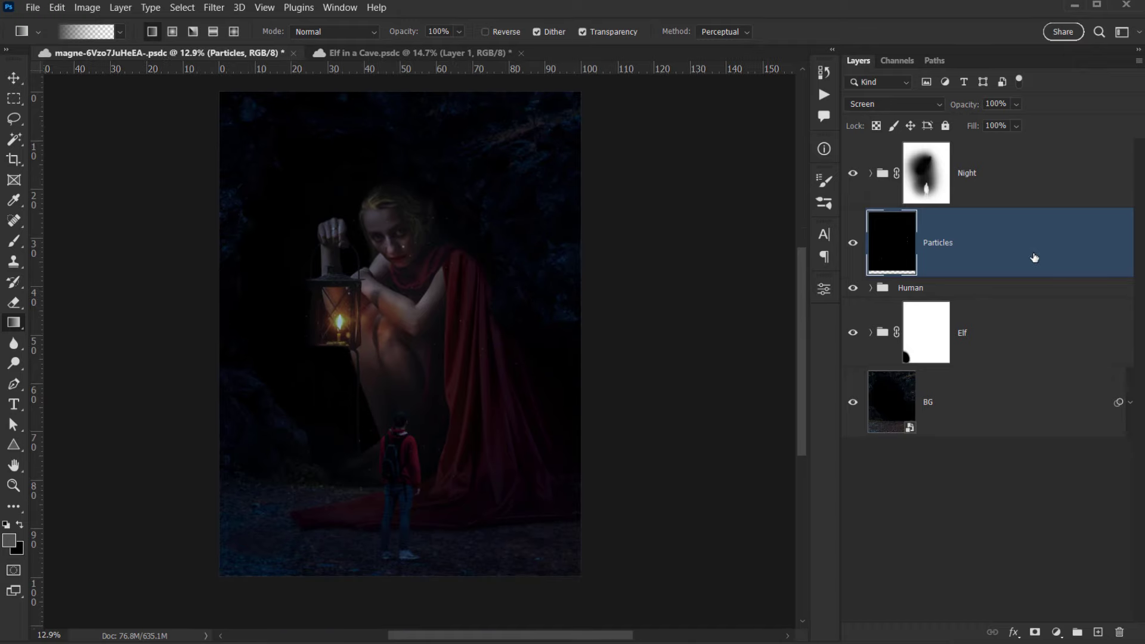
Rotate the Particles layer by -90°, scale it to about 75% and shift it towards the lantern.
key(ctrl+t)
drag(690, 289, 421, 129)
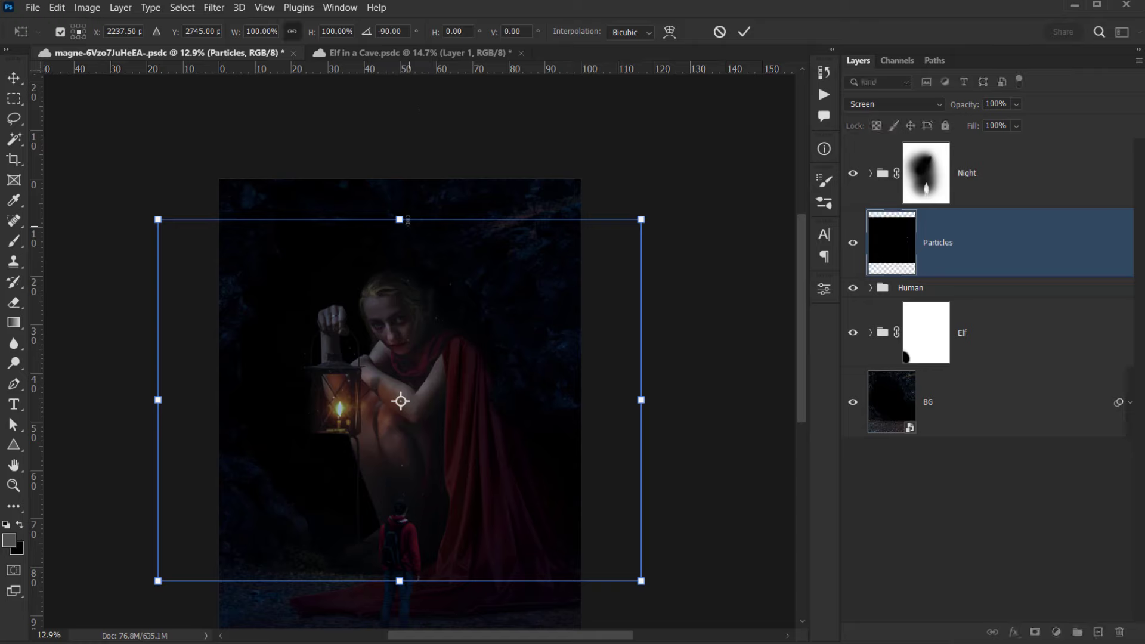
drag(400, 221, 401, 320)
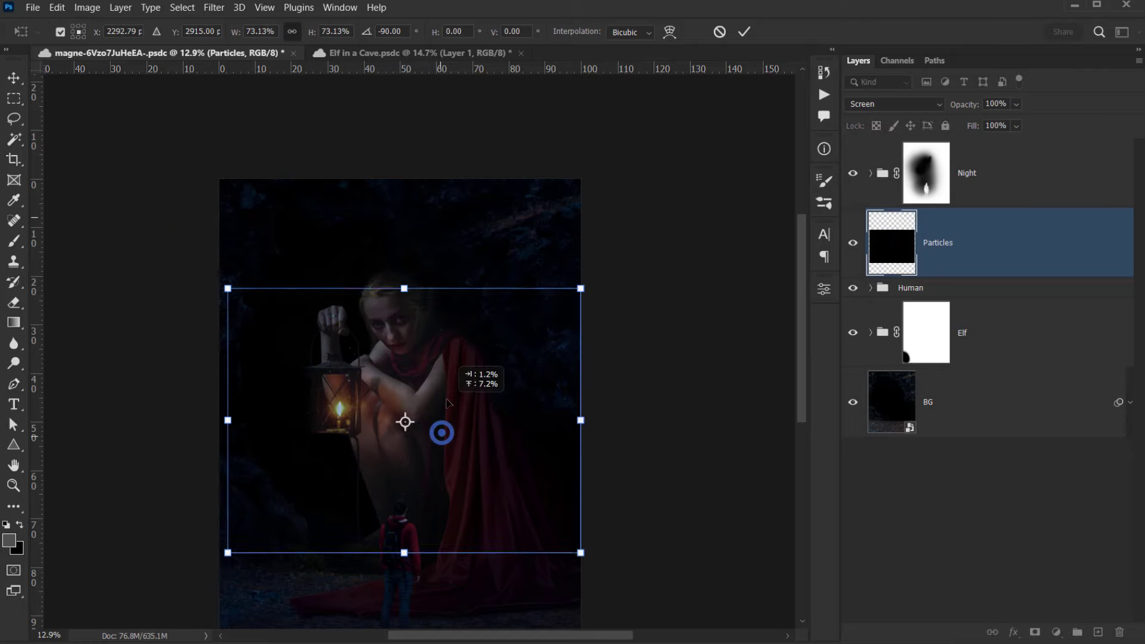
drag(440, 429, 439, 394)
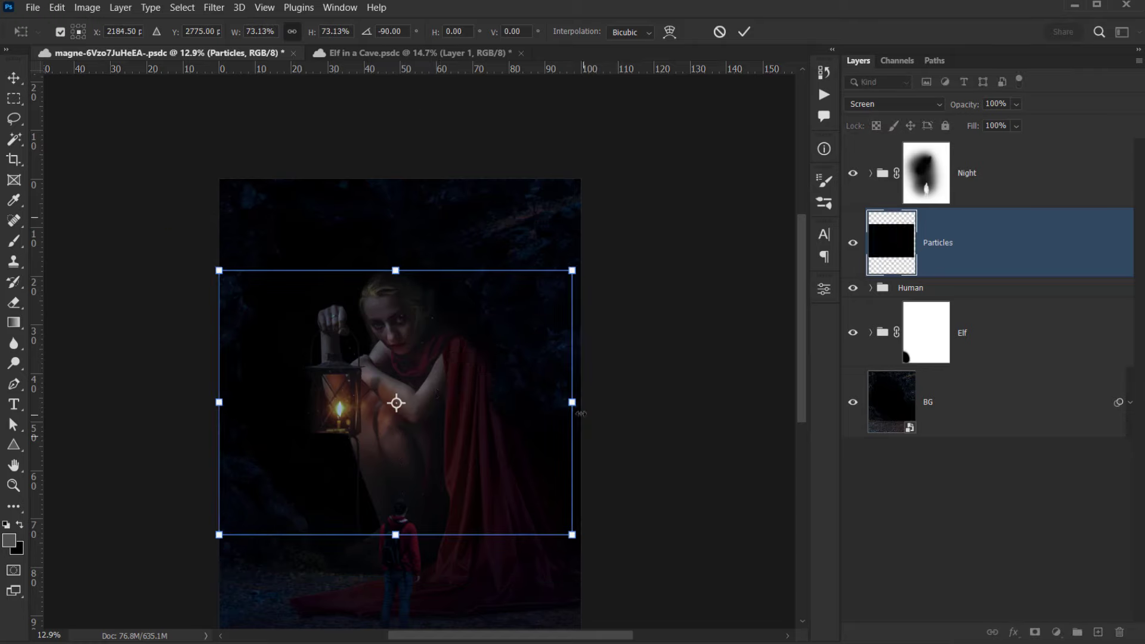
drag(573, 409, 582, 409)
drag(466, 418, 395, 449)
Shrink the Particles layer to about 55%, centre it near the candle flame and apply the transformation.
scroll(311, 427, up, 2)
scroll(311, 426, up, 1)
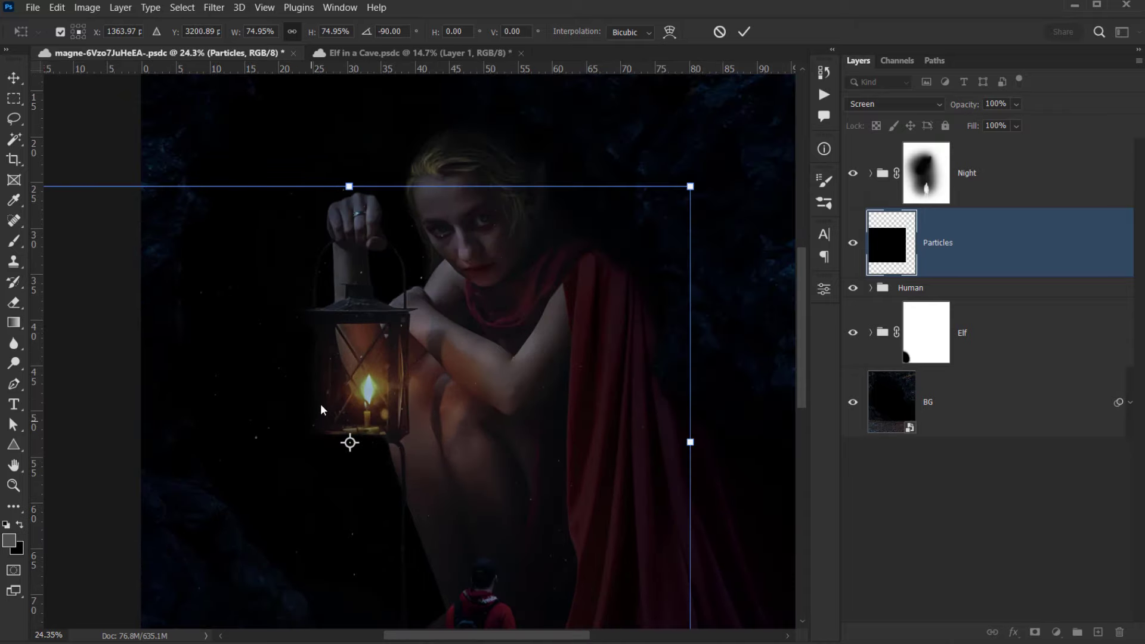
drag(376, 404, 415, 391)
drag(390, 172, 385, 314)
drag(440, 465, 433, 375)
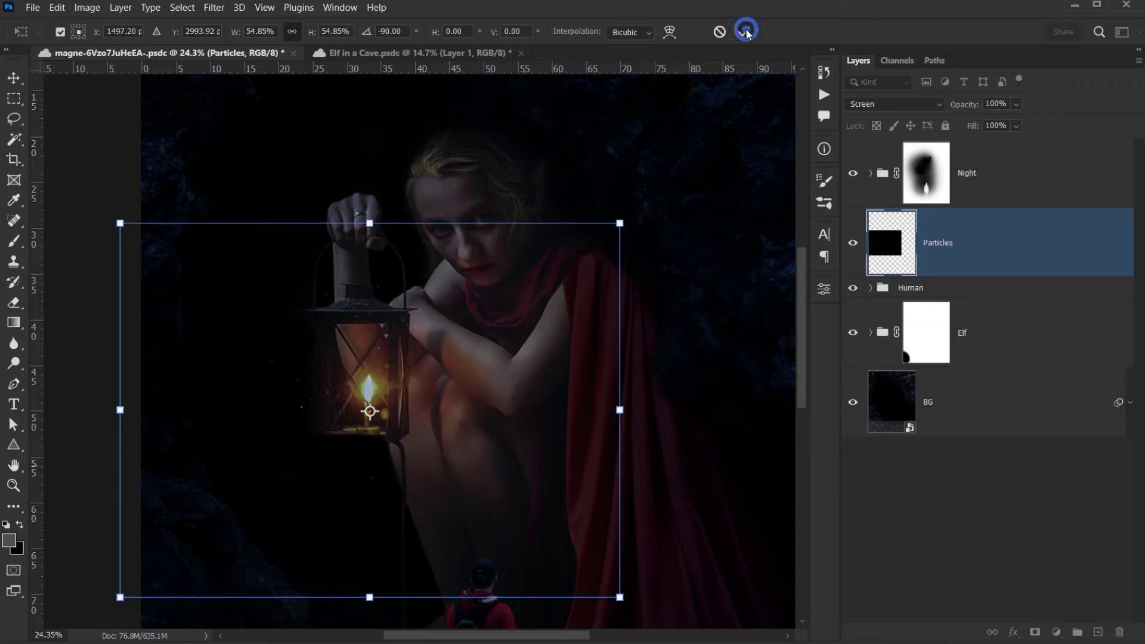
click(747, 32)
Lower the Particles layer's opacity to 66% and add a layer mask to it.
scroll(319, 422, up, 5)
key(g)
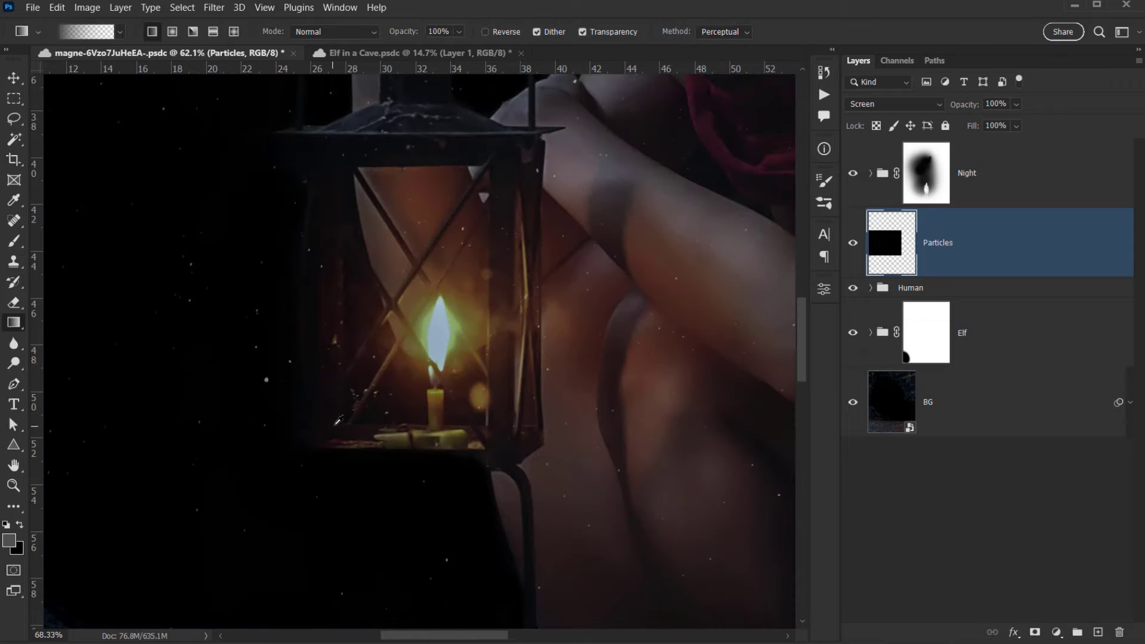
scroll(473, 371, down, 4)
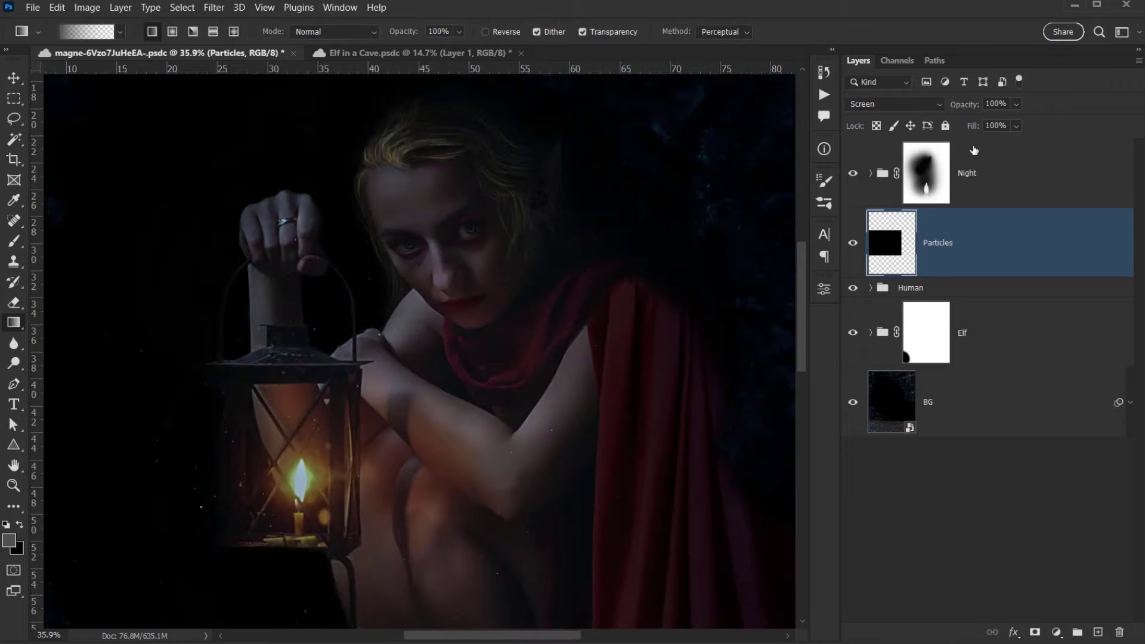
drag(966, 106, 951, 113)
click(1034, 634)
Paint black on the Particles mask with a soft 688 px brush at 14% opacity to fade the specks over the elf's face and scarf.
key(b)
key(x)
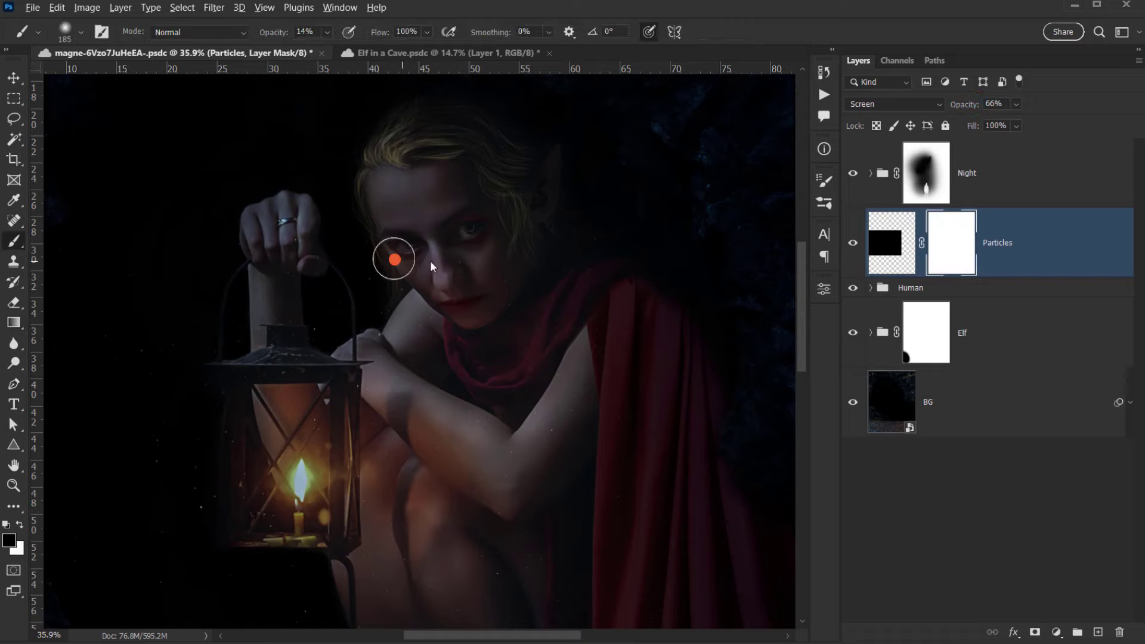
drag(394, 259, 448, 262)
click(472, 265)
click(460, 265)
click(465, 276)
click(463, 277)
click(468, 288)
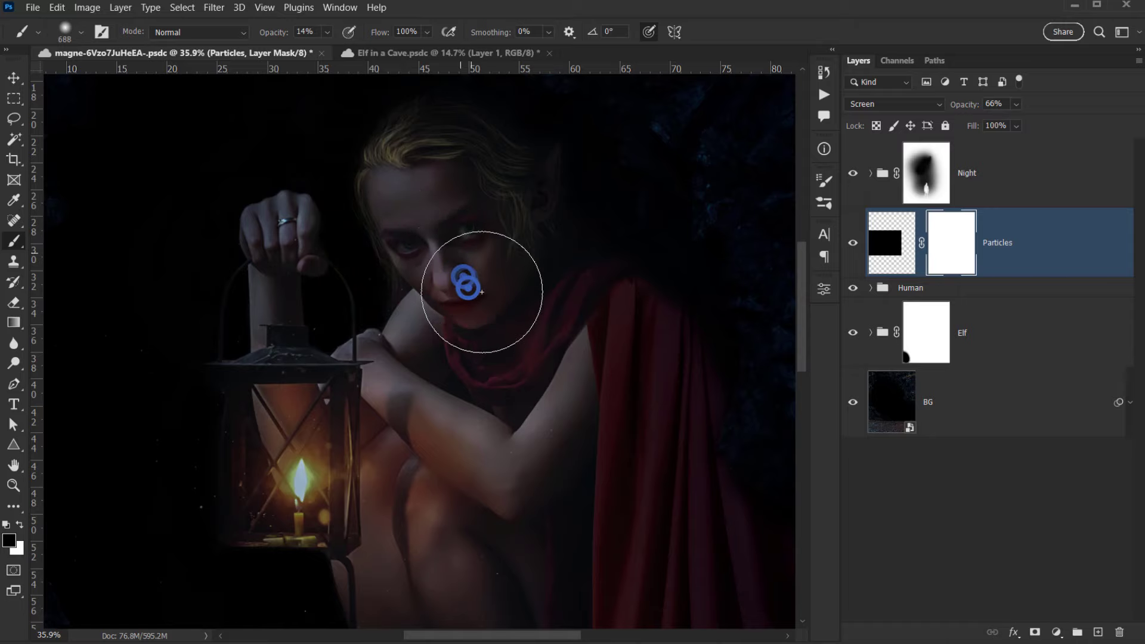
click(473, 263)
click(485, 298)
click(481, 294)
click(475, 289)
click(504, 266)
click(427, 242)
click(417, 249)
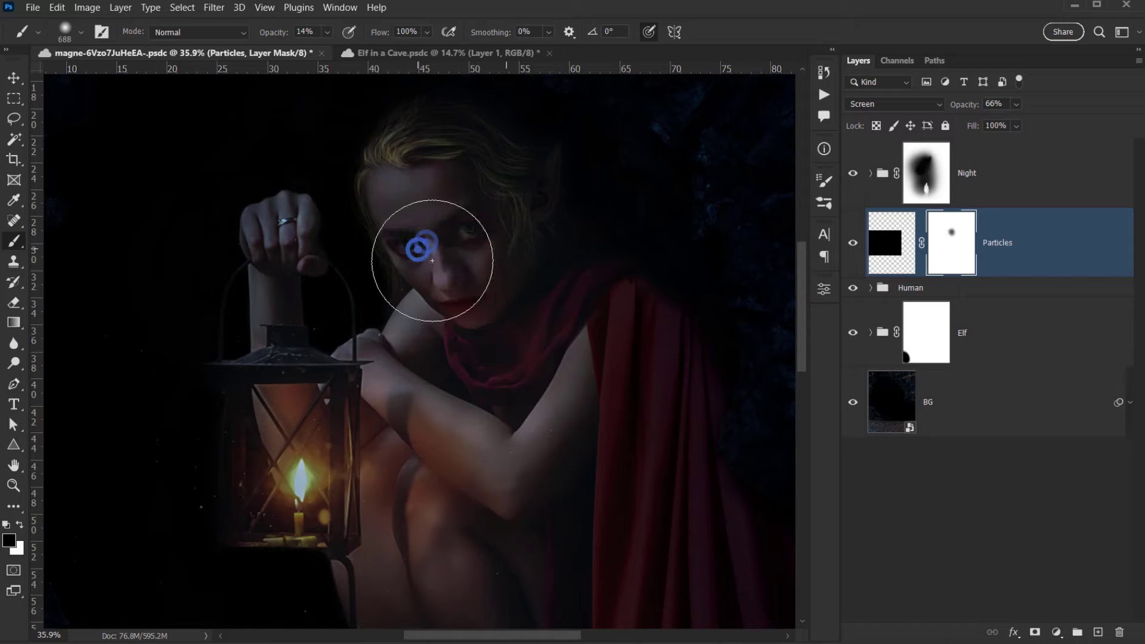
click(524, 291)
click(555, 327)
mouse_move(556, 415)
mouse_down()
mouse_move(687, 205)
mouse_move(573, 208)
mouse_up()
drag(332, 256, 206, 283)
drag(153, 310, 274, 284)
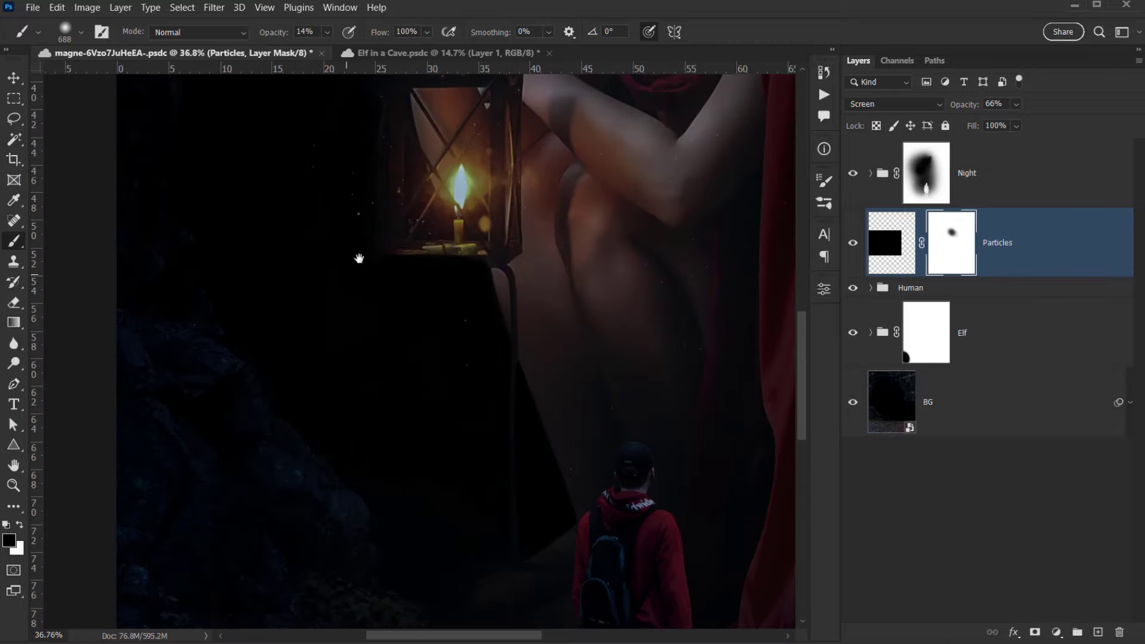
drag(346, 297, 288, 456)
key(ctrl+0)
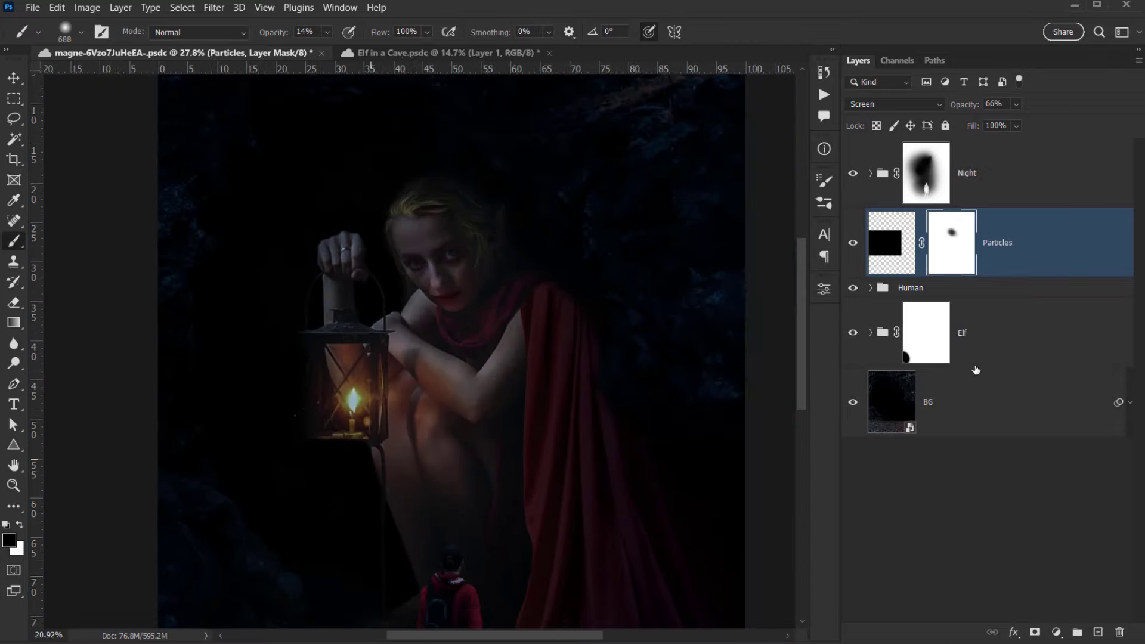
Duplicate the Particles layer with its mask, scale the copy to about 84% and position it around the lantern.
click(1043, 257)
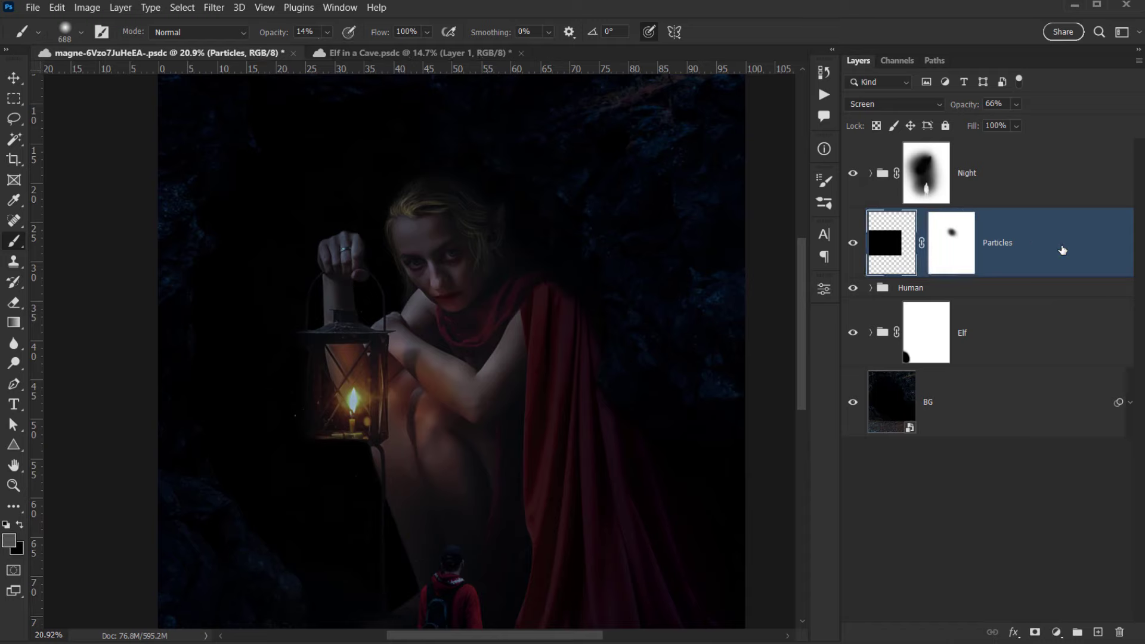
key(ctrl+j)
key(ctrl+t)
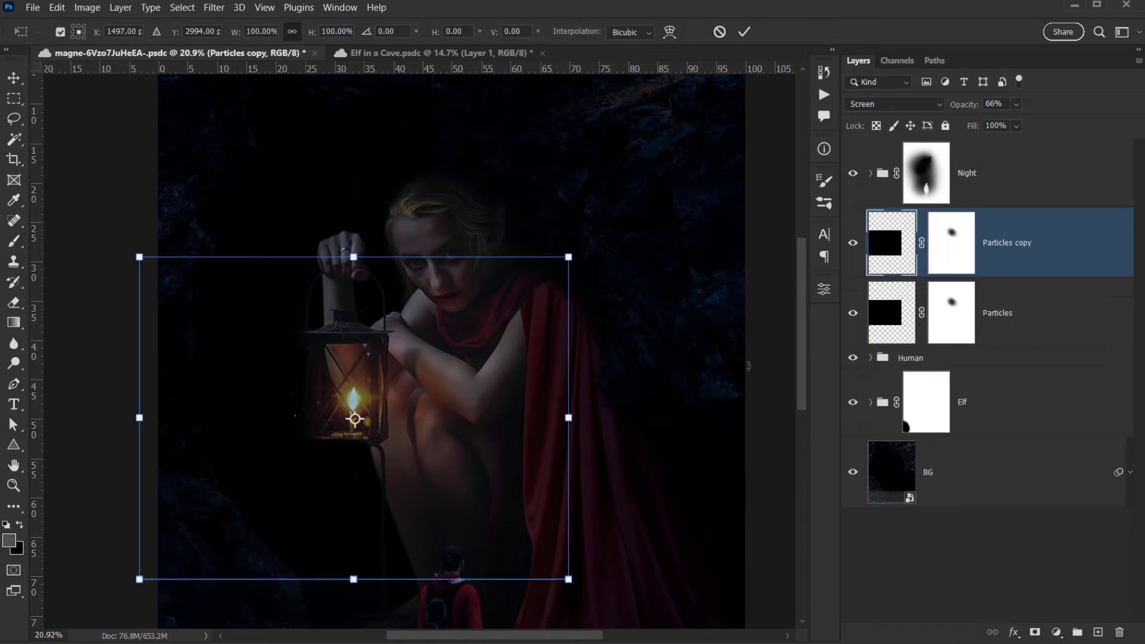
drag(466, 448, 452, 526)
drag(556, 495, 468, 495)
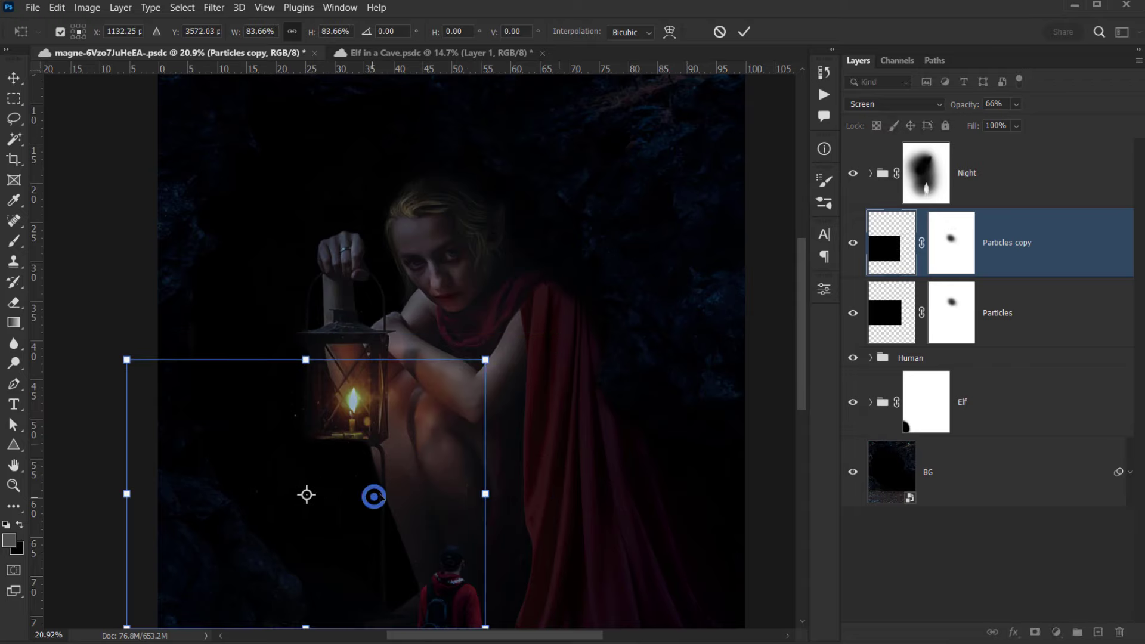
drag(375, 494, 407, 432)
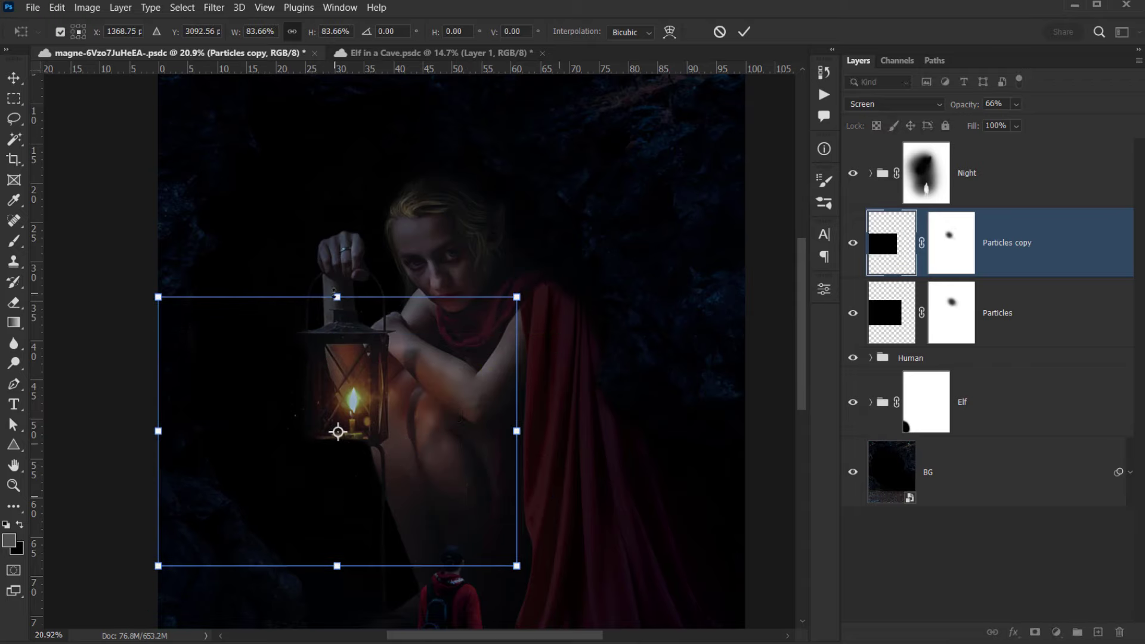
Rotate the Particles copy by 90°, enlarge it to about 103% over the lantern and the elf's face, and apply the transformation.
drag(337, 297, 337, 256)
drag(466, 194, 492, 494)
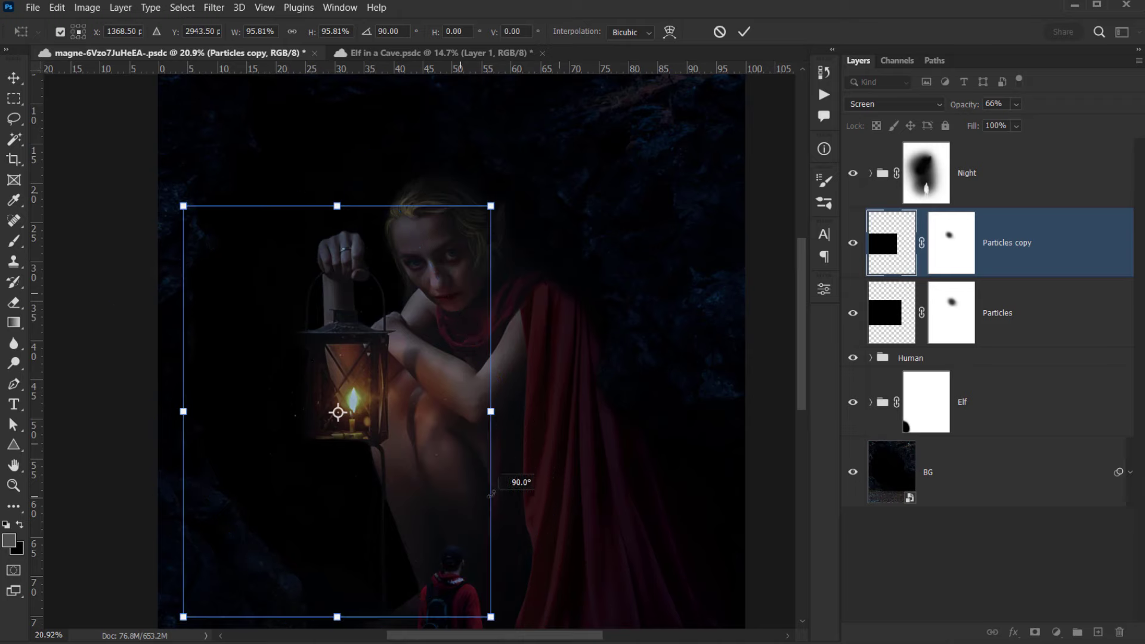
mouse_move(358, 465)
mouse_down()
mouse_move(334, 467)
mouse_move(352, 443)
mouse_up()
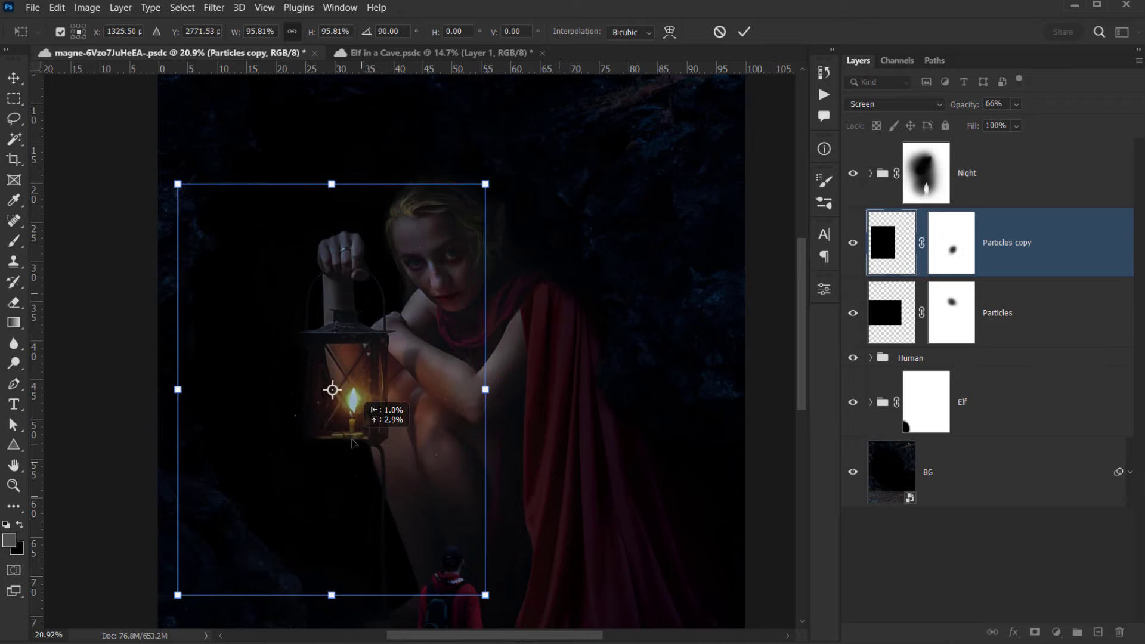
drag(332, 176, 400, 321)
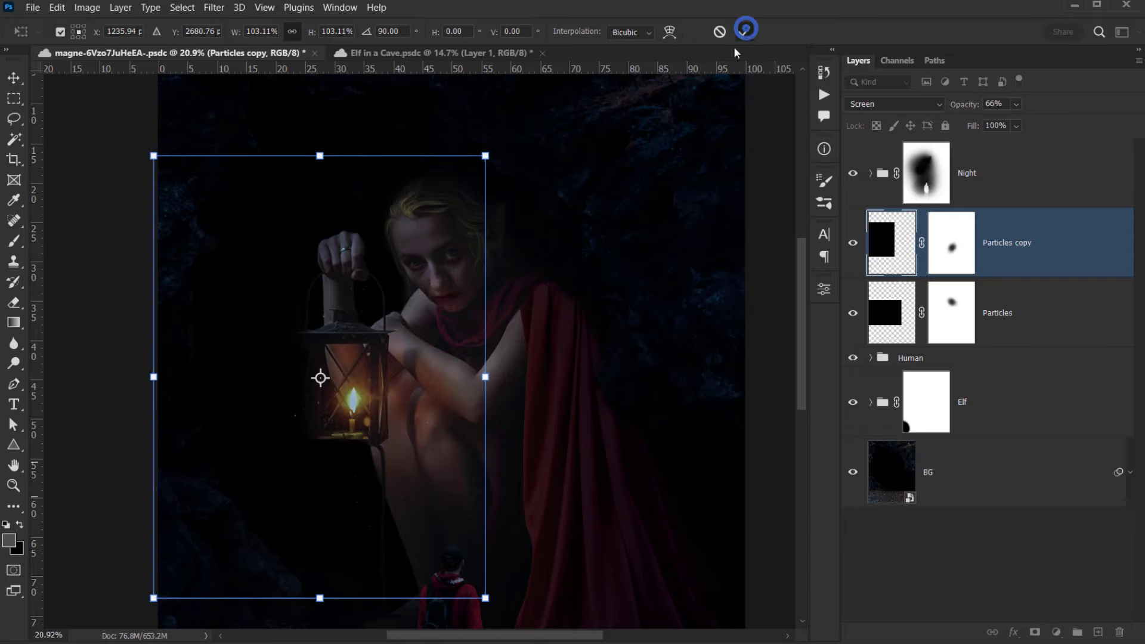
click(746, 29)
Paint black on the Particles copy mask over the elf's face with a soft 489 px brush at 100% opacity.
mouse_move(318, 341)
mouse_down()
mouse_move(468, 363)
mouse_move(649, 266)
mouse_move(609, 168)
mouse_move(247, 336)
mouse_move(328, 524)
mouse_up()
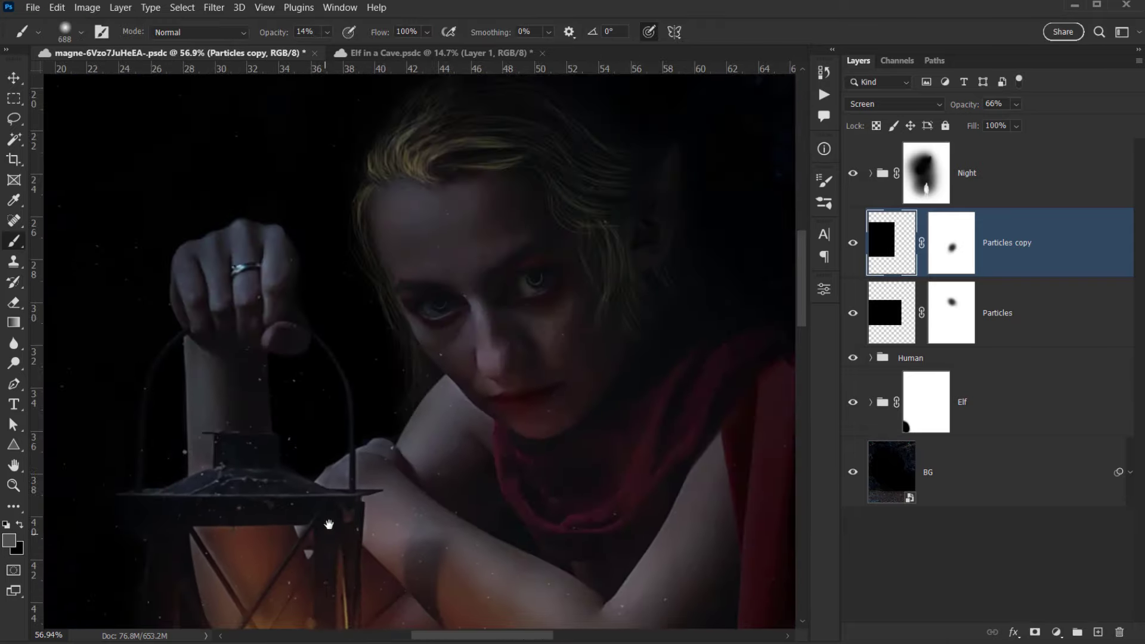
click(948, 243)
alt+right_click(453, 307)
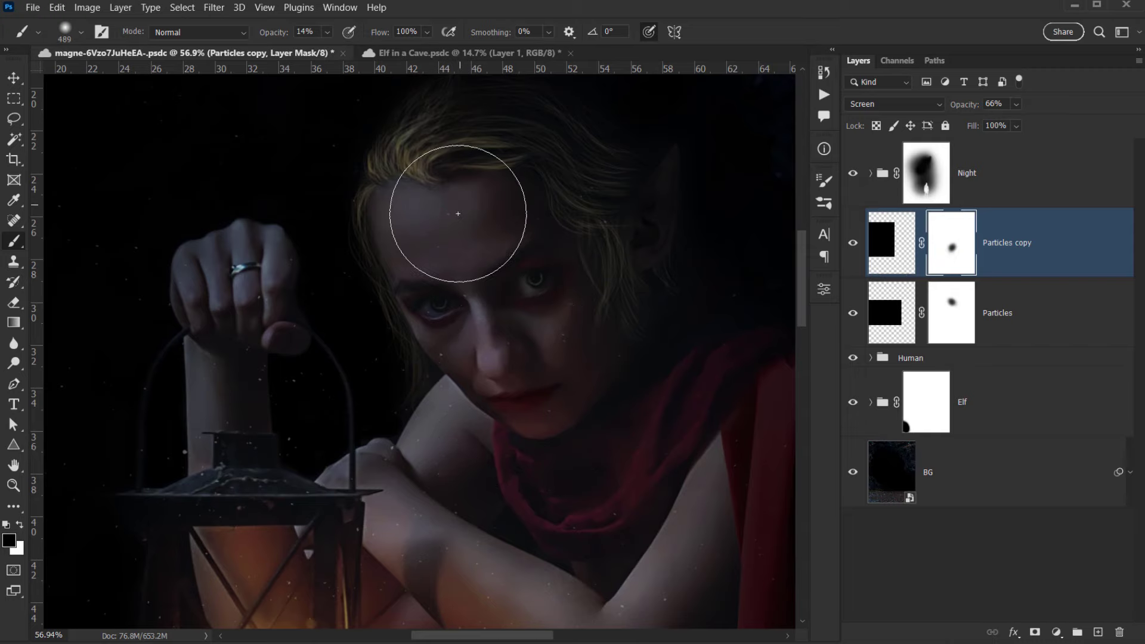
mouse_move(458, 213)
mouse_down()
mouse_move(442, 235)
mouse_move(457, 263)
mouse_up()
drag(285, 35, 473, 225)
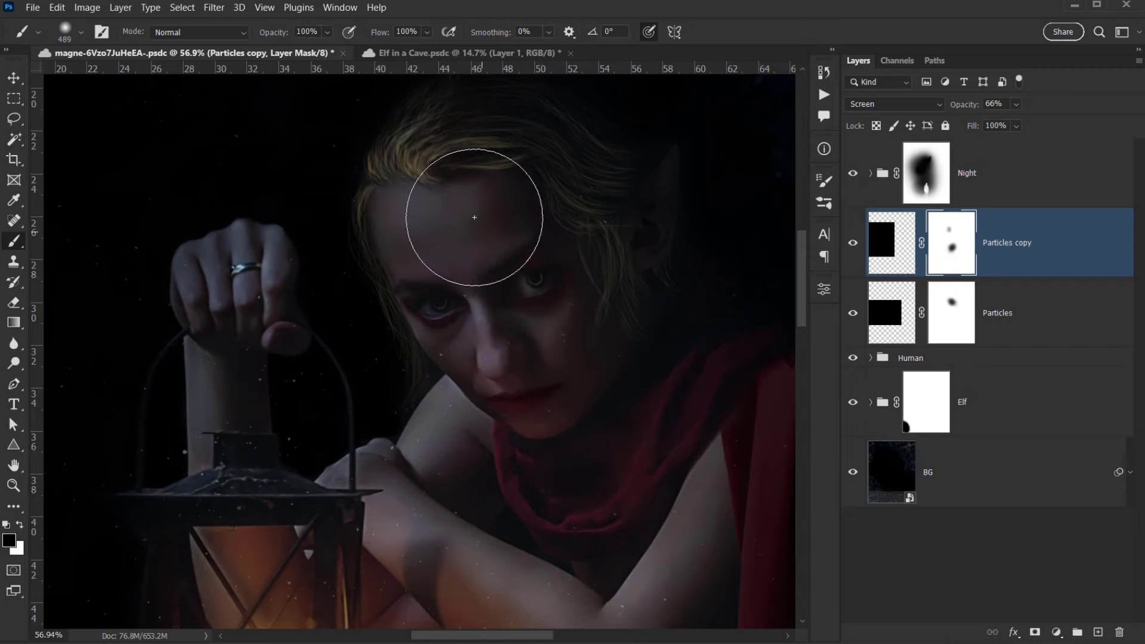
mouse_move(424, 256)
mouse_down()
mouse_move(486, 337)
mouse_move(555, 263)
mouse_move(583, 292)
mouse_move(573, 235)
mouse_up()
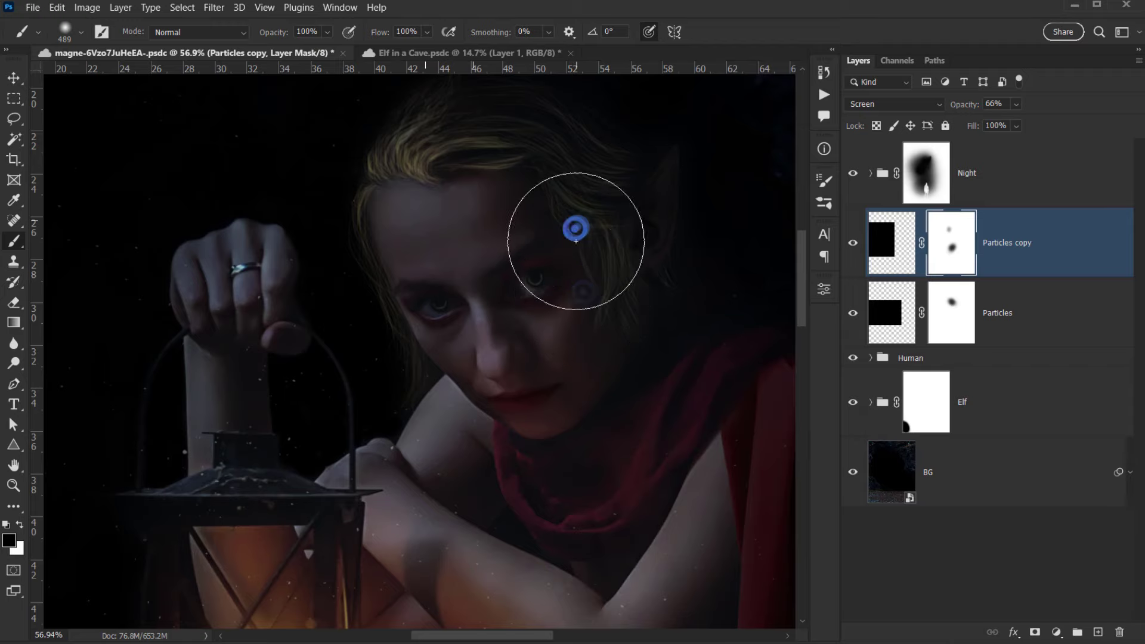
Mask the Particles copy specks over the elf's scarf, elbow and forearm with black brush strokes.
drag(581, 488, 596, 487)
drag(537, 343, 537, 307)
click(537, 430)
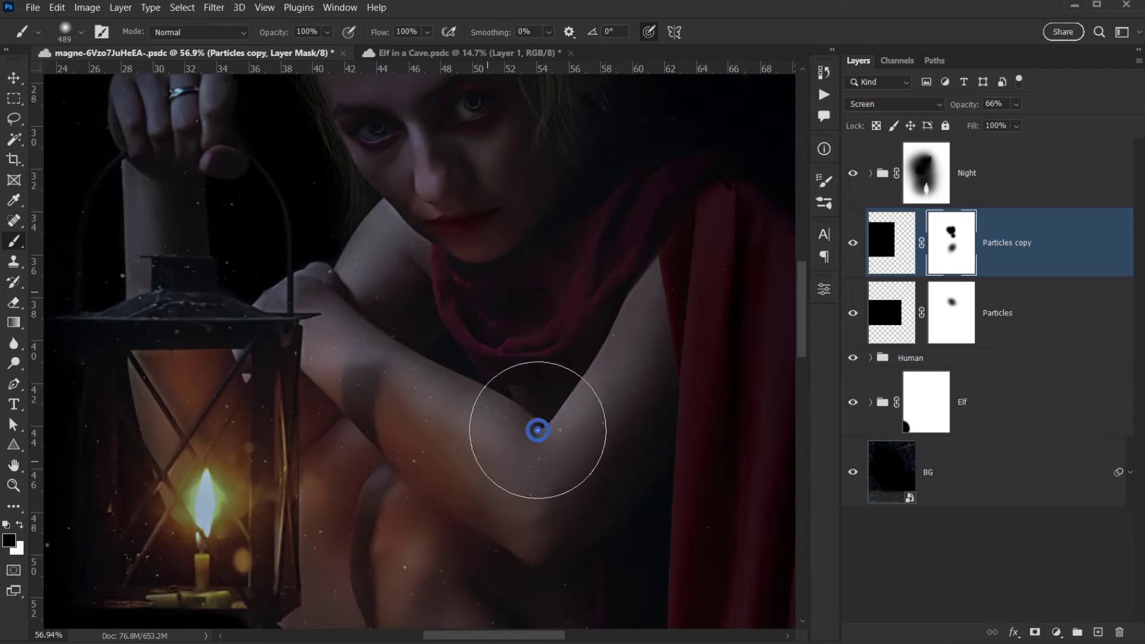
click(594, 430)
click(593, 461)
click(452, 468)
click(436, 508)
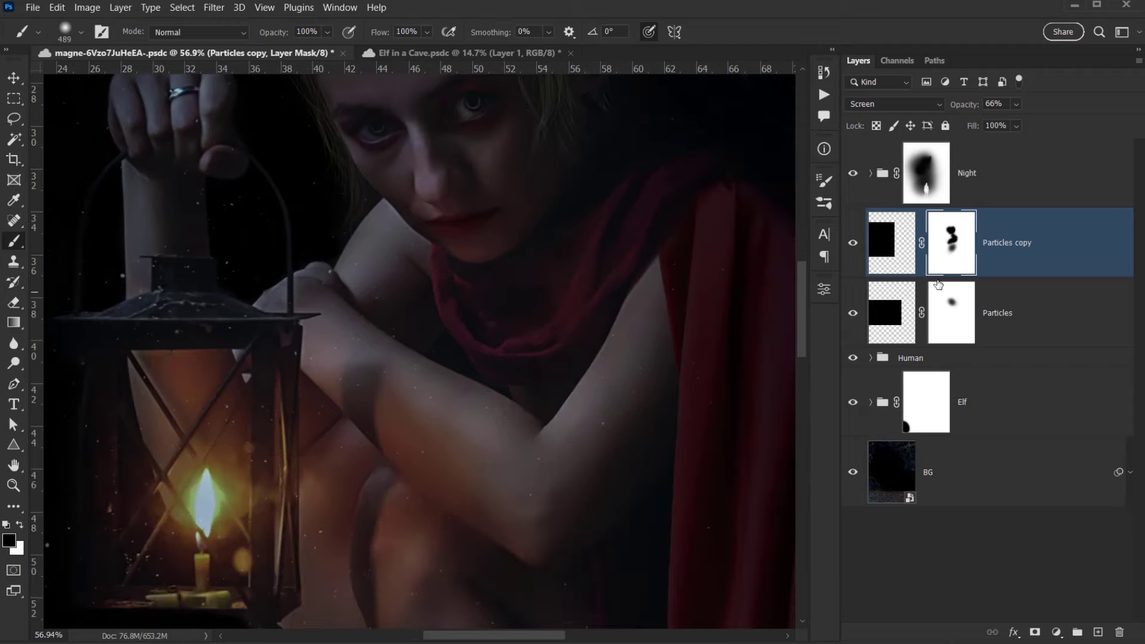
Enlarge the brush to 706 px and paint black on the Particles copy mask over the elf's knees, legs and nearby cloak.
scroll(429, 418, down, 5)
click(484, 537)
click(496, 503)
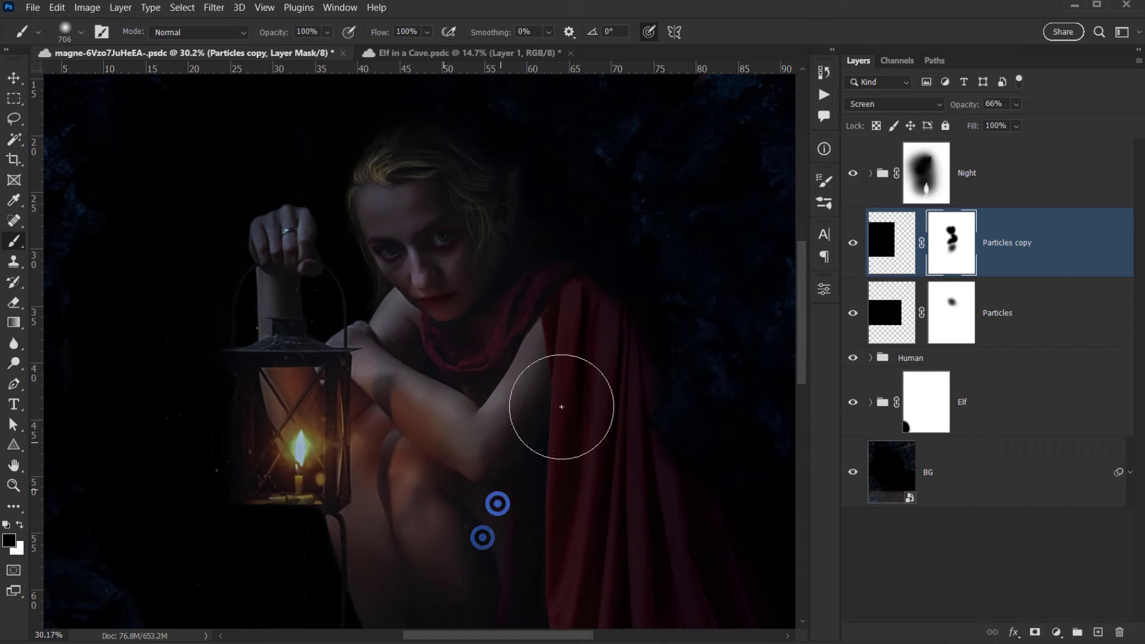
click(552, 455)
click(386, 435)
click(368, 477)
click(392, 468)
click(380, 485)
click(410, 503)
click(440, 486)
click(488, 526)
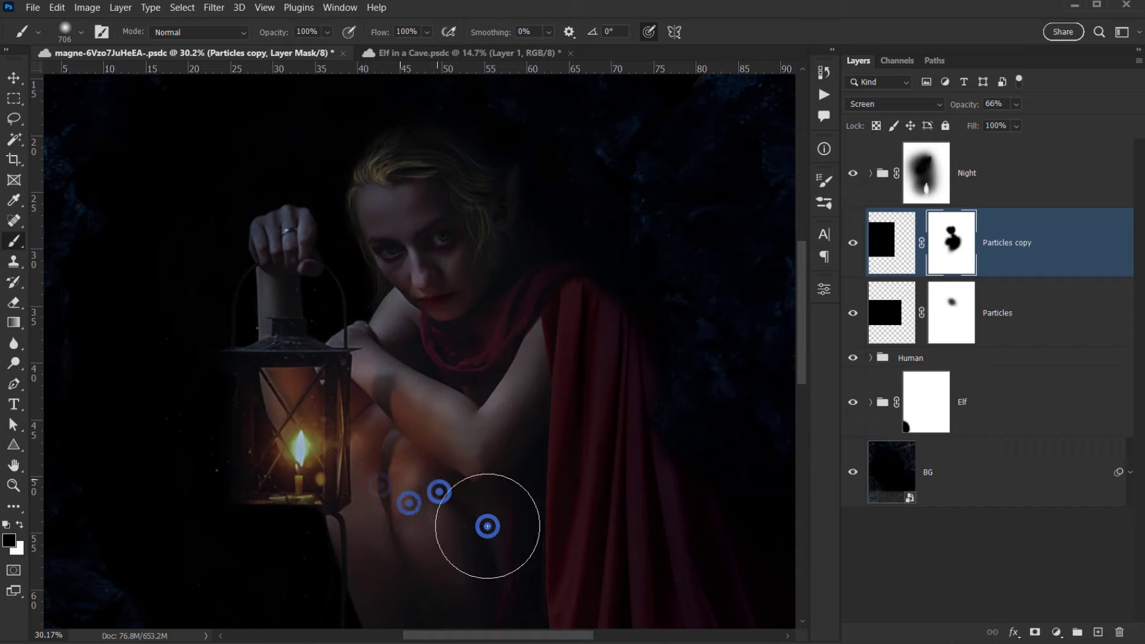
Paint black on the Particles mask over the elf's elbow, legs and the hand holding the lantern.
click(948, 304)
click(499, 441)
click(470, 508)
click(519, 531)
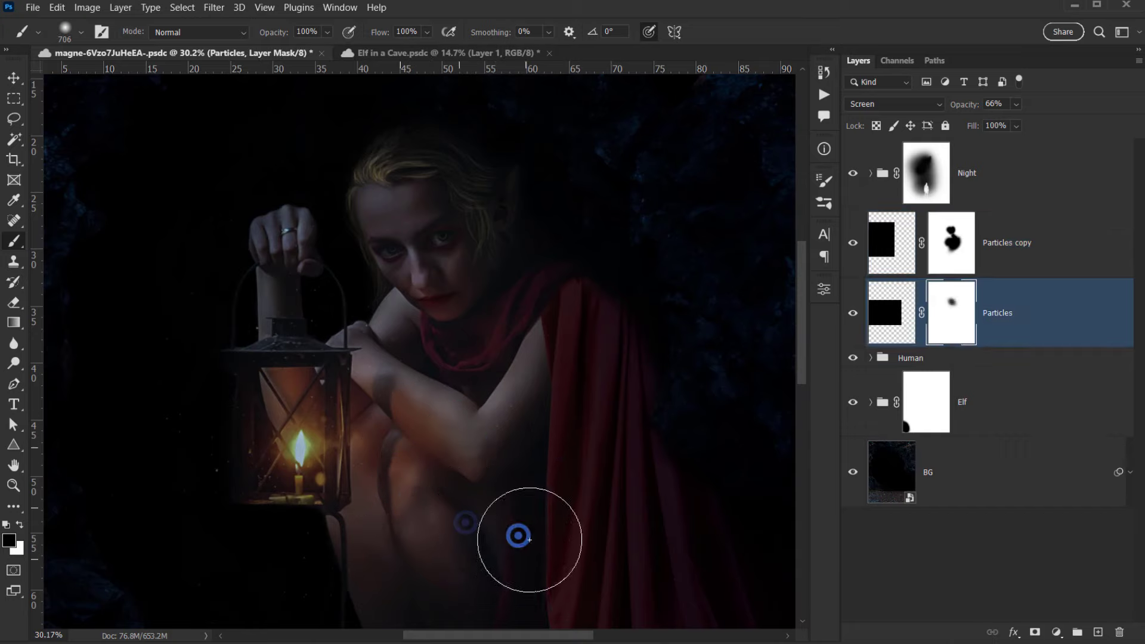
mouse_move(519, 475)
mouse_down()
mouse_move(657, 266)
mouse_move(419, 469)
mouse_move(409, 456)
mouse_up()
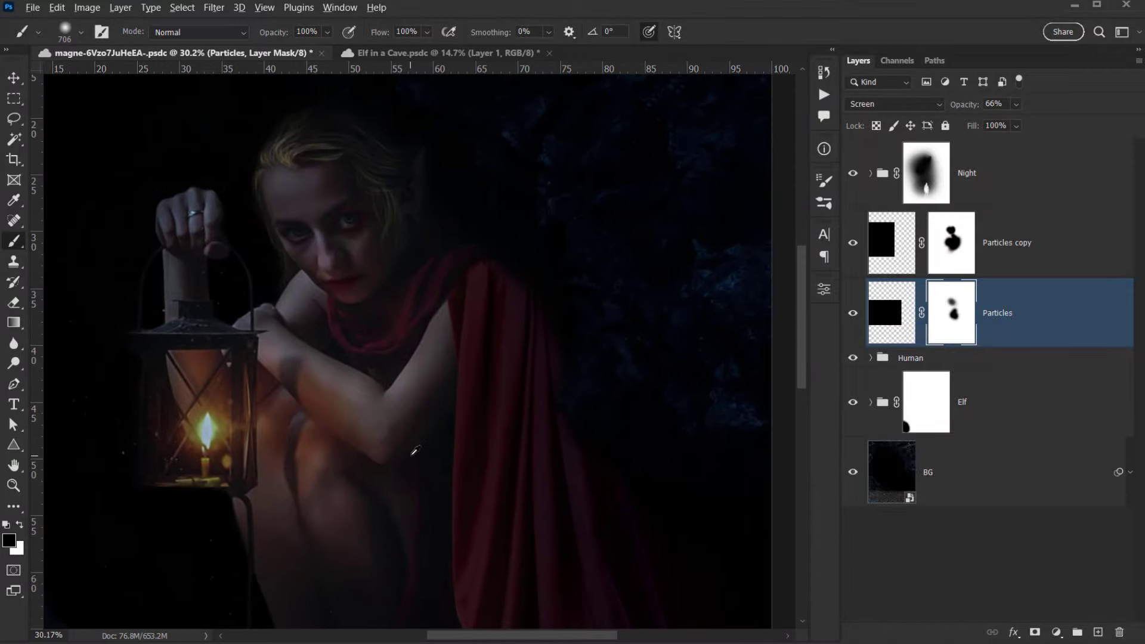
scroll(409, 455, down, 3)
drag(481, 498, 564, 334)
scroll(563, 334, up, 5)
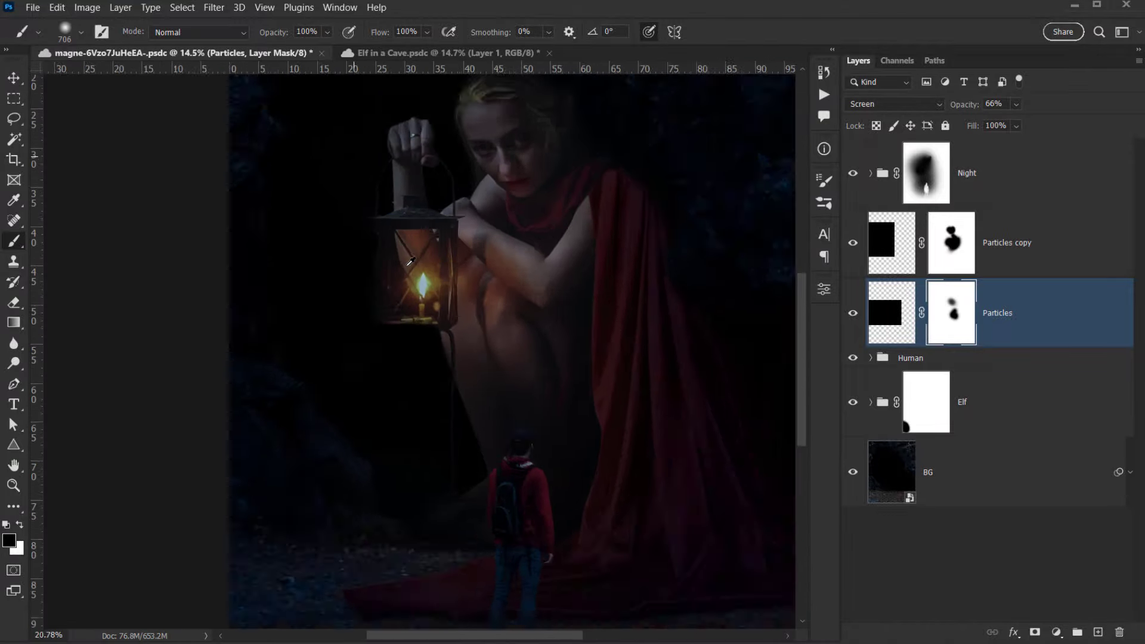
drag(516, 302, 366, 414)
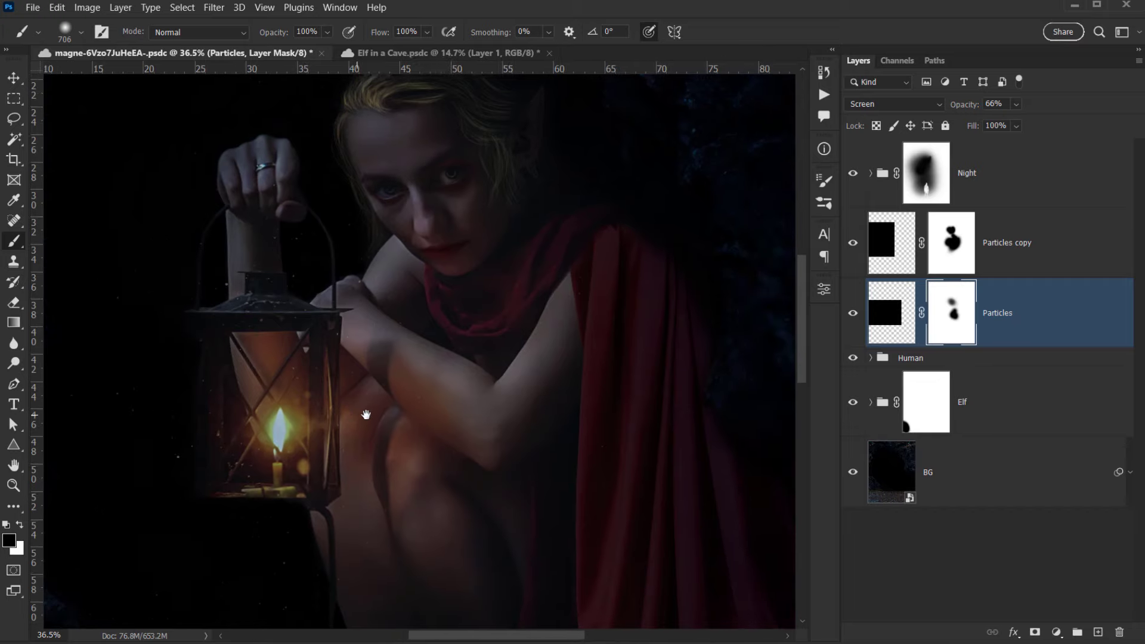
click(262, 172)
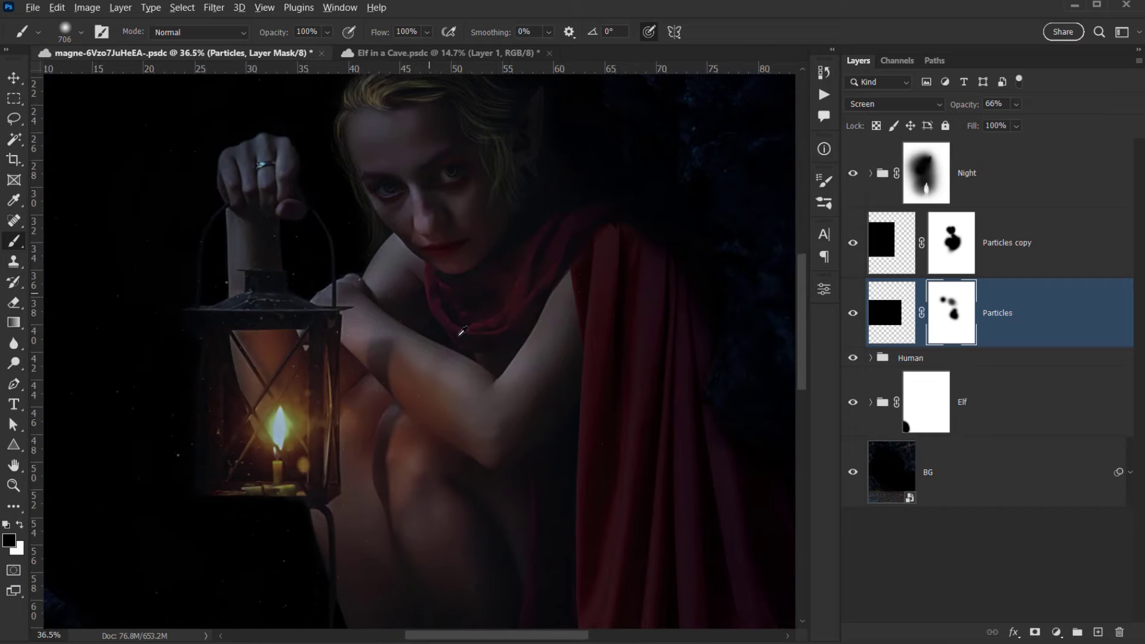
Duplicate the Particles layer below the Human group and delete the copy's layer mask.
scroll(465, 339, down, 3)
scroll(466, 339, down, 1)
click(1057, 327)
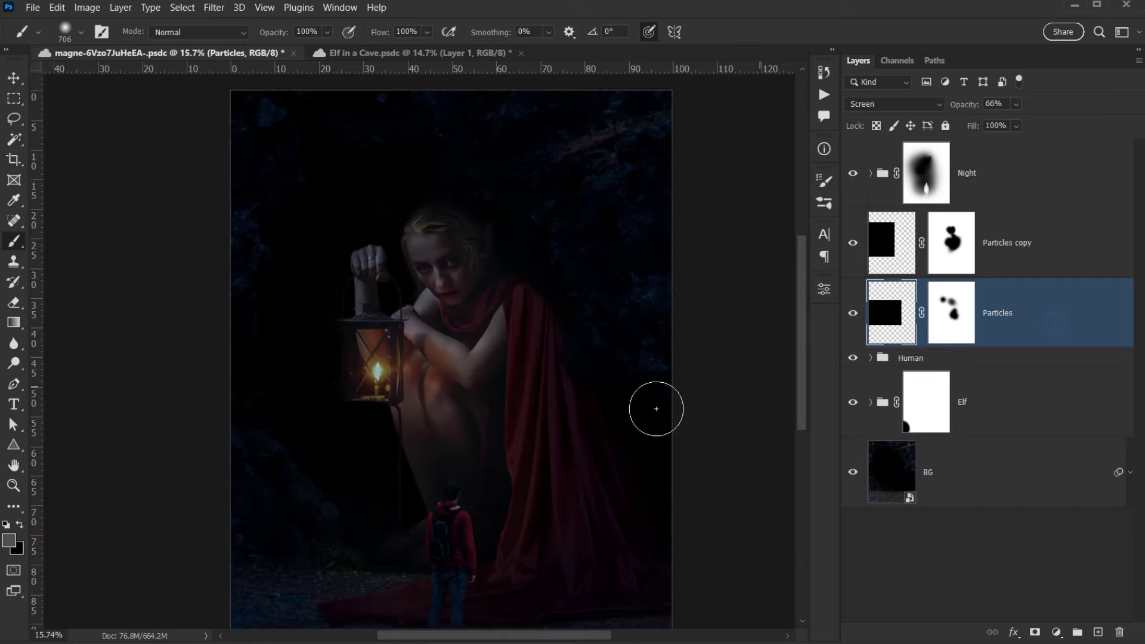
scroll(657, 409, up, 2)
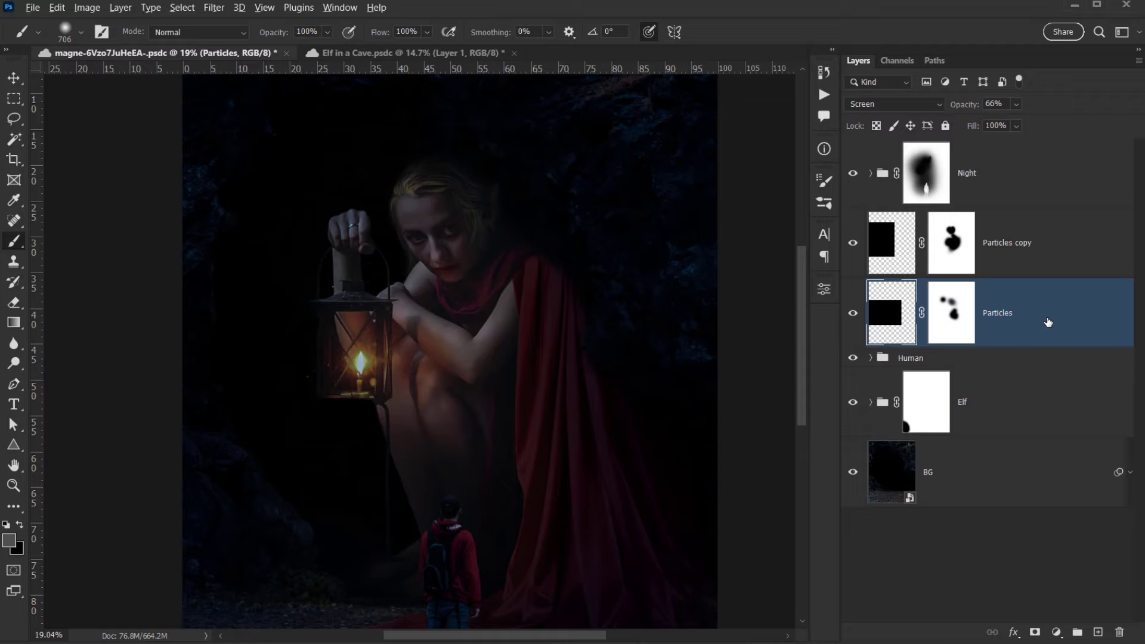
drag(1051, 312, 1027, 371)
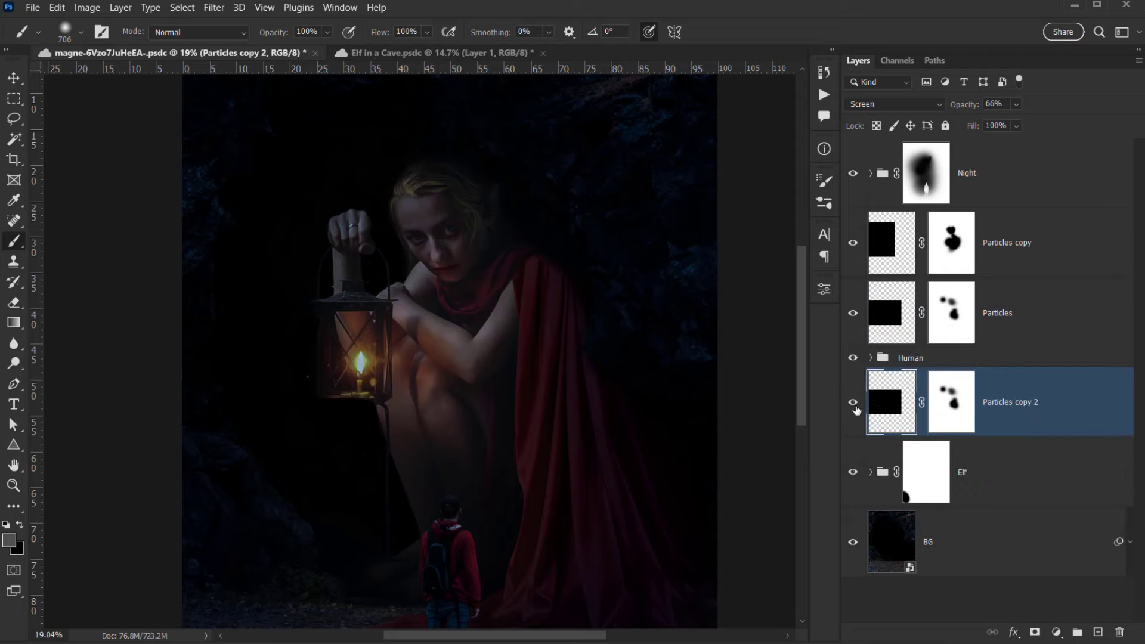
scroll(422, 479, down, 2)
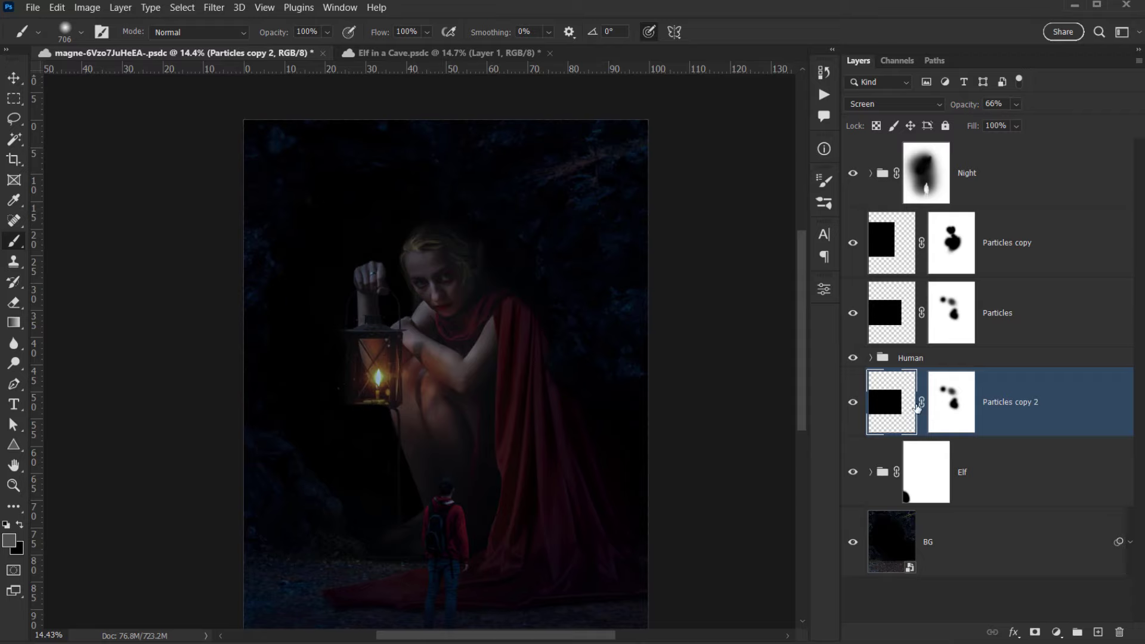
drag(965, 414, 1125, 638)
drag(972, 411, 1120, 632)
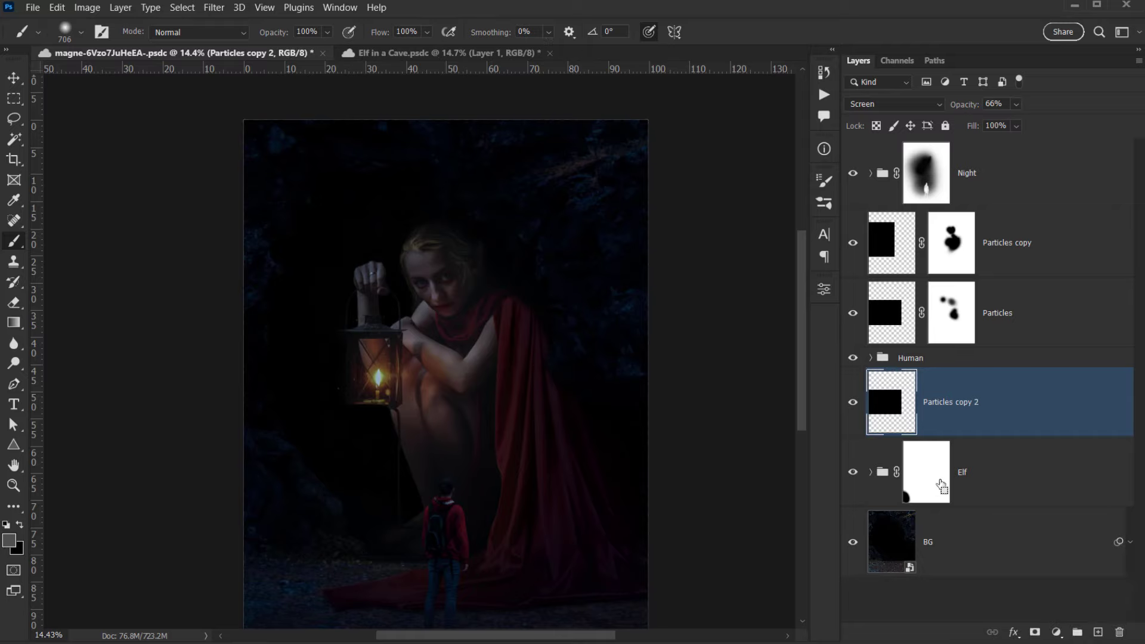
Enlarge Particles copy 2 and move it down to cover the lower half of the picture around the man, then apply the transformation.
key(ctrl+t)
scroll(564, 395, down, 2)
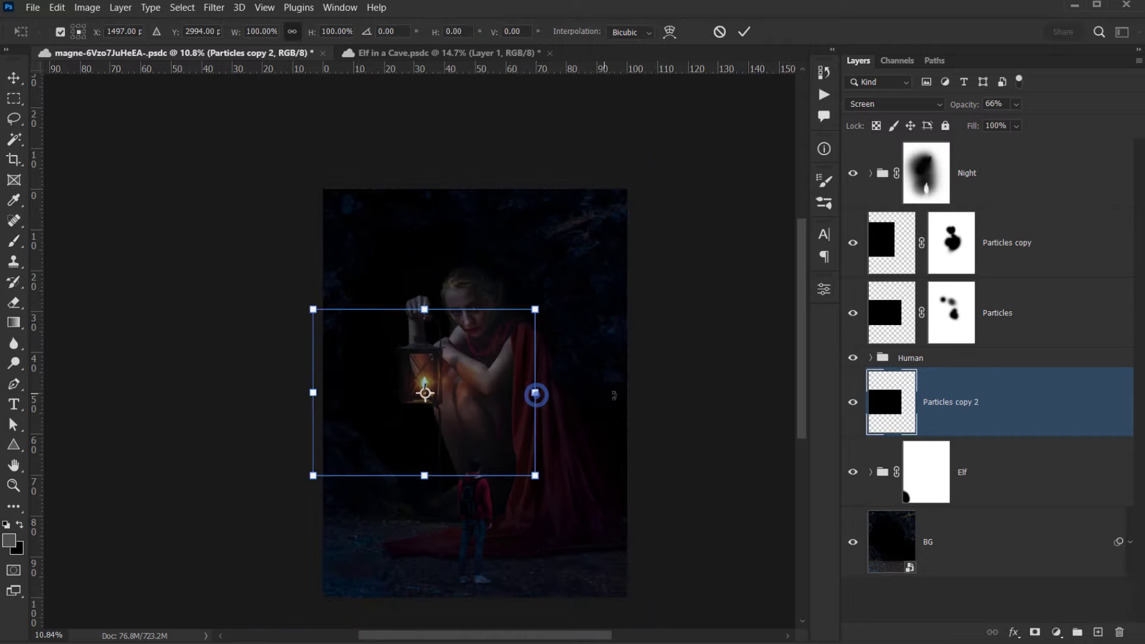
drag(536, 394, 571, 483)
click(744, 31)
key(b)
scroll(480, 502, up, 5)
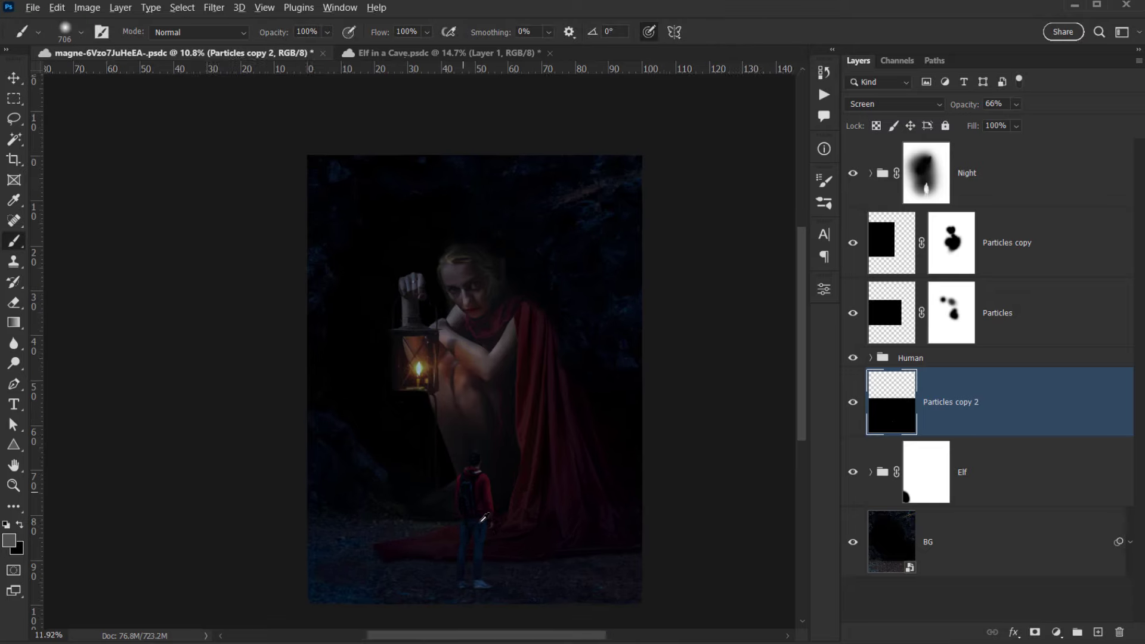
scroll(479, 501, up, 4)
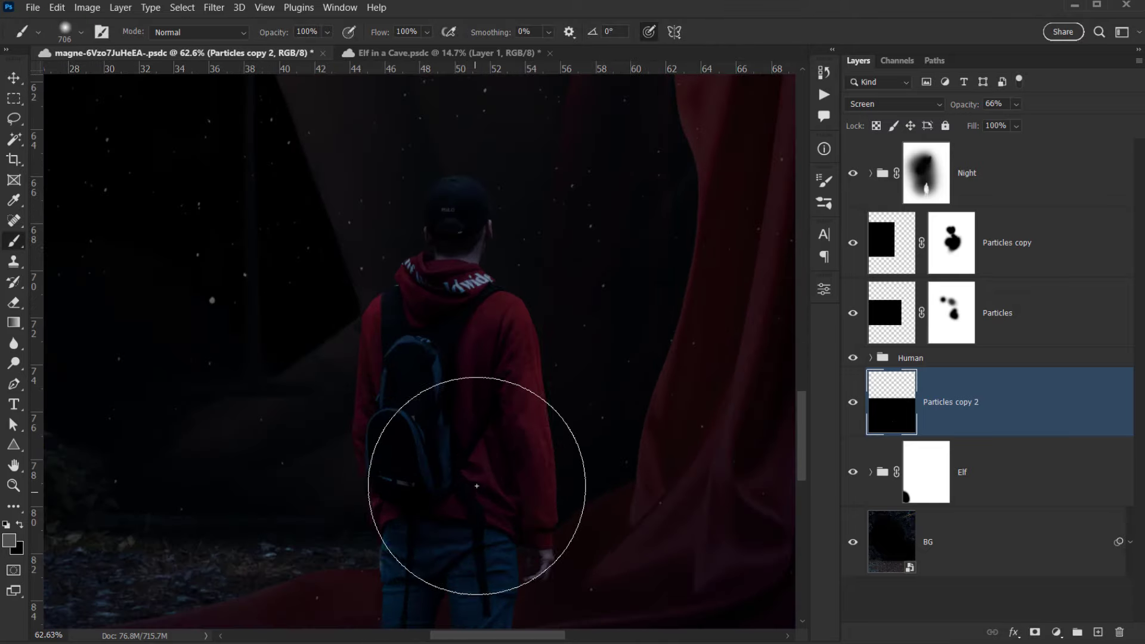
scroll(495, 457, down, 7)
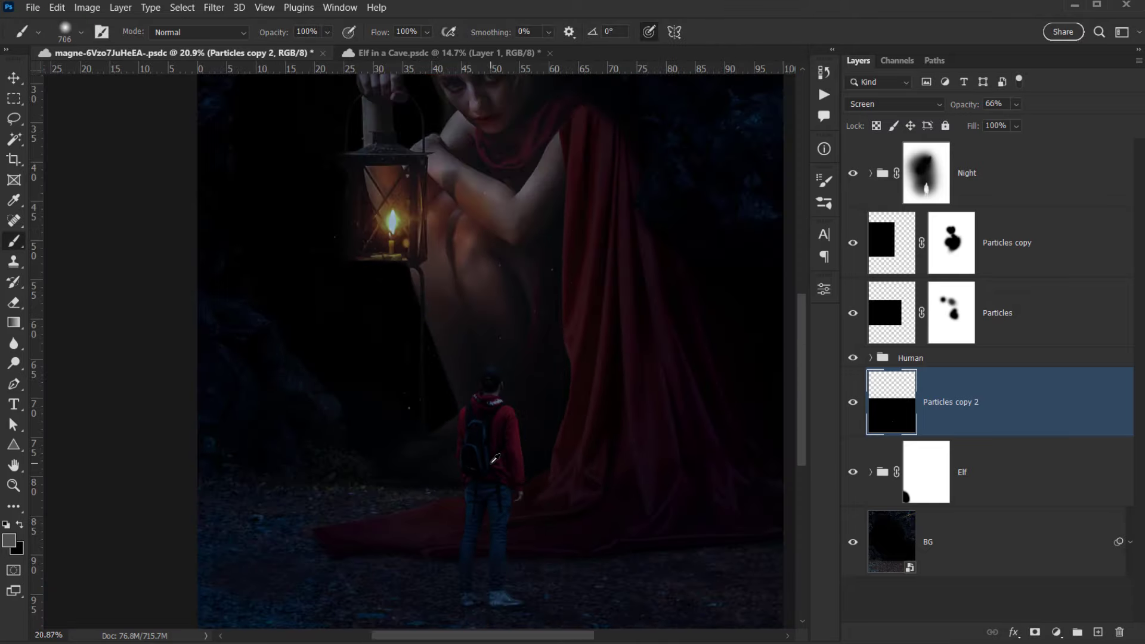
Move Particles copy 2 above the Human group and place the Particles and Particles copy layers below that group.
click(1031, 326)
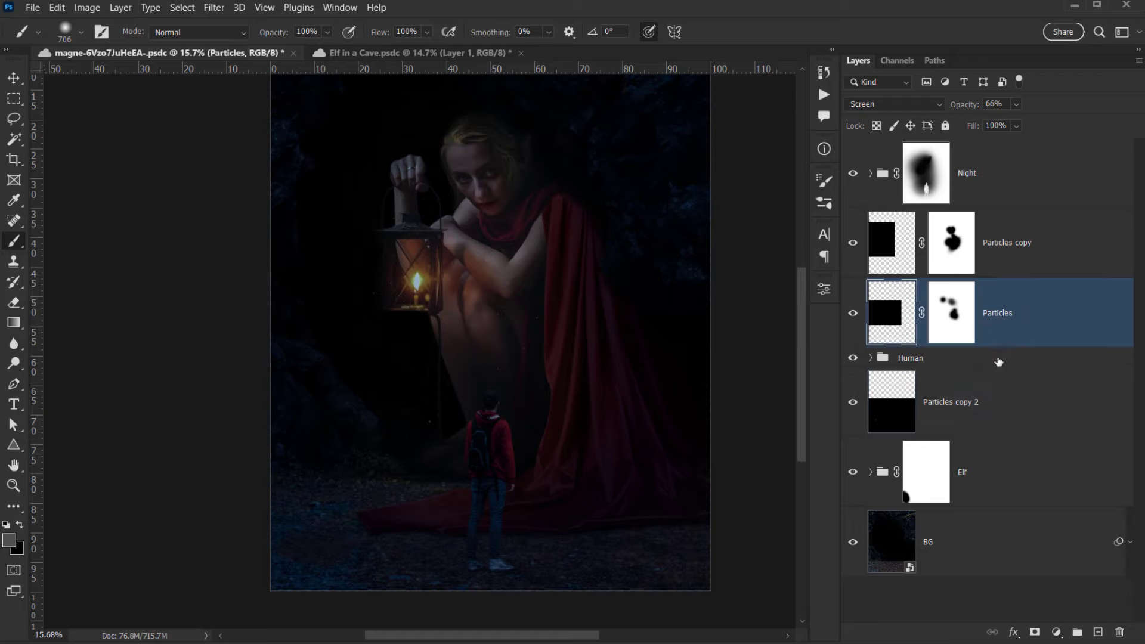
click(961, 393)
drag(958, 396, 934, 346)
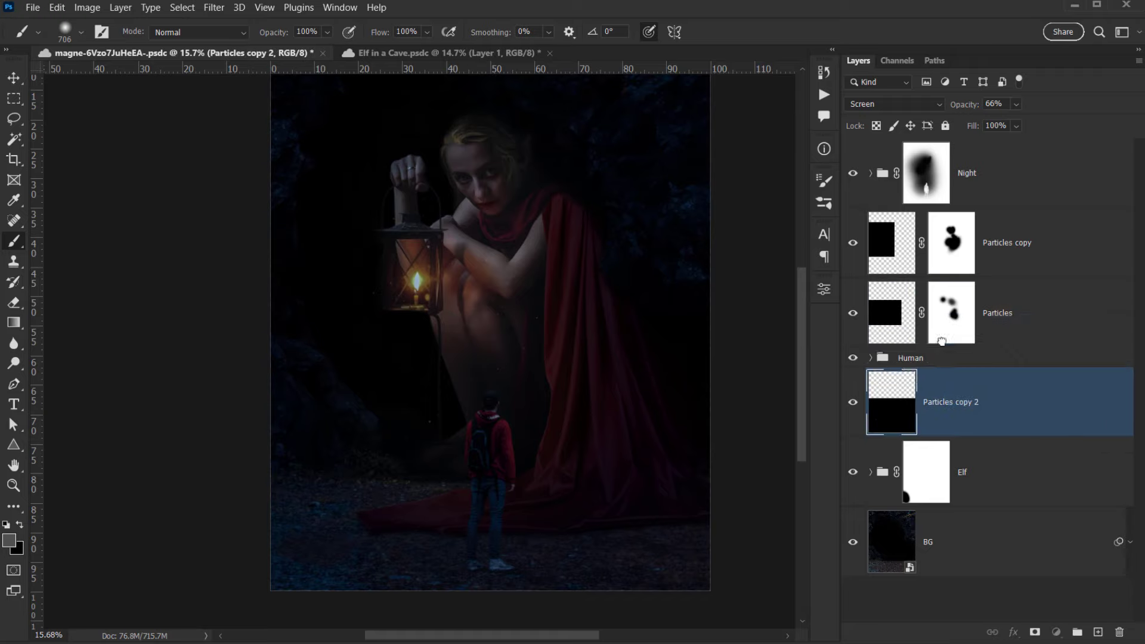
click(1027, 310)
shift+click(1047, 252)
drag(1047, 252, 987, 436)
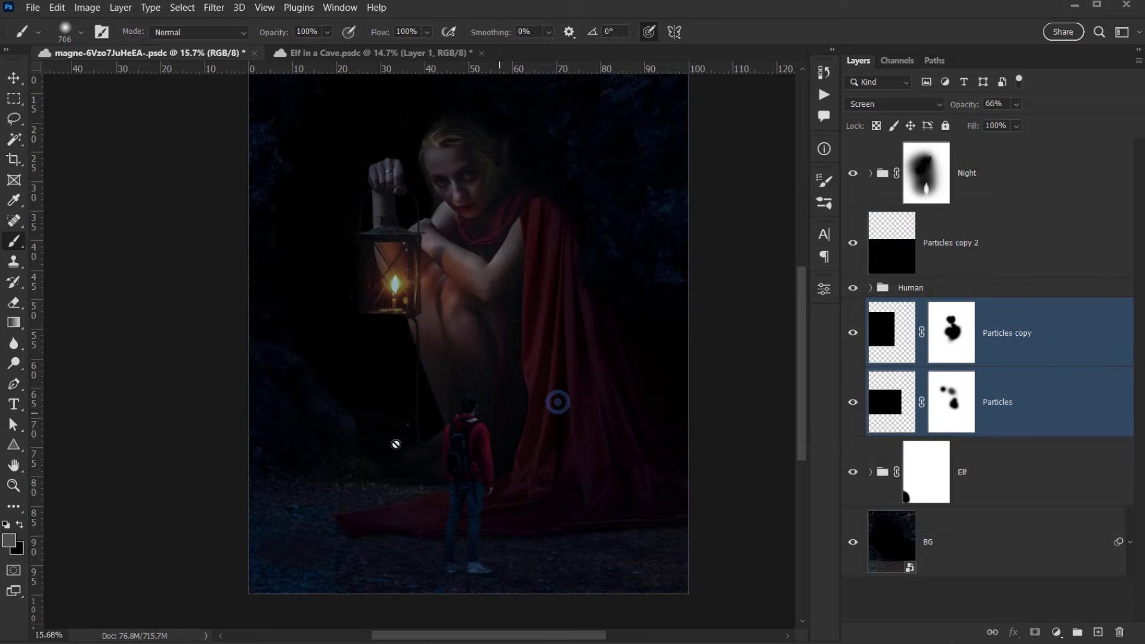
Compare the area around the man with Particles copy 2 hidden and shown.
scroll(473, 458, up, 5)
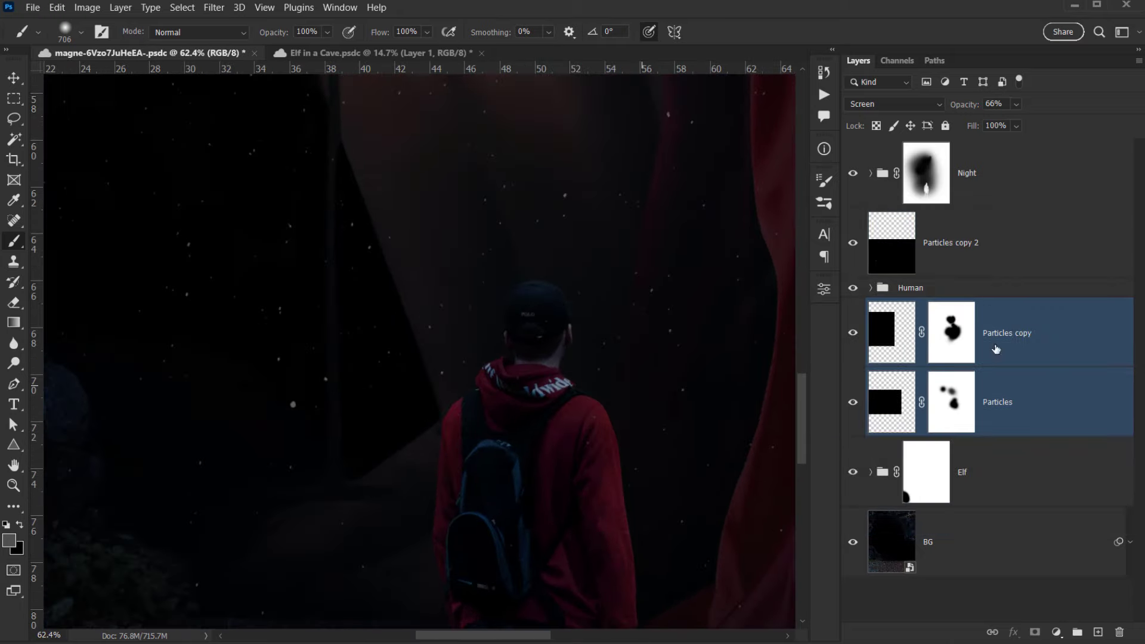
click(971, 247)
click(852, 240)
click(852, 241)
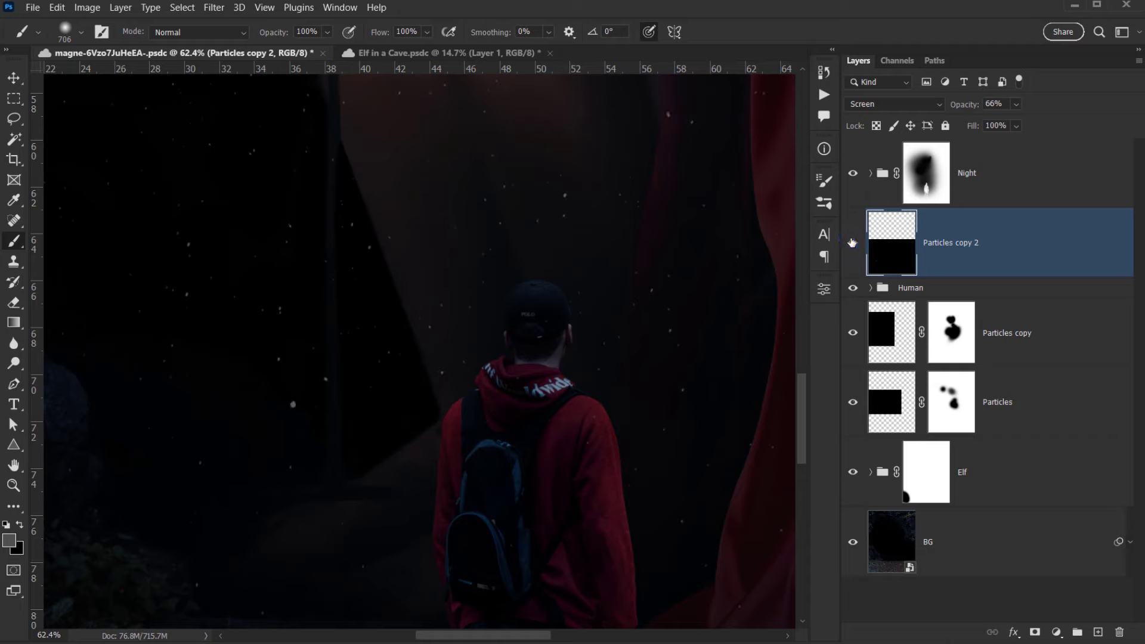
scroll(568, 335, down, 1)
scroll(568, 334, down, 3)
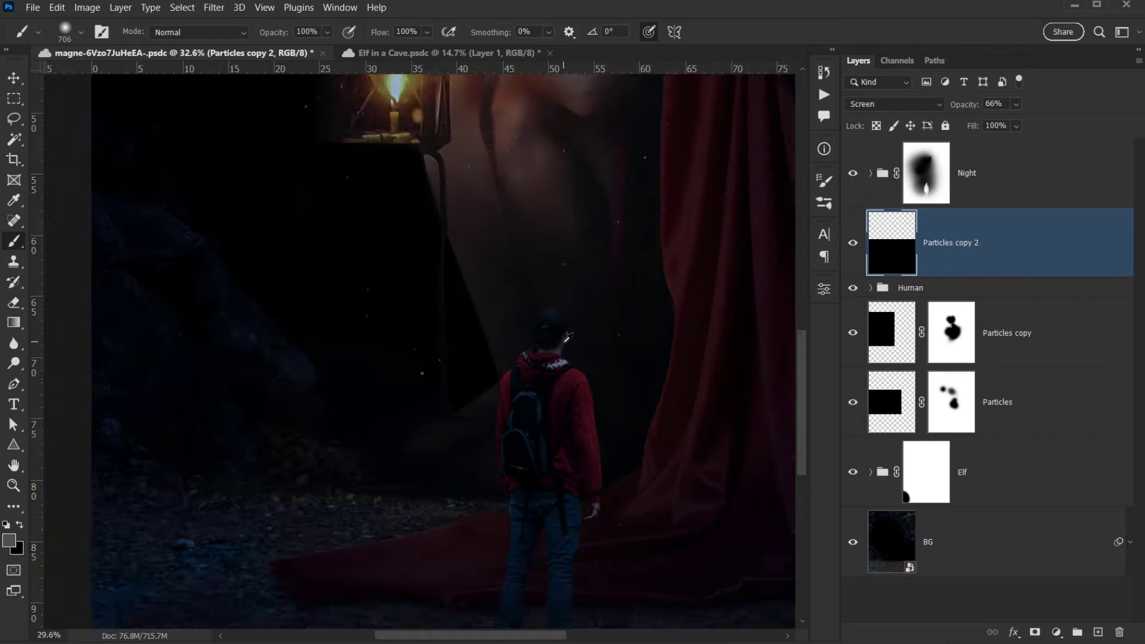
drag(654, 334, 602, 341)
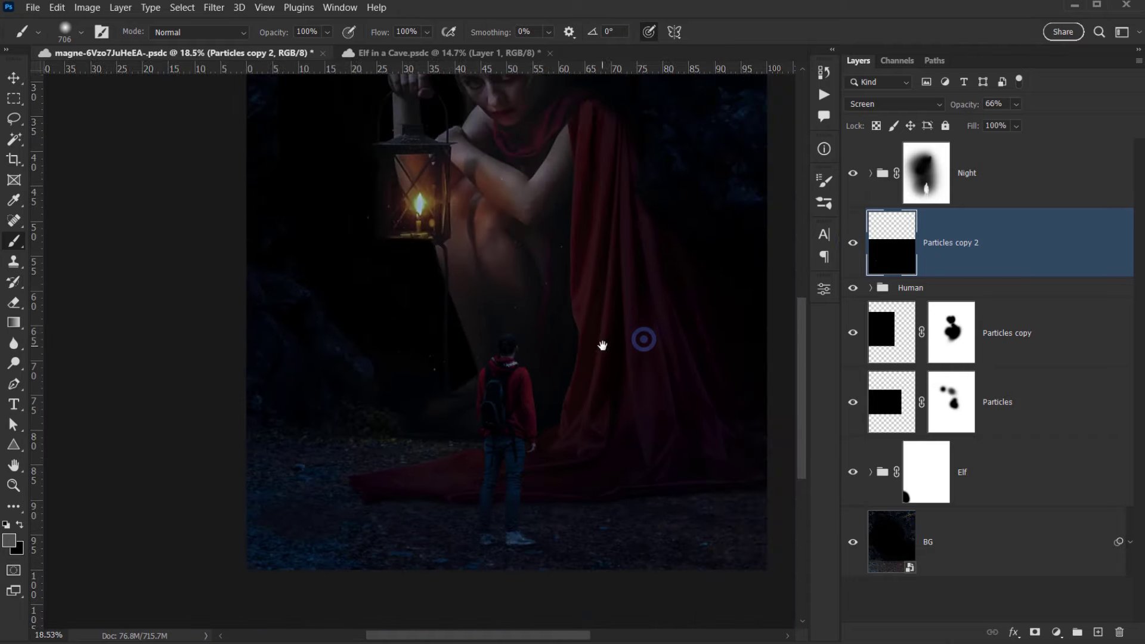
Add a layer mask to Particles copy 2 and paint black with a soft 981 px brush over the red cloak beside the man.
click(1034, 632)
scroll(459, 333, up, 2)
drag(455, 338, 489, 346)
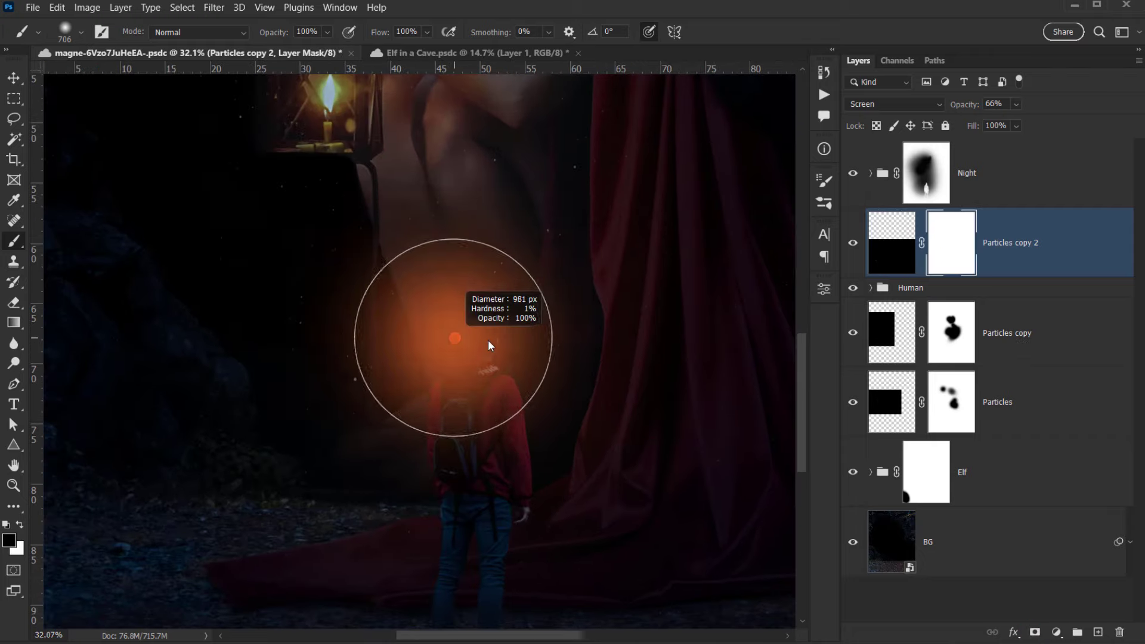
mouse_move(583, 414)
mouse_down()
mouse_move(646, 178)
mouse_move(483, 377)
mouse_up()
drag(550, 295, 532, 396)
drag(549, 314, 552, 361)
drag(569, 273, 484, 204)
click(473, 243)
click(410, 227)
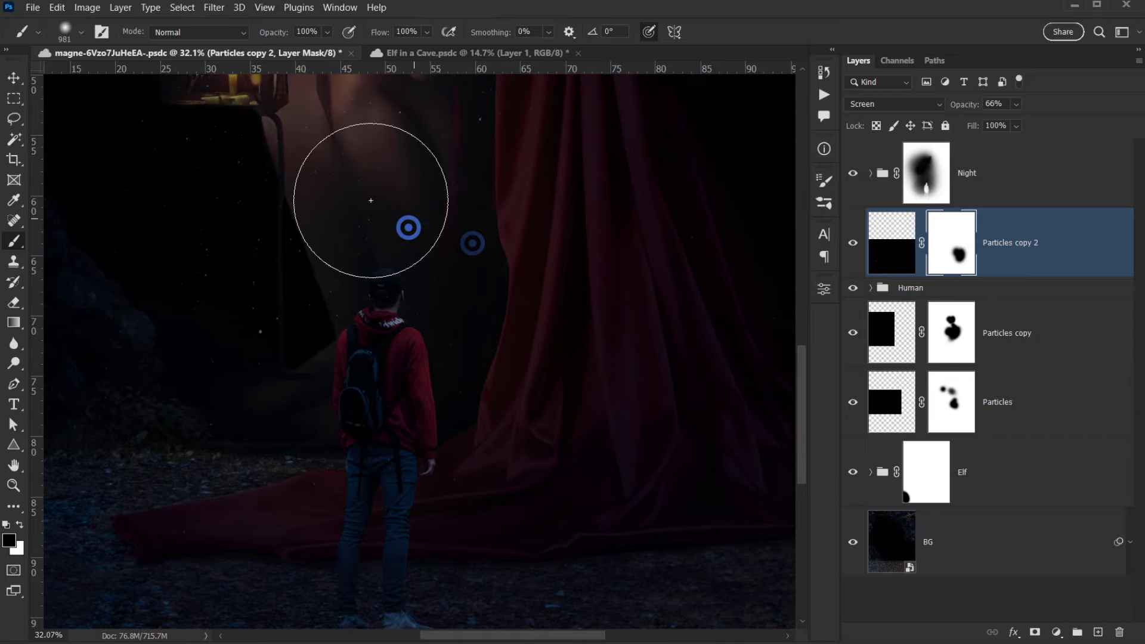
Paint black on the Particles copy 2 mask around the man's head and the dark area just above him.
click(382, 238)
click(370, 217)
click(326, 268)
click(336, 311)
click(378, 259)
click(399, 296)
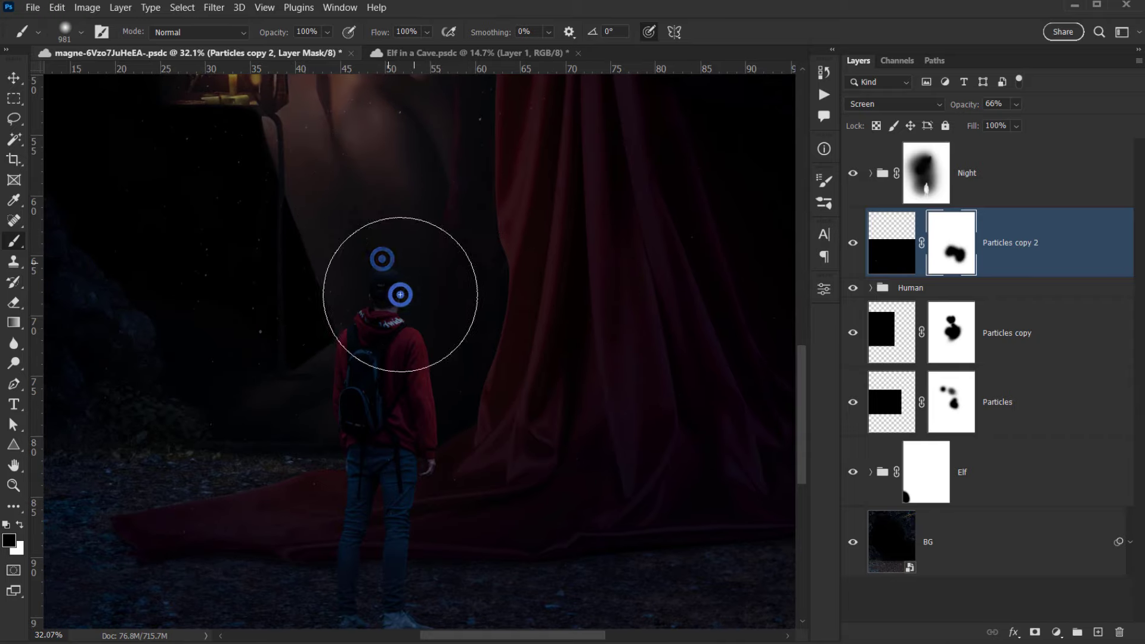
Paint black on the Particles copy 2 mask over the elf's lower legs and the adjoining cloak edge.
mouse_move(435, 358)
mouse_down()
mouse_move(621, 338)
mouse_move(438, 493)
mouse_up()
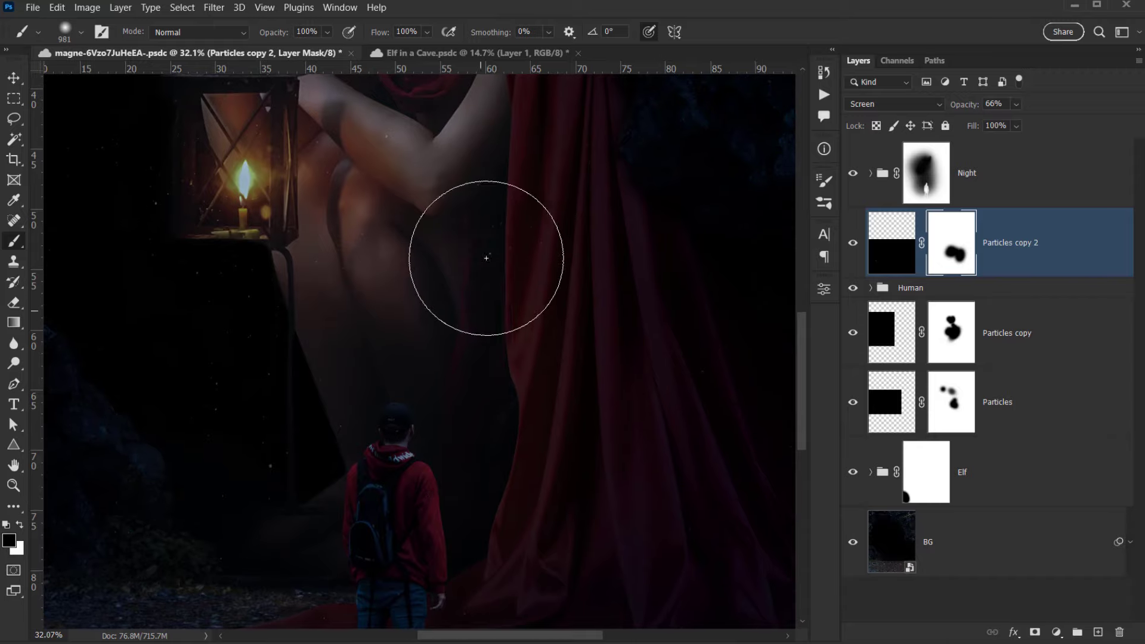
click(488, 248)
click(479, 222)
click(498, 223)
click(541, 234)
mouse_move(594, 475)
mouse_down()
mouse_move(687, 317)
mouse_move(677, 153)
mouse_up()
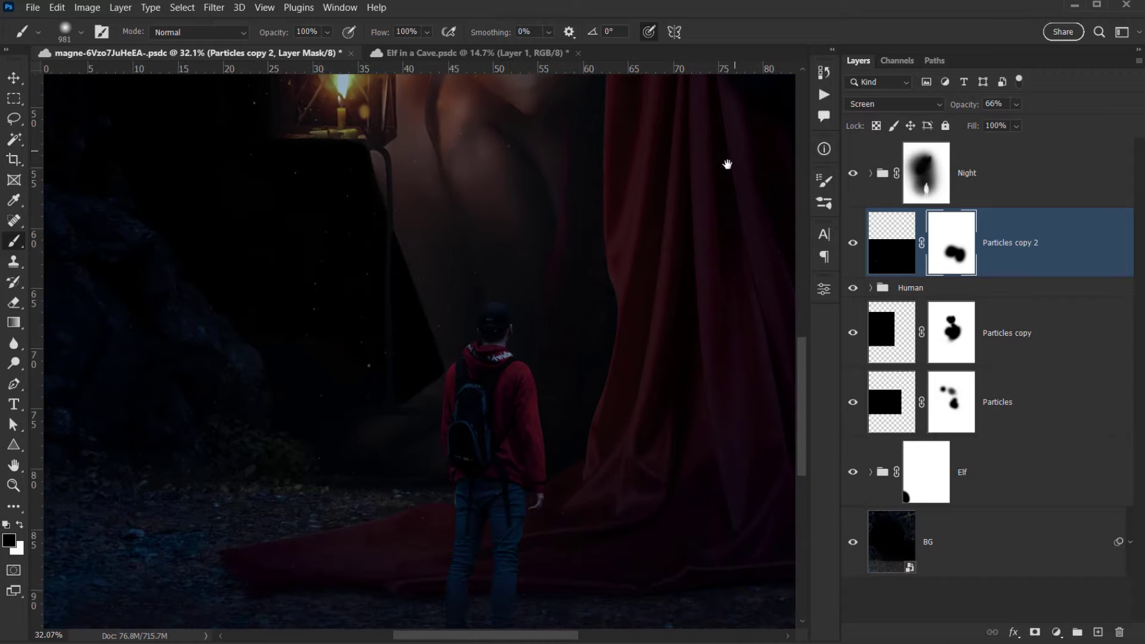
scroll(649, 308, up, 5)
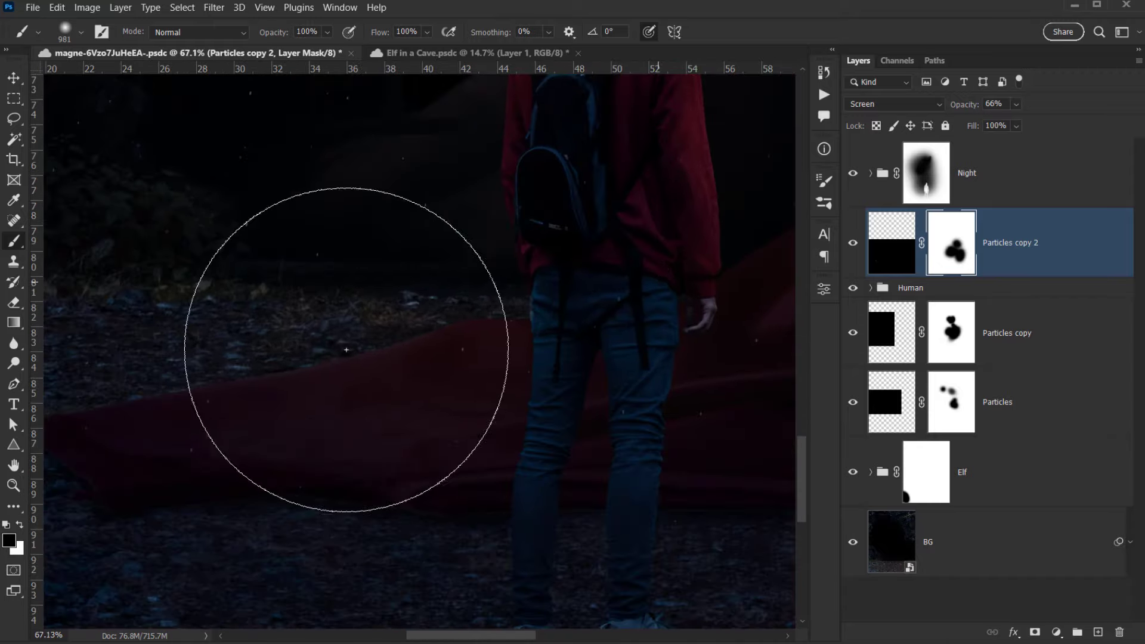
Compare the whole composite with the Particles copy 2 layer hidden and shown.
scroll(447, 396, down, 5)
drag(553, 386, 506, 449)
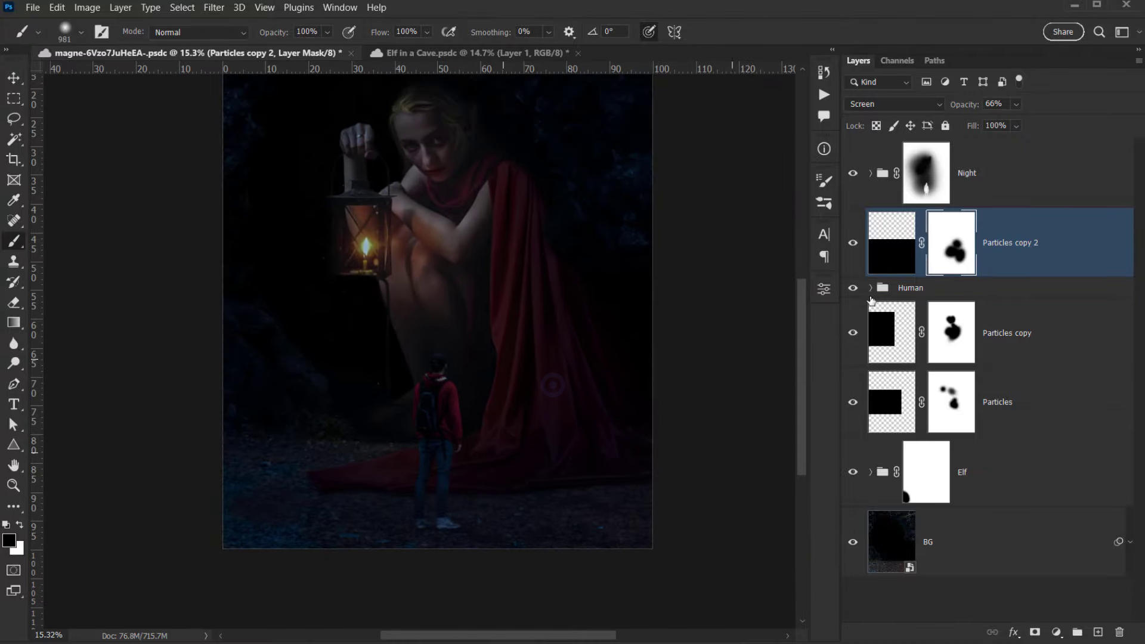
click(853, 242)
click(854, 242)
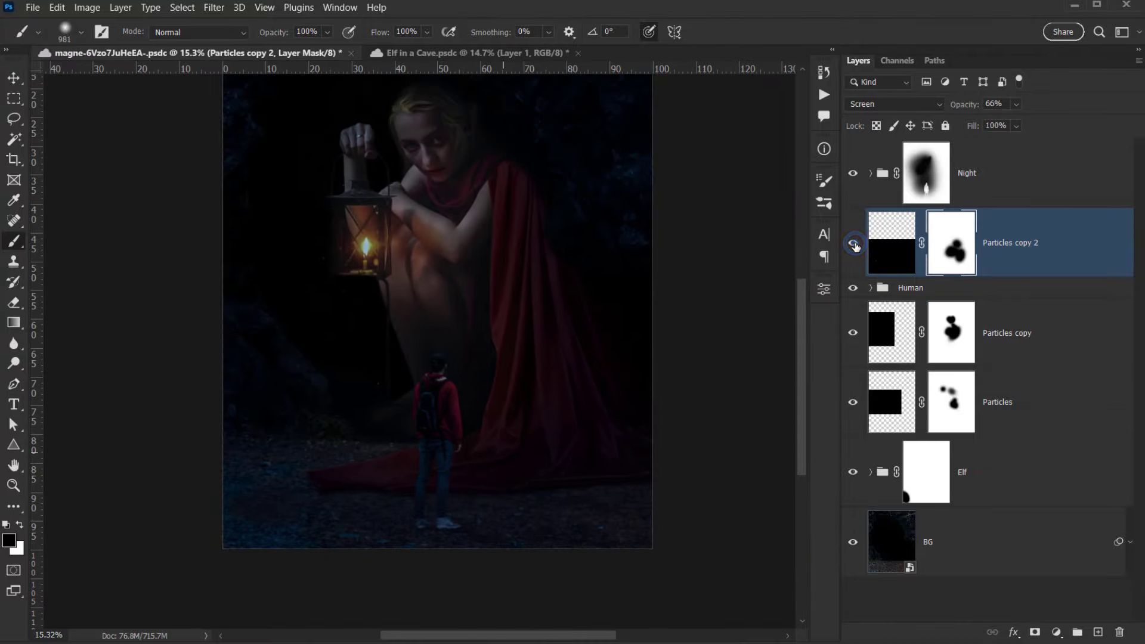
Group the Particles copy and Particles layers and name the group Particles.
click(1011, 313)
shift+click(1069, 403)
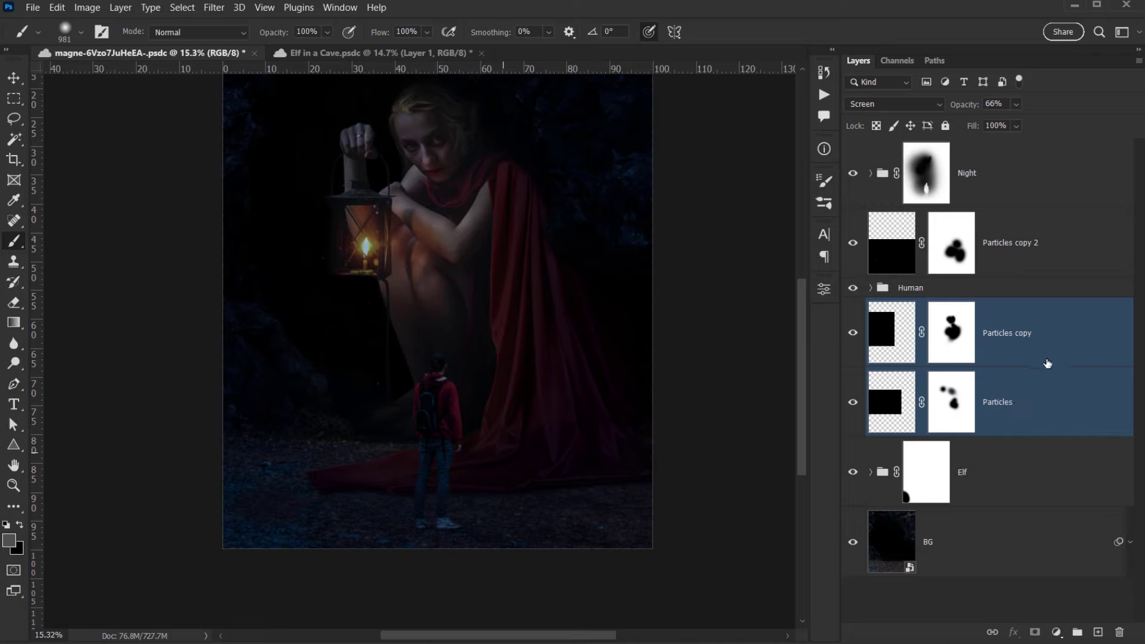
key(ctrl+g)
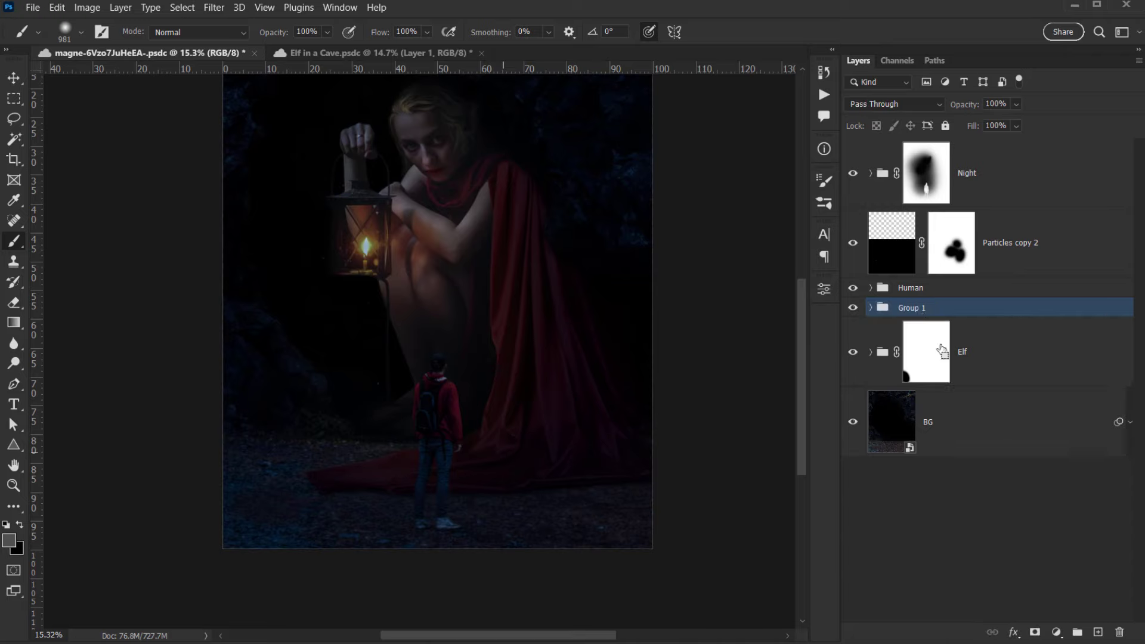
double_click(918, 307)
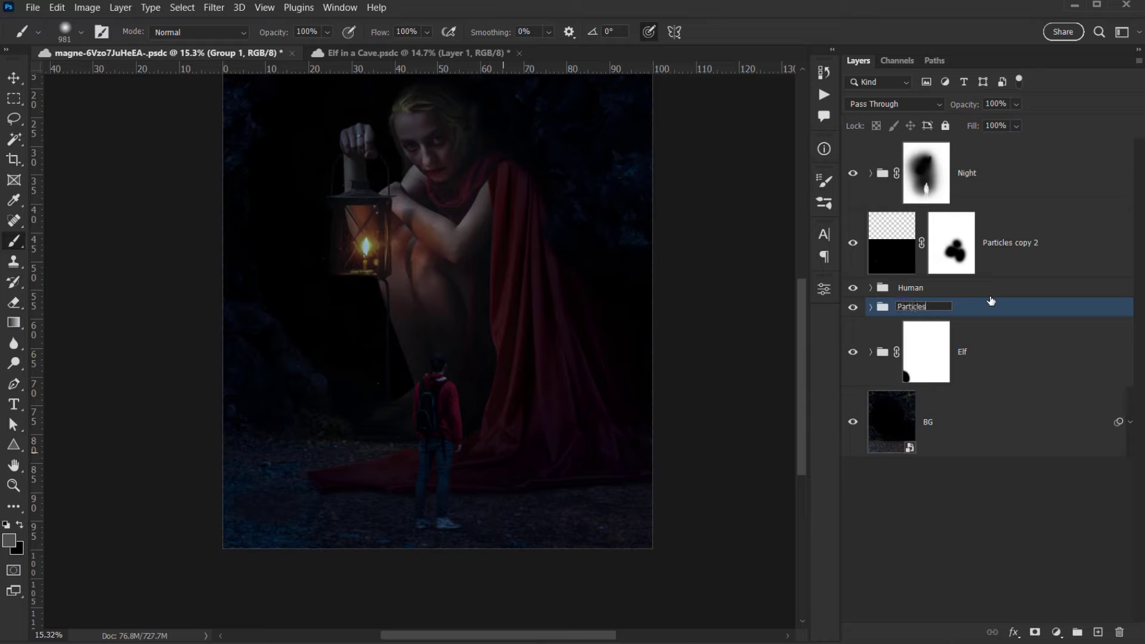
key(Return)
Put Particles copy 2 into its own group named Particles and collapse that group.
click(1063, 244)
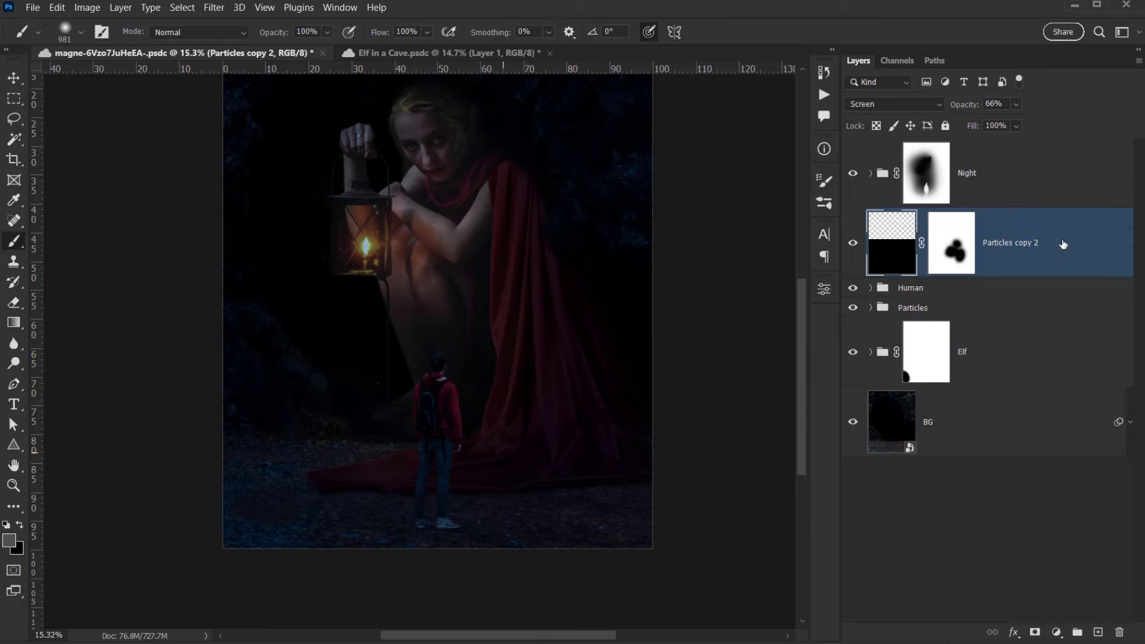
key(ctrl+g)
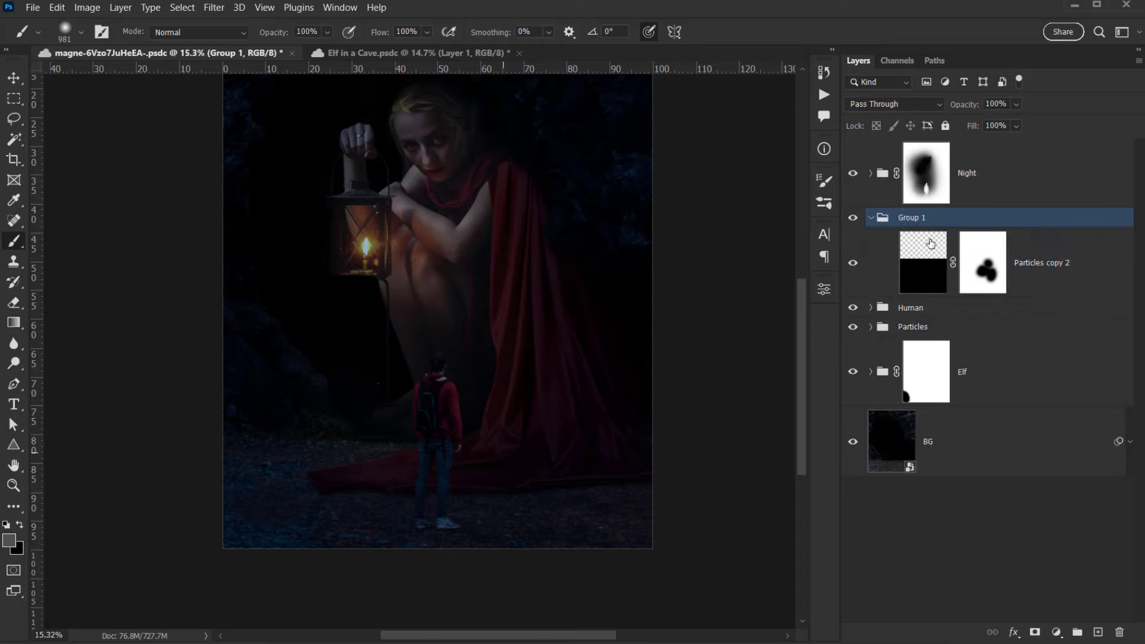
double_click(909, 218)
key(Return)
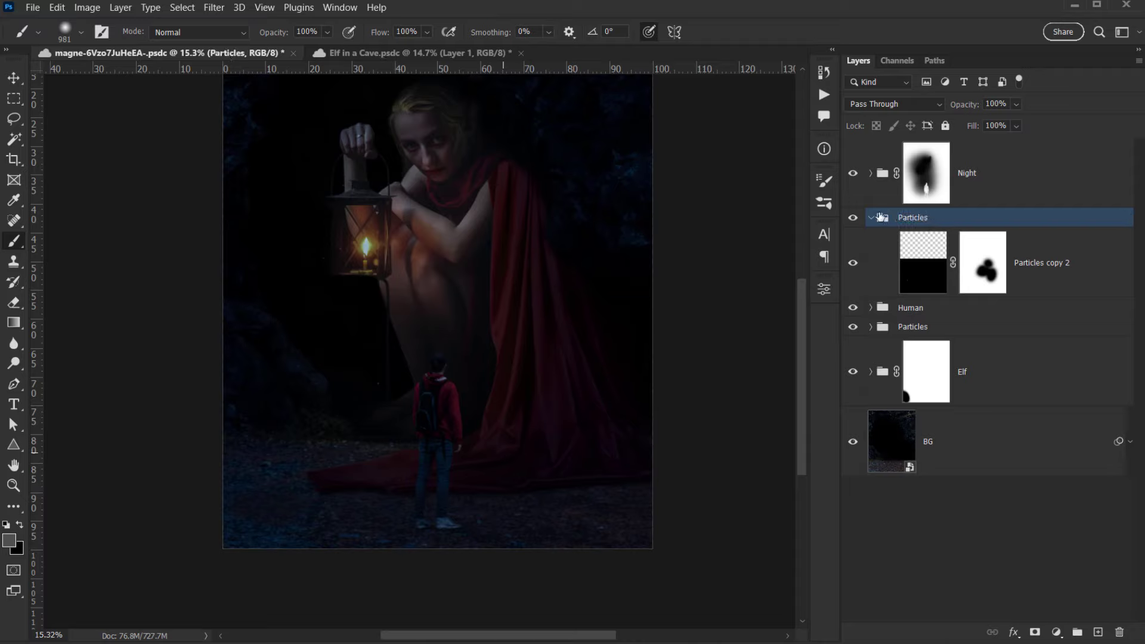
click(871, 218)
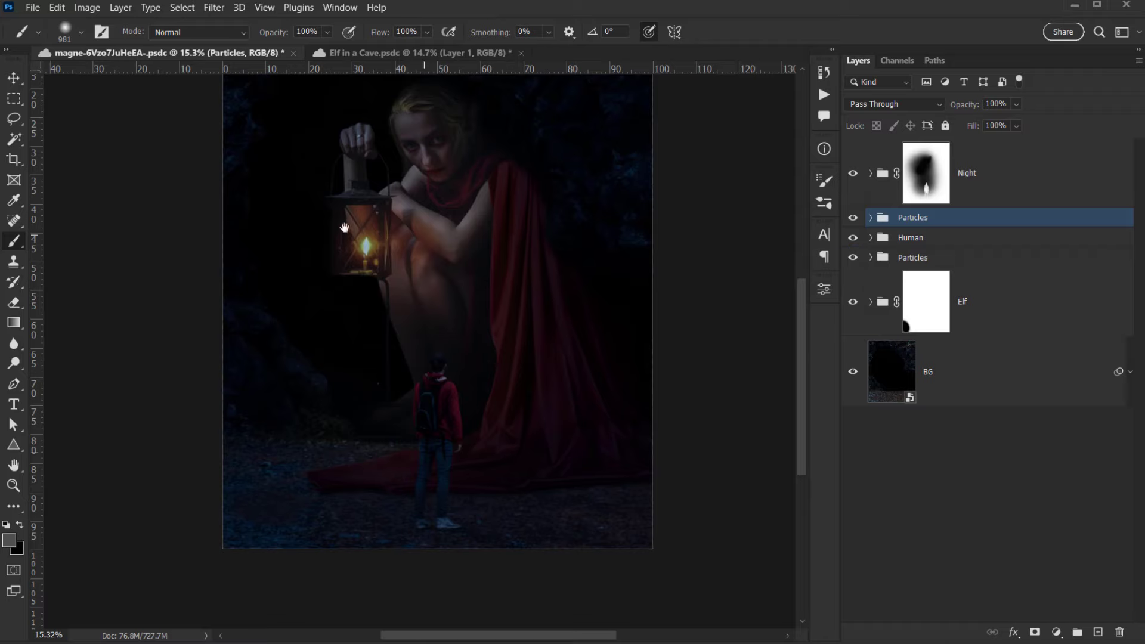
Examine the floating particles and lighting around the lantern, elf and man, close up and across the whole image.
drag(345, 223, 344, 316)
scroll(361, 249, up, 6)
drag(430, 384, 493, 240)
scroll(420, 263, down, 6)
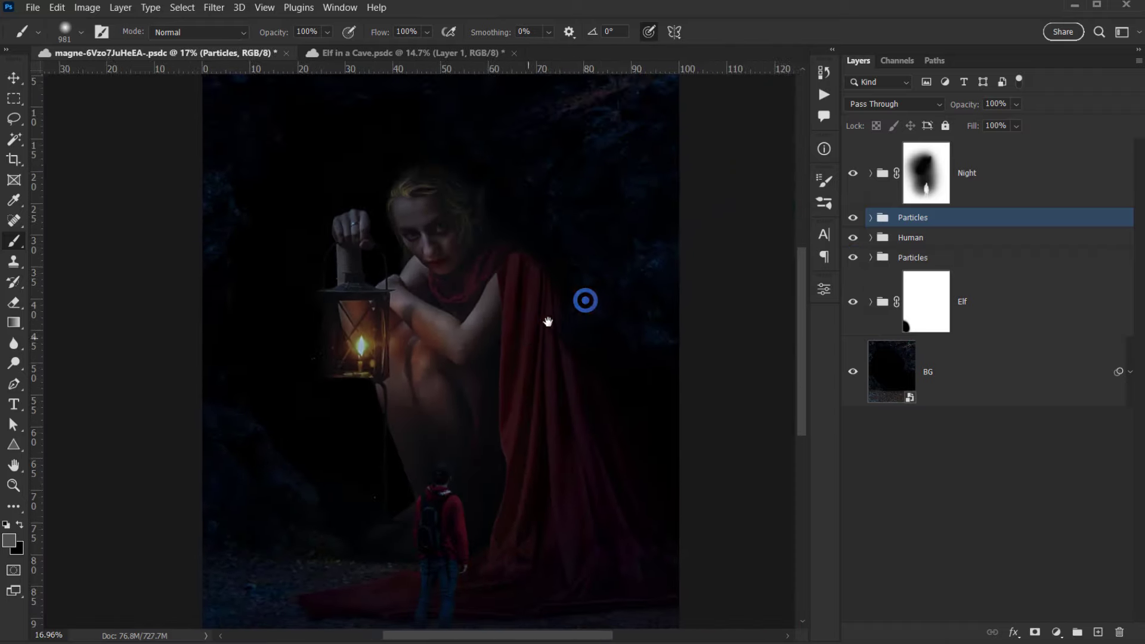
scroll(547, 304, down, 4)
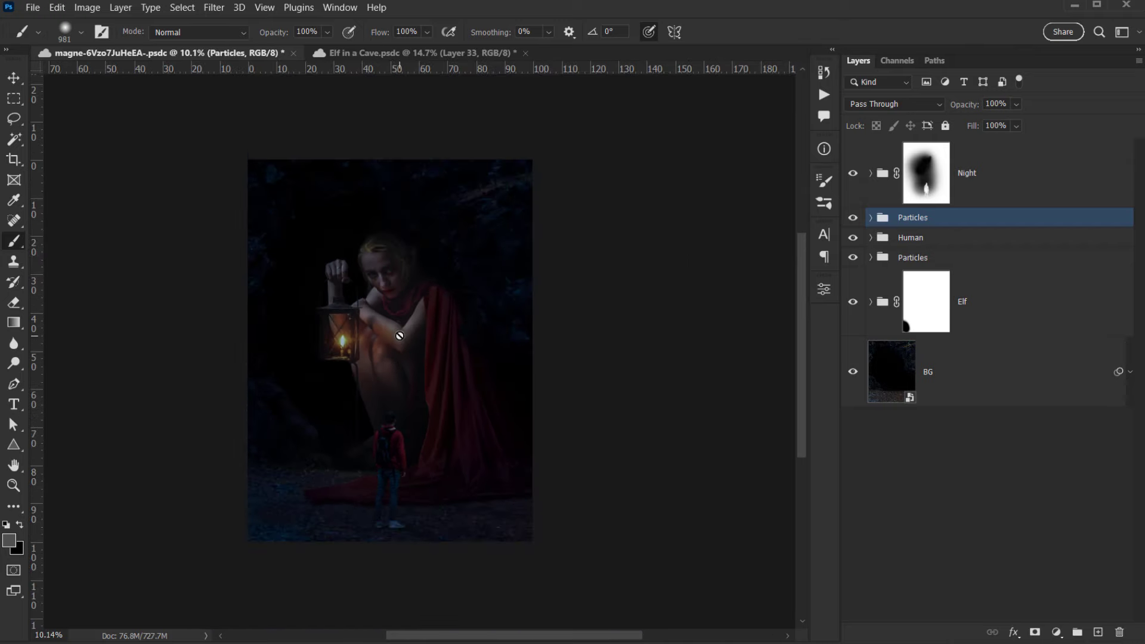
key(v)
scroll(432, 309, up, 2)
scroll(341, 334, up, 3)
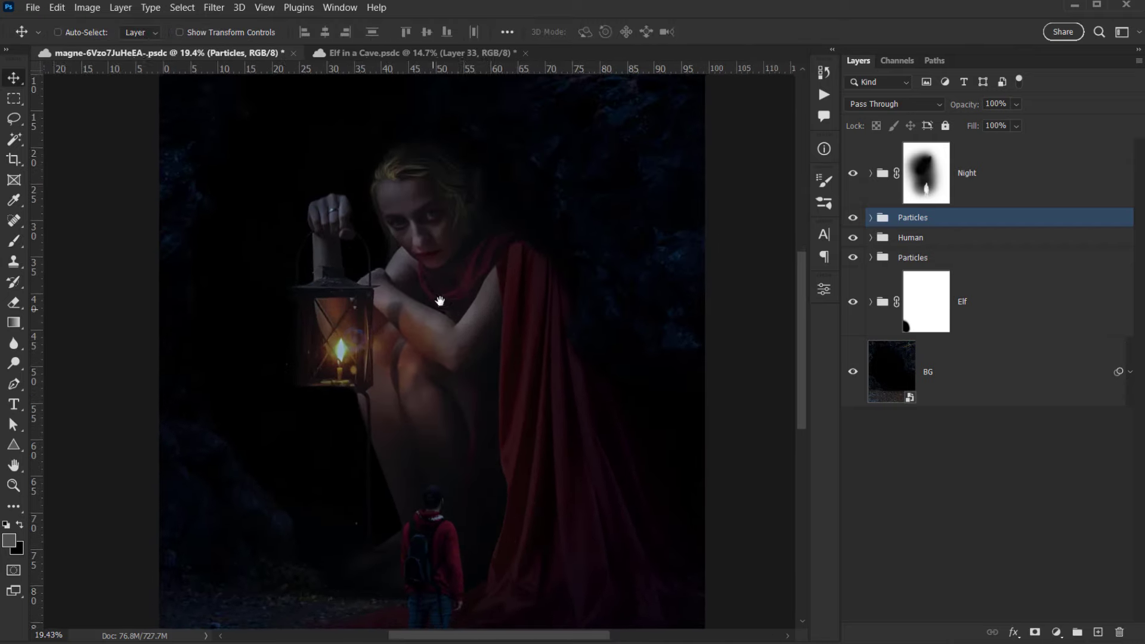
scroll(341, 327, up, 2)
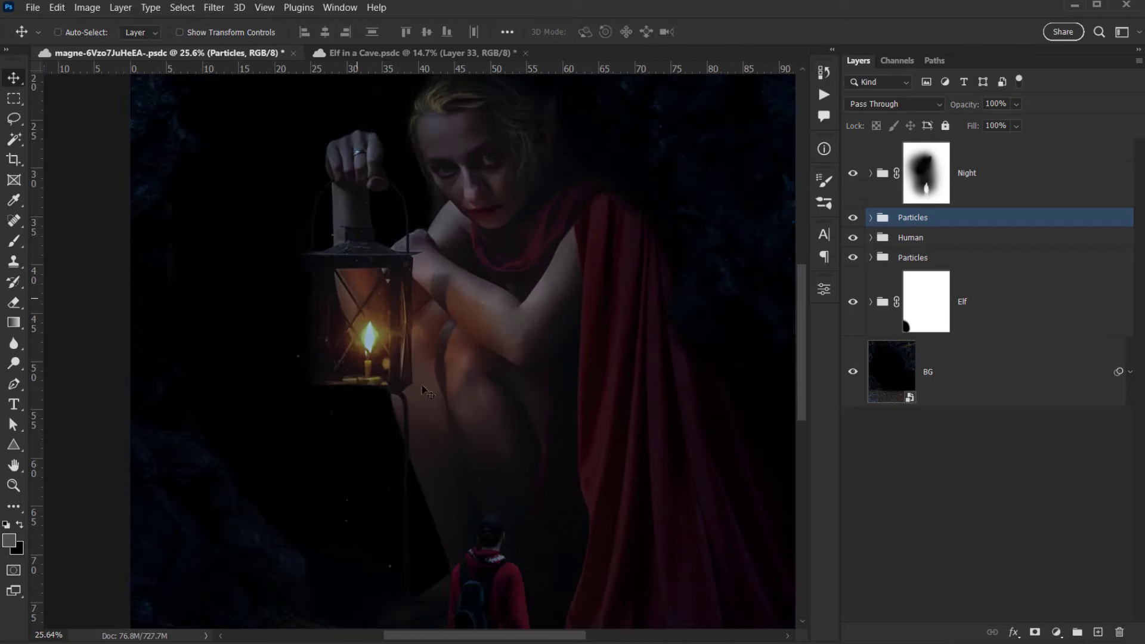
drag(427, 332, 353, 369)
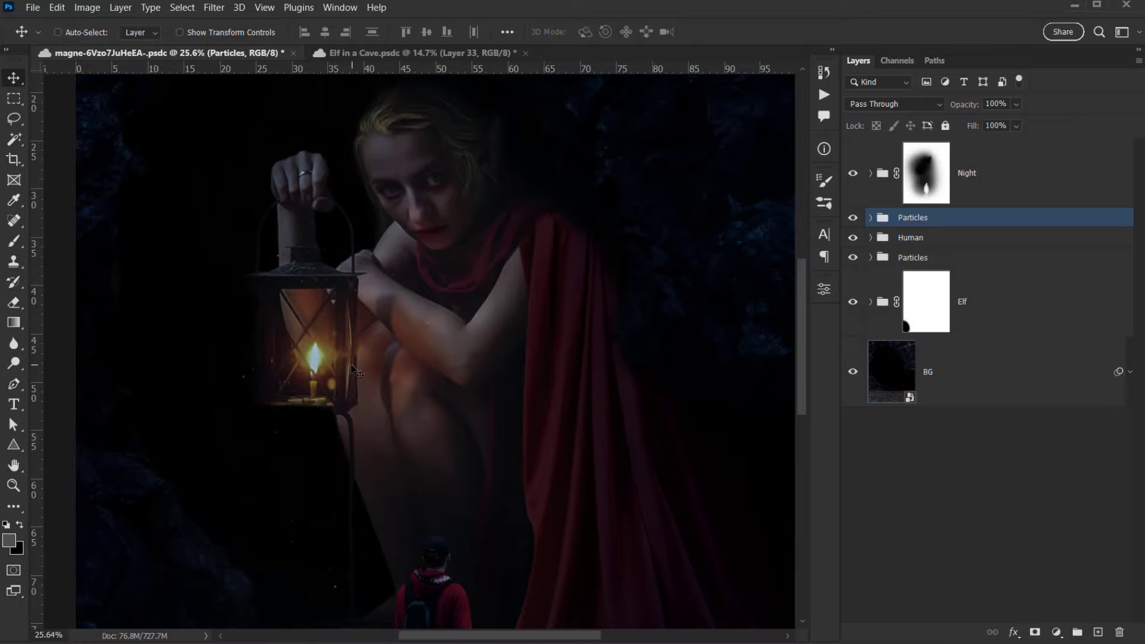
scroll(357, 371, down, 3)
scroll(364, 349, up, 4)
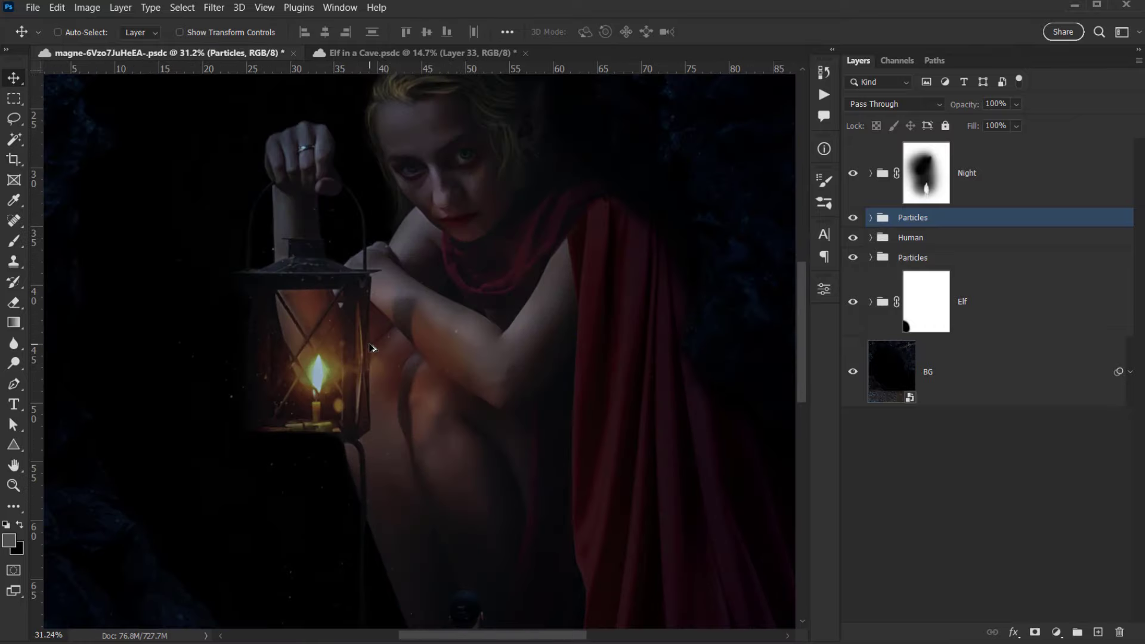
scroll(370, 348, down, 2)
Add a new layer above the Night group and name it Light 1.
click(949, 200)
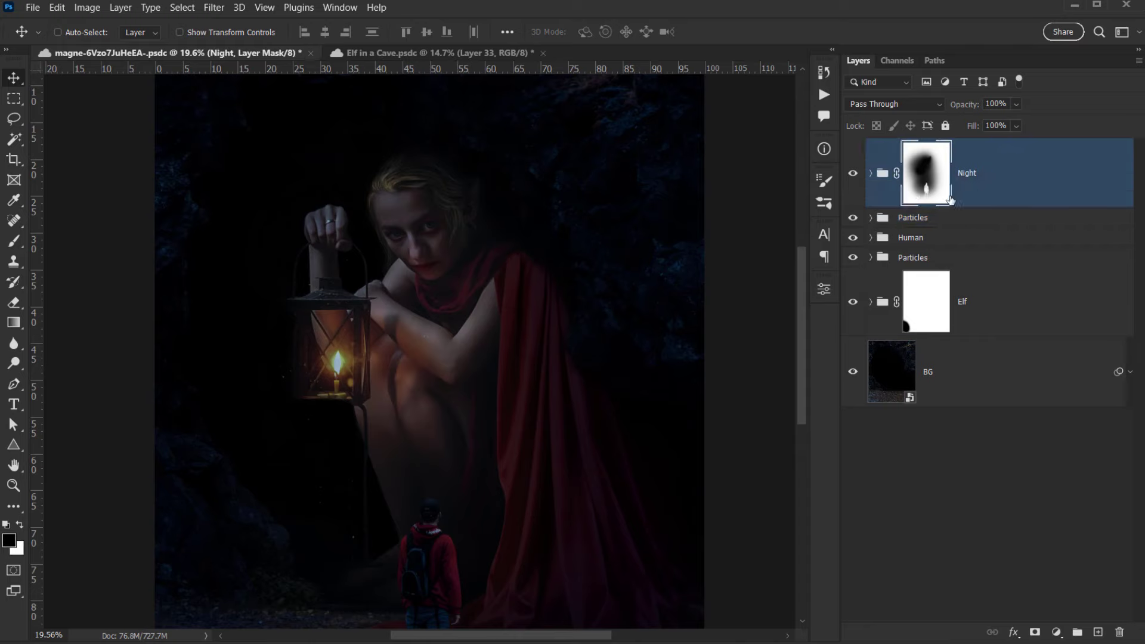
drag(391, 343, 382, 334)
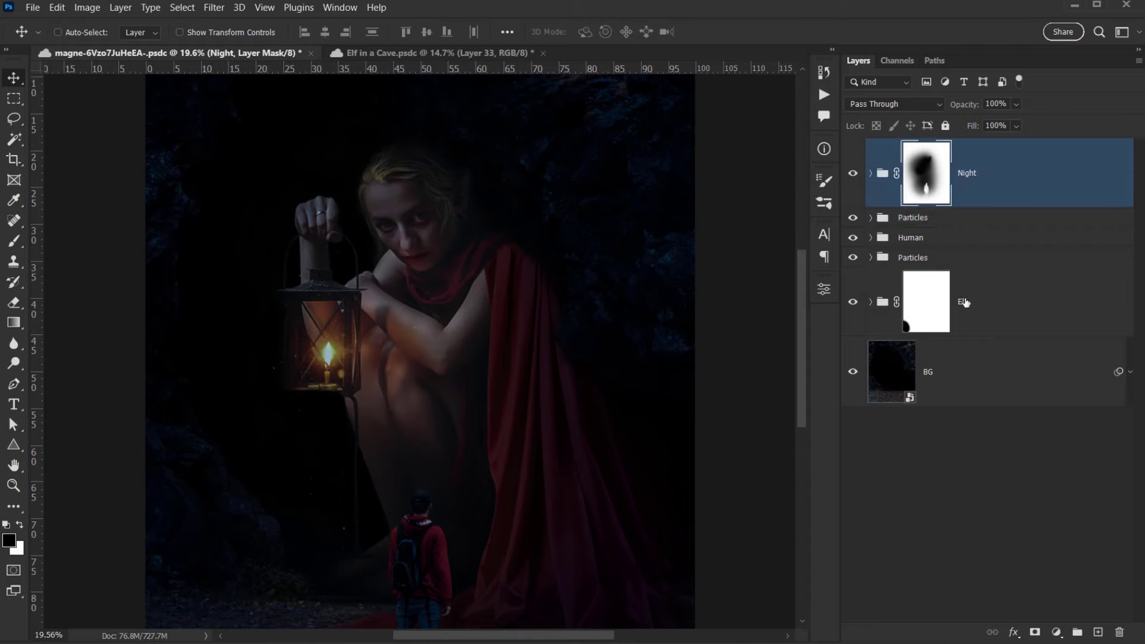
click(1098, 632)
double_click(946, 173)
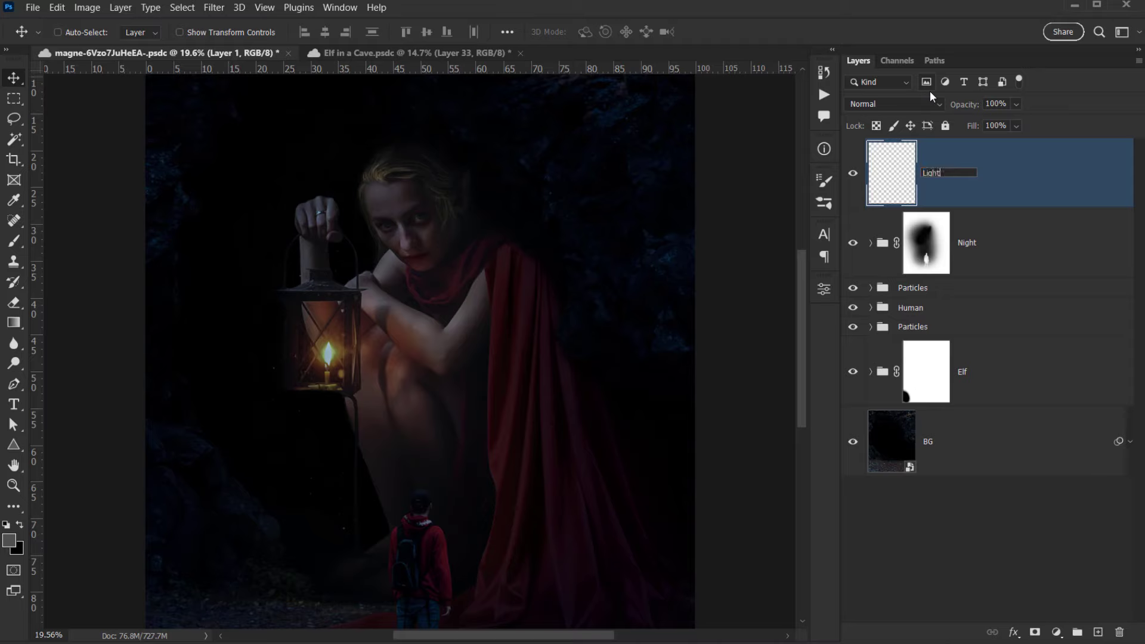
key(Return)
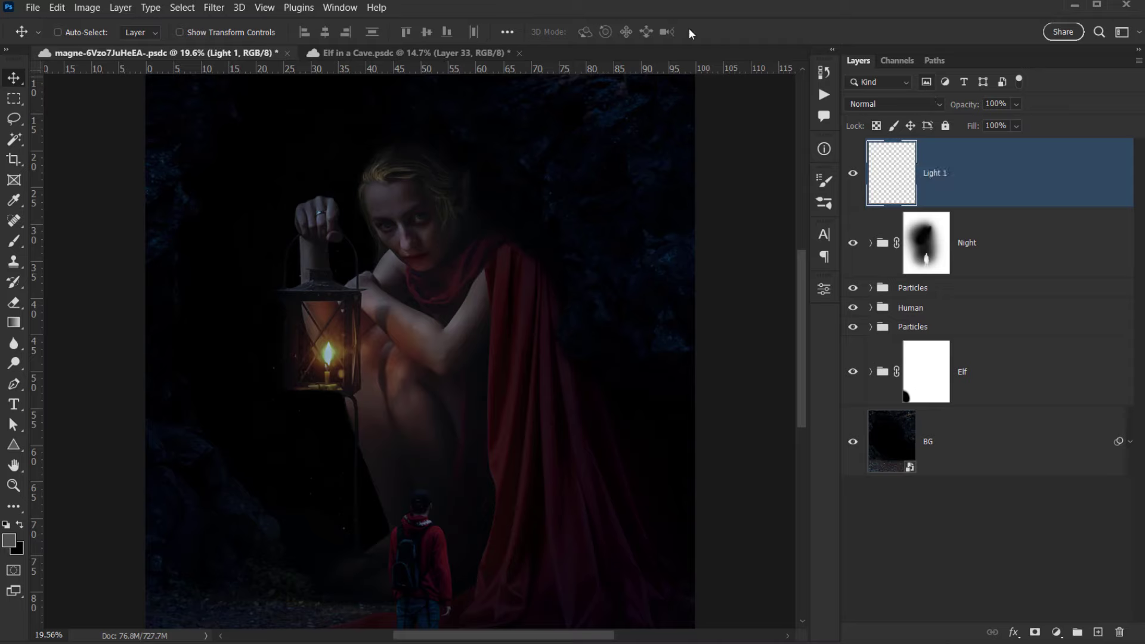
Set the foreground color for the Gradient tool to the warm pale yellow c5b679, starting from a color sampled near the candle flame.
click(16, 324)
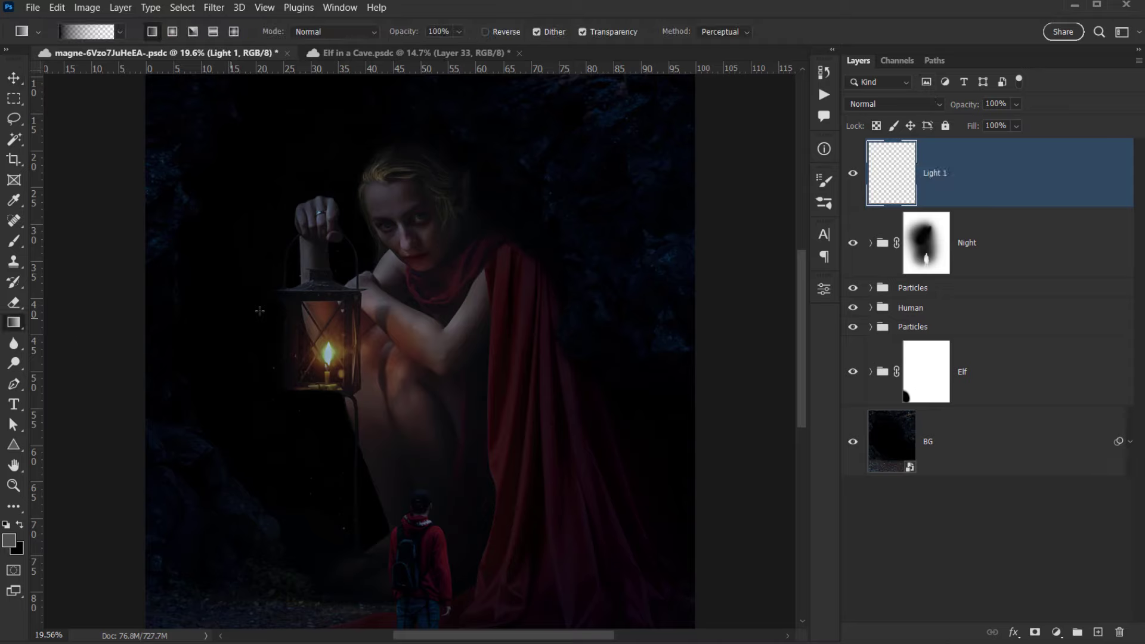
click(10, 540)
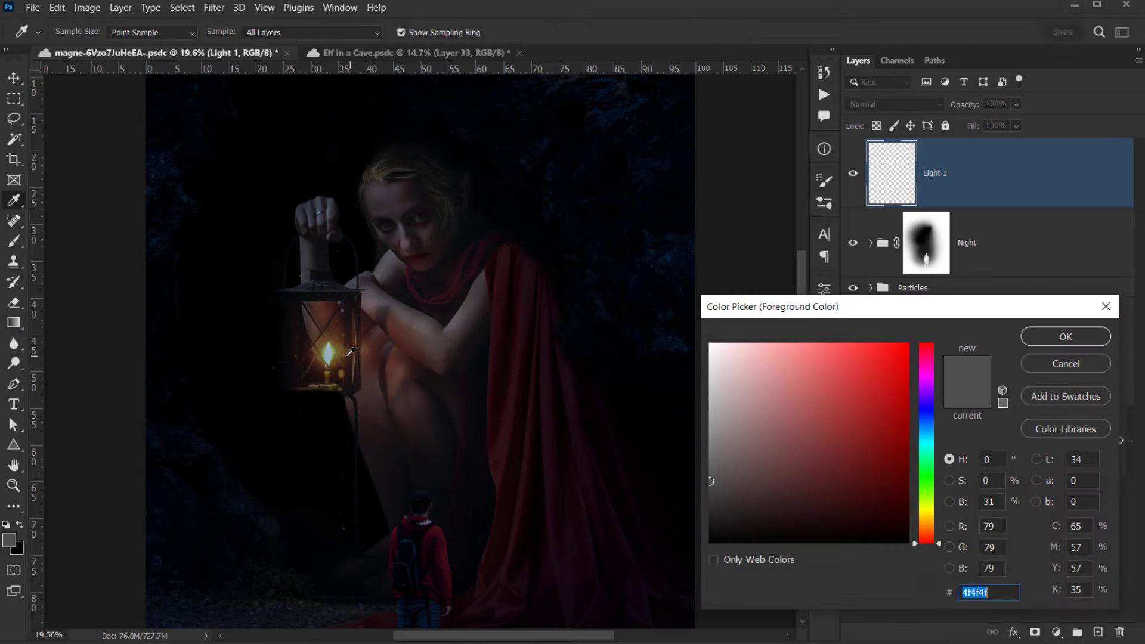
click(342, 347)
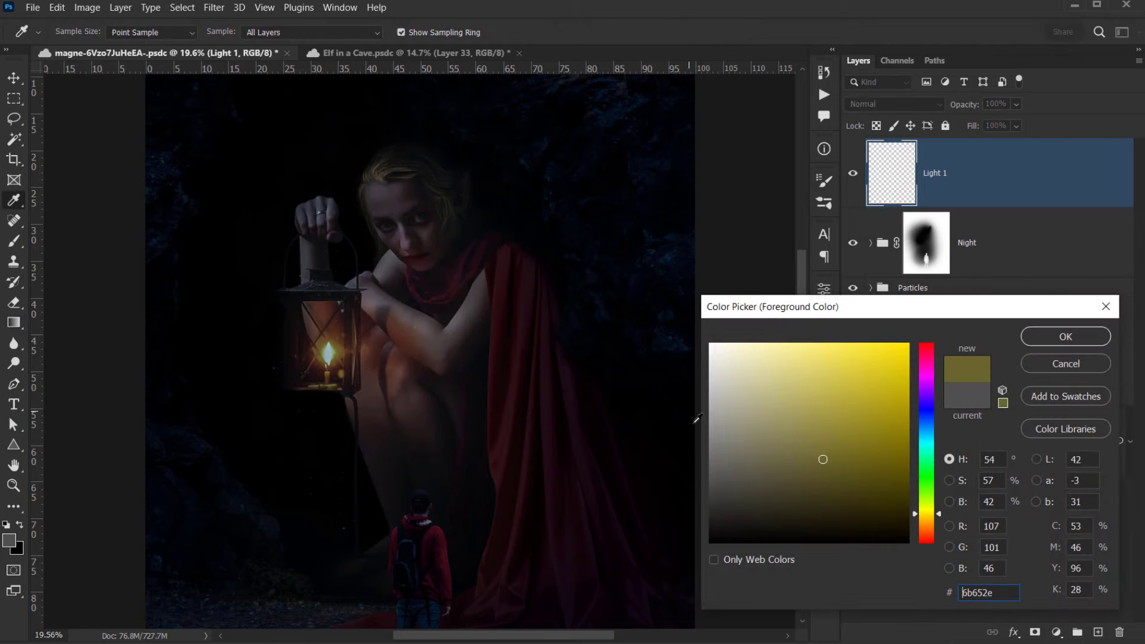
mouse_move(800, 440)
mouse_down()
mouse_move(800, 386)
mouse_move(784, 398)
mouse_move(789, 388)
mouse_up()
drag(927, 515, 918, 517)
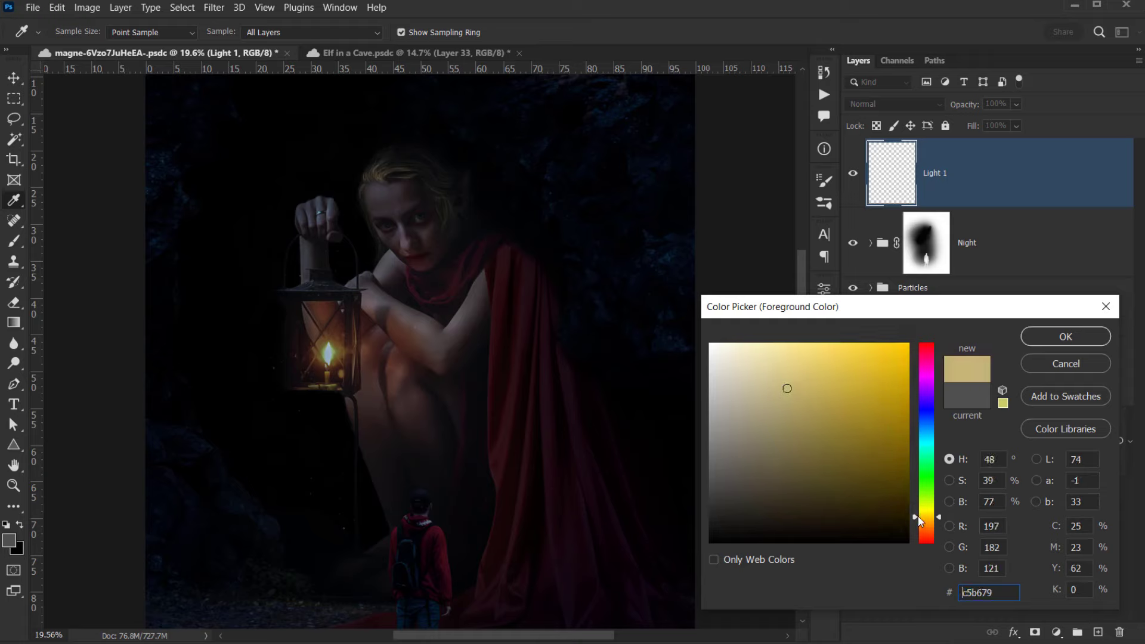
click(1046, 333)
key(g)
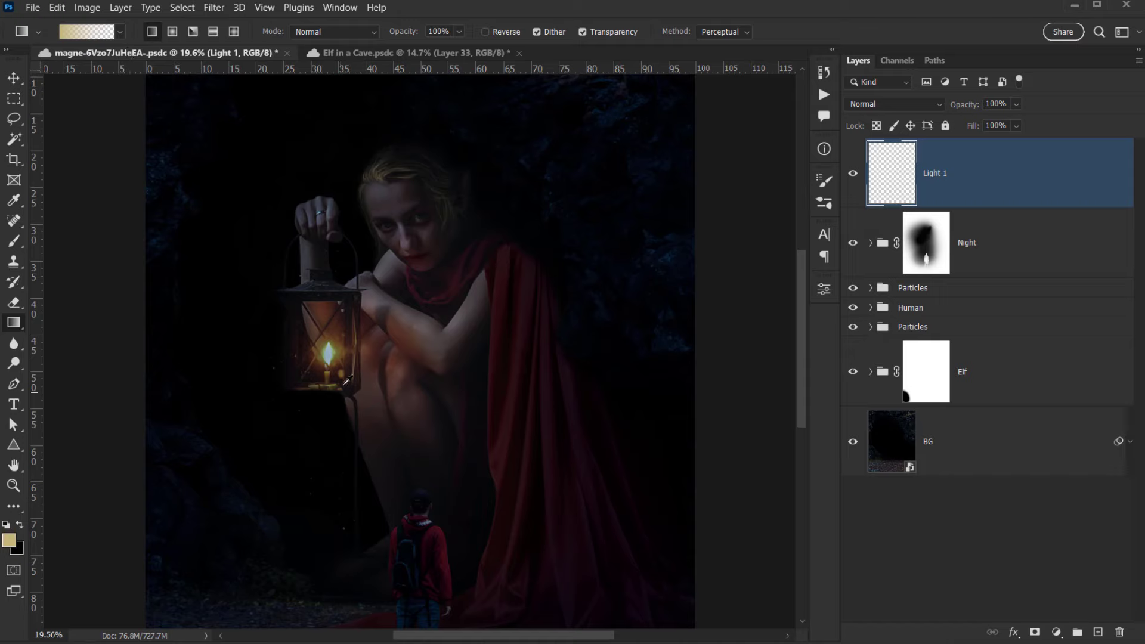
scroll(347, 380, up, 3)
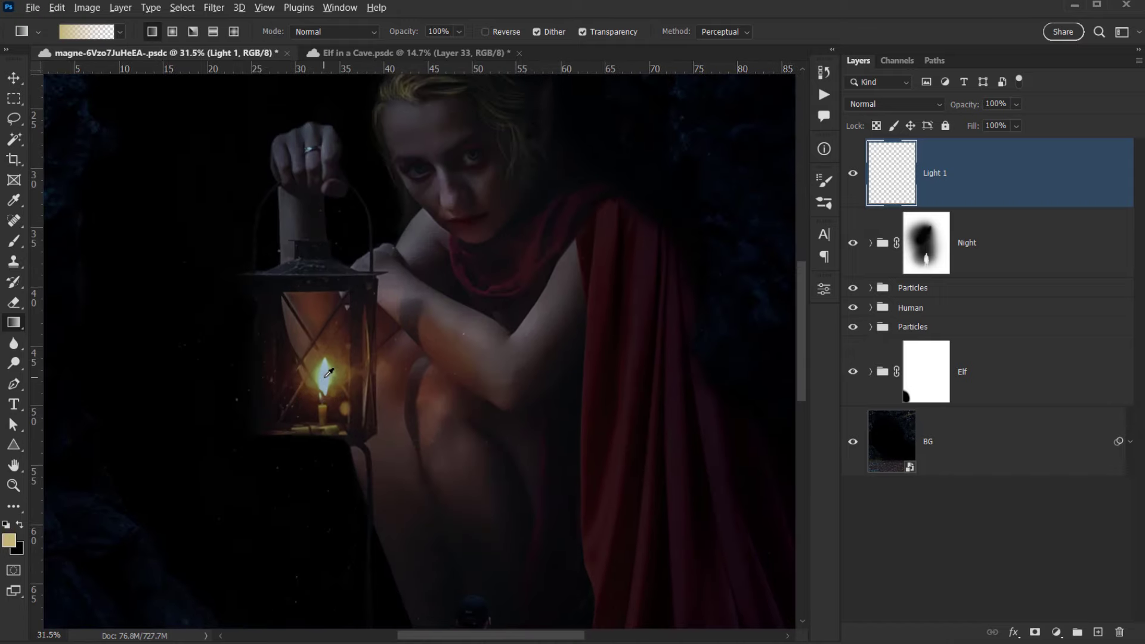
drag(325, 377, 396, 362)
drag(475, 336, 477, 335)
key(ctrl+z)
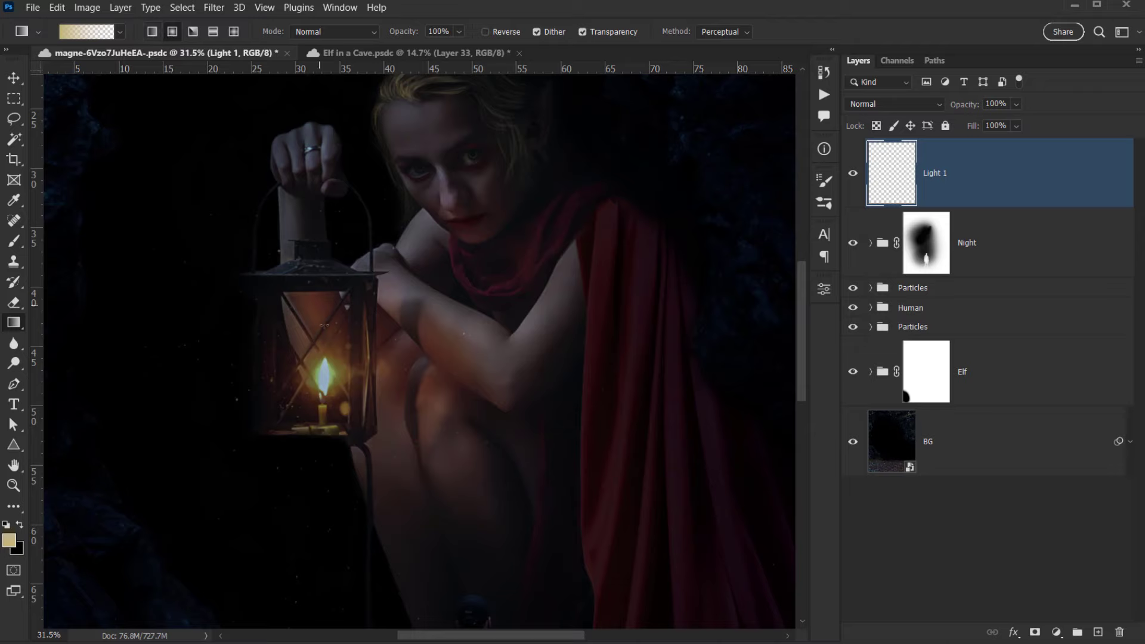
Draw a radial foreground-to-transparent gradient on Light 1 outward from the candle flame, spreading over the lantern.
drag(325, 376, 487, 289)
scroll(372, 368, down, 5)
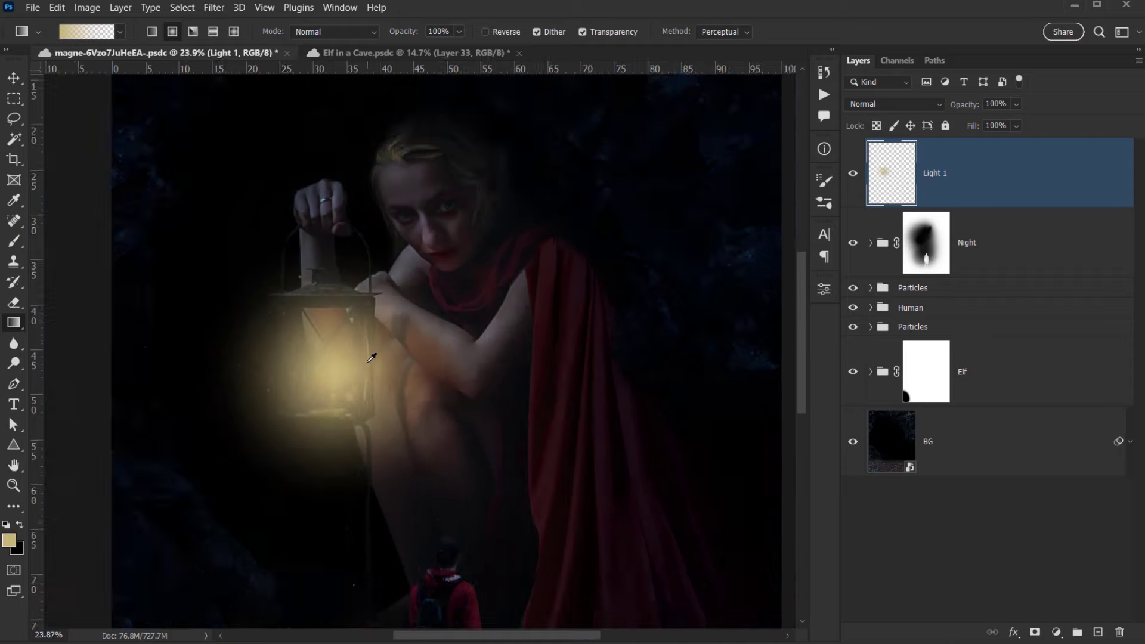
Set Light 1 to Screen blending at 22% opacity and check the glow around the lantern.
click(894, 111)
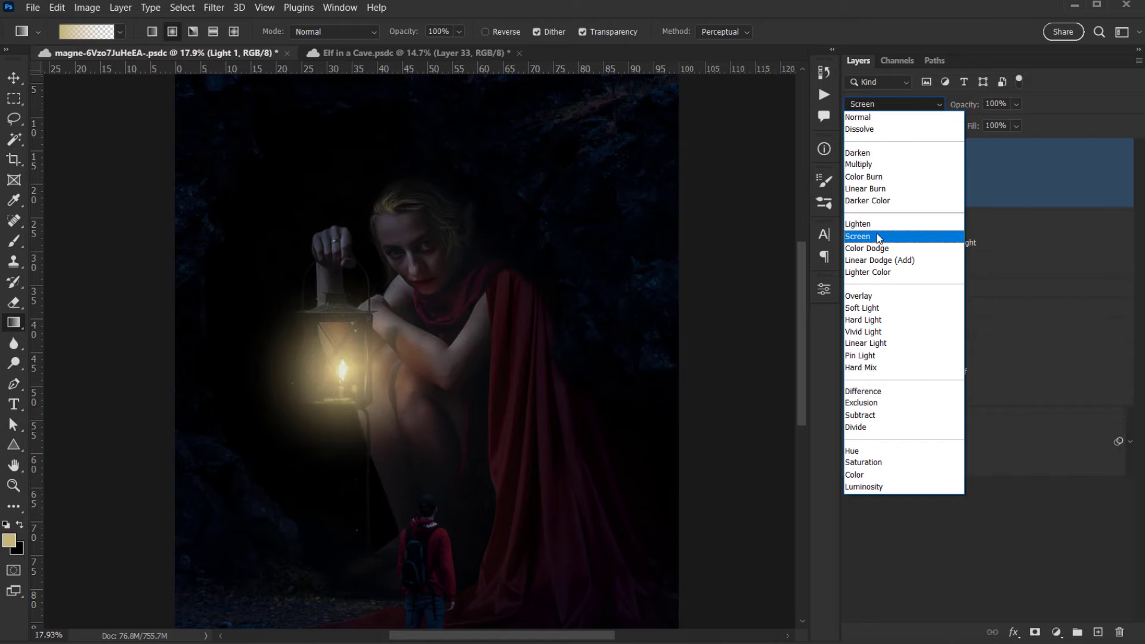
click(878, 237)
drag(970, 110, 936, 107)
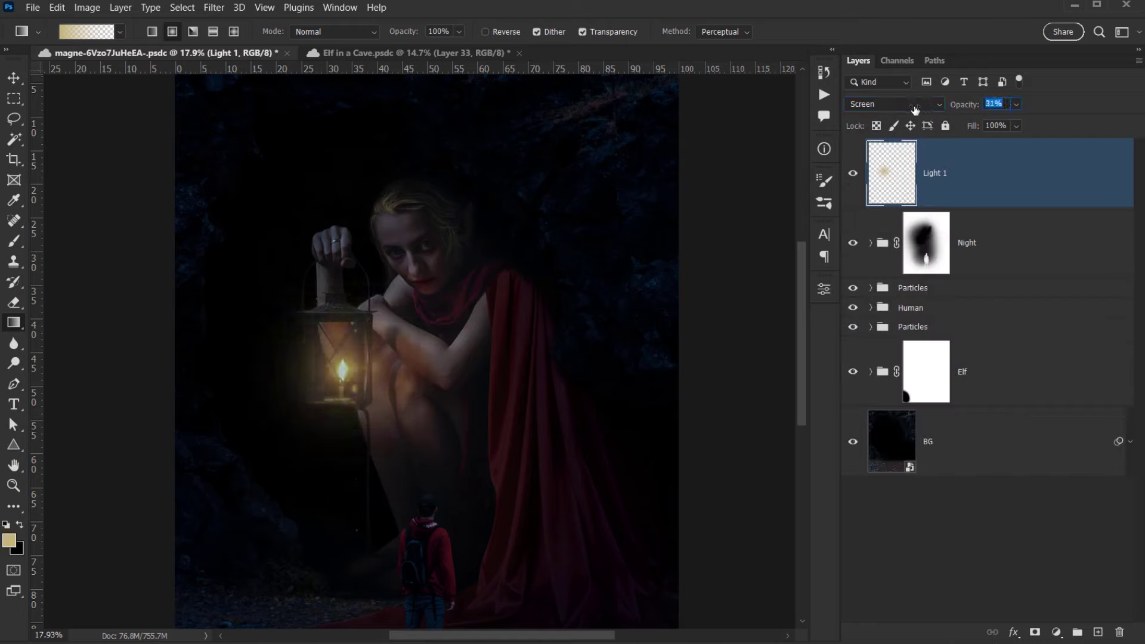
ctrl+click(485, 389)
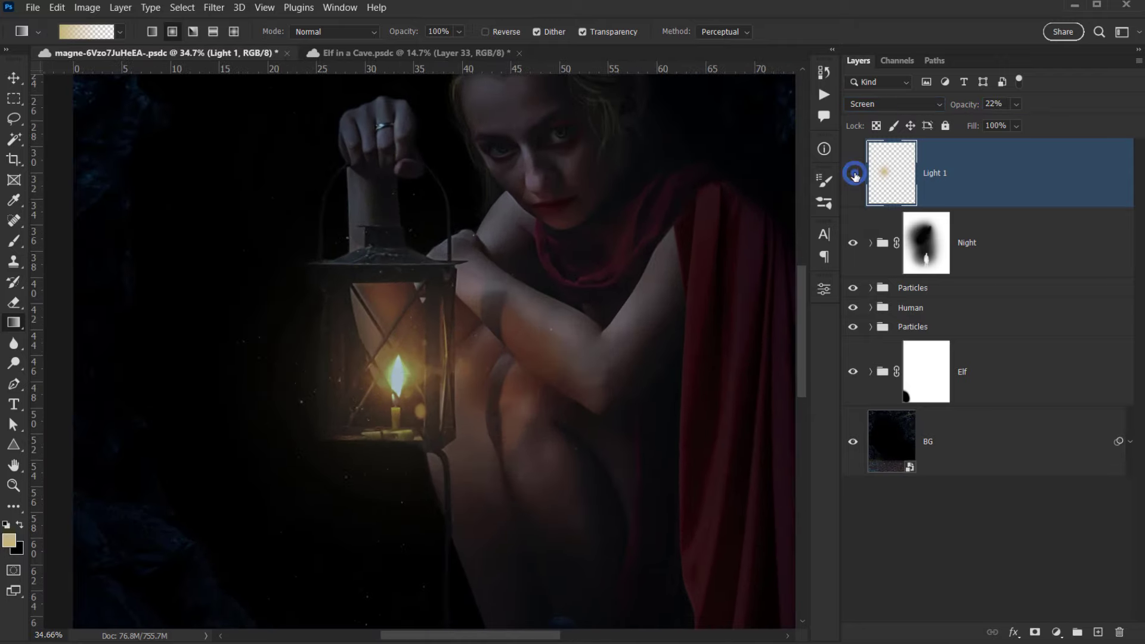
drag(442, 428, 320, 430)
scroll(321, 430, down, 2)
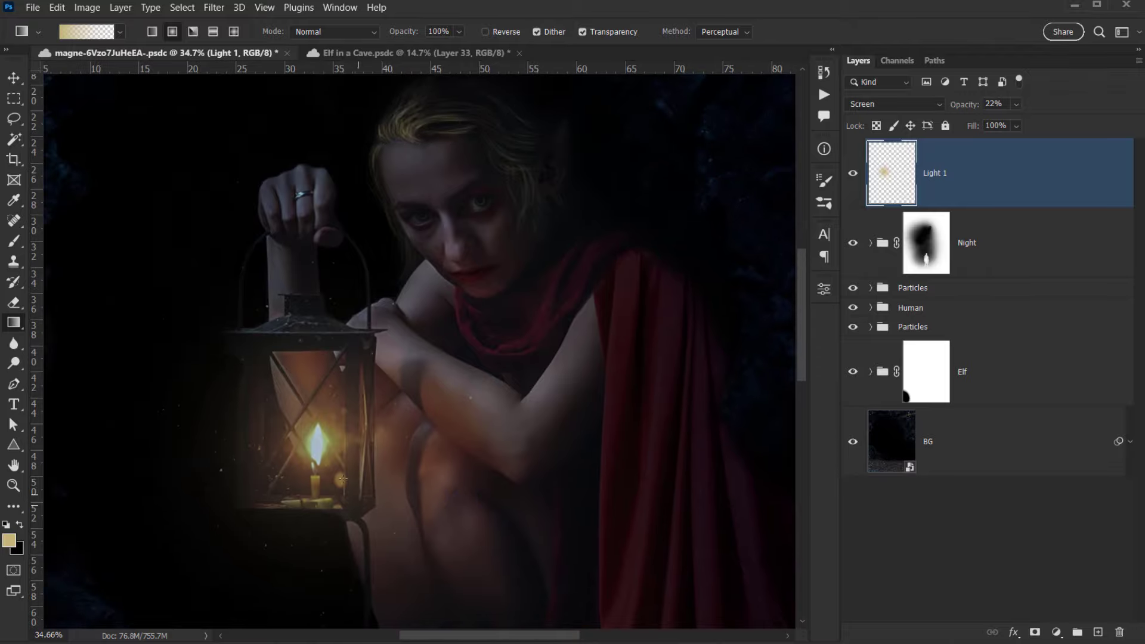
Set the Light 1 layer to Color Dodge blending at 32% opacity.
click(902, 102)
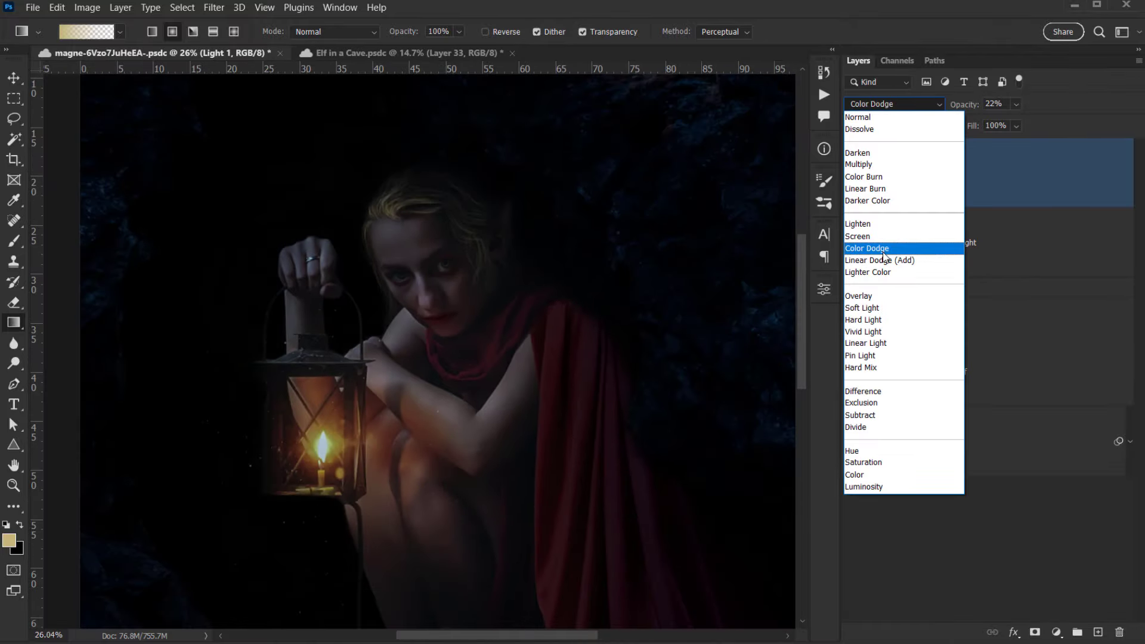
click(910, 245)
mouse_move(966, 114)
mouse_down()
mouse_move(983, 110)
mouse_move(972, 111)
mouse_up()
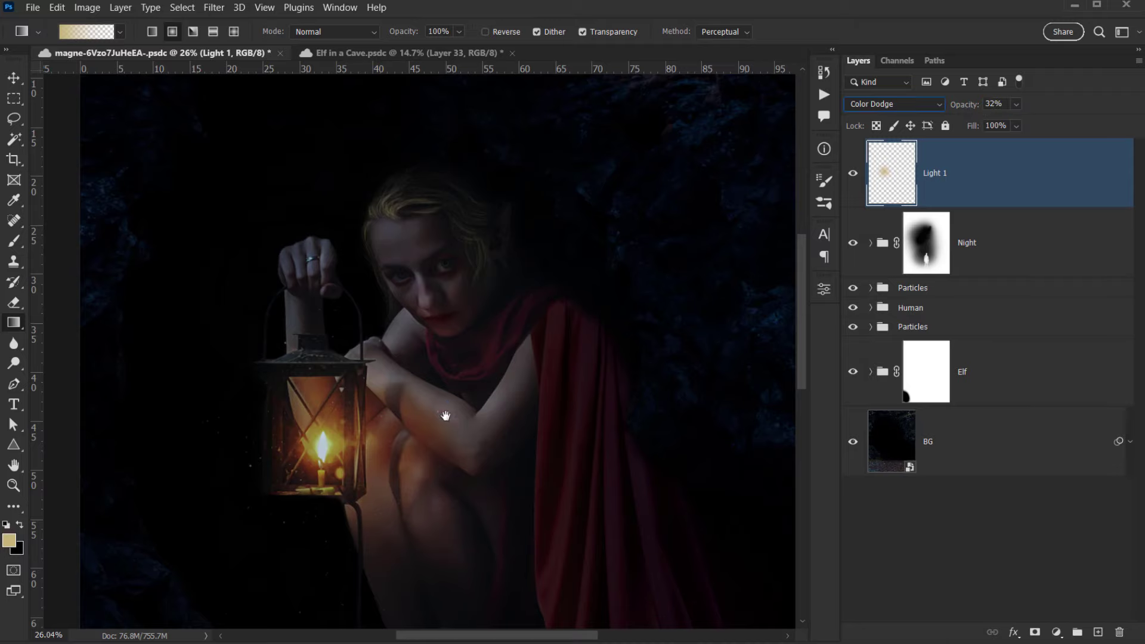
Compare the lantern glow with Light 1 hidden and shown, and review it in the whole composite.
drag(448, 409, 477, 310)
click(854, 173)
click(853, 173)
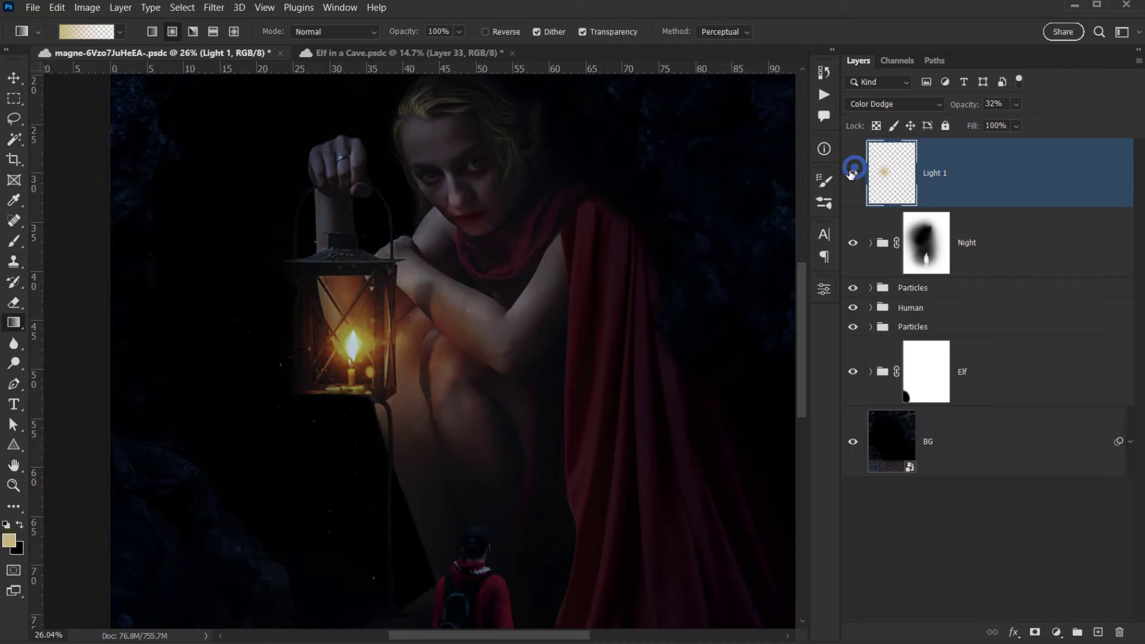
scroll(191, 333, down, 2)
scroll(412, 256, down, 5)
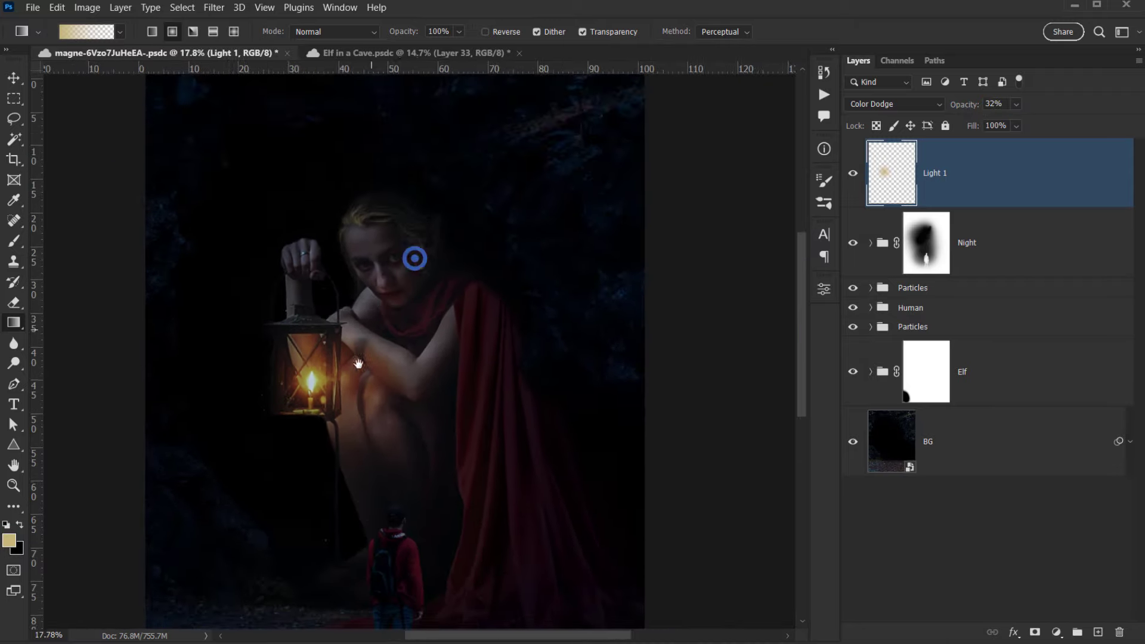
Compare the composite with Light 1 hidden and shown, and compare Screen against Color Dodge blending, keeping Color Dodge.
drag(422, 368, 423, 361)
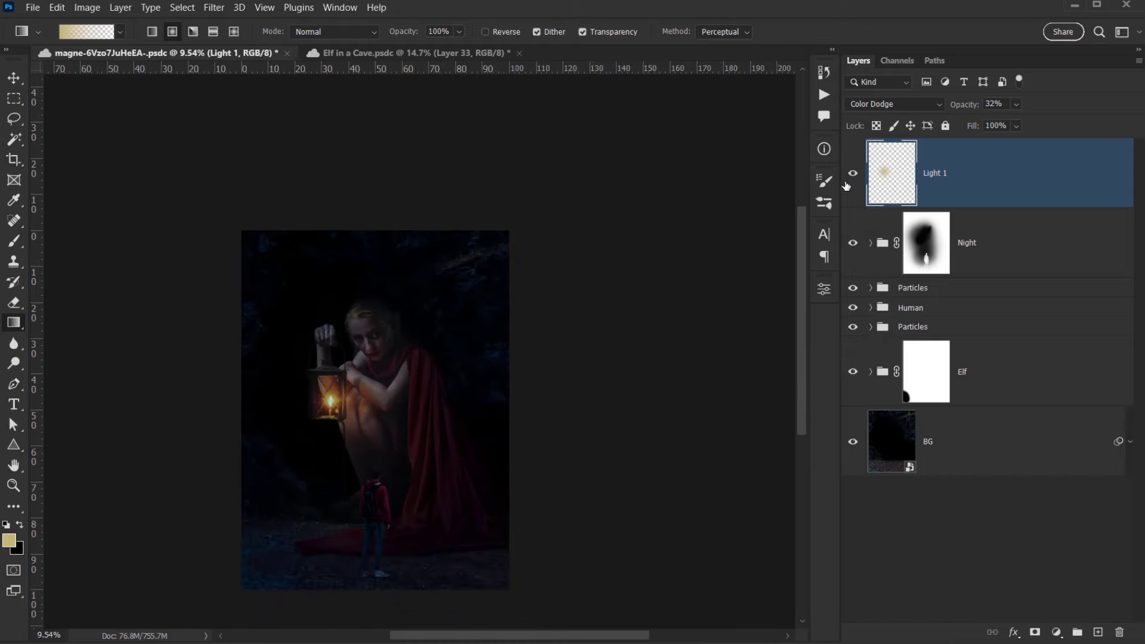
click(853, 173)
click(853, 173)
click(877, 104)
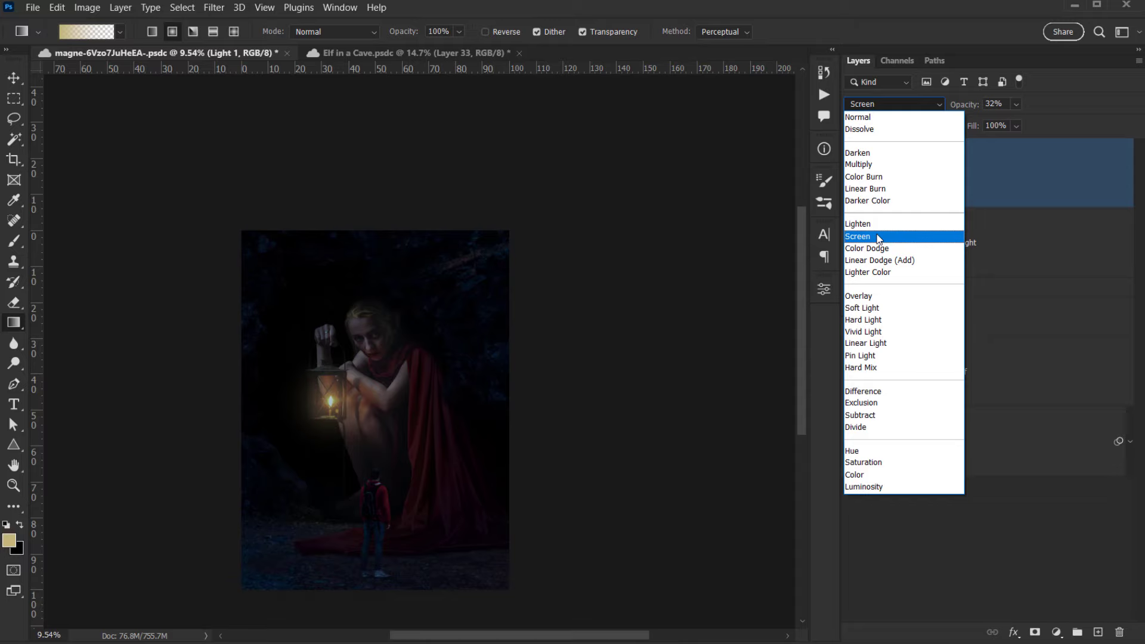
click(874, 249)
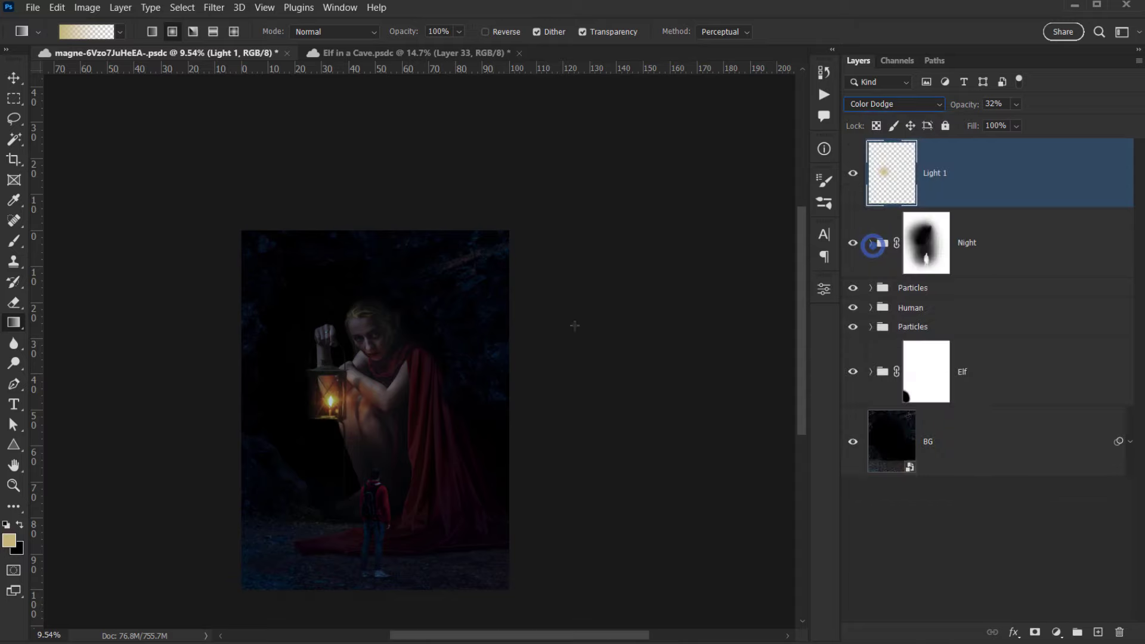
Examine the glow on the lantern and the elf's arm and legs up close with Light 1 hidden and shown.
scroll(335, 394, up, 5)
scroll(388, 397, down, 2)
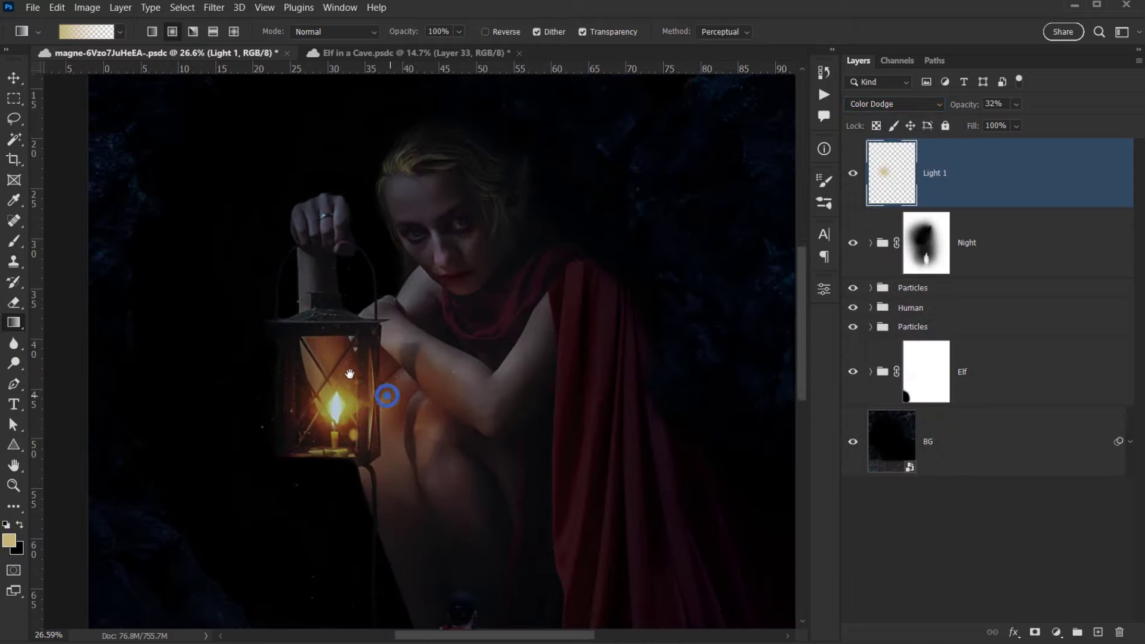
click(855, 179)
click(855, 179)
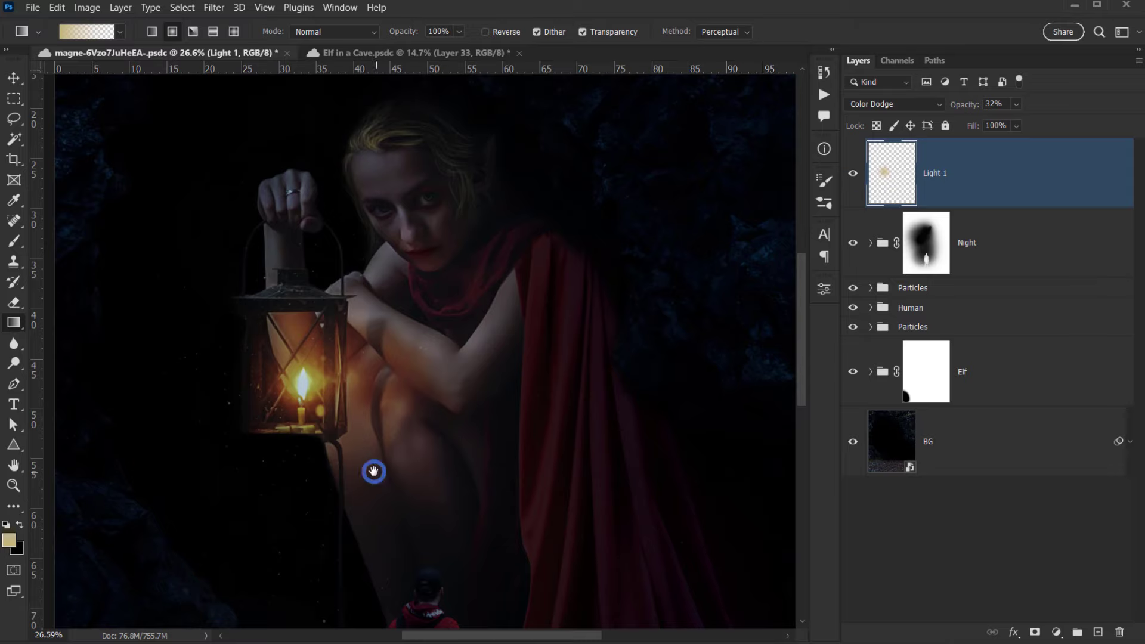
drag(373, 471, 344, 461)
click(856, 173)
click(855, 173)
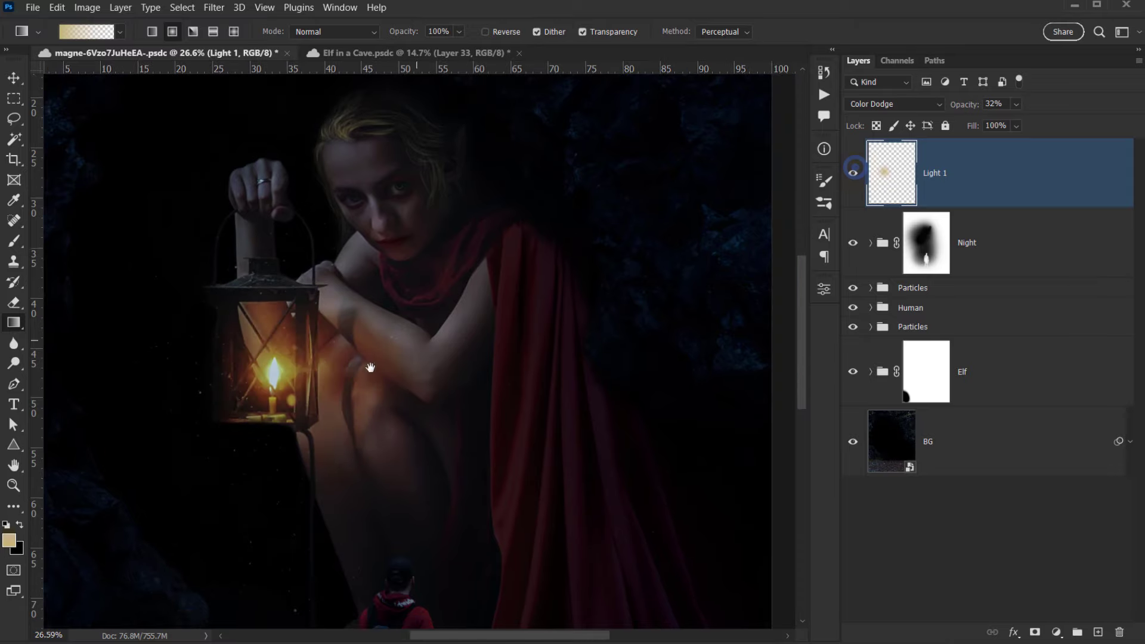
drag(371, 365, 480, 316)
scroll(480, 317, down, 4)
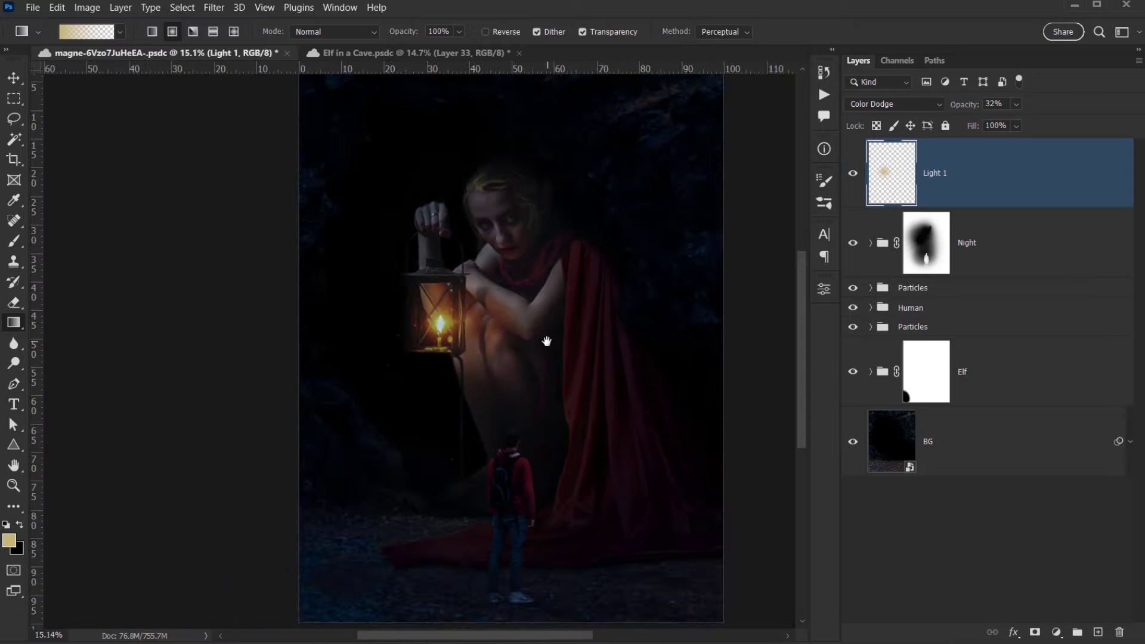
Add a new layer above Light 1 and name it Light 2.
click(1098, 633)
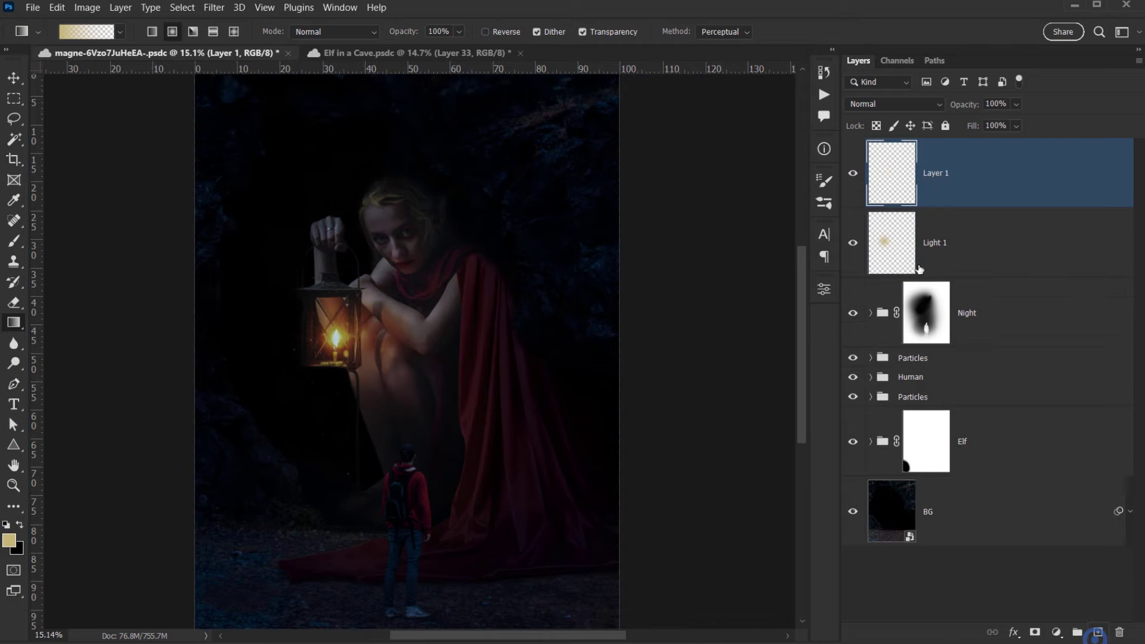
double_click(949, 173)
key(Return)
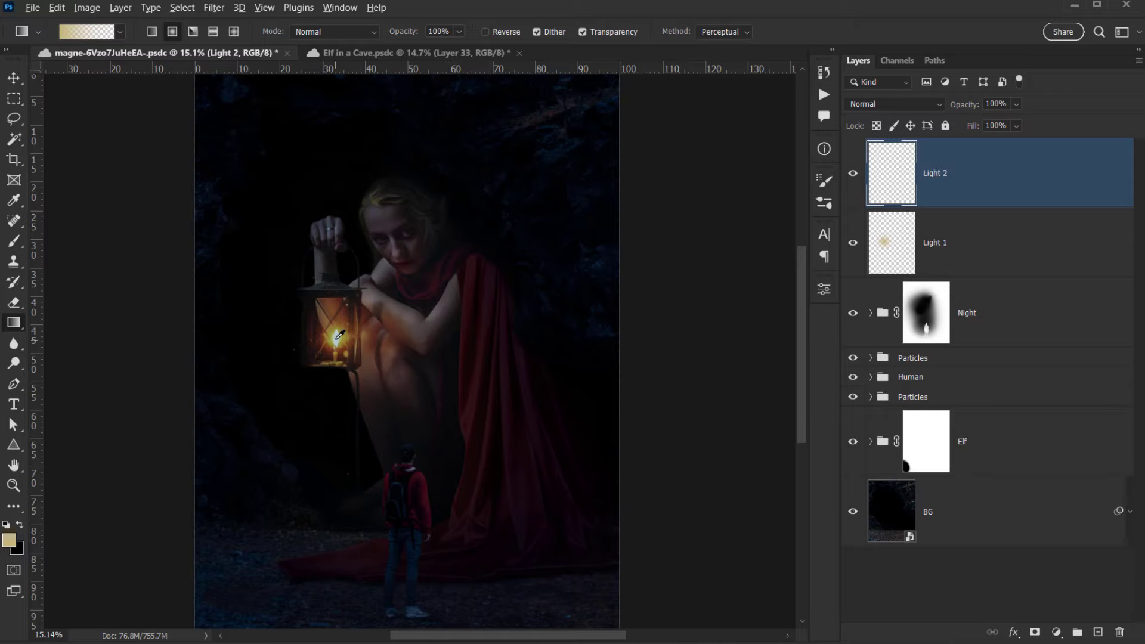
Try a large radial gradient on Light 2 centred on the candle flame, shift it slightly, and undo both changes.
scroll(340, 335, up, 2)
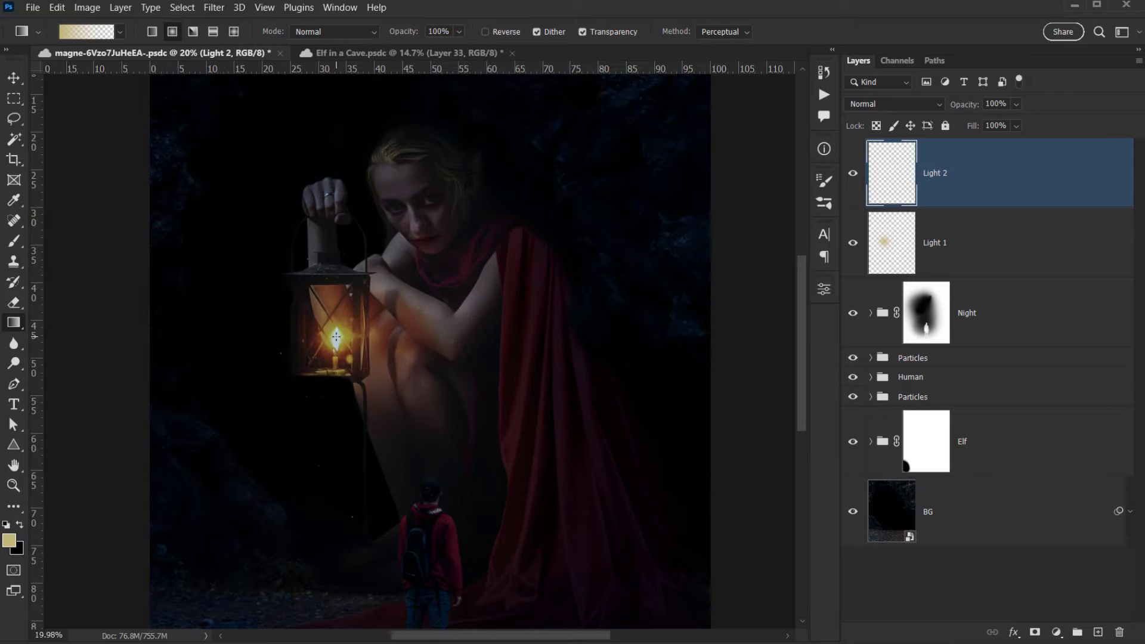
click(336, 337)
drag(518, 151, 549, 121)
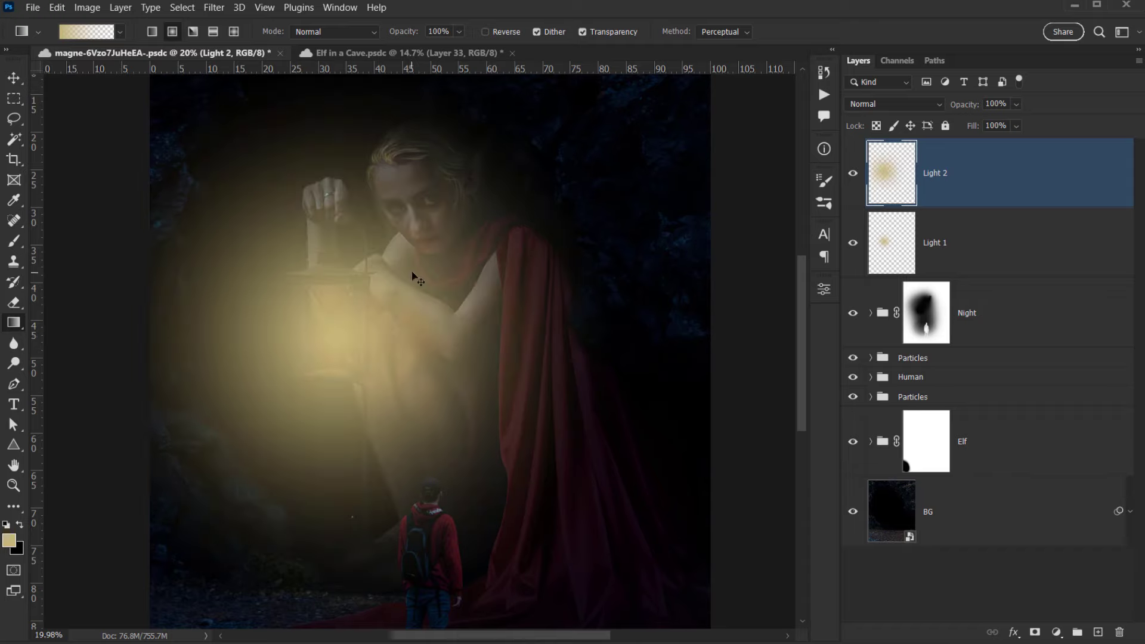
key(v)
mouse_move(348, 342)
mouse_down()
mouse_move(352, 322)
mouse_move(363, 345)
mouse_up()
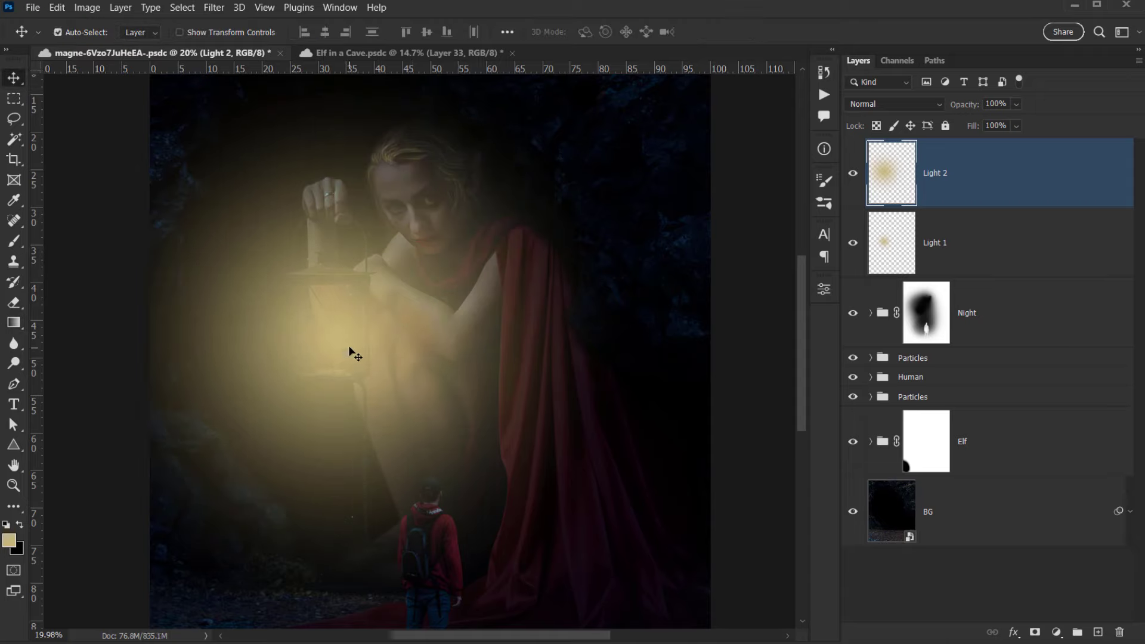
key(ctrl+z)
key(ctrl+z)
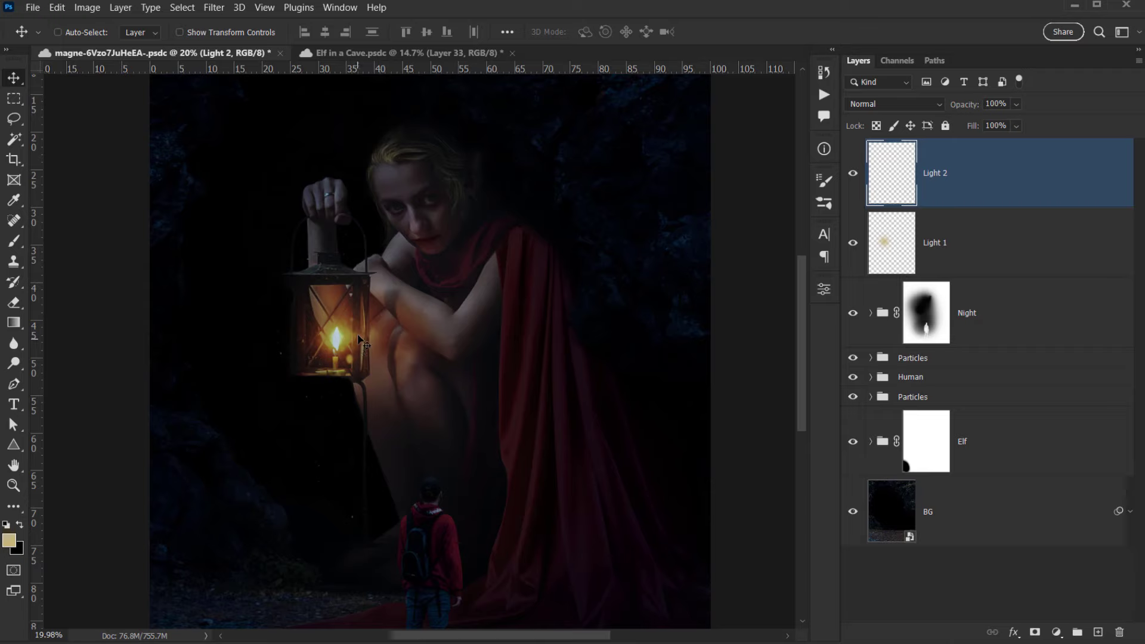
Draw a large radial foreground-to-transparent gradient on Light 2 from the candle flame outward to just above the elf's head.
key(g)
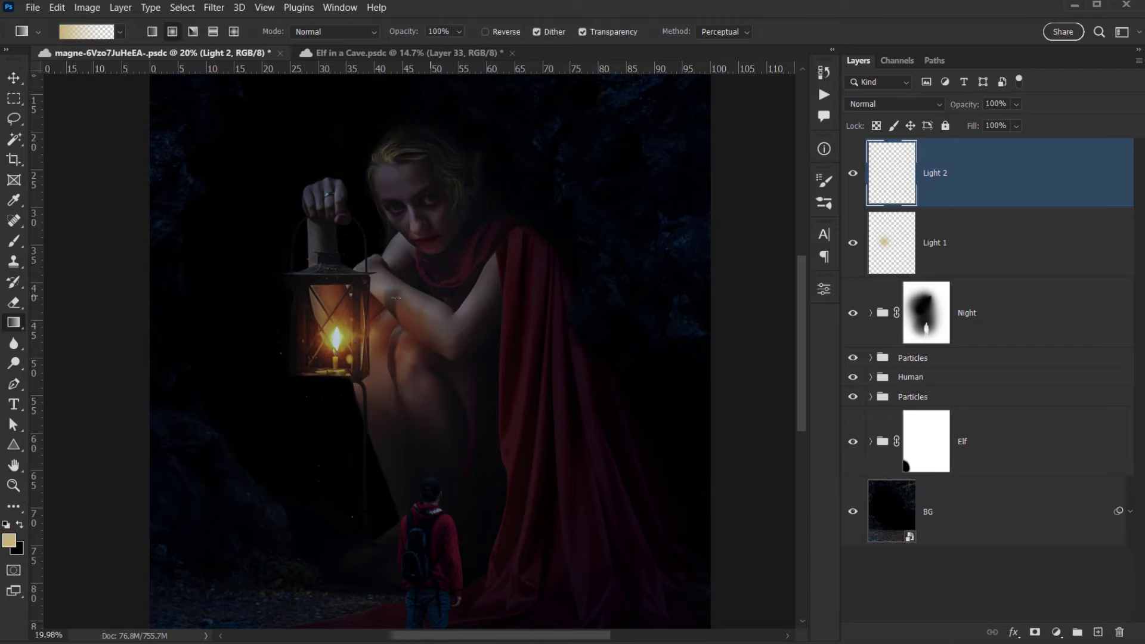
drag(342, 337, 457, 123)
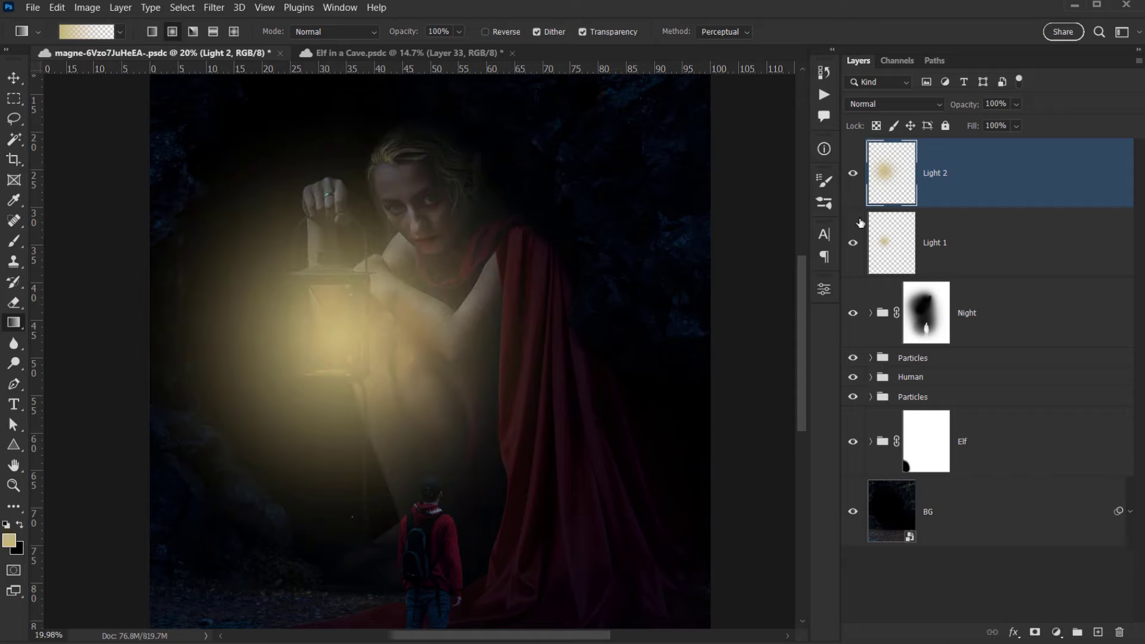
Open the blending mode choices for the Light 2 layer.
click(903, 105)
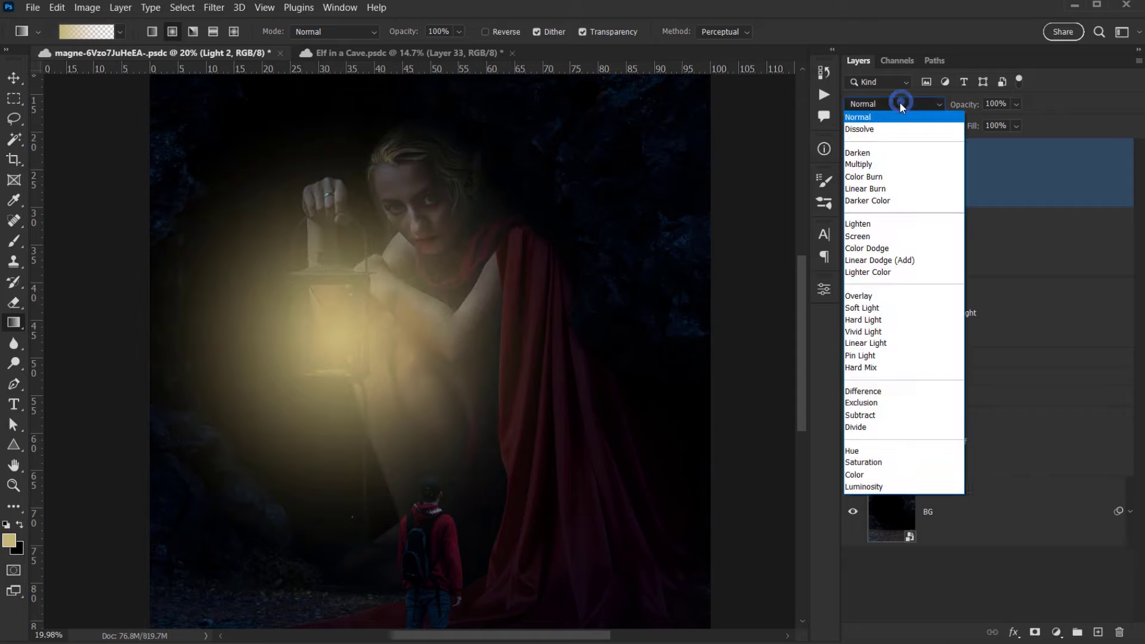
Set the Light 2 layer to Color Dodge blending at 13% opacity and check its effect by toggling its visibility.
click(868, 249)
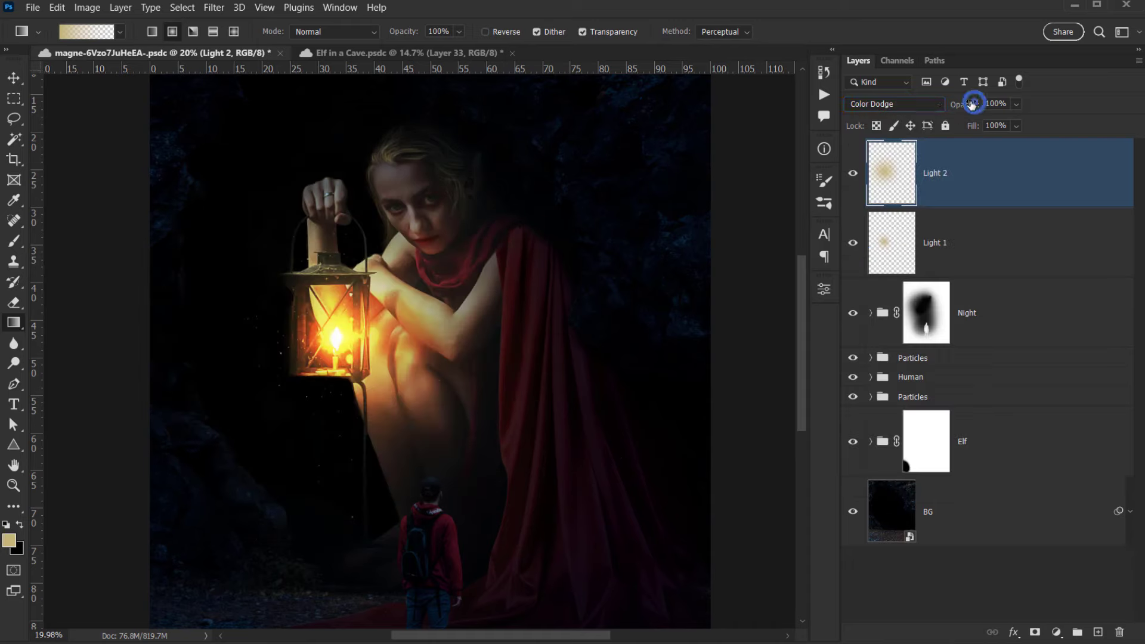
drag(970, 102, 907, 97)
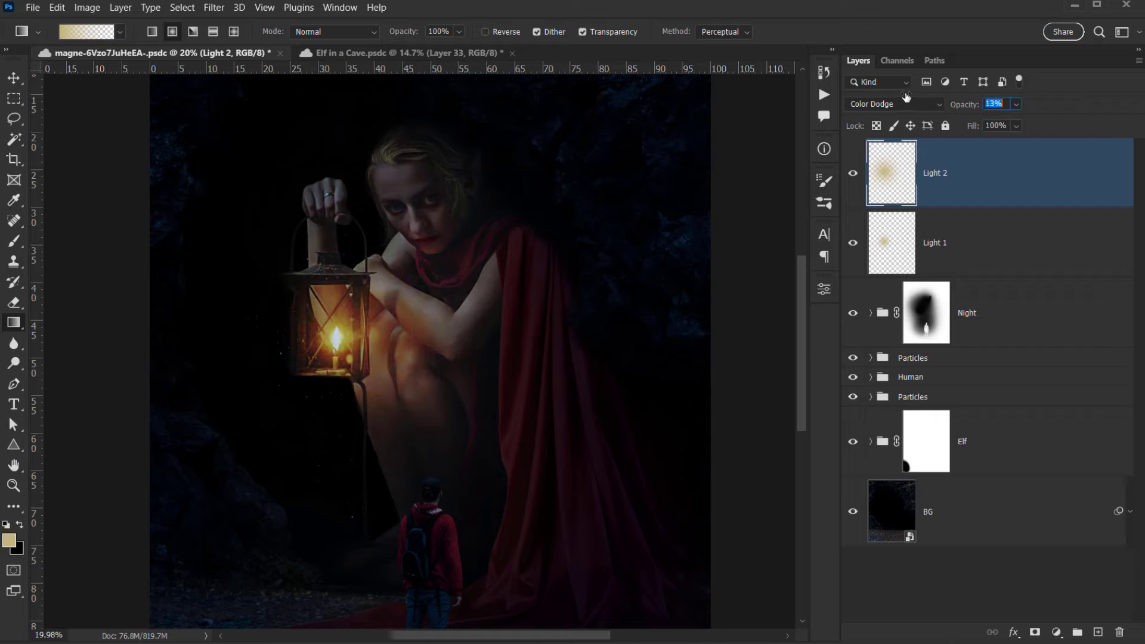
click(898, 181)
click(852, 180)
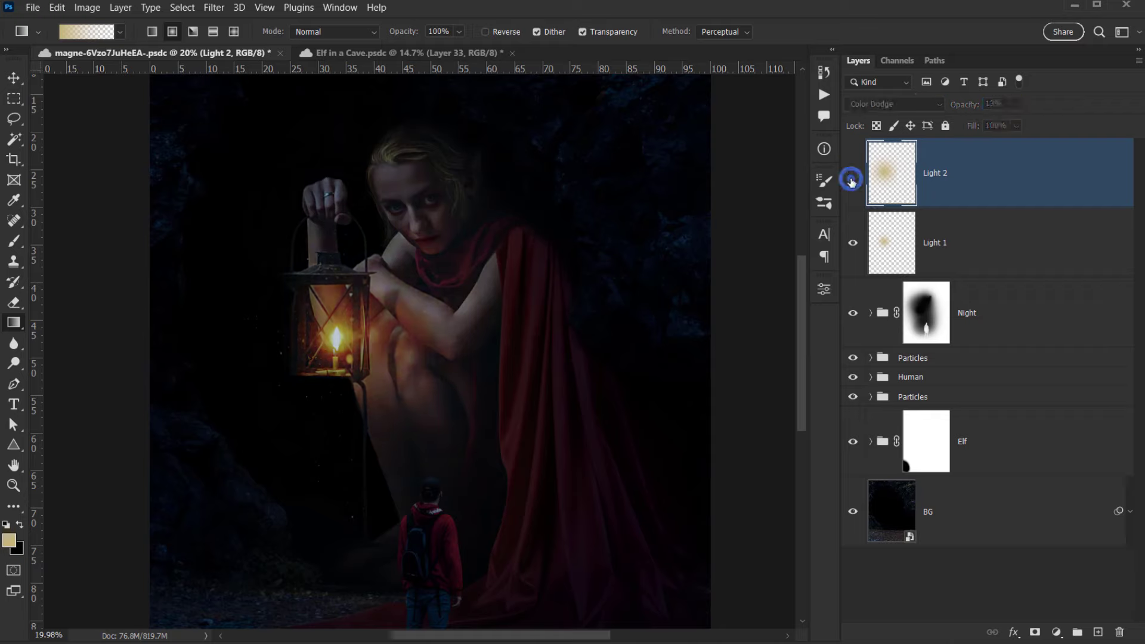
click(852, 179)
Enlarge the Light 2 glow with Free Transform to about 111% width, reposition it around the lantern, and apply.
click(900, 186)
key(ctrl+t)
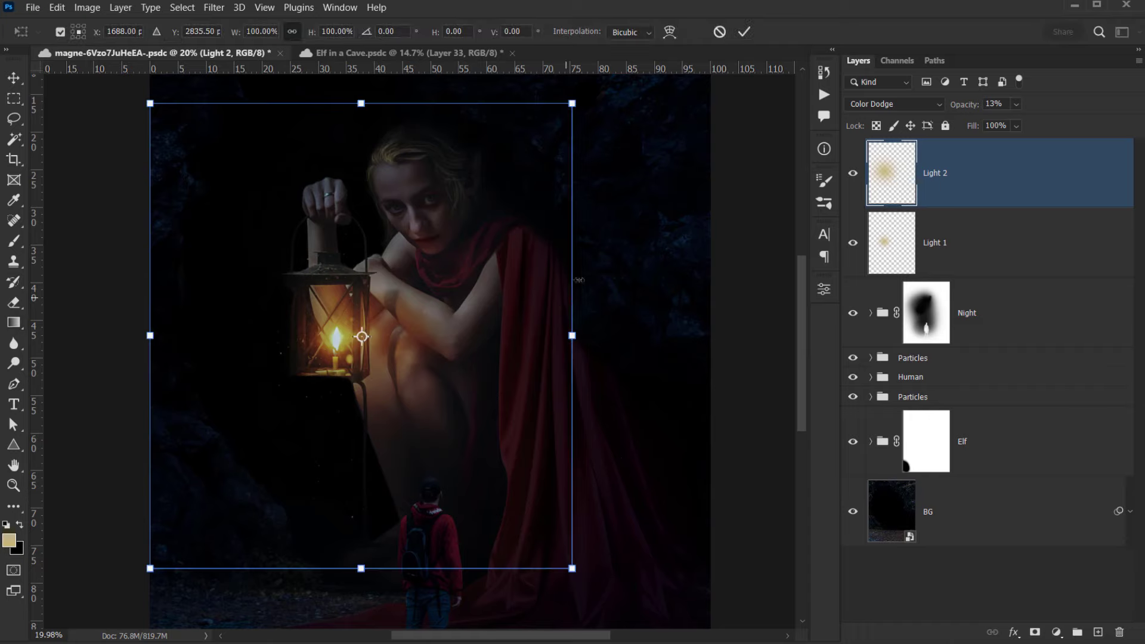
drag(572, 335, 622, 330)
drag(385, 103, 384, 76)
drag(437, 398, 444, 398)
click(744, 32)
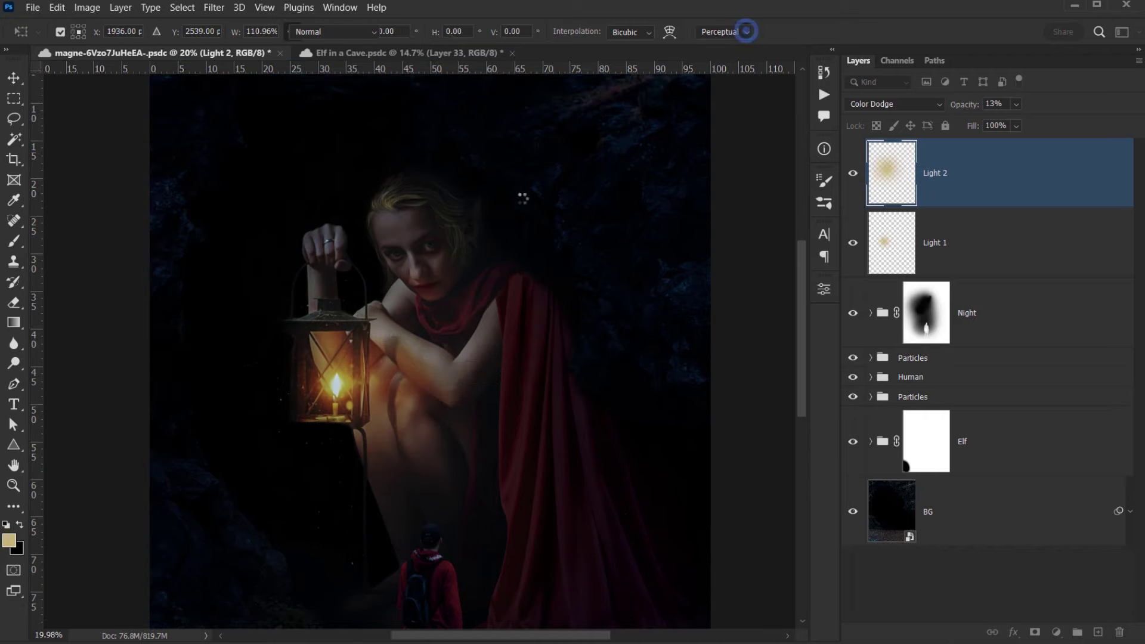
Compare the scene with Light 2 hidden and shown, across the whole image and around the lantern.
key(ctrl+0)
click(854, 174)
click(854, 174)
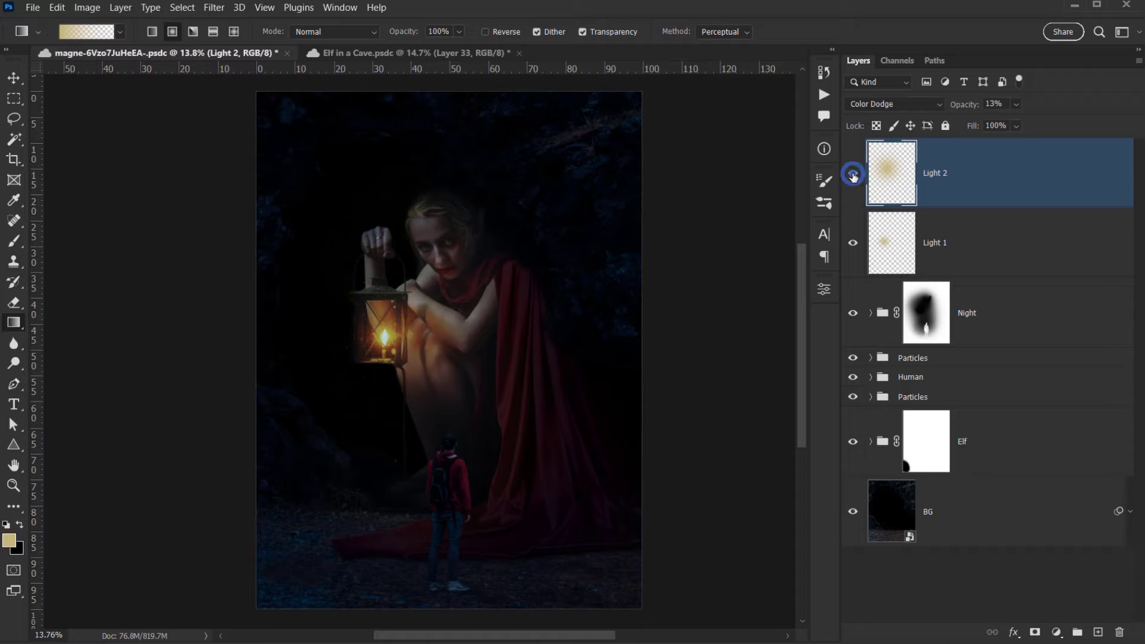
click(854, 174)
click(854, 175)
click(853, 174)
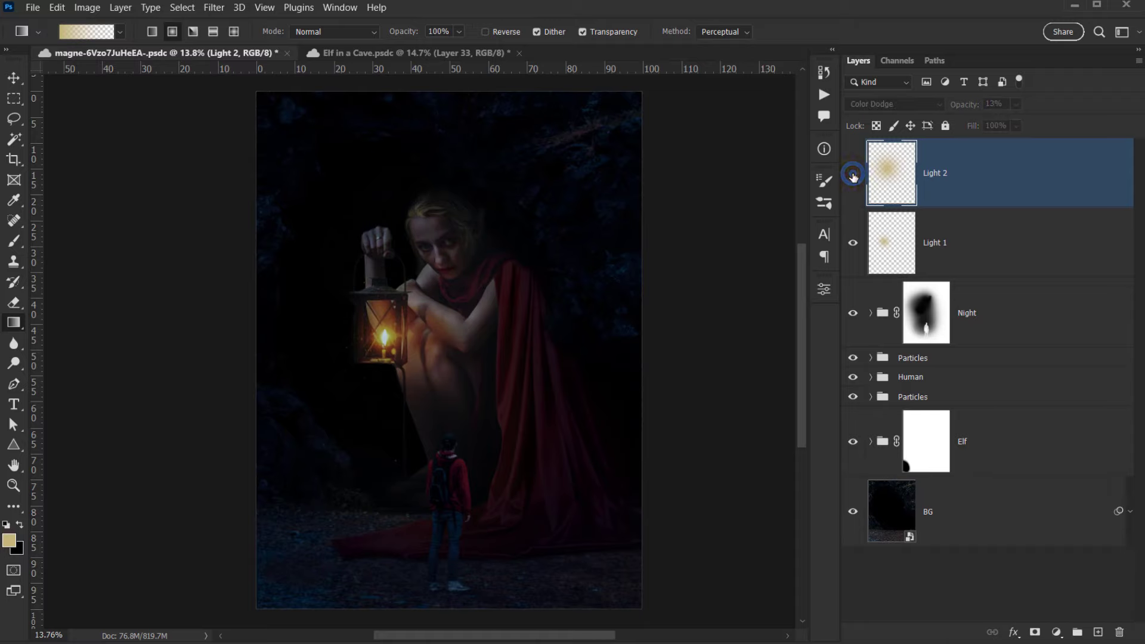
click(854, 174)
click(854, 175)
click(854, 174)
scroll(489, 286, up, 3)
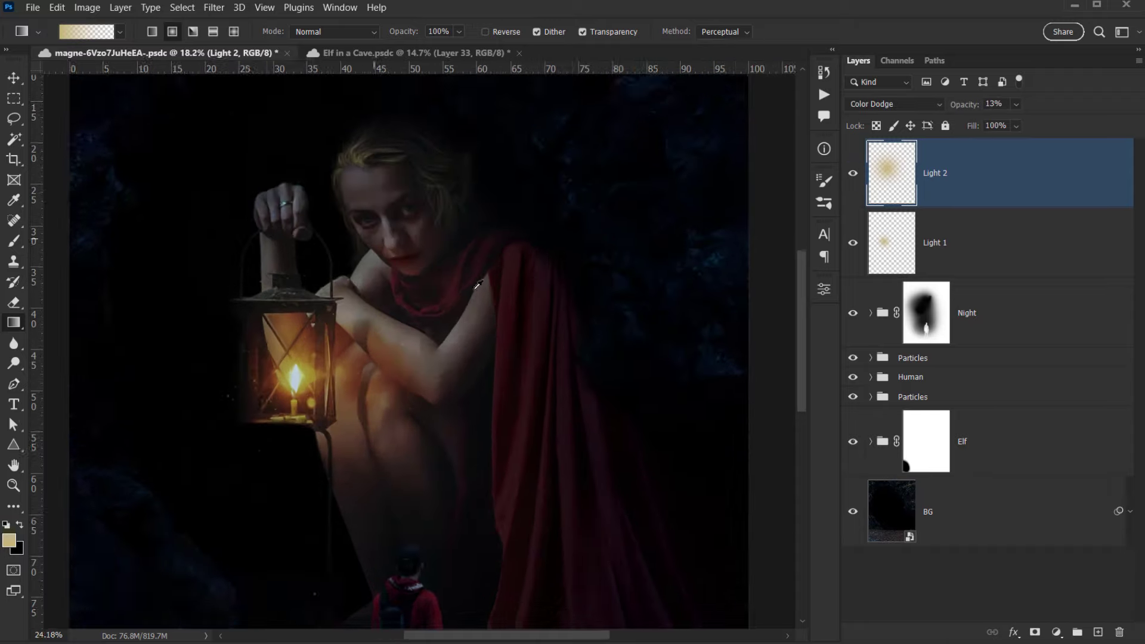
drag(460, 292, 431, 337)
scroll(435, 317, down, 5)
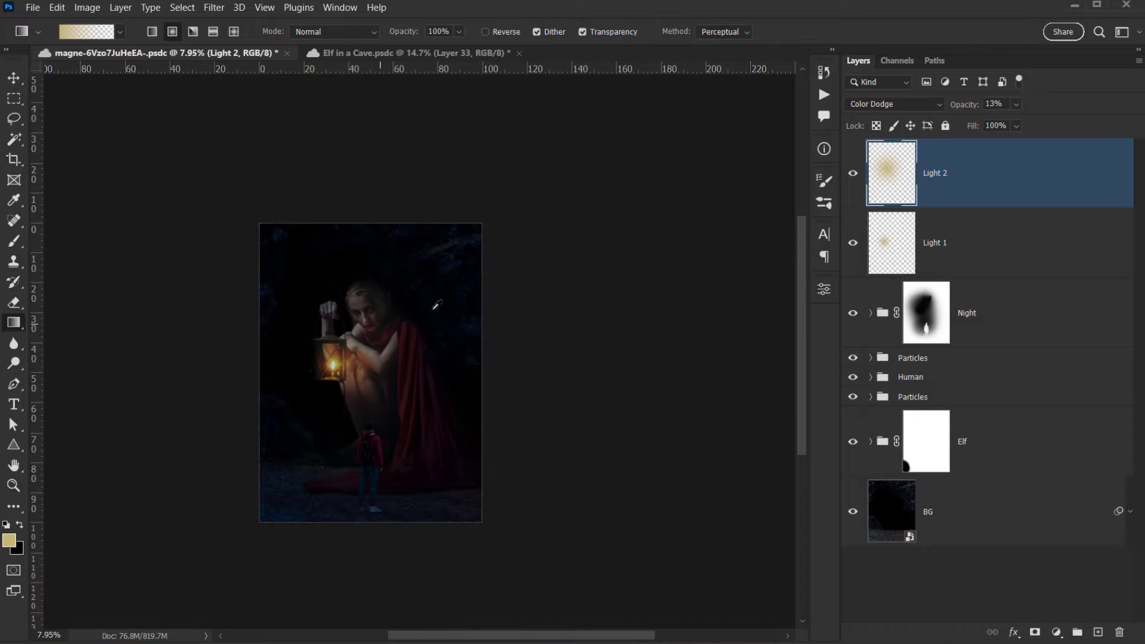
click(854, 174)
click(854, 174)
scroll(319, 317, up, 2)
click(854, 174)
click(853, 174)
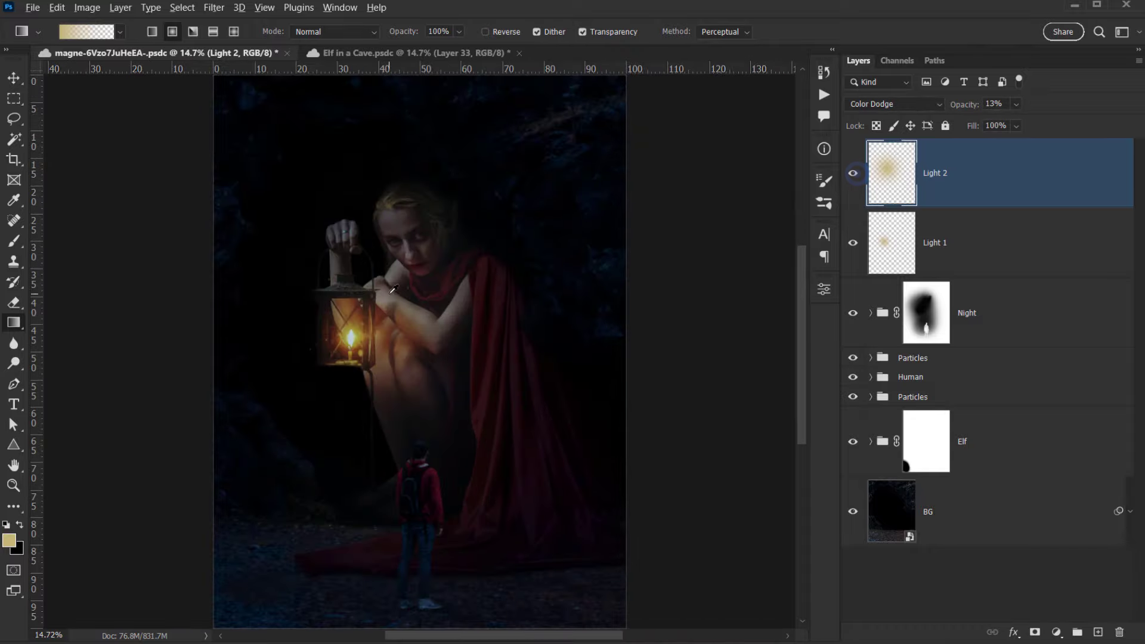
scroll(418, 358, up, 2)
drag(437, 319, 419, 270)
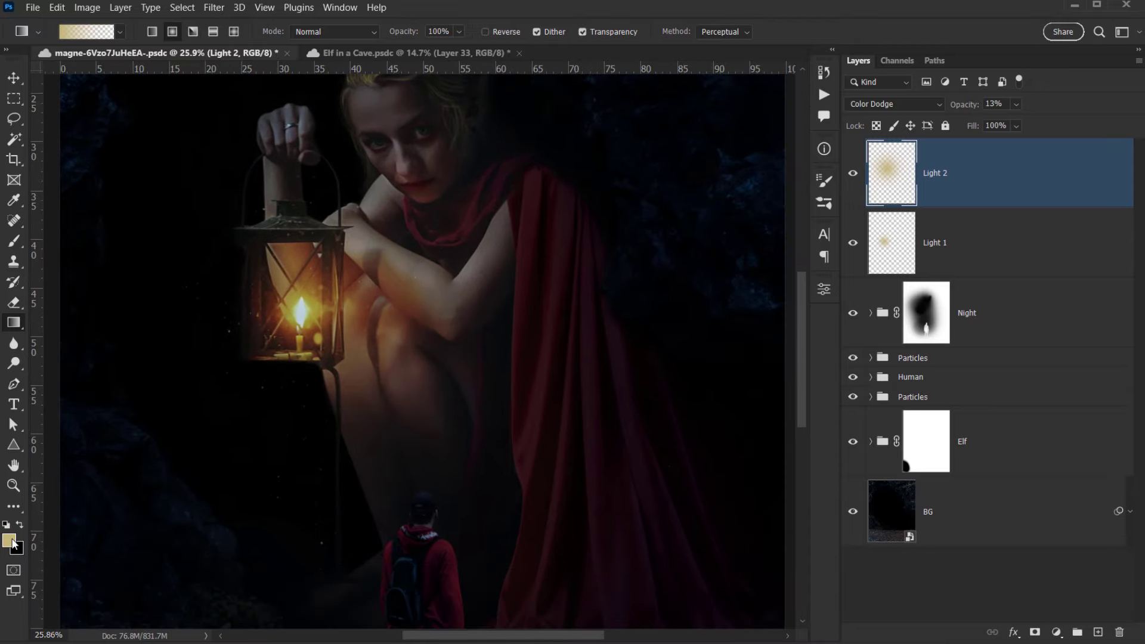
Set the foreground color to a slightly brighter, more saturated yellow, d2bf74.
click(9, 541)
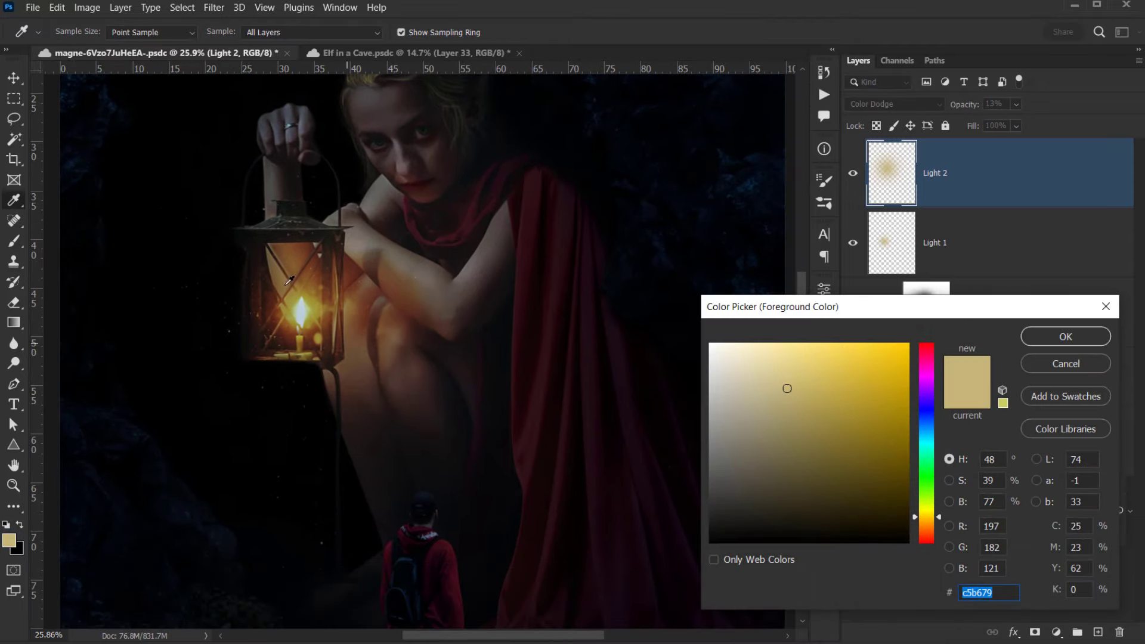
drag(793, 382, 799, 378)
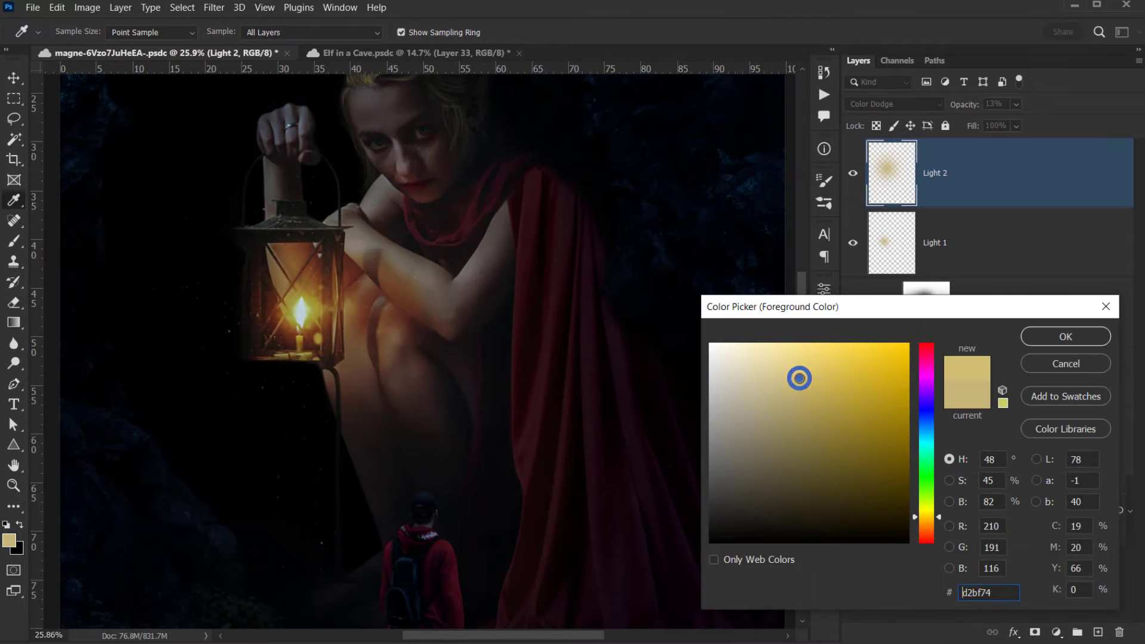
click(1053, 340)
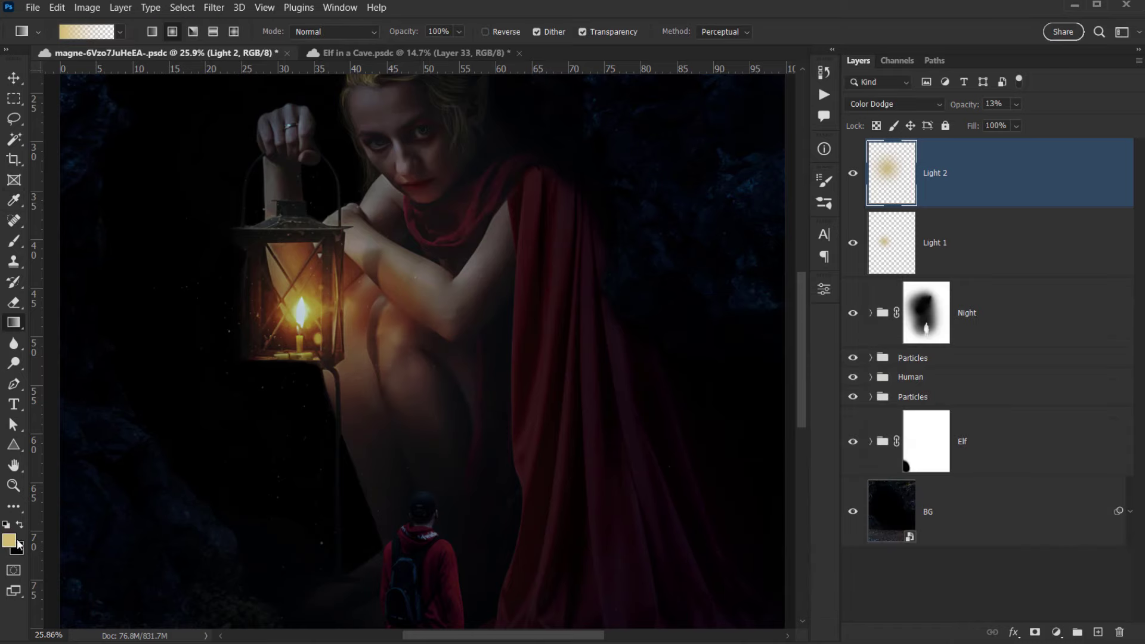
Add a Solid Color fill layer above Light 2 in warm tan, d0b277.
drag(410, 393, 351, 386)
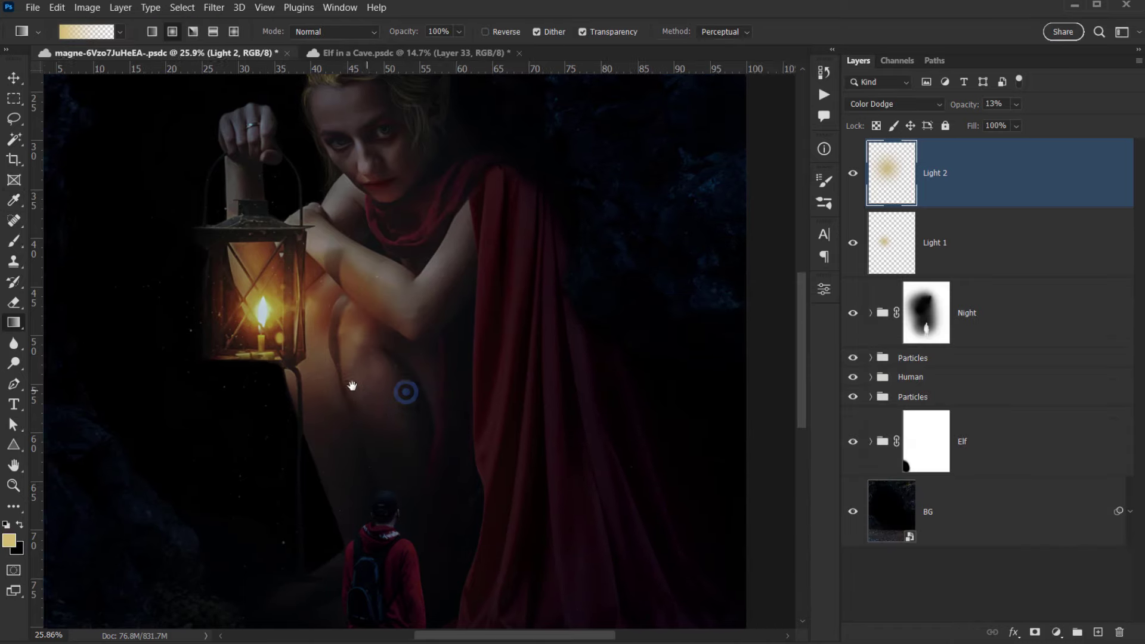
click(1059, 634)
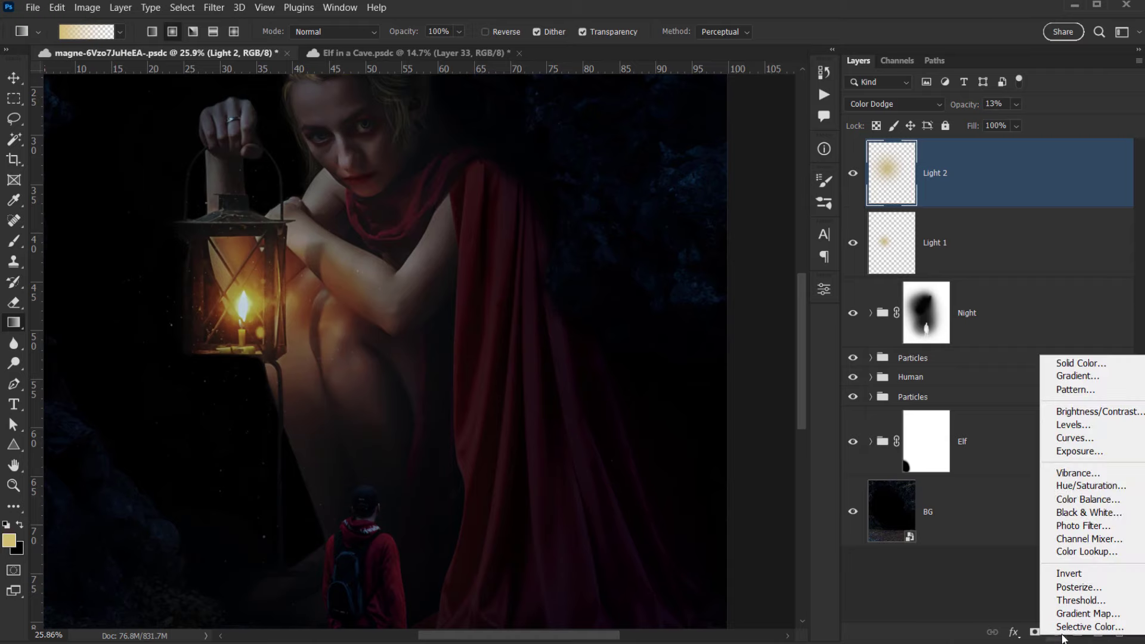
click(1087, 364)
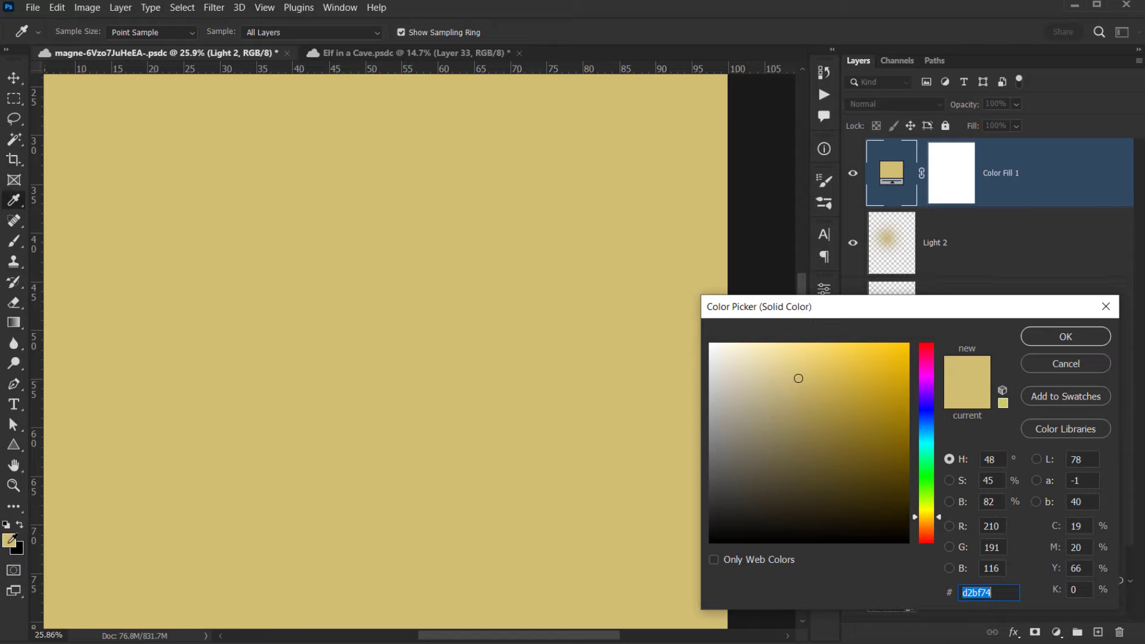
drag(792, 388, 799, 376)
drag(934, 521, 932, 524)
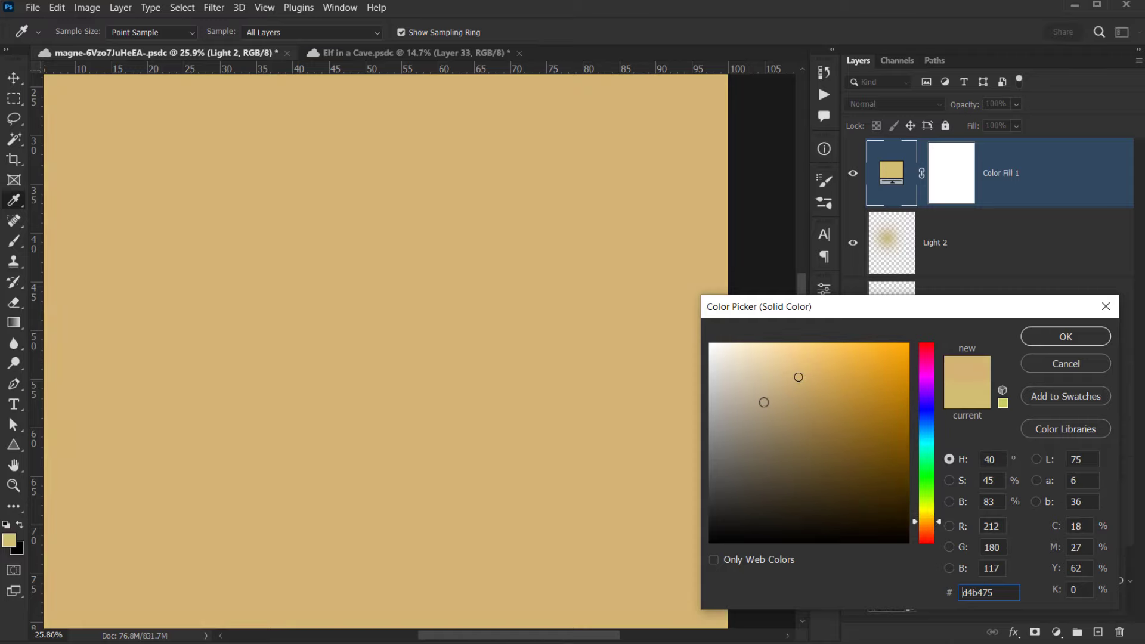
drag(788, 364, 795, 380)
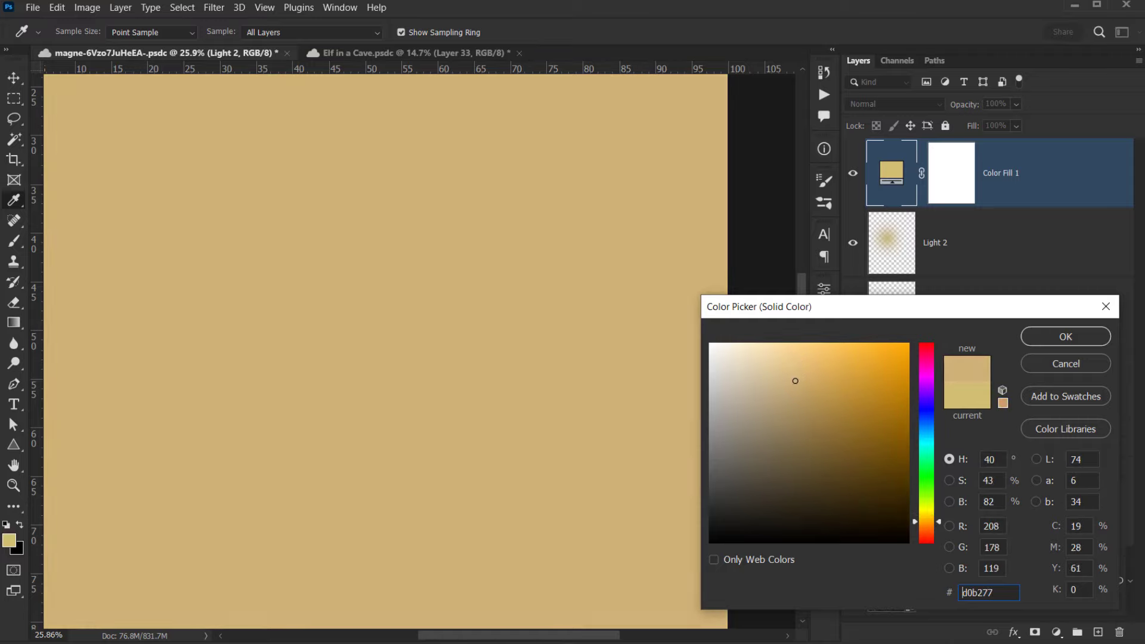
click(1050, 336)
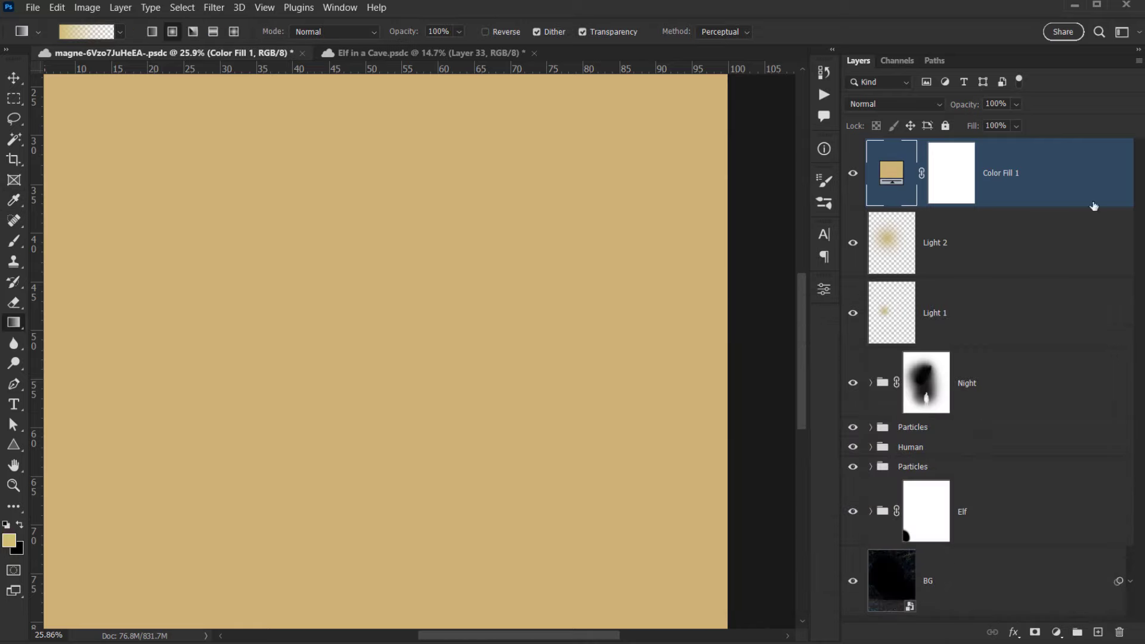
Set the Color Fill 1 layer's blend mode to Color Dodge and compare the image with and without it.
click(908, 107)
click(889, 244)
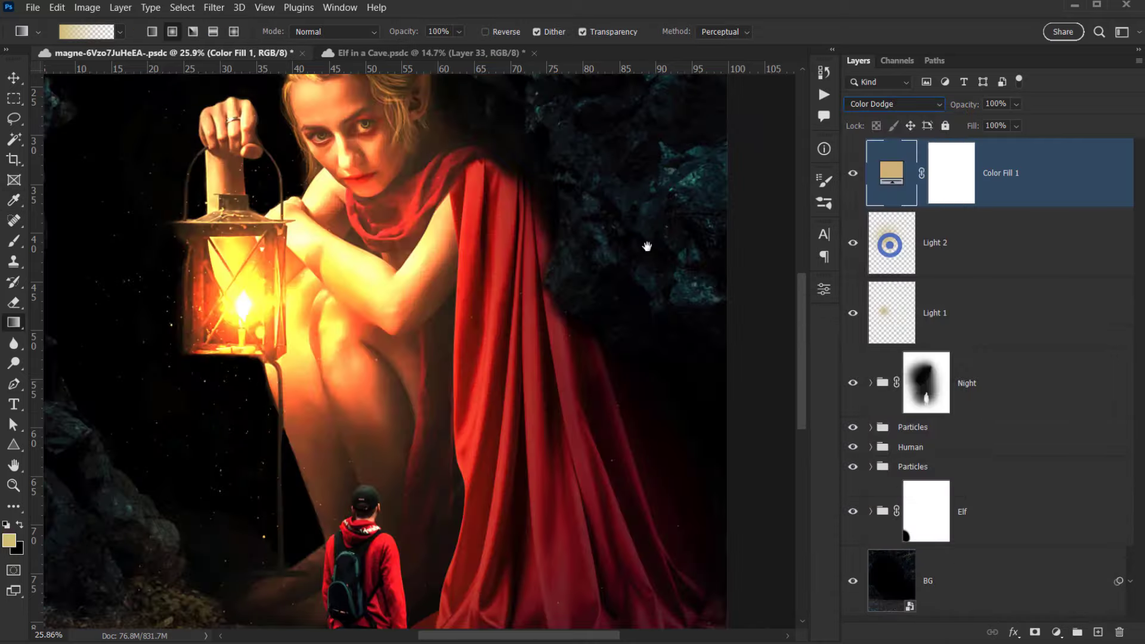
drag(460, 284, 497, 331)
scroll(507, 355, down, 6)
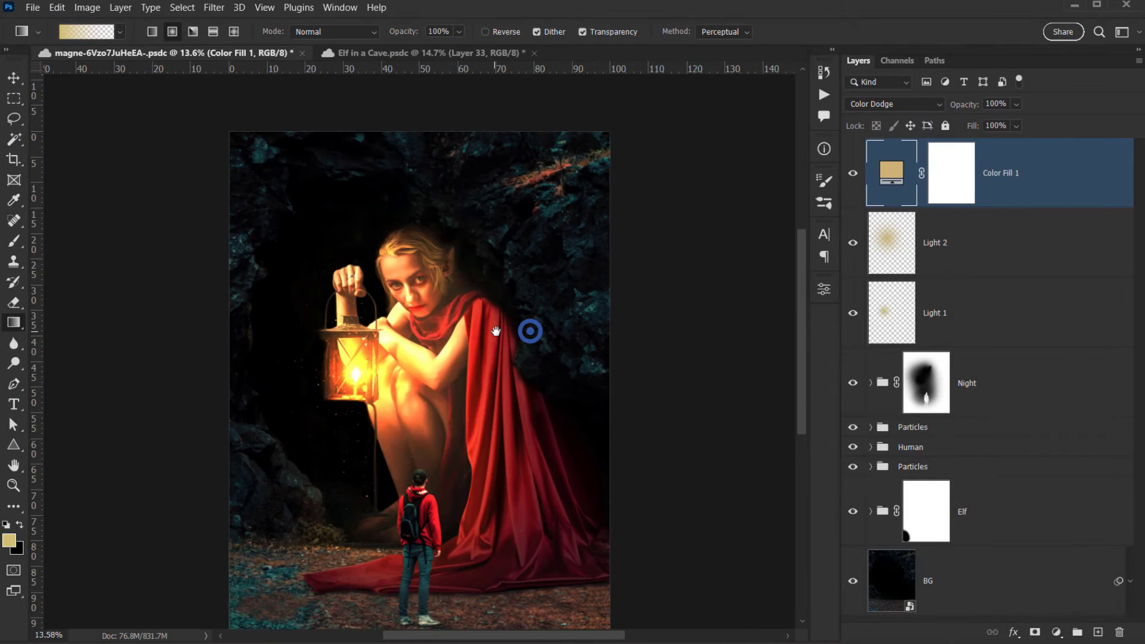
scroll(497, 331, up, 3)
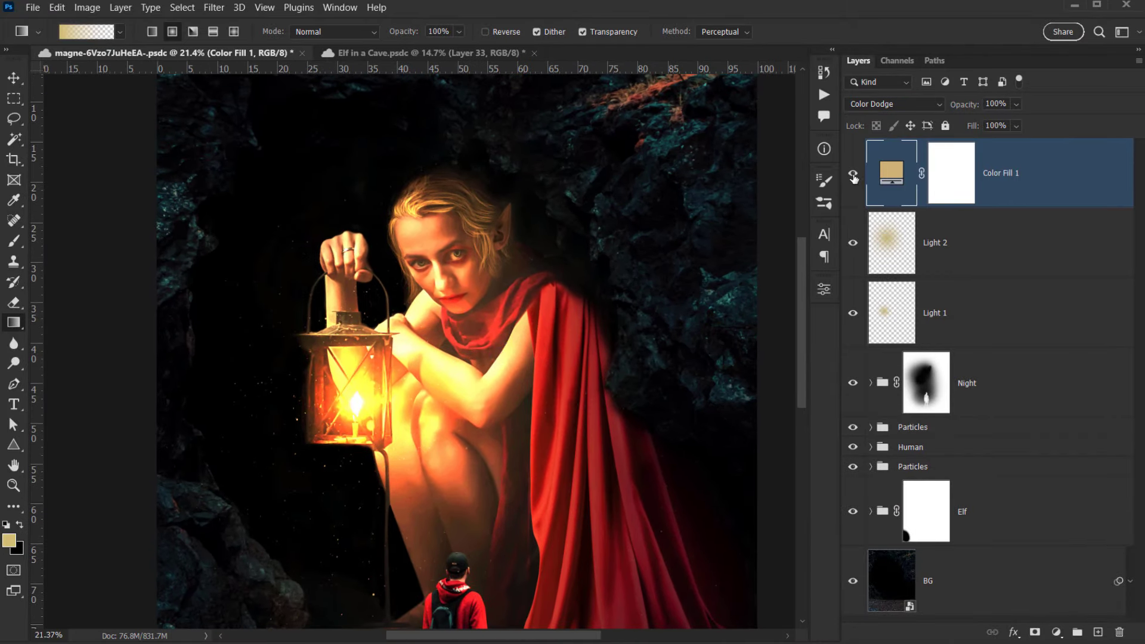
click(853, 174)
click(853, 173)
drag(345, 524, 376, 476)
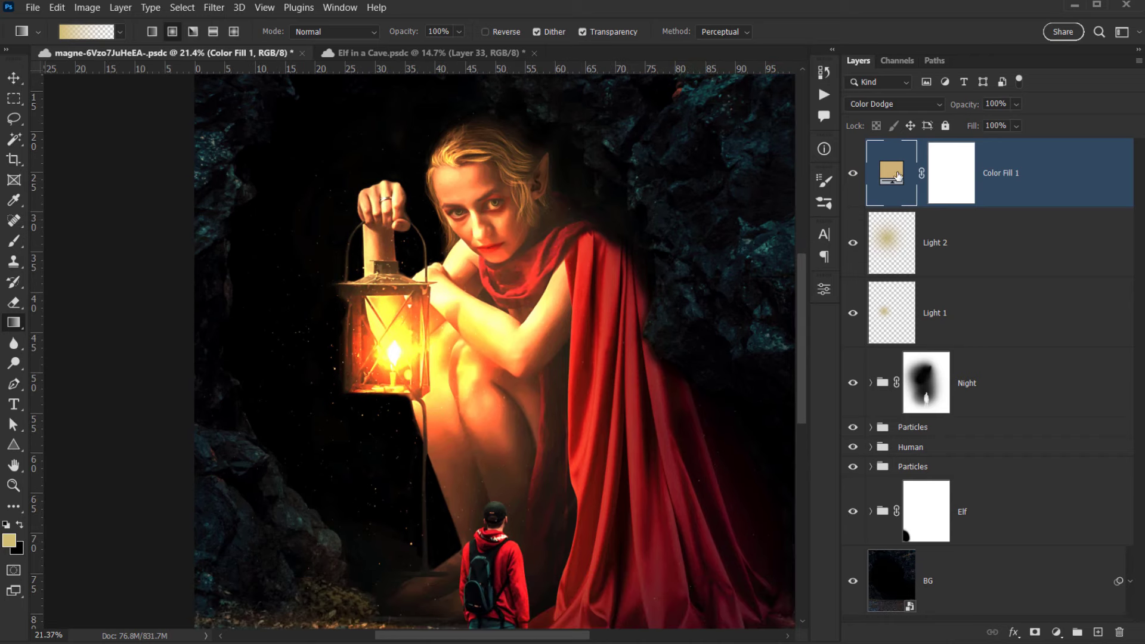
Shift the Color Fill 1 color to a more saturated, brighter orange.
double_click(899, 175)
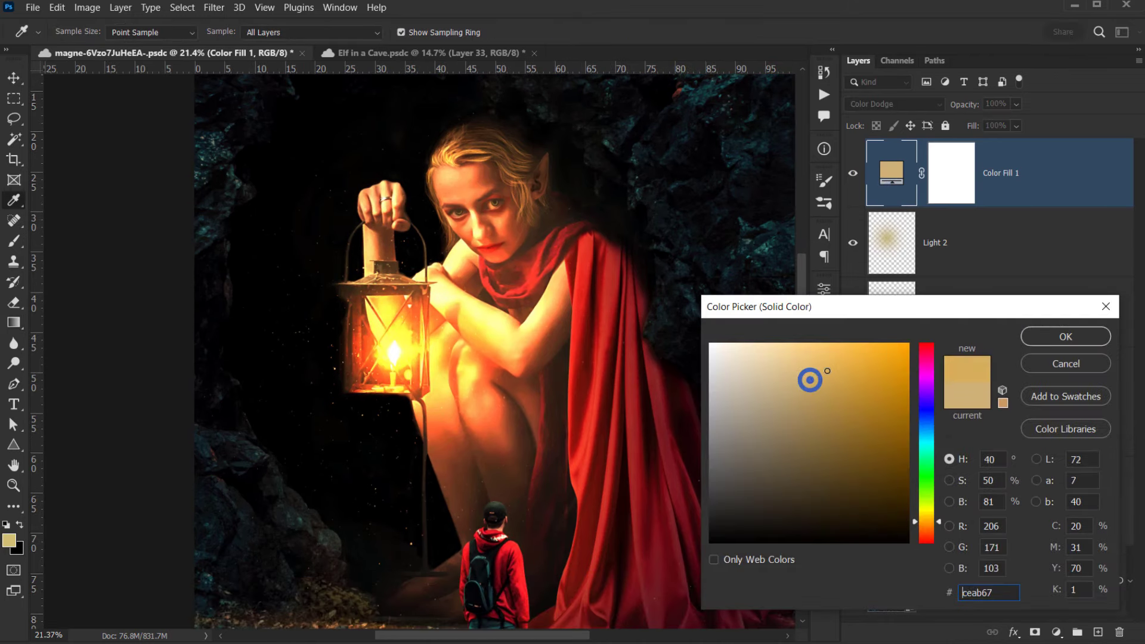
click(828, 371)
drag(824, 373, 829, 370)
click(1063, 338)
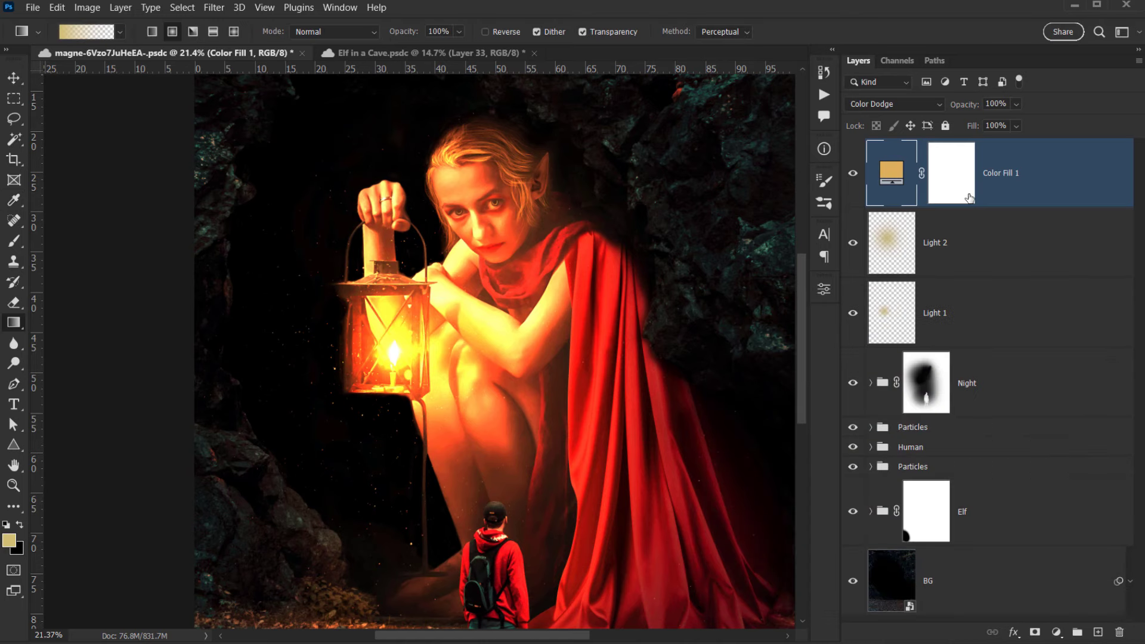
Invert the Color Fill 1 layer mask to black to hide the orange light.
click(968, 192)
drag(575, 278, 446, 341)
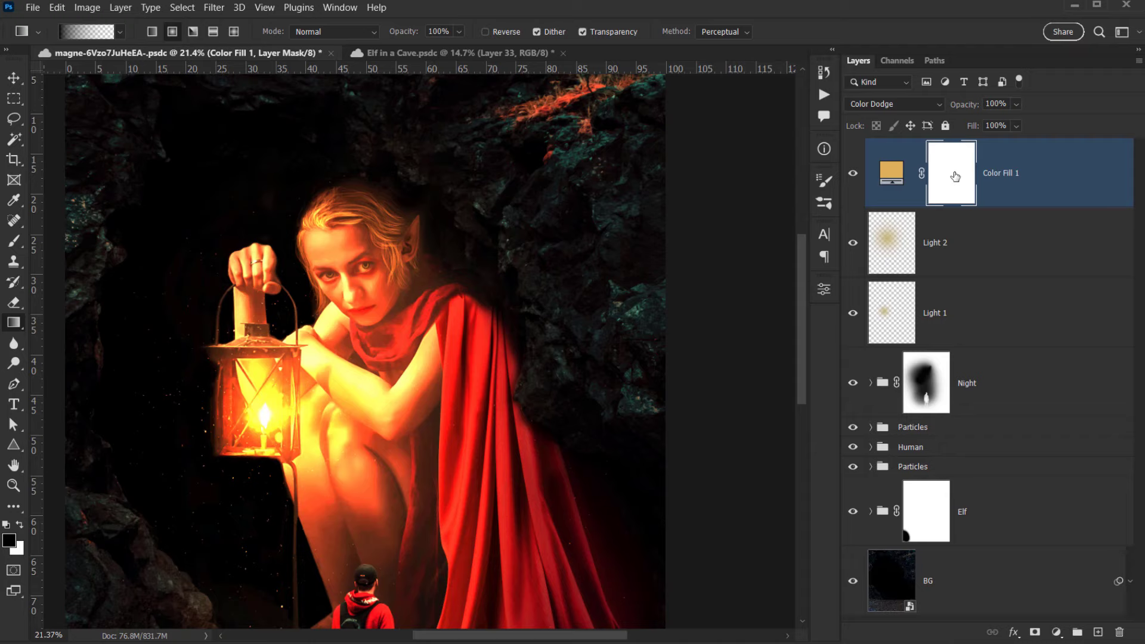
key(ctrl+i)
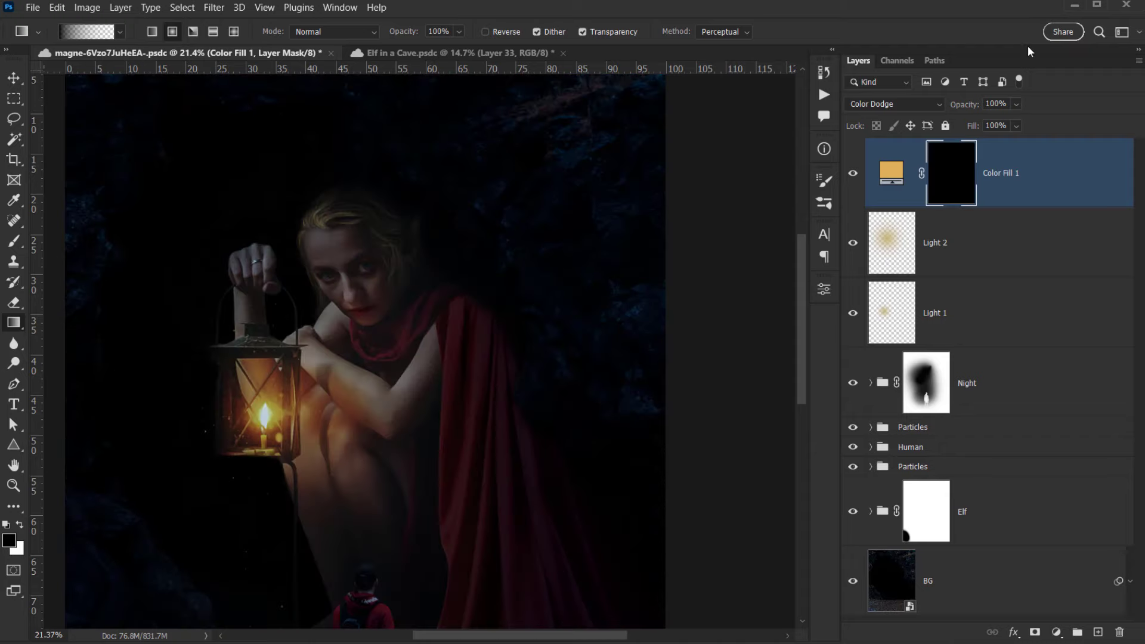
Set up a soft white brush with 25% opacity, 35% flow and a size of 973 for painting on the mask.
drag(551, 315, 605, 326)
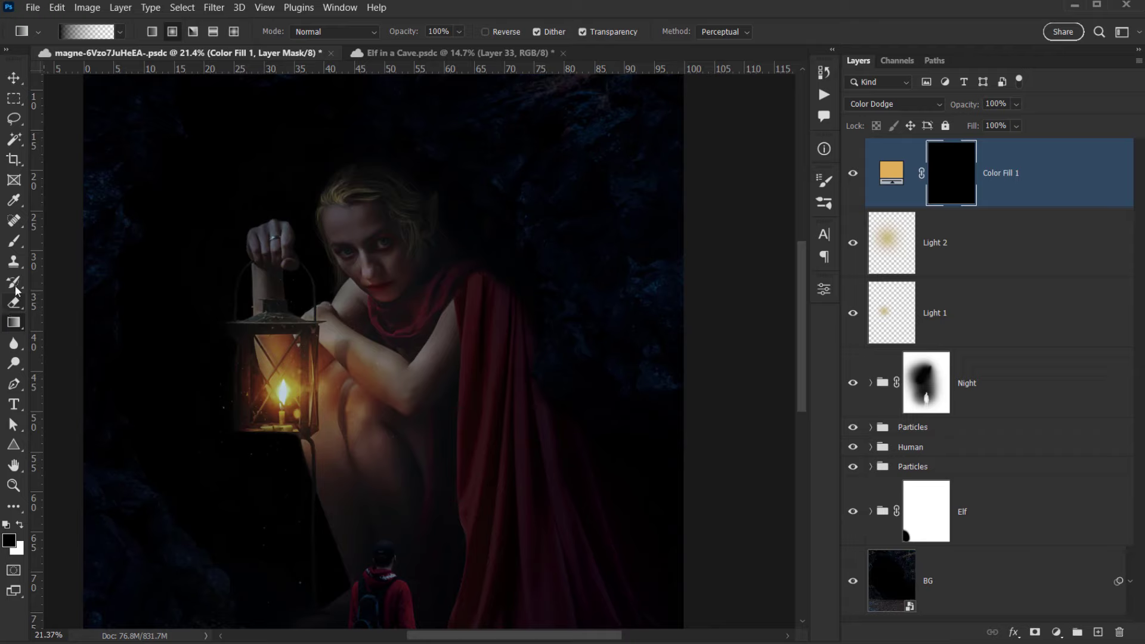
click(11, 241)
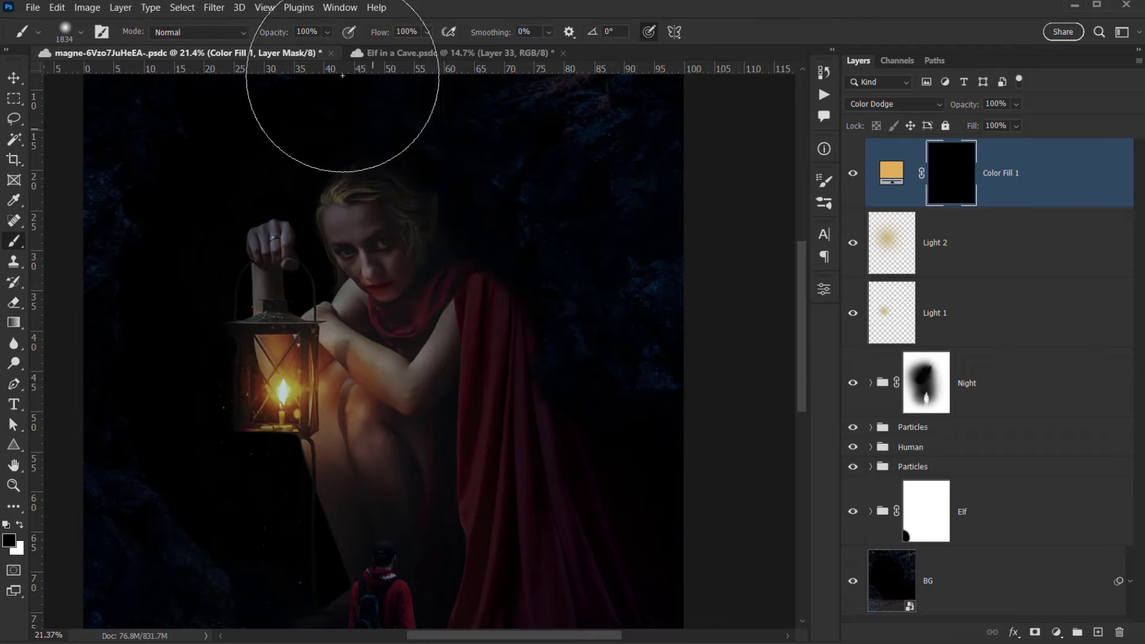
drag(275, 34, 238, 37)
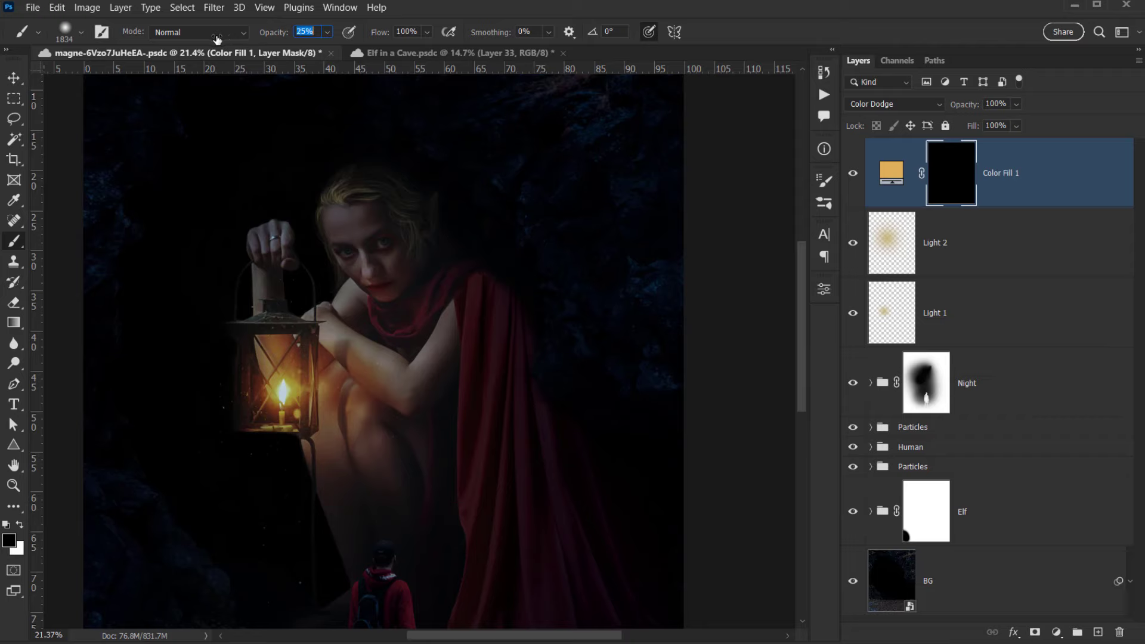
drag(386, 40, 359, 36)
mouse_move(523, 263)
mouse_down()
mouse_move(471, 265)
mouse_move(524, 328)
mouse_up()
key(x)
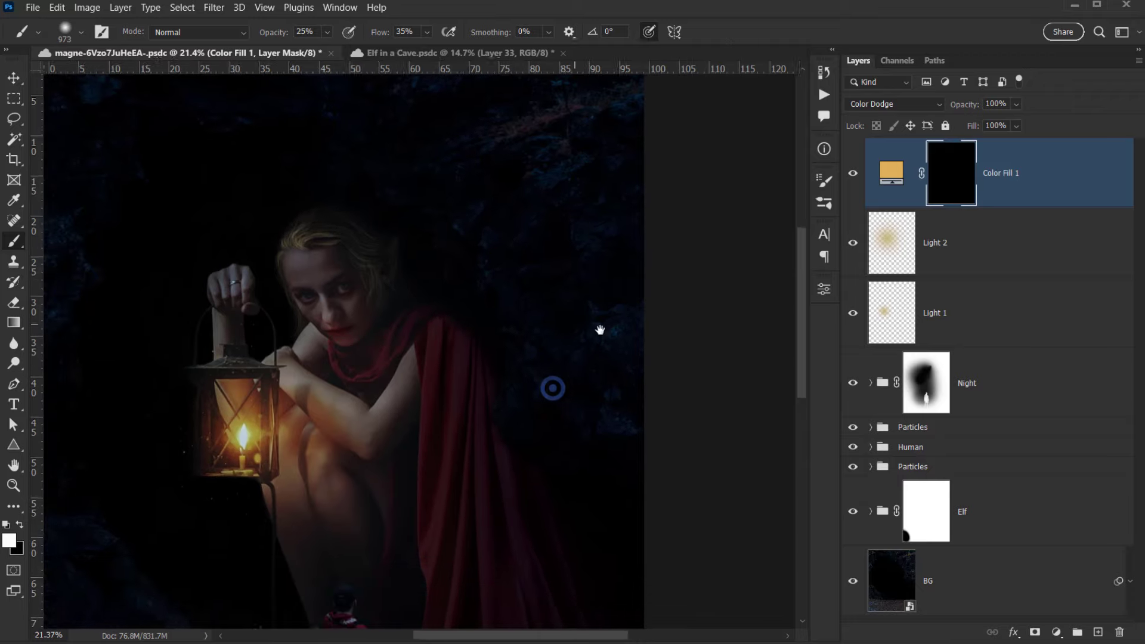
Paint warm light on the Color Fill 1 mask over the cave wall arching above the elf's head.
drag(550, 389, 786, 397)
mouse_move(566, 233)
mouse_down()
mouse_move(585, 218)
mouse_move(561, 207)
mouse_move(313, 277)
mouse_move(519, 476)
mouse_move(620, 425)
mouse_up()
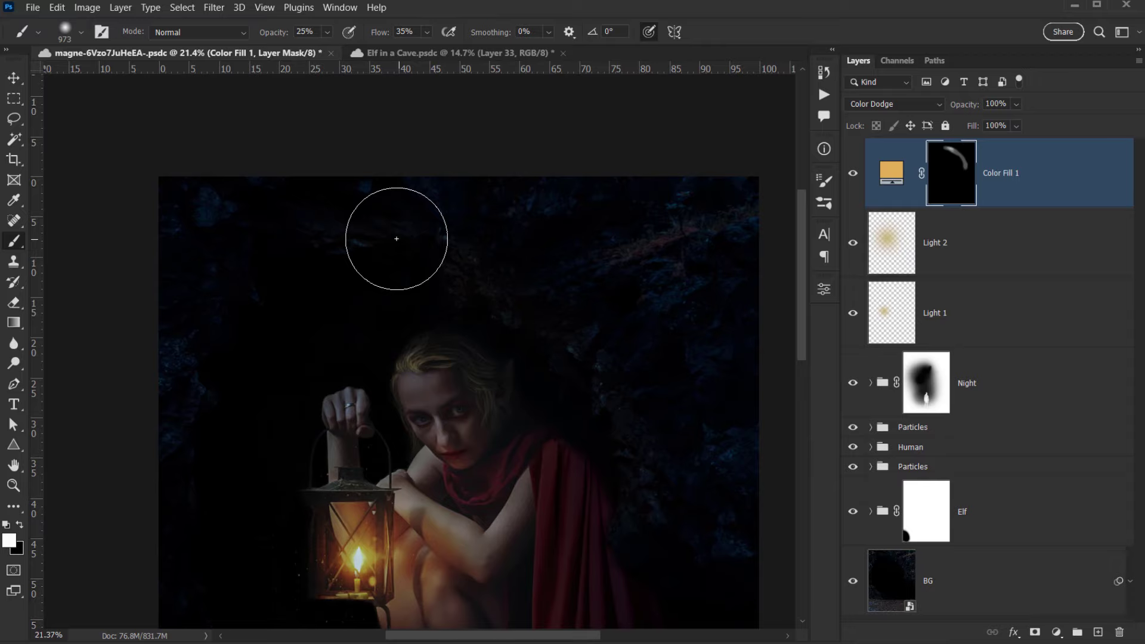
drag(397, 239, 189, 507)
drag(617, 467, 723, 231)
drag(305, 459, 284, 357)
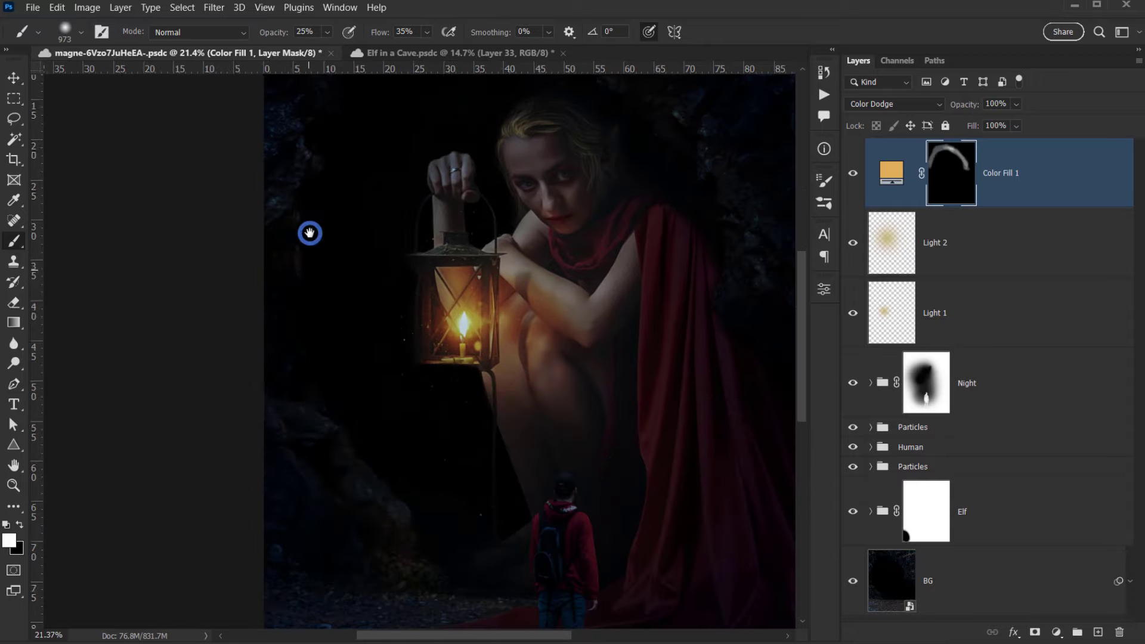
Continue painting the Color Fill 1 mask over the rocks on the cave wall below the lantern.
drag(310, 234, 314, 439)
drag(335, 251, 677, 223)
drag(719, 342, 534, 247)
mouse_move(512, 208)
mouse_down()
mouse_move(604, 359)
mouse_move(668, 153)
mouse_up()
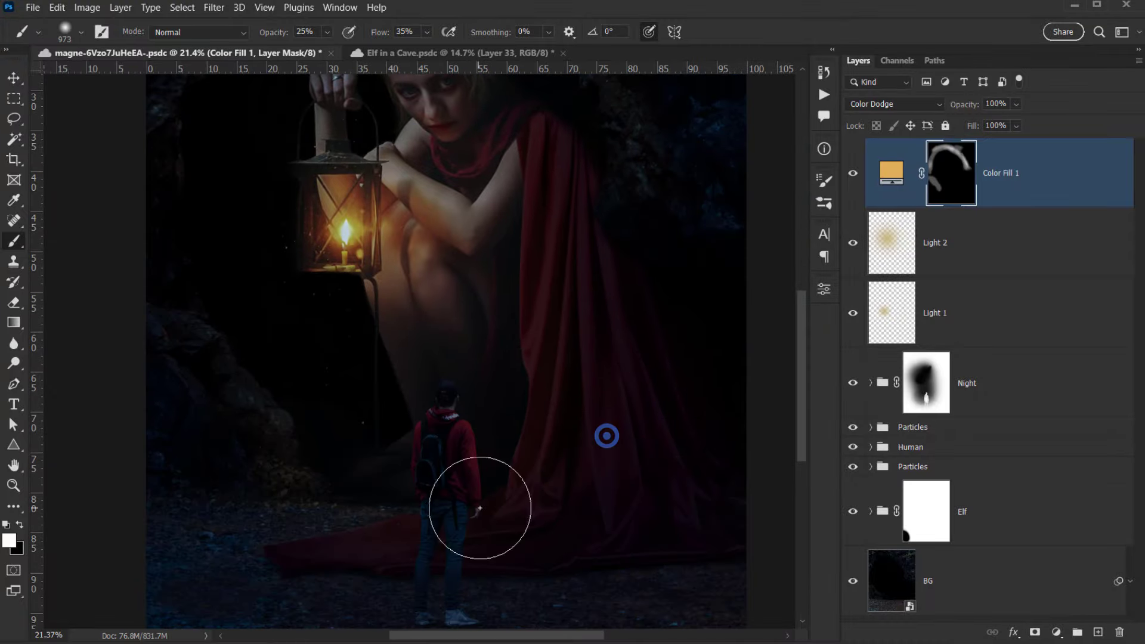
Lower the brush opacity to 12% and paint light over the ground and the trailing end of the red cape.
key(1)
key(2)
mouse_move(351, 540)
mouse_down()
mouse_move(393, 528)
mouse_move(416, 541)
mouse_move(411, 527)
mouse_move(312, 541)
mouse_move(400, 537)
mouse_move(237, 525)
mouse_move(238, 404)
mouse_move(296, 478)
mouse_move(275, 531)
mouse_up()
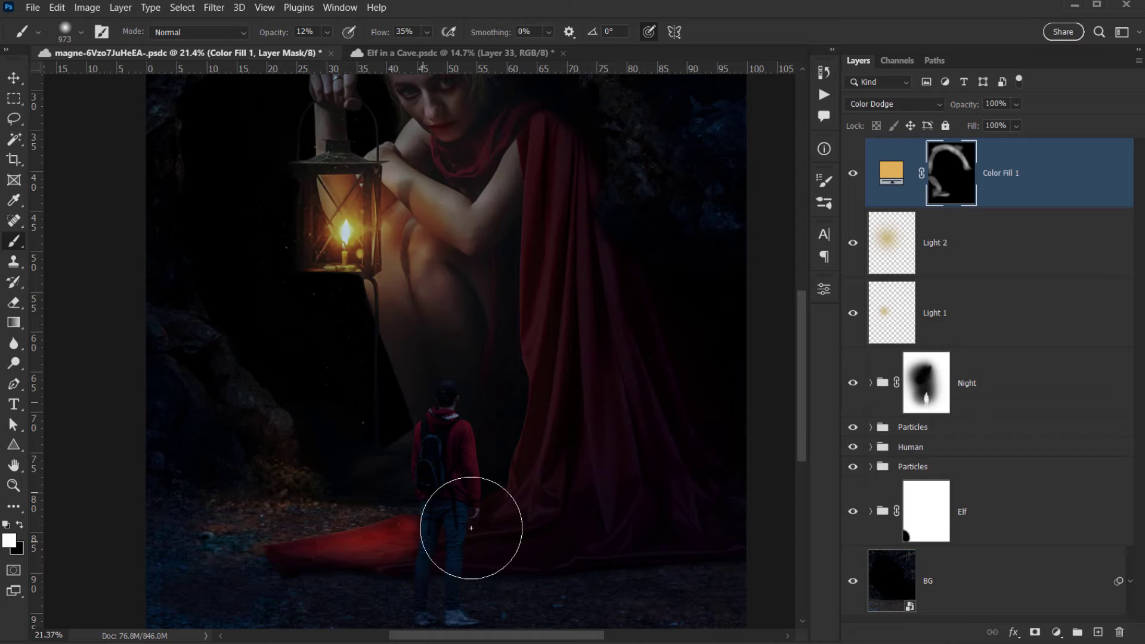
drag(581, 515, 519, 478)
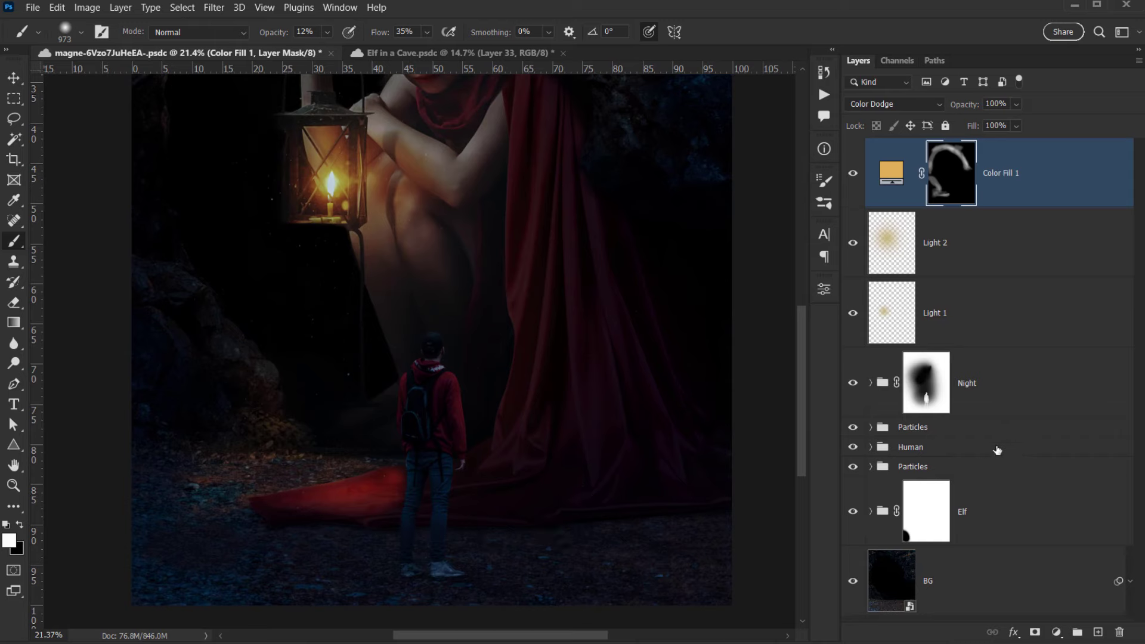
Load the Model layer in the Human group as a selection and invert it, with the Color Fill 1 mask active.
click(853, 448)
click(853, 448)
click(872, 447)
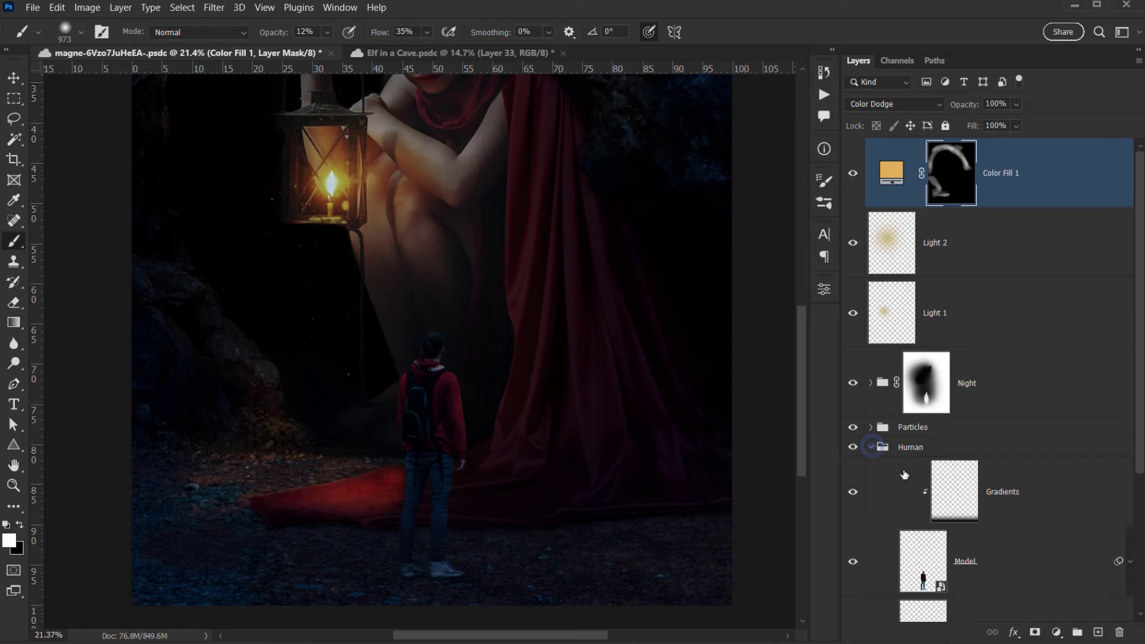
ctrl+click(923, 564)
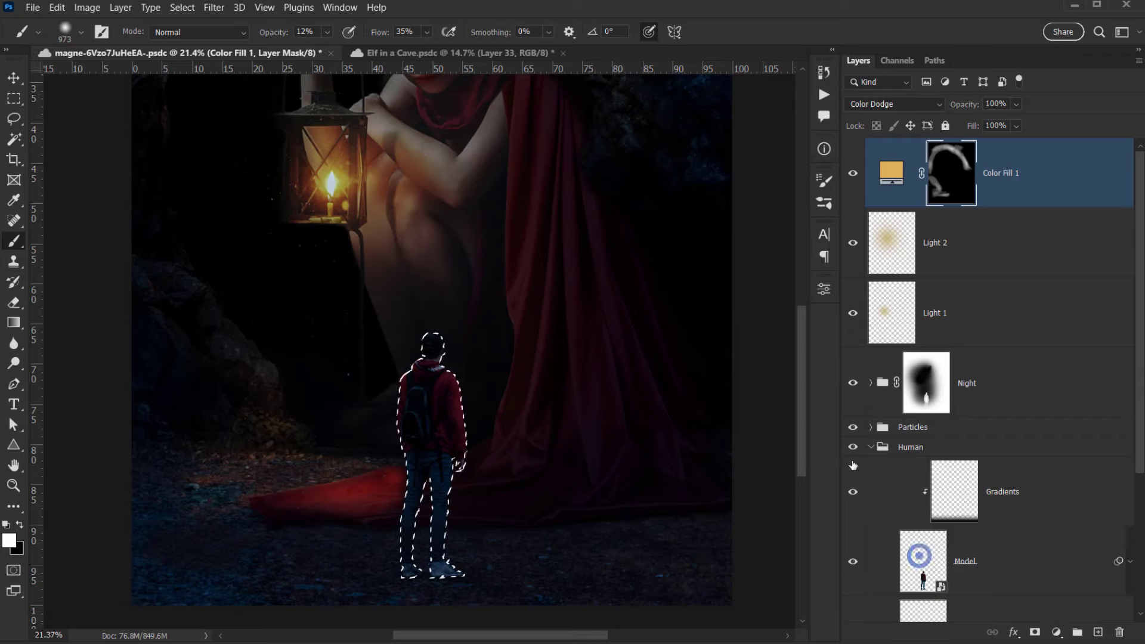
click(871, 447)
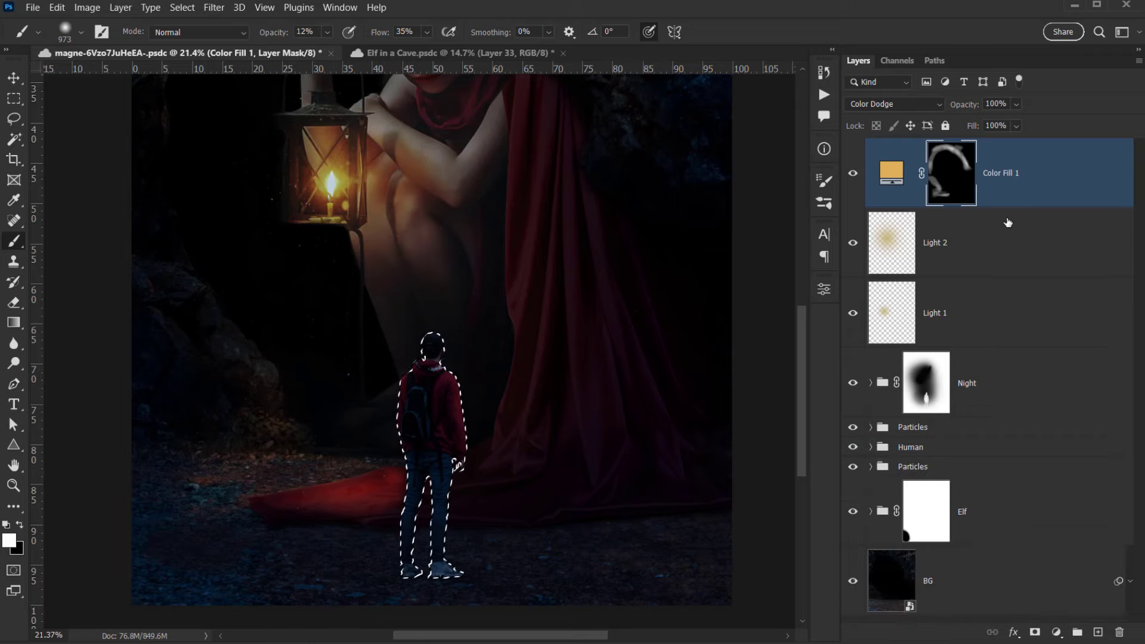
click(942, 193)
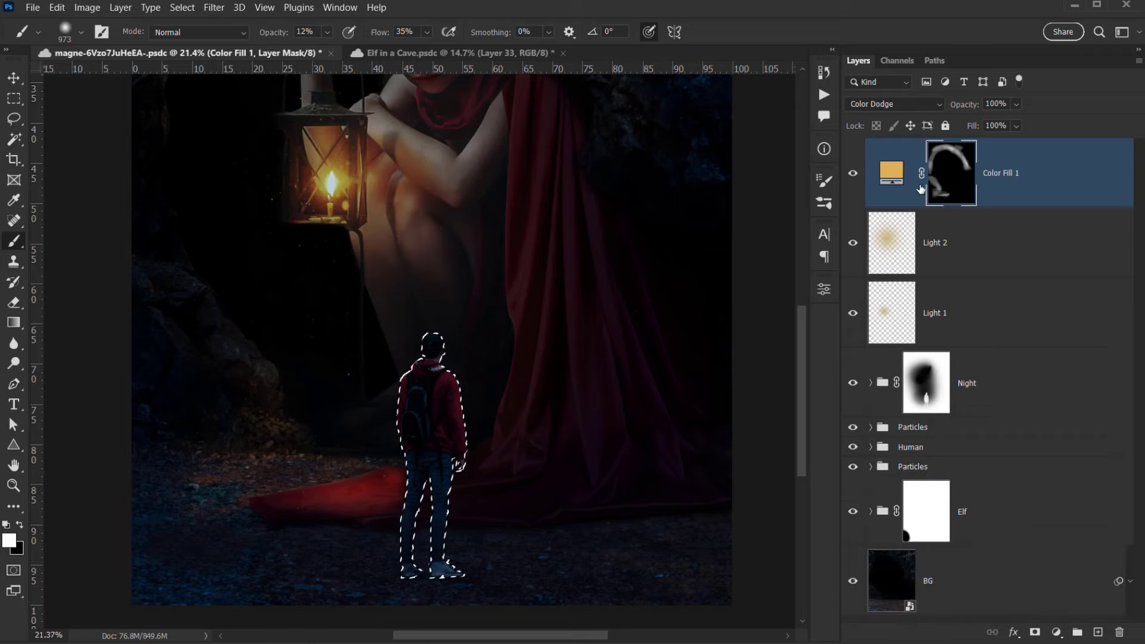
key(ctrl+shift+i)
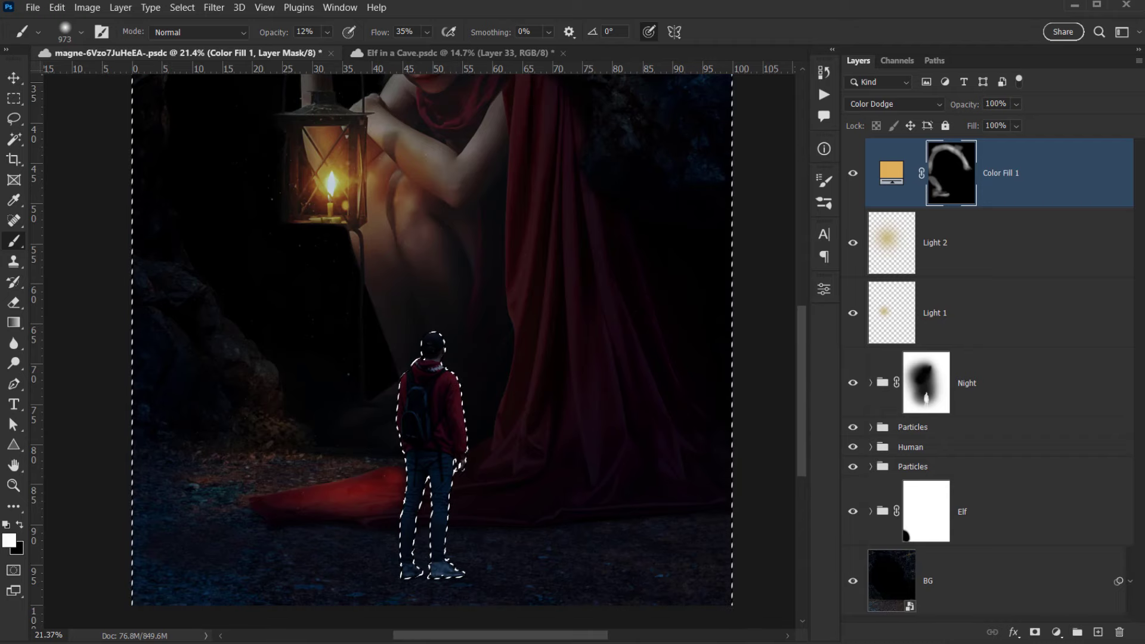
Paint light on the mask over the red cape's folds behind the small man, clearing the selection outline from view.
drag(527, 424, 499, 447)
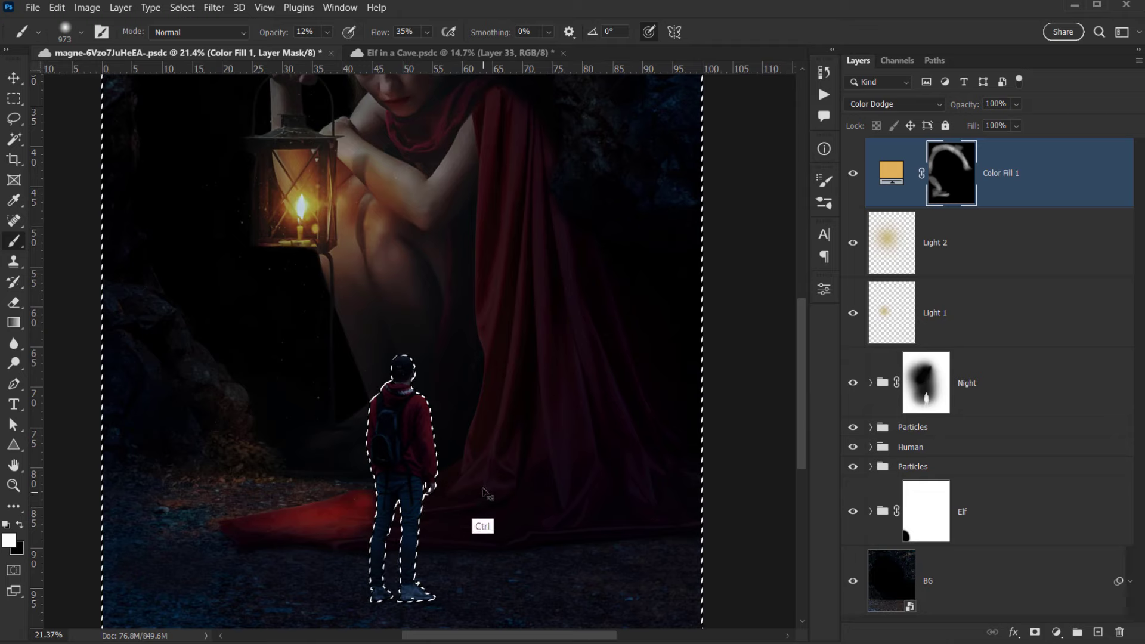
key(ctrl+d)
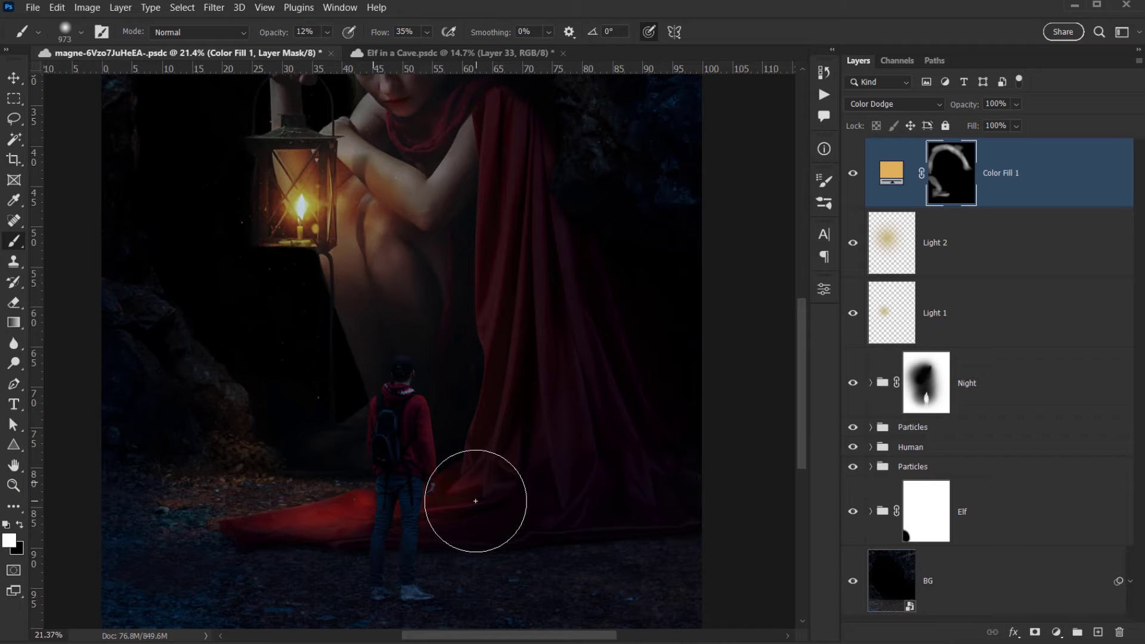
mouse_move(475, 501)
mouse_down()
mouse_move(484, 519)
mouse_move(438, 510)
mouse_up()
drag(496, 483, 445, 555)
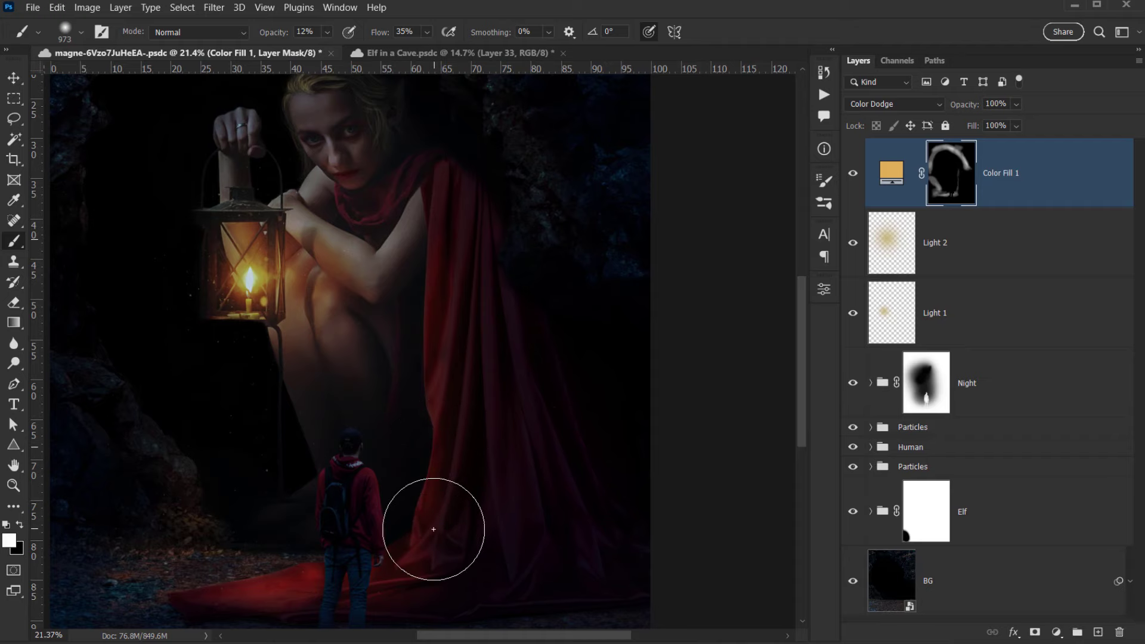
drag(328, 591, 486, 607)
Paint warm light on the mask over the elf's face, hair and folded arms.
drag(497, 240, 473, 373)
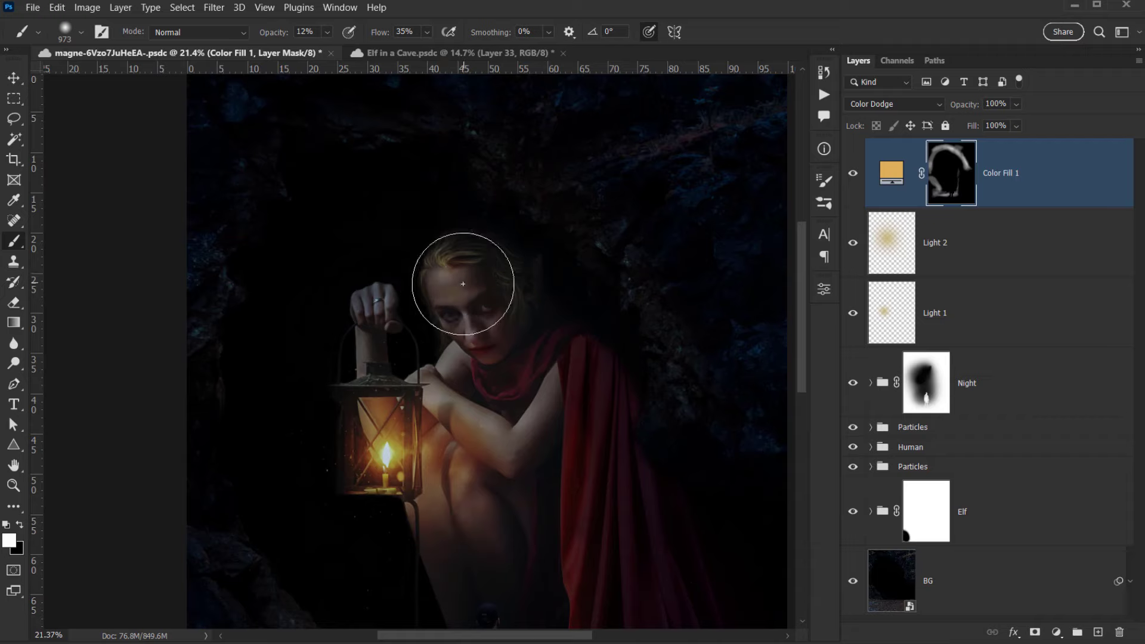
mouse_move(490, 269)
mouse_down()
mouse_move(455, 347)
mouse_move(450, 330)
mouse_move(502, 330)
mouse_up()
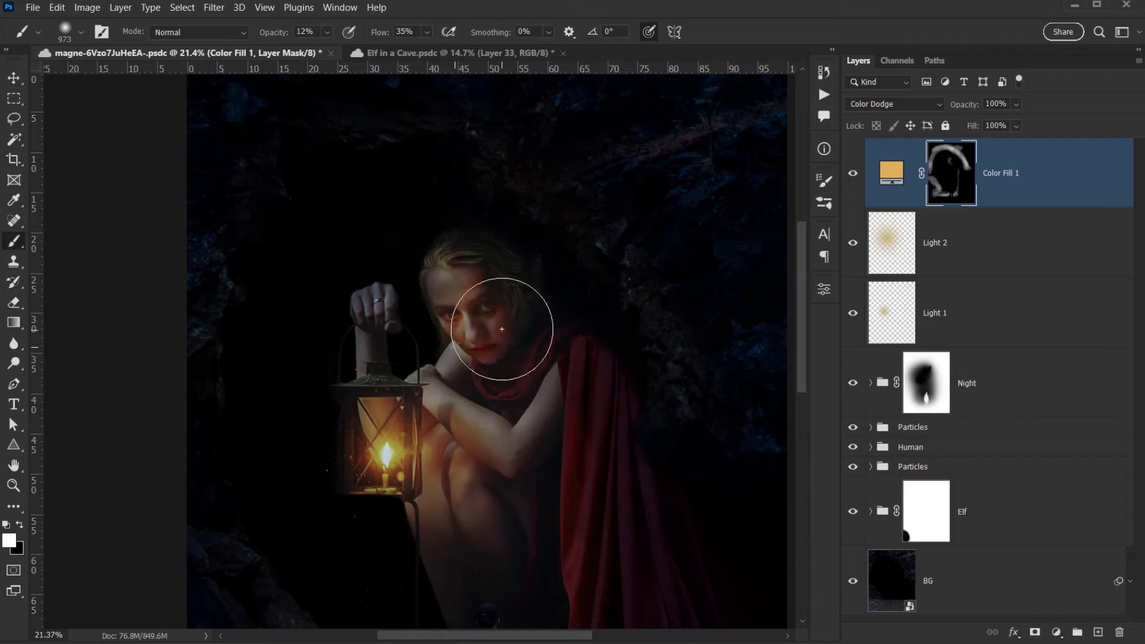
mouse_move(481, 266)
mouse_down()
mouse_move(515, 331)
mouse_move(499, 343)
mouse_move(474, 317)
mouse_move(484, 346)
mouse_up()
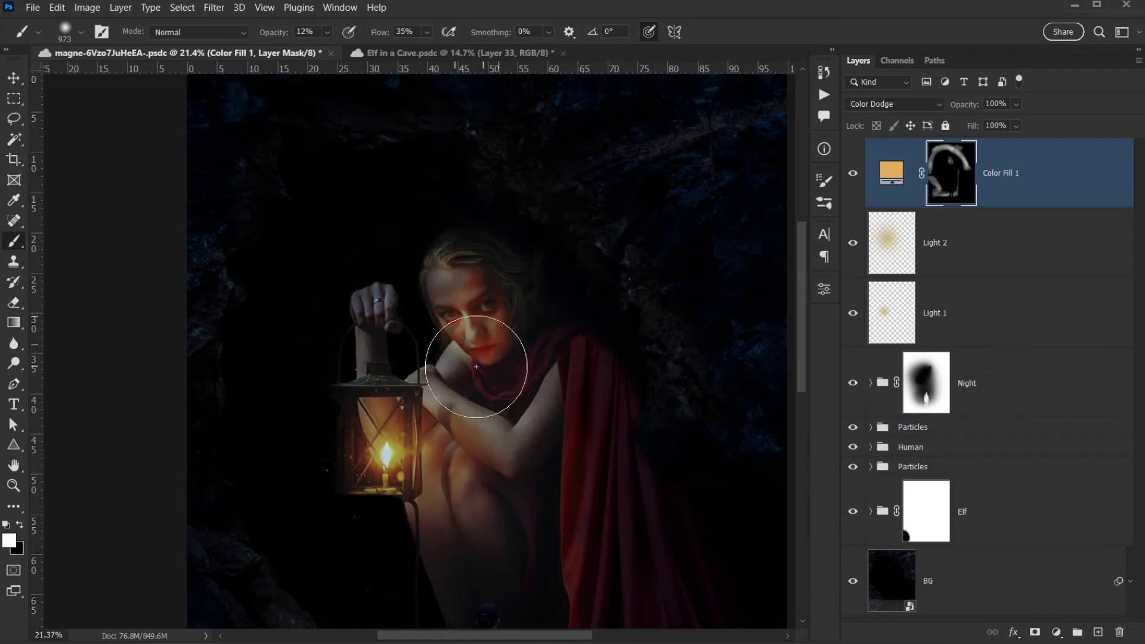
mouse_move(491, 384)
mouse_down()
mouse_move(486, 427)
mouse_move(510, 446)
mouse_move(401, 414)
mouse_move(378, 371)
mouse_move(380, 290)
mouse_move(370, 302)
mouse_move(459, 267)
mouse_move(466, 248)
mouse_move(500, 293)
mouse_move(532, 262)
mouse_move(517, 310)
mouse_move(501, 311)
mouse_move(486, 279)
mouse_move(450, 281)
mouse_move(436, 324)
mouse_move(525, 435)
mouse_up()
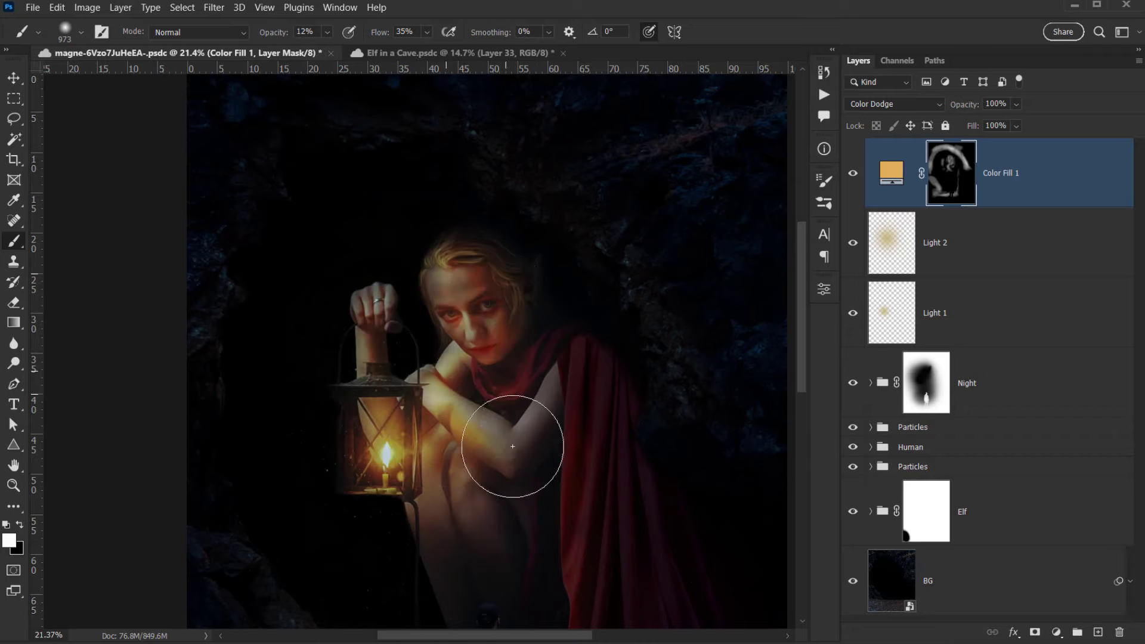
Enlarge the brush to 1600, paint broader light over the elf's upper body and check the Color Fill 1 layer's effect.
key(ctrl+minus)
key(ctrl+minus)
key(bracketright)
key(bracketright)
key(bracketright)
key(bracketright)
click(412, 339)
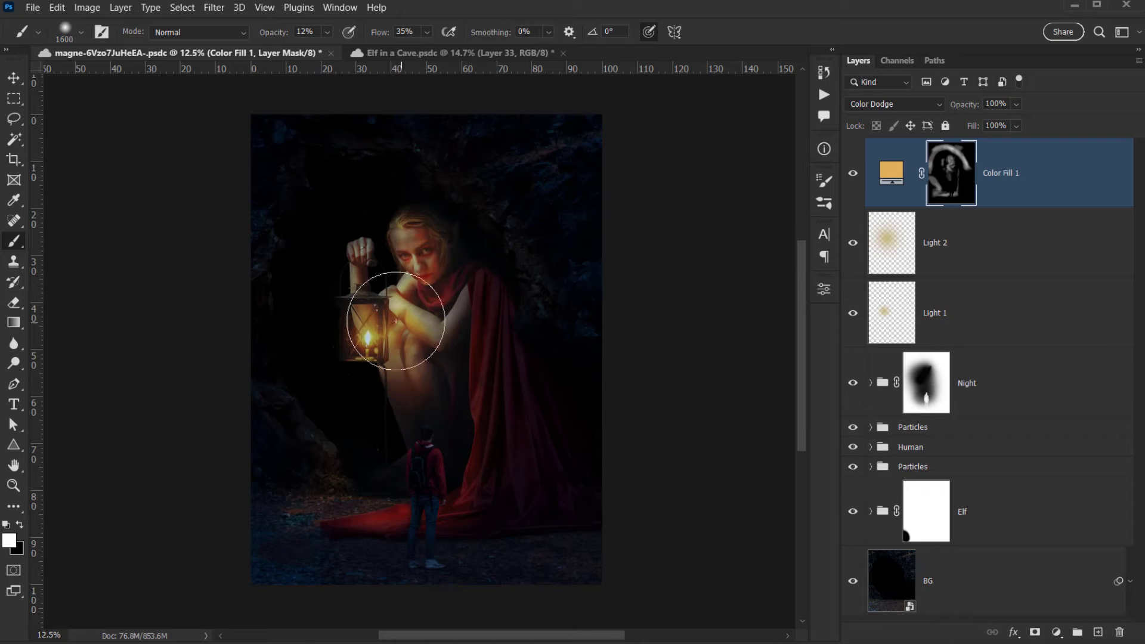
click(855, 172)
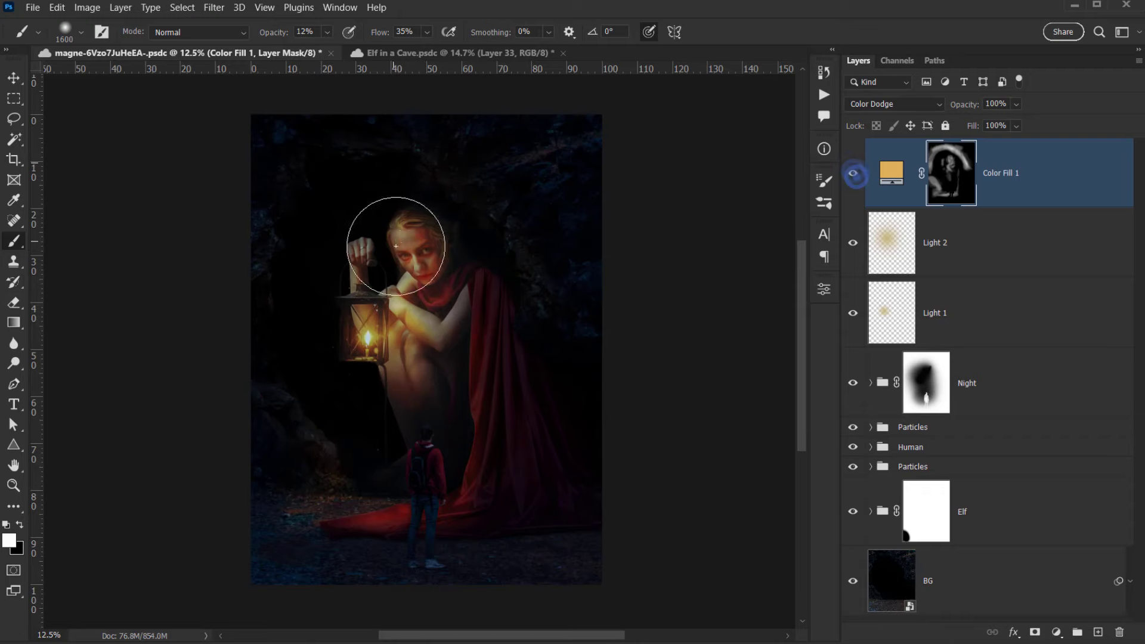
Spread the light over the lower cape and ground, and compare the image with Color Fill 1 off and on.
mouse_move(460, 302)
mouse_down()
mouse_move(417, 416)
mouse_move(473, 358)
mouse_move(478, 269)
mouse_move(465, 267)
mouse_move(425, 281)
mouse_move(485, 351)
mouse_move(516, 431)
mouse_up()
drag(408, 469, 317, 531)
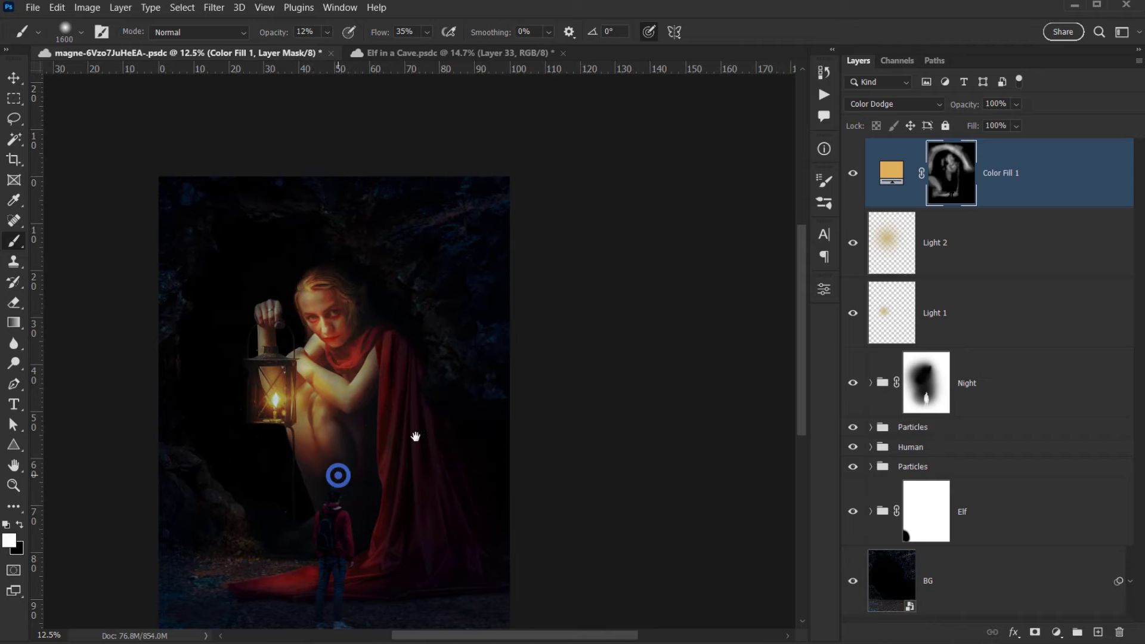
mouse_move(340, 475)
mouse_down()
mouse_move(409, 410)
mouse_move(394, 396)
mouse_up()
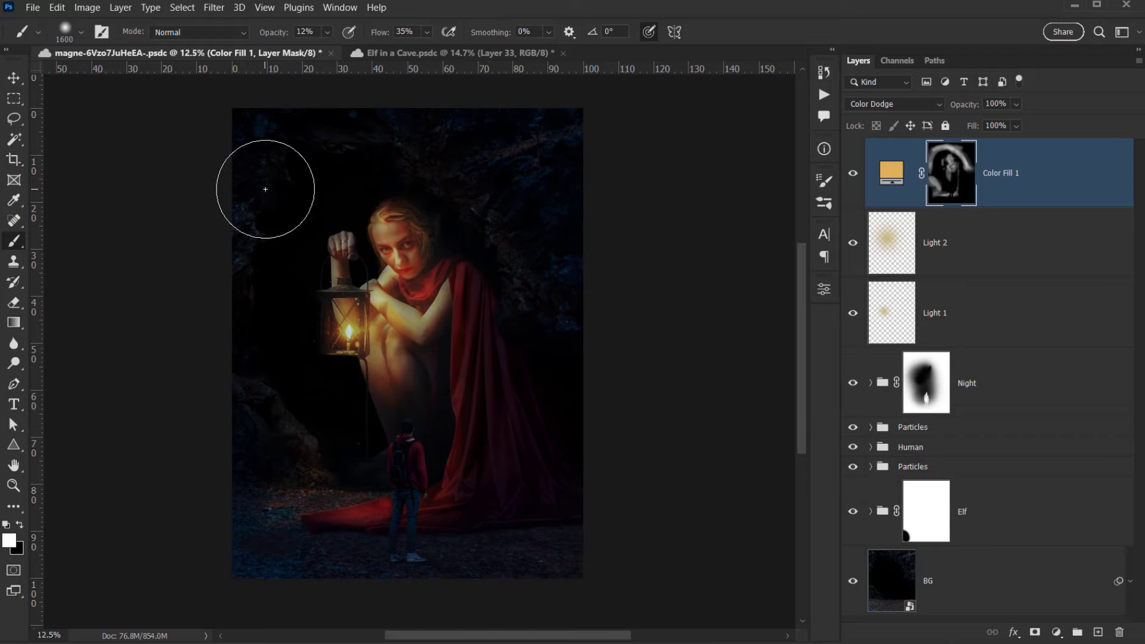
drag(483, 429, 414, 459)
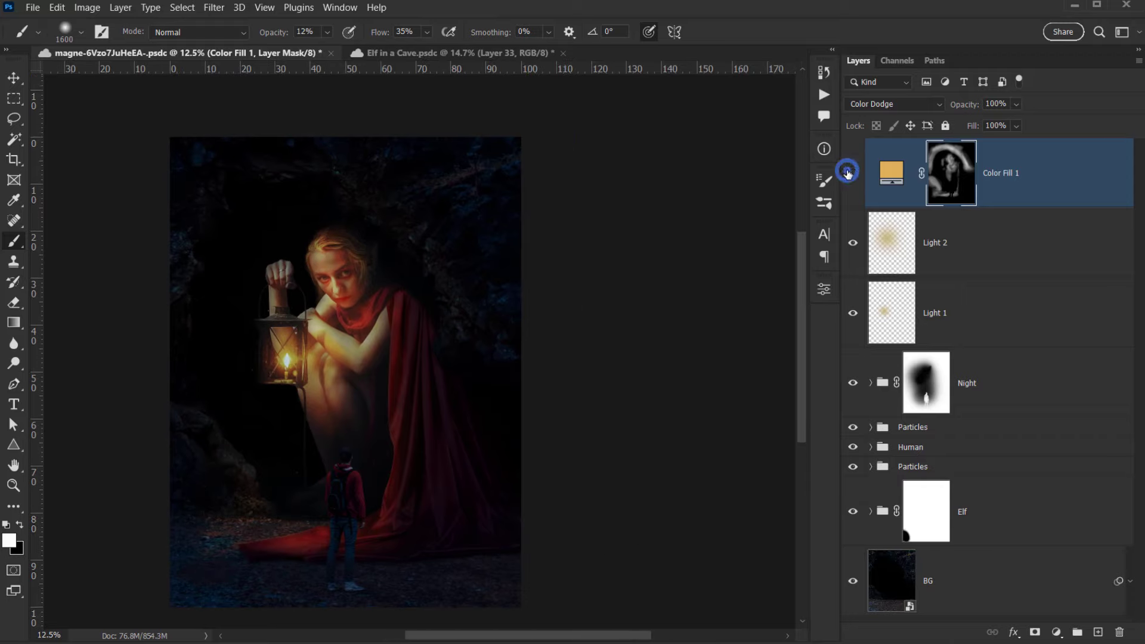
click(852, 173)
click(851, 173)
click(852, 173)
click(852, 174)
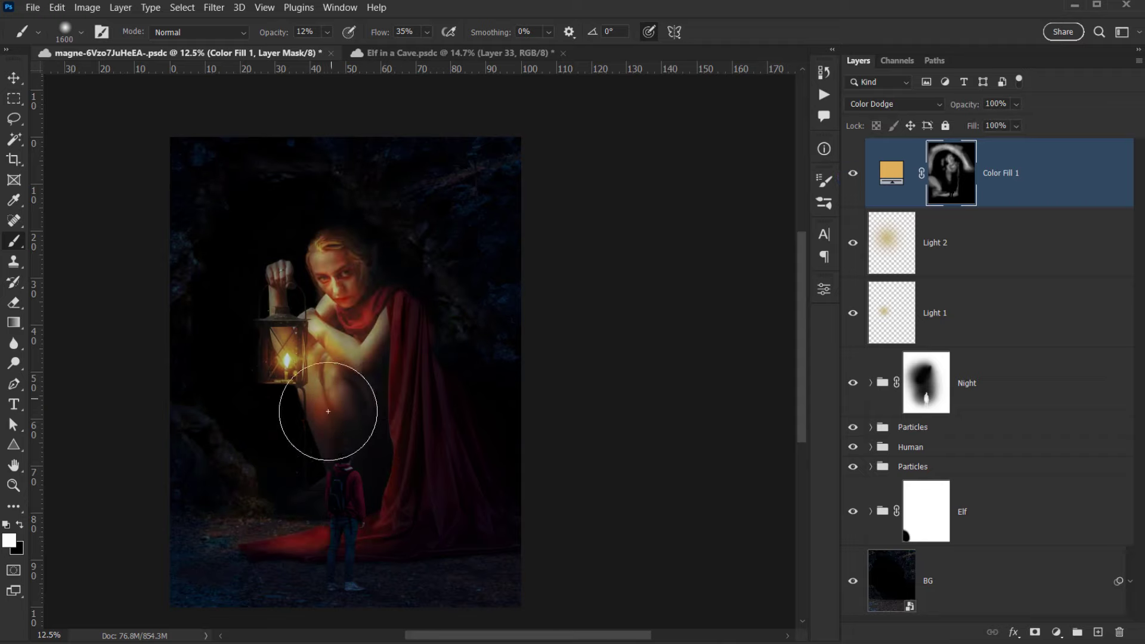
Paint warm light on the mask over the elf's legs and the ground around the small man's feet.
drag(323, 380, 317, 441)
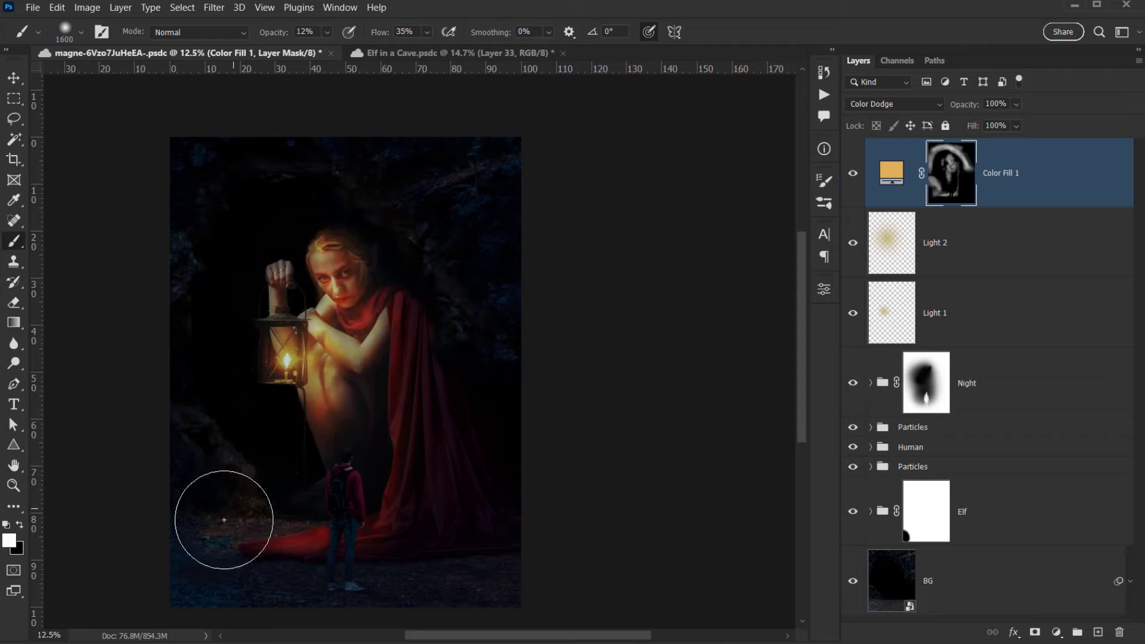
mouse_move(420, 525)
mouse_down()
mouse_move(445, 532)
mouse_move(471, 483)
mouse_up()
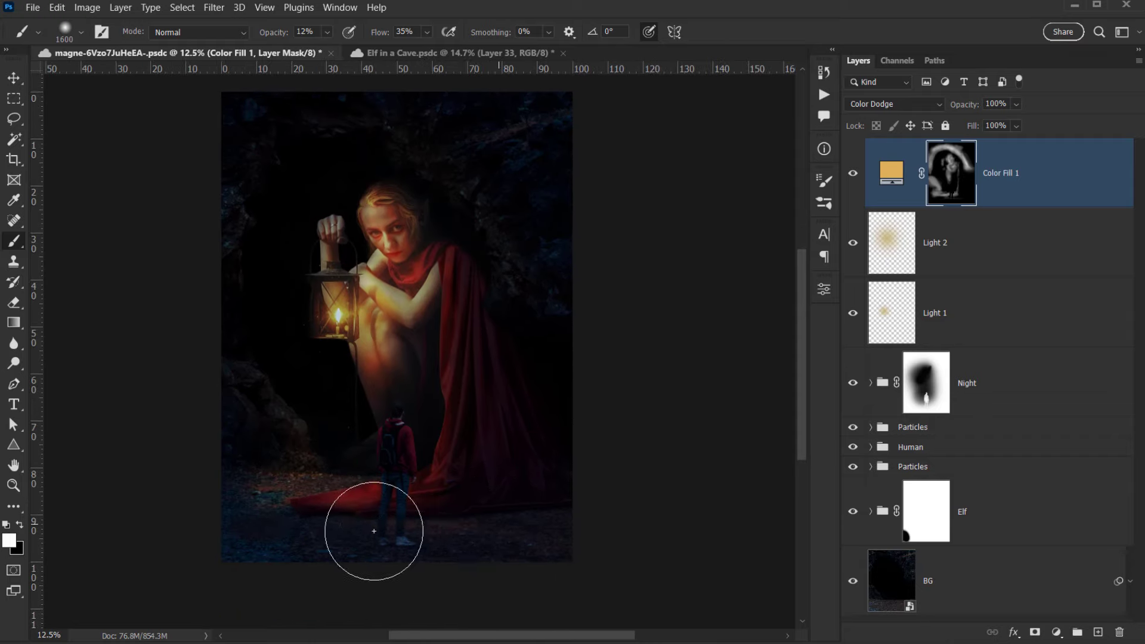
mouse_move(389, 544)
mouse_down()
mouse_move(526, 528)
mouse_move(467, 546)
mouse_up()
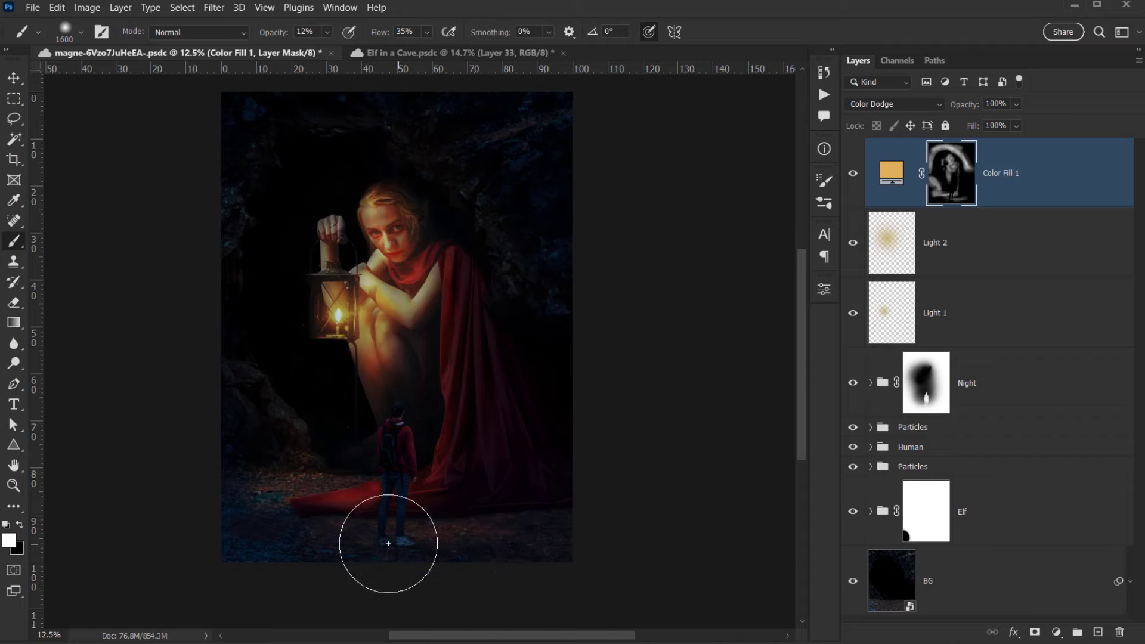
drag(388, 544, 363, 537)
mouse_move(442, 549)
mouse_down()
mouse_move(401, 547)
mouse_move(405, 566)
mouse_up()
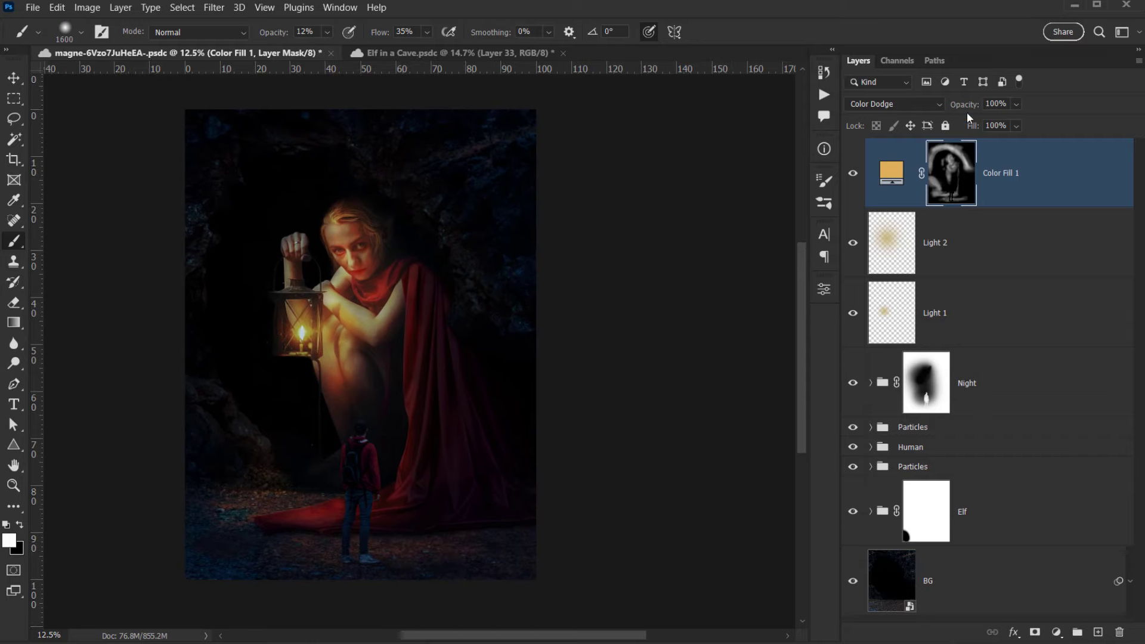
Compare the image with and without Color Fill 1, and set the layer's opacity to 59%.
ctrl+click(911, 189)
click(852, 173)
click(852, 173)
click(852, 173)
click(852, 173)
text(0)
key(Return)
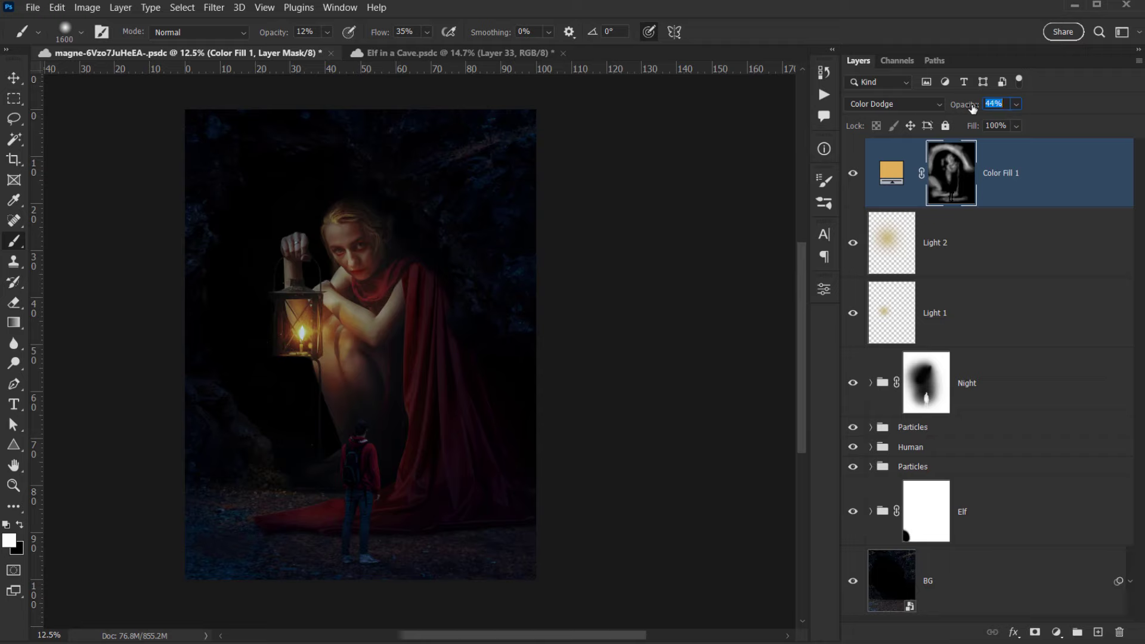
drag(973, 108, 840, 180)
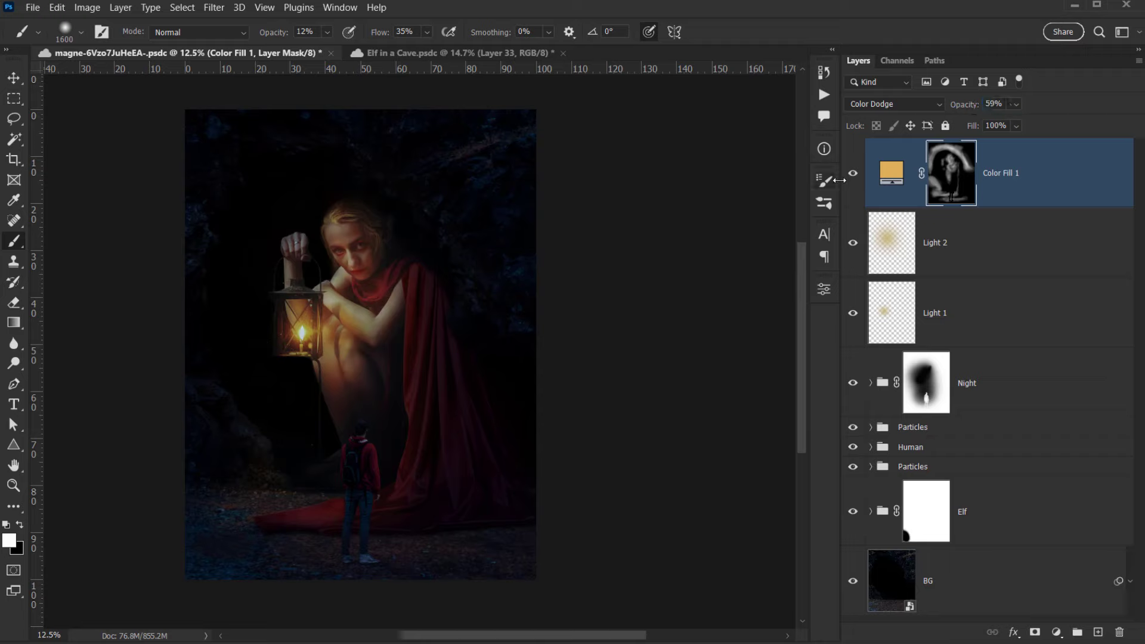
Toggle Color Fill 1 to judge the light's strength, and reduce the layer's opacity to 45%.
click(853, 173)
click(852, 173)
click(853, 173)
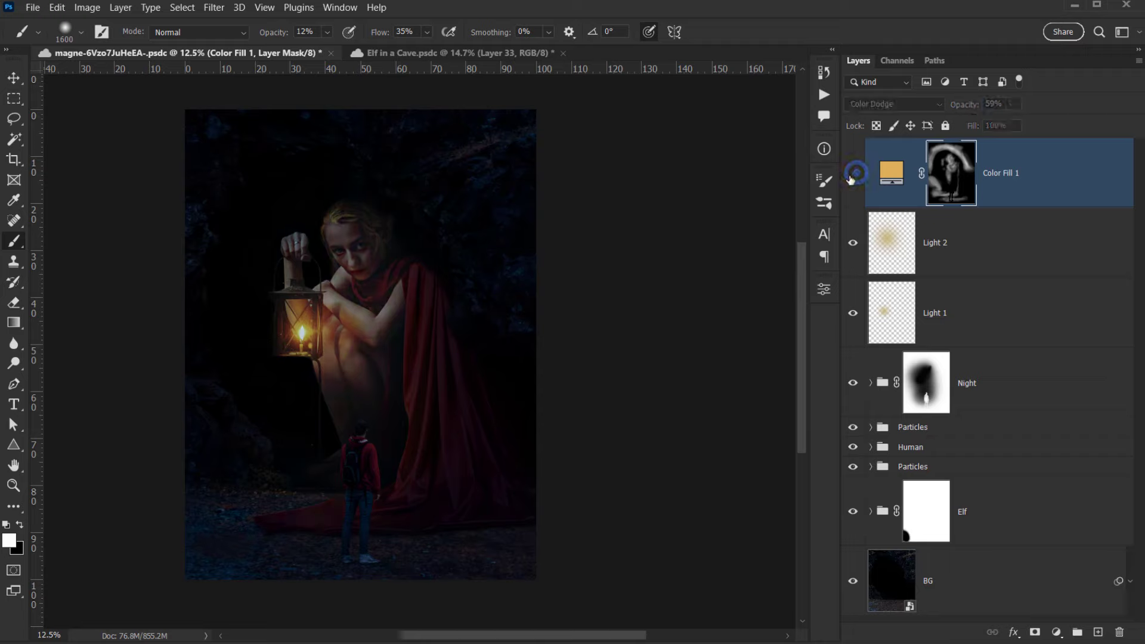
click(853, 173)
click(854, 175)
click(853, 175)
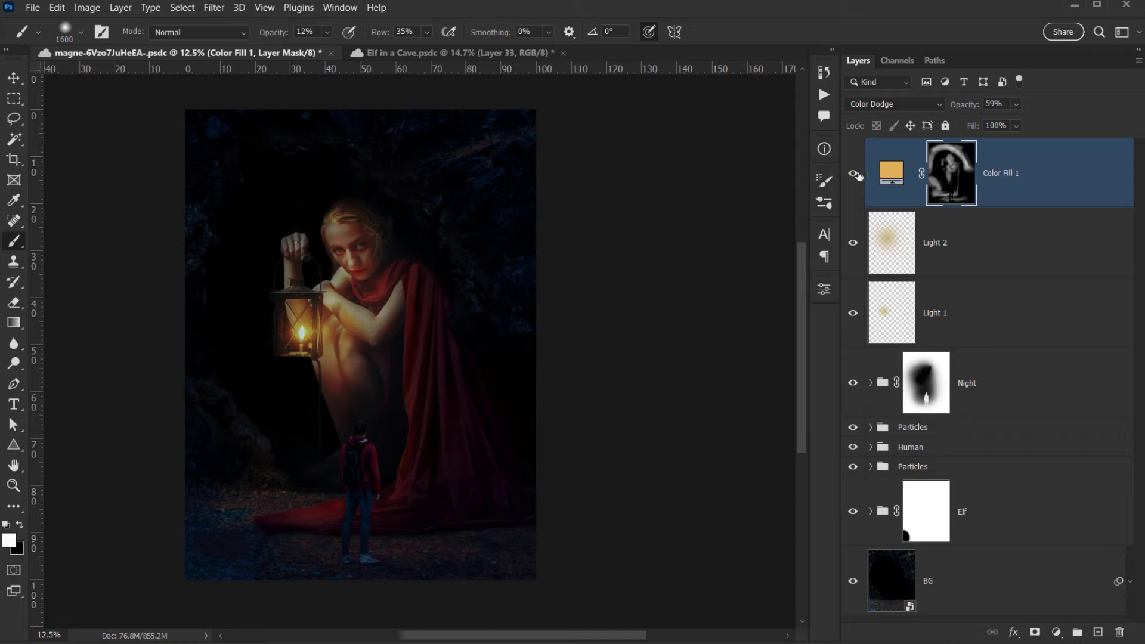
click(868, 177)
click(853, 174)
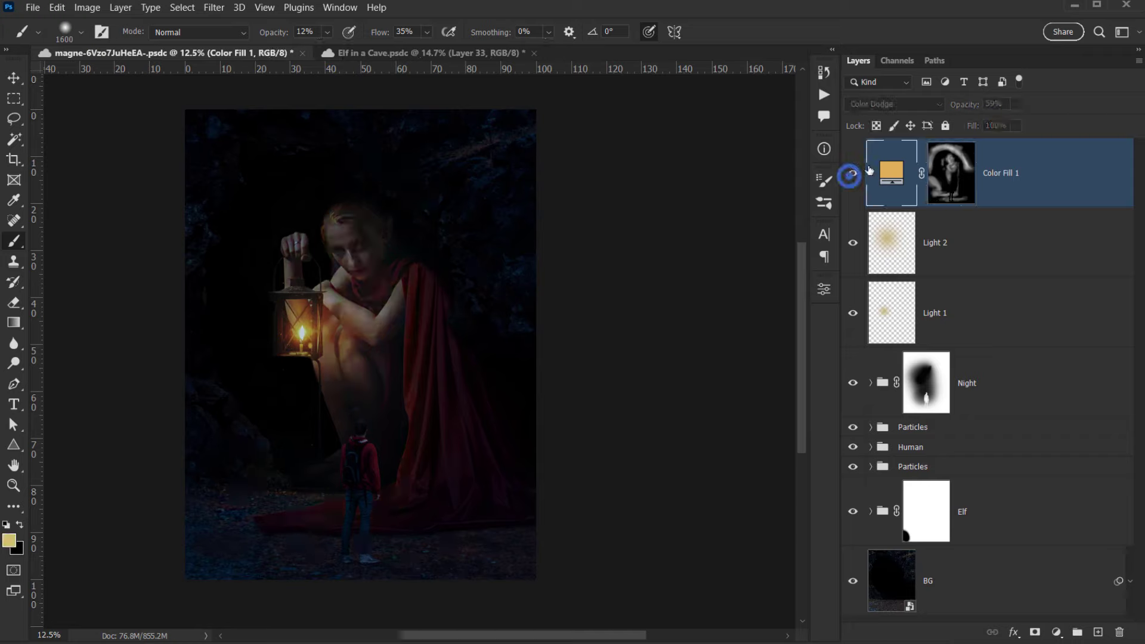
click(852, 174)
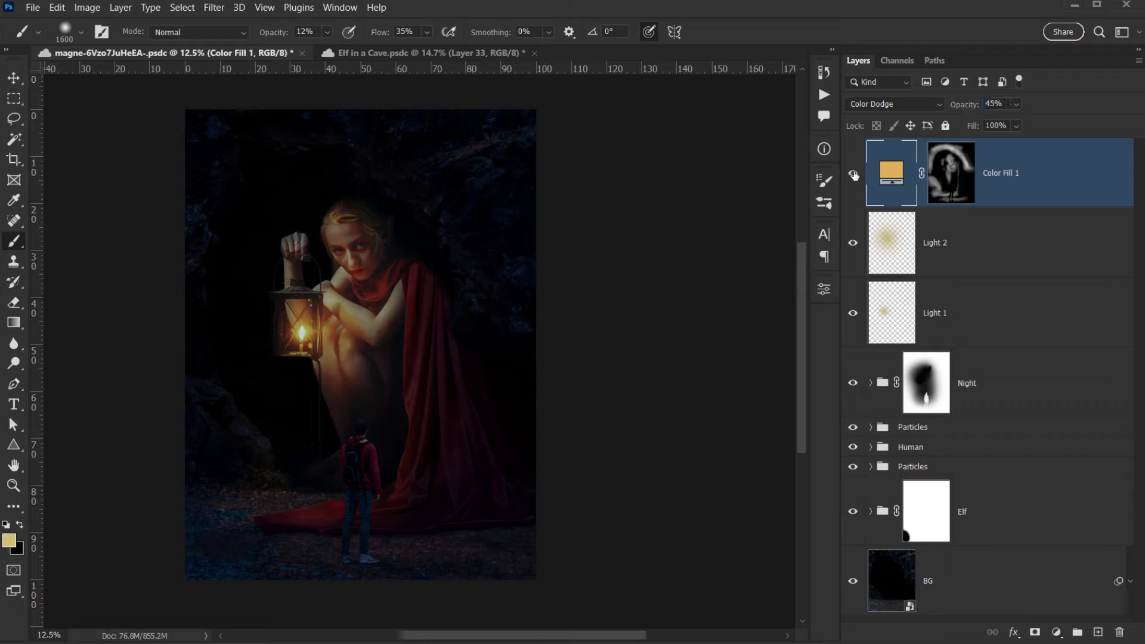
Check the glow once more with Color Fill 1 hidden and shown, and set its opacity to 29%.
click(854, 174)
click(853, 173)
click(854, 174)
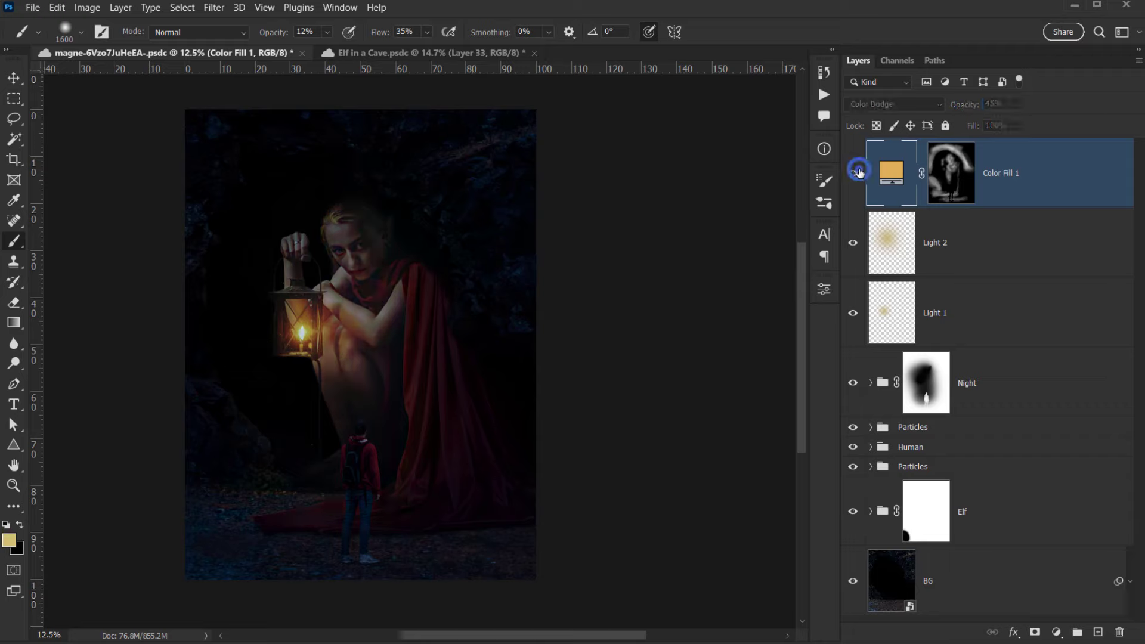
click(855, 173)
click(859, 173)
click(859, 173)
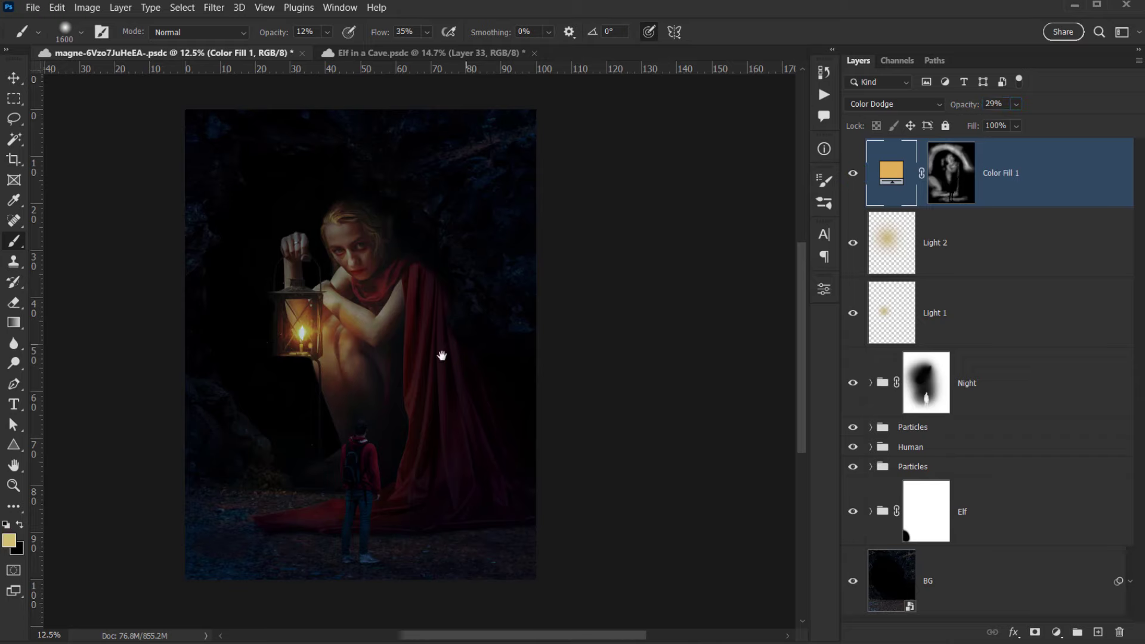
Duplicate Color Fill 1 and replace the painted mask on the copy with a solid black one.
drag(442, 356, 422, 384)
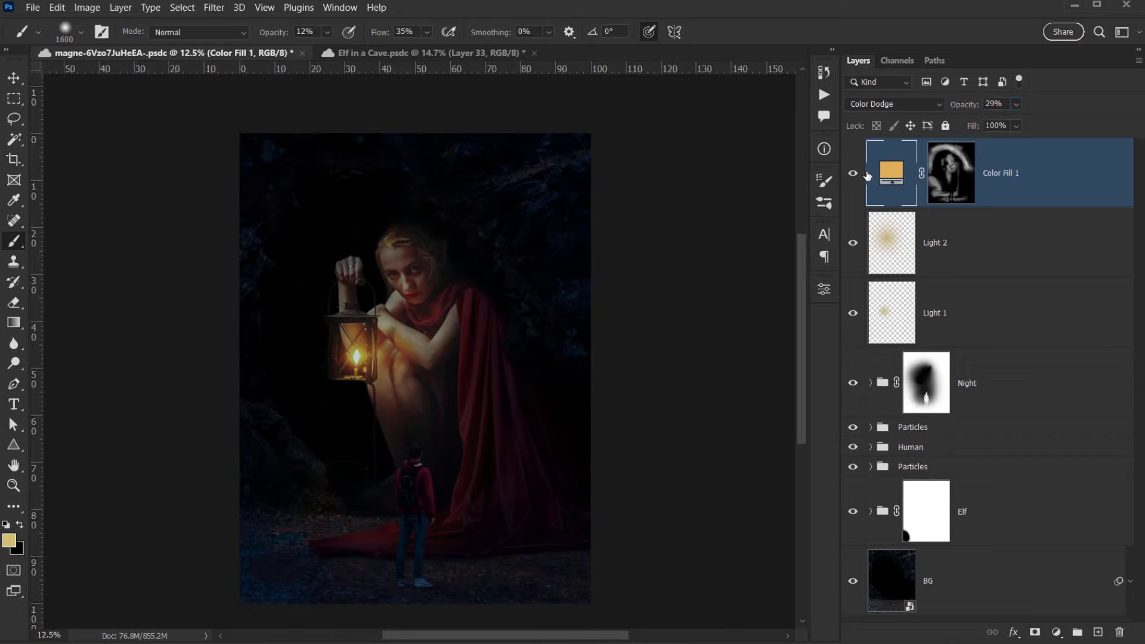
click(855, 174)
click(854, 174)
mouse_move(454, 363)
mouse_down()
mouse_move(435, 375)
mouse_move(404, 327)
mouse_move(519, 373)
mouse_move(467, 410)
mouse_move(437, 378)
mouse_move(447, 368)
mouse_up()
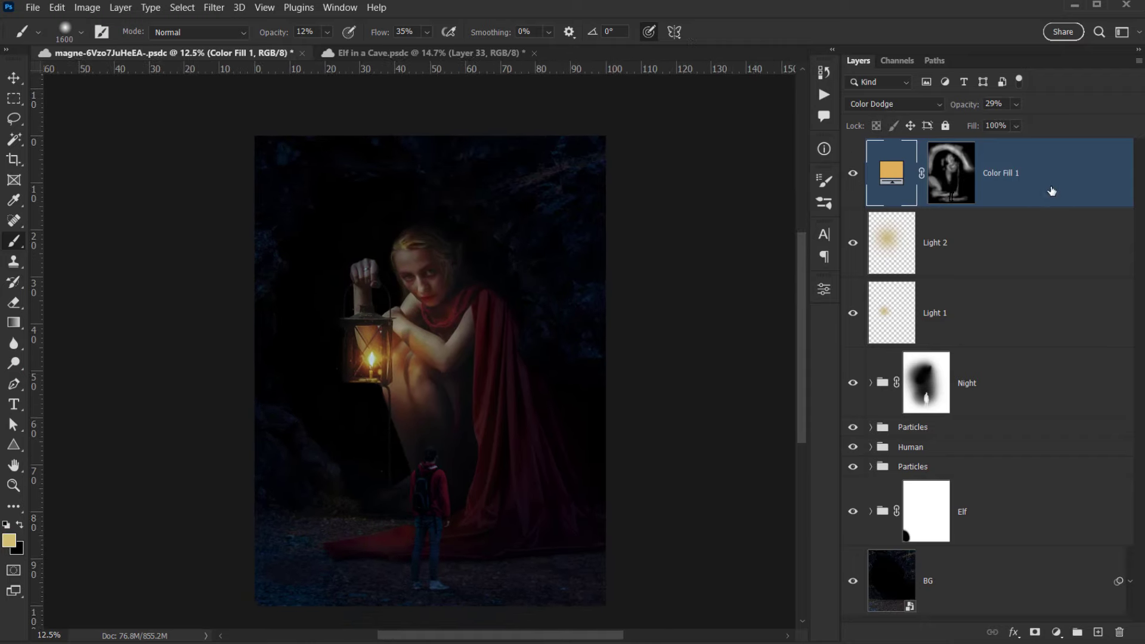
double_click(1023, 173)
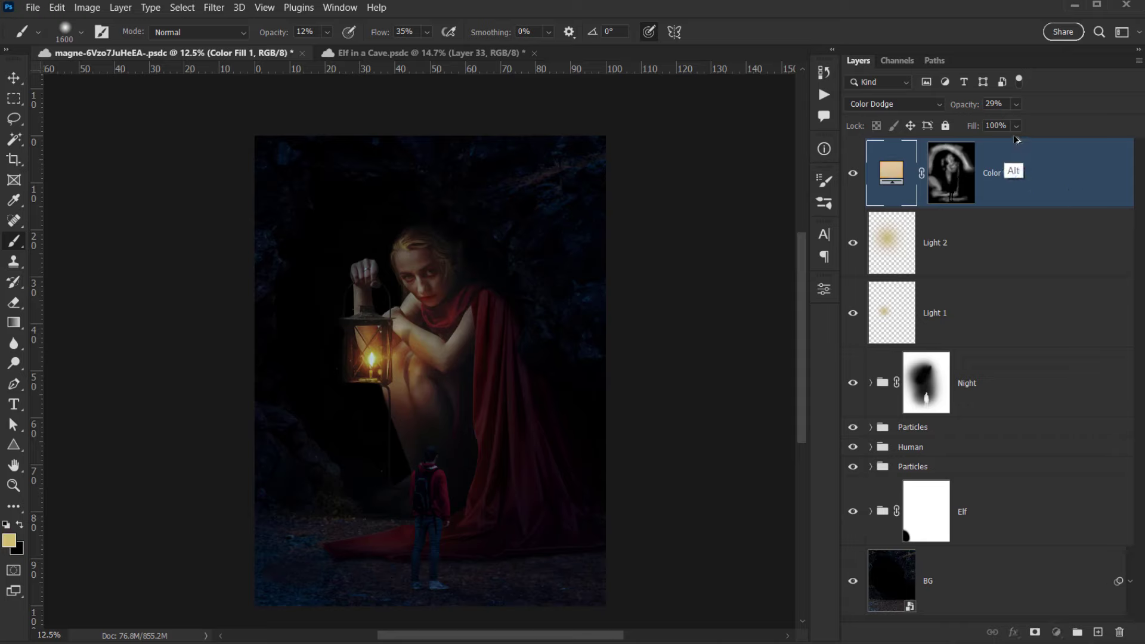
drag(1012, 150, 1013, 143)
drag(952, 173, 1125, 637)
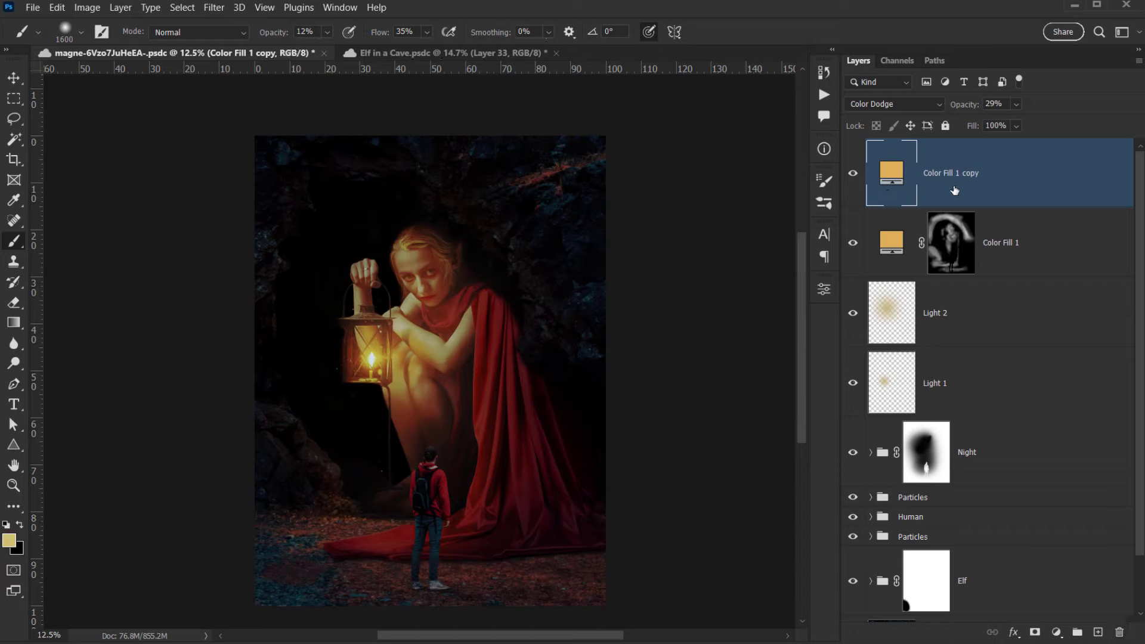
alt+click(1037, 632)
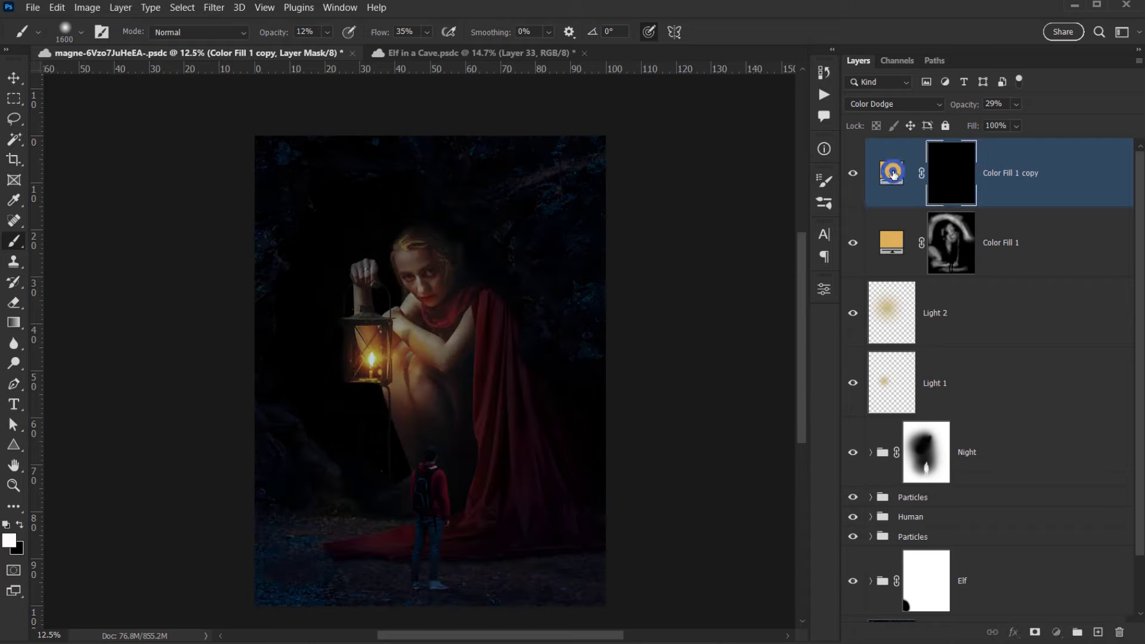
Change the fill copy to a lighter orange and raise its opacity to 100%, previewing it with the mask disabled.
double_click(893, 173)
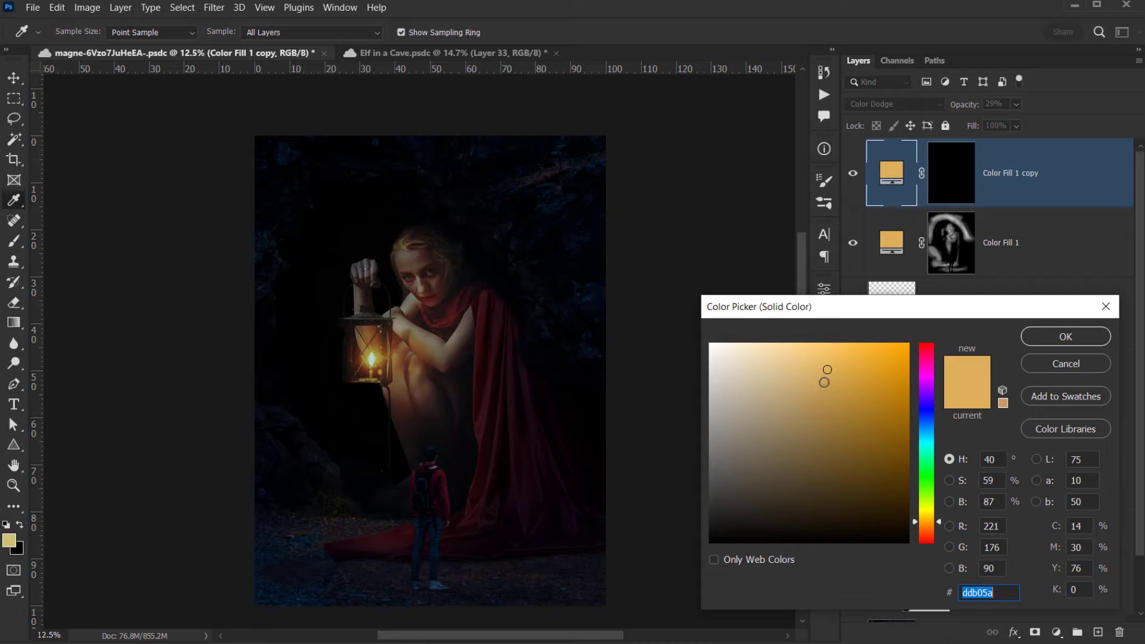
drag(827, 370, 806, 350)
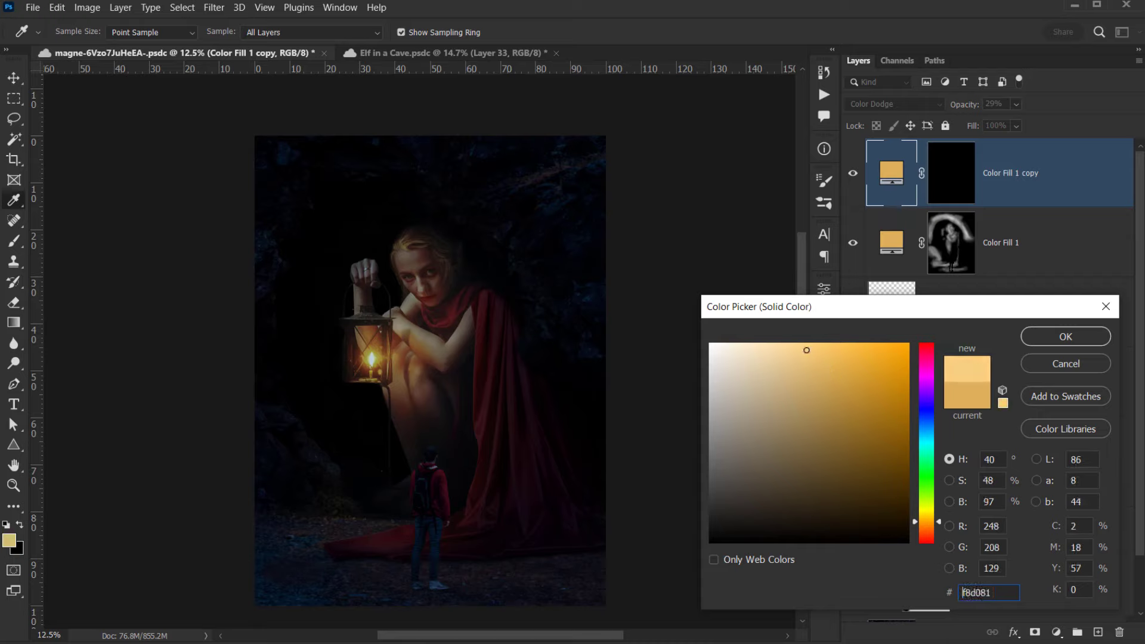
click(1066, 336)
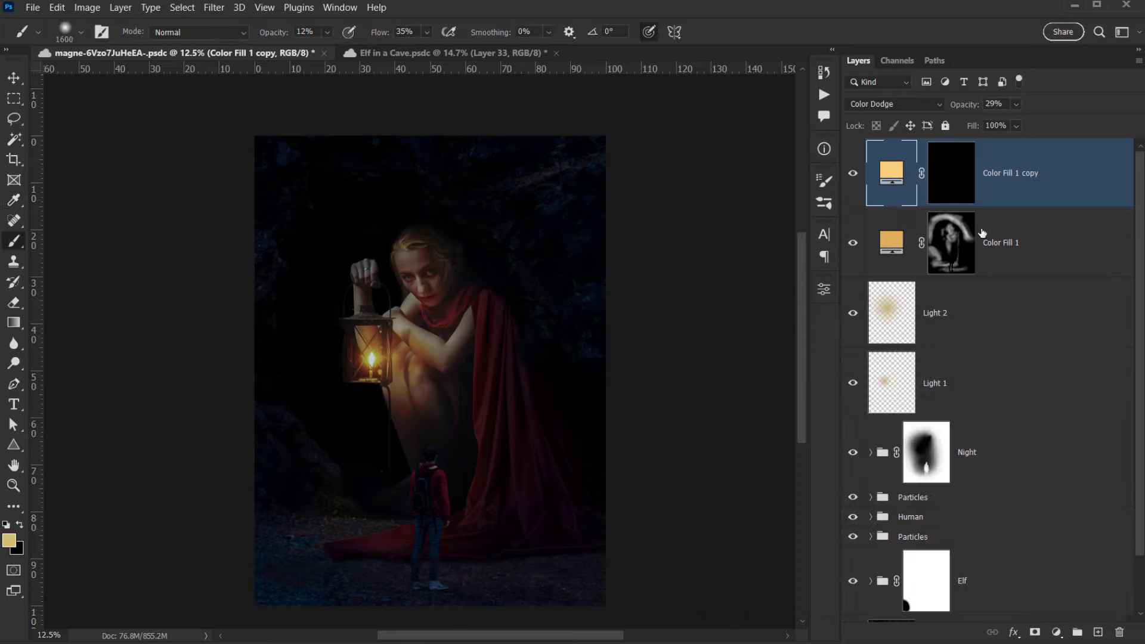
shift+click(952, 178)
shift+click(952, 179)
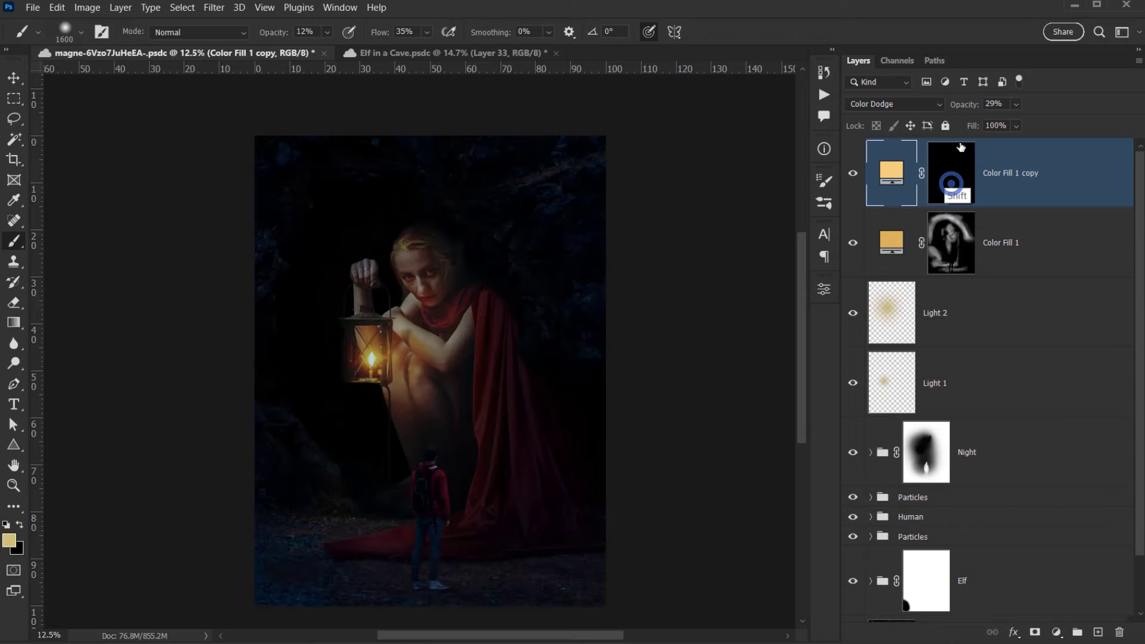
shift+click(945, 188)
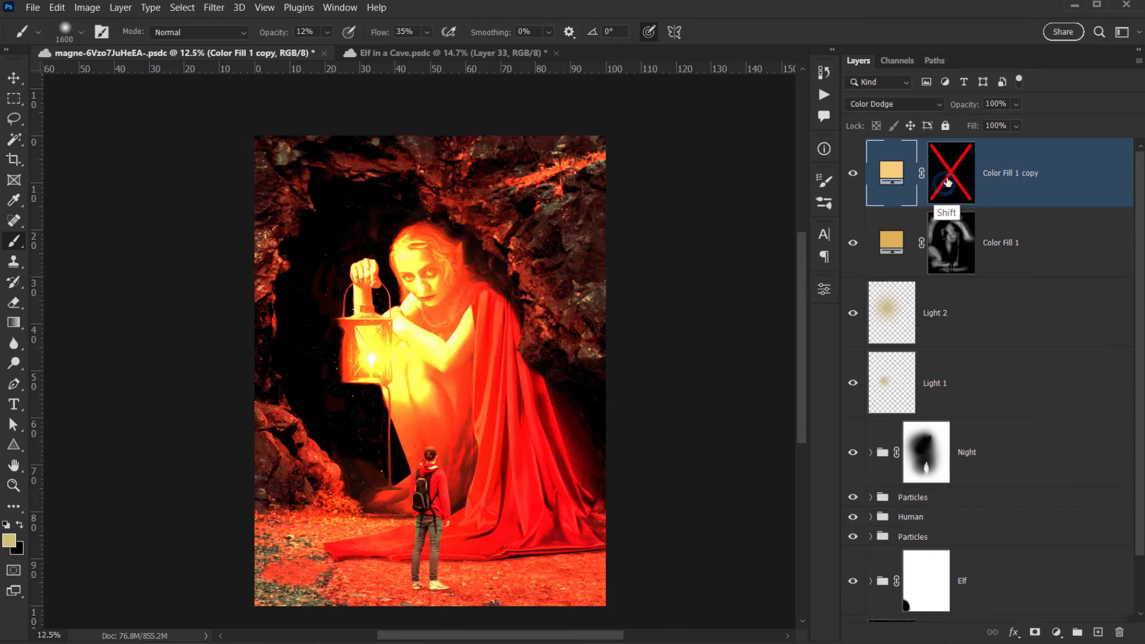
shift+click(945, 188)
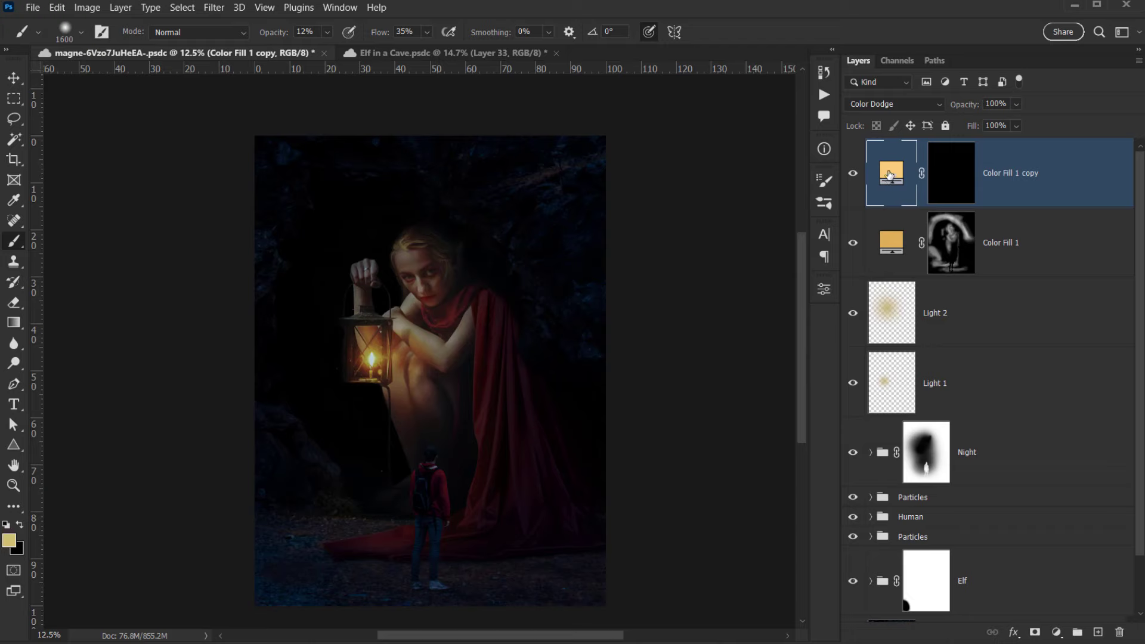
Set Color Fill 1 copy's blend mode to Overlay and compare its effect with the mask disabled and the layer hidden.
click(893, 107)
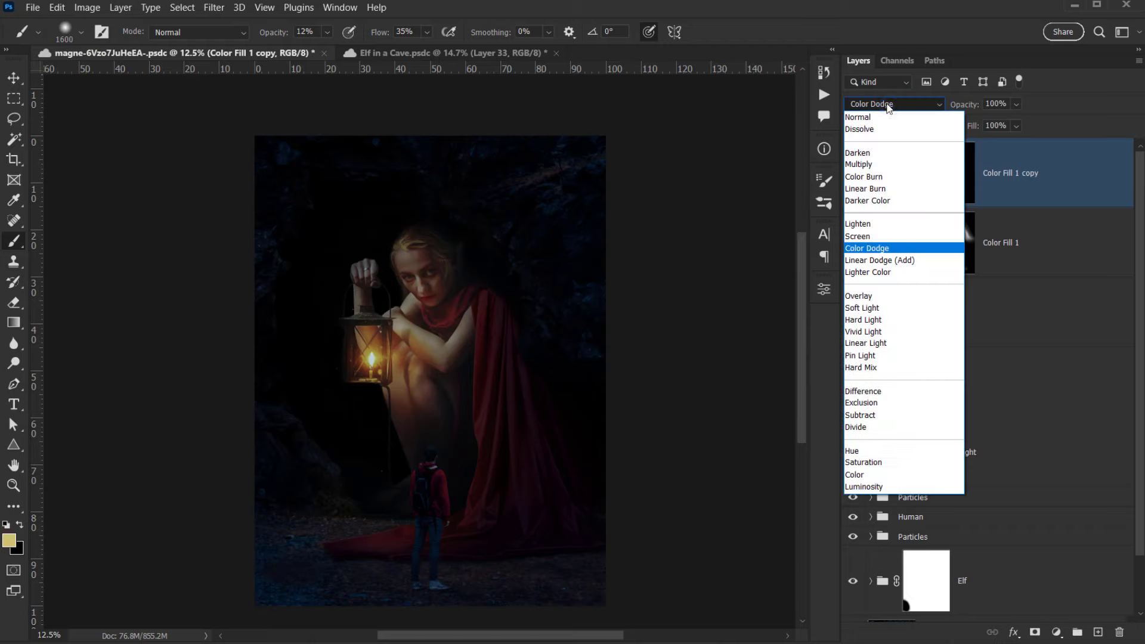
click(866, 298)
shift+click(951, 181)
shift+click(953, 184)
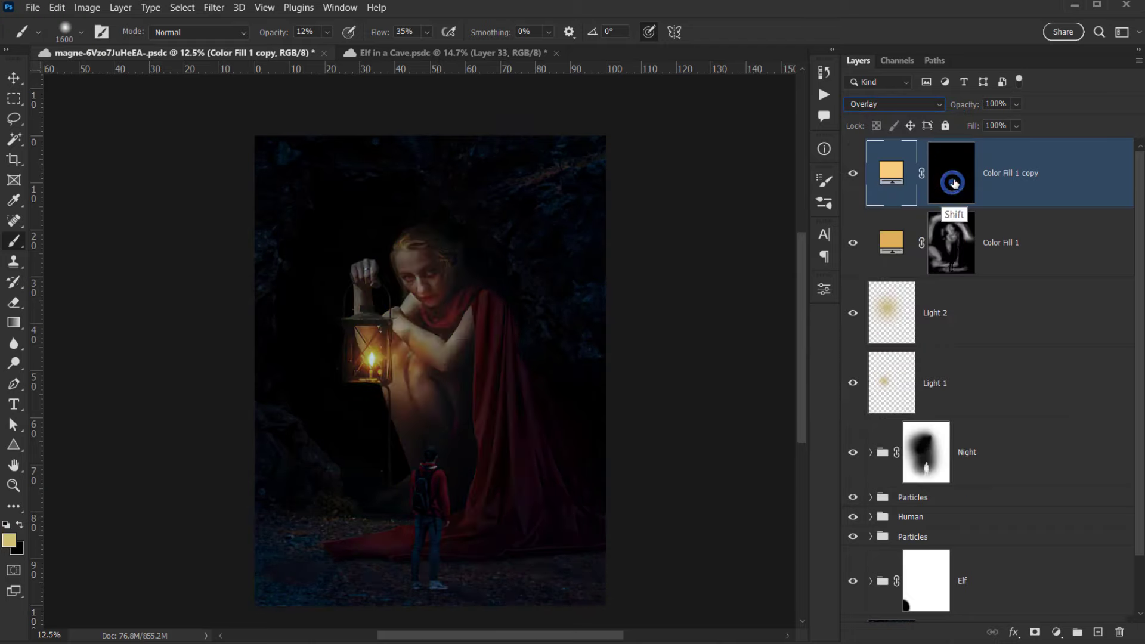
shift+click(950, 186)
shift+click(952, 190)
shift+click(954, 189)
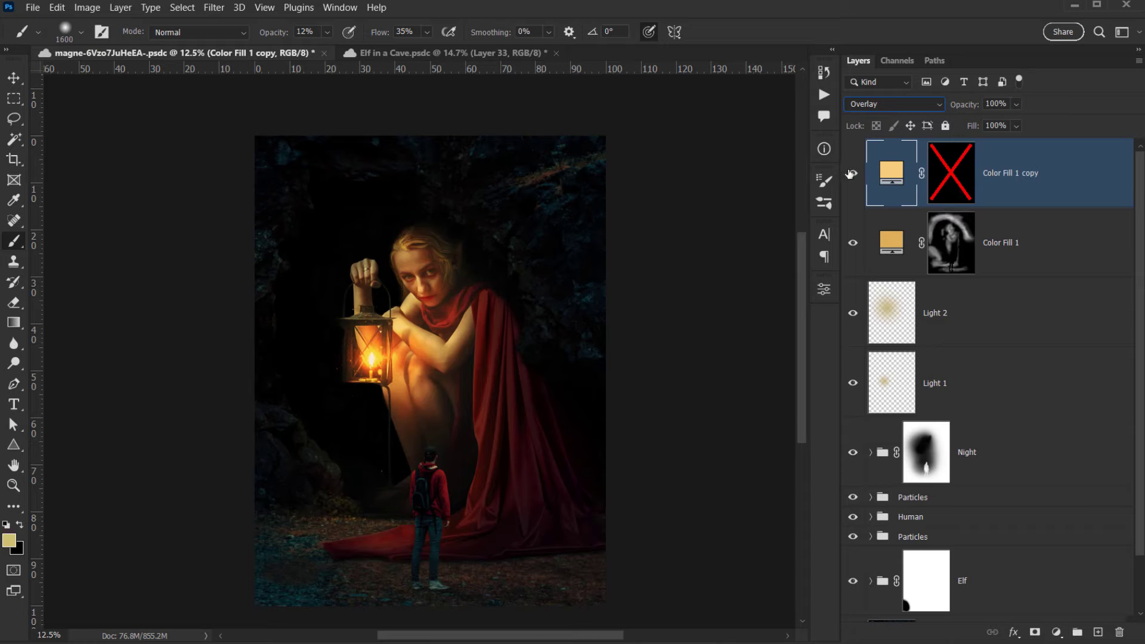
click(852, 174)
click(854, 174)
click(855, 173)
click(854, 173)
Change Color Fill 1 copy's color to light yellow #ffe074 and make its black mask active for painting.
double_click(884, 173)
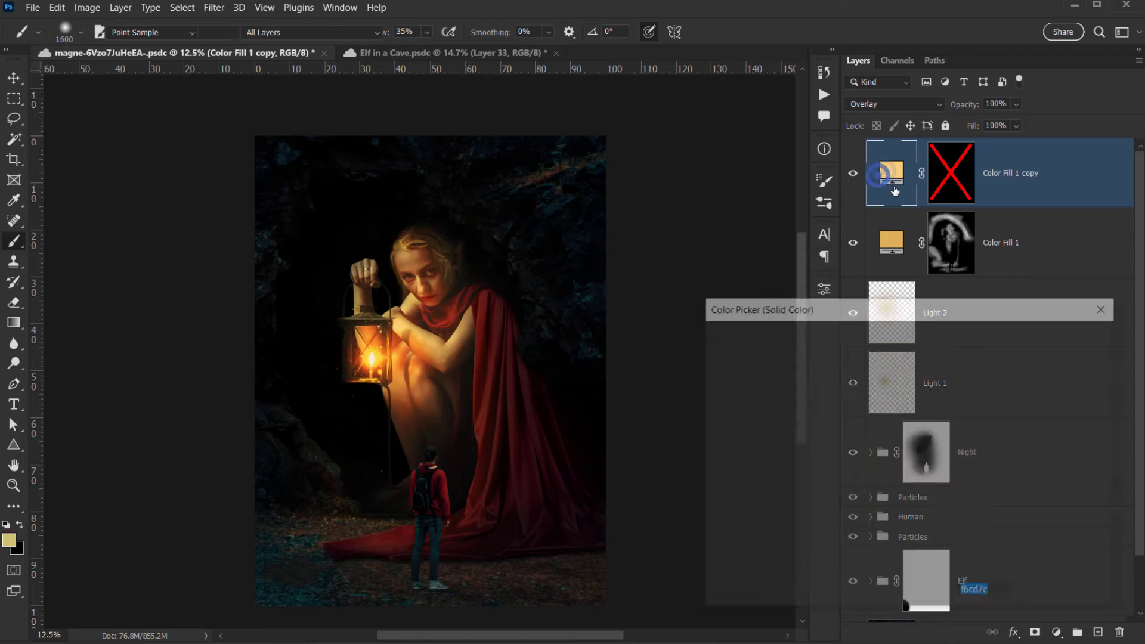
mouse_move(834, 357)
mouse_down()
mouse_move(832, 331)
mouse_move(829, 374)
mouse_move(819, 344)
mouse_up()
mouse_move(932, 514)
mouse_down()
mouse_move(923, 531)
mouse_move(926, 519)
mouse_up()
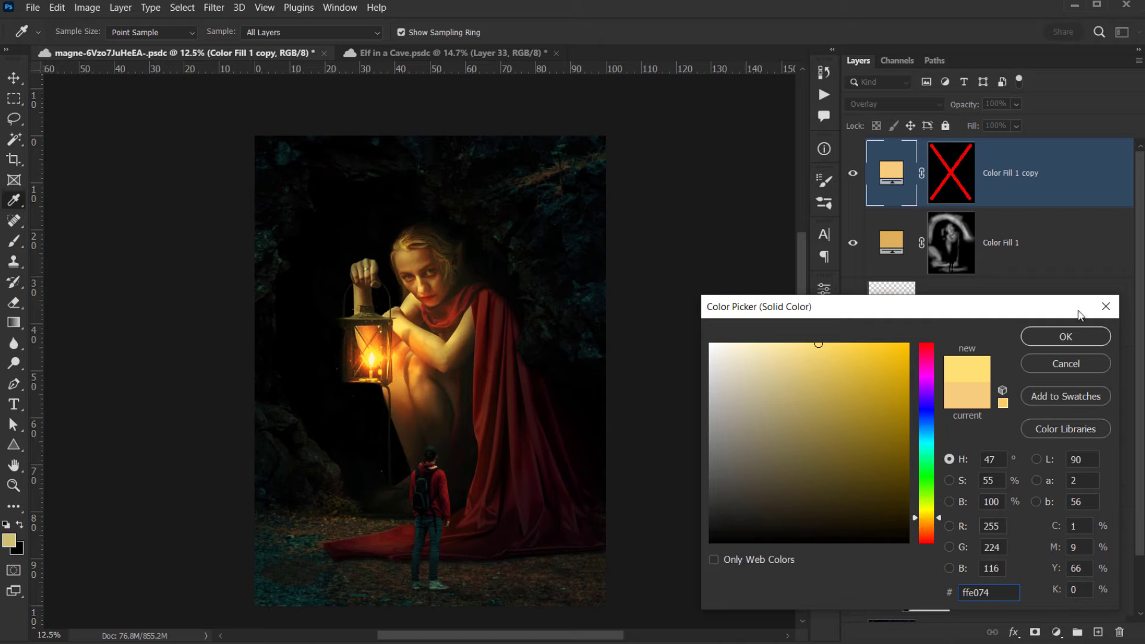
click(1065, 341)
click(955, 188)
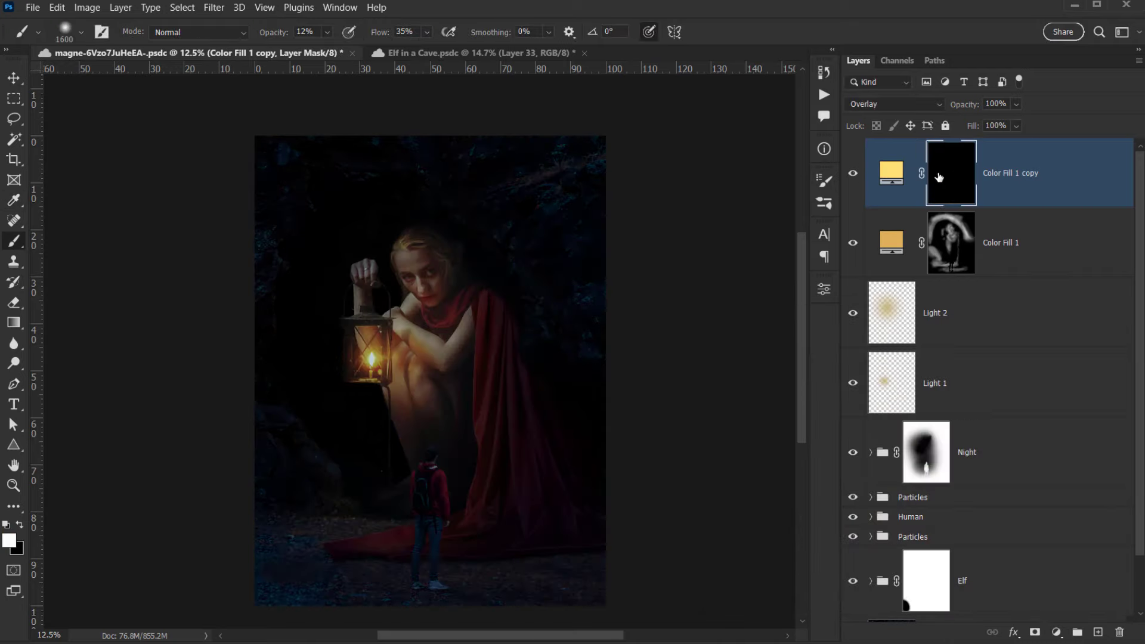
Using a white brush at 43% opacity, paint light on the mask along the cave arch, nearby rocks and ground.
drag(408, 343, 418, 389)
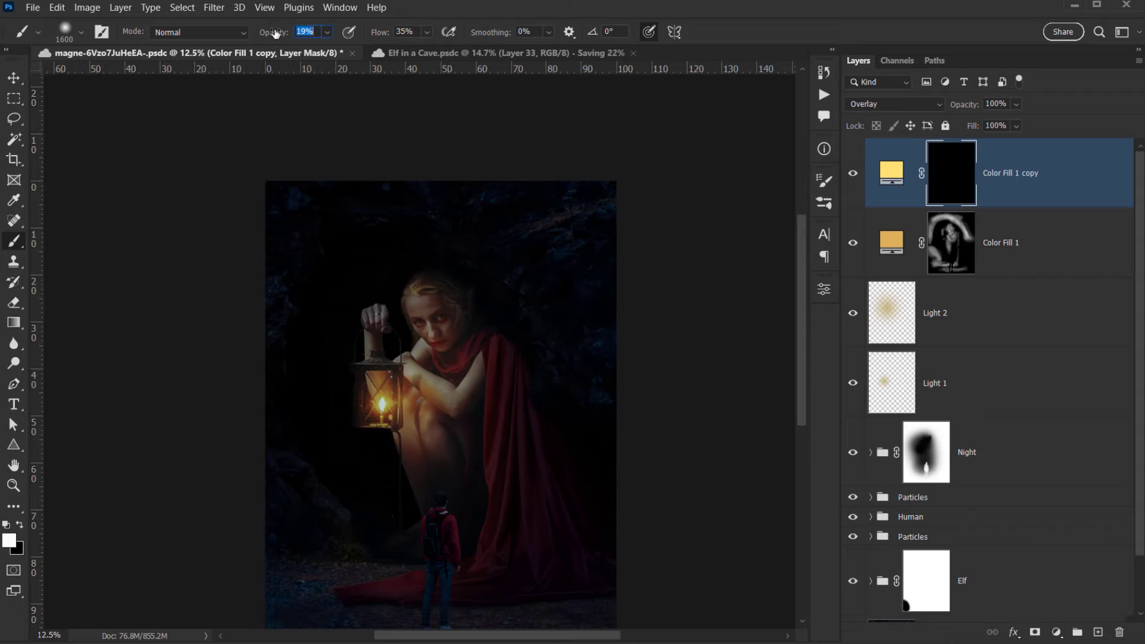
drag(274, 33, 272, 33)
drag(527, 356, 527, 314)
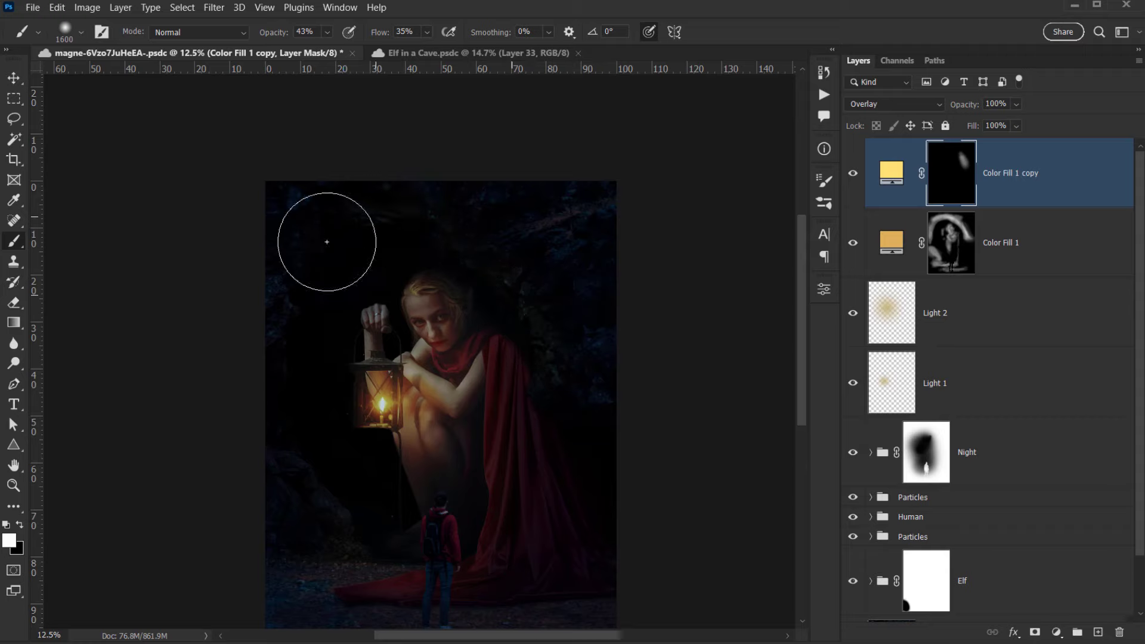
mouse_move(327, 241)
mouse_down()
mouse_move(291, 269)
mouse_move(281, 349)
mouse_move(306, 455)
mouse_move(362, 564)
mouse_move(305, 560)
mouse_move(366, 555)
mouse_move(357, 527)
mouse_move(315, 536)
mouse_move(317, 559)
mouse_move(365, 583)
mouse_move(350, 588)
mouse_move(394, 578)
mouse_move(350, 594)
mouse_move(443, 561)
mouse_move(384, 481)
mouse_up()
mouse_move(428, 431)
mouse_down()
mouse_move(448, 422)
mouse_move(440, 481)
mouse_up()
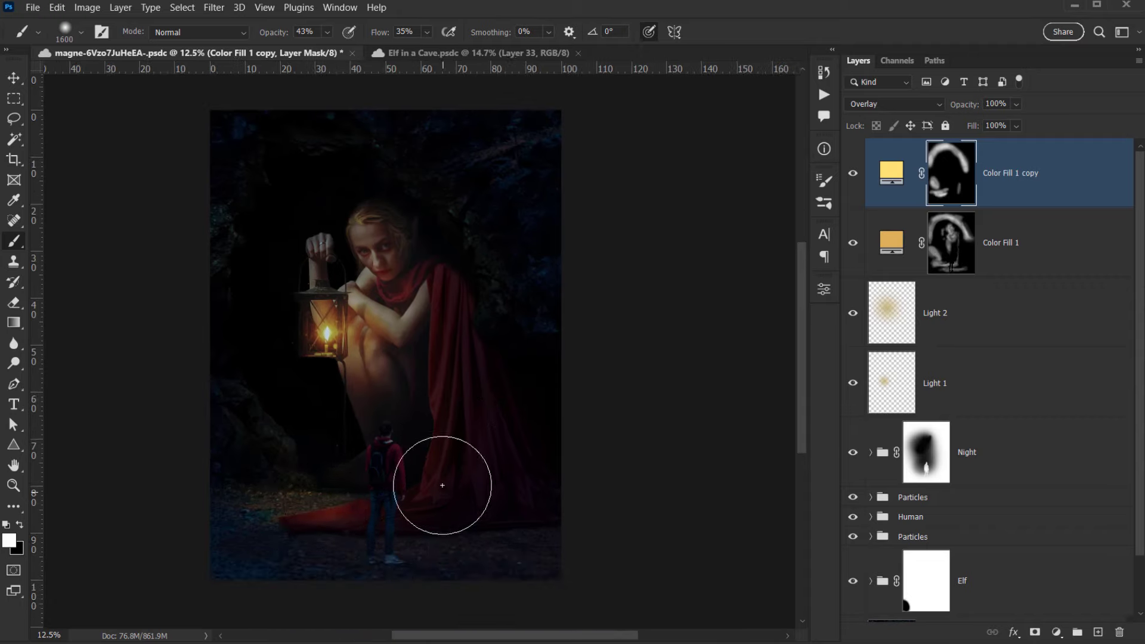
drag(442, 413, 451, 477)
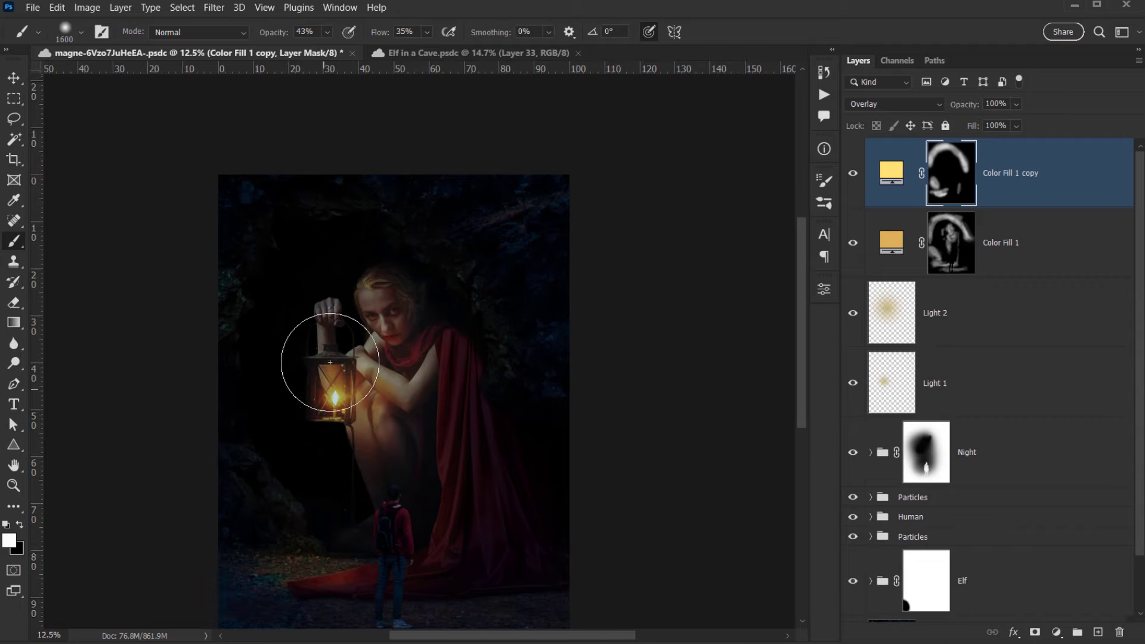
Paint light on the mask over the elf's hair, raised hand, arms and legs, and add more on the rocks beside her.
mouse_move(366, 279)
mouse_down()
mouse_move(385, 266)
mouse_move(369, 278)
mouse_move(357, 264)
mouse_move(428, 290)
mouse_up()
drag(399, 369, 413, 362)
mouse_move(342, 317)
mouse_down()
mouse_move(345, 286)
mouse_move(339, 295)
mouse_up()
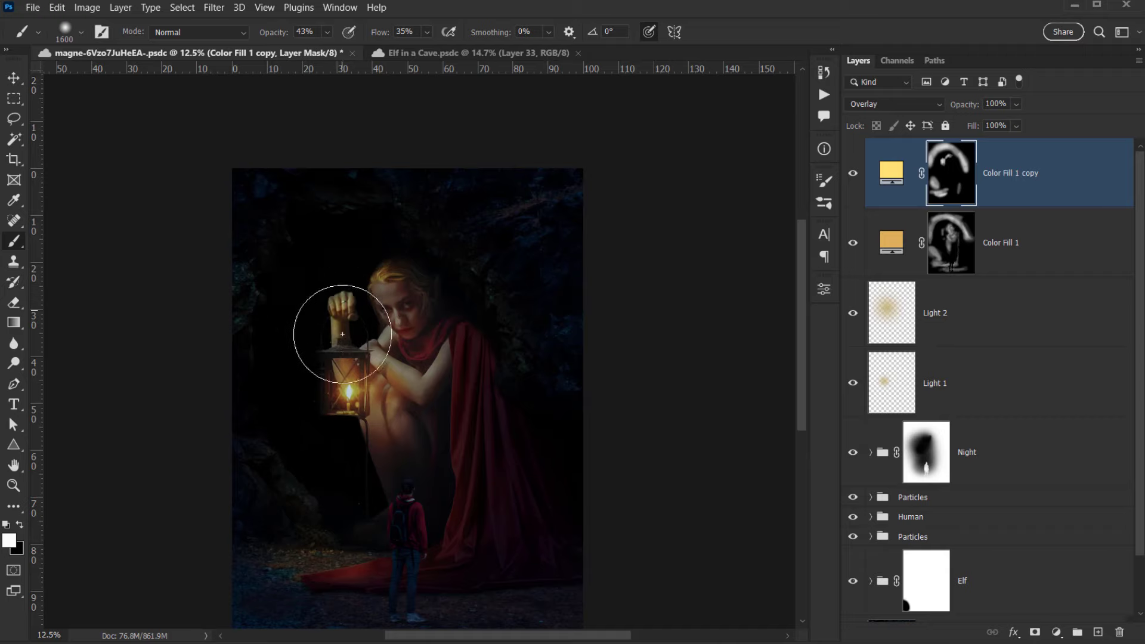
mouse_move(389, 347)
mouse_down()
mouse_move(367, 342)
mouse_move(400, 392)
mouse_move(372, 346)
mouse_move(420, 394)
mouse_move(386, 361)
mouse_move(415, 393)
mouse_move(394, 375)
mouse_move(393, 445)
mouse_move(392, 390)
mouse_move(405, 437)
mouse_move(380, 392)
mouse_move(378, 427)
mouse_move(365, 402)
mouse_move(371, 422)
mouse_move(430, 437)
mouse_up()
drag(395, 400, 459, 408)
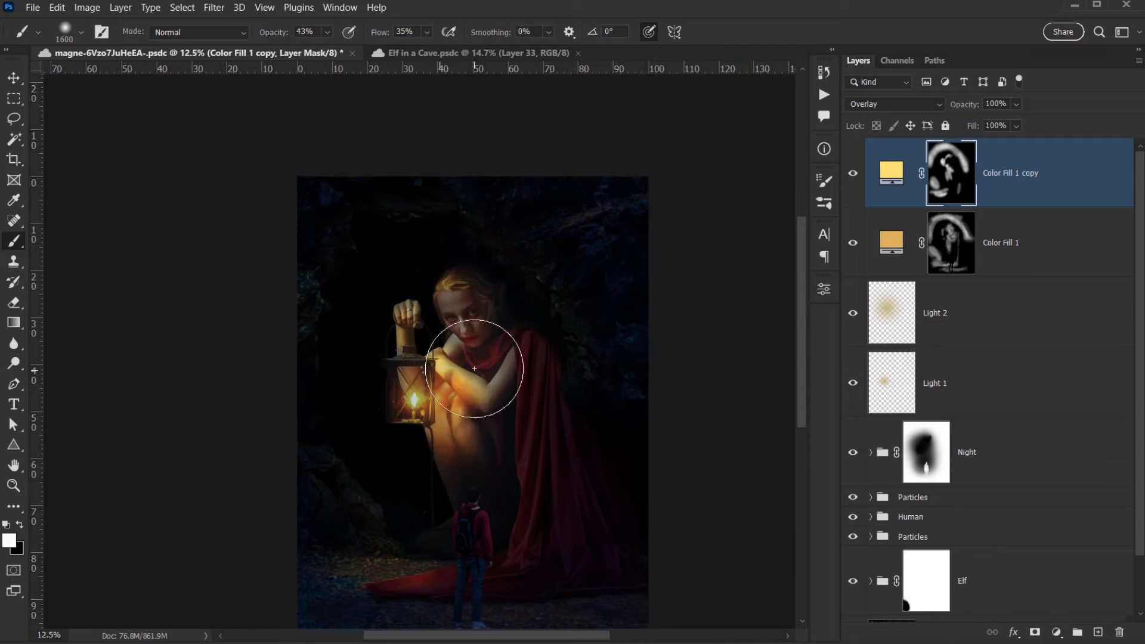
drag(485, 447, 408, 398)
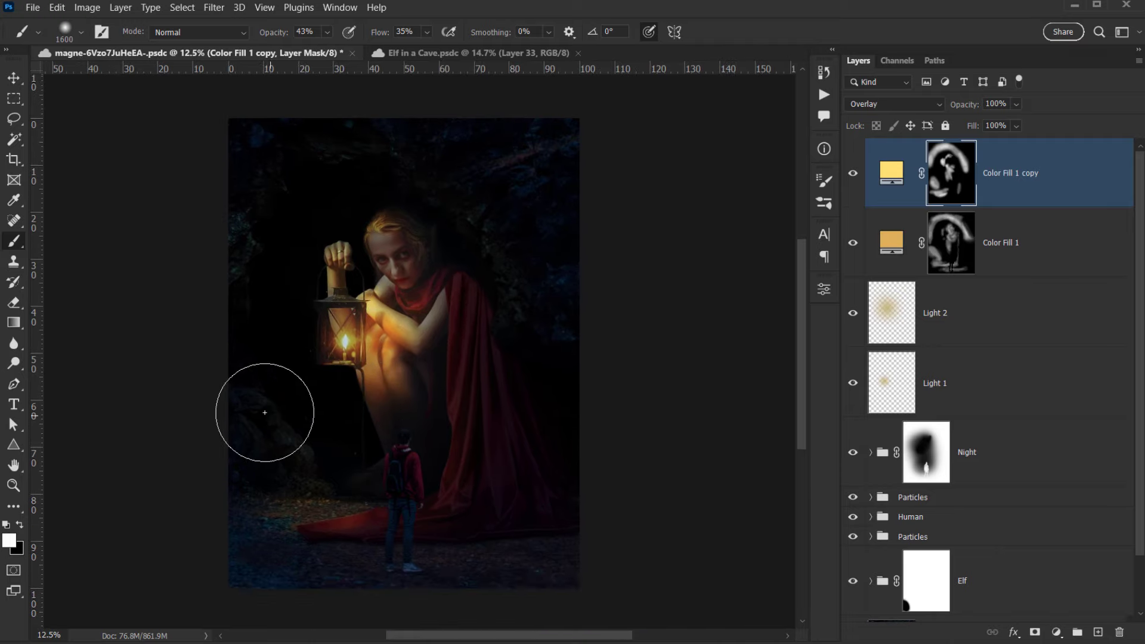
click(275, 420)
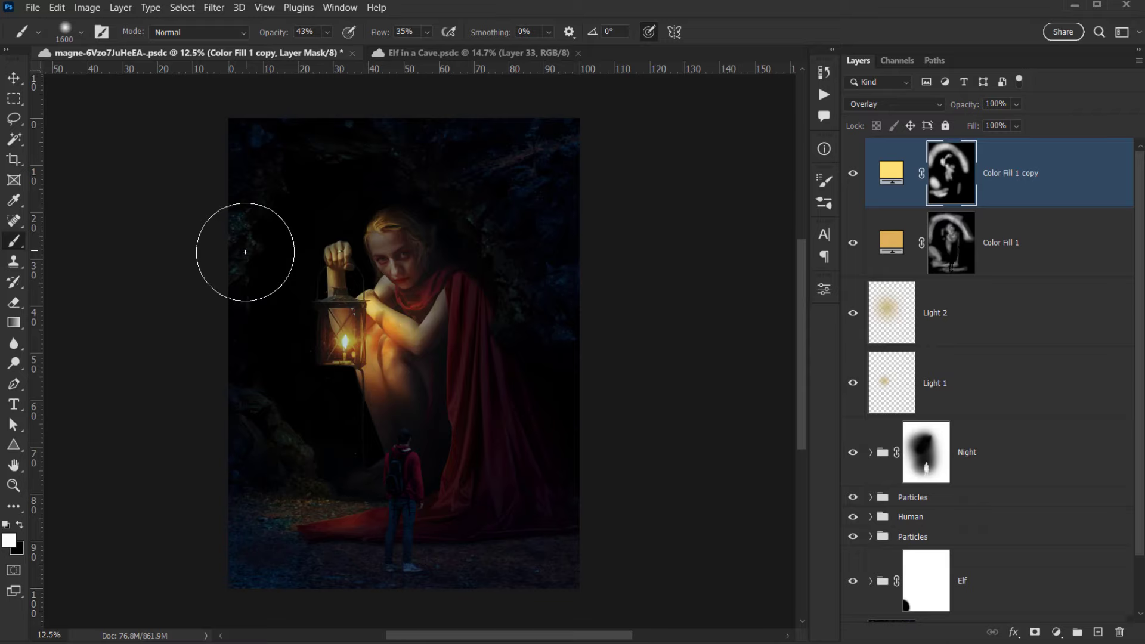
mouse_move(430, 473)
mouse_down()
mouse_move(523, 444)
mouse_move(394, 524)
mouse_up()
Compare the image with Color Fill 1 and Color Fill 1 copy each hidden and shown.
click(853, 245)
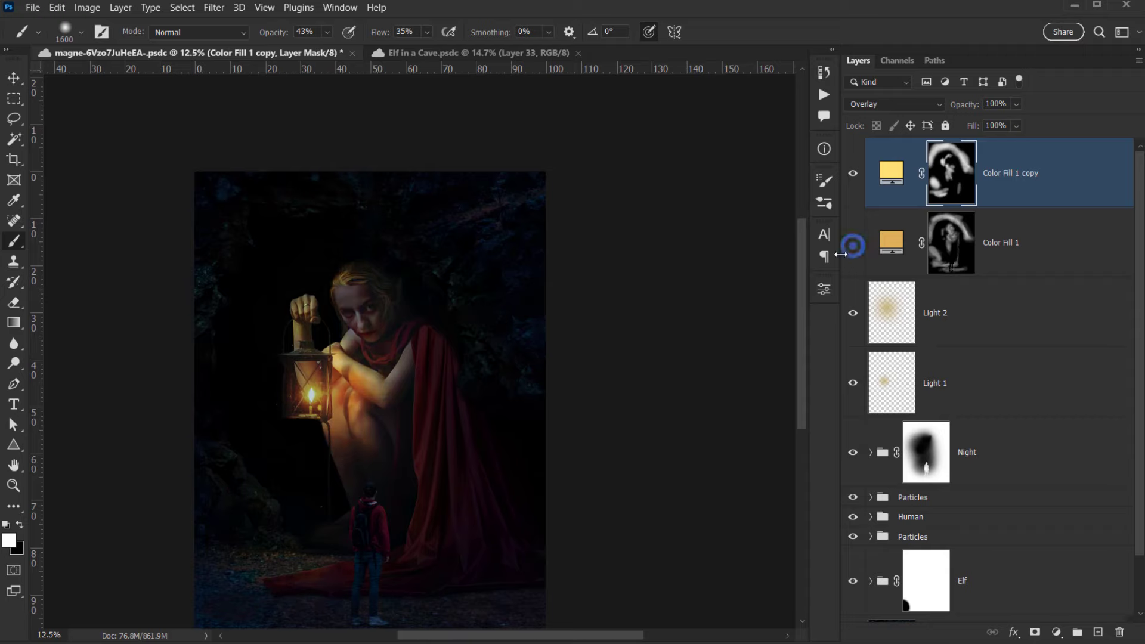
click(863, 178)
click(861, 181)
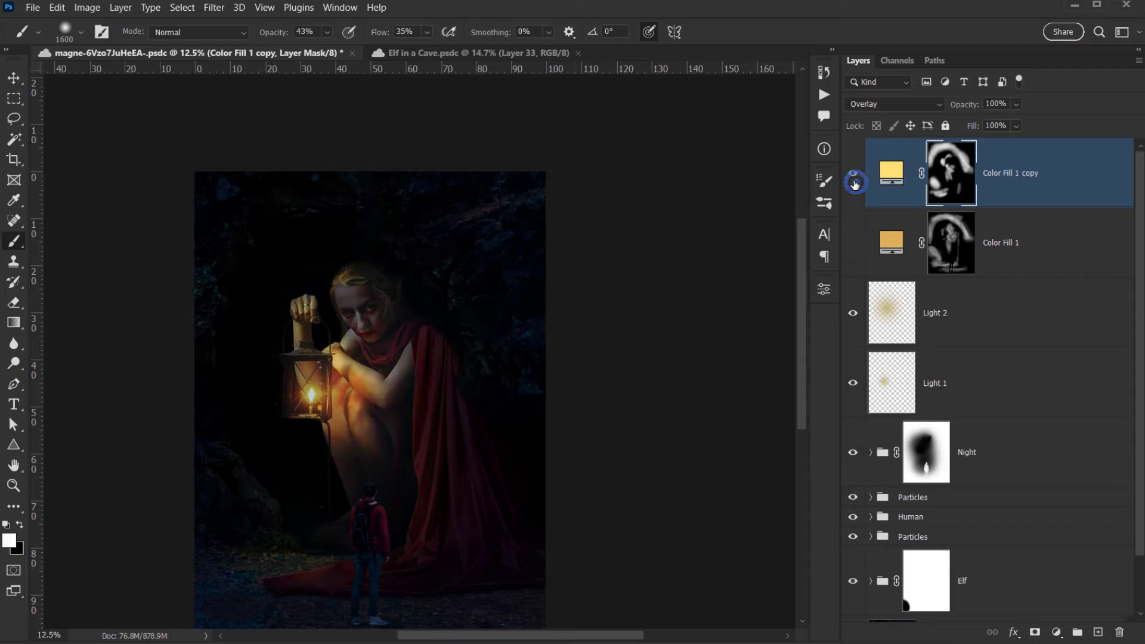
click(861, 182)
click(863, 184)
click(853, 242)
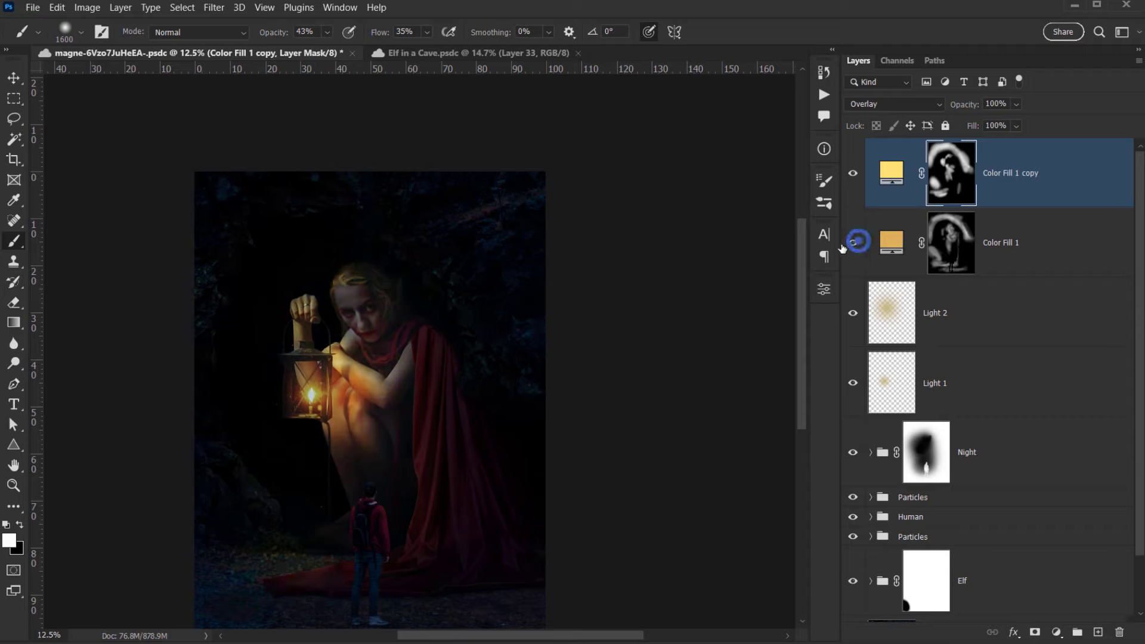
click(1031, 173)
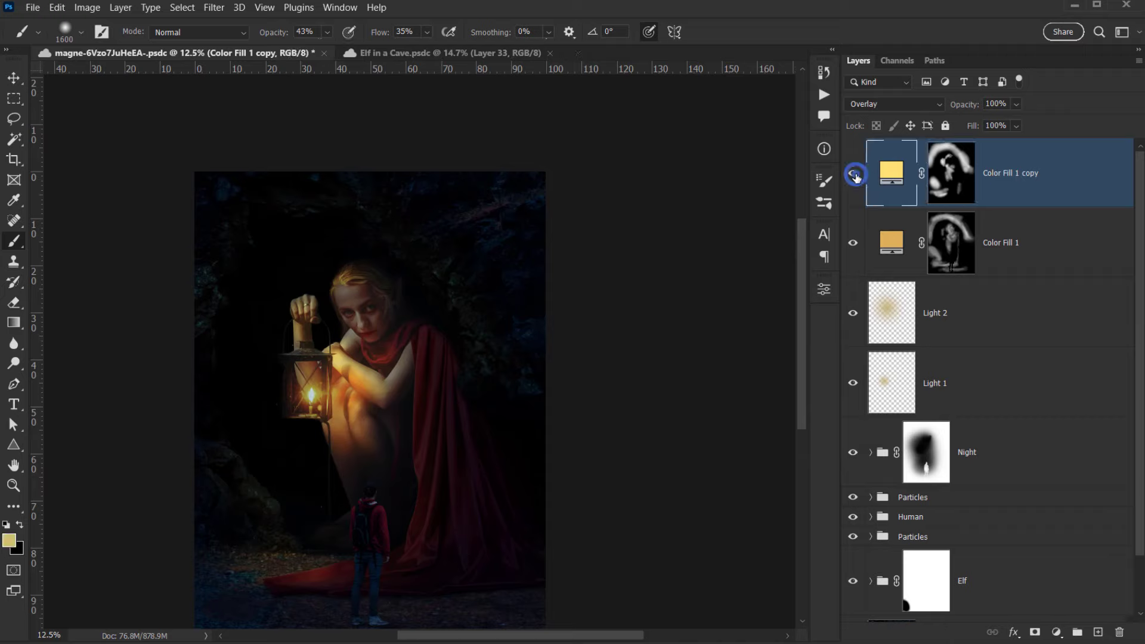
click(856, 176)
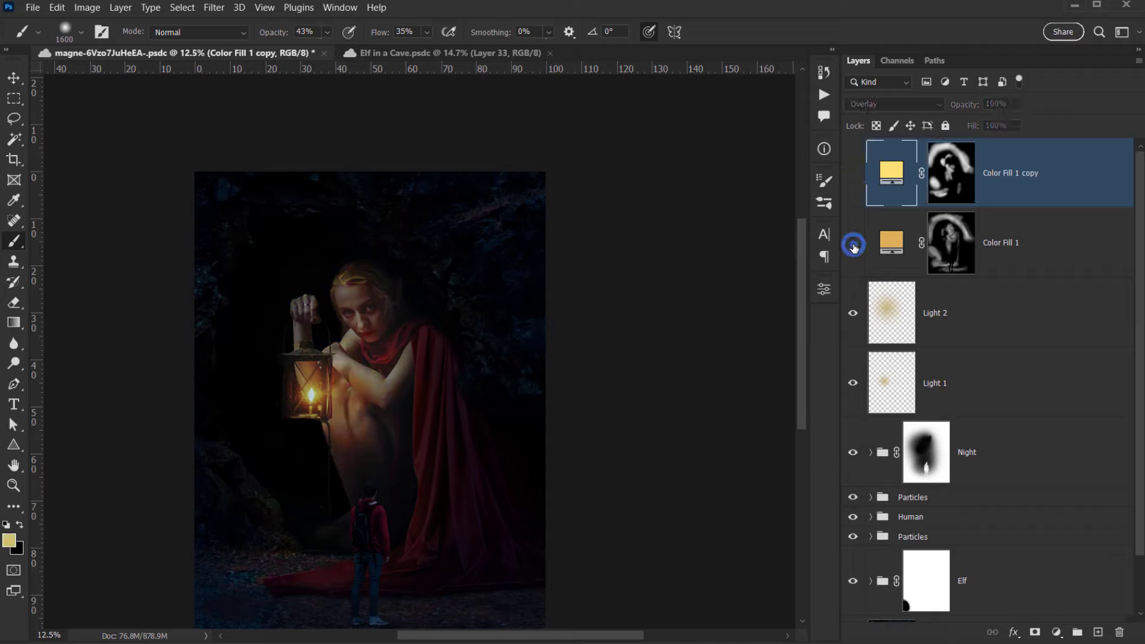
click(853, 246)
click(862, 251)
Reduce Color Fill 1's opacity to about 20% and show Color Fill 1 copy again.
click(895, 241)
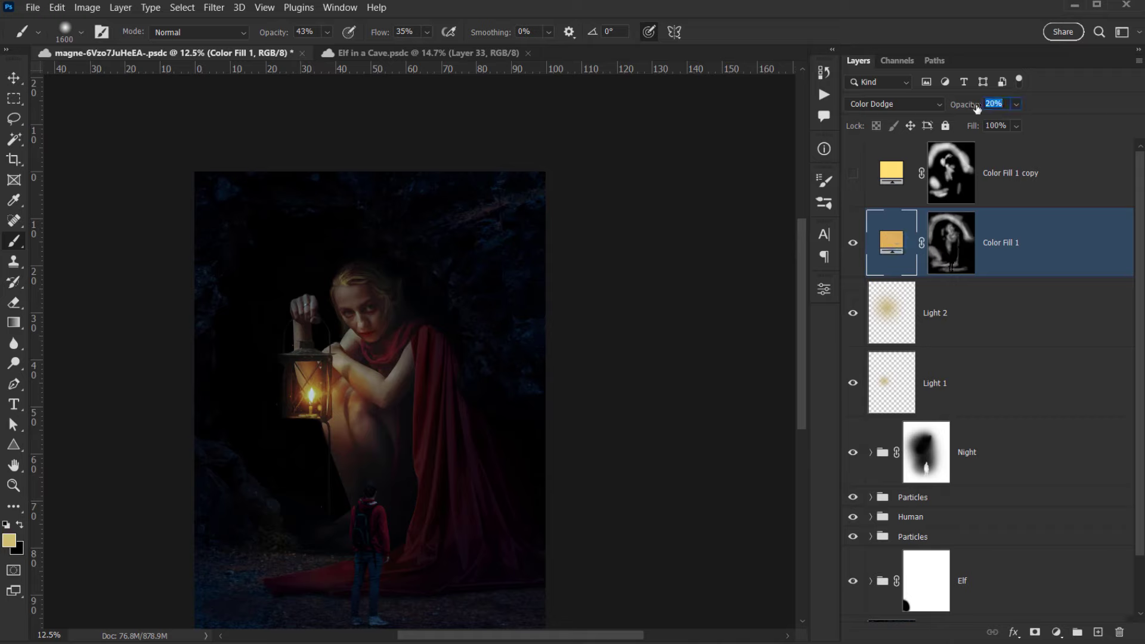
click(1018, 200)
click(853, 173)
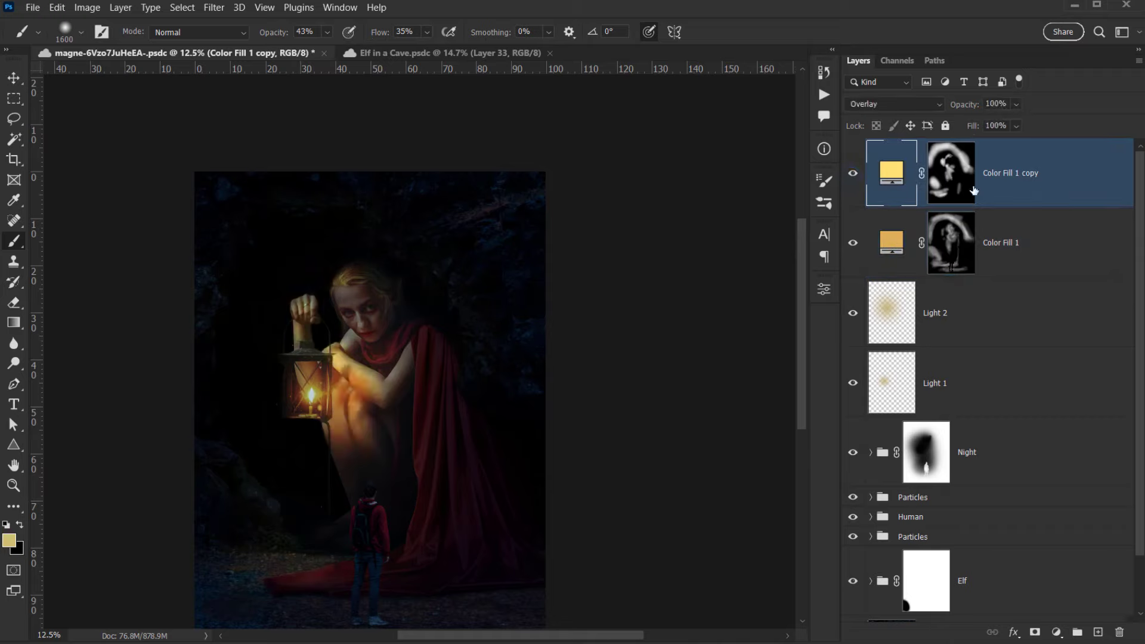
Reduce Color Fill 1 copy's opacity to 36%, toggling the layer to judge the light's strength.
click(858, 173)
click(857, 175)
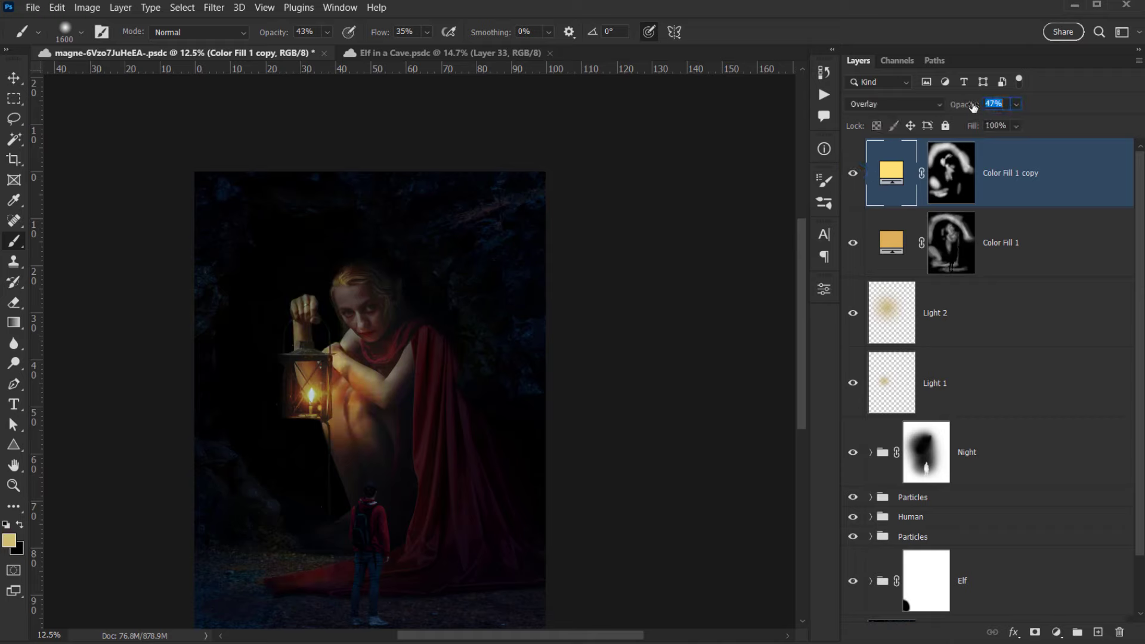
click(856, 174)
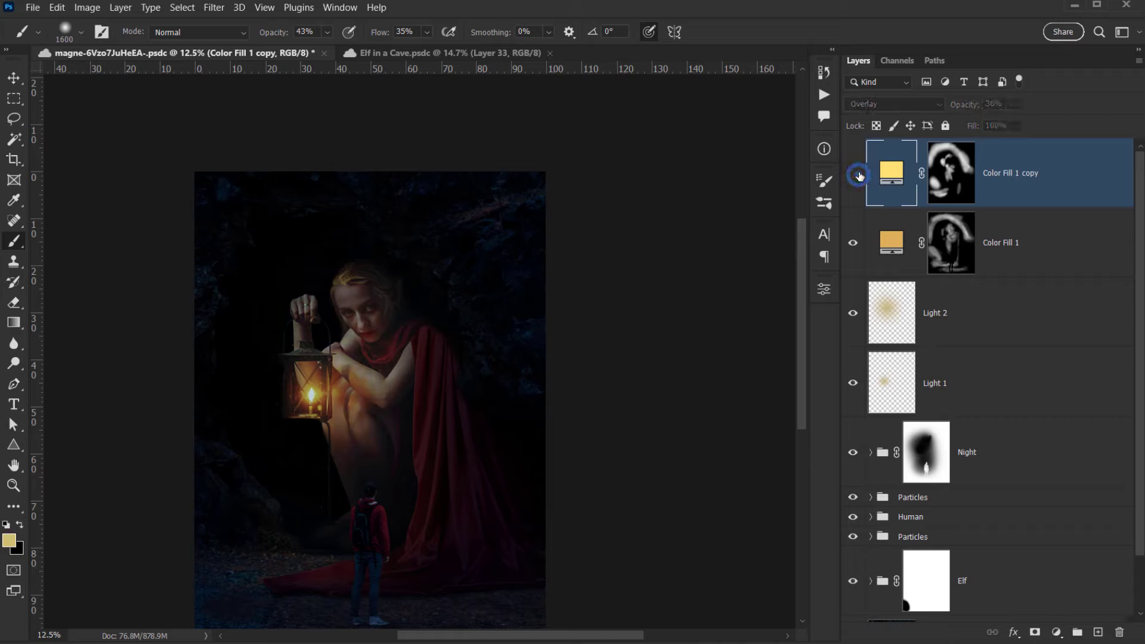
click(857, 175)
click(858, 176)
click(858, 175)
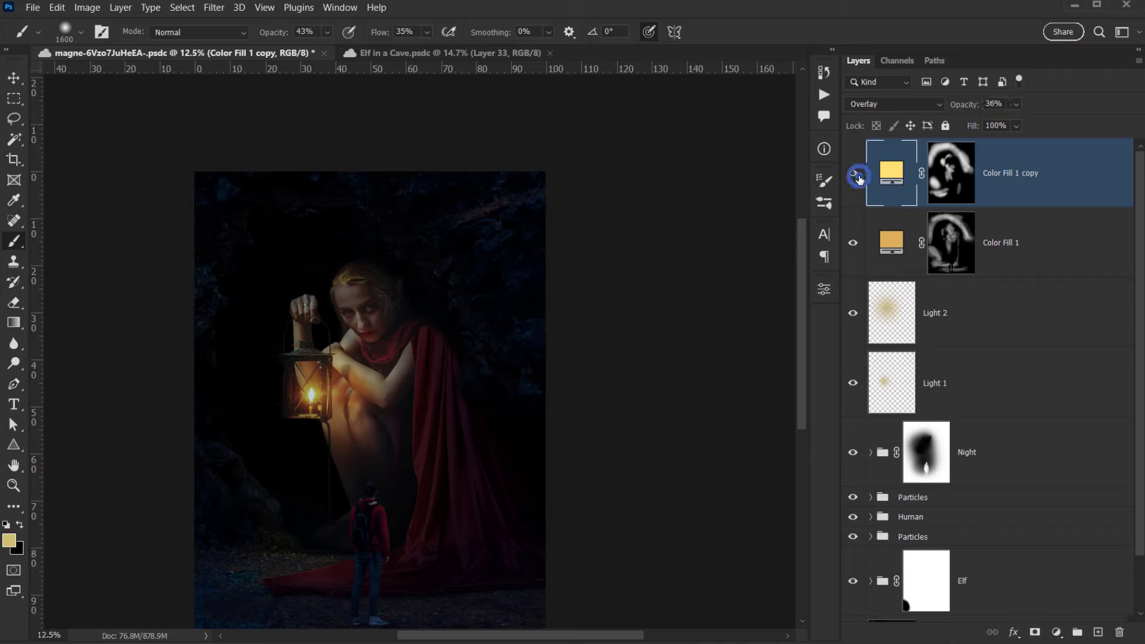
Compare the lighting with Color Fill 1 and Color Fill 1 copy each hidden and shown.
click(858, 175)
click(858, 175)
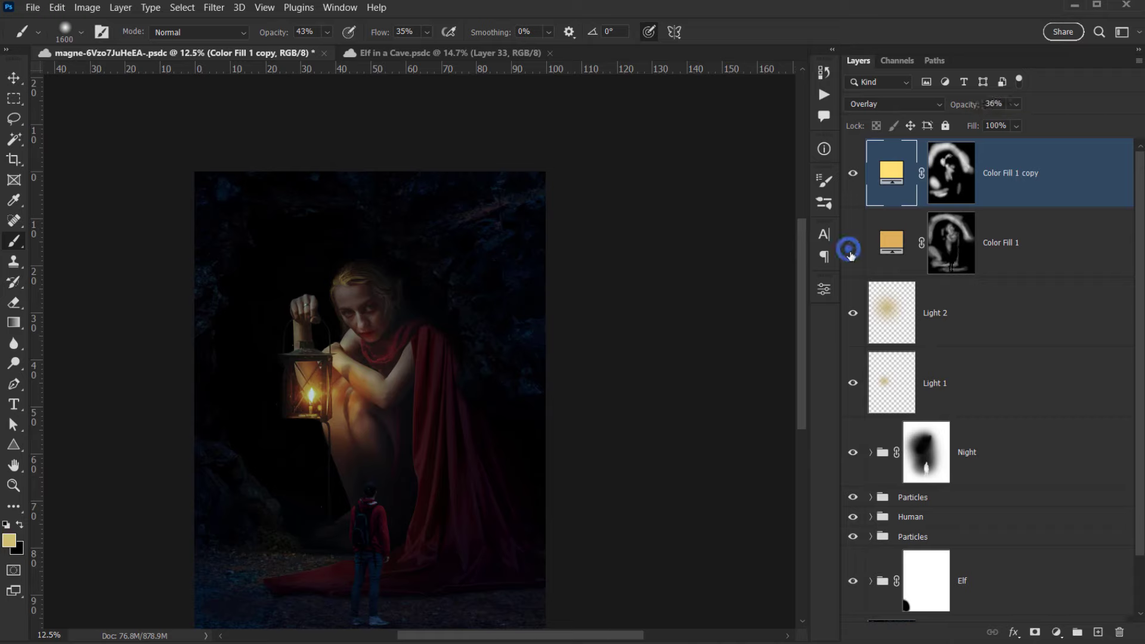
click(852, 249)
click(856, 181)
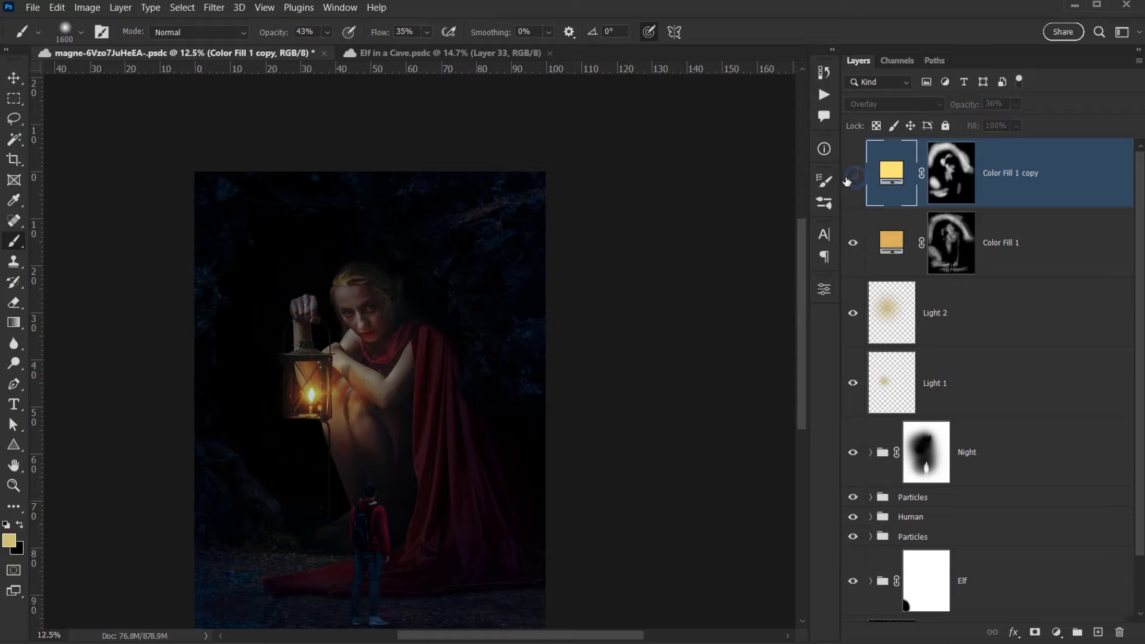
click(857, 185)
click(856, 183)
click(856, 184)
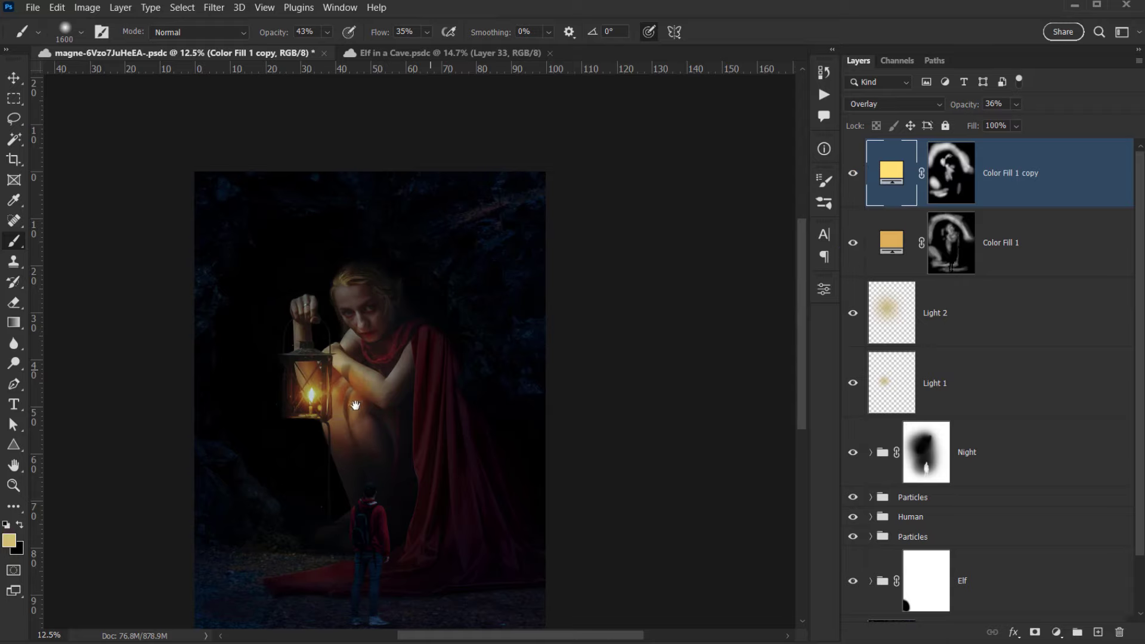
mouse_move(338, 429)
mouse_down()
mouse_move(531, 306)
mouse_move(354, 371)
mouse_up()
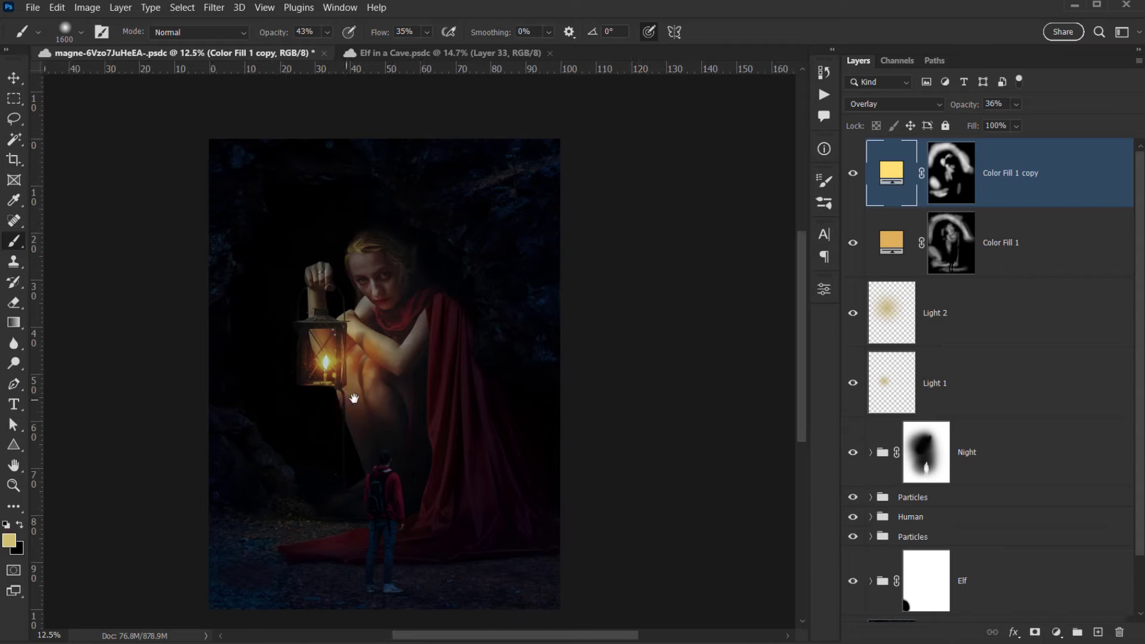
click(858, 179)
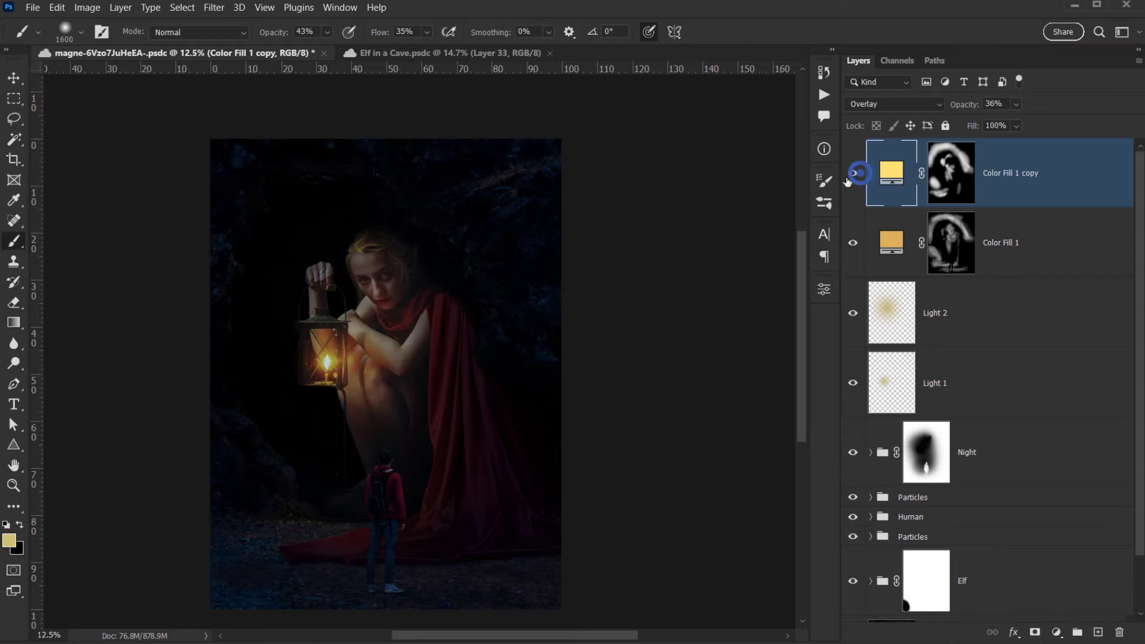
click(859, 179)
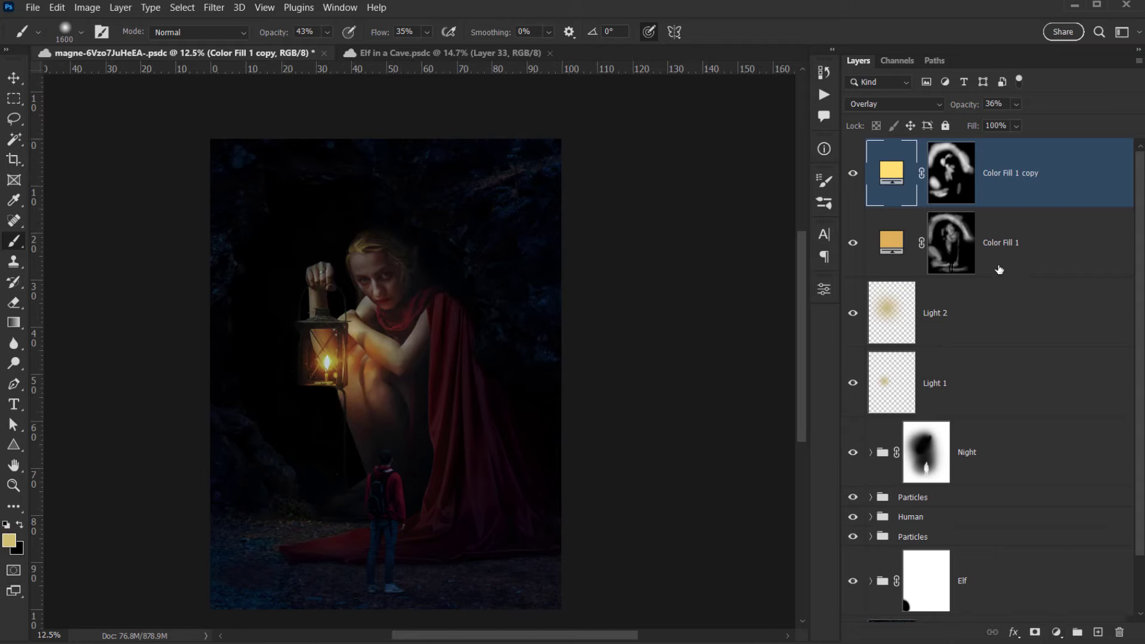
Duplicate Color Fill 1 copy above itself and fill the duplicate's mask with black.
drag(1042, 208, 1014, 170)
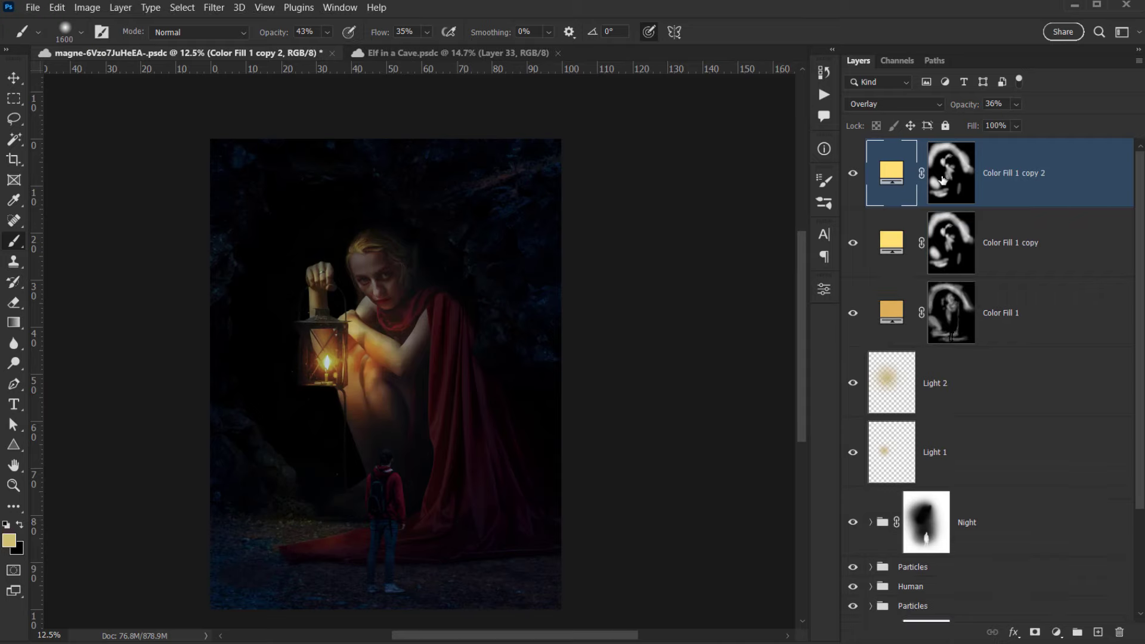
click(951, 175)
key(ctrl+BackSpace)
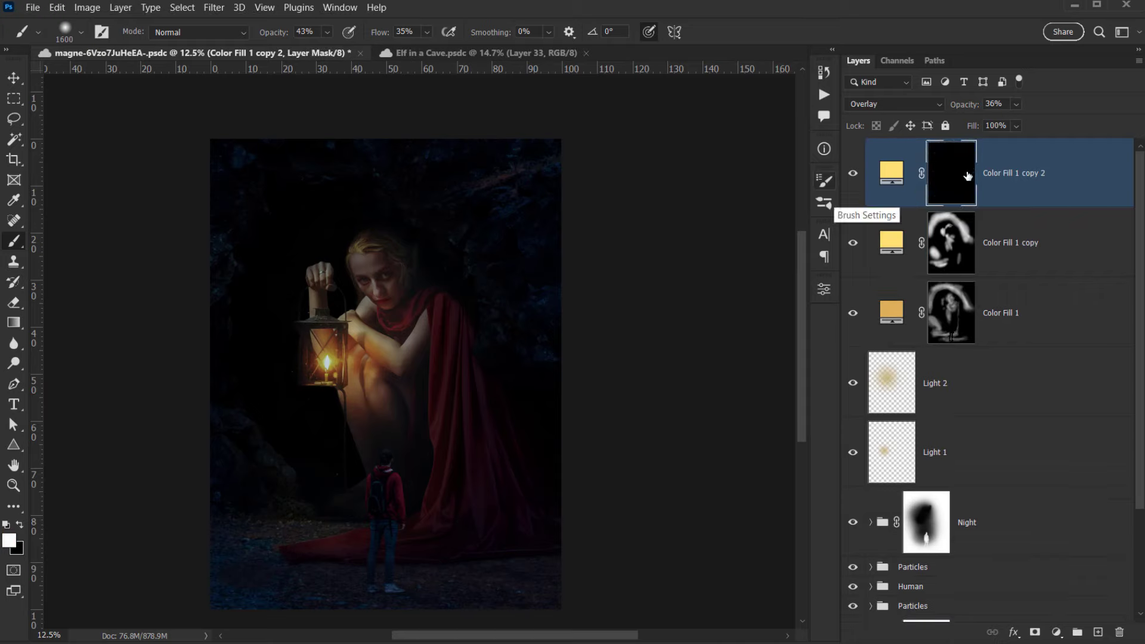
Disable the duplicated fill's mask and try the Color Dodge blend mode on it.
shift+click(965, 173)
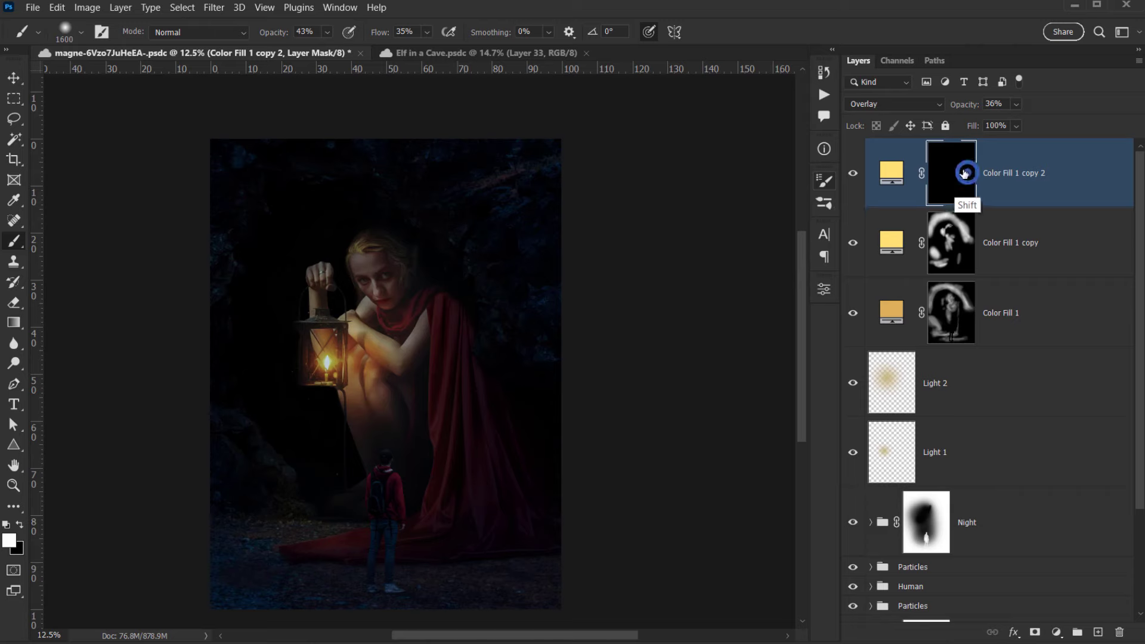
click(913, 106)
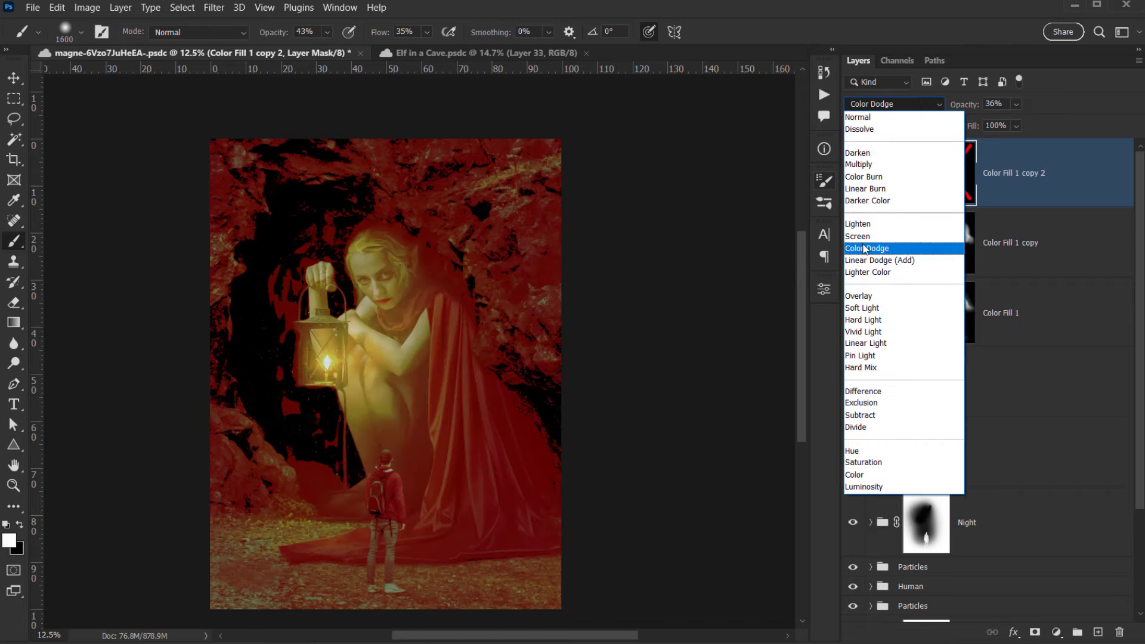
click(866, 249)
Recolour the duplicated fill layer to pale yellow #eddc80, trying several yellows against the image.
click(907, 178)
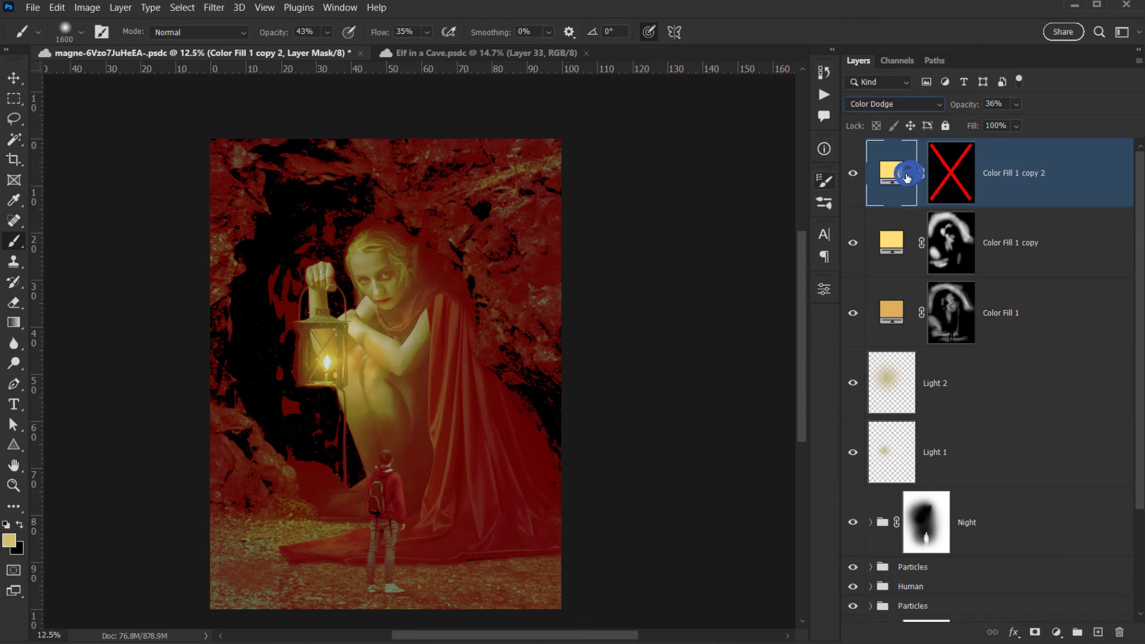
double_click(907, 177)
click(813, 376)
click(840, 376)
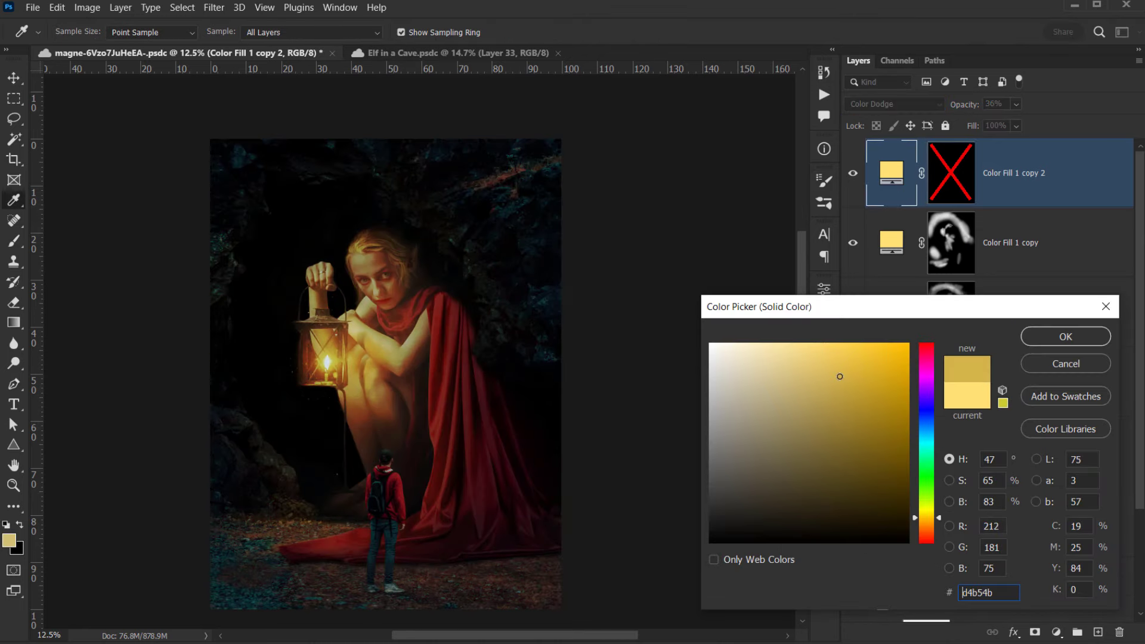
click(868, 362)
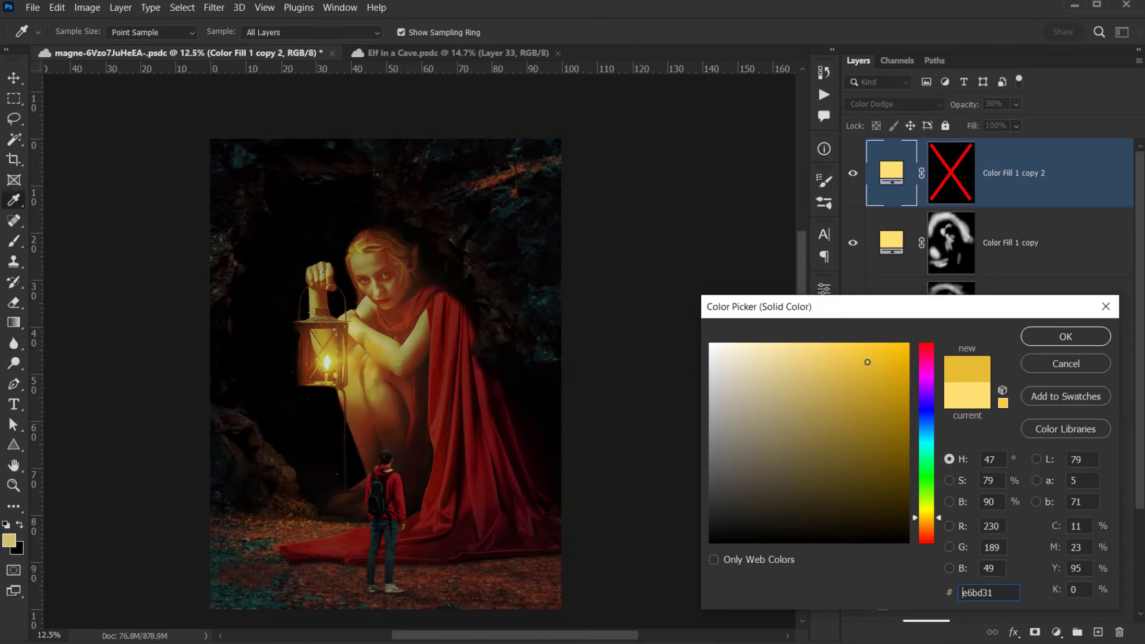
drag(868, 362, 808, 370)
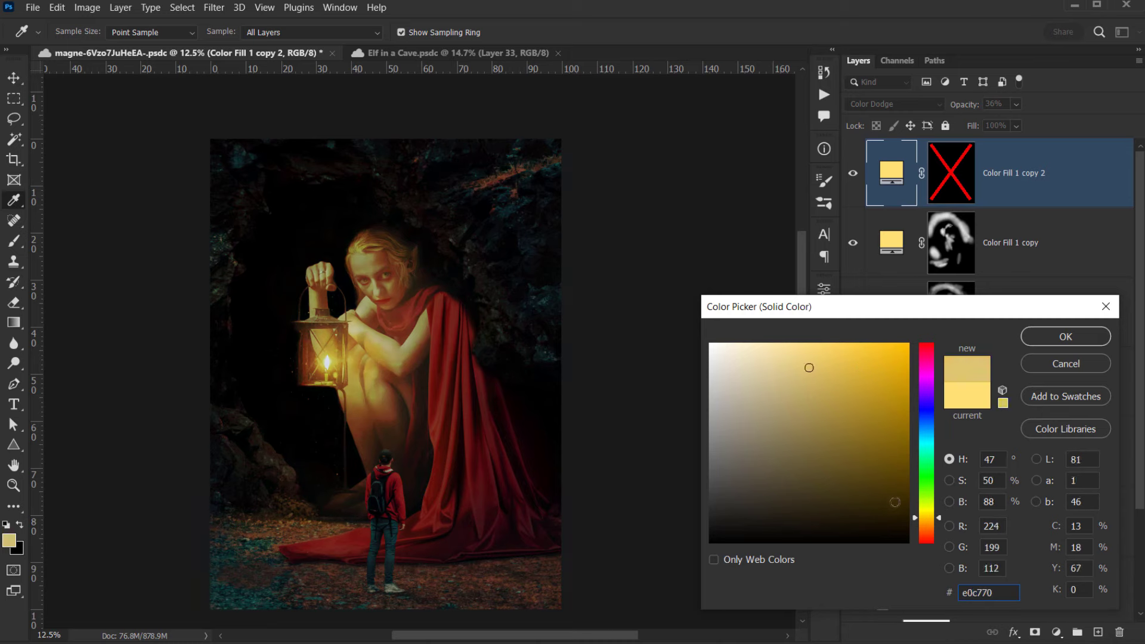
mouse_move(936, 525)
mouse_down()
mouse_move(936, 504)
mouse_move(934, 515)
mouse_up()
drag(805, 354, 801, 356)
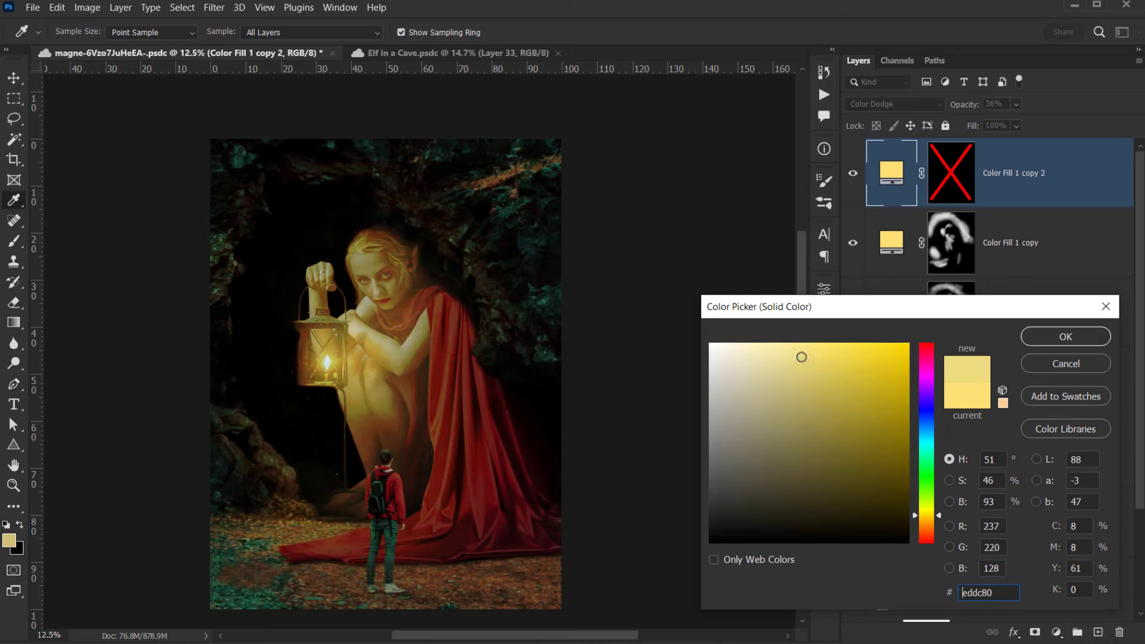
click(1064, 338)
Set the top fill layer's blend mode to Overlay and compare the image with the layer hidden and shown.
click(898, 106)
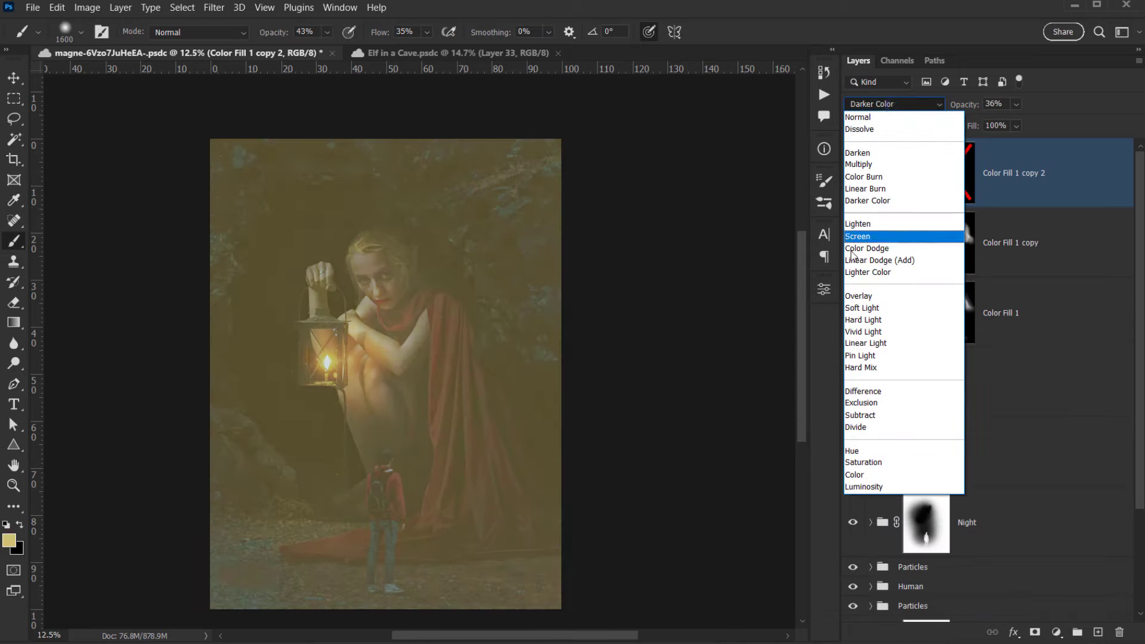
click(867, 295)
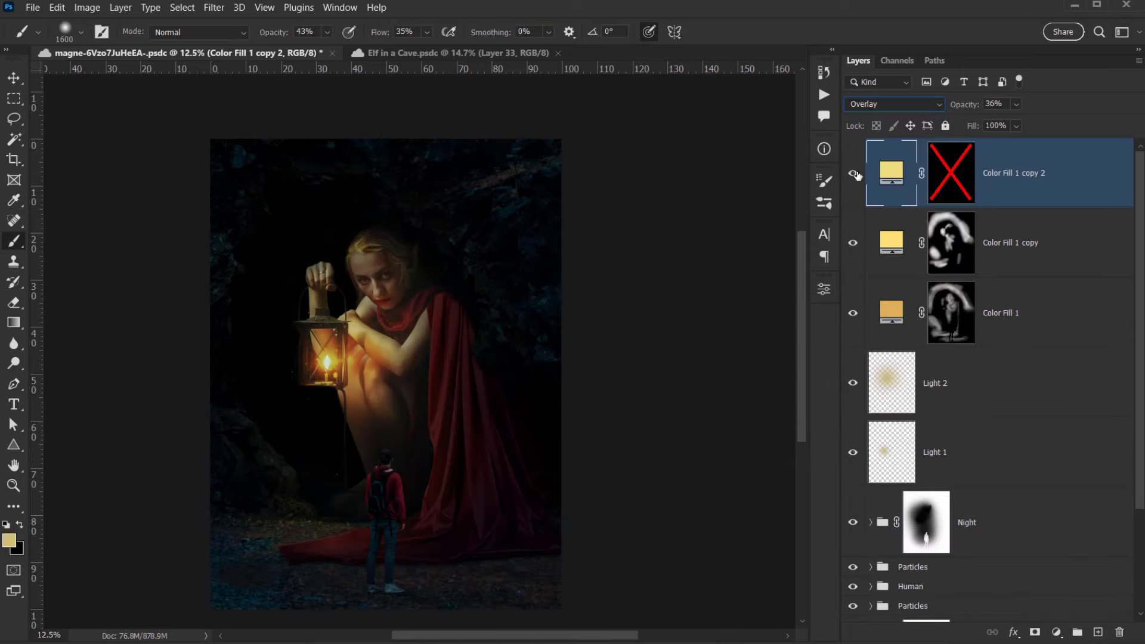
click(858, 178)
click(857, 178)
click(860, 184)
click(859, 180)
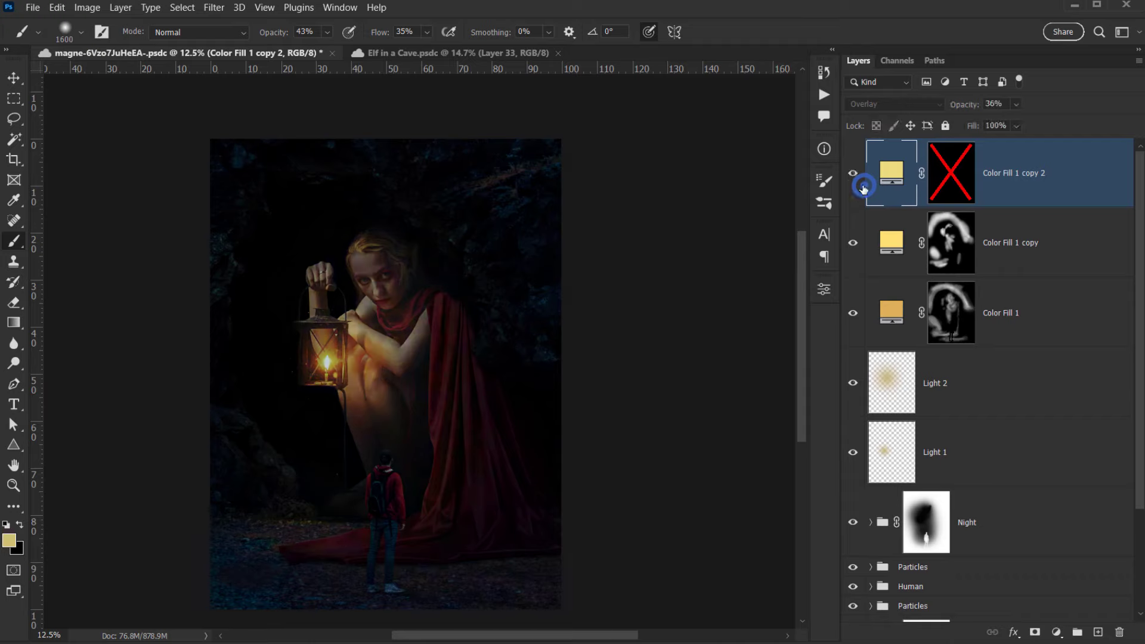
click(859, 180)
click(859, 180)
Re-enable the mask and paint white at 100% flow over the cave rocks around the elf, raising the layer's opacity to 58%.
shift+click(952, 173)
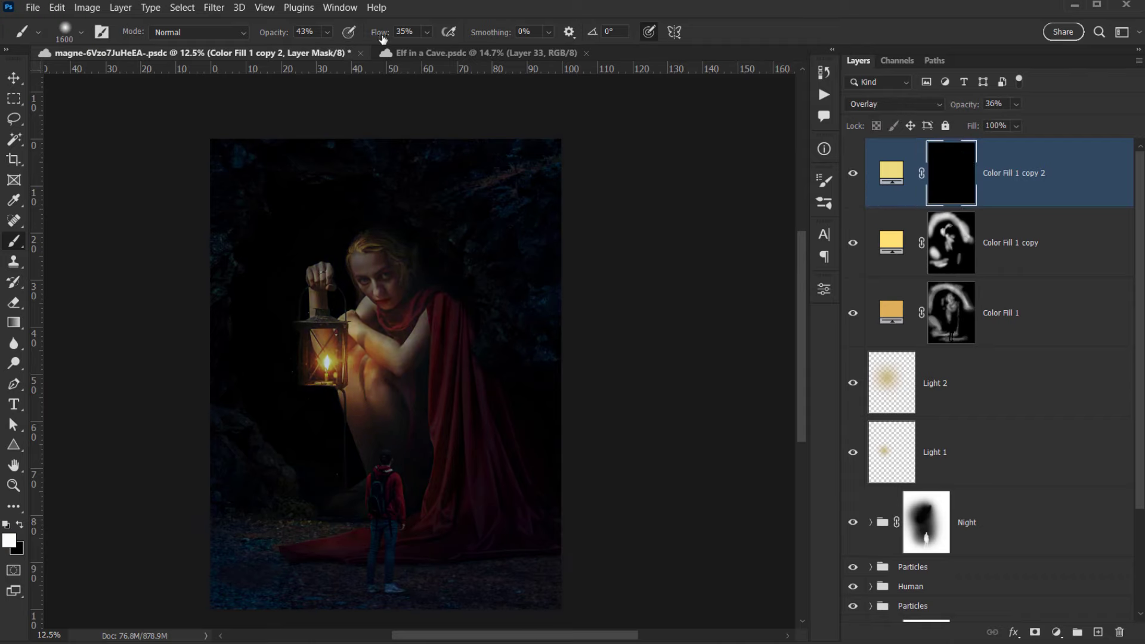
drag(383, 39, 423, 39)
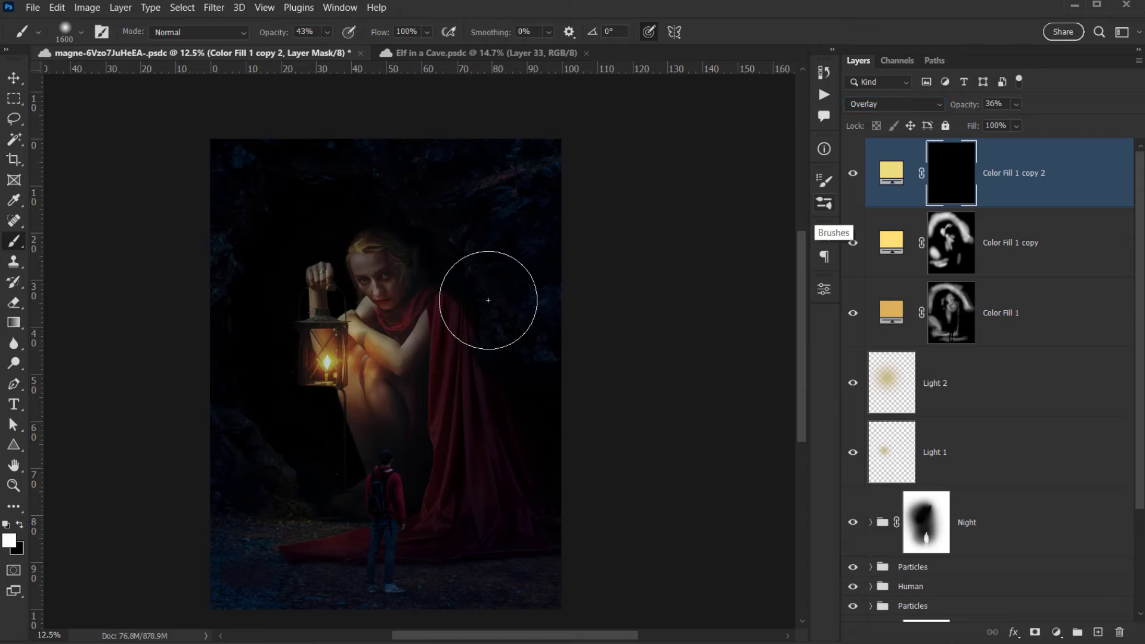
drag(488, 301, 511, 325)
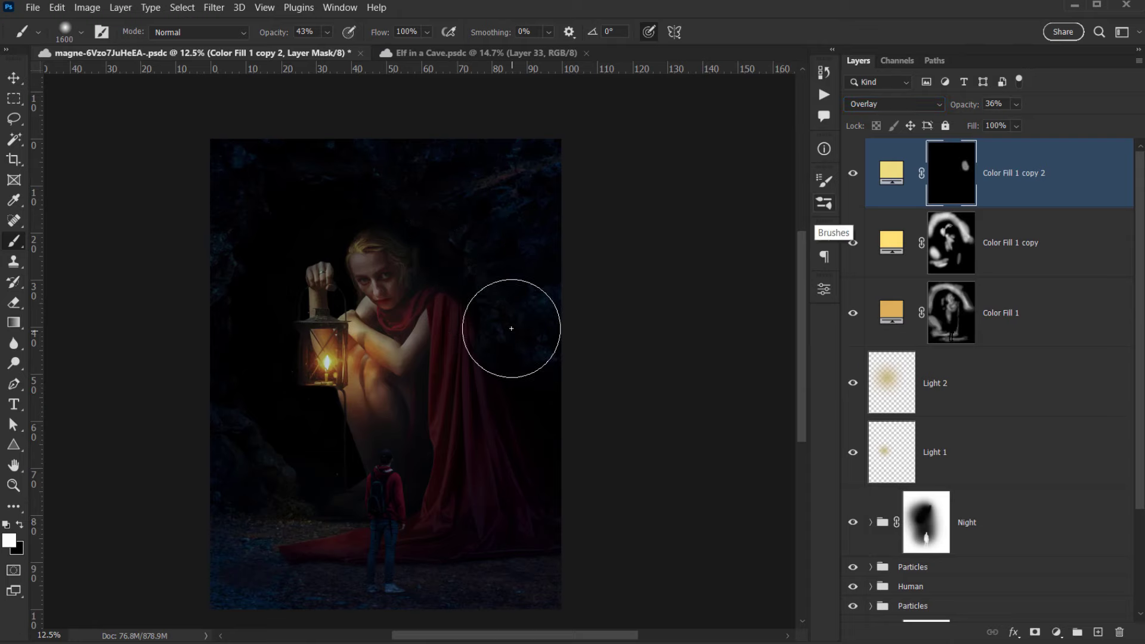
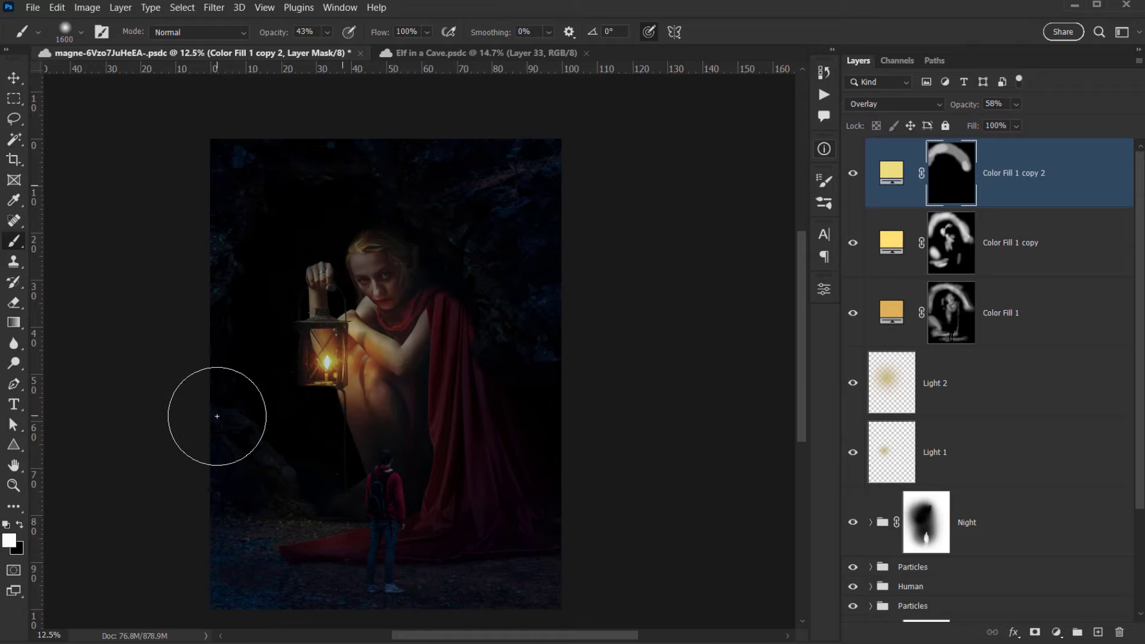
drag(217, 416, 294, 465)
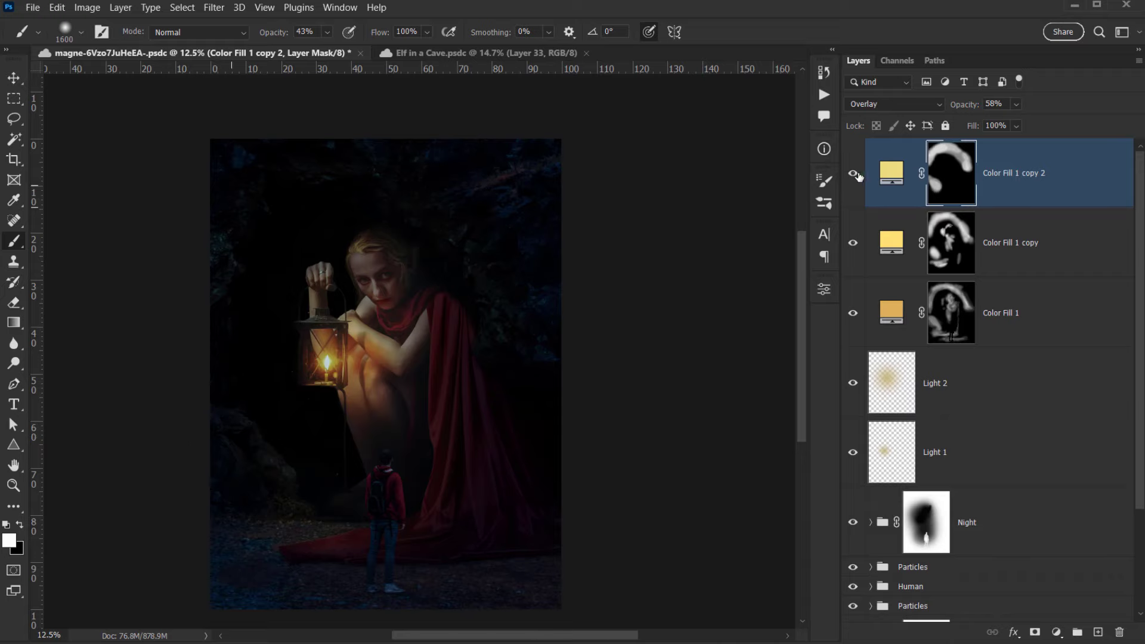
Compare the rocks with Color Fill 1 copy 2 hidden and shown, and recolour the fill to warm orange #f8cd72.
click(858, 174)
click(851, 181)
click(856, 182)
click(854, 184)
double_click(891, 174)
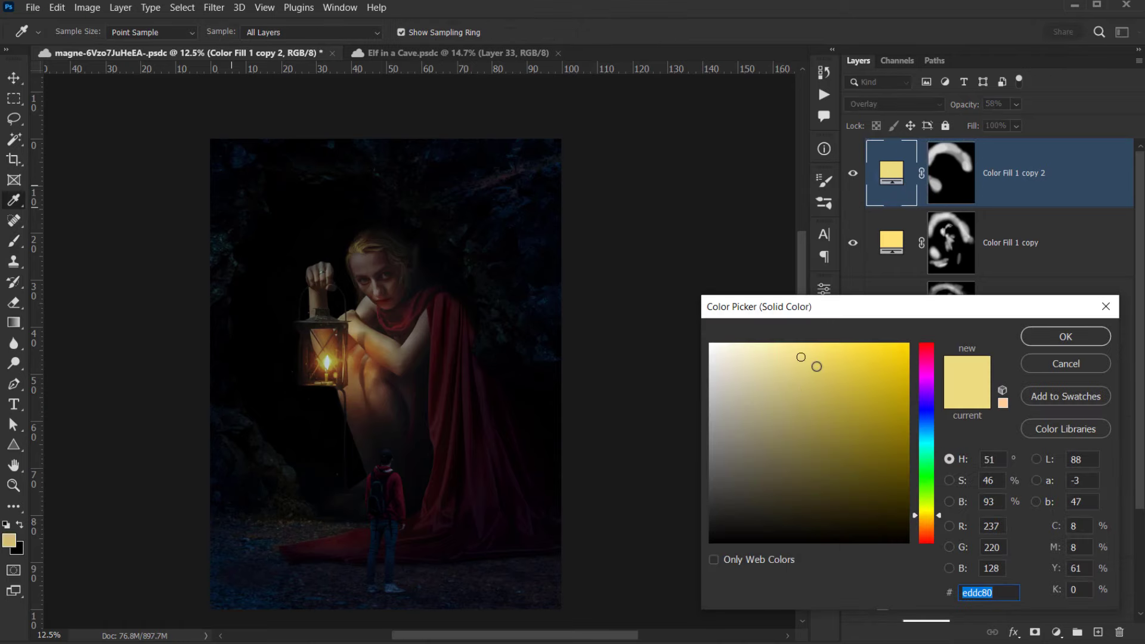
click(932, 521)
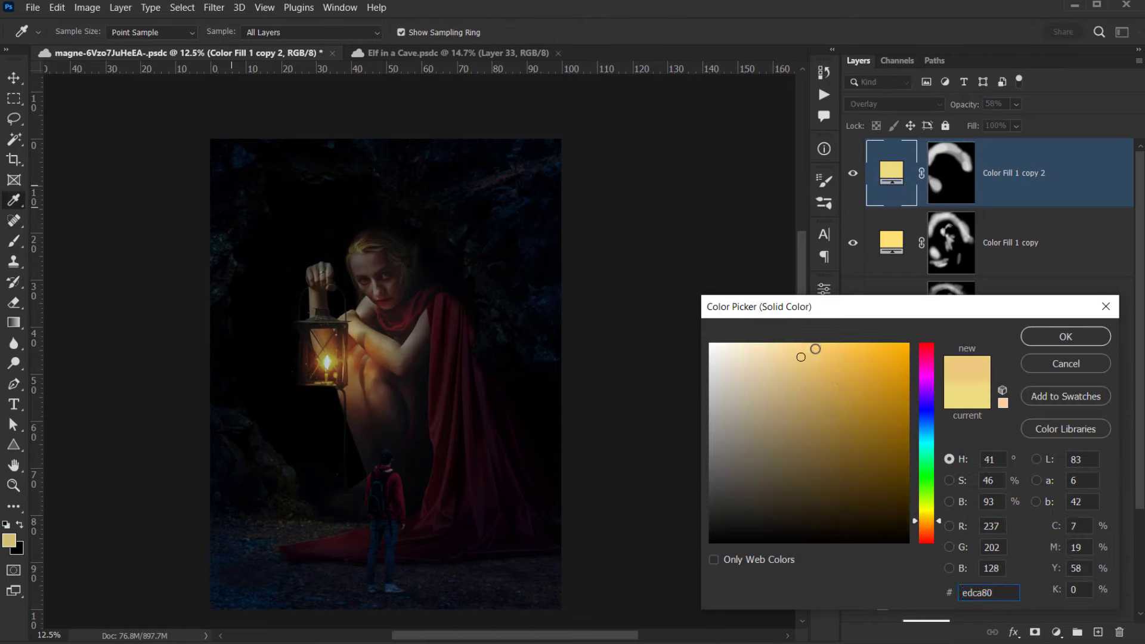
click(818, 349)
click(1044, 336)
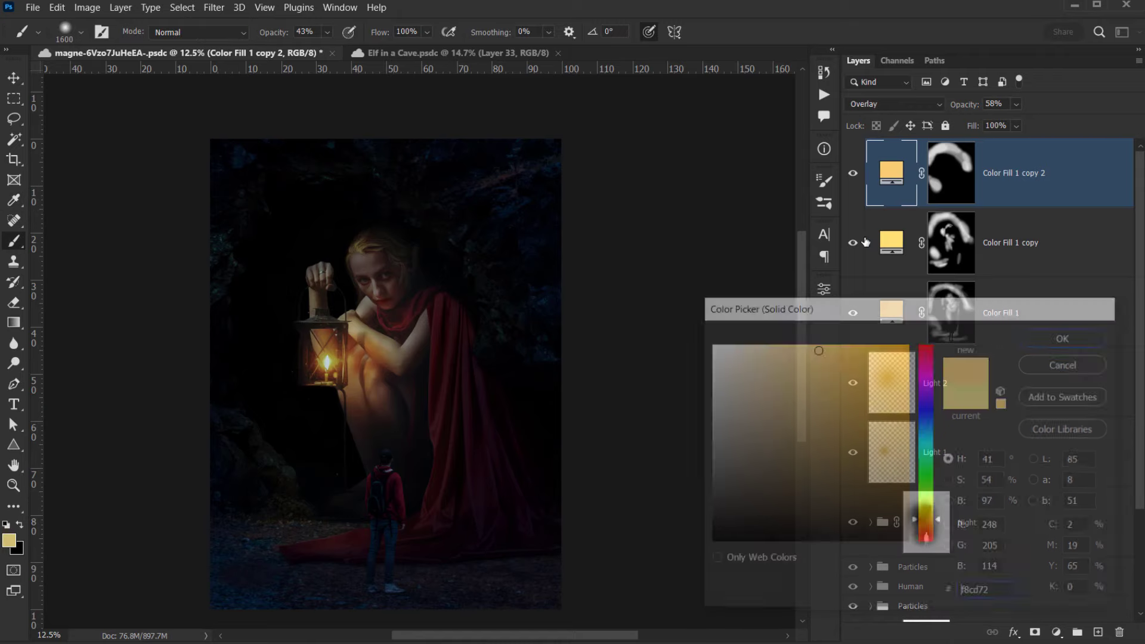
Examine the warmer rock lighting across the whole image with Color Fill 1 copy 2 hidden and shown.
click(858, 181)
click(858, 181)
click(862, 186)
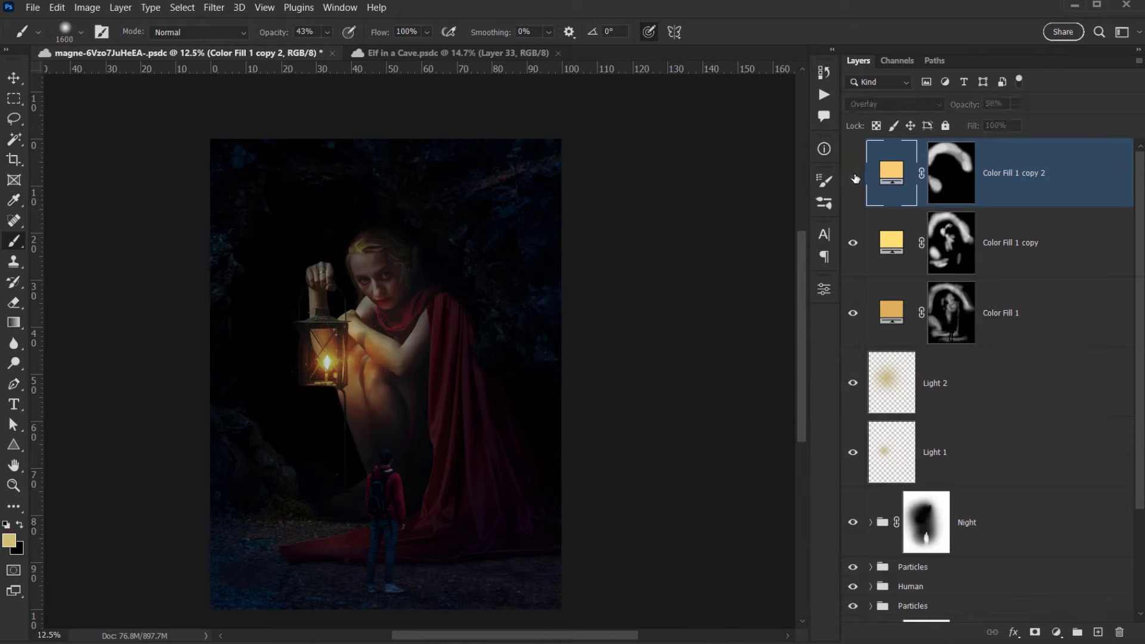
click(854, 173)
click(854, 173)
click(854, 173)
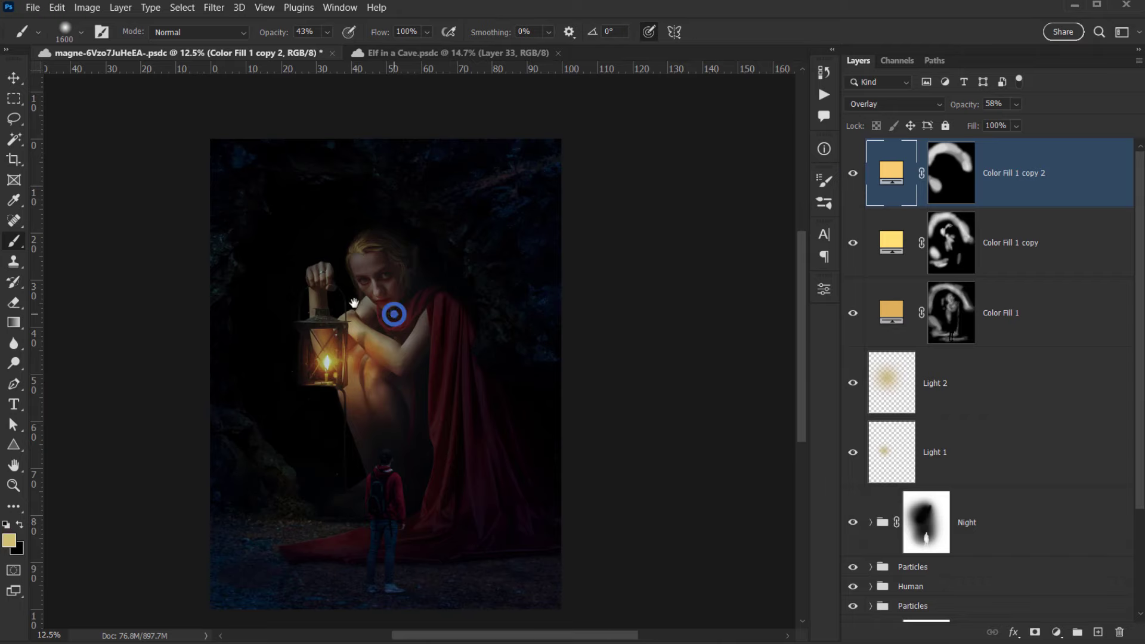
drag(354, 303, 302, 284)
drag(424, 392, 473, 328)
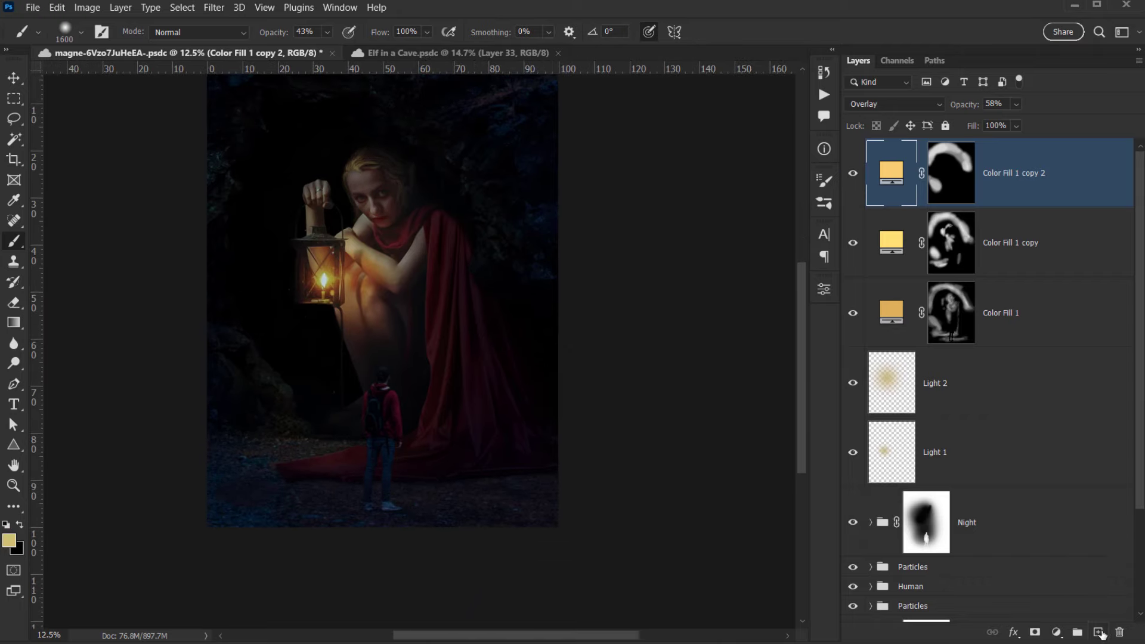
drag(390, 354, 376, 401)
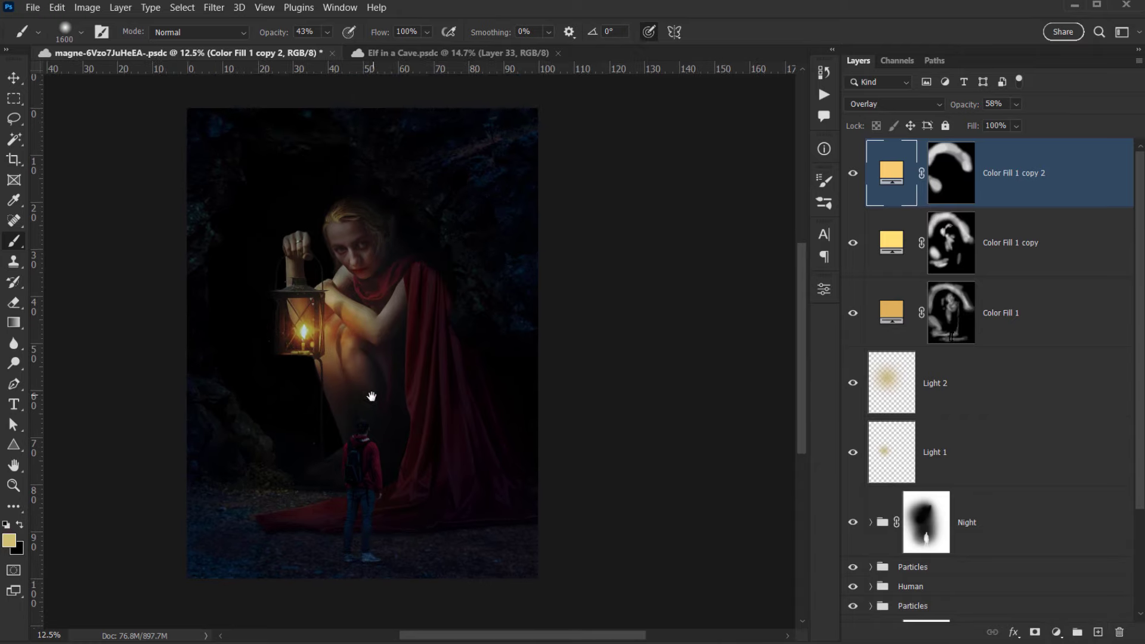
Duplicate Color Fill 1 copy 2 above itself and delete the duplicate's mask.
alt+click(1022, 186)
drag(1013, 158, 1121, 633)
click(939, 192)
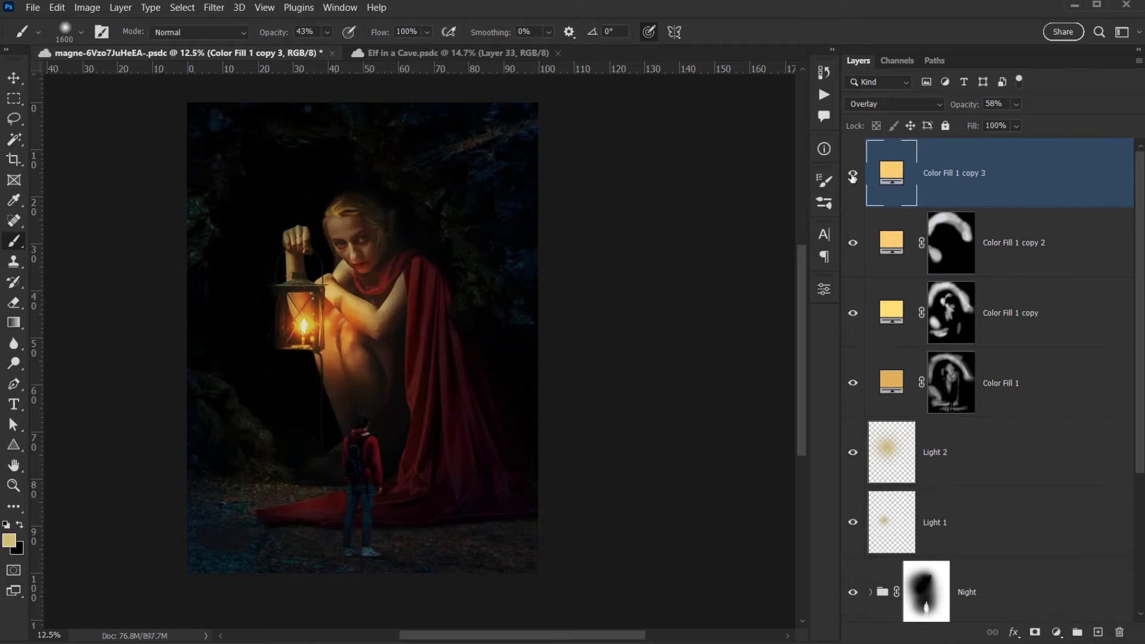
Compare the image with the unmasked Color Fill 1 copy 3 hidden and shown, examining the small man and the ground closely.
click(853, 174)
click(854, 174)
click(854, 174)
click(855, 174)
drag(352, 442, 383, 413)
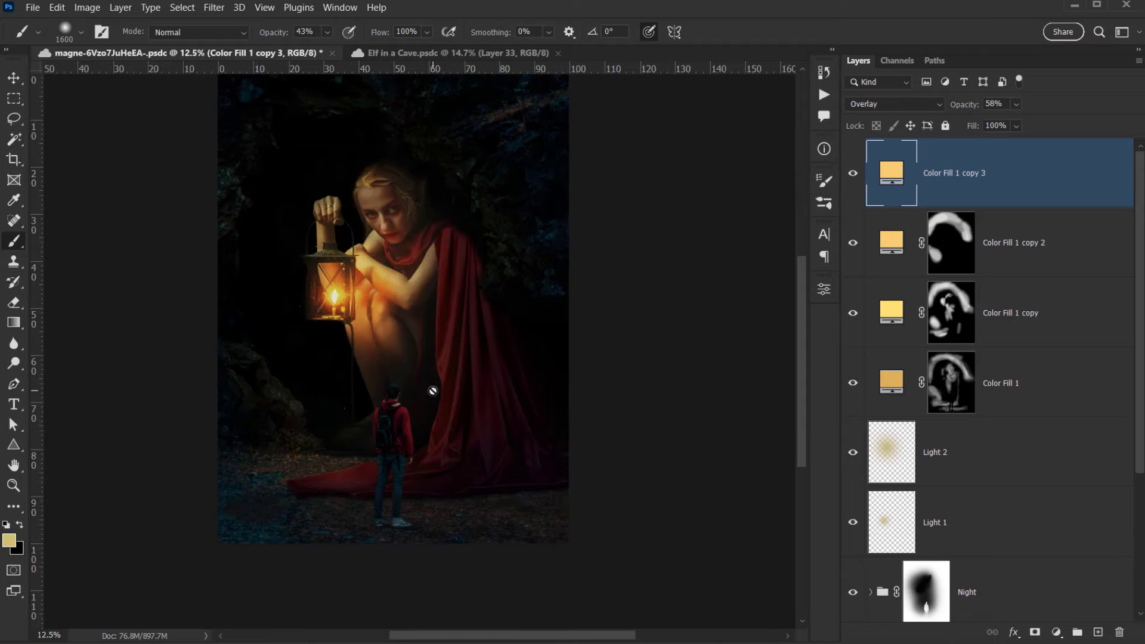
scroll(433, 391, up, 2)
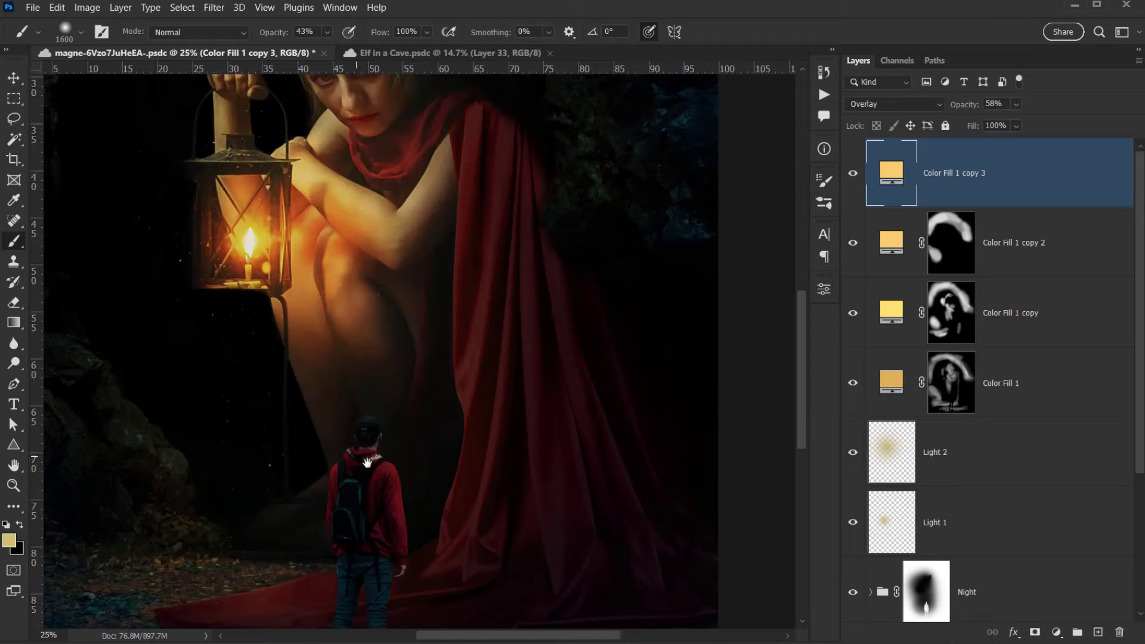
scroll(367, 462, down, 3)
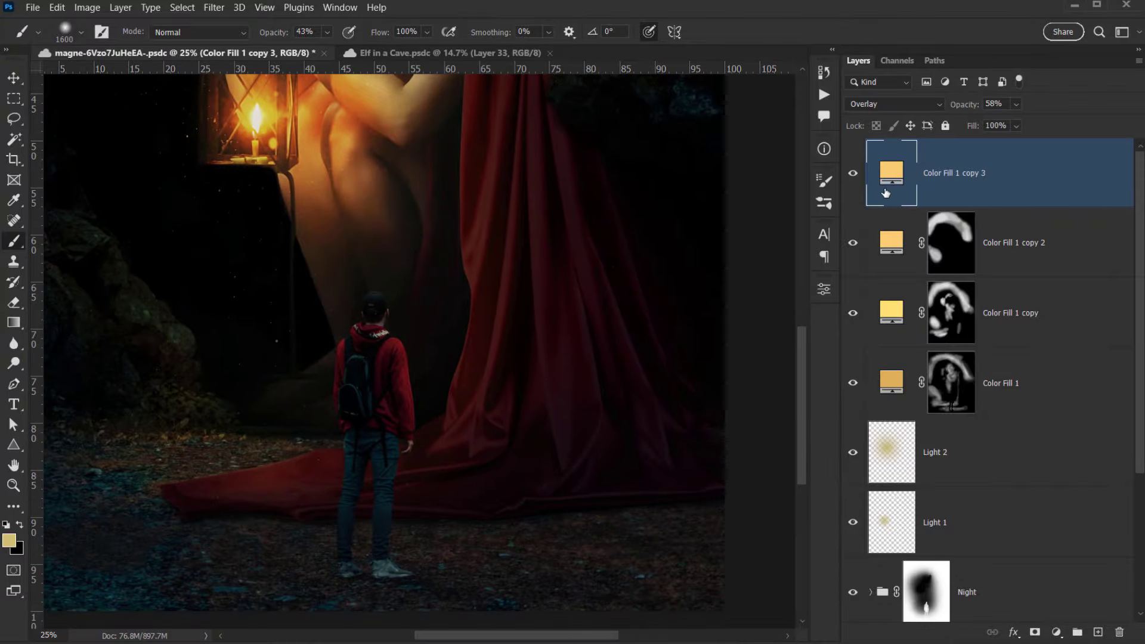
click(853, 173)
click(853, 173)
click(853, 173)
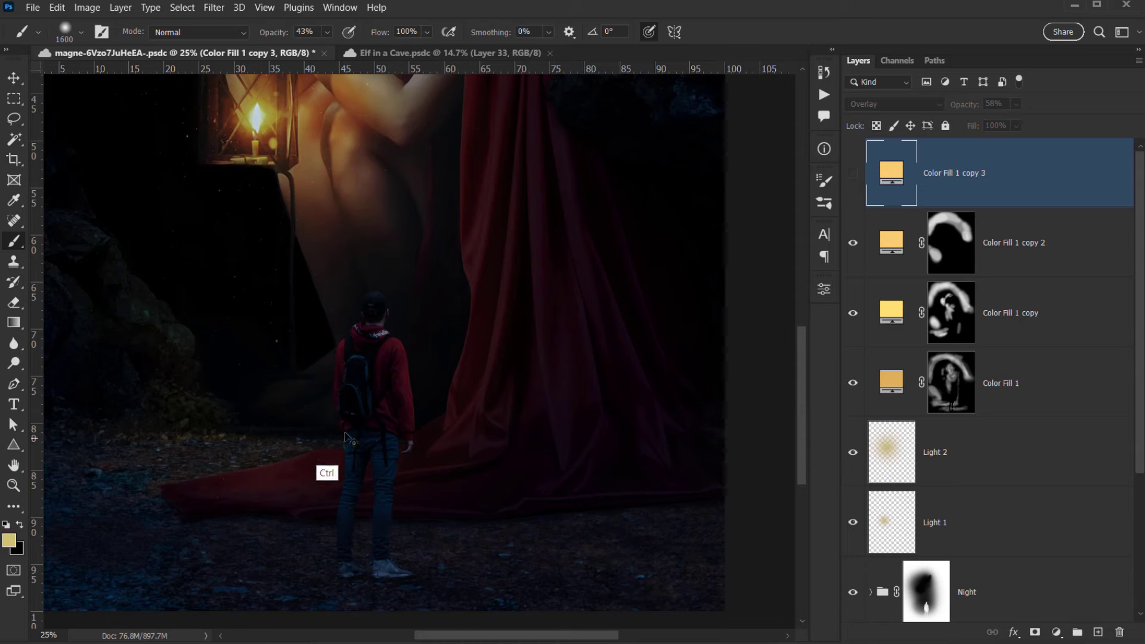
Make the Color Fill 1 copy 3 layer visible again over the small man.
drag(394, 380, 337, 442)
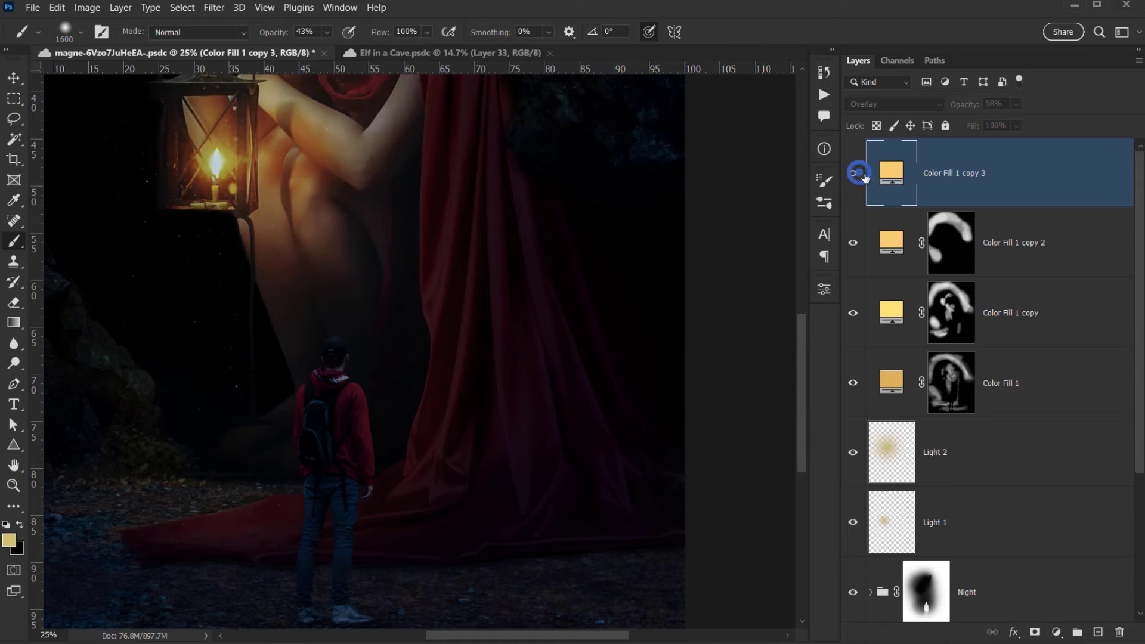
click(855, 173)
Load the small man's silhouette from the Model layer in the Human group as a selection and collapse the group.
scroll(1116, 422, down, 5)
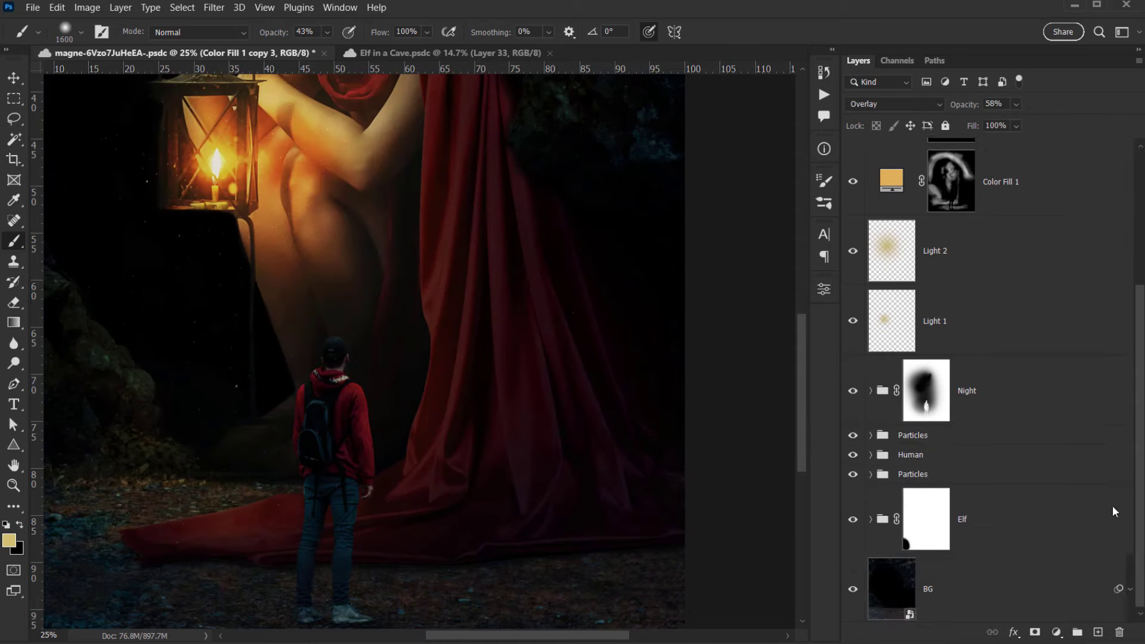
click(873, 457)
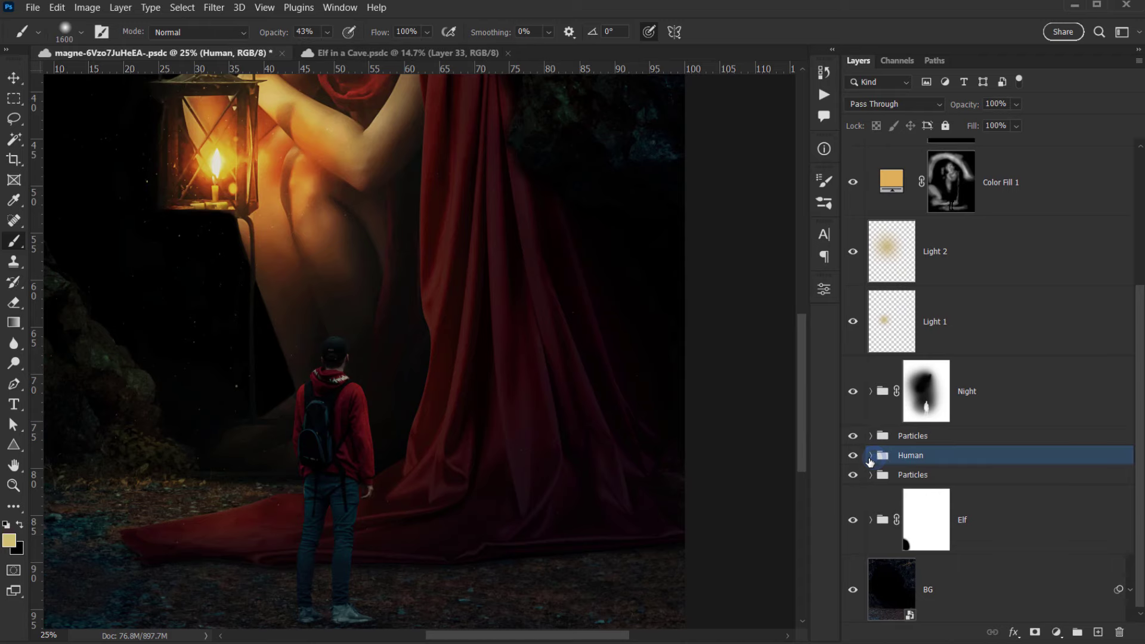
double_click(876, 461)
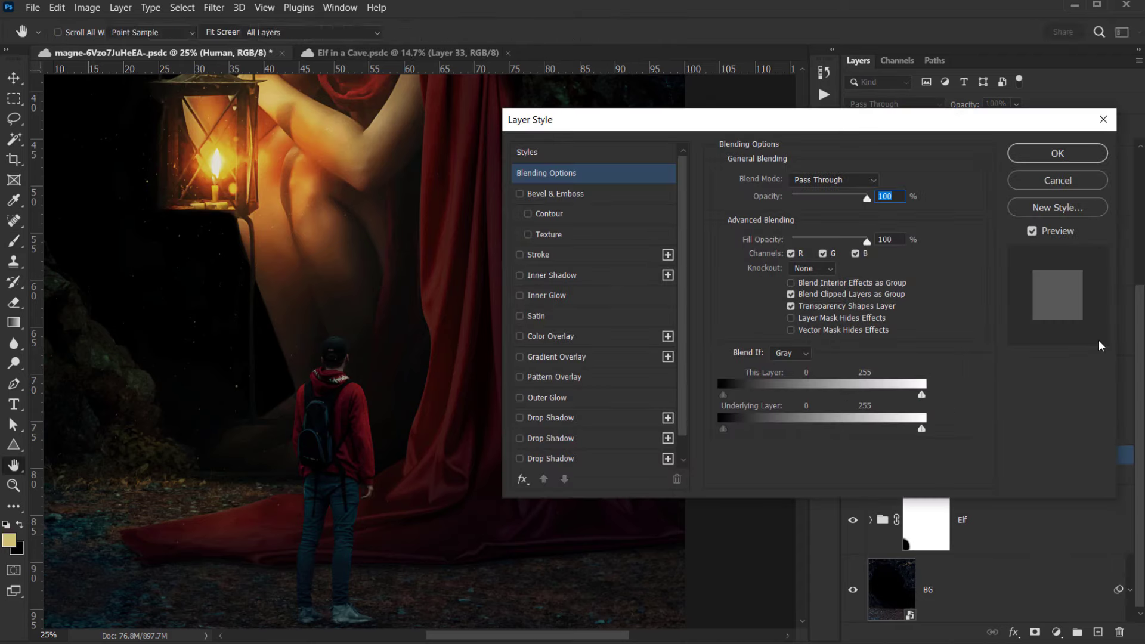
key(Escape)
click(871, 456)
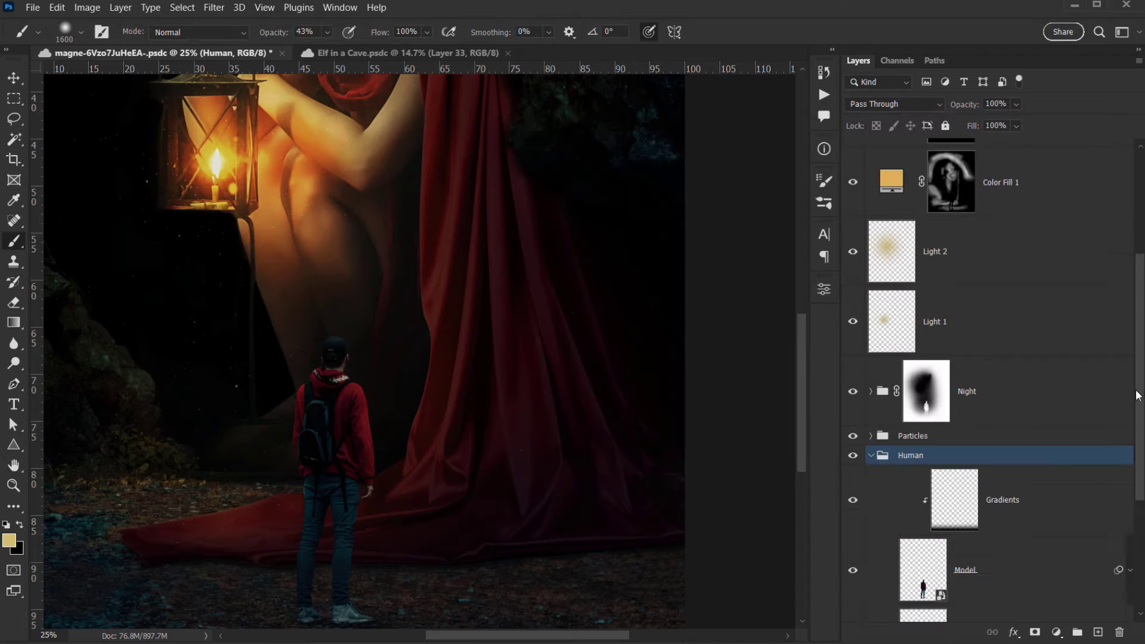
drag(1140, 411, 1140, 467)
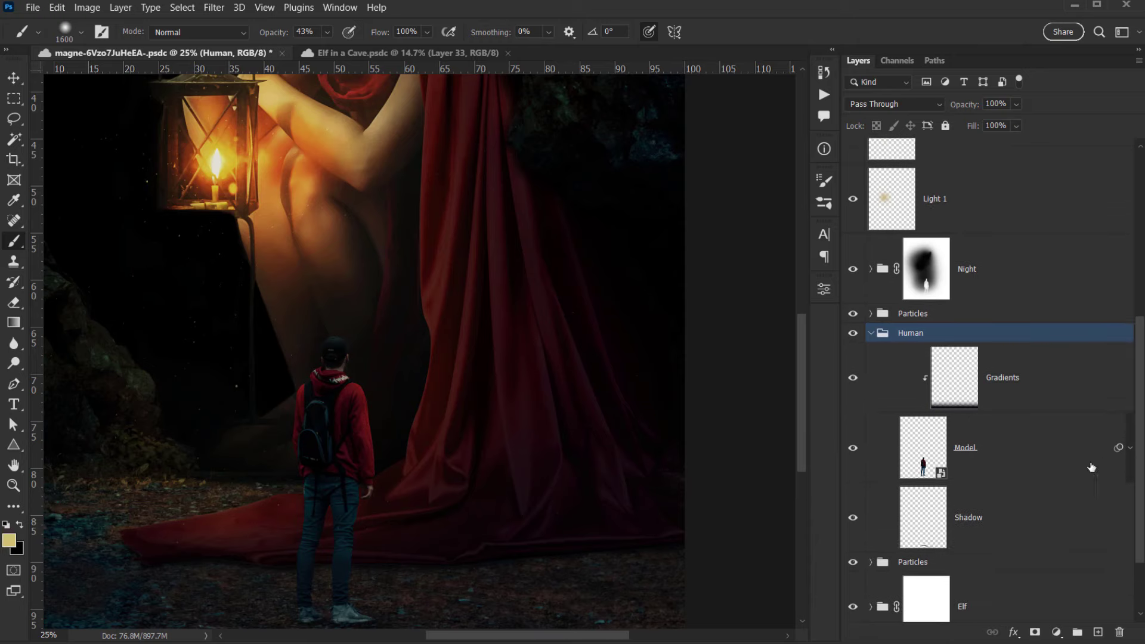
ctrl+click(926, 449)
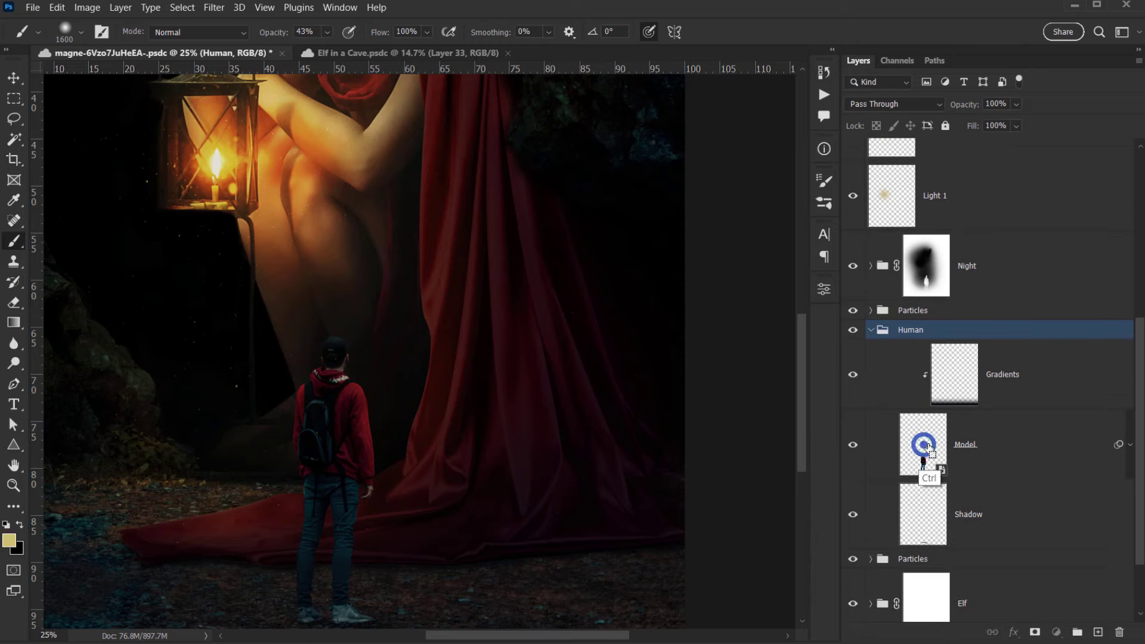
click(863, 333)
click(870, 330)
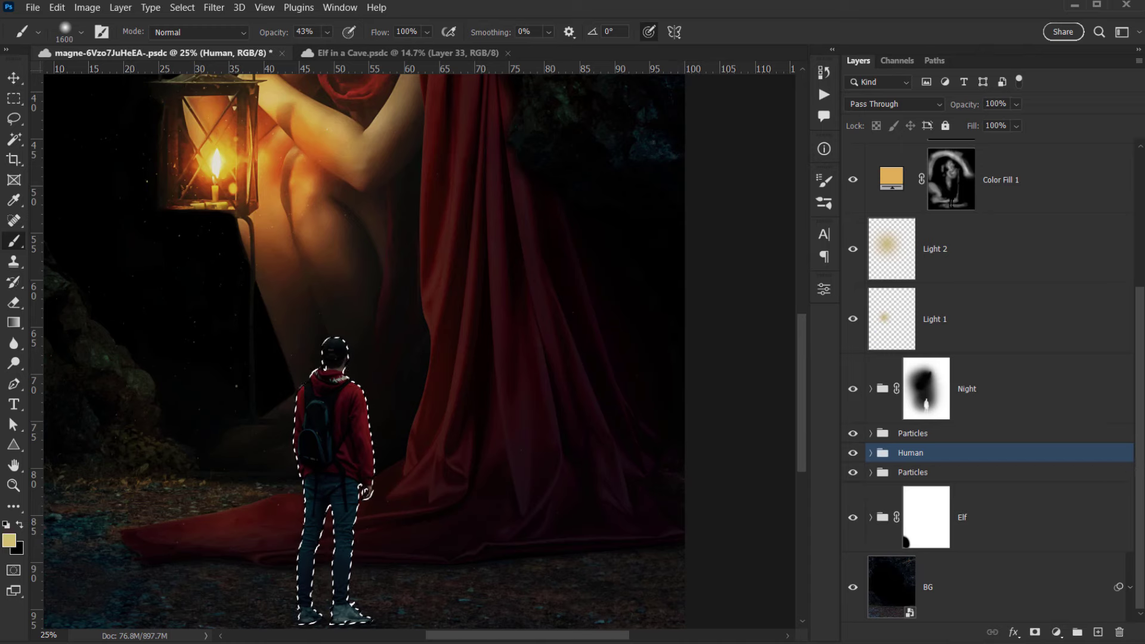
Clear the selection and add a white layer mask to Color Fill 1 copy 3.
scroll(1136, 468, up, 2)
scroll(1136, 469, up, 2)
click(982, 186)
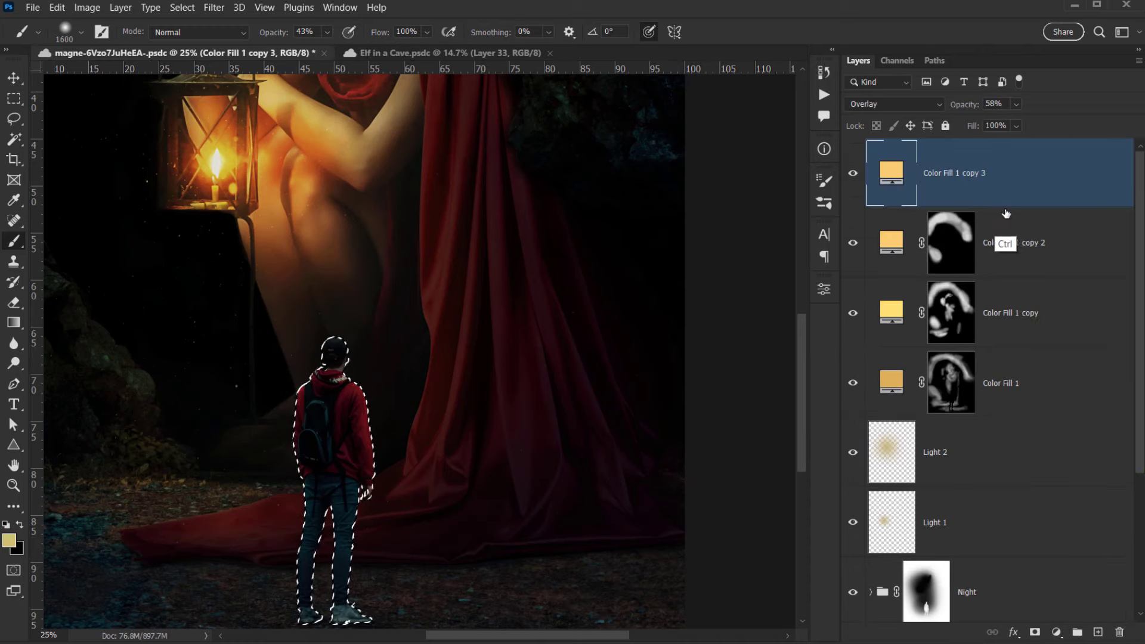
key(ctrl+d)
click(1035, 633)
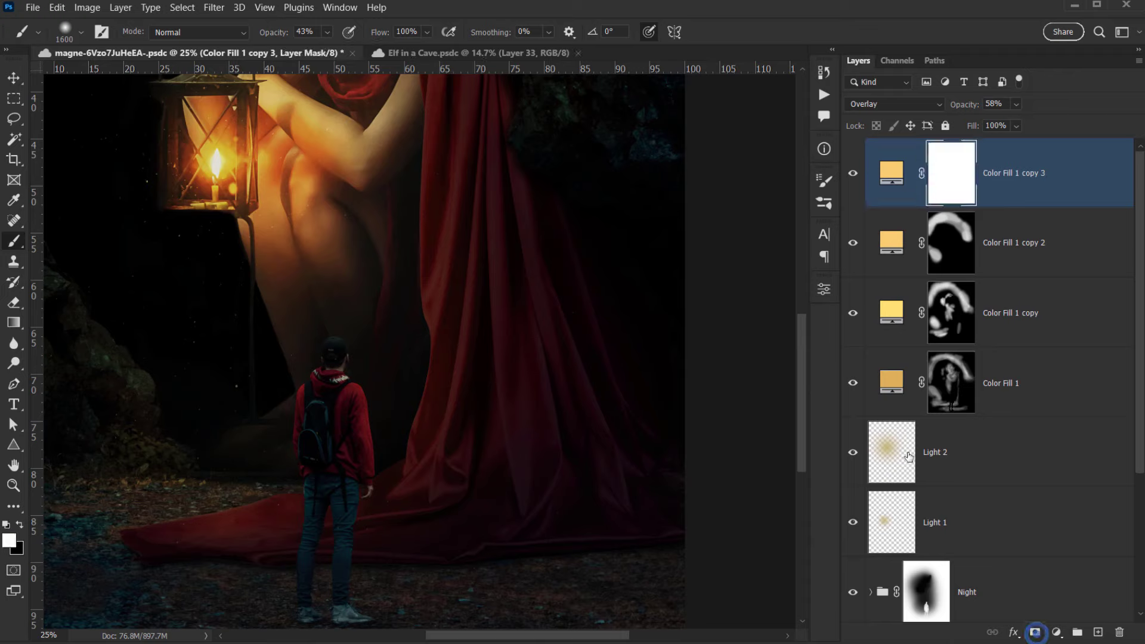
click(956, 180)
Try loading the Model layer's silhouette as a selection for use on Color Fill 1 copy 3's mask.
drag(1135, 319, 1130, 535)
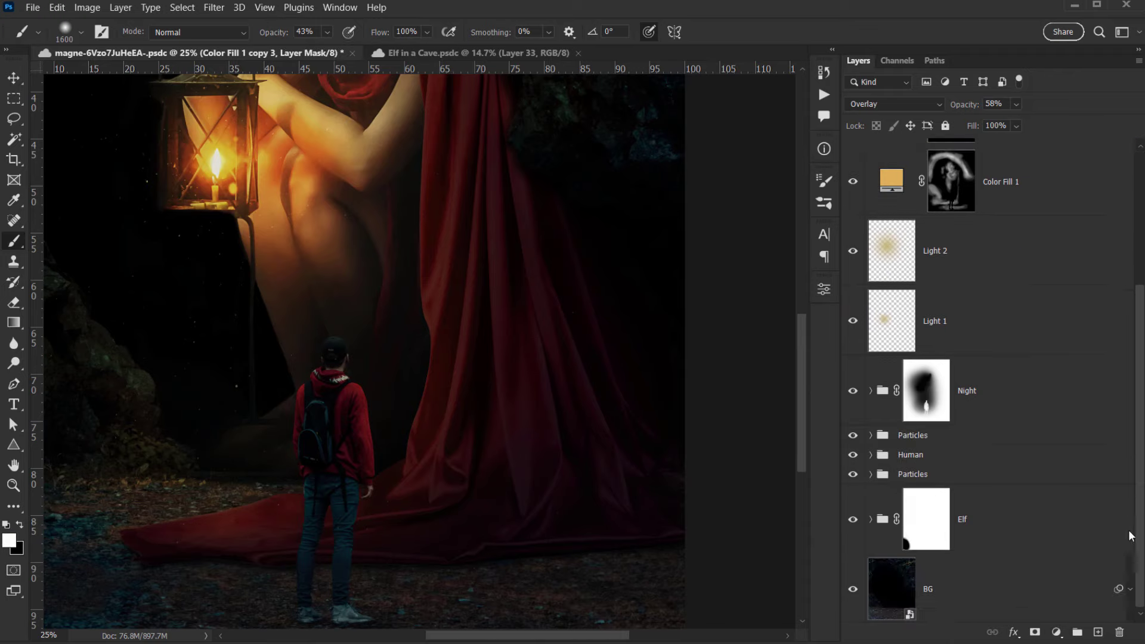
click(872, 456)
ctrl+click(924, 572)
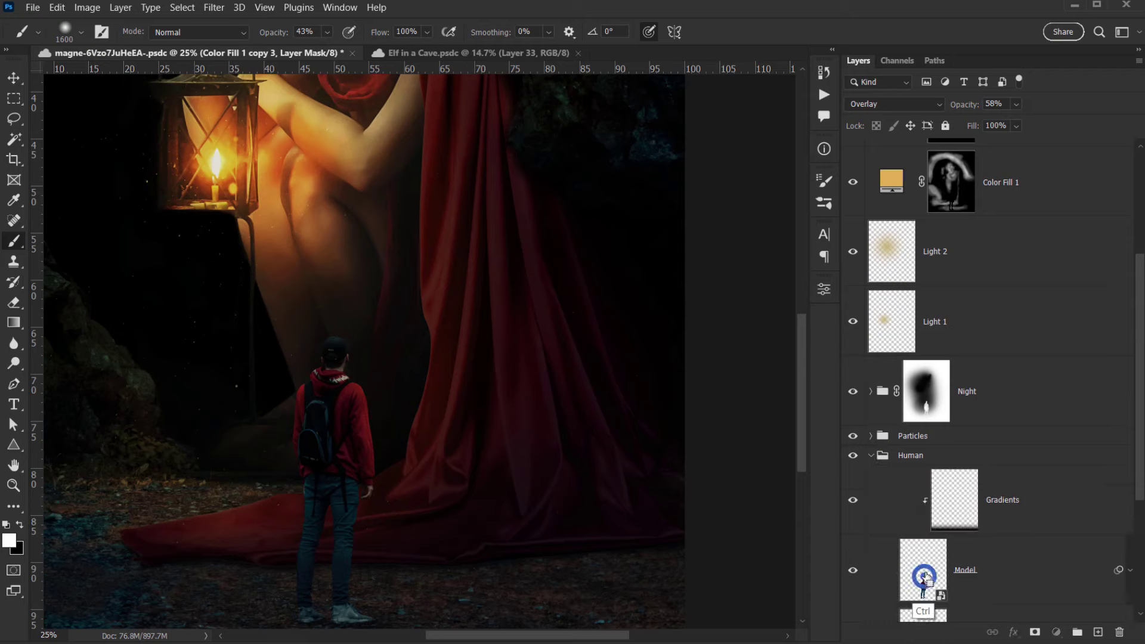
click(877, 460)
click(871, 456)
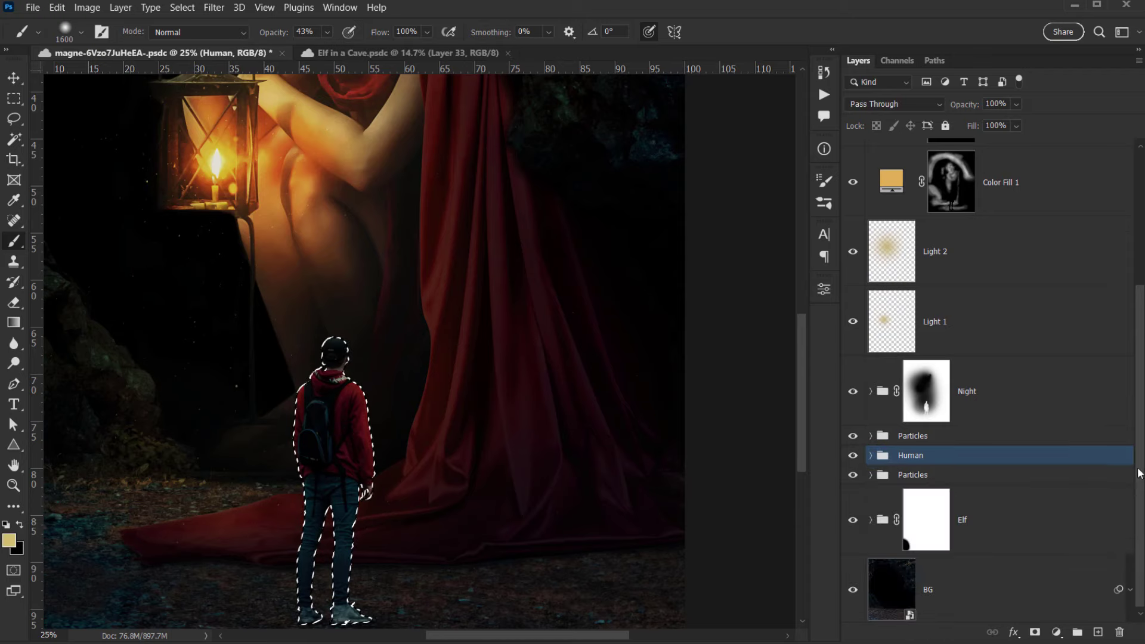
scroll(1139, 474, up, 5)
click(948, 171)
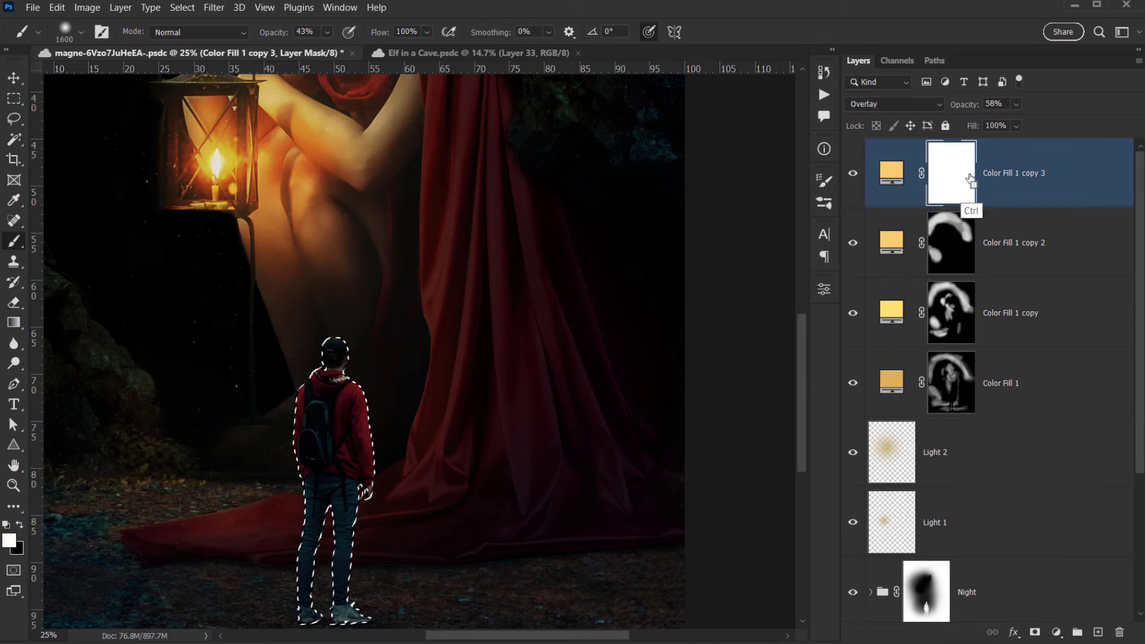
key(ctrl+d)
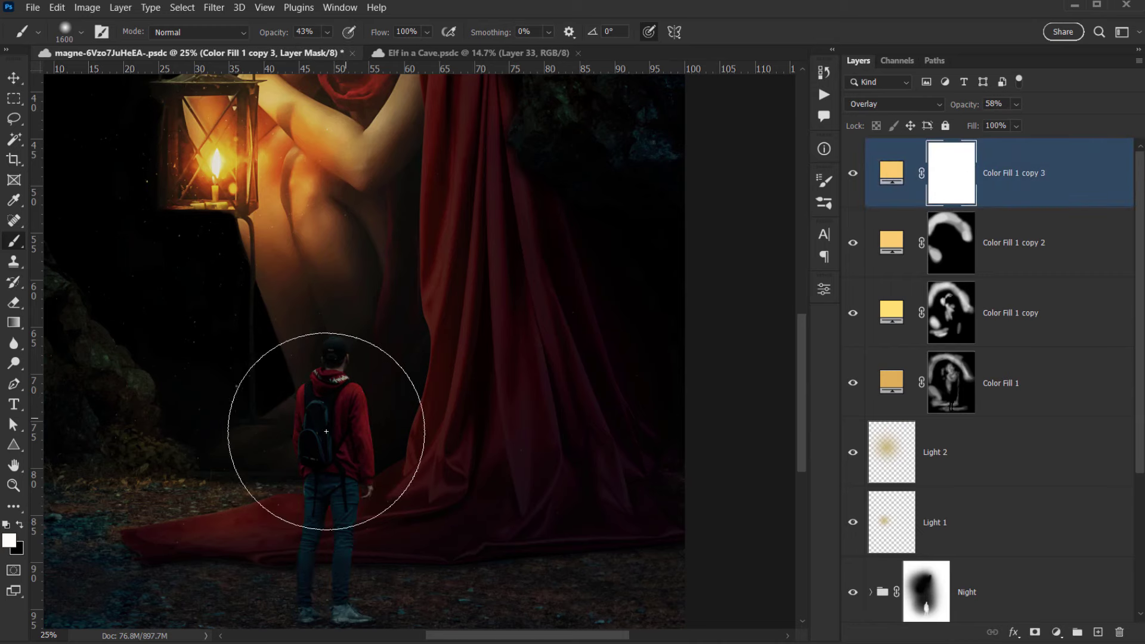
Invert Color Fill 1 copy 3's mask to black, load the Model silhouette as a selection over it, and clear the selection outline from view.
drag(286, 455, 331, 464)
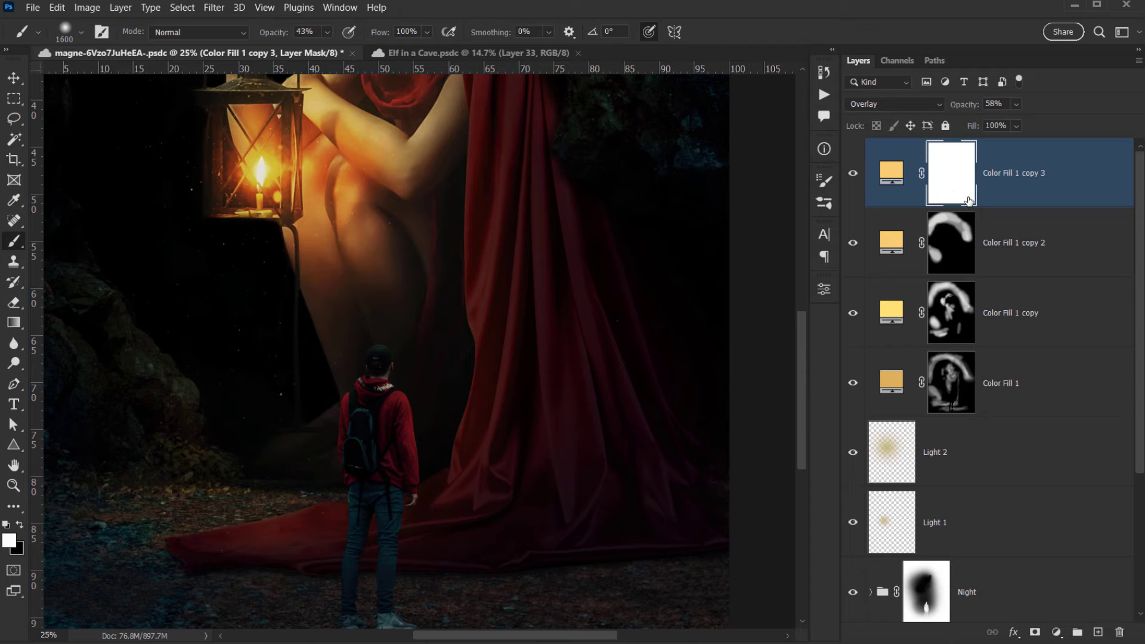
key(ctrl+i)
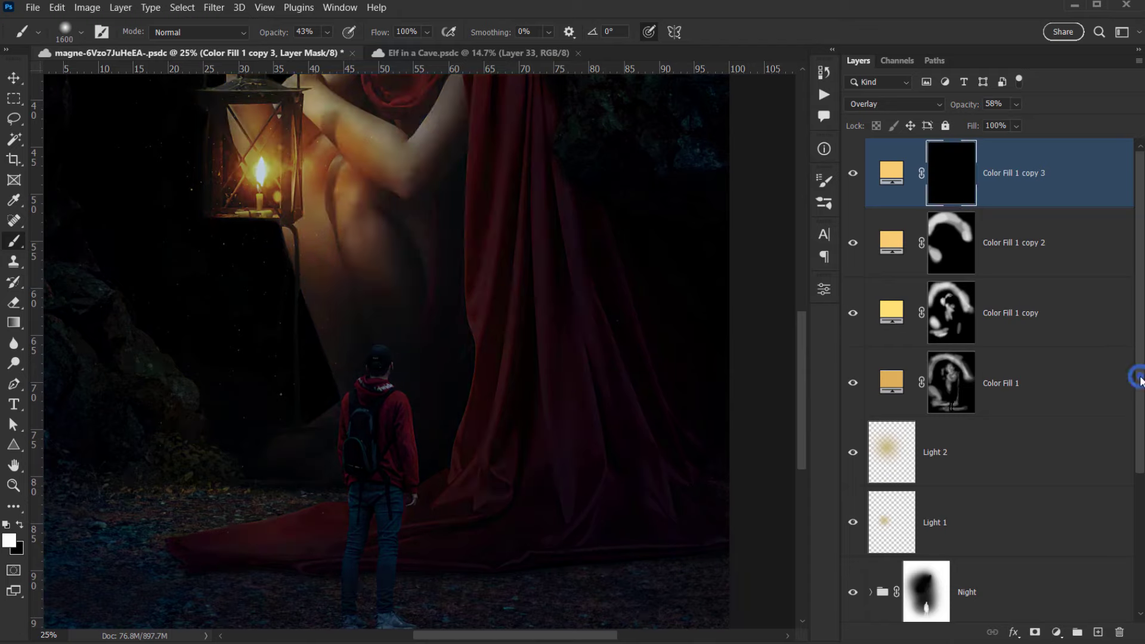
drag(1139, 379, 1140, 483)
click(871, 509)
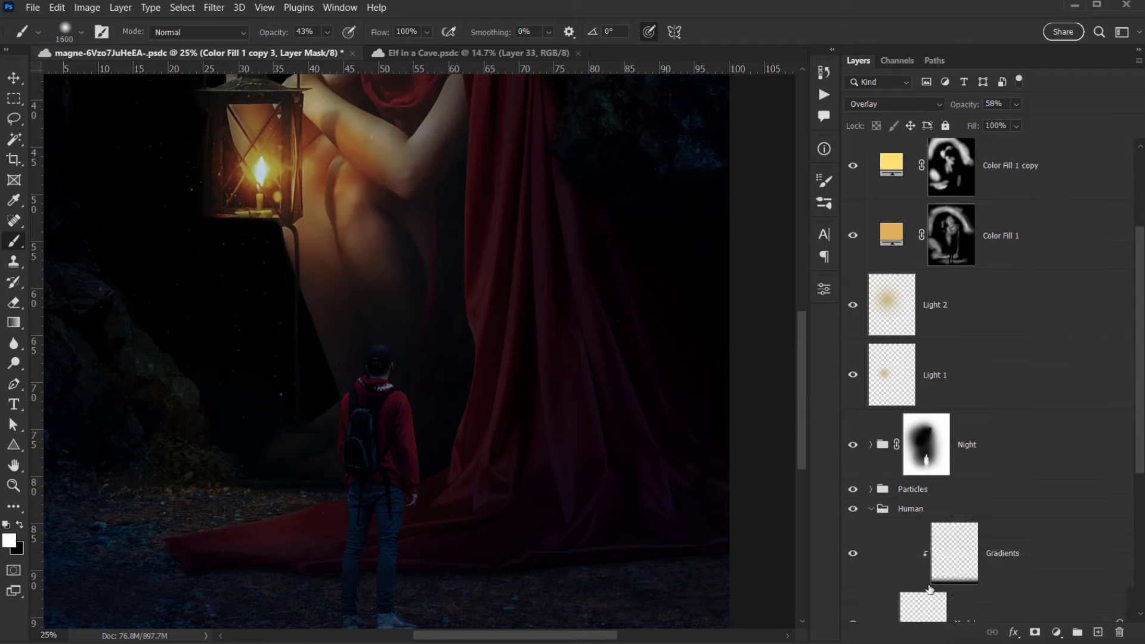
click(926, 445)
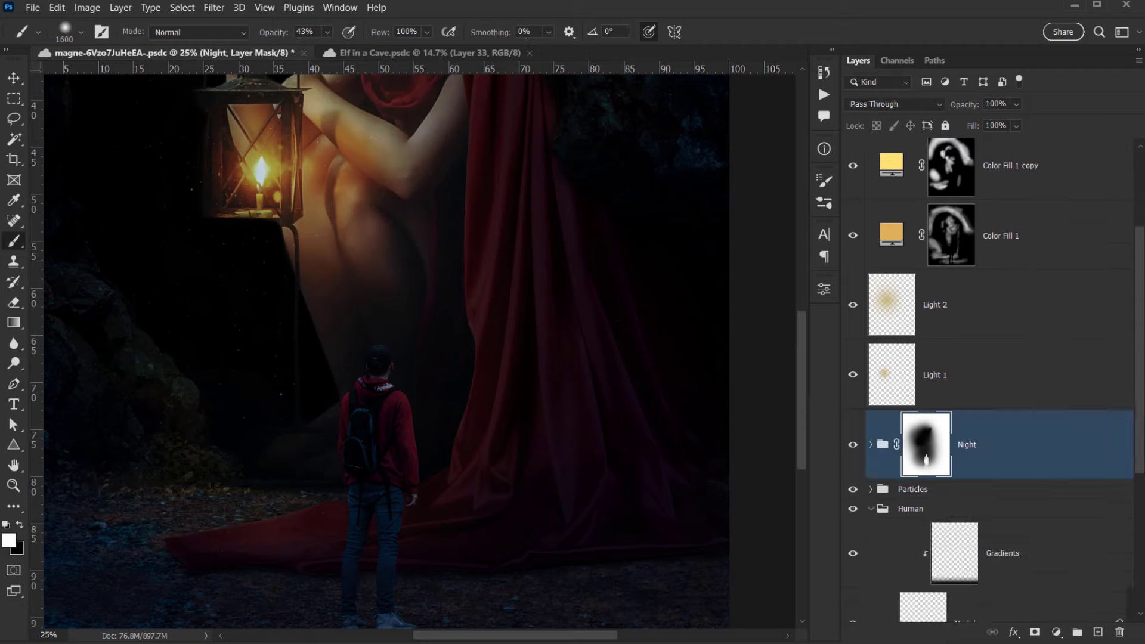
scroll(1143, 436, down, 5)
ctrl+click(925, 519)
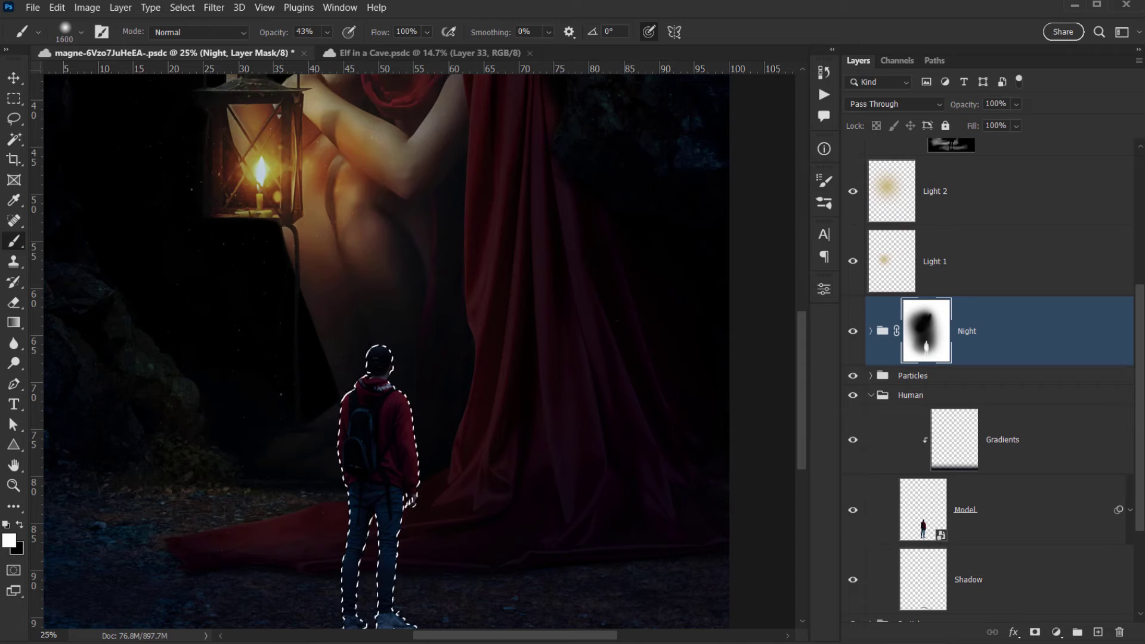
scroll(1130, 436, up, 5)
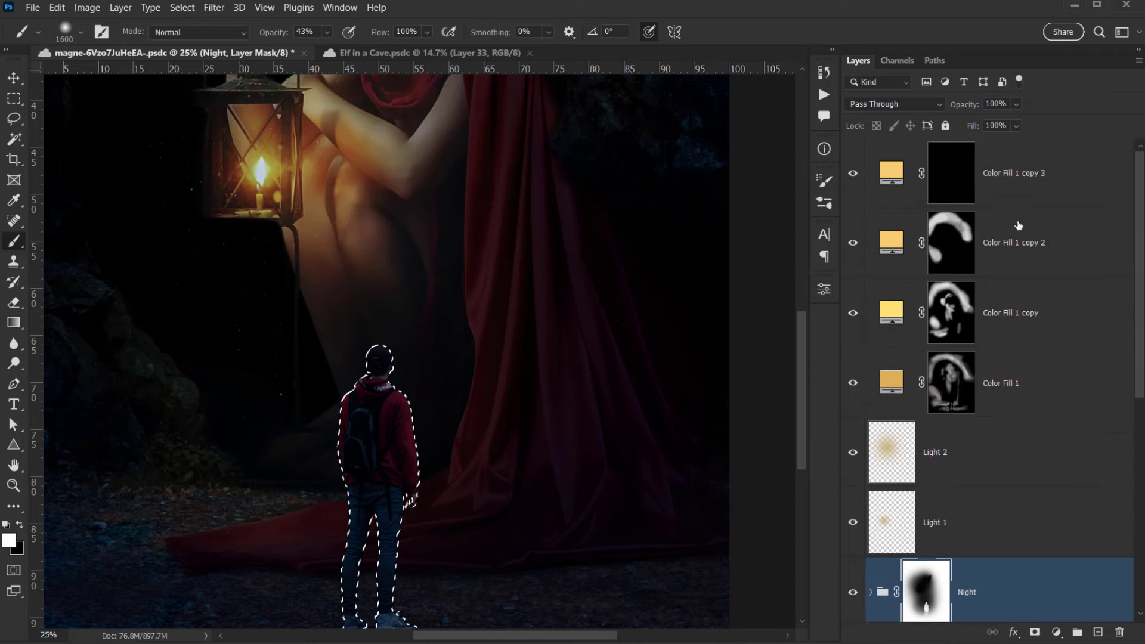
click(943, 185)
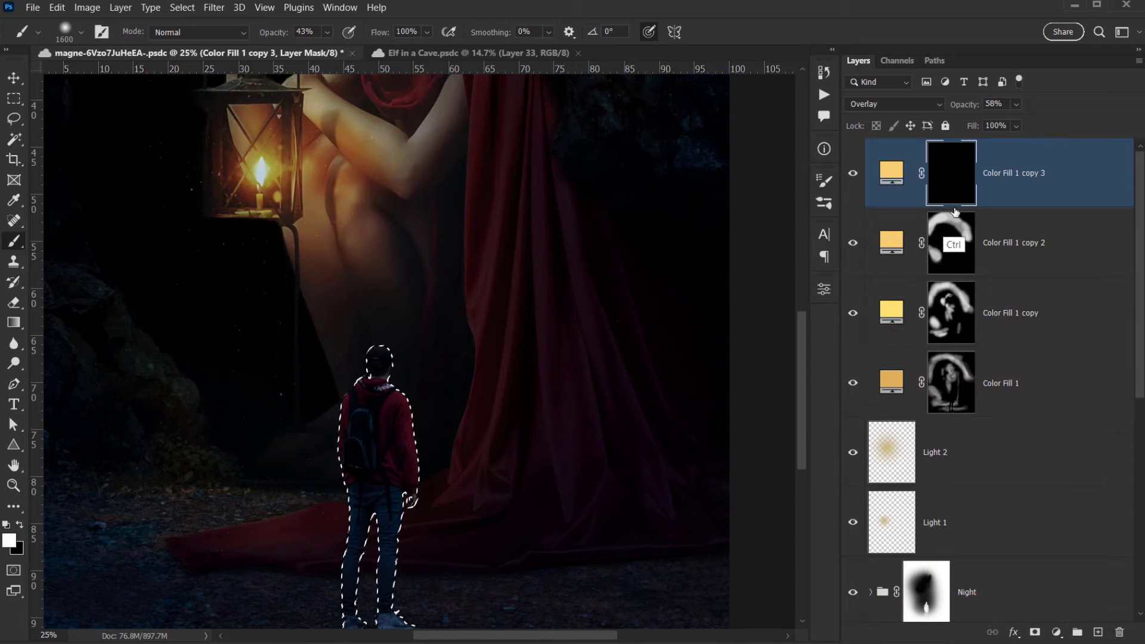
key(ctrl+d)
Shrink the brush to 200 px for the small man and set Color Fill 1 copy 3's opacity to 100%.
drag(351, 439, 378, 452)
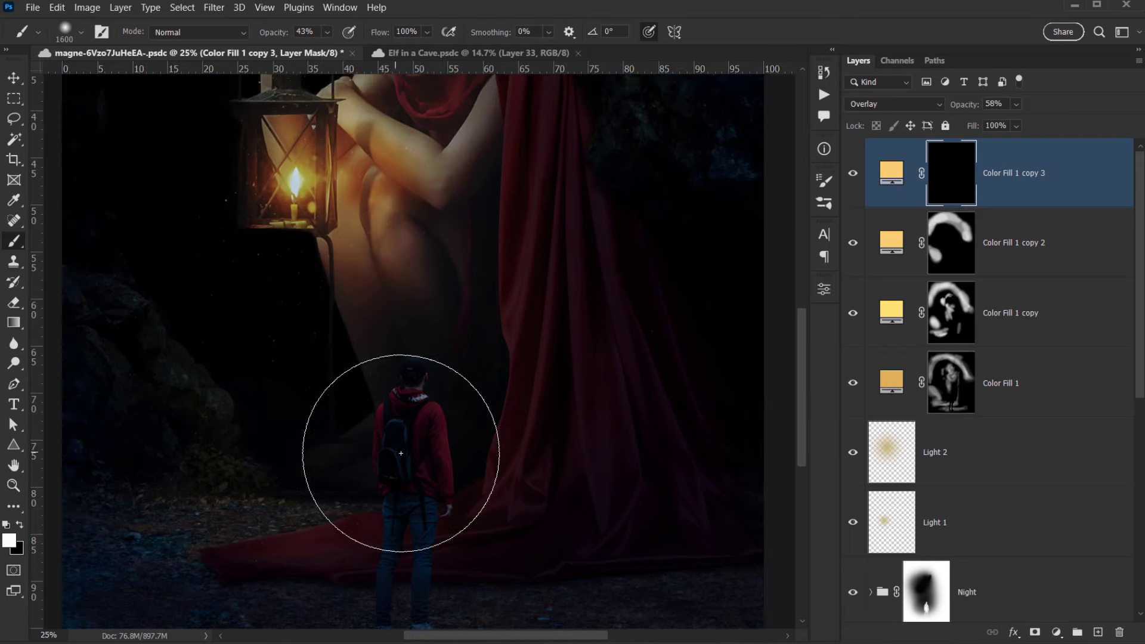
scroll(401, 453, up, 1)
scroll(382, 435, up, 1)
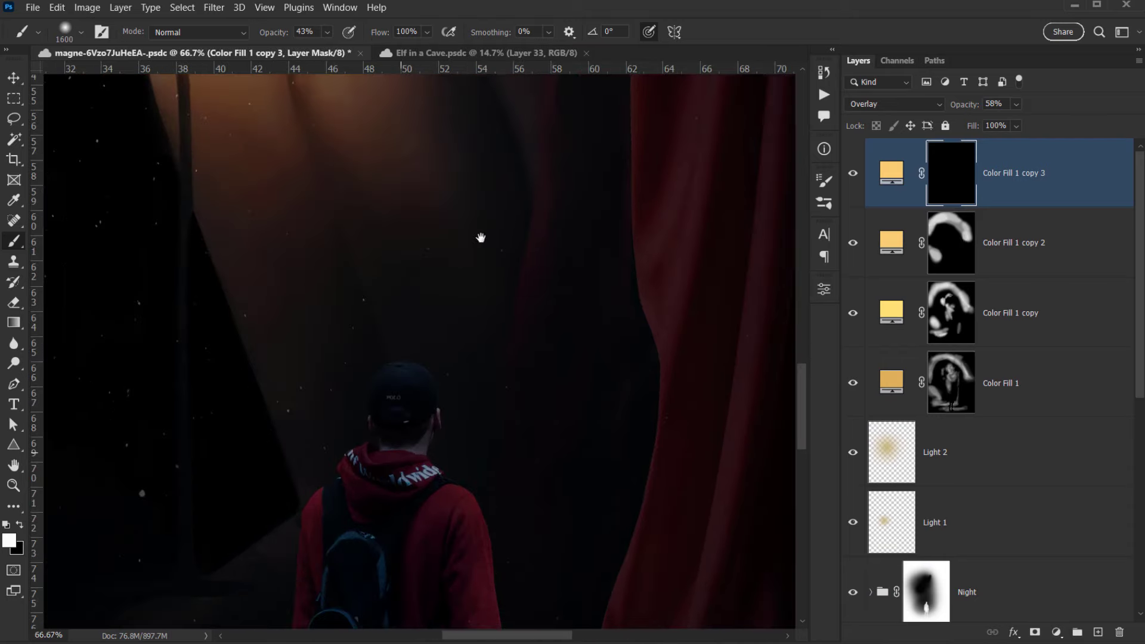
drag(369, 422, 385, 333)
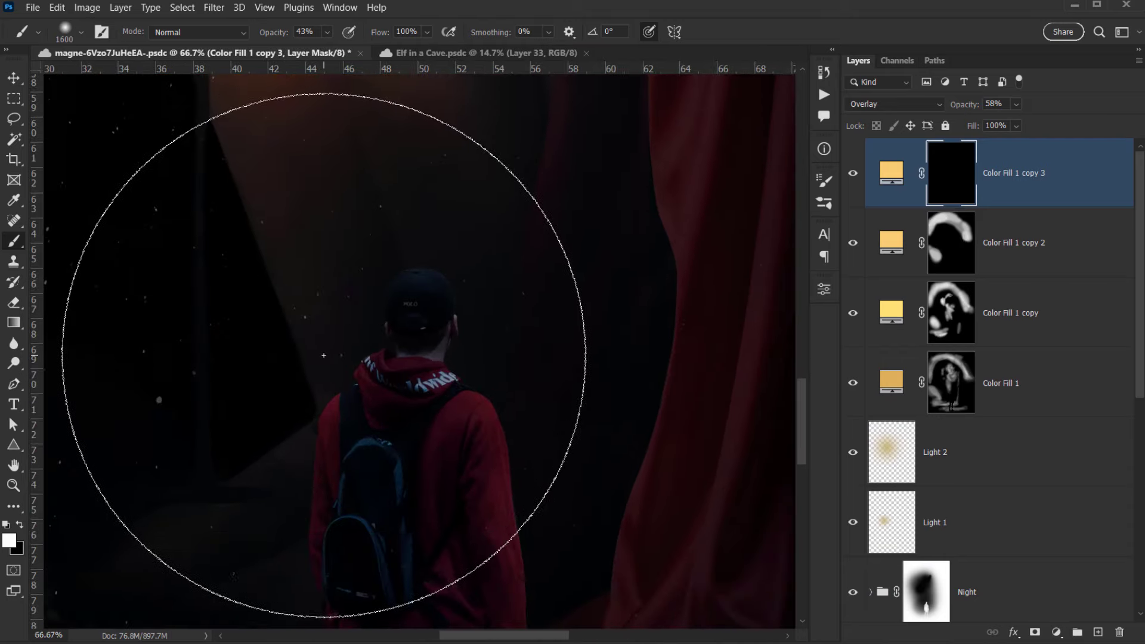
key(bracketleft)
key(bracketleft)
key(bracketleft)
key(bracketleft)
key(bracketleft)
key(bracketleft)
key(bracketleft)
key(bracketleft)
key(bracketleft)
key(bracketleft)
key(bracketleft)
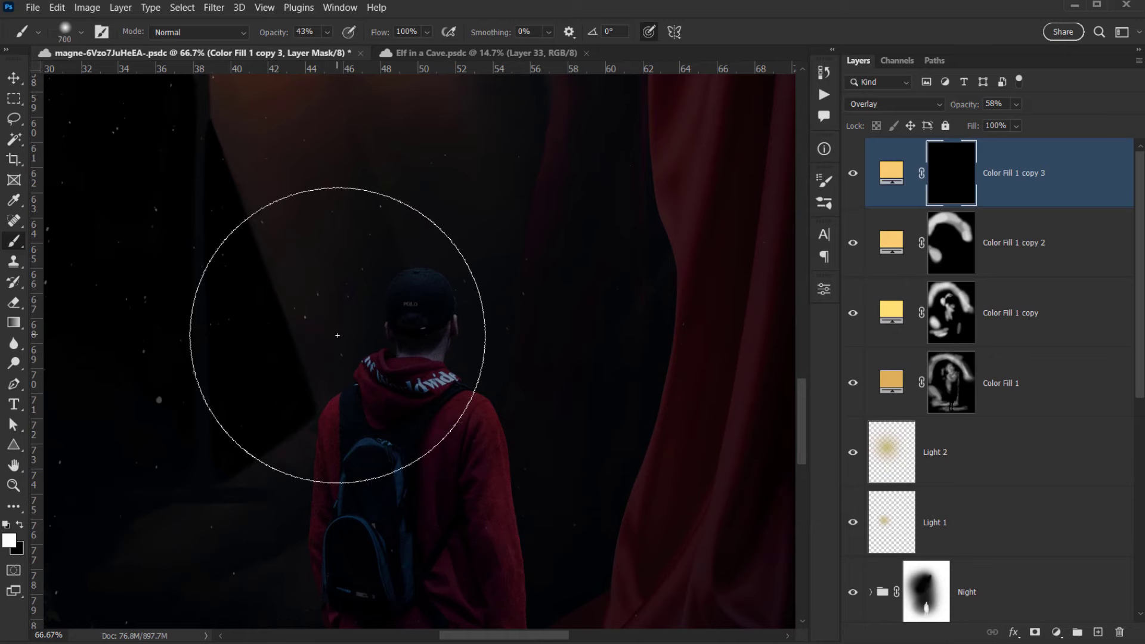
key(bracketleft)
key(bracketleft)
key(bracketleft)
key(bracketleft)
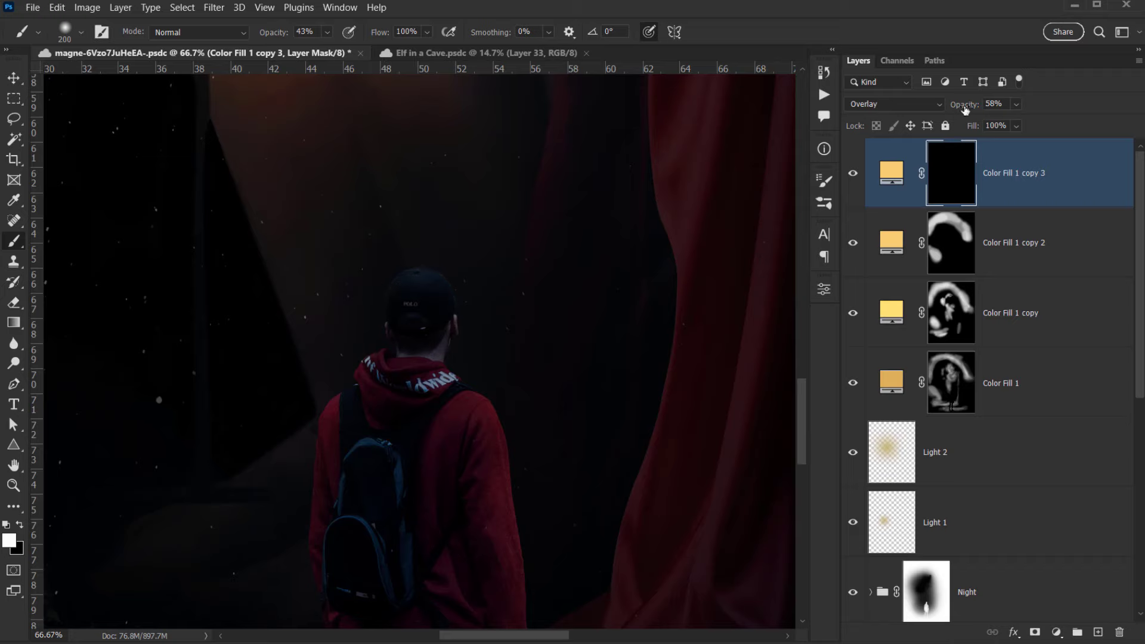
key(Return)
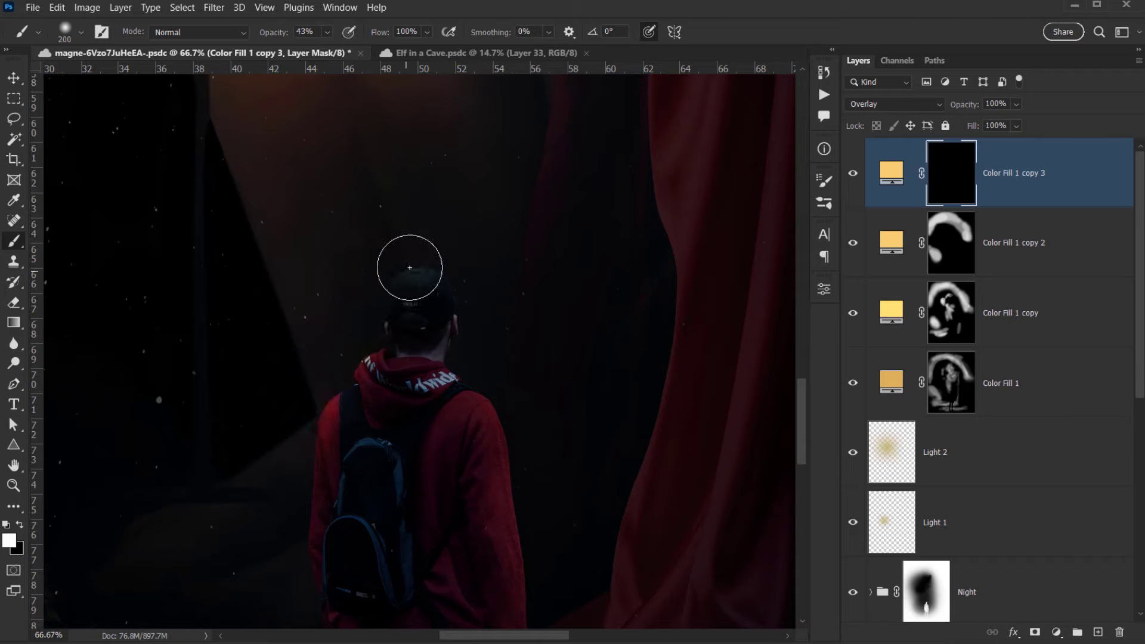
Paint white on Color Fill 1 copy 3's mask to light the lantern-facing edge of the small man's hoodie.
scroll(310, 512, down, 5)
scroll(309, 512, left, 4)
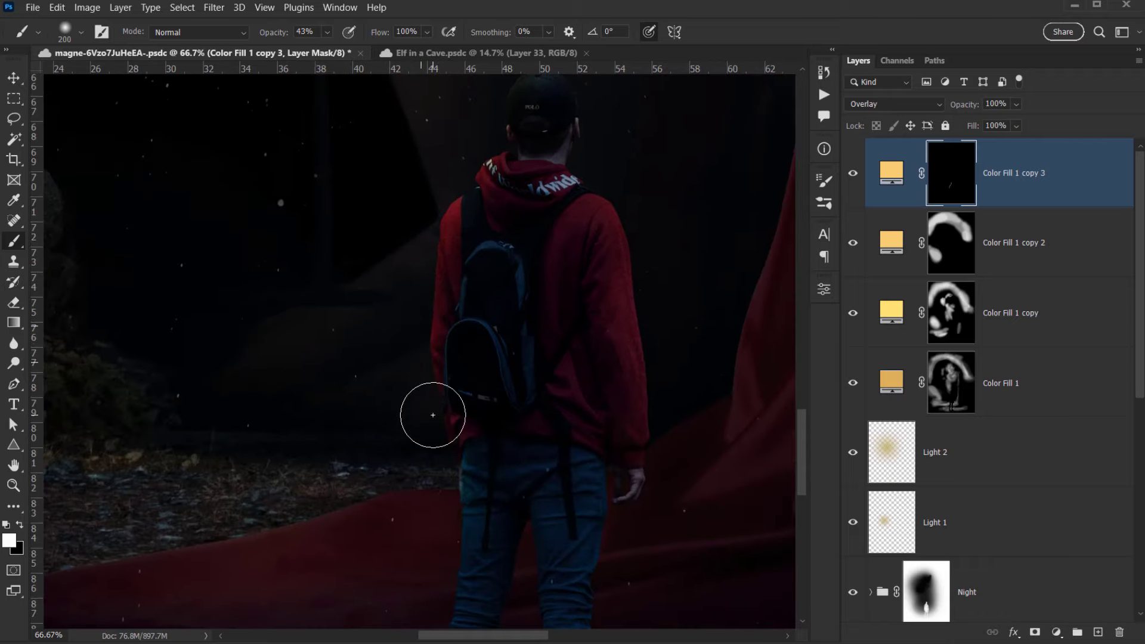
key(ctrl+minus)
key(ctrl+minus)
key(ctrl+minus)
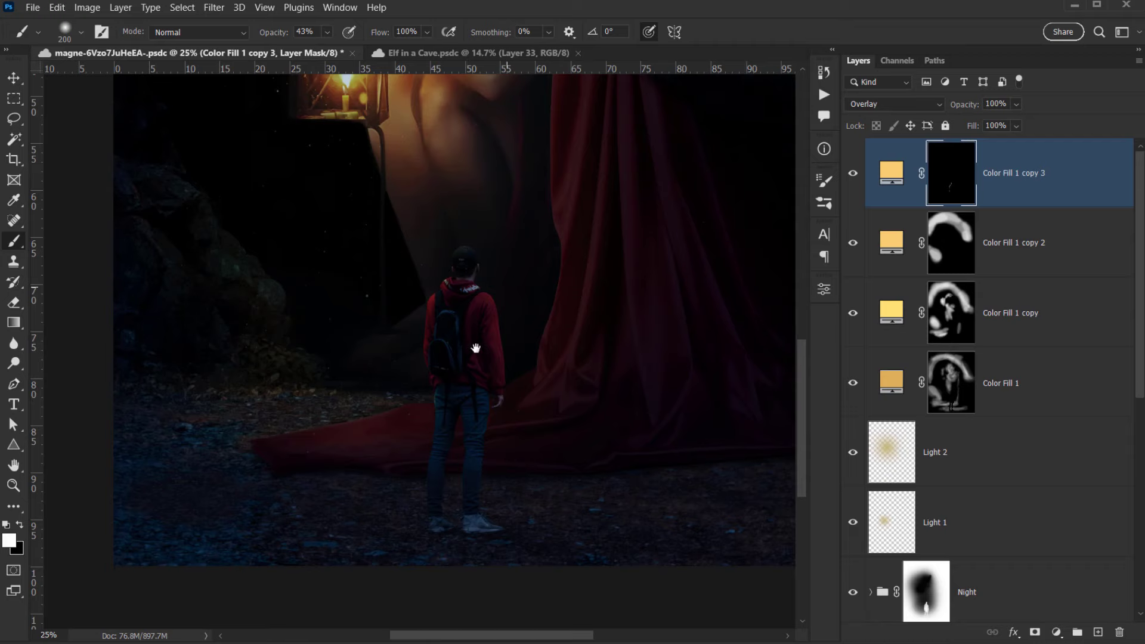
scroll(427, 340, up, 2)
scroll(427, 340, right, 3)
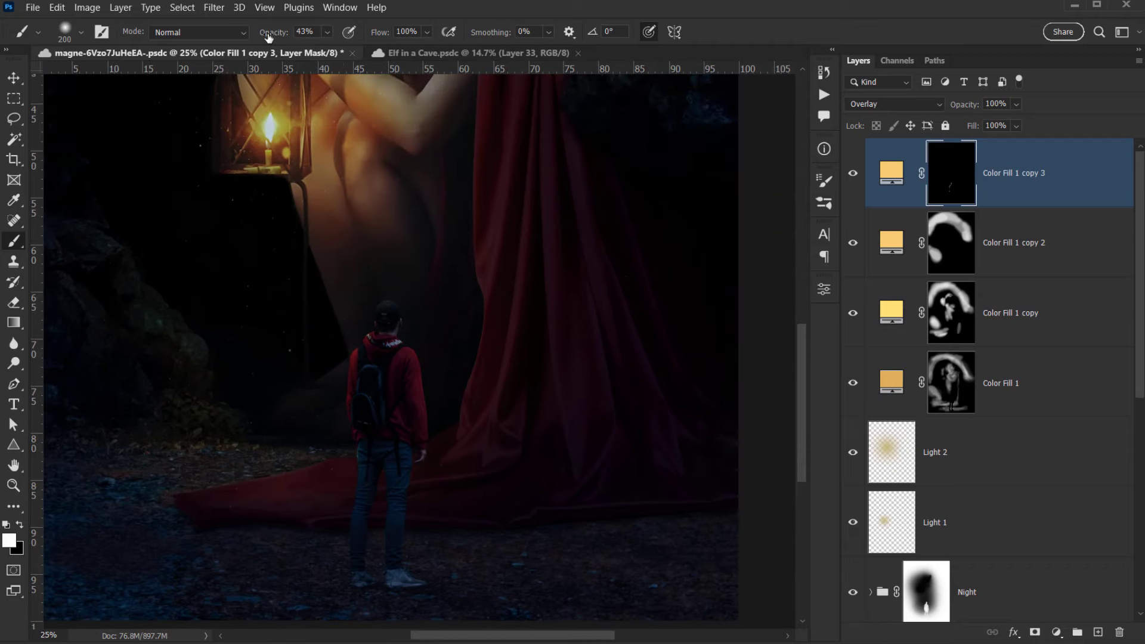
Raise the brush opacity to 64% and paint stronger light down the small man's lantern-facing side, finishing with a 175 px brush.
drag(482, 85, 481, 87)
key(bracketright)
key(bracketright)
key(bracketleft)
key(bracketleft)
key(bracketleft)
key(bracketleft)
Switch to the Soft Round Pressure Opacity brush.
right_click(378, 254)
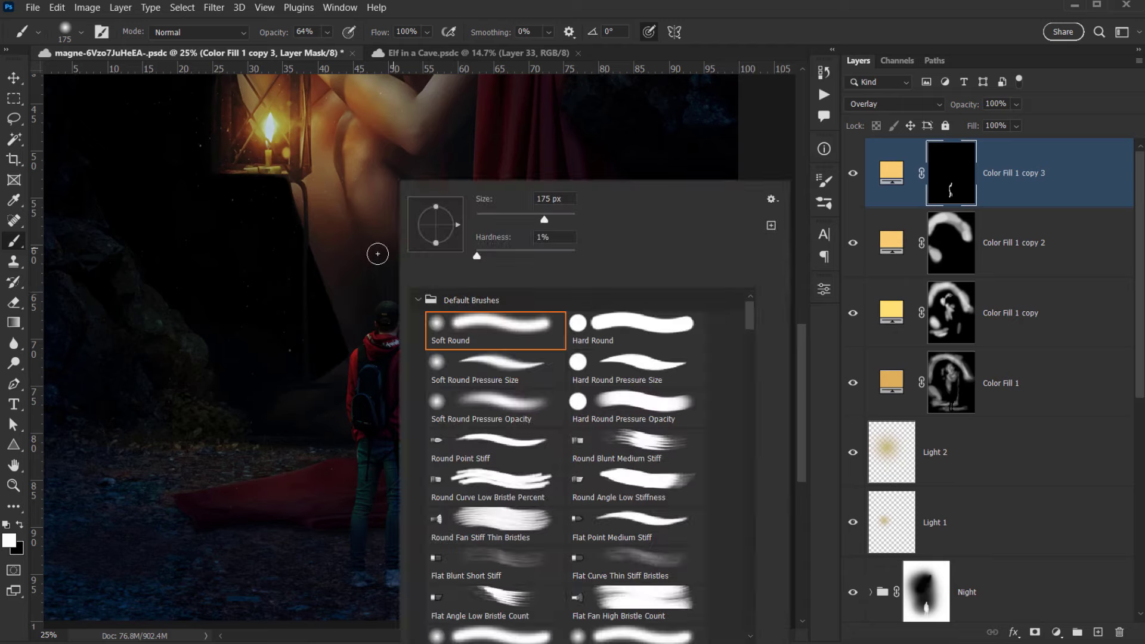
click(495, 403)
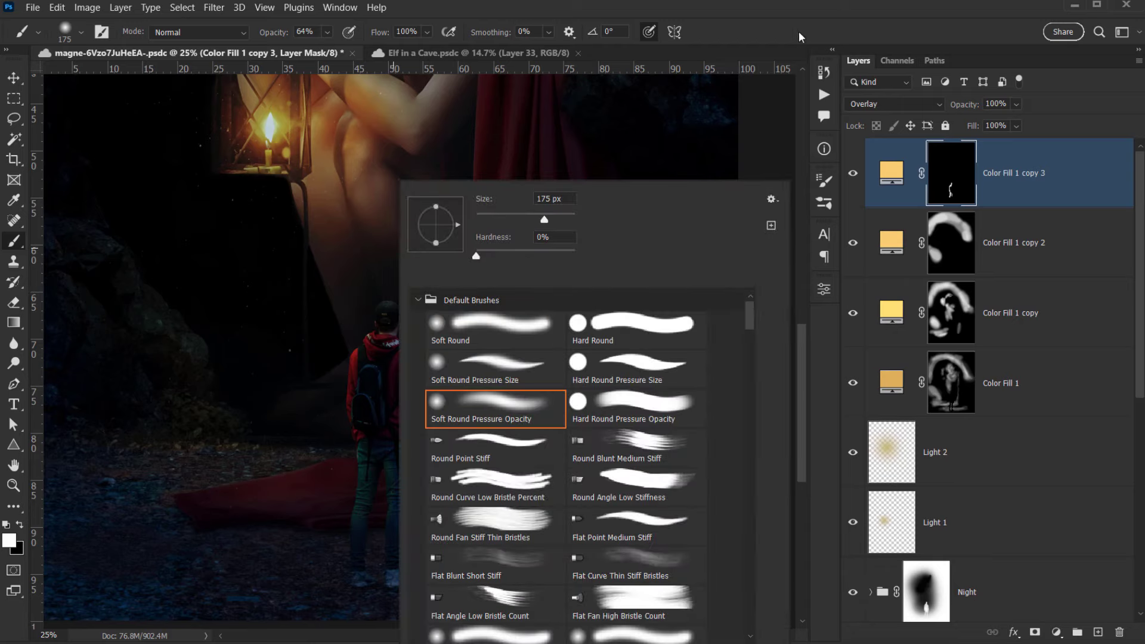
key(Return)
Paint light along the edges of the small man's hoodie on Color Fill 1 copy 3's mask, with 353 px and 211 px brushes.
key(bracketright)
key(bracketright)
key(bracketright)
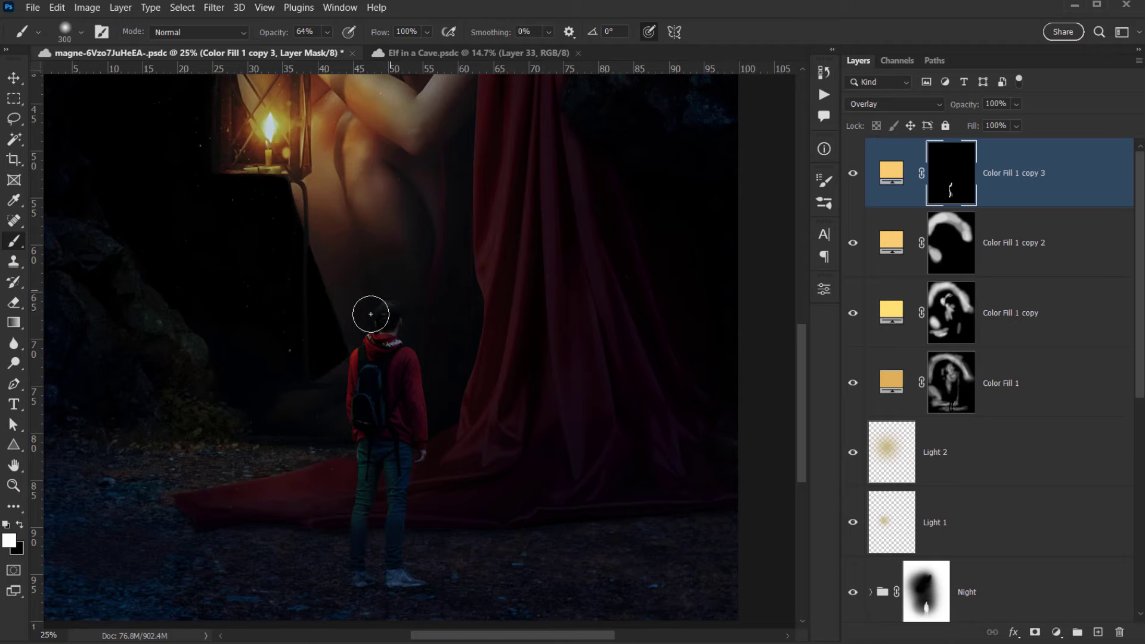
scroll(339, 360, up, 6)
drag(339, 359, 350, 362)
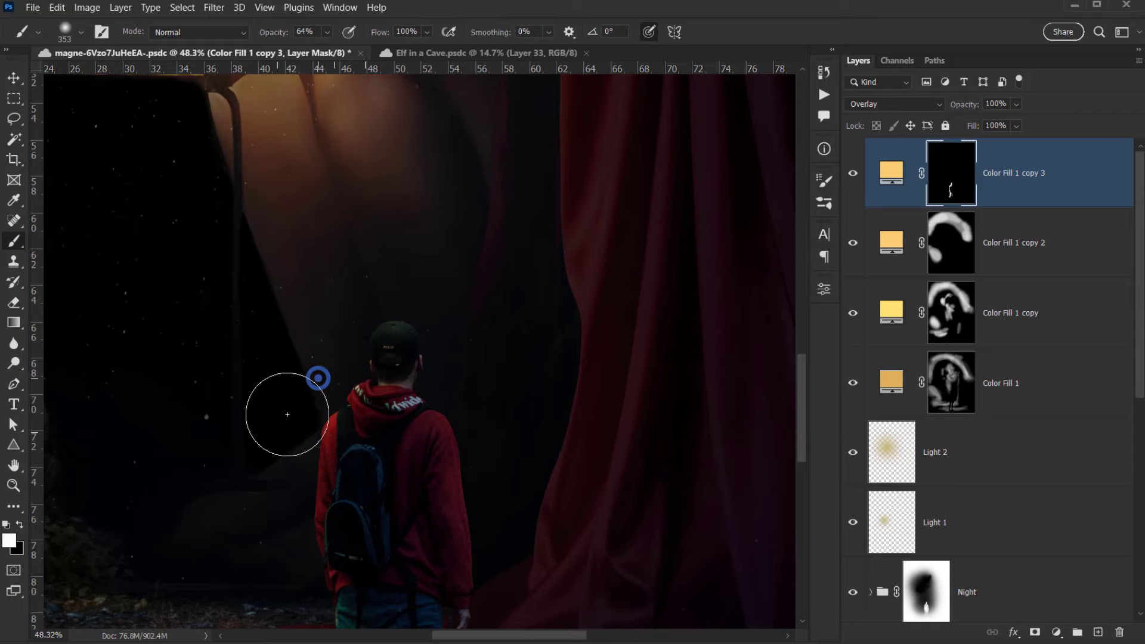
drag(337, 524, 284, 419)
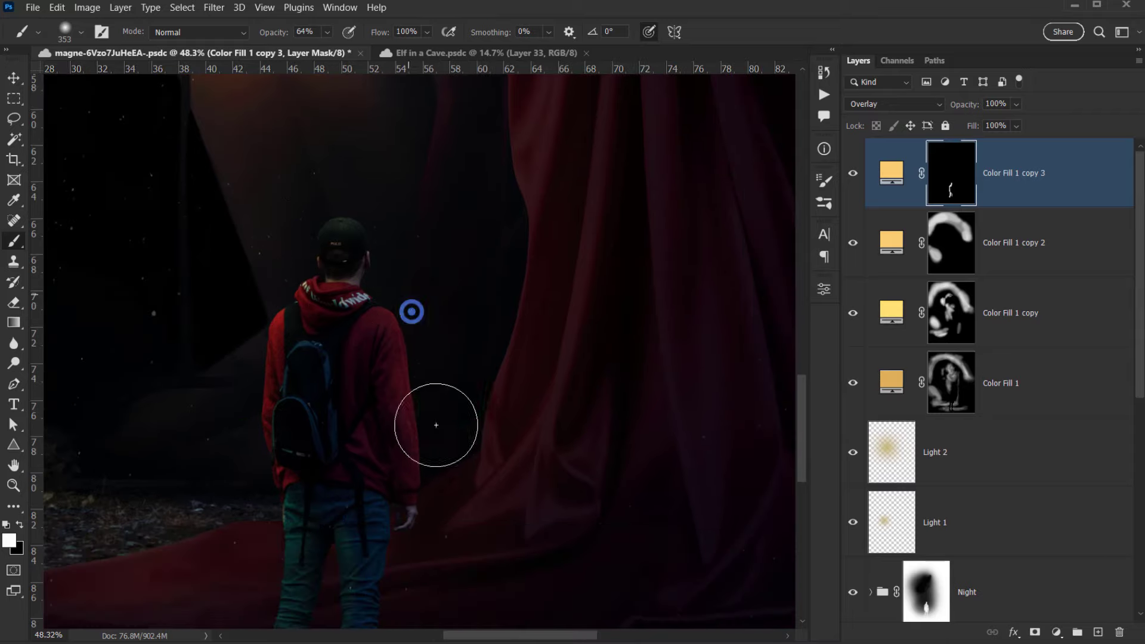
drag(429, 336, 391, 288)
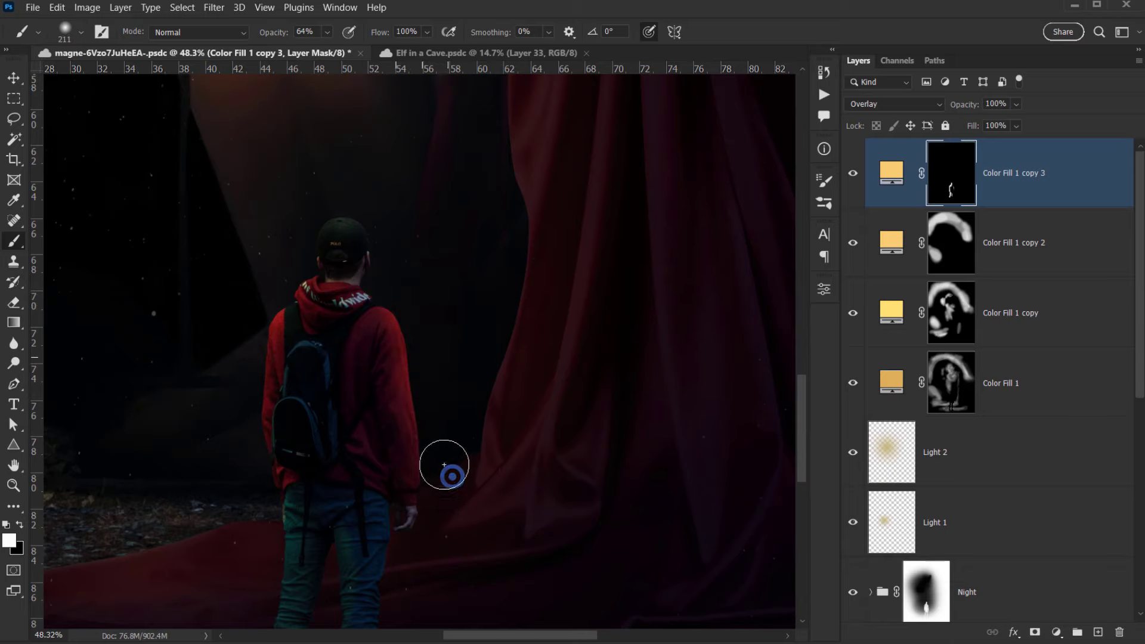
drag(422, 499, 542, 282)
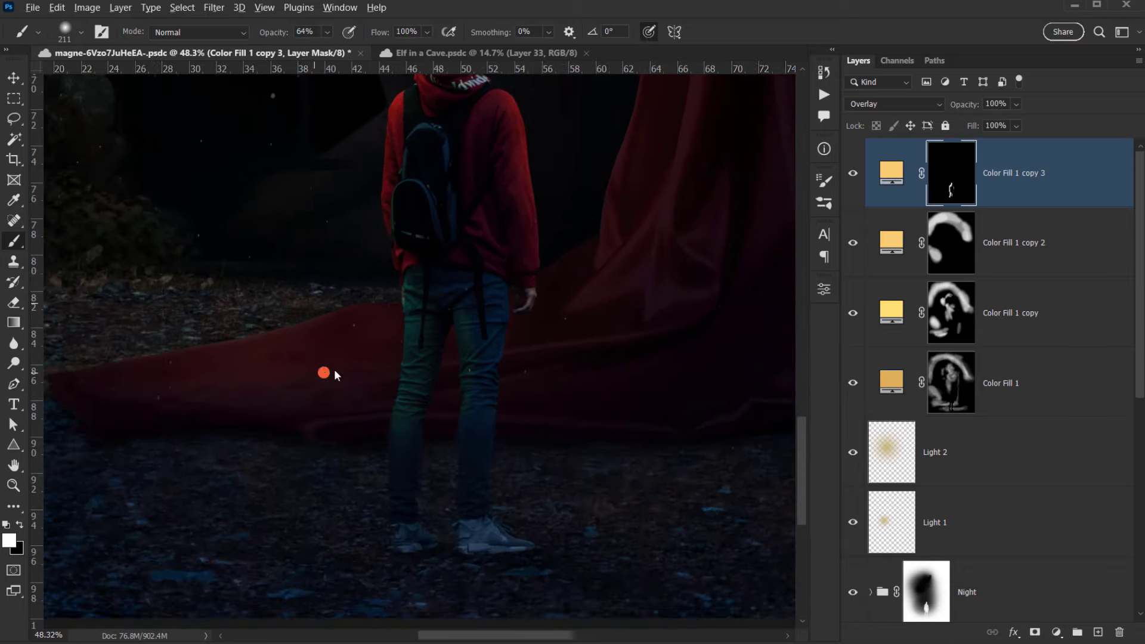
Paint light down the small man's lantern-facing leg and shoe with a 346 px brush, finishing along his lantern-facing side at 484 px.
mouse_move(324, 372)
mouse_down()
mouse_move(364, 267)
mouse_move(348, 506)
mouse_up()
click(363, 466)
mouse_move(363, 466)
mouse_down()
mouse_move(365, 552)
mouse_move(383, 524)
mouse_up()
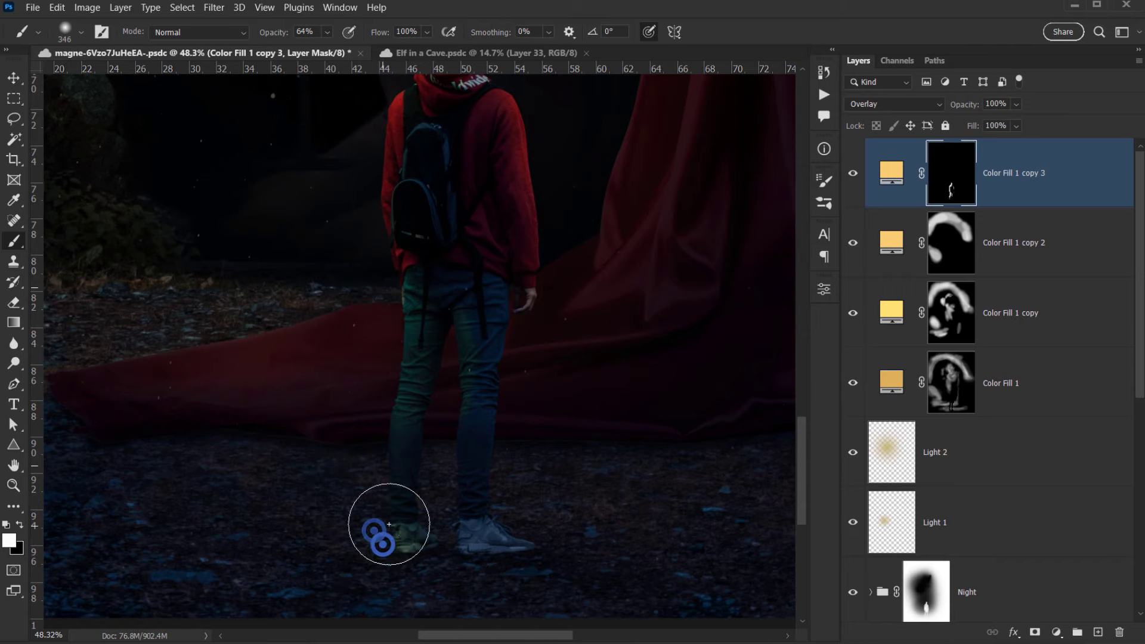
drag(366, 398, 361, 510)
scroll(360, 513, down, 4)
alt+right_click(316, 483)
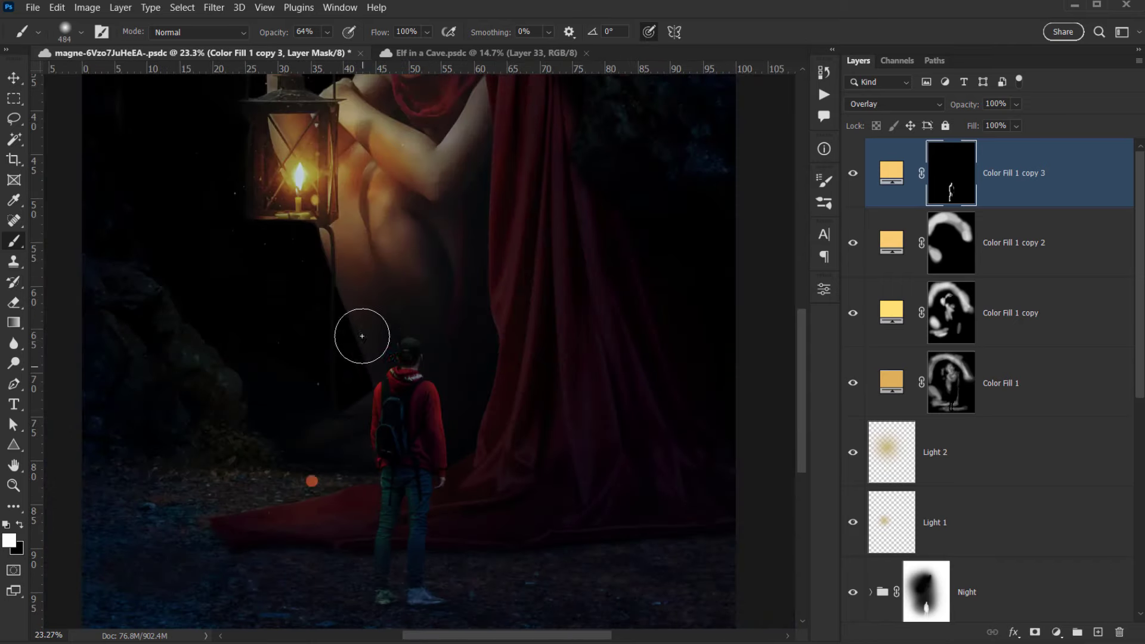
mouse_move(360, 341)
mouse_down()
mouse_move(337, 543)
mouse_move(341, 514)
mouse_move(366, 503)
mouse_up()
scroll(349, 471, down, 4)
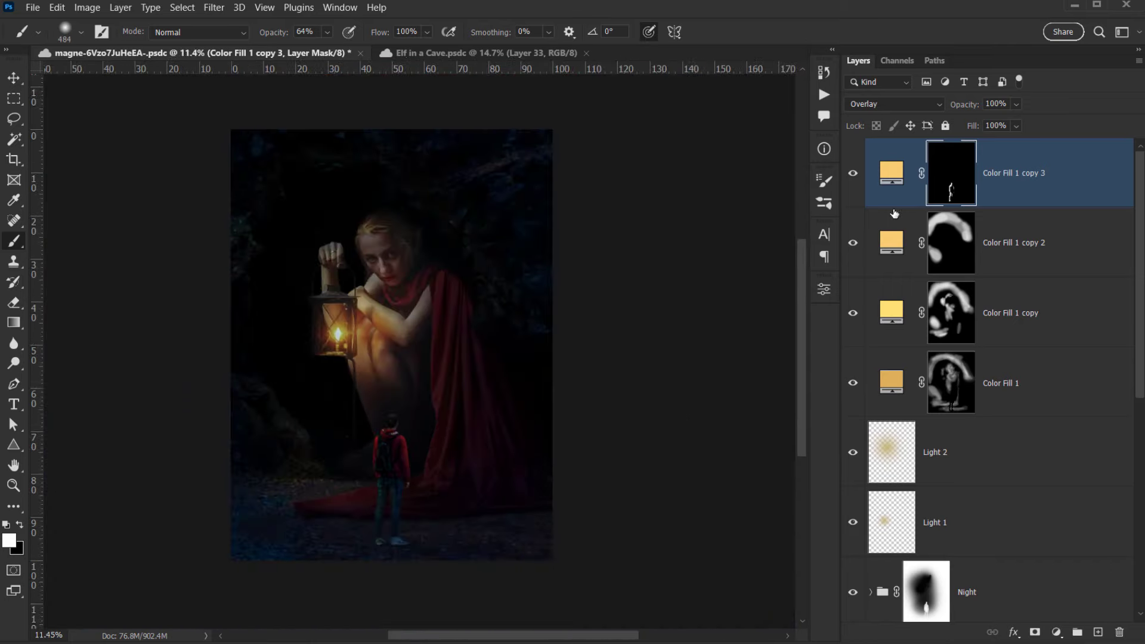
Toggle Color Fill 1 copy 3's visibility to compare the small man with and without the added light.
click(853, 179)
click(853, 178)
click(853, 179)
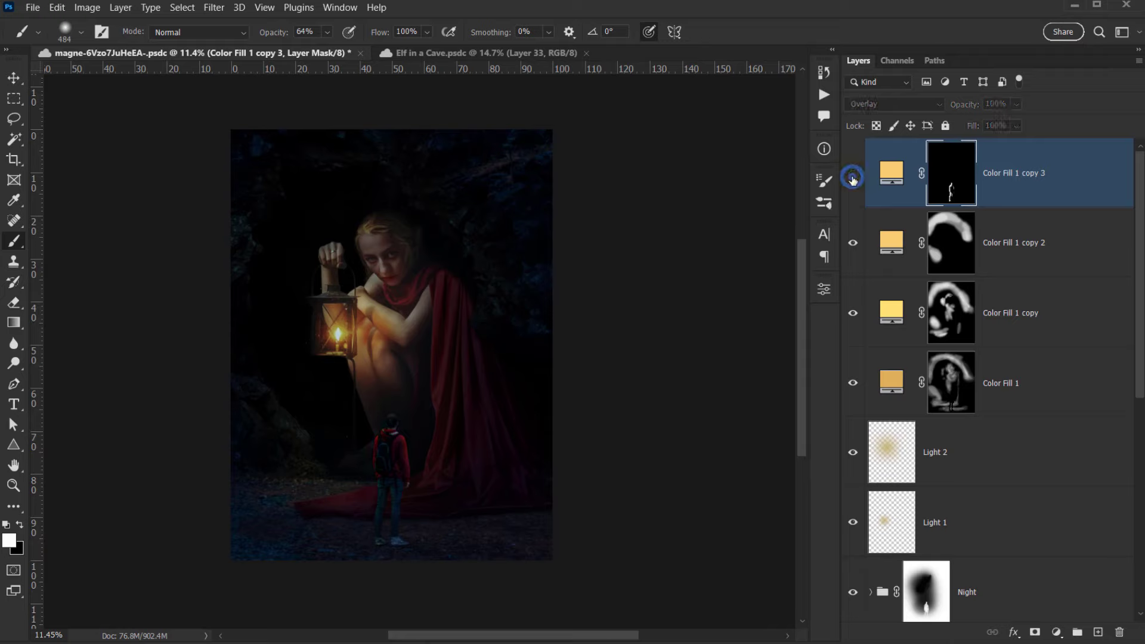
click(853, 178)
click(853, 179)
click(854, 178)
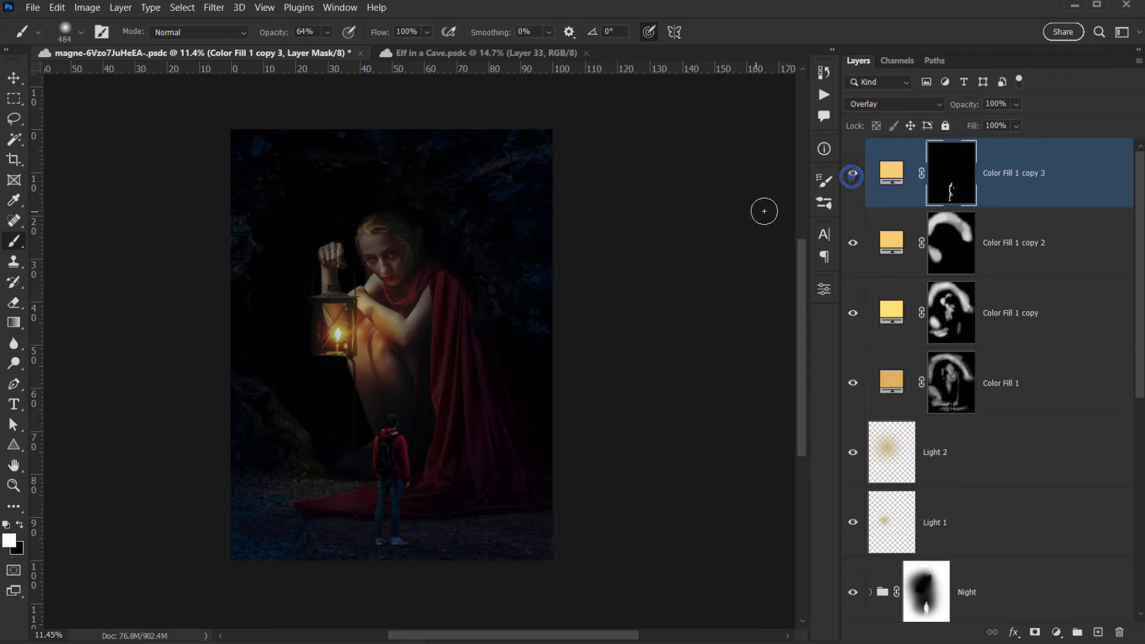
Lower Color Fill 1 copy 3's opacity to 44%, deselect the small man's outline, and compare the light with the layer off and on.
drag(970, 105, 951, 108)
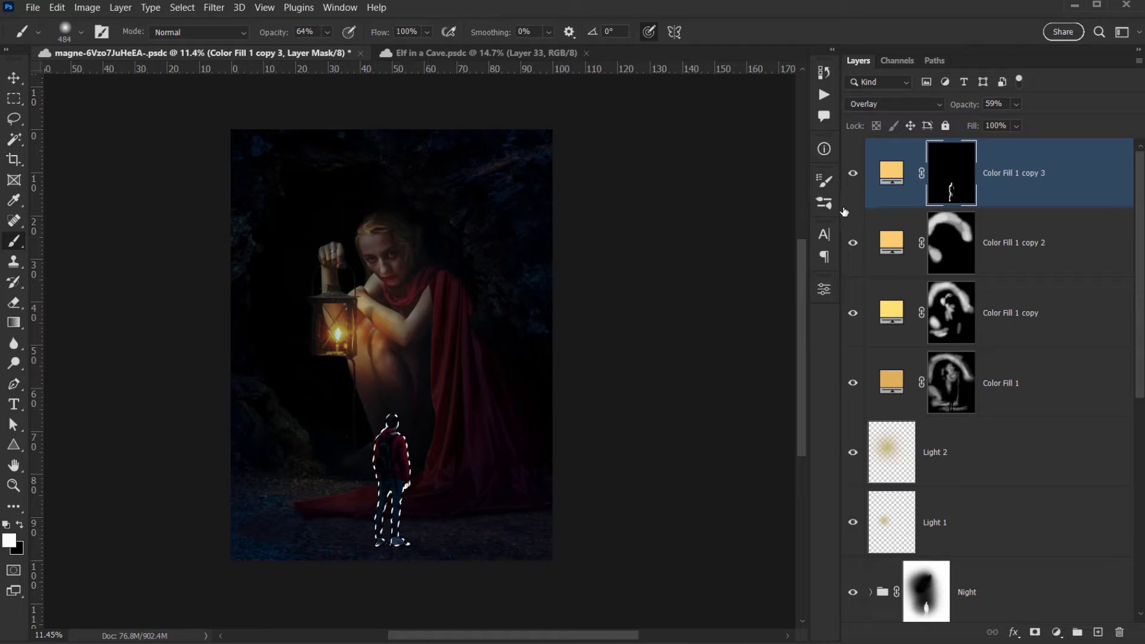
key(ctrl+d)
drag(397, 420, 398, 419)
click(851, 174)
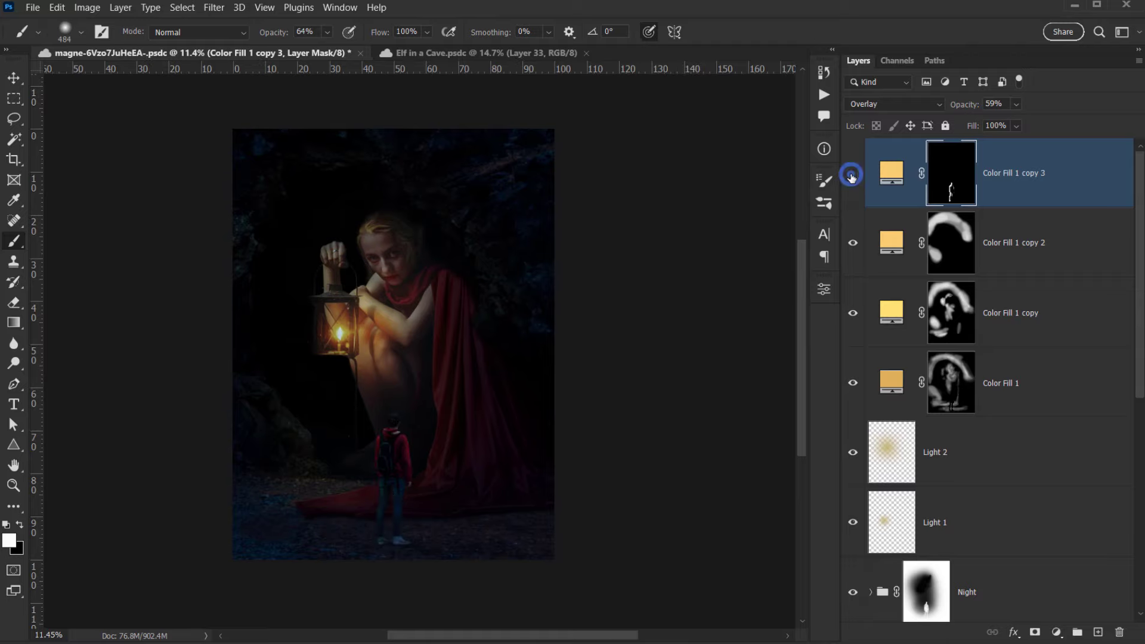
click(852, 174)
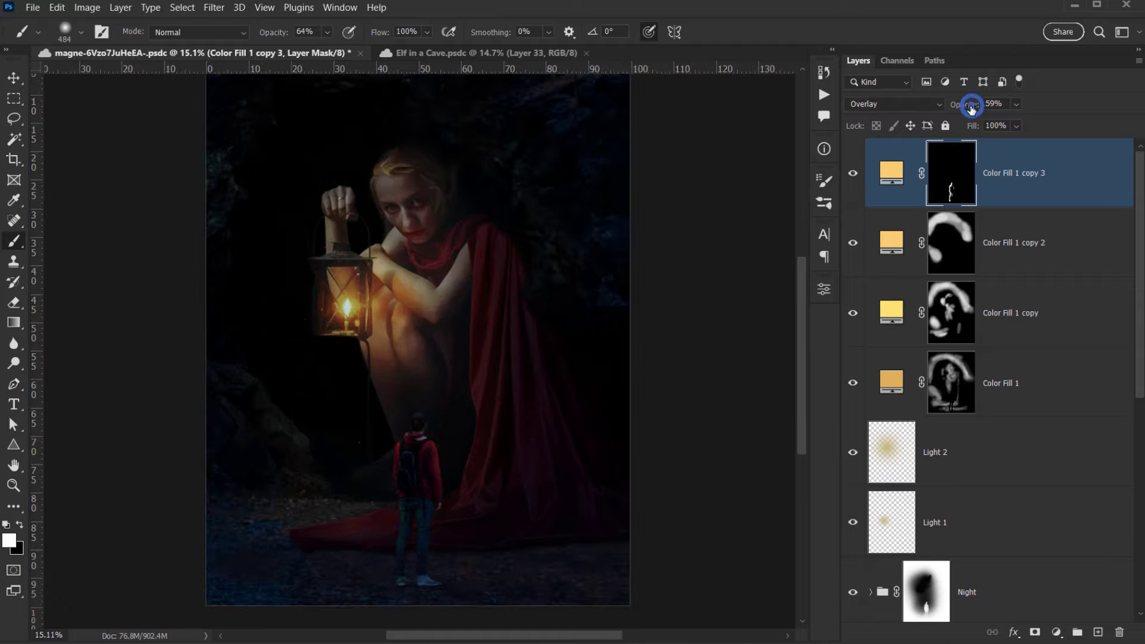
drag(974, 112, 961, 113)
drag(531, 421, 503, 415)
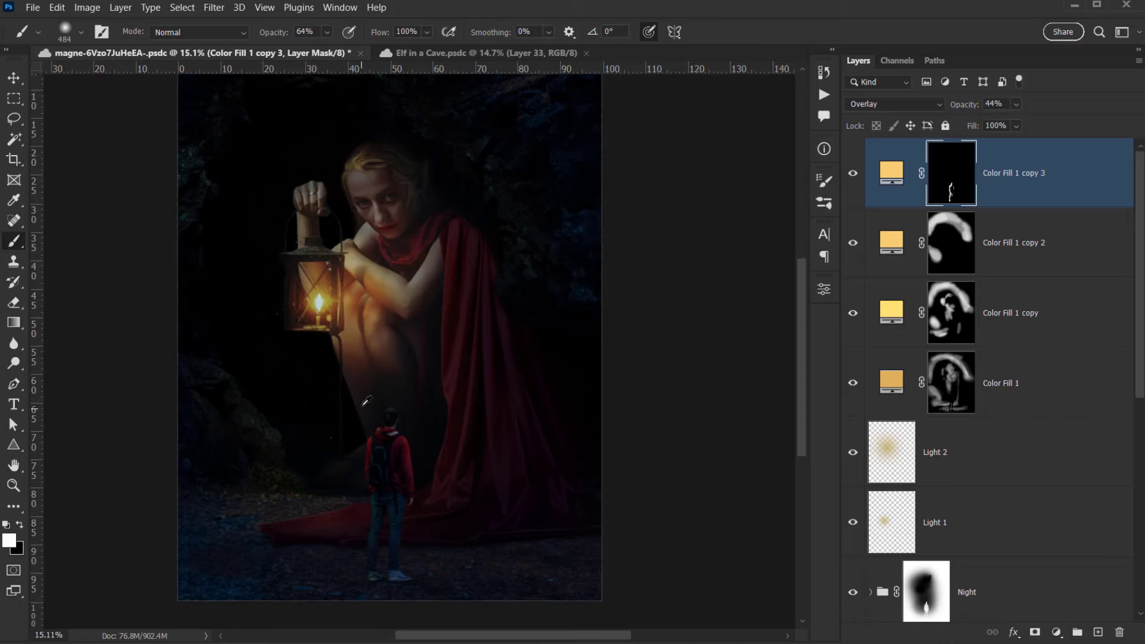
Load the small man's outline from the Model layer in the Human group as a selection.
scroll(376, 448, down, 5)
scroll(369, 497, up, 2)
scroll(368, 498, up, 5)
drag(386, 442, 342, 557)
scroll(343, 485, down, 5)
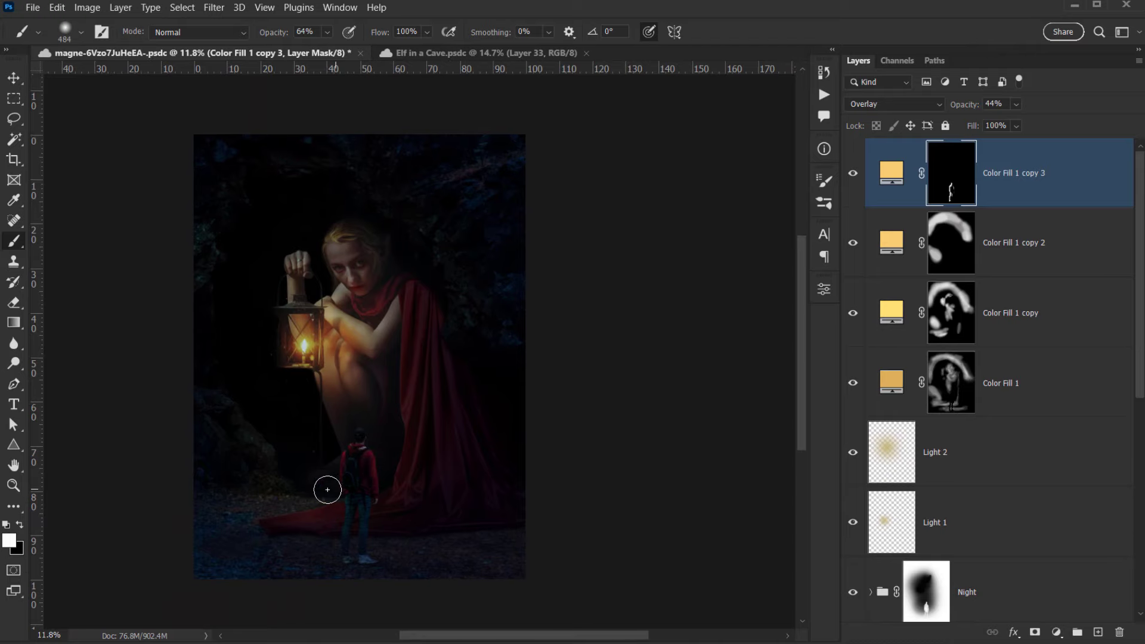
scroll(328, 486, up, 8)
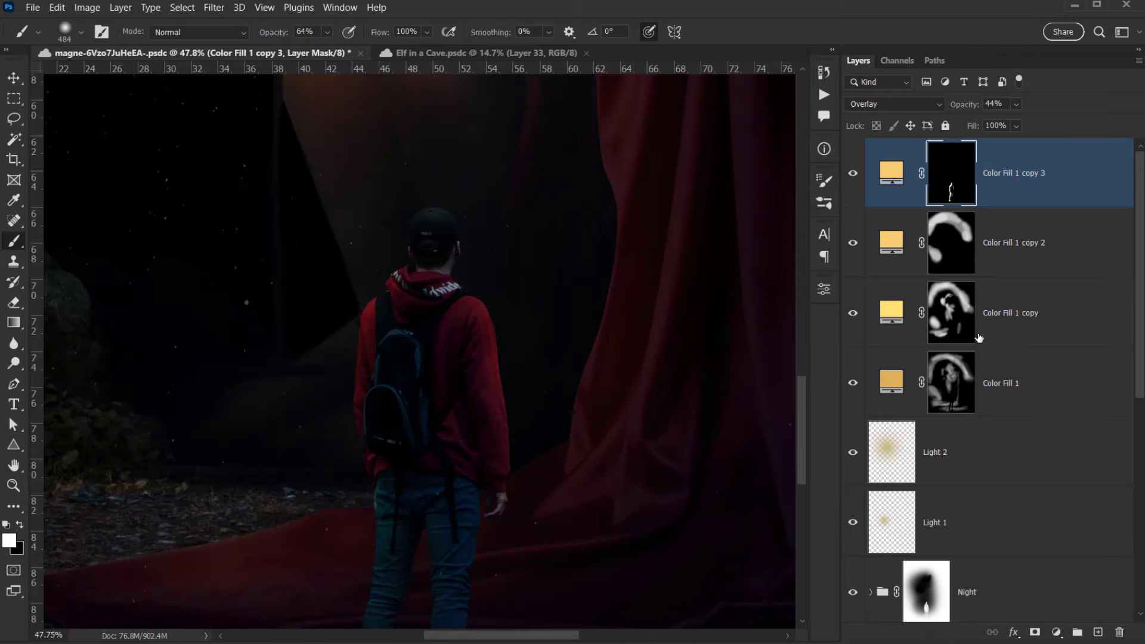
scroll(979, 338, down, 6)
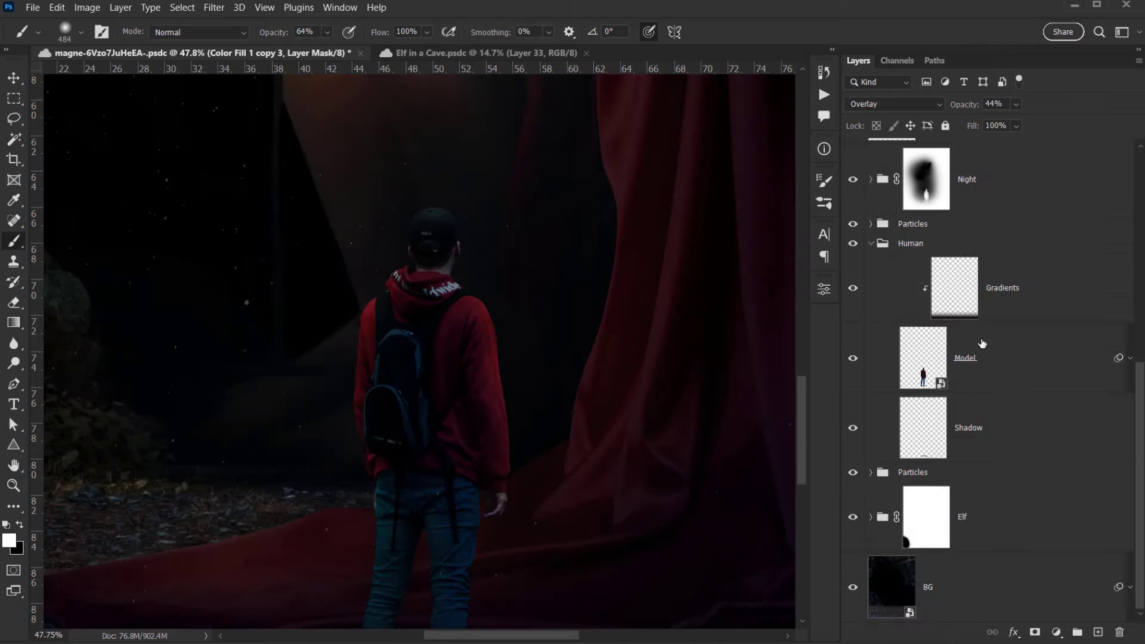
ctrl+click(927, 354)
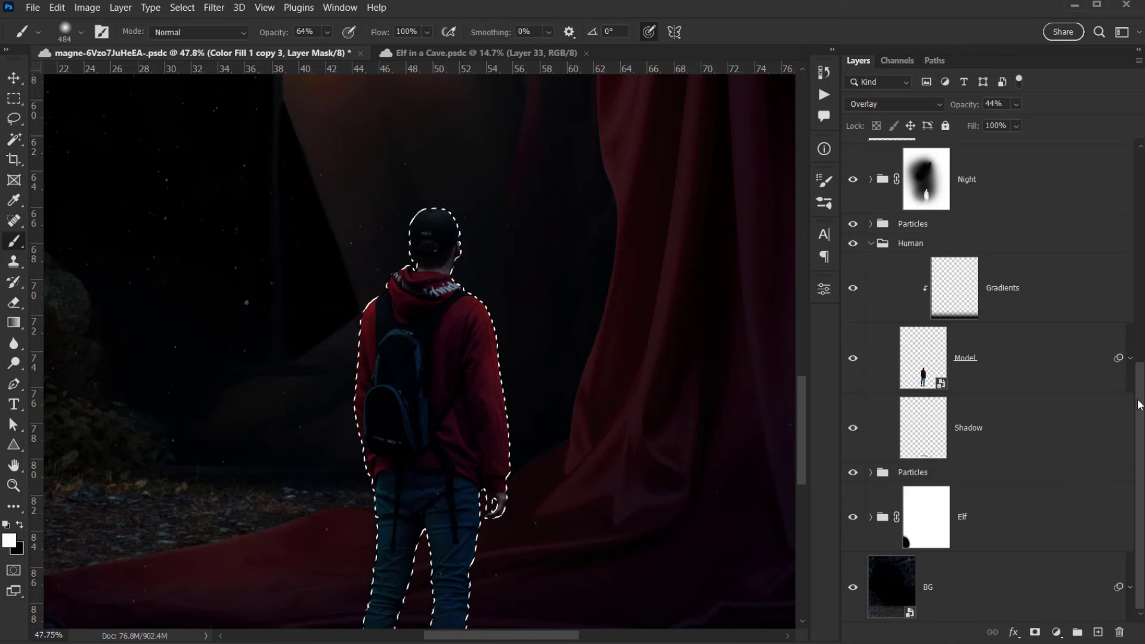
Create a new layer above Color Fill 1 copy 3, fill the small man's outline with the yellow foreground color, and deselect.
drag(1139, 401, 1136, 173)
scroll(1127, 181, down, 4)
scroll(1115, 181, up, 4)
click(1048, 180)
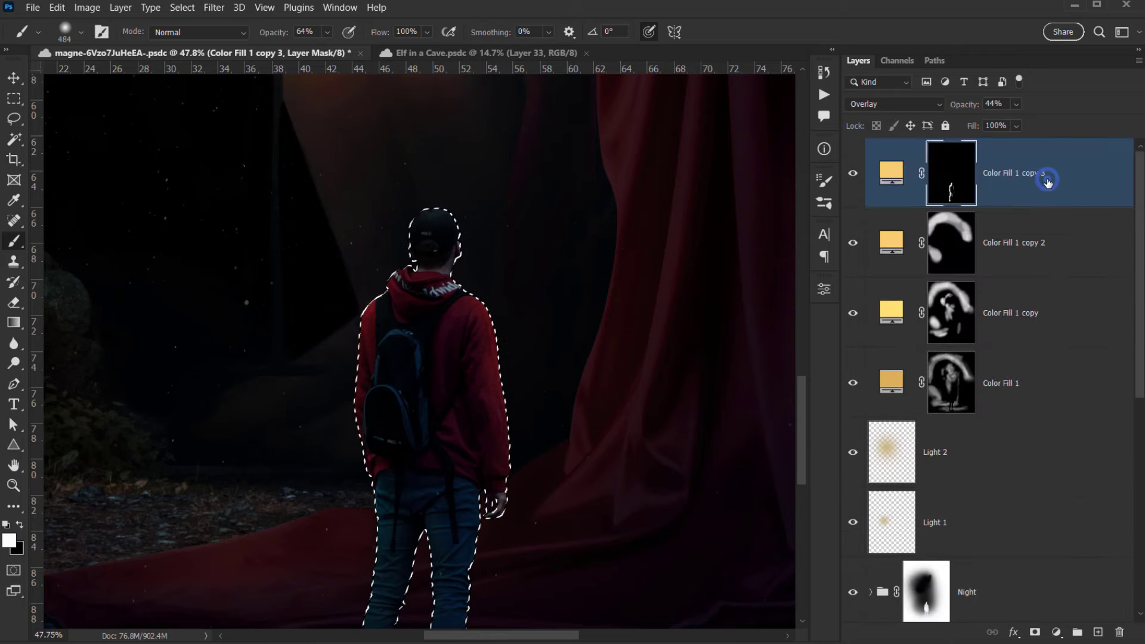
key(ctrl+shift+alt+n)
scroll(238, 481, down, 4)
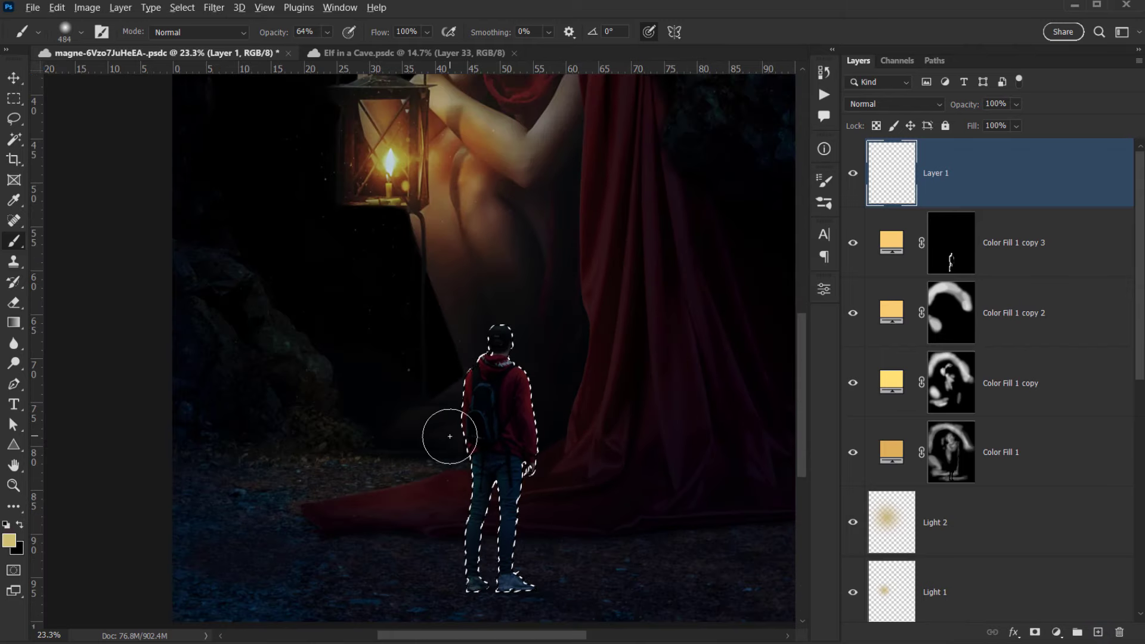
key(alt+BackSpace)
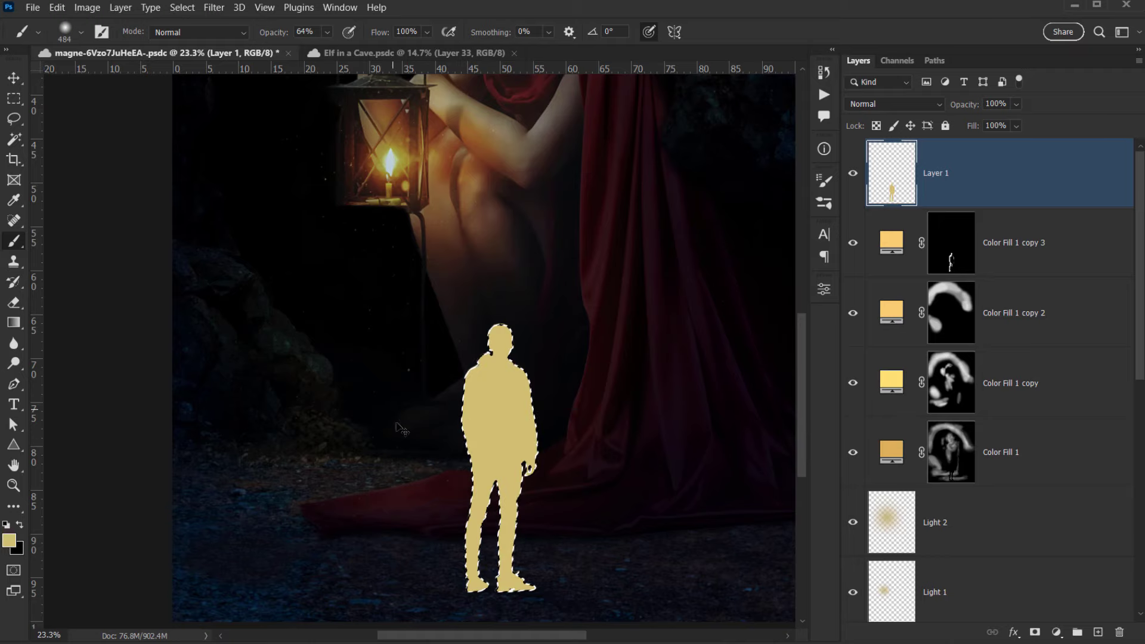
key(ctrl+d)
scroll(562, 420, down, 3)
drag(452, 404, 359, 433)
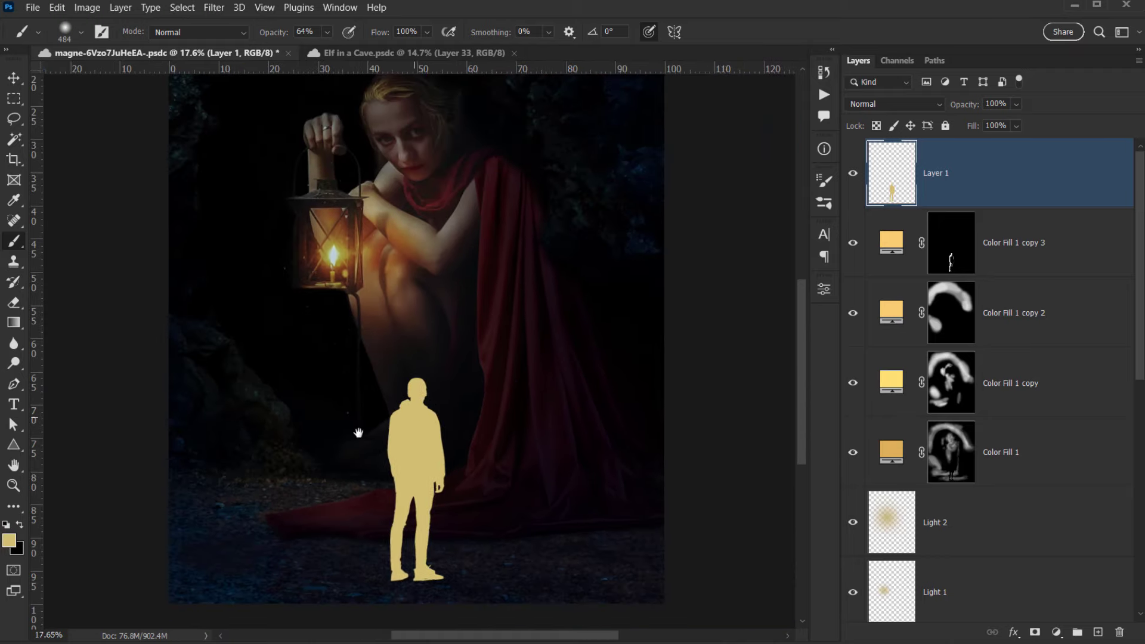
Set Layer 1's fill to 0% and add an Inner Shadow effect to it.
click(1018, 126)
drag(1038, 148, 957, 148)
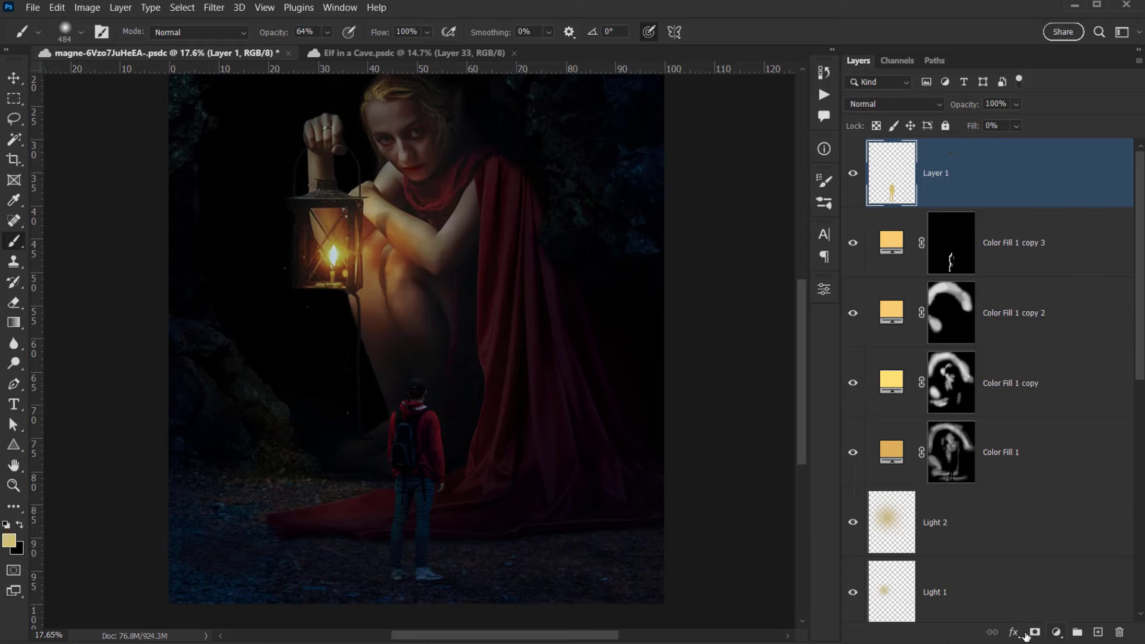
click(1025, 635)
click(1060, 483)
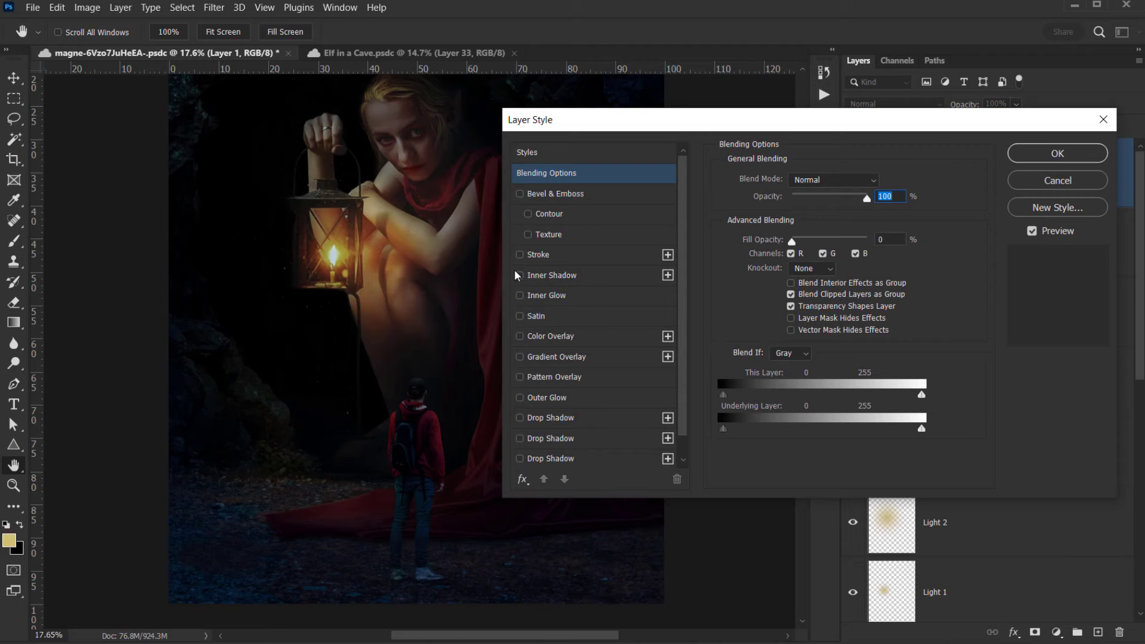
drag(600, 128, 628, 126)
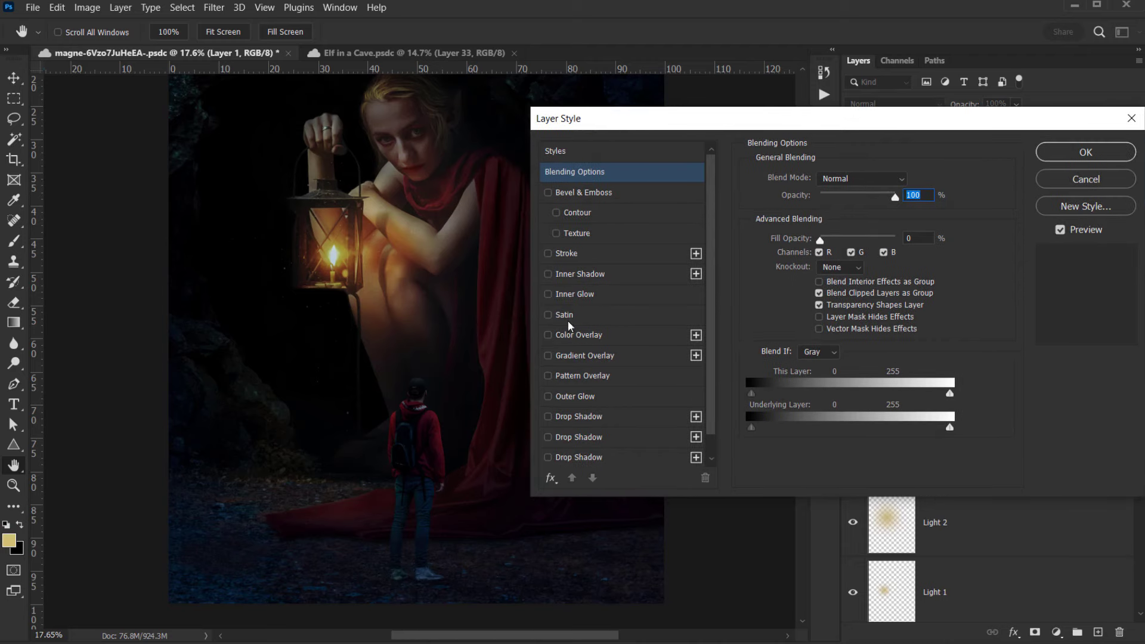
click(564, 277)
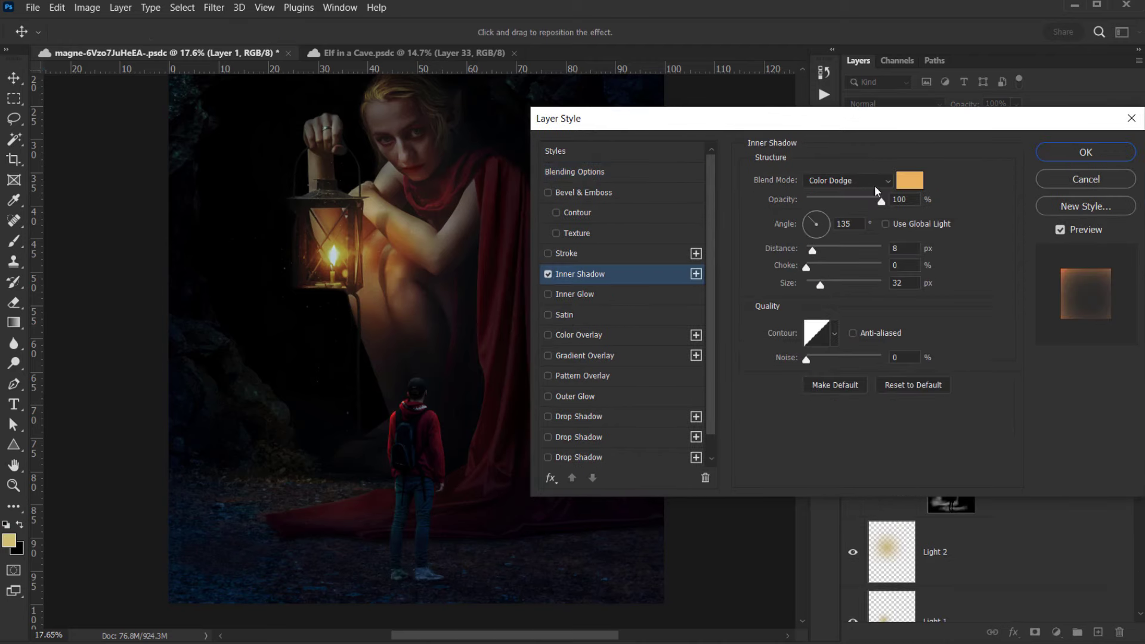
Try the Normal blend mode on the inner shadow and return it to Color Dodge.
click(871, 181)
click(835, 192)
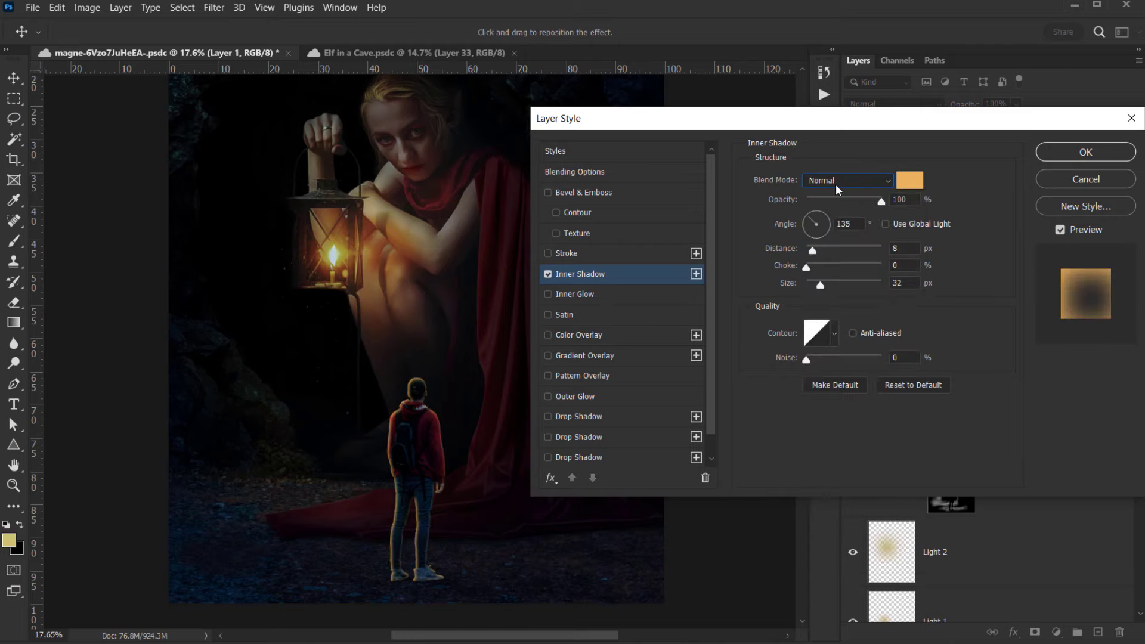
click(835, 184)
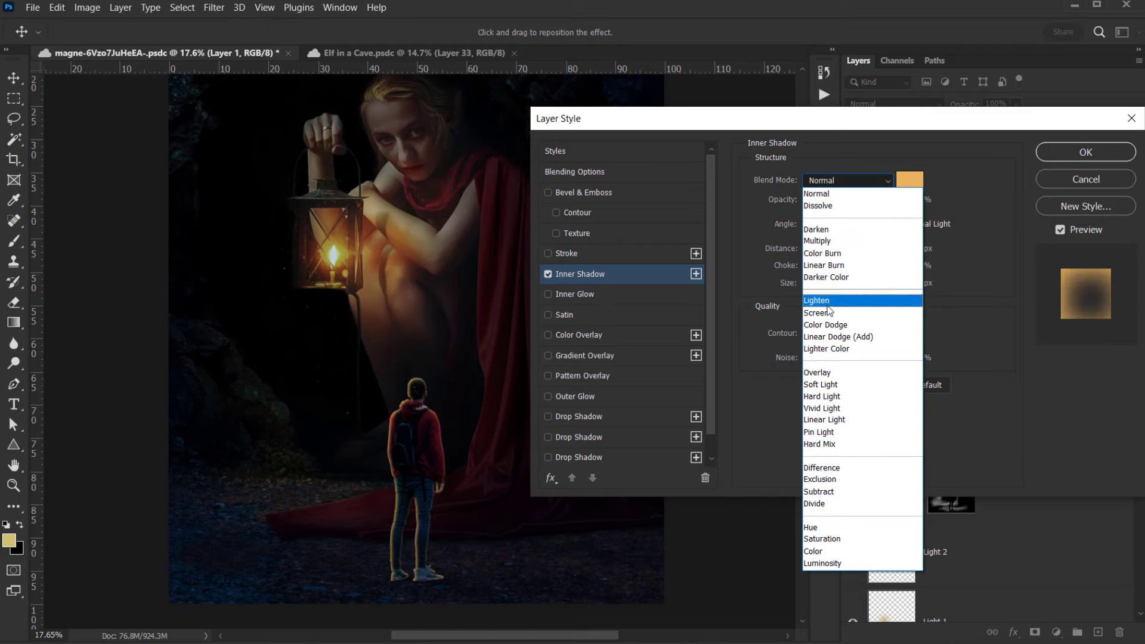
click(829, 325)
Change the inner shadow color to yellow d4d05b, sampled near the lantern flame and brightened, and set its angle to 135° and distance to 24 px.
click(909, 181)
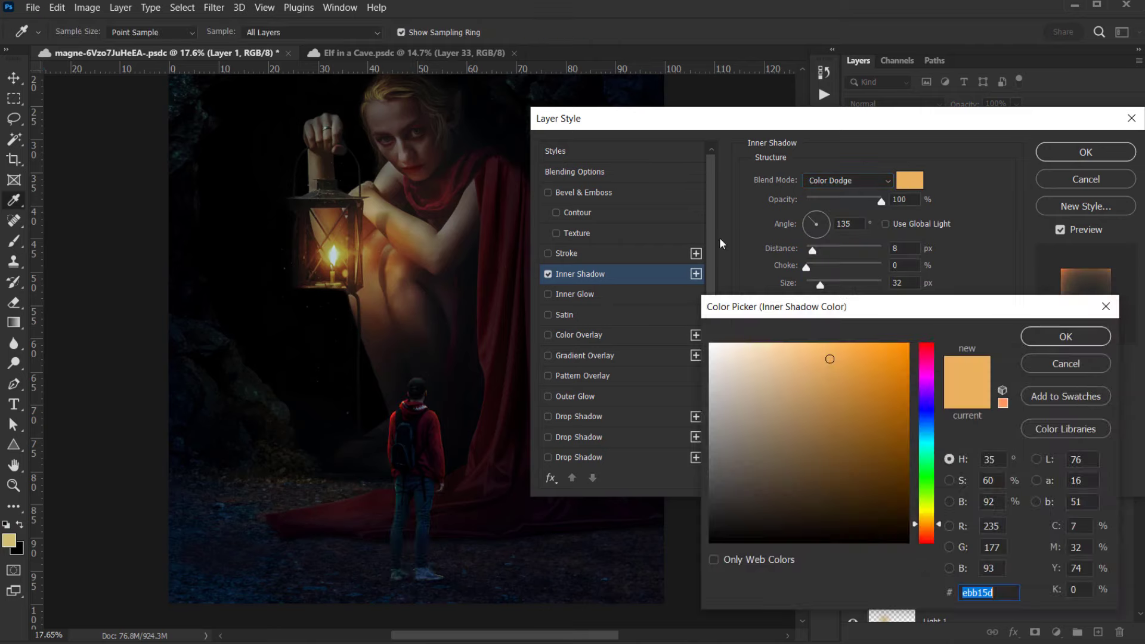
click(347, 250)
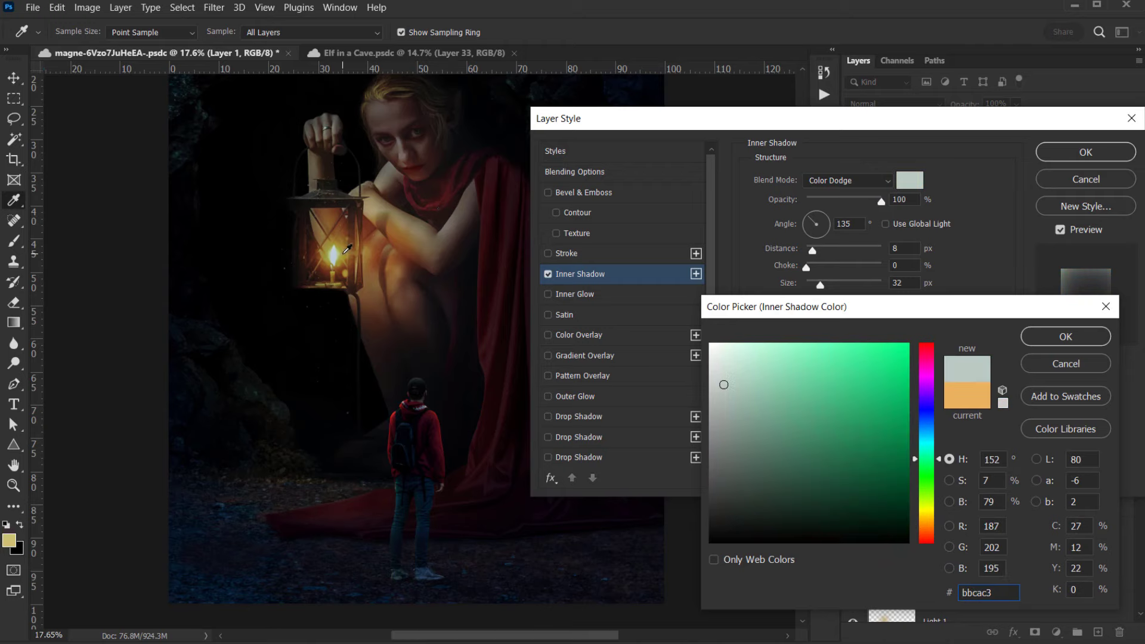
click(347, 250)
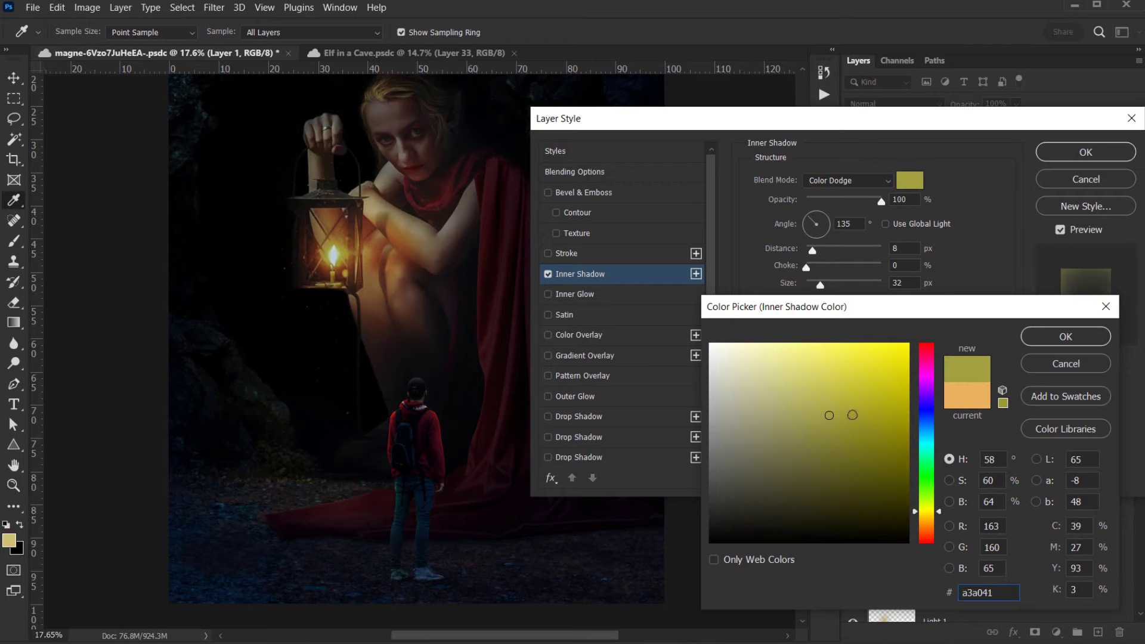
drag(834, 404, 825, 377)
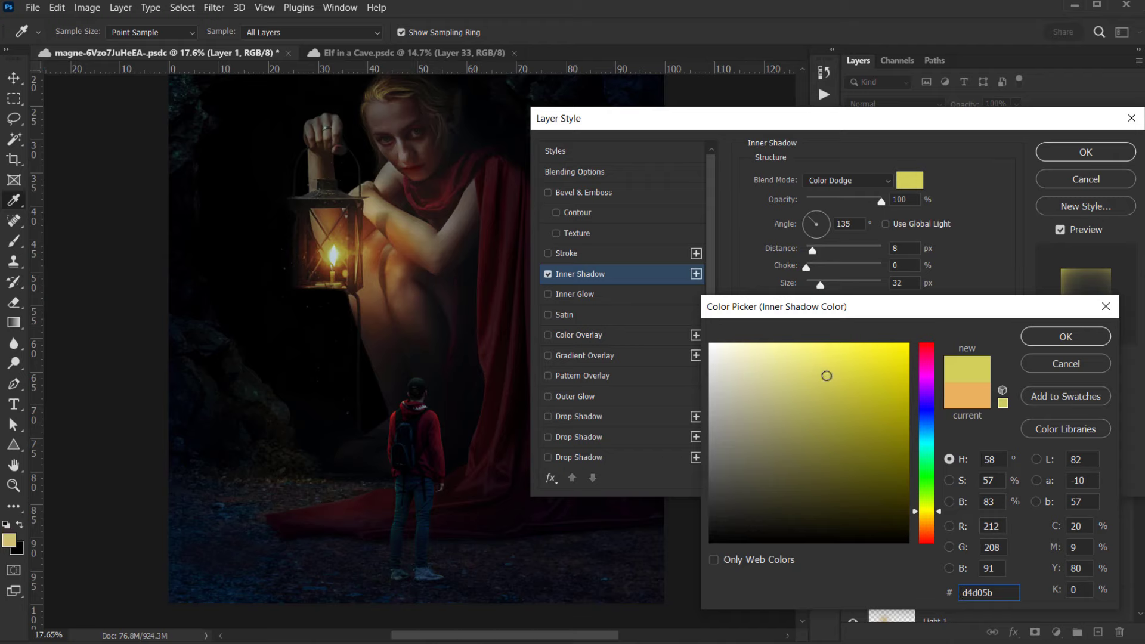
click(1067, 338)
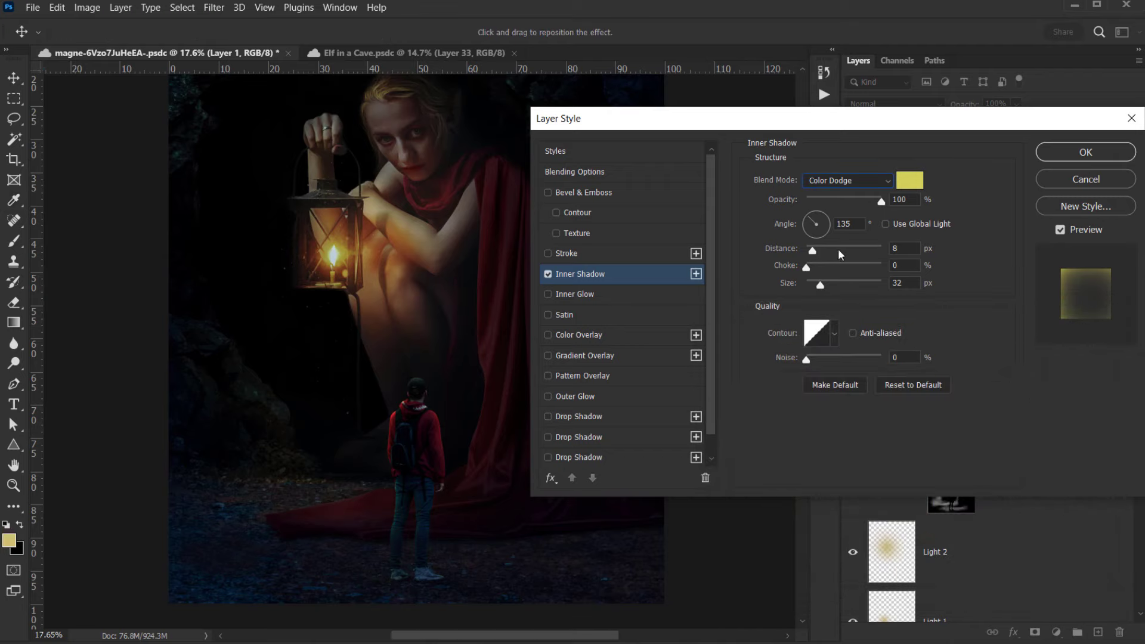
drag(409, 460, 419, 467)
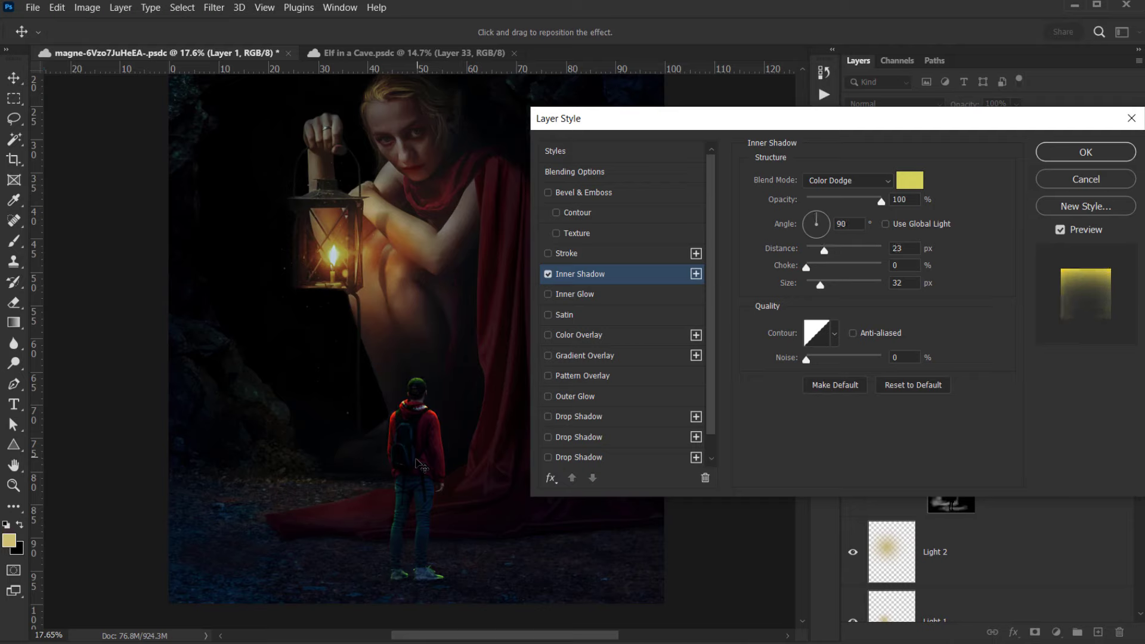
drag(420, 466, 411, 449)
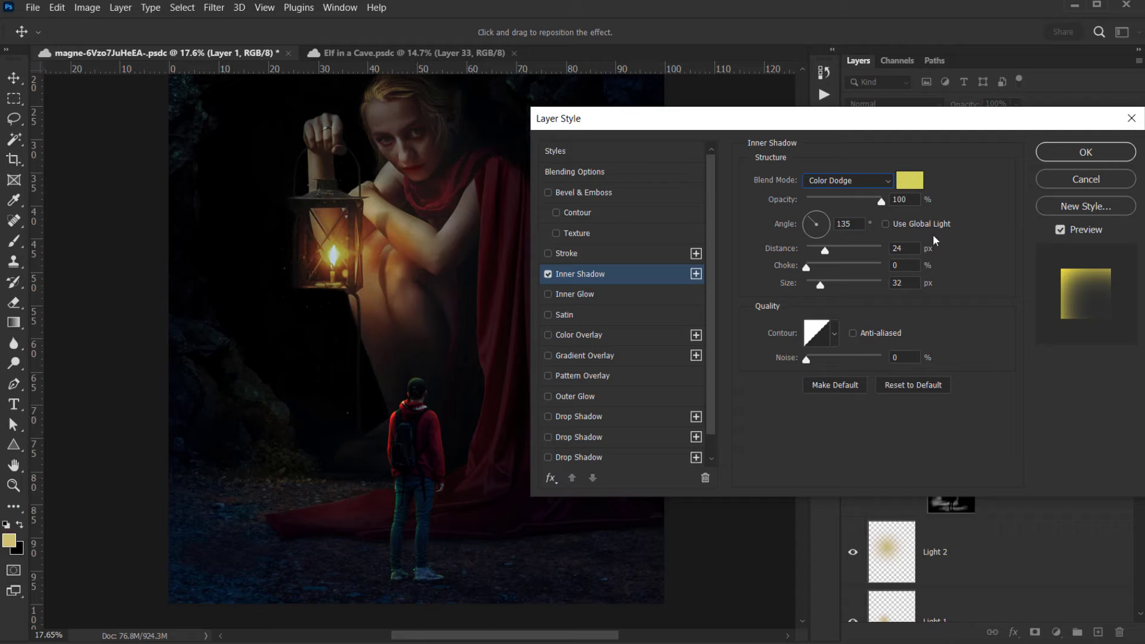
Compare the small man with and without the inner shadow, and apply the effect with its opacity lowered to 72%.
click(1063, 231)
click(1063, 231)
click(1064, 232)
click(1064, 232)
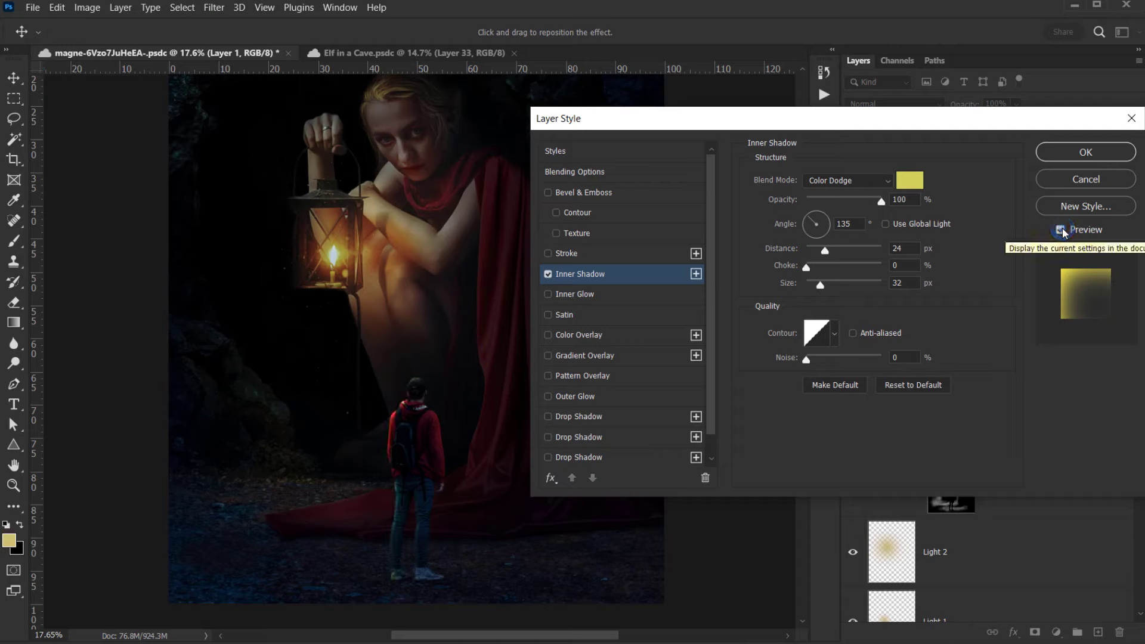
click(1064, 231)
click(1064, 232)
click(1063, 231)
click(1064, 231)
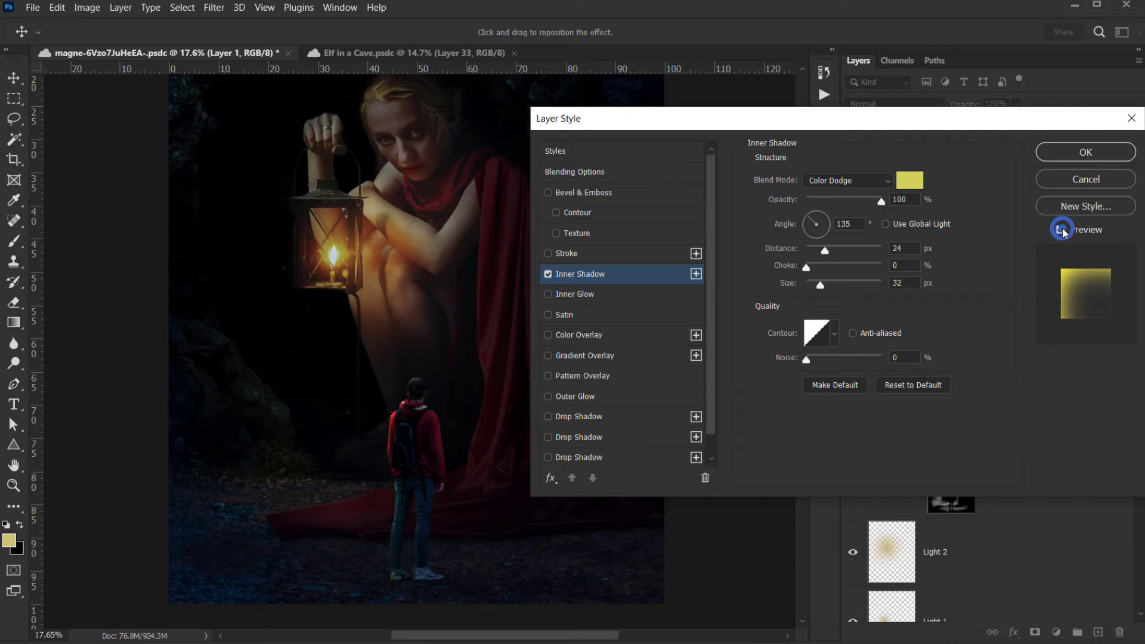
drag(878, 201, 861, 201)
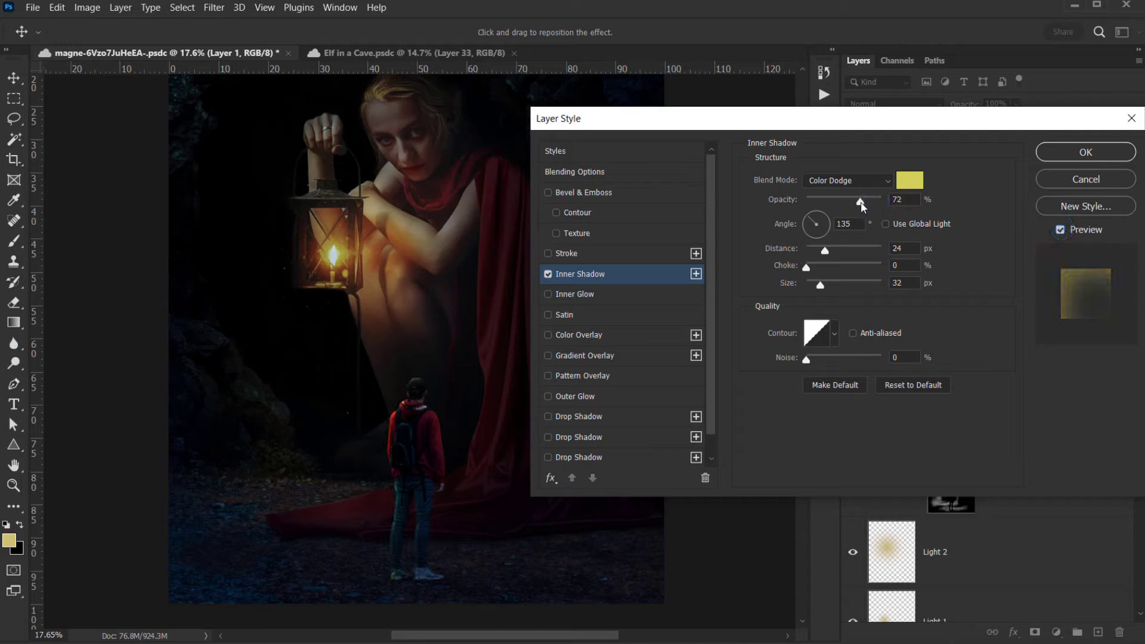
click(1085, 151)
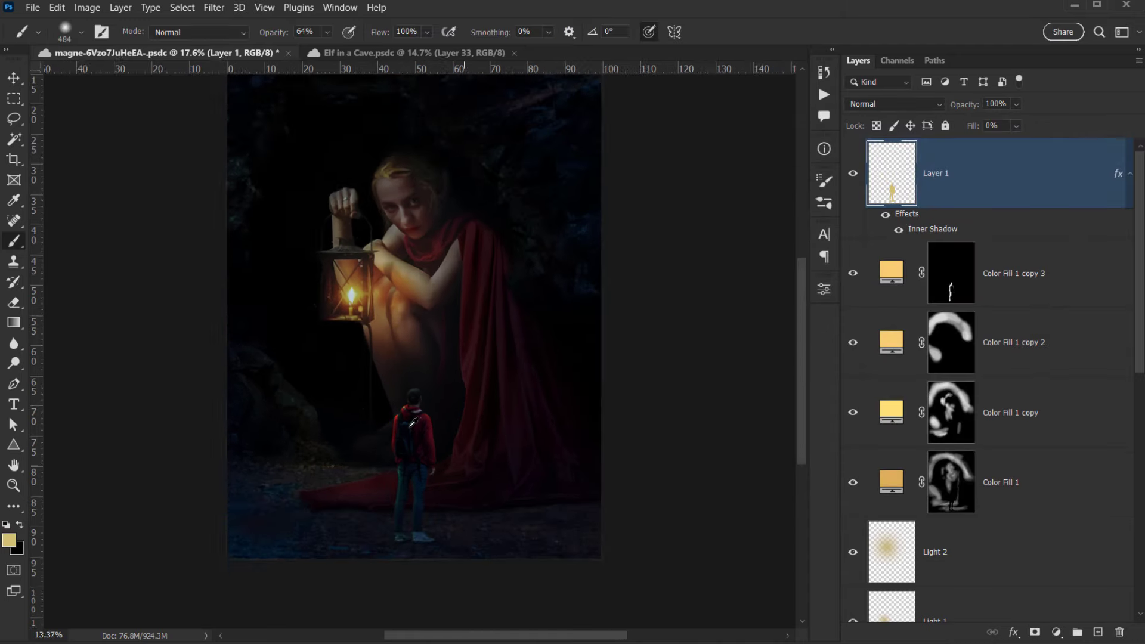
Examine the small man up close with Layer 1's rim light hidden and shown.
scroll(411, 421, down, 3)
scroll(411, 421, up, 6)
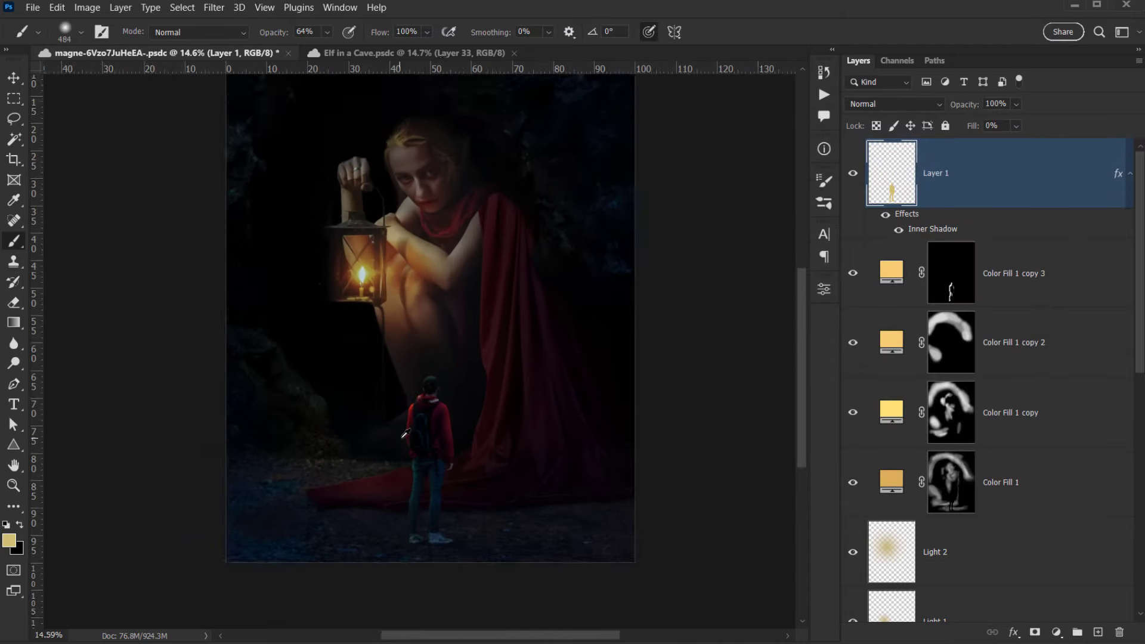
scroll(406, 430, up, 2)
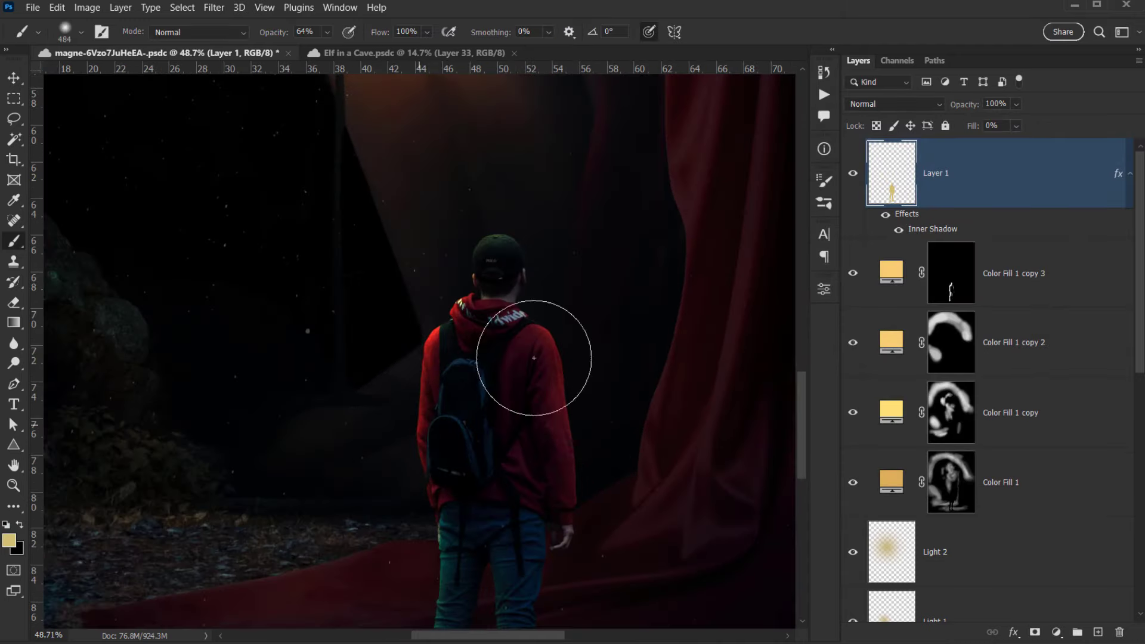
click(853, 174)
click(853, 174)
click(854, 175)
click(853, 174)
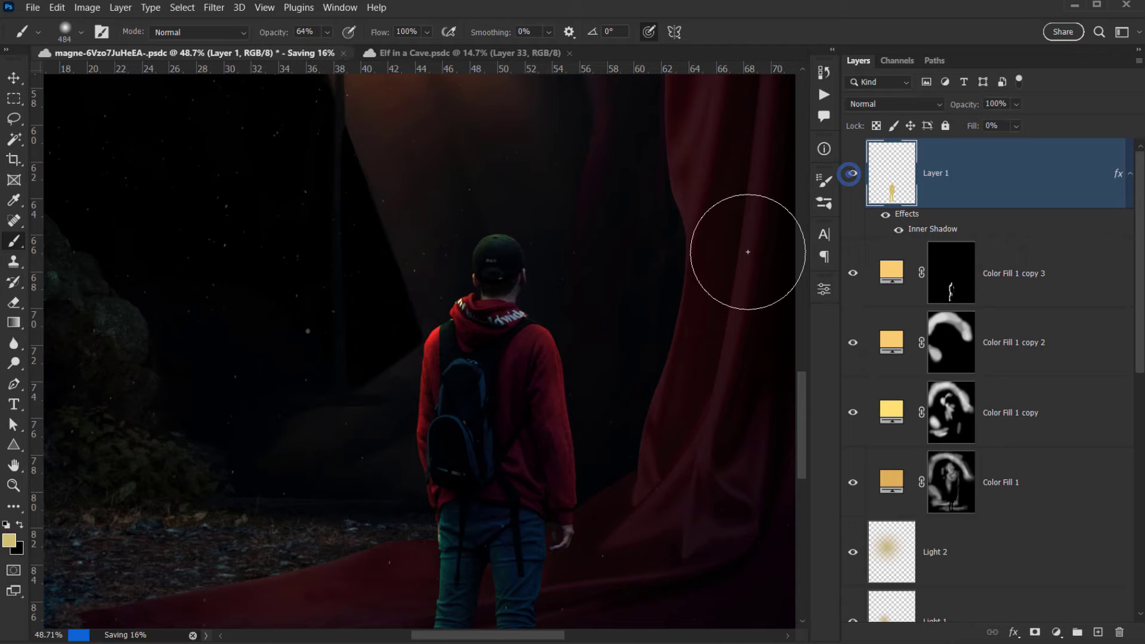
Save the composite document and check the small man against the whole scene.
scroll(576, 380, down, 2)
key(ctrl+s)
scroll(576, 380, down, 4)
drag(639, 427, 512, 502)
scroll(448, 474, up, 5)
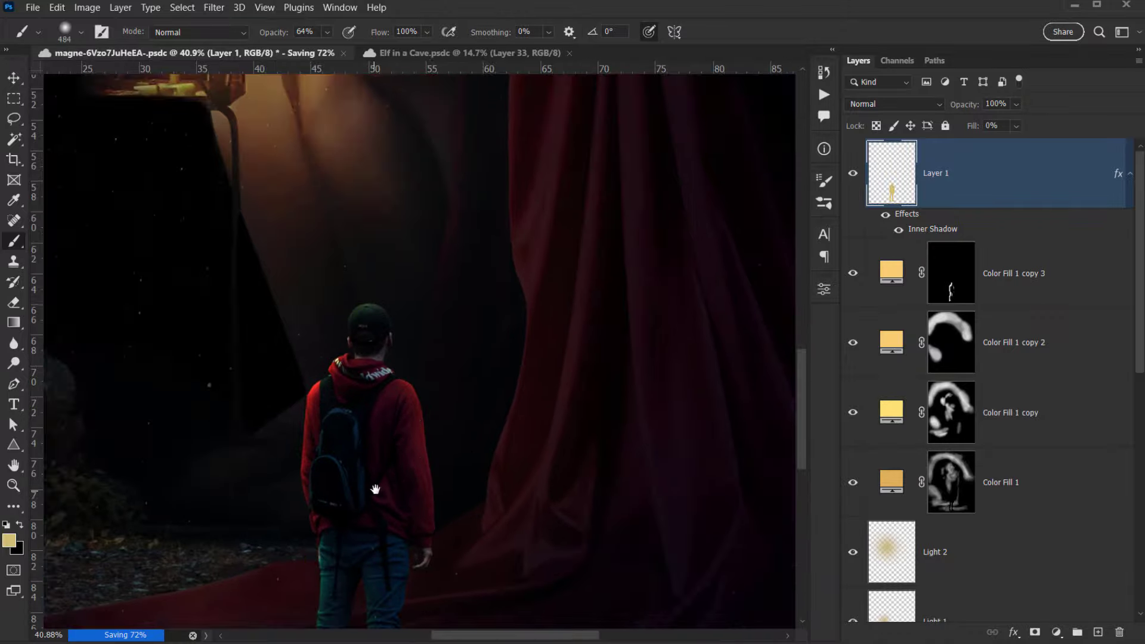
drag(375, 485, 495, 304)
scroll(481, 350, down, 4)
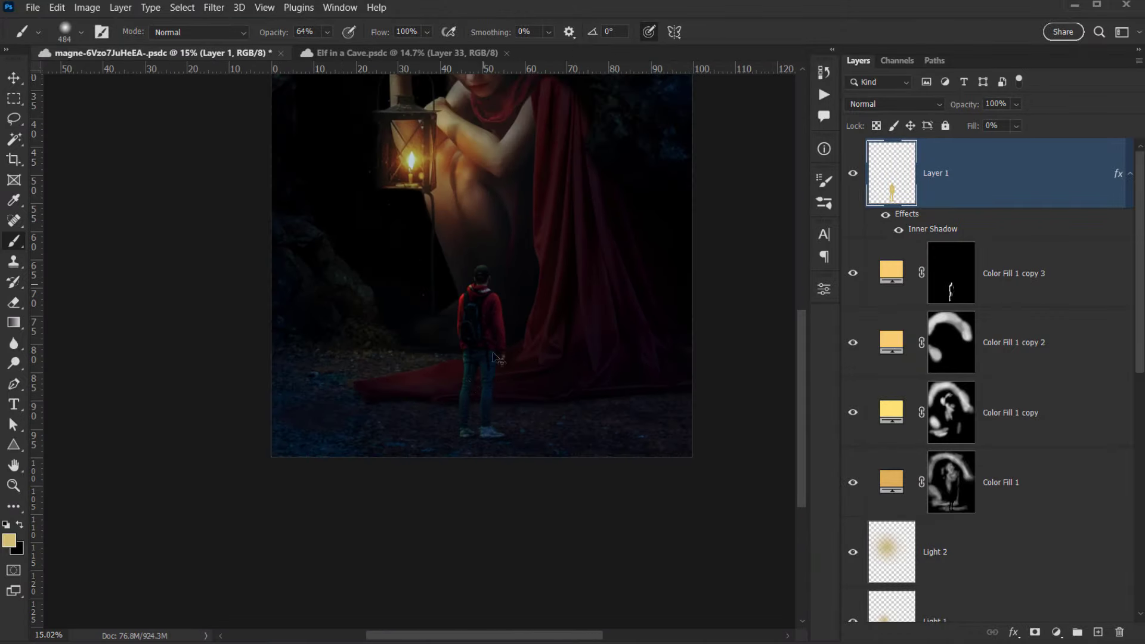
scroll(498, 360, up, 2)
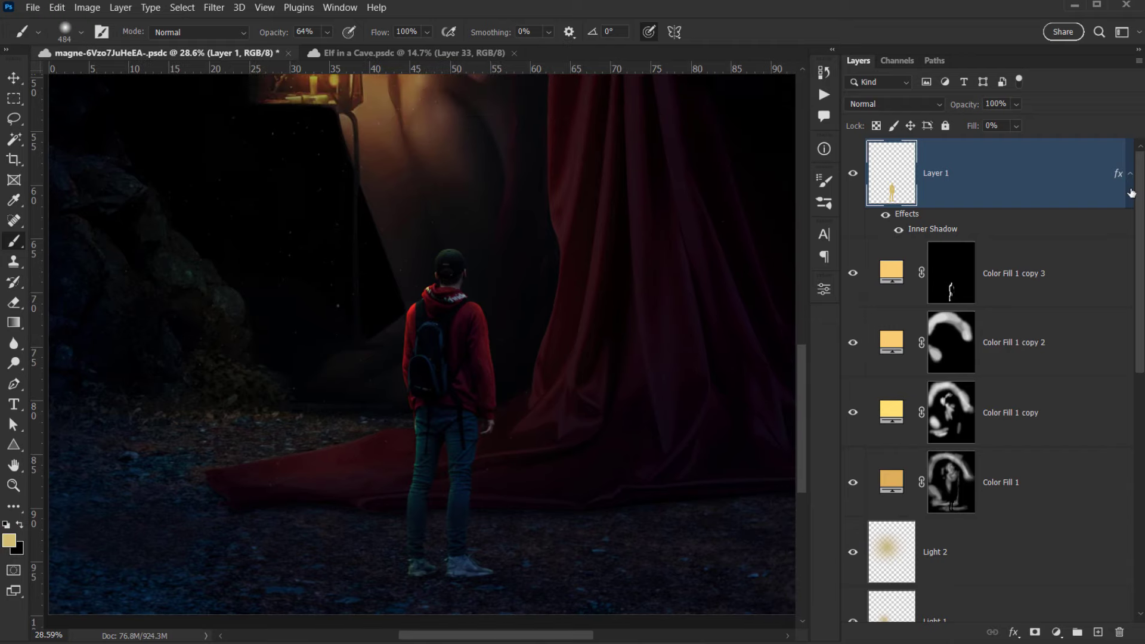
Collapse Layer 1's effects list and load the layer's man-shaped outline as a selection.
click(1131, 174)
scroll(376, 385, up, 2)
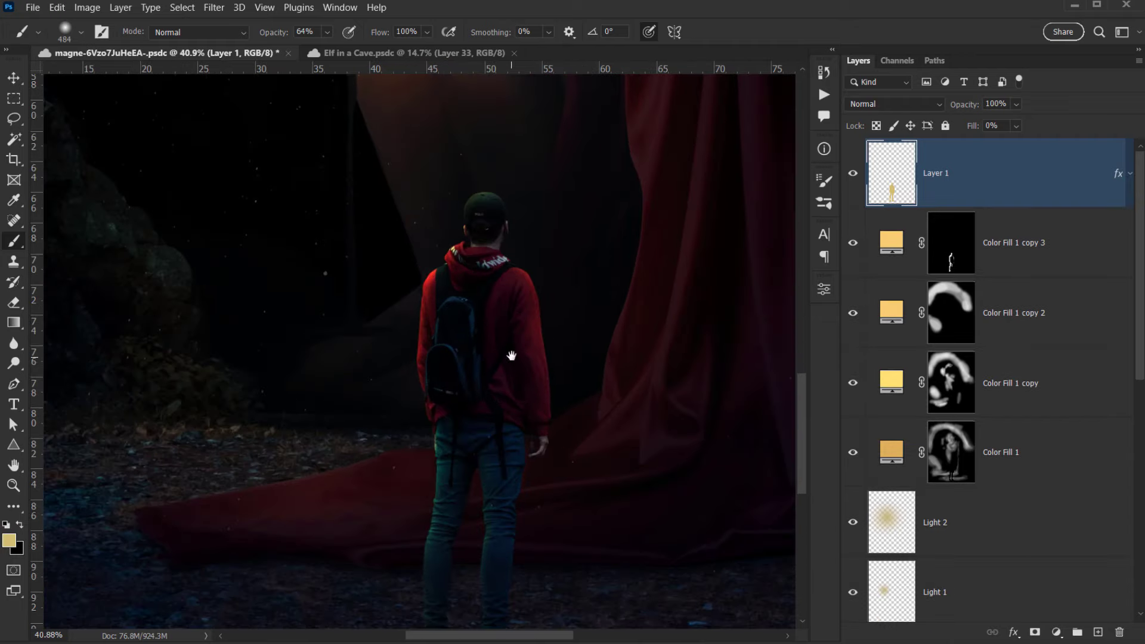
drag(512, 356, 422, 413)
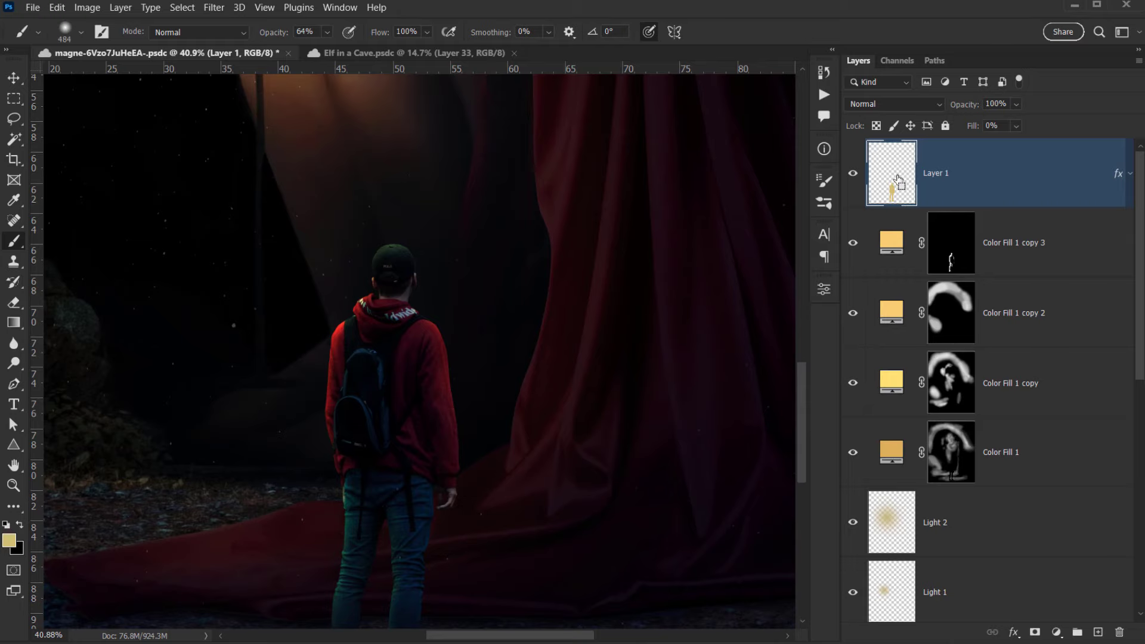
ctrl+click(894, 187)
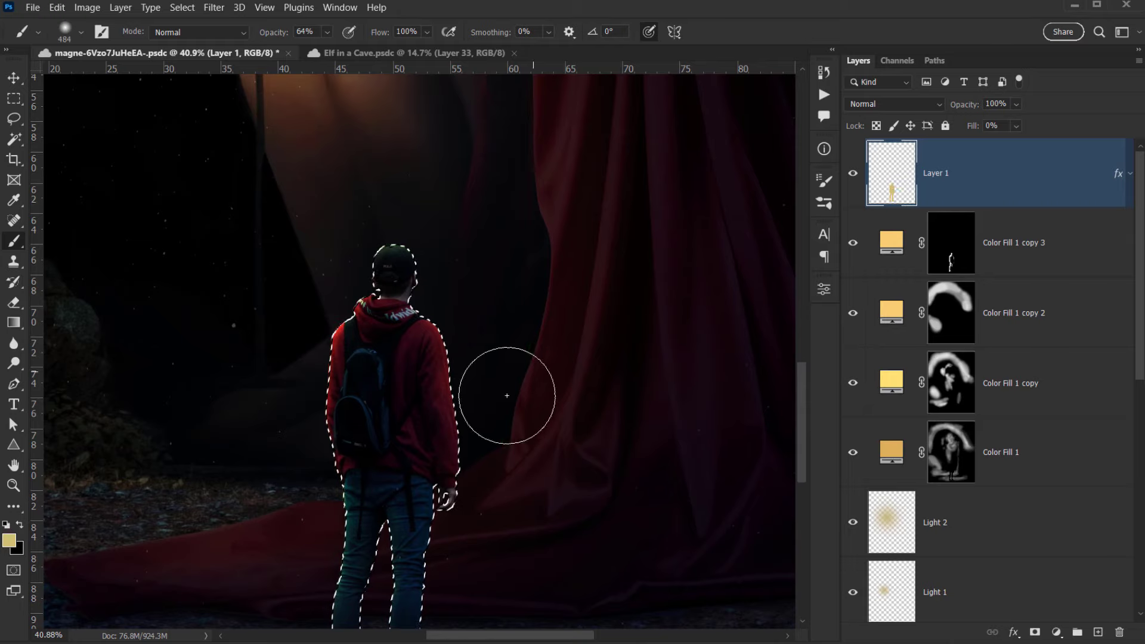
scroll(525, 389, down, 2)
scroll(493, 435, down, 1)
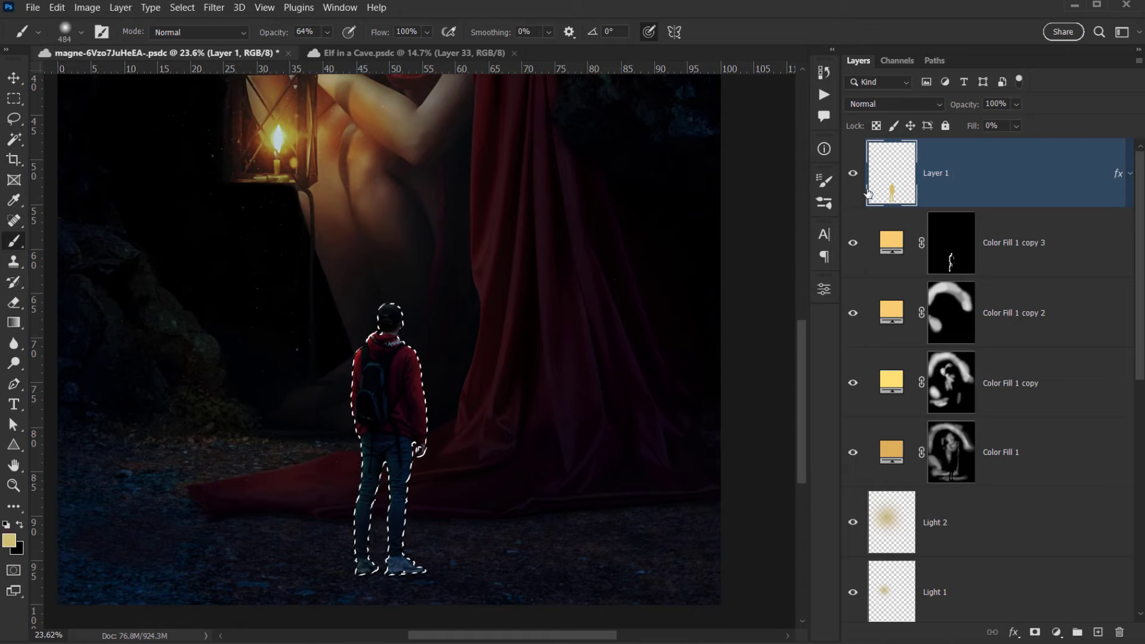
Rename Layer 1 to Light, and add a new empty layer above it with the man's outline deselected.
double_click(937, 173)
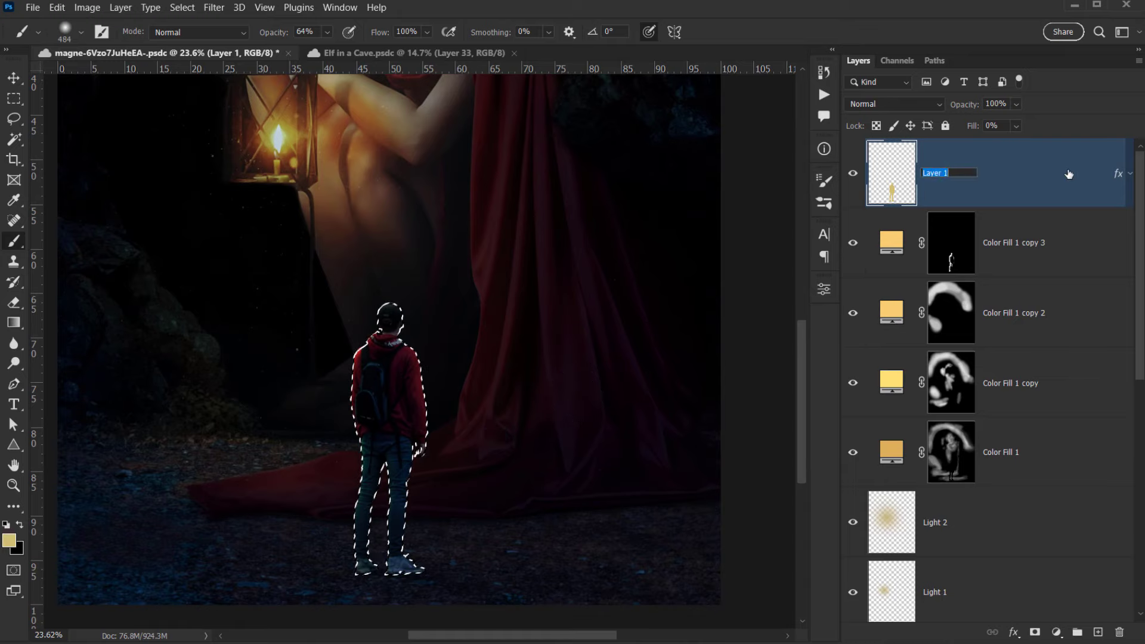
text(Light)
key(Return)
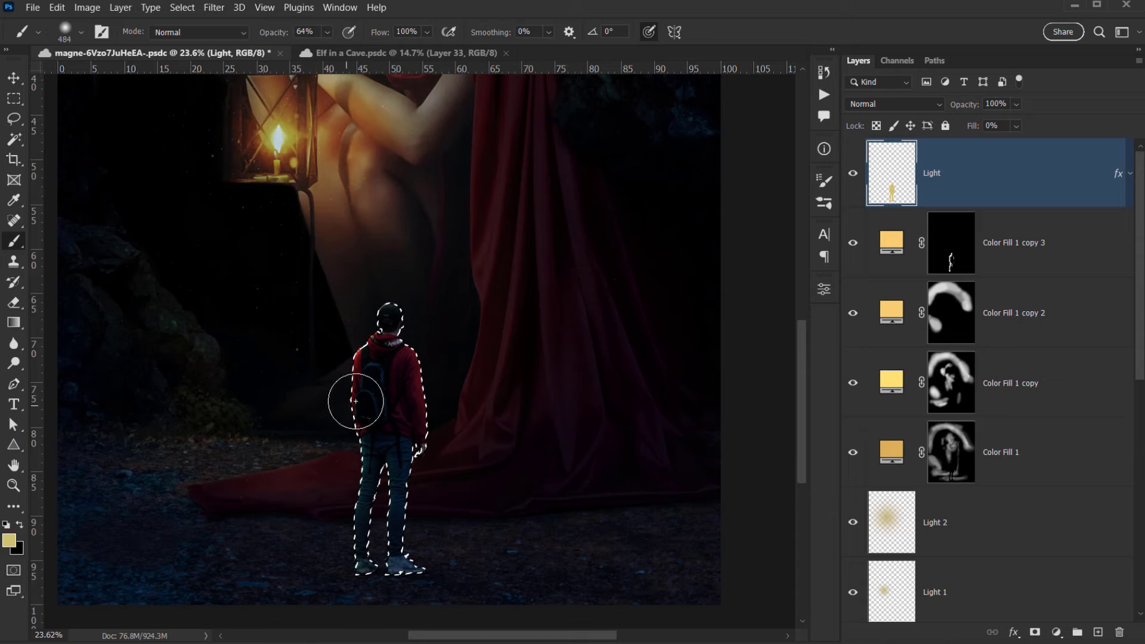
click(1098, 632)
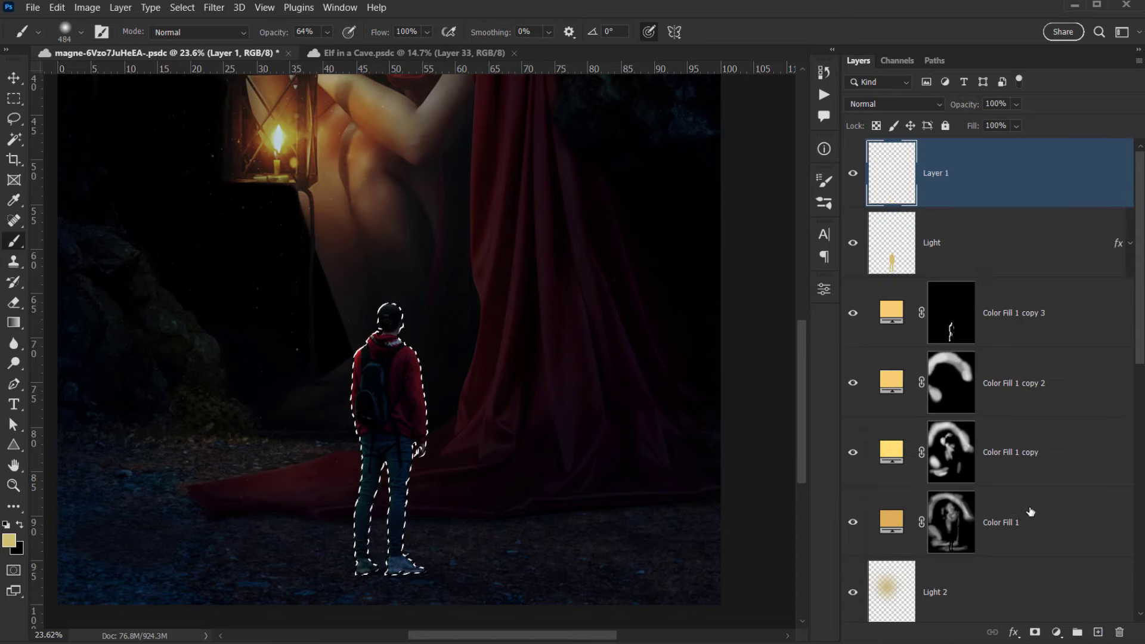
key(ctrl+d)
Sample a near-black brush color from the ground beside the man's feet and lower the brush opacity to 27%.
scroll(539, 419, up, 3)
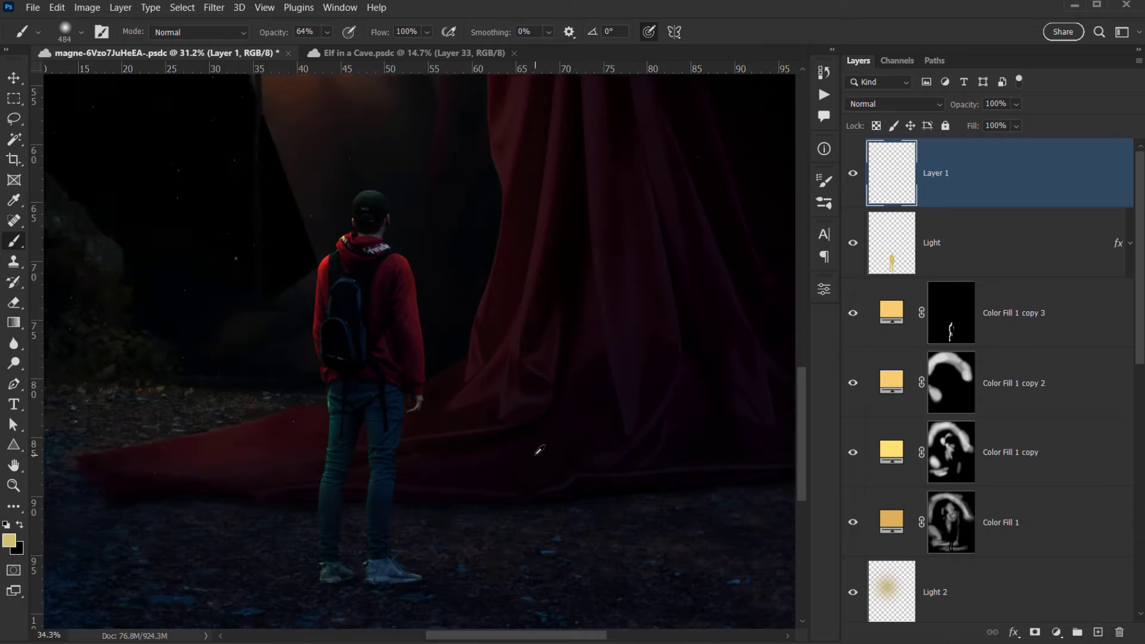
scroll(540, 451, up, 2)
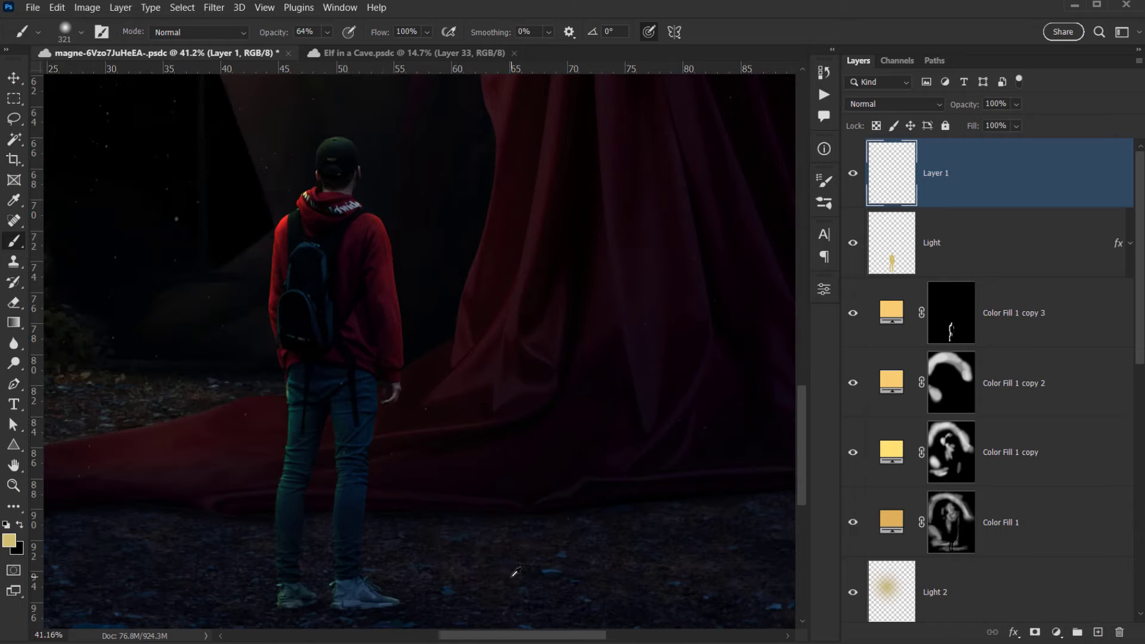
alt+click(516, 571)
scroll(435, 514, left, 2)
drag(378, 451, 400, 447)
scroll(324, 265, up, 3)
drag(346, 270, 365, 270)
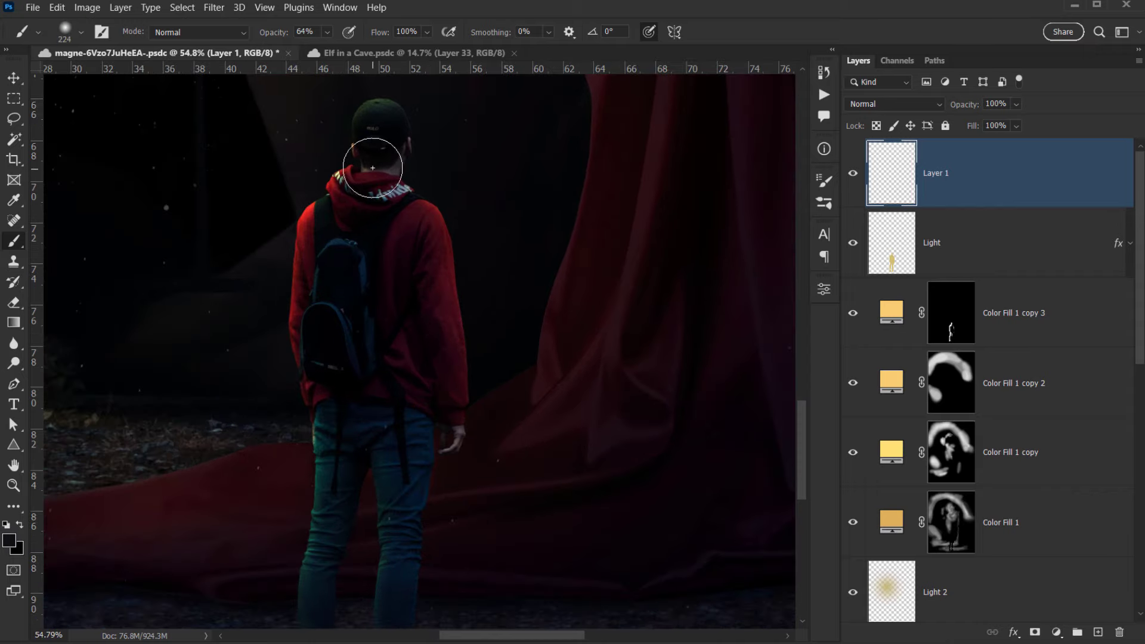
drag(372, 168, 360, 167)
drag(286, 32, 258, 32)
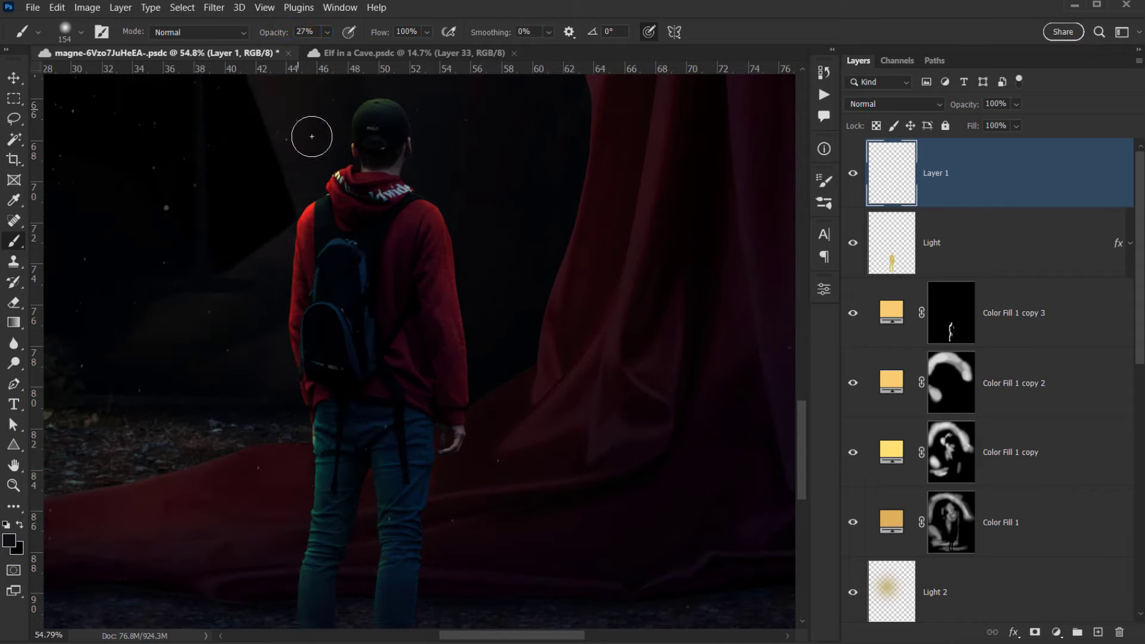
Paint soft dark shading over the man's upper back and backpack with a brush of about 191 px.
drag(339, 163, 344, 164)
click(366, 222)
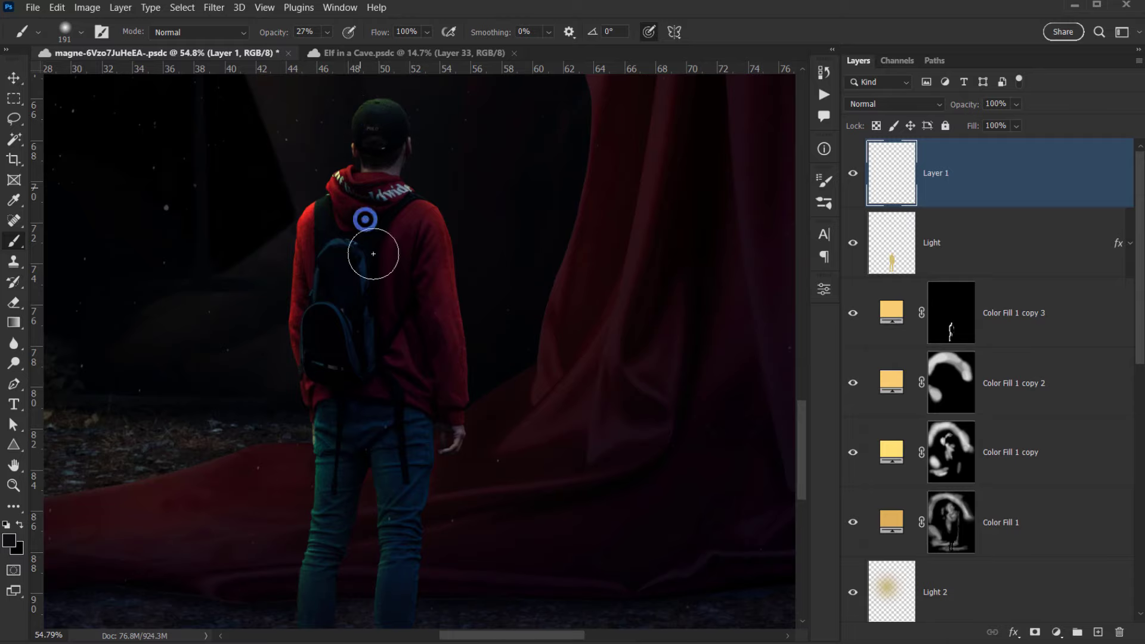
click(374, 263)
click(396, 243)
click(414, 236)
mouse_move(420, 268)
mouse_down()
mouse_move(425, 312)
mouse_move(391, 252)
mouse_move(339, 216)
mouse_move(320, 259)
mouse_move(337, 302)
mouse_move(344, 372)
mouse_move(331, 370)
mouse_move(366, 405)
mouse_move(428, 269)
mouse_move(396, 324)
mouse_move(396, 388)
mouse_up()
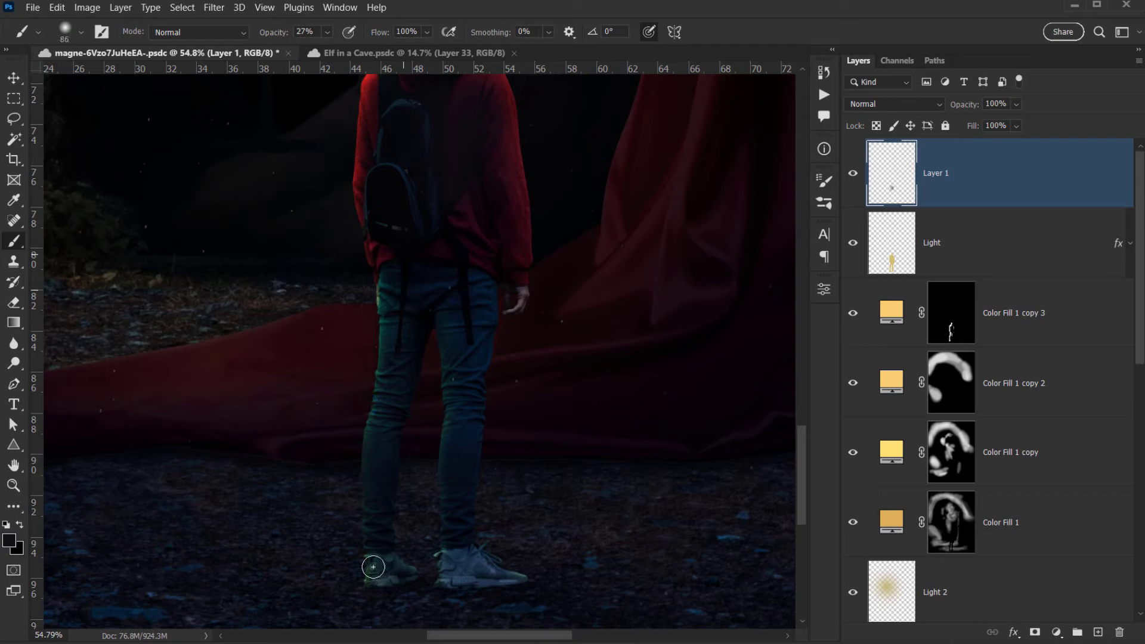
Set the shading layer's blend mode to Multiply and darken the man's back with a brush of about 171 px.
click(898, 102)
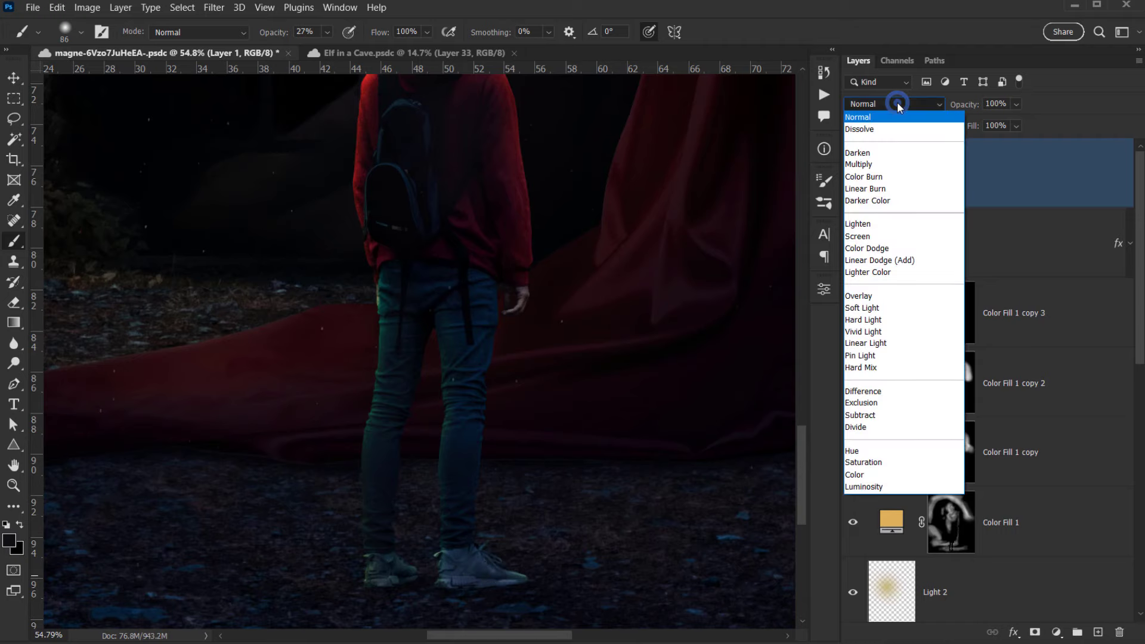
click(877, 163)
drag(483, 219, 483, 320)
alt+right_click(440, 253)
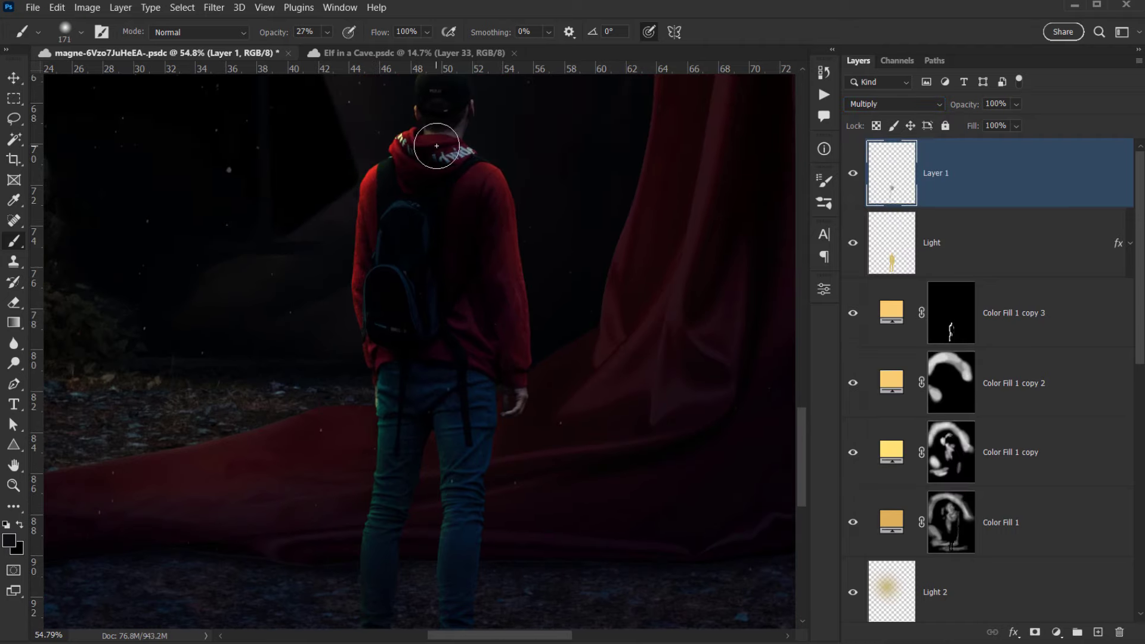
drag(434, 193, 446, 239)
drag(463, 230, 467, 350)
click(461, 350)
Shade the man's right leg down to the shoe with a brush of about 98 px.
mouse_move(468, 409)
mouse_down()
mouse_move(468, 442)
mouse_move(479, 331)
mouse_up()
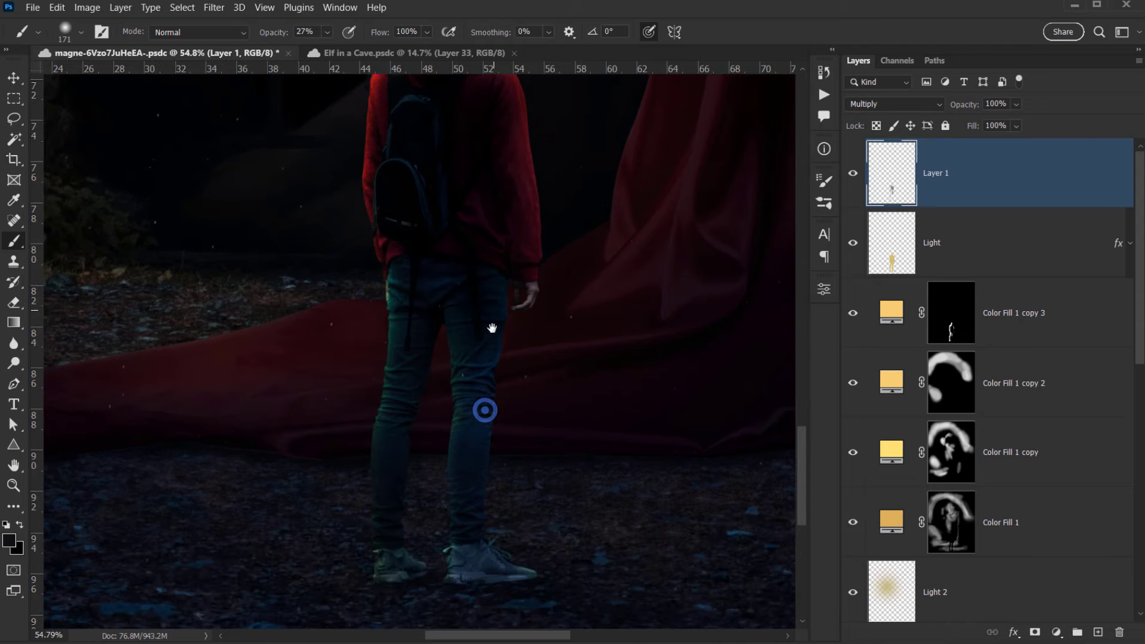
alt+right_click(479, 329)
alt+right_click(466, 331)
drag(466, 444, 467, 569)
click(467, 569)
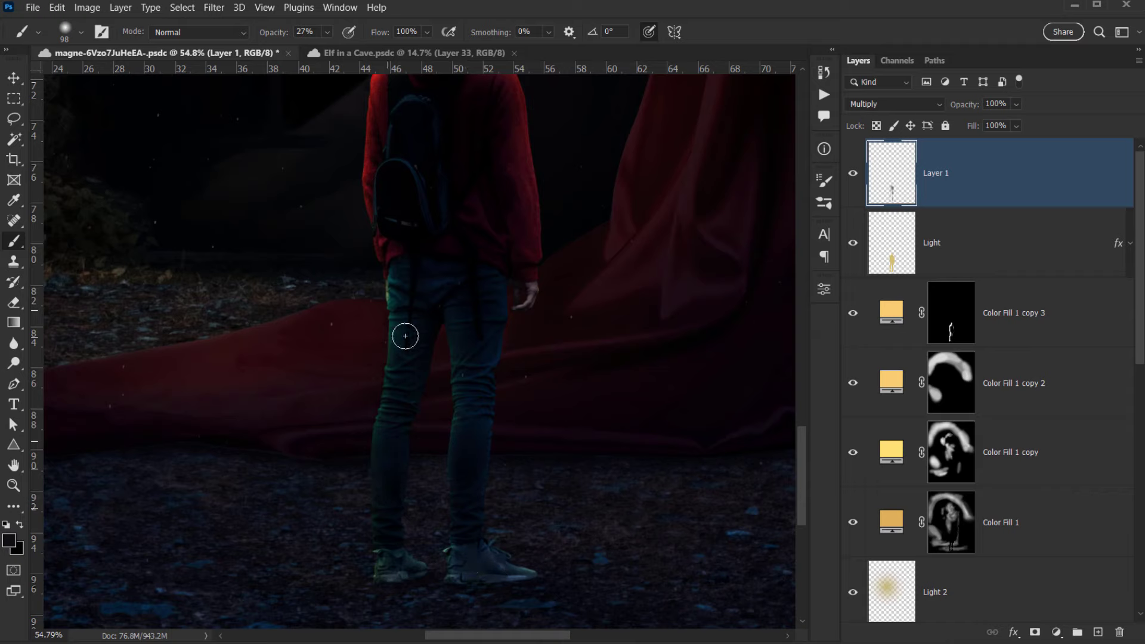
Darken the man's head, hood, back and backpack with a brush of about 151 px.
drag(441, 173, 452, 319)
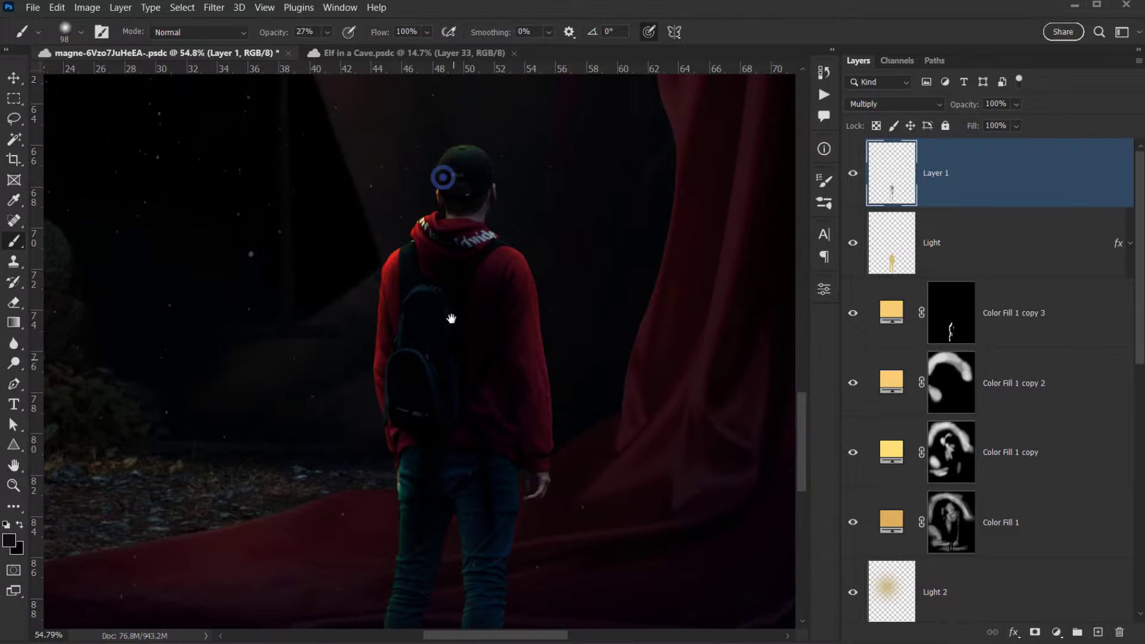
alt+right_click(453, 312)
click(463, 184)
click(463, 200)
click(458, 235)
click(463, 317)
click(475, 328)
click(482, 377)
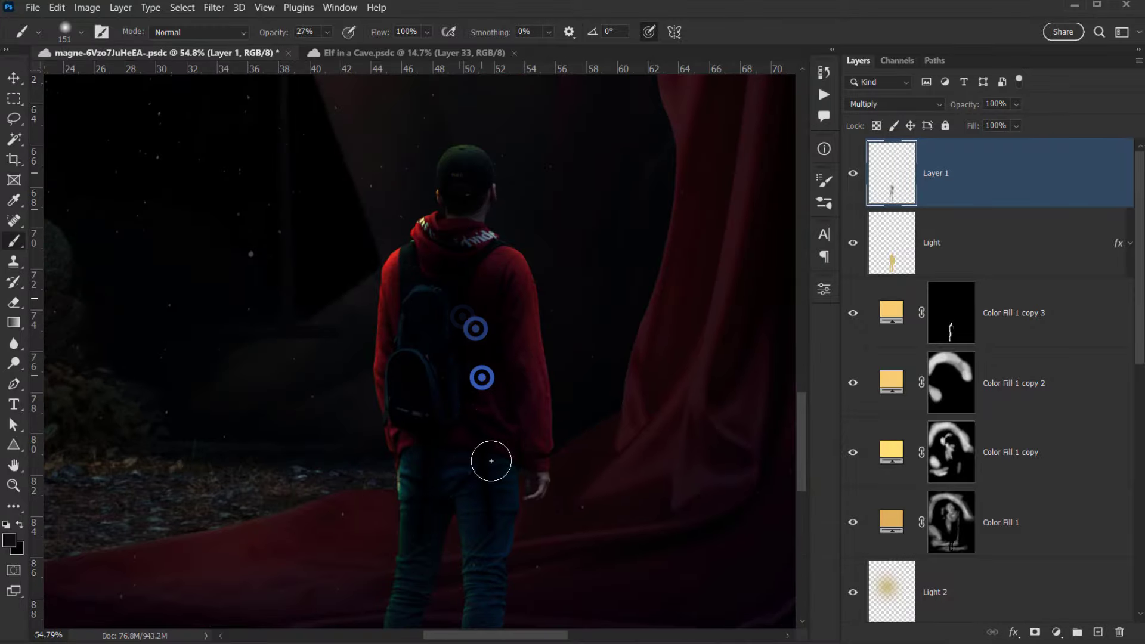
click(478, 450)
click(441, 365)
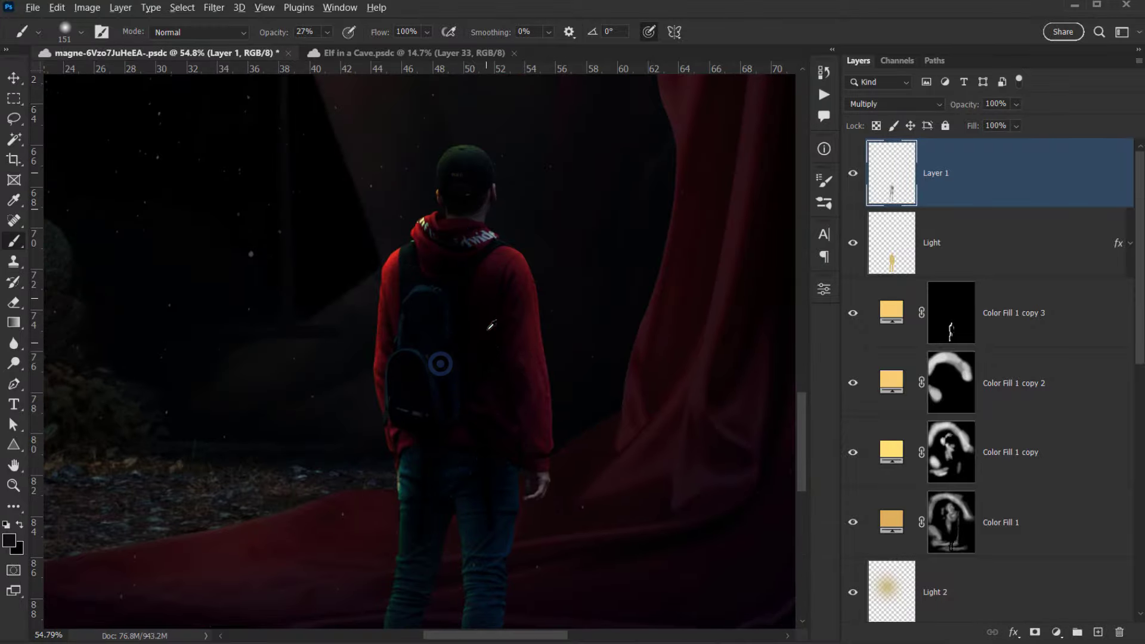
Deepen the shading on the man's right trouser leg with a 98 px brush.
scroll(492, 327, down, 6)
alt+right_click(506, 402)
scroll(506, 391, up, 4)
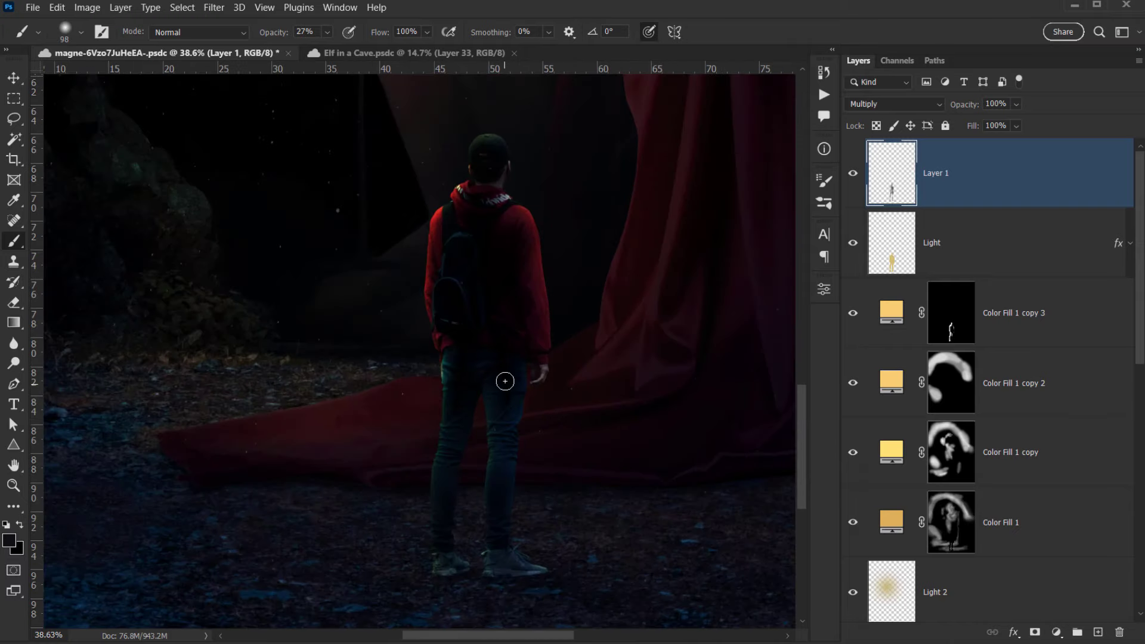
click(504, 382)
click(499, 500)
click(502, 406)
Move the Multiply shading layer, Layer 1, below the Light layer.
scroll(507, 466, down, 3)
drag(542, 391, 494, 408)
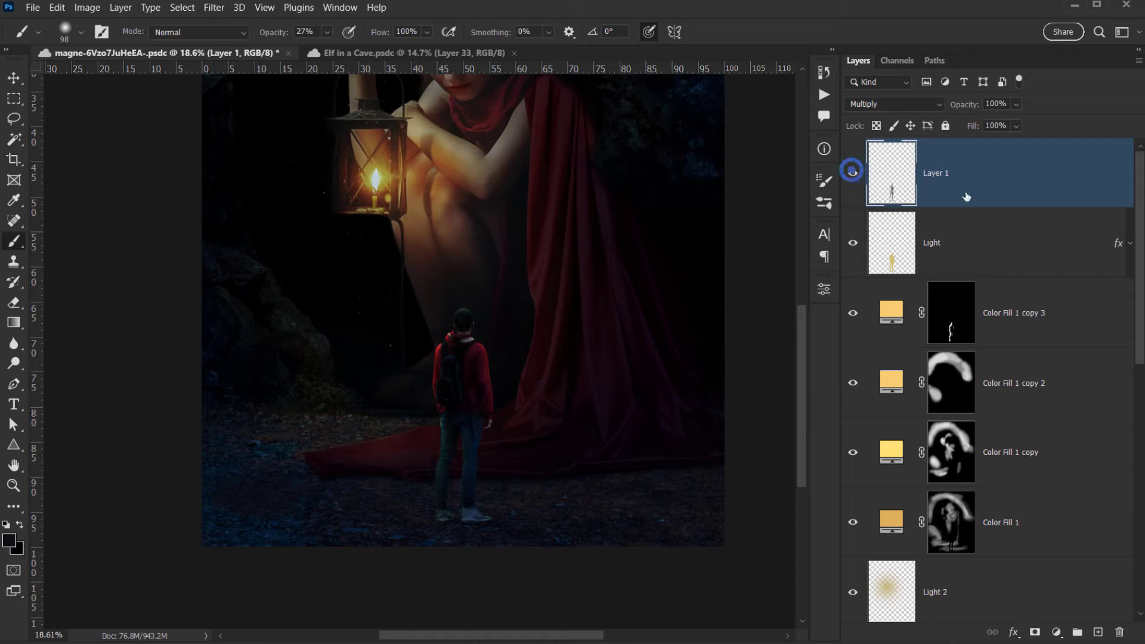
drag(1000, 181, 921, 254)
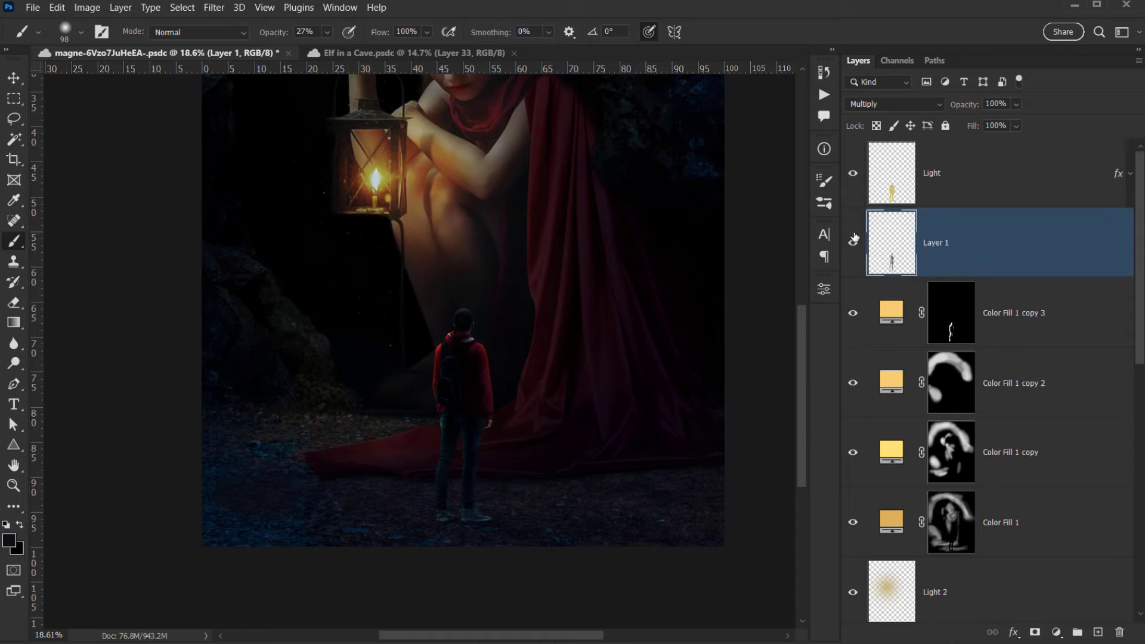
Check the Multiply shading on Layer 1 by toggling its visibility, and reduce the layer's opacity to 38%.
click(855, 242)
click(855, 242)
drag(976, 107, 950, 111)
Inspect the man up close with the Layer 1 shading hidden and shown, and check the outline of its painted area.
scroll(520, 386, up, 5)
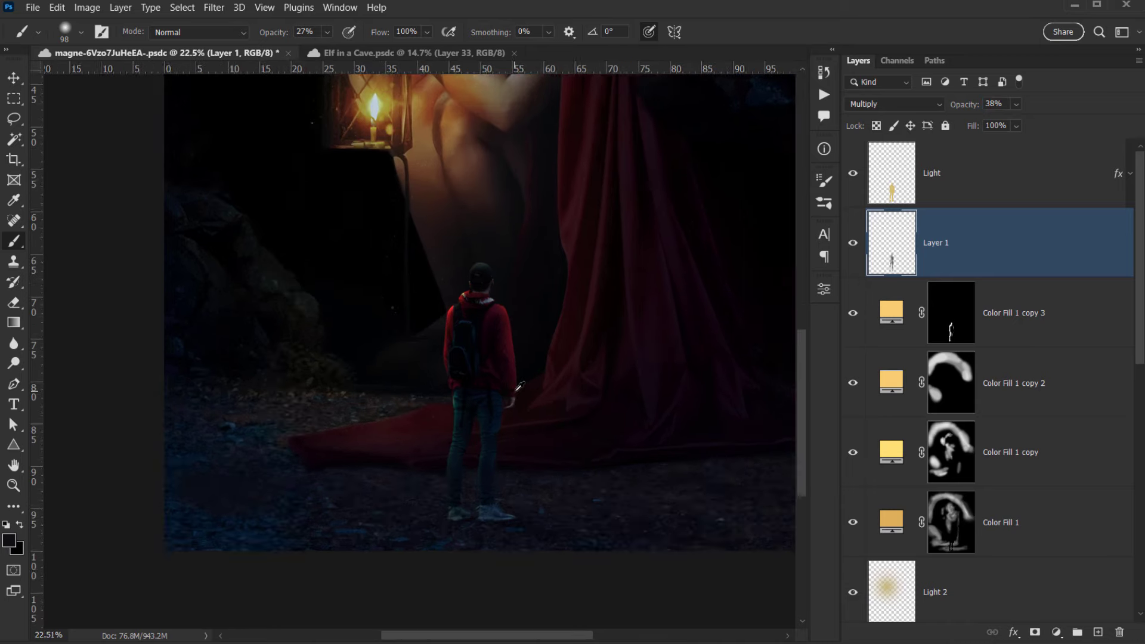
click(853, 245)
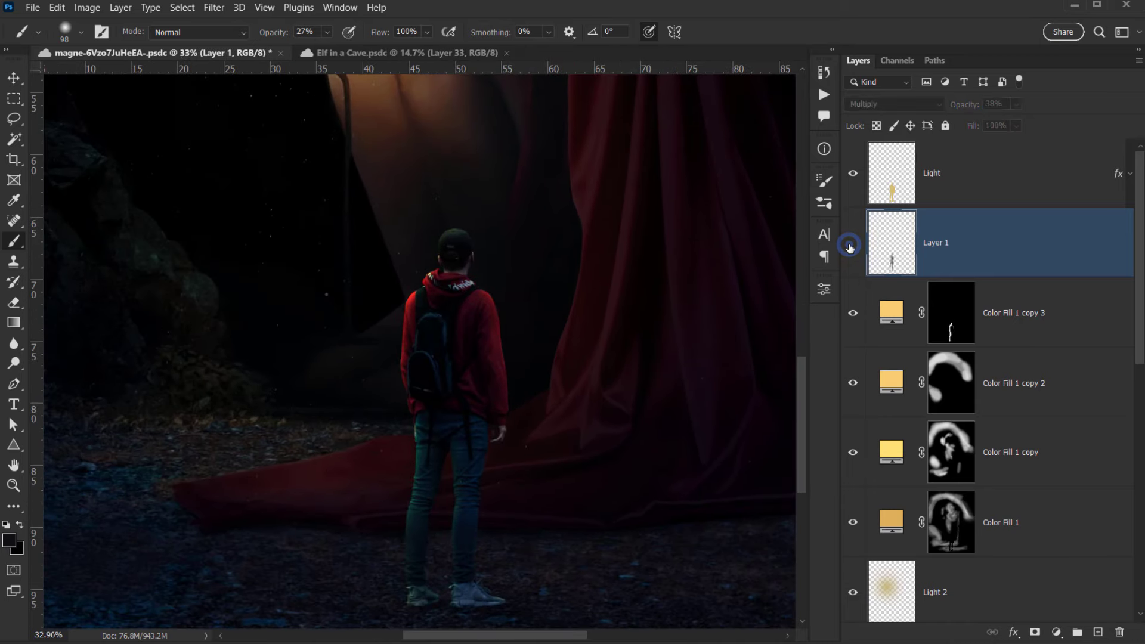
click(853, 244)
click(852, 245)
click(852, 246)
click(852, 245)
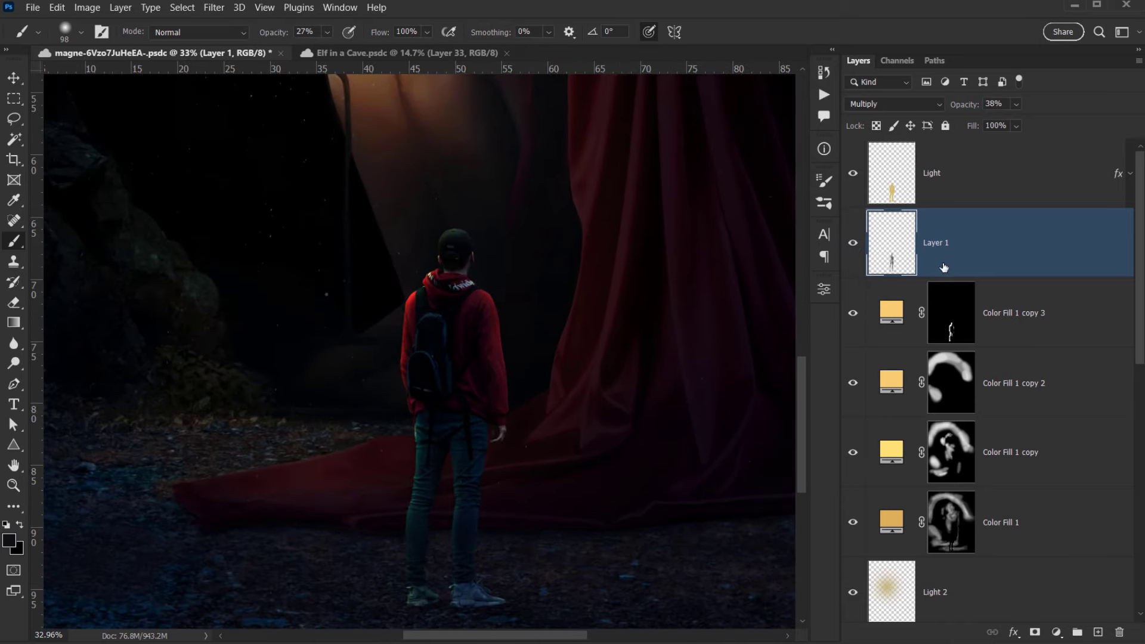
ctrl+click(950, 270)
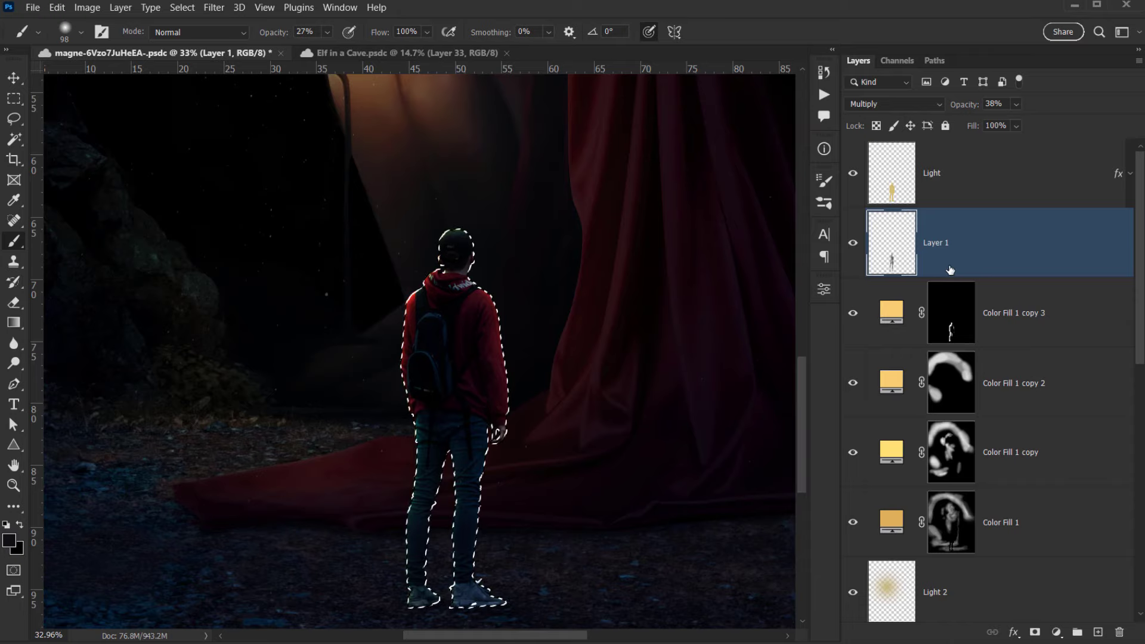
key(ctrl+d)
Examine how the man sits in the whole composite, comparing it with the Layer 1 shading and the Light layer each hidden and shown.
scroll(524, 345, down, 6)
scroll(534, 344, up, 1)
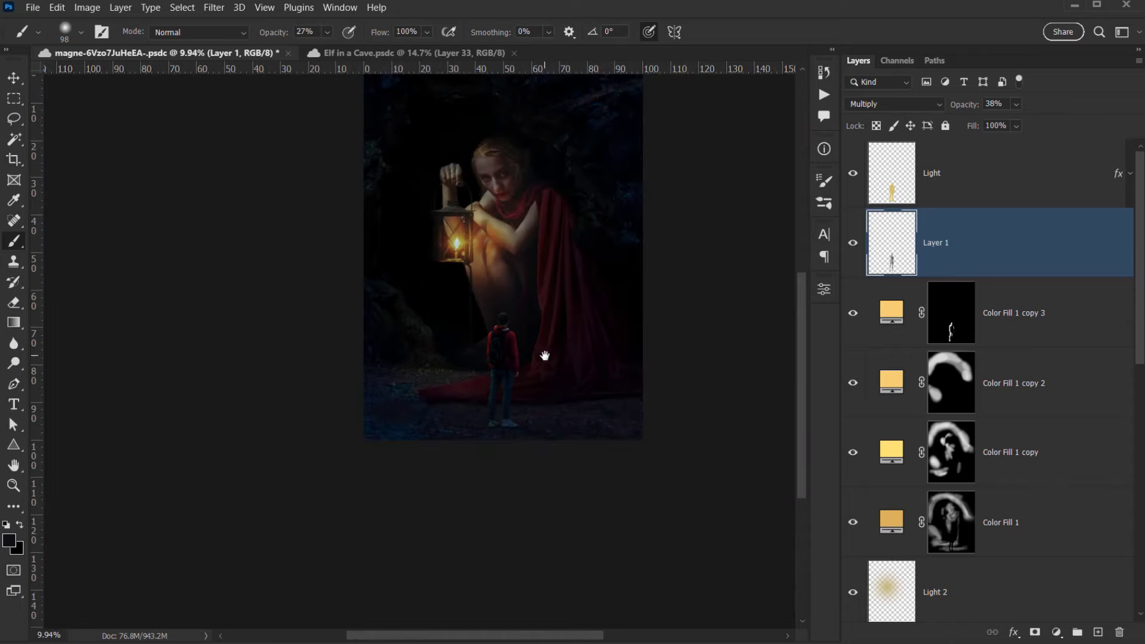
scroll(545, 356, down, 2)
scroll(476, 392, up, 5)
drag(555, 406, 573, 385)
scroll(494, 335, down, 5)
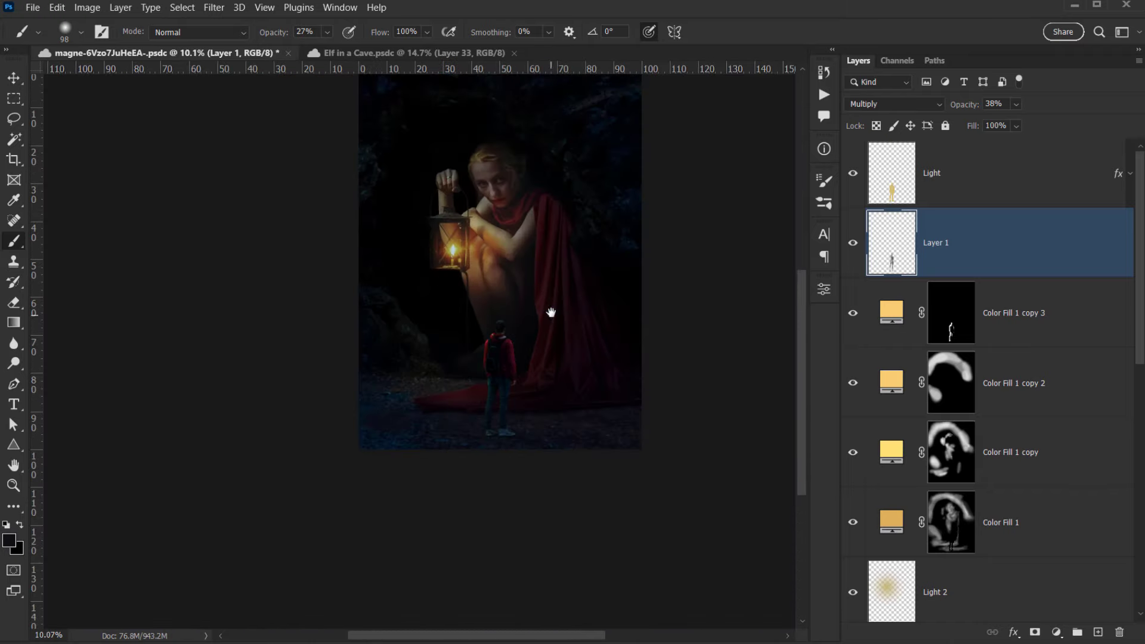
scroll(545, 409, up, 2)
scroll(457, 319, up, 1)
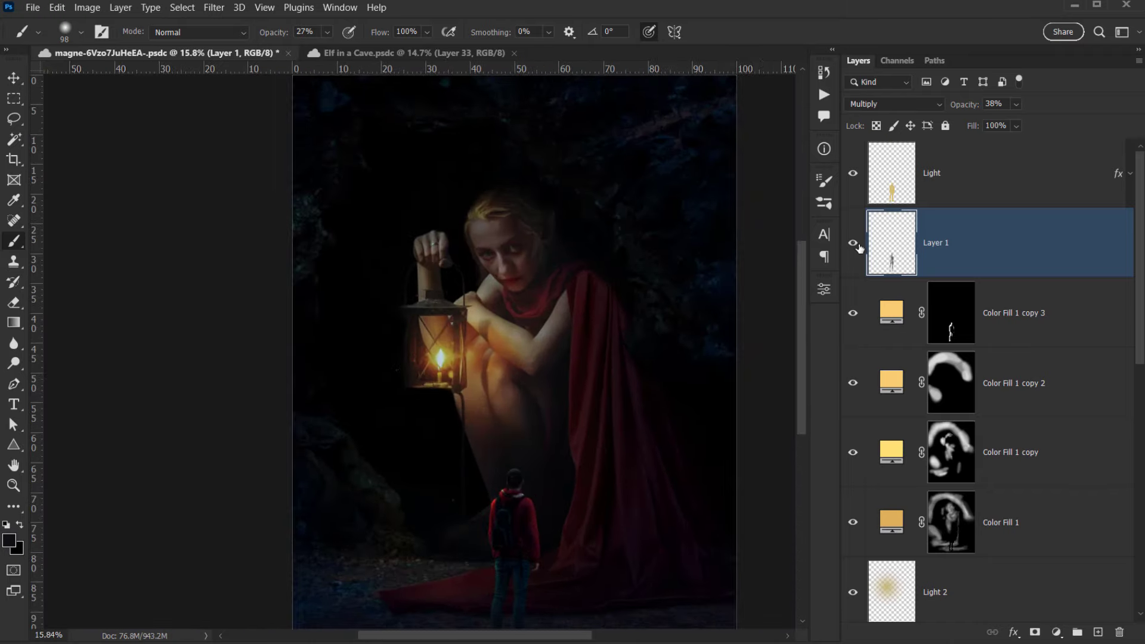
click(858, 244)
click(858, 245)
click(855, 174)
click(856, 173)
scroll(501, 389, down, 8)
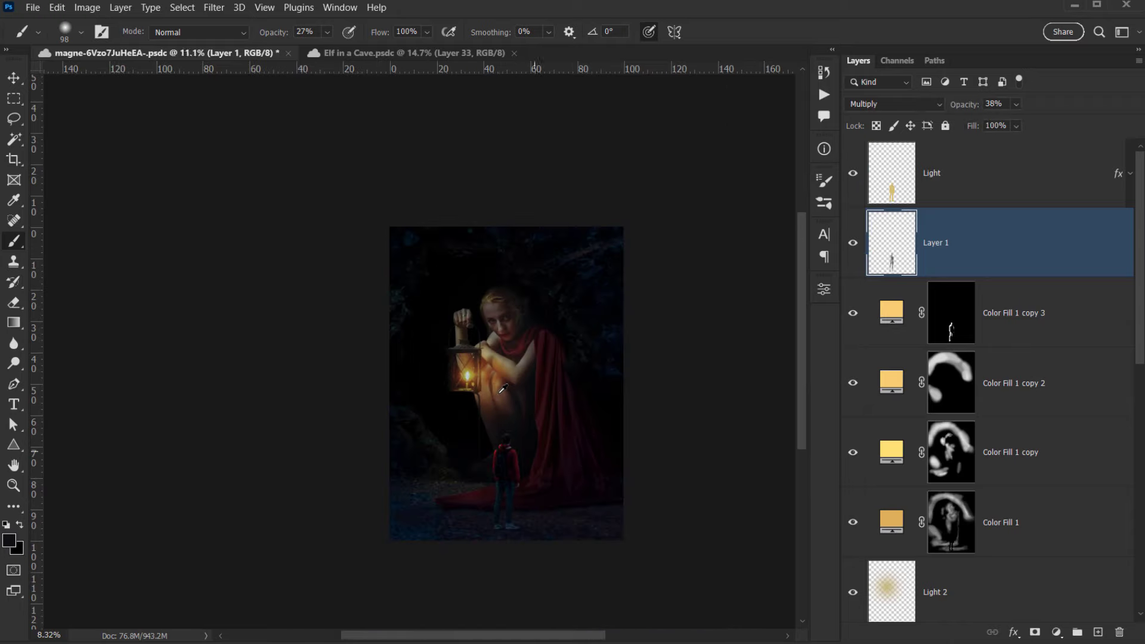
drag(560, 411, 512, 408)
key(ctrl+0)
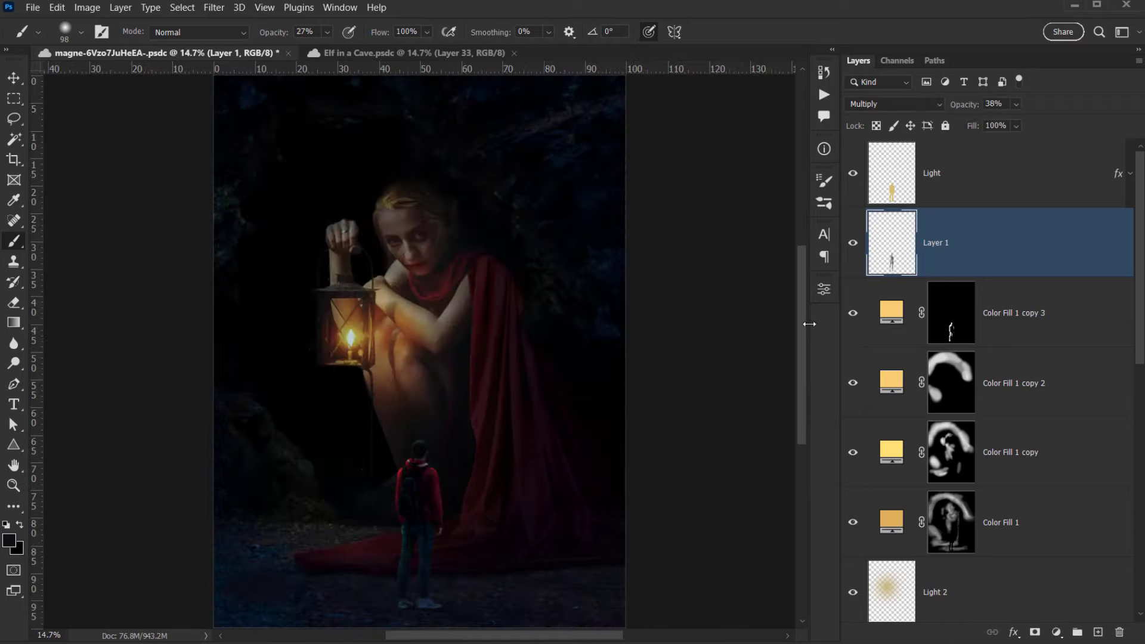
Group all layers from the top Light layer down to Light 1, and name the group Light.
click(1004, 159)
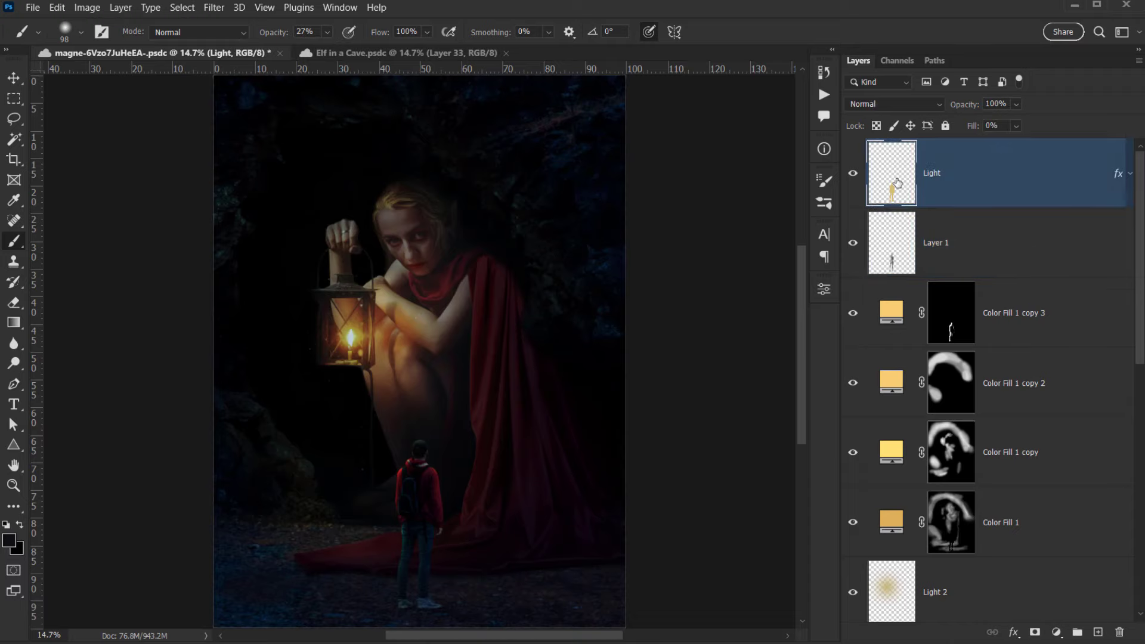
scroll(985, 195, down, 4)
scroll(932, 228, up, 4)
scroll(969, 186, down, 5)
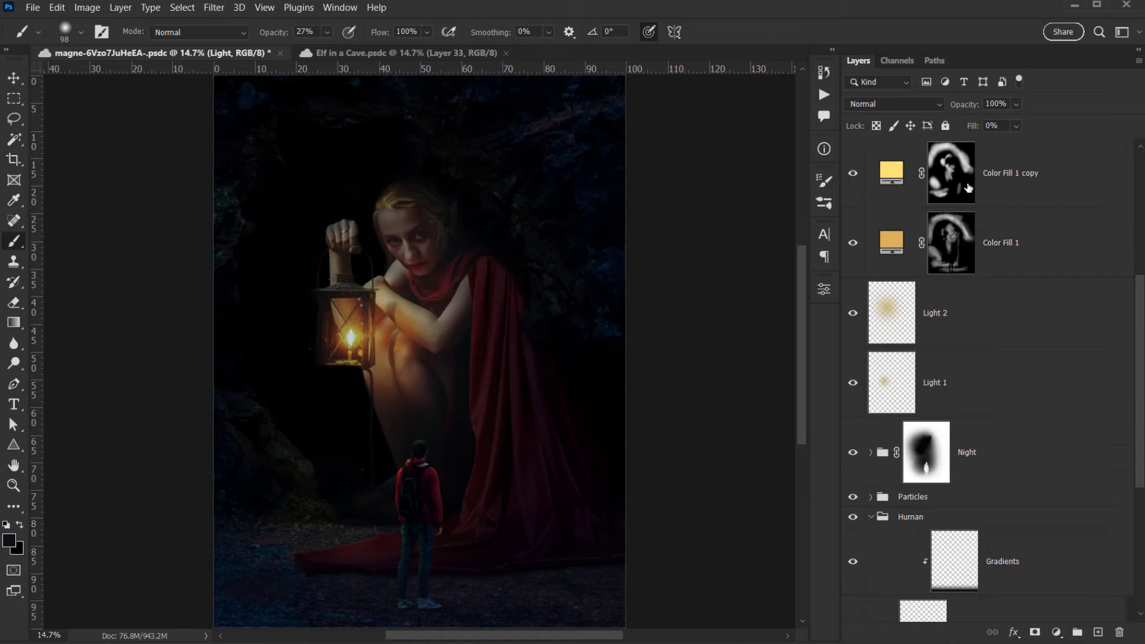
shift+click(1045, 316)
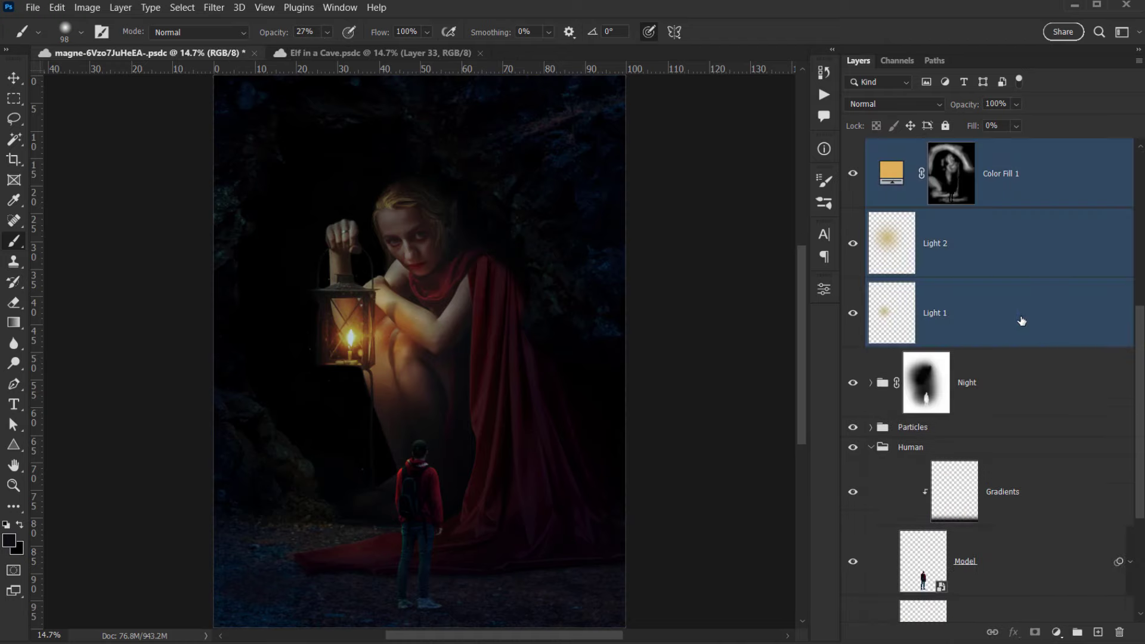
key(ctrl+g)
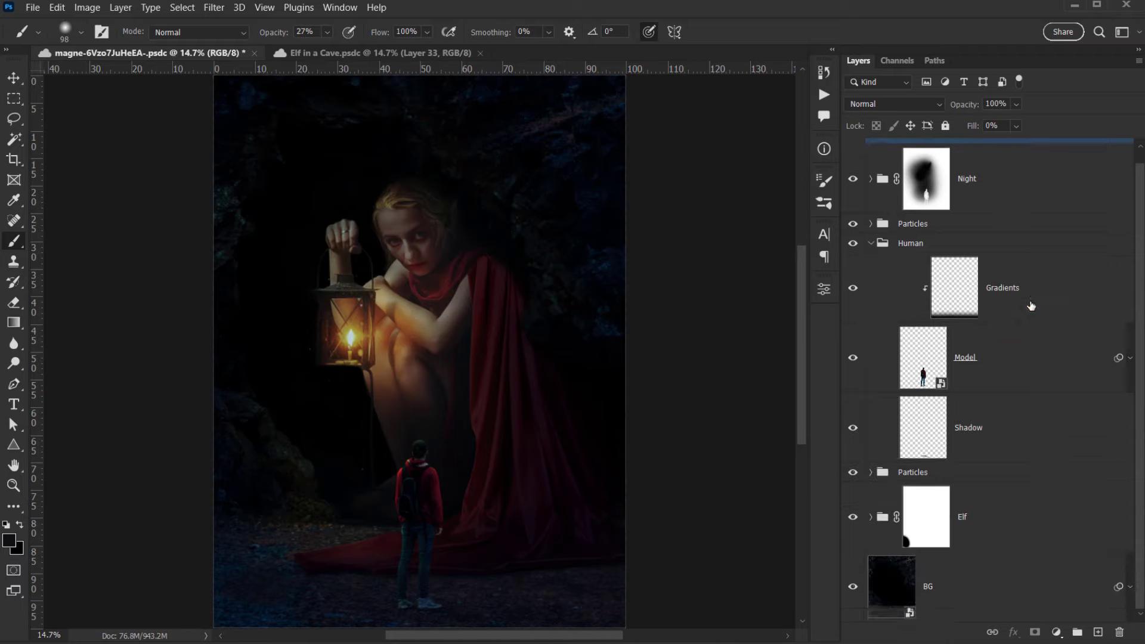
double_click(910, 148)
text(Light)
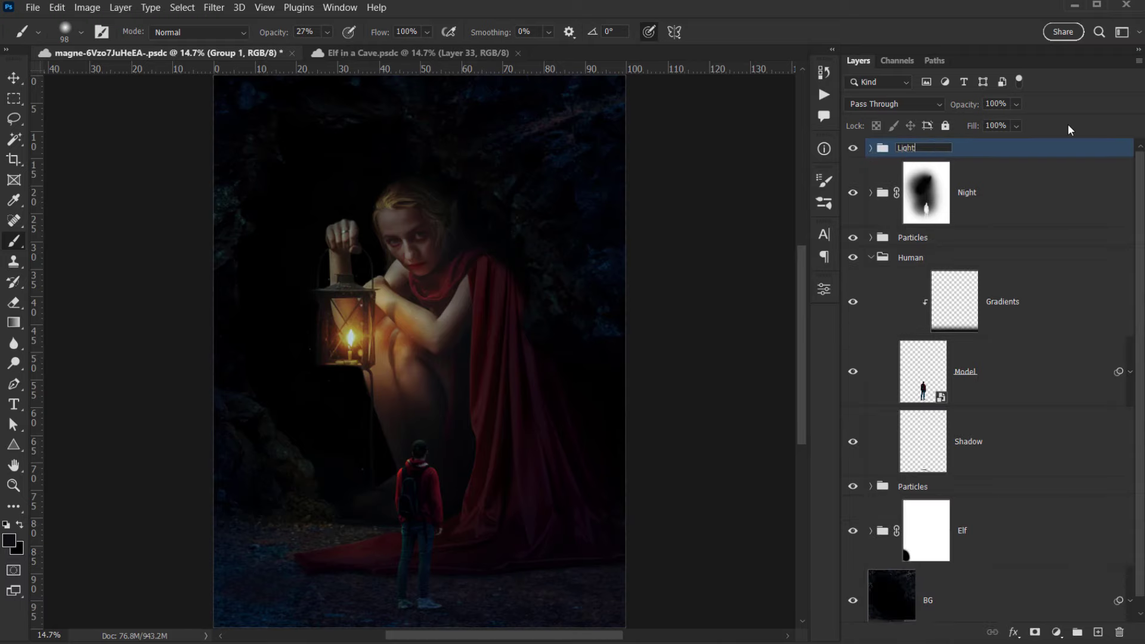
key(Return)
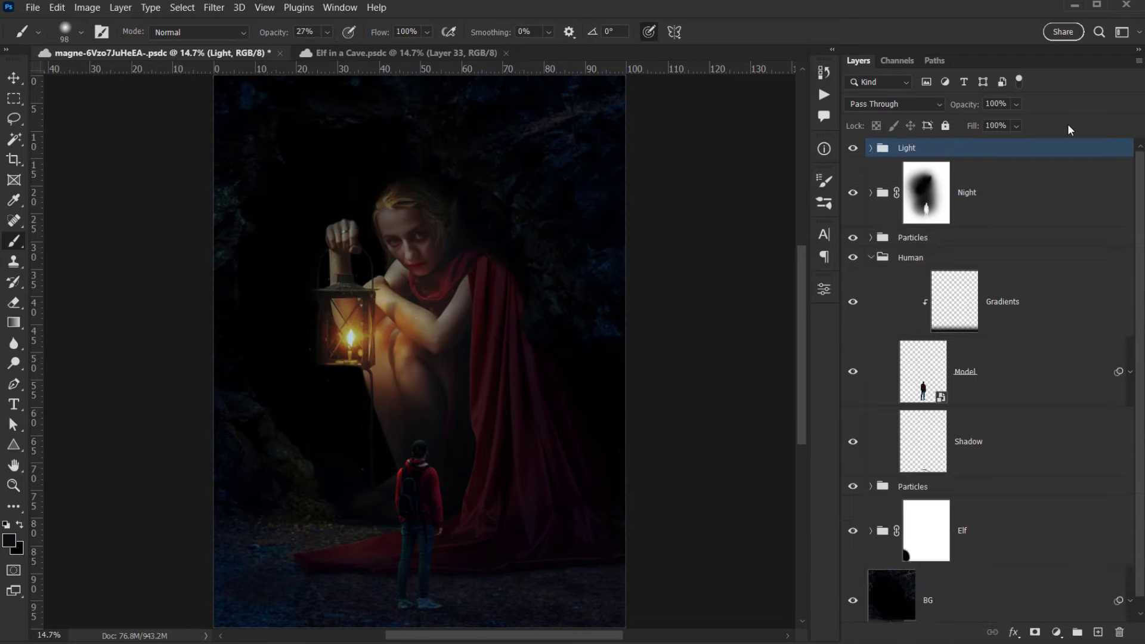
Compare the composite with the Light group hidden and shown, at full view and as a small thumbnail.
click(853, 149)
click(854, 152)
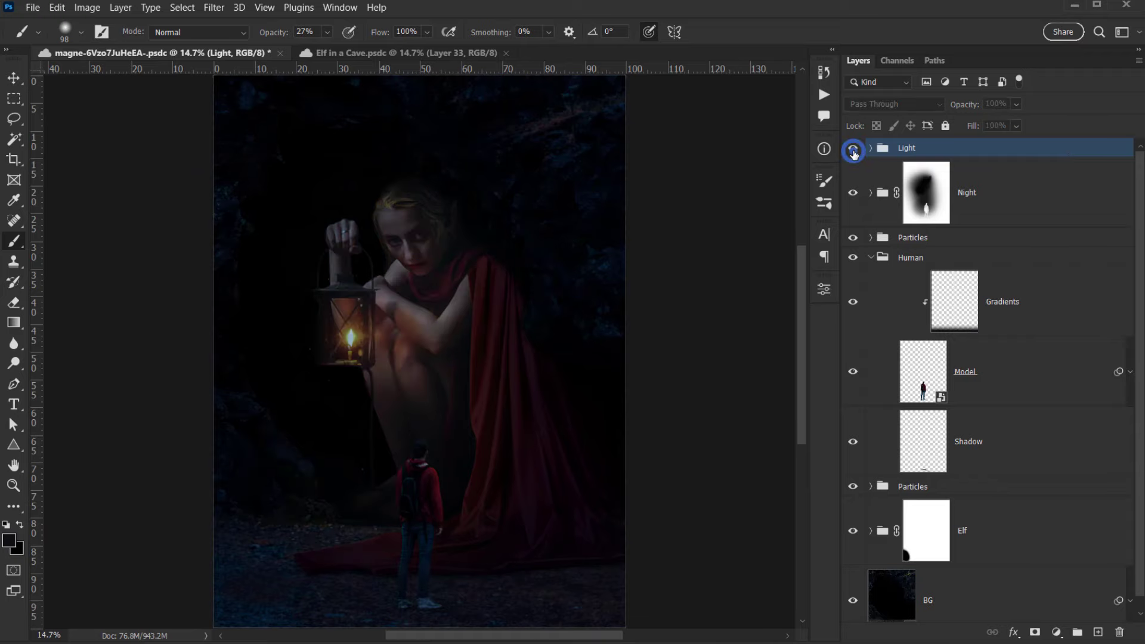
click(853, 151)
click(854, 151)
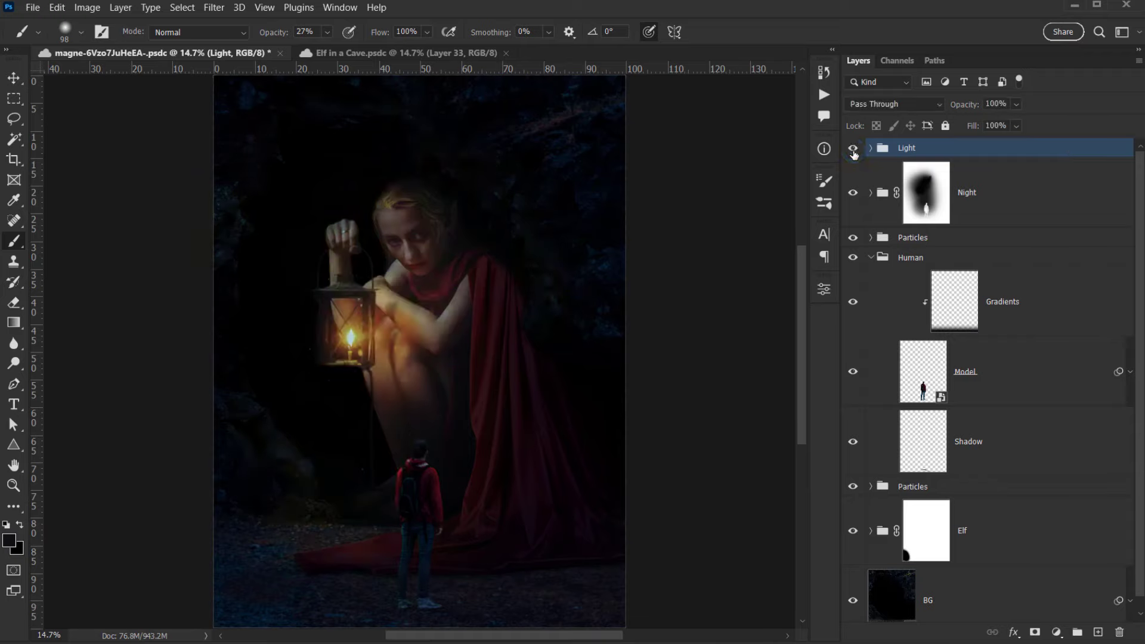
click(854, 151)
click(854, 152)
click(853, 152)
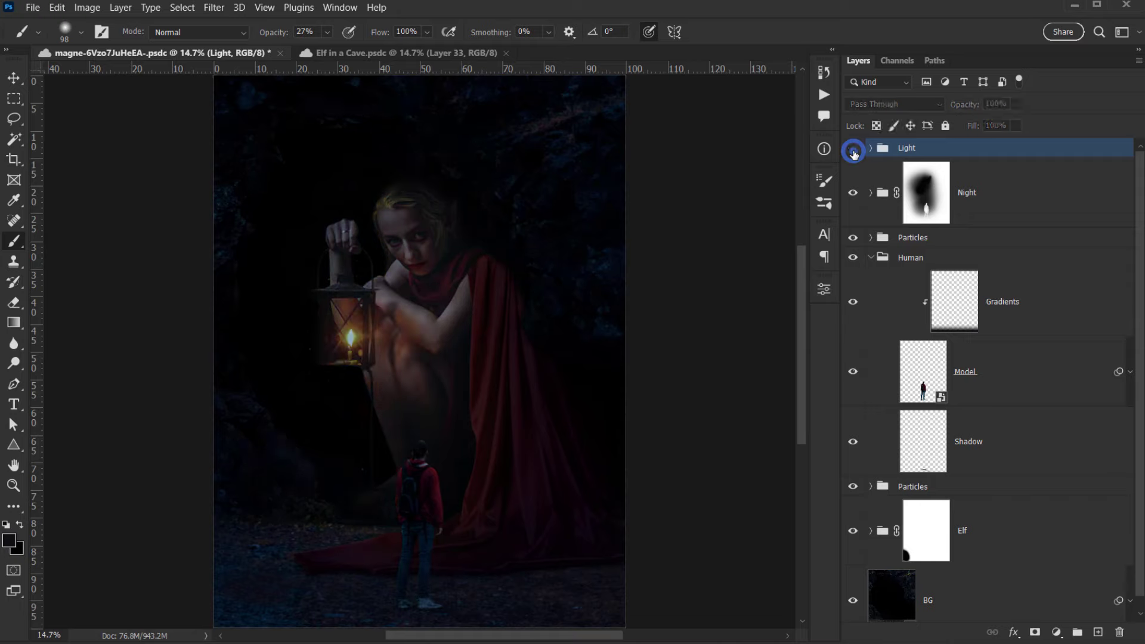
click(854, 152)
click(854, 151)
click(854, 151)
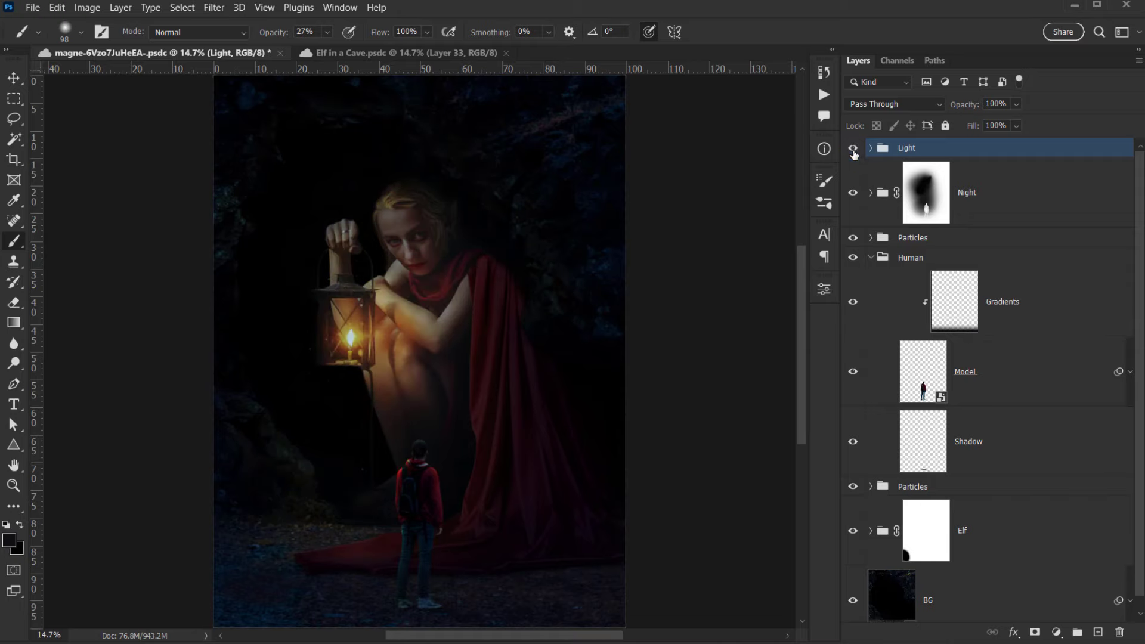
click(854, 152)
click(854, 152)
click(854, 152)
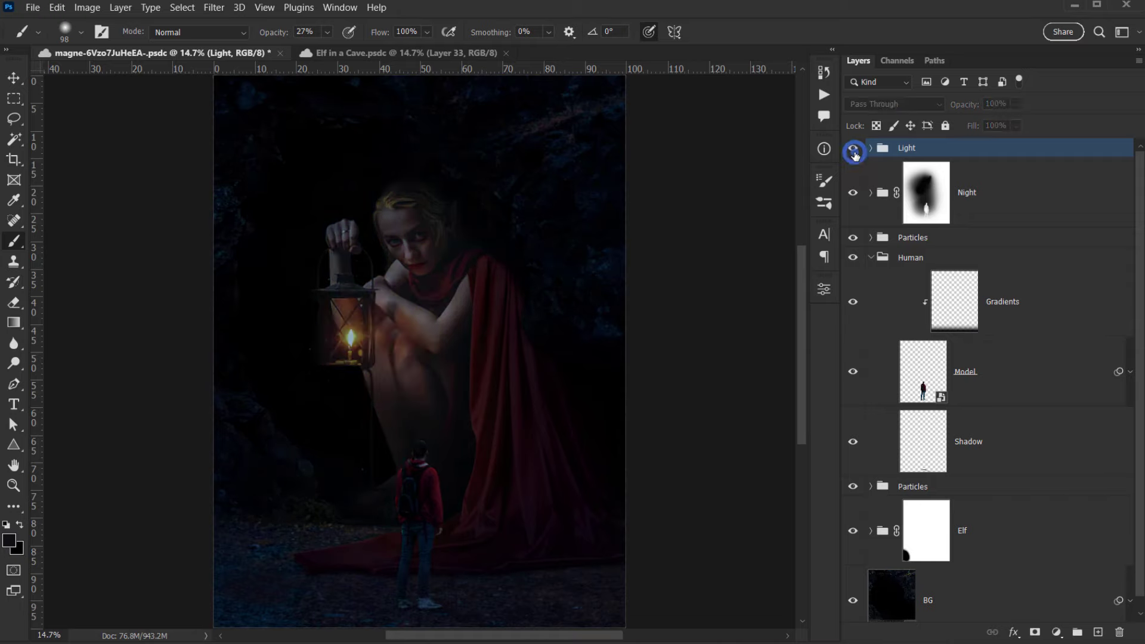
click(854, 152)
scroll(548, 273, down, 5)
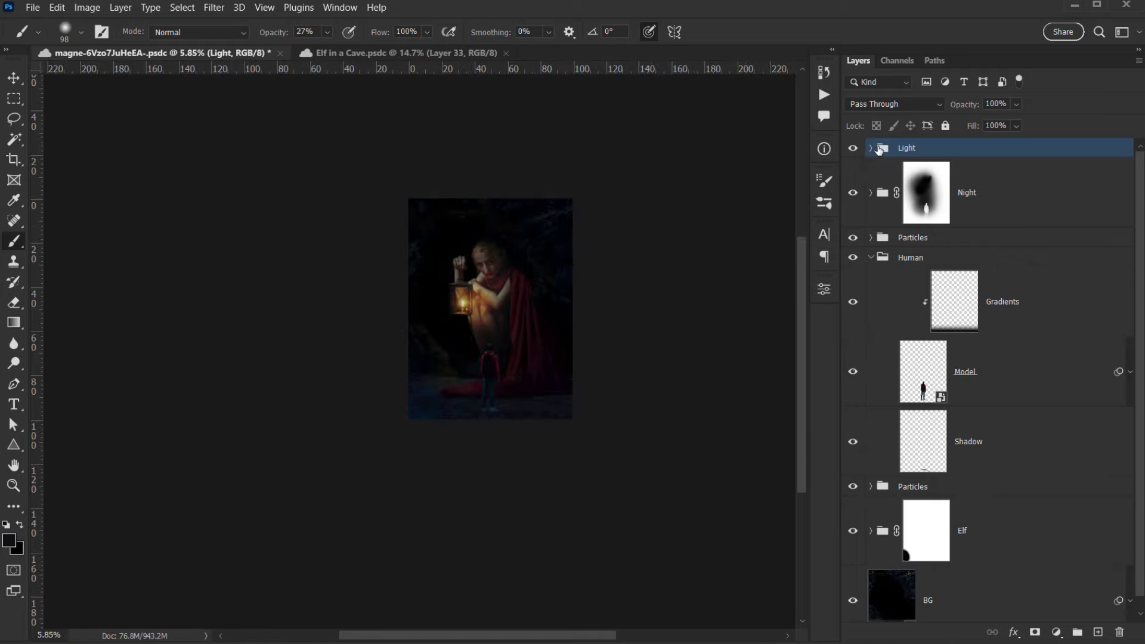
click(854, 152)
click(854, 152)
scroll(604, 256, up, 5)
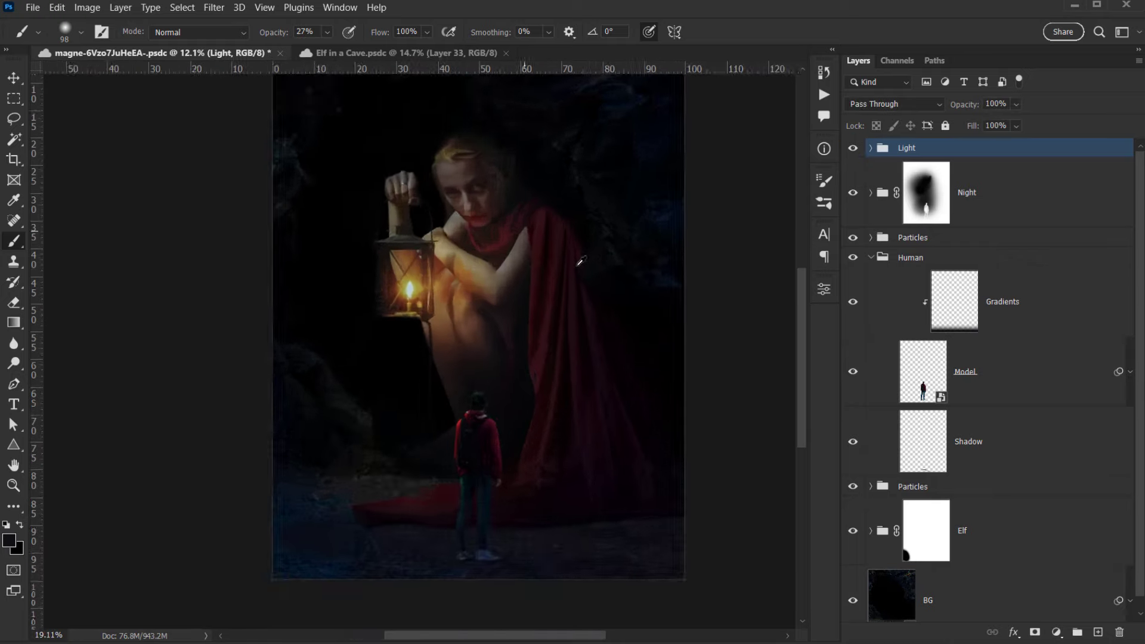
scroll(591, 203, down, 2)
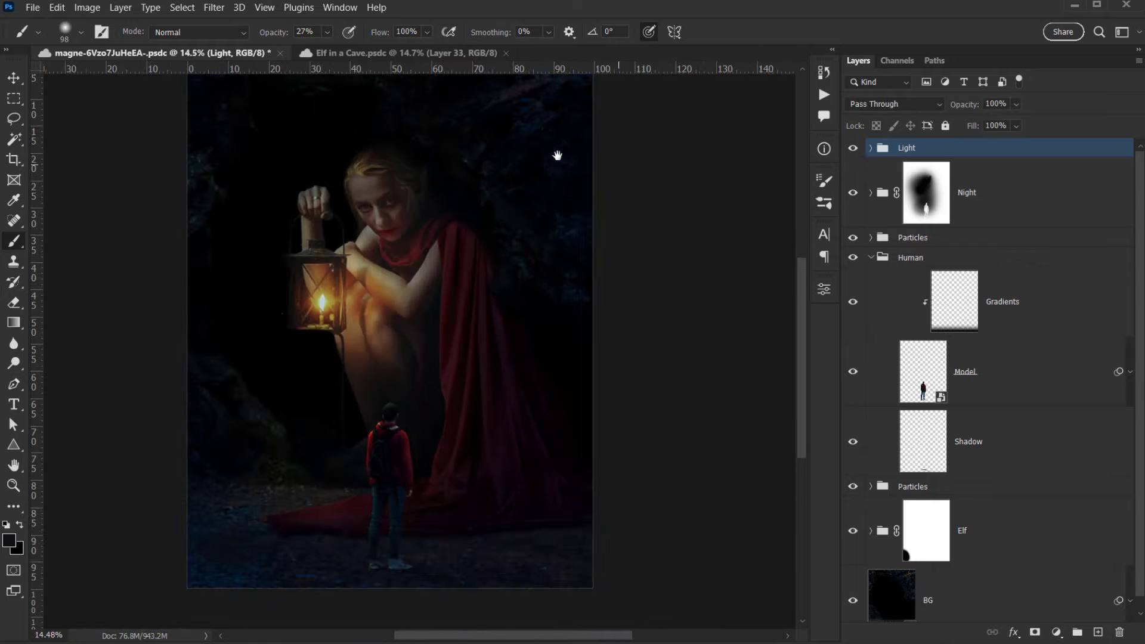
Switch the area around the canvas to the custom white colour and centre the composite on it.
drag(558, 156, 547, 156)
right_click(654, 174)
click(704, 251)
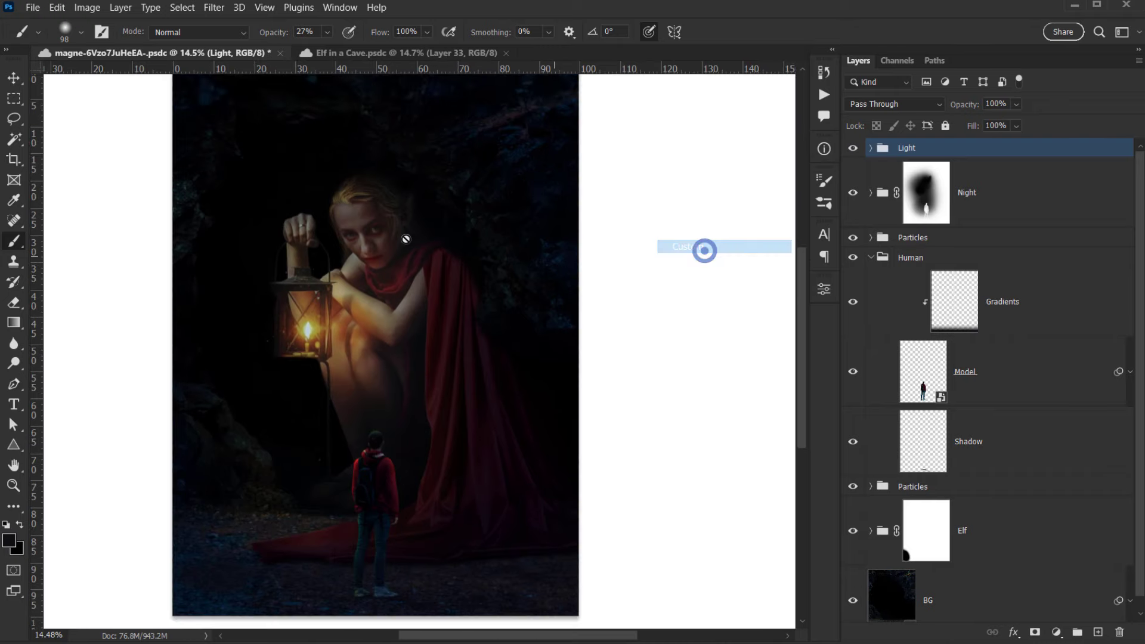
drag(387, 235, 465, 226)
scroll(421, 237, down, 4)
scroll(521, 265, up, 3)
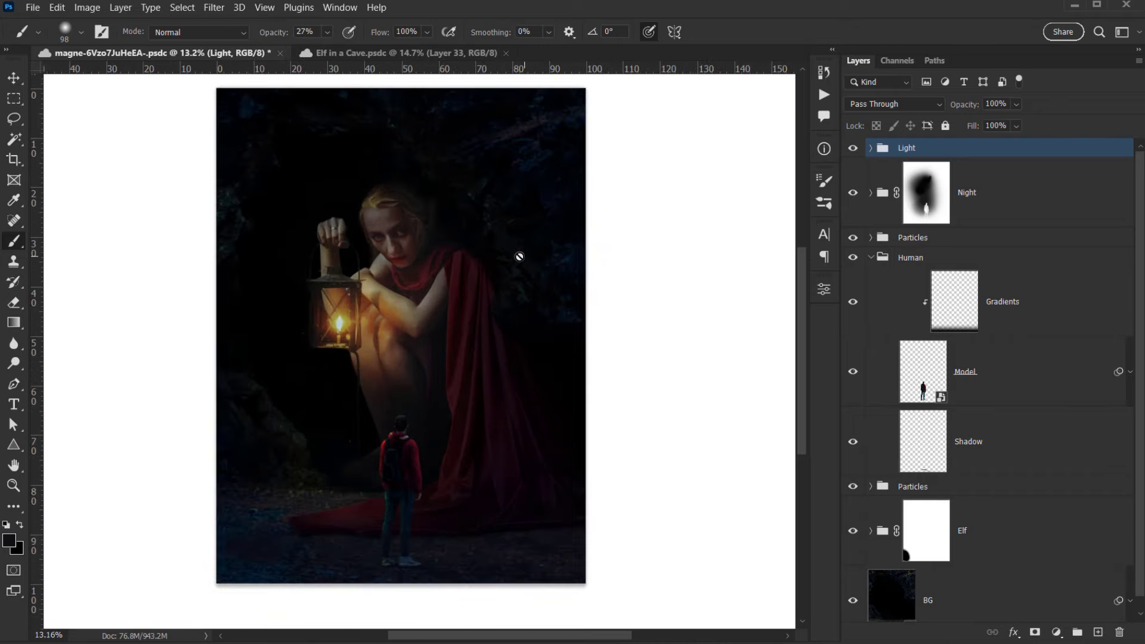
drag(486, 276, 507, 278)
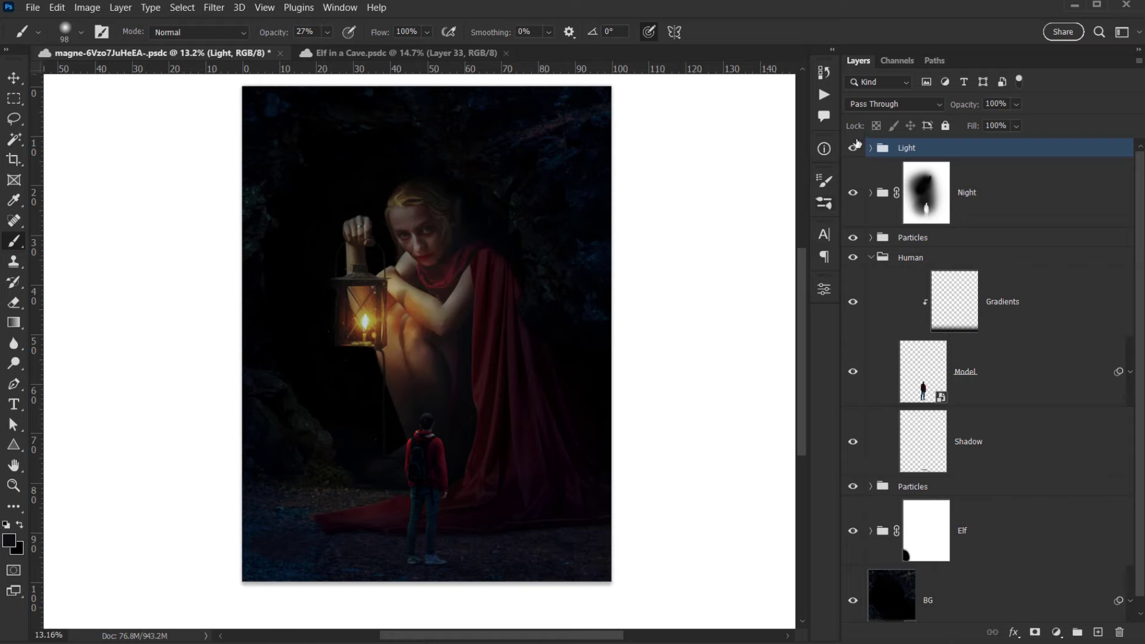
Judge the overall brightness against the white surround with the Light group hidden and shown.
click(850, 151)
click(849, 150)
click(849, 150)
click(849, 152)
click(850, 153)
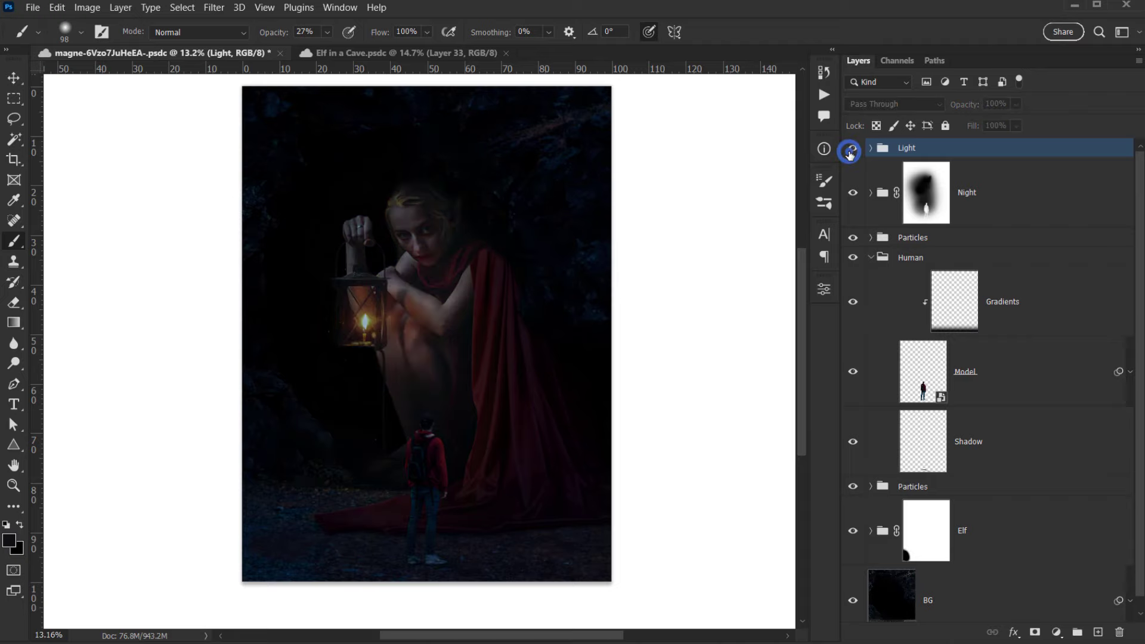
click(850, 153)
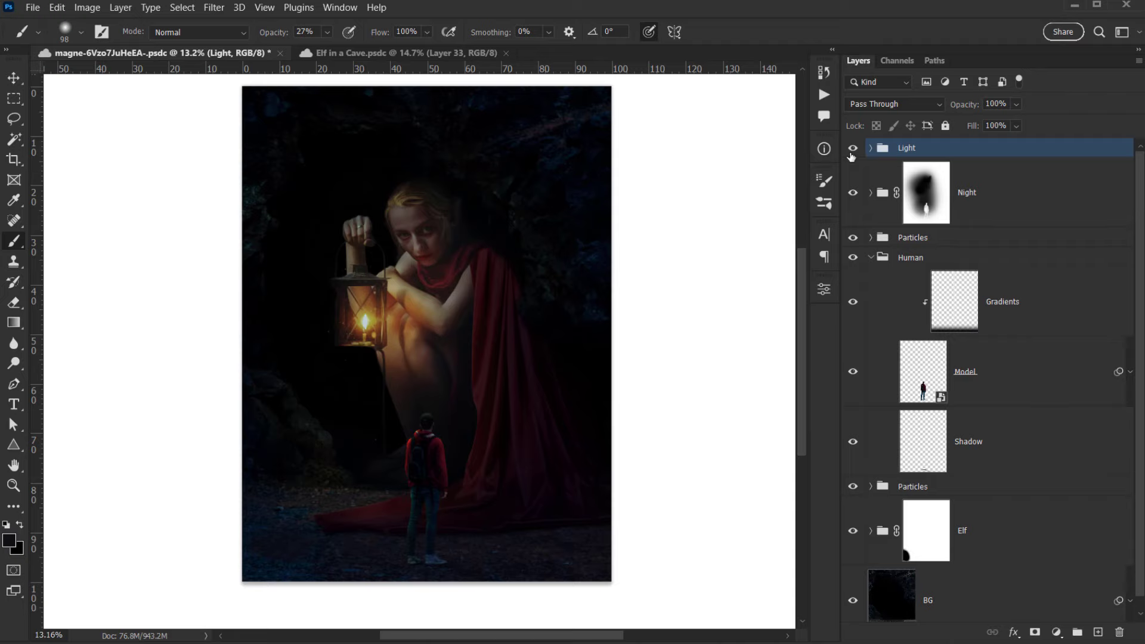
click(851, 154)
click(851, 154)
click(851, 155)
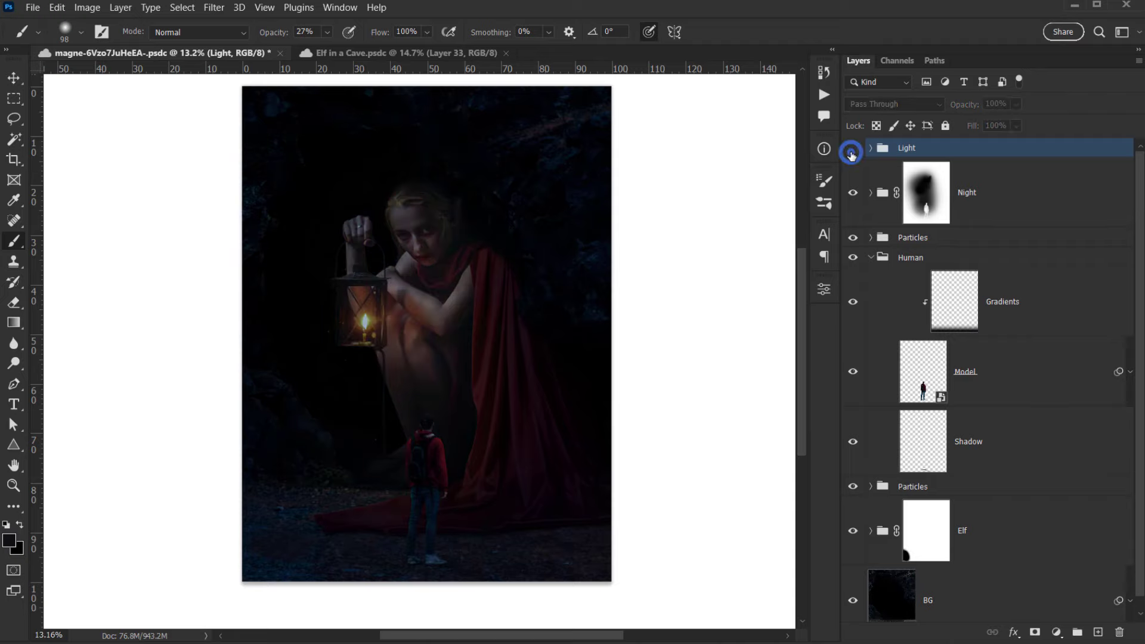
click(852, 155)
click(852, 155)
click(852, 154)
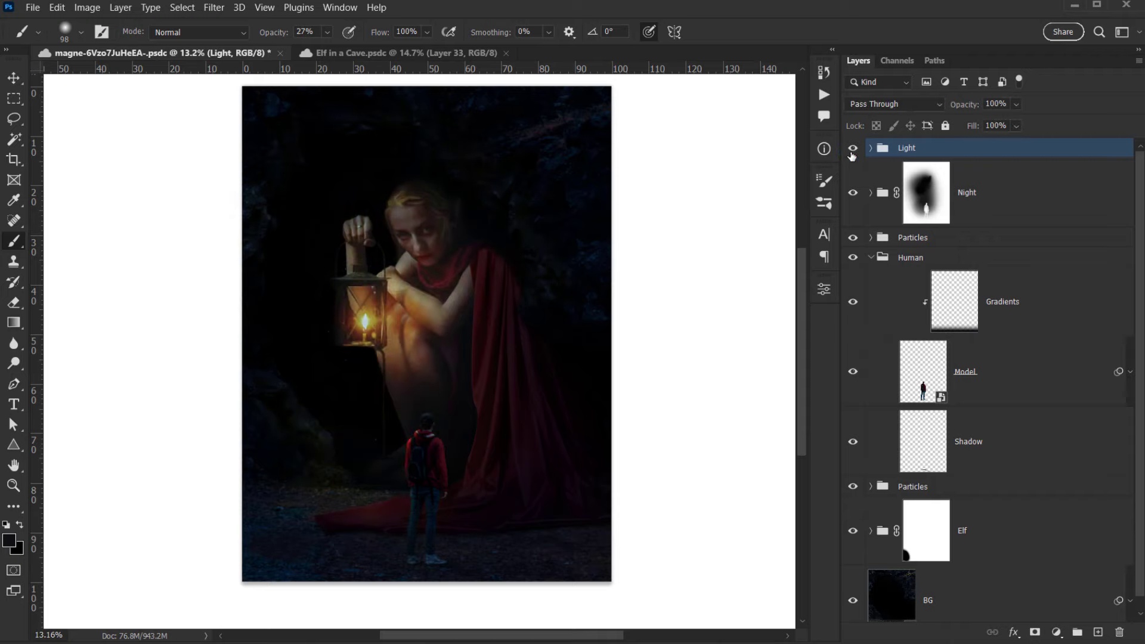
click(851, 155)
click(851, 155)
Restore the dark surround around the canvas and recheck the Light group's effect on the full image.
right_click(699, 160)
click(727, 166)
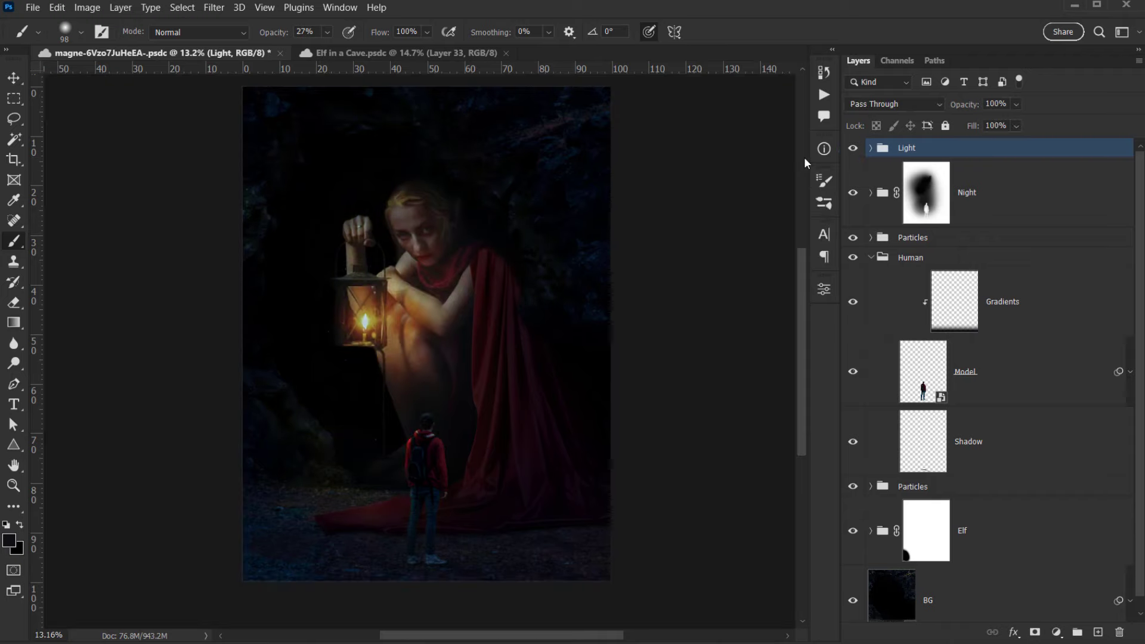
key(ctrl+0)
click(853, 148)
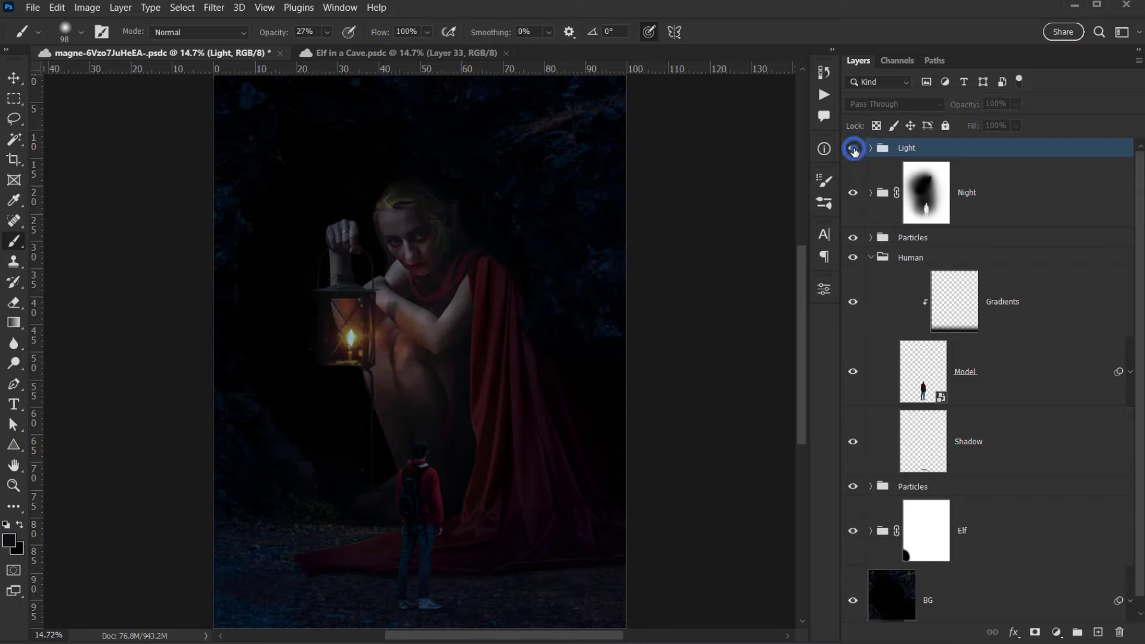
click(854, 150)
Check the lantern glow on the elf, and collapse the Human group.
scroll(346, 266, up, 6)
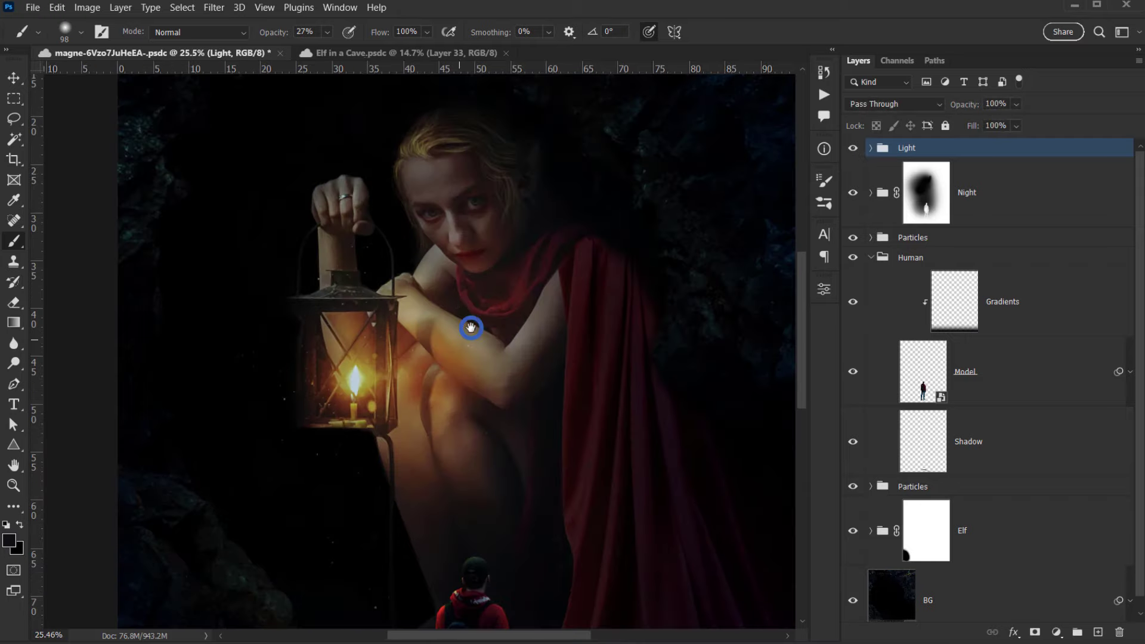
drag(470, 327, 425, 374)
scroll(281, 279, down, 4)
scroll(284, 276, down, 2)
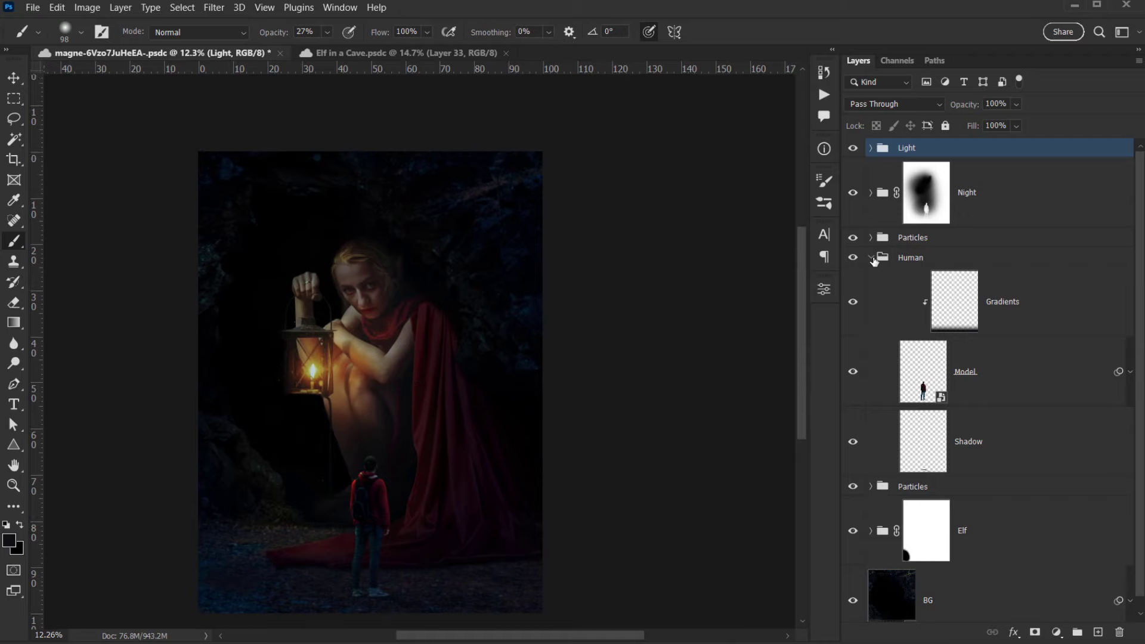
click(872, 258)
scroll(349, 302, up, 3)
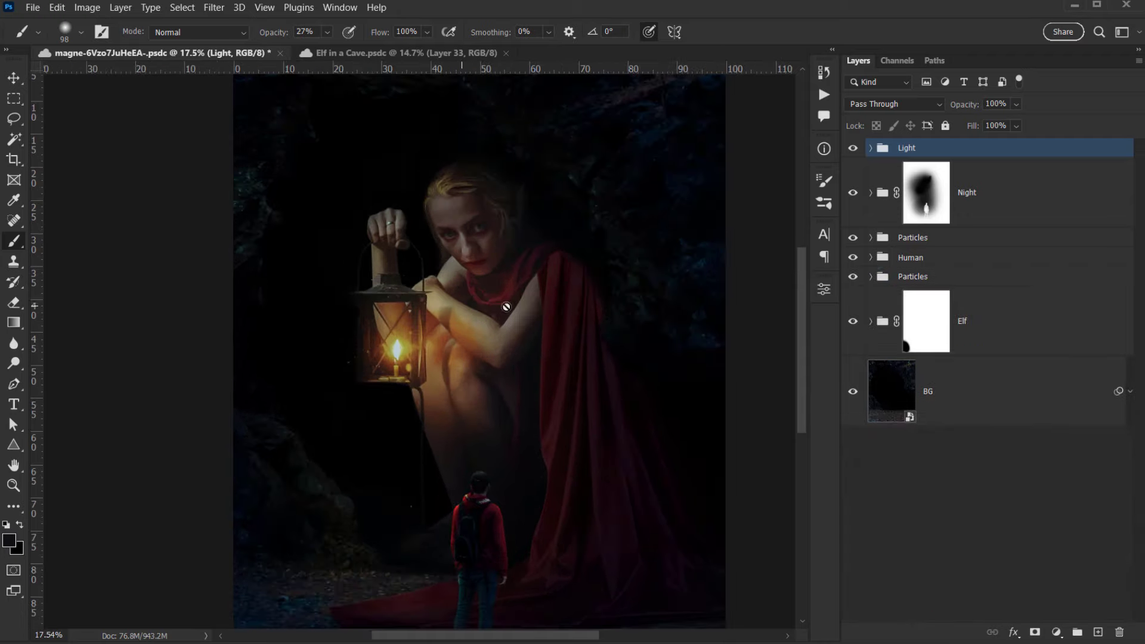
Create a new layer named Fog above the Light group.
drag(552, 294, 470, 333)
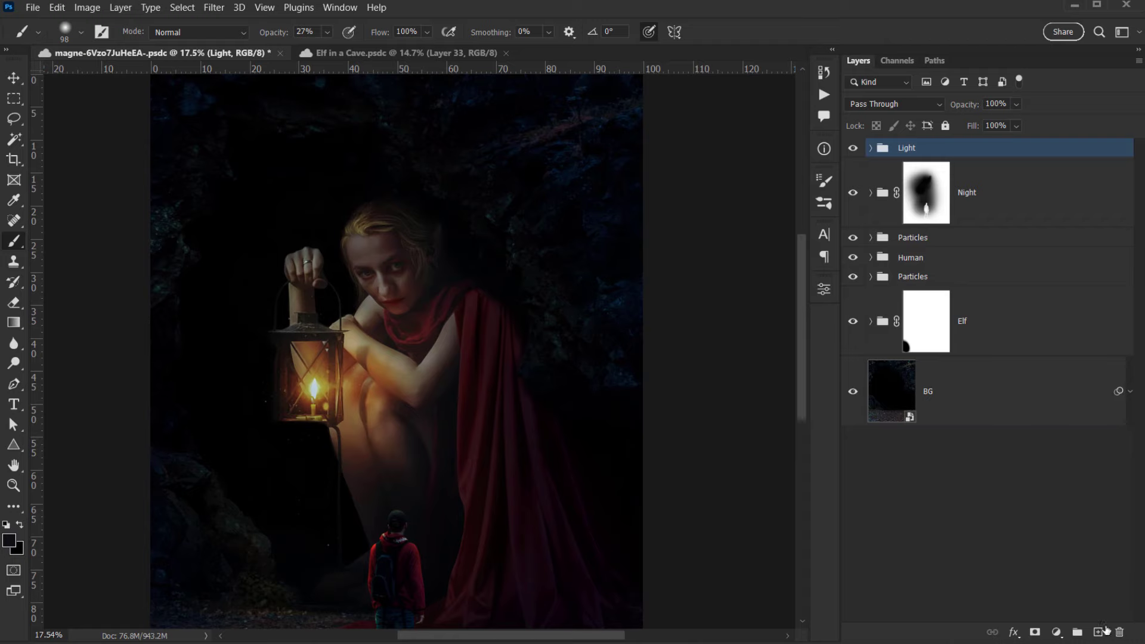
click(1099, 632)
double_click(933, 173)
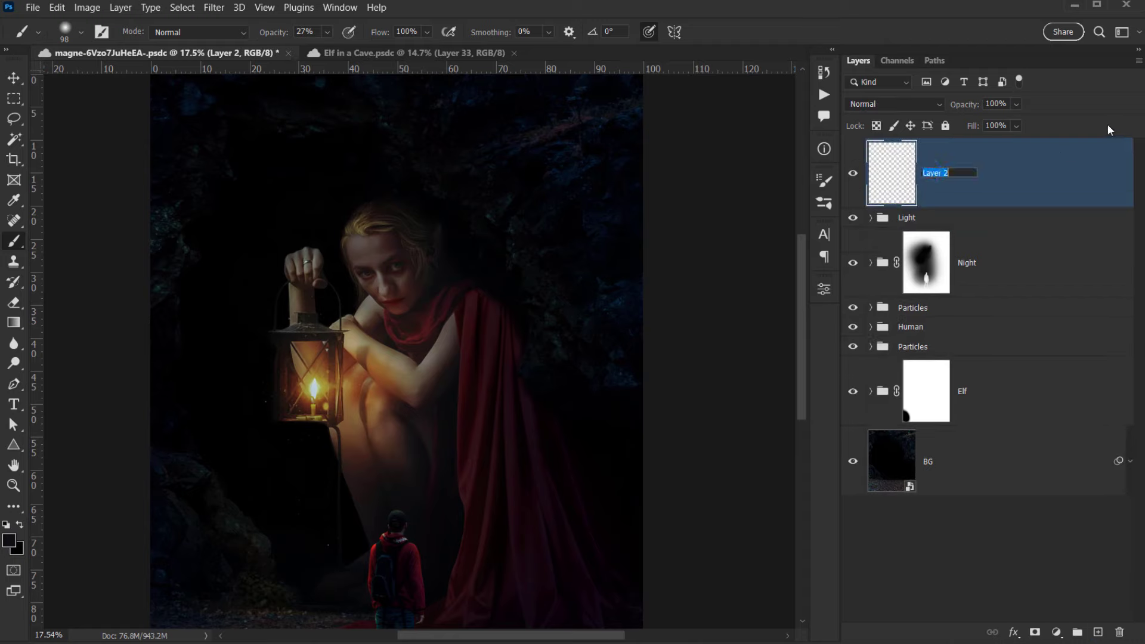
text(Fog)
key(Return)
key(v)
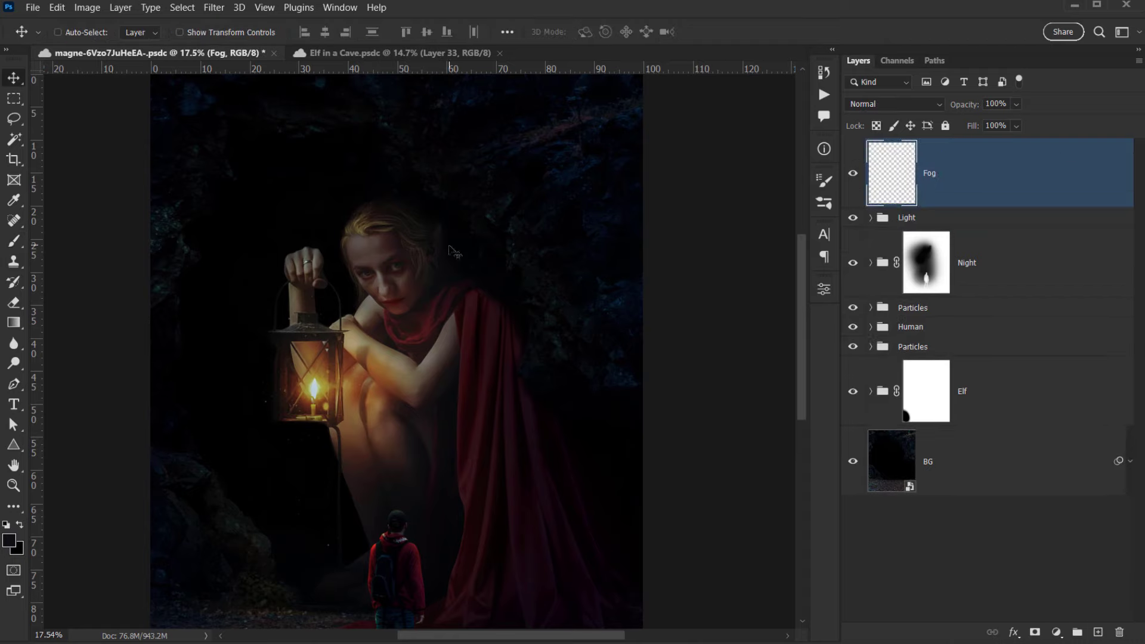
Choose Smoke Brush 8 from the Smoke and Fog brush set for painting on the Fog layer.
key(b)
right_click(355, 263)
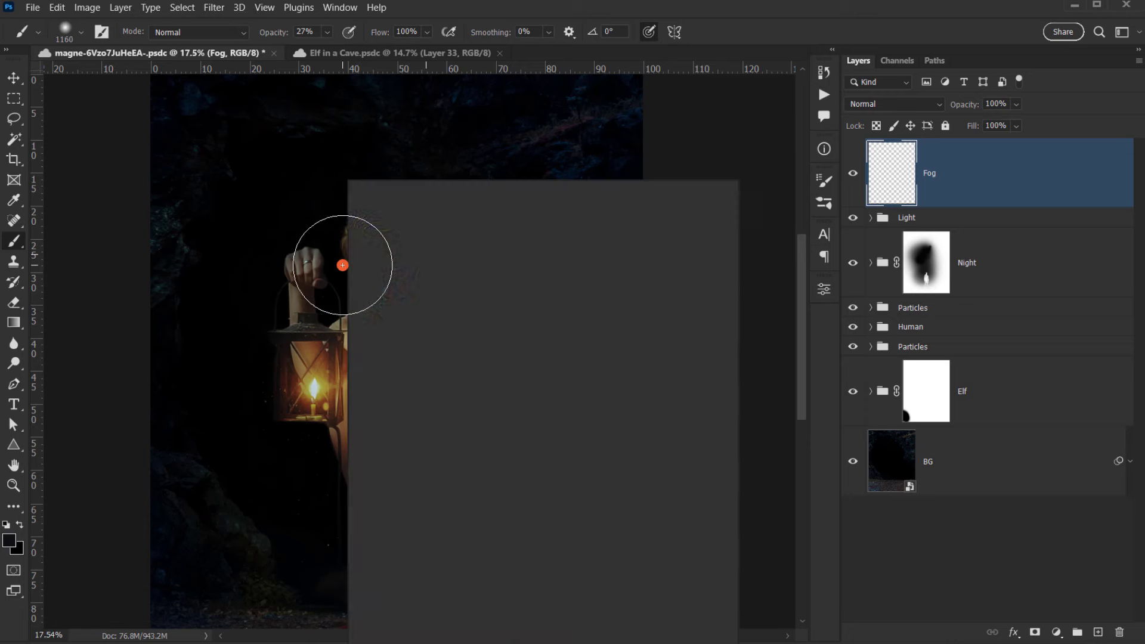
click(365, 301)
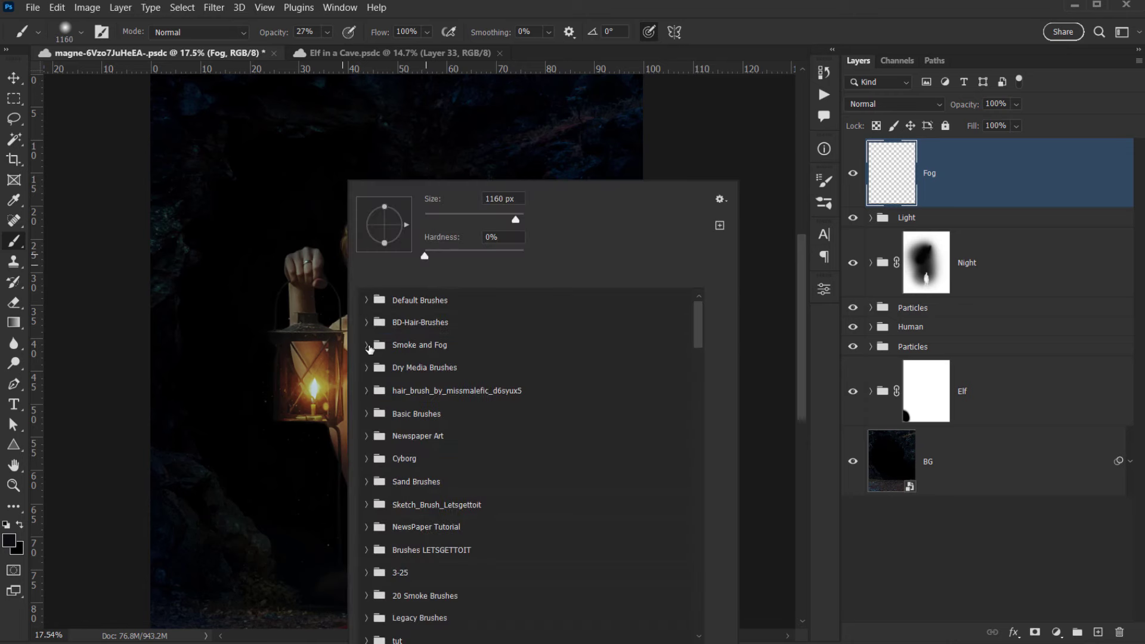
click(367, 346)
click(458, 374)
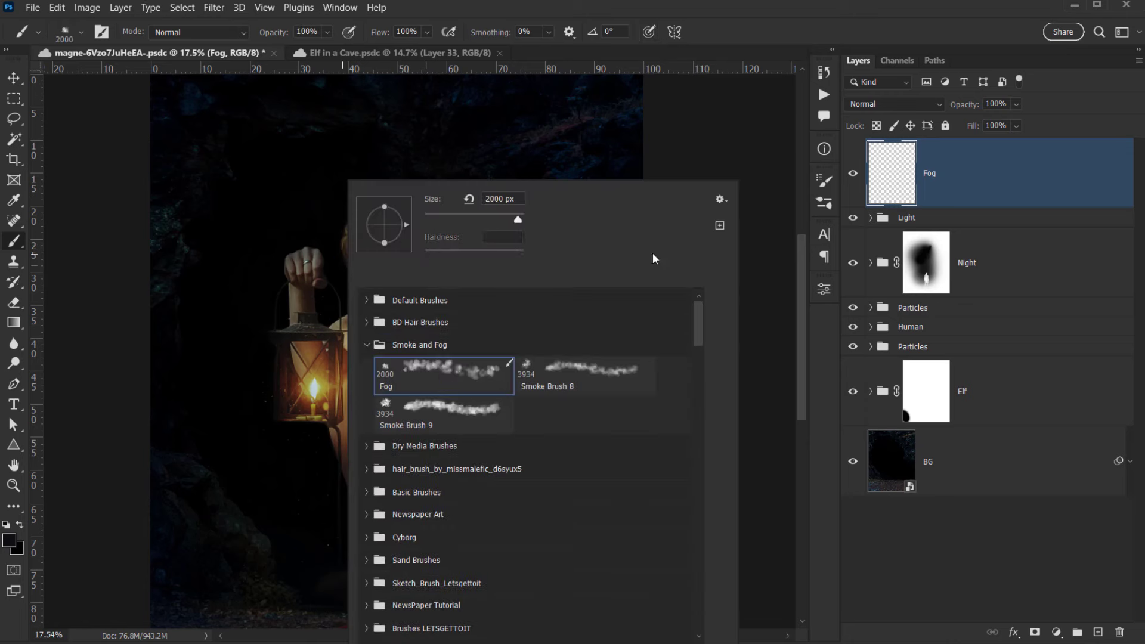
click(603, 365)
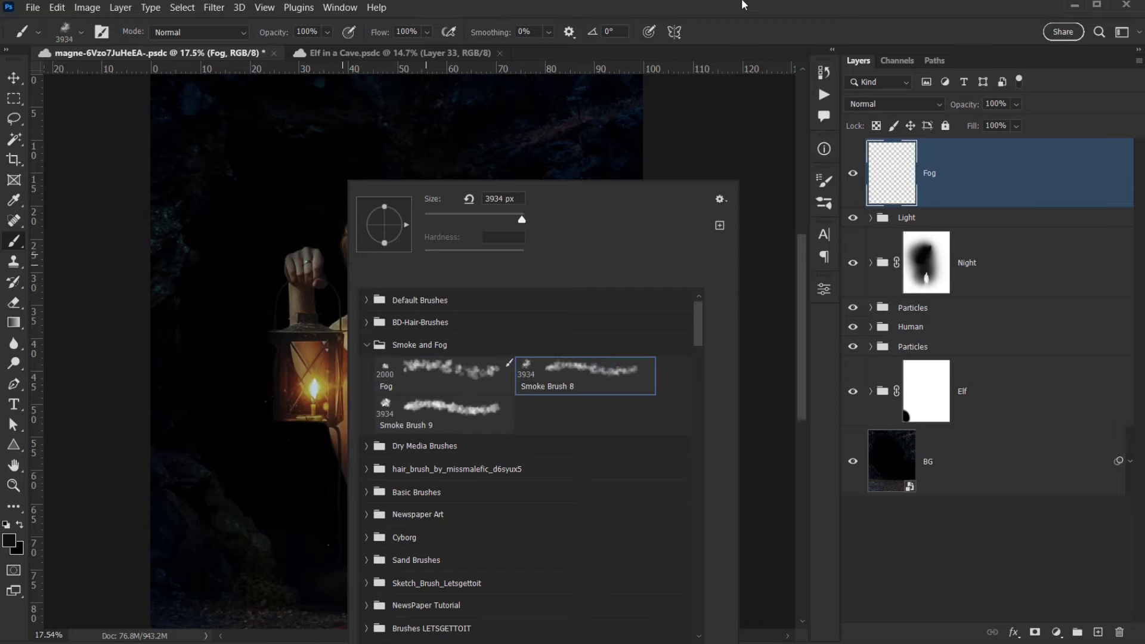
click(818, 33)
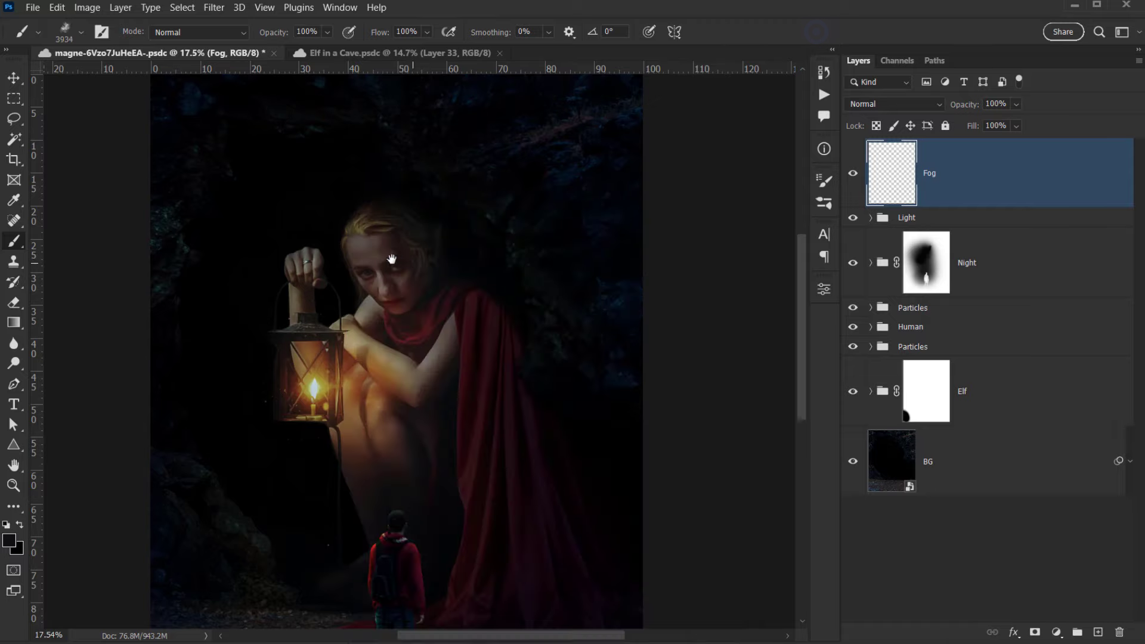
Sample a pale colour beside the candle flame and reduce the smoke brush to about 1276 px.
scroll(409, 256, down, 2)
scroll(455, 340, up, 3)
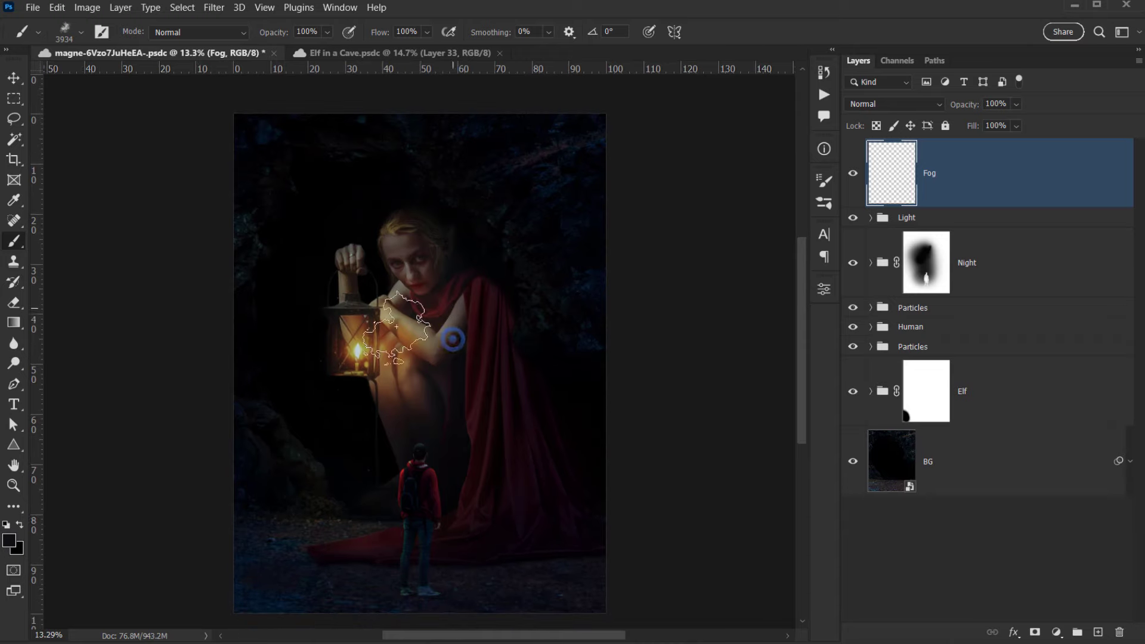
drag(503, 325, 515, 283)
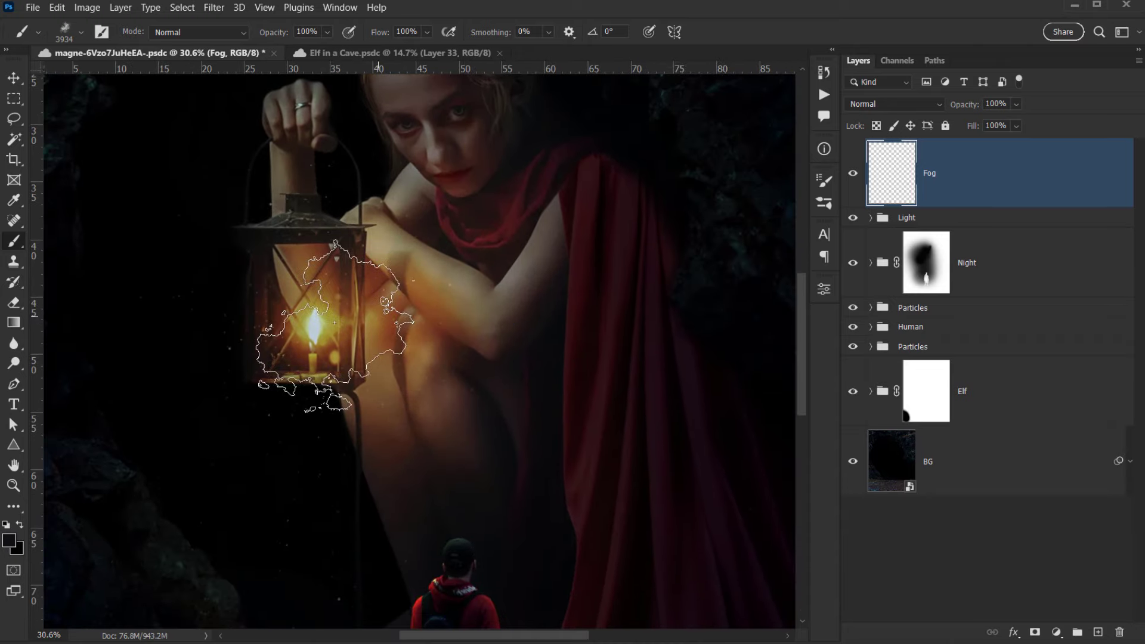
scroll(331, 337, up, 1)
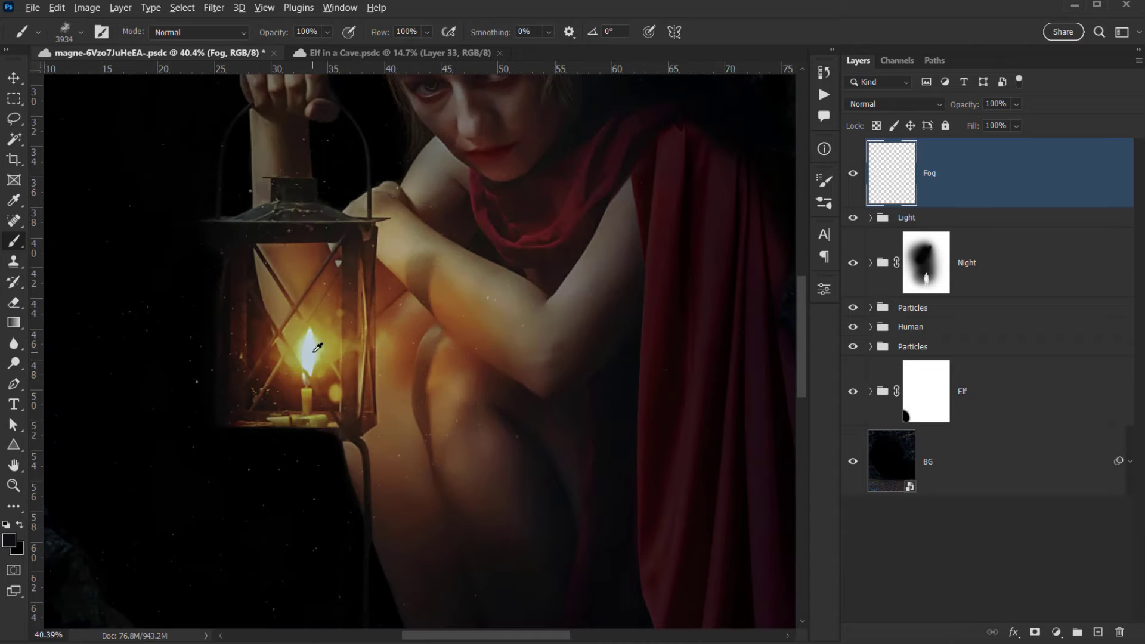
alt+click(314, 351)
drag(280, 356, 48, 390)
mouse_move(409, 347)
mouse_down()
mouse_move(354, 368)
mouse_move(280, 373)
mouse_up()
scroll(400, 324, down, 3)
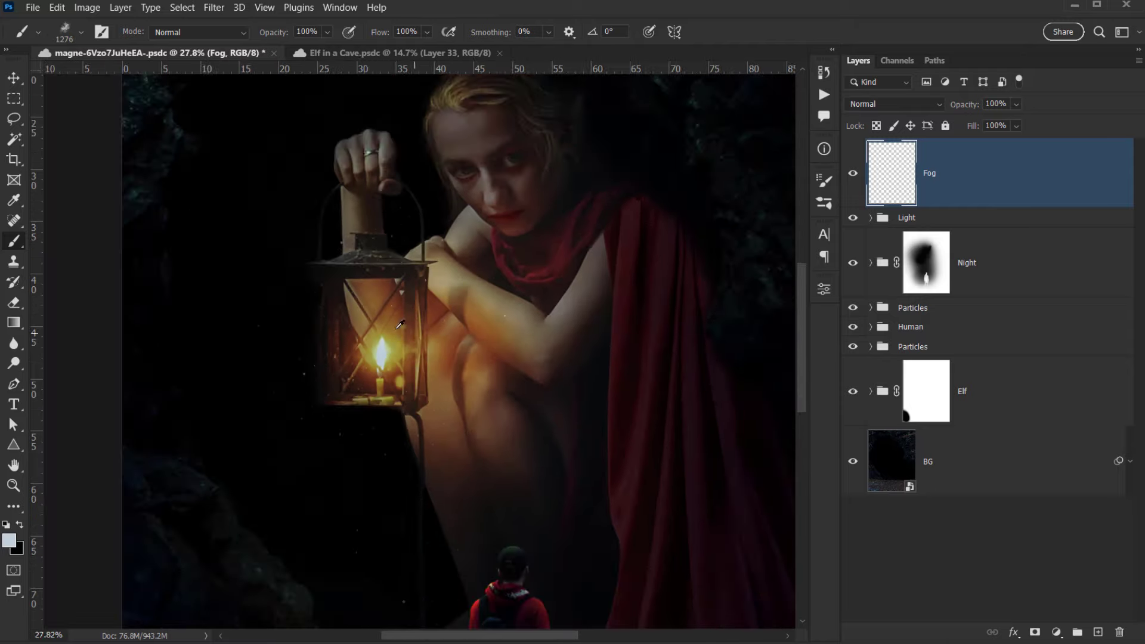
Set the smoke brush to 38% opacity and 44% flow, with a tip size of about 1725 px.
drag(280, 37, 255, 33)
drag(358, 38, 341, 39)
drag(433, 357, 396, 371)
drag(360, 372, 427, 386)
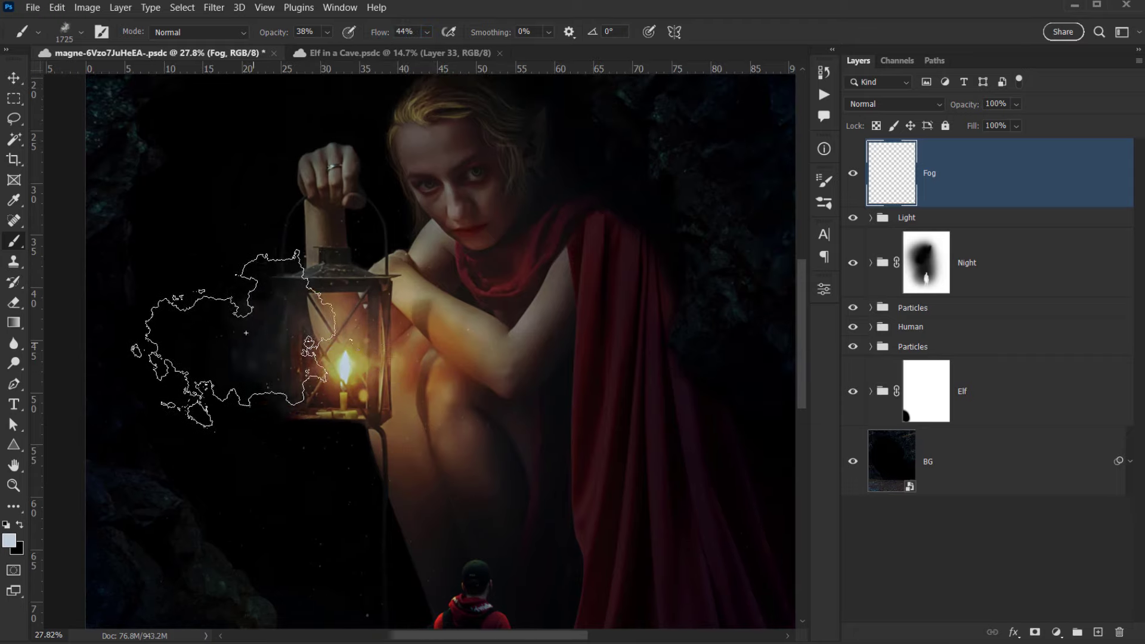
Try pale fog beside the lantern, check it against the whole image, and undo it.
click(241, 328)
scroll(417, 388, down, 5)
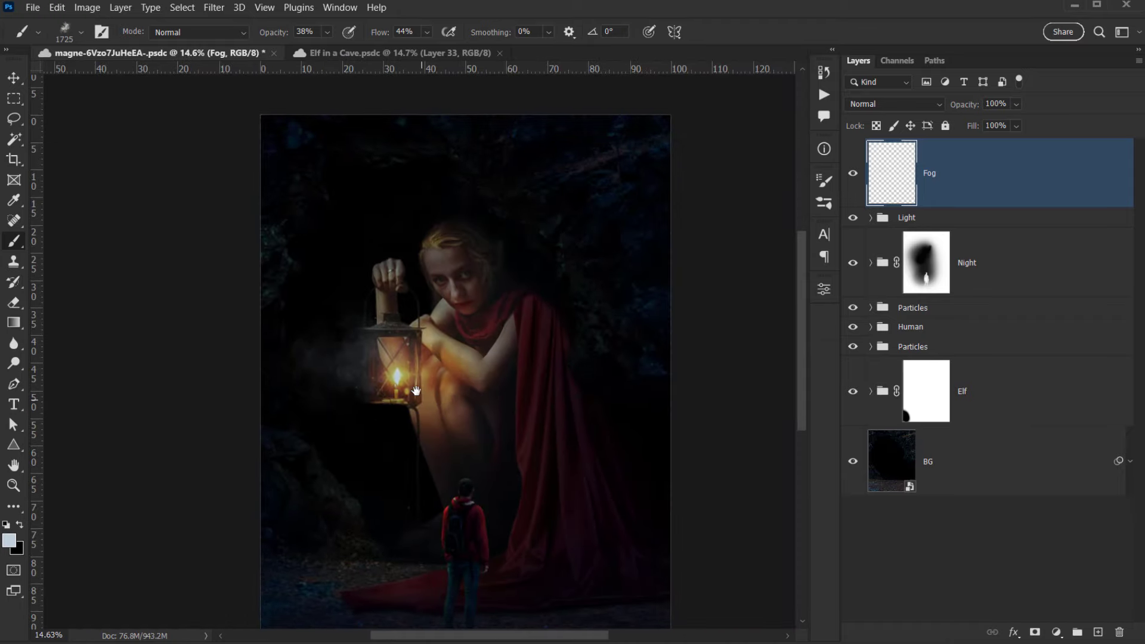
scroll(415, 391, up, 5)
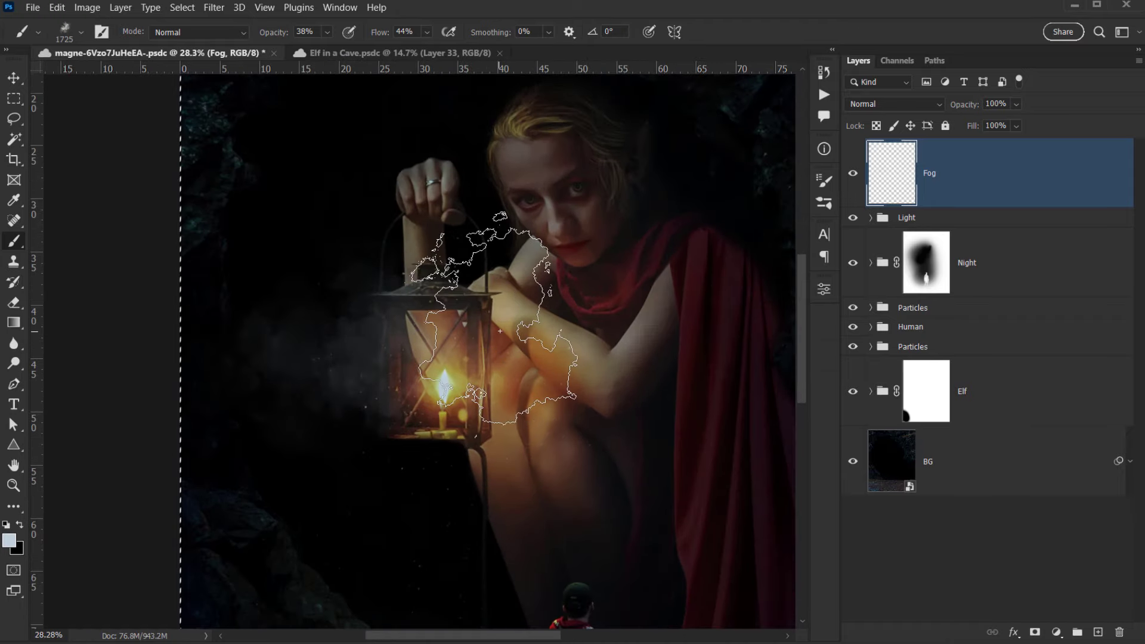
key(ctrl+z)
key(ctrl+d)
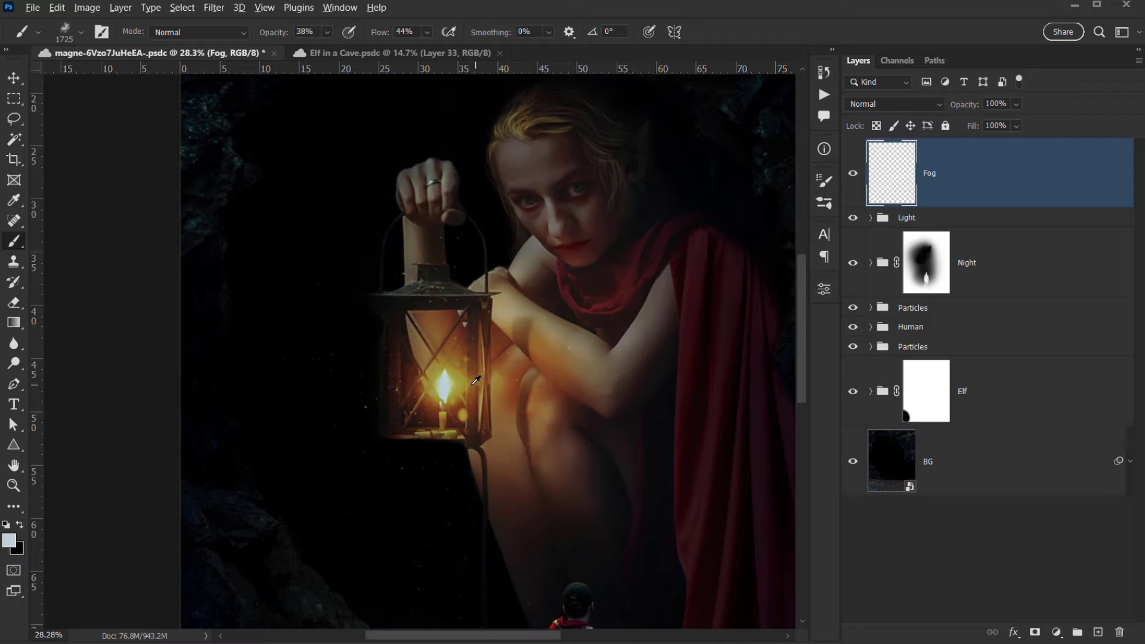
Sample the lantern's yellow glow and lighten the foreground colour to d0c760 for the smoke brush.
alt+click(462, 379)
right_click(464, 378)
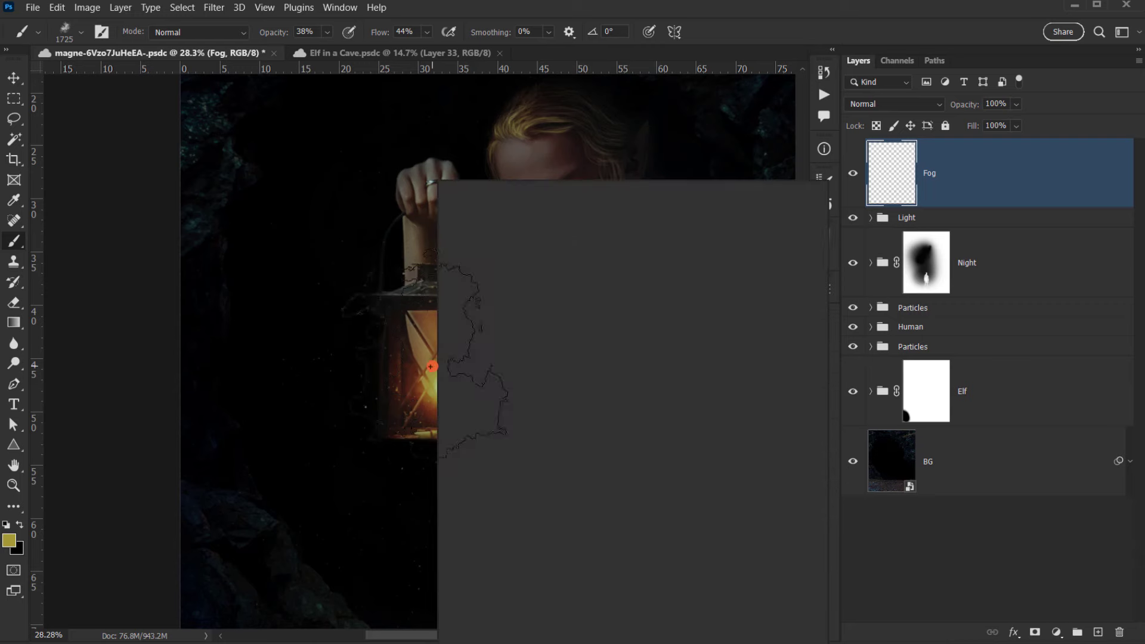
click(9, 541)
click(9, 540)
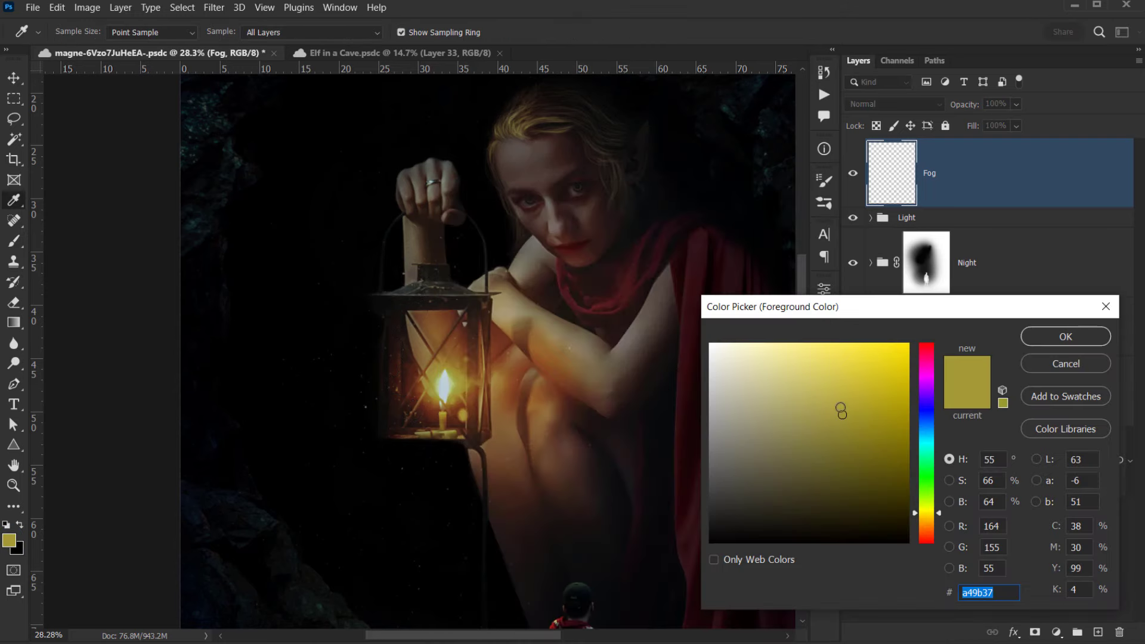
click(824, 381)
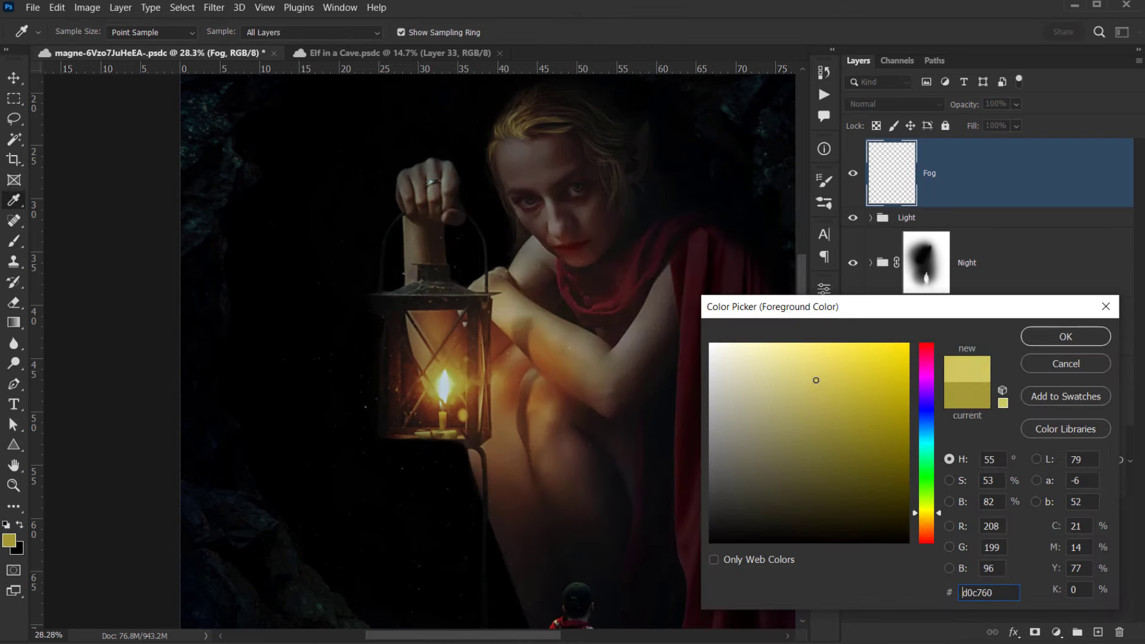
click(1066, 337)
key(b)
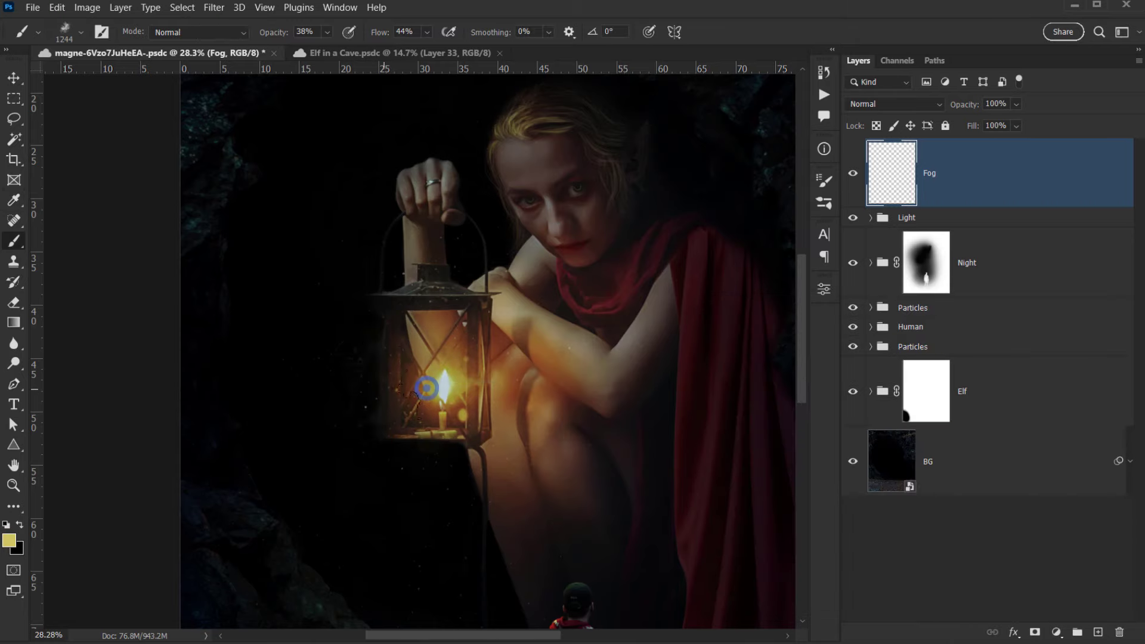
Paint yellow fog beside and below the lantern, enlarging the smoke brush to about 2523 px.
drag(381, 391, 330, 404)
scroll(358, 453, down, 2)
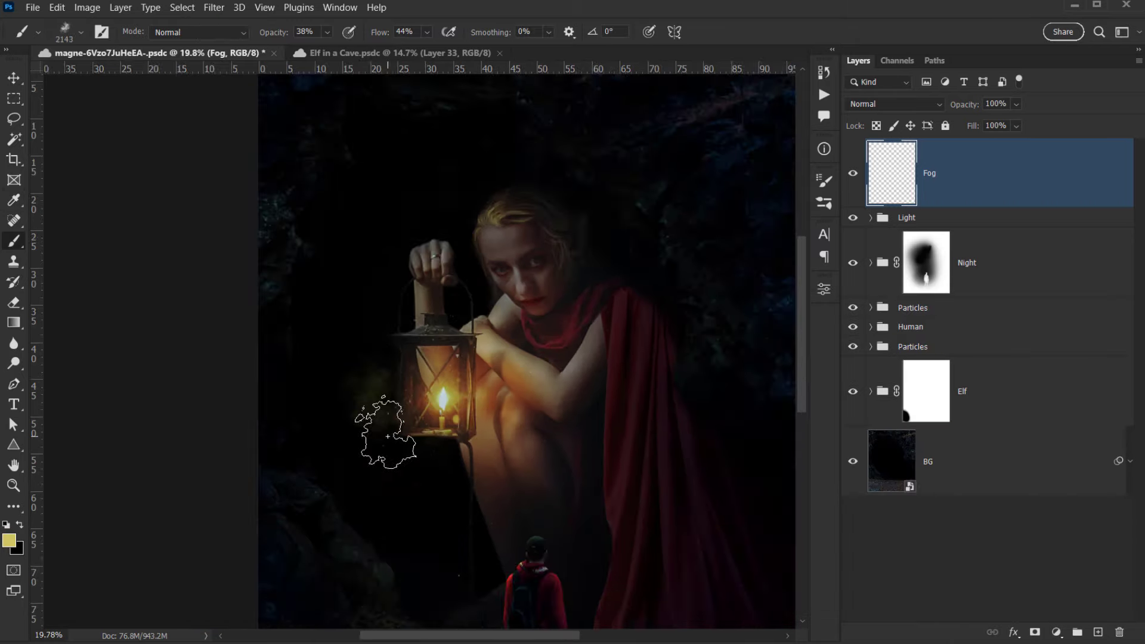
mouse_move(356, 473)
mouse_down()
mouse_move(411, 440)
mouse_move(348, 457)
mouse_move(384, 358)
mouse_move(422, 319)
mouse_move(461, 309)
mouse_up()
mouse_move(450, 494)
mouse_down()
mouse_move(446, 528)
mouse_move(475, 400)
mouse_up()
click(443, 467)
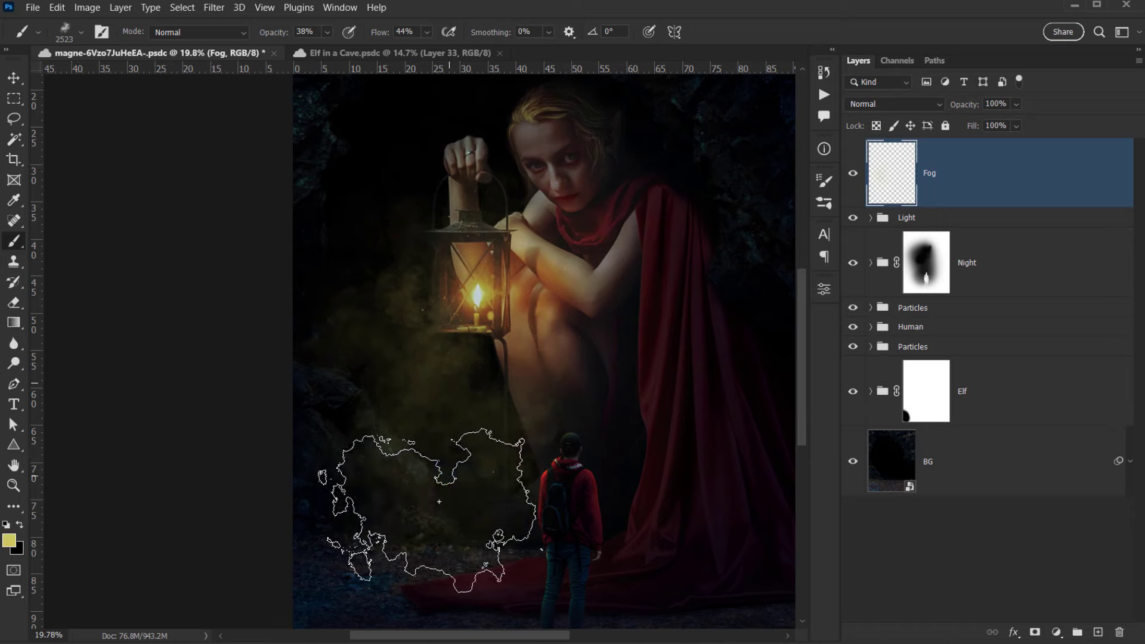
click(383, 263)
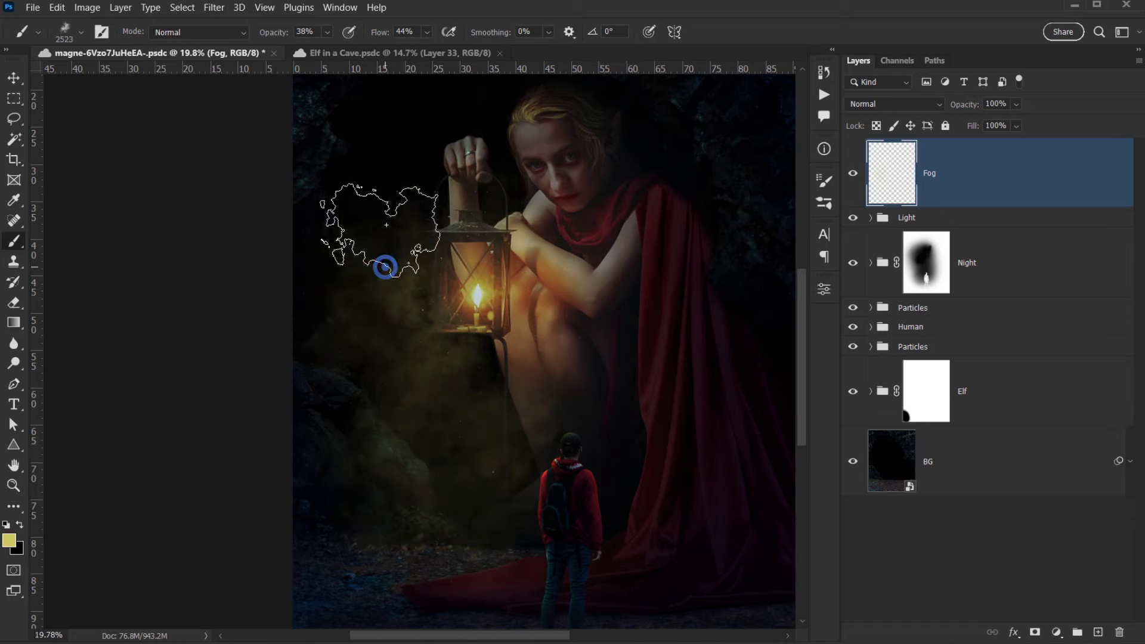
click(334, 237)
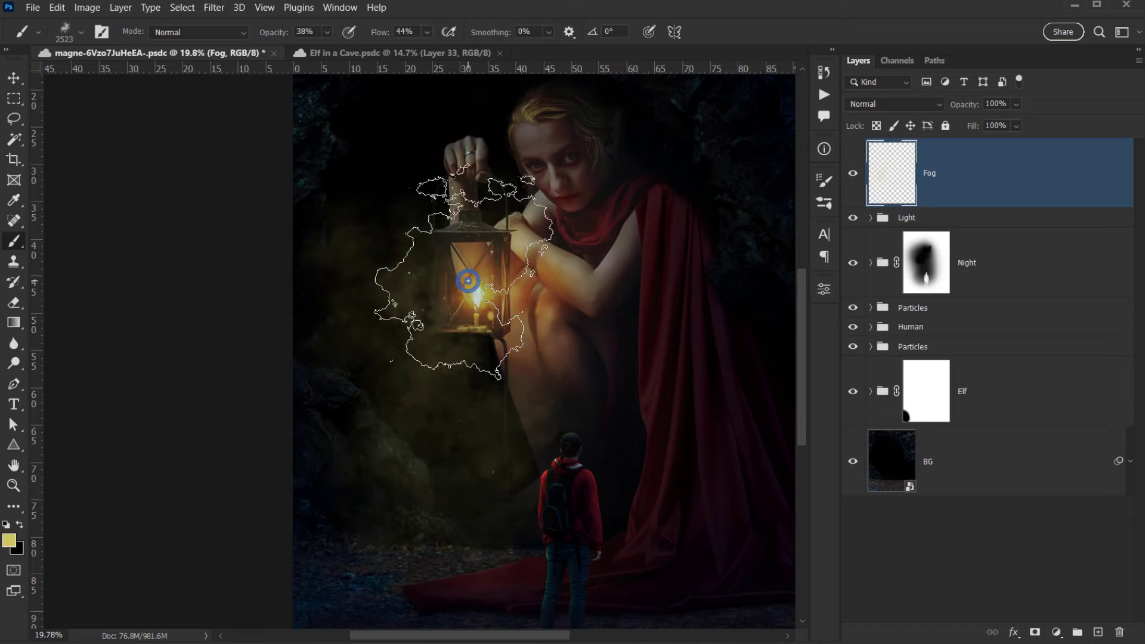
Extend the yellow fog over the ground, the lower red cloak and the dark area above the elf's raised hand.
scroll(428, 407, down, 2)
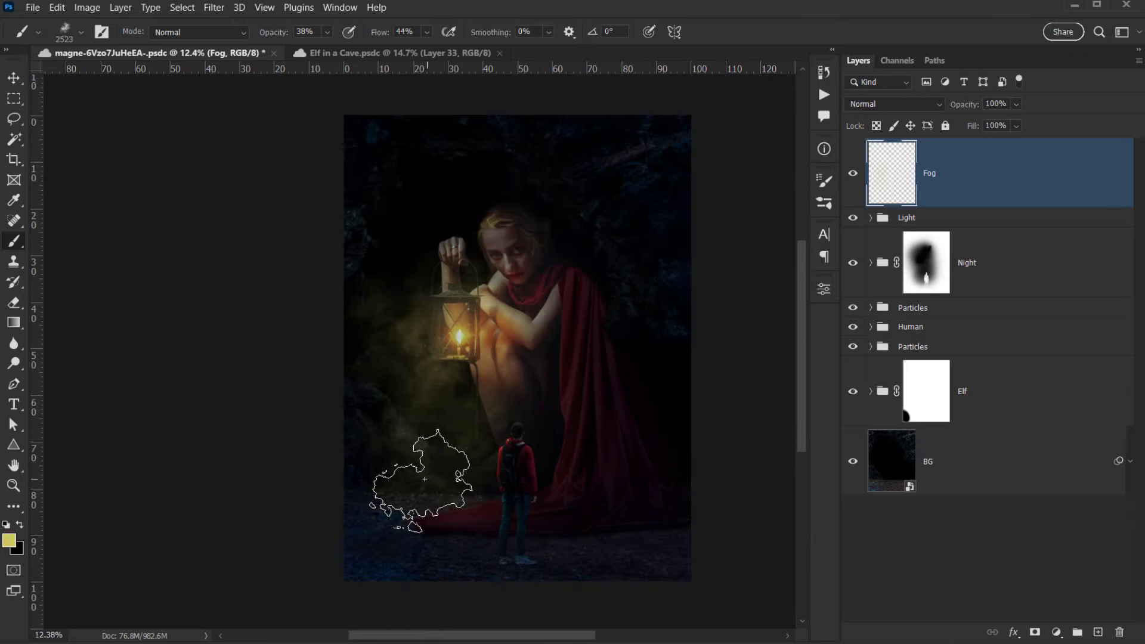
click(422, 479)
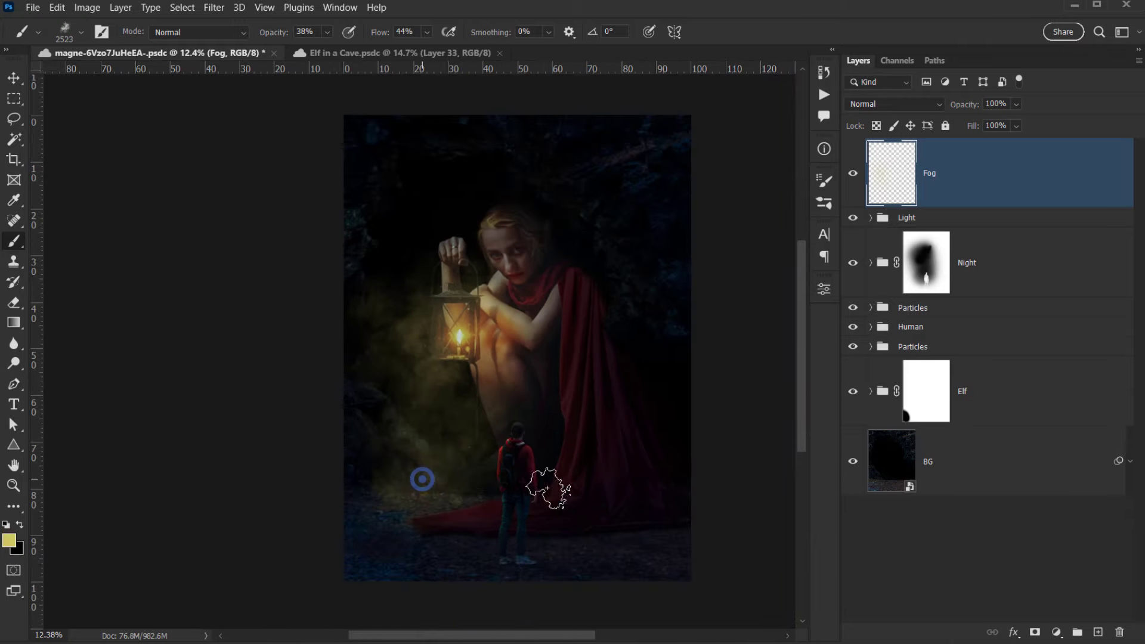
click(627, 476)
click(565, 497)
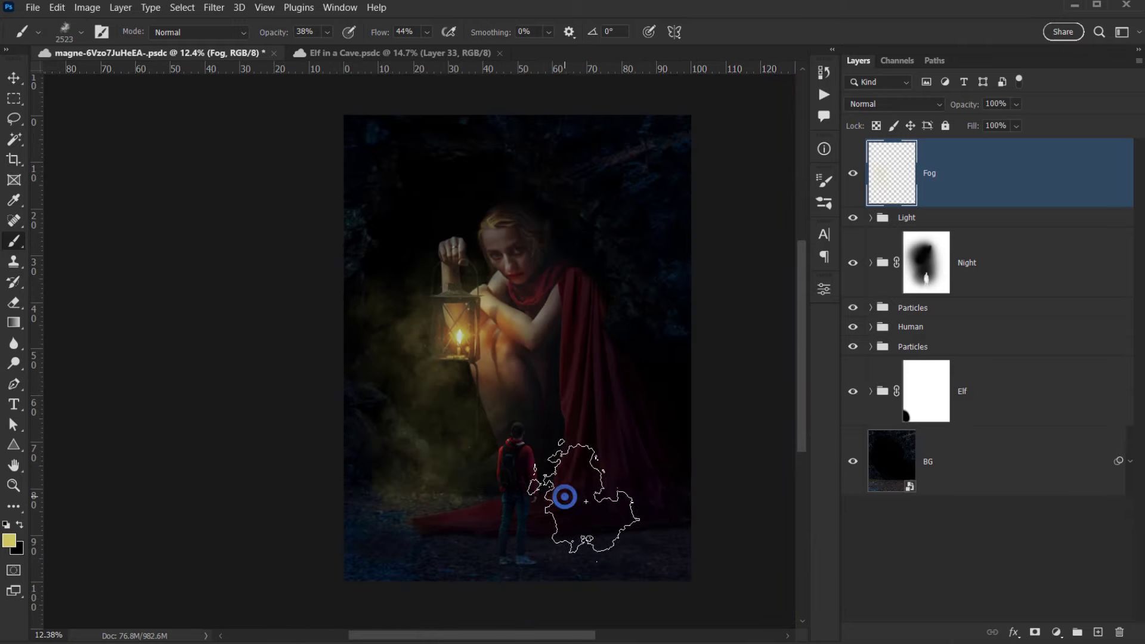
click(391, 506)
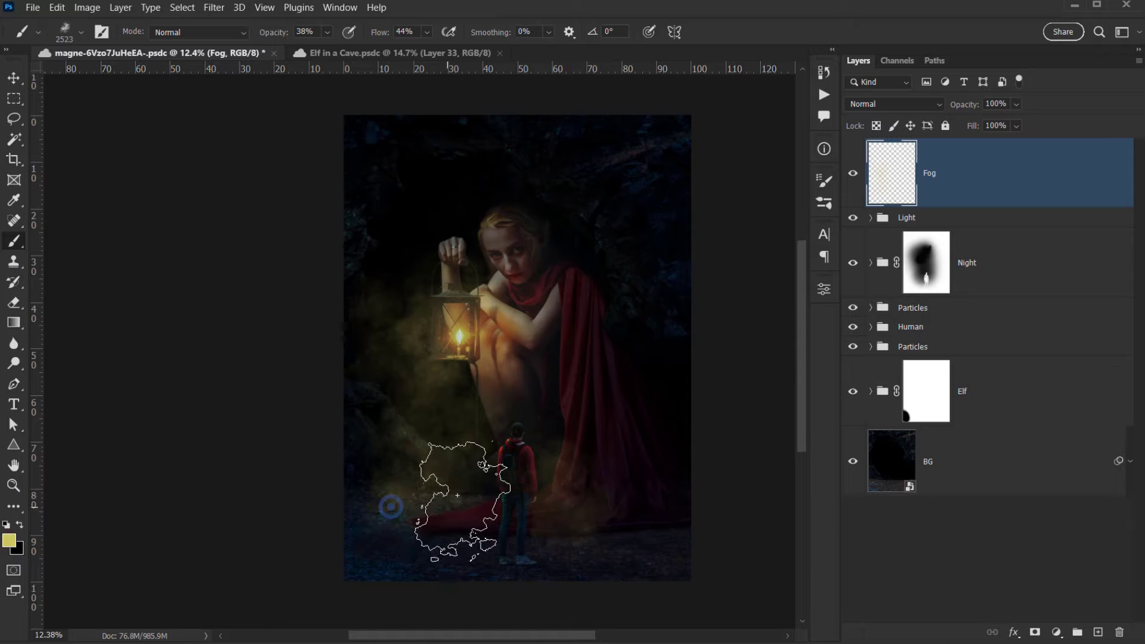
click(425, 246)
click(450, 187)
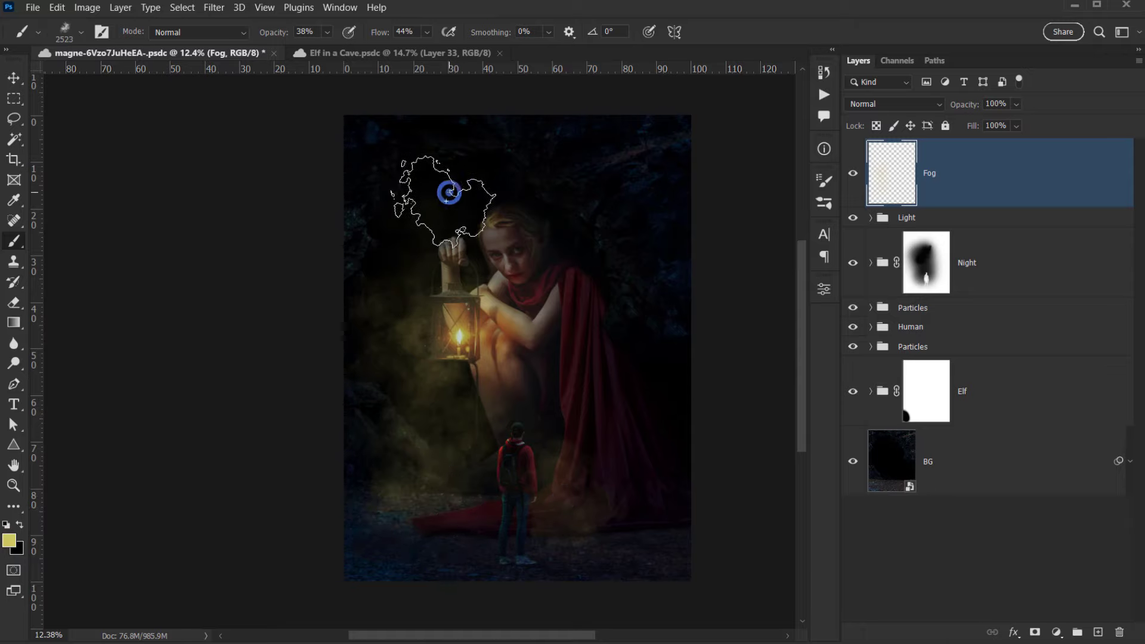
Add more yellow fog along the ground beside the small human figure.
scroll(510, 397, up, 3)
scroll(509, 397, up, 2)
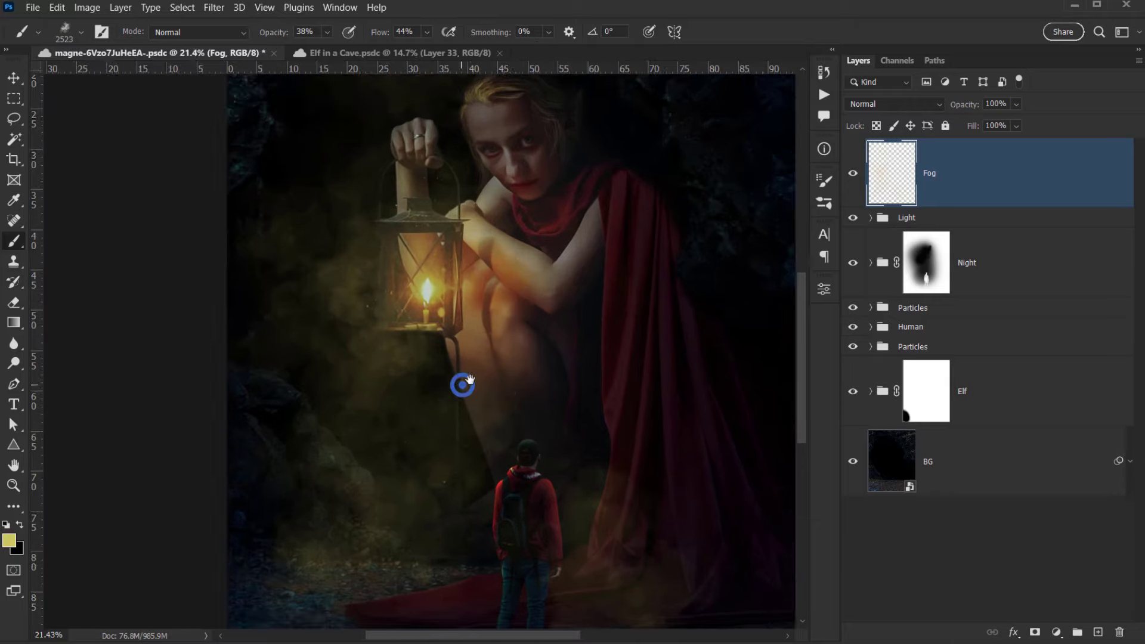
drag(463, 386, 501, 343)
click(339, 508)
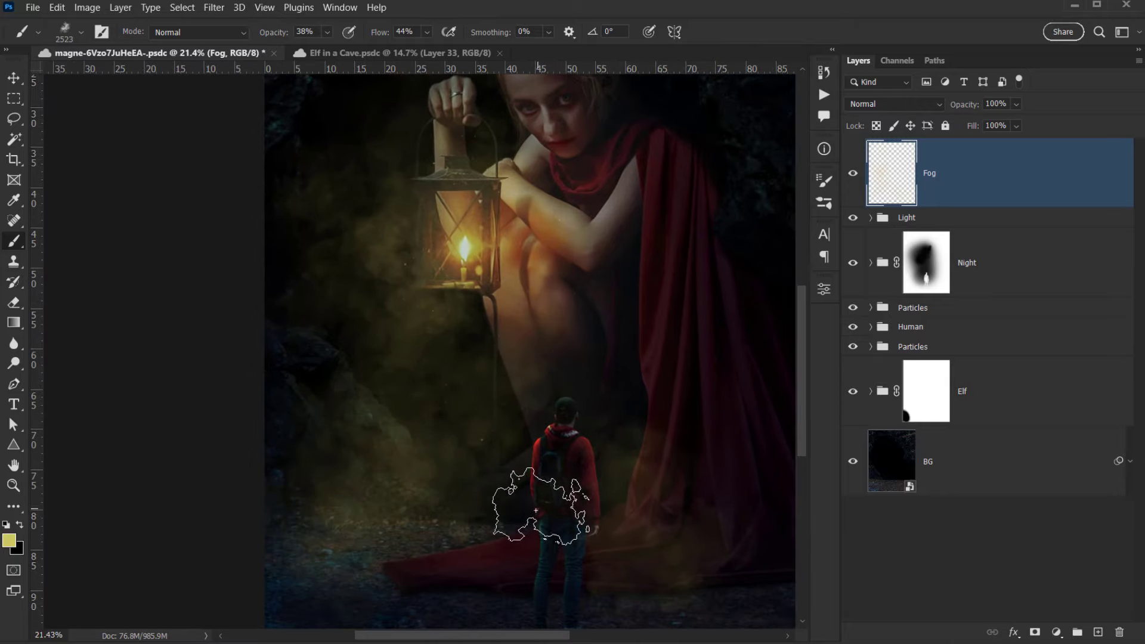
click(504, 518)
scroll(483, 422, down, 2)
Reduce the Fog layer's opacity to 36%.
drag(483, 421, 447, 493)
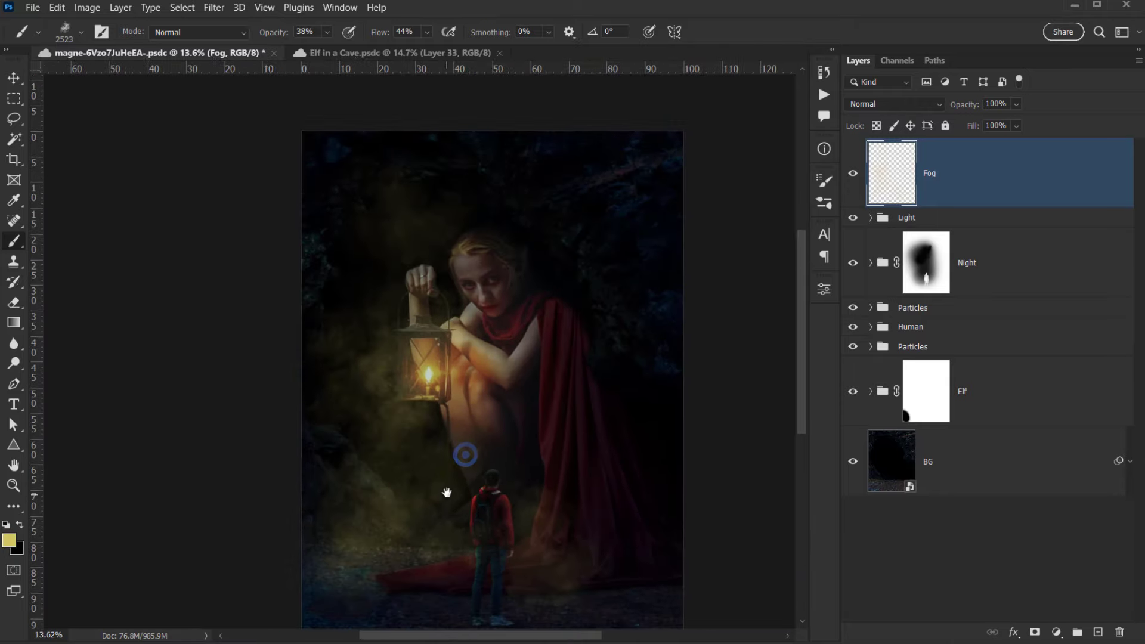
drag(968, 105, 929, 105)
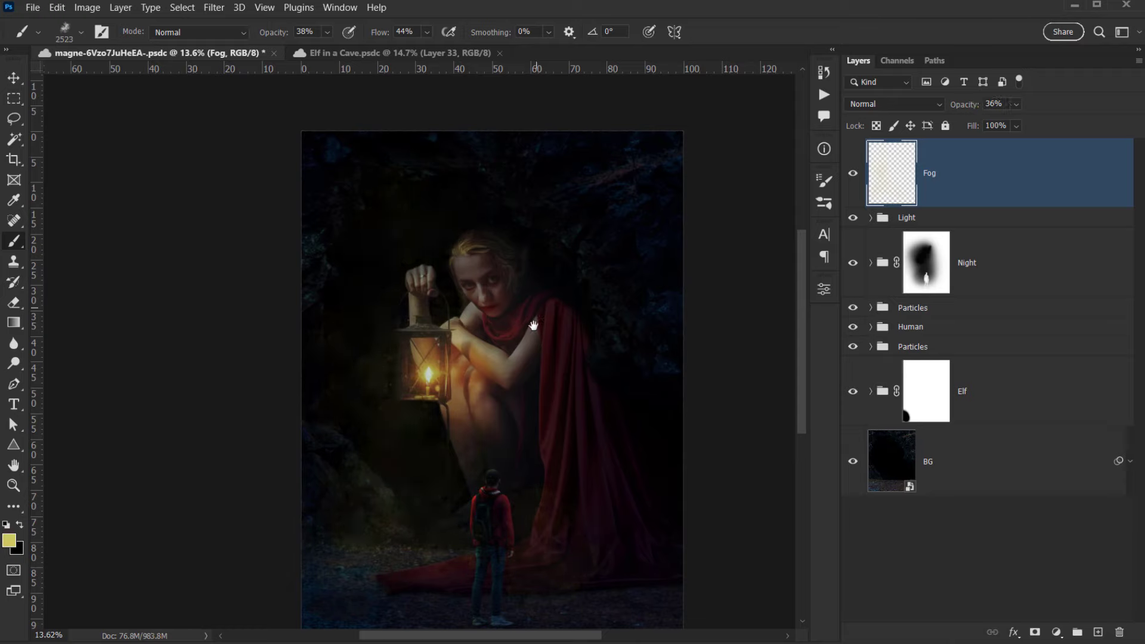
drag(533, 325, 530, 314)
Compare the composite with the Fog layer hidden and shown, and inspect the fog around the lantern.
click(849, 167)
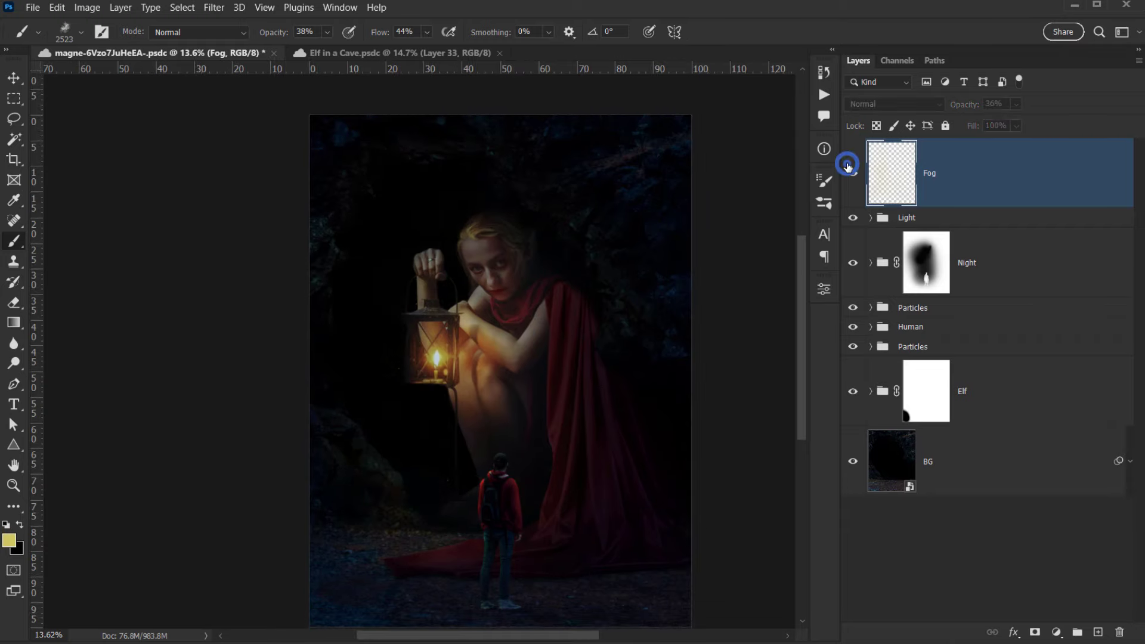
click(849, 166)
click(848, 166)
click(847, 163)
scroll(421, 442, up, 5)
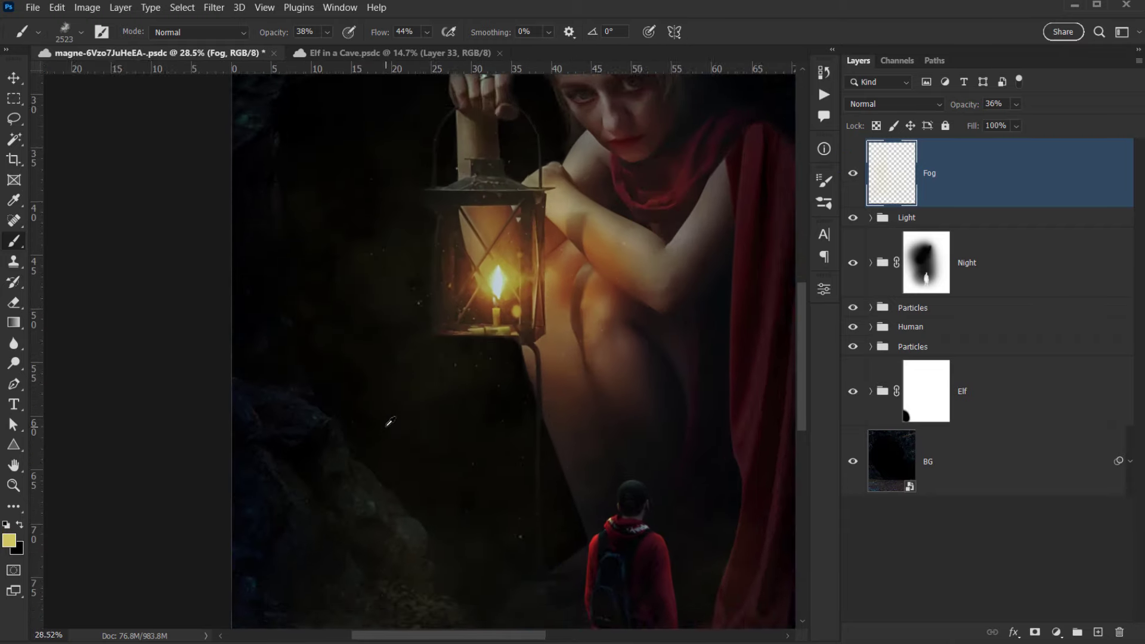
Paint a little more yellow fog beside the lantern with the brush size at 1298.
scroll(306, 426, down, 3)
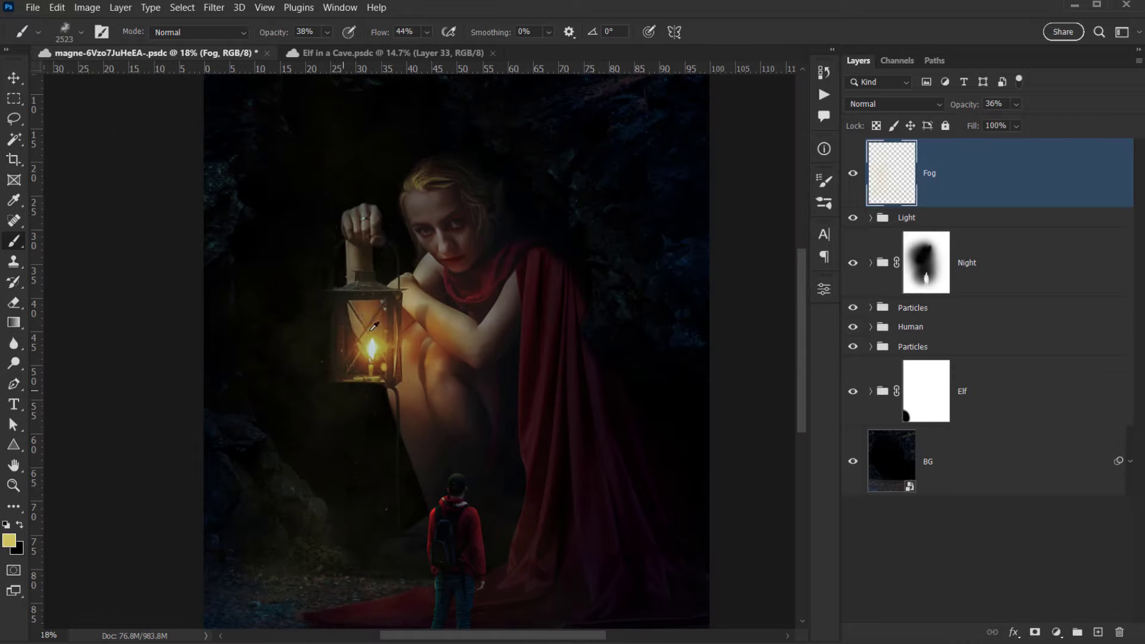
drag(374, 340, 405, 353)
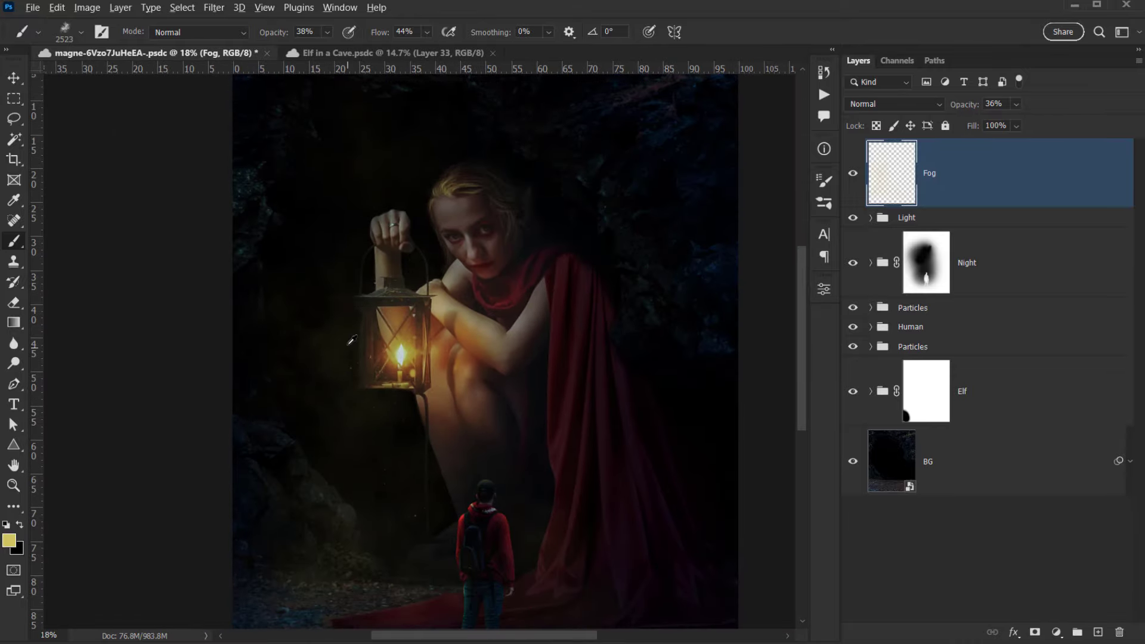
scroll(350, 343, down, 2)
scroll(359, 324, up, 3)
drag(361, 322, 248, 349)
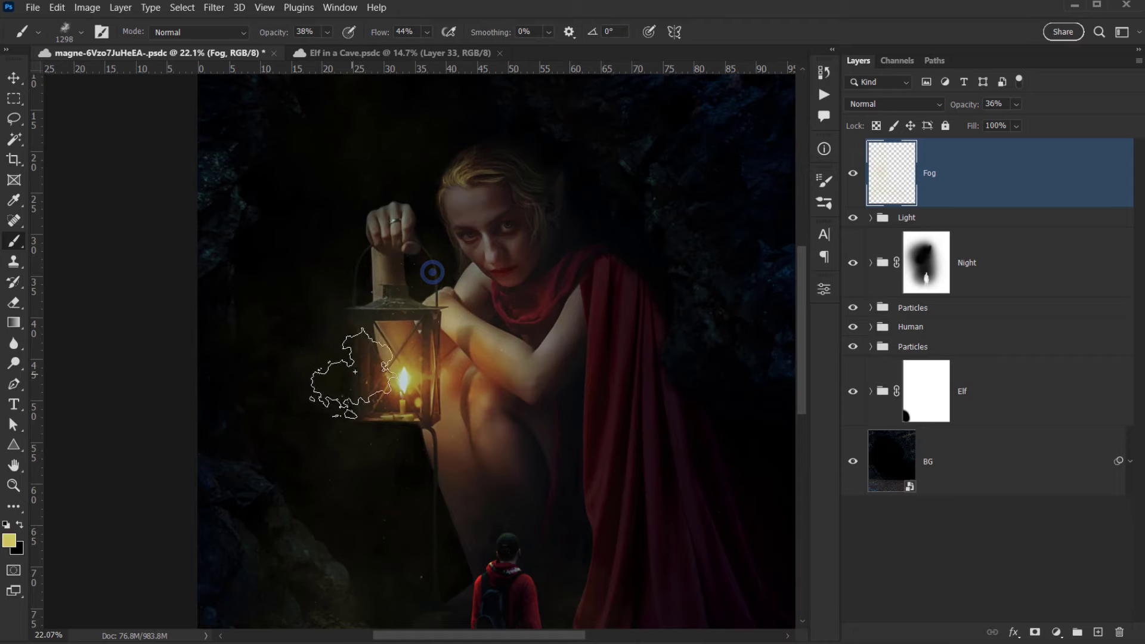
Reduce the Fog layer's opacity to 34% and check the fog around the human figure.
scroll(400, 377, down, 3)
drag(456, 428, 477, 409)
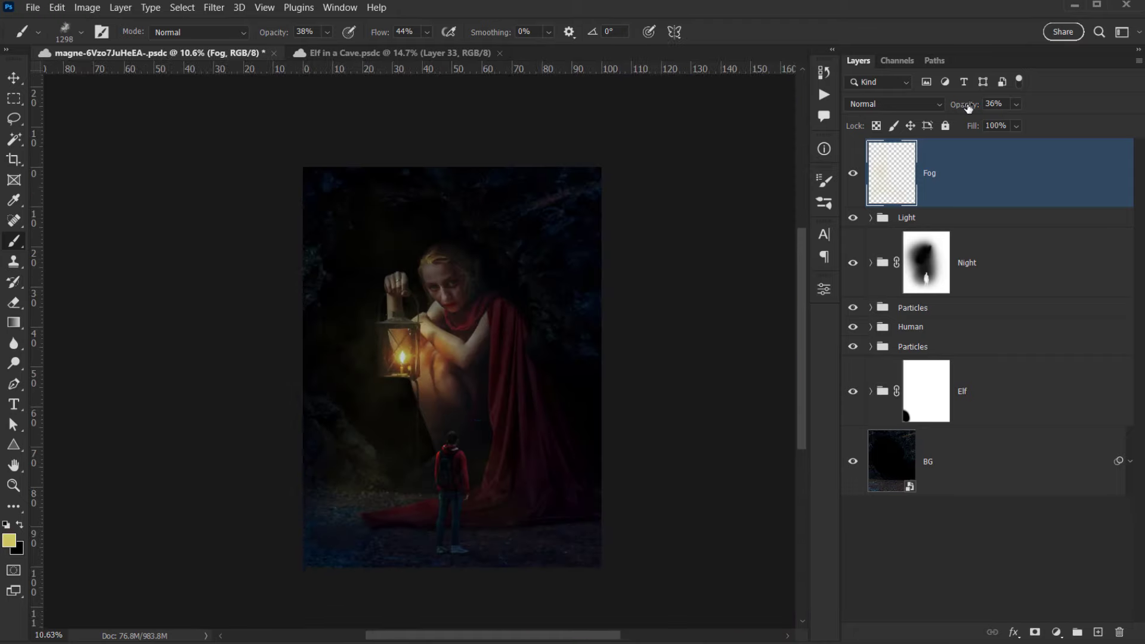
scroll(403, 464, up, 5)
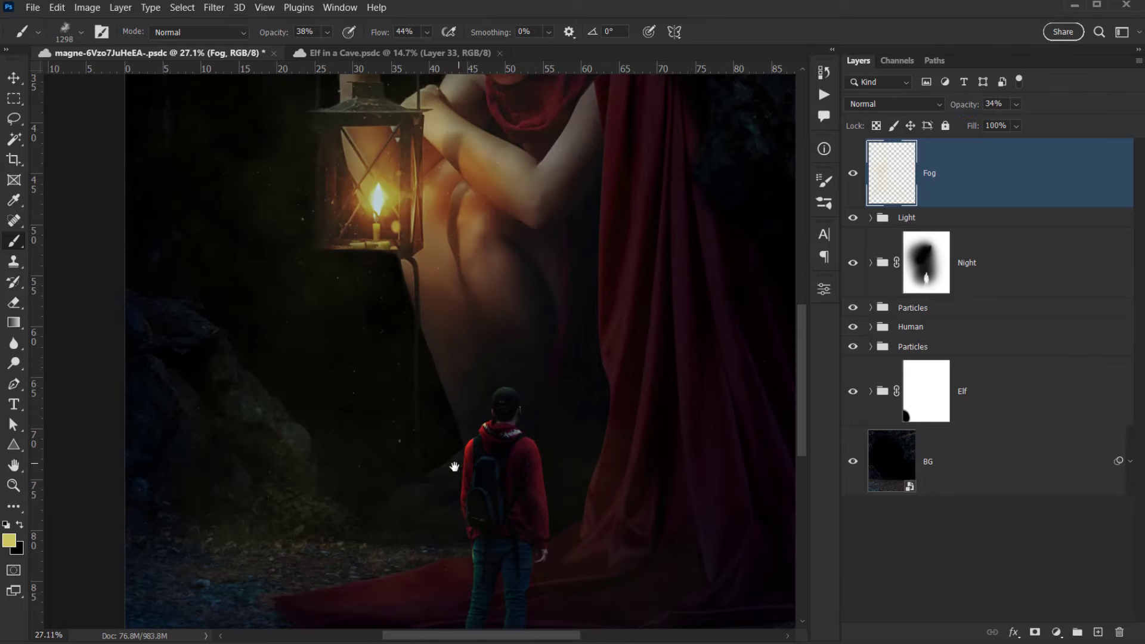
drag(453, 468, 250, 340)
scroll(396, 429, down, 3)
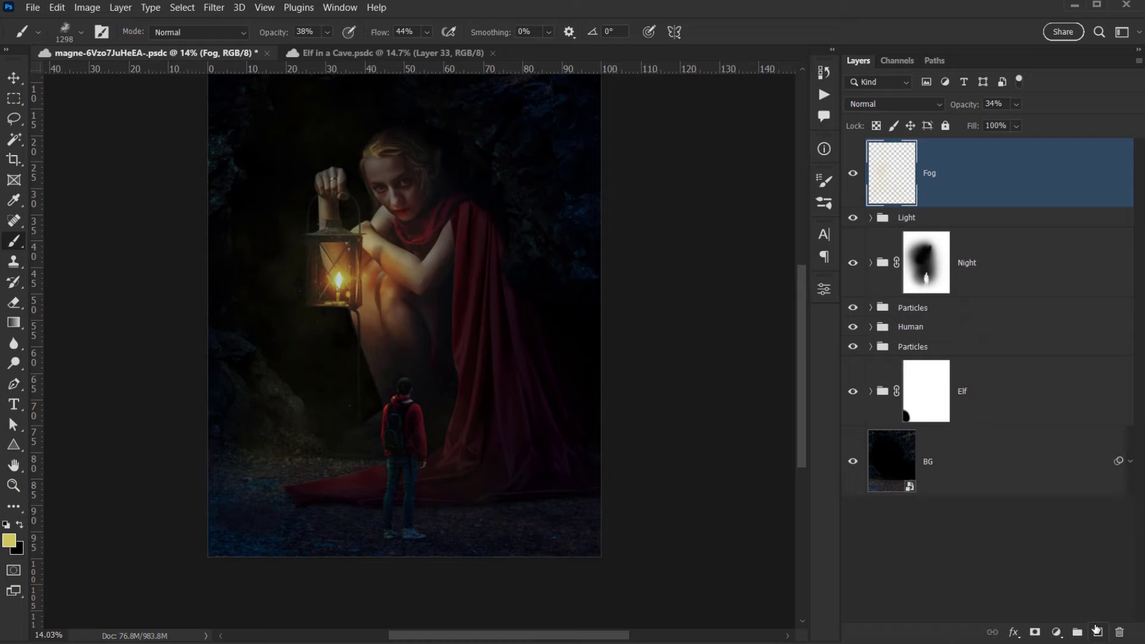
Create a new layer named Fog2 above the Fog layer.
click(1097, 631)
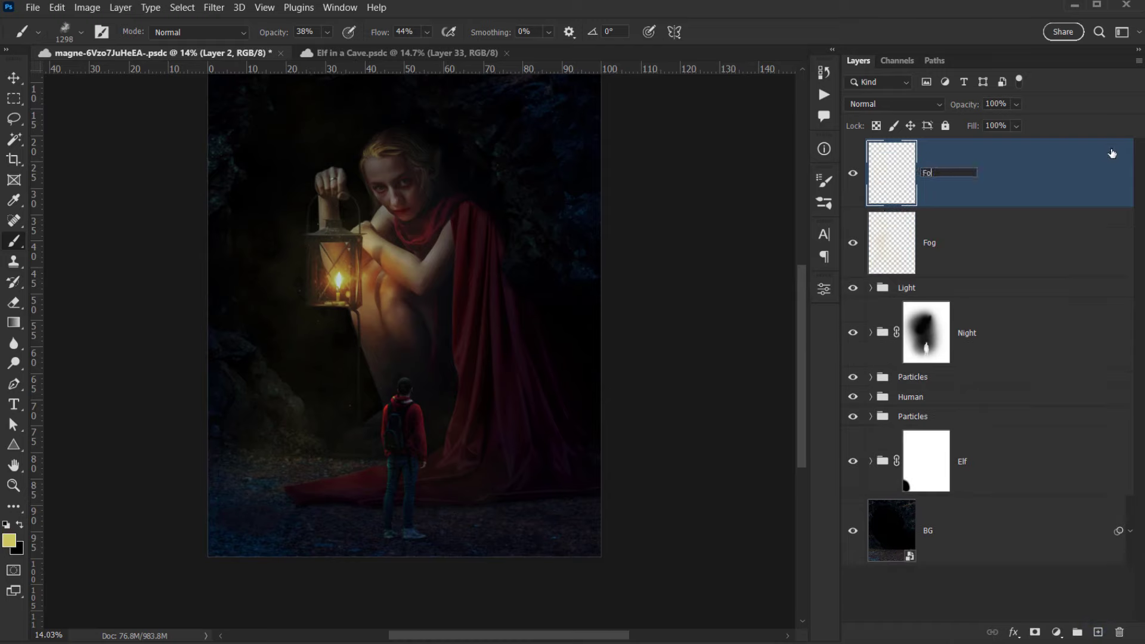
key(Return)
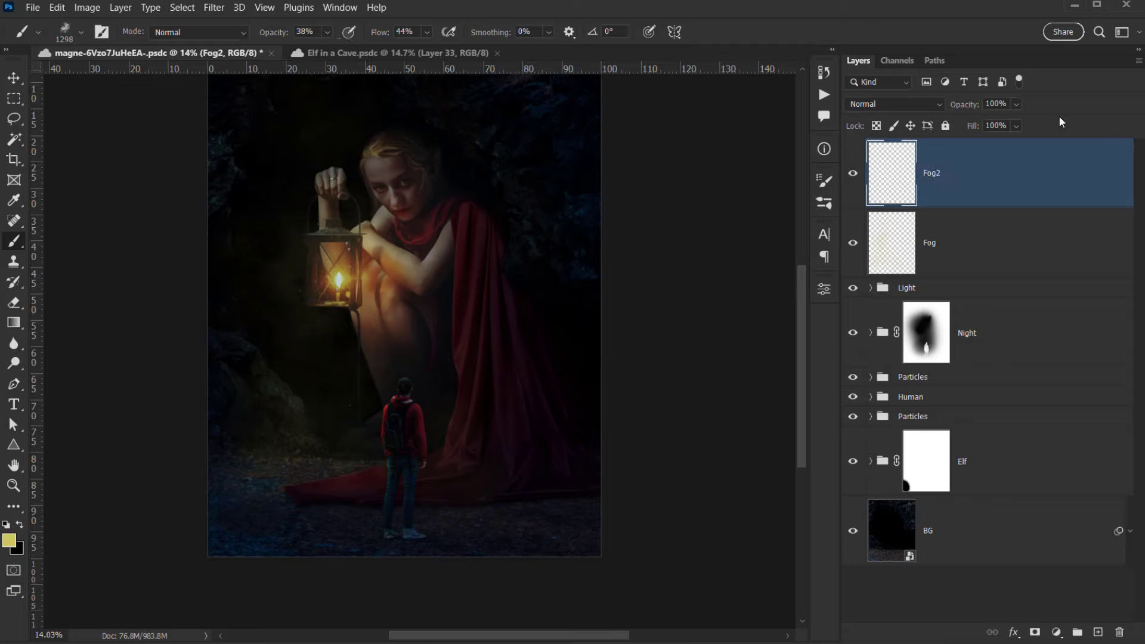
Set the Fog layer's blend mode to Screen and compare the image with the layer hidden and shown.
click(947, 255)
click(853, 242)
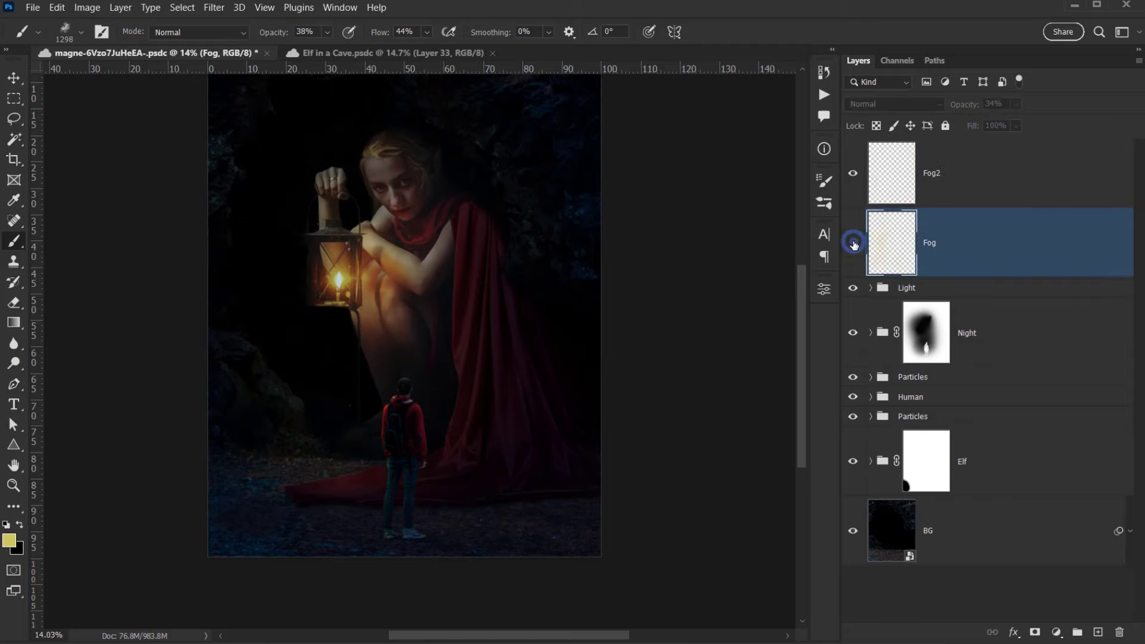
click(853, 243)
click(893, 103)
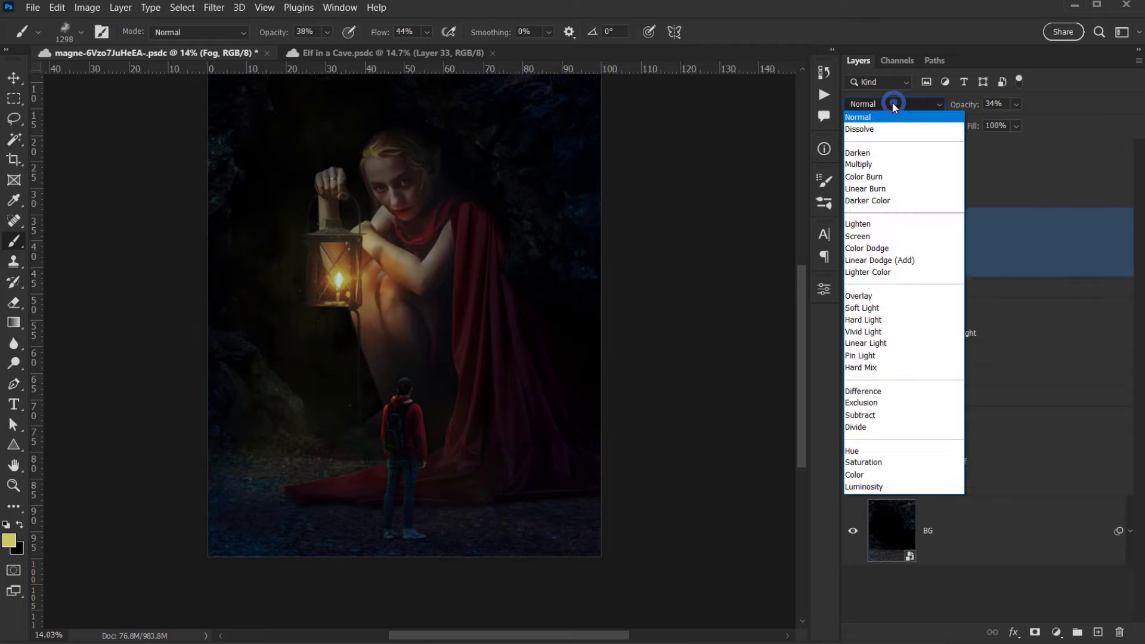
click(861, 238)
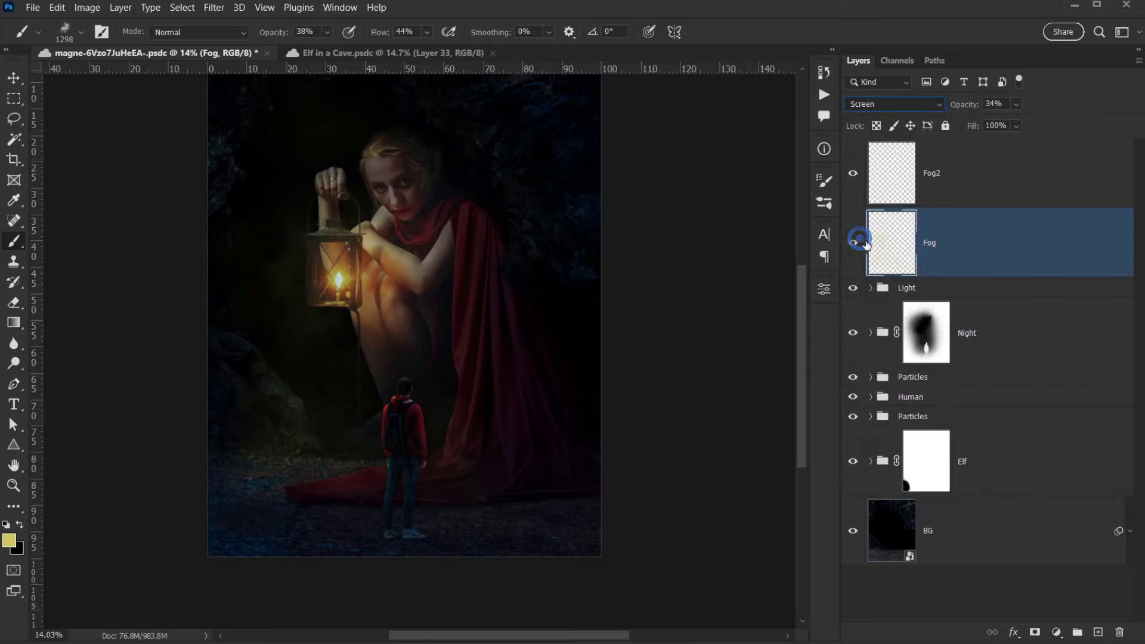
click(853, 242)
click(853, 242)
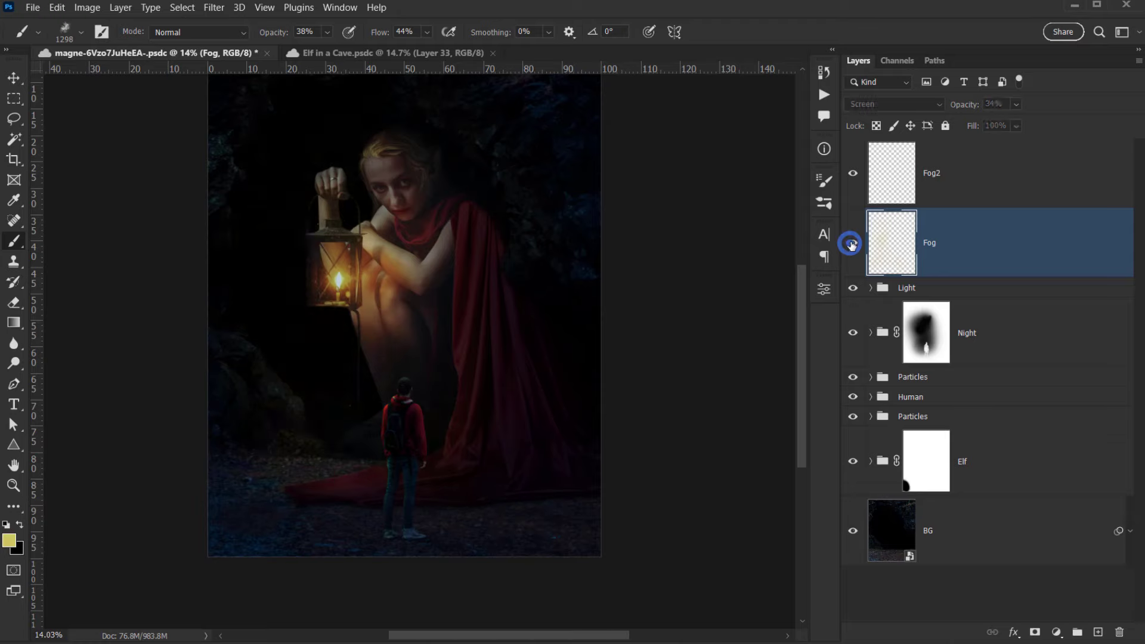
click(854, 243)
Set the Fog2 layer's blend mode to Screen.
click(902, 187)
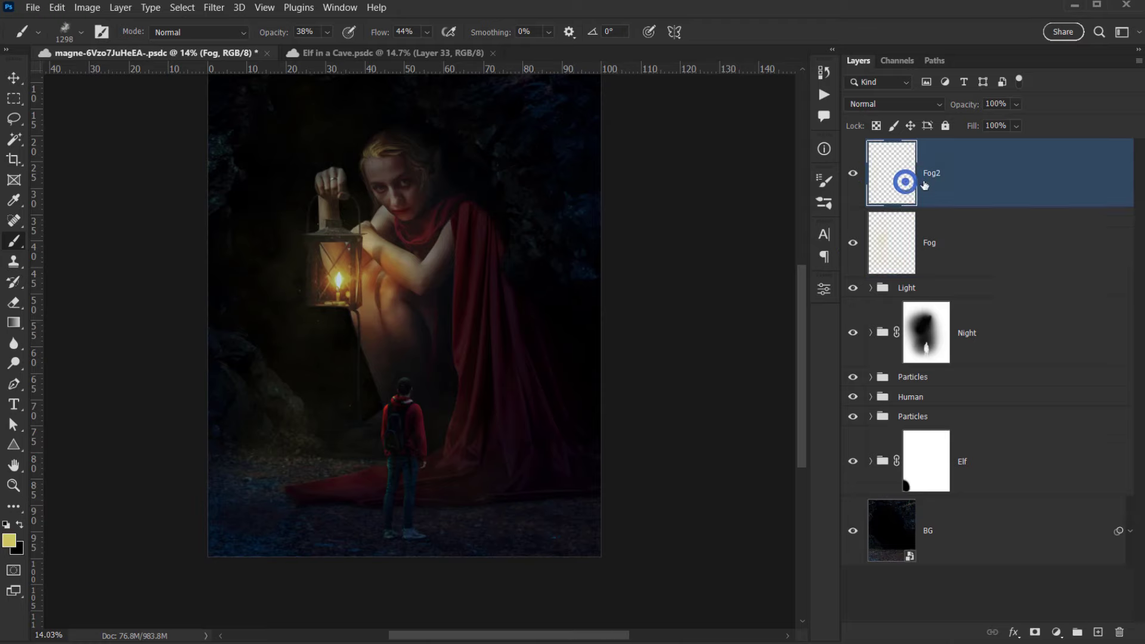
click(887, 105)
click(882, 236)
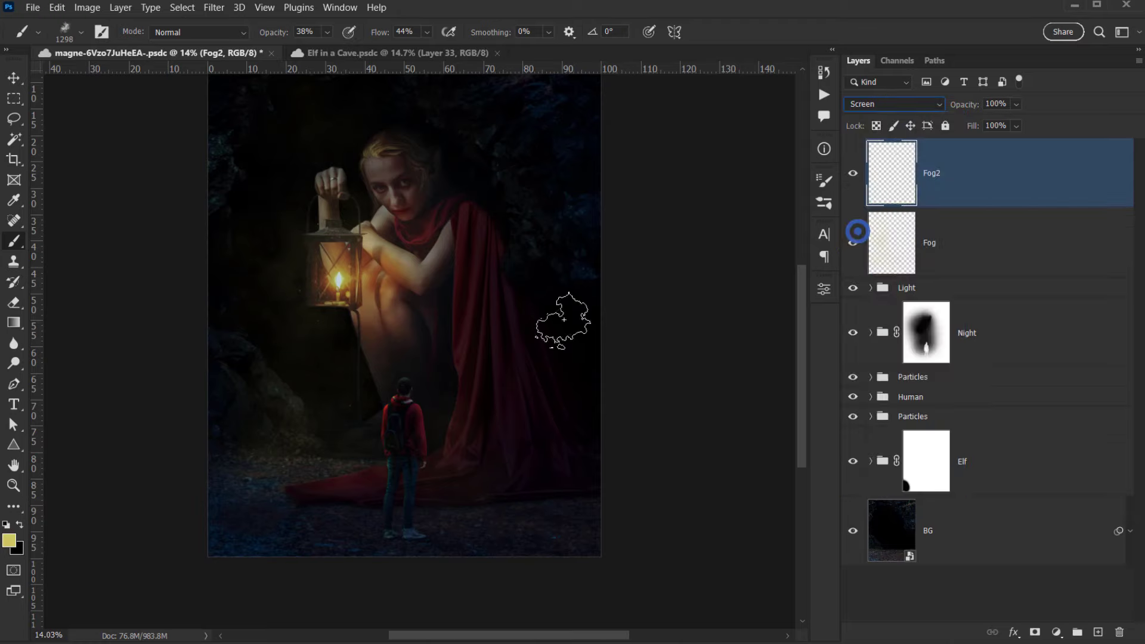
Try a fog dab with Smoke Brush 8 at size 1838 on the ground beside the red cloak's tip.
drag(411, 449, 392, 450)
scroll(284, 338, up, 3)
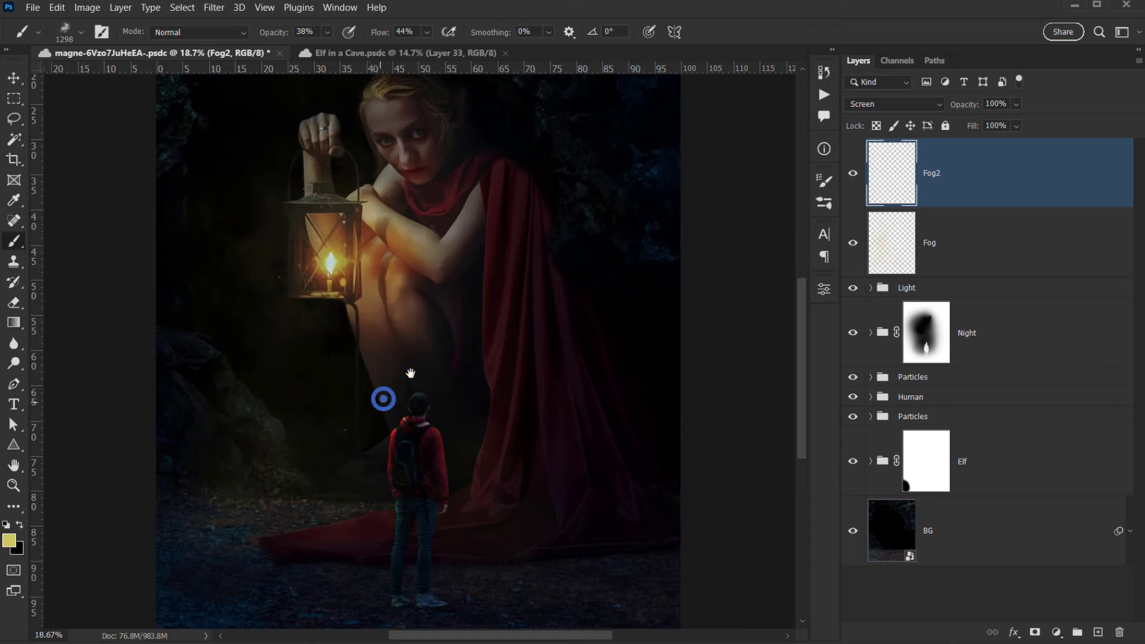
drag(392, 392, 431, 357)
drag(278, 430, 317, 439)
click(272, 484)
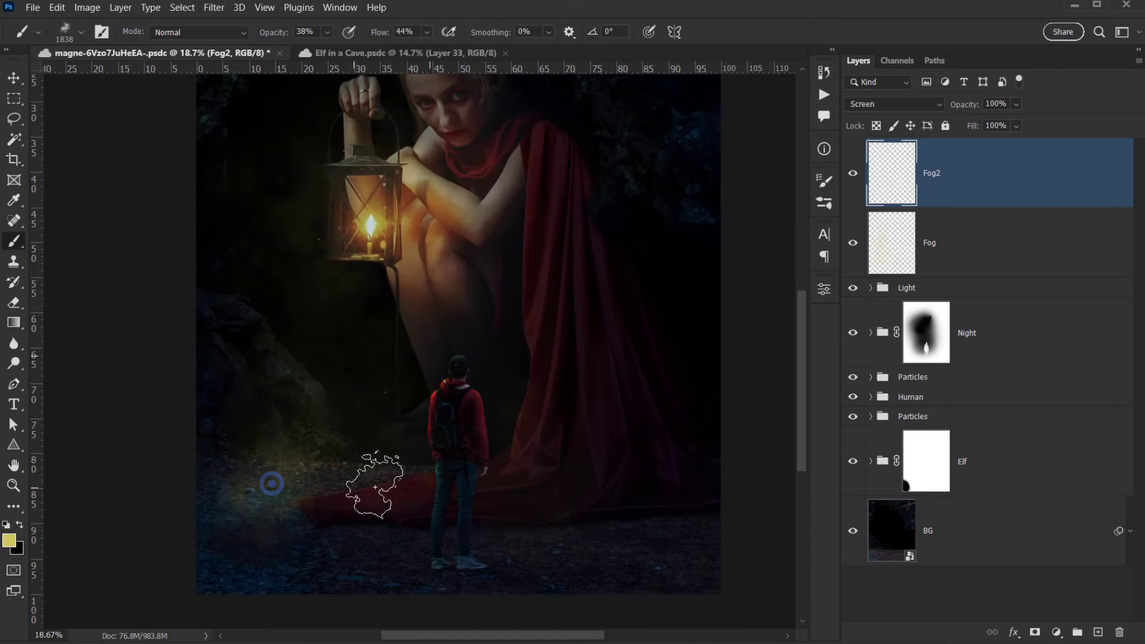
Switch the brush to Smoke Brush 9 from the Smoke and Fog set.
right_click(352, 399)
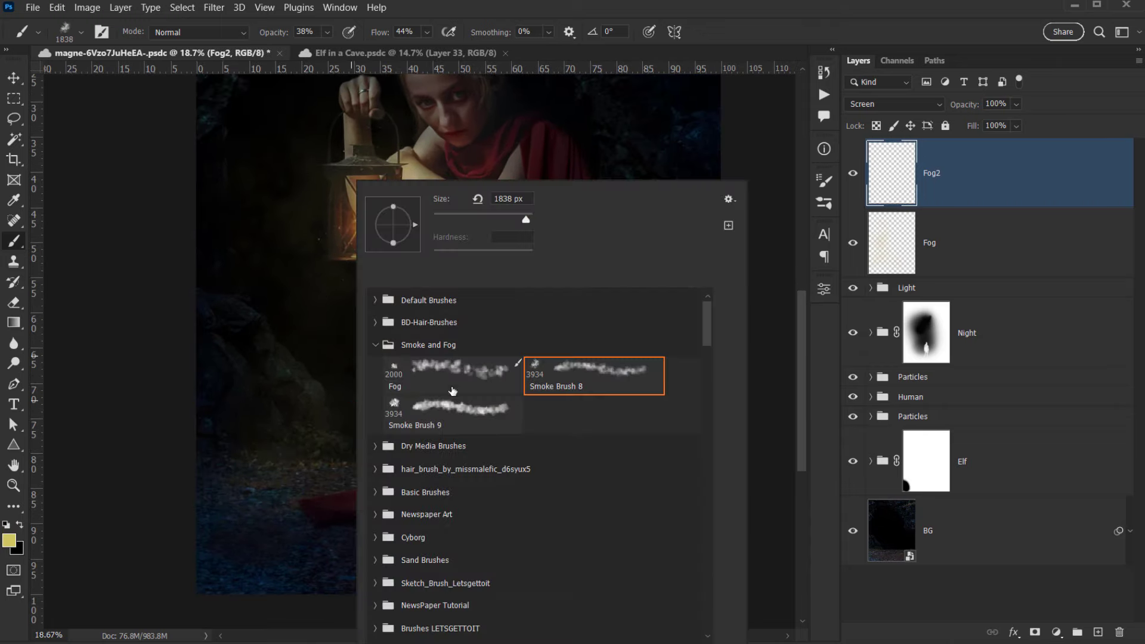
click(451, 377)
click(460, 423)
click(838, 13)
Try a fog dab with the new brush on the ground and undo it.
mouse_move(346, 427)
mouse_down()
mouse_move(356, 432)
mouse_move(253, 468)
mouse_up()
click(264, 475)
key(ctrl+z)
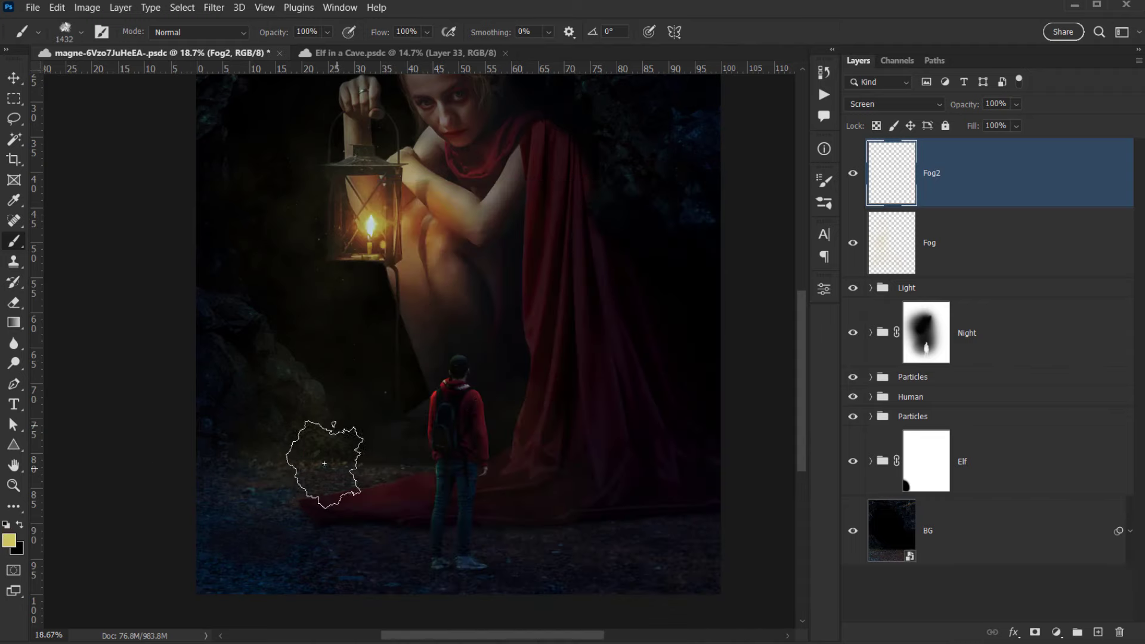
Set the brush size to 2126, opacity to 34% and flow to 24%, and paint faint fog across the ground and lower cloak.
drag(332, 465, 364, 464)
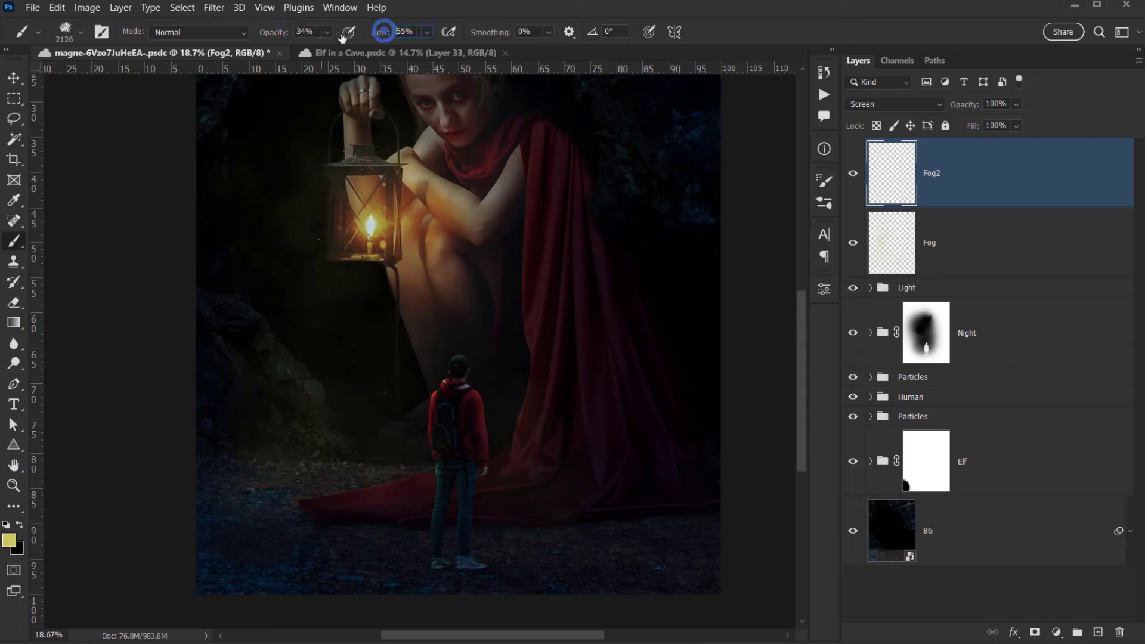
drag(319, 38, 388, 36)
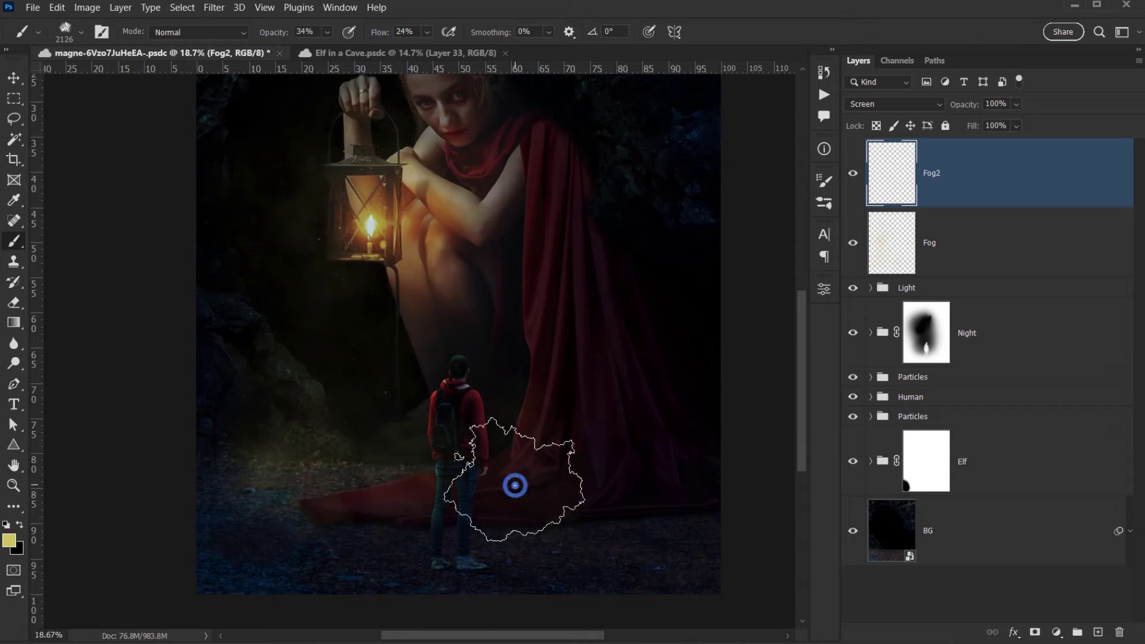
click(695, 477)
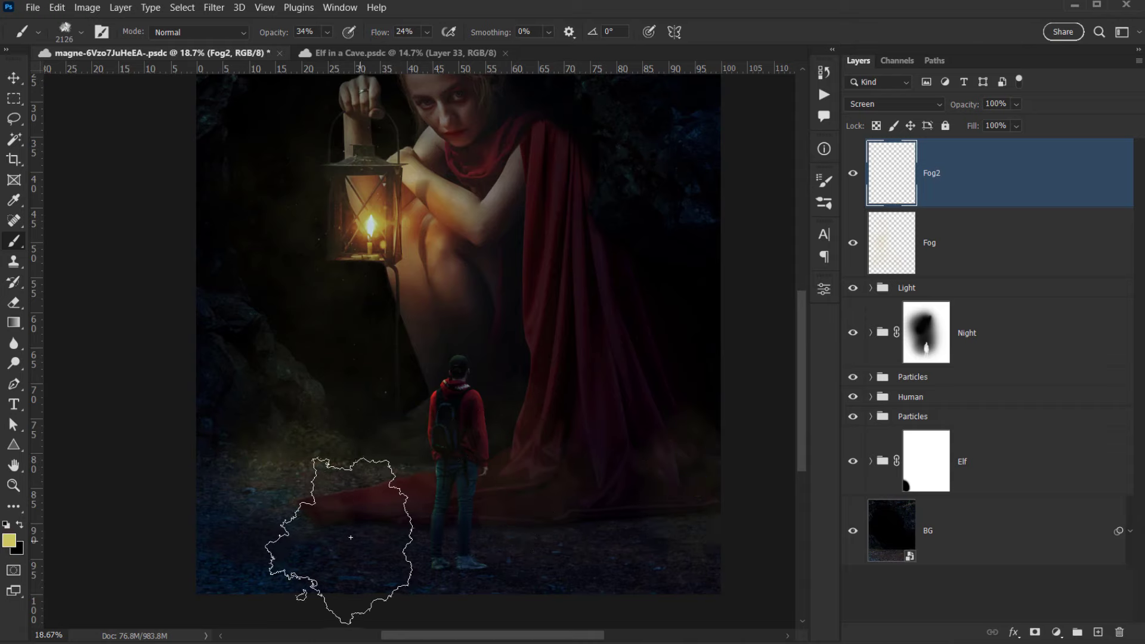
Add faint fog on Fog2 over the rocks, around the lantern and behind the elf's head.
click(275, 341)
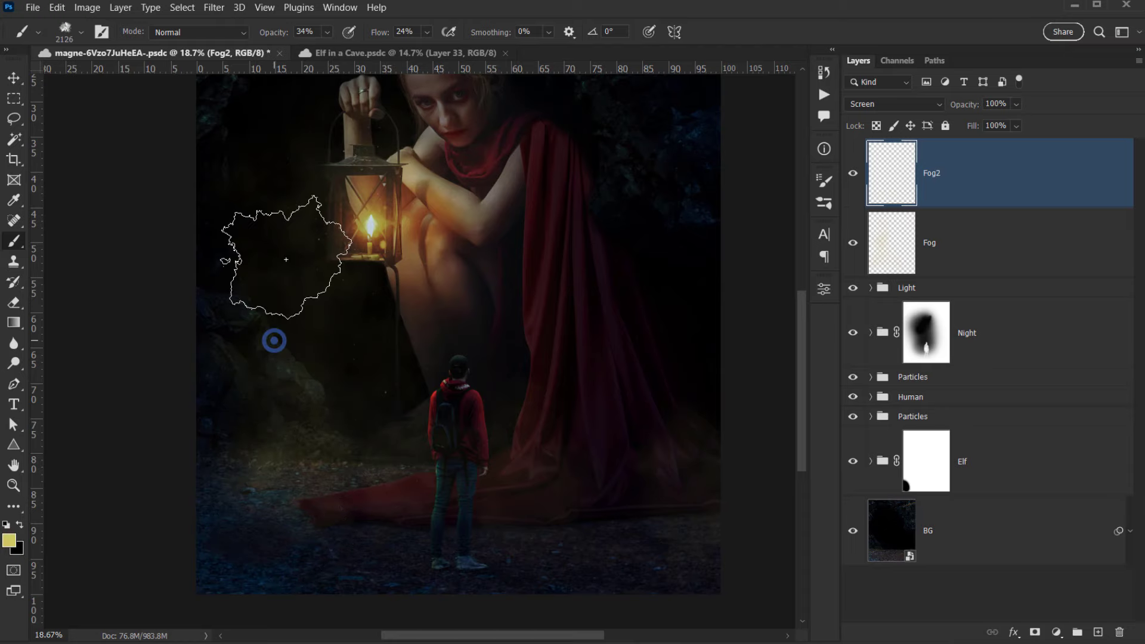
scroll(293, 239, up, 5)
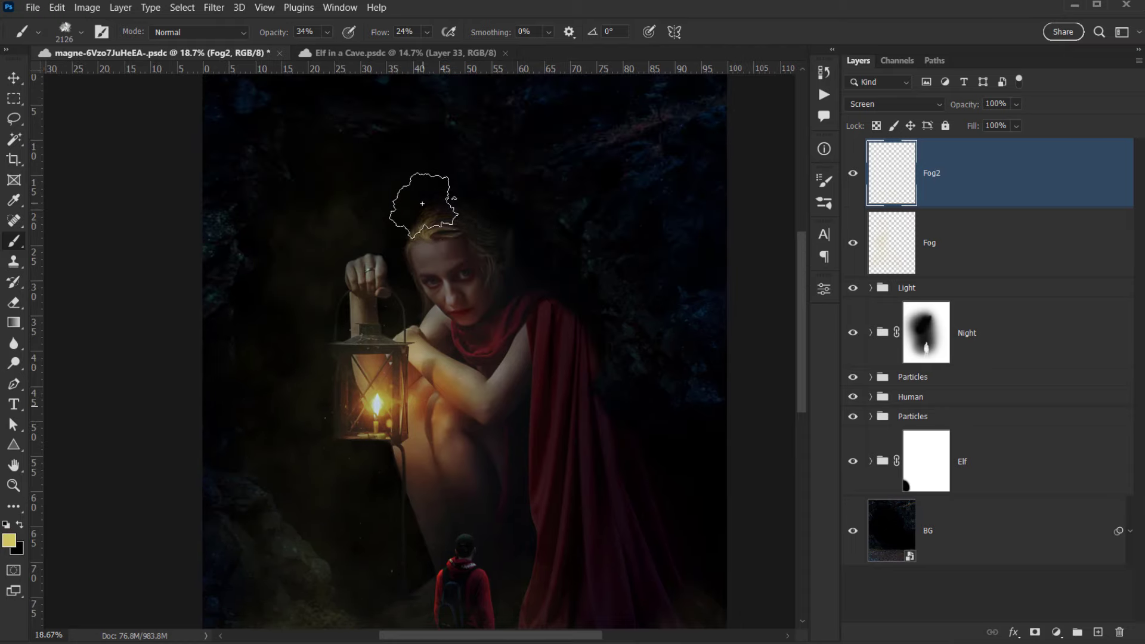
click(513, 238)
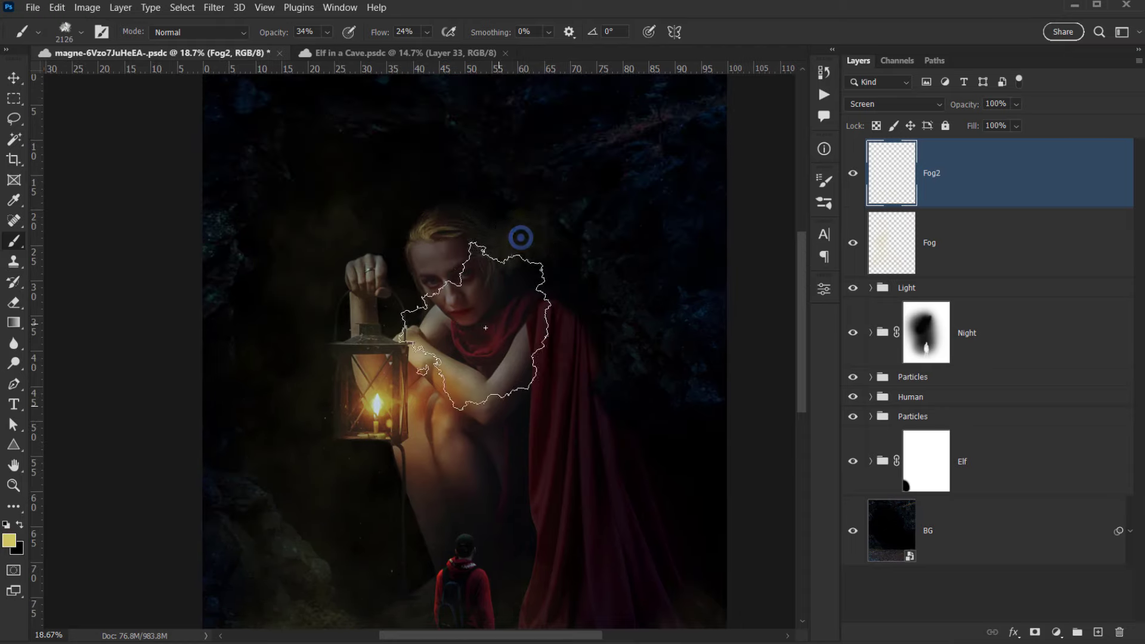
click(383, 298)
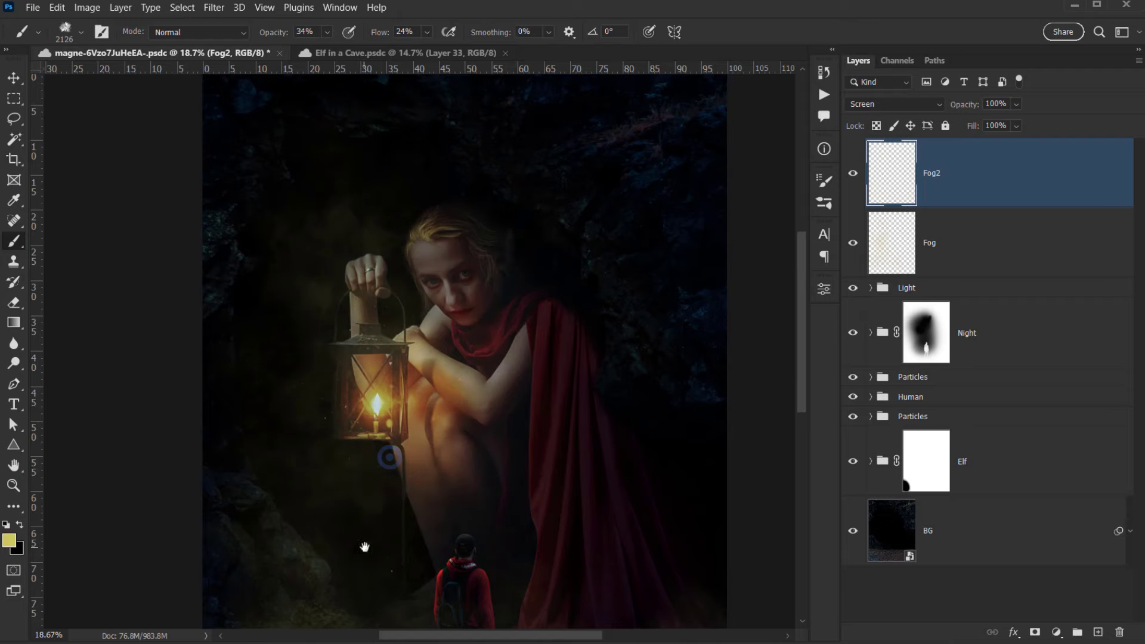
Build up more faint fog along the ground around the human figure and lower cloak, and review the whole composite.
drag(372, 522, 392, 422)
click(404, 430)
drag(521, 529, 391, 460)
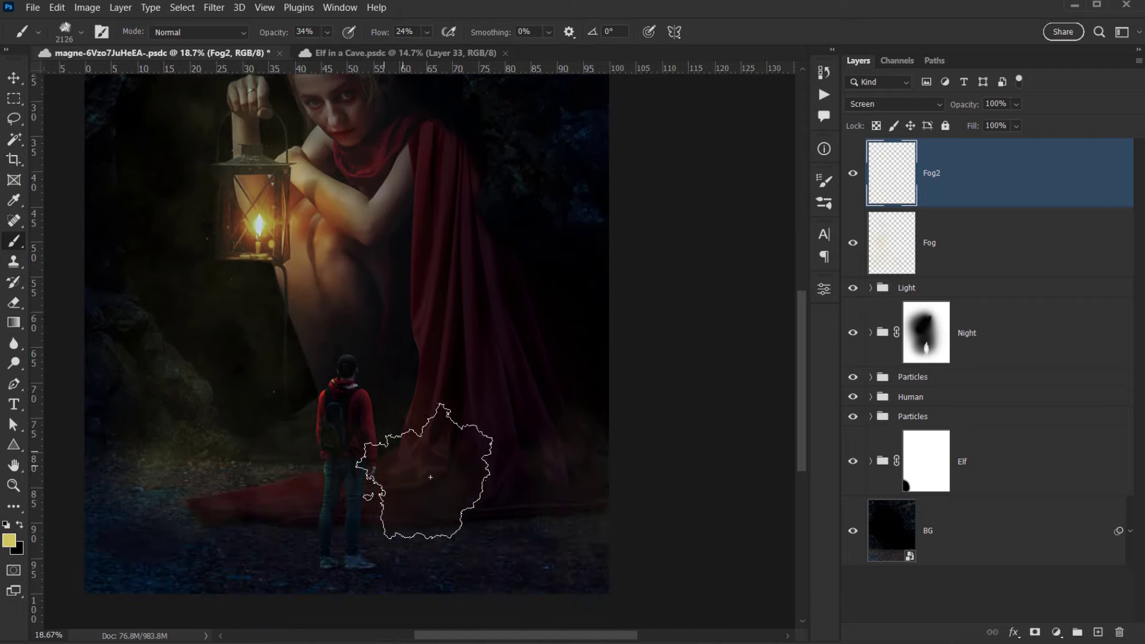
click(411, 489)
click(145, 502)
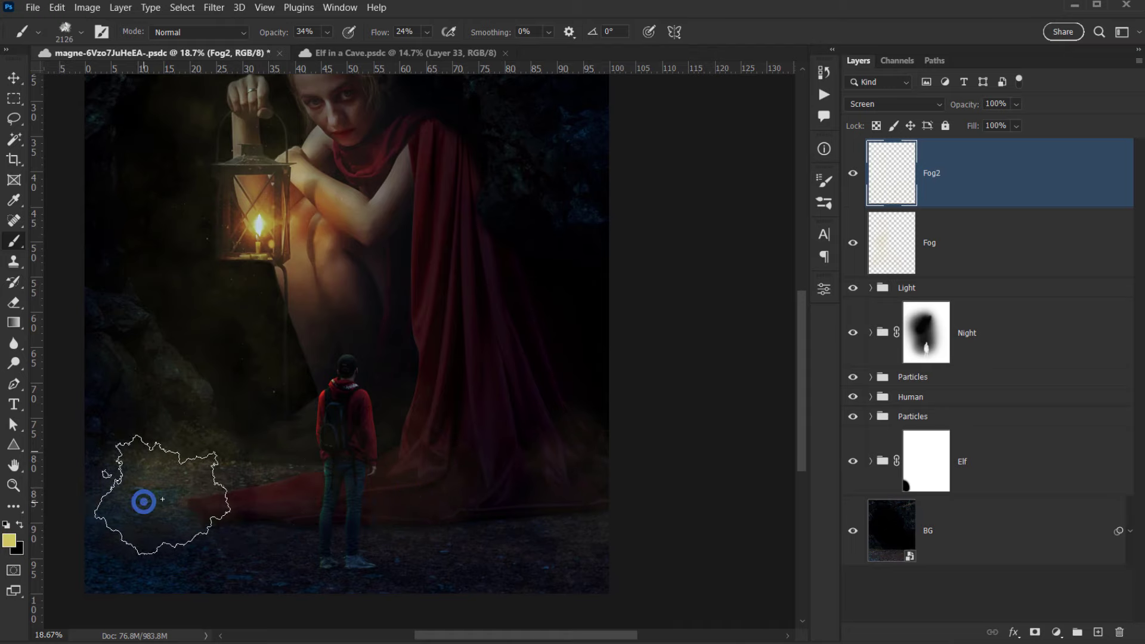
click(325, 540)
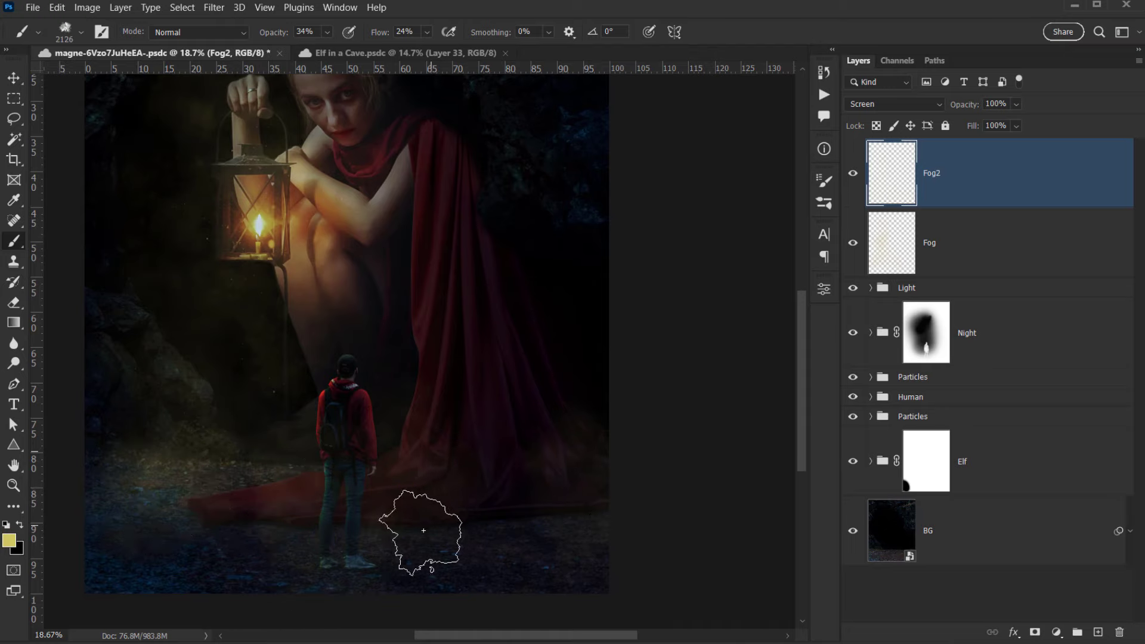
click(563, 529)
scroll(305, 495, down, 6)
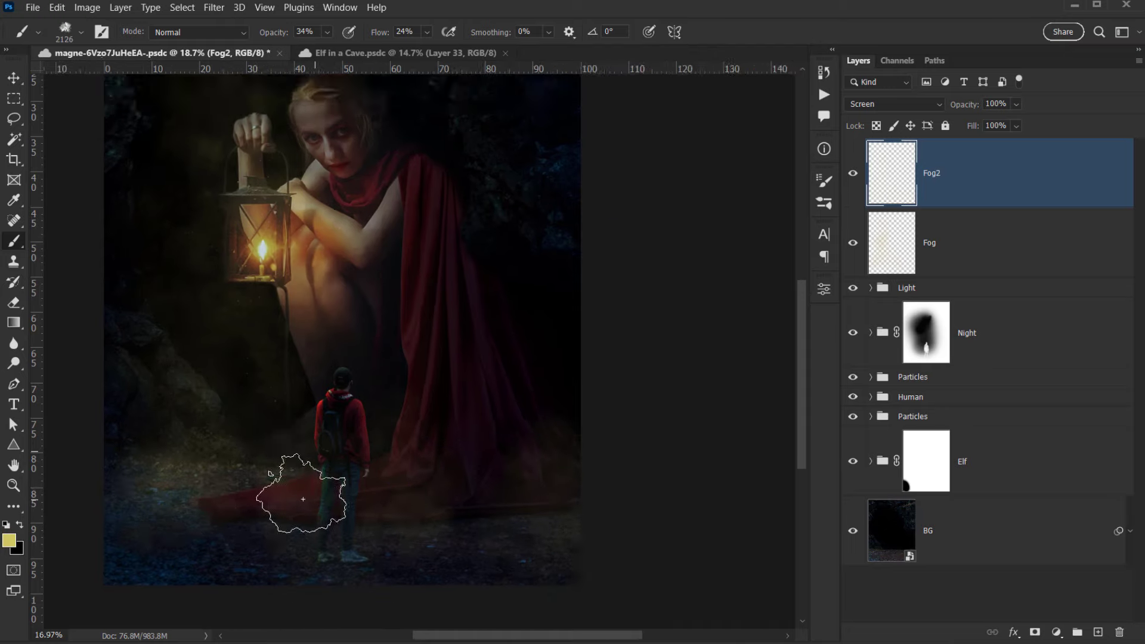
drag(361, 478, 417, 489)
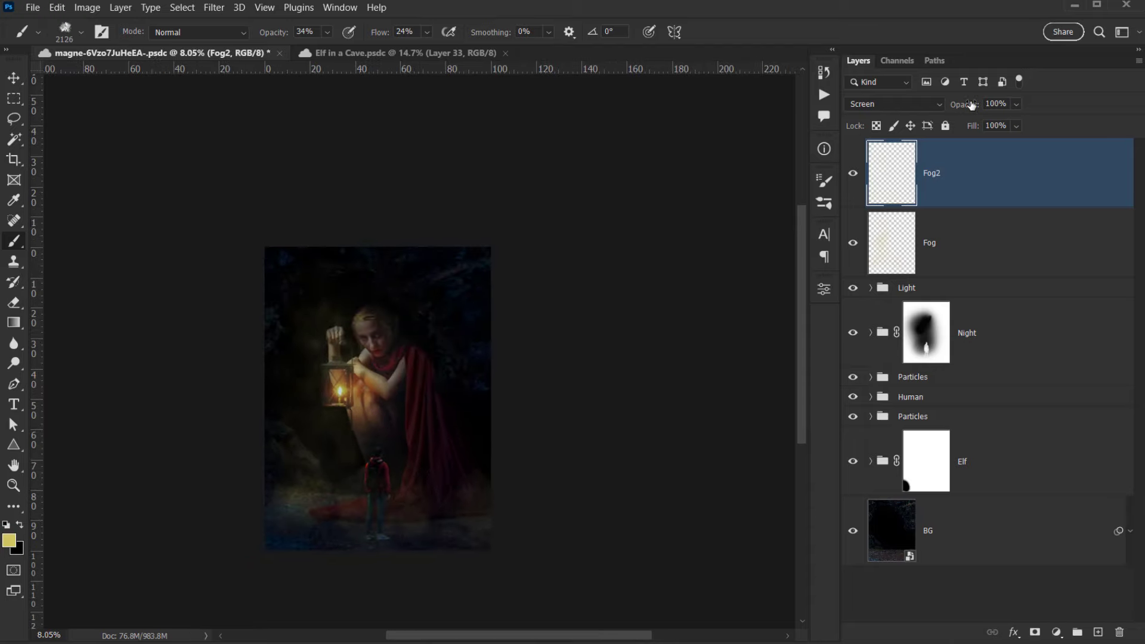
Lower the Fog2 layer's opacity to 11% and check the fog around the lantern and the standing man.
drag(971, 104, 911, 109)
click(853, 173)
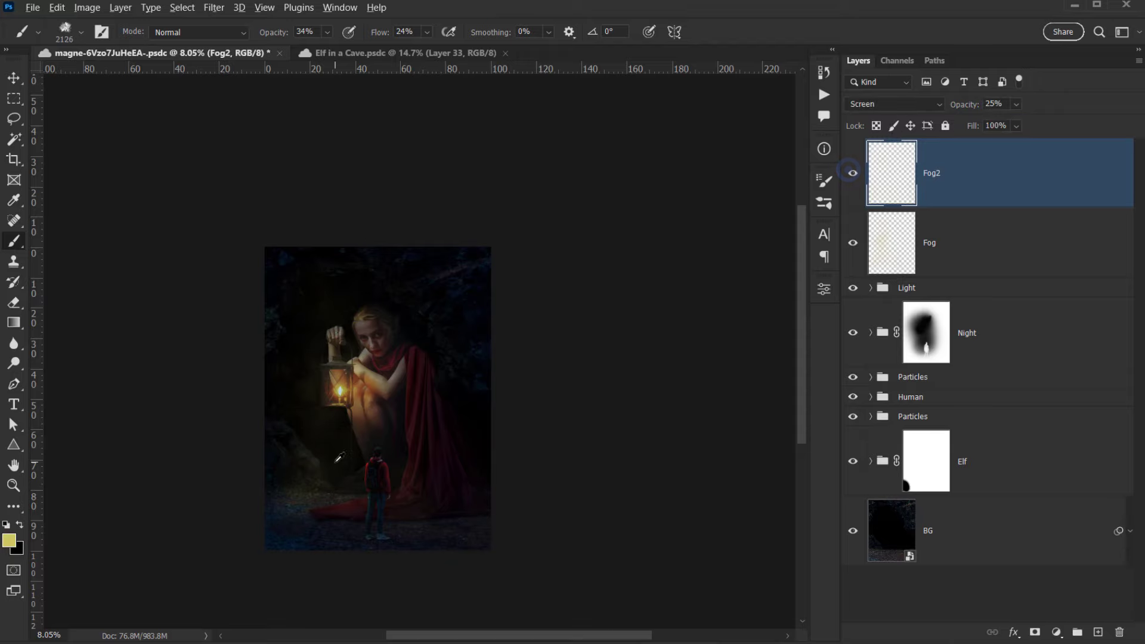
scroll(335, 462, up, 6)
drag(442, 471, 524, 614)
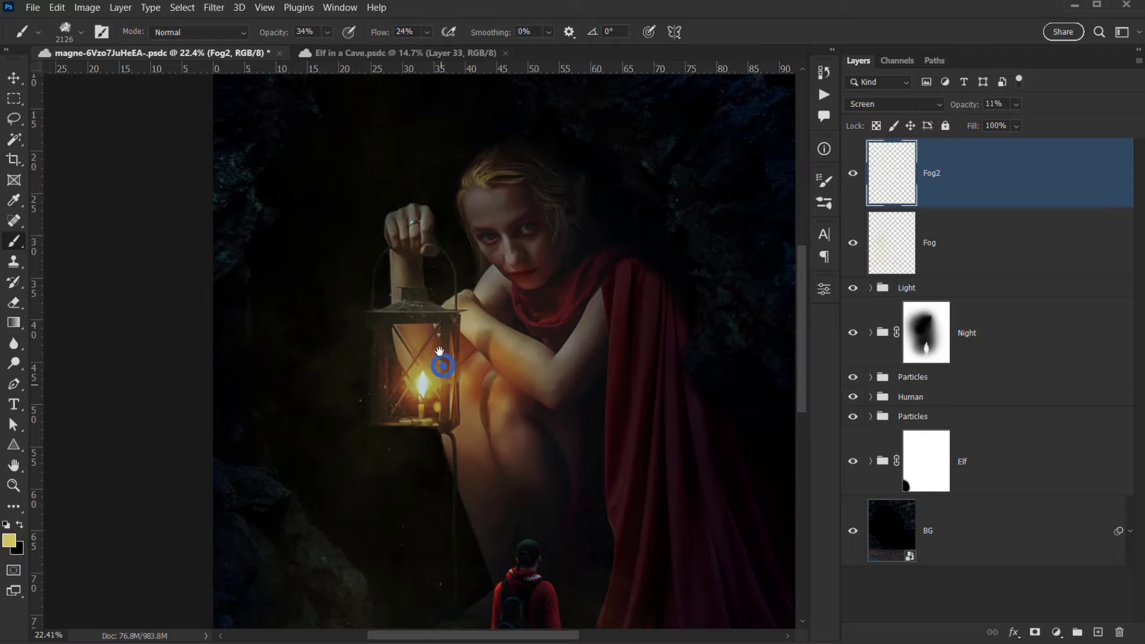
scroll(440, 351, down, 5)
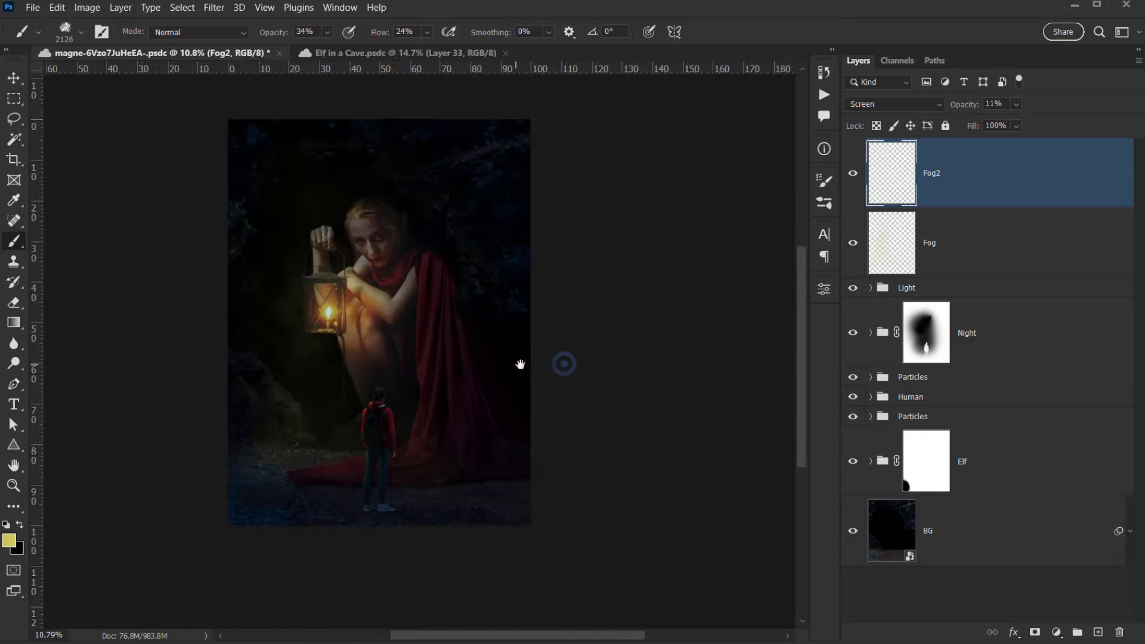
scroll(364, 458, up, 4)
scroll(364, 457, down, 3)
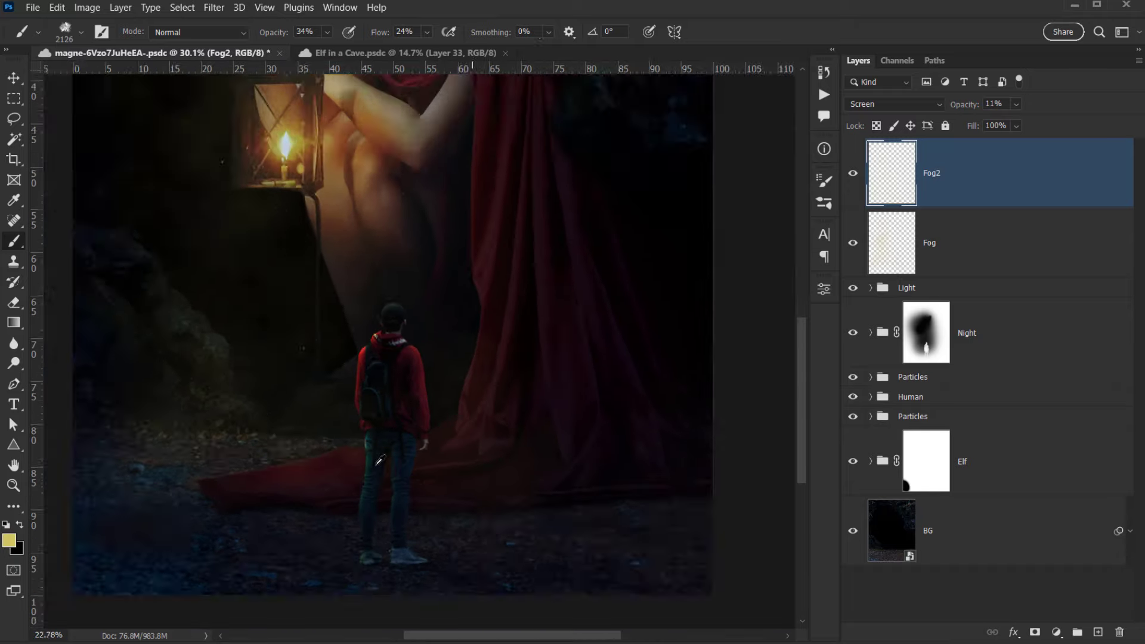
Group the Fog2 and Fog layers into a group named Fogs.
shift+click(971, 233)
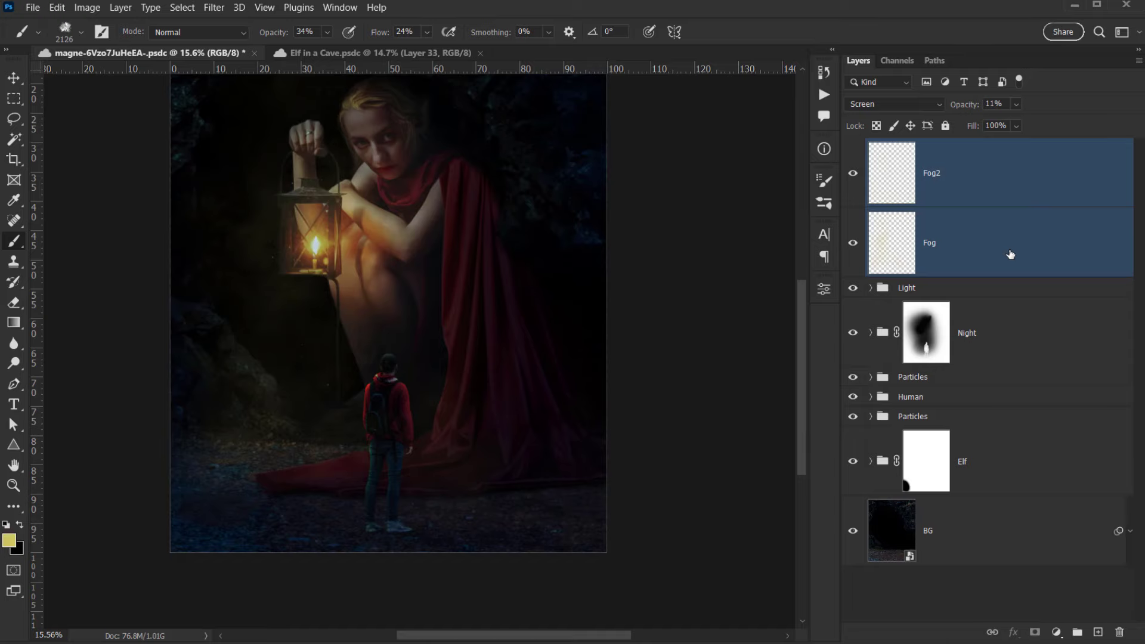
key(ctrl+g)
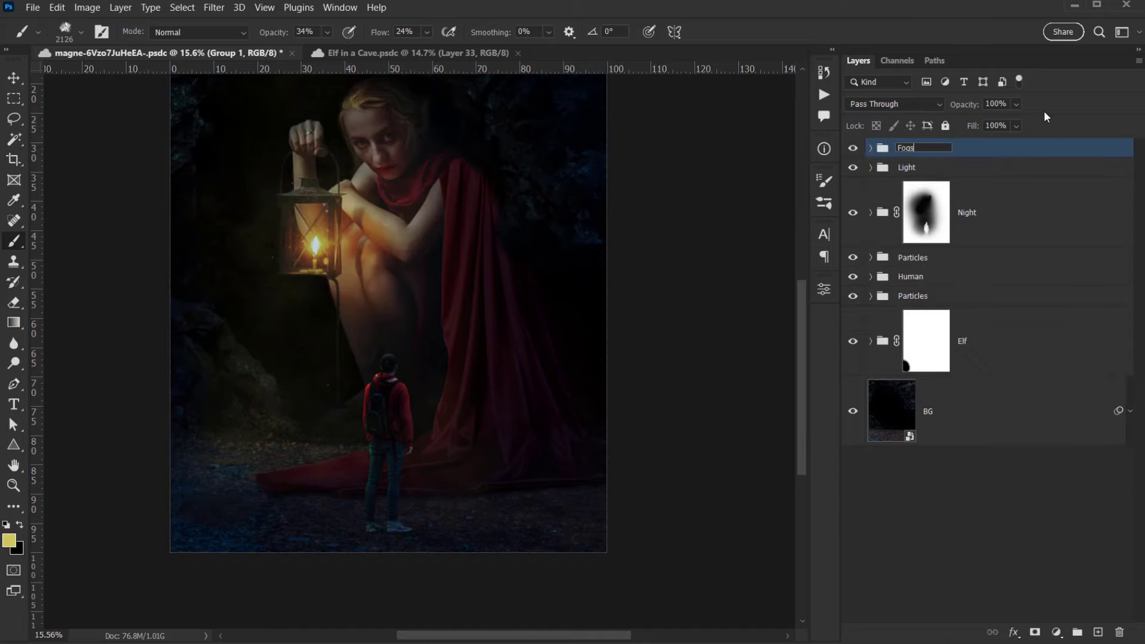
key(Return)
Compare the image with the Fogs group hidden and shown.
click(854, 149)
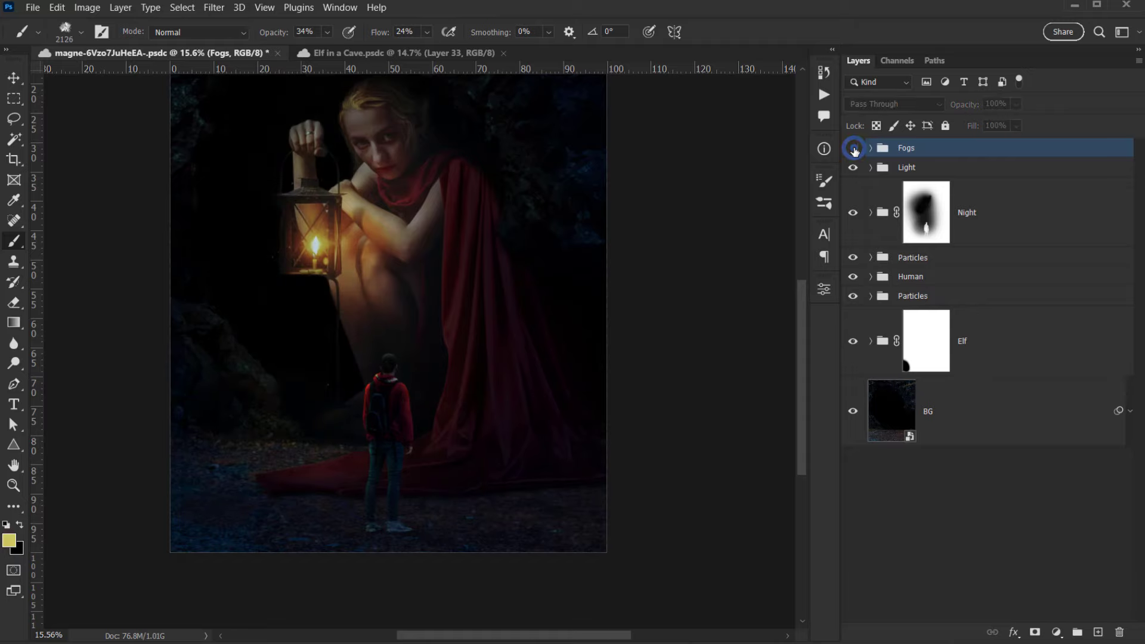
click(854, 149)
click(854, 149)
click(853, 149)
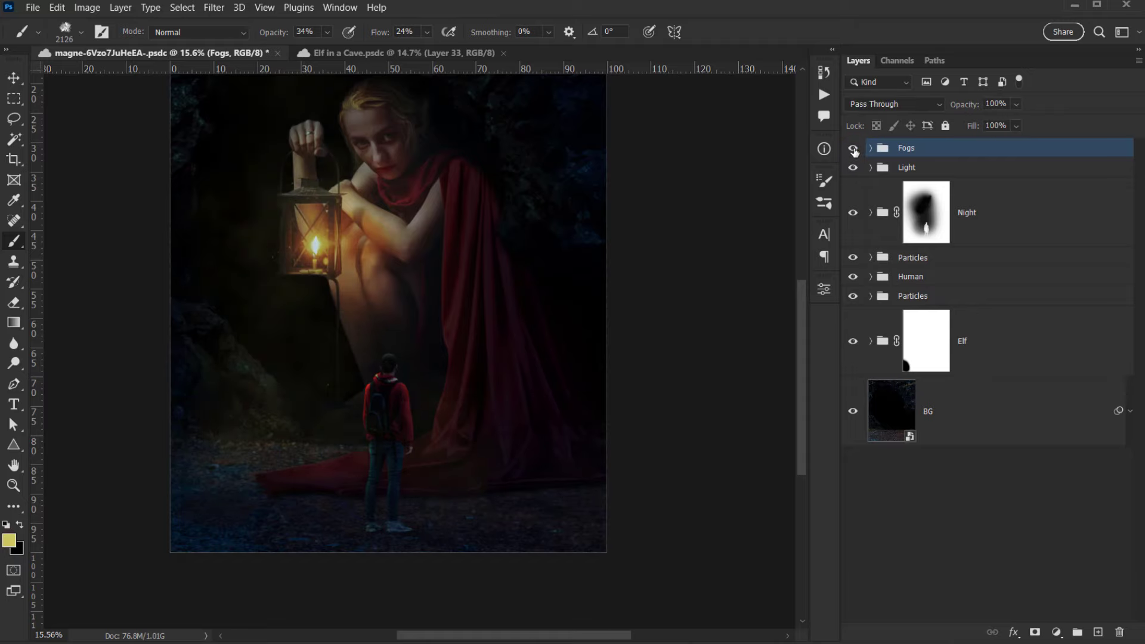
click(854, 149)
click(854, 149)
drag(389, 395, 497, 421)
click(858, 150)
click(859, 150)
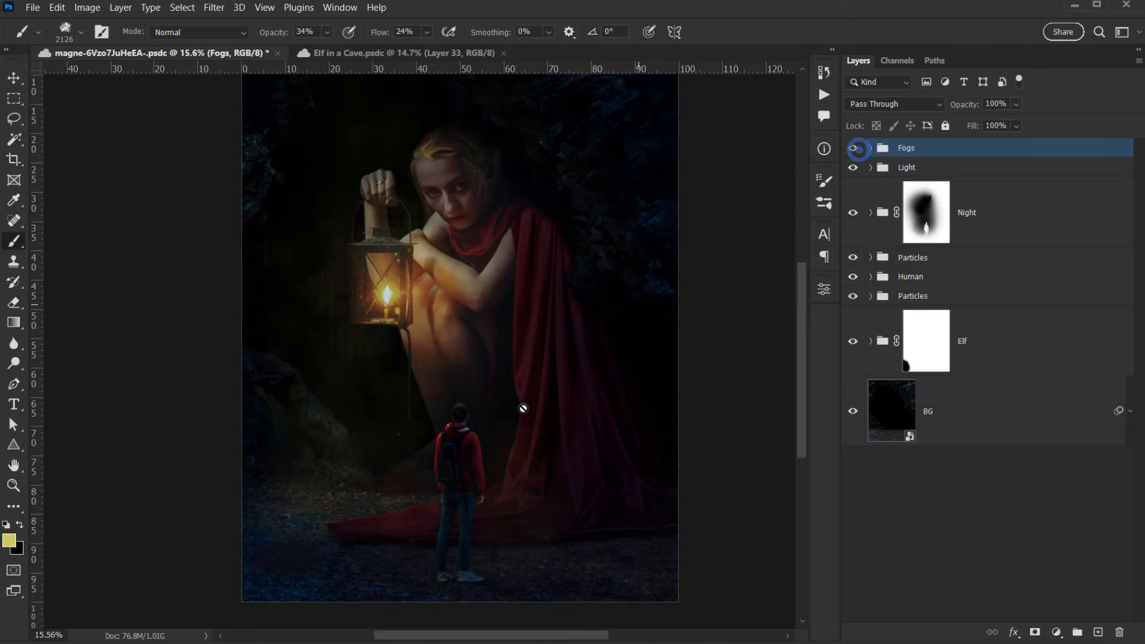
Add a layer mask to the Fogs group and paint black on it over the cloak beside the standing man.
scroll(540, 421, up, 7)
drag(529, 471, 559, 330)
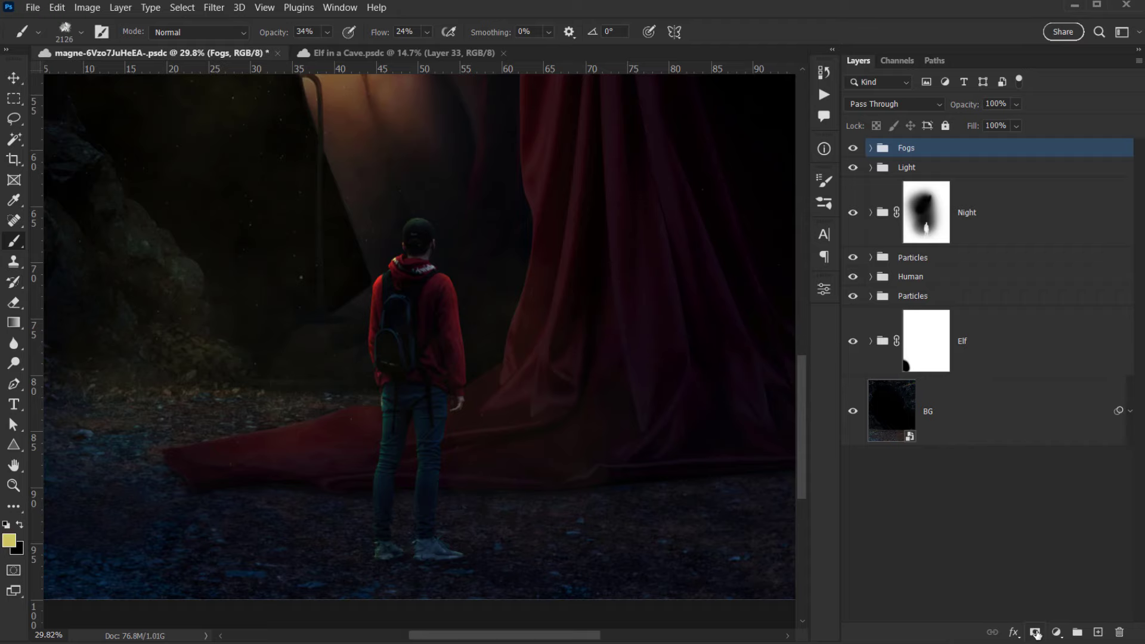
click(1037, 634)
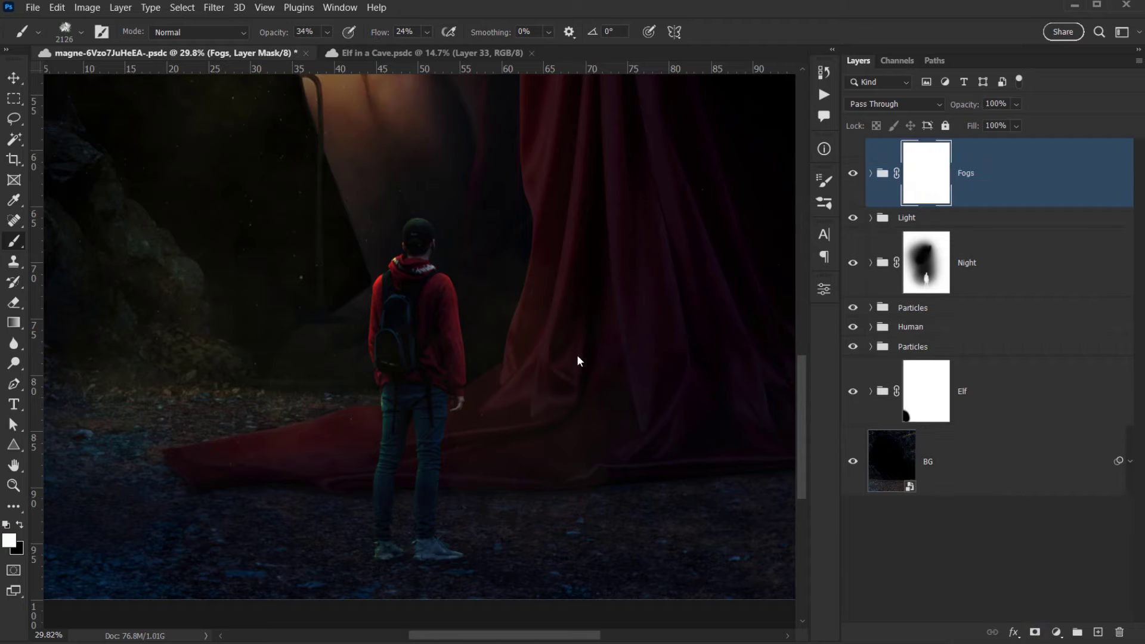
mouse_move(497, 400)
mouse_down()
mouse_move(466, 399)
mouse_move(460, 418)
mouse_move(418, 417)
mouse_up()
key(x)
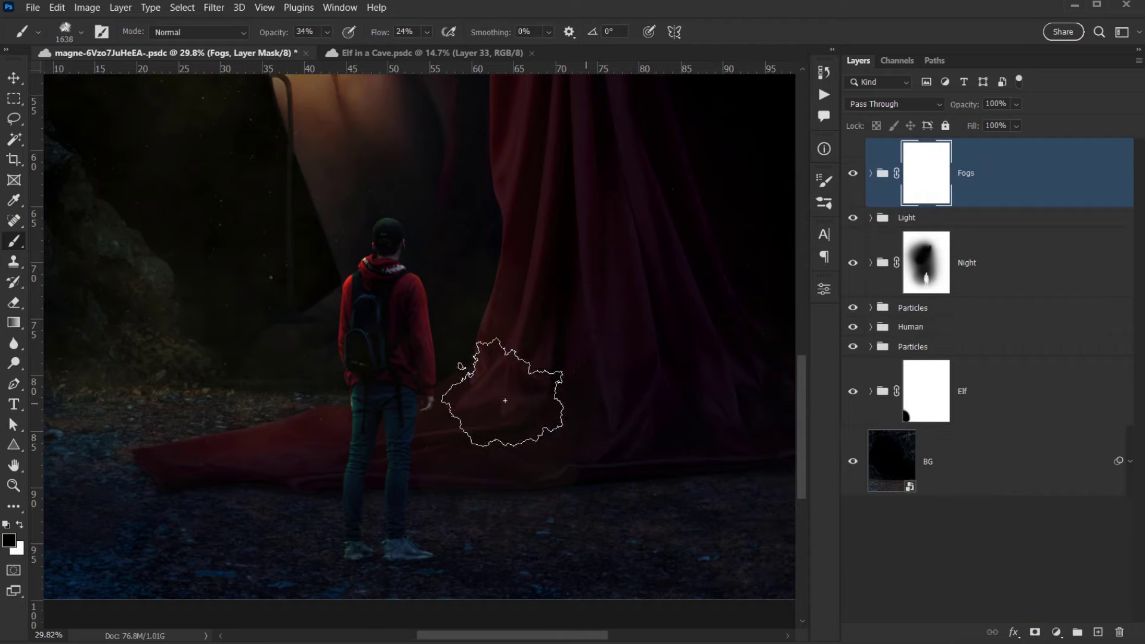
mouse_move(589, 422)
mouse_down()
mouse_move(545, 460)
mouse_move(522, 444)
mouse_move(525, 384)
mouse_move(484, 317)
mouse_move(468, 421)
mouse_move(531, 394)
mouse_move(582, 429)
mouse_move(561, 432)
mouse_move(528, 467)
mouse_up()
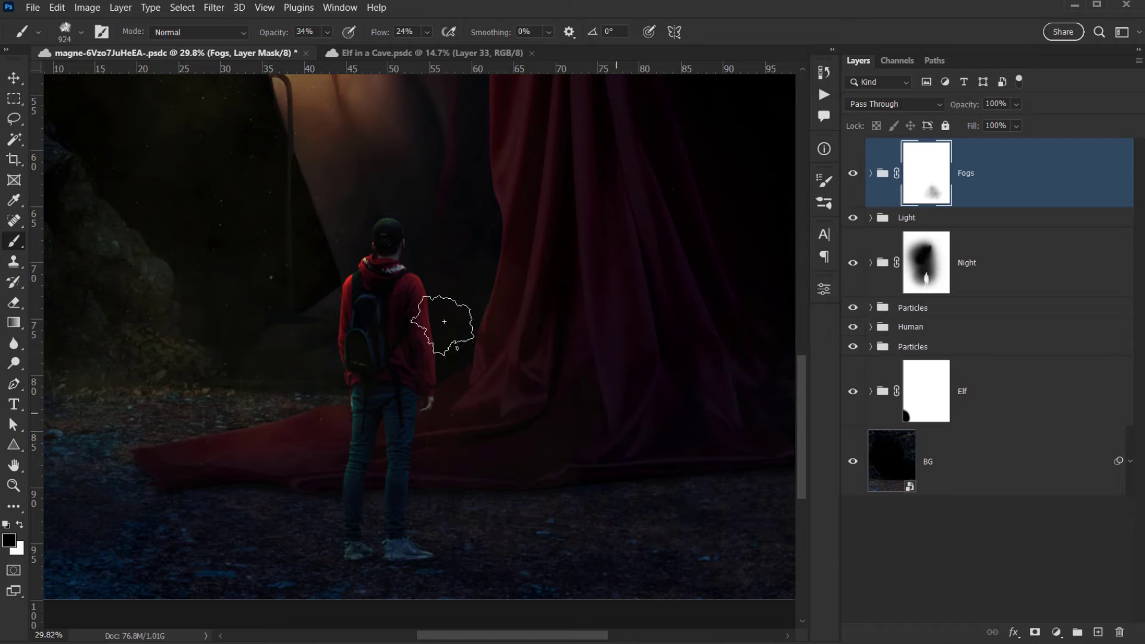
Set the brush flow to 100% and mask out fog over the ground and rocks on the image's left side.
scroll(482, 372, down, 3)
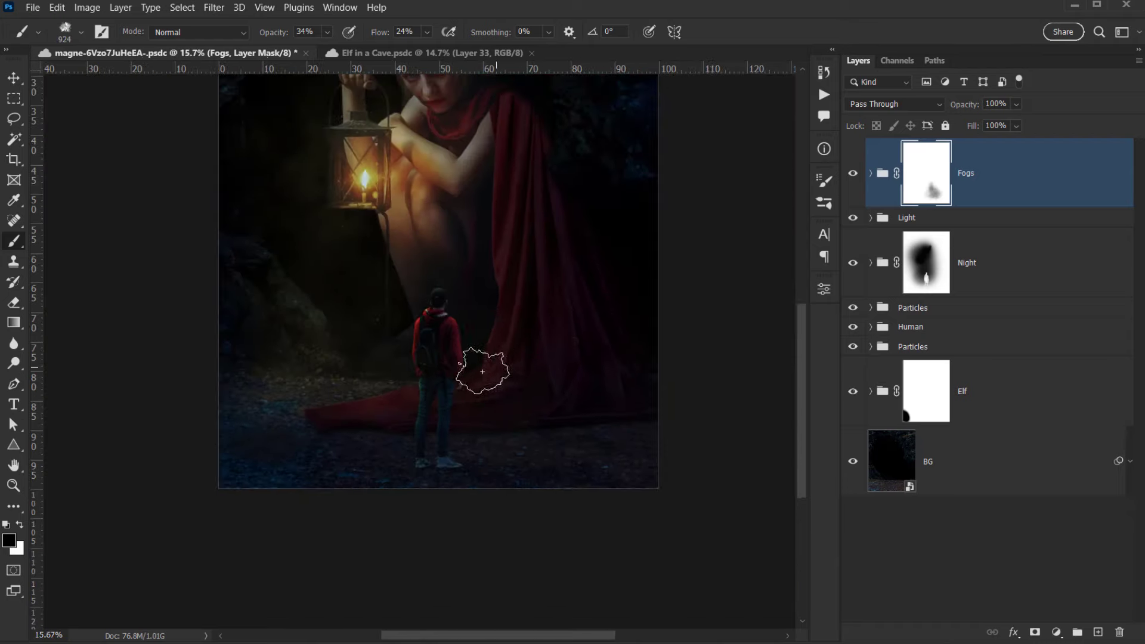
mouse_move(519, 389)
mouse_down()
mouse_move(433, 450)
mouse_move(370, 457)
mouse_move(296, 440)
mouse_move(258, 385)
mouse_move(284, 399)
mouse_up()
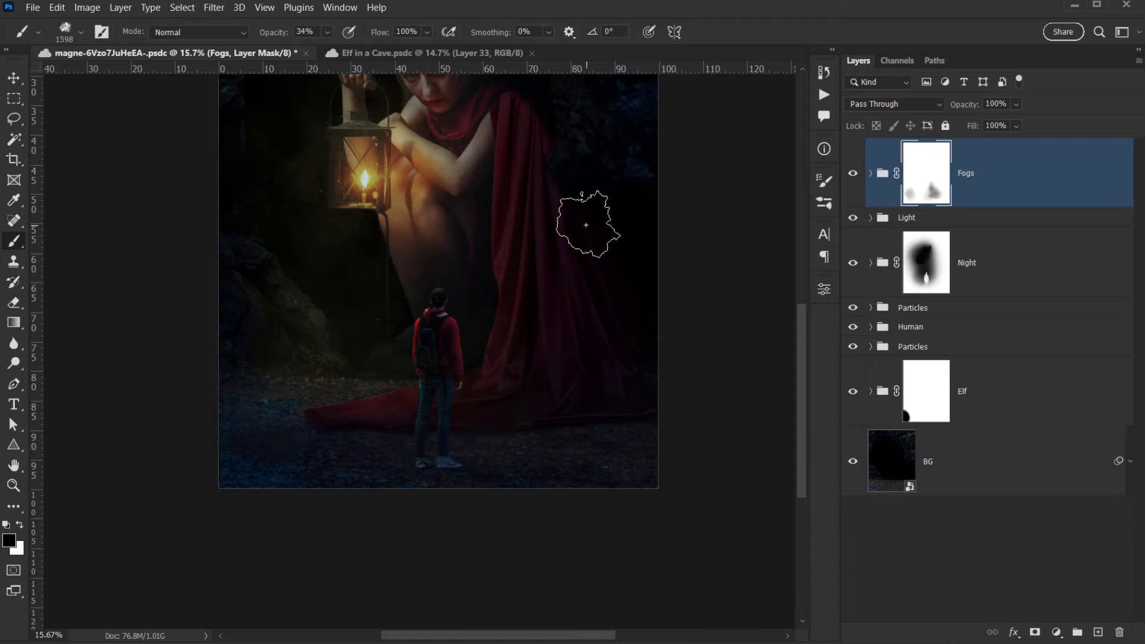
scroll(537, 245, up, 3)
drag(394, 378, 409, 378)
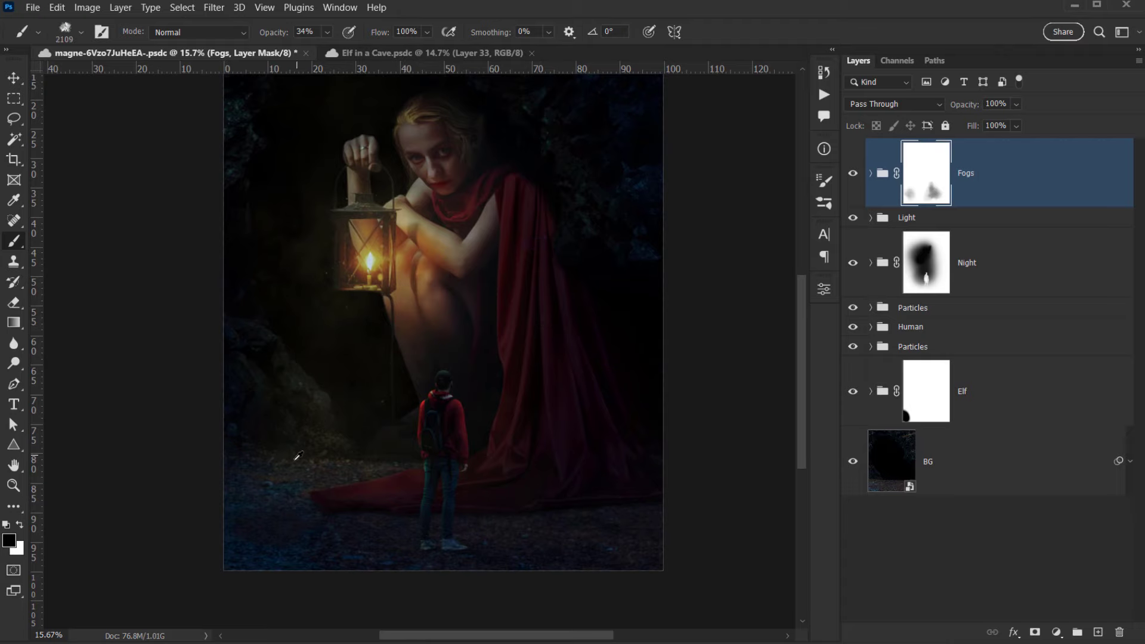
mouse_move(299, 456)
mouse_down()
mouse_move(271, 463)
mouse_move(307, 476)
mouse_move(255, 356)
mouse_up()
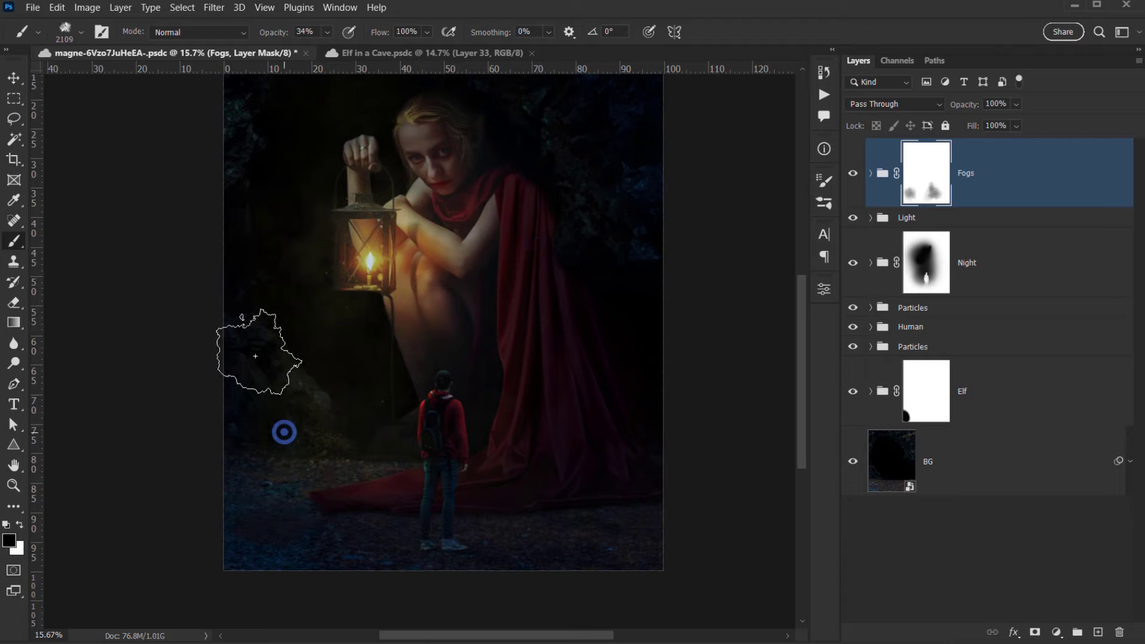
scroll(483, 271, down, 3)
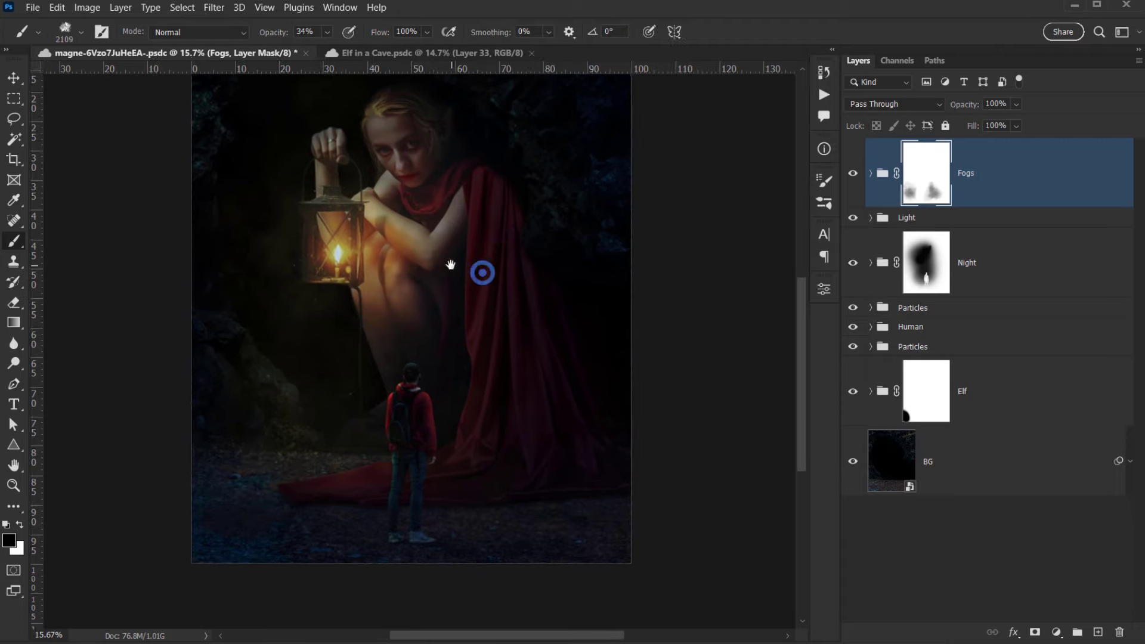
Compare the masked Fogs group hidden and shown, and mask out more fog over the ground in the image's lower-right corner.
click(858, 174)
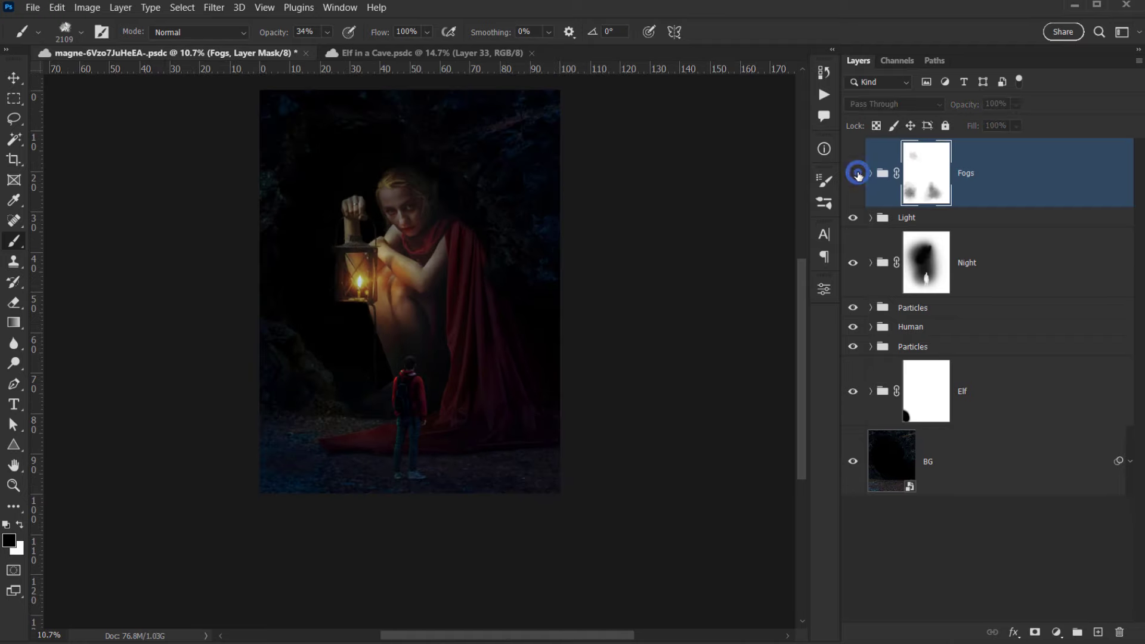
click(858, 175)
click(858, 175)
click(858, 174)
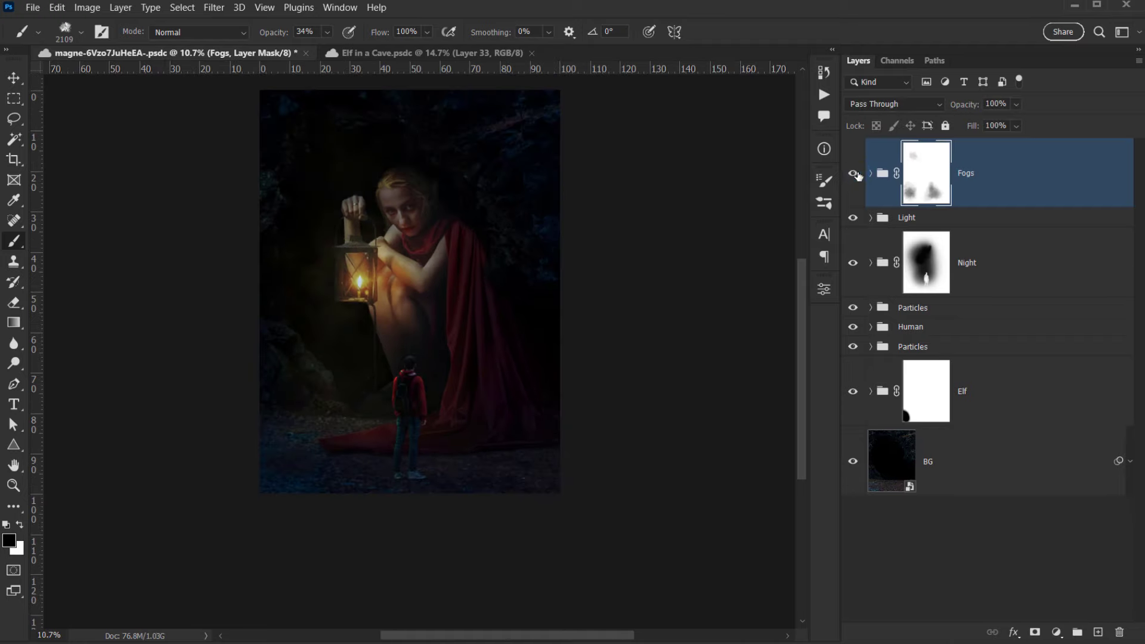
click(858, 174)
click(858, 174)
drag(529, 437, 524, 453)
scroll(639, 389, down, 2)
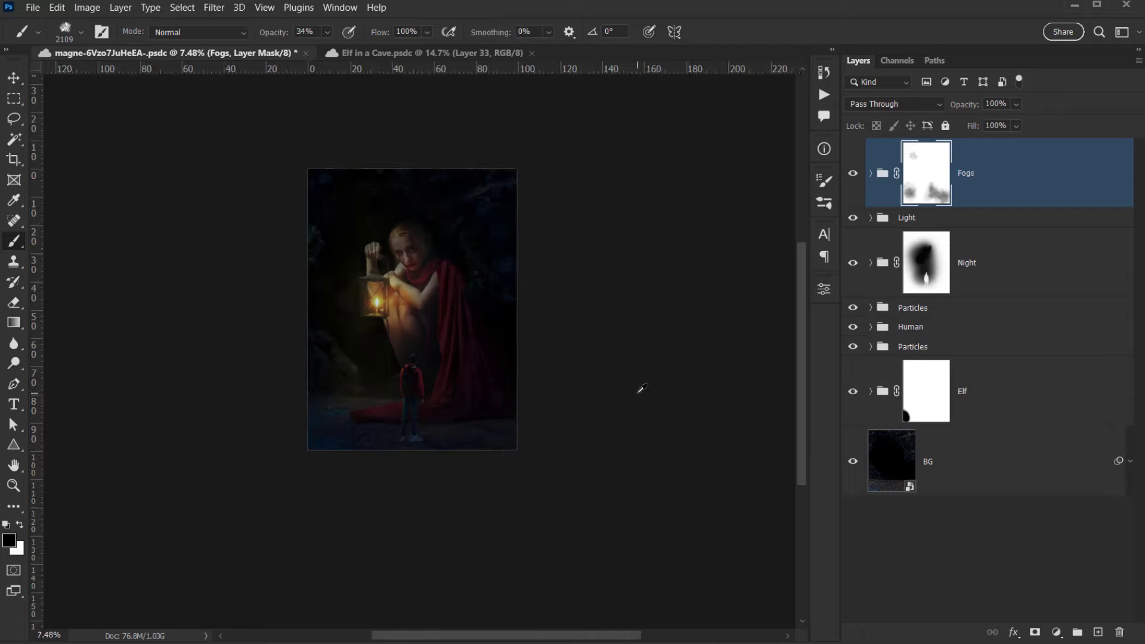
drag(438, 370, 481, 369)
Check the Fogs group's effect by toggling its visibility, and examine the whole composite around the elf and lantern.
click(857, 175)
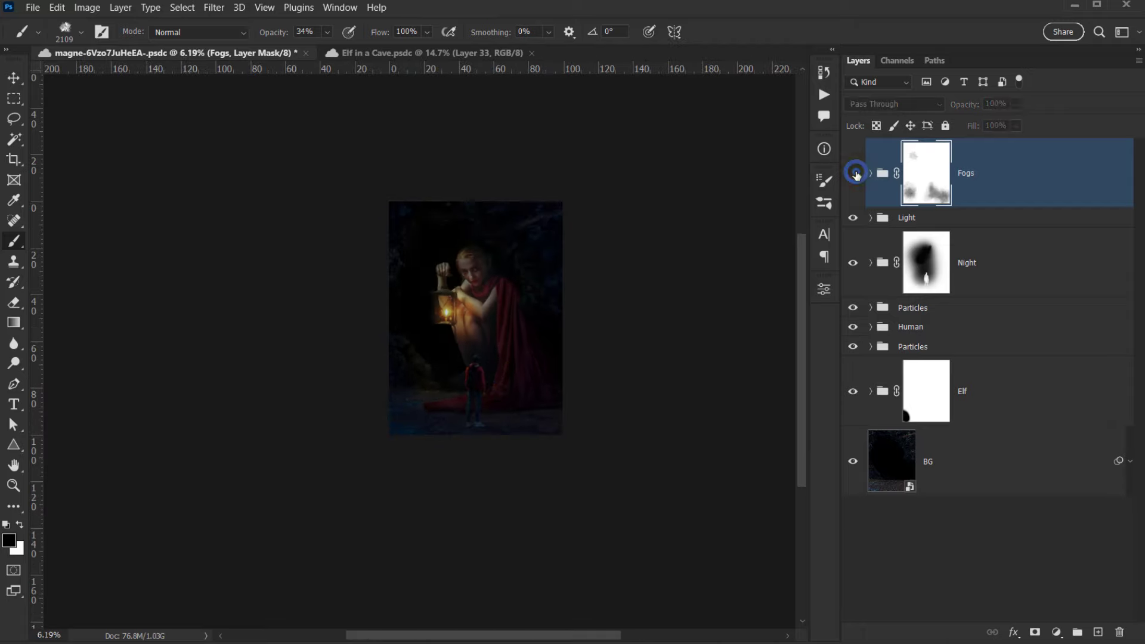
click(856, 174)
click(857, 174)
click(857, 174)
scroll(459, 306, up, 1)
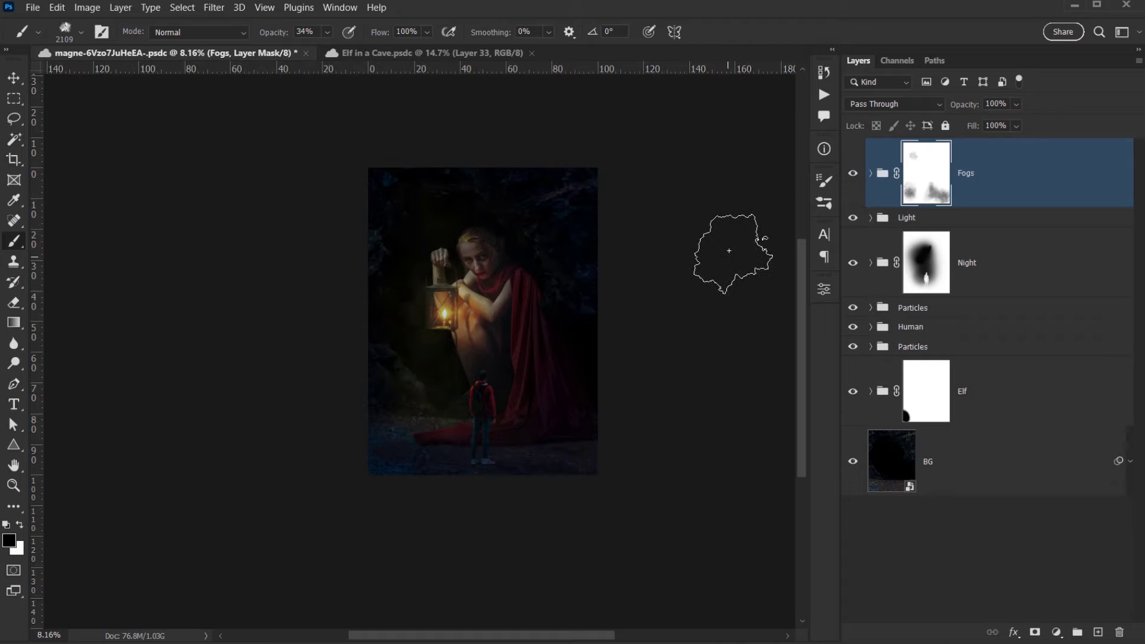
key(v)
scroll(466, 311, up, 3)
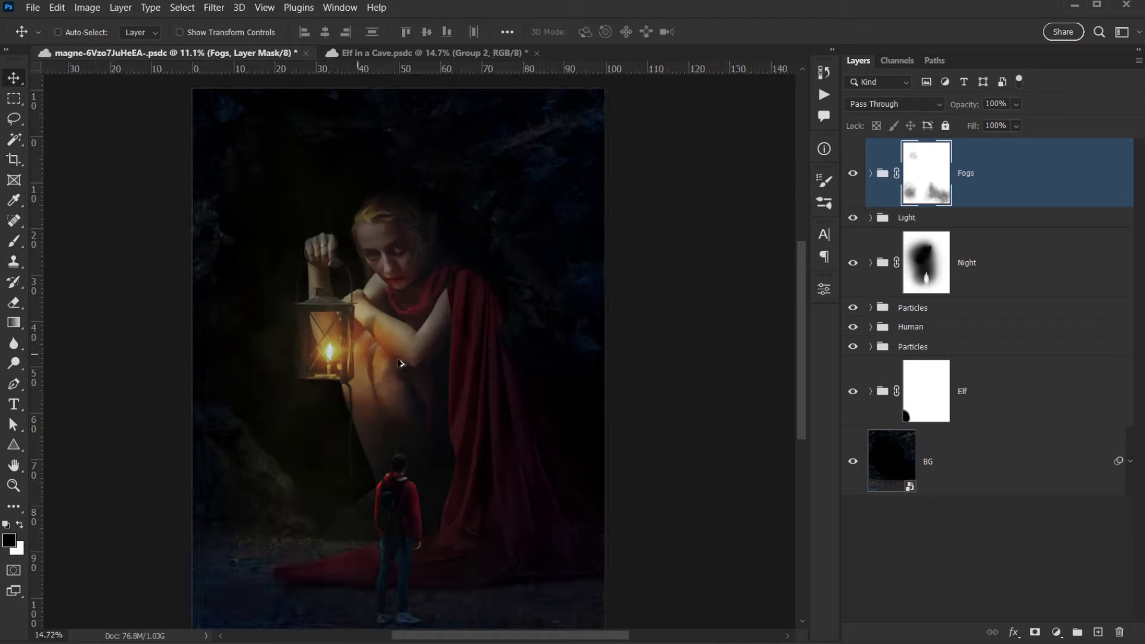
scroll(544, 318, up, 1)
scroll(537, 358, down, 1)
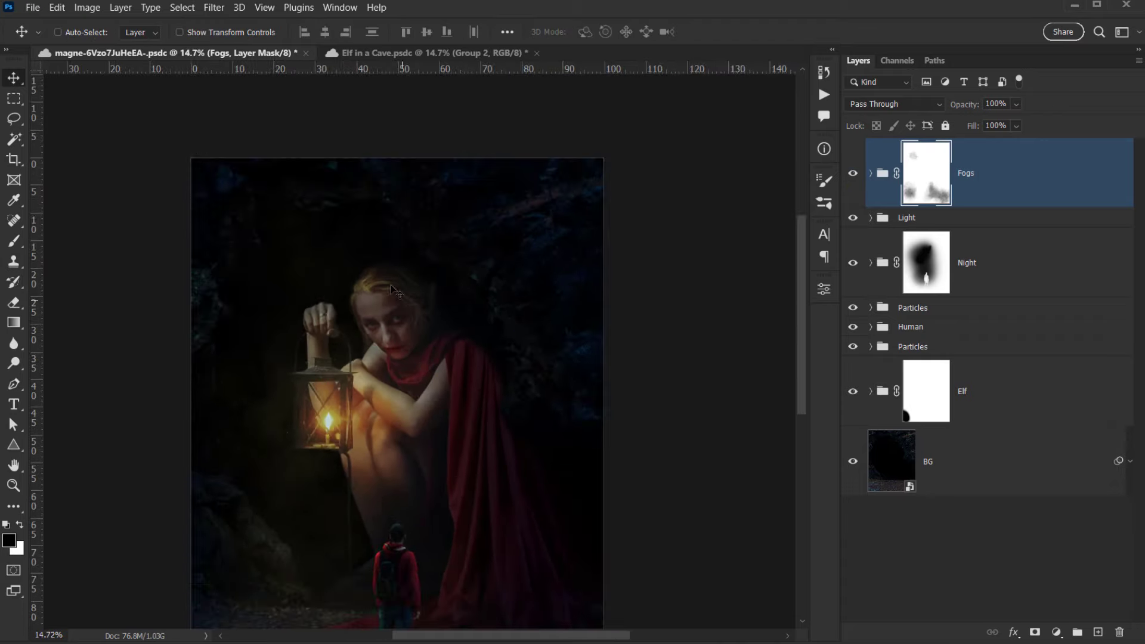
drag(330, 471, 296, 391)
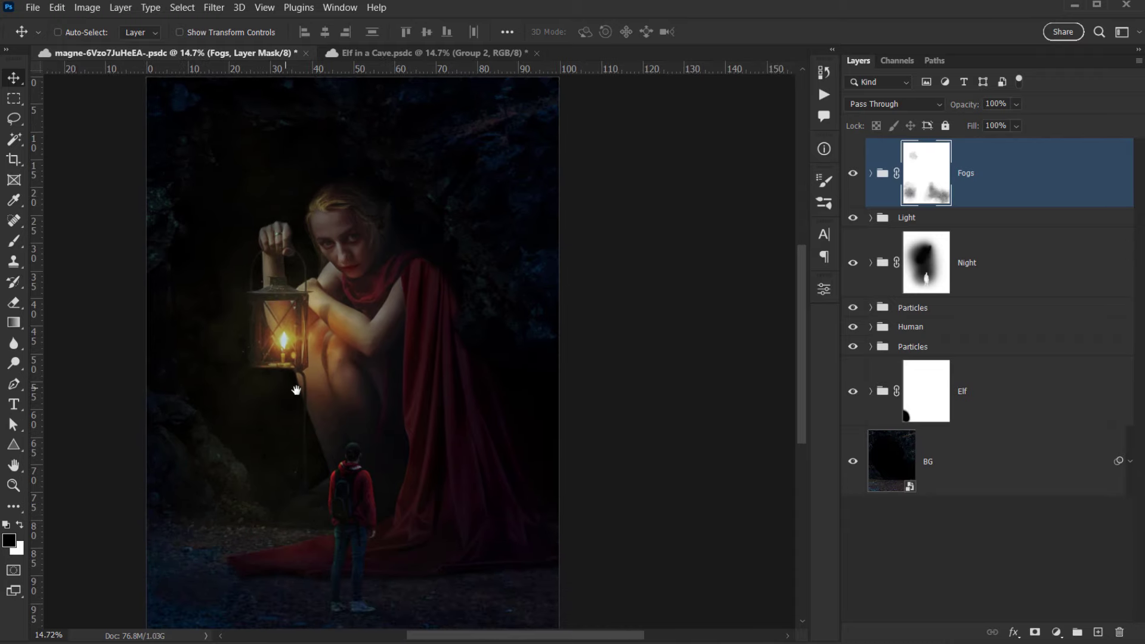
Create a layer named LIght above the Fogs group and sample the lantern's yellow glow as the Gradient tool's foreground color.
click(1097, 631)
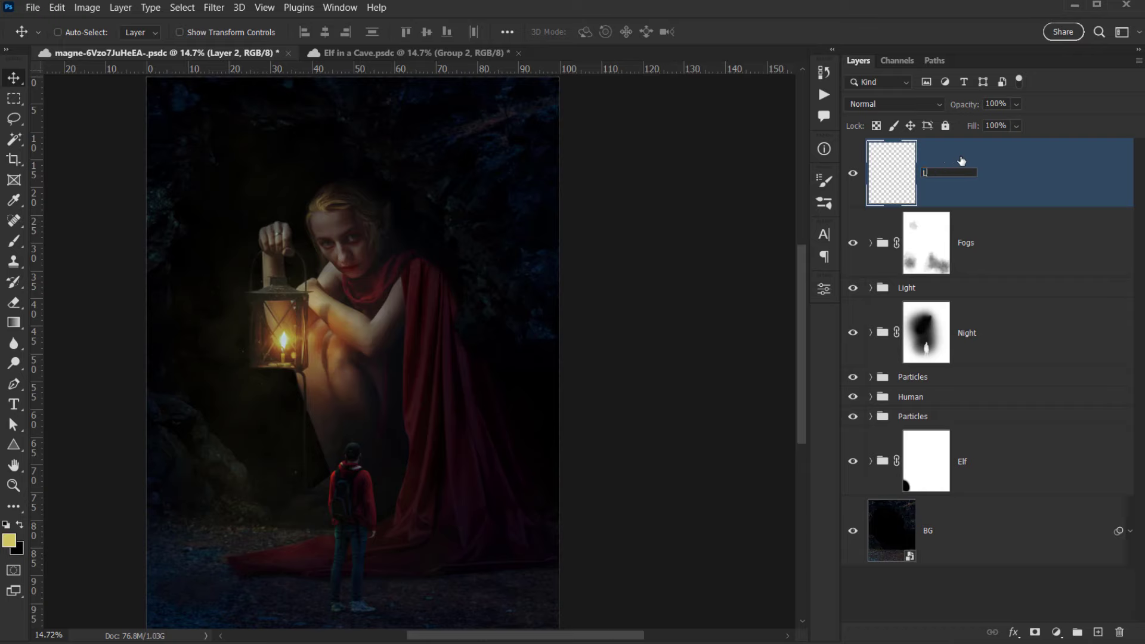
key(Return)
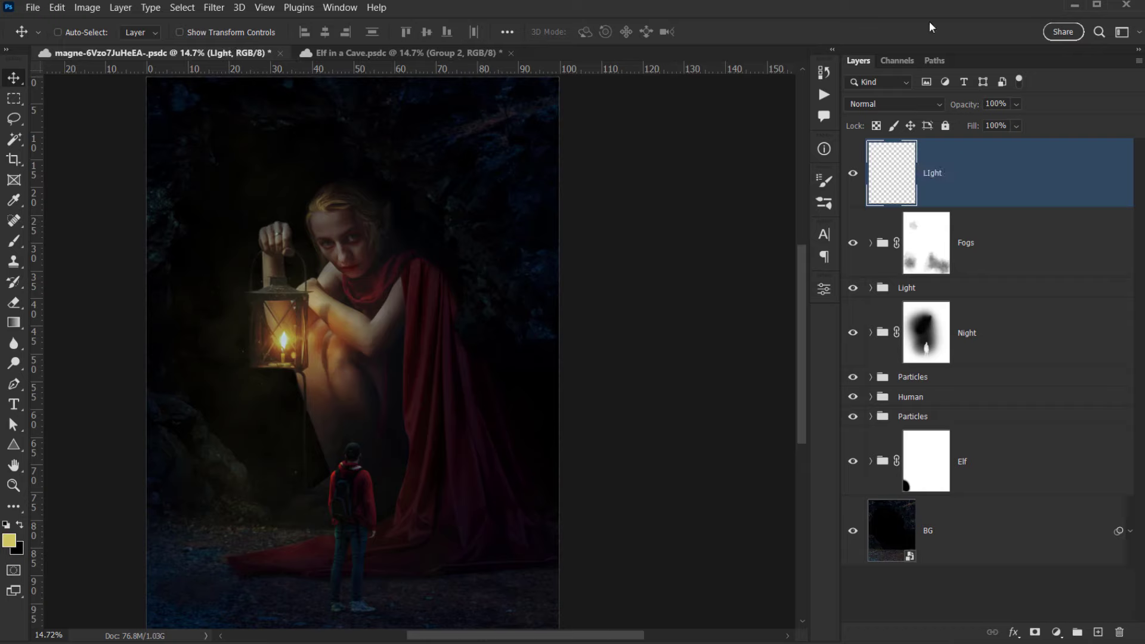
click(12, 254)
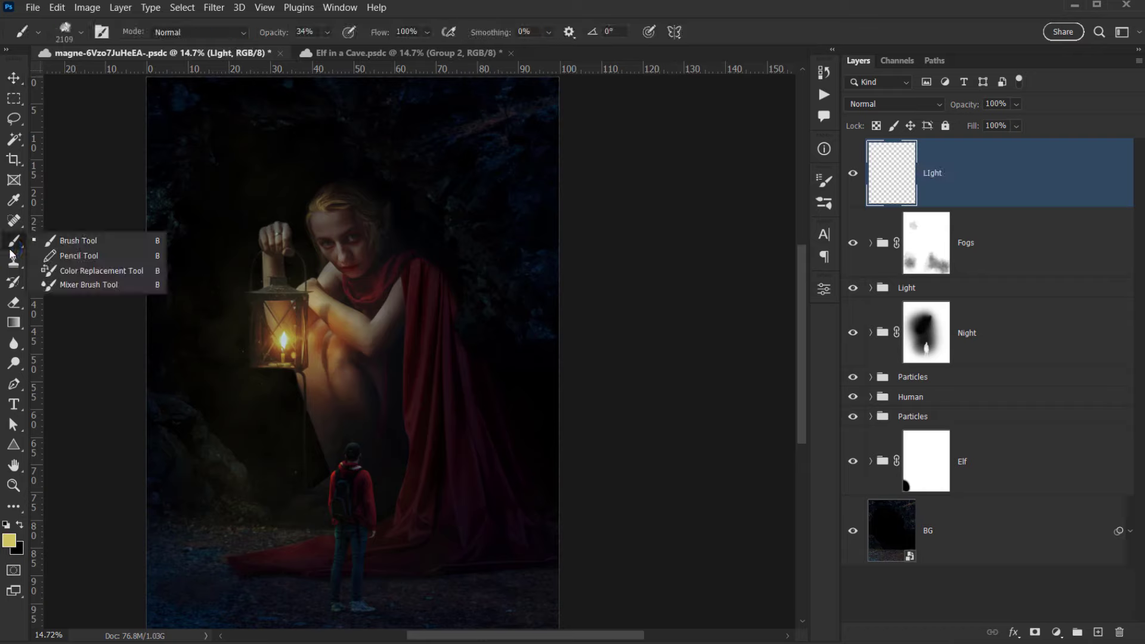
click(12, 323)
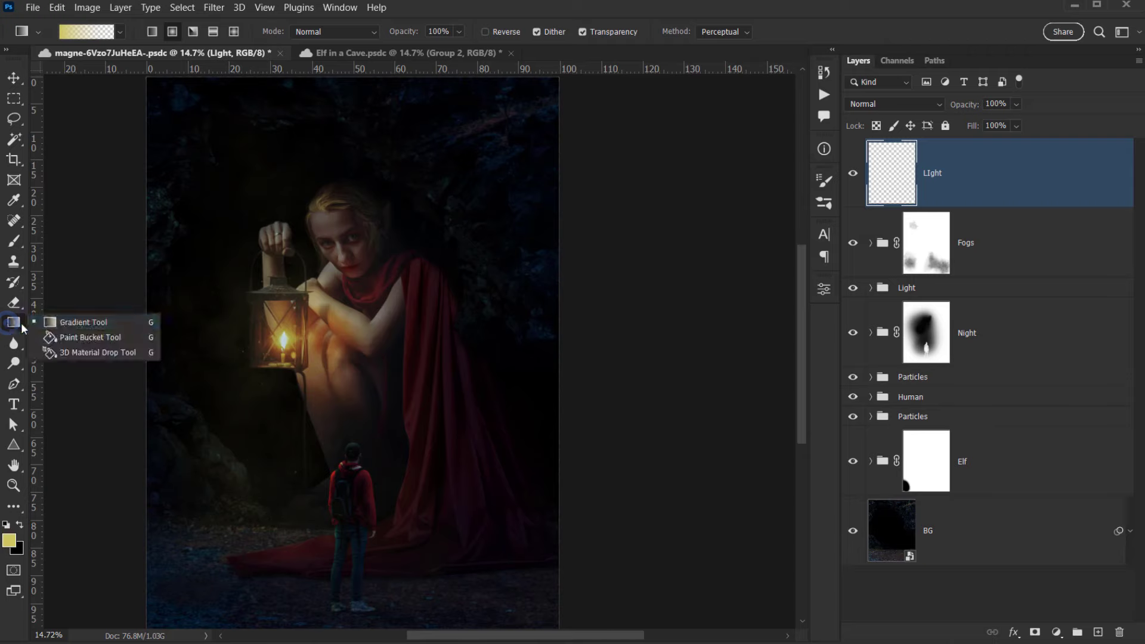
alt+click(290, 340)
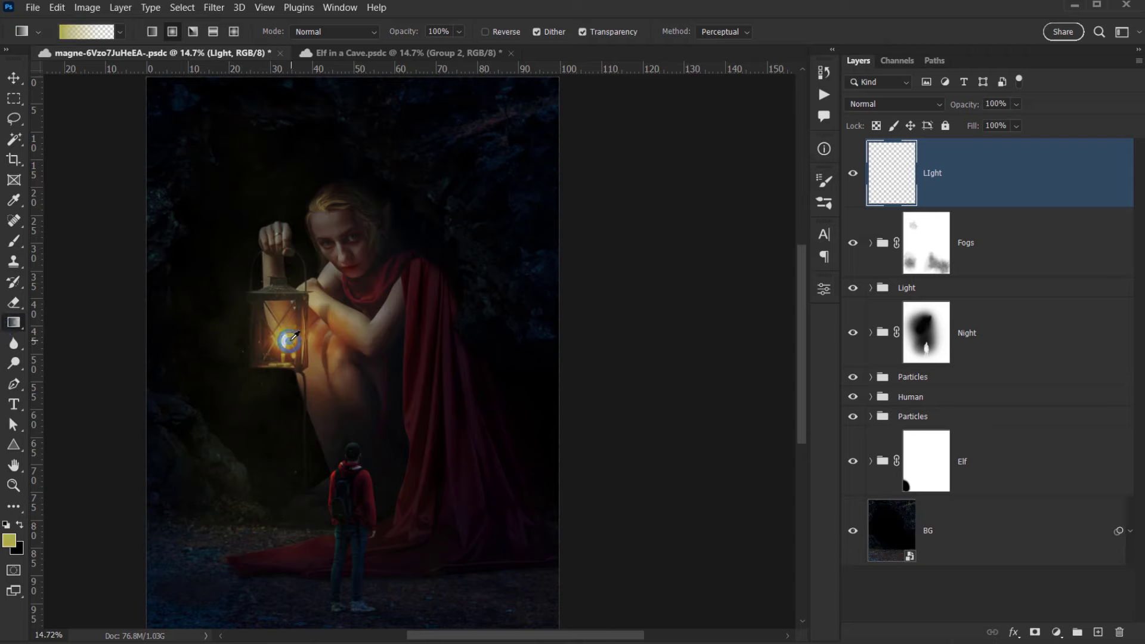
right_click(241, 336)
click(877, 3)
Draw a yellow-to-transparent radial gradient on the LIght layer from the lantern flame out to the image's upper-right corner.
drag(286, 335, 490, 117)
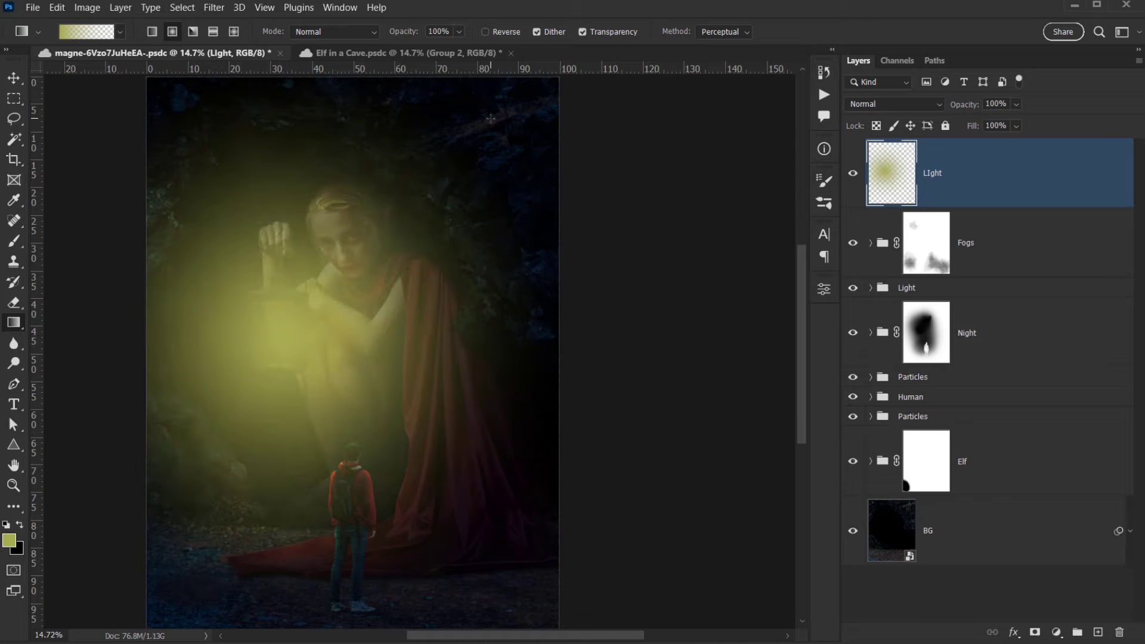
key(ctrl+z)
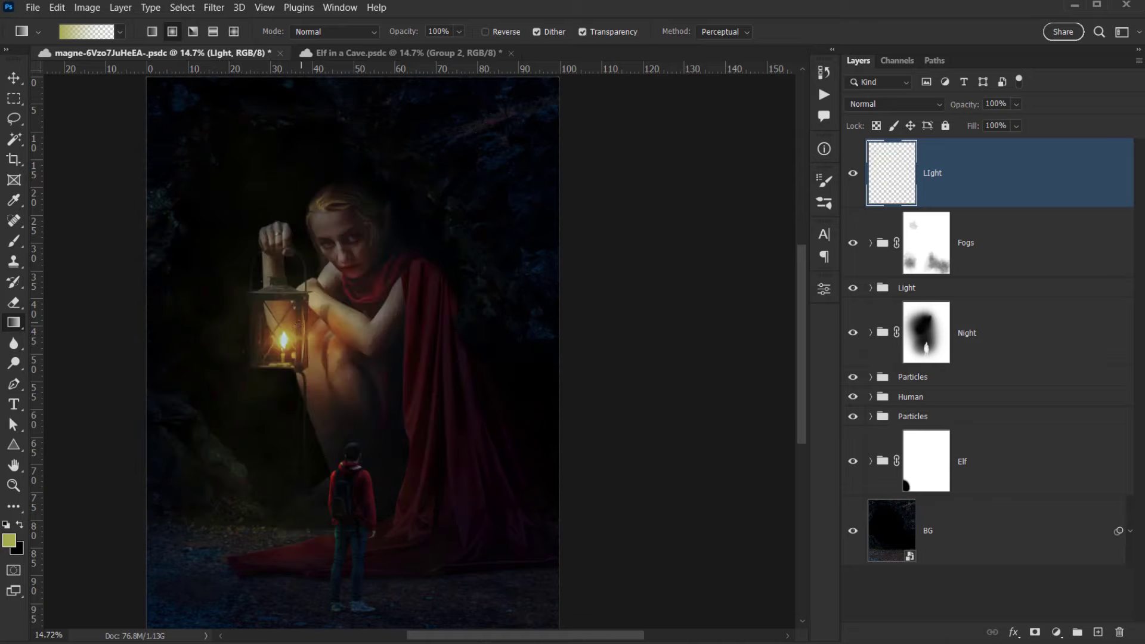
drag(296, 327, 522, 87)
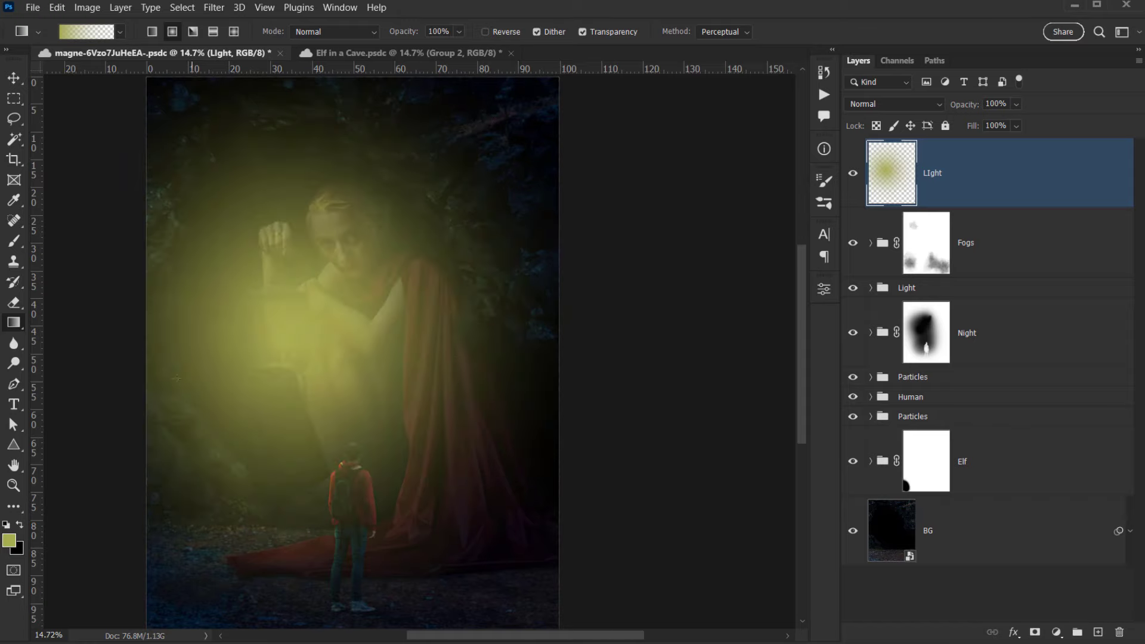
scroll(177, 377, down, 3)
drag(251, 372, 275, 373)
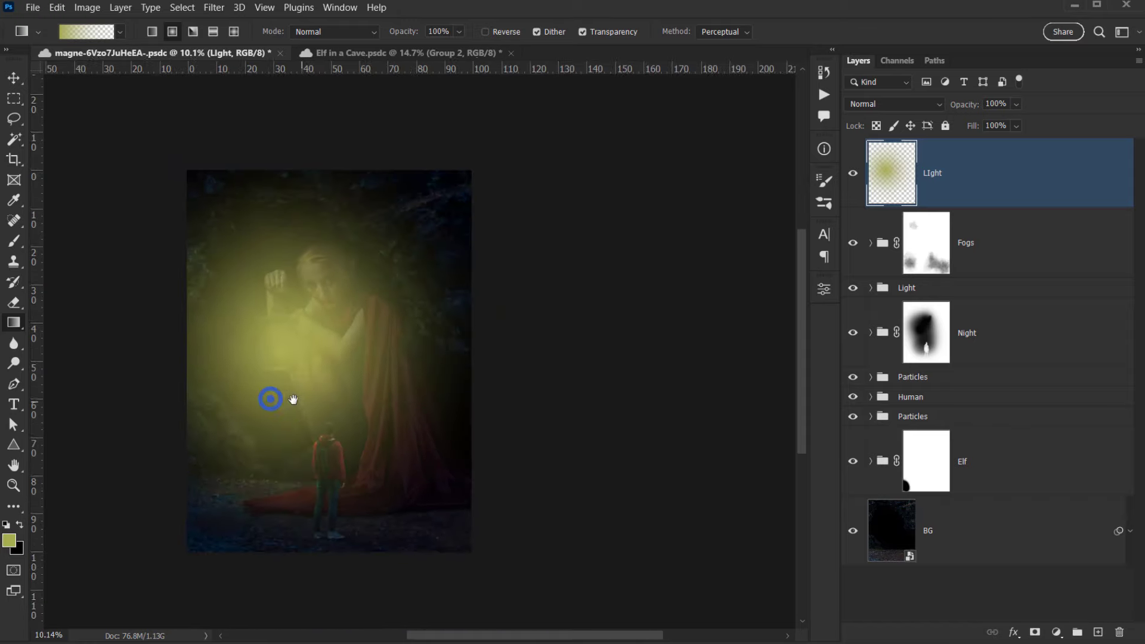
Set the LIght layer's blend mode to Screen and reduce its opacity to 20% and its fill to 69%.
click(877, 107)
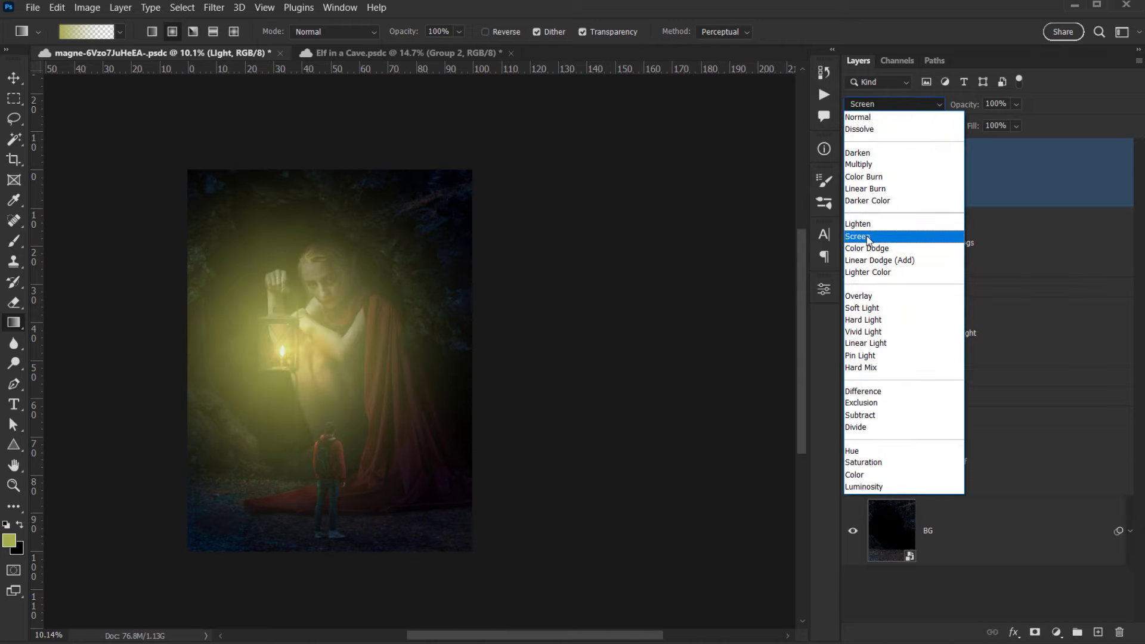
click(868, 238)
drag(971, 104, 920, 100)
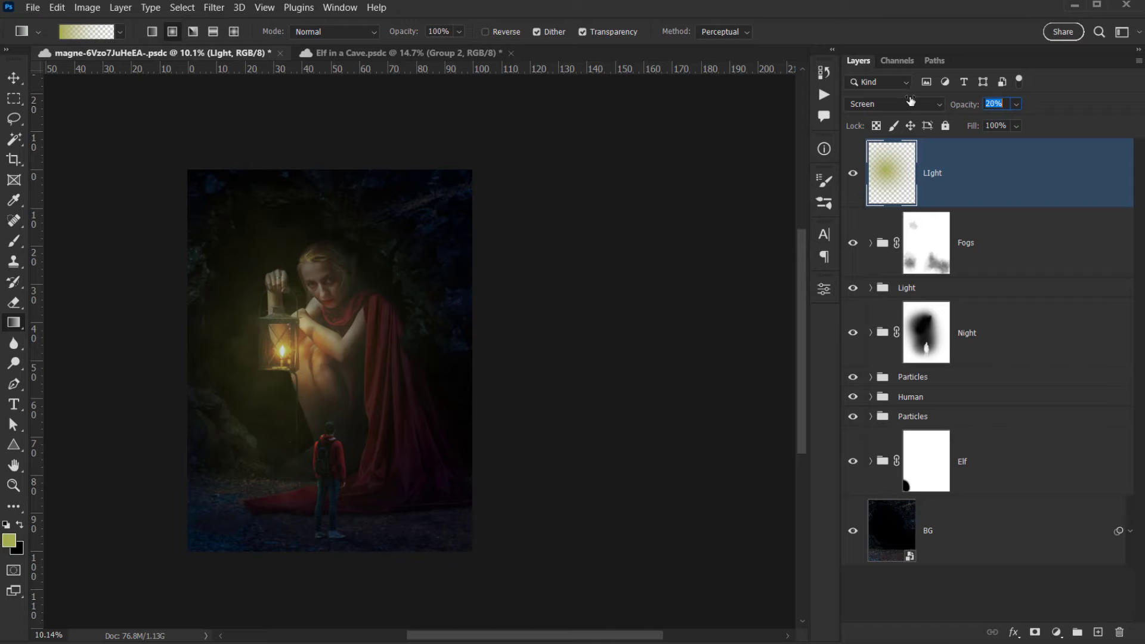
scroll(316, 401, up, 4)
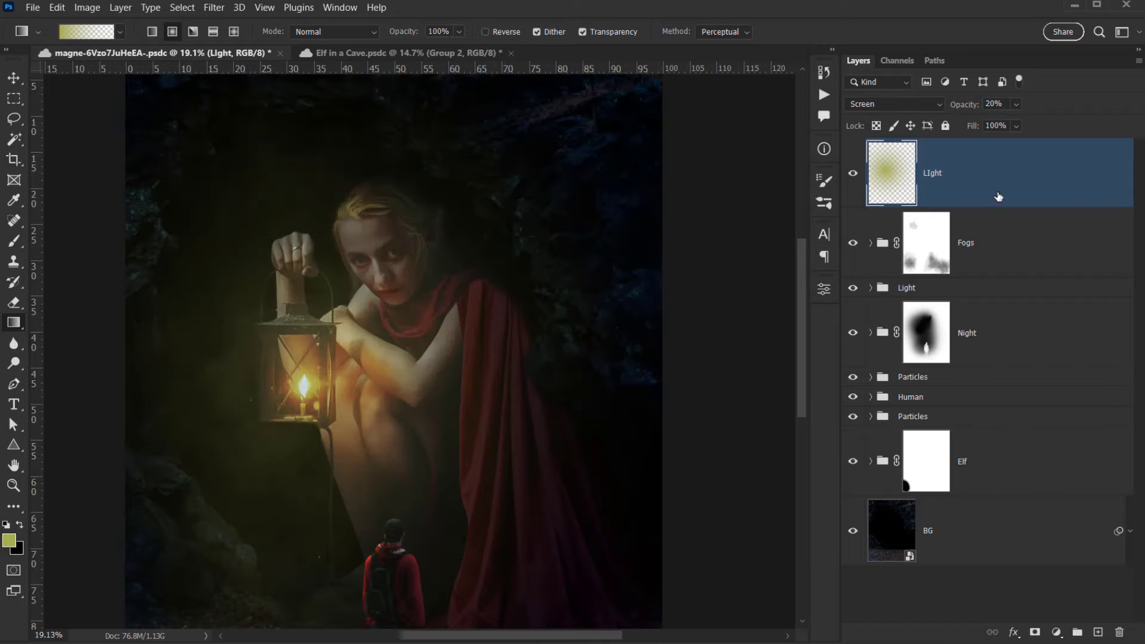
drag(971, 128, 928, 230)
Compare the composite with the LIght layer hidden and shown, both close up around the lantern and across the whole image.
click(853, 176)
click(853, 176)
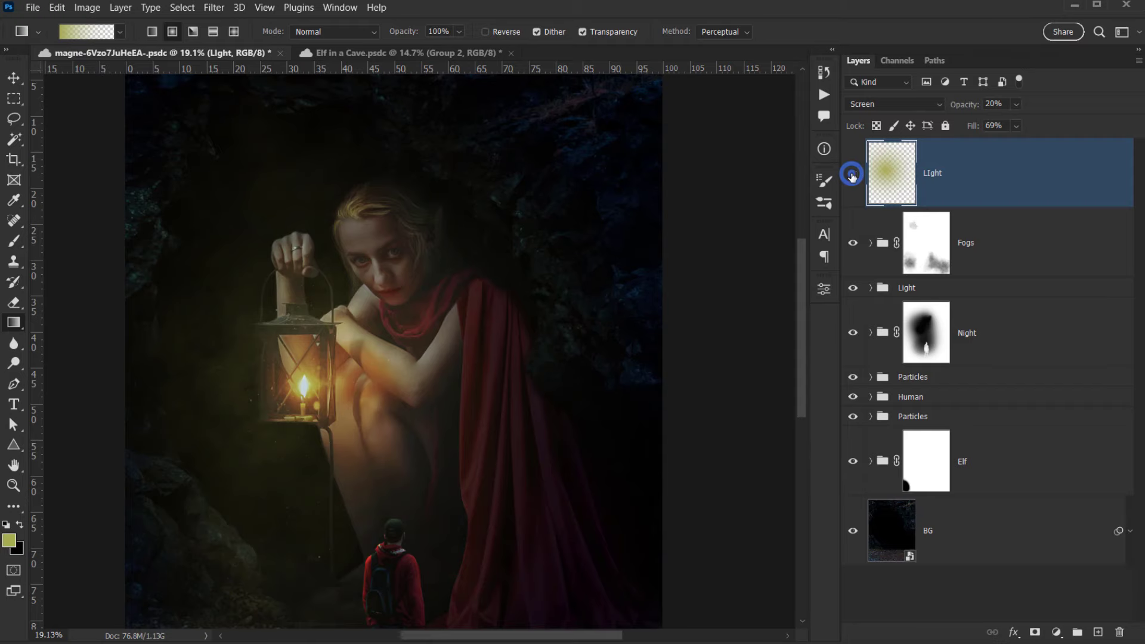
click(853, 176)
click(853, 176)
scroll(367, 399, down, 4)
drag(391, 460, 367, 449)
click(853, 176)
click(853, 176)
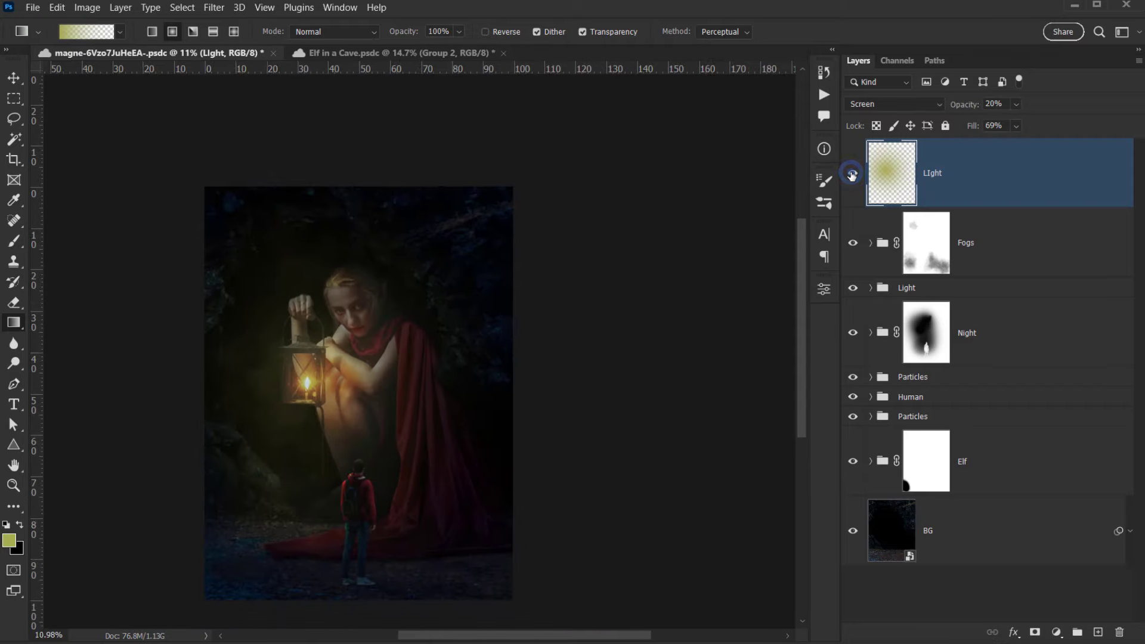
click(853, 176)
click(853, 176)
click(853, 176)
click(854, 176)
Set the LIght layer's opacity to 11% and compare the image with the layer hidden and shown.
drag(968, 107, 962, 106)
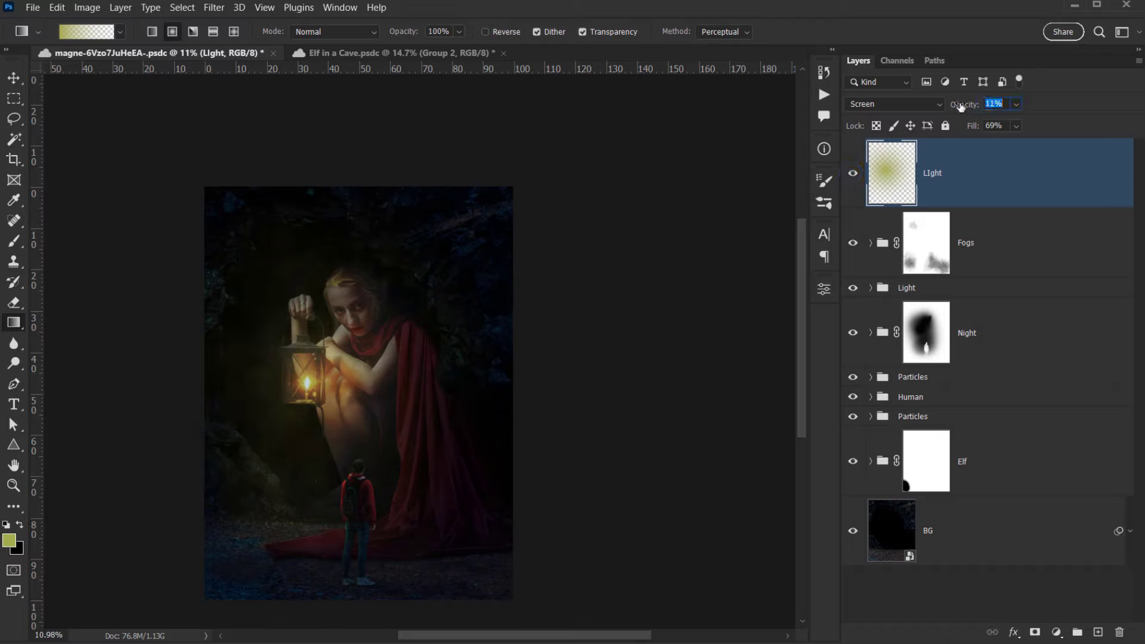
click(852, 175)
click(852, 175)
click(852, 175)
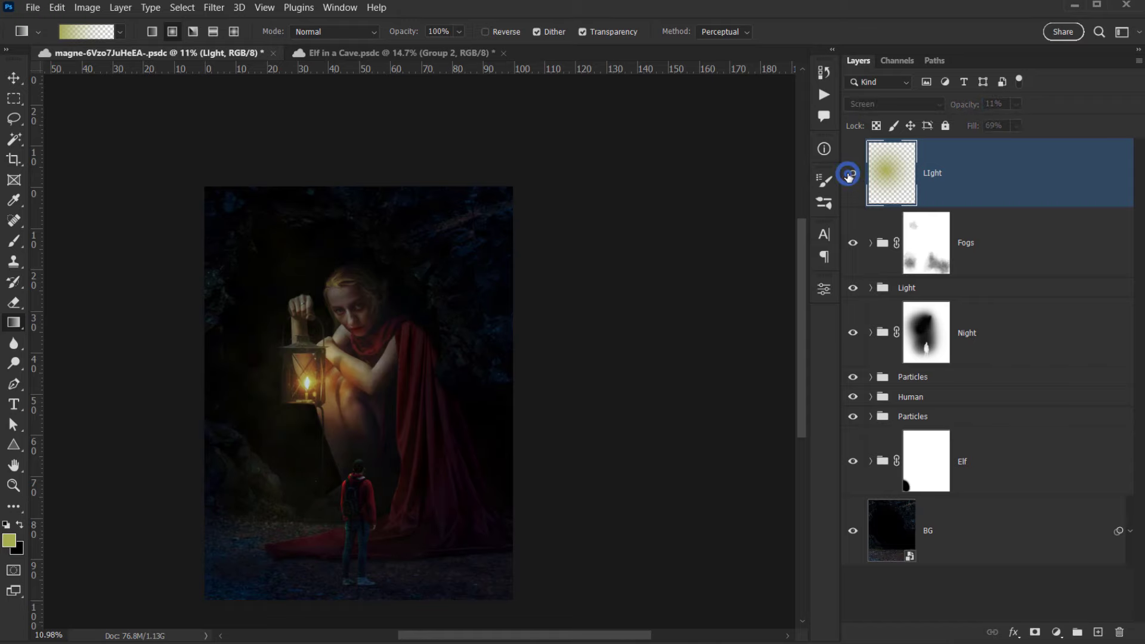
click(852, 174)
scroll(281, 346, up, 3)
scroll(276, 352, up, 2)
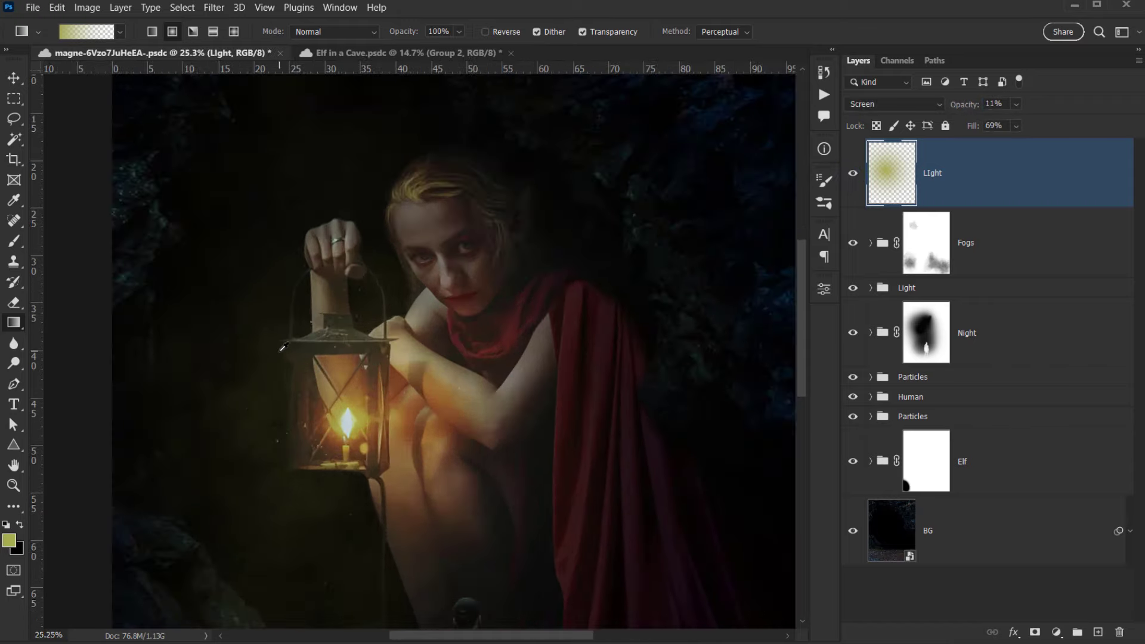
scroll(283, 346, down, 3)
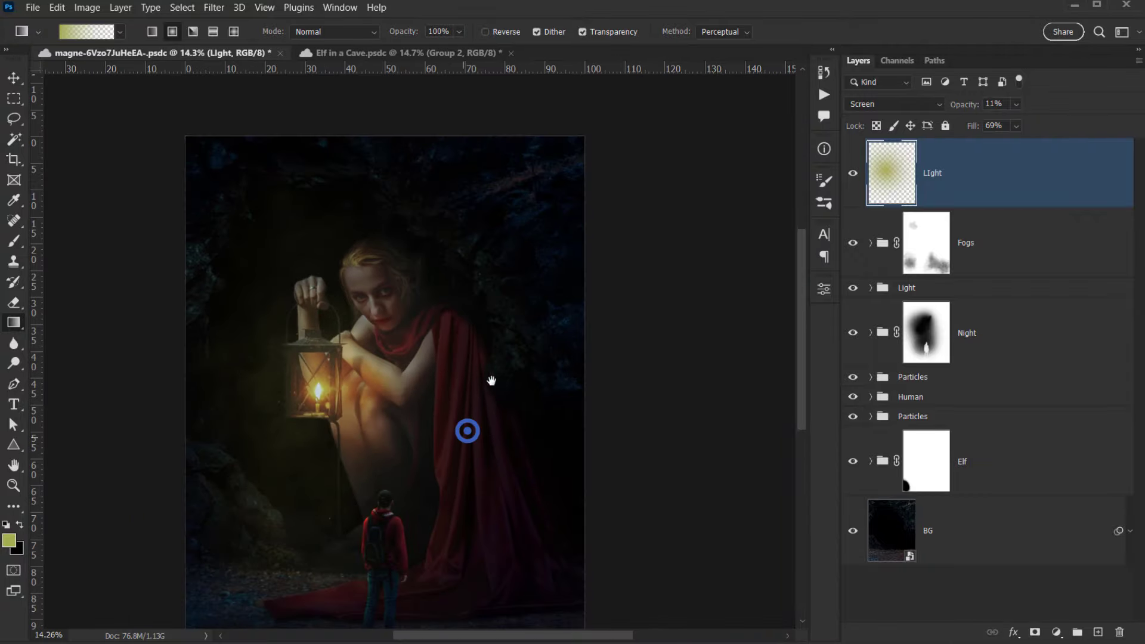
click(853, 174)
click(853, 174)
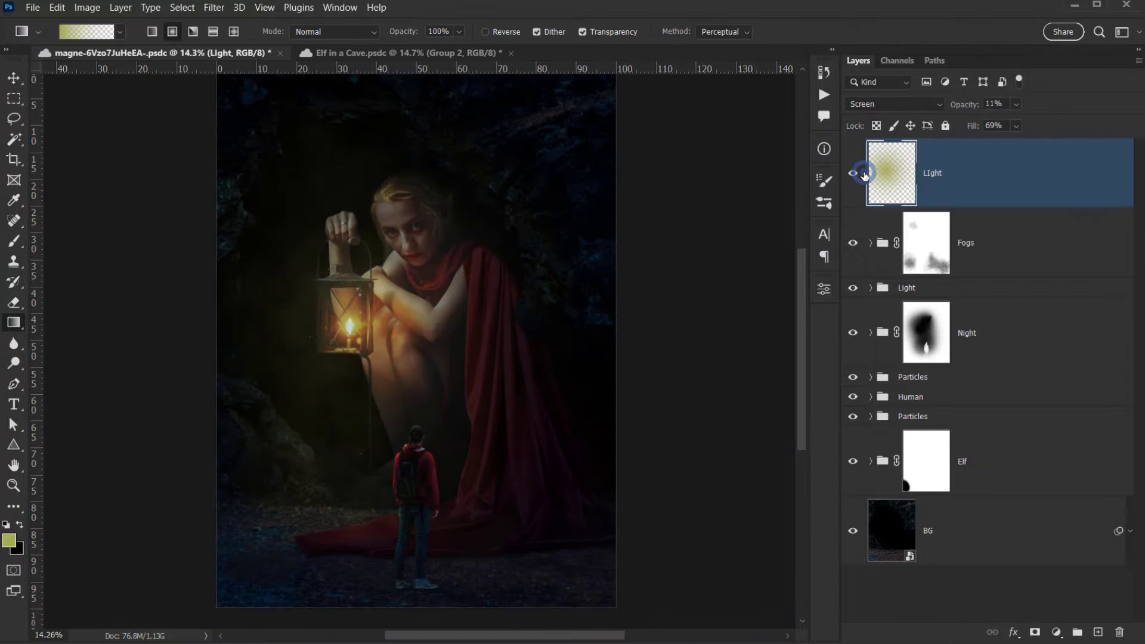
Create a new layer named Light 2 above the LIght layer.
click(1098, 632)
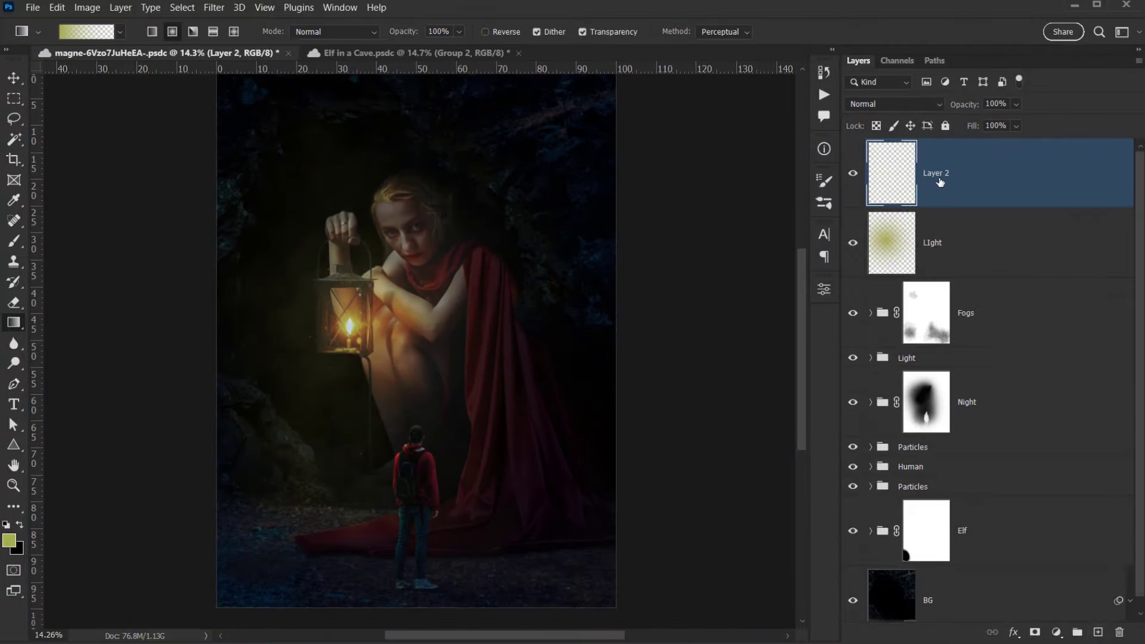
double_click(939, 174)
key(Return)
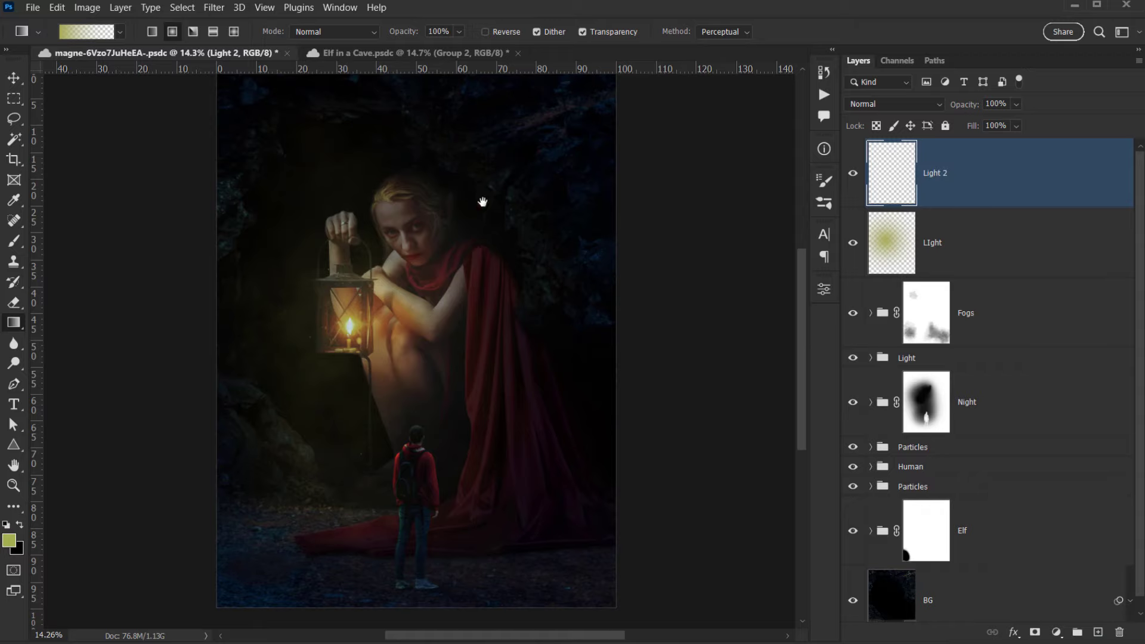
Sample the yellow glow beside the lantern flame and brighten the foreground color to d7d366.
drag(482, 202, 452, 251)
scroll(360, 271, up, 3)
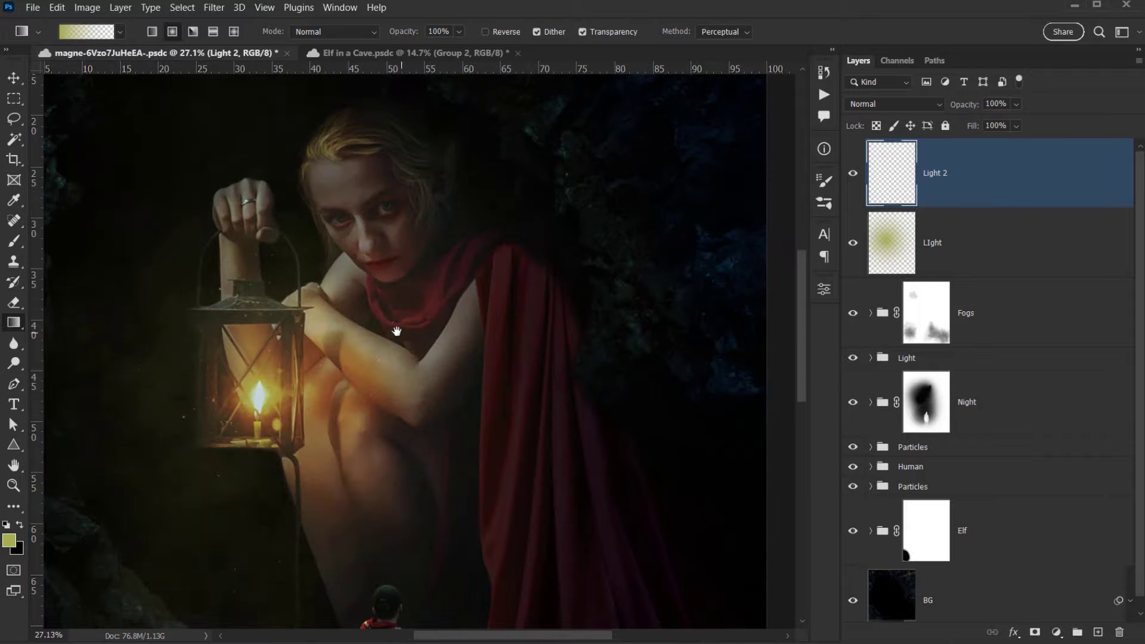
scroll(347, 294, down, 2)
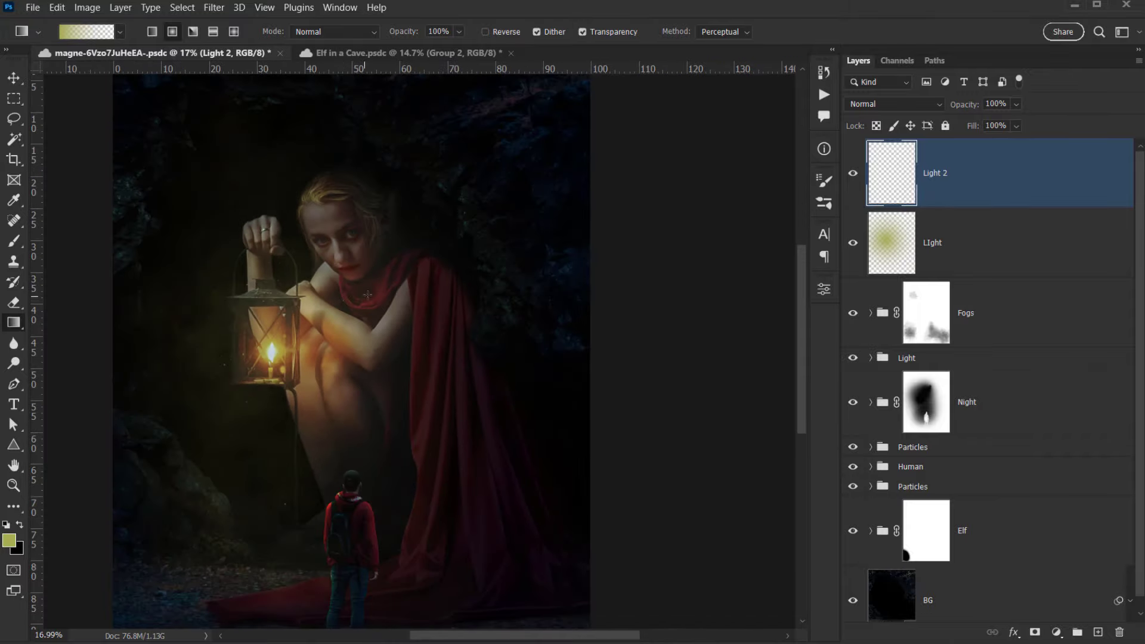
scroll(278, 351, up, 3)
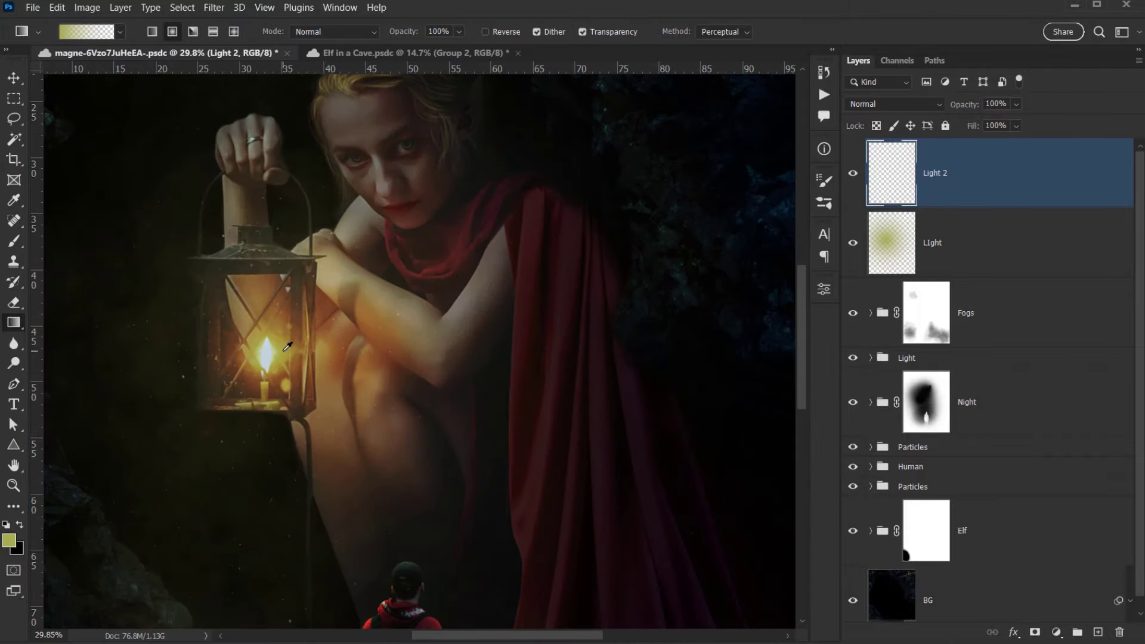
alt+click(287, 347)
click(9, 540)
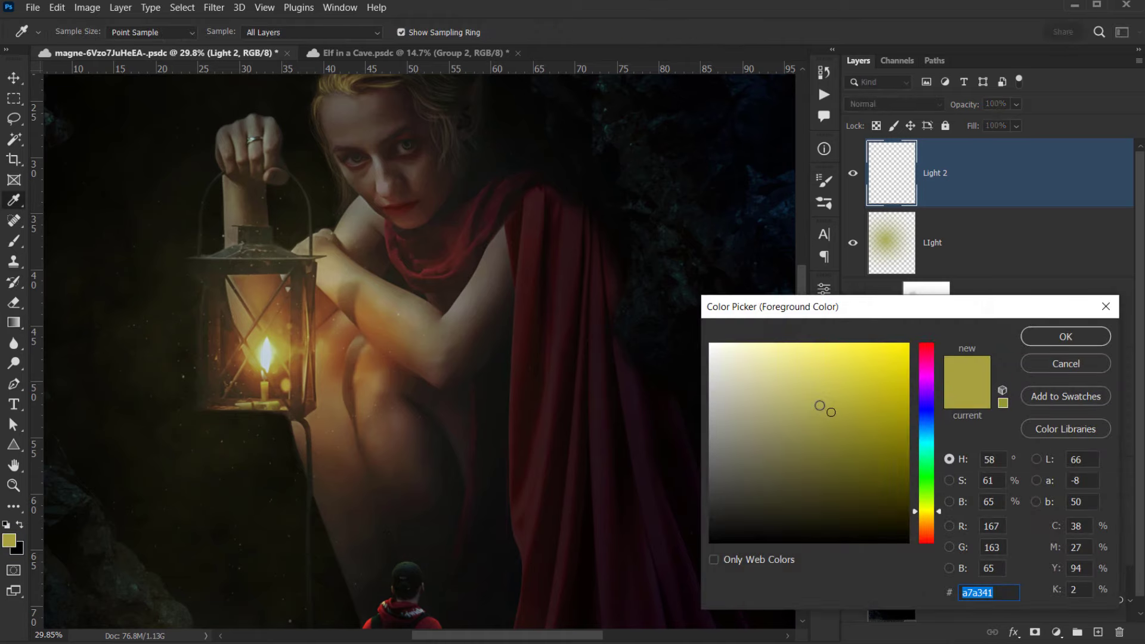
drag(832, 412, 814, 375)
click(1044, 338)
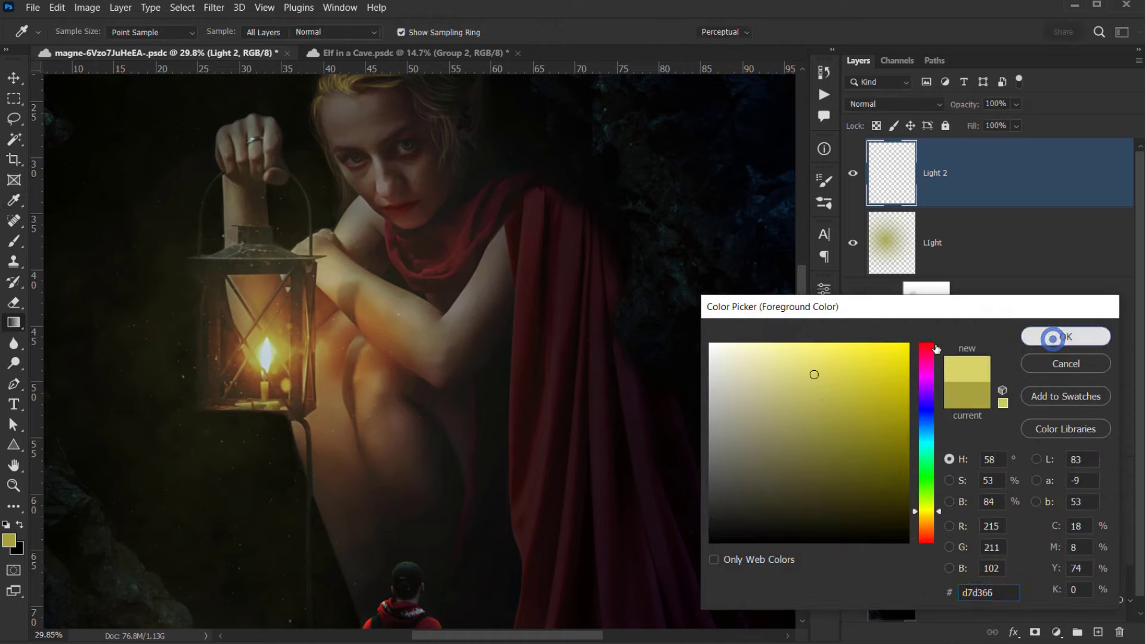
Draw a yellow-to-transparent radial gradient on the Light 2 layer from the lantern flame to beyond the image's upper-right corner.
key(g)
scroll(418, 328, down, 5)
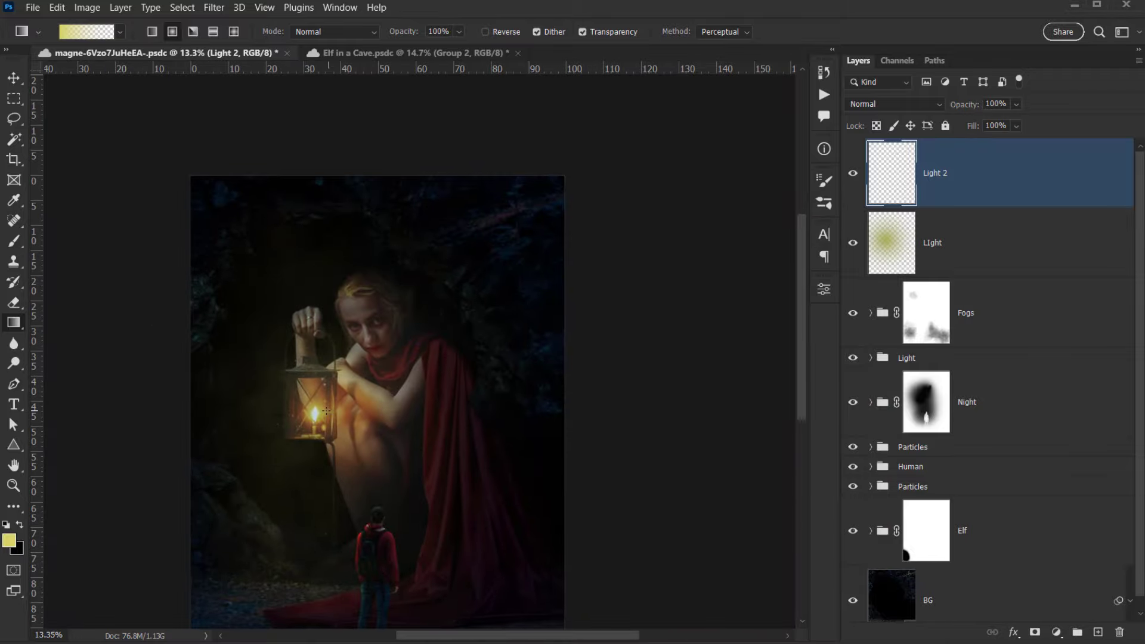
drag(320, 411, 606, 148)
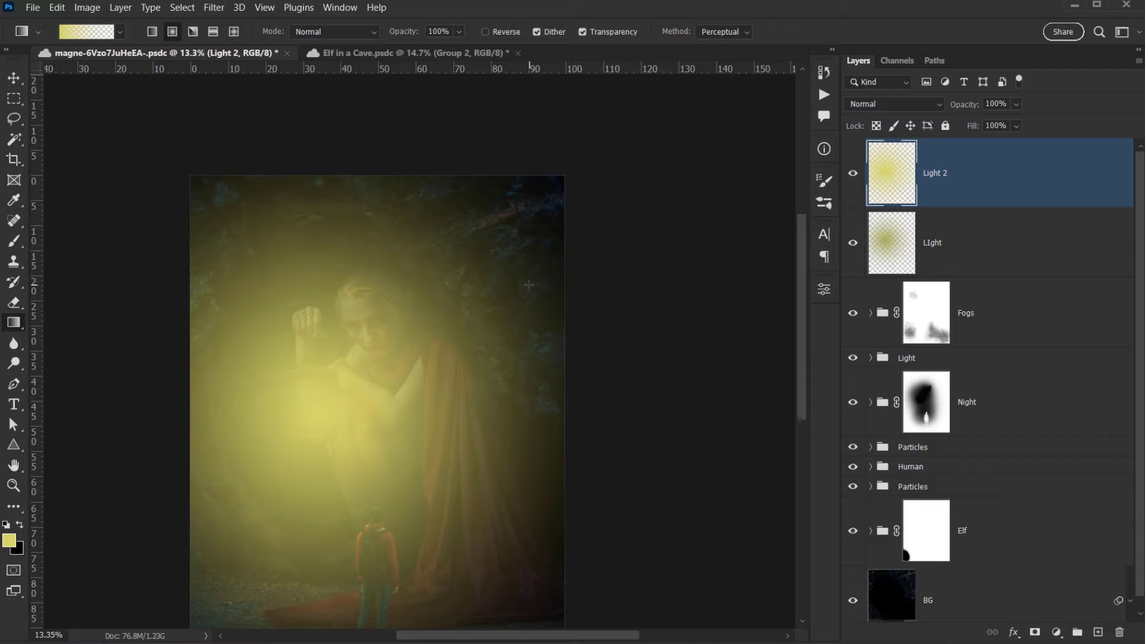
Stretch the Light 2 gradient upward past the image's top edge to about 104% height with Free Transform.
key(ctrl+t)
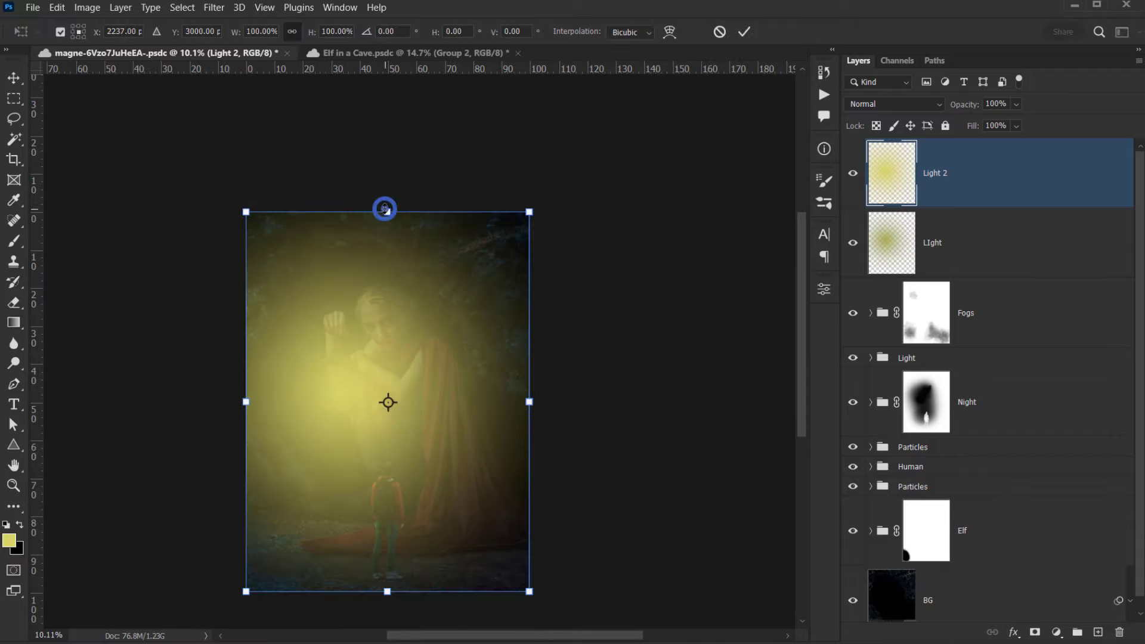
drag(386, 206, 386, 196)
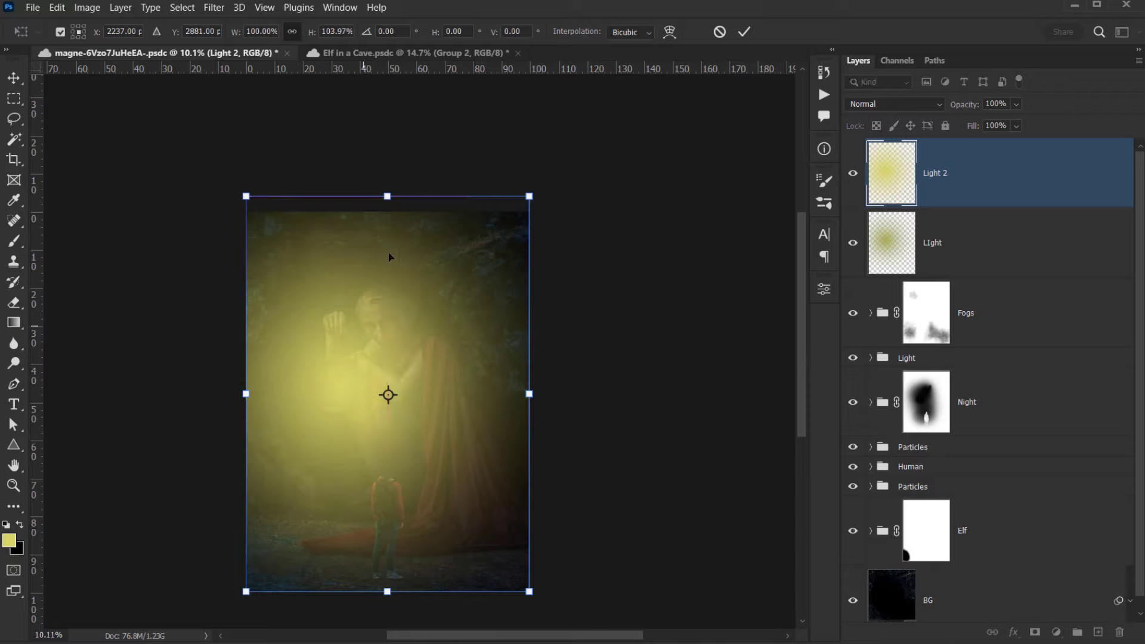
click(745, 32)
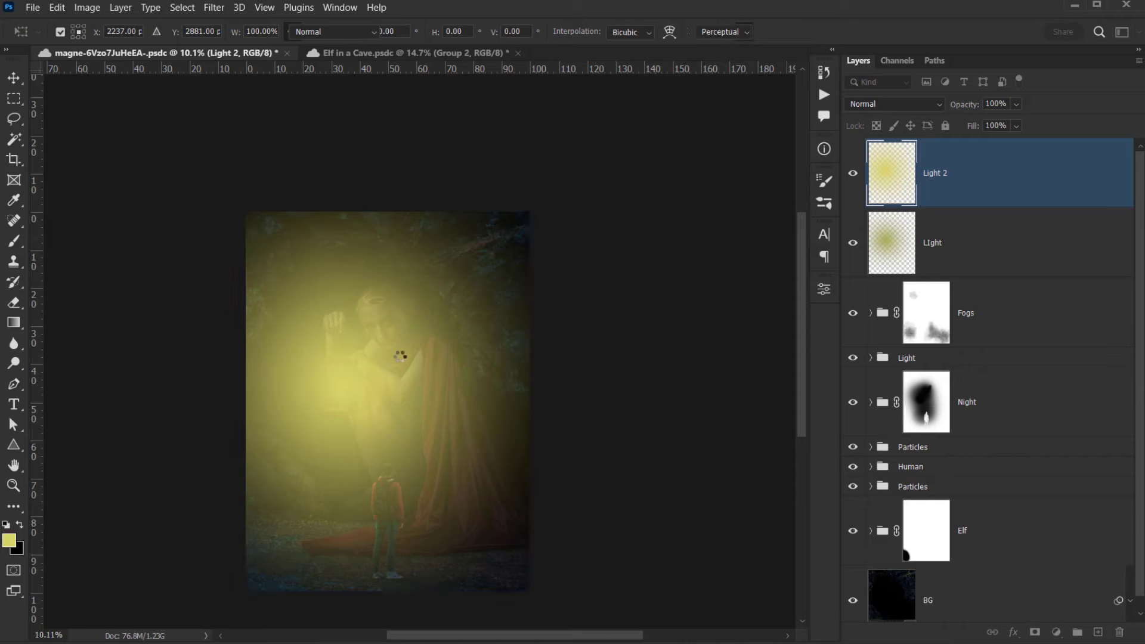
scroll(399, 358, up, 2)
key(g)
Try Color Dodge as the Light 2 layer's blend mode.
click(889, 107)
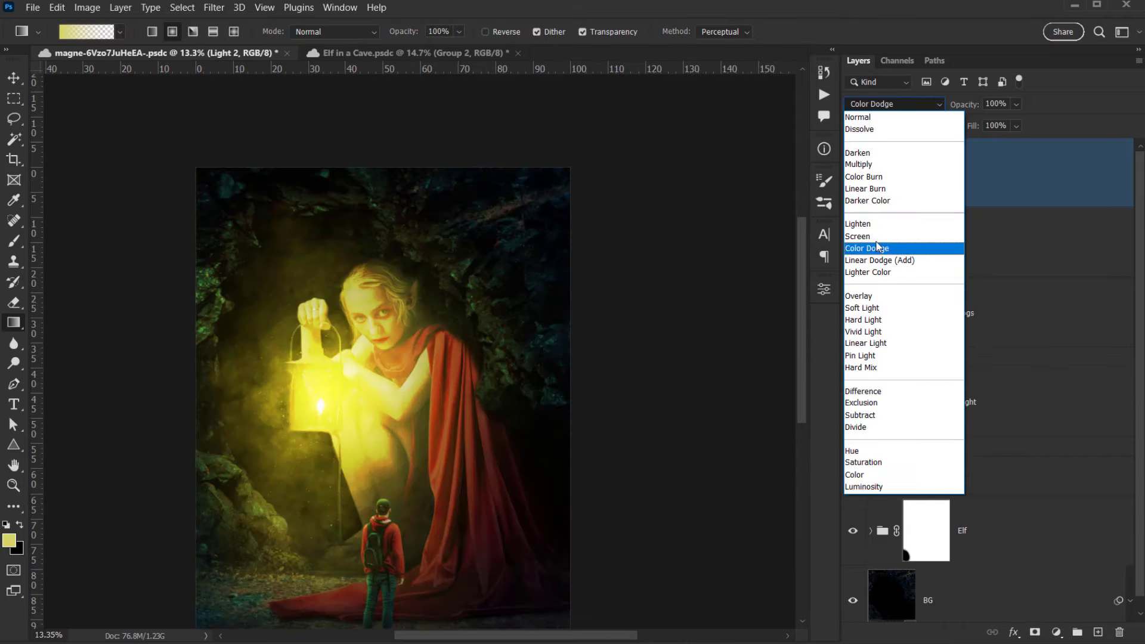
click(873, 248)
drag(358, 363, 342, 340)
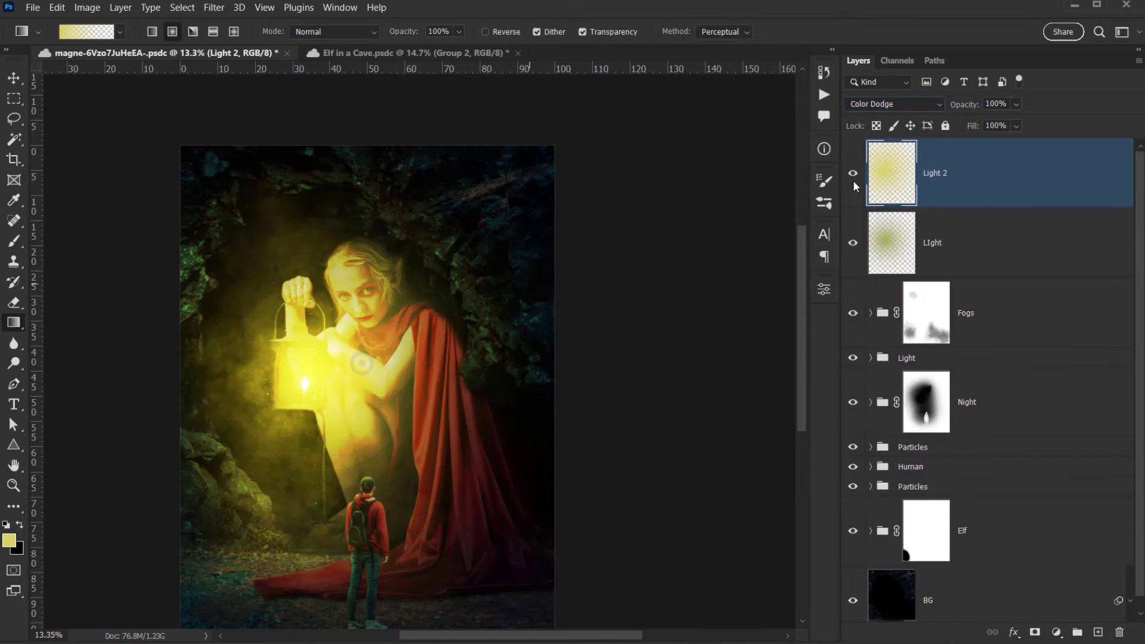
Set the Light 2 layer's blend mode to Soft Light, compare it hidden and shown, and reduce its opacity to 61%.
click(888, 105)
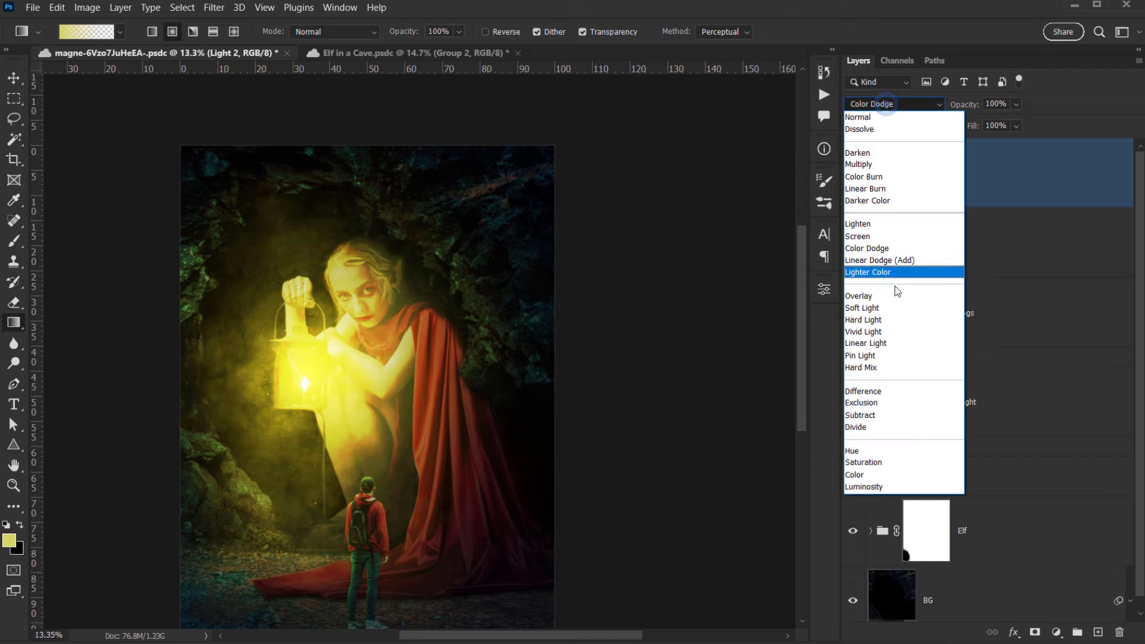
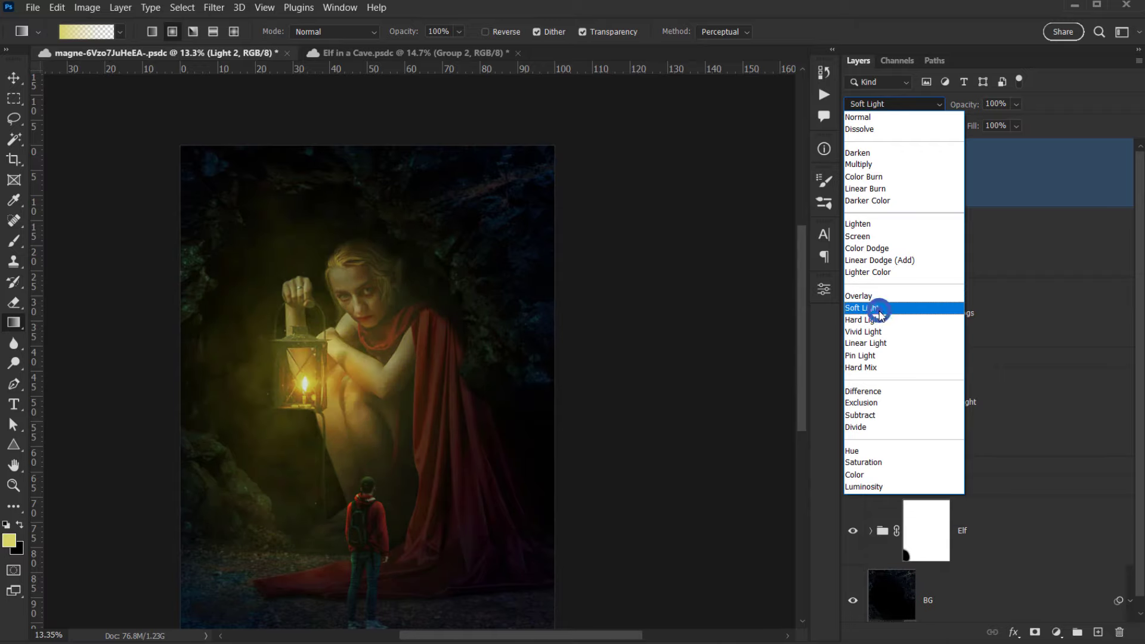
click(880, 308)
scroll(304, 243, up, 2)
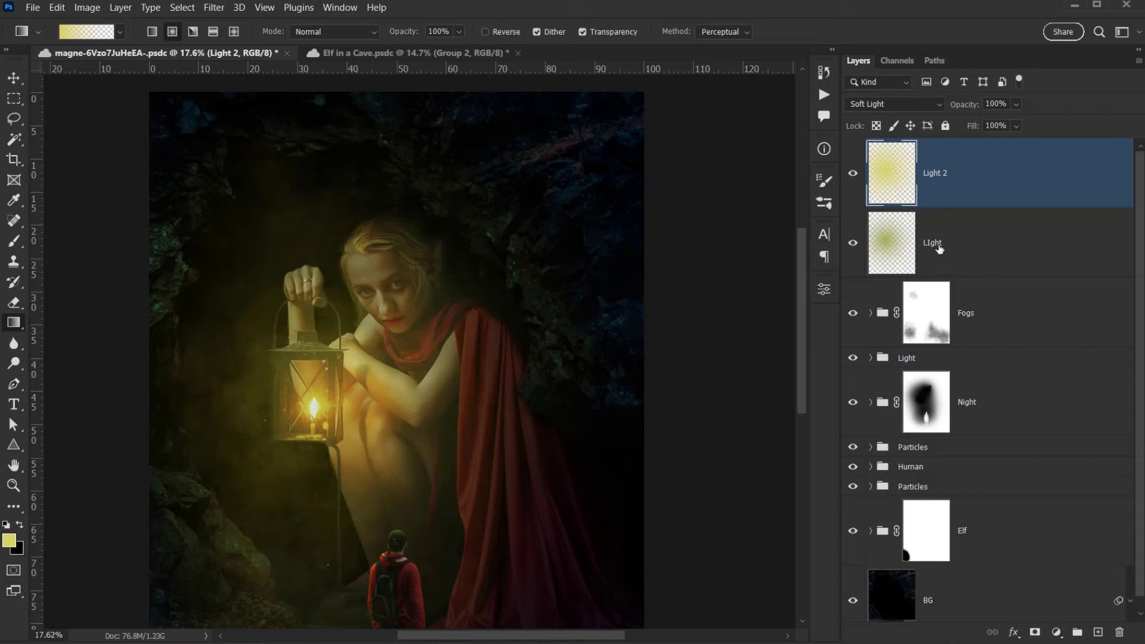
click(853, 174)
click(854, 173)
drag(965, 103, 938, 107)
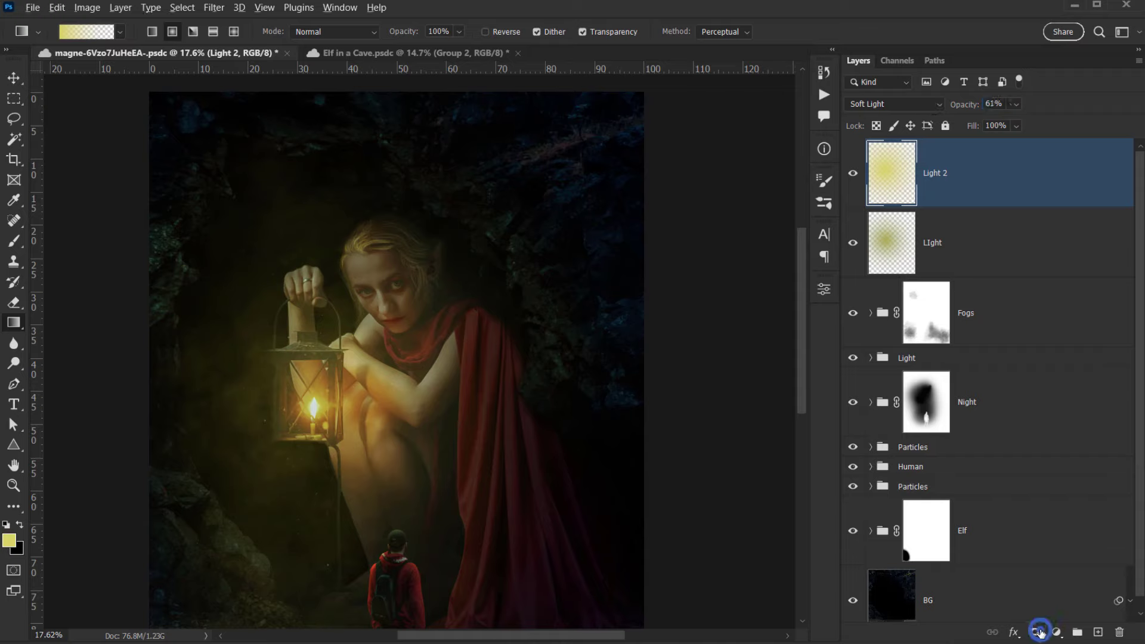
Add a black layer mask to Light 2 and choose the Soft Round brush from the Default Brushes.
alt+click(1036, 633)
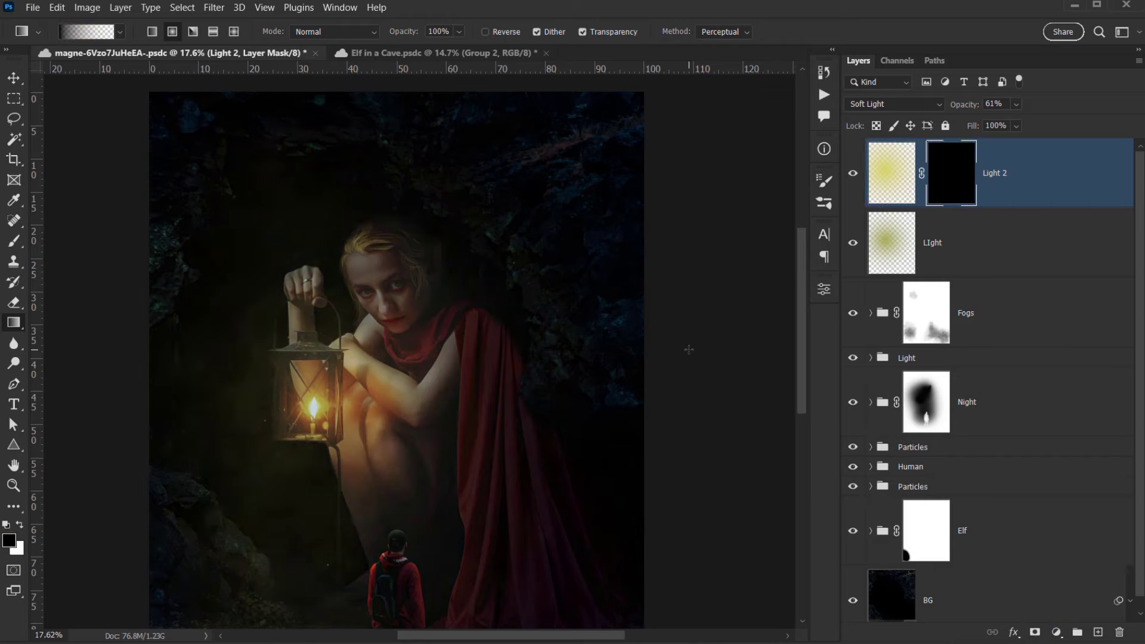
key(b)
right_click(555, 286)
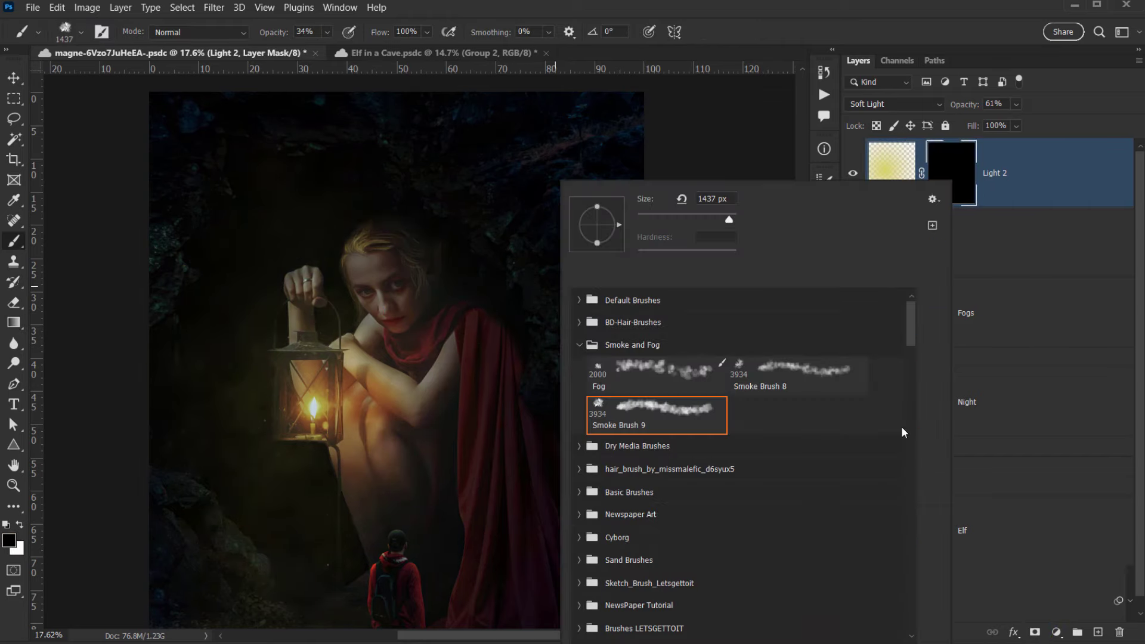
click(578, 300)
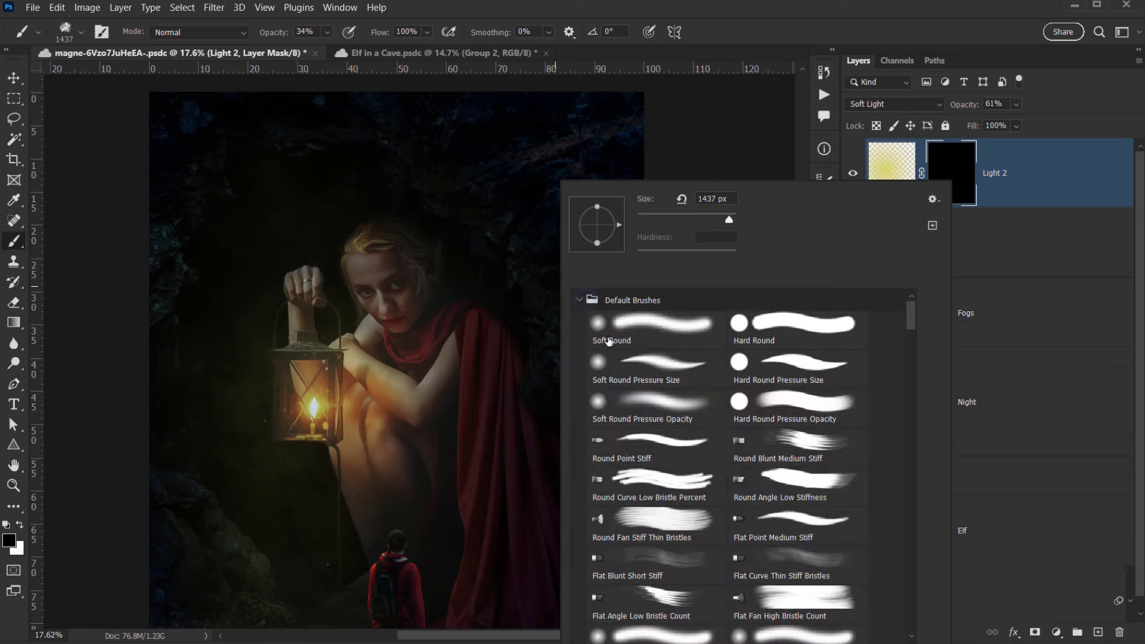
click(649, 327)
key(Escape)
Set the mask brush's opacity to 31%, its flow to 67% and its size to about 874 px.
drag(435, 222, 486, 268)
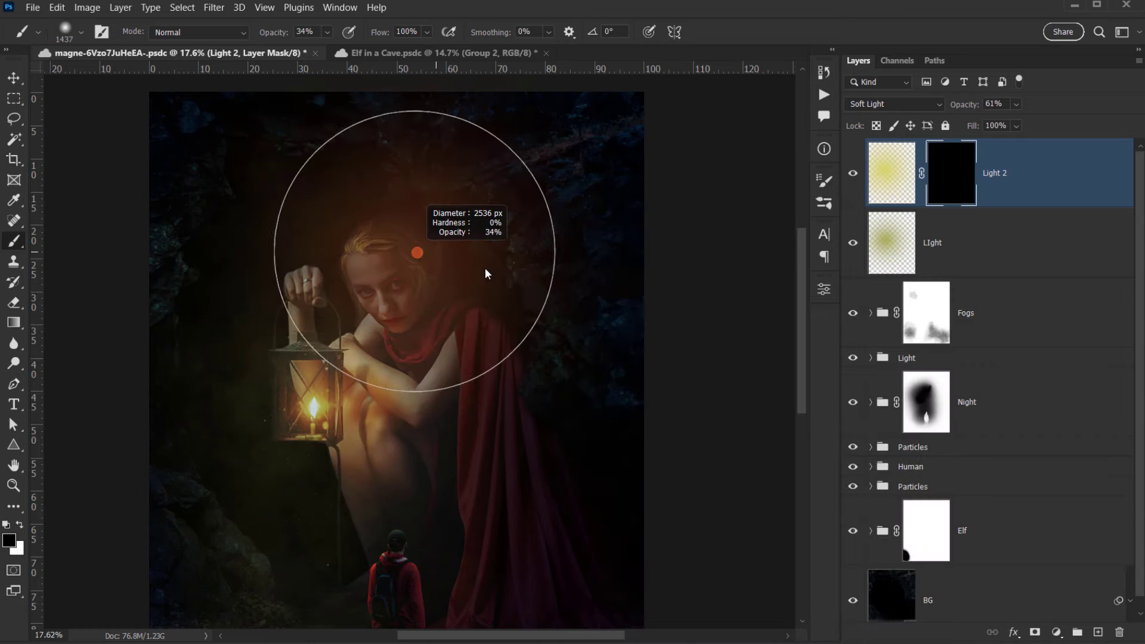
drag(289, 37, 288, 37)
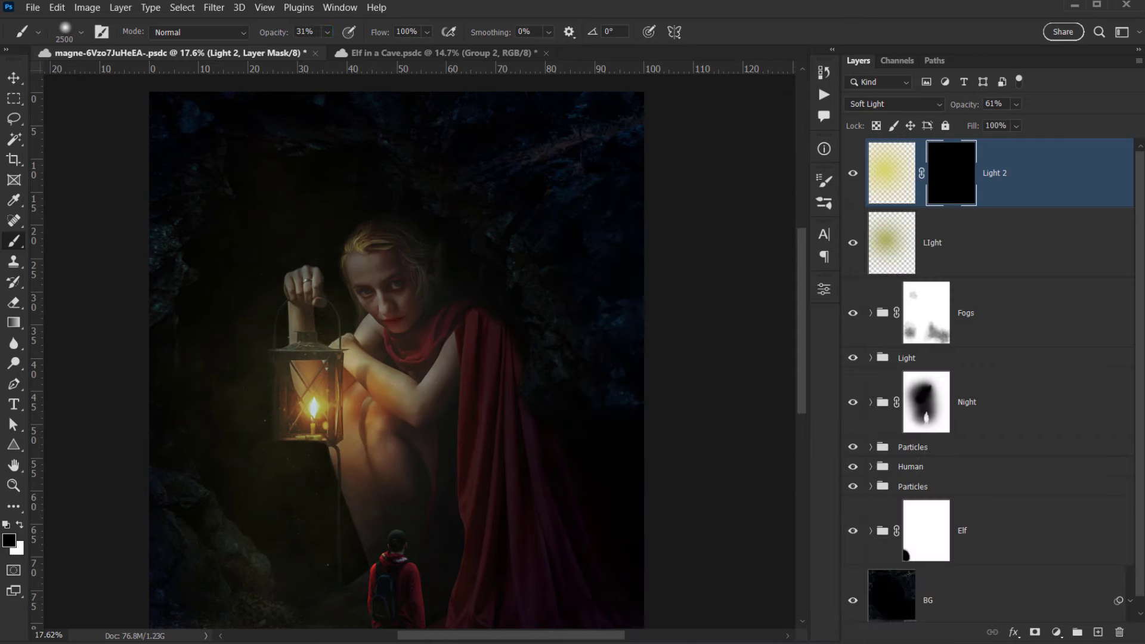
drag(379, 37, 354, 30)
drag(558, 452, 521, 476)
drag(481, 360, 386, 386)
Paint white on the Light 2 mask in an arc over the elf's head and down along the cave rocks beside the lantern.
drag(409, 201, 494, 301)
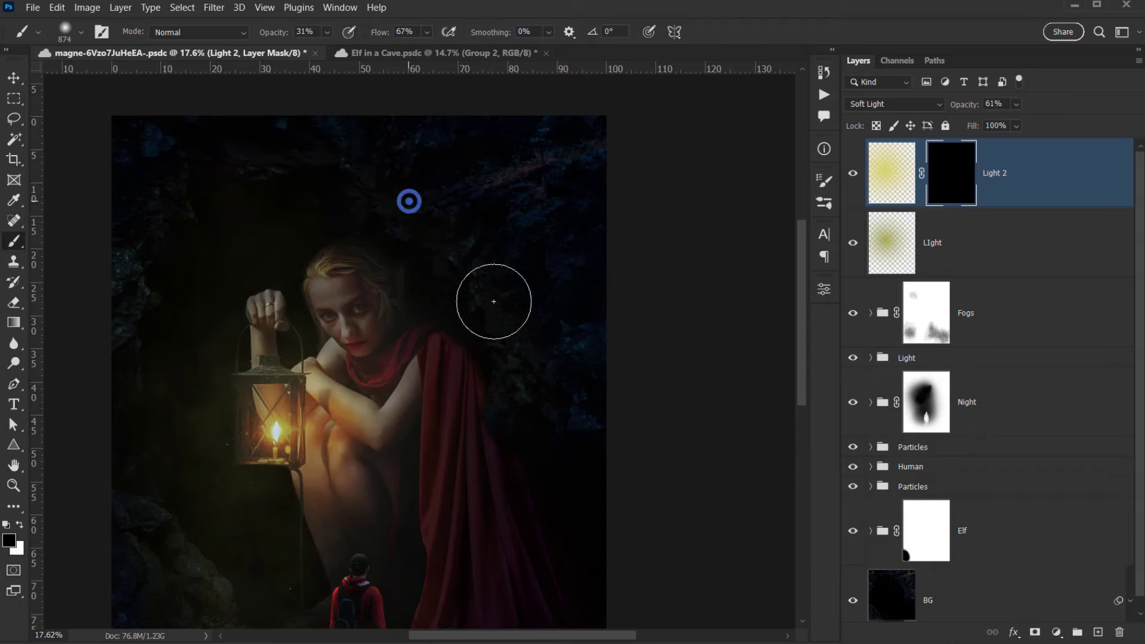
key(x)
mouse_move(402, 227)
mouse_down()
mouse_move(455, 310)
mouse_move(502, 336)
mouse_move(525, 371)
mouse_move(340, 166)
mouse_move(287, 159)
mouse_move(238, 182)
mouse_move(145, 276)
mouse_move(133, 399)
mouse_move(158, 501)
mouse_move(186, 547)
mouse_move(208, 394)
mouse_up()
key(space)
drag(185, 438, 242, 465)
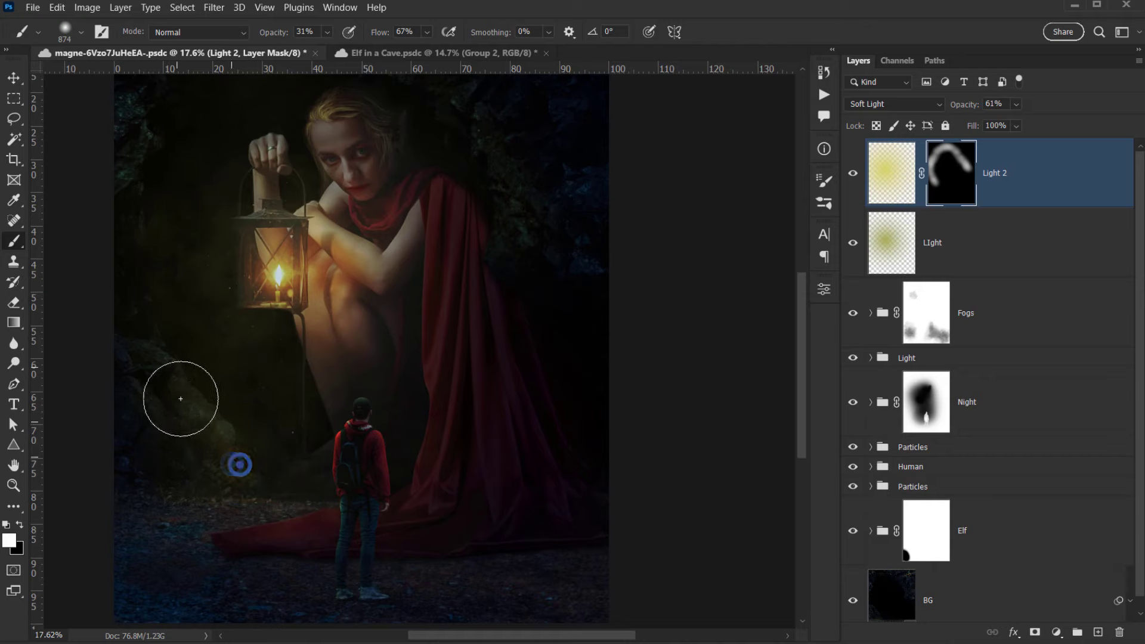
key(space)
drag(191, 383, 200, 453)
Enlarge the brush to about 2309 px and softly paint white on the Light 2 mask around the elf's head.
key(space)
mouse_move(222, 178)
mouse_down()
mouse_move(213, 251)
mouse_move(319, 202)
mouse_move(400, 213)
mouse_up()
drag(356, 256, 425, 264)
mouse_move(380, 296)
mouse_down()
mouse_move(385, 316)
mouse_move(360, 296)
mouse_up()
click(351, 267)
Paint black with a brush of about 765 px on the Light 2 mask behind the elf's head.
key(x)
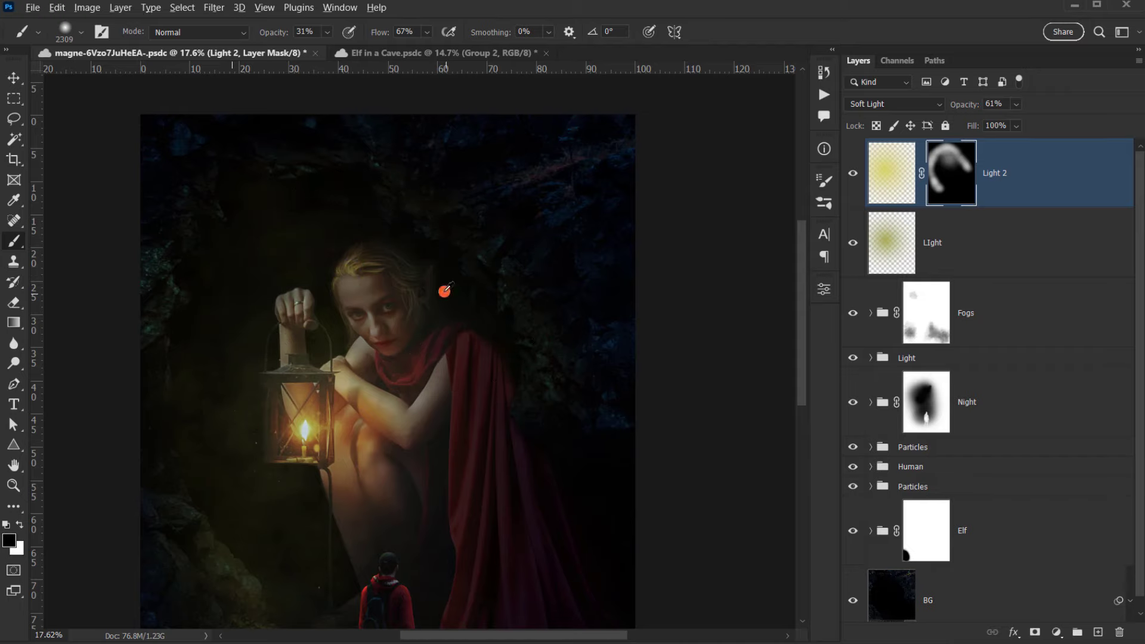
mouse_move(444, 292)
mouse_down()
mouse_move(377, 297)
mouse_move(432, 285)
mouse_up()
click(425, 281)
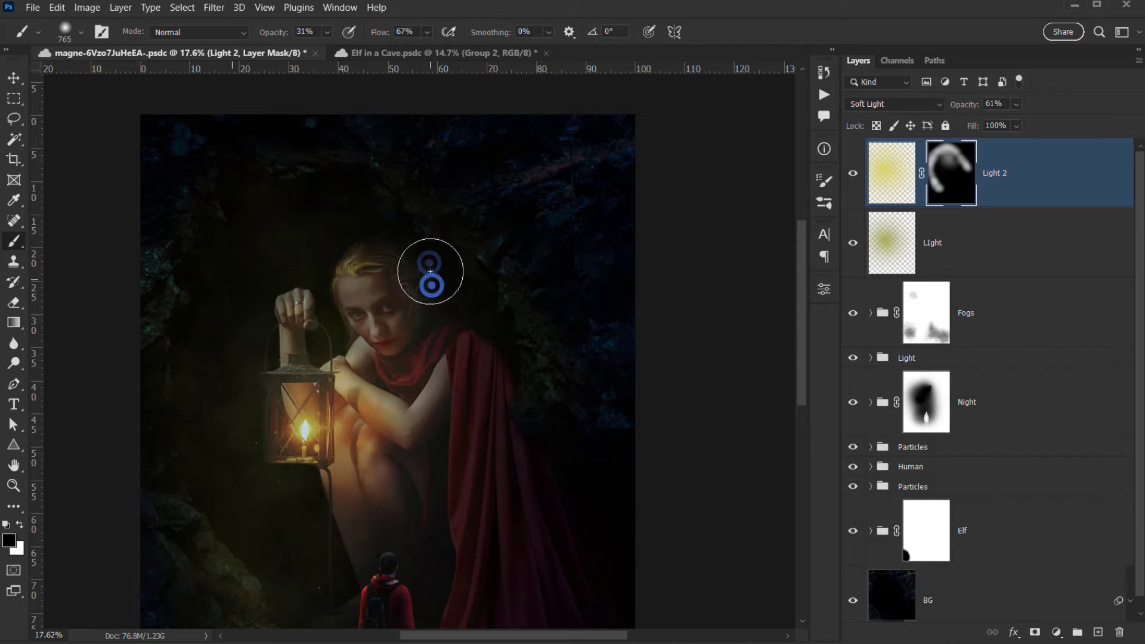
Compare the image with Light 2 hidden and shown, and raise the layer's opacity to 90%.
scroll(462, 367, down, 5)
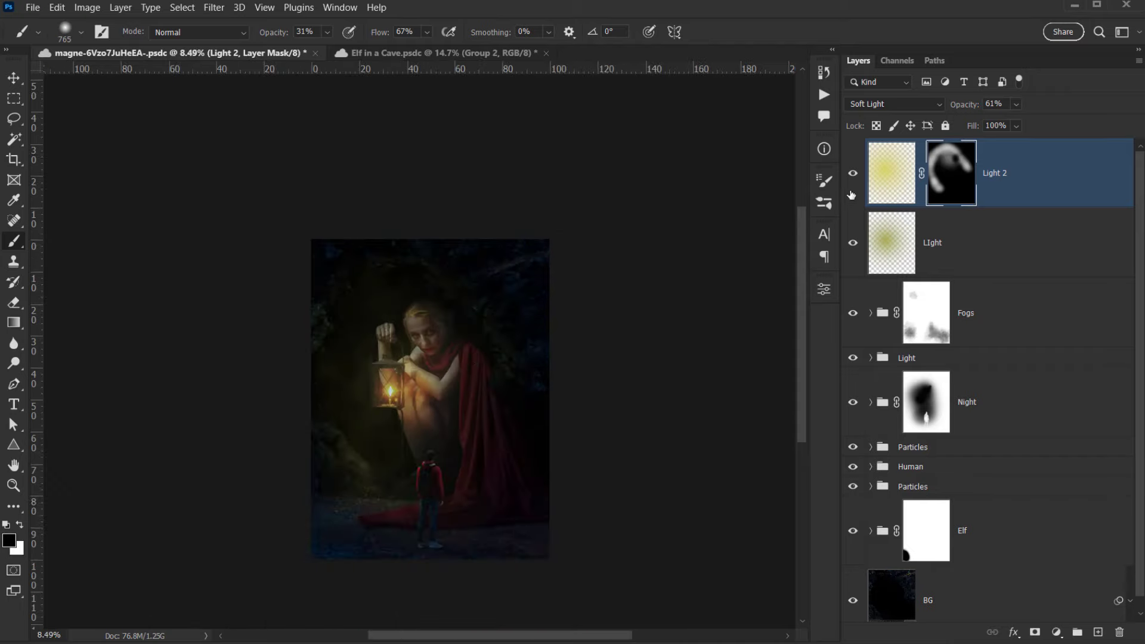
click(850, 179)
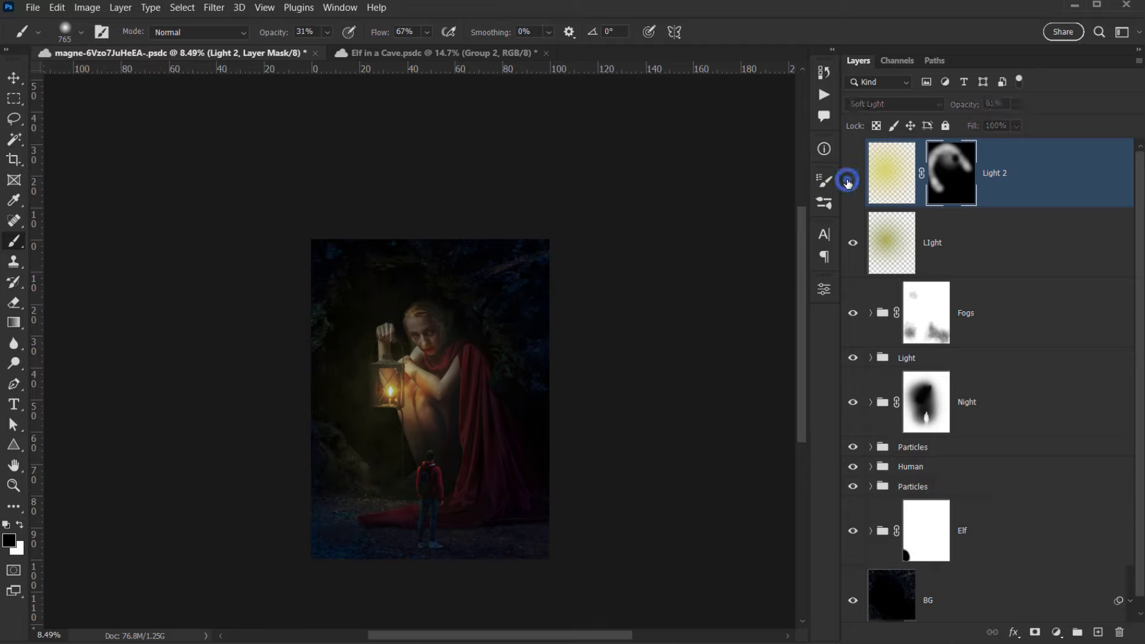
click(850, 180)
drag(956, 105, 966, 106)
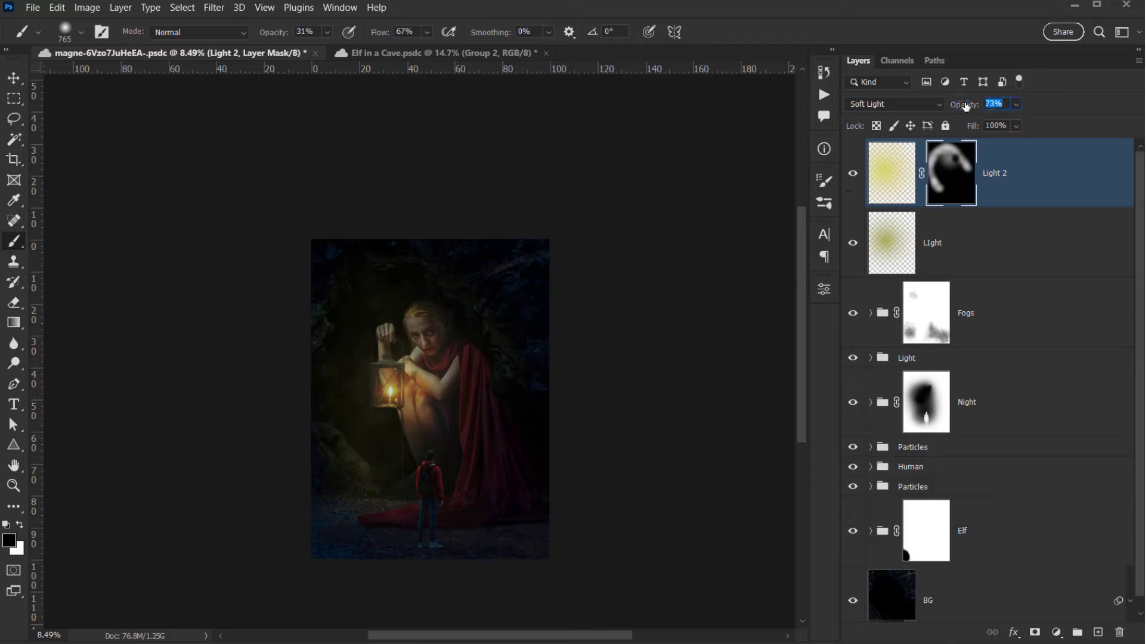
scroll(432, 387, up, 5)
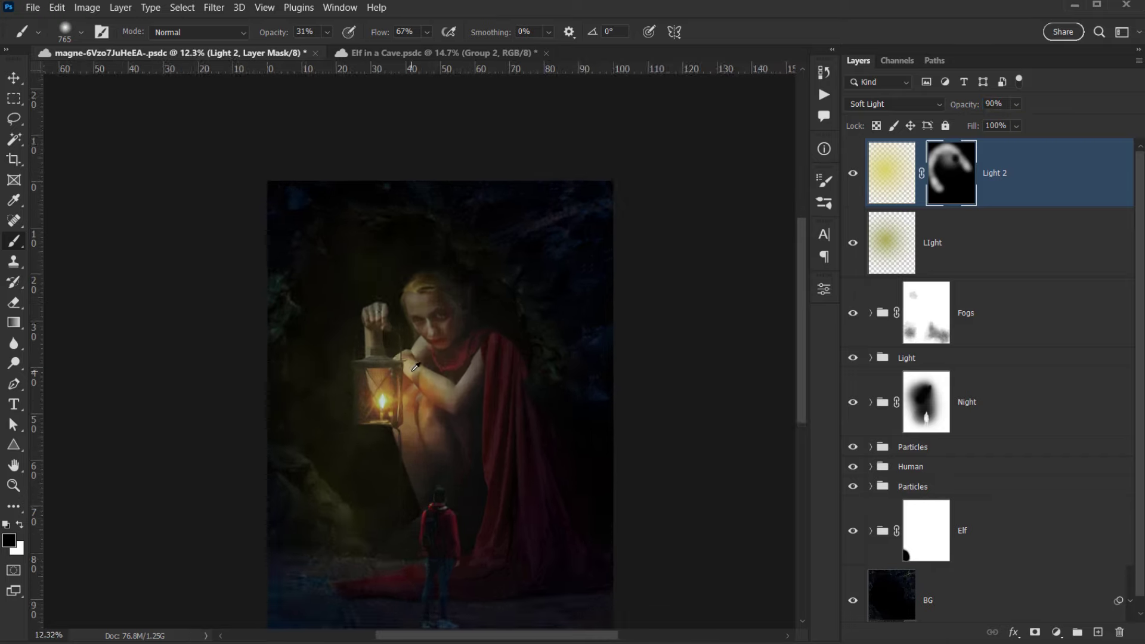
scroll(359, 365, down, 3)
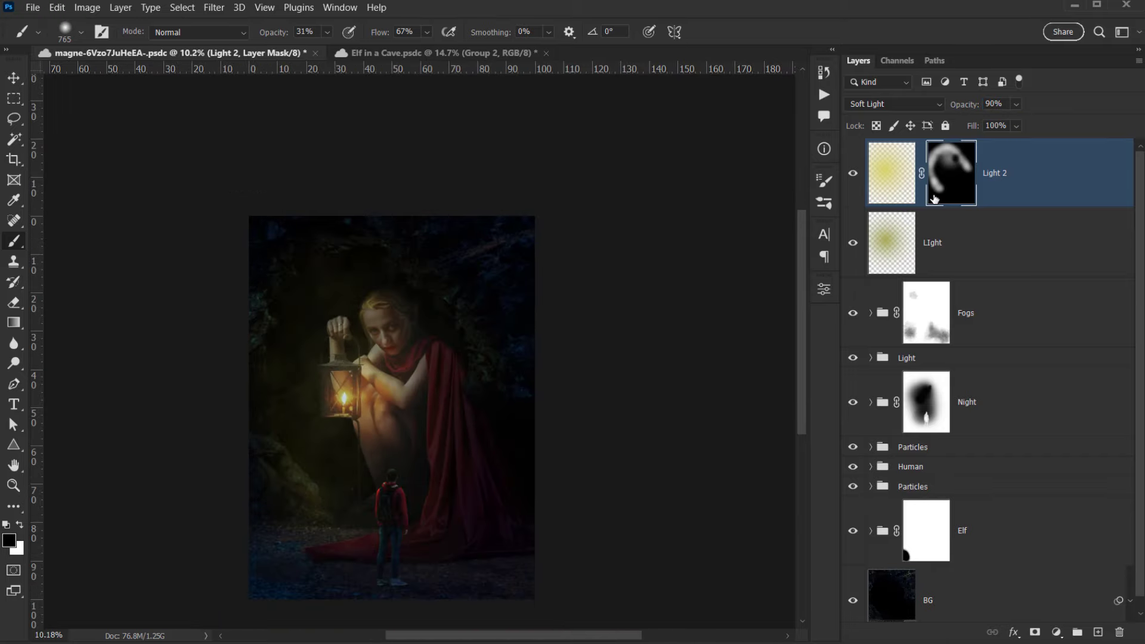
Examine the glow's effect on the scene by repeatedly hiding and showing Light 2 at different magnifications.
click(855, 188)
click(855, 187)
click(855, 186)
click(855, 186)
click(855, 187)
click(855, 186)
scroll(347, 422, up, 2)
scroll(522, 414, up, 2)
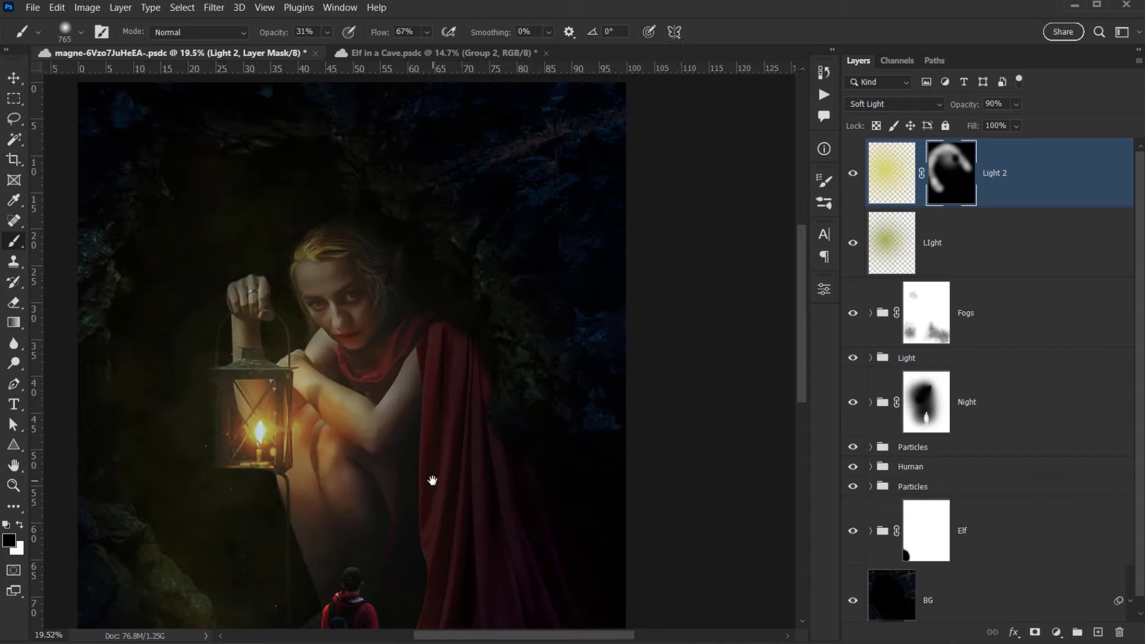
mouse_move(435, 478)
mouse_down()
mouse_move(534, 439)
mouse_move(401, 412)
mouse_up()
scroll(498, 366, down, 2)
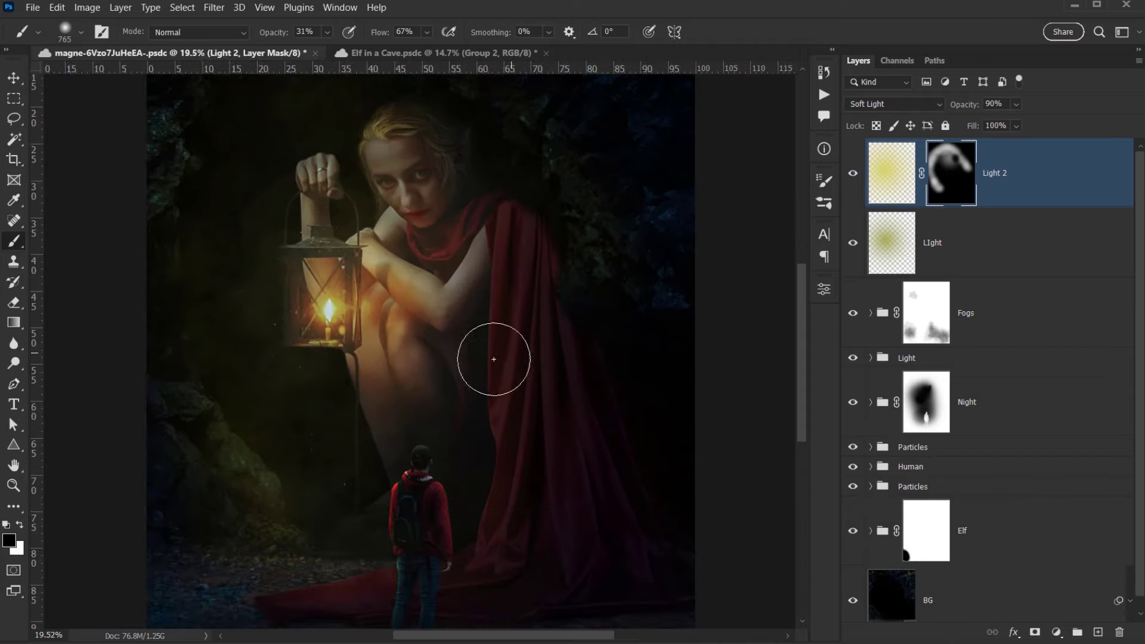
scroll(468, 365, down, 2)
click(853, 173)
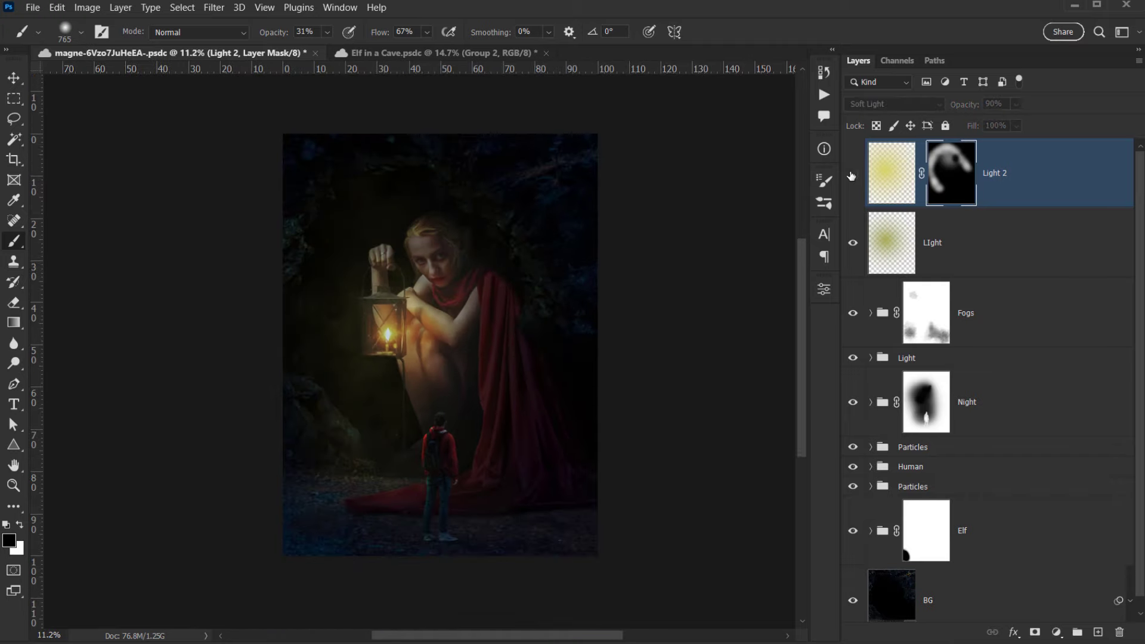
click(853, 173)
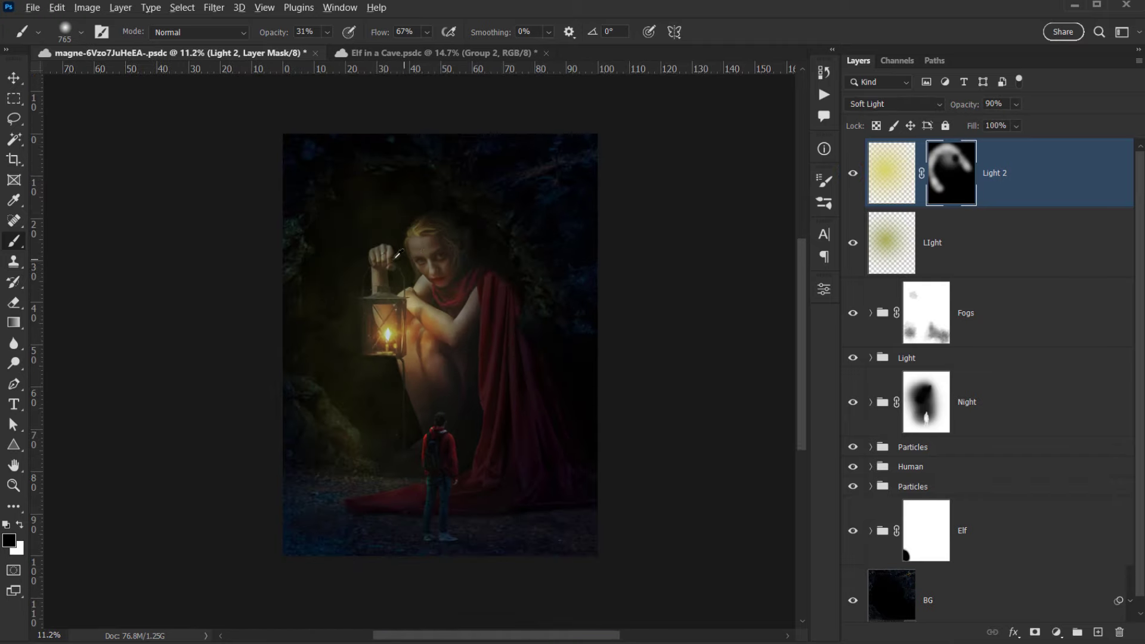
Paint white on the Light 2 mask over the candle flame and lantern with soft brushes of about 1202 and 2588 px.
scroll(350, 295, up, 6)
drag(358, 296, 386, 303)
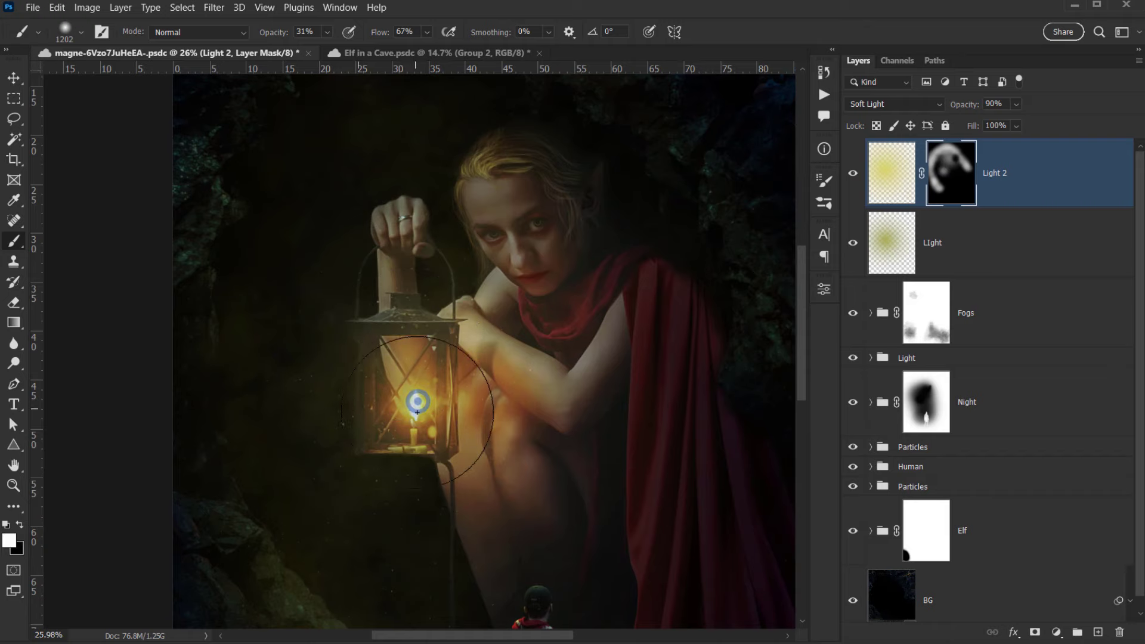
drag(411, 397, 556, 399)
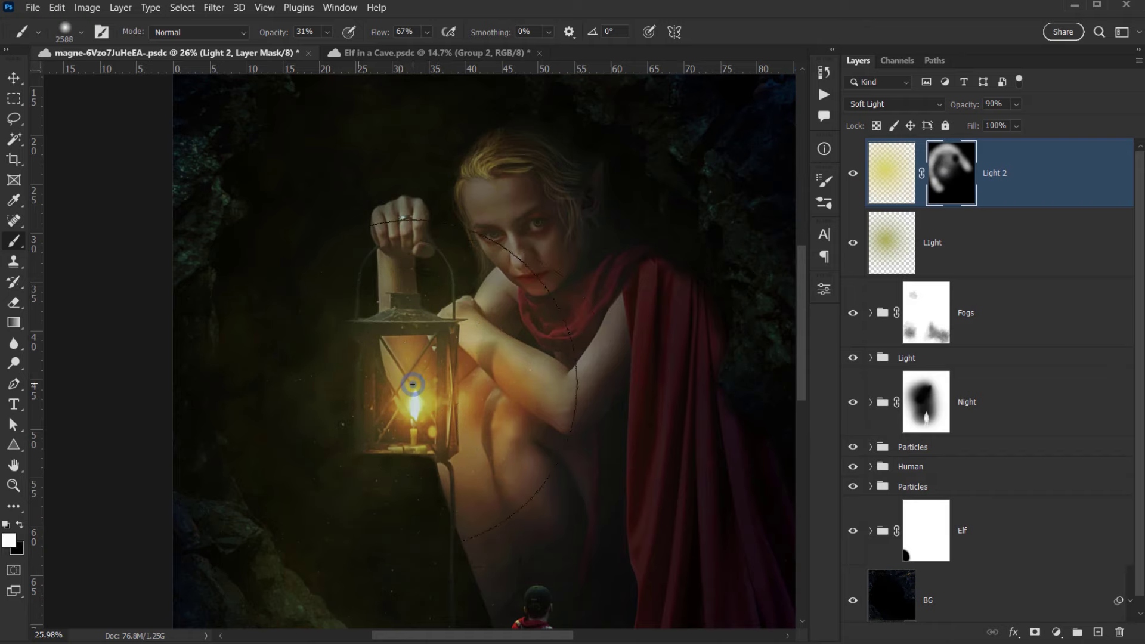
Set the Light 2 layer's blend mode to Overlay and compare the image with the layer hidden and shown.
scroll(783, 243, down, 5)
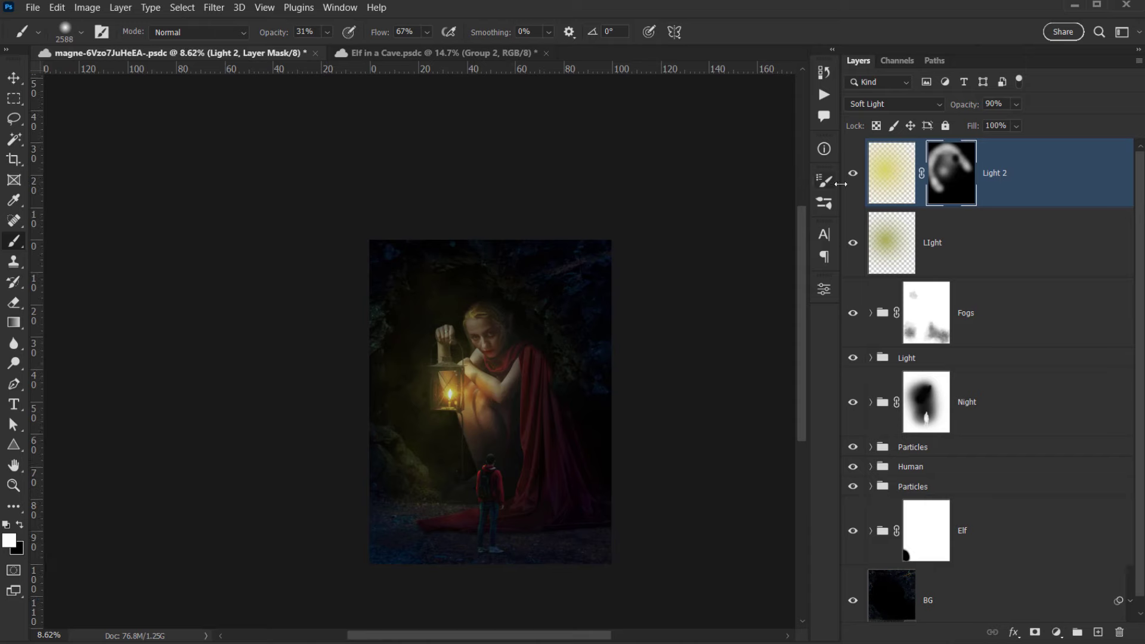
click(877, 105)
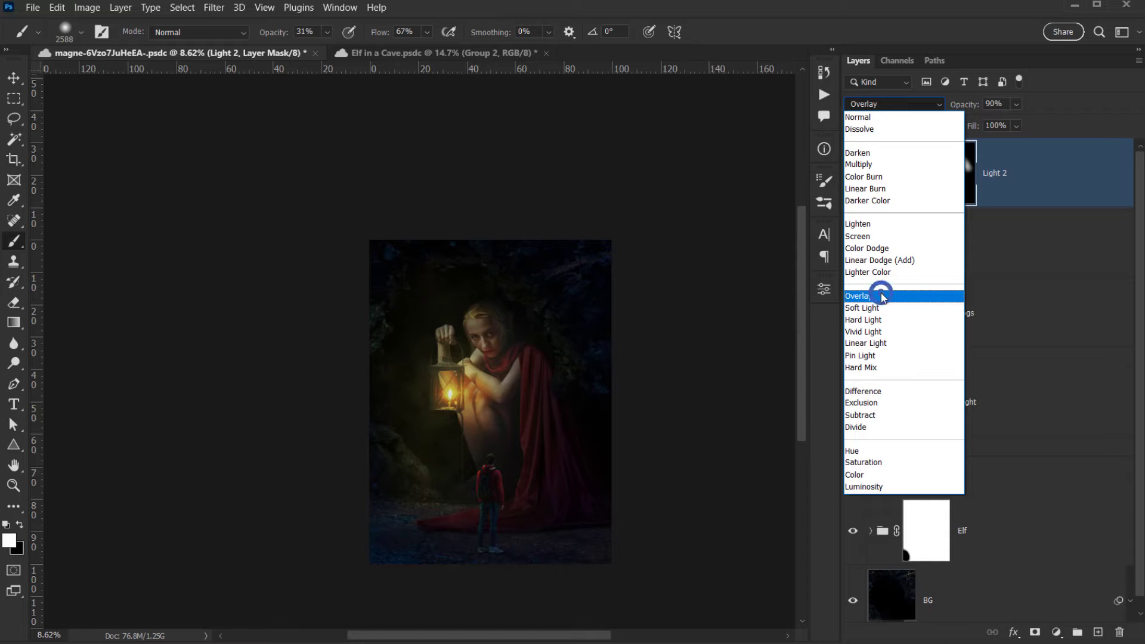
click(883, 297)
click(855, 176)
click(855, 176)
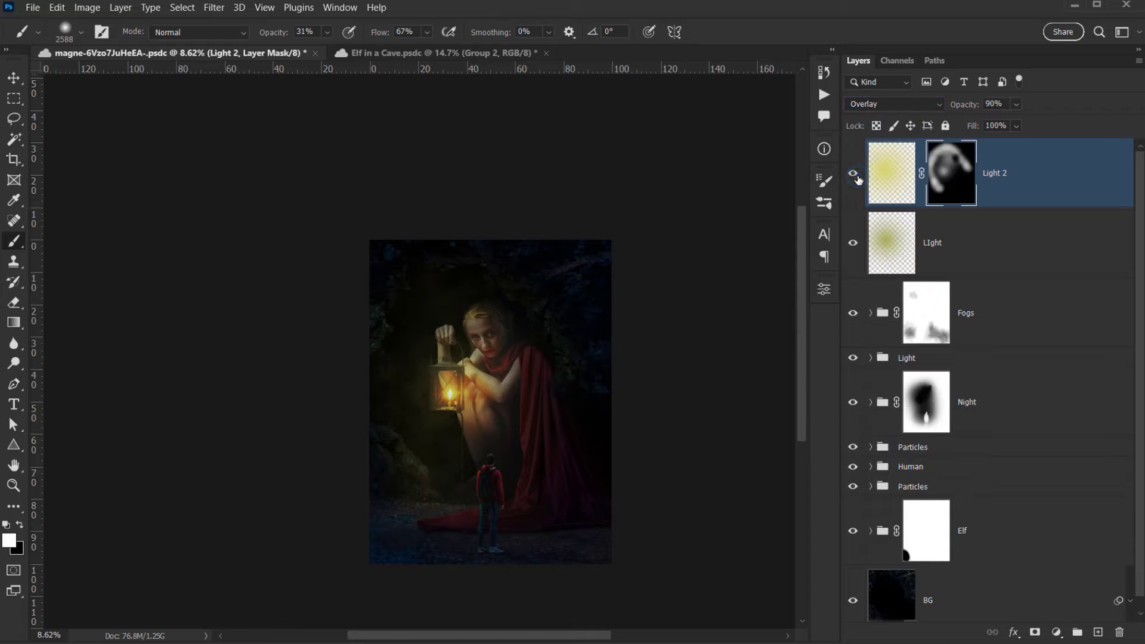
click(856, 176)
click(856, 176)
click(855, 176)
click(856, 176)
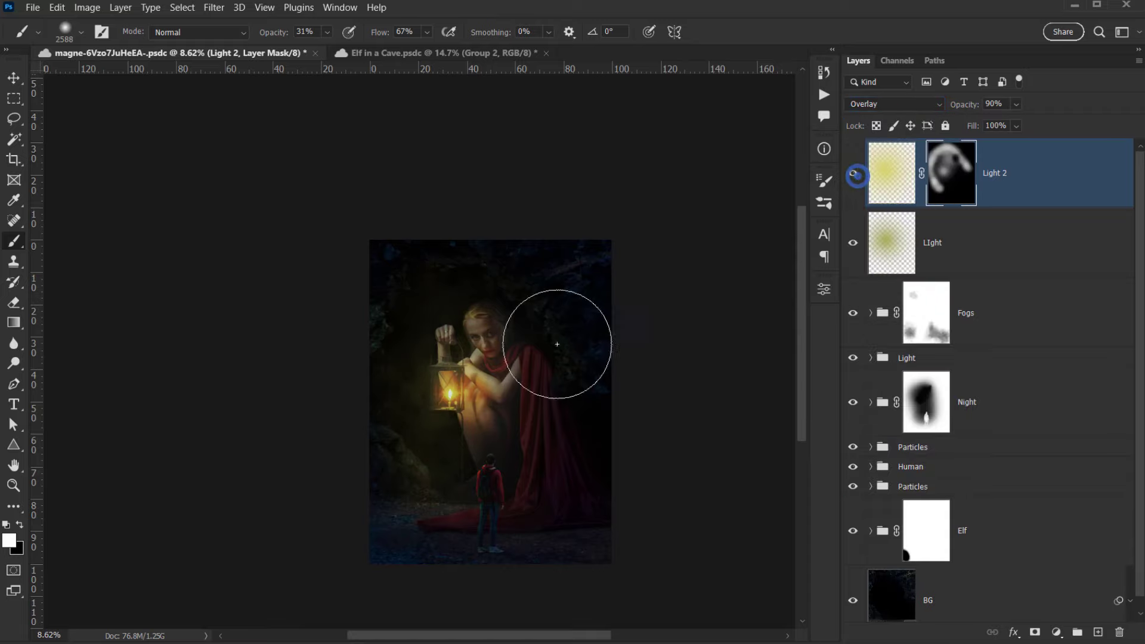
Recheck the blend modes for Light 2, keep Overlay, and reduce the layer's opacity to 72%.
scroll(447, 388, up, 5)
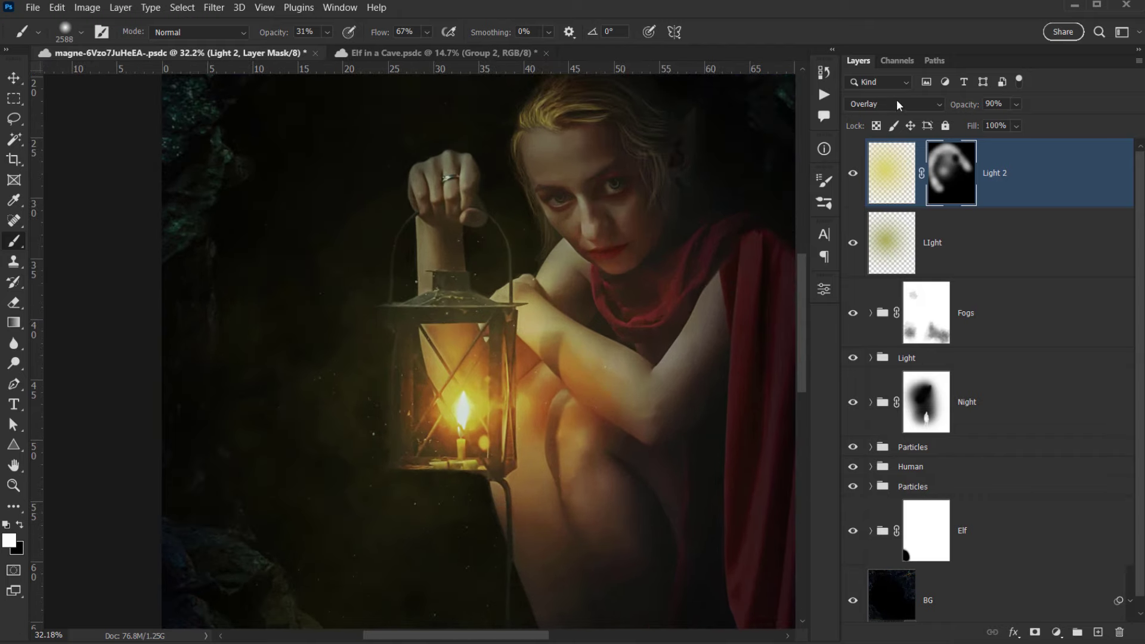
click(899, 106)
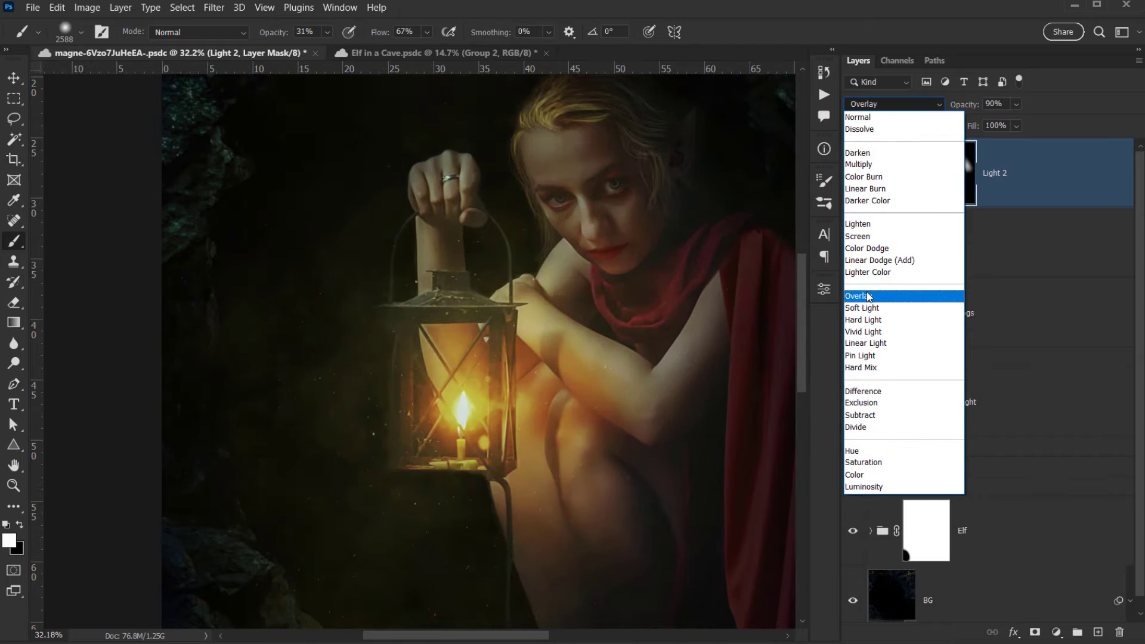
click(868, 296)
click(848, 179)
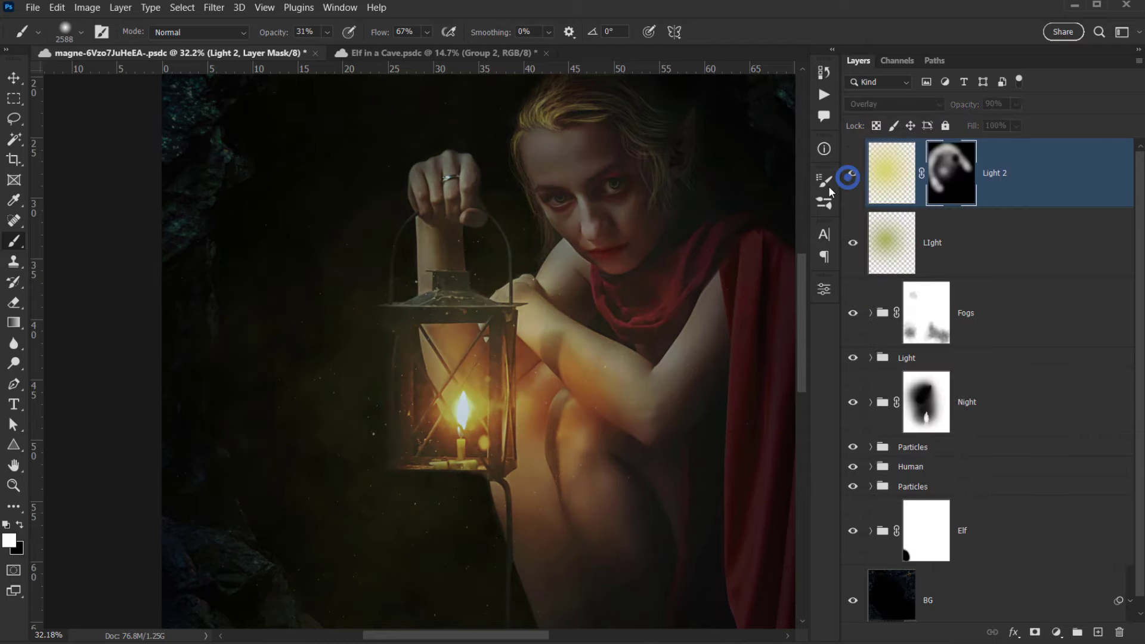
drag(512, 386, 466, 391)
drag(970, 108, 961, 107)
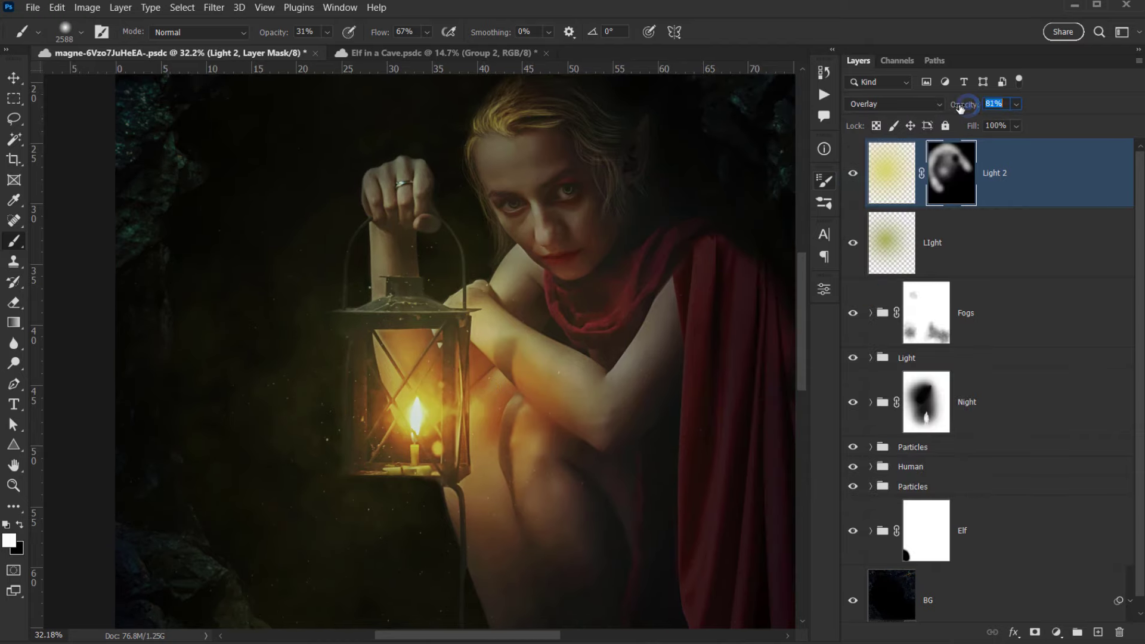
Examine the whole composite with Light 2 hidden and shown, checking the glow around the lantern and elf.
scroll(435, 339, down, 5)
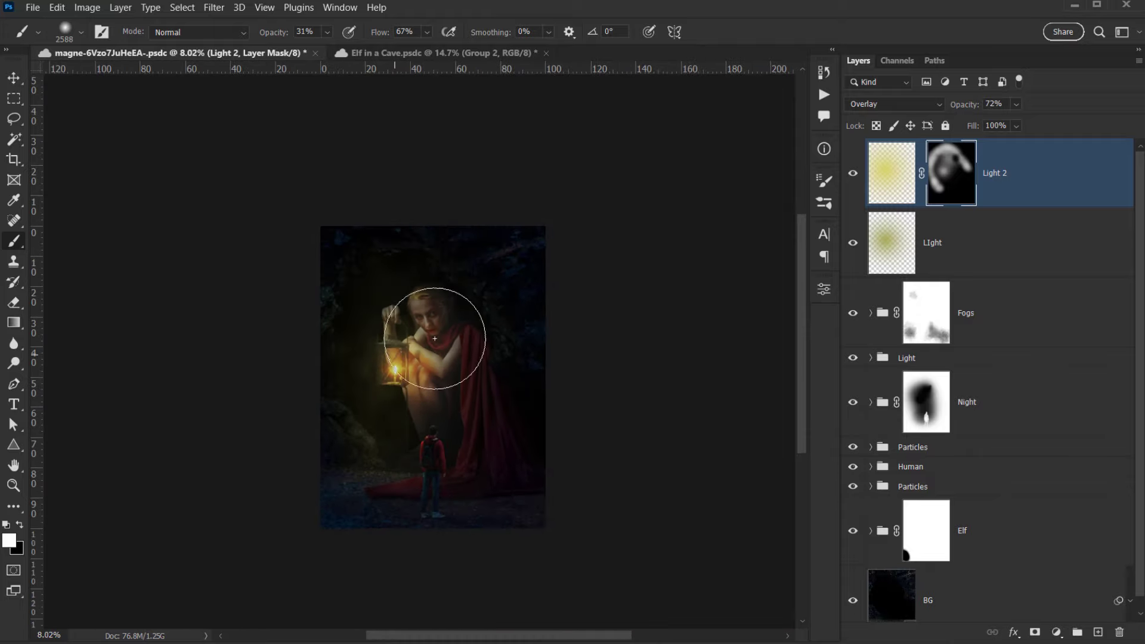
click(853, 173)
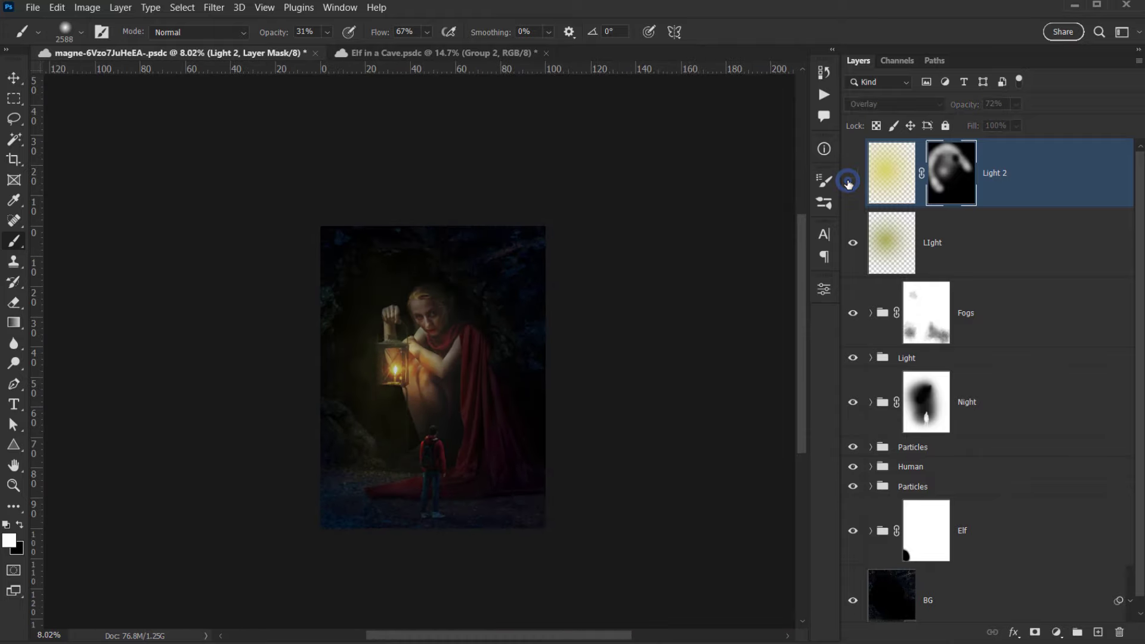
click(853, 173)
scroll(359, 366, up, 2)
scroll(447, 352, up, 1)
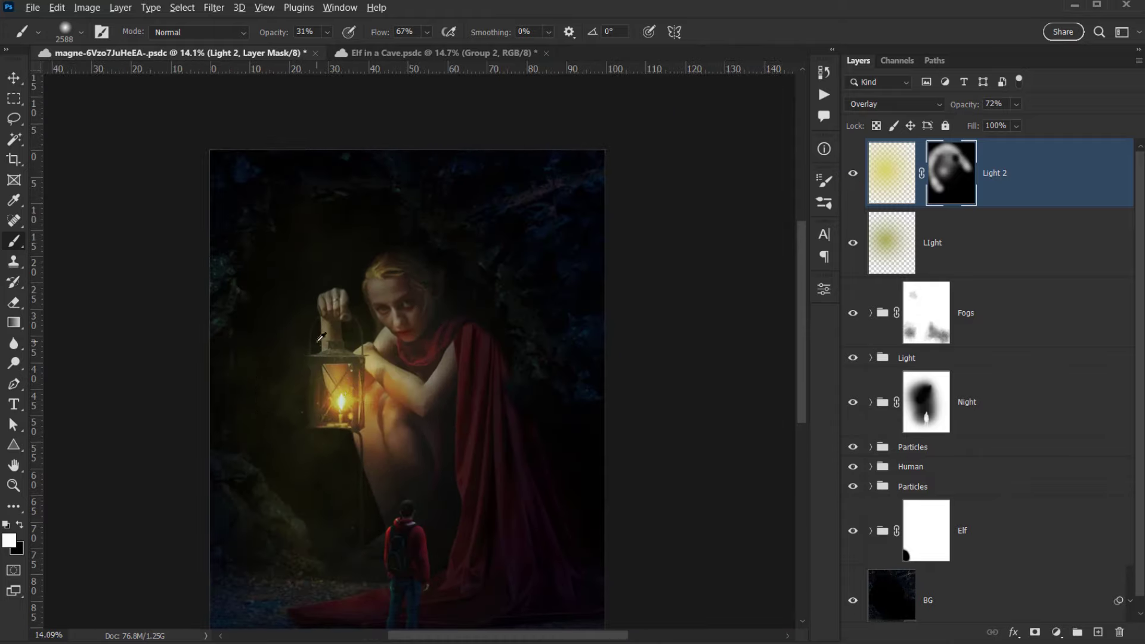
scroll(500, 239, down, 1)
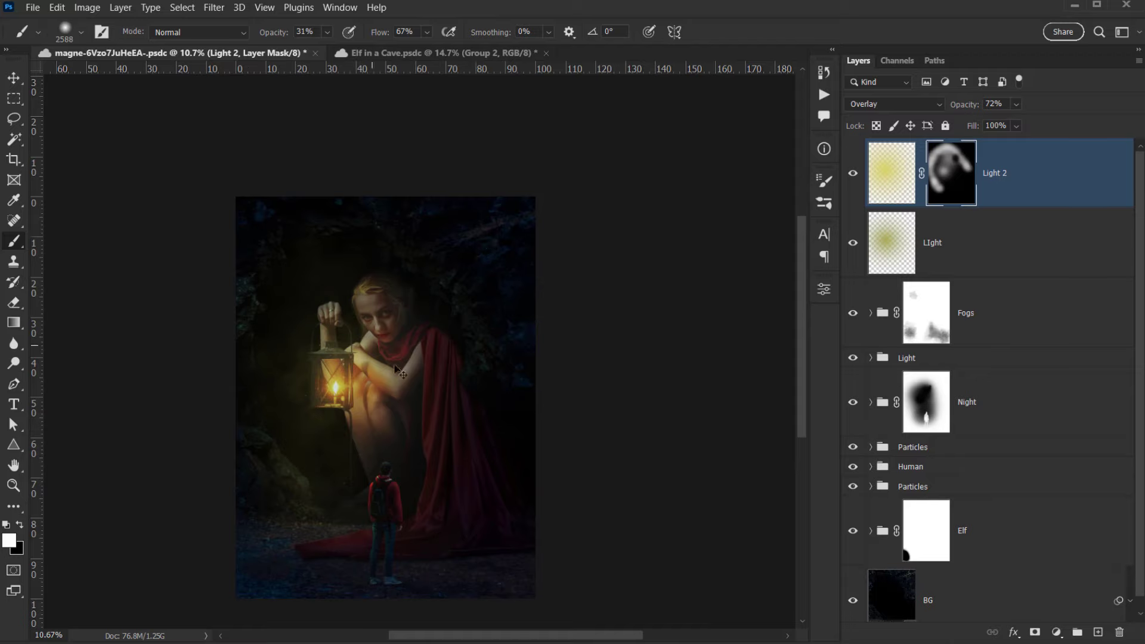
drag(391, 414, 416, 382)
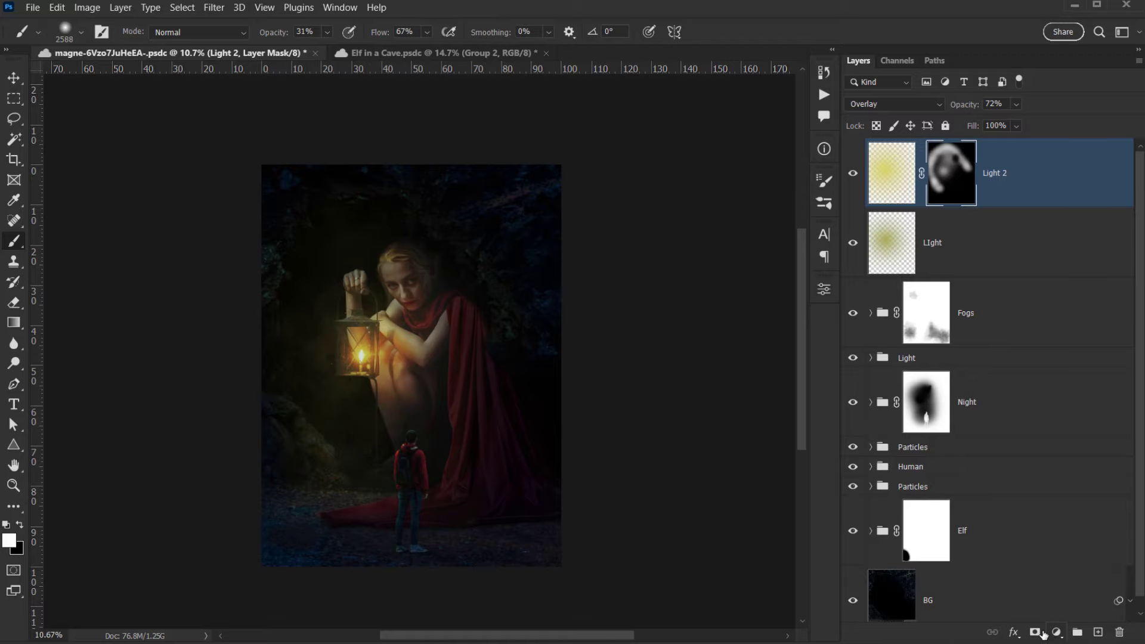
scroll(446, 512, up, 4)
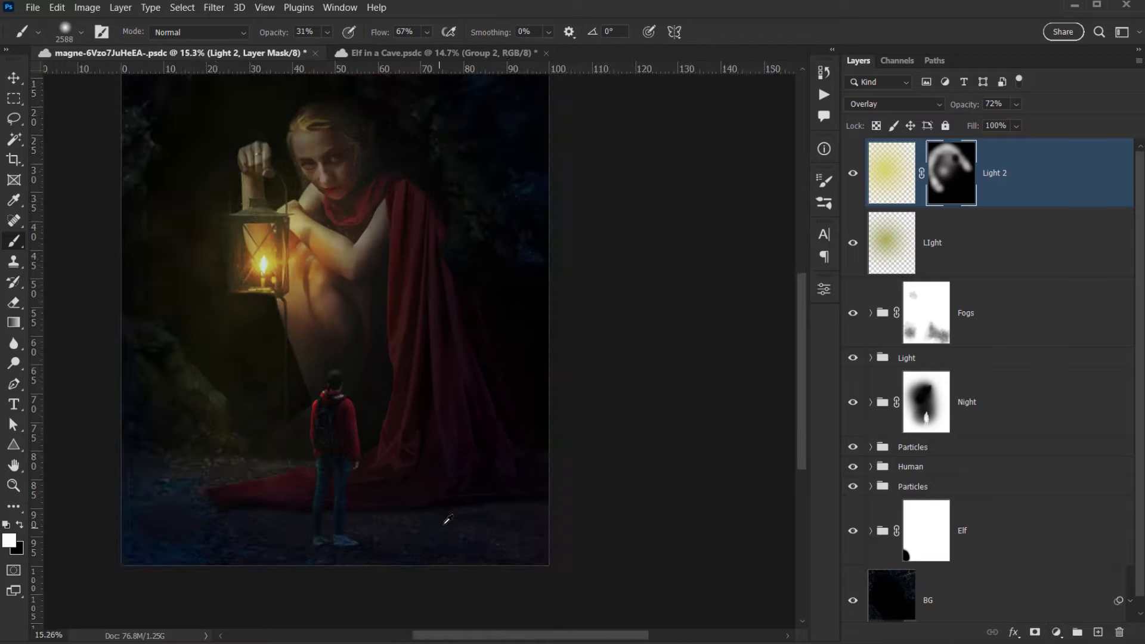
scroll(448, 519, up, 2)
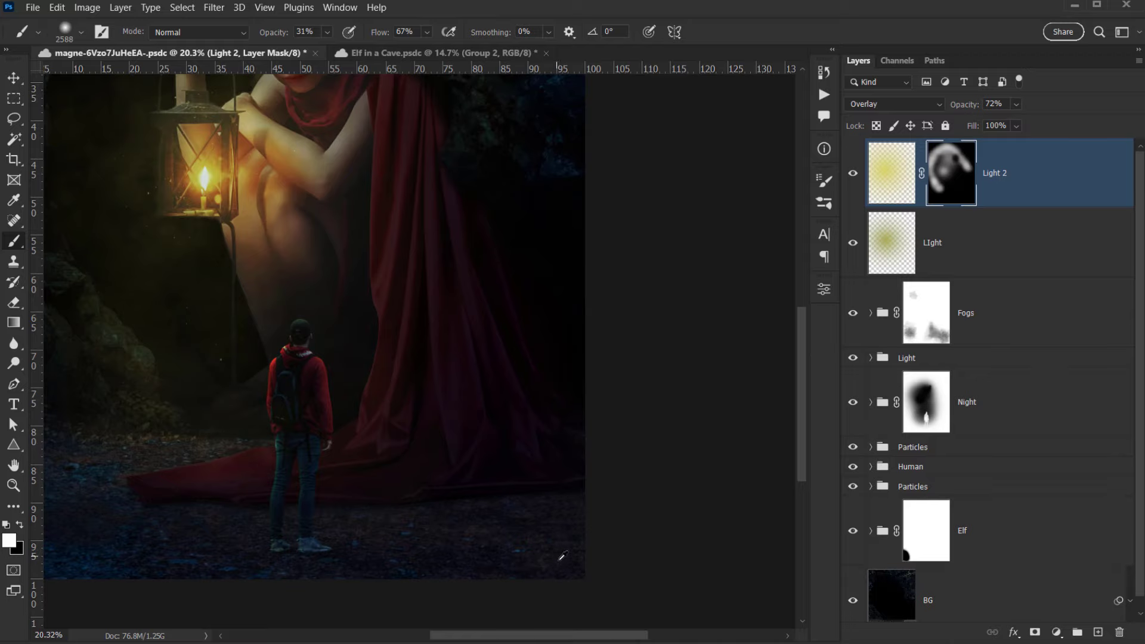
alt+click(562, 569)
scroll(379, 396, left, 1)
click(11, 543)
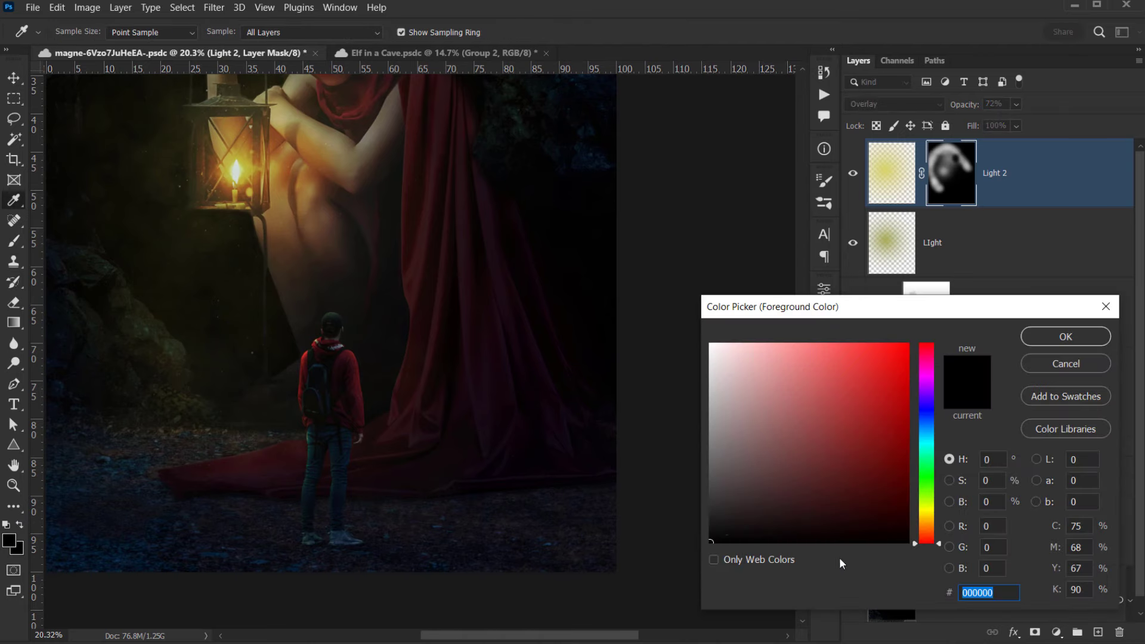
click(716, 529)
click(1056, 363)
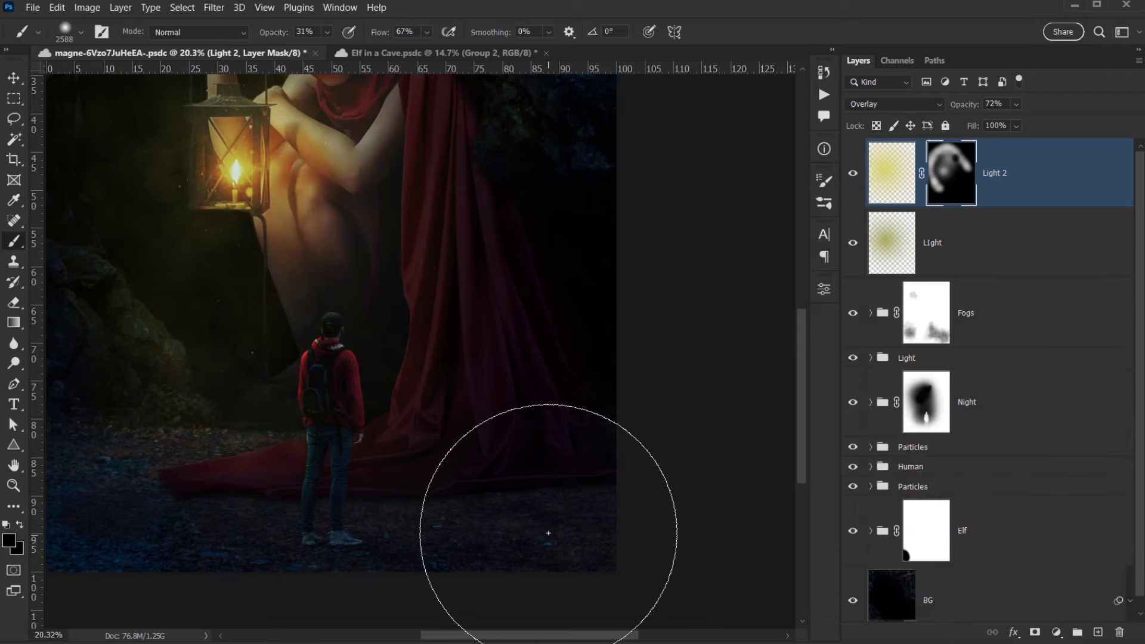
Sample a dark tone from the ground beside the man and adjust the foreground colour to a warm near-black, #171514.
alt+click(519, 521)
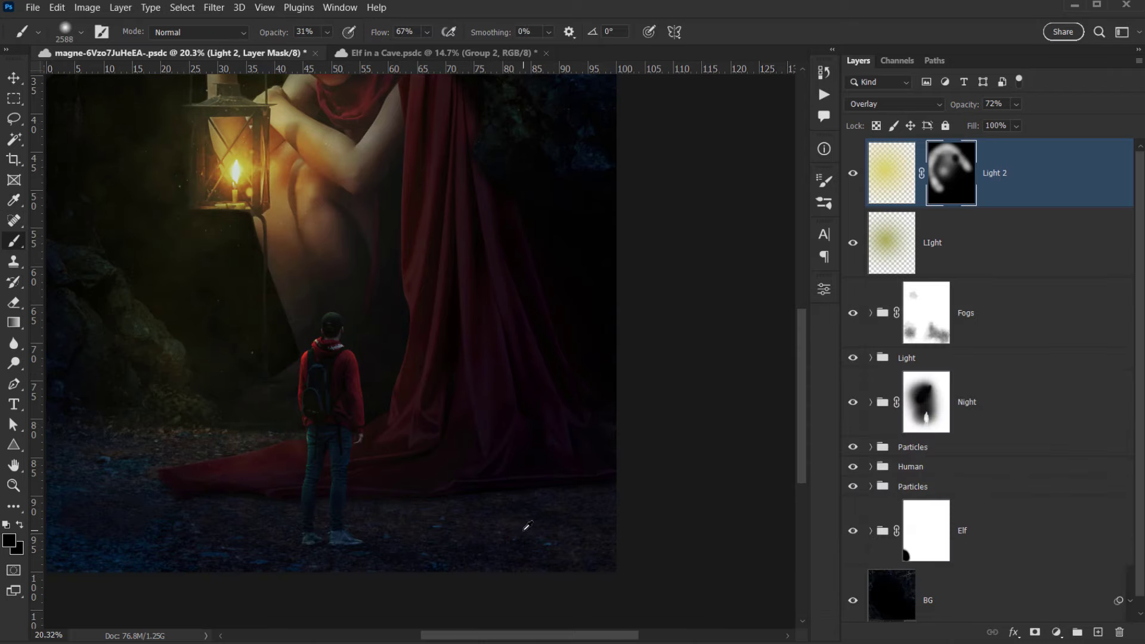
alt+click(902, 178)
alt+click(571, 530)
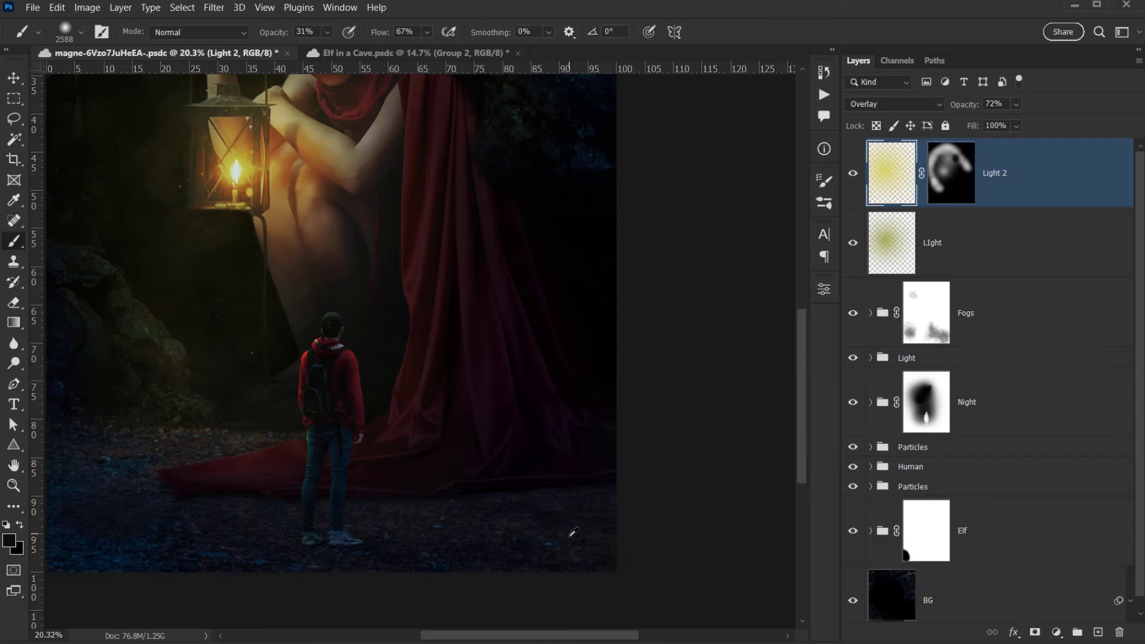
right_click(487, 494)
click(813, 31)
click(16, 541)
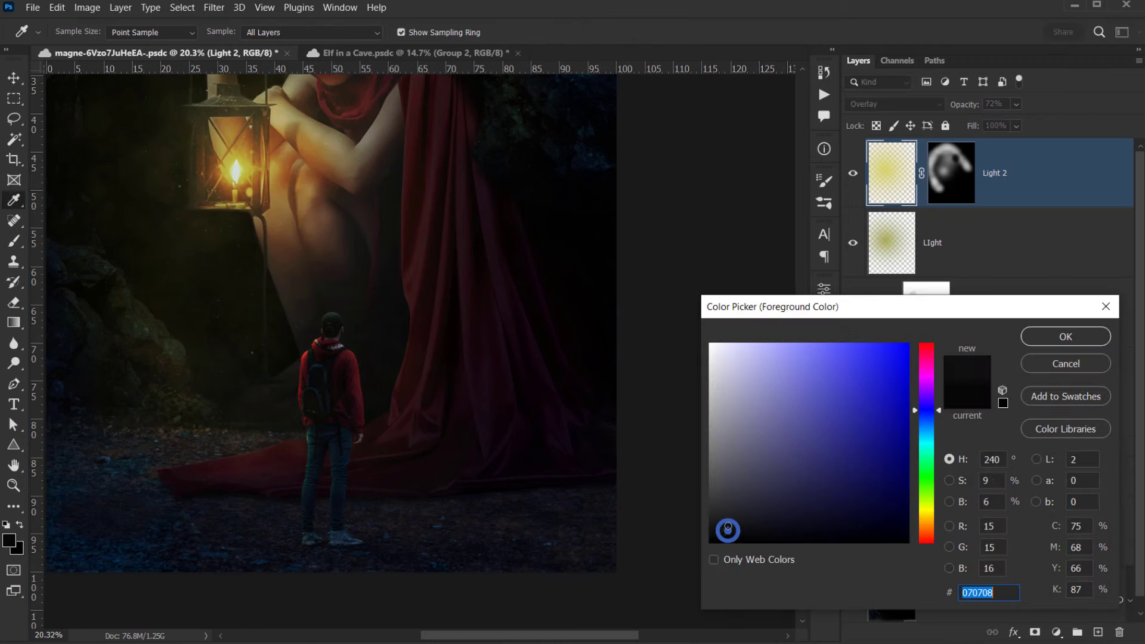
click(926, 519)
drag(926, 523, 926, 534)
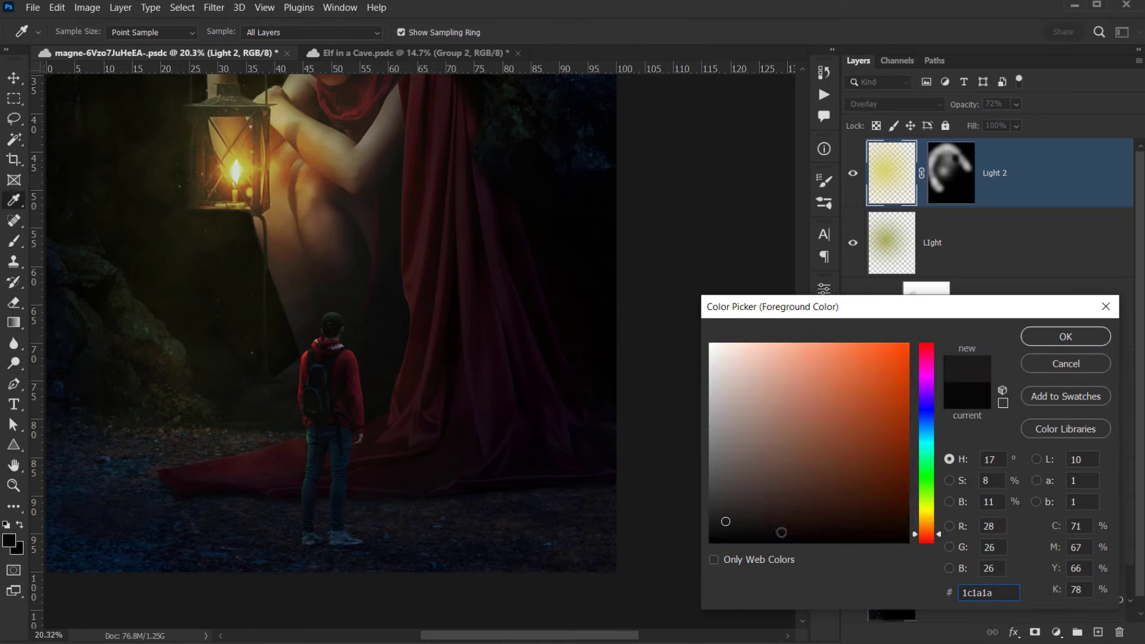
drag(735, 513, 733, 525)
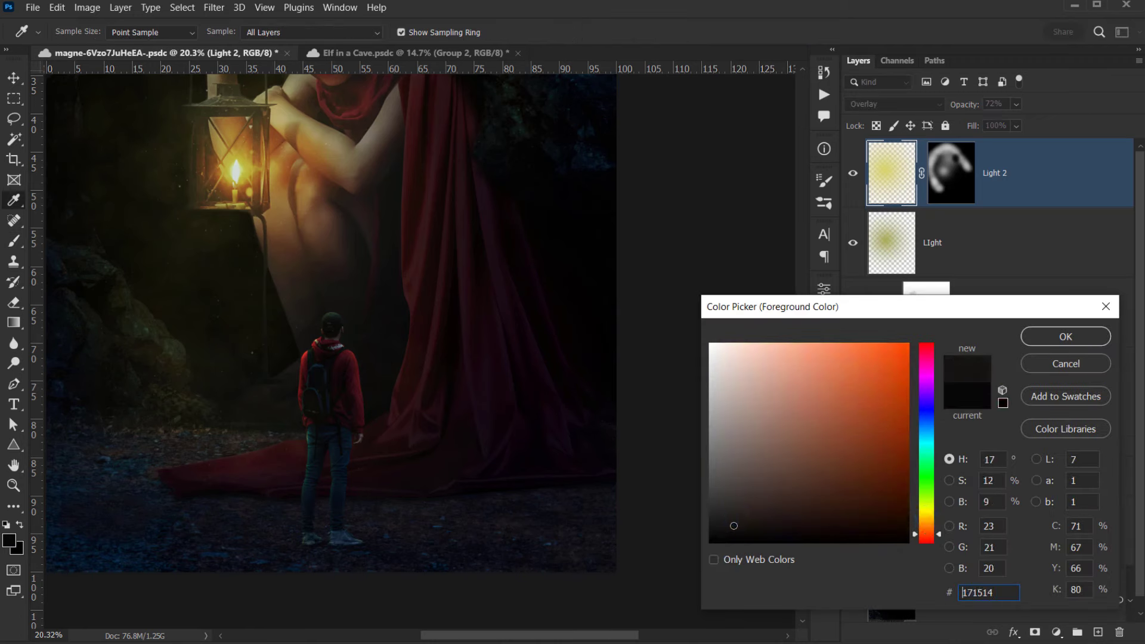
click(1067, 337)
key(b)
Add a Solid Color fill layer above Light 2 in the near-black foreground colour and set its blend mode to Overlay.
alt+scroll(478, 364, down, 4)
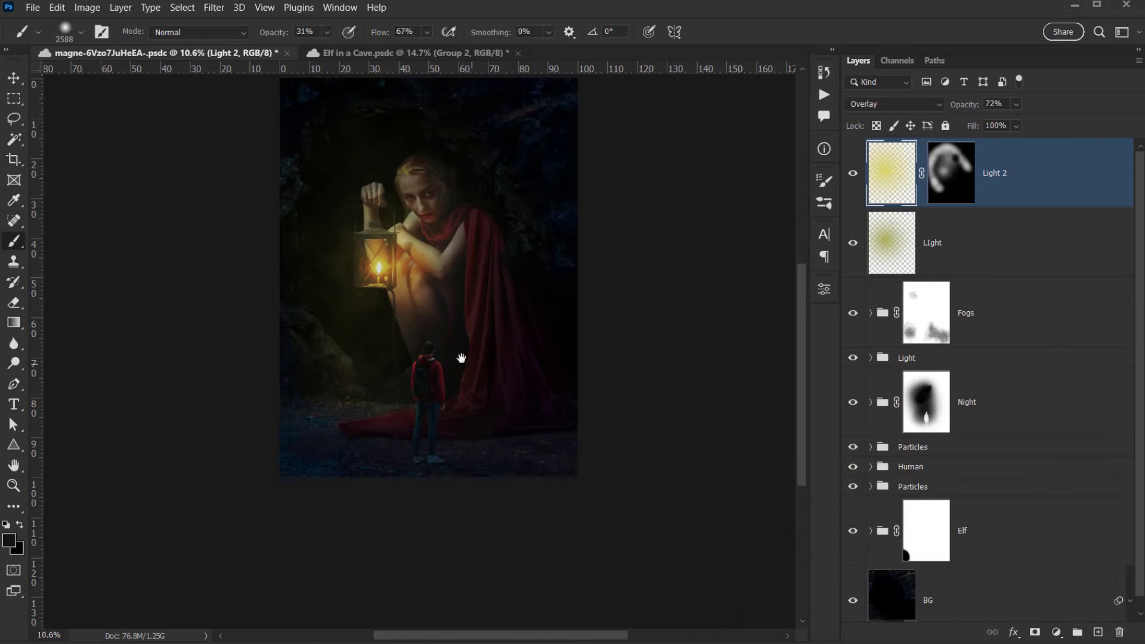
drag(498, 374, 480, 412)
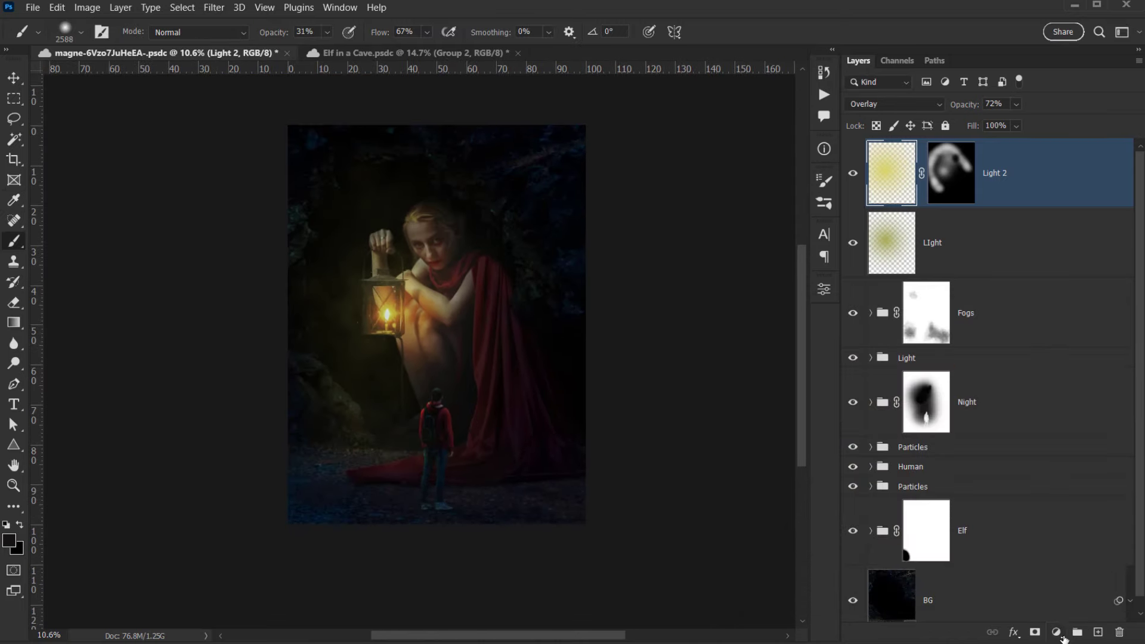
click(1057, 633)
click(1067, 365)
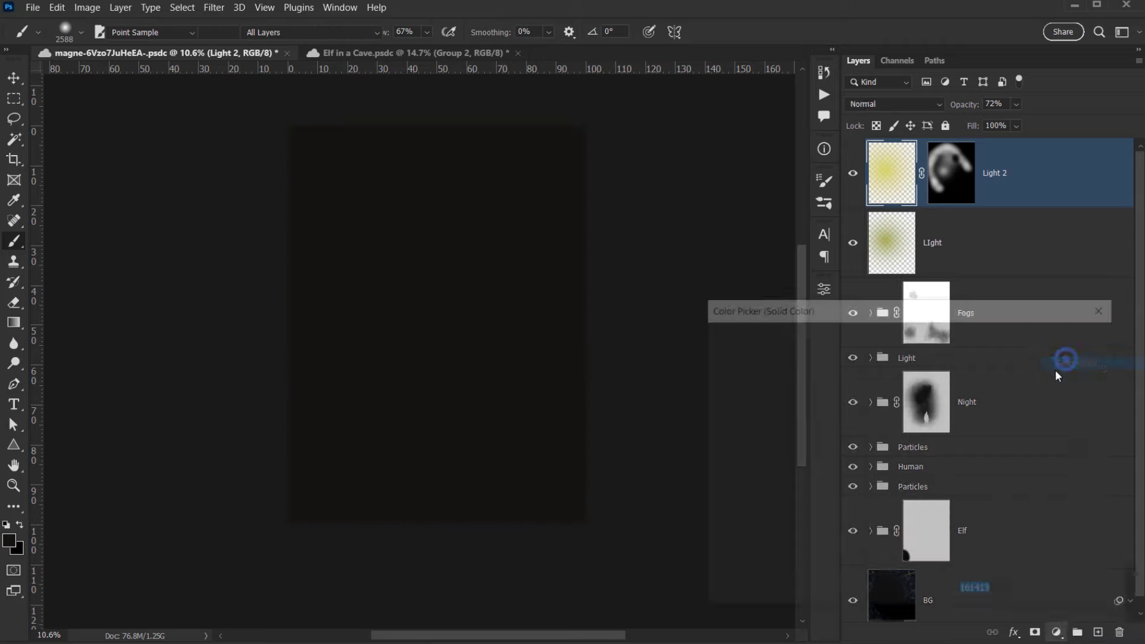
click(1065, 335)
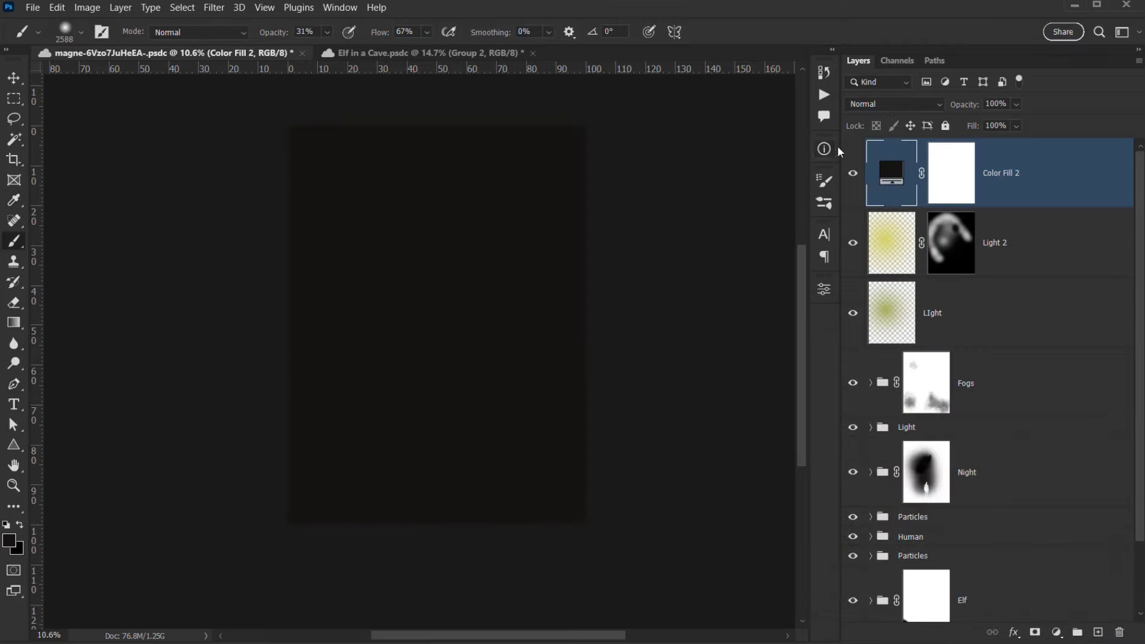
click(877, 105)
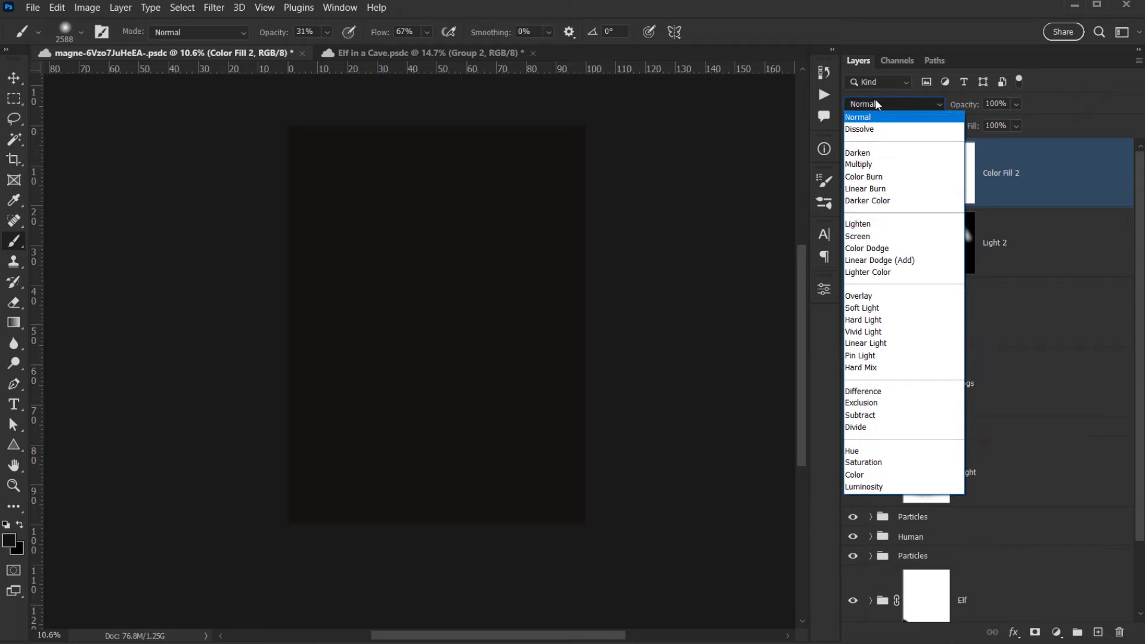
click(870, 296)
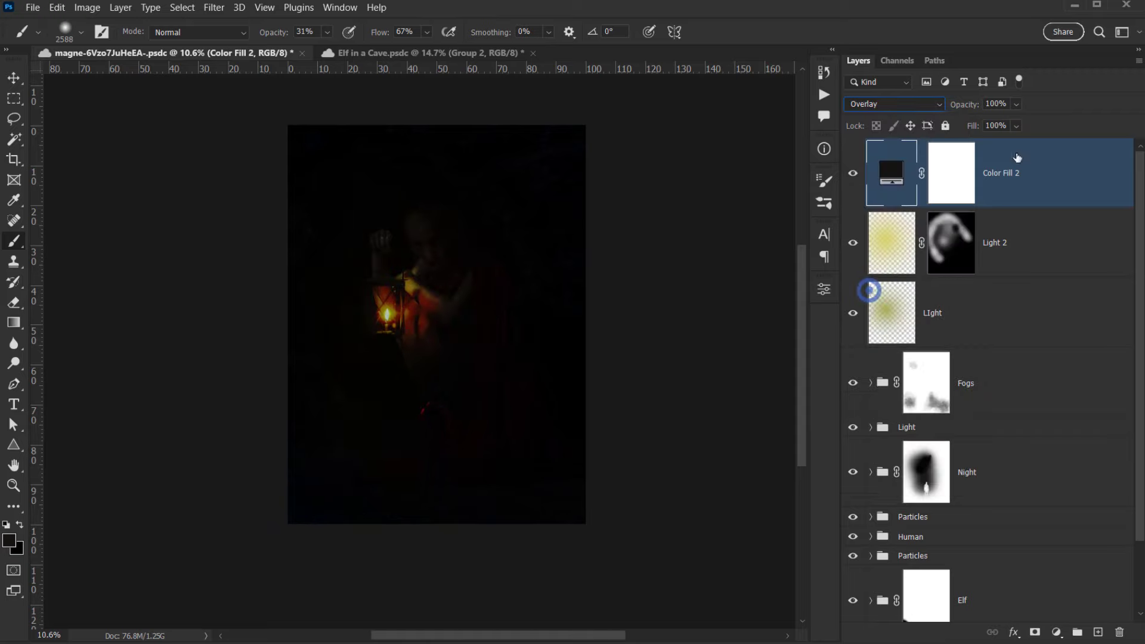
Invert the Color Fill 2 layer mask to black and set the brush flow to 59%.
click(952, 167)
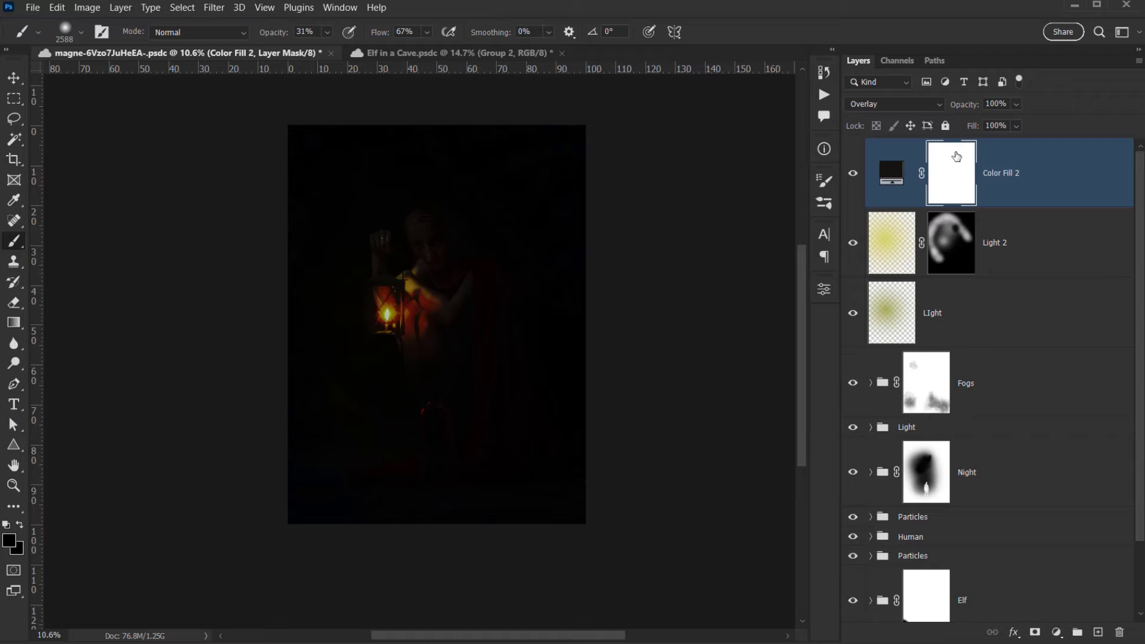
key(ctrl+i)
drag(472, 341, 547, 356)
drag(379, 36, 374, 36)
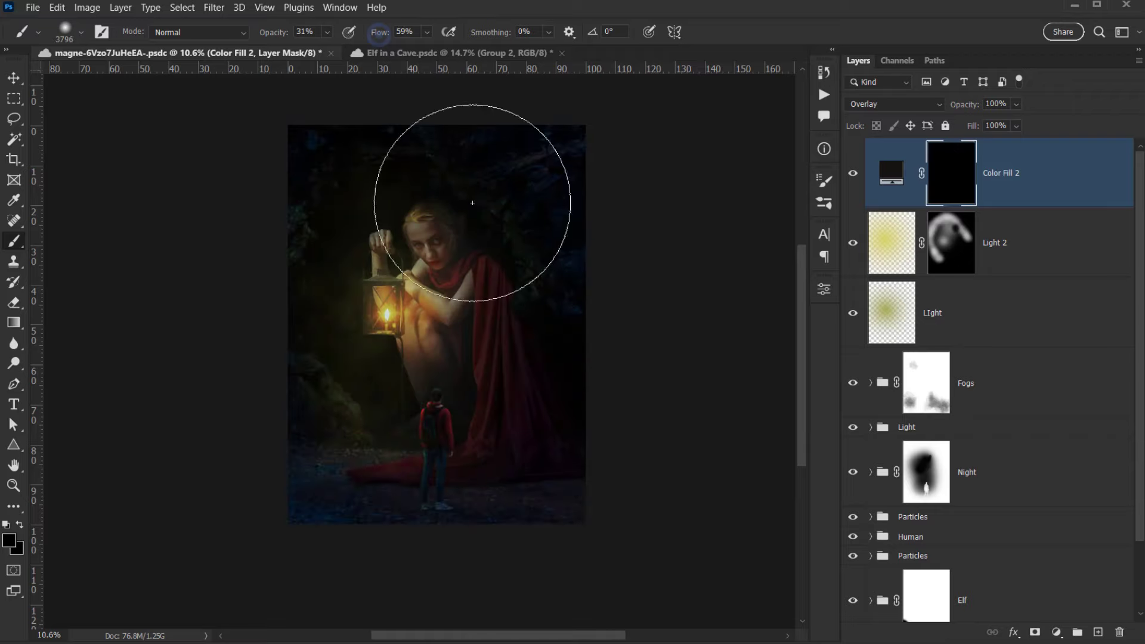
drag(523, 251, 566, 261)
mouse_move(584, 143)
mouse_down()
mouse_move(621, 230)
mouse_move(581, 286)
mouse_move(506, 337)
mouse_up()
Paint white on the Color Fill 2 mask along the image's right edge with a soft brush of about 4294 px.
key(d)
key(x)
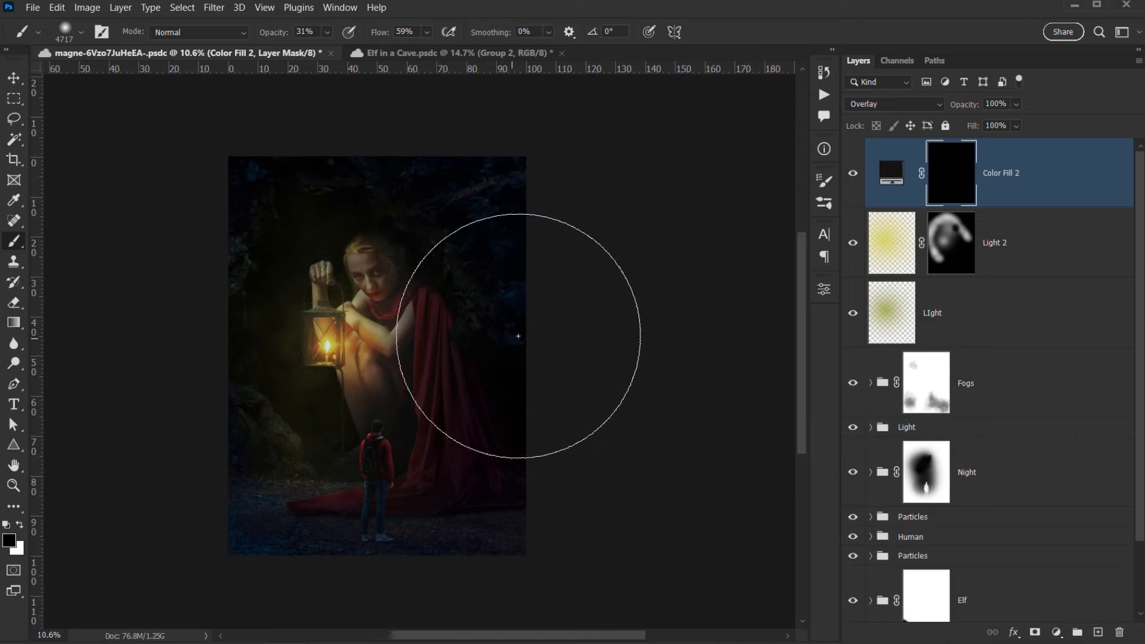
key(x)
drag(554, 255, 505, 267)
drag(503, 224, 447, 229)
mouse_move(455, 126)
mouse_down()
mouse_move(519, 159)
mouse_move(554, 218)
mouse_move(583, 453)
mouse_move(560, 531)
mouse_move(471, 596)
mouse_move(378, 593)
mouse_move(540, 480)
mouse_move(463, 545)
mouse_move(472, 505)
mouse_up()
drag(471, 505, 521, 511)
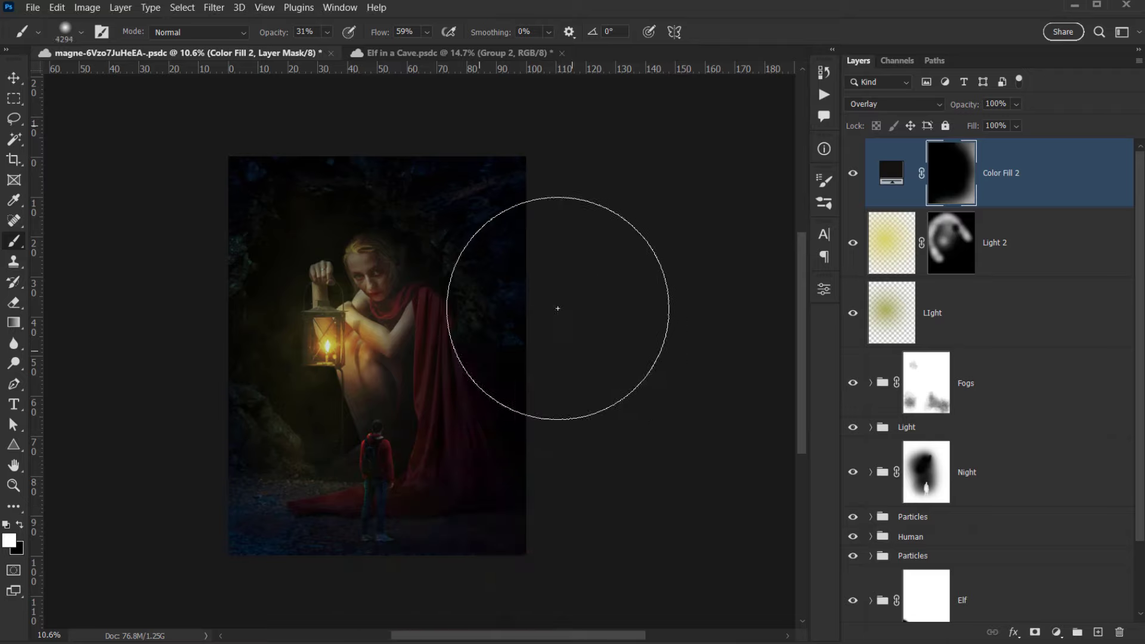
mouse_move(524, 207)
mouse_down()
mouse_move(547, 456)
mouse_move(541, 416)
mouse_up()
drag(517, 255, 326, 490)
Paint white on the Color Fill 2 mask along the image's left and bottom edges, reducing the soft brush to about 2000 px.
right_click(268, 185)
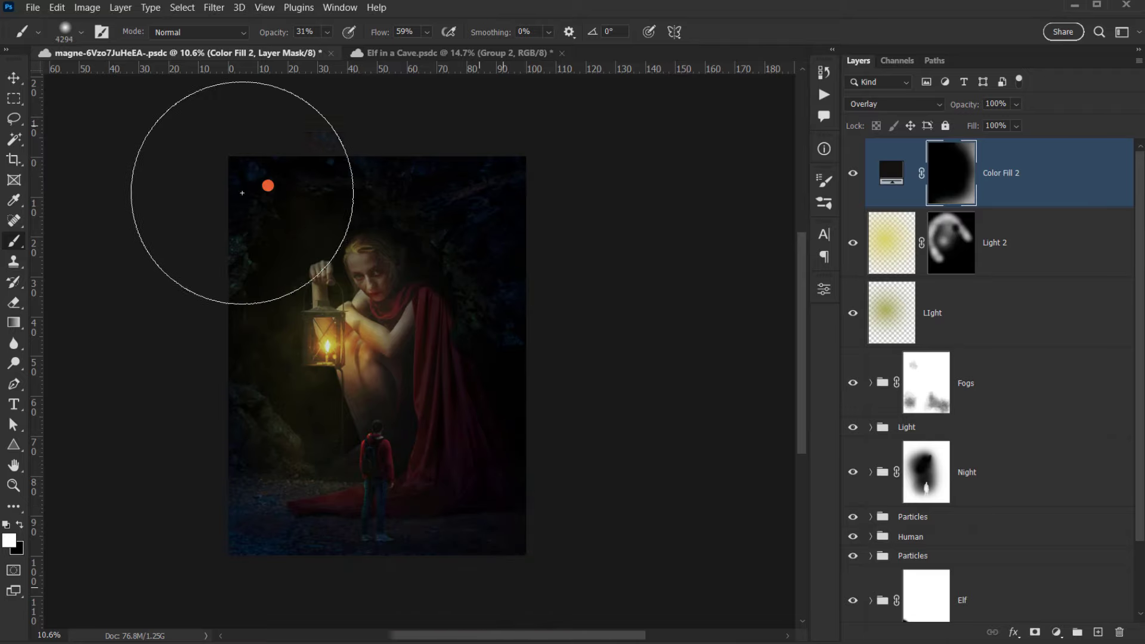
right_click(277, 232)
click(834, 10)
drag(357, 213, 294, 215)
mouse_move(461, 153)
mouse_down()
mouse_move(239, 177)
mouse_move(173, 402)
mouse_up()
drag(213, 335, 253, 550)
mouse_move(223, 509)
mouse_down()
mouse_move(253, 560)
mouse_move(365, 583)
mouse_up()
drag(261, 558, 624, 545)
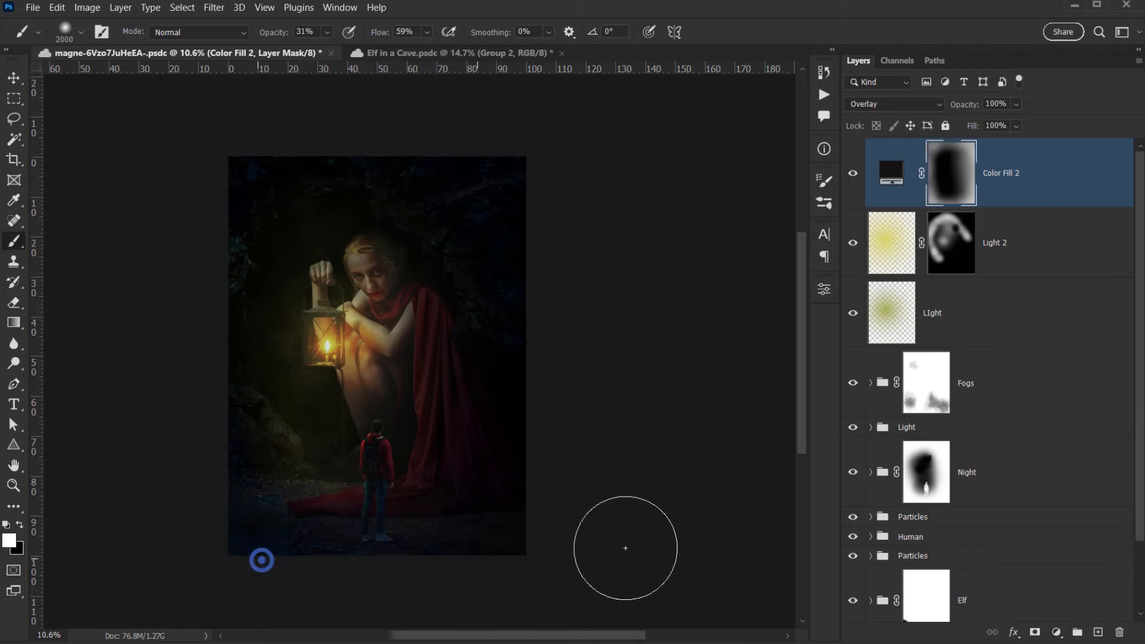
mouse_move(223, 565)
mouse_down()
mouse_move(480, 571)
mouse_move(642, 549)
mouse_up()
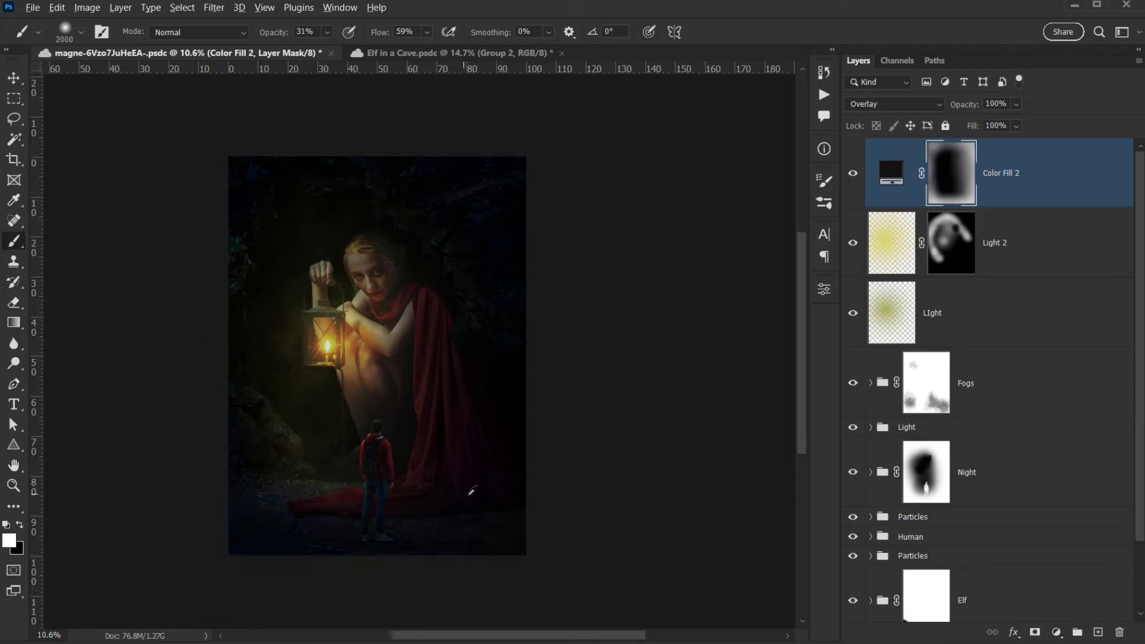
Darken the right, left and bottom borders further with white strokes on the Color Fill 2 mask, using a brush of about 3207 px.
drag(467, 495, 501, 496)
mouse_move(530, 188)
mouse_down()
mouse_move(578, 546)
mouse_move(550, 363)
mouse_move(555, 513)
mouse_up()
drag(556, 546, 510, 617)
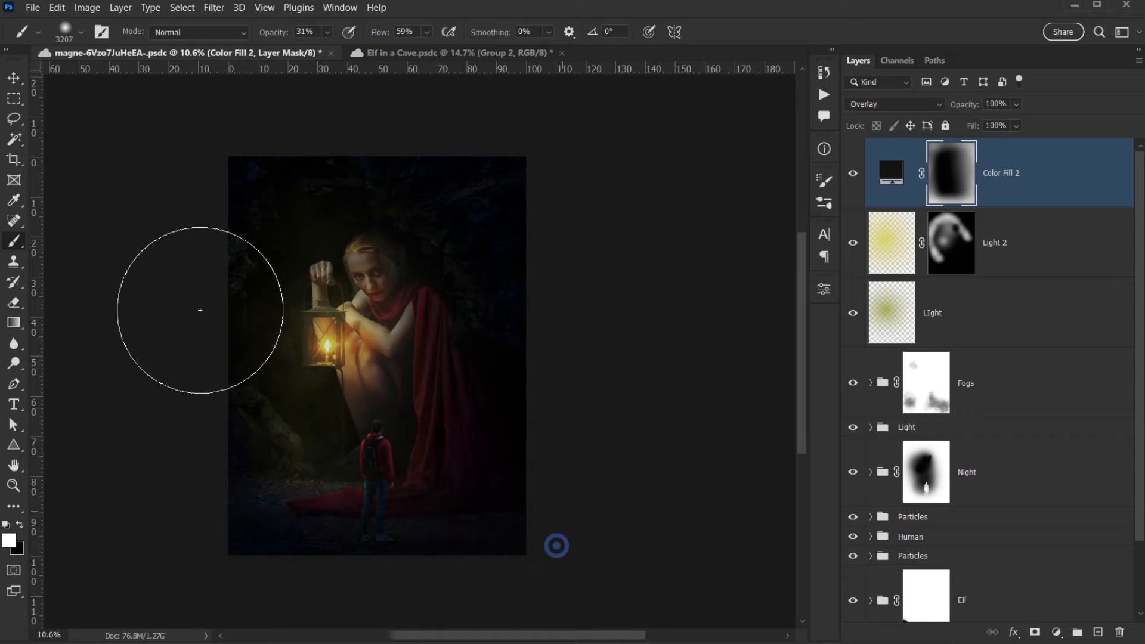
mouse_move(199, 163)
mouse_down()
mouse_move(179, 197)
mouse_move(186, 570)
mouse_move(235, 594)
mouse_up()
drag(266, 610, 266, 610)
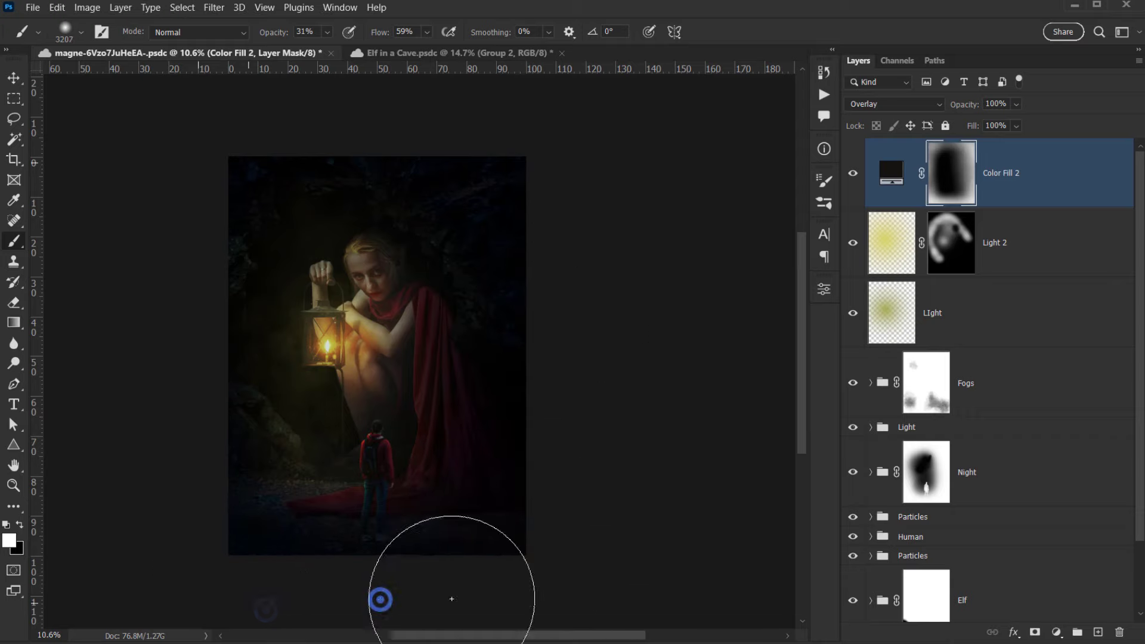
Move the Color Fill 2 layer below the LIght layer and compare the image with LIght hidden and shown.
drag(1053, 165, 1037, 324)
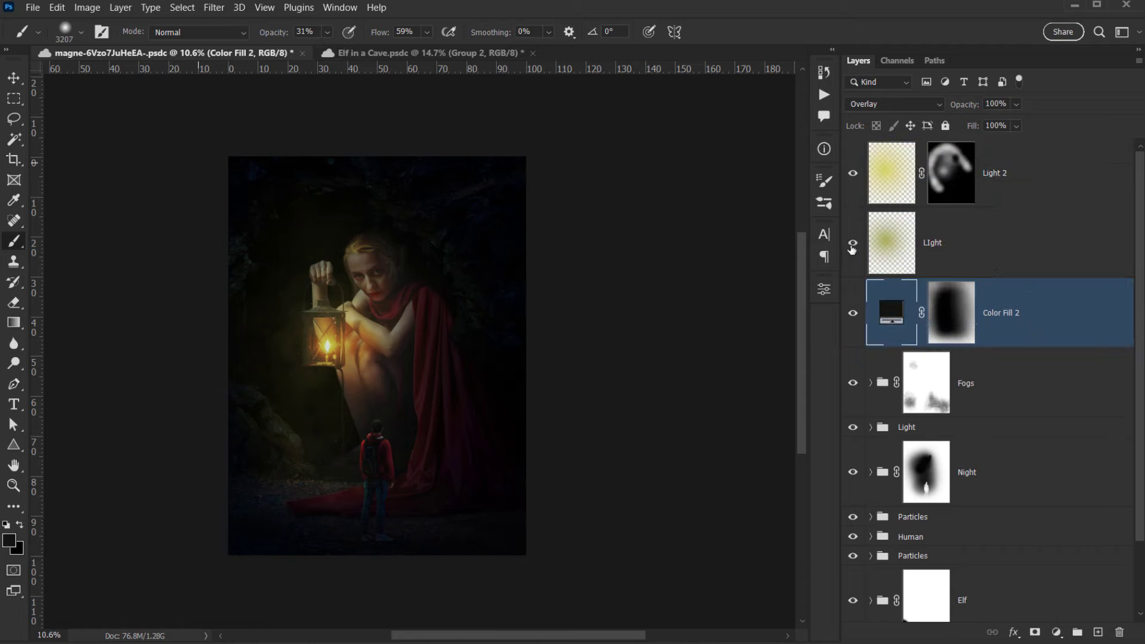
click(853, 245)
click(853, 245)
Set the LIght layer's opacity to 15%.
click(957, 232)
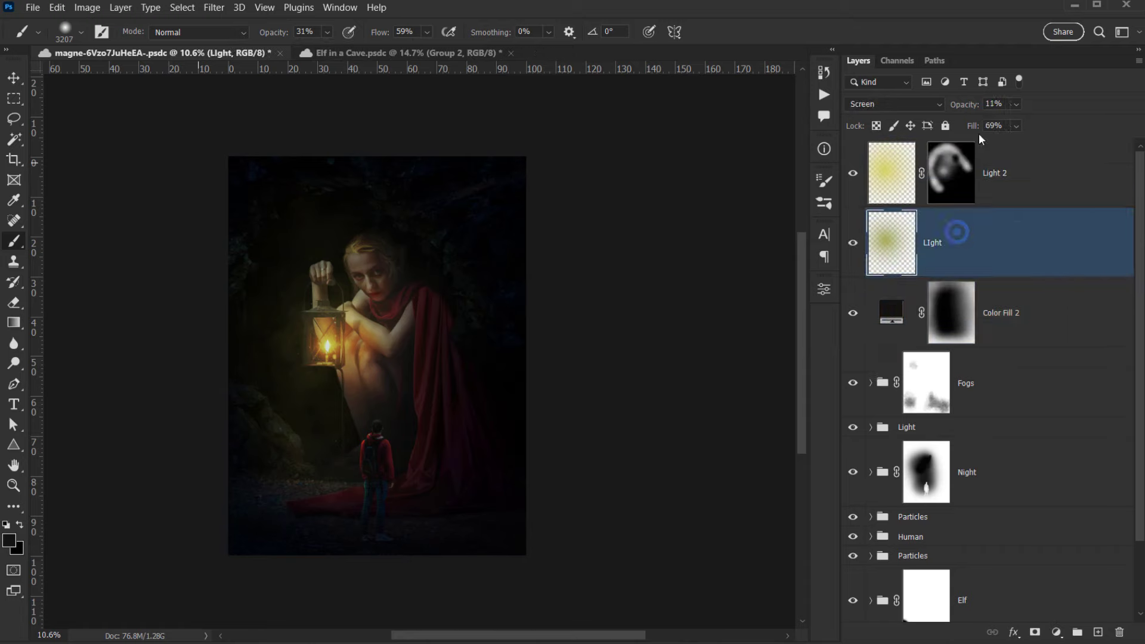
drag(970, 104, 976, 106)
drag(370, 368, 391, 370)
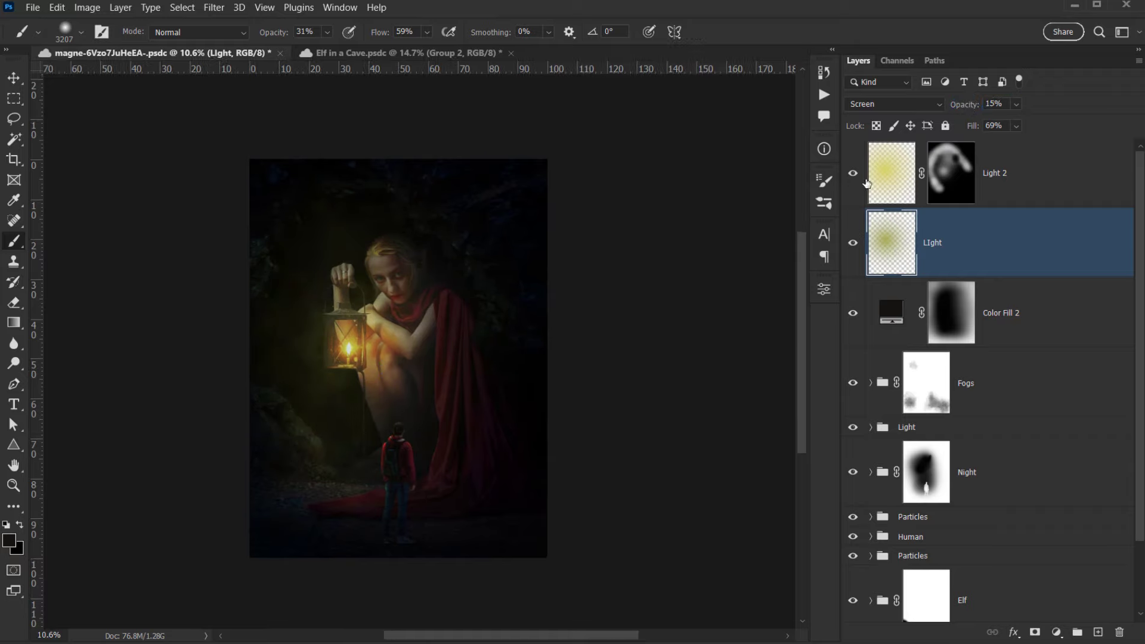
Compare the composite with Light 2 and with Color Fill 2 hidden and shown, checking the lantern glow and the darkened edges.
click(853, 174)
click(854, 175)
click(854, 174)
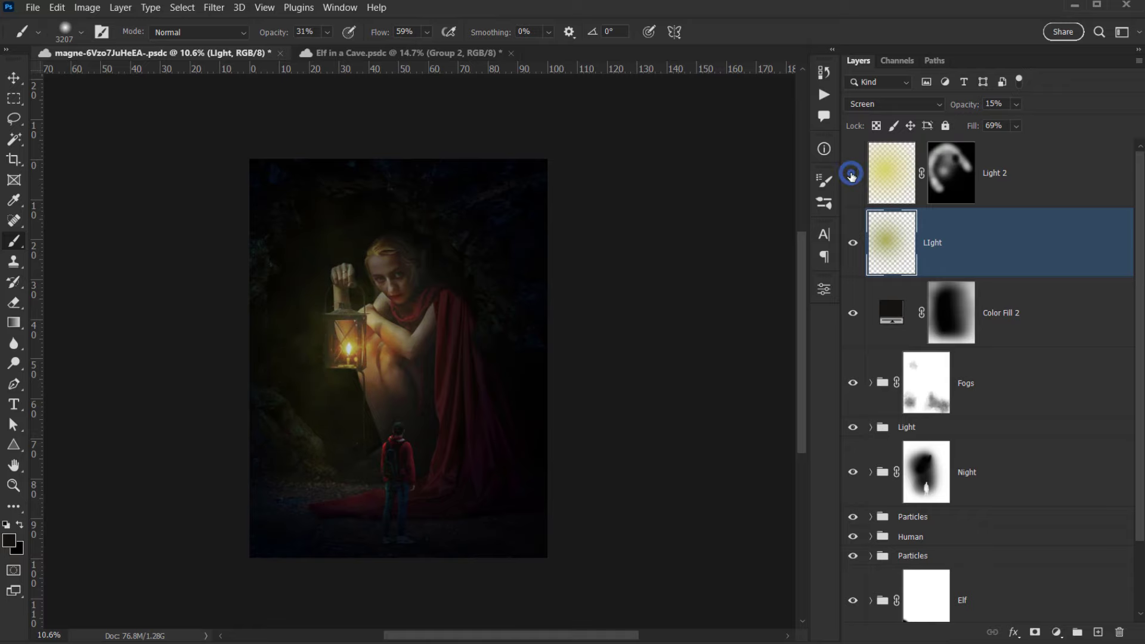
click(854, 174)
key(ctrl+plus)
scroll(295, 364, down, 5)
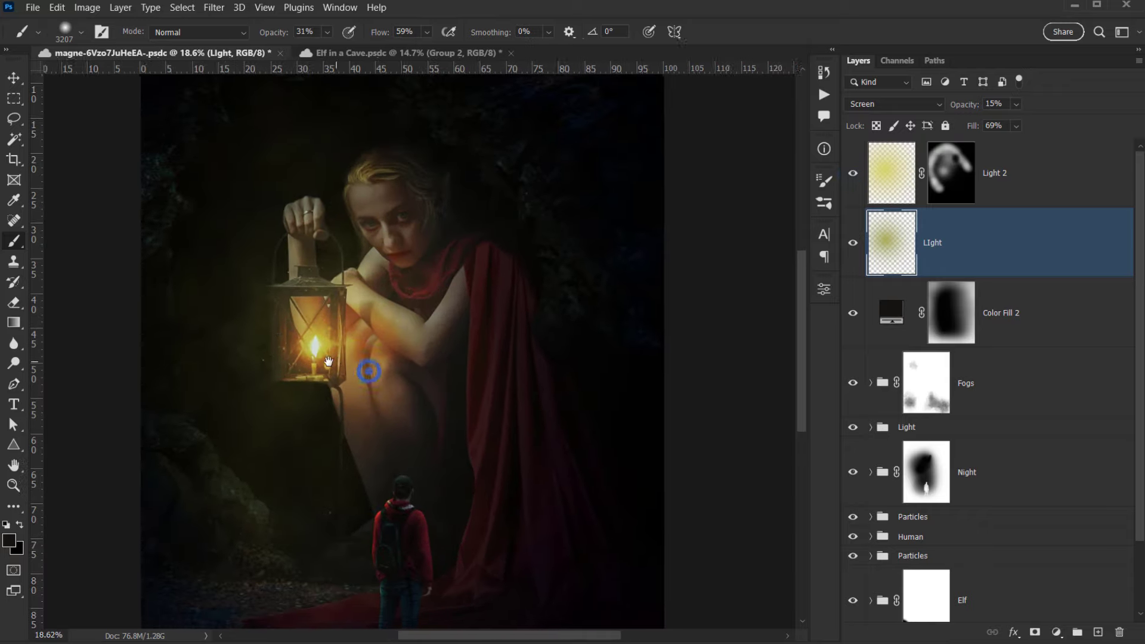
click(384, 422)
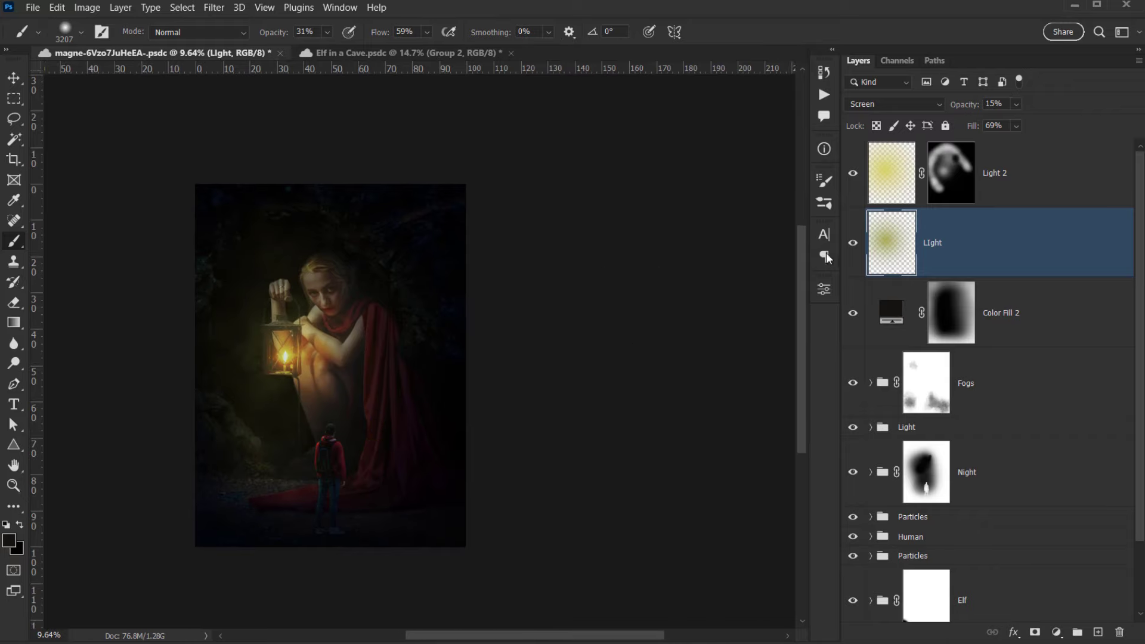
click(852, 311)
click(851, 311)
click(852, 311)
click(852, 311)
Paint white on the Color Fill 2 mask along the image's left edge with a soft brush of about 2144 px.
click(951, 313)
key(d)
click(180, 176)
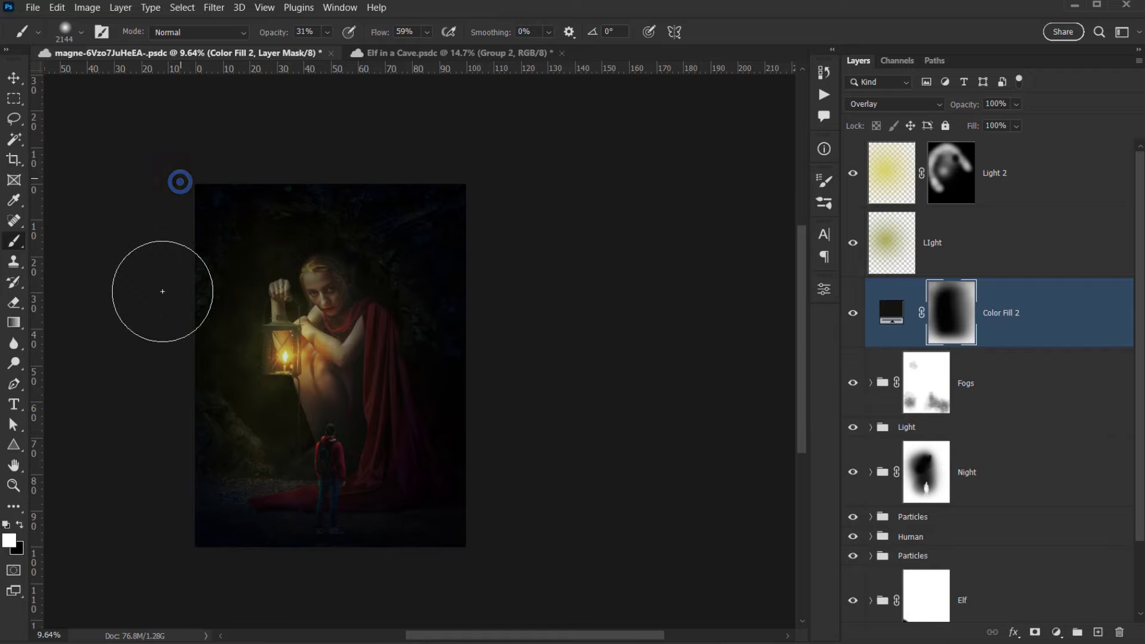
drag(189, 460, 189, 463)
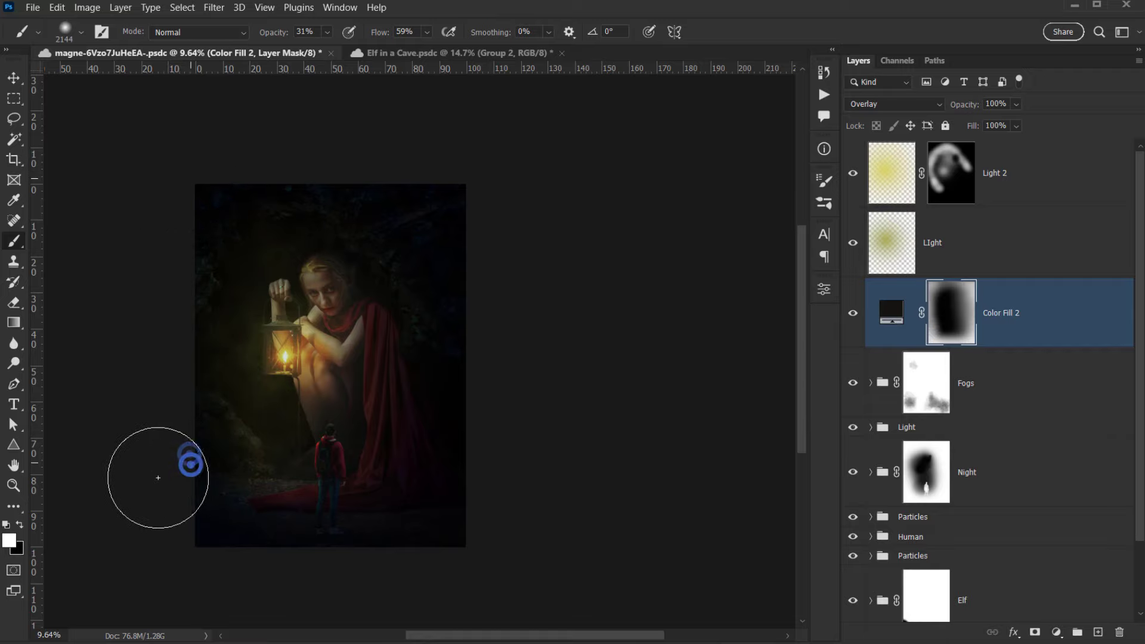
Compare the image with Color Fill 2 hidden and shown, and set that layer's opacity to 75%.
scroll(215, 417, down, 7)
mouse_move(298, 409)
mouse_down()
mouse_move(323, 413)
mouse_move(452, 333)
mouse_up()
scroll(334, 423, up, 6)
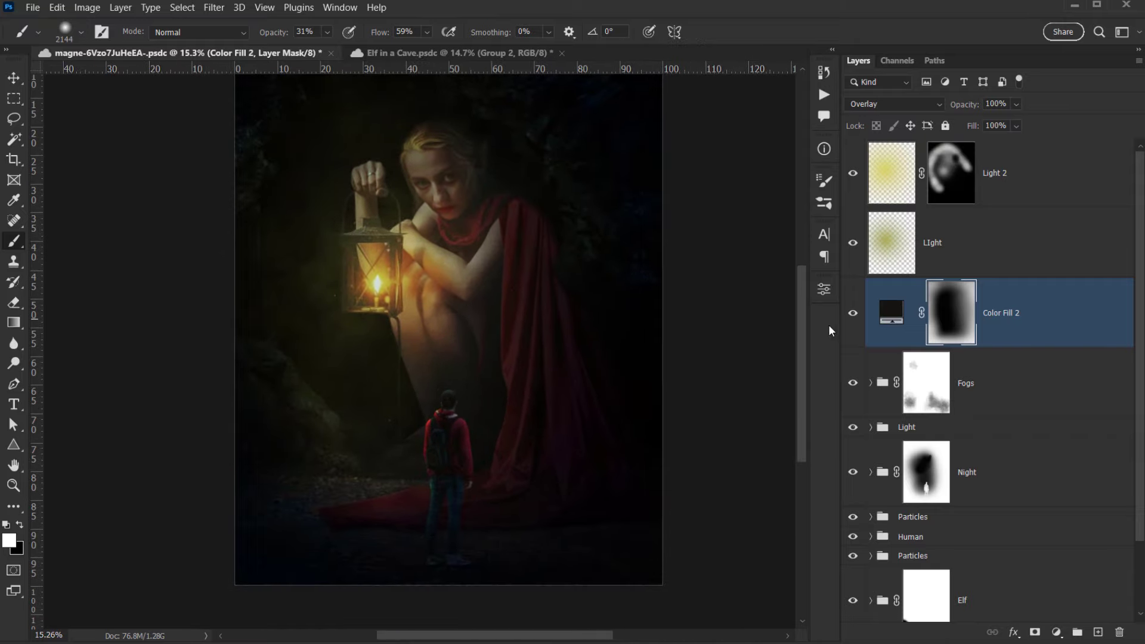
click(853, 314)
click(853, 313)
drag(501, 258, 494, 273)
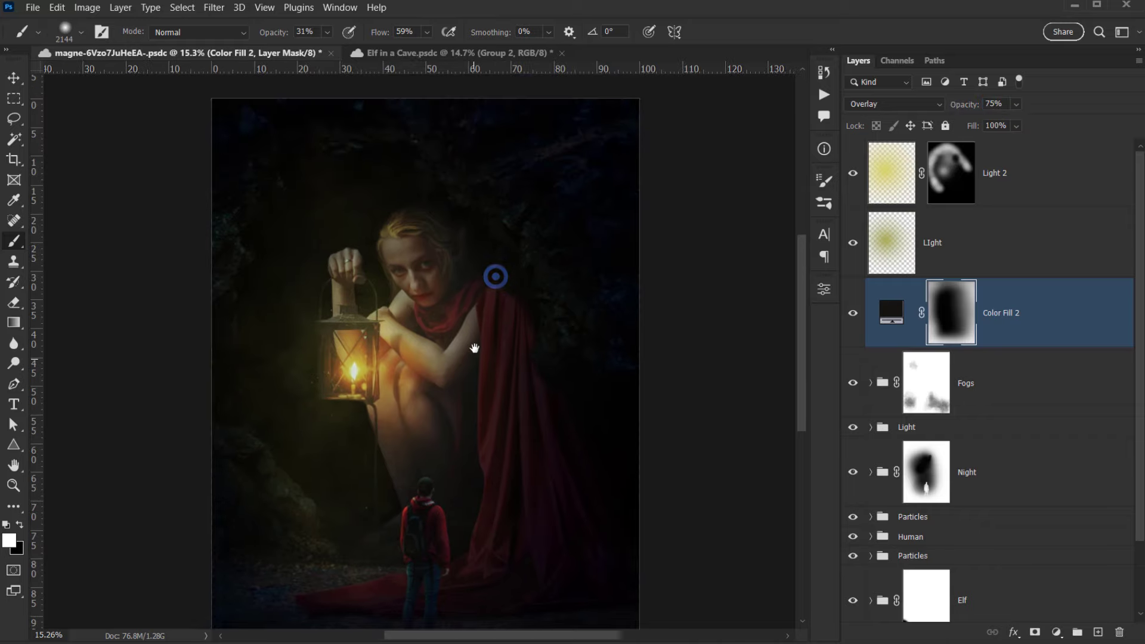
scroll(507, 292, down, 2)
scroll(619, 300, up, 2)
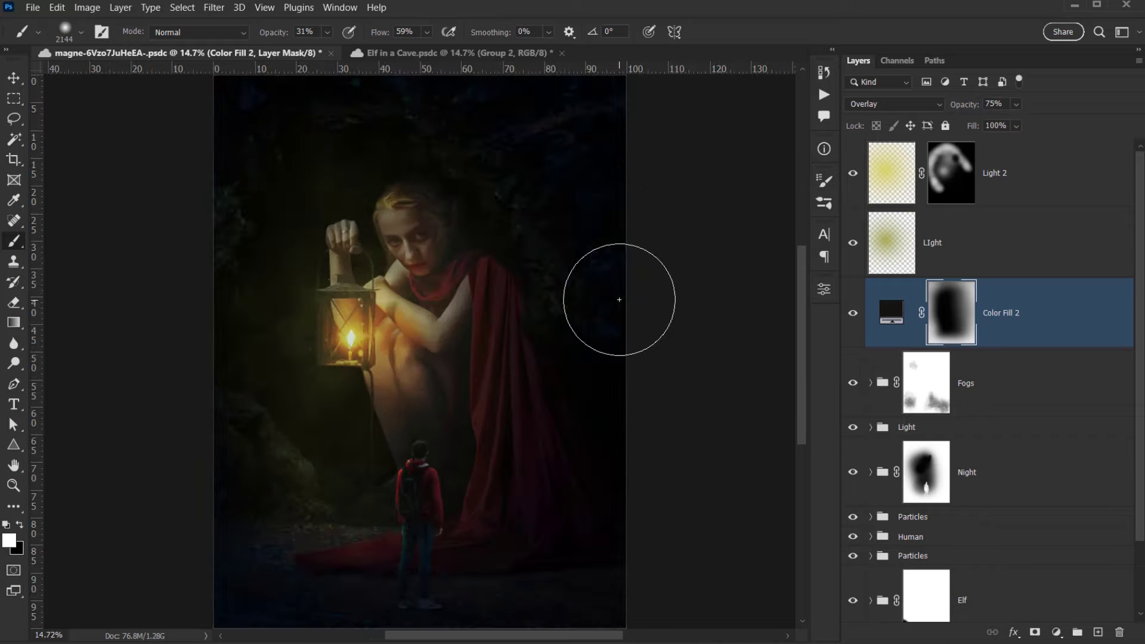
Group the Light 2, LIght and Color Fill 2 layers and name the group Light2.
click(1087, 320)
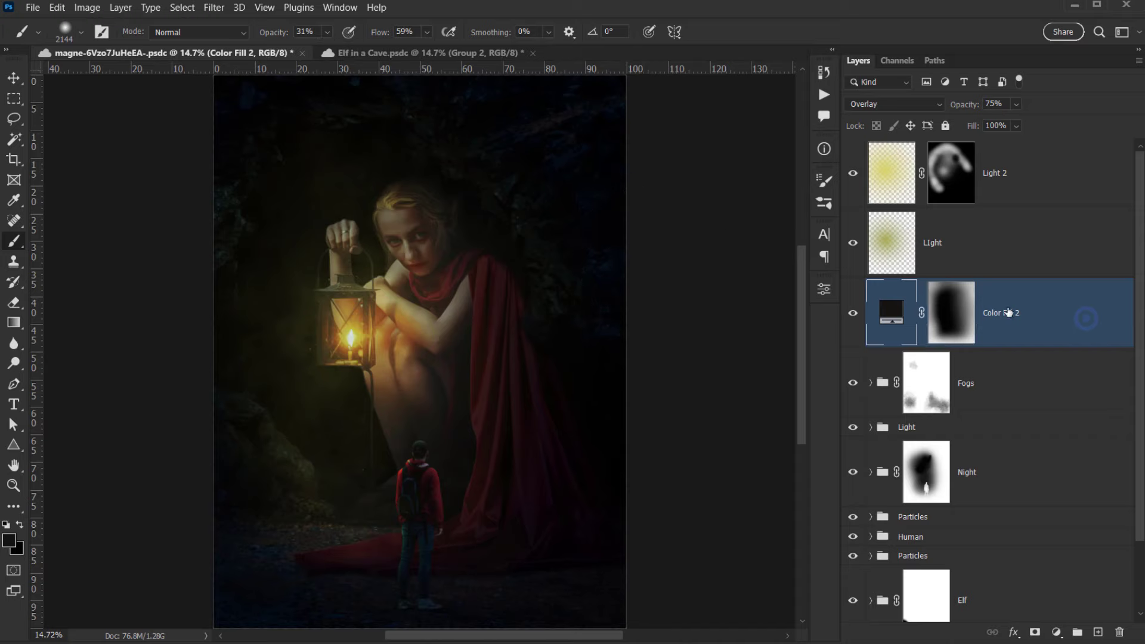
shift+click(1050, 177)
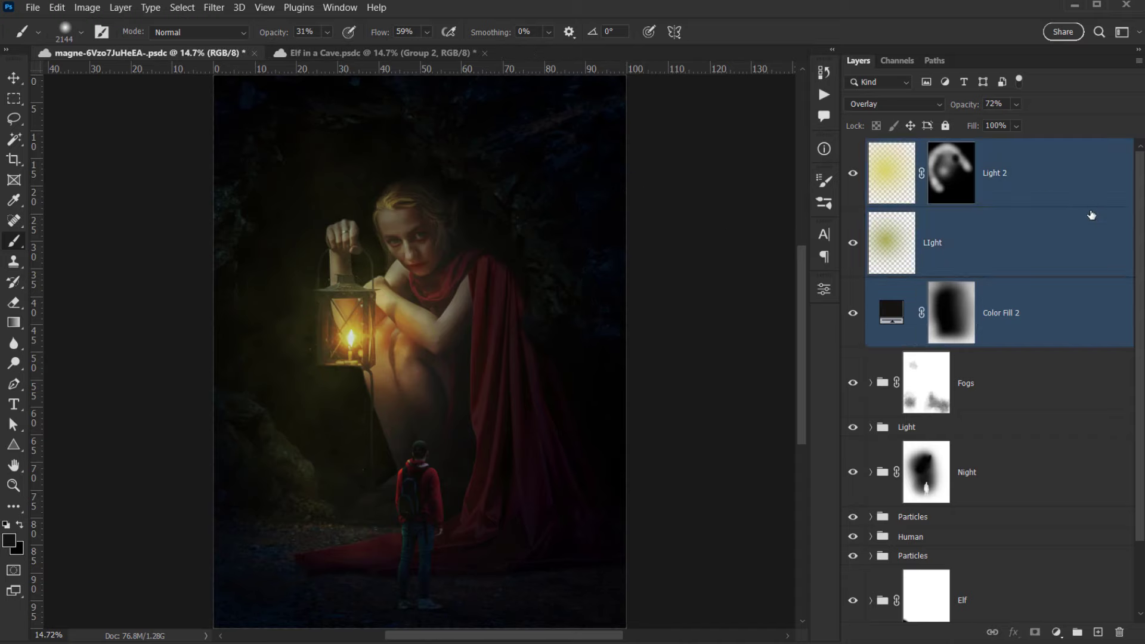
key(ctrl+g)
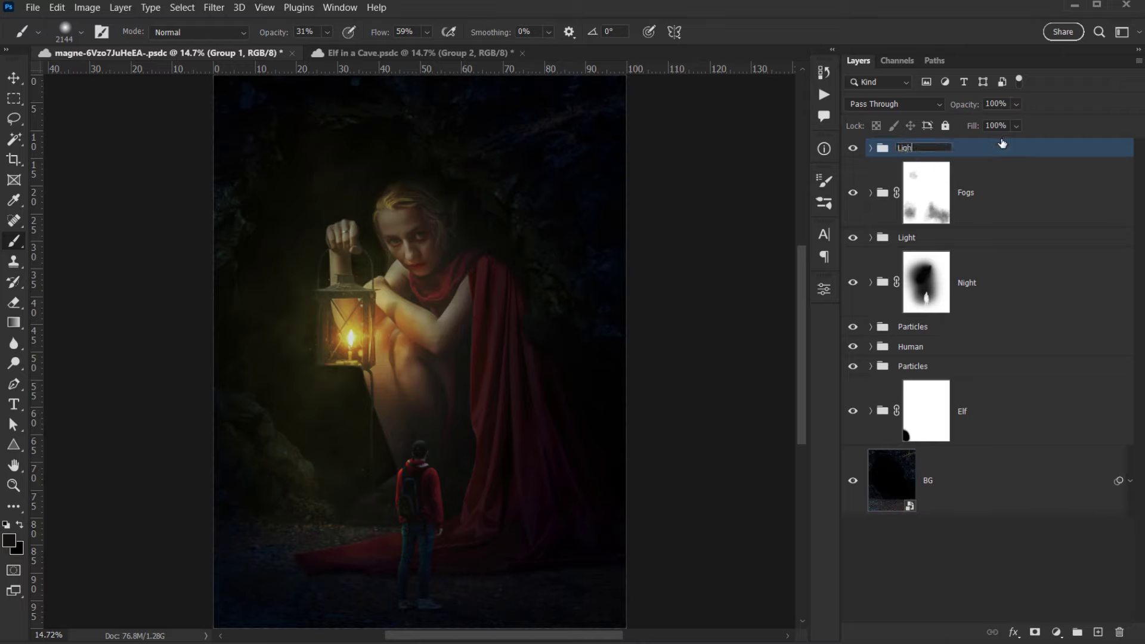
text(Light2)
key(Return)
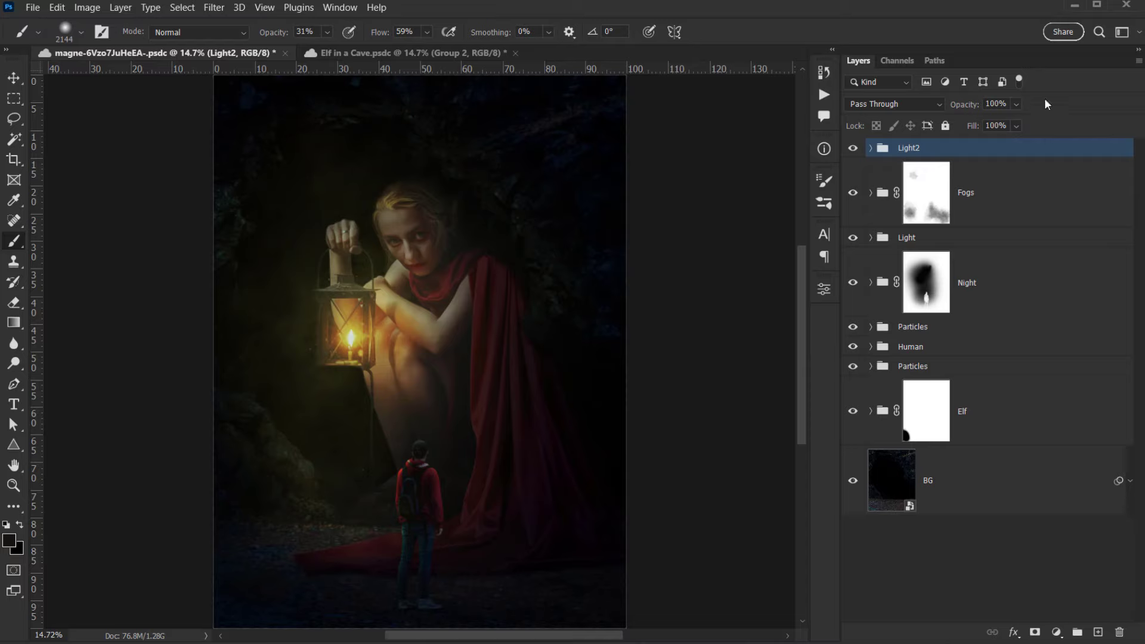
Compare the composite with the Light2 group hidden and shown.
click(858, 149)
click(859, 150)
click(859, 151)
click(859, 151)
click(860, 150)
click(860, 151)
click(860, 150)
click(860, 151)
Add a layer mask to the Light2 group and paint black over the back of the elf's hair with a soft brush of about 451 px.
click(1036, 633)
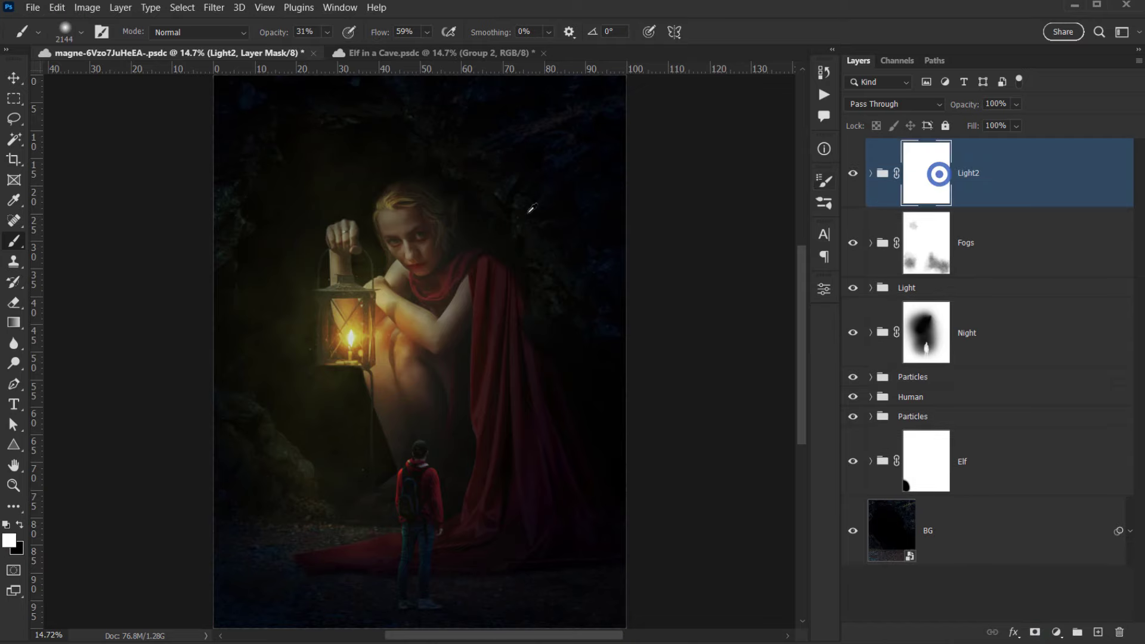
scroll(489, 203, up, 3)
mouse_move(409, 198)
mouse_down()
mouse_move(262, 219)
mouse_move(381, 180)
mouse_move(415, 213)
mouse_up()
key(x)
drag(398, 202, 385, 200)
mouse_move(384, 177)
mouse_down()
mouse_move(468, 253)
mouse_move(496, 260)
mouse_up()
drag(396, 299, 477, 332)
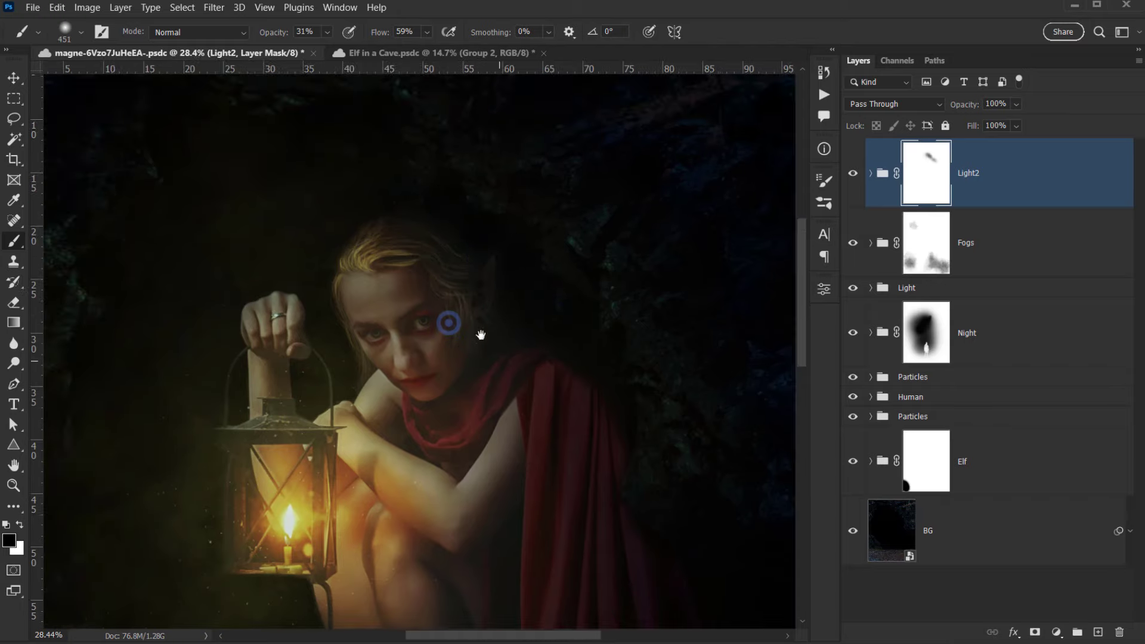
drag(425, 214, 409, 375)
scroll(511, 363, down, 6)
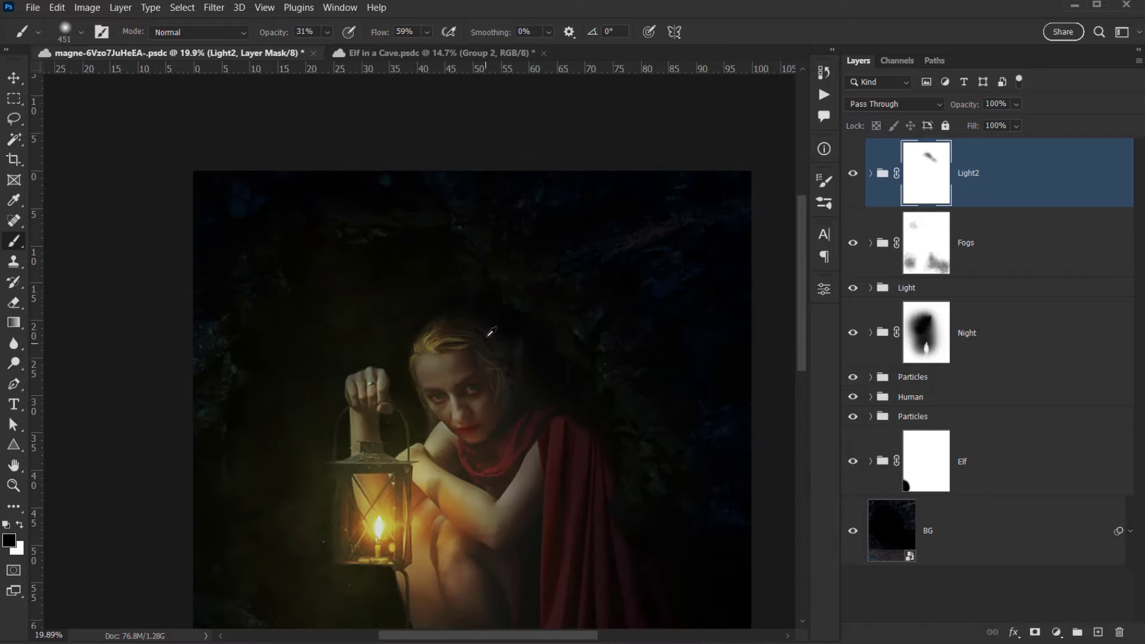
scroll(465, 499, up, 3)
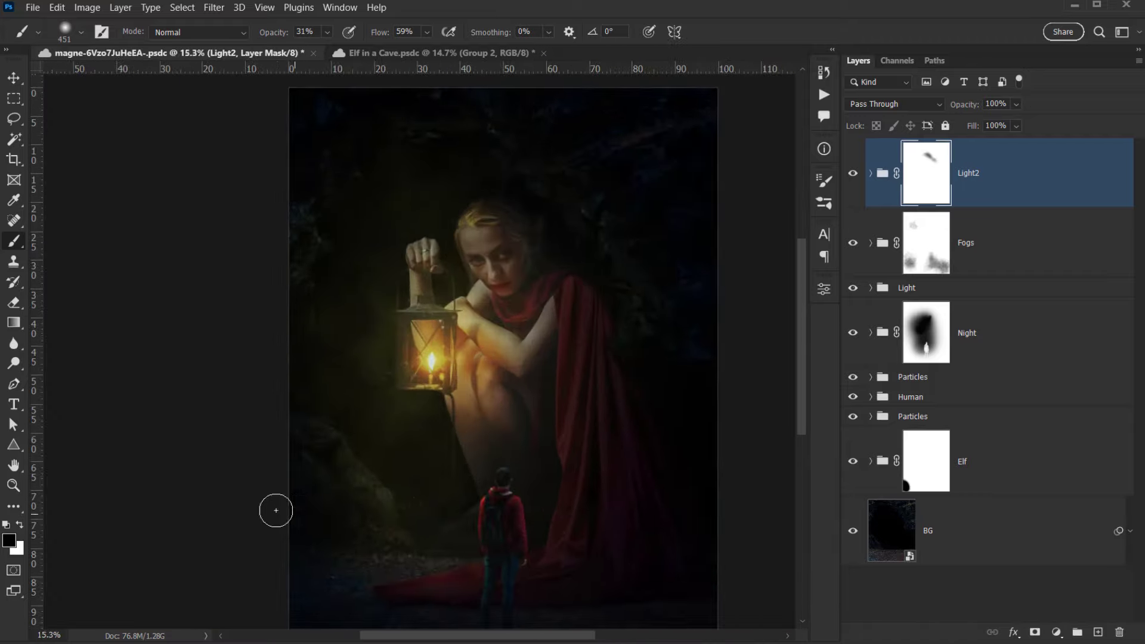
Paint black on the Light2 mask along the image's left edge with a soft brush of about 1162 px.
click(851, 178)
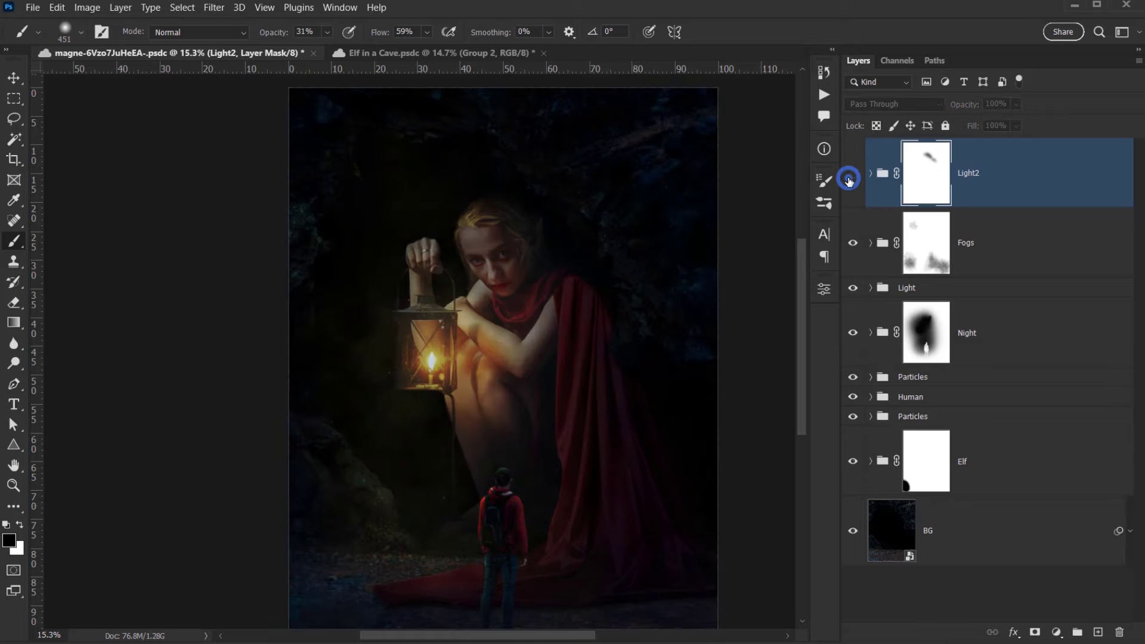
click(851, 179)
drag(316, 404, 351, 403)
drag(272, 428, 281, 515)
drag(278, 510, 278, 506)
drag(278, 338, 280, 270)
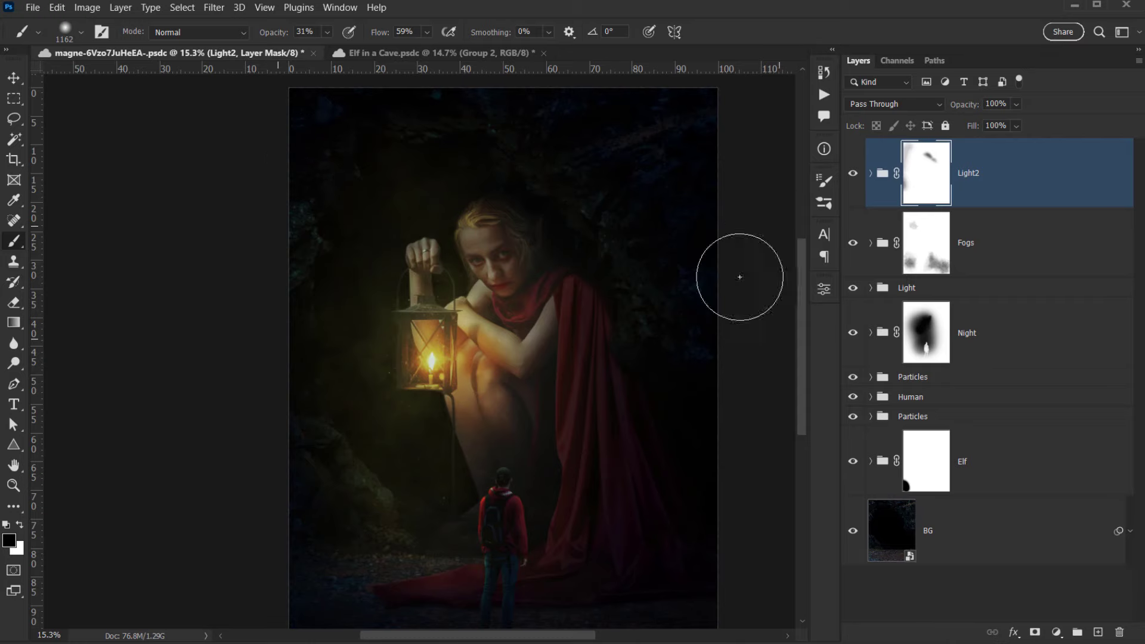
Examine the whole image with the masked Light2 group hidden and shown, checking the lantern glow and the dark edges.
drag(739, 276, 548, 256)
scroll(548, 255, down, 5)
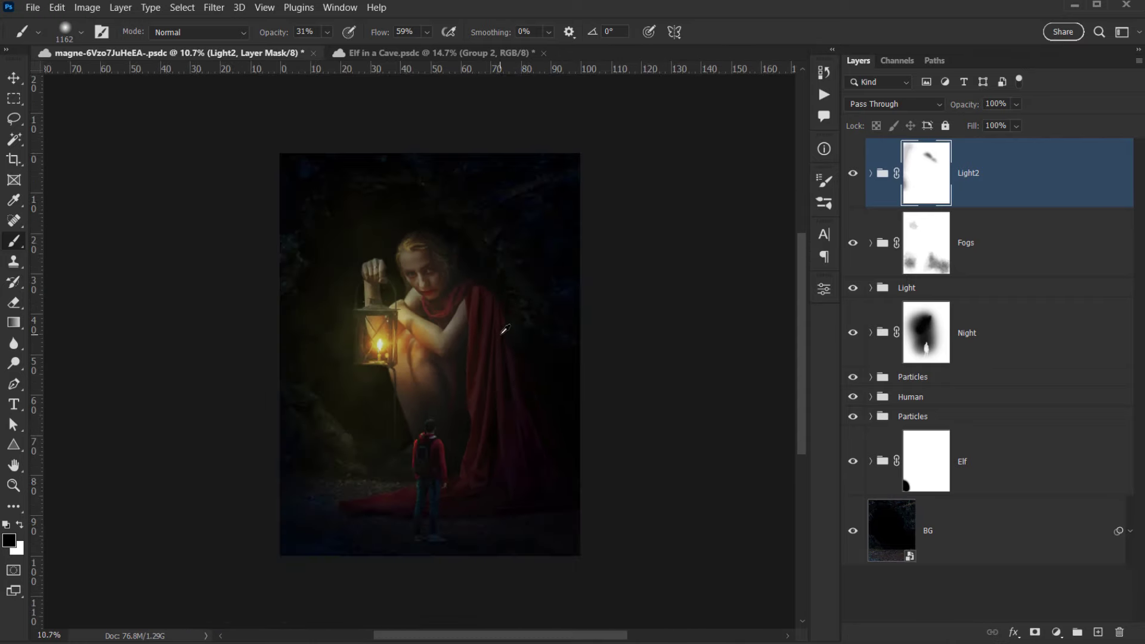
click(853, 175)
click(853, 175)
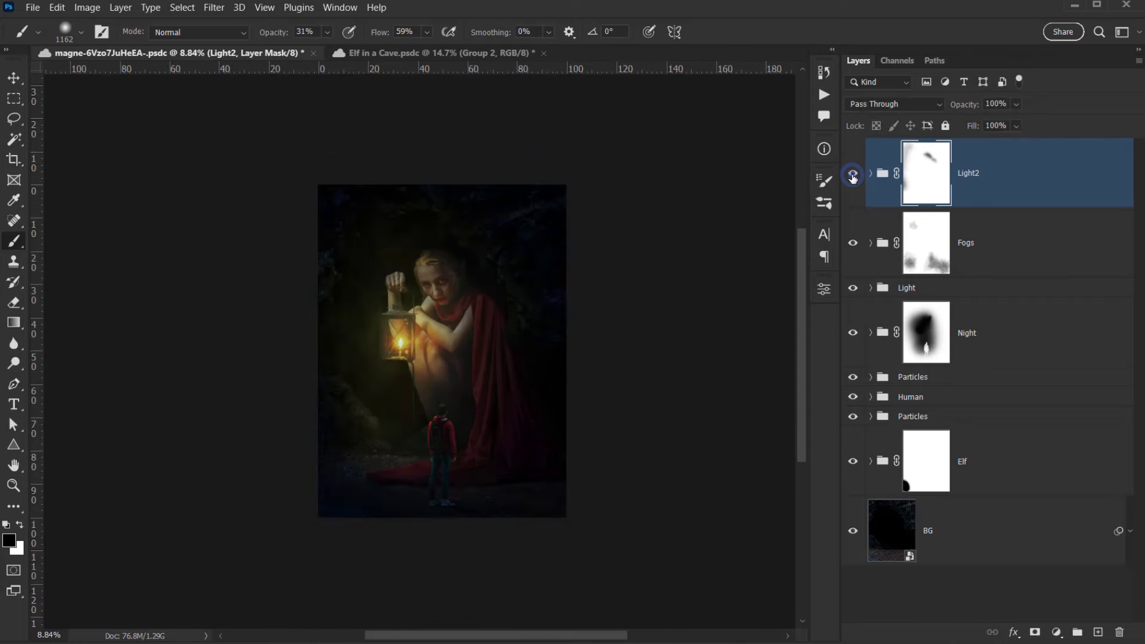
click(854, 175)
click(853, 175)
click(853, 175)
click(853, 174)
scroll(468, 340, up, 2)
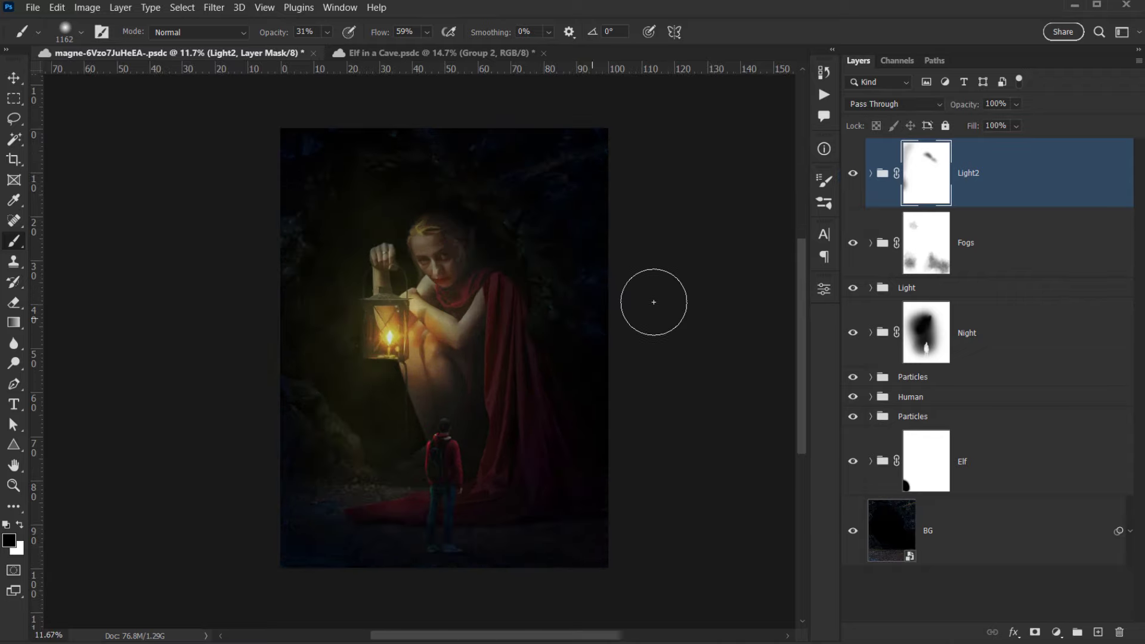
scroll(653, 297, up, 1)
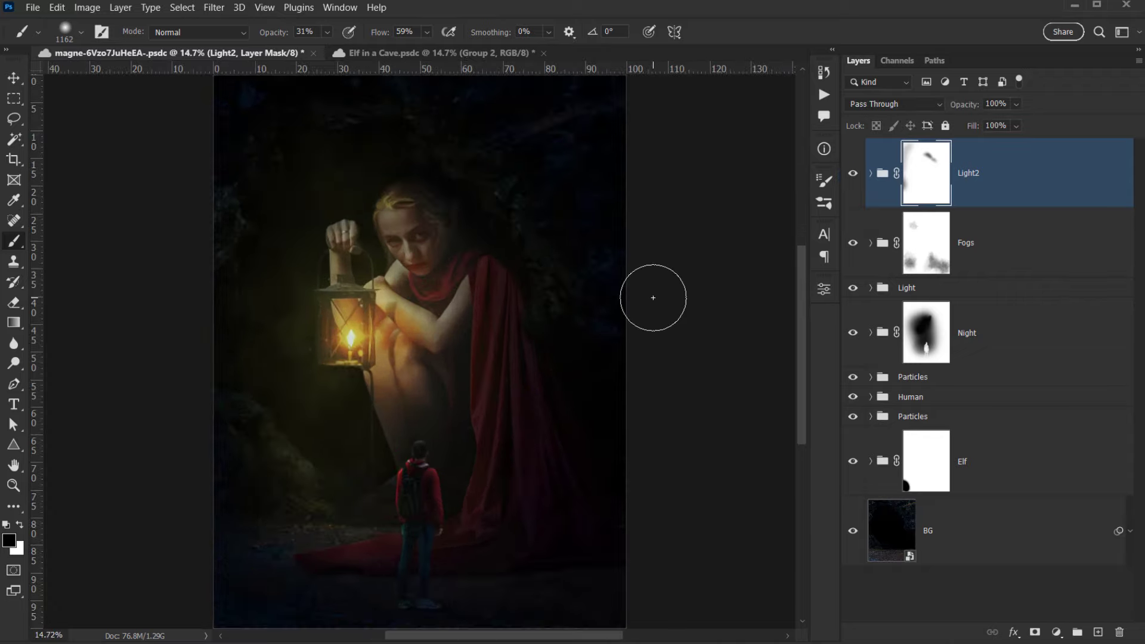
key(v)
click(855, 174)
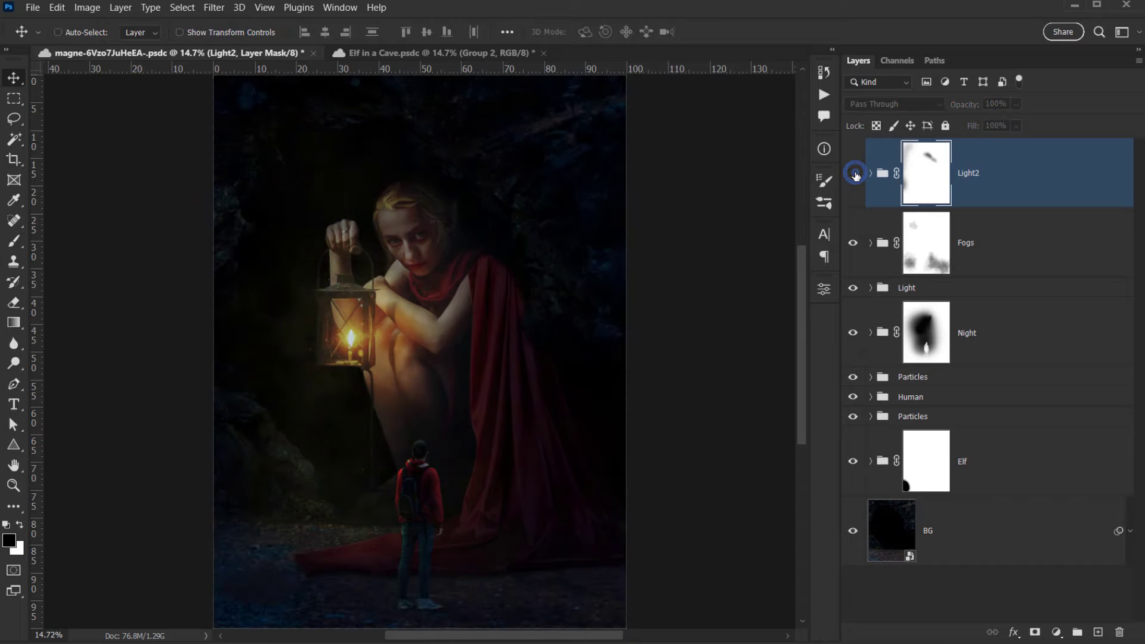
click(856, 174)
scroll(368, 368, down, 3)
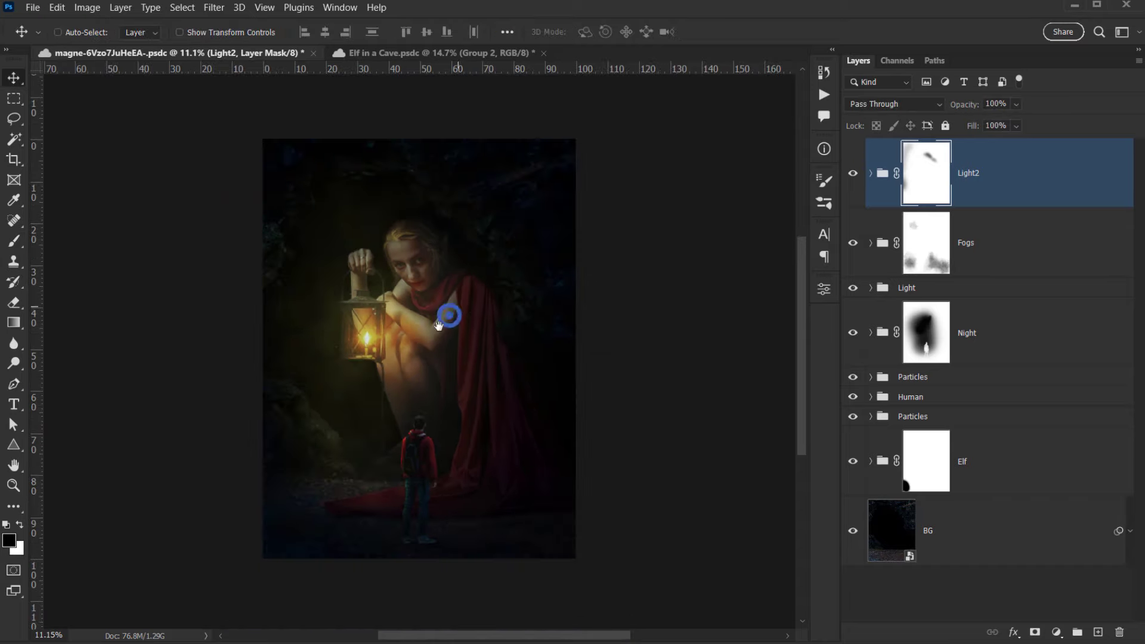
drag(439, 376, 545, 307)
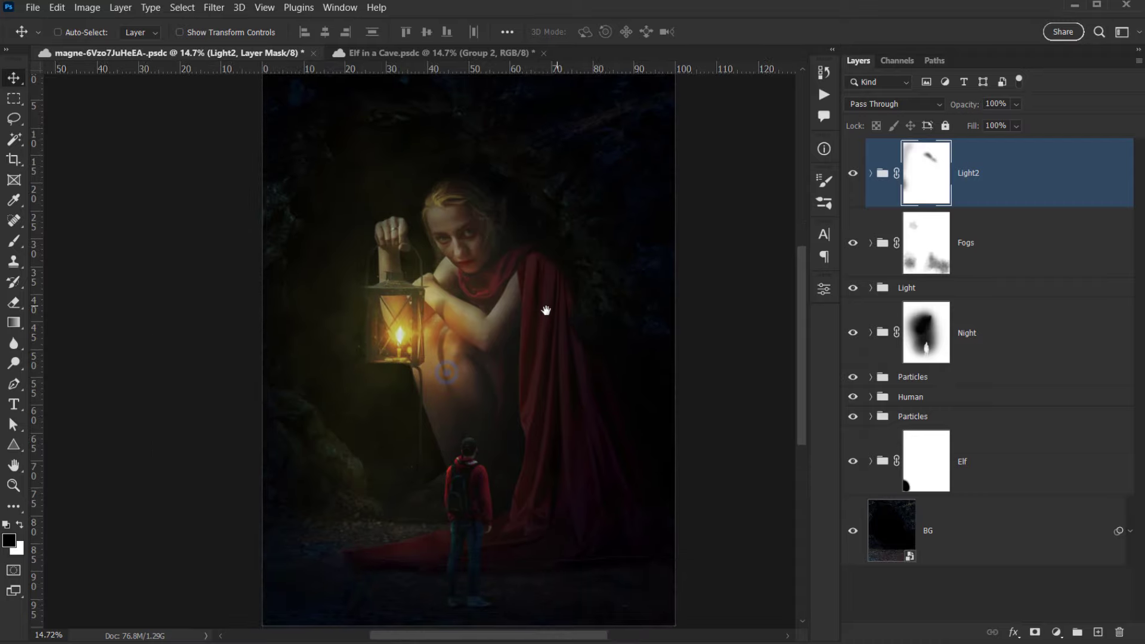
Group the Night, Light, Fogs and Light2 groups together and name the new group Atmosphere.
click(1036, 357)
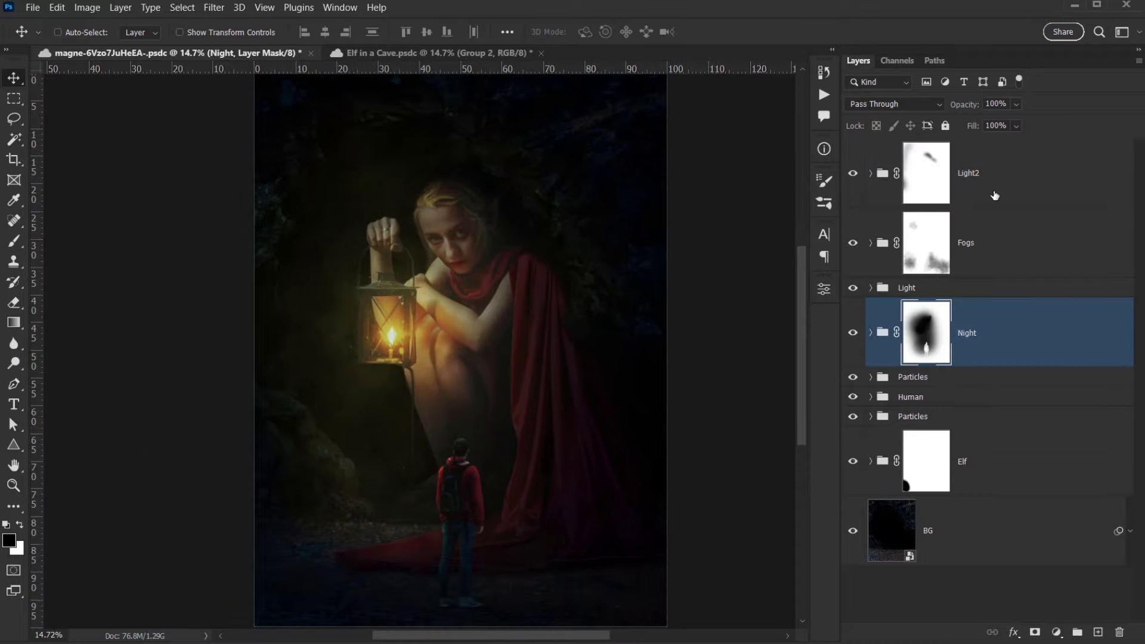
shift+click(994, 176)
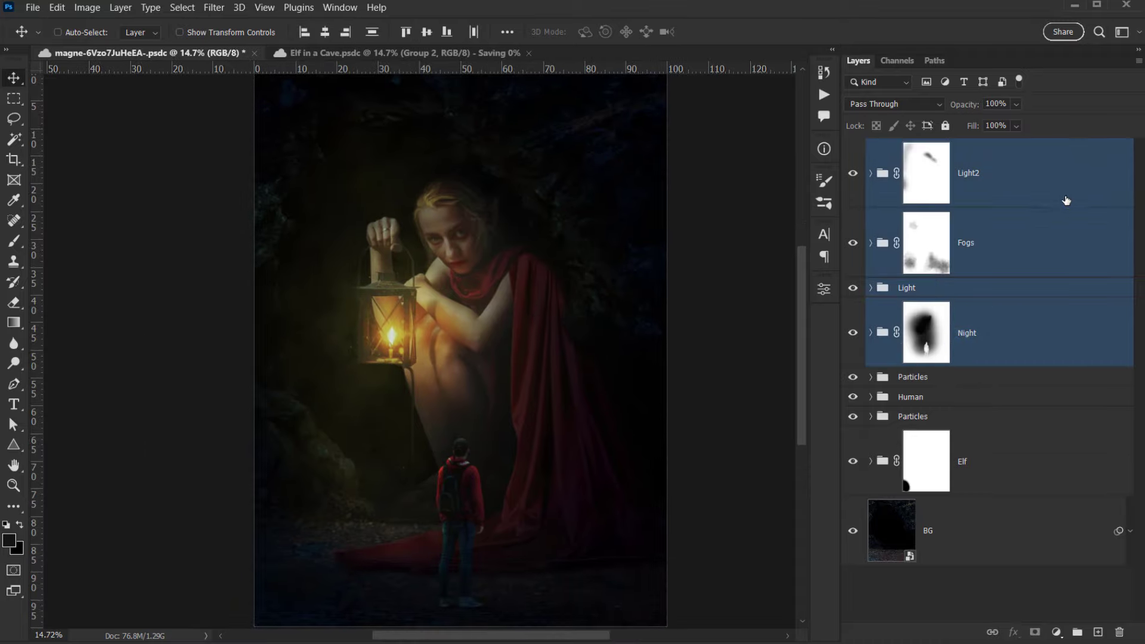
key(ctrl+g)
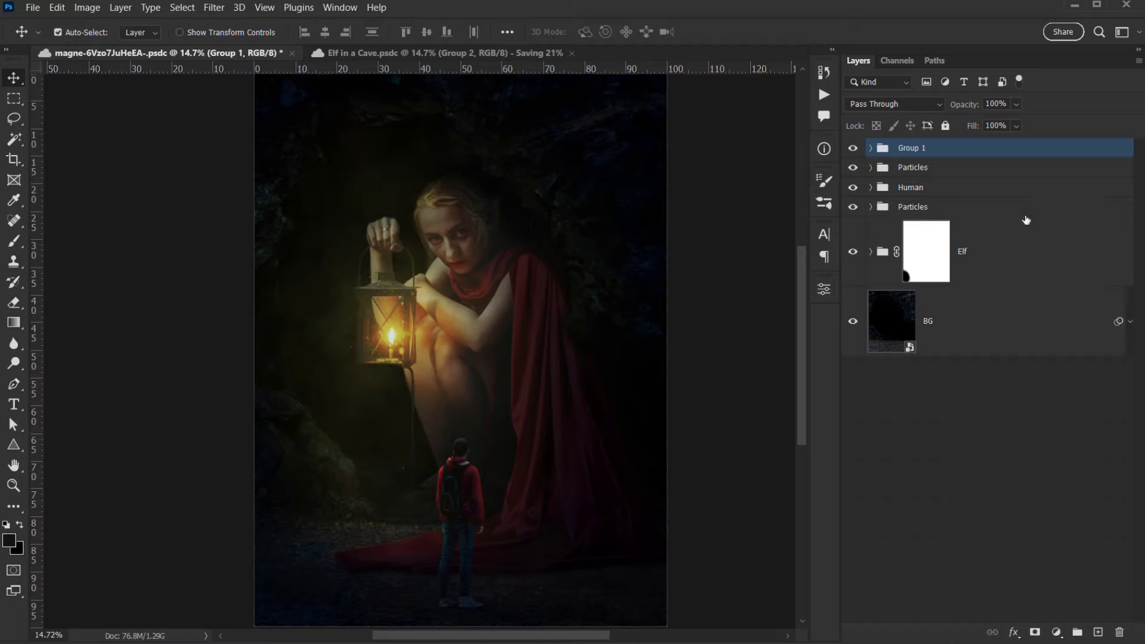
double_click(913, 148)
text(At)
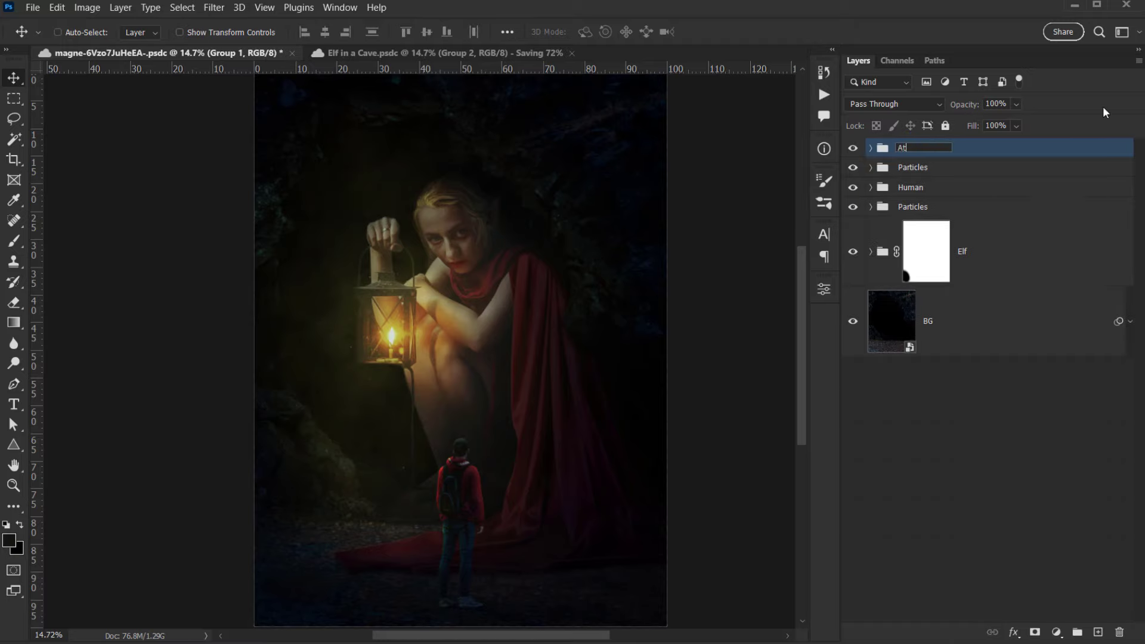
text(mosphere)
key(Return)
Compare the composite with the Atmosphere group hidden and shown.
click(854, 149)
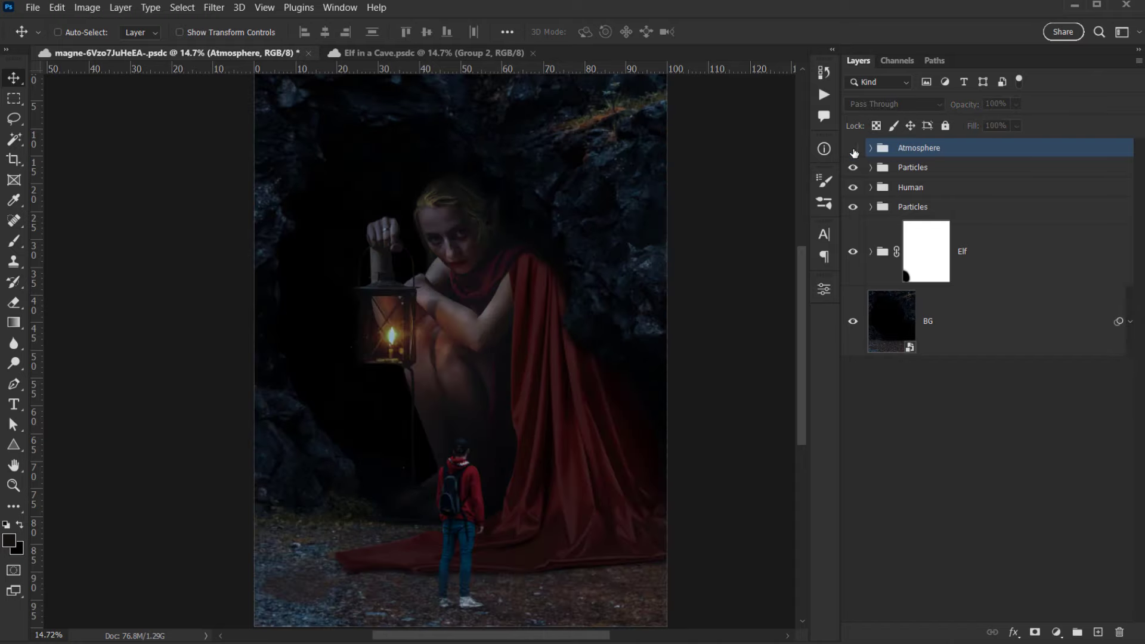
click(854, 151)
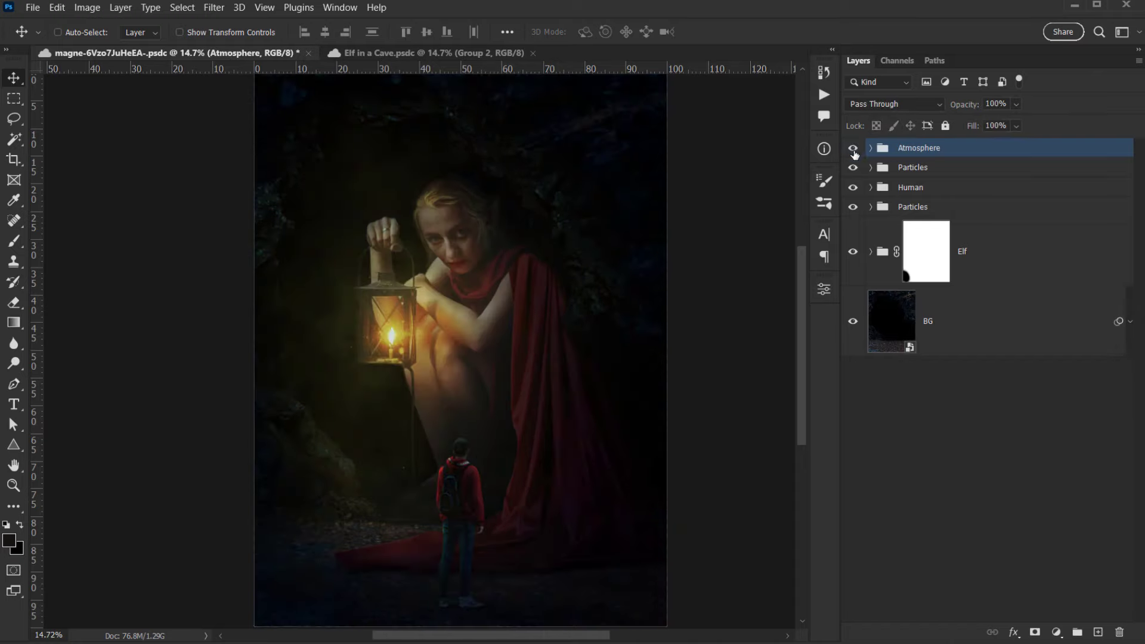
click(854, 151)
click(854, 151)
click(854, 151)
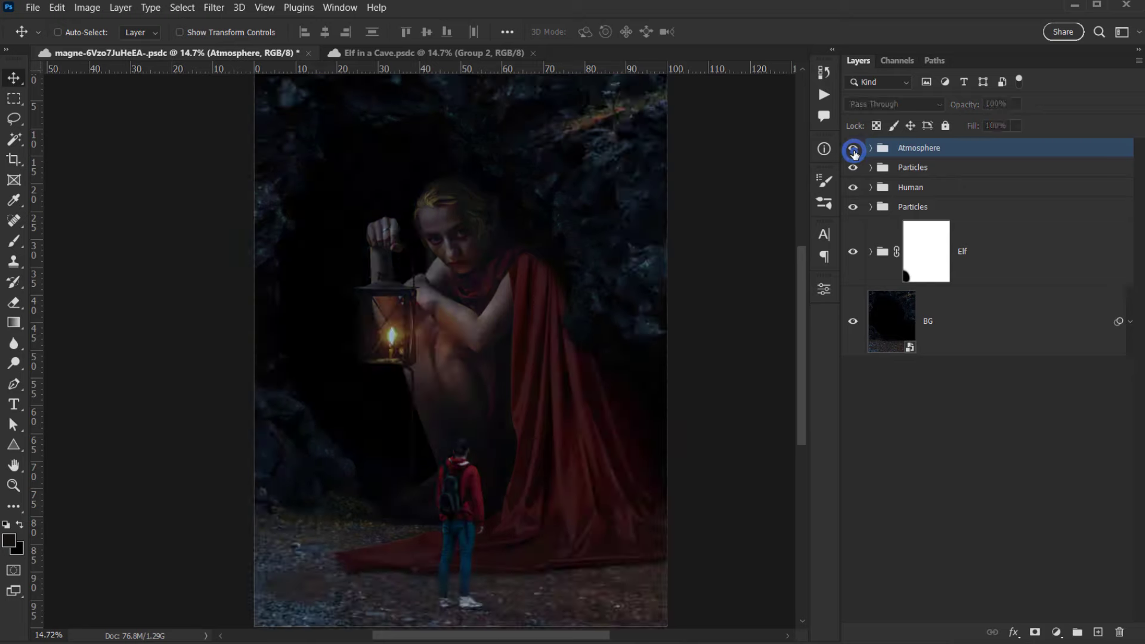
click(854, 151)
drag(658, 227, 646, 276)
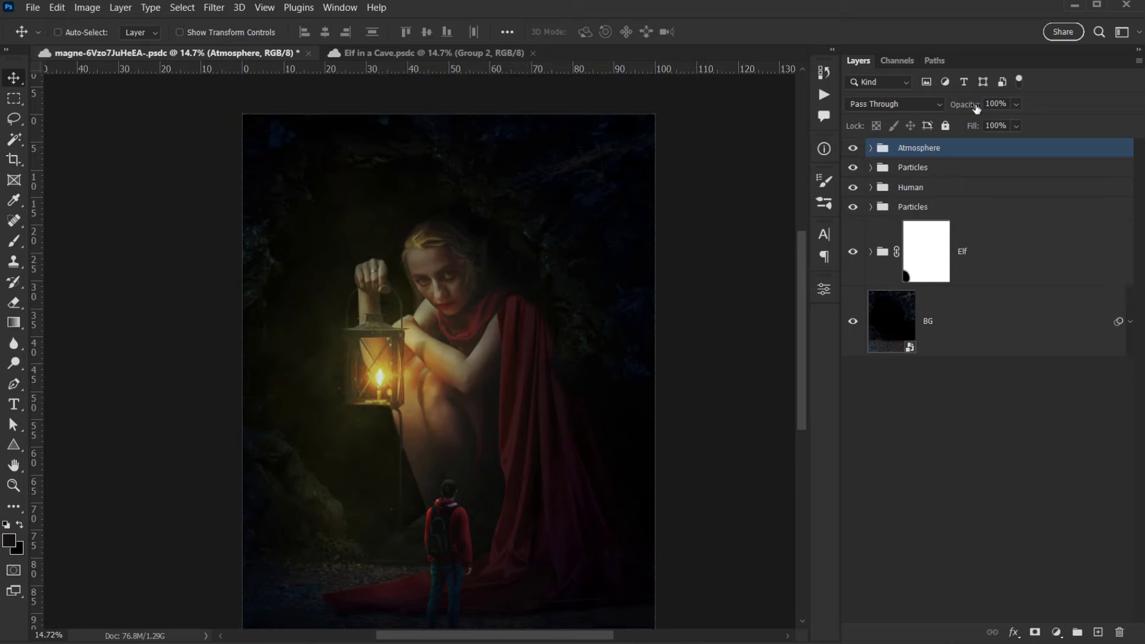
Set the Atmosphere group's opacity to 96%, checking the effect against the image without the group.
drag(973, 106, 965, 106)
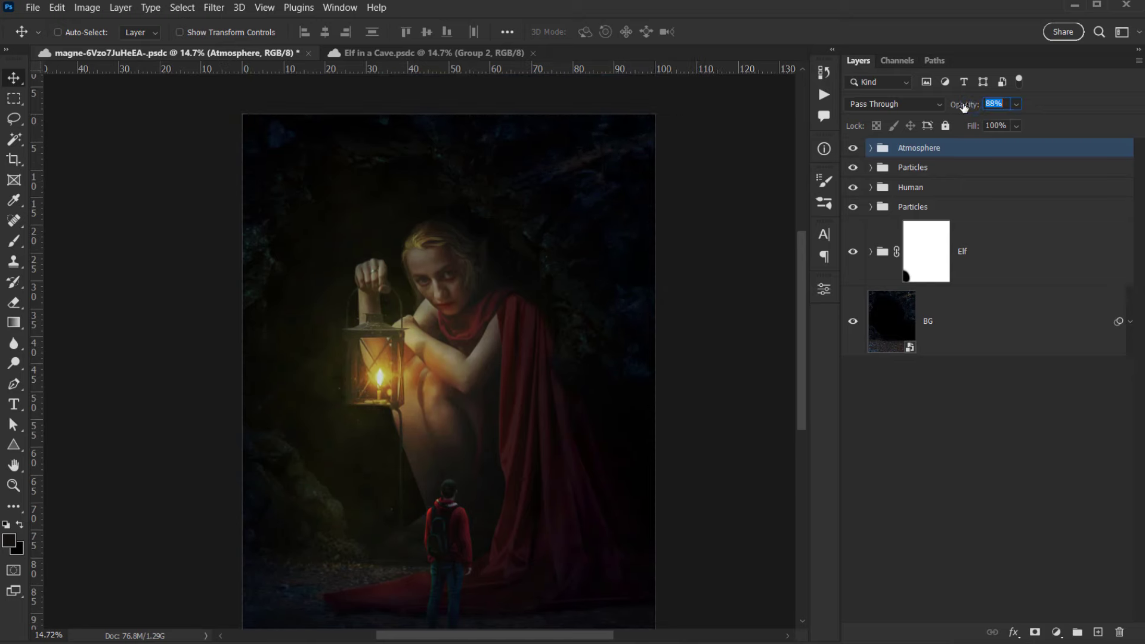
drag(574, 312, 610, 262)
scroll(615, 261, down, 3)
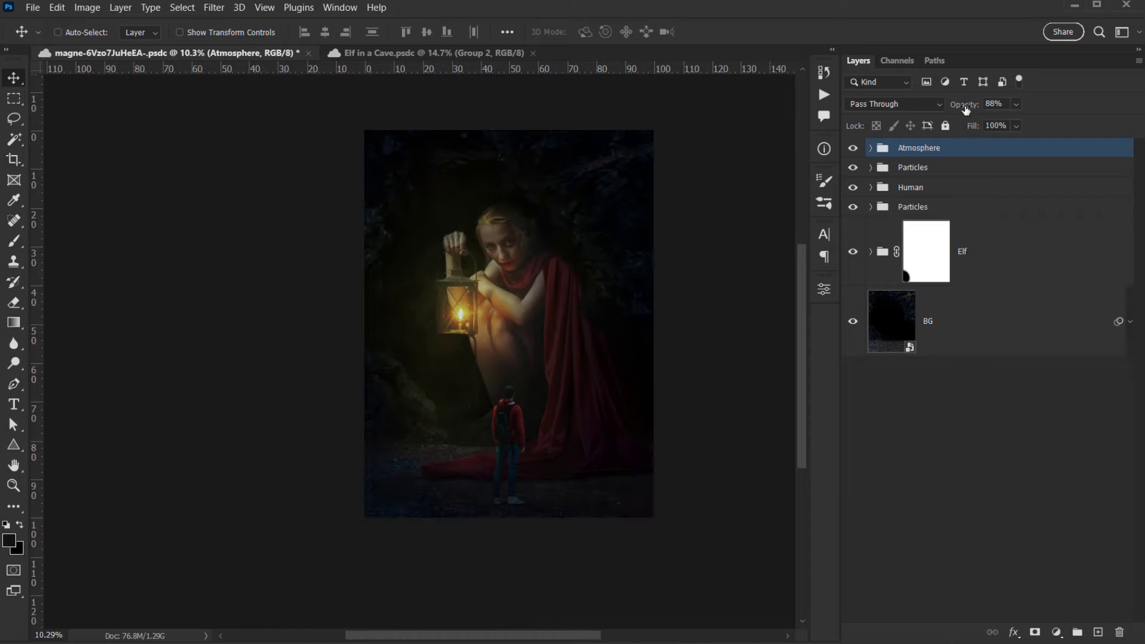
drag(965, 106, 967, 106)
drag(970, 106, 972, 106)
click(856, 148)
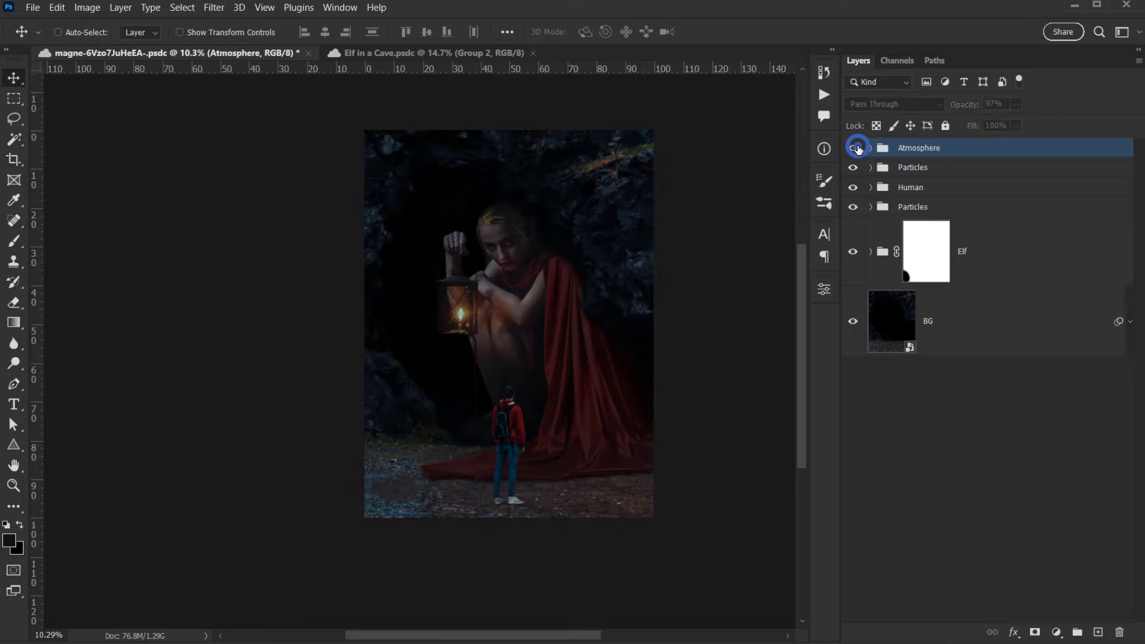
click(858, 149)
click(857, 148)
scroll(510, 249, up, 1)
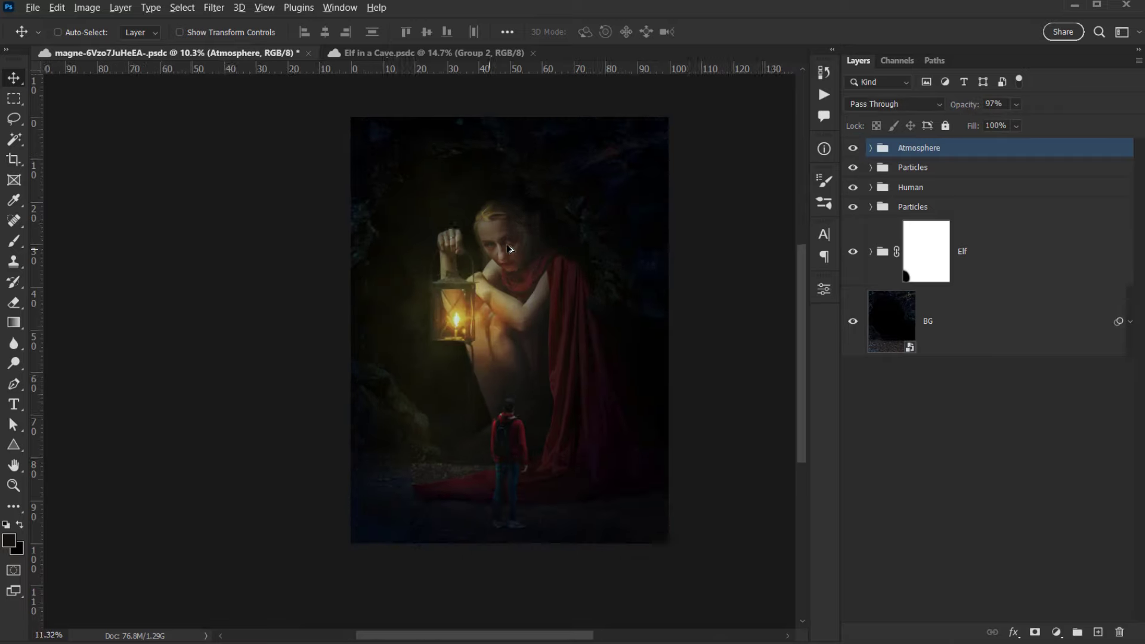
scroll(513, 245, up, 4)
scroll(529, 268, down, 6)
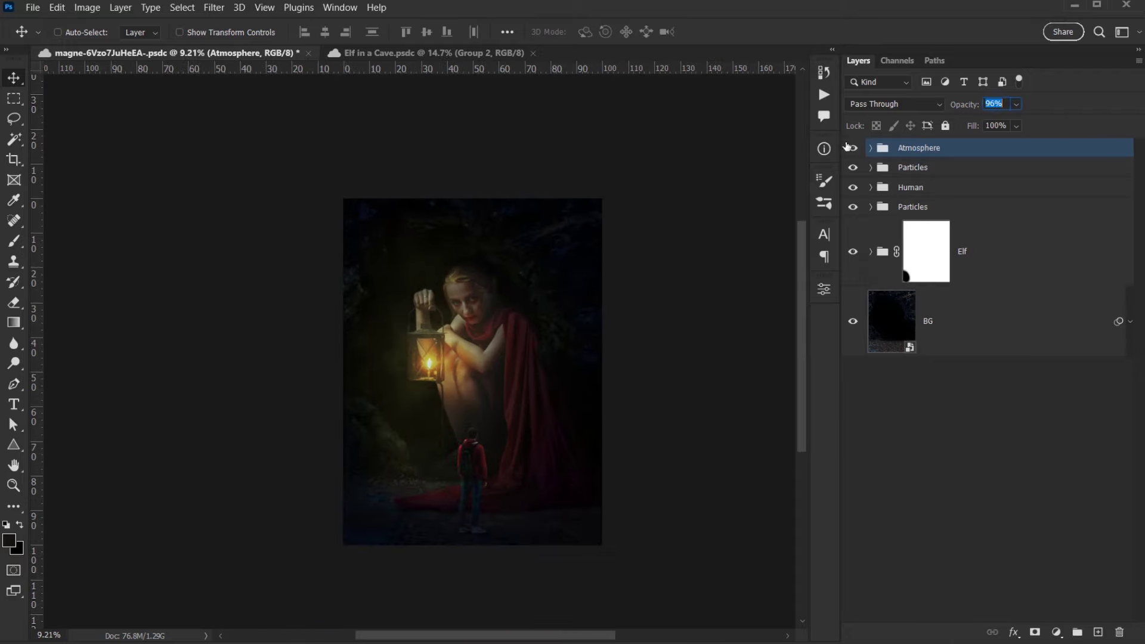
Check the Atmosphere group's effect at reduced opacity by hiding and showing it over the whole image.
click(848, 148)
click(849, 149)
click(848, 149)
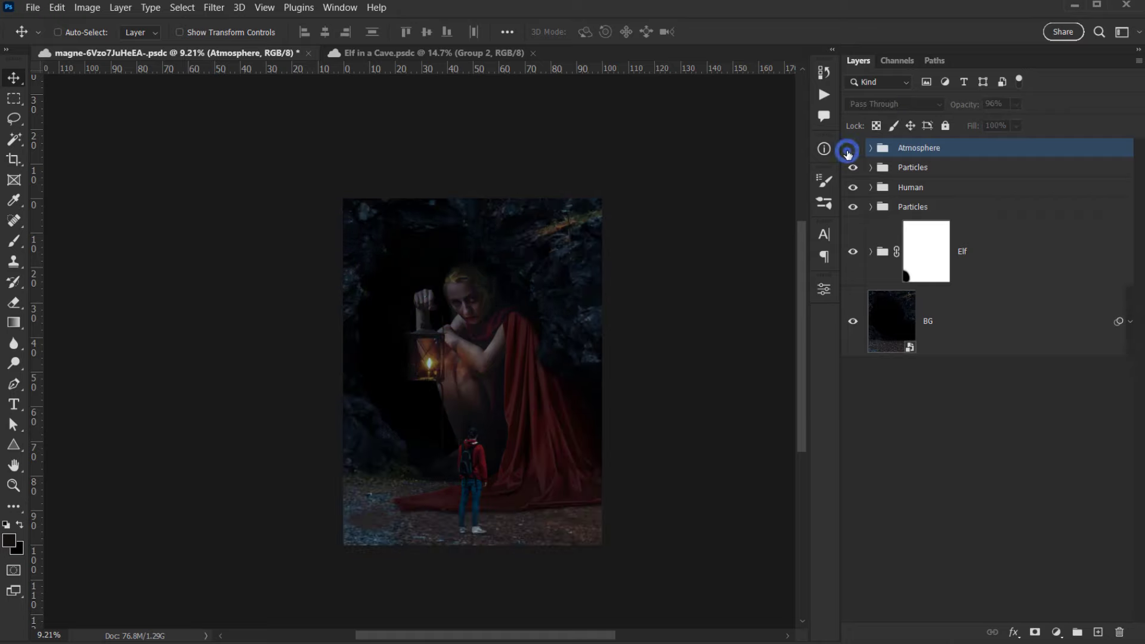
click(848, 149)
scroll(435, 300, up, 3)
scroll(465, 301, down, 4)
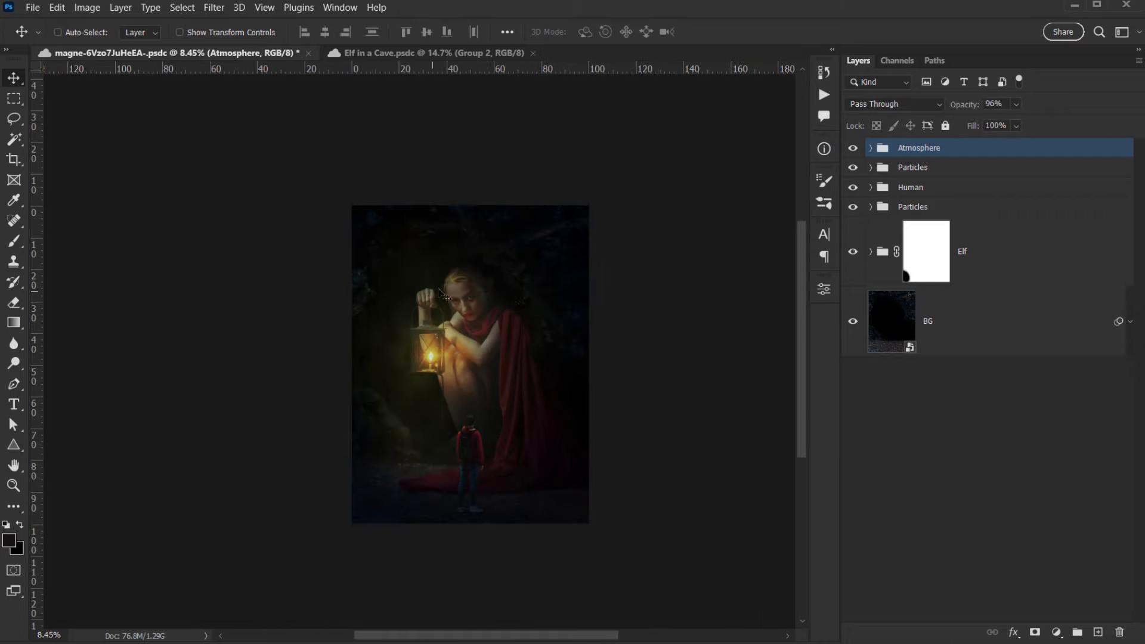
Stamp all visible layers into a new layer above the Atmosphere group and name it Camera Raw.
key(ctrl+0)
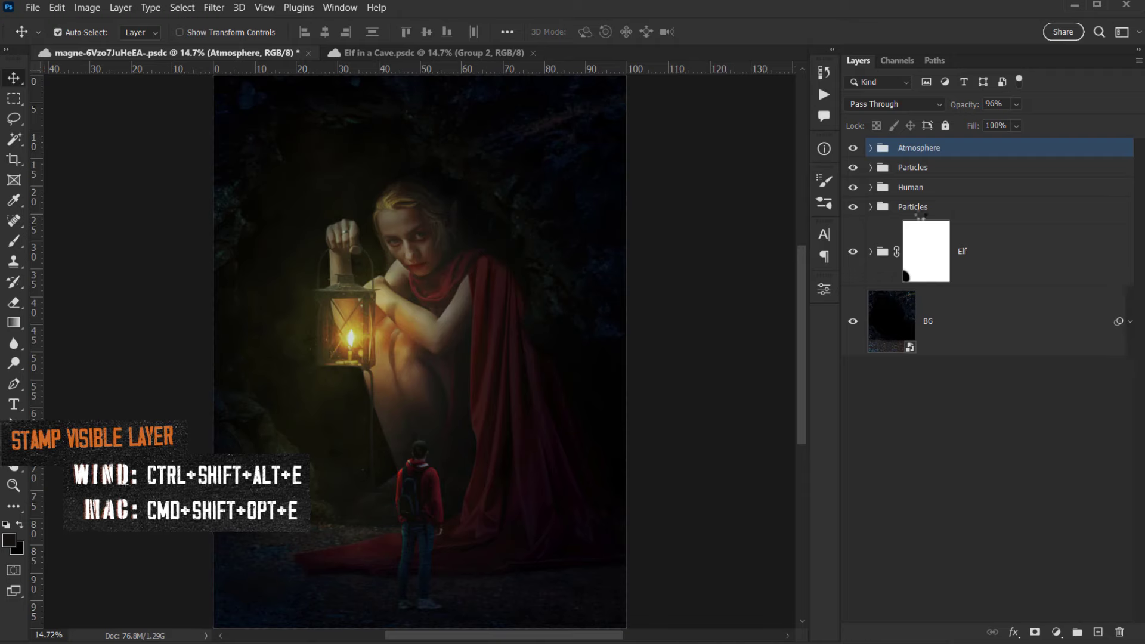
key(ctrl+shift+alt+e)
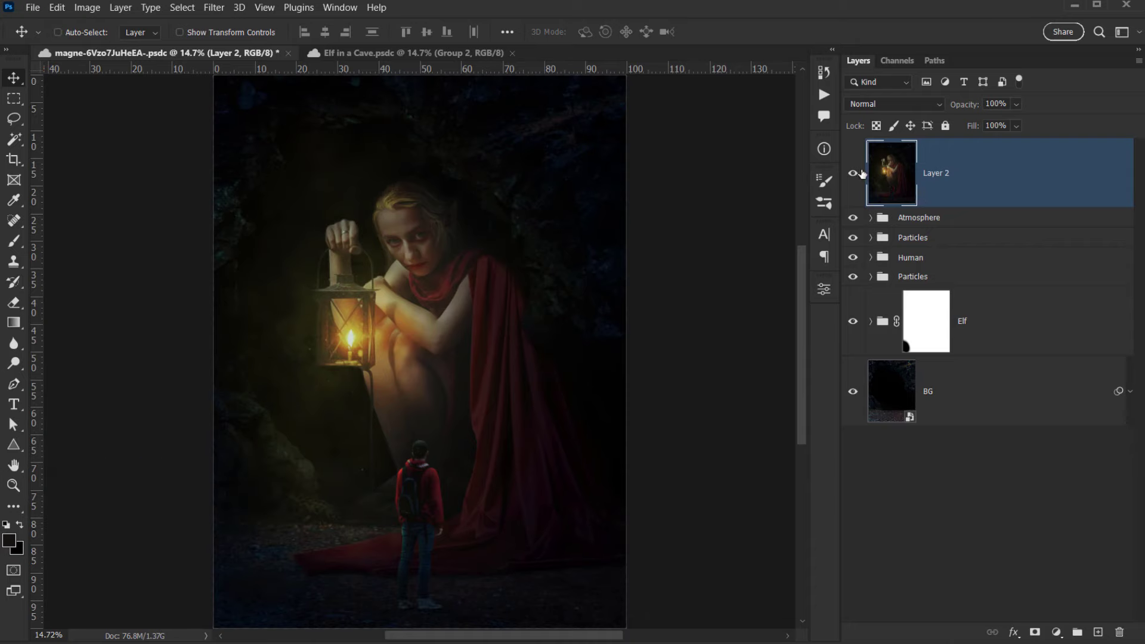
double_click(943, 175)
text(Camera)
key(Return)
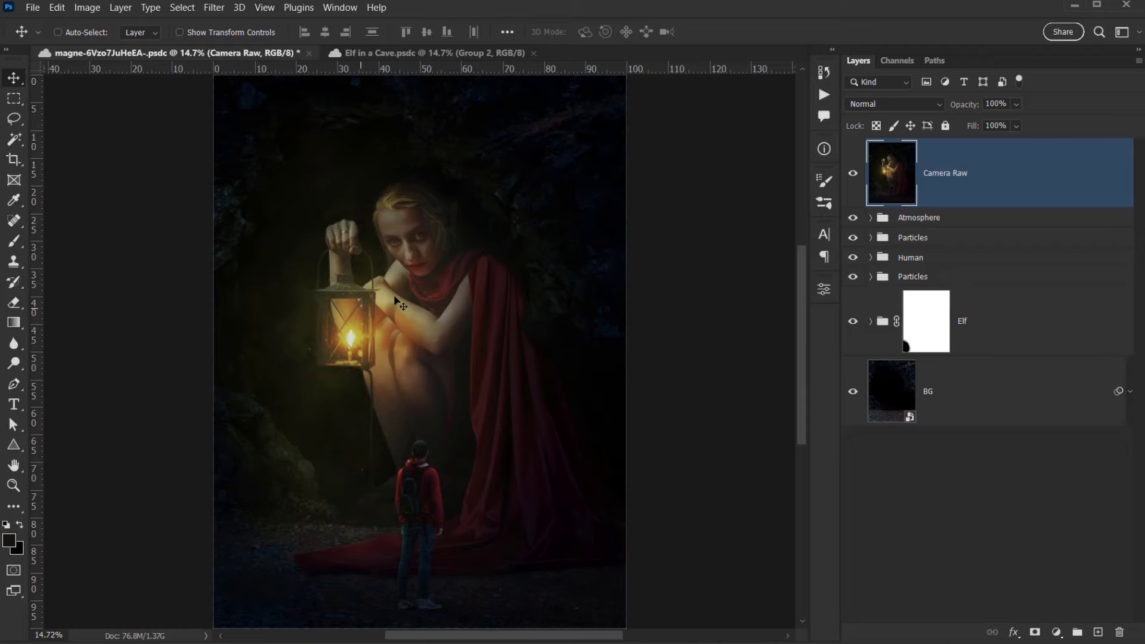
Convert the Camera Raw layer to a smart object and open the Camera Raw Filter on it.
right_click(1007, 186)
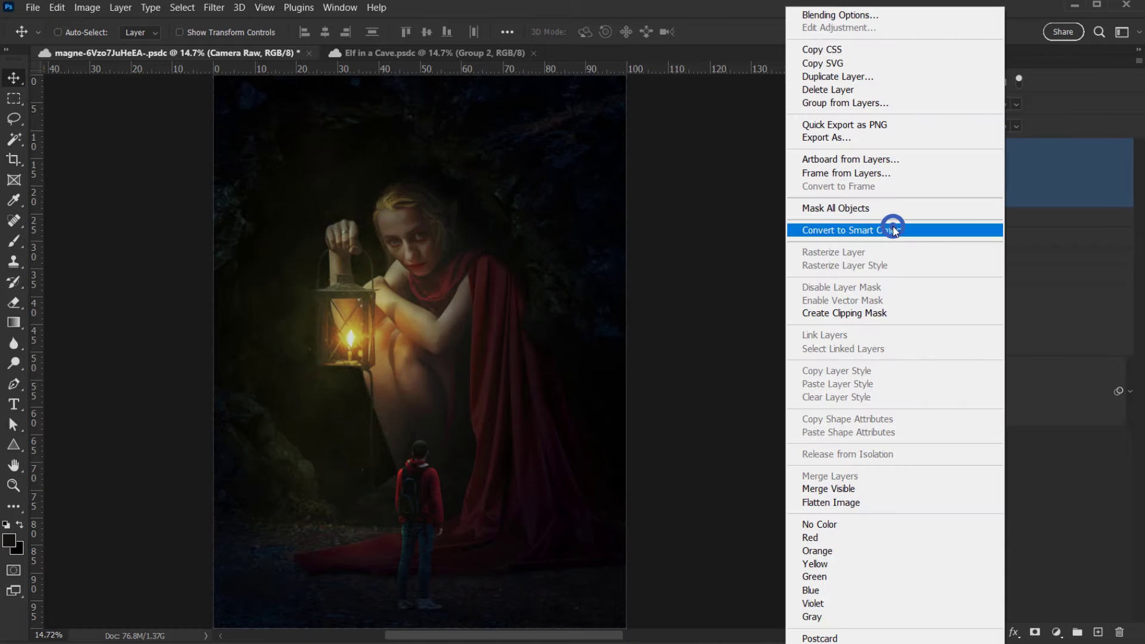
click(892, 227)
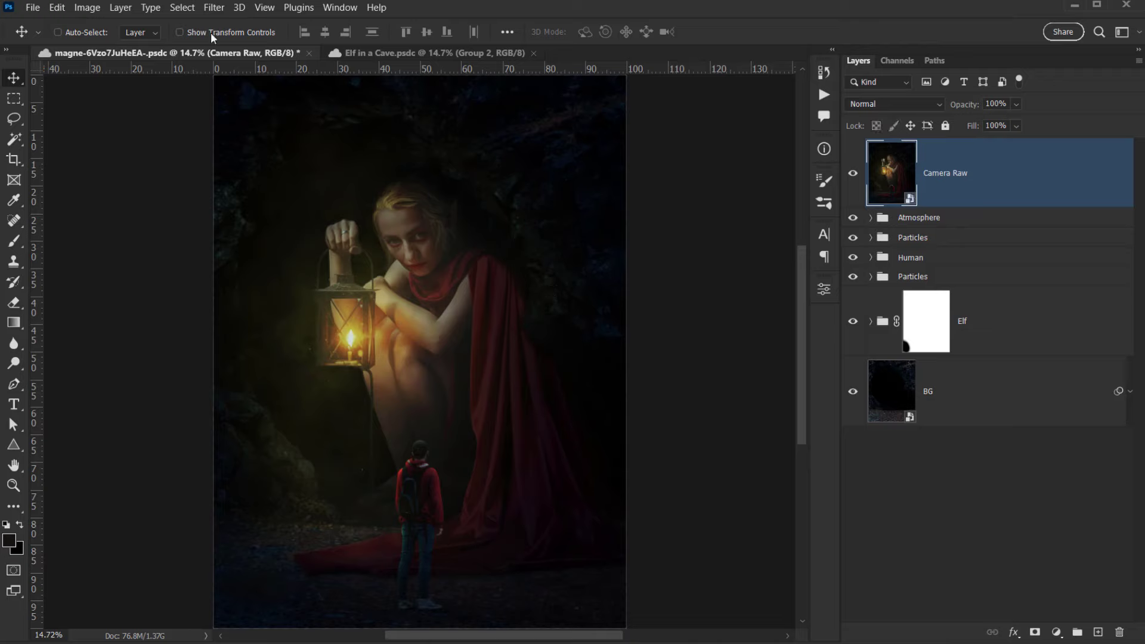
click(213, 8)
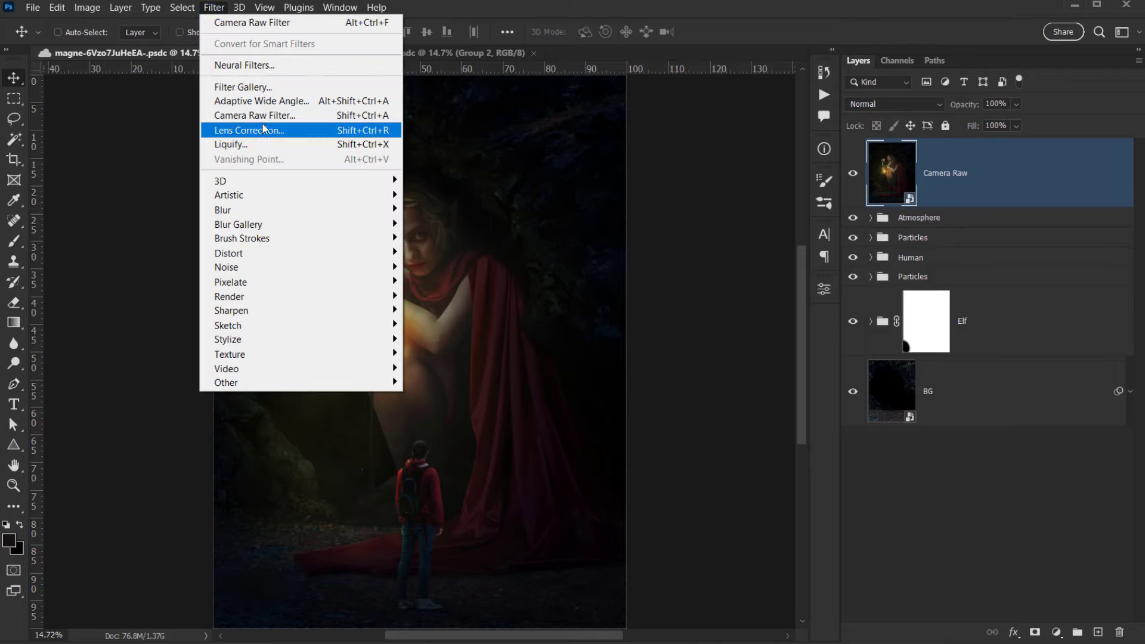
click(261, 115)
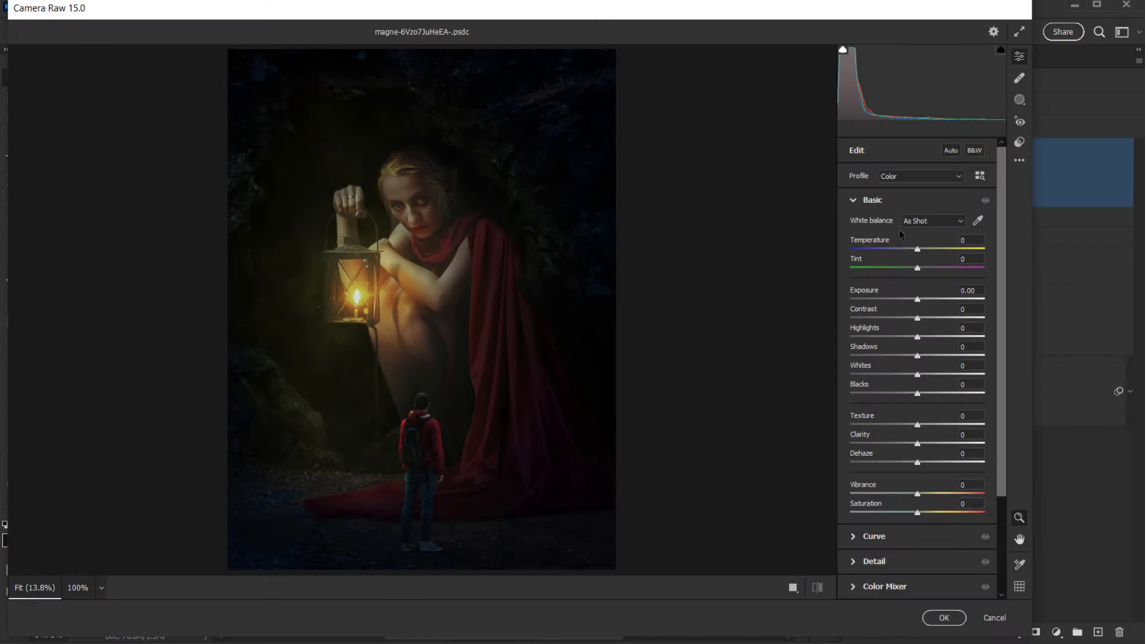
In the Basic adjustments, set Temperature to +7, Tint to -5 and Exposure to -0.25.
click(856, 202)
click(856, 202)
drag(918, 250, 926, 253)
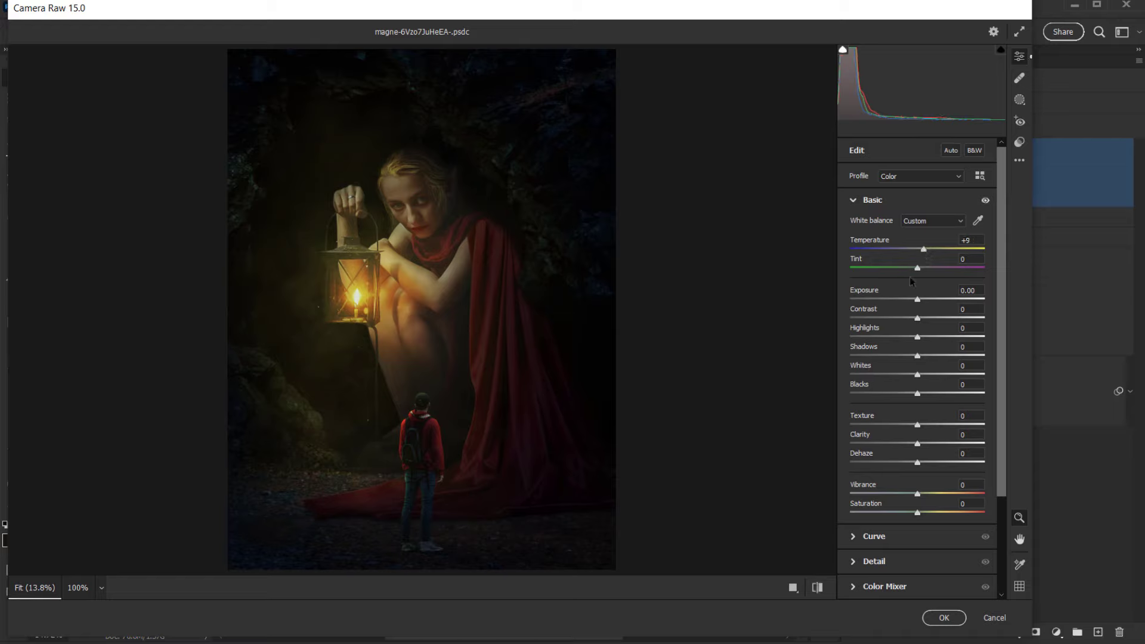
mouse_move(922, 255)
mouse_down()
mouse_move(899, 255)
mouse_move(919, 251)
mouse_move(923, 268)
mouse_move(936, 268)
mouse_move(904, 269)
mouse_move(952, 266)
mouse_move(915, 266)
mouse_up()
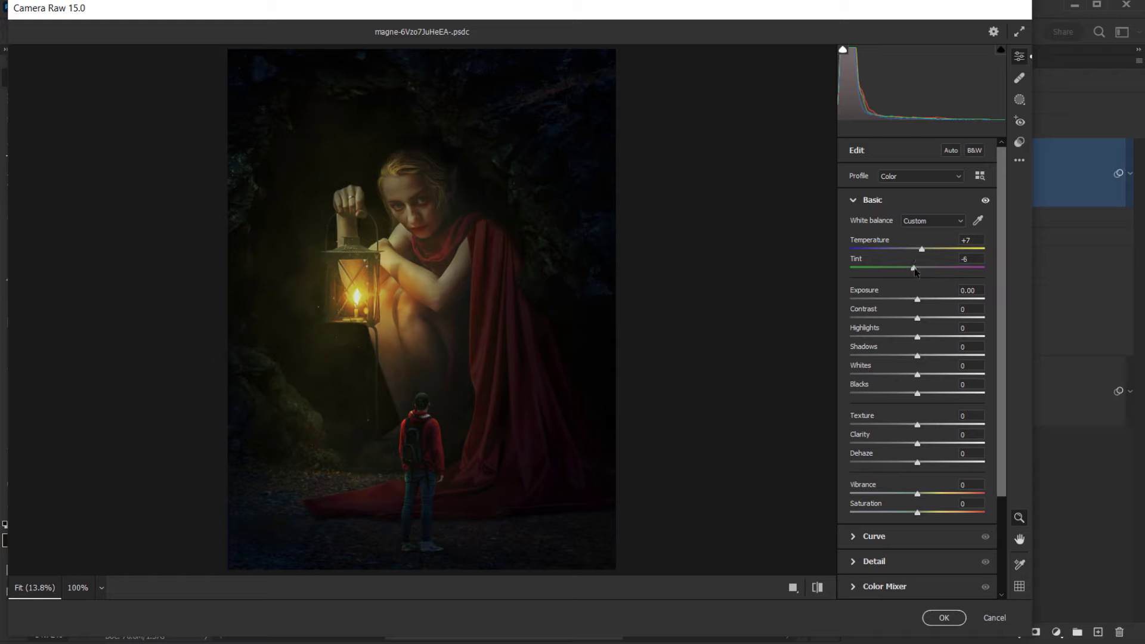
drag(915, 269, 917, 306)
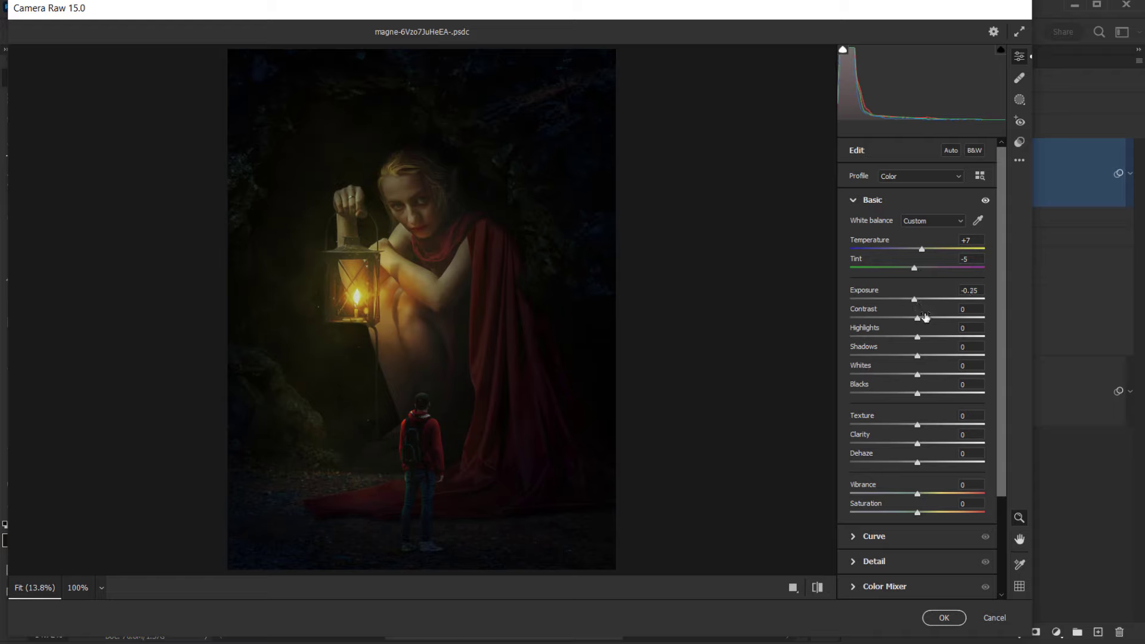
Set Contrast to +9 and Shadows to -2, keeping Highlights at 0.
drag(917, 318, 928, 320)
mouse_move(918, 338)
mouse_down()
mouse_move(945, 337)
mouse_move(922, 337)
mouse_up()
drag(920, 357, 893, 356)
double_click(920, 358)
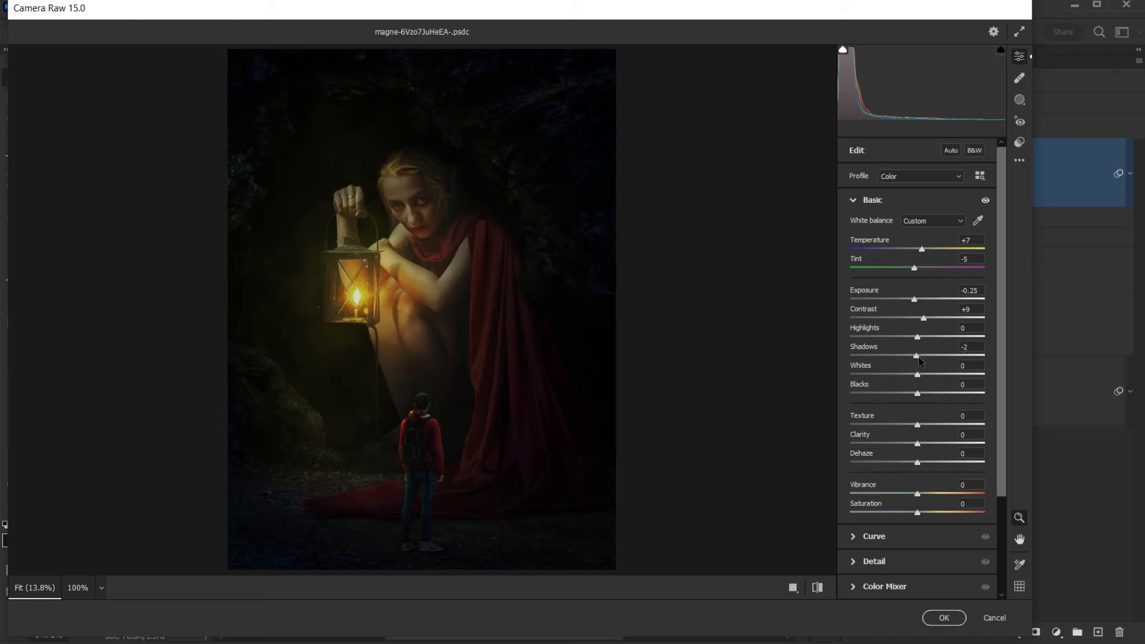
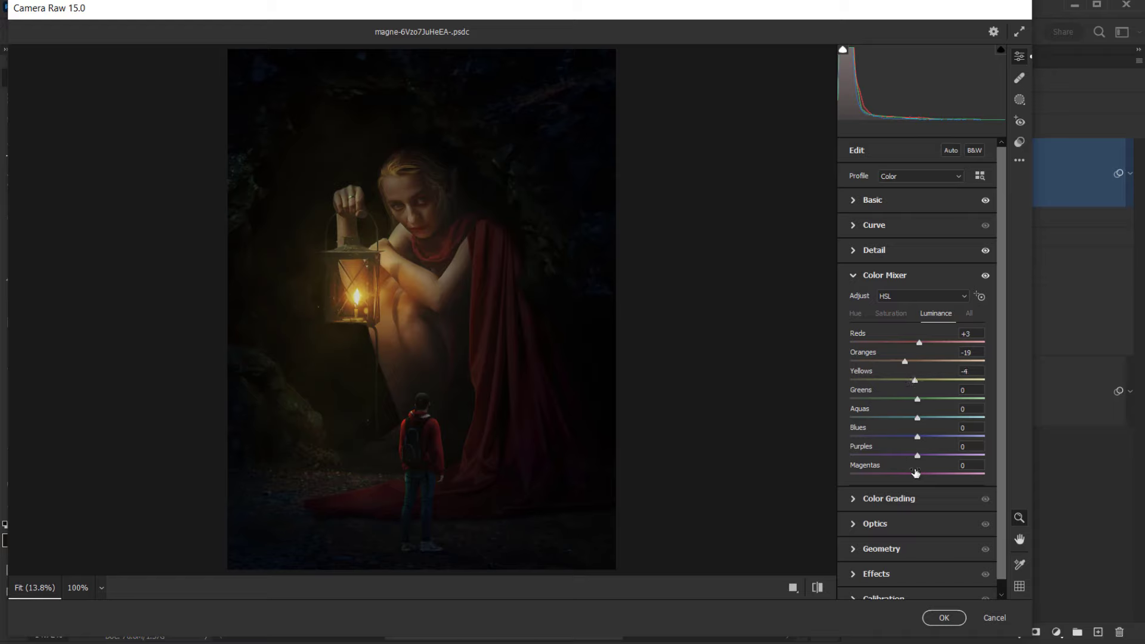
Keep the Magentas luminance at 0, compare the grade with the default settings and apply the filter.
drag(918, 478, 941, 479)
click(963, 465)
click(817, 588)
click(818, 590)
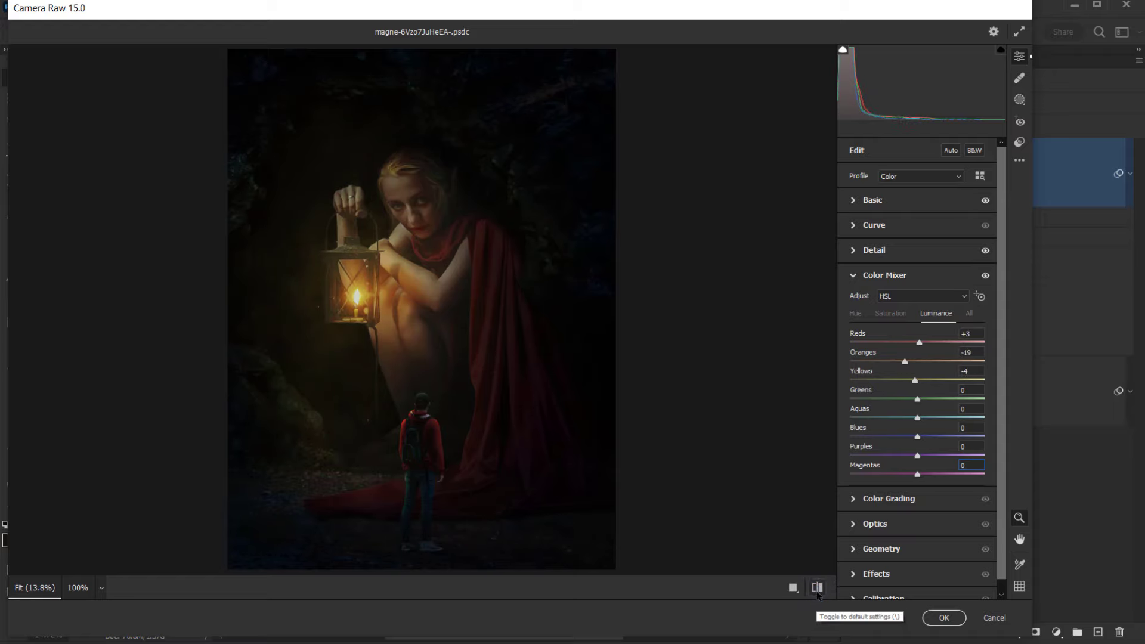
click(818, 591)
click(818, 591)
click(818, 590)
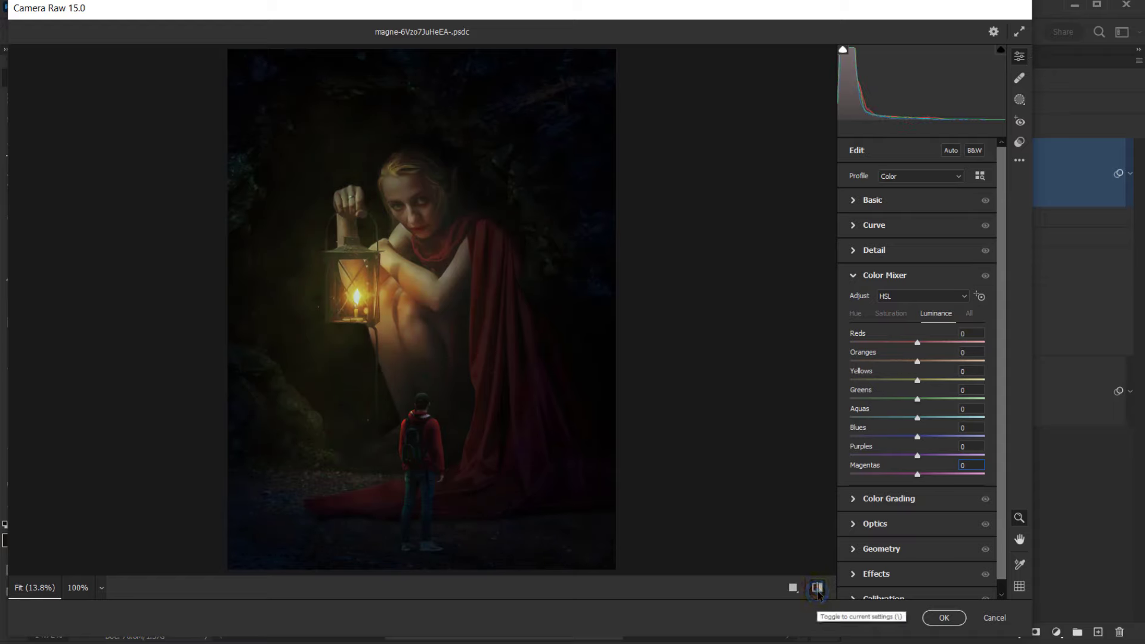
click(818, 589)
click(944, 618)
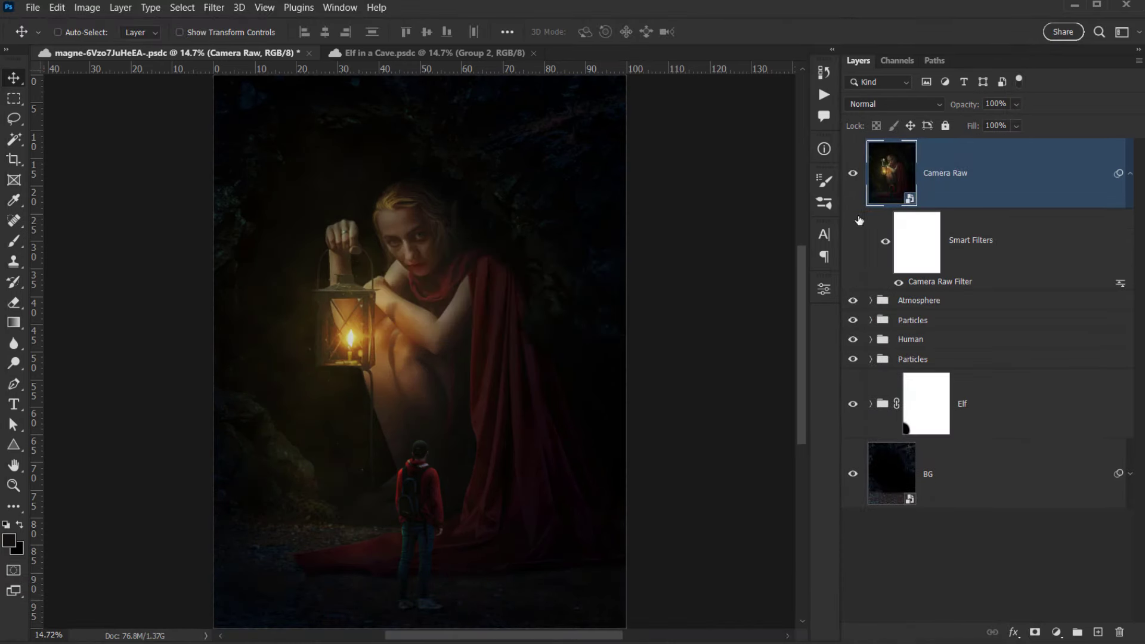
Compare the composite with the Camera Raw layer hidden and shown.
click(854, 174)
click(853, 173)
click(854, 175)
click(855, 175)
click(854, 175)
click(854, 177)
click(855, 181)
click(854, 183)
click(854, 185)
click(855, 185)
Set the Camera Raw layer's opacity to 73%, check it against the ungraded image and collapse its smart filters.
drag(971, 104, 955, 108)
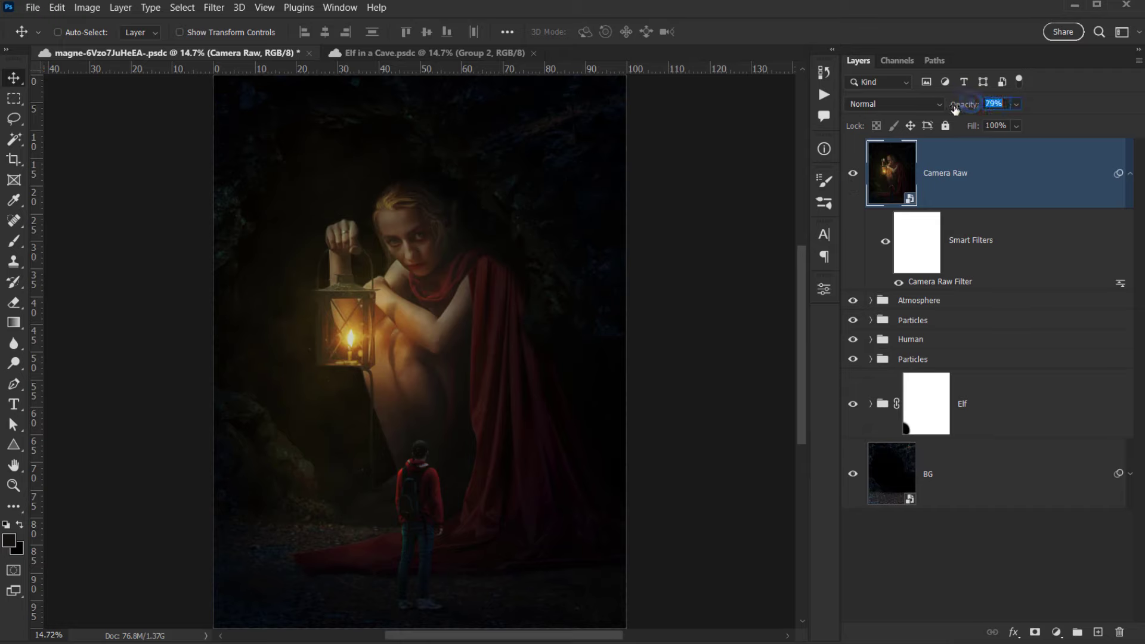
click(854, 174)
click(855, 174)
click(855, 175)
click(854, 175)
click(1130, 177)
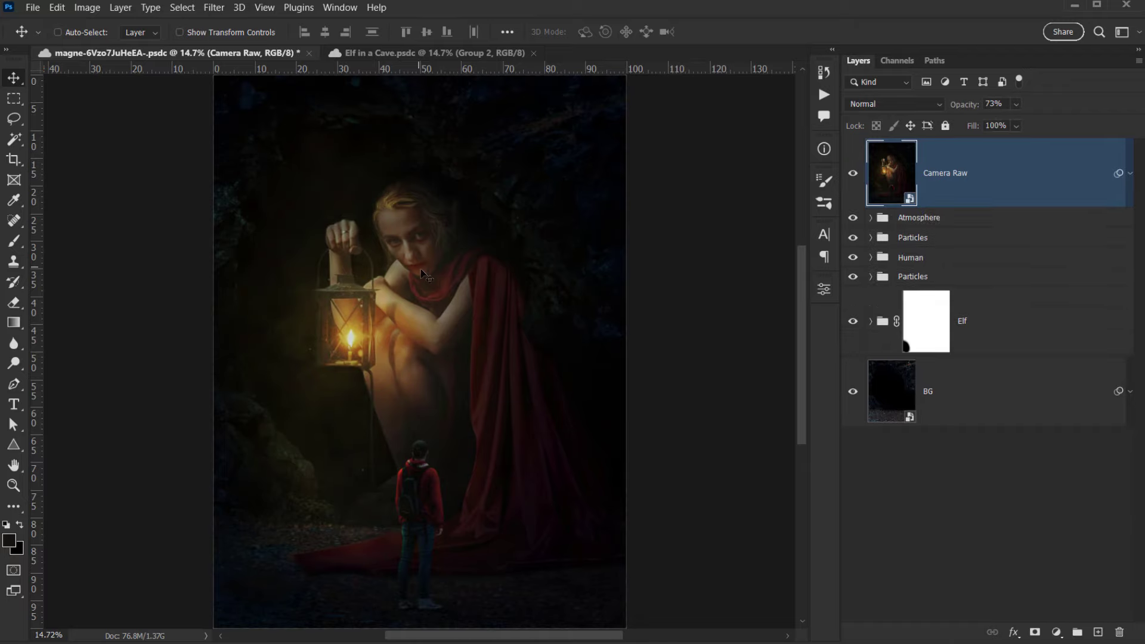
Add a new layer above the Camera Raw layer and name it Dodge and Burn.
scroll(421, 274, down, 4)
scroll(419, 273, up, 6)
drag(402, 228, 400, 268)
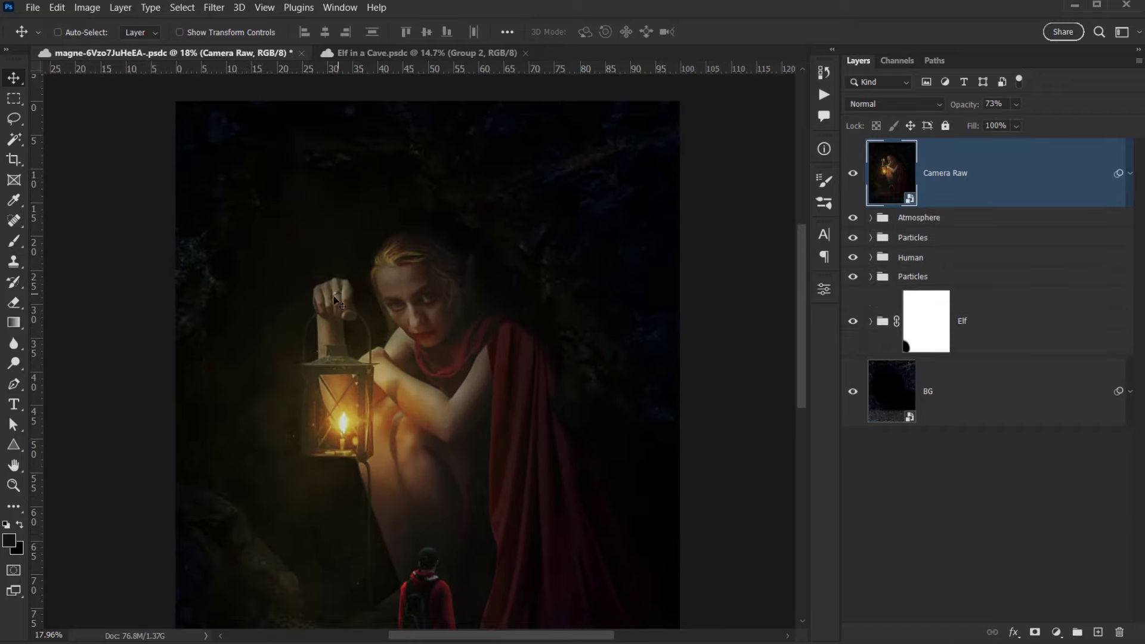
scroll(336, 300, up, 3)
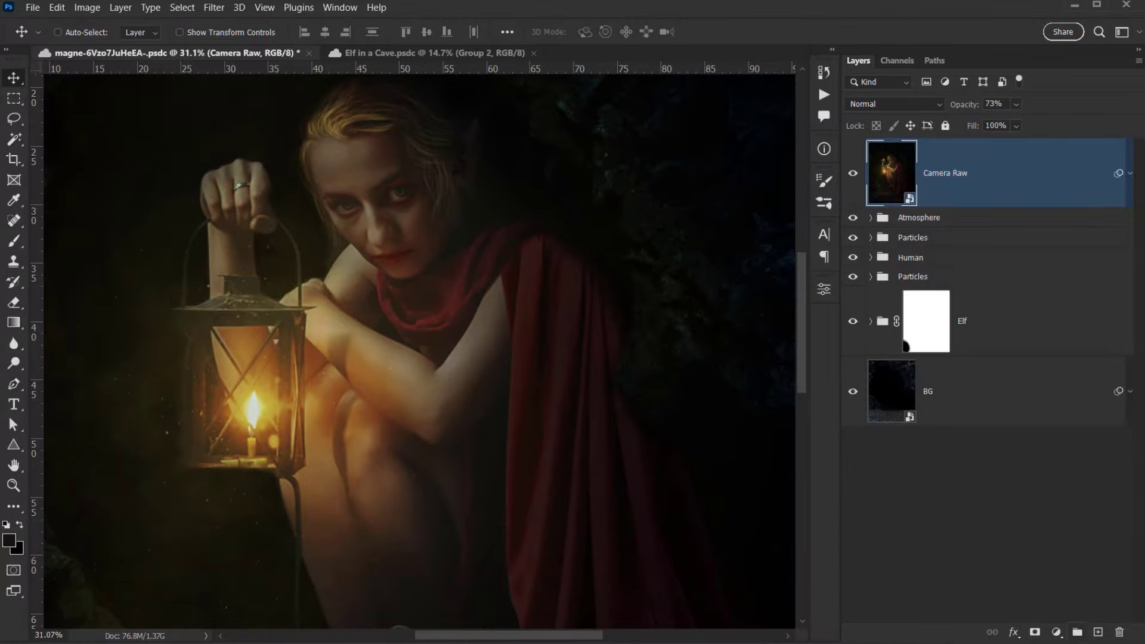
click(1098, 632)
double_click(938, 176)
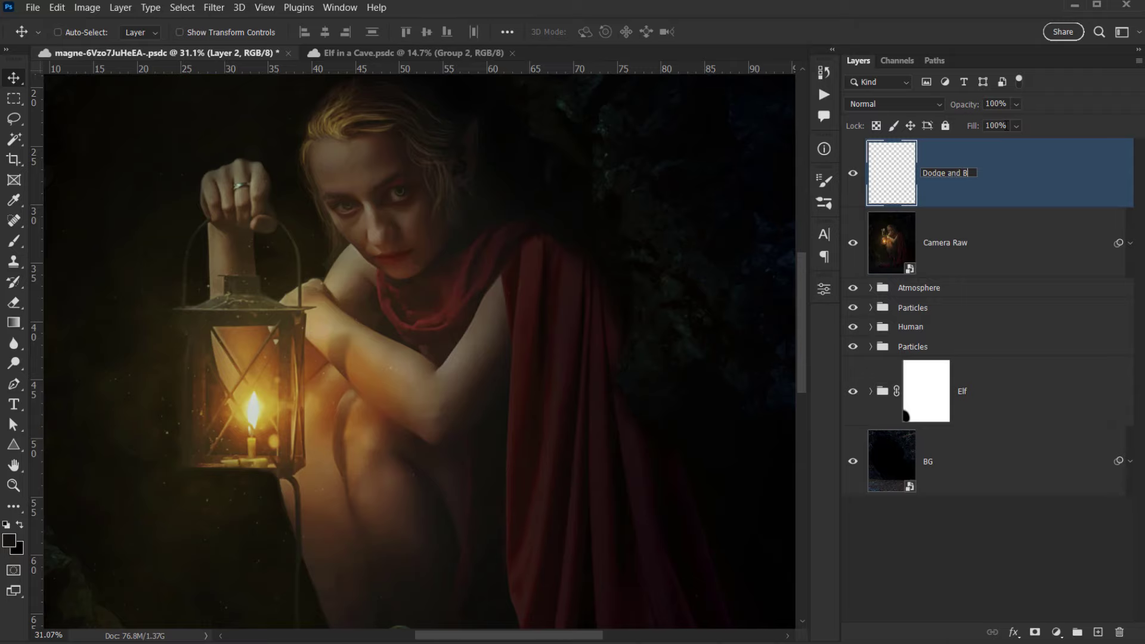
text(Dodge and Burn)
key(Return)
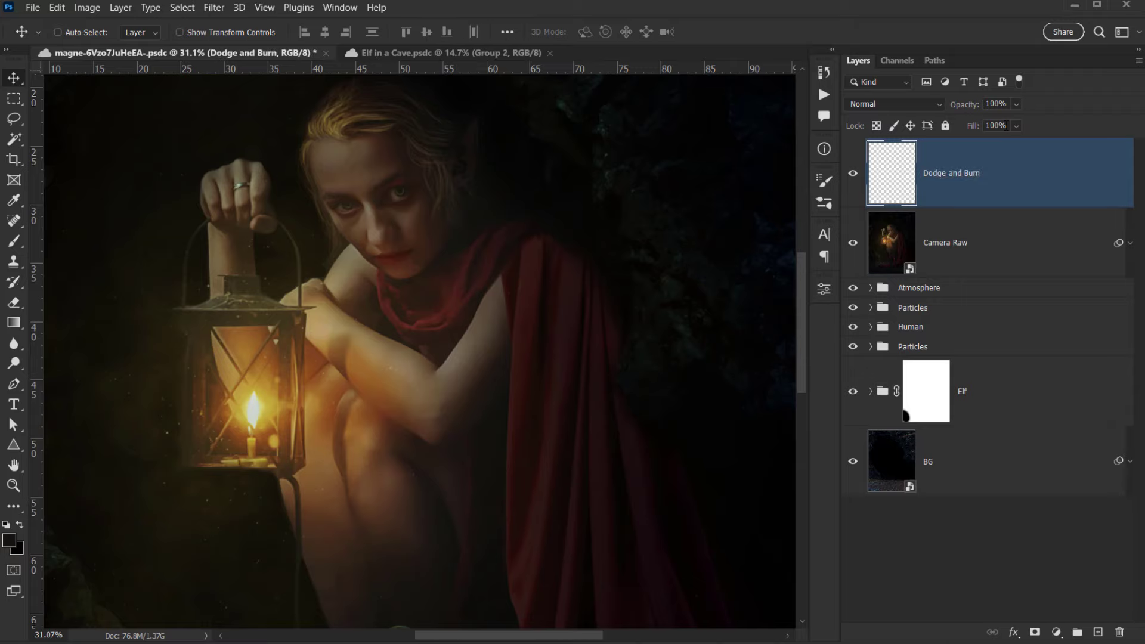
Fill the Dodge and Burn layer with 50% Gray at 100% opacity and set its blend mode to Overlay.
drag(471, 280, 444, 284)
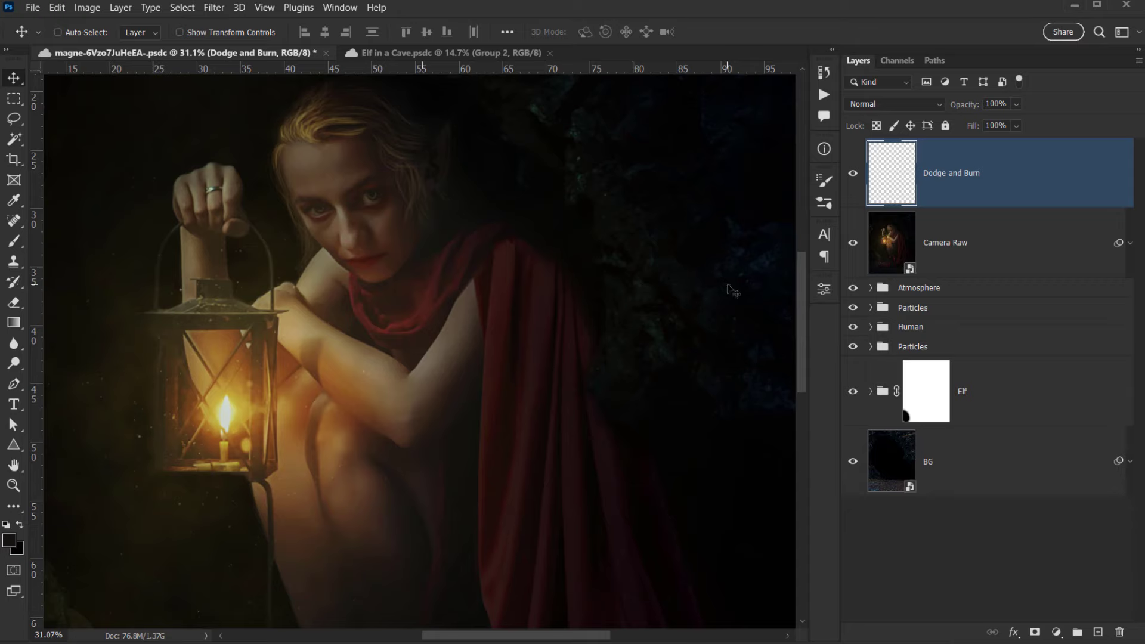
key(shift+F5)
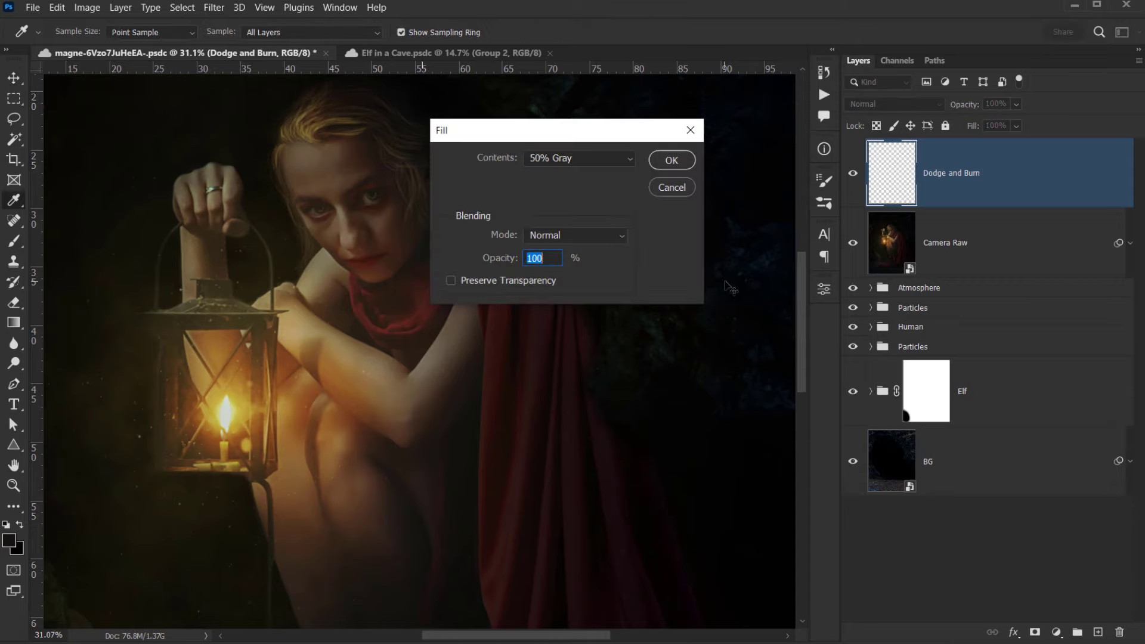
click(561, 158)
click(547, 298)
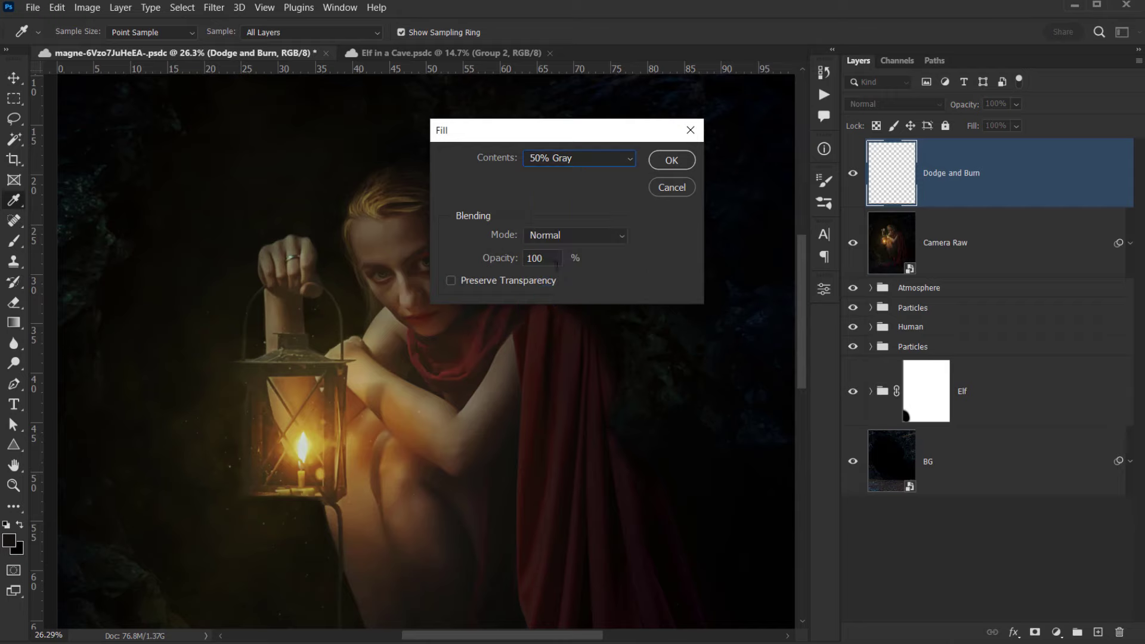
click(676, 162)
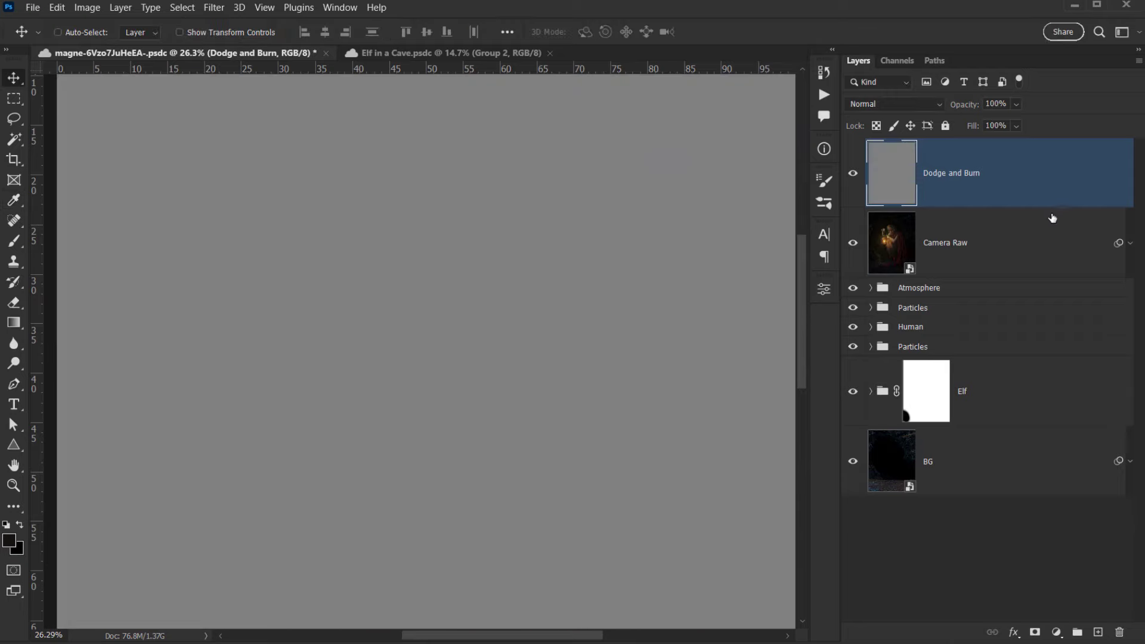
click(894, 105)
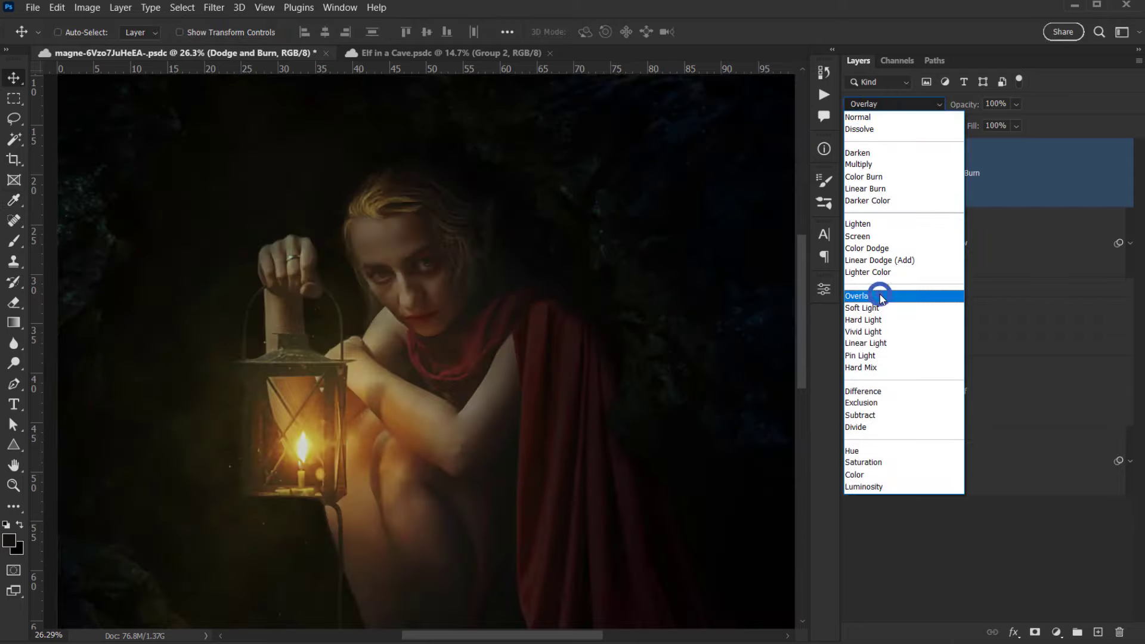
click(880, 297)
Set the Dodge tool's exposure to 7% and the Burn tool's exposure to 8%, both on Midtones.
scroll(485, 332, down, 2)
click(13, 360)
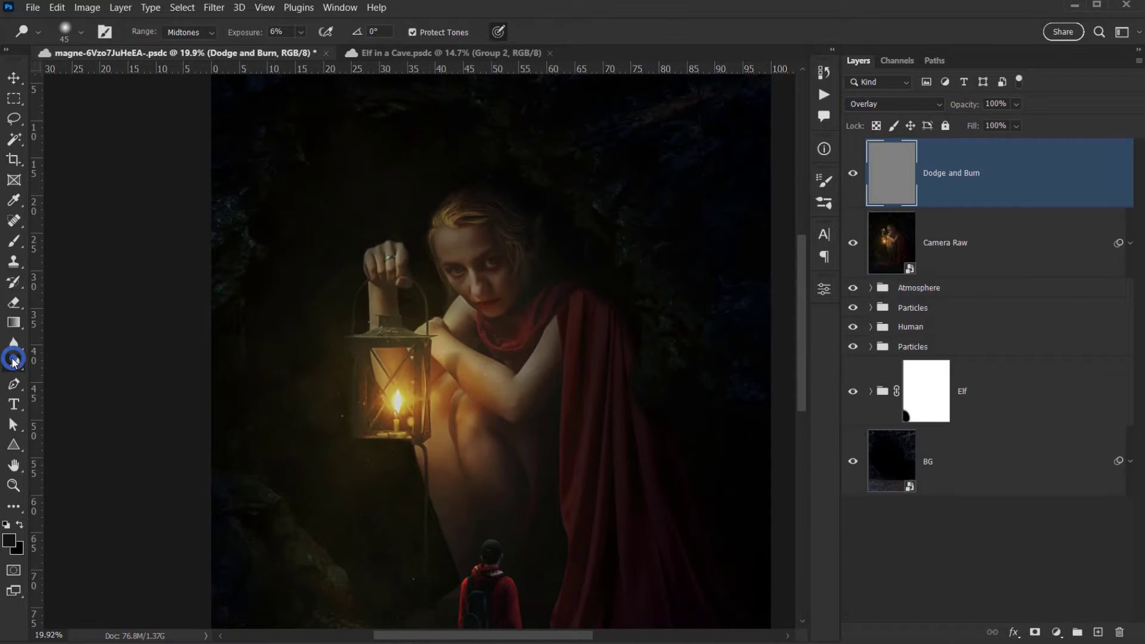
drag(13, 361, 46, 366)
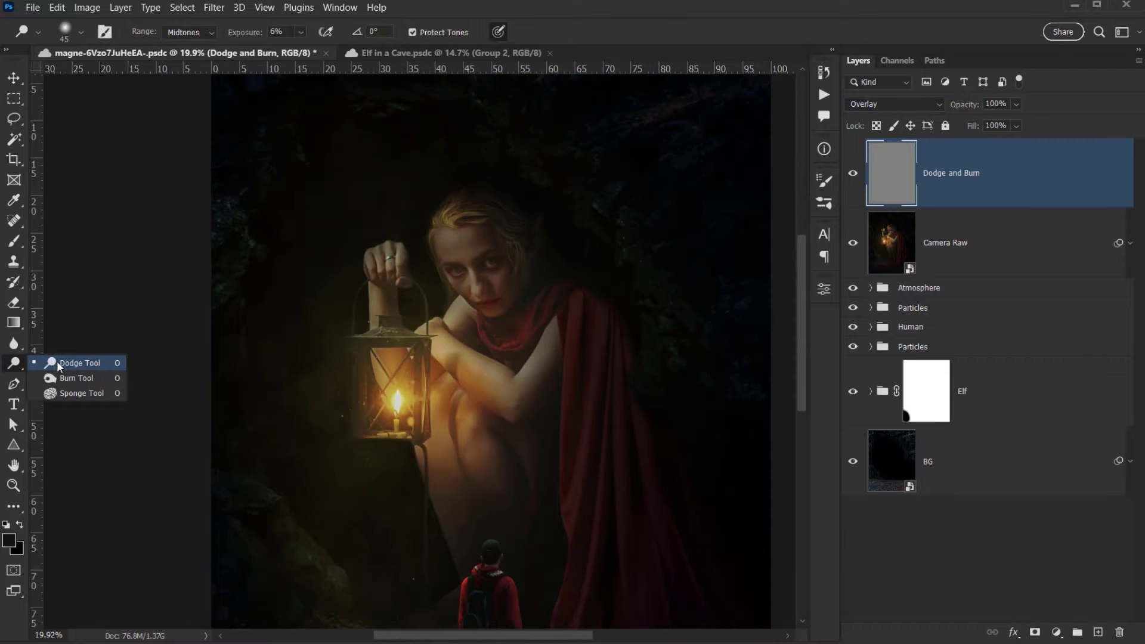
click(57, 363)
drag(247, 31, 249, 31)
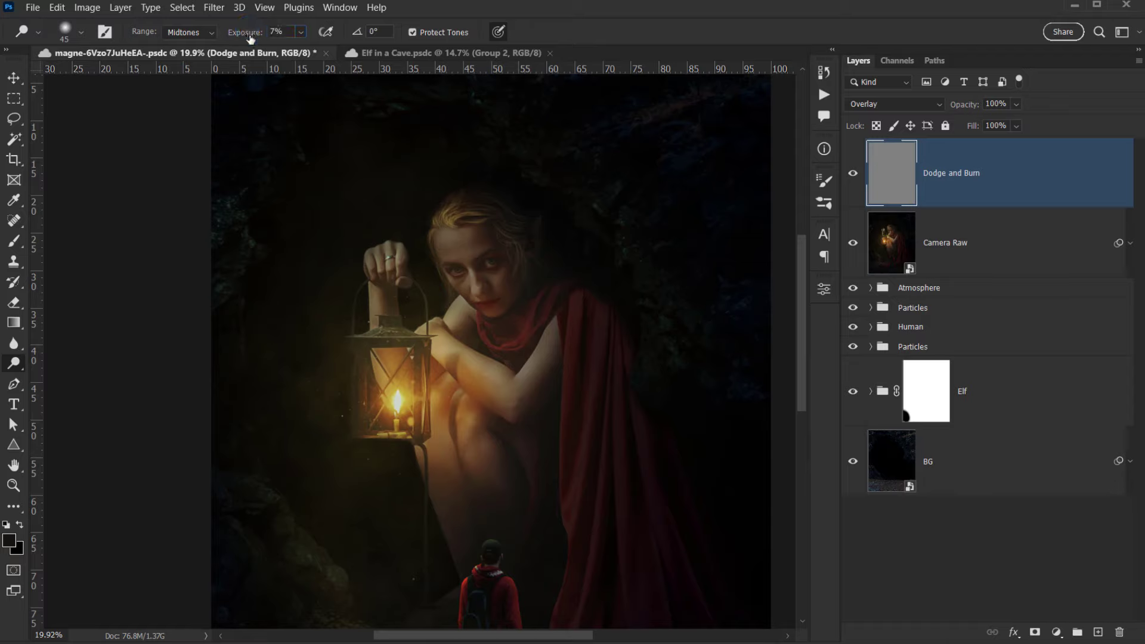
drag(16, 365, 75, 377)
drag(265, 34, 263, 34)
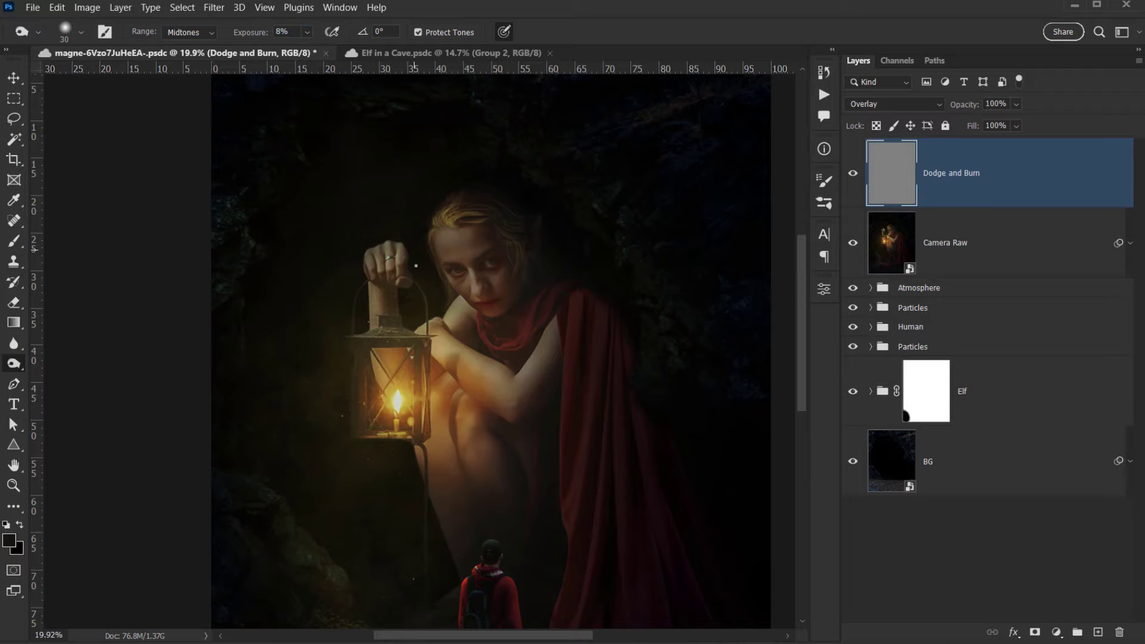
drag(414, 255, 396, 283)
Brighten the elf's nose, cheek and forehead on the Dodge and Burn layer with the Dodge tool at 7% exposure.
drag(3, 367, 54, 368)
scroll(485, 369, up, 4)
mouse_move(482, 370)
mouse_down()
mouse_move(474, 341)
mouse_move(494, 399)
mouse_move(555, 386)
mouse_move(533, 375)
mouse_up()
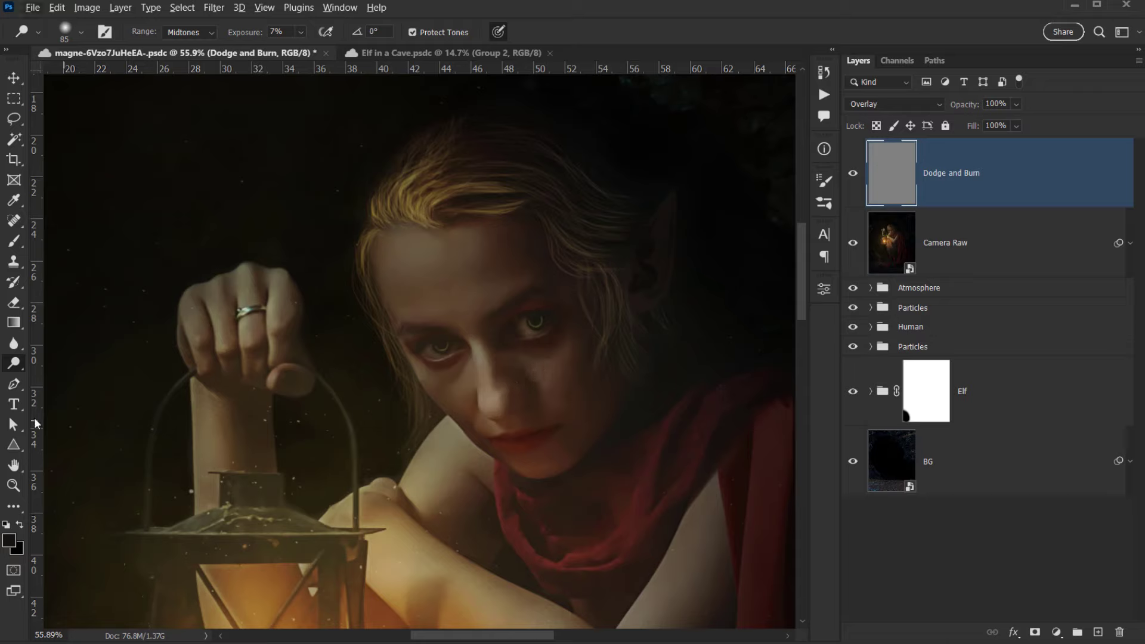
mouse_move(504, 376)
mouse_down()
mouse_move(527, 383)
mouse_move(485, 388)
mouse_up()
drag(464, 318, 467, 343)
mouse_move(413, 268)
mouse_down()
mouse_move(462, 266)
mouse_move(410, 268)
mouse_move(444, 270)
mouse_move(416, 267)
mouse_move(457, 285)
mouse_move(434, 278)
mouse_move(462, 267)
mouse_move(417, 272)
mouse_move(494, 271)
mouse_move(529, 253)
mouse_up()
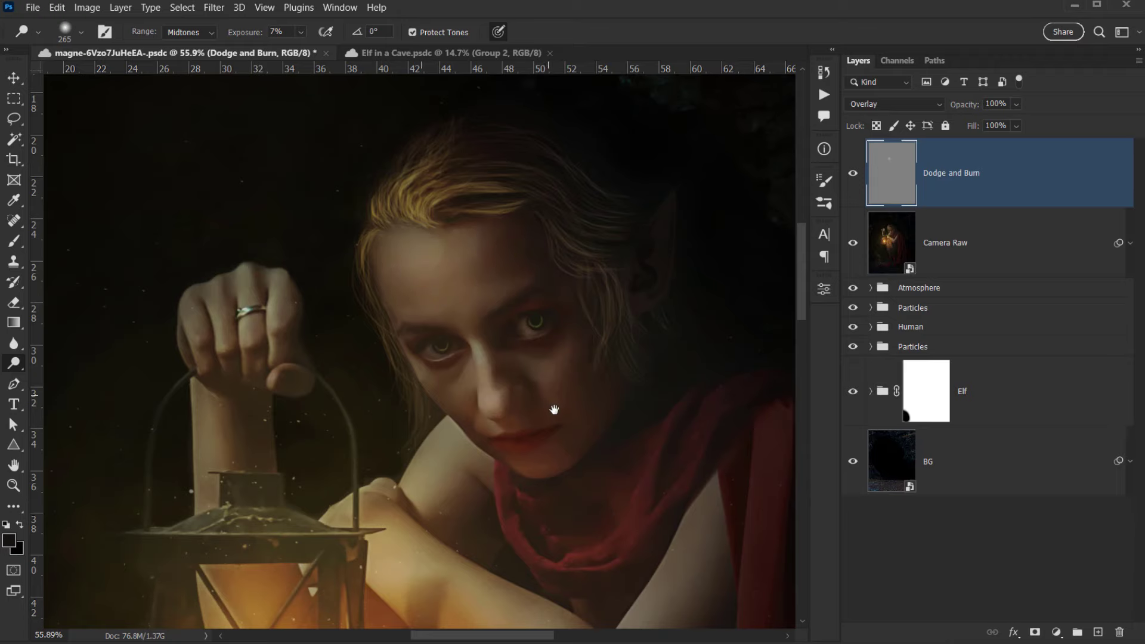
Dodge the highlights on the elf's lips and nose with a smaller soft brush, starting at 45 px.
mouse_move(553, 409)
mouse_down()
mouse_move(583, 333)
mouse_move(593, 339)
mouse_up()
alt+right_click(557, 396)
alt+right_click(554, 383)
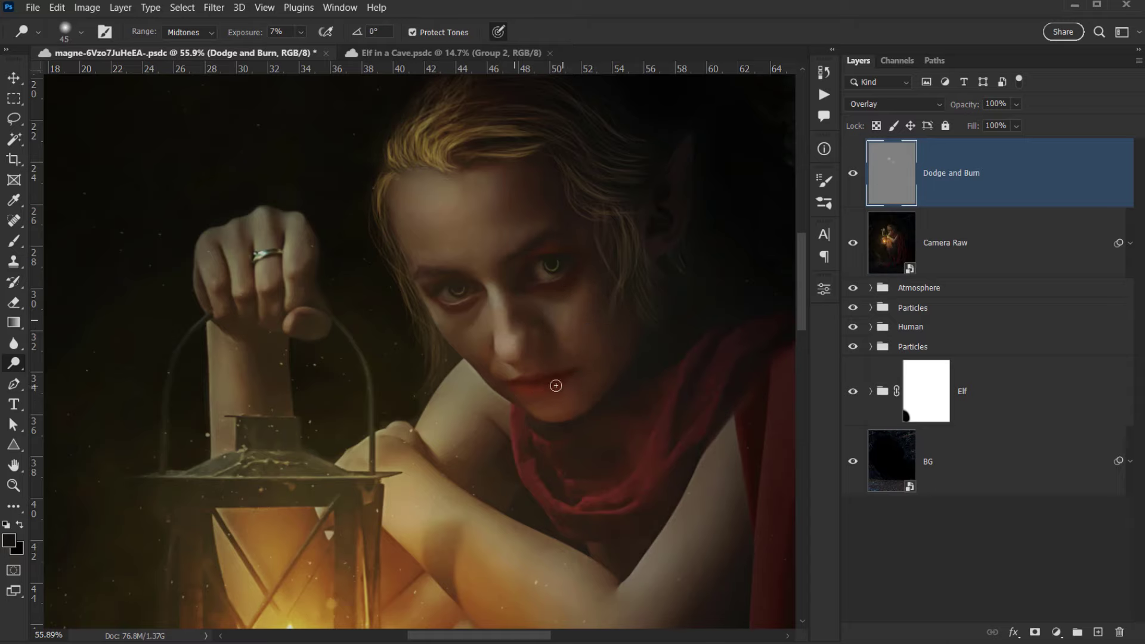
alt+right_click(534, 367)
alt+right_click(481, 337)
alt+right_click(547, 257)
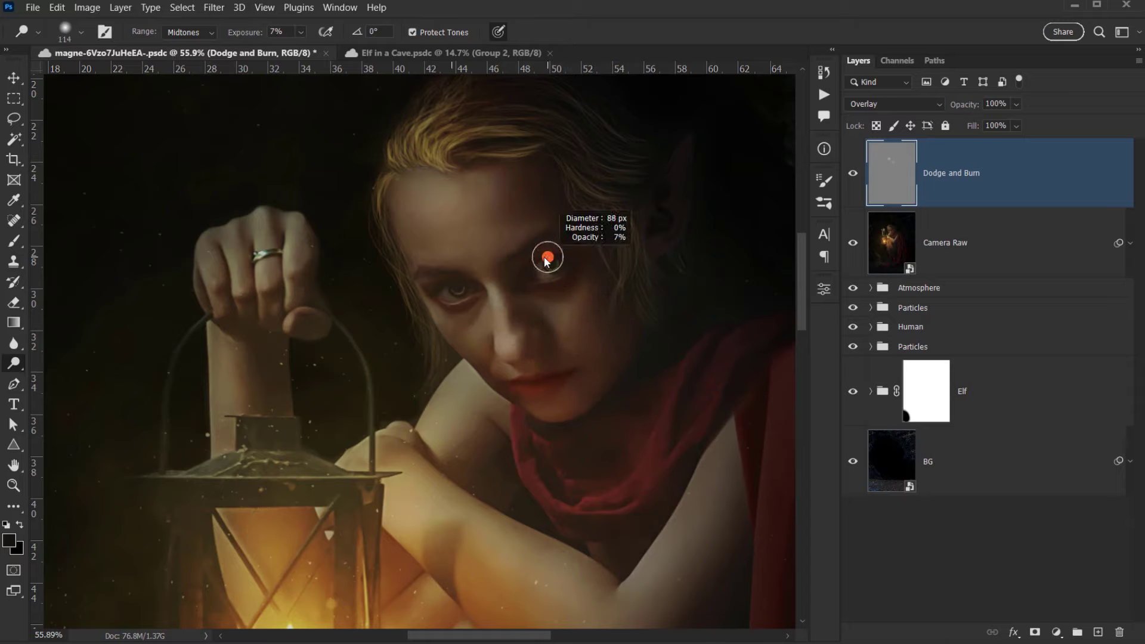
Dodge the elf's eyes with a 25 px brush and save the document.
scroll(561, 254, up, 8)
alt+right_click(522, 259)
alt+right_click(481, 345)
scroll(263, 414, left, 5)
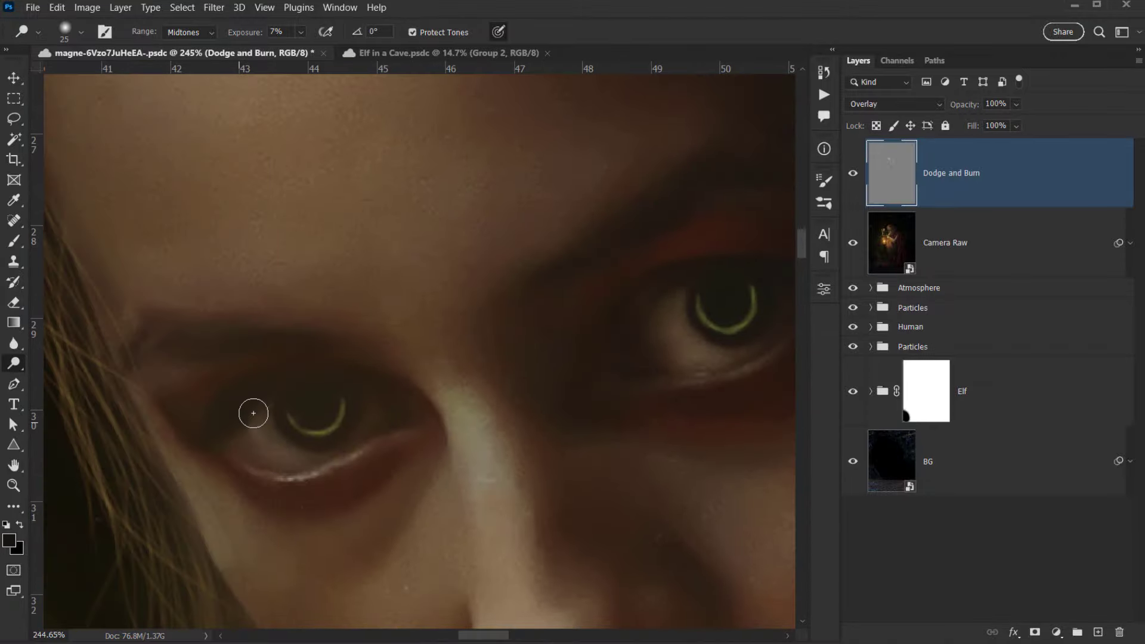
key(ctrl+s)
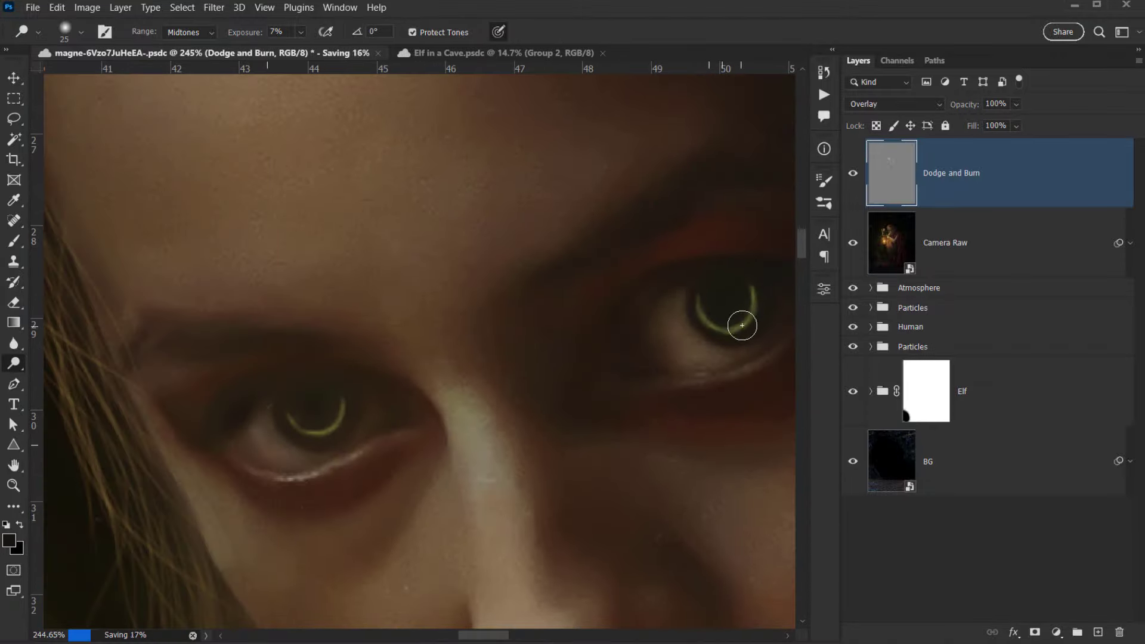
Dodge the highlights on the small man's cap with a soft brush of about 105 px.
scroll(400, 234, down, 6)
scroll(400, 234, right, 7)
scroll(531, 215, down, 10)
scroll(504, 363, up, 8)
alt+right_click(503, 362)
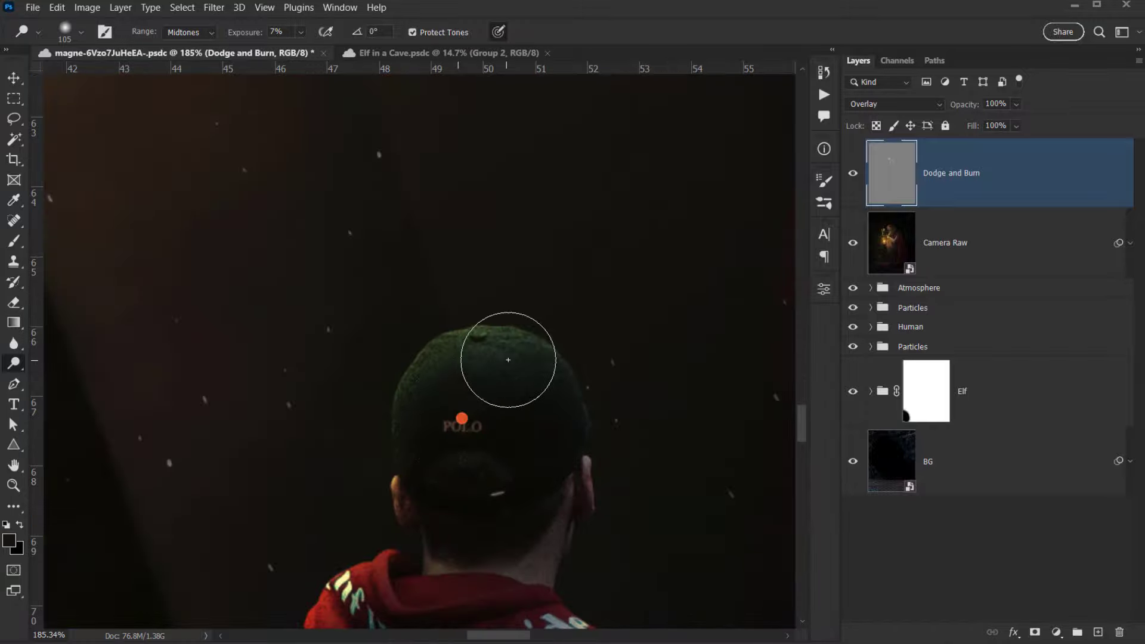
drag(504, 363, 623, 160)
Dodge the folds of the elf's red cloak with a larger soft brush of about 235 px.
scroll(468, 341, down, 8)
alt+right_click(511, 430)
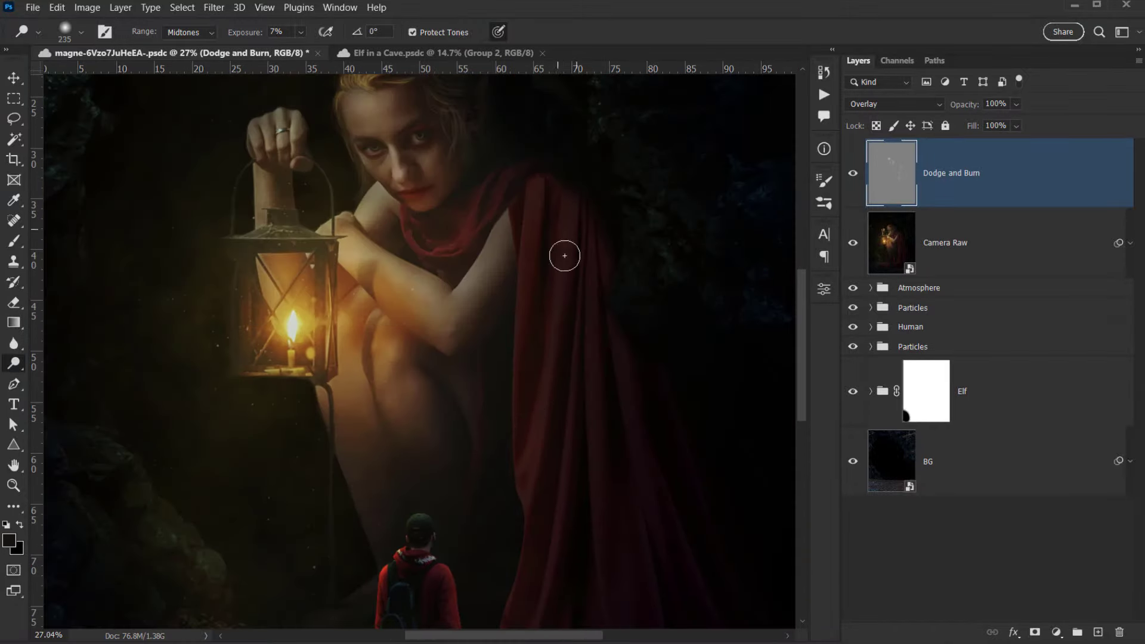
drag(501, 247, 593, 200)
Dodge the edges of the lantern's metal frame, starting with a 123 px brush and reducing it to 90 px.
scroll(358, 219, up, 4)
alt+right_click(335, 203)
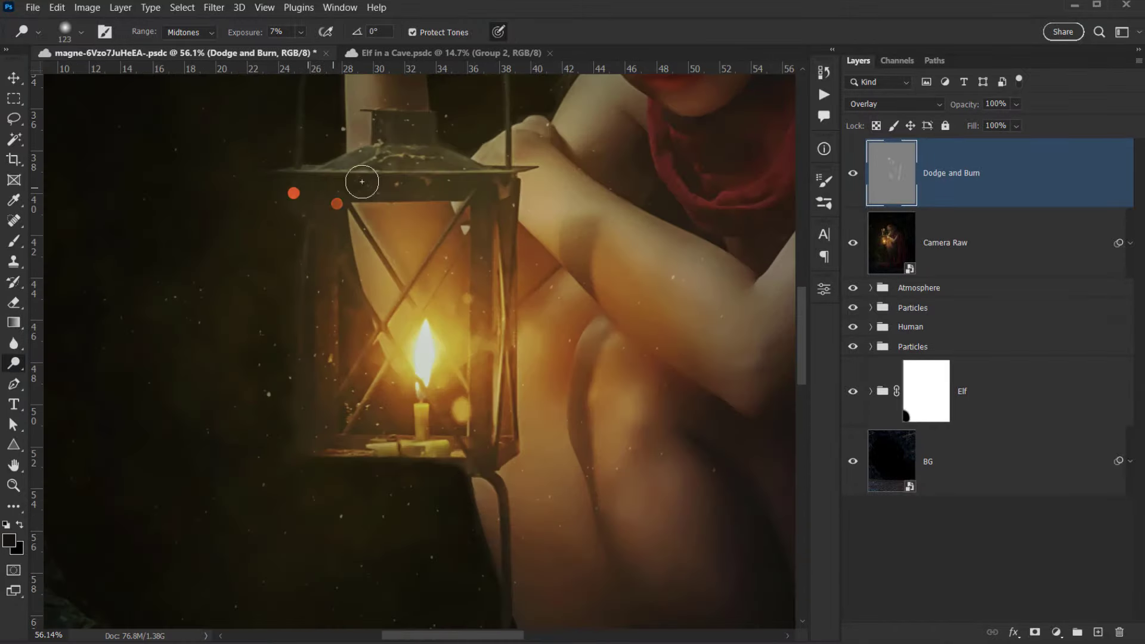
scroll(346, 174, down, 4)
scroll(384, 307, up, 4)
alt+right_click(383, 299)
Compare the composite with and without the Dodge and Burn layer at different zoom levels.
scroll(389, 323, down, 4)
click(854, 173)
click(854, 174)
click(854, 174)
click(854, 175)
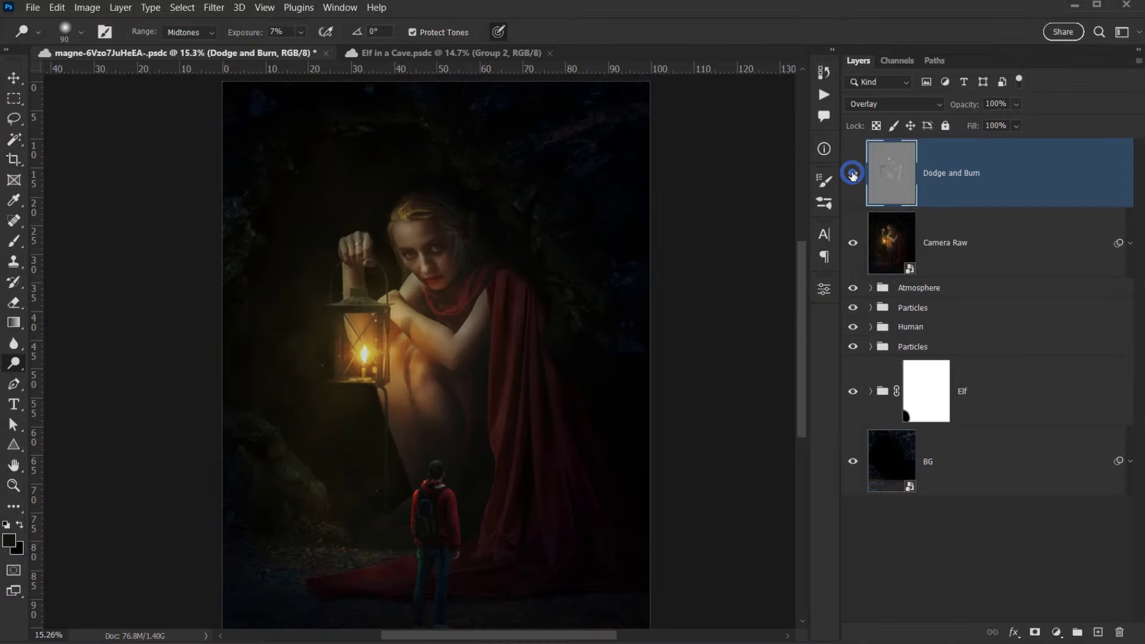
scroll(545, 373, down, 2)
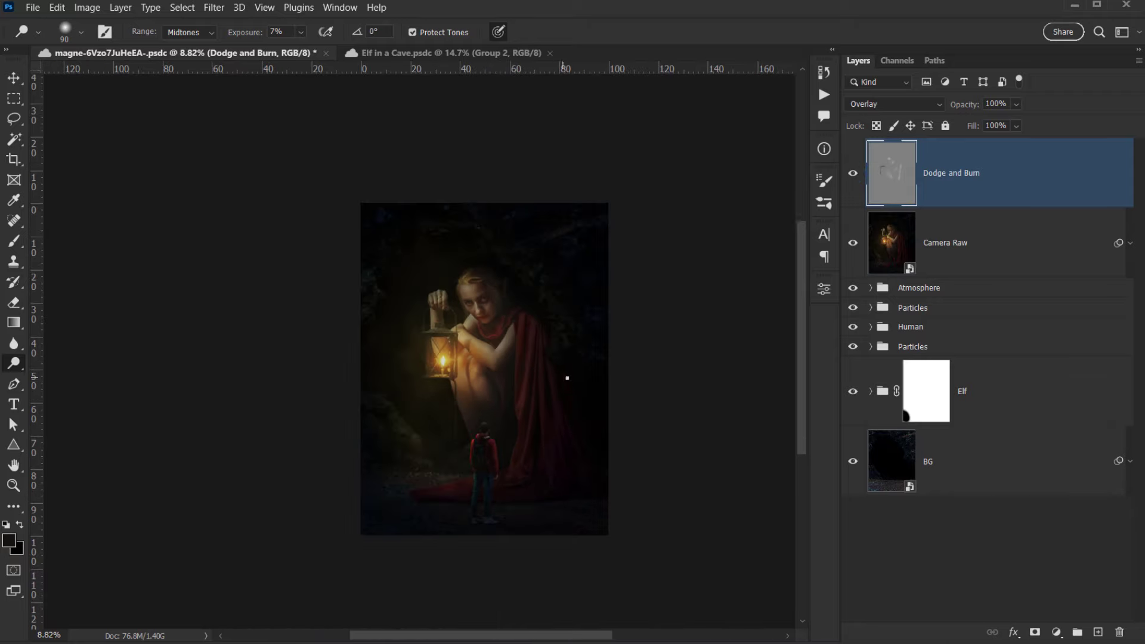
click(853, 175)
click(853, 174)
click(853, 174)
click(853, 174)
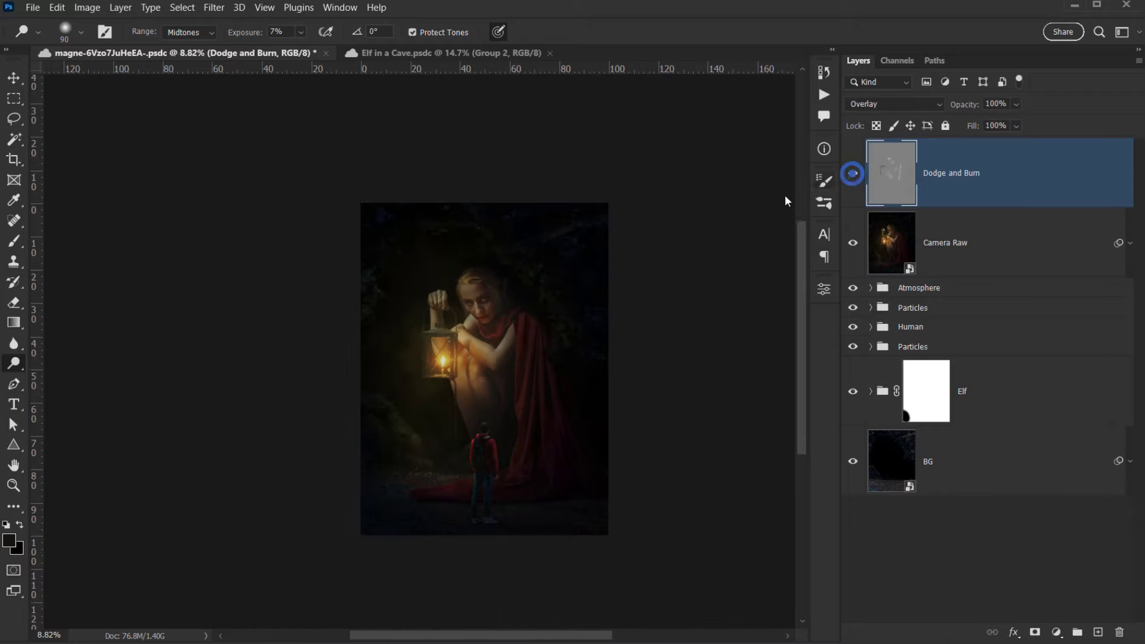
scroll(418, 361, up, 2)
scroll(469, 383, right, 2)
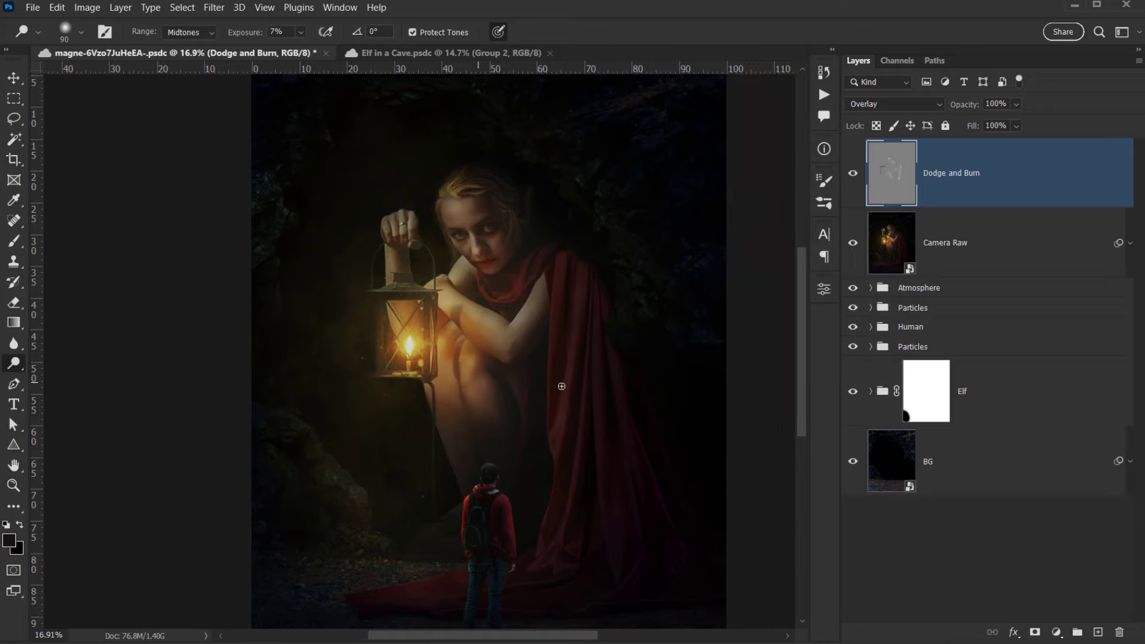
scroll(574, 383, down, 1)
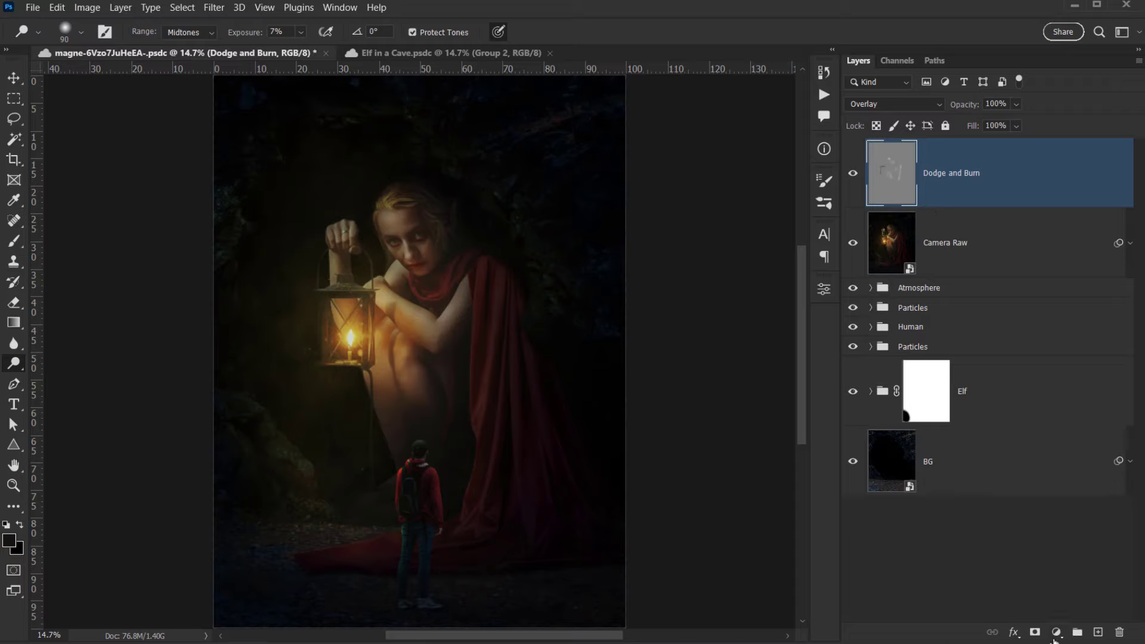
Add a Gradient Map adjustment layer above Dodge and Burn and open its gradient for editing.
click(1057, 635)
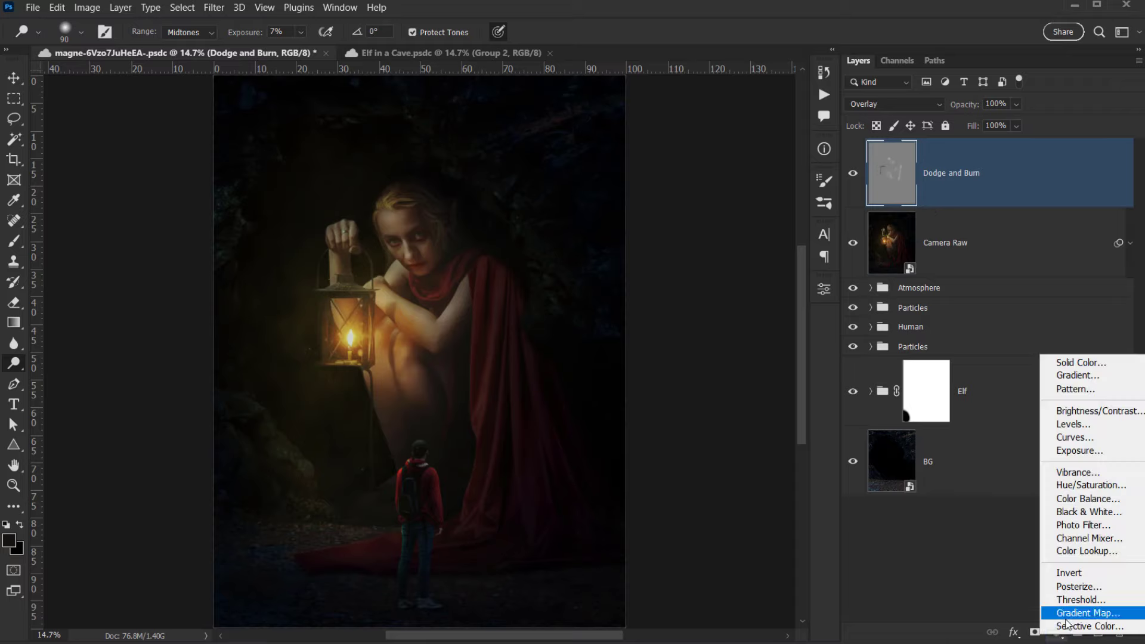
click(1079, 615)
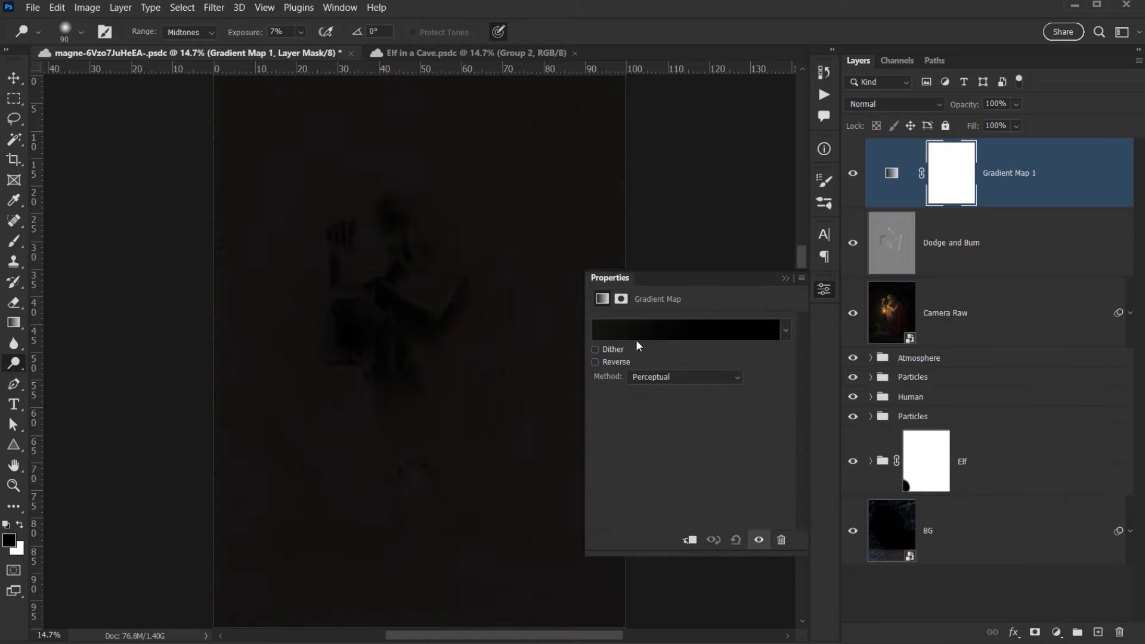
click(672, 334)
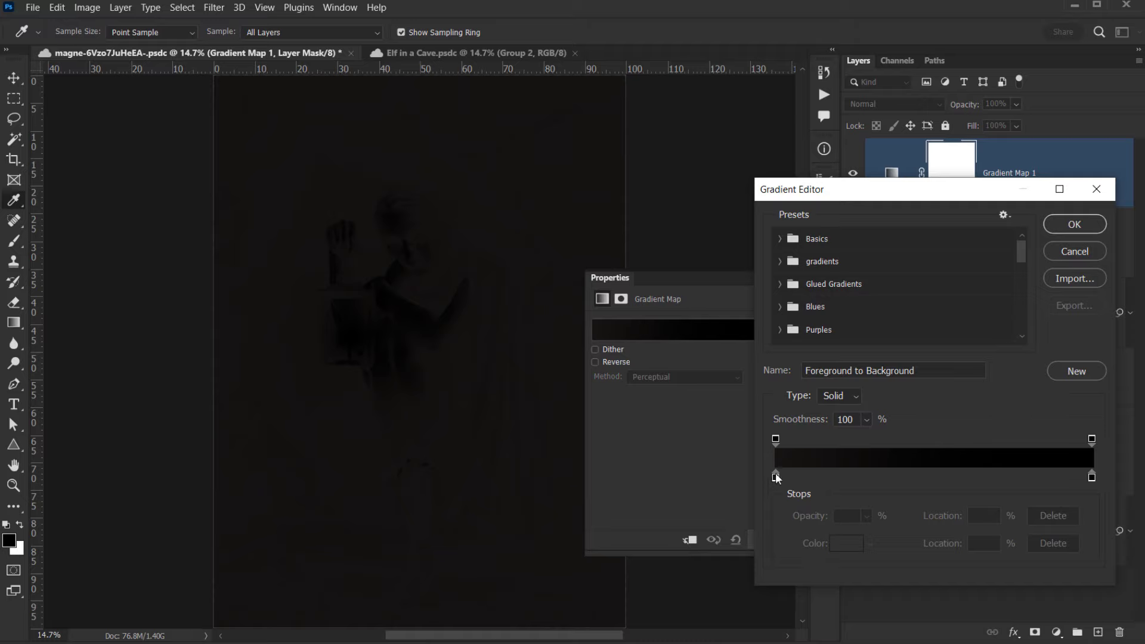
Set the gradient's starting colour stop to dark brown #2d281d with a hue of 41°.
double_click(776, 477)
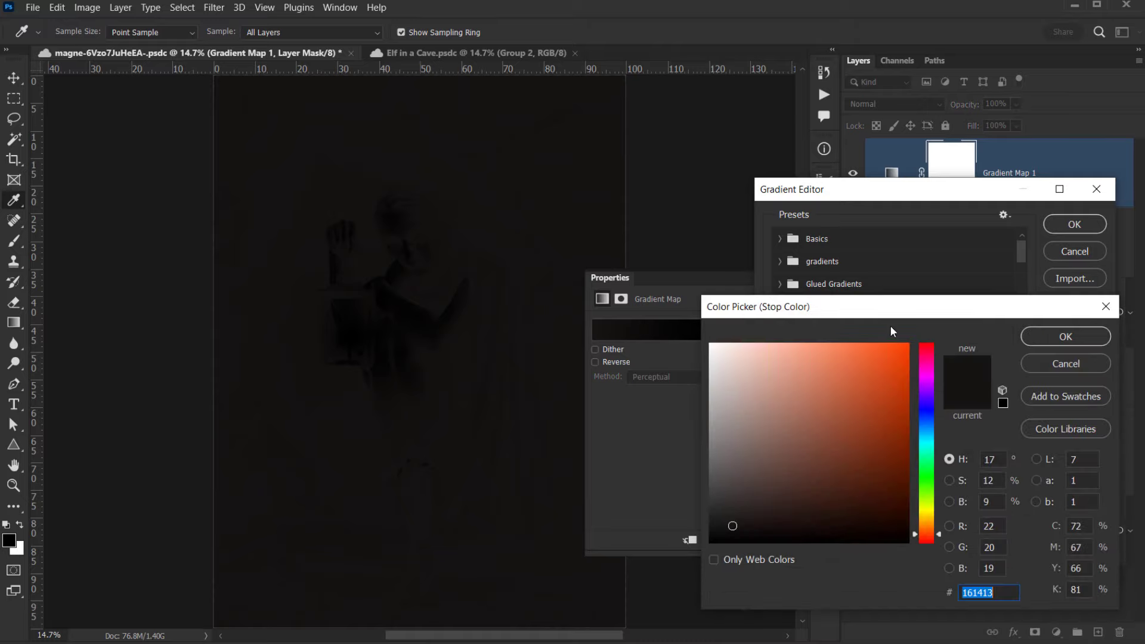
drag(861, 303, 945, 265)
click(1012, 486)
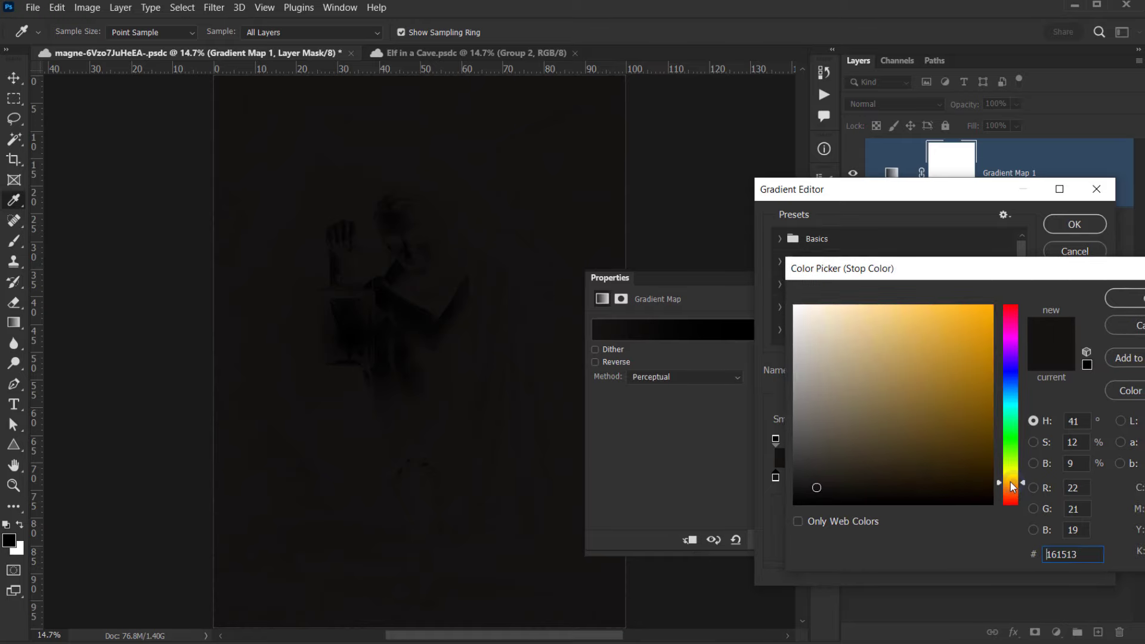
click(842, 472)
click(837, 477)
mouse_move(844, 477)
mouse_down()
mouse_move(834, 482)
mouse_move(843, 479)
mouse_up()
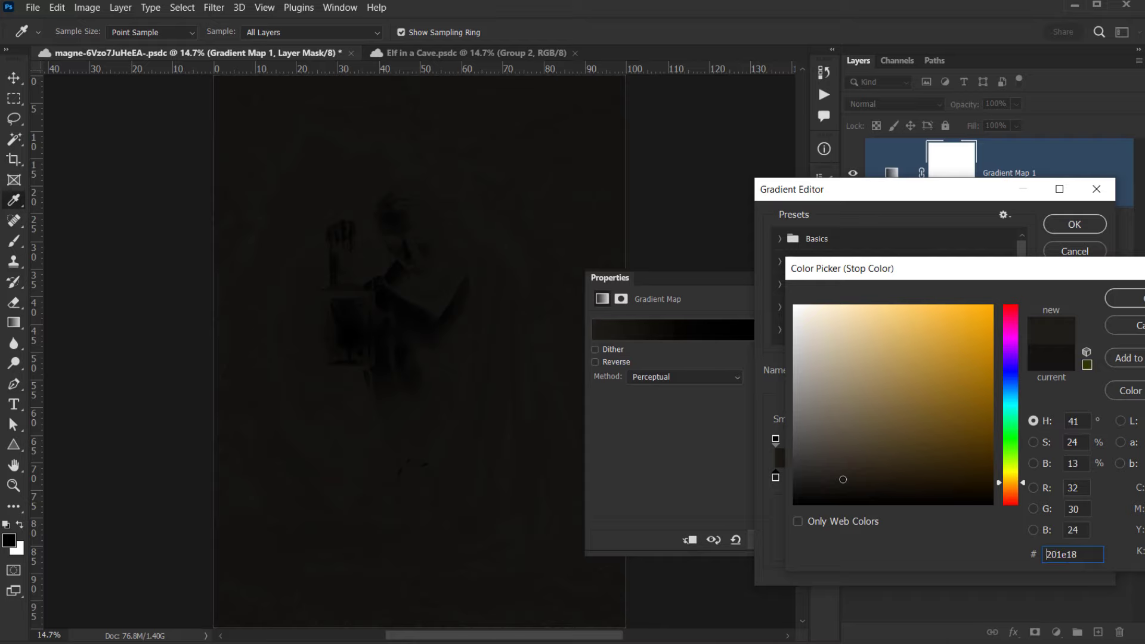
click(864, 468)
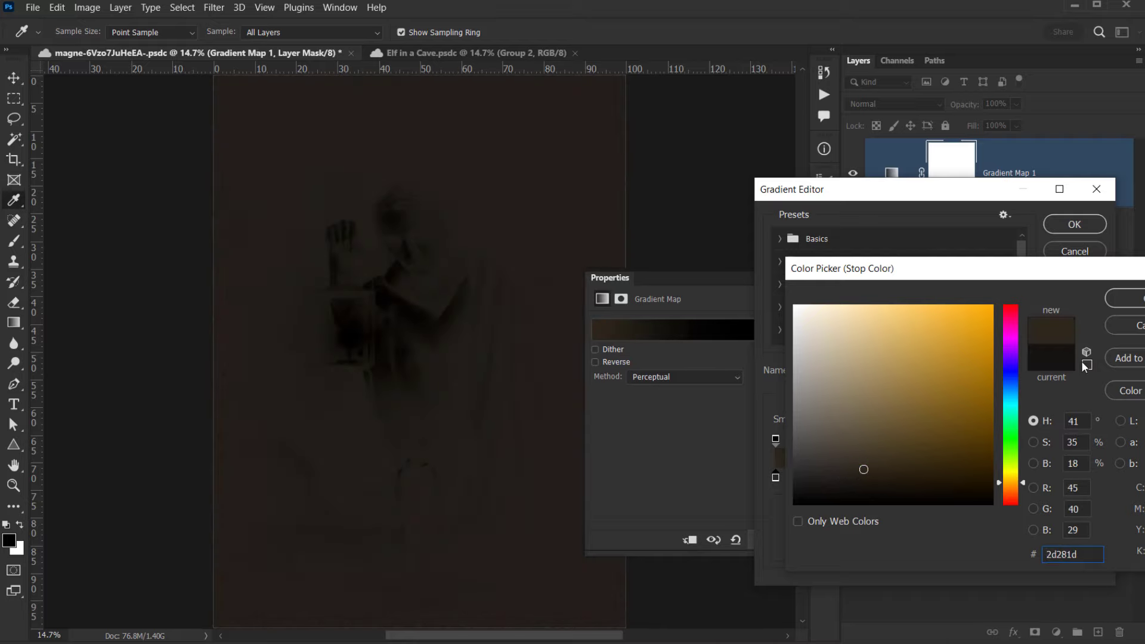
key(Return)
Set the gradient's end colour stop to a neutral grey with 50% brightness.
click(1093, 477)
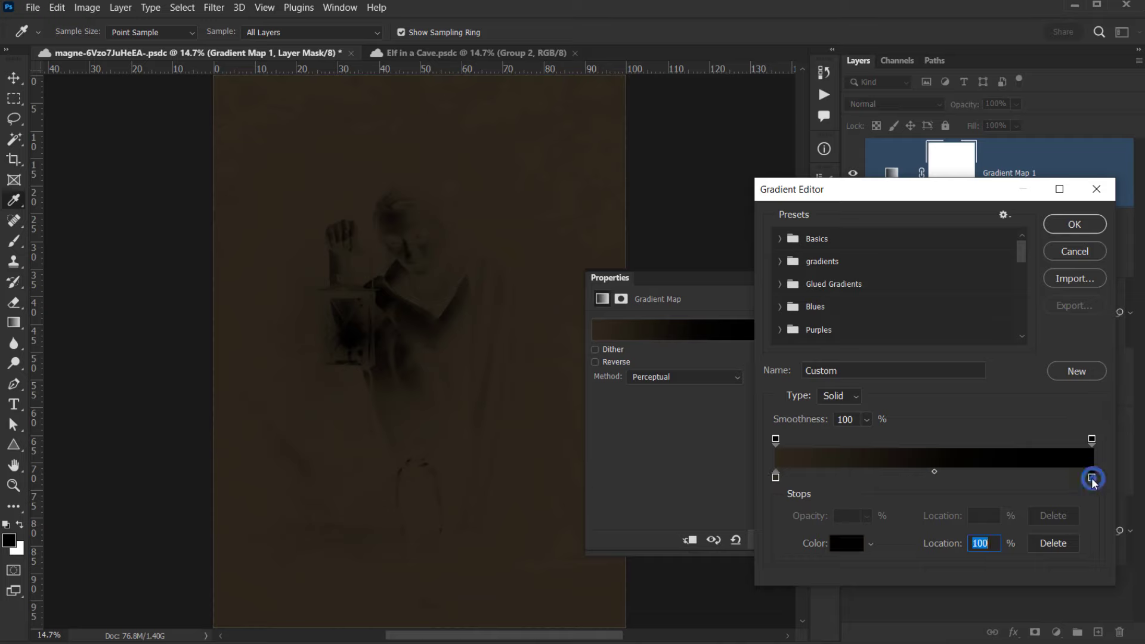
click(858, 550)
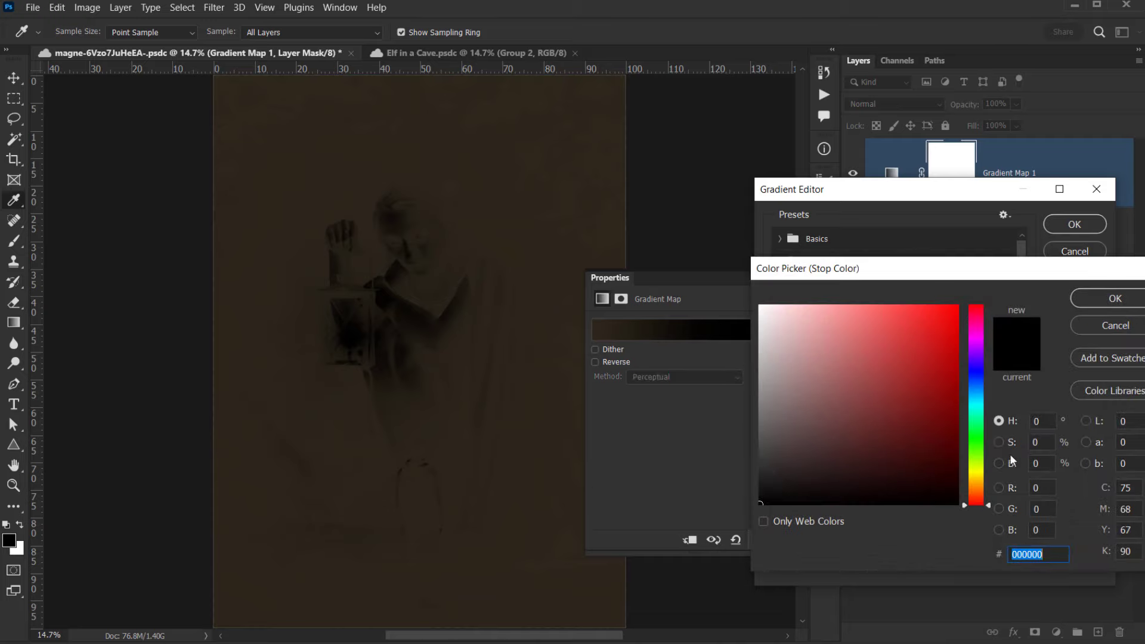
click(1037, 464)
text(50)
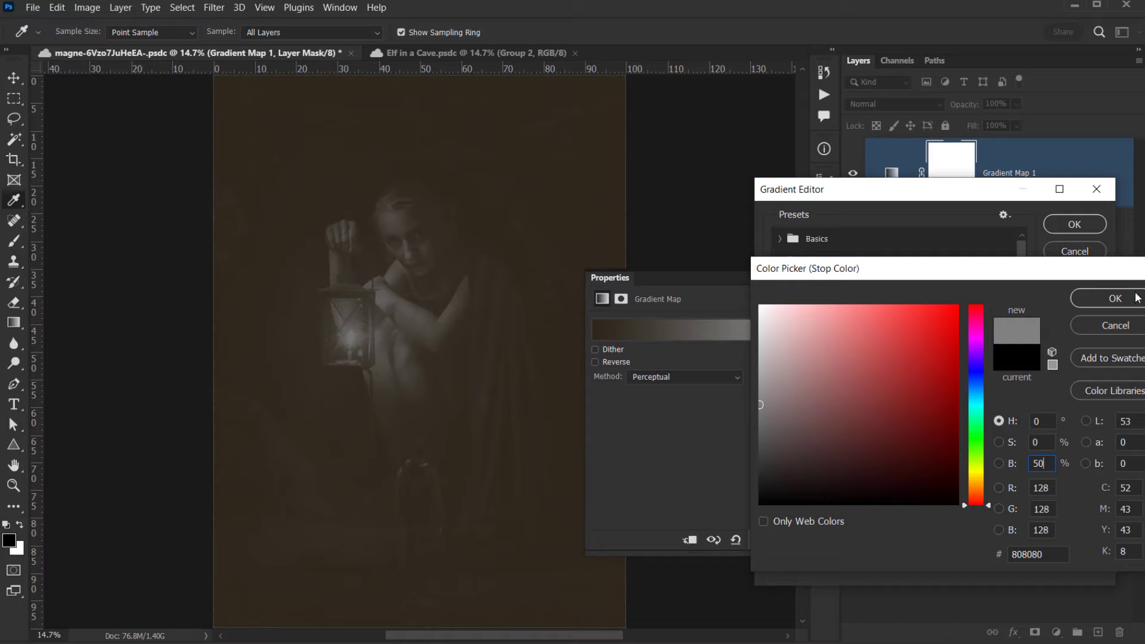
click(1138, 299)
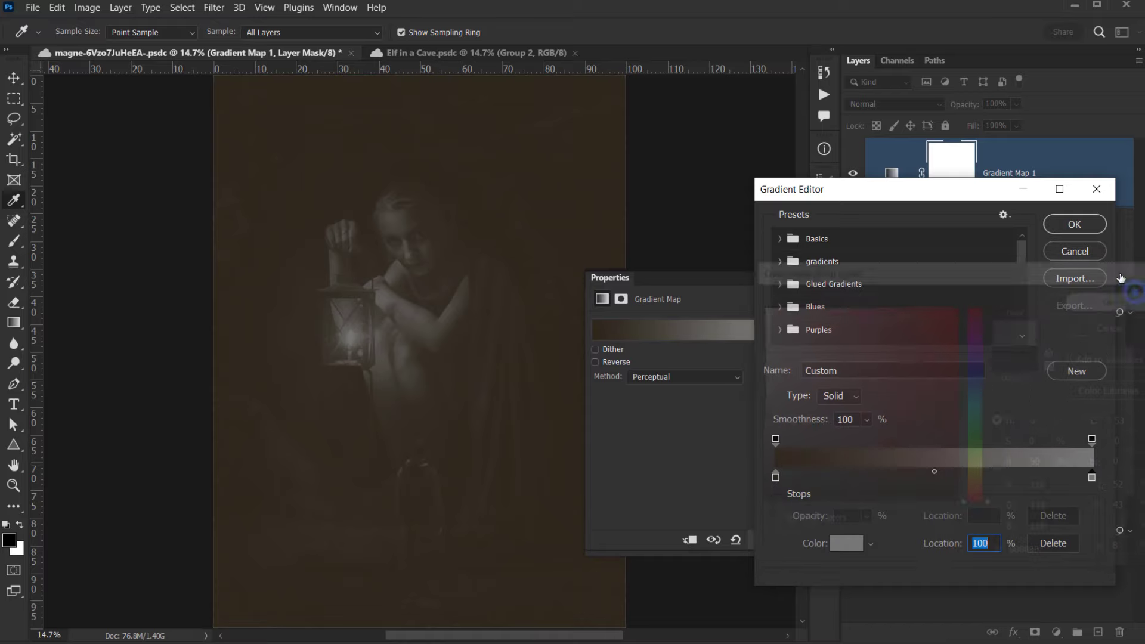
Adjust the gradient's starting colour stop to the less saturated brown #312d24 and accept the gradient.
double_click(776, 476)
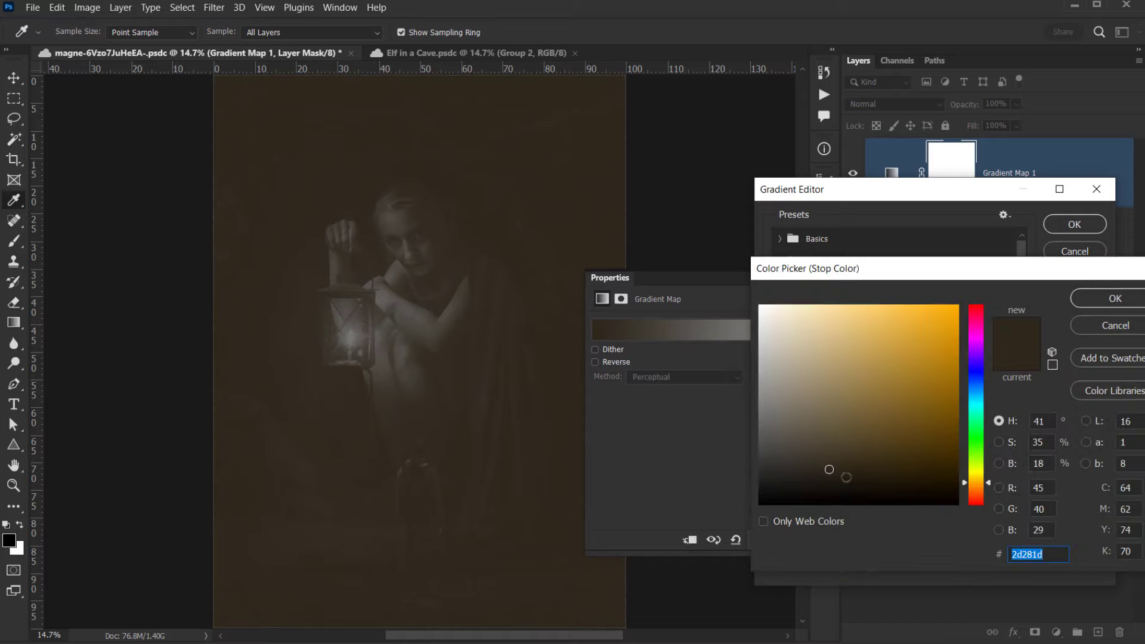
click(809, 470)
drag(803, 471, 810, 466)
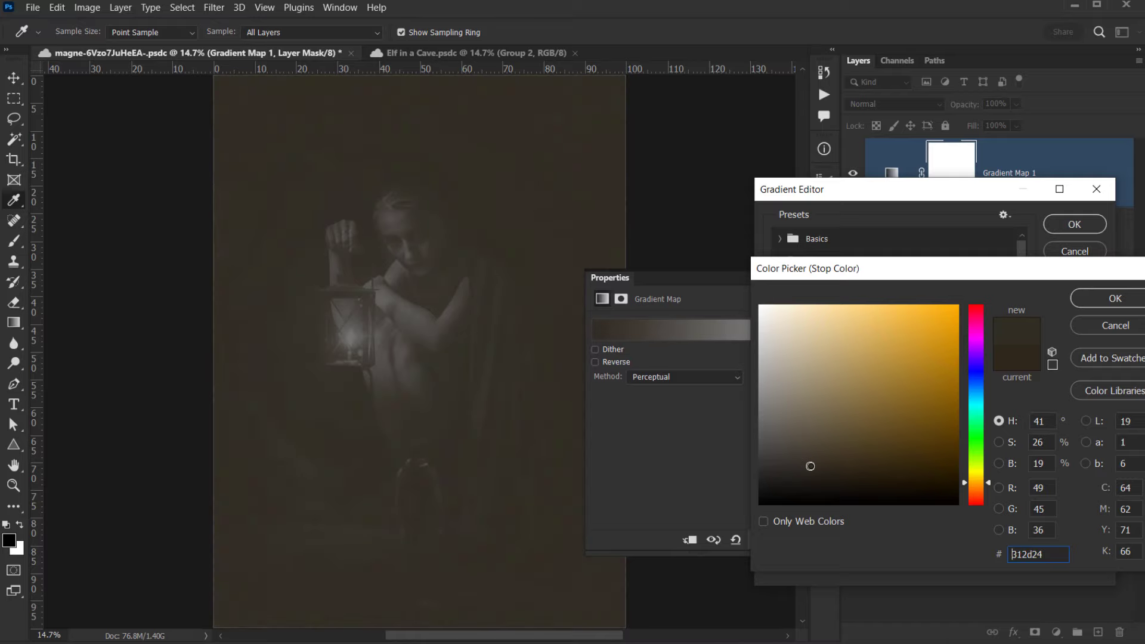
click(1116, 298)
click(1073, 225)
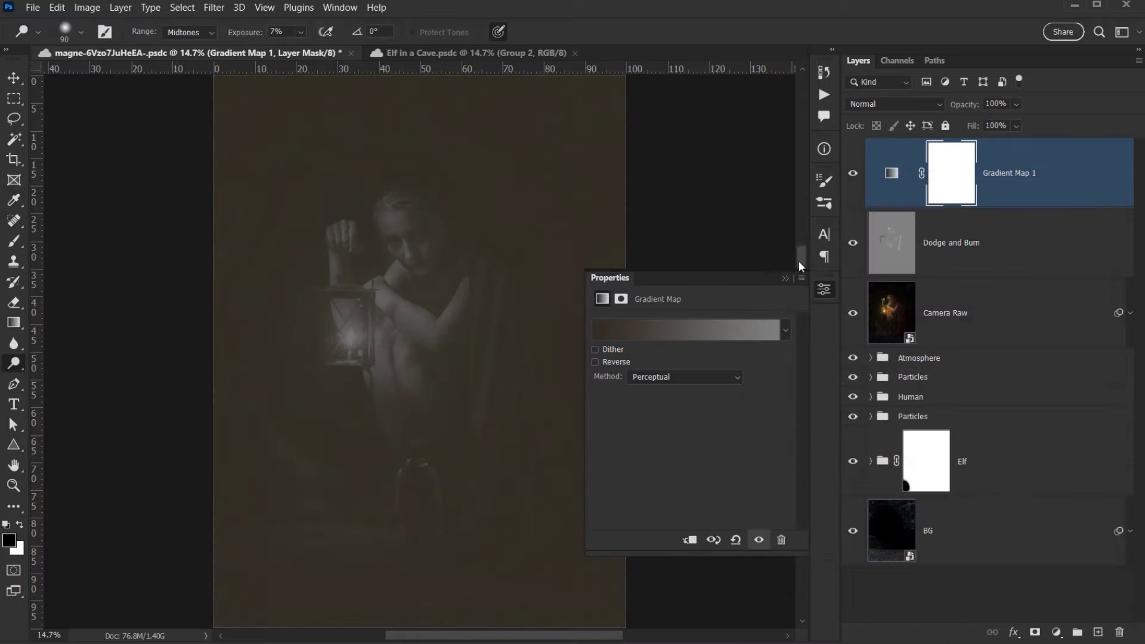
Blend the gradient map layer in Soft Light mode at 33% opacity.
click(889, 106)
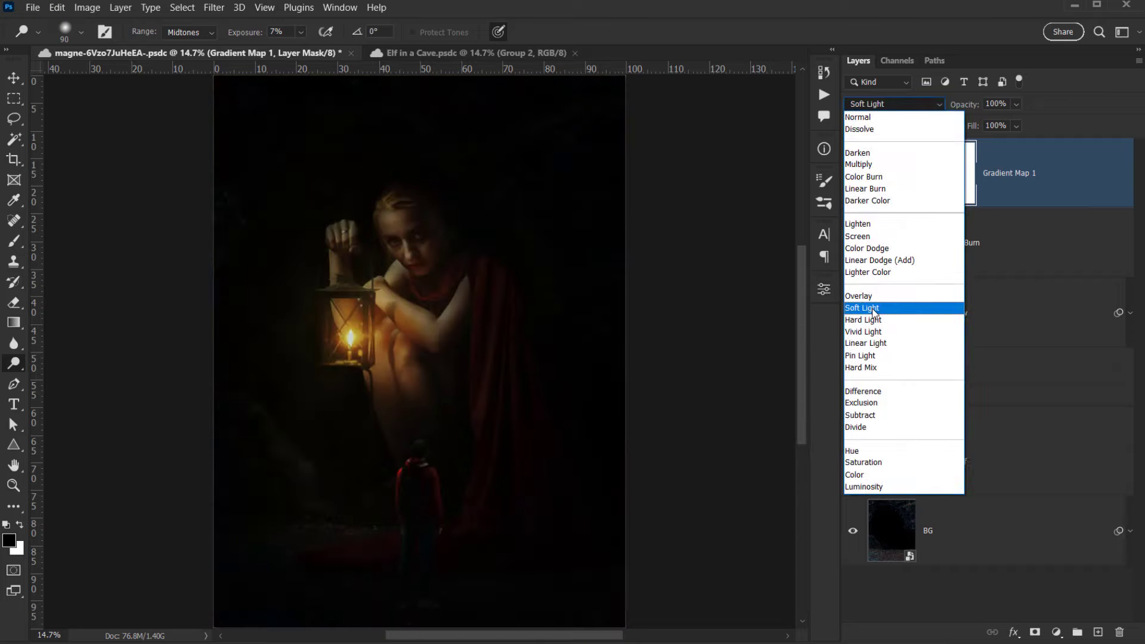
click(866, 305)
click(853, 173)
click(853, 173)
drag(976, 105, 958, 108)
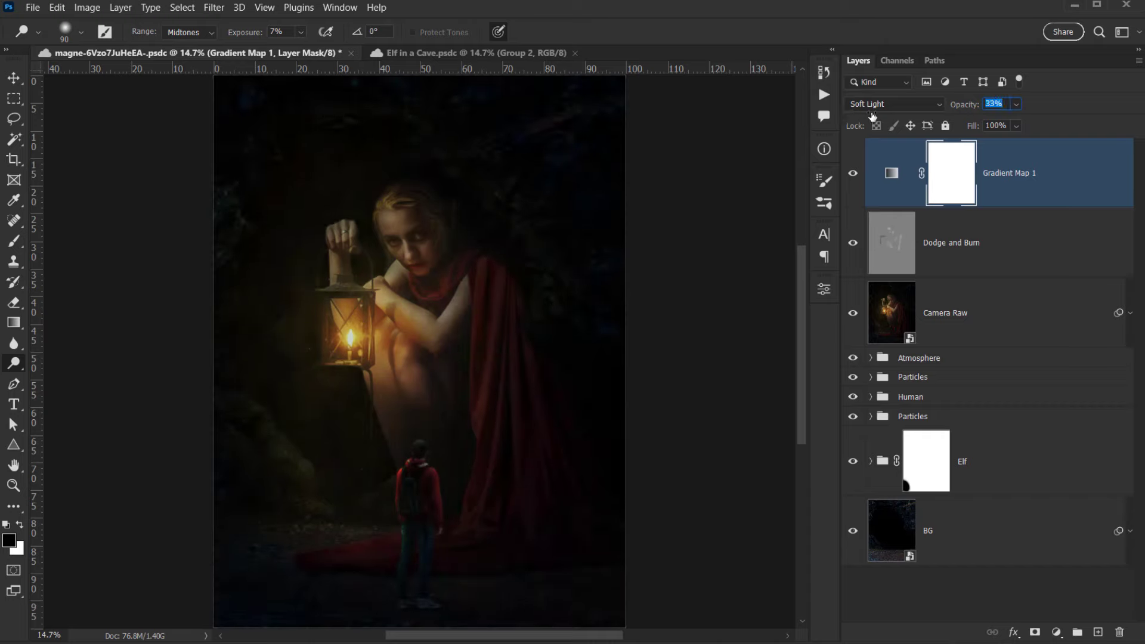
Compare the image with and without the gradient map and set the layer's opacity to 28%.
click(853, 174)
click(853, 175)
click(853, 175)
click(853, 176)
click(853, 176)
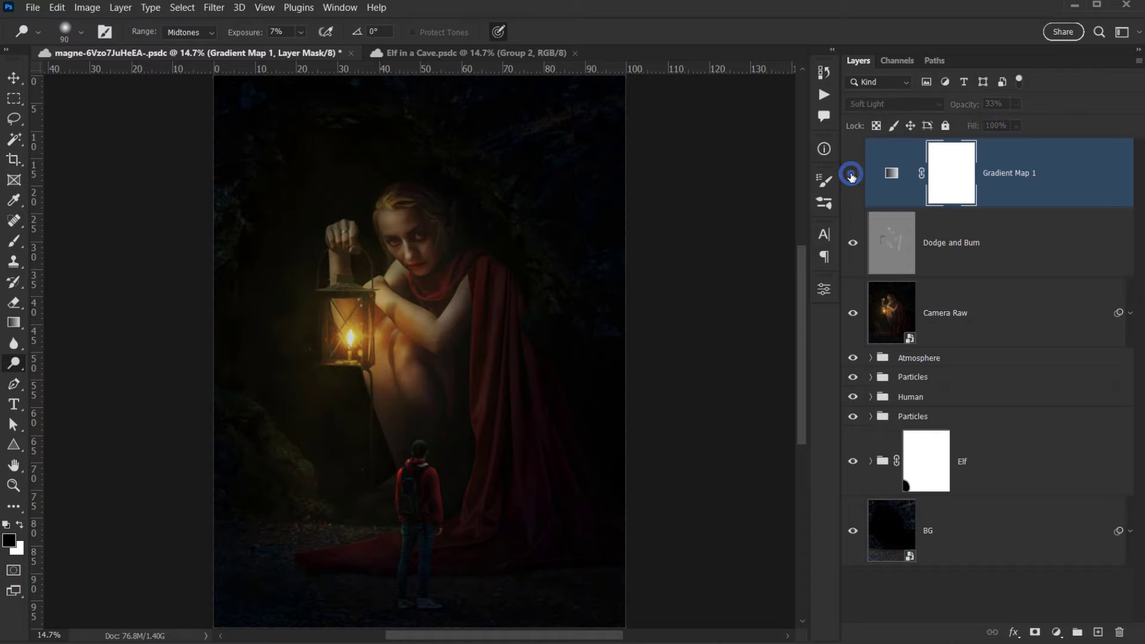
click(853, 176)
click(853, 175)
click(853, 175)
click(967, 105)
drag(967, 105, 962, 106)
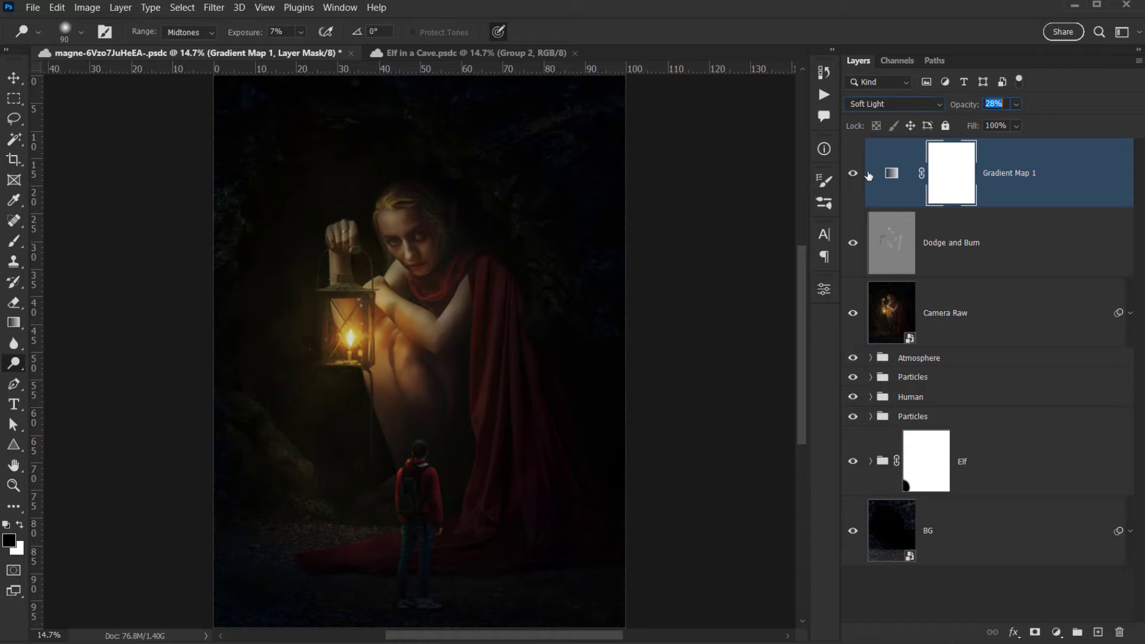
Compare the zoomed-out composite with and without the gradient map layer and inspect the overall tones.
scroll(504, 295, down, 5)
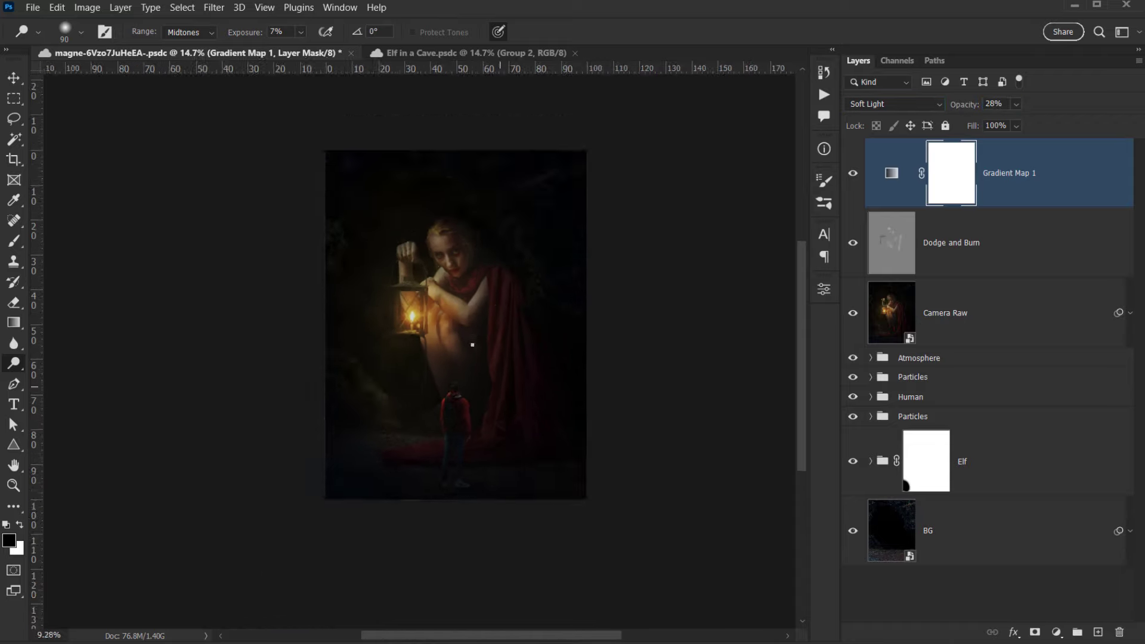
click(852, 174)
click(851, 174)
click(852, 174)
click(852, 175)
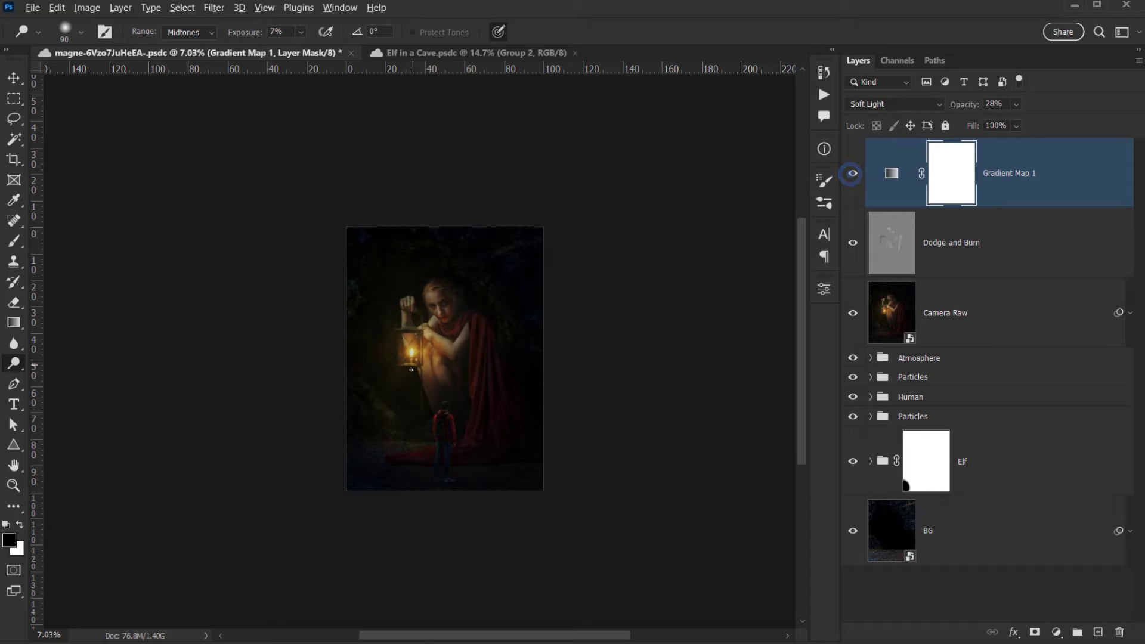
scroll(485, 371, up, 4)
scroll(445, 374, down, 3)
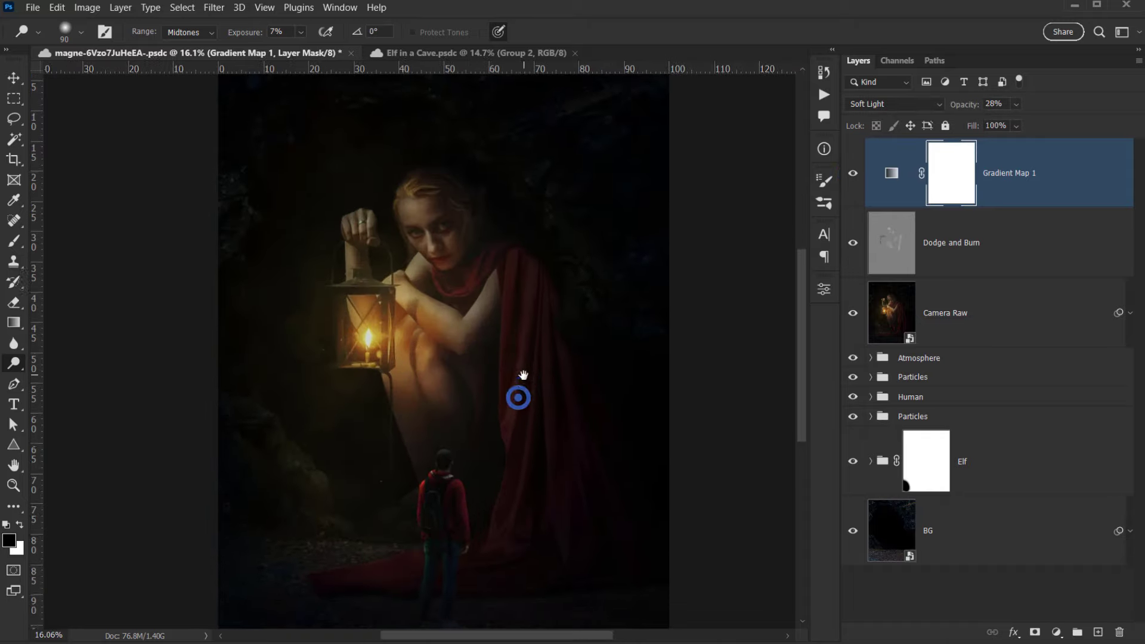
scroll(491, 365, up, 1)
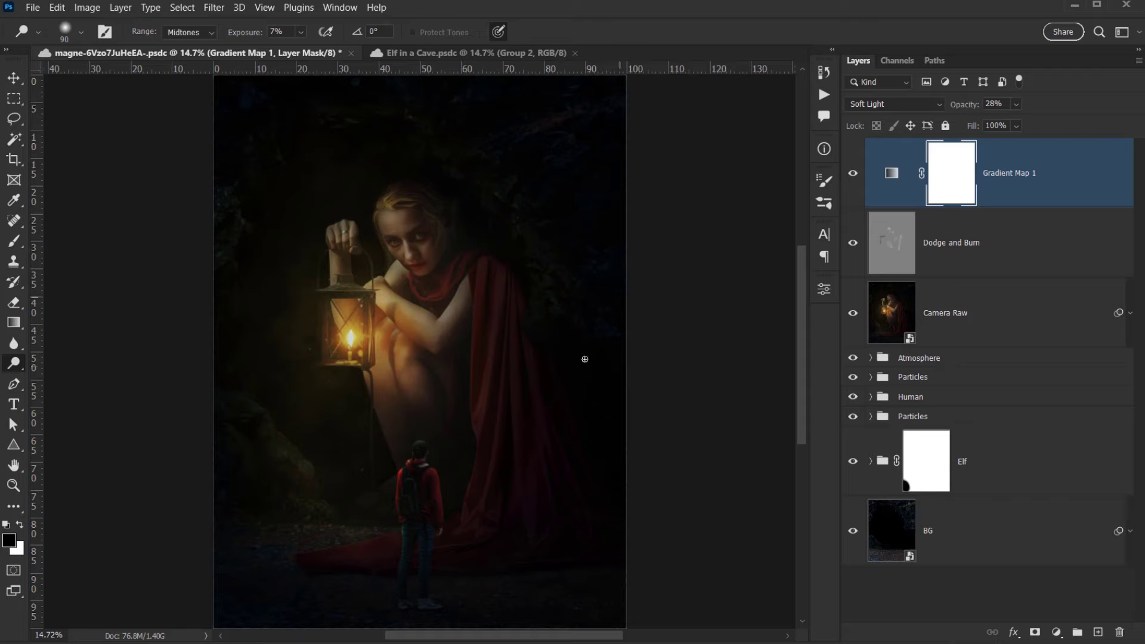
Add a Curves adjustment layer and raise the Blue channel's black point slightly to tint the shadows blue.
click(1058, 633)
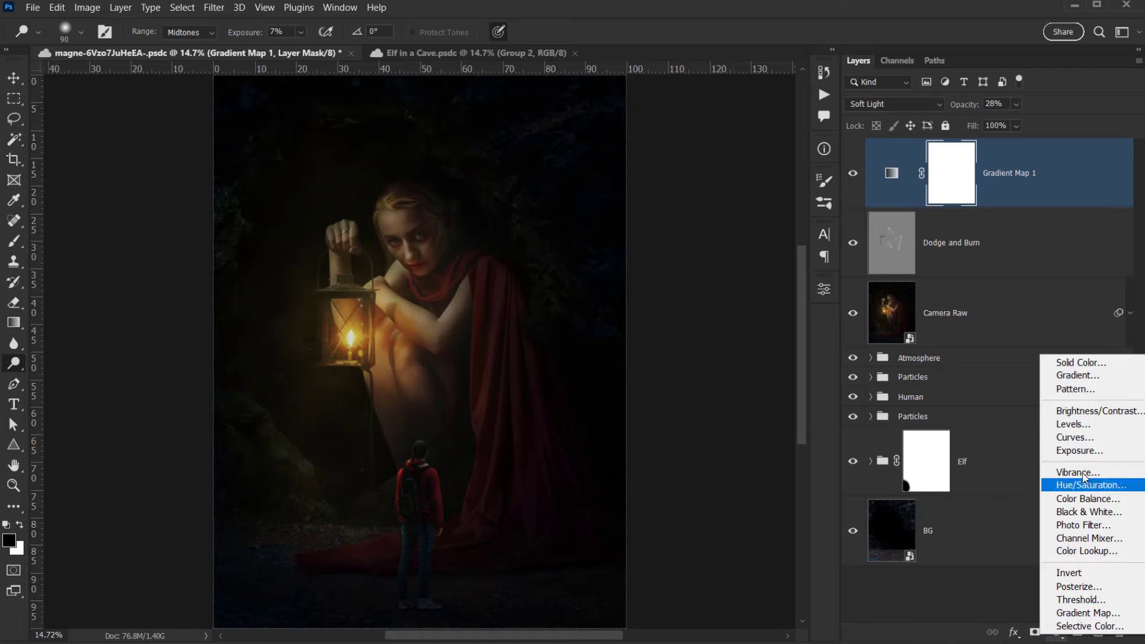
click(1068, 438)
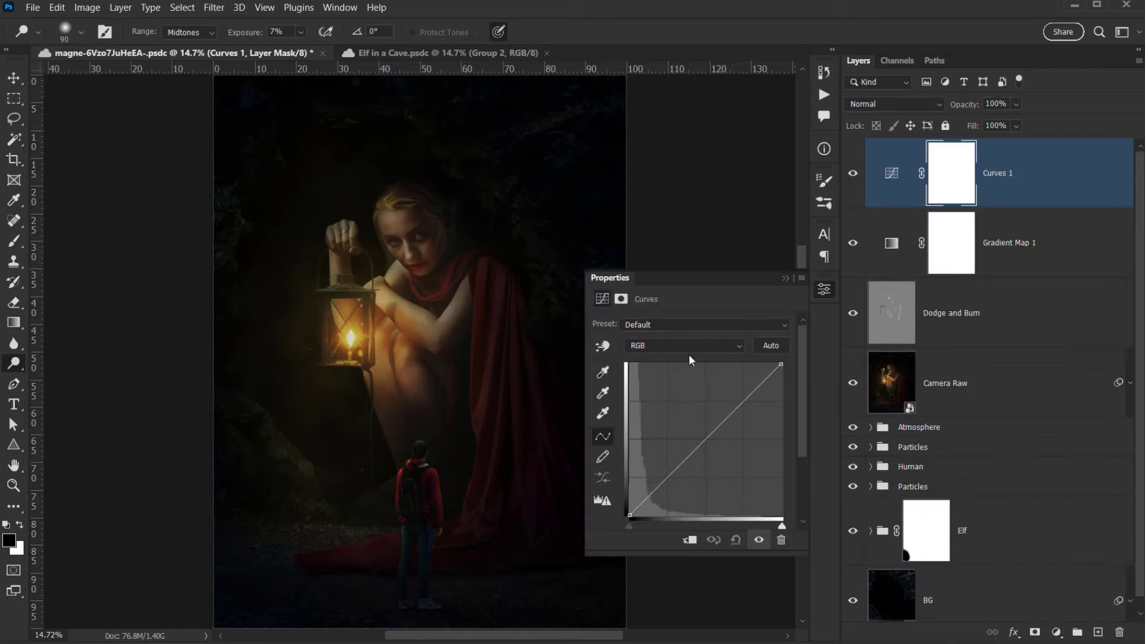
click(652, 344)
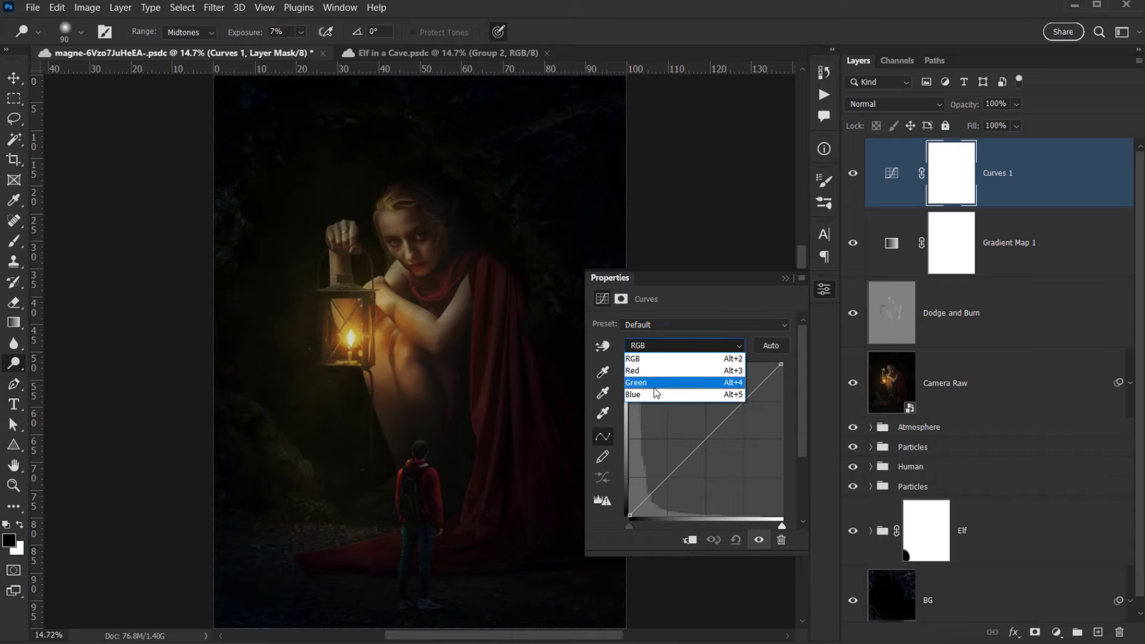
click(651, 396)
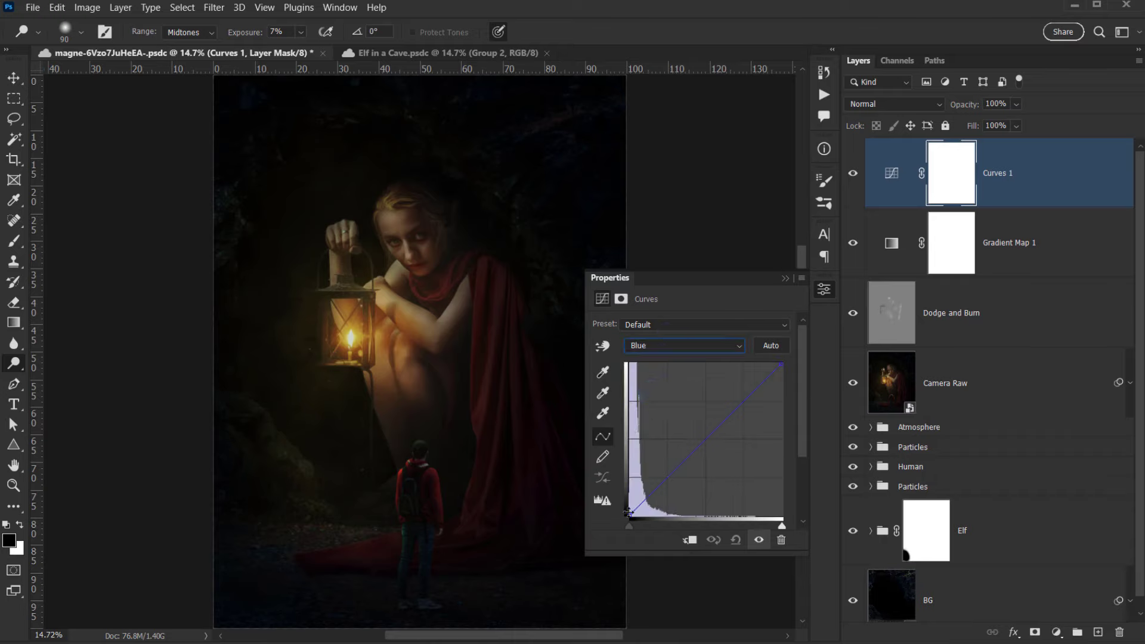
mouse_move(629, 512)
mouse_down()
mouse_move(626, 495)
mouse_move(626, 506)
mouse_up()
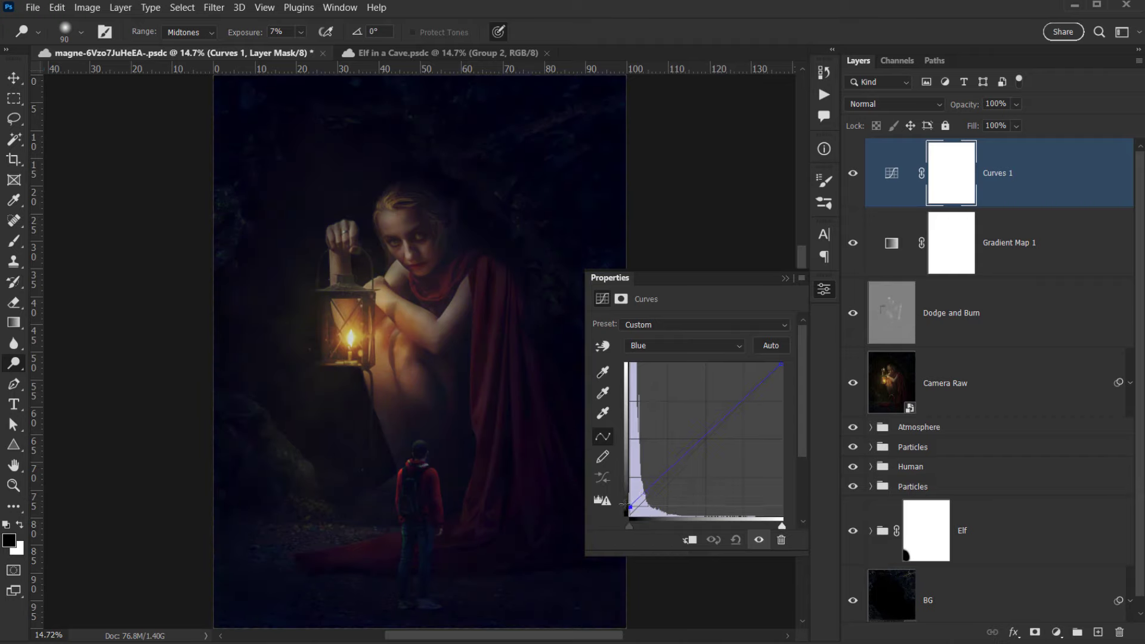
Lower the Blue channel's white point and pull its midtones down on the Curves adjustment layer.
drag(778, 370, 783, 376)
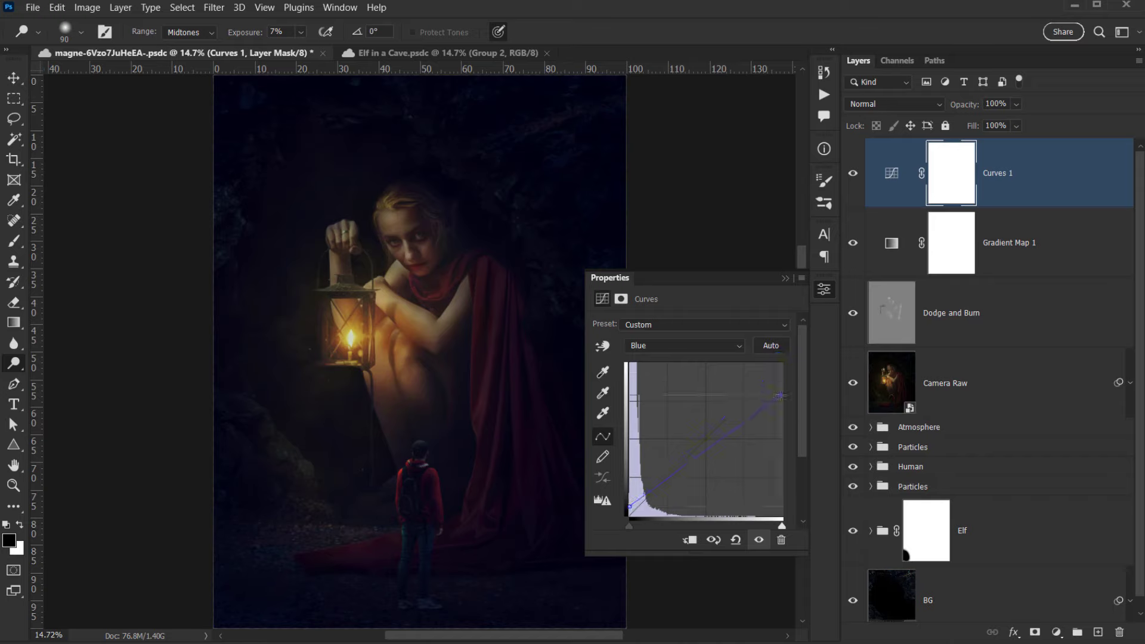
drag(715, 451, 704, 445)
Lower the Red channel's white point and lift its midtones slightly, keeping the black point at the bottom of the curve.
click(714, 346)
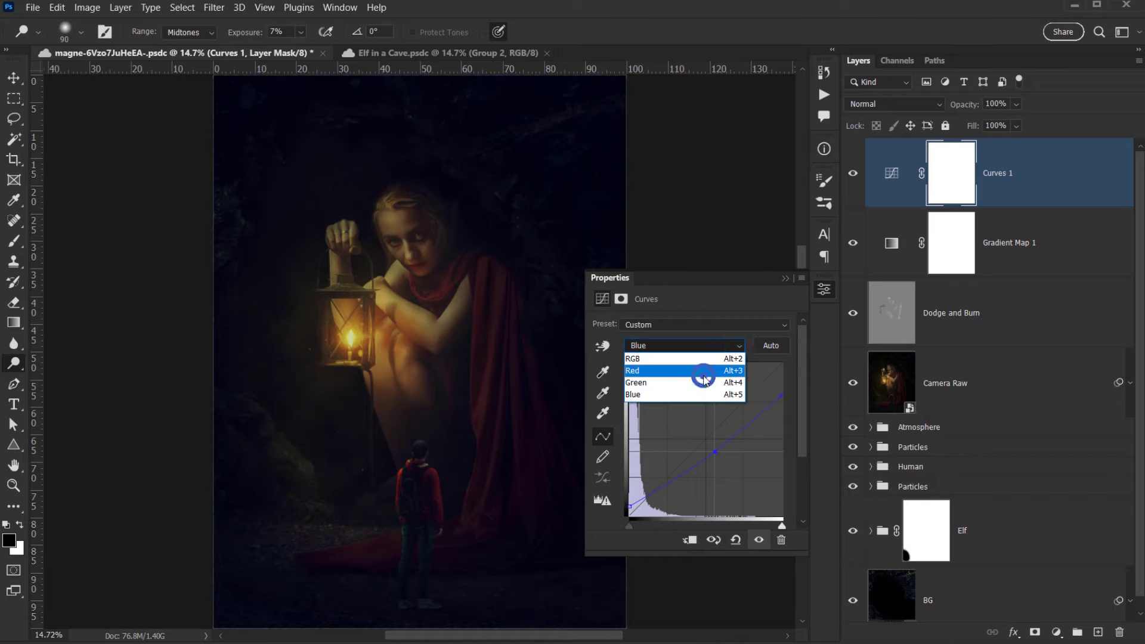
click(711, 370)
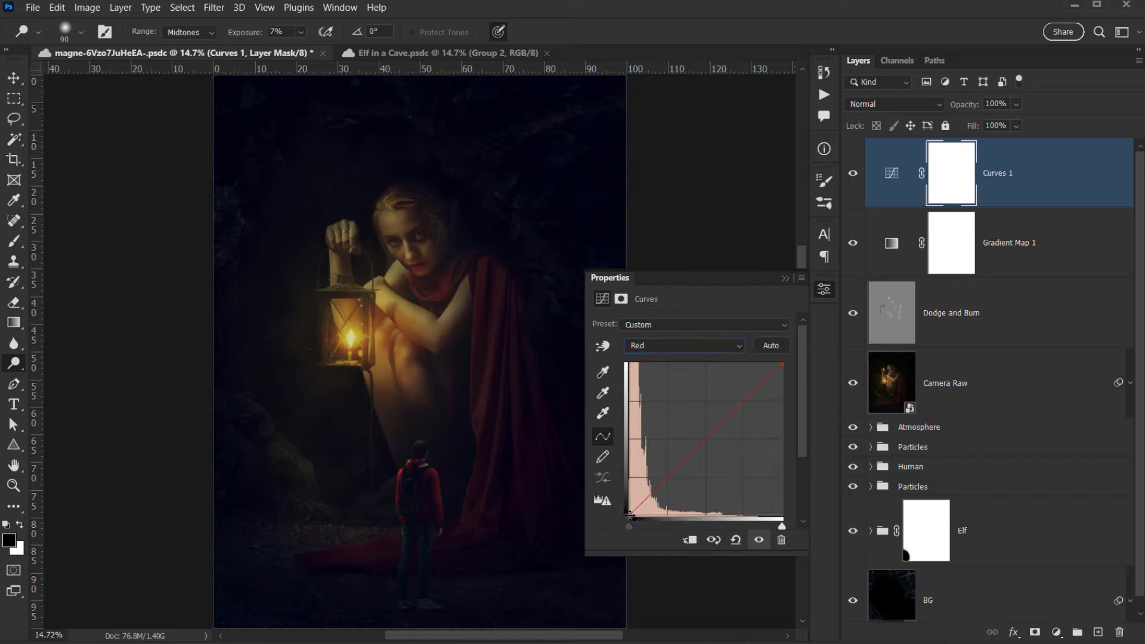
drag(629, 517, 626, 511)
drag(782, 362, 790, 396)
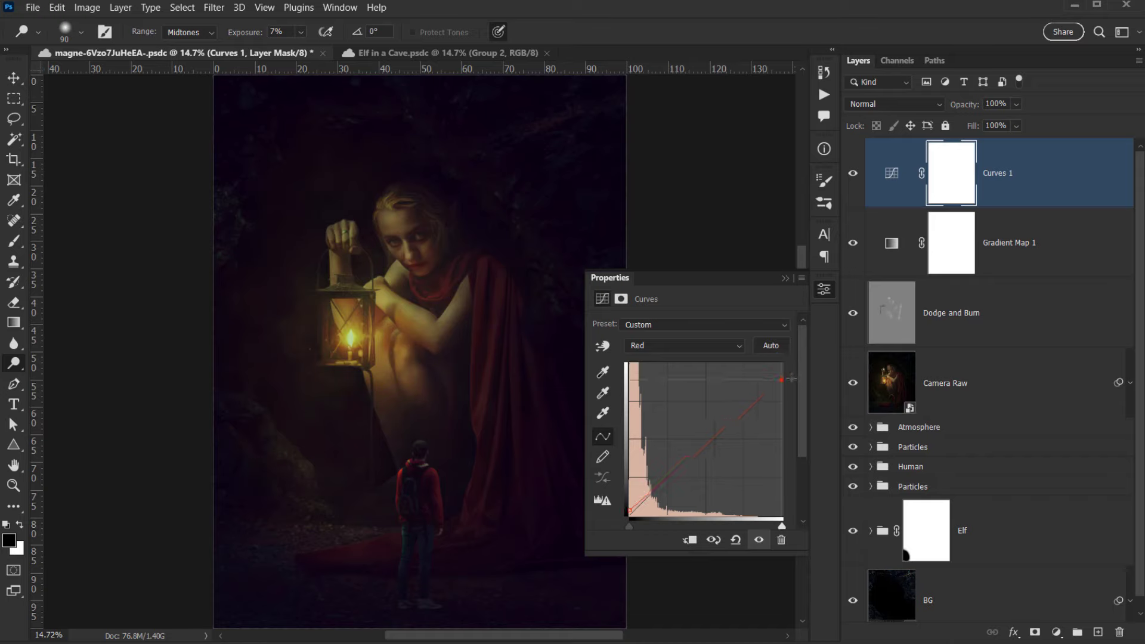
click(716, 439)
drag(711, 428, 715, 436)
drag(708, 443, 700, 442)
drag(629, 509, 626, 515)
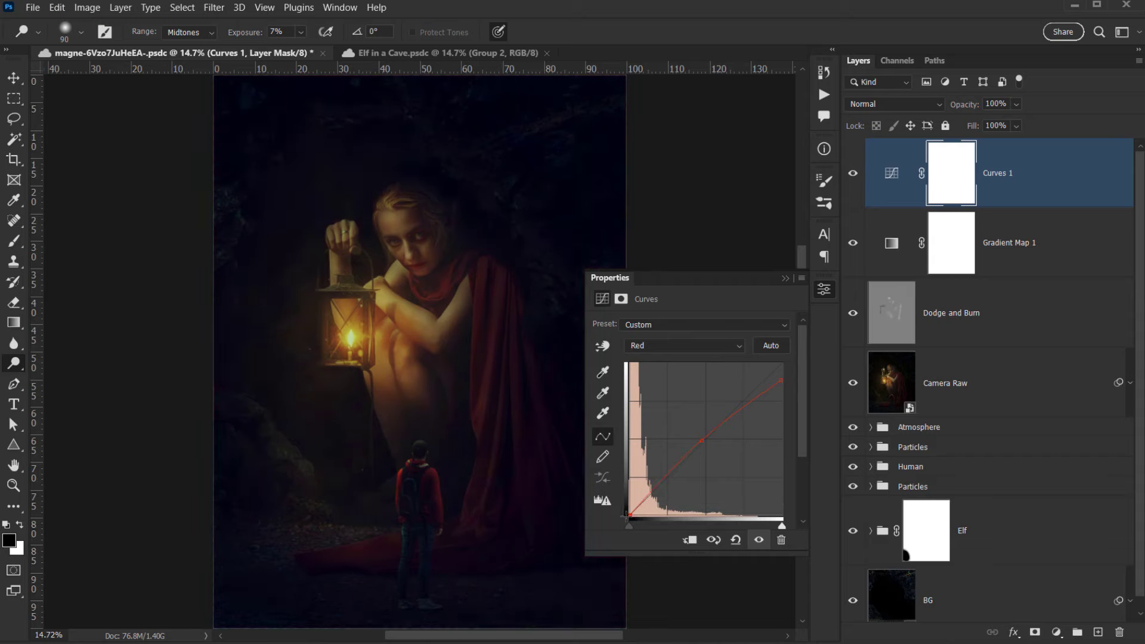
drag(782, 381, 781, 387)
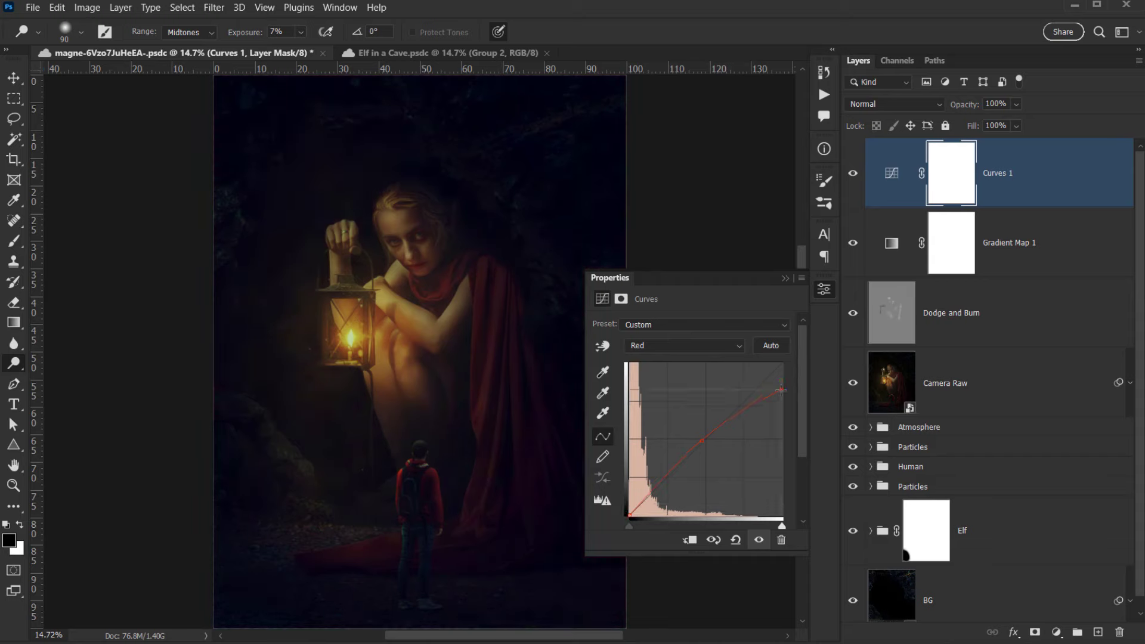
click(702, 442)
Compare the composite with and without the Curves layer.
click(785, 278)
click(853, 172)
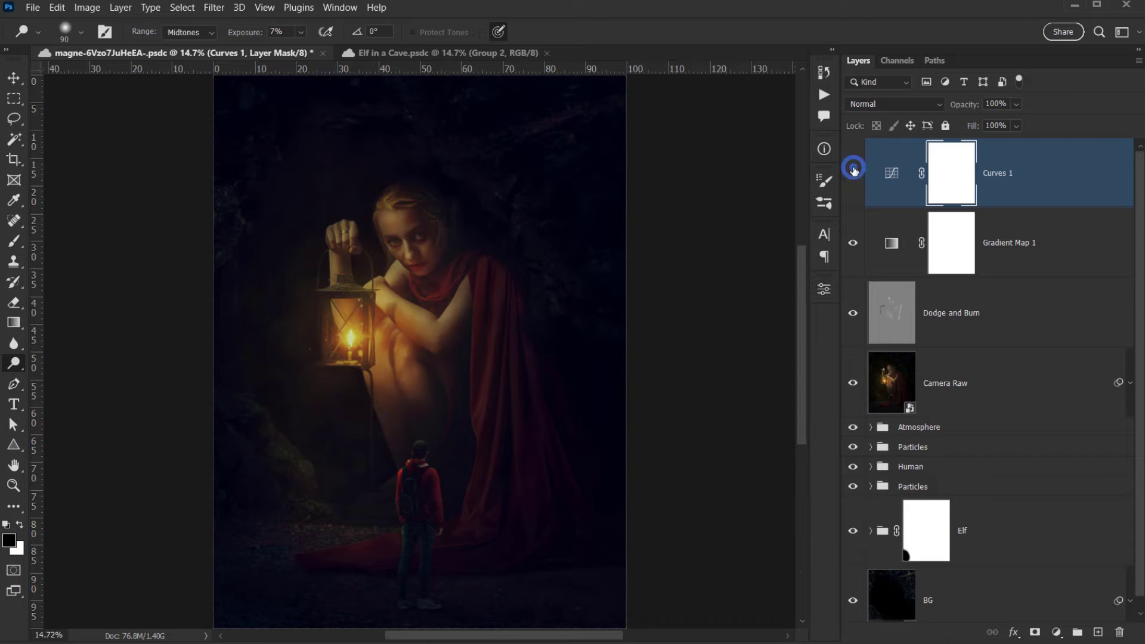
click(853, 172)
click(853, 172)
click(853, 172)
Shape a subtle S-curve in the RGB channel with a shadow and a highlight point, and slightly lower the white point.
click(889, 173)
click(674, 345)
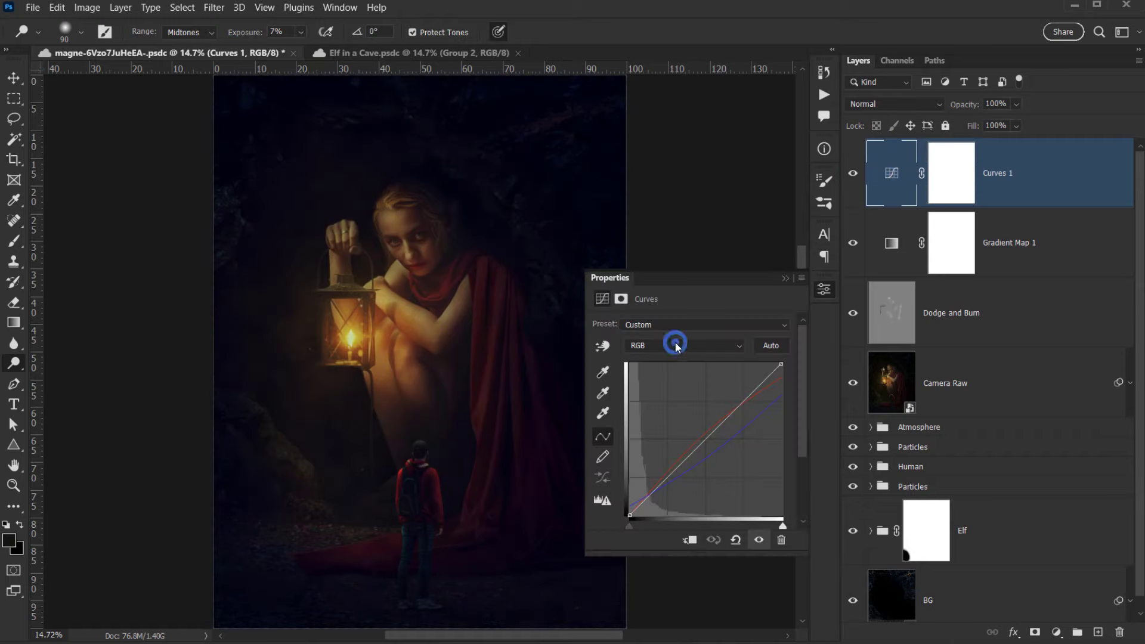
click(659, 358)
click(666, 480)
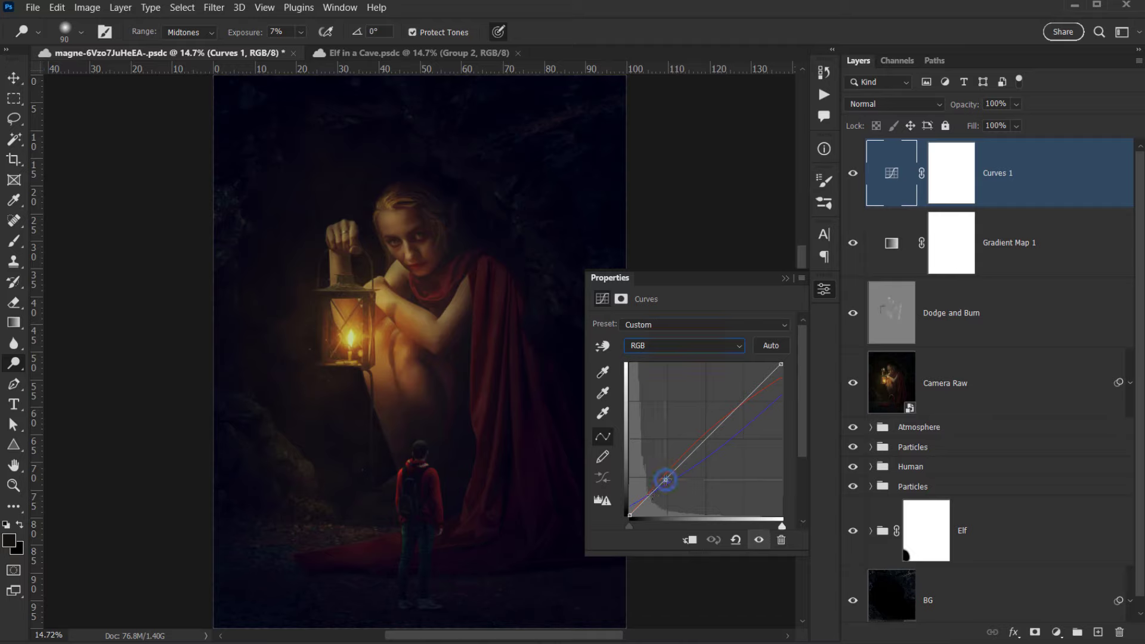
drag(666, 480, 668, 481)
click(745, 400)
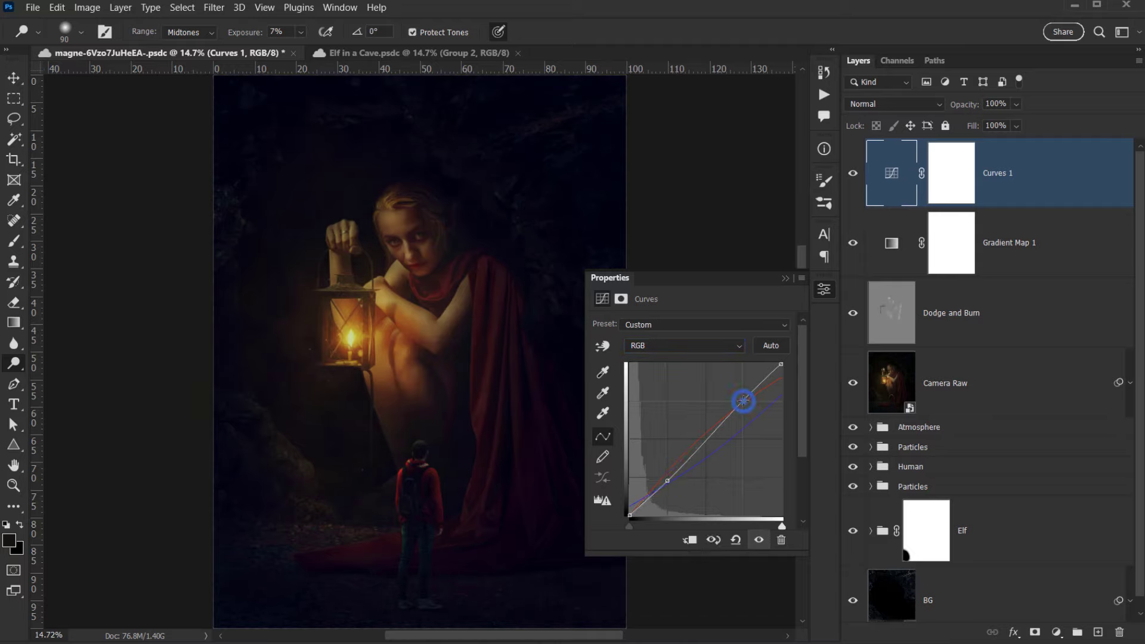
drag(745, 401, 746, 399)
drag(668, 480, 666, 481)
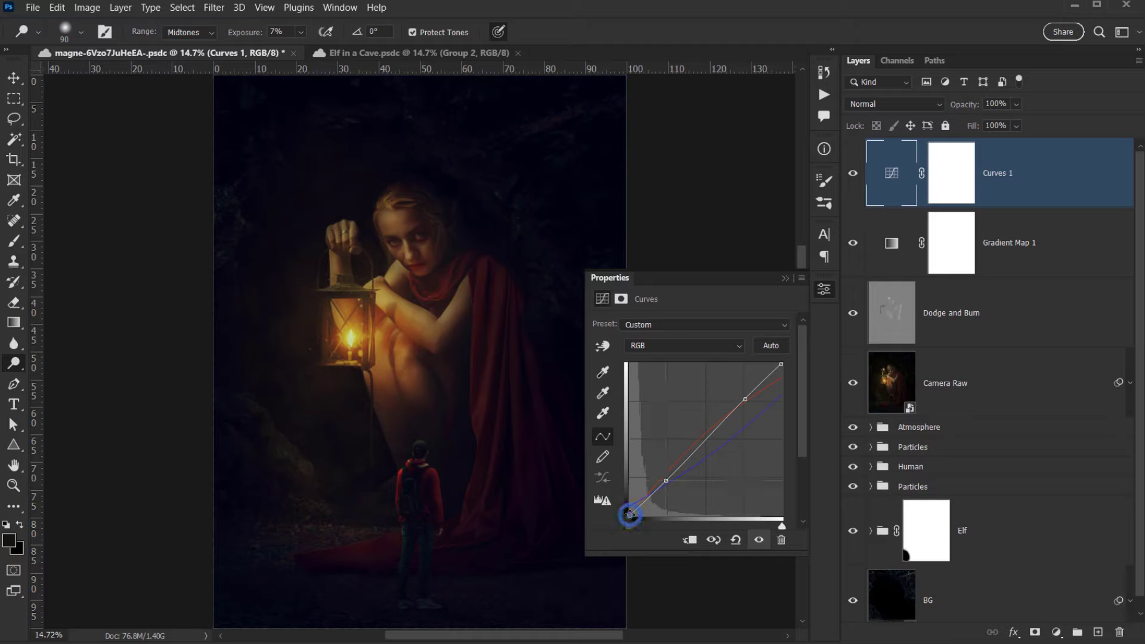
drag(630, 513, 631, 514)
drag(780, 366, 782, 370)
Compare the image with and without the Curves layer and set the layer's opacity to 57%.
click(785, 278)
click(853, 174)
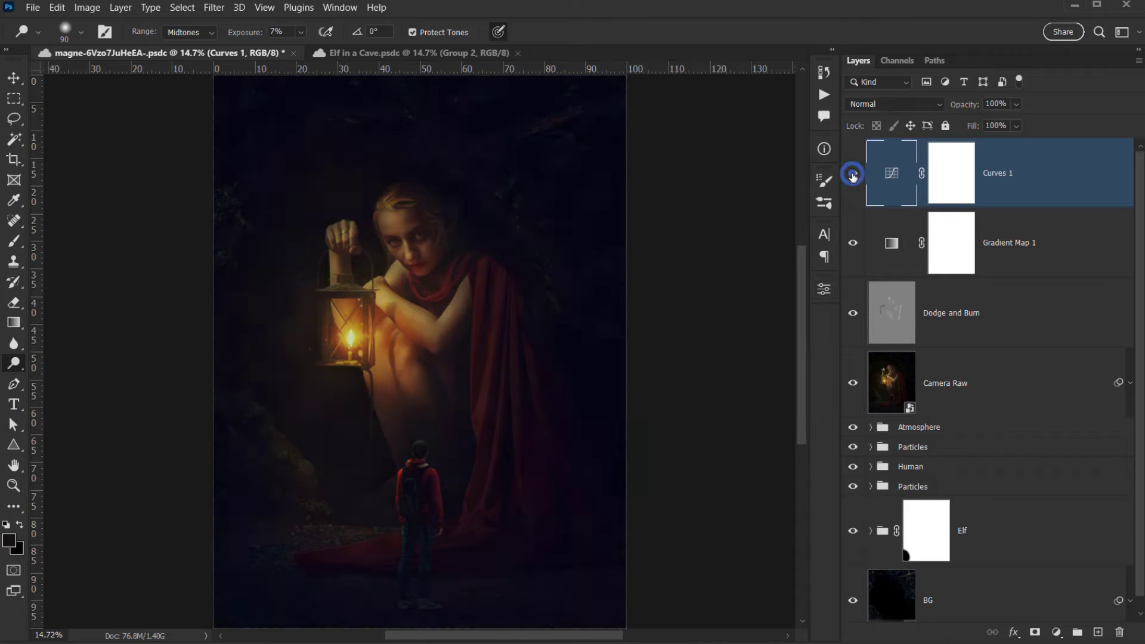
click(854, 174)
scroll(460, 374, down, 1)
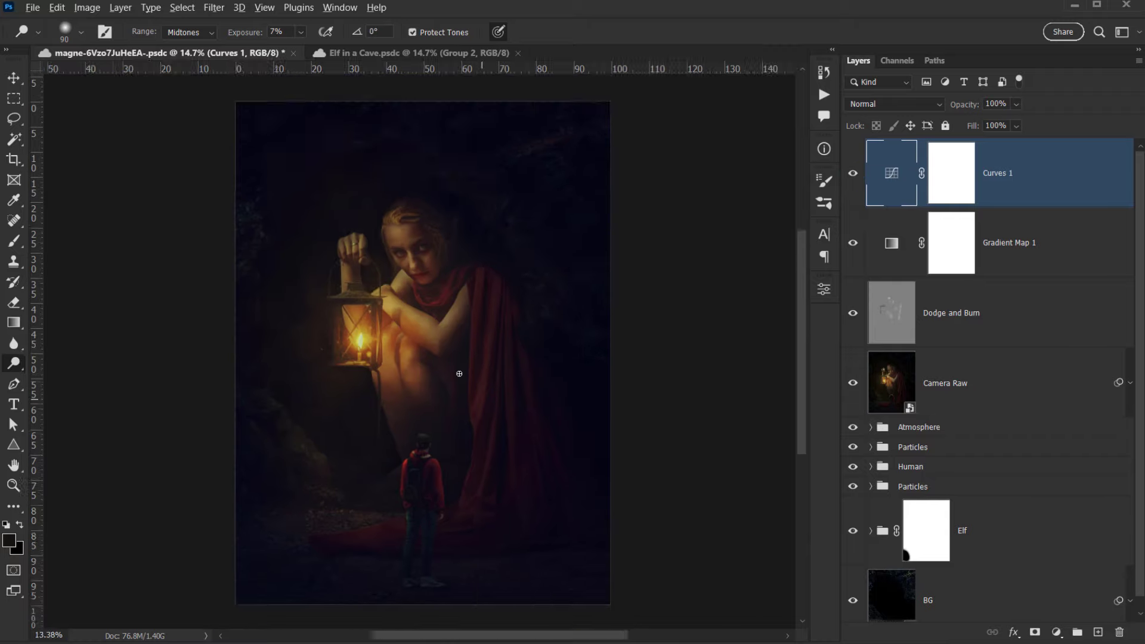
scroll(458, 377, down, 7)
scroll(454, 382, up, 9)
drag(471, 318, 463, 356)
drag(965, 105, 944, 101)
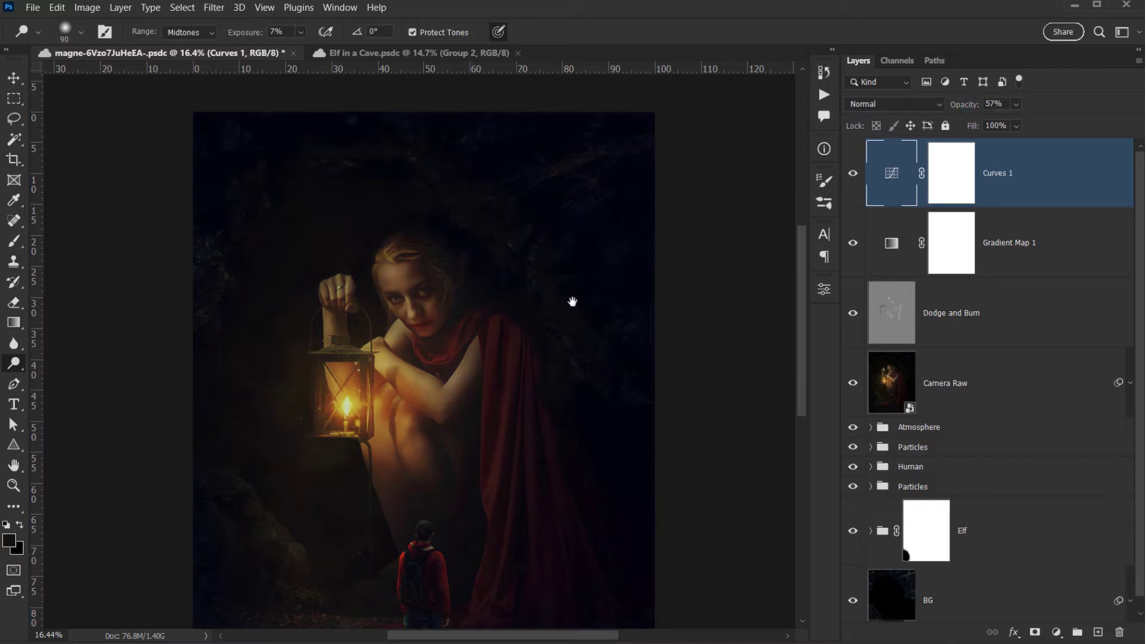
Compare the composite with and without the reduced-opacity Curves layer and inspect the overall colour at different zoom levels.
drag(573, 302, 504, 290)
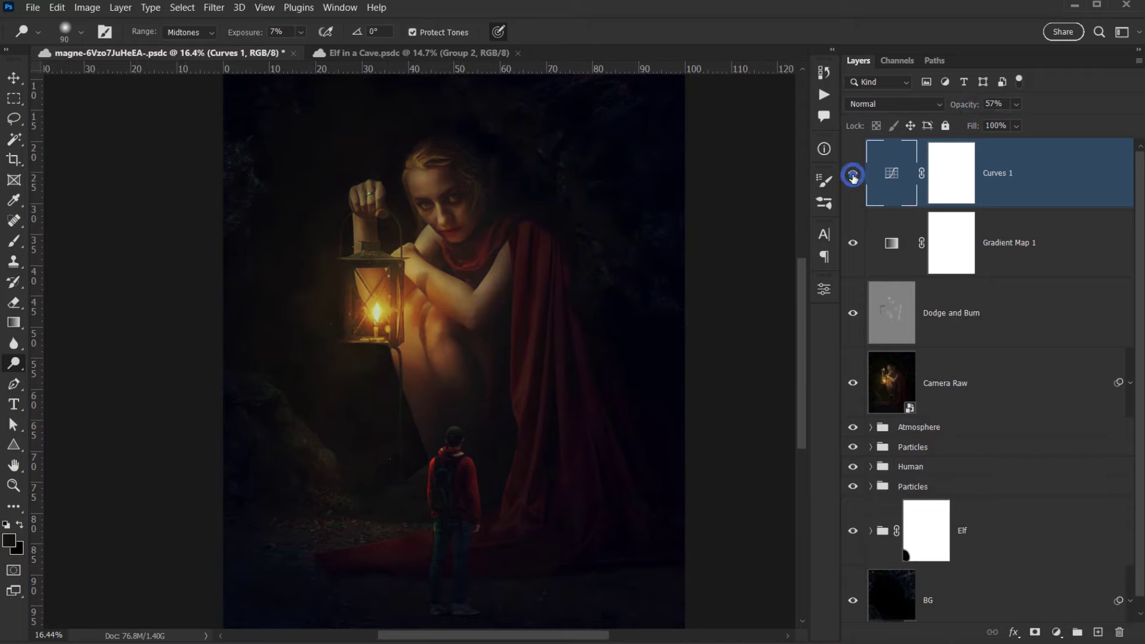
click(853, 174)
click(853, 174)
click(853, 175)
click(853, 174)
scroll(456, 334, down, 4)
scroll(459, 339, up, 2)
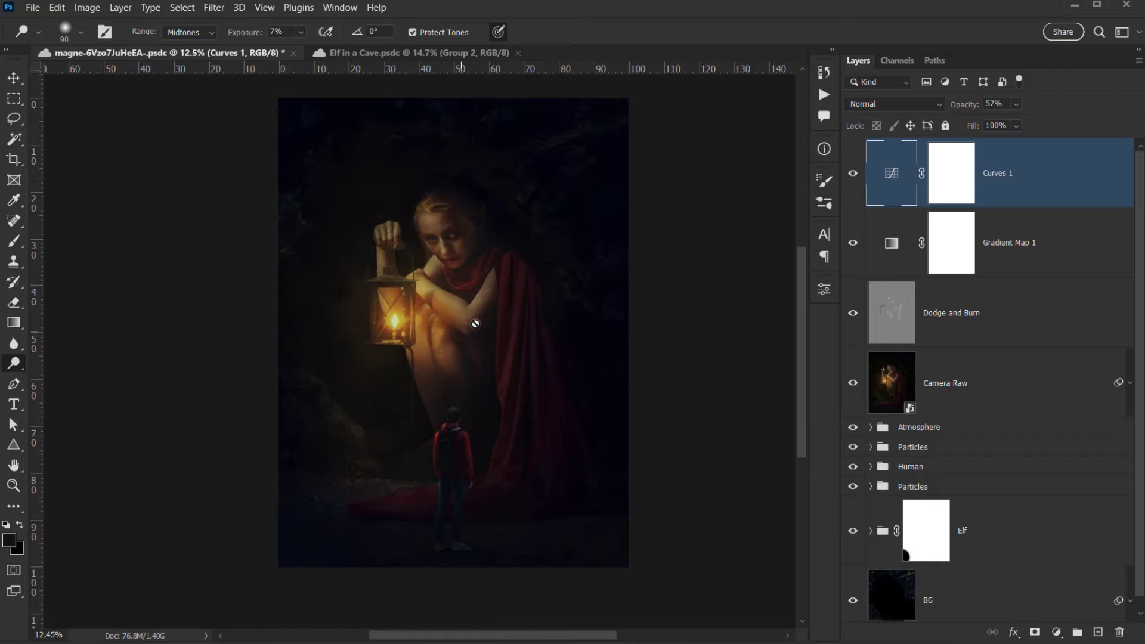
scroll(608, 289, up, 1)
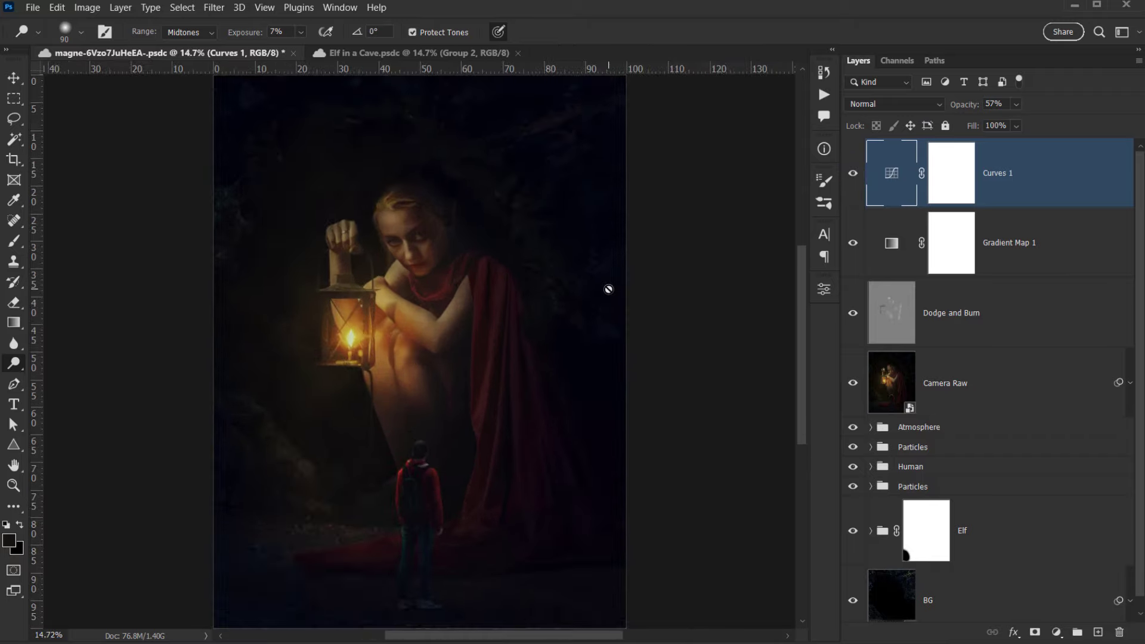
click(854, 175)
click(854, 174)
Stamp all visible layers into a new layer above the Curves layer and name it Blur.
click(1063, 197)
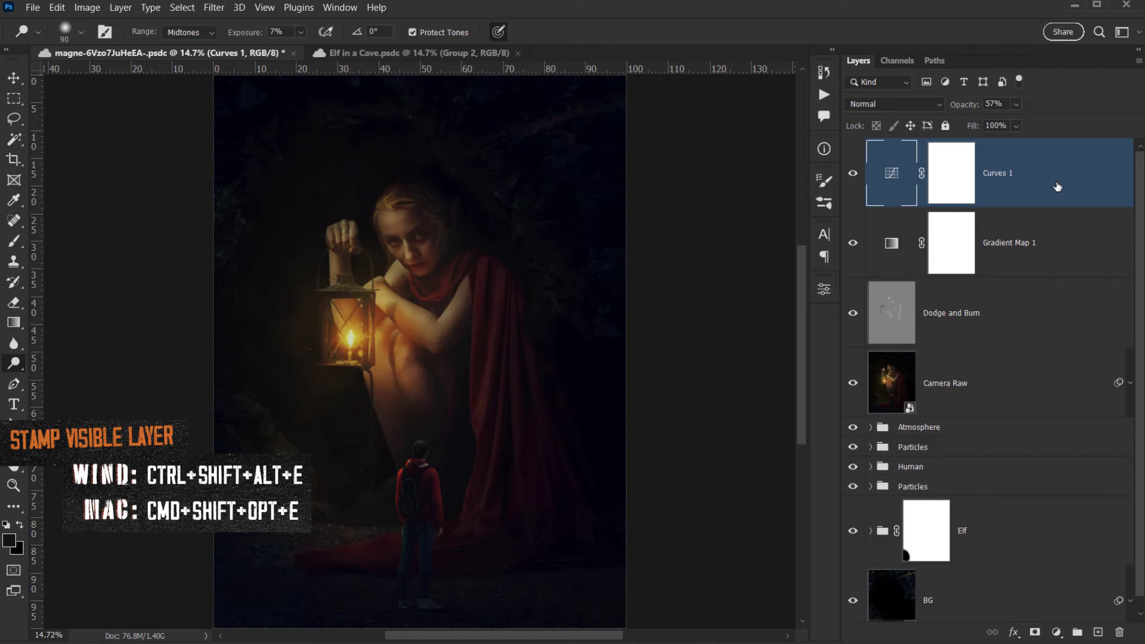
key(ctrl+shift+alt+e)
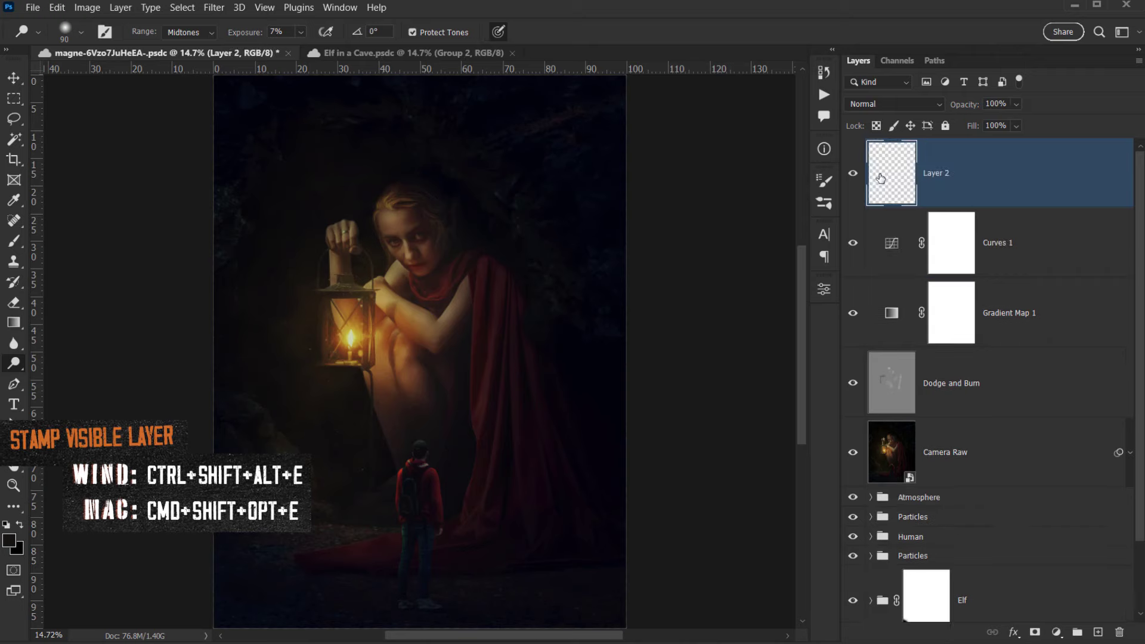
double_click(937, 173)
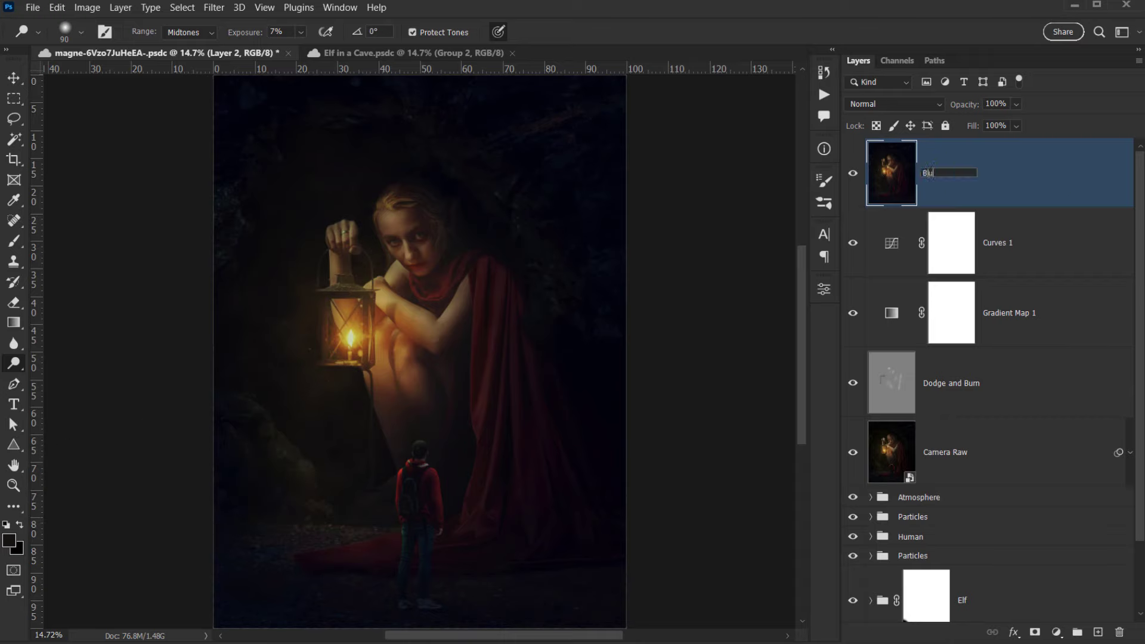
key(Return)
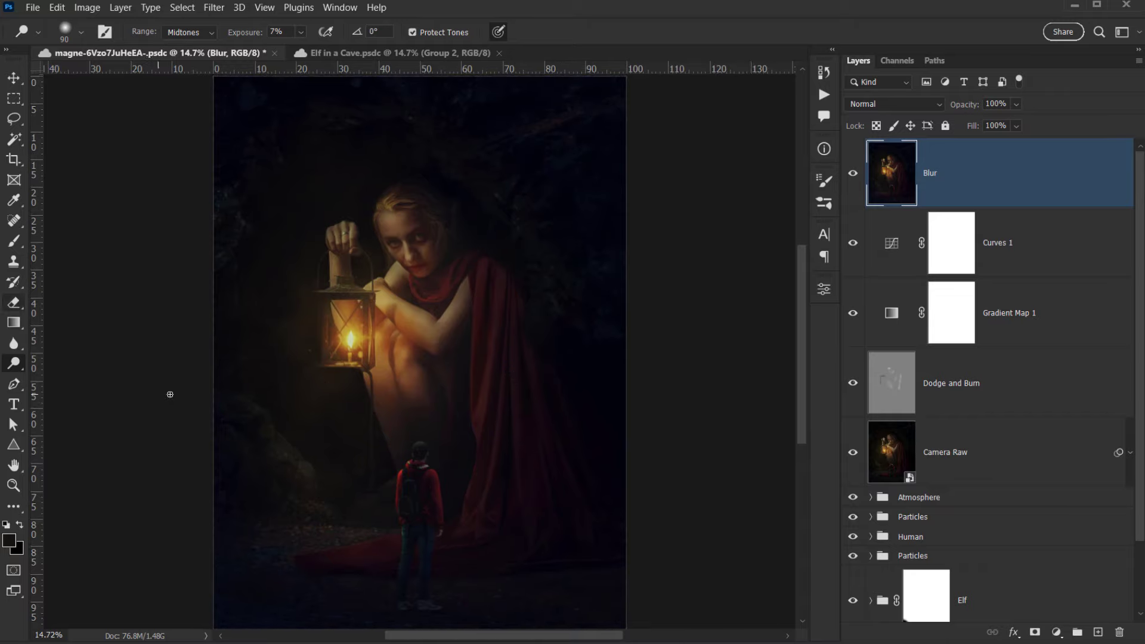
Enter Quick Mask mode on the Blur layer and set up a soft brush of about 1880 px at 100% opacity and flow.
key(q)
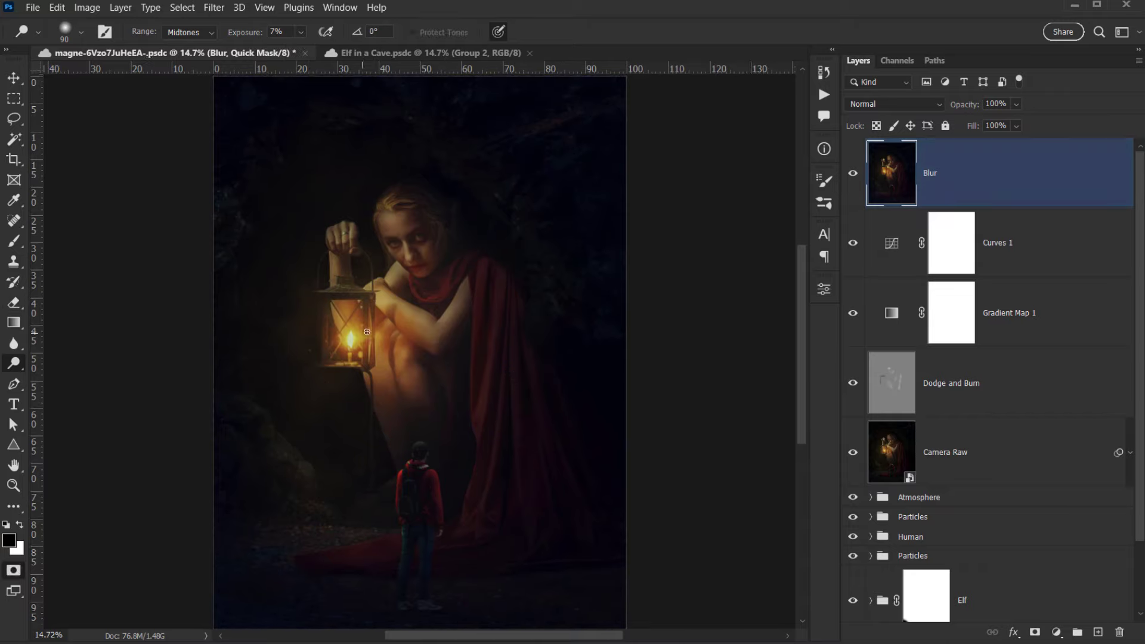
drag(432, 278, 437, 308)
drag(387, 293, 468, 292)
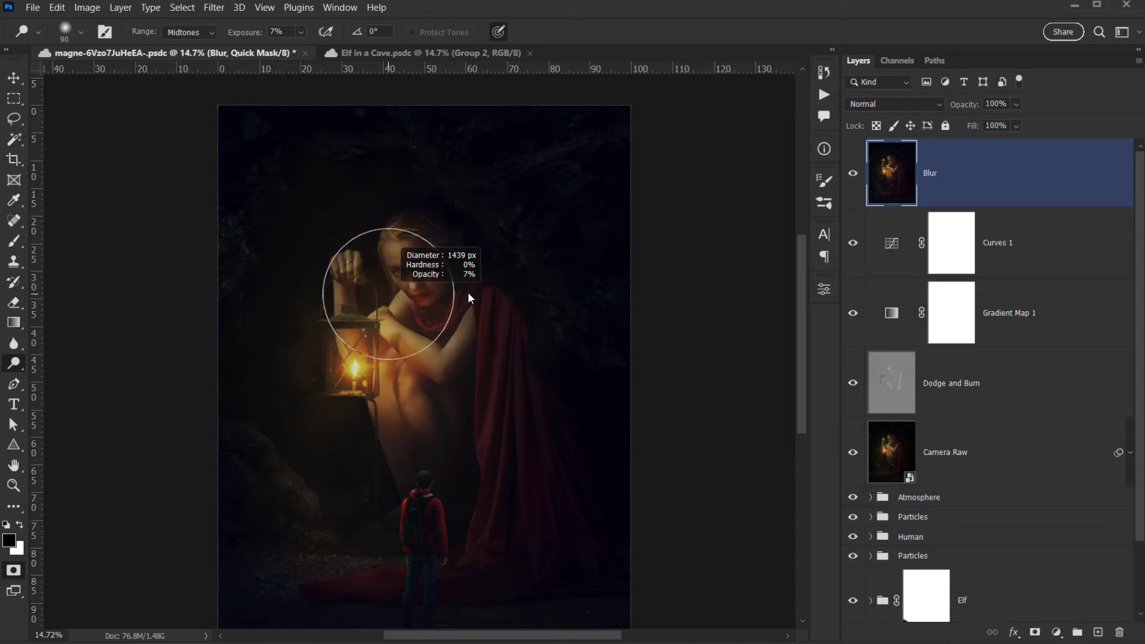
click(18, 241)
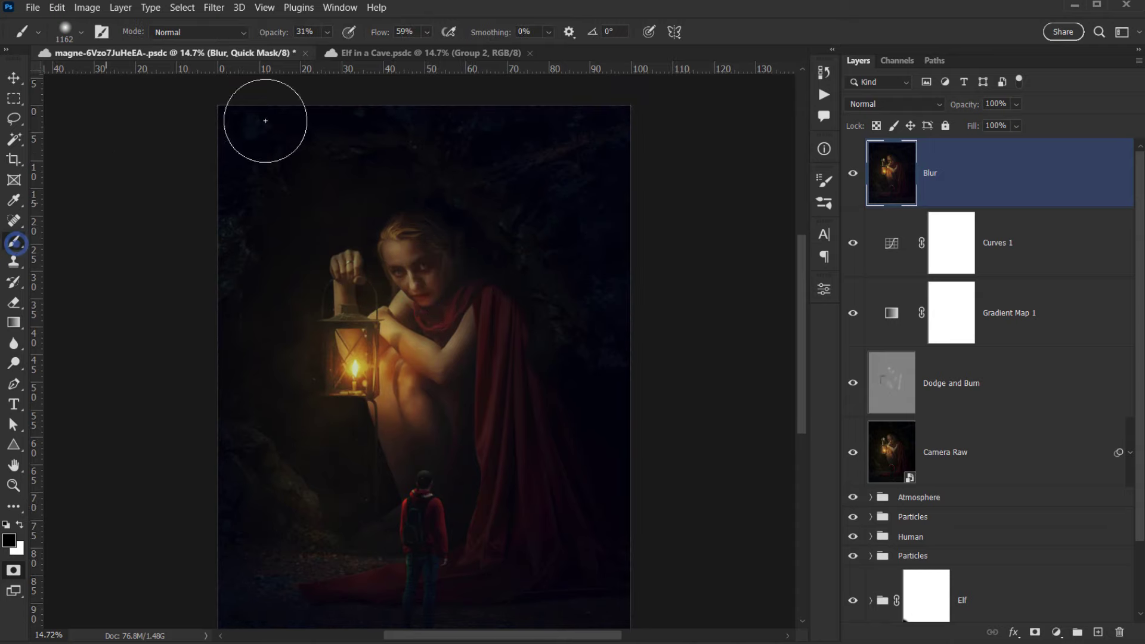
drag(379, 32, 722, 70)
mouse_move(469, 231)
mouse_down()
mouse_move(450, 265)
mouse_move(437, 263)
mouse_up()
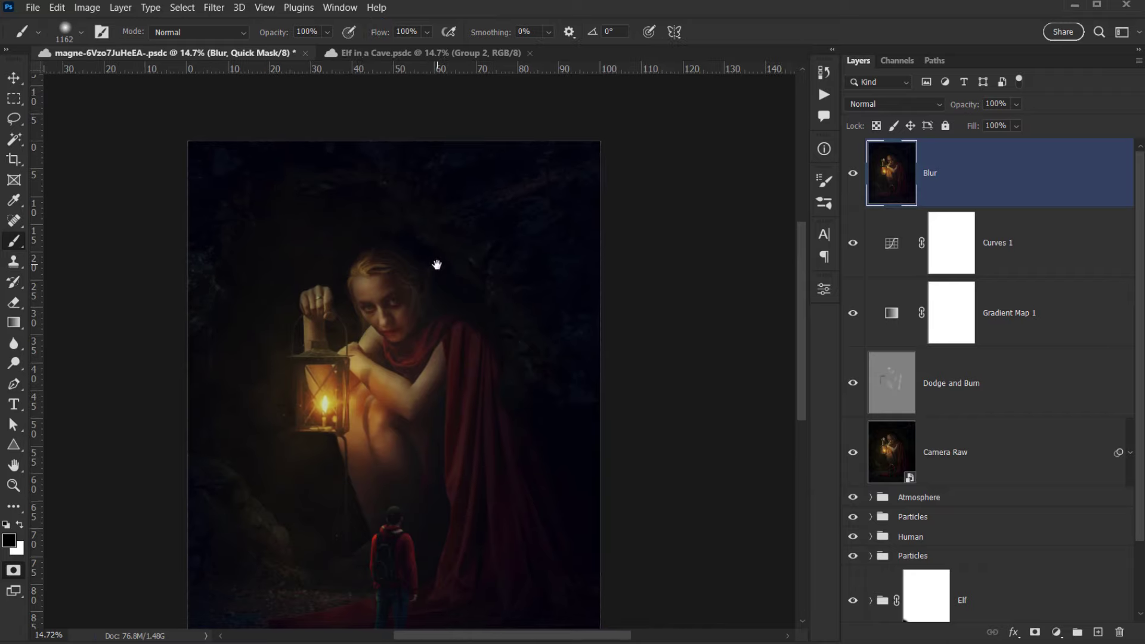
drag(339, 228, 411, 230)
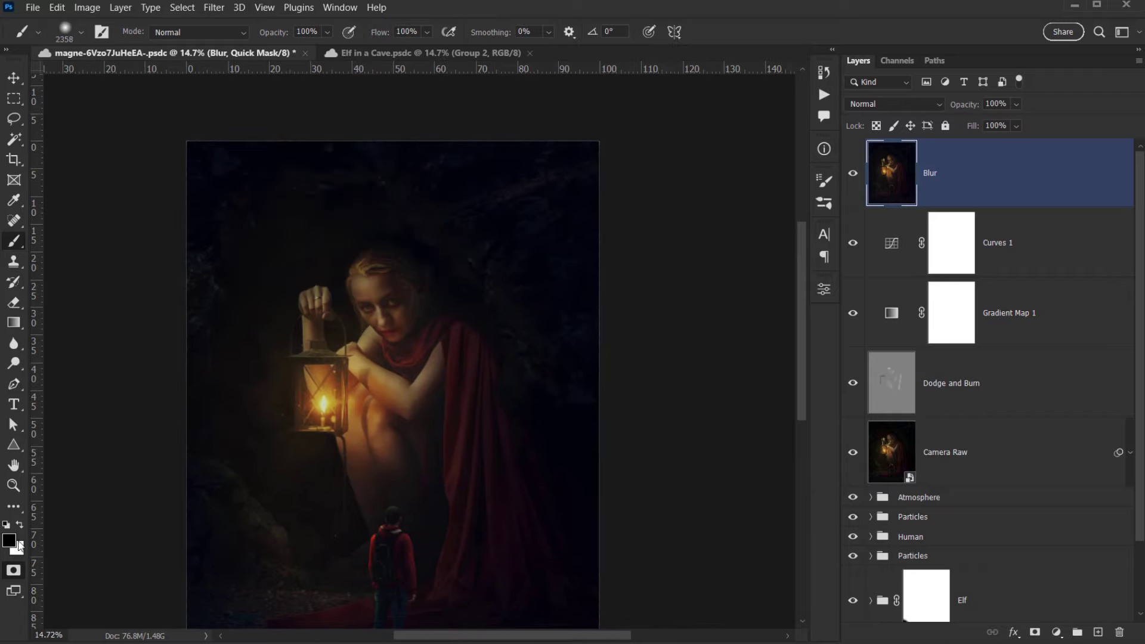
drag(349, 185, 372, 189)
Paint the quick mask around all the outer edges of the image, keeping the elf, lantern and small human figure clear.
drag(484, 233, 477, 257)
mouse_move(531, 218)
mouse_down()
mouse_move(507, 218)
mouse_move(674, 148)
mouse_move(483, 120)
mouse_move(611, 129)
mouse_move(364, 99)
mouse_move(244, 117)
mouse_move(156, 178)
mouse_up()
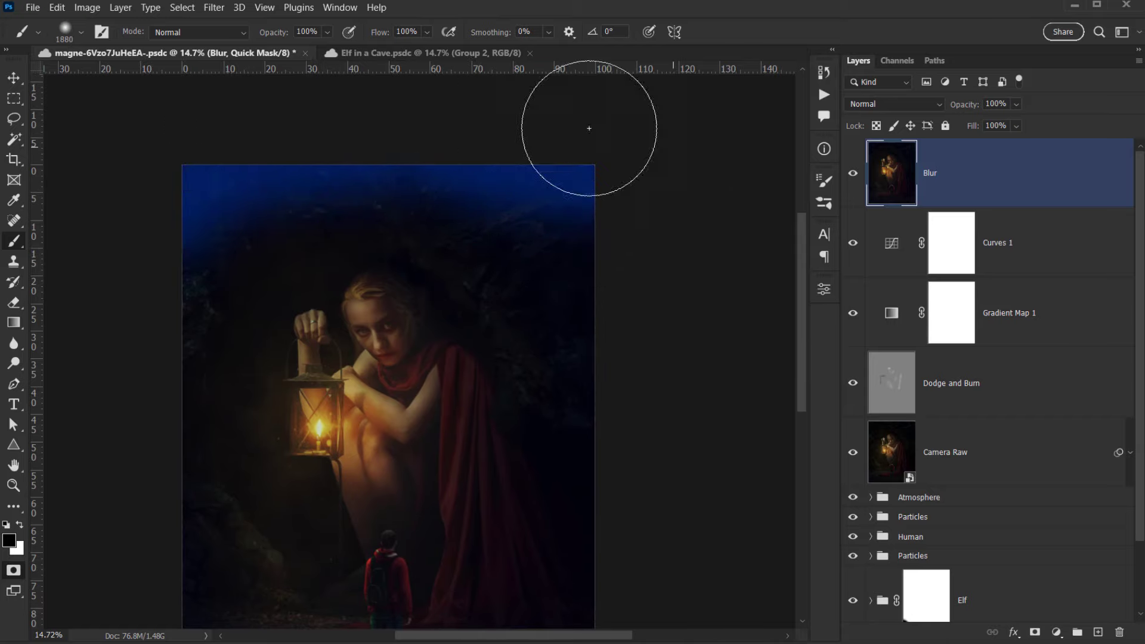
mouse_move(589, 129)
mouse_down()
mouse_move(606, 263)
mouse_move(581, 206)
mouse_move(621, 294)
mouse_up()
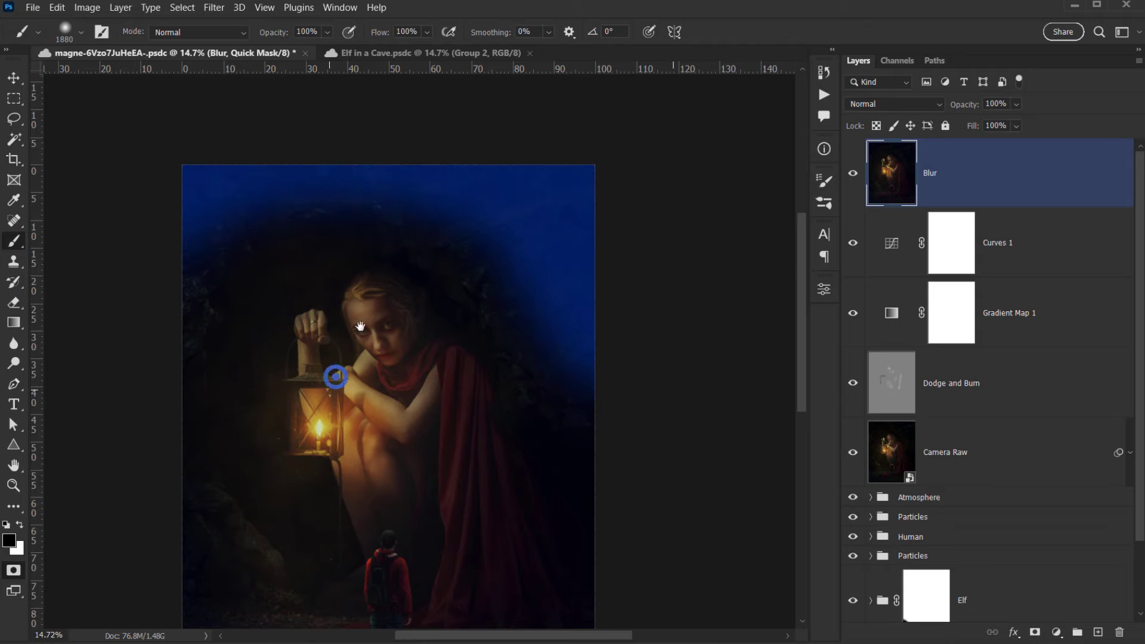
drag(335, 376, 410, 287)
mouse_move(230, 151)
mouse_down()
mouse_move(212, 221)
mouse_move(199, 415)
mouse_move(226, 451)
mouse_move(237, 436)
mouse_move(248, 462)
mouse_move(227, 492)
mouse_move(227, 600)
mouse_move(707, 560)
mouse_up()
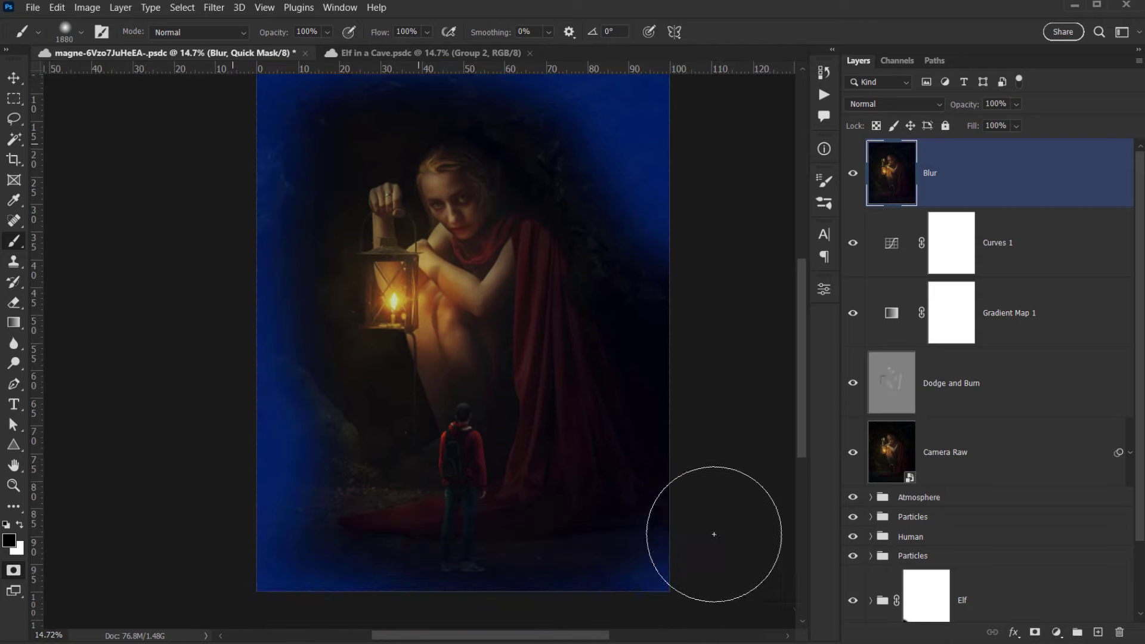
drag(627, 372, 701, 496)
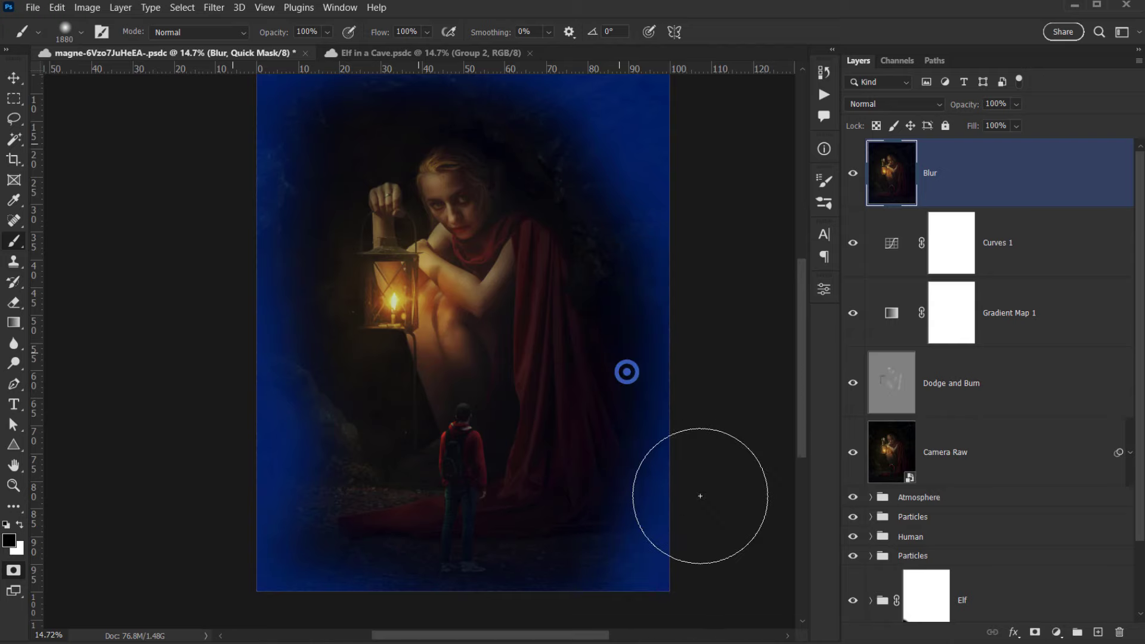
drag(654, 435, 678, 498)
drag(682, 579, 654, 614)
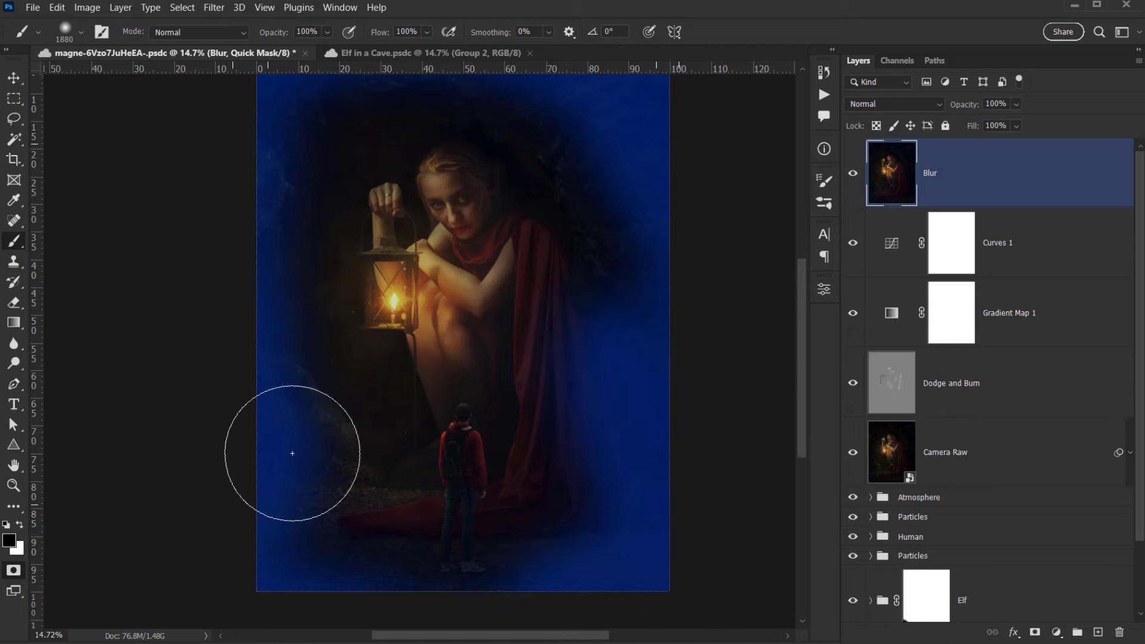
Reduce the brush opacity to 47% and softly extend the quick mask over the rocks and ground at the lower left.
drag(320, 447, 281, 448)
drag(280, 35, 272, 35)
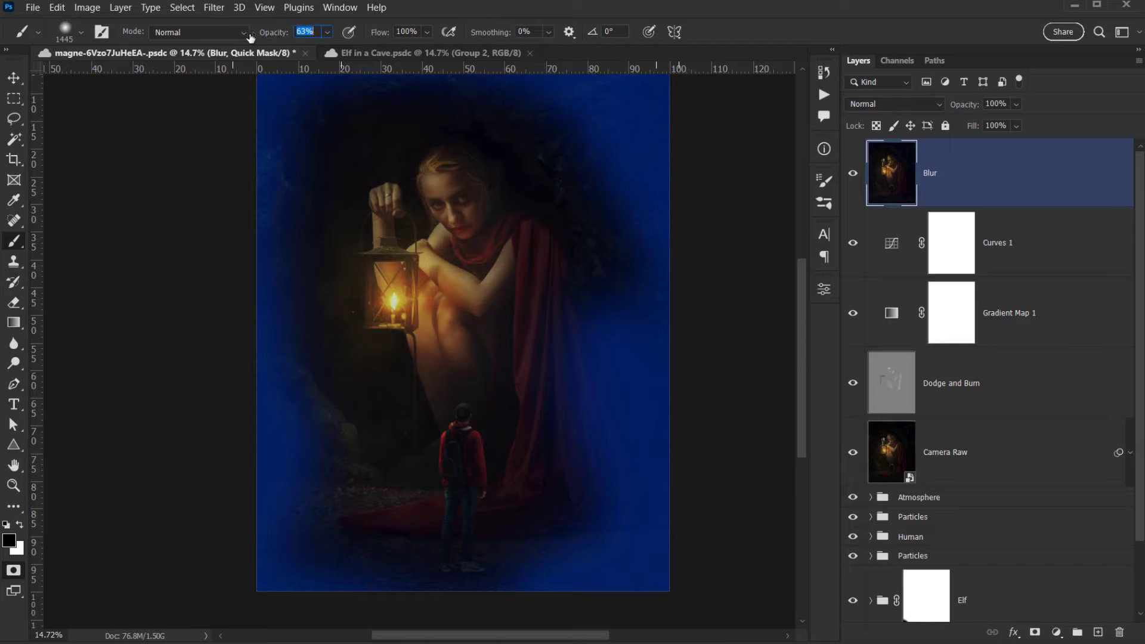
key(Return)
drag(360, 474, 424, 474)
scroll(345, 537, down, 1)
scroll(332, 510, up, 2)
drag(325, 518, 294, 529)
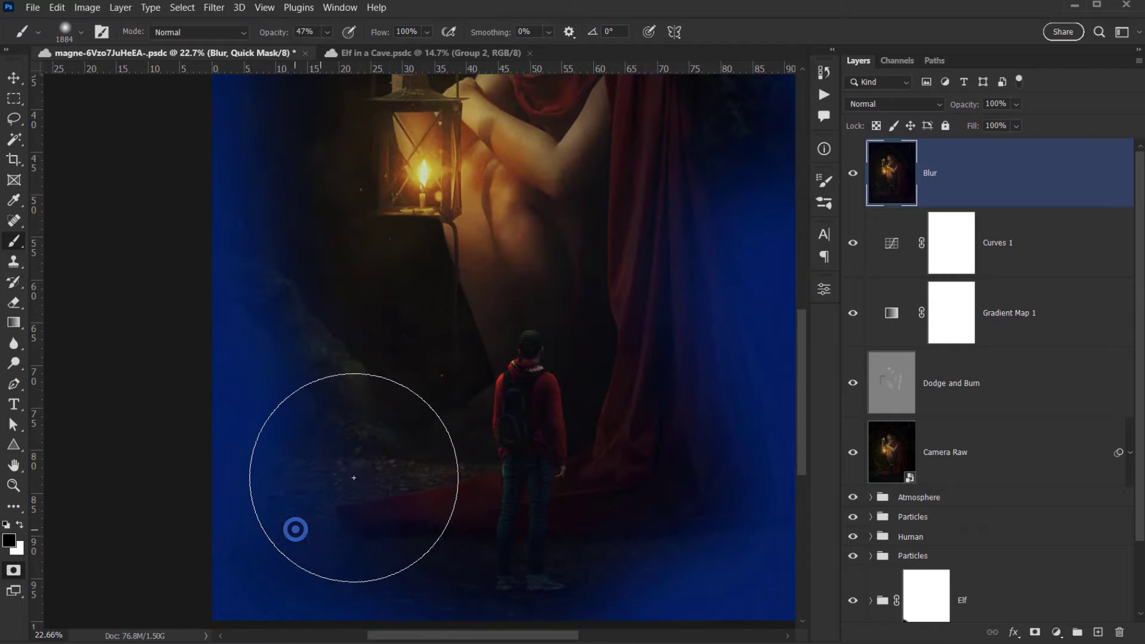
drag(353, 355, 344, 494)
drag(294, 352, 262, 353)
drag(386, 497, 340, 340)
Softly extend the quick mask over the cloak, the ground and the rocks beside the small figure, varying the brush between about 550 and 1185 px.
drag(641, 278, 610, 279)
drag(649, 217, 647, 354)
mouse_move(613, 240)
mouse_down()
mouse_move(563, 252)
mouse_move(591, 249)
mouse_move(584, 237)
mouse_move(613, 473)
mouse_move(635, 568)
mouse_move(655, 572)
mouse_move(627, 406)
mouse_up()
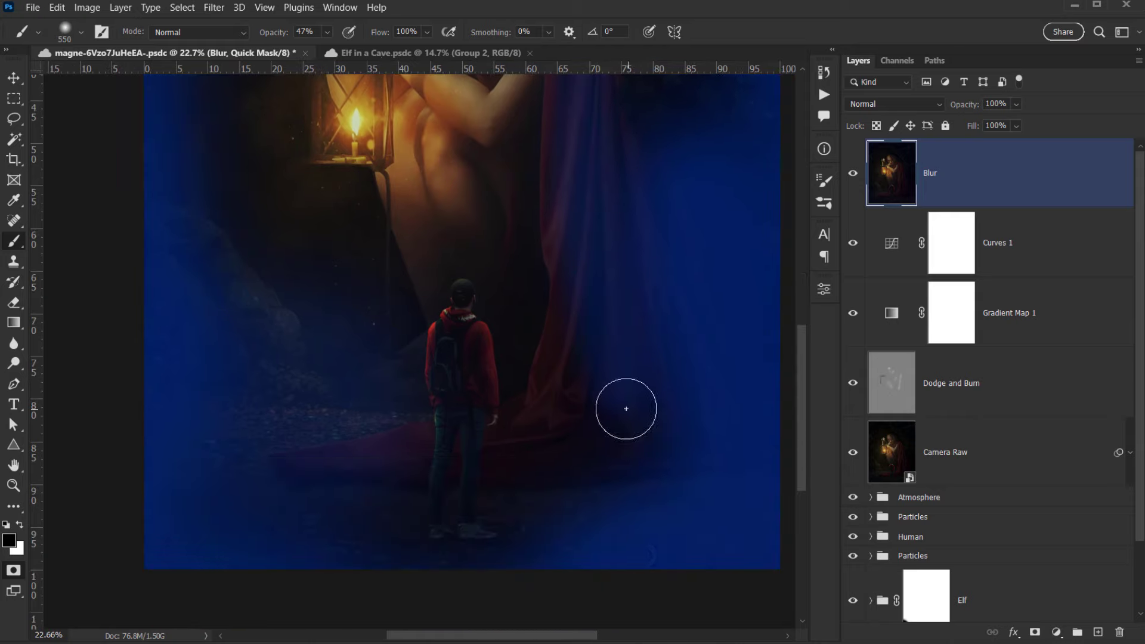
mouse_move(573, 533)
mouse_down()
mouse_move(590, 548)
mouse_move(558, 563)
mouse_move(396, 460)
mouse_up()
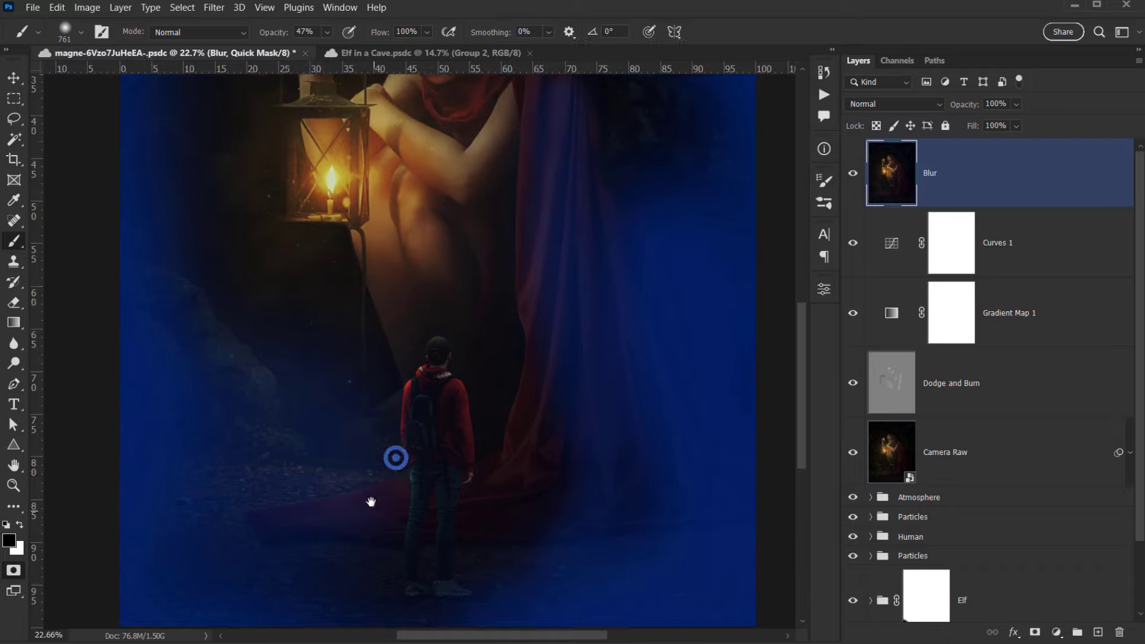
mouse_move(277, 397)
mouse_down()
mouse_move(291, 377)
mouse_move(256, 396)
mouse_move(302, 345)
mouse_move(360, 324)
mouse_move(342, 329)
mouse_up()
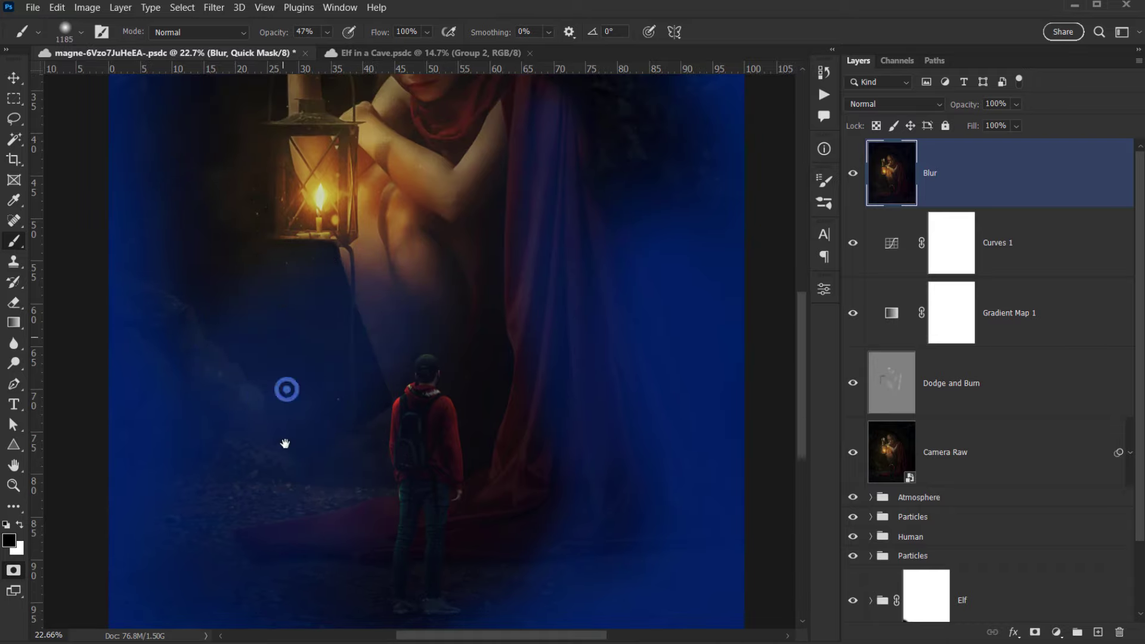
scroll(286, 418, up, 5)
scroll(191, 358, up, 2)
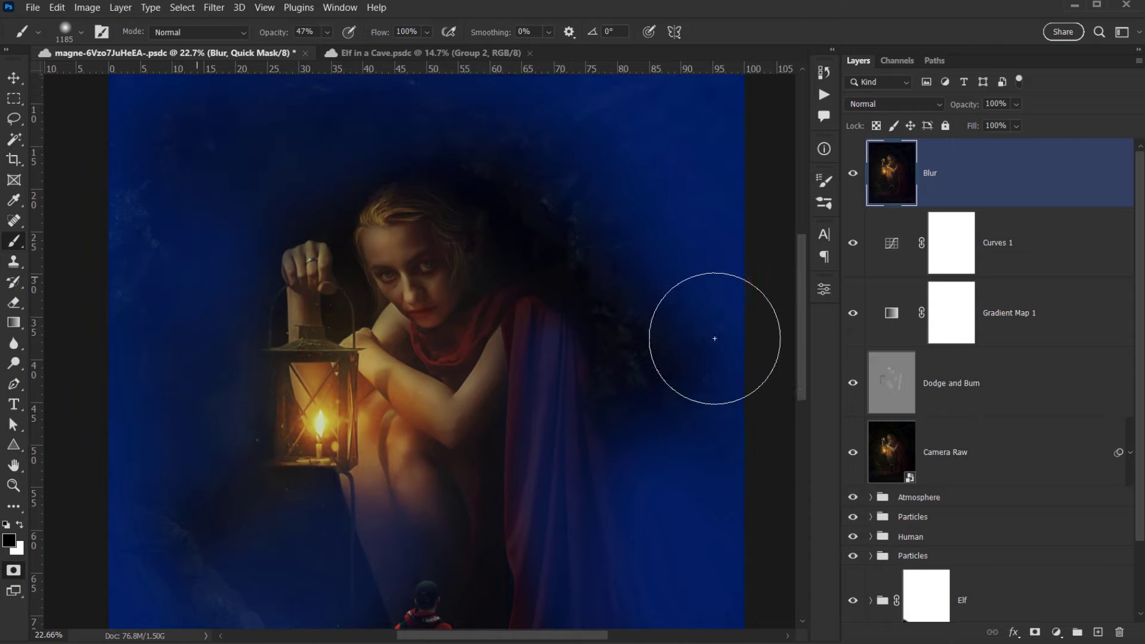
mouse_move(659, 445)
mouse_down()
mouse_move(667, 334)
mouse_move(668, 387)
mouse_up()
Switch the paint colour to white and clear the quick mask from the elf's face, hand, lantern and legs with a soft brush of about 1743 px.
click(20, 525)
right_click(460, 391)
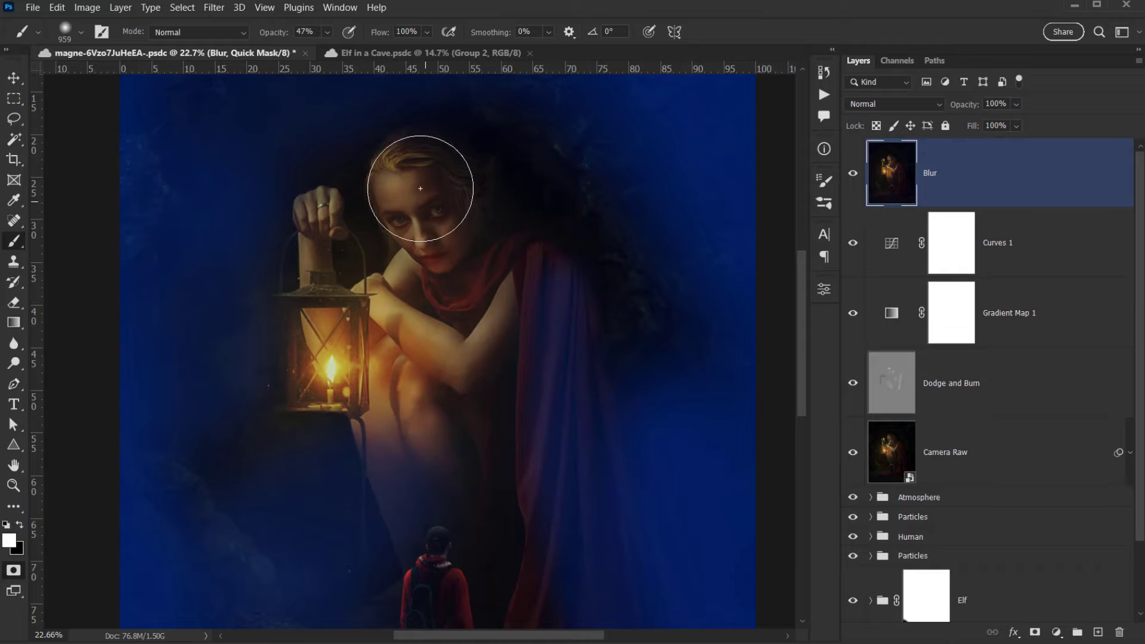
click(413, 162)
alt+right_click(435, 202)
click(371, 194)
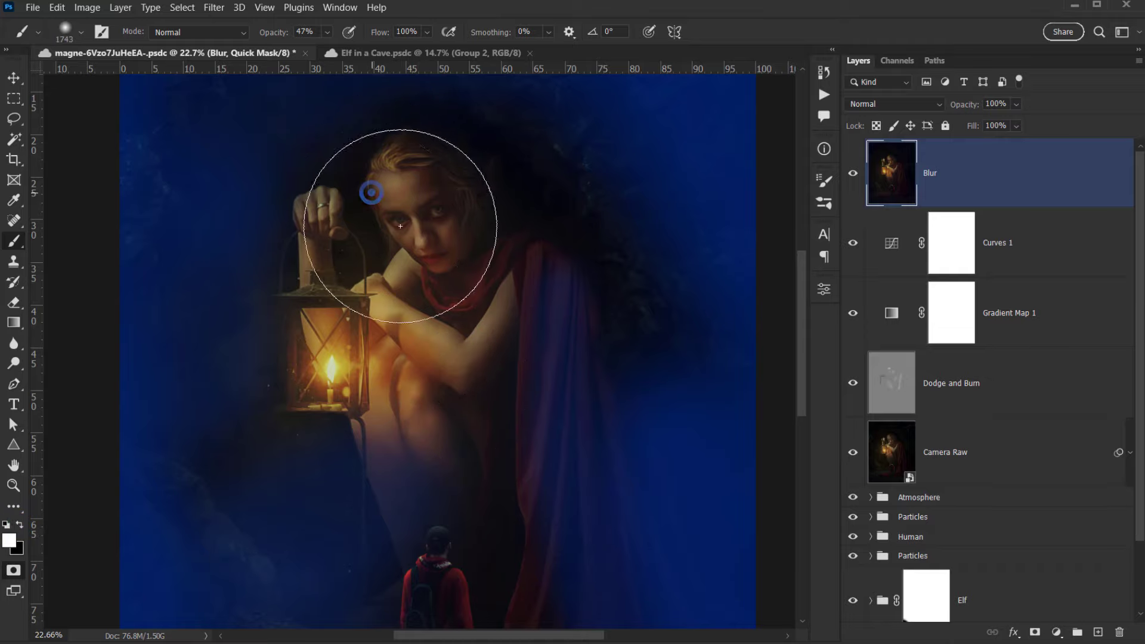
click(358, 240)
click(359, 274)
click(364, 342)
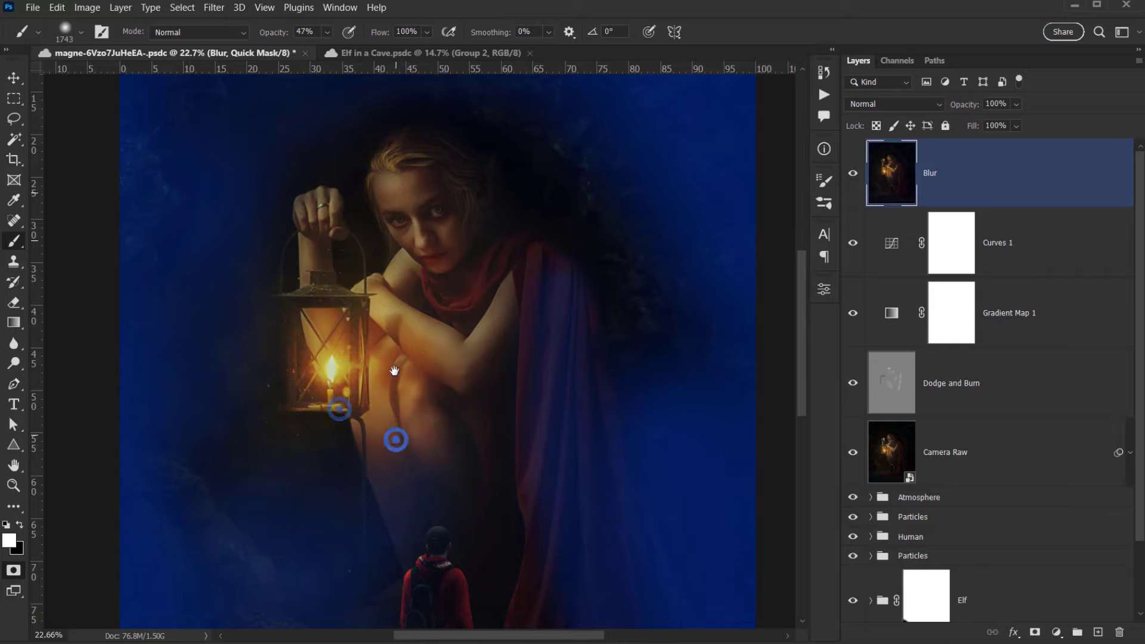
drag(397, 440, 414, 287)
drag(215, 426, 95, 427)
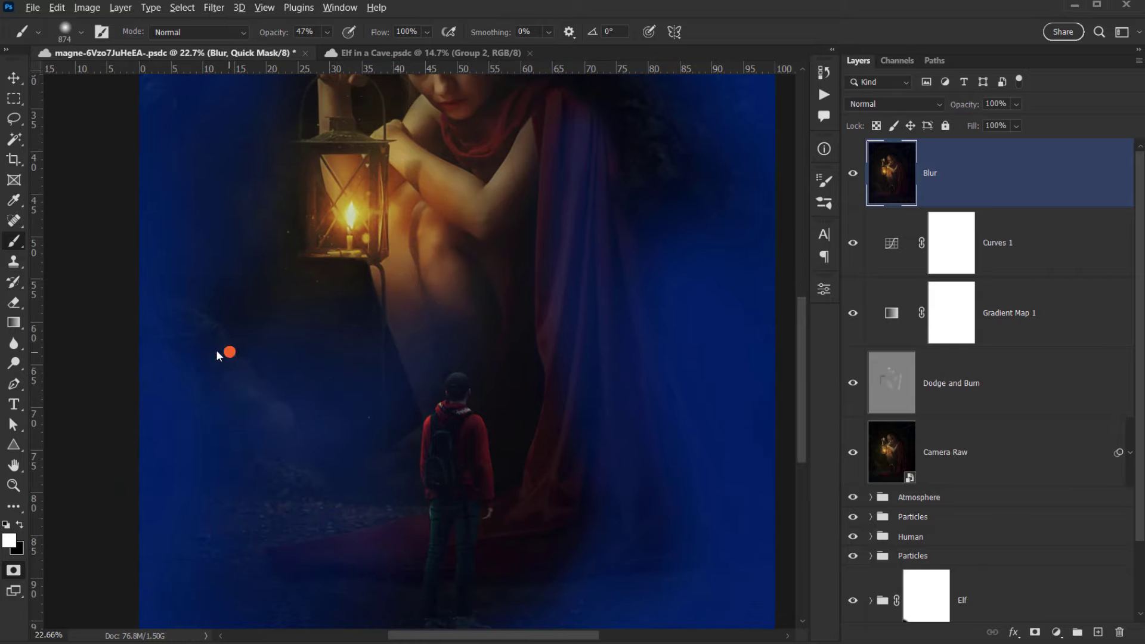
Reduce the quick mask over the rocks on the left and the lower part of the red cloak with a brush of about 768 to 1129 px.
mouse_move(202, 335)
mouse_down()
mouse_move(287, 465)
mouse_move(325, 468)
mouse_move(258, 467)
mouse_move(378, 463)
mouse_up()
drag(523, 346, 494, 354)
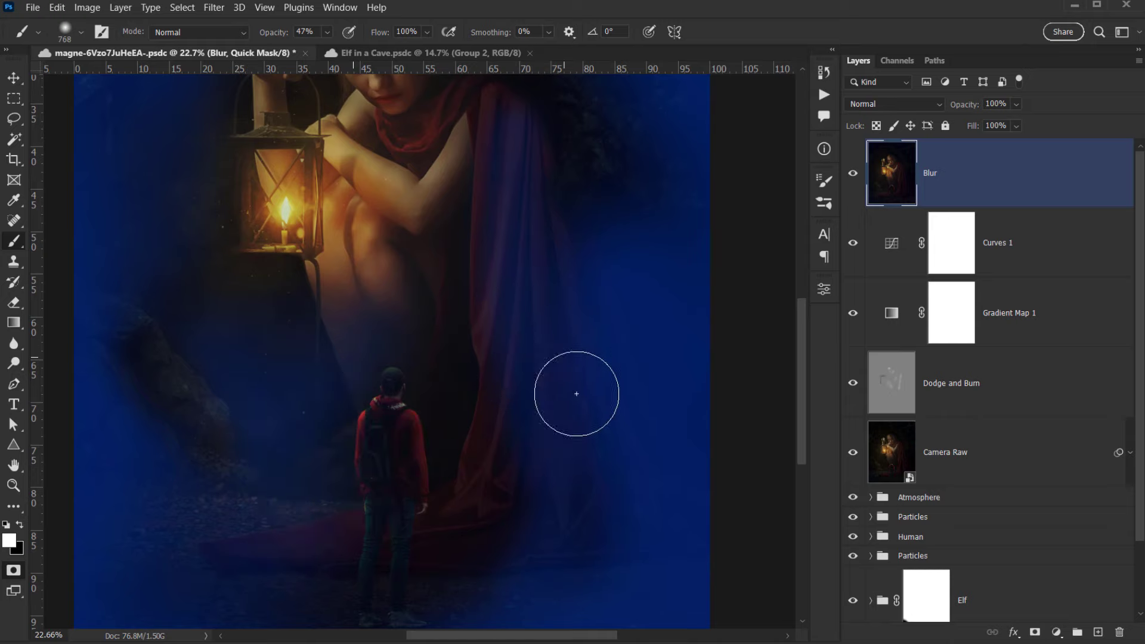
drag(514, 528, 538, 528)
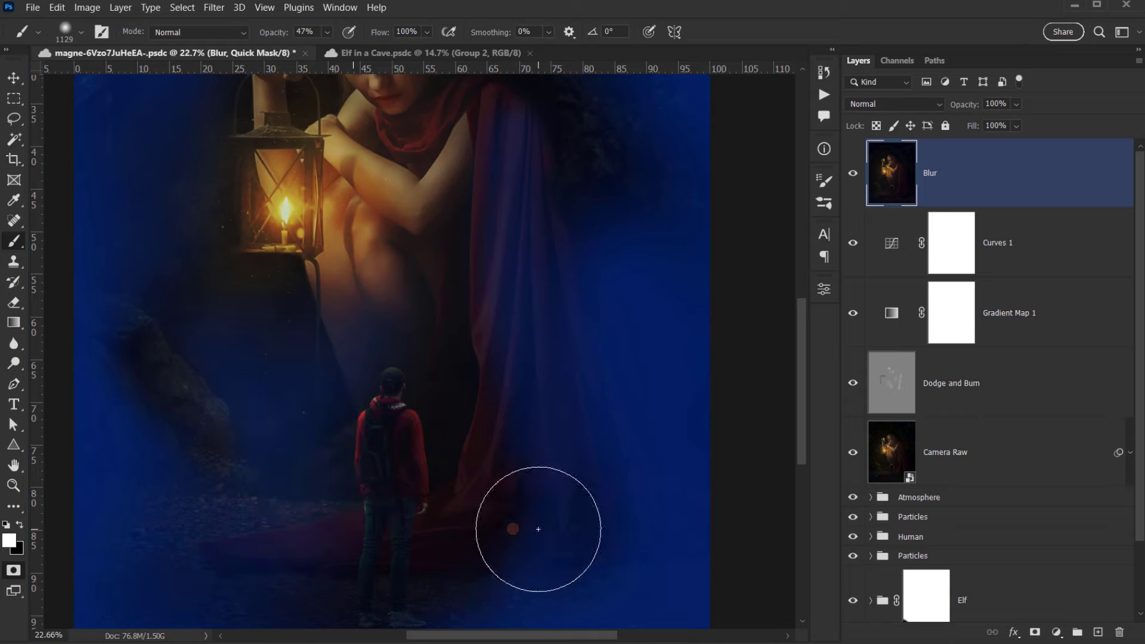
mouse_move(379, 484)
mouse_down()
mouse_move(385, 398)
mouse_move(419, 501)
mouse_move(403, 512)
mouse_move(430, 358)
mouse_up()
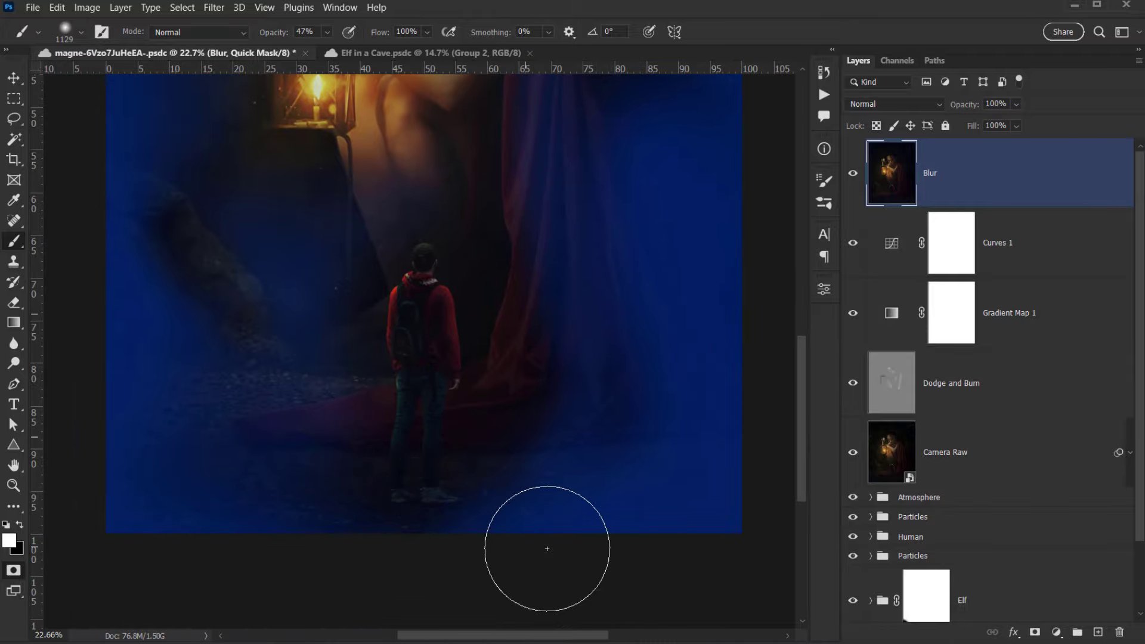
Refine the quick mask on the ground around the small figure's feet, alternating between black and white paint.
key(x)
click(499, 578)
mouse_move(435, 432)
mouse_down()
mouse_move(424, 440)
mouse_move(471, 437)
mouse_up()
scroll(485, 435, down, 4)
key(x)
drag(485, 369, 454, 445)
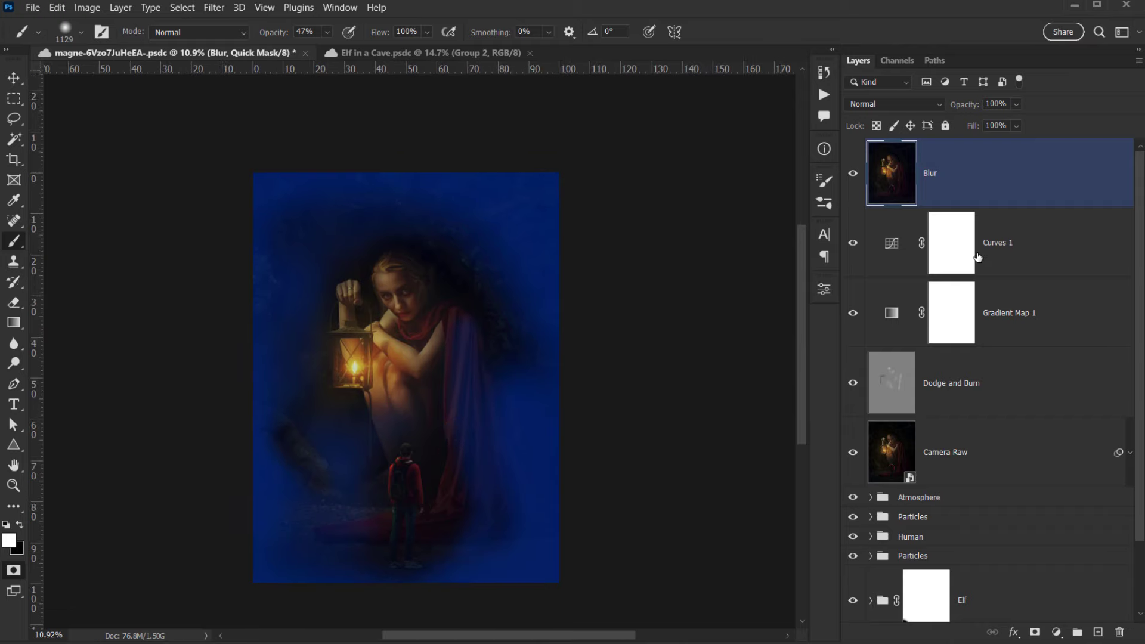
Leave Quick Mask mode and invert the resulting selection so that the outer areas of the image are selected.
key(q)
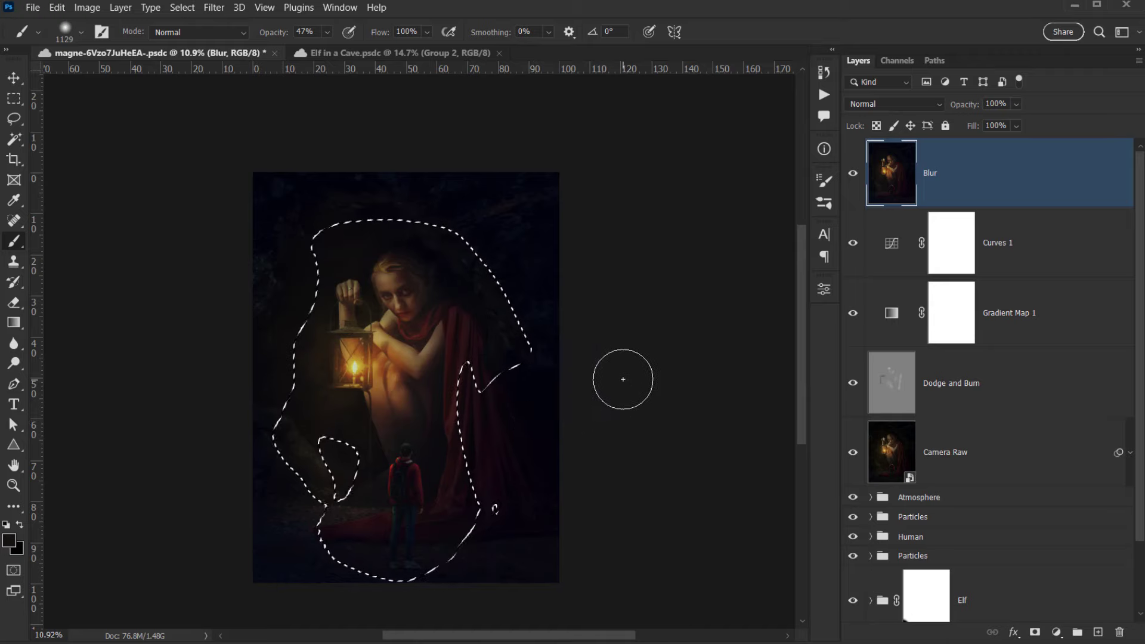
key(ctrl+shift+i)
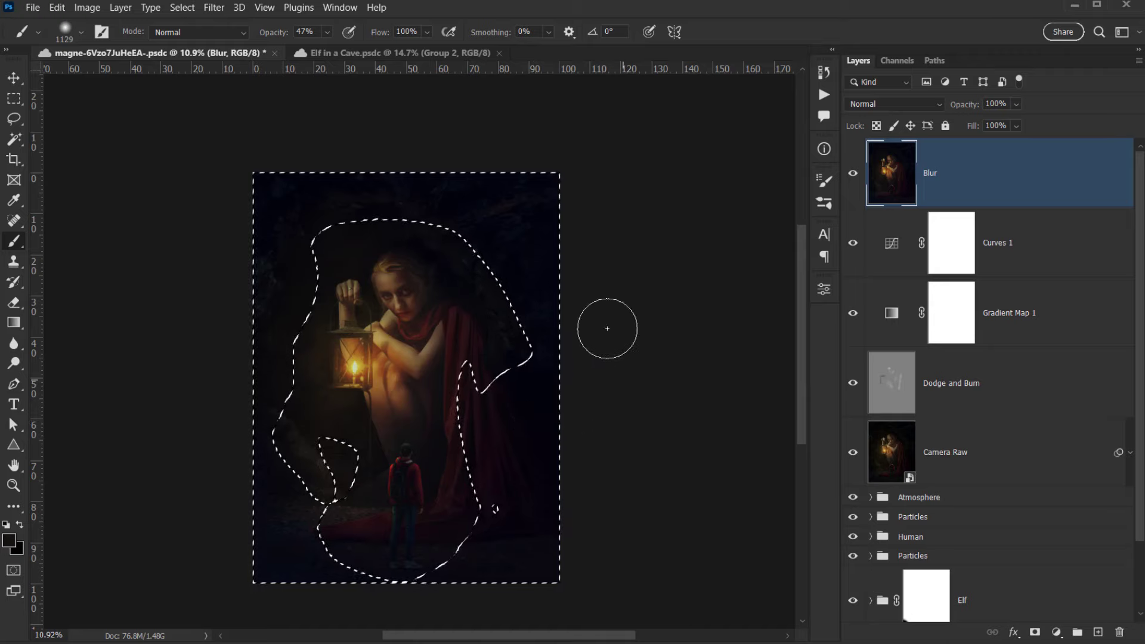
scroll(413, 299, up, 2)
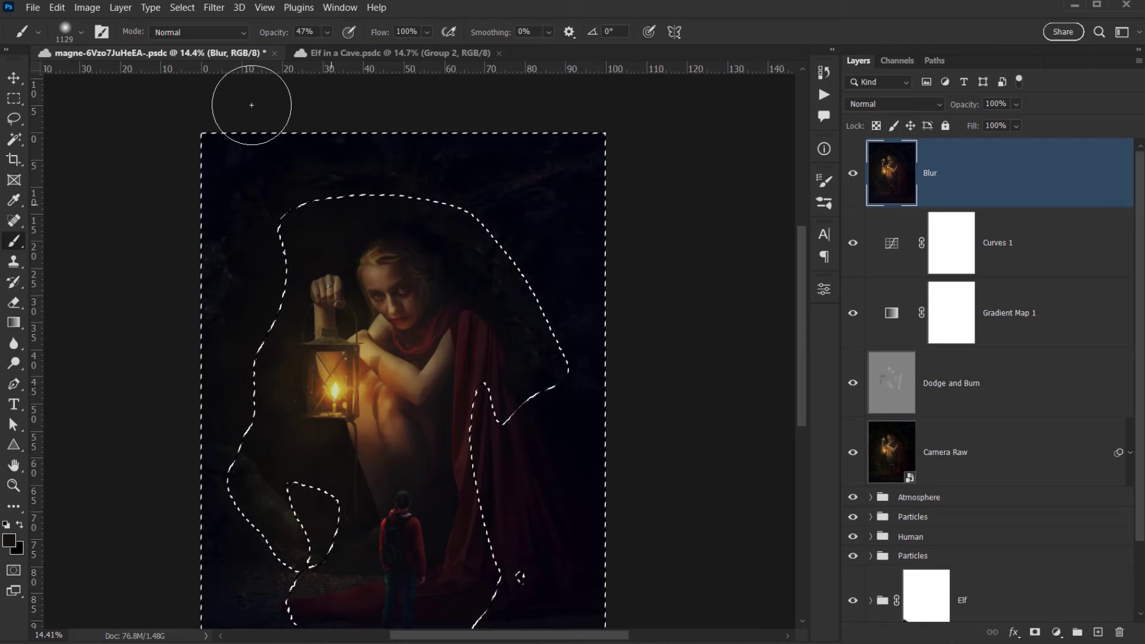
Apply a Lens Blur with radius 28 to the selected outer areas of the Blur layer, and deselect.
click(215, 7)
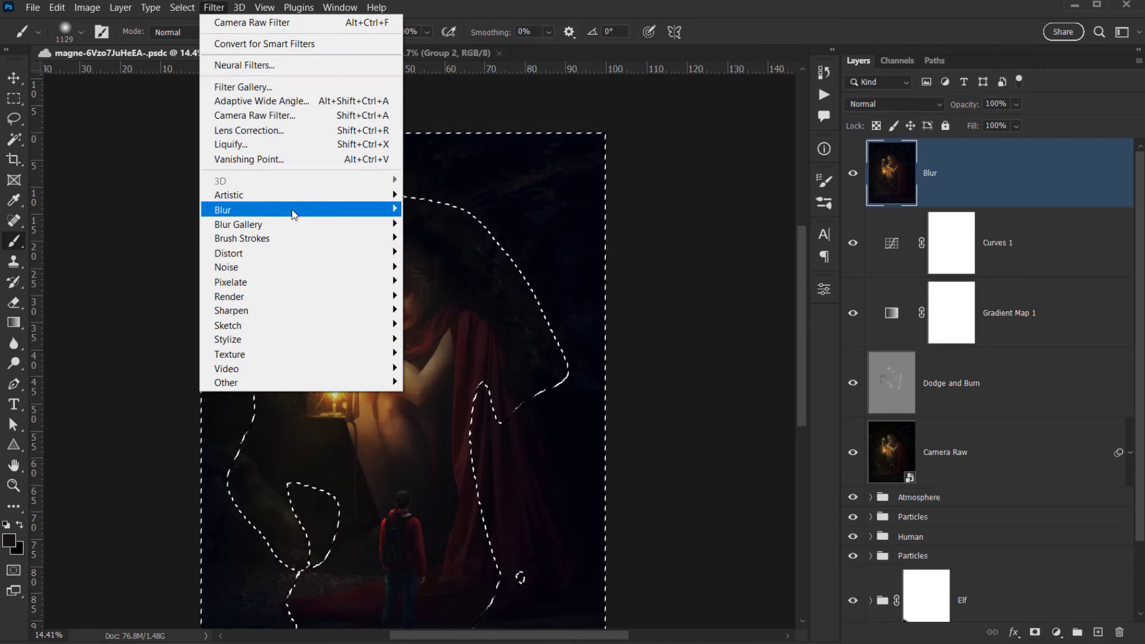
mouse_move(292, 210)
click(455, 281)
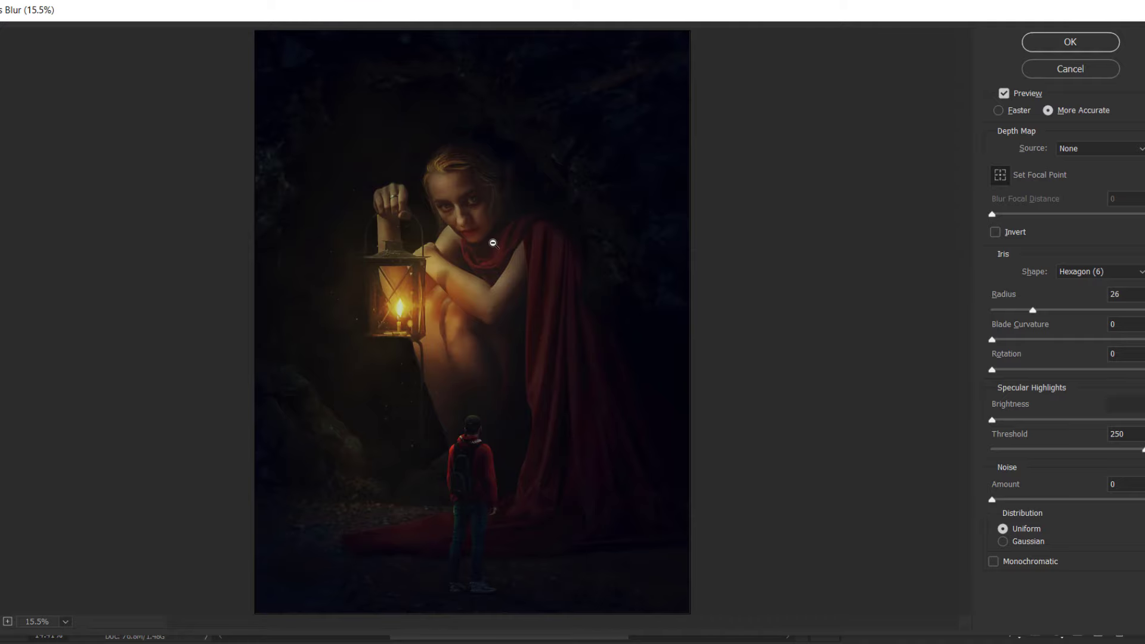
scroll(494, 243, up, 1)
scroll(494, 243, up, 1)
drag(495, 243, 499, 211)
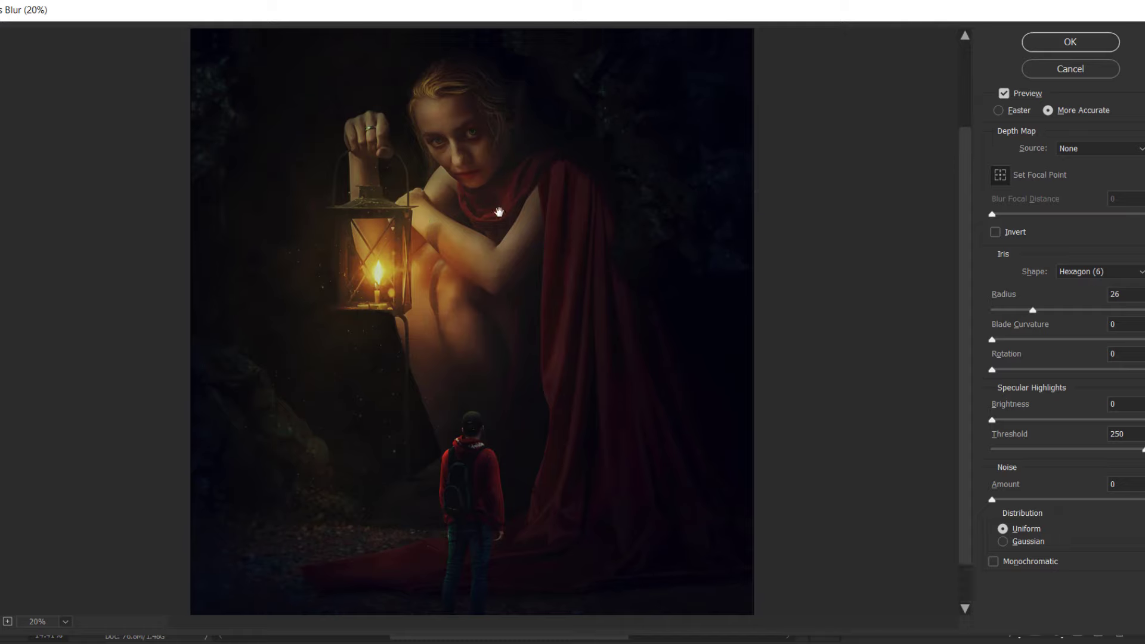
click(1004, 94)
drag(1034, 312, 1039, 312)
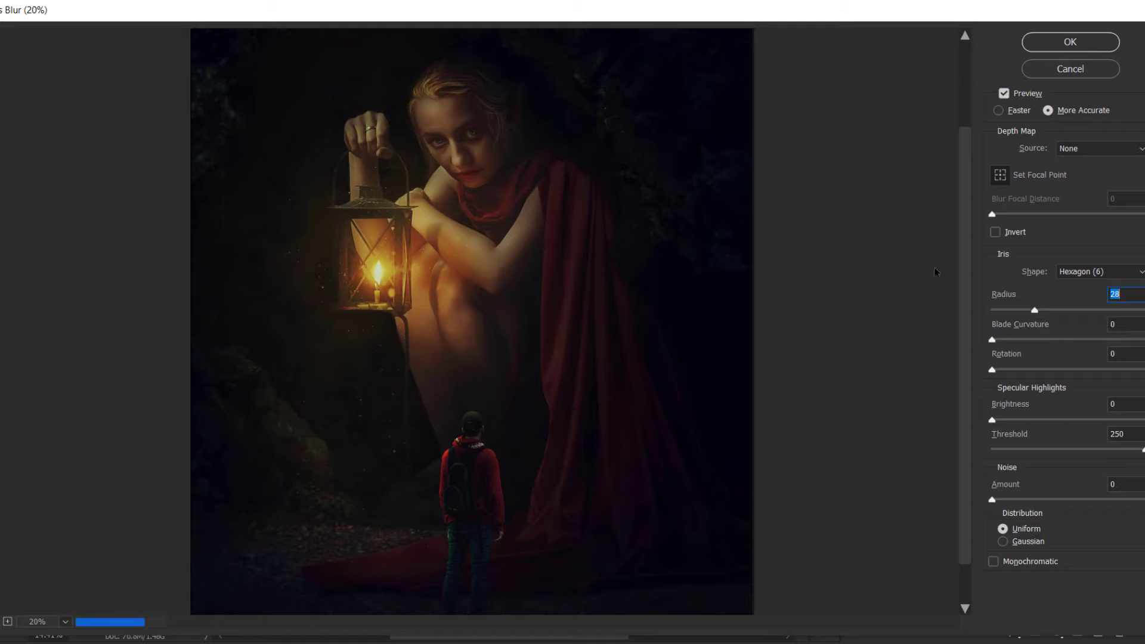
click(1069, 40)
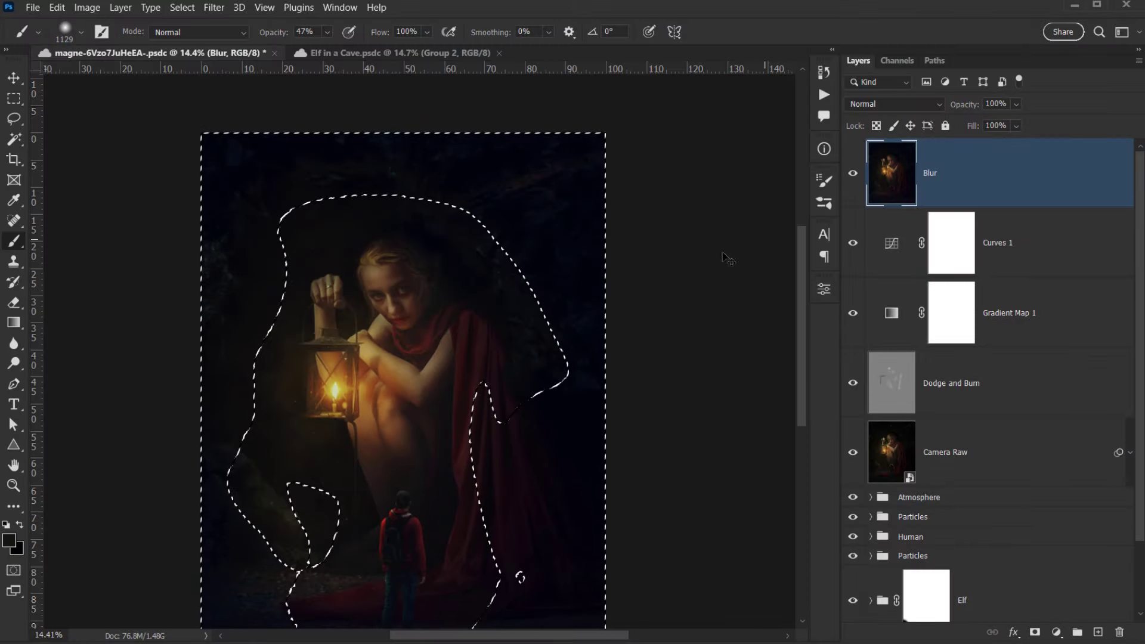
key(ctrl+d)
Examine the blurred surroundings of the elf, the rocks and the small figure at close range and in full view.
scroll(412, 327, down, 2)
drag(460, 348, 430, 338)
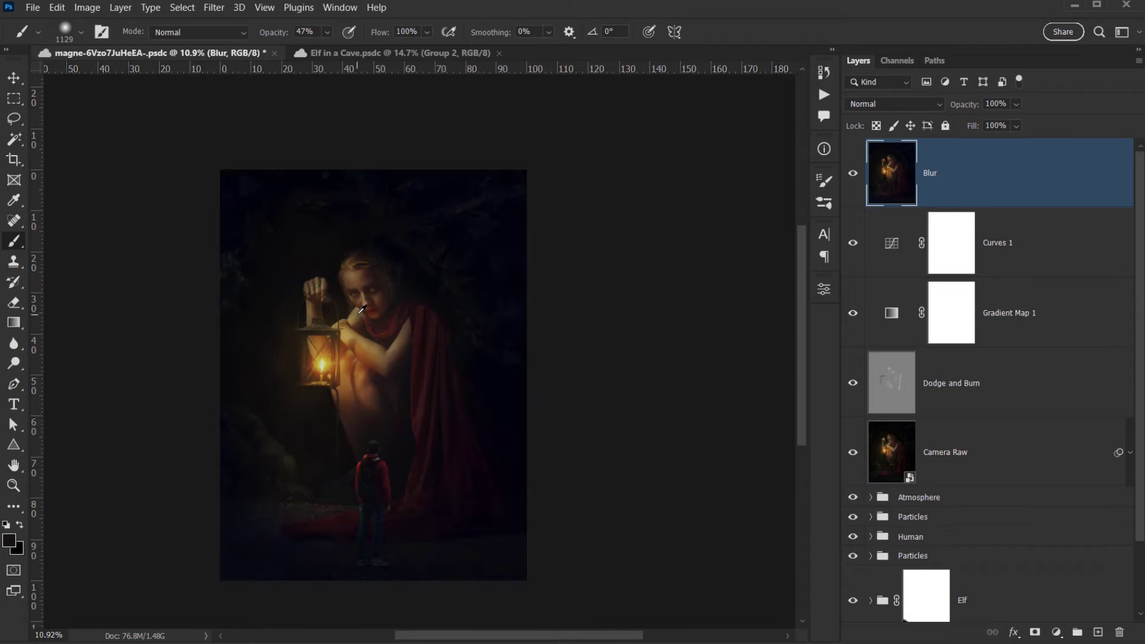
scroll(382, 321, up, 2)
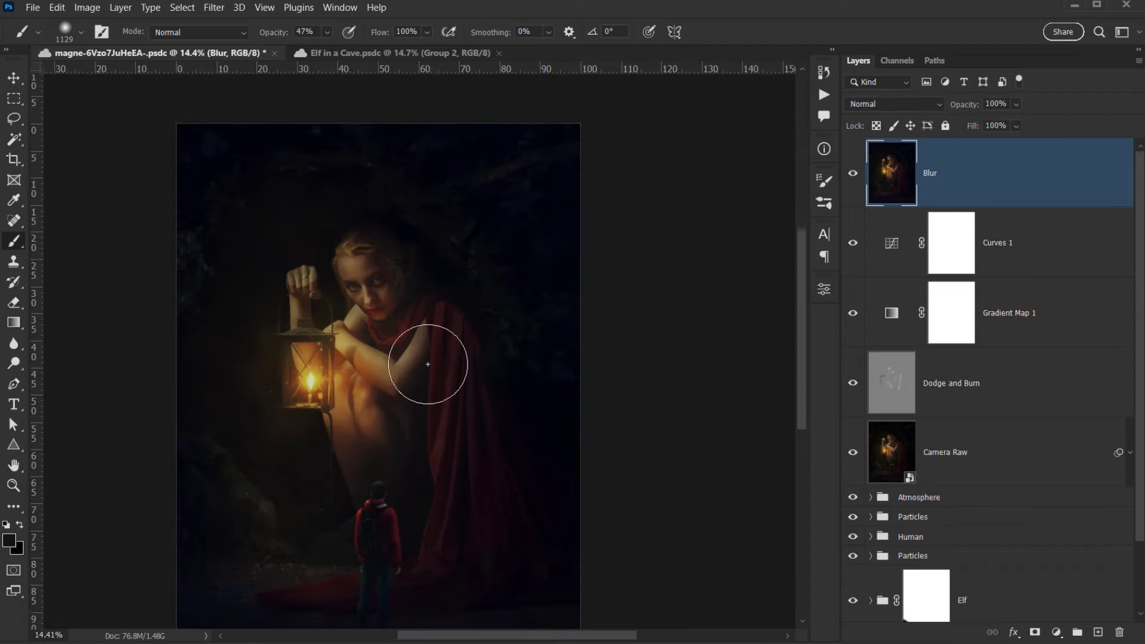
scroll(428, 364, up, 3)
mouse_move(415, 424)
mouse_down()
mouse_move(394, 261)
mouse_move(409, 204)
mouse_up()
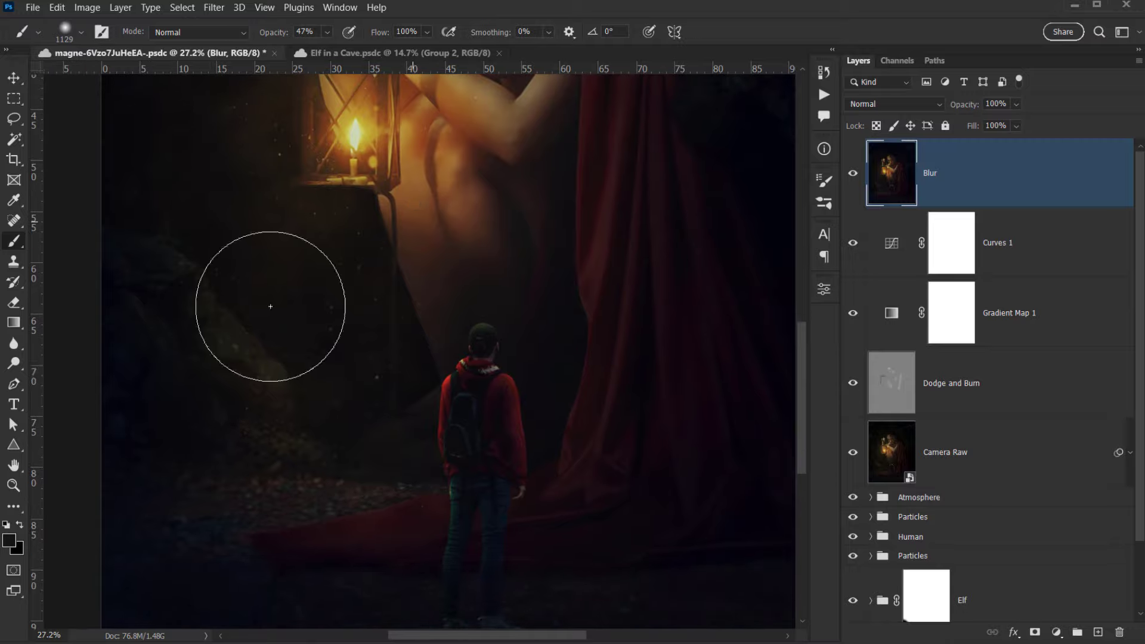
scroll(222, 360, up, 2)
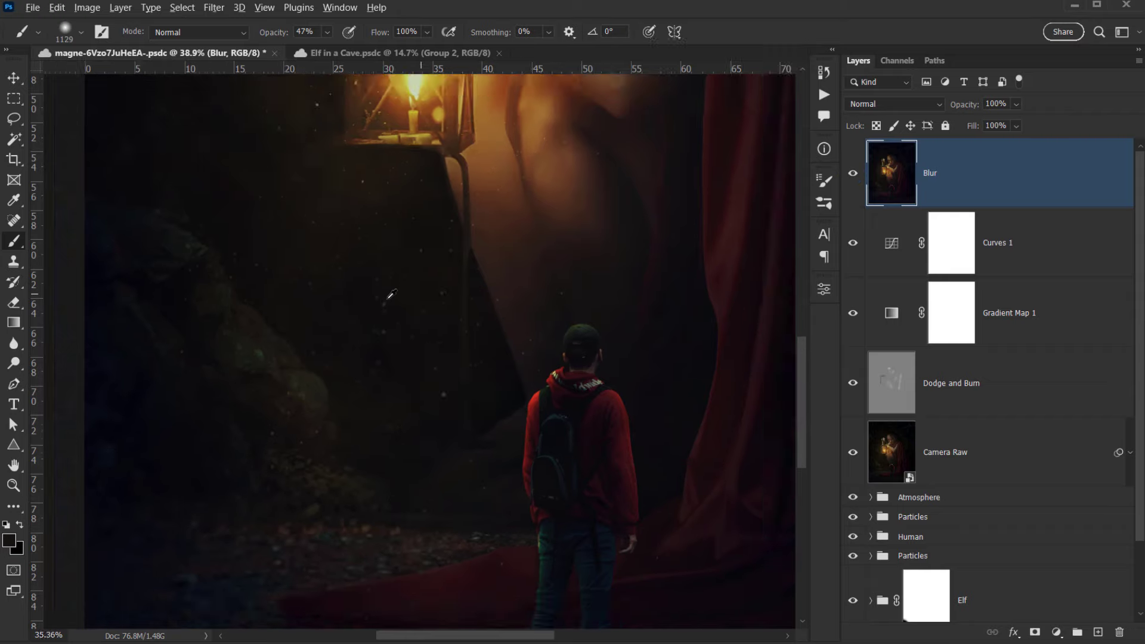
scroll(488, 250, down, 3)
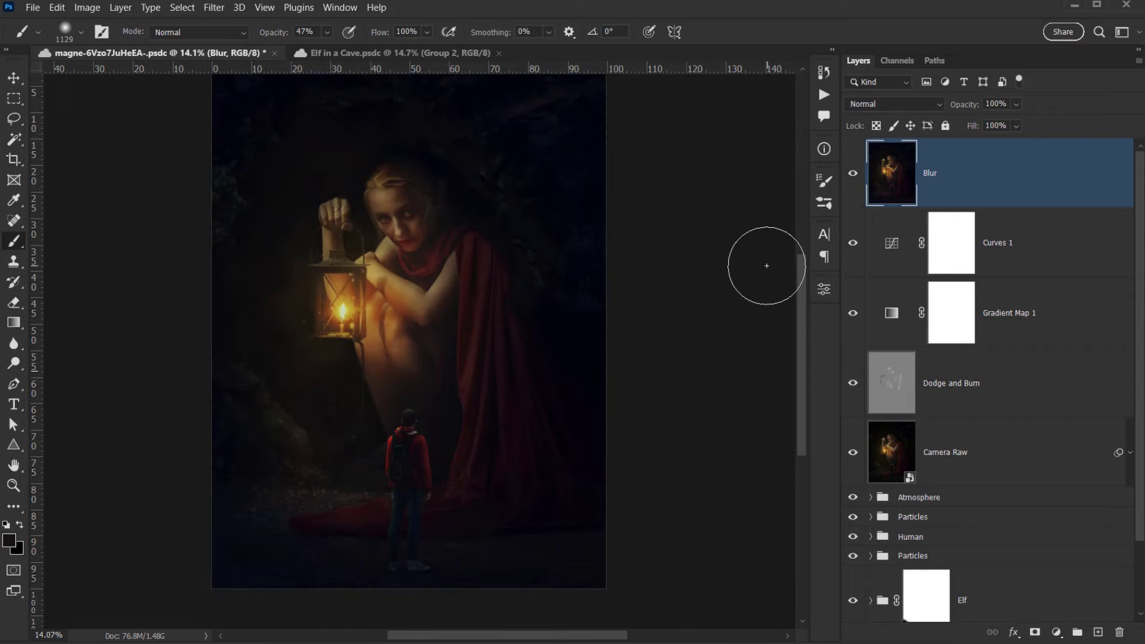
scroll(767, 265, up, 1)
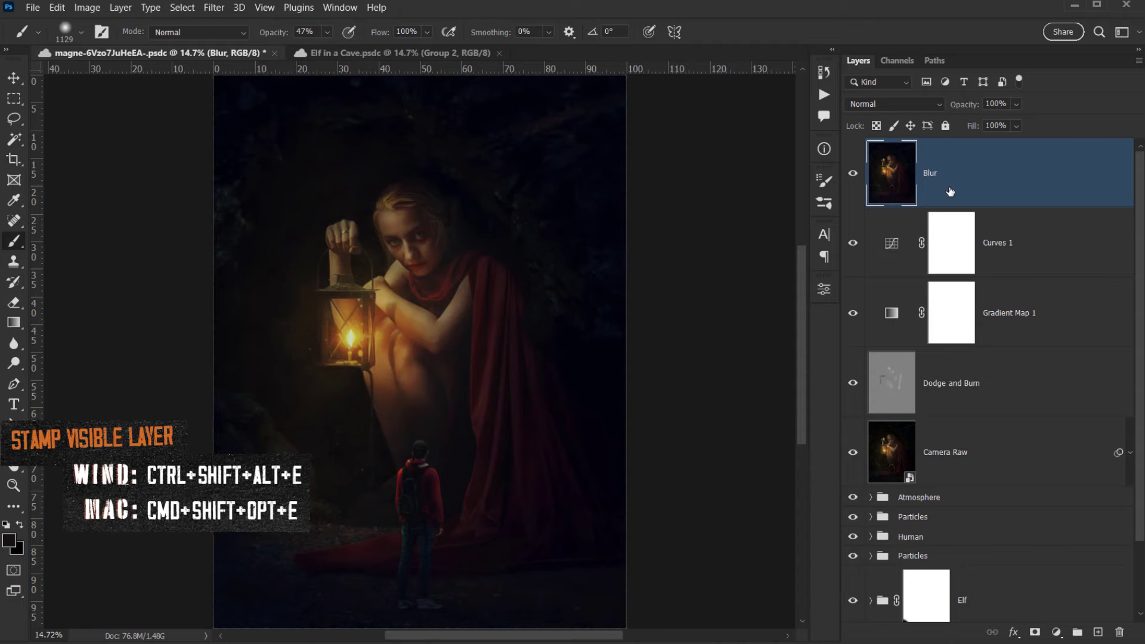
Stamp all visible layers into a new layer above the Blur layer and name it High pass.
key(ctrl+shift+alt+e)
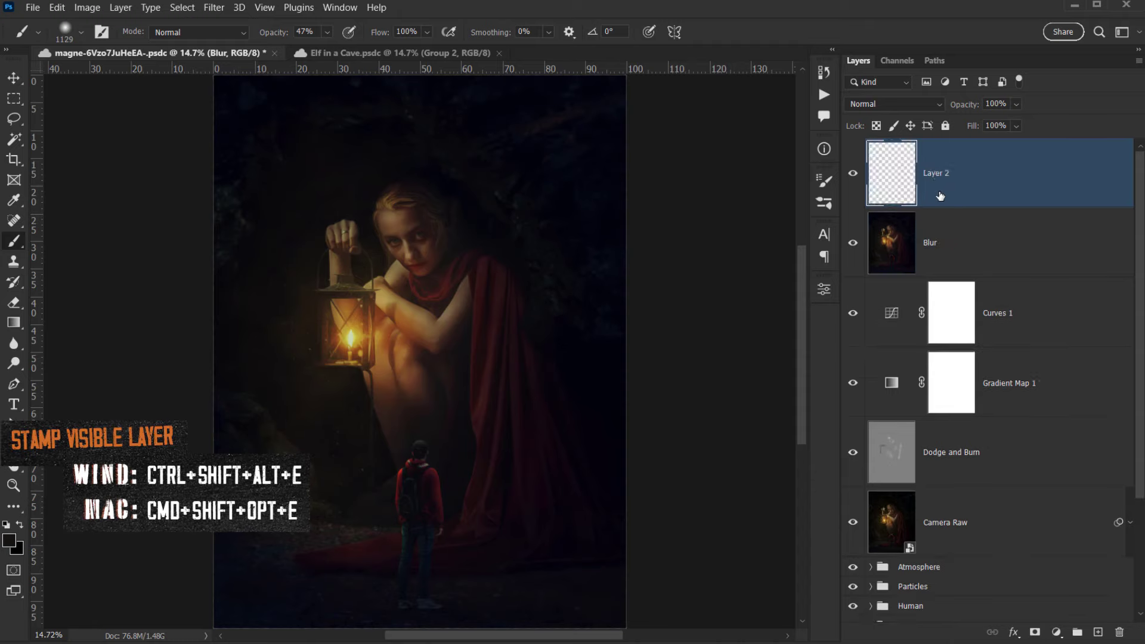
double_click(937, 175)
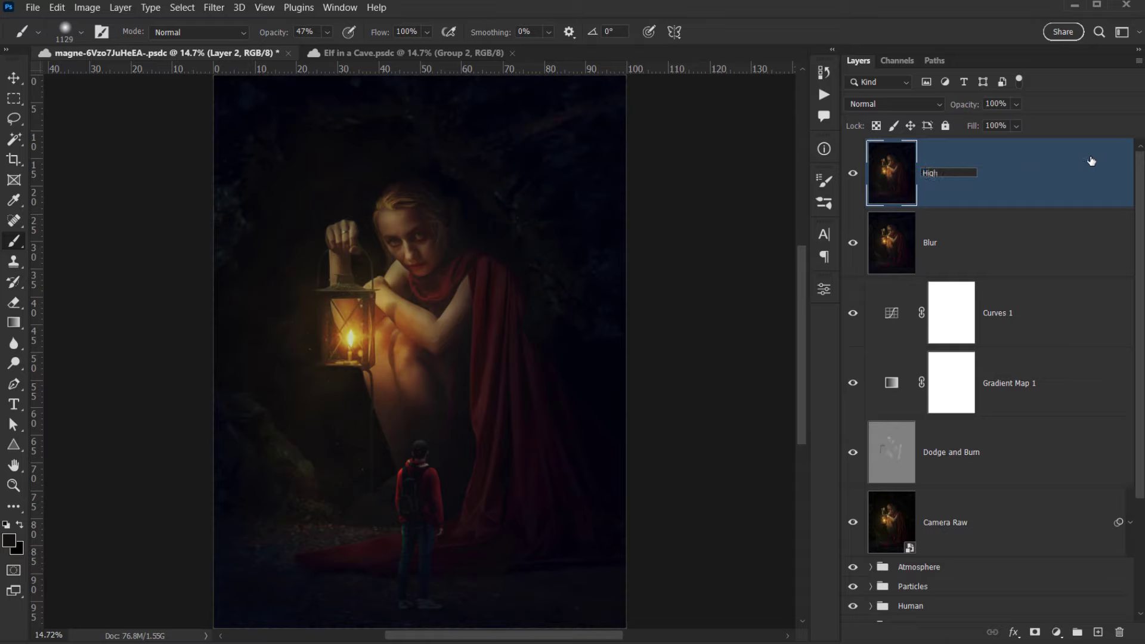
key(Return)
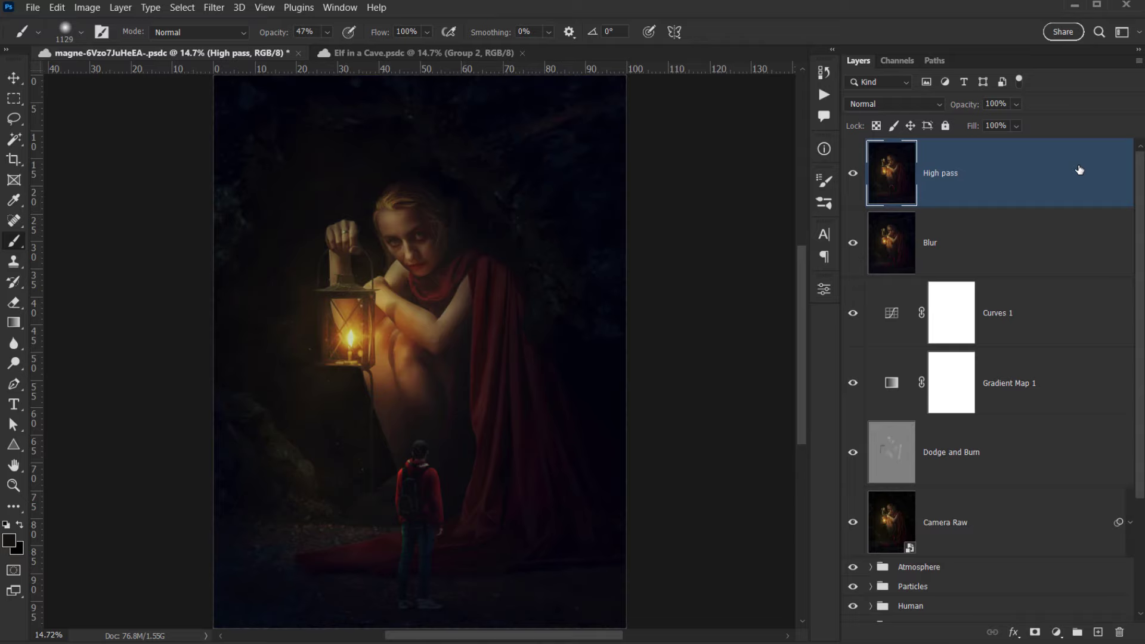
Desaturate the High pass layer and apply a High Pass filter to it with a radius of 1.4 pixels.
key(ctrl+shift+u)
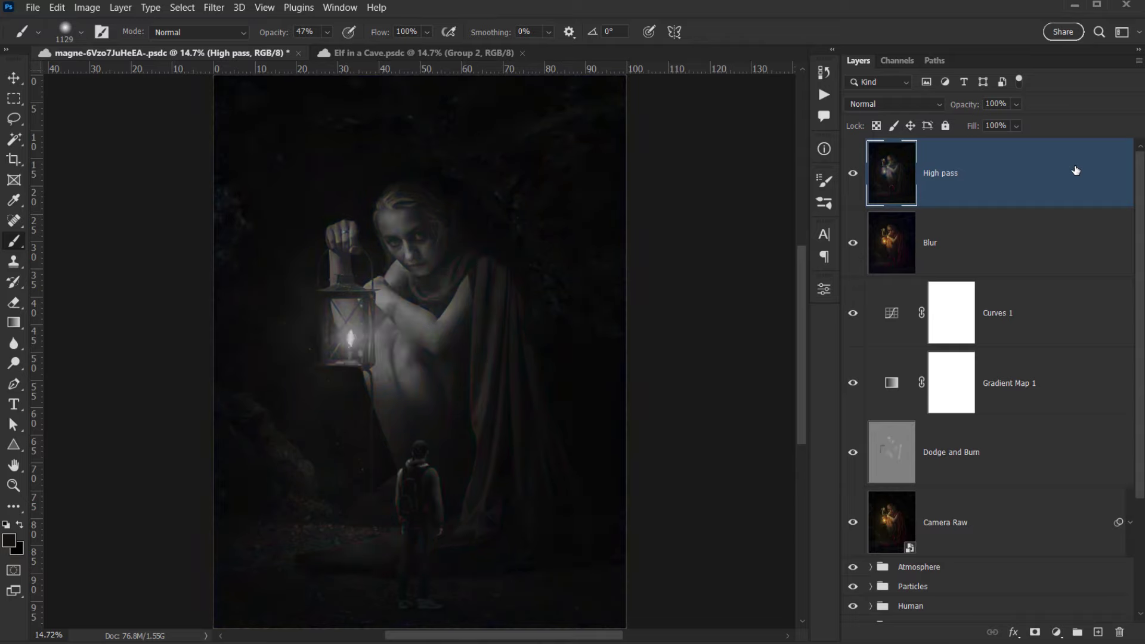
click(218, 8)
mouse_move(316, 384)
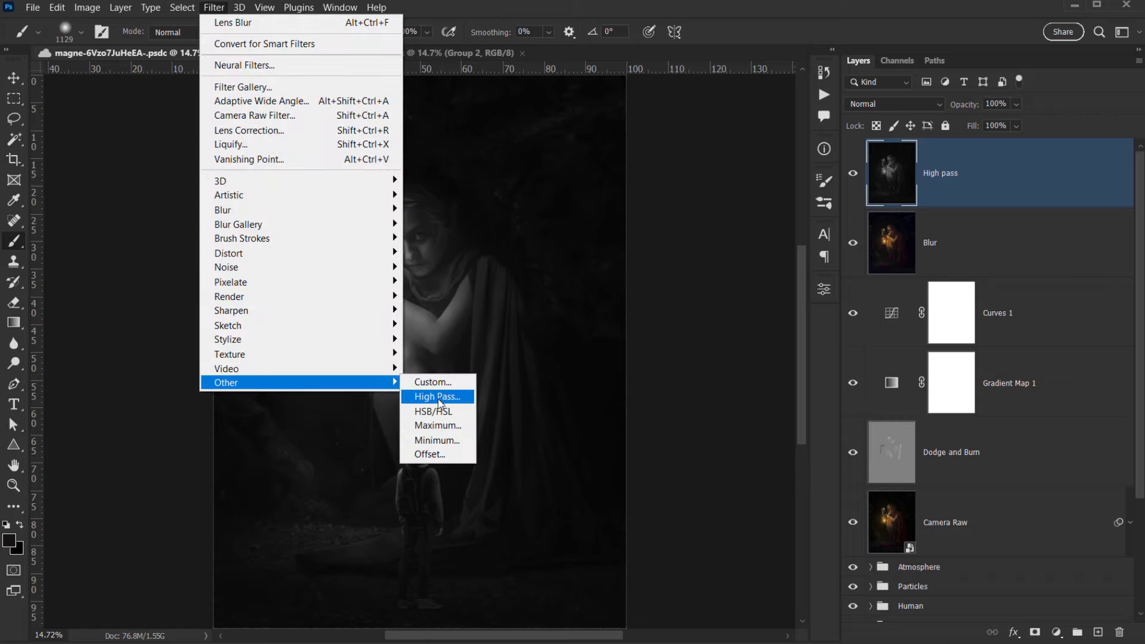
click(437, 397)
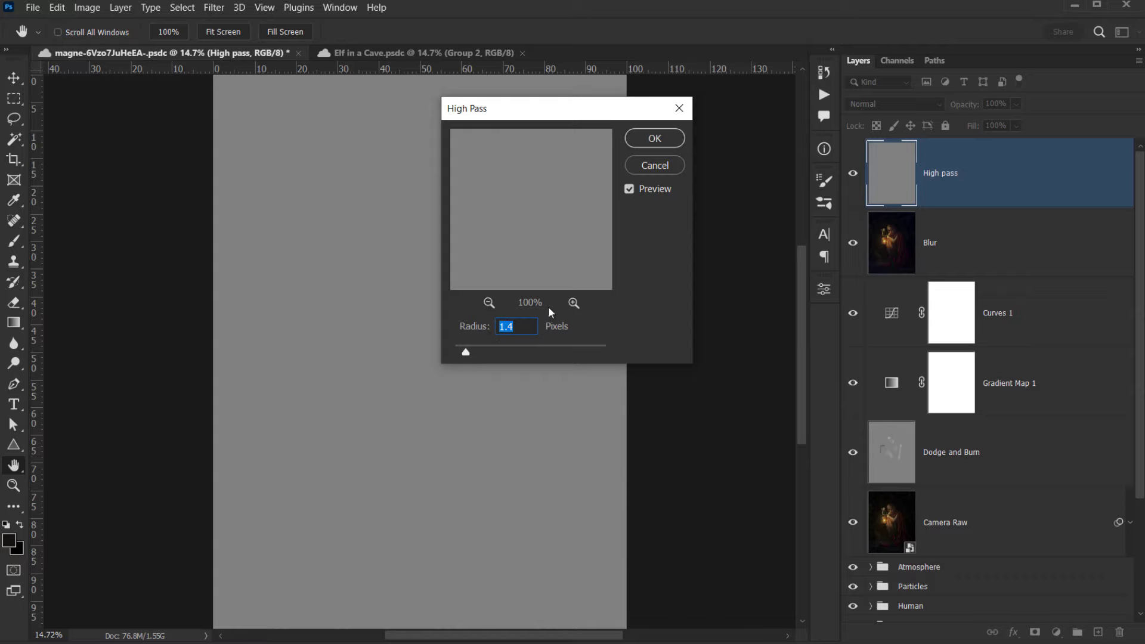
click(656, 145)
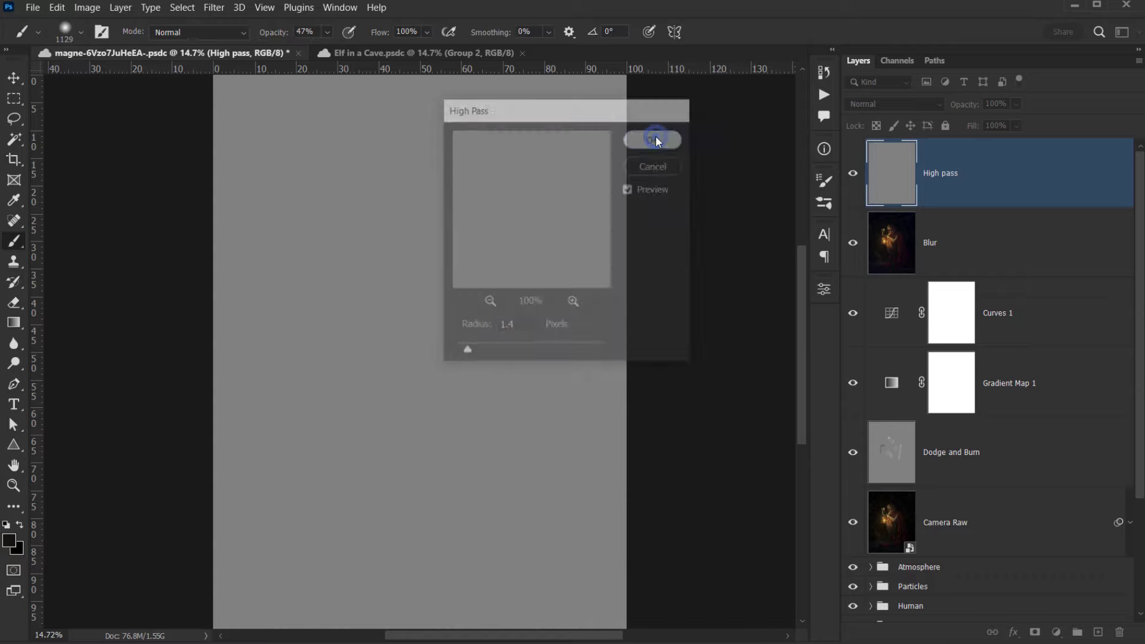
Set the blend mode of the High pass layer to Hard Light.
click(874, 105)
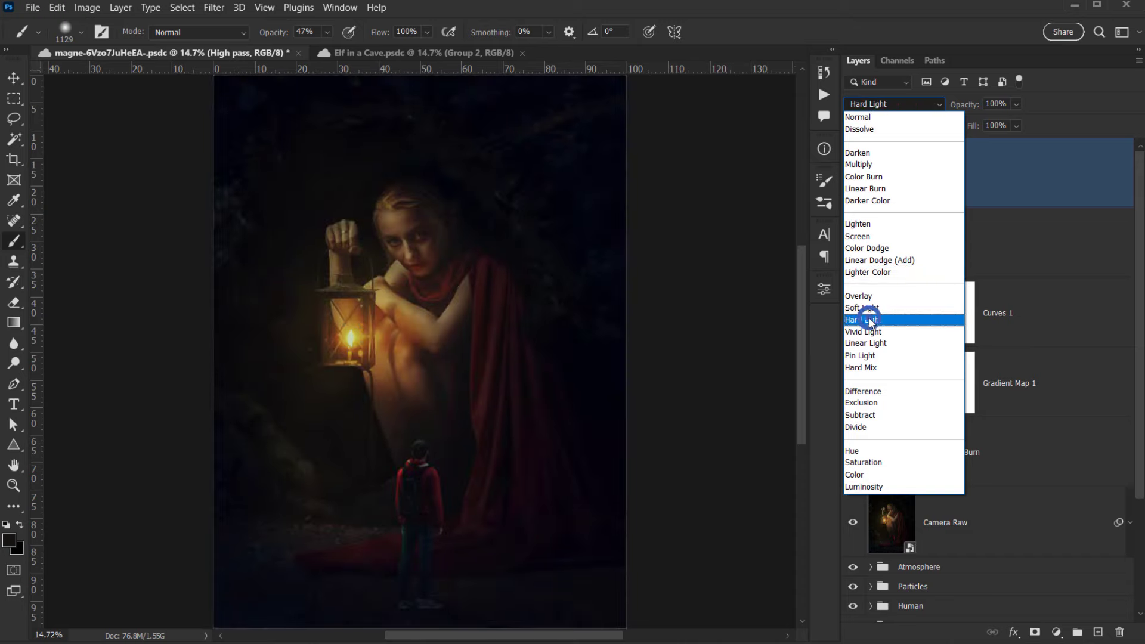
click(871, 320)
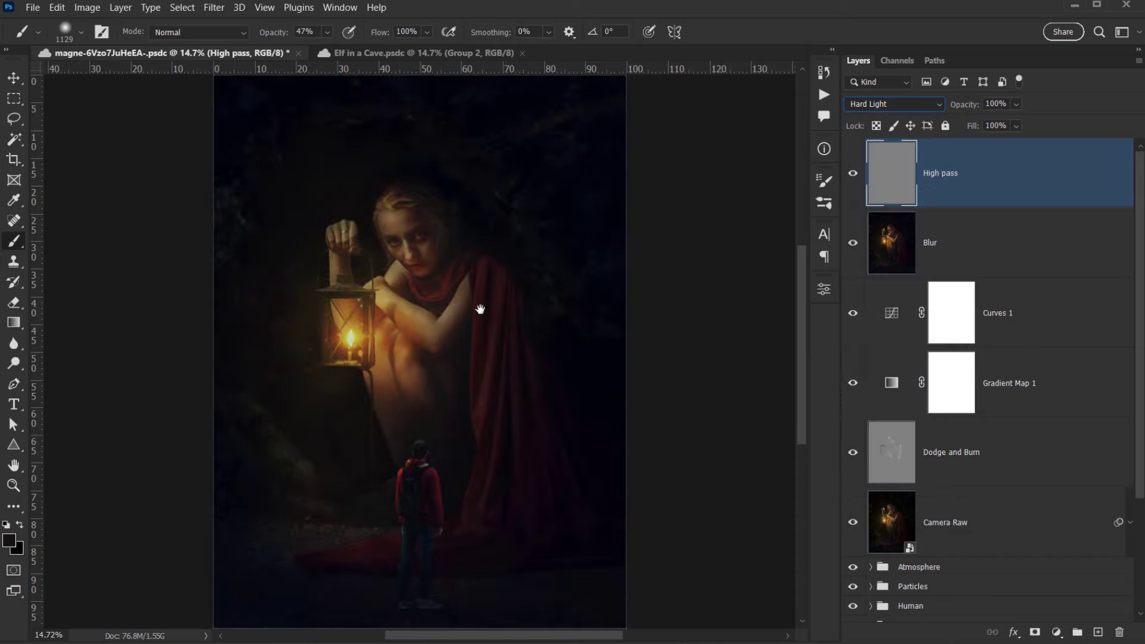
Compare the elf's face and hair with and without the High pass sharpening, at close range and in full view.
scroll(477, 286, up, 5)
scroll(448, 234, up, 4)
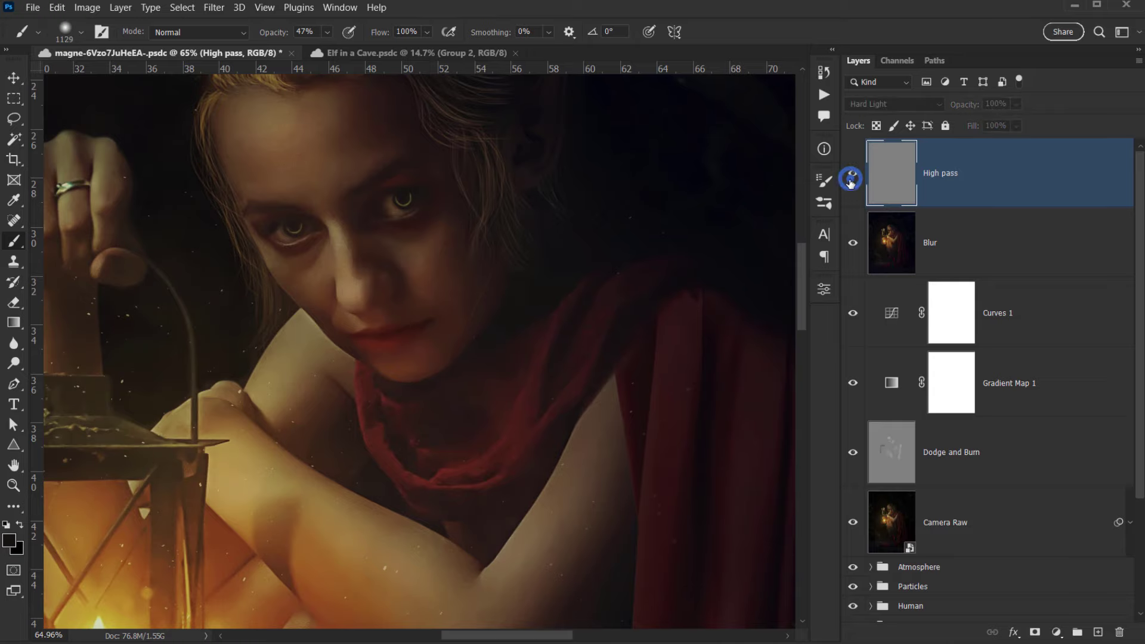
click(852, 177)
drag(448, 274, 395, 442)
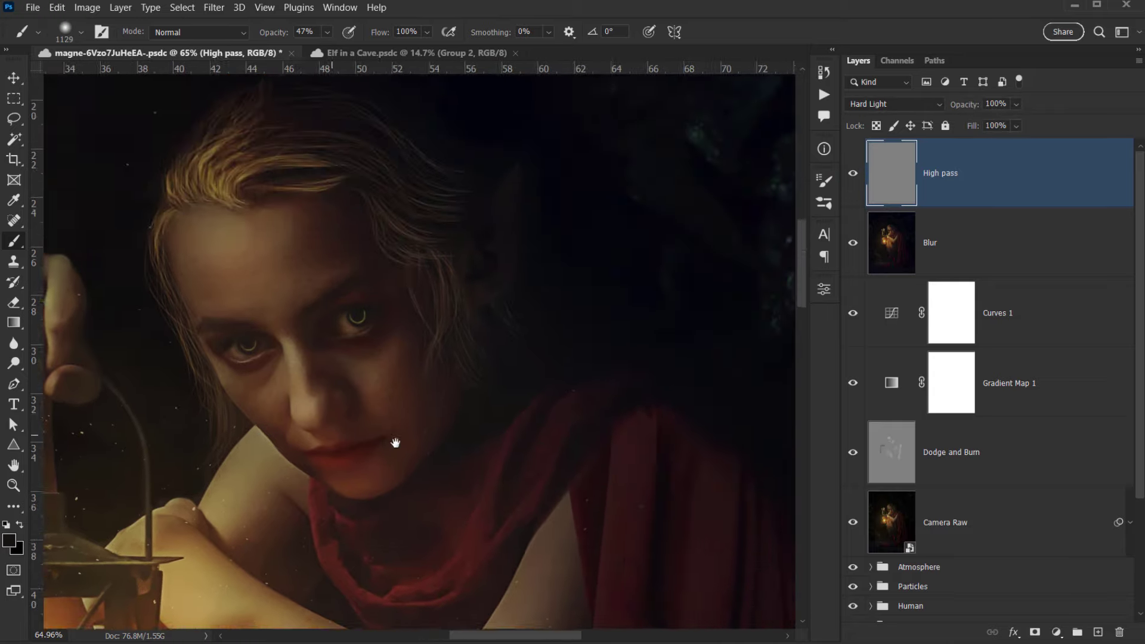
scroll(396, 412, down, 5)
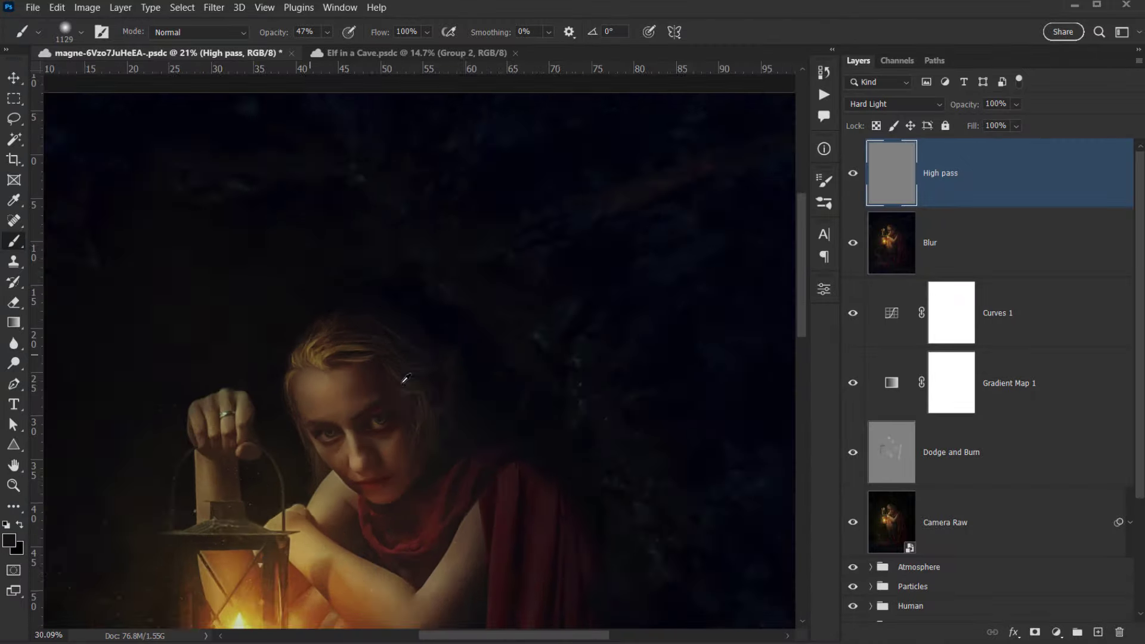
scroll(412, 369, up, 3)
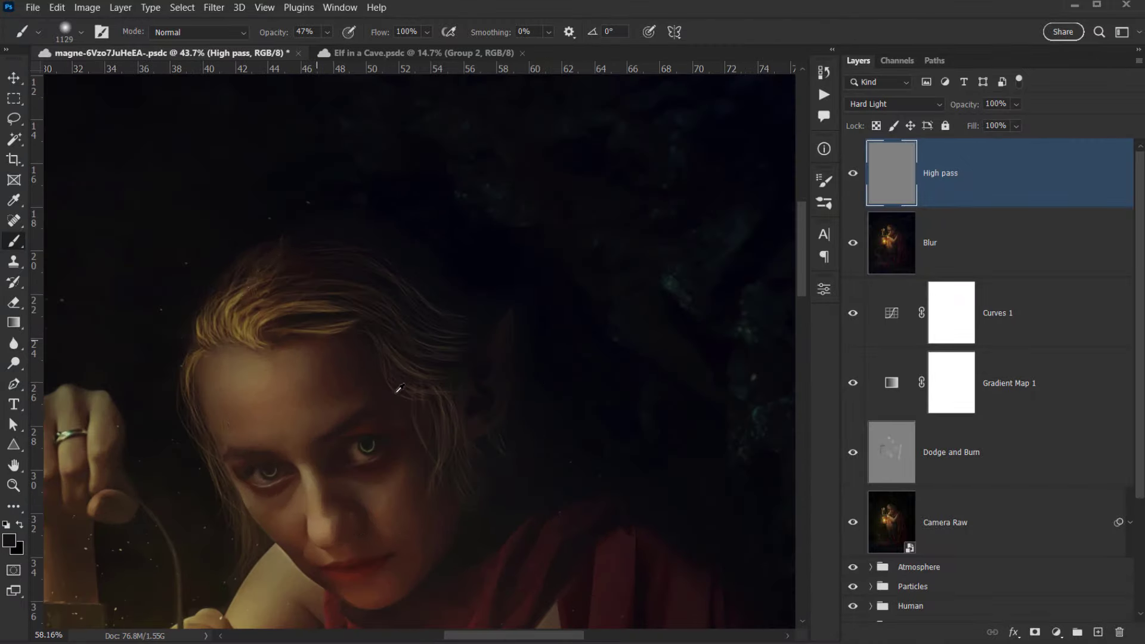
click(855, 177)
scroll(316, 412, down, 5)
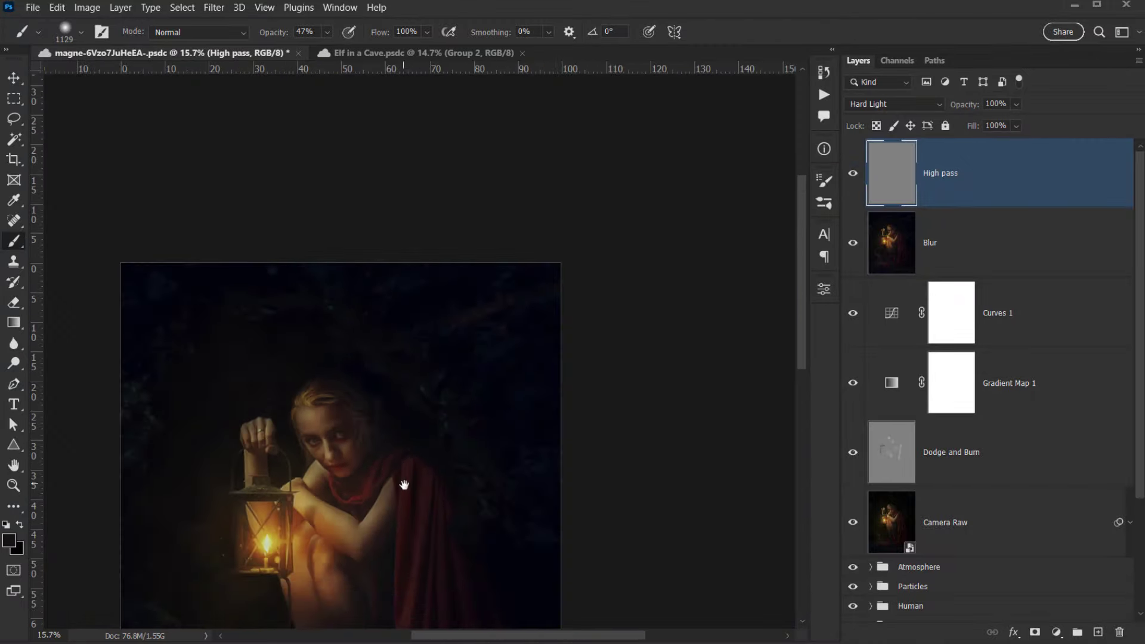
drag(411, 478, 477, 277)
scroll(476, 277, up, 1)
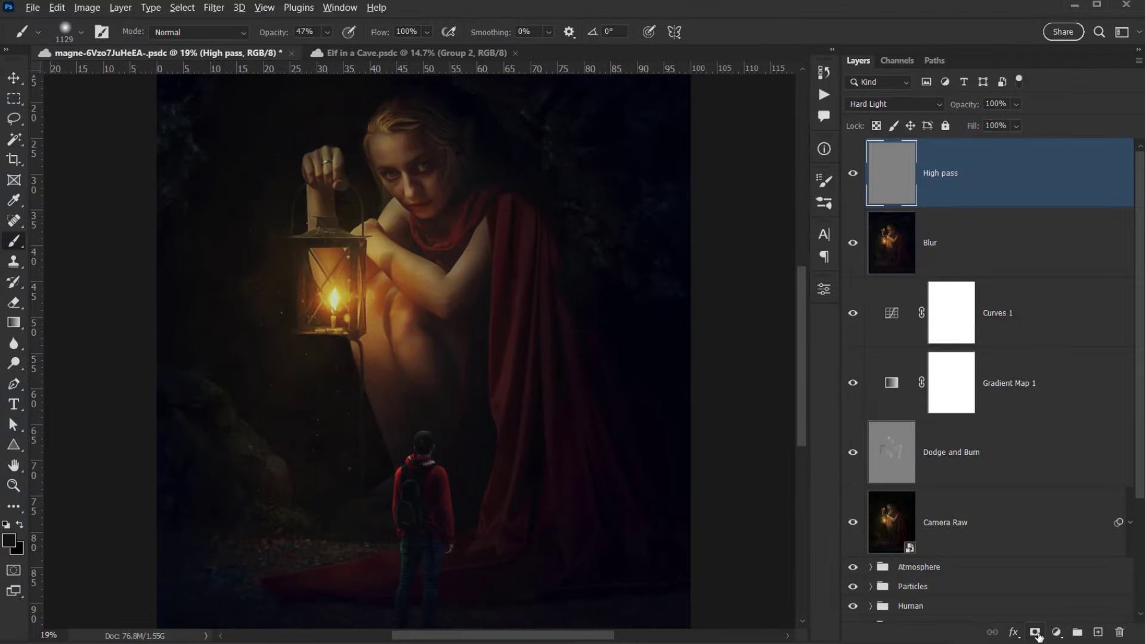
Add a black layer mask to the High pass layer and set a smaller soft brush to 100% opacity.
alt+click(1038, 633)
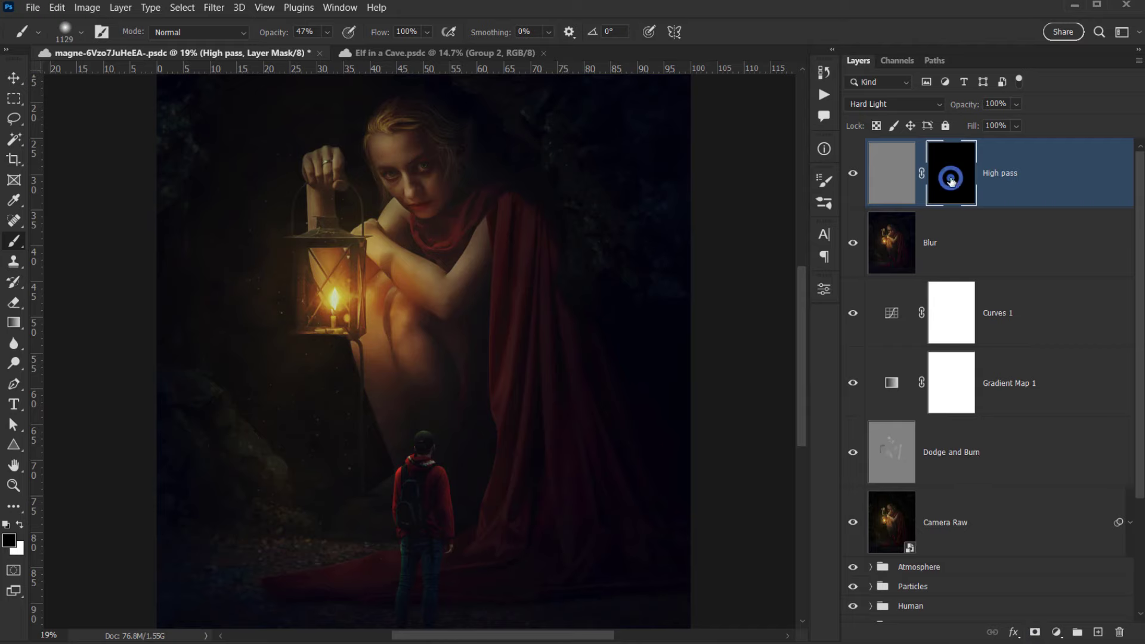
drag(450, 288, 438, 379)
drag(252, 321, 270, 321)
scroll(412, 253, up, 3)
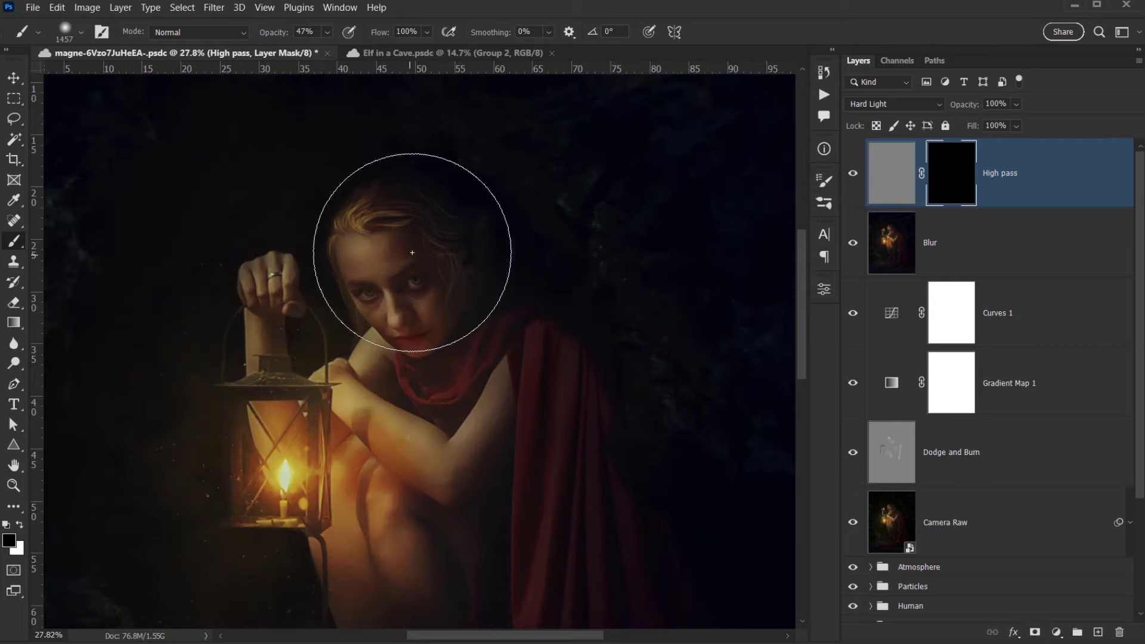
drag(412, 253, 364, 253)
key(0)
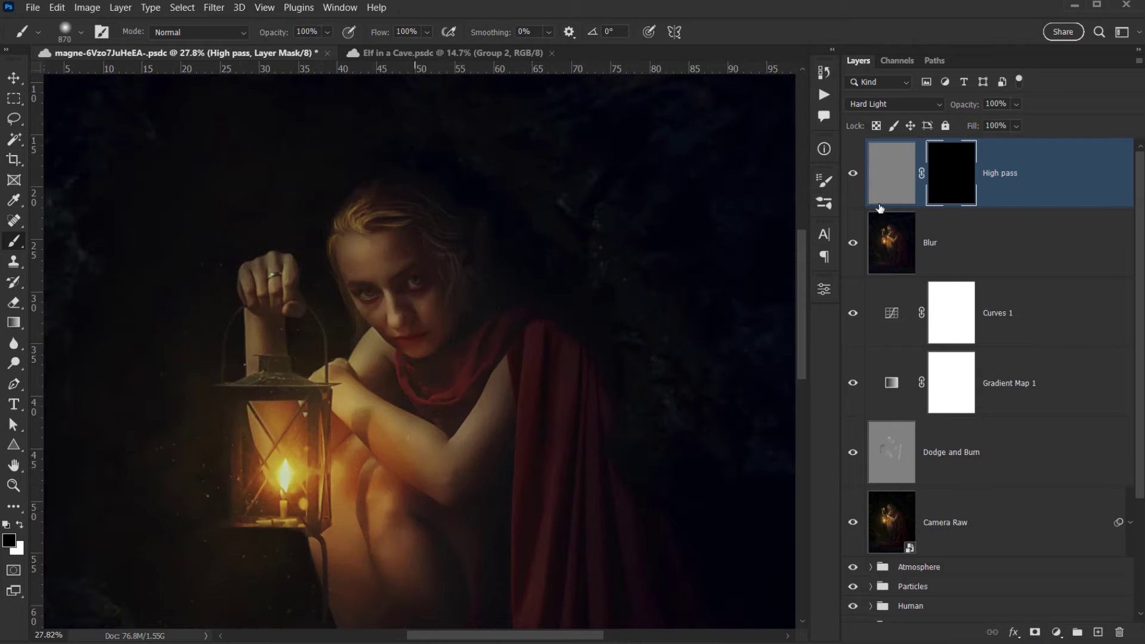
Paint white on the High pass mask over the elf's hair and face to bring back the sharpening there.
click(394, 245)
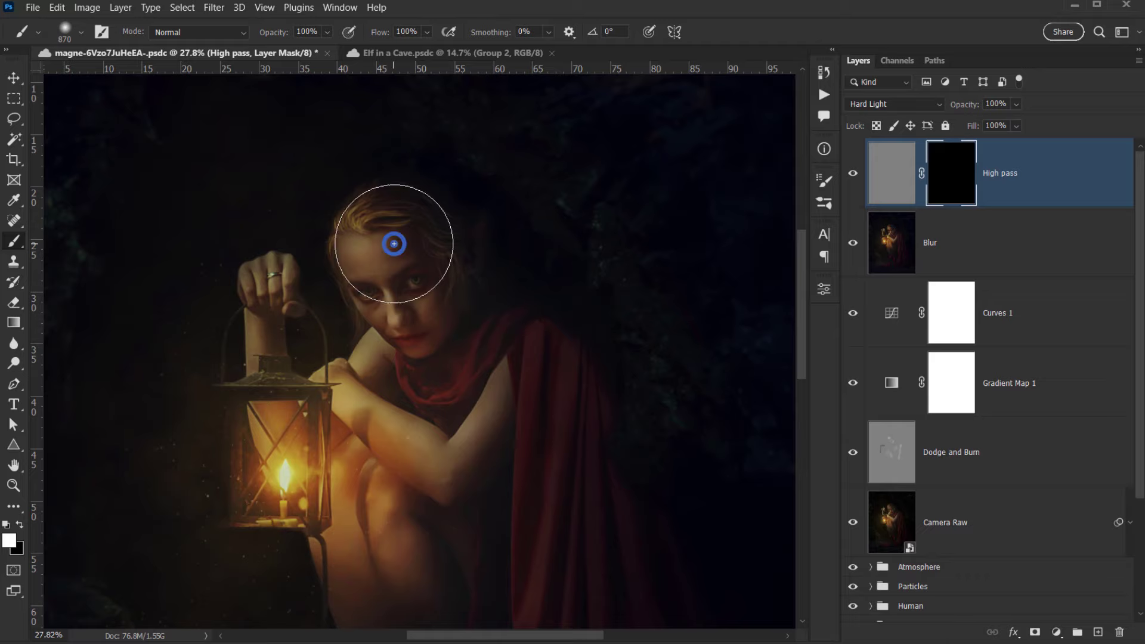
click(402, 245)
click(428, 242)
click(436, 244)
click(414, 259)
click(448, 316)
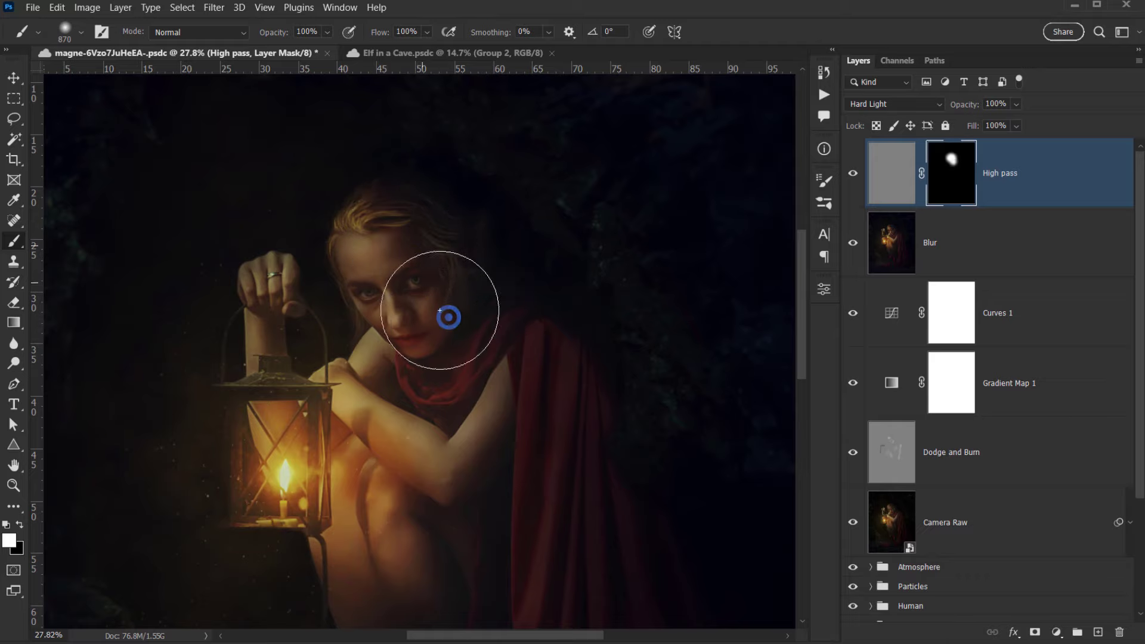
click(374, 227)
click(437, 301)
Reveal the sharpening on the elf's raised hand and ring with a smaller white brush on the mask.
alt+right_click(440, 284)
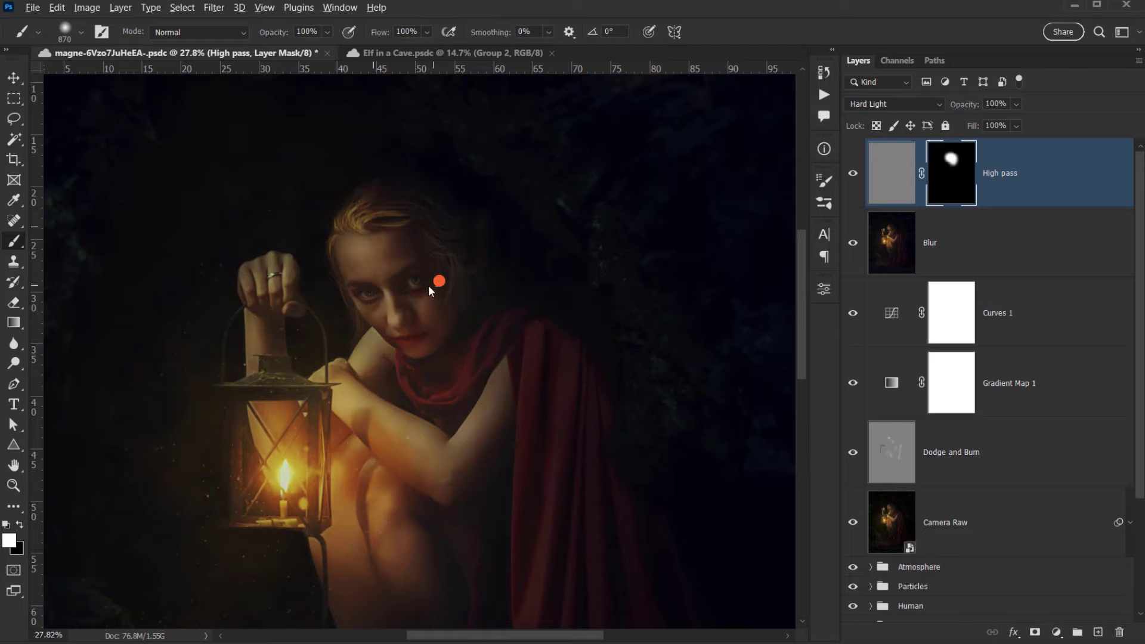
scroll(265, 303, up, 5)
scroll(274, 285, up, 1)
alt+right_click(263, 285)
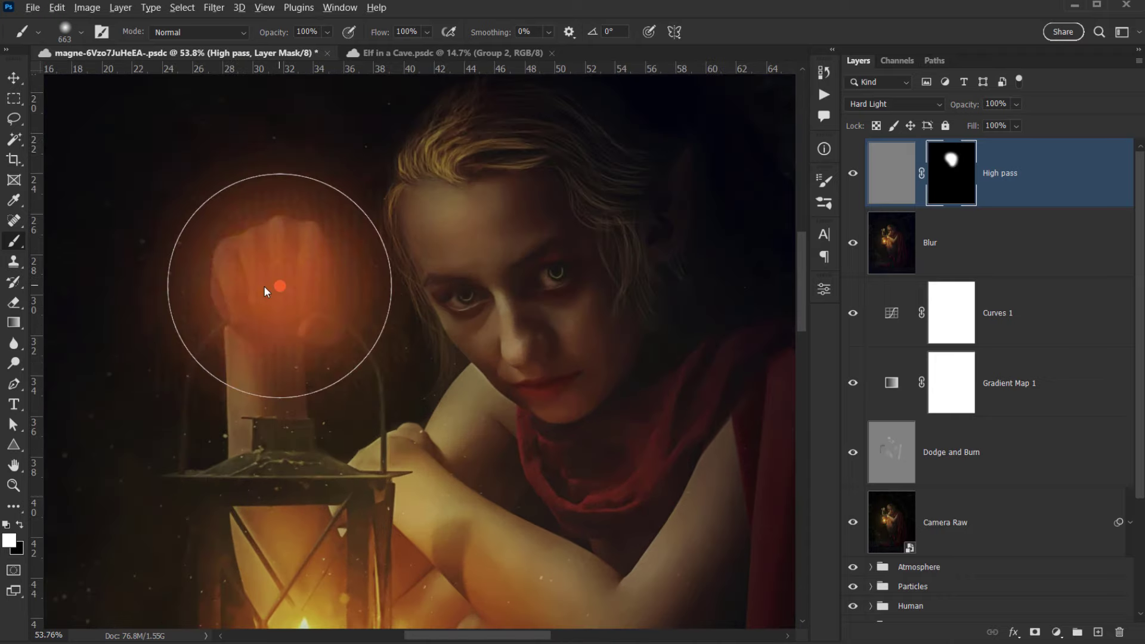
click(276, 276)
click(254, 279)
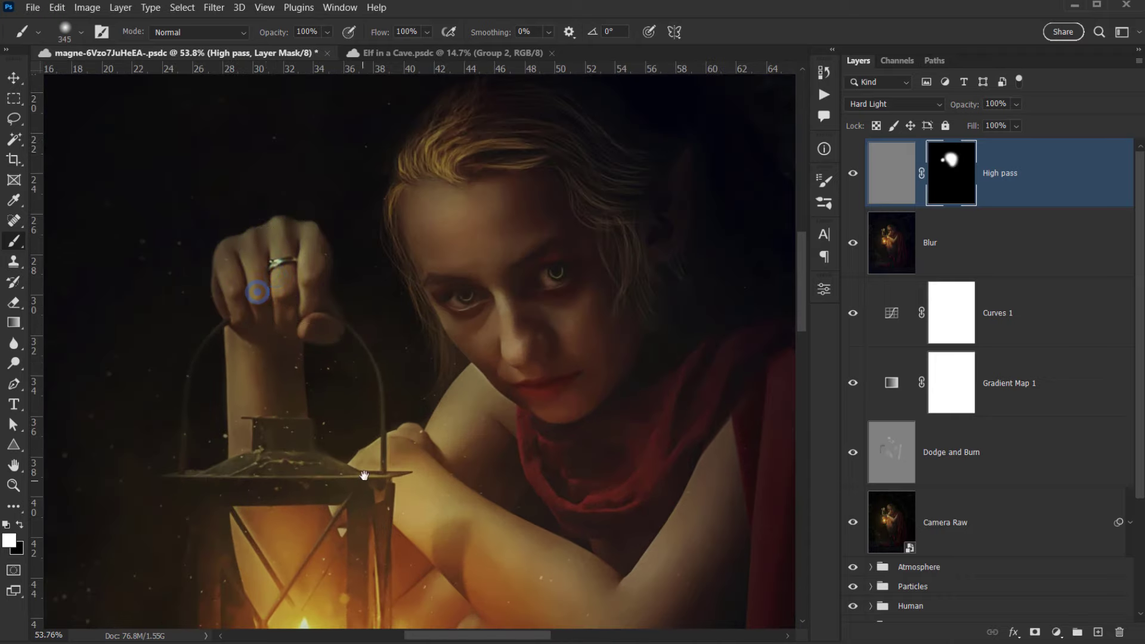
Paint white on the High pass mask over the elf's folded arms and knees.
drag(370, 473, 336, 311)
click(432, 366)
click(524, 428)
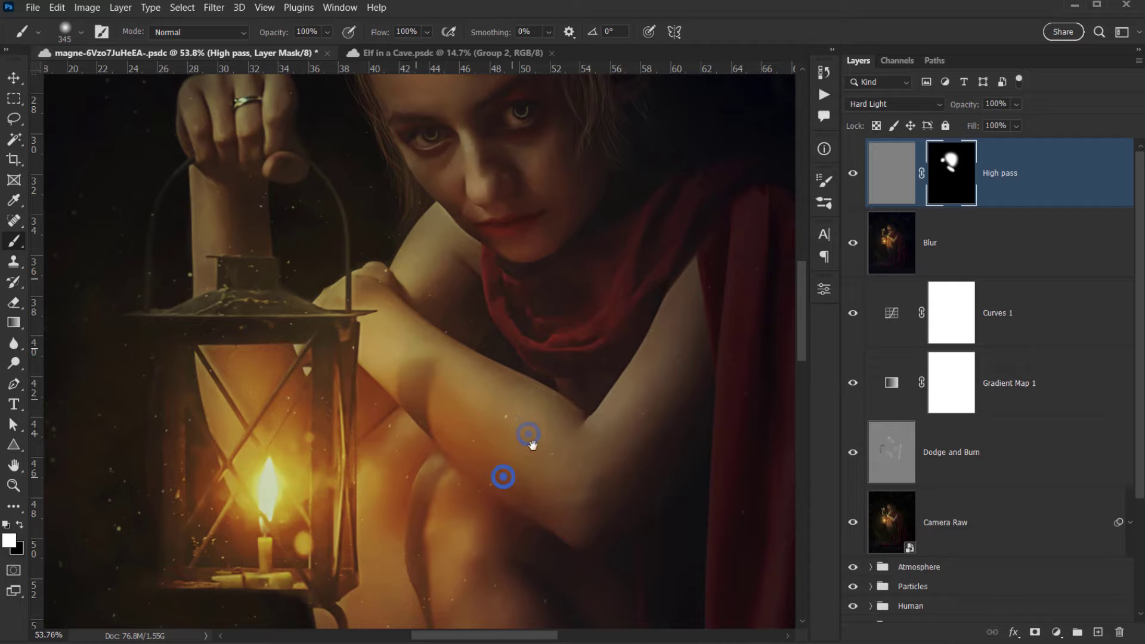
mouse_move(533, 445)
mouse_down()
mouse_move(585, 378)
mouse_move(524, 271)
mouse_move(475, 414)
mouse_up()
click(441, 290)
click(455, 370)
click(570, 333)
click(629, 286)
Reveal the sharpening along the vertical folds of the red cloak with white strokes on the mask.
mouse_move(565, 227)
mouse_down()
mouse_move(530, 218)
mouse_move(450, 106)
mouse_up()
alt+right_click(634, 247)
drag(634, 240, 620, 500)
drag(651, 202, 635, 517)
drag(661, 295, 661, 535)
Paint white on the High pass mask over the small figure's cap, hoodie and backpack.
drag(614, 463, 626, 52)
drag(429, 352, 439, 358)
scroll(371, 281, up, 3)
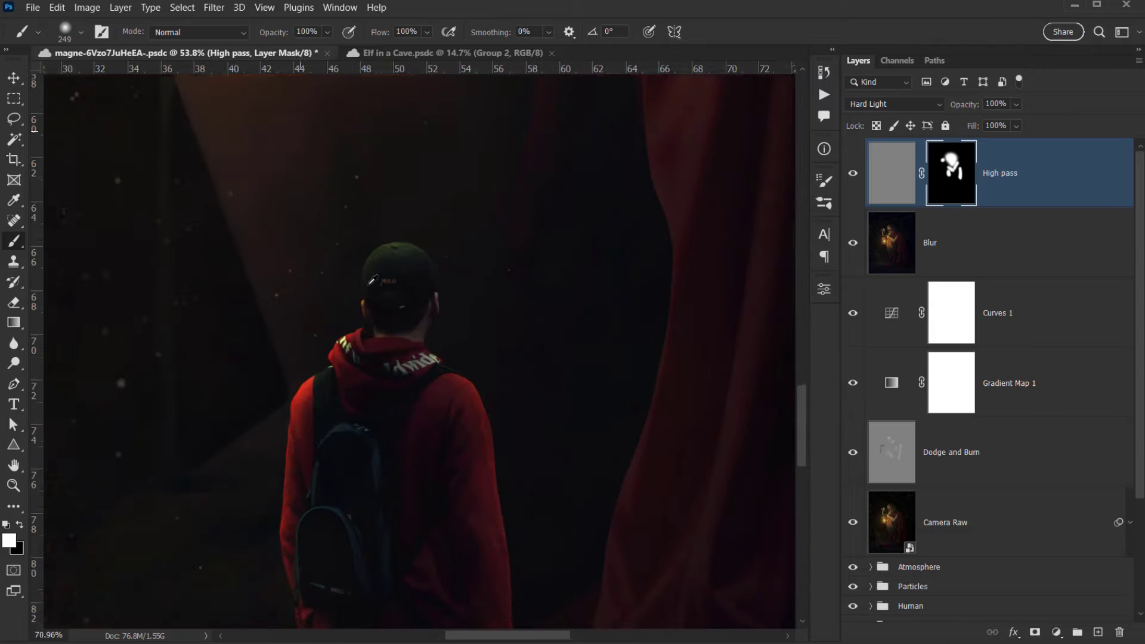
scroll(374, 276, up, 2)
mouse_move(379, 264)
mouse_down()
mouse_move(430, 263)
mouse_move(442, 457)
mouse_move(439, 422)
mouse_move(481, 463)
mouse_up()
mouse_move(340, 447)
mouse_down()
mouse_move(296, 478)
mouse_move(331, 511)
mouse_move(387, 358)
mouse_up()
Reveal the sharpening on the cloak's lower folds beside the small figure using a larger white brush.
scroll(386, 361, down, 2)
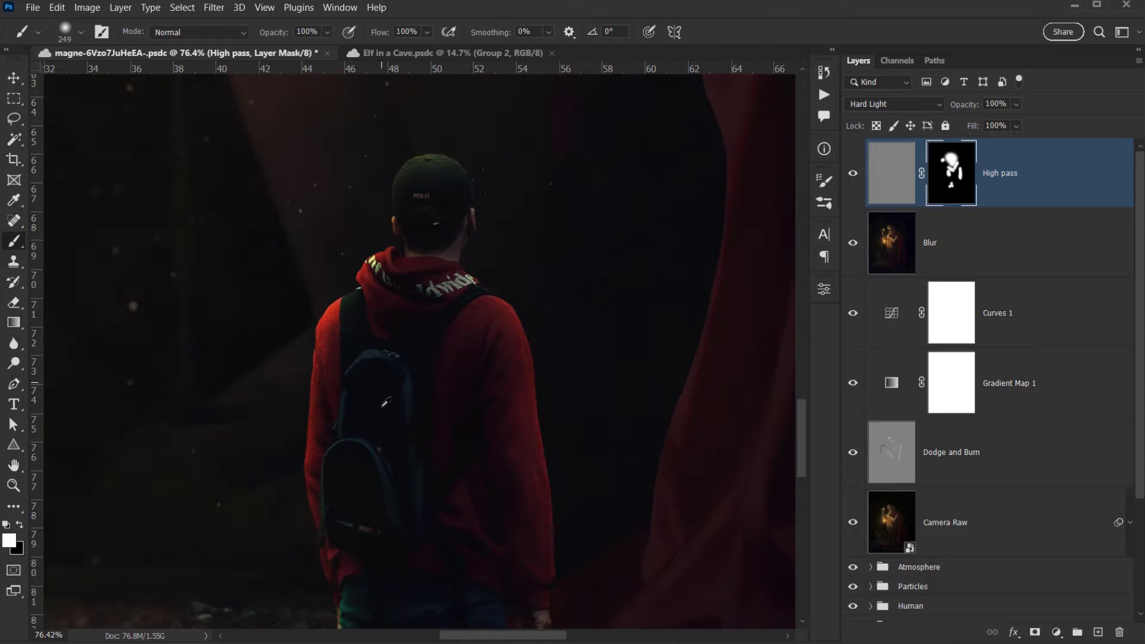
scroll(386, 403, down, 1)
alt+right_click(371, 409)
mouse_move(459, 487)
mouse_down()
mouse_move(489, 207)
mouse_move(680, 232)
mouse_move(618, 306)
mouse_move(243, 388)
mouse_up()
click(492, 377)
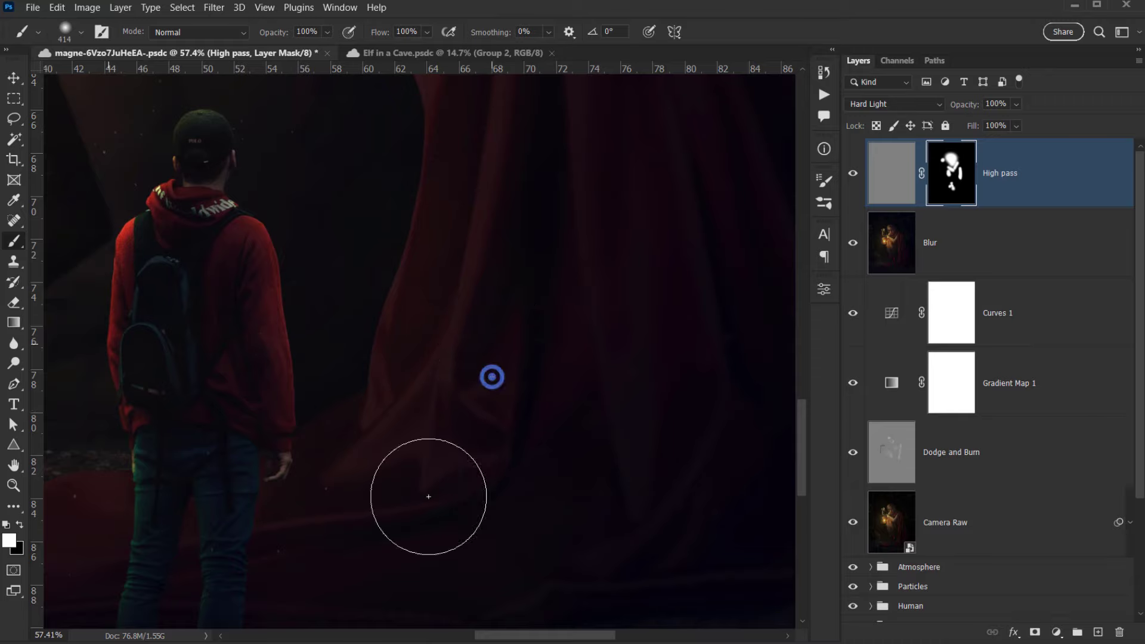
Paint white on the High pass mask along the cloak's trailing end and the ground behind the small figure.
drag(450, 488, 699, 429)
alt+right_click(292, 477)
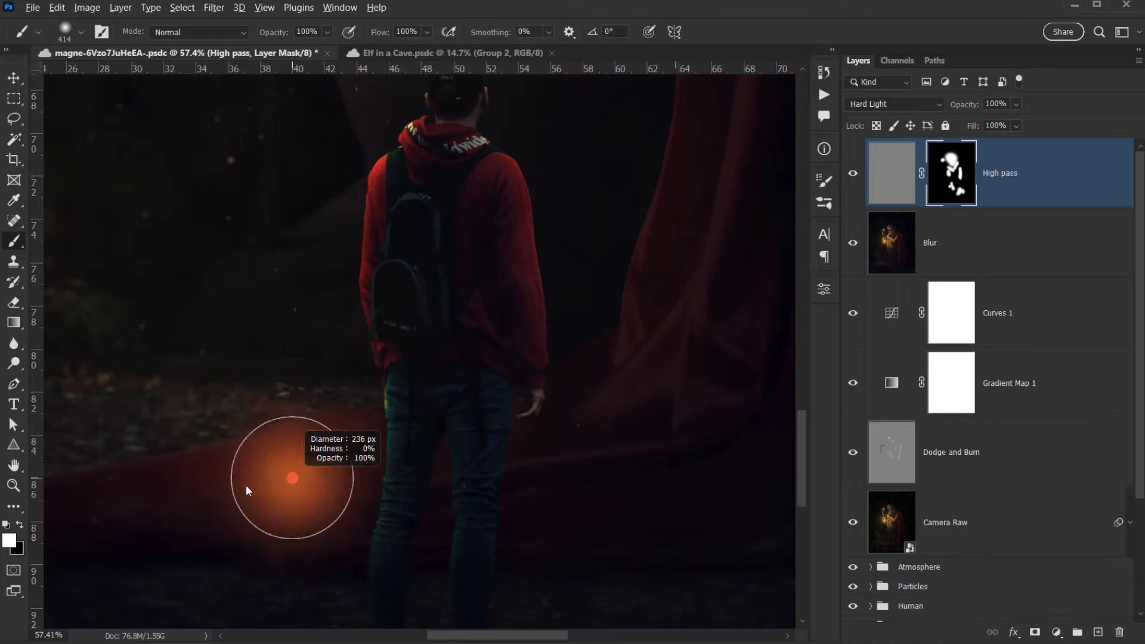
mouse_move(246, 486)
mouse_down()
mouse_move(234, 491)
mouse_move(384, 478)
mouse_up()
alt+right_click(191, 467)
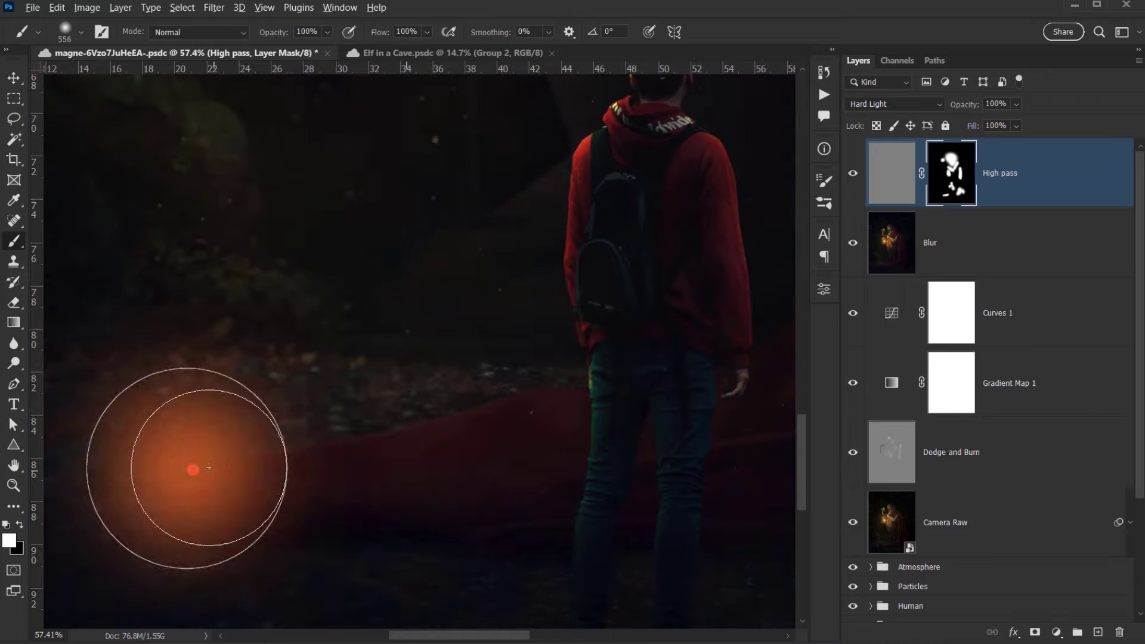
drag(177, 471, 355, 469)
Check the masked sharpening on the elf's face by toggling the High pass layer, and review the whole image.
scroll(363, 469, down, 3)
scroll(366, 464, down, 6)
drag(507, 384, 421, 619)
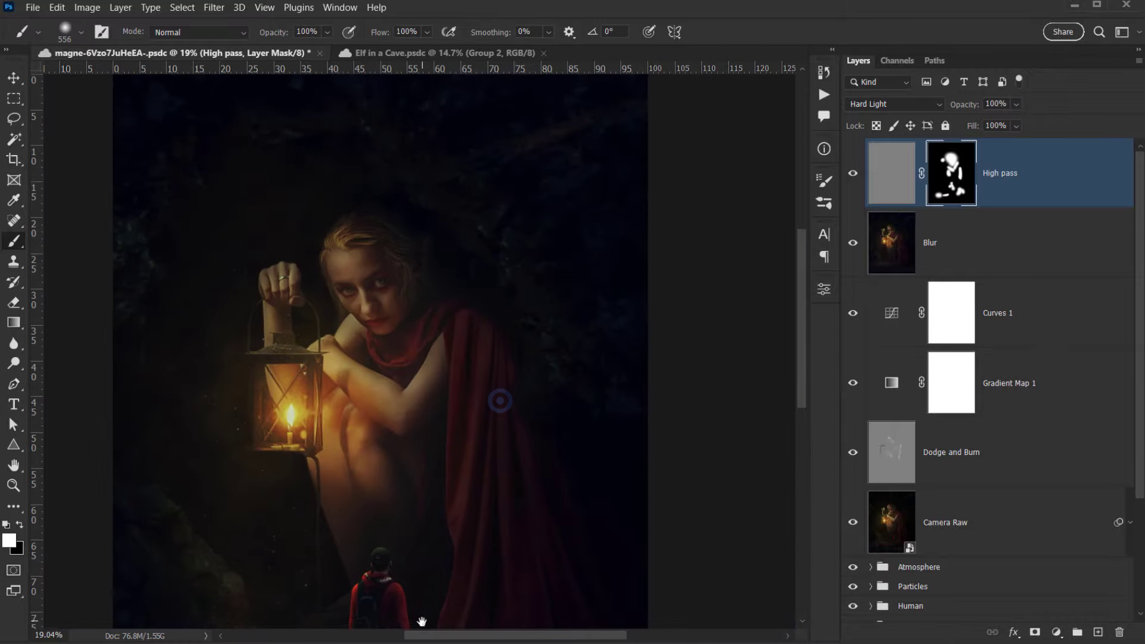
scroll(356, 288, up, 8)
scroll(357, 286, up, 4)
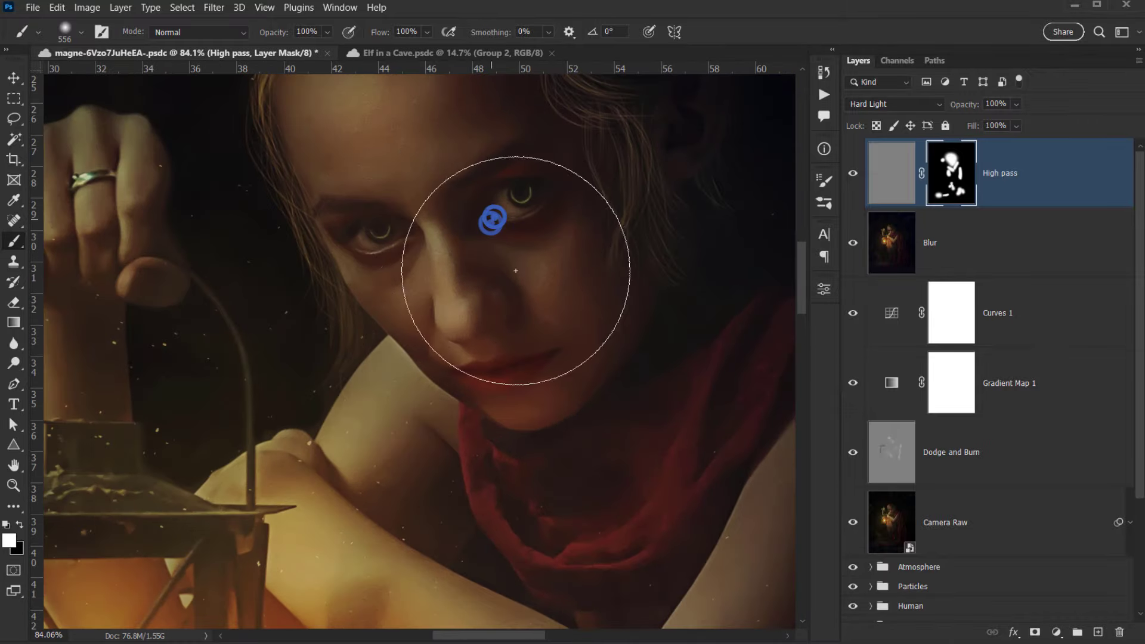
click(853, 172)
click(507, 371)
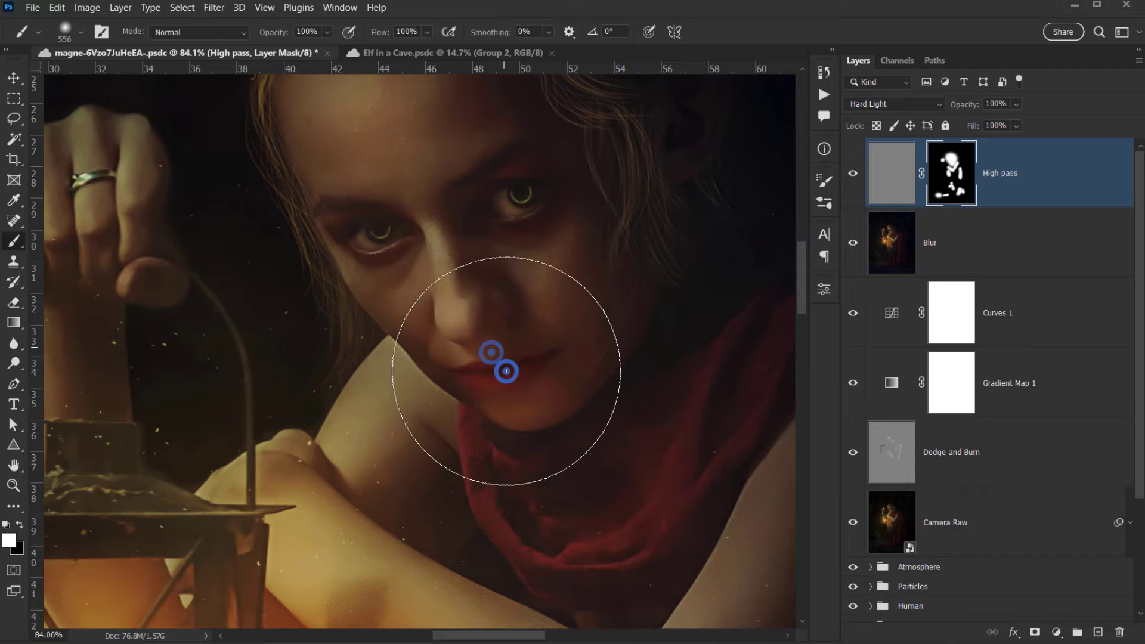
scroll(537, 358, down, 2)
scroll(597, 417, down, 6)
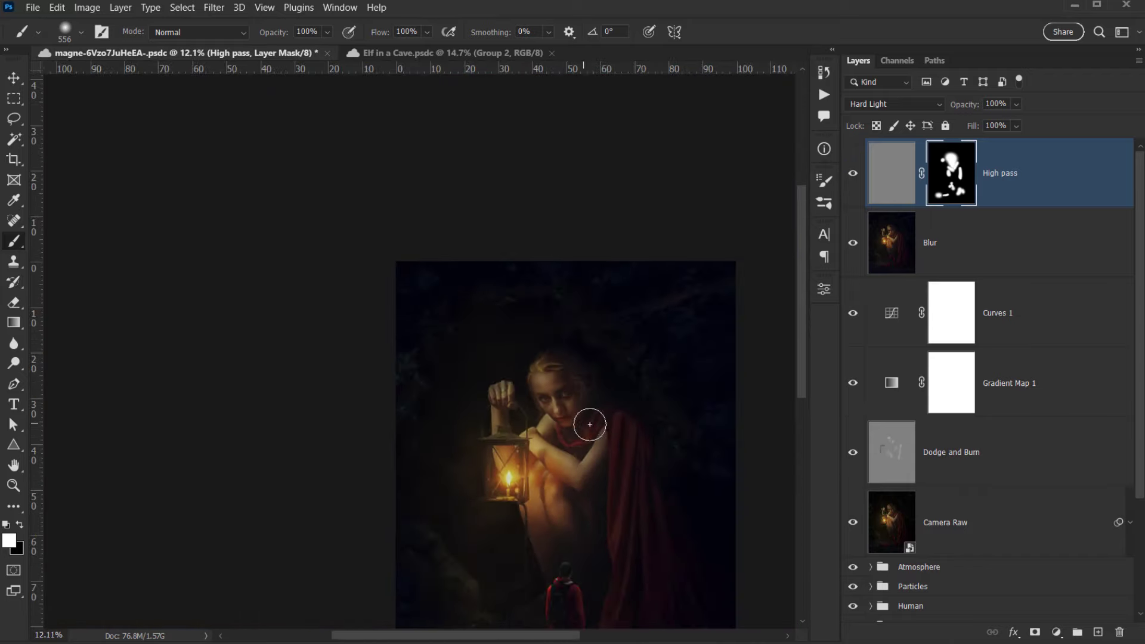
drag(590, 424, 478, 324)
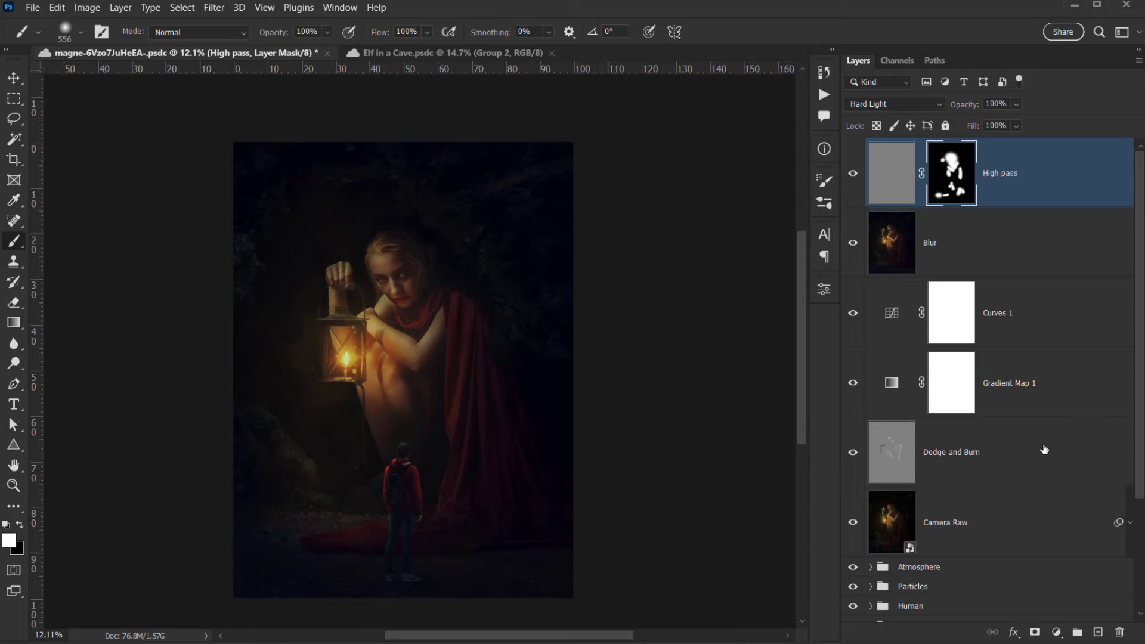
Group the layers from Camera Raw up to High pass and name the group Adjs.
scroll(1032, 423, down, 2)
click(1017, 397)
scroll(1038, 409, up, 2)
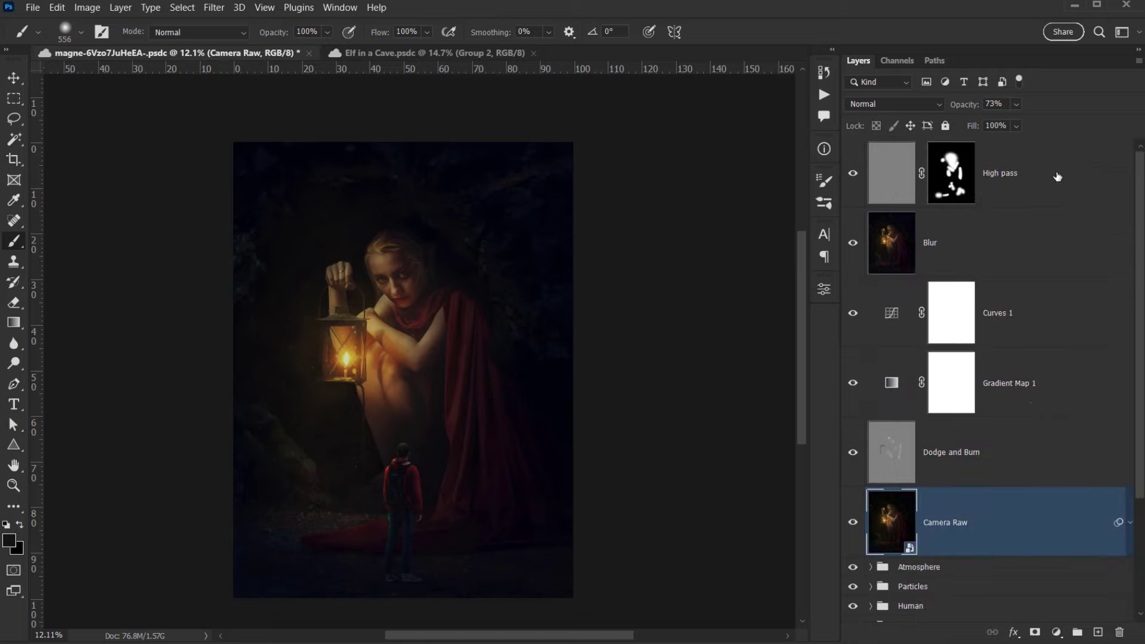
shift+click(1020, 177)
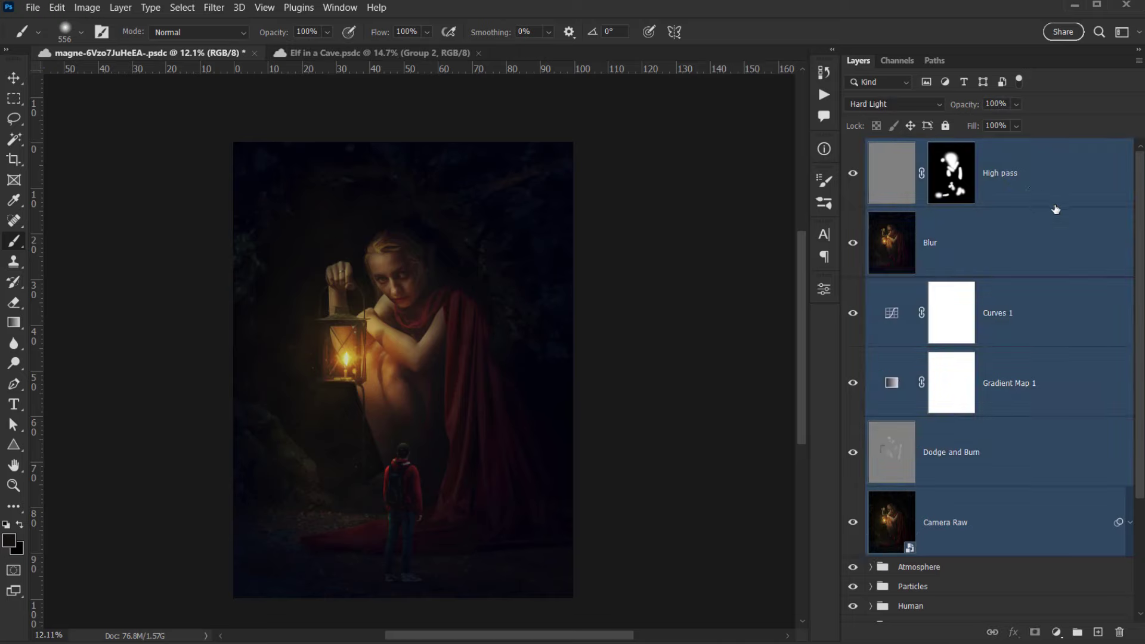
key(ctrl+g)
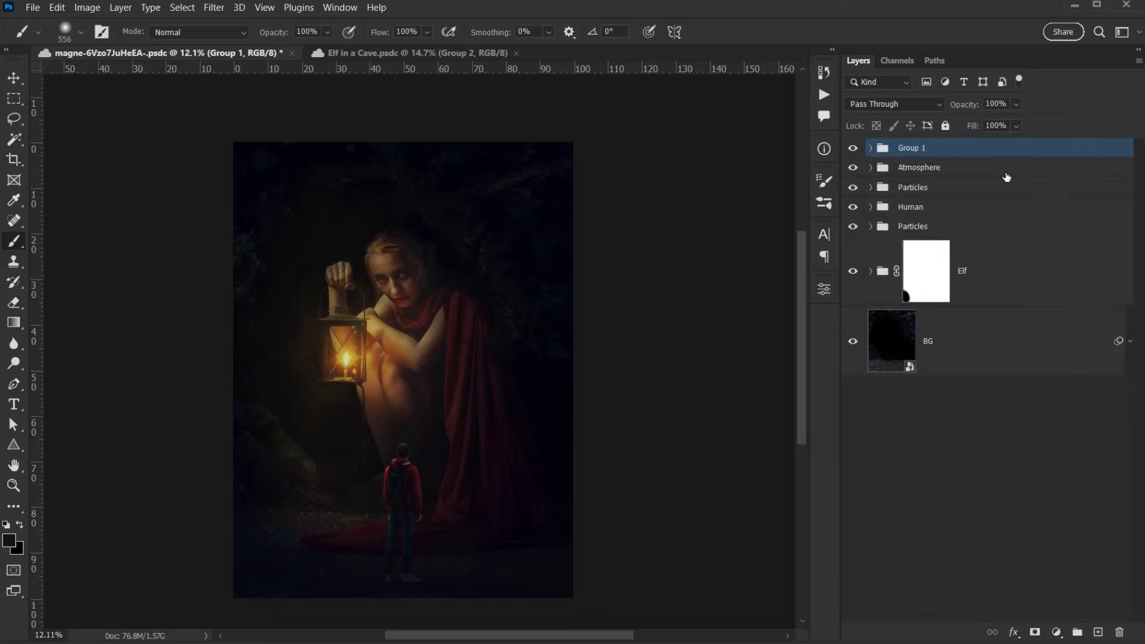
text(Adjs)
key(Return)
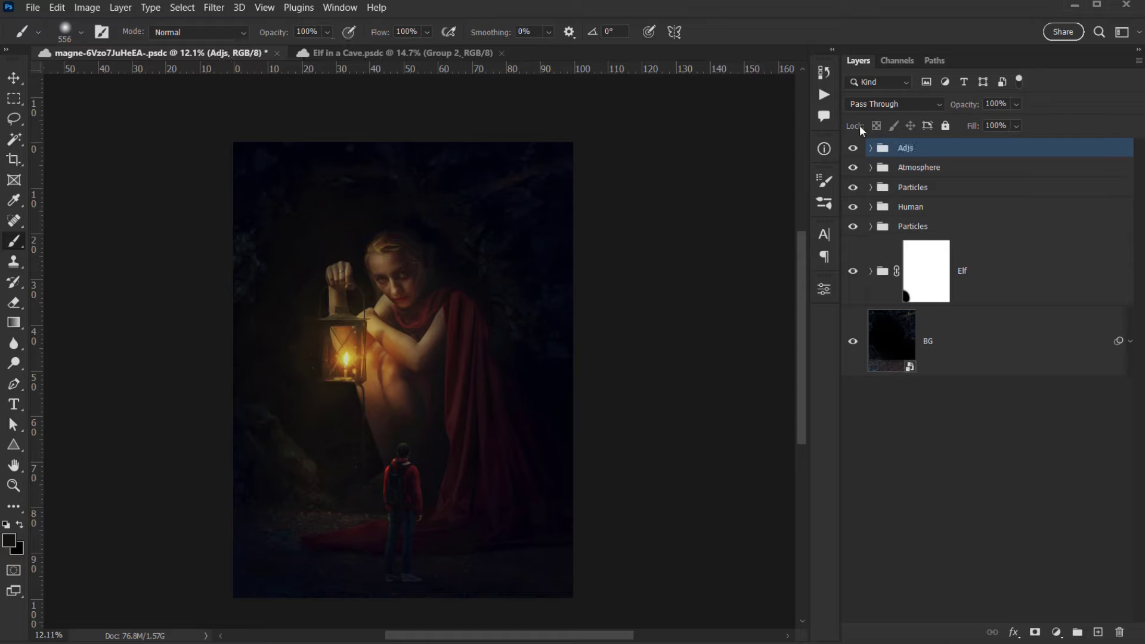
Compare the whole composite with and without the Adjs group.
click(852, 148)
click(850, 150)
click(850, 152)
click(850, 153)
click(851, 152)
click(851, 153)
click(850, 154)
scroll(531, 303, down, 1)
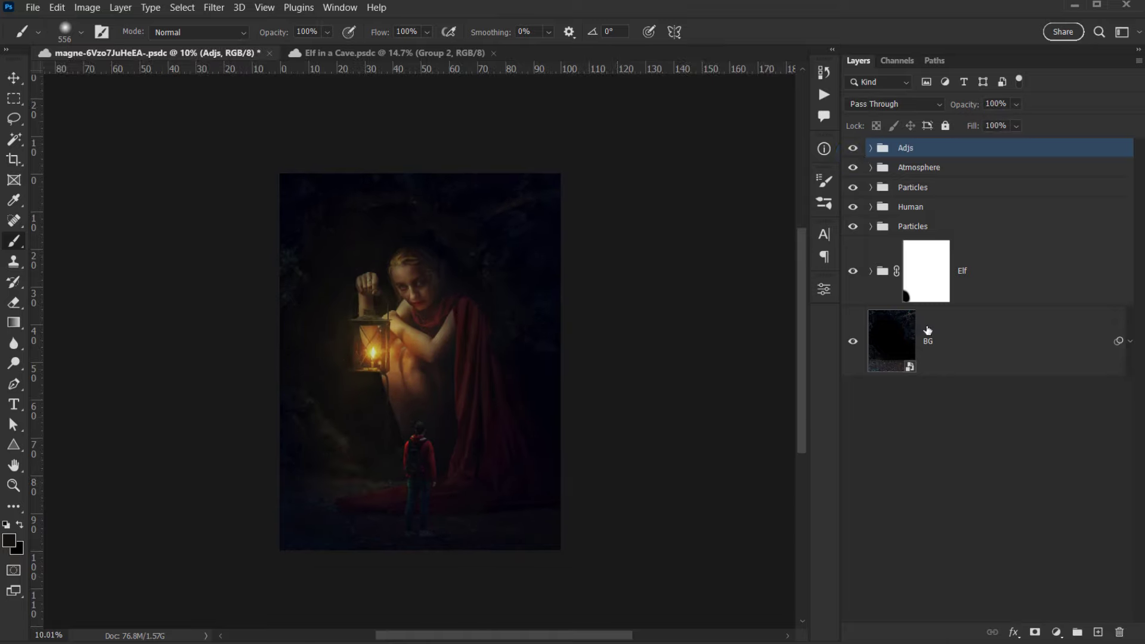
scroll(533, 278, up, 1)
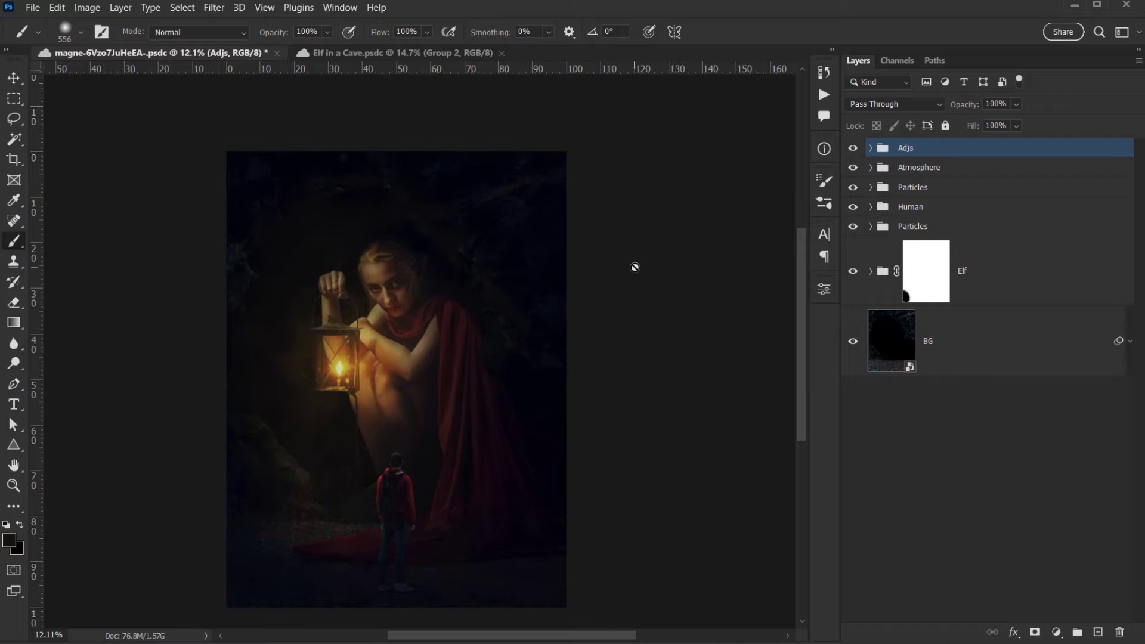
View the composite against the custom white canvas surround and compare it with and without the Adjs group.
right_click(661, 239)
click(697, 307)
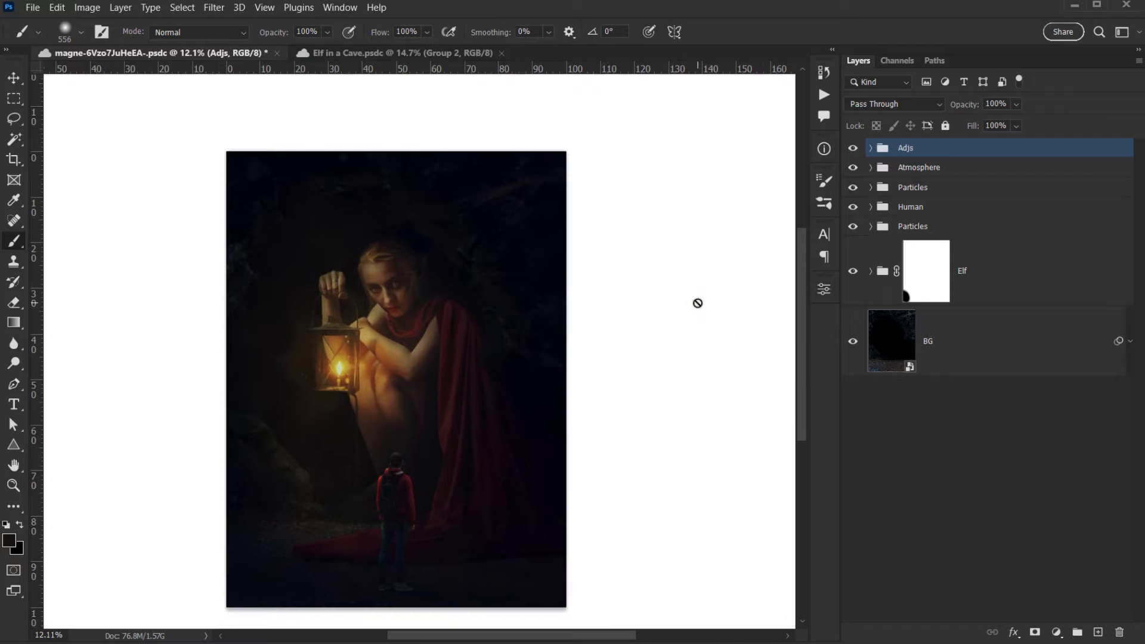
scroll(414, 380, up, 2)
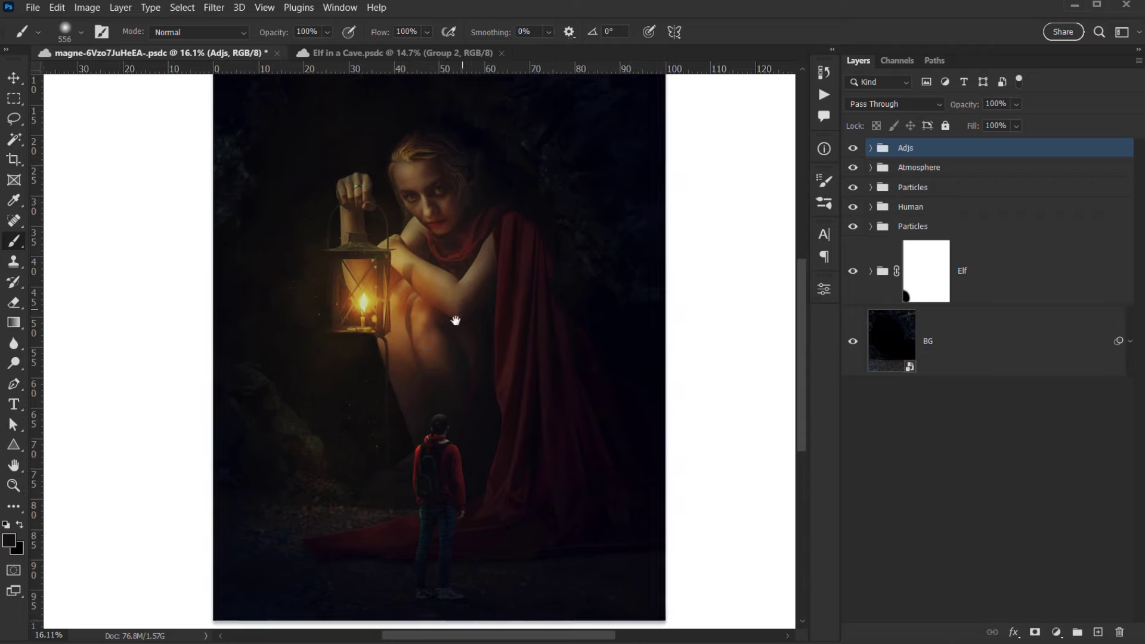
scroll(457, 318, down, 1)
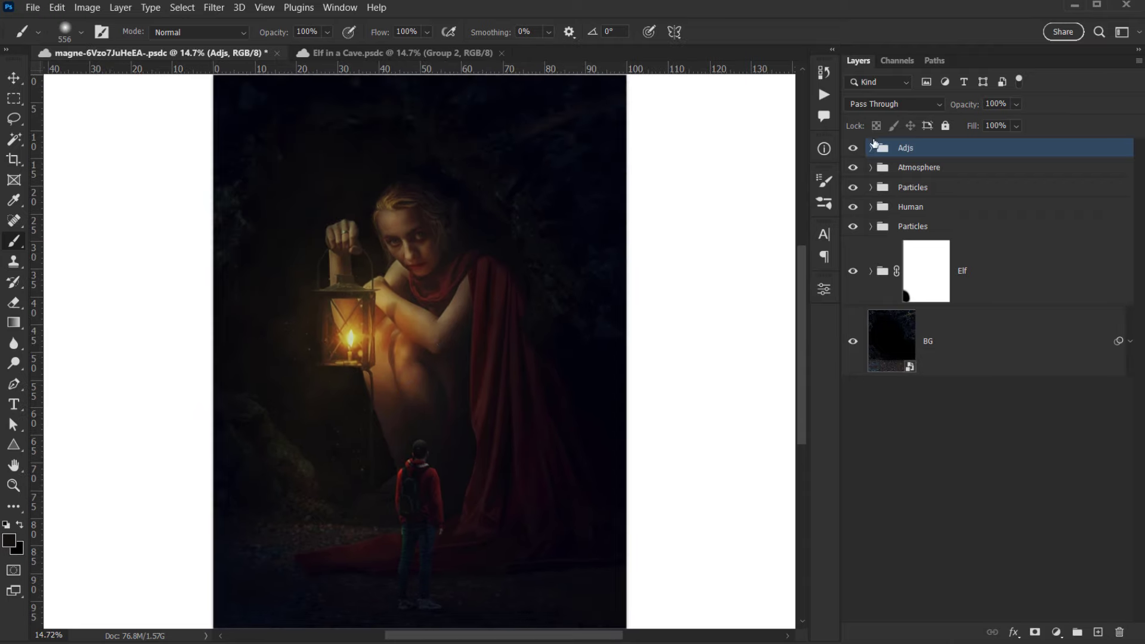
click(860, 151)
click(860, 151)
click(859, 151)
Restore the default canvas surround and show the whole image fitted to the window without the panels.
right_click(677, 174)
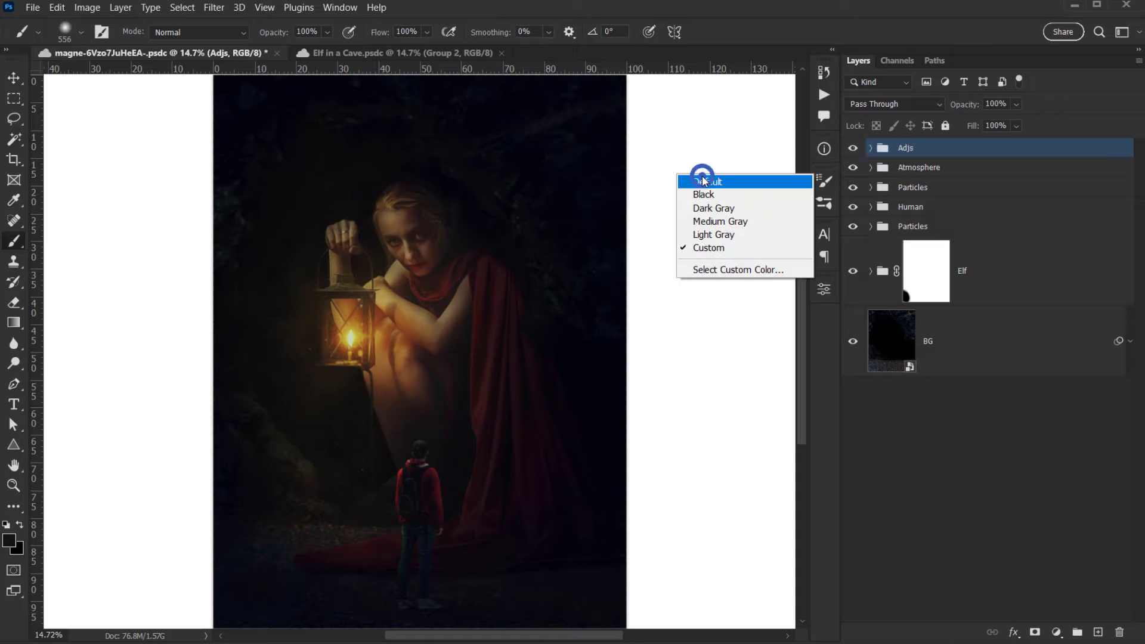
click(703, 180)
key(Tab)
key(ctrl+0)
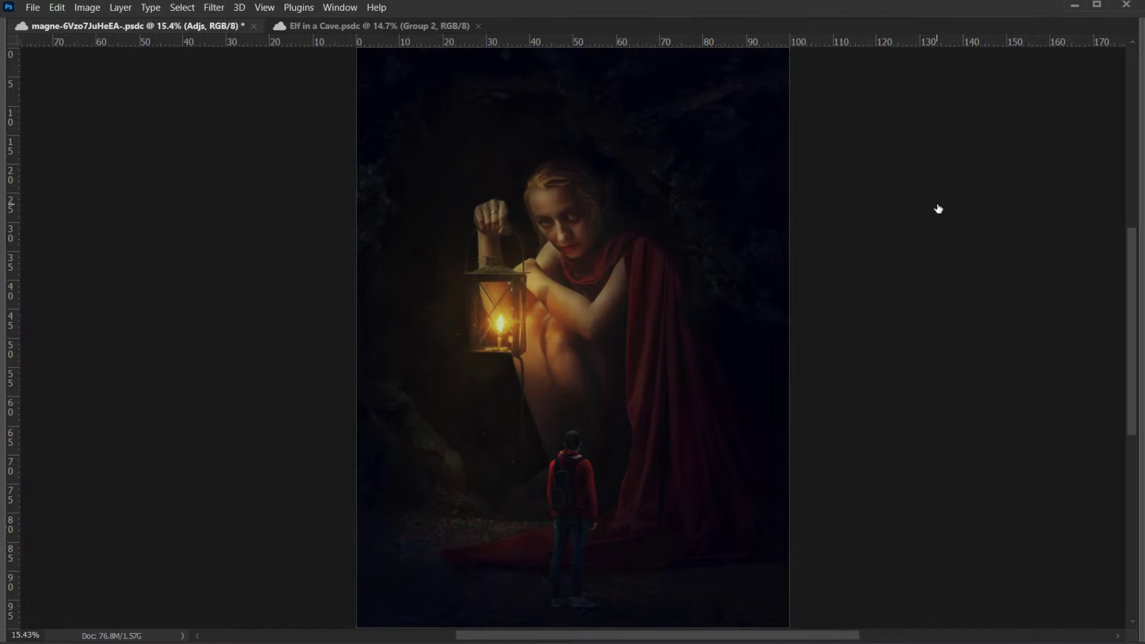